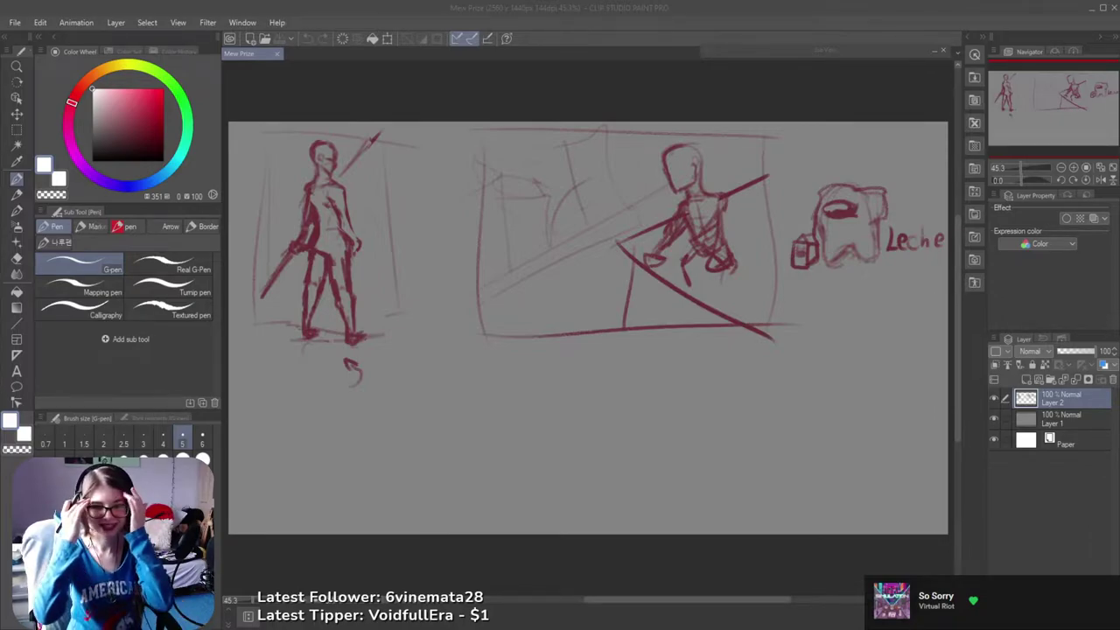
pyautogui.moveTo(477, 156); pyautogui.dragTo(562, 187)
pyautogui.moveTo(442, 182)
pyautogui.mouseDown()
pyautogui.moveTo(372, 247)
pyautogui.moveTo(429, 301)
pyautogui.mouseUp()
pyautogui.hotkey('ctrl', 'z')
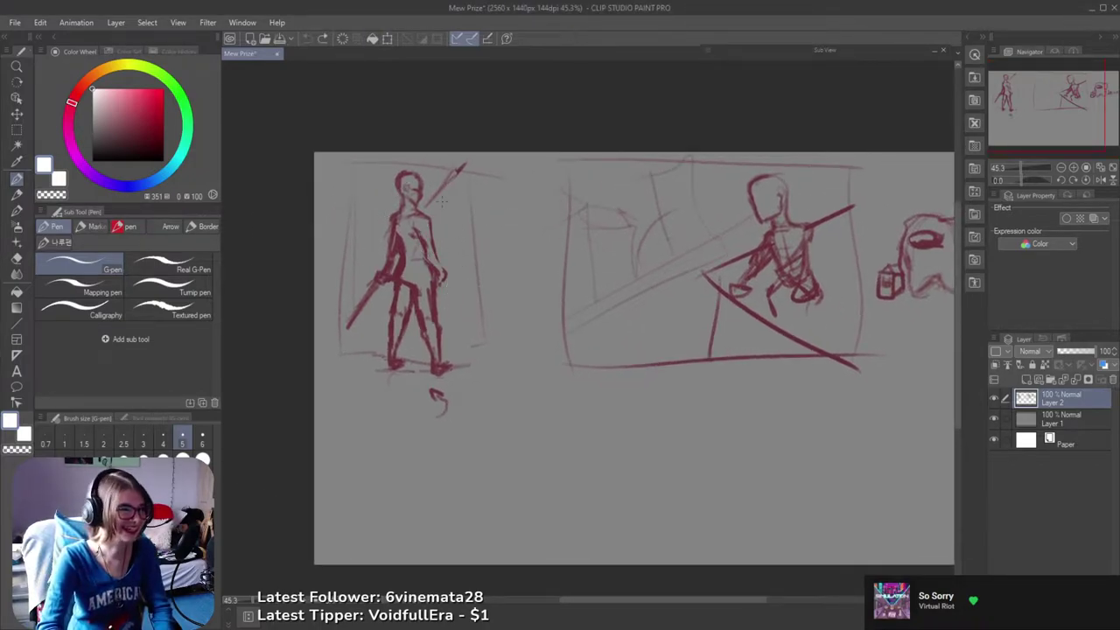
pyautogui.scroll(1, 434, 201)
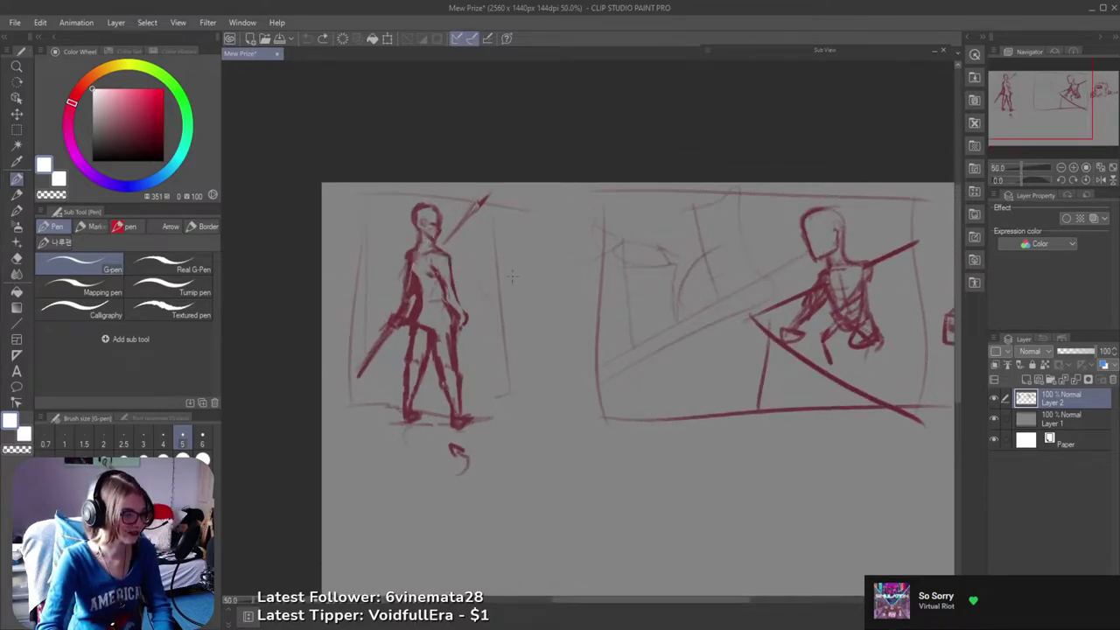
pyautogui.moveTo(582, 266); pyautogui.dragTo(272, 279)
pyautogui.moveTo(525, 263)
pyautogui.mouseDown()
pyautogui.moveTo(542, 354)
pyautogui.moveTo(602, 426)
pyautogui.mouseUp()
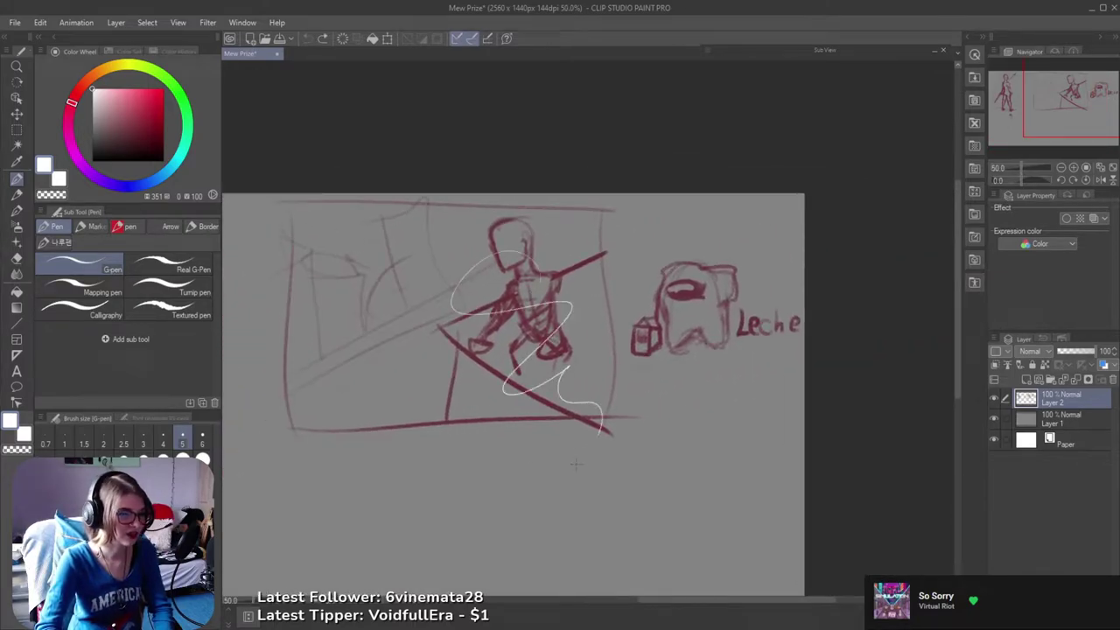
pyautogui.hotkey('ctrl', 'z')
pyautogui.moveTo(681, 285)
pyautogui.mouseDown()
pyautogui.moveTo(689, 308)
pyautogui.moveTo(722, 308)
pyautogui.mouseUp()
pyautogui.hotkey('ctrl', 'z')
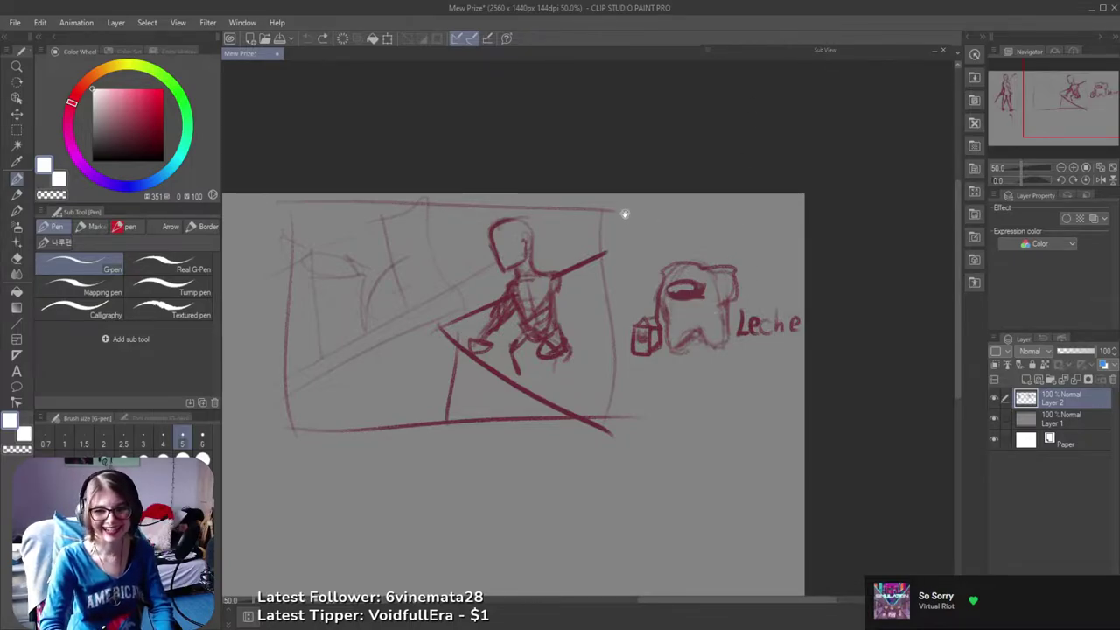
pyautogui.moveTo(626, 215); pyautogui.dragTo(728, 197)
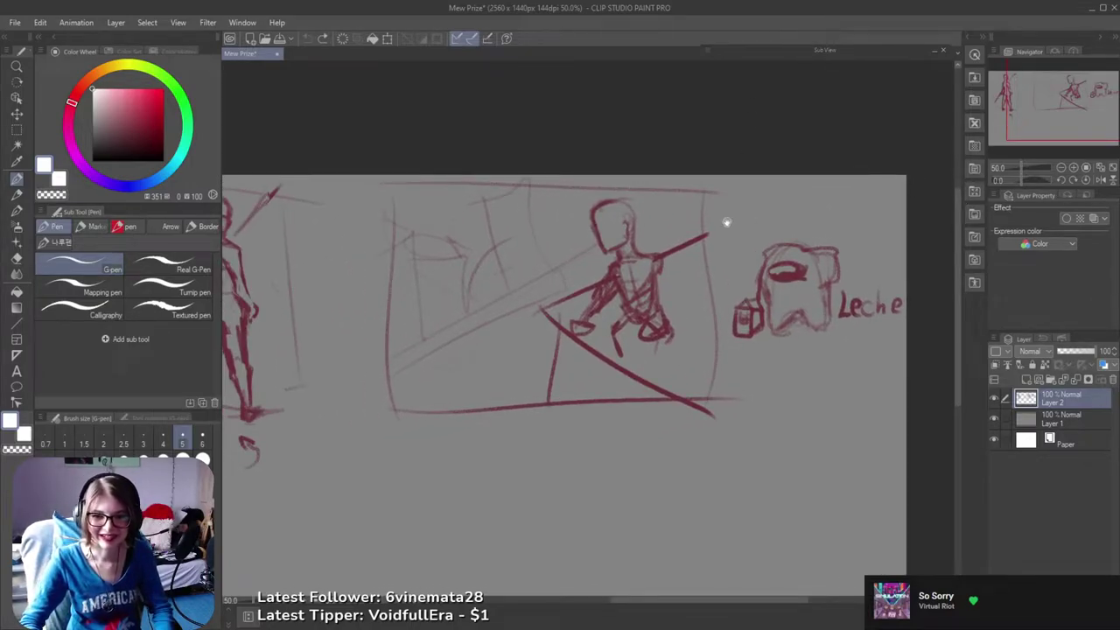
pyautogui.moveTo(634, 339); pyautogui.dragTo(538, 334)
pyautogui.moveTo(731, 294); pyautogui.dragTo(691, 269)
pyautogui.hotkey('ctrl', 'z')
pyautogui.moveTo(488, 366); pyautogui.dragTo(825, 343)
pyautogui.moveTo(563, 341)
pyautogui.mouseDown()
pyautogui.moveTo(546, 395)
pyautogui.moveTo(611, 428)
pyautogui.mouseUp()
pyautogui.hotkey('ctrl', 'z')
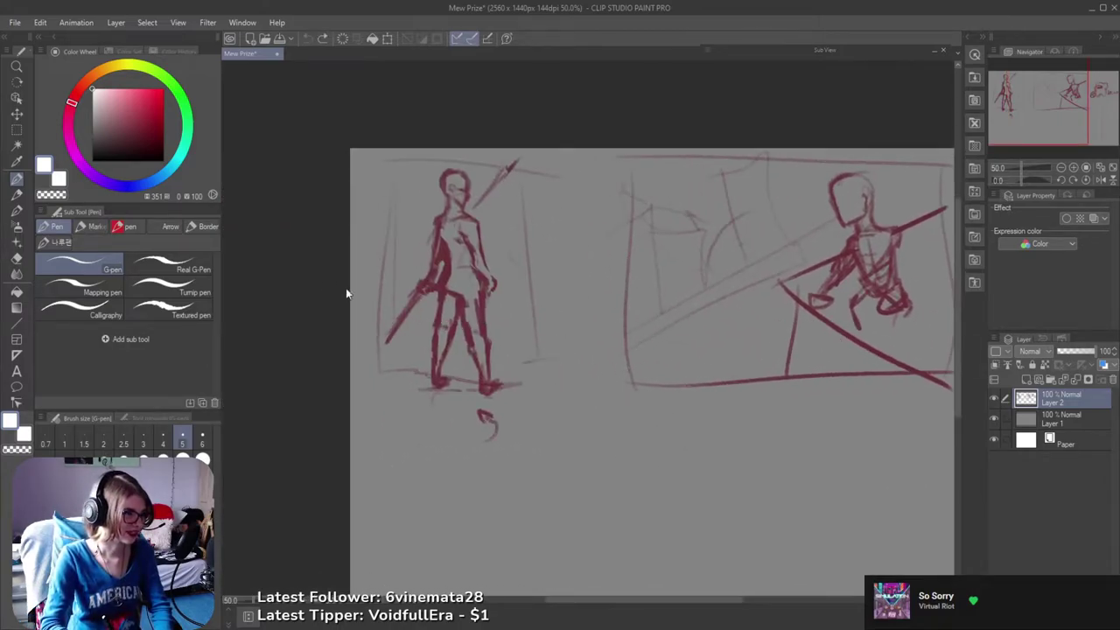
pyautogui.press('b')
pyautogui.moveTo(441, 258); pyautogui.dragTo(501, 344)
pyautogui.hotkey('ctrl', 'z')
pyautogui.moveTo(472, 215)
pyautogui.mouseDown()
pyautogui.moveTo(427, 354)
pyautogui.moveTo(497, 356)
pyautogui.moveTo(522, 378)
pyautogui.mouseUp()
pyautogui.hotkey('ctrl', 'z')
# - Switch to the sketch brush and sample the dark red of the standing figure's lines as the drawing colour
pyautogui.press('b')
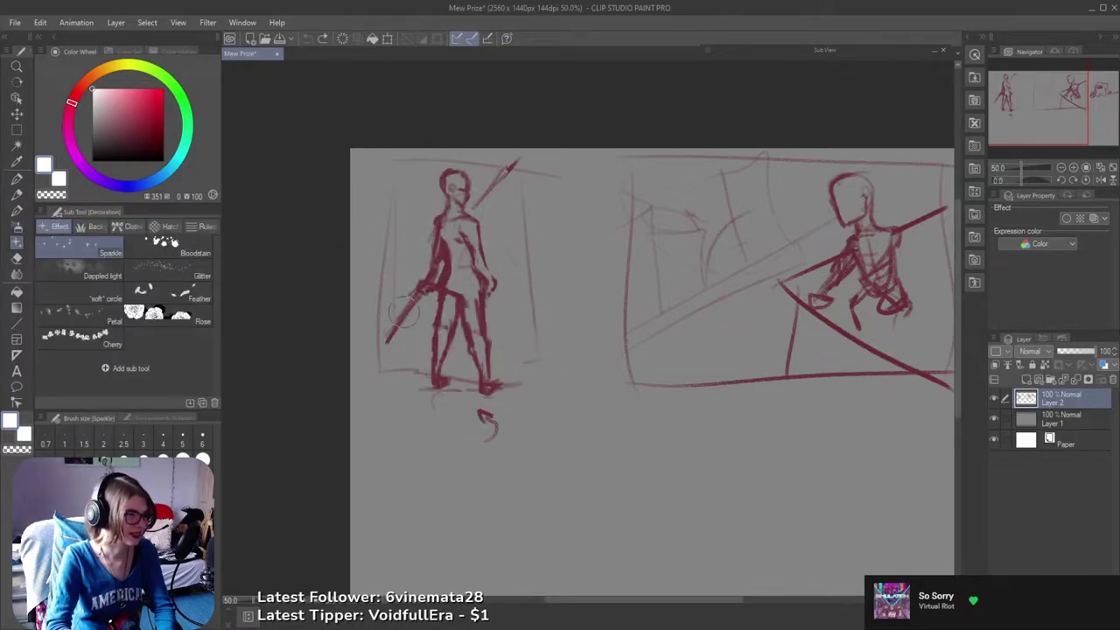
pyautogui.press('b')
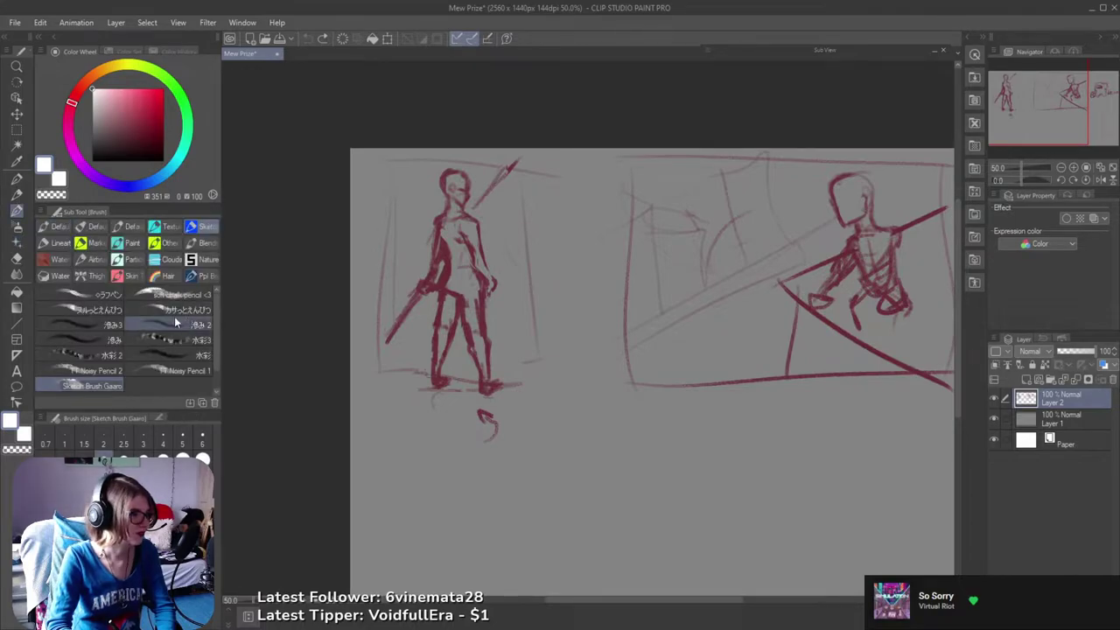
pyautogui.moveTo(407, 416); pyautogui.dragTo(516, 446)
pyautogui.hotkey('ctrl', 'z')
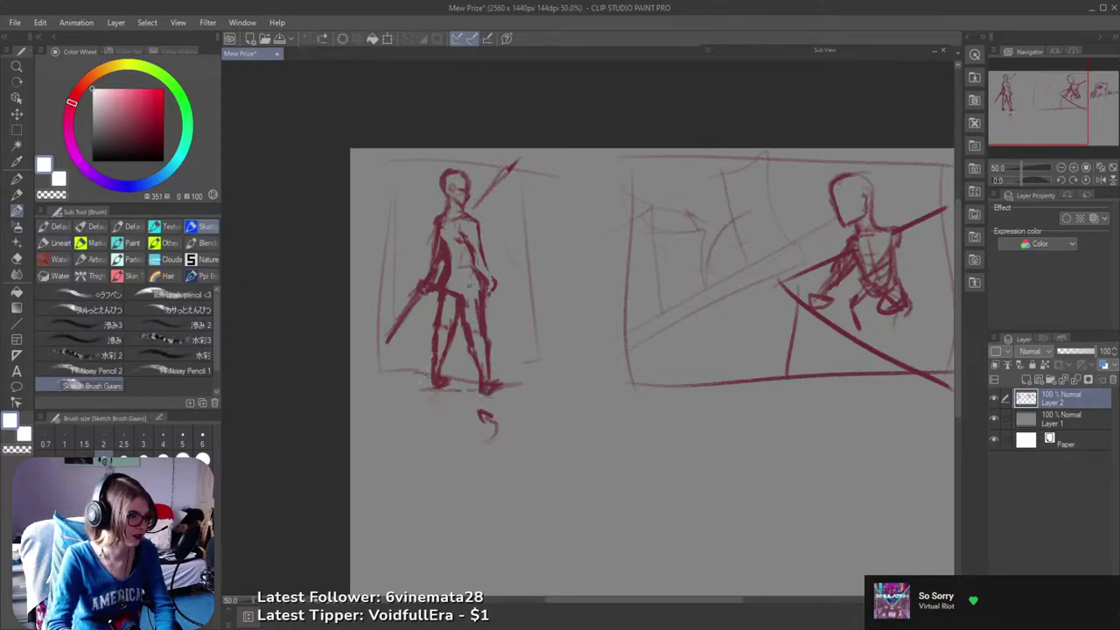
pyautogui.keyDown('alt'); pyautogui.click(459, 275); pyautogui.keyUp('alt')
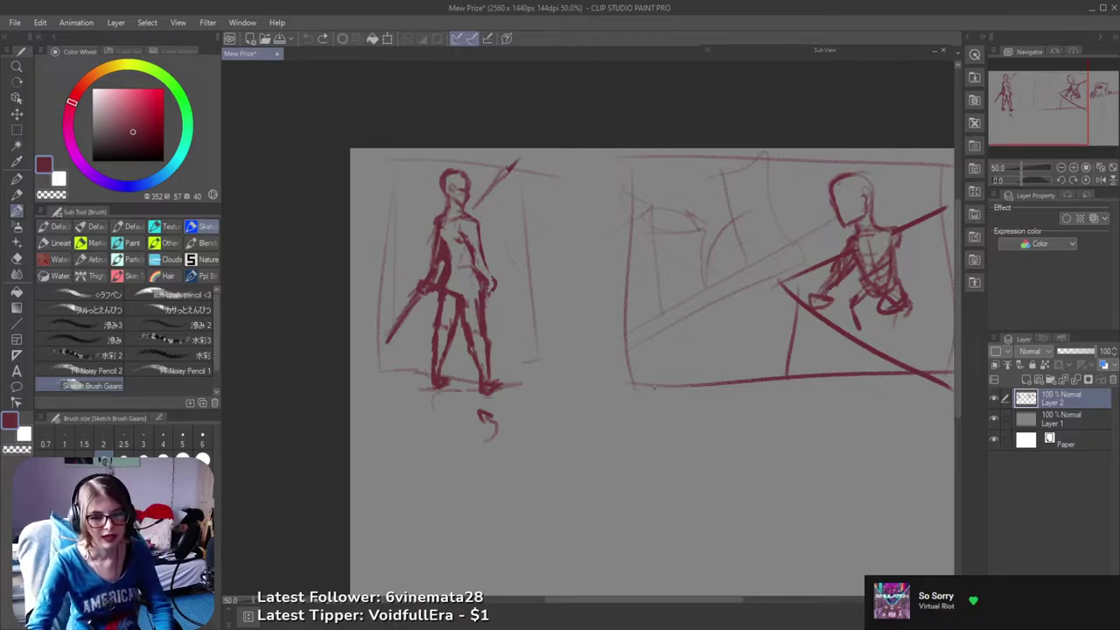
# - Expand the collapsed Sub View with the crouching swordsman reference photo and move it slightly higher above the canvas
pyautogui.moveTo(618, 416)
pyautogui.mouseDown()
pyautogui.moveTo(740, 432)
pyautogui.moveTo(752, 463)
pyautogui.mouseUp()
pyautogui.hotkey('ctrl', 'z')
pyautogui.moveTo(747, 400); pyautogui.dragTo(517, 450)
pyautogui.moveTo(663, 353); pyautogui.dragTo(622, 306)
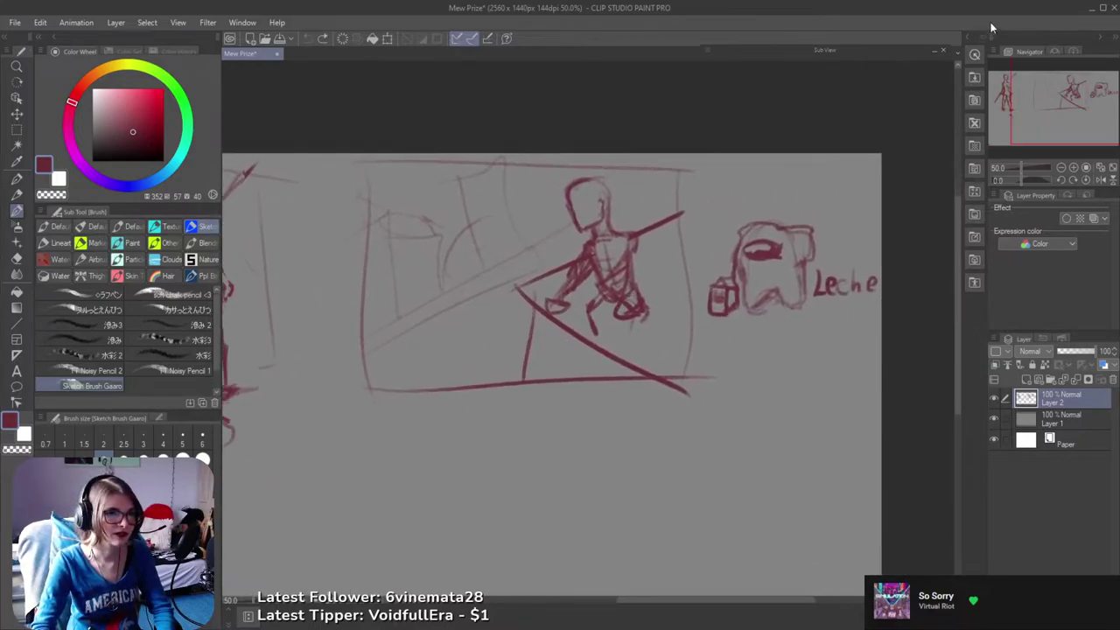
pyautogui.click(934, 52)
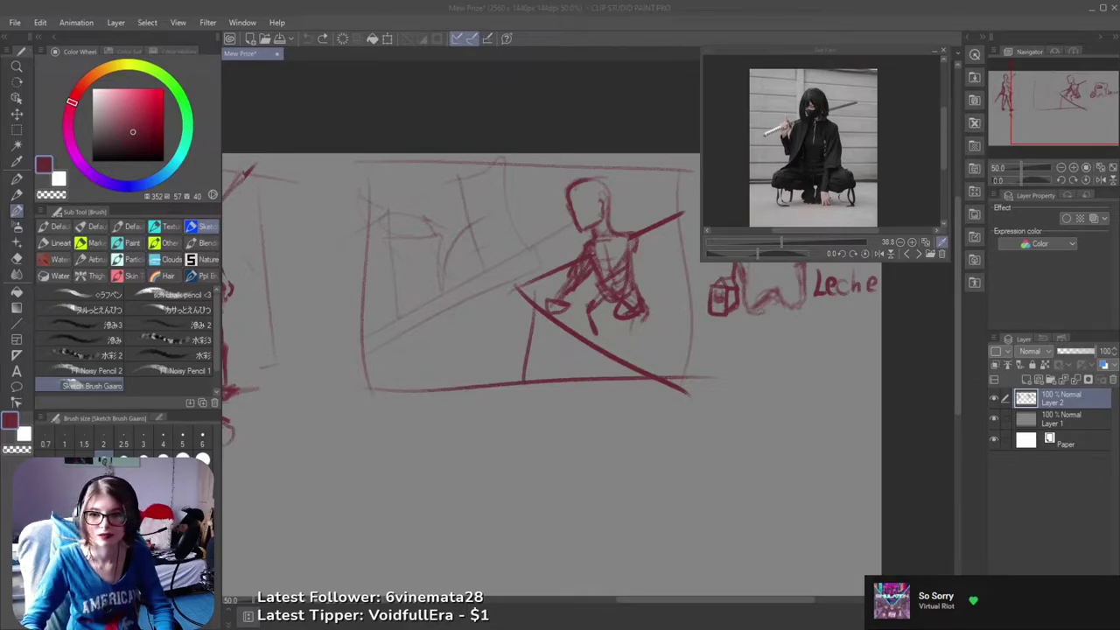
pyautogui.moveTo(822, 50)
pyautogui.mouseDown()
pyautogui.moveTo(831, 32)
pyautogui.moveTo(759, 42)
pyautogui.moveTo(824, 33)
pyautogui.mouseUp()
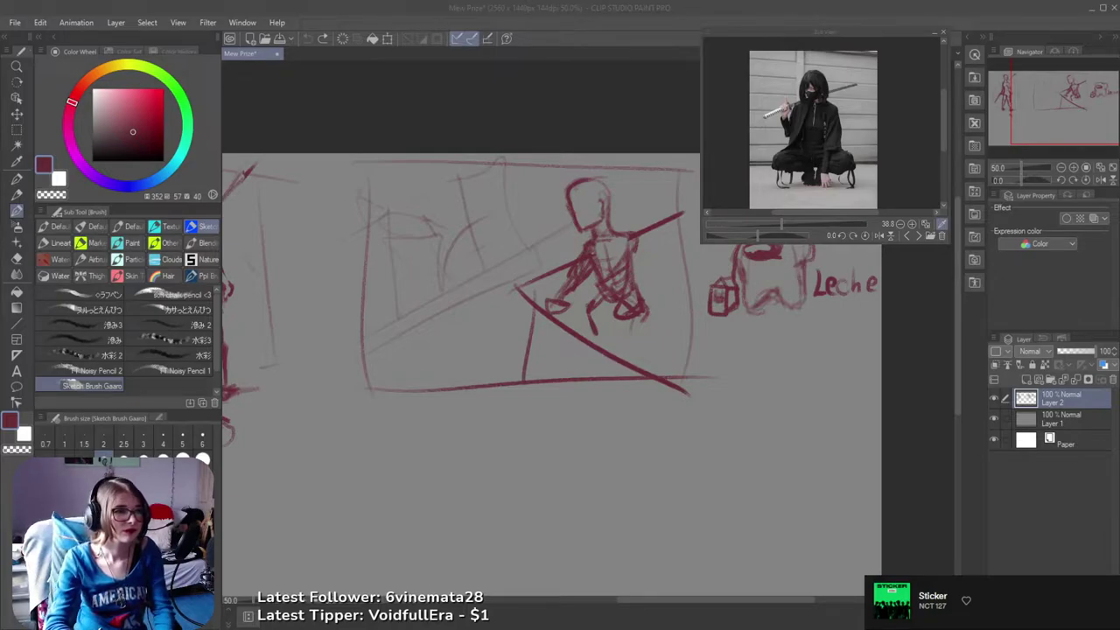
pyautogui.moveTo(604, 195)
pyautogui.mouseDown()
pyautogui.moveTo(582, 270)
pyautogui.moveTo(628, 307)
pyautogui.mouseUp()
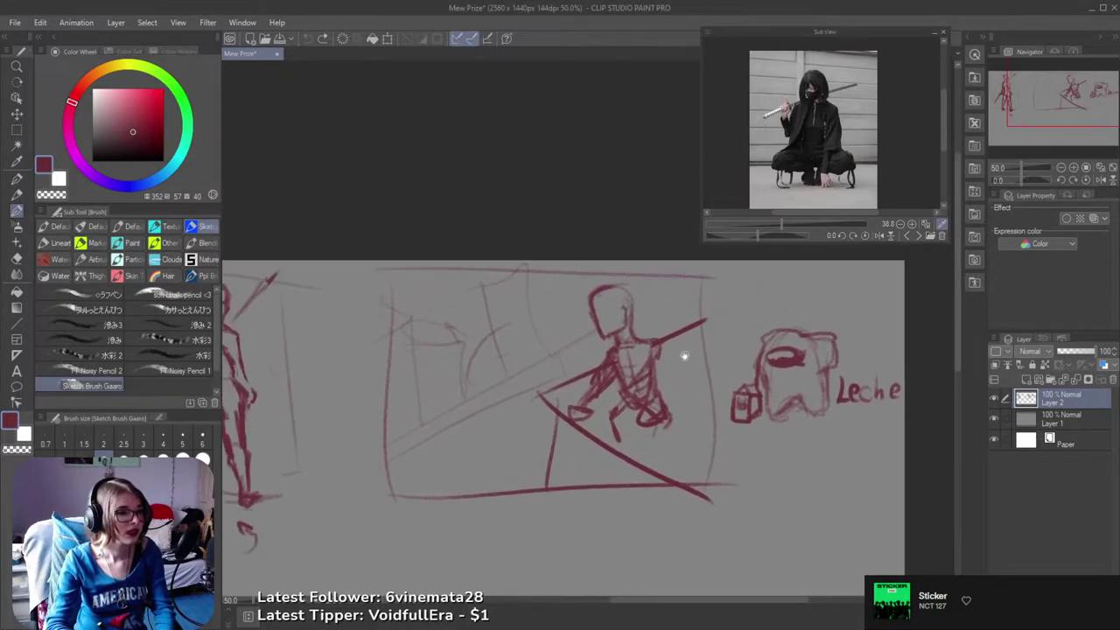
pyautogui.moveTo(762, 366); pyautogui.dragTo(648, 339)
pyautogui.scroll(5, 647, 341)
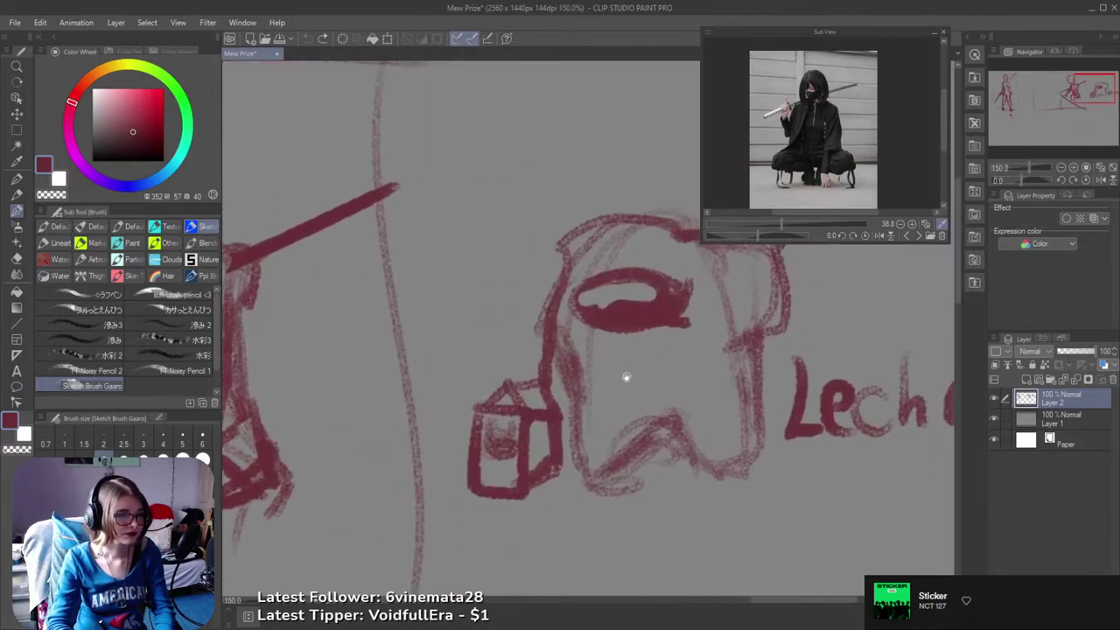
pyautogui.moveTo(578, 371); pyautogui.dragTo(591, 366)
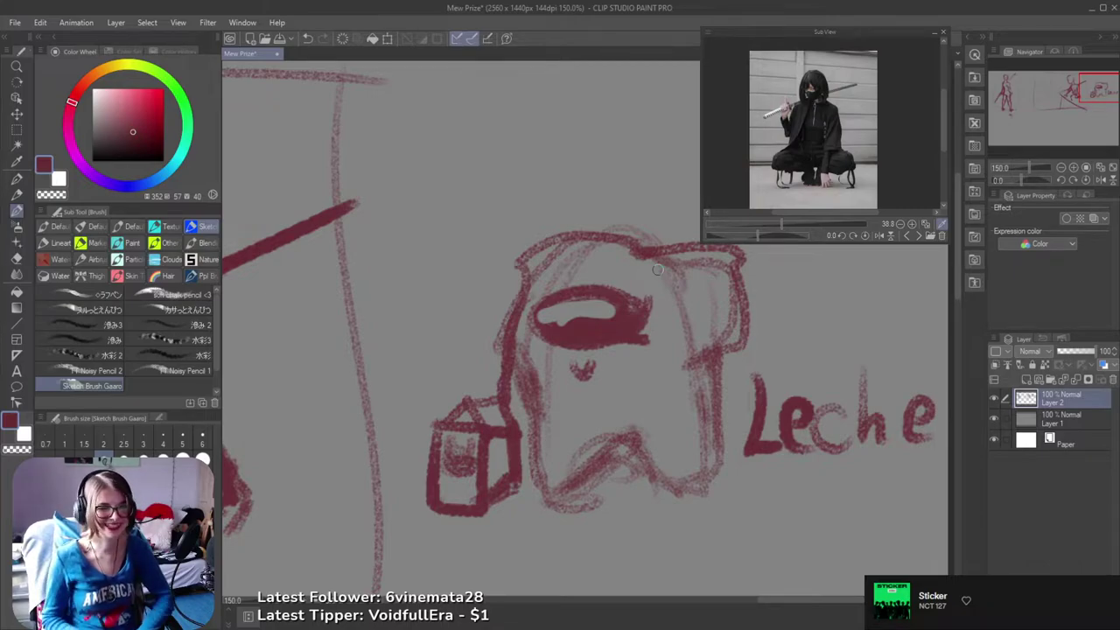
pyautogui.hotkey('ctrl', 'z')
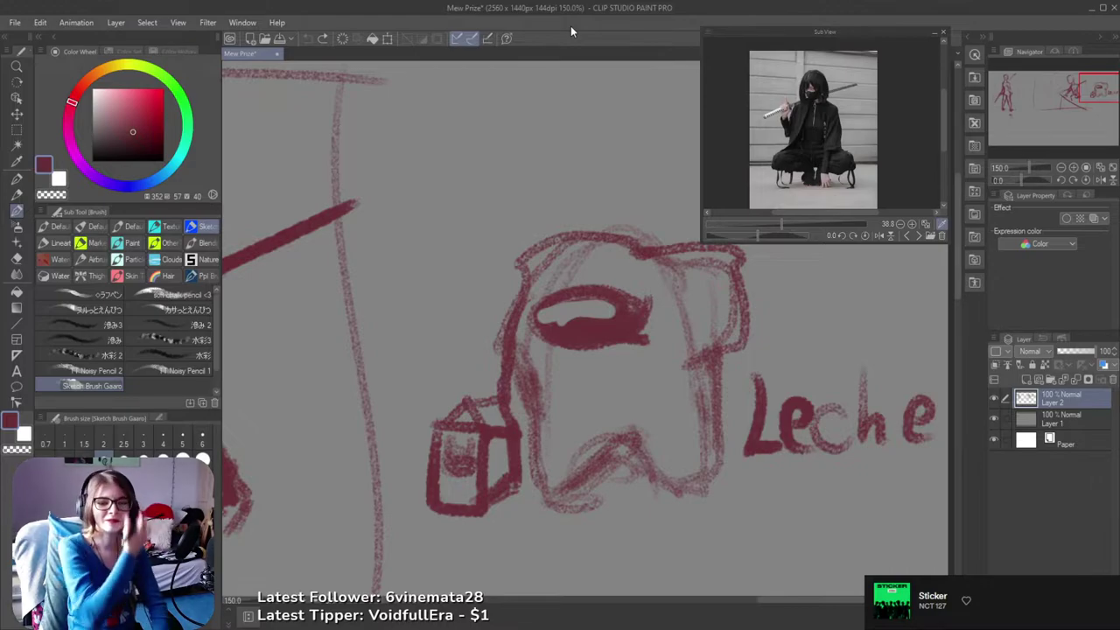
pyautogui.scroll(-3, 569, 401)
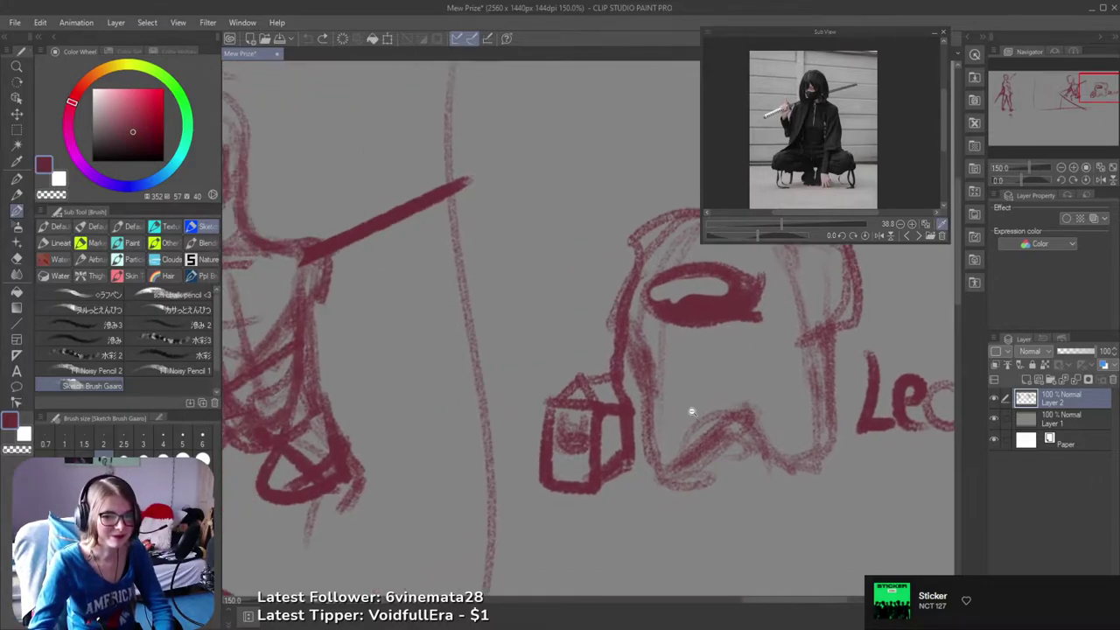
pyautogui.moveTo(614, 412); pyautogui.dragTo(679, 412)
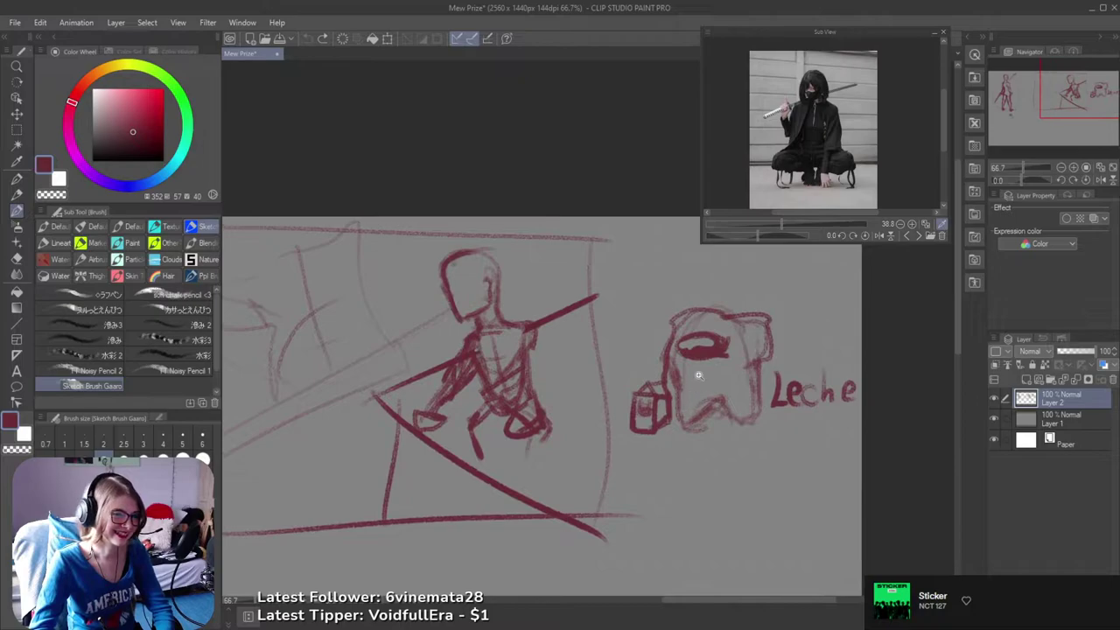
pyautogui.moveTo(704, 369)
pyautogui.mouseDown()
pyautogui.moveTo(723, 363)
pyautogui.moveTo(697, 379)
pyautogui.moveTo(720, 359)
pyautogui.moveTo(687, 361)
pyautogui.moveTo(734, 356)
pyautogui.mouseUp()
pyautogui.hotkey('ctrl', 'z')
pyautogui.hotkey('ctrl', 'z')
pyautogui.hotkey('ctrl', 'z')
pyautogui.hotkey('ctrl', 'z')
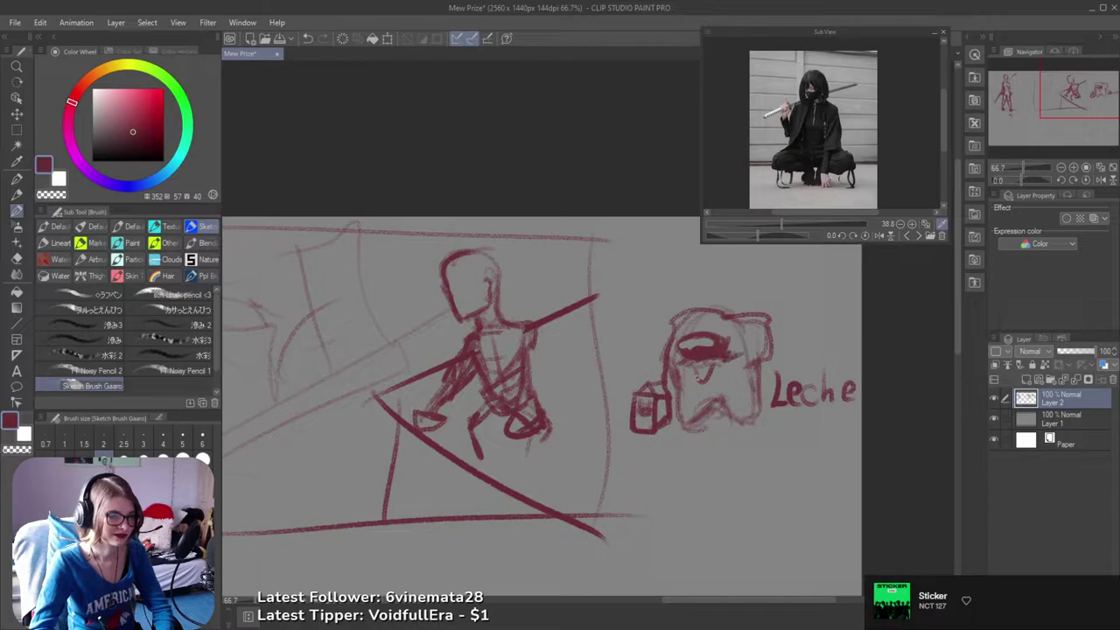
pyautogui.hotkey('ctrl', 'z')
pyautogui.hotkey('ctrl', 'z')
pyautogui.hotkey('ctrl', 'z')
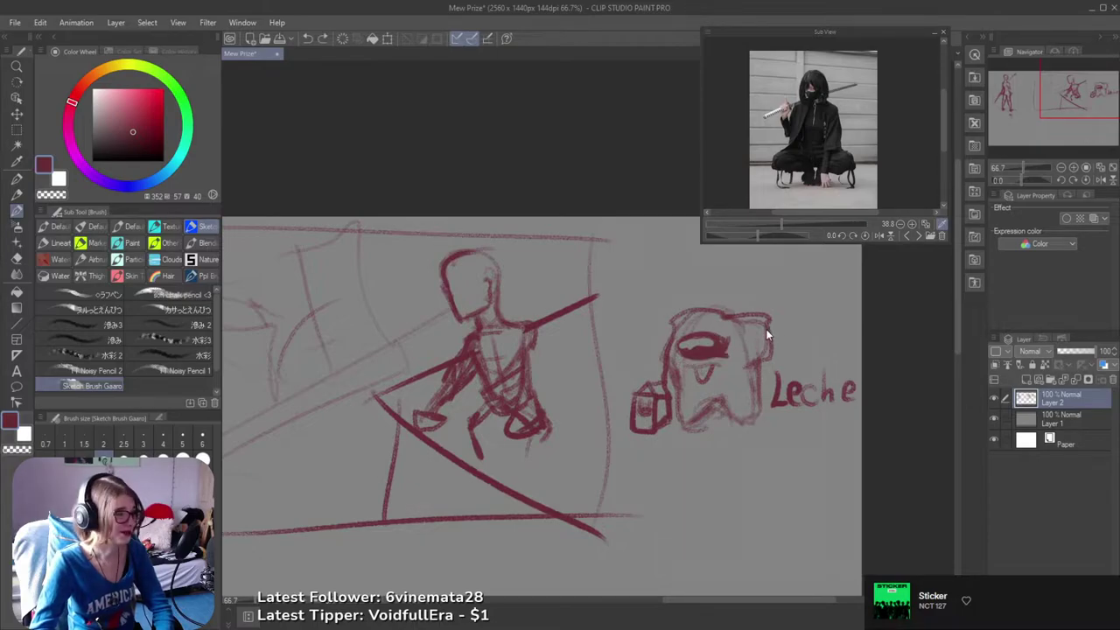
pyautogui.moveTo(783, 375); pyautogui.dragTo(807, 346)
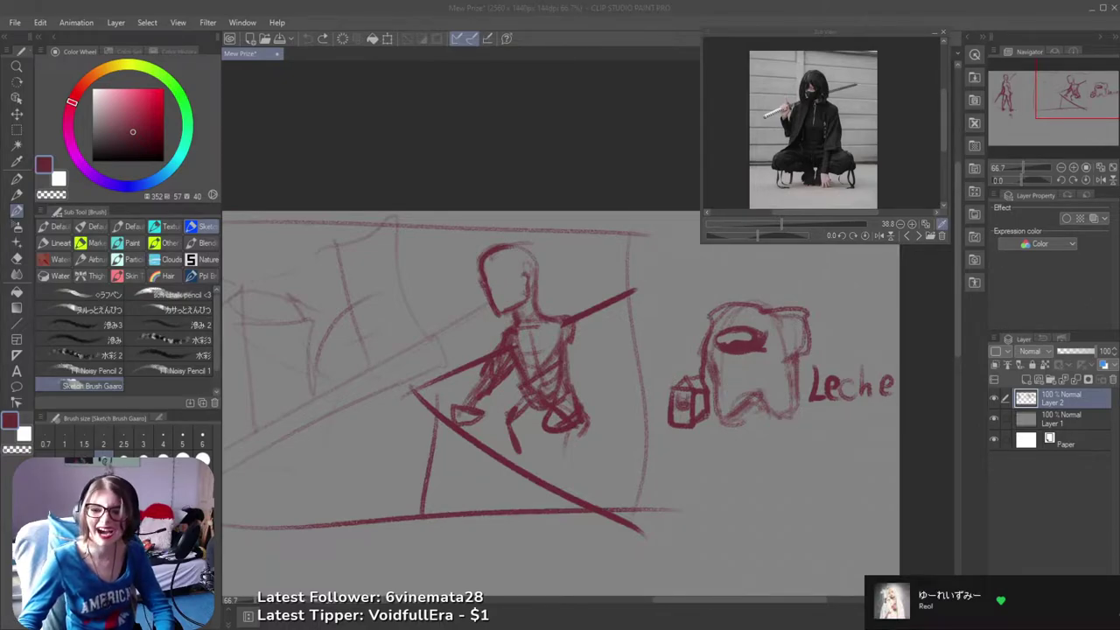
pyautogui.click(619, 7)
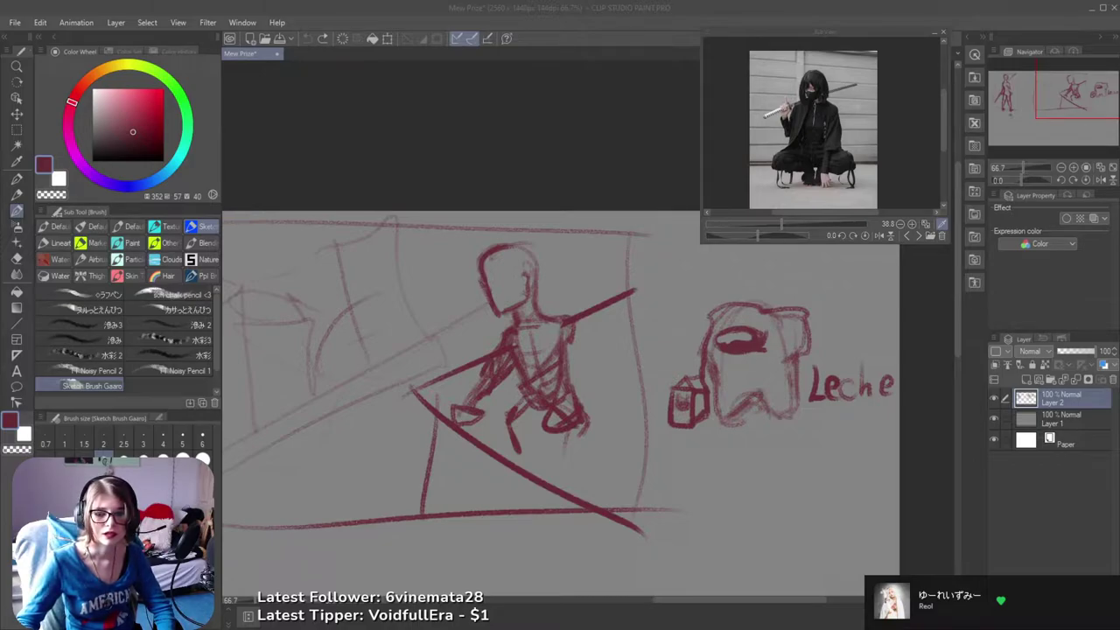
pyautogui.click(608, 6)
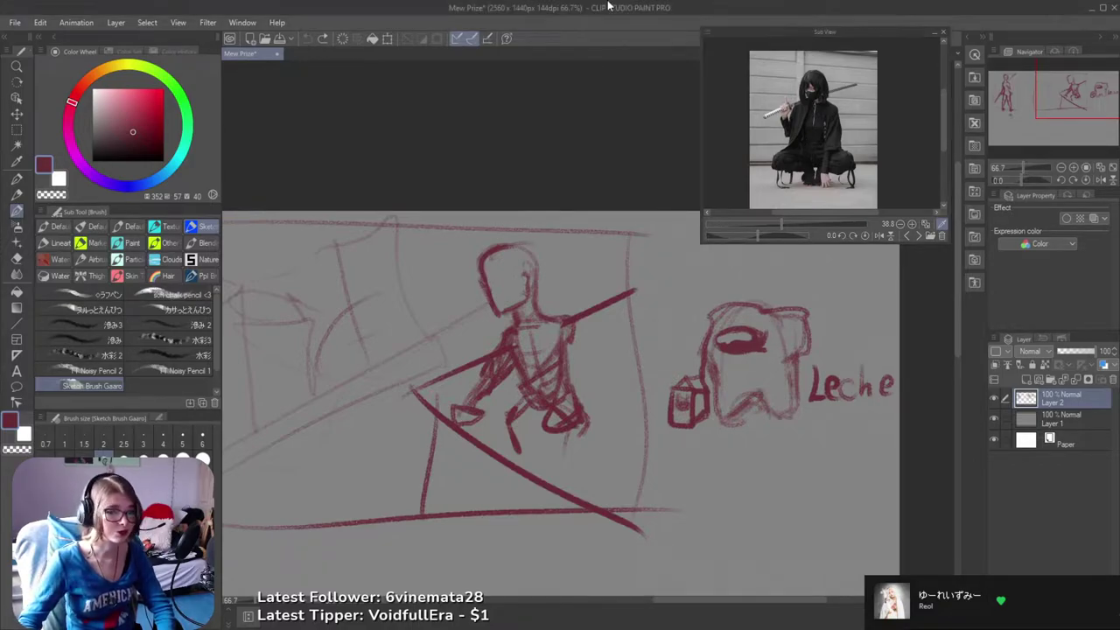
# - Erase the whole middle thumbnail: the crouching figure, its frame and the background lines
pyautogui.moveTo(612, 402); pyautogui.dragTo(730, 422)
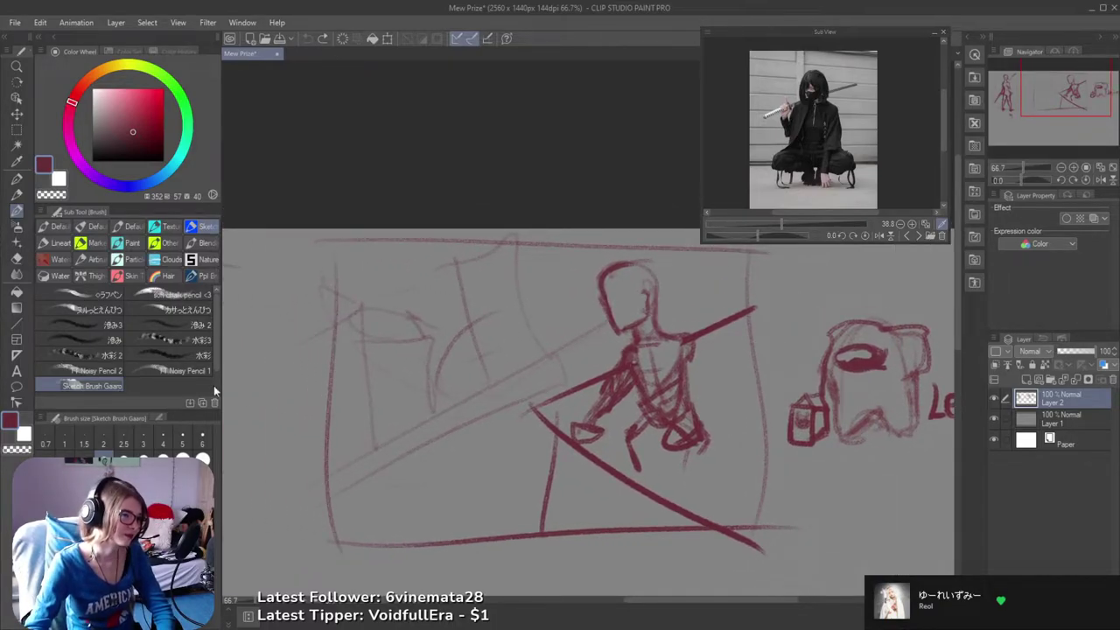
pyautogui.press('e')
pyautogui.scroll(-3, 500, 405)
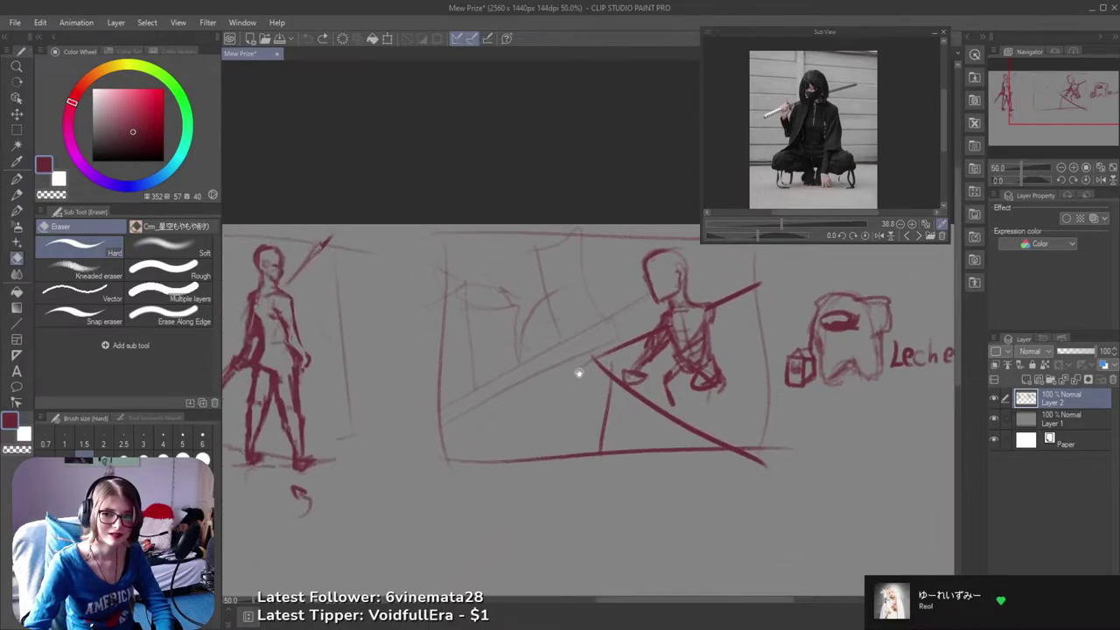
pyautogui.moveTo(518, 376)
pyautogui.mouseDown()
pyautogui.moveTo(508, 260)
pyautogui.moveTo(476, 323)
pyautogui.moveTo(481, 354)
pyautogui.moveTo(509, 403)
pyautogui.moveTo(553, 408)
pyautogui.moveTo(532, 404)
pyautogui.moveTo(563, 415)
pyautogui.moveTo(577, 445)
pyautogui.moveTo(598, 445)
pyautogui.moveTo(621, 476)
pyautogui.moveTo(620, 369)
pyautogui.moveTo(666, 434)
pyautogui.moveTo(650, 315)
pyautogui.moveTo(640, 316)
pyautogui.moveTo(688, 310)
pyautogui.moveTo(698, 324)
pyautogui.moveTo(709, 417)
pyautogui.moveTo(693, 416)
pyautogui.moveTo(692, 342)
pyautogui.mouseUp()
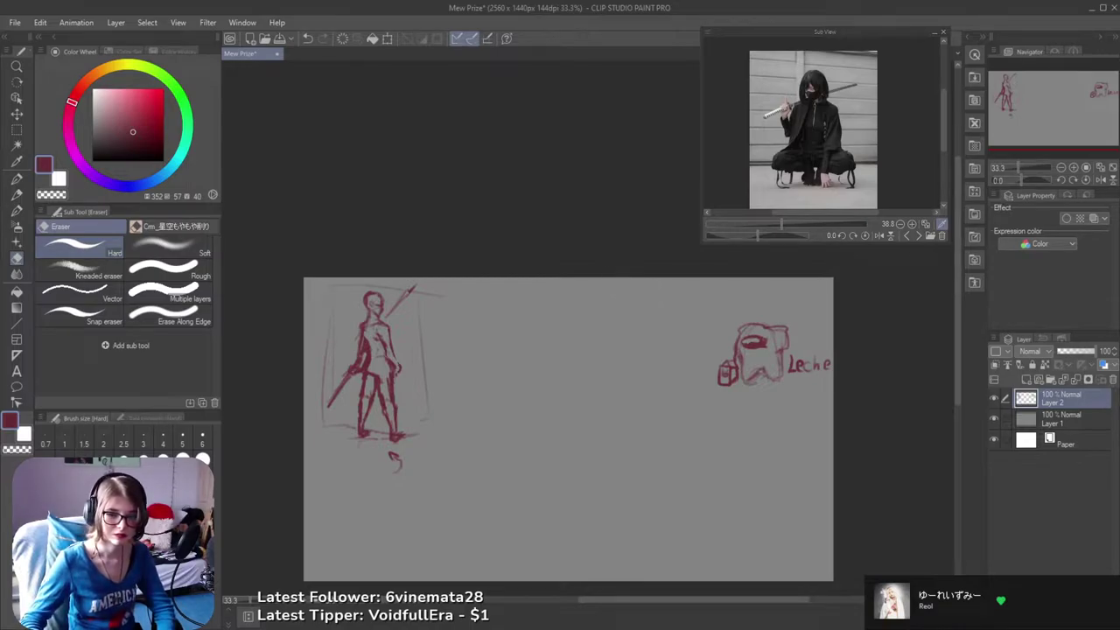
# - Switch from the eraser back to the sketch brush for drawing in the cleared middle area
pyautogui.hotkey('alt', 'Tab')
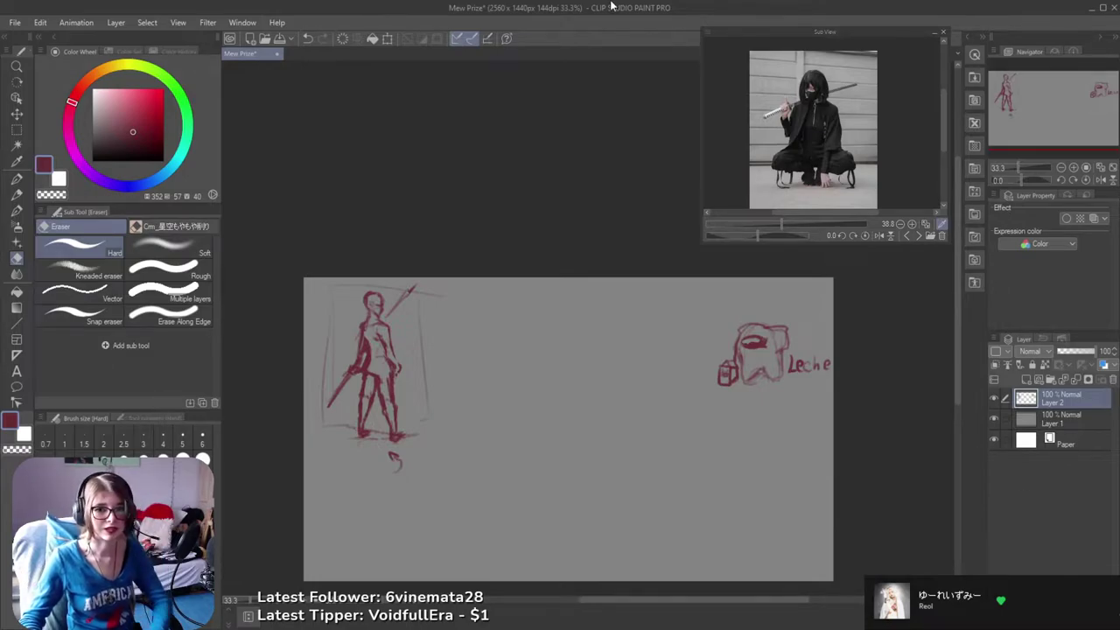
pyautogui.moveTo(665, 412); pyautogui.dragTo(709, 429)
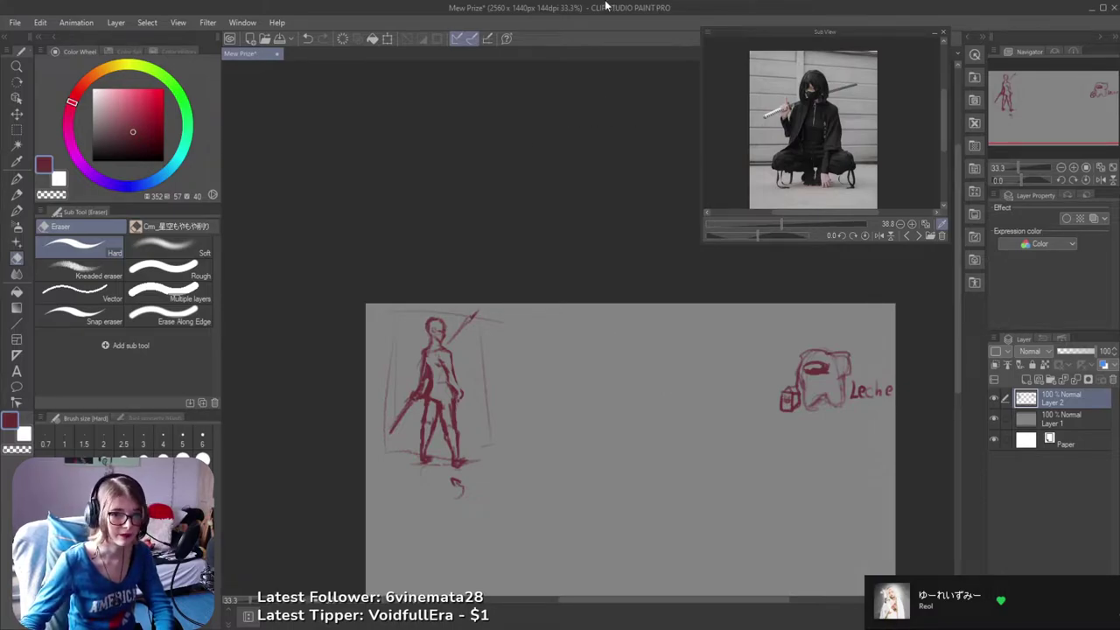
pyautogui.moveTo(647, 403)
pyautogui.mouseDown()
pyautogui.moveTo(600, 397)
pyautogui.moveTo(717, 379)
pyautogui.moveTo(691, 420)
pyautogui.moveTo(725, 415)
pyautogui.moveTo(581, 351)
pyautogui.mouseUp()
pyautogui.press('b')
pyautogui.scroll(1, 527, 375)
pyautogui.press('b')
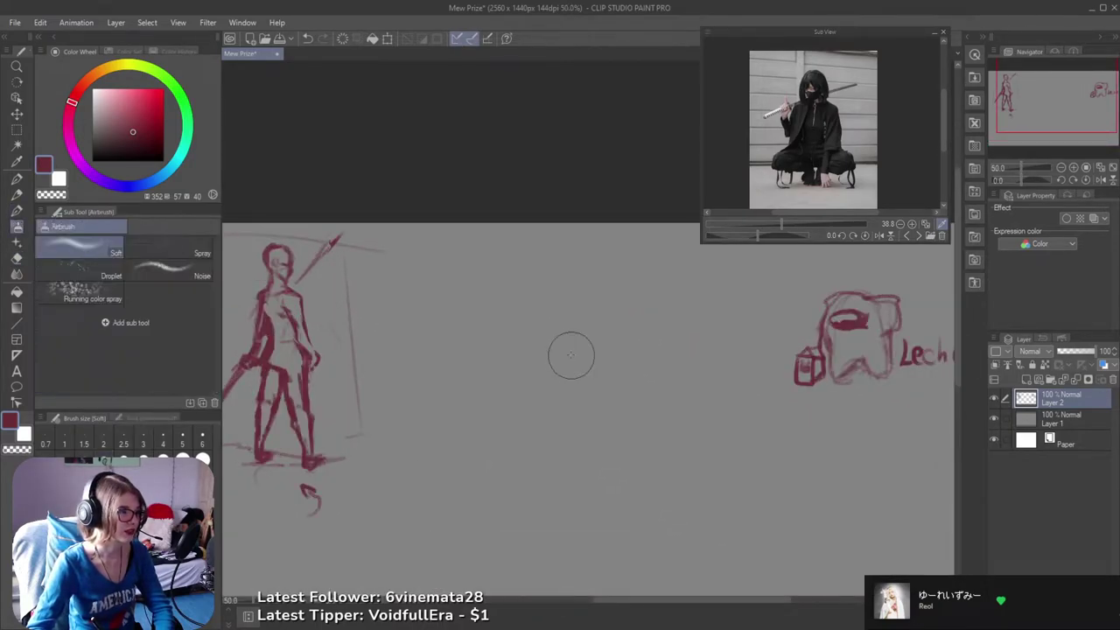
pyautogui.press('b')
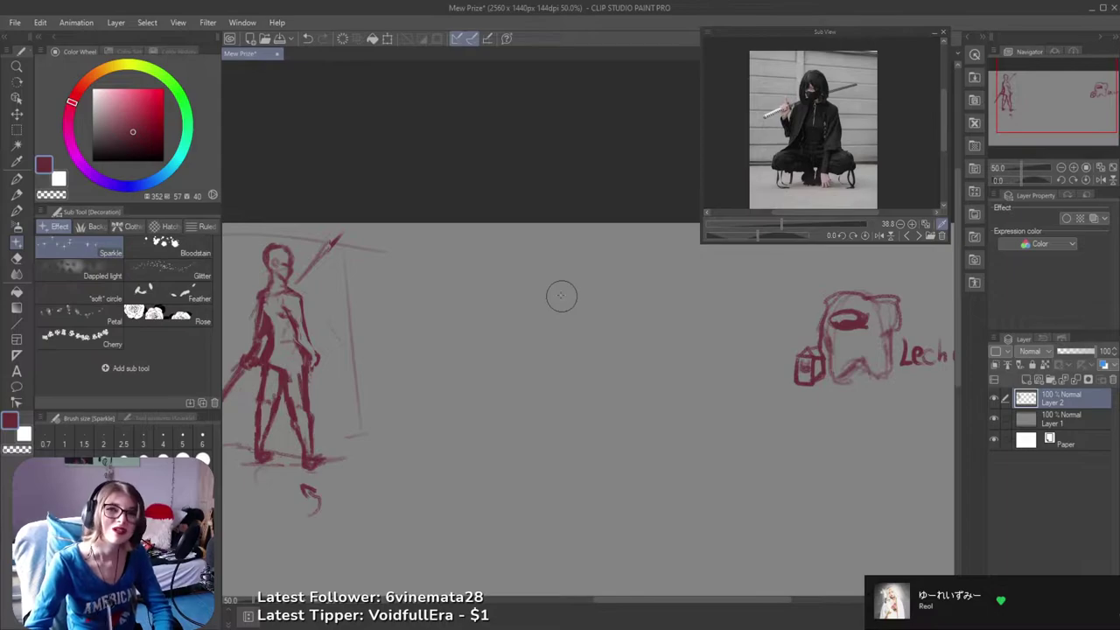
pyautogui.press('b')
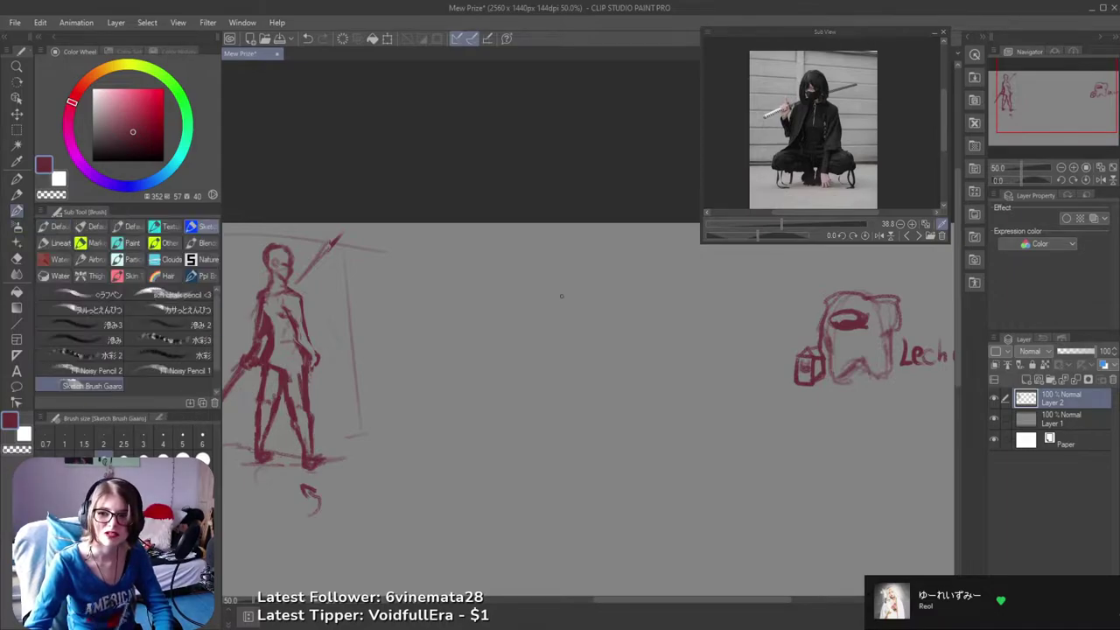
pyautogui.moveTo(642, 348)
pyautogui.mouseDown()
pyautogui.moveTo(581, 382)
pyautogui.moveTo(657, 386)
pyautogui.mouseUp()
pyautogui.moveTo(575, 339); pyautogui.dragTo(652, 324)
pyautogui.hotkey('ctrl', 'z')
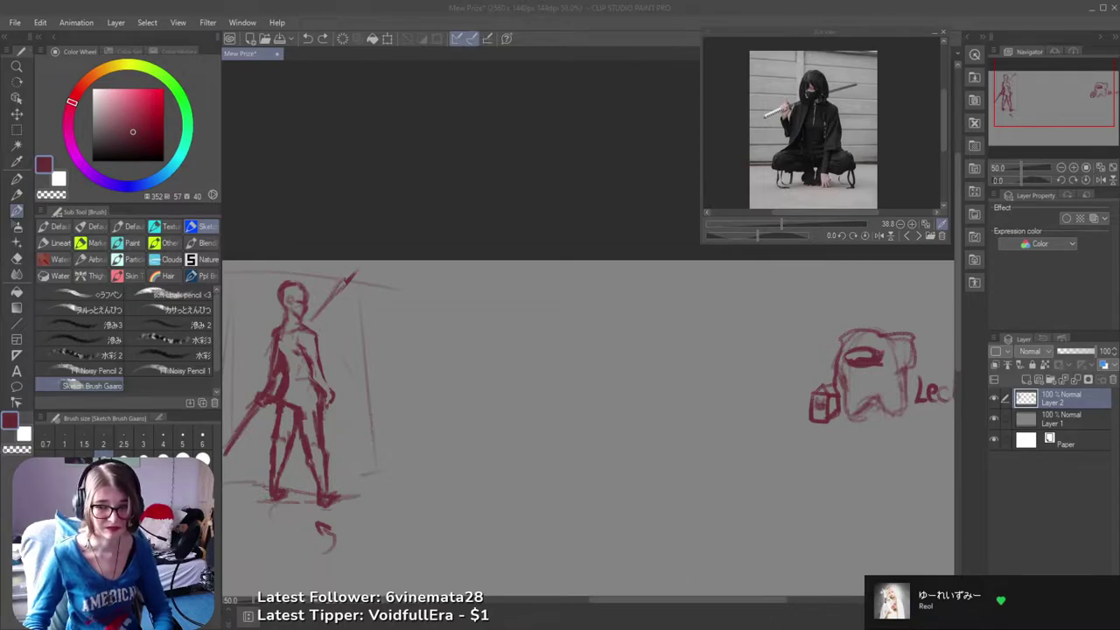
pyautogui.click(613, 5)
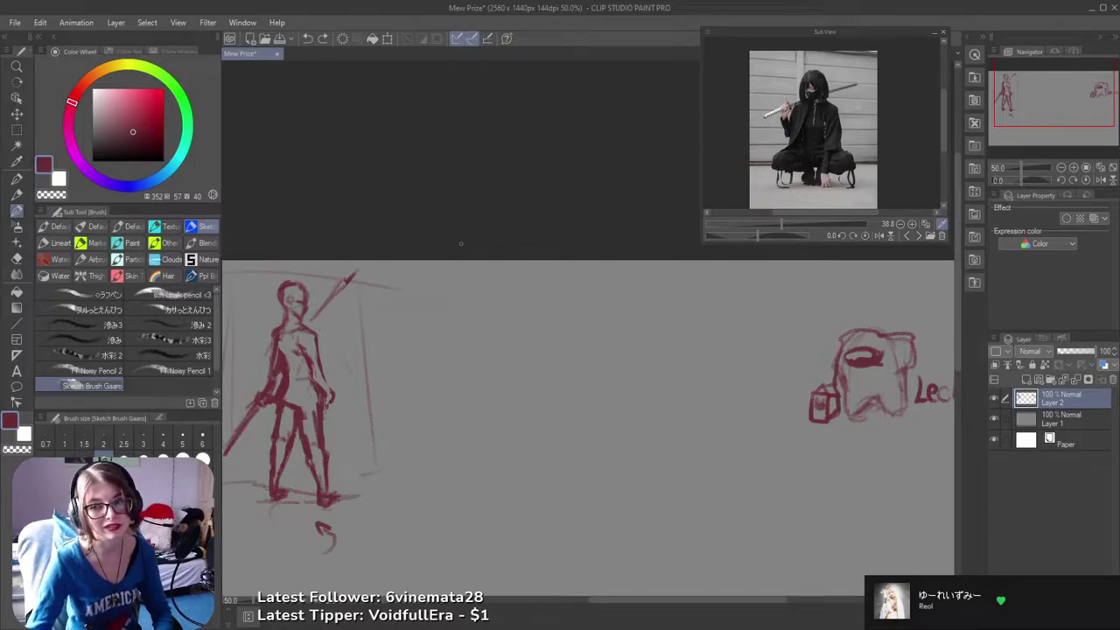
pyautogui.moveTo(508, 352); pyautogui.dragTo(550, 332)
pyautogui.moveTo(437, 363); pyautogui.dragTo(482, 370)
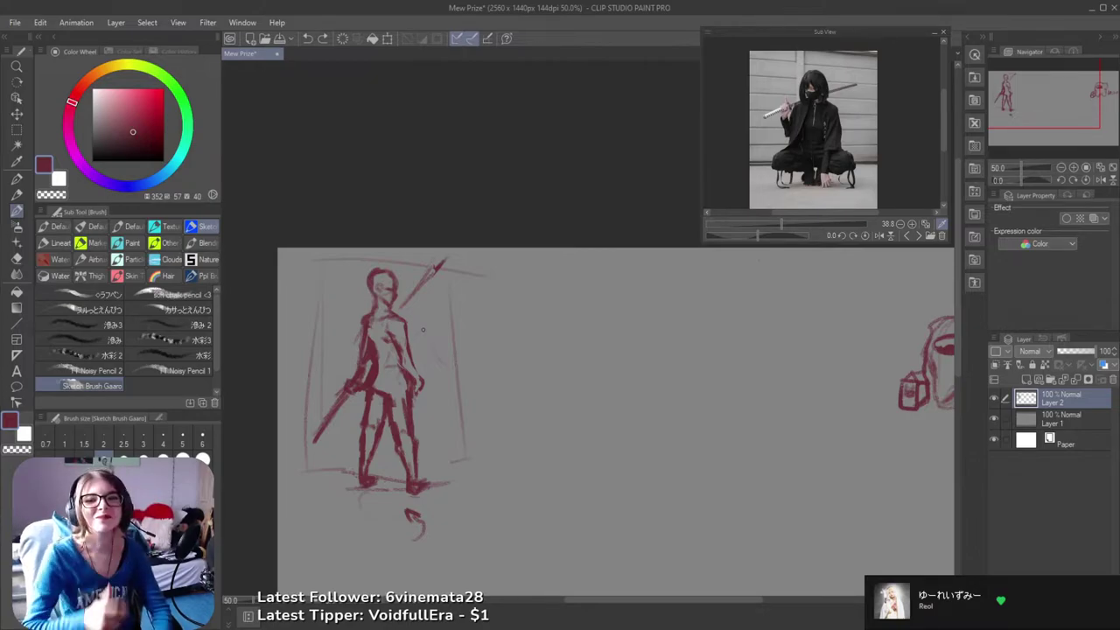
# - Sketch a construction oval with a slanting centre line below it in the empty area between the standing figure and the milk doodle
pyautogui.moveTo(628, 342); pyautogui.dragTo(487, 334)
pyautogui.moveTo(658, 391)
pyautogui.mouseDown()
pyautogui.moveTo(637, 370)
pyautogui.moveTo(614, 378)
pyautogui.moveTo(681, 368)
pyautogui.mouseUp()
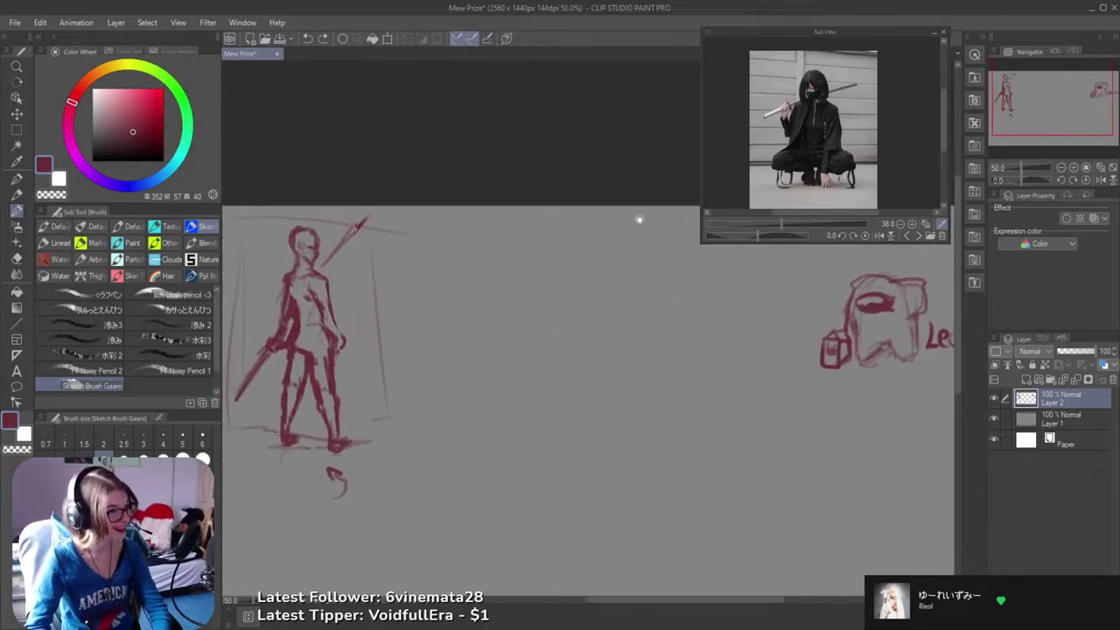
pyautogui.moveTo(597, 250)
pyautogui.mouseDown()
pyautogui.moveTo(599, 286)
pyautogui.moveTo(625, 317)
pyautogui.moveTo(600, 282)
pyautogui.mouseUp()
pyautogui.hotkey('ctrl', 'z')
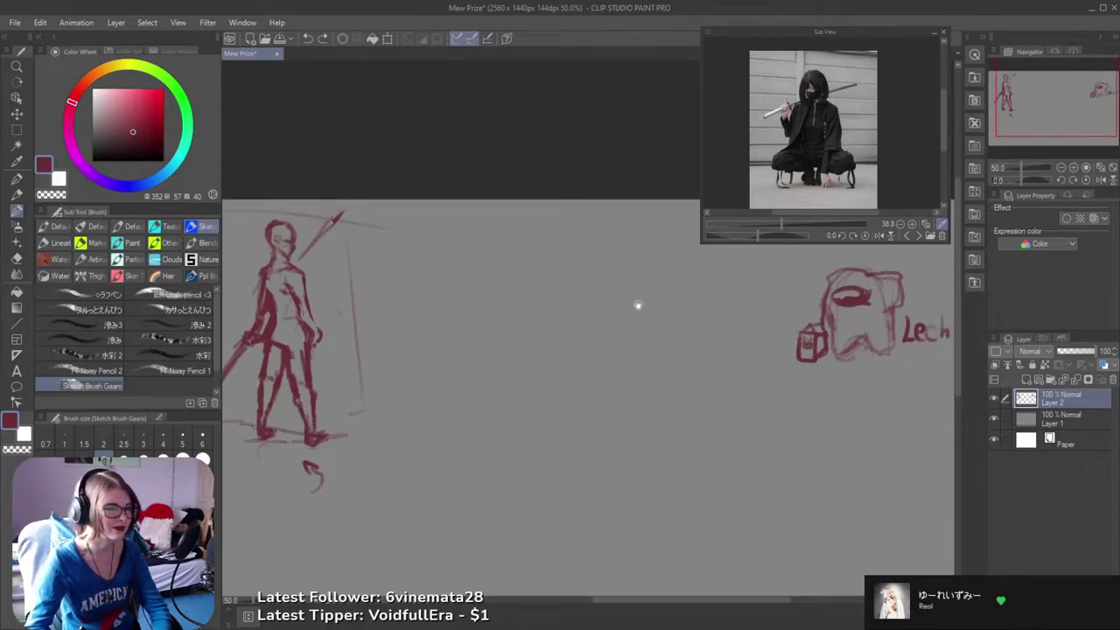
pyautogui.moveTo(629, 368); pyautogui.dragTo(673, 417)
pyautogui.moveTo(607, 397)
pyautogui.mouseDown()
pyautogui.moveTo(638, 392)
pyautogui.moveTo(597, 346)
pyautogui.moveTo(635, 399)
pyautogui.mouseUp()
pyautogui.hotkey('ctrl', 'z')
pyautogui.hotkey('ctrl', 'z')
pyautogui.moveTo(628, 343); pyautogui.dragTo(649, 453)
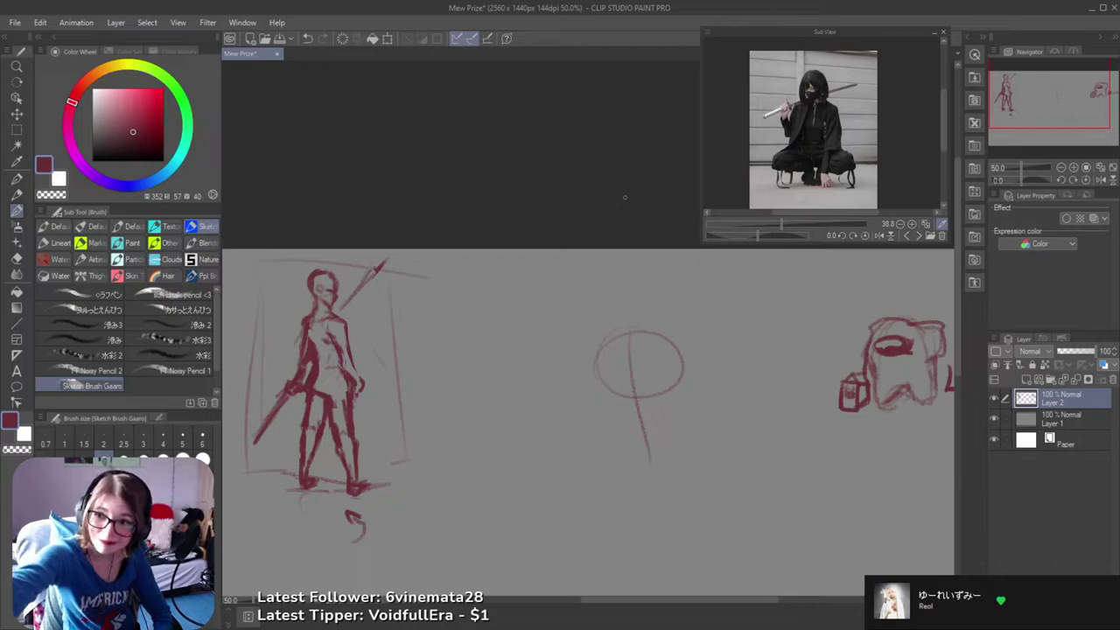
# - Sketch a bowl-shaped pelvis around the lower end of the centre line and close it across its upper edge
pyautogui.moveTo(653, 440)
pyautogui.mouseDown()
pyautogui.moveTo(673, 454)
pyautogui.moveTo(658, 422)
pyautogui.moveTo(617, 457)
pyautogui.mouseUp()
pyautogui.hotkey('ctrl', 'z')
pyautogui.moveTo(654, 407)
pyautogui.mouseDown()
pyautogui.moveTo(639, 455)
pyautogui.moveTo(608, 433)
pyautogui.moveTo(705, 420)
pyautogui.mouseUp()
pyautogui.hotkey('ctrl', 'z')
pyautogui.hotkey('ctrl', 'z')
pyautogui.moveTo(623, 412); pyautogui.dragTo(691, 425)
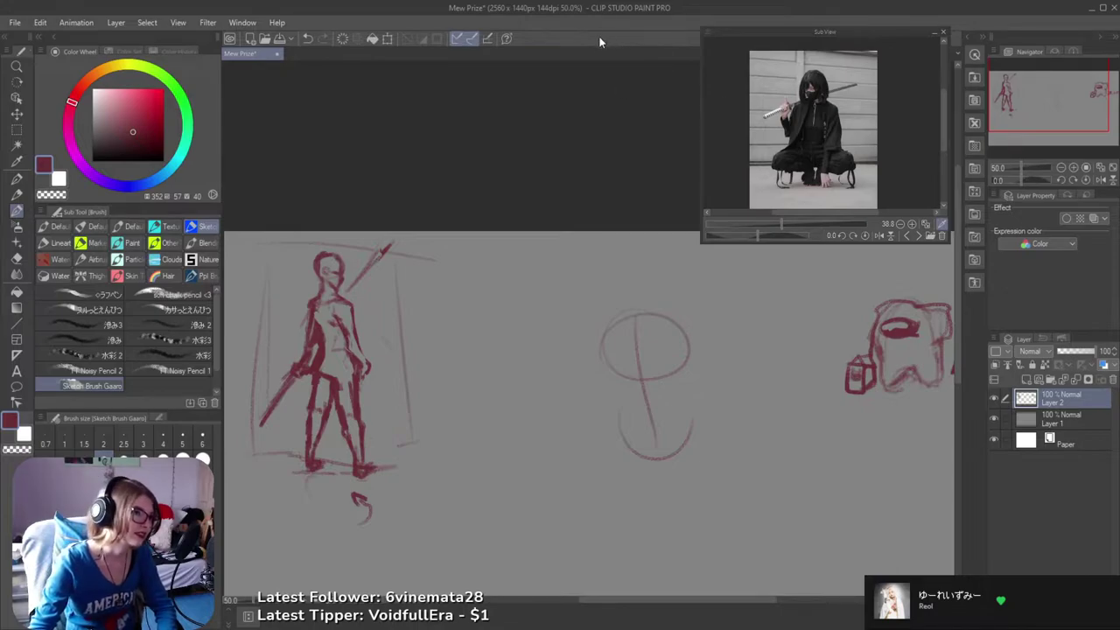
pyautogui.moveTo(667, 448); pyautogui.dragTo(675, 408)
pyautogui.moveTo(651, 359)
pyautogui.mouseDown()
pyautogui.moveTo(714, 368)
pyautogui.moveTo(697, 368)
pyautogui.mouseUp()
pyautogui.hotkey('ctrl', 'z')
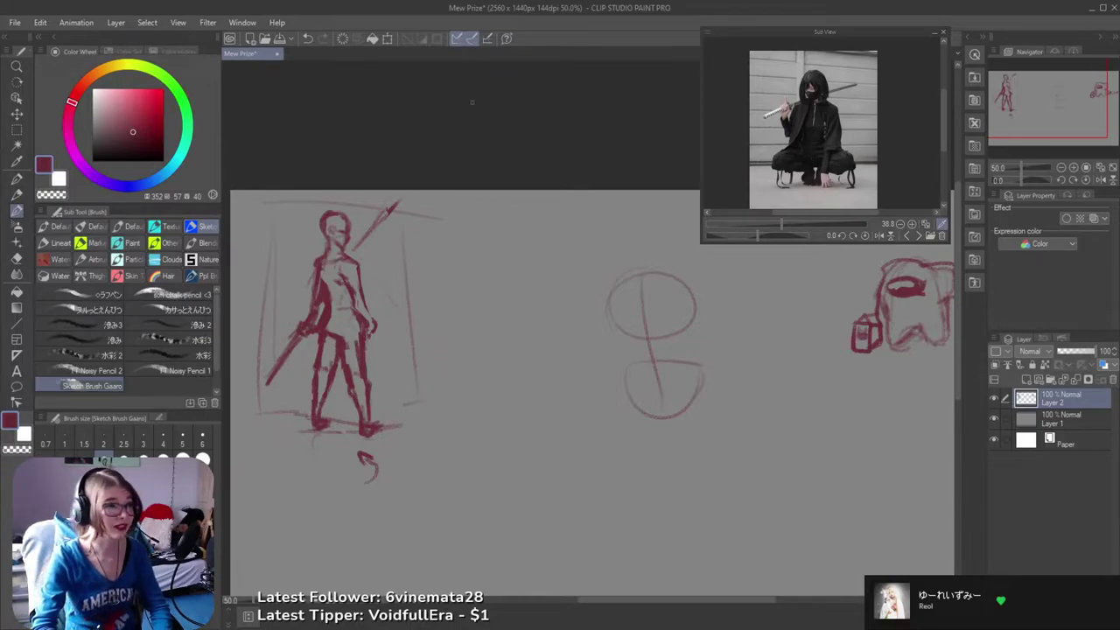
# - Erase the construction oval, centre line and pelvis shape, and return to the sketch brush
pyautogui.moveTo(645, 348)
pyautogui.mouseDown()
pyautogui.moveTo(631, 380)
pyautogui.moveTo(650, 410)
pyautogui.moveTo(631, 316)
pyautogui.moveTo(624, 357)
pyautogui.mouseUp()
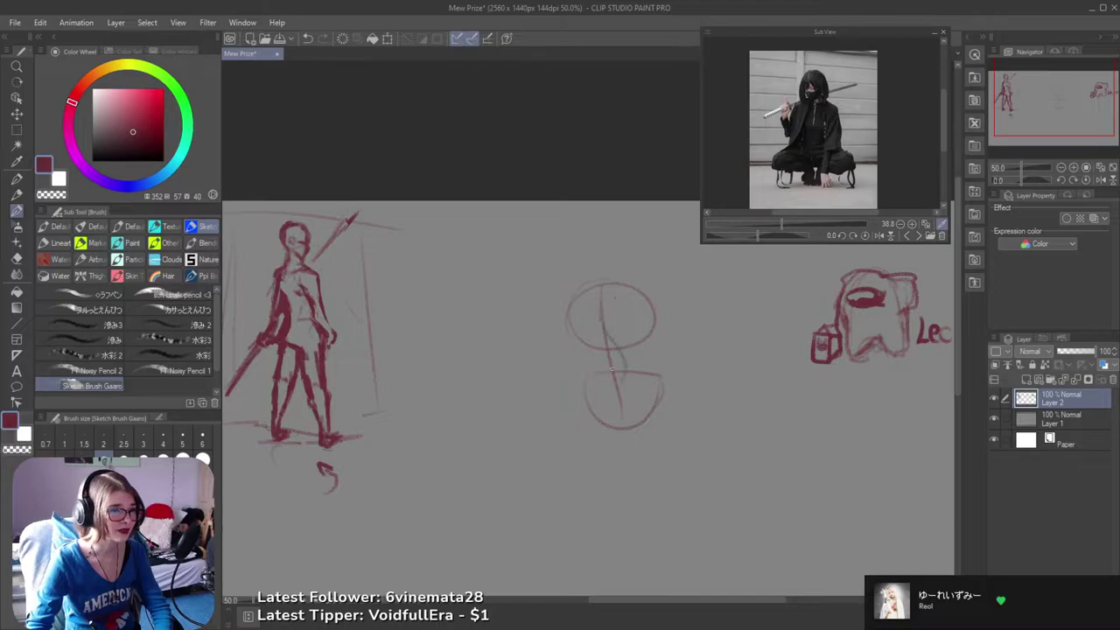
pyautogui.moveTo(599, 303); pyautogui.dragTo(623, 447)
pyautogui.hotkey('ctrl', 'z')
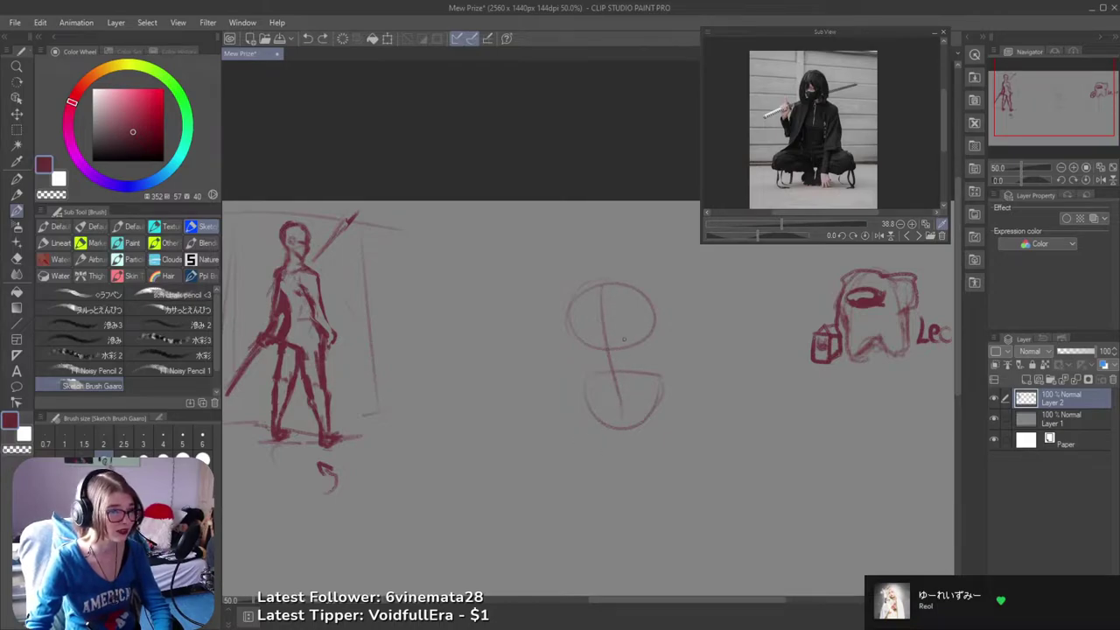
pyautogui.press('e')
pyautogui.moveTo(621, 275)
pyautogui.mouseDown()
pyautogui.moveTo(591, 306)
pyautogui.moveTo(612, 346)
pyautogui.moveTo(570, 415)
pyautogui.moveTo(590, 456)
pyautogui.moveTo(647, 439)
pyautogui.moveTo(624, 444)
pyautogui.moveTo(671, 350)
pyautogui.mouseUp()
pyautogui.press('b')
pyautogui.moveTo(685, 397)
pyautogui.mouseDown()
pyautogui.moveTo(725, 323)
pyautogui.moveTo(652, 377)
pyautogui.mouseUp()
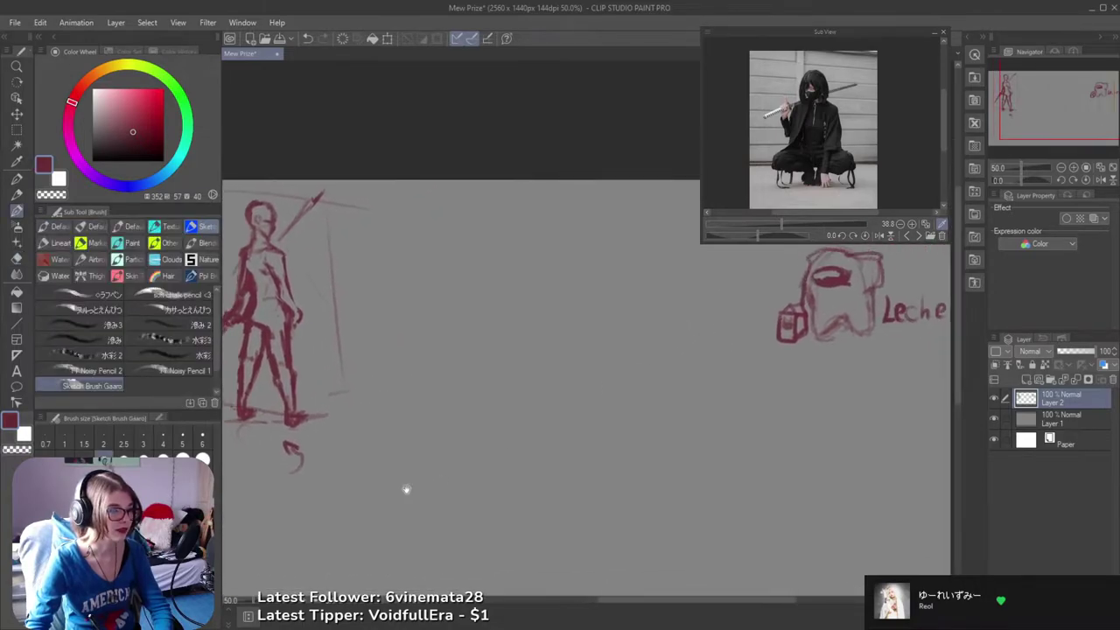
# - Browse forward through the Sub View references to the full-length photo of the standing woman in black
pyautogui.click(916, 237)
pyautogui.click(917, 237)
pyautogui.click(917, 237)
pyautogui.click(916, 237)
pyautogui.click(913, 235)
pyautogui.click(914, 235)
pyautogui.click(913, 236)
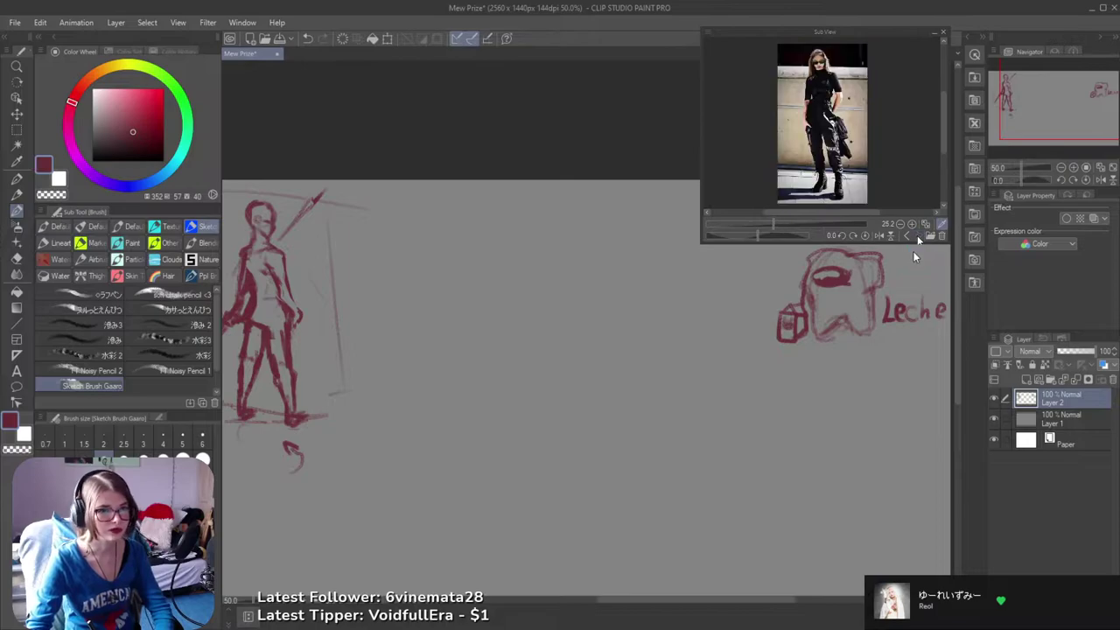
# - Browse back through the Sub View references to the masked head ink sketch and on to the dark red alley photo
pyautogui.click(907, 235)
pyautogui.click(907, 235)
pyautogui.click(908, 236)
pyautogui.click(908, 236)
pyautogui.click(907, 236)
pyautogui.click(908, 236)
pyautogui.click(907, 236)
pyautogui.click(907, 236)
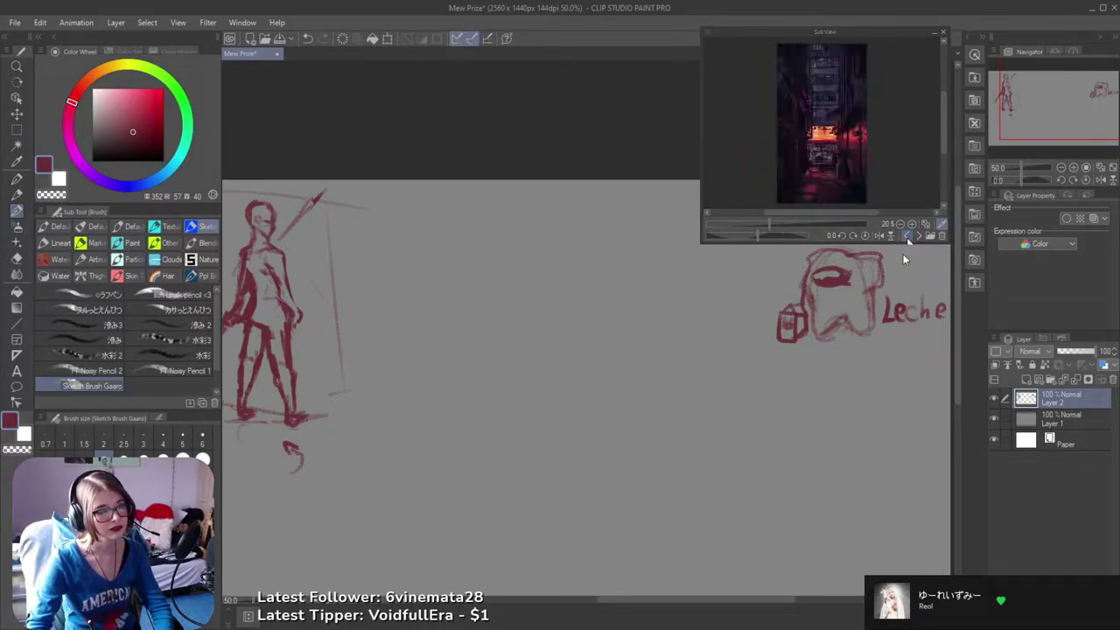
pyautogui.click(907, 236)
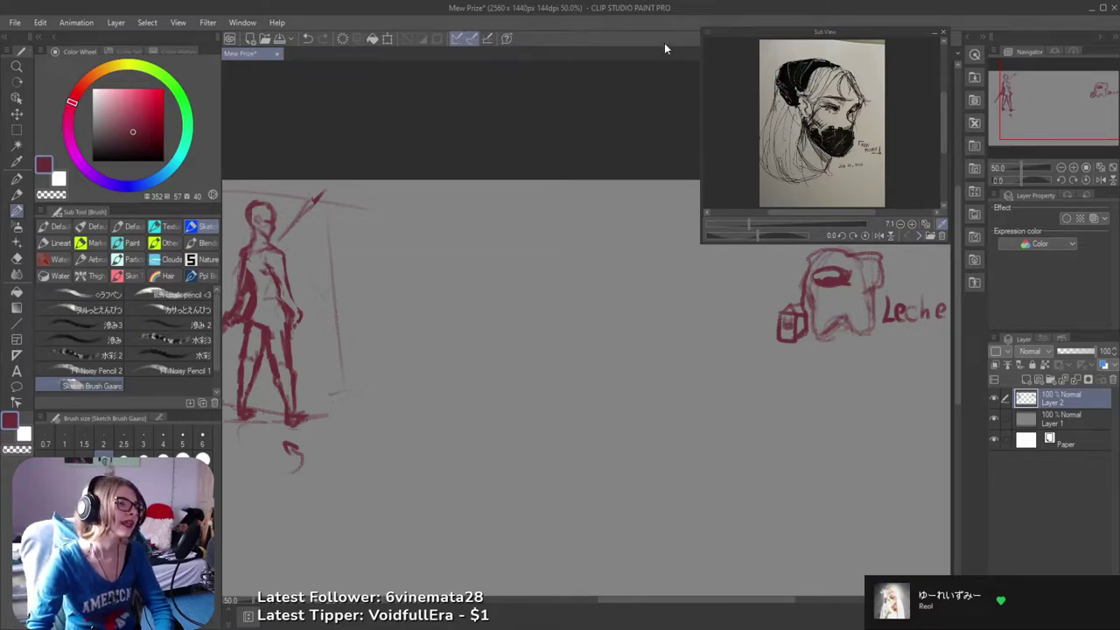
pyautogui.click(916, 235)
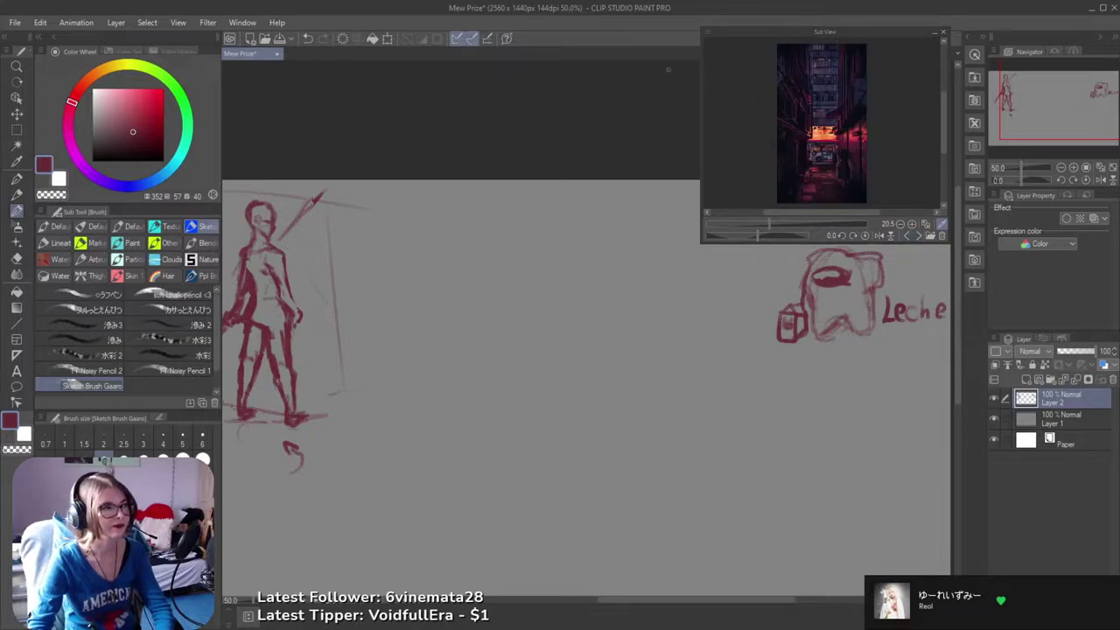
pyautogui.moveTo(605, 321); pyautogui.dragTo(675, 325)
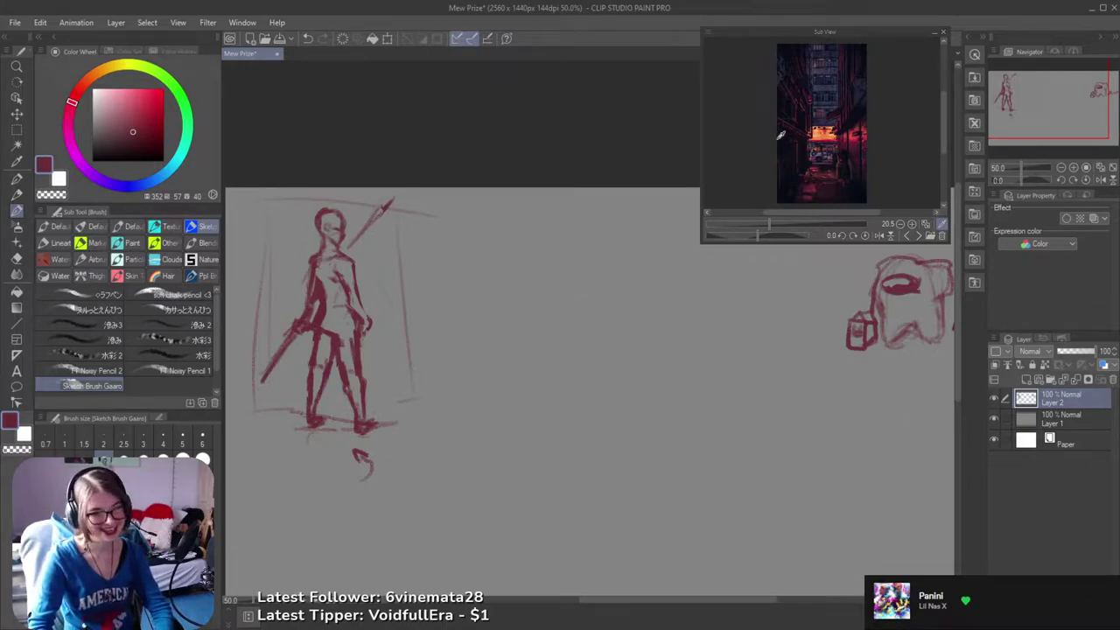
pyautogui.moveTo(629, 349); pyautogui.dragTo(579, 344)
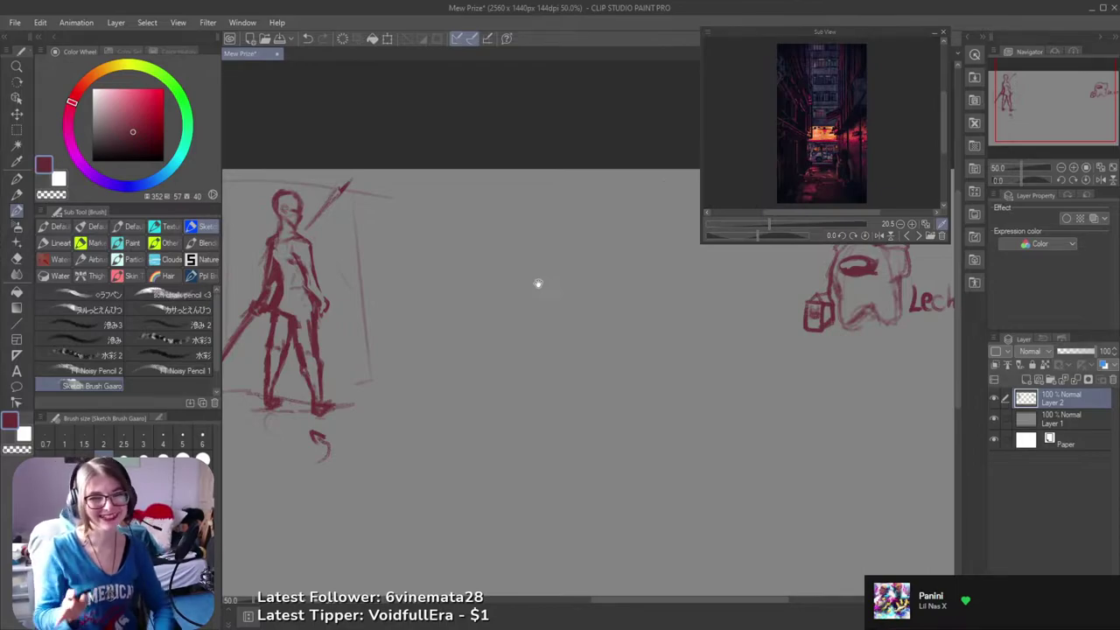
pyautogui.scroll(2, 507, 305)
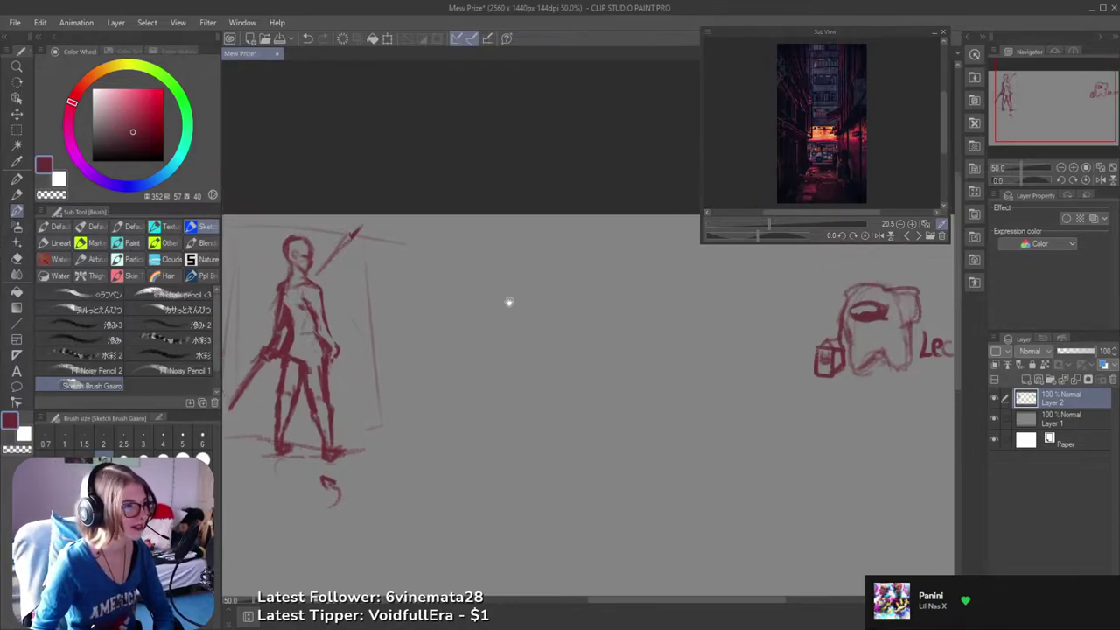
pyautogui.moveTo(645, 329)
pyautogui.mouseDown()
pyautogui.moveTo(560, 345)
pyautogui.moveTo(645, 318)
pyautogui.mouseUp()
# - Check the neighbouring Sub View references and show the ink drawing of the masked head
pyautogui.click(917, 236)
pyautogui.click(917, 236)
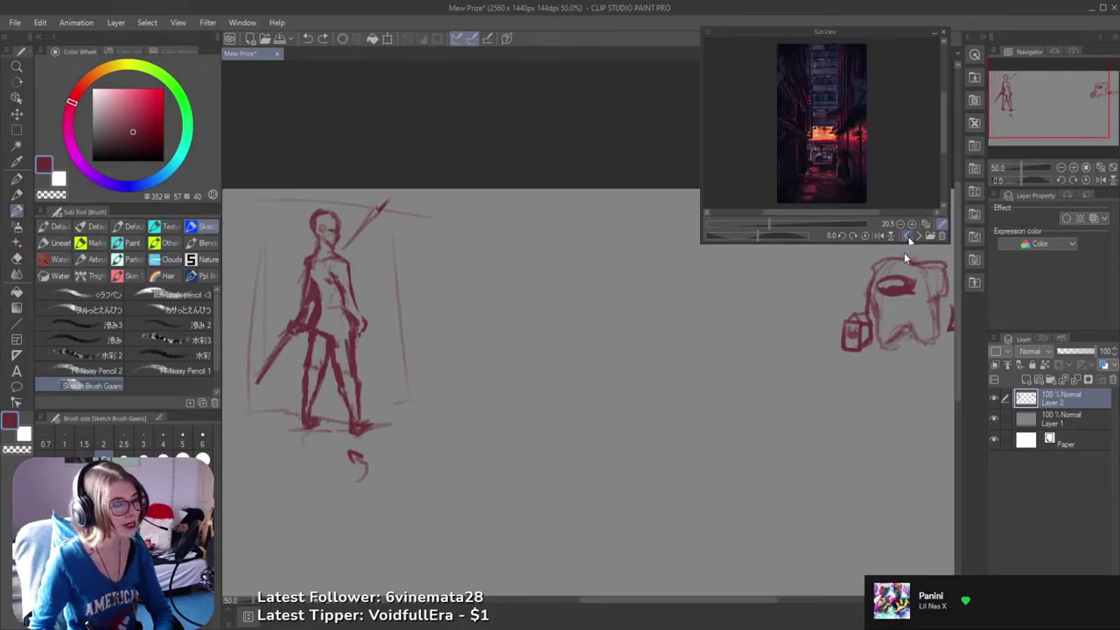
pyautogui.click(906, 235)
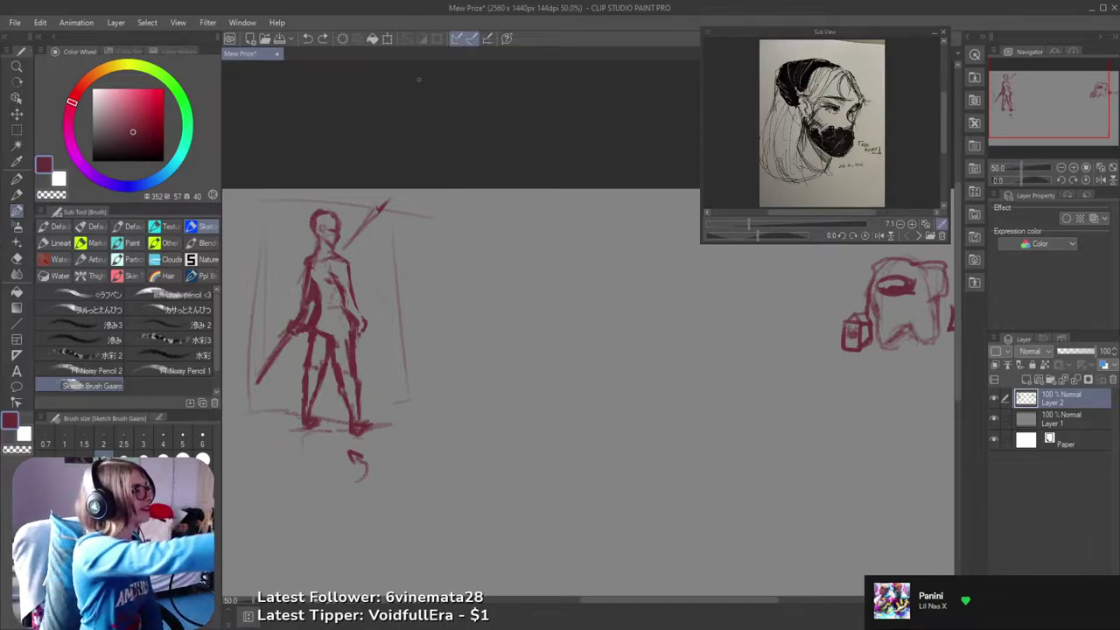
pyautogui.moveTo(602, 308)
pyautogui.mouseDown()
pyautogui.moveTo(607, 261)
pyautogui.moveTo(556, 259)
pyautogui.moveTo(577, 230)
pyautogui.mouseUp()
pyautogui.hotkey('ctrl', 'z')
pyautogui.moveTo(566, 278); pyautogui.dragTo(624, 265)
pyautogui.hotkey('ctrl', 'z')
pyautogui.moveTo(568, 295); pyautogui.dragTo(540, 285)
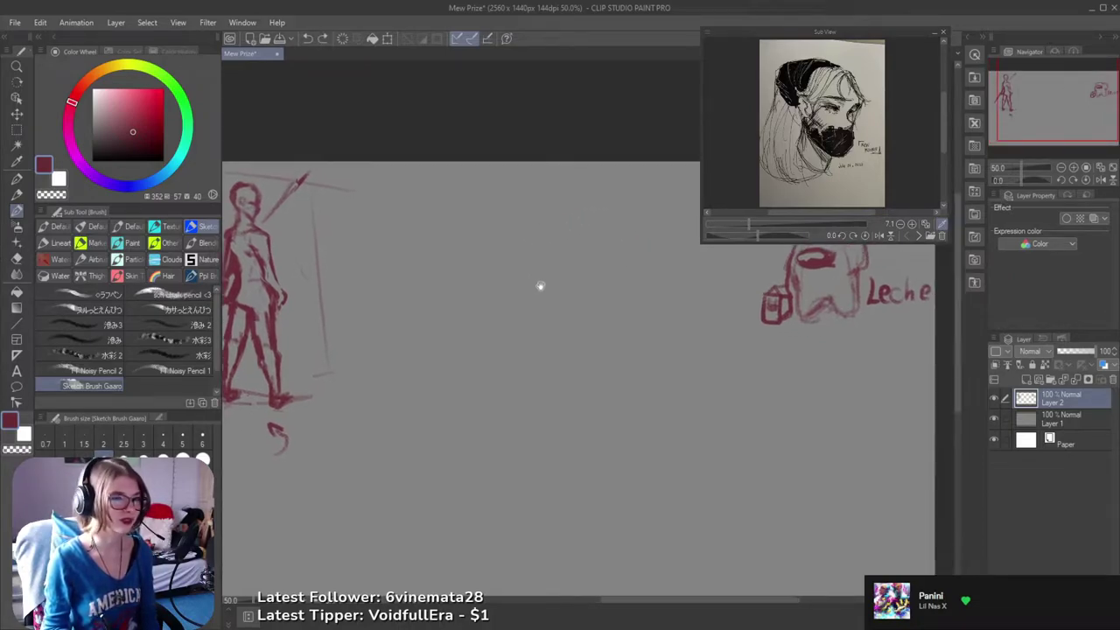
# - Advance the Sub View references past the two alley photos to the neon-sign street with wet reflections
pyautogui.click(911, 234)
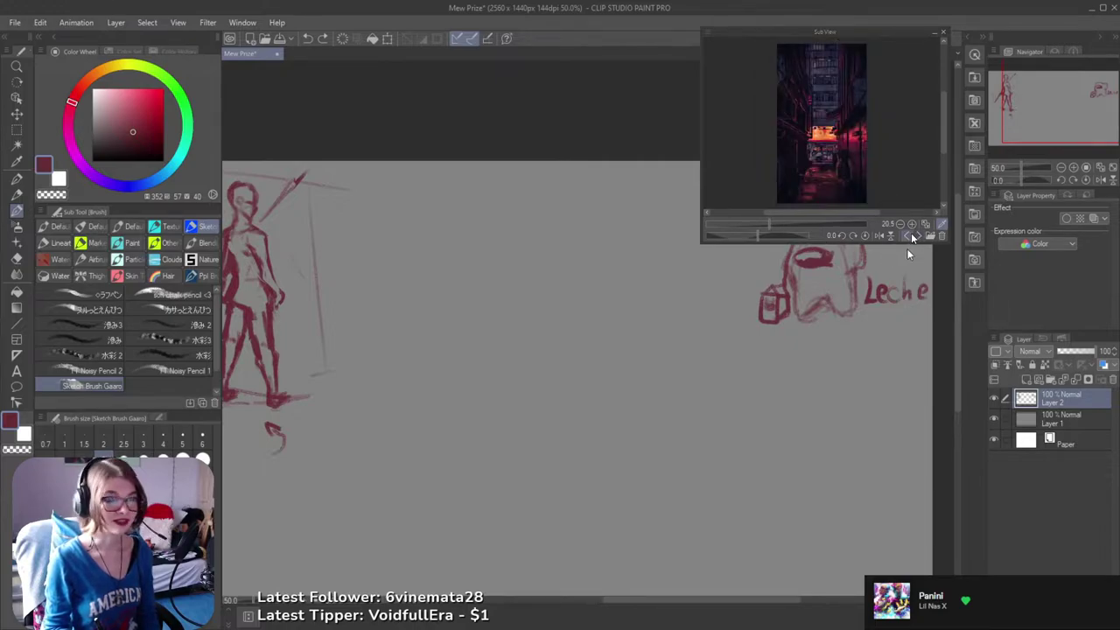
pyautogui.click(916, 236)
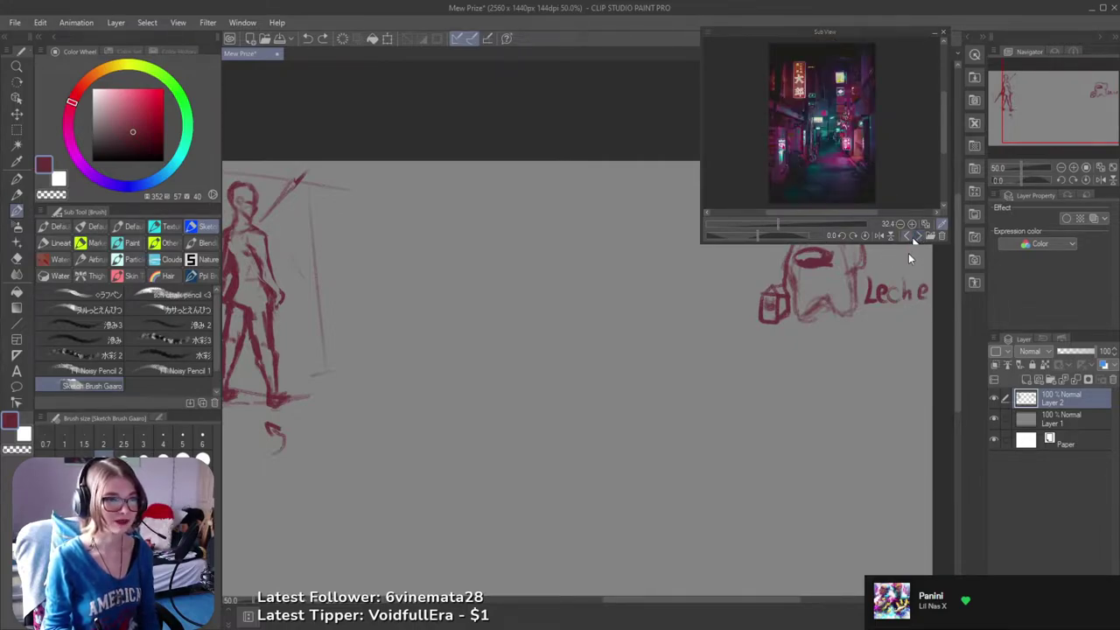
pyautogui.click(917, 236)
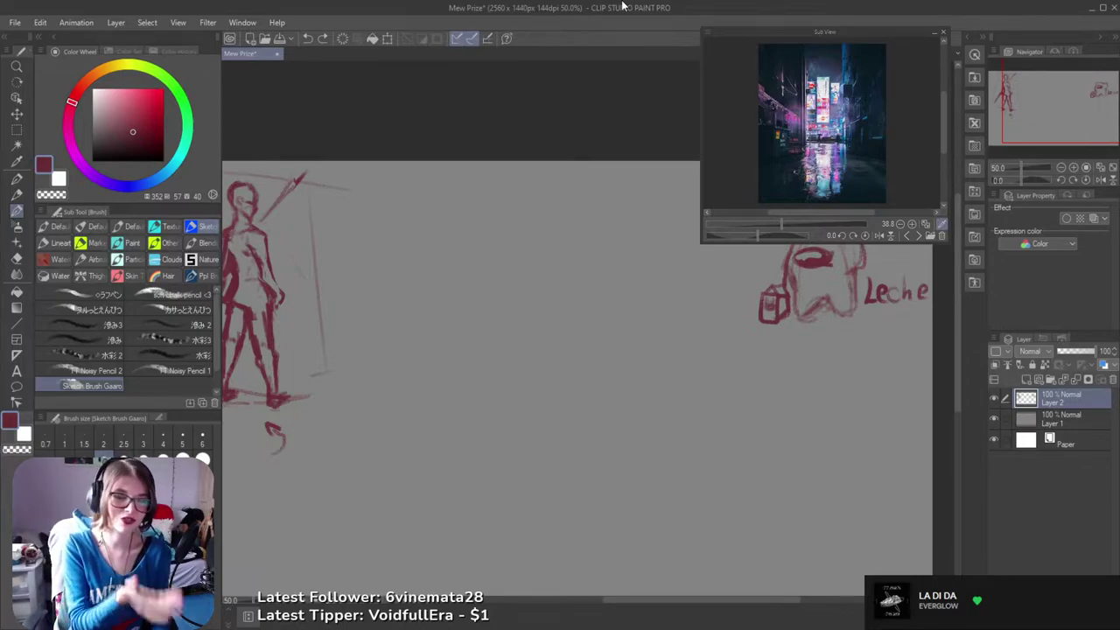
pyautogui.moveTo(396, 231); pyautogui.dragTo(438, 218)
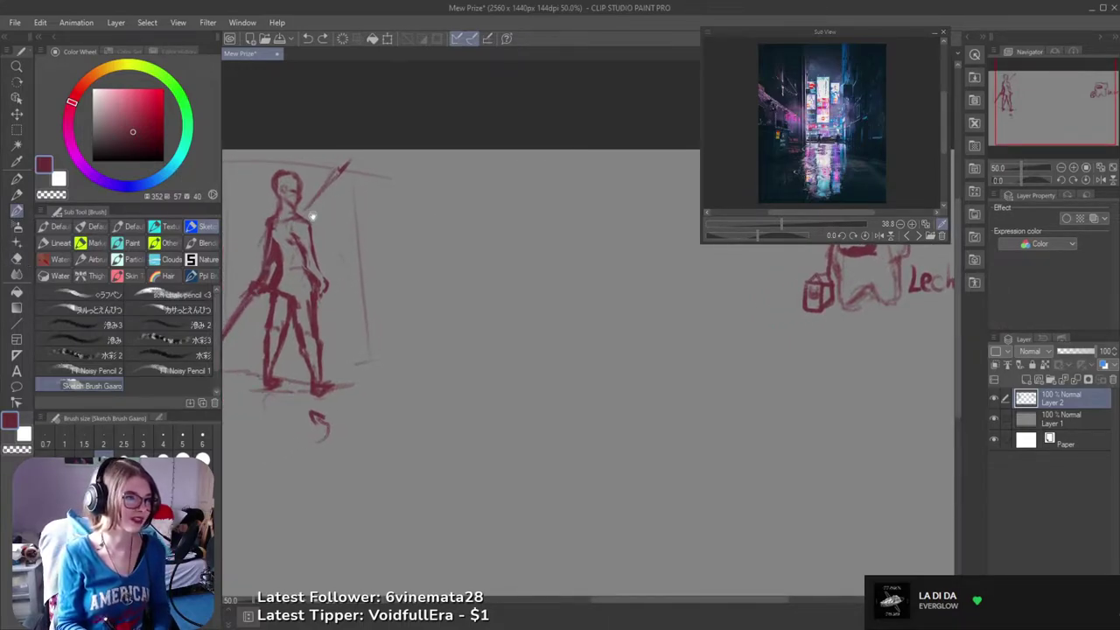
pyautogui.moveTo(297, 216); pyautogui.dragTo(303, 212)
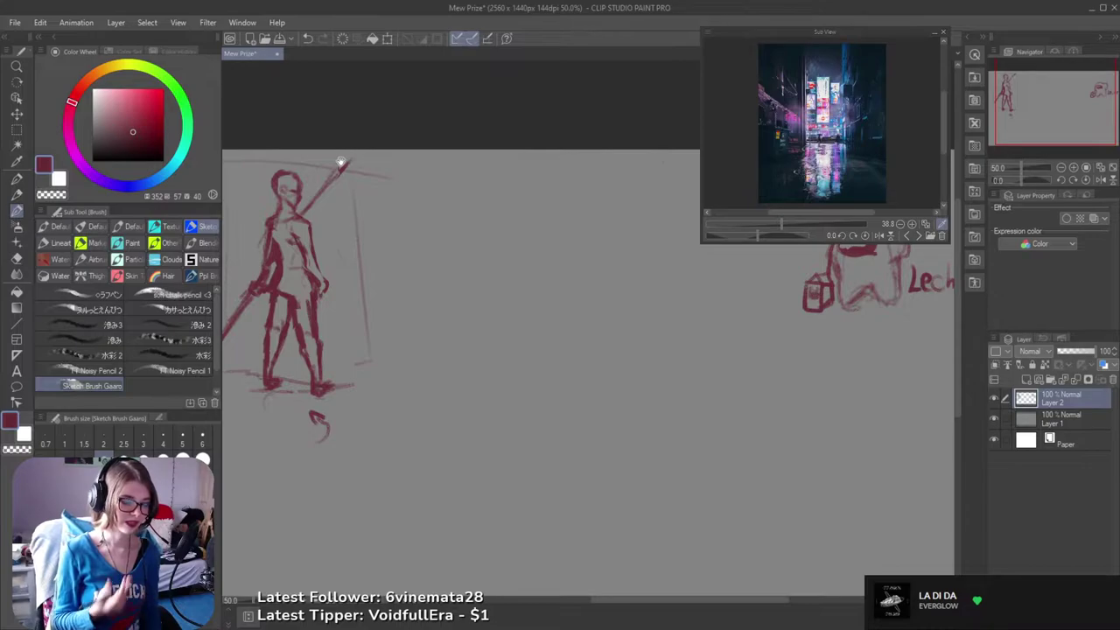
pyautogui.moveTo(616, 260)
pyautogui.mouseDown()
pyautogui.moveTo(602, 265)
pyautogui.moveTo(644, 307)
pyautogui.mouseUp()
pyautogui.moveTo(505, 352)
pyautogui.mouseDown()
pyautogui.moveTo(542, 395)
pyautogui.moveTo(565, 382)
pyautogui.moveTo(480, 350)
pyautogui.moveTo(565, 350)
pyautogui.moveTo(527, 330)
pyautogui.moveTo(586, 305)
pyautogui.mouseUp()
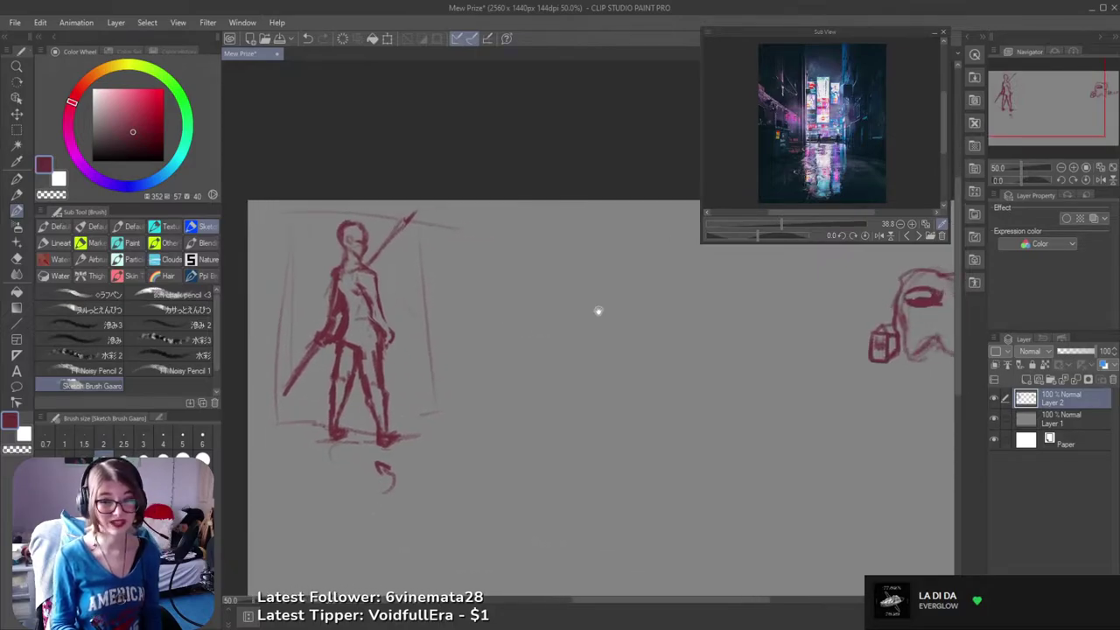
pyautogui.moveTo(490, 431); pyautogui.dragTo(781, 418)
pyautogui.hotkey('ctrl', 'z')
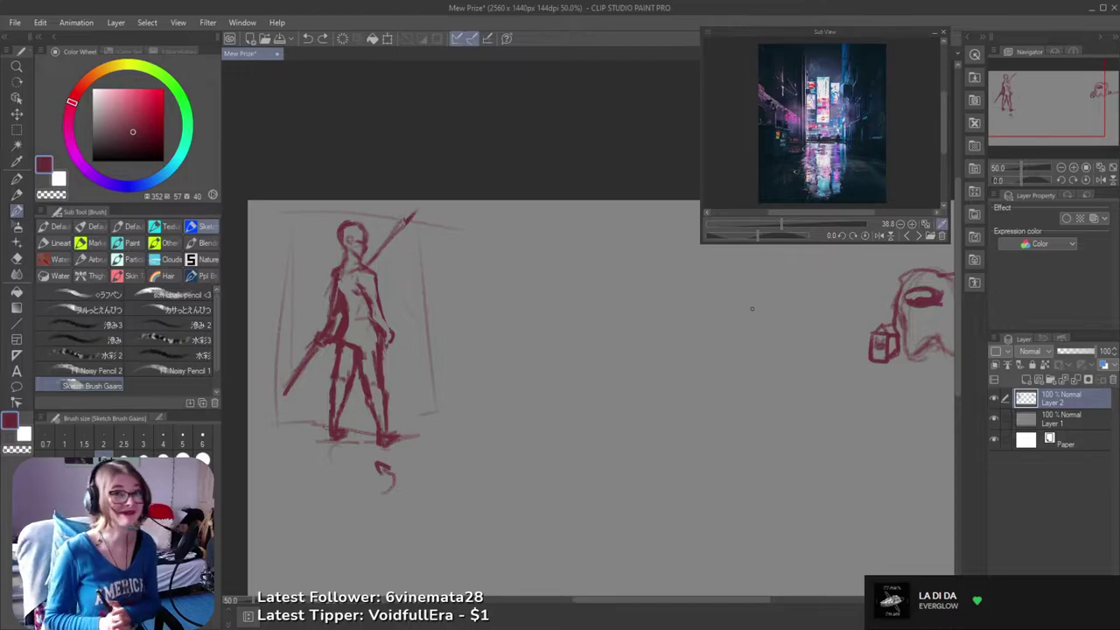
pyautogui.moveTo(653, 268)
pyautogui.mouseDown()
pyautogui.moveTo(574, 260)
pyautogui.moveTo(560, 289)
pyautogui.mouseUp()
pyautogui.hotkey('ctrl', 'z')
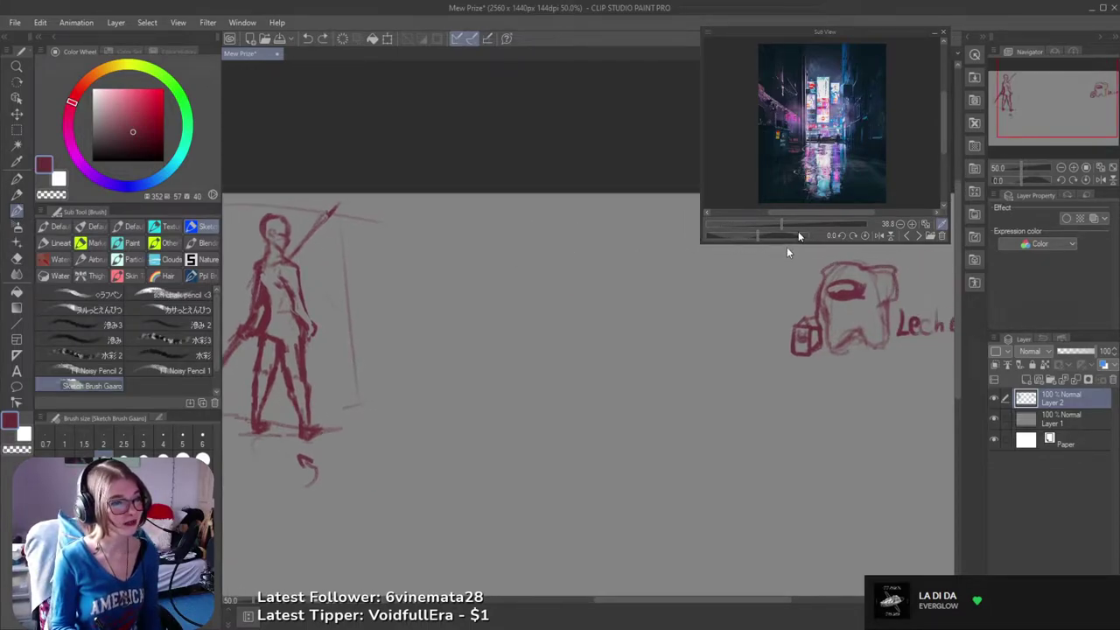
# - View the blue stairway photo and the crouching hooded figure reference in the Sub View
pyautogui.click(919, 235)
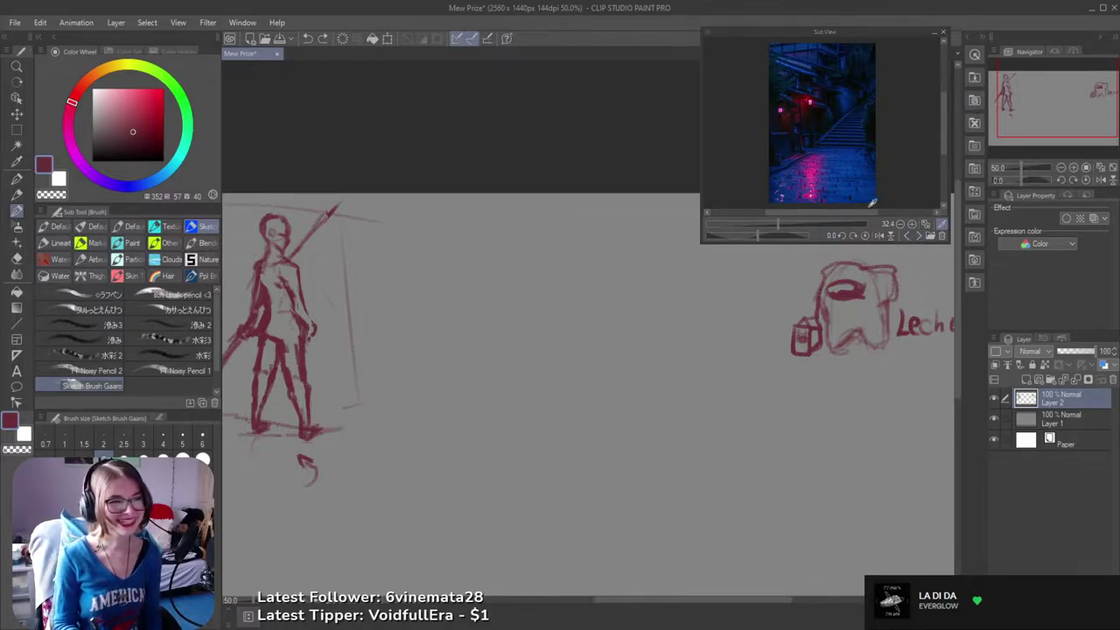
pyautogui.click(918, 236)
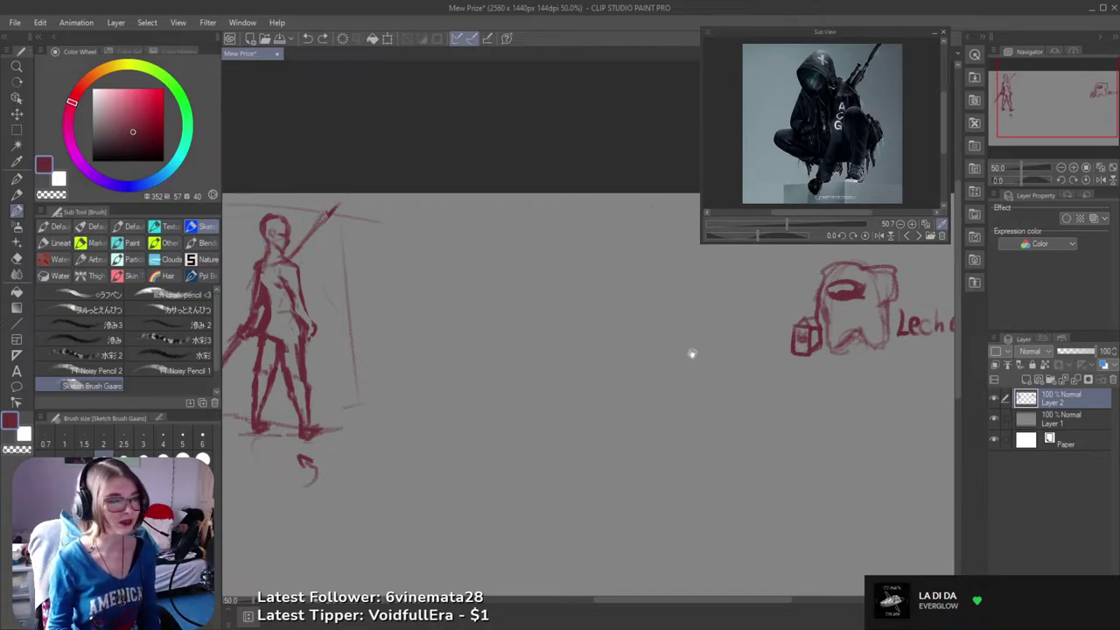
pyautogui.moveTo(692, 350); pyautogui.dragTo(799, 320)
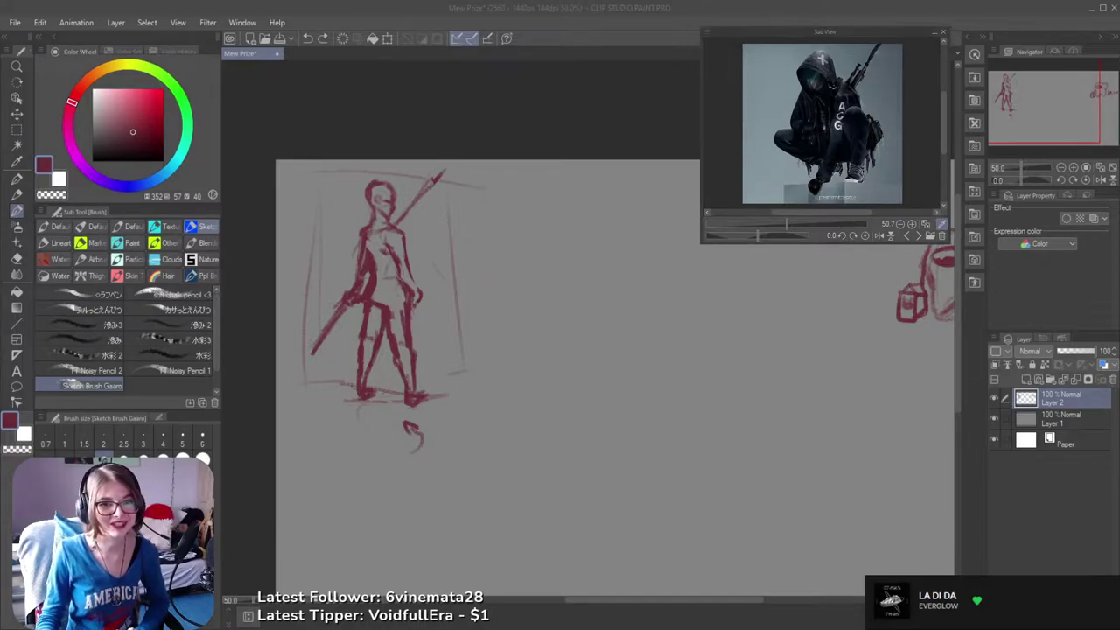
pyautogui.click(577, 5)
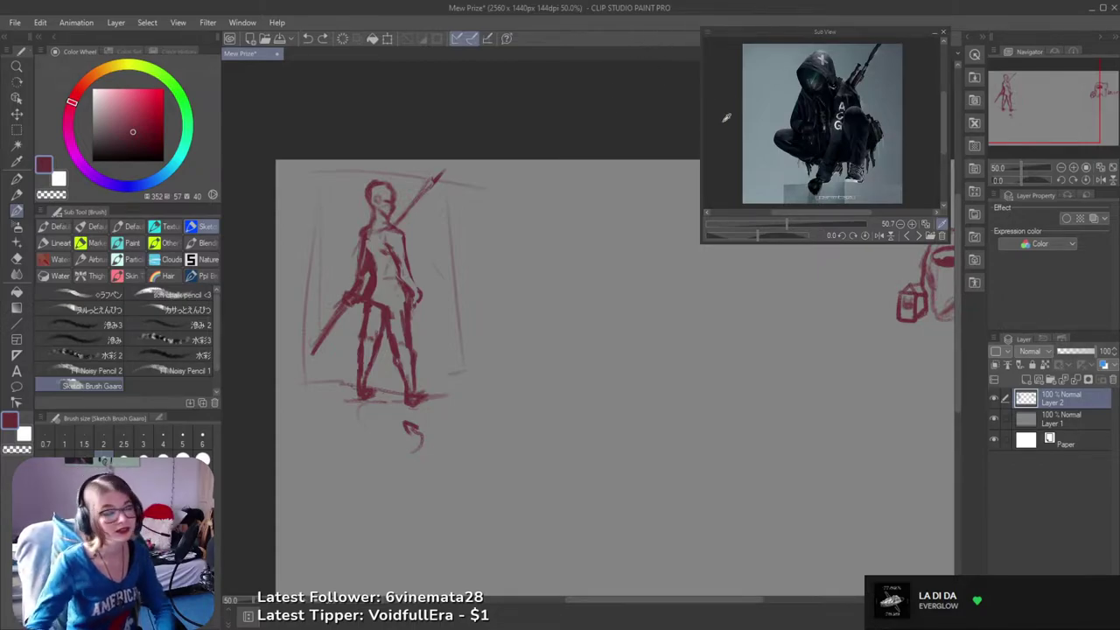
pyautogui.moveTo(764, 356); pyautogui.dragTo(668, 373)
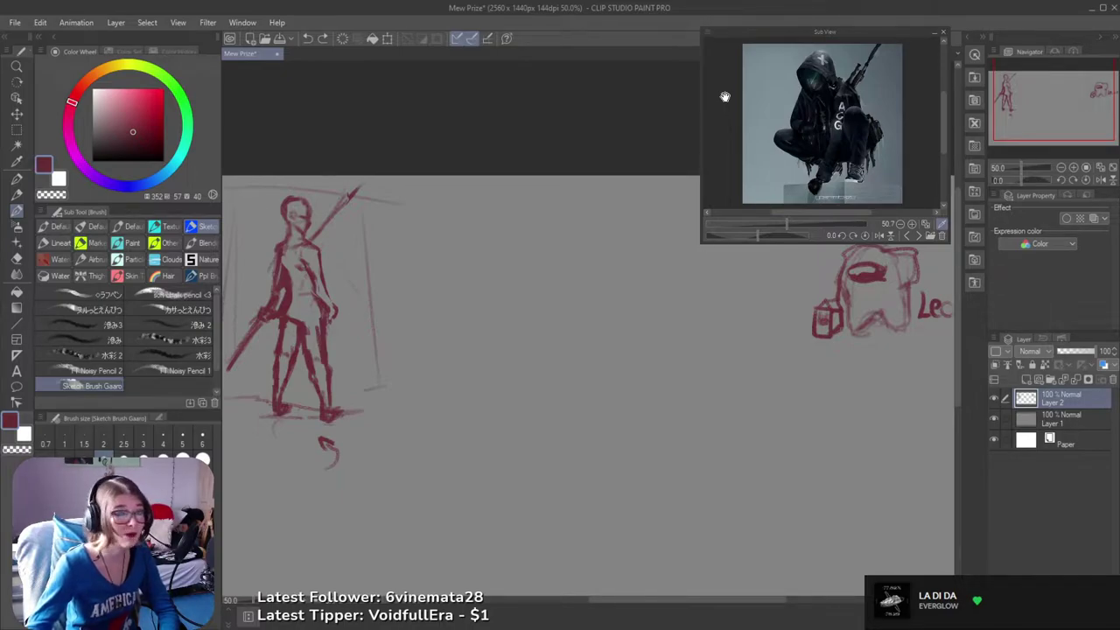
pyautogui.moveTo(651, 358); pyautogui.dragTo(774, 406)
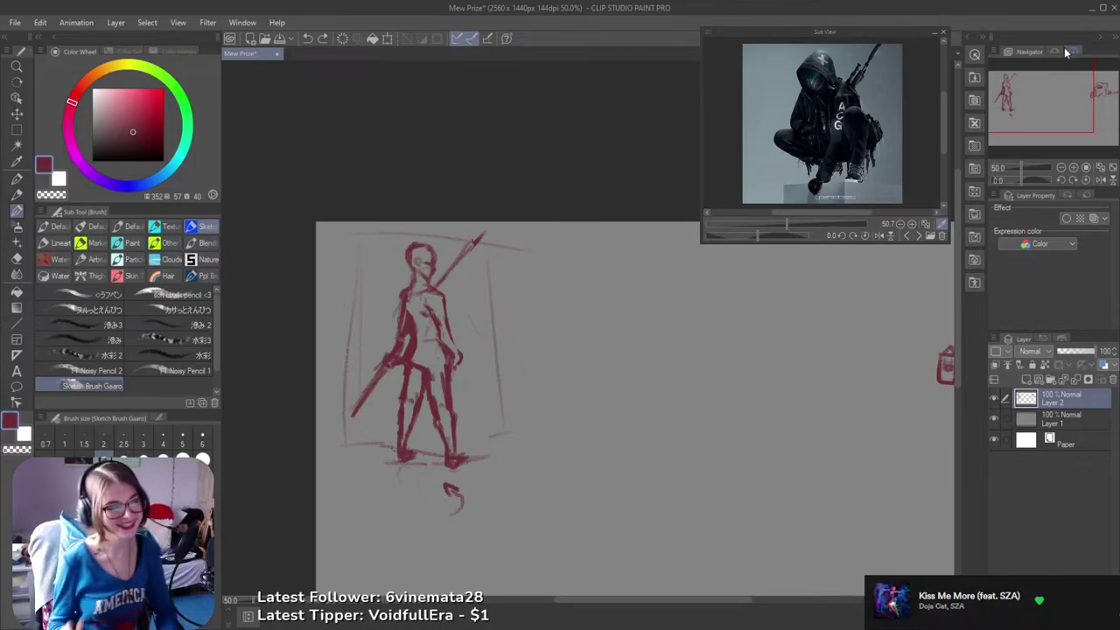
# - View the reference of the woman in front of a gold ring, and go back to the neon street photo
pyautogui.click(917, 236)
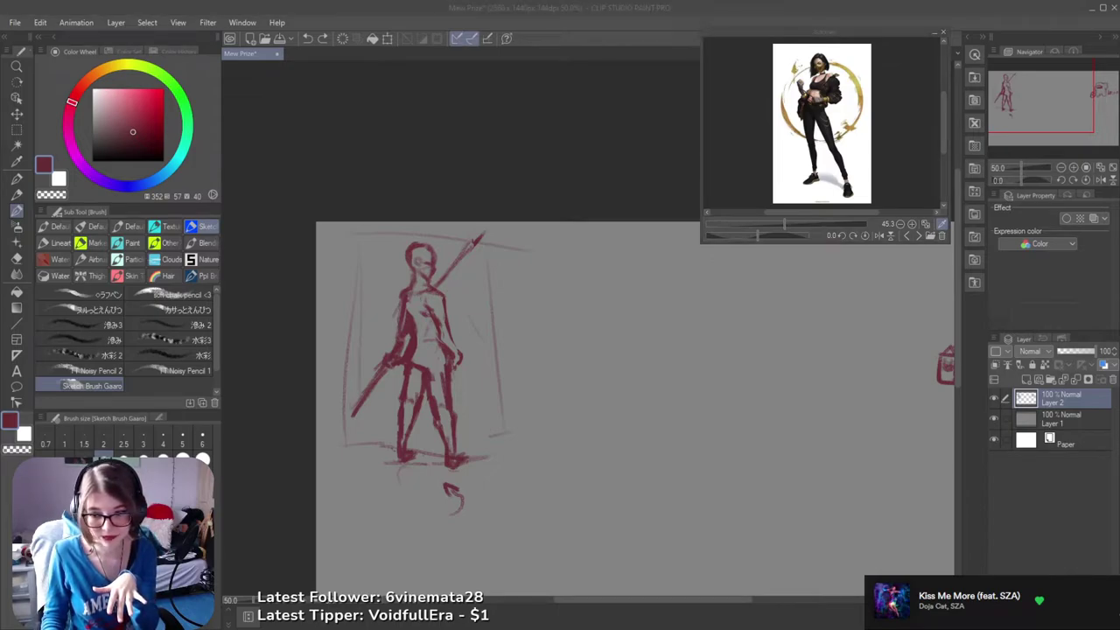
pyautogui.hotkey('alt', 'Tab')
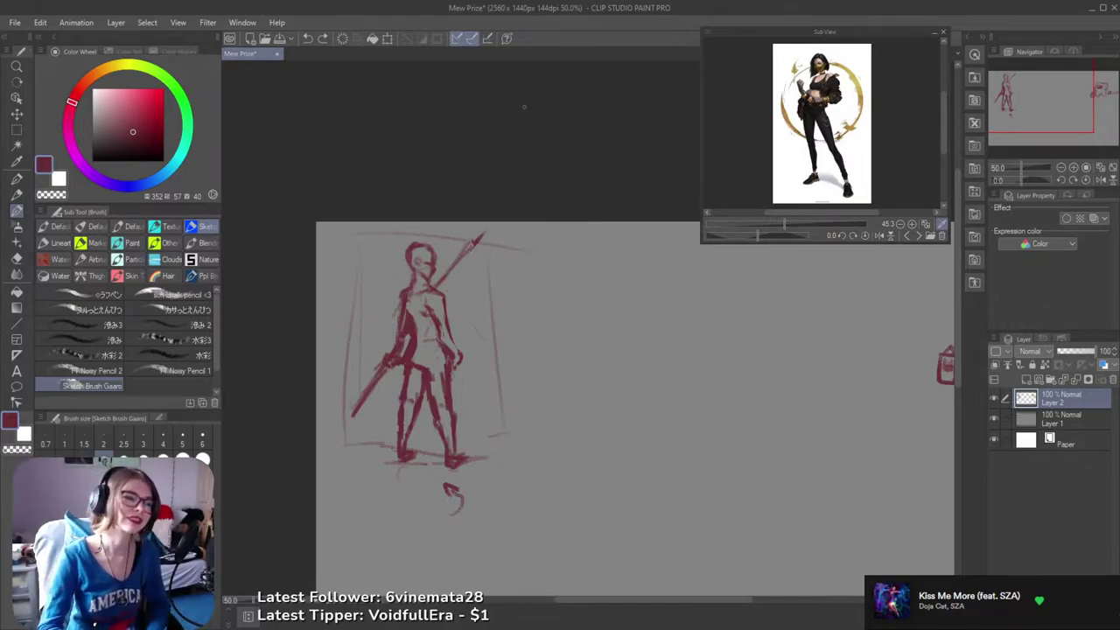
pyautogui.click(912, 236)
pyautogui.click(908, 237)
pyautogui.click(908, 237)
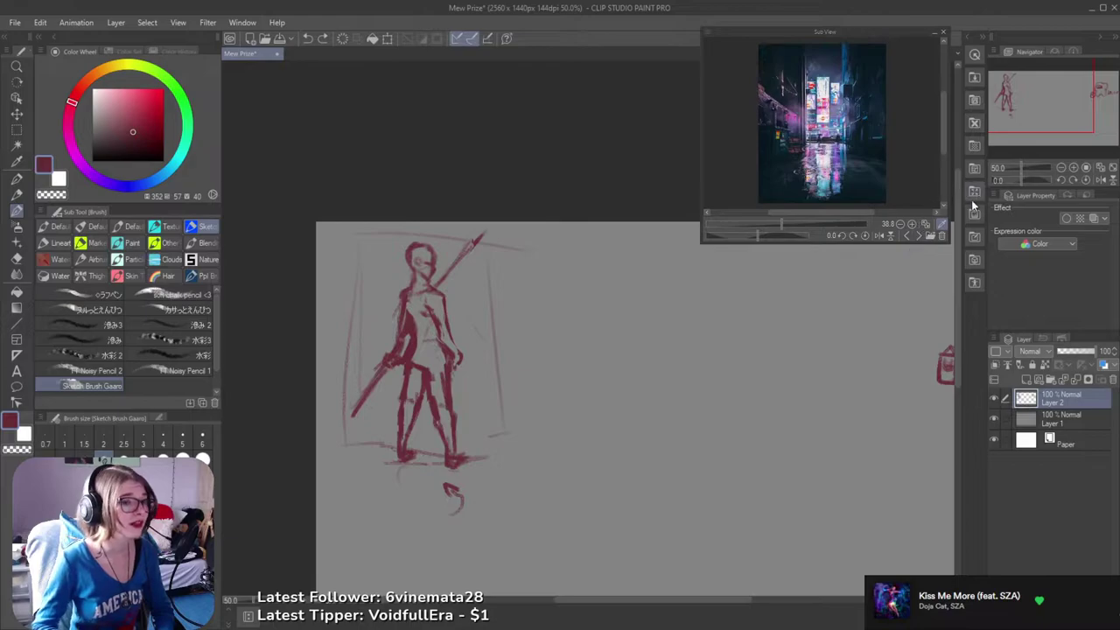
# - Show the pink and teal neon alley photo in the Sub View and bring the empty area beside the sword figure into view
pyautogui.click(907, 236)
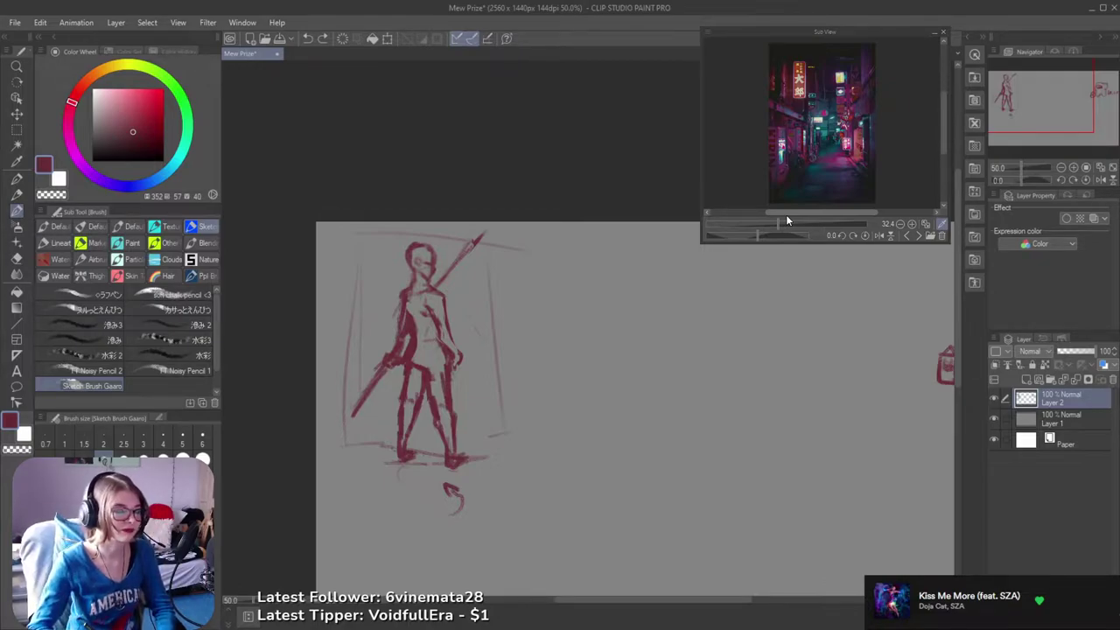
pyautogui.moveTo(762, 371)
pyautogui.mouseDown()
pyautogui.moveTo(711, 399)
pyautogui.moveTo(668, 344)
pyautogui.moveTo(775, 363)
pyautogui.mouseUp()
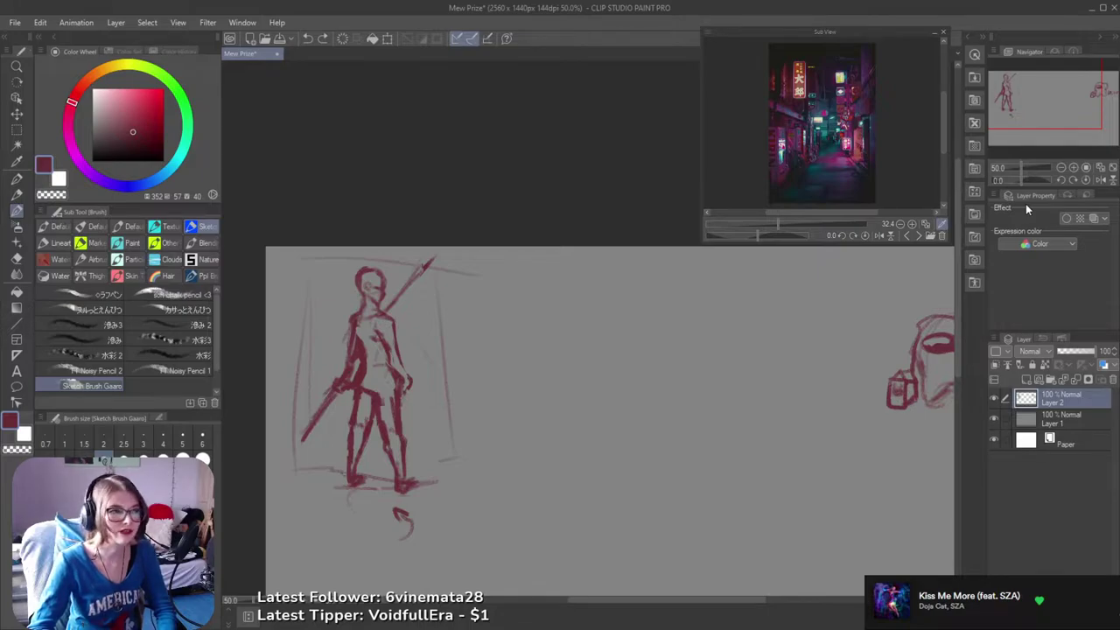
pyautogui.moveTo(757, 395); pyautogui.dragTo(707, 417)
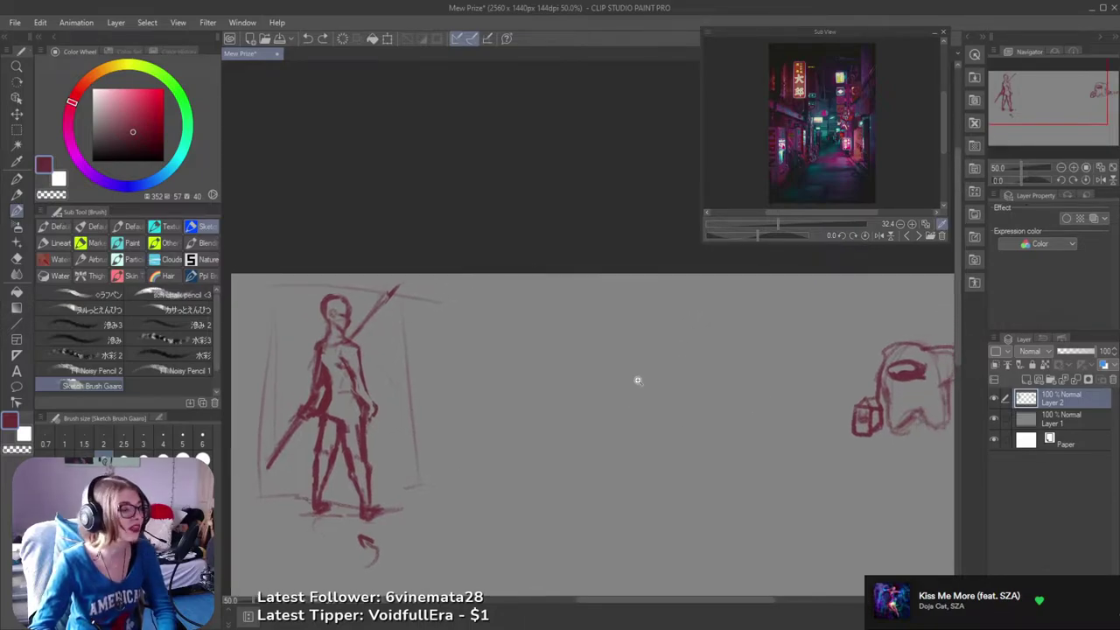
# - Sketch the top edge of a wide thumbnail frame between the sword figure and the small Leche character
pyautogui.scroll(1, 620, 409)
pyautogui.hotkey('ctrl', 'z')
pyautogui.moveTo(451, 354)
pyautogui.mouseDown()
pyautogui.moveTo(455, 464)
pyautogui.moveTo(768, 487)
pyautogui.mouseUp()
pyautogui.hotkey('ctrl', 'z')
pyautogui.hotkey('ctrl', 'z')
pyautogui.moveTo(495, 245); pyautogui.dragTo(822, 255)
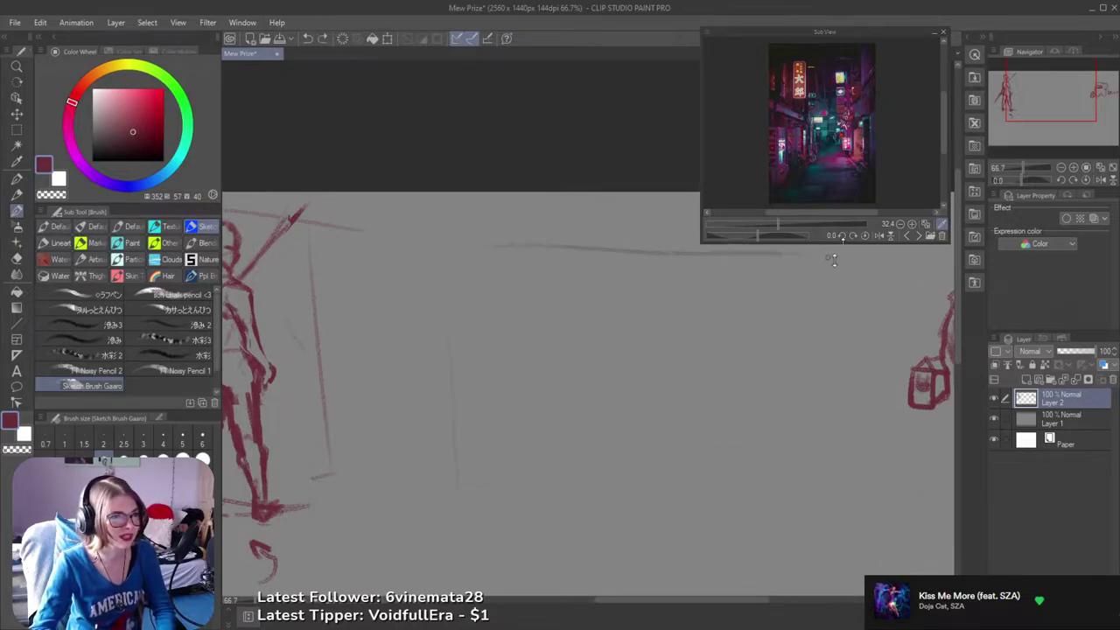
# - Sketch the bottom edge of the wide thumbnail frame, redoing the stroke until it runs nearly straight
pyautogui.moveTo(745, 384); pyautogui.dragTo(656, 355)
pyautogui.moveTo(445, 460)
pyautogui.mouseDown()
pyautogui.moveTo(500, 488)
pyautogui.moveTo(478, 514)
pyautogui.moveTo(757, 479)
pyautogui.mouseUp()
pyautogui.hotkey('ctrl', 'z')
pyautogui.moveTo(448, 518)
pyautogui.mouseDown()
pyautogui.moveTo(613, 514)
pyautogui.moveTo(743, 495)
pyautogui.mouseUp()
pyautogui.hotkey('ctrl', 'z')
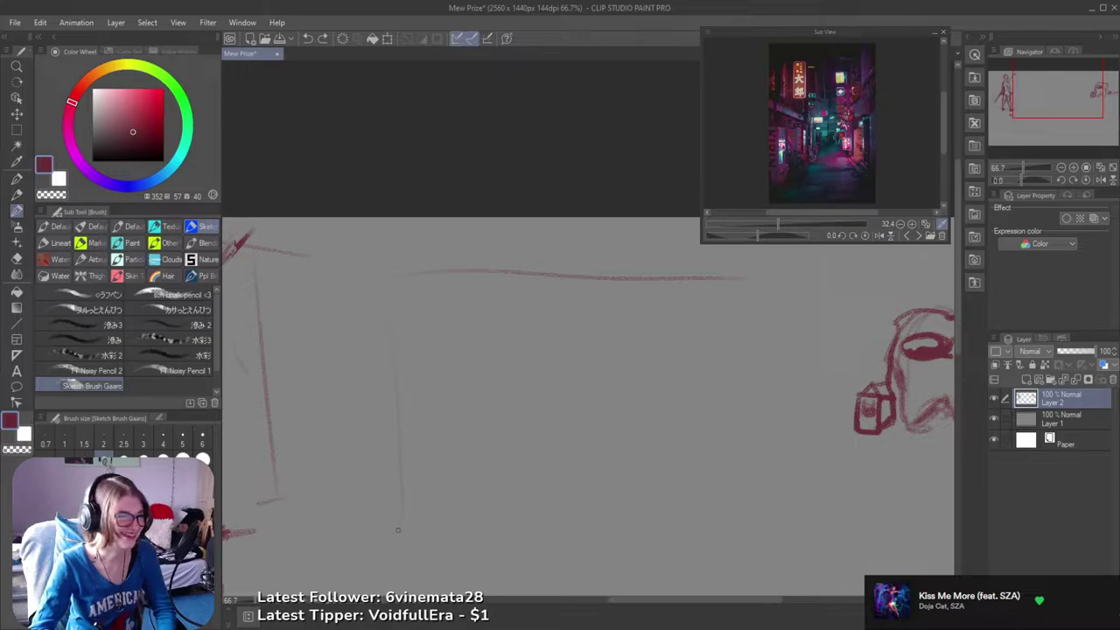
pyautogui.moveTo(481, 518); pyautogui.dragTo(782, 505)
pyautogui.moveTo(437, 518); pyautogui.dragTo(579, 521)
pyautogui.hotkey('ctrl', 'z')
pyautogui.hotkey('ctrl', 'z')
pyautogui.moveTo(405, 514); pyautogui.dragTo(776, 506)
# - Close the thumbnail frame with its left and right edges and extend the top edge to the right corner
pyautogui.moveTo(393, 283)
pyautogui.mouseDown()
pyautogui.moveTo(406, 483)
pyautogui.moveTo(375, 417)
pyautogui.mouseUp()
pyautogui.hotkey('ctrl', 'z')
pyautogui.moveTo(392, 306); pyautogui.dragTo(399, 491)
pyautogui.moveTo(386, 418)
pyautogui.mouseDown()
pyautogui.moveTo(398, 493)
pyautogui.moveTo(403, 520)
pyautogui.mouseUp()
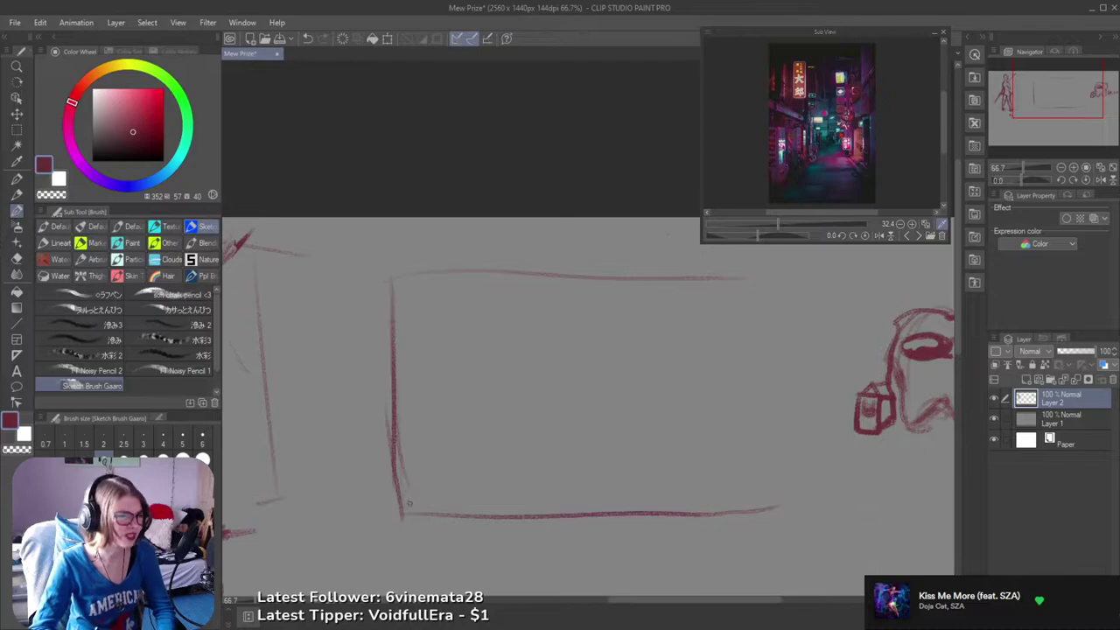
pyautogui.moveTo(408, 278)
pyautogui.mouseDown()
pyautogui.moveTo(806, 269)
pyautogui.moveTo(797, 267)
pyautogui.moveTo(808, 515)
pyautogui.moveTo(813, 506)
pyautogui.moveTo(685, 515)
pyautogui.mouseUp()
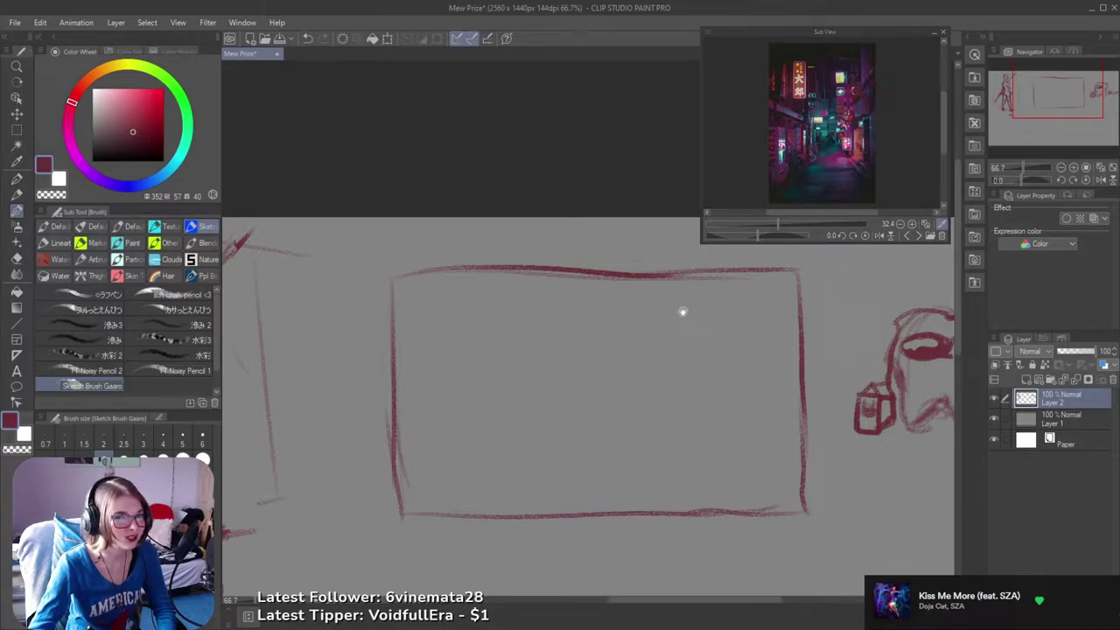
# - Sketch a faint vertical guide line about two thirds of the way across the thumbnail frame
pyautogui.moveTo(717, 380); pyautogui.dragTo(719, 423)
pyautogui.moveTo(627, 468)
pyautogui.mouseDown()
pyautogui.moveTo(675, 457)
pyautogui.moveTo(701, 363)
pyautogui.moveTo(824, 350)
pyautogui.moveTo(762, 368)
pyautogui.moveTo(730, 320)
pyautogui.mouseUp()
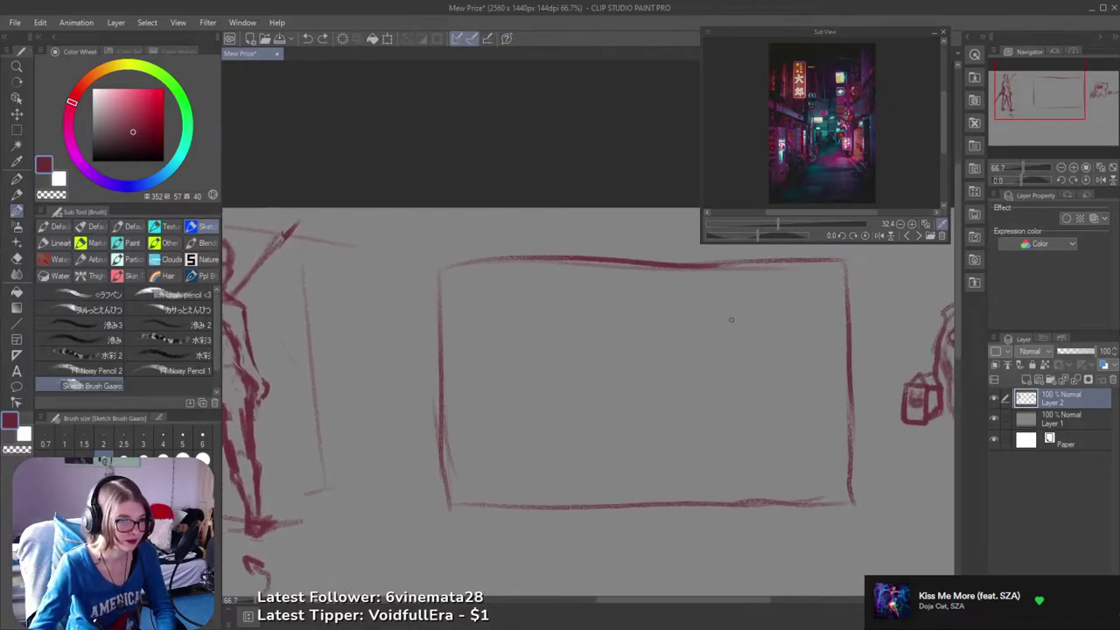
pyautogui.moveTo(714, 362); pyautogui.dragTo(690, 376)
pyautogui.moveTo(700, 328); pyautogui.dragTo(696, 495)
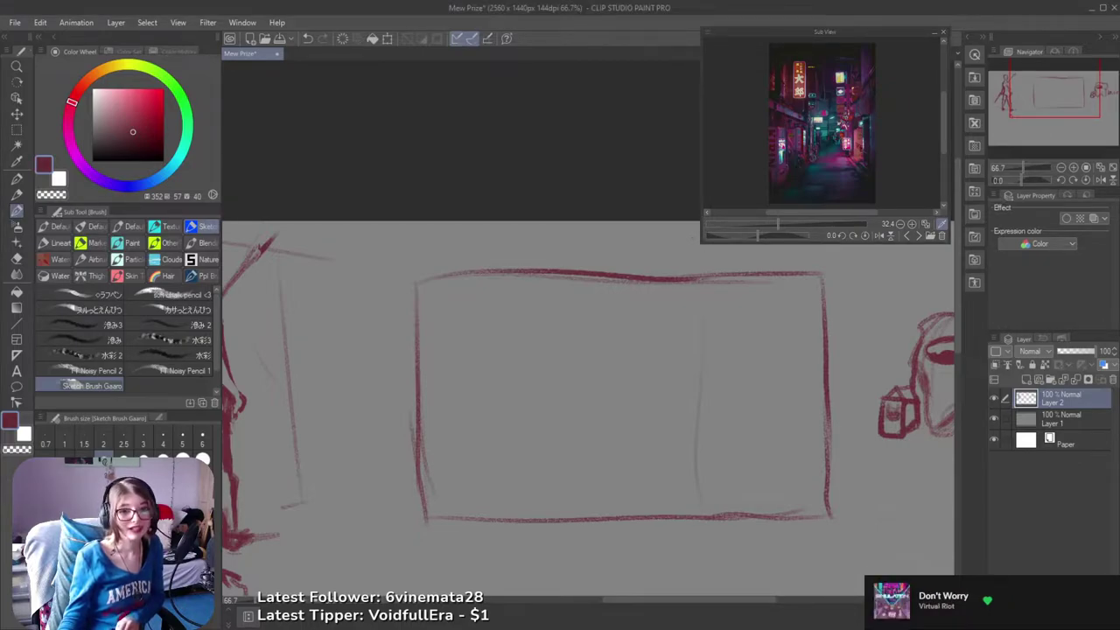
pyautogui.click(660, 6)
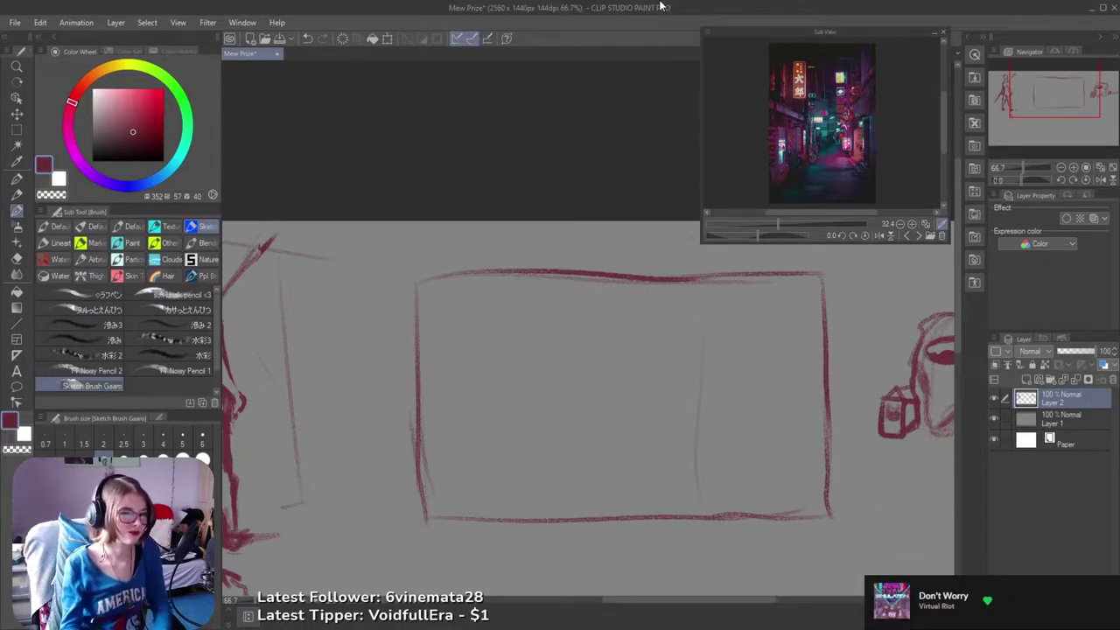
pyautogui.moveTo(619, 447); pyautogui.dragTo(537, 484)
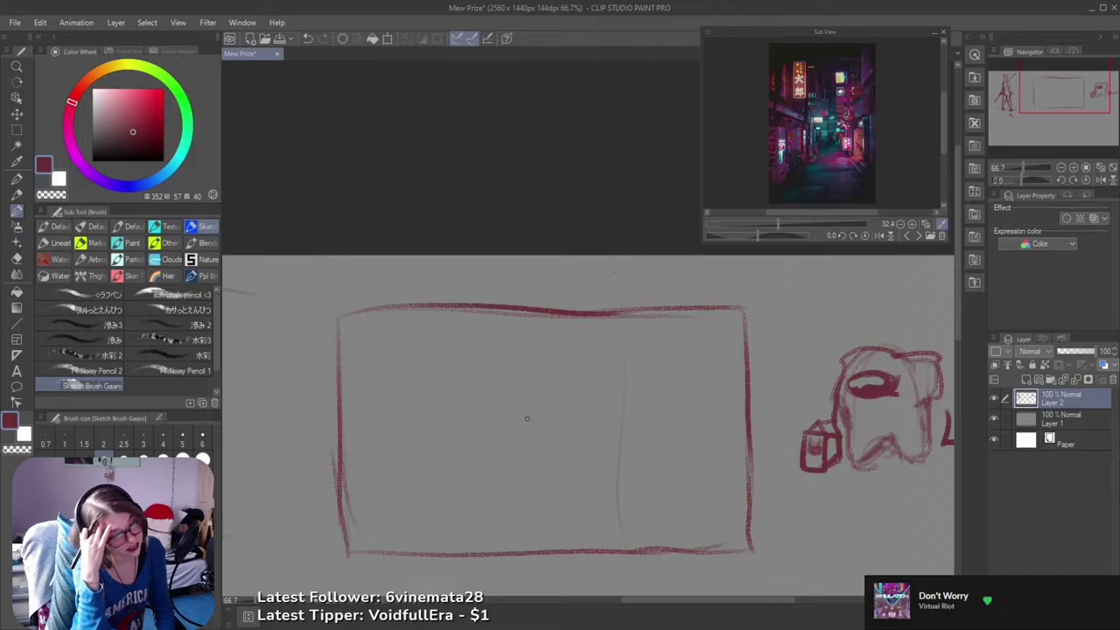
pyautogui.moveTo(586, 370); pyautogui.dragTo(639, 377)
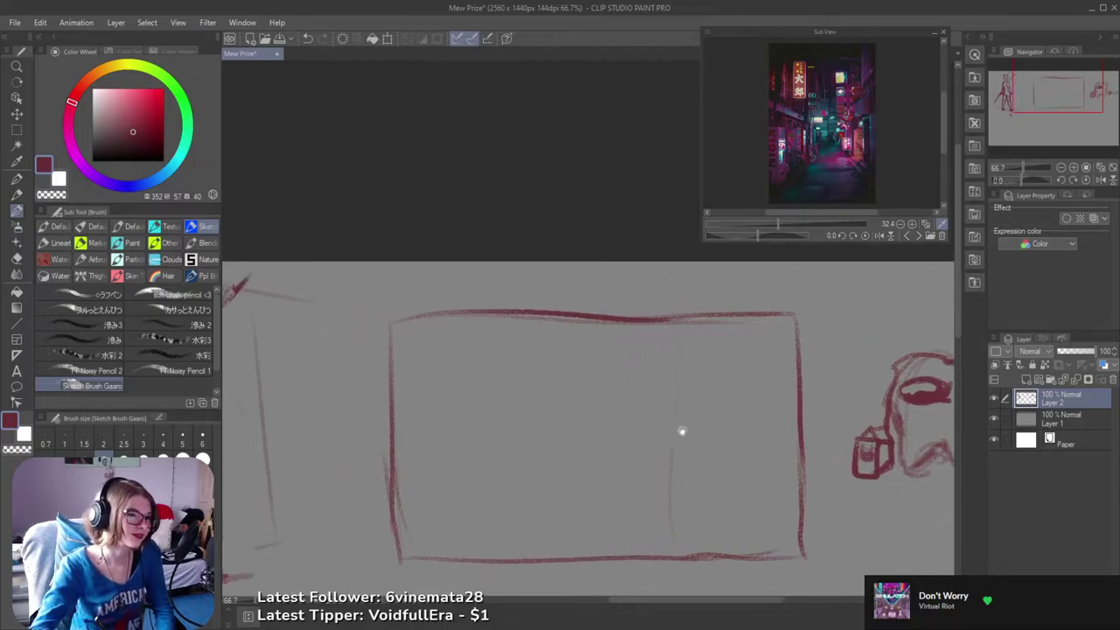
pyautogui.moveTo(669, 416); pyautogui.dragTo(670, 347)
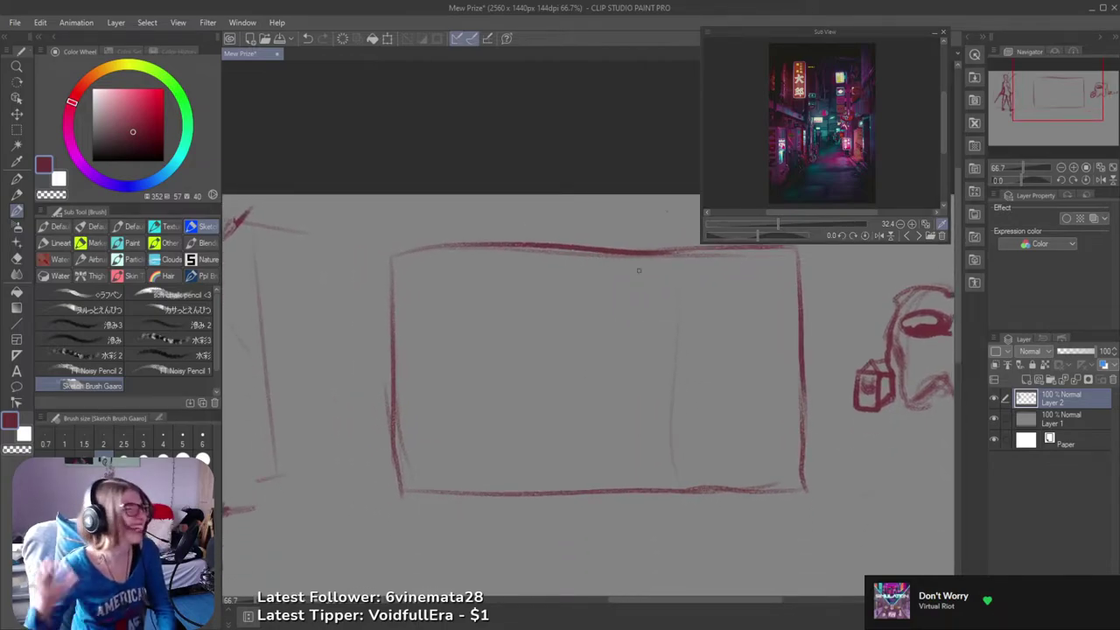
pyautogui.moveTo(659, 442); pyautogui.dragTo(678, 475)
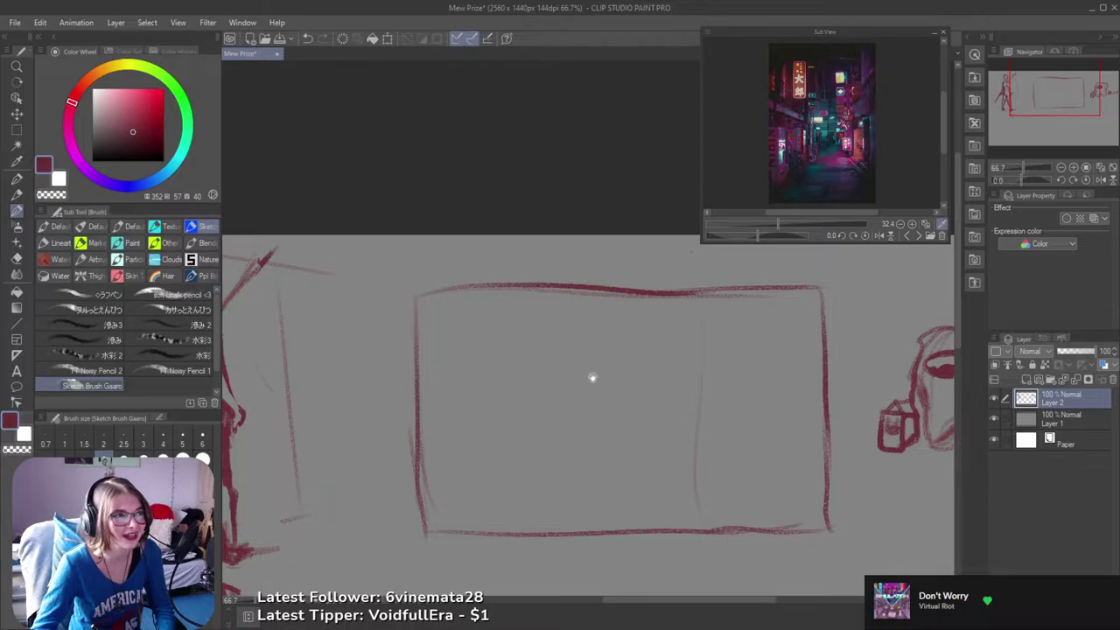
pyautogui.moveTo(584, 450); pyautogui.dragTo(565, 440)
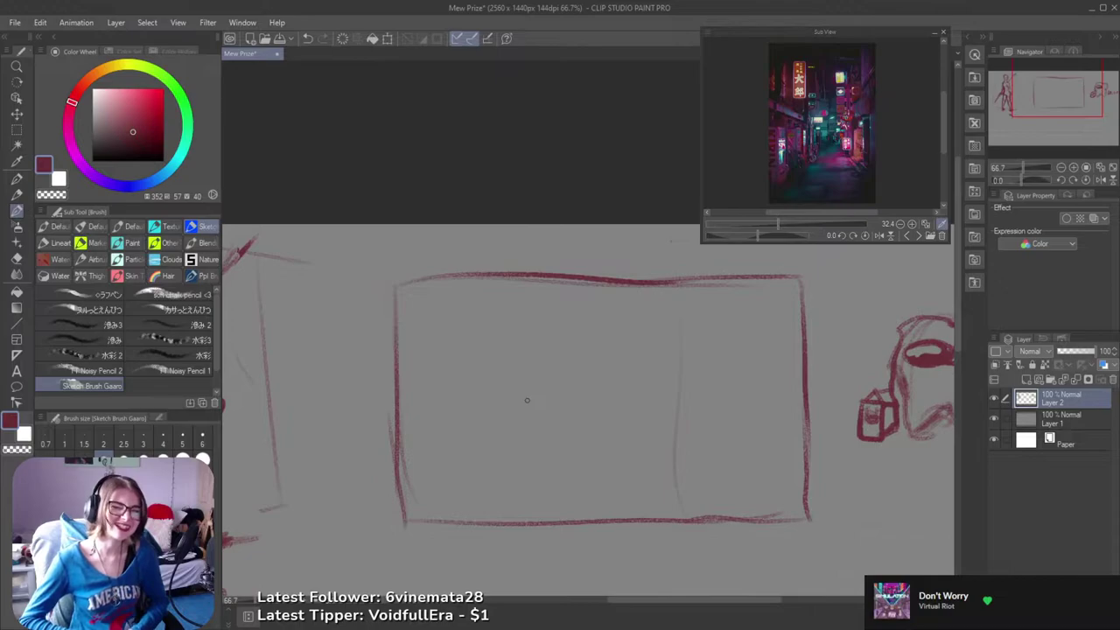
# - Redraw the vertical divider in the frame's right third as a darker line over the faint guide
pyautogui.moveTo(803, 410); pyautogui.dragTo(749, 472)
pyautogui.moveTo(698, 350); pyautogui.dragTo(714, 540)
pyautogui.hotkey('ctrl', 'z')
pyautogui.moveTo(696, 357); pyautogui.dragTo(707, 551)
pyautogui.hotkey('ctrl', 'z')
pyautogui.moveTo(702, 341); pyautogui.dragTo(713, 552)
pyautogui.hotkey('ctrl', 'z')
pyautogui.moveTo(697, 341); pyautogui.dragTo(700, 553)
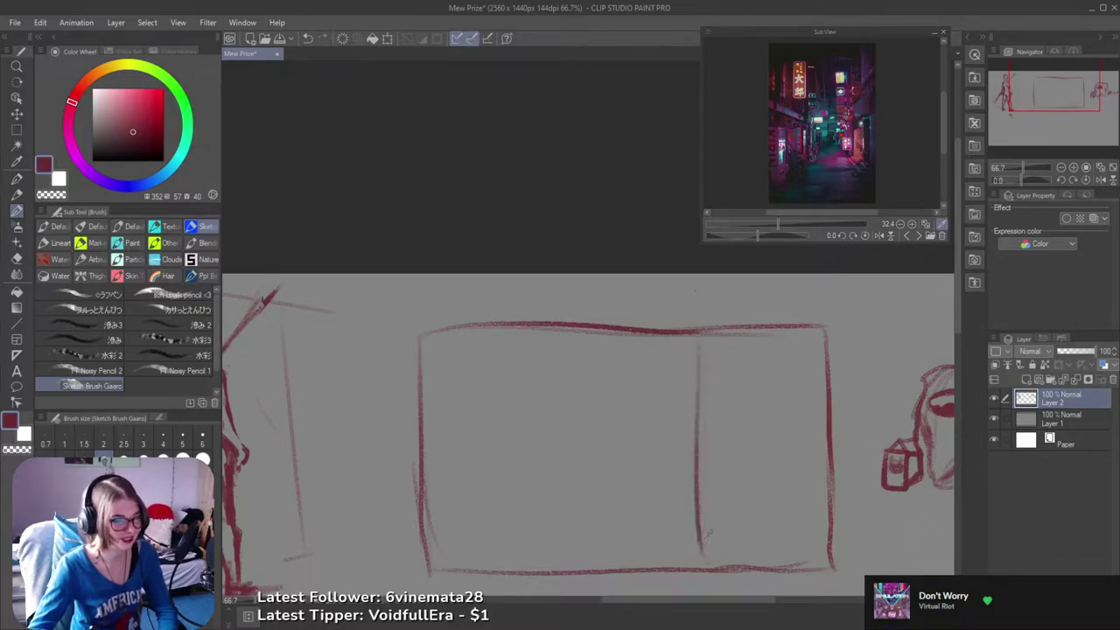
pyautogui.moveTo(699, 480); pyautogui.dragTo(736, 447)
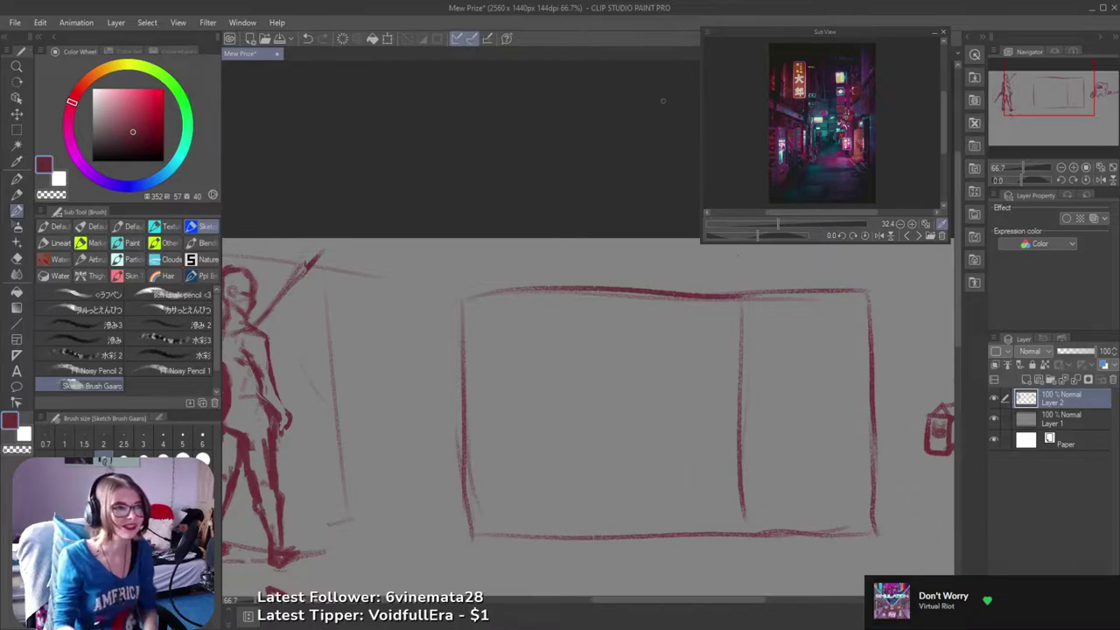
# - Go over the thumbnail frame's top and left edges with straighter, darker strokes
pyautogui.moveTo(595, 286); pyautogui.dragTo(598, 282)
pyautogui.moveTo(476, 289); pyautogui.dragTo(655, 277)
pyautogui.hotkey('ctrl', 'z')
pyautogui.moveTo(481, 287); pyautogui.dragTo(766, 274)
pyautogui.hotkey('ctrl', 'z')
pyautogui.moveTo(481, 288)
pyautogui.mouseDown()
pyautogui.moveTo(518, 282)
pyautogui.moveTo(874, 281)
pyautogui.mouseUp()
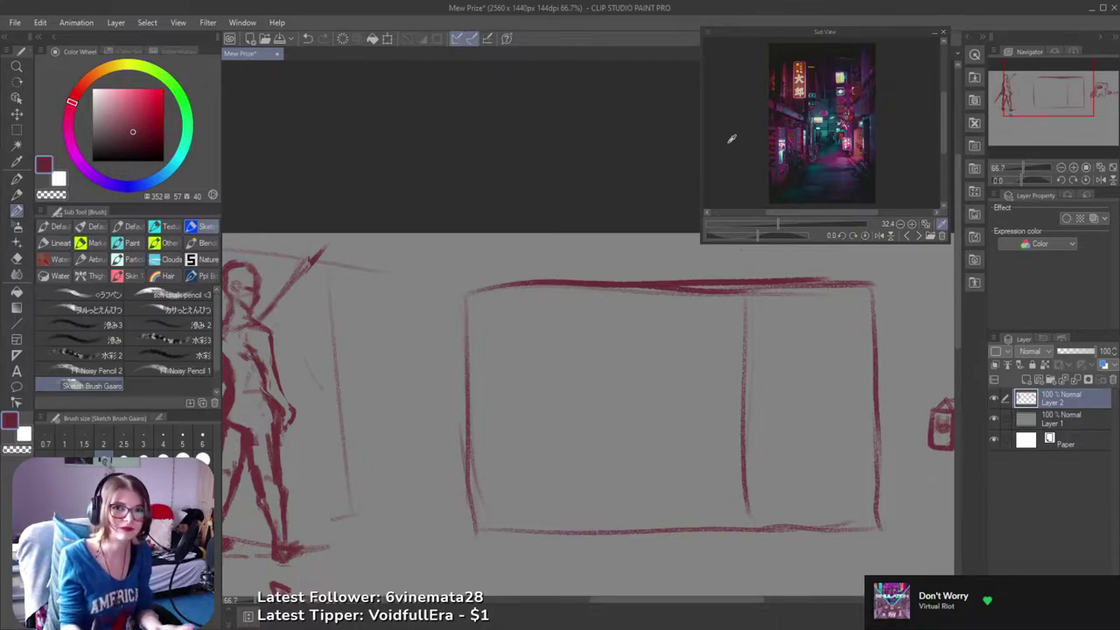
pyautogui.moveTo(592, 353); pyautogui.dragTo(611, 318)
pyautogui.moveTo(486, 260)
pyautogui.mouseDown()
pyautogui.moveTo(481, 327)
pyautogui.moveTo(504, 463)
pyautogui.mouseUp()
pyautogui.hotkey('ctrl', 'z')
pyautogui.moveTo(510, 255)
pyautogui.mouseDown()
pyautogui.moveTo(560, 252)
pyautogui.moveTo(494, 440)
pyautogui.moveTo(496, 495)
pyautogui.mouseUp()
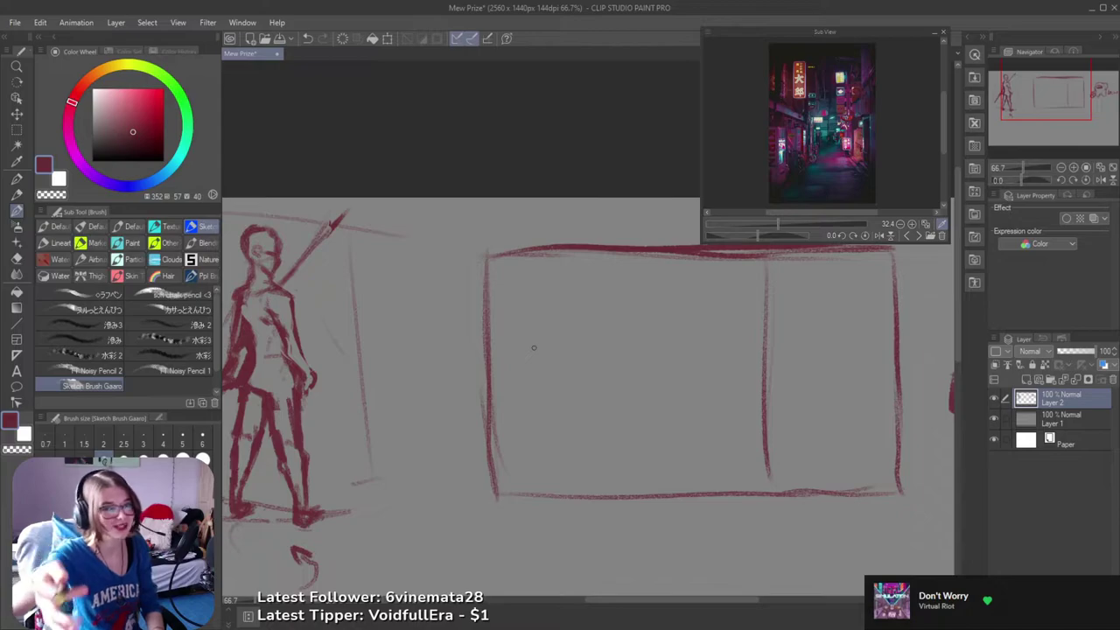
pyautogui.moveTo(542, 365); pyautogui.dragTo(410, 405)
pyautogui.moveTo(528, 429); pyautogui.dragTo(592, 420)
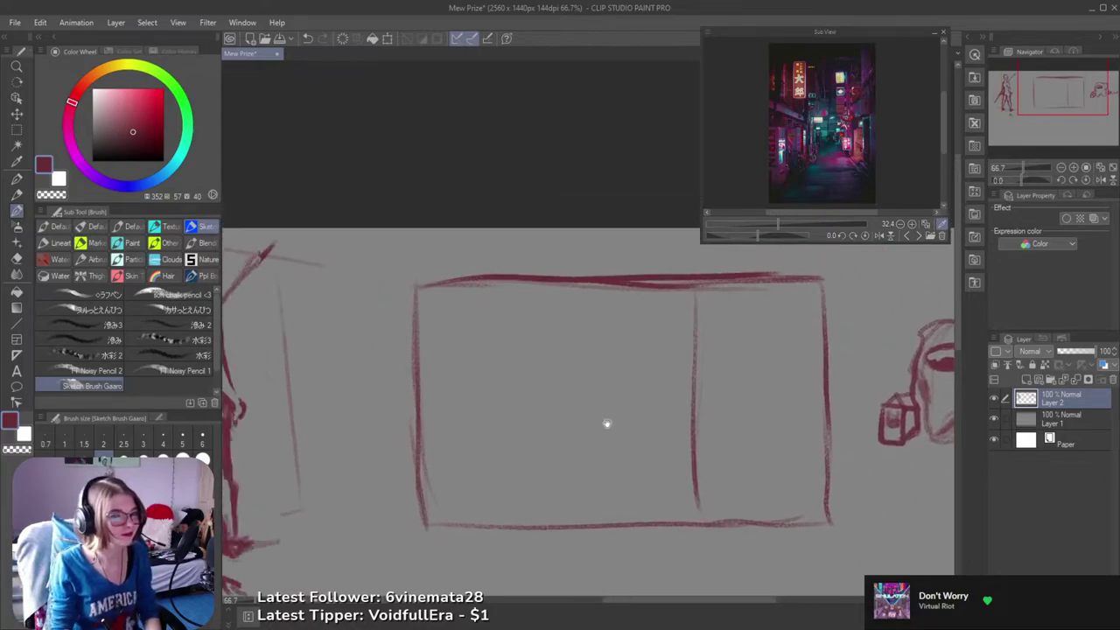
pyautogui.moveTo(502, 437); pyautogui.dragTo(688, 452)
pyautogui.hotkey('ctrl', 'z')
pyautogui.moveTo(540, 440); pyautogui.dragTo(689, 470)
pyautogui.hotkey('ctrl', 'z')
pyautogui.moveTo(563, 449); pyautogui.dragTo(683, 495)
pyautogui.moveTo(533, 441); pyautogui.dragTo(679, 430)
pyautogui.hotkey('ctrl', 'z')
pyautogui.hotkey('ctrl', 'z')
pyautogui.moveTo(525, 442); pyautogui.dragTo(715, 509)
pyautogui.hotkey('ctrl', 'z')
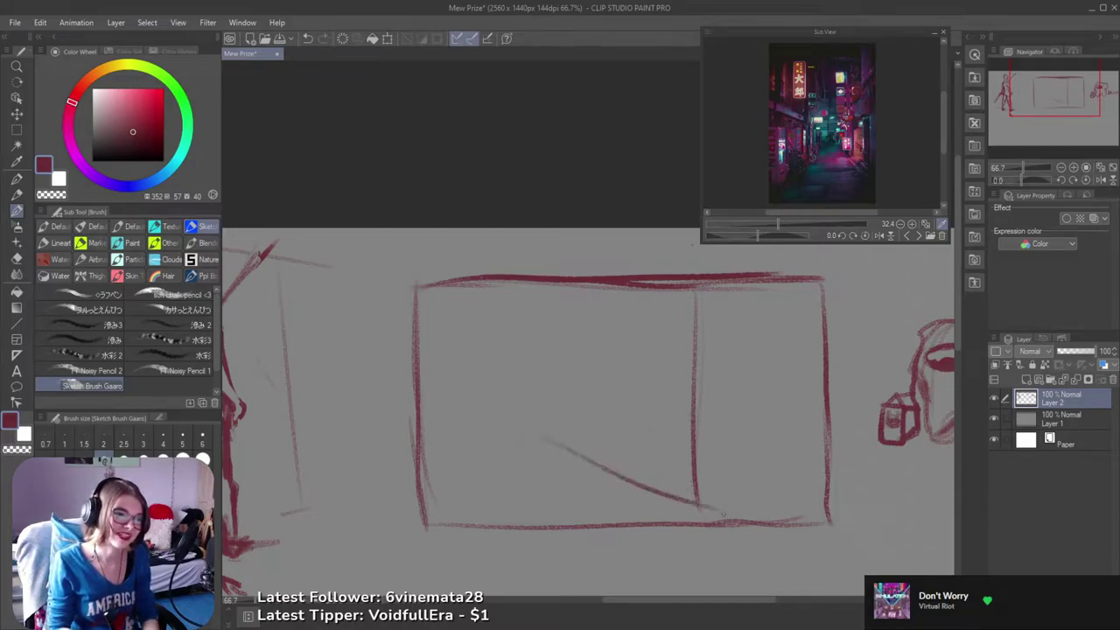
pyautogui.hotkey('ctrl', 'z')
pyautogui.moveTo(682, 426)
pyautogui.mouseDown()
pyautogui.moveTo(536, 449)
pyautogui.moveTo(565, 442)
pyautogui.moveTo(682, 504)
pyautogui.mouseUp()
pyautogui.hotkey('ctrl', 'z')
pyautogui.hotkey('ctrl', 'z')
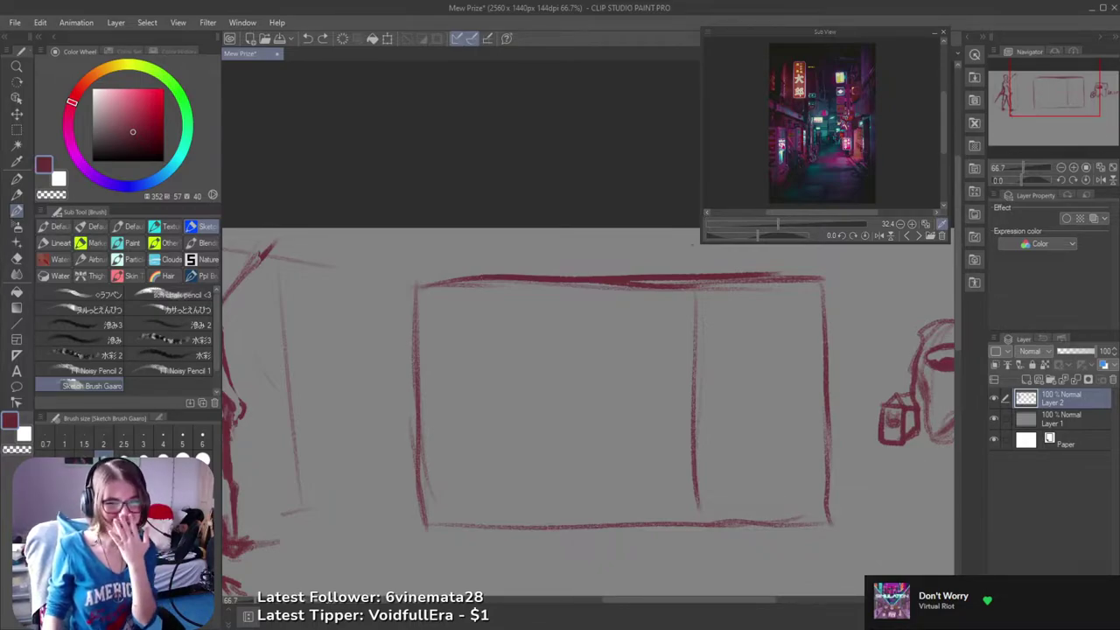
# - Sketch a new curved arrow beneath the sword figure, pointing up between its feet, and erase the old arrow beside it
pyautogui.click(397, 6)
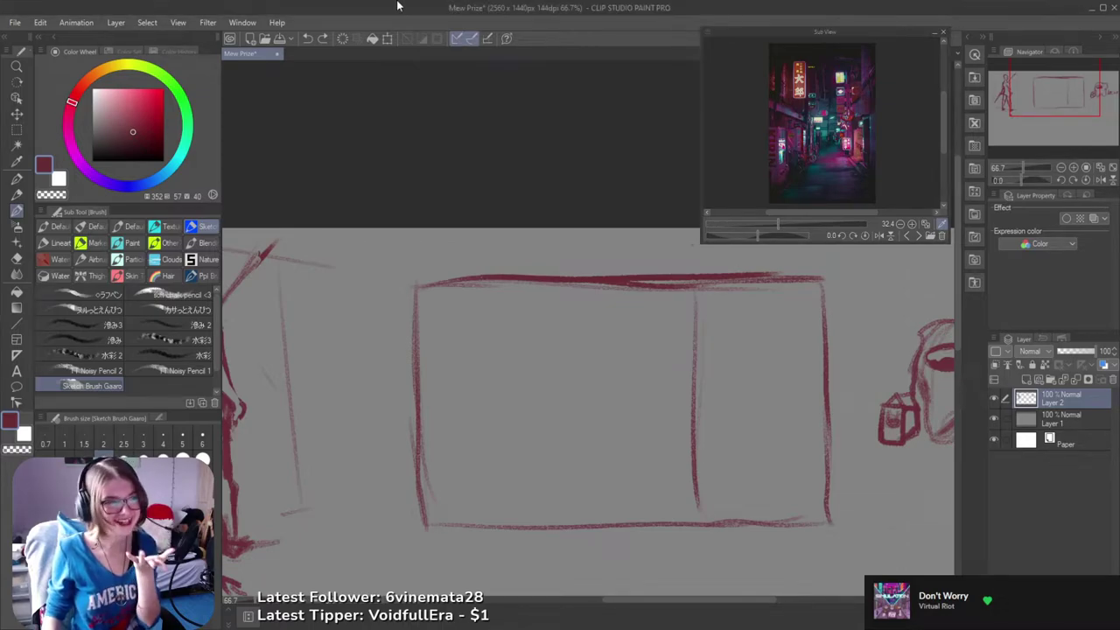
pyautogui.moveTo(612, 433)
pyautogui.mouseDown()
pyautogui.moveTo(519, 427)
pyautogui.moveTo(523, 389)
pyautogui.mouseUp()
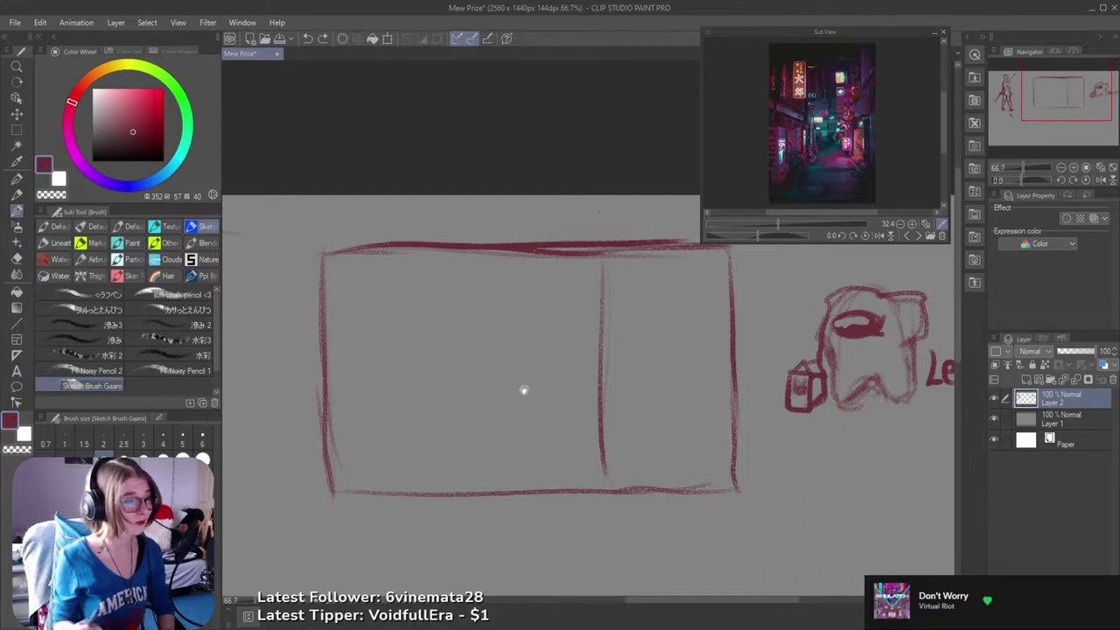
pyautogui.moveTo(538, 423)
pyautogui.mouseDown()
pyautogui.moveTo(702, 420)
pyautogui.moveTo(517, 373)
pyautogui.moveTo(694, 368)
pyautogui.mouseUp()
pyautogui.scroll(-1, 686, 415)
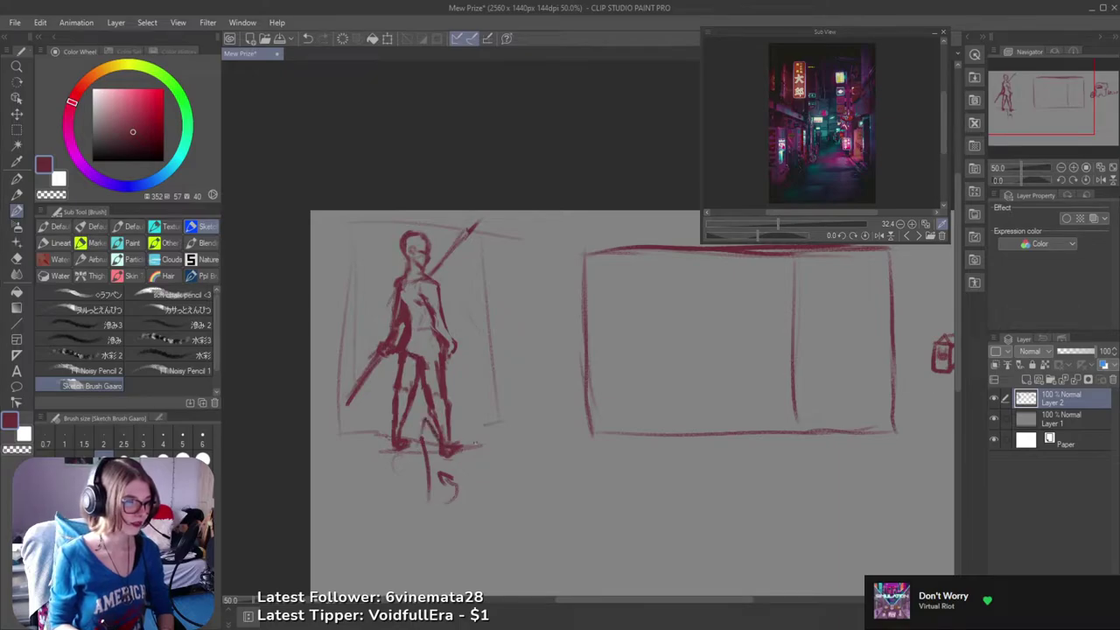
pyautogui.moveTo(419, 468)
pyautogui.mouseDown()
pyautogui.moveTo(422, 502)
pyautogui.moveTo(415, 460)
pyautogui.moveTo(439, 475)
pyautogui.mouseUp()
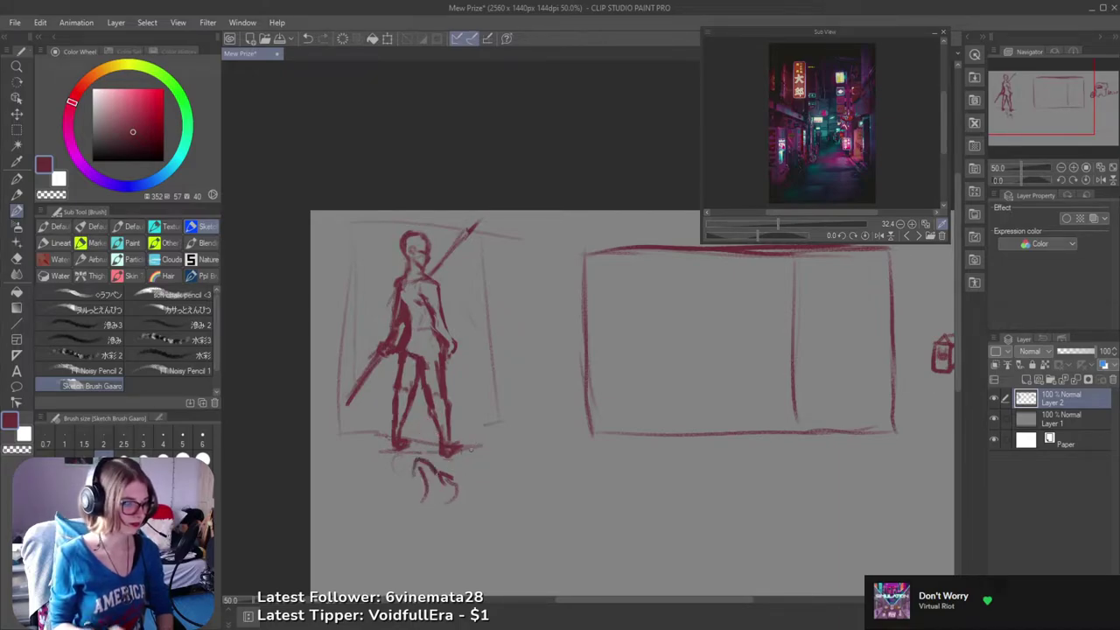
pyautogui.press('e')
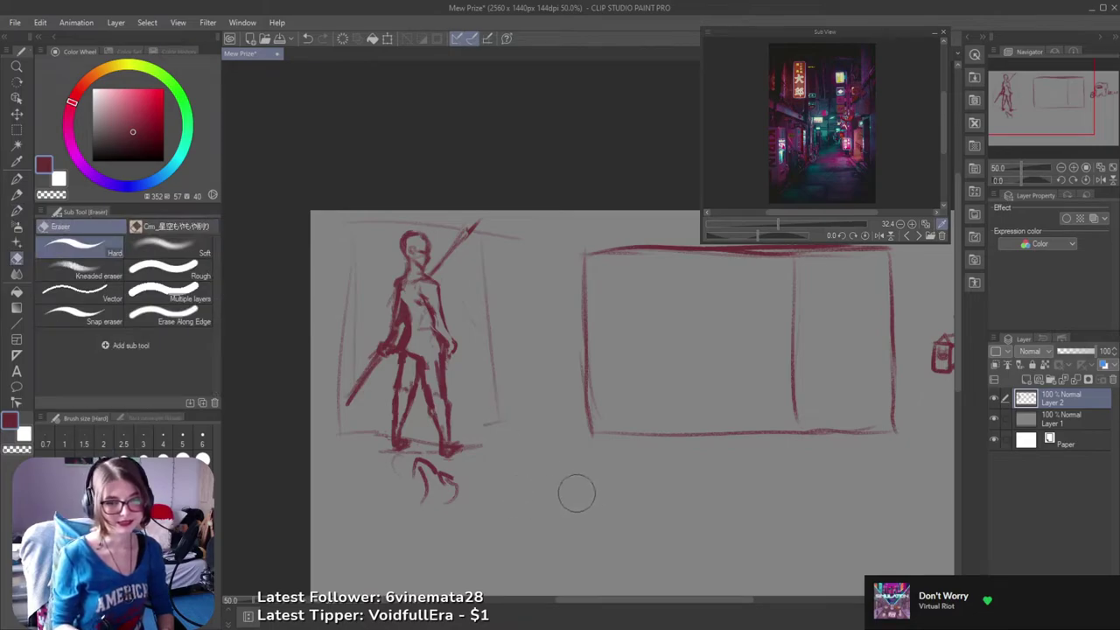
pyautogui.moveTo(460, 482)
pyautogui.mouseDown()
pyautogui.moveTo(433, 472)
pyautogui.moveTo(457, 507)
pyautogui.mouseUp()
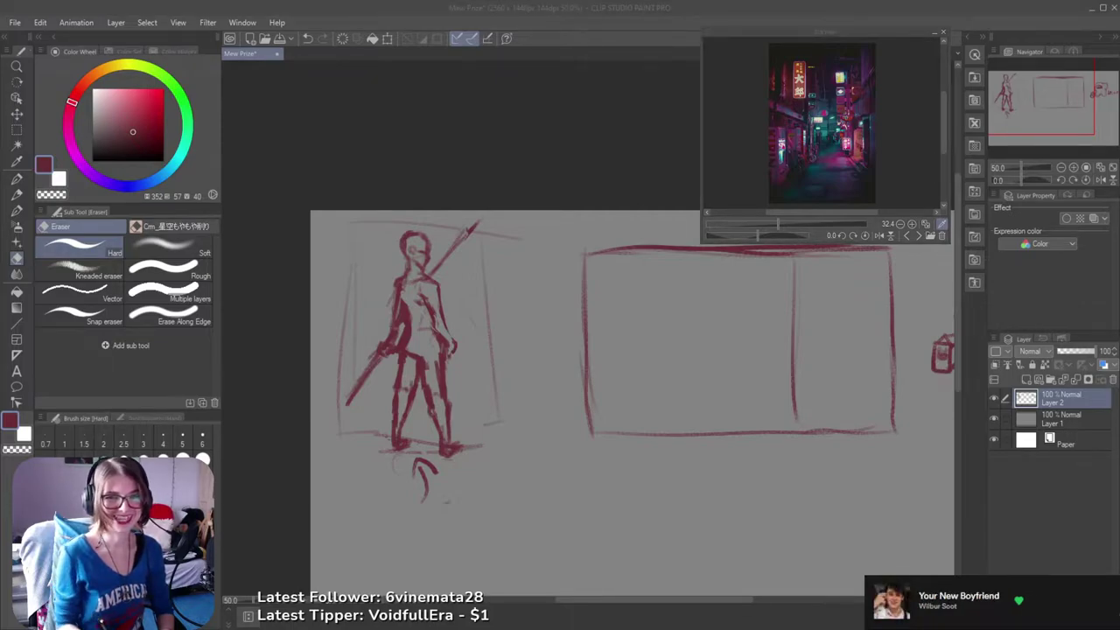
# - Return to the sketch brush and draw a light circle below the Leche character, undoing the extra stroke
pyautogui.click(610, 43)
pyautogui.press('b')
pyautogui.moveTo(622, 274); pyautogui.dragTo(510, 284)
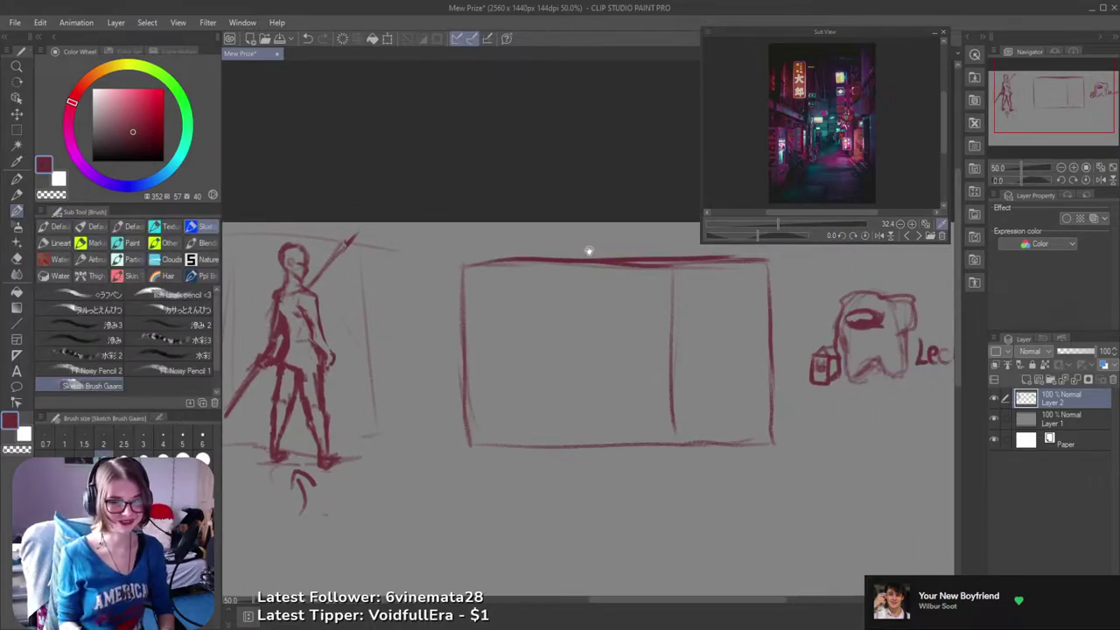
pyautogui.moveTo(660, 313)
pyautogui.mouseDown()
pyautogui.moveTo(537, 333)
pyautogui.moveTo(536, 356)
pyautogui.moveTo(522, 300)
pyautogui.moveTo(523, 370)
pyautogui.moveTo(455, 360)
pyautogui.moveTo(675, 368)
pyautogui.moveTo(616, 350)
pyautogui.mouseUp()
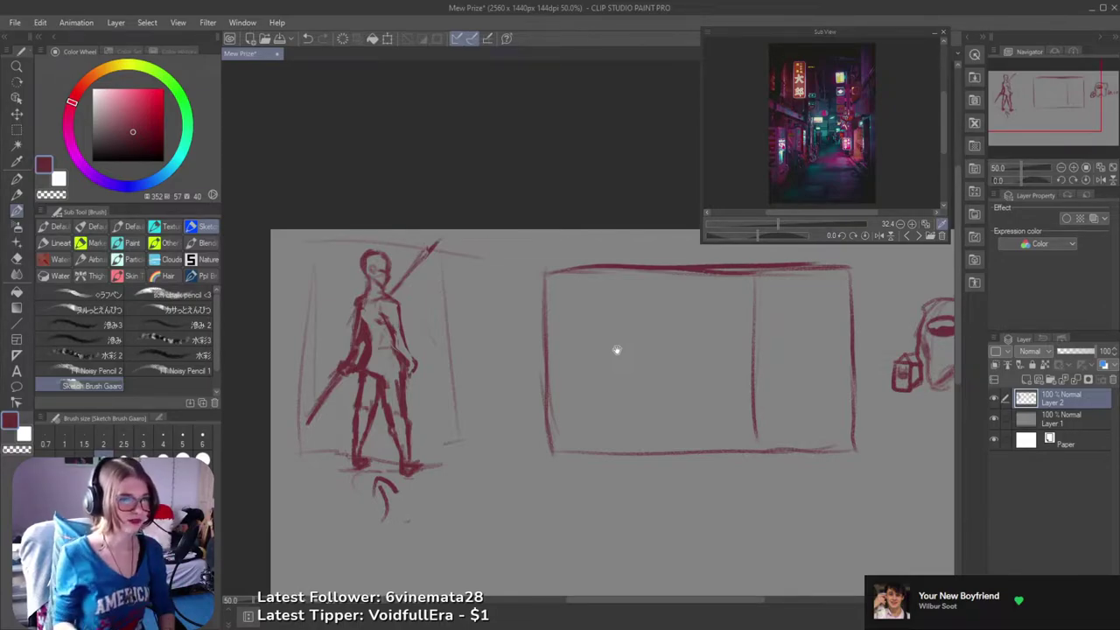
pyautogui.moveTo(612, 375)
pyautogui.mouseDown()
pyautogui.moveTo(557, 352)
pyautogui.moveTo(540, 363)
pyautogui.mouseUp()
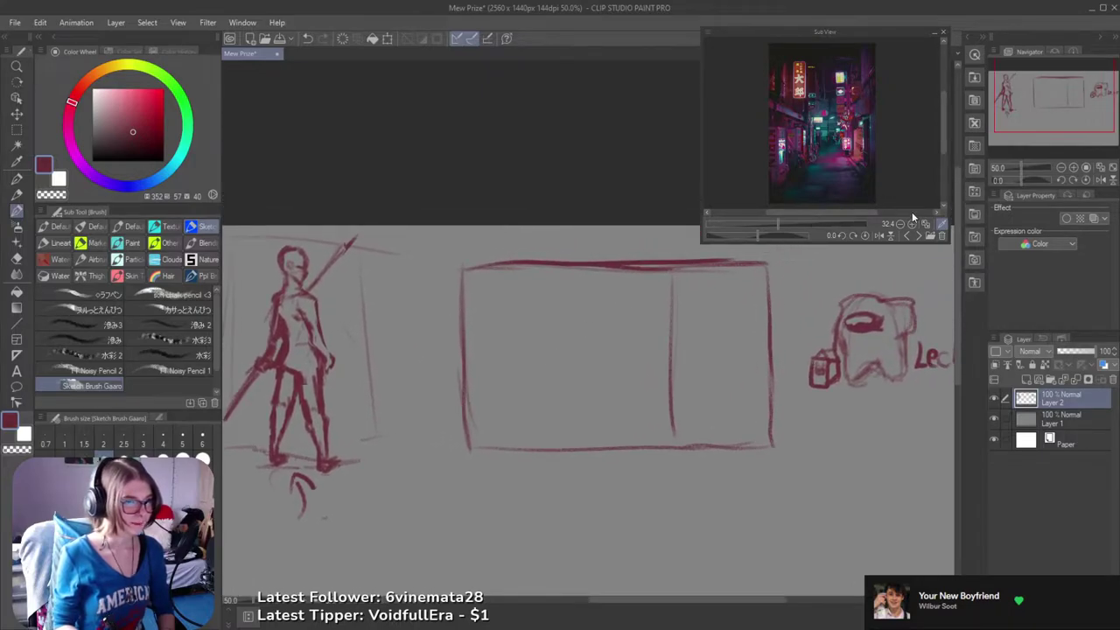
pyautogui.moveTo(746, 340); pyautogui.dragTo(490, 251)
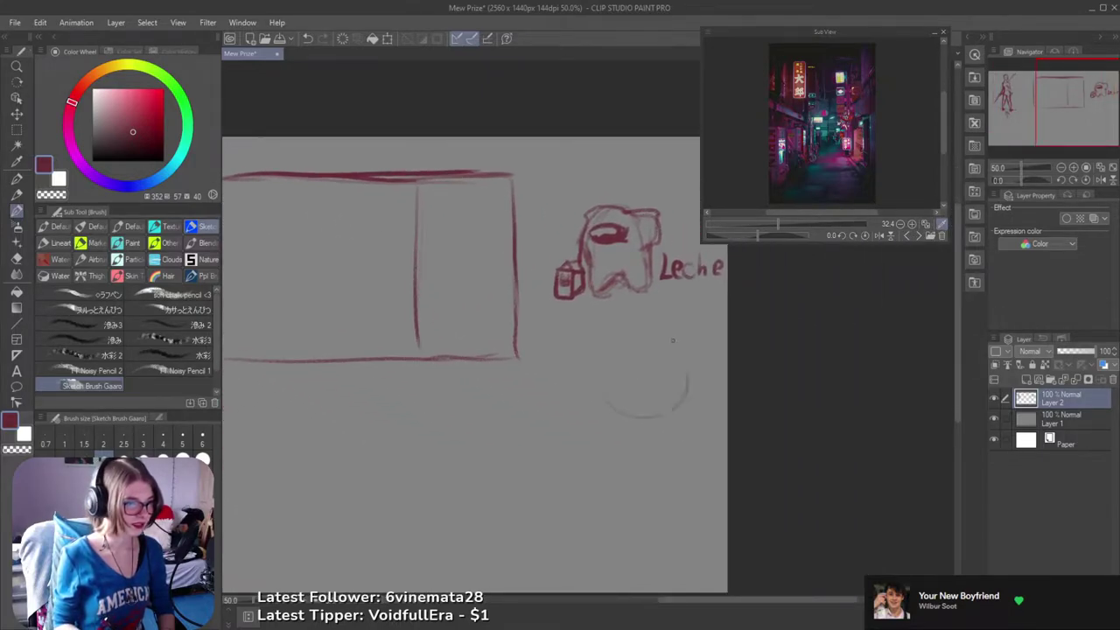
pyautogui.moveTo(679, 385)
pyautogui.mouseDown()
pyautogui.moveTo(675, 343)
pyautogui.moveTo(611, 365)
pyautogui.mouseUp()
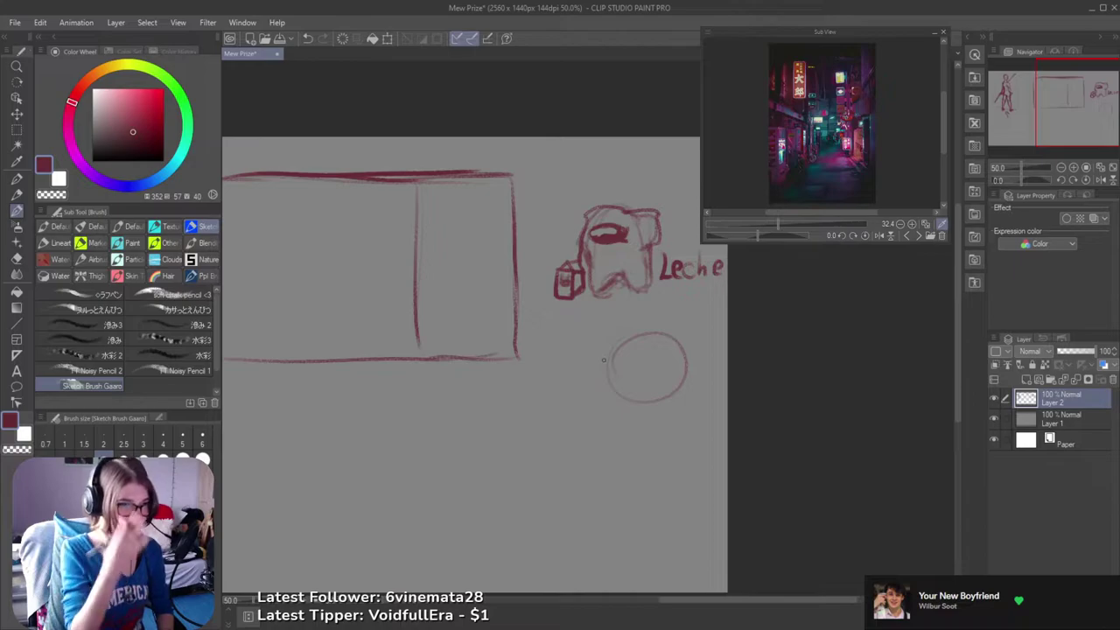
pyautogui.moveTo(637, 403); pyautogui.dragTo(633, 429)
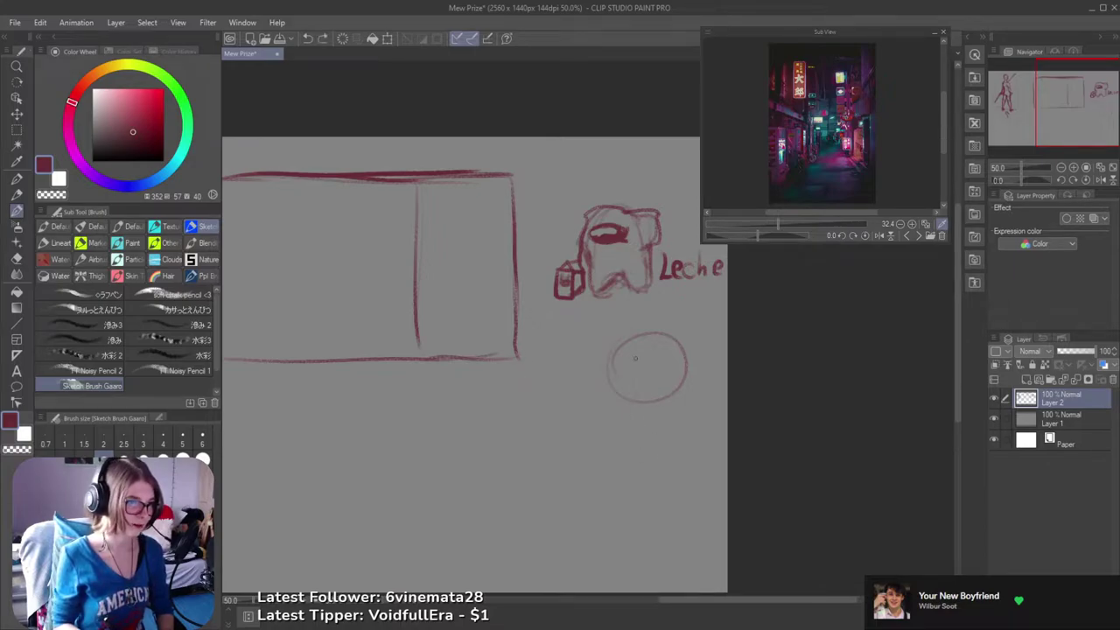
pyautogui.hotkey('ctrl', 'z')
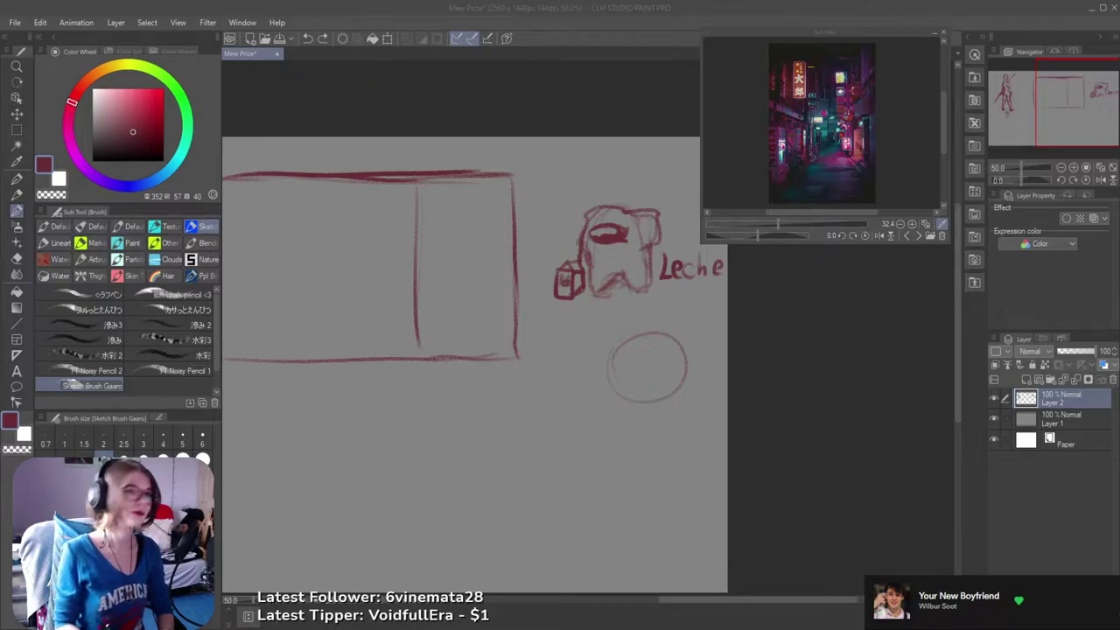
# - Switch the reference view from the neon street to the ink portrait of the masked face
pyautogui.moveTo(763, 384); pyautogui.dragTo(814, 325)
pyautogui.click(905, 236)
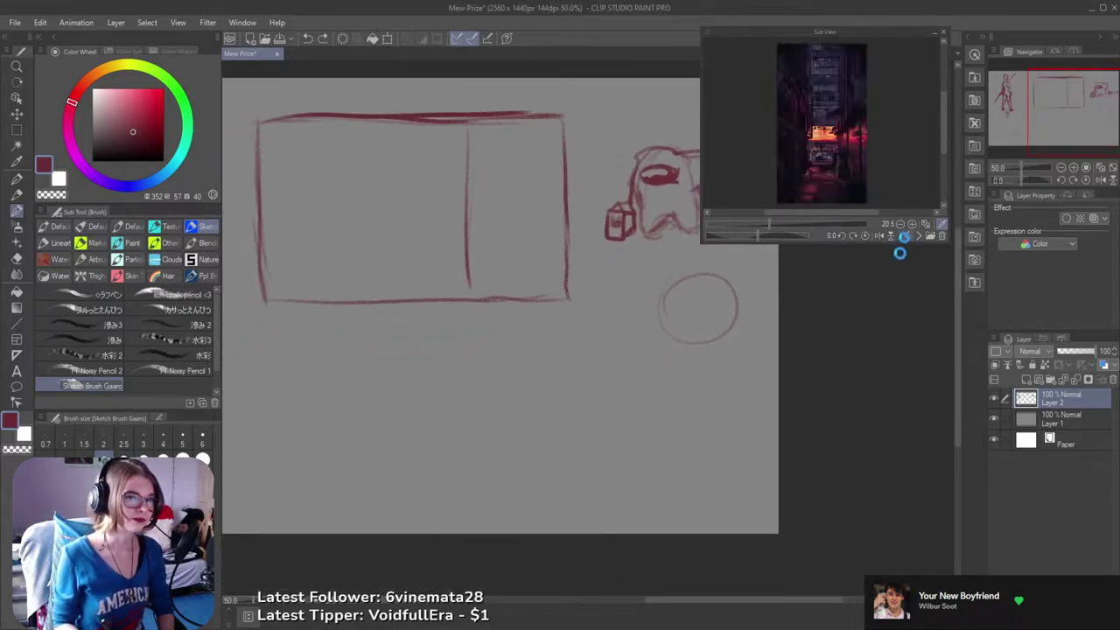
pyautogui.moveTo(686, 359); pyautogui.dragTo(627, 418)
pyautogui.scroll(1, 632, 407)
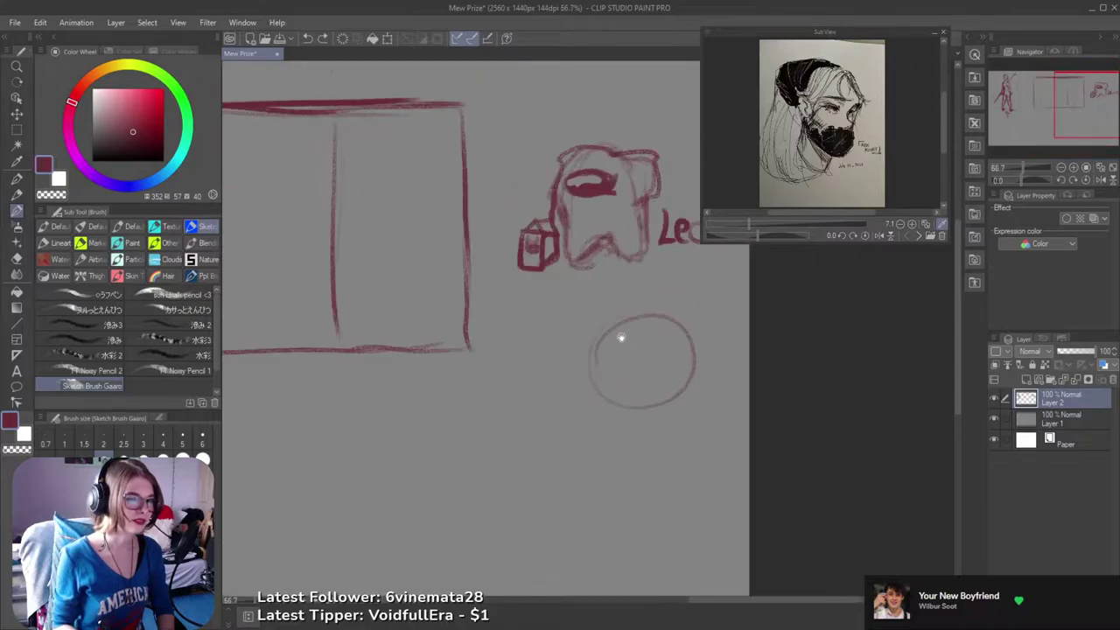
# - Sketch a slightly slanted centre line through the head circle, extending past its lower edge and redone until it sits right
pyautogui.moveTo(643, 339); pyautogui.dragTo(601, 351)
pyautogui.moveTo(654, 387); pyautogui.dragTo(662, 340)
pyautogui.moveTo(597, 300); pyautogui.dragTo(602, 385)
pyautogui.hotkey('ctrl', 'z')
pyautogui.moveTo(596, 306); pyautogui.dragTo(612, 425)
pyautogui.hotkey('ctrl', 'z')
pyautogui.moveTo(597, 298); pyautogui.dragTo(616, 421)
# - Draw a curved guideline for the eyes across the lower part of the head circle, undoing the misplaced strokes
pyautogui.moveTo(581, 356); pyautogui.dragTo(647, 349)
pyautogui.hotkey('ctrl', 'z')
pyautogui.hotkey('ctrl', 'z')
pyautogui.moveTo(595, 376); pyautogui.dragTo(654, 366)
pyautogui.hotkey('ctrl', 'z')
pyautogui.moveTo(577, 362); pyautogui.dragTo(657, 344)
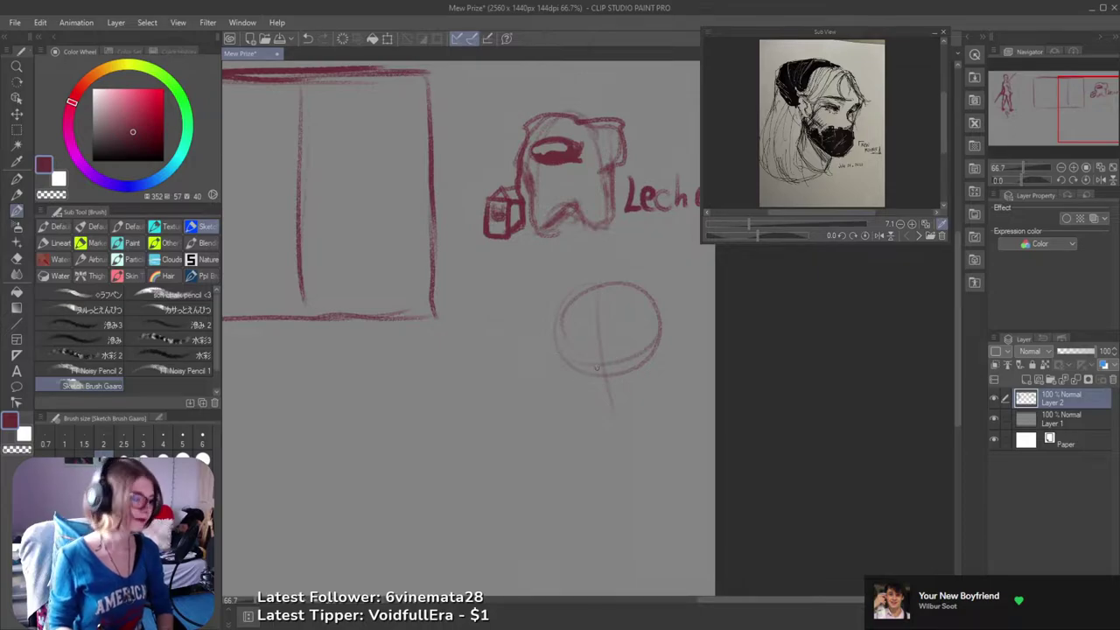
pyautogui.hotkey('ctrl', 'z')
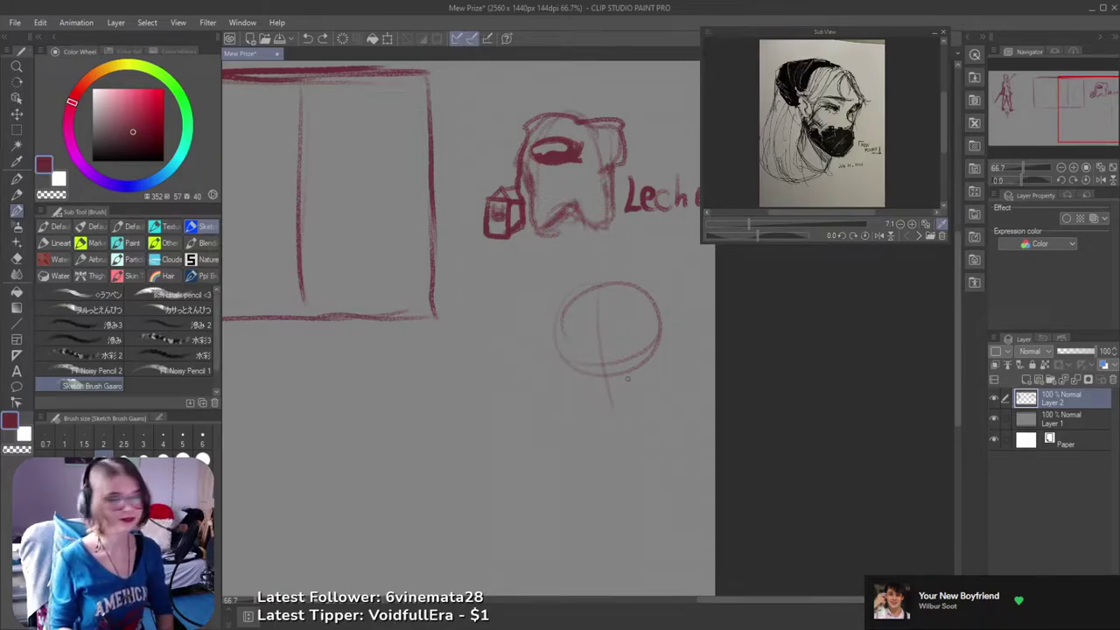
# - Sketch the start of the far cheek below the circle, and enlarge the portrait reference around the eyes and mask
pyautogui.moveTo(567, 371); pyautogui.dragTo(582, 406)
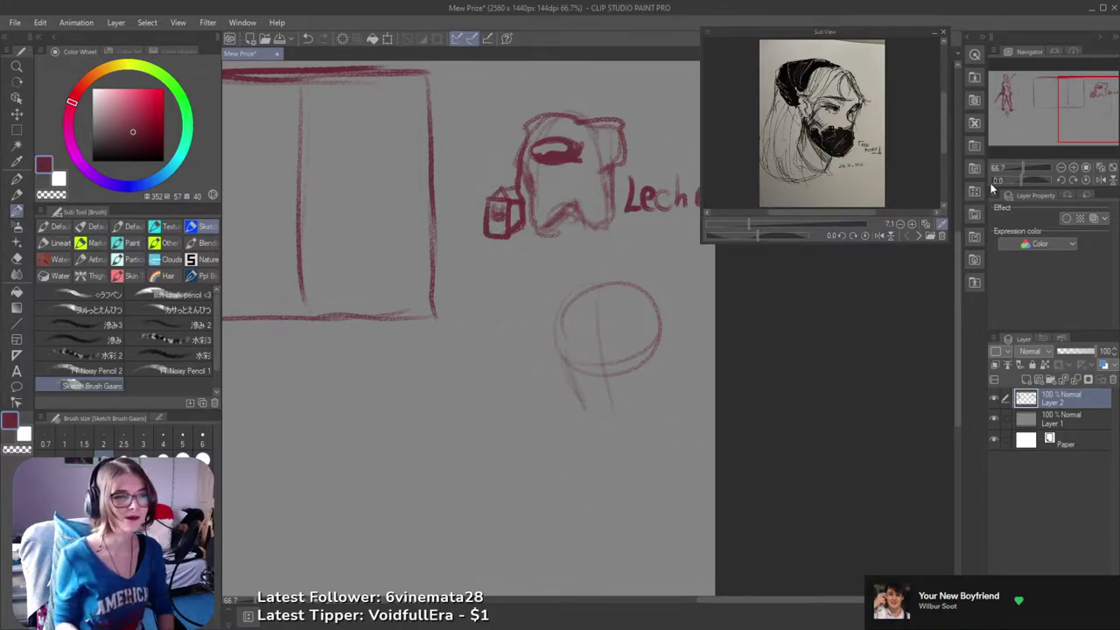
pyautogui.moveTo(876, 150); pyautogui.dragTo(838, 140)
pyautogui.click(911, 224)
pyautogui.click(911, 224)
pyautogui.click(912, 224)
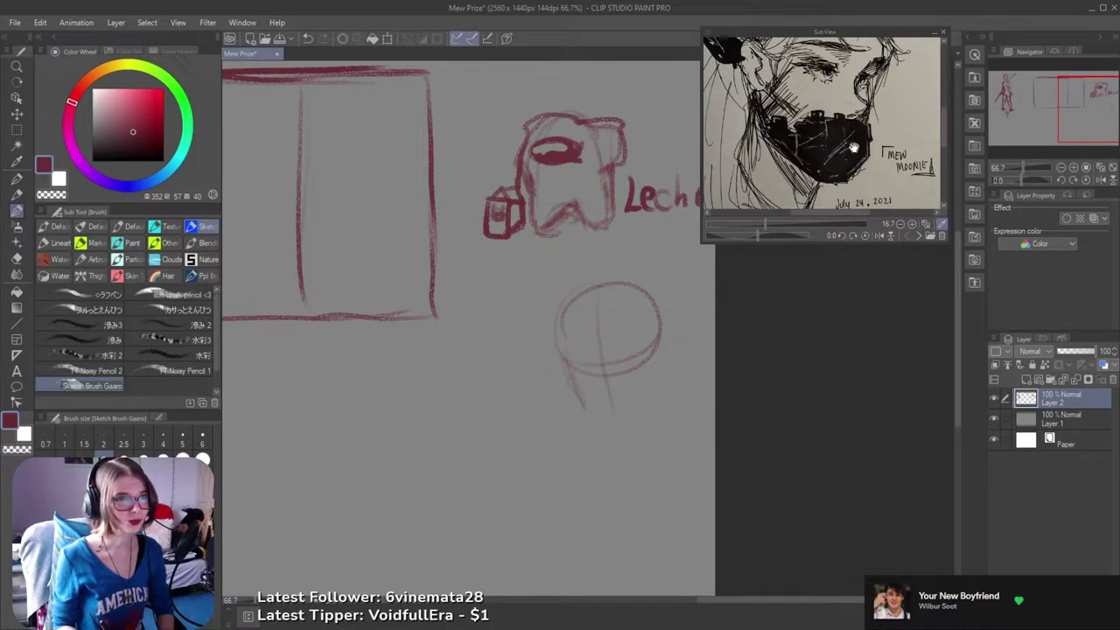
pyautogui.moveTo(905, 190); pyautogui.dragTo(924, 187)
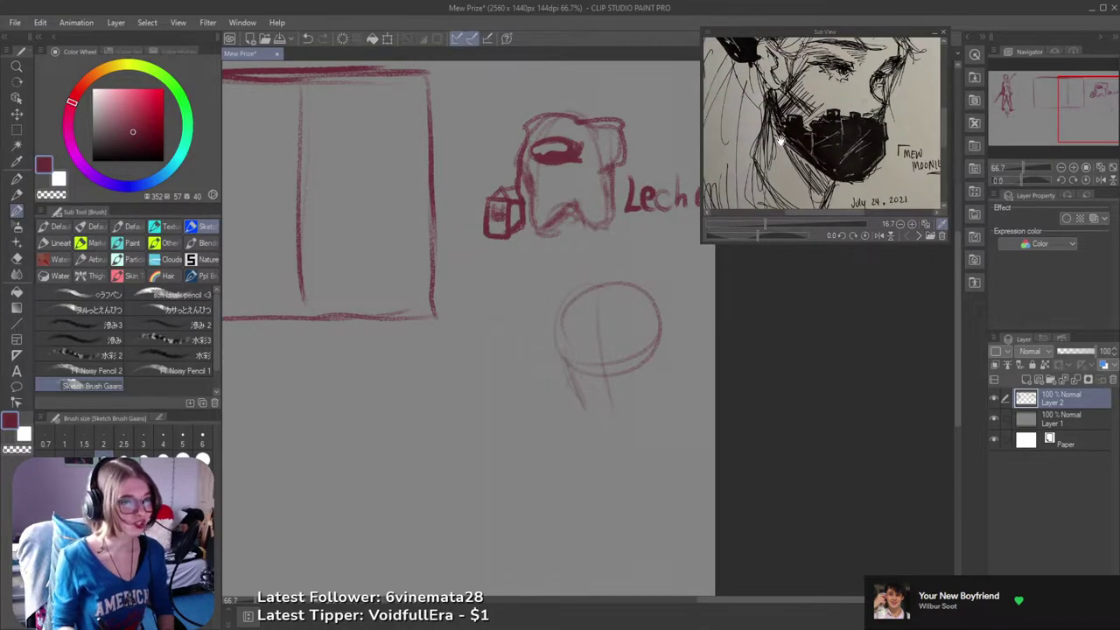
# - Complete the head outline with an angular jaw and pointed chin, and add a narrow ear on the near side
pyautogui.moveTo(585, 329); pyautogui.dragTo(607, 328)
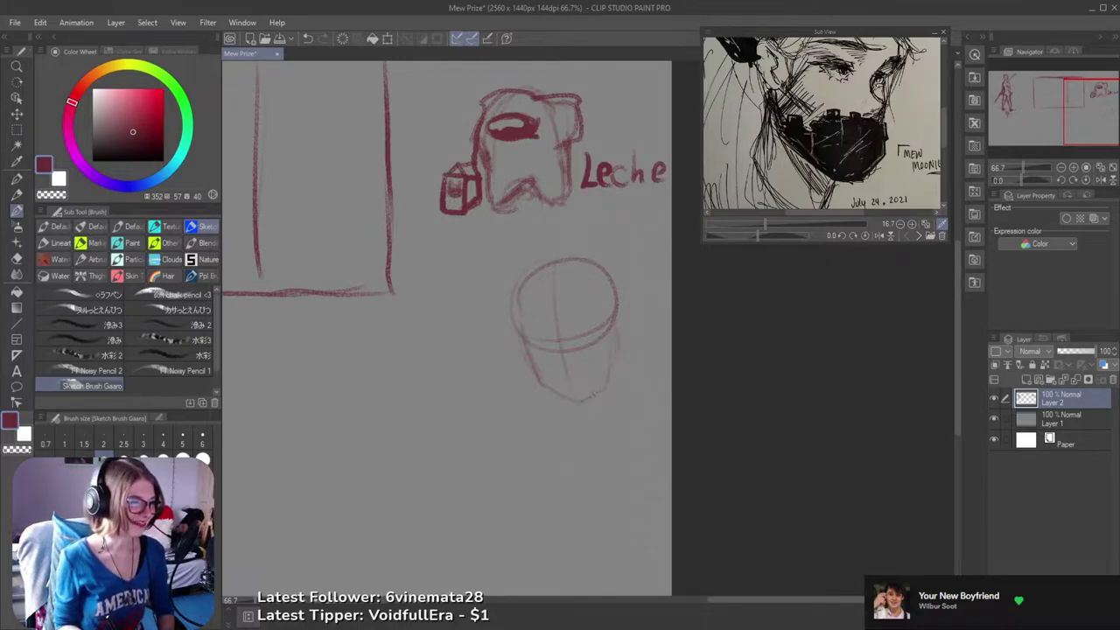
pyautogui.moveTo(610, 372)
pyautogui.mouseDown()
pyautogui.moveTo(616, 342)
pyautogui.moveTo(616, 356)
pyautogui.moveTo(602, 333)
pyautogui.moveTo(622, 348)
pyautogui.moveTo(595, 392)
pyautogui.moveTo(612, 378)
pyautogui.moveTo(614, 319)
pyautogui.moveTo(604, 341)
pyautogui.moveTo(641, 355)
pyautogui.mouseUp()
pyautogui.press('e')
pyautogui.press('b')
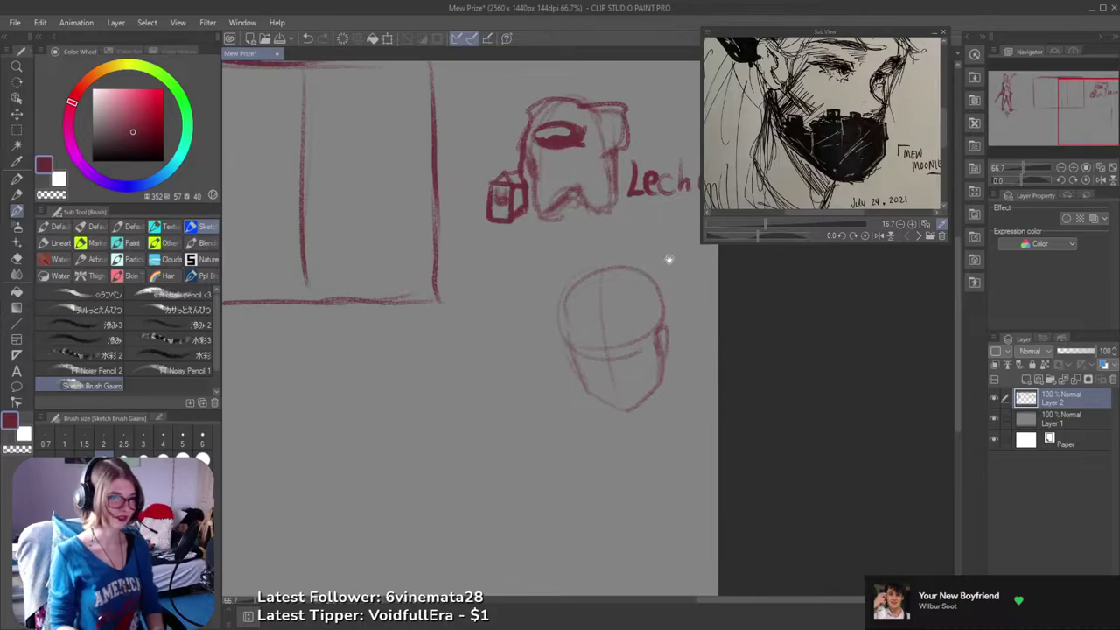
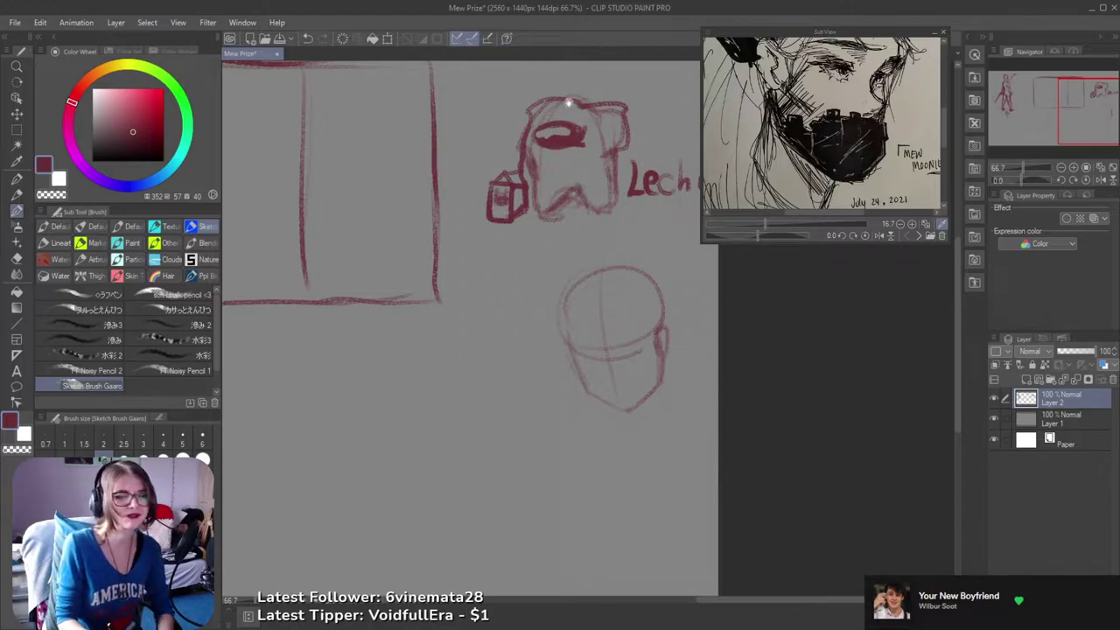
# - Sketch a small nose along the face's centre line and darken the eye guideline on the ear side, undoing unwanted strokes
pyautogui.moveTo(555, 275); pyautogui.dragTo(616, 164)
pyautogui.moveTo(540, 258); pyautogui.dragTo(426, 348)
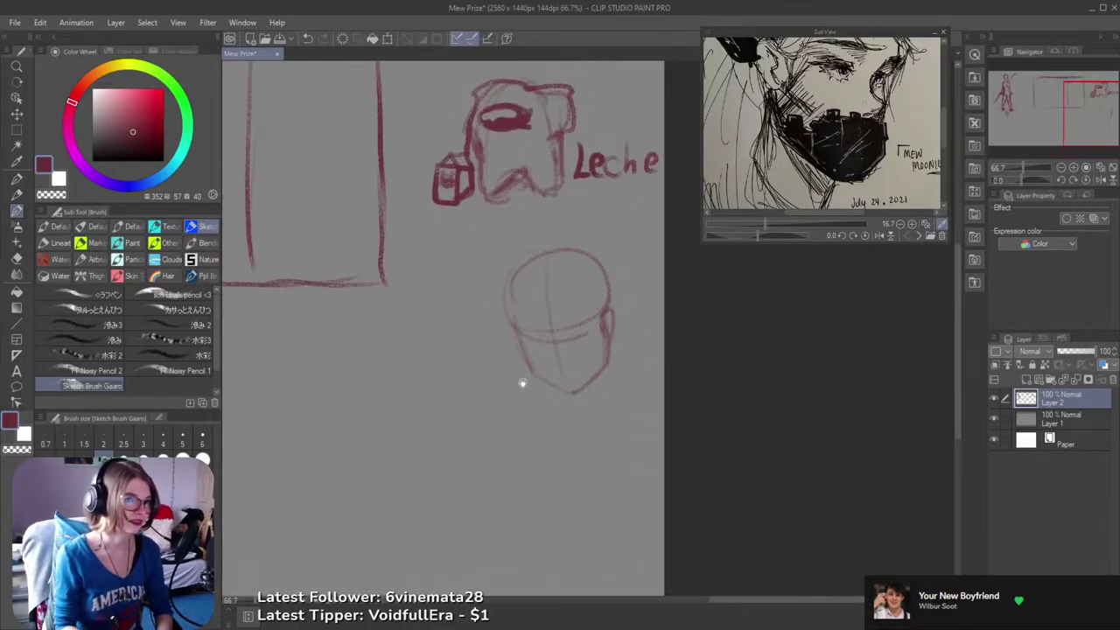
pyautogui.scroll(1, 555, 335)
pyautogui.moveTo(532, 328)
pyautogui.mouseDown()
pyautogui.moveTo(539, 358)
pyautogui.moveTo(550, 347)
pyautogui.moveTo(543, 369)
pyautogui.moveTo(553, 352)
pyautogui.moveTo(540, 368)
pyautogui.moveTo(572, 389)
pyautogui.moveTo(603, 391)
pyautogui.moveTo(660, 368)
pyautogui.moveTo(642, 352)
pyautogui.moveTo(600, 353)
pyautogui.mouseUp()
pyautogui.hotkey('ctrl', 'z')
pyautogui.hotkey('ctrl', 'z')
# - Sample the dark red from the sword figure as the drawing colour and return to the head sketch
pyautogui.click(823, 149)
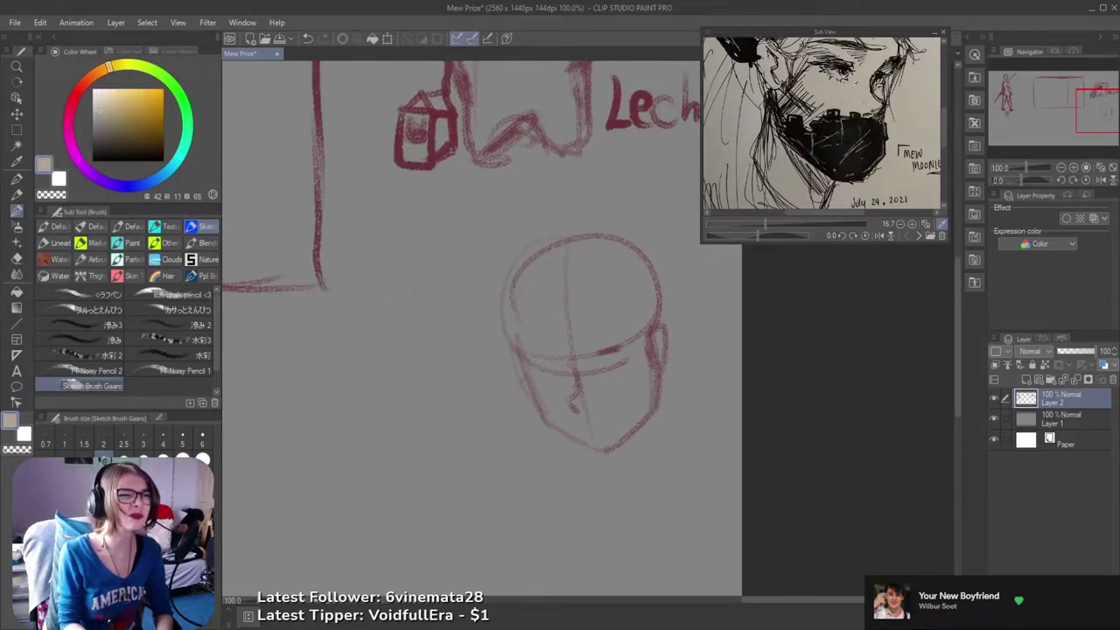
pyautogui.keyDown('alt'); pyautogui.click(430, 145); pyautogui.keyUp('alt')
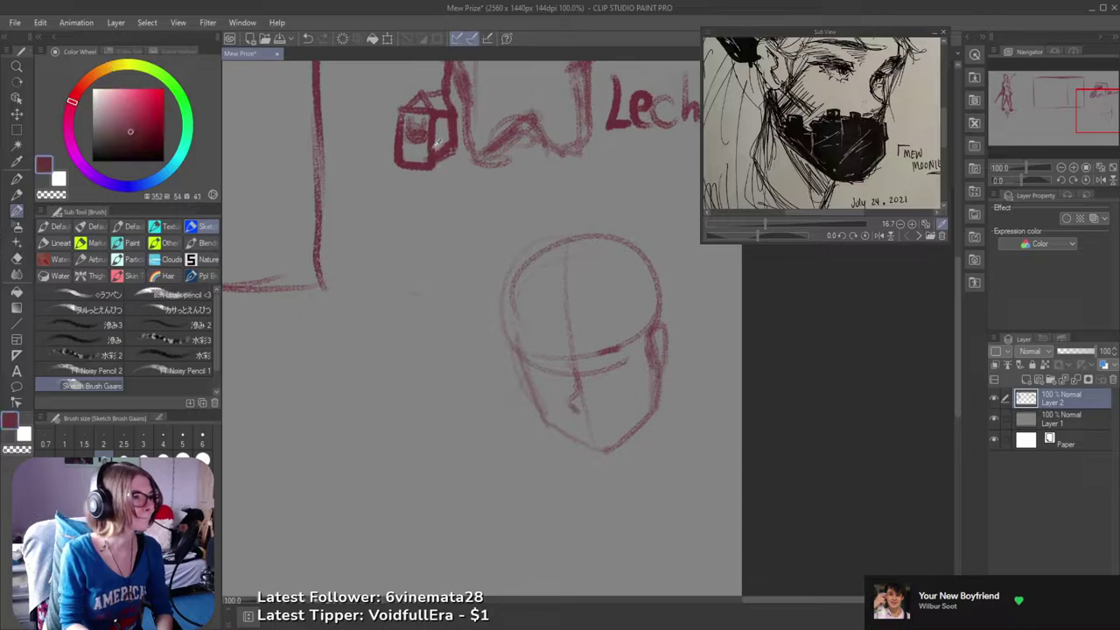
pyautogui.moveTo(385, 215); pyautogui.dragTo(752, 328)
pyautogui.moveTo(465, 337)
pyautogui.mouseDown()
pyautogui.moveTo(650, 355)
pyautogui.moveTo(782, 416)
pyautogui.mouseUp()
pyautogui.moveTo(236, 182); pyautogui.dragTo(618, 322)
pyautogui.keyDown('alt'); pyautogui.click(401, 399); pyautogui.keyUp('alt')
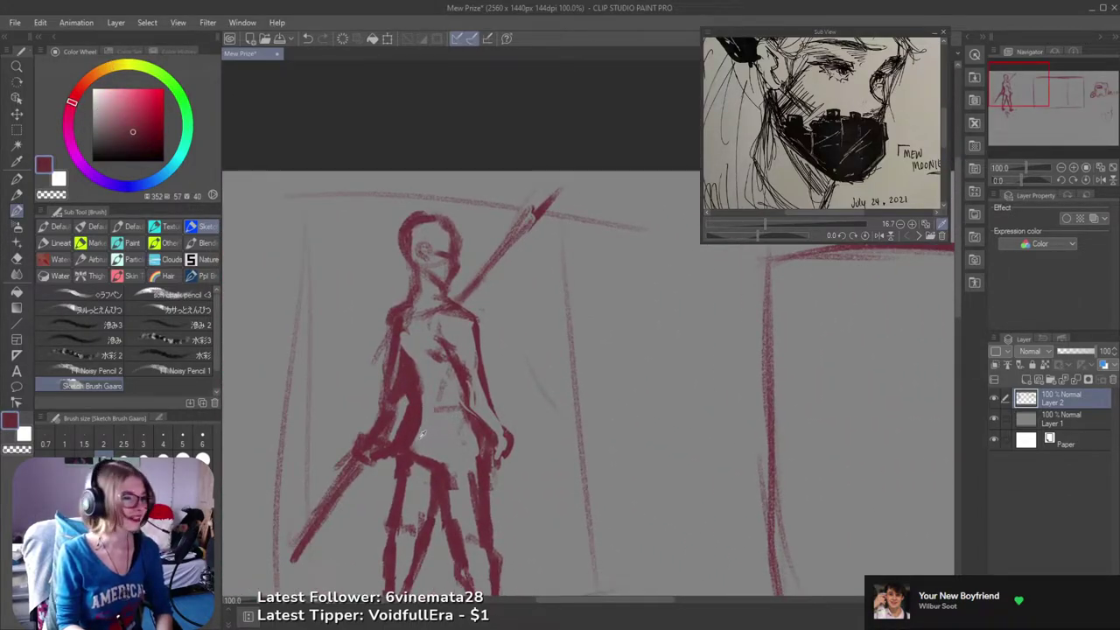
pyautogui.moveTo(685, 408); pyautogui.dragTo(307, 285)
pyautogui.moveTo(767, 419); pyautogui.dragTo(414, 354)
pyautogui.moveTo(696, 351); pyautogui.dragTo(405, 295)
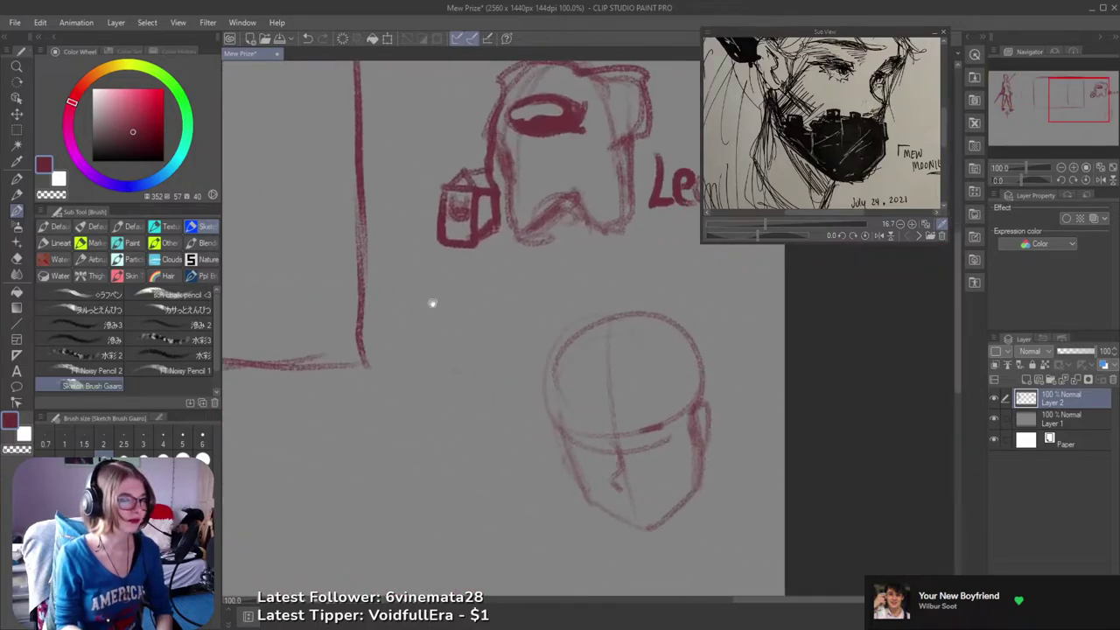
# - Sketch an angular eye outline on the guideline near the ear, and save the file
pyautogui.moveTo(663, 435)
pyautogui.mouseDown()
pyautogui.moveTo(662, 402)
pyautogui.moveTo(644, 409)
pyautogui.moveTo(681, 399)
pyautogui.mouseUp()
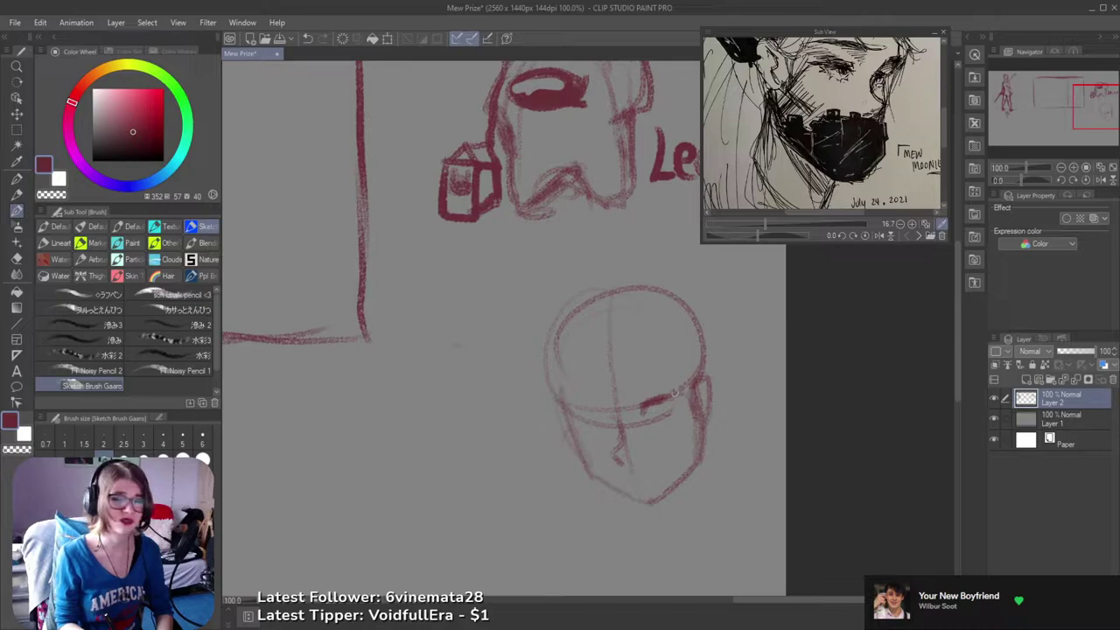
pyautogui.moveTo(667, 409); pyautogui.dragTo(655, 416)
pyautogui.hotkey('ctrl', 's')
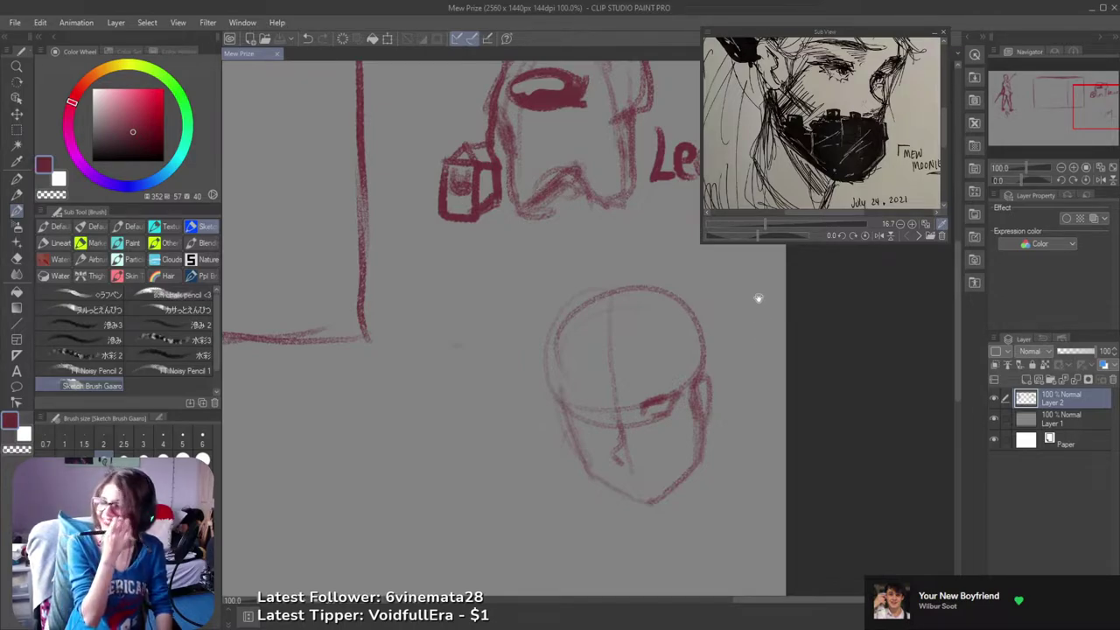
pyautogui.moveTo(677, 381)
pyautogui.mouseDown()
pyautogui.moveTo(691, 382)
pyautogui.moveTo(674, 367)
pyautogui.mouseUp()
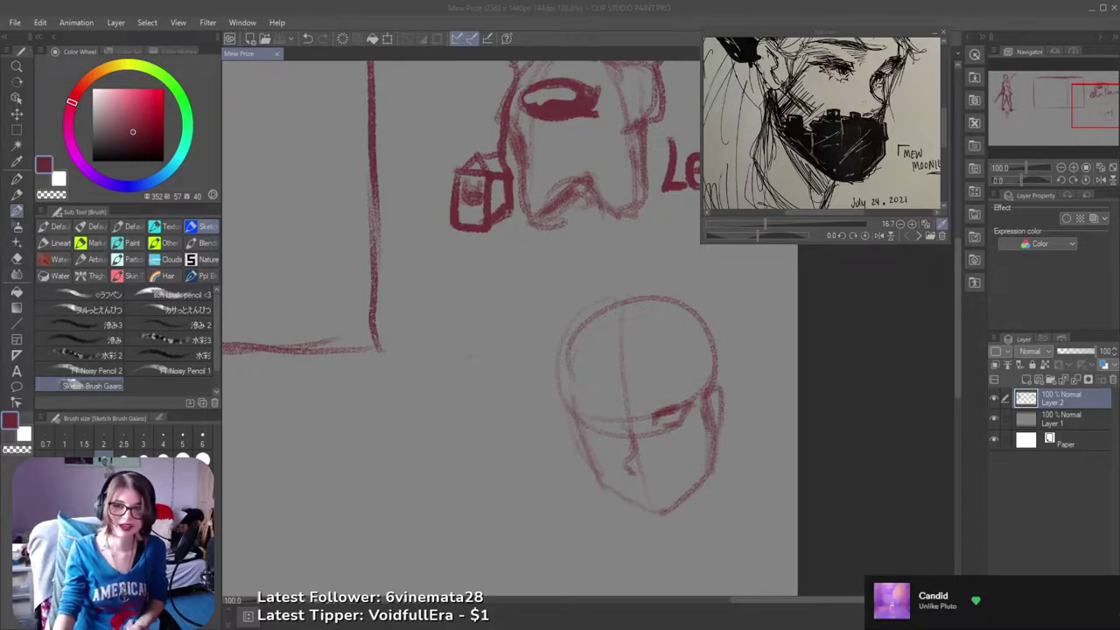
pyautogui.click(707, 5)
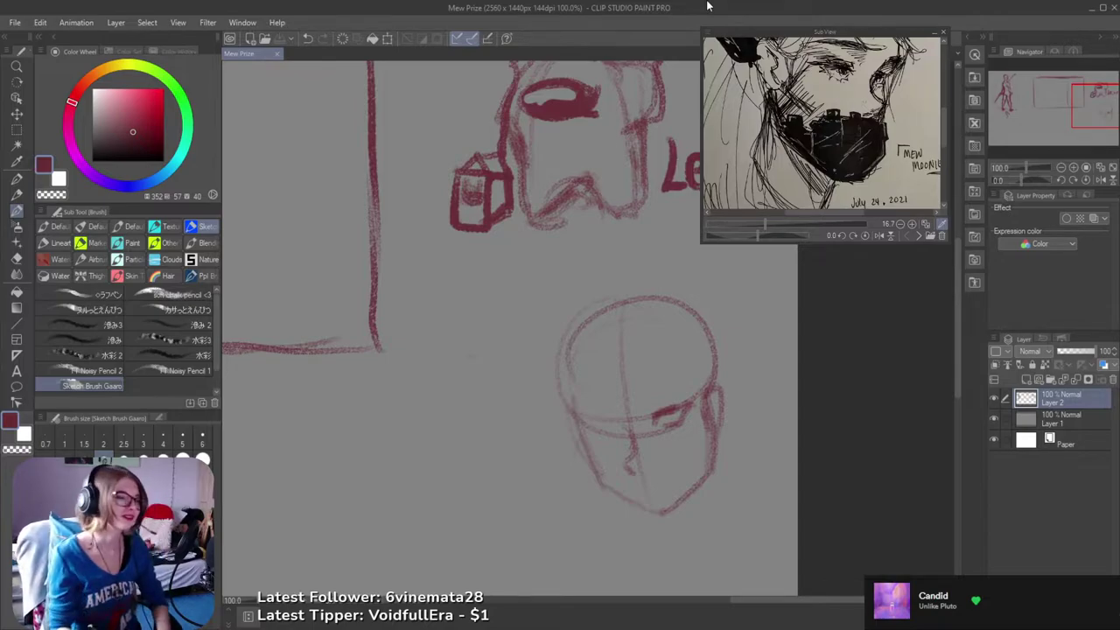
pyautogui.moveTo(666, 411); pyautogui.dragTo(671, 387)
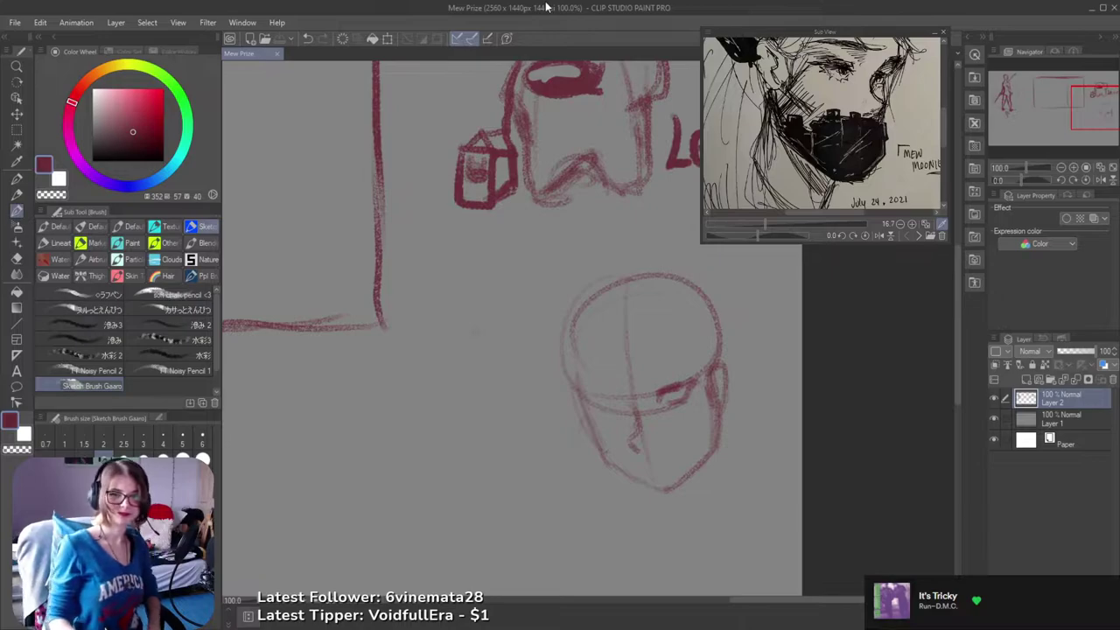
# - Erase the lower part of the near eye and the guideline beneath it with the hard eraser
pyautogui.moveTo(564, 373)
pyautogui.mouseDown()
pyautogui.moveTo(499, 289)
pyautogui.moveTo(557, 332)
pyautogui.mouseUp()
pyautogui.press('e')
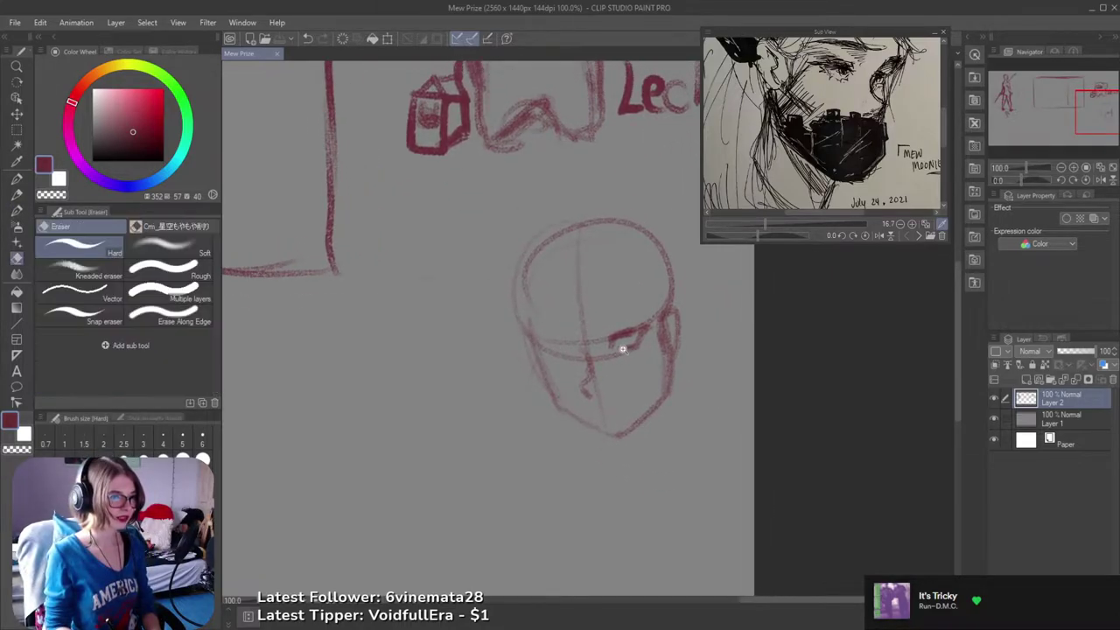
pyautogui.scroll(2, 623, 349)
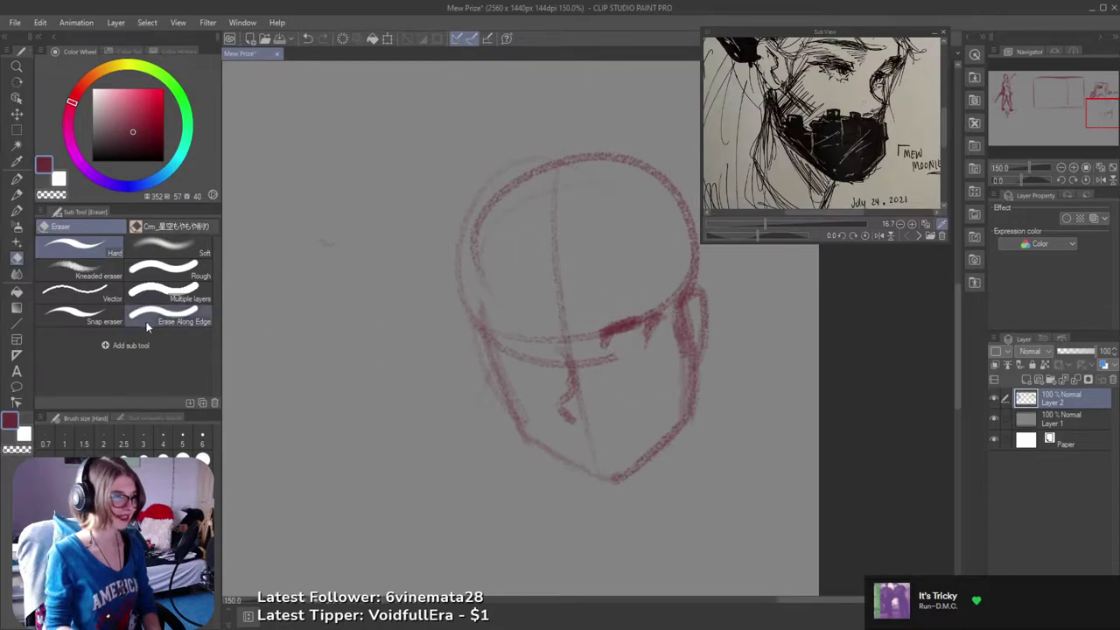
pyautogui.moveTo(618, 354)
pyautogui.mouseDown()
pyautogui.moveTo(641, 345)
pyautogui.moveTo(645, 328)
pyautogui.mouseUp()
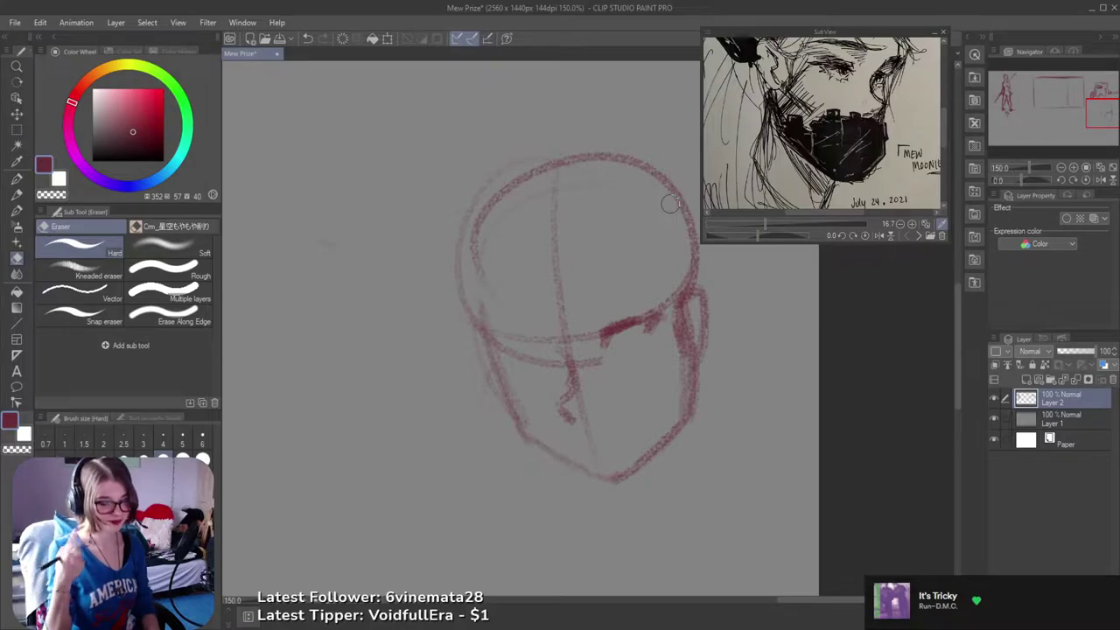
pyautogui.moveTo(586, 345); pyautogui.dragTo(623, 335)
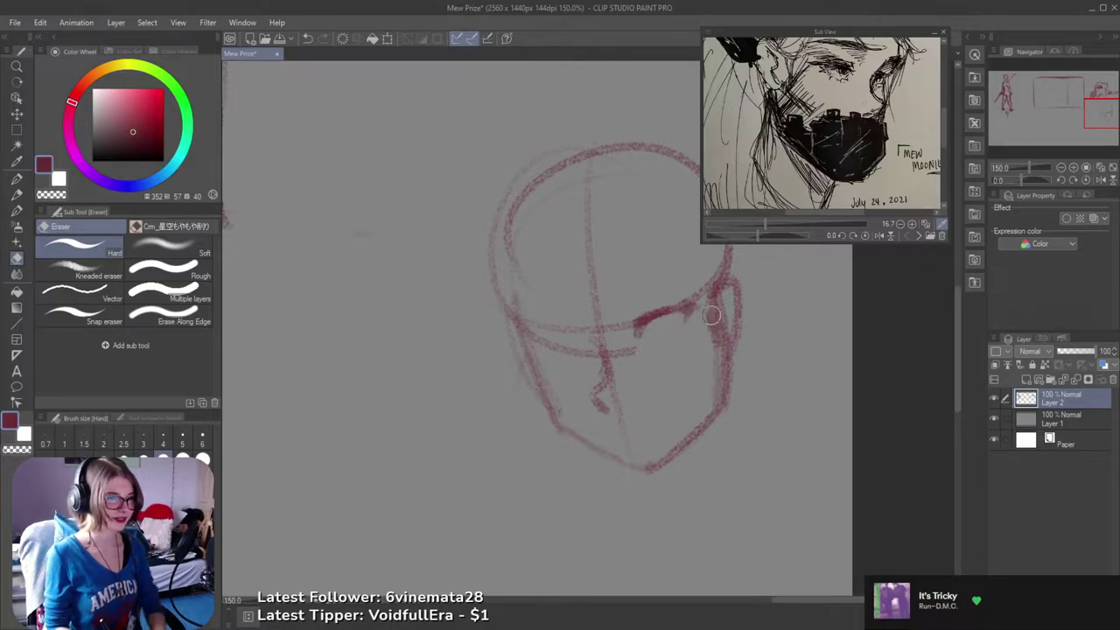
# - Redraw the near eye with the sketch brush, adding a dark iris, a heavier upper lid and a light lower lid
pyautogui.press('b')
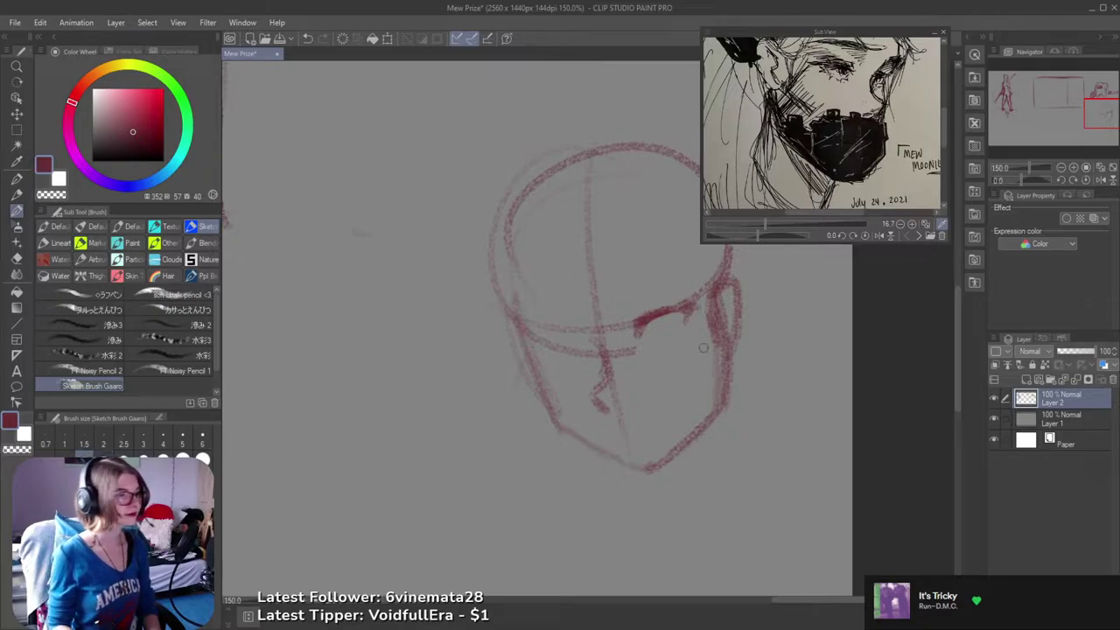
pyautogui.moveTo(632, 386); pyautogui.dragTo(627, 407)
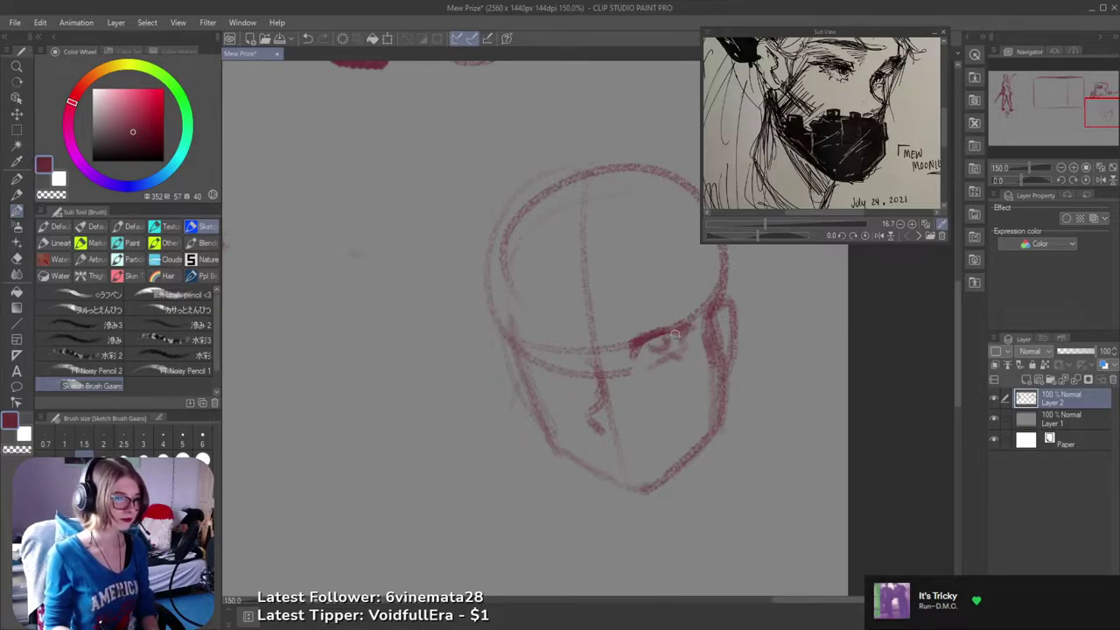
pyautogui.hotkey('ctrl', 'z')
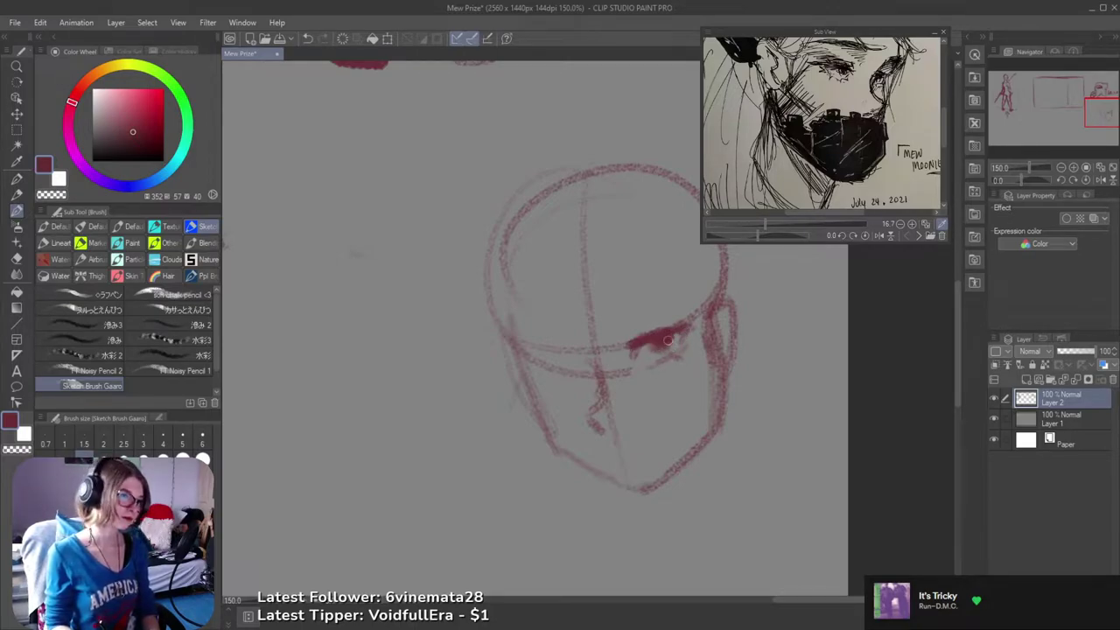
pyautogui.moveTo(708, 329); pyautogui.dragTo(726, 347)
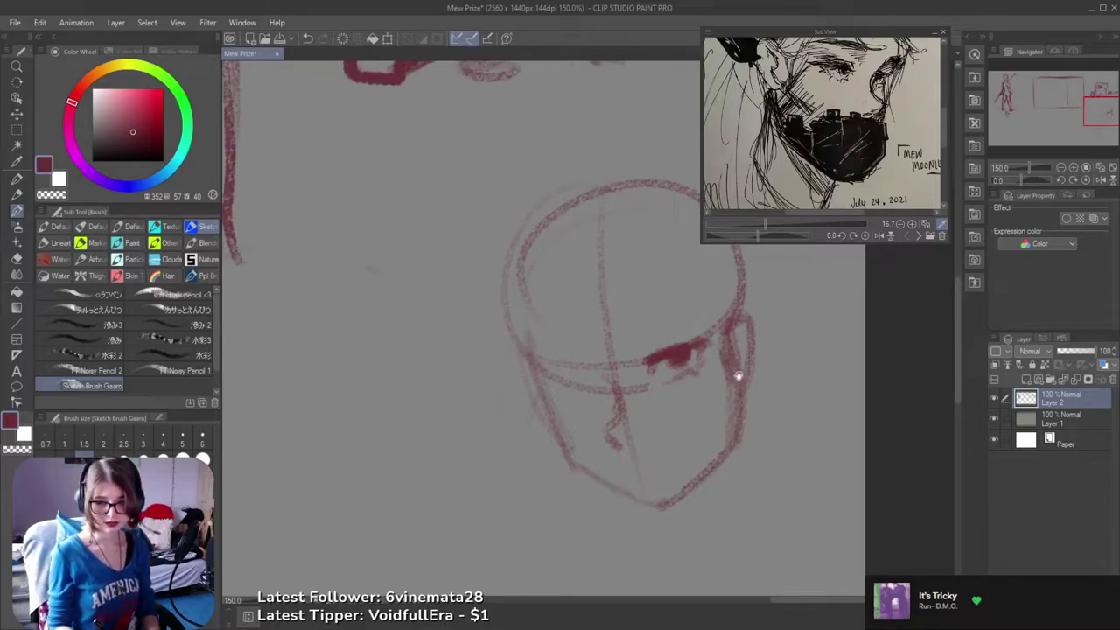
pyautogui.moveTo(660, 376)
pyautogui.mouseDown()
pyautogui.moveTo(665, 399)
pyautogui.moveTo(630, 387)
pyautogui.mouseUp()
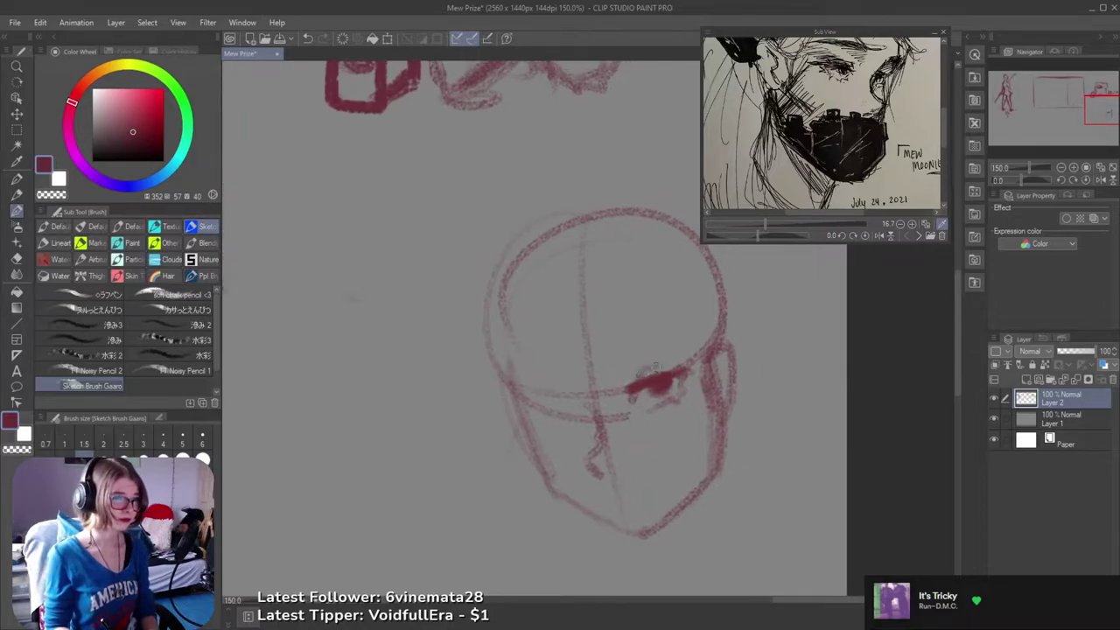
# - Draw a thick arched eyebrow above the near eye and darken the nose line
pyautogui.moveTo(626, 370)
pyautogui.mouseDown()
pyautogui.moveTo(671, 350)
pyautogui.moveTo(656, 355)
pyautogui.mouseUp()
pyautogui.hotkey('ctrl', 'z')
pyautogui.hotkey('ctrl', 'z')
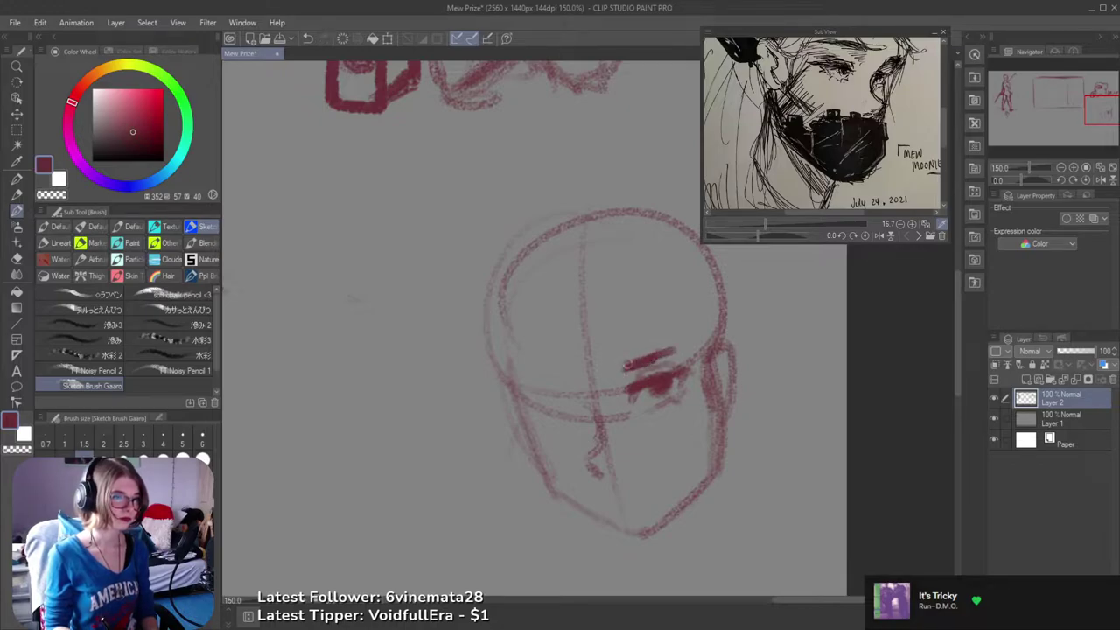
pyautogui.moveTo(626, 367)
pyautogui.mouseDown()
pyautogui.moveTo(683, 353)
pyautogui.moveTo(638, 365)
pyautogui.mouseUp()
pyautogui.moveTo(633, 448)
pyautogui.mouseDown()
pyautogui.moveTo(621, 419)
pyautogui.moveTo(579, 429)
pyautogui.moveTo(593, 404)
pyautogui.mouseUp()
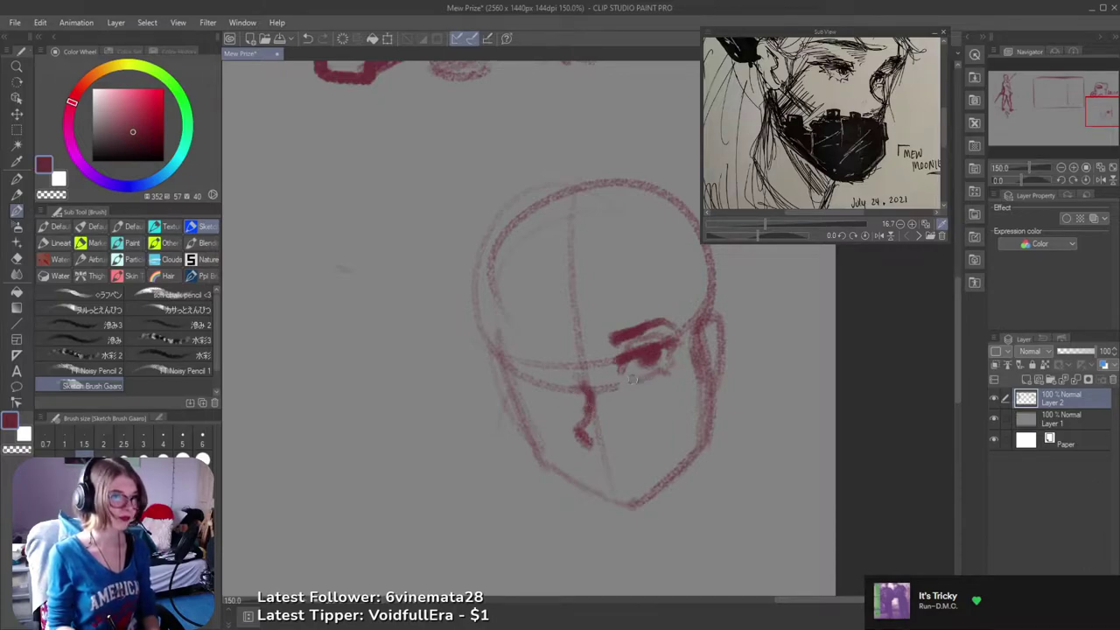
# - Rework the short strokes under the near eye to define its lower lid and outer corner
pyautogui.moveTo(643, 382); pyautogui.dragTo(664, 373)
pyautogui.hotkey('ctrl', 'z')
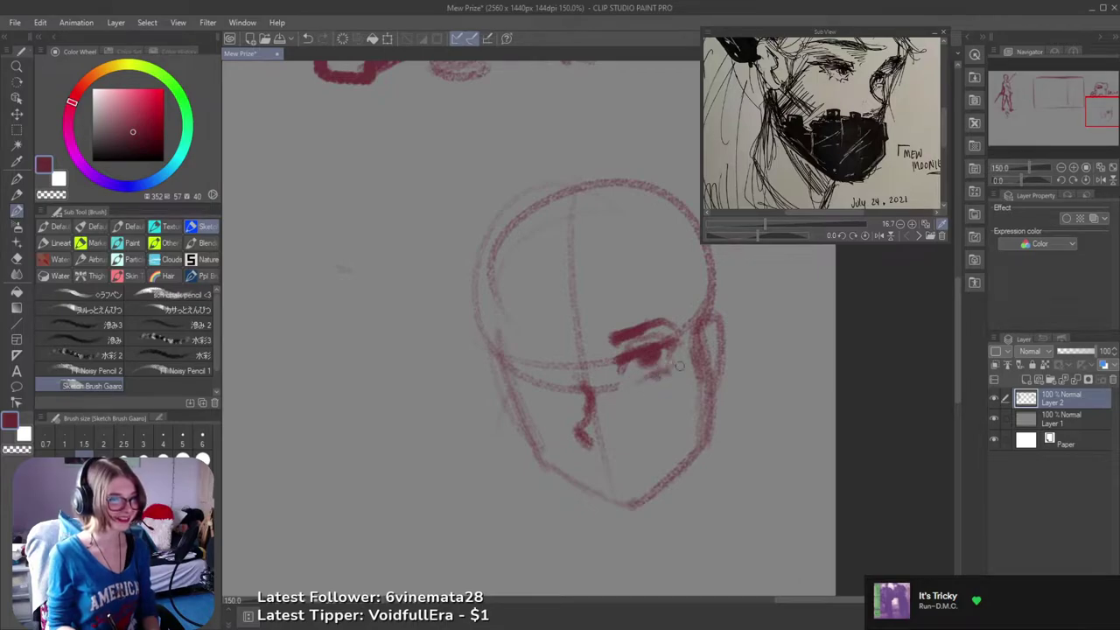
pyautogui.hotkey('ctrl', 'z')
pyautogui.moveTo(675, 364); pyautogui.dragTo(686, 360)
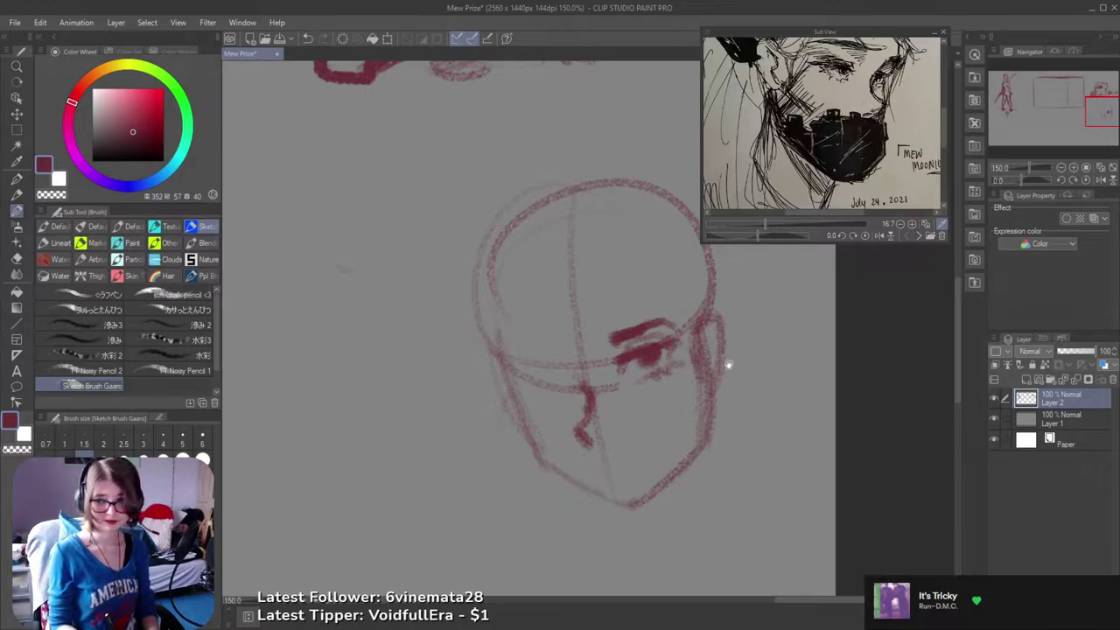
# - Sketch the far eye and its eyebrow, and check the face in a mirrored view before flipping it back
pyautogui.moveTo(637, 414); pyautogui.dragTo(687, 395)
pyautogui.moveTo(609, 371)
pyautogui.mouseDown()
pyautogui.moveTo(641, 365)
pyautogui.moveTo(633, 340)
pyautogui.moveTo(643, 339)
pyautogui.moveTo(617, 334)
pyautogui.moveTo(635, 334)
pyautogui.moveTo(615, 337)
pyautogui.moveTo(641, 337)
pyautogui.moveTo(643, 347)
pyautogui.moveTo(627, 338)
pyautogui.moveTo(642, 348)
pyautogui.moveTo(625, 341)
pyautogui.moveTo(654, 340)
pyautogui.moveTo(595, 321)
pyautogui.moveTo(631, 313)
pyautogui.moveTo(645, 322)
pyautogui.moveTo(593, 331)
pyautogui.mouseUp()
pyautogui.hotkey('ctrl', 'z')
pyautogui.press('h')
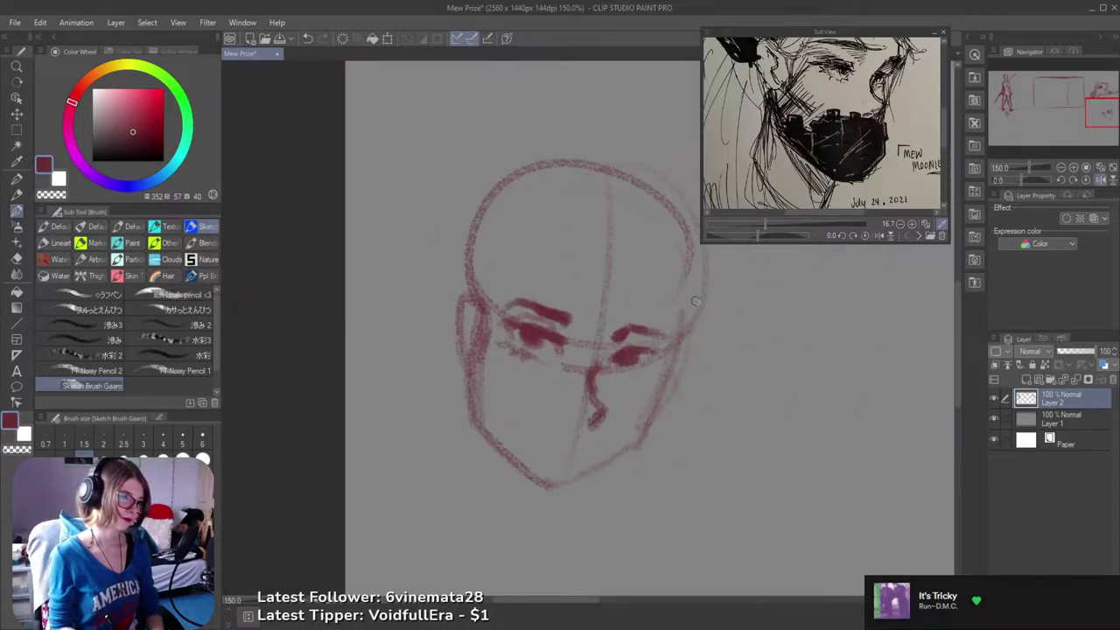
pyautogui.press('h')
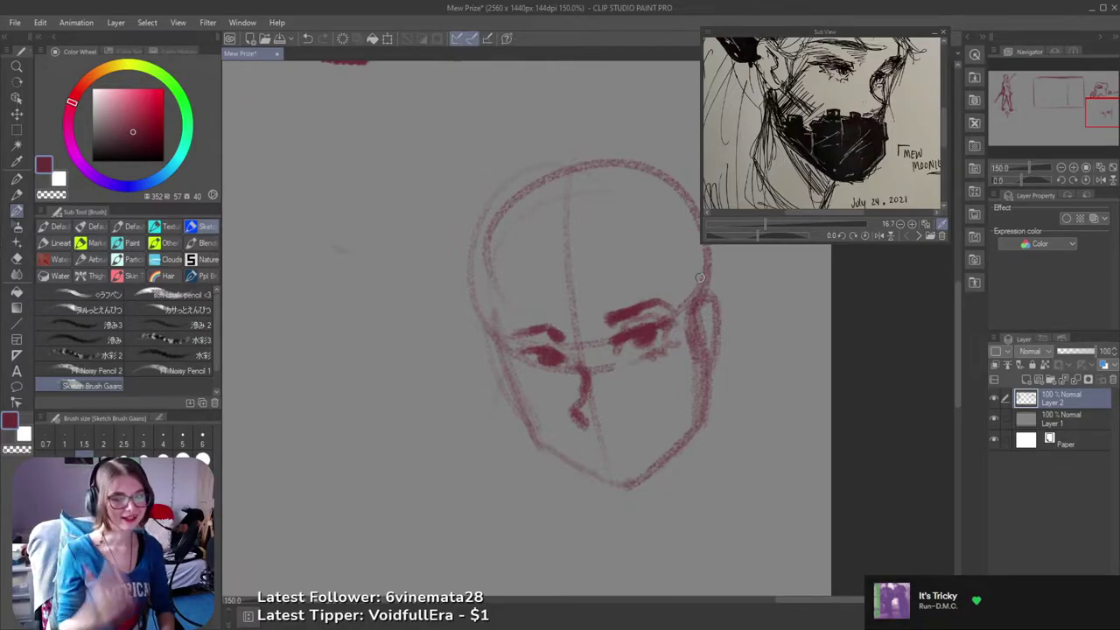
# - Sketch the mask's jagged upper edge from the near ear, under the nose and across to the far cheek
pyautogui.moveTo(612, 330); pyautogui.dragTo(623, 326)
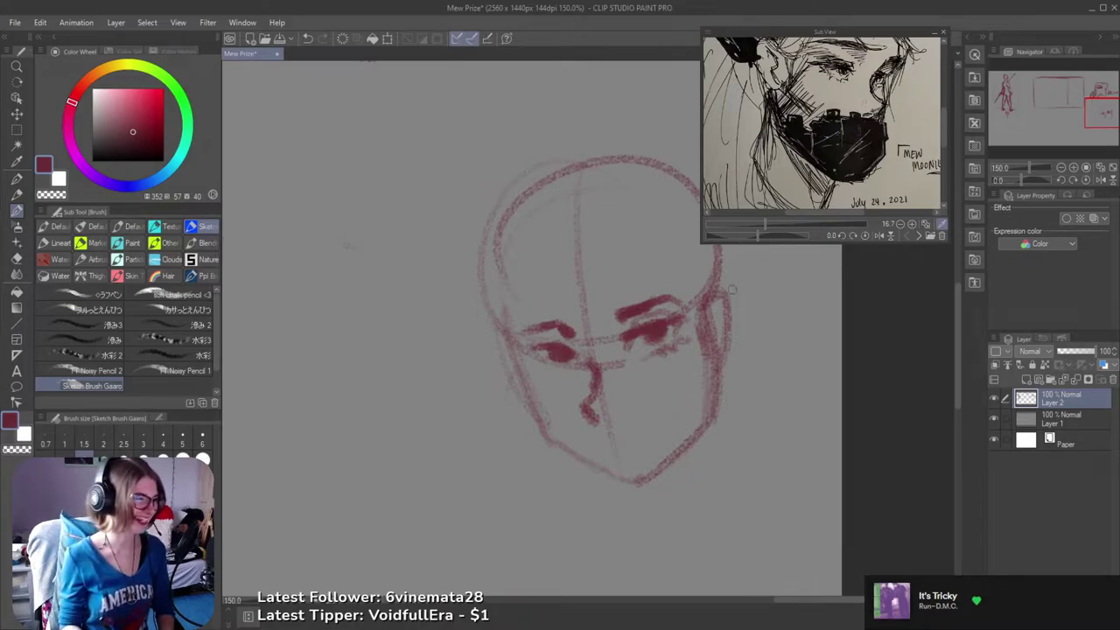
pyautogui.moveTo(587, 357); pyautogui.dragTo(508, 326)
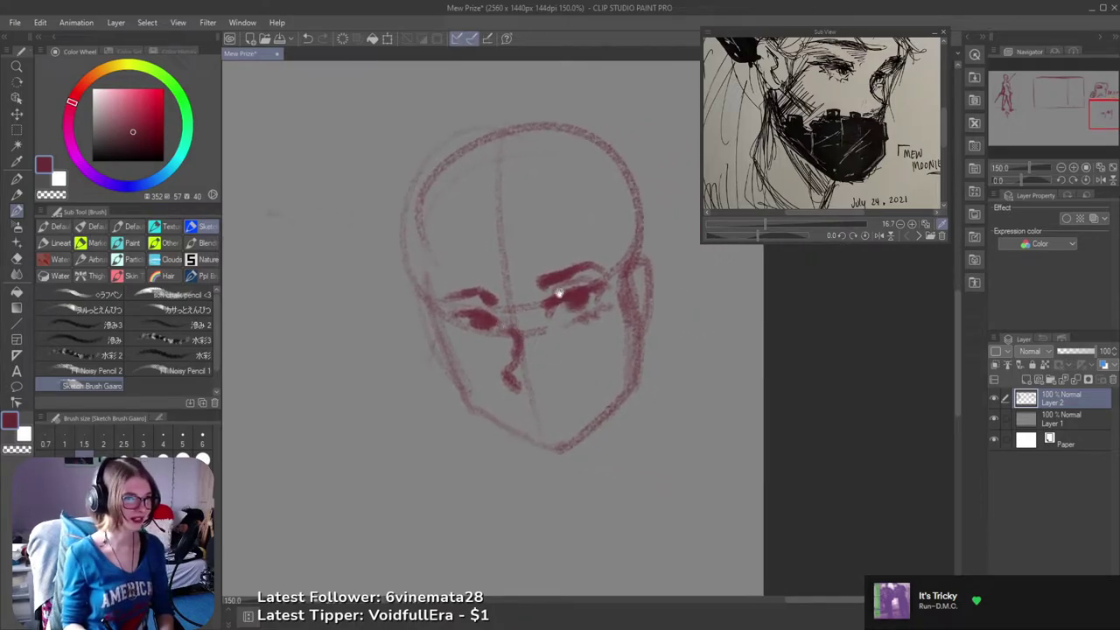
pyautogui.moveTo(559, 364); pyautogui.dragTo(608, 353)
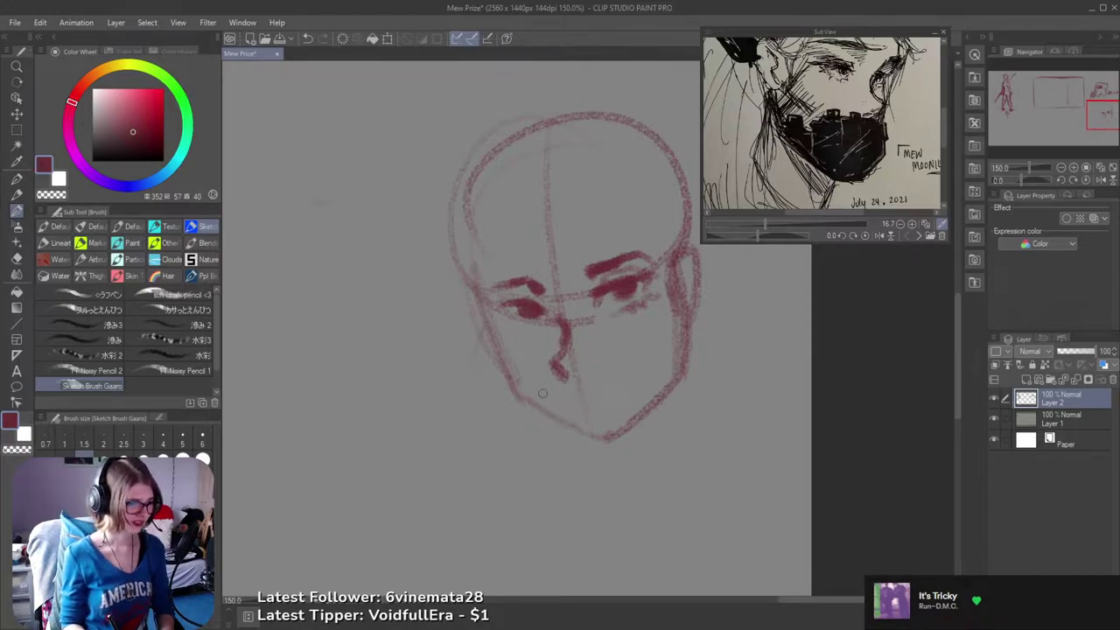
pyautogui.moveTo(523, 386)
pyautogui.mouseDown()
pyautogui.moveTo(598, 379)
pyautogui.moveTo(664, 332)
pyautogui.moveTo(688, 364)
pyautogui.moveTo(652, 350)
pyautogui.moveTo(677, 347)
pyautogui.moveTo(668, 341)
pyautogui.moveTo(685, 314)
pyautogui.moveTo(681, 384)
pyautogui.mouseUp()
pyautogui.moveTo(638, 348)
pyautogui.mouseDown()
pyautogui.moveTo(626, 360)
pyautogui.moveTo(652, 352)
pyautogui.moveTo(605, 372)
pyautogui.mouseUp()
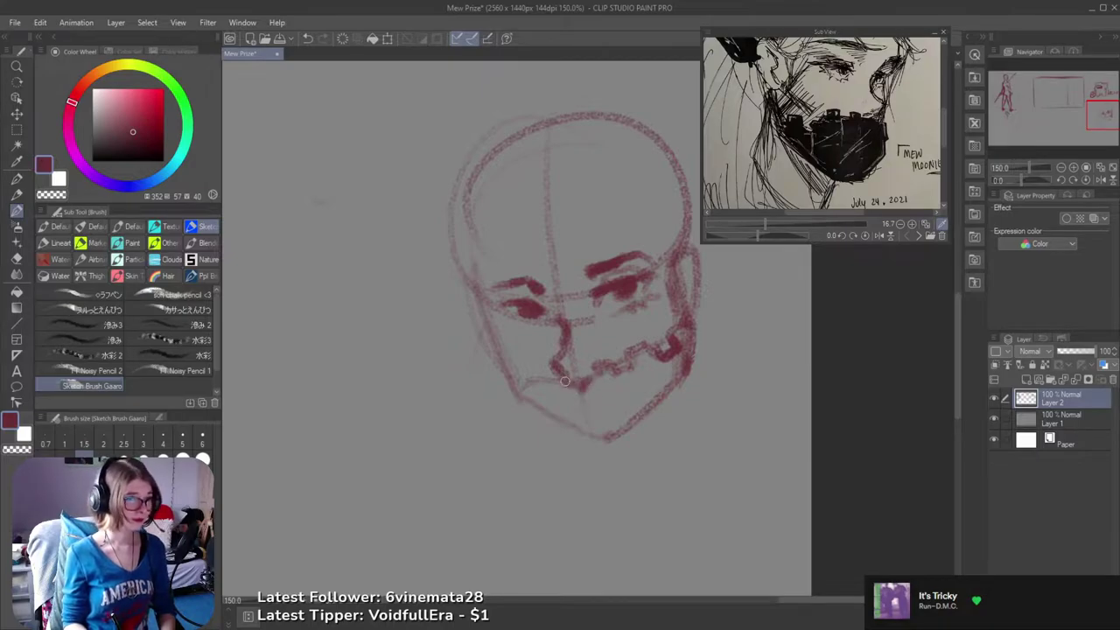
pyautogui.moveTo(564, 383)
pyautogui.mouseDown()
pyautogui.moveTo(530, 395)
pyautogui.moveTo(539, 381)
pyautogui.moveTo(590, 380)
pyautogui.moveTo(586, 369)
pyautogui.mouseUp()
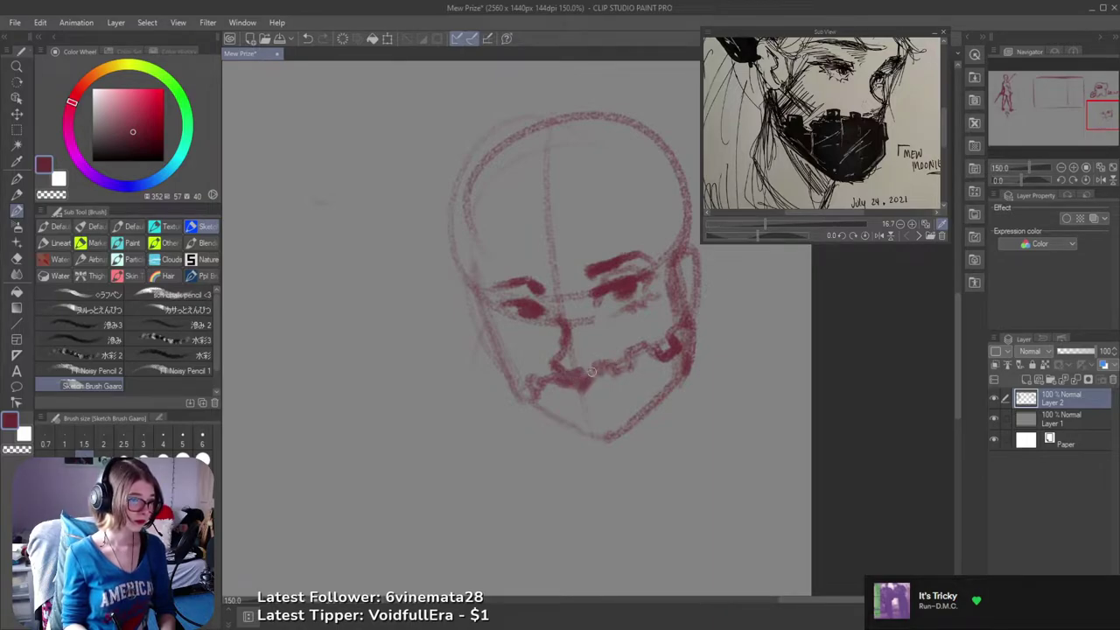
pyautogui.press('e')
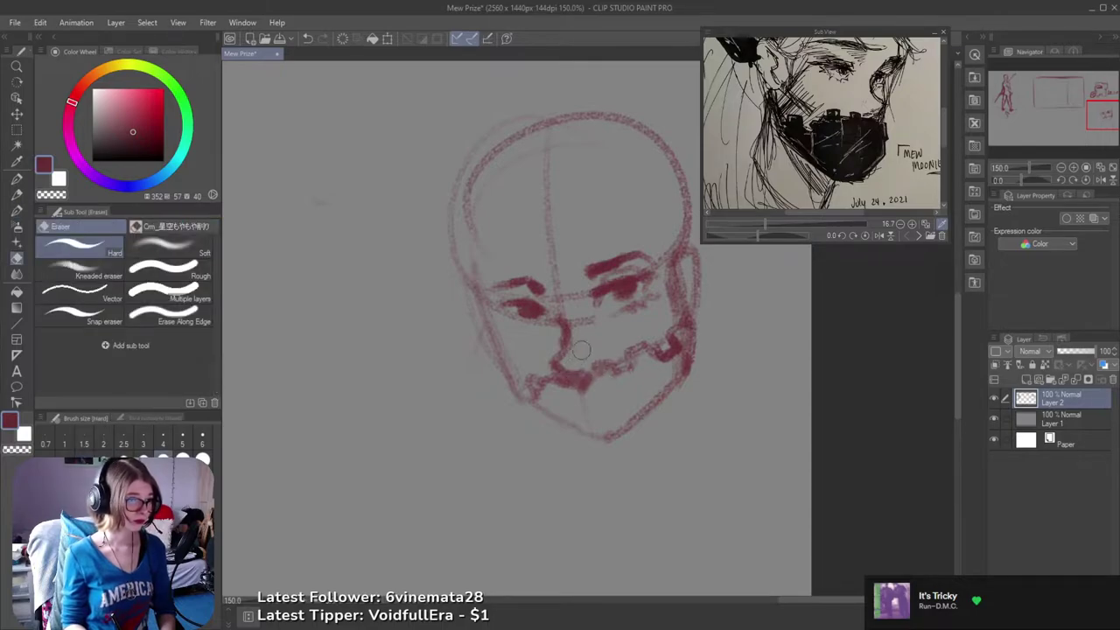
pyautogui.press('b')
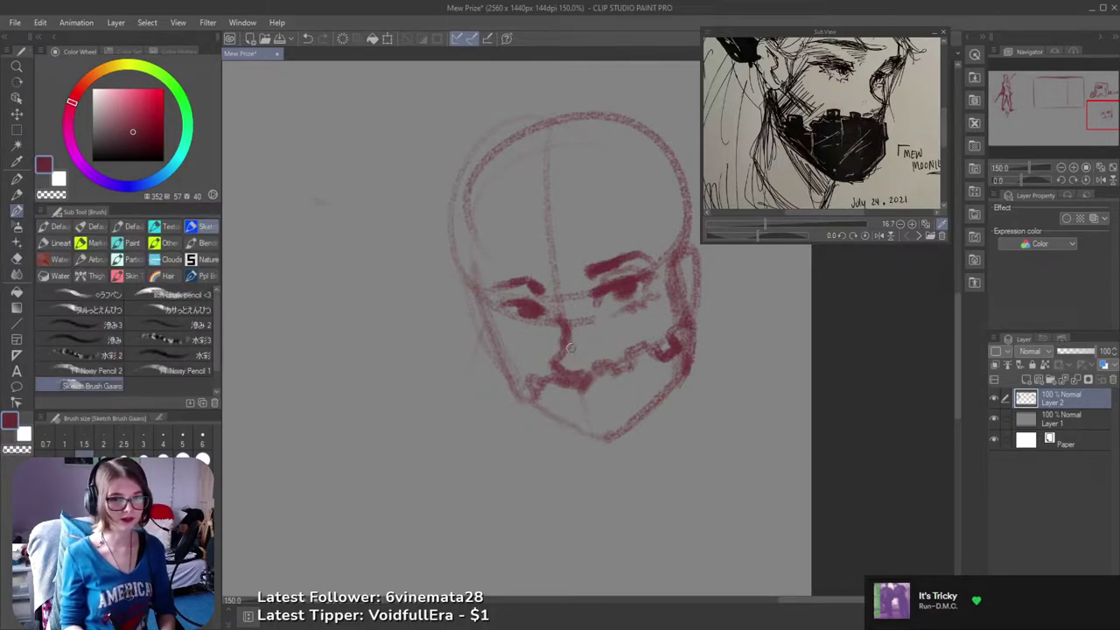
# - Extend the near eye's outer lid corner and add short lower-lid strokes under the far eye
pyautogui.moveTo(595, 360); pyautogui.dragTo(592, 365)
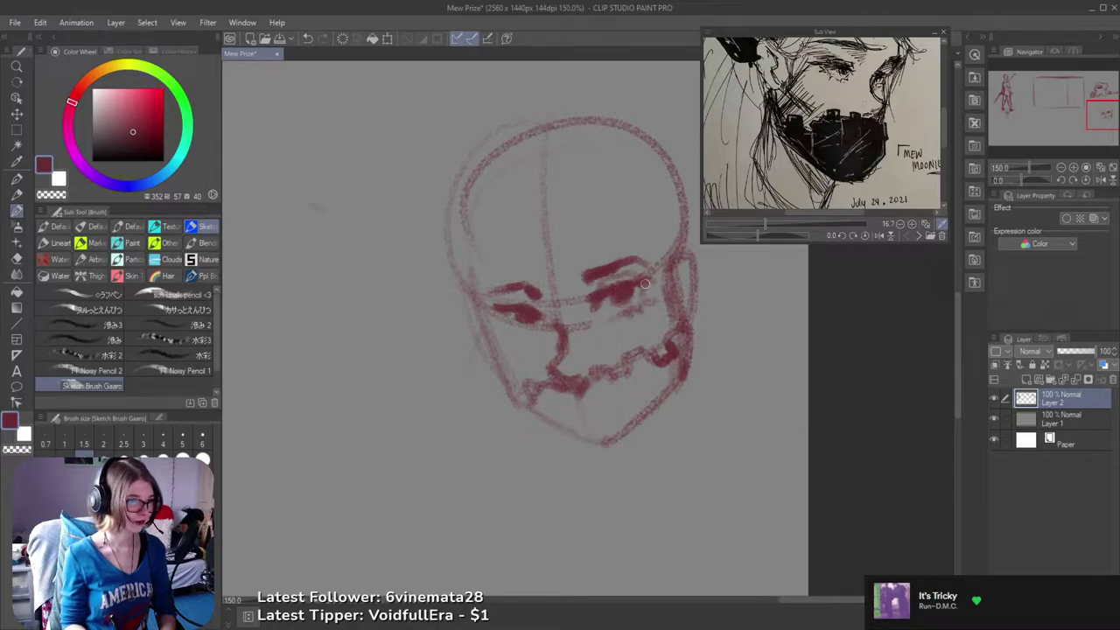
pyautogui.hotkey('ctrl', 'z')
pyautogui.moveTo(637, 282); pyautogui.dragTo(649, 278)
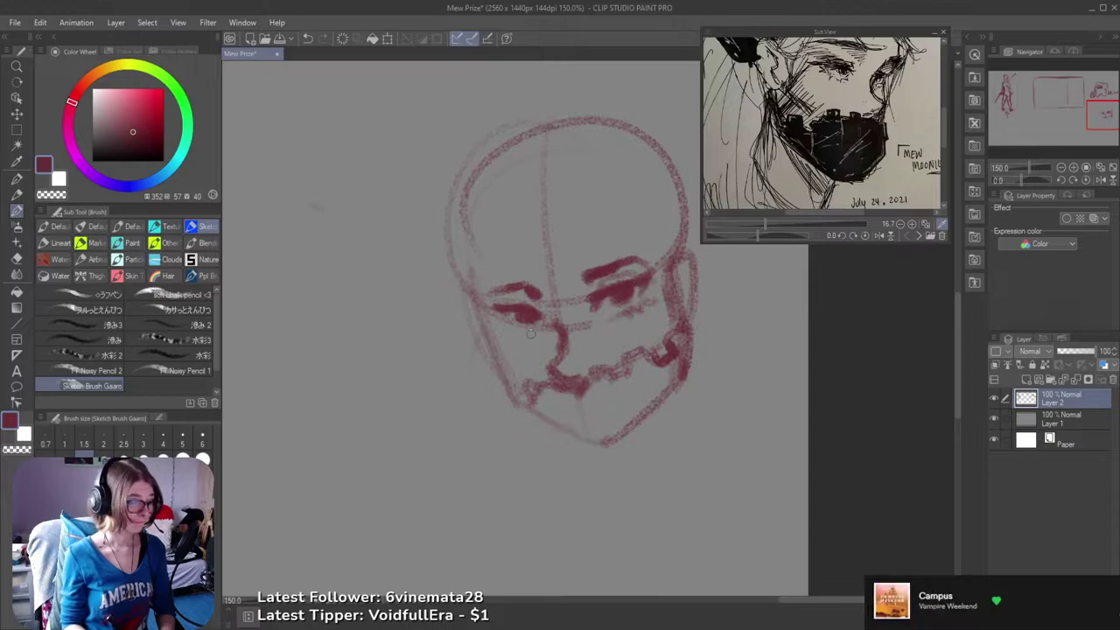
pyautogui.moveTo(505, 304)
pyautogui.mouseDown()
pyautogui.moveTo(538, 309)
pyautogui.moveTo(498, 292)
pyautogui.moveTo(556, 291)
pyautogui.moveTo(502, 301)
pyautogui.moveTo(534, 300)
pyautogui.moveTo(514, 328)
pyautogui.mouseUp()
pyautogui.hotkey('ctrl', 'z')
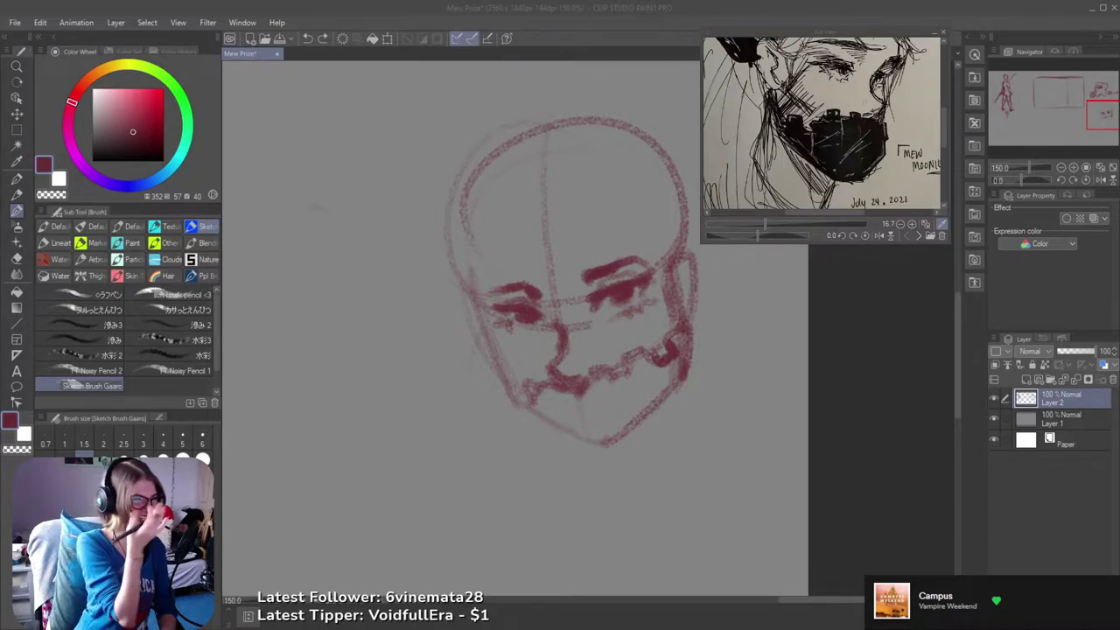
pyautogui.click(622, 30)
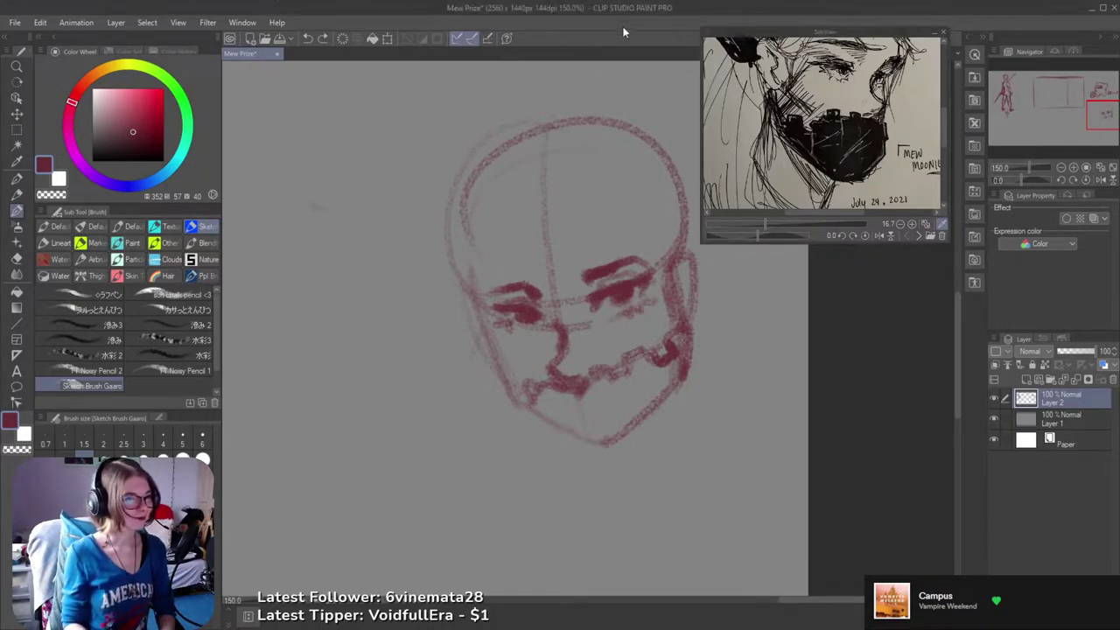
pyautogui.moveTo(584, 325); pyautogui.dragTo(649, 316)
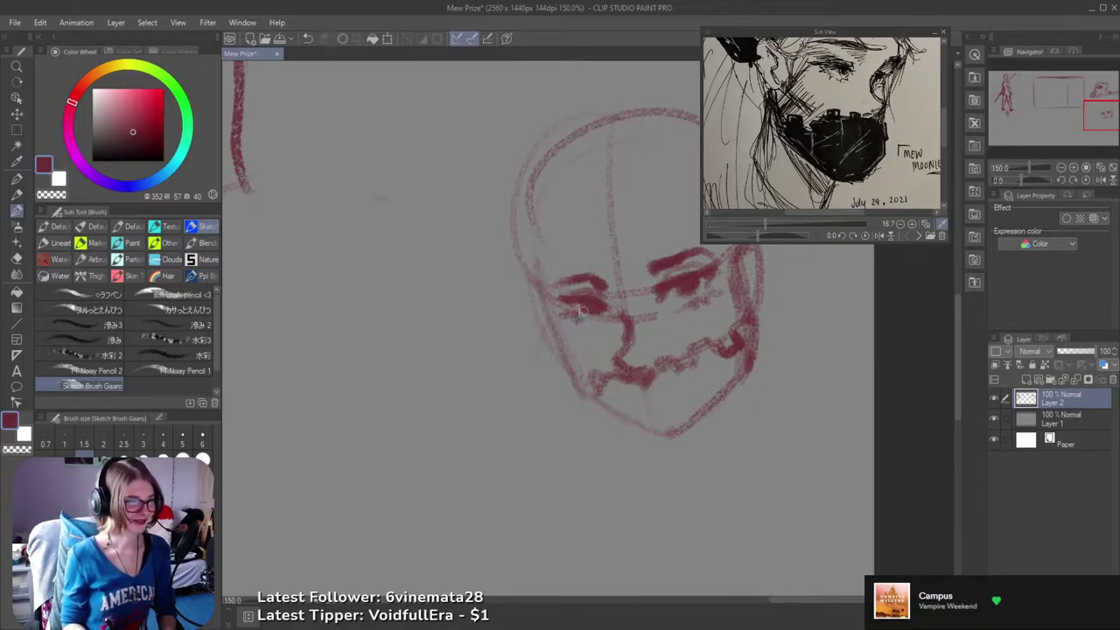
# - Thin out the lower-lid strokes under both eyes with the hard eraser, then return to the sketch brush
pyautogui.press('e')
pyautogui.moveTo(578, 311); pyautogui.dragTo(664, 308)
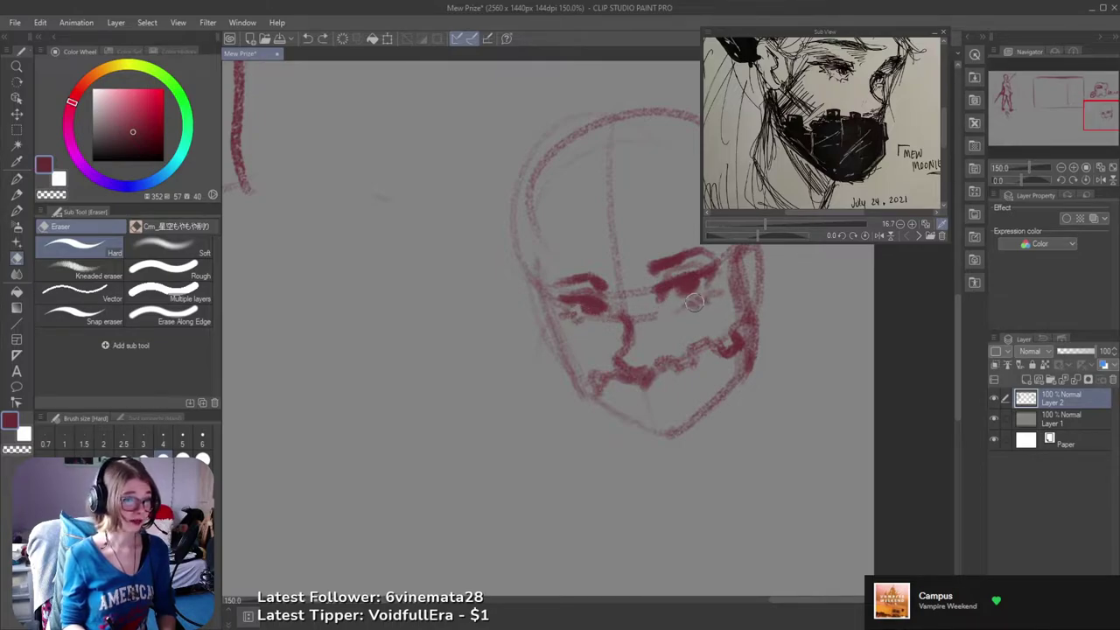
pyautogui.moveTo(695, 301); pyautogui.dragTo(696, 298)
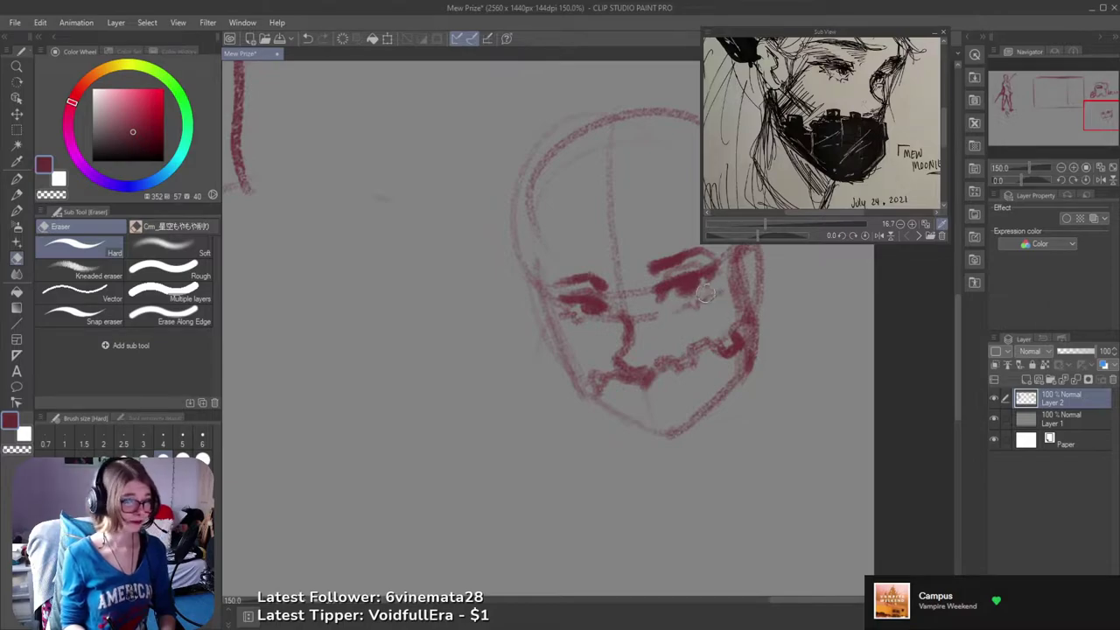
pyautogui.hotkey('ctrl', 'z')
pyautogui.moveTo(708, 296); pyautogui.dragTo(717, 294)
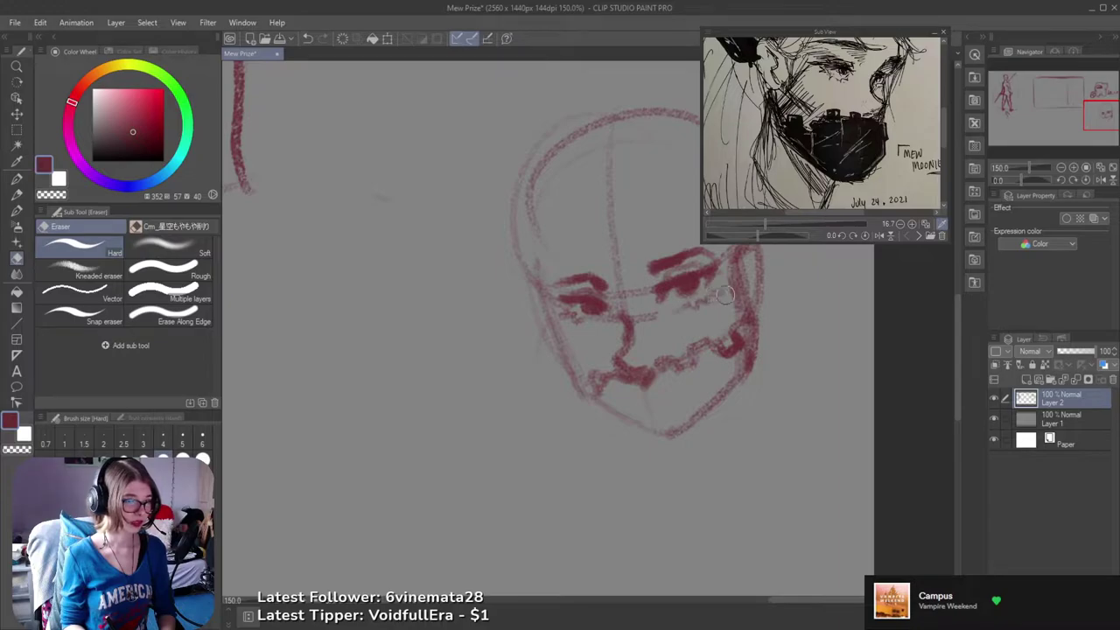
pyautogui.press('b')
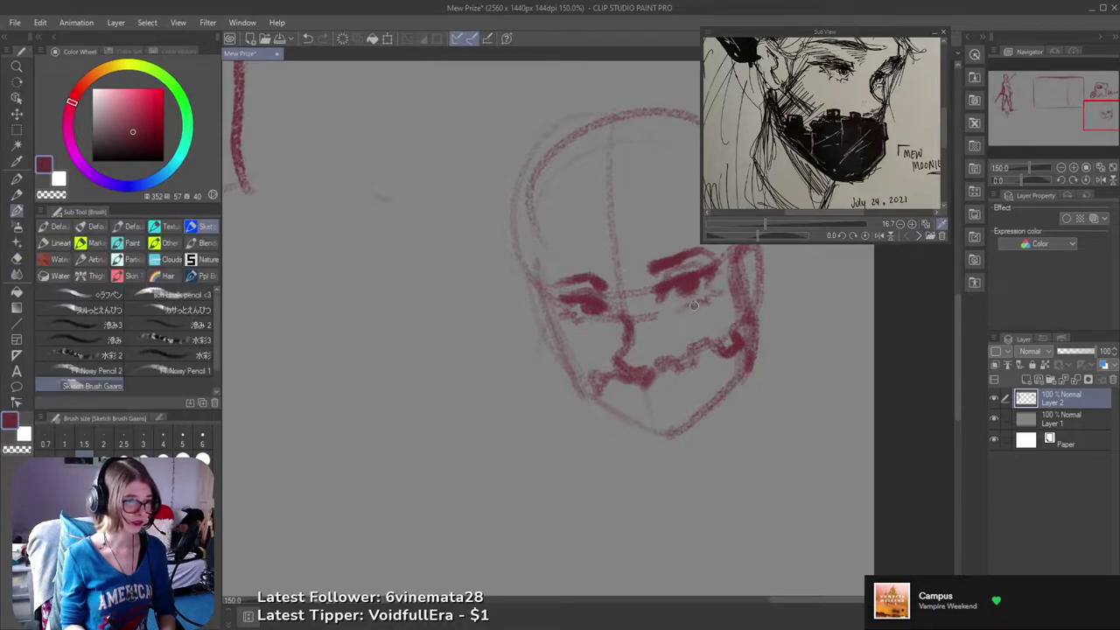
pyautogui.moveTo(733, 288); pyautogui.dragTo(801, 319)
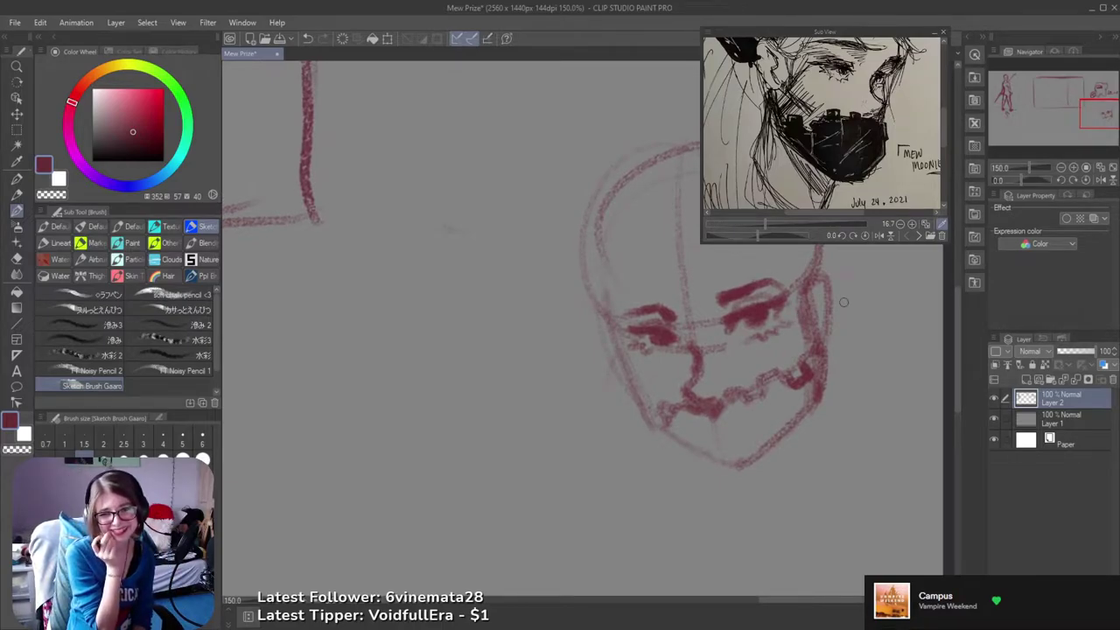
# - Reshape the mask's chin into a blunter outline, fill the mask with hatching and darken the far cheek line
pyautogui.moveTo(690, 434); pyautogui.dragTo(658, 526)
pyautogui.moveTo(737, 493); pyautogui.dragTo(713, 451)
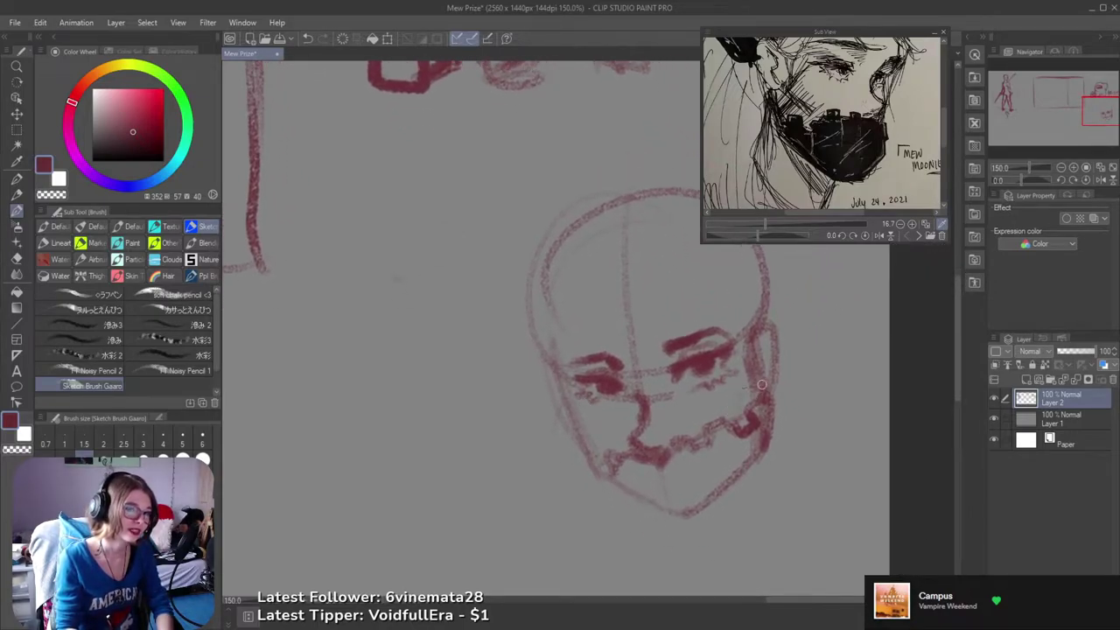
pyautogui.moveTo(769, 401)
pyautogui.mouseDown()
pyautogui.moveTo(758, 462)
pyautogui.moveTo(712, 500)
pyautogui.moveTo(645, 509)
pyautogui.moveTo(598, 469)
pyautogui.moveTo(621, 488)
pyautogui.moveTo(600, 468)
pyautogui.moveTo(612, 450)
pyautogui.moveTo(624, 468)
pyautogui.moveTo(625, 453)
pyautogui.moveTo(665, 460)
pyautogui.moveTo(652, 483)
pyautogui.moveTo(632, 487)
pyautogui.moveTo(626, 467)
pyautogui.moveTo(651, 479)
pyautogui.moveTo(649, 511)
pyautogui.moveTo(687, 450)
pyautogui.moveTo(677, 470)
pyautogui.moveTo(666, 461)
pyautogui.moveTo(673, 439)
pyautogui.moveTo(706, 444)
pyautogui.mouseUp()
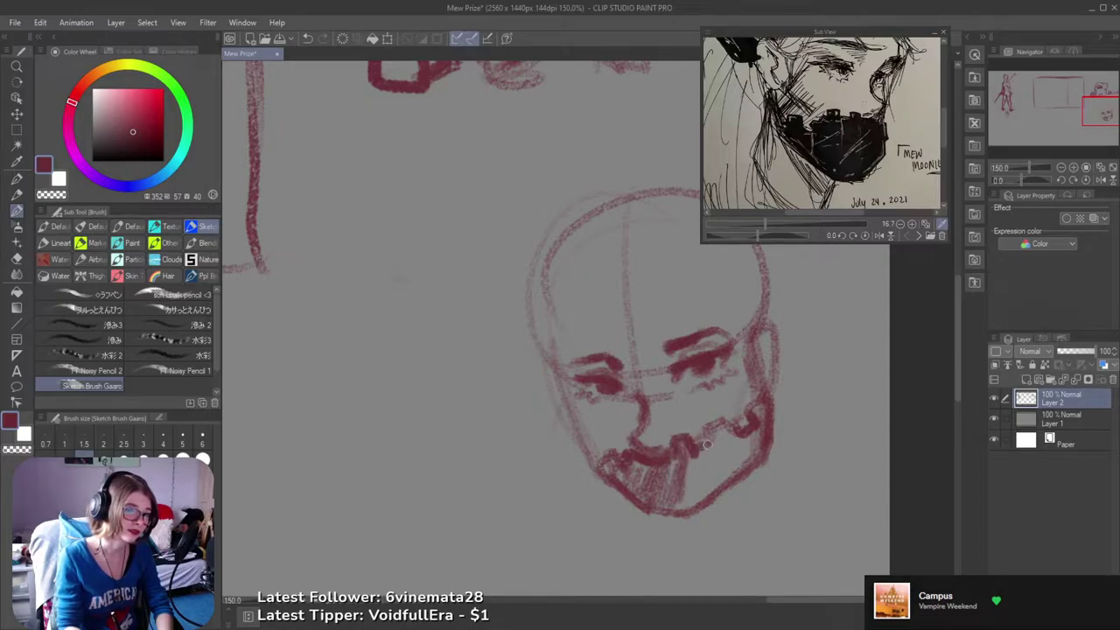
pyautogui.press('e')
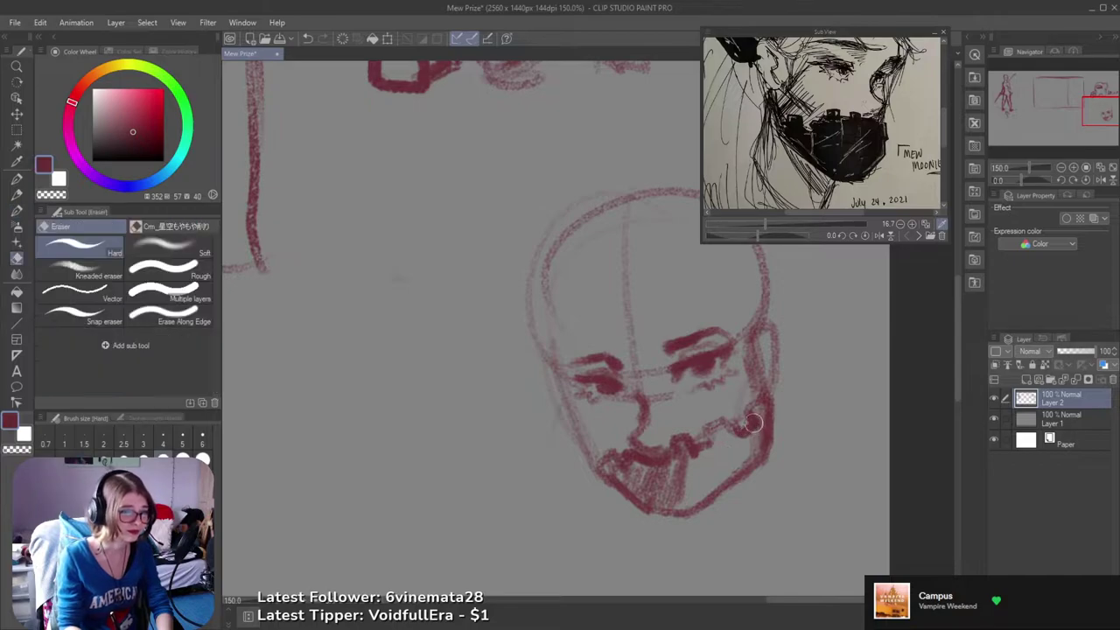
pyautogui.press('b')
pyautogui.moveTo(737, 435)
pyautogui.mouseDown()
pyautogui.moveTo(762, 406)
pyautogui.moveTo(744, 460)
pyautogui.moveTo(732, 467)
pyautogui.moveTo(722, 432)
pyautogui.moveTo(726, 444)
pyautogui.moveTo(710, 441)
pyautogui.moveTo(723, 425)
pyautogui.moveTo(682, 498)
pyautogui.moveTo(768, 431)
pyautogui.mouseUp()
pyautogui.moveTo(666, 444); pyautogui.dragTo(700, 503)
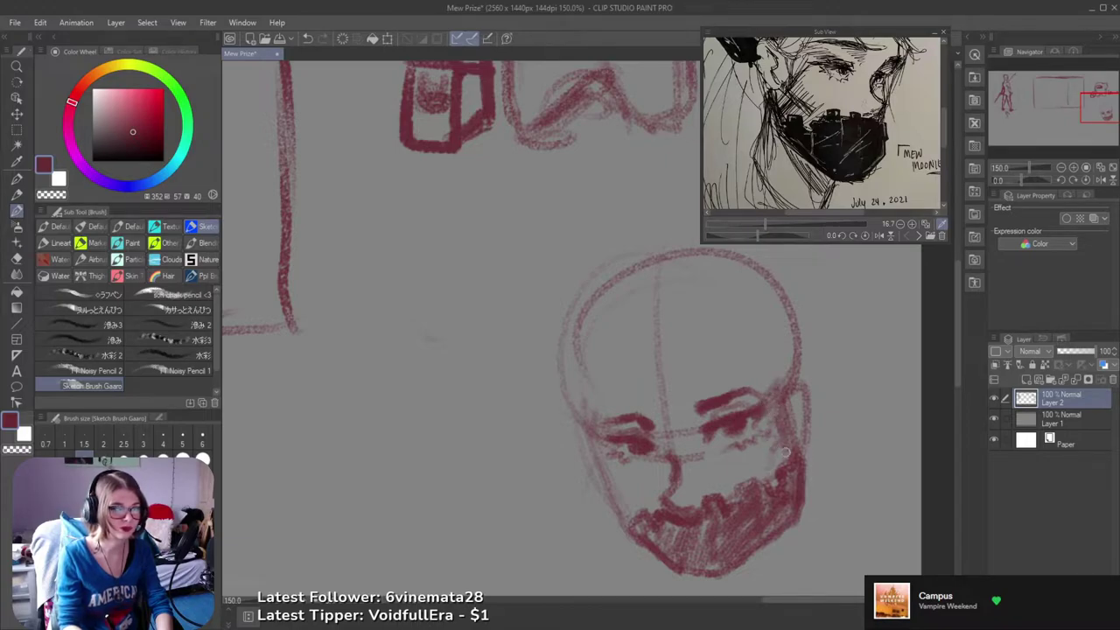
pyautogui.moveTo(594, 449)
pyautogui.mouseDown()
pyautogui.moveTo(602, 492)
pyautogui.moveTo(629, 522)
pyautogui.mouseUp()
# - Zoom the reference portrait out to 12.5 so its hair and headwear can be seen above the mask
pyautogui.moveTo(714, 440); pyautogui.dragTo(612, 426)
pyautogui.moveTo(841, 156); pyautogui.dragTo(858, 185)
pyautogui.click(900, 224)
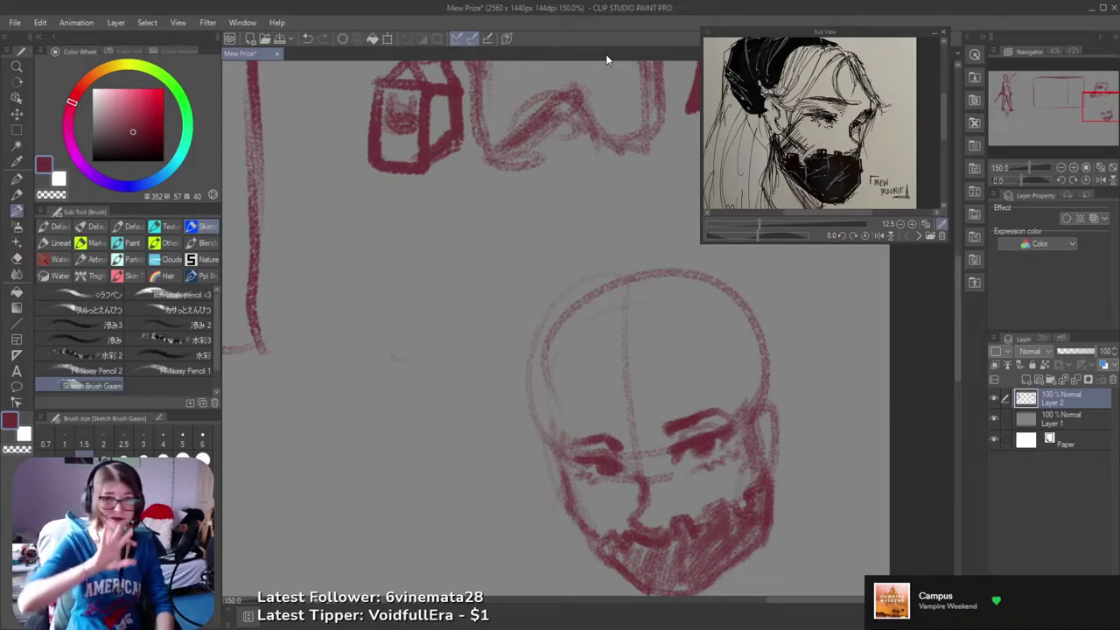
pyautogui.moveTo(618, 413); pyautogui.dragTo(614, 343)
# - Place light guide strokes for the forelocks, one curve at the far temple and a short mark at mid-forehead
pyautogui.moveTo(749, 336); pyautogui.dragTo(766, 366)
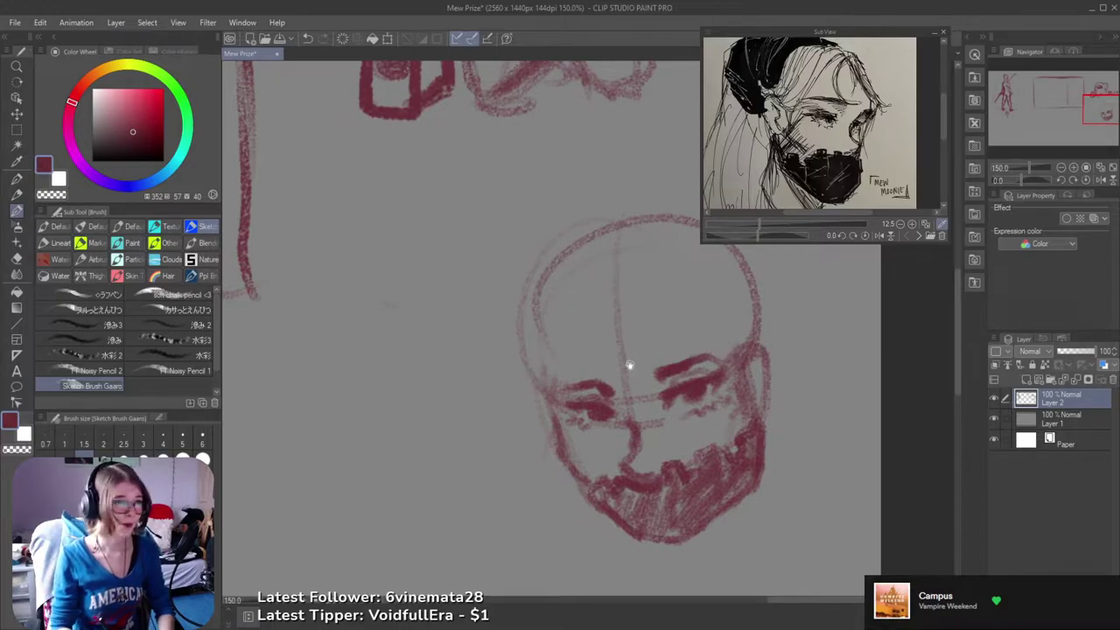
pyautogui.hotkey('ctrl', 'z')
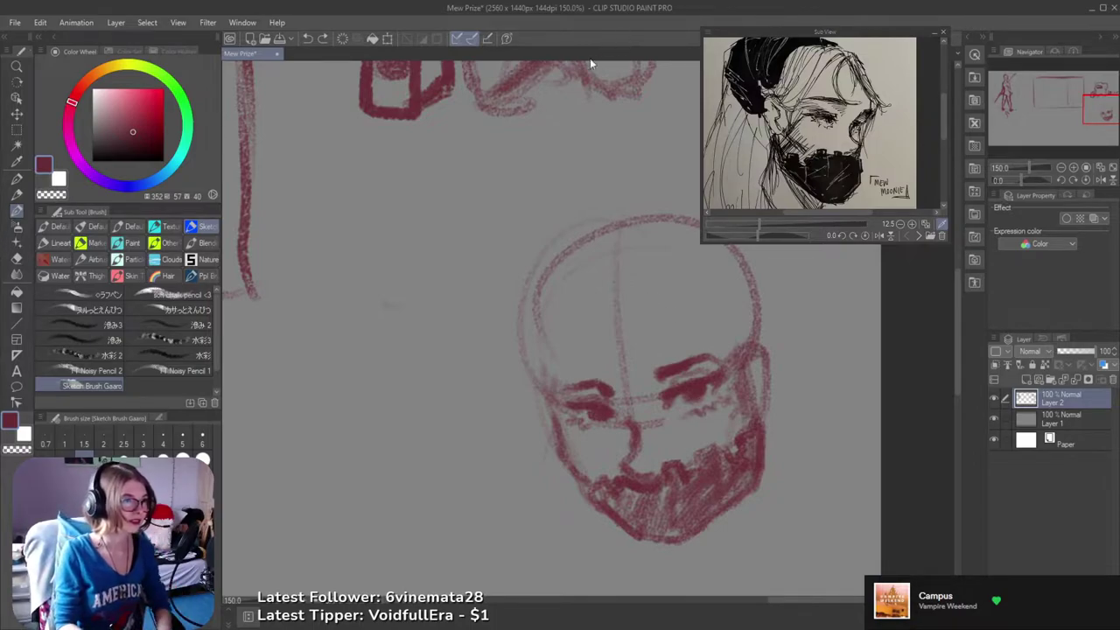
pyautogui.moveTo(570, 320)
pyautogui.mouseDown()
pyautogui.moveTo(596, 376)
pyautogui.moveTo(556, 388)
pyautogui.mouseUp()
pyautogui.hotkey('ctrl', 'z')
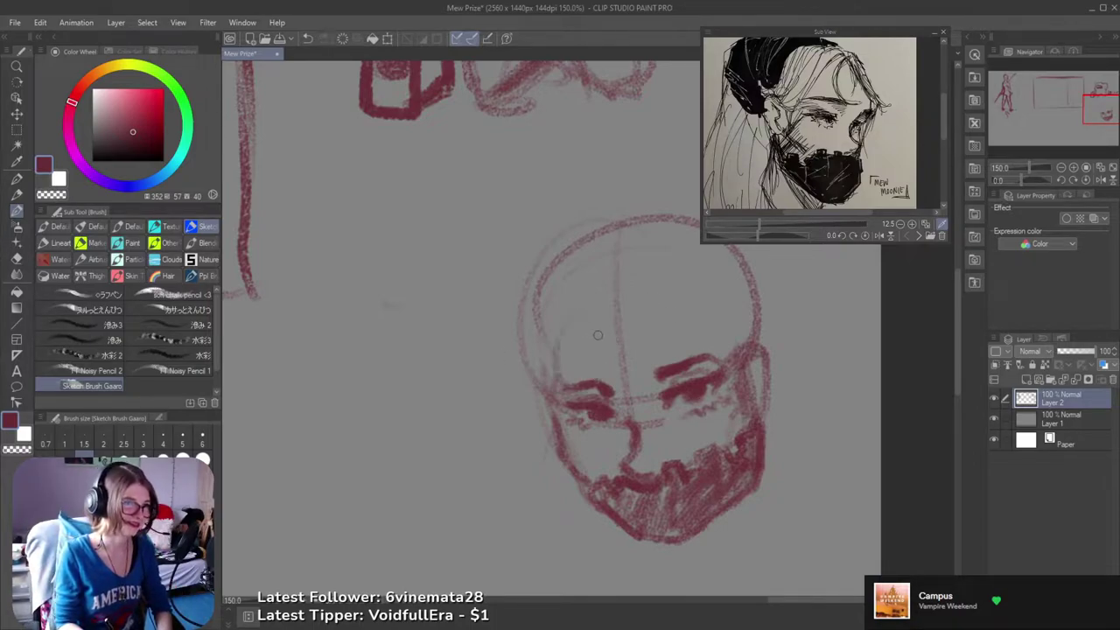
pyautogui.moveTo(563, 341); pyautogui.dragTo(593, 390)
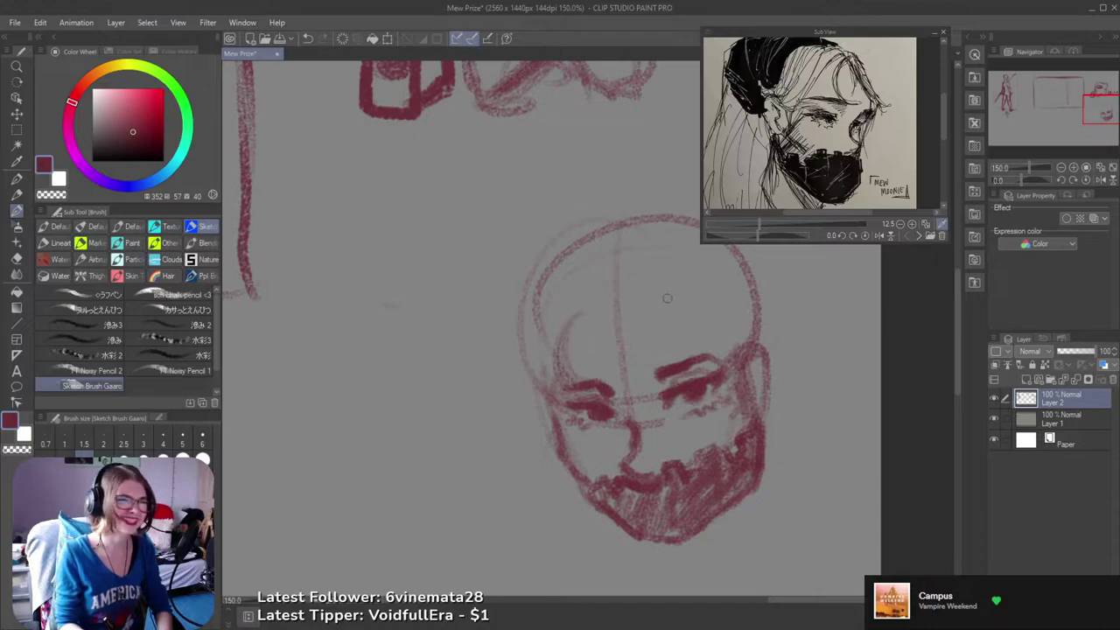
pyautogui.moveTo(633, 318); pyautogui.dragTo(639, 347)
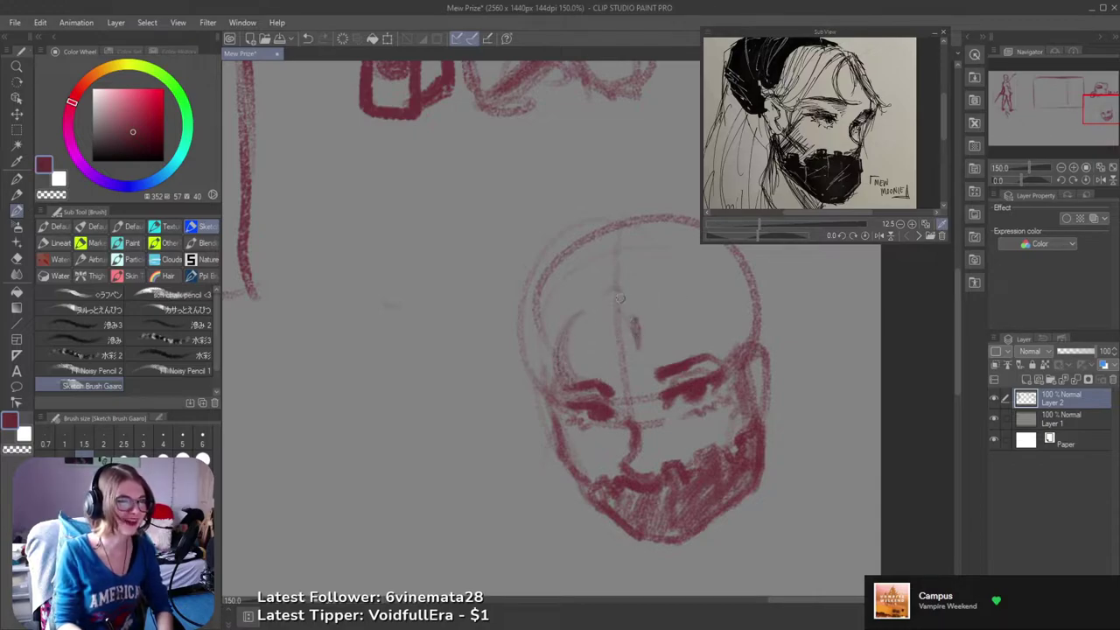
# - Draw an angular hairline across the upper forehead and hatch the area between it and the top of the skull
pyautogui.moveTo(529, 343)
pyautogui.mouseDown()
pyautogui.moveTo(532, 308)
pyautogui.moveTo(583, 254)
pyautogui.moveTo(556, 281)
pyautogui.moveTo(651, 267)
pyautogui.mouseUp()
pyautogui.moveTo(534, 294)
pyautogui.mouseDown()
pyautogui.moveTo(570, 232)
pyautogui.moveTo(602, 227)
pyautogui.mouseUp()
pyautogui.moveTo(628, 222)
pyautogui.mouseDown()
pyautogui.moveTo(551, 247)
pyautogui.moveTo(587, 235)
pyautogui.mouseUp()
pyautogui.moveTo(591, 237)
pyautogui.mouseDown()
pyautogui.moveTo(676, 312)
pyautogui.moveTo(681, 357)
pyautogui.mouseUp()
pyautogui.moveTo(556, 287)
pyautogui.mouseDown()
pyautogui.moveTo(649, 298)
pyautogui.moveTo(669, 342)
pyautogui.moveTo(698, 319)
pyautogui.moveTo(668, 289)
pyautogui.mouseUp()
pyautogui.moveTo(601, 256)
pyautogui.mouseDown()
pyautogui.moveTo(668, 268)
pyautogui.moveTo(697, 309)
pyautogui.moveTo(683, 359)
pyautogui.moveTo(693, 322)
pyautogui.moveTo(672, 338)
pyautogui.moveTo(671, 274)
pyautogui.moveTo(584, 292)
pyautogui.moveTo(582, 258)
pyautogui.moveTo(548, 248)
pyautogui.moveTo(488, 276)
pyautogui.moveTo(449, 319)
pyautogui.moveTo(460, 347)
pyautogui.moveTo(479, 287)
pyautogui.moveTo(580, 255)
pyautogui.moveTo(487, 260)
pyautogui.moveTo(513, 230)
pyautogui.moveTo(628, 230)
pyautogui.moveTo(686, 285)
pyautogui.mouseUp()
# - Thicken the head's outer contour at the far temple, carrying the dark shape down to eyebrow level
pyautogui.moveTo(473, 310); pyautogui.dragTo(458, 362)
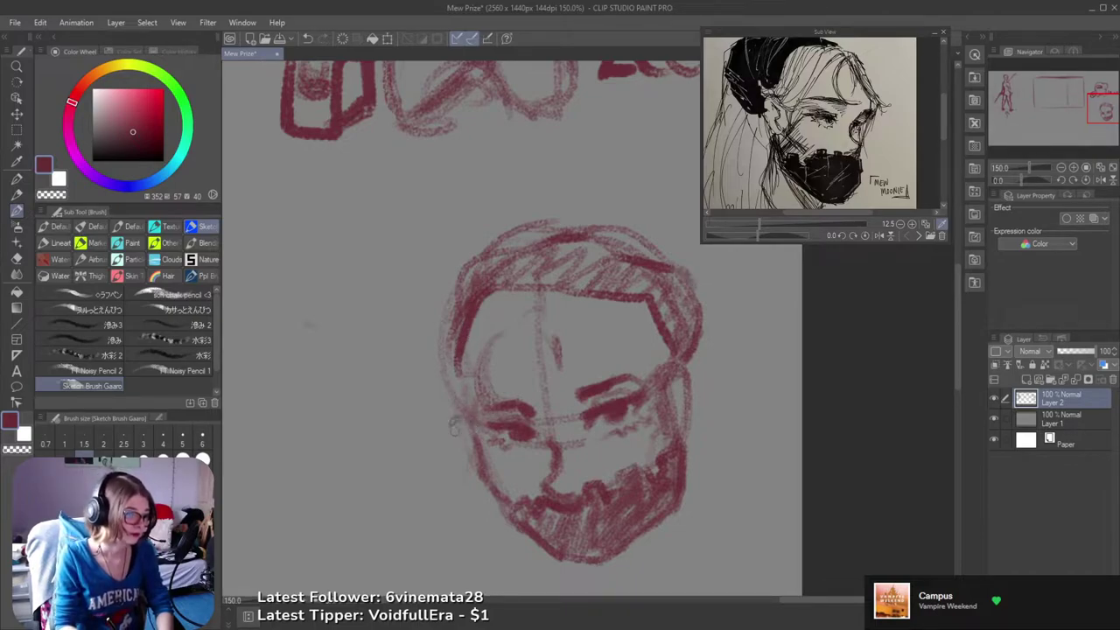
pyautogui.moveTo(484, 382)
pyautogui.mouseDown()
pyautogui.moveTo(475, 415)
pyautogui.moveTo(439, 407)
pyautogui.moveTo(445, 373)
pyautogui.moveTo(434, 371)
pyautogui.moveTo(450, 416)
pyautogui.moveTo(441, 405)
pyautogui.moveTo(453, 355)
pyautogui.moveTo(453, 423)
pyautogui.moveTo(454, 408)
pyautogui.moveTo(479, 406)
pyautogui.moveTo(450, 398)
pyautogui.moveTo(459, 409)
pyautogui.moveTo(439, 384)
pyautogui.moveTo(433, 313)
pyautogui.moveTo(460, 304)
pyautogui.moveTo(447, 420)
pyautogui.moveTo(442, 367)
pyautogui.moveTo(471, 328)
pyautogui.mouseUp()
pyautogui.hotkey('ctrl', 'z')
pyautogui.moveTo(707, 341); pyautogui.dragTo(670, 298)
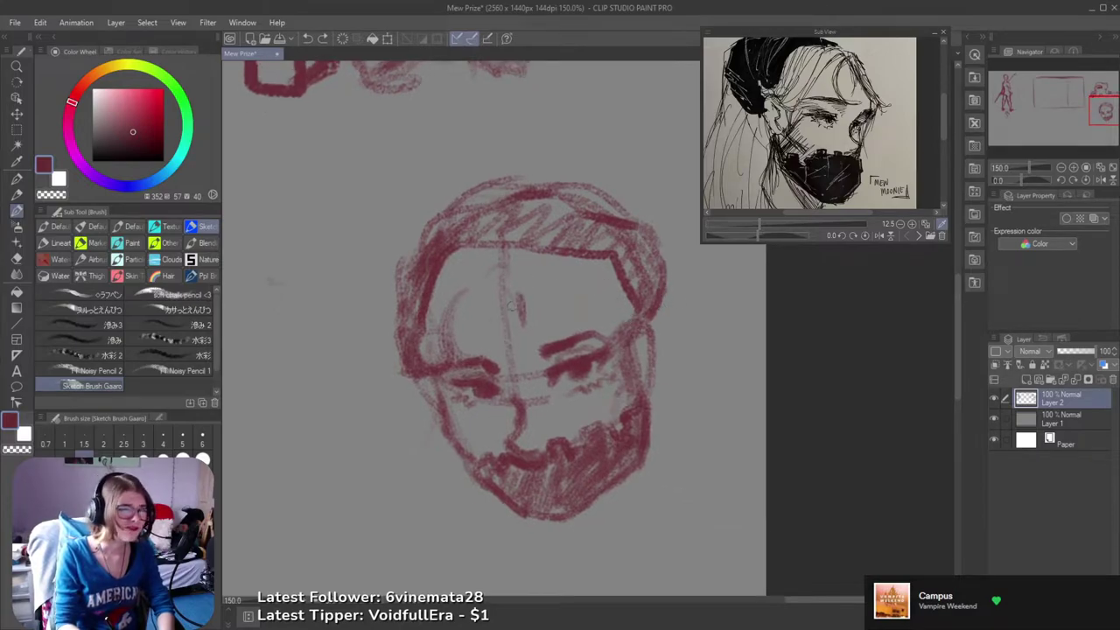
# - Draw an arched hair lock from mid-forehead sweeping down to the far temple
pyautogui.moveTo(495, 294)
pyautogui.mouseDown()
pyautogui.moveTo(487, 338)
pyautogui.moveTo(498, 289)
pyautogui.moveTo(491, 346)
pyautogui.moveTo(500, 281)
pyautogui.moveTo(459, 287)
pyautogui.moveTo(472, 282)
pyautogui.moveTo(450, 329)
pyautogui.mouseUp()
pyautogui.hotkey('ctrl', 'z')
pyautogui.moveTo(479, 276); pyautogui.dragTo(452, 331)
pyautogui.moveTo(470, 280)
pyautogui.mouseDown()
pyautogui.moveTo(453, 324)
pyautogui.moveTo(489, 280)
pyautogui.moveTo(504, 344)
pyautogui.moveTo(474, 299)
pyautogui.moveTo(455, 343)
pyautogui.moveTo(425, 366)
pyautogui.mouseUp()
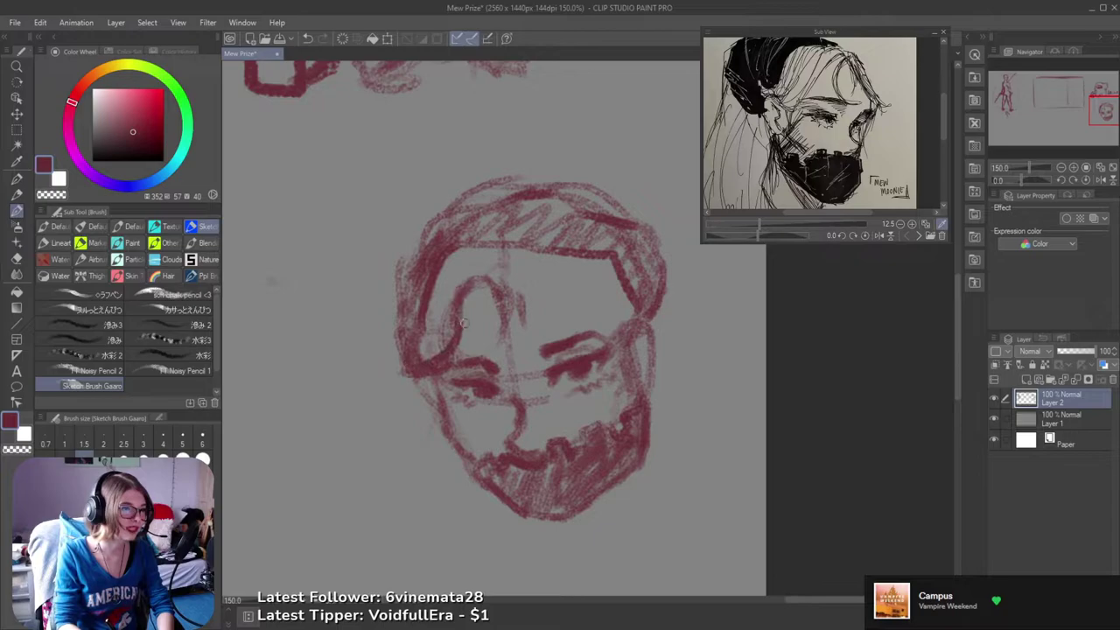
pyautogui.press('e')
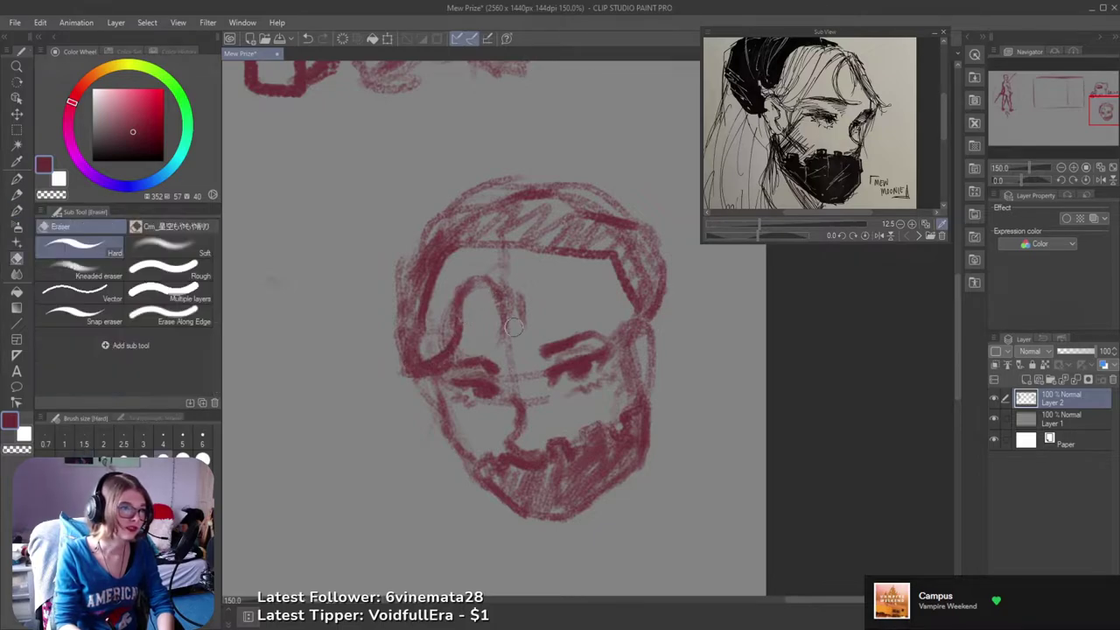
pyautogui.press('b')
pyautogui.moveTo(499, 285); pyautogui.dragTo(514, 354)
pyautogui.hotkey('ctrl', 'z')
pyautogui.moveTo(495, 281)
pyautogui.mouseDown()
pyautogui.moveTo(513, 335)
pyautogui.moveTo(493, 295)
pyautogui.moveTo(473, 310)
pyautogui.moveTo(512, 348)
pyautogui.mouseUp()
pyautogui.hotkey('ctrl', 'z')
pyautogui.hotkey('ctrl', 'z')
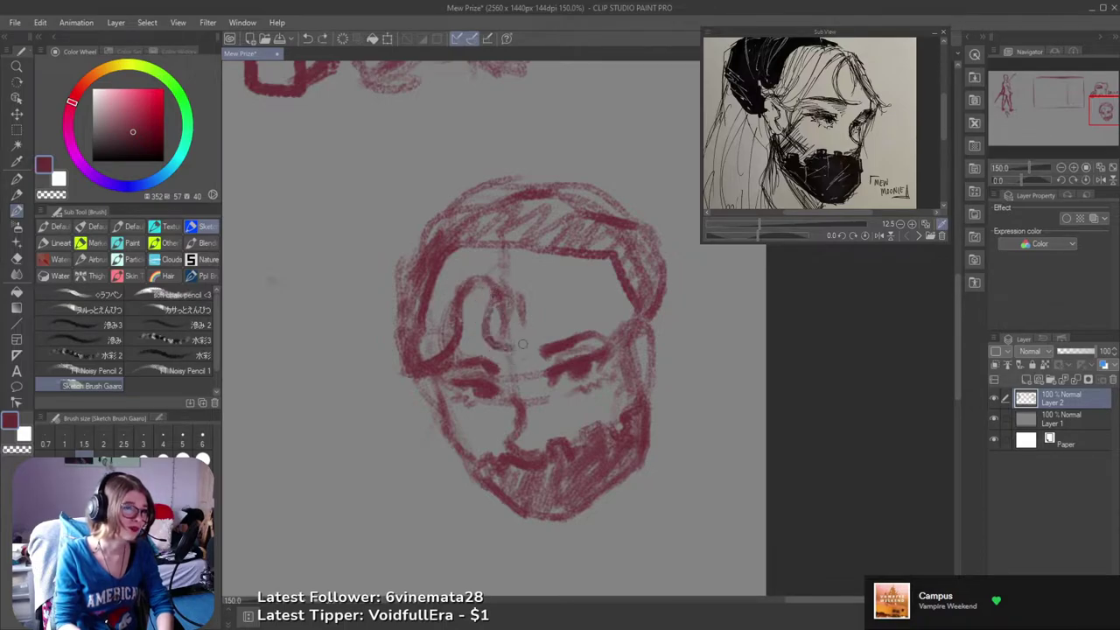
pyautogui.hotkey('ctrl', 'z')
# - Draw a lock curving from mid-forehead to the near eyebrow, and add a smaller rounded curl beside it
pyautogui.moveTo(491, 299)
pyautogui.mouseDown()
pyautogui.moveTo(490, 345)
pyautogui.moveTo(509, 358)
pyautogui.moveTo(515, 286)
pyautogui.moveTo(537, 352)
pyautogui.mouseUp()
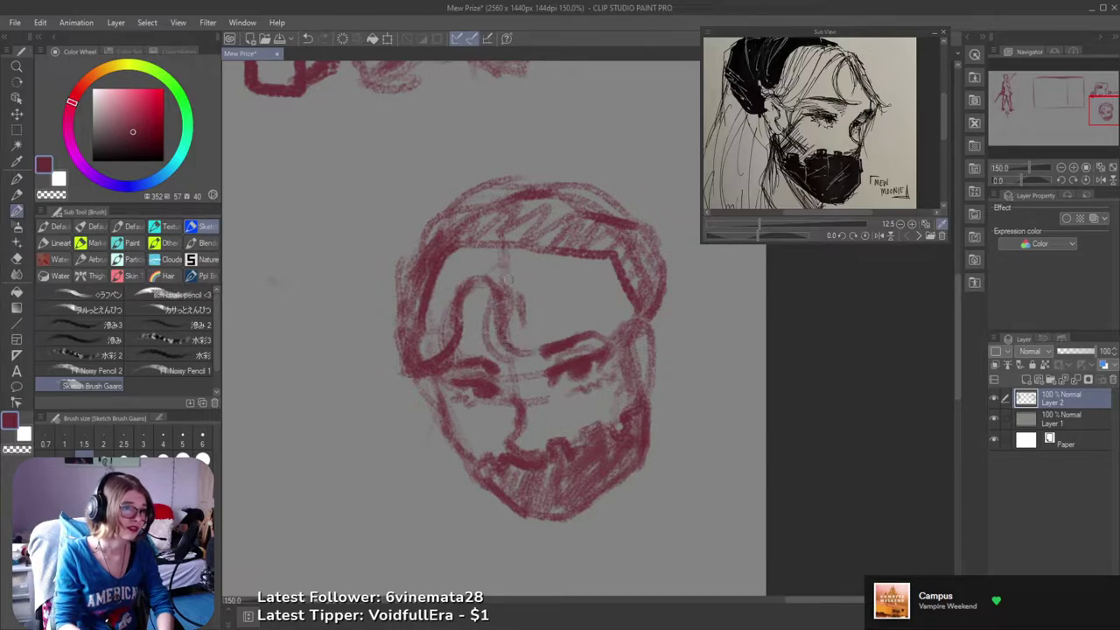
pyautogui.moveTo(519, 297)
pyautogui.mouseDown()
pyautogui.moveTo(542, 333)
pyautogui.moveTo(556, 306)
pyautogui.moveTo(539, 328)
pyautogui.mouseUp()
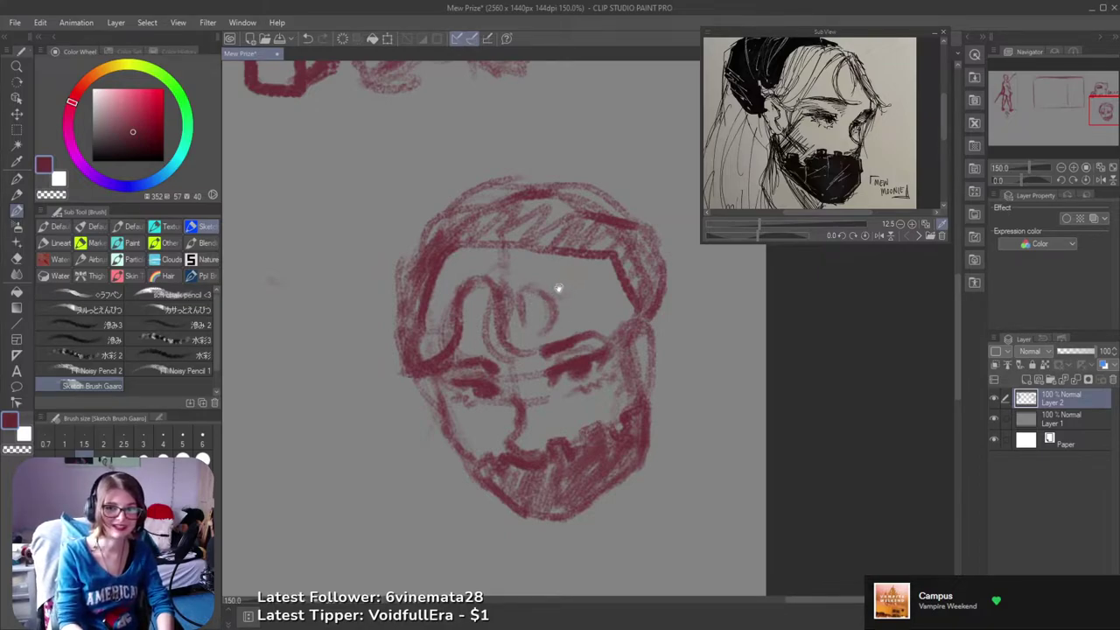
pyautogui.moveTo(555, 286); pyautogui.dragTo(605, 296)
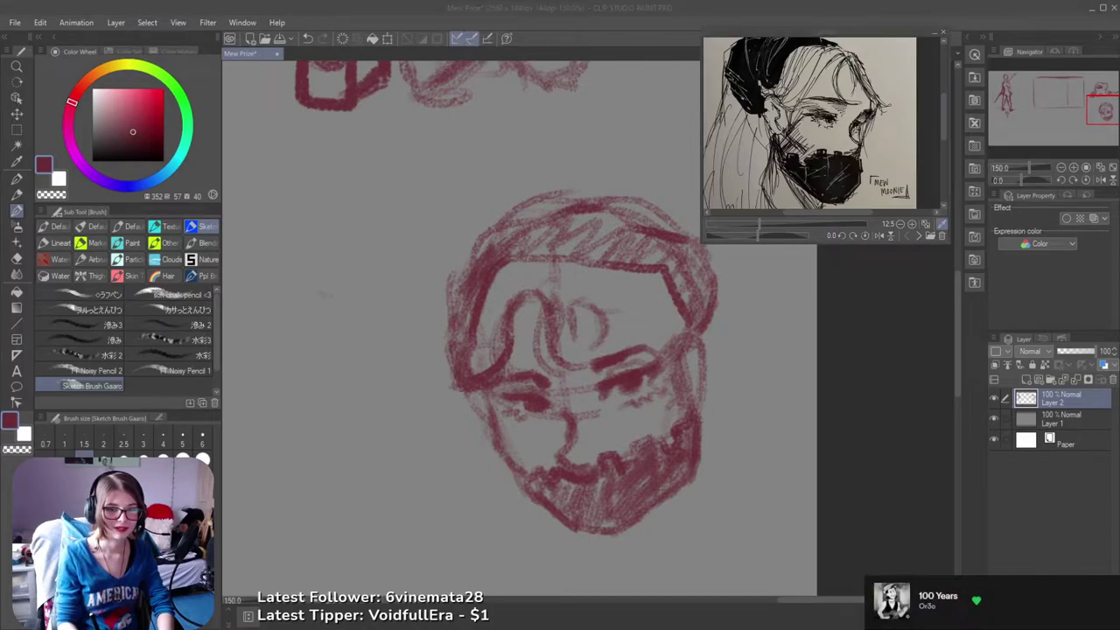
# - Fill the forehead below the hairline with overlapping curved hair locks from the centre to the near temple
pyautogui.click(601, 20)
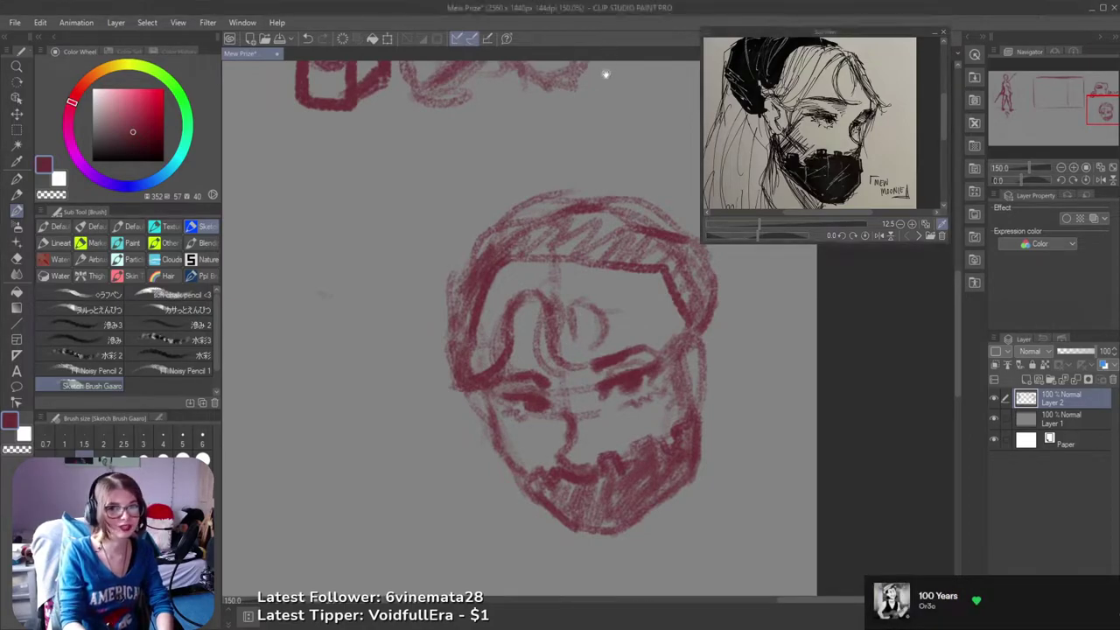
pyautogui.moveTo(591, 306)
pyautogui.mouseDown()
pyautogui.moveTo(610, 299)
pyautogui.moveTo(675, 325)
pyautogui.moveTo(689, 346)
pyautogui.moveTo(701, 301)
pyautogui.moveTo(686, 343)
pyautogui.moveTo(715, 331)
pyautogui.moveTo(703, 369)
pyautogui.mouseUp()
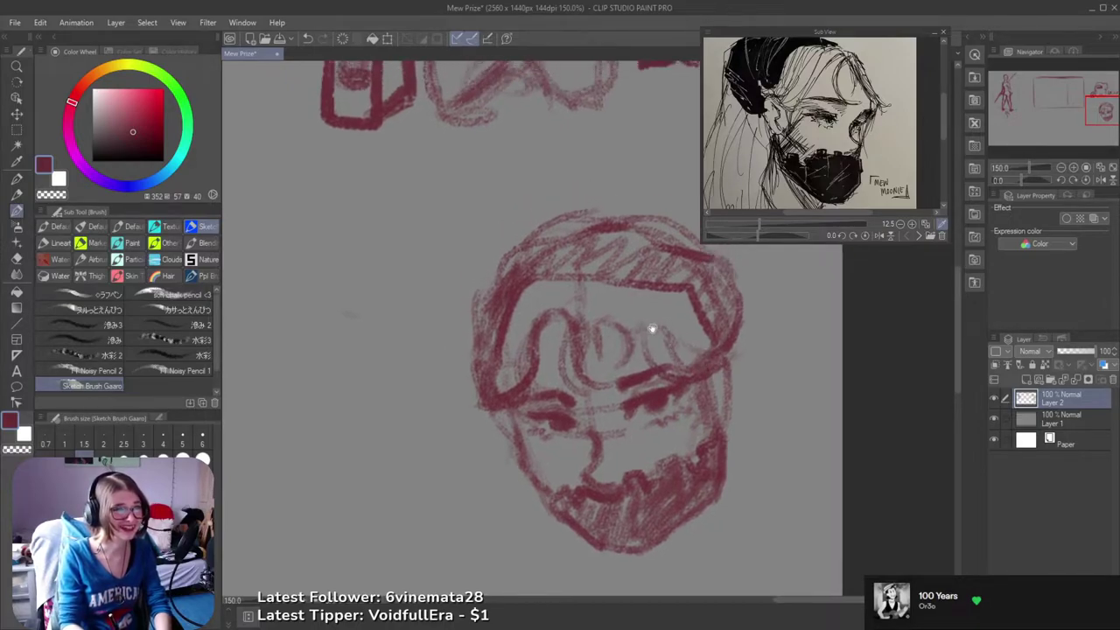
pyautogui.moveTo(554, 285)
pyautogui.mouseDown()
pyautogui.moveTo(551, 293)
pyautogui.moveTo(687, 316)
pyautogui.moveTo(632, 297)
pyautogui.moveTo(681, 310)
pyautogui.mouseUp()
pyautogui.moveTo(610, 331); pyautogui.dragTo(700, 276)
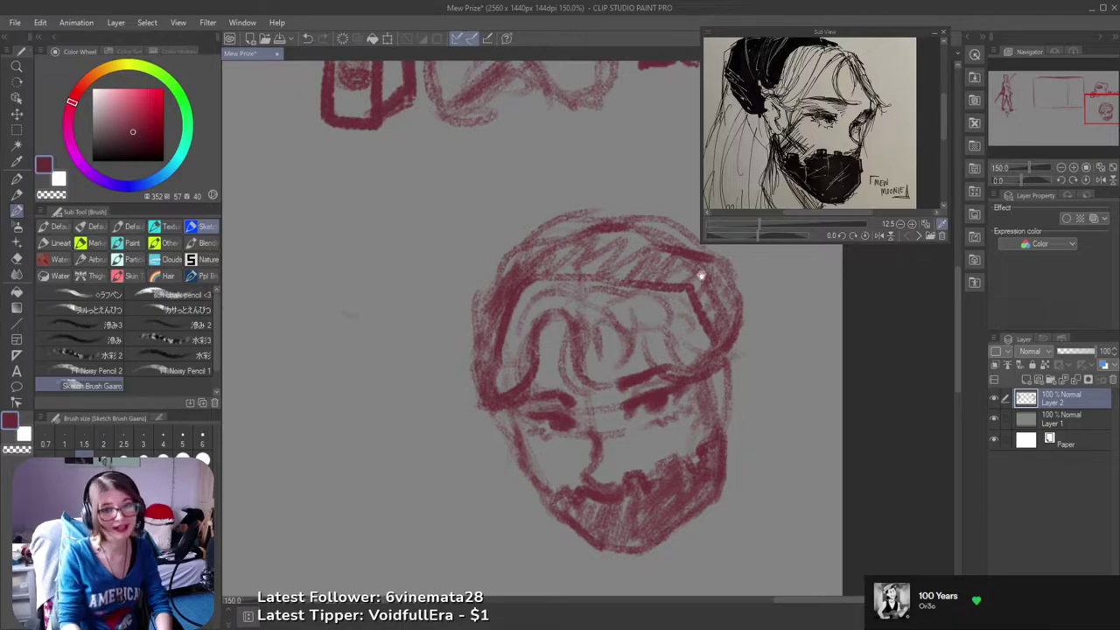
# - Draw a long, thin hair strand falling from the far temple past the cheek to below chin level
pyautogui.moveTo(546, 321); pyautogui.dragTo(583, 208)
pyautogui.moveTo(542, 334); pyautogui.dragTo(539, 404)
pyautogui.moveTo(539, 339); pyautogui.dragTo(526, 469)
pyautogui.moveTo(602, 450); pyautogui.dragTo(564, 454)
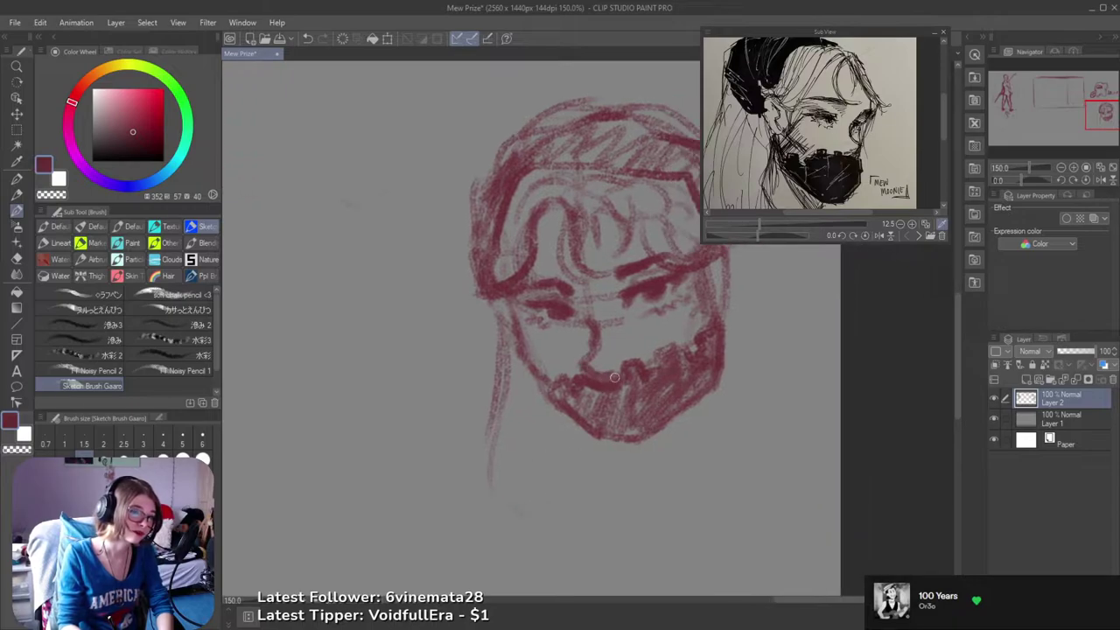
pyautogui.press('e')
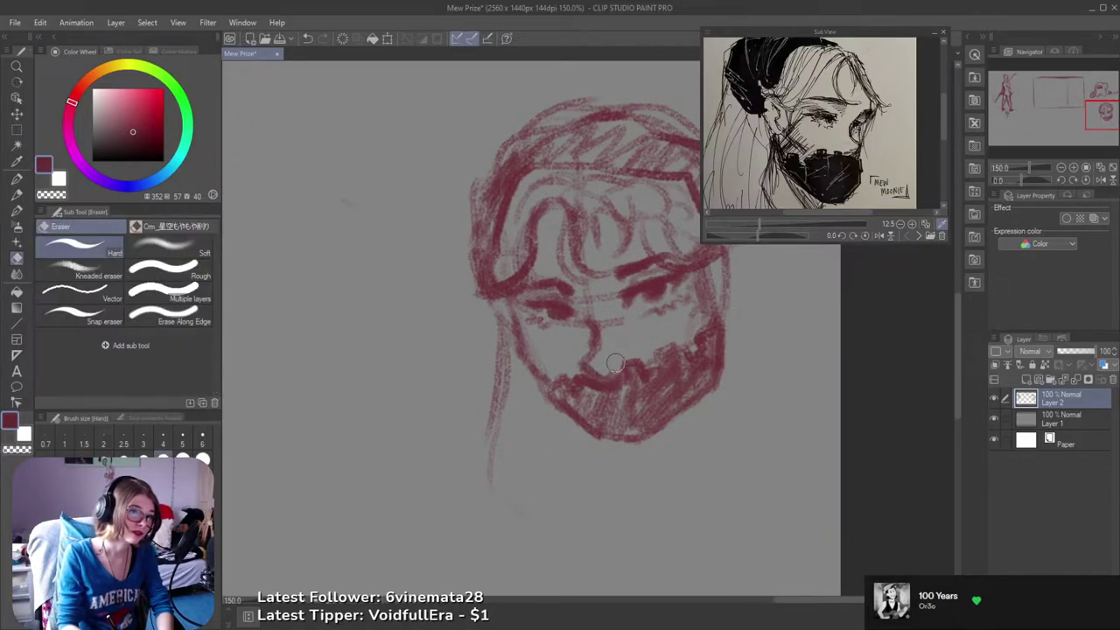
pyautogui.press('b')
pyautogui.press('e')
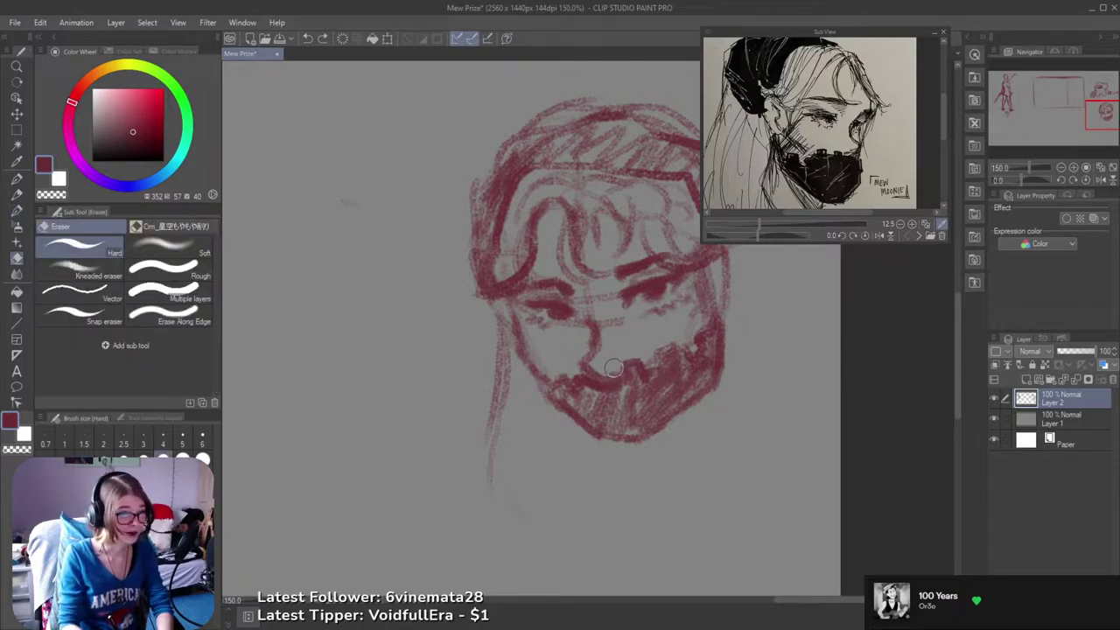
pyautogui.press('b')
pyautogui.moveTo(699, 319); pyautogui.dragTo(666, 327)
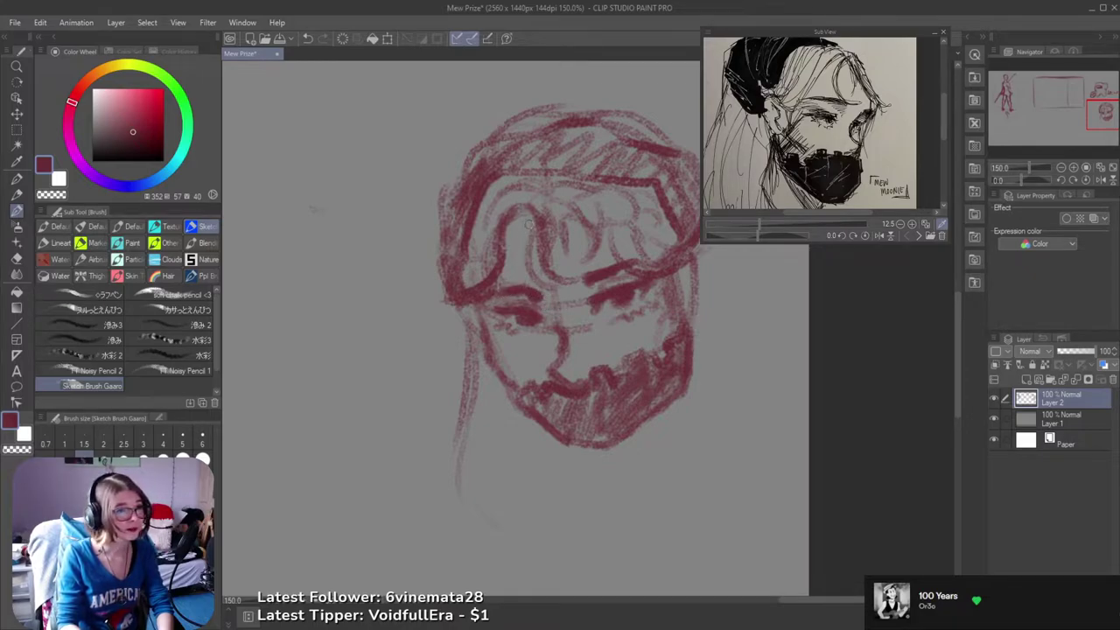
# - Hatch the dark band over the skull more densely and build out small bumps at both temples
pyautogui.moveTo(532, 224); pyautogui.dragTo(488, 262)
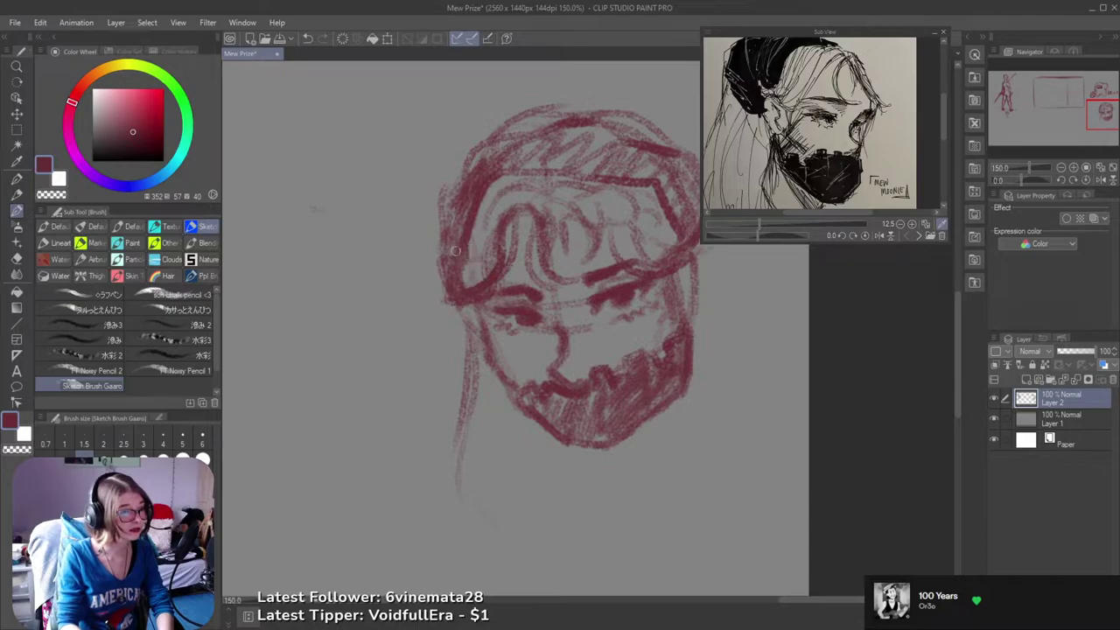
pyautogui.moveTo(453, 293); pyautogui.dragTo(448, 212)
pyautogui.moveTo(493, 164); pyautogui.dragTo(439, 222)
pyautogui.moveTo(489, 211)
pyautogui.mouseDown()
pyautogui.moveTo(547, 191)
pyautogui.moveTo(542, 213)
pyautogui.moveTo(613, 229)
pyautogui.mouseUp()
pyautogui.moveTo(413, 219)
pyautogui.mouseDown()
pyautogui.moveTo(493, 164)
pyautogui.moveTo(592, 179)
pyautogui.mouseUp()
pyautogui.hotkey('ctrl', 'z')
pyautogui.hotkey('ctrl', 'z')
pyautogui.moveTo(409, 220); pyautogui.dragTo(602, 172)
pyautogui.hotkey('ctrl', 'z')
pyautogui.moveTo(434, 205)
pyautogui.mouseDown()
pyautogui.moveTo(512, 174)
pyautogui.moveTo(562, 171)
pyautogui.moveTo(602, 181)
pyautogui.moveTo(625, 217)
pyautogui.mouseUp()
pyautogui.moveTo(516, 170)
pyautogui.mouseDown()
pyautogui.moveTo(446, 186)
pyautogui.moveTo(449, 203)
pyautogui.moveTo(423, 210)
pyautogui.moveTo(577, 204)
pyautogui.moveTo(577, 218)
pyautogui.moveTo(623, 249)
pyautogui.moveTo(634, 284)
pyautogui.moveTo(660, 297)
pyautogui.moveTo(647, 339)
pyautogui.moveTo(619, 343)
pyautogui.mouseUp()
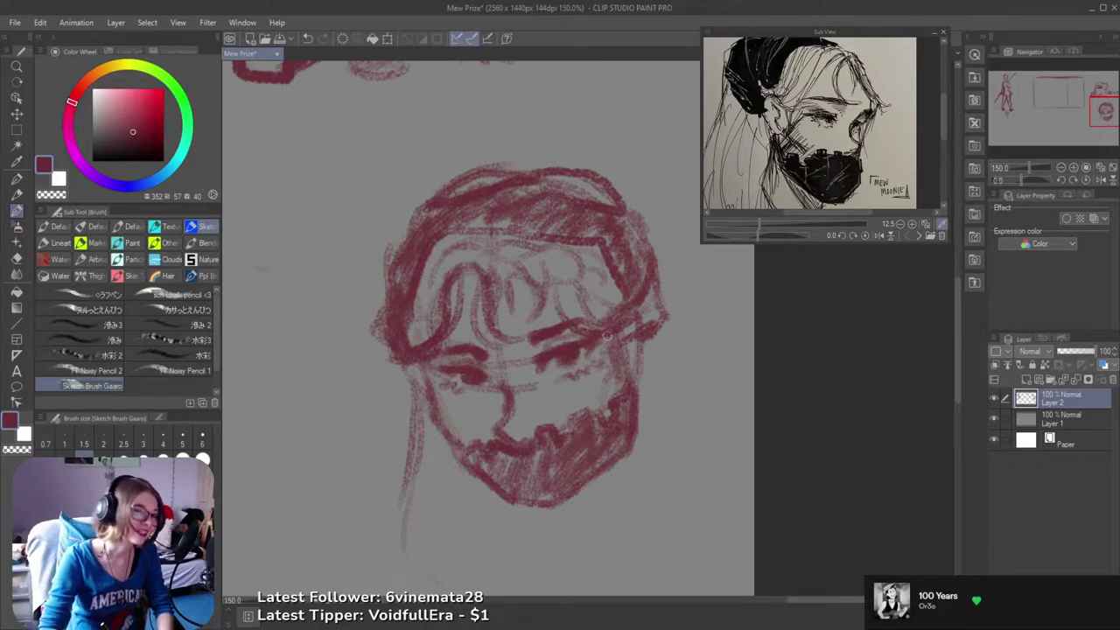
# - Draw the long hair contour down the near side and sketch its lower edge, using the lower part of the reference
pyautogui.moveTo(668, 388)
pyautogui.mouseDown()
pyautogui.moveTo(661, 339)
pyautogui.moveTo(684, 386)
pyautogui.mouseUp()
pyautogui.moveTo(666, 342)
pyautogui.mouseDown()
pyautogui.moveTo(724, 523)
pyautogui.moveTo(685, 574)
pyautogui.mouseUp()
pyautogui.moveTo(711, 516); pyautogui.dragTo(831, 419)
pyautogui.moveTo(860, 152); pyautogui.dragTo(905, 72)
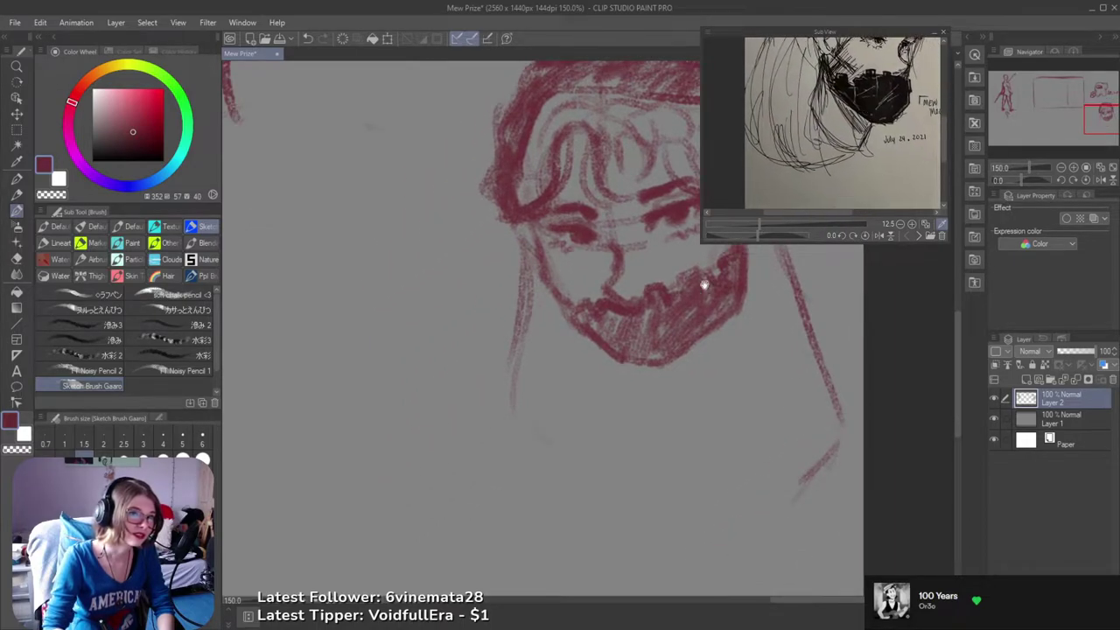
pyautogui.moveTo(512, 343)
pyautogui.mouseDown()
pyautogui.moveTo(502, 432)
pyautogui.moveTo(578, 470)
pyautogui.moveTo(705, 487)
pyautogui.moveTo(795, 471)
pyautogui.moveTo(816, 441)
pyautogui.moveTo(685, 476)
pyautogui.mouseUp()
# - Draw both sides of the neck below the mask and hatch the shadow under the chin
pyautogui.moveTo(544, 390)
pyautogui.mouseDown()
pyautogui.moveTo(555, 459)
pyautogui.moveTo(571, 433)
pyautogui.moveTo(559, 413)
pyautogui.moveTo(557, 490)
pyautogui.moveTo(652, 495)
pyautogui.mouseUp()
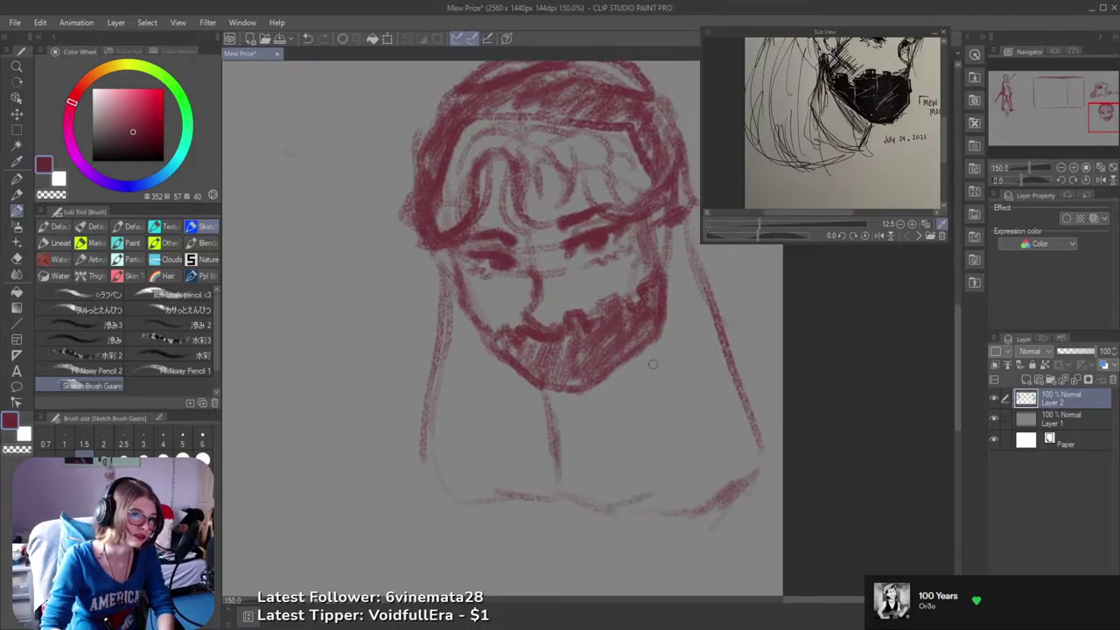
pyautogui.moveTo(655, 331); pyautogui.dragTo(667, 439)
pyautogui.moveTo(661, 350); pyautogui.dragTo(678, 456)
pyautogui.moveTo(559, 415)
pyautogui.mouseDown()
pyautogui.moveTo(589, 438)
pyautogui.moveTo(629, 377)
pyautogui.moveTo(563, 418)
pyautogui.mouseUp()
pyautogui.moveTo(624, 375)
pyautogui.mouseDown()
pyautogui.moveTo(616, 400)
pyautogui.moveTo(567, 420)
pyautogui.moveTo(577, 463)
pyautogui.mouseUp()
pyautogui.moveTo(633, 394)
pyautogui.mouseDown()
pyautogui.moveTo(616, 462)
pyautogui.moveTo(626, 413)
pyautogui.mouseUp()
pyautogui.press('e')
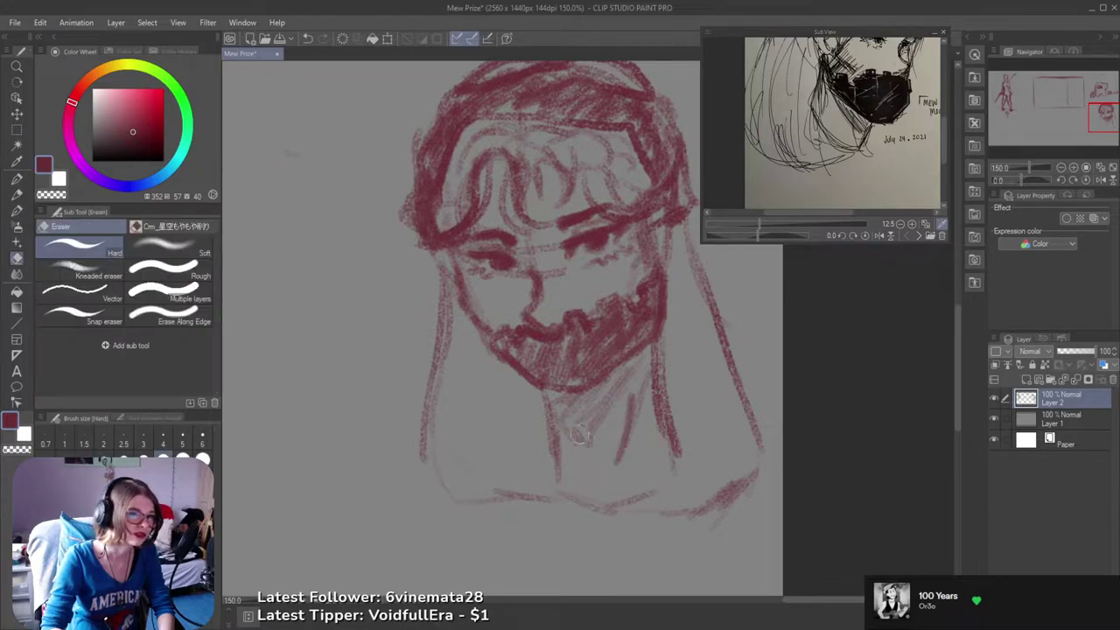
pyautogui.press('b')
pyautogui.moveTo(523, 380); pyautogui.dragTo(576, 434)
pyautogui.moveTo(547, 395)
pyautogui.mouseDown()
pyautogui.moveTo(574, 431)
pyautogui.moveTo(565, 439)
pyautogui.mouseUp()
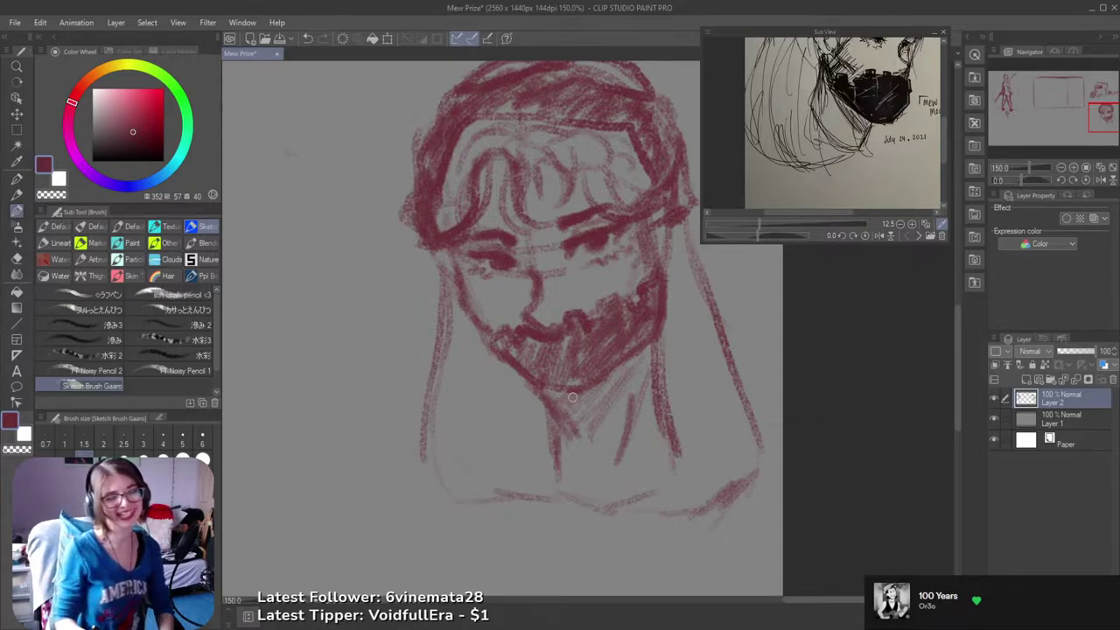
# - Darken the mask's lower edge at the chin and extend its near side upward toward the ear
pyautogui.moveTo(565, 364); pyautogui.dragTo(588, 317)
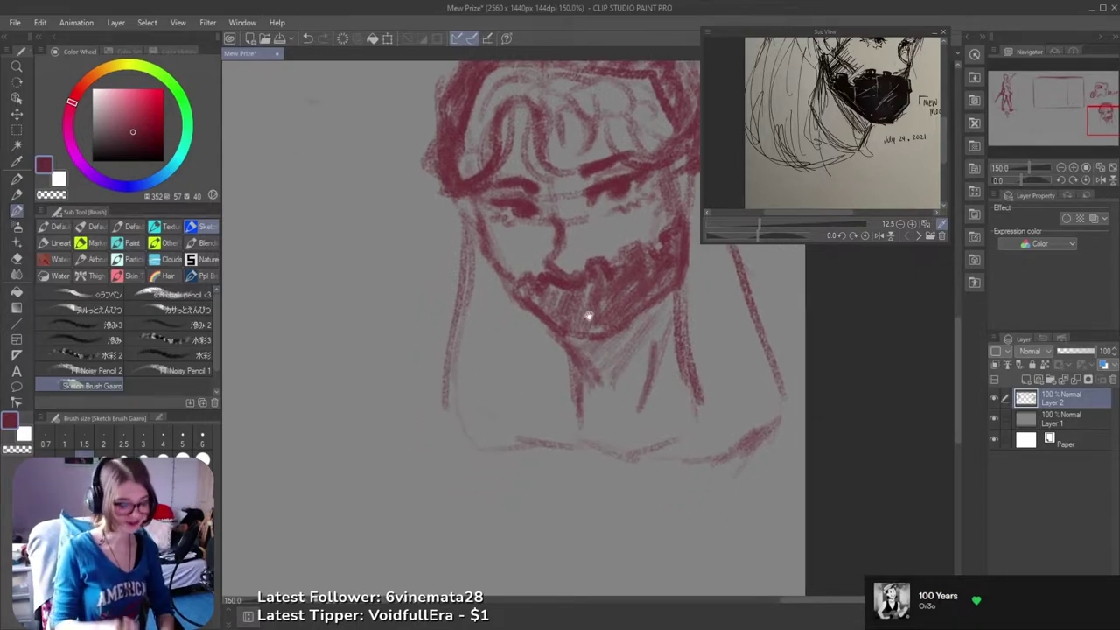
pyautogui.moveTo(525, 437)
pyautogui.mouseDown()
pyautogui.moveTo(547, 394)
pyautogui.moveTo(500, 425)
pyautogui.moveTo(474, 380)
pyautogui.mouseUp()
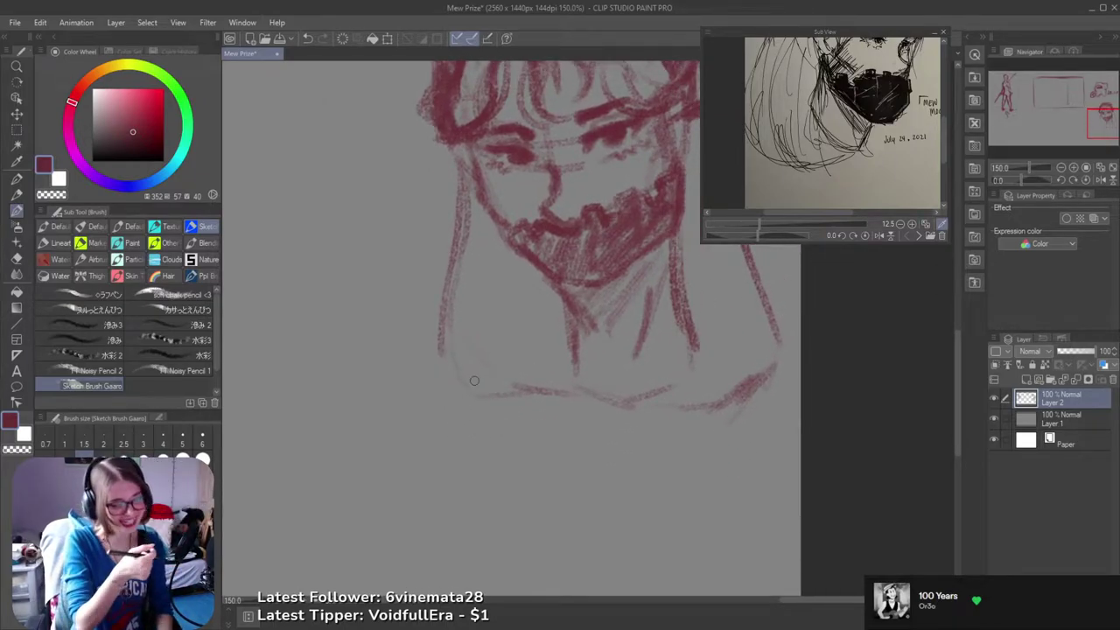
pyautogui.moveTo(575, 399); pyautogui.dragTo(519, 410)
pyautogui.moveTo(533, 366); pyautogui.dragTo(518, 398)
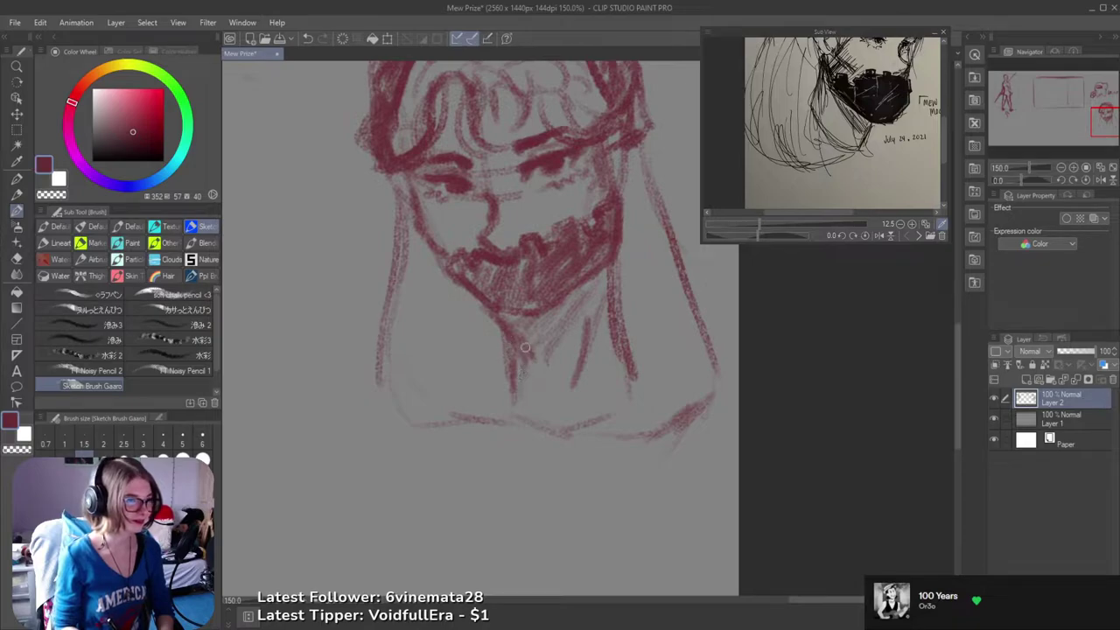
pyautogui.moveTo(527, 342)
pyautogui.mouseDown()
pyautogui.moveTo(551, 338)
pyautogui.moveTo(597, 285)
pyautogui.mouseUp()
pyautogui.moveTo(497, 307)
pyautogui.mouseDown()
pyautogui.moveTo(533, 315)
pyautogui.moveTo(519, 312)
pyautogui.moveTo(527, 325)
pyautogui.moveTo(616, 253)
pyautogui.moveTo(589, 358)
pyautogui.mouseUp()
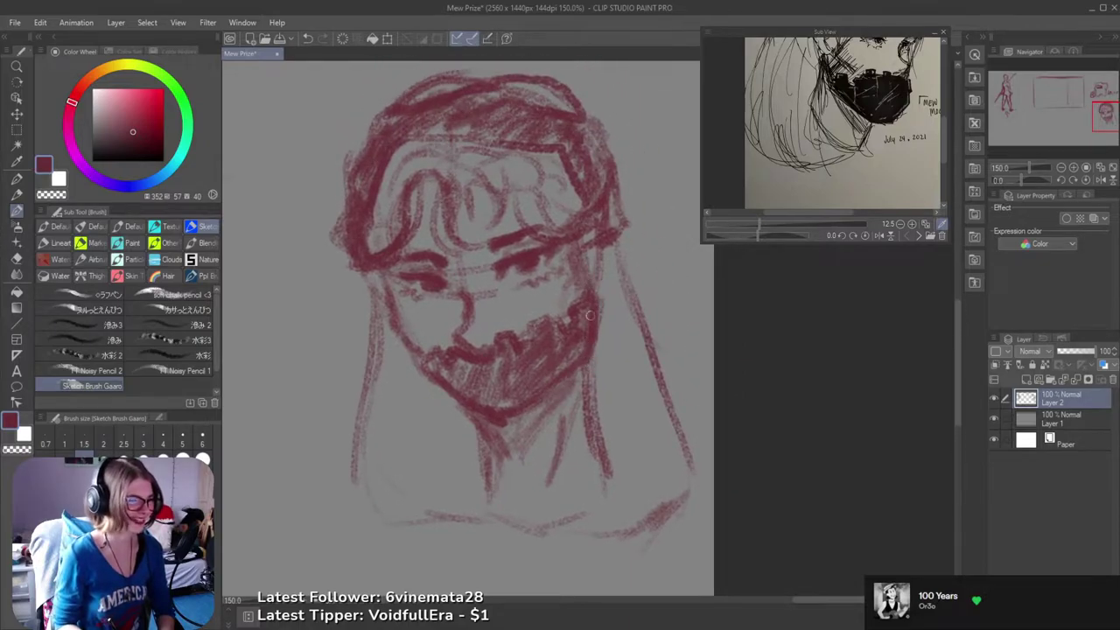
pyautogui.moveTo(593, 281)
pyautogui.mouseDown()
pyautogui.moveTo(598, 317)
pyautogui.moveTo(589, 273)
pyautogui.mouseUp()
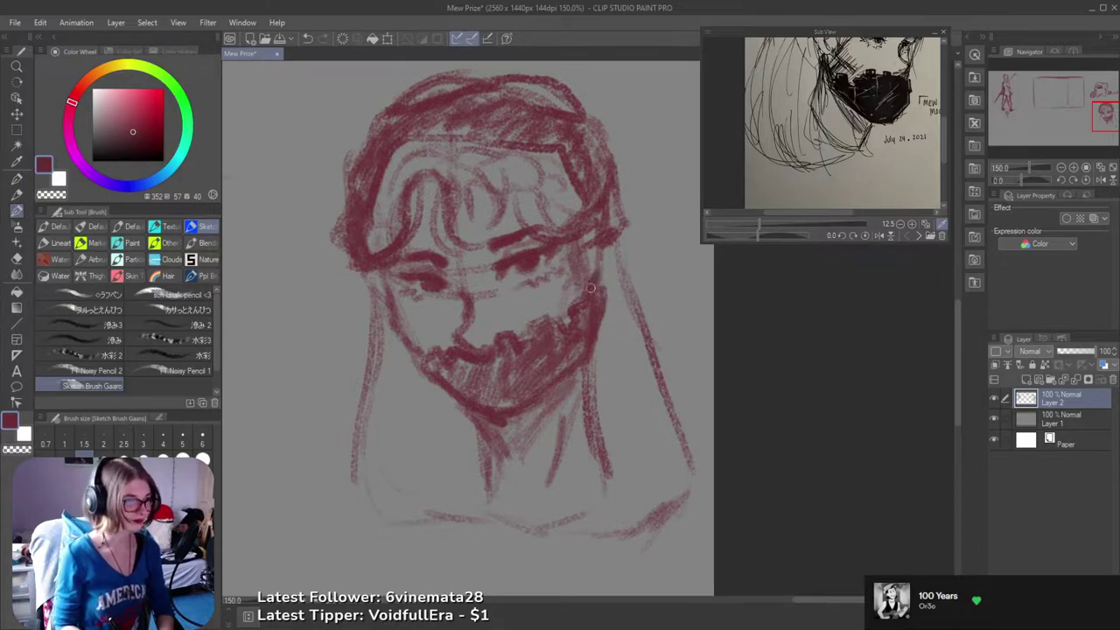
# - Draw the shoulder lines out from the neck and close the bust with a curved lower contour
pyautogui.scroll(-3, 603, 306)
pyautogui.moveTo(613, 334); pyautogui.dragTo(682, 365)
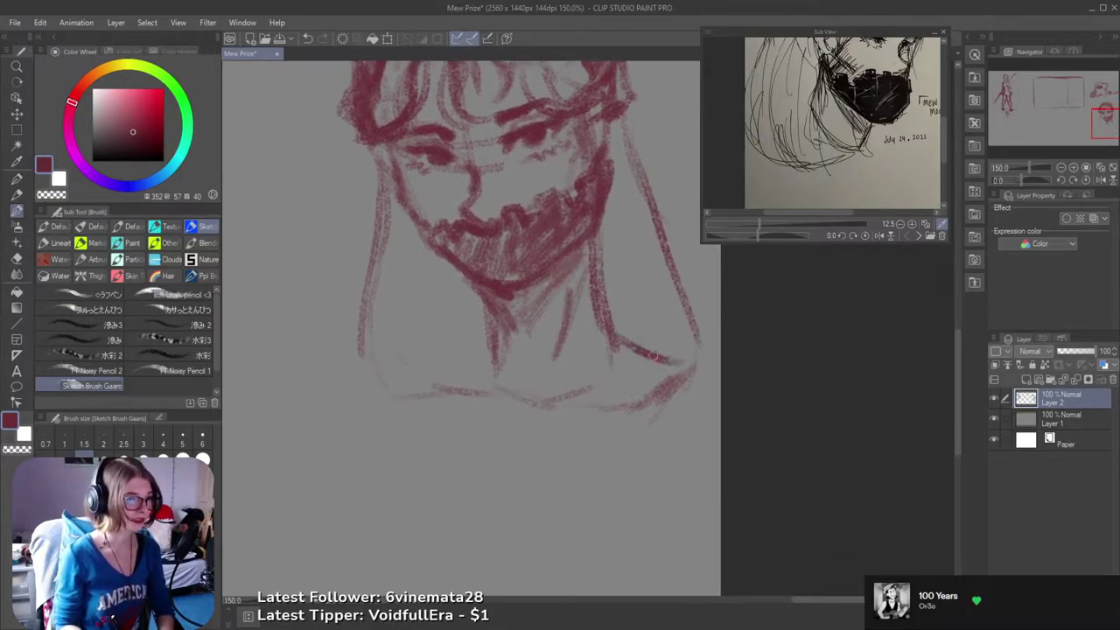
pyautogui.moveTo(489, 348)
pyautogui.mouseDown()
pyautogui.moveTo(401, 386)
pyautogui.moveTo(425, 507)
pyautogui.moveTo(586, 509)
pyautogui.moveTo(681, 387)
pyautogui.mouseUp()
pyautogui.moveTo(633, 351)
pyautogui.mouseDown()
pyautogui.moveTo(700, 359)
pyautogui.moveTo(678, 442)
pyautogui.moveTo(604, 492)
pyautogui.moveTo(516, 516)
pyautogui.mouseUp()
pyautogui.moveTo(395, 391)
pyautogui.mouseDown()
pyautogui.moveTo(409, 442)
pyautogui.moveTo(466, 496)
pyautogui.moveTo(588, 507)
pyautogui.moveTo(687, 448)
pyautogui.mouseUp()
pyautogui.press('e')
pyautogui.scroll(1, 450, 426)
pyautogui.scroll(-4, 449, 426)
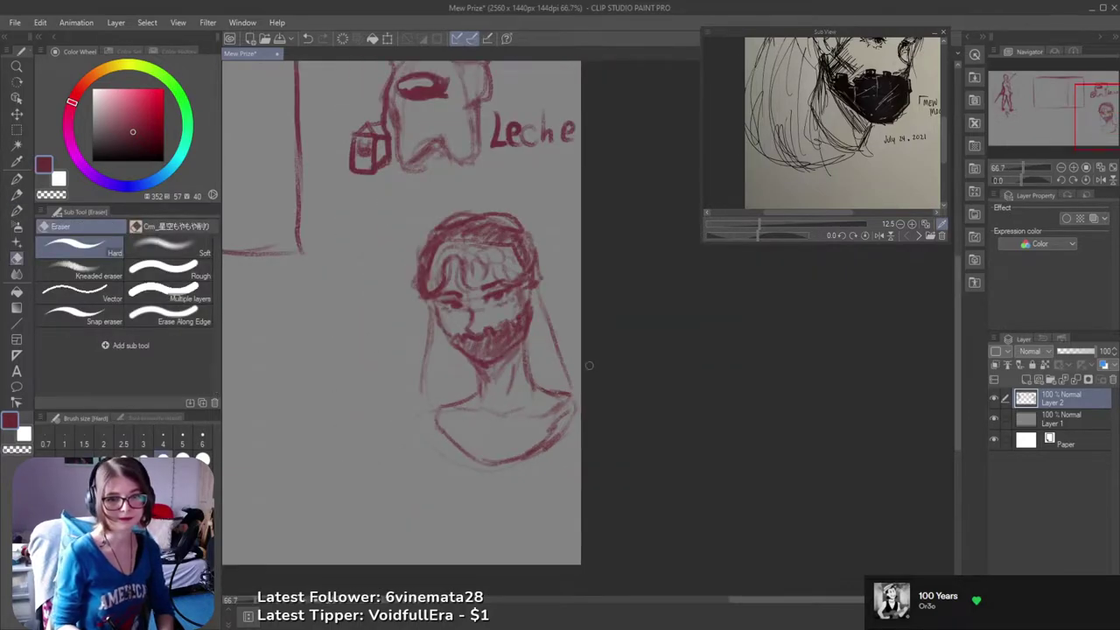
pyautogui.press('b')
pyautogui.scroll(2, 570, 390)
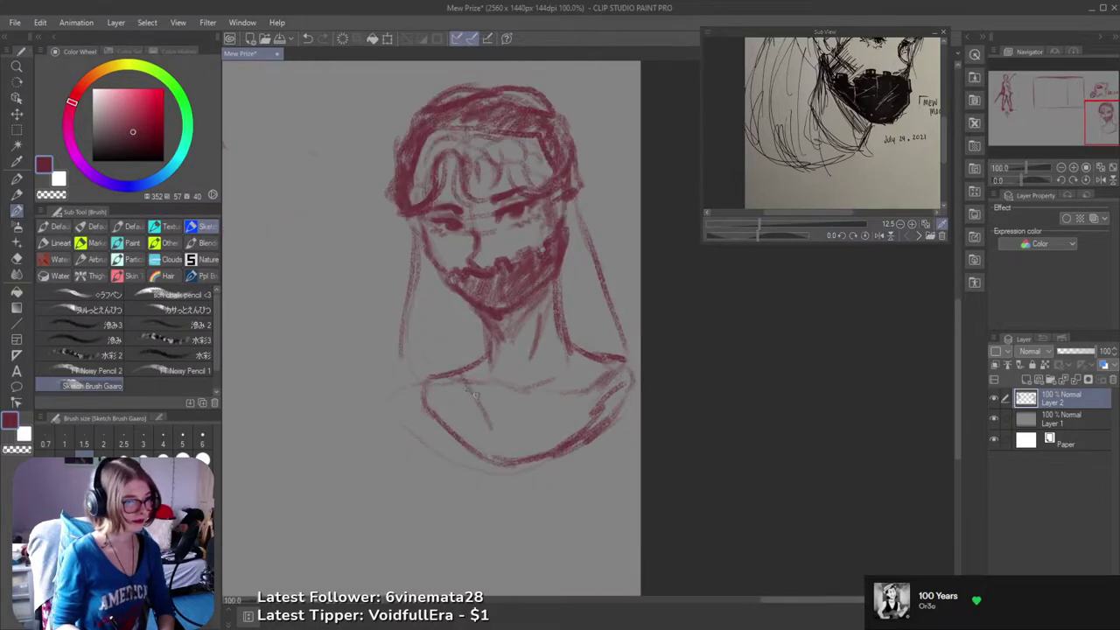
# - Sketch a V-shaped neckline on the bust and thicken the garment with dark hatched shapes at both shoulders
pyautogui.moveTo(469, 383)
pyautogui.mouseDown()
pyautogui.moveTo(528, 415)
pyautogui.moveTo(599, 367)
pyautogui.mouseUp()
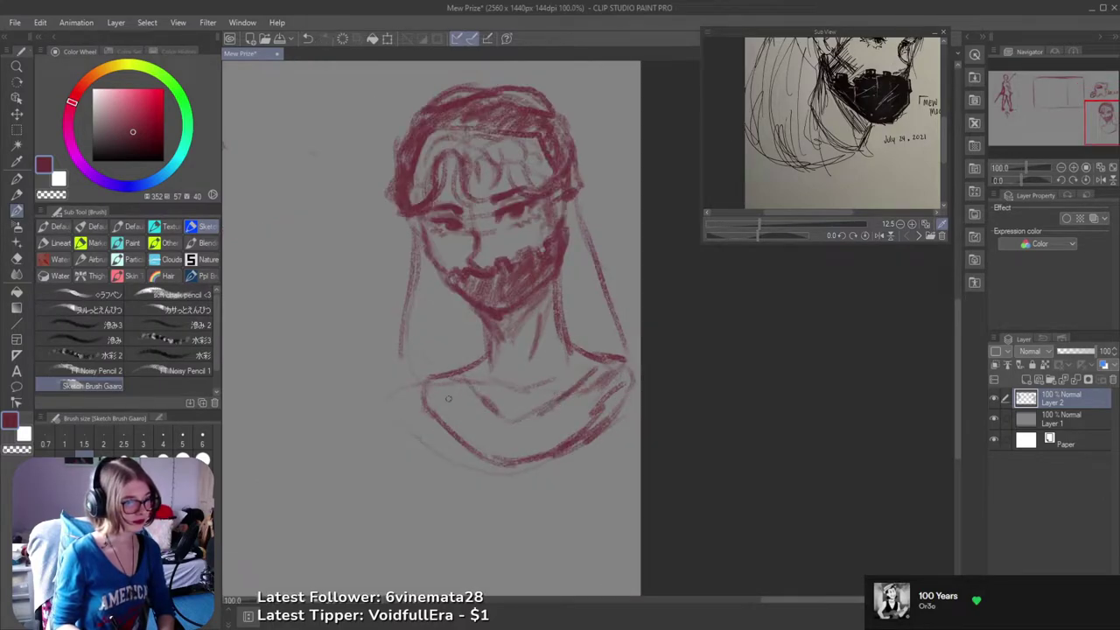
pyautogui.moveTo(439, 384)
pyautogui.mouseDown()
pyautogui.moveTo(462, 352)
pyautogui.moveTo(453, 421)
pyautogui.moveTo(425, 403)
pyautogui.moveTo(450, 442)
pyautogui.moveTo(468, 418)
pyautogui.mouseUp()
pyautogui.moveTo(604, 365)
pyautogui.mouseDown()
pyautogui.moveTo(624, 396)
pyautogui.moveTo(600, 387)
pyautogui.moveTo(595, 369)
pyautogui.moveTo(582, 446)
pyautogui.moveTo(612, 430)
pyautogui.moveTo(619, 391)
pyautogui.mouseUp()
pyautogui.moveTo(434, 373)
pyautogui.mouseDown()
pyautogui.moveTo(465, 360)
pyautogui.moveTo(436, 393)
pyautogui.moveTo(464, 383)
pyautogui.moveTo(422, 407)
pyautogui.moveTo(458, 442)
pyautogui.mouseUp()
pyautogui.moveTo(588, 443); pyautogui.dragTo(618, 350)
pyautogui.moveTo(459, 442)
pyautogui.mouseDown()
pyautogui.moveTo(568, 434)
pyautogui.moveTo(546, 450)
pyautogui.moveTo(458, 450)
pyautogui.moveTo(555, 435)
pyautogui.moveTo(584, 388)
pyautogui.mouseUp()
pyautogui.moveTo(528, 423); pyautogui.dragTo(502, 433)
pyautogui.moveTo(465, 404); pyautogui.dragTo(497, 437)
# - Draw an outer curved hair strand falling down the near side of the head to the shoulder
pyautogui.scroll(-2, 580, 397)
pyautogui.moveTo(629, 390); pyautogui.dragTo(726, 388)
pyautogui.scroll(1, 637, 399)
pyautogui.moveTo(590, 382); pyautogui.dragTo(584, 404)
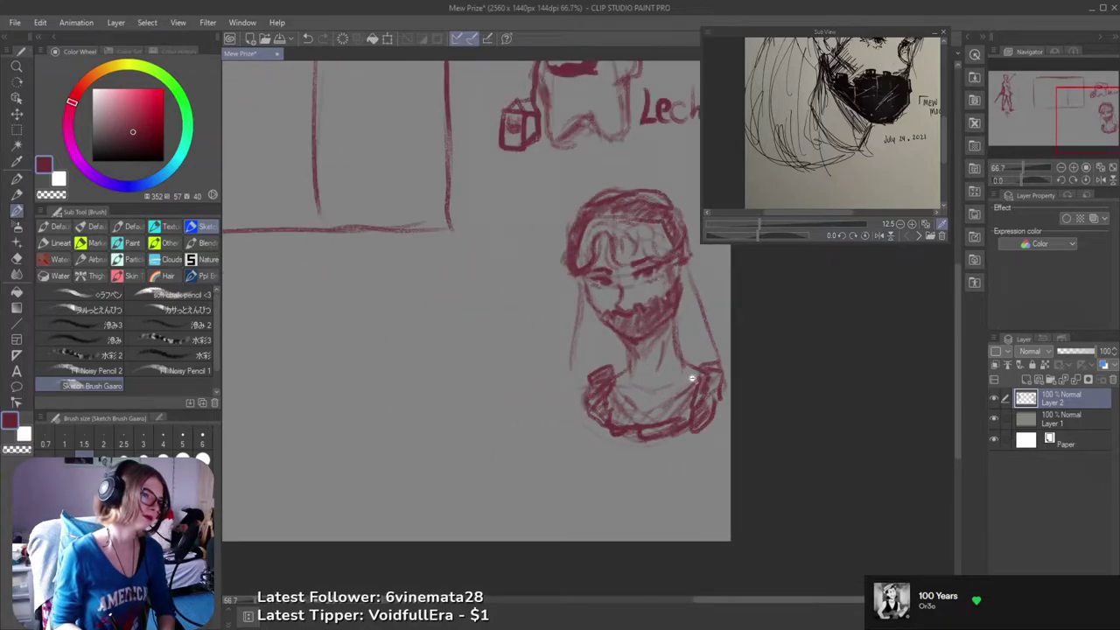
pyautogui.scroll(-3, 689, 381)
pyautogui.moveTo(579, 354); pyautogui.dragTo(600, 408)
# - Lasso the shoulders and bust, enlarge them slightly, shift them into place under the neck, and clear the selection
pyautogui.press('m')
pyautogui.moveTo(510, 423)
pyautogui.mouseDown()
pyautogui.moveTo(498, 496)
pyautogui.moveTo(616, 498)
pyautogui.moveTo(629, 473)
pyautogui.moveTo(607, 426)
pyautogui.moveTo(580, 418)
pyautogui.moveTo(539, 440)
pyautogui.moveTo(498, 425)
pyautogui.mouseUp()
pyautogui.hotkey('ctrl', 't')
pyautogui.hotkey('ctrl', 'r')
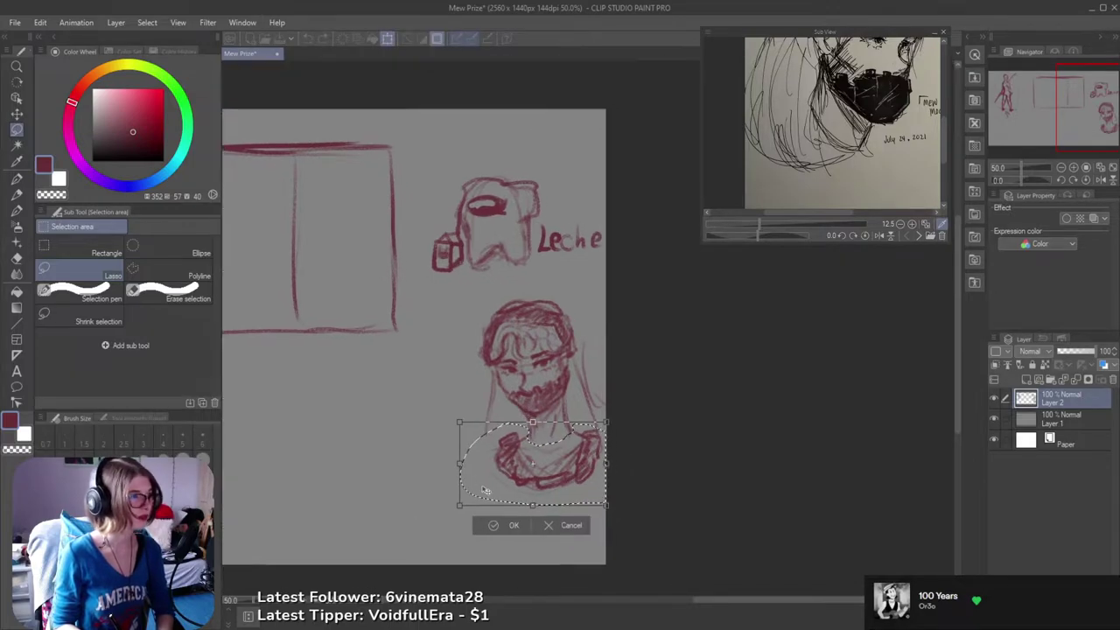
pyautogui.moveTo(460, 506); pyautogui.dragTo(447, 515)
pyautogui.moveTo(534, 467); pyautogui.dragTo(539, 470)
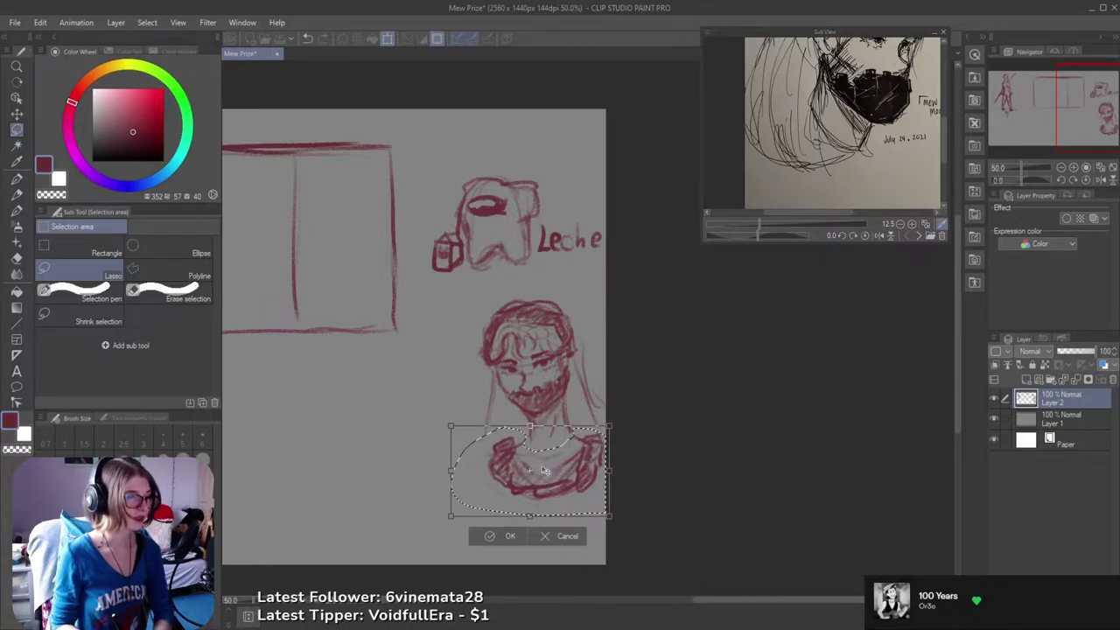
pyautogui.press('Return')
pyautogui.hotkey('ctrl', 'd')
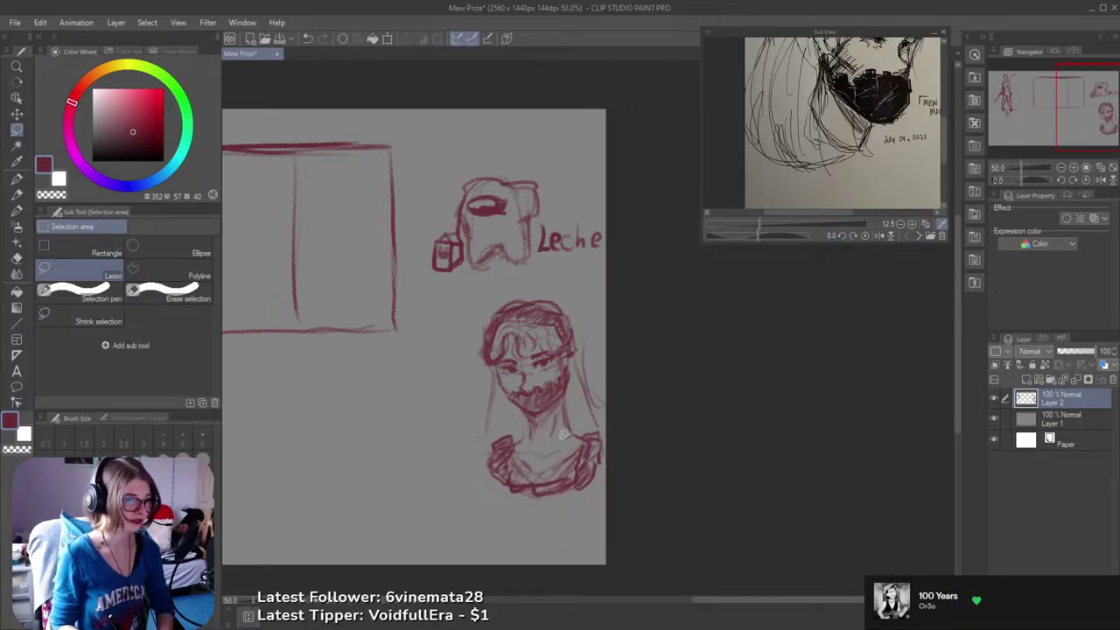
# - Reconnect the shoulder lines to the neck and add thin hair strands down both sides of the face
pyautogui.press('b')
pyautogui.scroll(1, 535, 431)
pyautogui.moveTo(498, 440); pyautogui.dragTo(527, 432)
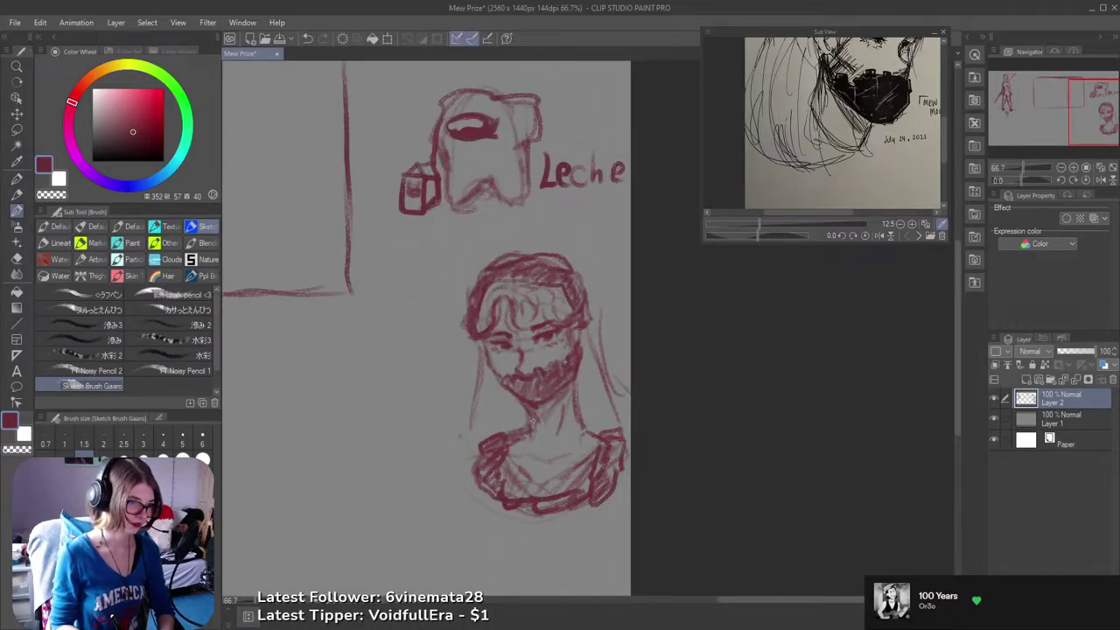
pyautogui.moveTo(579, 385)
pyautogui.mouseDown()
pyautogui.moveTo(593, 441)
pyautogui.moveTo(625, 427)
pyautogui.mouseUp()
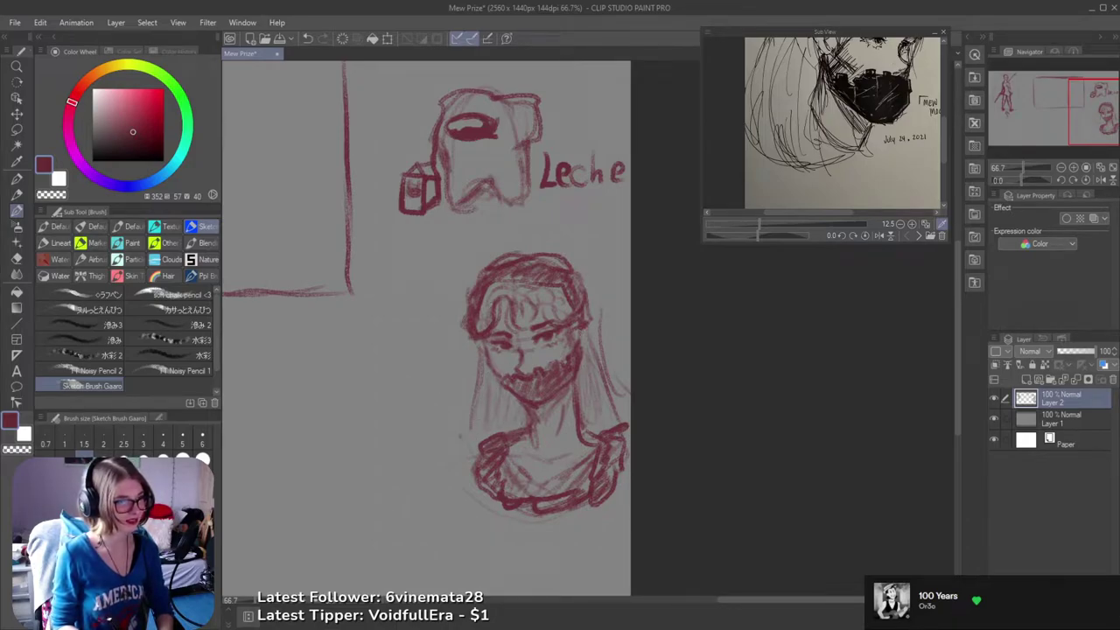
pyautogui.moveTo(593, 290)
pyautogui.mouseDown()
pyautogui.moveTo(732, 333)
pyautogui.moveTo(757, 326)
pyautogui.moveTo(600, 367)
pyautogui.moveTo(705, 338)
pyautogui.moveTo(649, 320)
pyautogui.mouseUp()
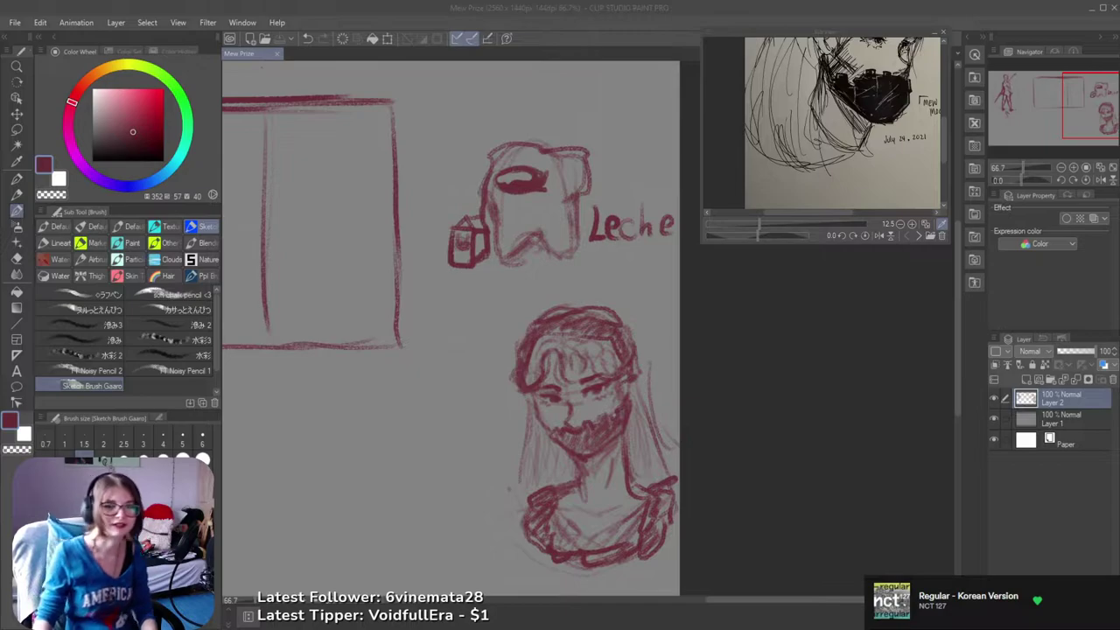
# - Add light hair and face strokes to the head of the standing spear figure
pyautogui.click(764, 6)
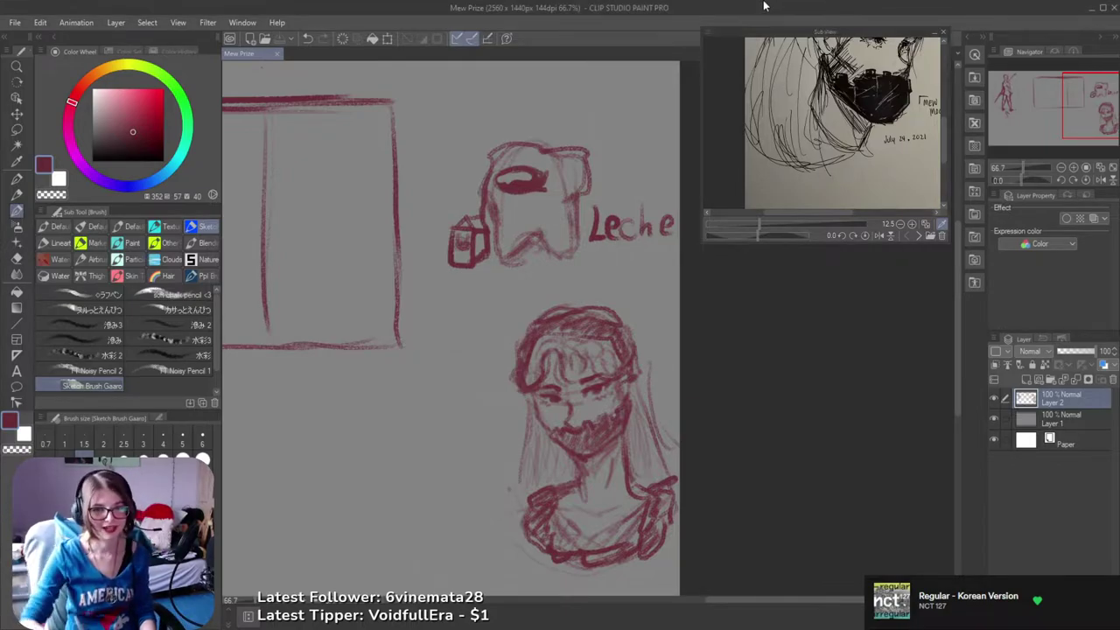
pyautogui.moveTo(564, 296); pyautogui.dragTo(655, 287)
pyautogui.scroll(-1, 707, 356)
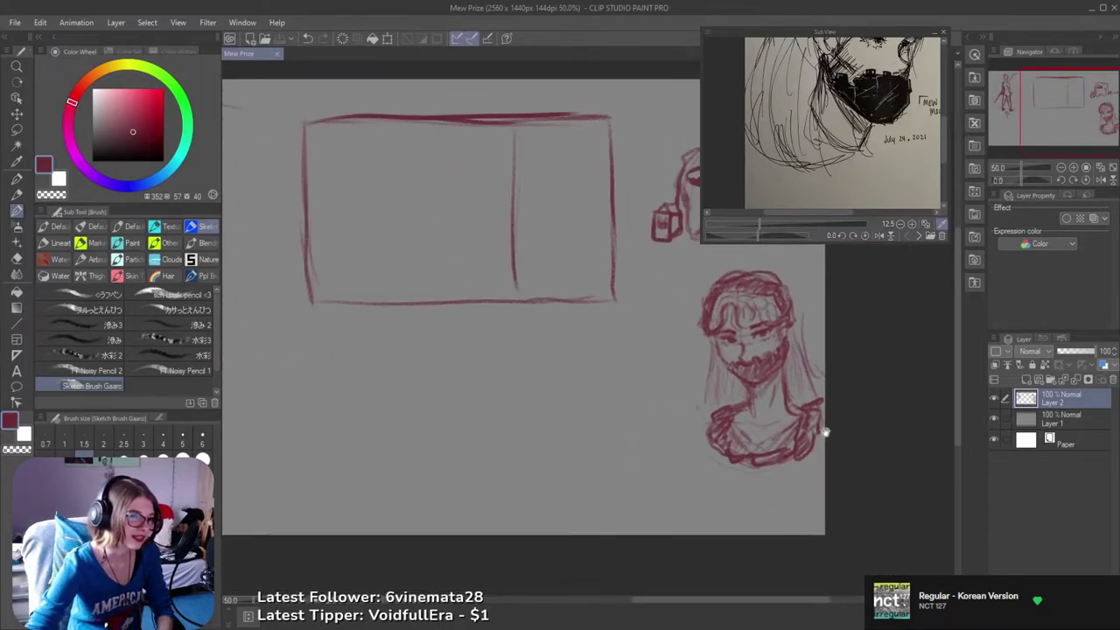
pyautogui.moveTo(782, 425); pyautogui.dragTo(794, 445)
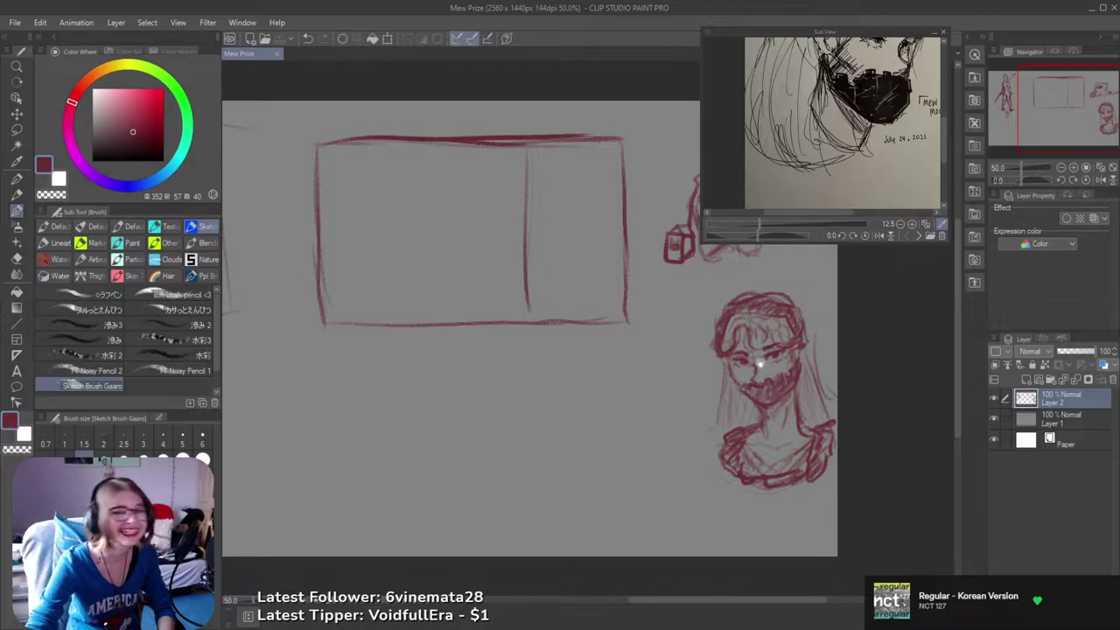
pyautogui.moveTo(595, 295); pyautogui.dragTo(734, 410)
pyautogui.moveTo(288, 329); pyautogui.dragTo(425, 358)
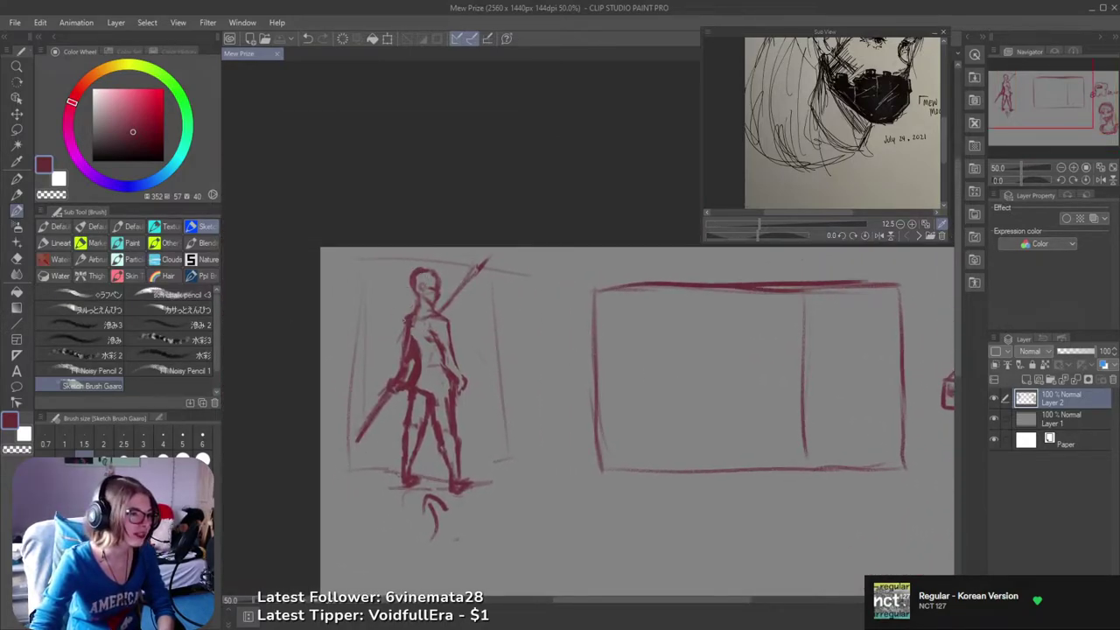
pyautogui.hotkey('ctrl', 'z')
pyautogui.click(412, 281)
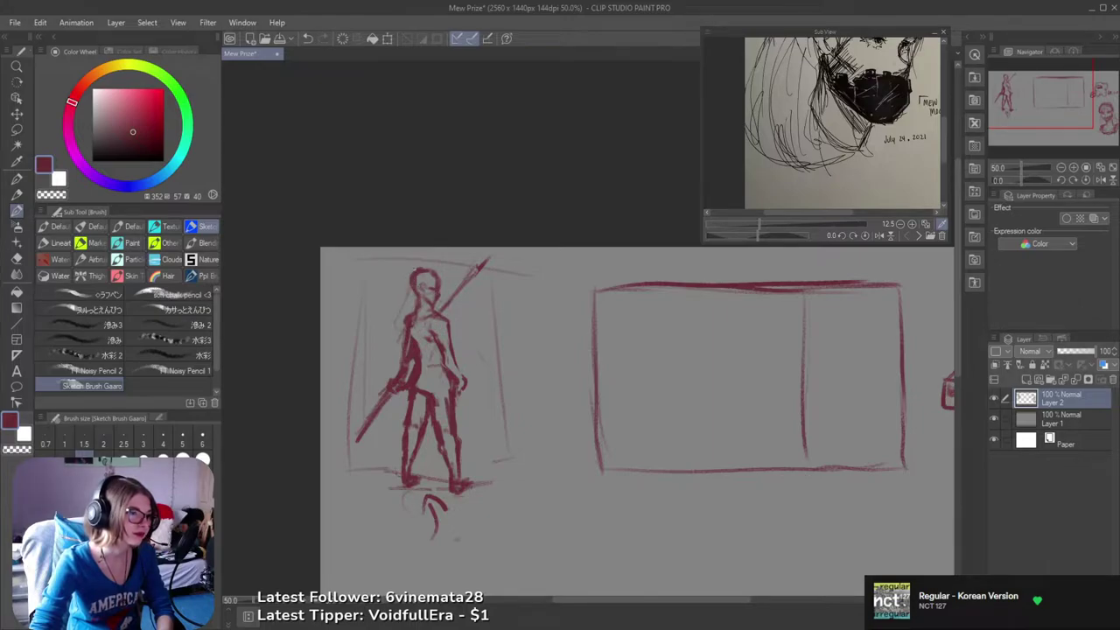
pyautogui.moveTo(434, 278); pyautogui.dragTo(422, 280)
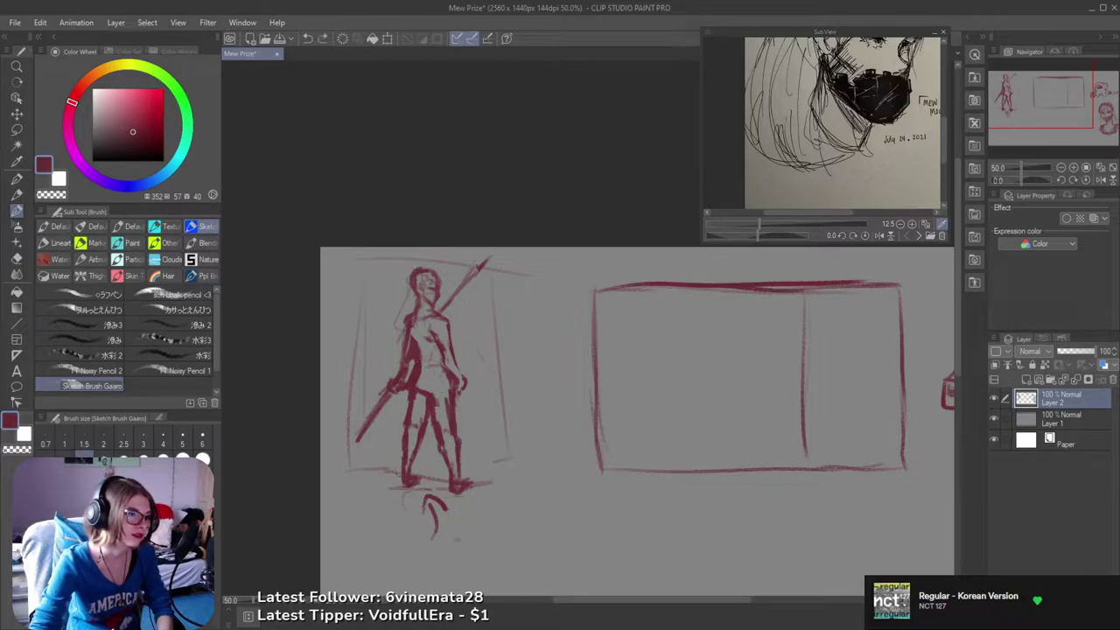
pyautogui.moveTo(428, 364); pyautogui.dragTo(438, 360)
# - Sketch a small crossed head circle and the first lower-body strokes beside the vertical divider in the wide thumbnail frame
pyautogui.moveTo(532, 324); pyautogui.dragTo(429, 292)
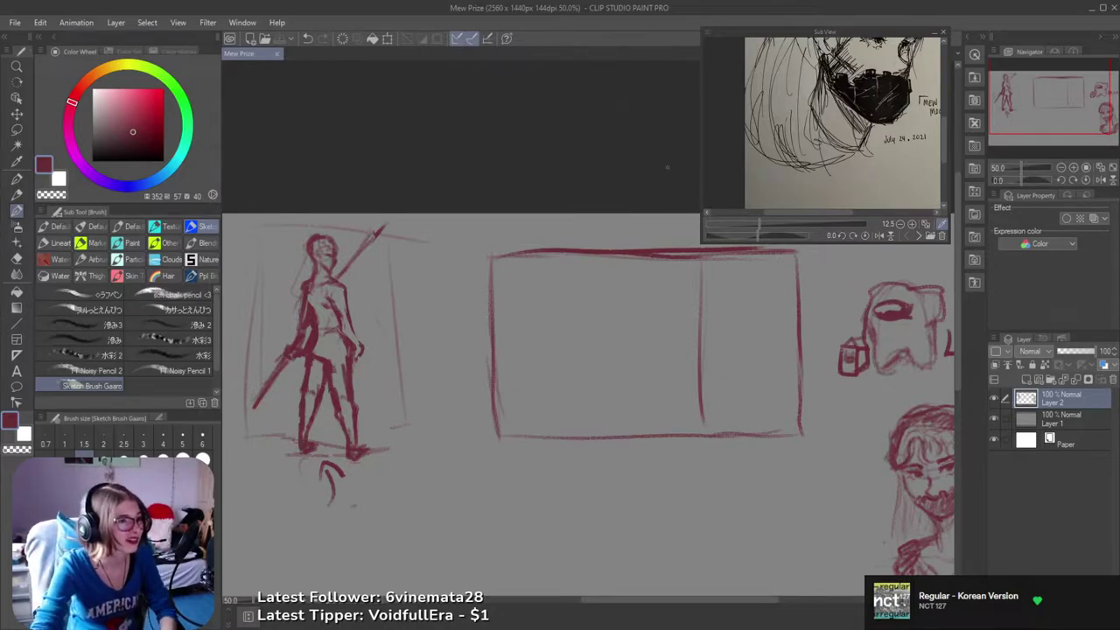
pyautogui.moveTo(636, 334); pyautogui.dragTo(550, 306)
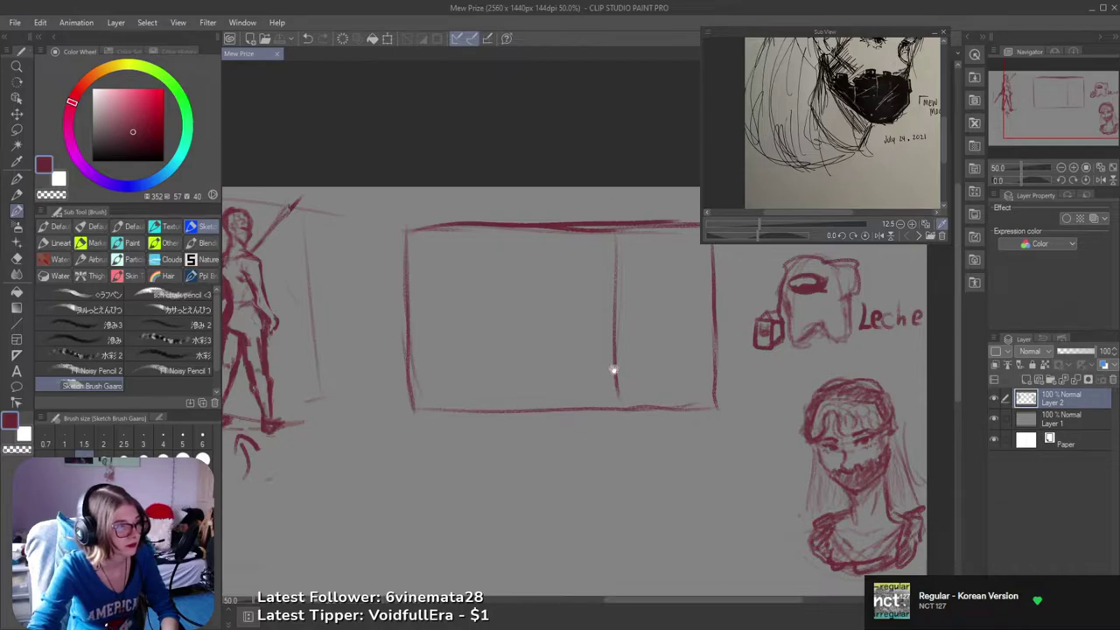
pyautogui.moveTo(604, 366); pyautogui.dragTo(600, 387)
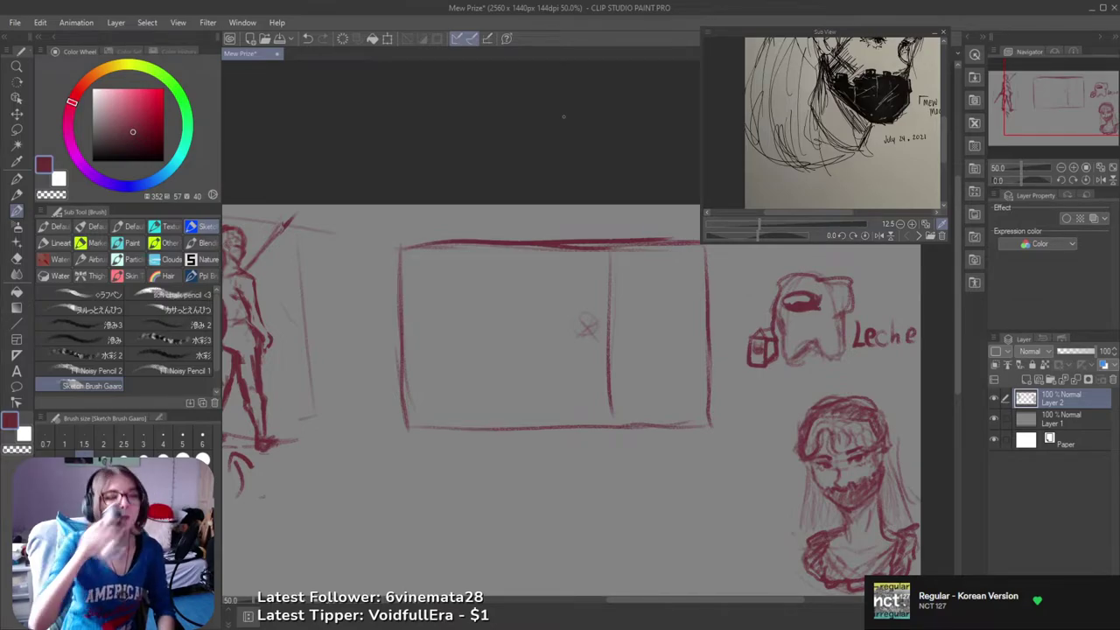
pyautogui.moveTo(650, 297); pyautogui.dragTo(607, 309)
pyautogui.scroll(1, 534, 345)
pyautogui.moveTo(544, 344)
pyautogui.mouseDown()
pyautogui.moveTo(531, 361)
pyautogui.moveTo(565, 359)
pyautogui.moveTo(562, 348)
pyautogui.mouseUp()
pyautogui.hotkey('ctrl', 'z')
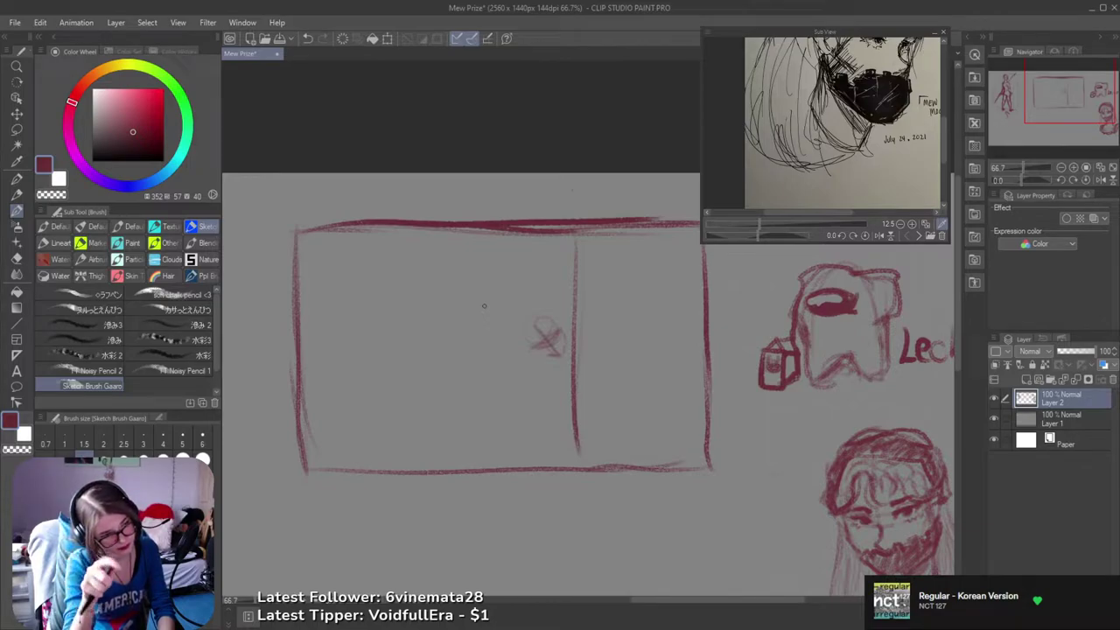
pyautogui.scroll(-1, 560, 374)
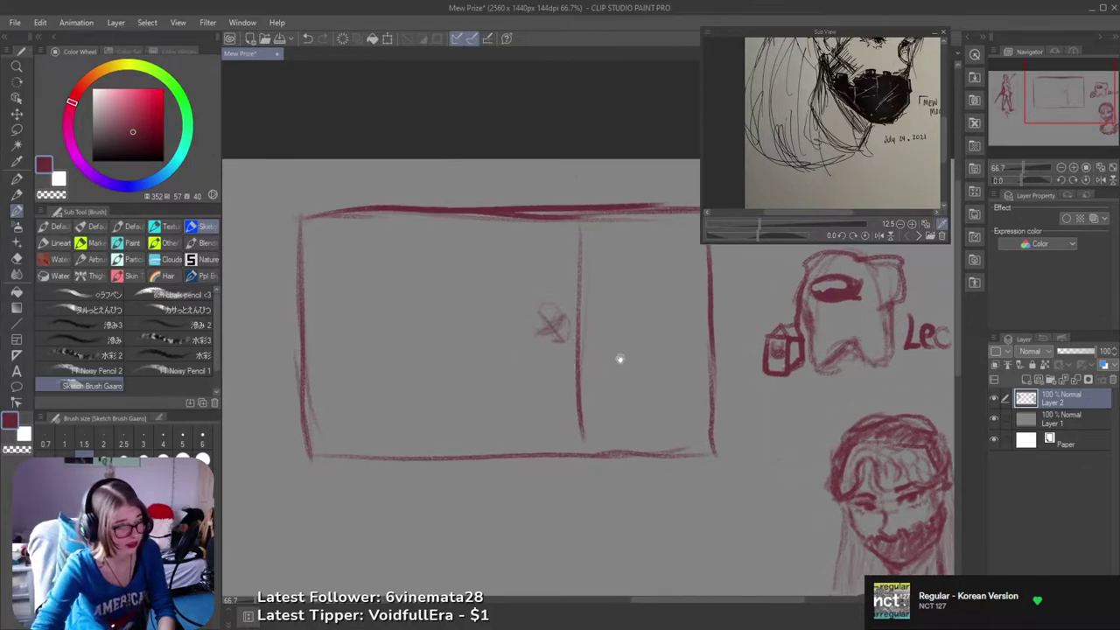
pyautogui.moveTo(566, 355); pyautogui.dragTo(562, 373)
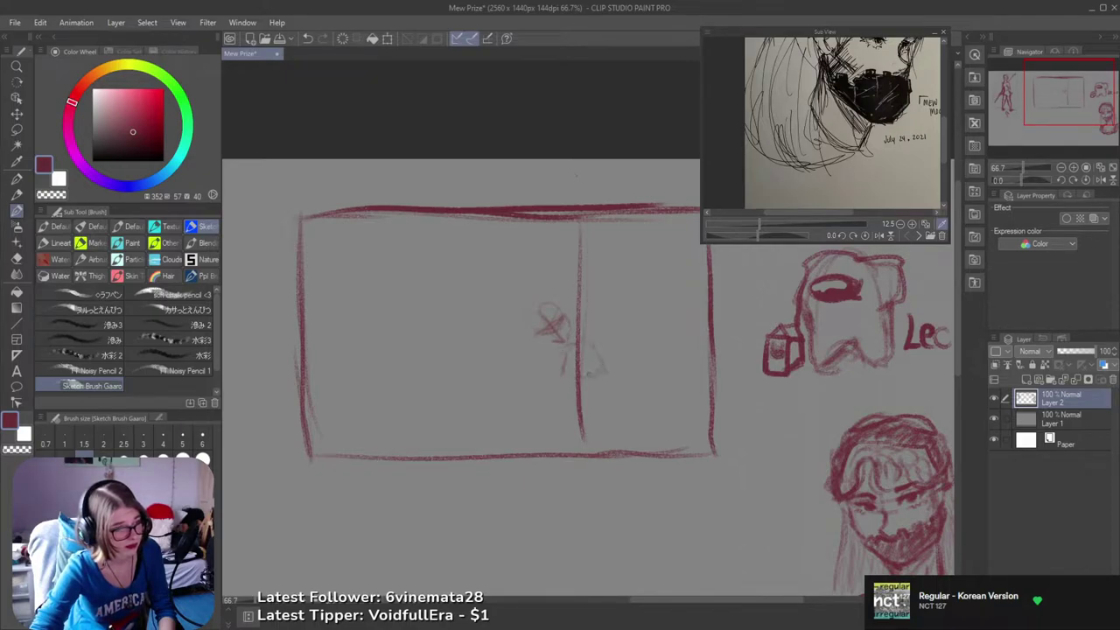
# - Bring up the crouching sword-over-shoulder reference photo and rough in the thumbnail figure's bent legs and diagonal weapon
pyautogui.click(910, 236)
pyautogui.click(908, 236)
pyautogui.click(908, 236)
pyautogui.click(907, 236)
pyautogui.click(906, 236)
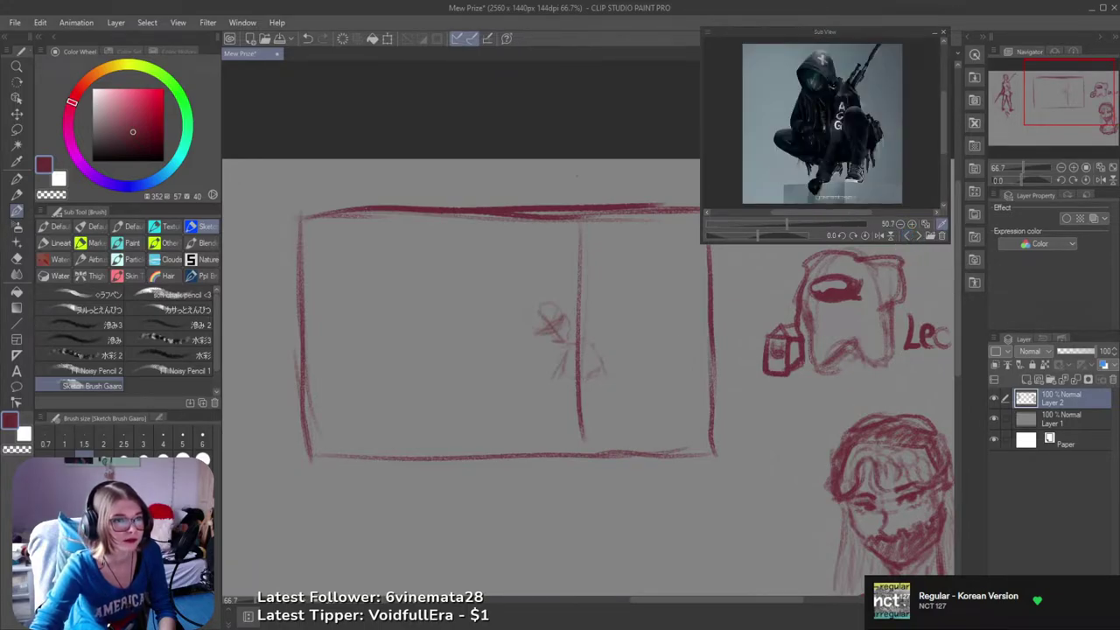
pyautogui.click(911, 252)
pyautogui.click(912, 252)
pyautogui.click(913, 253)
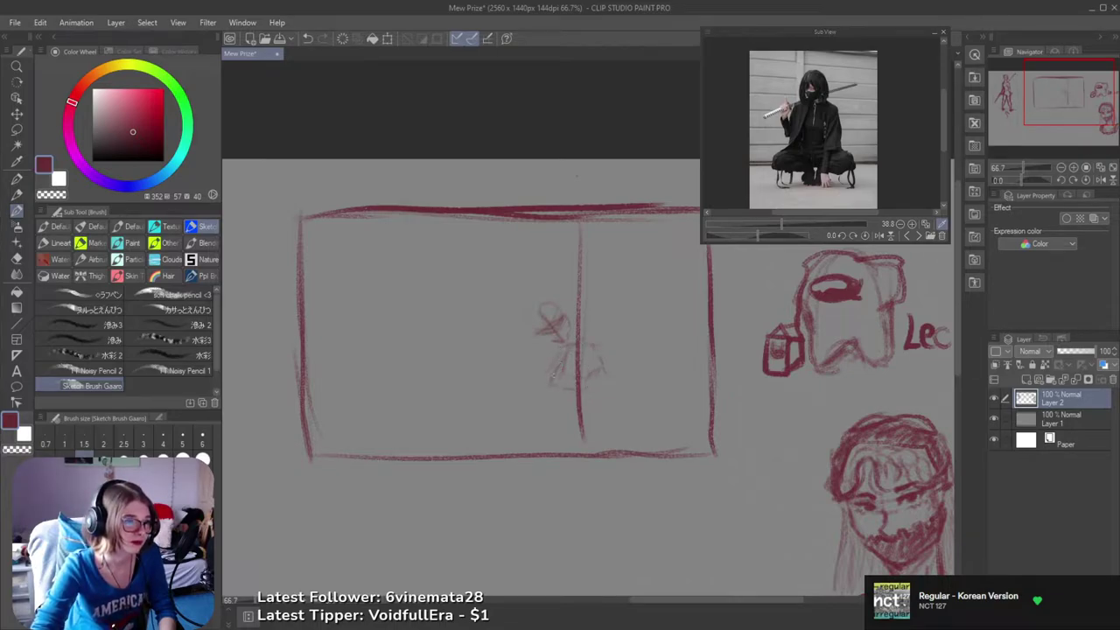
pyautogui.moveTo(540, 386)
pyautogui.mouseDown()
pyautogui.moveTo(525, 368)
pyautogui.moveTo(546, 343)
pyautogui.mouseUp()
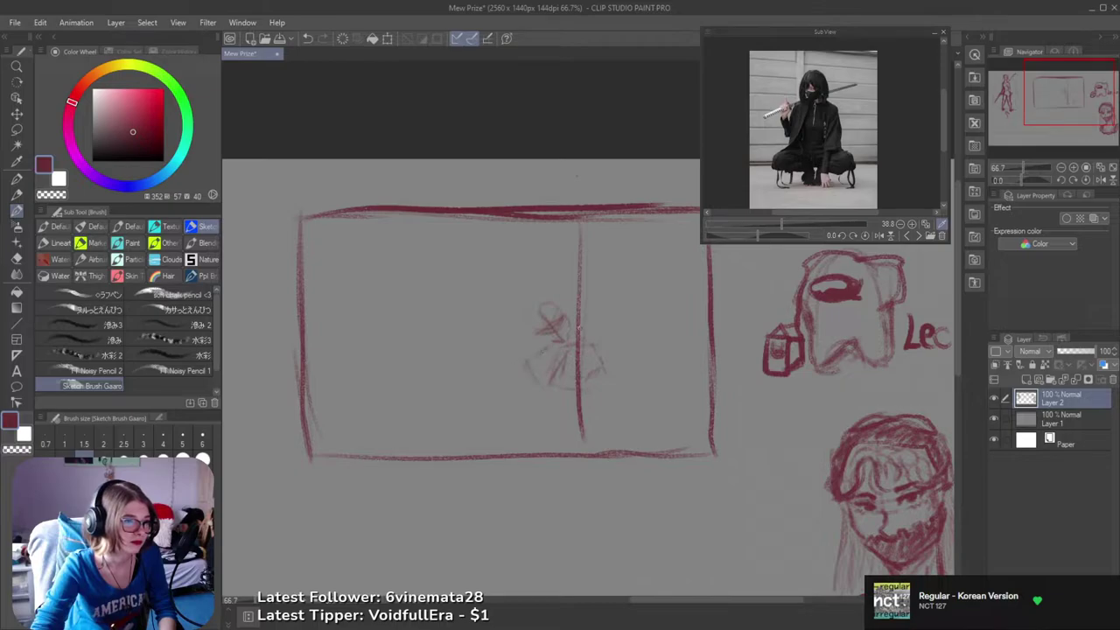
pyautogui.moveTo(625, 291); pyautogui.dragTo(584, 327)
# - Switch to the reference of the woman standing before a golden ring and block in the thumbnail figure's leg on the divider's outer side
pyautogui.click(906, 236)
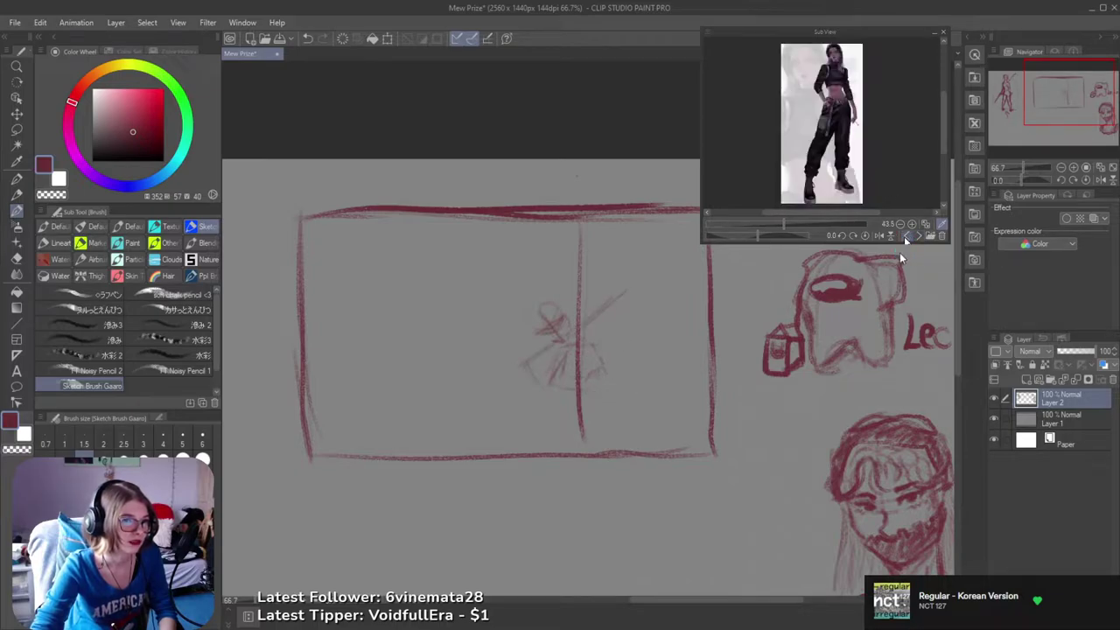
pyautogui.click(906, 235)
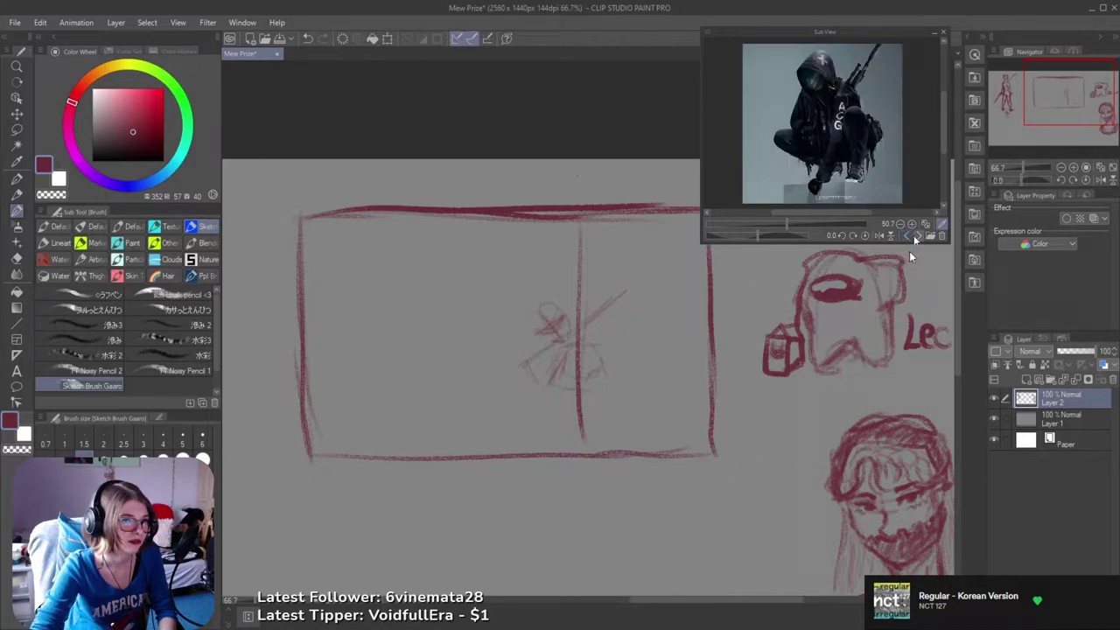
pyautogui.click(906, 235)
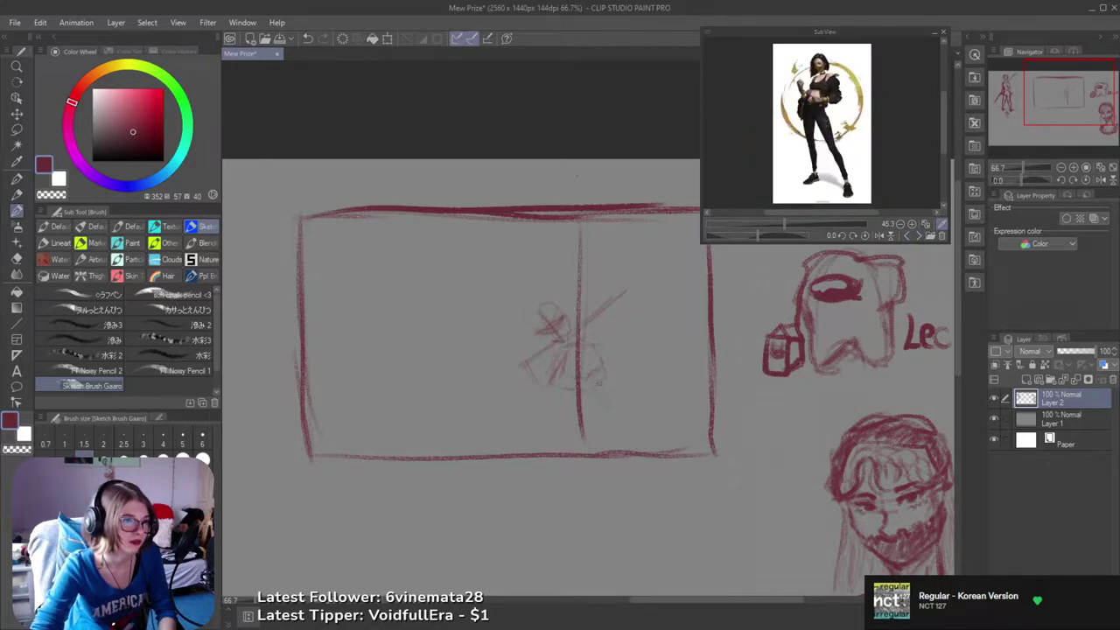
pyautogui.moveTo(602, 364)
pyautogui.mouseDown()
pyautogui.moveTo(569, 416)
pyautogui.moveTo(558, 381)
pyautogui.moveTo(596, 360)
pyautogui.moveTo(570, 416)
pyautogui.moveTo(599, 374)
pyautogui.moveTo(583, 406)
pyautogui.mouseUp()
pyautogui.moveTo(599, 361); pyautogui.dragTo(581, 407)
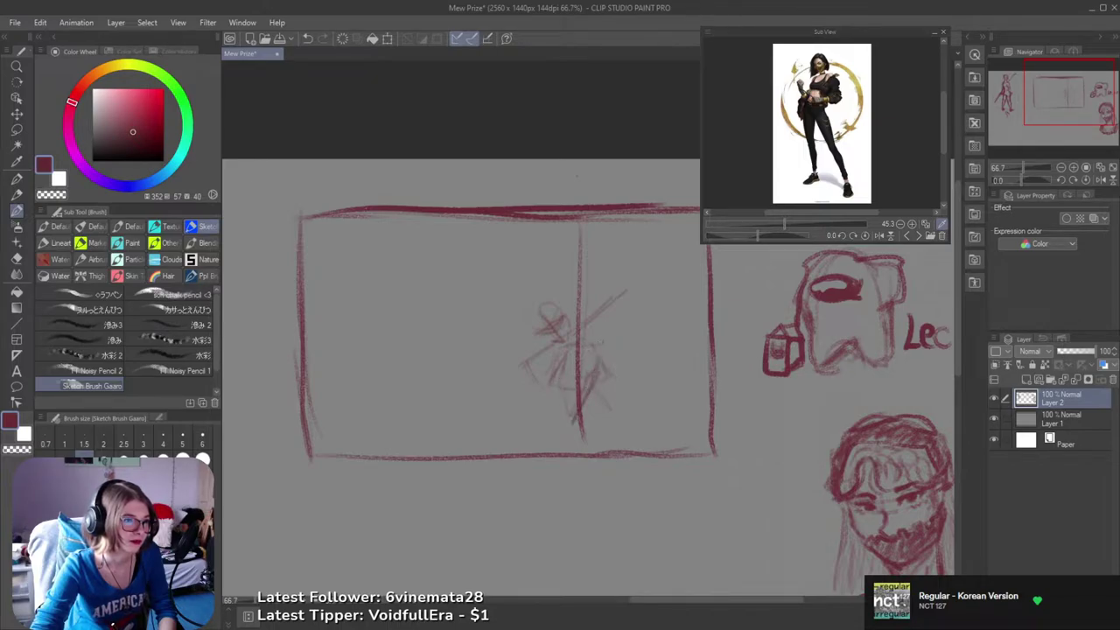
pyautogui.hotkey('ctrl', 'z')
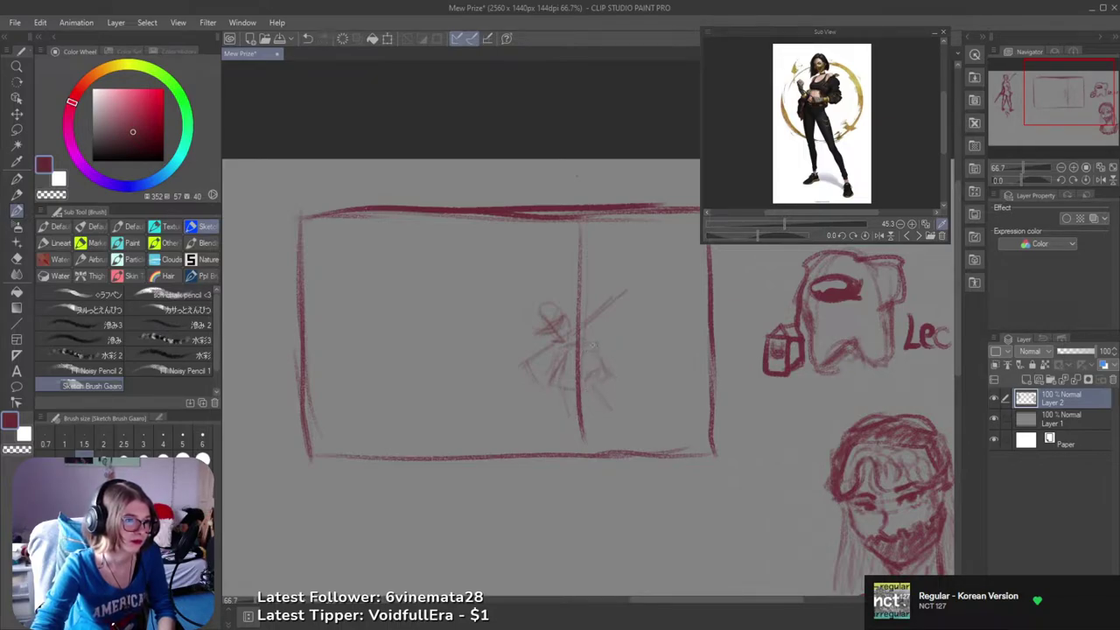
pyautogui.moveTo(582, 391); pyautogui.dragTo(597, 347)
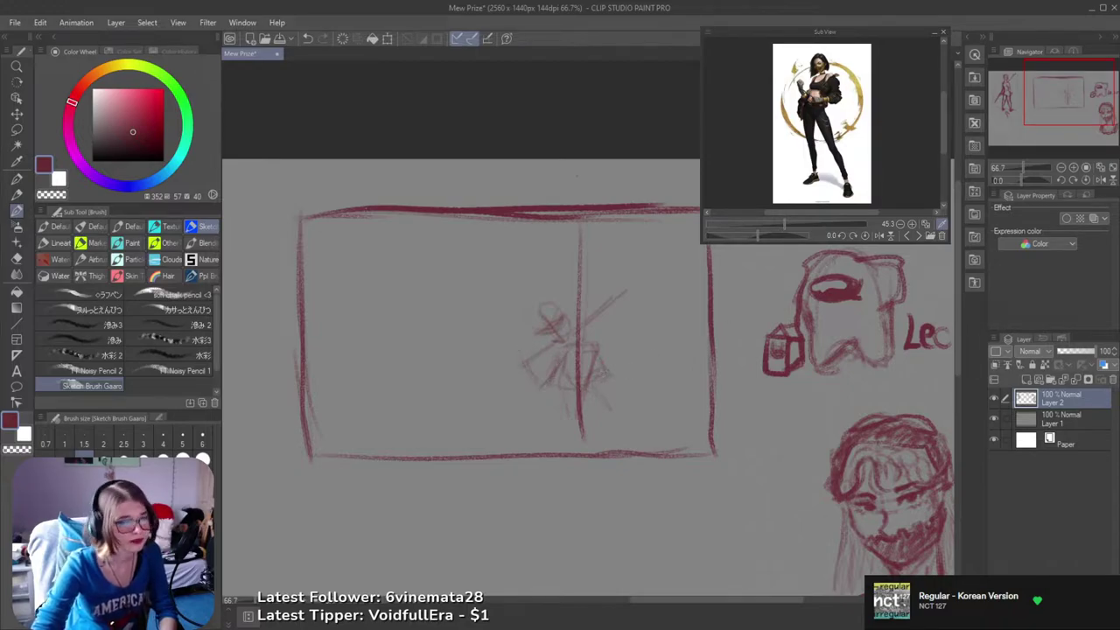
# - Switch to the standing swordsman reference photo and add light lower-leg and knee strokes to the thumbnail figure
pyautogui.click(917, 235)
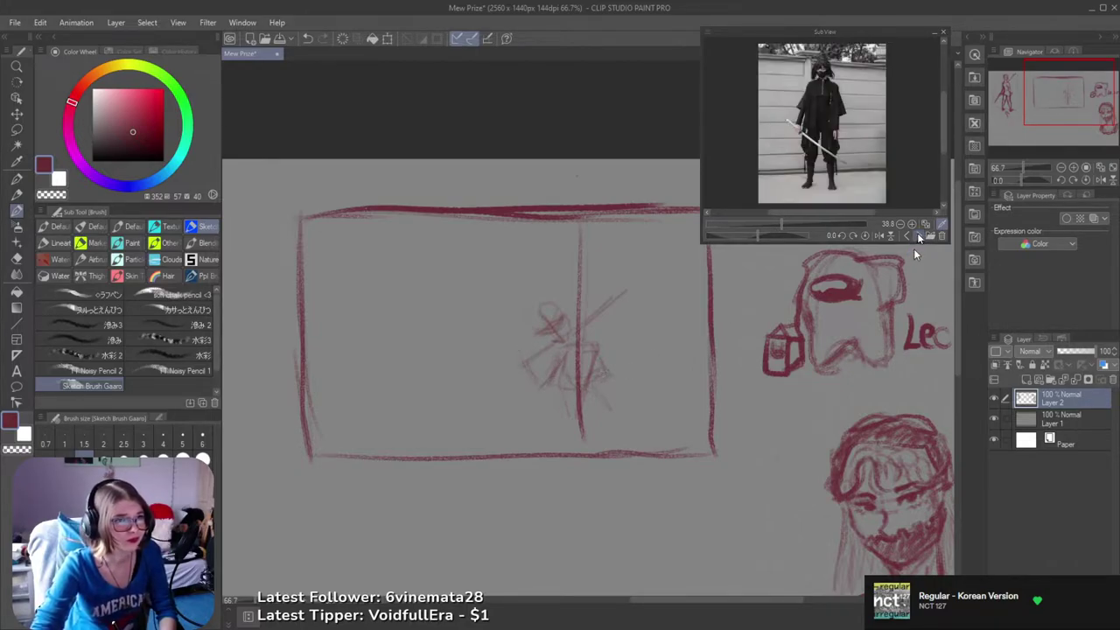
pyautogui.moveTo(556, 410); pyautogui.dragTo(572, 429)
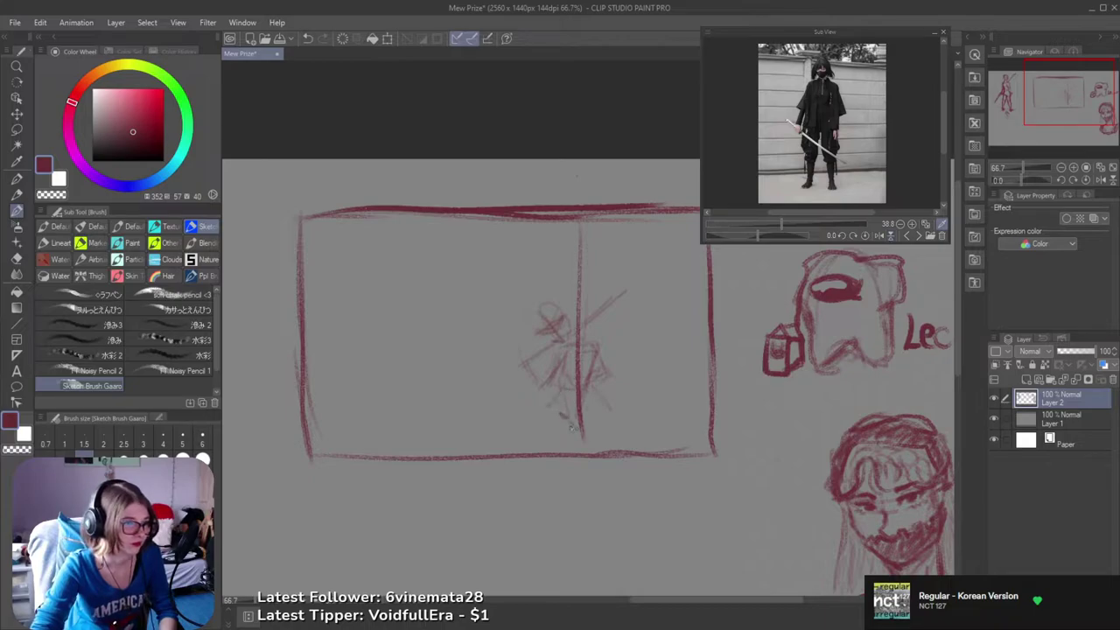
pyautogui.moveTo(603, 389); pyautogui.dragTo(586, 420)
pyautogui.hotkey('ctrl', 'z')
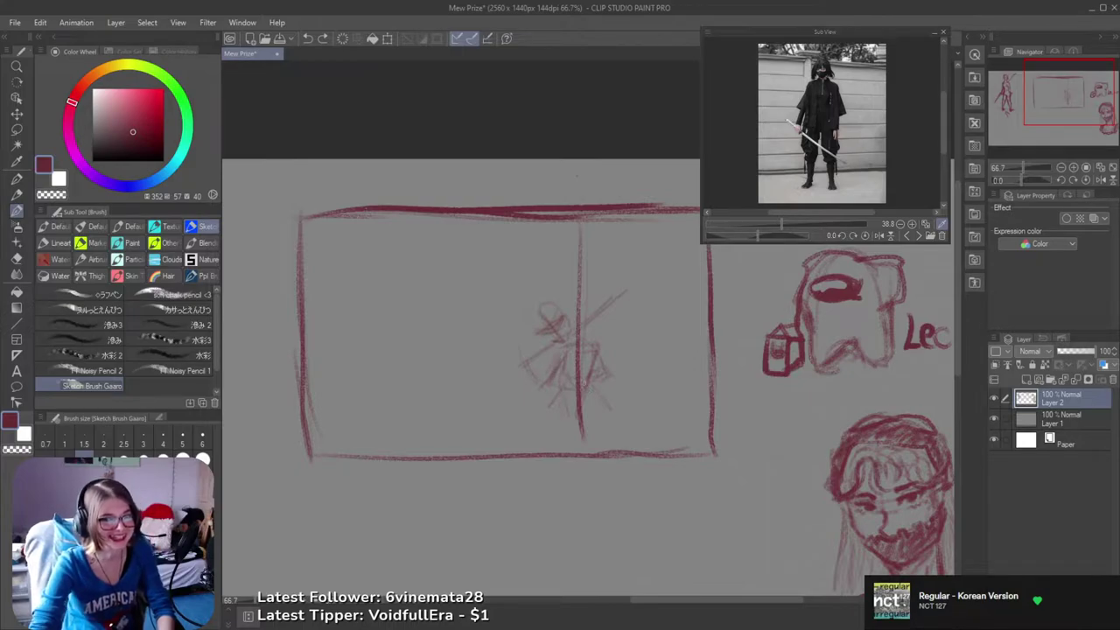
pyautogui.moveTo(587, 390); pyautogui.dragTo(590, 397)
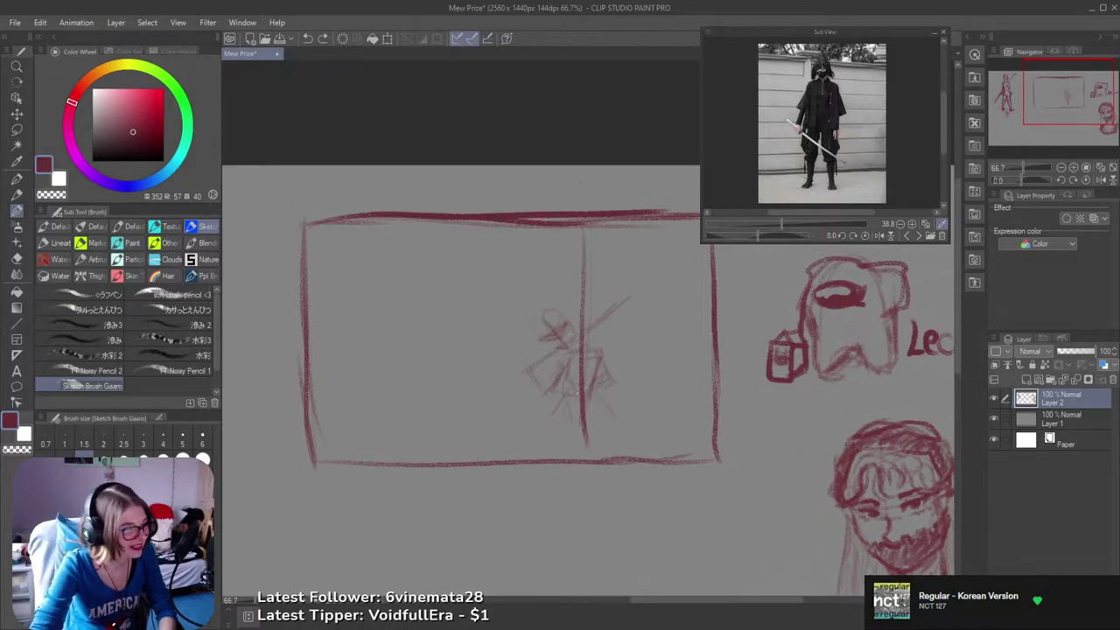
pyautogui.click(615, 393)
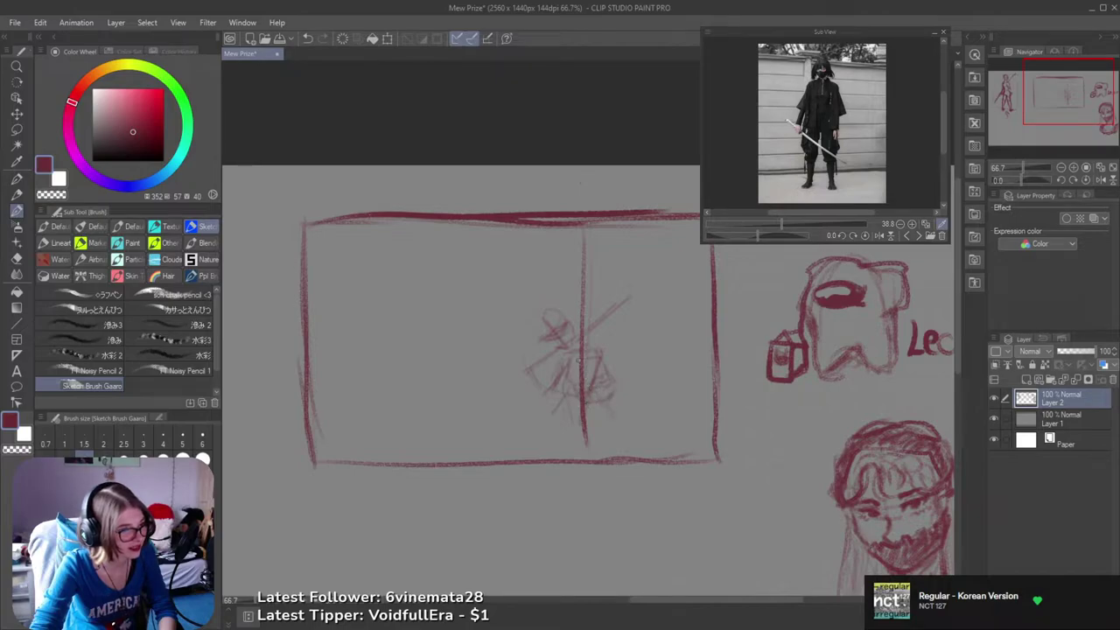
# - Draw a separate S-shaped gesture curve in the empty area below the wide thumbnail frame
pyautogui.moveTo(595, 386); pyautogui.dragTo(589, 401)
pyautogui.hotkey('ctrl', 'z')
pyautogui.moveTo(635, 503)
pyautogui.mouseDown()
pyautogui.moveTo(650, 324)
pyautogui.moveTo(592, 357)
pyautogui.moveTo(612, 410)
pyautogui.moveTo(537, 484)
pyautogui.mouseUp()
pyautogui.hotkey('ctrl', 'z')
pyautogui.hotkey('ctrl', 'z')
pyautogui.moveTo(558, 366); pyautogui.dragTo(604, 510)
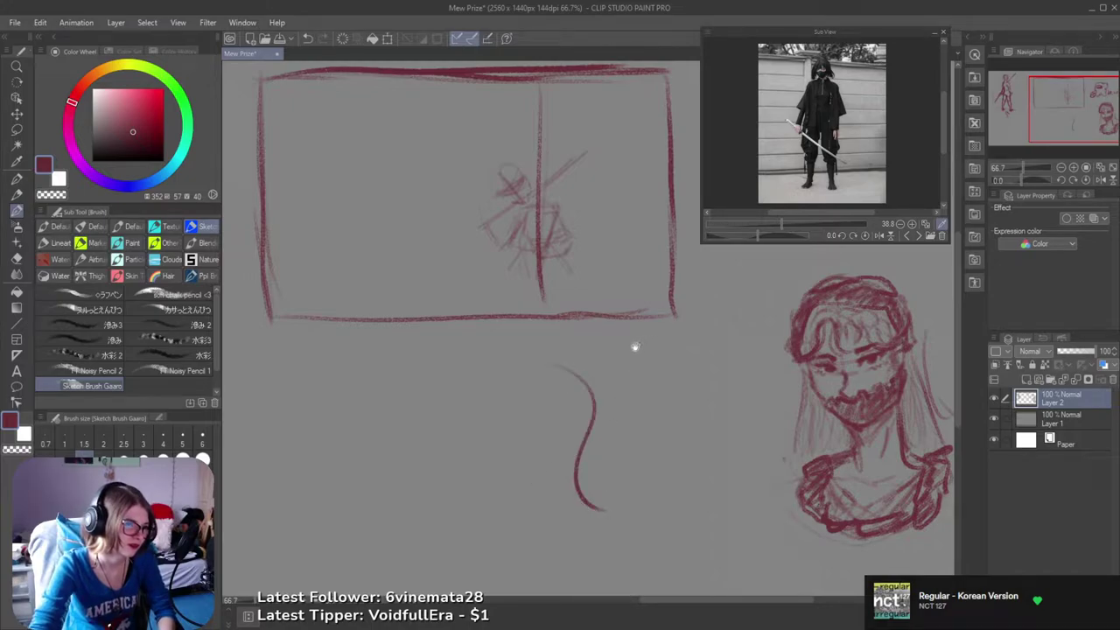
# - Draw a matching curved line of action from the thumbnail figure's head down through its body and reinforce the torso
pyautogui.moveTo(612, 331); pyautogui.dragTo(640, 368)
pyautogui.moveTo(552, 225); pyautogui.dragTo(588, 296)
pyautogui.hotkey('ctrl', 'z')
pyautogui.moveTo(547, 216); pyautogui.dragTo(556, 245)
pyautogui.moveTo(560, 245); pyautogui.dragTo(600, 306)
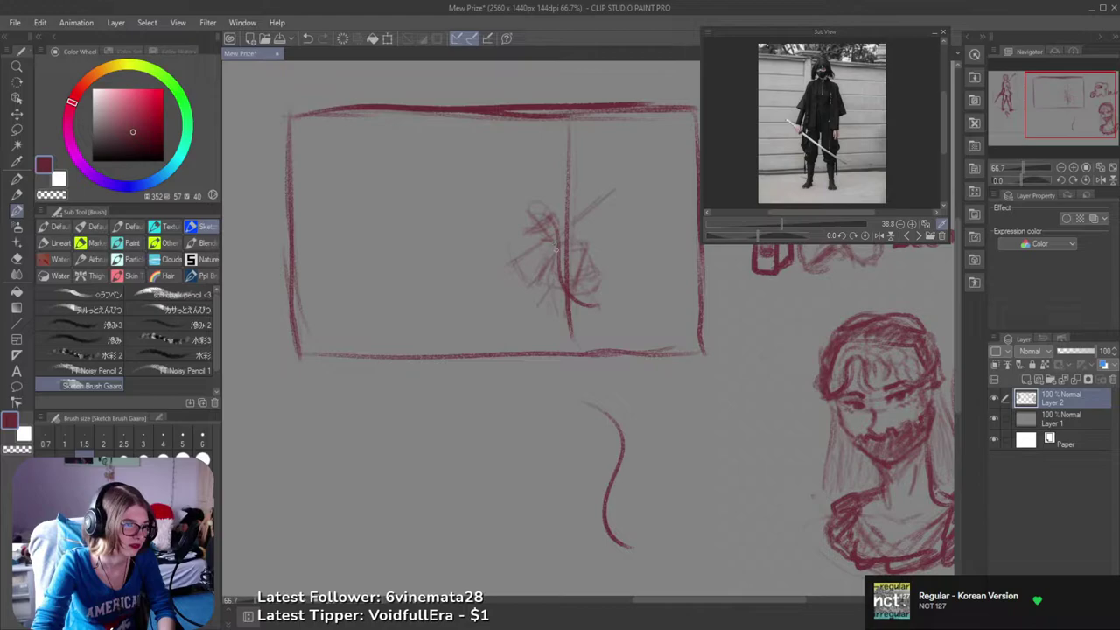
pyautogui.moveTo(551, 246); pyautogui.dragTo(584, 242)
pyautogui.moveTo(622, 316); pyautogui.dragTo(643, 359)
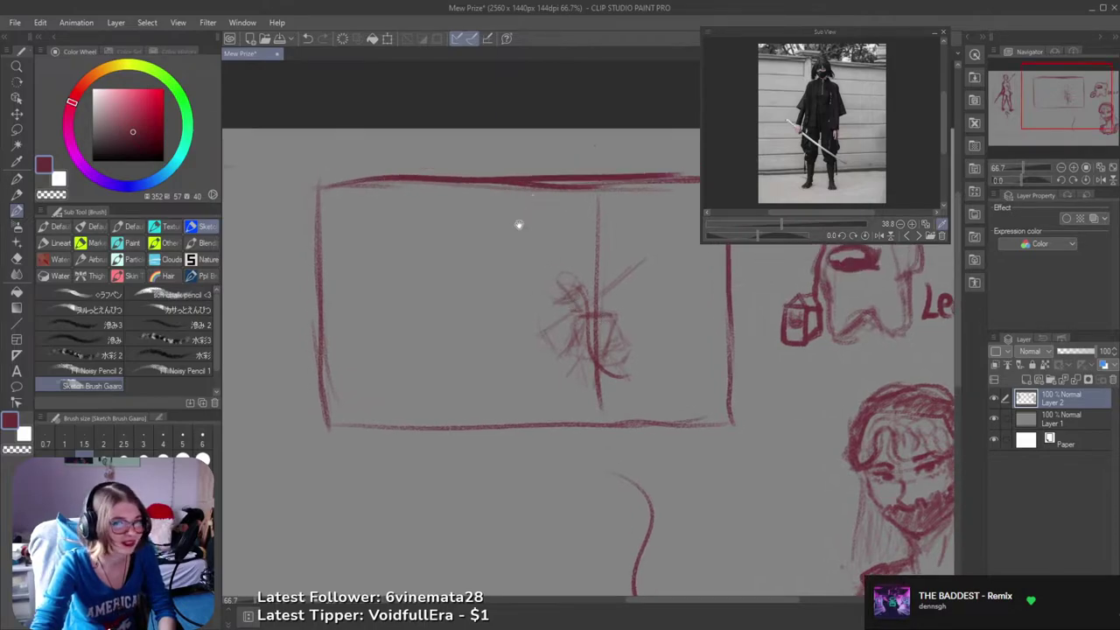
# - Redraw the thumbnail figure's head as a rounder, bolder circle with face guidelines, undoing unwanted strokes
pyautogui.moveTo(583, 343)
pyautogui.mouseDown()
pyautogui.moveTo(591, 359)
pyautogui.moveTo(611, 328)
pyautogui.moveTo(553, 348)
pyautogui.mouseUp()
pyautogui.hotkey('ctrl', 'z')
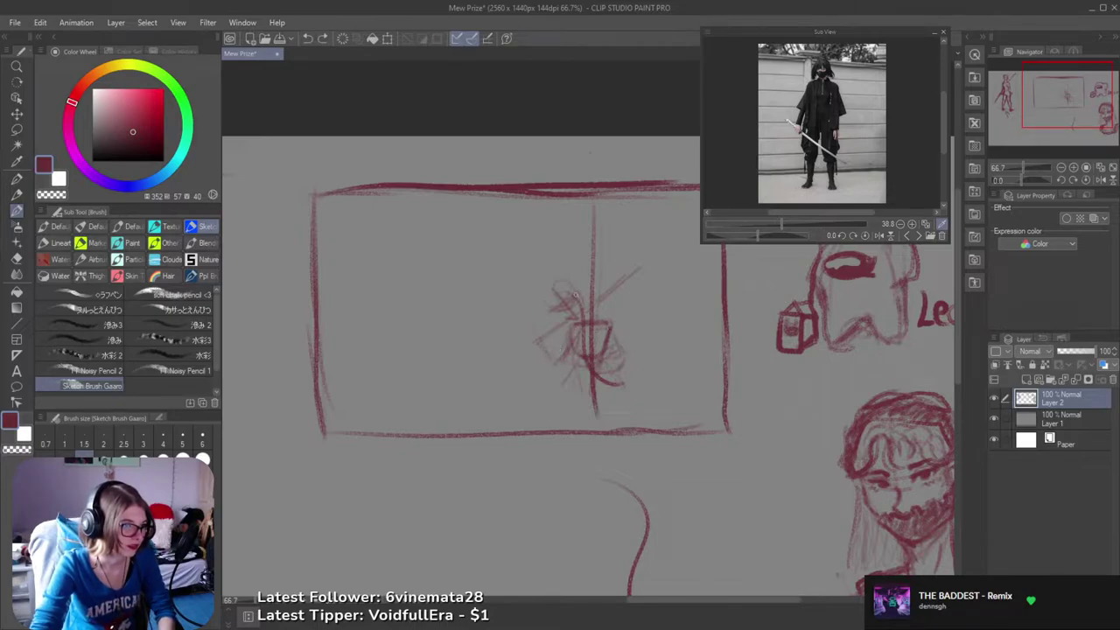
pyautogui.moveTo(577, 294)
pyautogui.mouseDown()
pyautogui.moveTo(554, 277)
pyautogui.moveTo(549, 296)
pyautogui.moveTo(582, 291)
pyautogui.moveTo(553, 281)
pyautogui.moveTo(558, 274)
pyautogui.moveTo(544, 288)
pyautogui.moveTo(577, 292)
pyautogui.moveTo(562, 281)
pyautogui.moveTo(573, 302)
pyautogui.moveTo(579, 294)
pyautogui.moveTo(579, 321)
pyautogui.moveTo(565, 303)
pyautogui.moveTo(578, 322)
pyautogui.moveTo(569, 307)
pyautogui.mouseUp()
pyautogui.hotkey('ctrl', 'z')
pyautogui.hotkey('ctrl', 'z')
pyautogui.hotkey('ctrl', 'z')
pyautogui.hotkey('ctrl', 'z')
pyautogui.hotkey('ctrl', 'z')
pyautogui.hotkey('ctrl', 'z')
pyautogui.hotkey('ctrl', 'z')
pyautogui.hotkey('ctrl', 'z')
pyautogui.hotkey('ctrl', 'z')
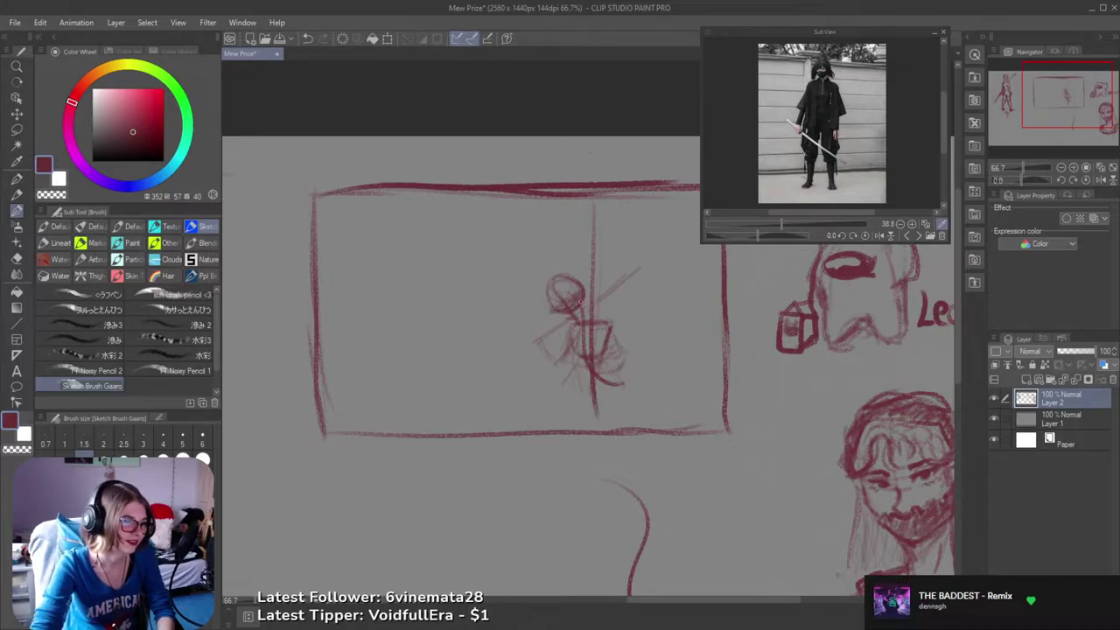
# - Rework the jaw and neck strokes joining the thumbnail figure's head to its torso
pyautogui.hotkey('ctrl', 'z')
pyautogui.moveTo(579, 299); pyautogui.dragTo(573, 311)
pyautogui.hotkey('ctrl', 'z')
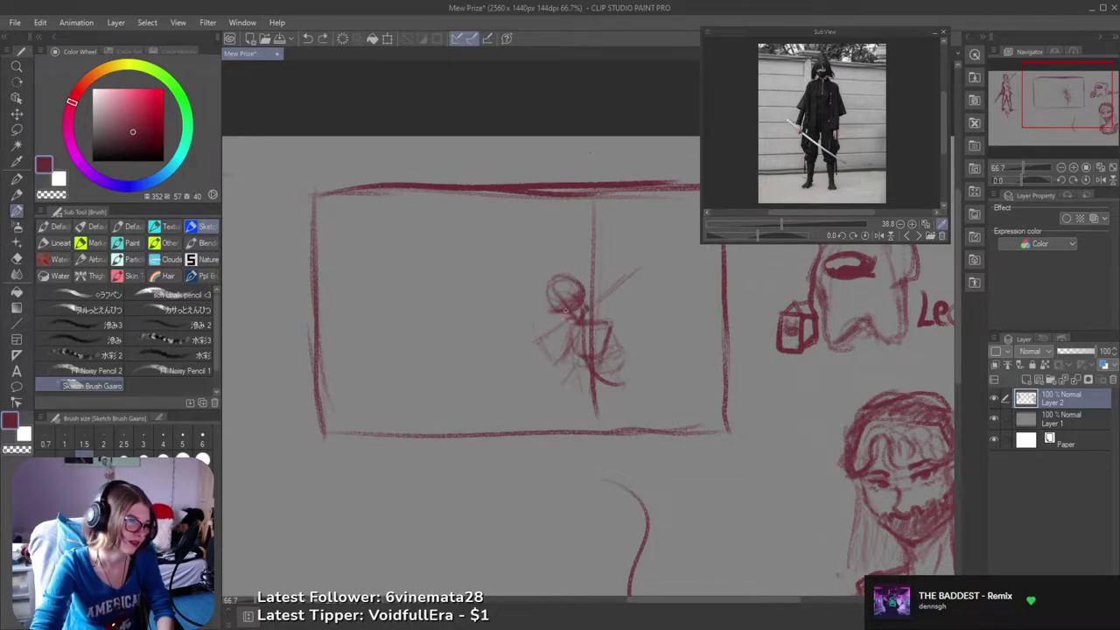
pyautogui.moveTo(578, 296); pyautogui.dragTo(566, 315)
pyautogui.hotkey('ctrl', 'z')
pyautogui.hotkey('ctrl', 'y')
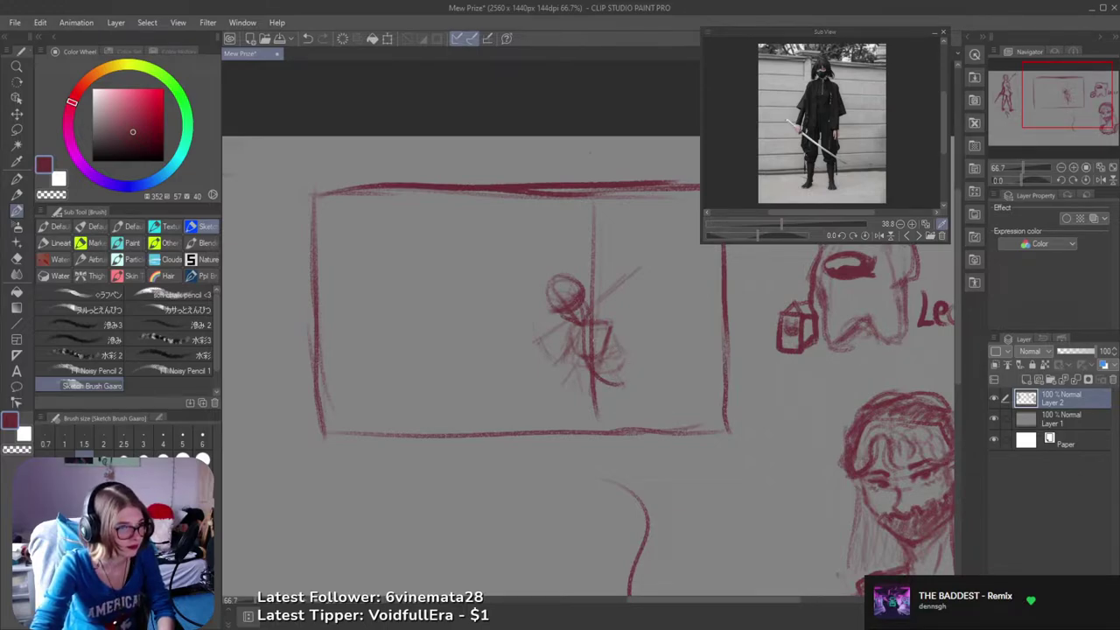
# - Extend the thumbnail figure's lower body with a sweeping curve and darken the strokes on the outer thigh
pyautogui.moveTo(584, 327); pyautogui.dragTo(623, 395)
pyautogui.hotkey('ctrl', 'z')
pyautogui.moveTo(565, 281)
pyautogui.mouseDown()
pyautogui.moveTo(652, 402)
pyautogui.moveTo(641, 395)
pyautogui.mouseUp()
pyautogui.hotkey('ctrl', 'z')
pyautogui.moveTo(614, 343)
pyautogui.mouseDown()
pyautogui.moveTo(594, 381)
pyautogui.moveTo(579, 376)
pyautogui.moveTo(605, 381)
pyautogui.mouseUp()
pyautogui.hotkey('ctrl', 'z')
pyautogui.hotkey('ctrl', 'z')
pyautogui.moveTo(612, 343); pyautogui.dragTo(597, 375)
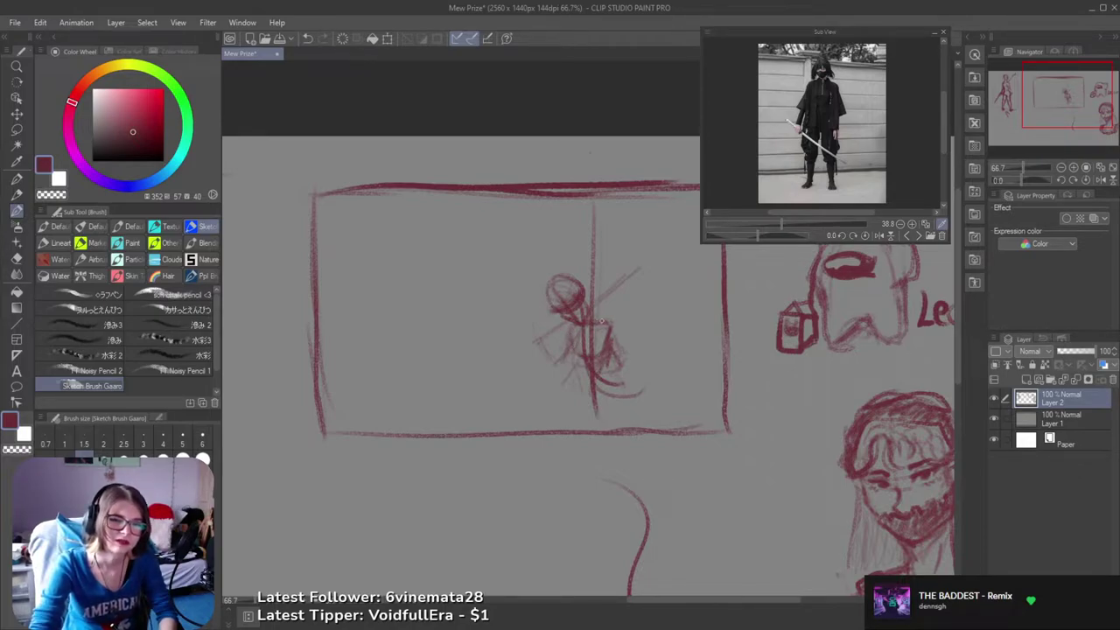
pyautogui.moveTo(611, 330)
pyautogui.mouseDown()
pyautogui.moveTo(635, 344)
pyautogui.moveTo(621, 324)
pyautogui.mouseUp()
pyautogui.hotkey('ctrl', 'z')
pyautogui.hotkey('ctrl', 'z')
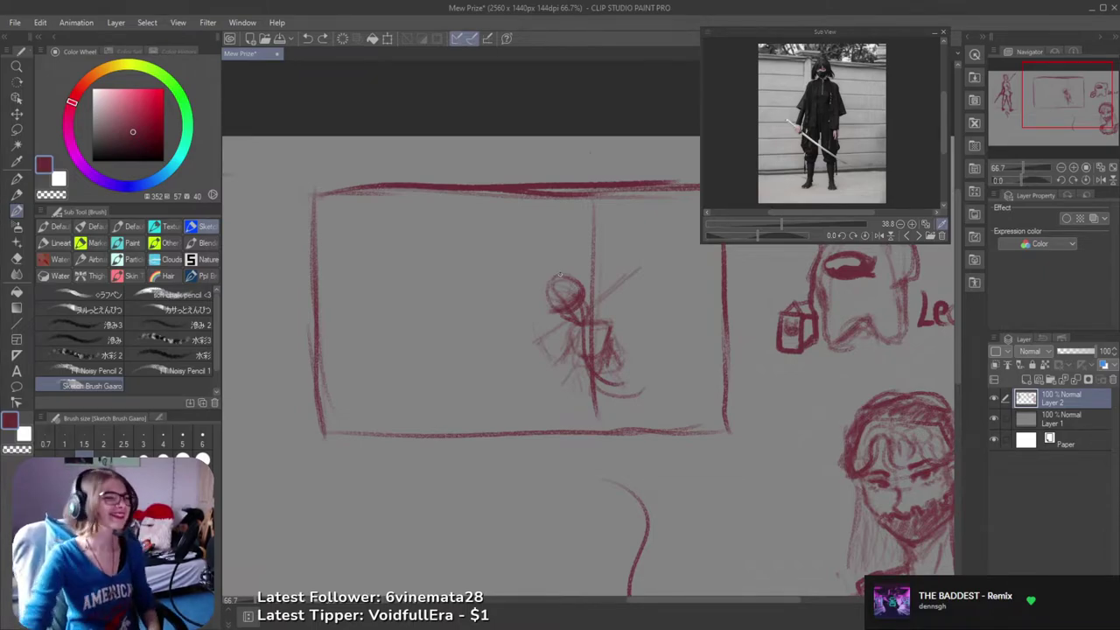
pyautogui.scroll(-5, 697, 319)
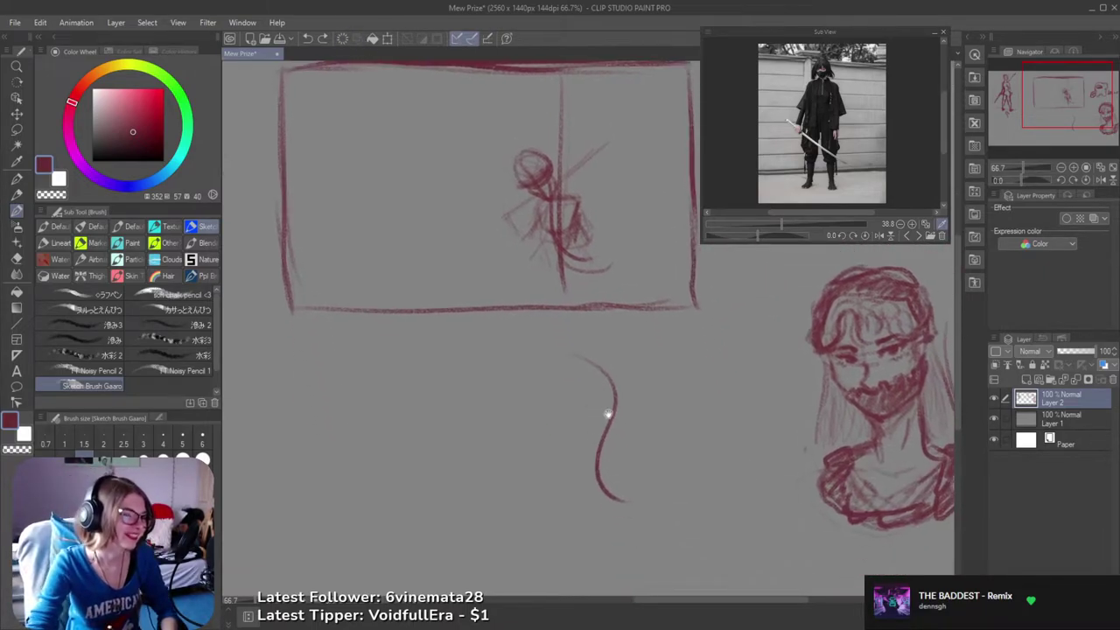
pyautogui.moveTo(360, 356)
pyautogui.mouseDown()
pyautogui.moveTo(352, 409)
pyautogui.moveTo(456, 492)
pyautogui.mouseUp()
pyautogui.hotkey('ctrl', 'z')
pyautogui.moveTo(385, 316); pyautogui.dragTo(550, 473)
pyautogui.hotkey('ctrl', 'z')
pyautogui.moveTo(363, 308); pyautogui.dragTo(551, 457)
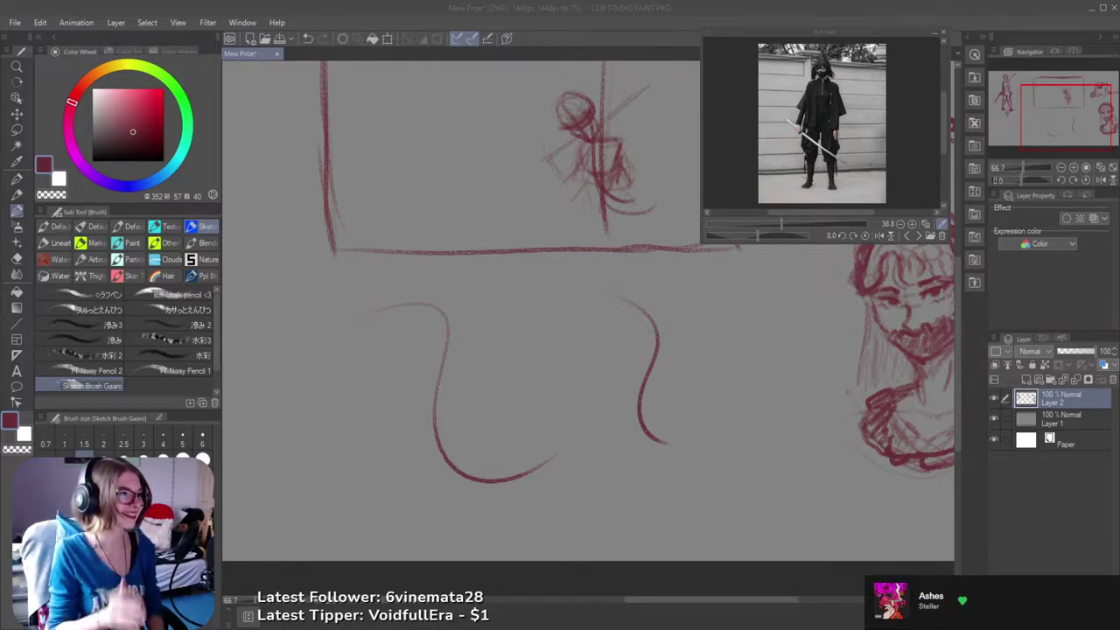
pyautogui.click(599, 48)
pyautogui.moveTo(586, 289); pyautogui.dragTo(552, 342)
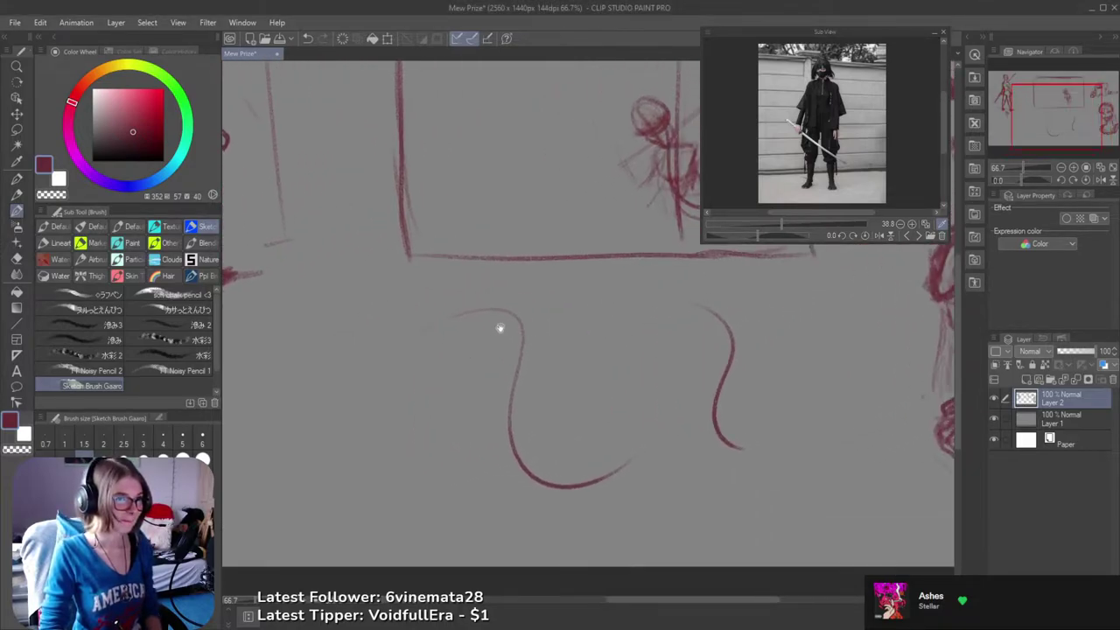
pyautogui.hscroll(2, 520, 365)
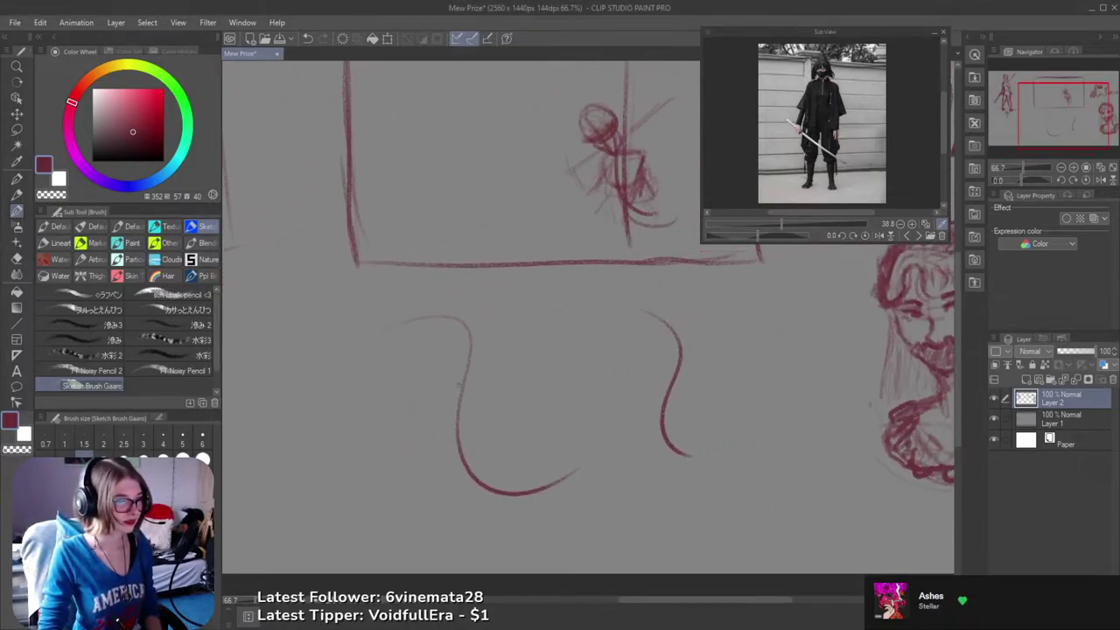
pyautogui.hotkey('ctrl', 'z')
# - Draw a long hooked line of action below the wide frame and a small round head at its upper end
pyautogui.moveTo(442, 360)
pyautogui.mouseDown()
pyautogui.moveTo(502, 359)
pyautogui.moveTo(507, 502)
pyautogui.mouseUp()
pyautogui.hotkey('ctrl', 'z')
pyautogui.hotkey('ctrl', 'z')
pyautogui.hotkey('ctrl', 'z')
pyautogui.moveTo(413, 340); pyautogui.dragTo(539, 501)
pyautogui.hotkey('ctrl', 'z')
pyautogui.moveTo(418, 331)
pyautogui.mouseDown()
pyautogui.moveTo(530, 519)
pyautogui.moveTo(550, 513)
pyautogui.mouseUp()
pyautogui.moveTo(478, 396)
pyautogui.mouseDown()
pyautogui.moveTo(525, 375)
pyautogui.moveTo(495, 312)
pyautogui.moveTo(504, 313)
pyautogui.mouseUp()
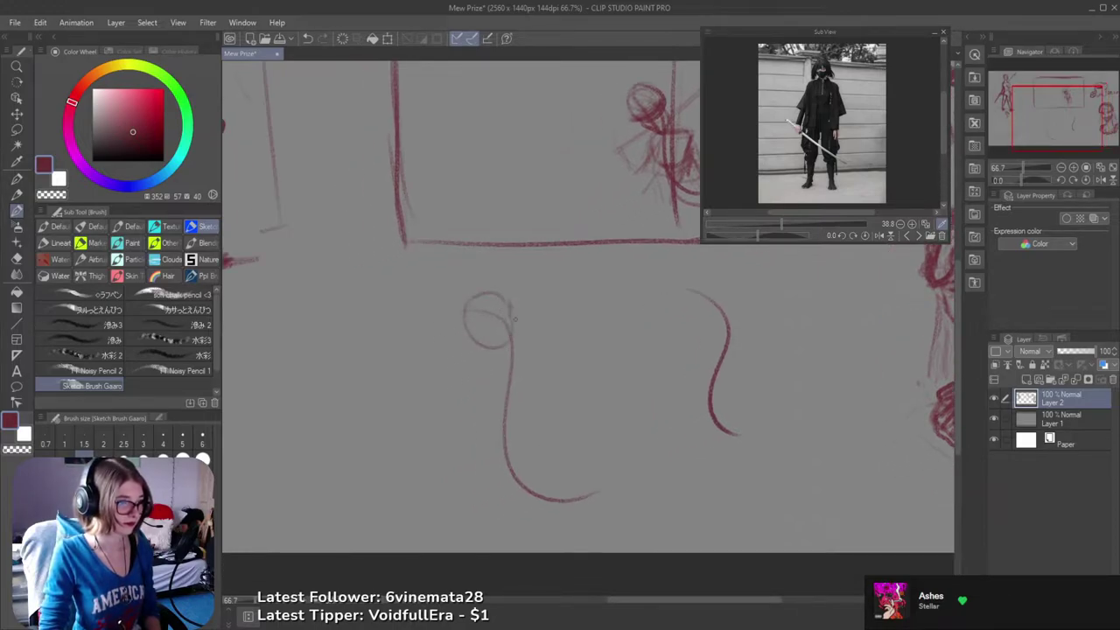
# - Sketch the new figure's jaw, side of the face and back of the head over crossed face guidelines
pyautogui.moveTo(510, 313)
pyautogui.mouseDown()
pyautogui.moveTo(477, 342)
pyautogui.moveTo(516, 355)
pyautogui.mouseUp()
pyautogui.hotkey('ctrl', 'z')
pyautogui.moveTo(511, 312)
pyautogui.mouseDown()
pyautogui.moveTo(519, 333)
pyautogui.moveTo(508, 357)
pyautogui.mouseUp()
pyautogui.hotkey('ctrl', 'z')
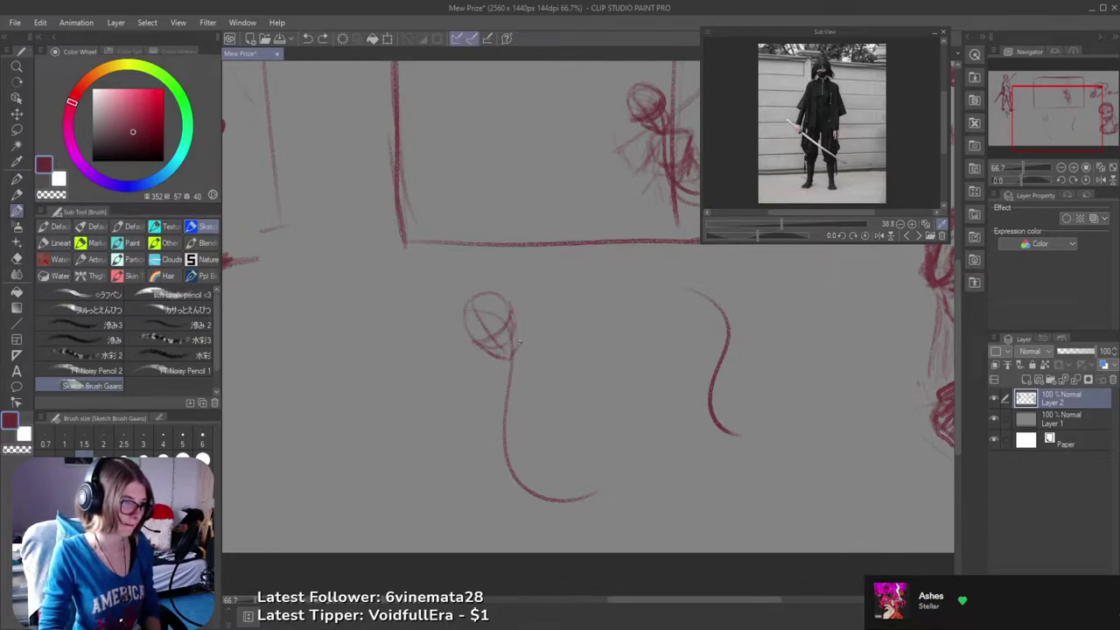
pyautogui.moveTo(513, 316); pyautogui.dragTo(518, 348)
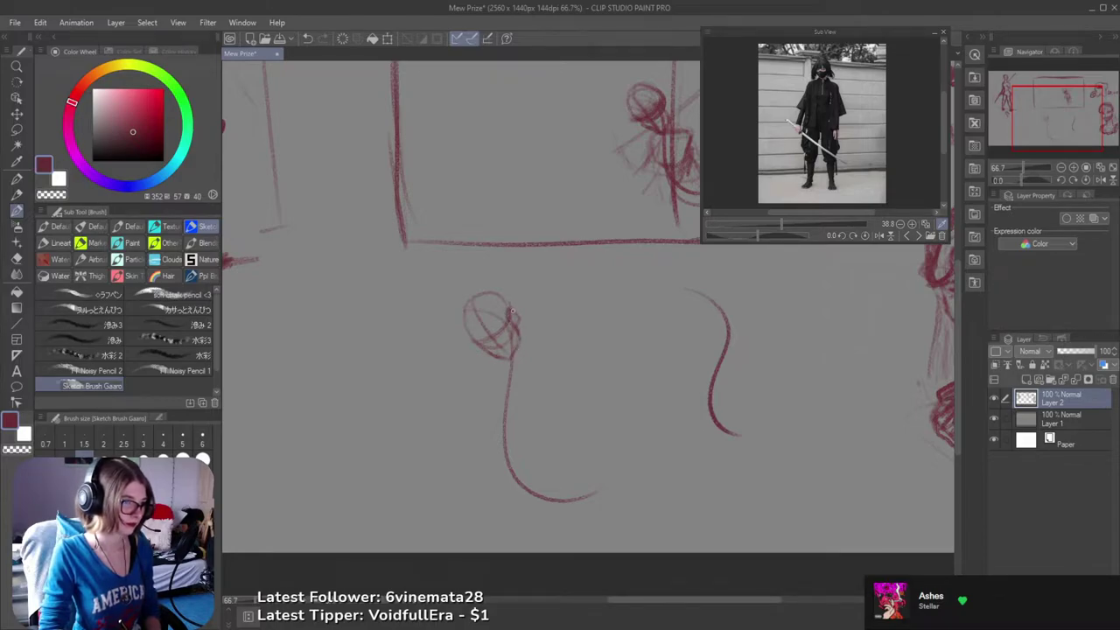
pyautogui.moveTo(469, 300); pyautogui.dragTo(516, 313)
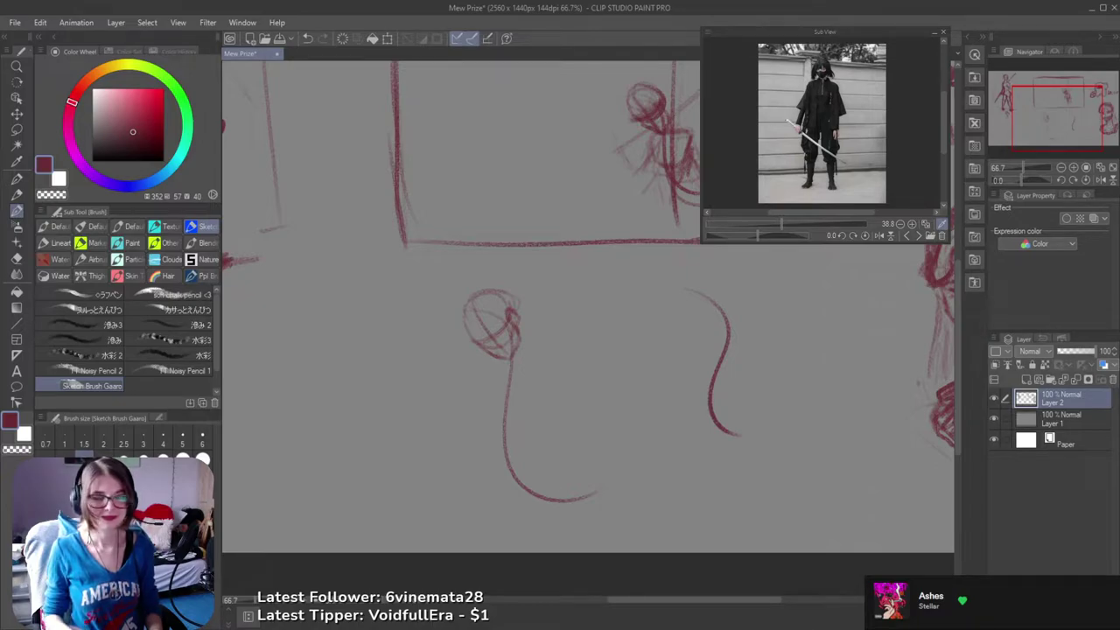
# - Mark a short shoulder line beside the new figure's chin, undoing unwanted strokes
pyautogui.moveTo(602, 325)
pyautogui.mouseDown()
pyautogui.moveTo(629, 313)
pyautogui.moveTo(642, 320)
pyautogui.mouseUp()
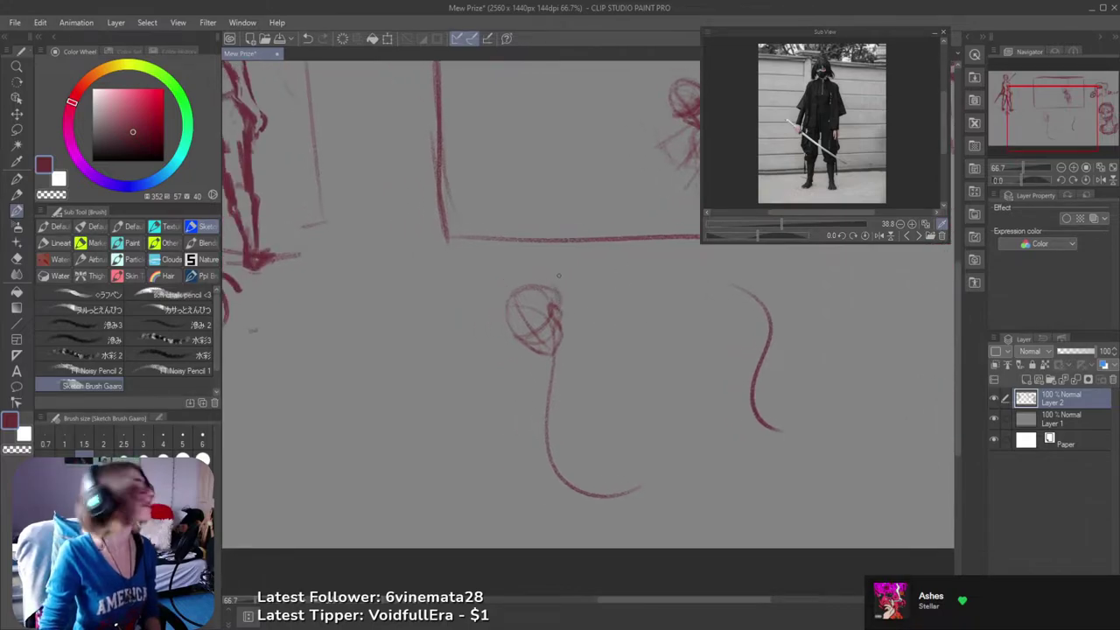
pyautogui.moveTo(570, 356); pyautogui.dragTo(575, 340)
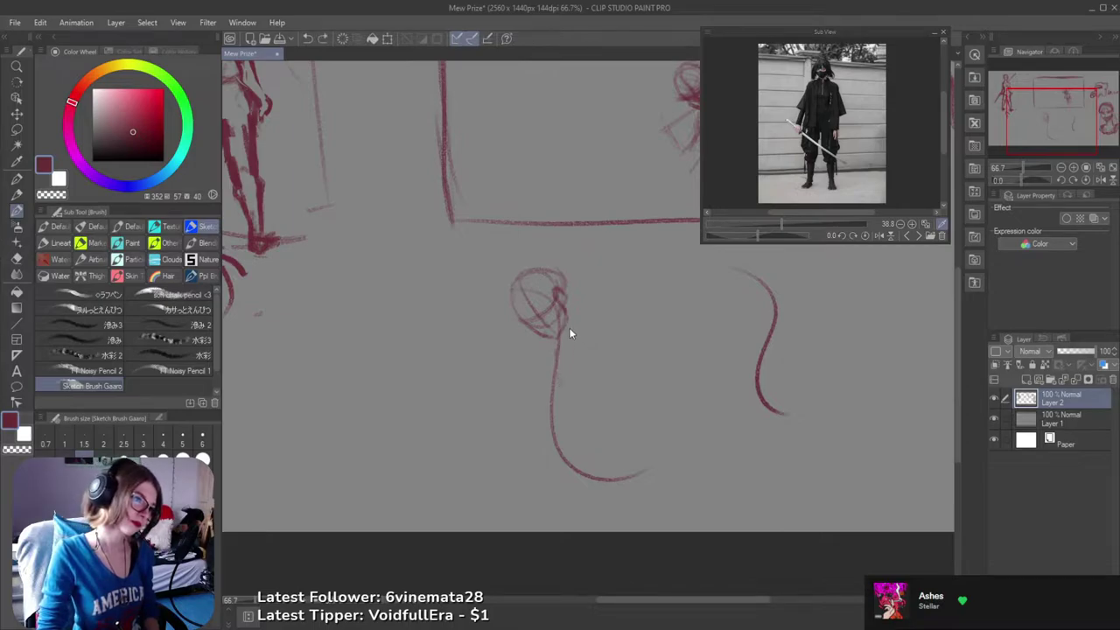
pyautogui.moveTo(550, 339)
pyautogui.mouseDown()
pyautogui.moveTo(539, 370)
pyautogui.moveTo(430, 432)
pyautogui.moveTo(503, 385)
pyautogui.mouseUp()
pyautogui.hotkey('ctrl', 'z')
pyautogui.hotkey('ctrl', 'z')
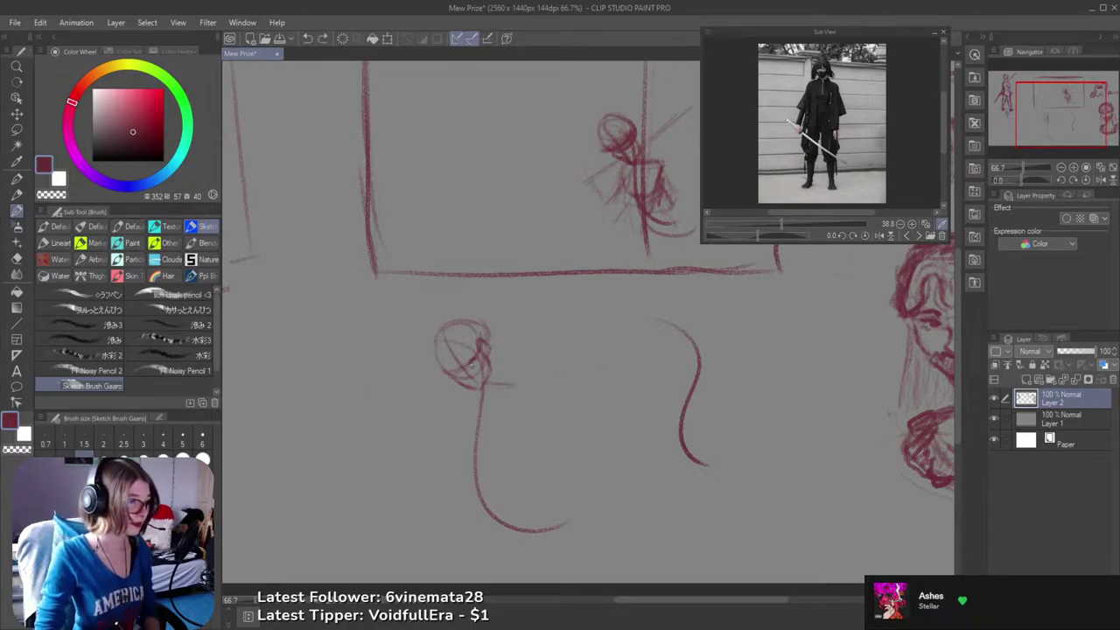
pyautogui.hotkey('ctrl', 'z')
# - Add small dark strokes for the mask and lower face on the new figure's head, redoing the ones that miss
pyautogui.moveTo(474, 357); pyautogui.dragTo(468, 357)
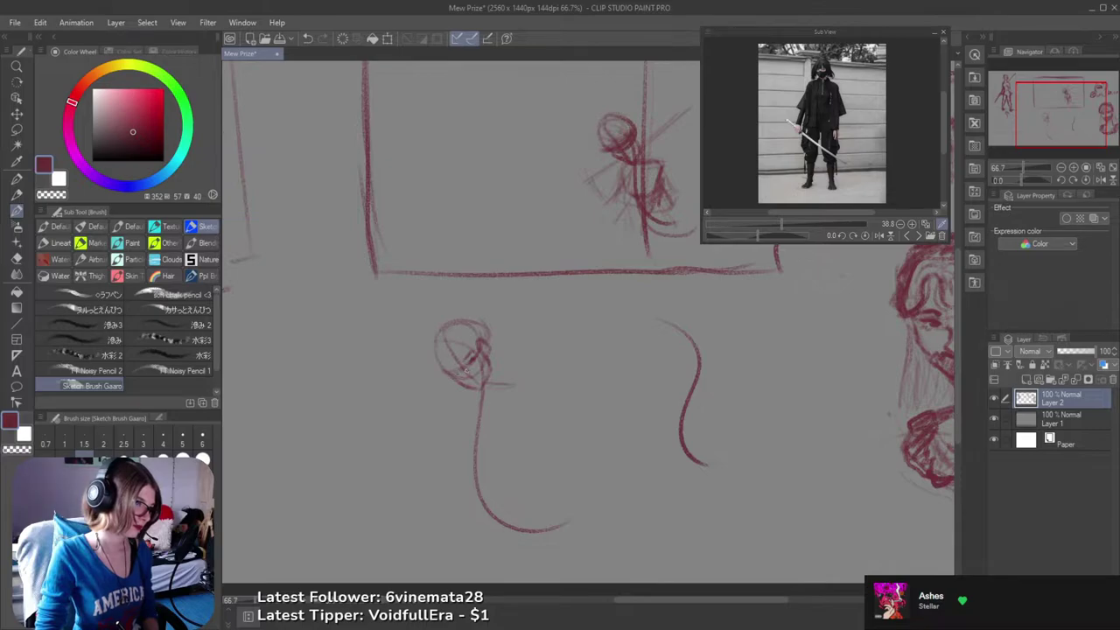
pyautogui.hotkey('ctrl', 'z')
pyautogui.moveTo(463, 371); pyautogui.dragTo(468, 376)
pyautogui.hotkey('ctrl', 'z')
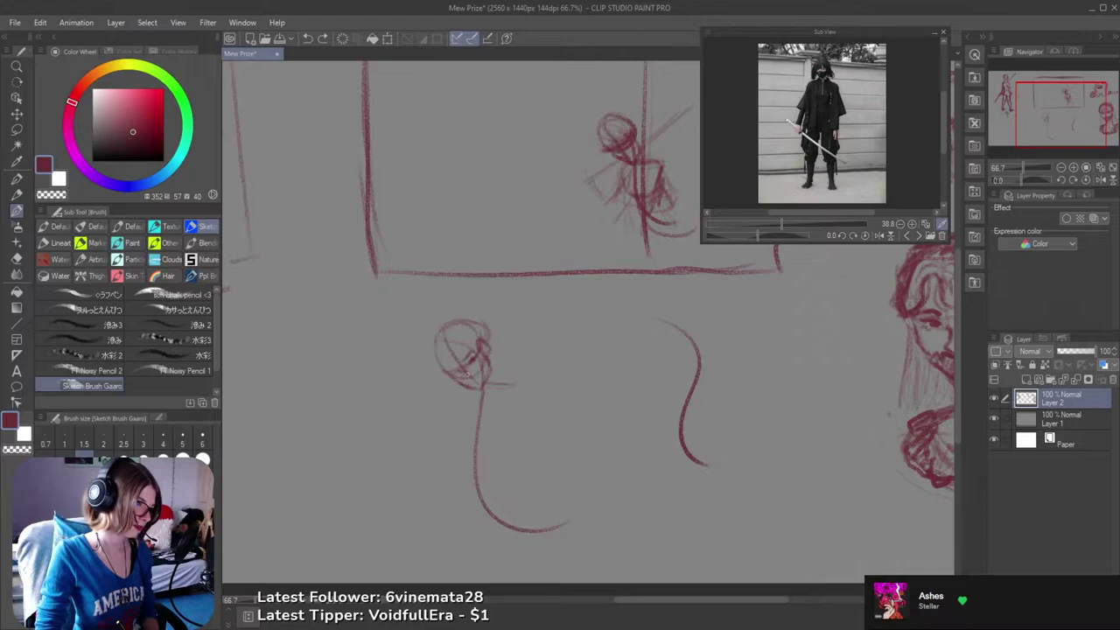
pyautogui.moveTo(466, 376); pyautogui.dragTo(468, 380)
pyautogui.hotkey('ctrl', 'z')
pyautogui.moveTo(560, 384); pyautogui.dragTo(656, 388)
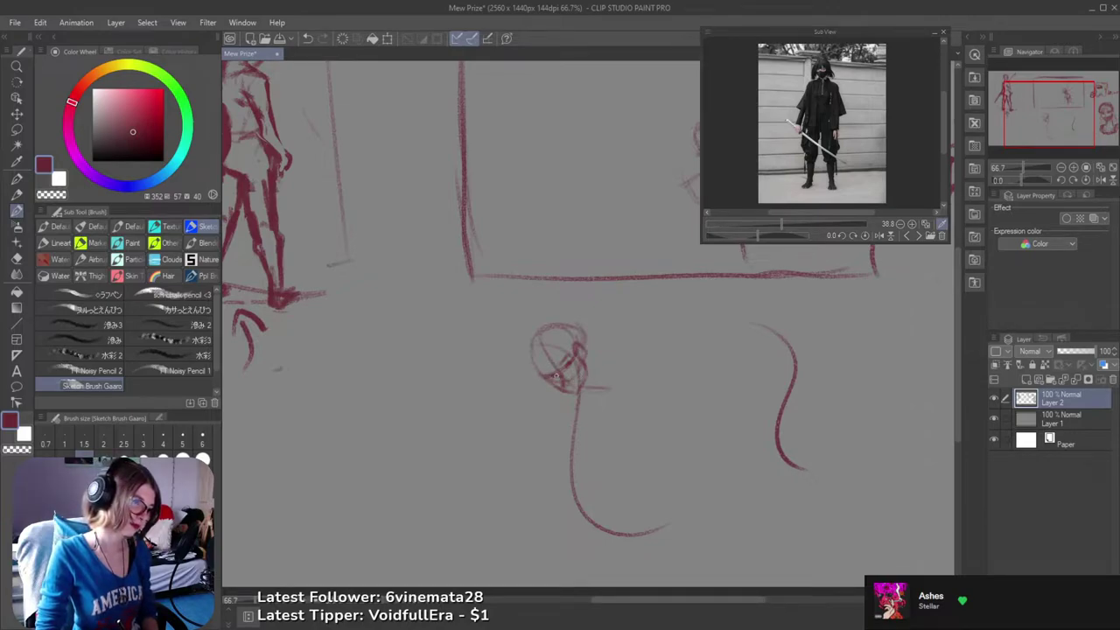
pyautogui.hotkey('ctrl', 'z')
pyautogui.moveTo(551, 375); pyautogui.dragTo(558, 378)
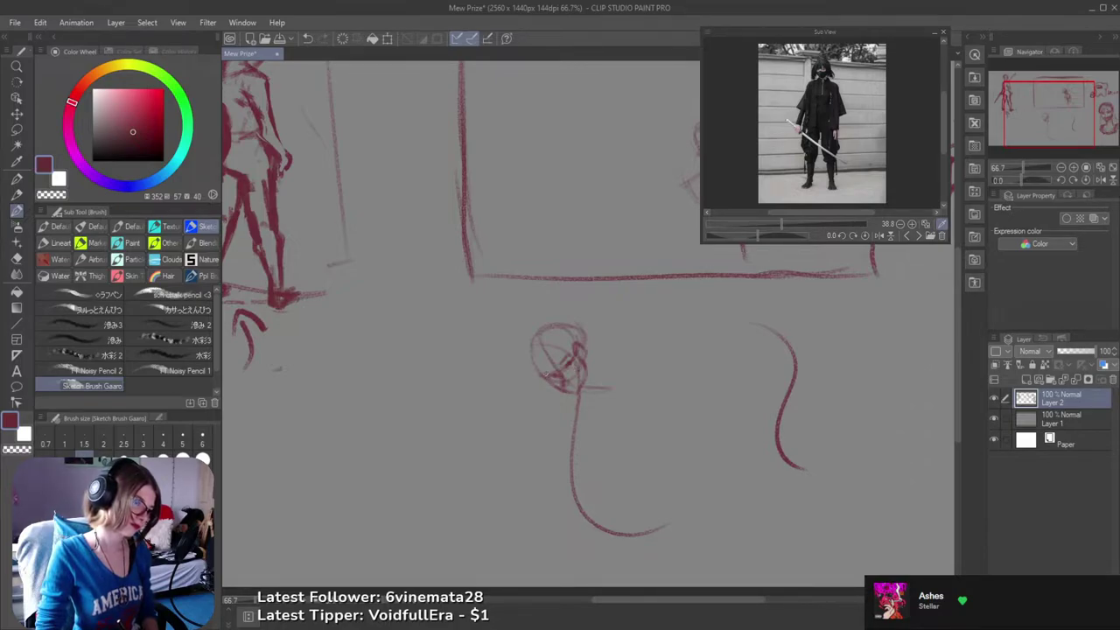
pyautogui.moveTo(557, 370); pyautogui.dragTo(543, 376)
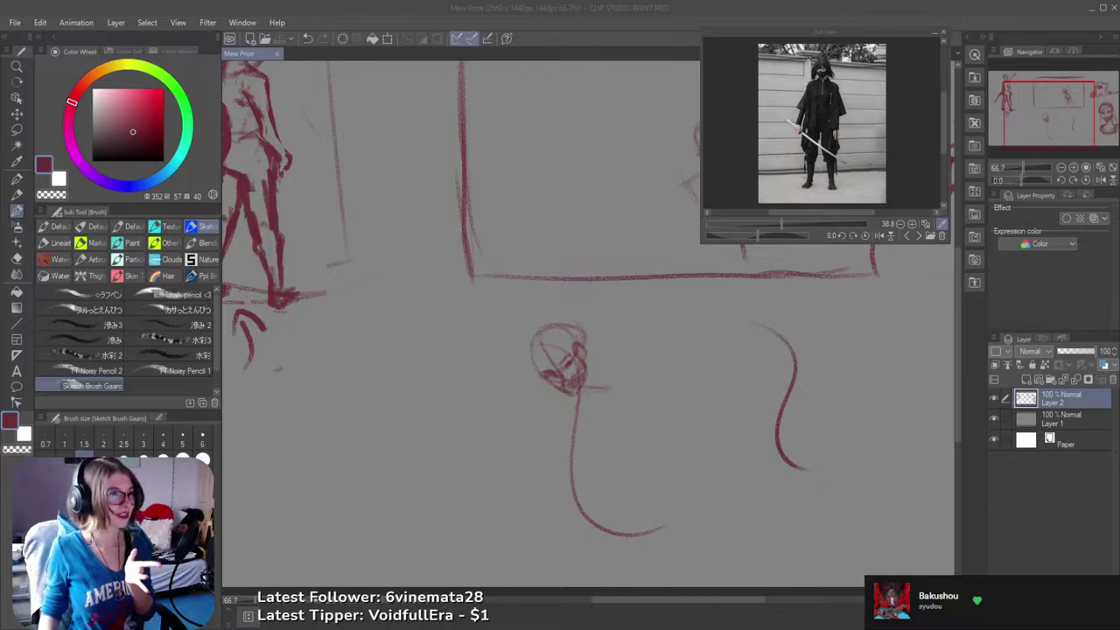
# - Darken the new figure's facial features and sketch faint hair strands hanging beside the head
pyautogui.click(582, 6)
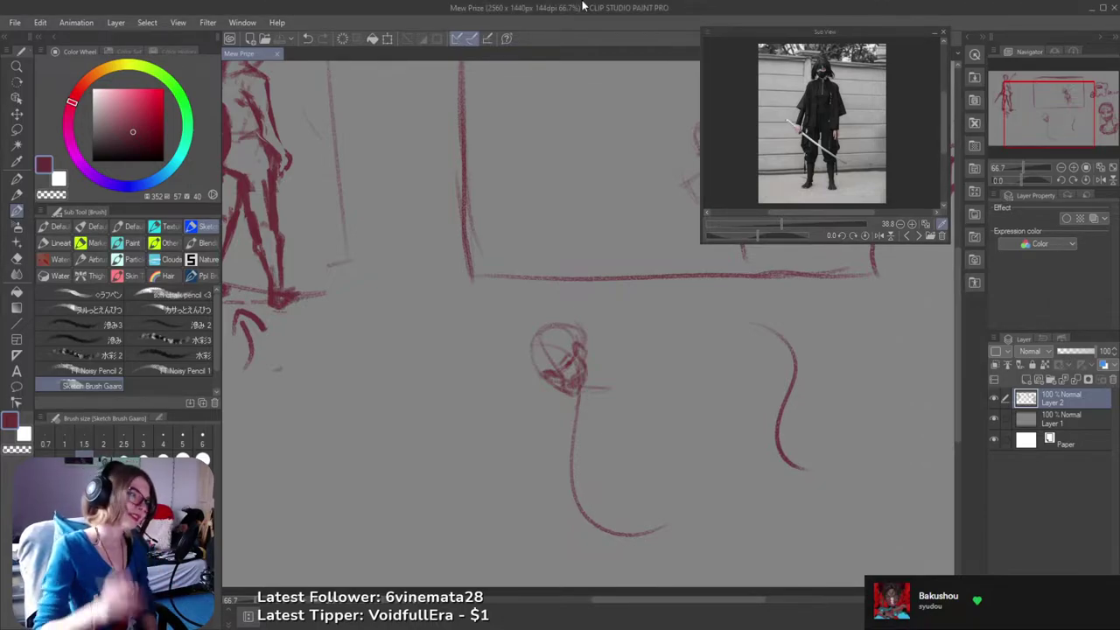
pyautogui.moveTo(528, 405); pyautogui.dragTo(531, 363)
pyautogui.hotkey('ctrl', '+')
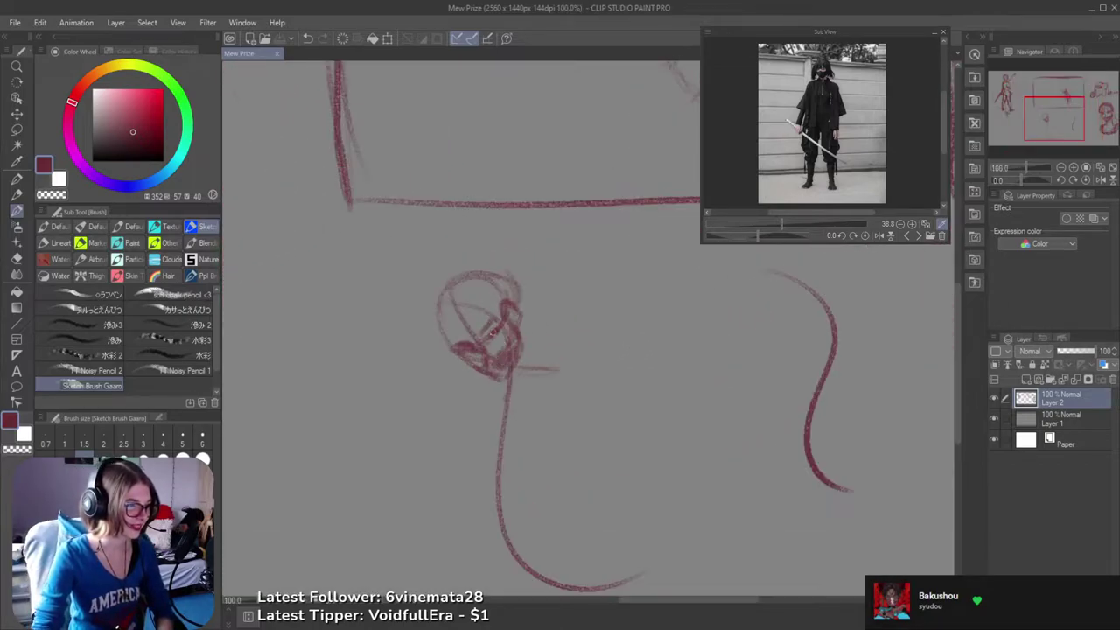
pyautogui.moveTo(480, 336); pyautogui.dragTo(495, 319)
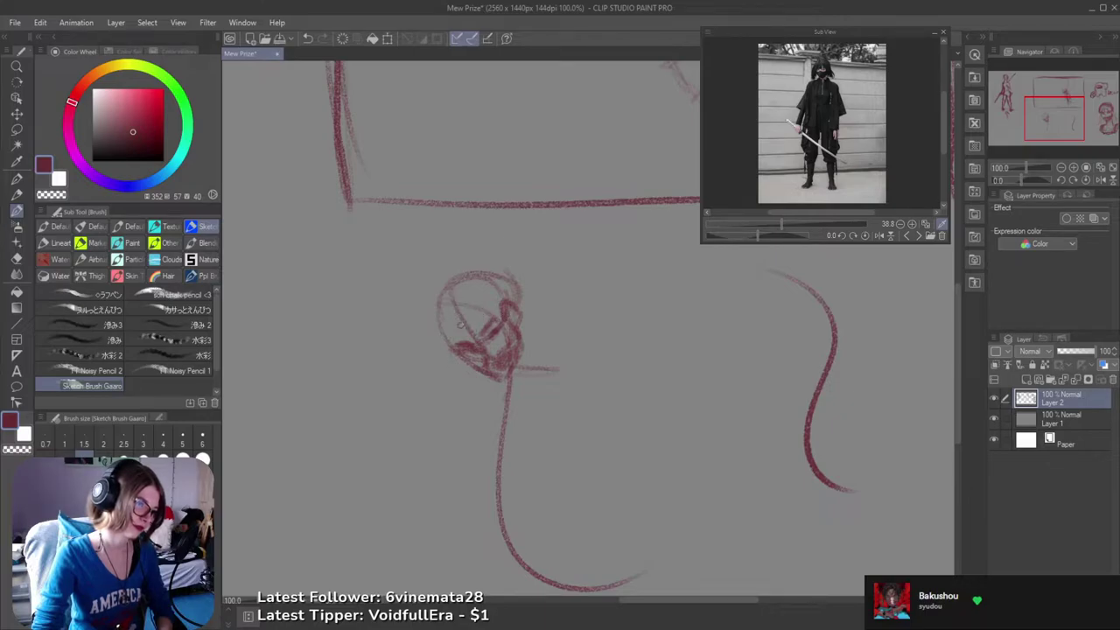
pyautogui.moveTo(457, 323)
pyautogui.mouseDown()
pyautogui.moveTo(474, 340)
pyautogui.moveTo(442, 375)
pyautogui.moveTo(442, 406)
pyautogui.mouseUp()
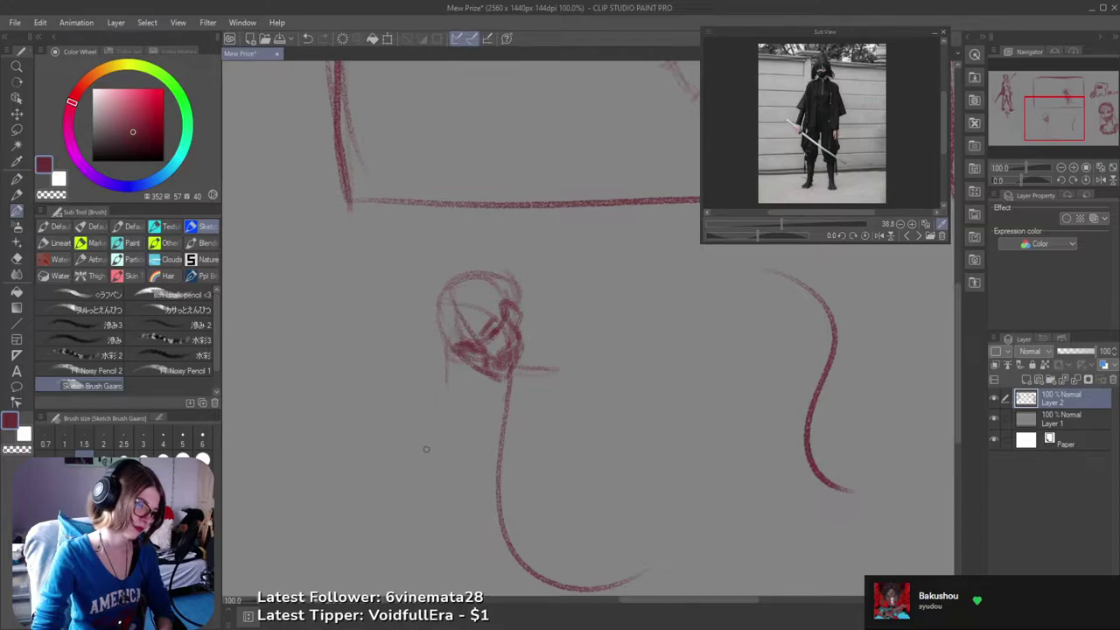
pyautogui.hotkey('ctrl', 'z')
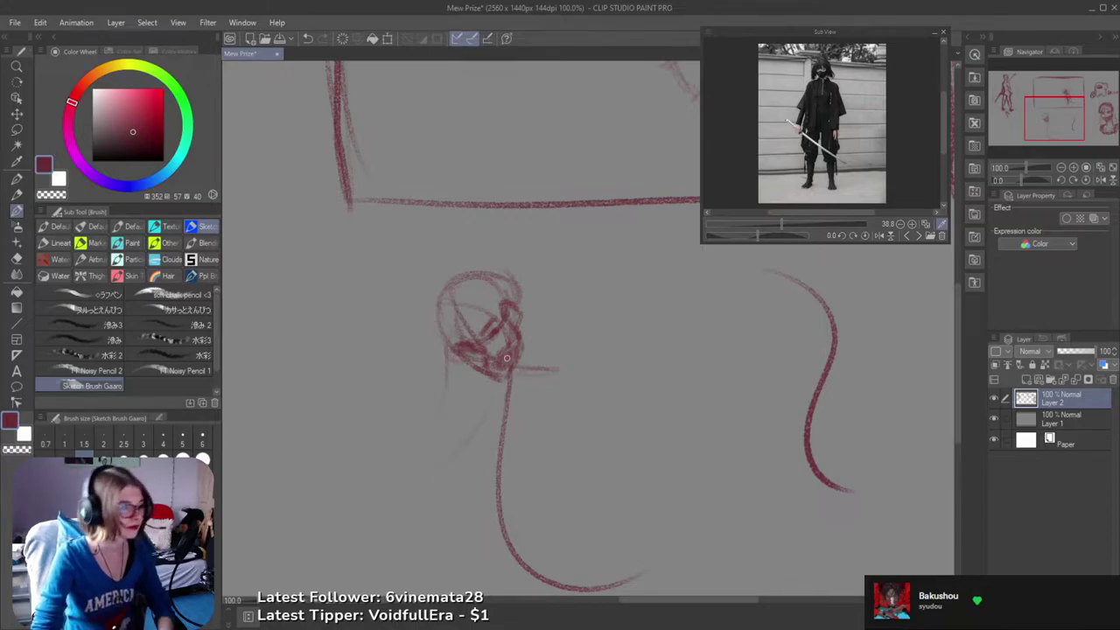
# - Sketch the new figure's neck, sloping shoulder line and rounded chest shape over the line of action
pyautogui.moveTo(519, 400)
pyautogui.mouseDown()
pyautogui.moveTo(539, 407)
pyautogui.moveTo(551, 351)
pyautogui.moveTo(553, 389)
pyautogui.moveTo(584, 383)
pyautogui.mouseUp()
pyautogui.hotkey('ctrl', 'z')
pyautogui.hotkey('ctrl', 'z')
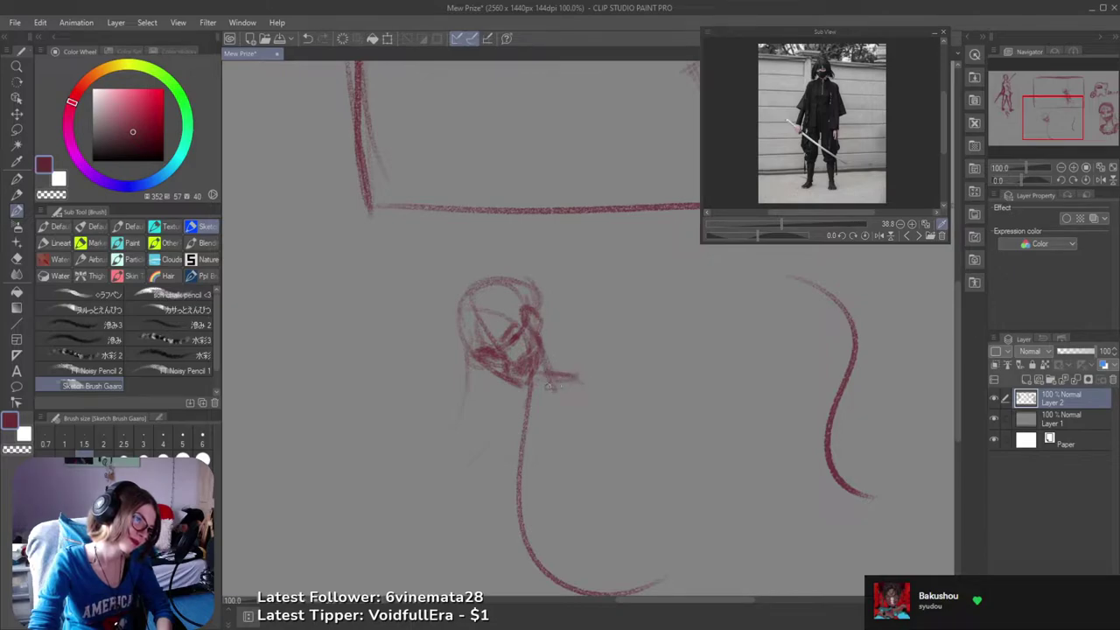
pyautogui.moveTo(496, 399)
pyautogui.mouseDown()
pyautogui.moveTo(571, 383)
pyautogui.moveTo(519, 394)
pyautogui.moveTo(562, 379)
pyautogui.mouseUp()
pyautogui.hotkey('ctrl', 'z')
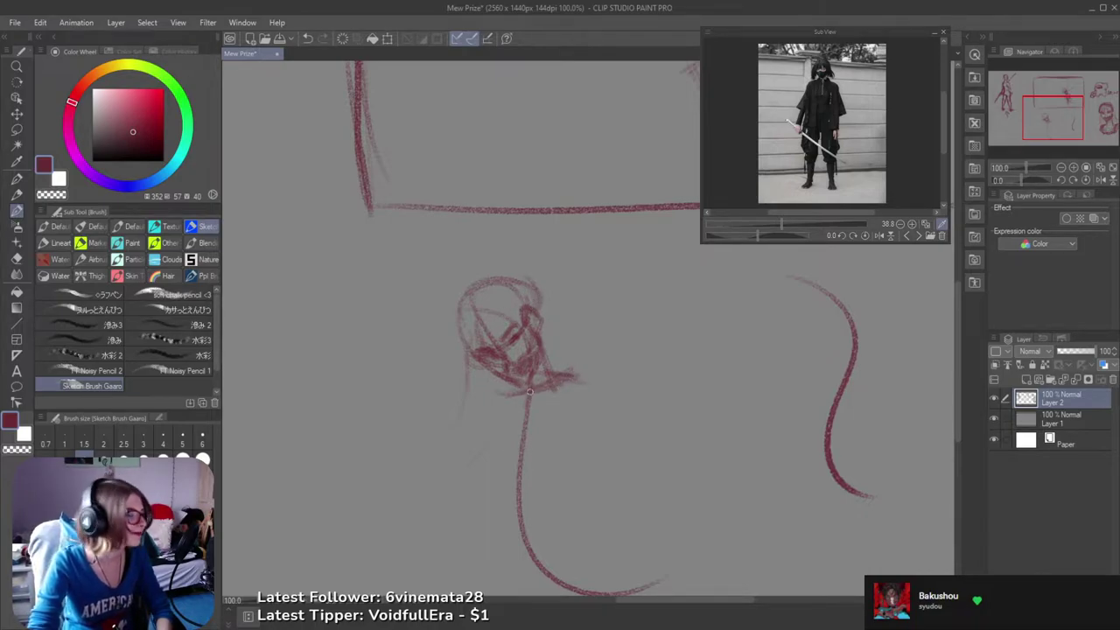
pyautogui.moveTo(498, 404)
pyautogui.mouseDown()
pyautogui.moveTo(525, 453)
pyautogui.moveTo(517, 449)
pyautogui.moveTo(558, 433)
pyautogui.moveTo(591, 382)
pyautogui.mouseUp()
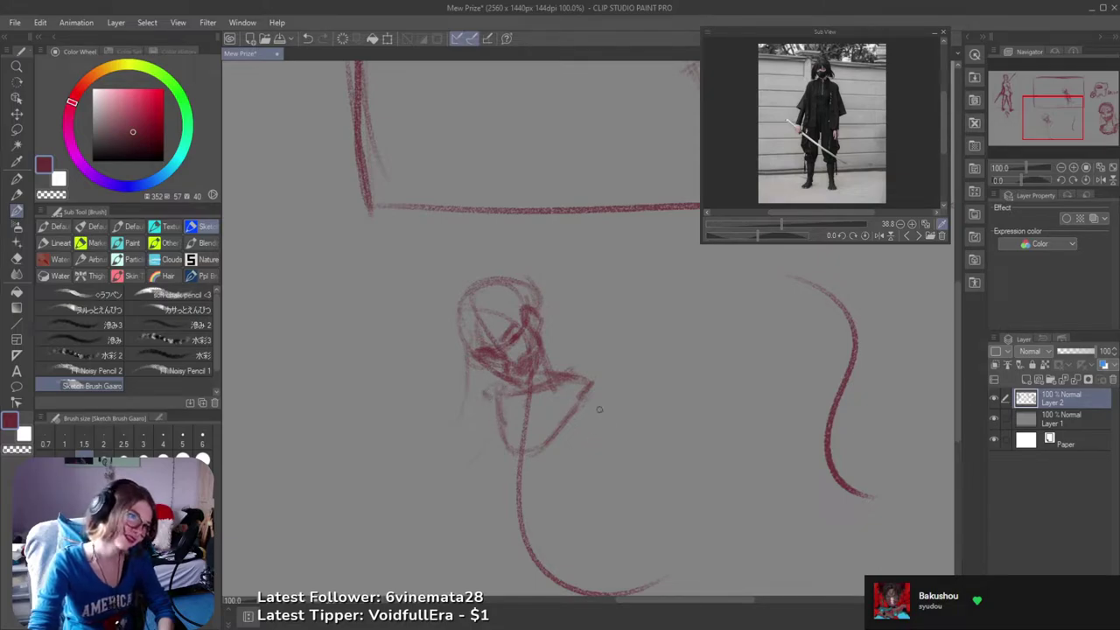
pyautogui.moveTo(576, 402)
pyautogui.mouseDown()
pyautogui.moveTo(644, 408)
pyautogui.moveTo(600, 378)
pyautogui.mouseUp()
pyautogui.hotkey('ctrl', 'z')
pyautogui.hotkey('ctrl', 'z')
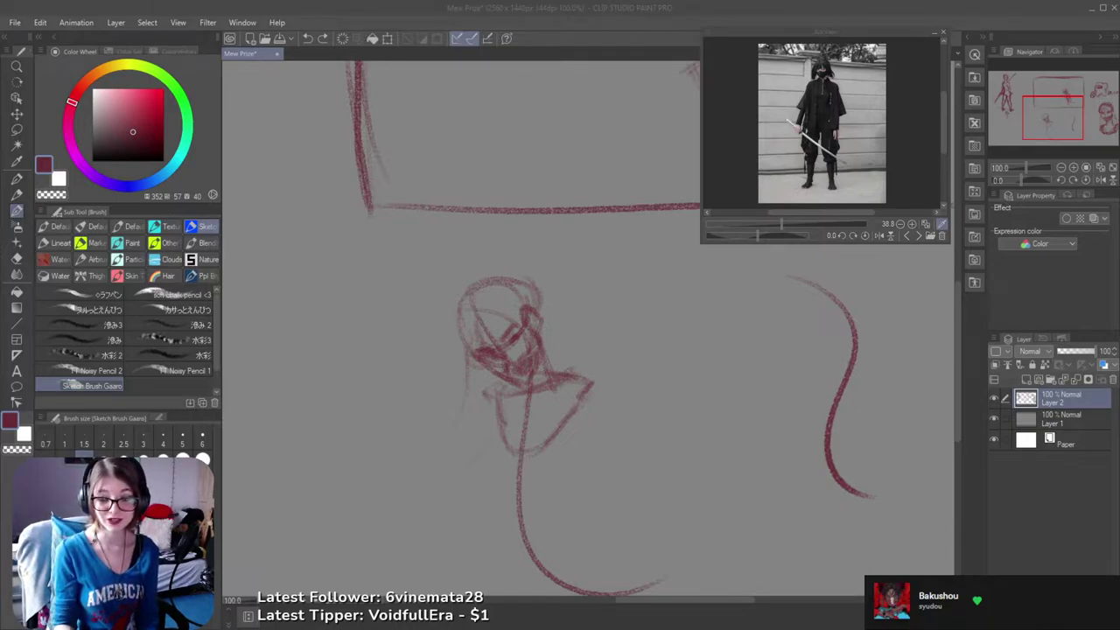
pyautogui.moveTo(512, 415)
pyautogui.mouseDown()
pyautogui.moveTo(555, 320)
pyautogui.moveTo(549, 334)
pyautogui.mouseUp()
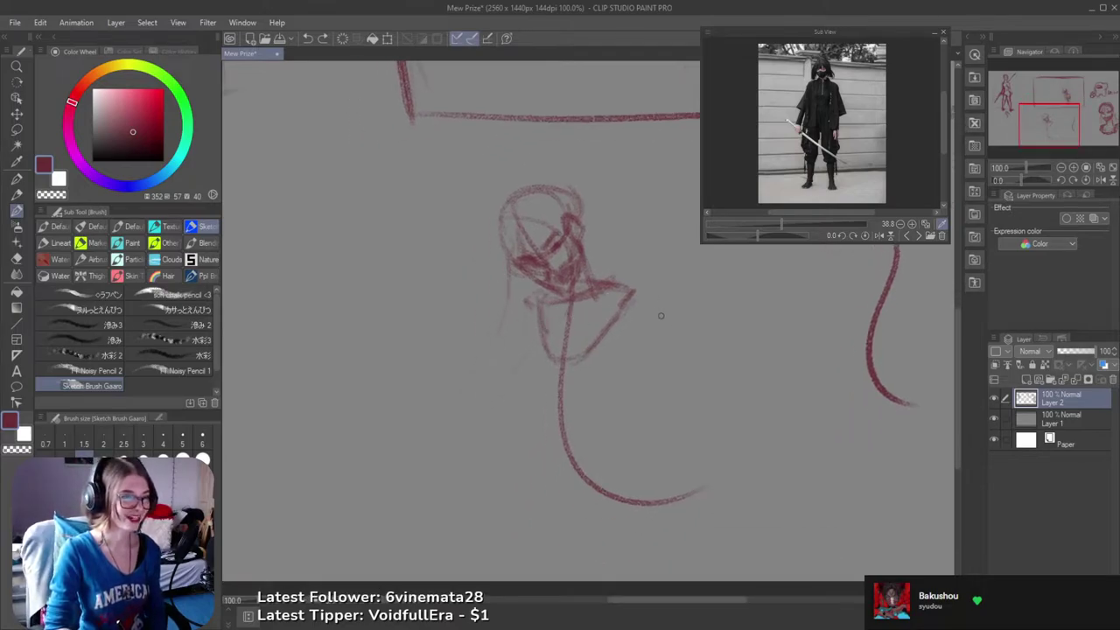
pyautogui.hotkey('ctrl', 'z')
pyautogui.moveTo(630, 297)
pyautogui.mouseDown()
pyautogui.moveTo(674, 304)
pyautogui.moveTo(646, 292)
pyautogui.mouseUp()
pyautogui.hotkey('ctrl', 'z')
pyautogui.moveTo(600, 251); pyautogui.dragTo(667, 297)
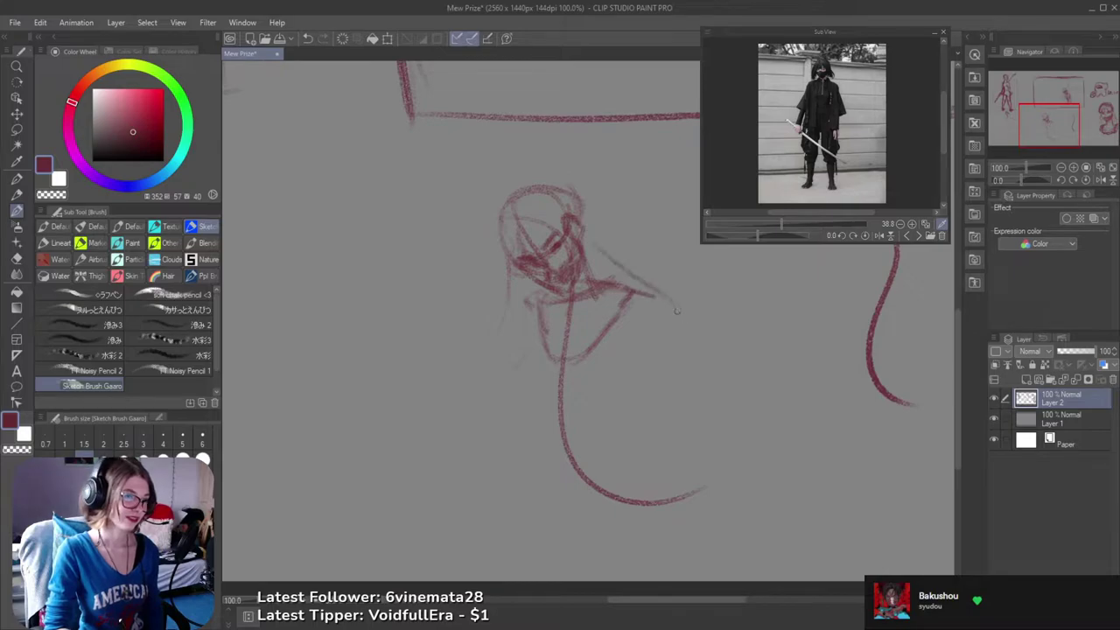
pyautogui.hotkey('ctrl', 'z')
pyautogui.hotkey('ctrl', 'z')
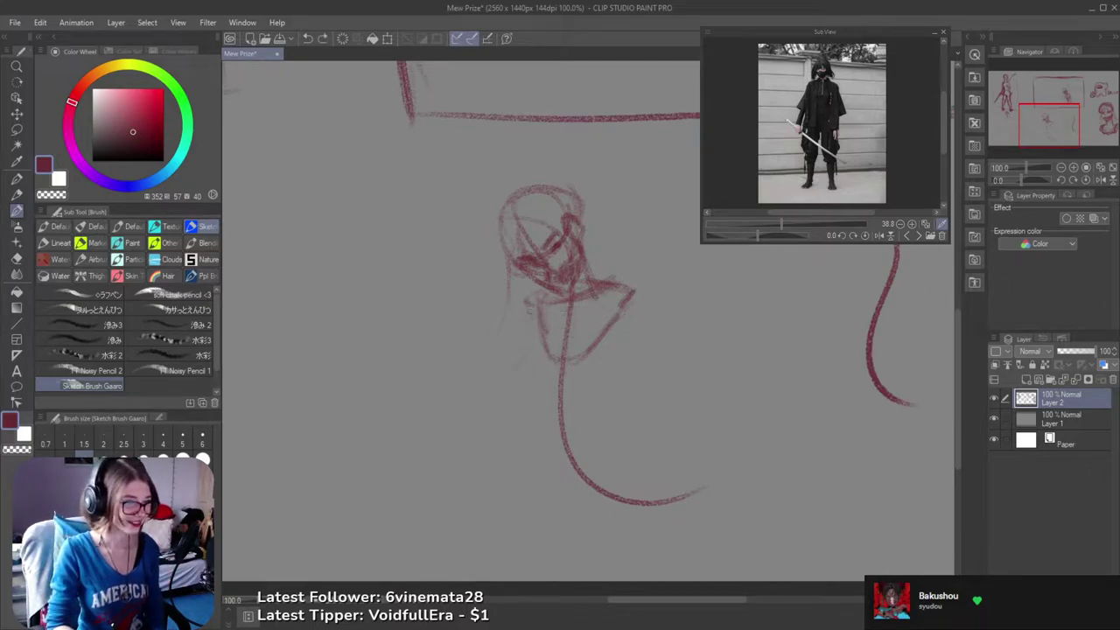
pyautogui.moveTo(554, 301); pyautogui.dragTo(609, 287)
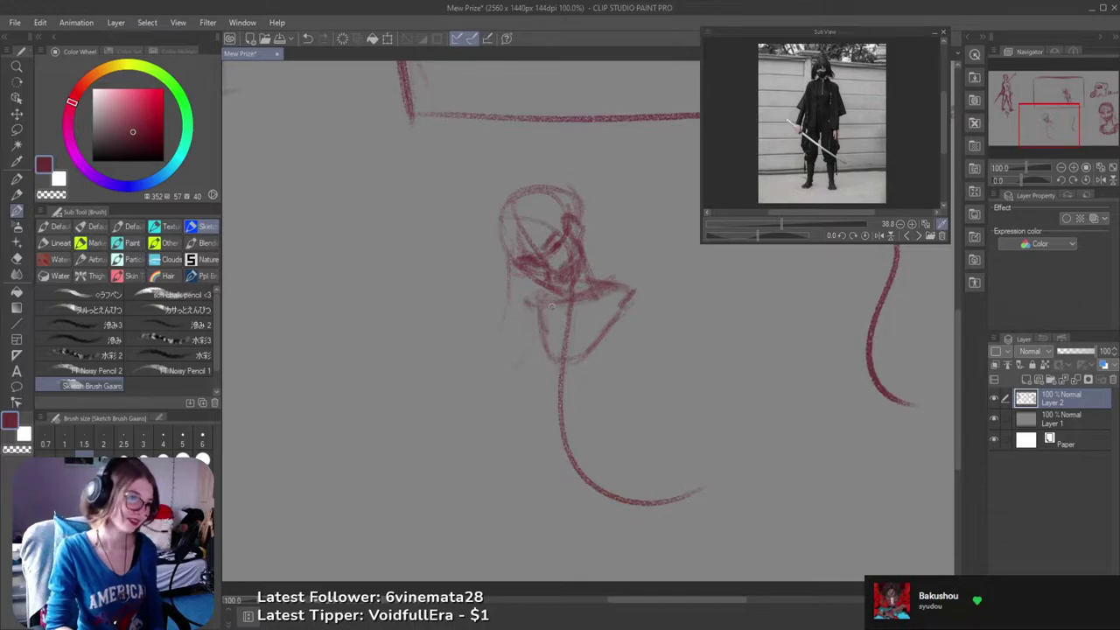
pyautogui.moveTo(503, 292)
pyautogui.mouseDown()
pyautogui.moveTo(474, 318)
pyautogui.moveTo(489, 323)
pyautogui.moveTo(461, 330)
pyautogui.mouseUp()
pyautogui.hotkey('ctrl', 'z')
pyautogui.hotkey('ctrl', 'z')
pyautogui.hotkey('ctrl', 'z')
pyautogui.hotkey('ctrl', 'z')
pyautogui.moveTo(588, 258)
pyautogui.mouseDown()
pyautogui.moveTo(660, 189)
pyautogui.moveTo(538, 274)
pyautogui.mouseUp()
pyautogui.hotkey('ctrl', 'z')
pyautogui.hotkey('ctrl', 'z')
pyautogui.hotkey('ctrl', 'z')
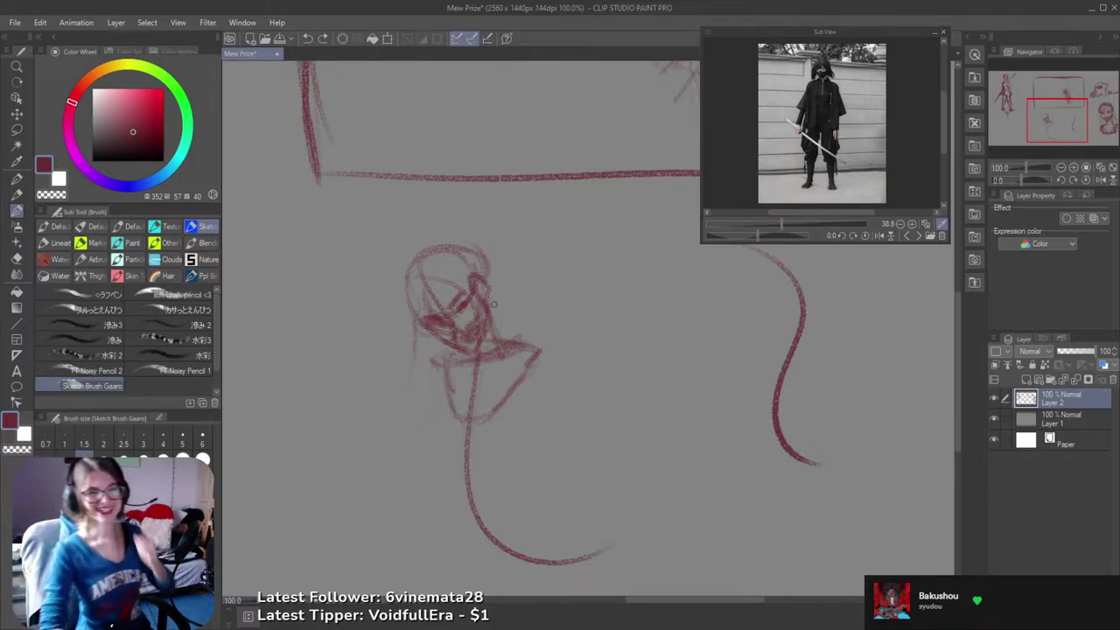
pyautogui.moveTo(439, 372); pyautogui.dragTo(398, 406)
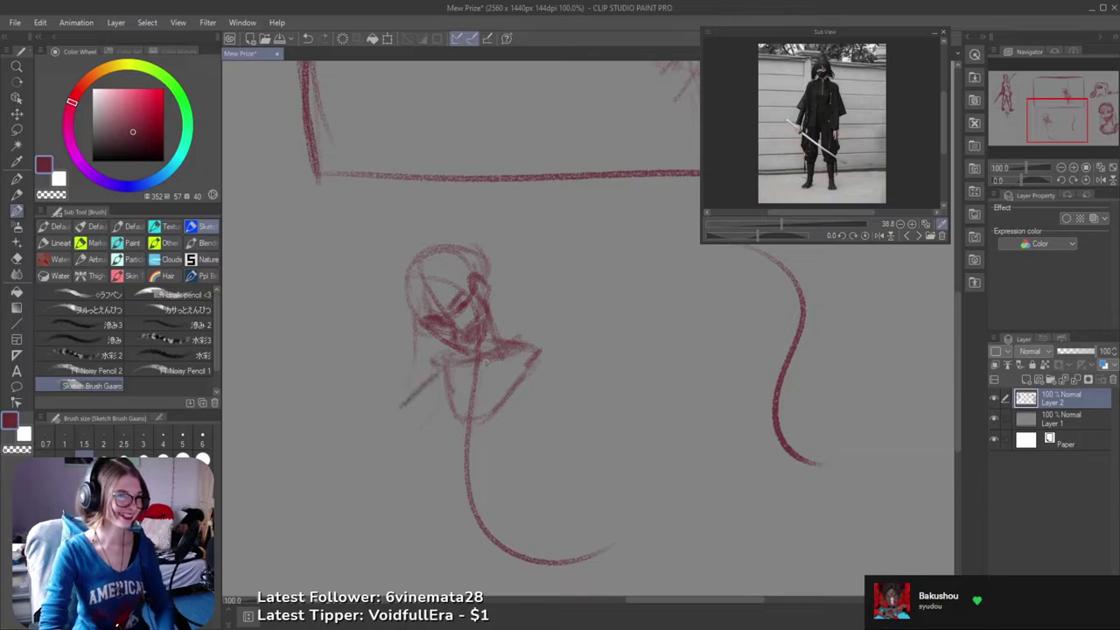
# - Switch the reference image to the crouching masked figure holding a sword and undo the last arm stroke
pyautogui.click(914, 237)
pyautogui.click(915, 237)
pyautogui.click(908, 237)
pyautogui.click(906, 238)
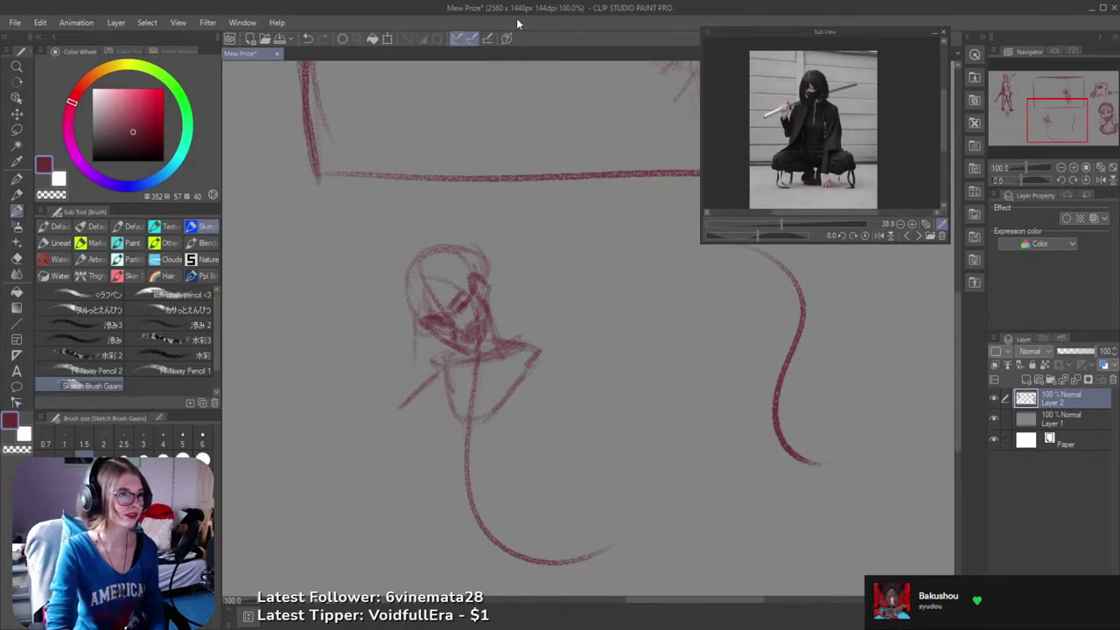
pyautogui.hotkey('ctrl', 'z')
# - Sketch the raised forearm and a diagonal sword line running behind the new figure's shoulders
pyautogui.moveTo(416, 386); pyautogui.dragTo(410, 427)
pyautogui.moveTo(439, 372); pyautogui.dragTo(409, 429)
pyautogui.hotkey('ctrl', 'z')
pyautogui.moveTo(408, 387); pyautogui.dragTo(435, 425)
pyautogui.moveTo(442, 378)
pyautogui.mouseDown()
pyautogui.moveTo(432, 418)
pyautogui.moveTo(358, 419)
pyautogui.mouseUp()
pyautogui.moveTo(516, 314); pyautogui.dragTo(620, 248)
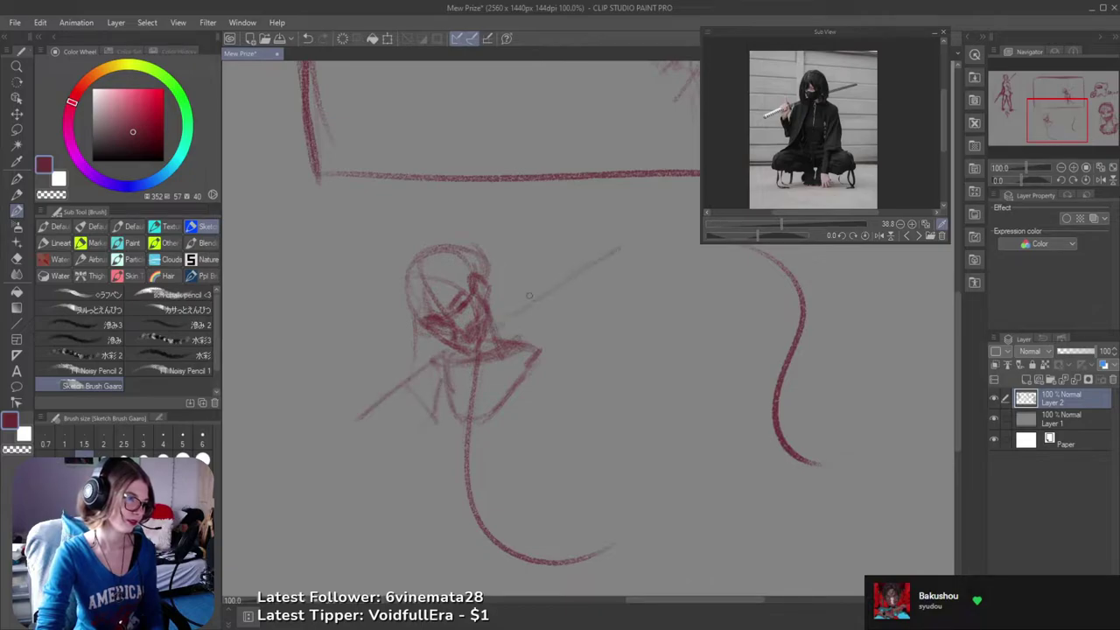
# - Build up the bent sword arm with forearm and upper-arm strokes beside the chest
pyautogui.moveTo(391, 380); pyautogui.dragTo(433, 425)
pyautogui.moveTo(446, 381); pyautogui.dragTo(447, 428)
pyautogui.moveTo(451, 366)
pyautogui.mouseDown()
pyautogui.moveTo(446, 424)
pyautogui.moveTo(495, 414)
pyautogui.mouseUp()
pyautogui.moveTo(530, 362); pyautogui.dragTo(547, 319)
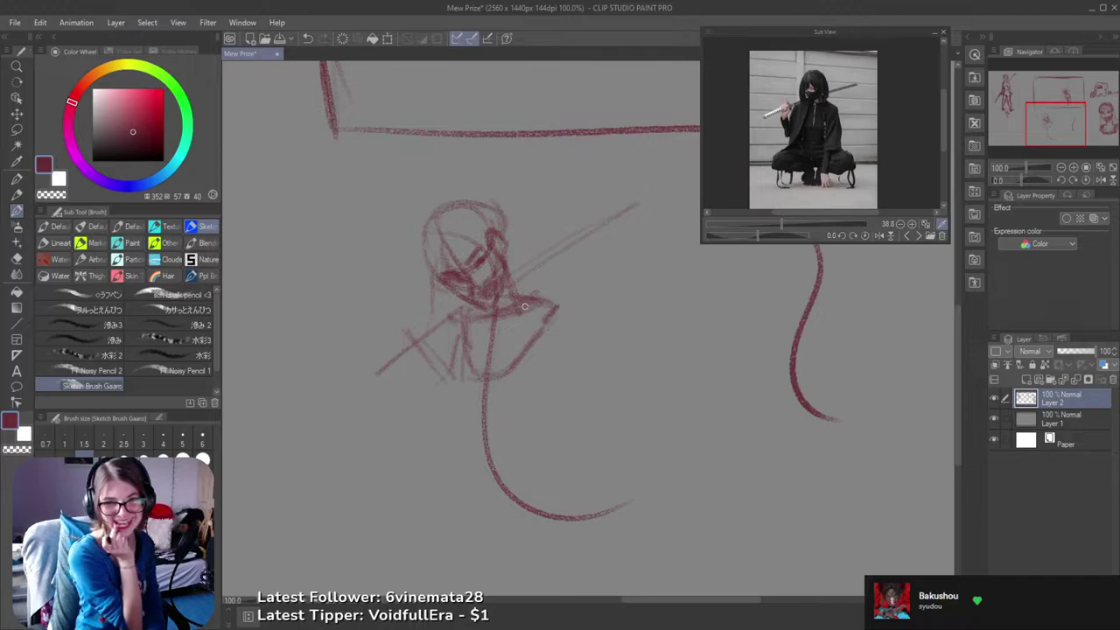
pyautogui.moveTo(484, 294); pyautogui.dragTo(535, 299)
pyautogui.moveTo(593, 396); pyautogui.dragTo(489, 430)
pyautogui.moveTo(523, 394); pyautogui.dragTo(552, 392)
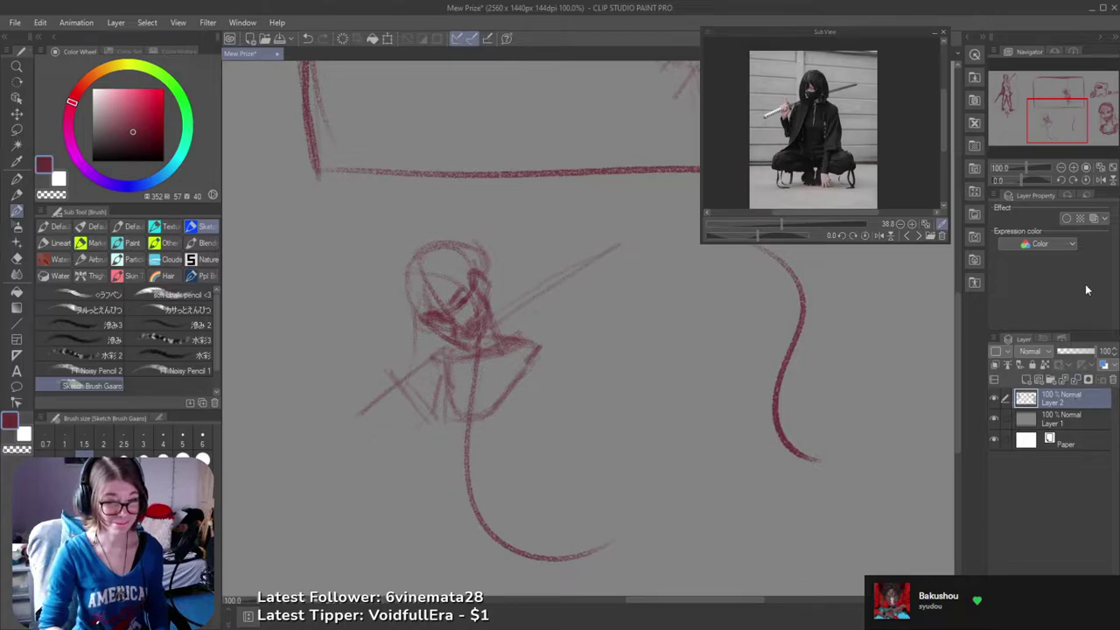
pyautogui.hotkey('ctrl', 'v')
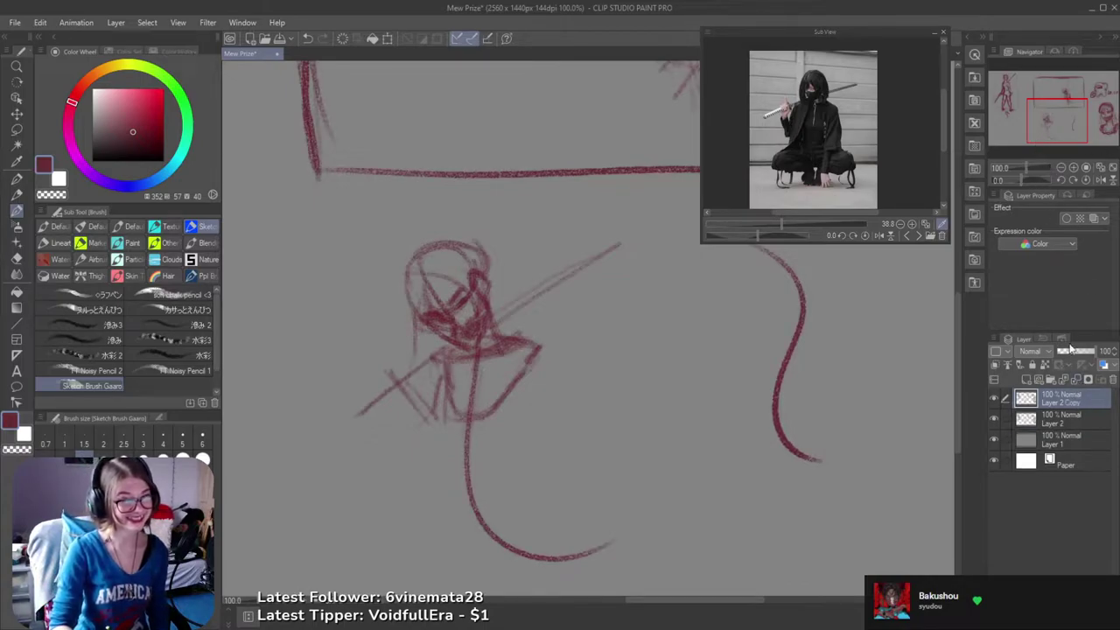
pyautogui.click(991, 421)
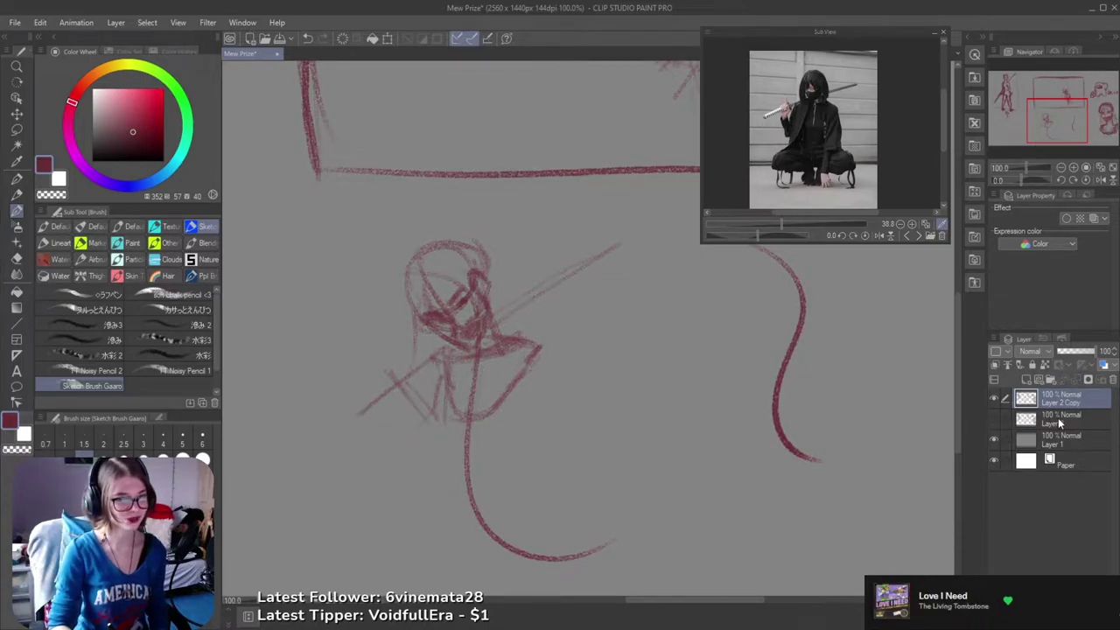
pyautogui.hotkey('ctrl', 'z')
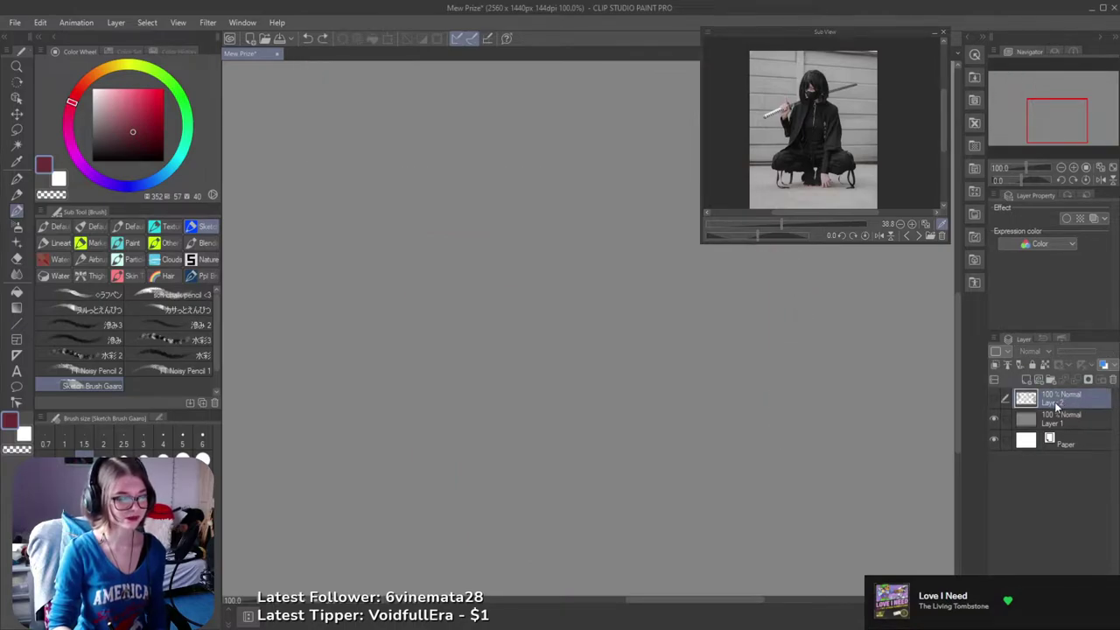
pyautogui.click(994, 399)
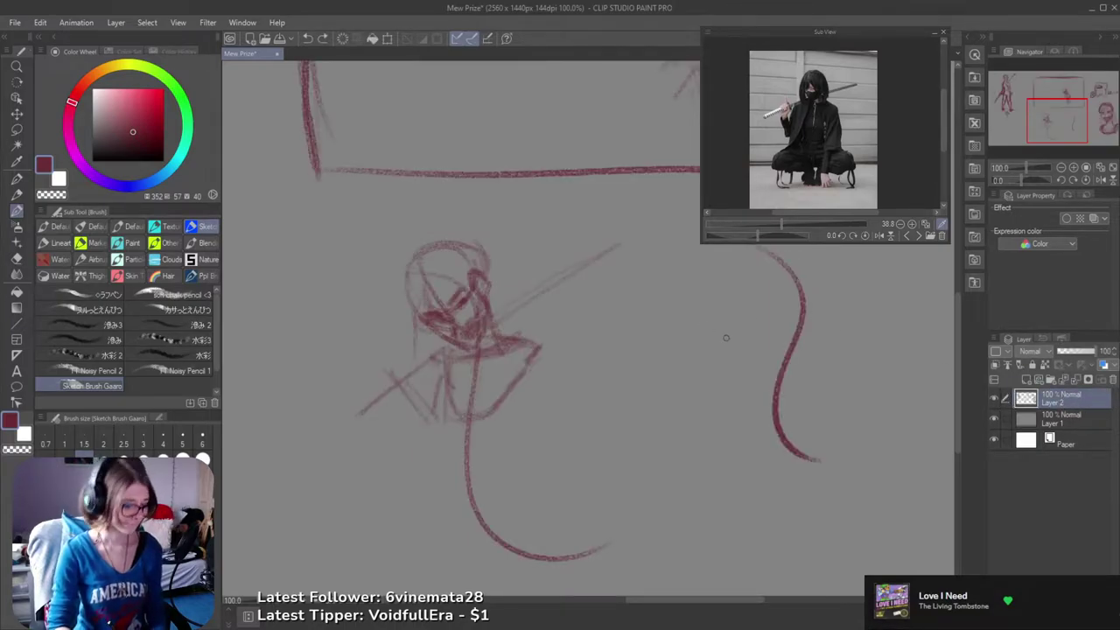
# - Lasso and cut the new figure sketch, paste it onto three separate layers, deselect, and hide Layer 2 Copy 2
pyautogui.press('m')
pyautogui.moveTo(439, 219)
pyautogui.mouseDown()
pyautogui.moveTo(342, 527)
pyautogui.moveTo(594, 580)
pyautogui.moveTo(702, 431)
pyautogui.moveTo(670, 240)
pyautogui.moveTo(510, 203)
pyautogui.mouseUp()
pyautogui.hotkey('ctrl', 'x')
pyautogui.hotkey('ctrl', 'v')
pyautogui.hotkey('ctrl', 'v')
pyautogui.hotkey('ctrl', 'v')
pyautogui.hotkey('ctrl', 'd')
pyautogui.click(993, 421)
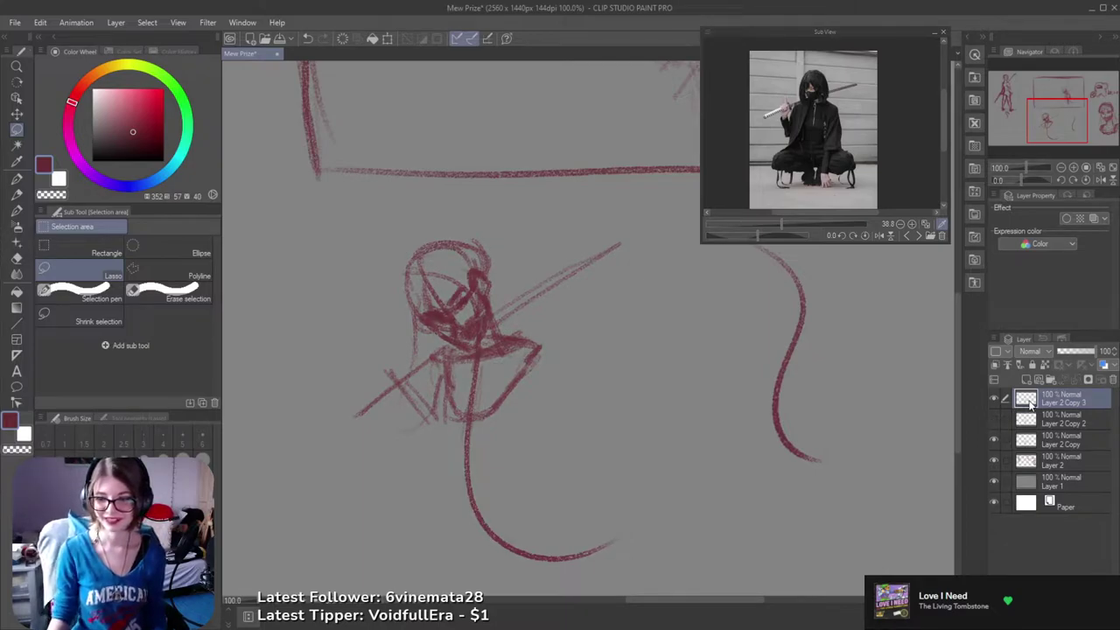
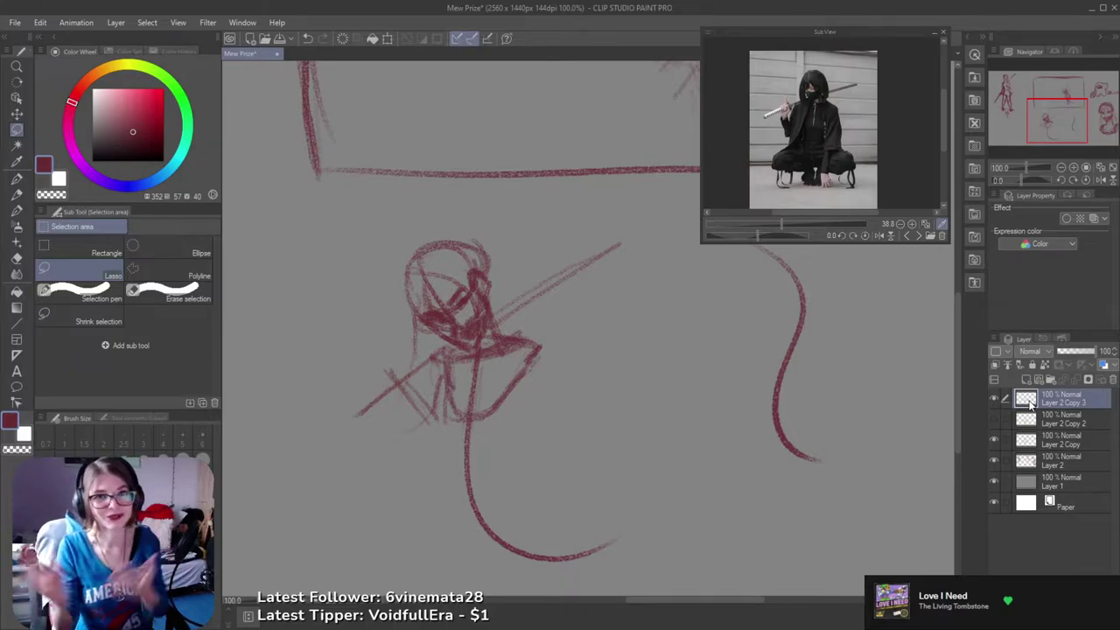
# - Sketch the raised hand gripping the sword hilt, undo the stray forearm strokes, and save the file
pyautogui.moveTo(525, 386); pyautogui.dragTo(565, 309)
pyautogui.moveTo(509, 356)
pyautogui.mouseDown()
pyautogui.moveTo(506, 336)
pyautogui.moveTo(535, 337)
pyautogui.moveTo(584, 268)
pyautogui.mouseUp()
pyautogui.hotkey('ctrl', 'd')
pyautogui.press('b')
pyautogui.hotkey('ctrl', 'z')
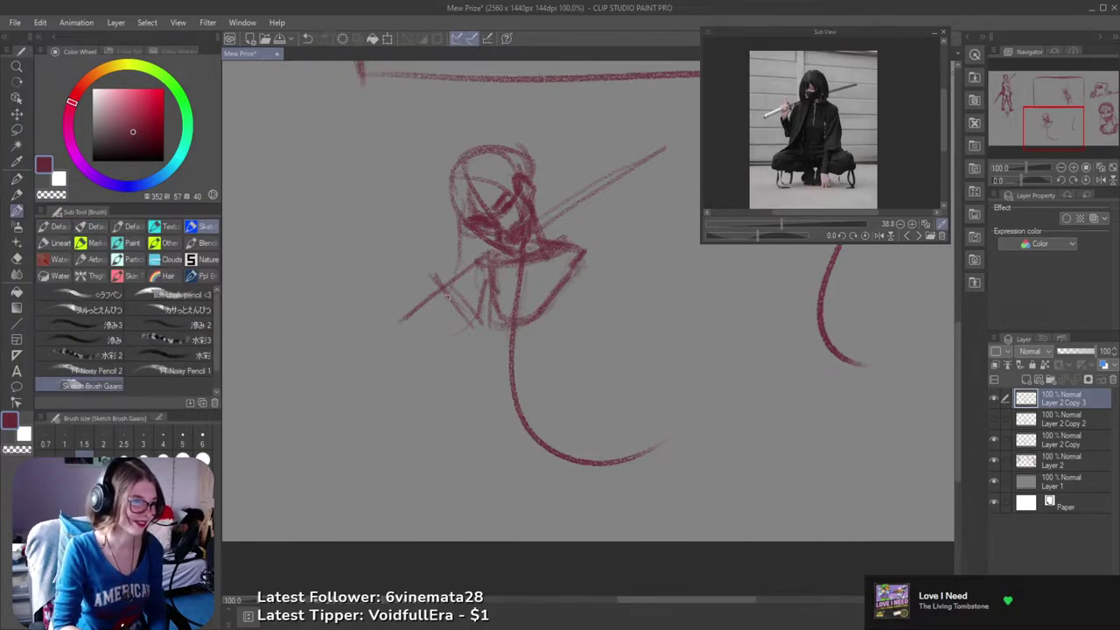
pyautogui.moveTo(473, 325)
pyautogui.mouseDown()
pyautogui.moveTo(455, 281)
pyautogui.moveTo(467, 280)
pyautogui.moveTo(443, 301)
pyautogui.moveTo(430, 291)
pyautogui.moveTo(451, 278)
pyautogui.moveTo(429, 286)
pyautogui.moveTo(461, 286)
pyautogui.moveTo(460, 276)
pyautogui.moveTo(446, 283)
pyautogui.moveTo(440, 261)
pyautogui.moveTo(459, 279)
pyautogui.moveTo(432, 266)
pyautogui.mouseUp()
pyautogui.hotkey('ctrl', 'z')
pyautogui.hotkey('ctrl', 'z')
pyautogui.hotkey('ctrl', 'z')
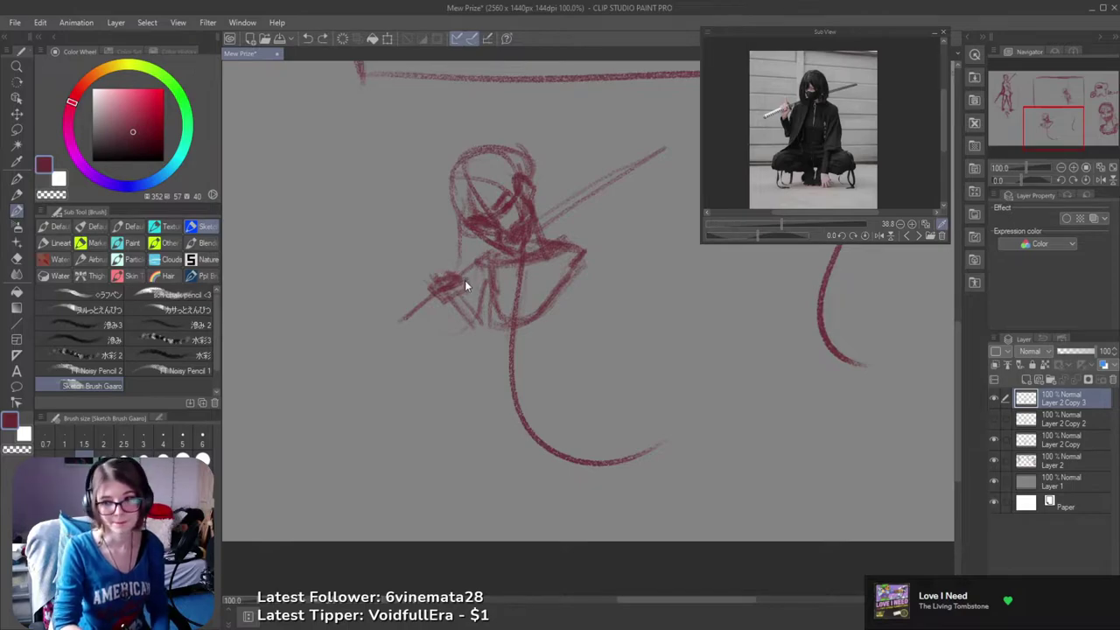
pyautogui.hotkey('ctrl', 's')
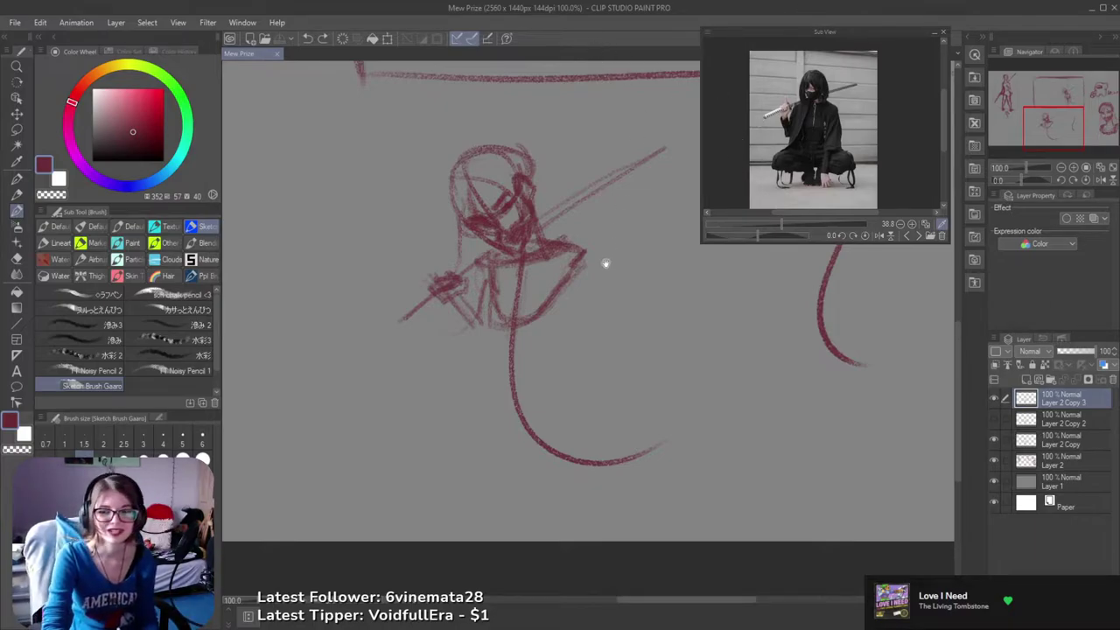
# - Darken the bent arm's forearm down to the elbow and move Layer 2 Copy 3 below Layer 2 Copy 2
pyautogui.moveTo(588, 336); pyautogui.dragTo(616, 294)
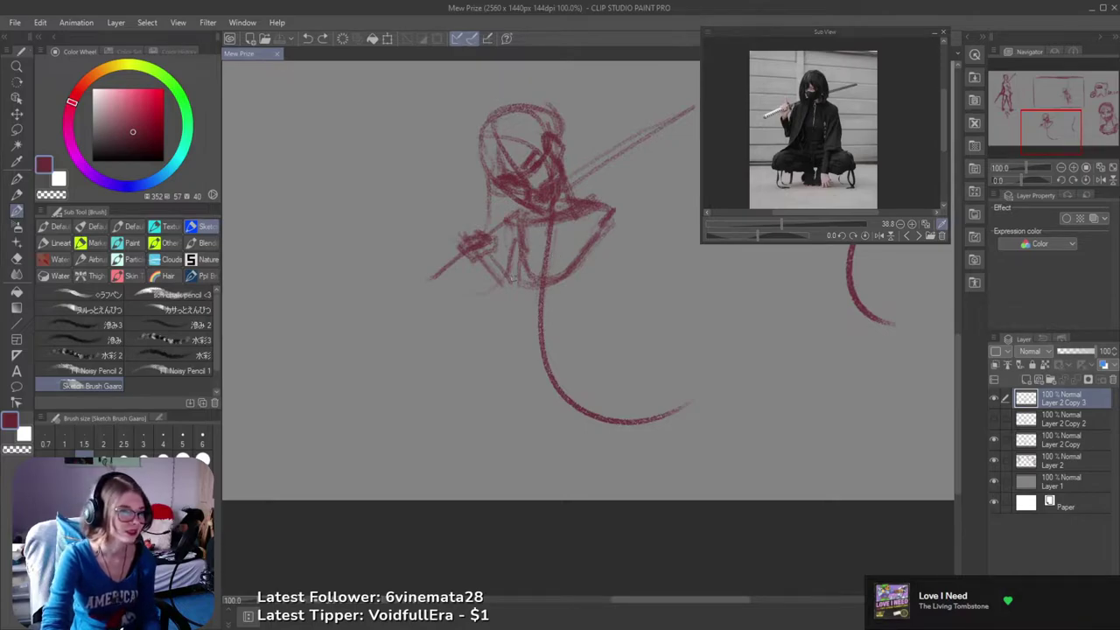
pyautogui.moveTo(507, 287)
pyautogui.mouseDown()
pyautogui.moveTo(514, 306)
pyautogui.moveTo(500, 319)
pyautogui.mouseUp()
pyautogui.hotkey('ctrl', 'z')
pyautogui.moveTo(525, 228)
pyautogui.mouseDown()
pyautogui.moveTo(510, 280)
pyautogui.moveTo(520, 225)
pyautogui.moveTo(512, 249)
pyautogui.moveTo(542, 294)
pyautogui.moveTo(607, 223)
pyautogui.mouseUp()
pyautogui.hotkey('ctrl', 'z')
pyautogui.moveTo(514, 243)
pyautogui.mouseDown()
pyautogui.moveTo(526, 290)
pyautogui.moveTo(581, 261)
pyautogui.moveTo(592, 227)
pyautogui.mouseUp()
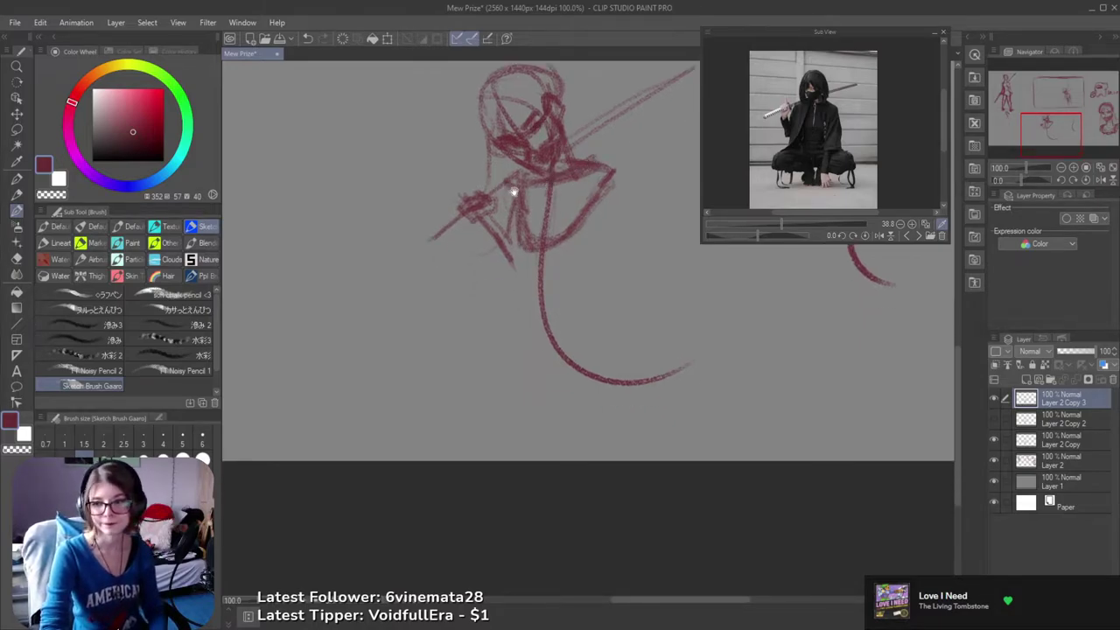
pyautogui.moveTo(1074, 406); pyautogui.dragTo(1076, 426)
pyautogui.moveTo(556, 293)
pyautogui.mouseDown()
pyautogui.moveTo(565, 306)
pyautogui.moveTo(554, 430)
pyautogui.moveTo(473, 482)
pyautogui.moveTo(513, 393)
pyautogui.mouseUp()
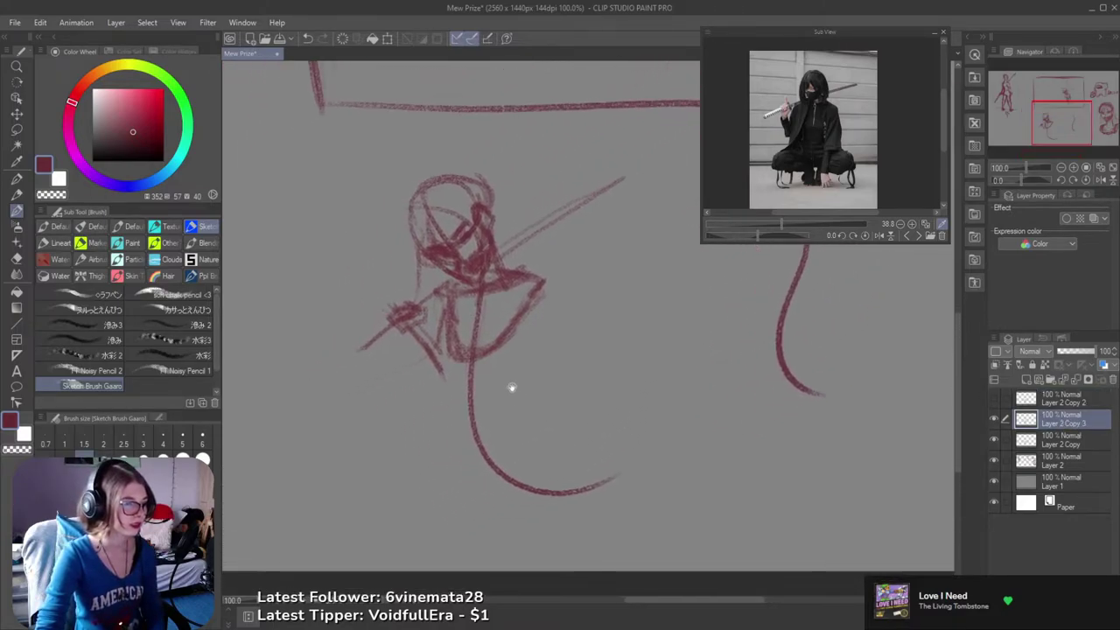
# - Sketch the tapered abdomen below the chest, closed by a short flat waistline, and restate the chest edge beside the bent arm
pyautogui.moveTo(504, 356)
pyautogui.mouseDown()
pyautogui.moveTo(500, 392)
pyautogui.moveTo(504, 354)
pyautogui.moveTo(532, 401)
pyautogui.mouseUp()
pyautogui.hotkey('ctrl', 'z')
pyautogui.hotkey('ctrl', 'z')
pyautogui.moveTo(461, 364); pyautogui.dragTo(453, 409)
pyautogui.moveTo(462, 367)
pyautogui.mouseDown()
pyautogui.moveTo(450, 442)
pyautogui.moveTo(516, 453)
pyautogui.mouseUp()
pyautogui.moveTo(514, 352); pyautogui.dragTo(538, 436)
pyautogui.moveTo(525, 394); pyautogui.dragTo(533, 430)
pyautogui.hotkey('ctrl', 'z')
pyautogui.hotkey('ctrl', 'z')
pyautogui.hotkey('ctrl', 'z')
pyautogui.hotkey('ctrl', 'z')
pyautogui.hotkey('ctrl', 'y')
pyautogui.moveTo(511, 365)
pyautogui.mouseDown()
pyautogui.moveTo(590, 346)
pyautogui.moveTo(571, 362)
pyautogui.moveTo(599, 302)
pyautogui.mouseUp()
pyautogui.moveTo(581, 339); pyautogui.dragTo(612, 278)
pyautogui.moveTo(540, 321)
pyautogui.mouseDown()
pyautogui.moveTo(525, 351)
pyautogui.moveTo(537, 362)
pyautogui.mouseUp()
pyautogui.moveTo(530, 273)
pyautogui.mouseDown()
pyautogui.moveTo(523, 326)
pyautogui.moveTo(516, 319)
pyautogui.moveTo(535, 332)
pyautogui.moveTo(527, 329)
pyautogui.mouseUp()
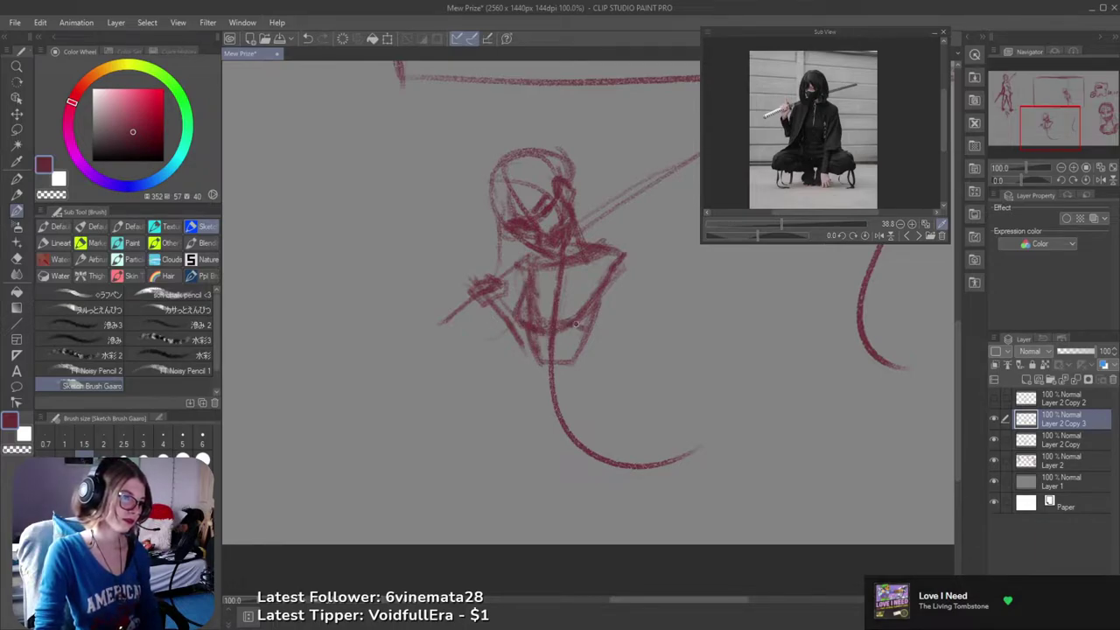
# - Try several variations of the torso side line between the bent arm and the waist, undoing the rejected strokes
pyautogui.hotkey('ctrl', 'z')
pyautogui.moveTo(527, 281)
pyautogui.mouseDown()
pyautogui.moveTo(516, 315)
pyautogui.moveTo(537, 329)
pyautogui.moveTo(526, 324)
pyautogui.mouseUp()
pyautogui.hotkey('ctrl', 'z')
pyautogui.moveTo(528, 282)
pyautogui.mouseDown()
pyautogui.moveTo(519, 310)
pyautogui.moveTo(530, 329)
pyautogui.mouseUp()
pyautogui.hotkey('ctrl', 'z')
pyautogui.moveTo(533, 276)
pyautogui.mouseDown()
pyautogui.moveTo(523, 309)
pyautogui.moveTo(531, 329)
pyautogui.moveTo(528, 301)
pyautogui.moveTo(520, 316)
pyautogui.mouseUp()
pyautogui.hotkey('ctrl', 'z')
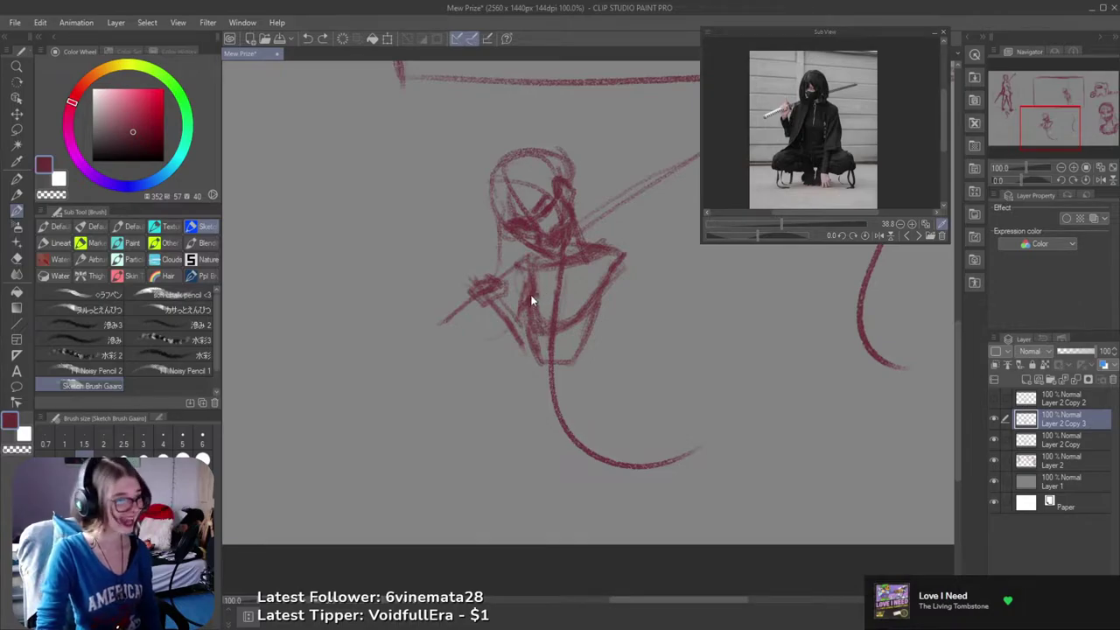
pyautogui.hotkey('ctrl', 'z')
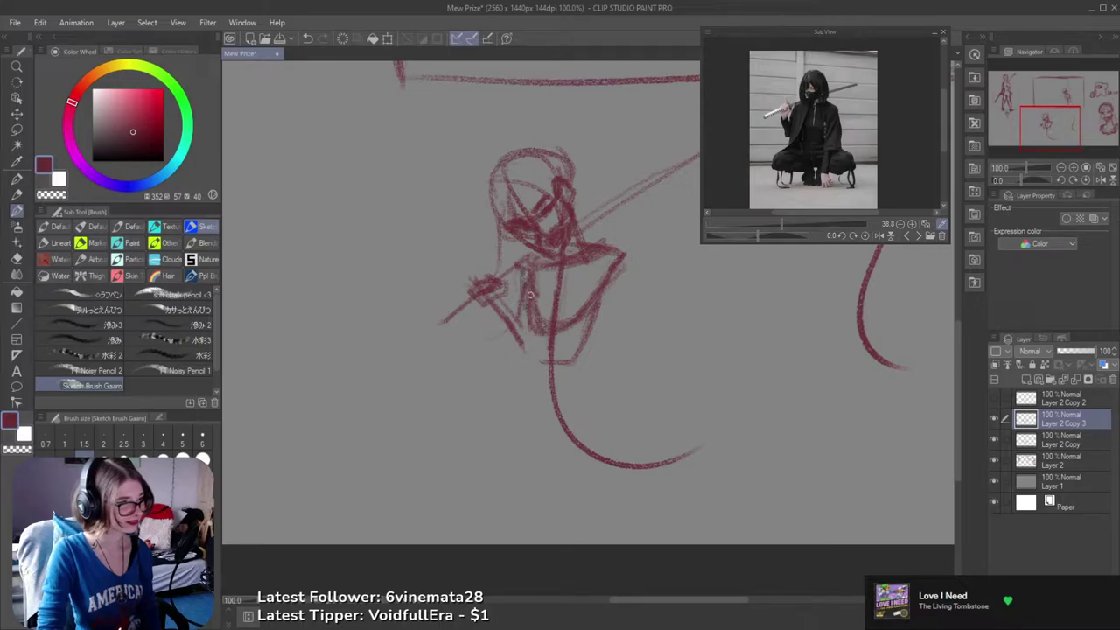
pyautogui.moveTo(519, 272)
pyautogui.mouseDown()
pyautogui.moveTo(516, 300)
pyautogui.moveTo(540, 327)
pyautogui.moveTo(529, 339)
pyautogui.moveTo(541, 359)
pyautogui.mouseUp()
pyautogui.hotkey('ctrl', 'z')
pyautogui.moveTo(526, 318)
pyautogui.mouseDown()
pyautogui.moveTo(551, 370)
pyautogui.moveTo(577, 354)
pyautogui.moveTo(600, 319)
pyautogui.moveTo(592, 303)
pyautogui.moveTo(582, 317)
pyautogui.moveTo(606, 306)
pyautogui.moveTo(617, 258)
pyautogui.moveTo(577, 316)
pyautogui.moveTo(609, 267)
pyautogui.moveTo(529, 294)
pyautogui.moveTo(528, 282)
pyautogui.moveTo(521, 305)
pyautogui.moveTo(516, 272)
pyautogui.mouseUp()
pyautogui.hotkey('ctrl', 'z')
pyautogui.hotkey('ctrl', 'z')
pyautogui.hotkey('ctrl', 'z')
pyautogui.hotkey('ctrl', 'z')
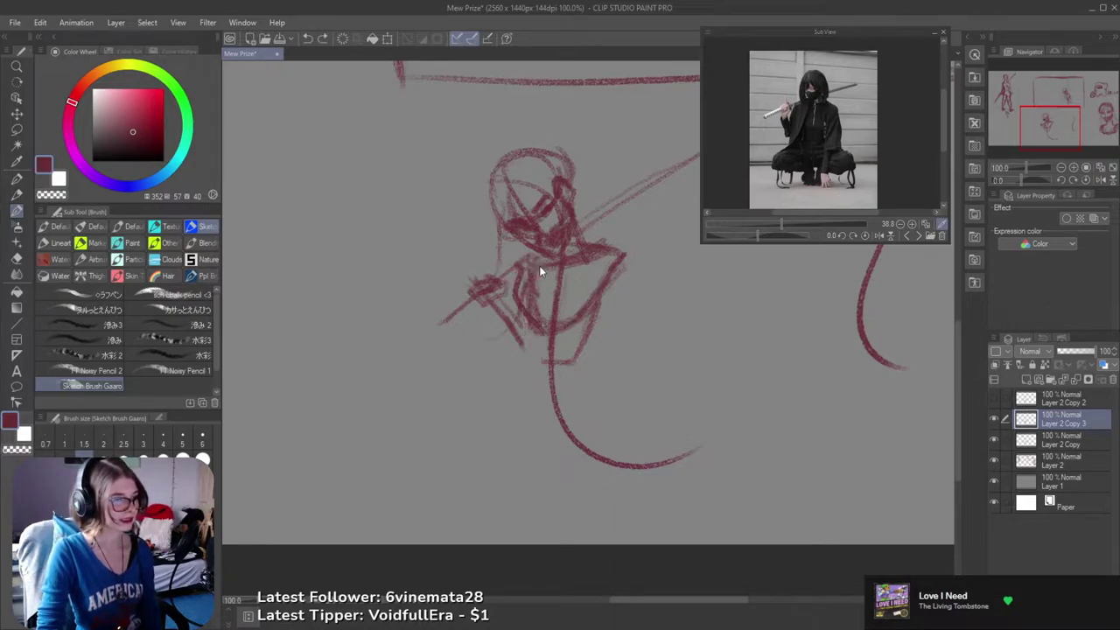
# - Redraw the torso side beside the bent arm down to the waist and add a curved contour across the chest
pyautogui.moveTo(528, 287); pyautogui.dragTo(536, 334)
pyautogui.hotkey('ctrl', 'z')
pyautogui.moveTo(518, 266)
pyautogui.mouseDown()
pyautogui.moveTo(520, 330)
pyautogui.moveTo(537, 356)
pyautogui.mouseUp()
pyautogui.hotkey('ctrl', 'z')
pyautogui.moveTo(525, 274)
pyautogui.mouseDown()
pyautogui.moveTo(526, 316)
pyautogui.moveTo(550, 364)
pyautogui.mouseUp()
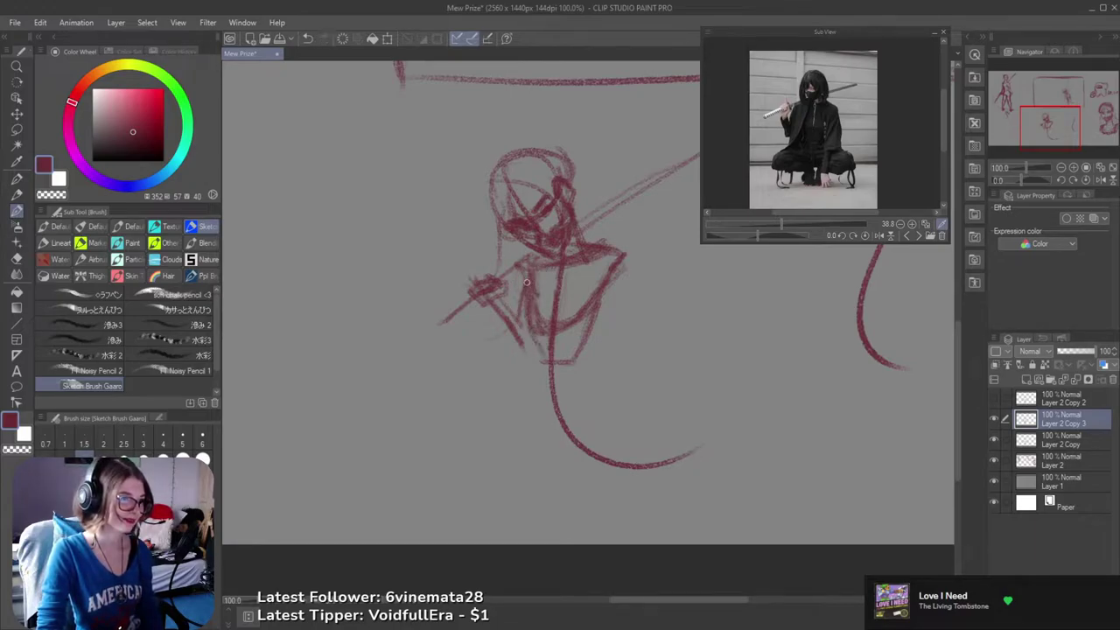
pyautogui.moveTo(525, 269)
pyautogui.mouseDown()
pyautogui.moveTo(529, 352)
pyautogui.moveTo(551, 364)
pyautogui.moveTo(542, 361)
pyautogui.moveTo(527, 296)
pyautogui.moveTo(548, 301)
pyautogui.moveTo(518, 311)
pyautogui.moveTo(603, 299)
pyautogui.moveTo(579, 280)
pyautogui.mouseUp()
pyautogui.hotkey('ctrl', 'z')
pyautogui.hotkey('ctrl', 'z')
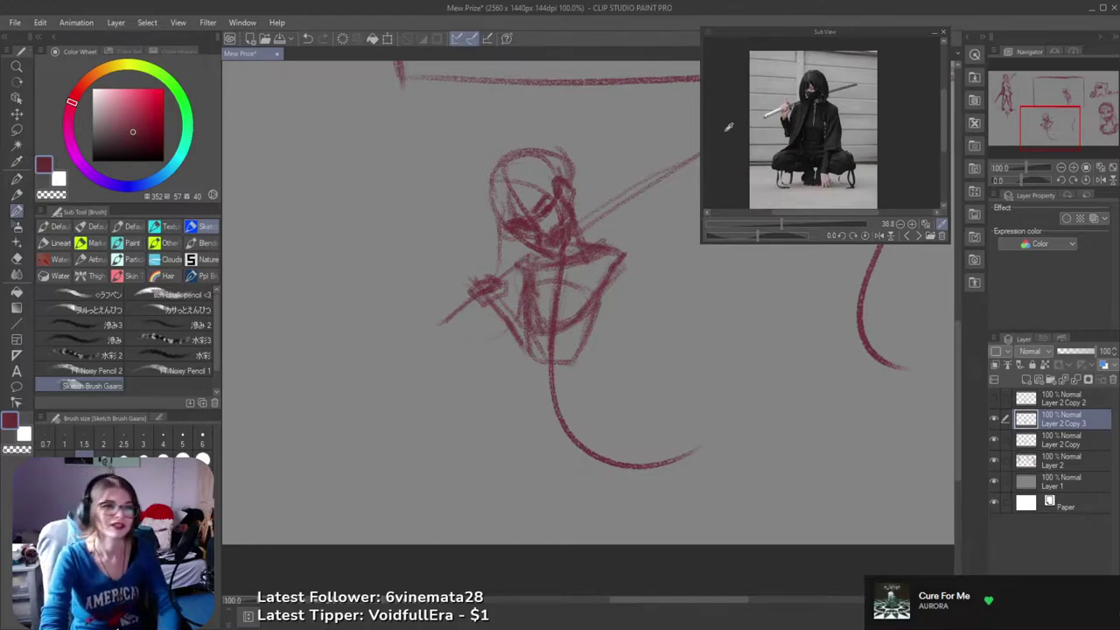
# - Sketch the other arm as a long straight line hanging from the shoulder and darken the shoulder joint
pyautogui.moveTo(627, 311)
pyautogui.mouseDown()
pyautogui.moveTo(650, 242)
pyautogui.moveTo(546, 308)
pyautogui.mouseUp()
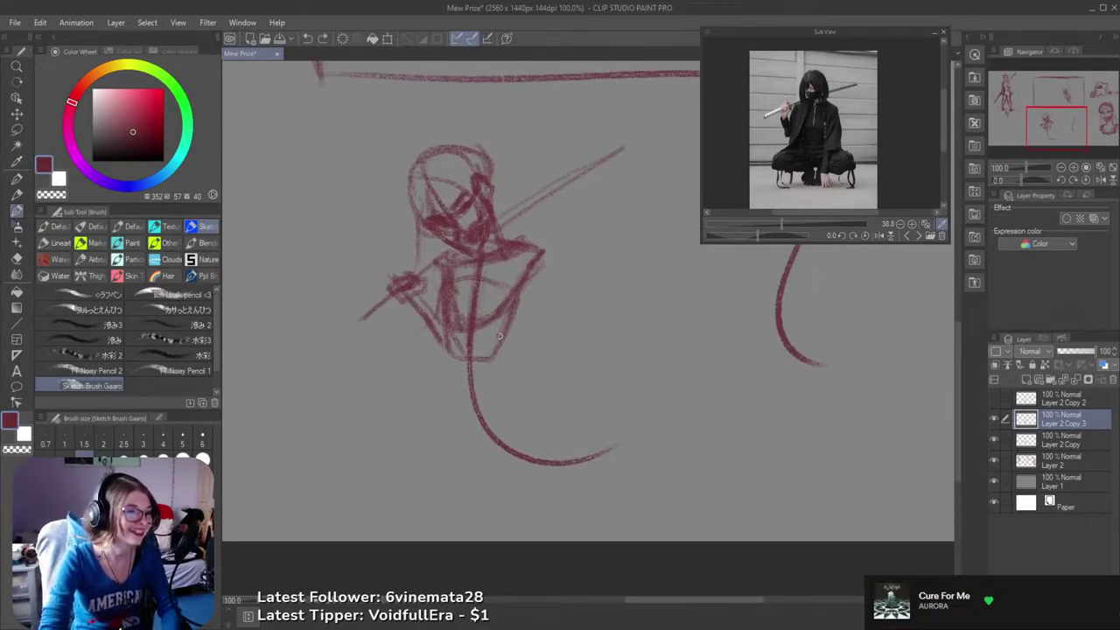
pyautogui.moveTo(516, 313); pyautogui.dragTo(492, 359)
pyautogui.moveTo(516, 310)
pyautogui.mouseDown()
pyautogui.moveTo(535, 259)
pyautogui.moveTo(550, 336)
pyautogui.mouseUp()
pyautogui.moveTo(536, 294); pyautogui.dragTo(572, 410)
pyautogui.moveTo(509, 278)
pyautogui.mouseDown()
pyautogui.moveTo(519, 296)
pyautogui.moveTo(546, 269)
pyautogui.moveTo(540, 258)
pyautogui.moveTo(511, 275)
pyautogui.moveTo(546, 268)
pyautogui.moveTo(523, 297)
pyautogui.moveTo(512, 291)
pyautogui.moveTo(577, 411)
pyautogui.mouseUp()
pyautogui.hotkey('ctrl', 'z')
pyautogui.hotkey('ctrl', 'z')
pyautogui.moveTo(456, 260); pyautogui.dragTo(438, 289)
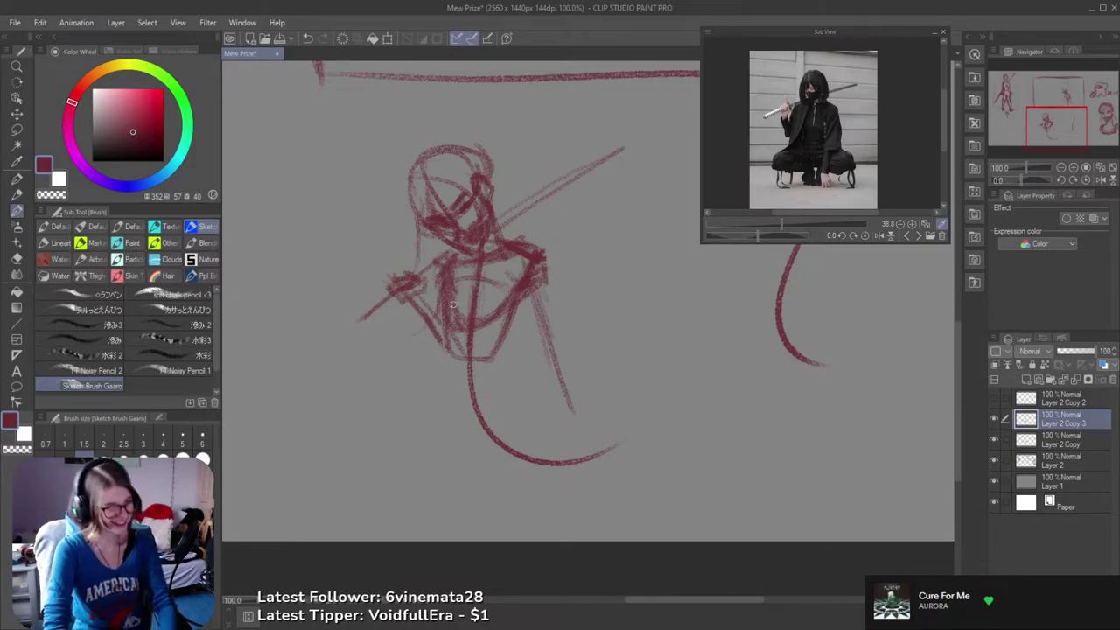
# - Strengthen both sides of the torso and extend them past the ribcage toward the waist
pyautogui.moveTo(493, 345)
pyautogui.mouseDown()
pyautogui.moveTo(472, 360)
pyautogui.moveTo(507, 316)
pyautogui.mouseUp()
pyautogui.moveTo(451, 273)
pyautogui.mouseDown()
pyautogui.moveTo(446, 312)
pyautogui.moveTo(454, 262)
pyautogui.moveTo(449, 366)
pyautogui.mouseUp()
pyautogui.moveTo(451, 321)
pyautogui.mouseDown()
pyautogui.moveTo(460, 371)
pyautogui.moveTo(482, 377)
pyautogui.mouseUp()
pyautogui.moveTo(454, 331); pyautogui.dragTo(434, 285)
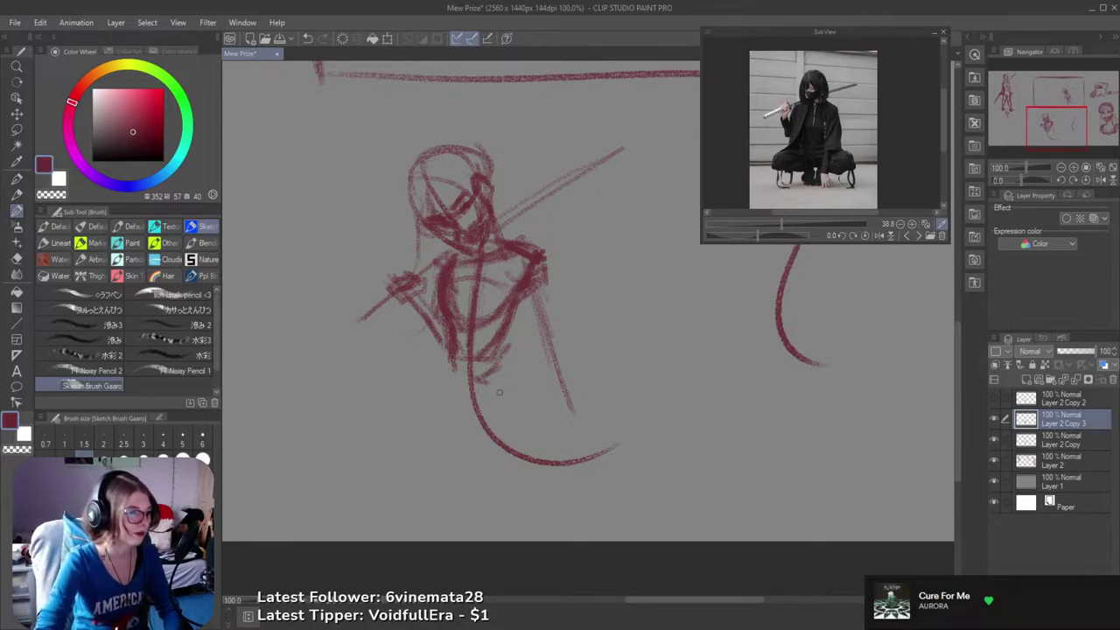
# - Draw a slanted hip line across the lower abdomen and darken the torso side below the hanging arm's shoulder
pyautogui.moveTo(444, 364)
pyautogui.mouseDown()
pyautogui.moveTo(499, 388)
pyautogui.moveTo(458, 375)
pyautogui.moveTo(508, 399)
pyautogui.mouseUp()
pyautogui.moveTo(500, 442)
pyautogui.mouseDown()
pyautogui.moveTo(508, 378)
pyautogui.moveTo(495, 396)
pyautogui.moveTo(516, 337)
pyautogui.mouseUp()
pyautogui.moveTo(499, 378); pyautogui.dragTo(522, 312)
pyautogui.scroll(-1, 534, 343)
pyautogui.moveTo(535, 353)
pyautogui.mouseDown()
pyautogui.moveTo(542, 404)
pyautogui.moveTo(495, 432)
pyautogui.moveTo(503, 339)
pyautogui.mouseUp()
pyautogui.scroll(1, 540, 405)
# - Try thickening the bent arm's forearm and upper-arm lines, undoing the extra strokes
pyautogui.moveTo(396, 339); pyautogui.dragTo(444, 400)
pyautogui.hotkey('ctrl', 'z')
pyautogui.moveTo(414, 349); pyautogui.dragTo(444, 399)
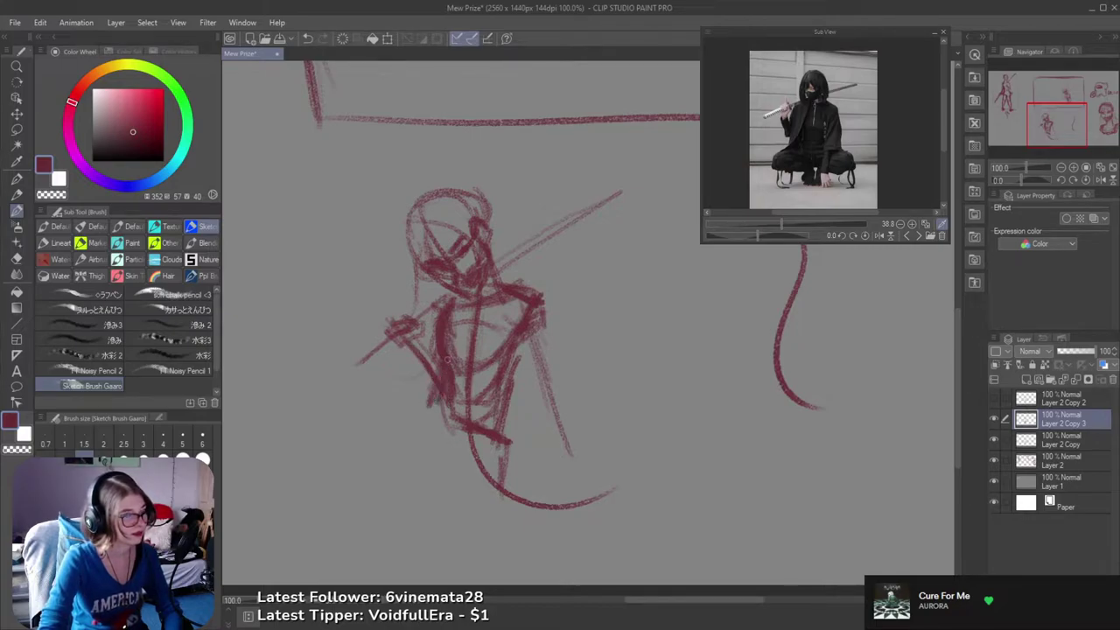
pyautogui.moveTo(427, 396); pyautogui.dragTo(405, 351)
pyautogui.hotkey('ctrl', 'z')
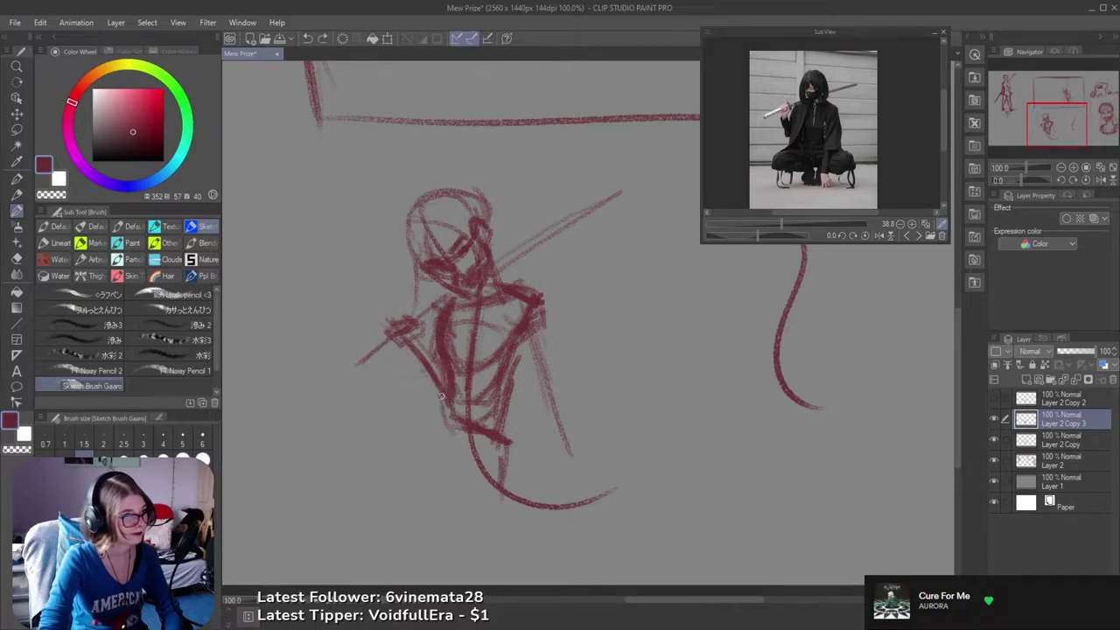
pyautogui.moveTo(470, 368); pyautogui.dragTo(545, 404)
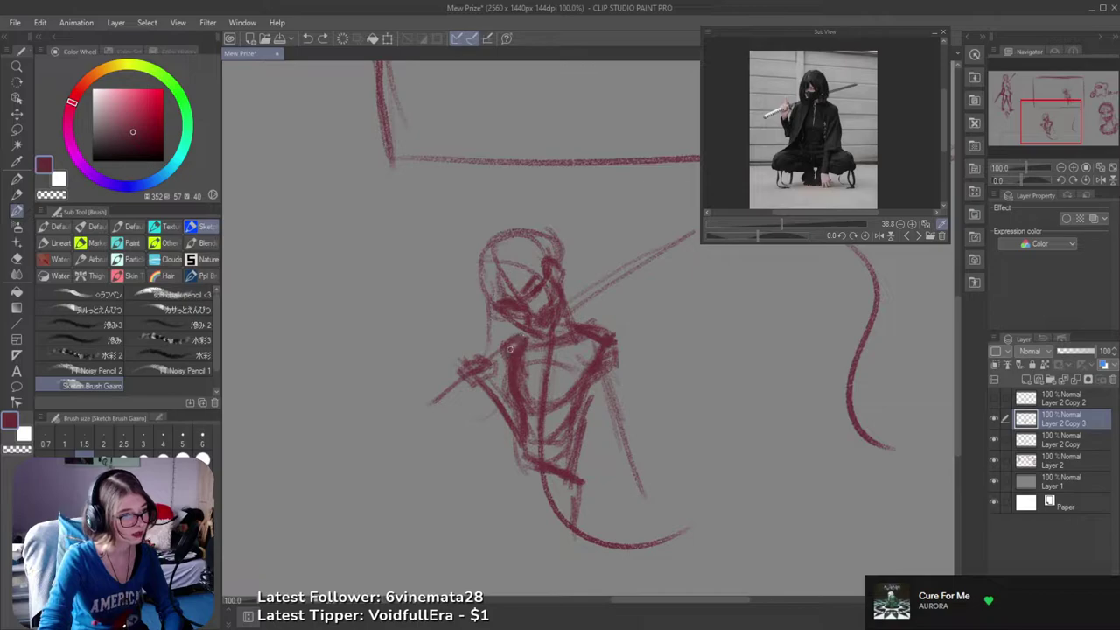
pyautogui.moveTo(510, 344); pyautogui.dragTo(527, 337)
pyautogui.hotkey('ctrl', 'z')
pyautogui.hotkey('ctrl', 'z')
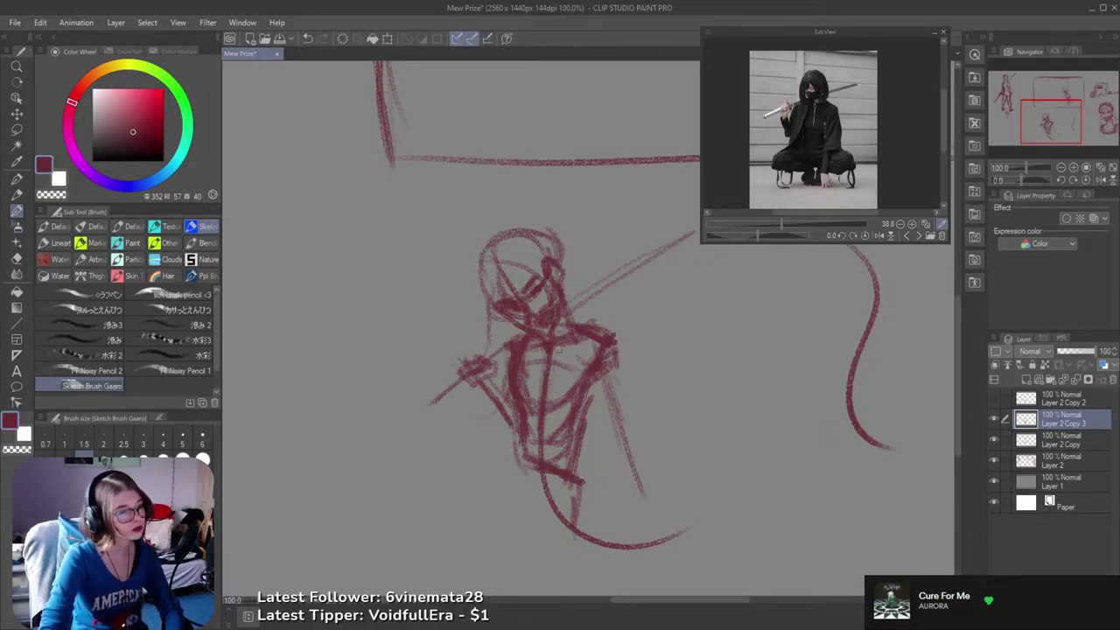
# - Rework the waist on the hanging-arm side and add a rounded pelvis line beneath the slanted hip line
pyautogui.moveTo(608, 343); pyautogui.dragTo(620, 313)
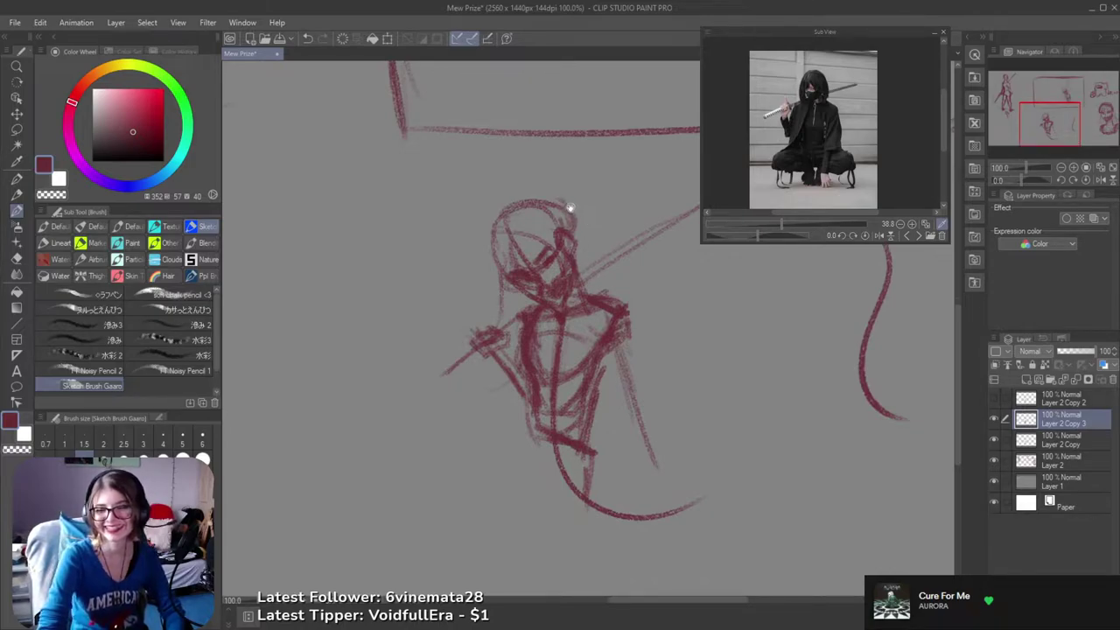
pyautogui.moveTo(580, 405)
pyautogui.mouseDown()
pyautogui.moveTo(603, 385)
pyautogui.moveTo(531, 423)
pyautogui.mouseUp()
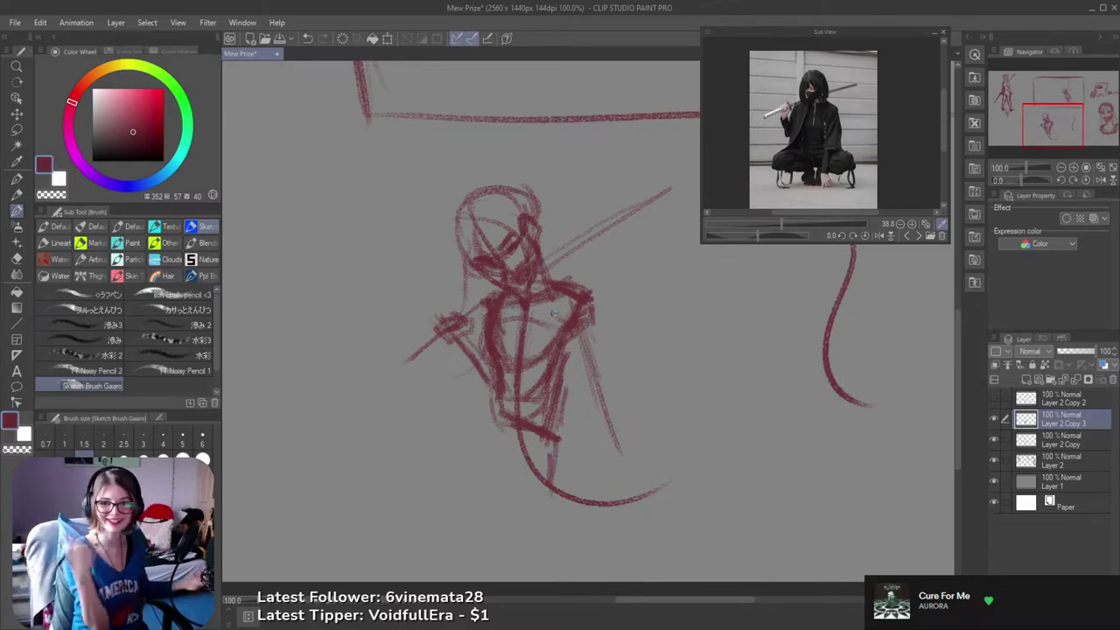
pyautogui.scroll(1, 560, 420)
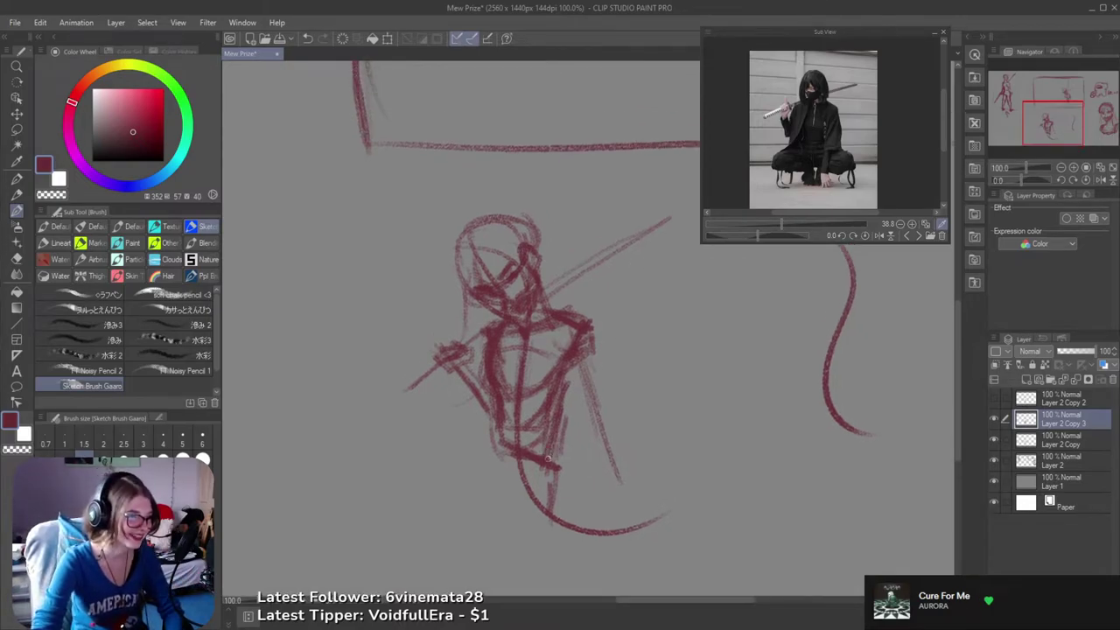
pyautogui.hotkey('ctrl', 'z')
pyautogui.moveTo(571, 373)
pyautogui.mouseDown()
pyautogui.moveTo(562, 411)
pyautogui.moveTo(565, 377)
pyautogui.moveTo(543, 389)
pyautogui.moveTo(570, 356)
pyautogui.moveTo(548, 415)
pyautogui.moveTo(557, 402)
pyautogui.moveTo(563, 446)
pyautogui.moveTo(541, 460)
pyautogui.moveTo(510, 445)
pyautogui.moveTo(555, 460)
pyautogui.moveTo(503, 453)
pyautogui.moveTo(519, 473)
pyautogui.moveTo(572, 450)
pyautogui.mouseUp()
pyautogui.hotkey('ctrl', 'z')
pyautogui.hotkey('ctrl', 'z')
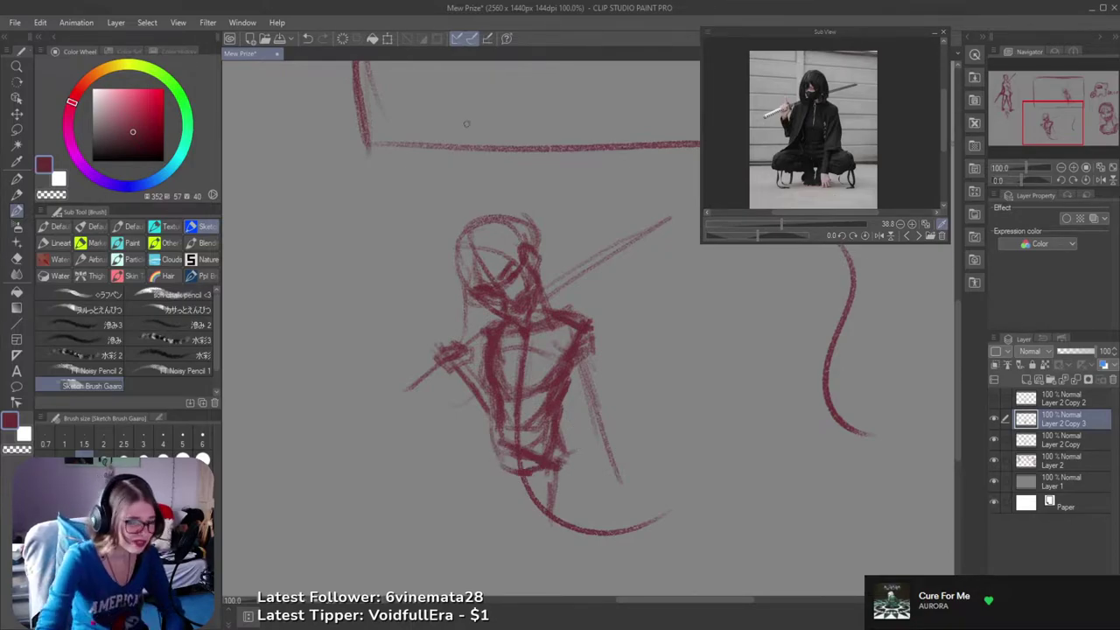
pyautogui.moveTo(531, 405); pyautogui.dragTo(552, 383)
pyautogui.moveTo(619, 411); pyautogui.dragTo(582, 372)
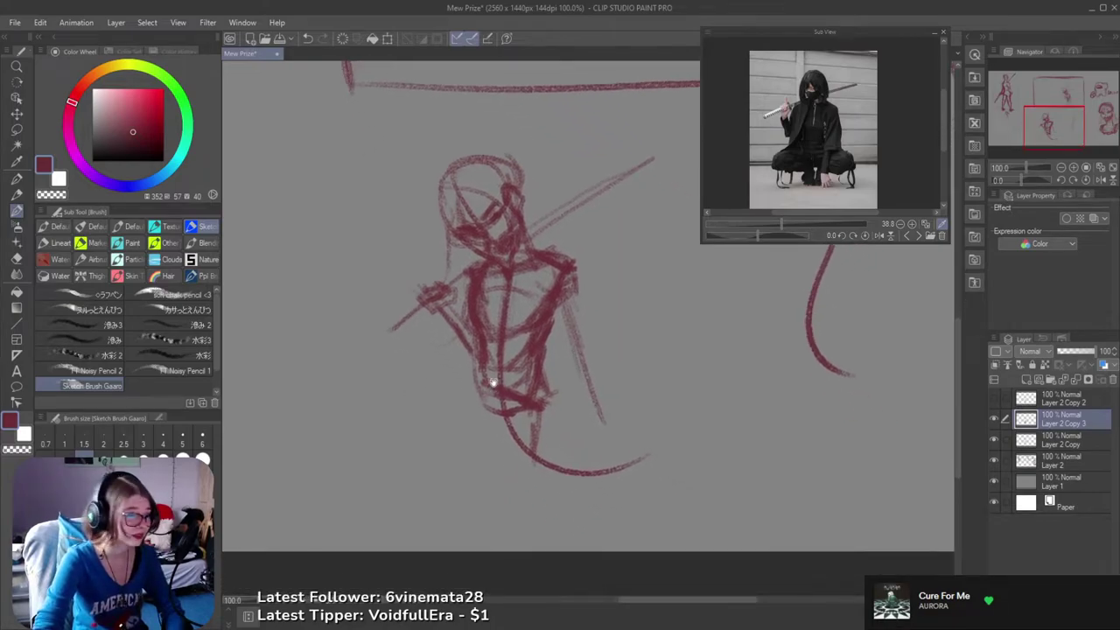
# - Undo the trial leg strokes below the pelvis and mark the flared hip corners on both sides of the waist
pyautogui.moveTo(506, 394); pyautogui.dragTo(503, 441)
pyautogui.hotkey('ctrl', 'z')
pyautogui.moveTo(542, 377); pyautogui.dragTo(562, 411)
pyautogui.moveTo(544, 371)
pyautogui.mouseDown()
pyautogui.moveTo(570, 406)
pyautogui.moveTo(564, 426)
pyautogui.moveTo(517, 444)
pyautogui.mouseUp()
pyautogui.hotkey('ctrl', 'z')
pyautogui.hotkey('ctrl', 'z')
pyautogui.hotkey('ctrl', 'z')
pyautogui.moveTo(544, 383); pyautogui.dragTo(554, 398)
pyautogui.moveTo(481, 375); pyautogui.dragTo(472, 397)
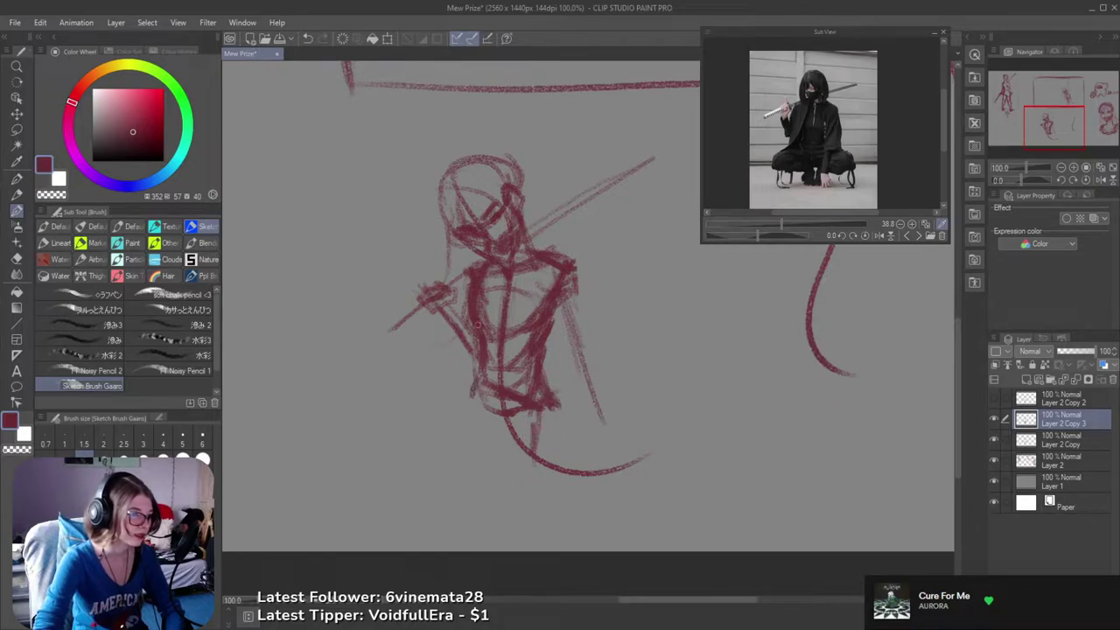
# - Erase the excess lines inside the chest edge next to the bent arm and save the file
pyautogui.hotkey('ctrl', 'z')
pyautogui.moveTo(482, 276)
pyautogui.mouseDown()
pyautogui.moveTo(485, 339)
pyautogui.moveTo(483, 327)
pyautogui.mouseUp()
pyautogui.press('e')
pyautogui.hotkey('ctrl', 'z')
pyautogui.moveTo(487, 281); pyautogui.dragTo(494, 343)
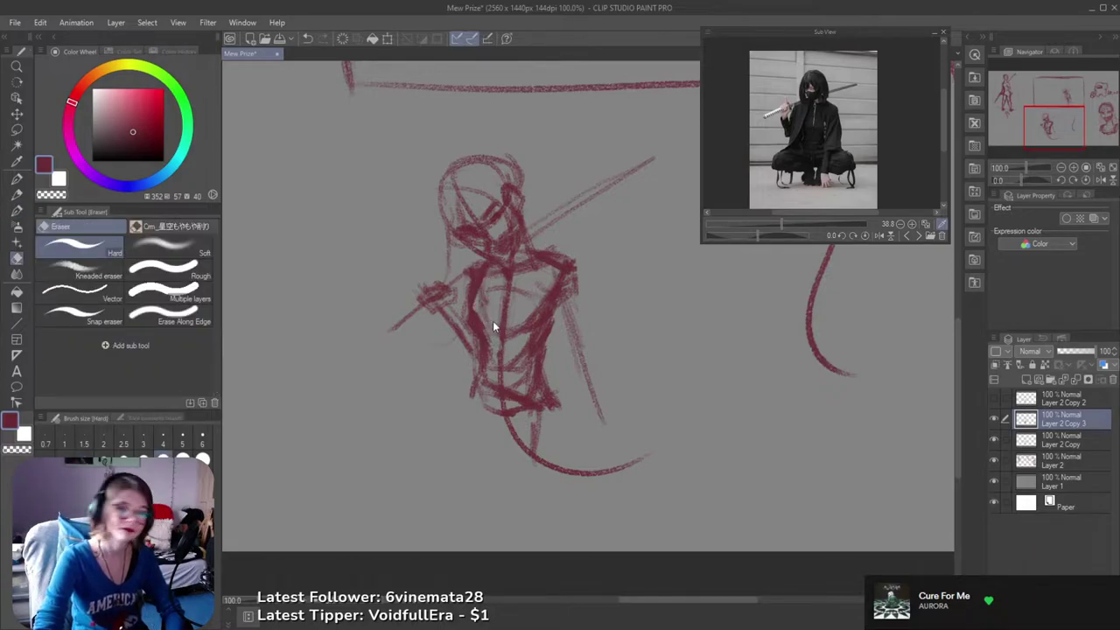
pyautogui.hotkey('ctrl', 's')
# - Round out the pelvis outline below the hip line and test leg lines descending from the hips
pyautogui.press('b')
pyautogui.moveTo(509, 392)
pyautogui.mouseDown()
pyautogui.moveTo(532, 357)
pyautogui.moveTo(496, 355)
pyautogui.moveTo(514, 392)
pyautogui.moveTo(567, 379)
pyautogui.mouseUp()
pyautogui.moveTo(555, 338)
pyautogui.mouseDown()
pyautogui.moveTo(546, 413)
pyautogui.moveTo(532, 411)
pyautogui.moveTo(524, 387)
pyautogui.moveTo(480, 516)
pyautogui.mouseUp()
pyautogui.hotkey('ctrl', 'z')
pyautogui.moveTo(550, 394); pyautogui.dragTo(620, 507)
pyautogui.hotkey('ctrl', 'z')
pyautogui.moveTo(548, 385); pyautogui.dragTo(582, 518)
pyautogui.hotkey('ctrl', 'z')
pyautogui.moveTo(544, 376); pyautogui.dragTo(573, 542)
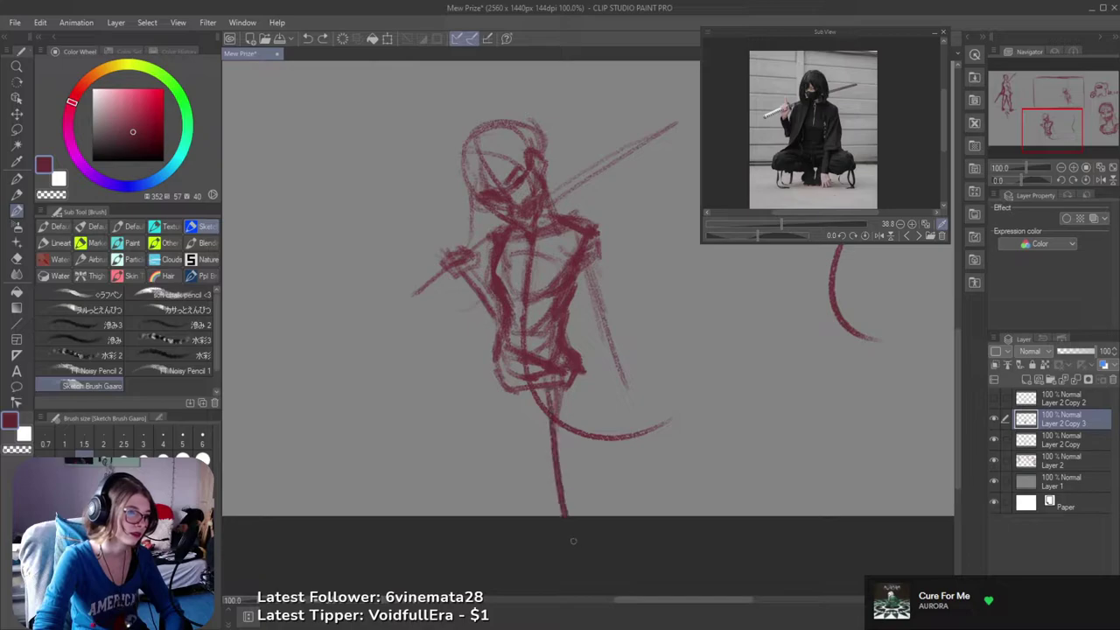
pyautogui.moveTo(509, 393); pyautogui.dragTo(434, 557)
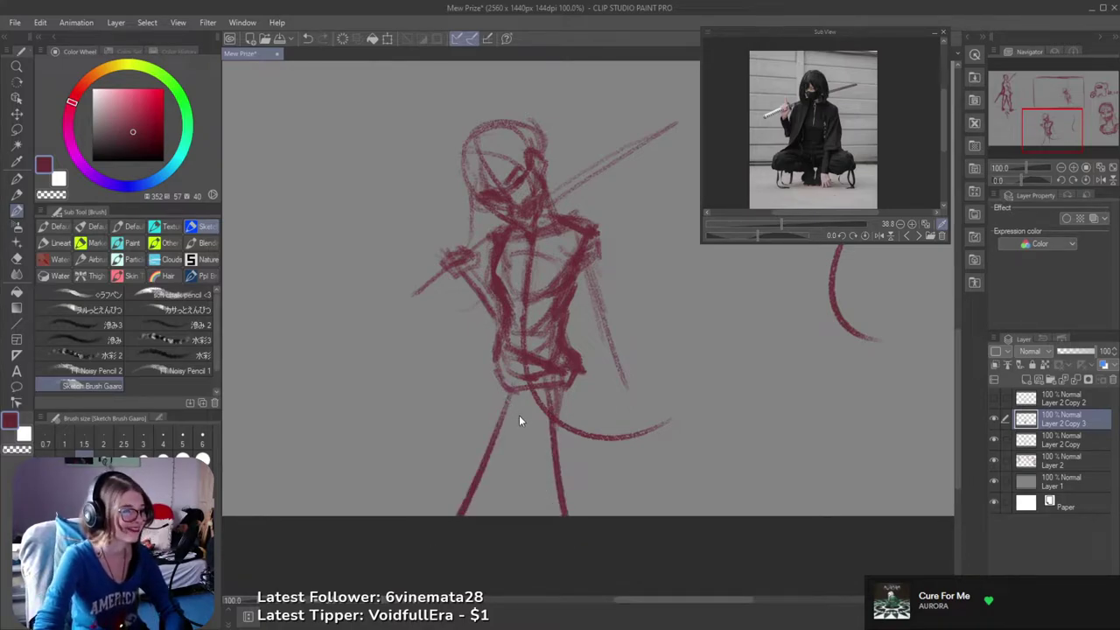
pyautogui.hotkey('ctrl', 'z')
pyautogui.hotkey('ctrl', 'z')
pyautogui.moveTo(511, 377); pyautogui.dragTo(518, 524)
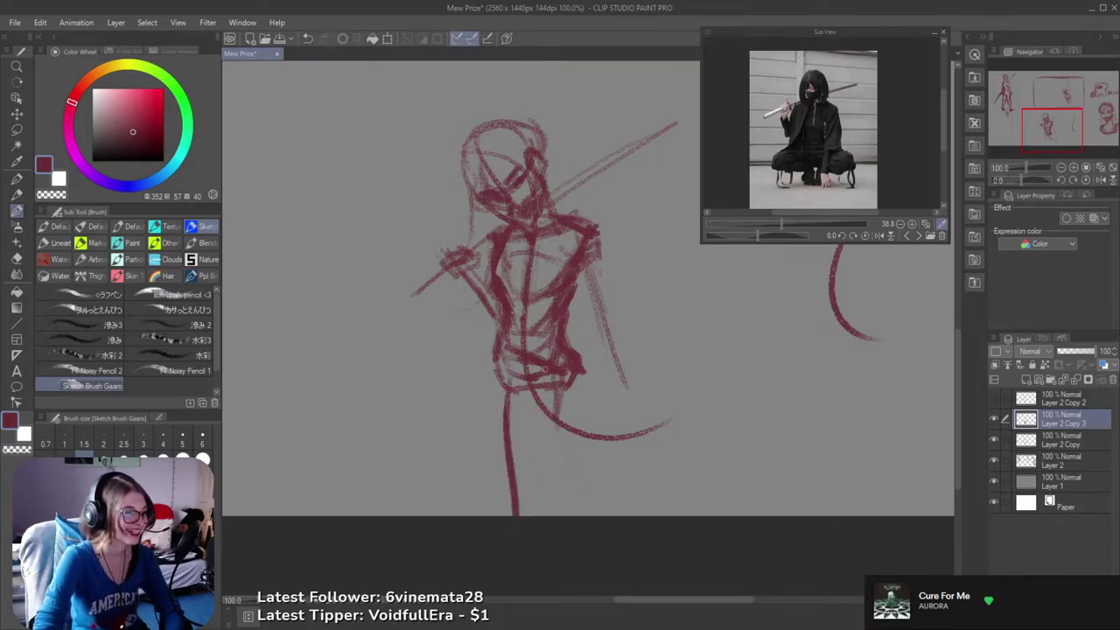
pyautogui.moveTo(544, 368); pyautogui.dragTo(645, 558)
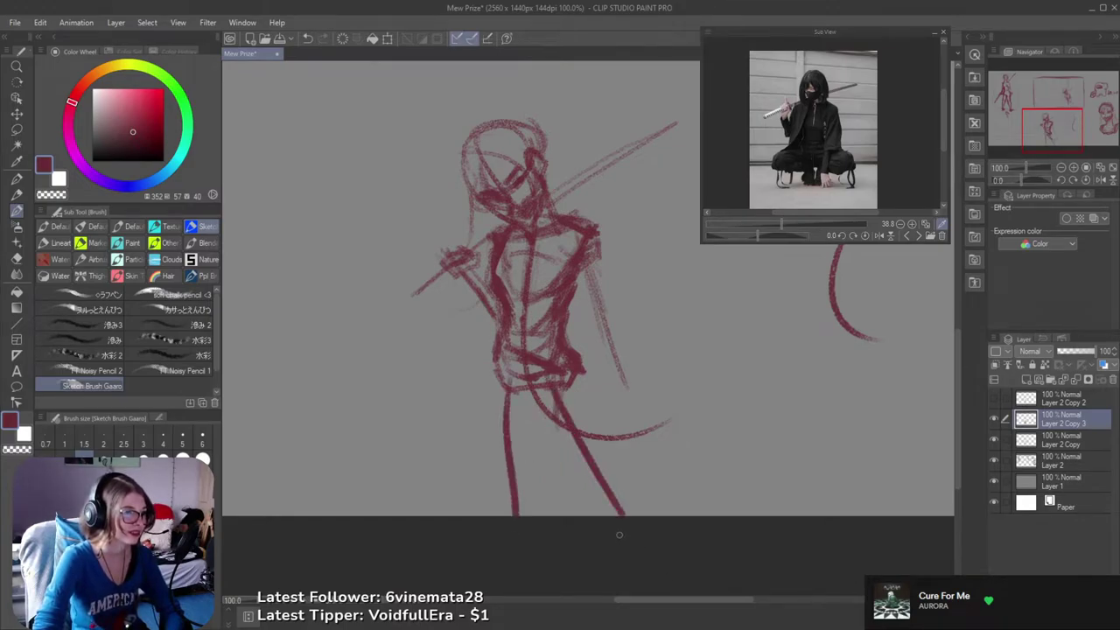
pyautogui.hotkey('ctrl', 'z')
pyautogui.hotkey('ctrl', 'z')
# - Sketch a near-vertical guide line for the leg under the bent arm and an outward-slanting line for the other leg
pyautogui.moveTo(497, 371); pyautogui.dragTo(486, 553)
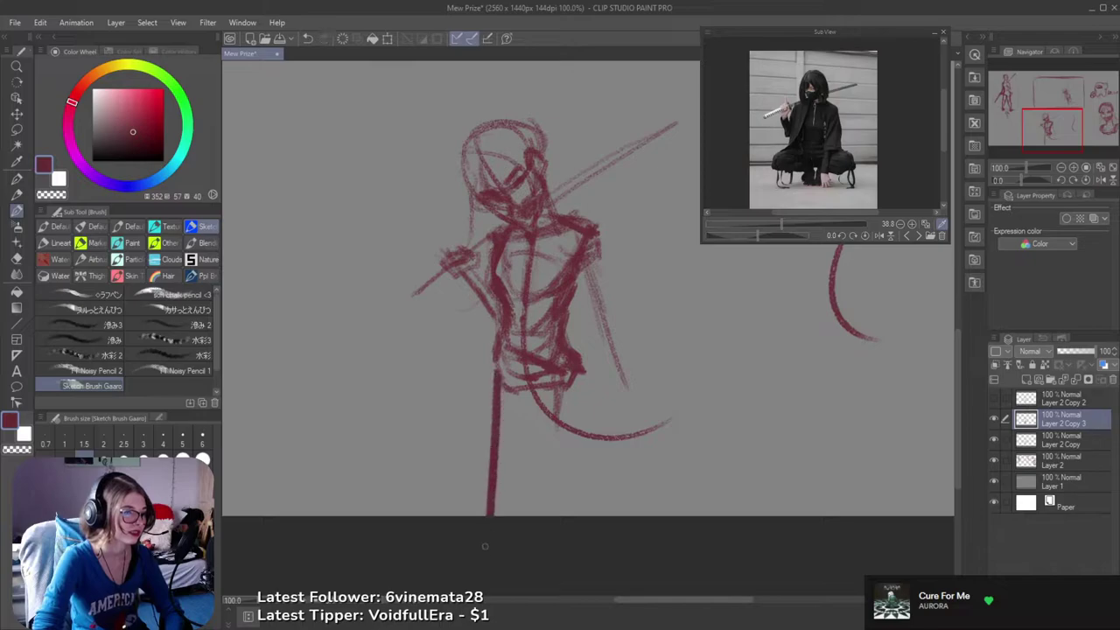
pyautogui.moveTo(544, 413); pyautogui.dragTo(620, 555)
pyautogui.hotkey('ctrl', 'z')
pyautogui.moveTo(562, 399); pyautogui.dragTo(642, 556)
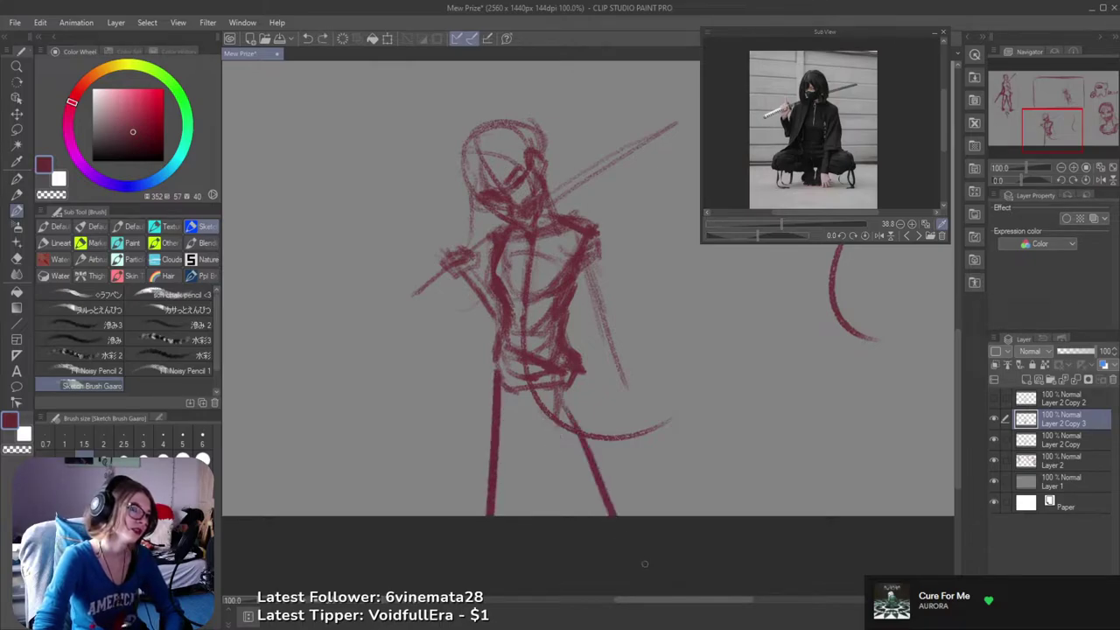
pyautogui.hotkey('ctrl', 'z')
pyautogui.moveTo(572, 390); pyautogui.dragTo(629, 516)
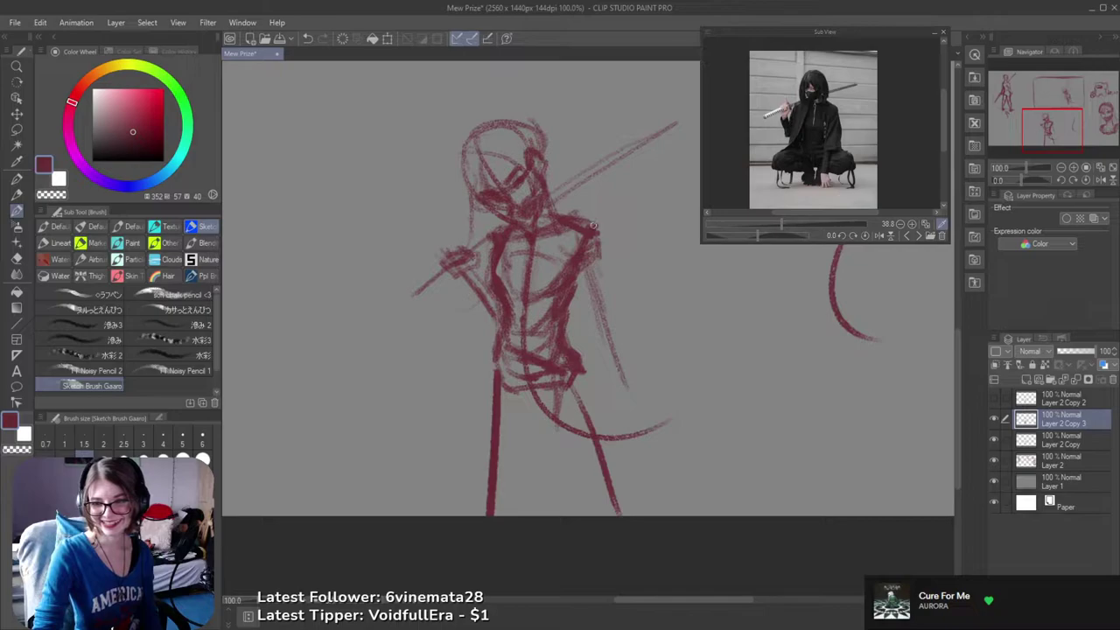
# - Draw a curved inner thigh line from the crotch toward the straight leg and break up its guide line beside it
pyautogui.moveTo(557, 391); pyautogui.dragTo(591, 375)
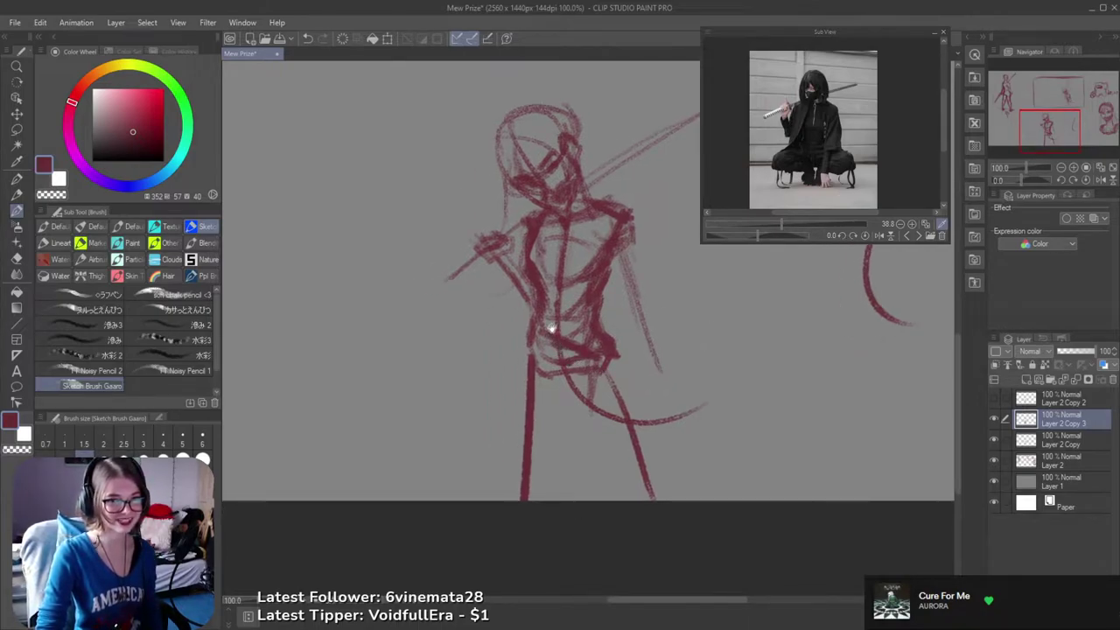
pyautogui.moveTo(550, 359); pyautogui.dragTo(565, 334)
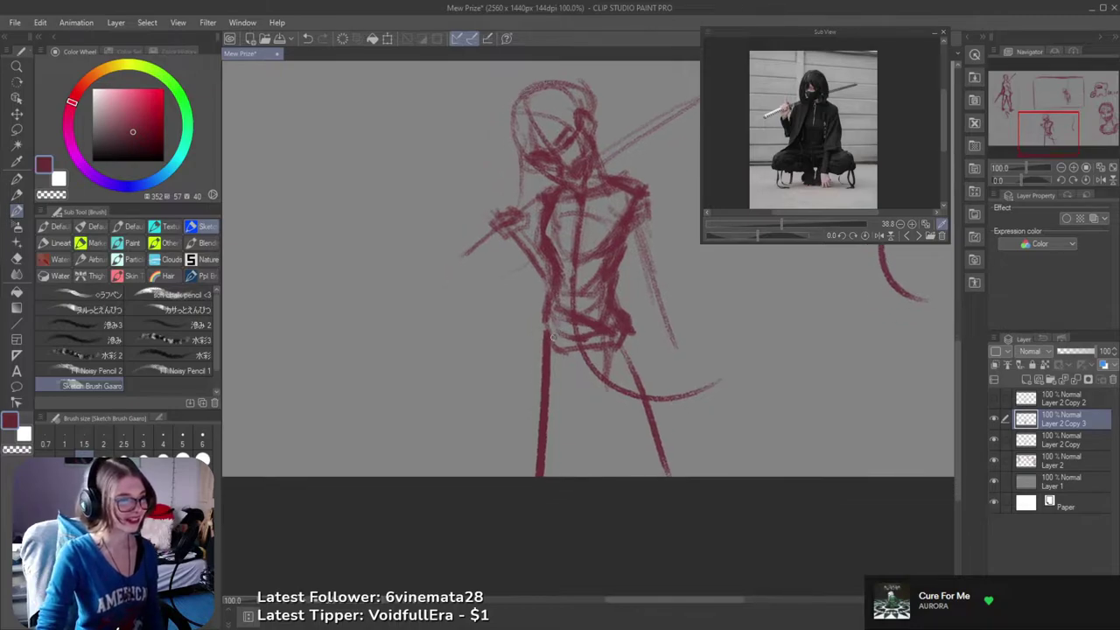
pyautogui.moveTo(544, 396)
pyautogui.mouseDown()
pyautogui.moveTo(577, 361)
pyautogui.moveTo(565, 385)
pyautogui.moveTo(553, 375)
pyautogui.mouseUp()
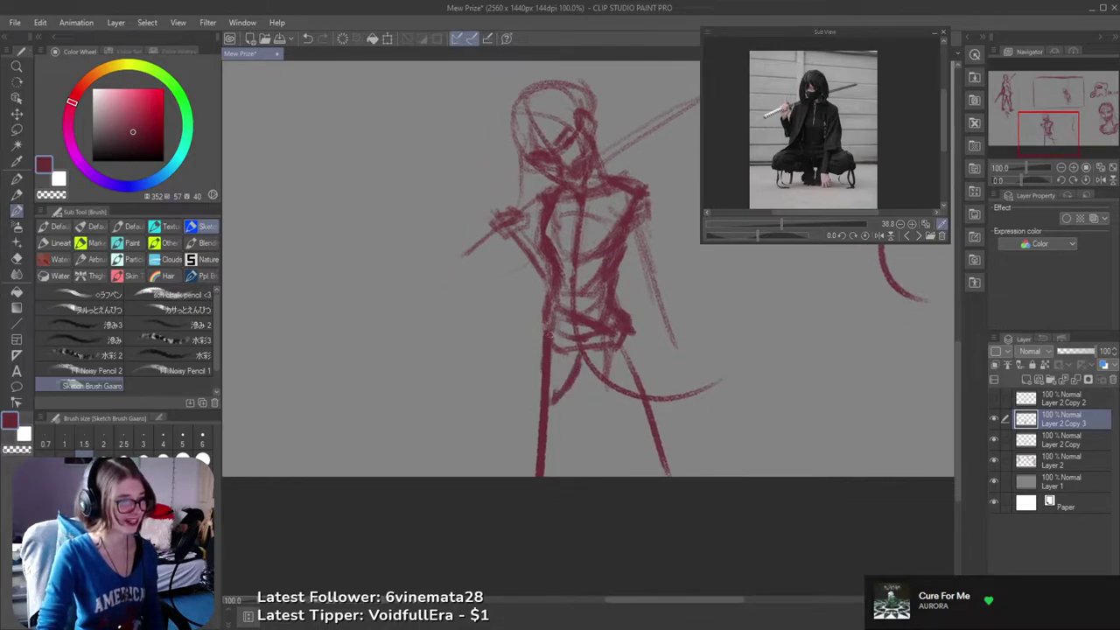
pyautogui.press('e')
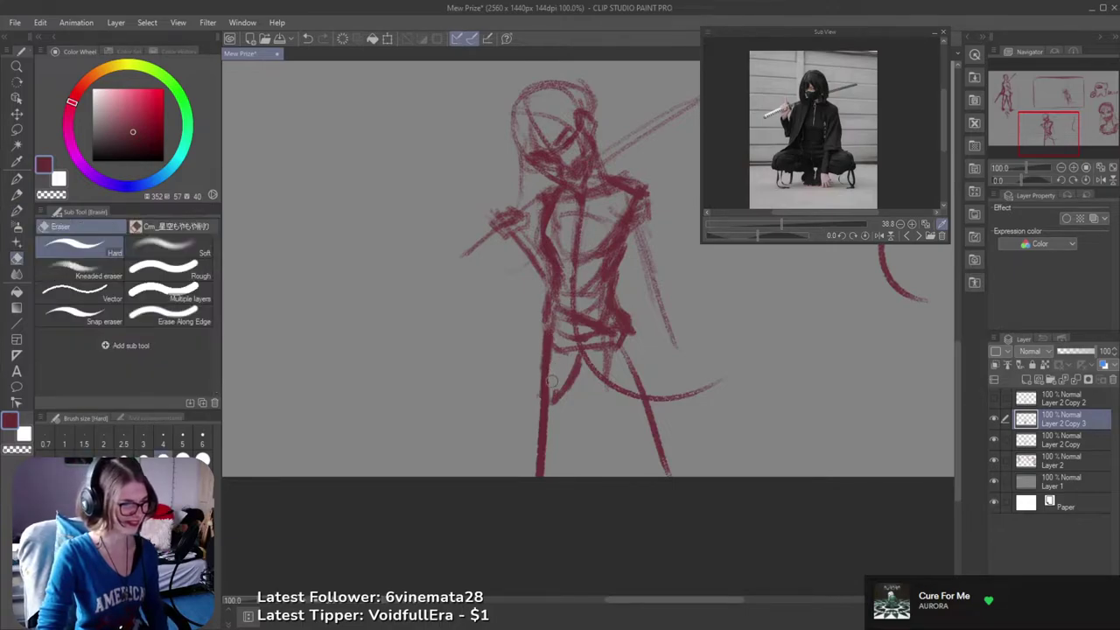
pyautogui.moveTo(549, 386)
pyautogui.mouseDown()
pyautogui.moveTo(556, 349)
pyautogui.moveTo(537, 387)
pyautogui.mouseUp()
pyautogui.press('b')
pyautogui.moveTo(542, 346); pyautogui.dragTo(537, 381)
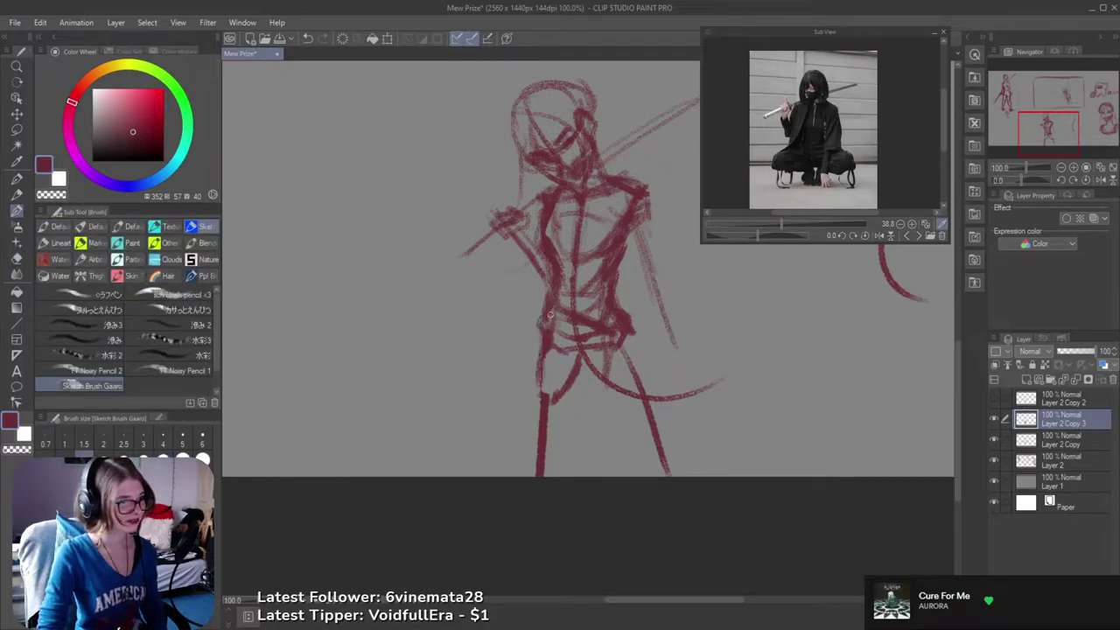
# - Build up the straight leg's outer thigh from the flared hip and add its inner contour down to the canvas edge
pyautogui.moveTo(537, 341)
pyautogui.mouseDown()
pyautogui.moveTo(528, 367)
pyautogui.moveTo(547, 393)
pyautogui.mouseUp()
pyautogui.hotkey('ctrl', 'z')
pyautogui.moveTo(541, 326); pyautogui.dragTo(532, 397)
pyautogui.moveTo(537, 334)
pyautogui.mouseDown()
pyautogui.moveTo(530, 362)
pyautogui.moveTo(570, 429)
pyautogui.moveTo(555, 476)
pyautogui.mouseUp()
pyautogui.moveTo(573, 381); pyautogui.dragTo(560, 477)
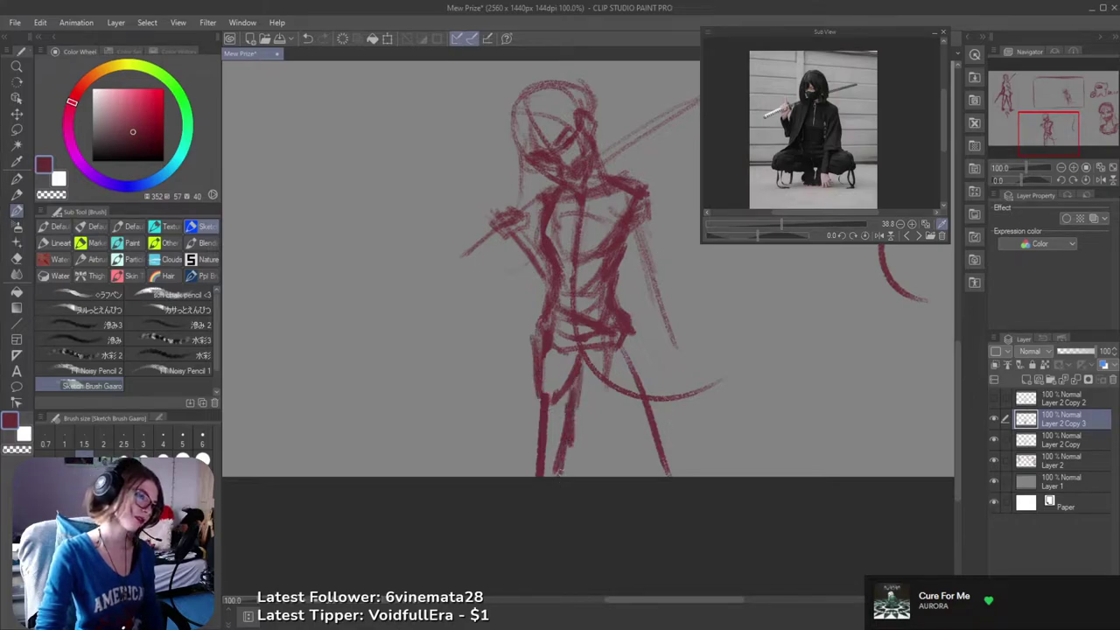
# - Sketch the slanted leg's inner contour from the crotch down to the canvas edge, discarding the unsuccessful trial strokes
pyautogui.moveTo(539, 401); pyautogui.dragTo(538, 443)
pyautogui.moveTo(598, 359)
pyautogui.mouseDown()
pyautogui.moveTo(632, 425)
pyautogui.moveTo(598, 374)
pyautogui.moveTo(633, 424)
pyautogui.moveTo(619, 412)
pyautogui.mouseUp()
pyautogui.hotkey('ctrl', 'z')
pyautogui.hotkey('ctrl', 'z')
pyautogui.hotkey('ctrl', 'z')
pyautogui.moveTo(577, 358); pyautogui.dragTo(625, 430)
pyautogui.moveTo(609, 387); pyautogui.dragTo(648, 475)
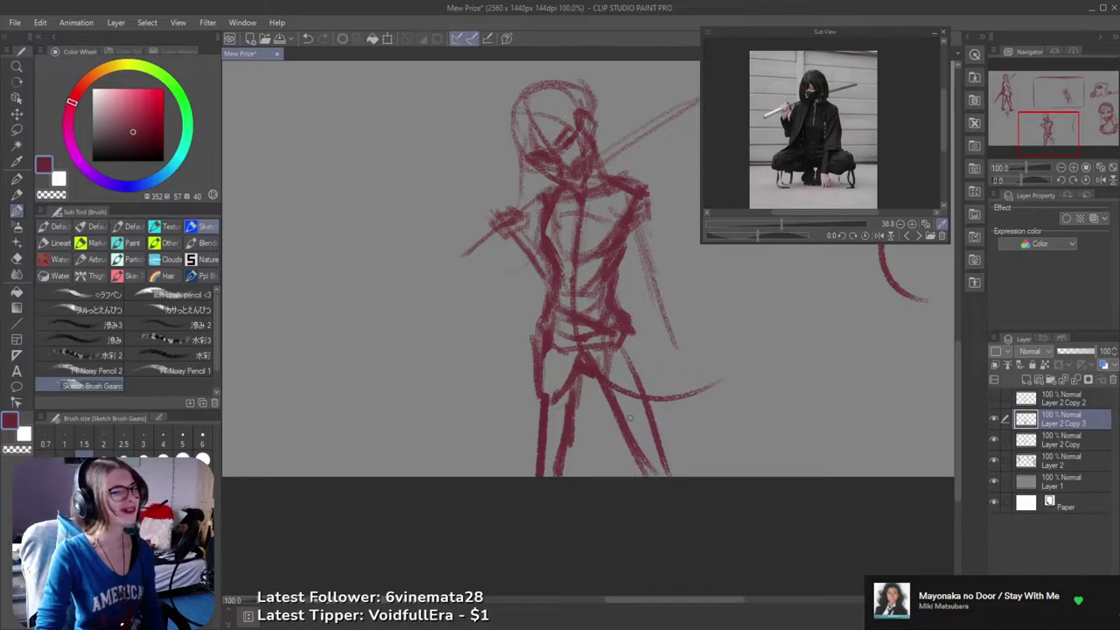
pyautogui.moveTo(627, 331)
pyautogui.mouseDown()
pyautogui.moveTo(655, 406)
pyautogui.moveTo(665, 473)
pyautogui.mouseUp()
pyautogui.hotkey('ctrl', 'z')
# - Redraw the straight leg's inner thigh down to a curved knee line and erase the leftover guide line below it
pyautogui.moveTo(583, 385); pyautogui.dragTo(577, 468)
pyautogui.hotkey('ctrl', 'z')
pyautogui.moveTo(583, 374)
pyautogui.mouseDown()
pyautogui.moveTo(577, 425)
pyautogui.moveTo(582, 476)
pyautogui.mouseUp()
pyautogui.moveTo(545, 398)
pyautogui.mouseDown()
pyautogui.moveTo(558, 464)
pyautogui.moveTo(573, 474)
pyautogui.moveTo(546, 405)
pyautogui.moveTo(551, 459)
pyautogui.moveTo(565, 476)
pyautogui.moveTo(590, 438)
pyautogui.moveTo(580, 458)
pyautogui.moveTo(545, 444)
pyautogui.moveTo(527, 455)
pyautogui.moveTo(562, 460)
pyautogui.moveTo(555, 428)
pyautogui.moveTo(562, 440)
pyautogui.moveTo(587, 438)
pyautogui.moveTo(572, 478)
pyautogui.moveTo(579, 422)
pyautogui.moveTo(548, 390)
pyautogui.moveTo(557, 378)
pyautogui.moveTo(551, 416)
pyautogui.moveTo(559, 402)
pyautogui.moveTo(574, 405)
pyautogui.moveTo(588, 367)
pyautogui.moveTo(571, 424)
pyautogui.moveTo(540, 402)
pyautogui.moveTo(547, 416)
pyautogui.moveTo(577, 384)
pyautogui.mouseUp()
pyautogui.hotkey('ctrl', 'z')
pyautogui.press('e')
pyautogui.press('b')
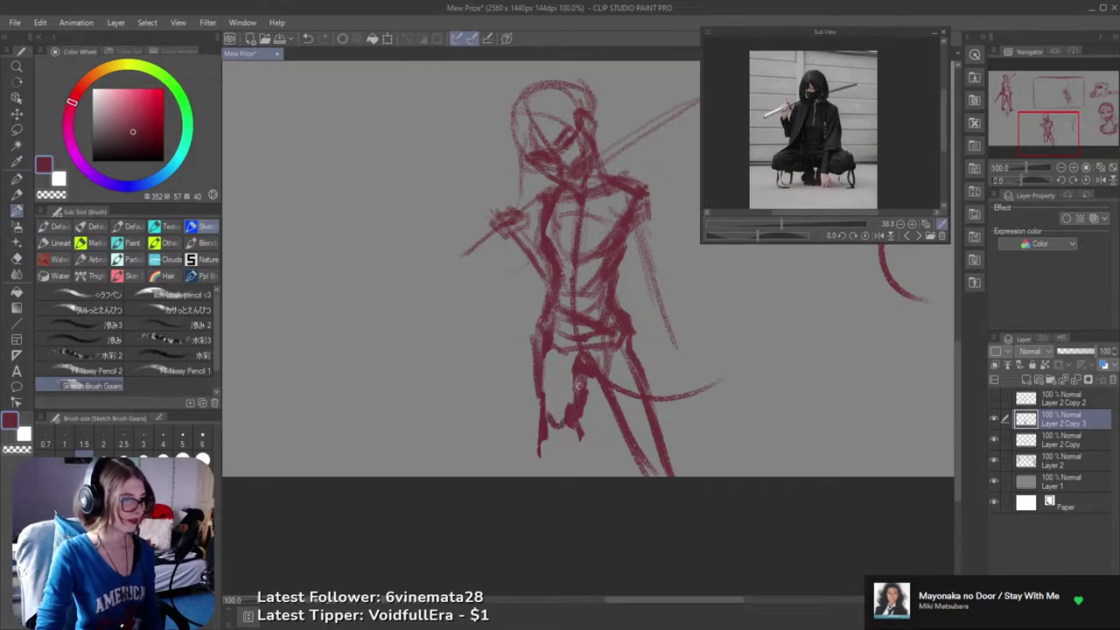
# - Draw the straight leg's shin lines from the knee down to the canvas edge
pyautogui.moveTo(580, 435)
pyautogui.mouseDown()
pyautogui.moveTo(588, 472)
pyautogui.moveTo(551, 476)
pyautogui.mouseUp()
pyautogui.hotkey('ctrl', 'z')
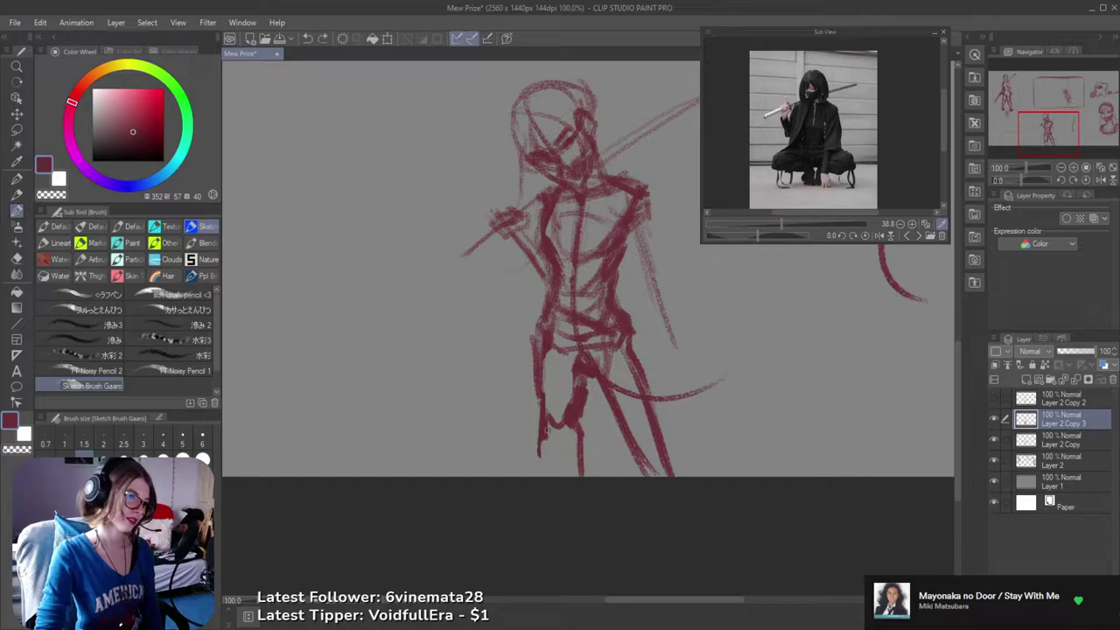
pyautogui.moveTo(543, 418); pyautogui.dragTo(551, 477)
pyautogui.hotkey('ctrl', 'z')
pyautogui.moveTo(542, 420); pyautogui.dragTo(552, 477)
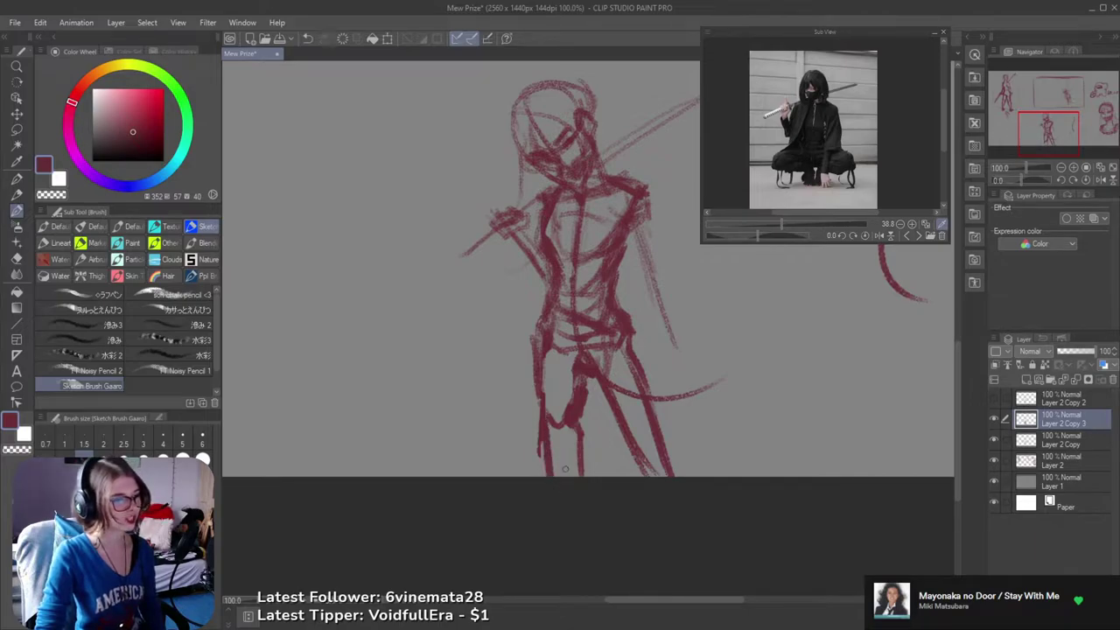
# - Thicken the slanted leg's inner and outer thigh contours and mark its knee with a short curve
pyautogui.press('e')
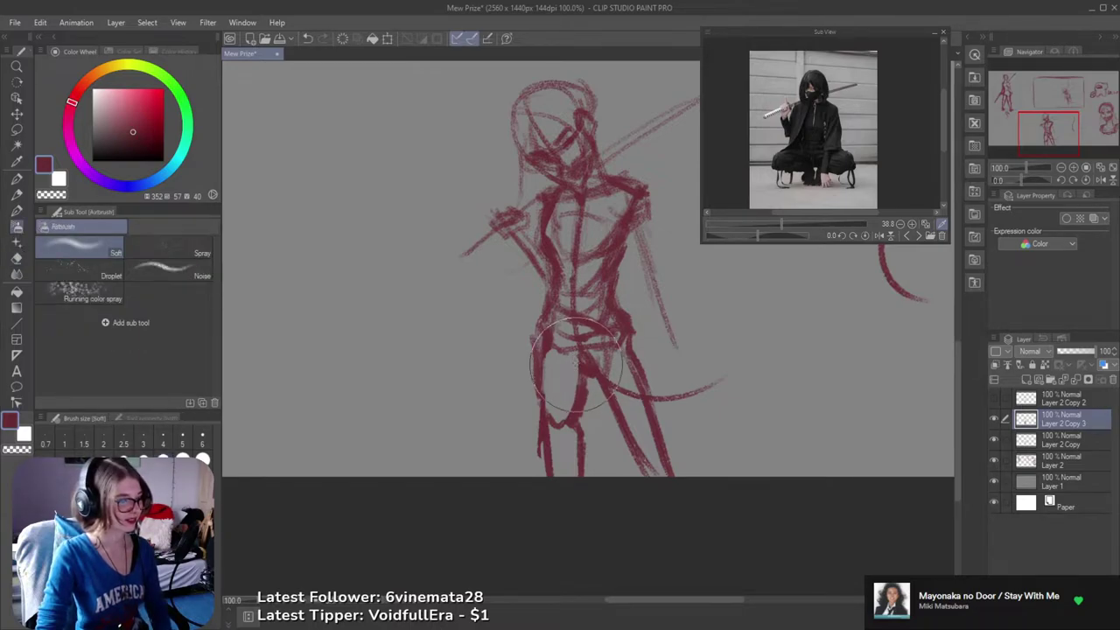
pyautogui.press('b')
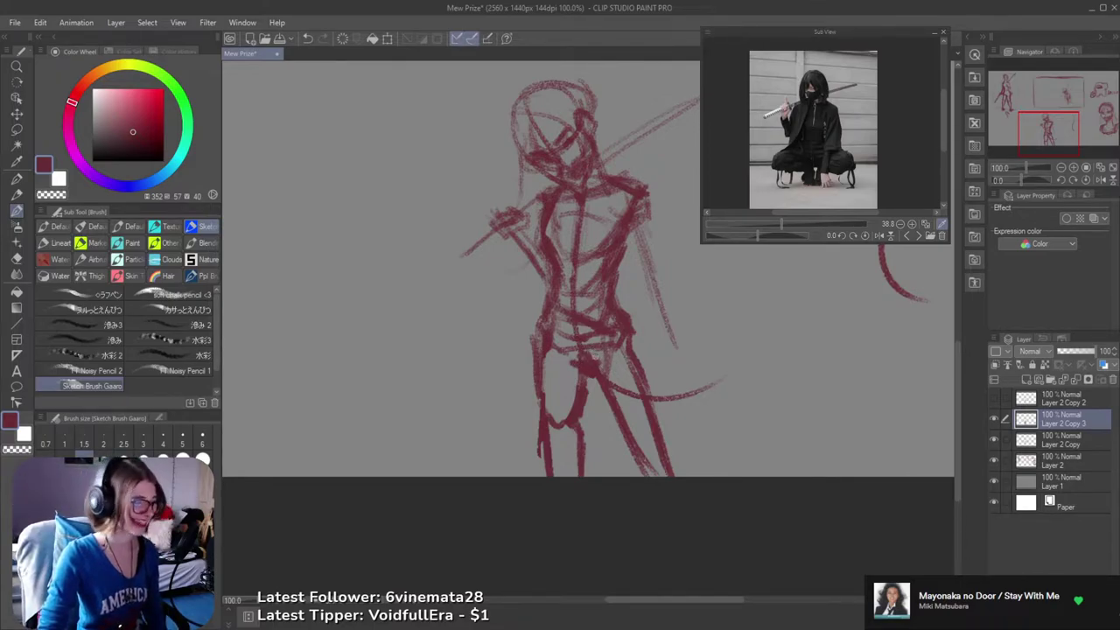
pyautogui.moveTo(598, 358); pyautogui.dragTo(606, 396)
pyautogui.moveTo(628, 340); pyautogui.dragTo(651, 394)
pyautogui.hotkey('ctrl', 'z')
pyautogui.hotkey('ctrl', 'z')
pyautogui.moveTo(631, 334); pyautogui.dragTo(647, 391)
pyautogui.hotkey('ctrl', 'z')
pyautogui.moveTo(630, 336)
pyautogui.mouseDown()
pyautogui.moveTo(655, 435)
pyautogui.moveTo(608, 400)
pyautogui.moveTo(641, 428)
pyautogui.mouseUp()
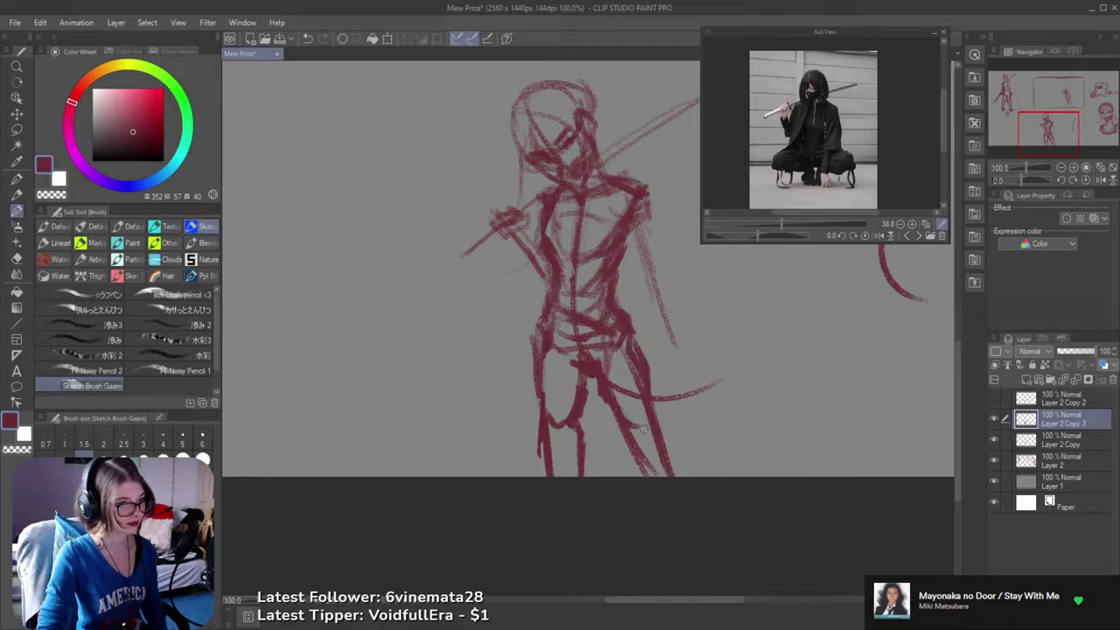
# - Erase the straight leg's curved knee line and trim its inner knee bulge and outer shin line
pyautogui.press('e')
pyautogui.moveTo(561, 423)
pyautogui.mouseDown()
pyautogui.moveTo(582, 455)
pyautogui.moveTo(598, 425)
pyautogui.moveTo(573, 414)
pyautogui.moveTo(566, 427)
pyautogui.moveTo(575, 381)
pyautogui.moveTo(575, 445)
pyautogui.mouseUp()
pyautogui.hotkey('ctrl', 'z')
pyautogui.hotkey('ctrl', 'z')
pyautogui.hotkey('ctrl', 'z')
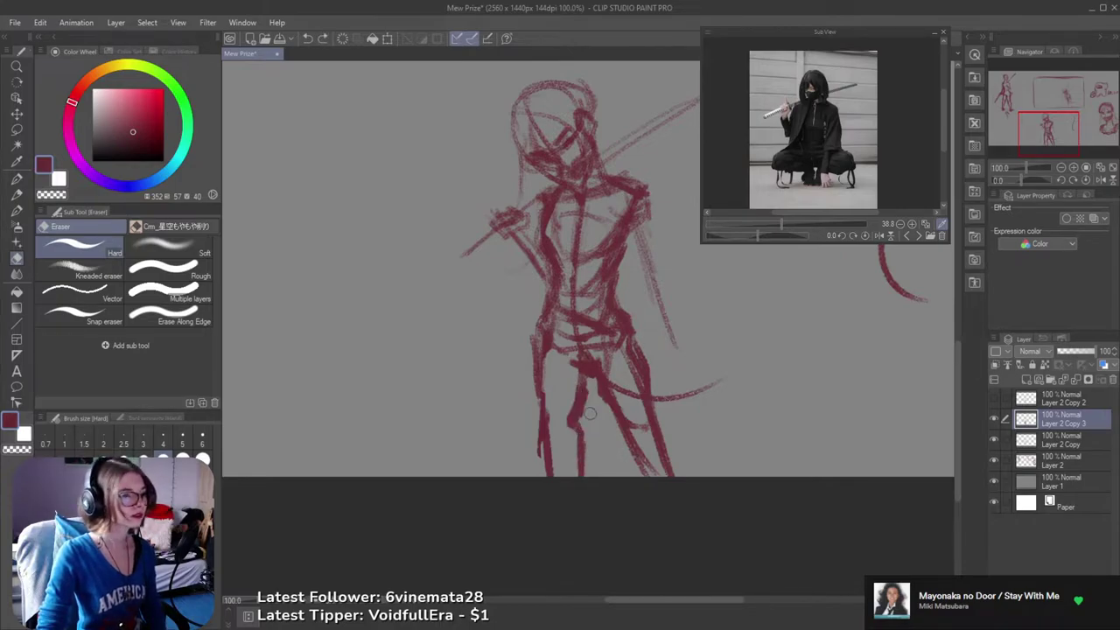
pyautogui.press('b')
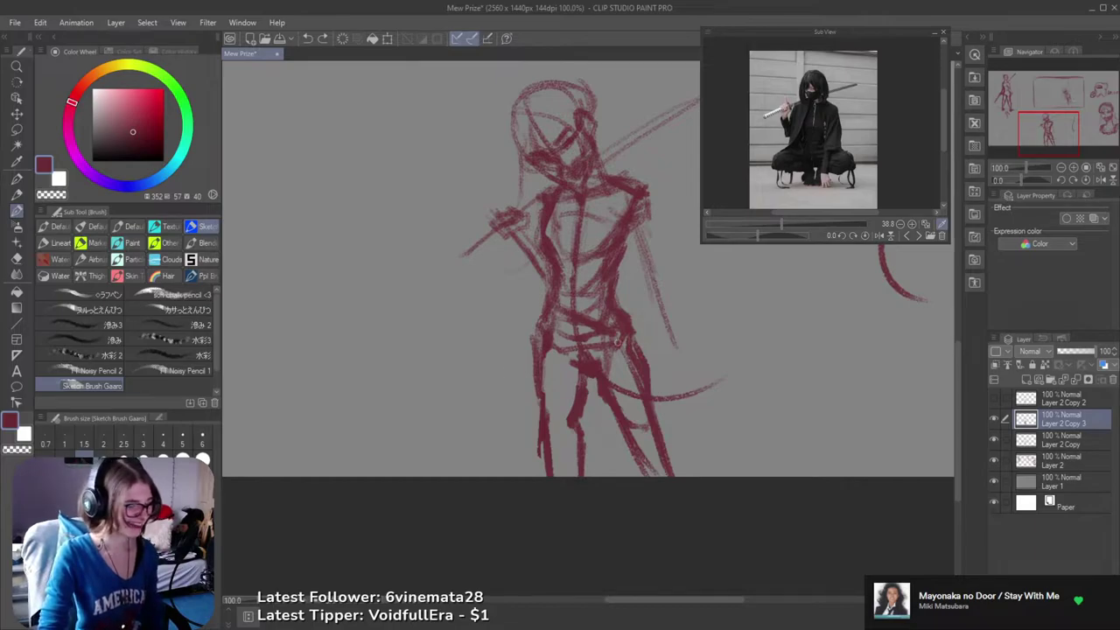
pyautogui.click(577, 419)
pyautogui.press('e')
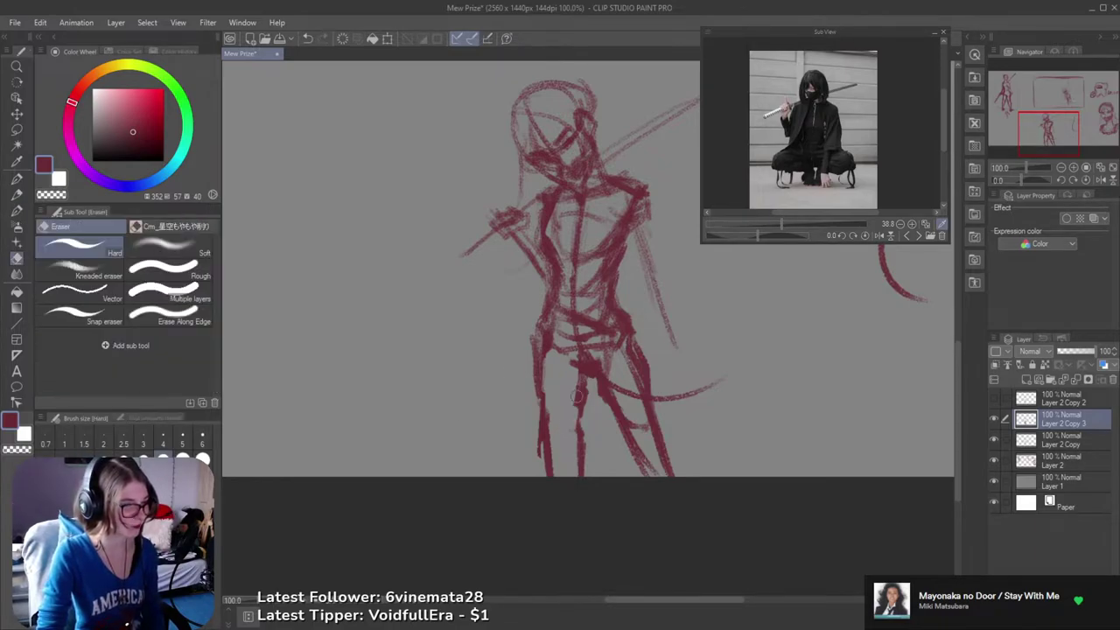
pyautogui.moveTo(557, 452); pyautogui.dragTo(551, 472)
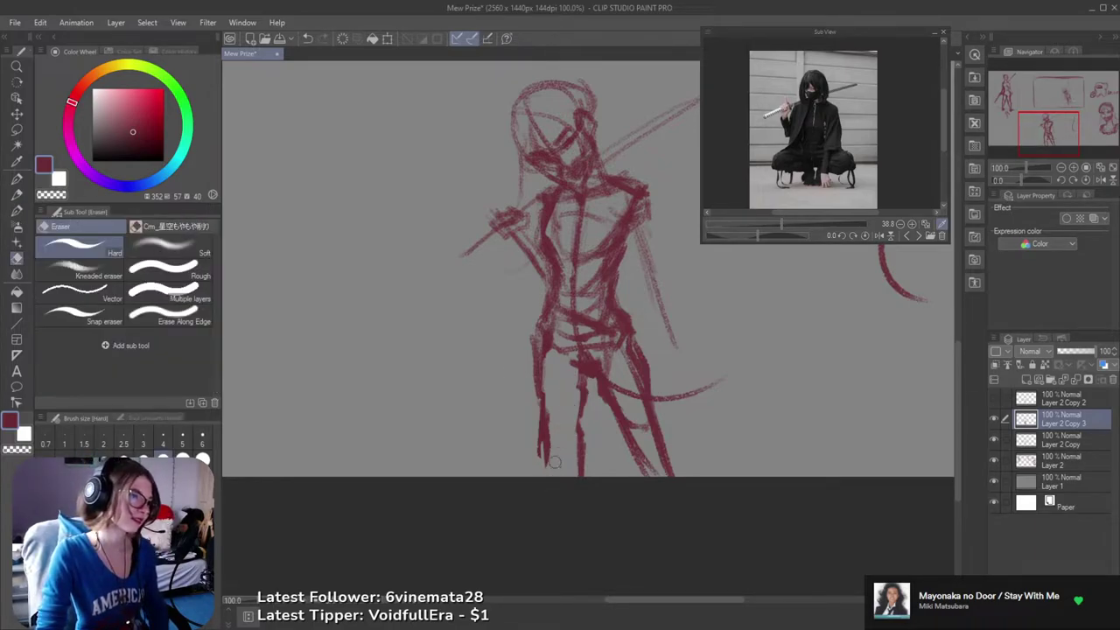
# - Rework the straight leg's outer contour and mark a lower knee near the canvas edge
pyautogui.press('b')
pyautogui.press('e')
pyautogui.moveTo(552, 416)
pyautogui.mouseDown()
pyautogui.moveTo(551, 476)
pyautogui.moveTo(541, 432)
pyautogui.moveTo(541, 449)
pyautogui.moveTo(554, 337)
pyautogui.mouseUp()
pyautogui.hotkey('ctrl', 'z')
pyautogui.press('b')
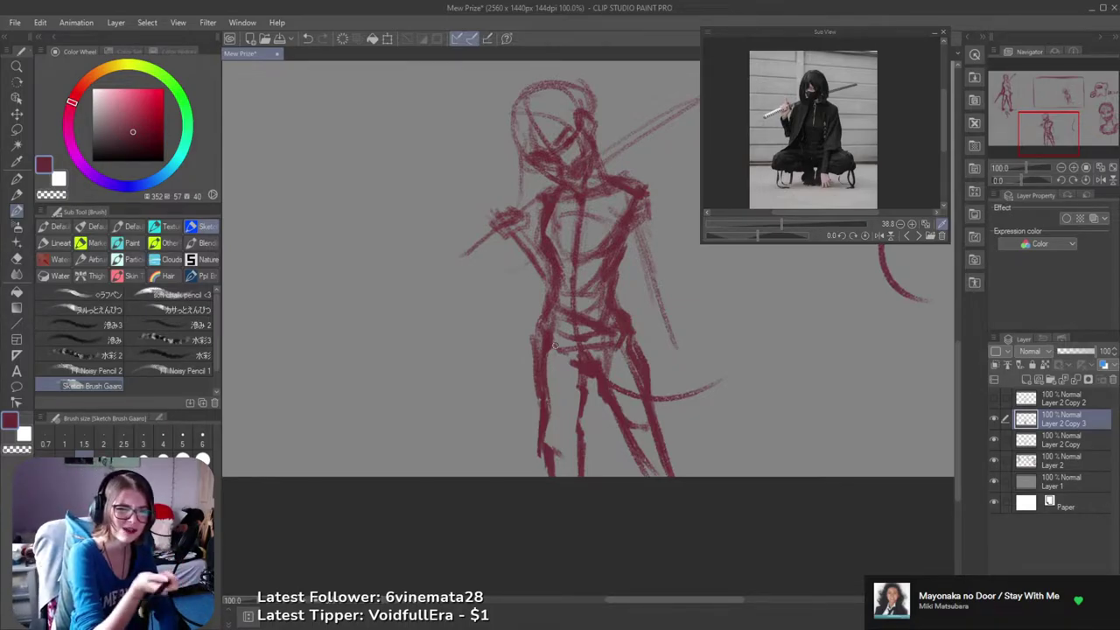
# - Slim the straight leg's outer thigh line and reshape the outer shin just below the knee mark
pyautogui.press('e')
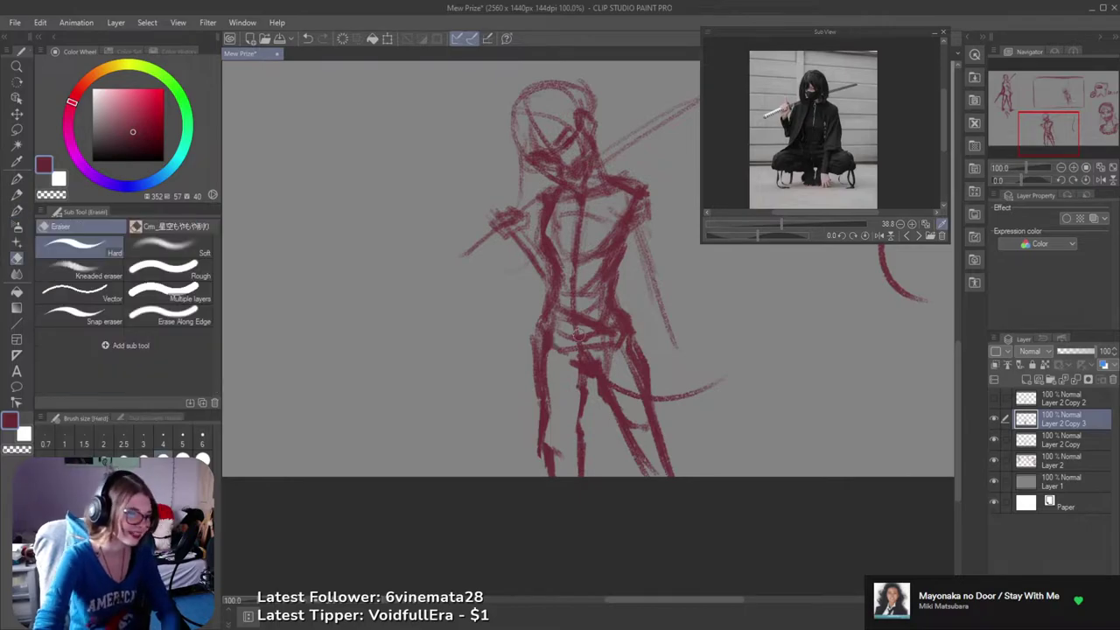
pyautogui.moveTo(535, 409); pyautogui.dragTo(549, 421)
pyautogui.hotkey('ctrl', 'z')
pyautogui.moveTo(550, 381); pyautogui.dragTo(544, 432)
pyautogui.hotkey('ctrl', 'z')
pyautogui.moveTo(556, 356); pyautogui.dragTo(549, 438)
pyautogui.hotkey('ctrl', 'z')
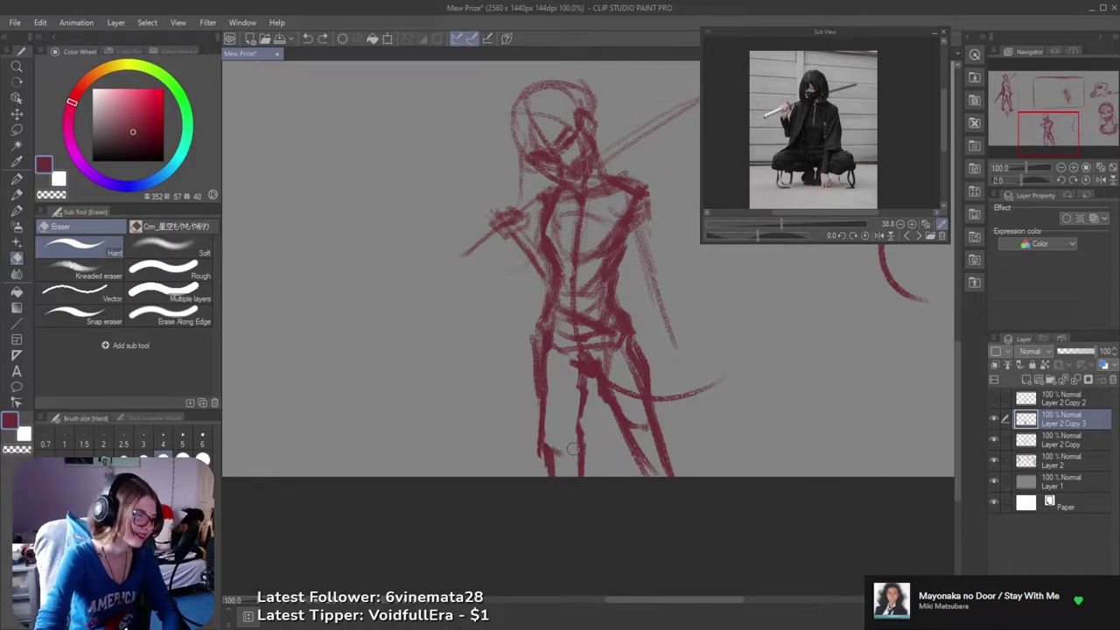
pyautogui.moveTo(544, 453)
pyautogui.mouseDown()
pyautogui.moveTo(550, 473)
pyautogui.moveTo(560, 462)
pyautogui.moveTo(544, 468)
pyautogui.mouseUp()
pyautogui.press('b')
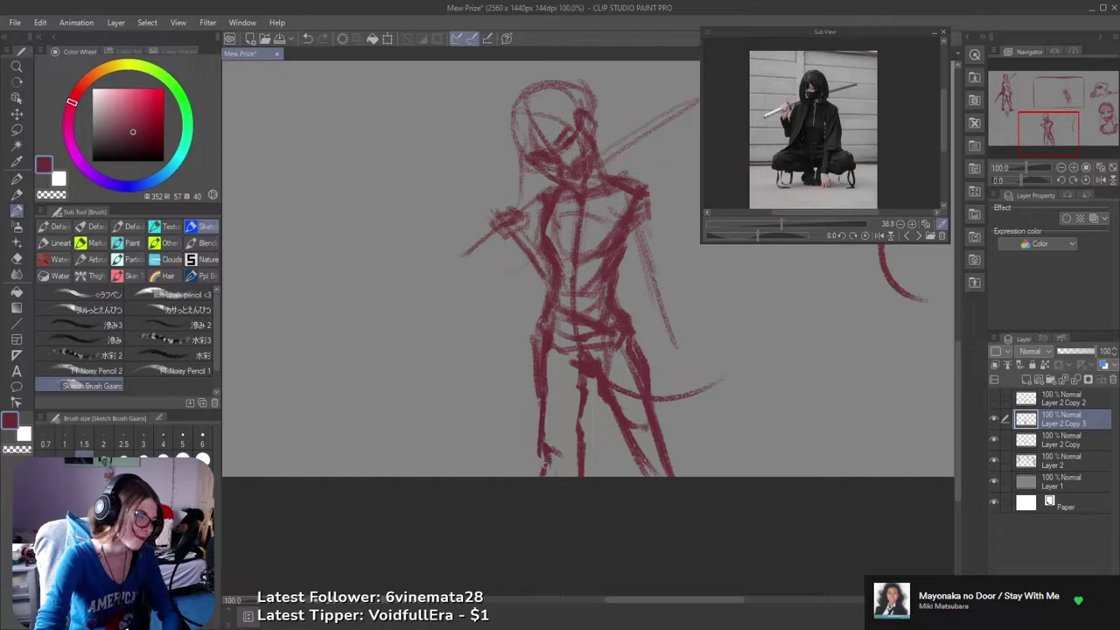
pyautogui.press('e')
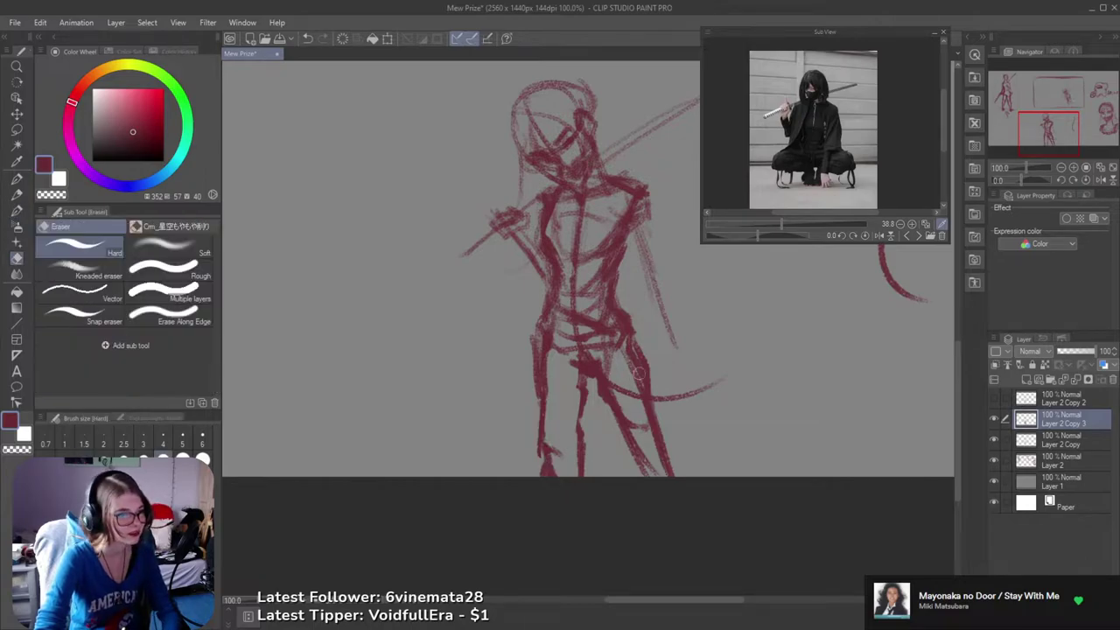
# - Erase the slanted leg's shin lines below the knee and close off the end of its thigh
pyautogui.press('h')
pyautogui.moveTo(661, 374); pyautogui.dragTo(628, 409)
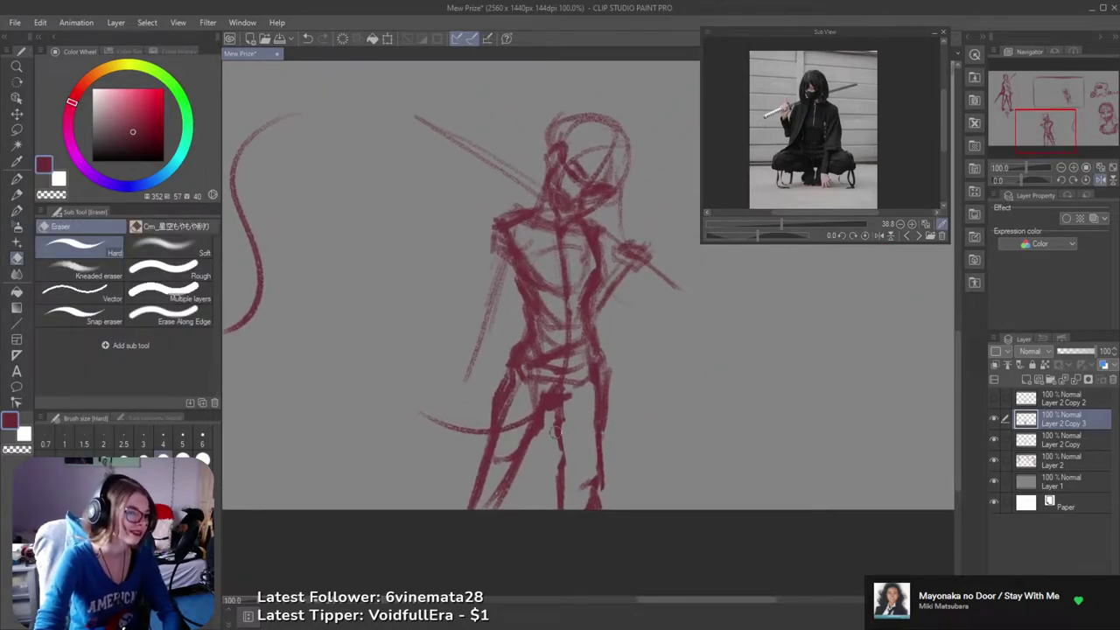
pyautogui.moveTo(543, 446)
pyautogui.mouseDown()
pyautogui.moveTo(482, 450)
pyautogui.moveTo(497, 514)
pyautogui.moveTo(525, 439)
pyautogui.mouseUp()
pyautogui.press('b')
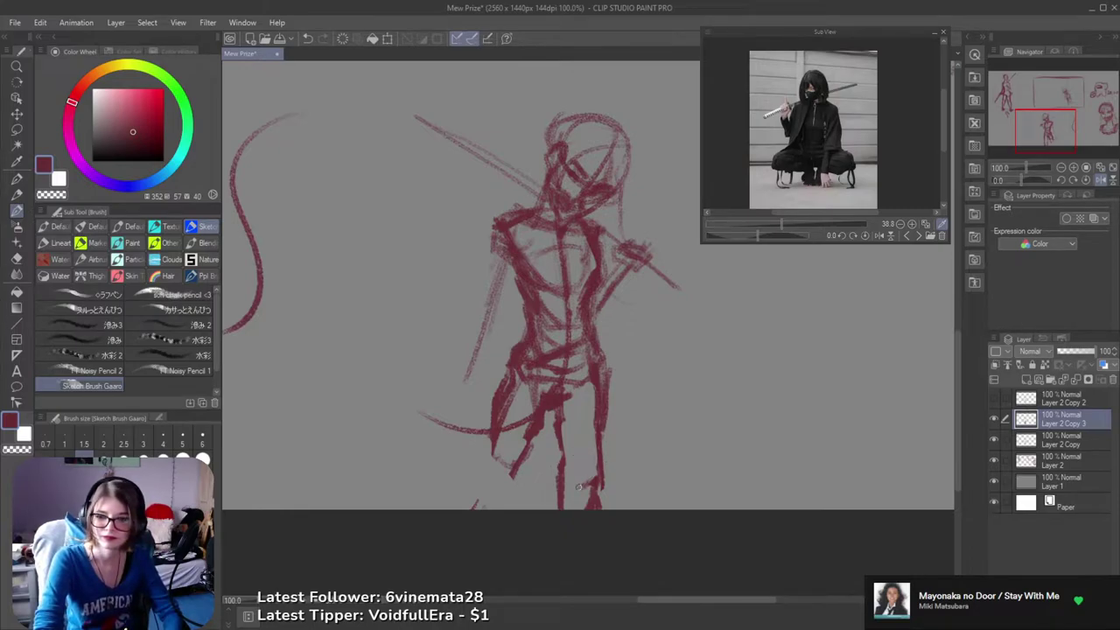
pyautogui.moveTo(580, 451); pyautogui.dragTo(672, 477)
pyautogui.moveTo(666, 405); pyautogui.dragTo(581, 450)
pyautogui.press('h')
pyautogui.press('b')
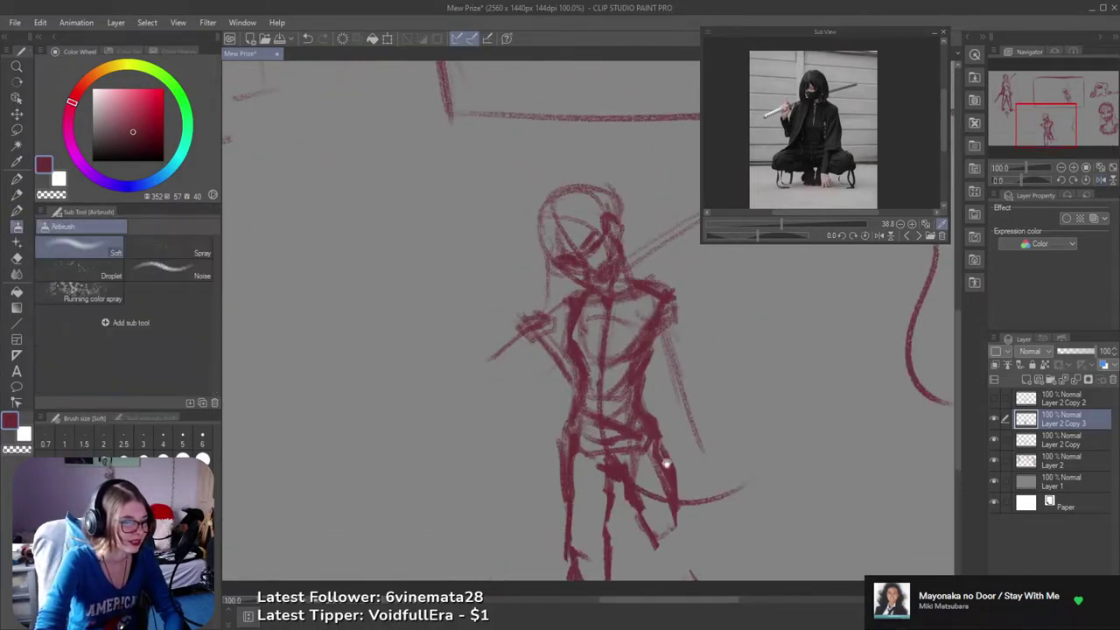
pyautogui.scroll(-2, 665, 459)
# - Erase the straight leg's low knee and shin, redraw the inner shin line and test a higher knee curve
pyautogui.press('e')
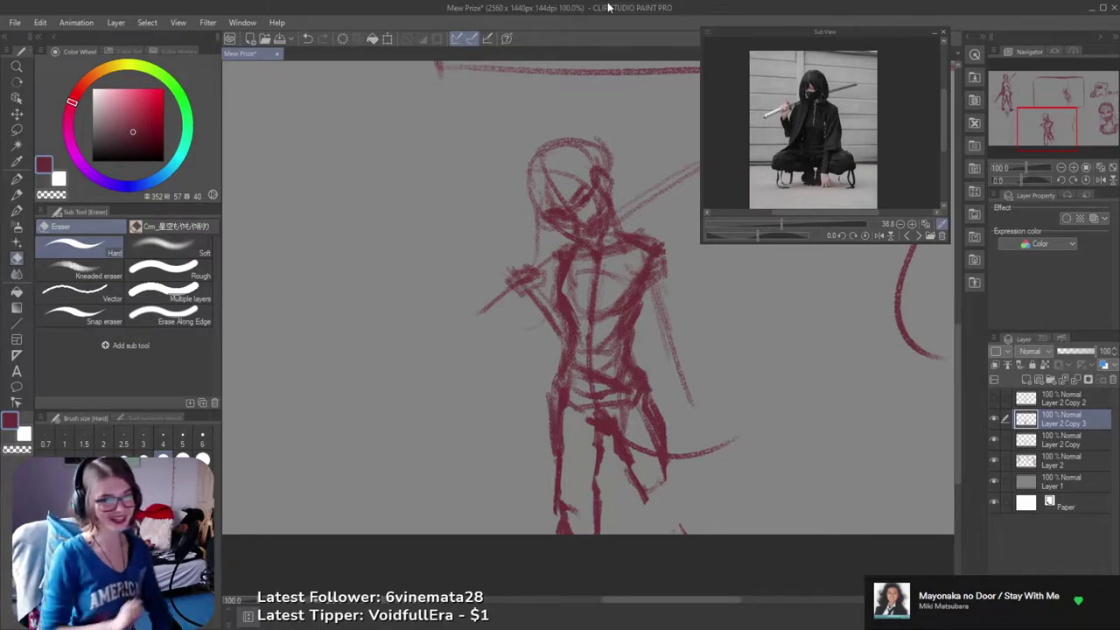
pyautogui.moveTo(641, 412)
pyautogui.mouseDown()
pyautogui.moveTo(570, 330)
pyautogui.moveTo(585, 395)
pyautogui.mouseUp()
pyautogui.moveTo(514, 455)
pyautogui.mouseDown()
pyautogui.moveTo(505, 470)
pyautogui.moveTo(537, 494)
pyautogui.mouseUp()
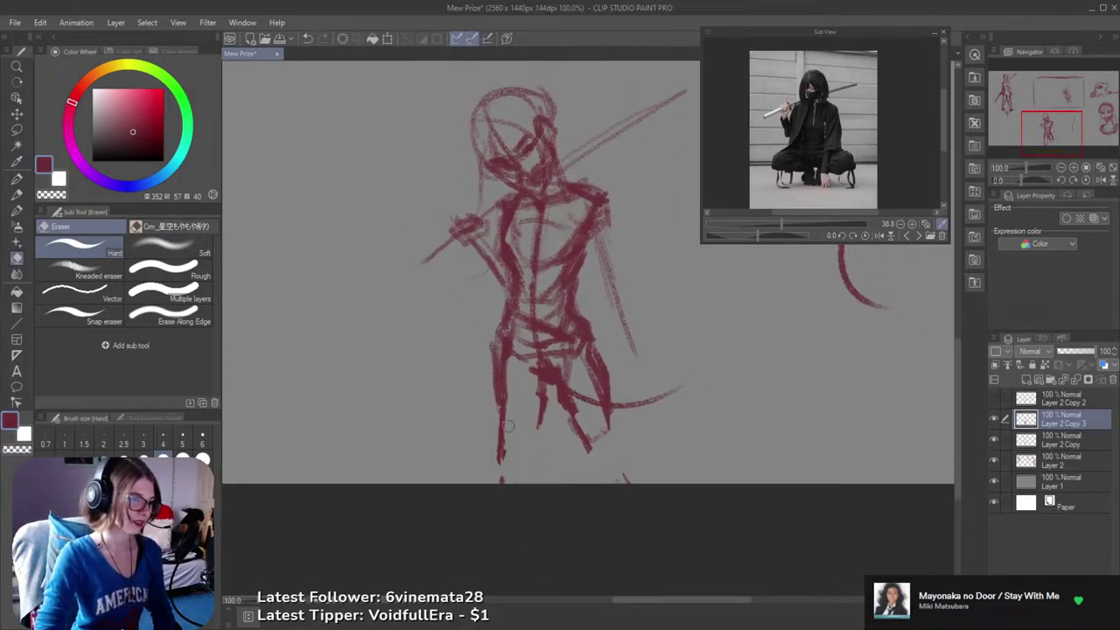
pyautogui.press('b')
pyautogui.moveTo(535, 424); pyautogui.dragTo(536, 483)
pyautogui.moveTo(492, 437); pyautogui.dragTo(504, 488)
pyautogui.hotkey('ctrl', 'z')
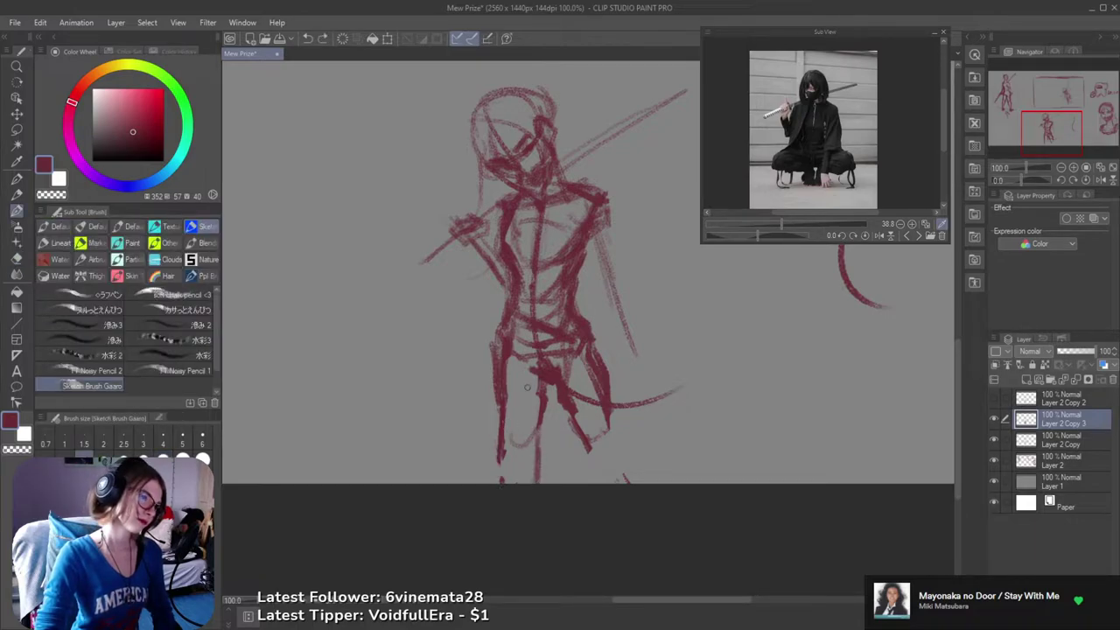
pyautogui.moveTo(505, 425); pyautogui.dragTo(516, 448)
# - Connect the straight leg's inner thigh and shin lines at the knee and test an outer shin line
pyautogui.press('e')
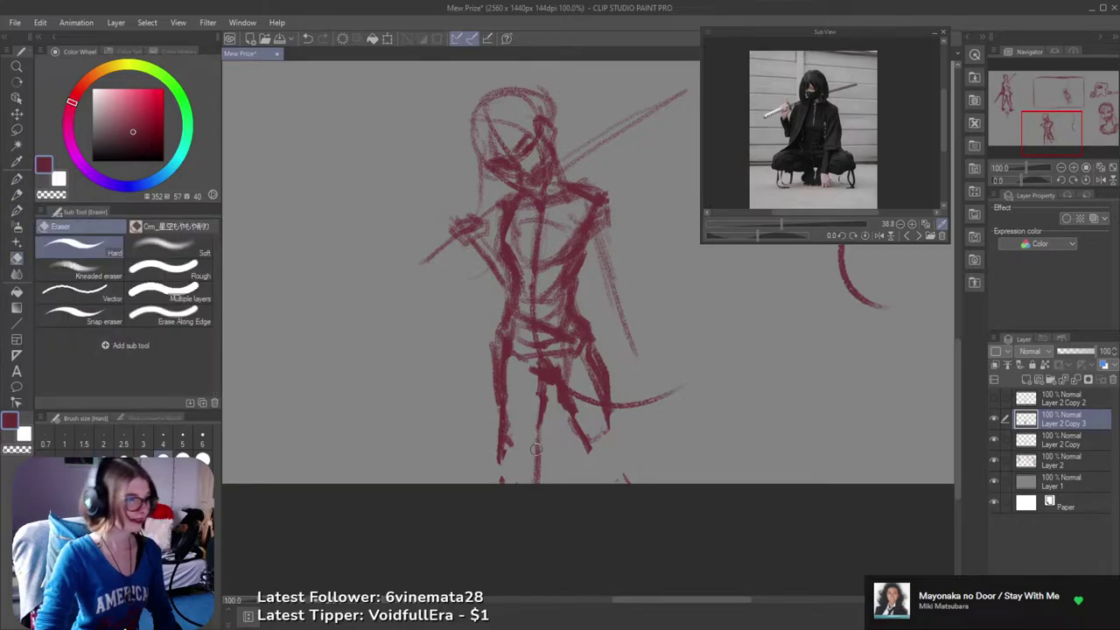
pyautogui.press('b')
pyautogui.hotkey('ctrl', 'z')
pyautogui.moveTo(540, 425)
pyautogui.mouseDown()
pyautogui.moveTo(540, 478)
pyautogui.moveTo(535, 455)
pyautogui.moveTo(534, 479)
pyautogui.moveTo(504, 478)
pyautogui.mouseUp()
pyautogui.hotkey('ctrl', 'z')
pyautogui.moveTo(534, 437); pyautogui.dragTo(549, 376)
pyautogui.hotkey('ctrl', 'z')
pyautogui.press('e')
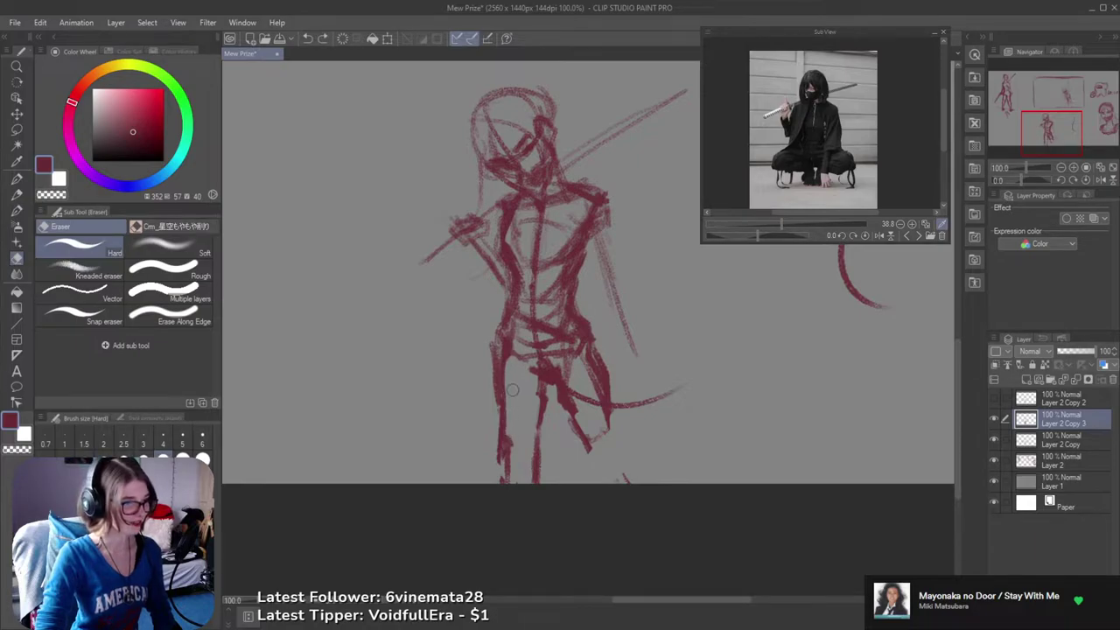
# - Erase the straight leg's trial outer shin line and reinforce the small outer knee bump
pyautogui.moveTo(517, 475)
pyautogui.mouseDown()
pyautogui.moveTo(511, 461)
pyautogui.moveTo(504, 474)
pyautogui.mouseUp()
pyautogui.press('b')
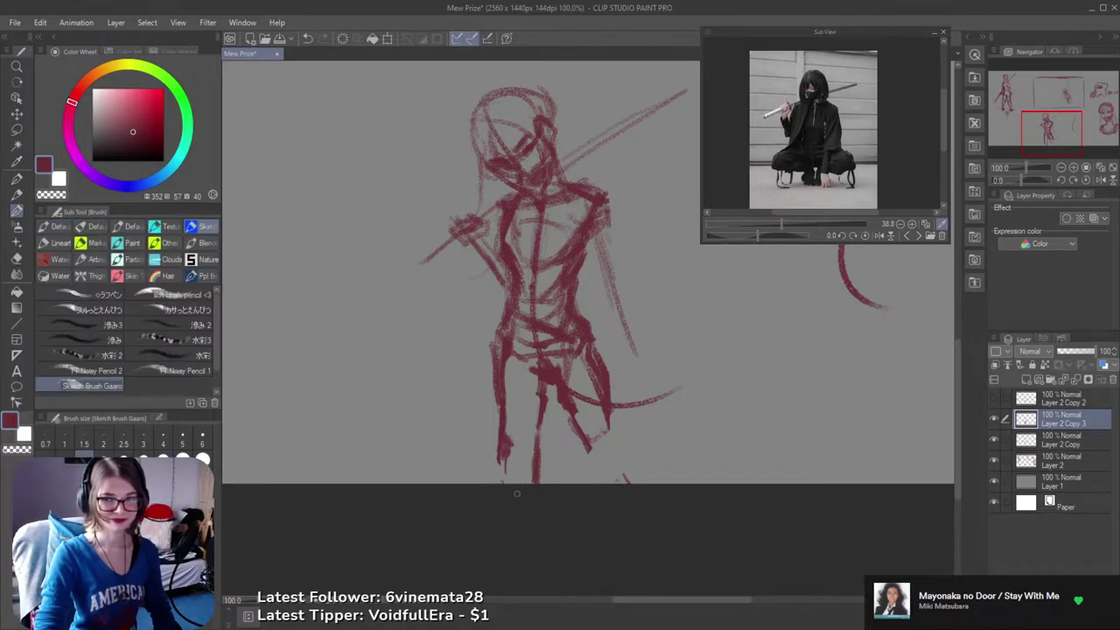
pyautogui.hotkey('ctrl', 'z')
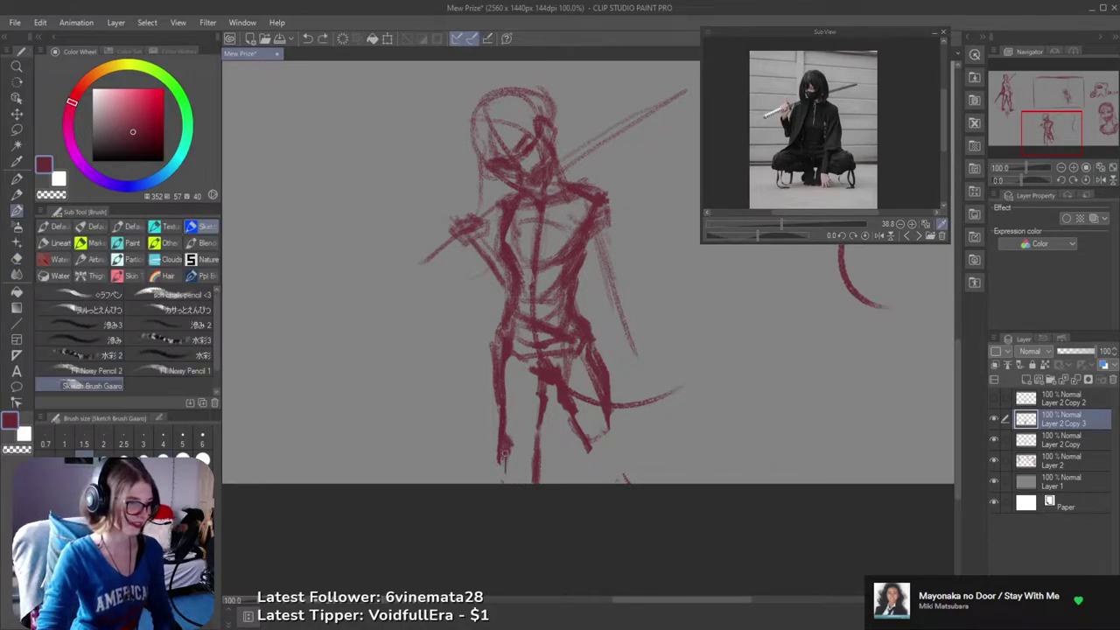
pyautogui.moveTo(504, 440); pyautogui.dragTo(503, 456)
pyautogui.press('e')
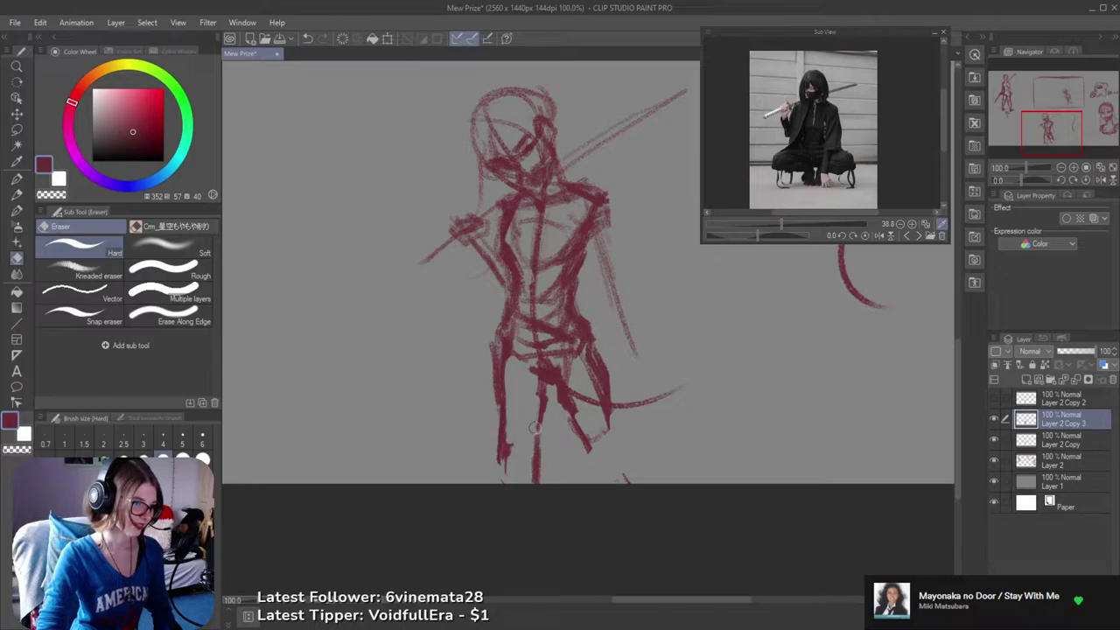
# - Erase and redraw the inner line of the standing figure's left-hand leg so it slants down from the crotch
pyautogui.hotkey('ctrl', 'z')
pyautogui.press('b')
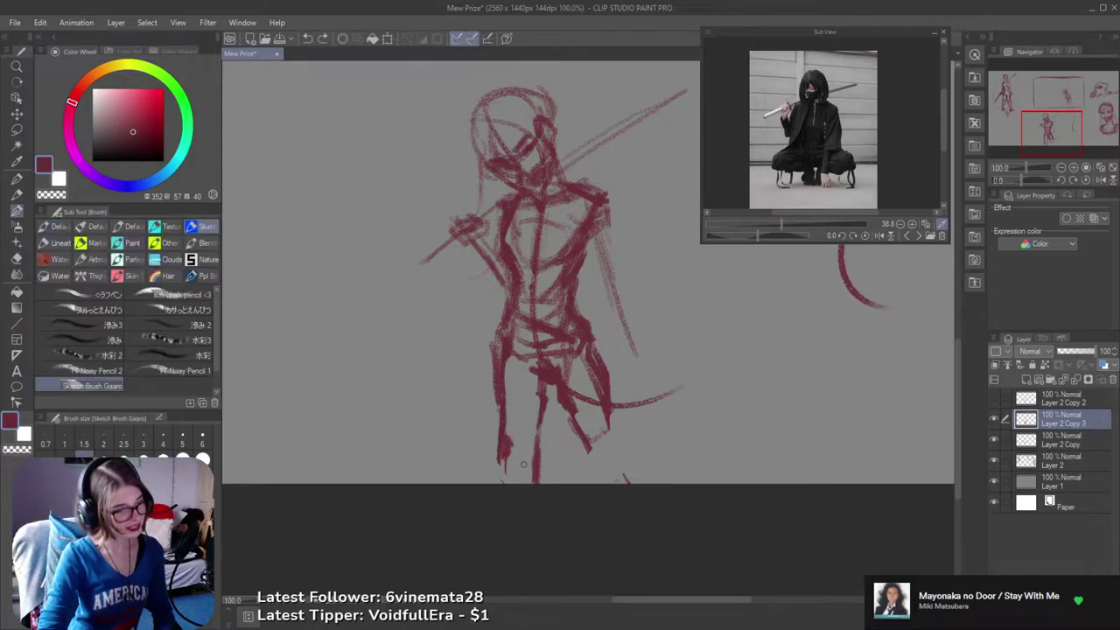
pyautogui.moveTo(586, 420); pyautogui.dragTo(576, 430)
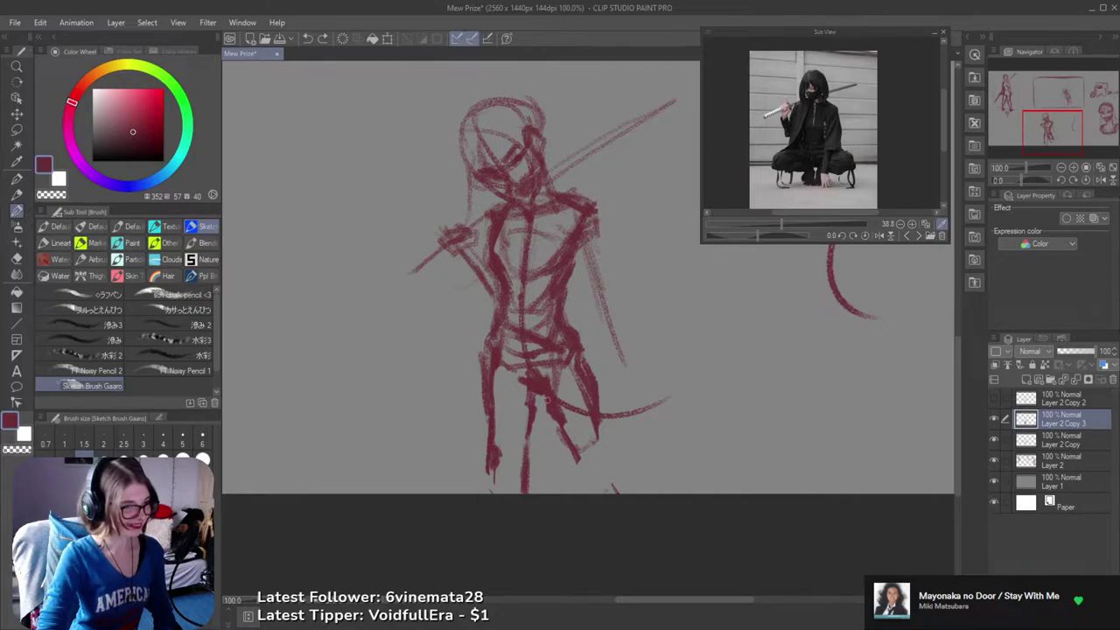
pyautogui.press('e')
pyautogui.moveTo(529, 396)
pyautogui.mouseDown()
pyautogui.moveTo(531, 429)
pyautogui.moveTo(529, 403)
pyautogui.moveTo(543, 399)
pyautogui.moveTo(523, 427)
pyautogui.moveTo(524, 461)
pyautogui.mouseUp()
pyautogui.press('b')
pyautogui.moveTo(538, 391)
pyautogui.mouseDown()
pyautogui.moveTo(573, 447)
pyautogui.moveTo(591, 435)
pyautogui.moveTo(579, 440)
pyautogui.moveTo(595, 447)
pyautogui.moveTo(593, 475)
pyautogui.mouseUp()
pyautogui.hotkey('ctrl', 'z')
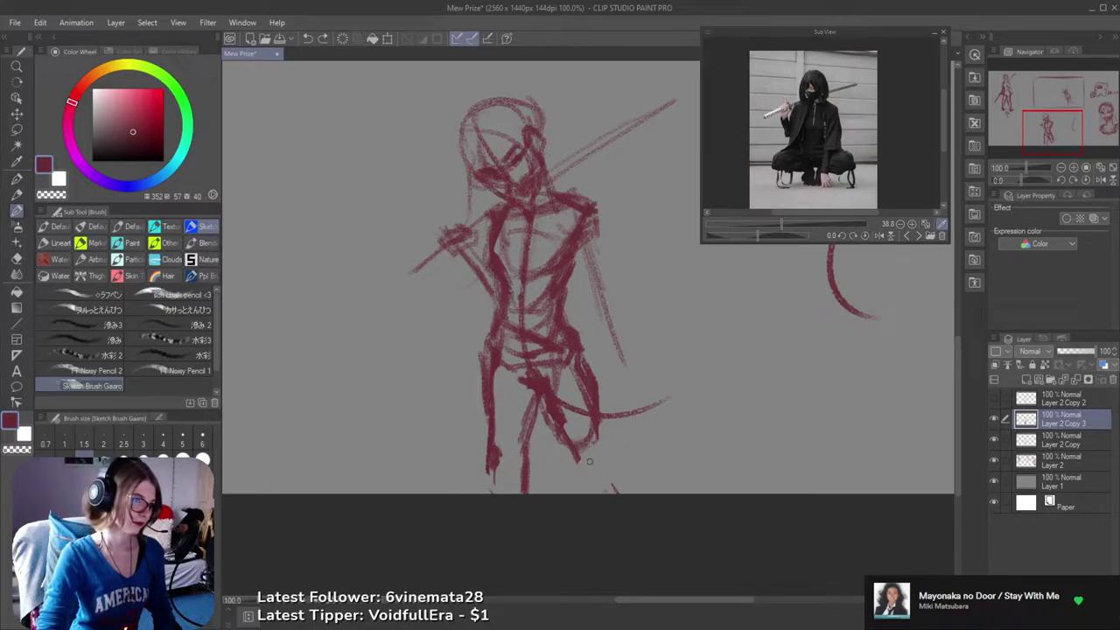
# - Sketch the knee and lower part of the figure's right-hand leg down to the canvas edge, checking the pose mirrored
pyautogui.moveTo(579, 453)
pyautogui.mouseDown()
pyautogui.moveTo(577, 457)
pyautogui.moveTo(582, 477)
pyautogui.moveTo(596, 469)
pyautogui.moveTo(579, 463)
pyautogui.moveTo(607, 453)
pyautogui.moveTo(616, 463)
pyautogui.moveTo(617, 496)
pyautogui.moveTo(581, 479)
pyautogui.moveTo(607, 500)
pyautogui.mouseUp()
pyautogui.press('h')
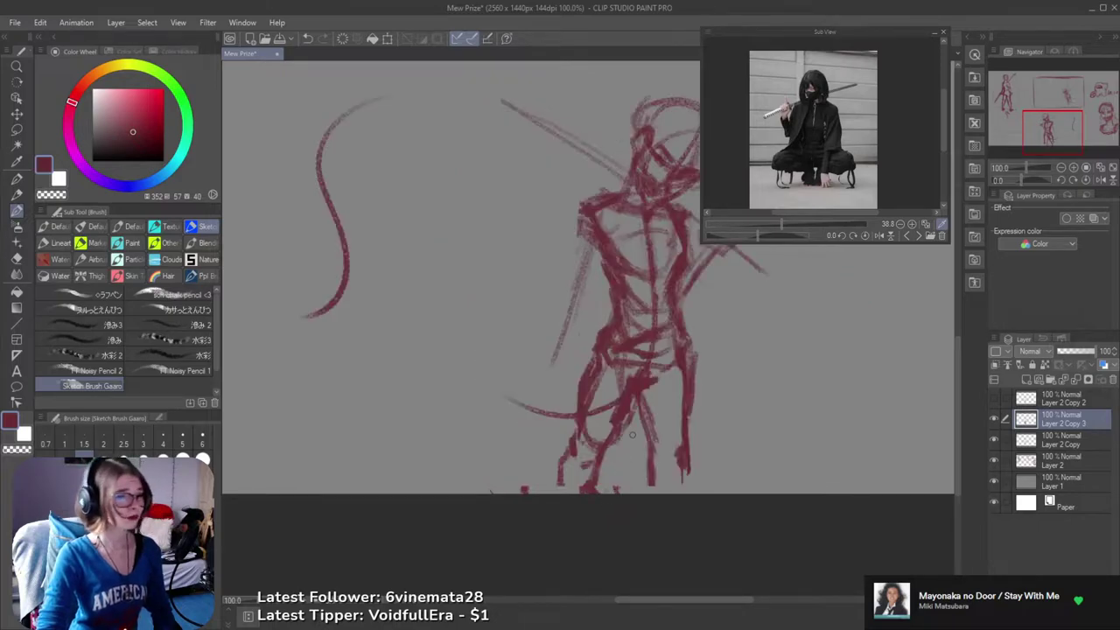
pyautogui.moveTo(726, 330); pyautogui.dragTo(665, 400)
pyautogui.press('h')
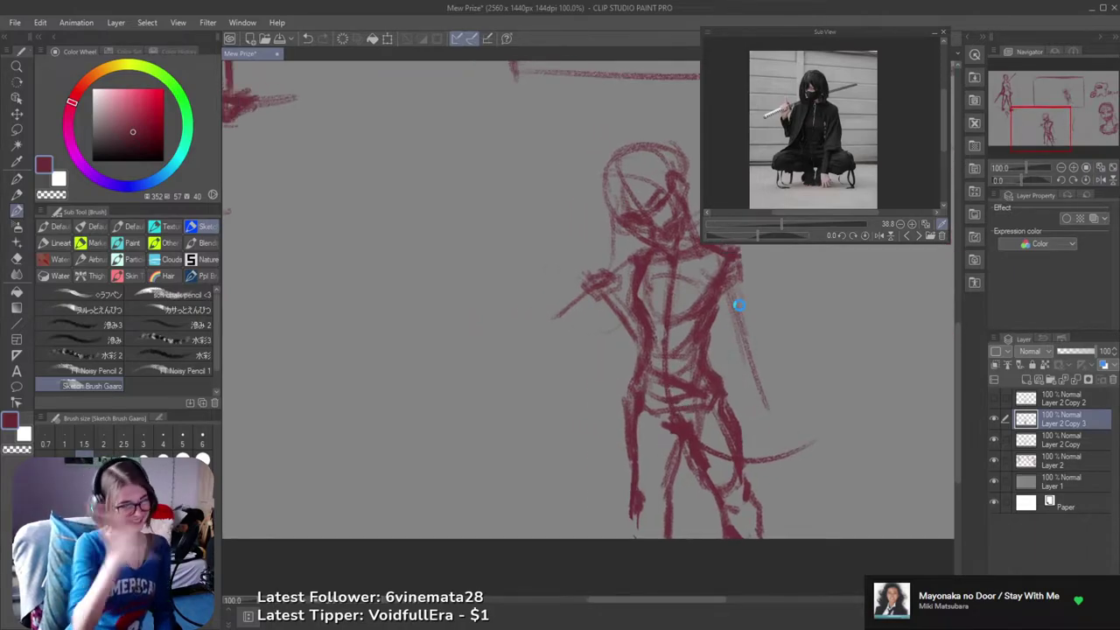
pyautogui.moveTo(694, 462)
pyautogui.mouseDown()
pyautogui.moveTo(602, 396)
pyautogui.moveTo(638, 411)
pyautogui.mouseUp()
# - Refine the left-hand leg's inner contour at the knee, erase the heavy tip of its outer line, and save the drawing
pyautogui.press('e')
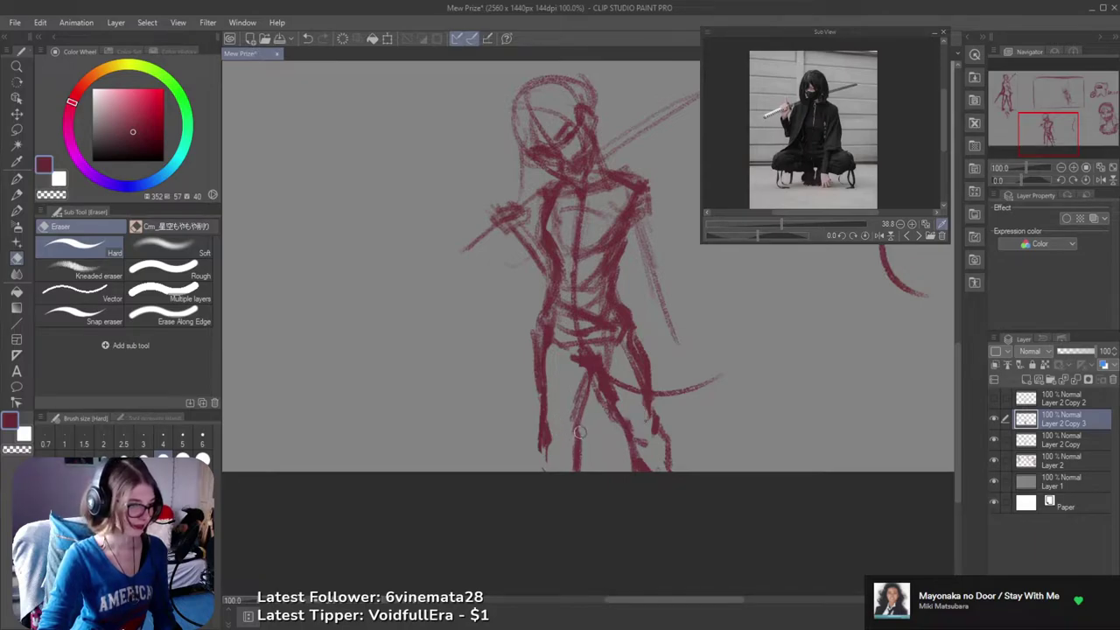
pyautogui.press('b')
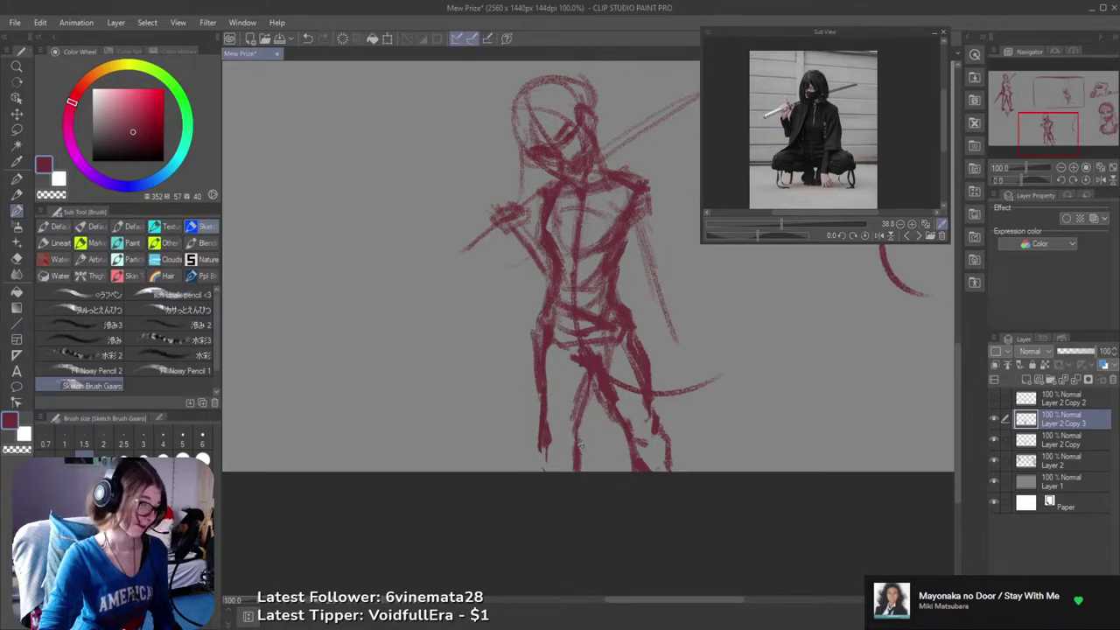
pyautogui.press('e')
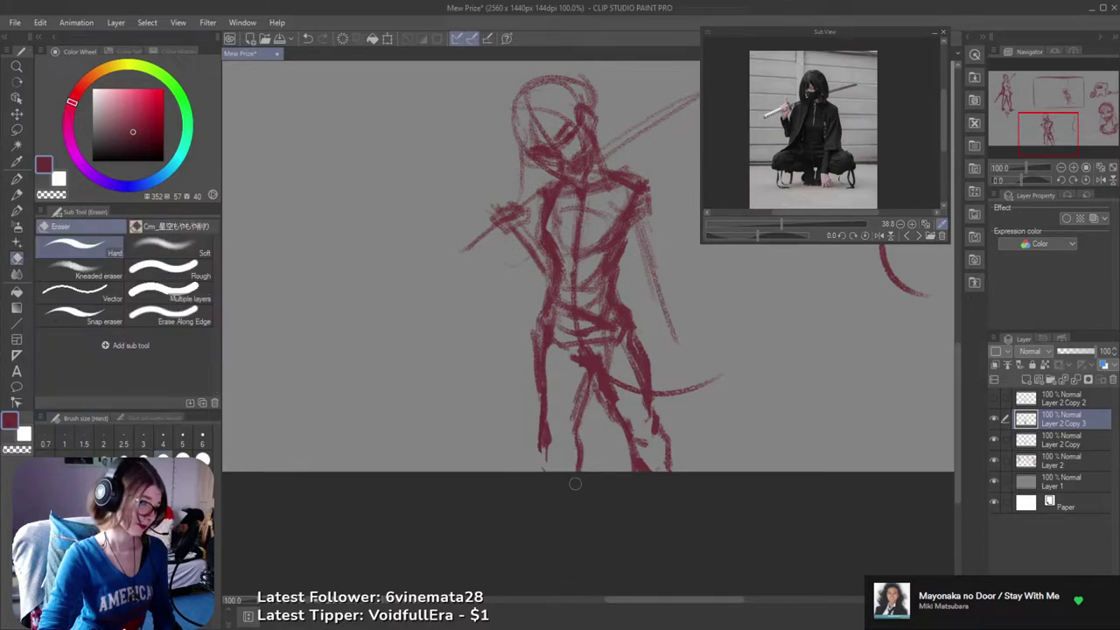
pyautogui.moveTo(551, 416); pyautogui.dragTo(548, 471)
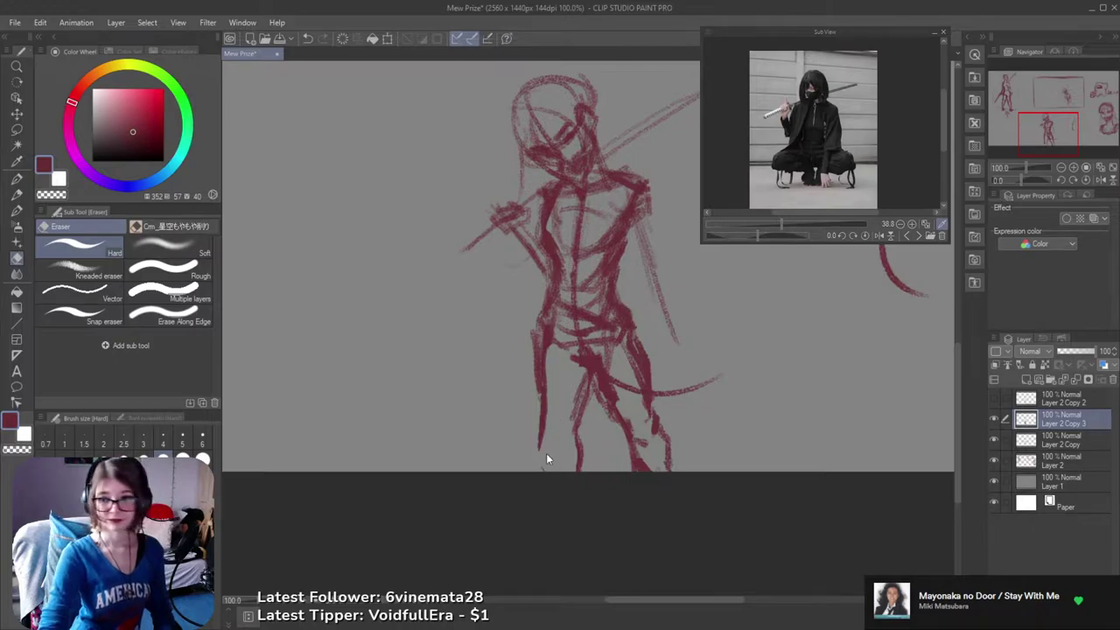
pyautogui.hotkey('ctrl', 's')
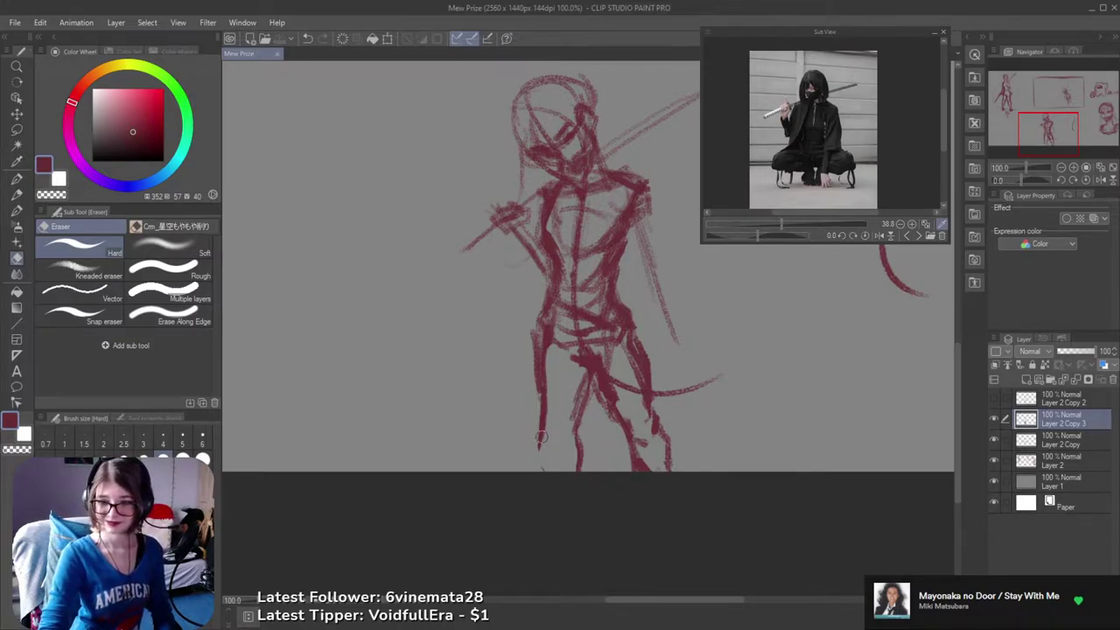
# - Thin the left-hand leg's outer thigh line and extend it down to the canvas edge
pyautogui.press('b')
pyautogui.press('e')
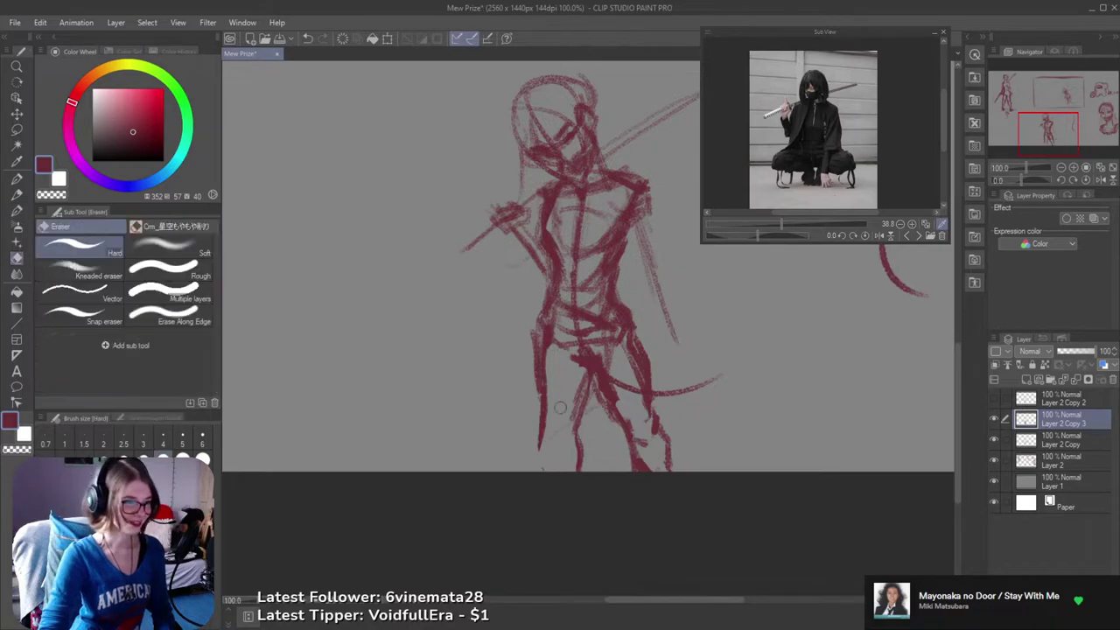
pyautogui.moveTo(533, 371); pyautogui.dragTo(538, 333)
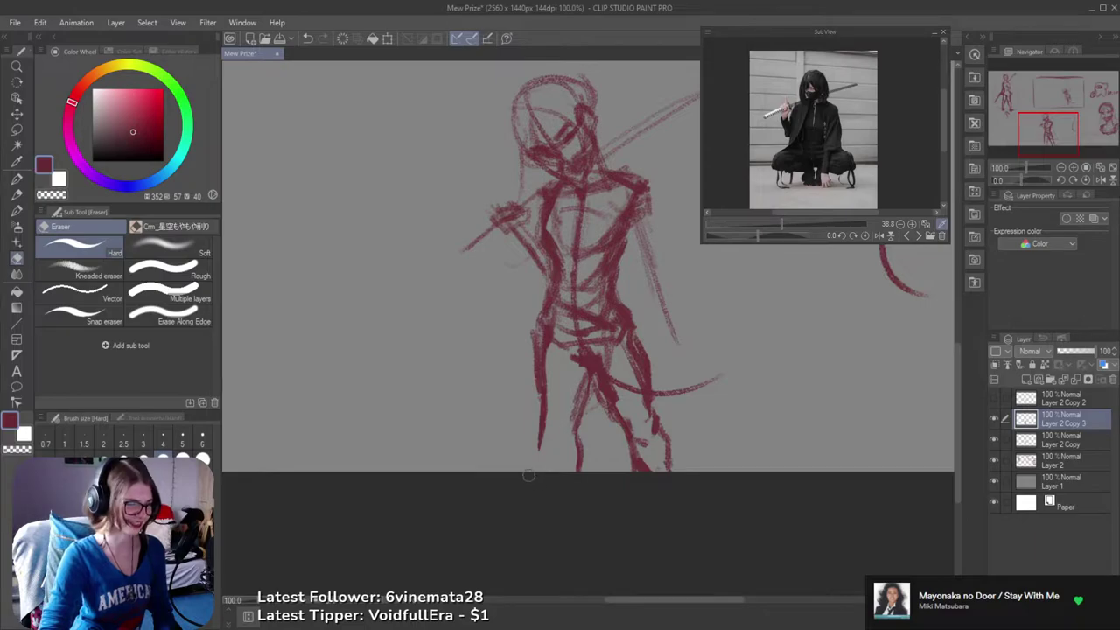
pyautogui.press('b')
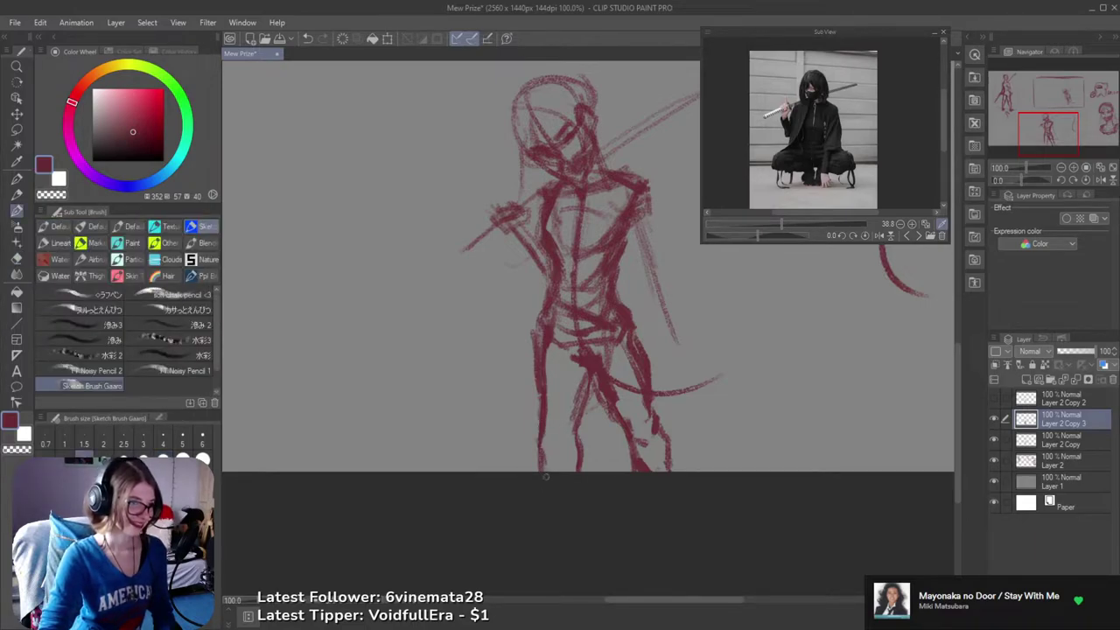
# - Rework the inner thigh line between crotch and knee in a mirrored canvas view, and restore the normal orientation
pyautogui.moveTo(600, 430); pyautogui.dragTo(565, 487)
pyautogui.press('h')
pyautogui.moveTo(604, 446); pyautogui.dragTo(551, 460)
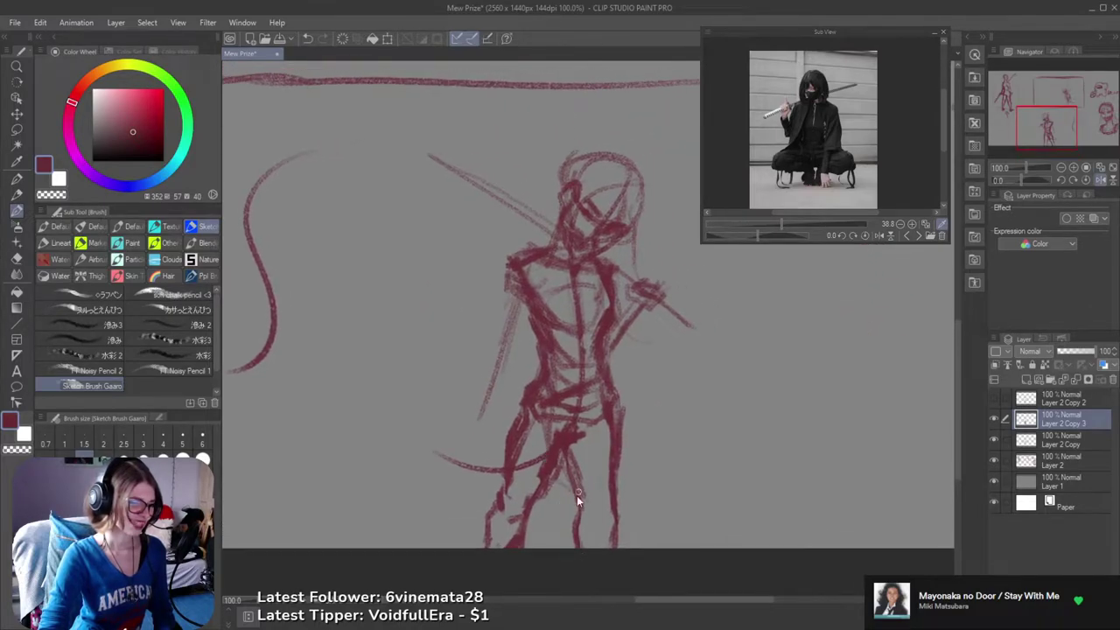
pyautogui.hotkey('ctrl', 'z')
pyautogui.press('e')
pyautogui.moveTo(570, 510)
pyautogui.mouseDown()
pyautogui.moveTo(570, 450)
pyautogui.moveTo(576, 513)
pyautogui.mouseUp()
pyautogui.press('b')
pyautogui.hotkey('ctrl', 'z')
pyautogui.hotkey('ctrl', 'z')
pyautogui.moveTo(567, 450); pyautogui.dragTo(584, 514)
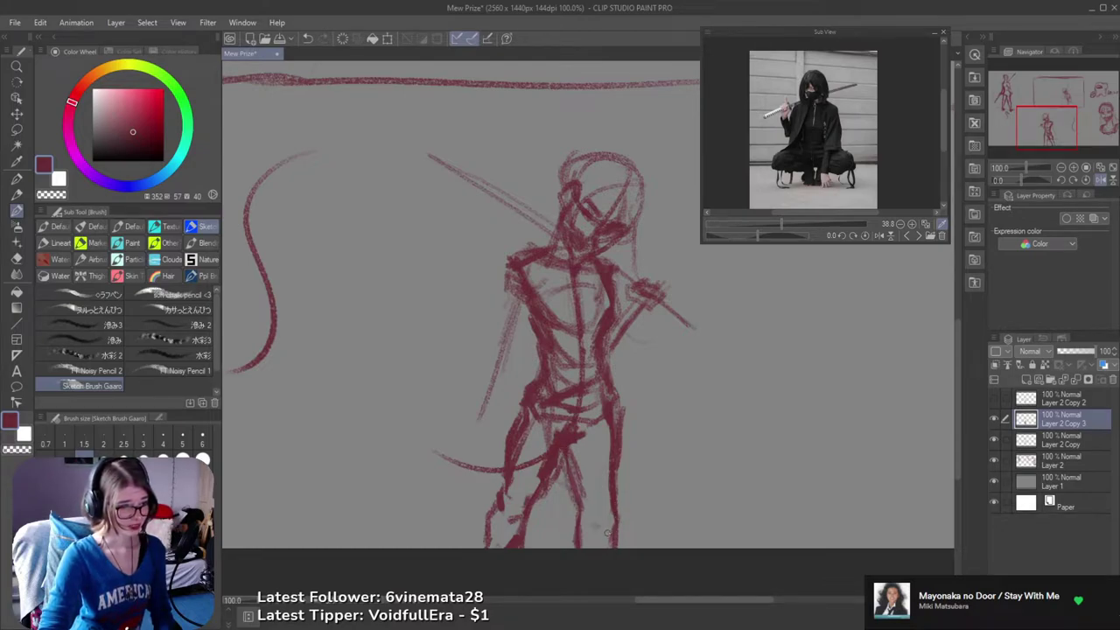
pyautogui.moveTo(673, 453); pyautogui.dragTo(750, 404)
pyautogui.press('h')
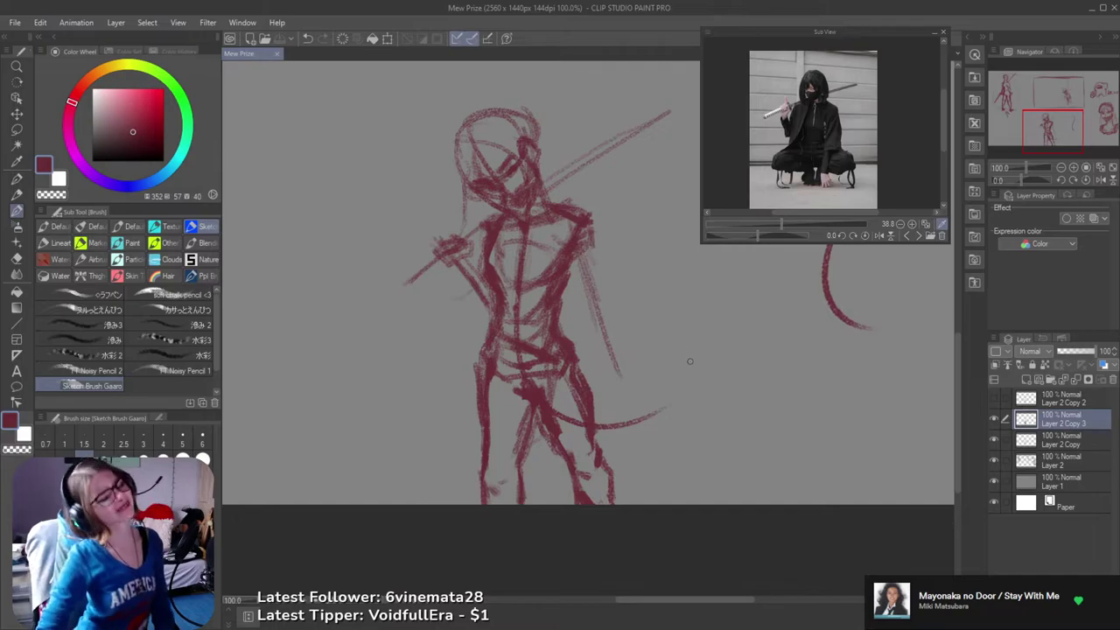
# - Strengthen the sketch lines of the bent arm holding the sword, and save the drawing
pyautogui.moveTo(621, 356); pyautogui.dragTo(695, 466)
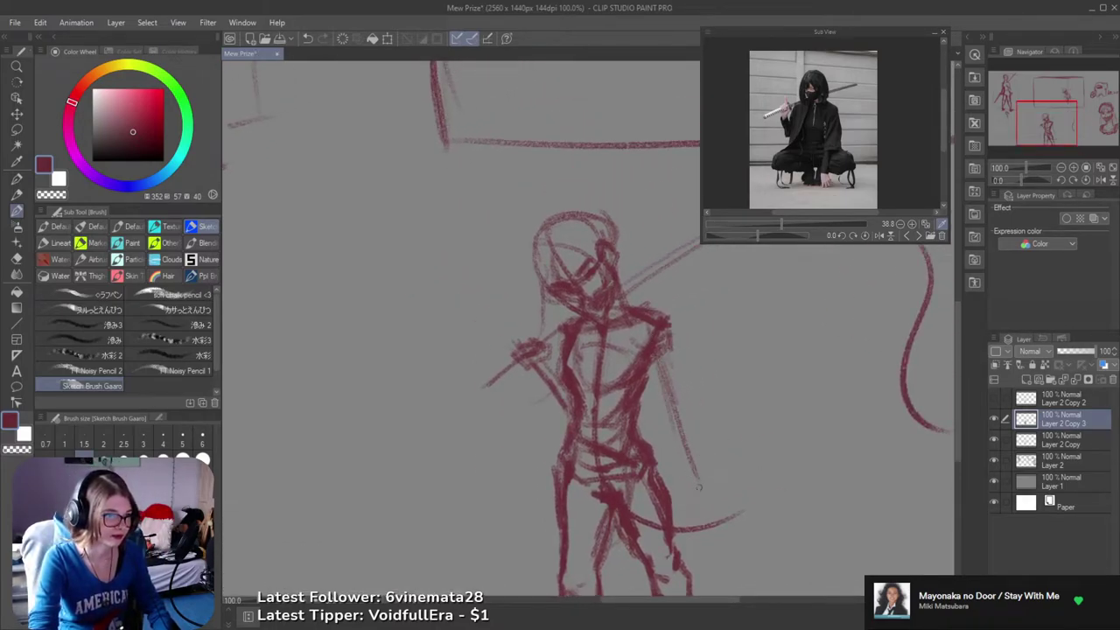
pyautogui.moveTo(620, 352); pyautogui.dragTo(655, 353)
pyautogui.moveTo(572, 368); pyautogui.dragTo(591, 420)
pyautogui.moveTo(611, 408)
pyautogui.mouseDown()
pyautogui.moveTo(596, 366)
pyautogui.moveTo(584, 367)
pyautogui.mouseUp()
pyautogui.scroll(-2, 666, 384)
pyautogui.moveTo(649, 415); pyautogui.dragTo(568, 439)
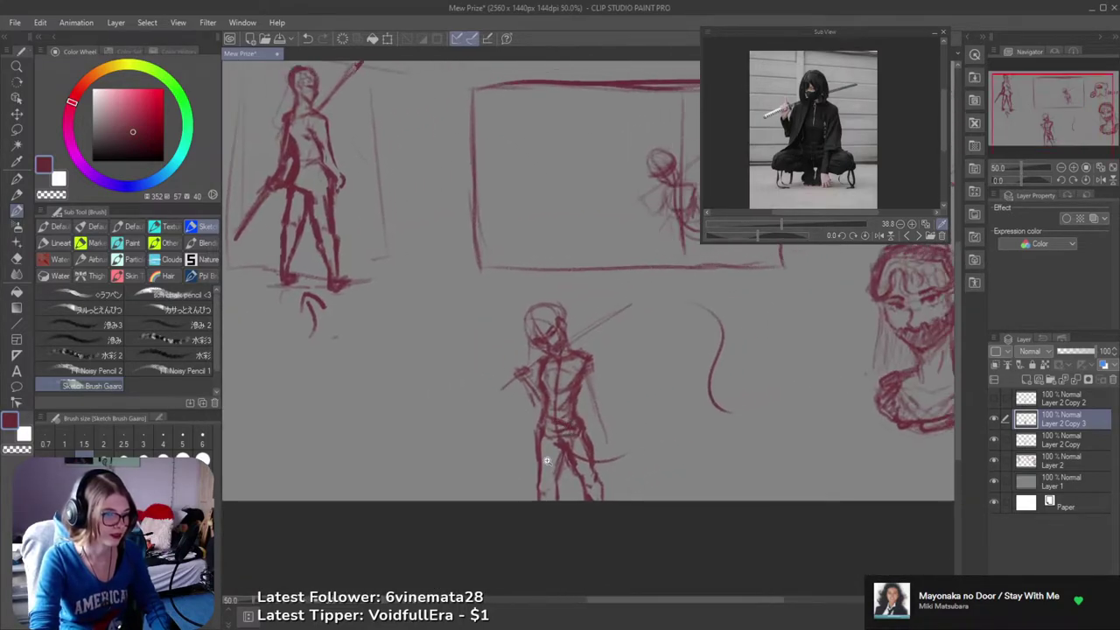
pyautogui.scroll(1, 547, 462)
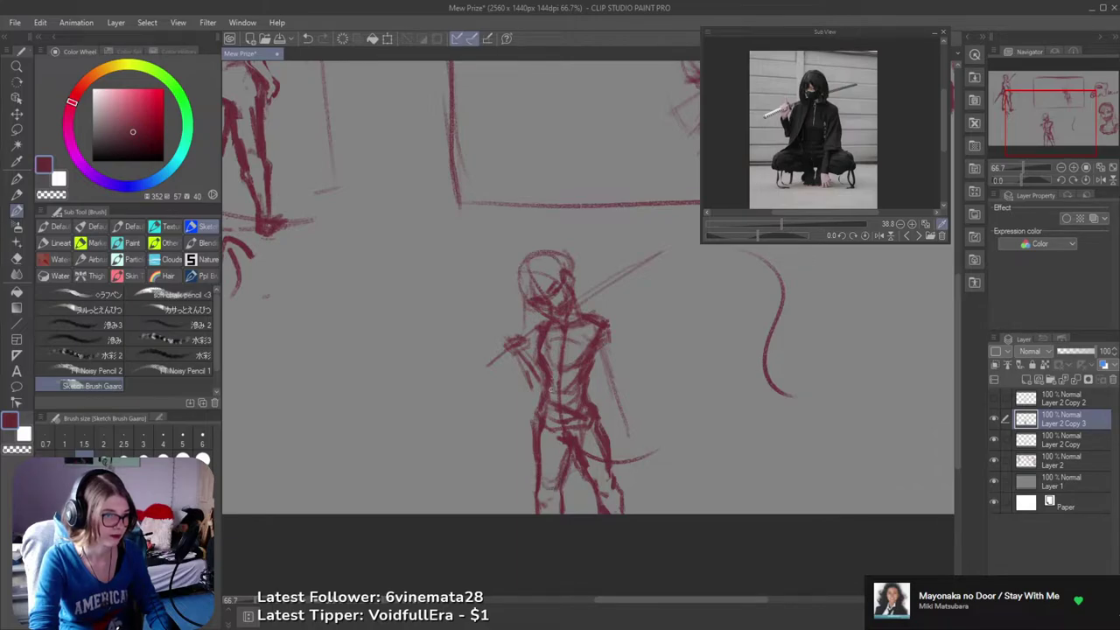
pyautogui.moveTo(593, 361); pyautogui.dragTo(616, 354)
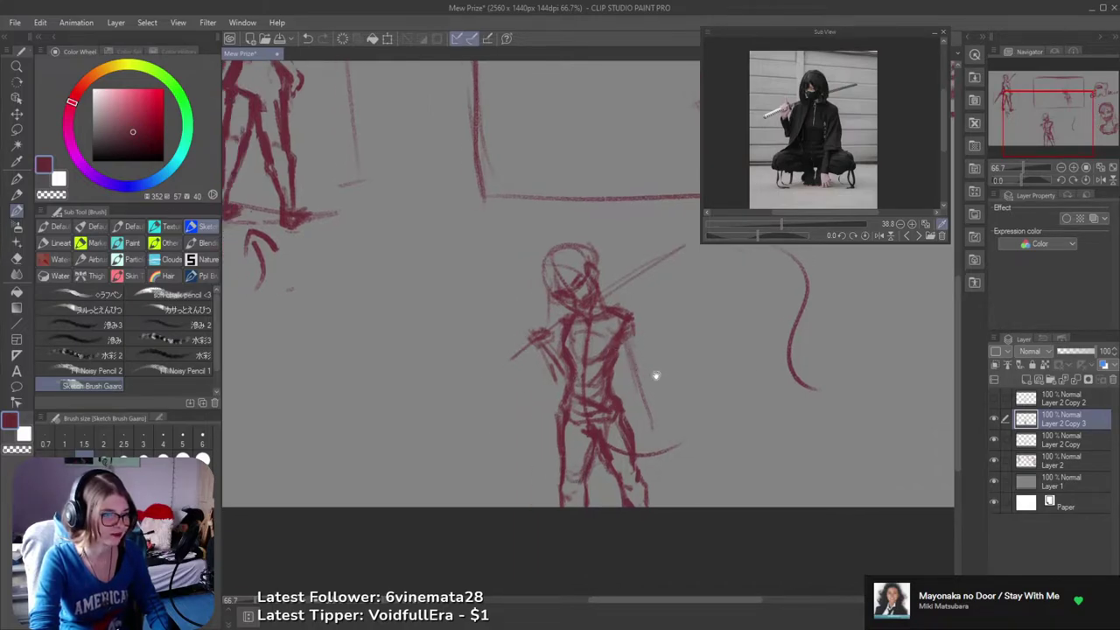
pyautogui.press('m')
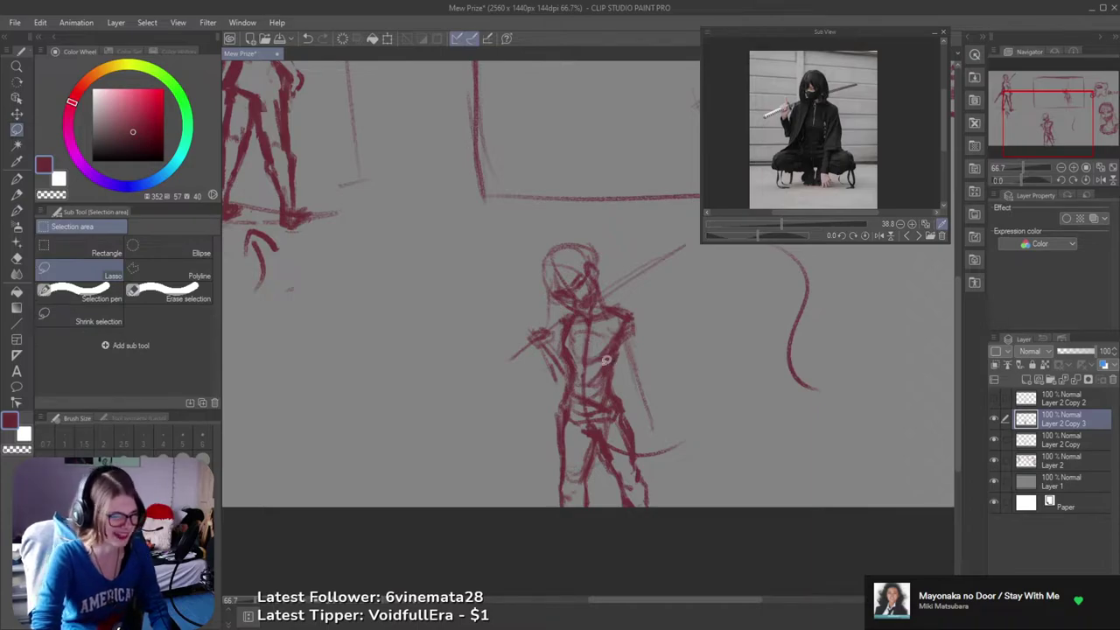
pyautogui.hotkey('ctrl', 's')
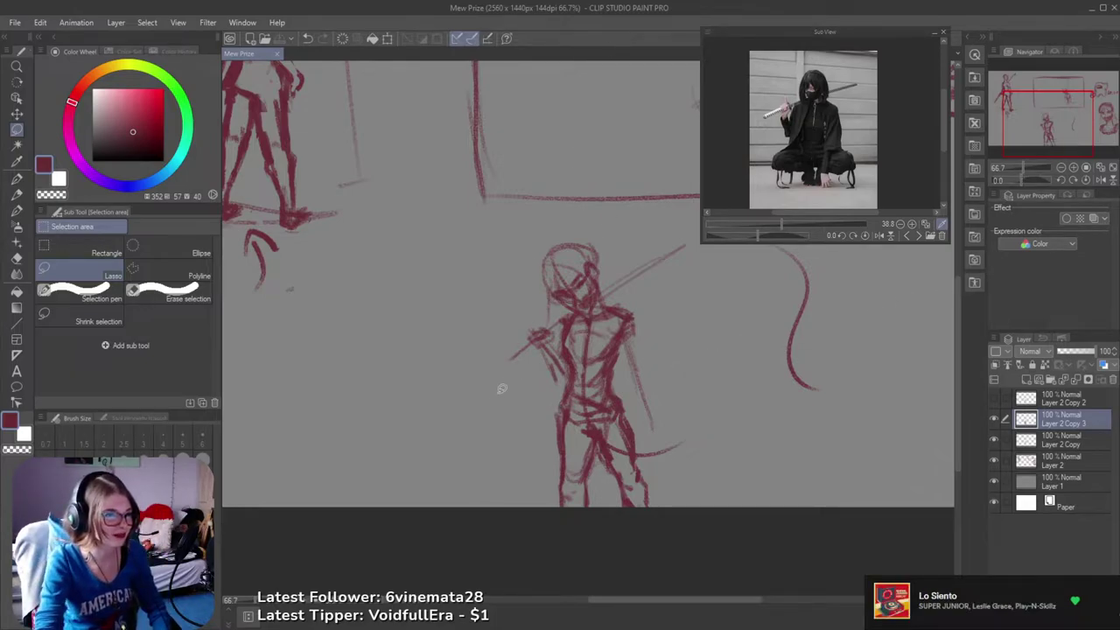
pyautogui.press('b')
pyautogui.moveTo(556, 376); pyautogui.dragTo(637, 386)
pyautogui.hotkey('ctrl', 'z')
pyautogui.hotkey('ctrl', 'z')
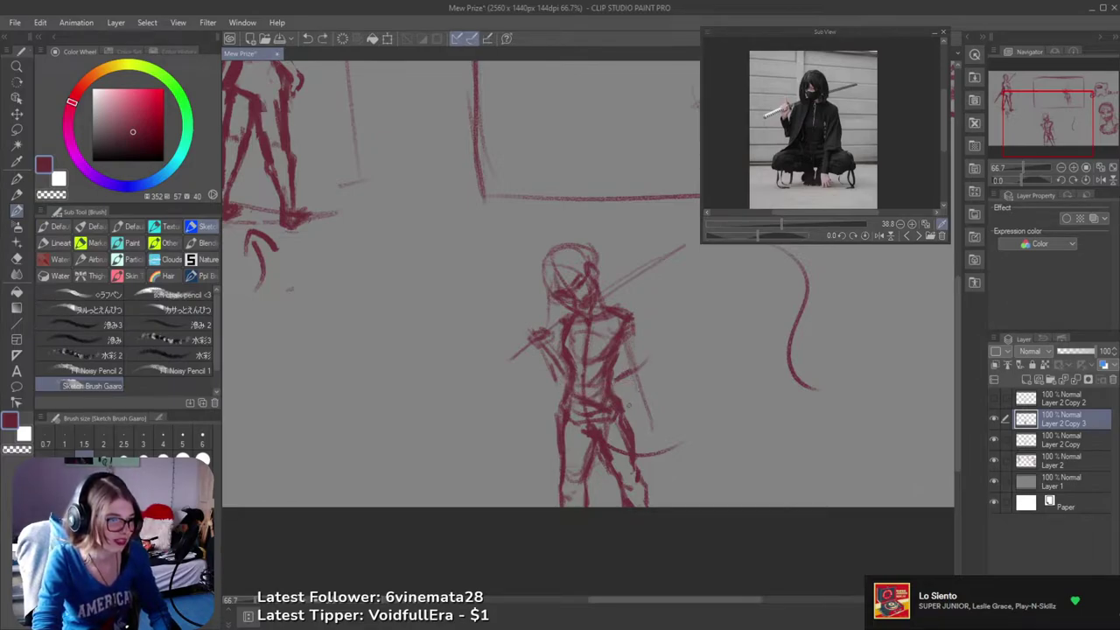
pyautogui.hotkey('ctrl', 'z')
pyautogui.moveTo(560, 448); pyautogui.dragTo(546, 506)
pyautogui.moveTo(585, 407); pyautogui.dragTo(573, 506)
pyautogui.hotkey('ctrl', 'z')
pyautogui.hotkey('ctrl', 'z')
pyautogui.moveTo(560, 411); pyautogui.dragTo(533, 506)
pyautogui.moveTo(600, 430); pyautogui.dragTo(619, 505)
pyautogui.moveTo(639, 429); pyautogui.dragTo(667, 506)
pyautogui.hotkey('ctrl', 'z')
pyautogui.hotkey('ctrl', 'z')
pyautogui.hotkey('ctrl', 'z')
pyautogui.hotkey('ctrl', 'z')
# - Sketch a wider right-hand hip contour and reinforce the side of the torso above it
pyautogui.moveTo(624, 381)
pyautogui.mouseDown()
pyautogui.moveTo(635, 352)
pyautogui.moveTo(642, 411)
pyautogui.mouseUp()
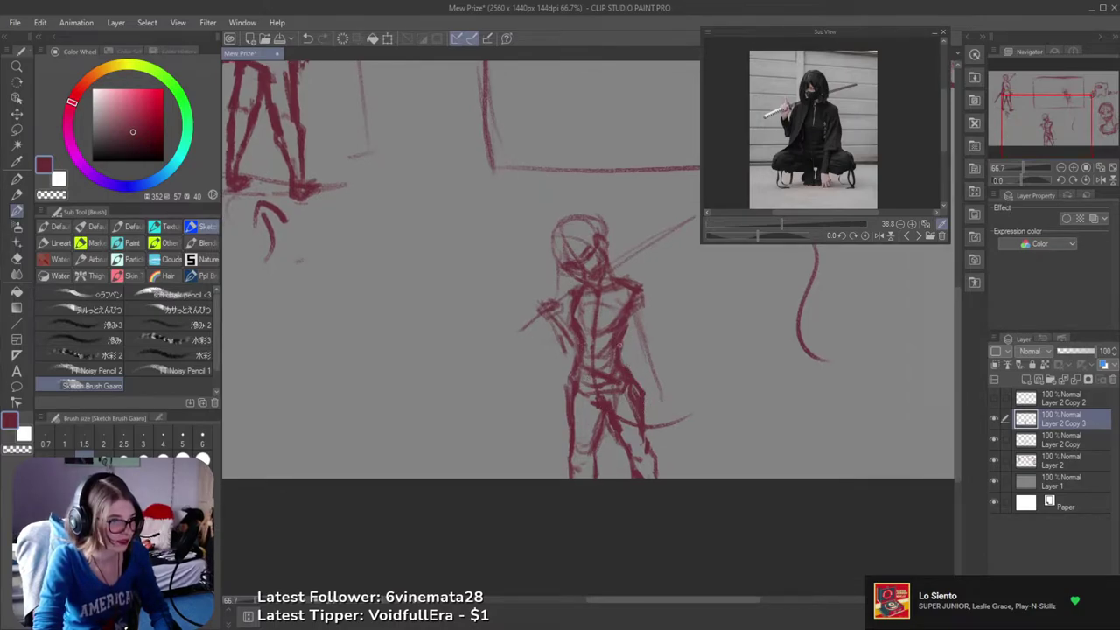
pyautogui.moveTo(628, 338); pyautogui.dragTo(635, 312)
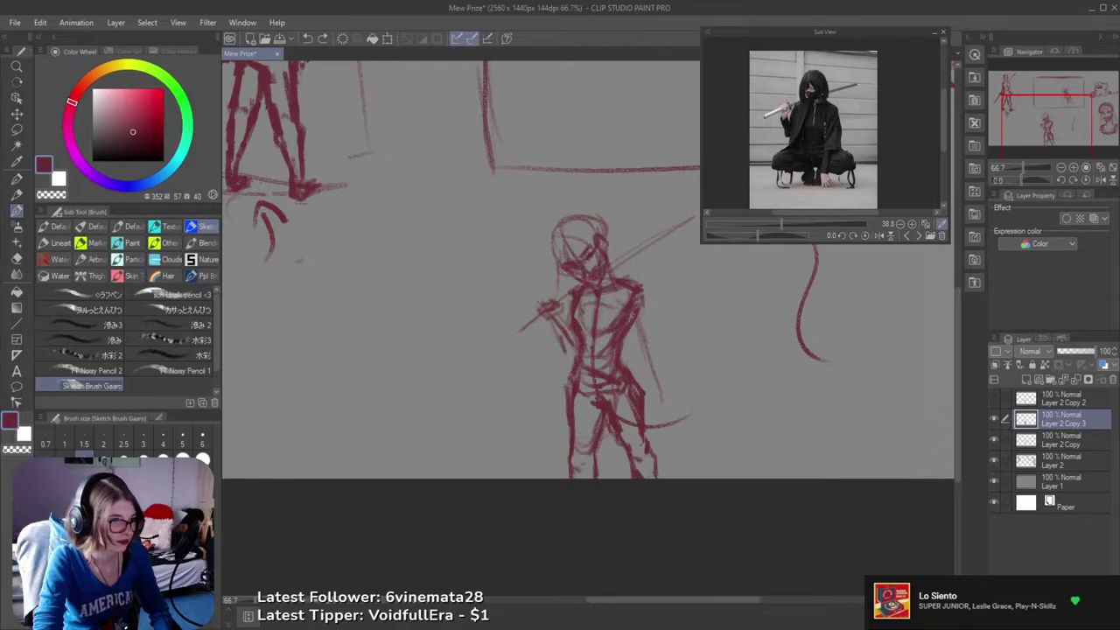
pyautogui.moveTo(623, 376); pyautogui.dragTo(629, 390)
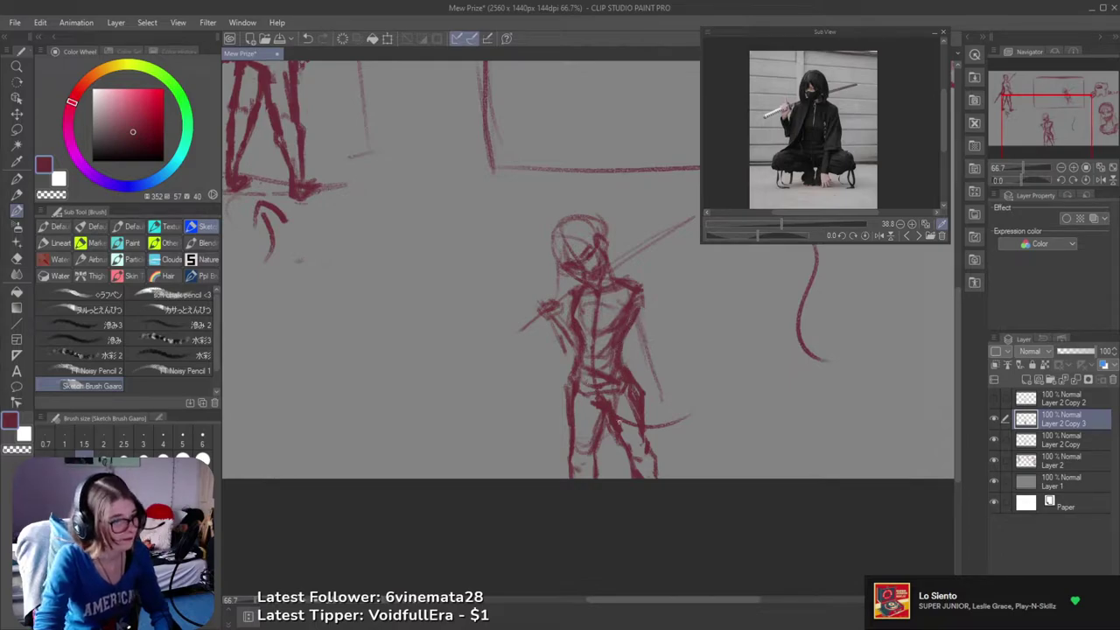
# - Erase the lower parts of both legs, leaving only the thighs of the standing figure
pyautogui.press('e')
pyautogui.moveTo(572, 442)
pyautogui.mouseDown()
pyautogui.moveTo(584, 472)
pyautogui.moveTo(585, 460)
pyautogui.mouseUp()
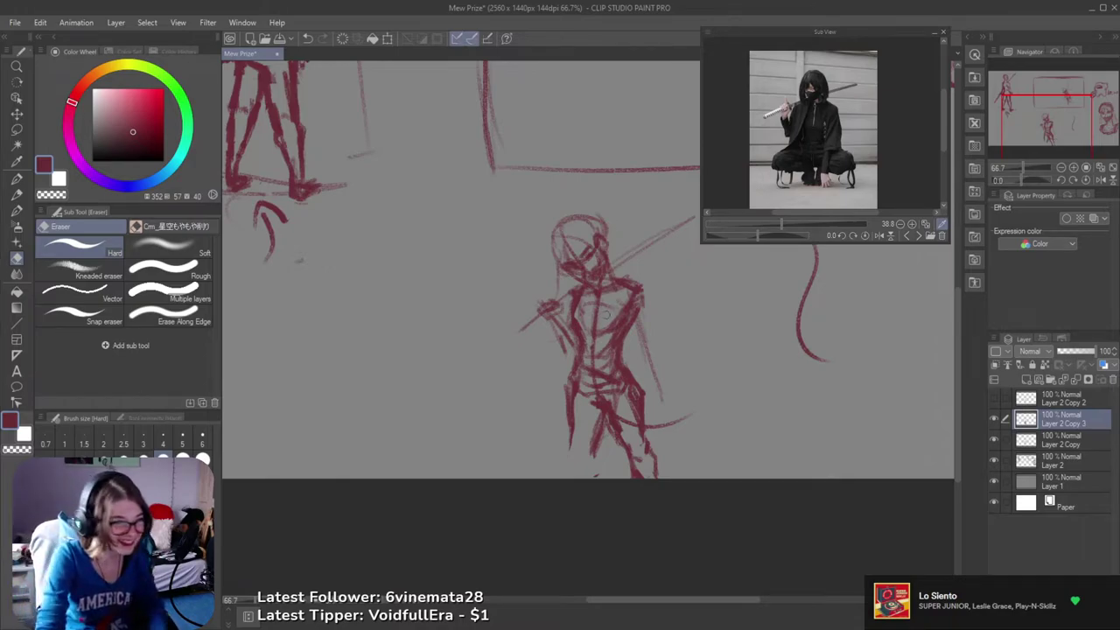
pyautogui.moveTo(625, 447)
pyautogui.mouseDown()
pyautogui.moveTo(598, 484)
pyautogui.moveTo(634, 477)
pyautogui.mouseUp()
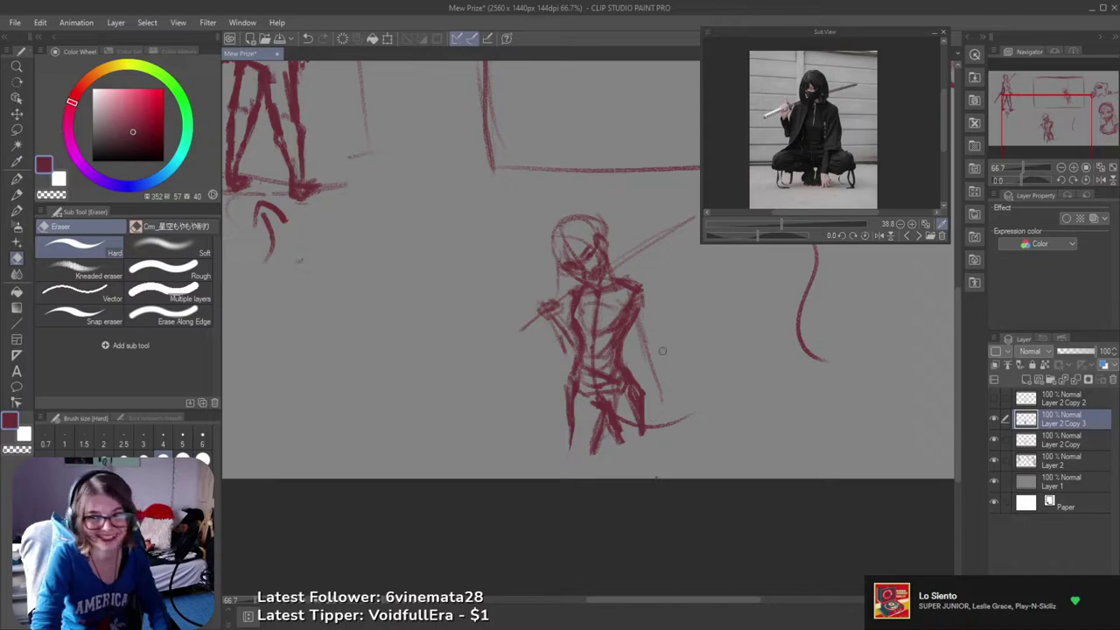
# - Sketch rounded knee ends closing off both shortened thighs with the sketch brush
pyautogui.press('b')
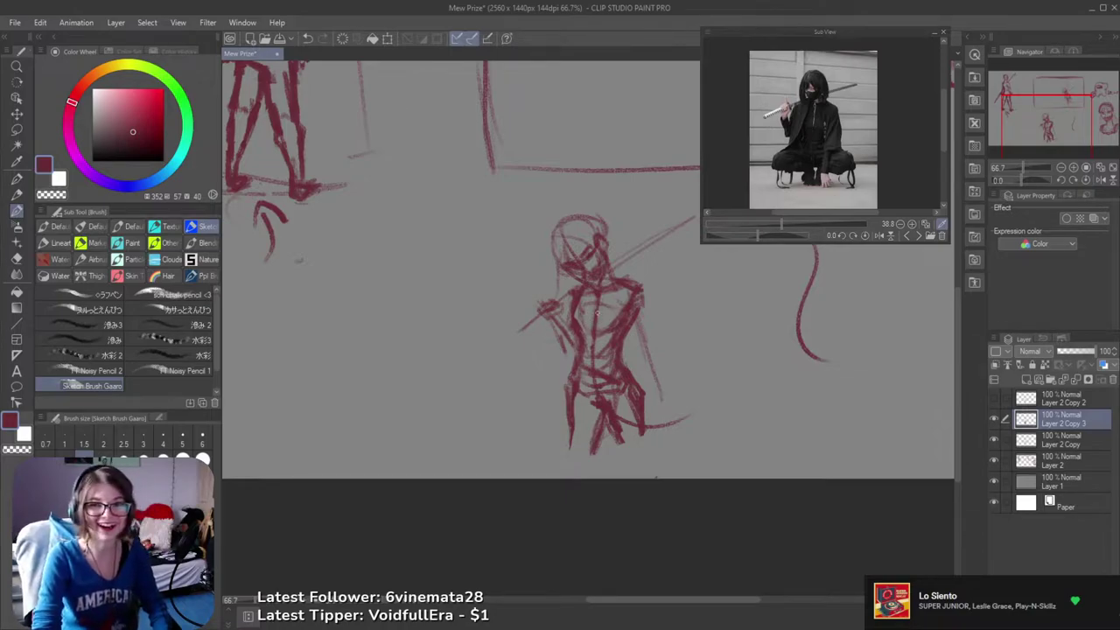
pyautogui.scroll(-2, 574, 381)
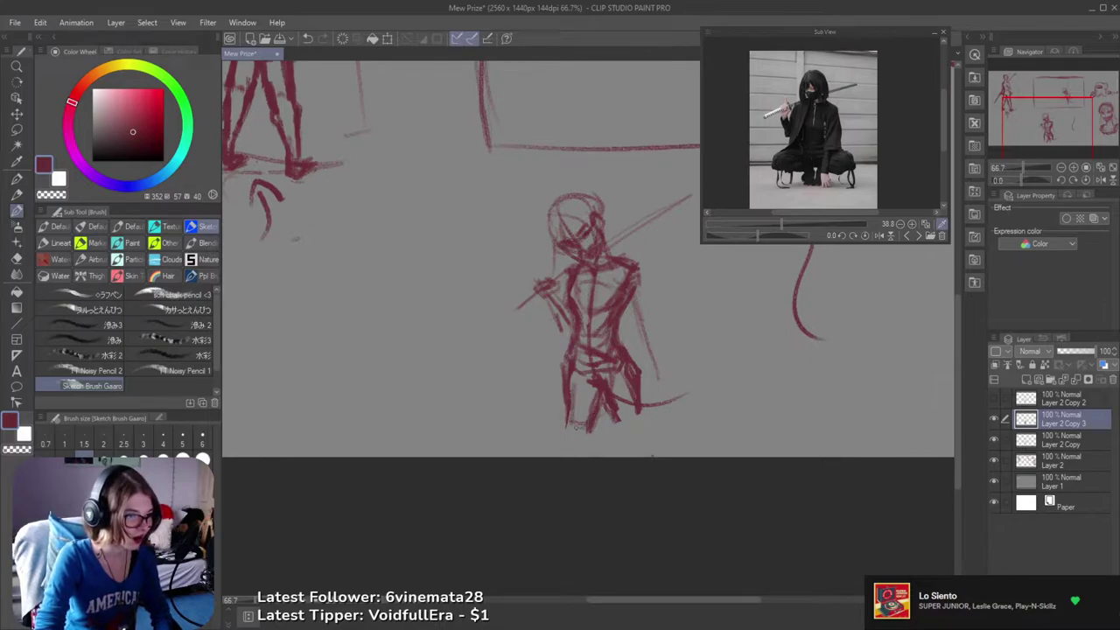
pyautogui.moveTo(621, 425)
pyautogui.mouseDown()
pyautogui.moveTo(647, 404)
pyautogui.moveTo(614, 424)
pyautogui.moveTo(623, 408)
pyautogui.mouseUp()
pyautogui.press('e')
pyautogui.press('b')
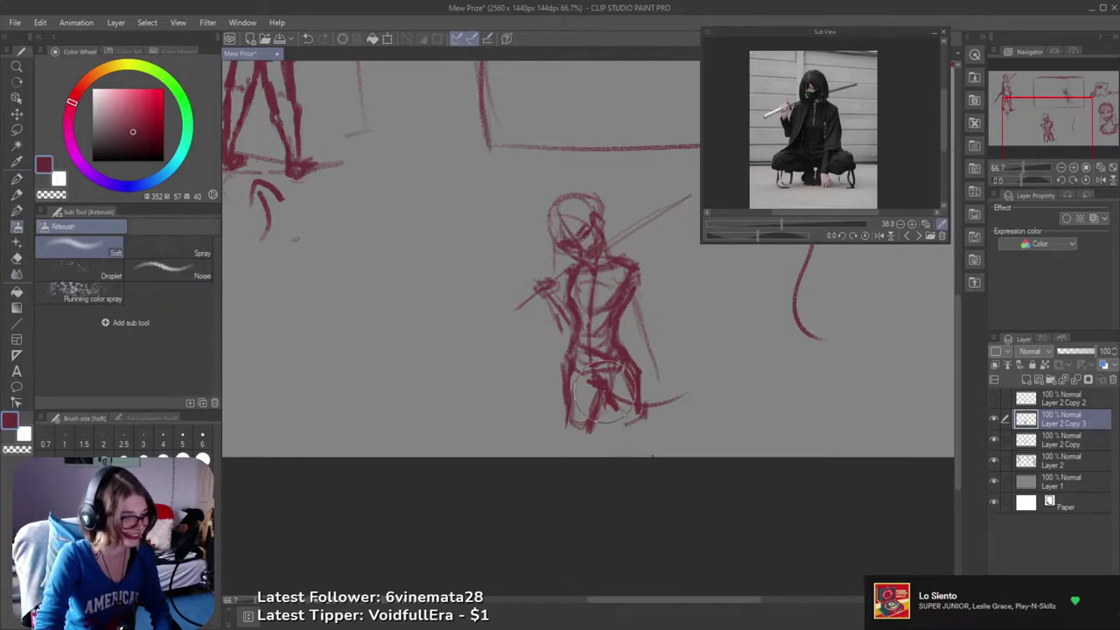
pyautogui.press('b')
pyautogui.press('b')
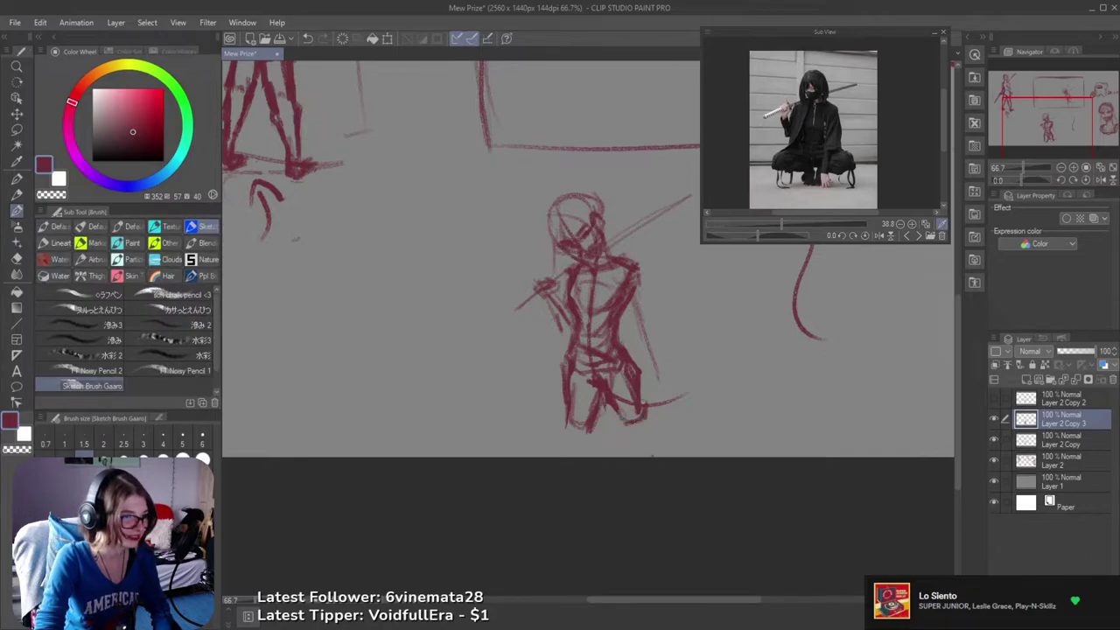
# - Sketch a tapering lower leg from the left-hand knee to the canvas edge, undoing unwanted strokes
pyautogui.moveTo(580, 426)
pyautogui.mouseDown()
pyautogui.moveTo(572, 399)
pyautogui.moveTo(567, 455)
pyautogui.mouseUp()
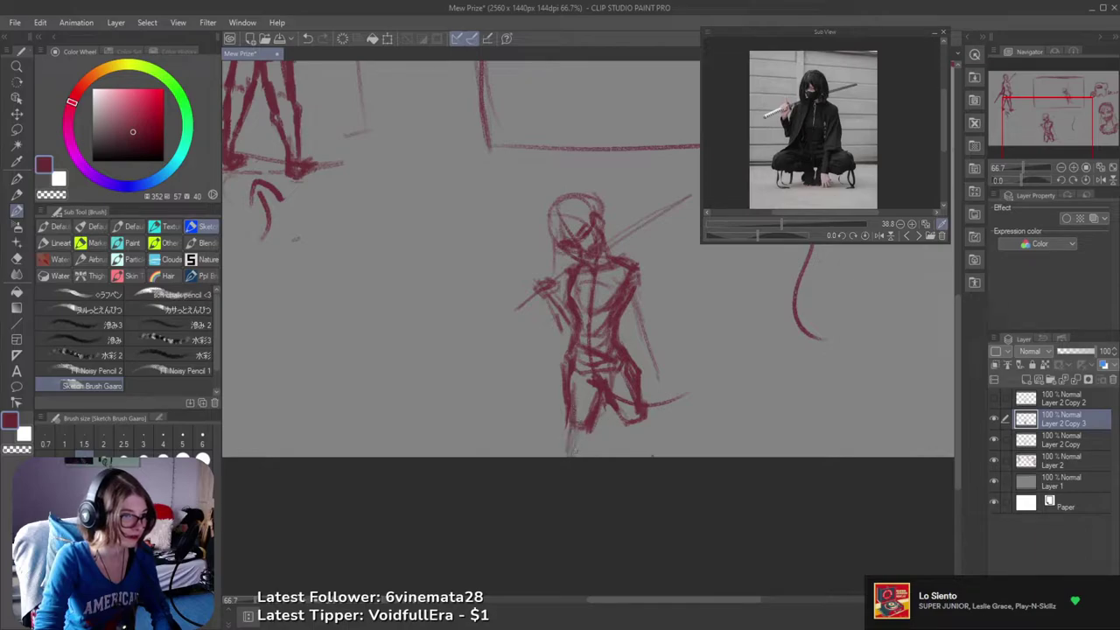
pyautogui.moveTo(577, 400); pyautogui.dragTo(582, 456)
pyautogui.hotkey('ctrl', 'z')
pyautogui.moveTo(573, 418)
pyautogui.mouseDown()
pyautogui.moveTo(582, 427)
pyautogui.moveTo(572, 434)
pyautogui.mouseUp()
pyautogui.hotkey('ctrl', 'z')
pyautogui.hotkey('ctrl', 'z')
pyautogui.hotkey('ctrl', 'z')
pyautogui.hotkey('ctrl', 'y')
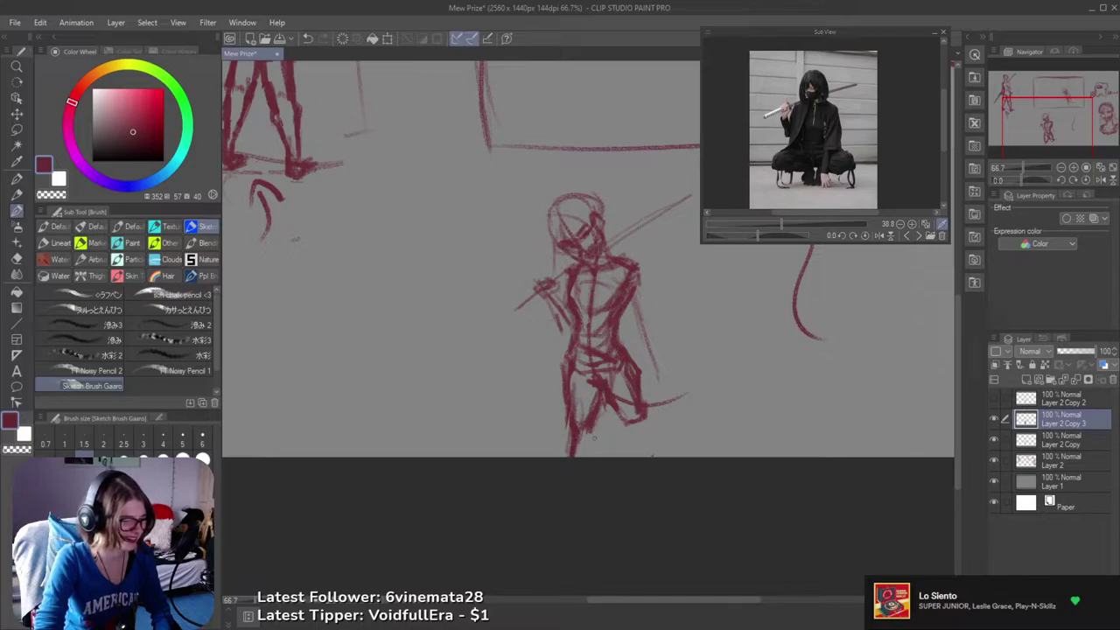
pyautogui.hotkey('ctrl', 'z')
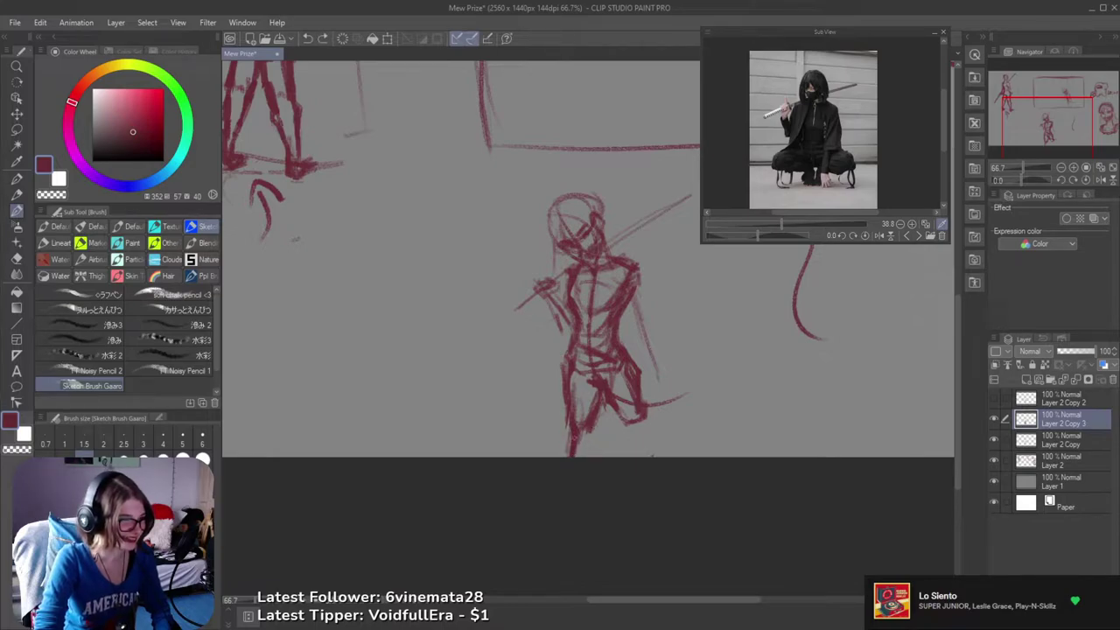
# - Add a short stroke to the left-hand lower leg, then erase along its inner side to slim it down
pyautogui.moveTo(575, 440); pyautogui.dragTo(571, 448)
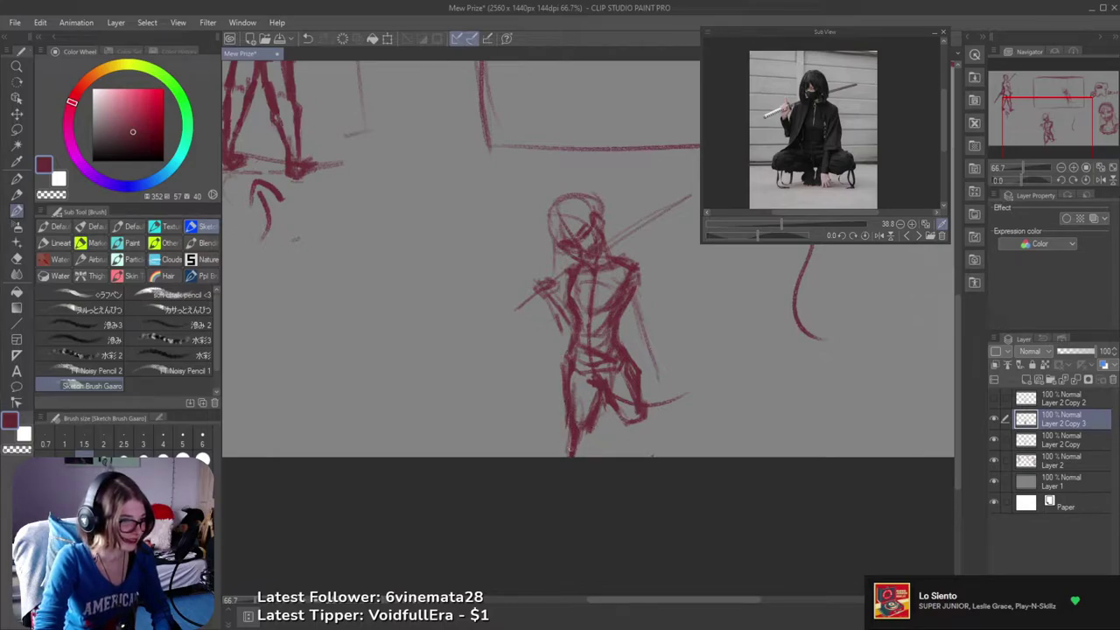
pyautogui.press('e')
pyautogui.moveTo(577, 408); pyautogui.dragTo(576, 447)
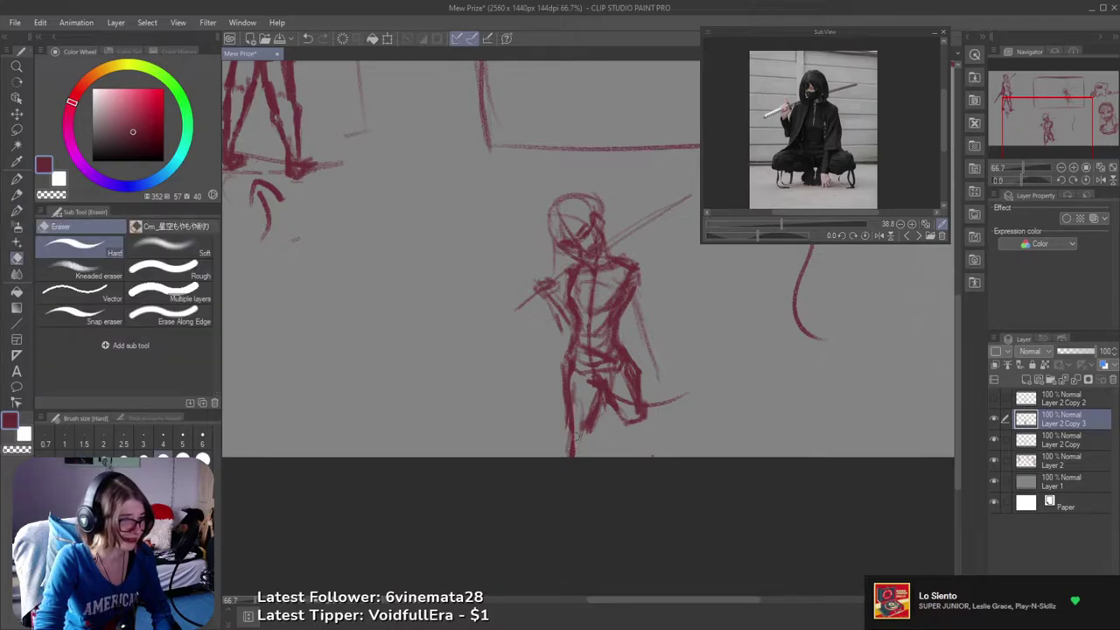
pyautogui.press('b')
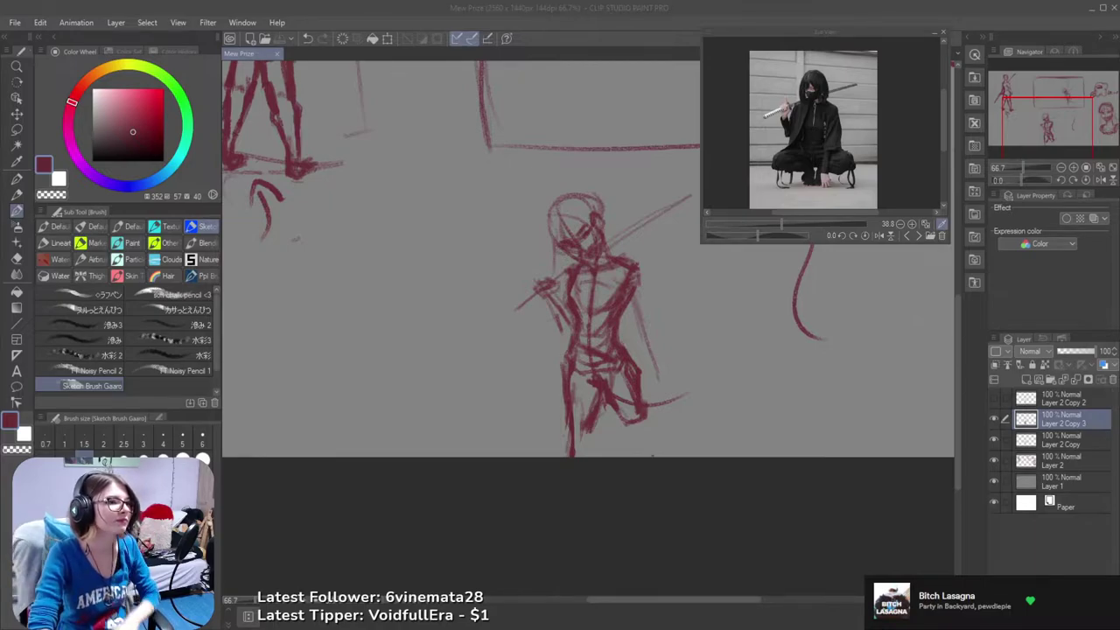
# - Touch up the bent forearm and elbow on the sword-holding side with short strokes, undoing an unwanted one
pyautogui.moveTo(754, 326); pyautogui.dragTo(824, 418)
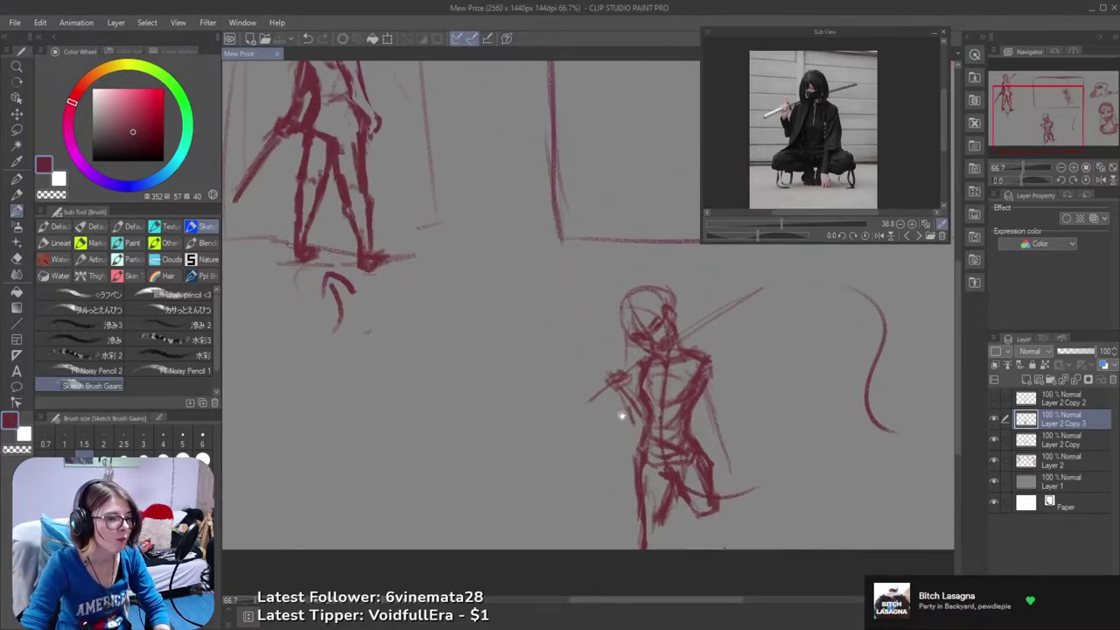
pyautogui.moveTo(628, 411); pyautogui.dragTo(639, 426)
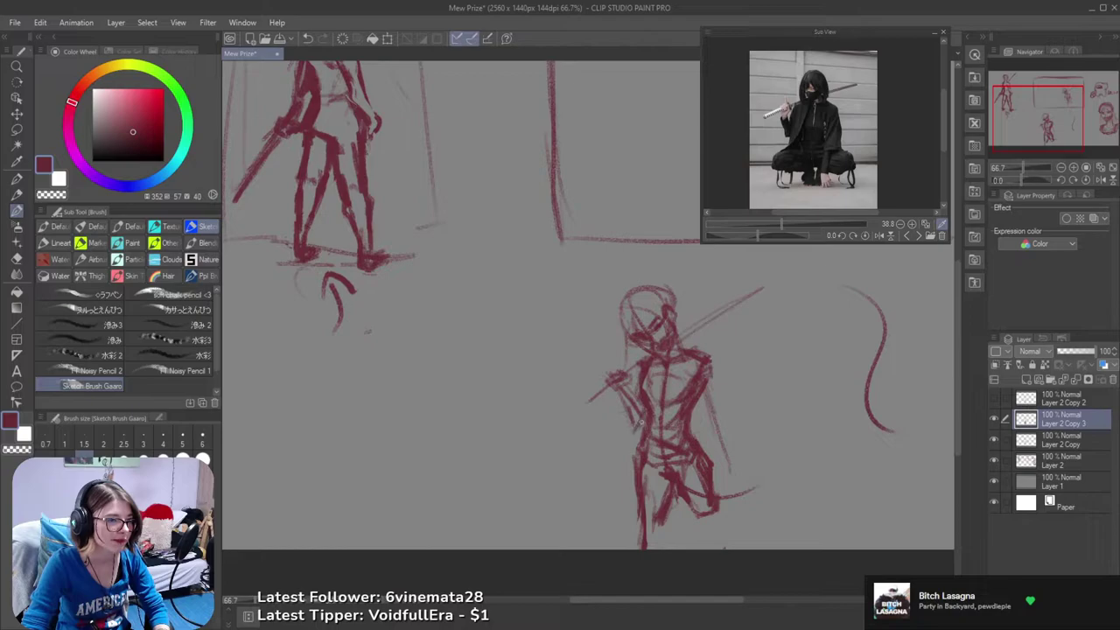
pyautogui.hotkey('ctrl', 'z')
pyautogui.click(660, 404)
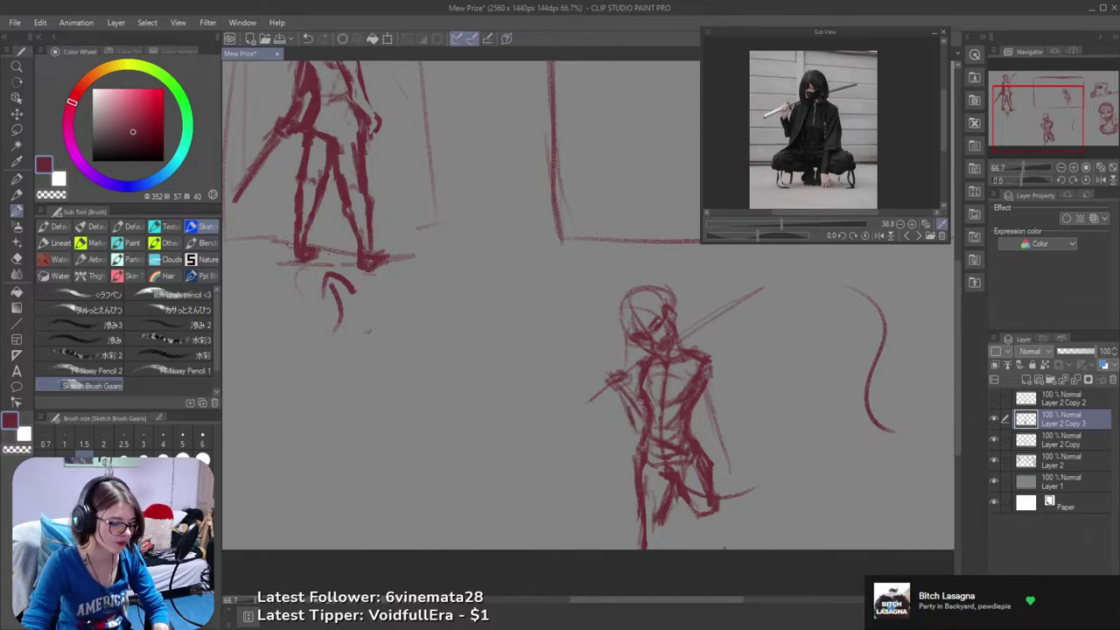
pyautogui.click(627, 371)
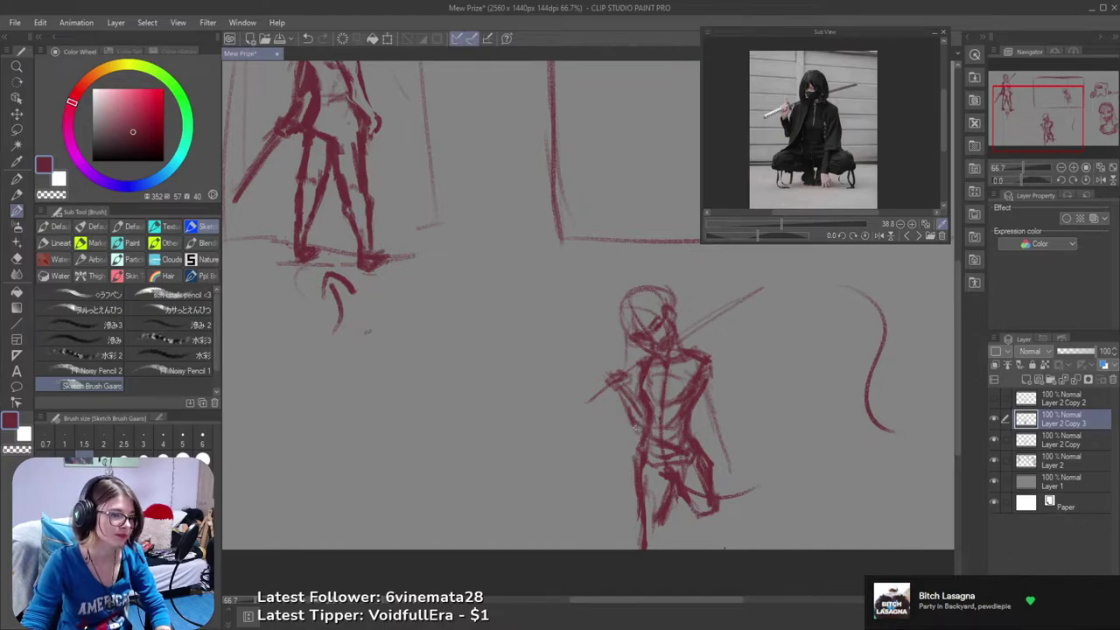
pyautogui.moveTo(719, 451); pyautogui.dragTo(695, 425)
# - Mirror the canvas horizontally to check the pose, undo the last stroke and retouch the left-hand torso contour
pyautogui.press('h')
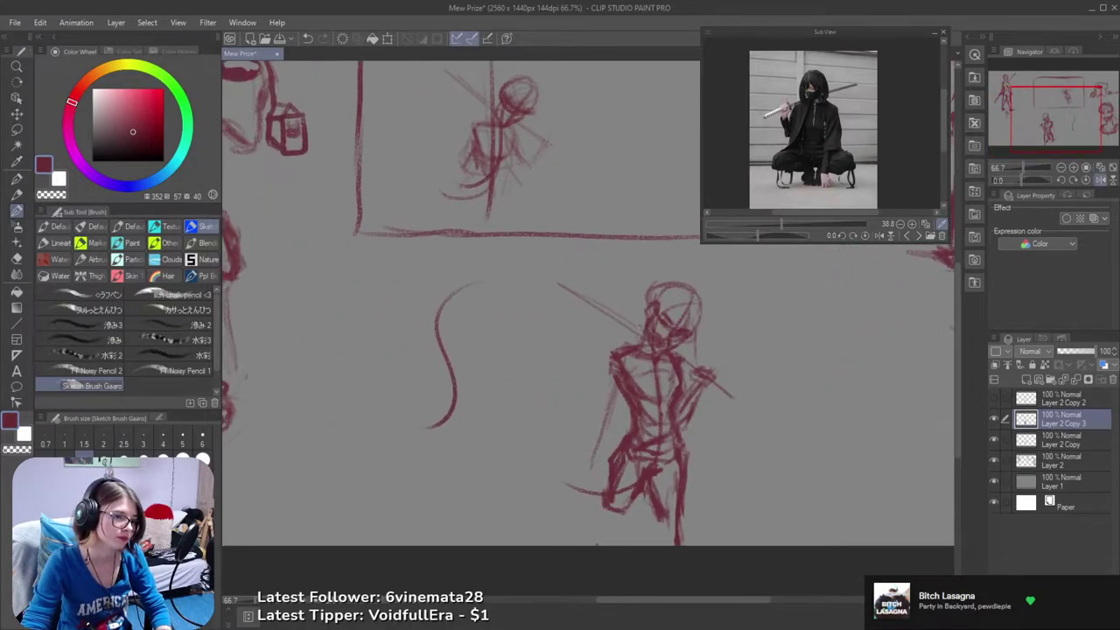
pyautogui.hotkey('ctrl', 'z')
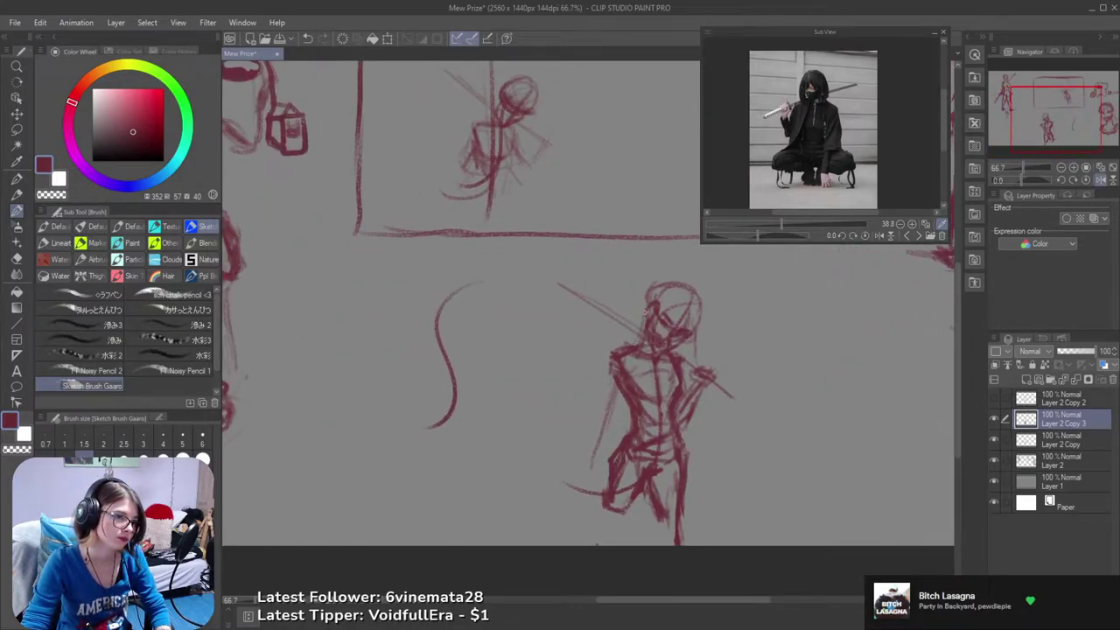
pyautogui.scroll(-1, 646, 389)
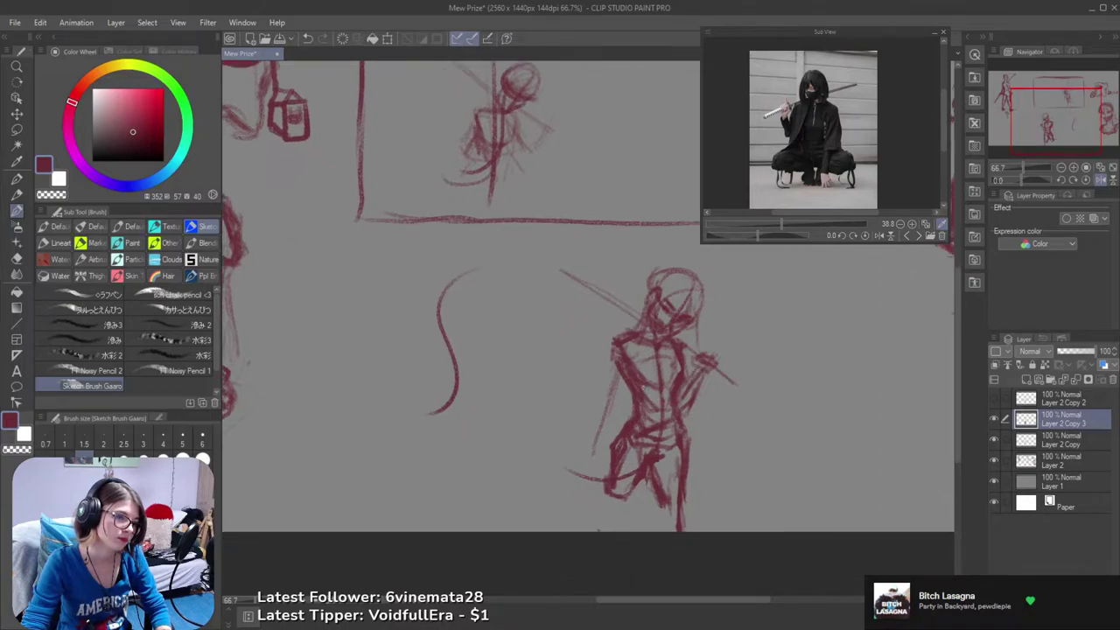
pyautogui.moveTo(623, 387); pyautogui.dragTo(634, 408)
# - Lasso the figure's body from the shoulders down, transform it slightly downward, and clear the selection
pyautogui.press('m')
pyautogui.moveTo(562, 486)
pyautogui.mouseDown()
pyautogui.moveTo(597, 352)
pyautogui.moveTo(615, 332)
pyautogui.moveTo(705, 348)
pyautogui.mouseUp()
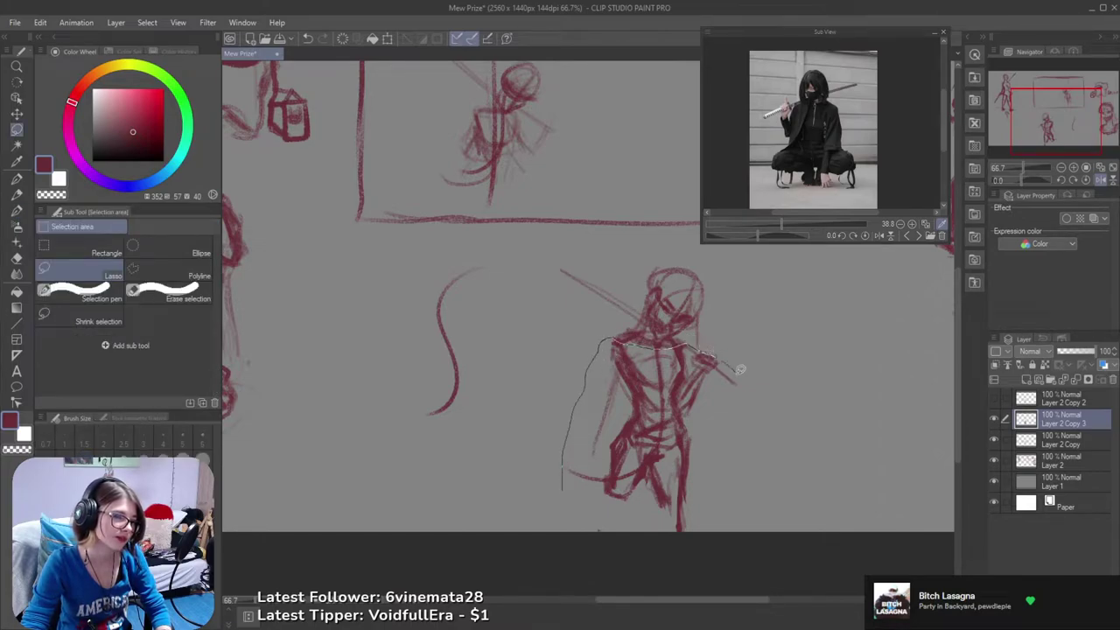
pyautogui.moveTo(739, 434)
pyautogui.mouseDown()
pyautogui.moveTo(704, 550)
pyautogui.moveTo(625, 511)
pyautogui.moveTo(576, 512)
pyautogui.moveTo(559, 533)
pyautogui.mouseUp()
pyautogui.moveTo(679, 443); pyautogui.dragTo(679, 446)
pyautogui.press('Return')
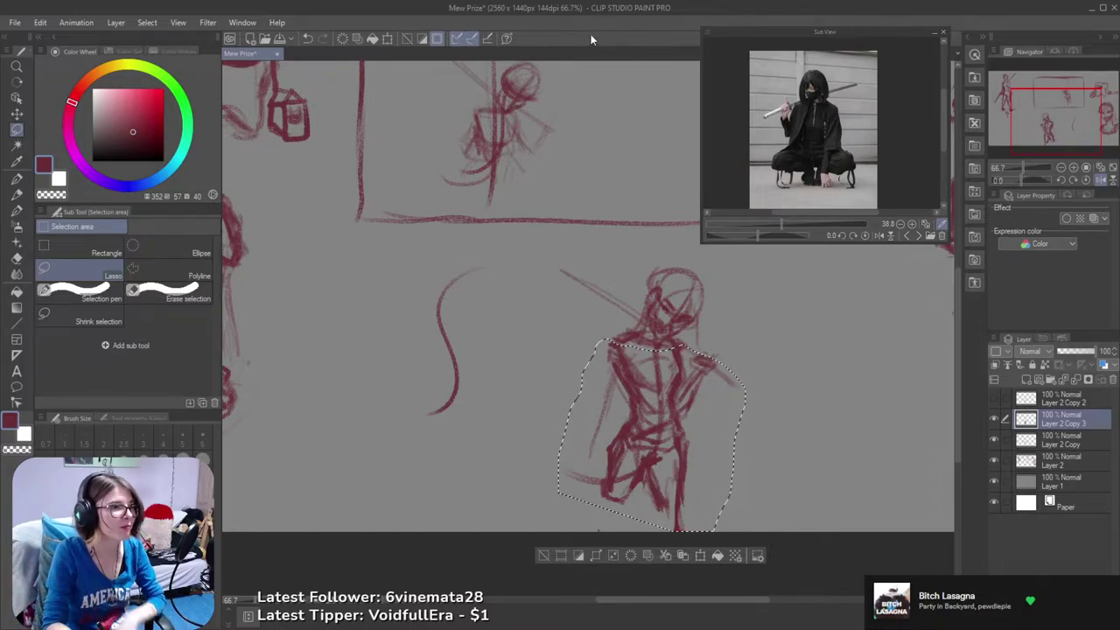
pyautogui.hotkey('ctrl', 'd')
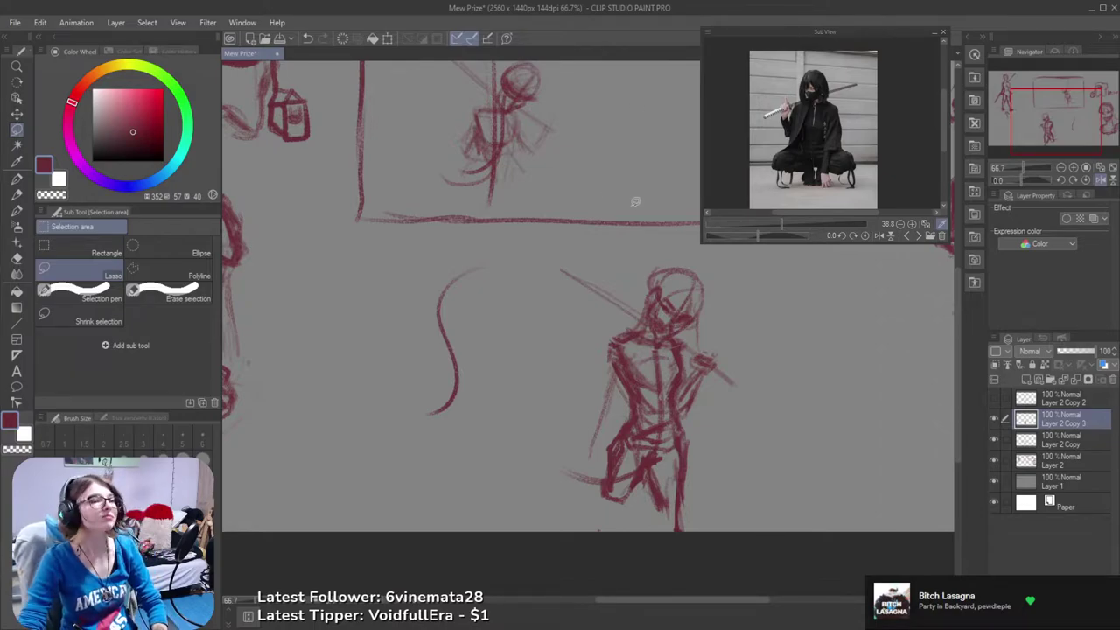
# - Return the mirrored canvas to its original orientation and enlarge the standing figure to 100%
pyautogui.moveTo(700, 355); pyautogui.dragTo(787, 328)
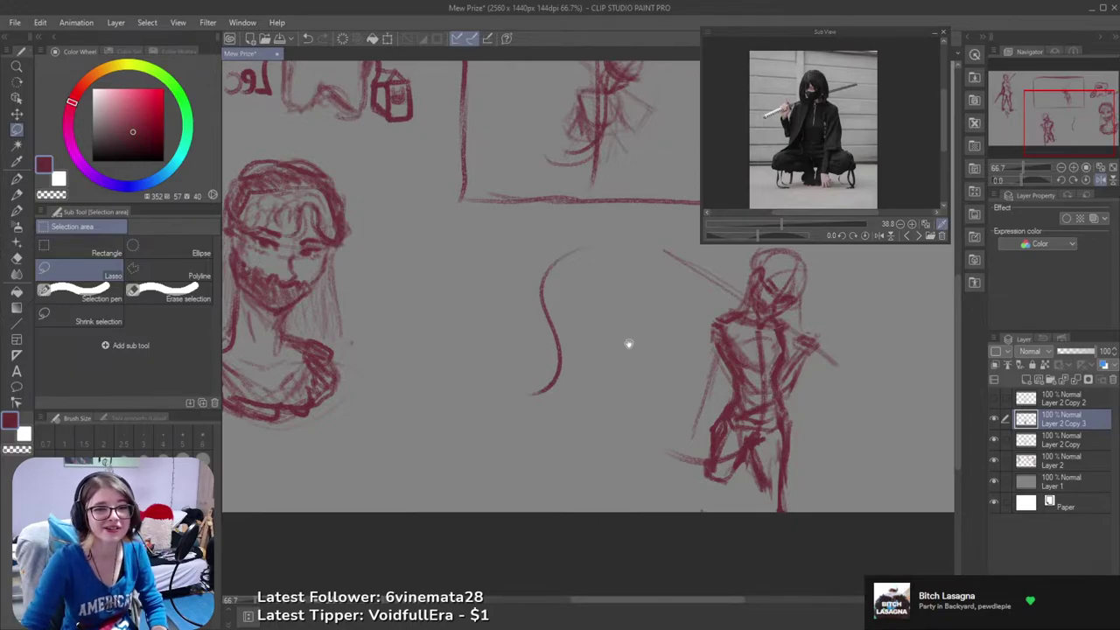
pyautogui.moveTo(627, 342); pyautogui.dragTo(653, 325)
pyautogui.moveTo(754, 348); pyautogui.dragTo(684, 352)
pyautogui.press('h')
pyautogui.moveTo(662, 398); pyautogui.dragTo(725, 362)
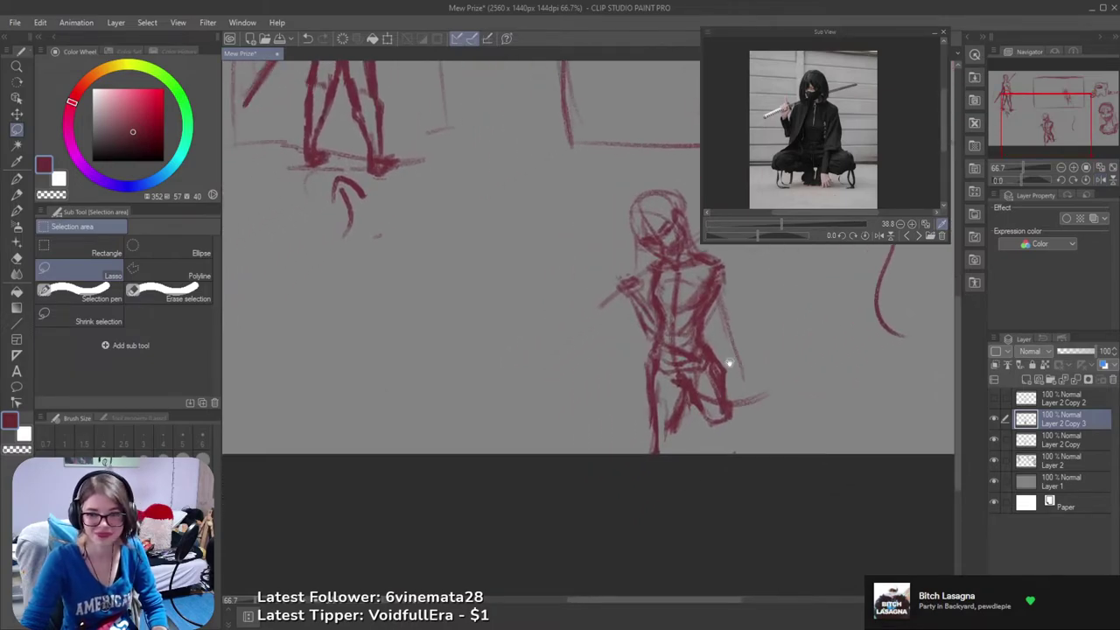
pyautogui.scroll(1, 665, 395)
pyautogui.moveTo(677, 459); pyautogui.dragTo(656, 473)
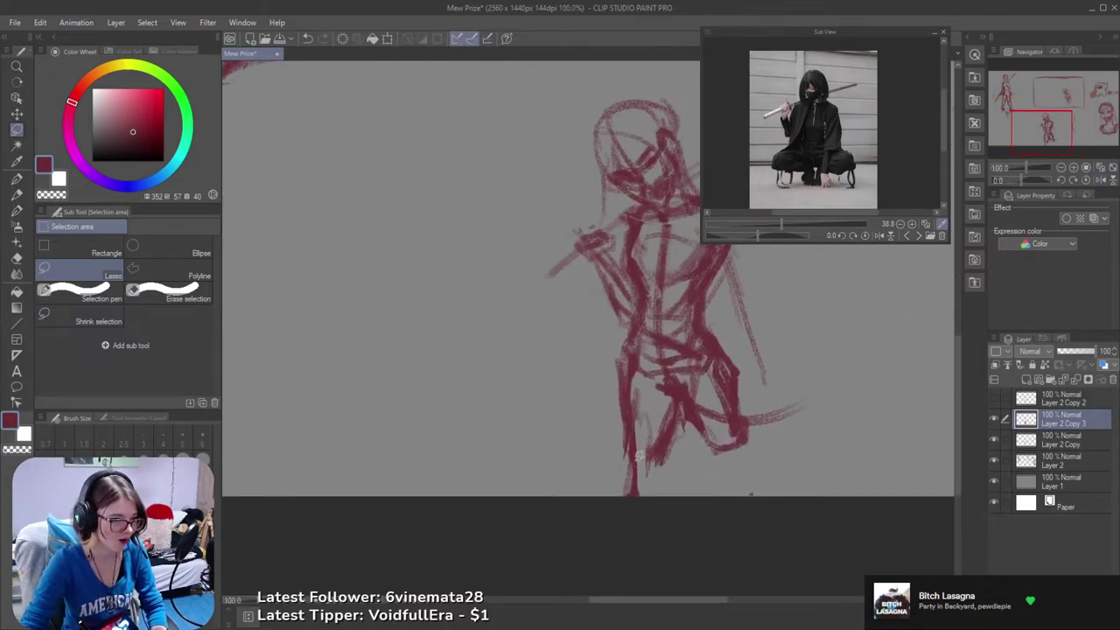
# - Rework the knee line of the left-hand leg with the sketch brush and eraser, undoing unwanted strokes
pyautogui.press('b')
pyautogui.press('b')
pyautogui.press('b')
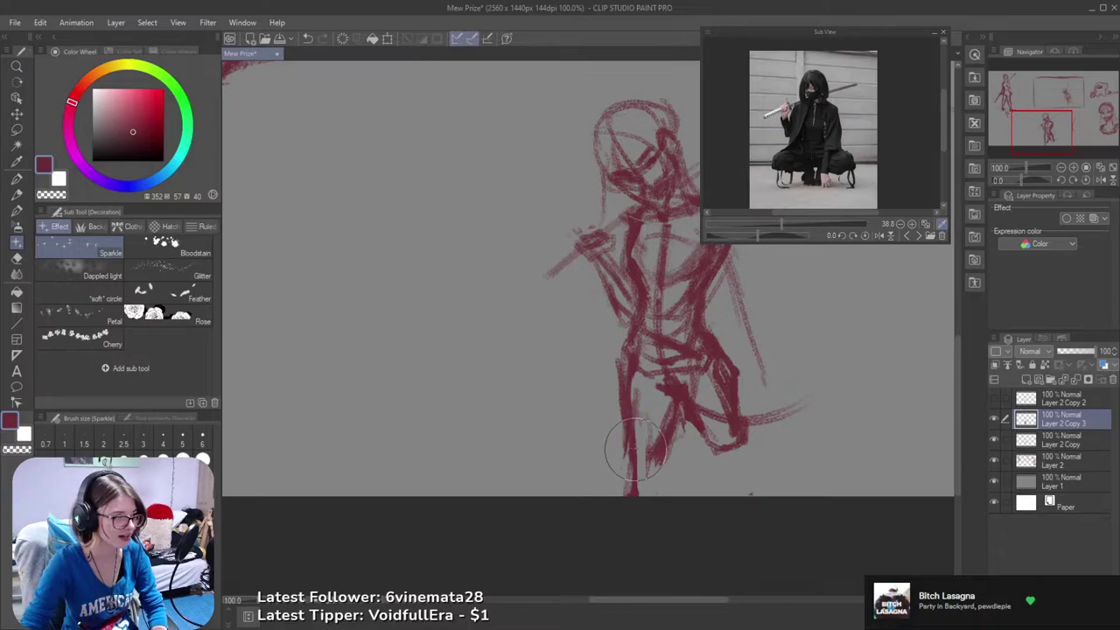
pyautogui.press('b')
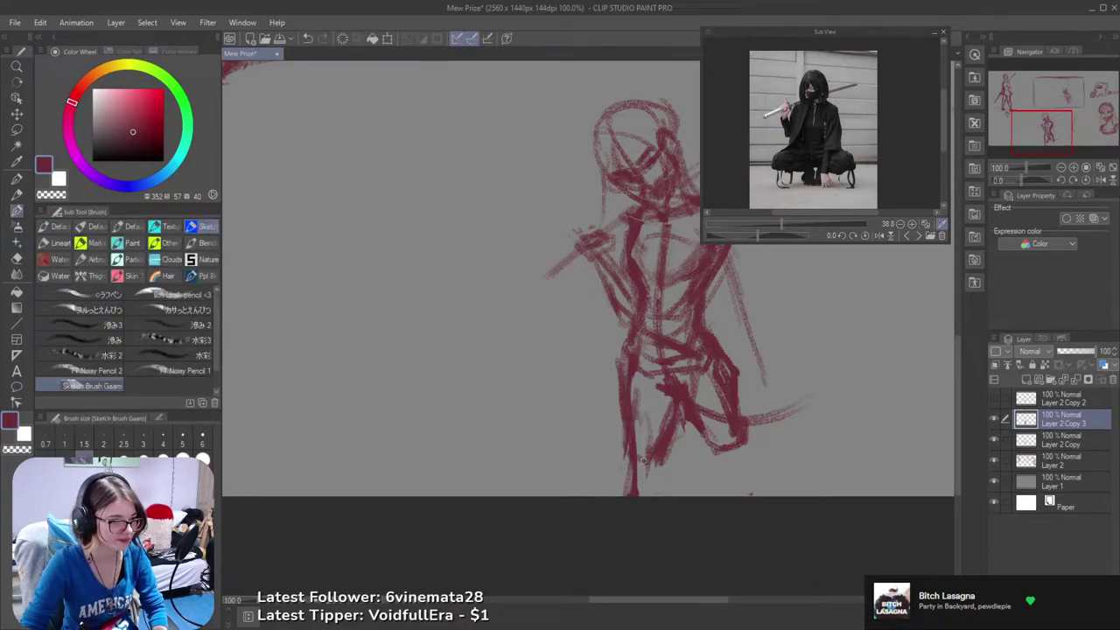
pyautogui.hotkey('ctrl', 'z')
pyautogui.moveTo(641, 460); pyautogui.dragTo(635, 455)
pyautogui.hotkey('ctrl', 'z')
pyautogui.hotkey('ctrl', 'z')
pyautogui.press('e')
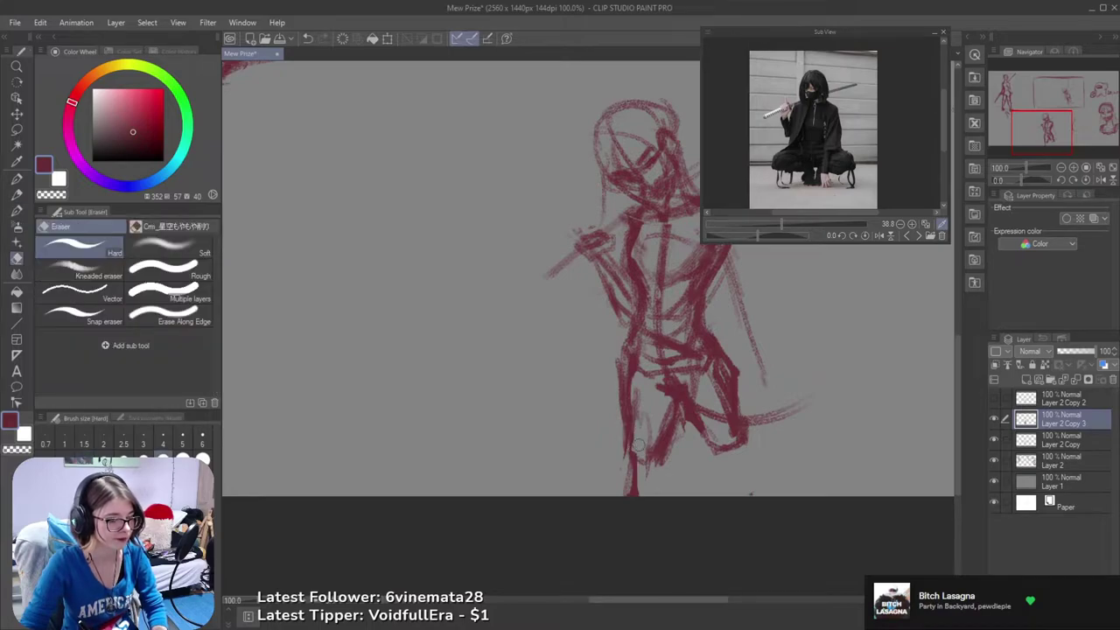
# - Try several curved inner contours for the left-hand lower leg, running from the knee to the canvas edge
pyautogui.press('b')
pyautogui.moveTo(670, 471); pyautogui.dragTo(670, 501)
pyautogui.hotkey('ctrl', 'z')
pyautogui.moveTo(672, 455); pyautogui.dragTo(670, 490)
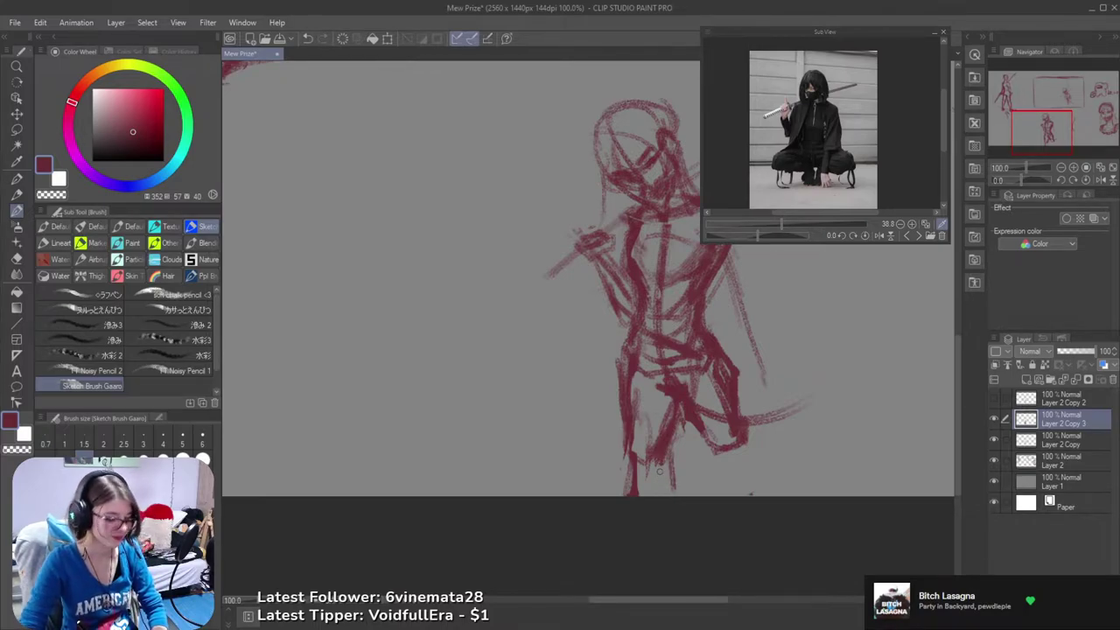
pyautogui.hotkey('ctrl', 'z')
pyautogui.moveTo(666, 456); pyautogui.dragTo(679, 494)
pyautogui.hotkey('ctrl', 'z')
pyautogui.hotkey('ctrl', 'z')
pyautogui.hotkey('ctrl', 'z')
pyautogui.moveTo(670, 441); pyautogui.dragTo(682, 500)
pyautogui.moveTo(697, 445); pyautogui.dragTo(812, 450)
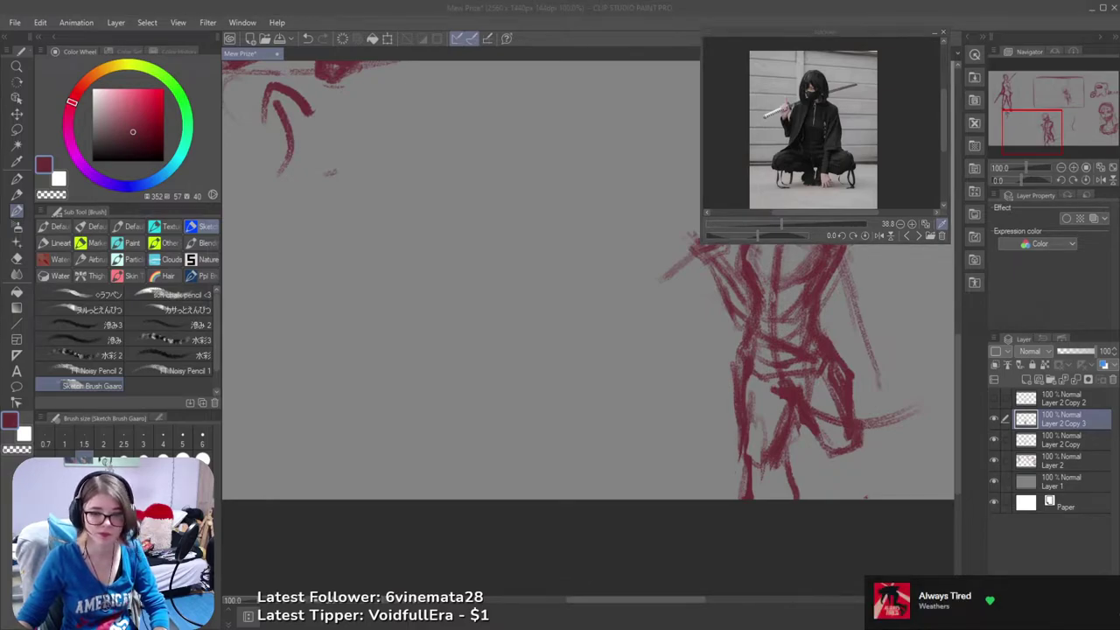
# - Erase the curved inner calf line of the left-hand leg and redraw it straighter down to the canvas edge
pyautogui.click(424, 4)
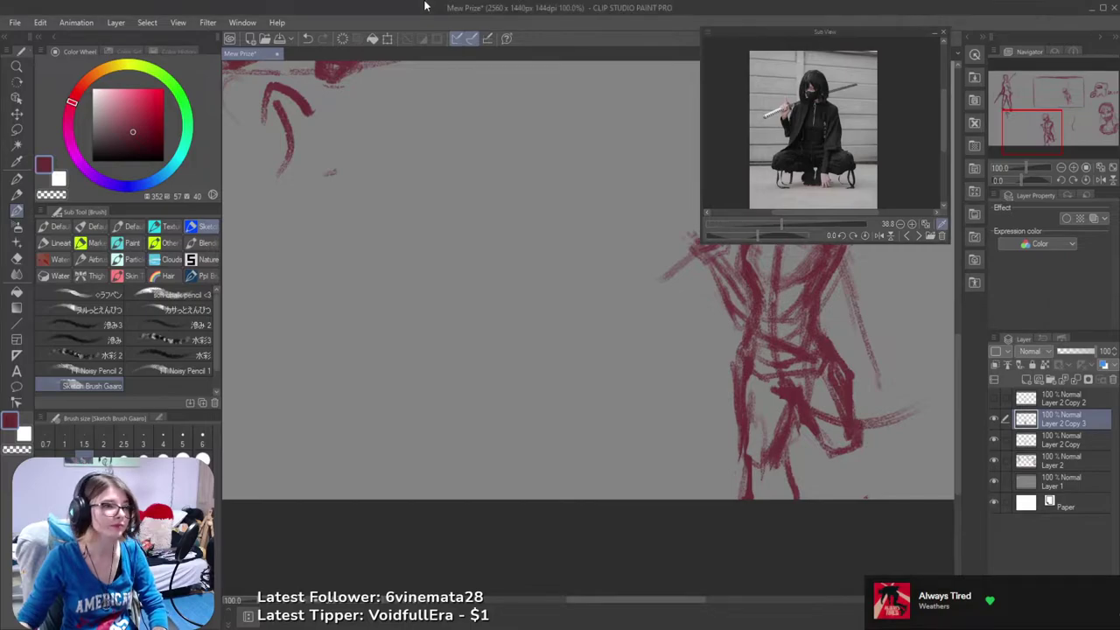
pyautogui.moveTo(718, 432); pyautogui.dragTo(460, 525)
pyautogui.moveTo(530, 495); pyautogui.dragTo(554, 475)
pyautogui.scroll(-1, 604, 451)
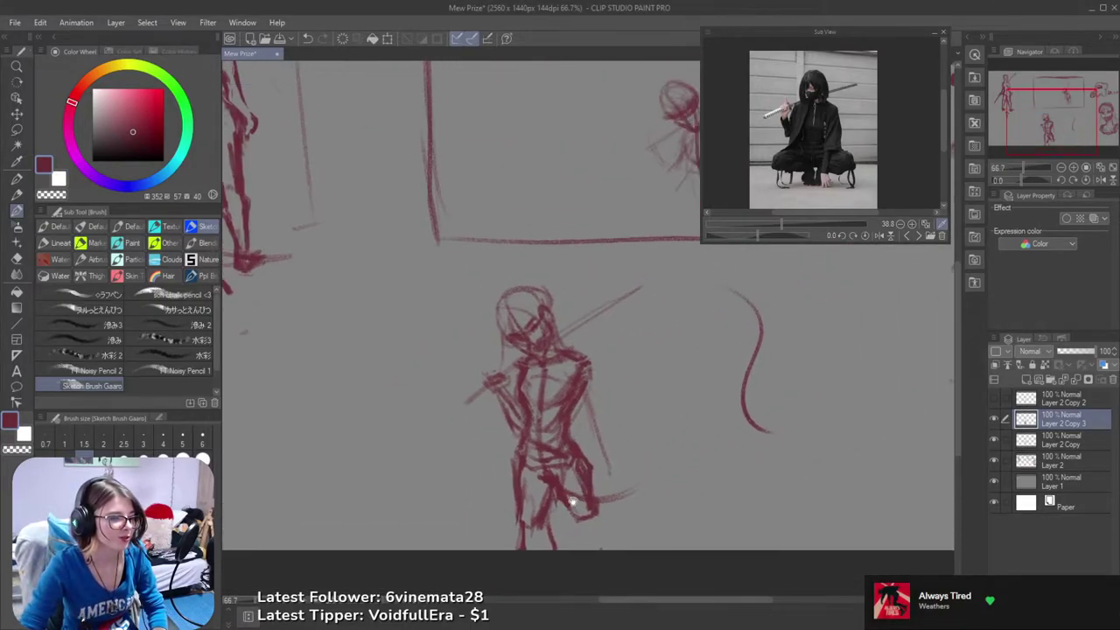
pyautogui.press('e')
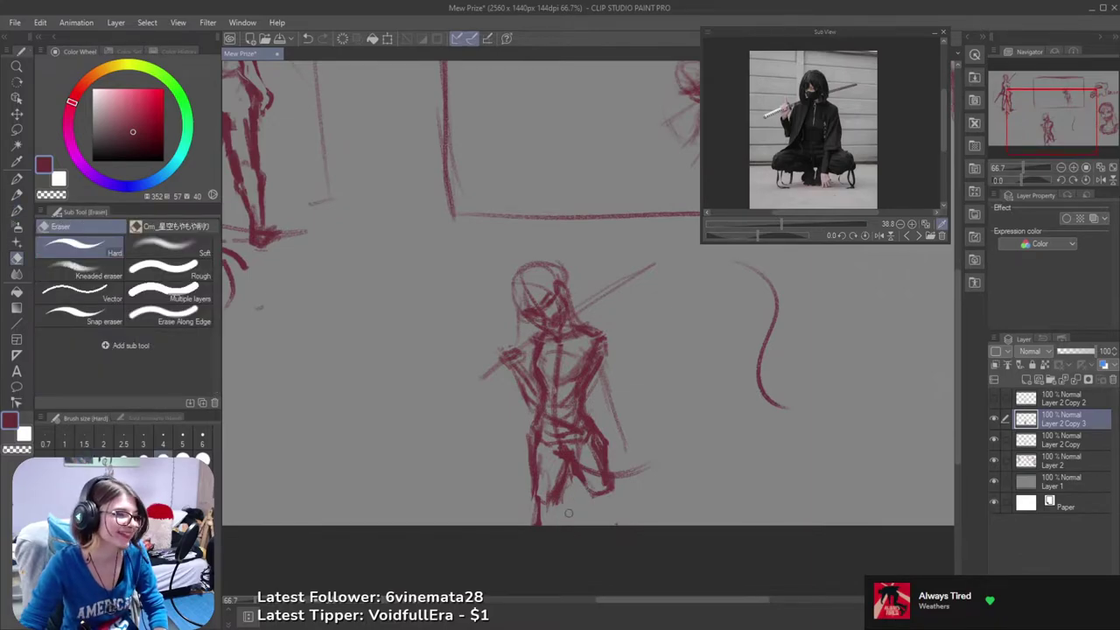
pyautogui.press('b')
pyautogui.press('e')
pyautogui.moveTo(542, 458)
pyautogui.mouseDown()
pyautogui.moveTo(551, 491)
pyautogui.moveTo(560, 465)
pyautogui.mouseUp()
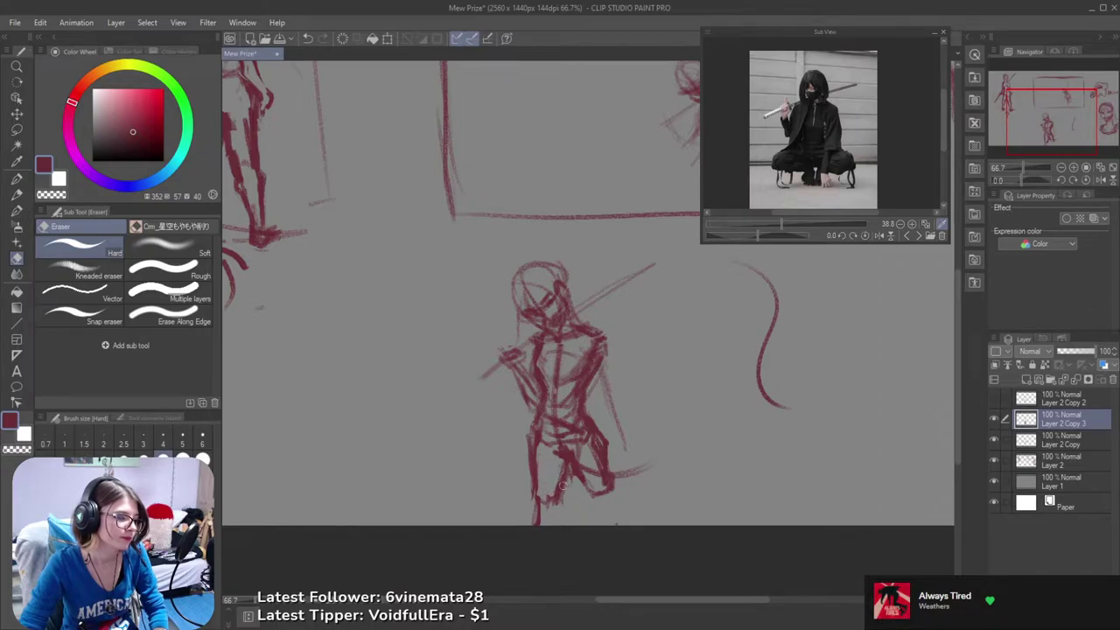
pyautogui.press('b')
pyautogui.hotkey('ctrl', 'z')
pyautogui.moveTo(560, 502); pyautogui.dragTo(560, 523)
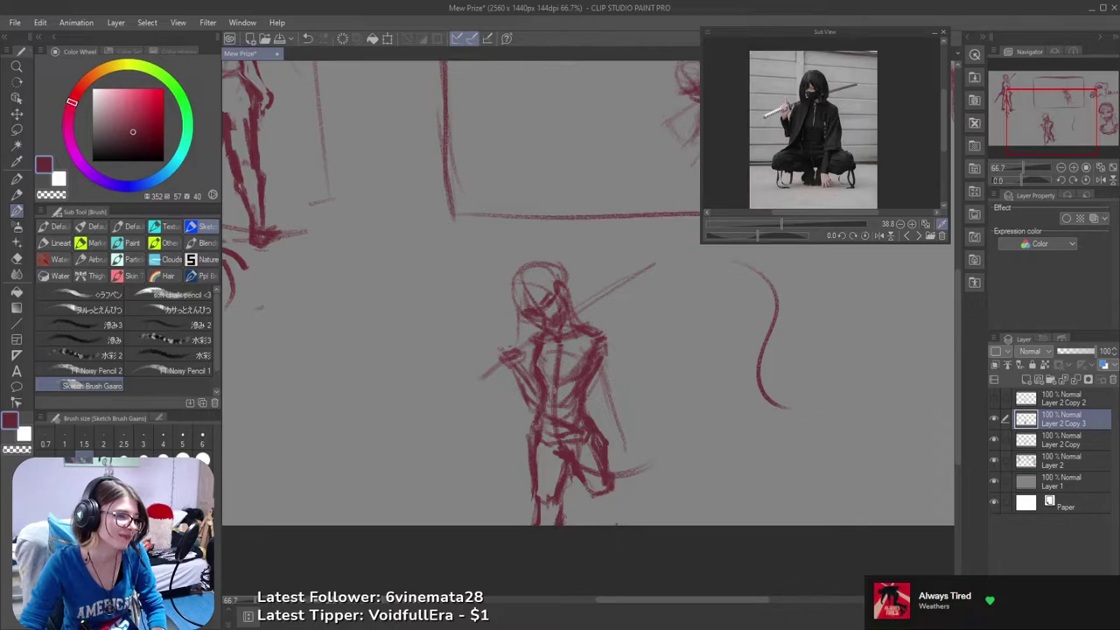
# - Switch the reference photo to the standing figure in a wide-brimmed hat and sketch a fuller outer contour on the left-hand thigh
pyautogui.click(913, 236)
pyautogui.click(913, 236)
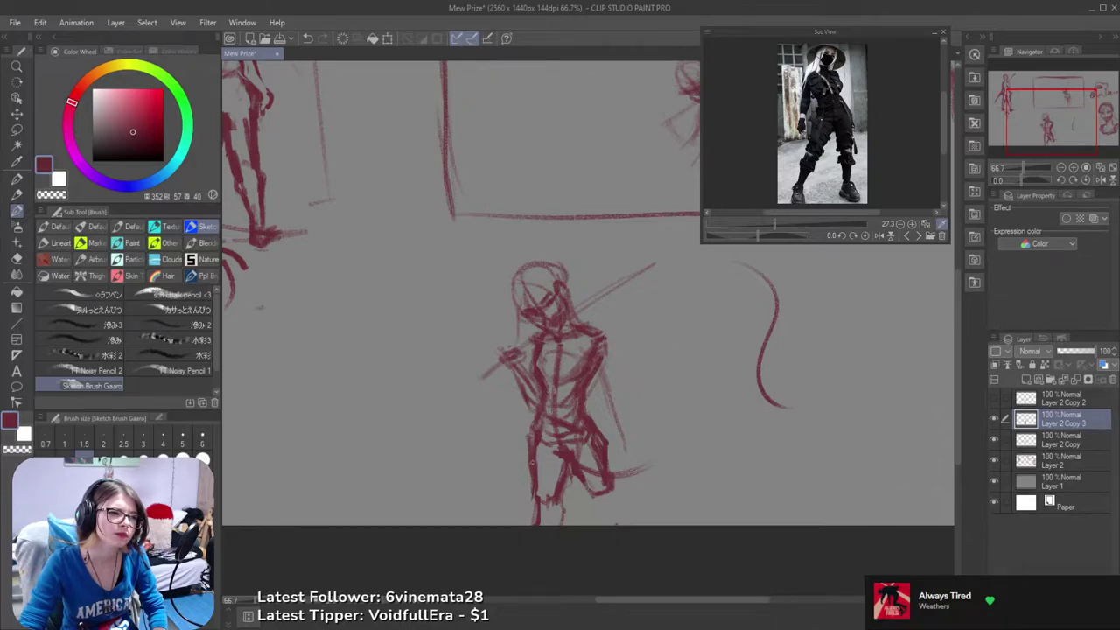
pyautogui.moveTo(542, 471); pyautogui.dragTo(532, 506)
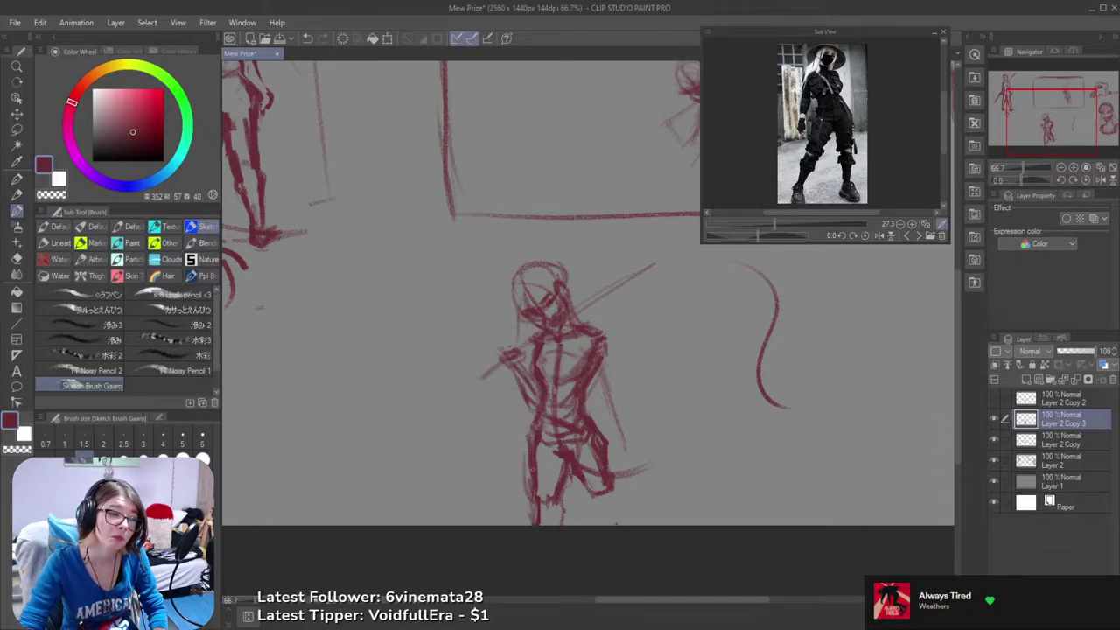
# - Reinforce the contours of the left-hand lower leg, undoing unwanted outer strokes, and erase between them below the knee
pyautogui.moveTo(563, 490); pyautogui.dragTo(556, 523)
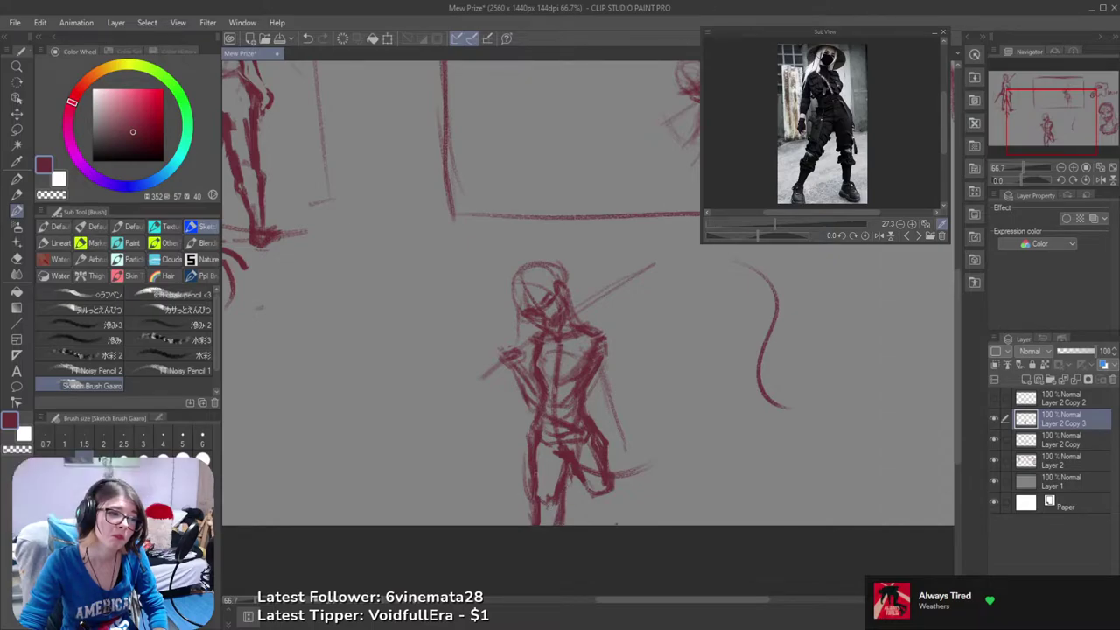
pyautogui.moveTo(531, 467); pyautogui.dragTo(528, 498)
pyautogui.hotkey('ctrl', 'z')
pyautogui.moveTo(524, 452); pyautogui.dragTo(530, 520)
pyautogui.hotkey('ctrl', 'z')
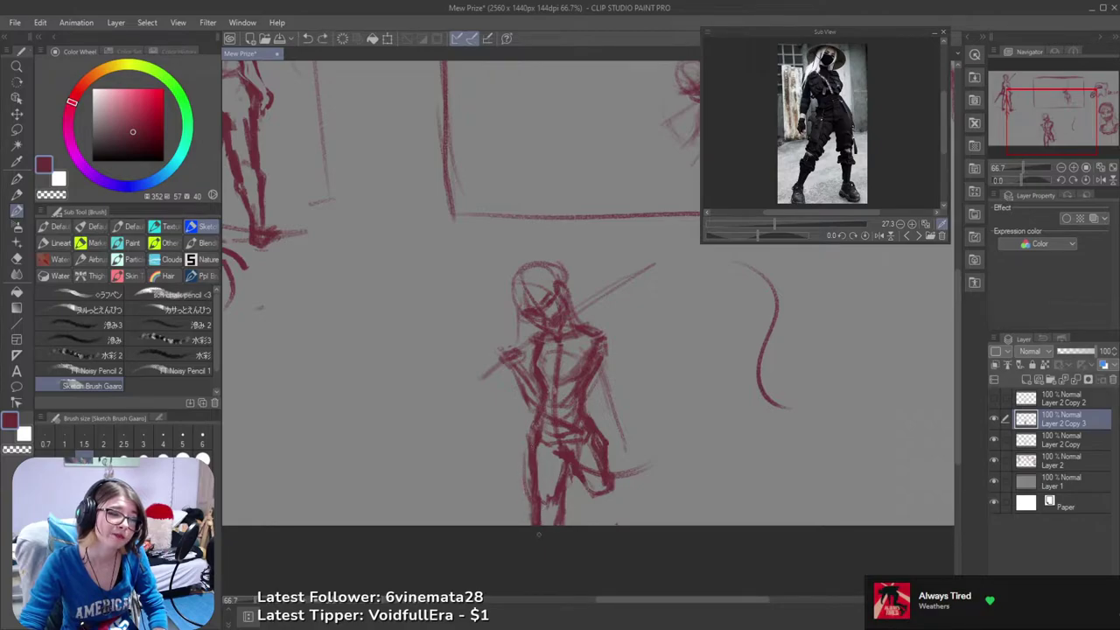
pyautogui.press('e')
pyautogui.moveTo(547, 497); pyautogui.dragTo(541, 523)
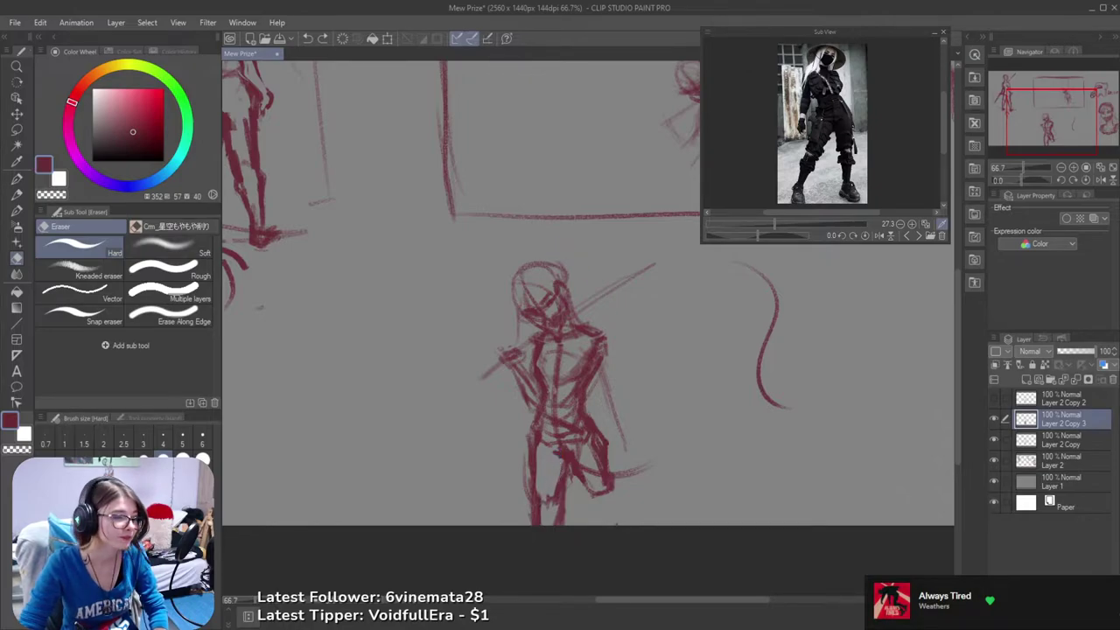
# - Trim the outer contour of the right-hand thigh with the eraser and try a new stroke down from the hip
pyautogui.press('p')
pyautogui.moveTo(645, 465); pyautogui.dragTo(627, 466)
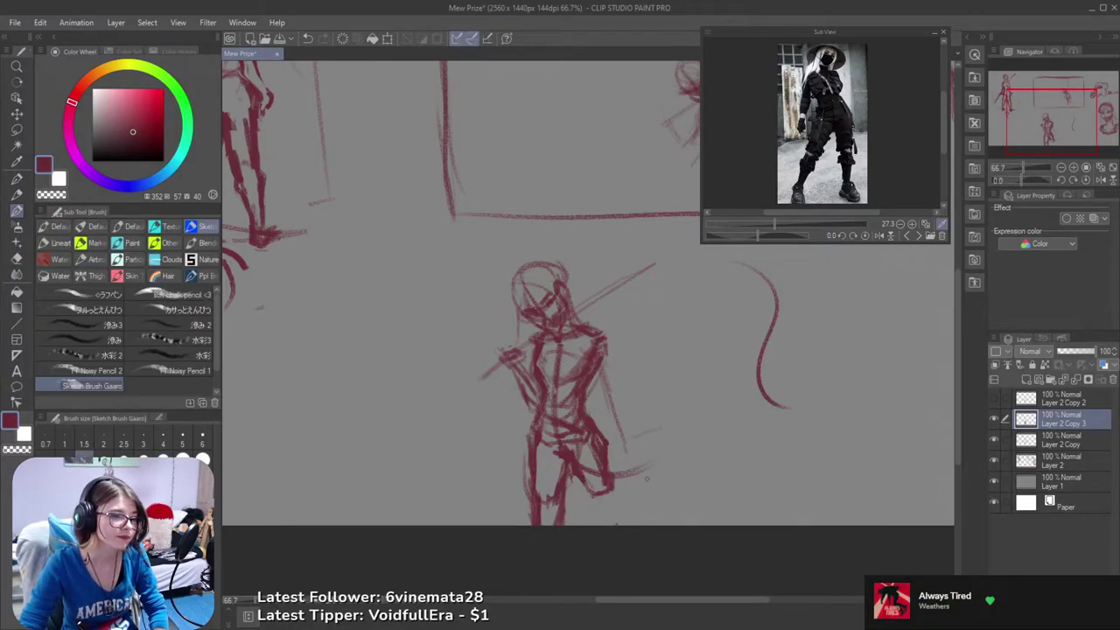
pyautogui.press('e')
pyautogui.press('b')
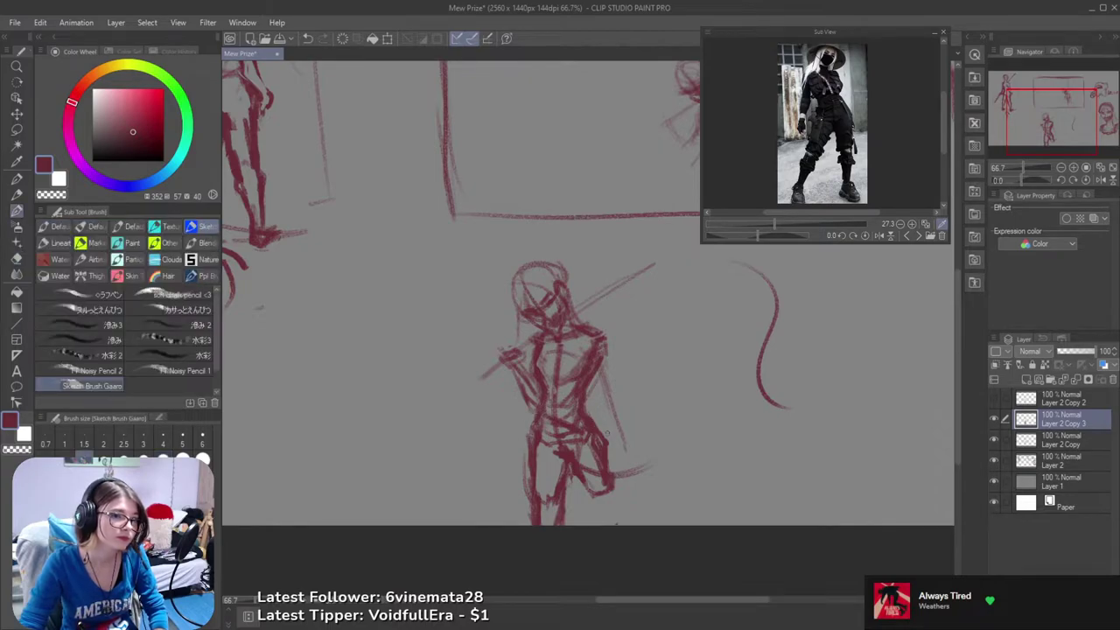
pyautogui.press('e')
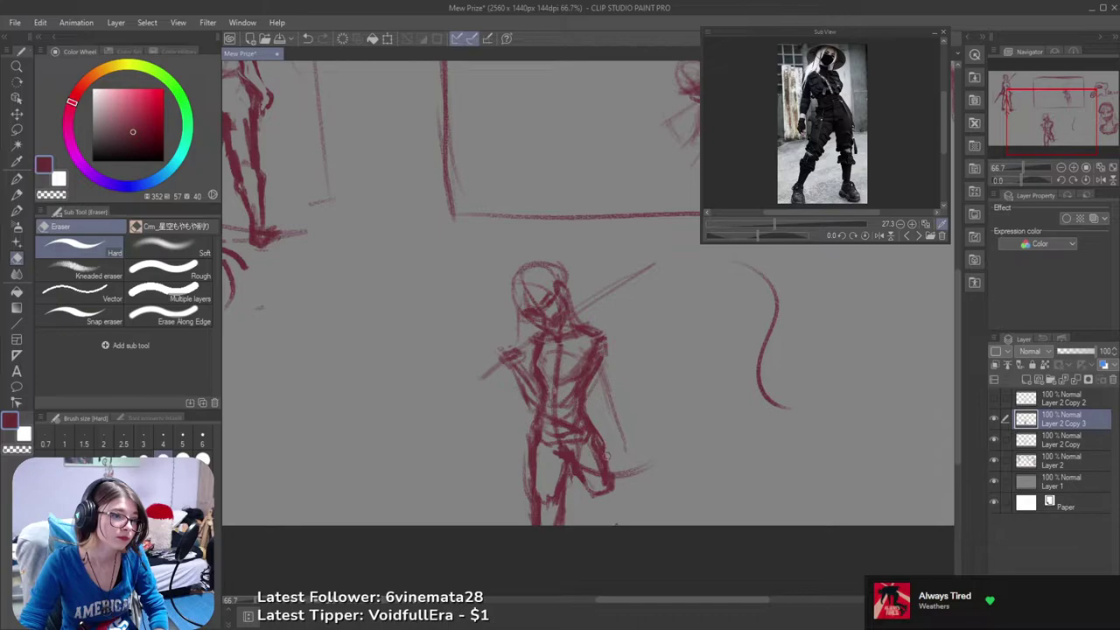
pyautogui.press('b')
pyautogui.moveTo(591, 418); pyautogui.dragTo(603, 442)
pyautogui.hotkey('ctrl', 'z')
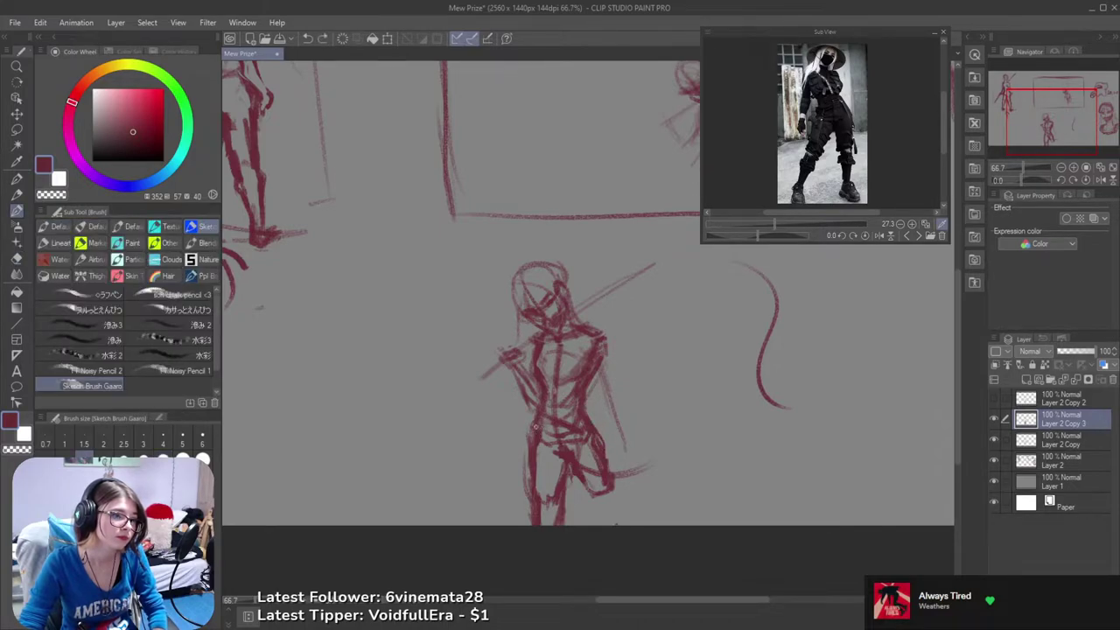
# - Redraw the outer contour of the right-hand thigh from the waist down past the hip, undoing unwanted strokes
pyautogui.moveTo(591, 428); pyautogui.dragTo(600, 444)
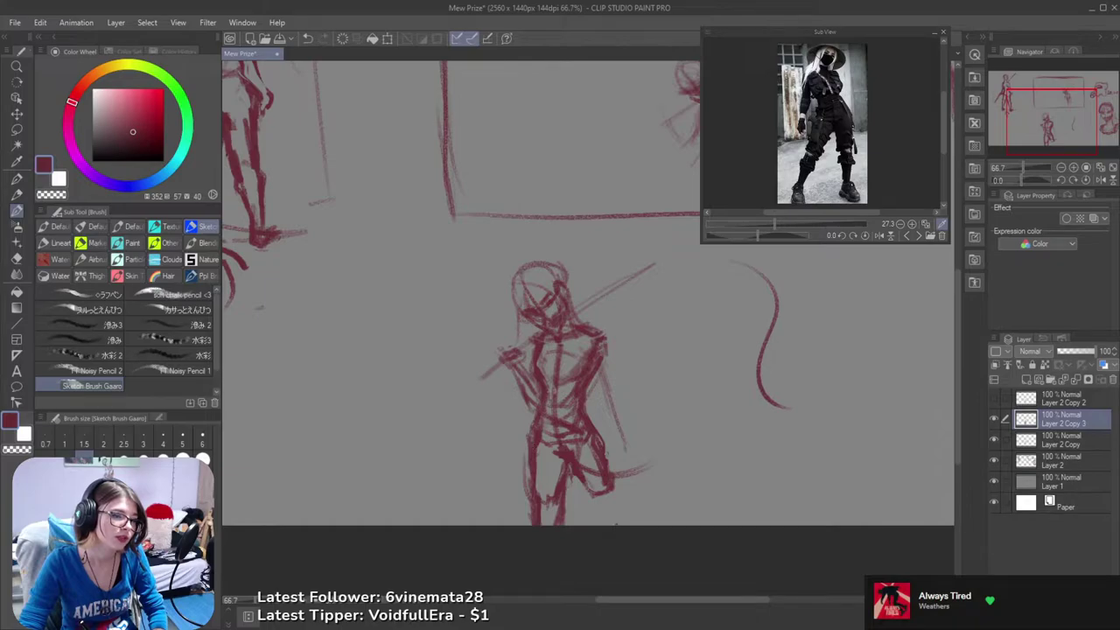
pyautogui.press('e')
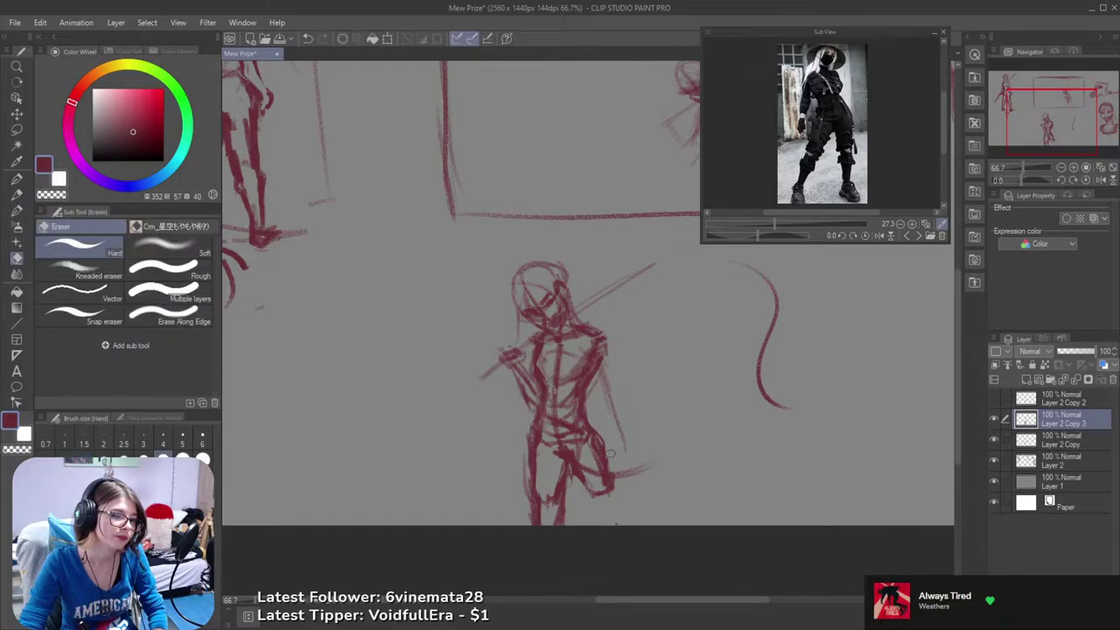
pyautogui.press('b')
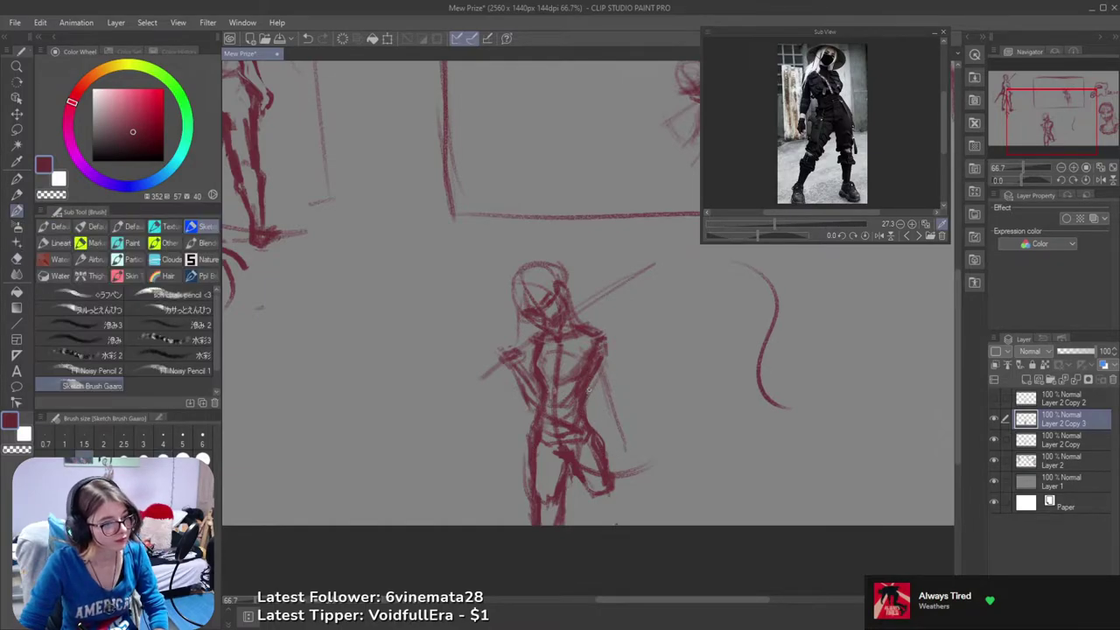
pyautogui.moveTo(589, 412); pyautogui.dragTo(603, 442)
pyautogui.hotkey('ctrl', 'z')
pyautogui.hotkey('ctrl', 'z')
pyautogui.moveTo(582, 399); pyautogui.dragTo(616, 466)
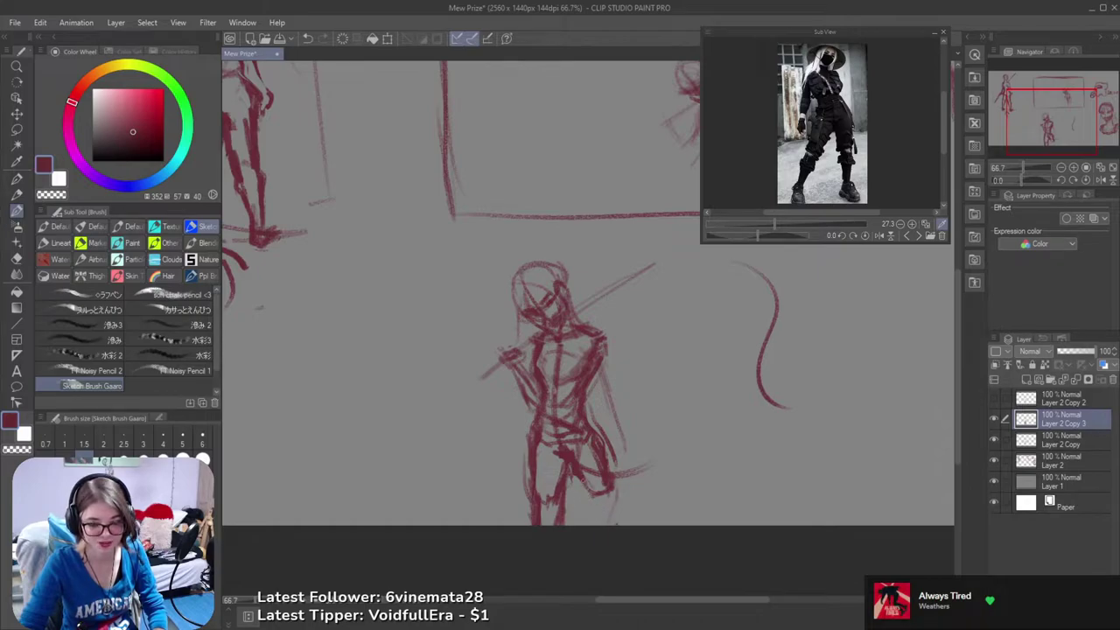
# - Try light contours for the right-hand leg below the knee, undoing unwanted strokes
pyautogui.moveTo(581, 475)
pyautogui.mouseDown()
pyautogui.moveTo(624, 454)
pyautogui.moveTo(646, 502)
pyautogui.mouseUp()
pyautogui.hotkey('ctrl', 'z')
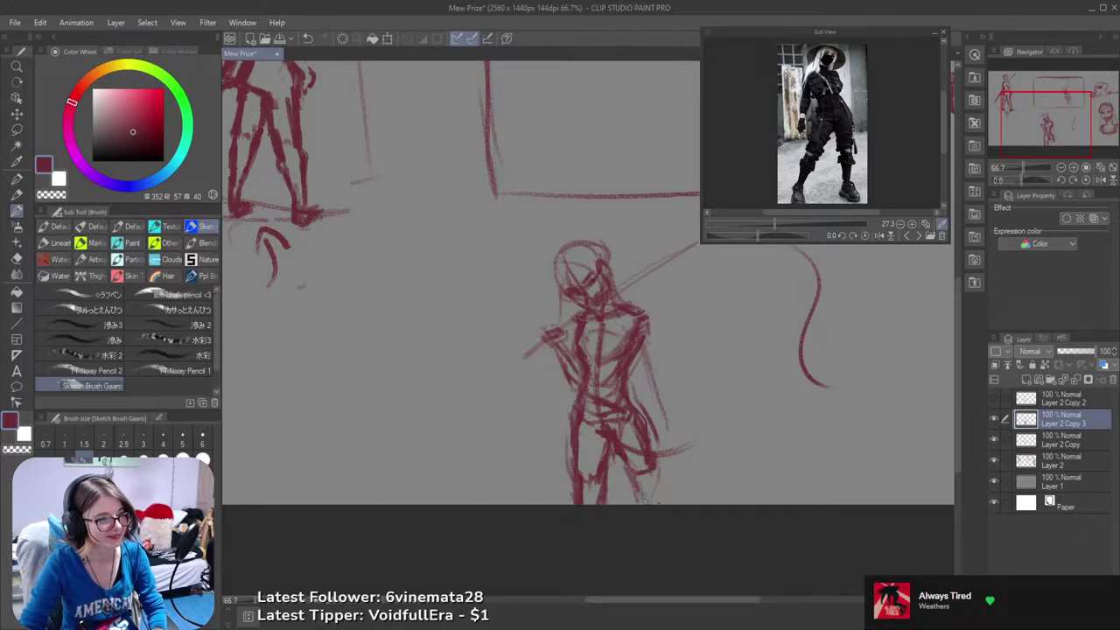
pyautogui.moveTo(656, 464)
pyautogui.mouseDown()
pyautogui.moveTo(669, 480)
pyautogui.moveTo(659, 504)
pyautogui.mouseUp()
pyautogui.hotkey('ctrl', 'z')
pyautogui.moveTo(688, 450); pyautogui.dragTo(744, 485)
# - Firm up the right-hand lower leg down to the canvas edge in a mirrored view and restore the view's orientation
pyautogui.press('h')
pyautogui.moveTo(650, 463); pyautogui.dragTo(755, 483)
pyautogui.moveTo(590, 518)
pyautogui.mouseDown()
pyautogui.moveTo(617, 486)
pyautogui.moveTo(584, 509)
pyautogui.moveTo(600, 499)
pyautogui.mouseUp()
pyautogui.moveTo(621, 480); pyautogui.dragTo(586, 511)
pyautogui.moveTo(594, 496)
pyautogui.mouseDown()
pyautogui.moveTo(586, 516)
pyautogui.moveTo(610, 517)
pyautogui.moveTo(588, 514)
pyautogui.mouseUp()
pyautogui.hotkey('ctrl', 'z')
pyautogui.hotkey('ctrl', 'z')
pyautogui.press('h')
pyautogui.moveTo(647, 451); pyautogui.dragTo(719, 481)
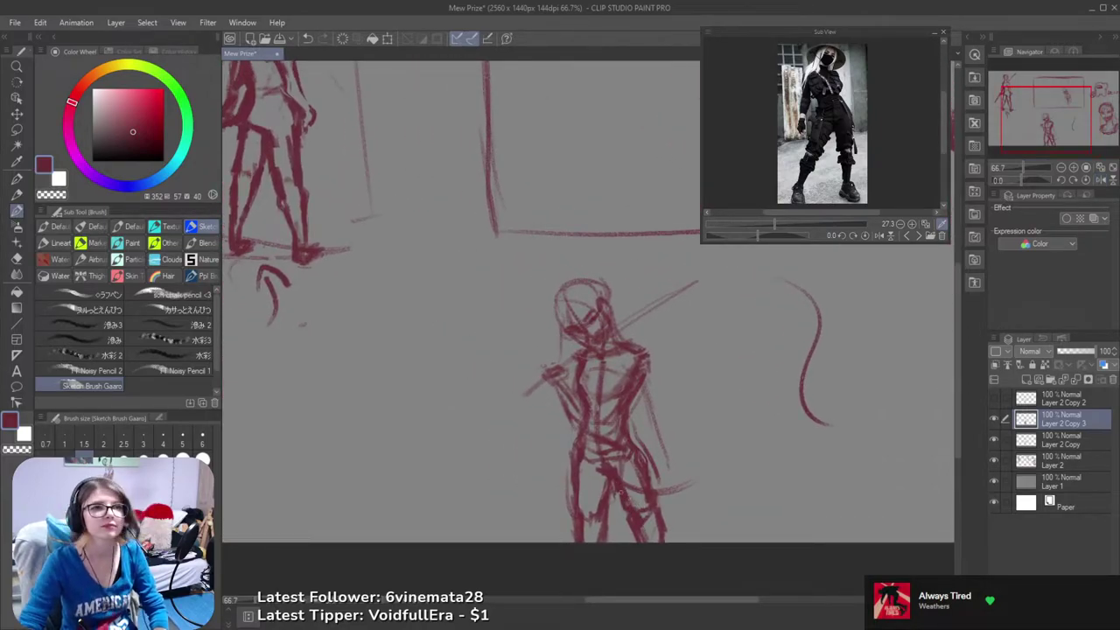
pyautogui.moveTo(612, 464); pyautogui.dragTo(640, 470)
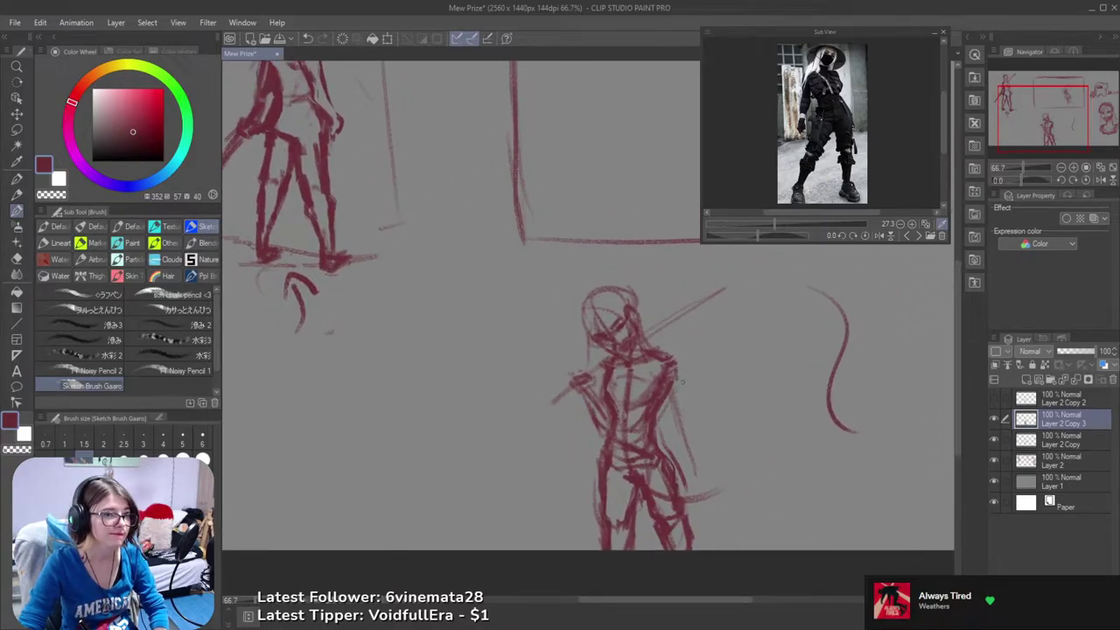
# - Sketch the lowered right-hand arm from the shoulder down and undo the forearm and hand strokes
pyautogui.moveTo(677, 382); pyautogui.dragTo(680, 434)
pyautogui.moveTo(670, 396); pyautogui.dragTo(695, 477)
pyautogui.moveTo(679, 440); pyautogui.dragTo(693, 474)
pyautogui.hotkey('ctrl', 'z')
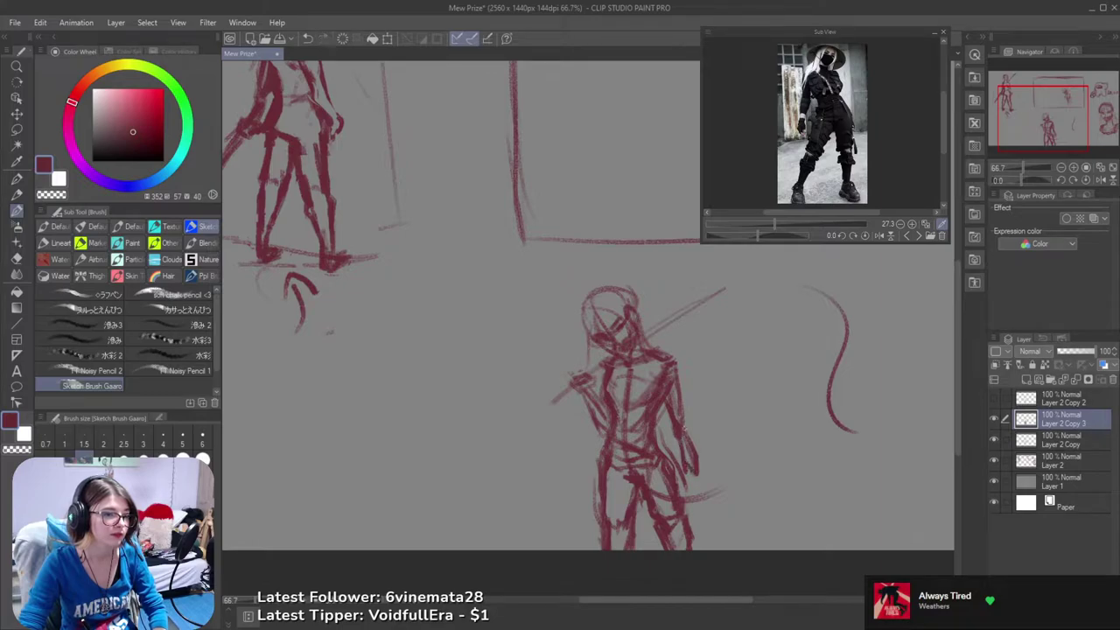
pyautogui.hotkey('ctrl', 'z')
pyautogui.hotkey('ctrl', 'z')
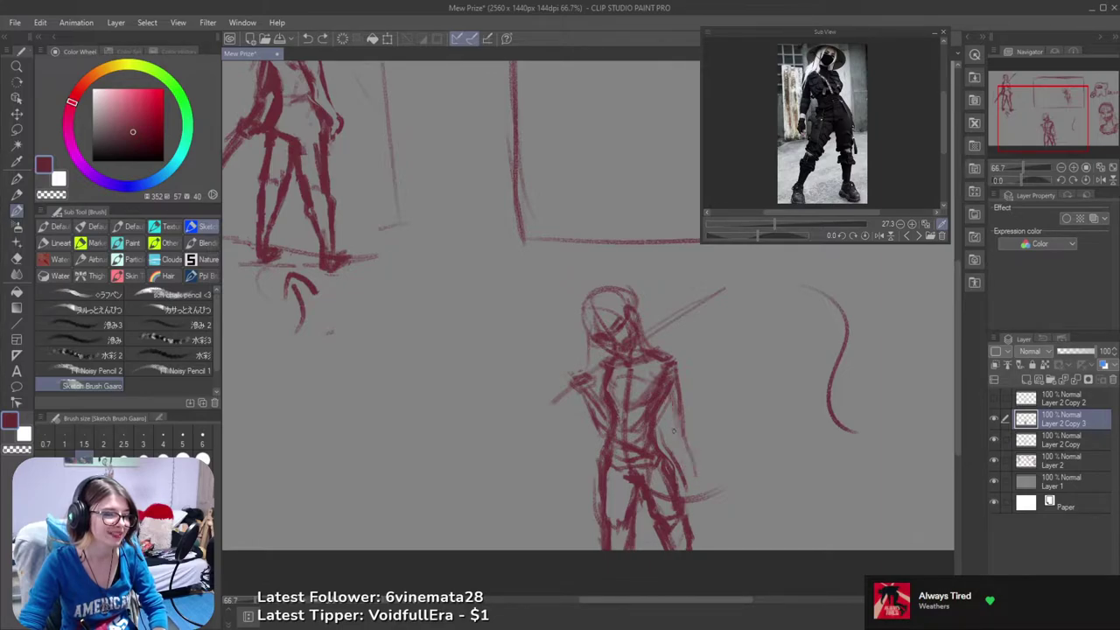
# - Redraw the forearm of the lowered arm toward the wrist, undoing unwanted strokes
pyautogui.moveTo(670, 396)
pyautogui.mouseDown()
pyautogui.moveTo(685, 446)
pyautogui.moveTo(682, 415)
pyautogui.moveTo(691, 430)
pyautogui.moveTo(665, 405)
pyautogui.moveTo(696, 475)
pyautogui.mouseUp()
pyautogui.hotkey('ctrl', 'z')
pyautogui.hotkey('ctrl', 'z')
pyautogui.hotkey('ctrl', 'z')
pyautogui.hotkey('ctrl', 'z')
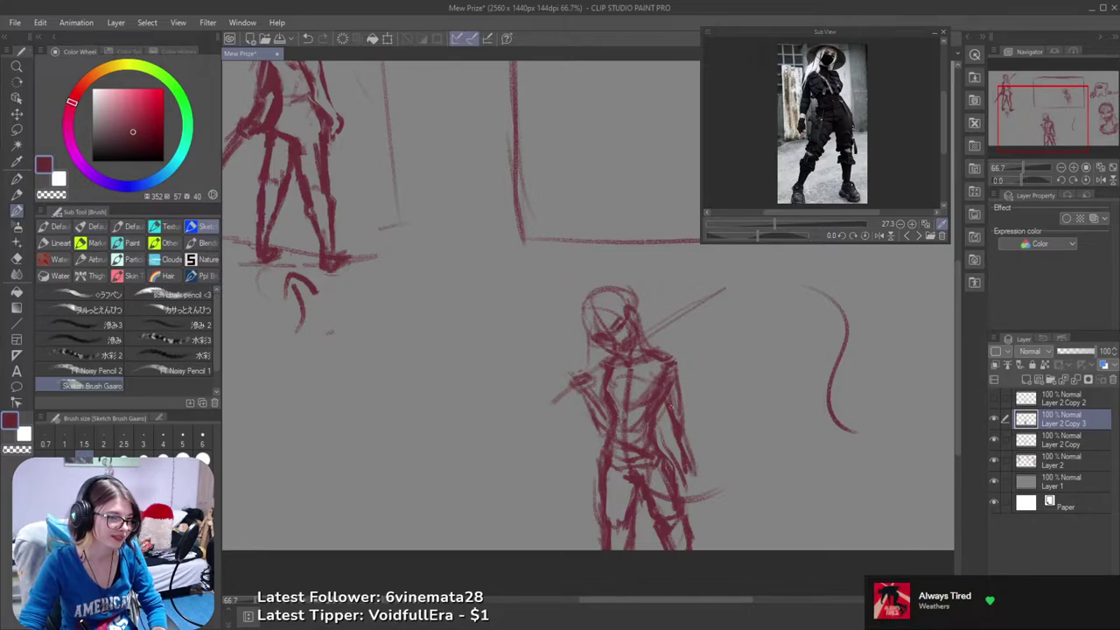
pyautogui.hotkey('ctrl', 'z')
# - Reinforce the outer contour of the lowered arm from the shoulder to the wrist and undo the stray mark at the hand
pyautogui.moveTo(675, 440)
pyautogui.mouseDown()
pyautogui.moveTo(679, 460)
pyautogui.moveTo(695, 451)
pyautogui.mouseUp()
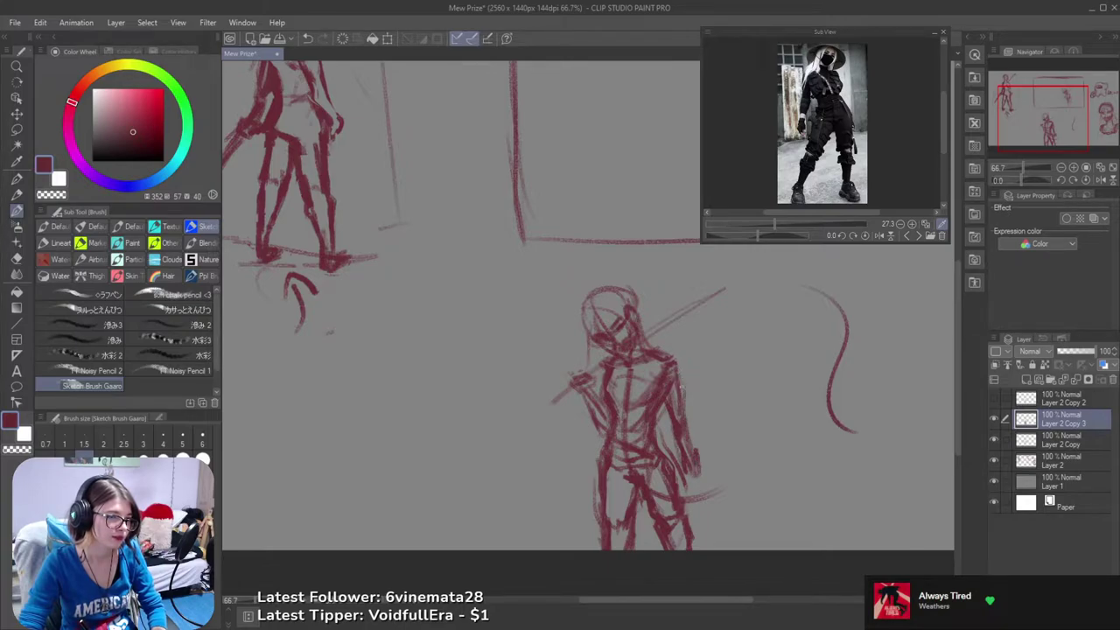
pyautogui.moveTo(673, 362); pyautogui.dragTo(696, 447)
pyautogui.moveTo(698, 467)
pyautogui.mouseDown()
pyautogui.moveTo(705, 480)
pyautogui.moveTo(698, 472)
pyautogui.mouseUp()
pyautogui.hotkey('ctrl', 'z')
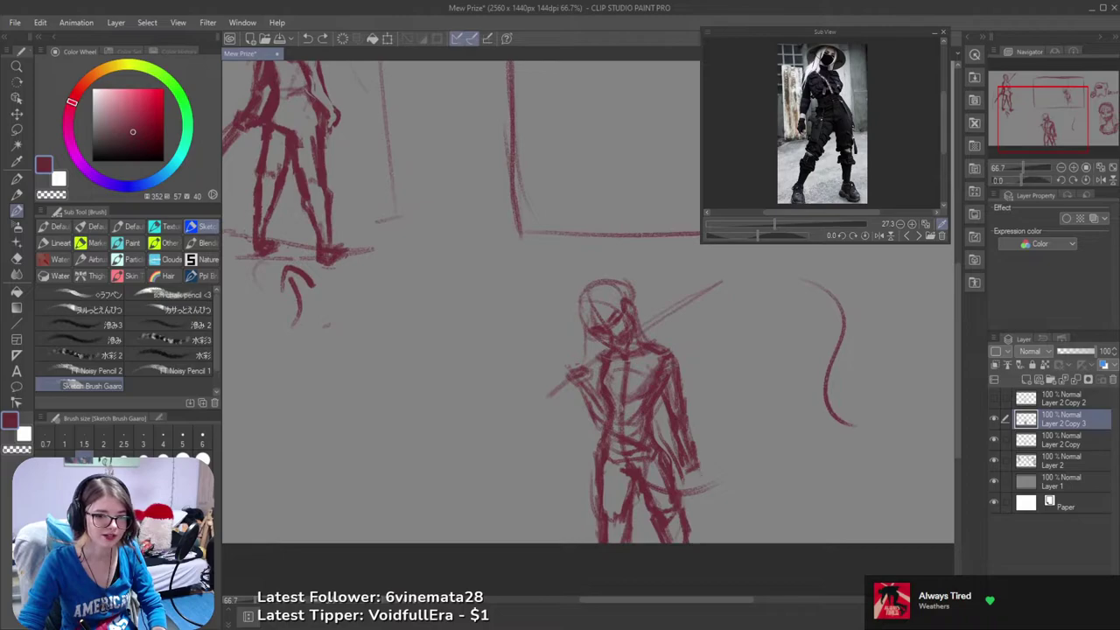
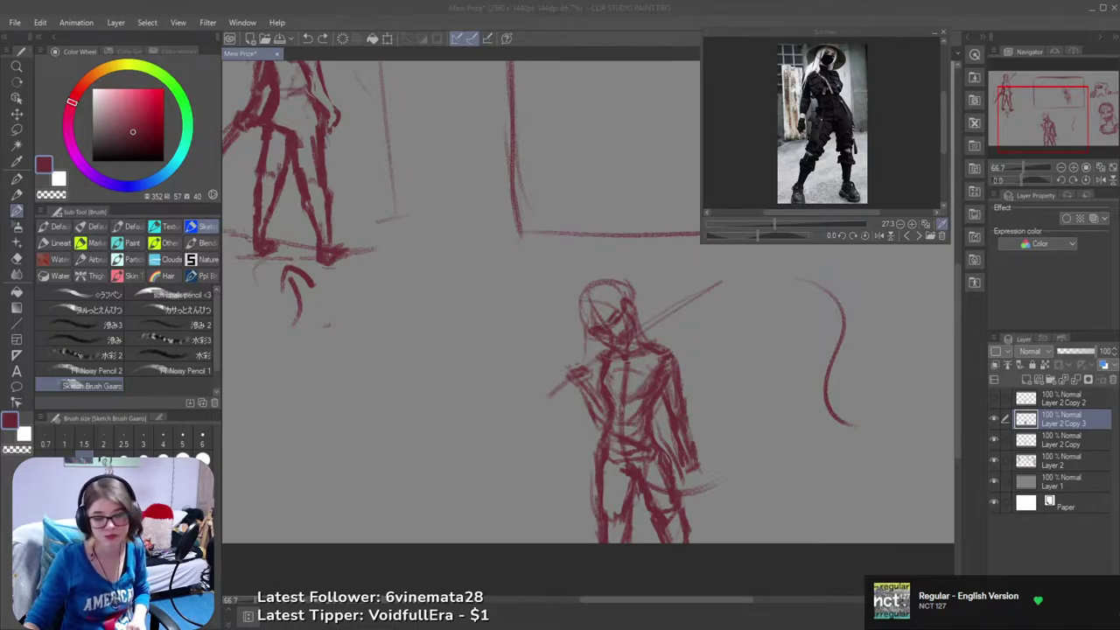
# - Erase part of the right-hand lower leg's contour below the knee and redraw its outer line down to the canvas edge
pyautogui.click(654, 7)
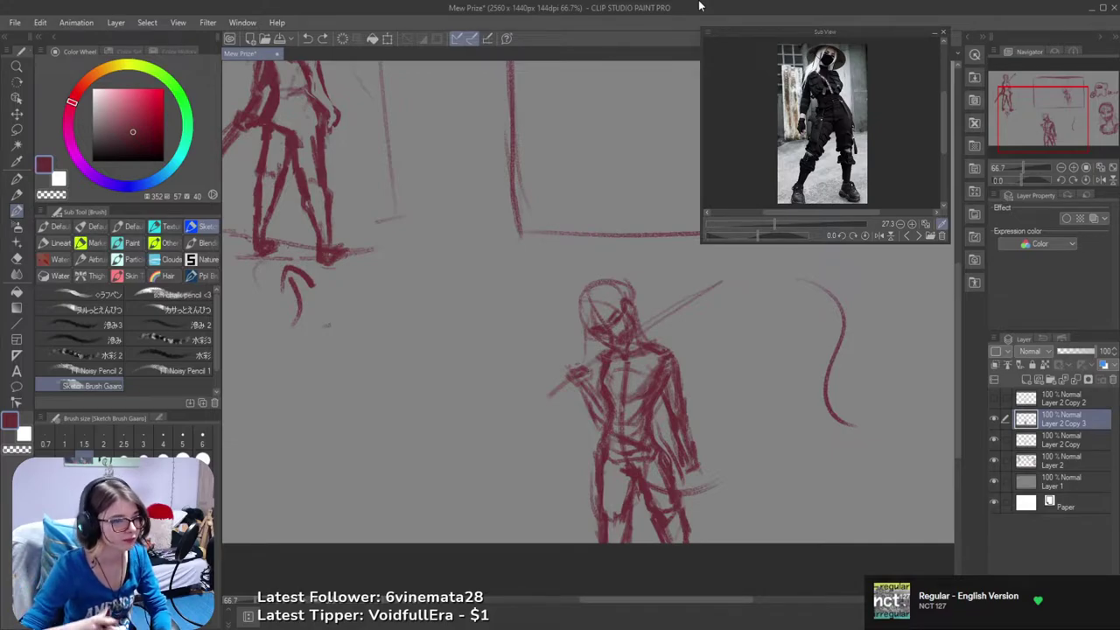
pyautogui.scroll(2, 660, 479)
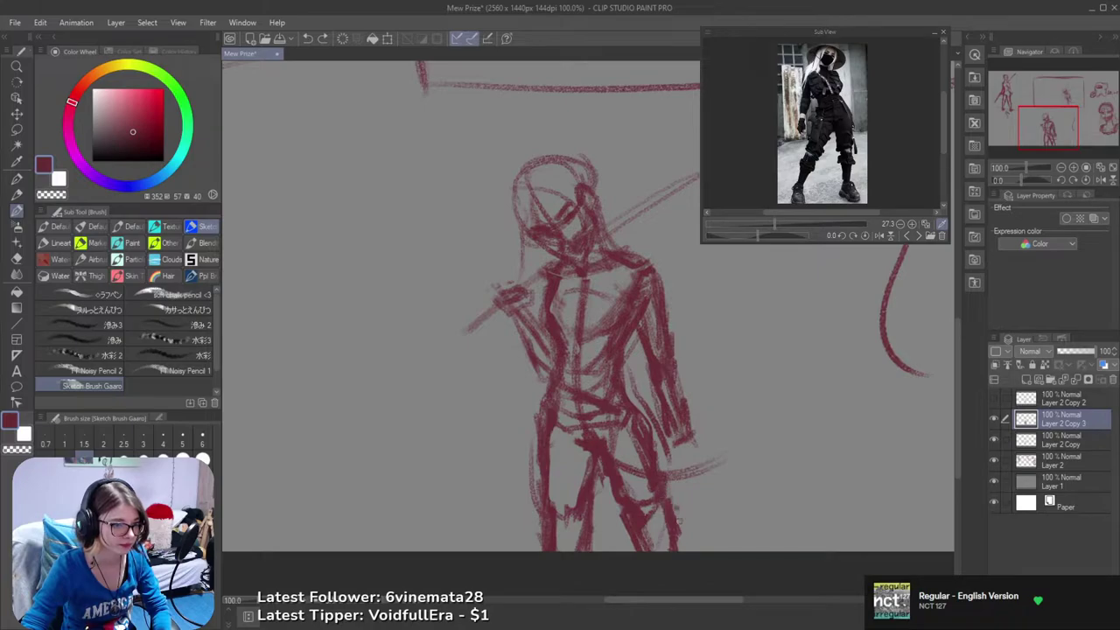
pyautogui.press('e')
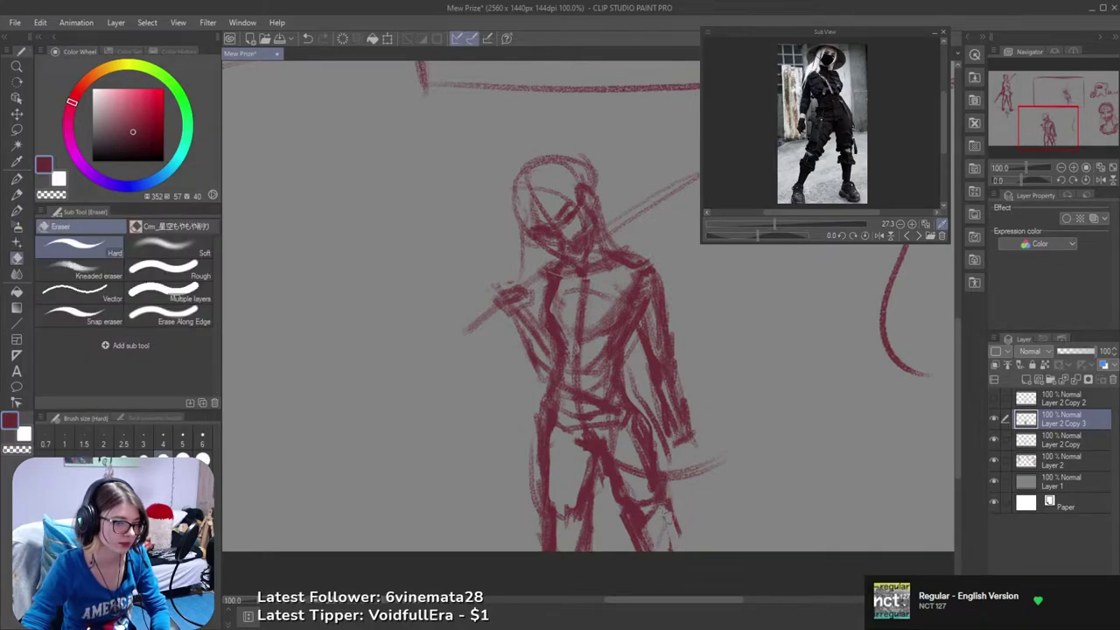
pyautogui.press('b')
pyautogui.moveTo(670, 506); pyautogui.dragTo(679, 551)
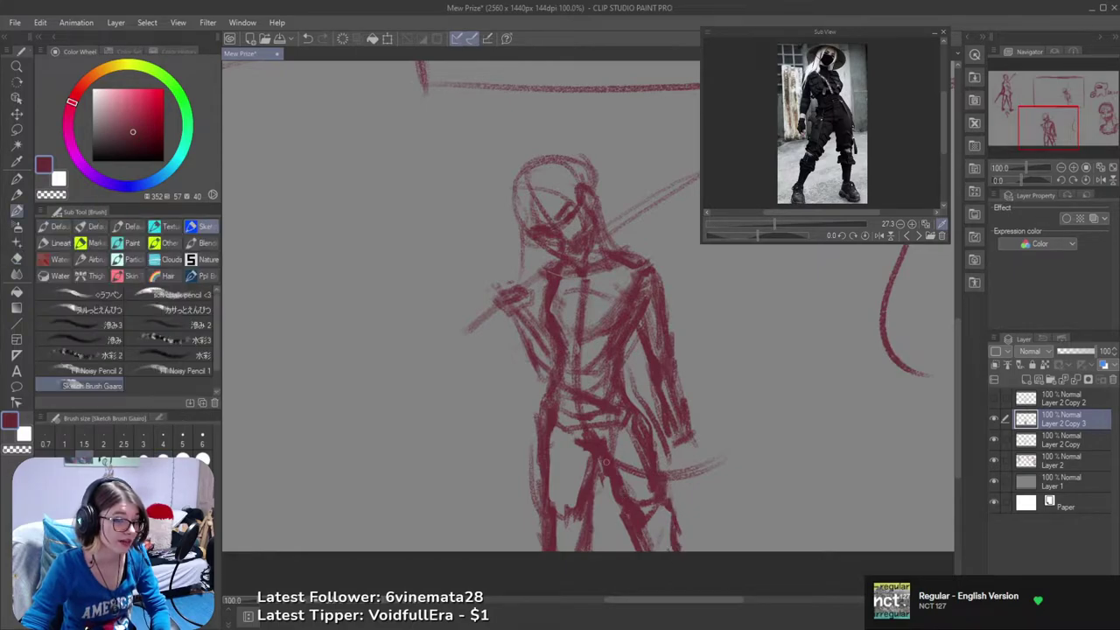
# - Erase the stray sketch marks above the crotch between the hips
pyautogui.press('e')
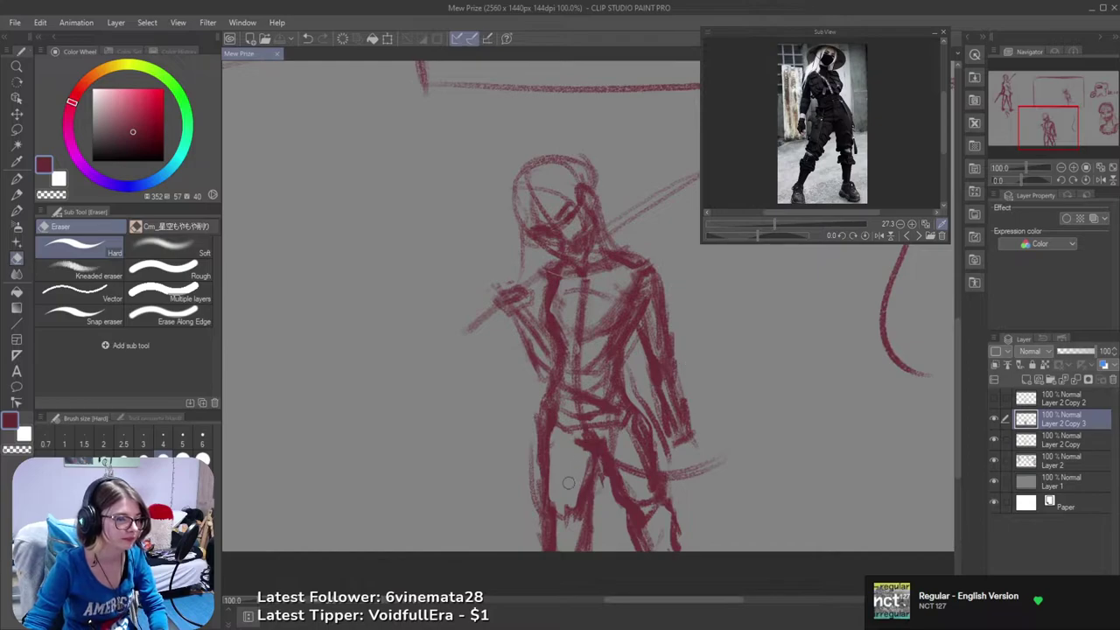
pyautogui.moveTo(587, 433); pyautogui.dragTo(598, 430)
pyautogui.press('b')
pyautogui.press('e')
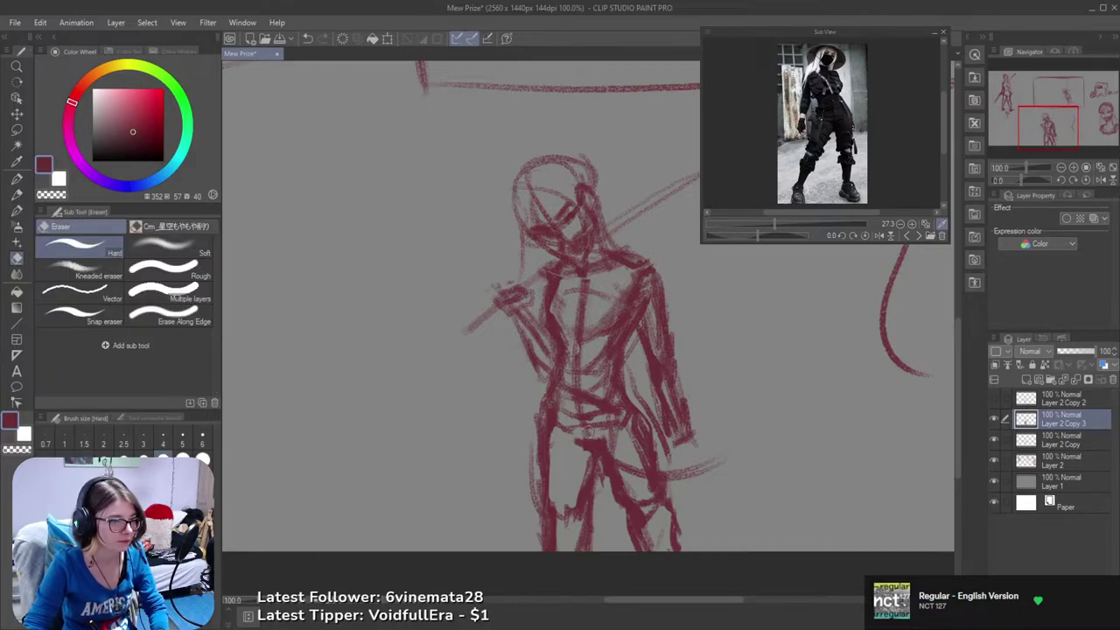
pyautogui.moveTo(648, 431); pyautogui.dragTo(607, 435)
# - Hide Layer 2 Copy and trim the remaining lines above the crotch with the eraser
pyautogui.click(994, 440)
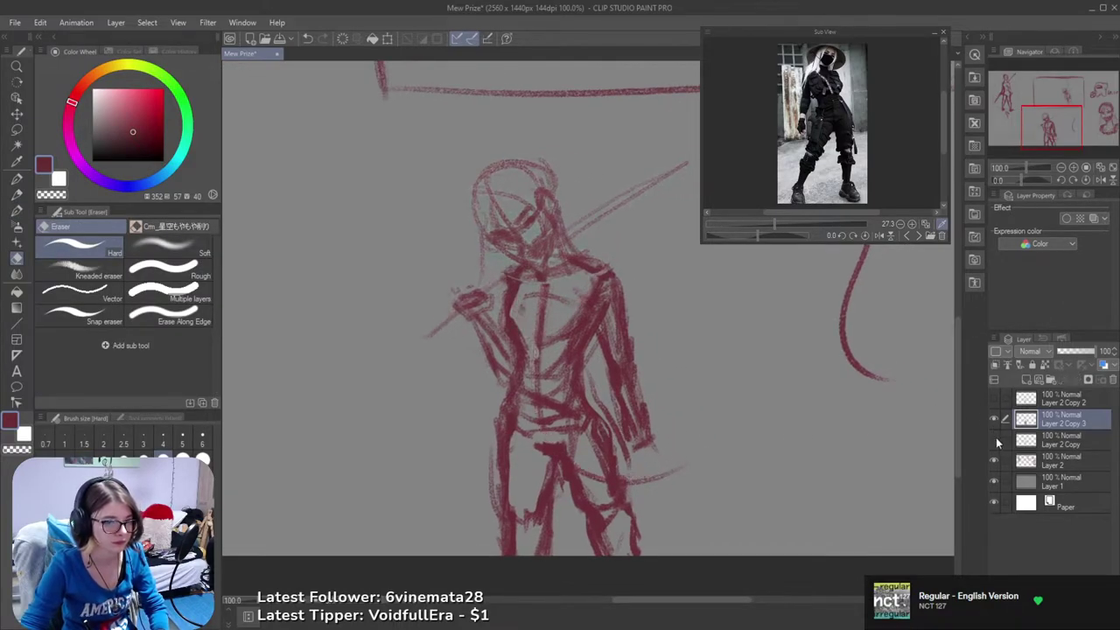
pyautogui.click(992, 441)
pyautogui.click(991, 442)
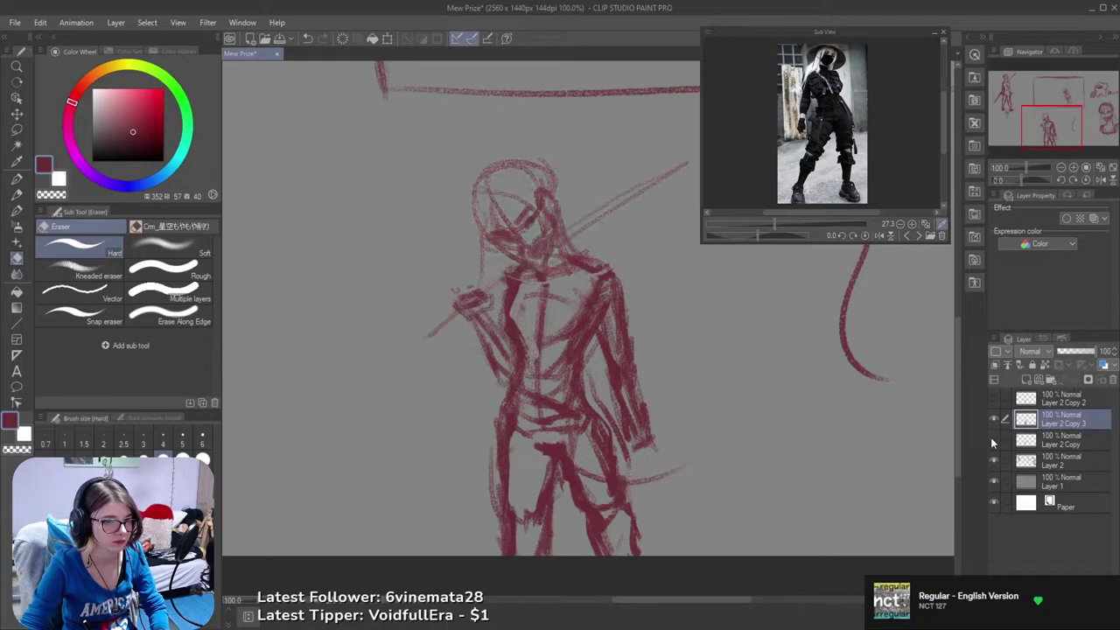
pyautogui.click(993, 419)
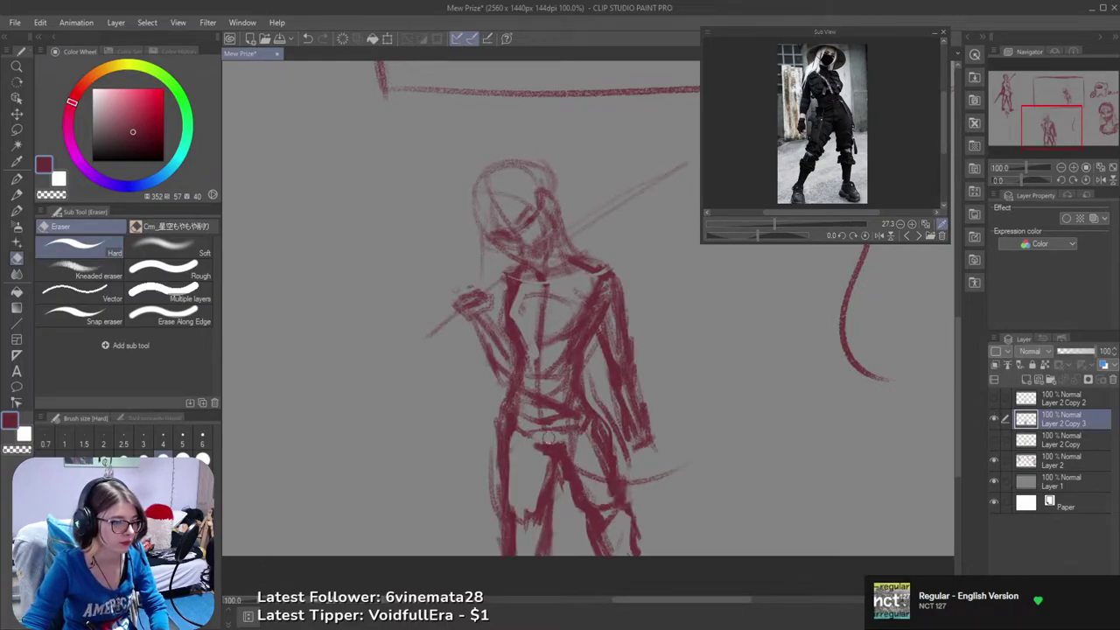
pyautogui.press('b')
pyautogui.press('e')
pyautogui.moveTo(553, 443); pyautogui.dragTo(568, 436)
# - Toggle the visibility of Layer 2 Copy 3 to compare the sketch, move it below Layer 2 Copy and show it
pyautogui.scroll(-2, 571, 435)
pyautogui.moveTo(897, 439); pyautogui.dragTo(810, 484)
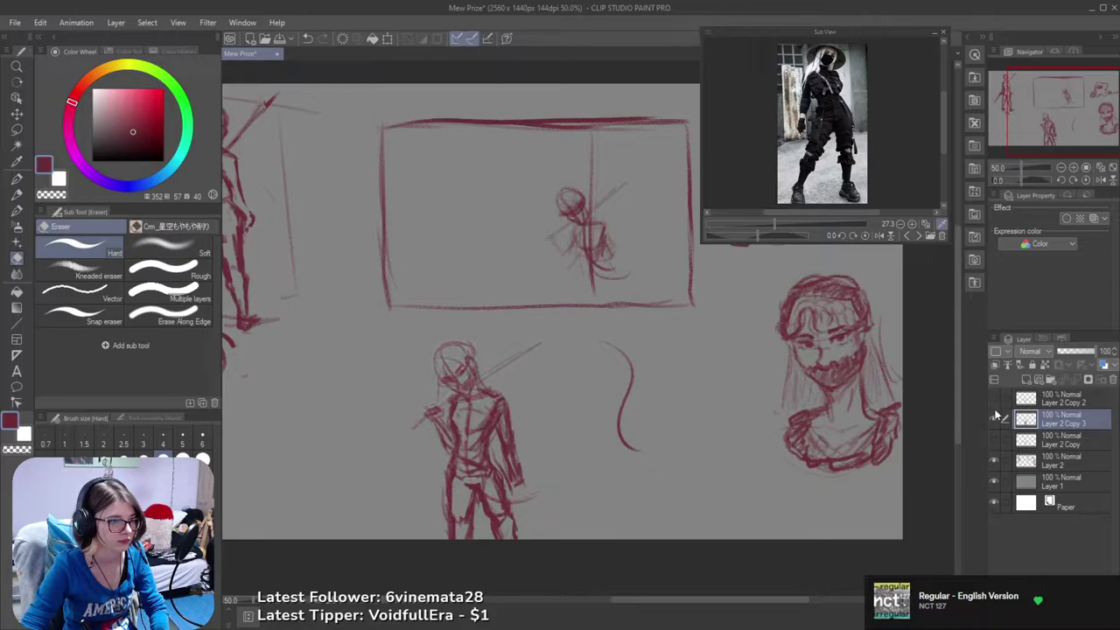
pyautogui.click(993, 420)
pyautogui.click(993, 421)
pyautogui.click(993, 420)
pyautogui.click(994, 420)
pyautogui.click(994, 420)
pyautogui.moveTo(1041, 420); pyautogui.dragTo(1038, 448)
pyautogui.click(992, 438)
# - Sketch a small blocky hand at the end of the lowered right-hand arm
pyautogui.moveTo(655, 417); pyautogui.dragTo(767, 425)
pyautogui.scroll(1, 640, 463)
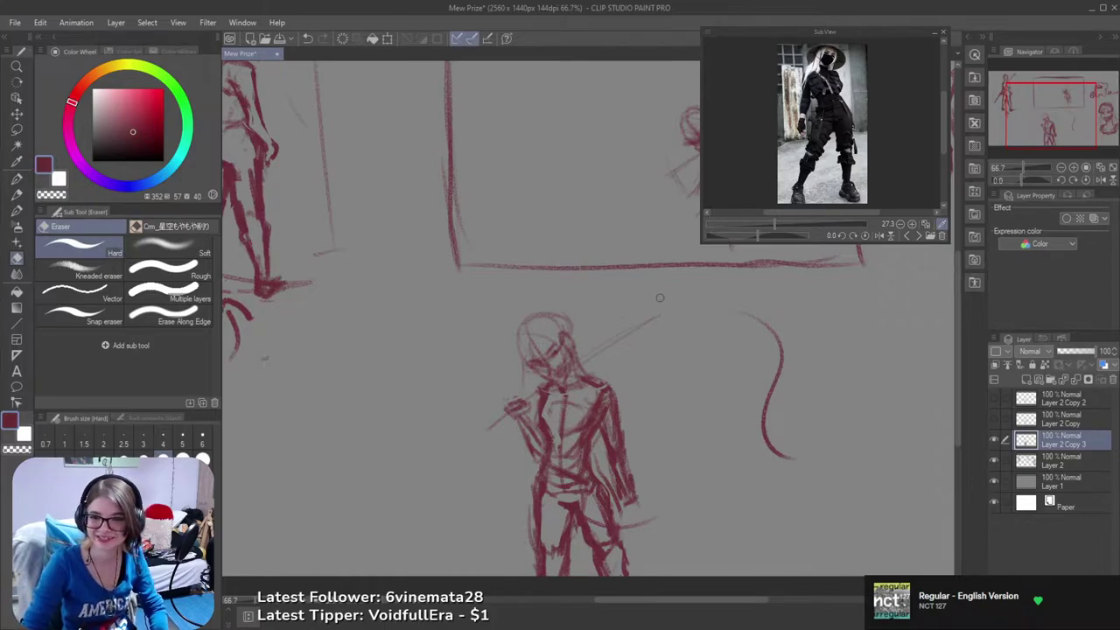
pyautogui.moveTo(628, 351); pyautogui.dragTo(687, 343)
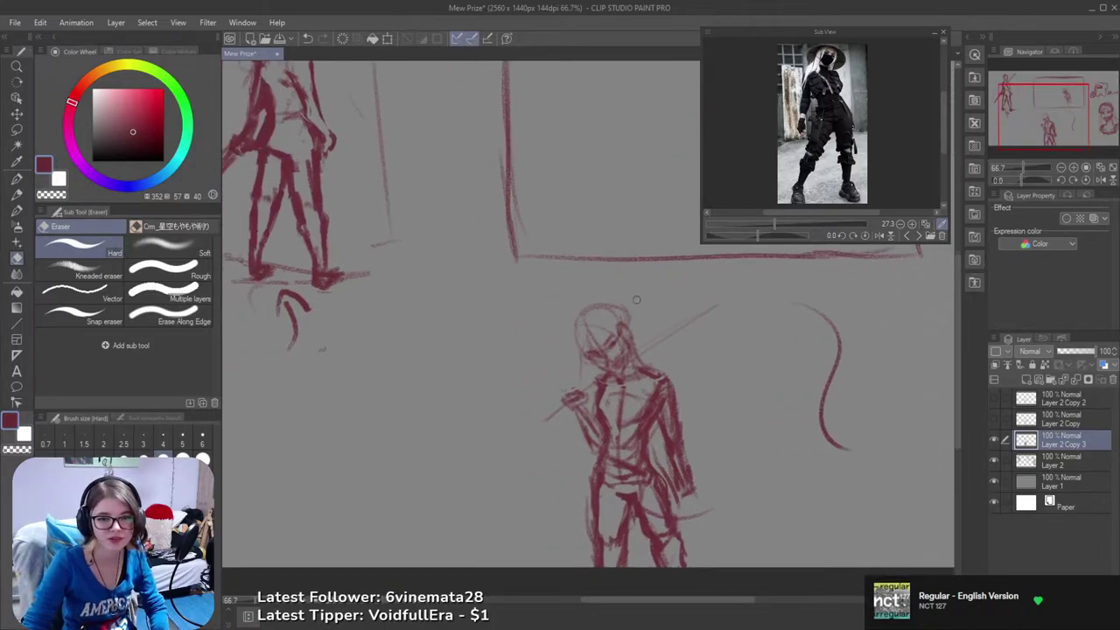
pyautogui.press('b')
pyautogui.scroll(2, 656, 473)
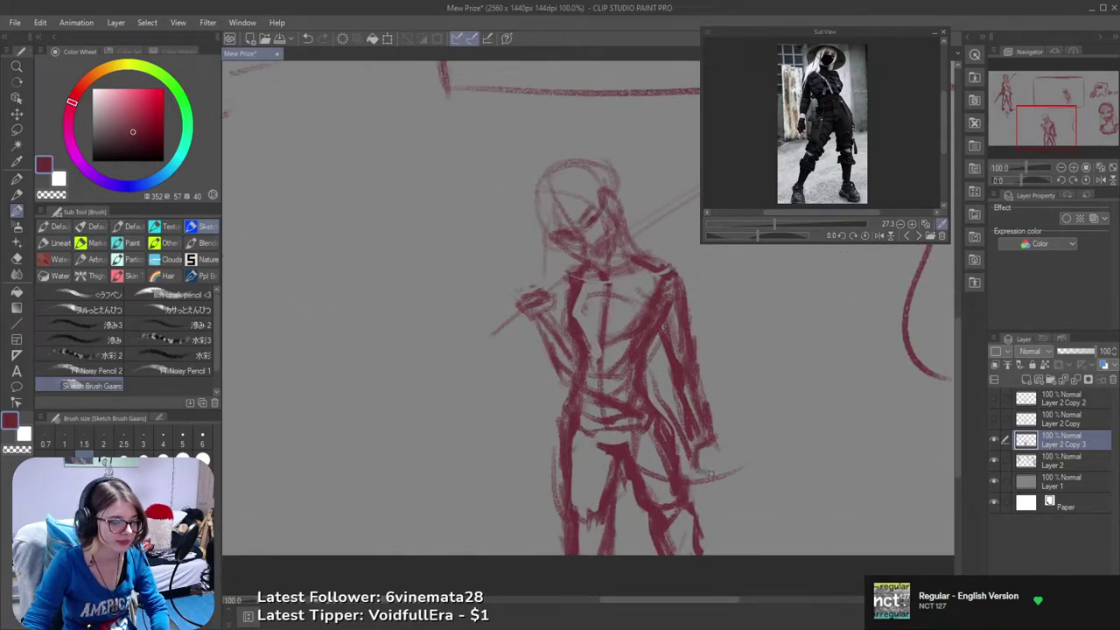
pyautogui.moveTo(720, 460)
pyautogui.mouseDown()
pyautogui.moveTo(717, 477)
pyautogui.moveTo(696, 448)
pyautogui.mouseUp()
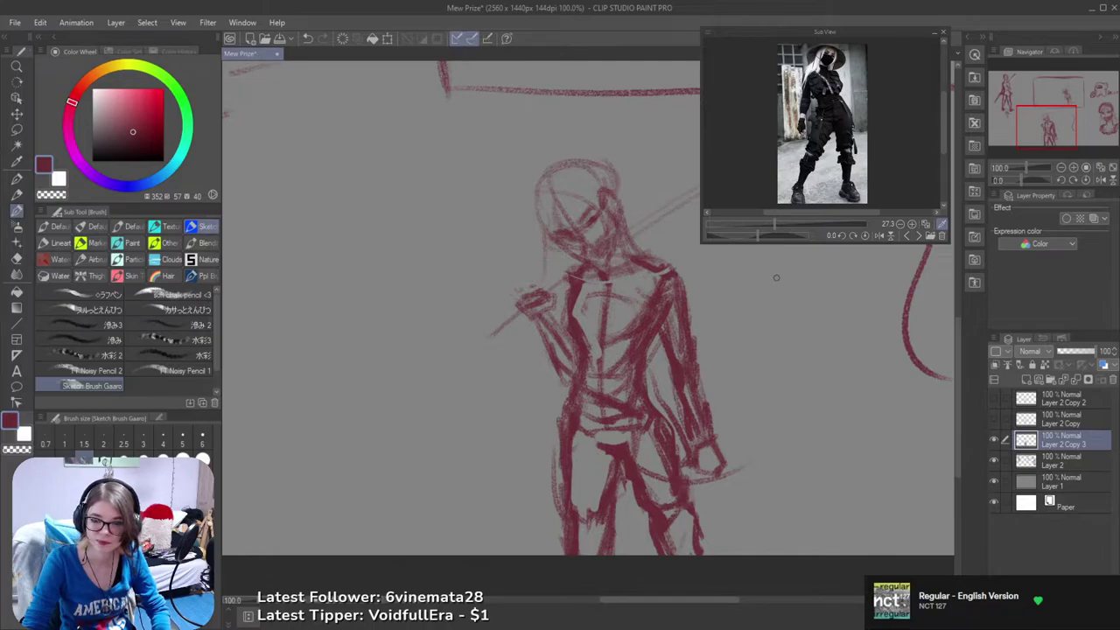
pyautogui.moveTo(718, 371); pyautogui.dragTo(783, 378)
pyautogui.press('e')
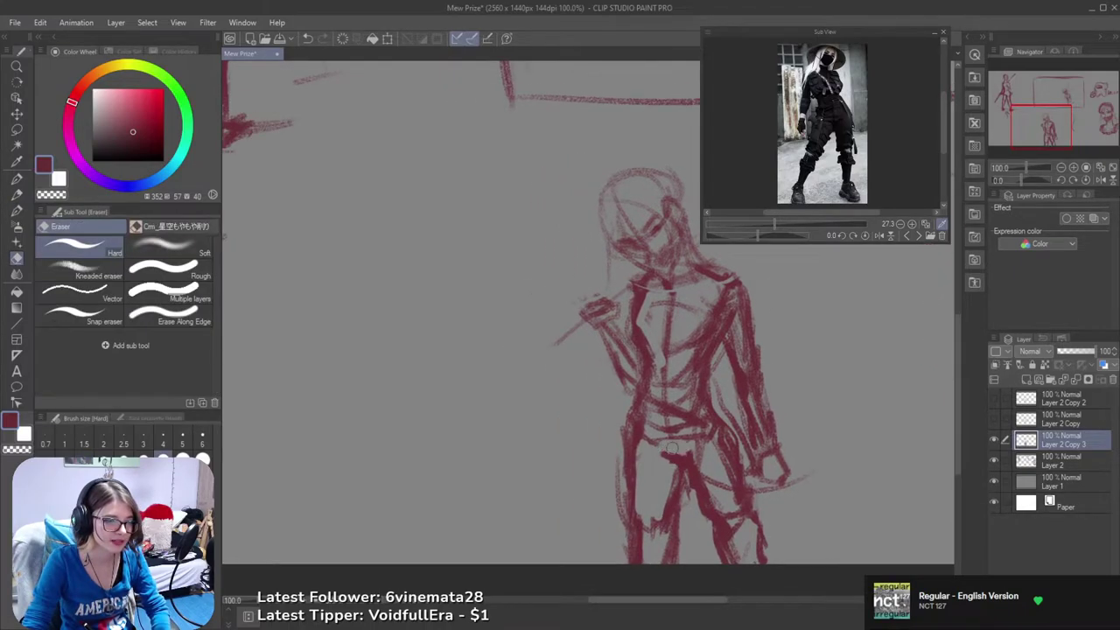
pyautogui.hotkey('ctrl', 'z')
pyautogui.moveTo(684, 447)
pyautogui.mouseDown()
pyautogui.moveTo(695, 442)
pyautogui.moveTo(707, 475)
pyautogui.moveTo(611, 500)
pyautogui.moveTo(657, 579)
pyautogui.mouseUp()
# - Add light sleeve lines below the raised left-hand forearm and try small marks around the chin, undoing unwanted strokes
pyautogui.press('b')
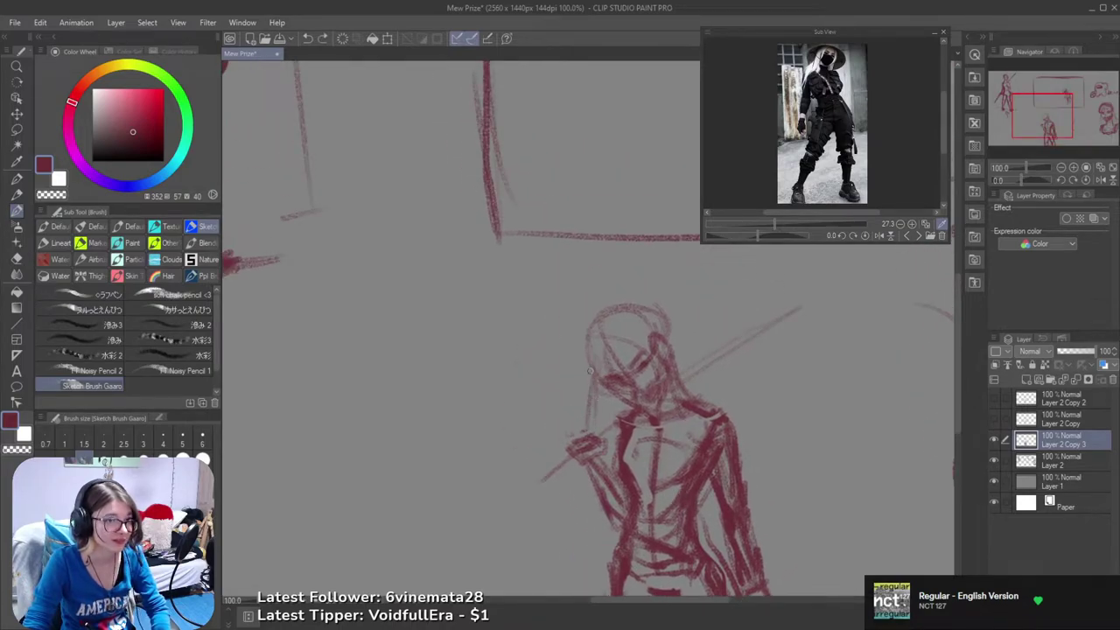
pyautogui.moveTo(576, 450); pyautogui.dragTo(566, 490)
pyautogui.moveTo(567, 491); pyautogui.dragTo(600, 509)
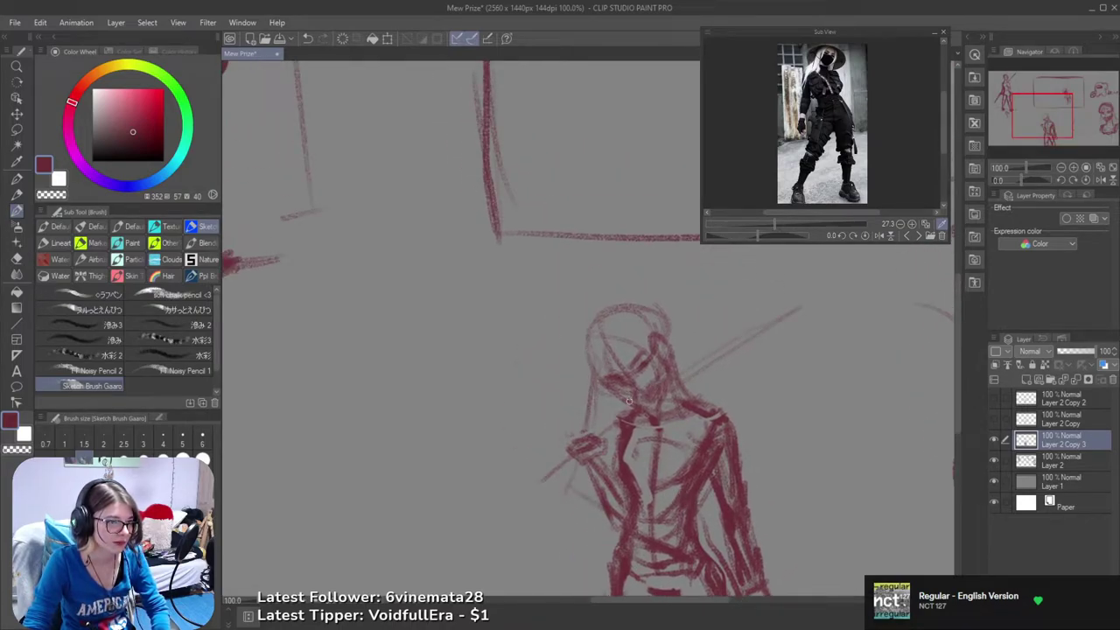
pyautogui.hotkey('ctrl', 'z')
pyautogui.moveTo(632, 392); pyautogui.dragTo(634, 392)
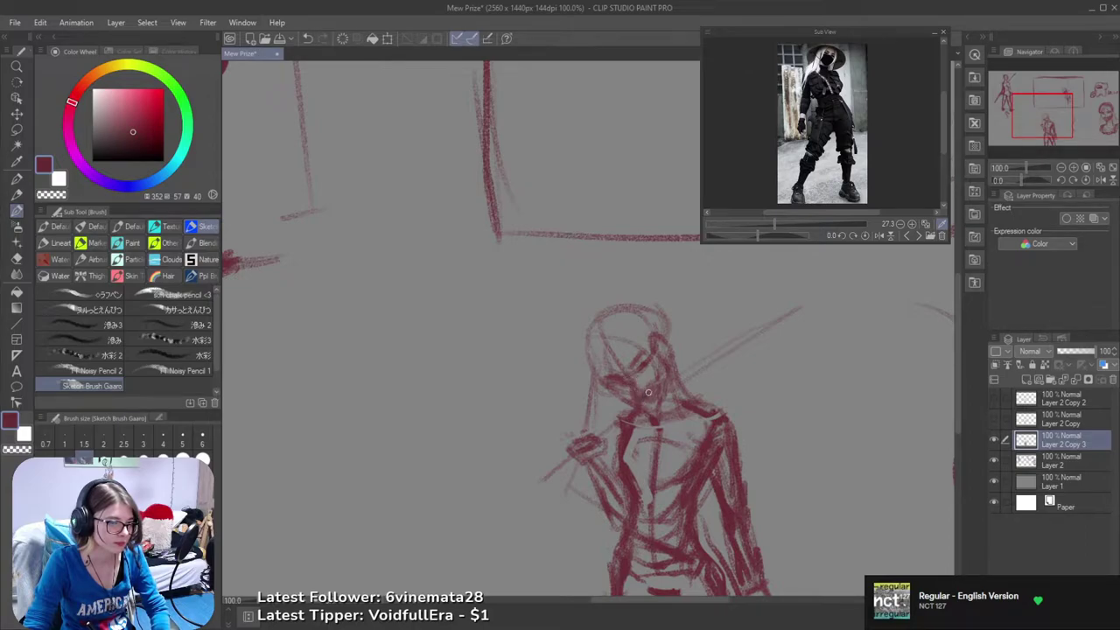
pyautogui.hotkey('ctrl', 'z')
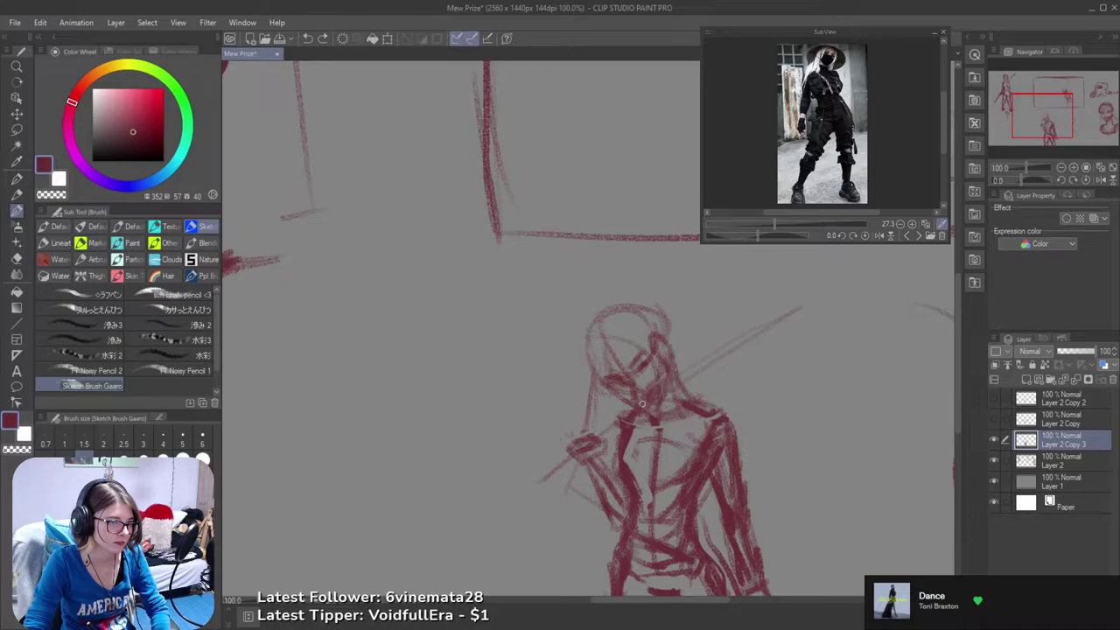
# - Sketch the hairline across the forehead and strengthen the outline around the crown and sides of the head
pyautogui.moveTo(662, 399)
pyautogui.mouseDown()
pyautogui.moveTo(674, 385)
pyautogui.moveTo(715, 398)
pyautogui.mouseUp()
pyautogui.moveTo(664, 355); pyautogui.dragTo(673, 401)
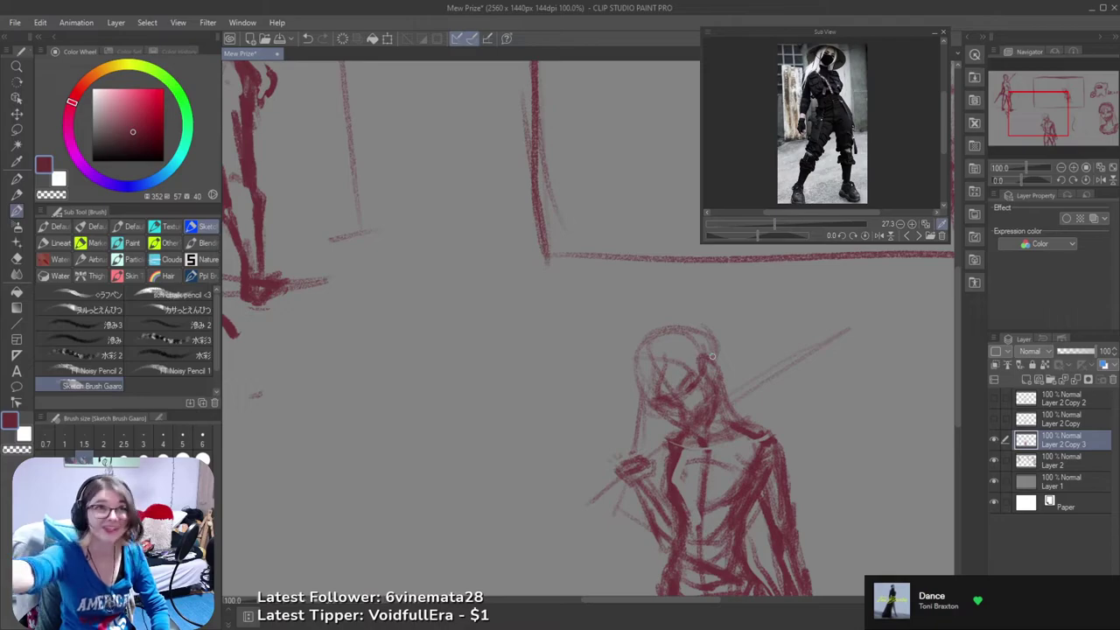
pyautogui.moveTo(642, 398)
pyautogui.mouseDown()
pyautogui.moveTo(638, 366)
pyautogui.moveTo(655, 350)
pyautogui.moveTo(702, 347)
pyautogui.moveTo(684, 345)
pyautogui.moveTo(696, 339)
pyautogui.moveTo(713, 356)
pyautogui.moveTo(661, 338)
pyautogui.moveTo(638, 351)
pyautogui.moveTo(634, 374)
pyautogui.moveTo(640, 352)
pyautogui.moveTo(686, 343)
pyautogui.moveTo(665, 335)
pyautogui.moveTo(706, 349)
pyautogui.moveTo(675, 330)
pyautogui.moveTo(695, 327)
pyautogui.moveTo(721, 367)
pyautogui.moveTo(678, 329)
pyautogui.moveTo(719, 361)
pyautogui.moveTo(699, 356)
pyautogui.moveTo(699, 368)
pyautogui.moveTo(705, 346)
pyautogui.moveTo(721, 380)
pyautogui.mouseUp()
pyautogui.hotkey('ctrl', 'z')
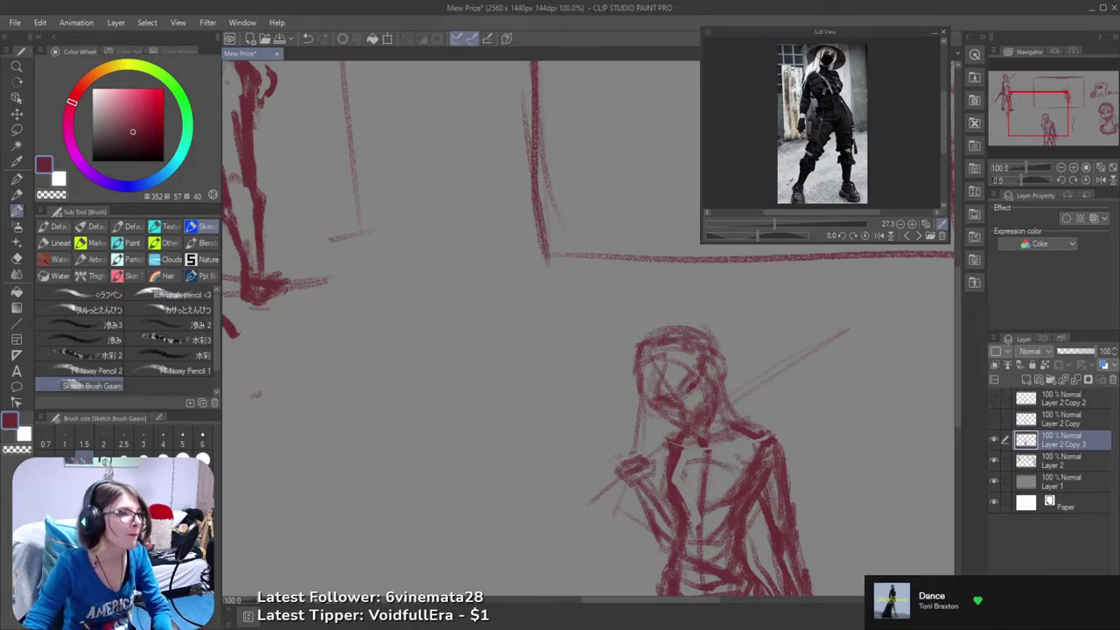
pyautogui.moveTo(693, 415); pyautogui.dragTo(640, 330)
pyautogui.moveTo(656, 427); pyautogui.dragTo(670, 365)
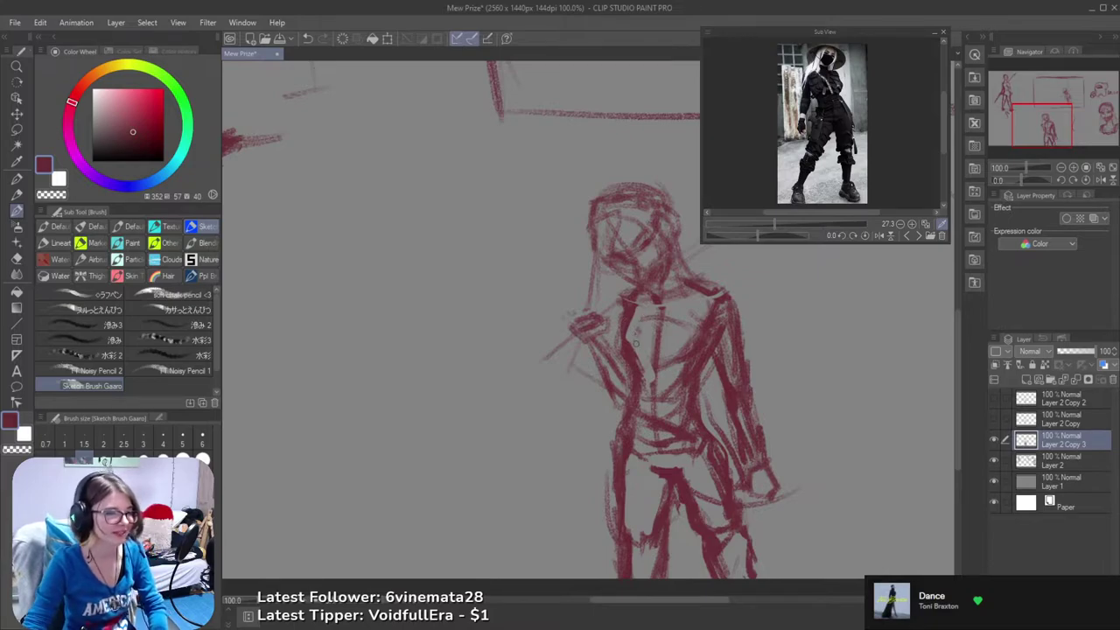
pyautogui.moveTo(687, 418); pyautogui.dragTo(663, 359)
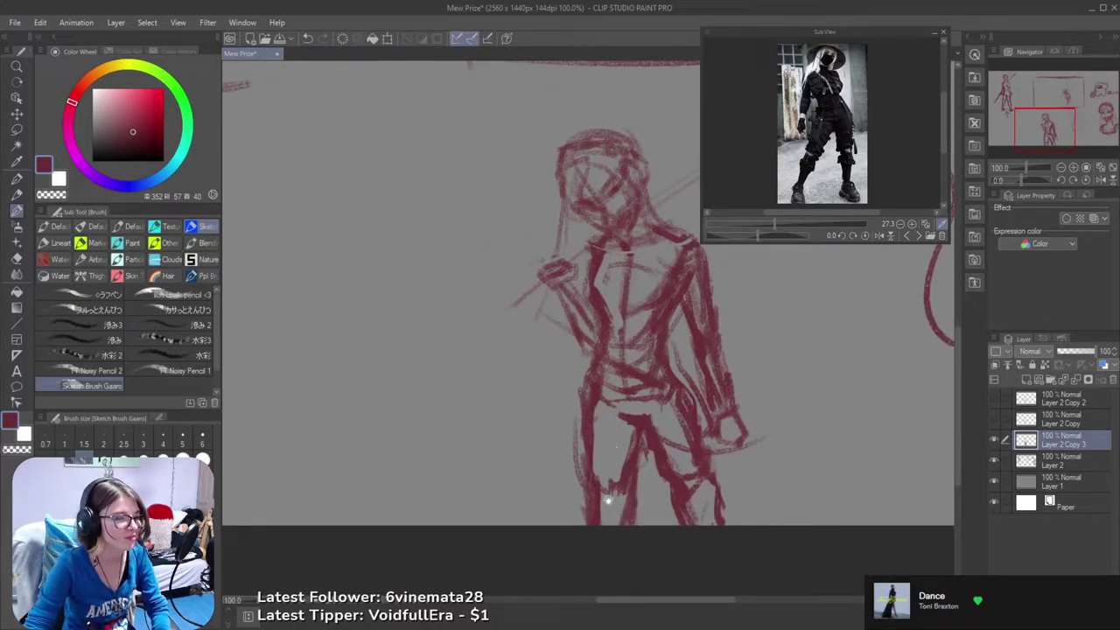
pyautogui.moveTo(638, 478); pyautogui.dragTo(600, 475)
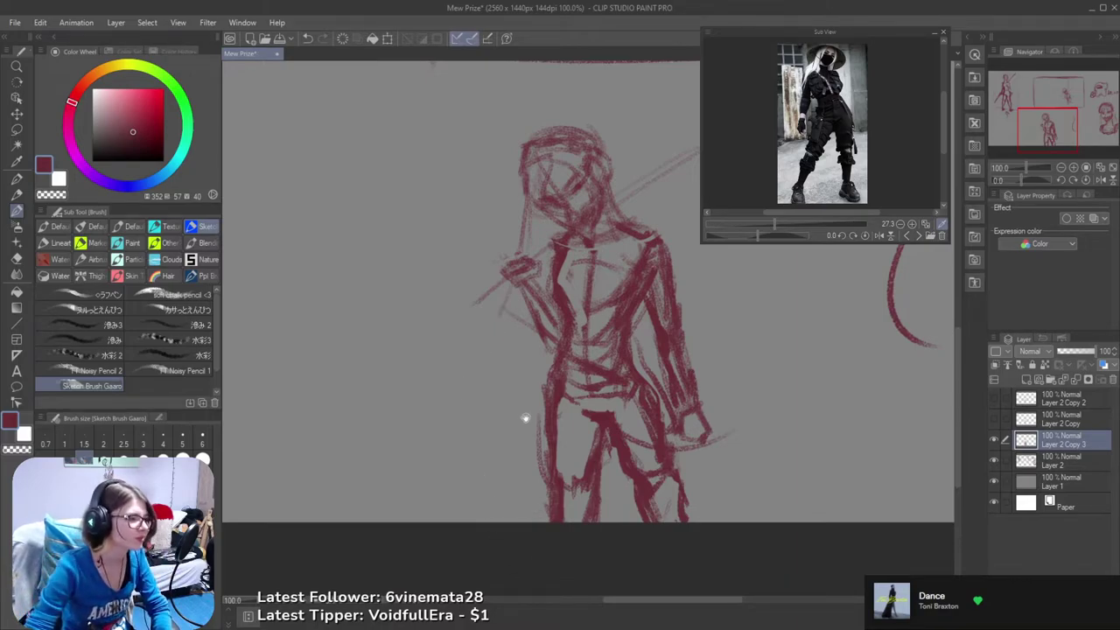
pyautogui.moveTo(528, 393); pyautogui.dragTo(540, 415)
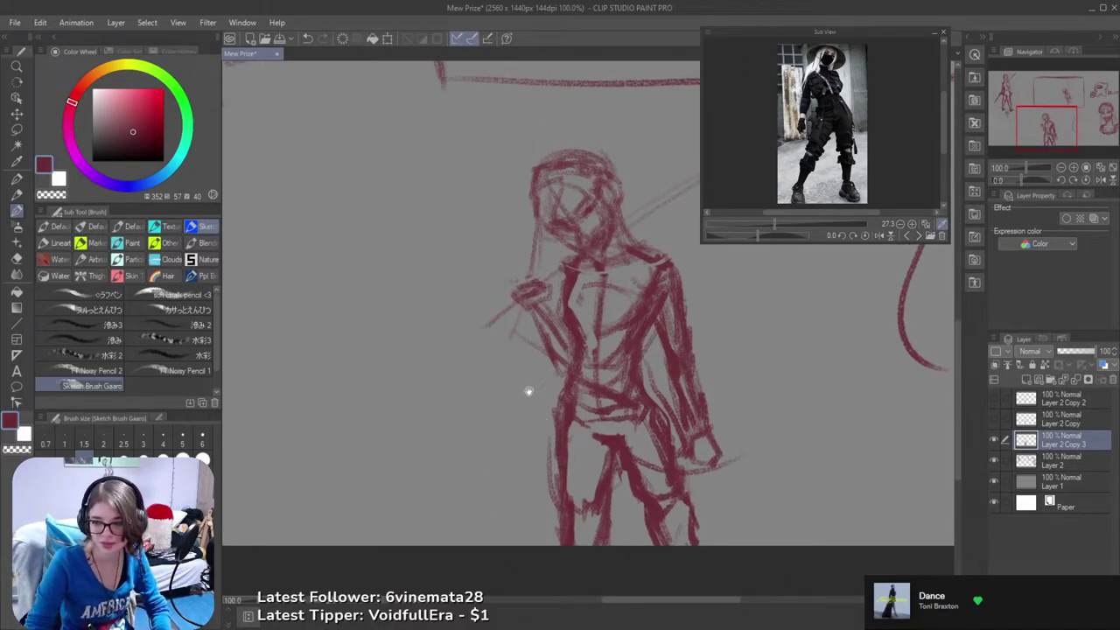
pyautogui.scroll(5, 565, 421)
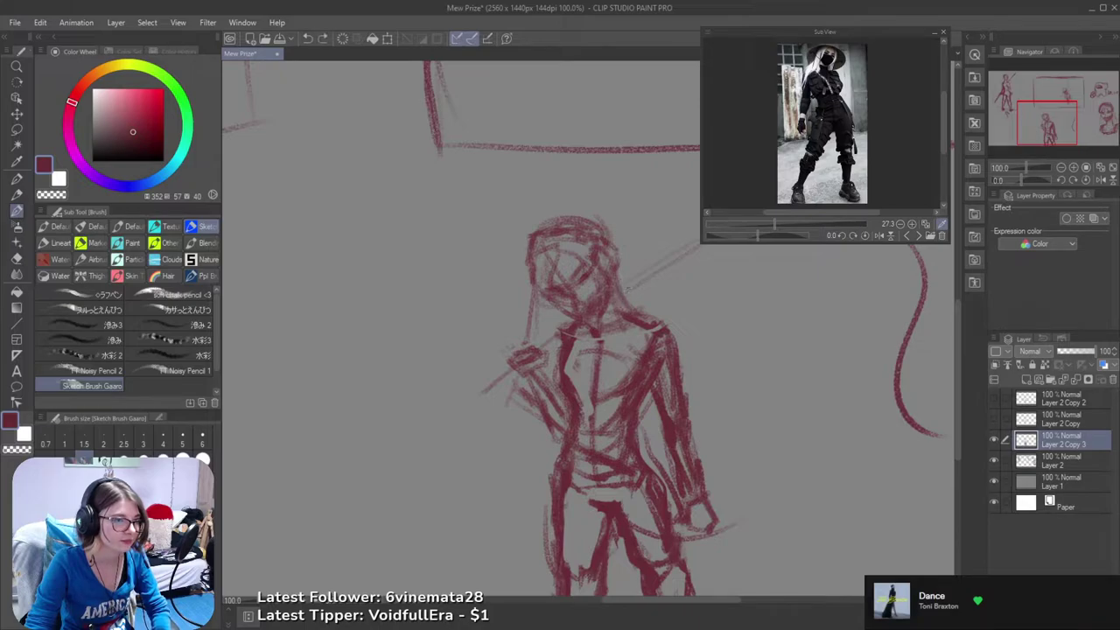
pyautogui.moveTo(627, 259); pyautogui.dragTo(666, 242)
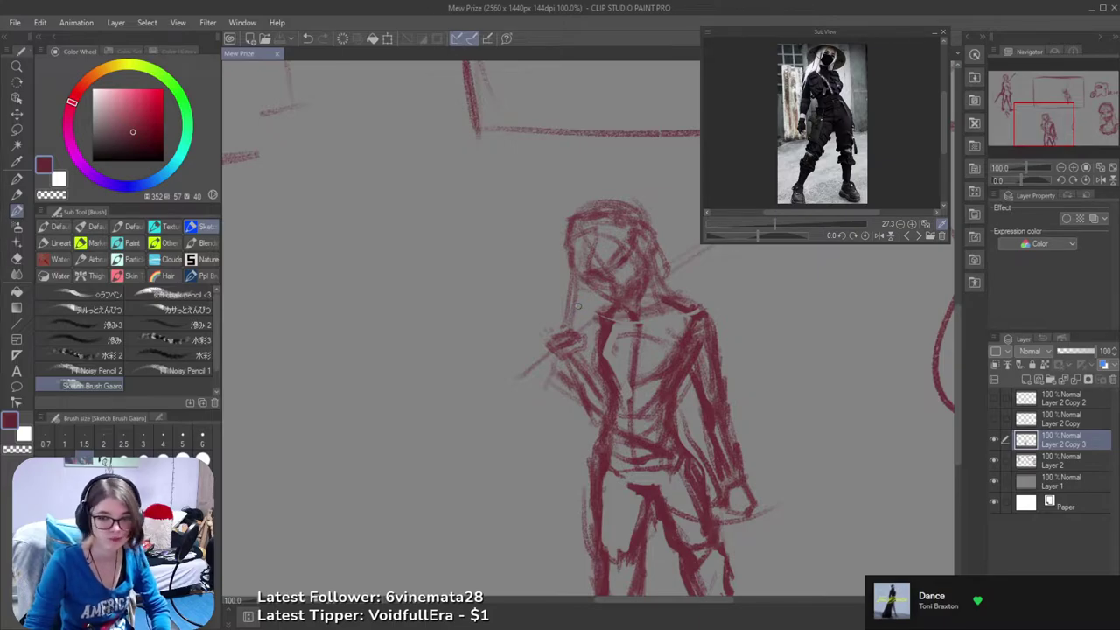
# - Sketch hair strands hanging along the left-hand side of the face and strengthen the hairline across the forehead
pyautogui.scroll(-1, 578, 411)
pyautogui.moveTo(624, 427)
pyautogui.mouseDown()
pyautogui.moveTo(643, 405)
pyautogui.moveTo(725, 439)
pyautogui.moveTo(449, 427)
pyautogui.moveTo(650, 415)
pyautogui.moveTo(361, 452)
pyautogui.moveTo(671, 488)
pyautogui.mouseUp()
pyautogui.scroll(2, 600, 420)
pyautogui.moveTo(657, 273); pyautogui.dragTo(640, 325)
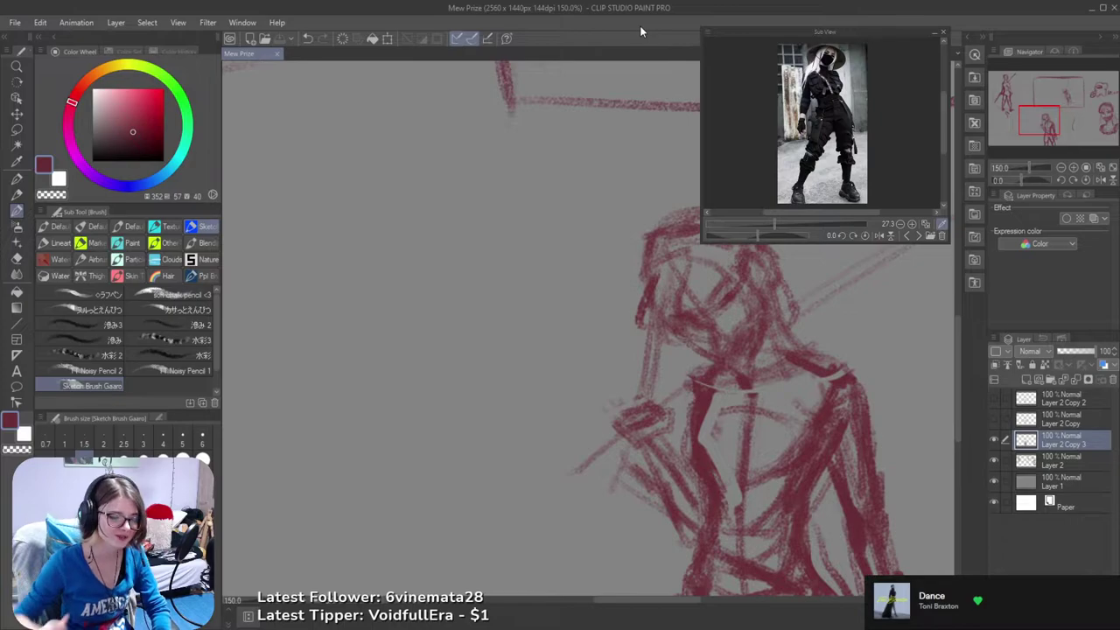
pyautogui.moveTo(705, 429); pyautogui.dragTo(614, 456)
pyautogui.moveTo(551, 492); pyautogui.dragTo(544, 463)
pyautogui.moveTo(551, 417); pyautogui.dragTo(569, 363)
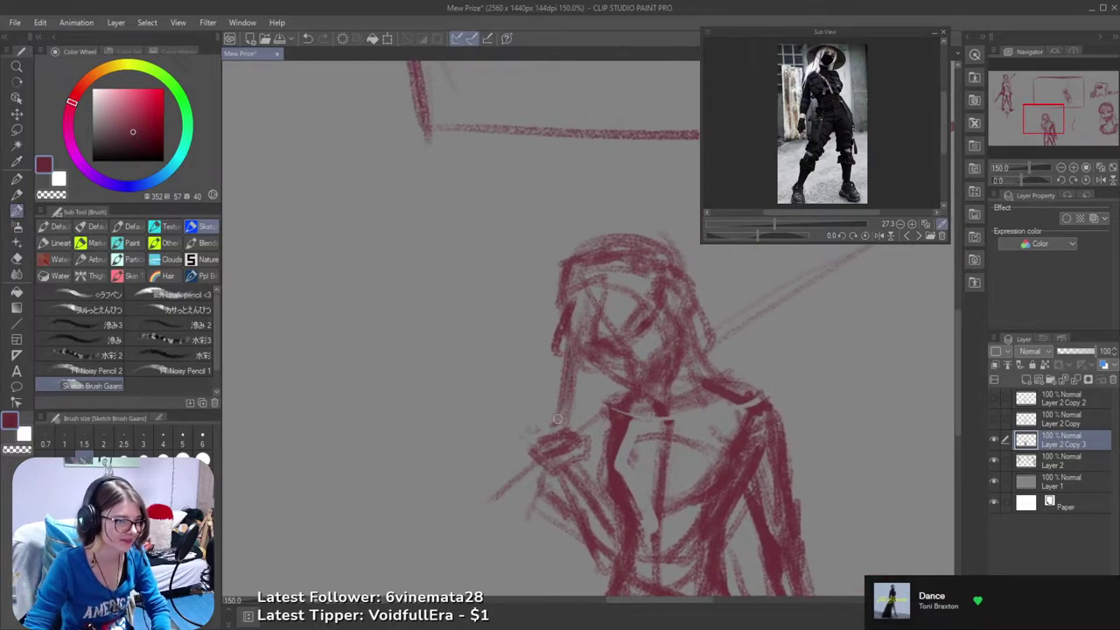
pyautogui.scroll(-2, 569, 364)
pyautogui.moveTo(595, 304); pyautogui.dragTo(638, 315)
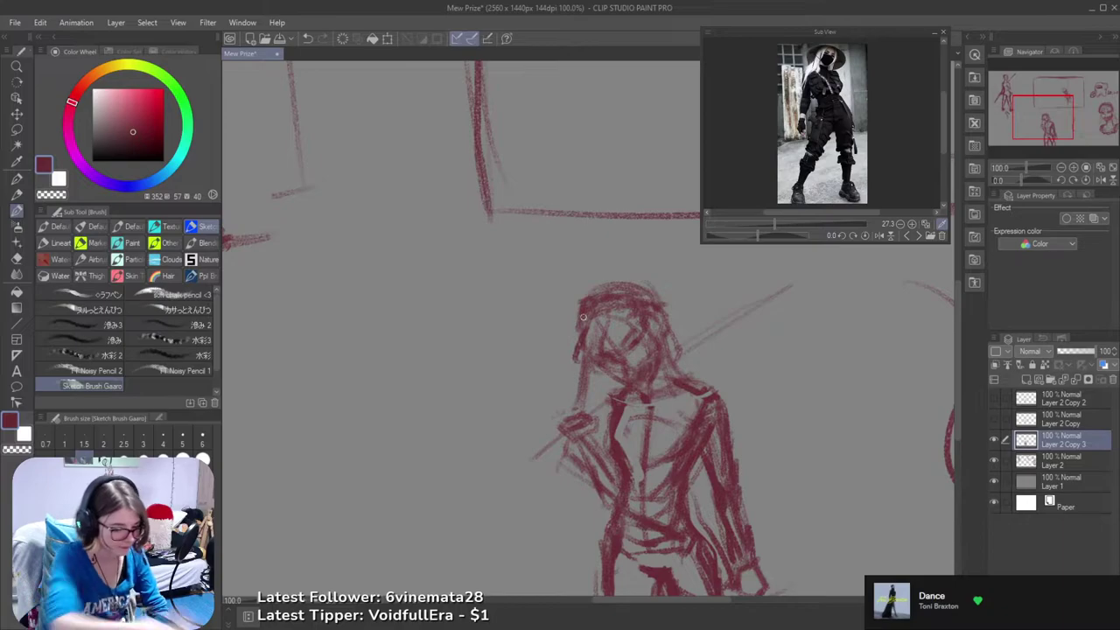
# - Clean up a small spot at the lowered right-hand hand with the hard eraser, undoing an unwanted erasure, and save the file
pyautogui.moveTo(730, 472); pyautogui.dragTo(666, 455)
pyautogui.scroll(-1, 705, 399)
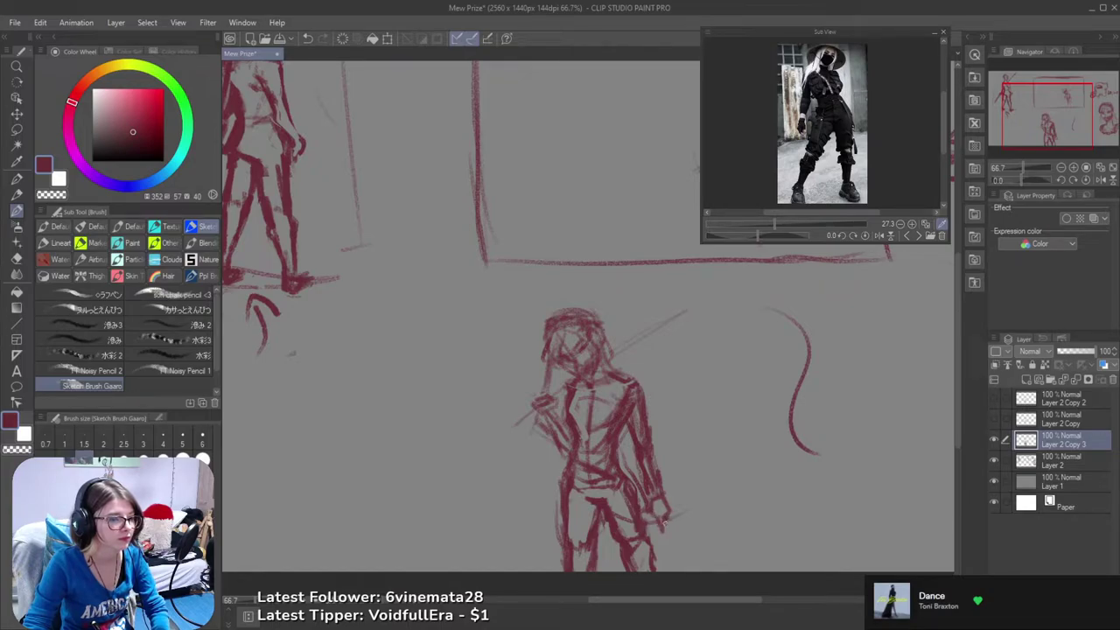
pyautogui.press('e')
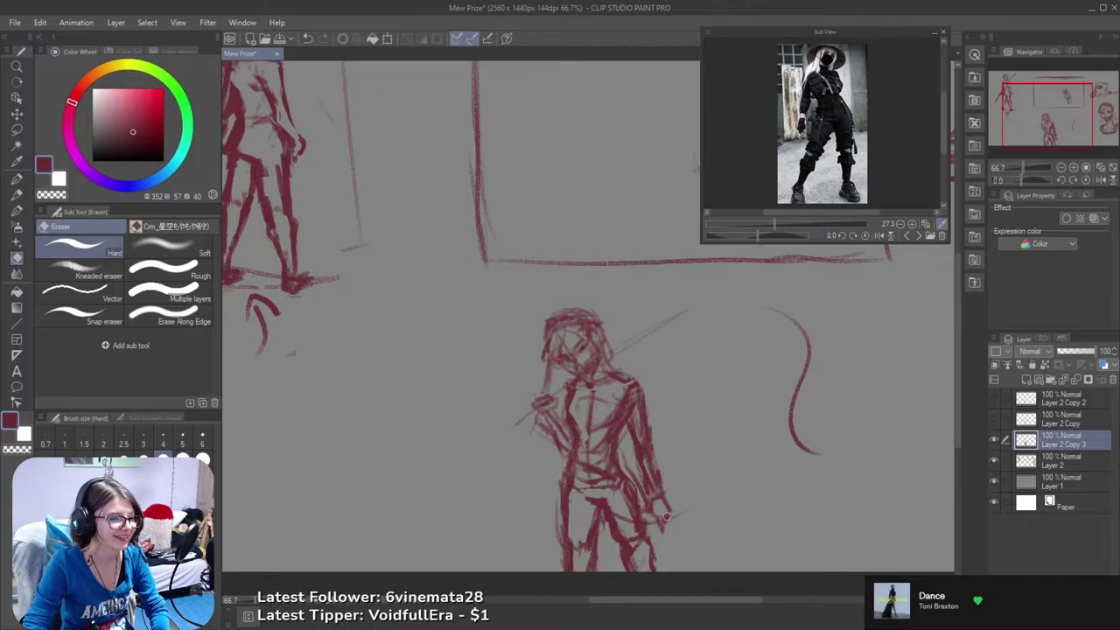
pyautogui.hotkey('ctrl', 'z')
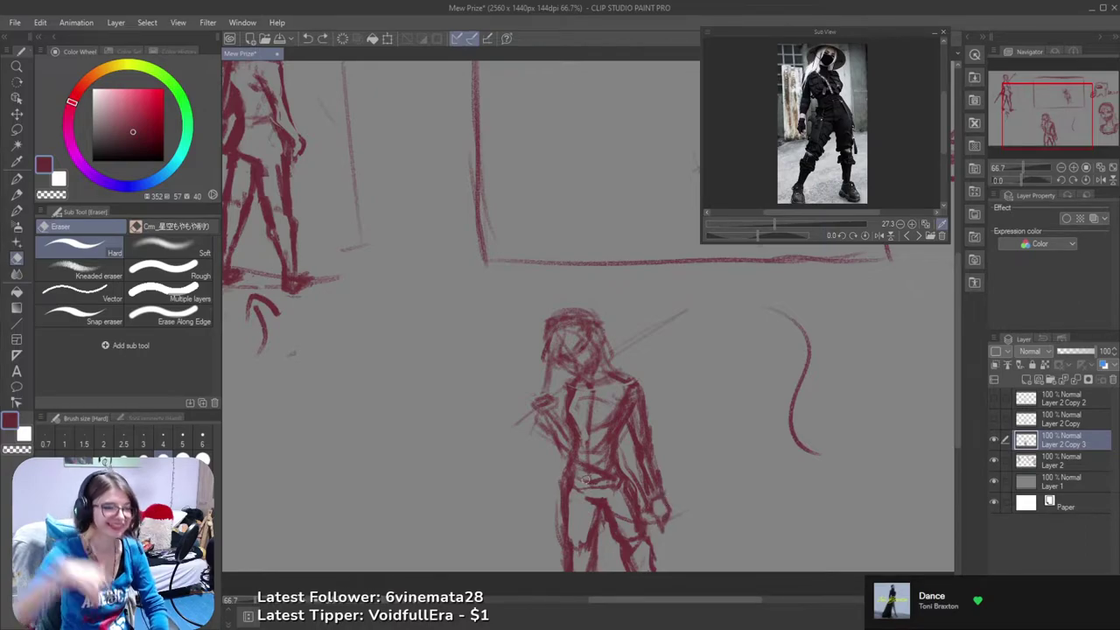
pyautogui.click(667, 512)
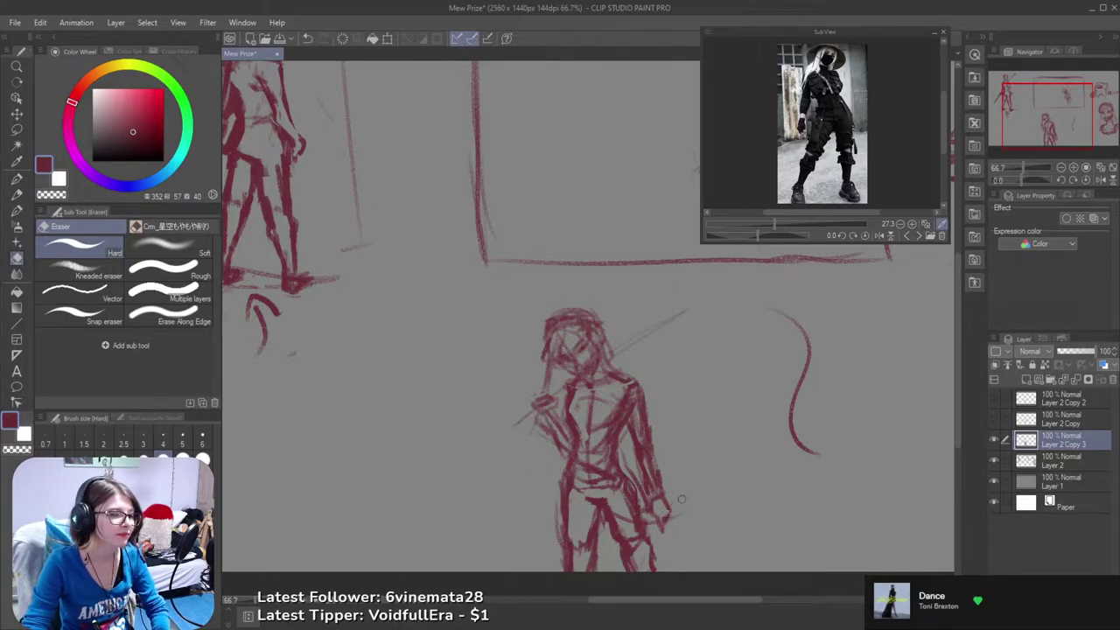
pyautogui.hotkey('ctrl', 's')
pyautogui.moveTo(650, 456); pyautogui.dragTo(677, 471)
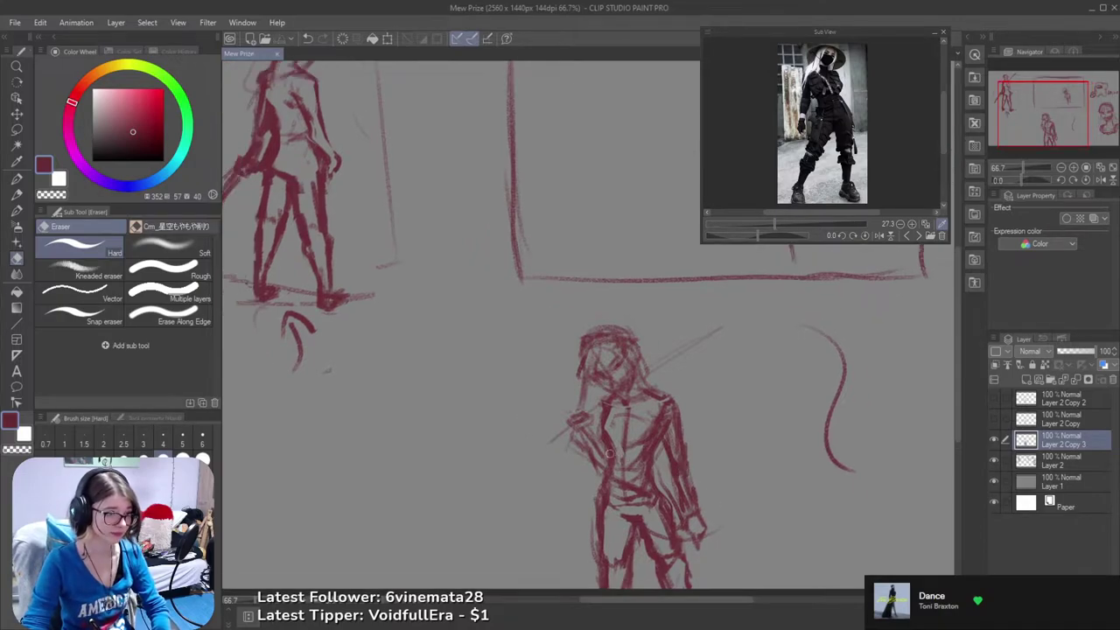
# - Rework the right-hand waist contour between torso and lowered arm with the sketch brush, undoing unwanted strokes
pyautogui.press('b')
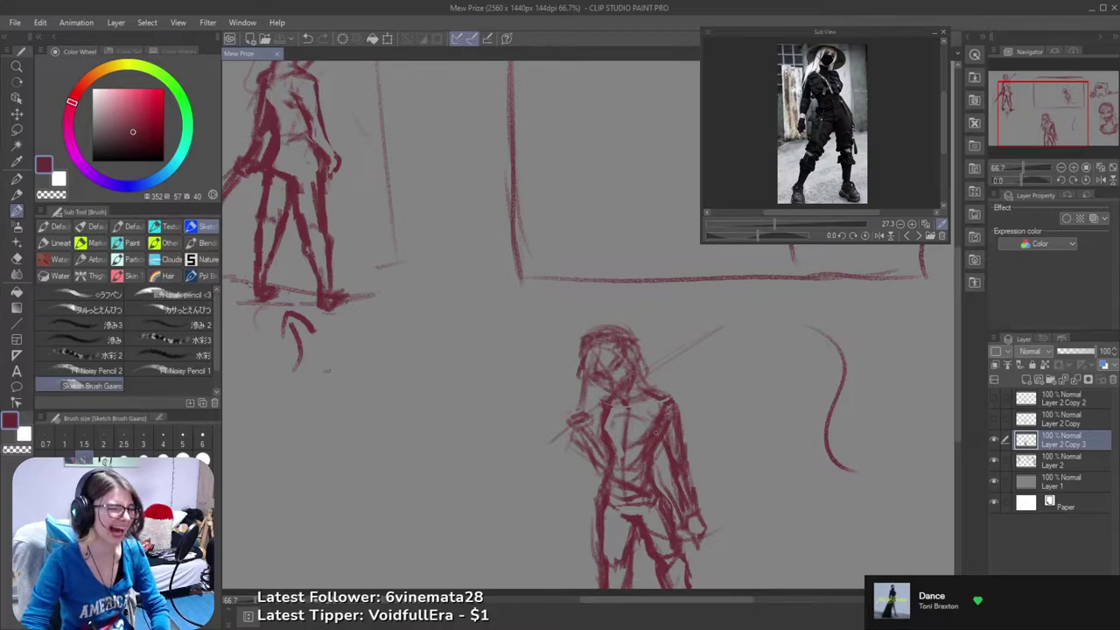
pyautogui.moveTo(652, 477); pyautogui.dragTo(668, 496)
pyautogui.hotkey('ctrl', 'z')
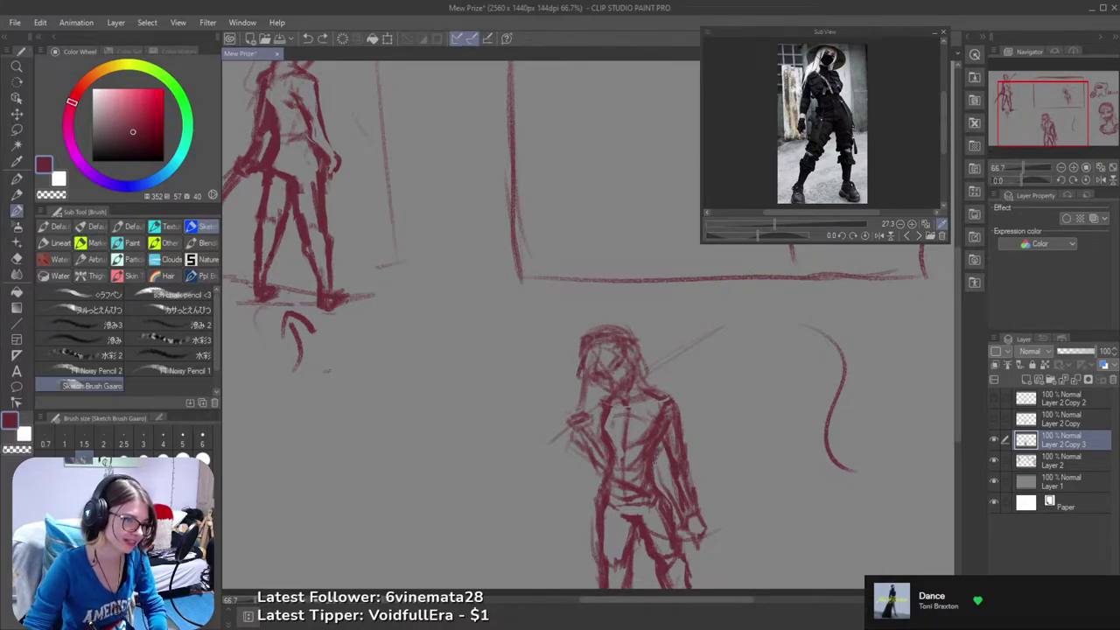
pyautogui.hotkey('ctrl', 'z')
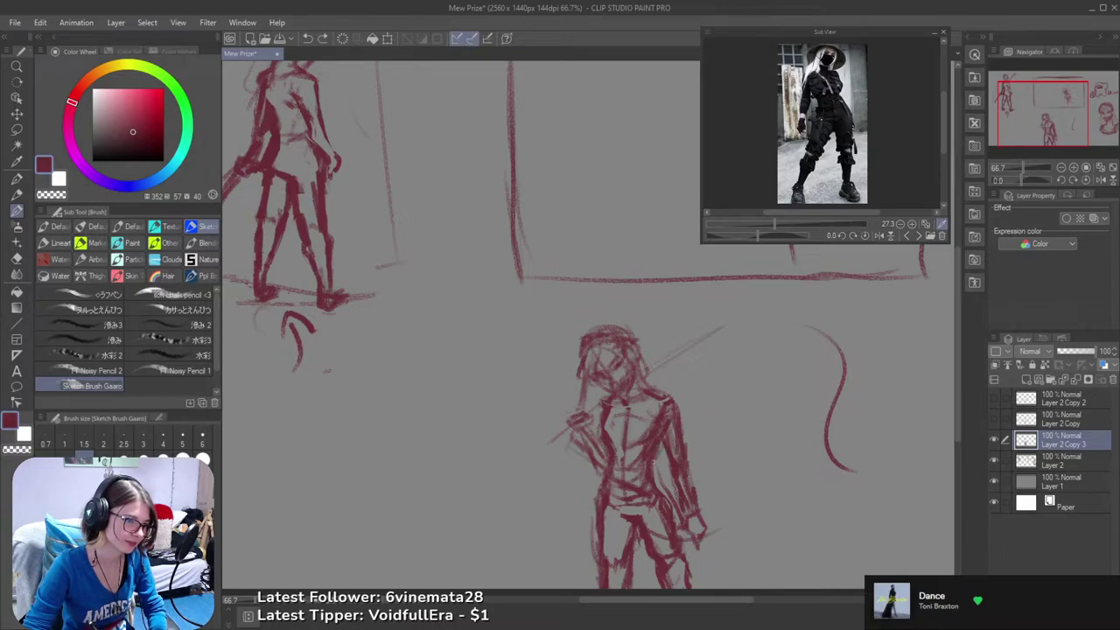
pyautogui.moveTo(656, 458); pyautogui.dragTo(656, 484)
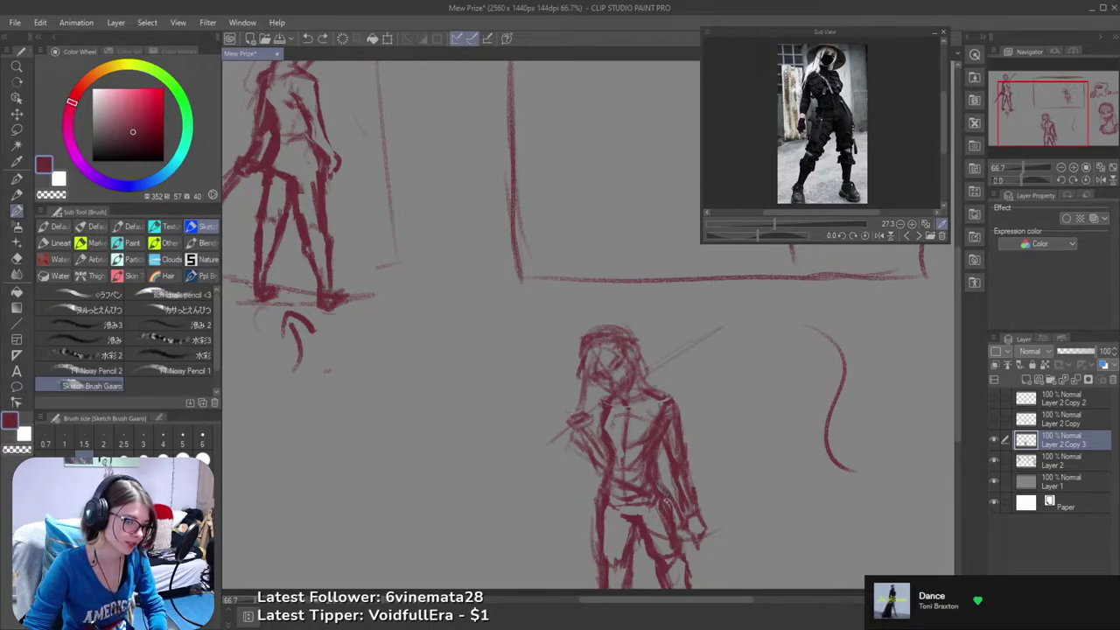
# - Trim the right-hand side of the waist narrower with the hard eraser, undoing erasures that do not fit
pyautogui.press('e')
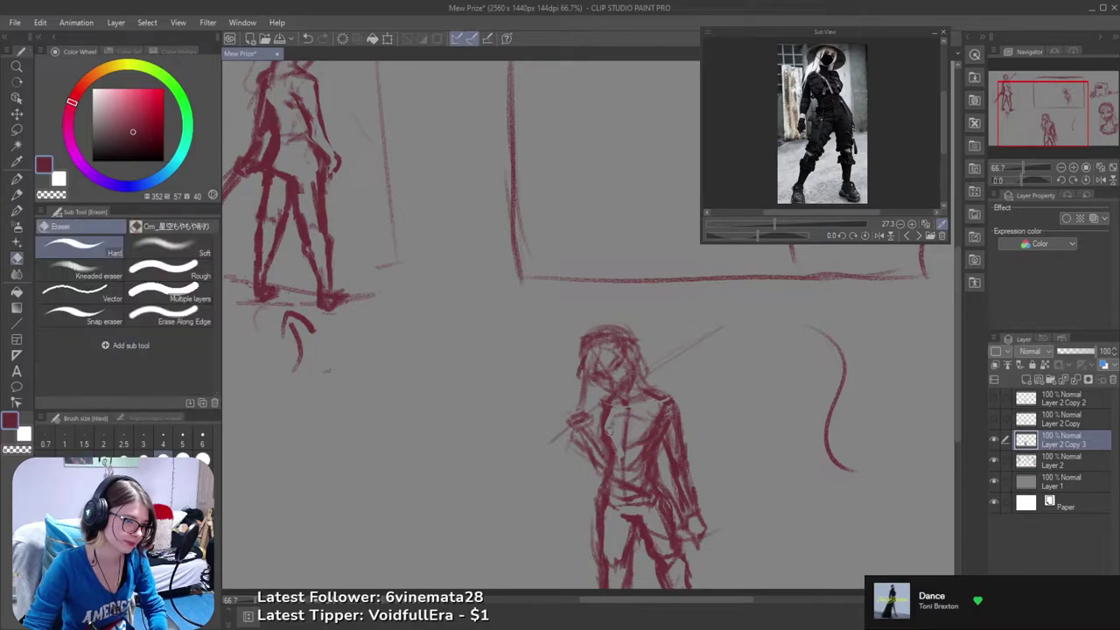
pyautogui.press('b')
pyautogui.press('e')
pyautogui.moveTo(644, 454); pyautogui.dragTo(642, 477)
pyautogui.hotkey('ctrl', 'z')
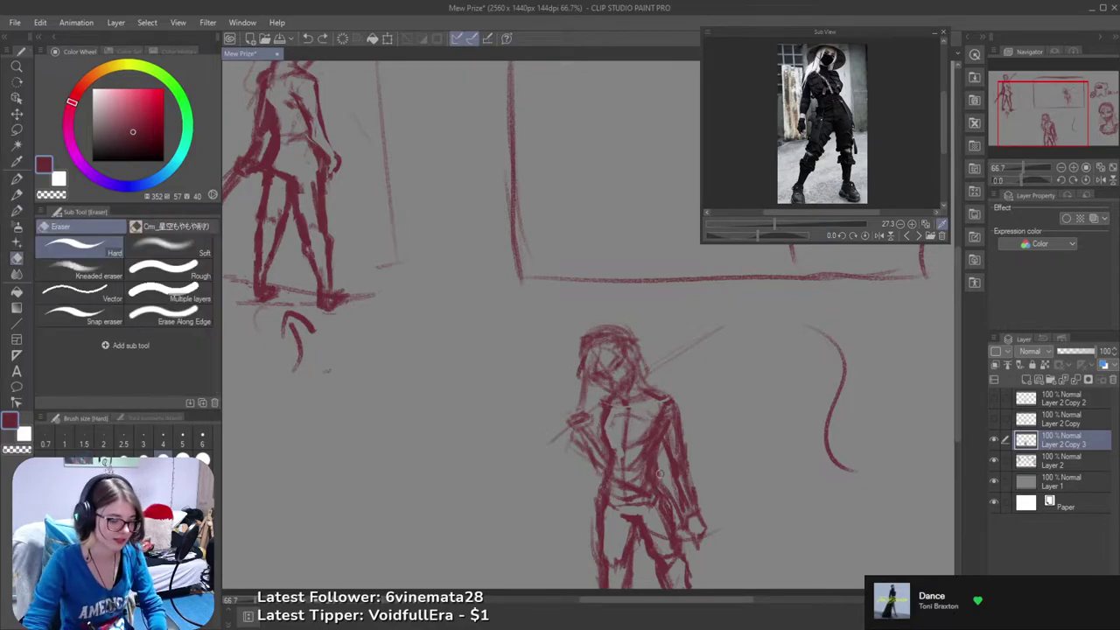
pyautogui.moveTo(644, 451); pyautogui.dragTo(660, 483)
pyautogui.hotkey('ctrl', 'z')
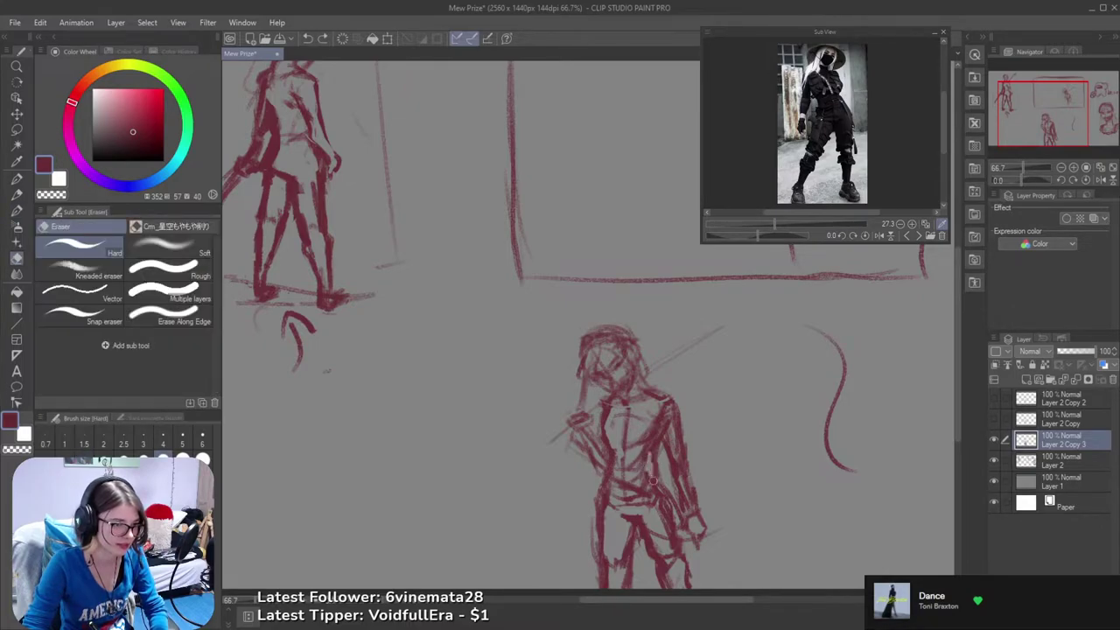
pyautogui.moveTo(645, 464); pyautogui.dragTo(647, 481)
pyautogui.hotkey('ctrl', 'z')
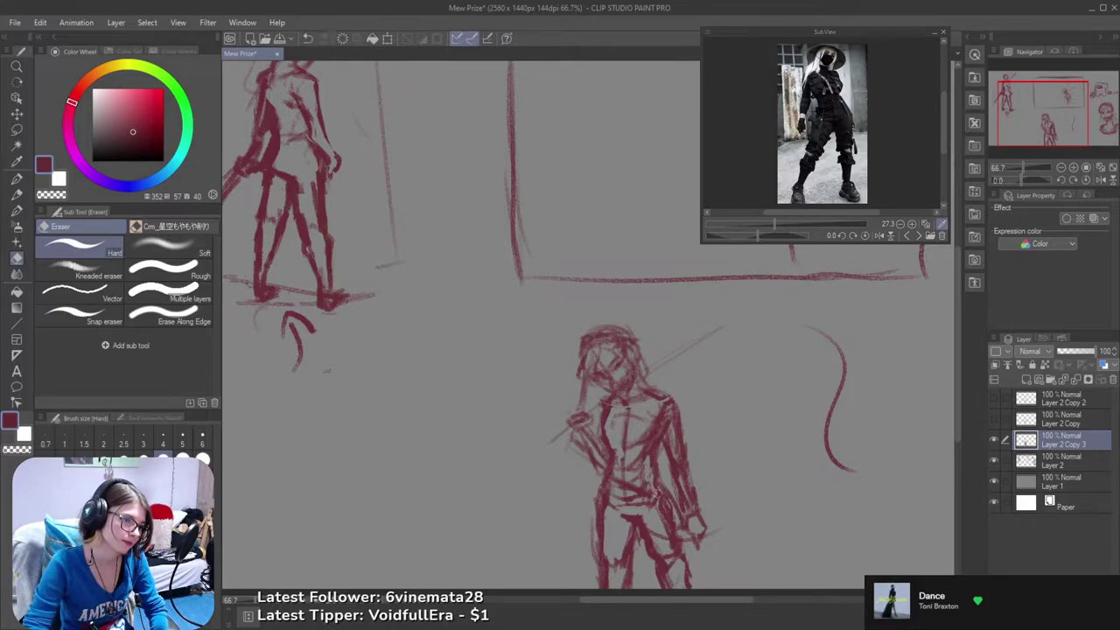
pyautogui.press('b')
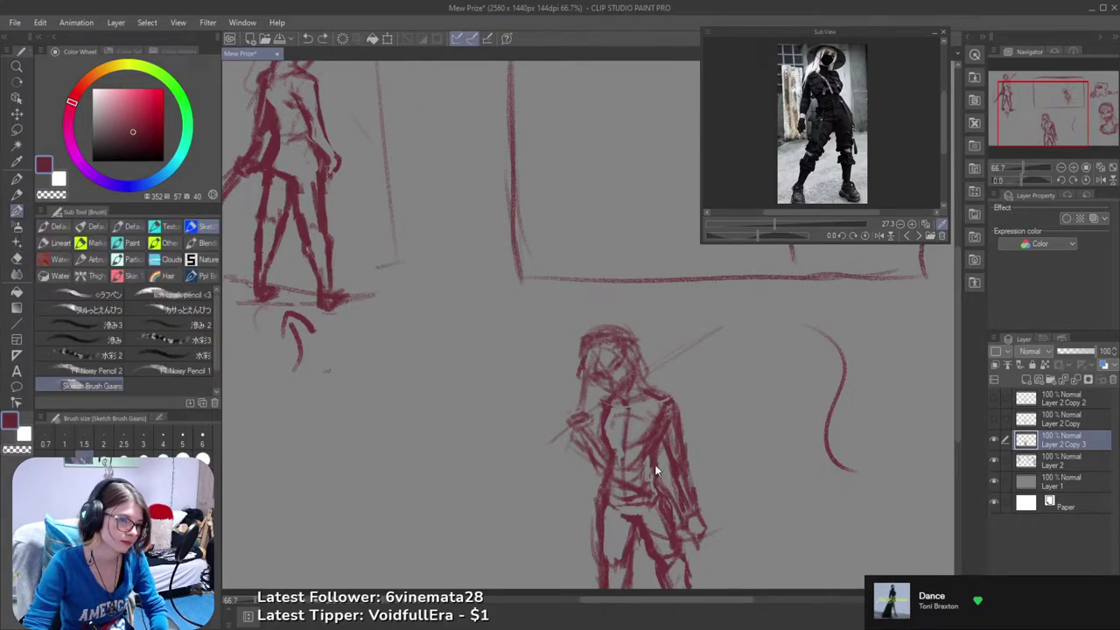
pyautogui.press('e')
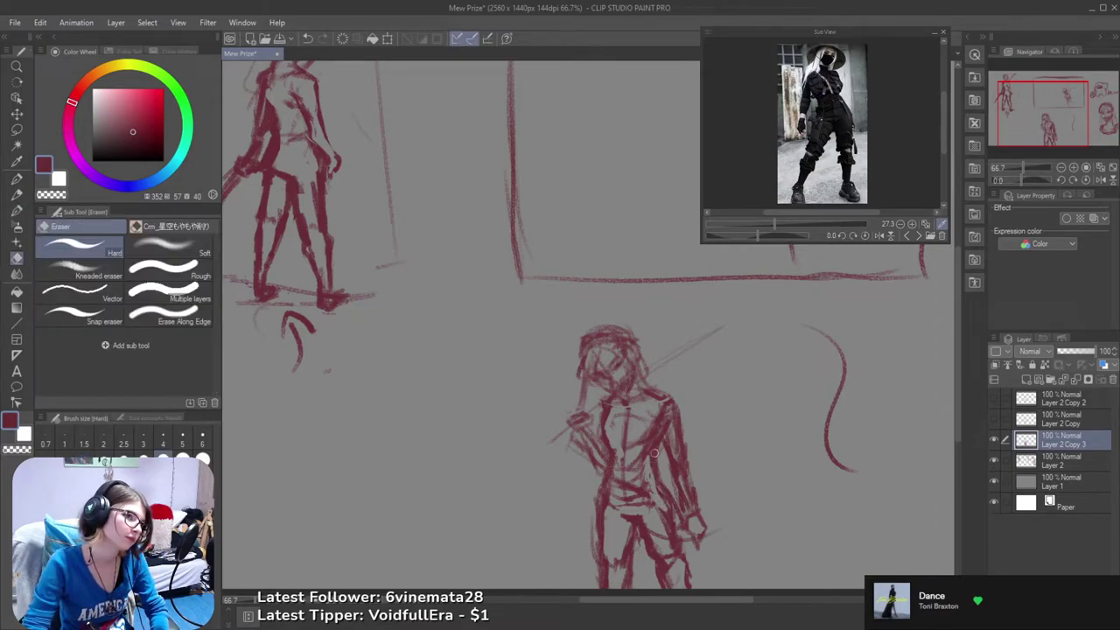
# - Reshape the left-hand waist and hip contour by drawing and erasing along it, and save the file
pyautogui.press('b')
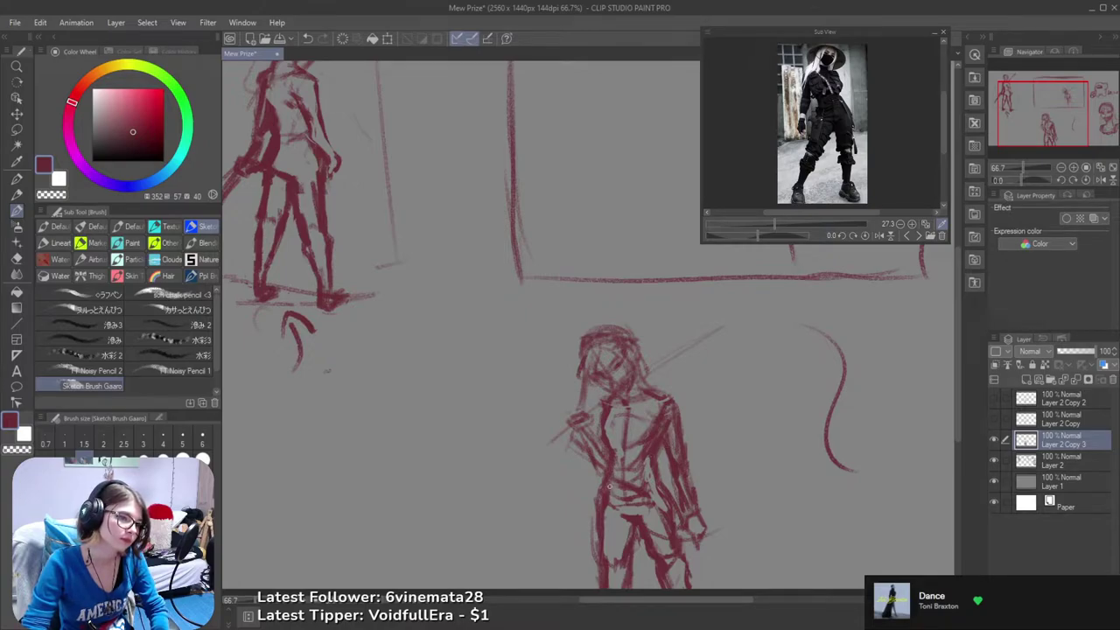
pyautogui.moveTo(603, 473); pyautogui.dragTo(604, 551)
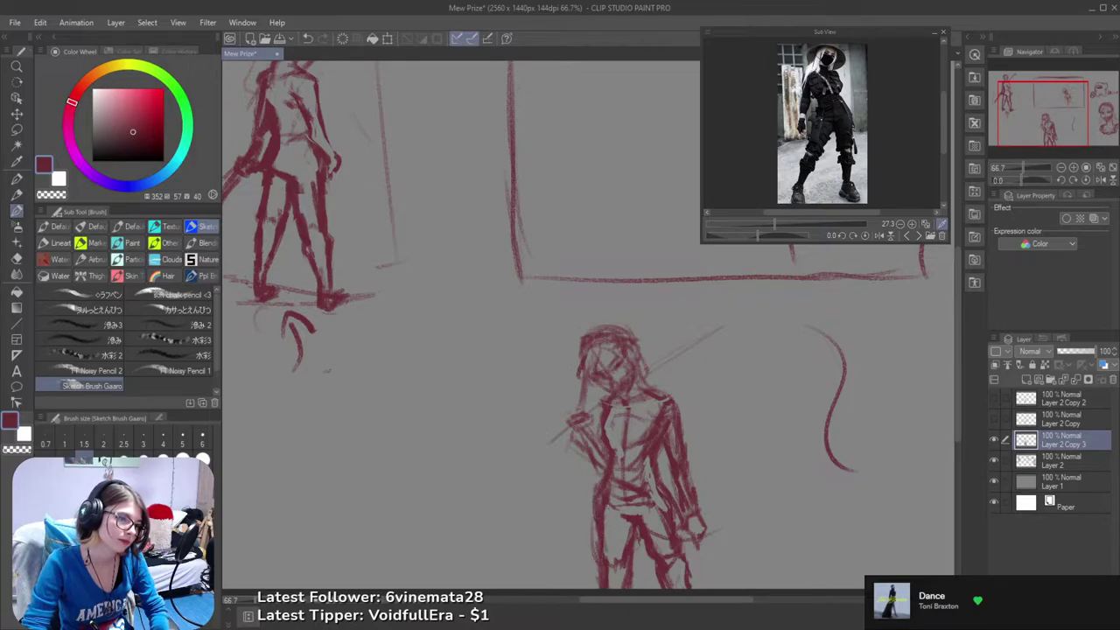
pyautogui.press('e')
pyautogui.moveTo(608, 481)
pyautogui.mouseDown()
pyautogui.moveTo(602, 544)
pyautogui.moveTo(595, 506)
pyautogui.moveTo(601, 546)
pyautogui.moveTo(593, 510)
pyautogui.mouseUp()
pyautogui.press('b')
pyautogui.moveTo(603, 459); pyautogui.dragTo(611, 454)
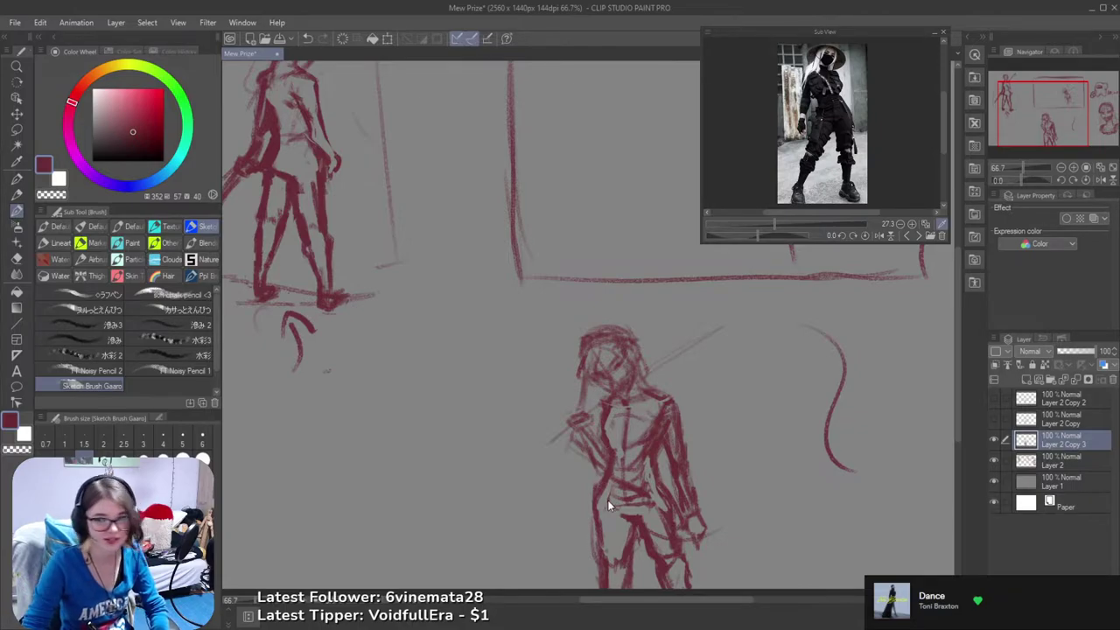
pyautogui.hotkey('ctrl', 's')
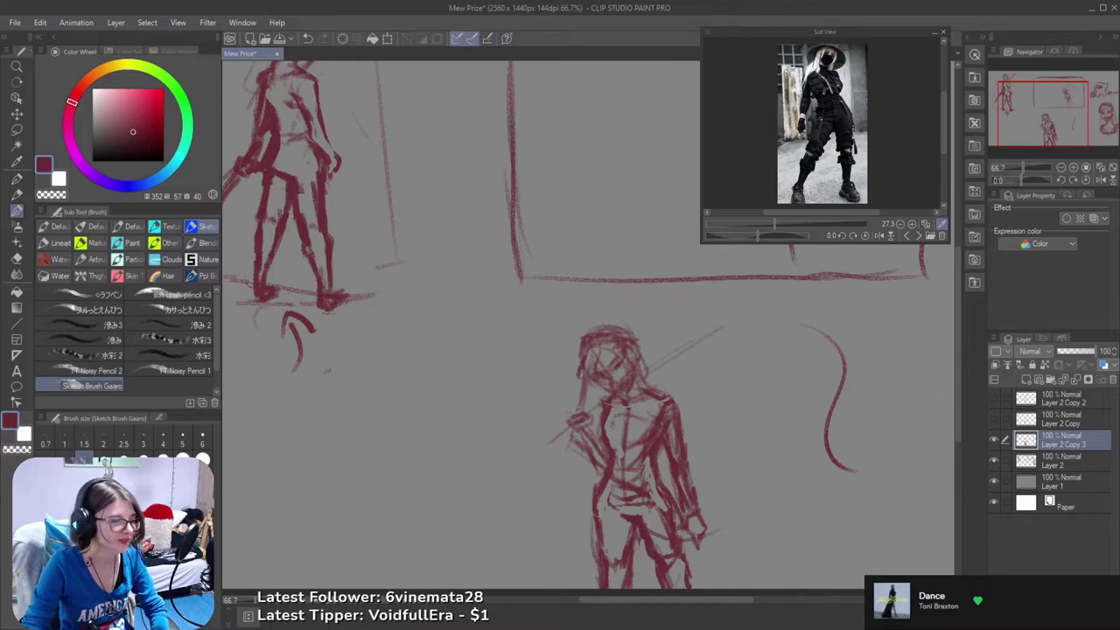
# - Undo the last mark, sketch a short line below the waistband and strengthen the left-hand hip outline
pyautogui.press('e')
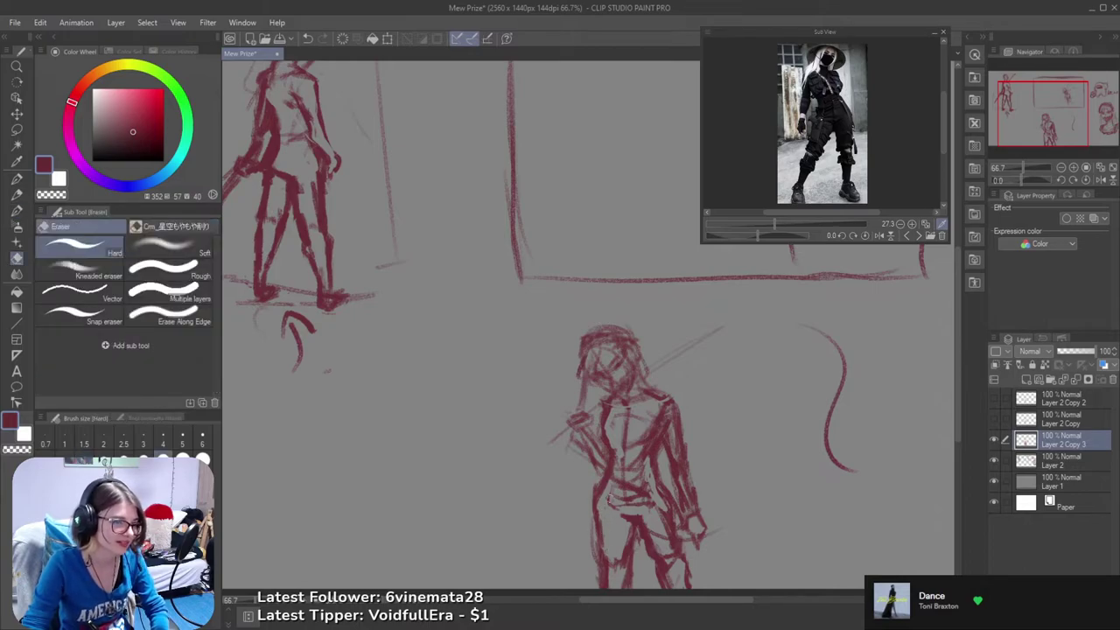
pyautogui.press('b')
pyautogui.hotkey('ctrl', 'z')
pyautogui.moveTo(615, 505); pyautogui.dragTo(625, 519)
pyautogui.moveTo(608, 475); pyautogui.dragTo(600, 520)
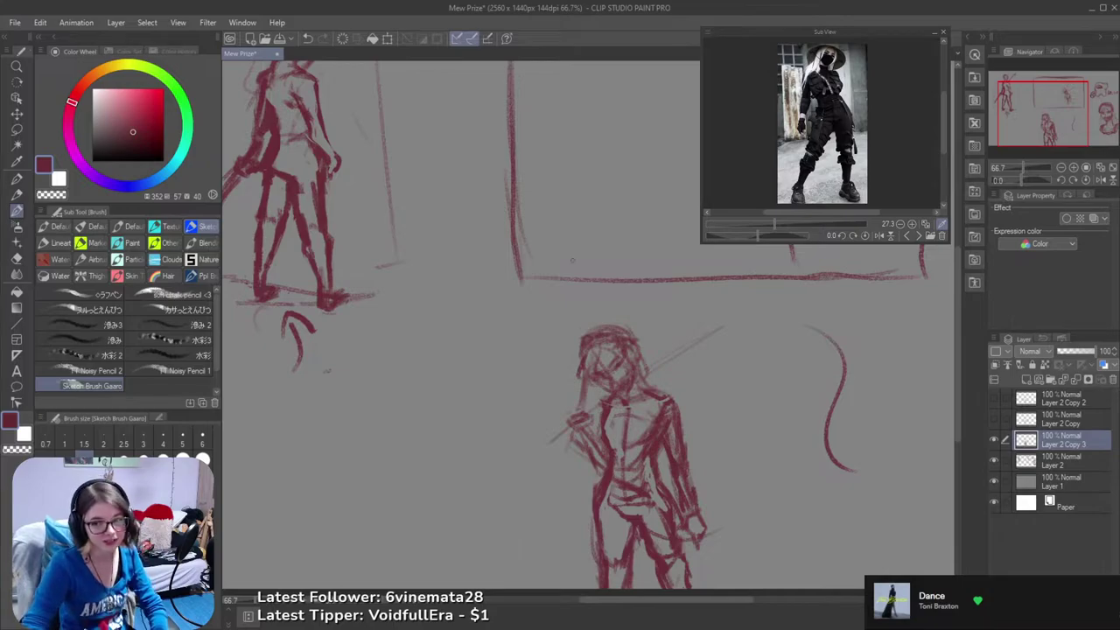
# - Redraw the left-hand chest and shoulder contour beside the raised forearm, undoing an unwanted stroke
pyautogui.moveTo(646, 406); pyautogui.dragTo(687, 423)
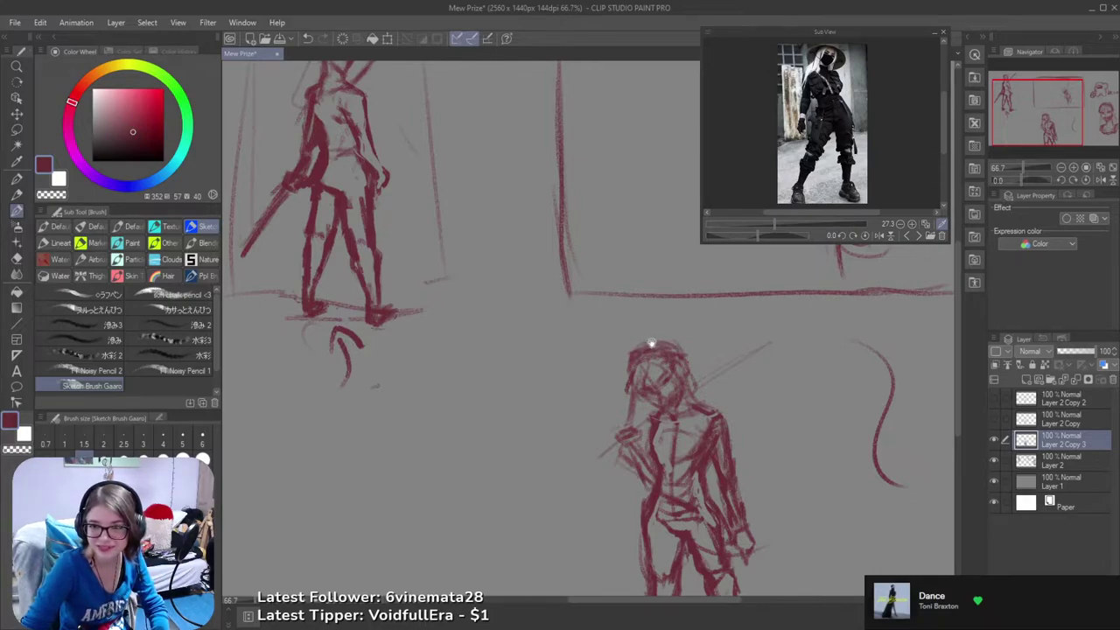
pyautogui.moveTo(696, 411); pyautogui.dragTo(653, 403)
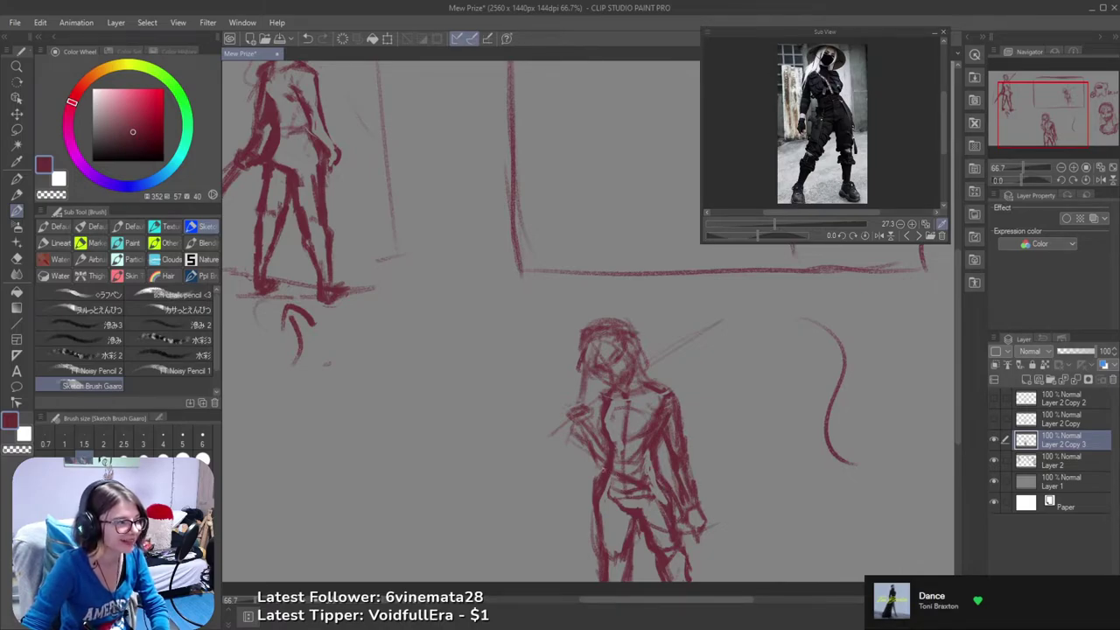
pyautogui.moveTo(641, 490); pyautogui.dragTo(654, 496)
pyautogui.press('e')
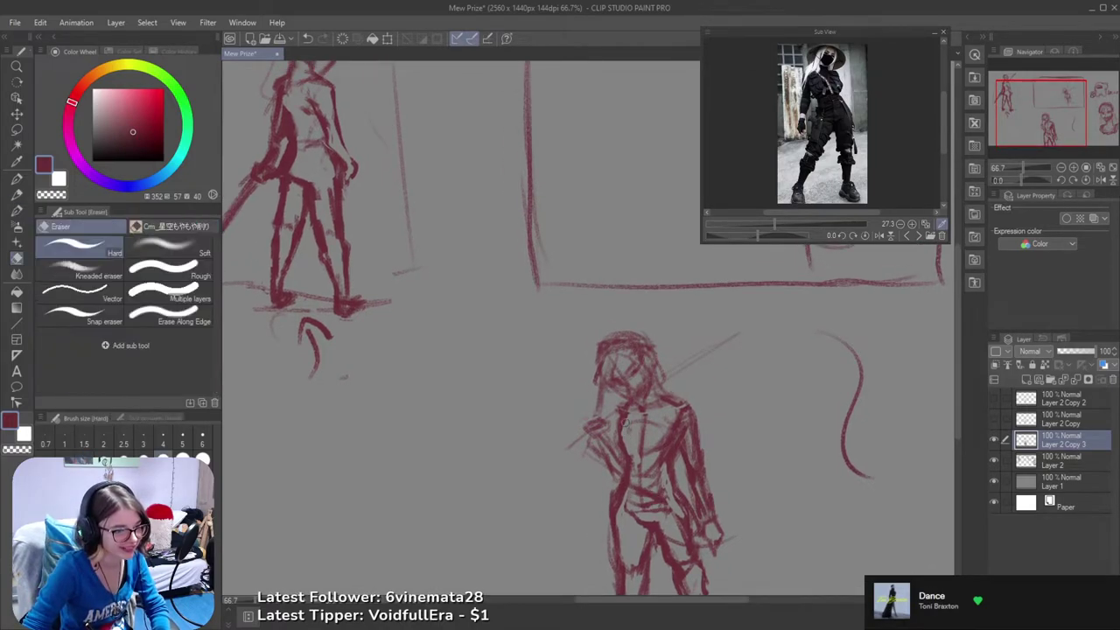
pyautogui.press('b')
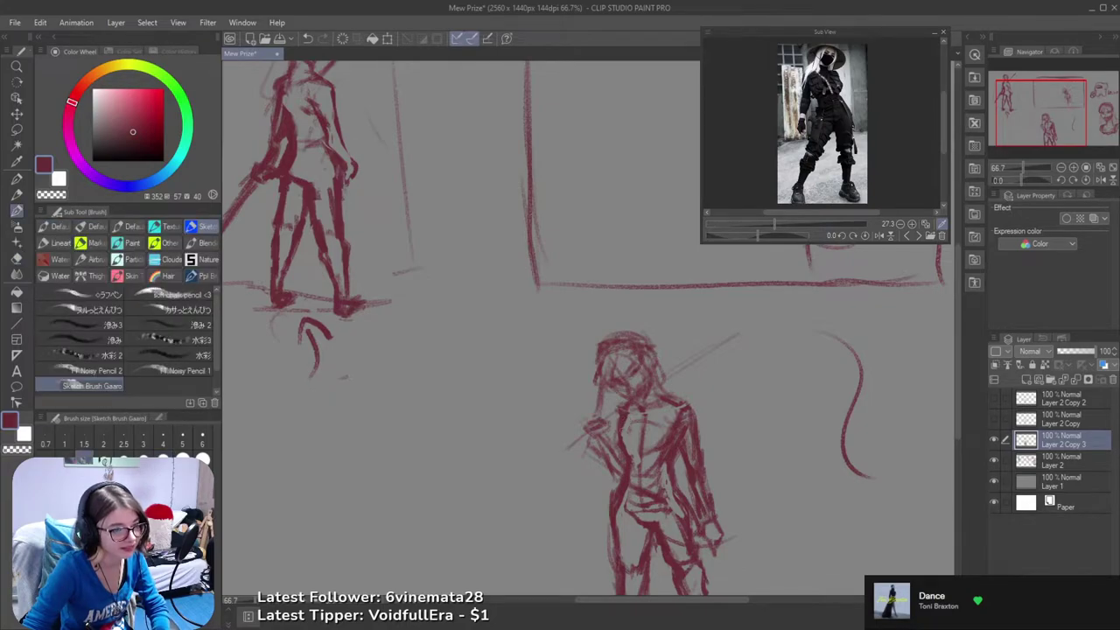
pyautogui.moveTo(617, 411); pyautogui.dragTo(620, 454)
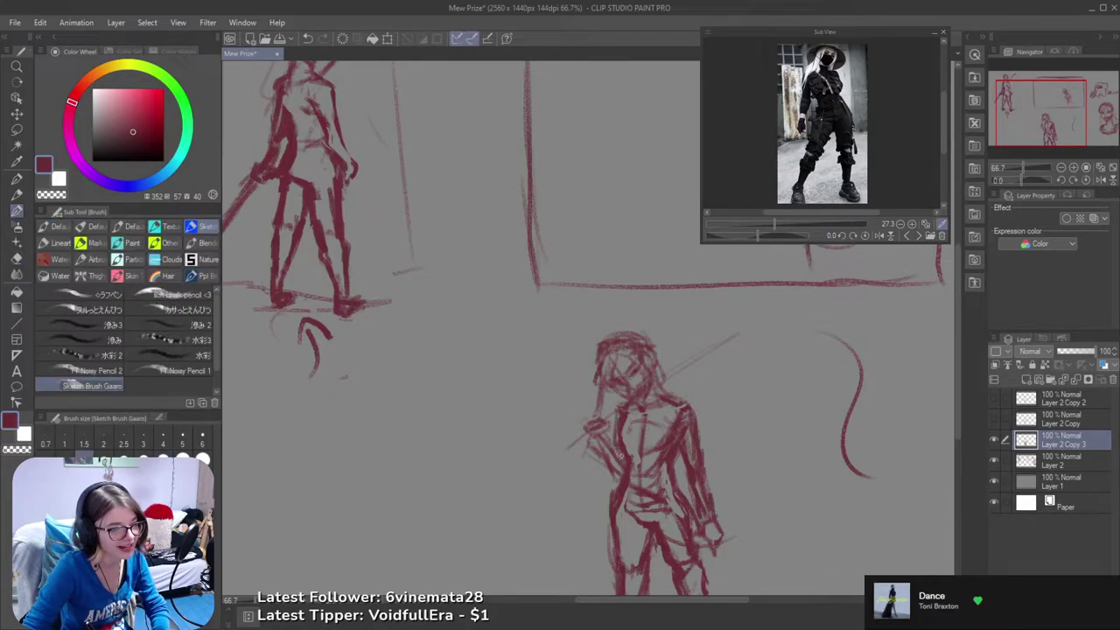
pyautogui.hotkey('ctrl', 'z')
pyautogui.moveTo(614, 413); pyautogui.dragTo(629, 407)
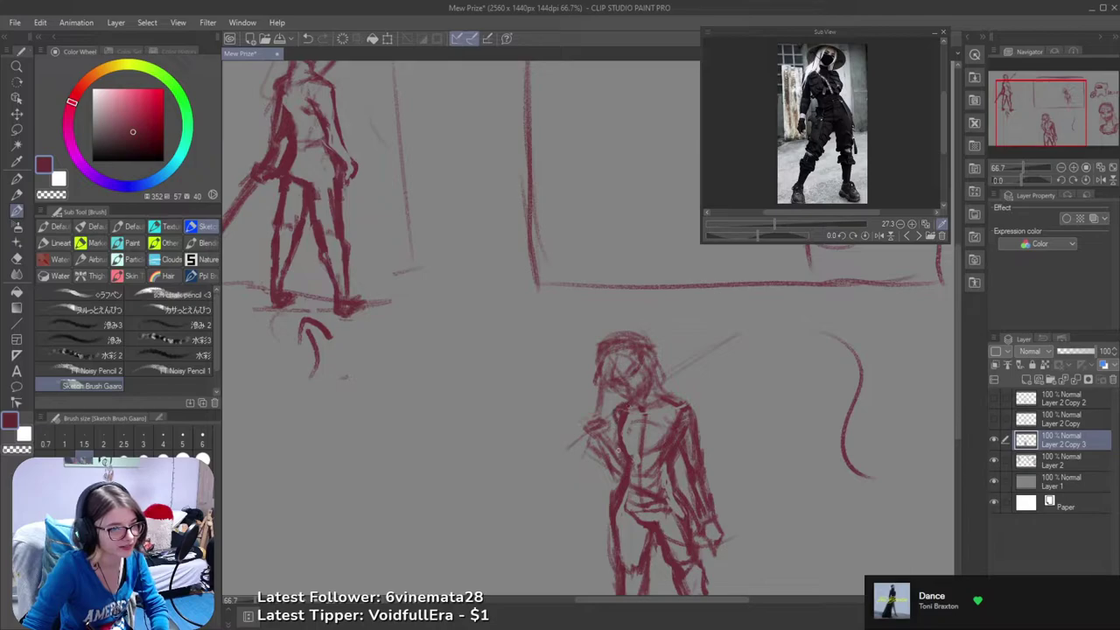
# - Undo the trial marks around the raised forearm and sketch another sword line rising diagonally behind the figure's right-hand shoulder
pyautogui.moveTo(618, 448)
pyautogui.mouseDown()
pyautogui.moveTo(613, 477)
pyautogui.moveTo(600, 443)
pyautogui.moveTo(623, 470)
pyautogui.mouseUp()
pyautogui.hotkey('ctrl', 'z')
pyautogui.hotkey('ctrl', 'z')
pyautogui.moveTo(598, 433)
pyautogui.mouseDown()
pyautogui.moveTo(611, 441)
pyautogui.moveTo(582, 441)
pyautogui.moveTo(603, 424)
pyautogui.mouseUp()
pyautogui.hotkey('ctrl', 'z')
pyautogui.moveTo(662, 382); pyautogui.dragTo(740, 311)
pyautogui.moveTo(719, 375)
pyautogui.mouseDown()
pyautogui.moveTo(732, 301)
pyautogui.moveTo(671, 391)
pyautogui.mouseUp()
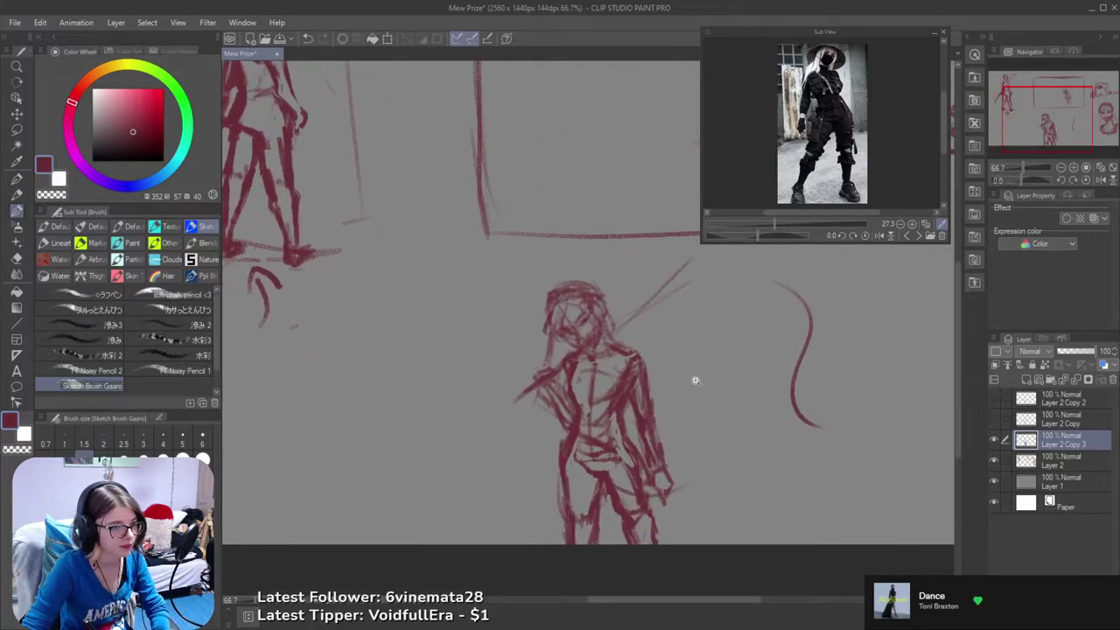
# - Check the whole figure's pose in a horizontally mirrored view, then restore the normal orientation
pyautogui.keyDown('alt'); pyautogui.click(691, 380); pyautogui.keyUp('alt')
pyautogui.press('t')
pyautogui.press('g')
pyautogui.press('h')
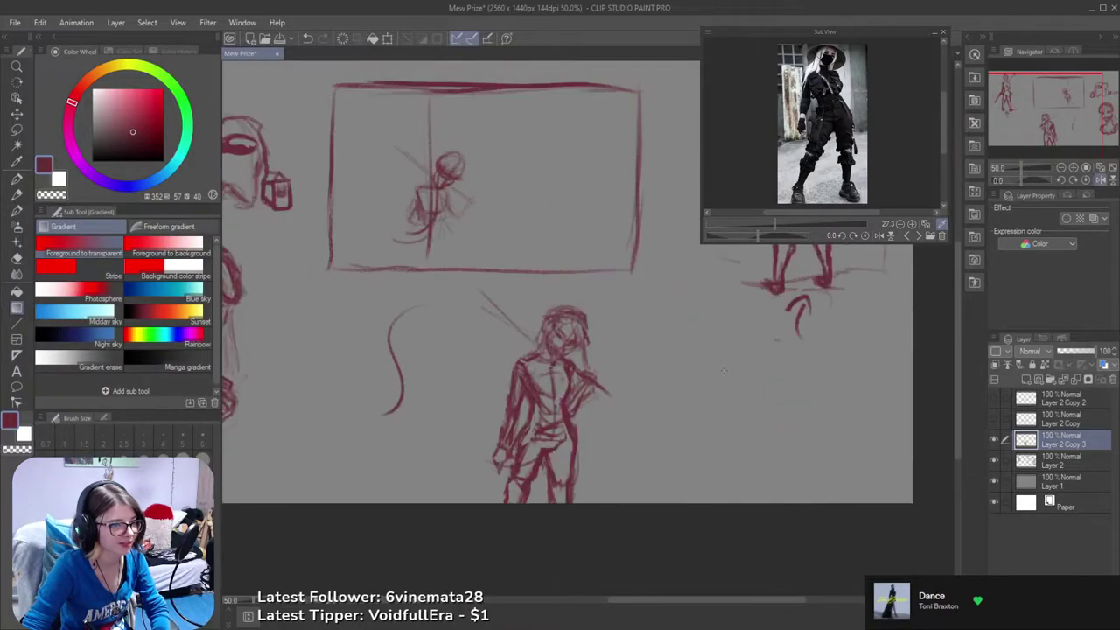
pyautogui.press('b')
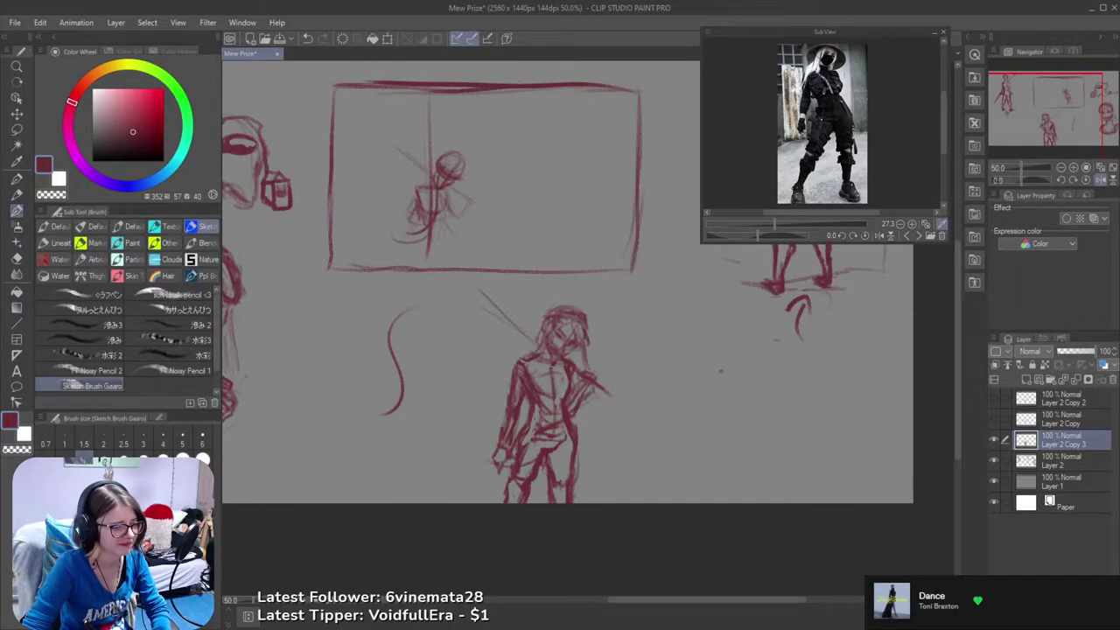
pyautogui.press('h')
pyautogui.moveTo(662, 391); pyautogui.dragTo(749, 394)
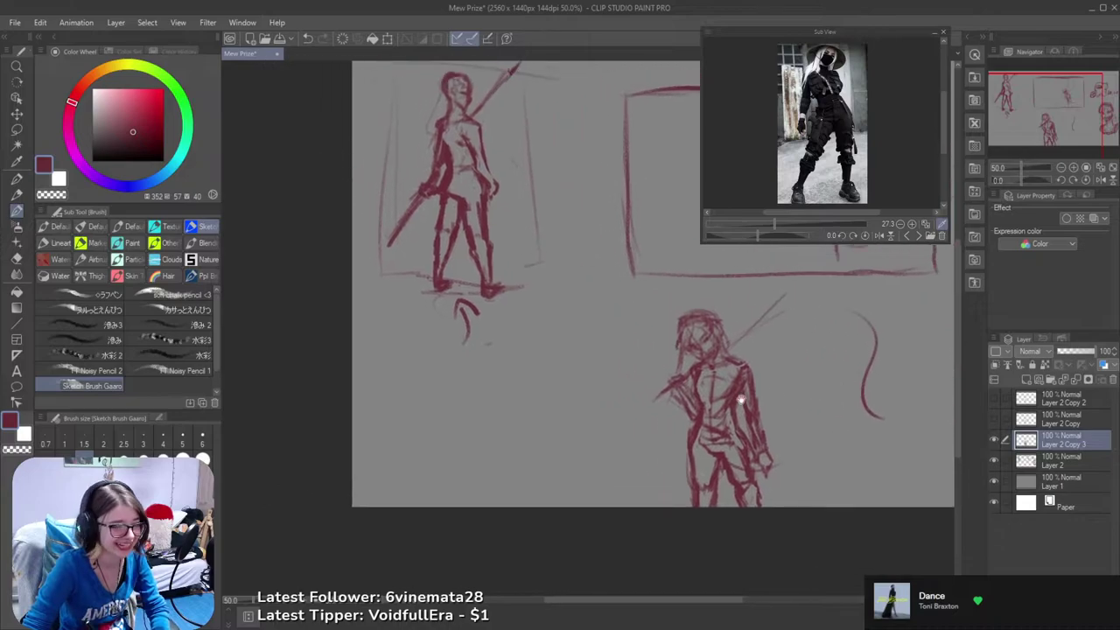
# - Undo the trial curve beside the hip and lasso-select the figure's hips and legs
pyautogui.moveTo(668, 447); pyautogui.dragTo(695, 426)
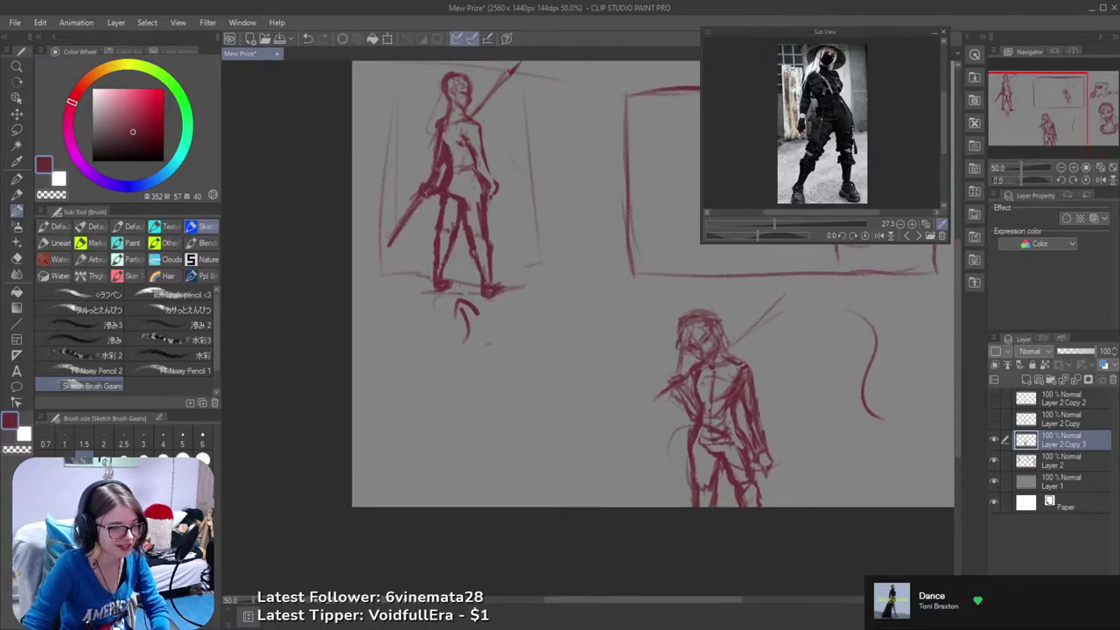
pyautogui.hotkey('ctrl', 'z')
pyautogui.press('m')
pyautogui.moveTo(699, 522)
pyautogui.mouseDown()
pyautogui.moveTo(665, 457)
pyautogui.moveTo(706, 420)
pyautogui.moveTo(752, 428)
pyautogui.moveTo(759, 444)
pyautogui.mouseUp()
pyautogui.moveTo(774, 506); pyautogui.dragTo(775, 507)
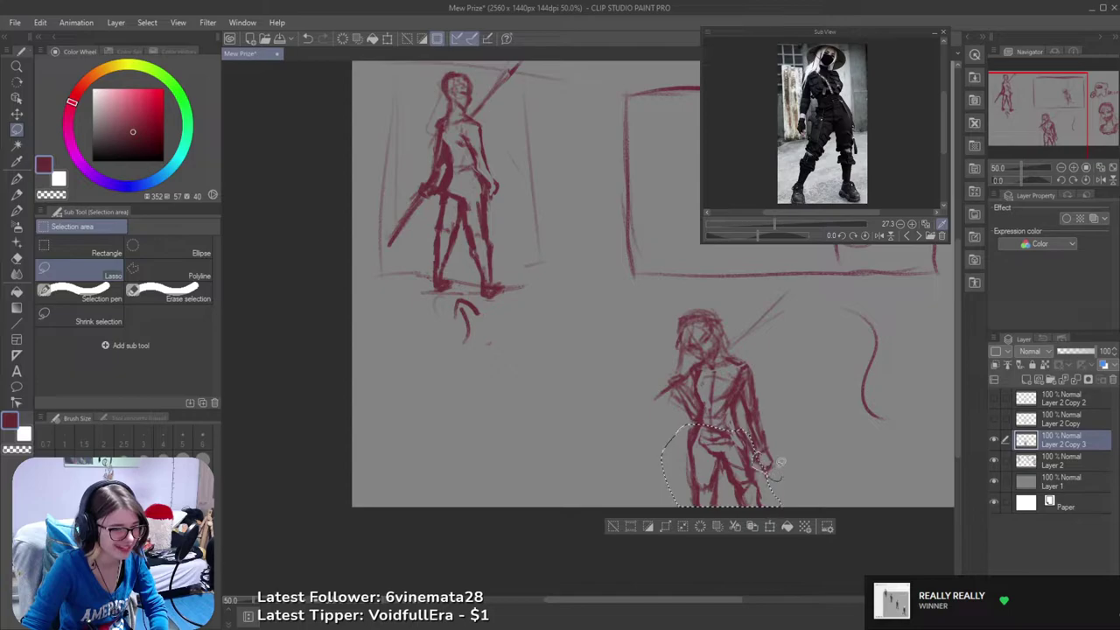
pyautogui.hotkey('ctrl', 'z')
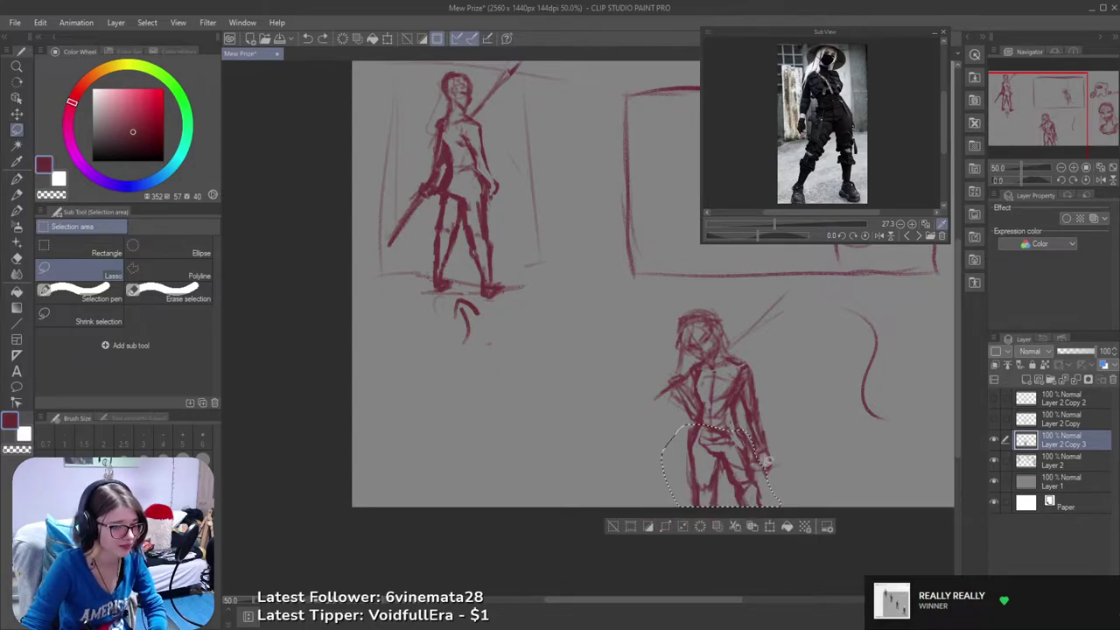
pyautogui.hotkey('ctrl', 'y')
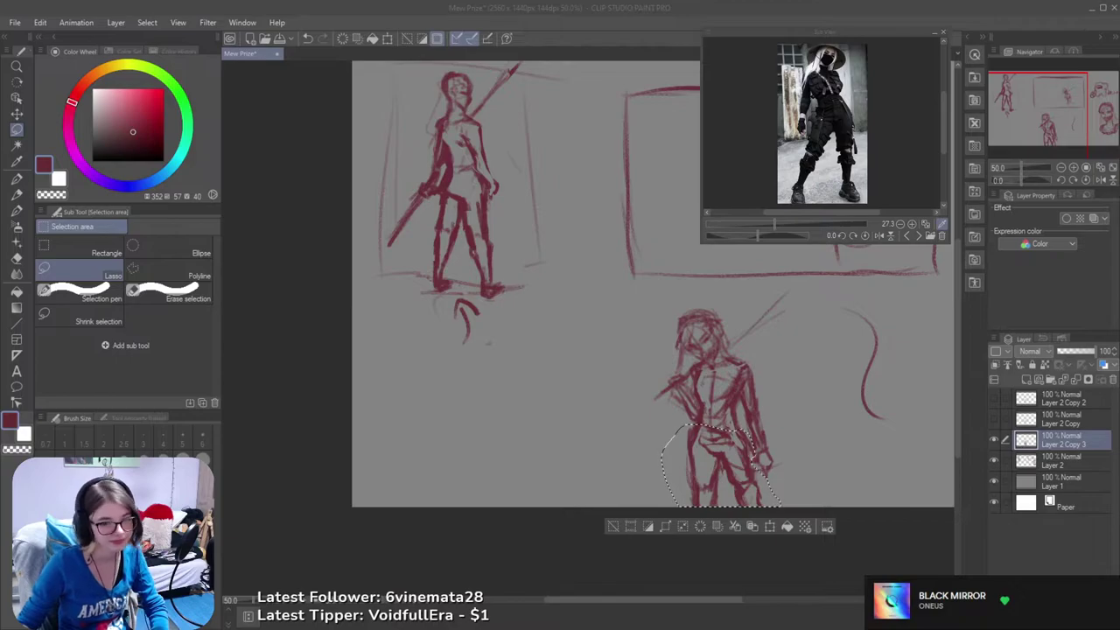
pyautogui.click(663, 6)
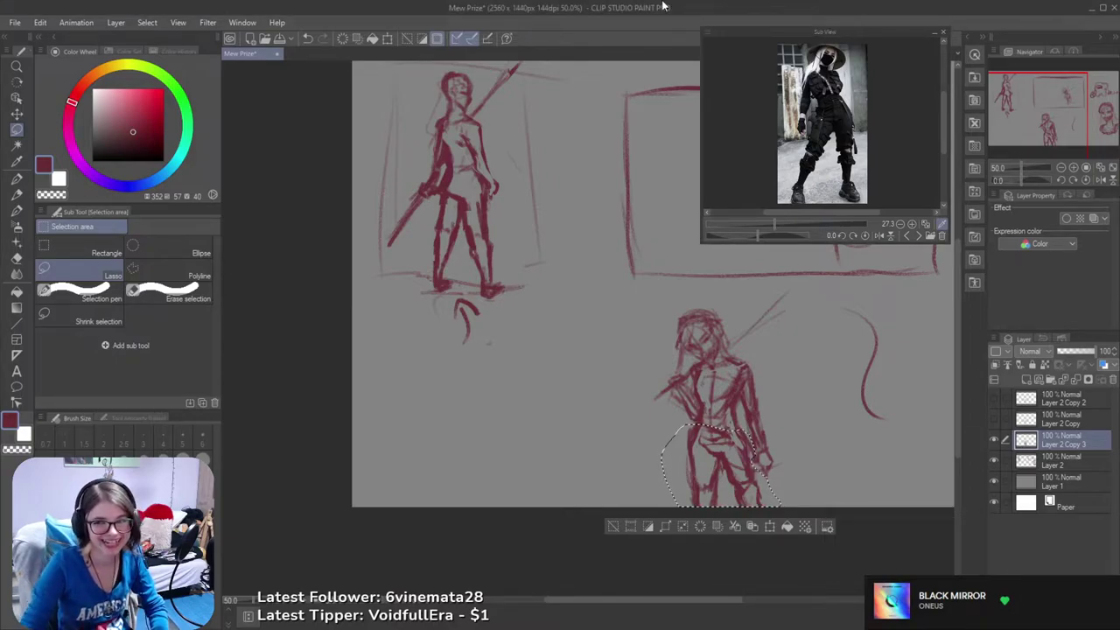
pyautogui.moveTo(724, 456)
pyautogui.mouseDown()
pyautogui.moveTo(695, 440)
pyautogui.moveTo(614, 454)
pyautogui.mouseUp()
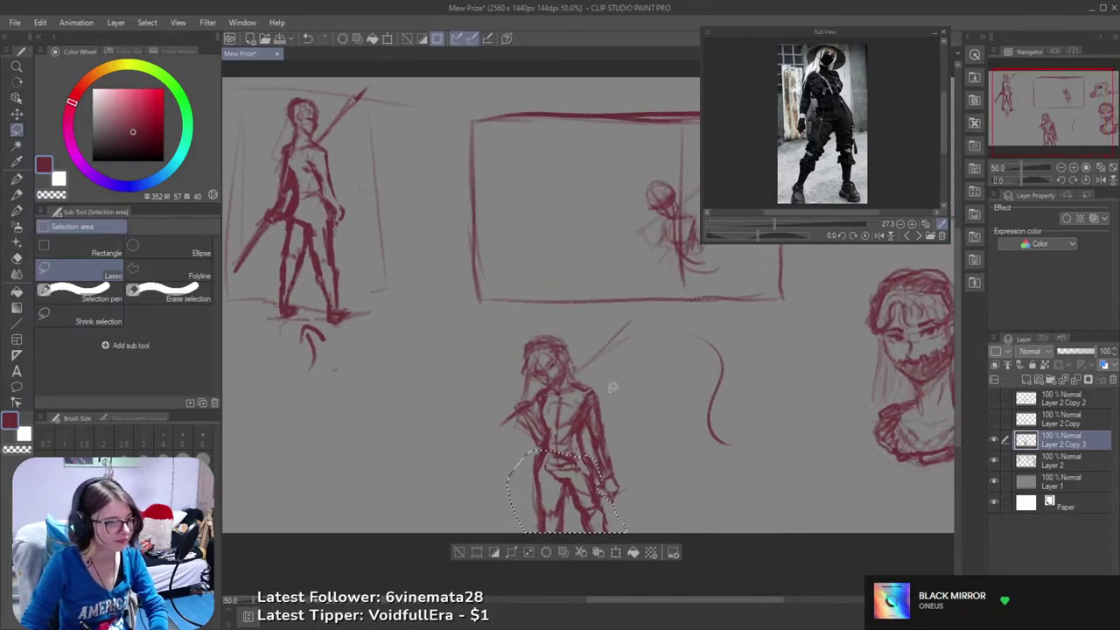
# - Nudge the selected hips and legs slightly sideways with Transform, checking them mirrored, and clear the selection
pyautogui.hotkey('ctrl', 't')
pyautogui.moveTo(585, 487); pyautogui.dragTo(591, 484)
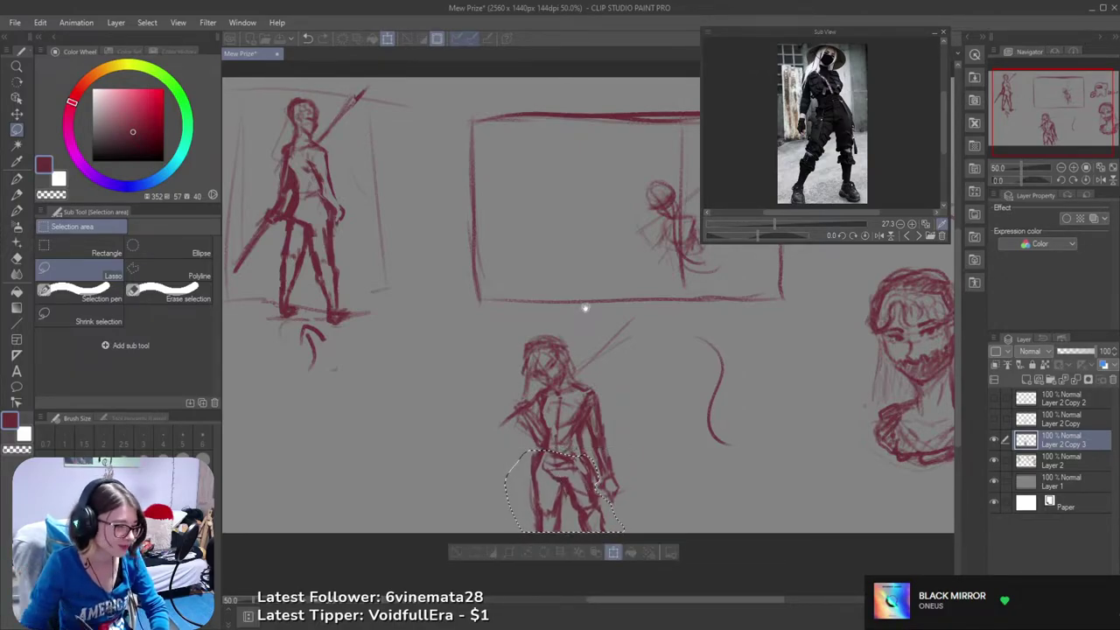
pyautogui.press('h')
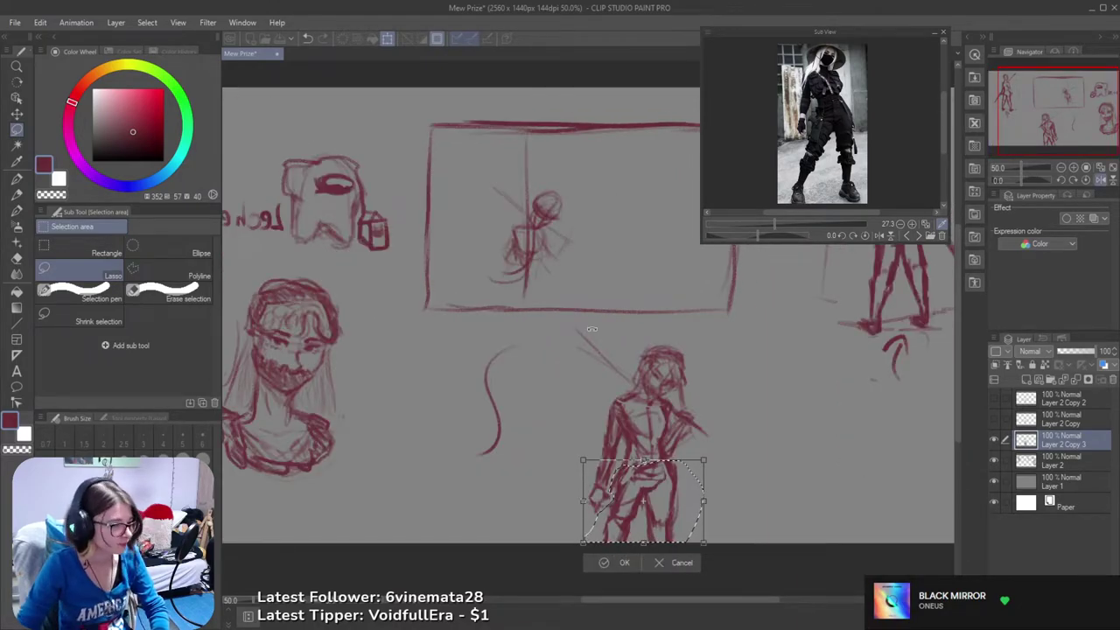
pyautogui.moveTo(794, 393); pyautogui.dragTo(760, 397)
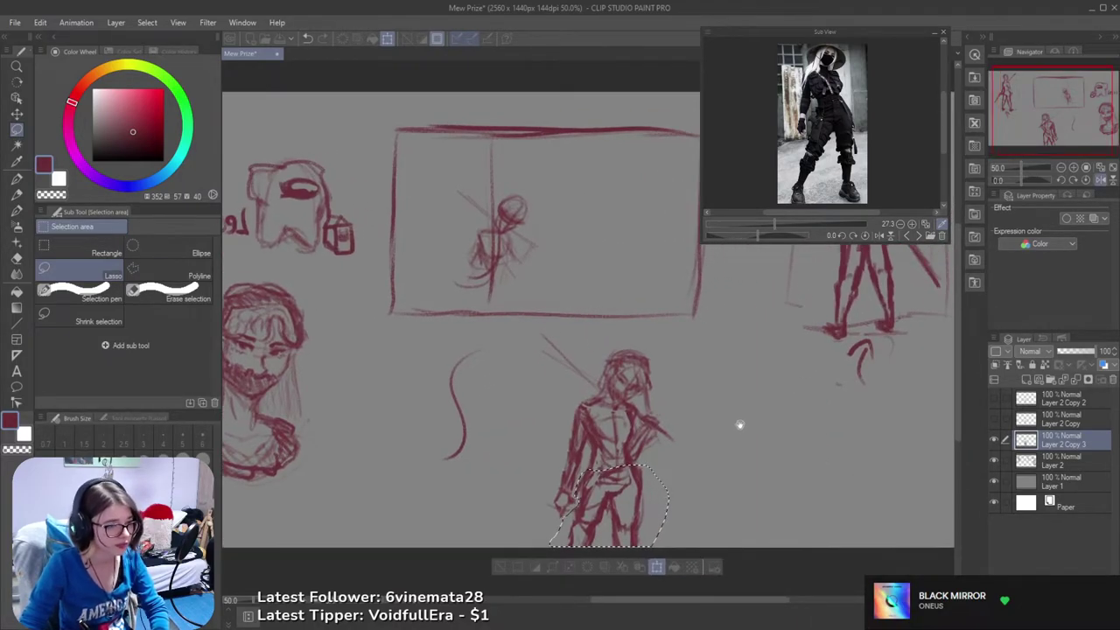
pyautogui.moveTo(635, 518); pyautogui.dragTo(643, 523)
pyautogui.press('Return')
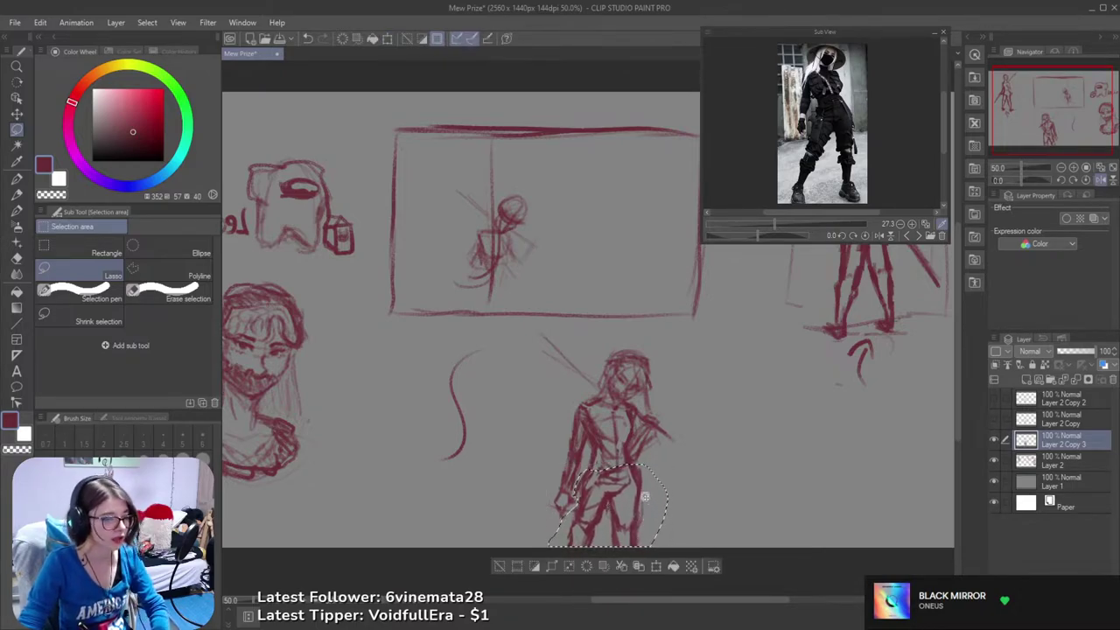
pyautogui.hotkey('ctrl', 'd')
pyautogui.press('b')
pyautogui.press('h')
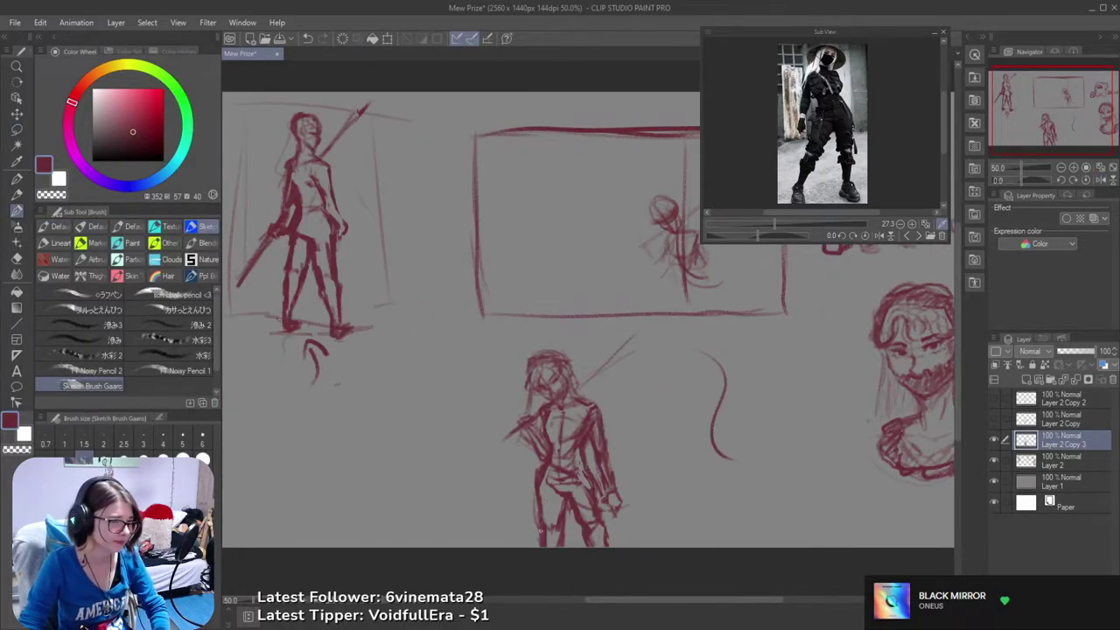
# - Refine the left-hand thigh by alternating the hard eraser and sketch brush, undoing an unwanted erasure
pyautogui.press('e')
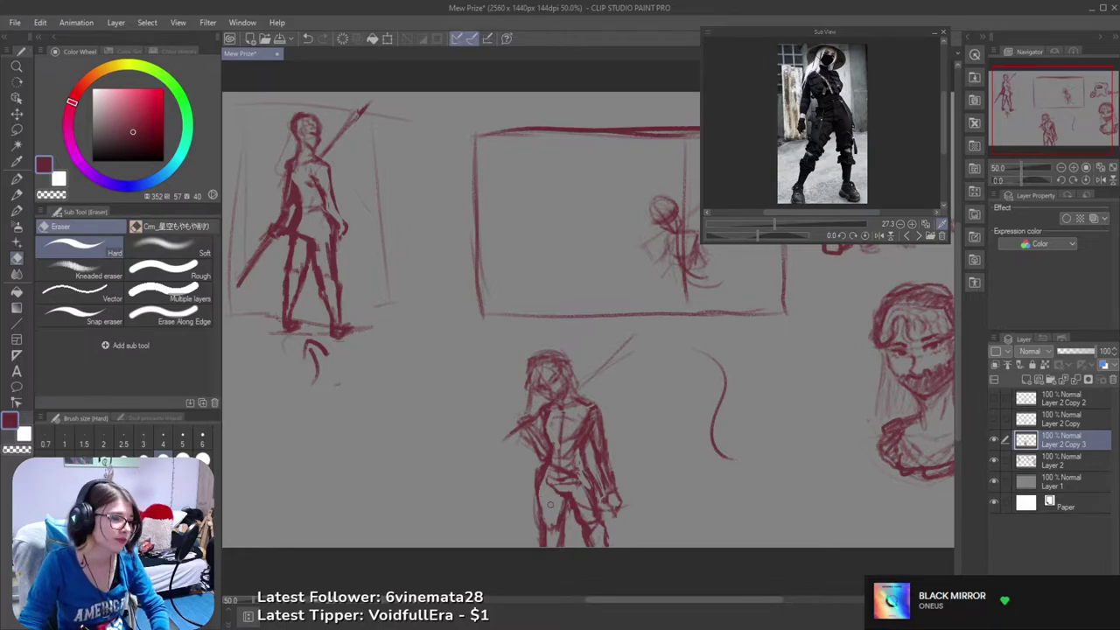
pyautogui.hotkey('ctrl', 'z')
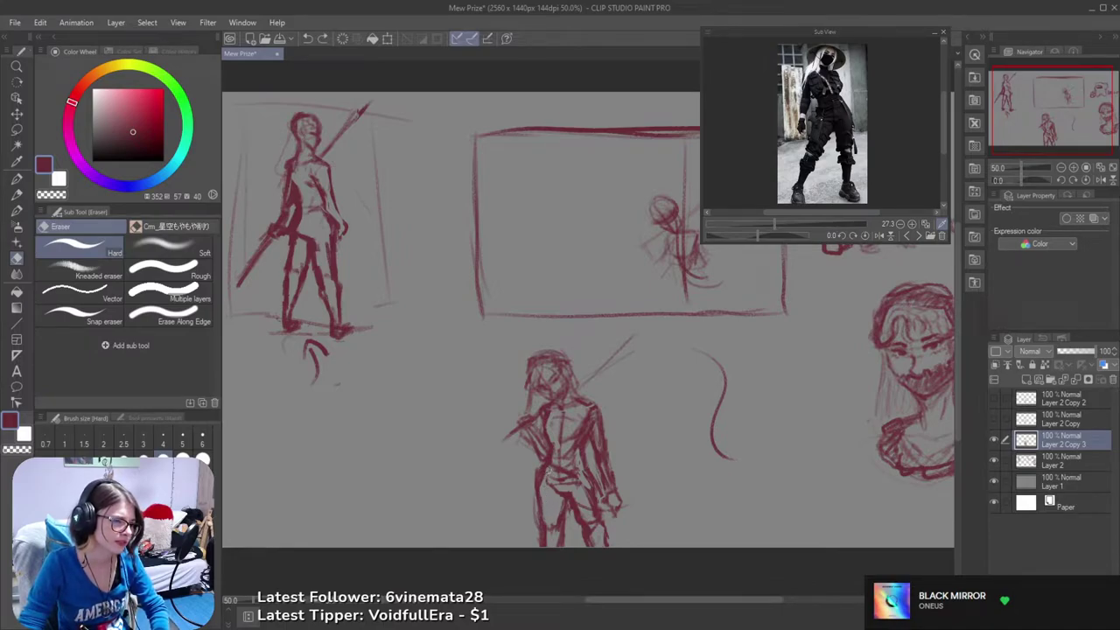
pyautogui.press('b')
pyautogui.press('e')
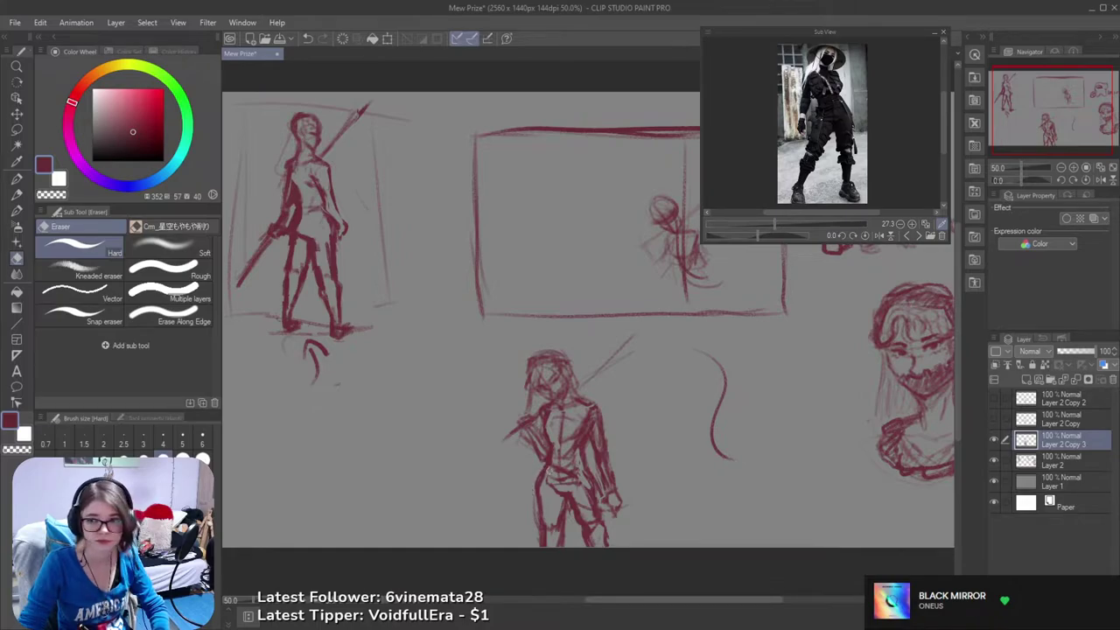
pyautogui.press('b')
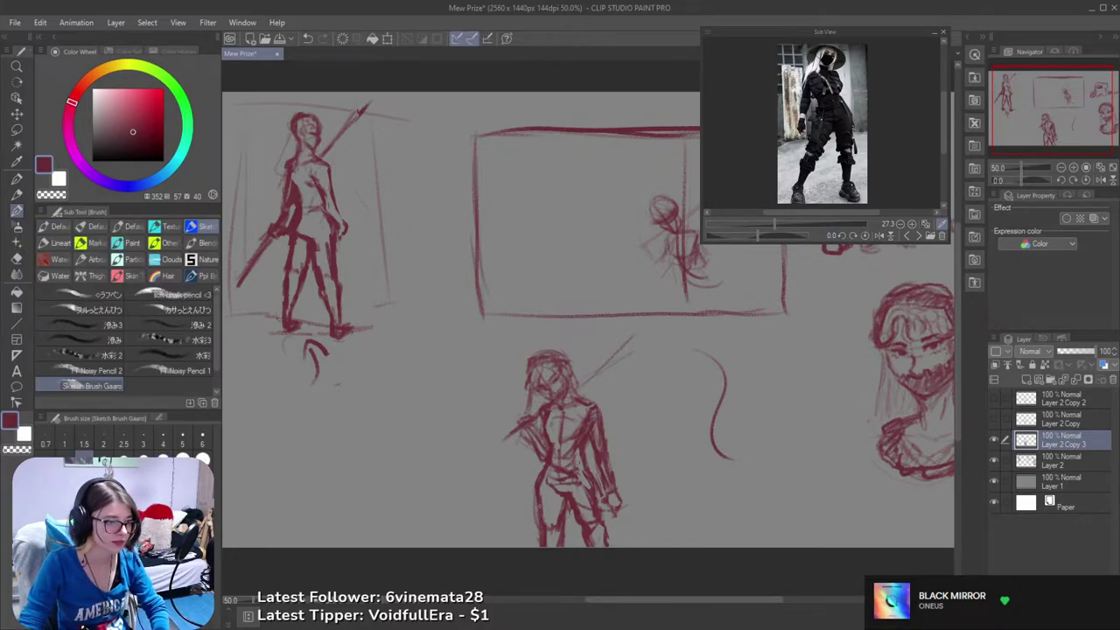
pyautogui.press('e')
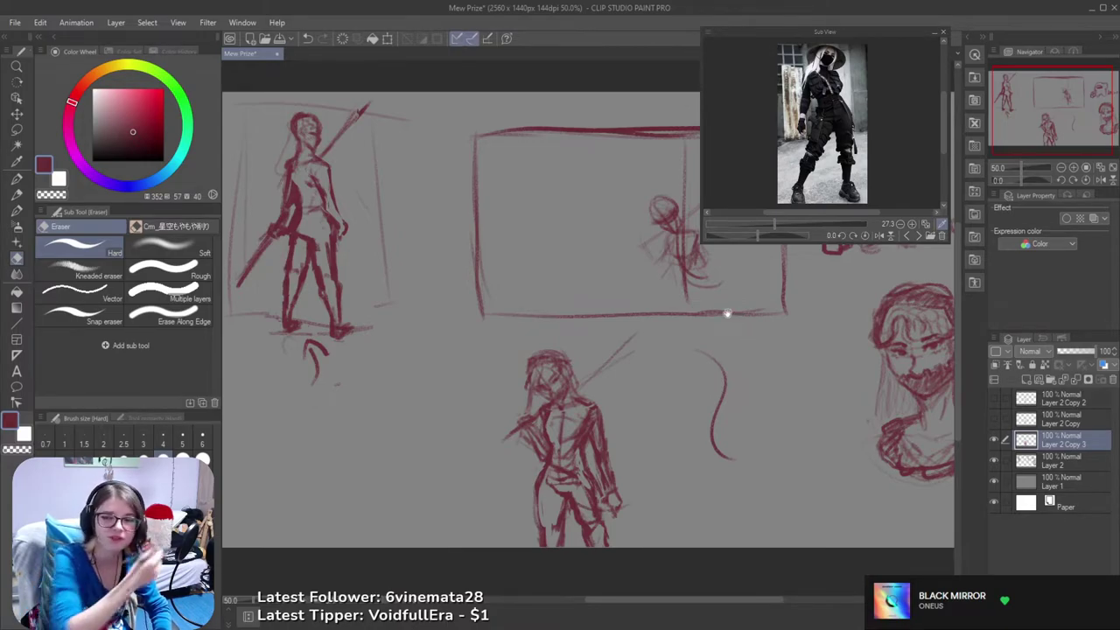
# - Undo the trial stroke on the left-hand outer thigh and thin its thick outline with the hard eraser
pyautogui.scroll(-1, 573, 455)
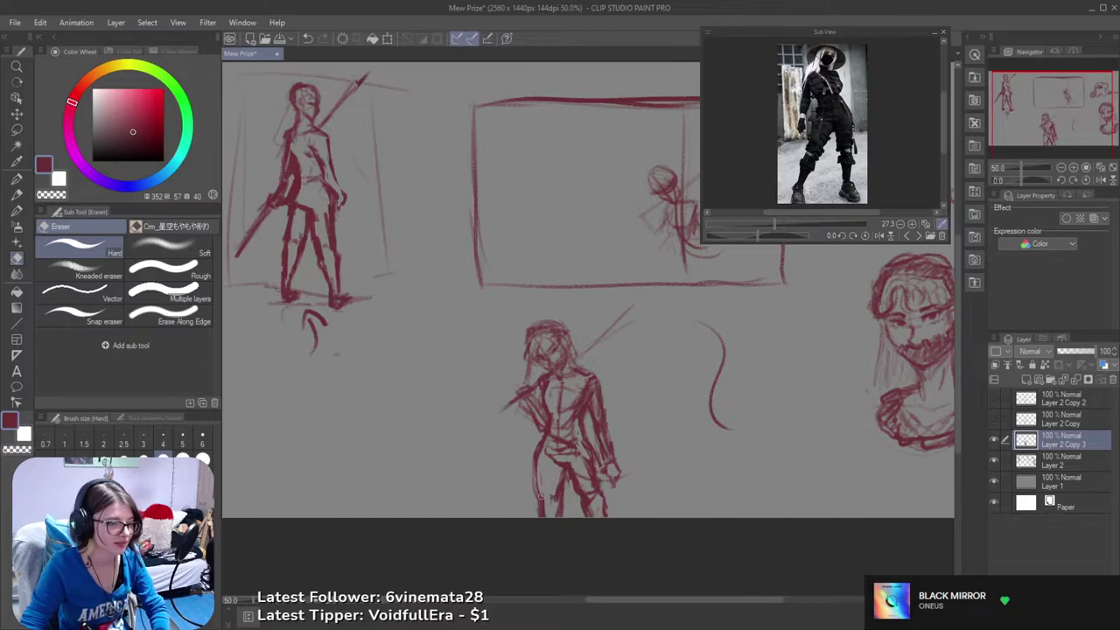
pyautogui.press('b')
pyautogui.moveTo(537, 475); pyautogui.dragTo(543, 502)
pyautogui.hotkey('ctrl', 'z')
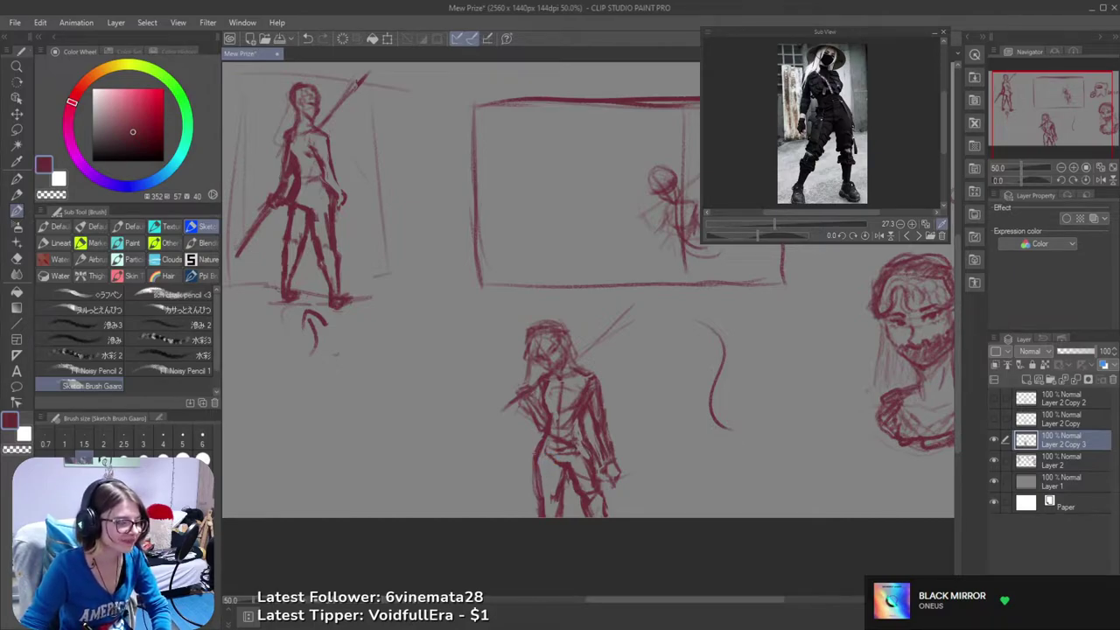
pyautogui.press('e')
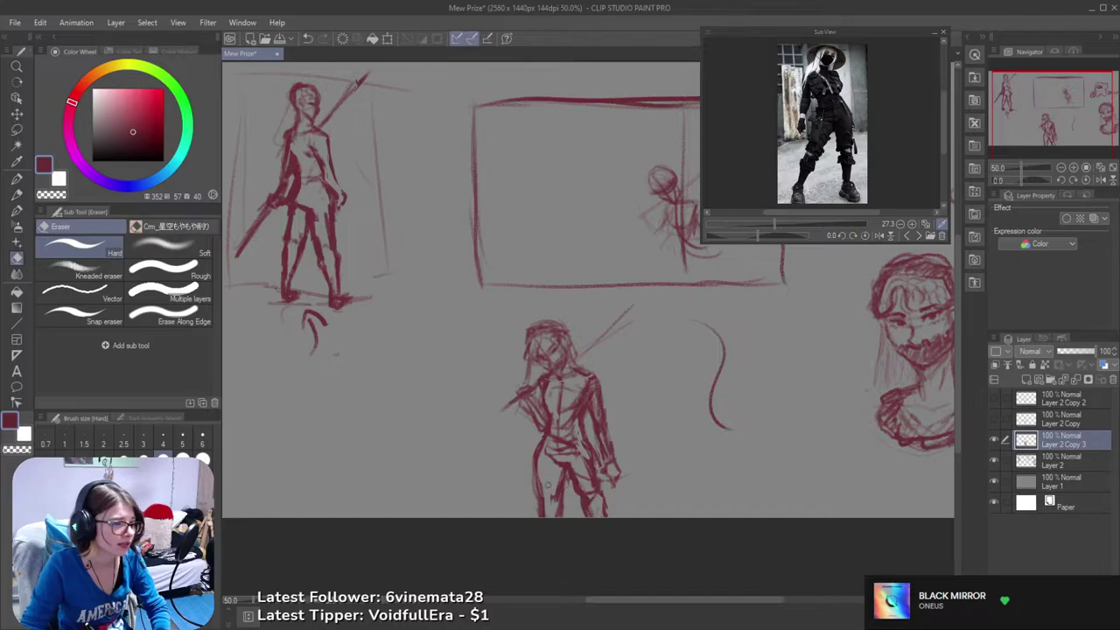
pyautogui.press('b')
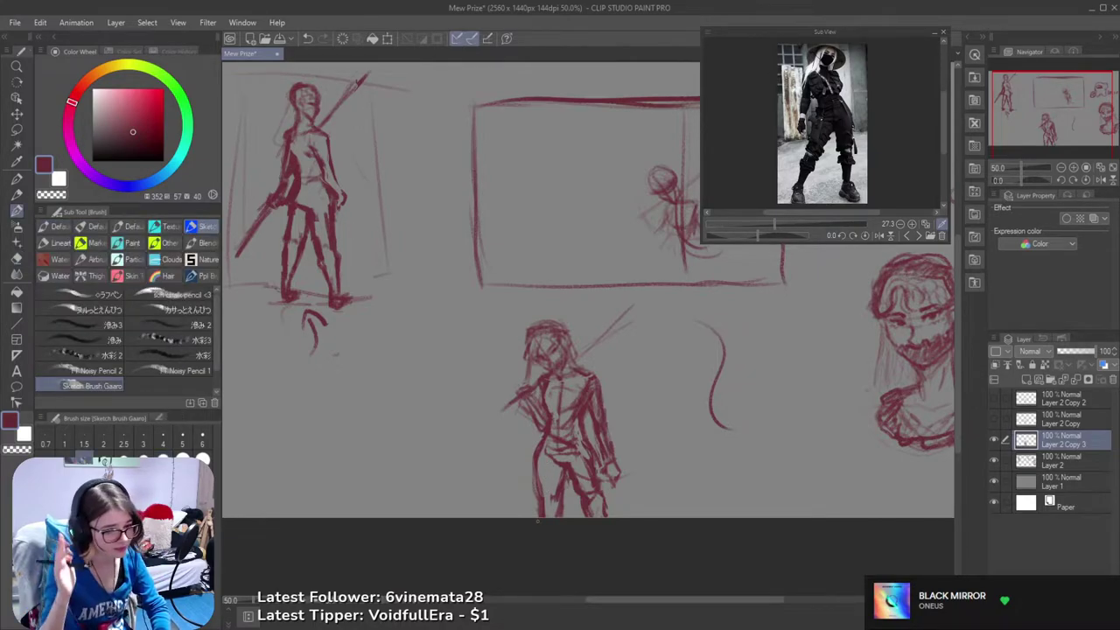
pyautogui.moveTo(768, 415); pyautogui.dragTo(798, 402)
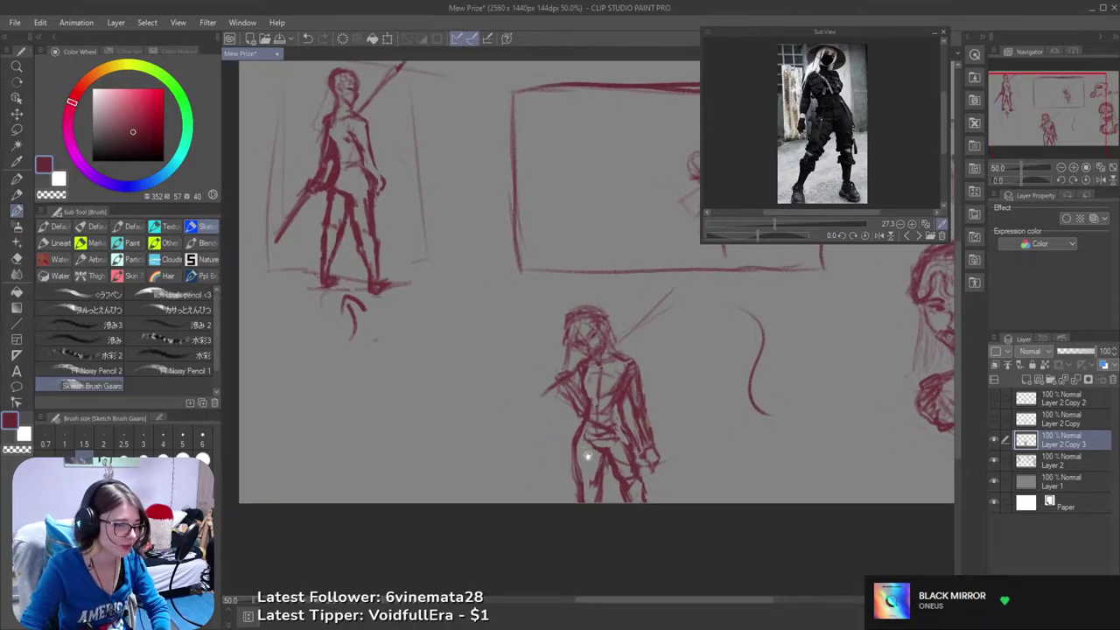
pyautogui.press('e')
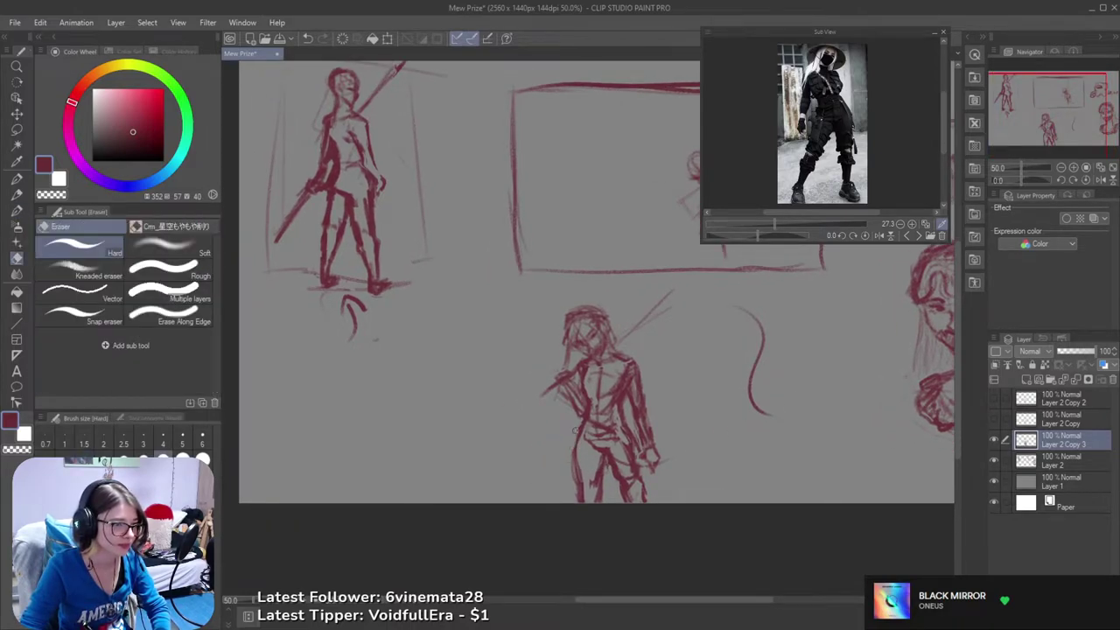
pyautogui.moveTo(579, 455); pyautogui.dragTo(587, 500)
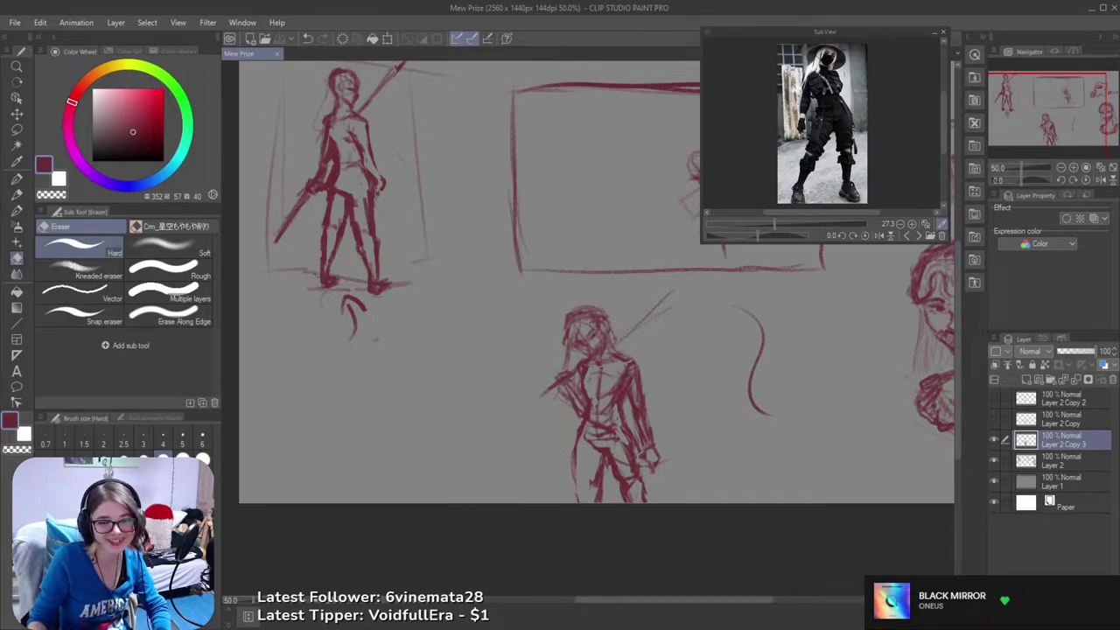
# - Redraw the left-hand outer hip and upper thigh contour, check the figure mirrored and save the file
pyautogui.click(755, 6)
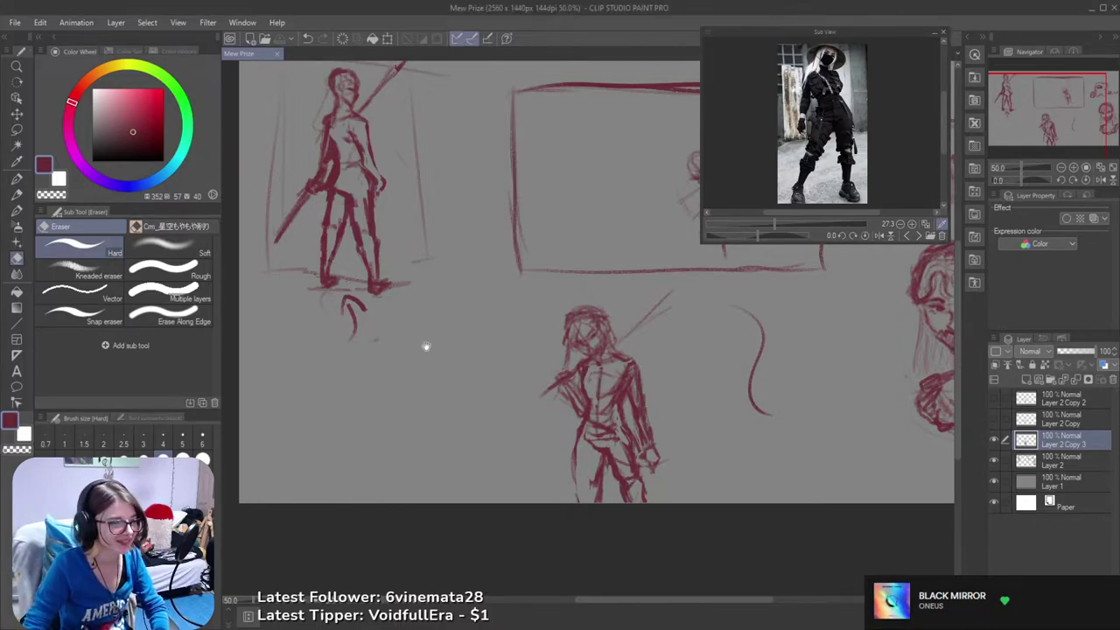
pyautogui.scroll(-1, 416, 339)
pyautogui.scroll(1, 499, 439)
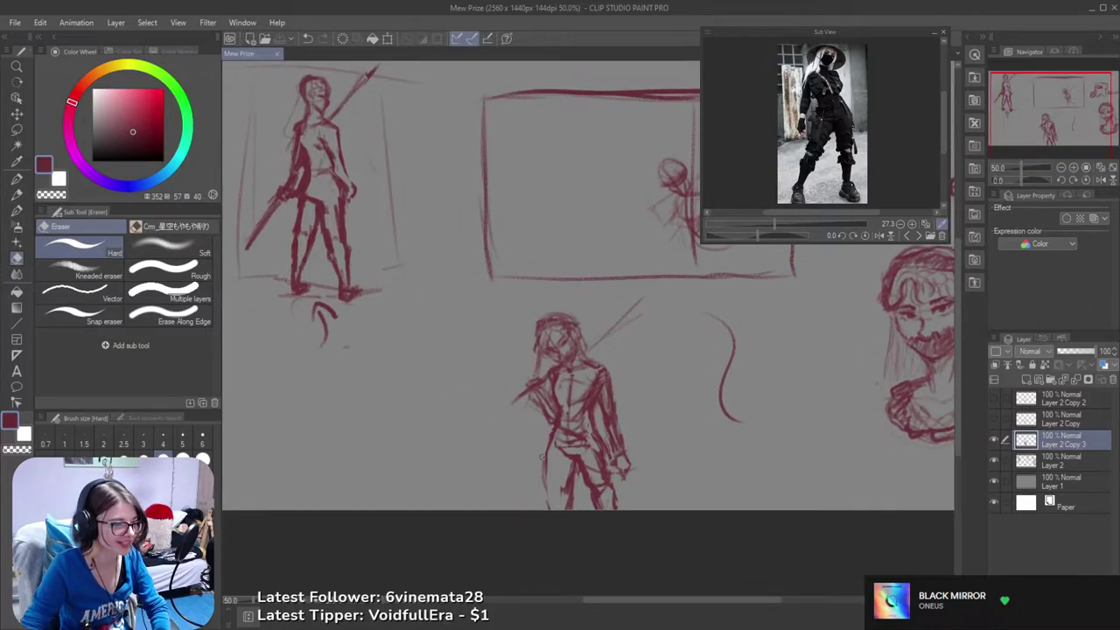
pyautogui.press('b')
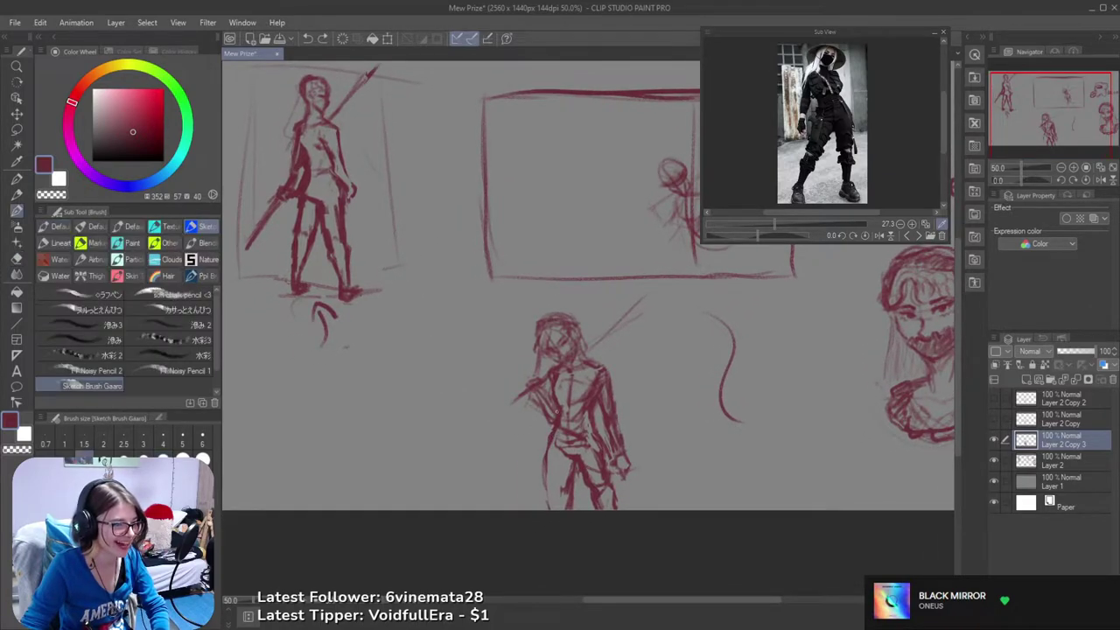
pyautogui.moveTo(544, 450); pyautogui.dragTo(543, 469)
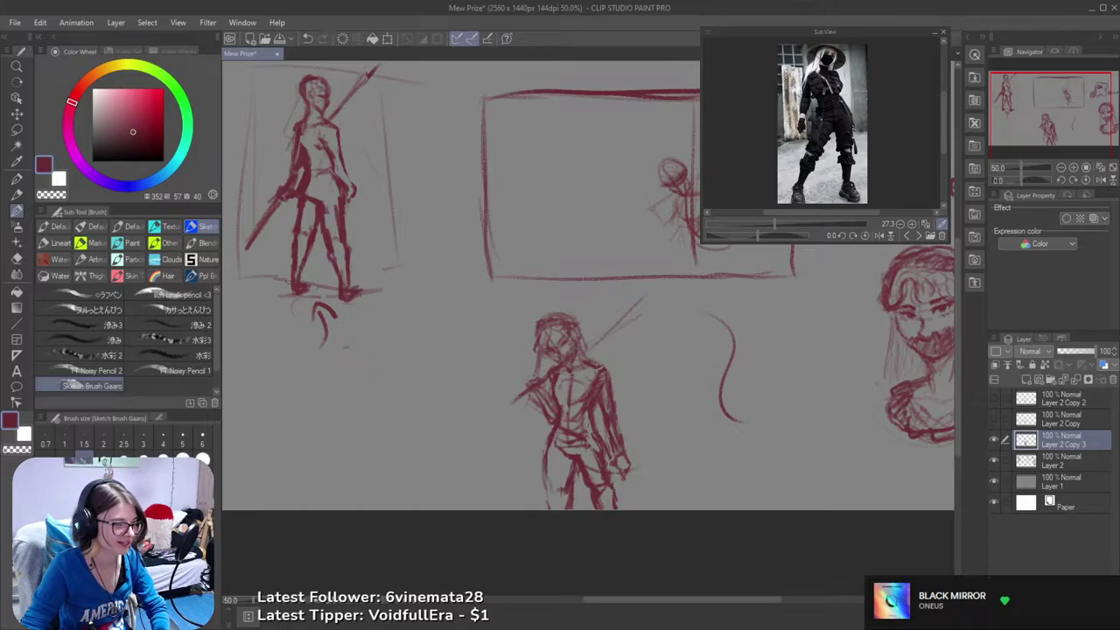
pyautogui.press('h')
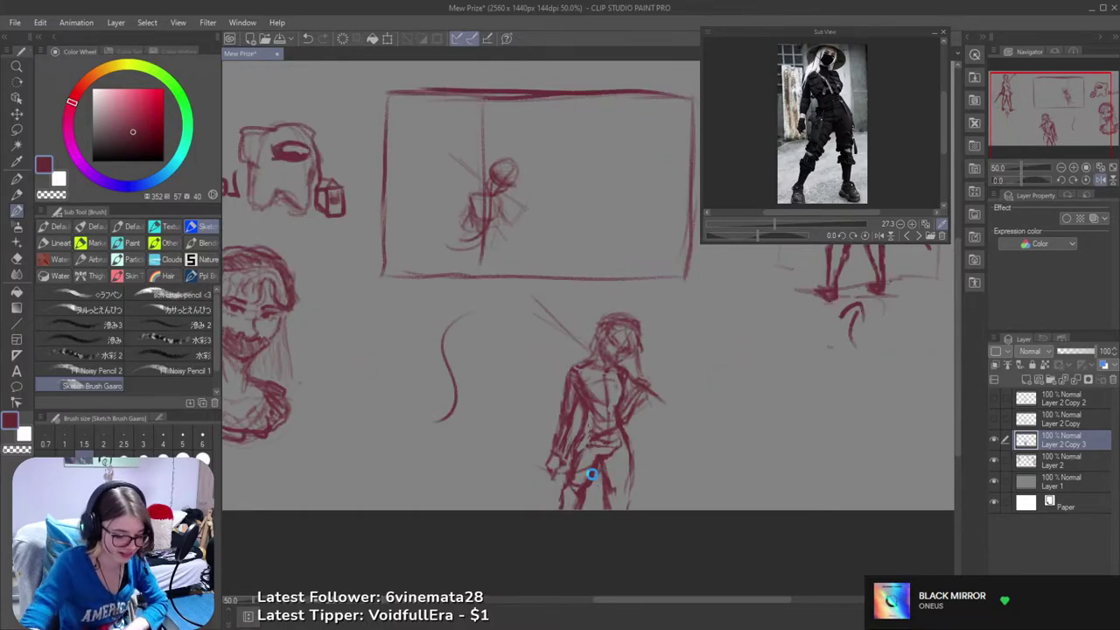
pyautogui.hotkey('ctrl', 's')
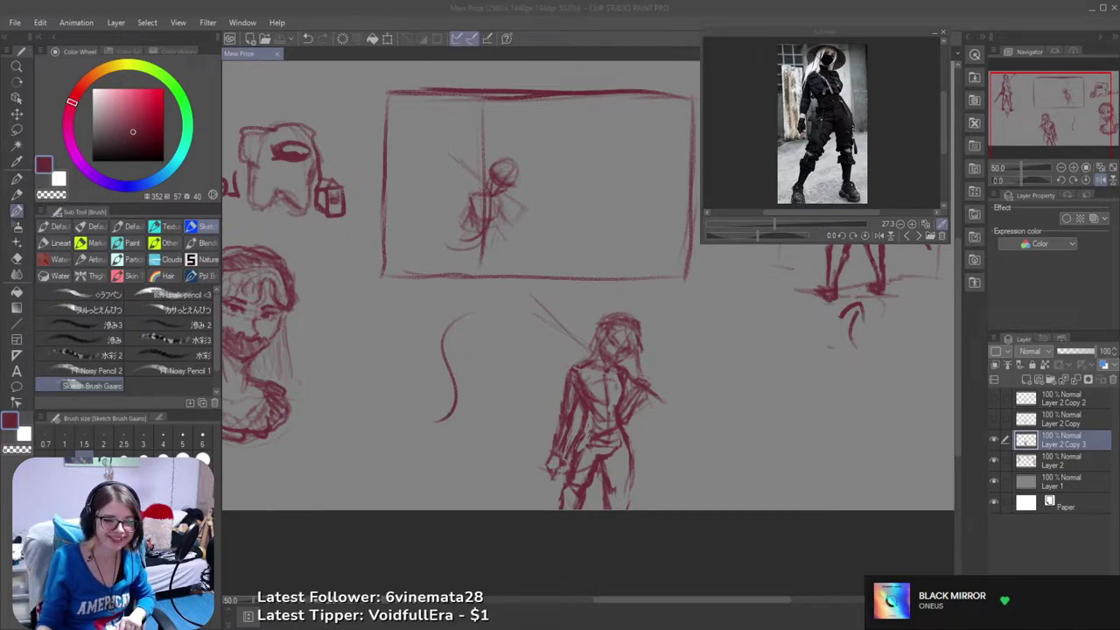
pyautogui.click(696, 6)
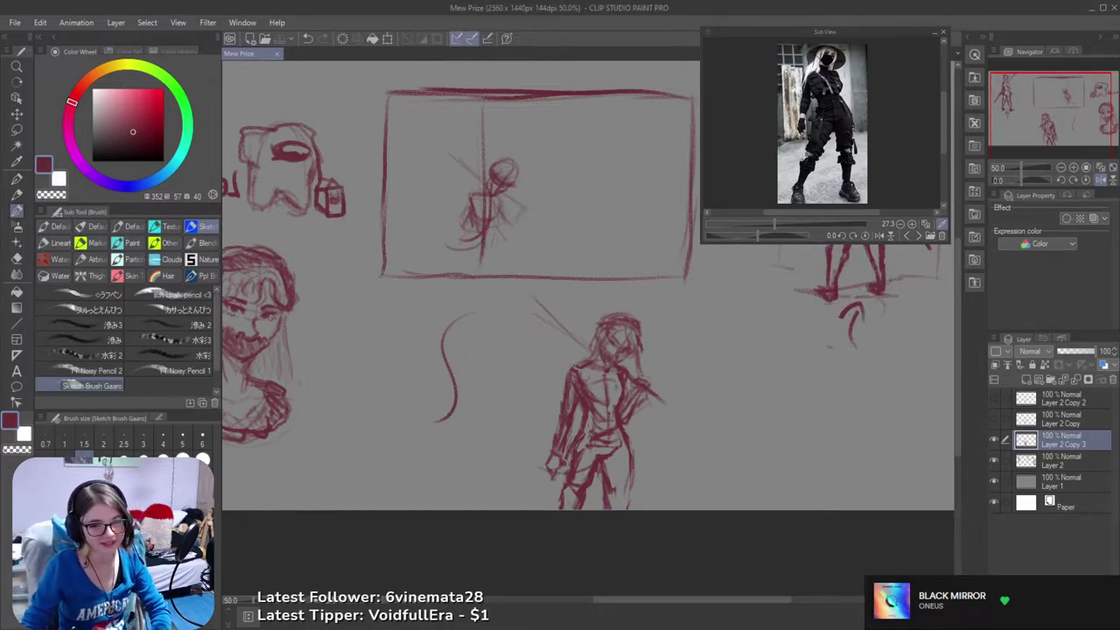
pyautogui.moveTo(583, 388)
pyautogui.mouseDown()
pyautogui.moveTo(592, 375)
pyautogui.moveTo(596, 387)
pyautogui.mouseUp()
pyautogui.press('h')
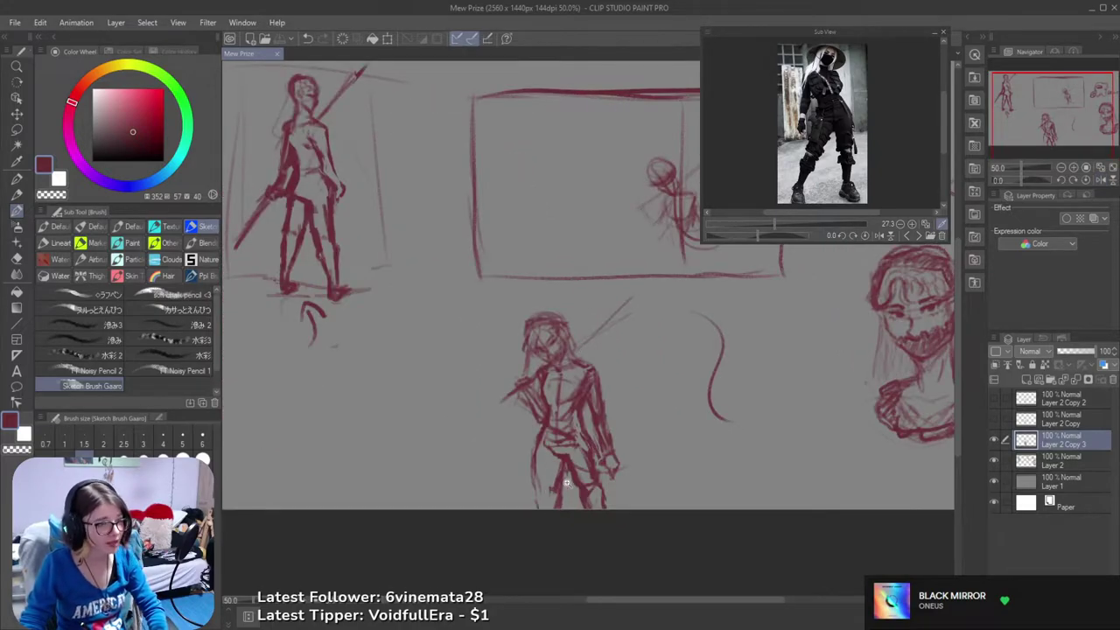
# - Thin and clean the left-hand thigh's inner contour with the hard eraser and save the file
pyautogui.scroll(1, 566, 482)
pyautogui.press('b')
pyautogui.scroll(2, 551, 486)
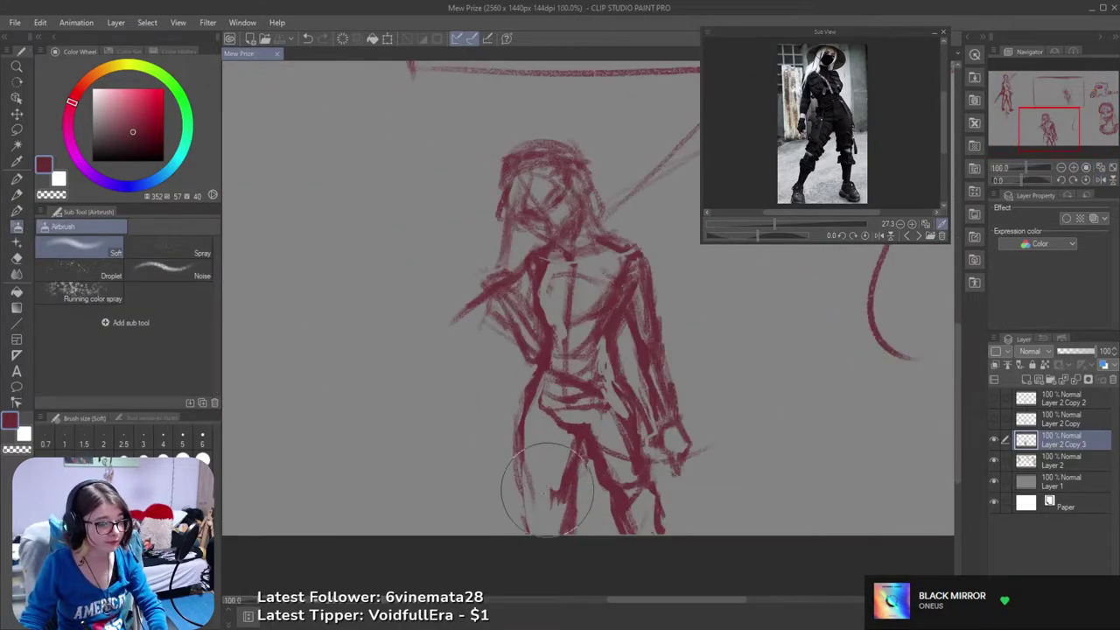
pyautogui.press('b')
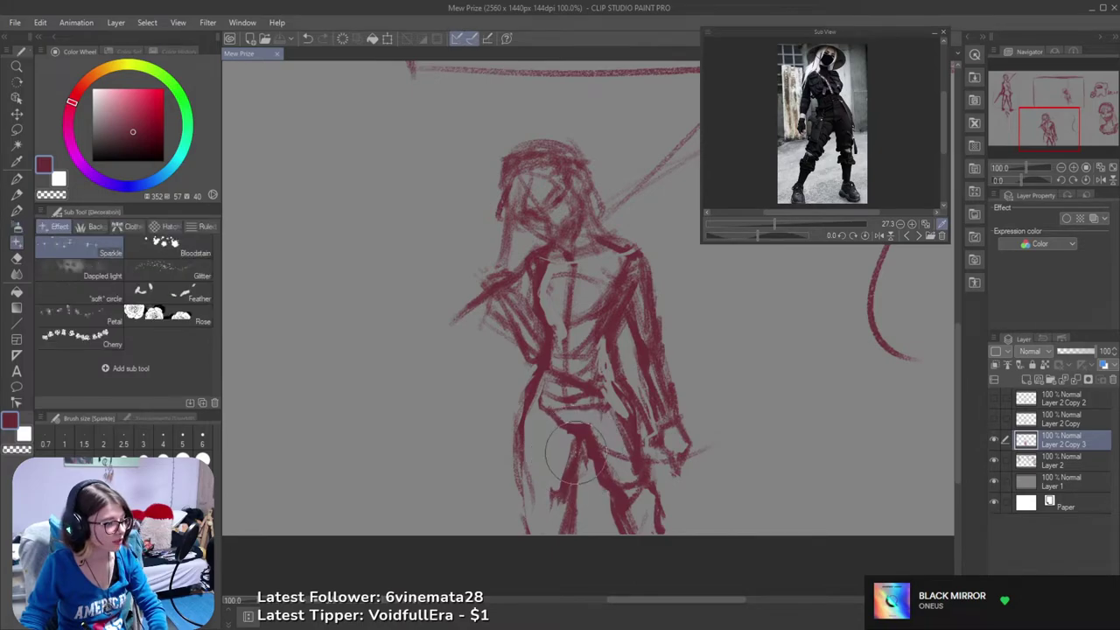
pyautogui.press('b')
pyautogui.press('e')
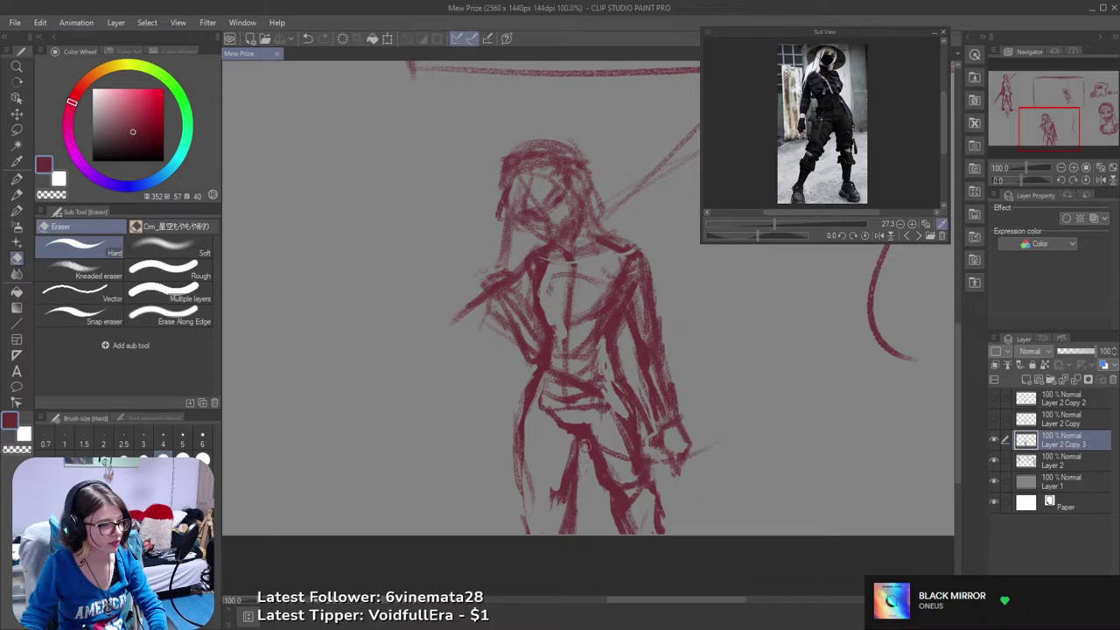
pyautogui.moveTo(578, 473); pyautogui.dragTo(570, 544)
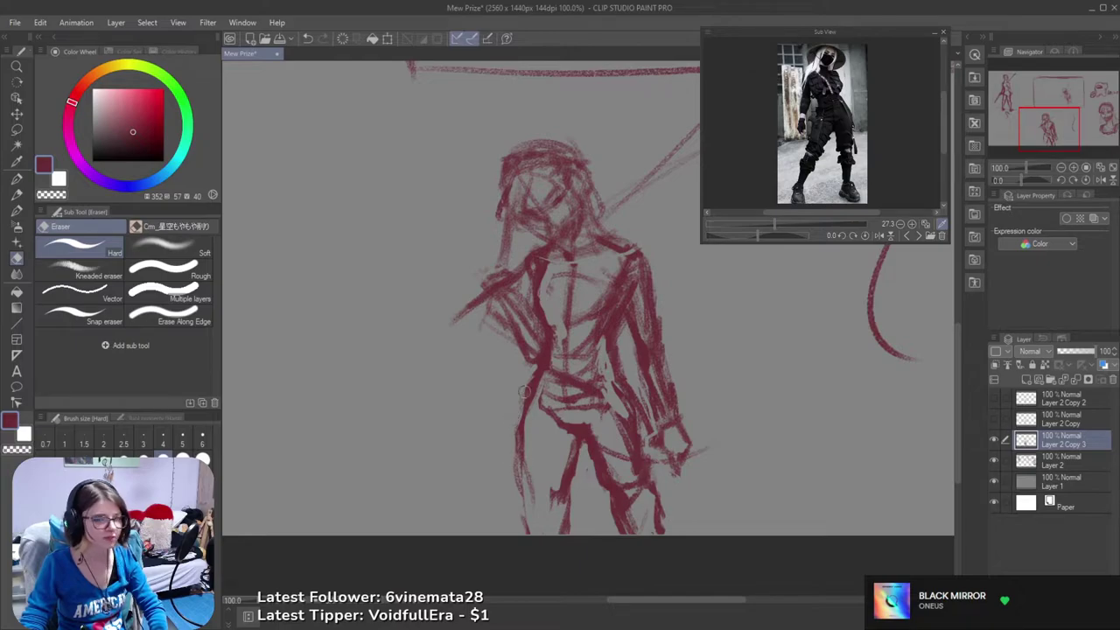
pyautogui.press('b')
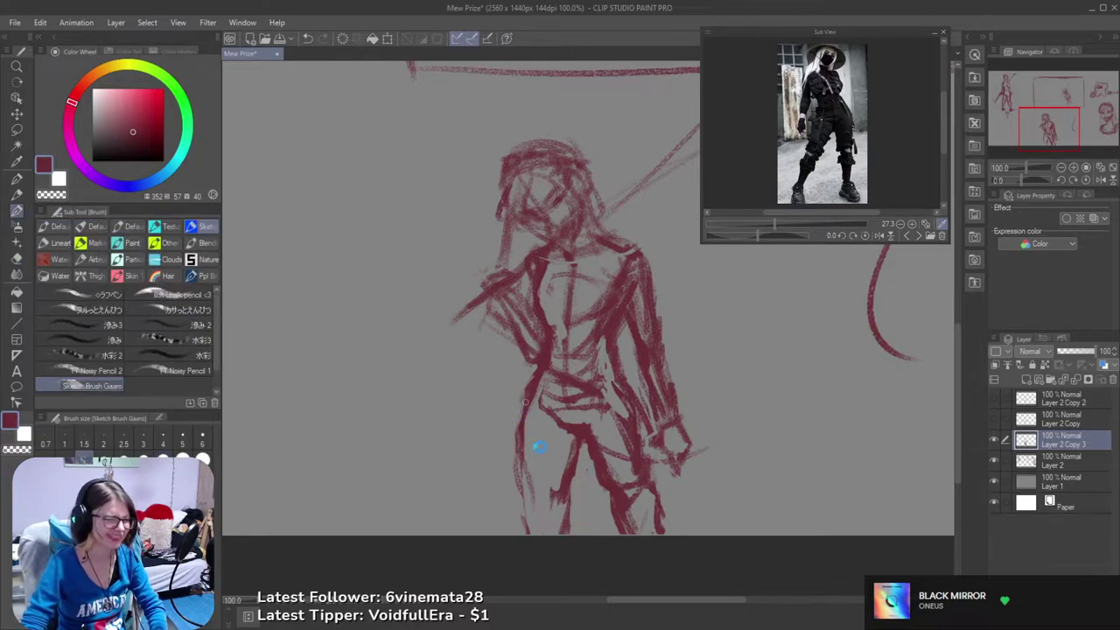
pyautogui.hotkey('ctrl', 's')
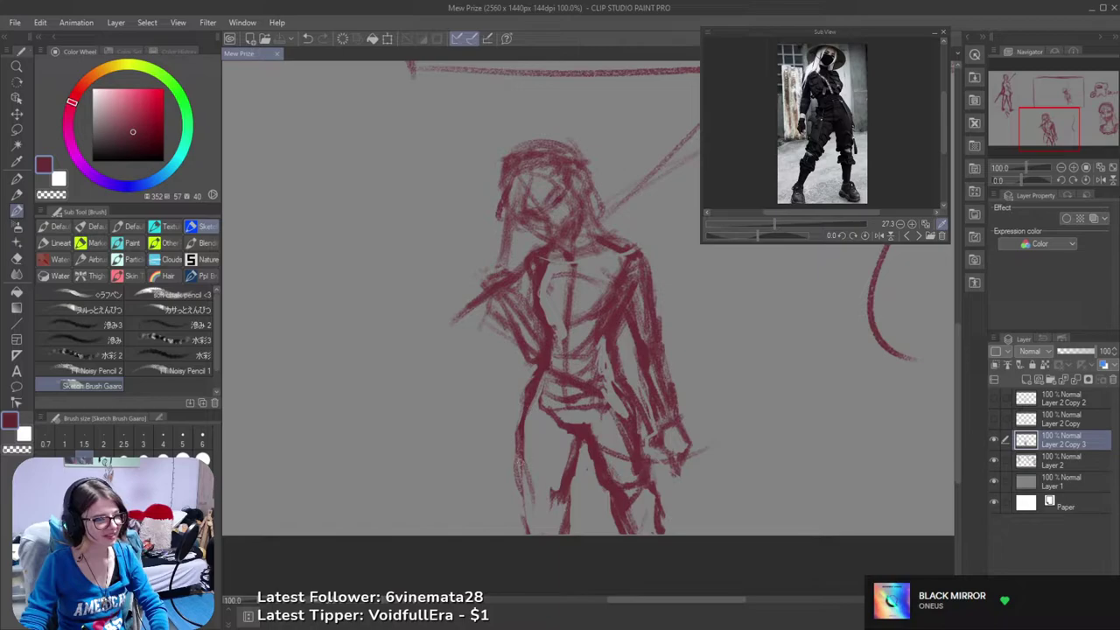
# - Strengthen the left-hand outer thigh down to the canvas edge with the sketch brush, undoing the trial stroke at the hip
pyautogui.moveTo(530, 403)
pyautogui.mouseDown()
pyautogui.moveTo(516, 472)
pyautogui.moveTo(539, 495)
pyautogui.moveTo(527, 485)
pyautogui.moveTo(525, 416)
pyautogui.moveTo(544, 378)
pyautogui.mouseUp()
pyautogui.hotkey('ctrl', 'z')
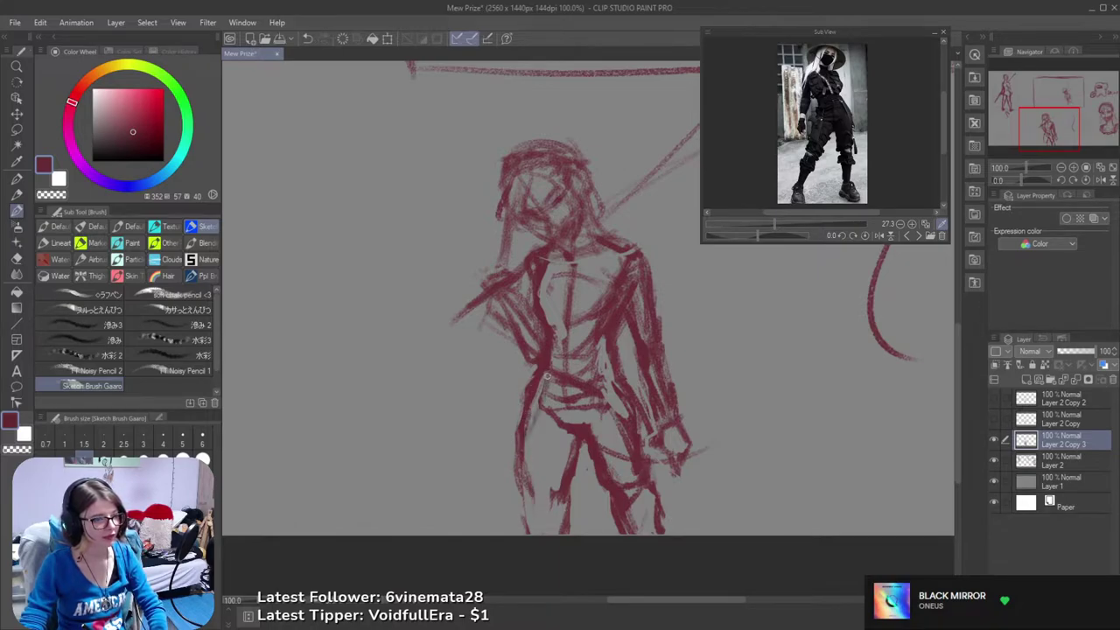
pyautogui.moveTo(530, 485)
pyautogui.mouseDown()
pyautogui.moveTo(526, 533)
pyautogui.moveTo(540, 525)
pyautogui.mouseUp()
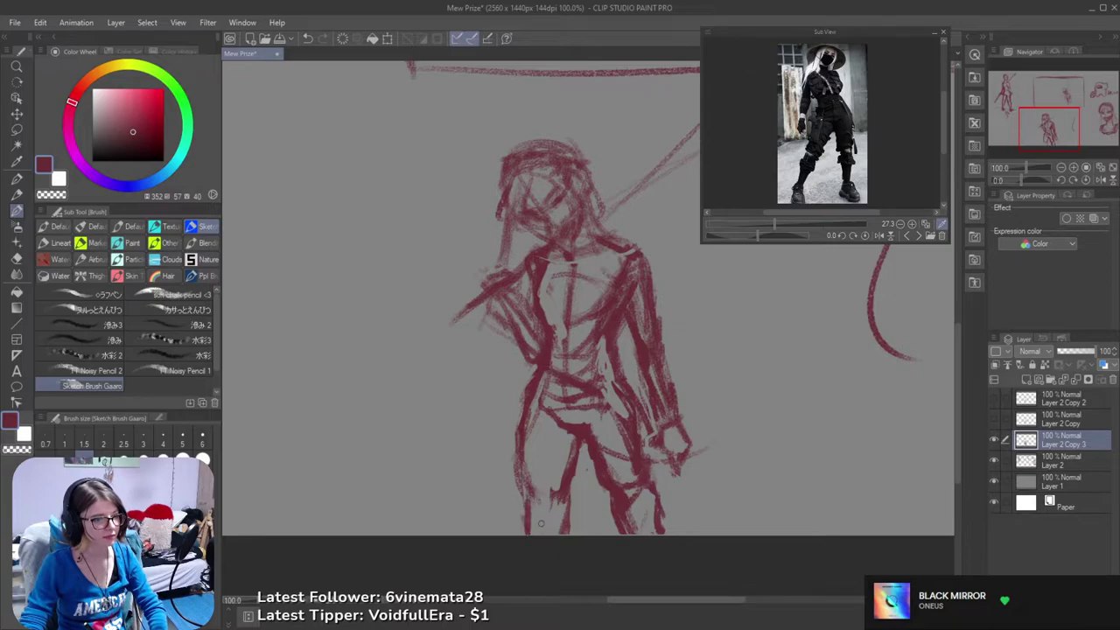
pyautogui.scroll(-1, 674, 433)
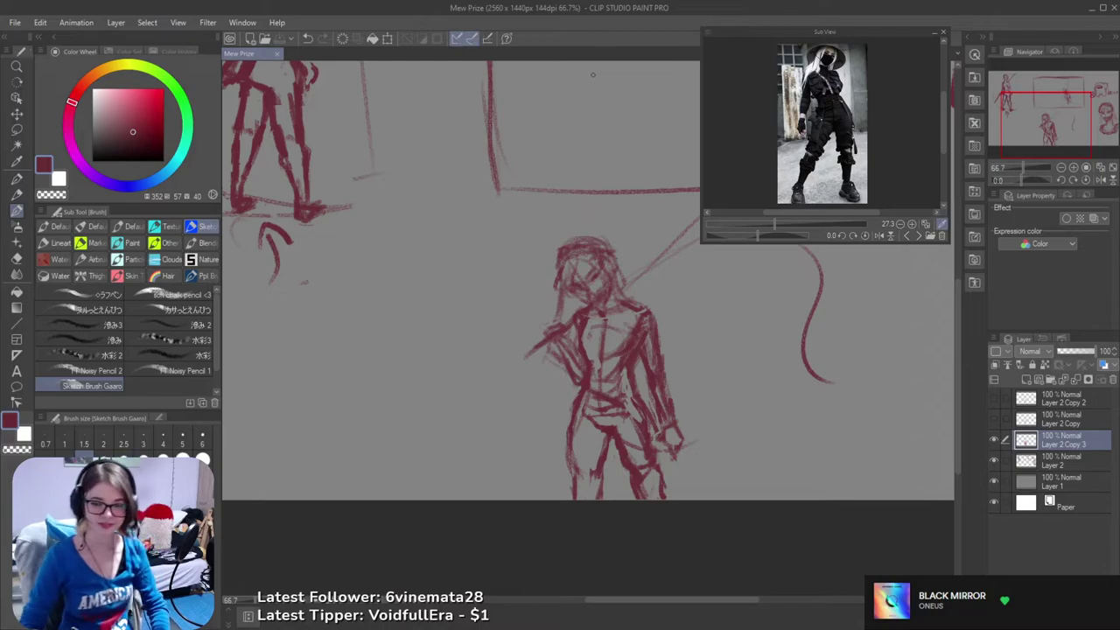
# - Erase the stray construction lines inside the right-hand thigh and around its knee with the hard eraser and save the file
pyautogui.scroll(3, 625, 443)
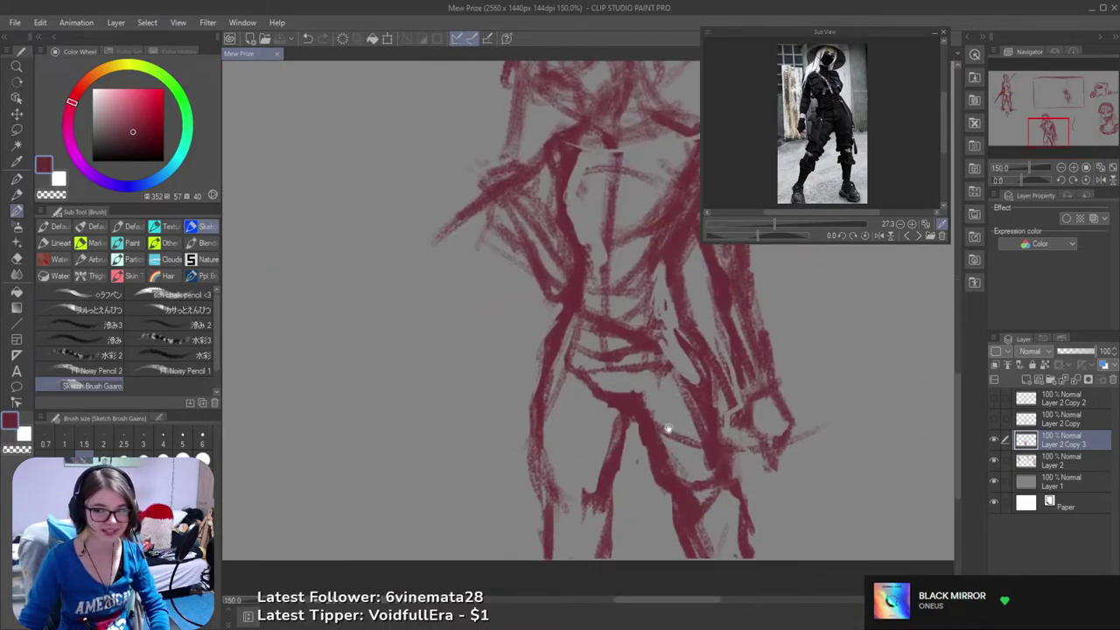
pyautogui.press('e')
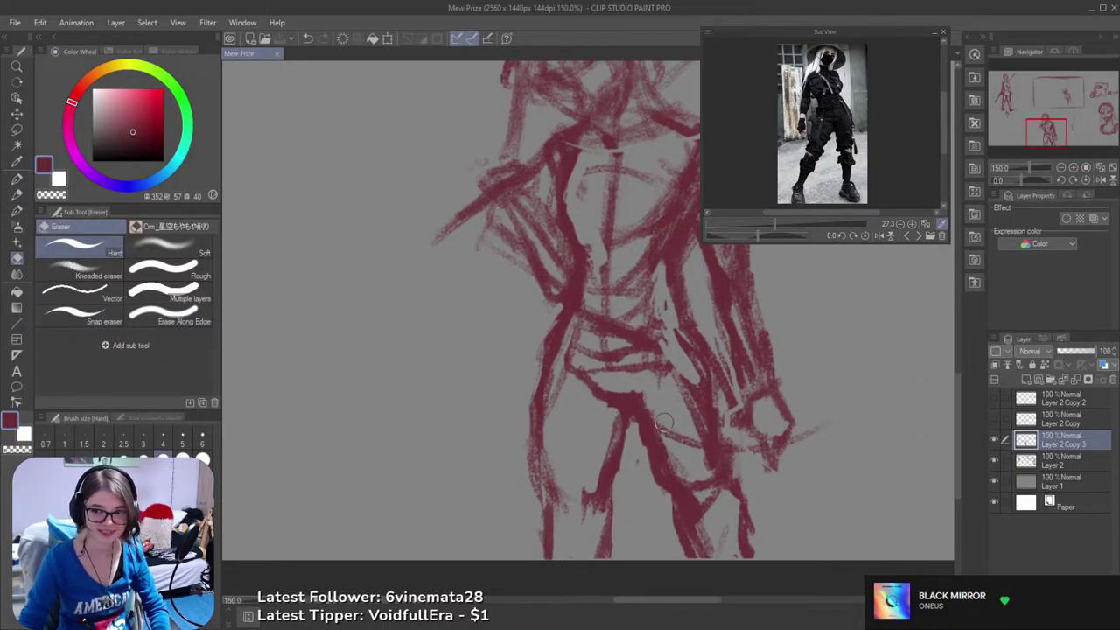
pyautogui.moveTo(660, 427)
pyautogui.mouseDown()
pyautogui.moveTo(697, 447)
pyautogui.moveTo(634, 421)
pyautogui.mouseUp()
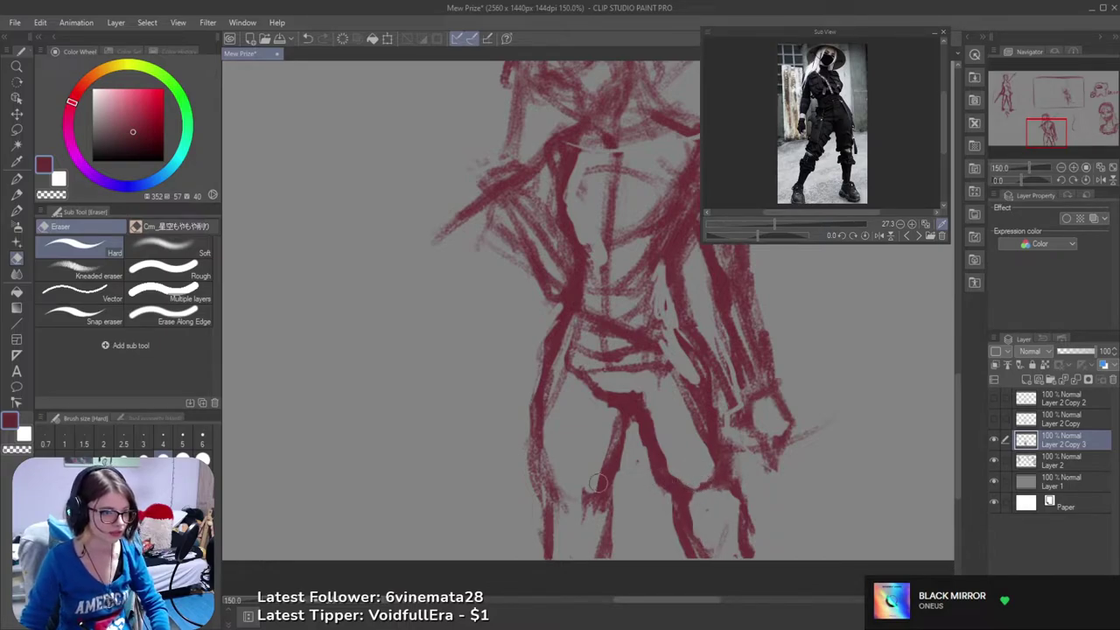
pyautogui.scroll(-1, 636, 487)
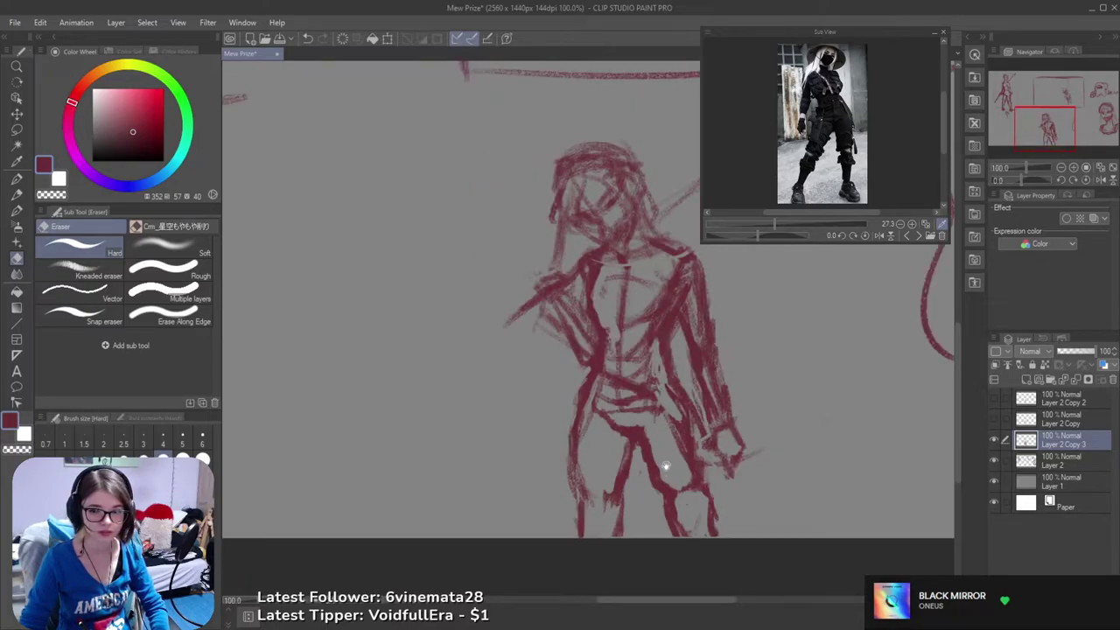
pyautogui.hotkey('ctrl', 's')
pyautogui.scroll(2, 635, 477)
pyautogui.scroll(-2, 628, 483)
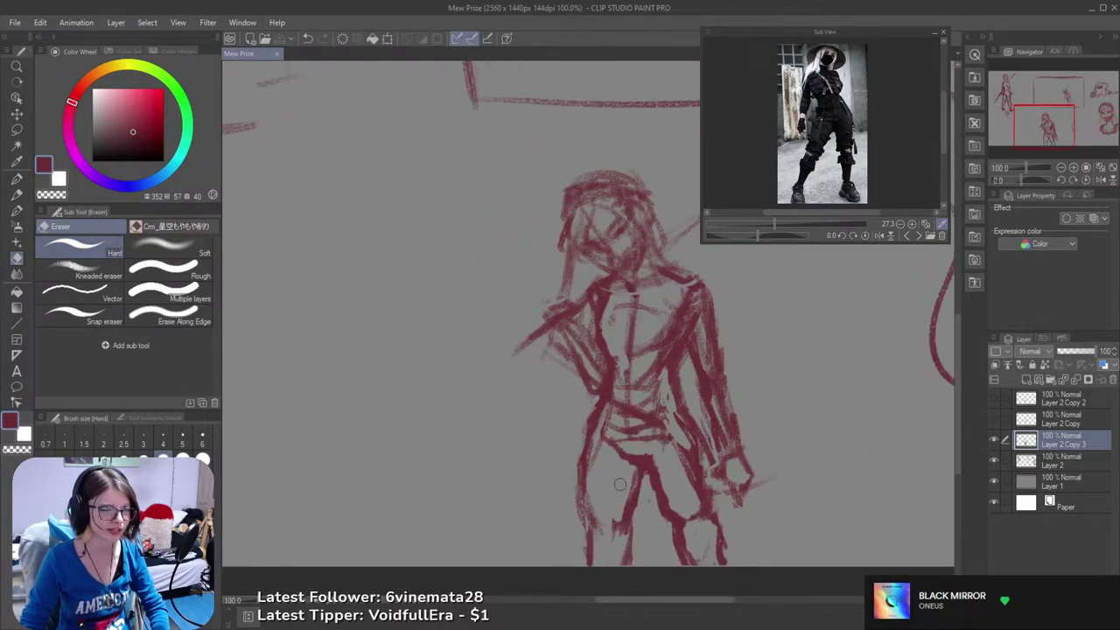
# - Erase the left-hand outer hip curve and reshape the right-hand leg into a straighter form without the knee lines
pyautogui.moveTo(580, 497)
pyautogui.mouseDown()
pyautogui.moveTo(581, 444)
pyautogui.moveTo(585, 459)
pyautogui.moveTo(587, 429)
pyautogui.mouseUp()
pyautogui.press('b')
pyautogui.press('e')
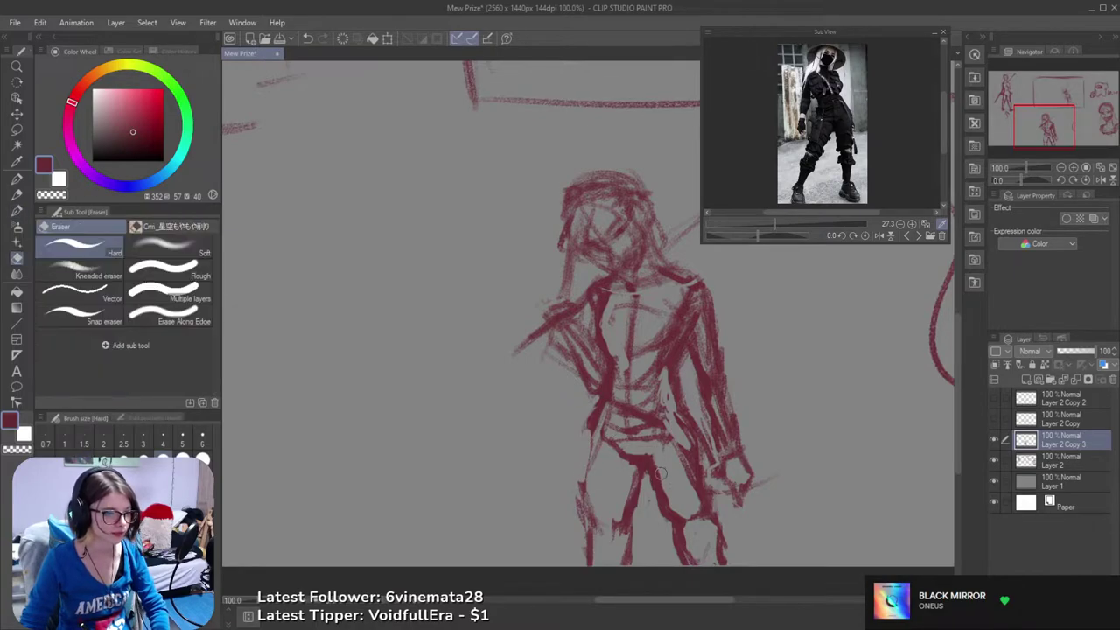
pyautogui.moveTo(674, 493)
pyautogui.mouseDown()
pyautogui.moveTo(661, 483)
pyautogui.moveTo(679, 507)
pyautogui.mouseUp()
pyautogui.moveTo(682, 452)
pyautogui.mouseDown()
pyautogui.moveTo(693, 490)
pyautogui.moveTo(673, 441)
pyautogui.moveTo(692, 468)
pyautogui.moveTo(688, 444)
pyautogui.moveTo(700, 528)
pyautogui.moveTo(700, 509)
pyautogui.moveTo(683, 516)
pyautogui.moveTo(692, 532)
pyautogui.moveTo(674, 504)
pyautogui.moveTo(695, 563)
pyautogui.mouseUp()
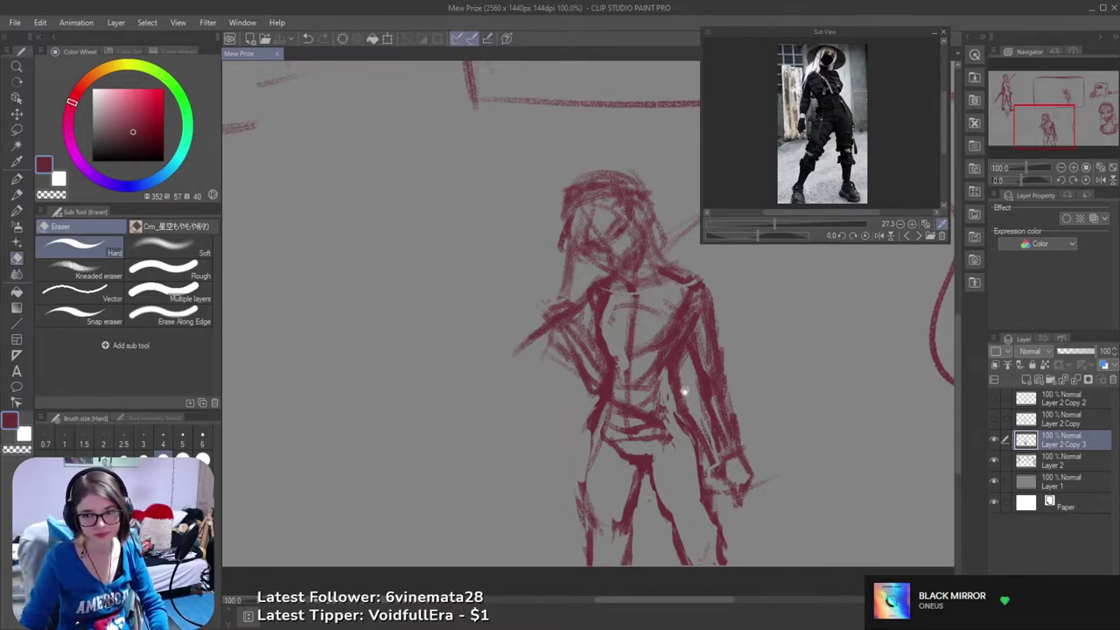
pyautogui.moveTo(630, 430); pyautogui.dragTo(688, 415)
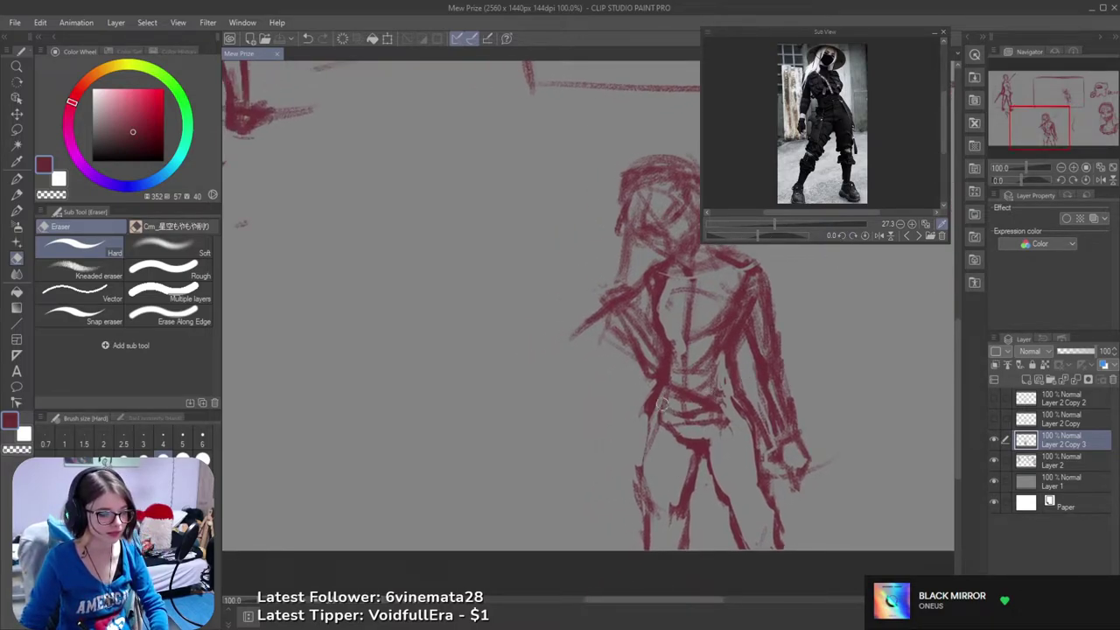
# - Redraw the left-hand outer thigh as a straighter line from the hip with the sketch brush and check the figure mirrored
pyautogui.press('b')
pyautogui.click(663, 400)
pyautogui.moveTo(646, 490)
pyautogui.mouseDown()
pyautogui.moveTo(649, 418)
pyautogui.moveTo(648, 493)
pyautogui.mouseUp()
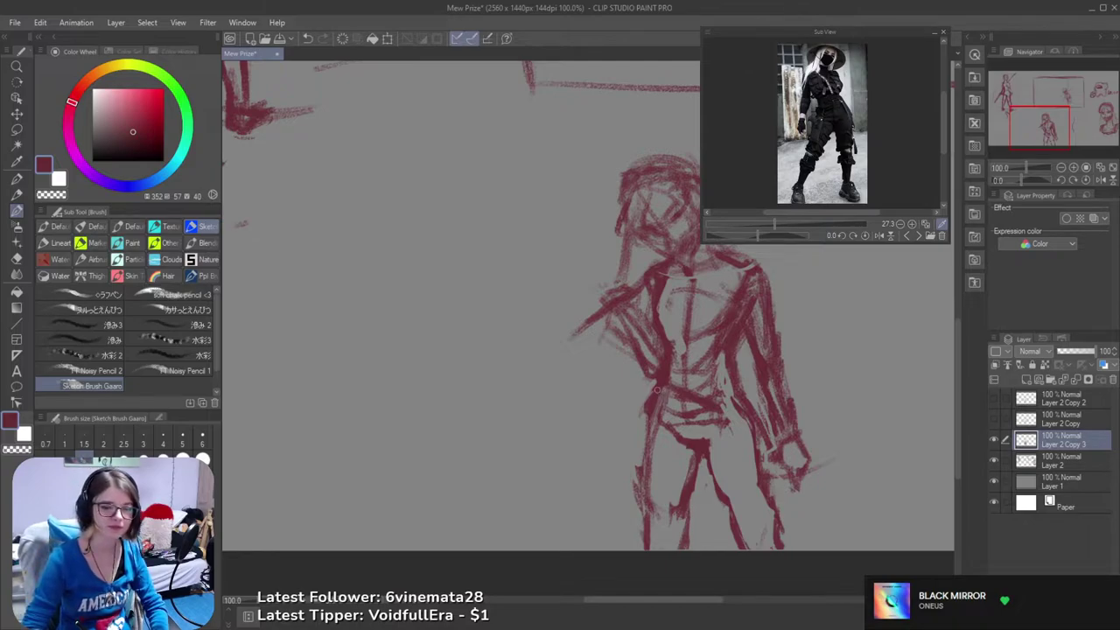
pyautogui.moveTo(677, 440)
pyautogui.mouseDown()
pyautogui.moveTo(695, 440)
pyautogui.moveTo(651, 454)
pyautogui.moveTo(683, 496)
pyautogui.mouseUp()
pyautogui.press('h')
pyautogui.scroll(-3, 693, 483)
pyautogui.scroll(1, 666, 489)
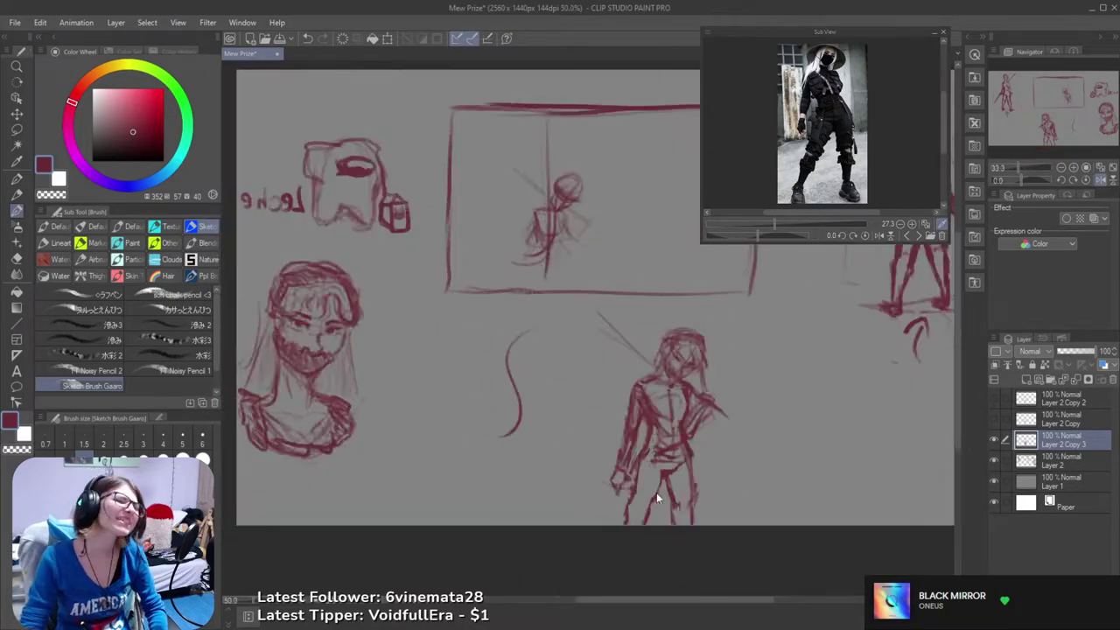
pyautogui.press('h')
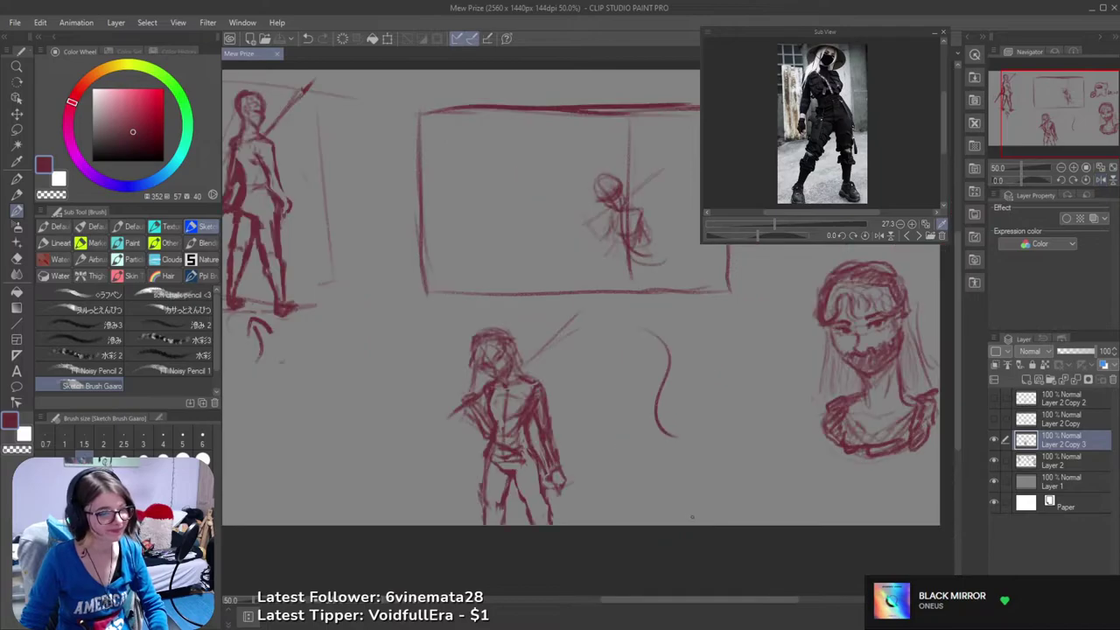
# - Examine the figure's hips and legs at several zoom levels, in both normal and mirrored view
pyautogui.scroll(3, 494, 483)
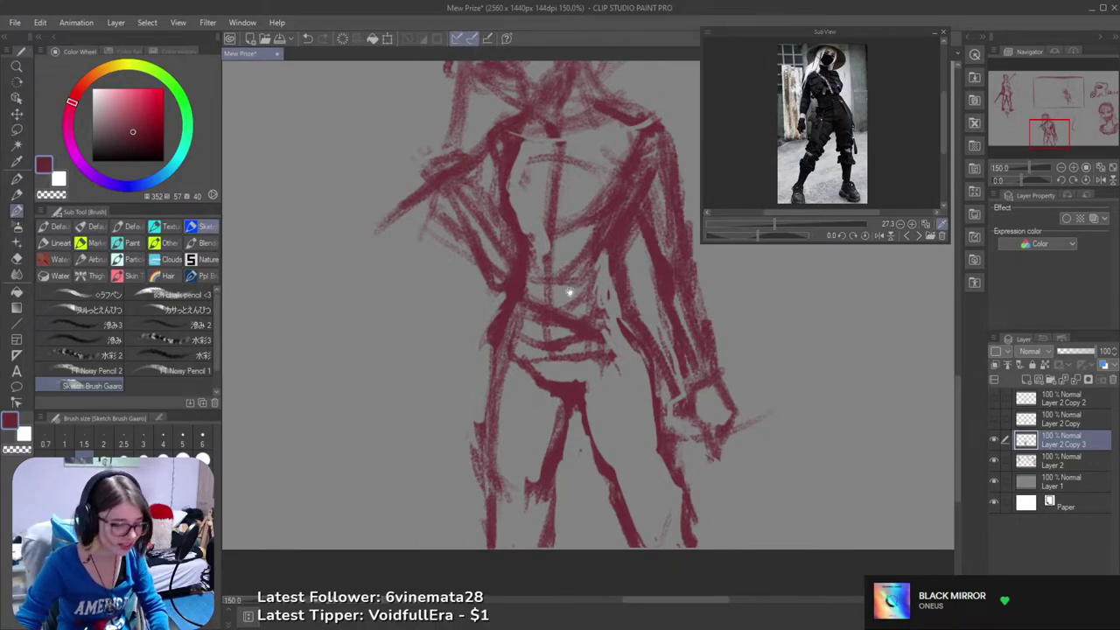
pyautogui.scroll(-2, 616, 350)
pyautogui.moveTo(617, 349)
pyautogui.mouseDown()
pyautogui.moveTo(531, 350)
pyautogui.moveTo(524, 460)
pyautogui.moveTo(597, 422)
pyautogui.mouseUp()
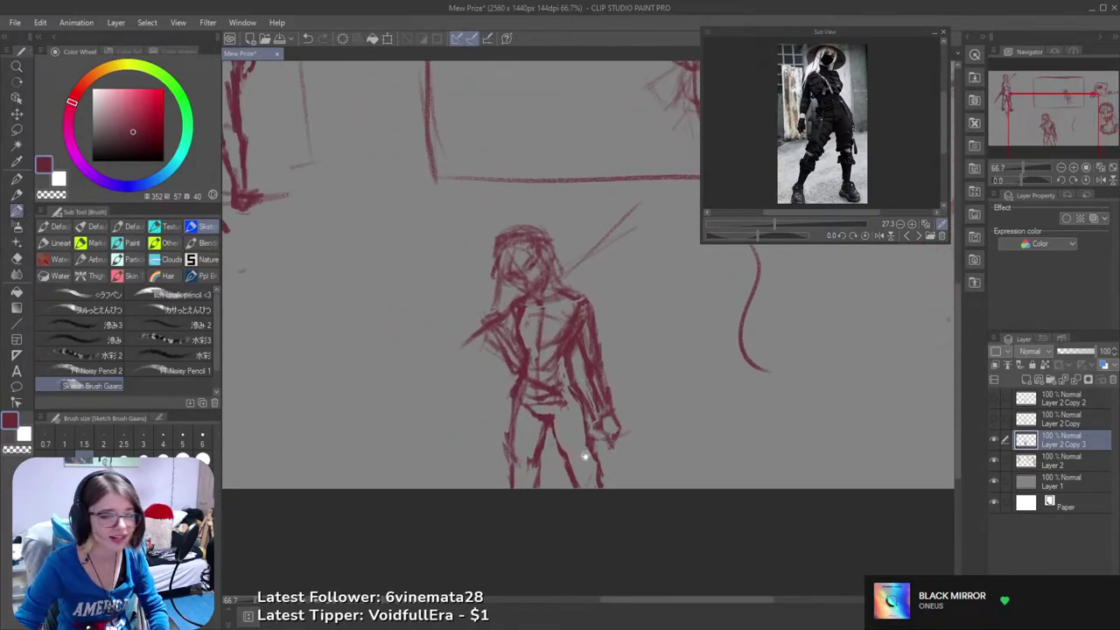
pyautogui.scroll(2, 534, 451)
pyautogui.press('h')
pyautogui.moveTo(595, 442); pyautogui.dragTo(559, 448)
pyautogui.press('h')
pyautogui.moveTo(552, 514); pyautogui.dragTo(485, 535)
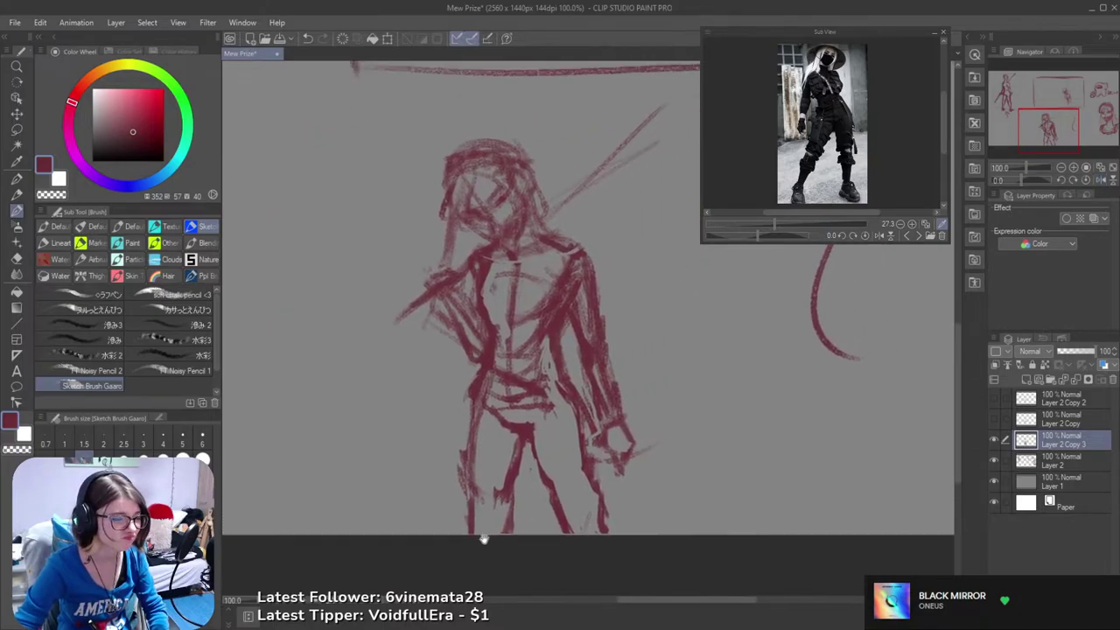
# - Erase the right-hand thigh's inner contour and redraw it from the crotch to the canvas edge with the sketch brush
pyautogui.press('e')
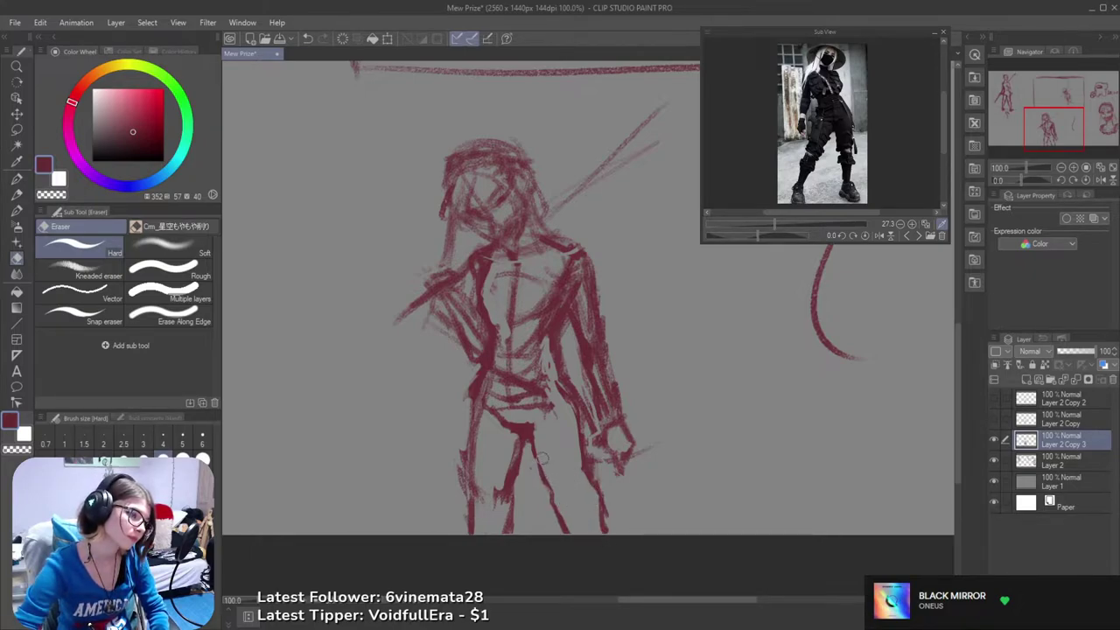
pyautogui.press('b')
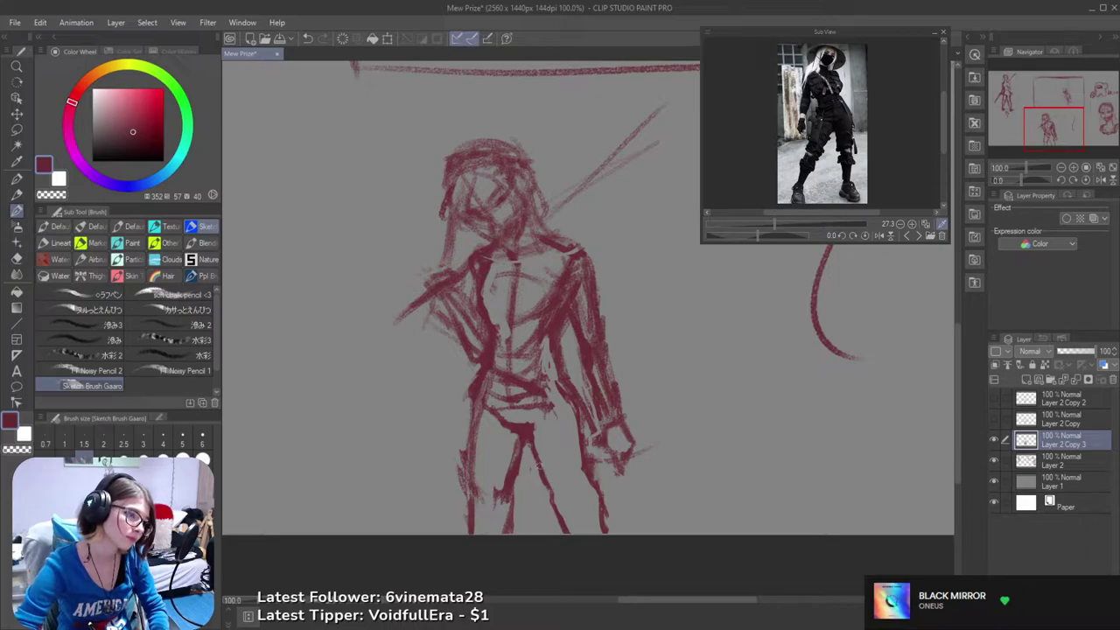
pyautogui.press('e')
pyautogui.press('b')
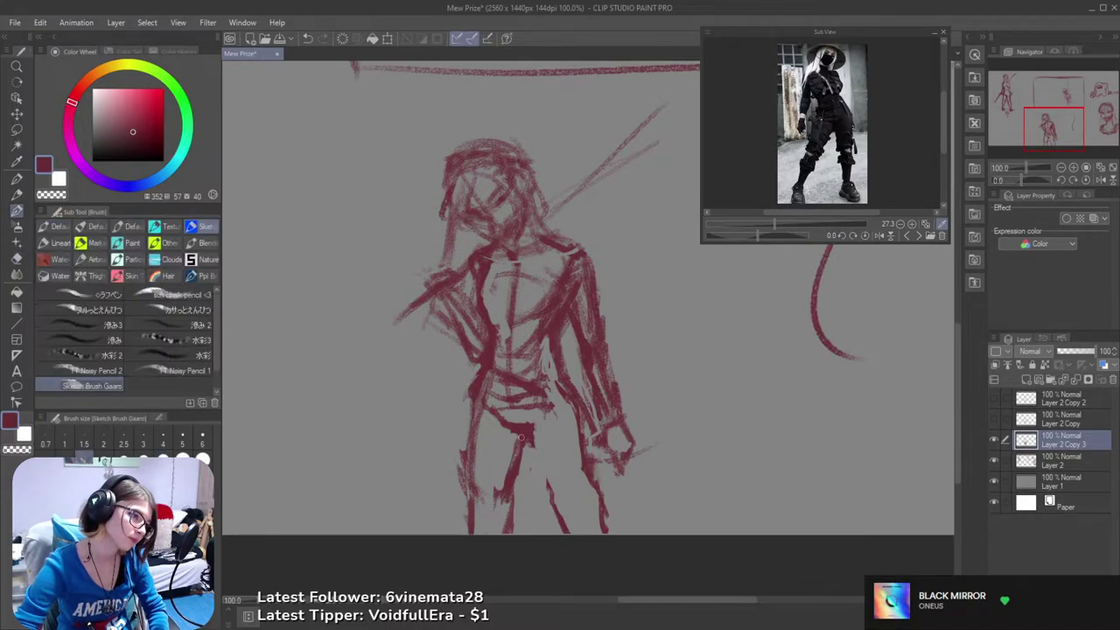
pyautogui.moveTo(541, 466); pyautogui.dragTo(573, 535)
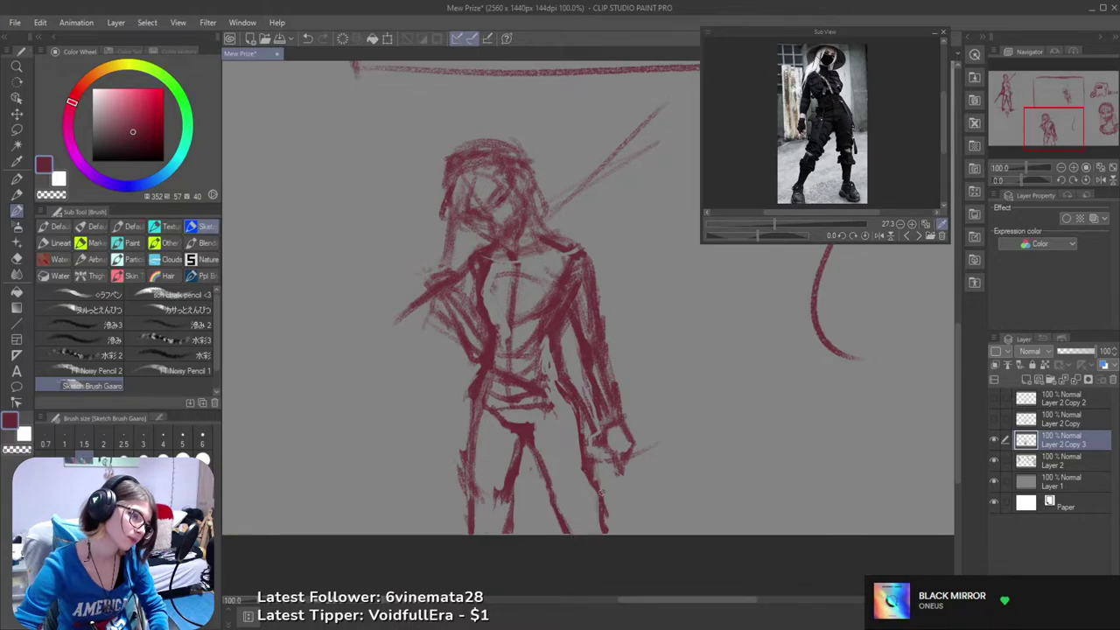
# - Thin the right-hand leg's outer contour with the hard eraser, rework it with the sketch brush and check the figure mirrored
pyautogui.press('e')
pyautogui.moveTo(600, 492)
pyautogui.mouseDown()
pyautogui.moveTo(589, 472)
pyautogui.moveTo(605, 525)
pyautogui.mouseUp()
pyautogui.press('b')
pyautogui.moveTo(577, 447)
pyautogui.mouseDown()
pyautogui.moveTo(581, 465)
pyautogui.moveTo(677, 444)
pyautogui.moveTo(676, 392)
pyautogui.moveTo(604, 380)
pyautogui.mouseUp()
pyautogui.press('h')
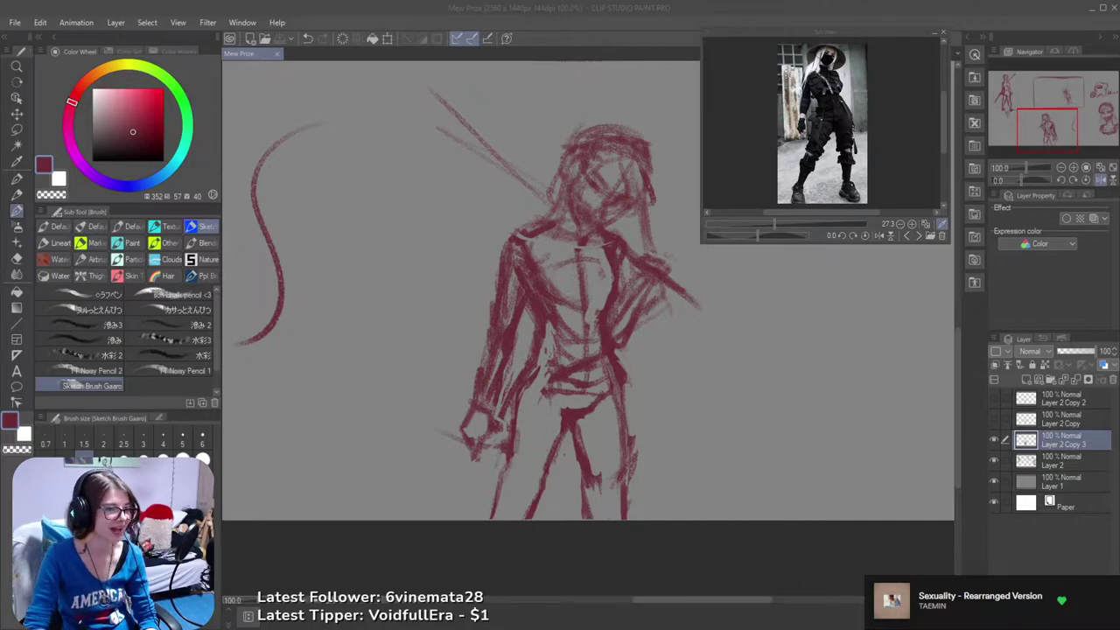
pyautogui.click(615, 30)
pyautogui.press('h')
pyautogui.moveTo(640, 348); pyautogui.dragTo(672, 337)
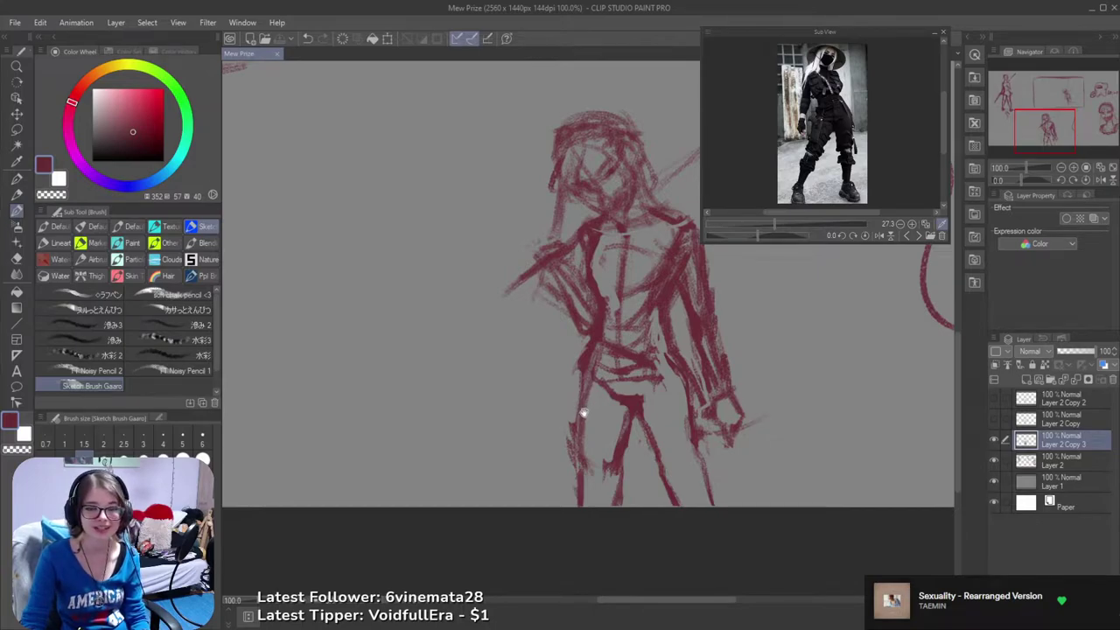
# - Trim the left-hand hip and the inner contours of both thighs with the hard eraser, checking the figure mirrored
pyautogui.press('e')
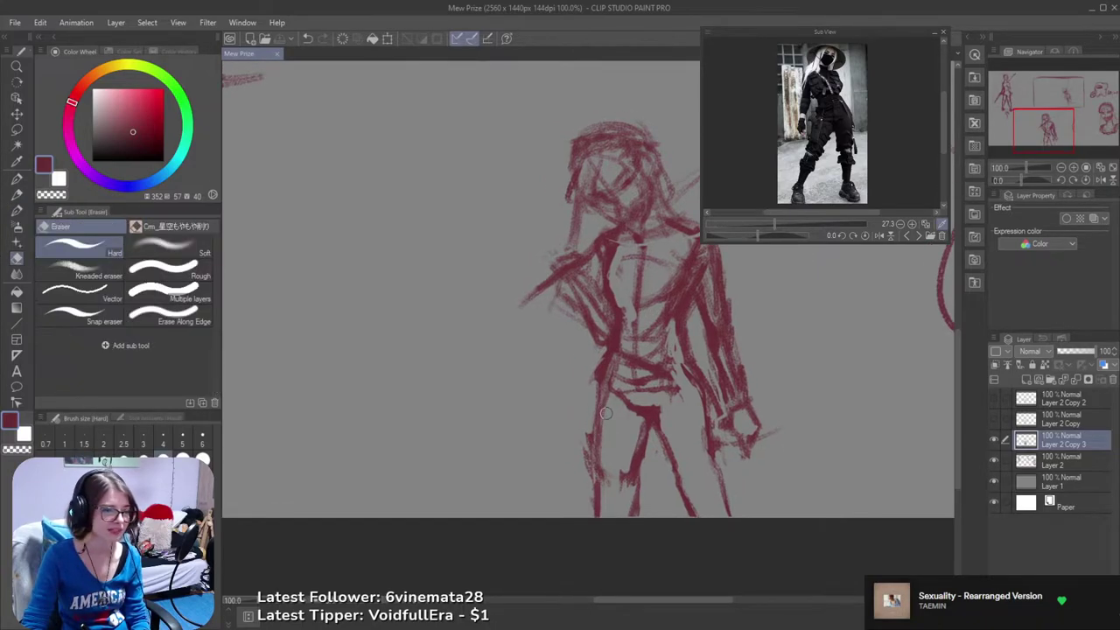
pyautogui.moveTo(610, 457); pyautogui.dragTo(607, 393)
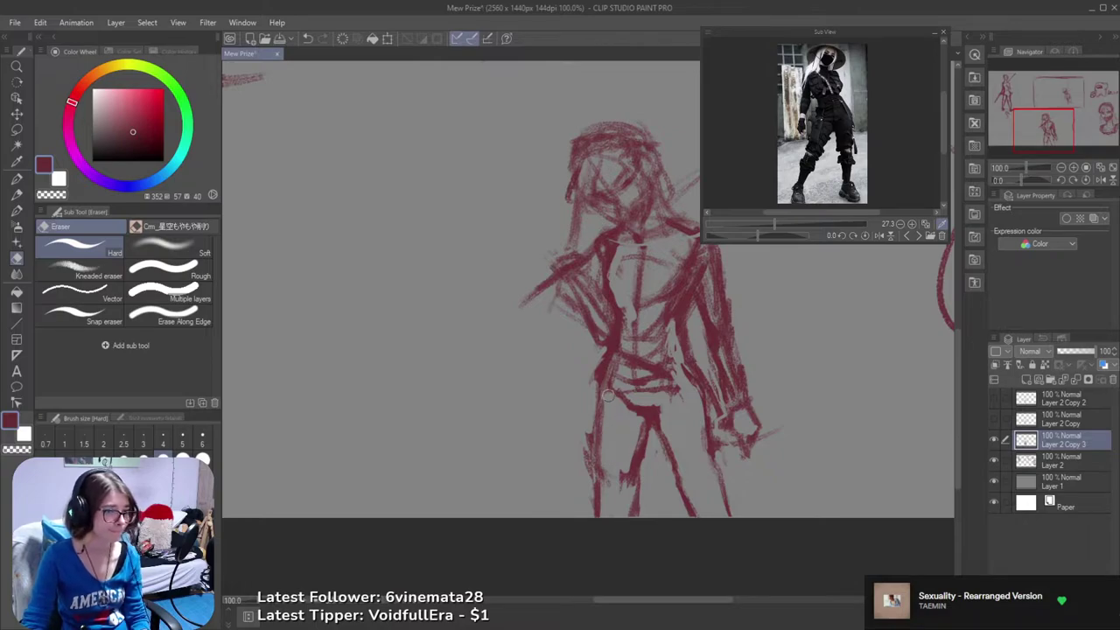
pyautogui.moveTo(616, 484); pyautogui.dragTo(630, 454)
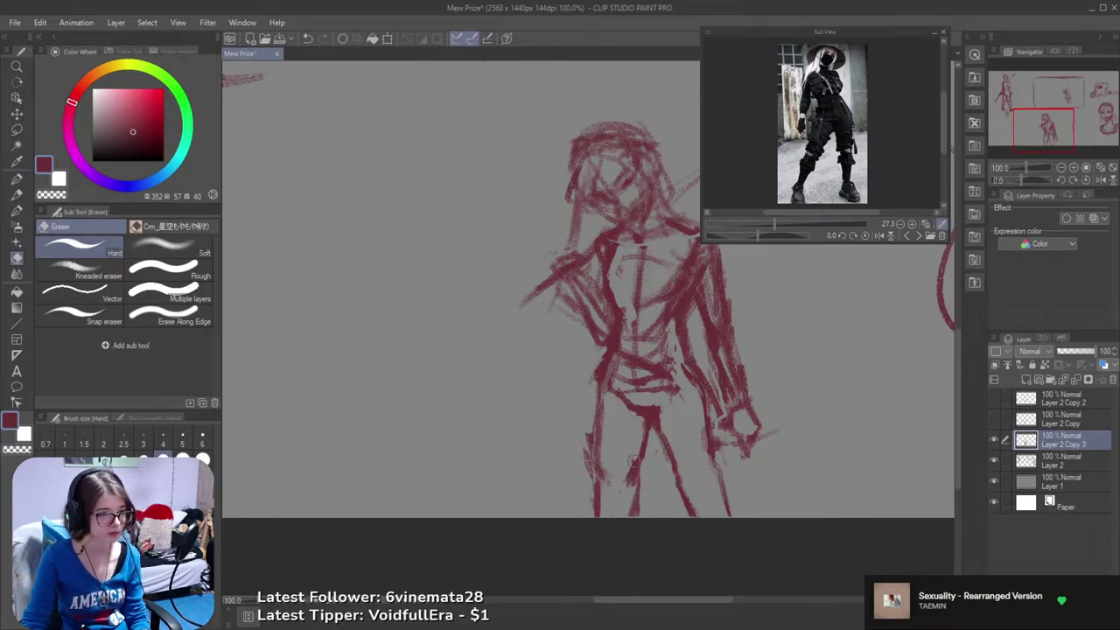
pyautogui.moveTo(652, 426)
pyautogui.mouseDown()
pyautogui.moveTo(607, 515)
pyautogui.moveTo(611, 473)
pyautogui.moveTo(649, 457)
pyautogui.moveTo(685, 477)
pyautogui.mouseUp()
pyautogui.press('h')
pyautogui.scroll(-3, 695, 458)
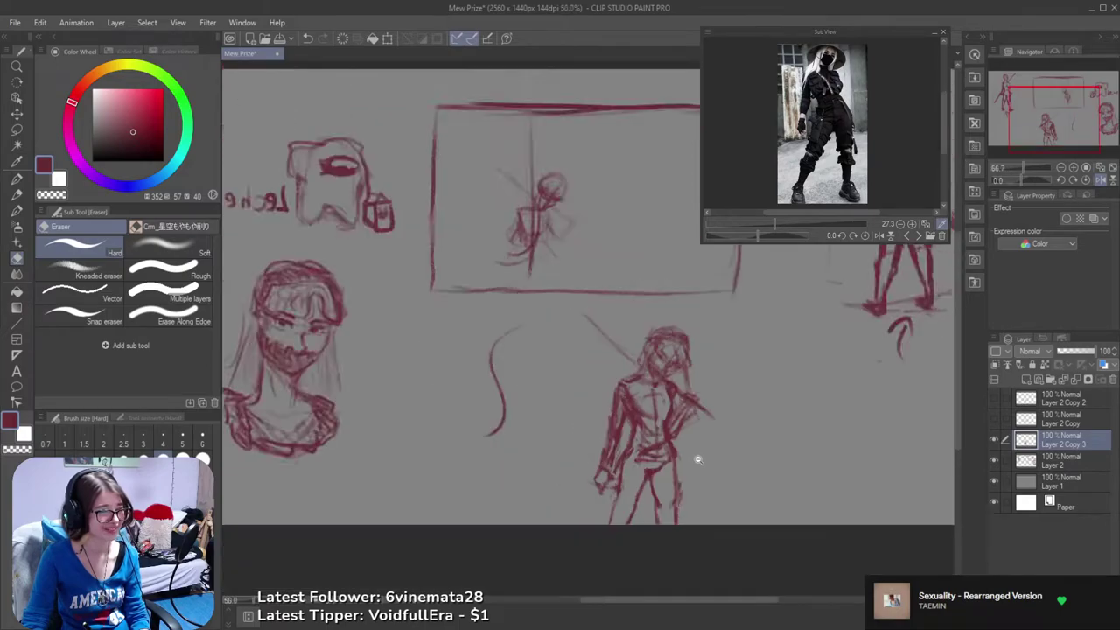
pyautogui.press('h')
pyautogui.scroll(3, 698, 451)
pyautogui.moveTo(680, 430); pyautogui.dragTo(627, 448)
# - Try a lasso selection around the standing figure and undo it
pyautogui.press('m')
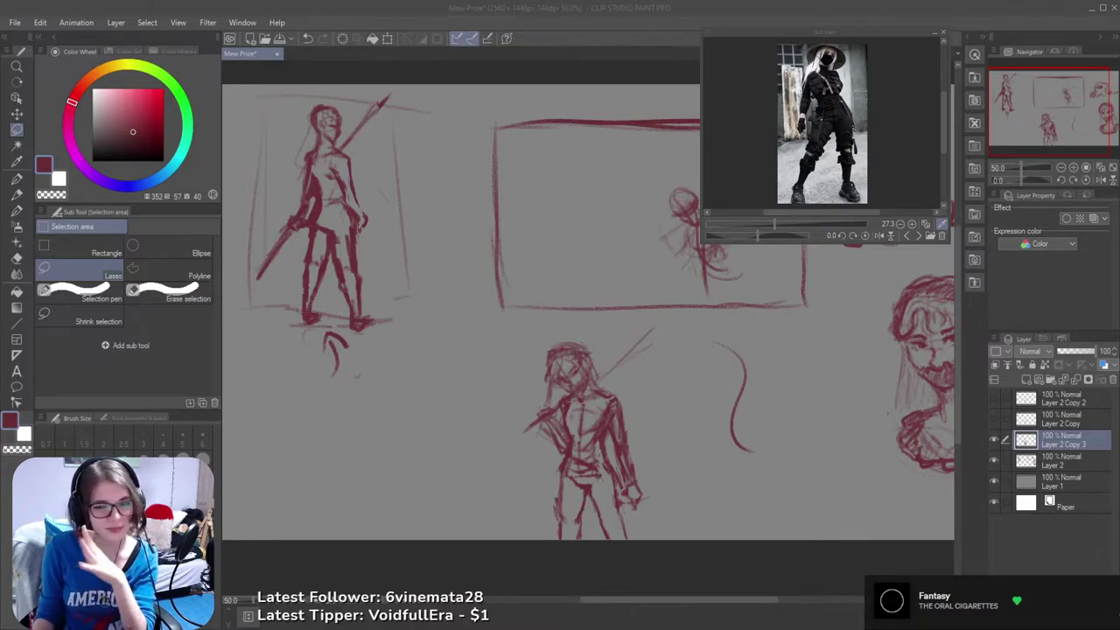
pyautogui.click(688, 5)
pyautogui.moveTo(694, 401); pyautogui.dragTo(558, 406)
pyautogui.moveTo(387, 348); pyautogui.dragTo(497, 332)
pyautogui.hotkey('ctrl', 'z')
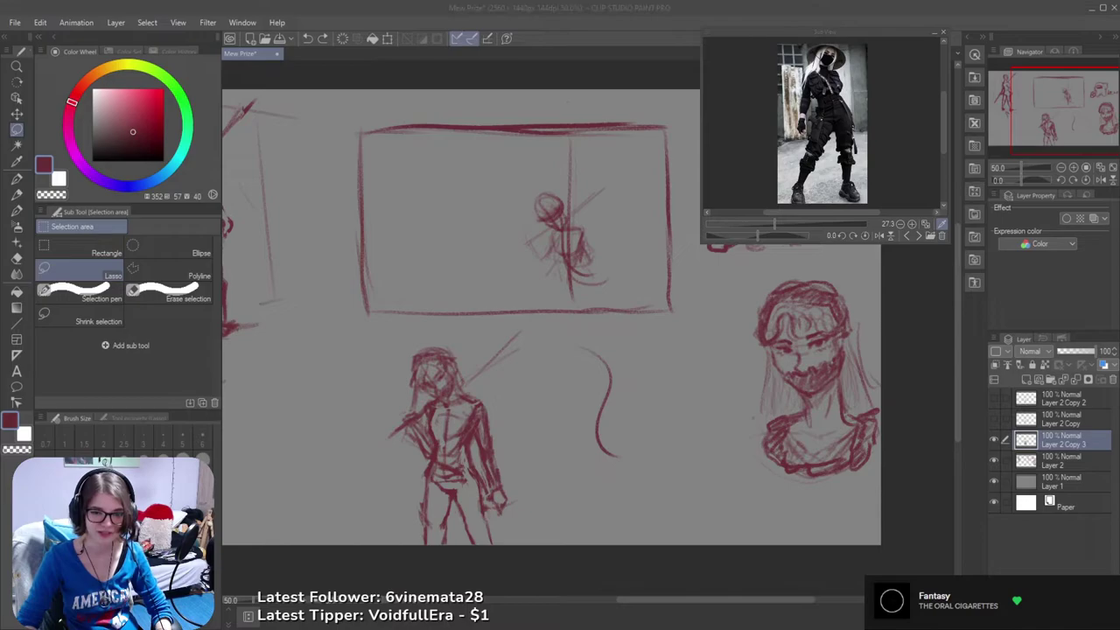
# - On Layer 2, handwrite a bulleted note reading "pale" beside the bearded portrait with the sketch brush
pyautogui.press('b')
pyautogui.scroll(1, 726, 367)
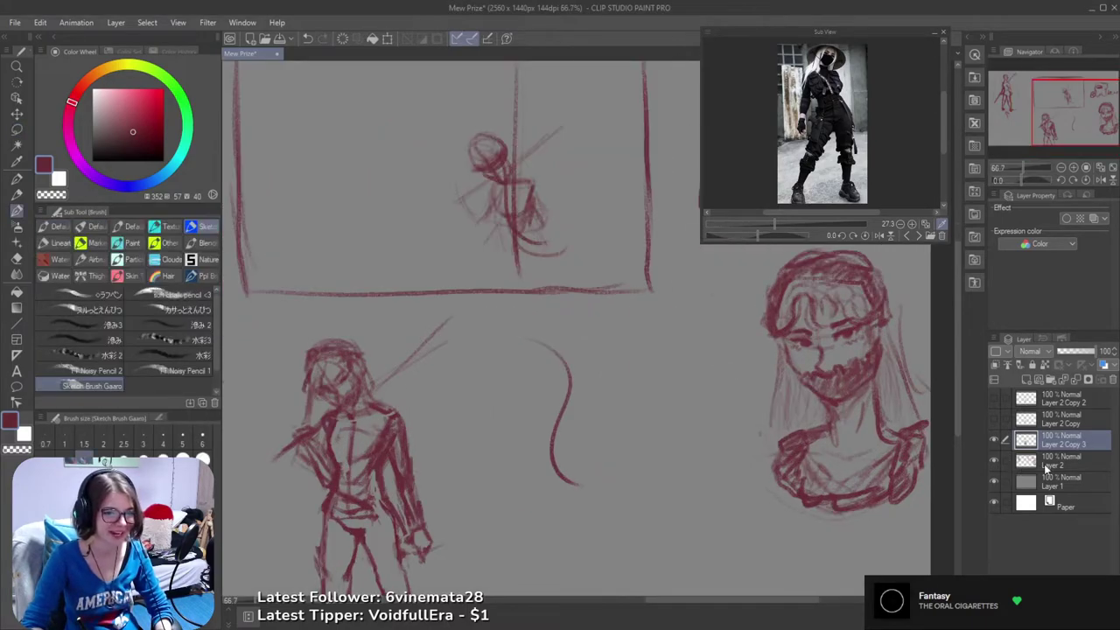
pyautogui.click(1017, 468)
pyautogui.moveTo(731, 359); pyautogui.dragTo(698, 379)
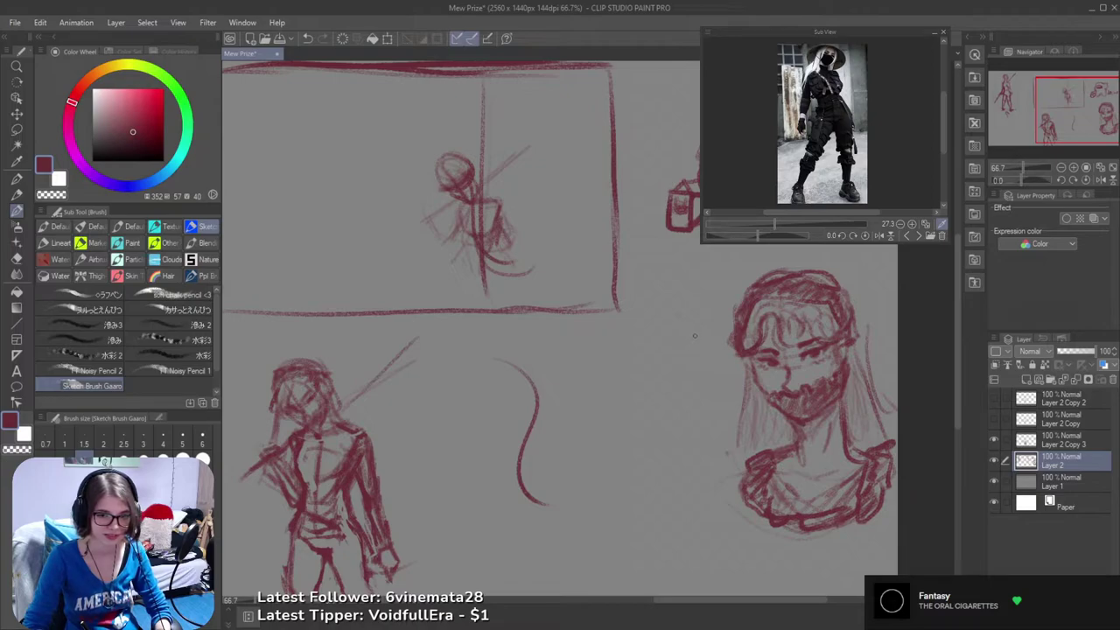
pyautogui.moveTo(681, 351); pyautogui.dragTo(674, 379)
pyautogui.hotkey('ctrl', 'z')
pyautogui.hotkey('ctrl', 'z')
pyautogui.moveTo(672, 353)
pyautogui.mouseDown()
pyautogui.moveTo(676, 363)
pyautogui.moveTo(707, 358)
pyautogui.mouseUp()
pyautogui.moveTo(703, 351)
pyautogui.mouseDown()
pyautogui.moveTo(717, 355)
pyautogui.moveTo(659, 353)
pyautogui.moveTo(661, 387)
pyautogui.mouseUp()
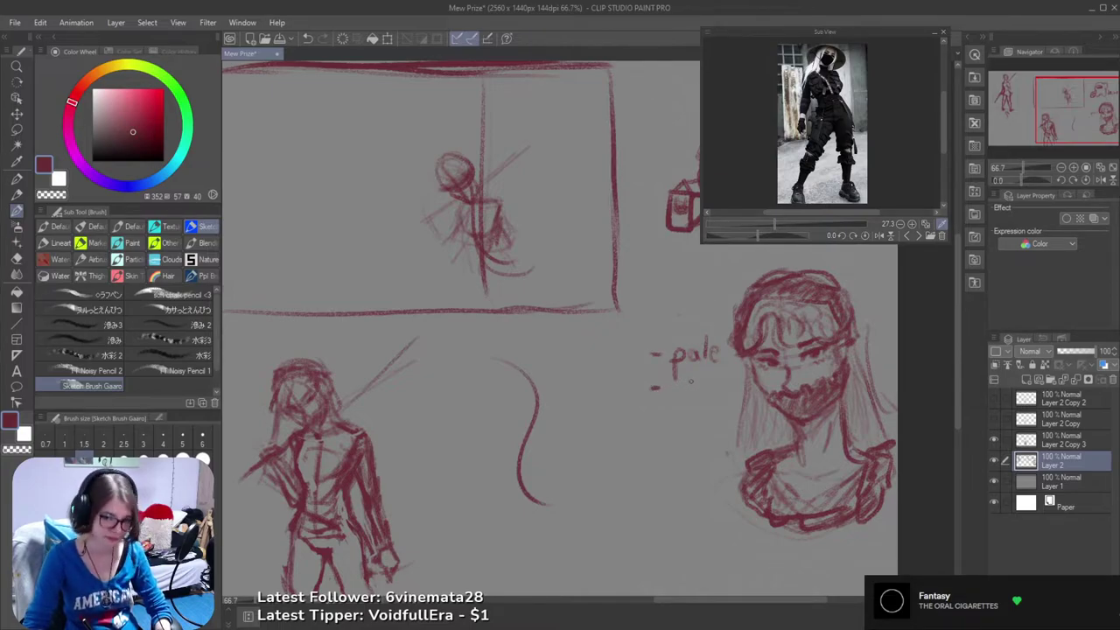
# - Handwrite two more bulleted notes, "brown" and "black", under "pale" beside the portrait, undoing faulty strokes
pyautogui.moveTo(676, 390); pyautogui.dragTo(744, 383)
pyautogui.hotkey('ctrl', 'z')
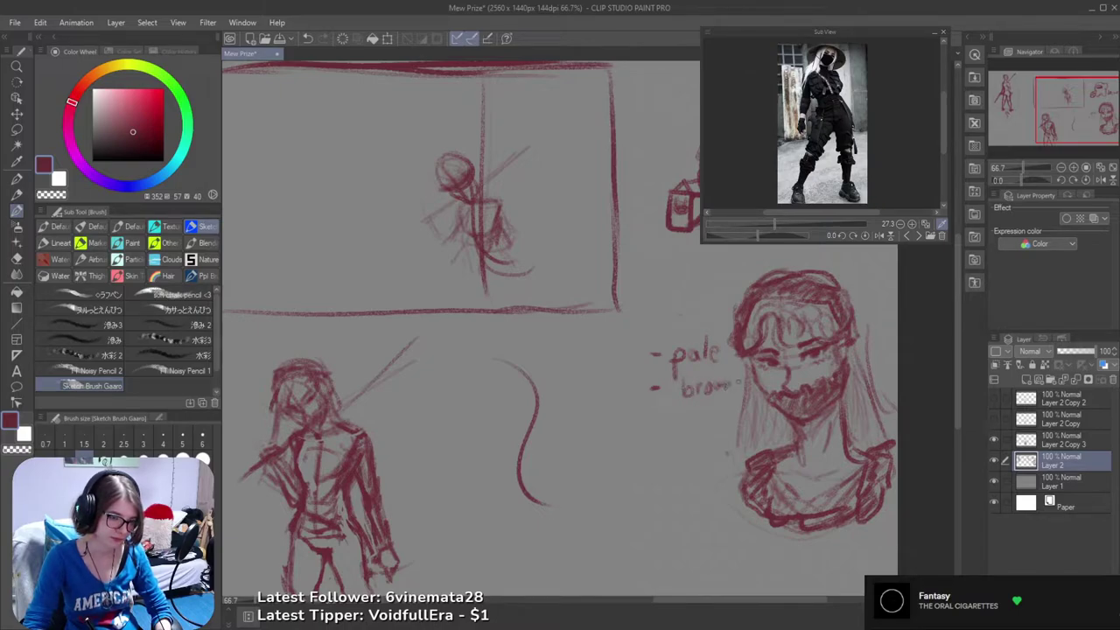
pyautogui.moveTo(654, 416); pyautogui.dragTo(707, 427)
pyautogui.moveTo(710, 416)
pyautogui.mouseDown()
pyautogui.moveTo(718, 425)
pyautogui.moveTo(727, 406)
pyautogui.moveTo(735, 425)
pyautogui.mouseUp()
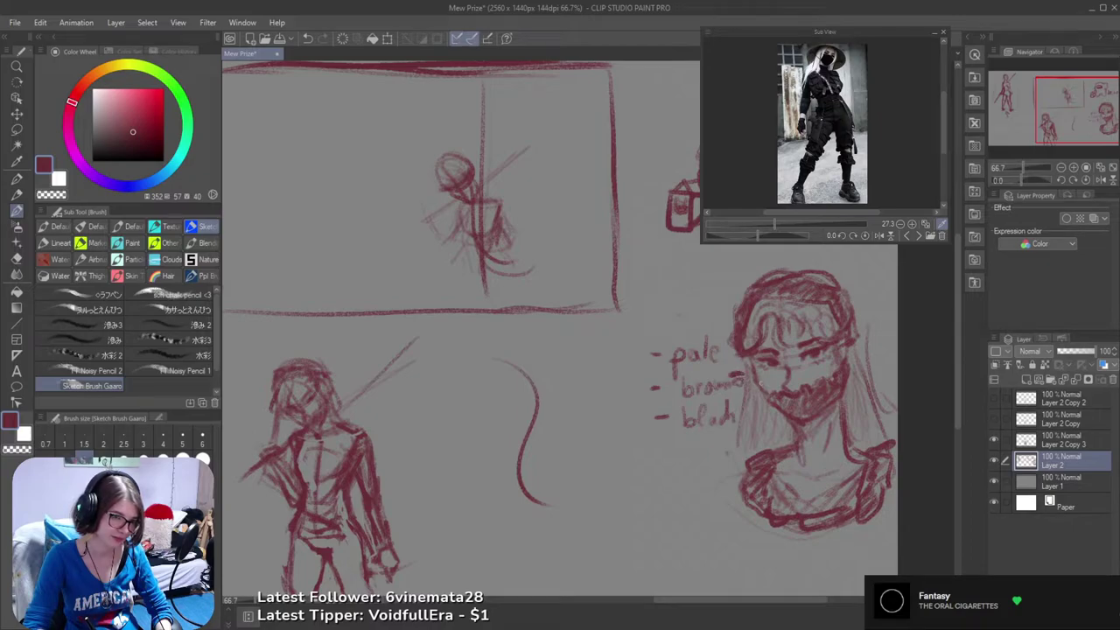
pyautogui.moveTo(712, 417)
pyautogui.mouseDown()
pyautogui.moveTo(703, 426)
pyautogui.moveTo(867, 403)
pyautogui.mouseUp()
pyautogui.hotkey('ctrl', 'z')
pyautogui.hotkey('ctrl', 'z')
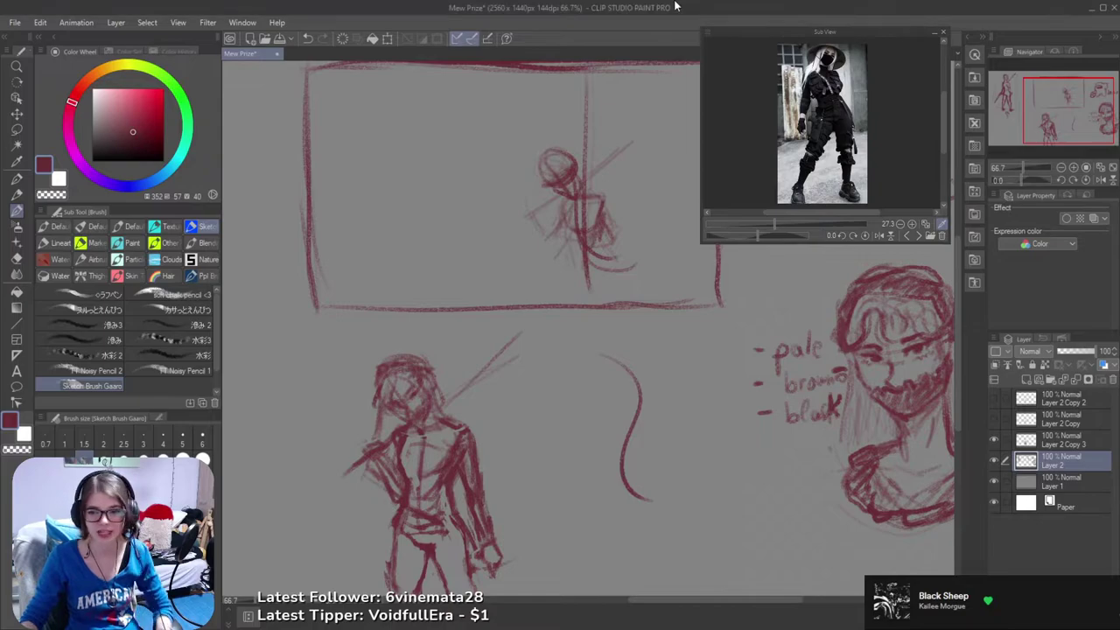
# - Bring the standing figure into close view and save the drawing
pyautogui.moveTo(624, 383)
pyautogui.mouseDown()
pyautogui.moveTo(793, 416)
pyautogui.moveTo(677, 303)
pyautogui.mouseUp()
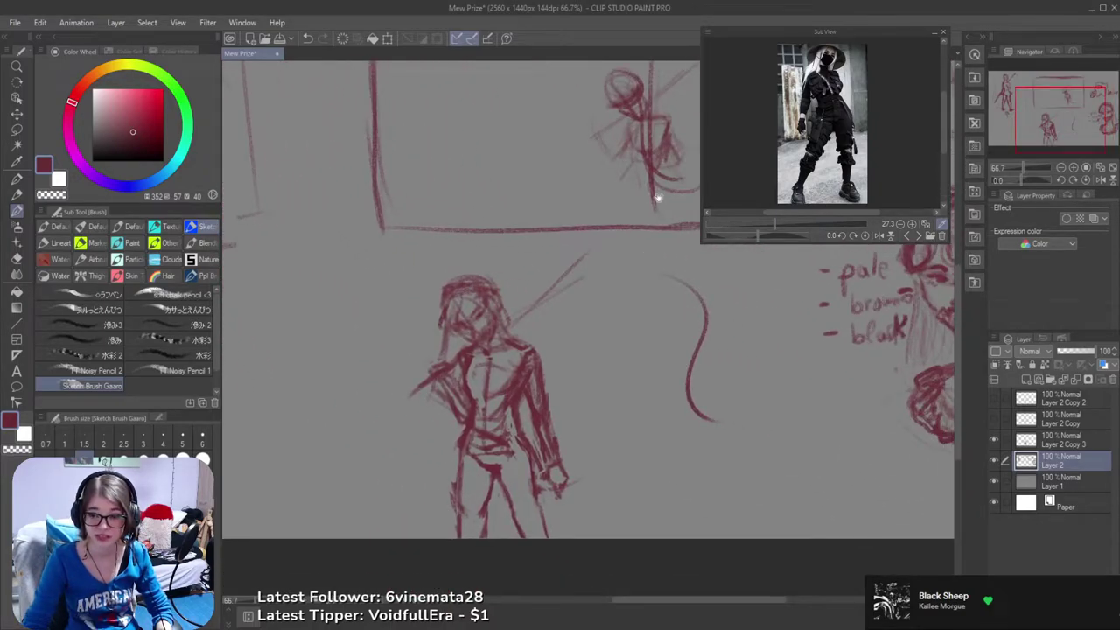
pyautogui.moveTo(614, 408); pyautogui.dragTo(746, 426)
pyautogui.scroll(2, 649, 461)
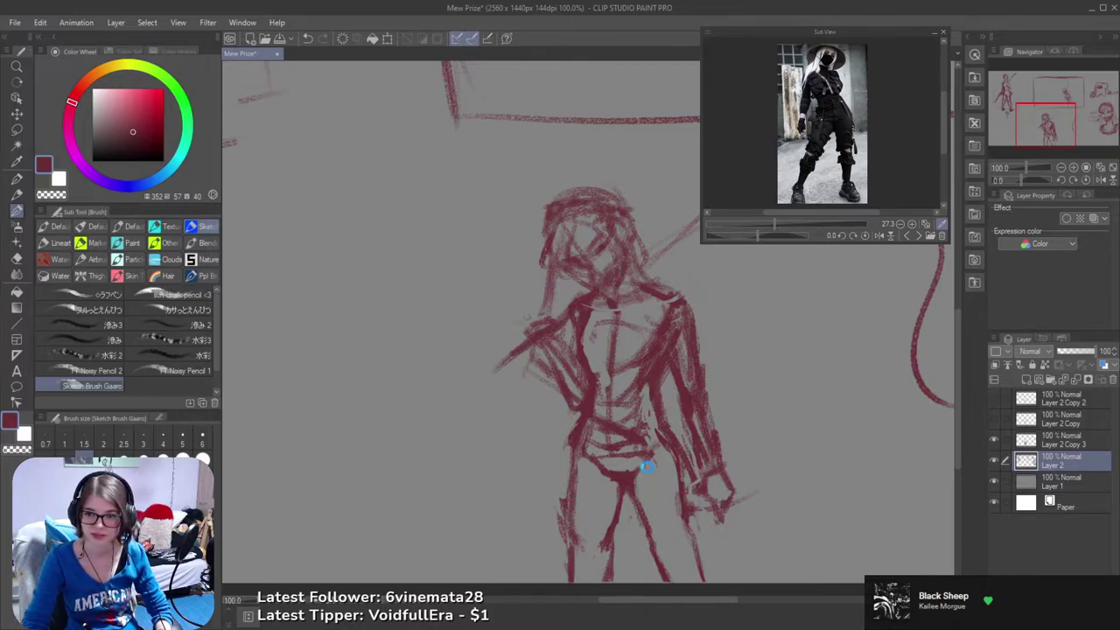
pyautogui.hotkey('ctrl', 's')
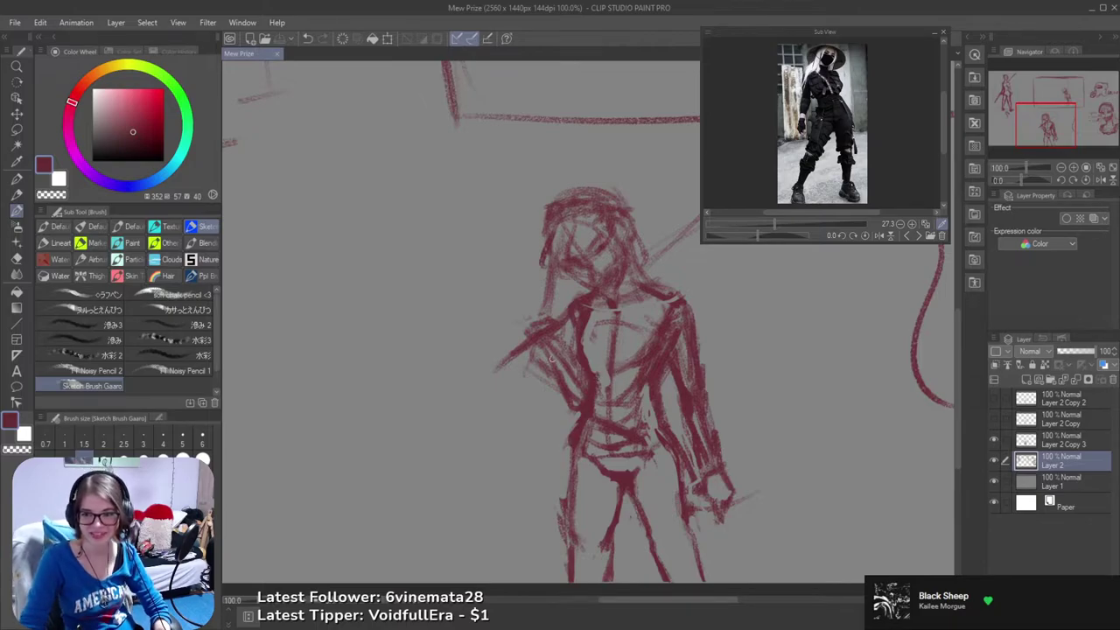
# - Set the sketch brush size to 6 and darken the lower face of the standing figure, undoing stray strokes
pyautogui.moveTo(634, 388)
pyautogui.mouseDown()
pyautogui.moveTo(729, 441)
pyautogui.moveTo(717, 420)
pyautogui.moveTo(625, 392)
pyautogui.moveTo(719, 384)
pyautogui.moveTo(700, 371)
pyautogui.moveTo(579, 398)
pyautogui.moveTo(735, 429)
pyautogui.moveTo(643, 416)
pyautogui.mouseUp()
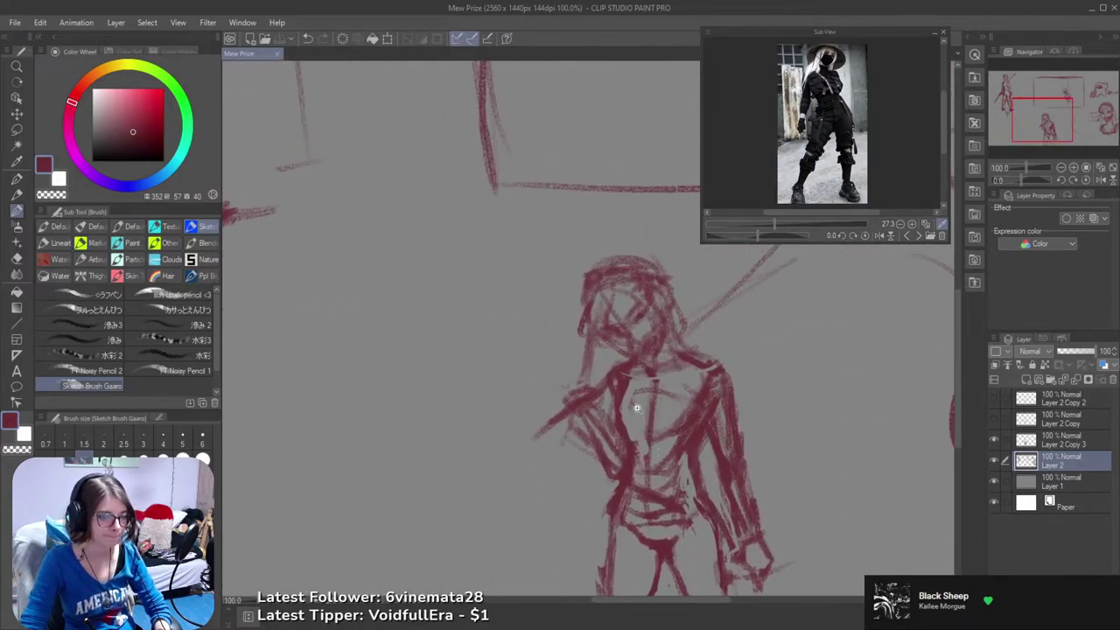
pyautogui.scroll(-1, 620, 355)
pyautogui.scroll(1, 620, 351)
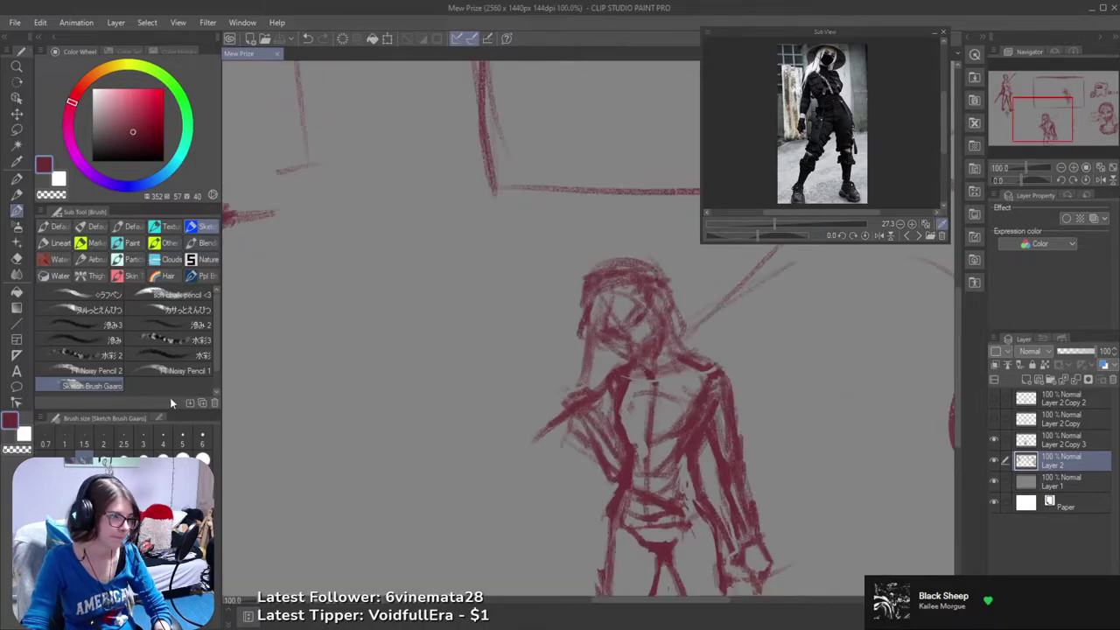
pyautogui.click(202, 442)
pyautogui.moveTo(627, 338); pyautogui.dragTo(627, 344)
pyautogui.hotkey('ctrl', 'z')
pyautogui.hotkey('ctrl', 'z')
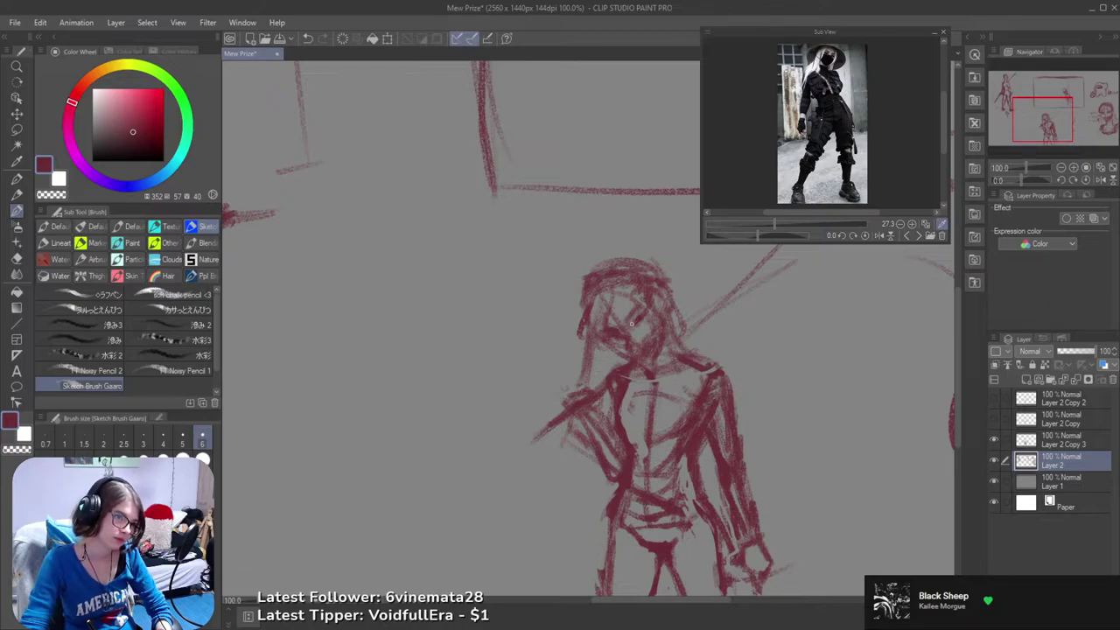
pyautogui.hotkey('ctrl', 'z')
pyautogui.moveTo(633, 323); pyautogui.dragTo(640, 318)
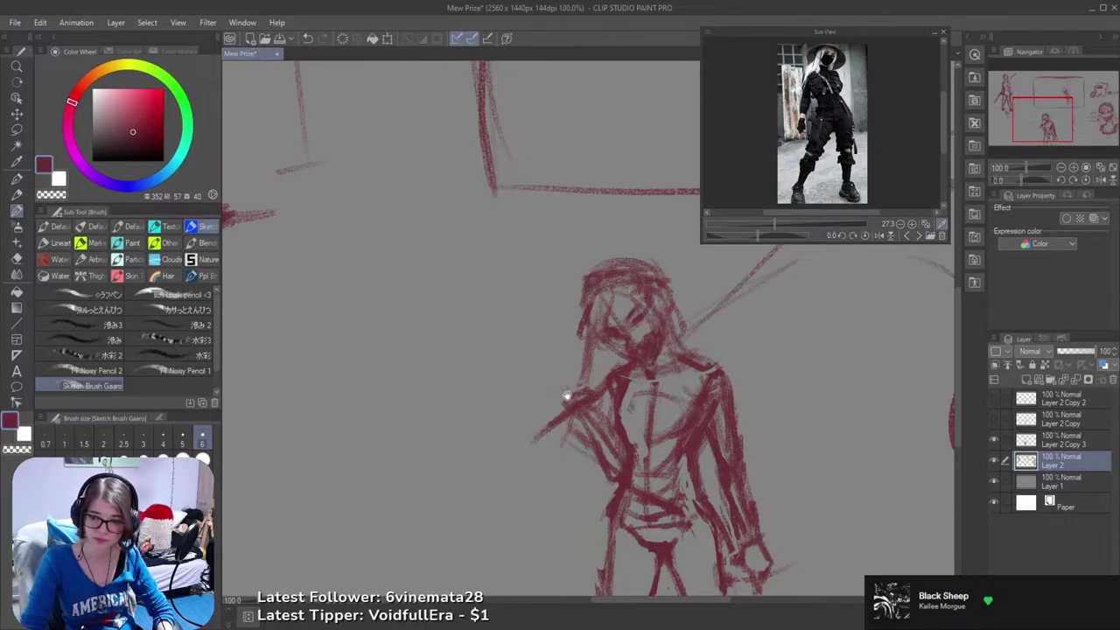
# - Set the sketch brush size to 1 and try a new outer hip and thigh contour on the mirrored figure
pyautogui.moveTo(582, 413)
pyautogui.mouseDown()
pyautogui.moveTo(499, 335)
pyautogui.moveTo(596, 362)
pyautogui.mouseUp()
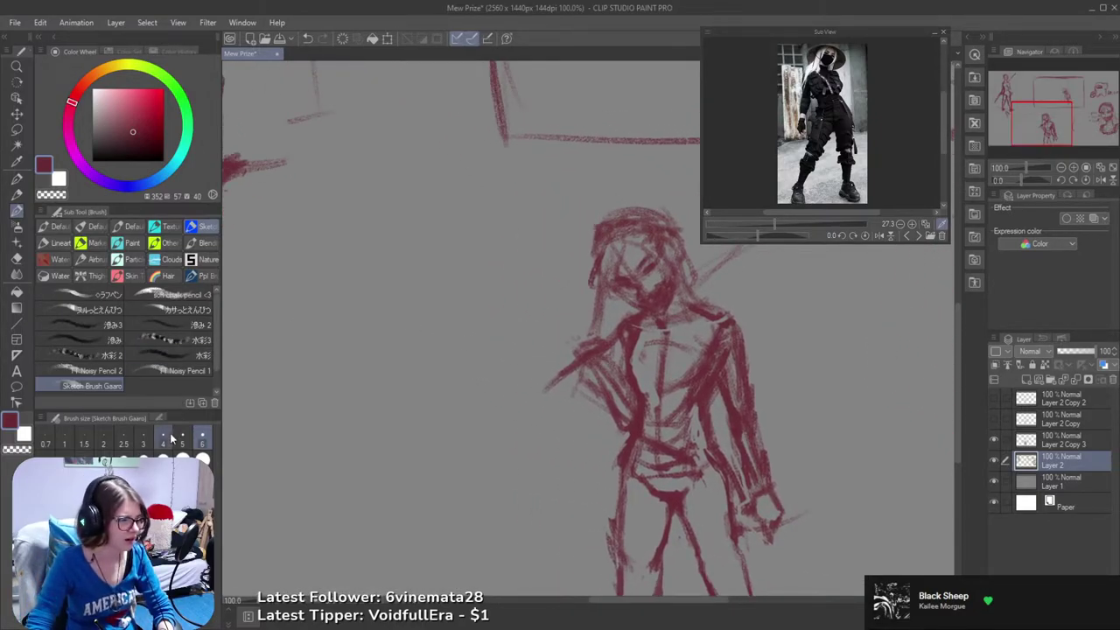
pyautogui.scroll(-3, 544, 346)
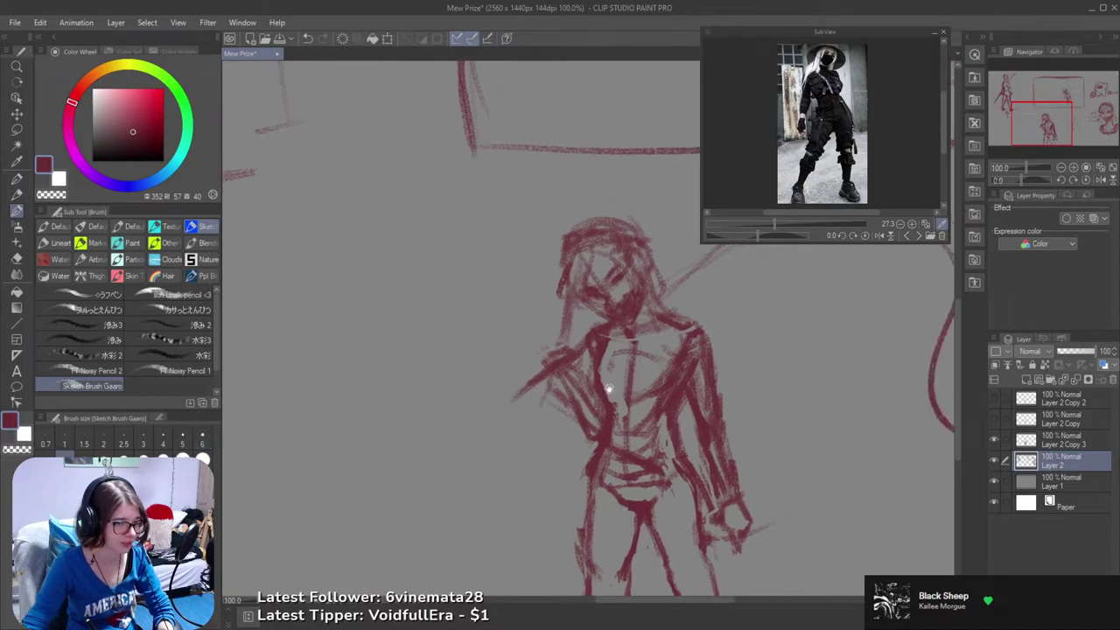
pyautogui.moveTo(612, 426)
pyautogui.mouseDown()
pyautogui.moveTo(652, 379)
pyautogui.moveTo(644, 374)
pyautogui.mouseUp()
pyautogui.press('h')
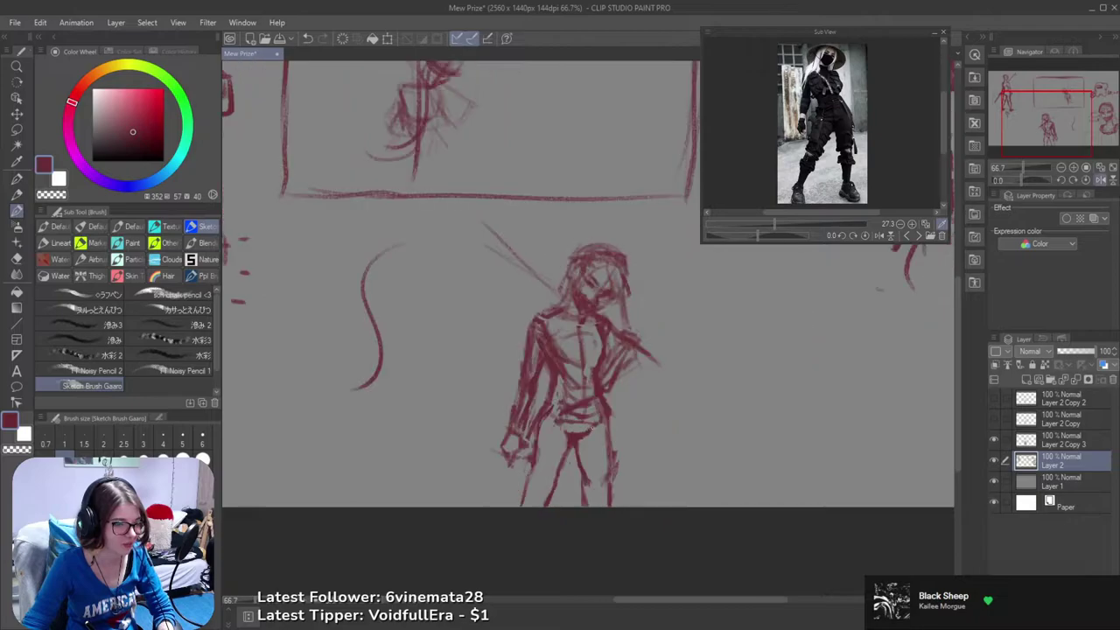
pyautogui.moveTo(605, 420)
pyautogui.mouseDown()
pyautogui.moveTo(633, 417)
pyautogui.moveTo(574, 476)
pyautogui.mouseUp()
pyautogui.scroll(2, 628, 420)
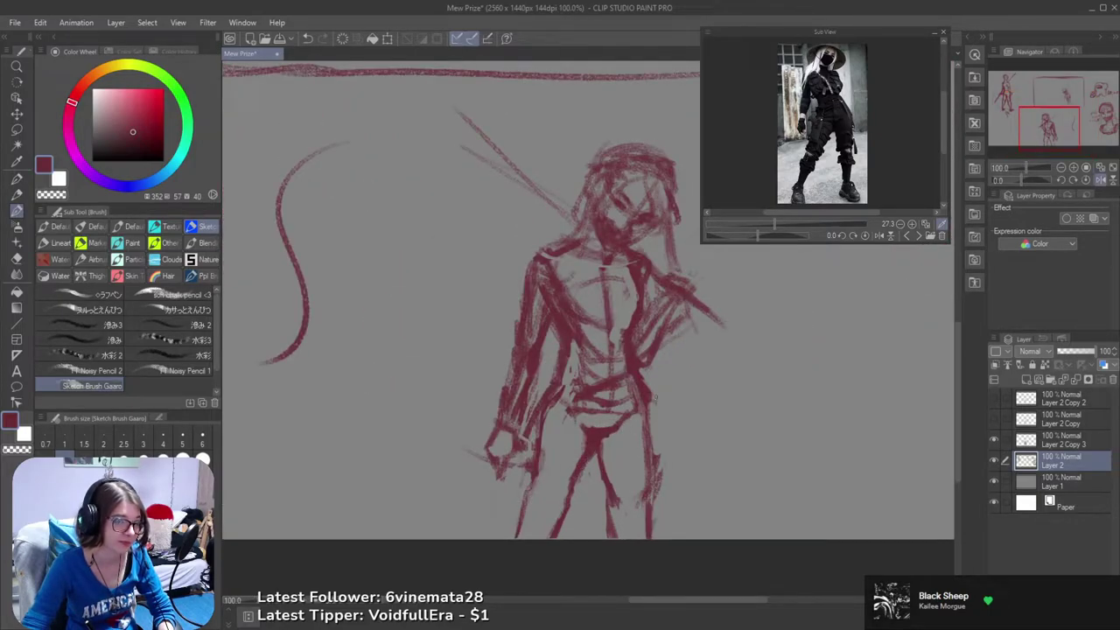
pyautogui.moveTo(645, 404); pyautogui.dragTo(649, 464)
pyautogui.hotkey('ctrl', 'z')
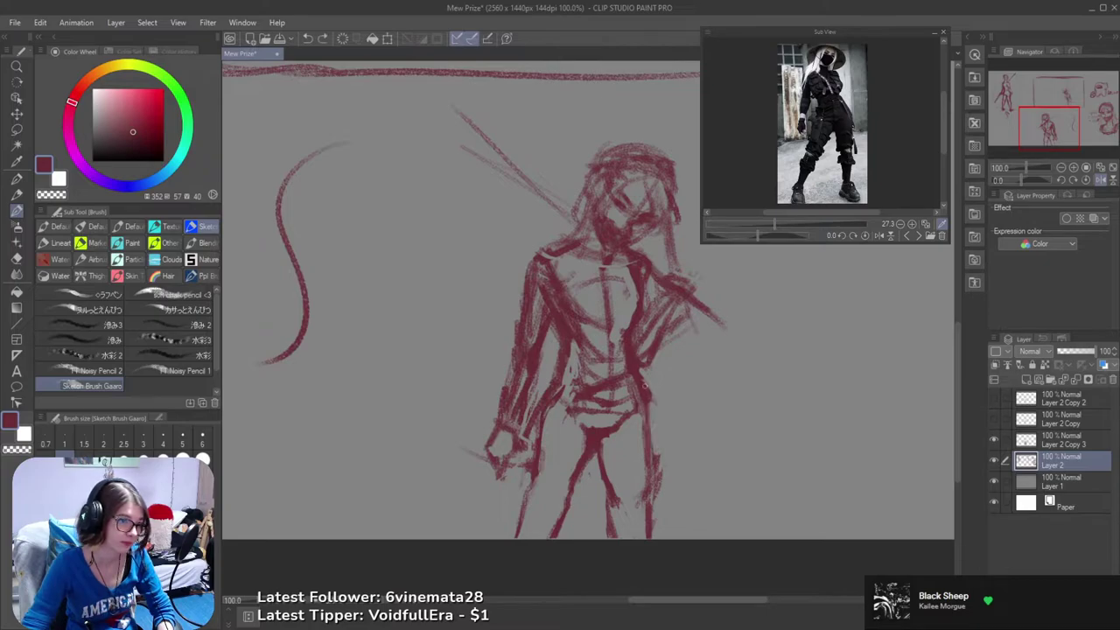
# - Merge Layer 2 Copy 3 down into Layer 2 and return the canvas to its unmirrored view
pyautogui.press('e')
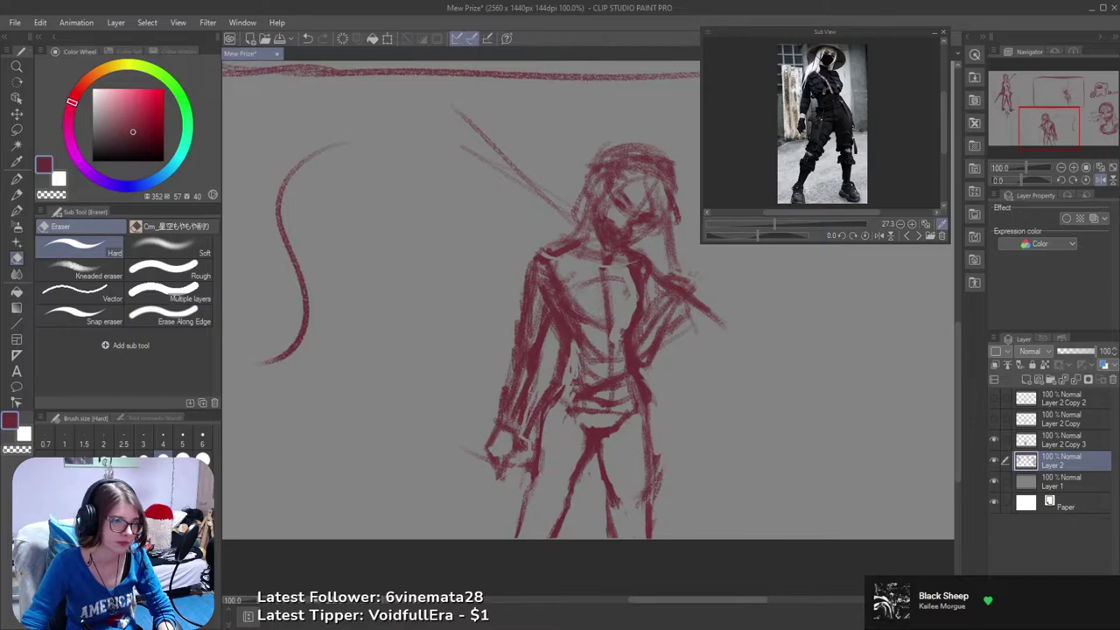
pyautogui.click(1054, 442)
pyautogui.hotkey('ctrl', 'e')
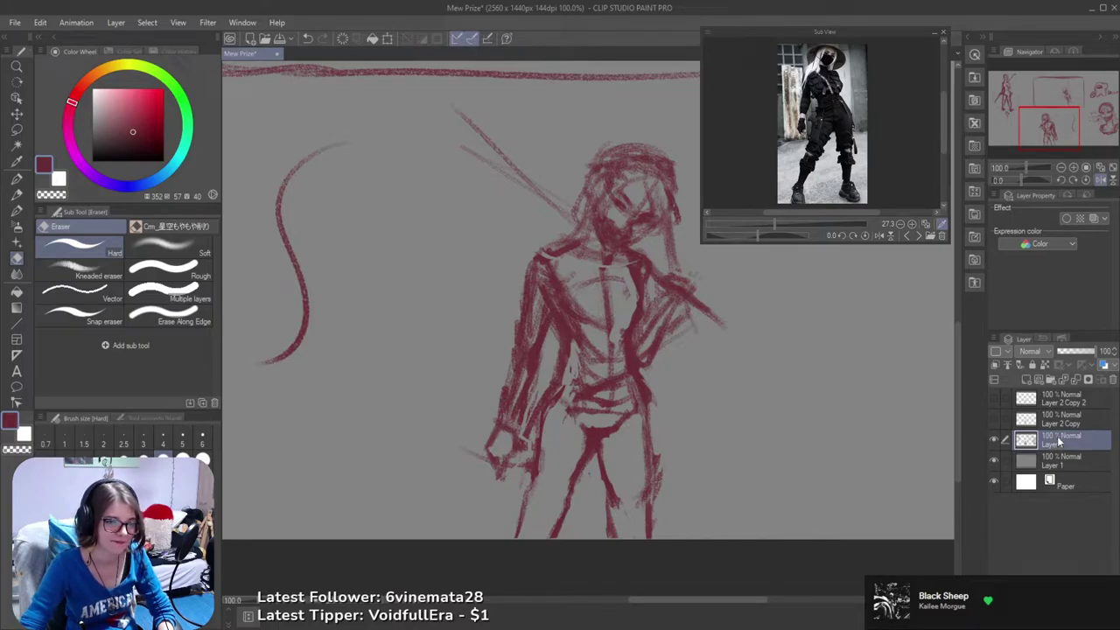
pyautogui.press('h')
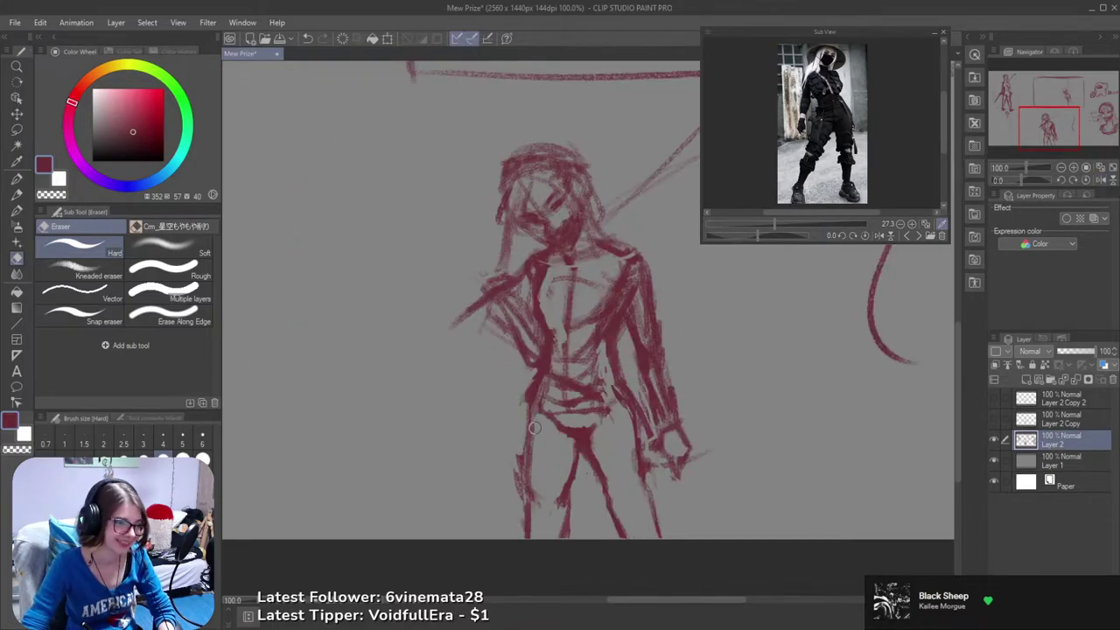
# - Reshape the figure's left-hand waist and hip contour, alternating the sketch brush with the hard eraser
pyautogui.press('b')
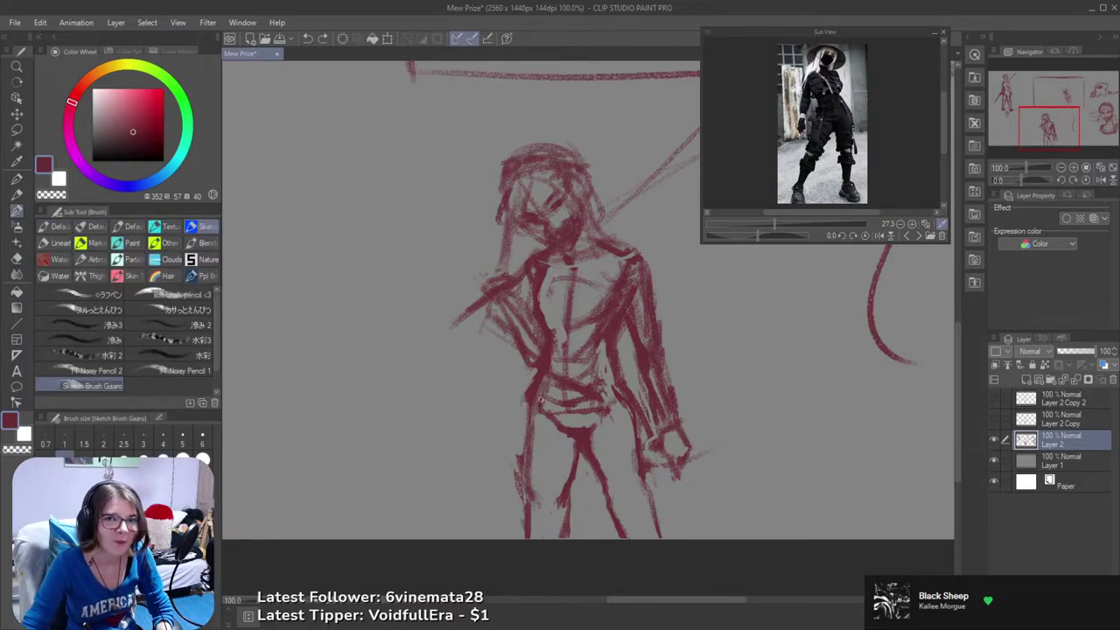
pyautogui.moveTo(526, 398)
pyautogui.mouseDown()
pyautogui.moveTo(531, 456)
pyautogui.moveTo(551, 323)
pyautogui.moveTo(546, 386)
pyautogui.moveTo(553, 323)
pyautogui.moveTo(545, 380)
pyautogui.moveTo(544, 315)
pyautogui.mouseUp()
pyautogui.press('e')
pyautogui.hotkey('ctrl', 'z')
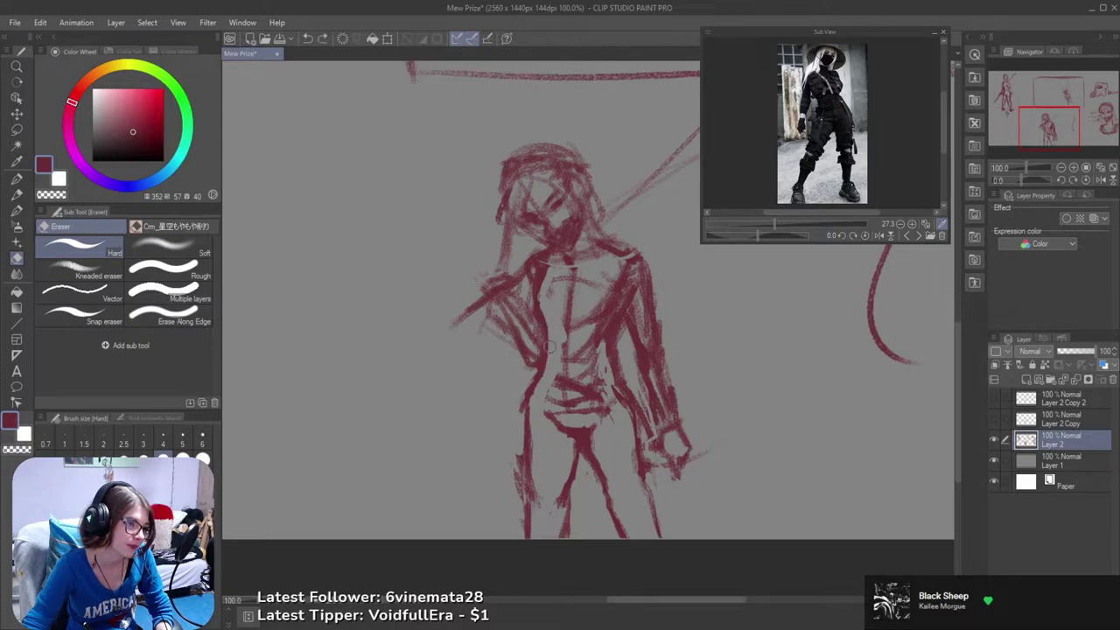
pyautogui.press('b')
pyautogui.moveTo(537, 368); pyautogui.dragTo(517, 408)
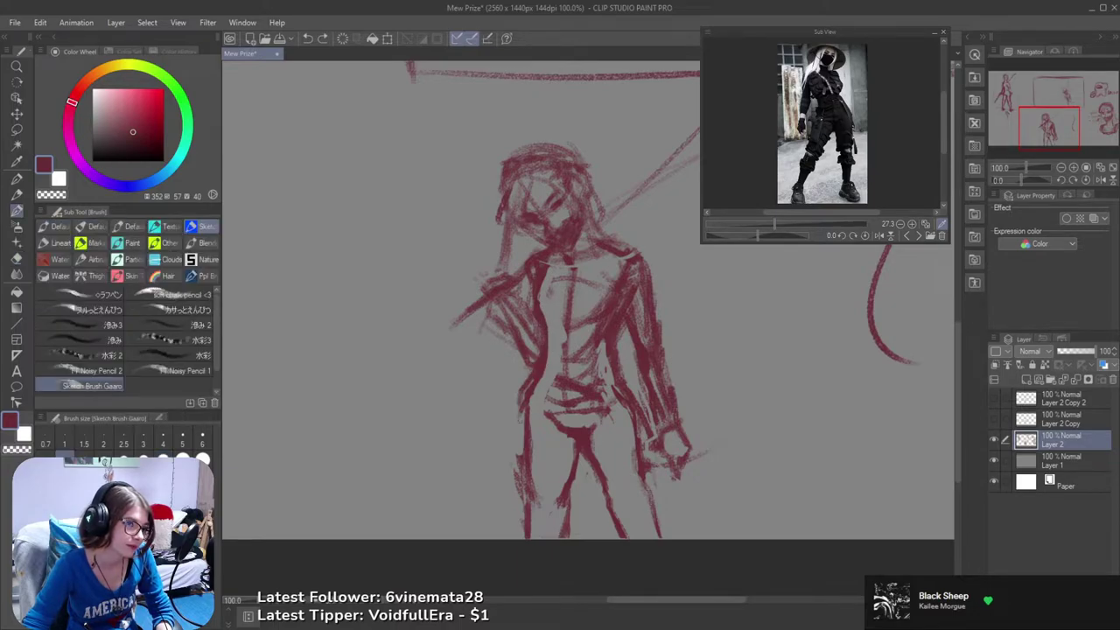
pyautogui.moveTo(520, 327)
pyautogui.mouseDown()
pyautogui.moveTo(510, 333)
pyautogui.moveTo(523, 361)
pyautogui.mouseUp()
pyautogui.press('e')
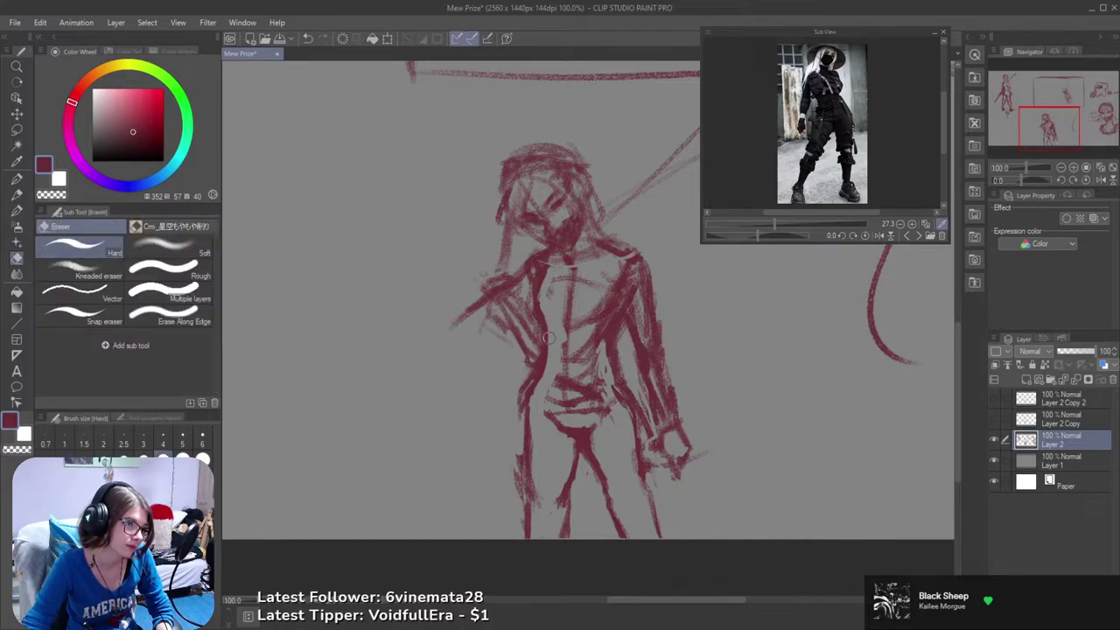
pyautogui.press('b')
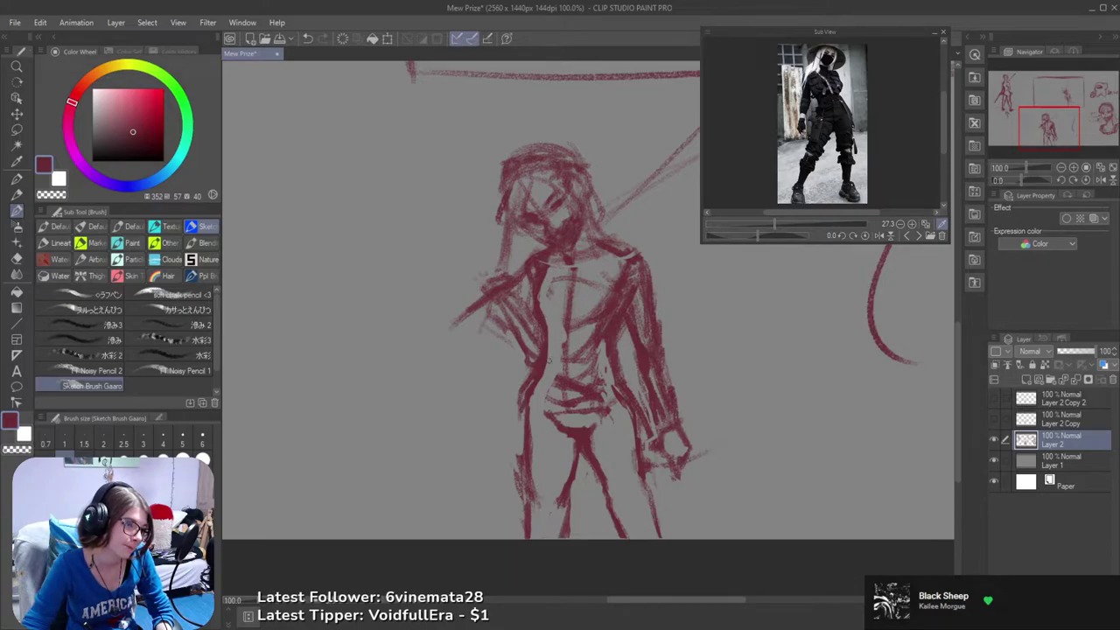
pyautogui.press('e')
pyautogui.press('b')
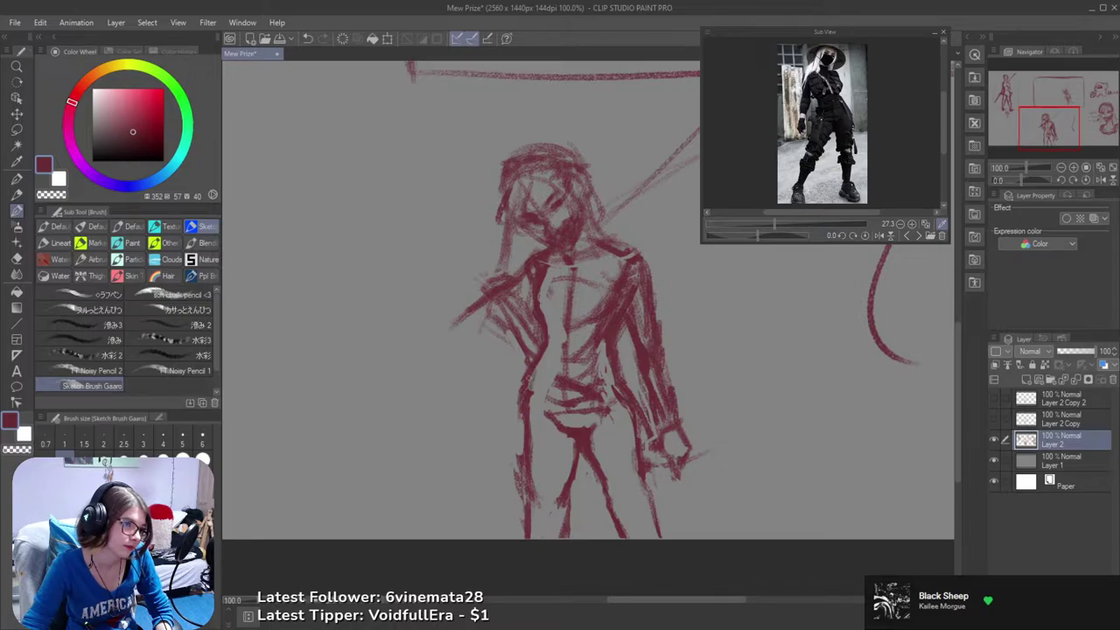
# - Touch up the waist beside the lowered arm, trim the chest and collar lines with the hard eraser, and check the figure mirrored
pyautogui.moveTo(610, 371); pyautogui.dragTo(618, 382)
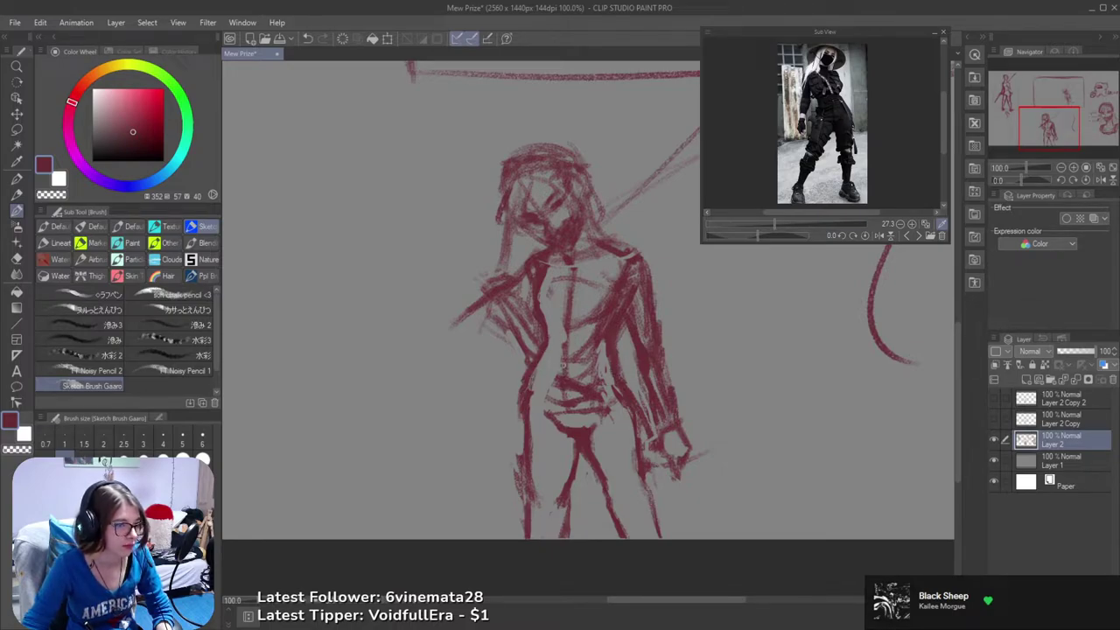
pyautogui.press('e')
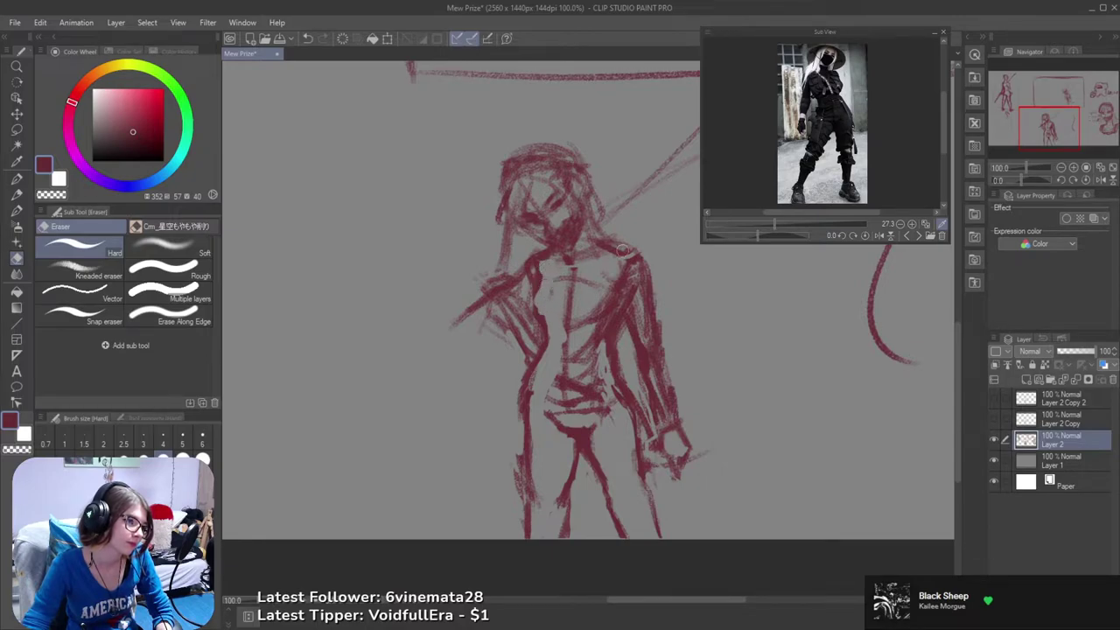
pyautogui.press('h')
pyautogui.moveTo(687, 325); pyautogui.dragTo(669, 372)
pyautogui.scroll(-2, 644, 324)
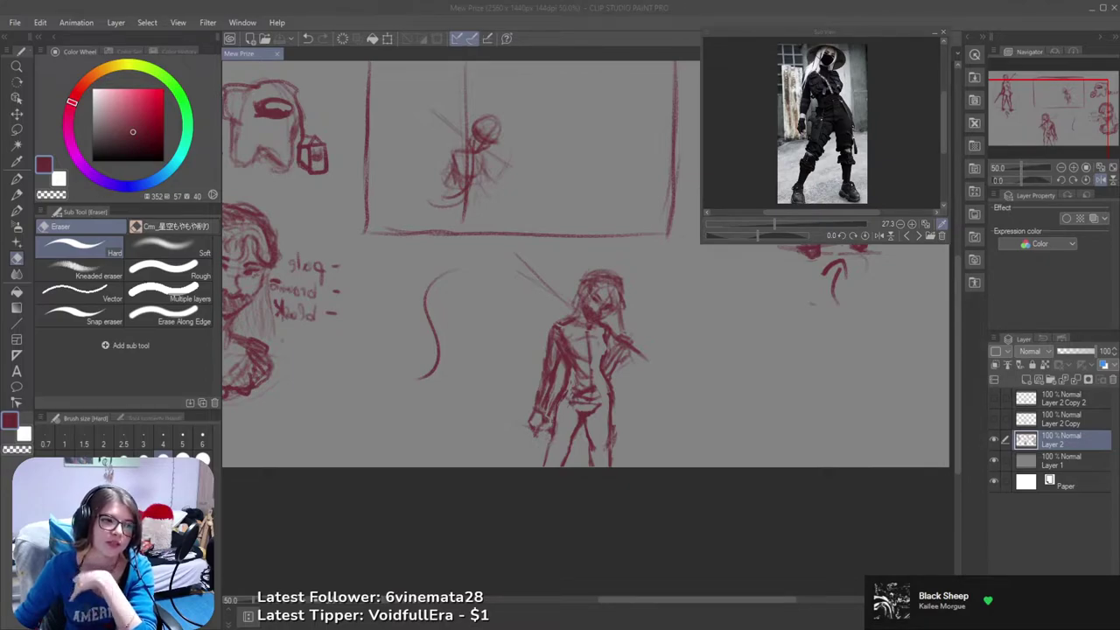
# - Tidy the area beside the figure's lowered hand and redraw the outer thigh contour below it with the sketch brush
pyautogui.click(498, 5)
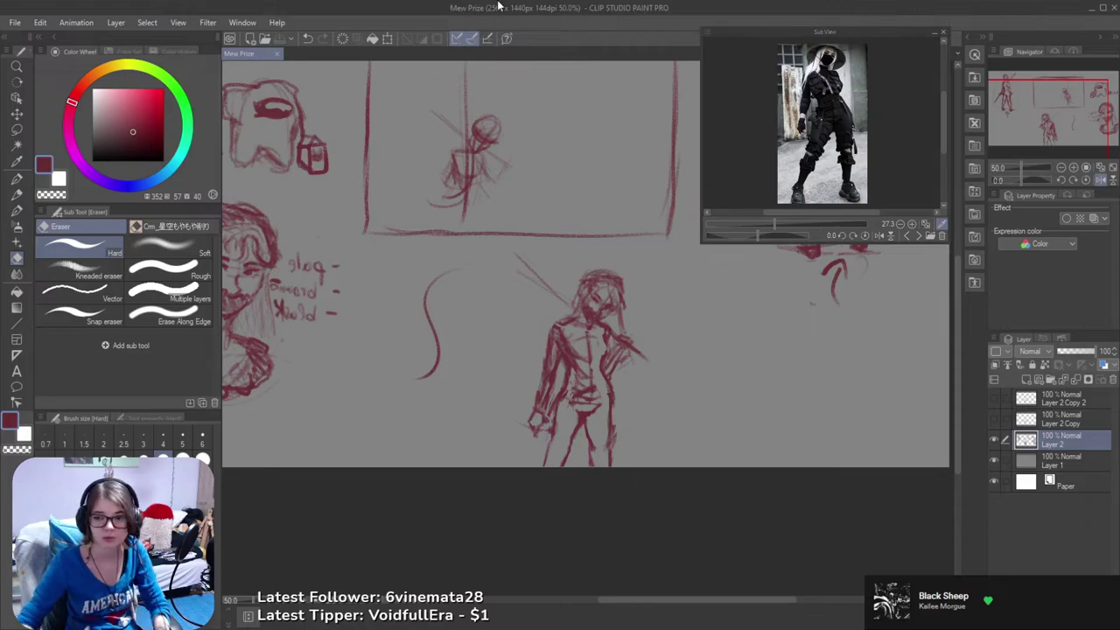
pyautogui.scroll(4, 637, 455)
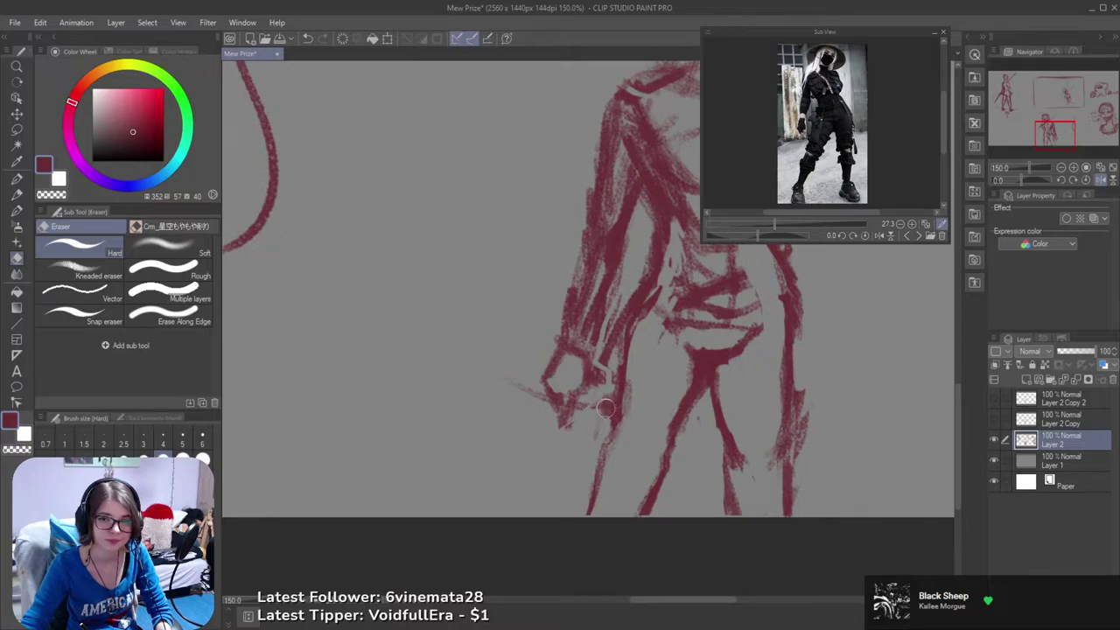
pyautogui.moveTo(616, 407); pyautogui.dragTo(623, 435)
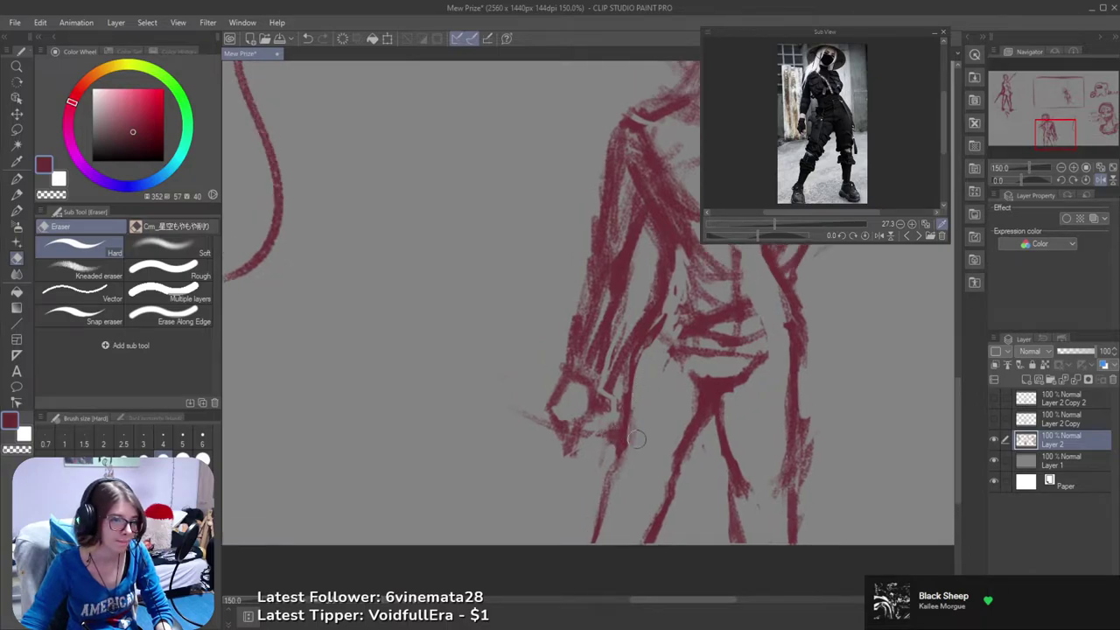
pyautogui.scroll(-4, 637, 420)
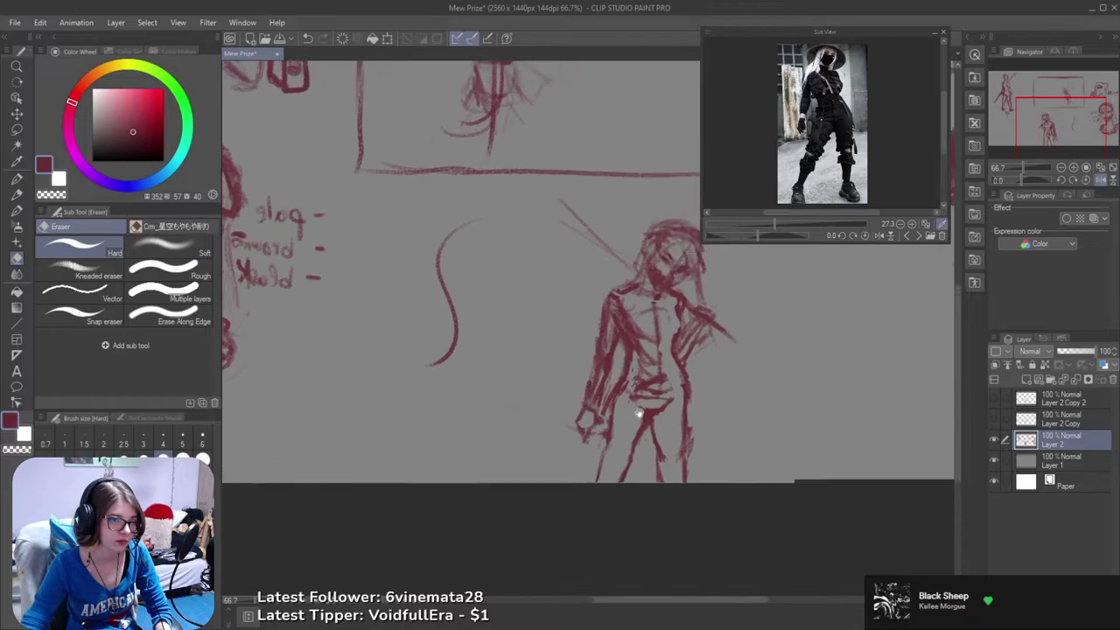
pyautogui.scroll(2, 595, 446)
pyautogui.press('b')
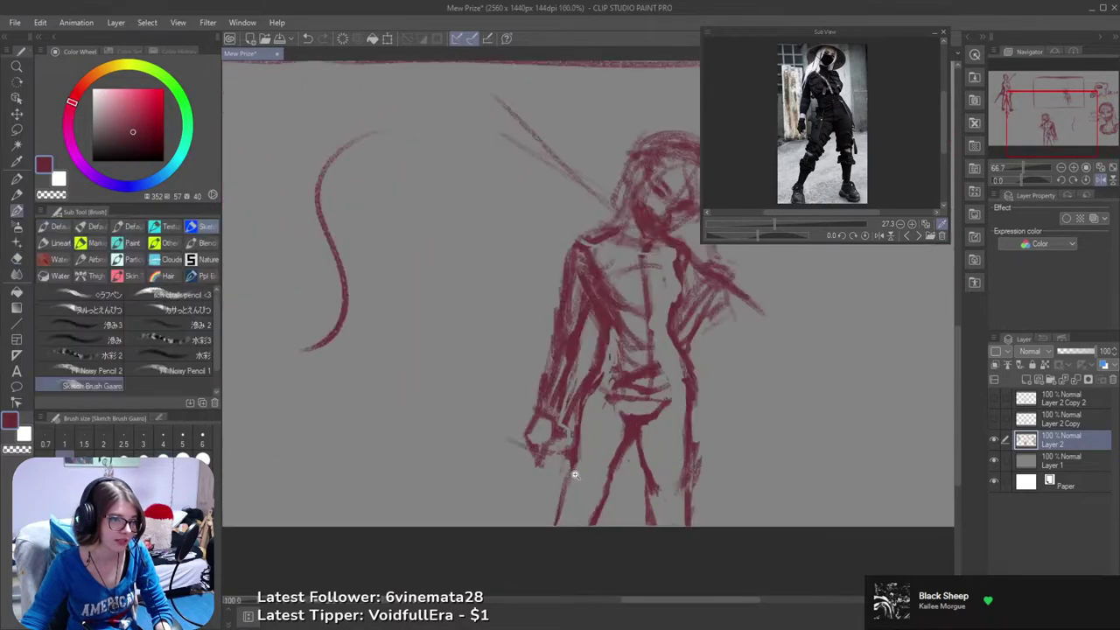
pyautogui.moveTo(574, 459); pyautogui.dragTo(557, 530)
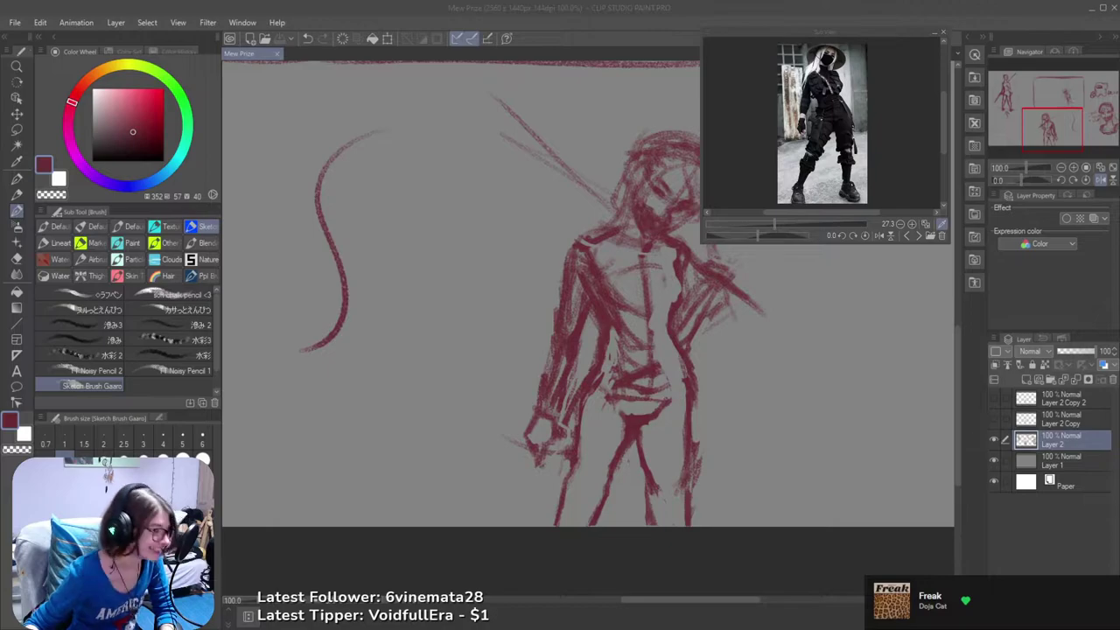
pyautogui.hotkey('alt', 'Tab')
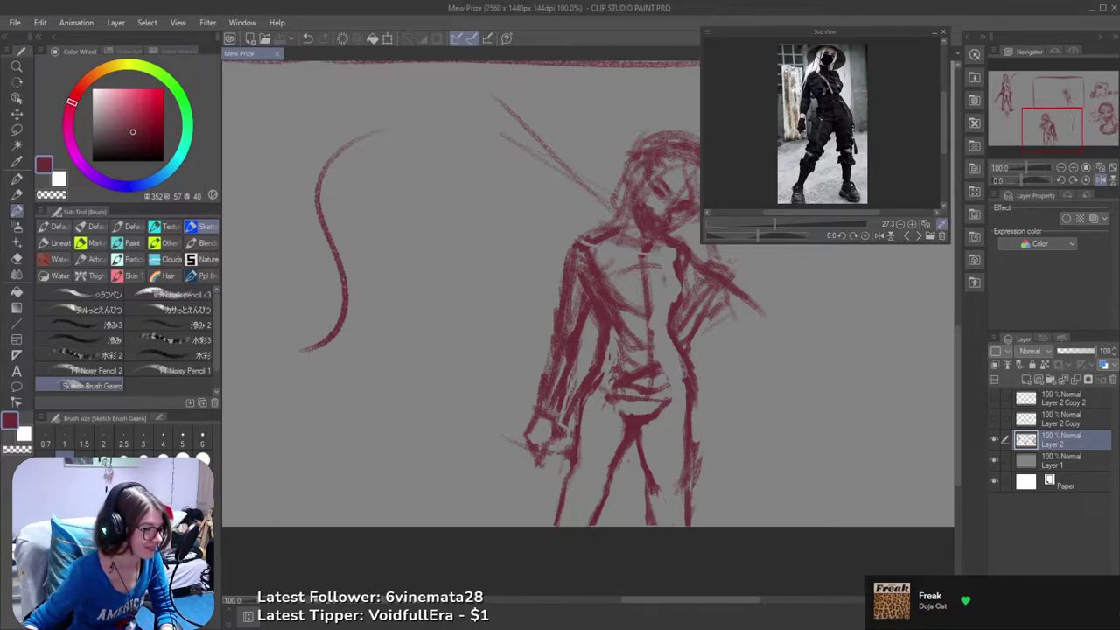
pyautogui.moveTo(898, 371); pyautogui.dragTo(720, 430)
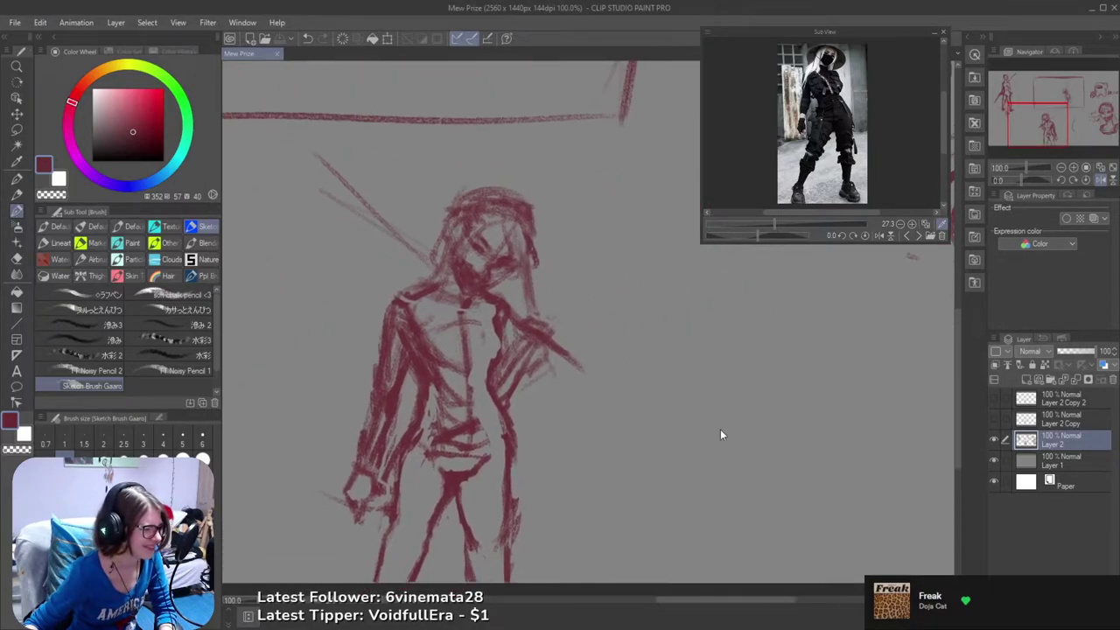
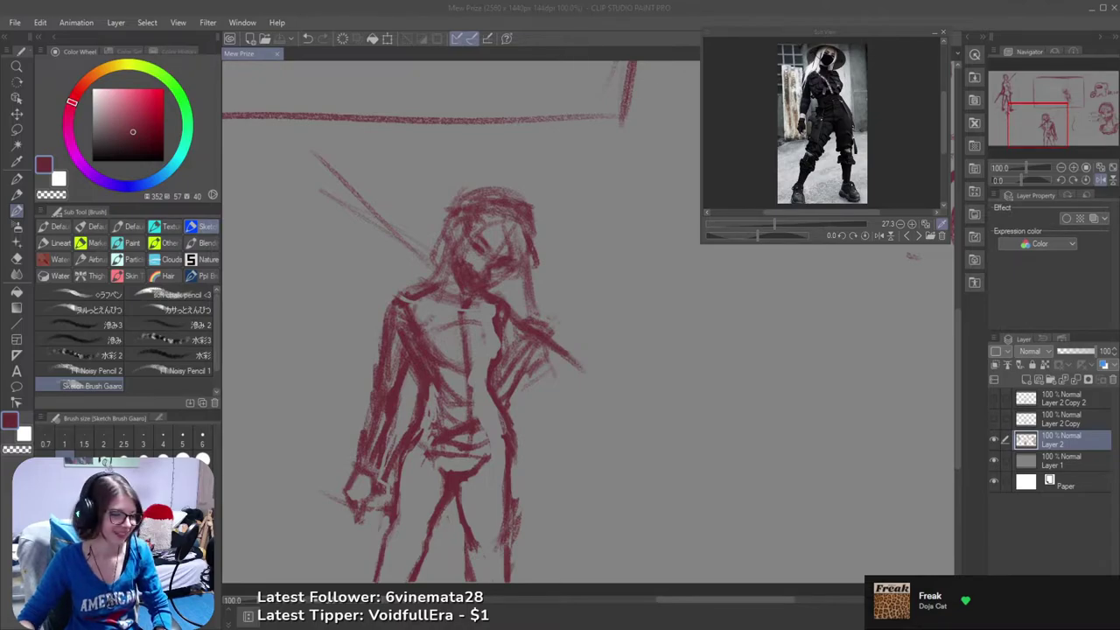
pyautogui.click(462, 6)
pyautogui.scroll(-3, 560, 368)
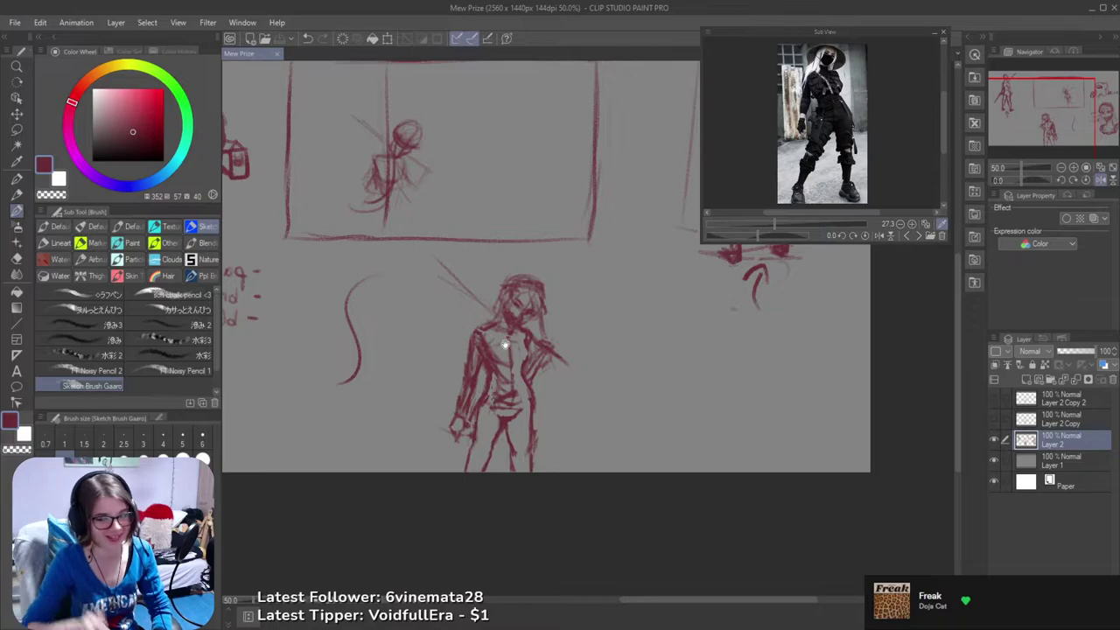
pyautogui.scroll(-1, 619, 325)
pyautogui.moveTo(619, 325)
pyautogui.mouseDown()
pyautogui.moveTo(717, 384)
pyautogui.moveTo(621, 399)
pyautogui.moveTo(725, 384)
pyautogui.moveTo(700, 408)
pyautogui.moveTo(735, 451)
pyautogui.mouseUp()
pyautogui.press('h')
pyautogui.scroll(1, 570, 408)
pyautogui.moveTo(329, 316); pyautogui.dragTo(450, 267)
pyautogui.moveTo(390, 294); pyautogui.dragTo(357, 345)
pyautogui.hotkey('ctrl', 'z')
pyautogui.moveTo(451, 264)
pyautogui.mouseDown()
pyautogui.moveTo(406, 295)
pyautogui.moveTo(417, 307)
pyautogui.mouseUp()
pyautogui.hotkey('ctrl', 'z')
pyautogui.hotkey('ctrl', 'z')
# - Compare the lower standing figure with the other sketches, checking its pose in mirrored and unmirrored view
pyautogui.moveTo(570, 363); pyautogui.dragTo(598, 374)
pyautogui.press('h')
pyautogui.press('h')
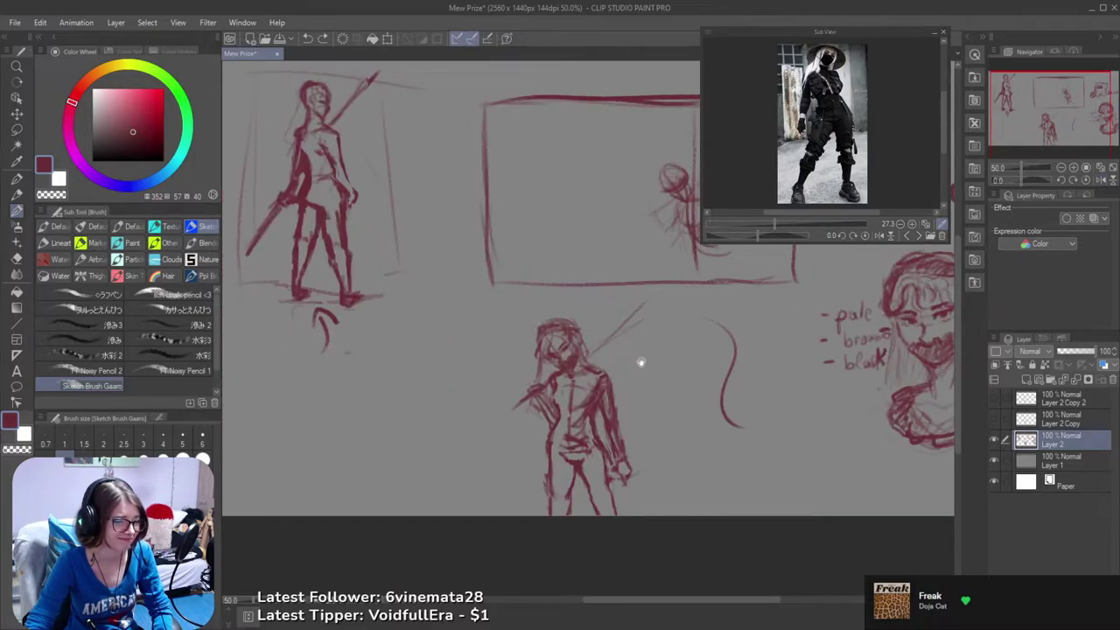
pyautogui.moveTo(597, 352); pyautogui.dragTo(568, 350)
pyautogui.moveTo(622, 323); pyautogui.dragTo(563, 325)
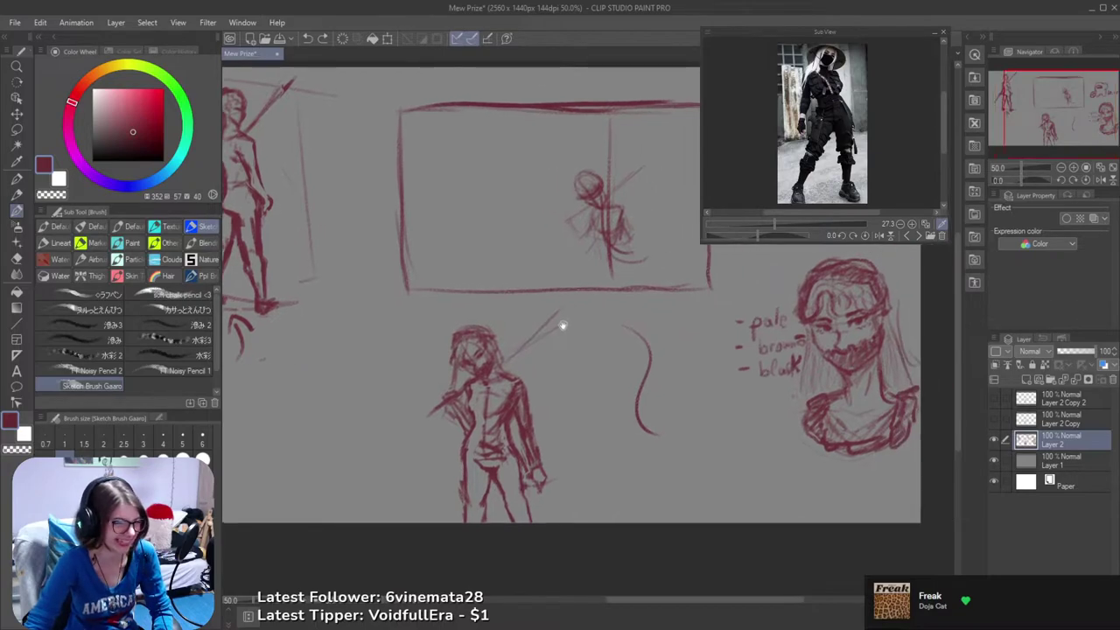
pyautogui.moveTo(560, 397)
pyautogui.mouseDown()
pyautogui.moveTo(522, 419)
pyautogui.moveTo(660, 495)
pyautogui.mouseUp()
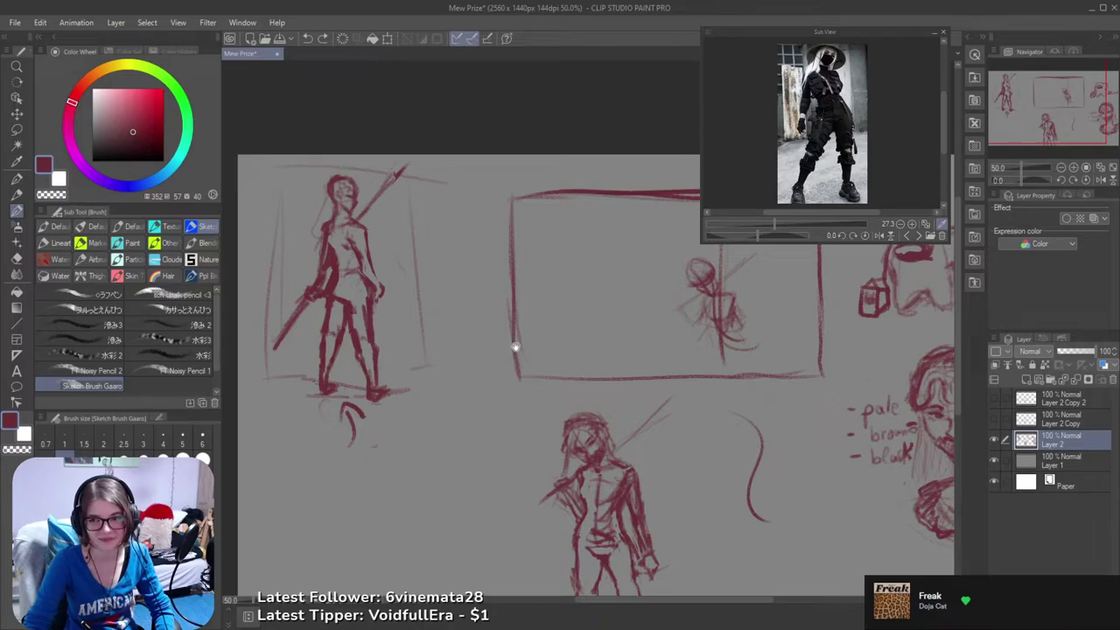
pyautogui.moveTo(585, 451)
pyautogui.mouseDown()
pyautogui.moveTo(637, 347)
pyautogui.moveTo(593, 361)
pyautogui.moveTo(542, 421)
pyautogui.mouseUp()
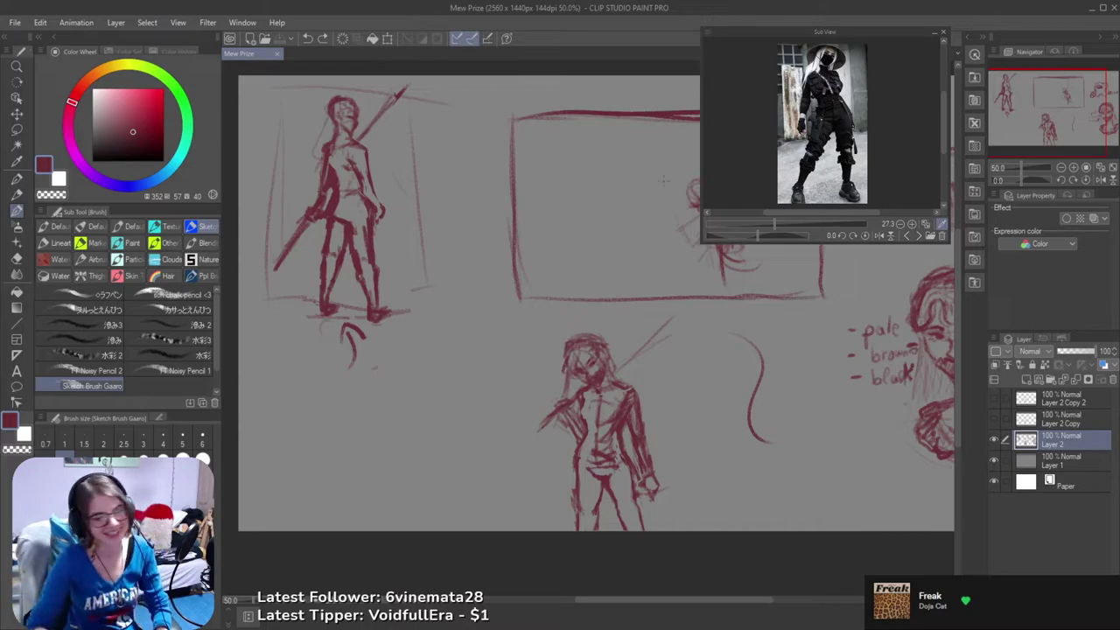
pyautogui.moveTo(572, 308)
pyautogui.mouseDown()
pyautogui.moveTo(559, 302)
pyautogui.moveTo(578, 301)
pyautogui.mouseUp()
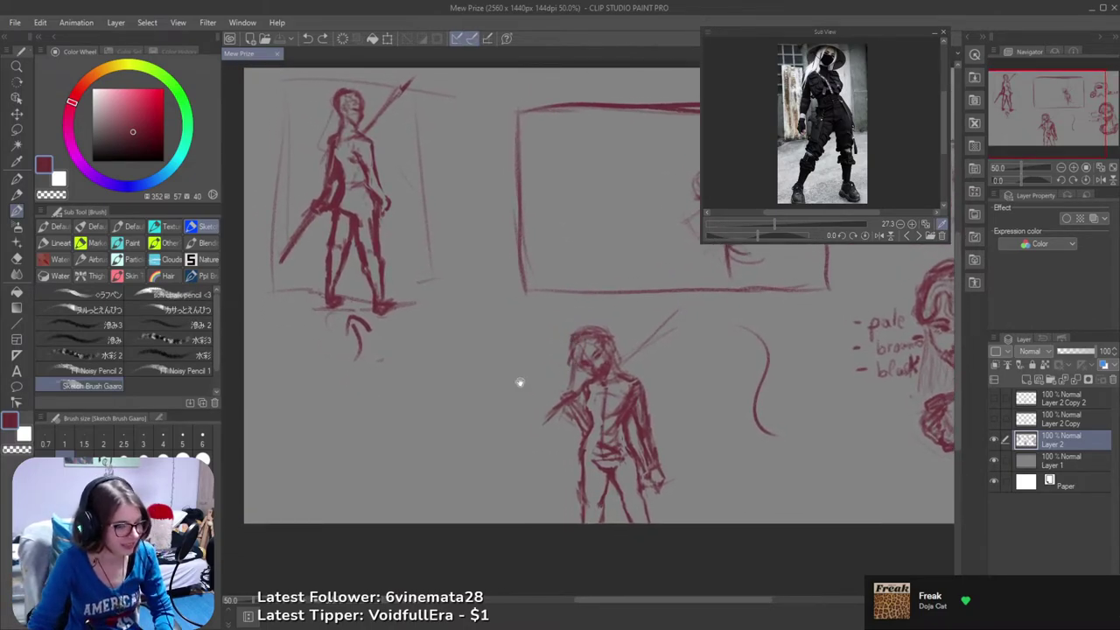
pyautogui.moveTo(565, 373); pyautogui.dragTo(592, 379)
pyautogui.press('h')
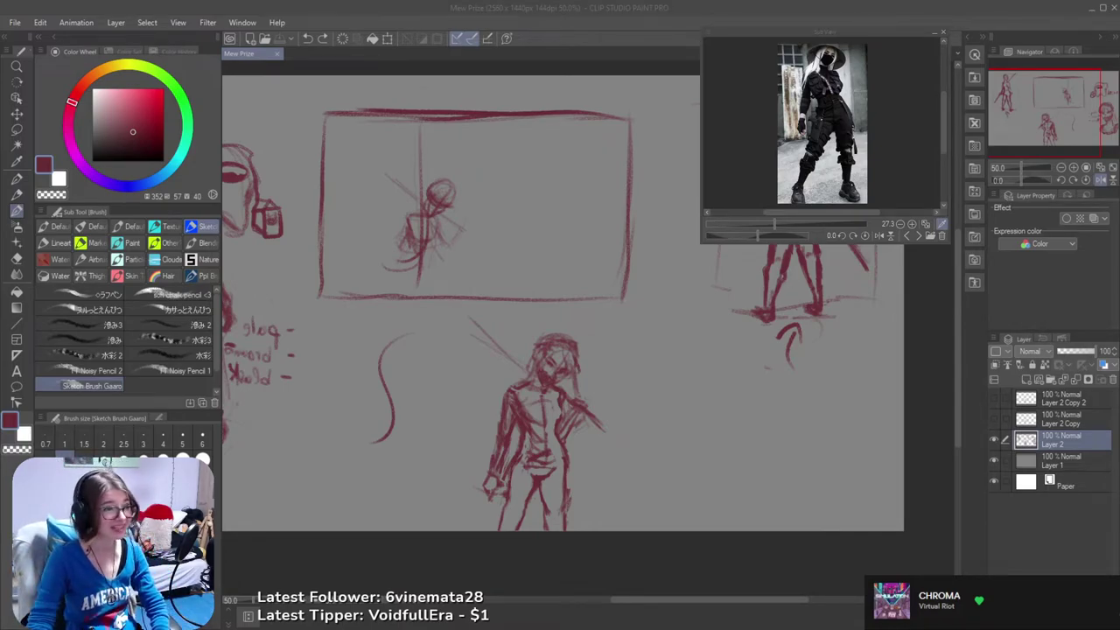
pyautogui.click(637, 8)
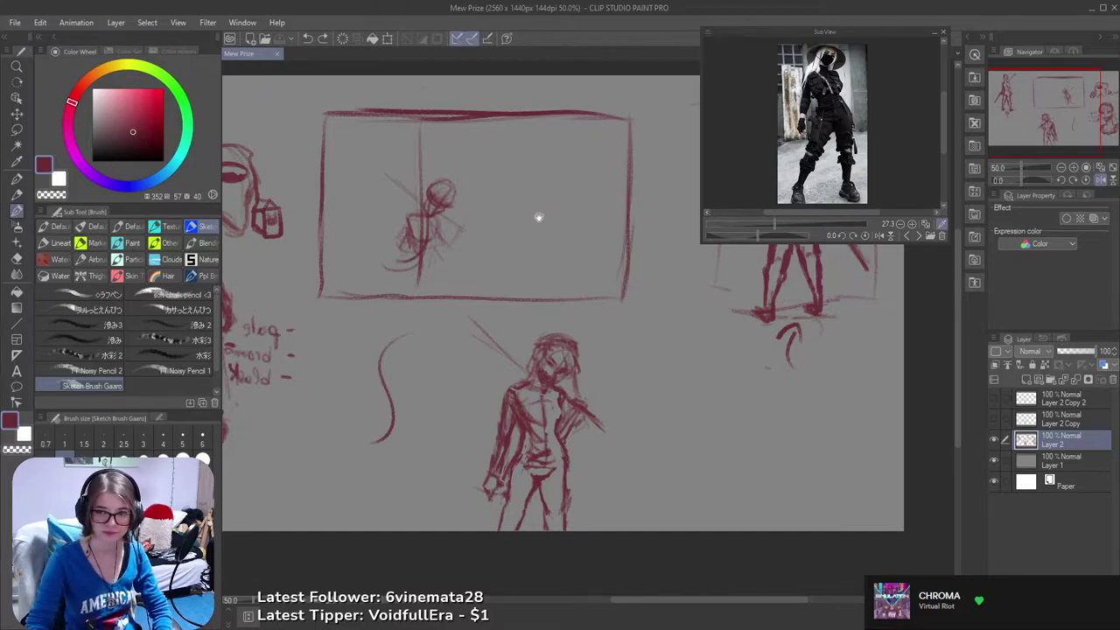
pyautogui.moveTo(480, 421); pyautogui.dragTo(560, 404)
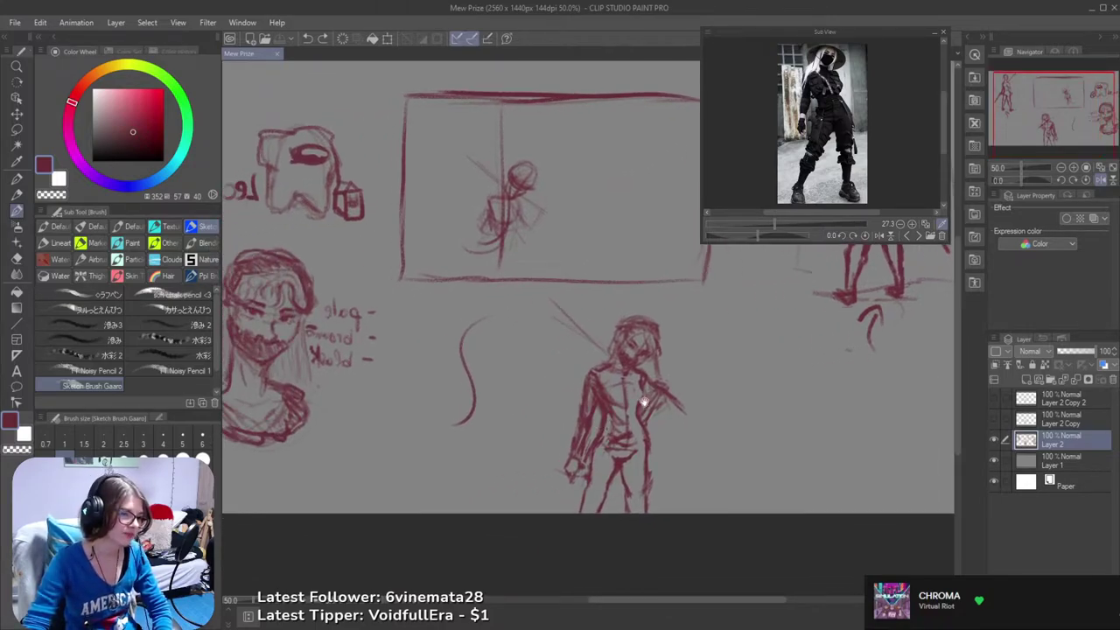
pyautogui.moveTo(658, 384); pyautogui.dragTo(587, 416)
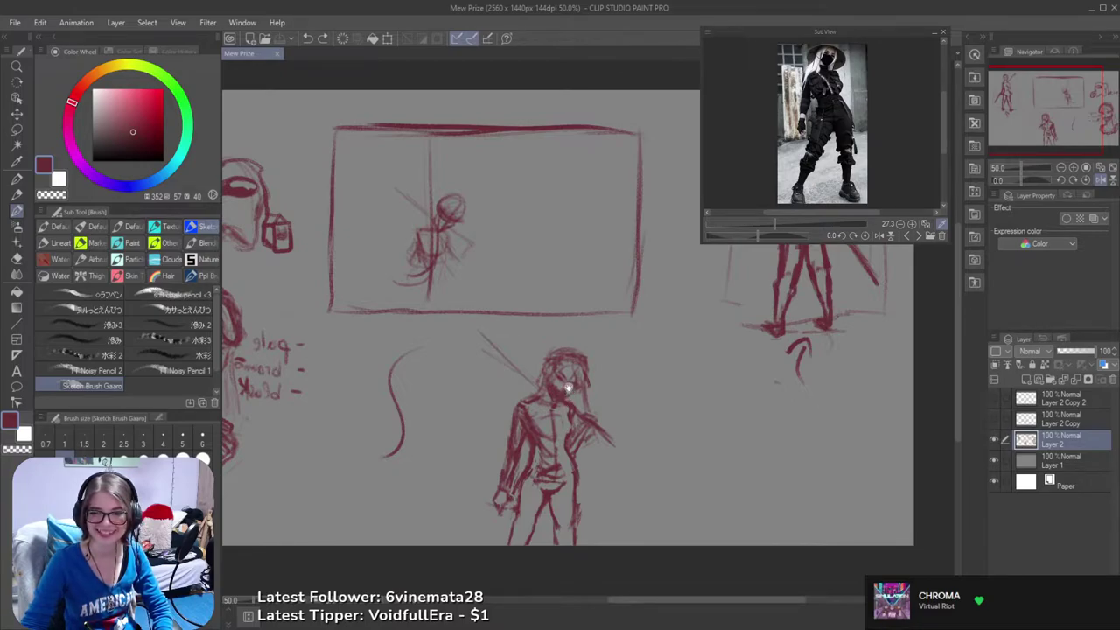
pyautogui.scroll(2, 716, 369)
pyautogui.moveTo(718, 369); pyautogui.dragTo(527, 385)
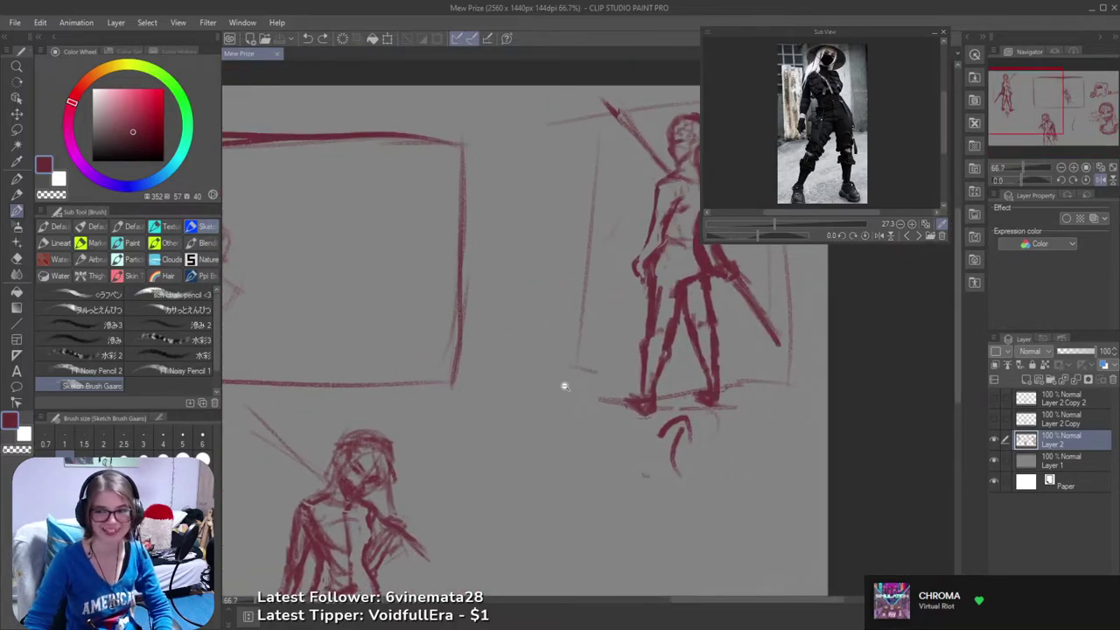
pyautogui.scroll(-1, 570, 394)
pyautogui.moveTo(525, 432); pyautogui.dragTo(572, 395)
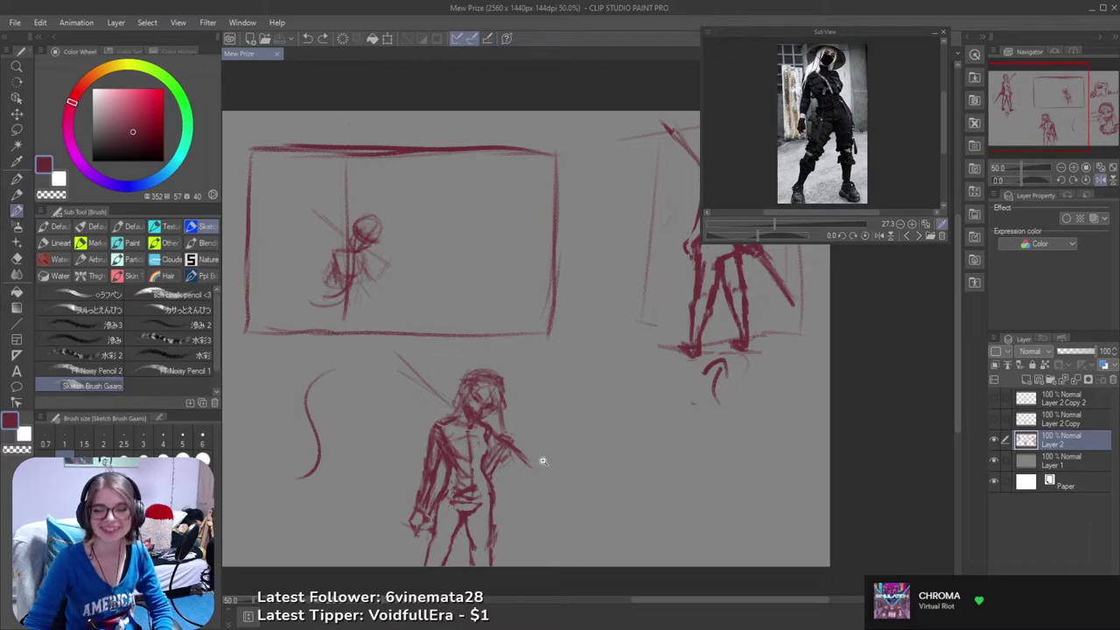
pyautogui.scroll(1, 545, 457)
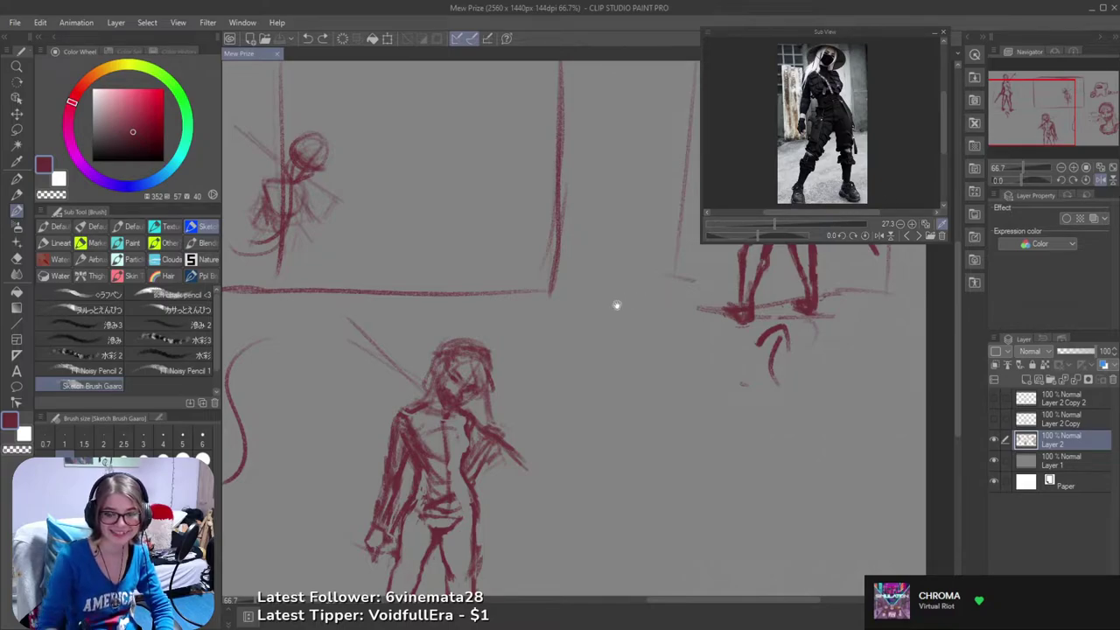
pyautogui.moveTo(642, 393)
pyautogui.mouseDown()
pyautogui.moveTo(690, 374)
pyautogui.moveTo(620, 349)
pyautogui.mouseUp()
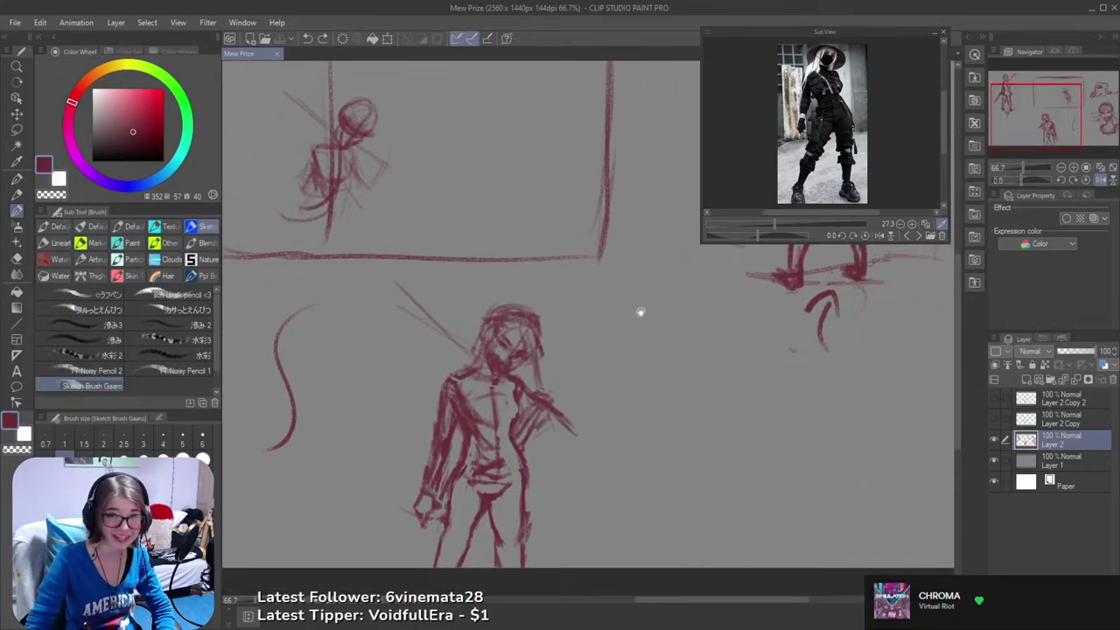
pyautogui.moveTo(607, 382)
pyautogui.mouseDown()
pyautogui.moveTo(676, 387)
pyautogui.moveTo(603, 432)
pyautogui.moveTo(665, 440)
pyautogui.moveTo(650, 431)
pyautogui.mouseUp()
pyautogui.scroll(-3, 675, 388)
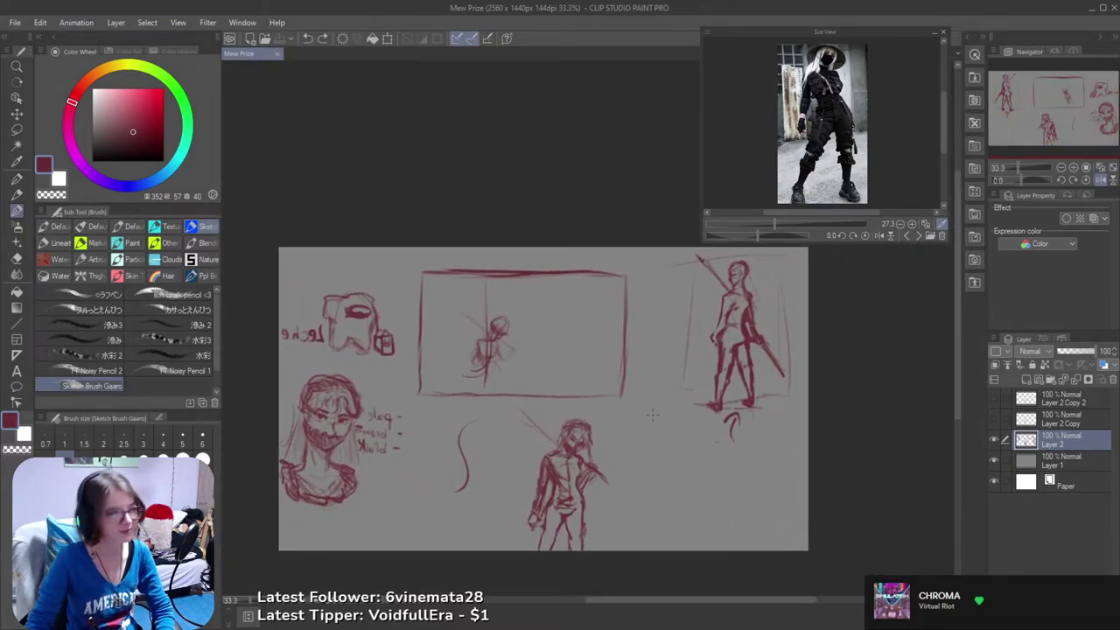
# - Return the canvas to its unmirrored view and draw a small heart beside the creature captioned "Leche"
pyautogui.press('h')
pyautogui.moveTo(772, 318); pyautogui.dragTo(555, 329)
pyautogui.keyDown('ctrl'); pyautogui.click(655, 323); pyautogui.keyUp('ctrl')
pyautogui.scroll(1, 645, 322)
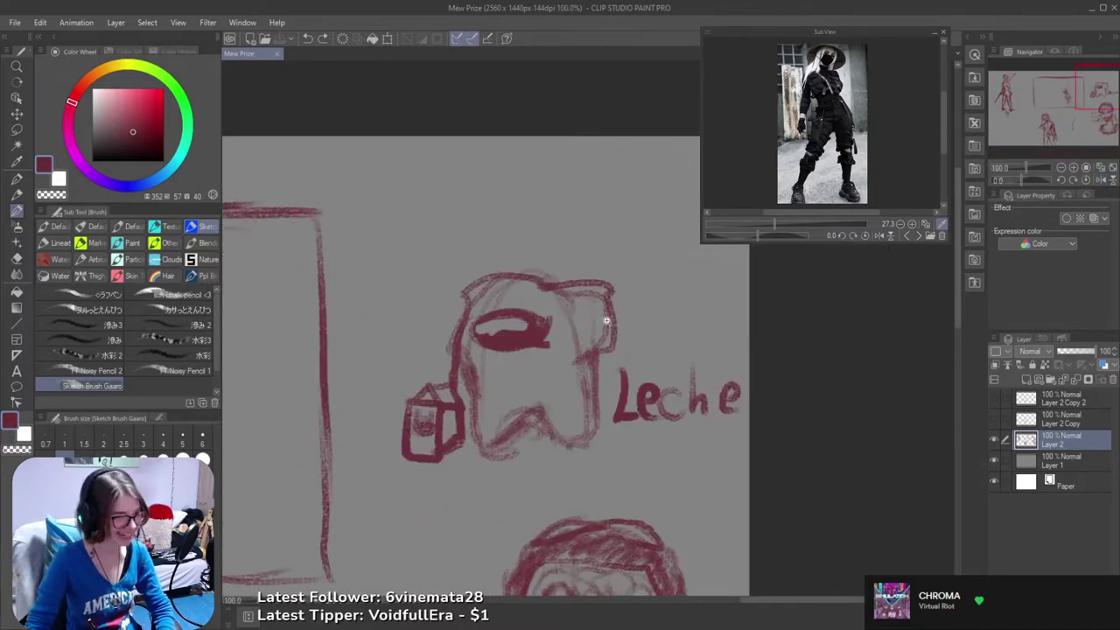
pyautogui.moveTo(627, 297); pyautogui.dragTo(635, 300)
pyautogui.scroll(-2, 670, 316)
pyautogui.moveTo(668, 353)
pyautogui.mouseDown()
pyautogui.moveTo(747, 302)
pyautogui.moveTo(817, 302)
pyautogui.moveTo(788, 327)
pyautogui.mouseUp()
pyautogui.scroll(-1, 718, 367)
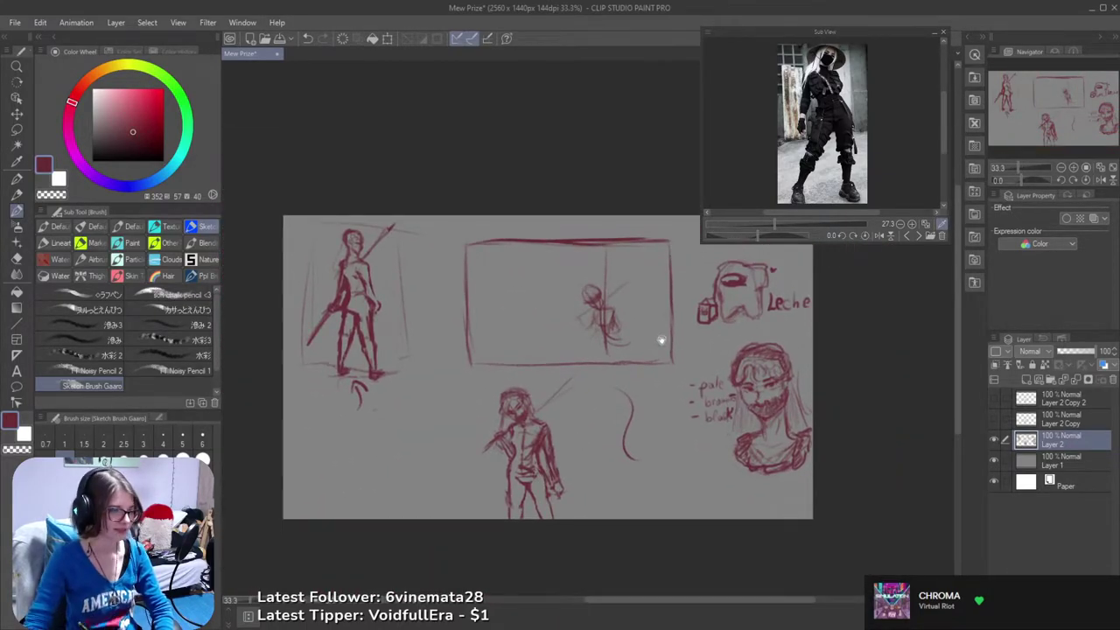
# - Erase the large rectangular frame and the small rough figure inside it with the hard eraser
pyautogui.press('e')
pyautogui.moveTo(580, 285)
pyautogui.mouseDown()
pyautogui.moveTo(571, 310)
pyautogui.moveTo(609, 282)
pyautogui.moveTo(605, 313)
pyautogui.mouseUp()
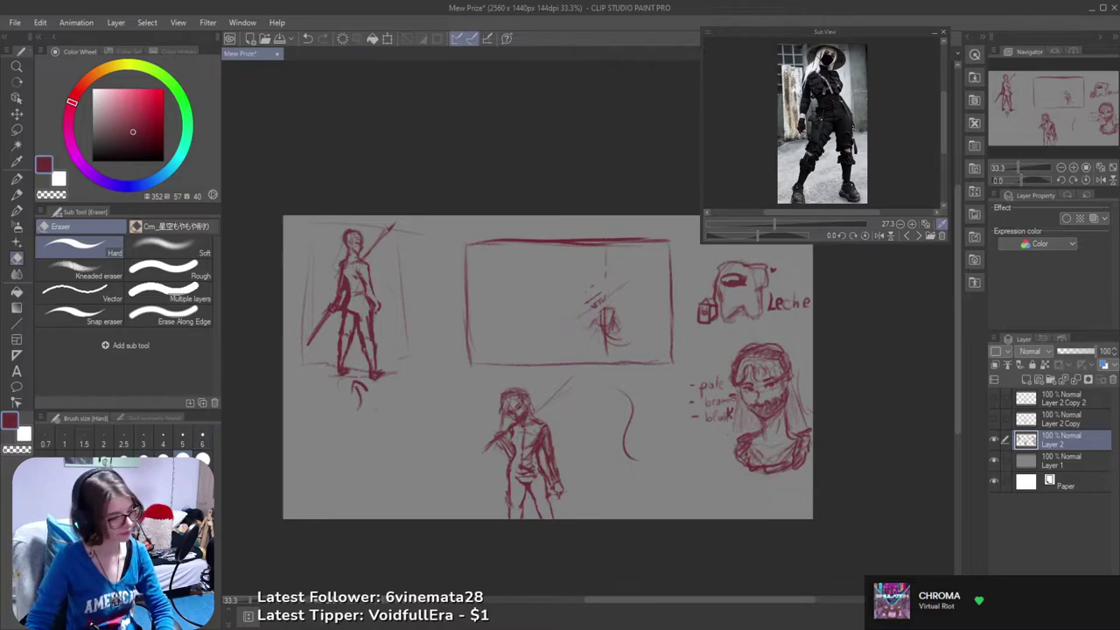
pyautogui.moveTo(616, 299)
pyautogui.mouseDown()
pyautogui.moveTo(565, 308)
pyautogui.moveTo(587, 317)
pyautogui.moveTo(589, 295)
pyautogui.moveTo(573, 296)
pyautogui.mouseUp()
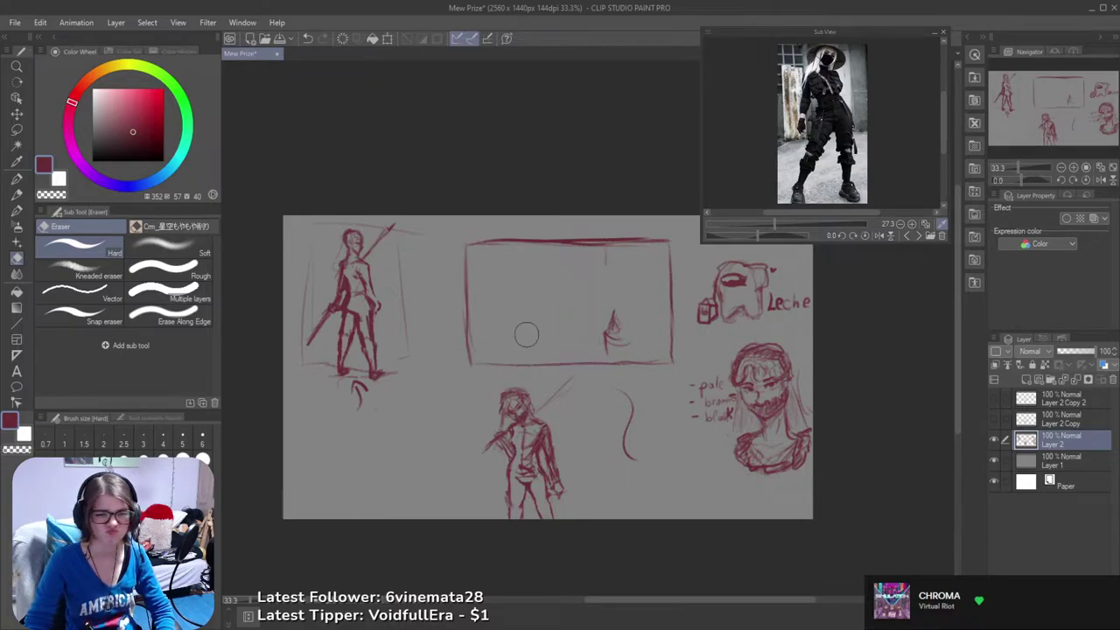
pyautogui.moveTo(578, 307)
pyautogui.mouseDown()
pyautogui.moveTo(595, 334)
pyautogui.moveTo(627, 332)
pyautogui.moveTo(608, 347)
pyautogui.moveTo(618, 273)
pyautogui.moveTo(590, 271)
pyautogui.mouseUp()
pyautogui.moveTo(471, 359)
pyautogui.mouseDown()
pyautogui.moveTo(673, 346)
pyautogui.moveTo(656, 320)
pyautogui.moveTo(669, 235)
pyautogui.moveTo(609, 226)
pyautogui.moveTo(468, 258)
pyautogui.moveTo(446, 252)
pyautogui.moveTo(423, 335)
pyautogui.moveTo(433, 346)
pyautogui.moveTo(482, 315)
pyautogui.mouseUp()
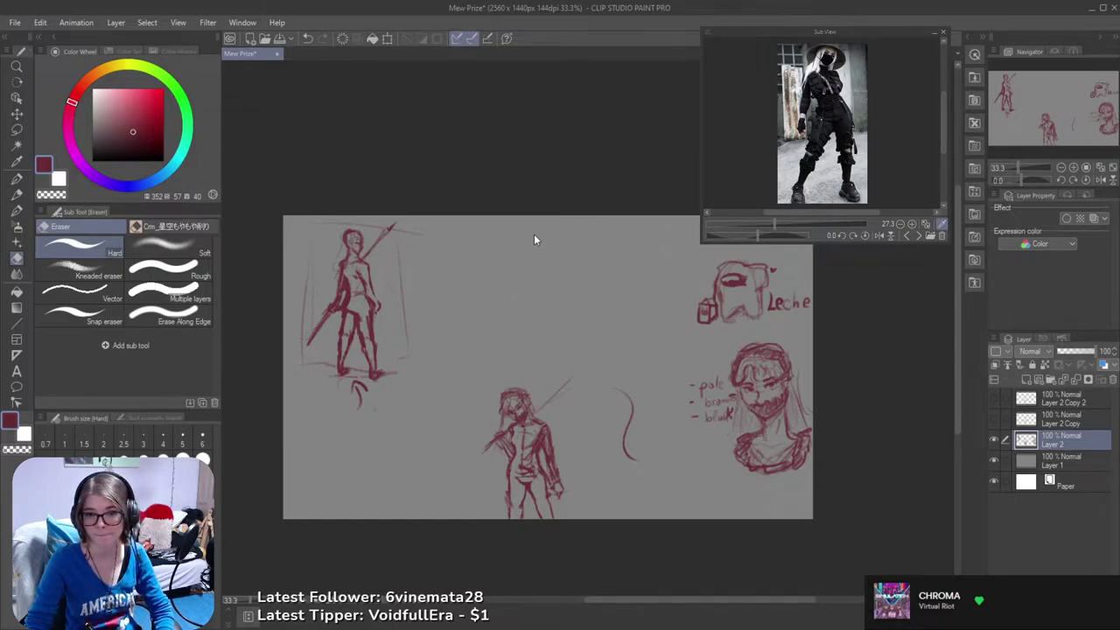
# - Lasso the lower standing figure, move it up into the cleared upper middle of the canvas, and switch back to the sketch brush
pyautogui.moveTo(552, 318); pyautogui.dragTo(597, 328)
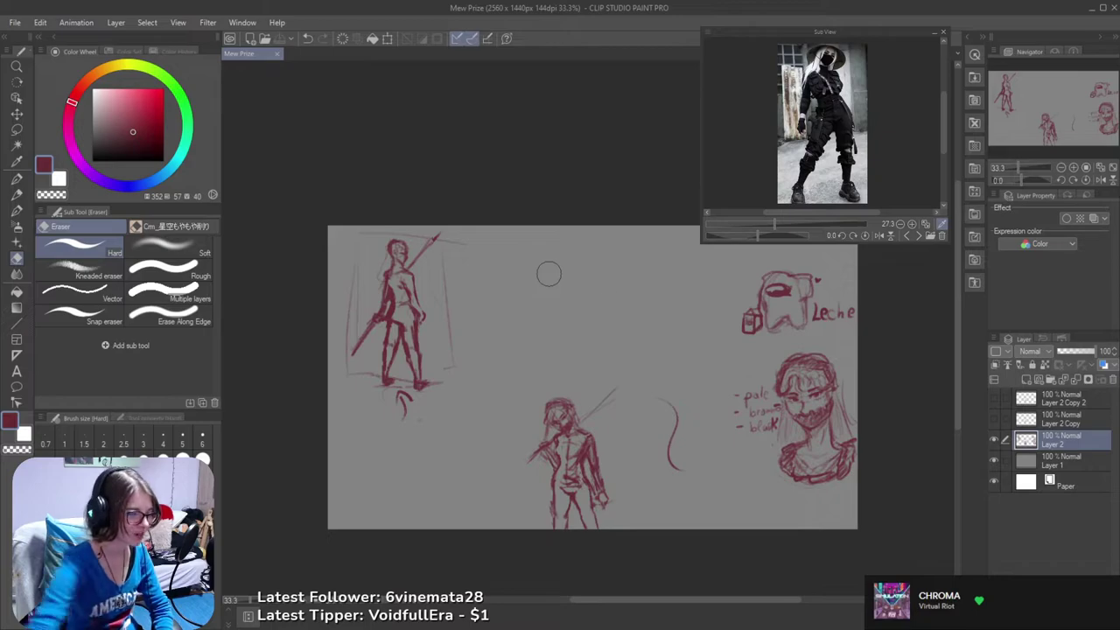
pyautogui.moveTo(519, 387)
pyautogui.mouseDown()
pyautogui.moveTo(449, 377)
pyautogui.moveTo(442, 364)
pyautogui.mouseUp()
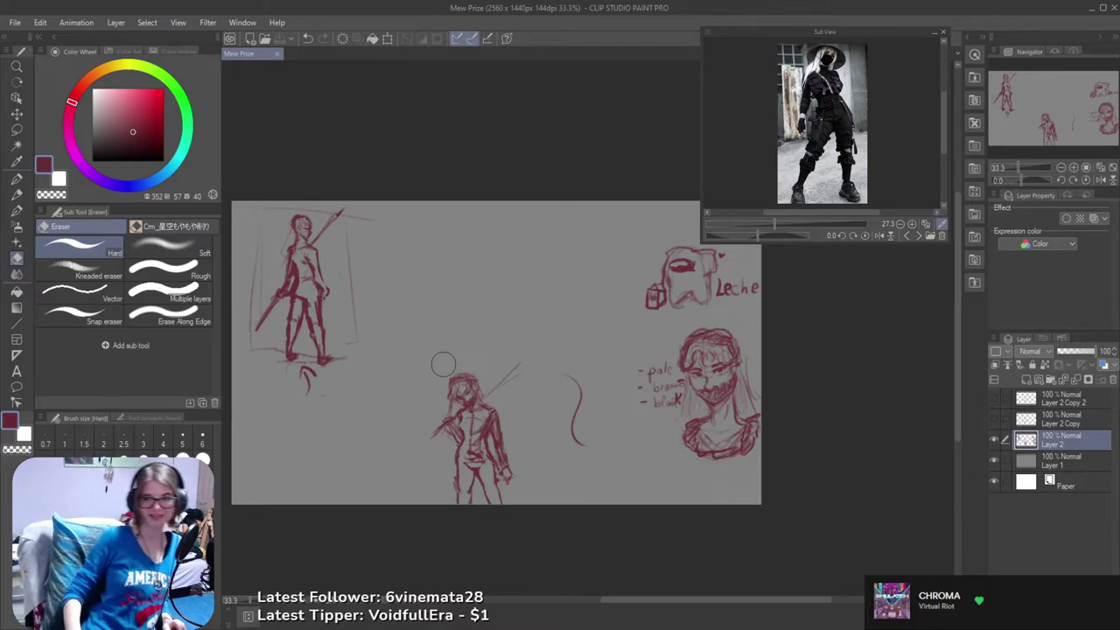
pyautogui.click(646, 67)
pyautogui.moveTo(492, 295)
pyautogui.mouseDown()
pyautogui.moveTo(516, 295)
pyautogui.moveTo(478, 362)
pyautogui.moveTo(510, 355)
pyautogui.mouseUp()
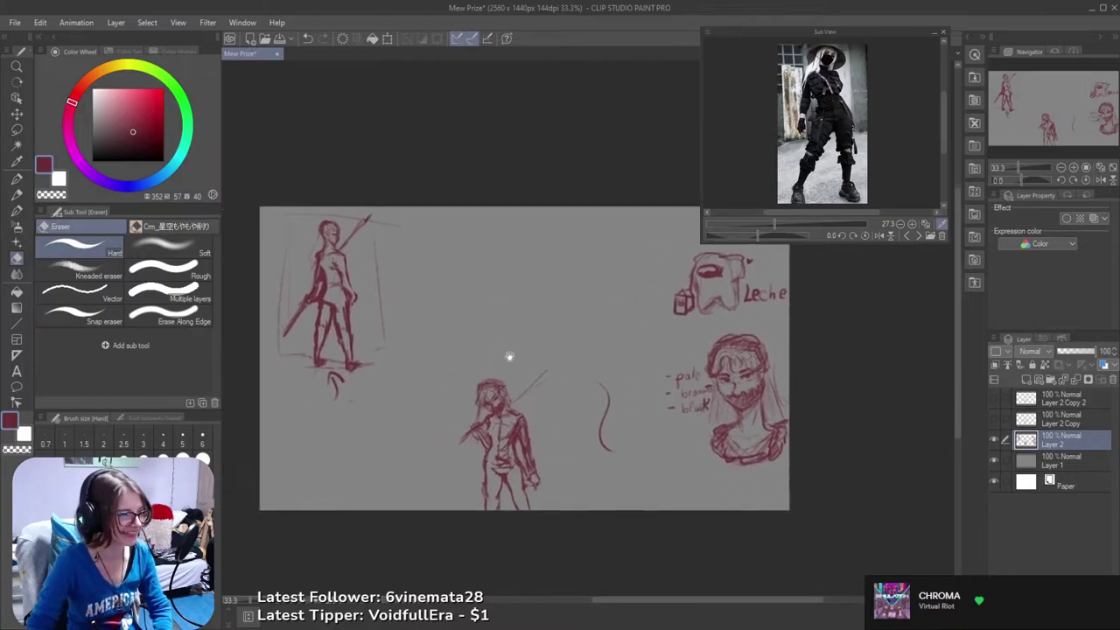
pyautogui.press('m')
pyautogui.moveTo(574, 330)
pyautogui.mouseDown()
pyautogui.moveTo(552, 438)
pyautogui.moveTo(569, 509)
pyautogui.moveTo(516, 564)
pyautogui.moveTo(420, 495)
pyautogui.moveTo(417, 390)
pyautogui.moveTo(569, 297)
pyautogui.mouseUp()
pyautogui.hotkey('ctrl', 't')
pyautogui.moveTo(496, 444); pyautogui.dragTo(540, 310)
pyautogui.press('Return')
pyautogui.hotkey('ctrl', 'd')
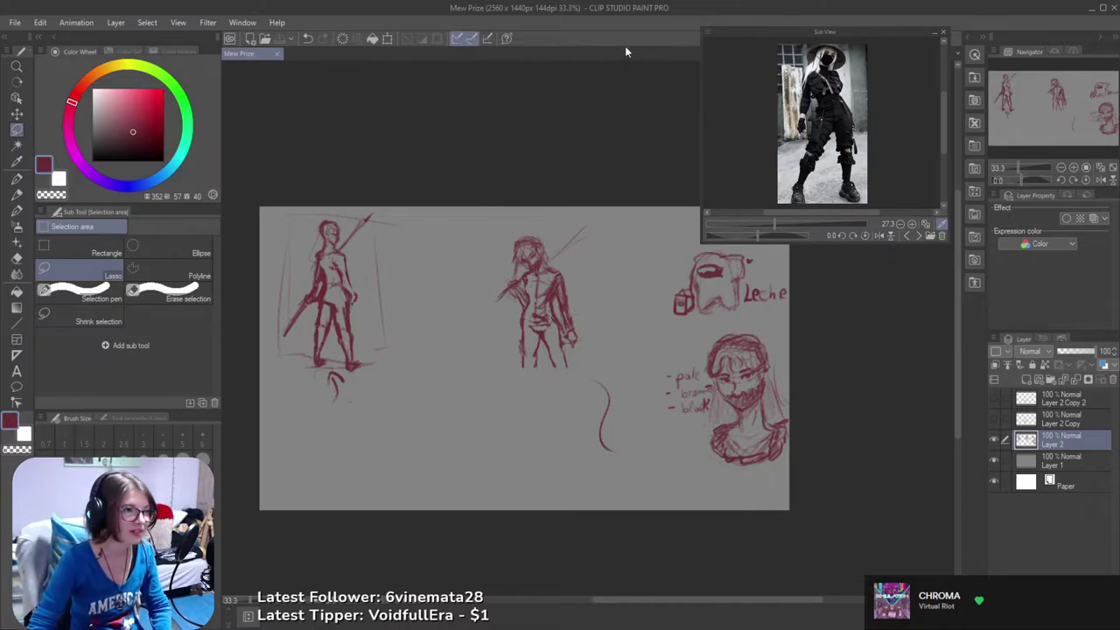
pyautogui.moveTo(526, 197); pyautogui.dragTo(565, 236)
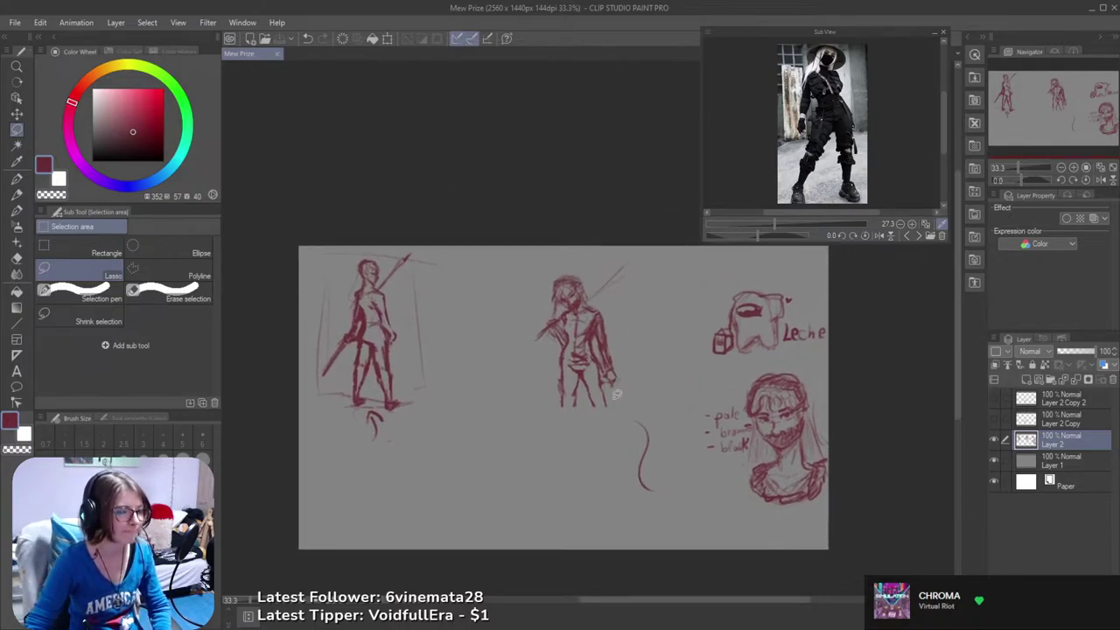
pyautogui.press('b')
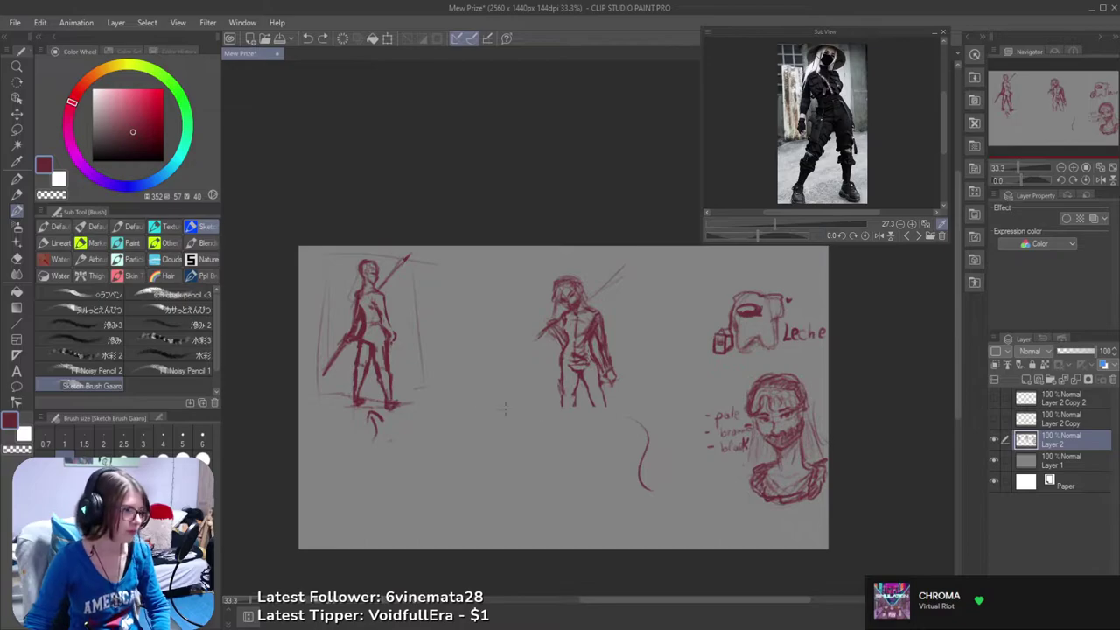
pyautogui.scroll(1, 545, 410)
pyautogui.moveTo(543, 405)
pyautogui.mouseDown()
pyautogui.moveTo(666, 412)
pyautogui.moveTo(542, 418)
pyautogui.moveTo(605, 411)
pyautogui.mouseUp()
pyautogui.hotkey('ctrl', 'z')
pyautogui.hotkey('ctrl', 'z')
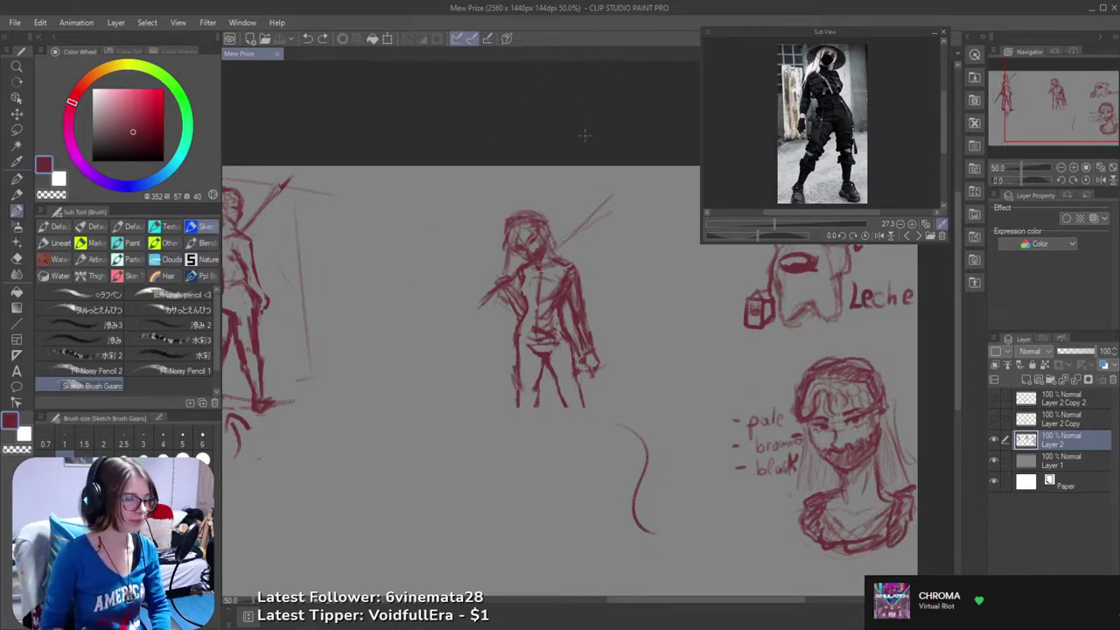
pyautogui.moveTo(542, 355); pyautogui.dragTo(613, 427)
pyautogui.scroll(1, 624, 336)
pyautogui.moveTo(625, 381); pyautogui.dragTo(613, 430)
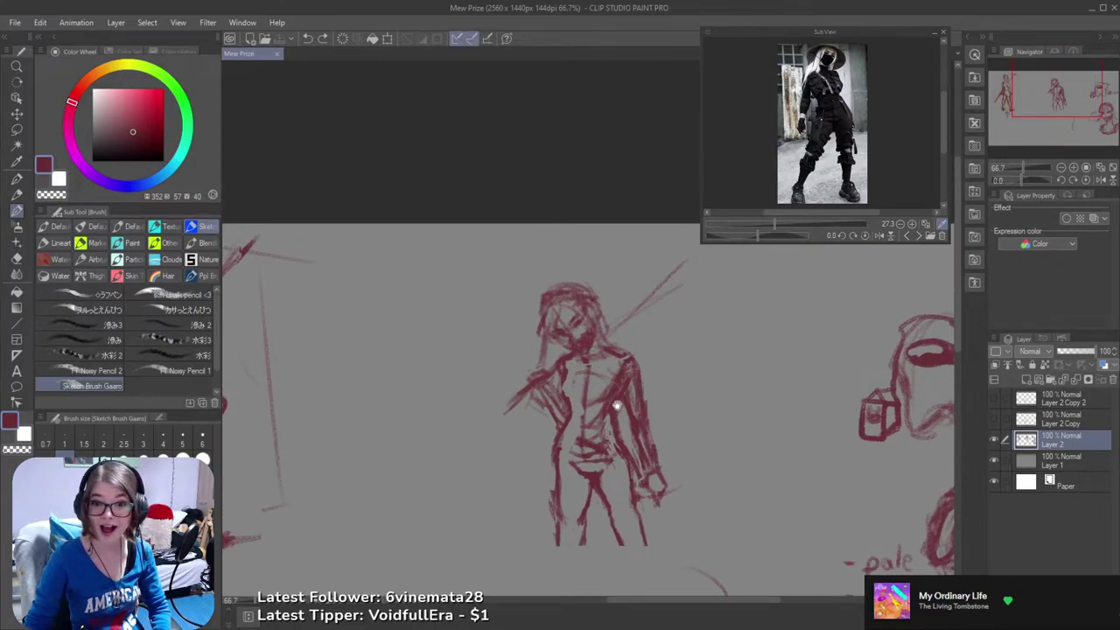
pyautogui.moveTo(612, 431); pyautogui.dragTo(658, 398)
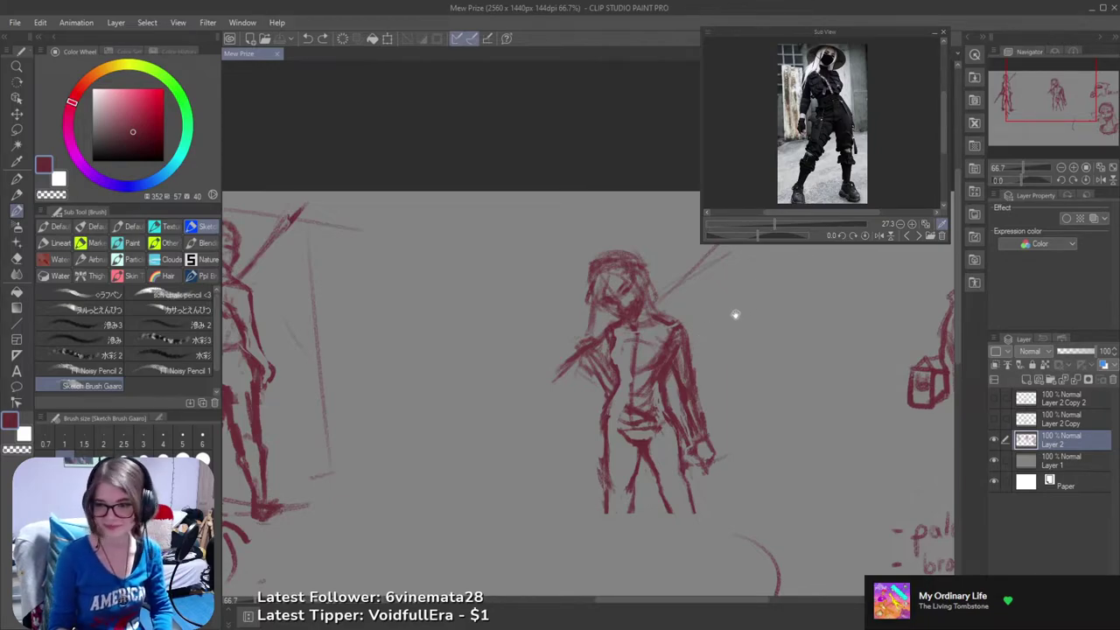
pyautogui.moveTo(587, 380); pyautogui.dragTo(696, 348)
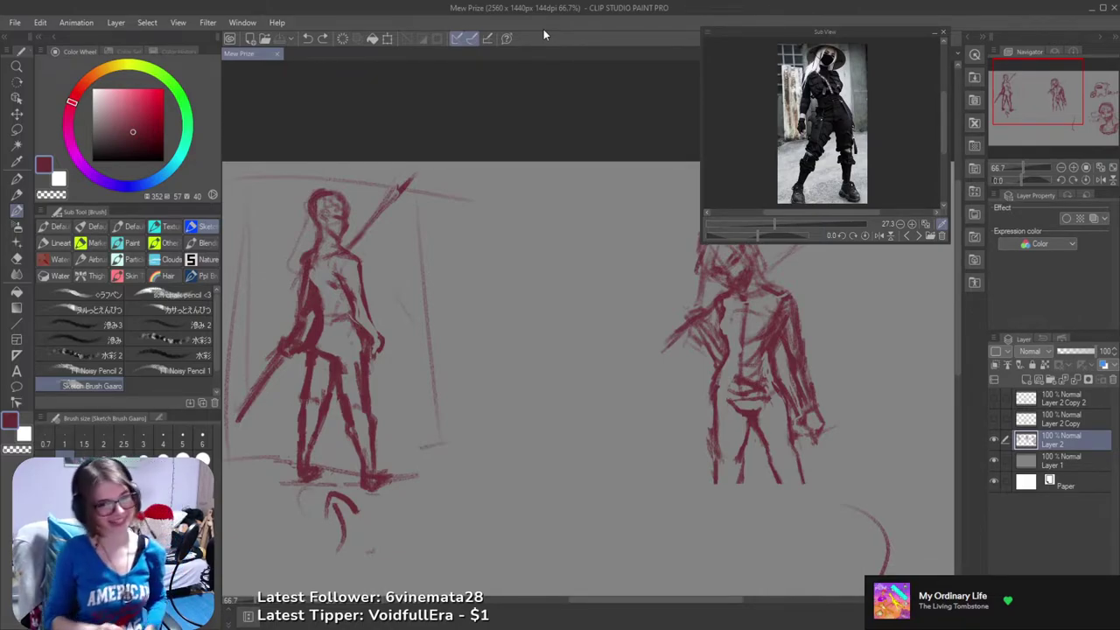
pyautogui.moveTo(779, 422)
pyautogui.mouseDown()
pyautogui.moveTo(682, 445)
pyautogui.moveTo(725, 459)
pyautogui.moveTo(743, 430)
pyautogui.mouseUp()
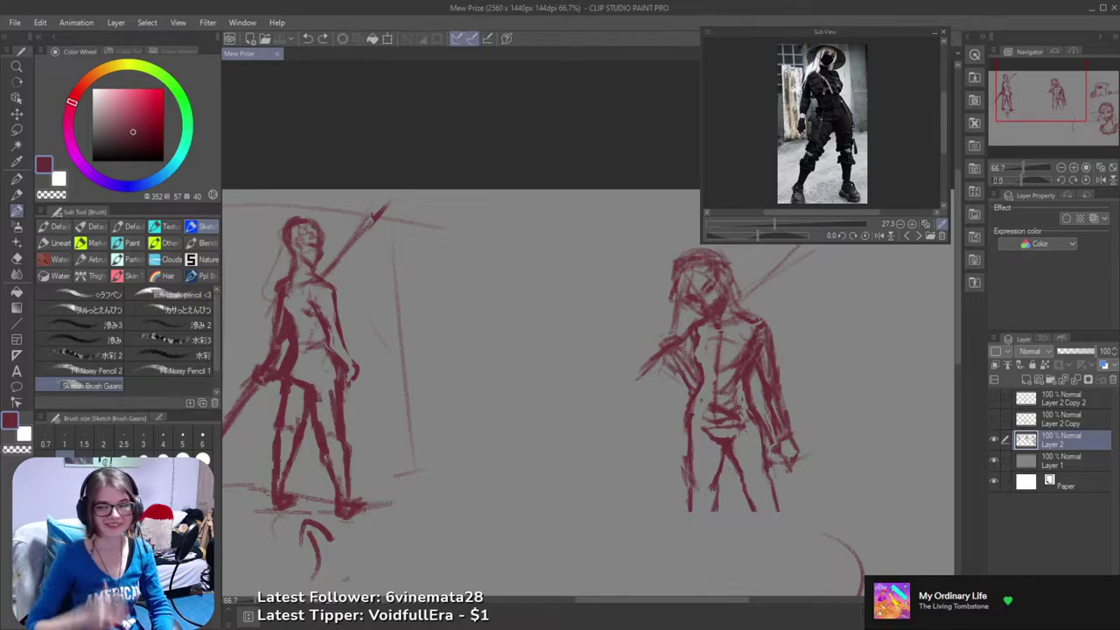
# - Close off the cut-off legs of the middle figure with rounded ends, touch up the sword near its hand, and save
pyautogui.moveTo(631, 407); pyautogui.dragTo(638, 338)
pyautogui.moveTo(708, 412)
pyautogui.mouseDown()
pyautogui.moveTo(589, 495)
pyautogui.moveTo(691, 492)
pyautogui.moveTo(719, 510)
pyautogui.moveTo(577, 501)
pyautogui.moveTo(712, 492)
pyautogui.moveTo(632, 462)
pyautogui.mouseUp()
pyautogui.scroll(-1, 700, 477)
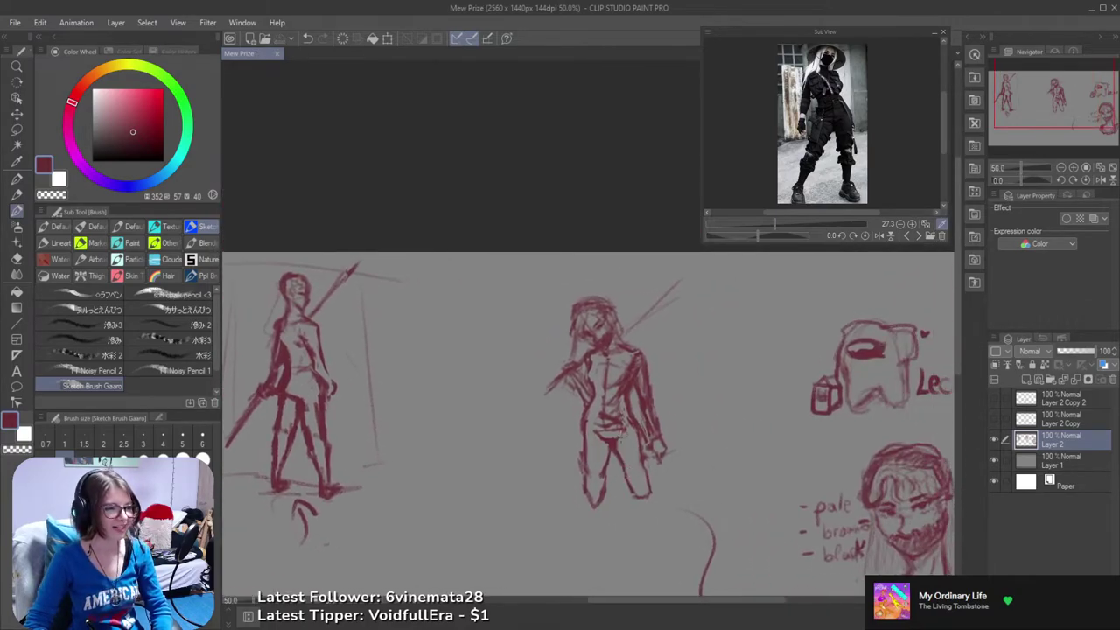
pyautogui.moveTo(549, 392); pyautogui.dragTo(575, 374)
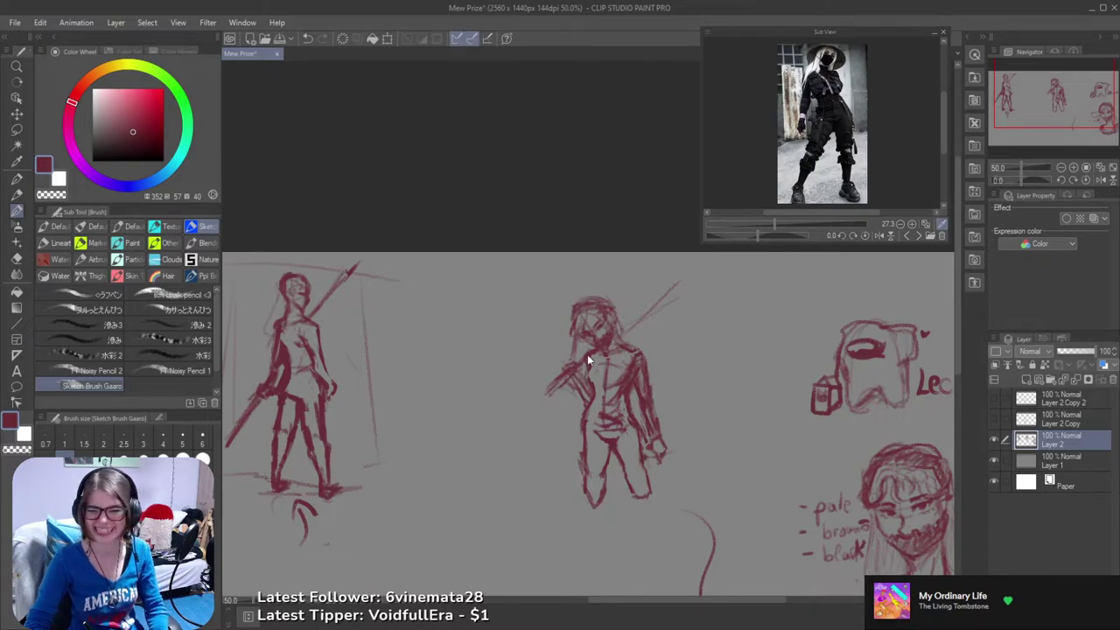
pyautogui.hotkey('ctrl', 's')
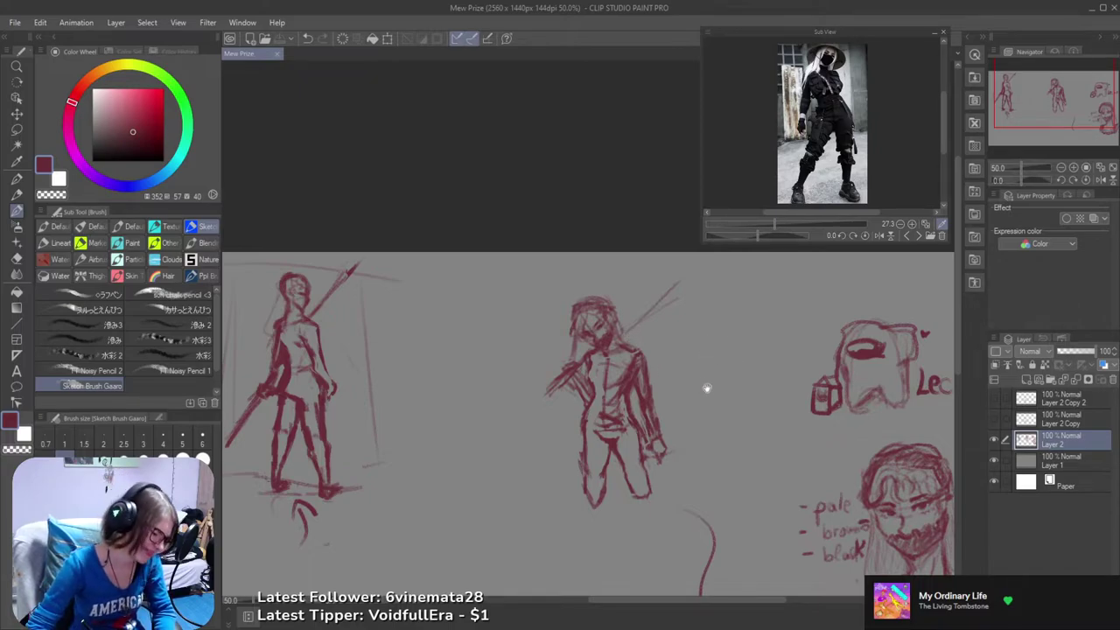
pyautogui.moveTo(673, 425); pyautogui.dragTo(688, 402)
pyautogui.moveTo(558, 478); pyautogui.dragTo(707, 466)
pyautogui.hotkey('ctrl', 'z')
pyautogui.moveTo(563, 484); pyautogui.dragTo(714, 477)
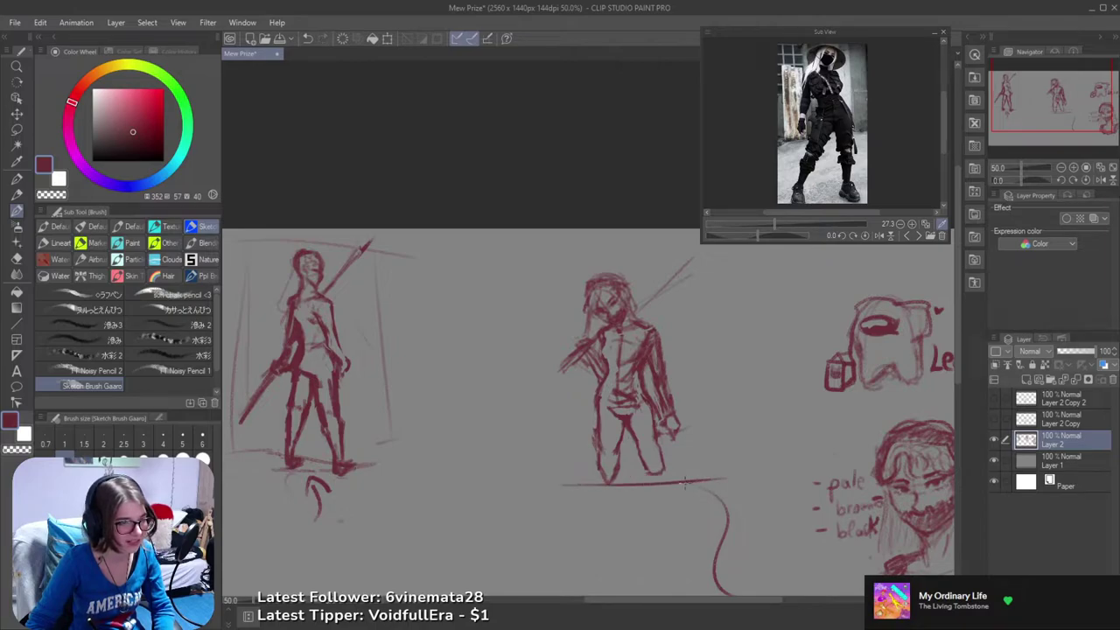
pyautogui.hotkey('ctrl', 'z')
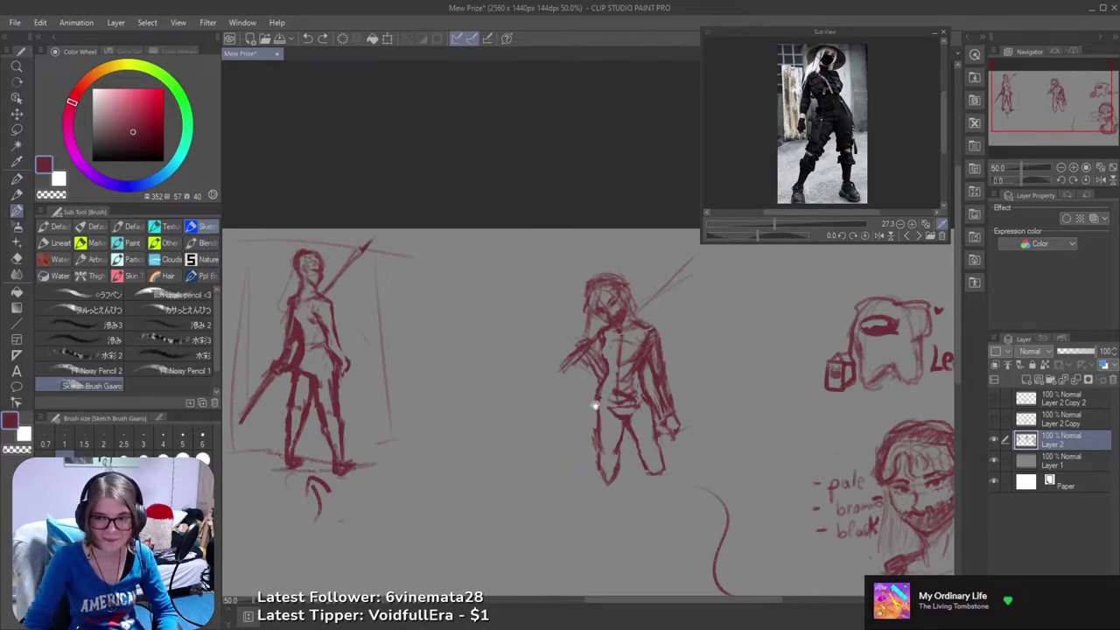
pyautogui.moveTo(578, 411)
pyautogui.mouseDown()
pyautogui.moveTo(657, 405)
pyautogui.moveTo(604, 405)
pyautogui.mouseUp()
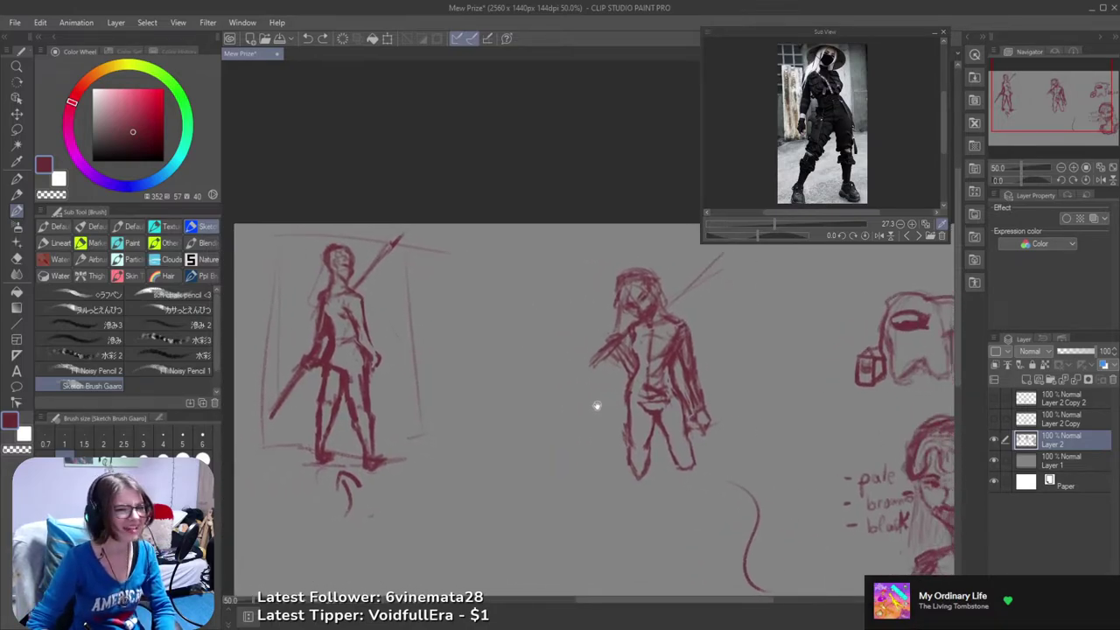
pyautogui.moveTo(570, 283); pyautogui.dragTo(562, 417)
pyautogui.hotkey('ctrl', 'z')
pyautogui.moveTo(550, 282); pyautogui.dragTo(557, 431)
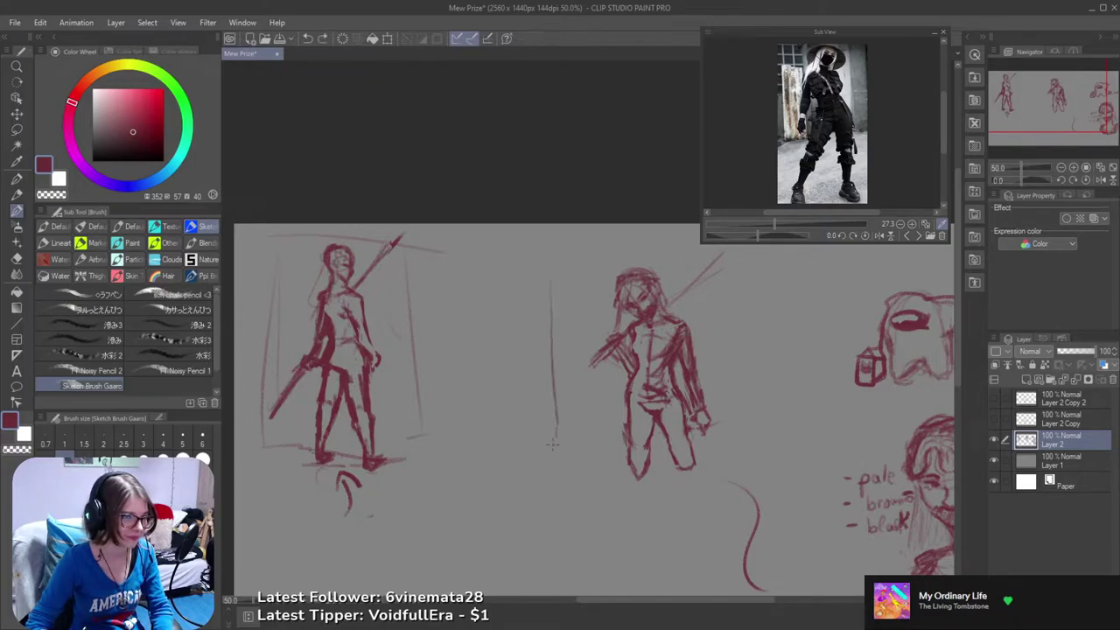
pyautogui.hotkey('ctrl', 'z')
pyautogui.moveTo(551, 292)
pyautogui.mouseDown()
pyautogui.moveTo(559, 446)
pyautogui.moveTo(569, 440)
pyautogui.moveTo(522, 441)
pyautogui.mouseUp()
pyautogui.hotkey('ctrl', 'z')
pyautogui.moveTo(469, 472); pyautogui.dragTo(735, 453)
pyautogui.hotkey('ctrl', 'z')
# - Draw a ground line under the middle figure and a thick straight vertical frame edge on its sword-hand side
pyautogui.moveTo(514, 476); pyautogui.dragTo(686, 476)
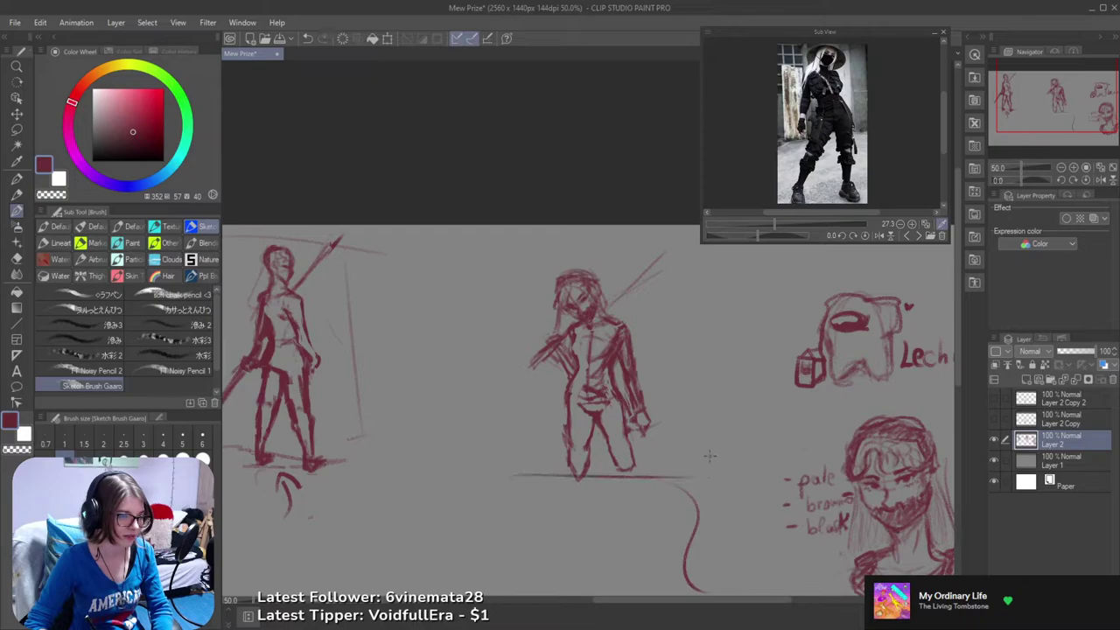
pyautogui.moveTo(493, 312); pyautogui.dragTo(500, 439)
pyautogui.hotkey('ctrl', 'z')
pyautogui.moveTo(523, 253); pyautogui.dragTo(527, 453)
pyautogui.hotkey('ctrl', 'z')
pyautogui.moveTo(522, 248)
pyautogui.mouseDown()
pyautogui.moveTo(521, 438)
pyautogui.moveTo(517, 275)
pyautogui.mouseUp()
pyautogui.hotkey('ctrl', 'z')
pyautogui.hotkey('ctrl', 'z')
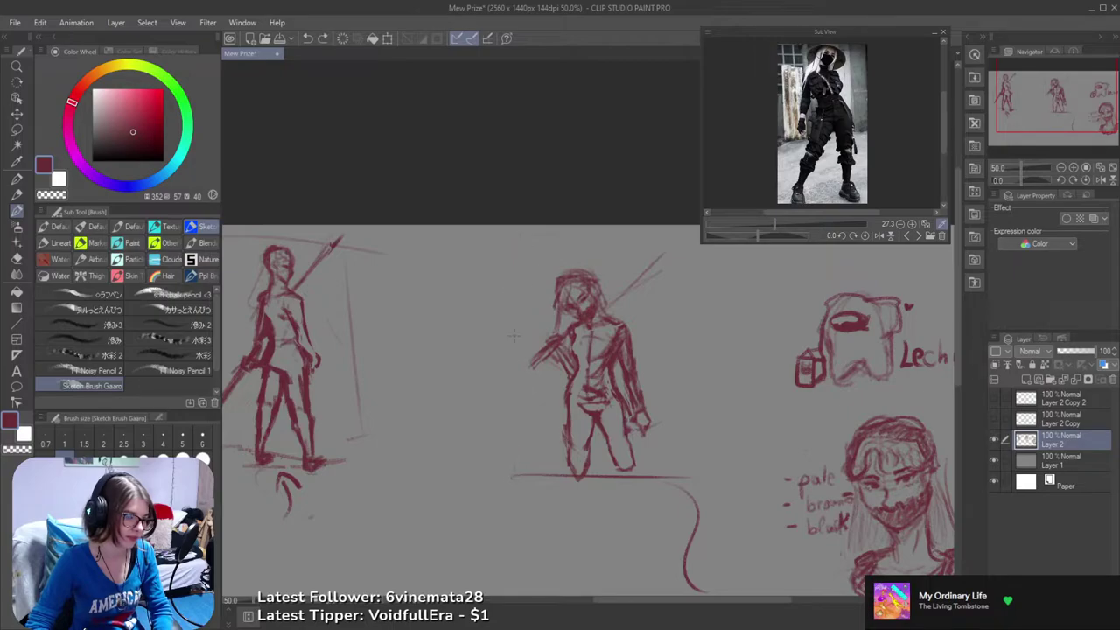
pyautogui.moveTo(516, 463); pyautogui.dragTo(531, 273)
pyautogui.hotkey('ctrl', 'z')
pyautogui.moveTo(505, 457)
pyautogui.mouseDown()
pyautogui.moveTo(512, 250)
pyautogui.moveTo(509, 478)
pyautogui.mouseUp()
pyautogui.hotkey('ctrl', 'z')
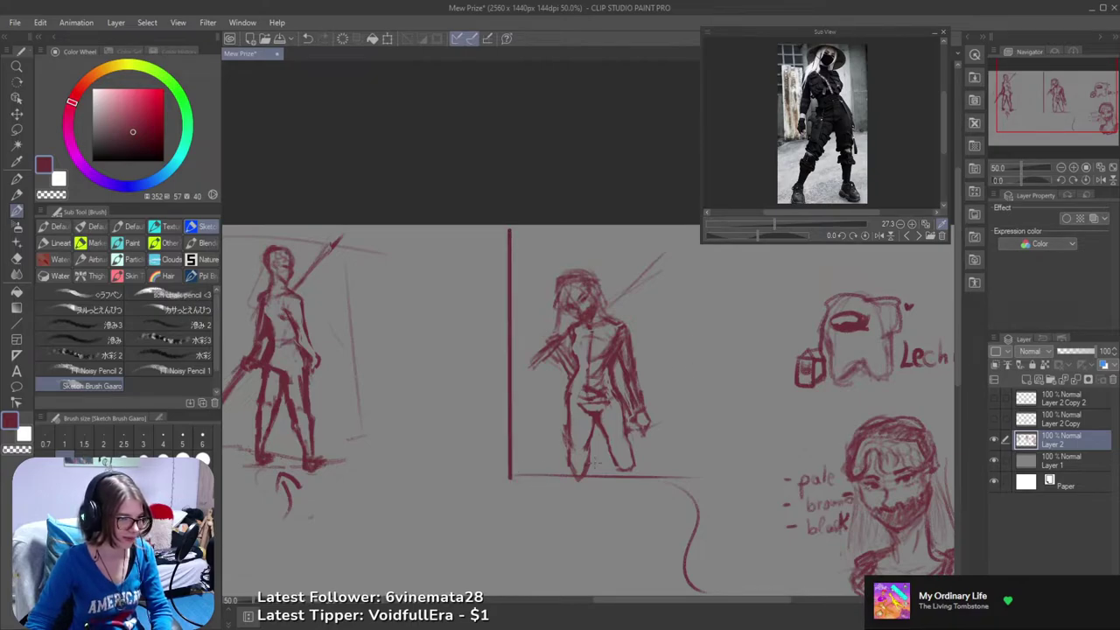
# - Draw straight lines for the bottom edge and the second vertical side of the frame around the middle figure
pyautogui.keyDown('shift'); pyautogui.click(710, 476); pyautogui.keyUp('shift')
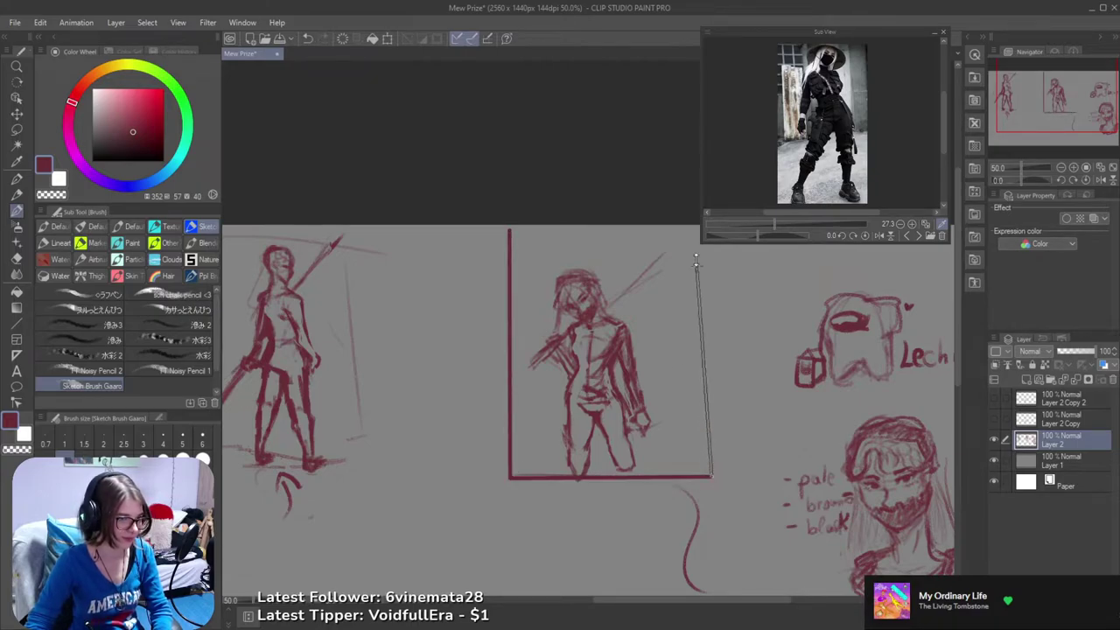
pyautogui.moveTo(688, 213); pyautogui.dragTo(628, 237)
pyautogui.click(618, 500)
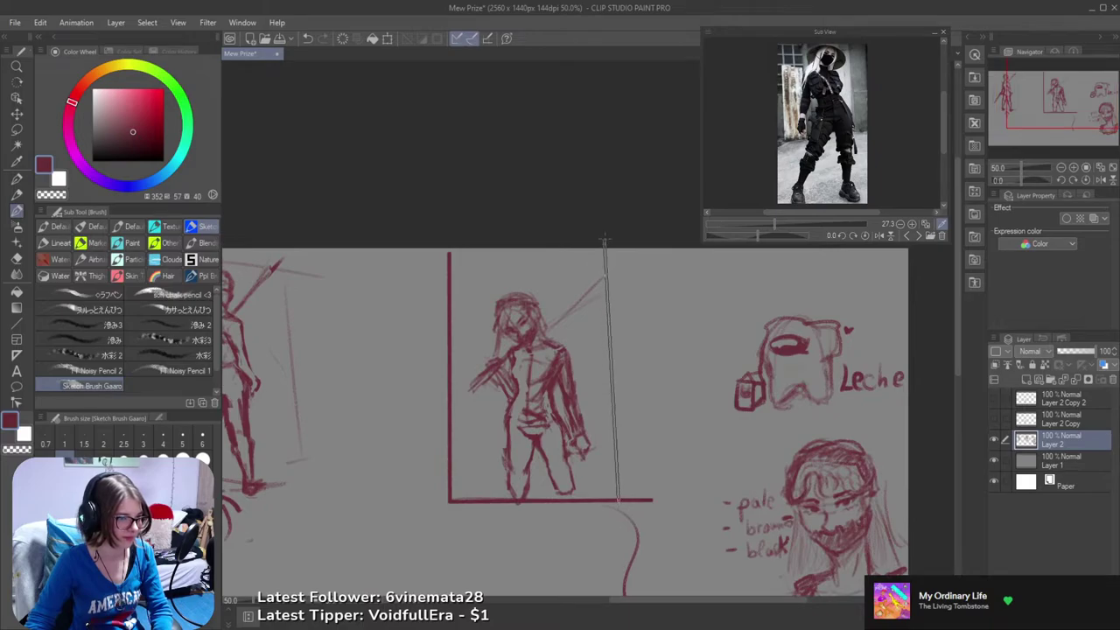
pyautogui.moveTo(610, 497)
pyautogui.mouseDown()
pyautogui.moveTo(604, 232)
pyautogui.moveTo(600, 255)
pyautogui.mouseUp()
pyautogui.press('space')
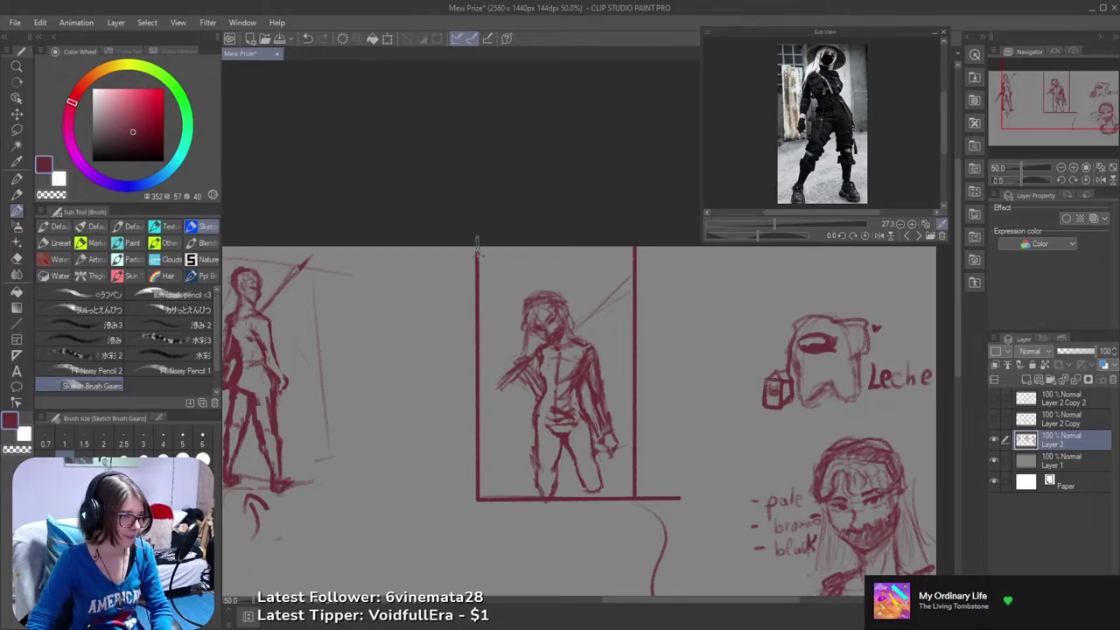
pyautogui.scroll(-1, 696, 404)
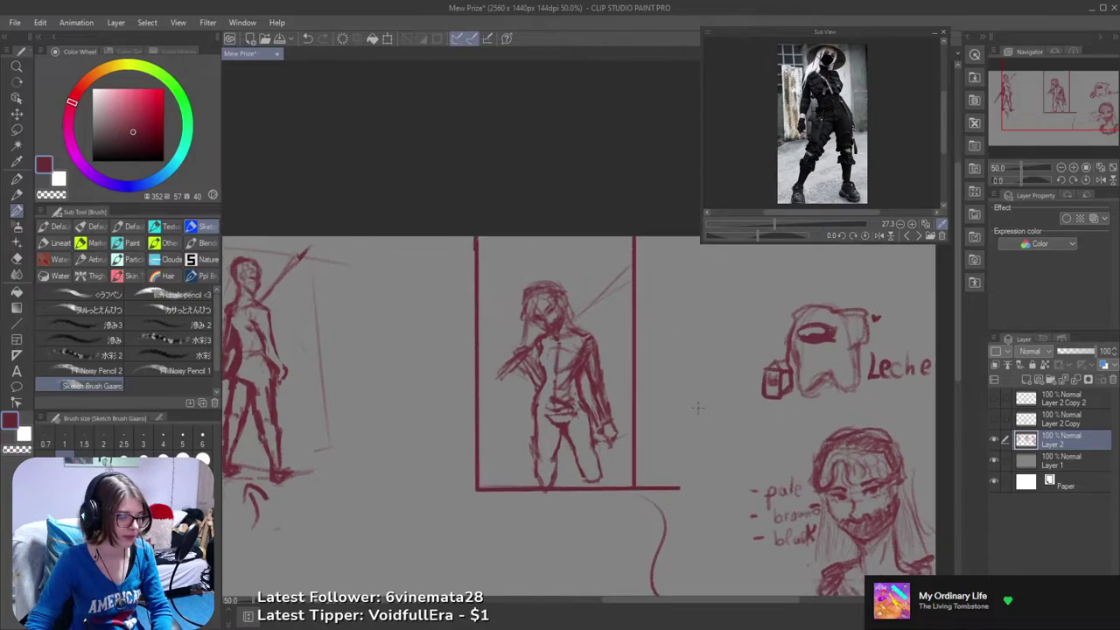
# - Erase the bottom line's overhang beyond the frame corner with the hard eraser, save, and return to the sketch brush
pyautogui.press('e')
pyautogui.moveTo(680, 487); pyautogui.dragTo(651, 509)
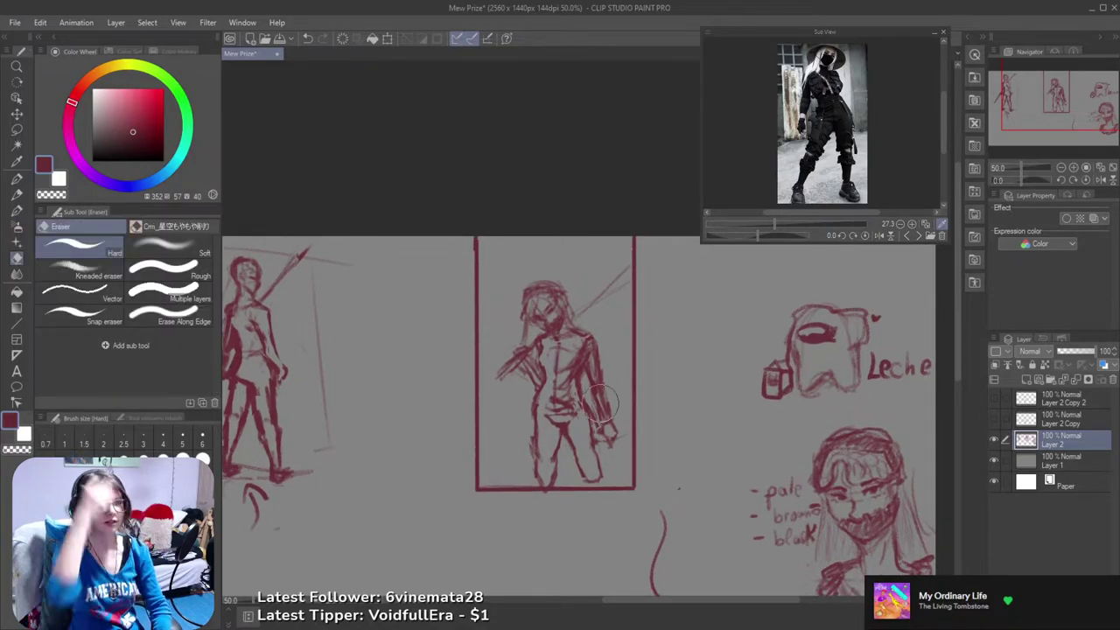
pyautogui.scroll(-5, 713, 385)
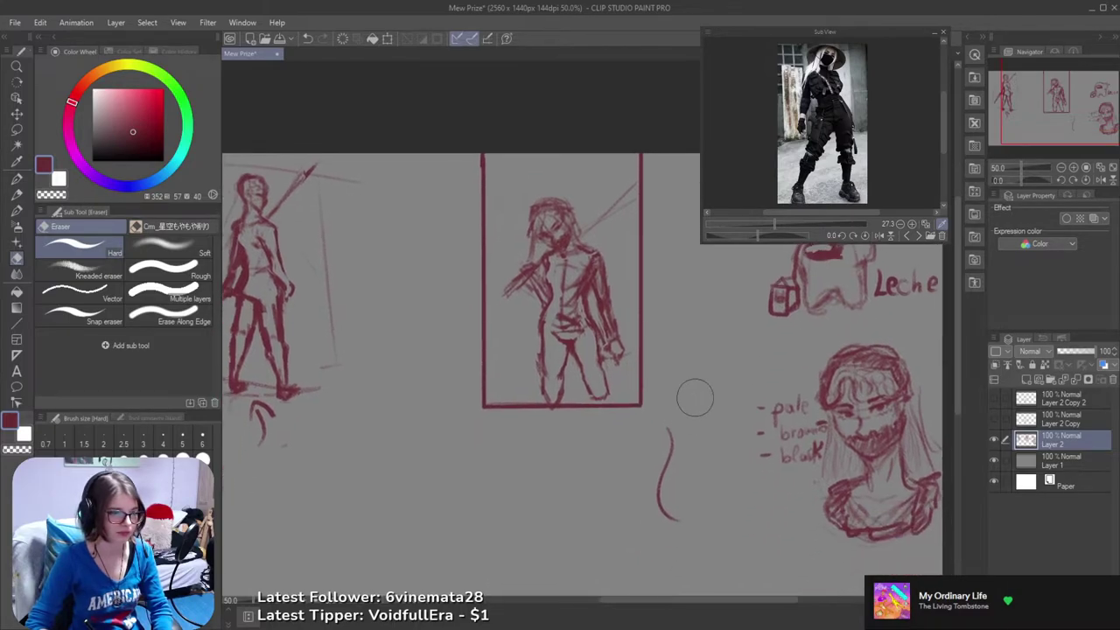
pyautogui.hotkey('ctrl', 's')
pyautogui.moveTo(705, 373); pyautogui.dragTo(755, 398)
pyautogui.press('b')
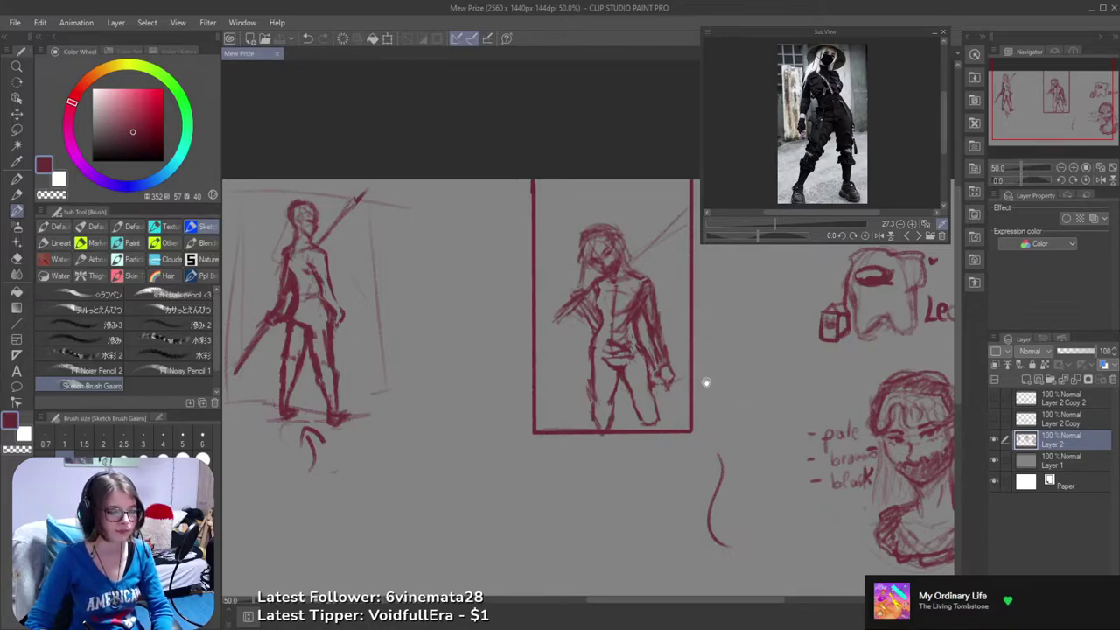
# - Erase the loose S-shaped curve below the framed figure with the hard eraser
pyautogui.scroll(1, 713, 420)
pyautogui.press('e')
pyautogui.moveTo(730, 468); pyautogui.dragTo(713, 553)
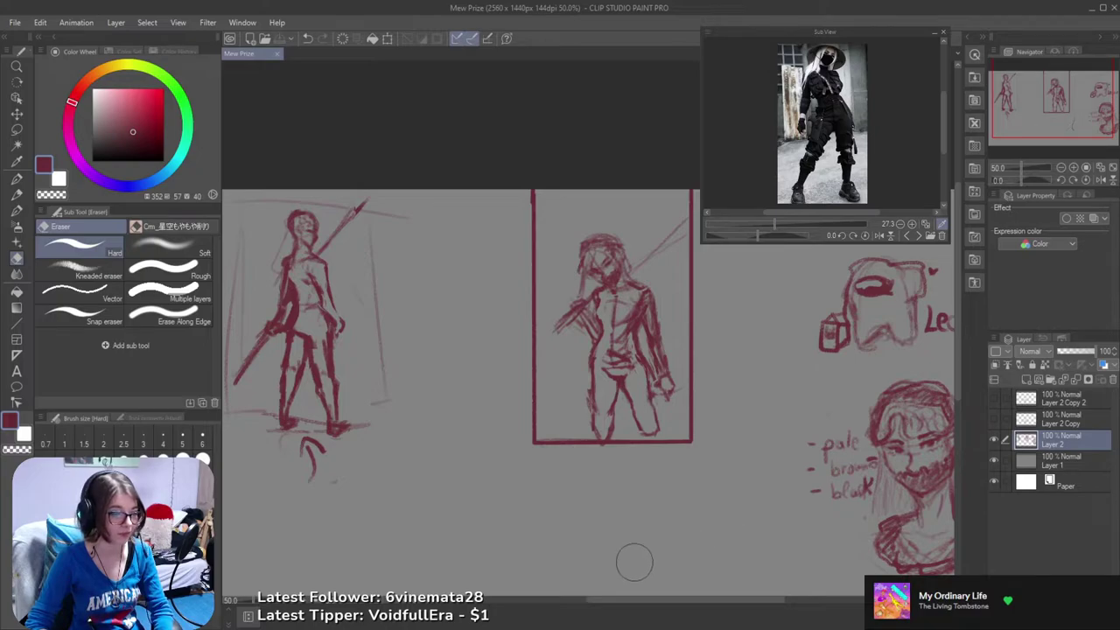
pyautogui.press('b')
pyautogui.moveTo(695, 469)
pyautogui.mouseDown()
pyautogui.moveTo(695, 546)
pyautogui.moveTo(735, 517)
pyautogui.mouseUp()
pyautogui.hotkey('ctrl', 'z')
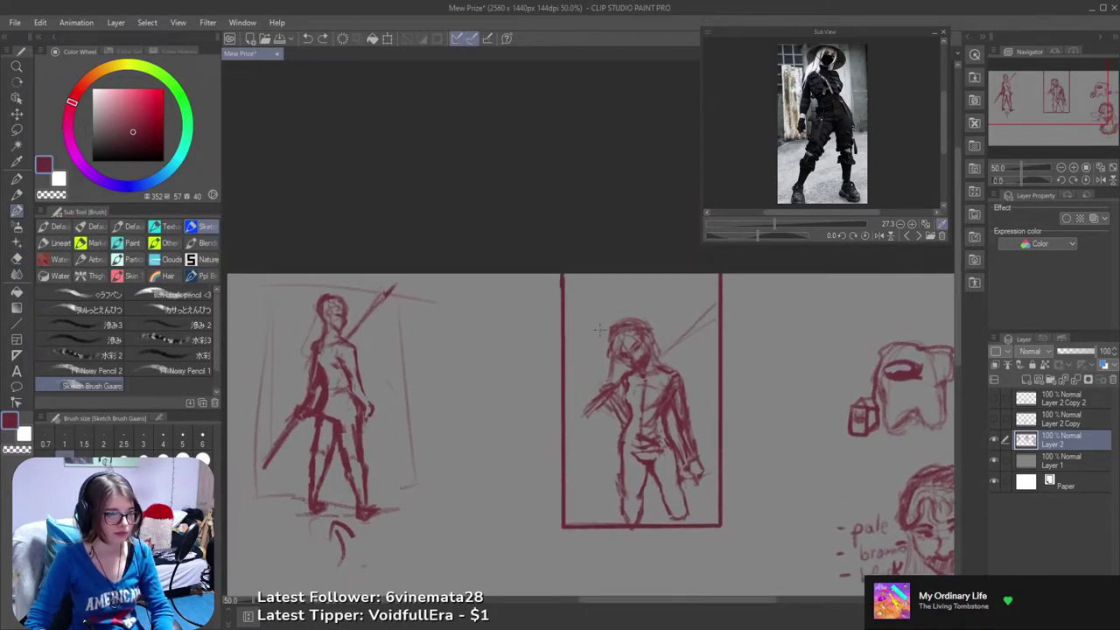
# - Draw a straight top edge across the frame just above the middle figure's head with the sketch brush
pyautogui.press('b')
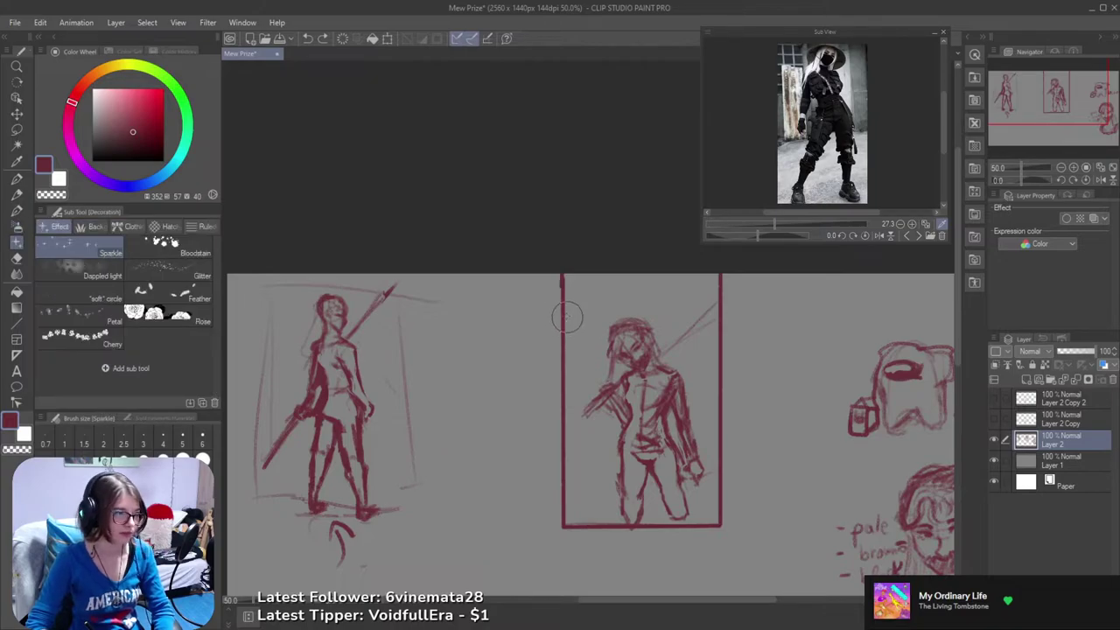
pyautogui.press('b')
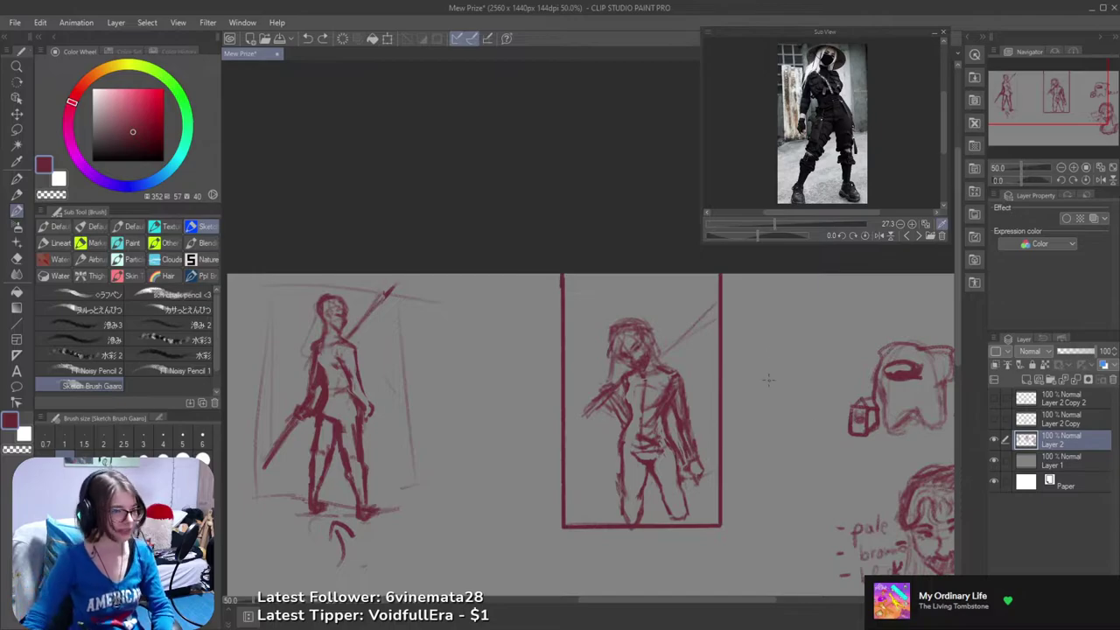
pyautogui.click(561, 320)
pyautogui.moveTo(561, 317); pyautogui.dragTo(713, 310)
pyautogui.hotkey('ctrl', 'z')
pyautogui.keyDown('shift'); pyautogui.click(562, 313); pyautogui.keyUp('shift')
pyautogui.moveTo(721, 284); pyautogui.dragTo(724, 257)
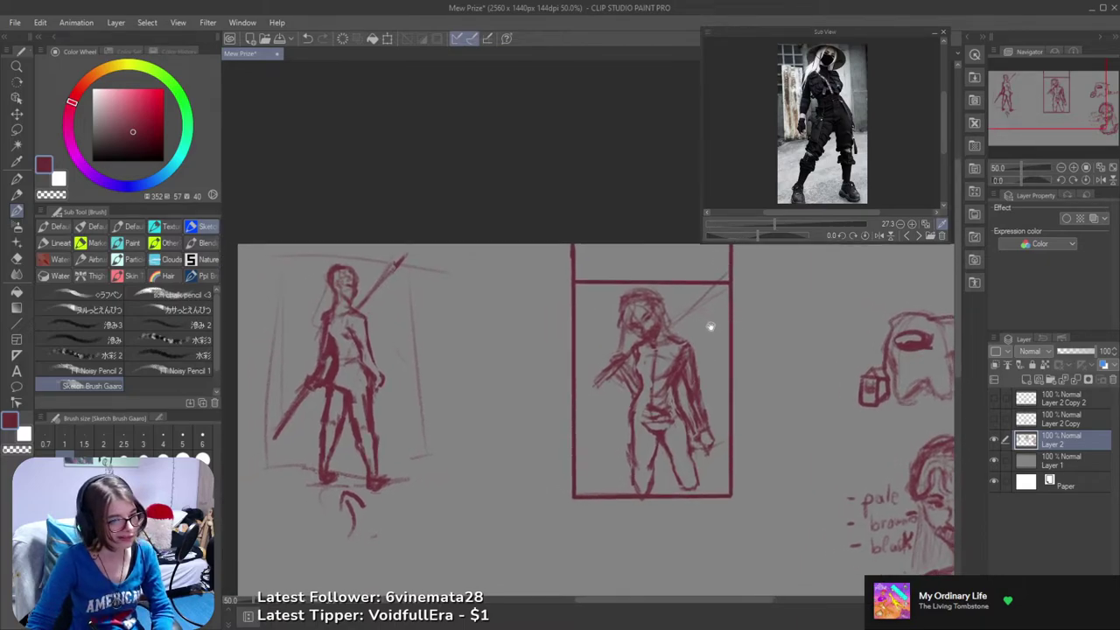
# - Undo all the frame lines, the ground line and the erasures around the middle figure
pyautogui.scroll(1, 702, 331)
pyautogui.hotkey('ctrl', 'z')
pyautogui.hotkey('ctrl', 'z')
pyautogui.hotkey('ctrl', 'z')
pyautogui.hotkey('ctrl', 'z')
pyautogui.hotkey('ctrl', 'z')
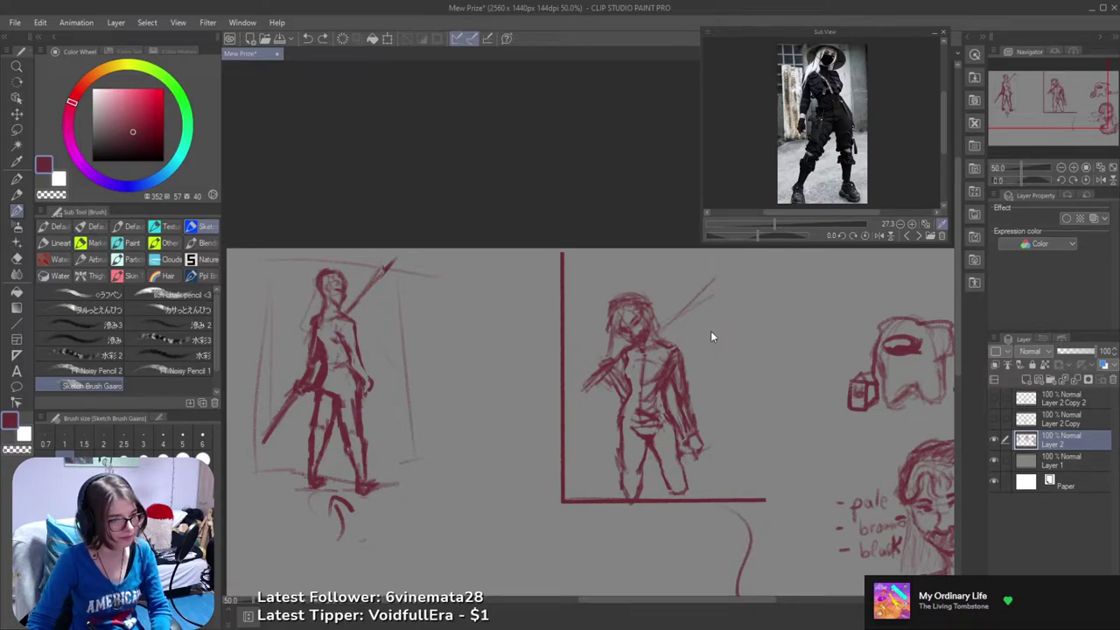
pyautogui.hotkey('ctrl', 'z')
pyautogui.hotkey('ctrl', 'z')
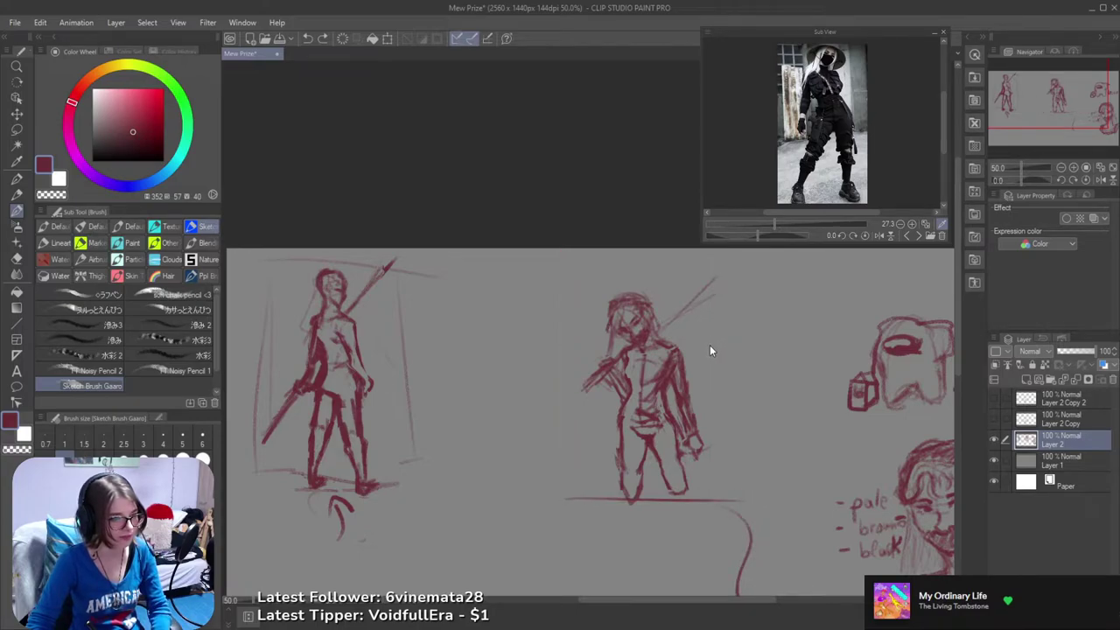
pyautogui.hotkey('ctrl', 'z')
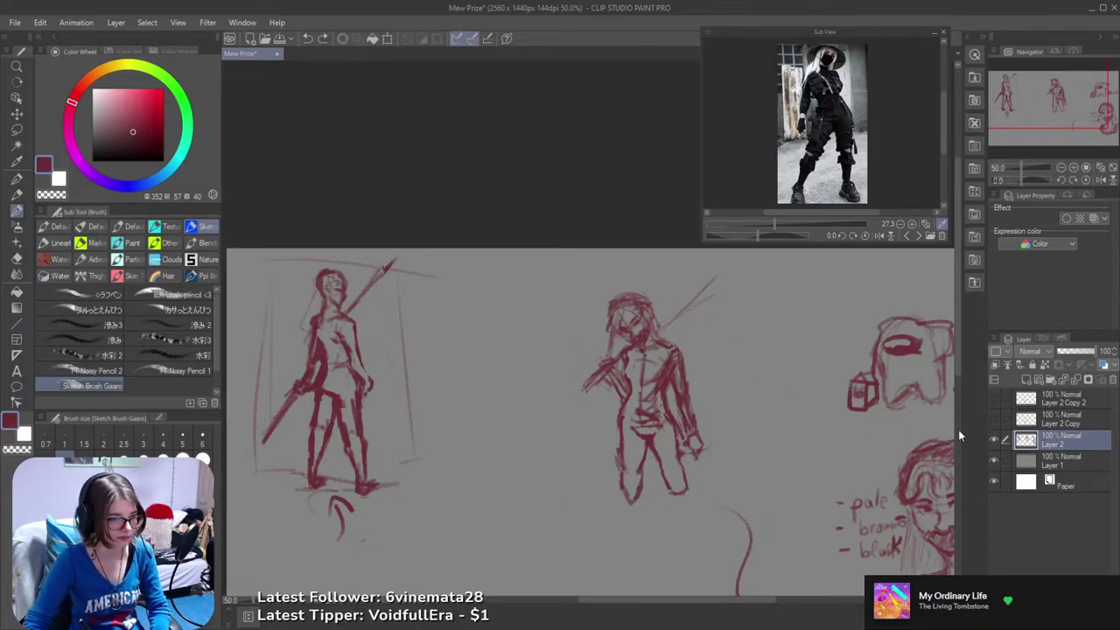
# - Add a new layer above Layer 2 and draw a straight-edged rectangular frame around the middle figure on it
pyautogui.click(1026, 380)
pyautogui.moveTo(732, 505); pyautogui.dragTo(696, 496)
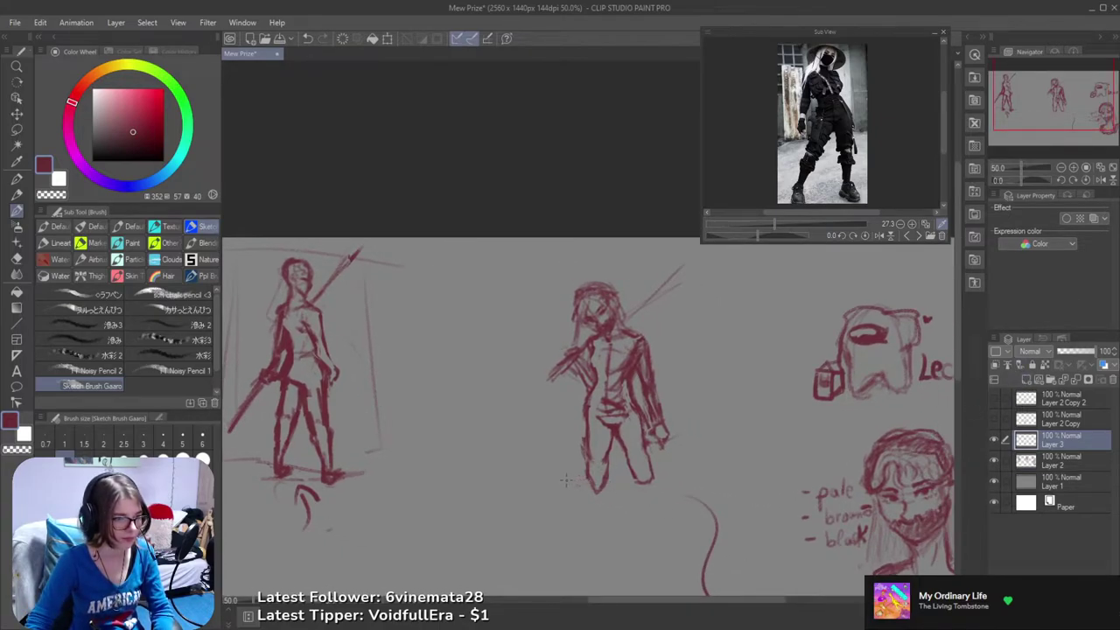
pyautogui.moveTo(551, 478); pyautogui.dragTo(711, 476)
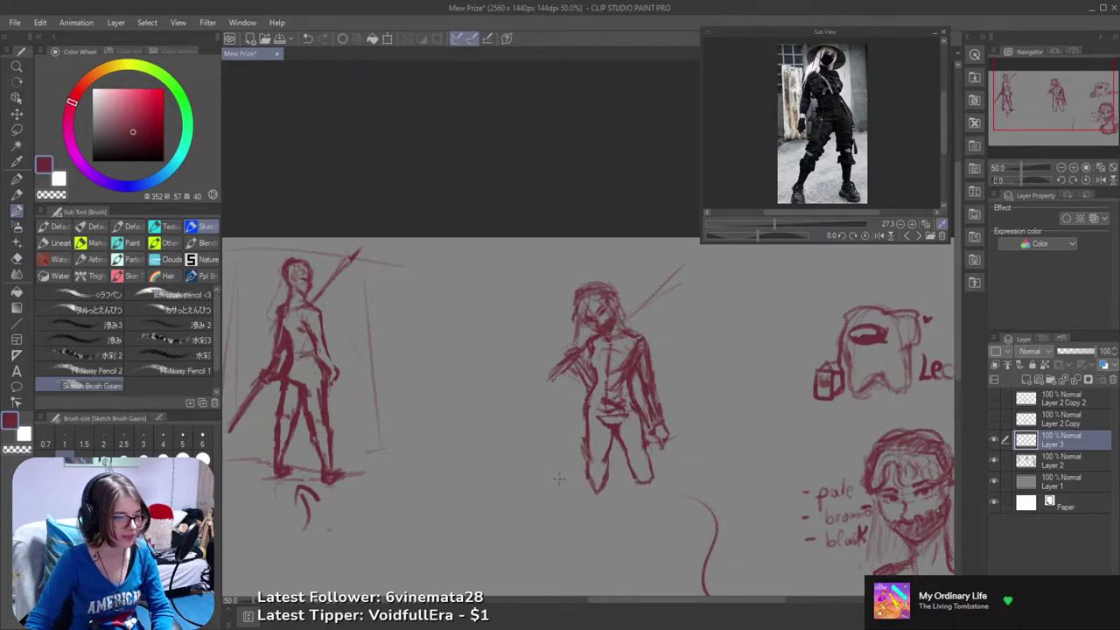
pyautogui.moveTo(564, 477); pyautogui.dragTo(712, 495)
pyautogui.keyDown('shift'); pyautogui.click(704, 478); pyautogui.keyUp('shift')
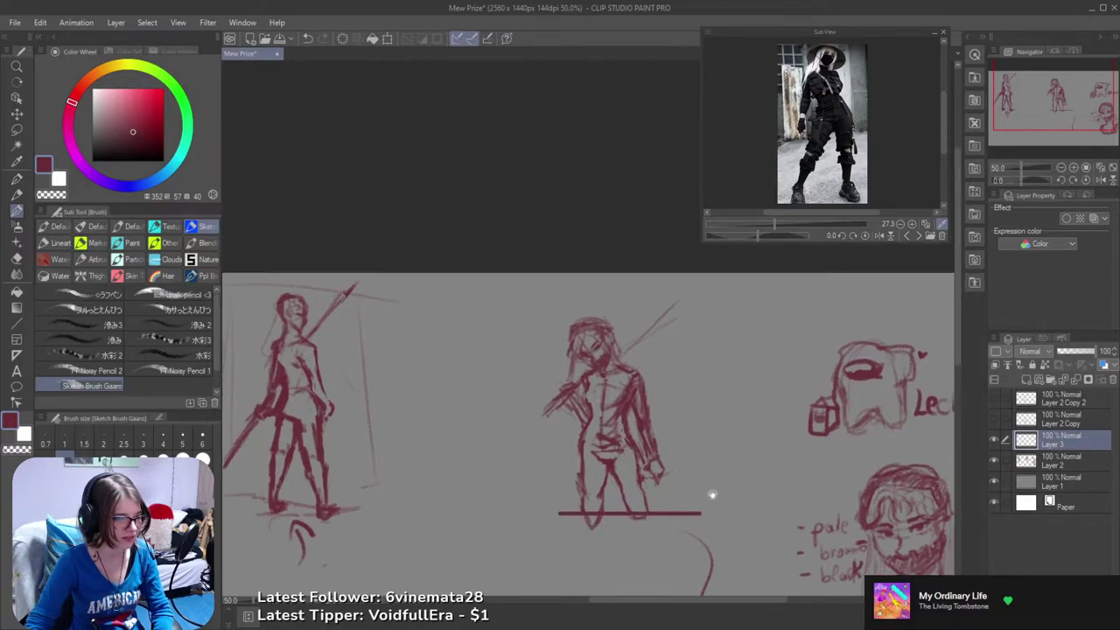
pyautogui.moveTo(690, 275)
pyautogui.mouseDown()
pyautogui.moveTo(697, 284)
pyautogui.moveTo(539, 287)
pyautogui.moveTo(553, 523)
pyautogui.moveTo(542, 512)
pyautogui.mouseUp()
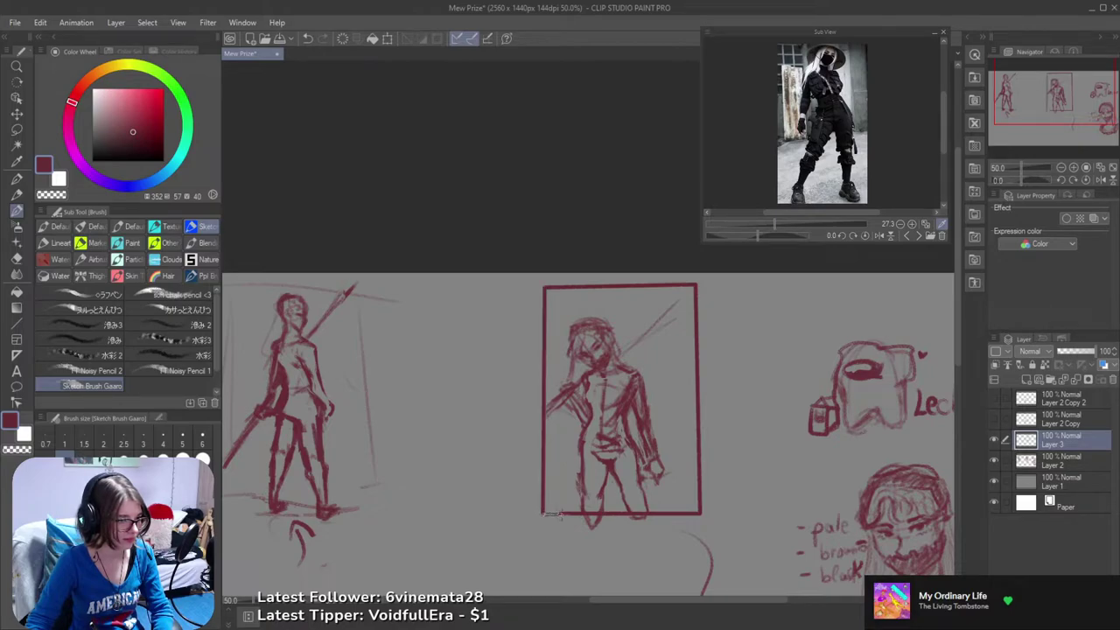
pyautogui.moveTo(682, 452); pyautogui.dragTo(723, 437)
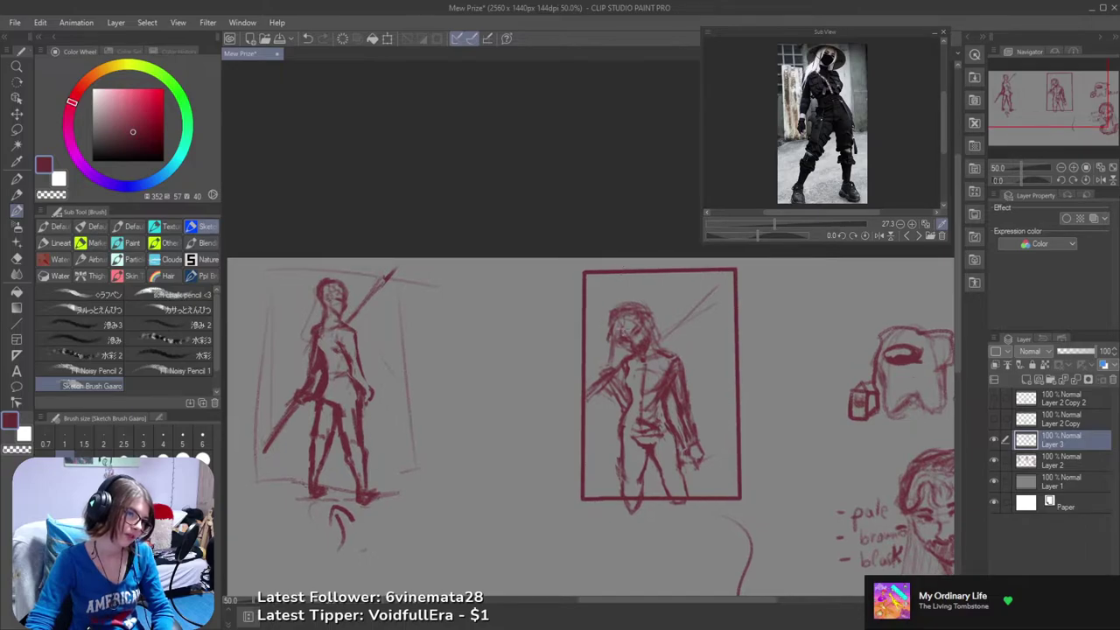
pyautogui.hotkey('ctrl', 'z')
pyautogui.hotkey('ctrl', 's')
pyautogui.moveTo(634, 268); pyautogui.dragTo(628, 507)
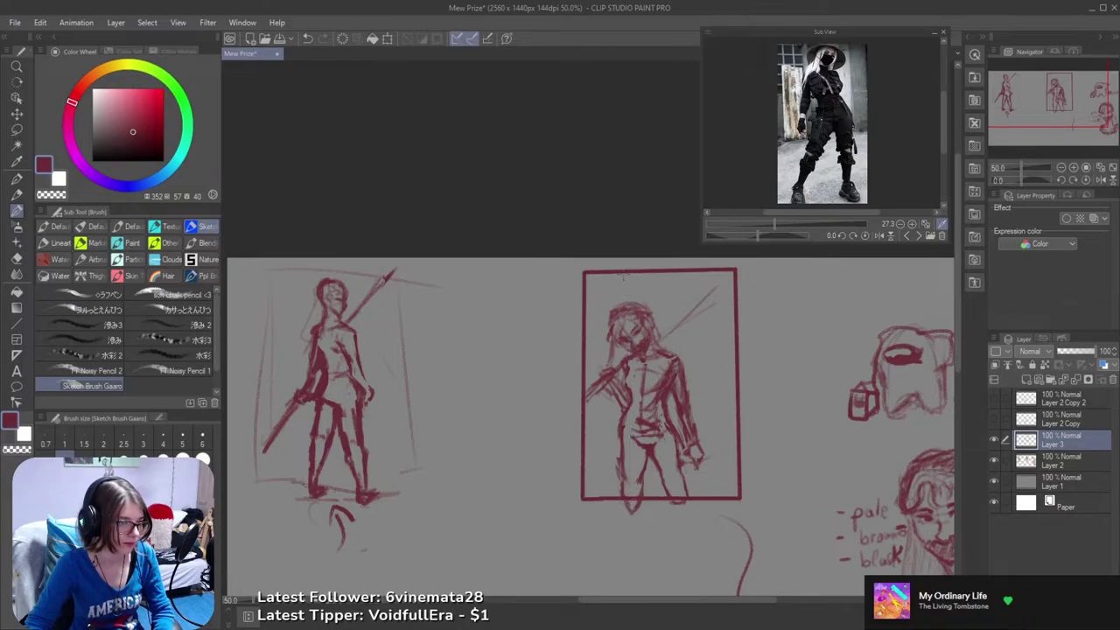
pyautogui.hotkey('ctrl', 'z')
pyautogui.moveTo(624, 273); pyautogui.dragTo(626, 516)
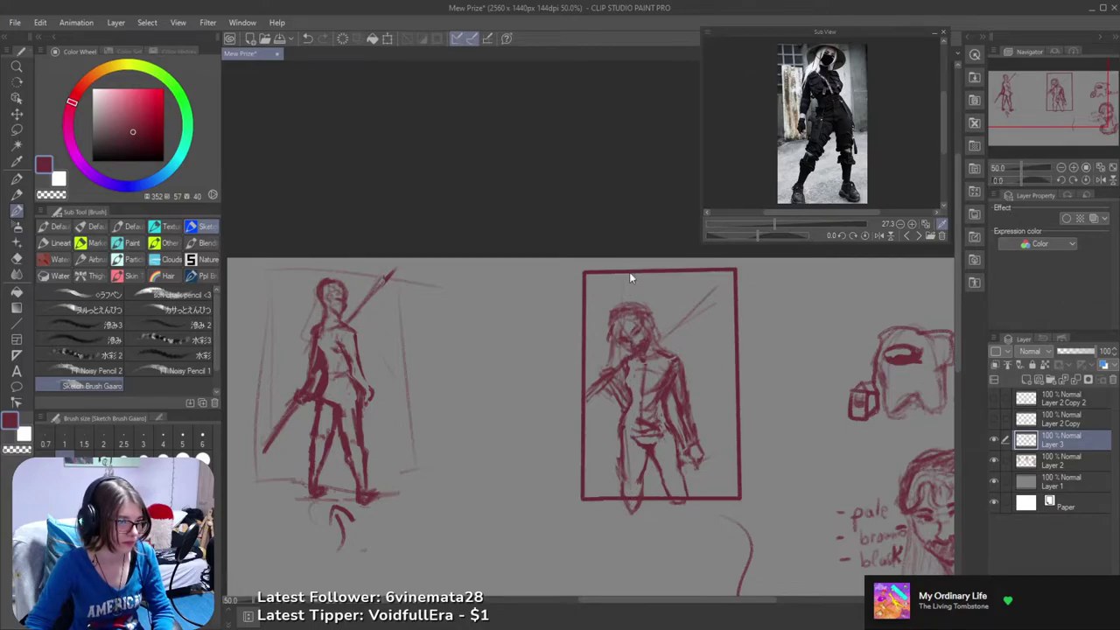
pyautogui.hotkey('ctrl', 'z')
# - Add a new layer directly above Layer 2 and set the sketch brush size to 4
pyautogui.click(1068, 456)
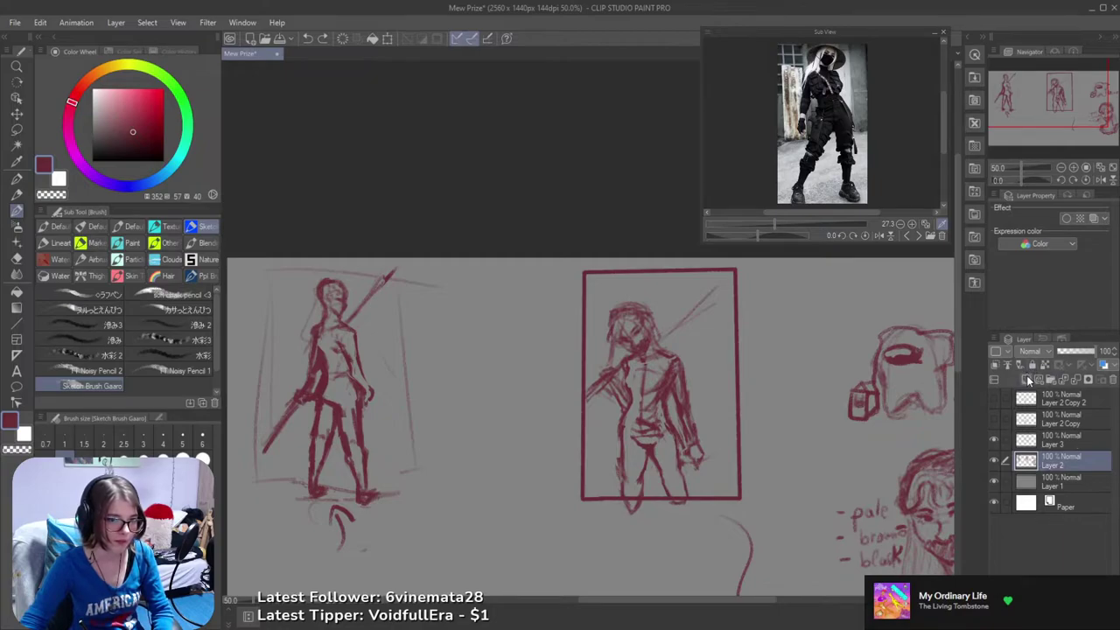
pyautogui.click(1029, 379)
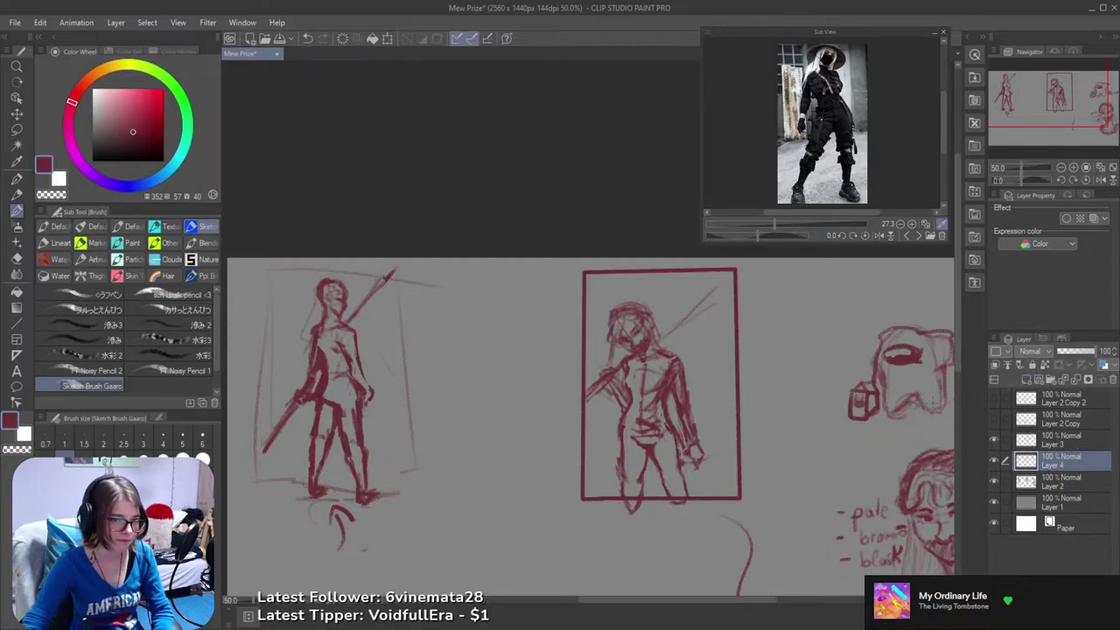
pyautogui.click(996, 441)
pyautogui.click(993, 442)
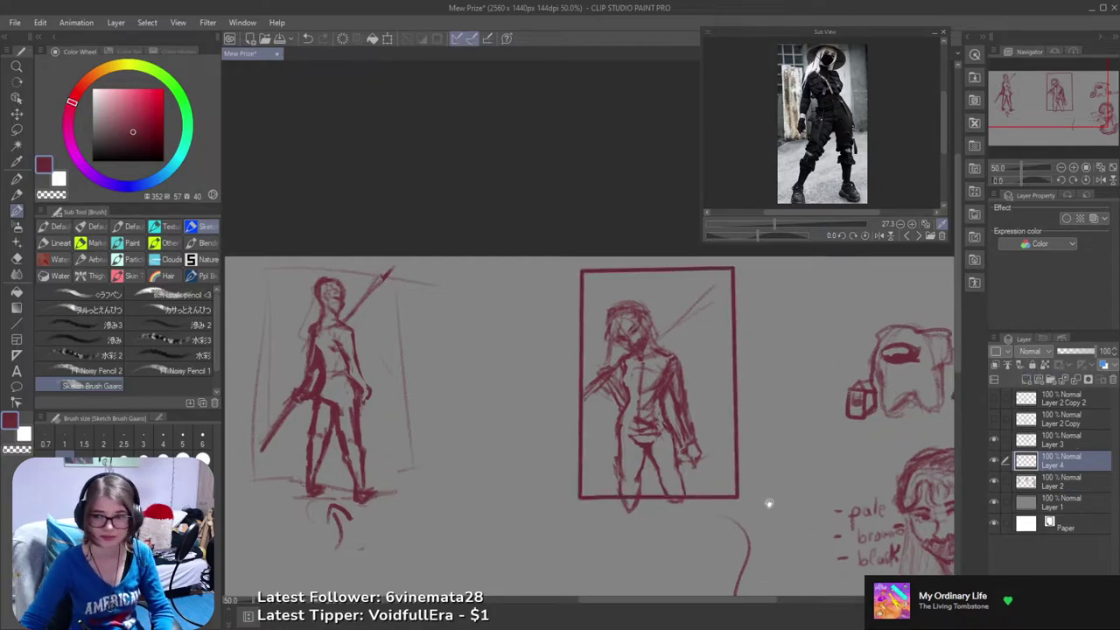
pyautogui.moveTo(776, 490); pyautogui.dragTo(829, 480)
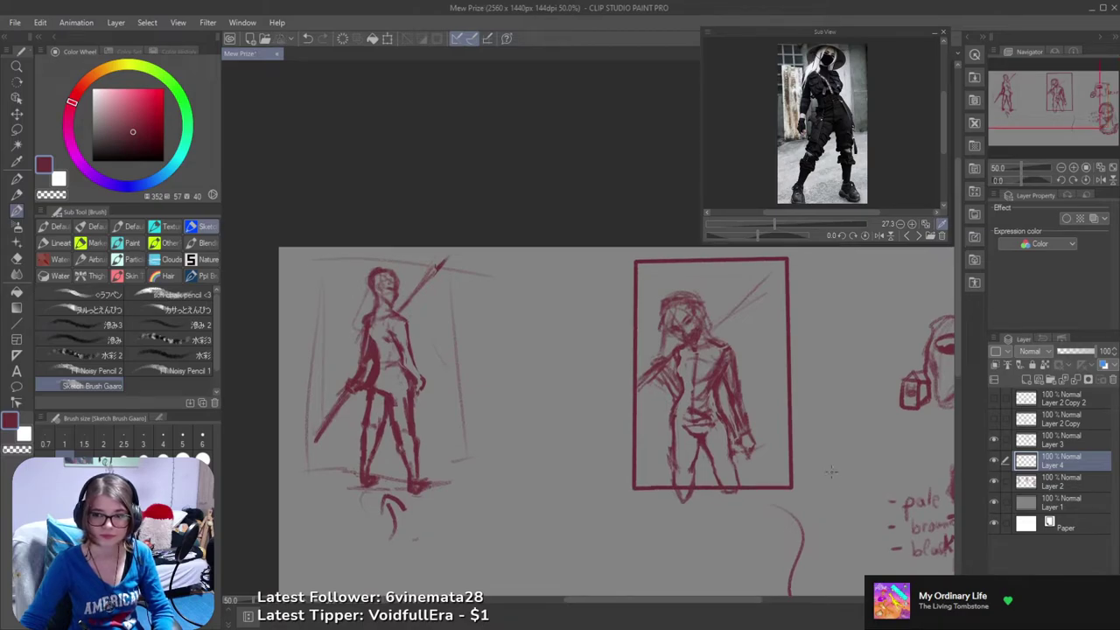
pyautogui.click(162, 440)
pyautogui.moveTo(619, 376); pyautogui.dragTo(548, 370)
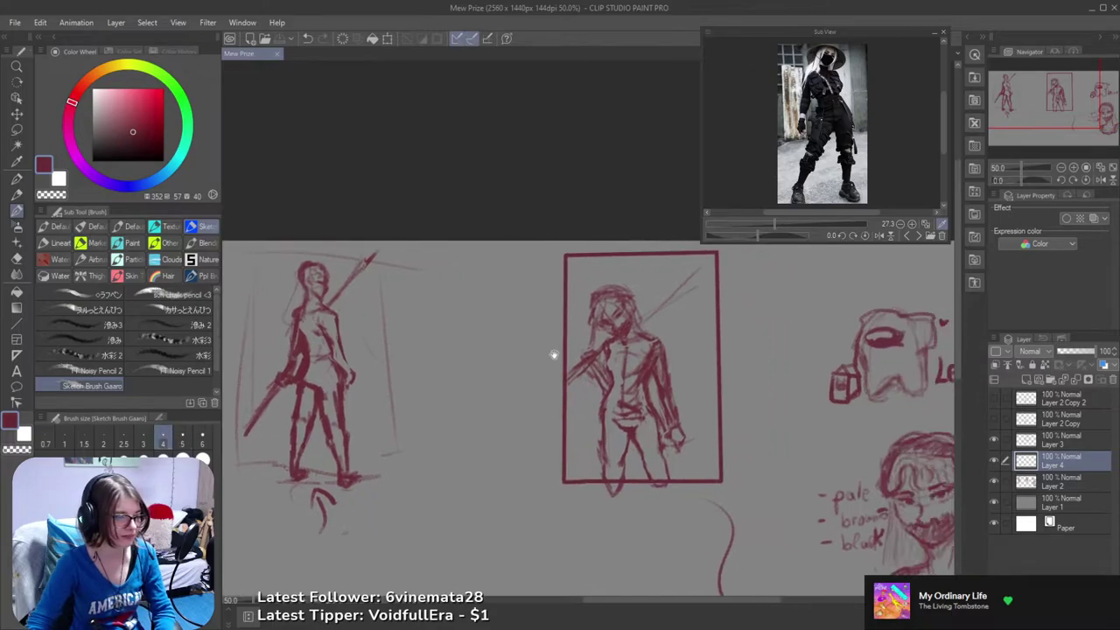
pyautogui.click(608, 256)
pyautogui.moveTo(627, 255); pyautogui.dragTo(594, 262)
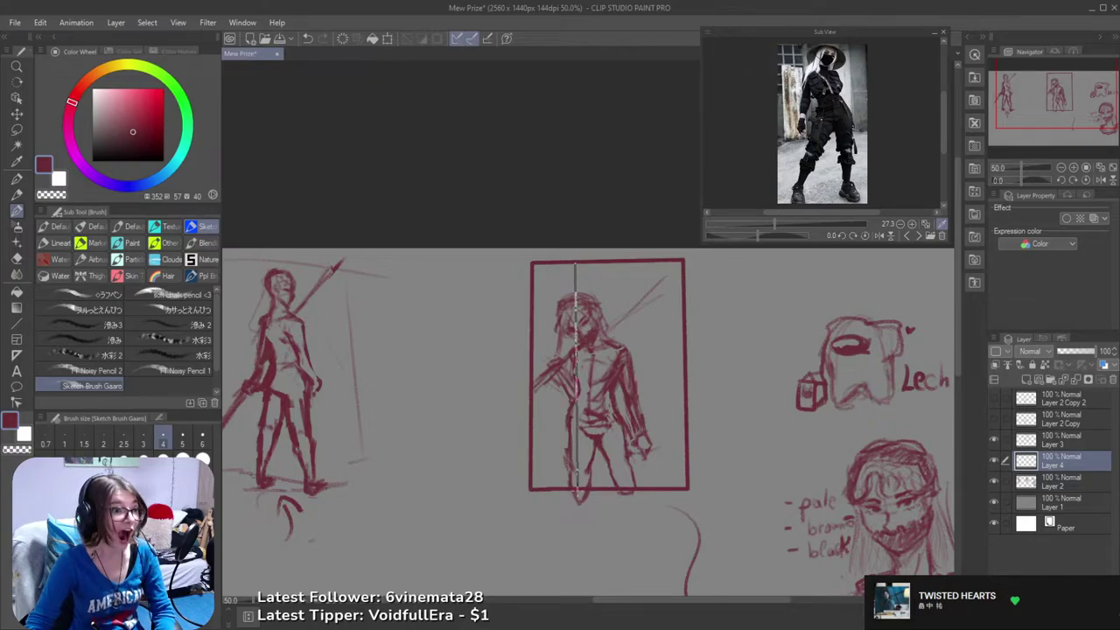
pyautogui.moveTo(577, 490); pyautogui.dragTo(577, 490)
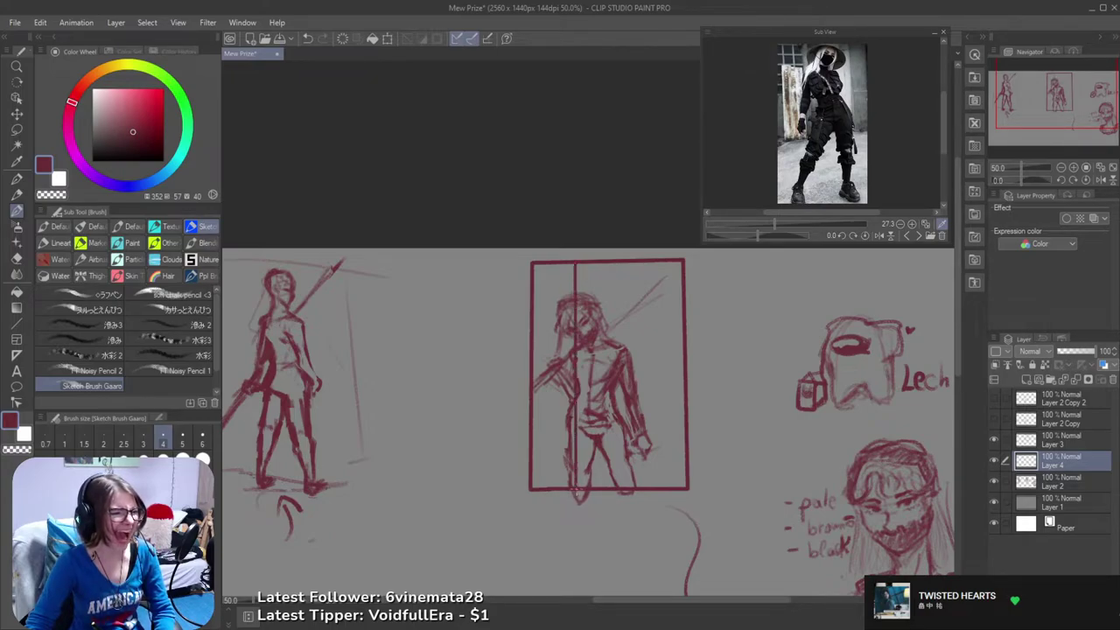
pyautogui.click(630, 263)
pyautogui.hotkey('ctrl', 'z')
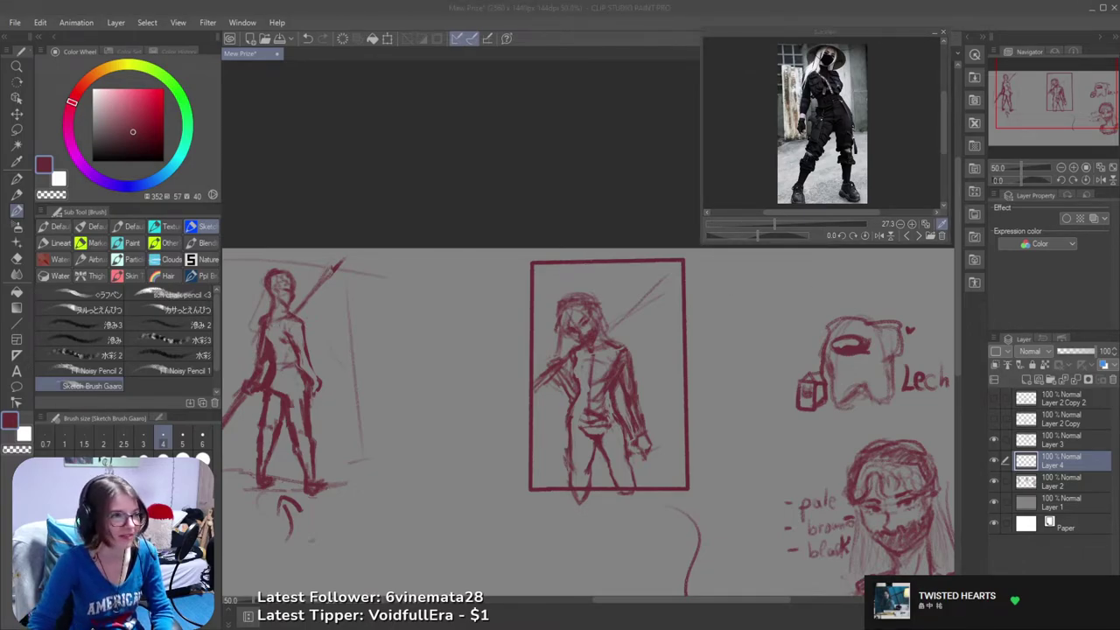
pyautogui.click(614, 314)
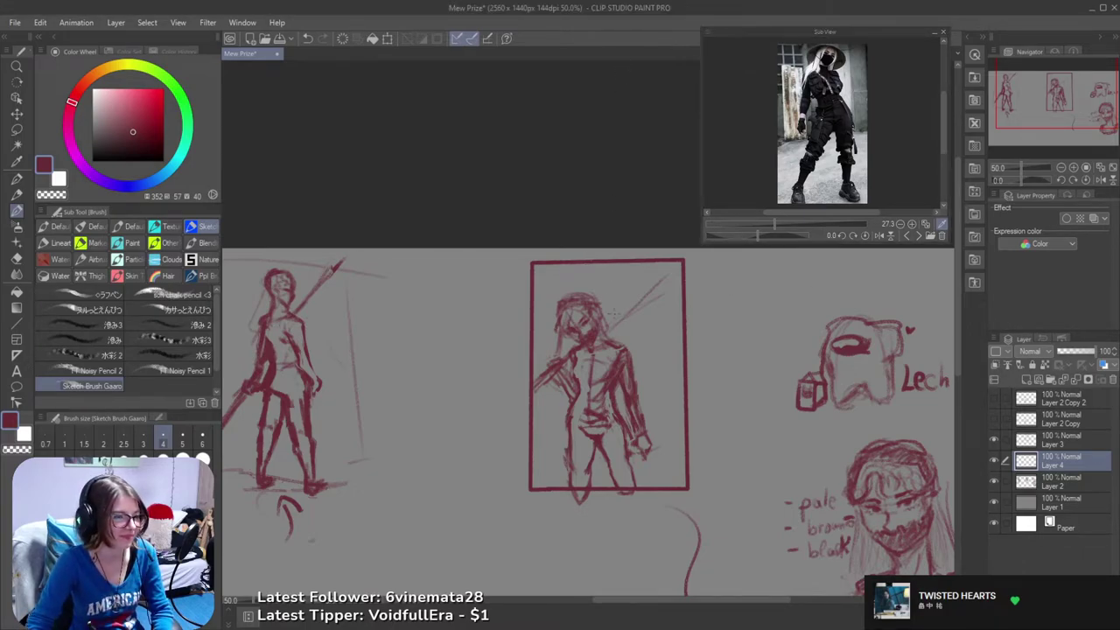
pyautogui.click(577, 263)
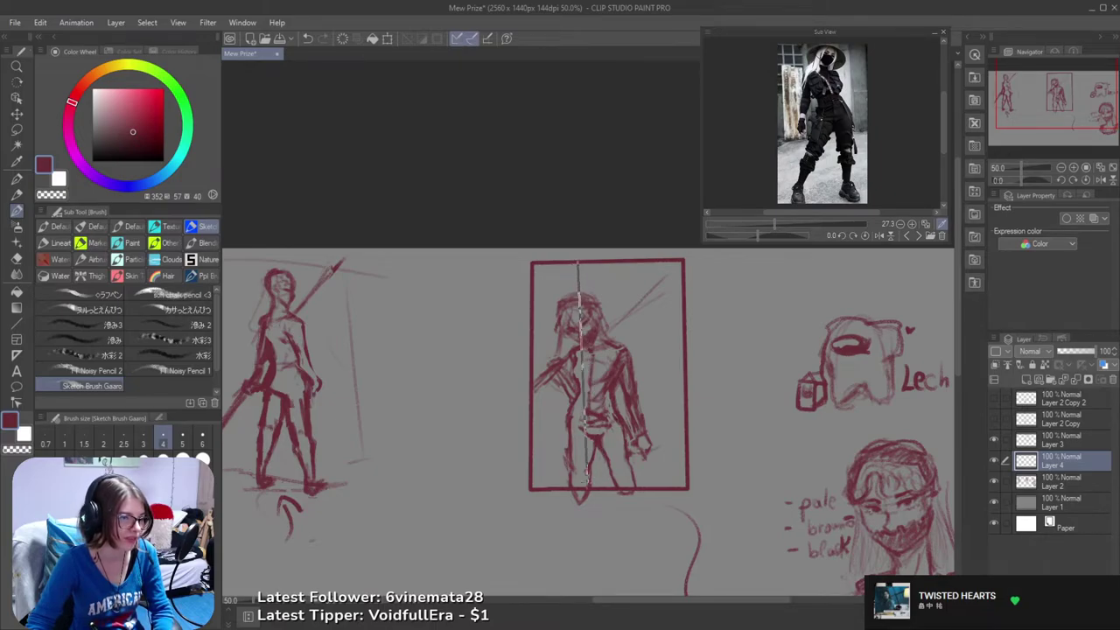
pyautogui.moveTo(578, 492); pyautogui.dragTo(579, 495)
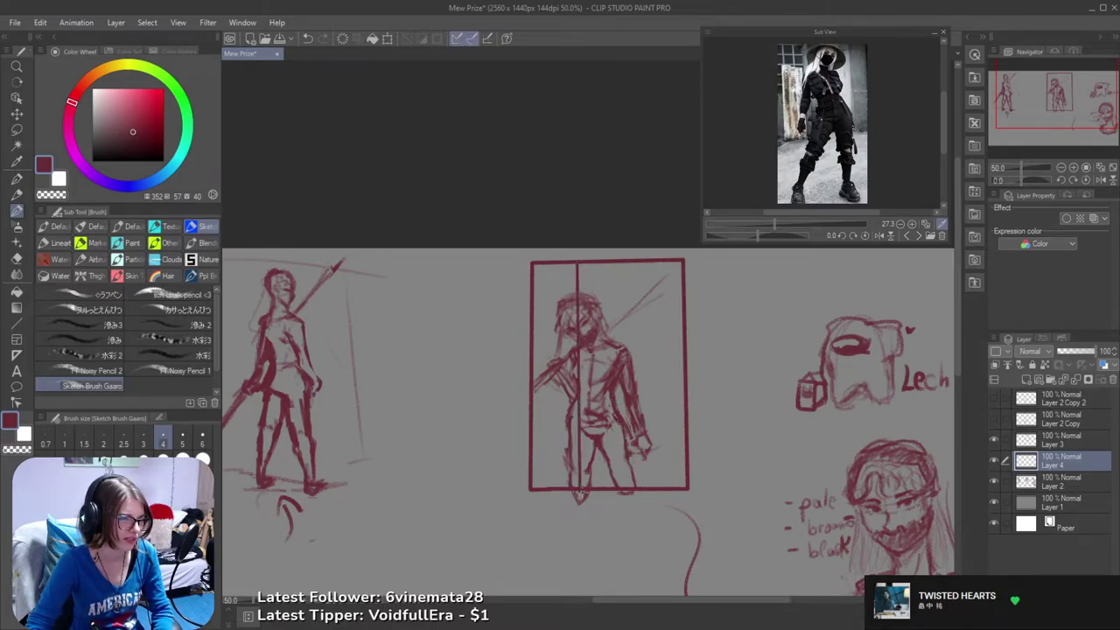
pyautogui.click(628, 262)
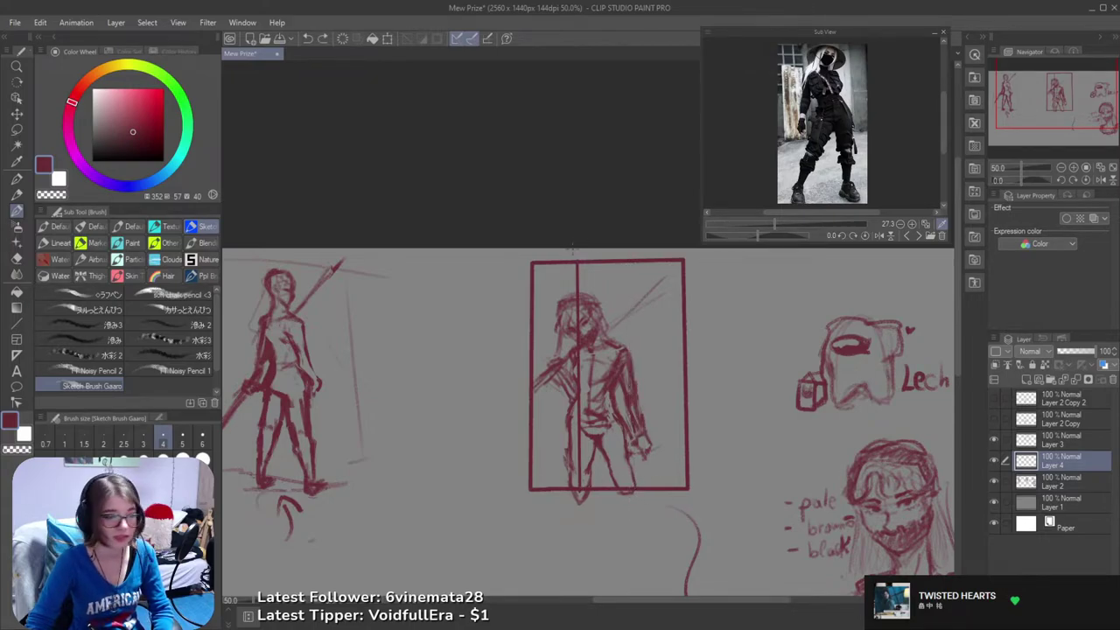
pyautogui.hotkey('ctrl', 'z')
# - Draw two straight vertical lines on Layer 4 that divide the middle figure's frame into thirds
pyautogui.moveTo(581, 261); pyautogui.dragTo(582, 495)
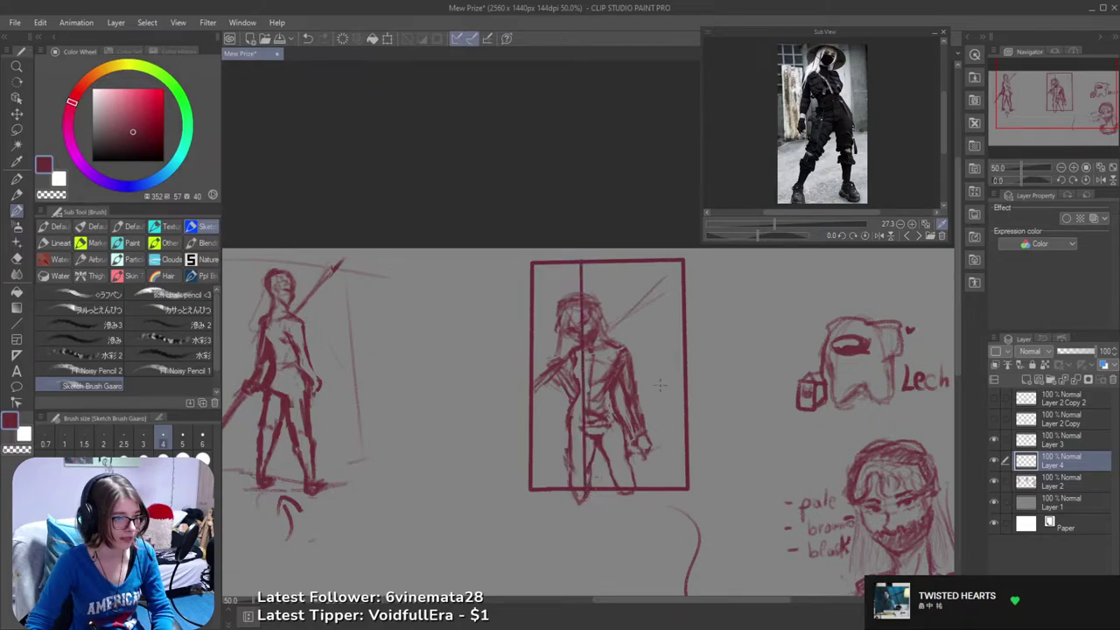
pyautogui.click(626, 261)
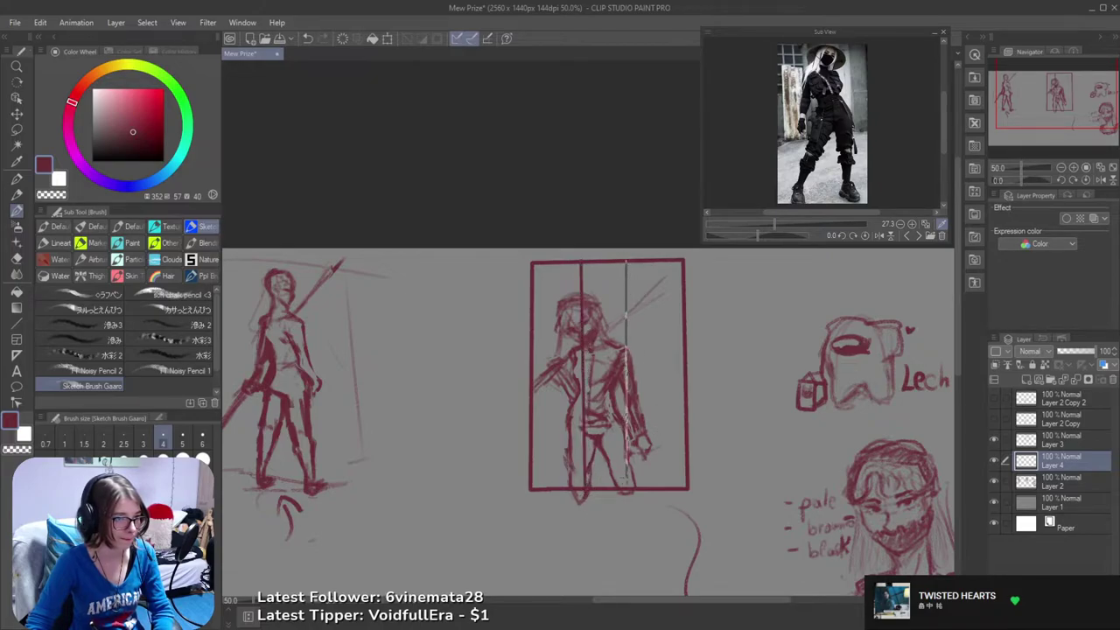
pyautogui.moveTo(628, 259); pyautogui.dragTo(633, 493)
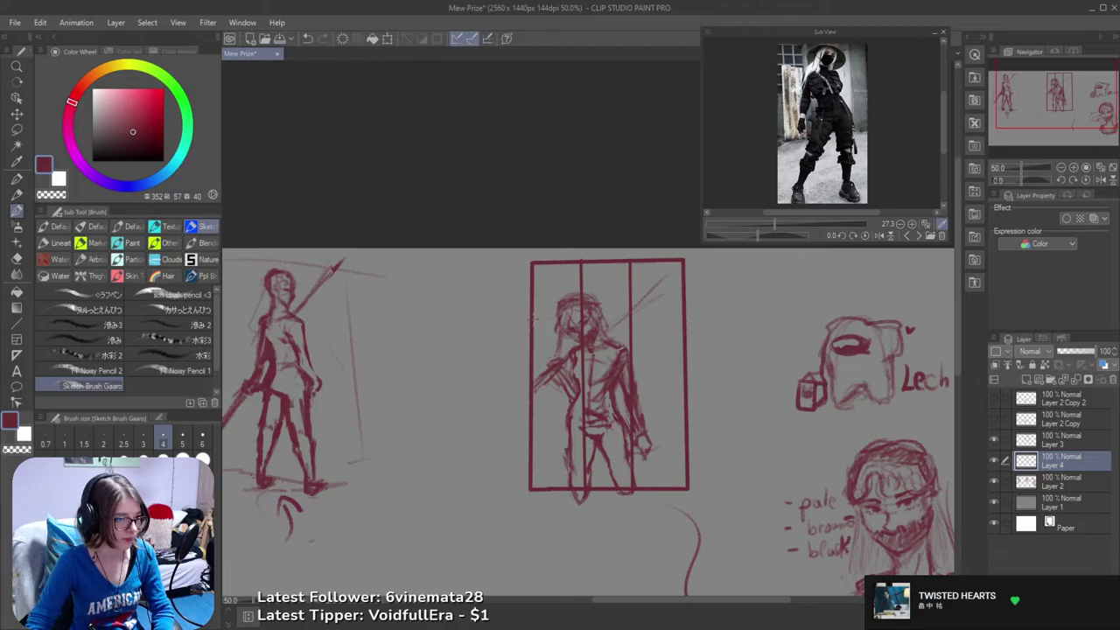
pyautogui.moveTo(577, 330)
pyautogui.mouseDown()
pyautogui.moveTo(712, 333)
pyautogui.moveTo(691, 332)
pyautogui.mouseUp()
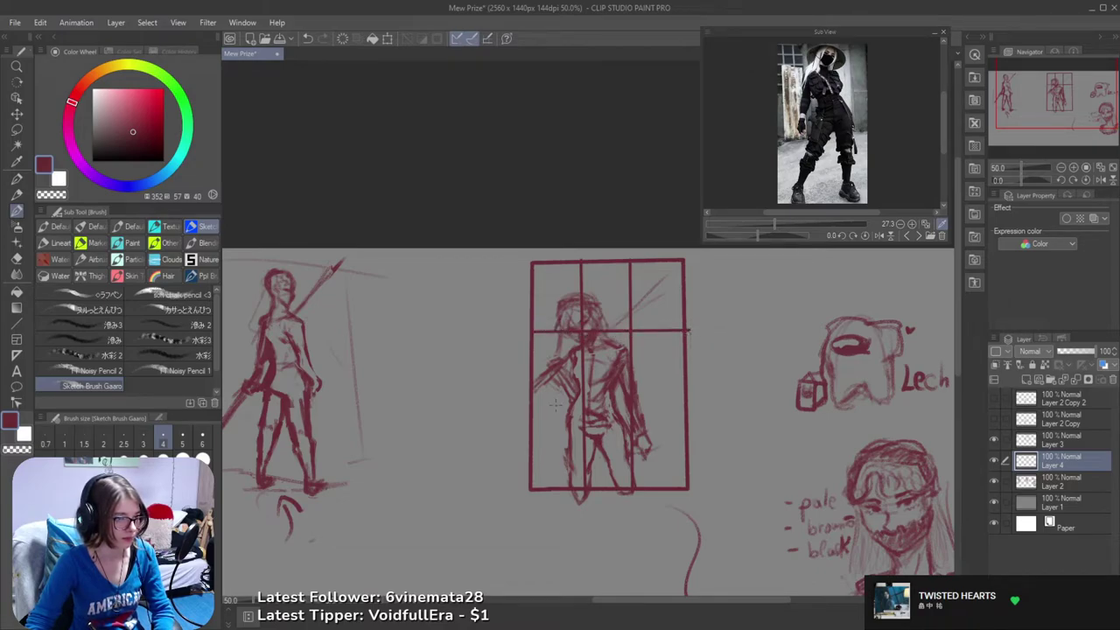
pyautogui.moveTo(563, 403); pyautogui.dragTo(691, 399)
pyautogui.moveTo(612, 367); pyautogui.dragTo(615, 383)
pyautogui.hotkey('ctrl', 'z')
pyautogui.hotkey('ctrl', 'z')
# - Draw two straight horizontal lines across the frame to complete the rule-of-thirds grid
pyautogui.moveTo(535, 342); pyautogui.dragTo(697, 342)
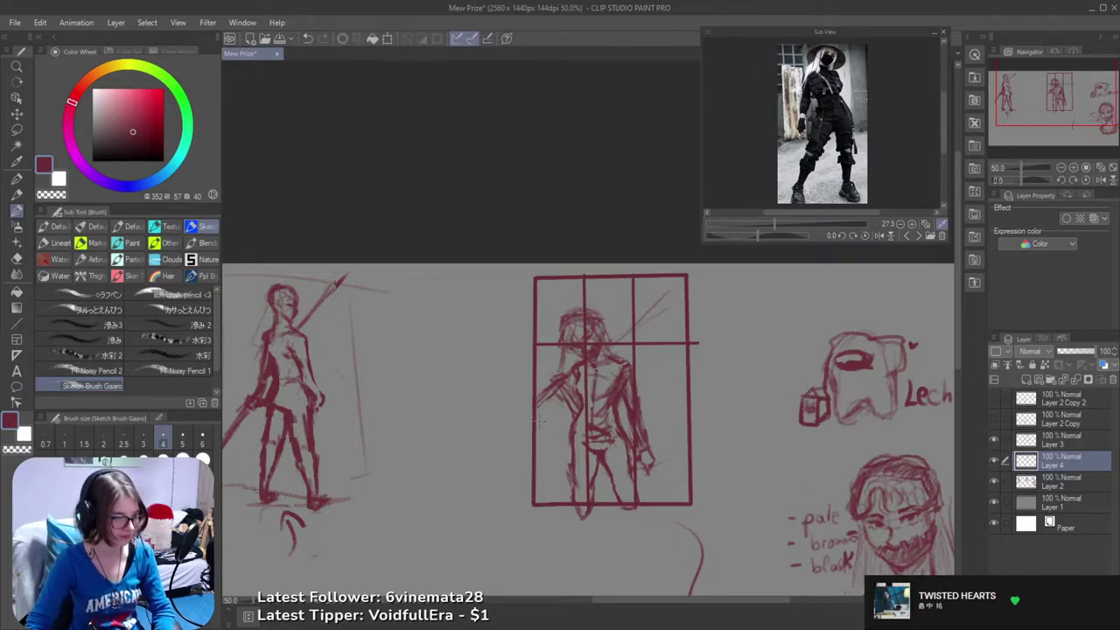
pyautogui.moveTo(536, 417); pyautogui.dragTo(691, 418)
pyautogui.hotkey('ctrl', 'z')
pyautogui.click(688, 415)
pyautogui.keyDown('shift'); pyautogui.click(526, 415); pyautogui.keyUp('shift')
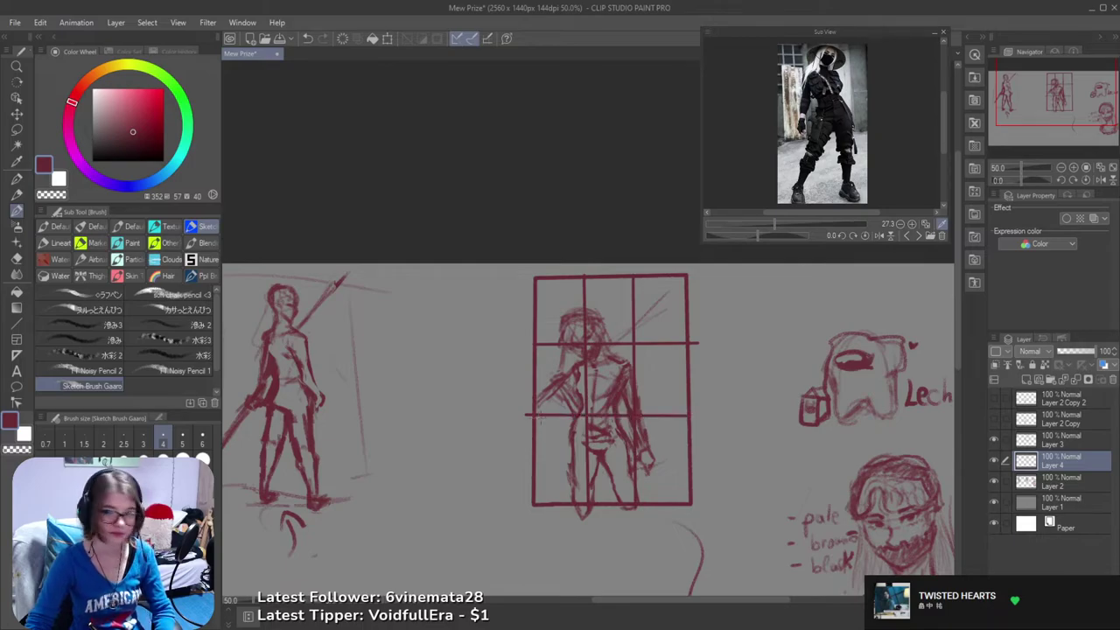
# - Lower the grid layer's opacity to 39% and move Layer 2 above Layer 3
pyautogui.moveTo(686, 385)
pyautogui.mouseDown()
pyautogui.moveTo(673, 388)
pyautogui.moveTo(681, 374)
pyautogui.mouseUp()
pyautogui.click(1071, 351)
pyautogui.moveTo(1061, 470); pyautogui.dragTo(1069, 443)
pyautogui.scroll(2, 885, 456)
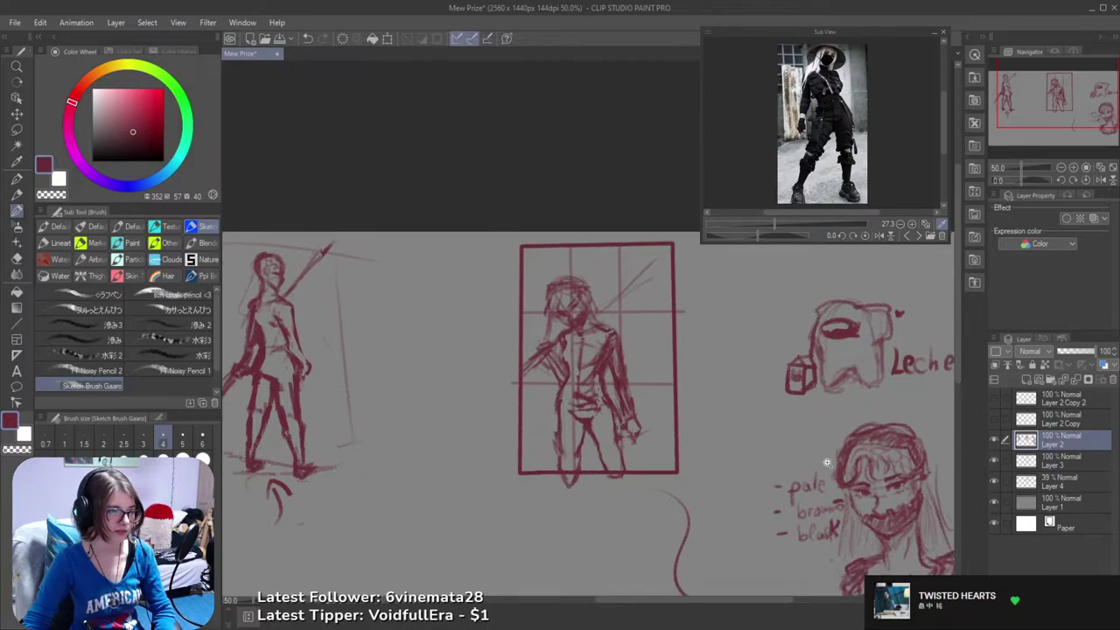
pyautogui.moveTo(865, 463)
pyautogui.mouseDown()
pyautogui.moveTo(889, 495)
pyautogui.moveTo(912, 492)
pyautogui.mouseUp()
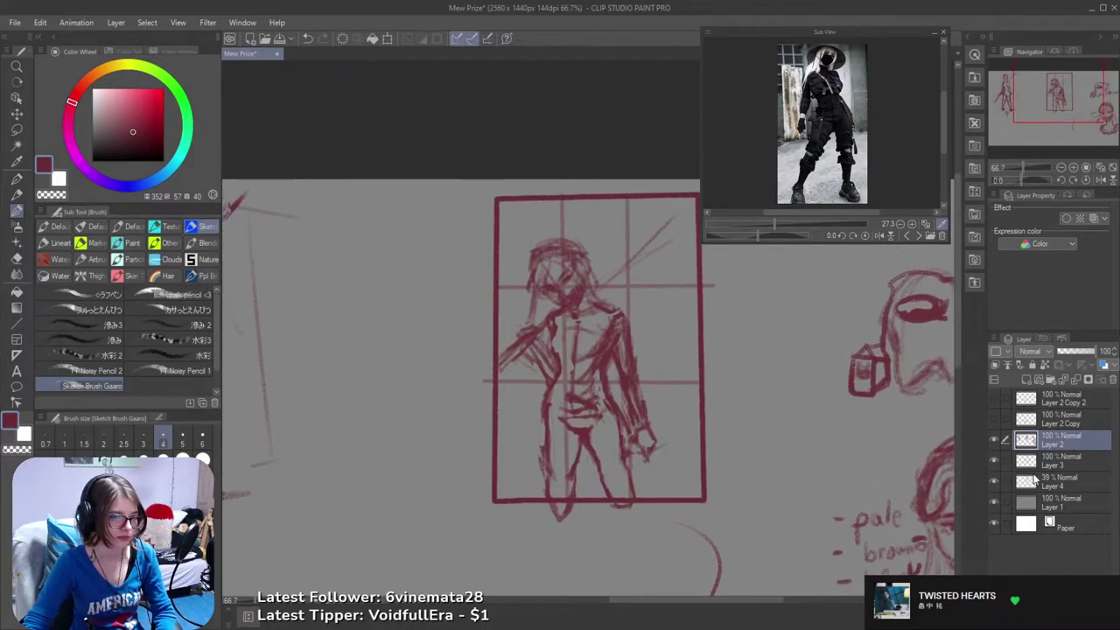
# - Reduce the opacity of the grid on Layer 4 to 19%
pyautogui.click(1060, 481)
pyautogui.moveTo(1064, 350); pyautogui.dragTo(1063, 351)
pyautogui.moveTo(829, 441); pyautogui.dragTo(795, 467)
# - Lasso the middle figure on Layer 2, cut it out and paste it onto its own layer
pyautogui.click(1059, 444)
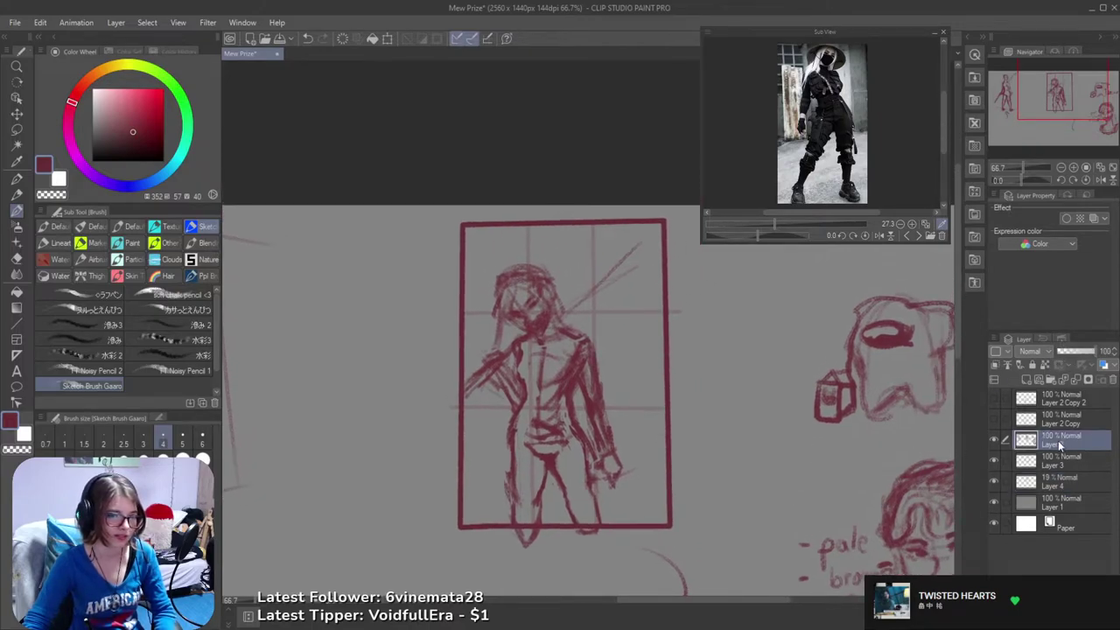
pyautogui.press('m')
pyautogui.moveTo(703, 346); pyautogui.dragTo(642, 354)
pyautogui.moveTo(623, 204)
pyautogui.mouseDown()
pyautogui.moveTo(553, 548)
pyautogui.moveTo(328, 525)
pyautogui.moveTo(411, 214)
pyautogui.mouseUp()
pyautogui.press('Delete')
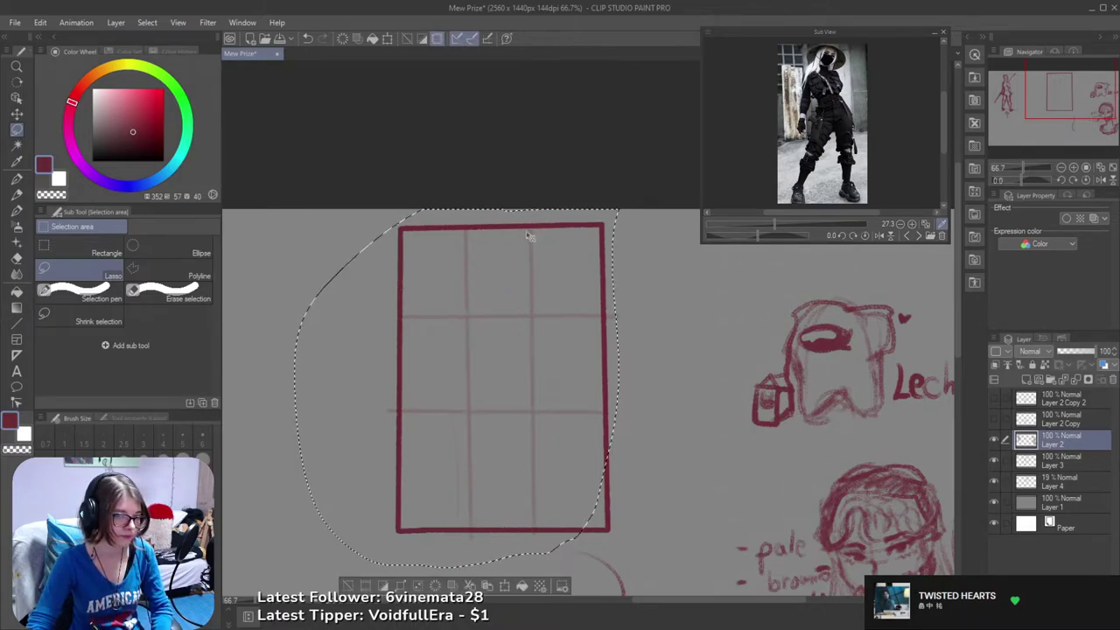
pyautogui.hotkey('ctrl', 'v')
pyautogui.hotkey('ctrl', 'd')
# - Move the pasted figure slightly up and to the right within the frame, and save the file
pyautogui.moveTo(567, 394)
pyautogui.mouseDown()
pyautogui.moveTo(600, 393)
pyautogui.moveTo(543, 371)
pyautogui.moveTo(560, 378)
pyautogui.mouseUp()
pyautogui.hotkey('ctrl', 't')
pyautogui.press('Return')
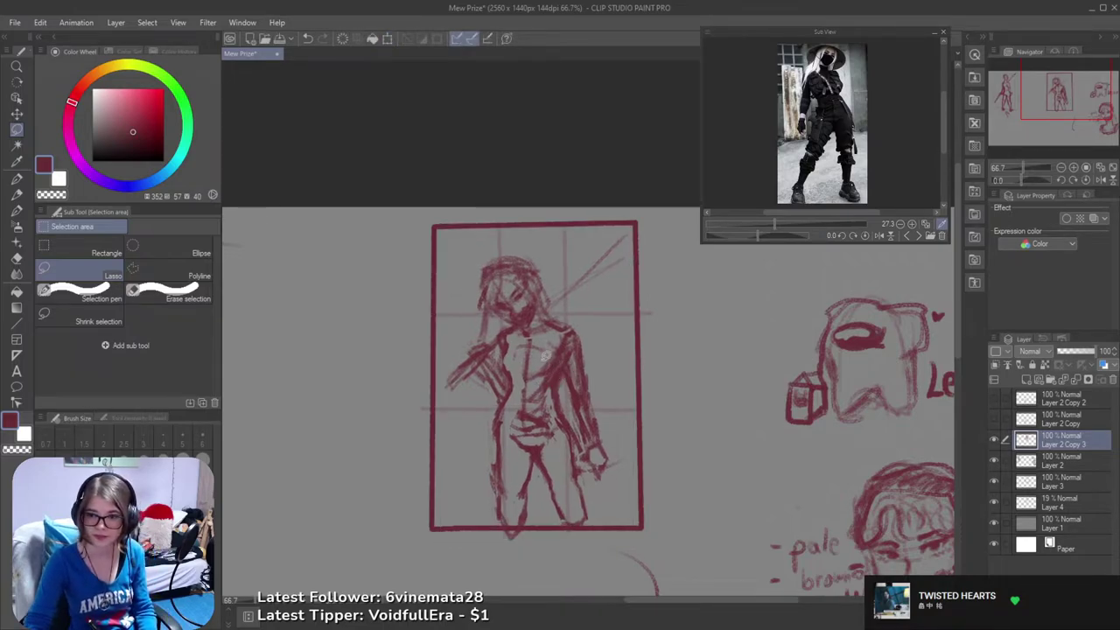
pyautogui.hotkey('ctrl', 's')
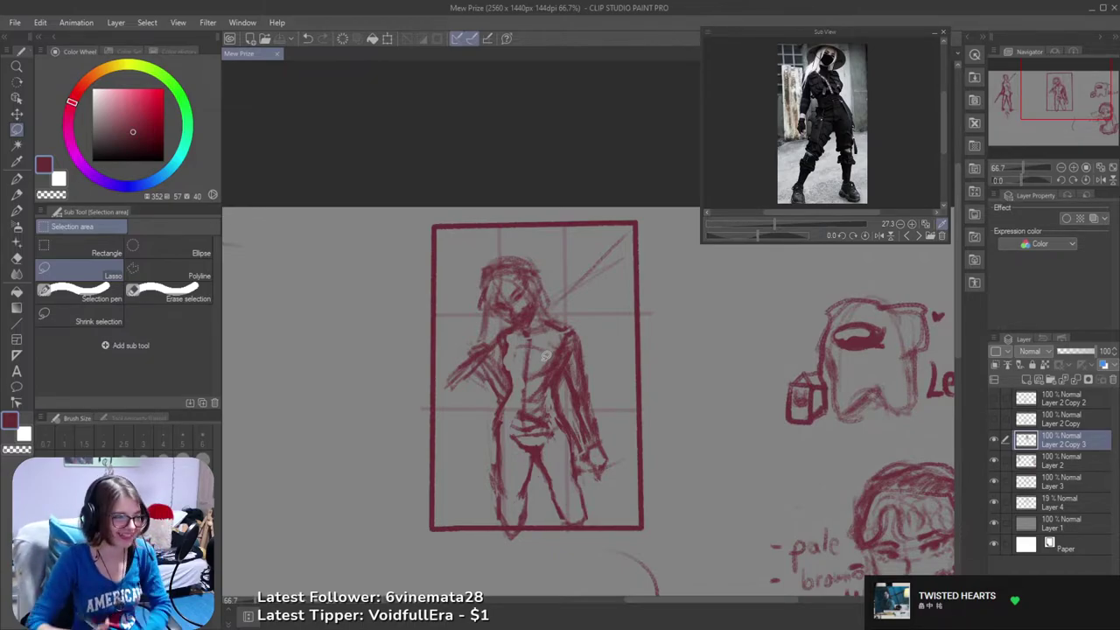
# - Extend the sword past the frame's left edge and up to its top right corner with the sketch brush, and save
pyautogui.press('b')
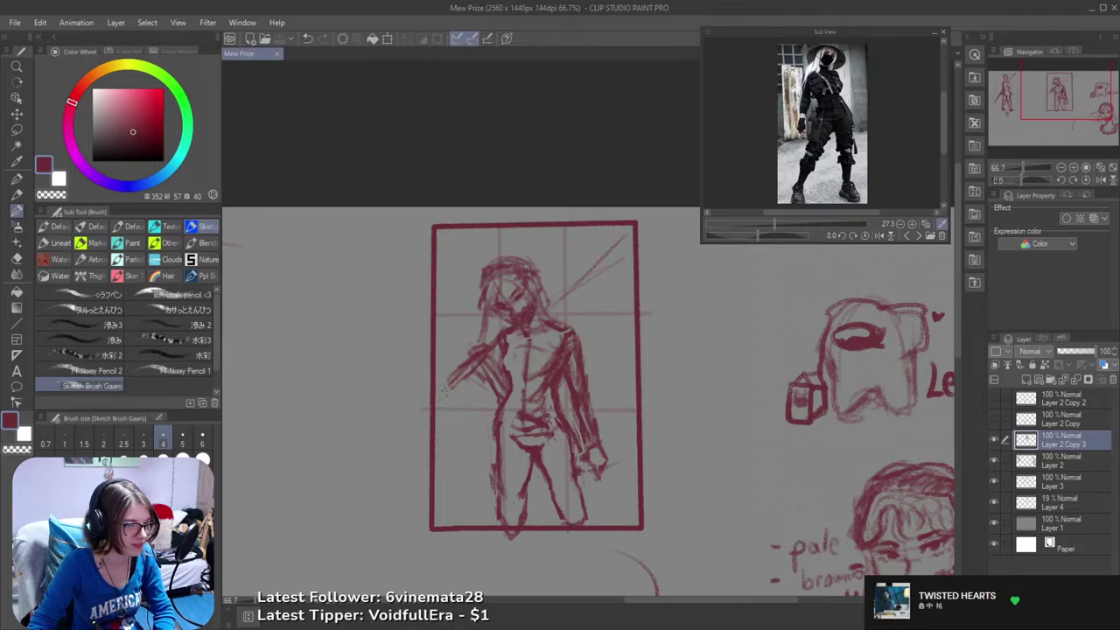
pyautogui.hotkey('ctrl', 'z')
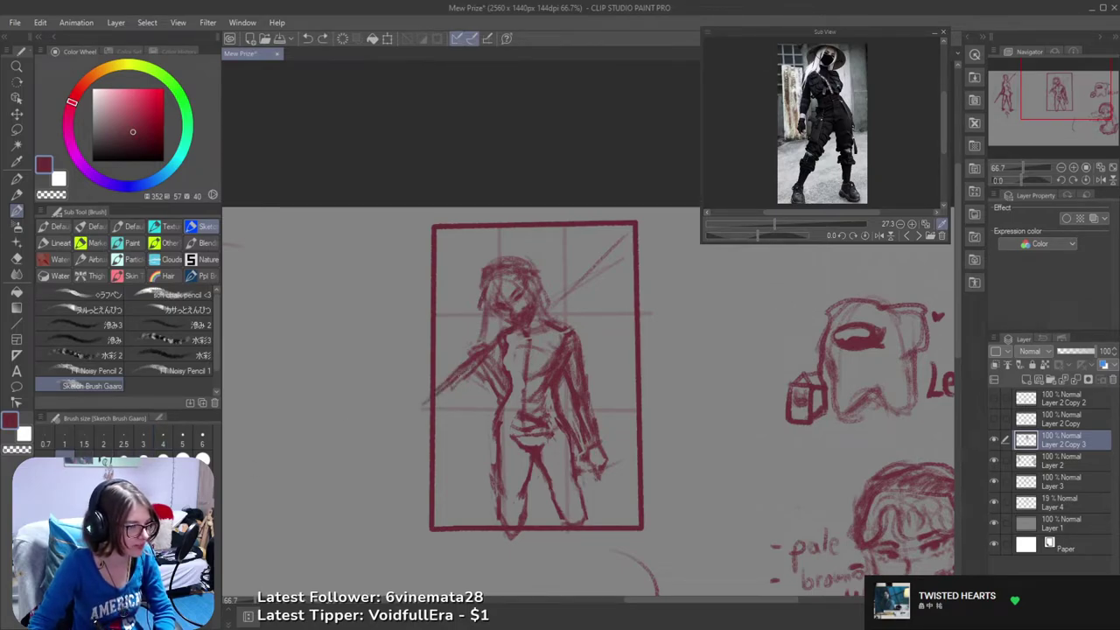
pyautogui.moveTo(623, 257); pyautogui.dragTo(589, 287)
pyautogui.scroll(-1, 590, 288)
pyautogui.hotkey('ctrl', 's')
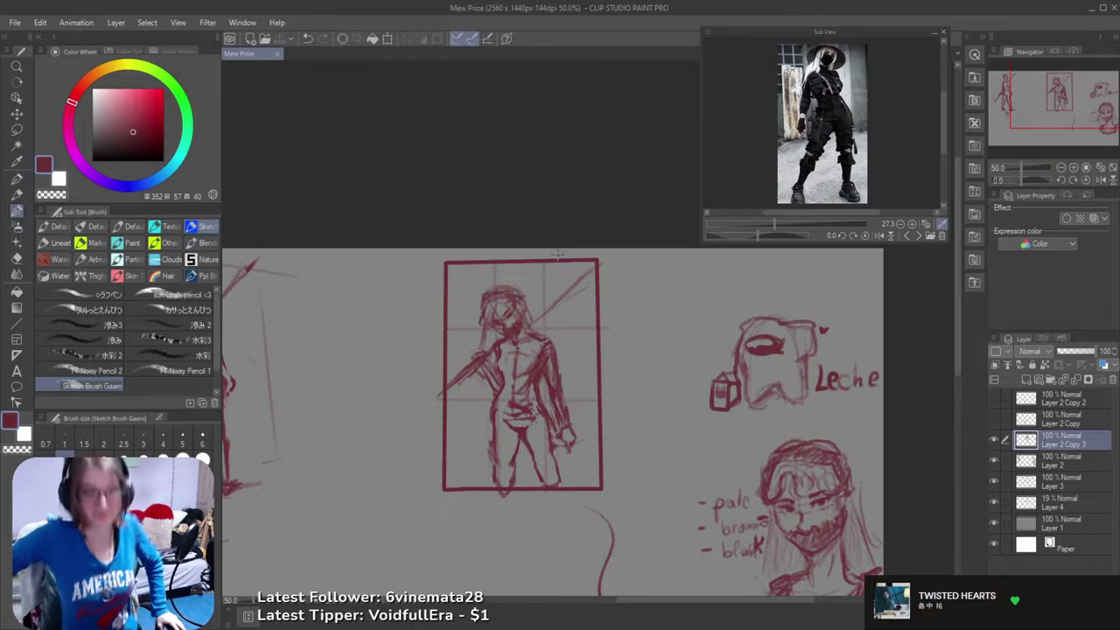
# - Erase the ends of the figure's legs along the frame's bottom edge with the hard eraser
pyautogui.moveTo(622, 409); pyautogui.dragTo(716, 375)
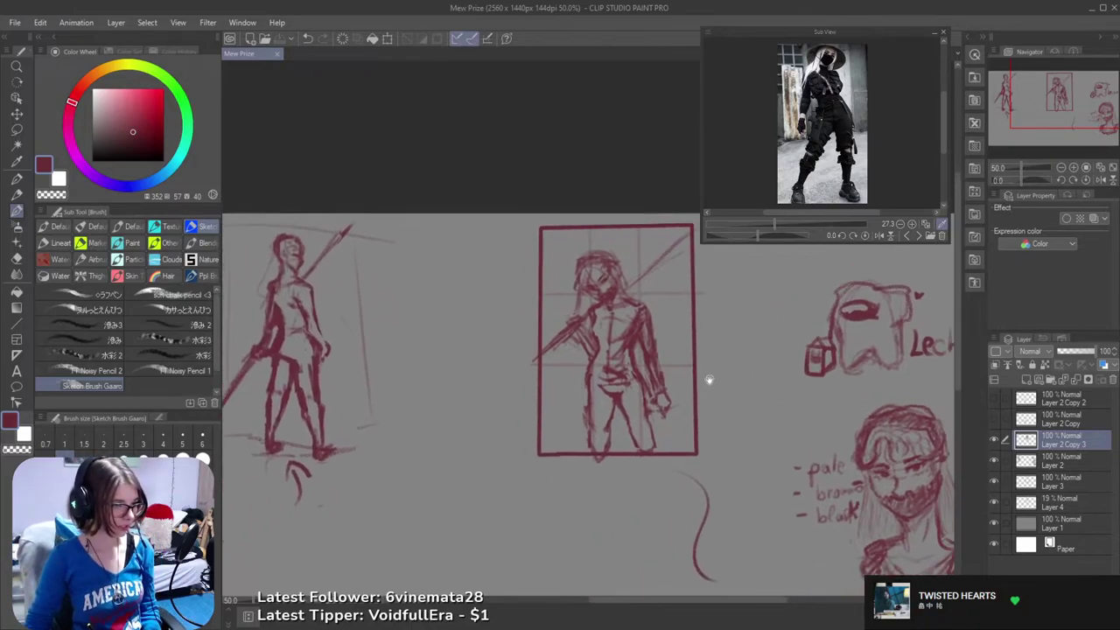
pyautogui.moveTo(655, 450); pyautogui.dragTo(661, 453)
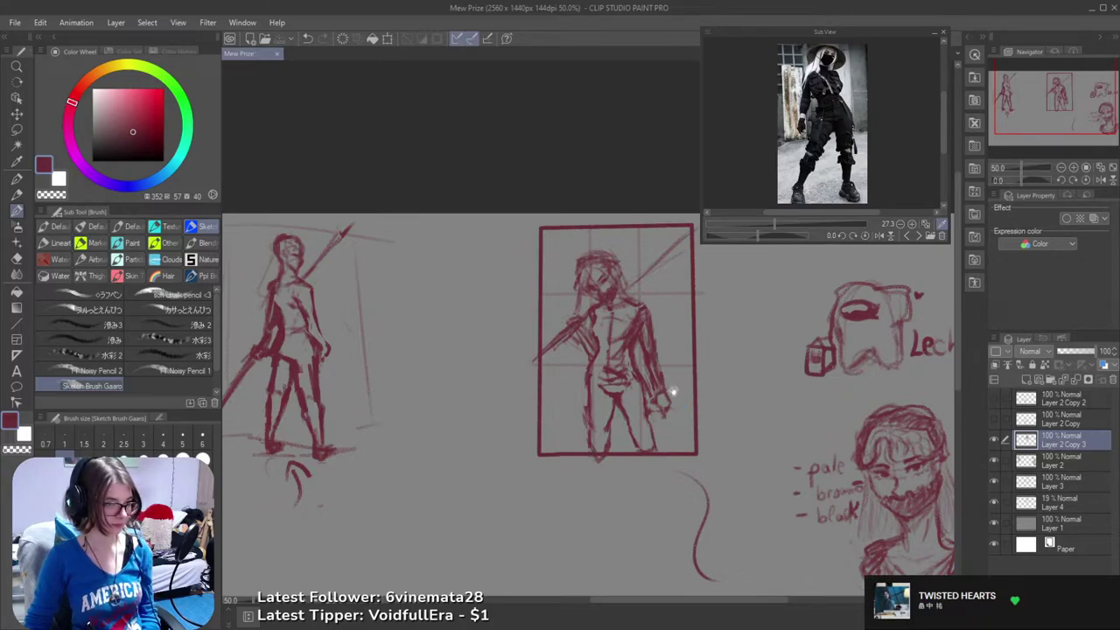
pyautogui.moveTo(673, 387); pyautogui.dragTo(682, 408)
pyautogui.press('e')
pyautogui.hotkey('ctrl', 'z')
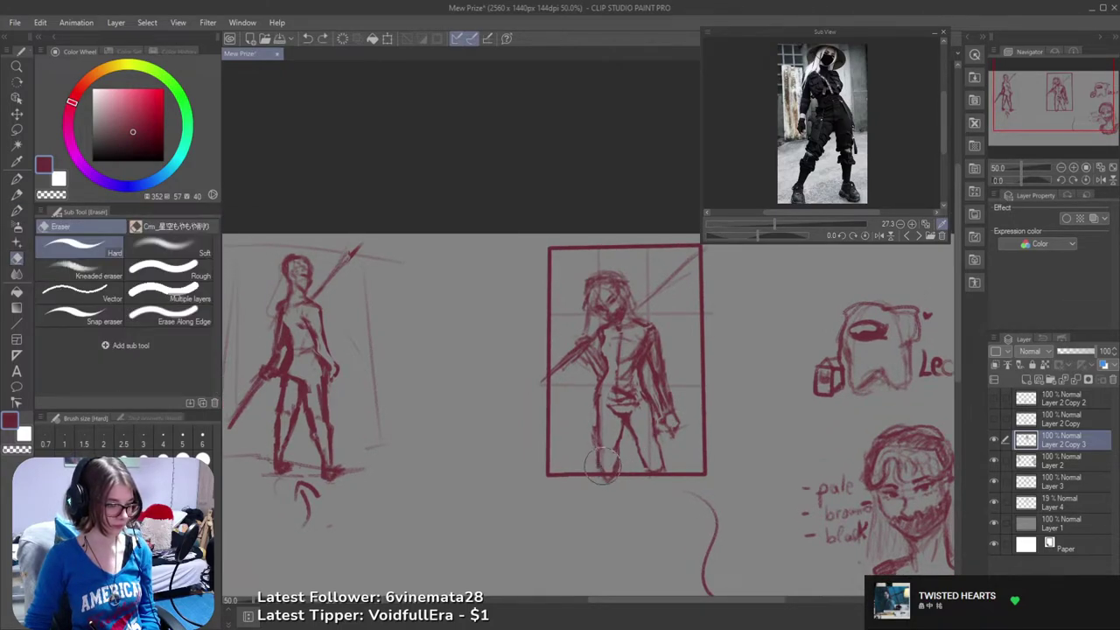
pyautogui.moveTo(606, 467)
pyautogui.mouseDown()
pyautogui.moveTo(678, 447)
pyautogui.moveTo(660, 454)
pyautogui.moveTo(666, 473)
pyautogui.moveTo(652, 464)
pyautogui.moveTo(665, 477)
pyautogui.moveTo(669, 468)
pyautogui.mouseUp()
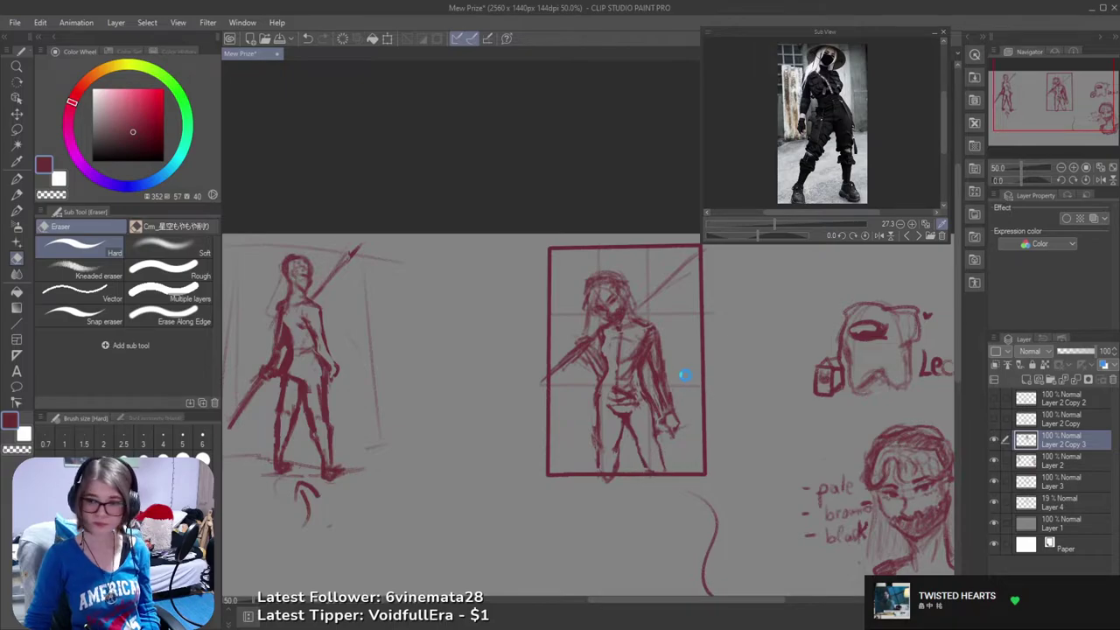
pyautogui.moveTo(667, 372); pyautogui.dragTo(665, 374)
pyautogui.press('b')
pyautogui.moveTo(642, 413); pyautogui.dragTo(592, 445)
pyautogui.scroll(-1, 665, 402)
pyautogui.moveTo(679, 402); pyautogui.dragTo(673, 316)
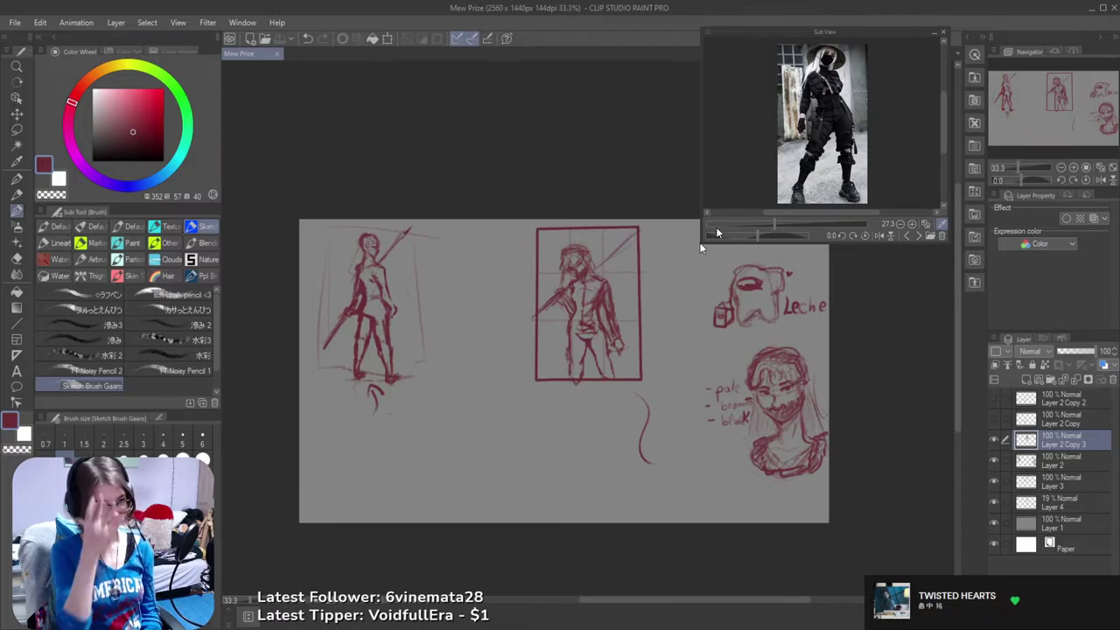
pyautogui.moveTo(705, 351)
pyautogui.mouseDown()
pyautogui.moveTo(674, 358)
pyautogui.moveTo(684, 346)
pyautogui.mouseUp()
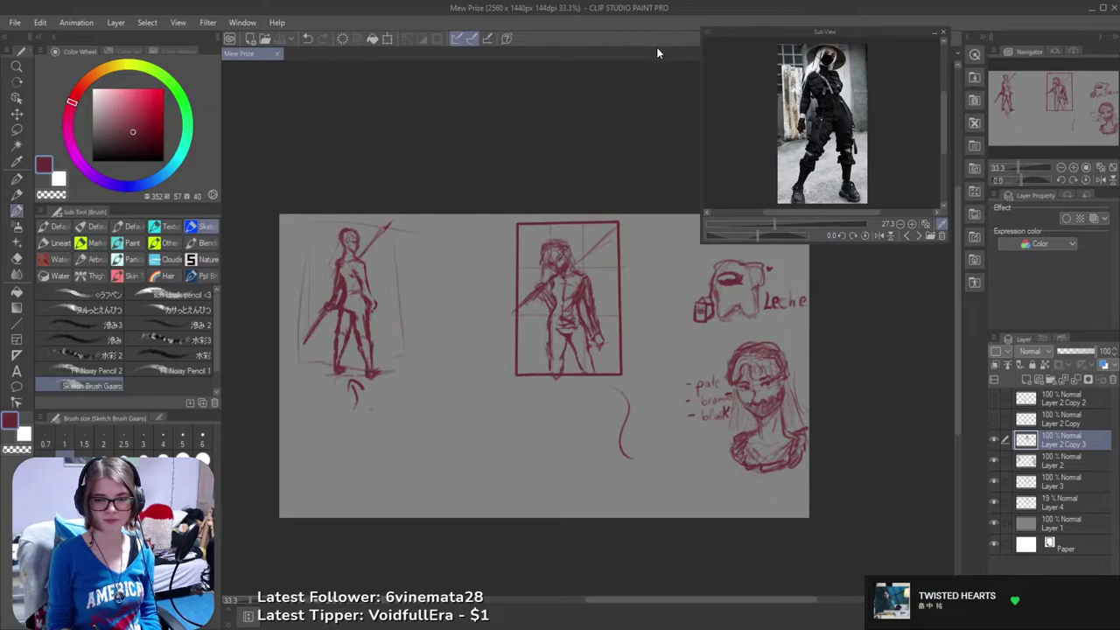
# - Examine the framed figure sketch with the weapon over its shoulder alongside the neighbouring sketches
pyautogui.moveTo(476, 342)
pyautogui.mouseDown()
pyautogui.moveTo(487, 335)
pyautogui.moveTo(465, 361)
pyautogui.mouseUp()
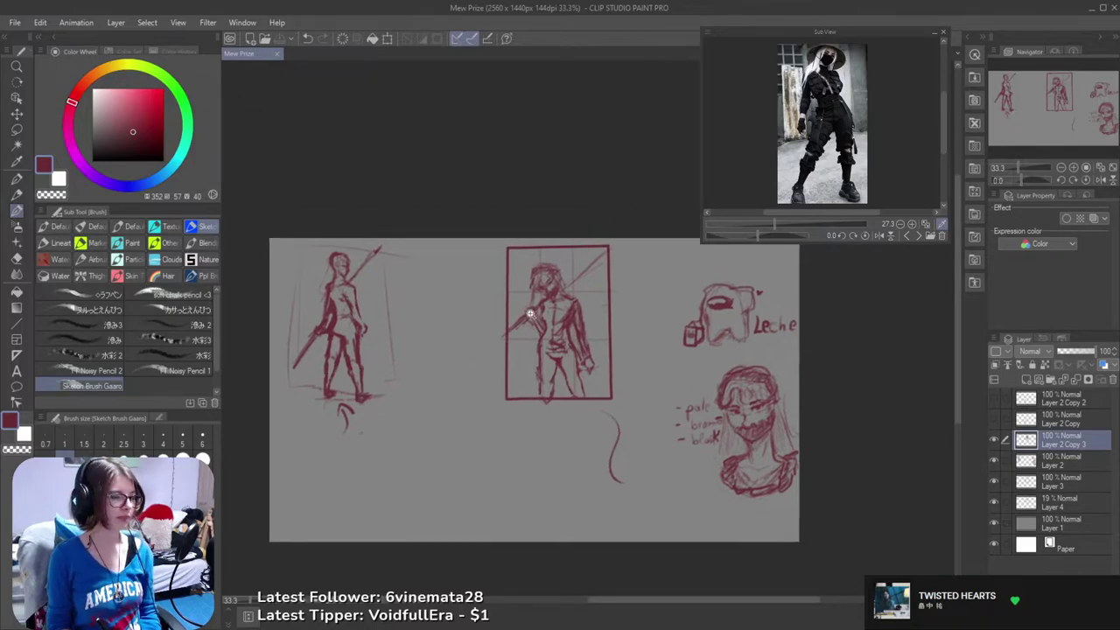
pyautogui.scroll(1, 528, 314)
pyautogui.moveTo(602, 267); pyautogui.dragTo(536, 285)
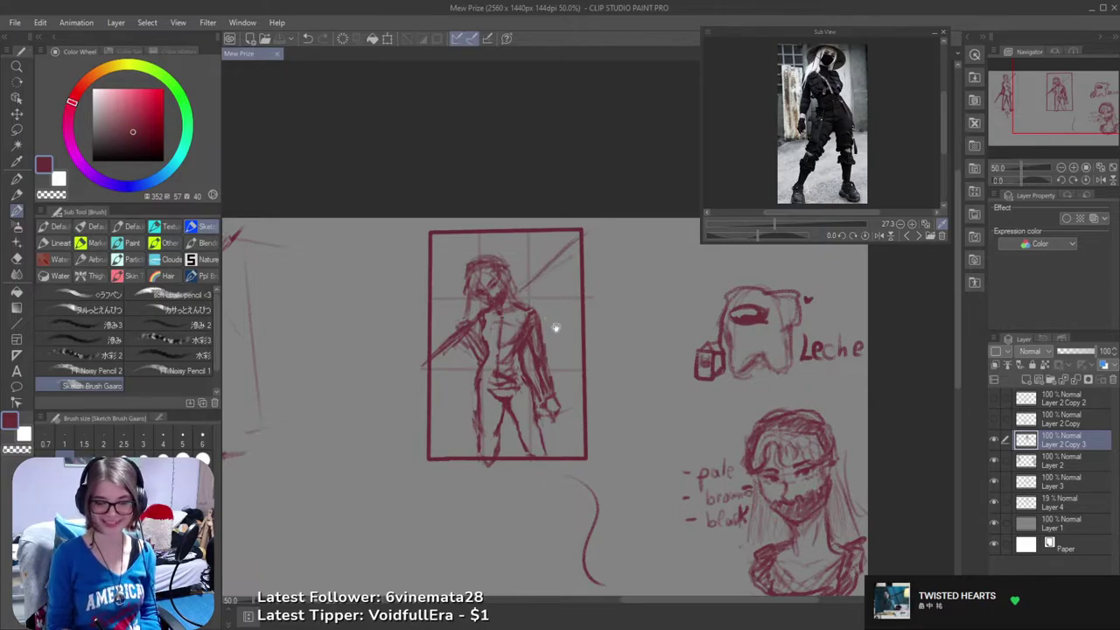
pyautogui.moveTo(545, 365); pyautogui.dragTo(594, 333)
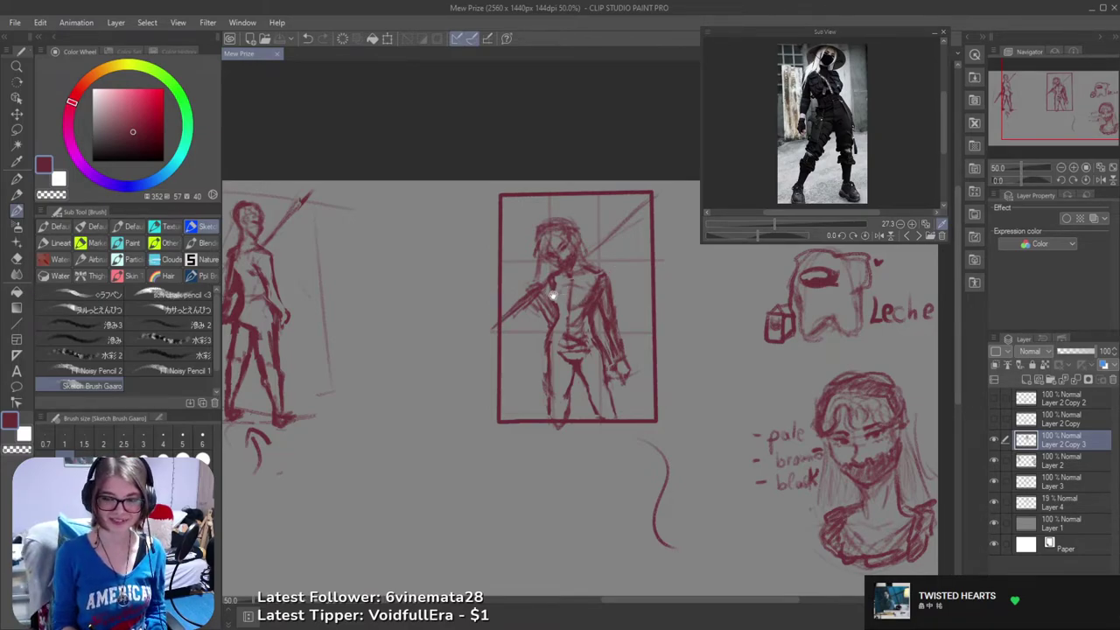
pyautogui.moveTo(588, 325); pyautogui.dragTo(576, 362)
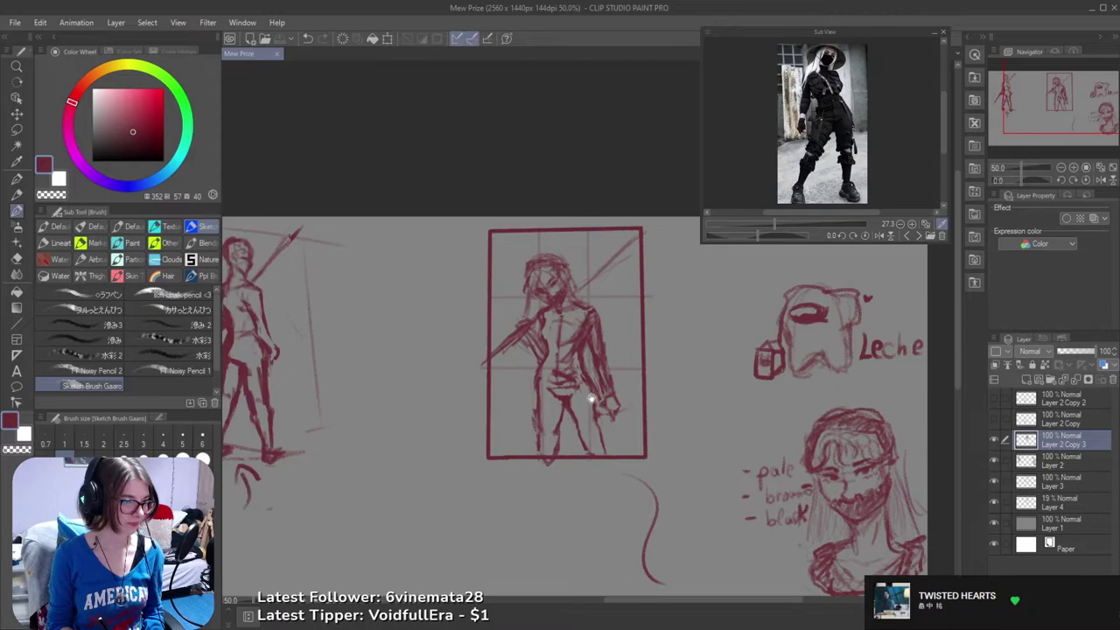
pyautogui.moveTo(593, 398); pyautogui.dragTo(633, 404)
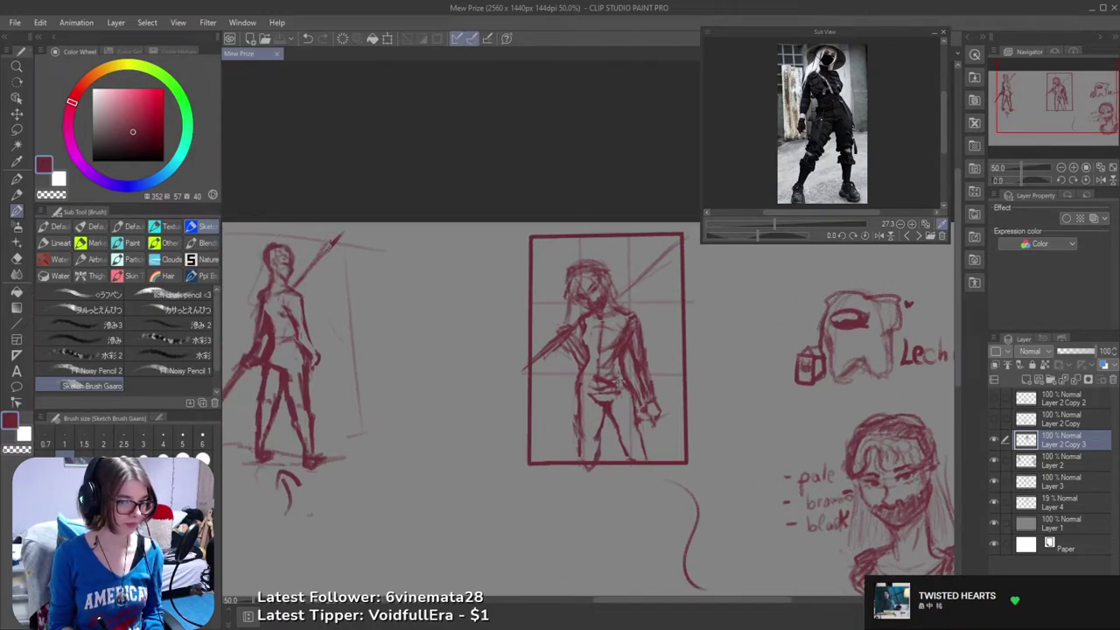
pyautogui.scroll(-4, 623, 359)
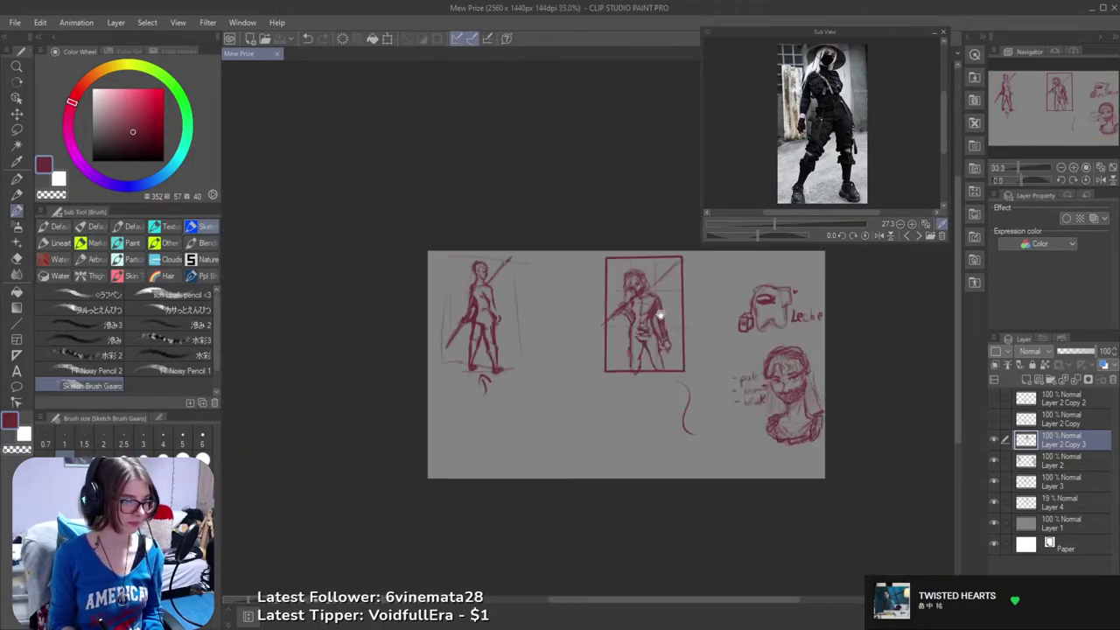
pyautogui.scroll(3, 587, 331)
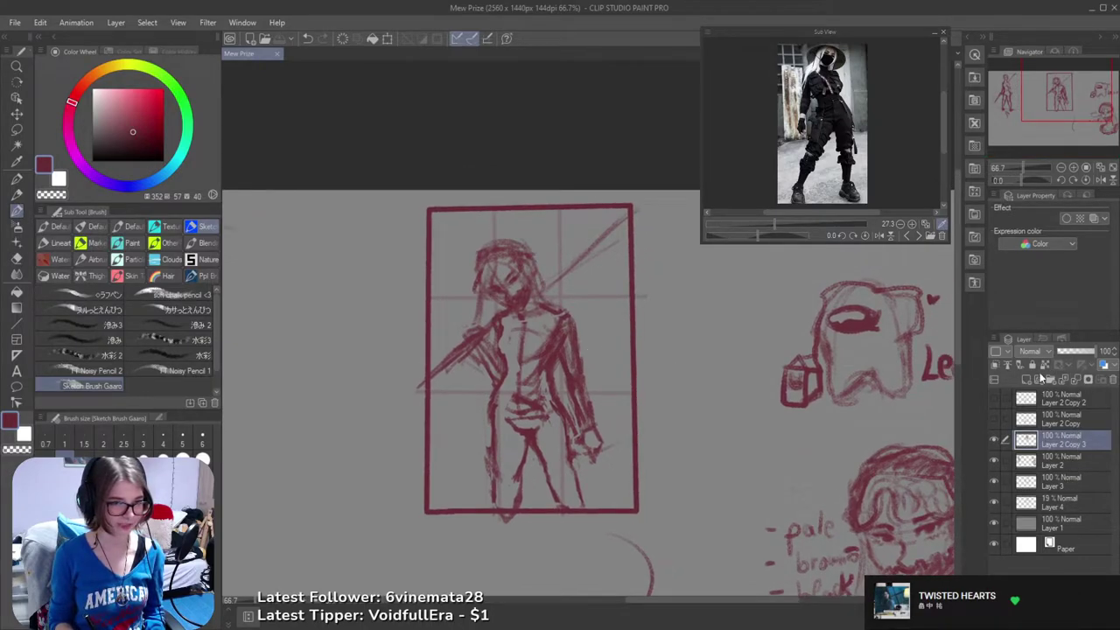
# - Create a layer folder, move Layer 2 Copy 3, Layer 2 and Layer 3 into it, and collapse it
pyautogui.click(1054, 378)
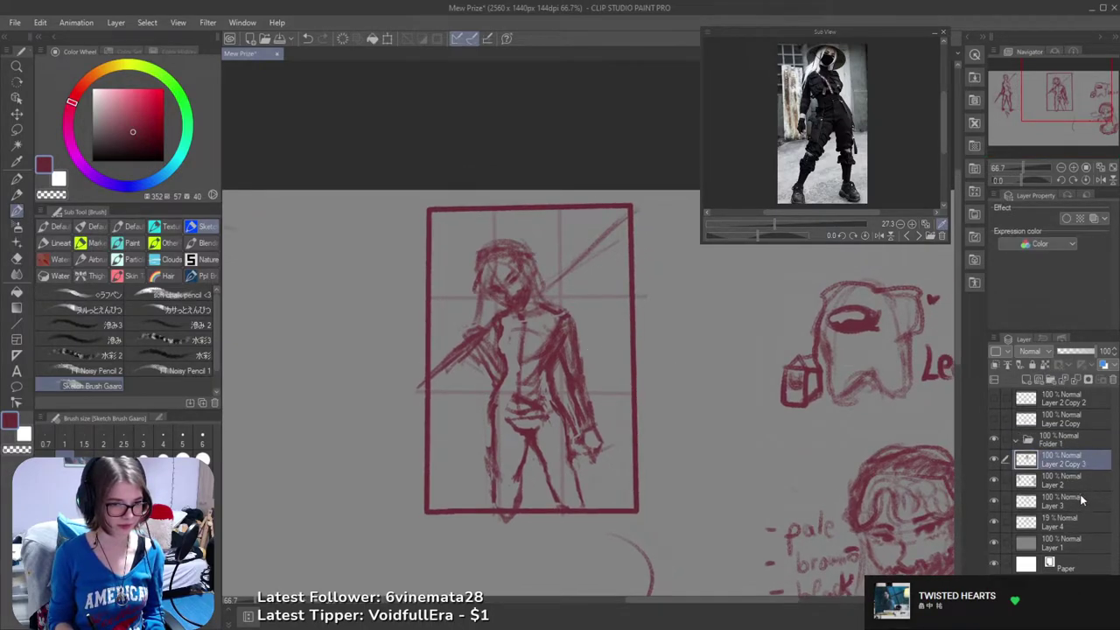
pyautogui.keyDown('shift'); pyautogui.click(1082, 499); pyautogui.keyUp('shift')
pyautogui.moveTo(1089, 461); pyautogui.dragTo(1087, 443)
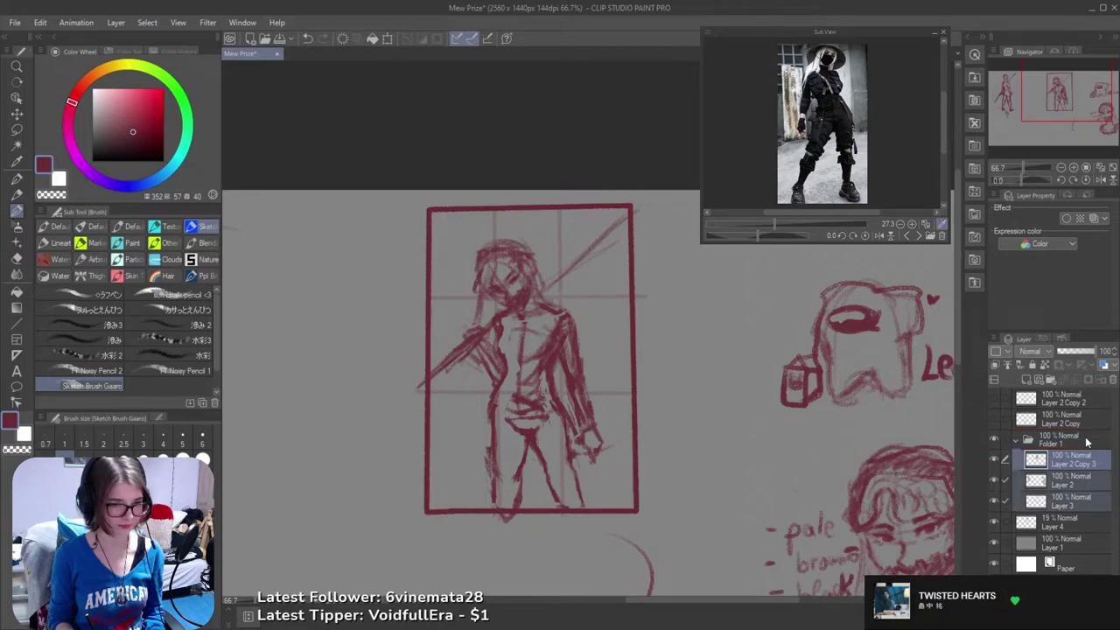
pyautogui.click(1027, 445)
# - Select the whole framed figure sketch with a freehand Lasso outline
pyautogui.scroll(-1, 571, 321)
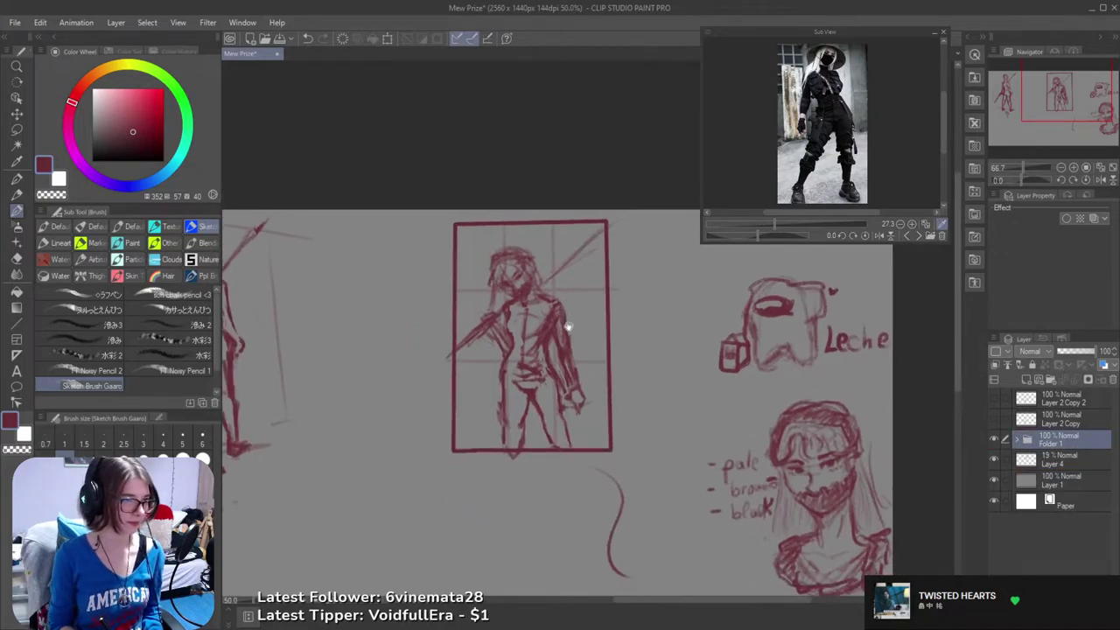
pyautogui.press('m')
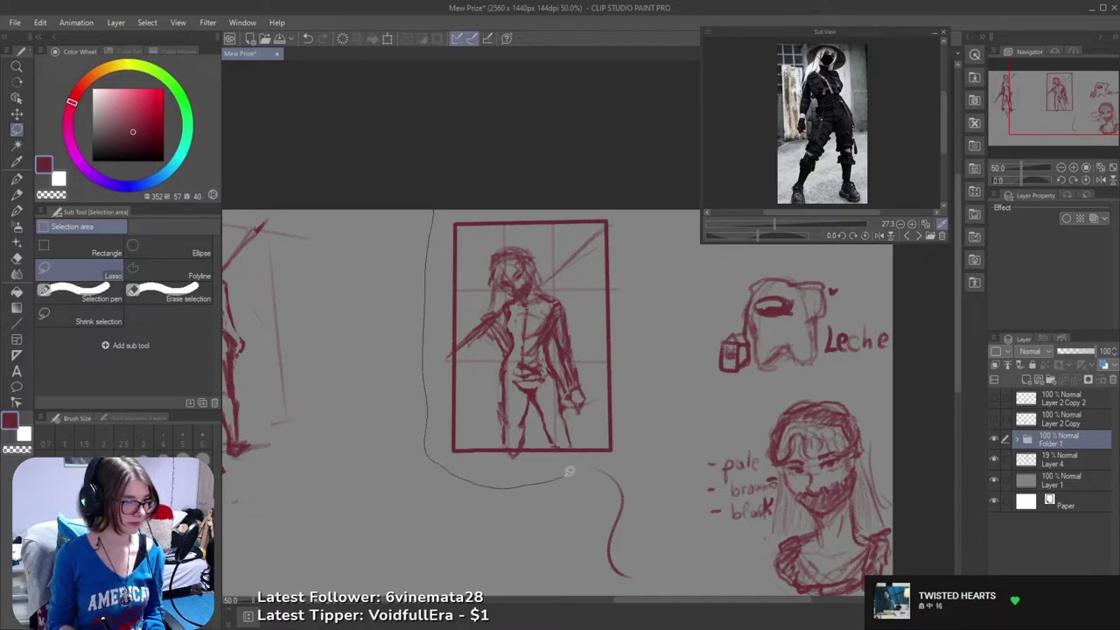
pyautogui.moveTo(659, 352)
pyautogui.mouseDown()
pyautogui.moveTo(620, 172)
pyautogui.moveTo(530, 145)
pyautogui.mouseUp()
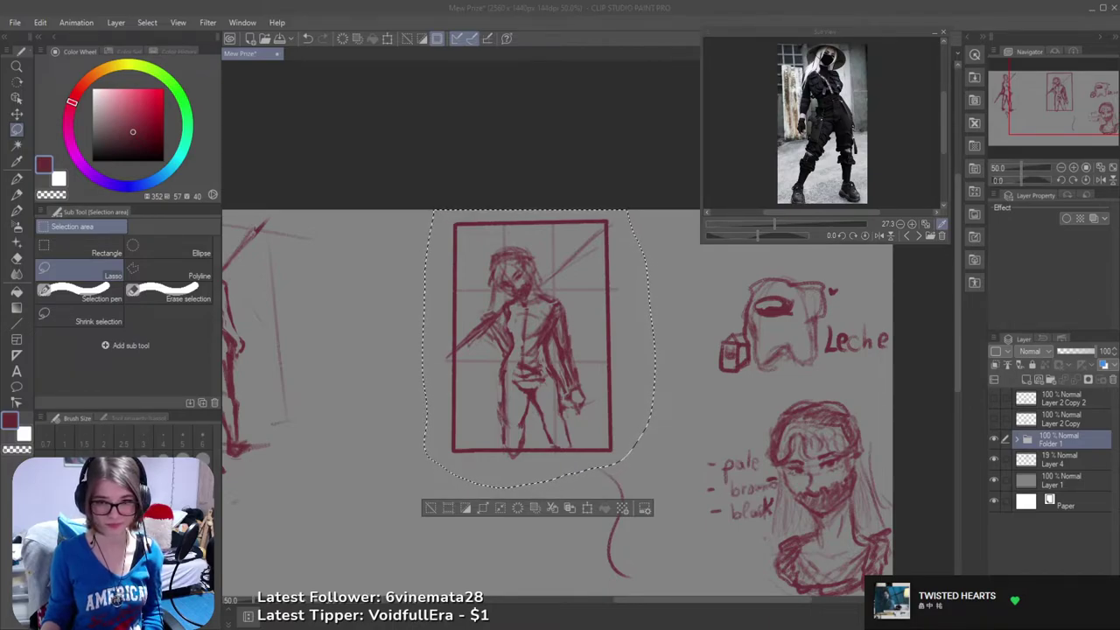
# - Switch to the browser with the YouTube waffle iron video, and shrink and reposition its window over the canvas
pyautogui.hotkey('alt', 'Tab')
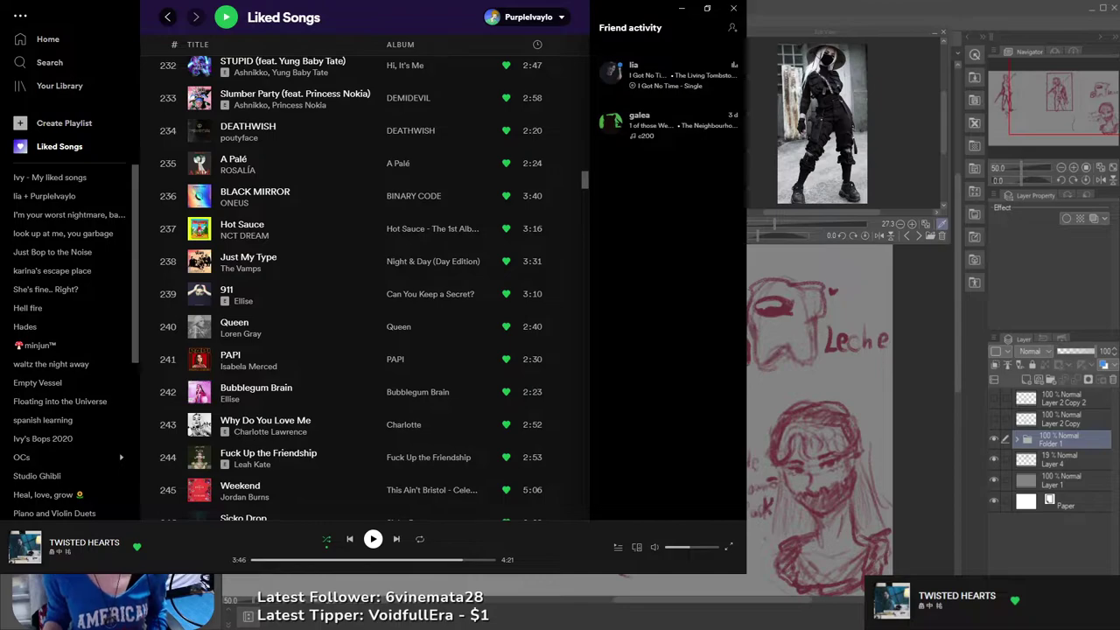
pyautogui.hotkey('alt', 'Tab')
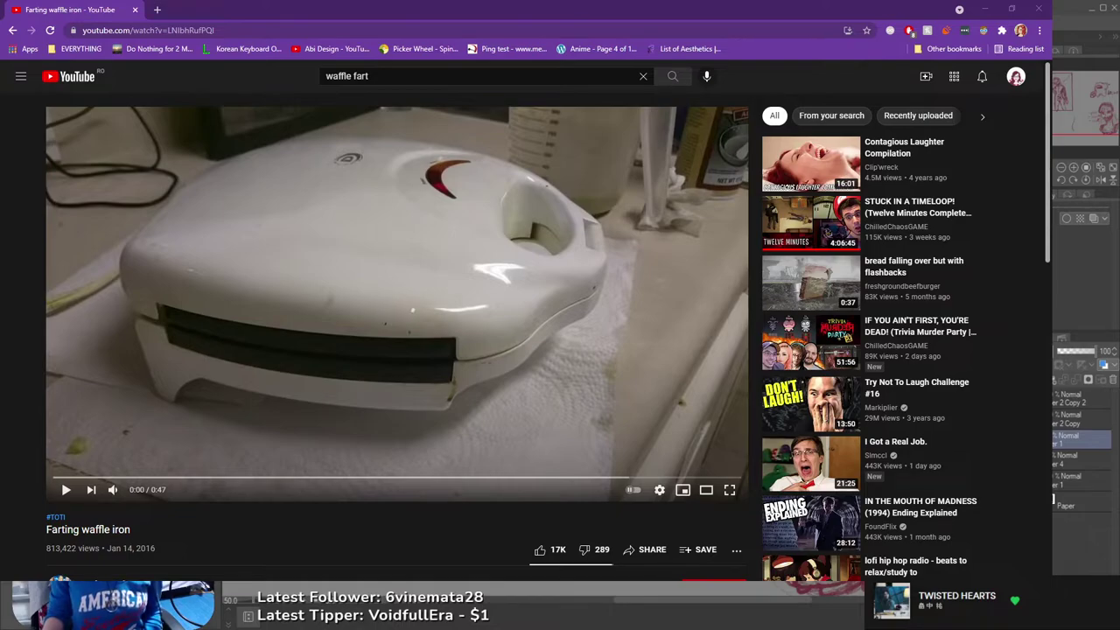
pyautogui.moveTo(1050, 580); pyautogui.dragTo(765, 513)
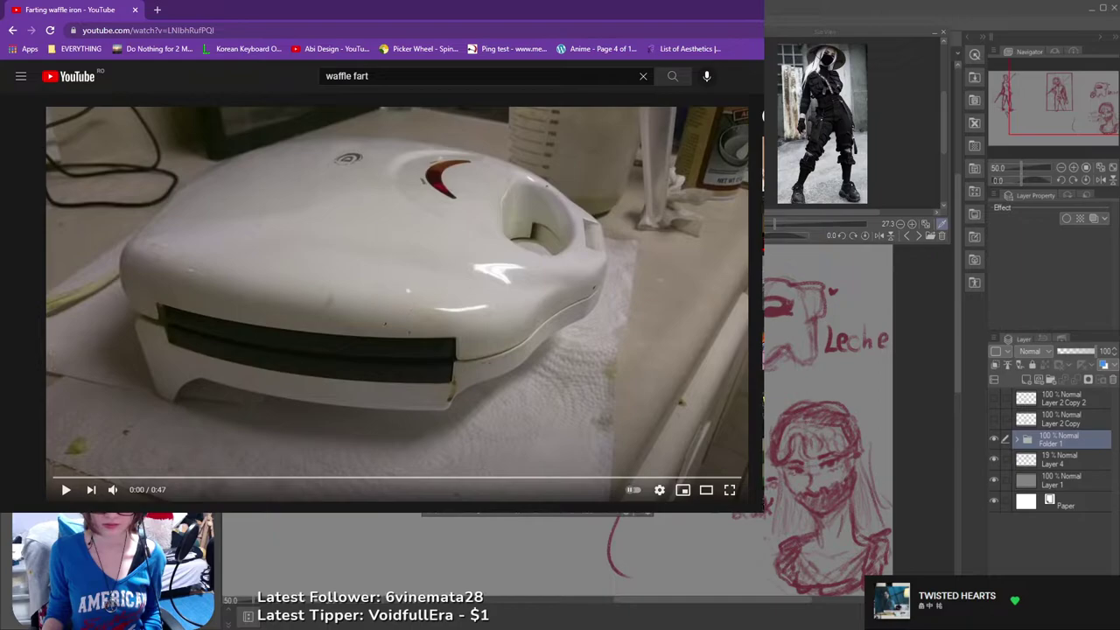
pyautogui.moveTo(1, 1)
pyautogui.mouseDown()
pyautogui.moveTo(34, 35)
pyautogui.moveTo(41, 80)
pyautogui.mouseUp()
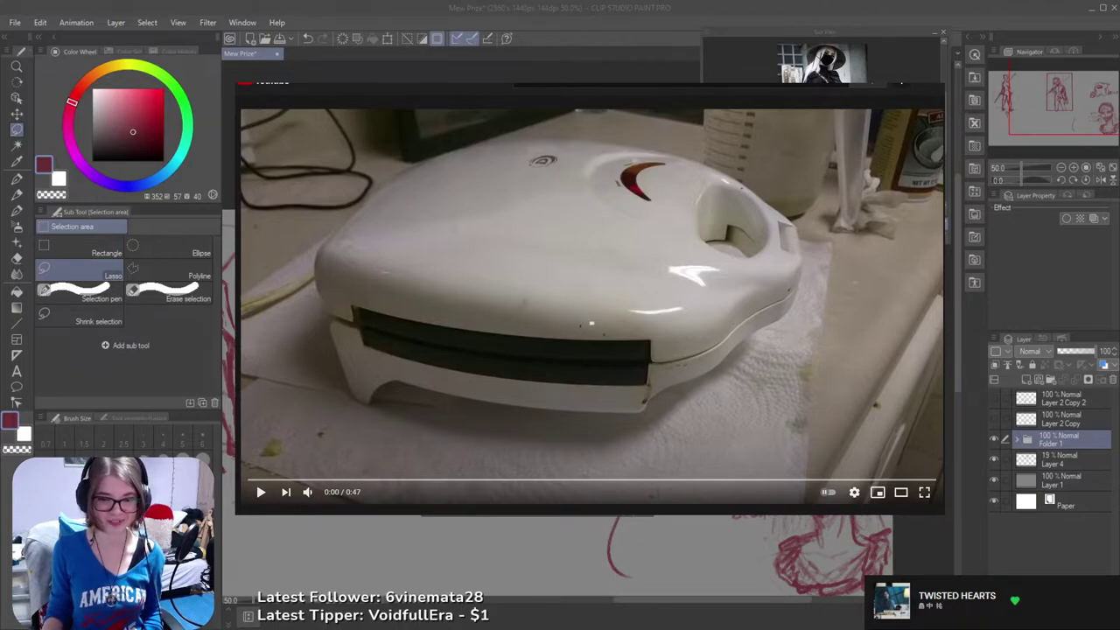
# - Watch the waffle iron video in full screen, pause it, and return to Clip Studio Paint
pyautogui.click(923, 491)
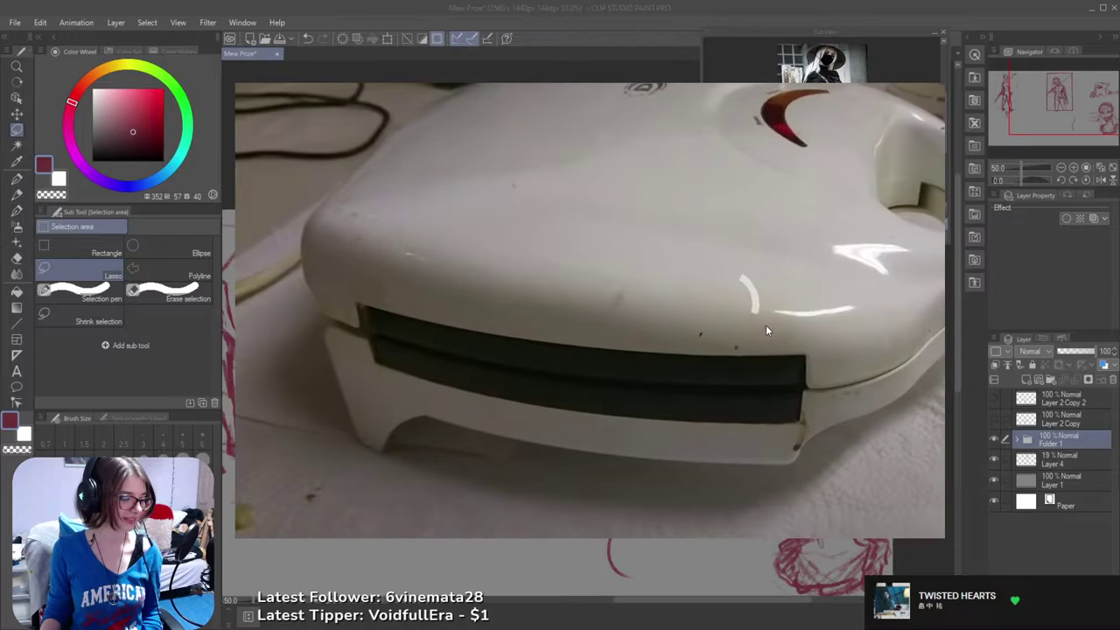
pyautogui.click(765, 330)
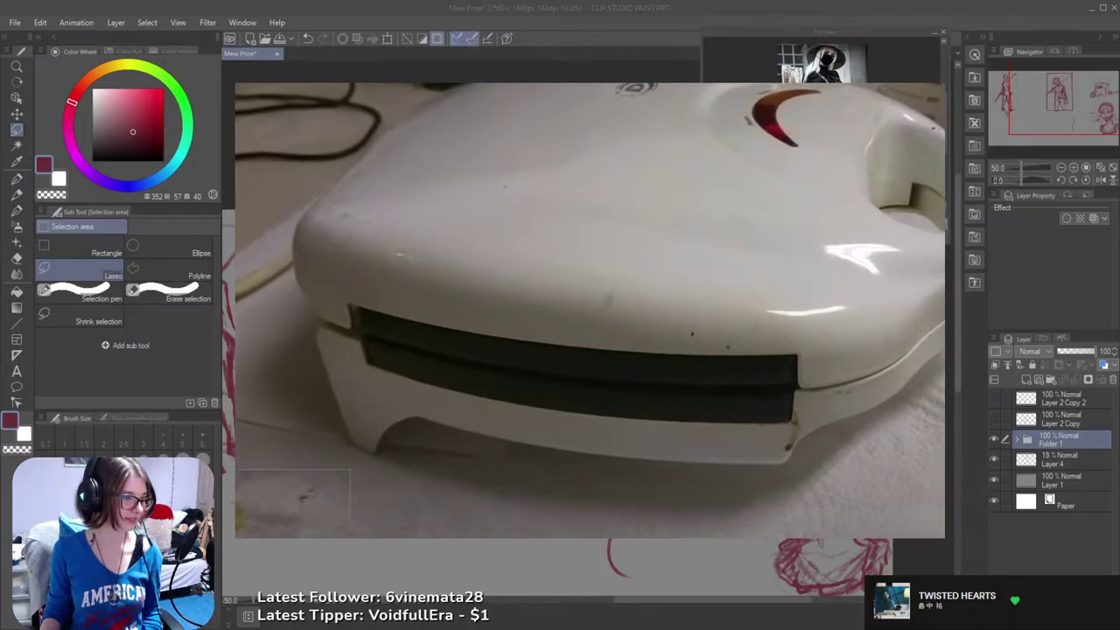
pyautogui.click(451, 466)
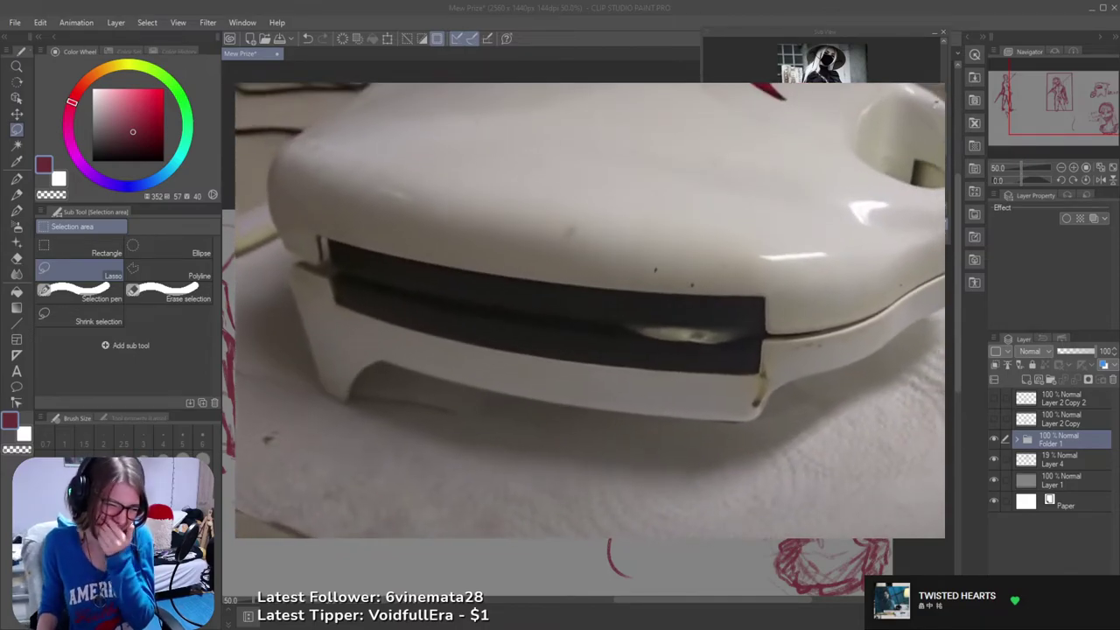
pyautogui.press('space')
pyautogui.press('Escape')
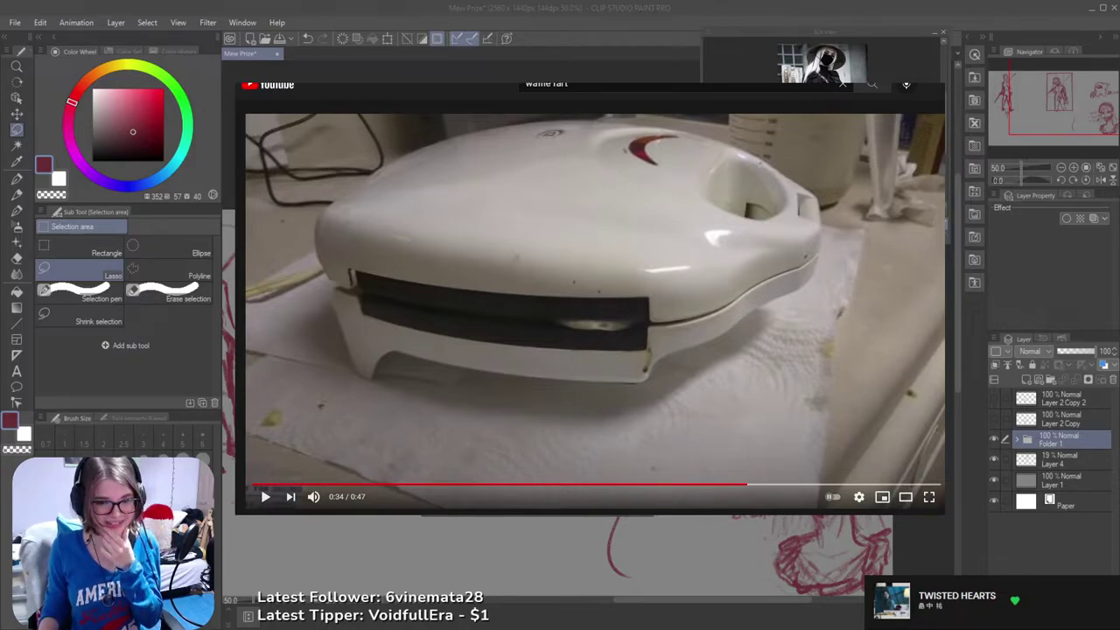
pyautogui.hotkey('alt', 'Tab')
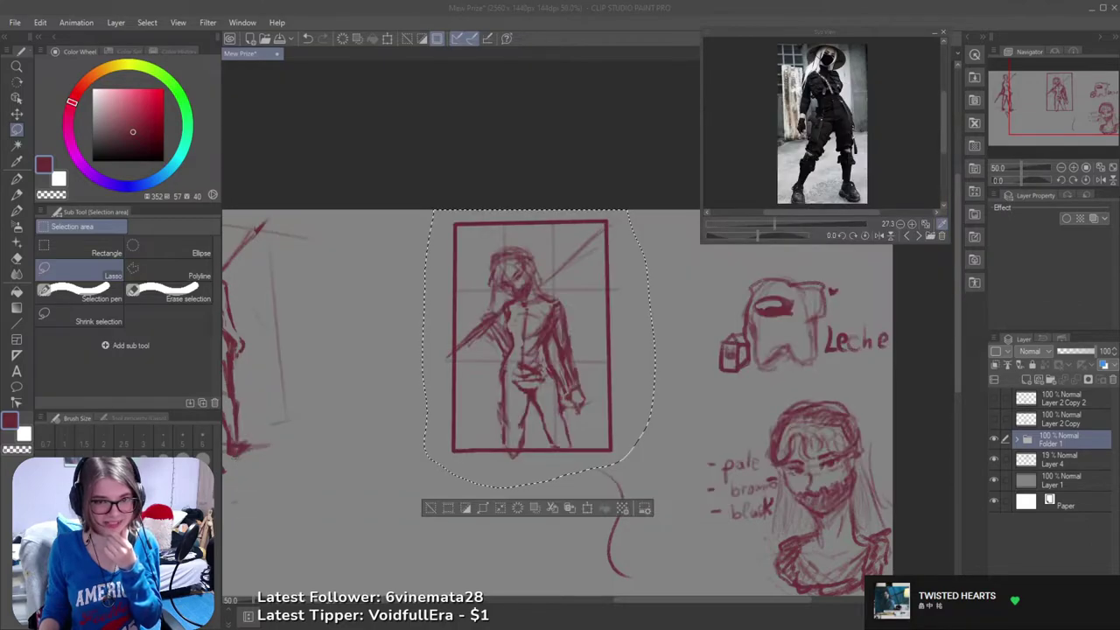
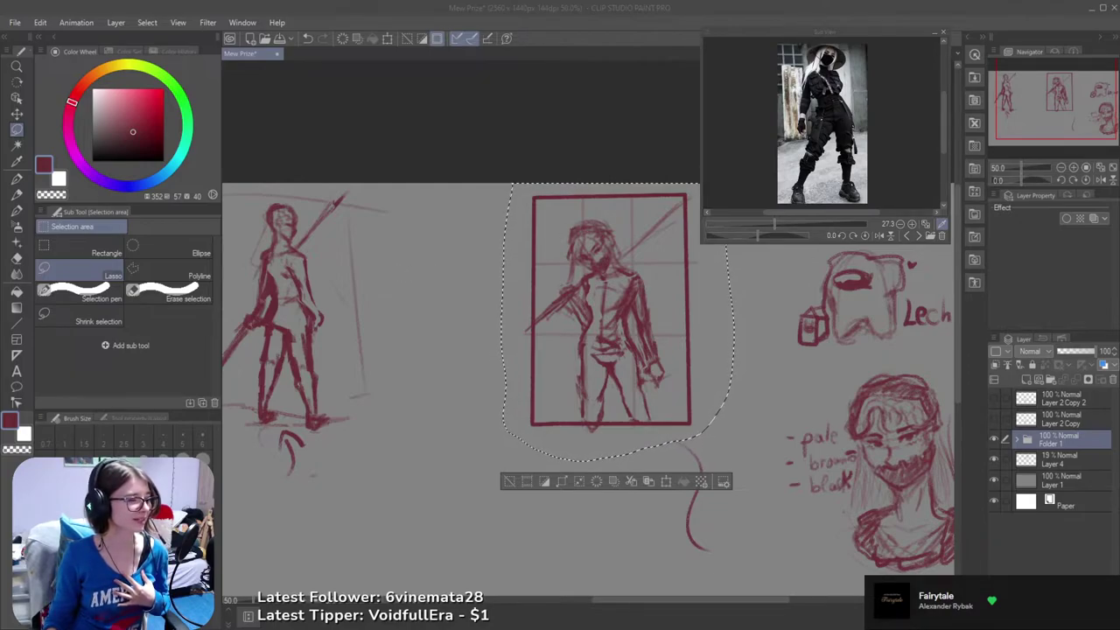
# - Create a new 1440 x 2560 px illustration at 144 dpi and paste the framed sketch folder into it
pyautogui.click(742, 167)
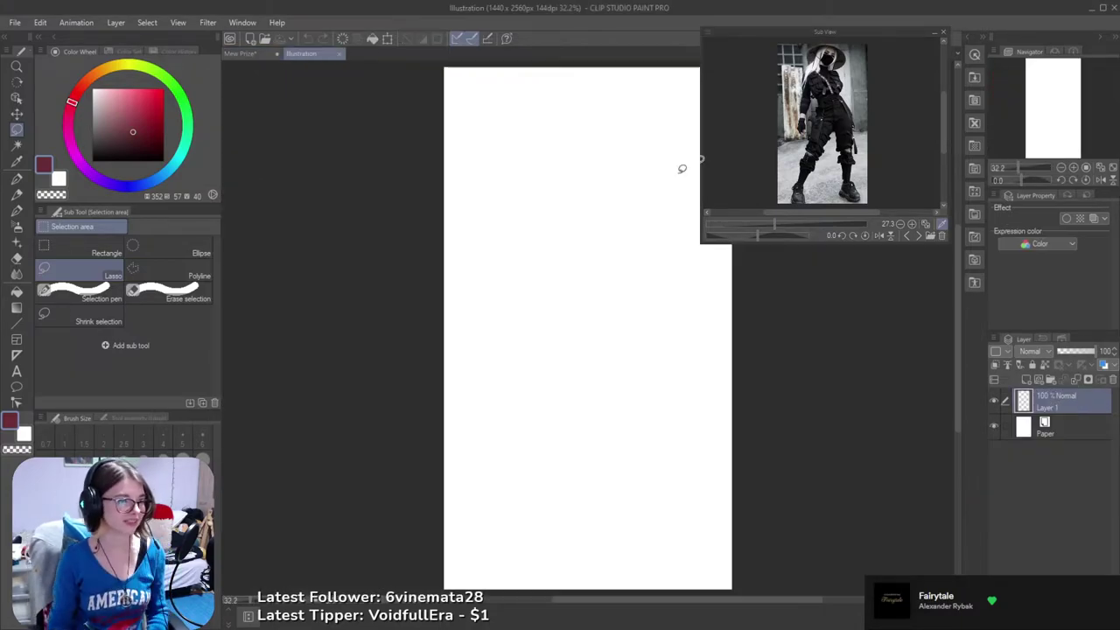
pyautogui.hotkey('ctrl', 'v')
pyautogui.keyDown('ctrl'); pyautogui.keyDown('alt'); pyautogui.click(659, 362); pyautogui.keyUp('alt'); pyautogui.keyUp('ctrl')
pyautogui.moveTo(655, 367); pyautogui.dragTo(580, 385)
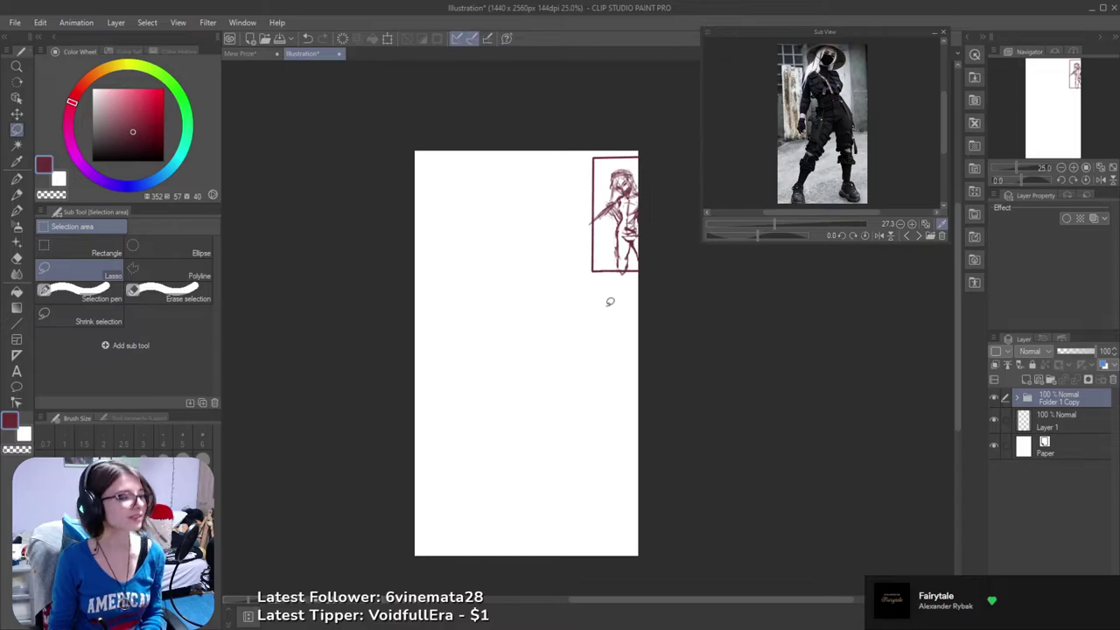
# - Try to enlarge and move the pasted sketch so its whole frame fits the canvas width, and undo the transform
pyautogui.hotkey('ctrl', 't')
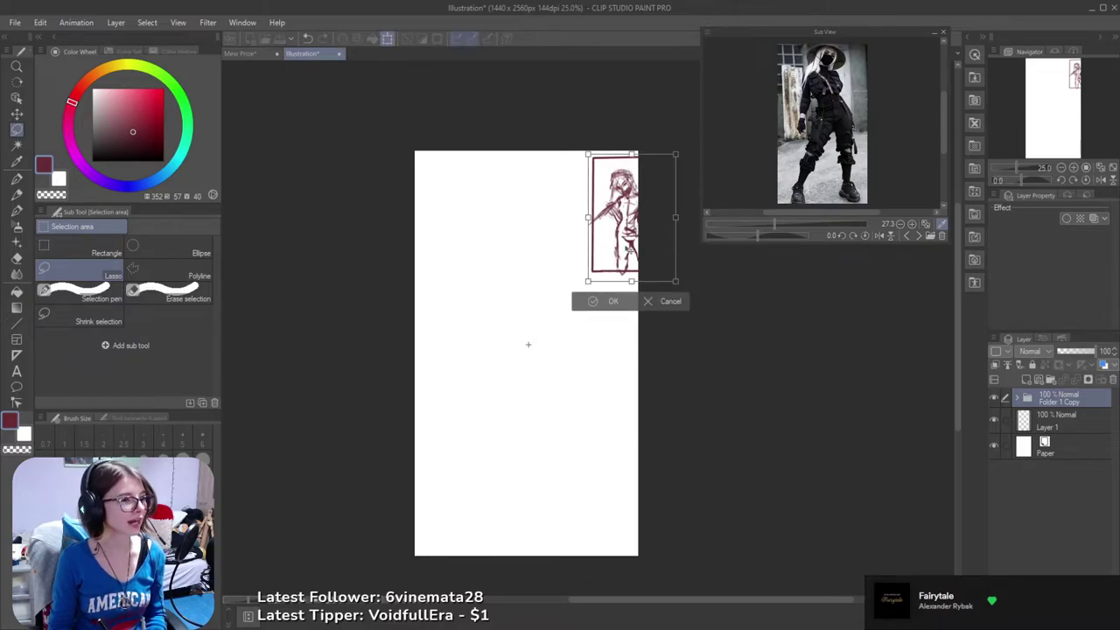
pyautogui.moveTo(625, 237); pyautogui.dragTo(503, 421)
pyautogui.moveTo(554, 336); pyautogui.dragTo(717, 99)
pyautogui.scroll(-1, 611, 254)
pyautogui.hotkey('ctrl', 't')
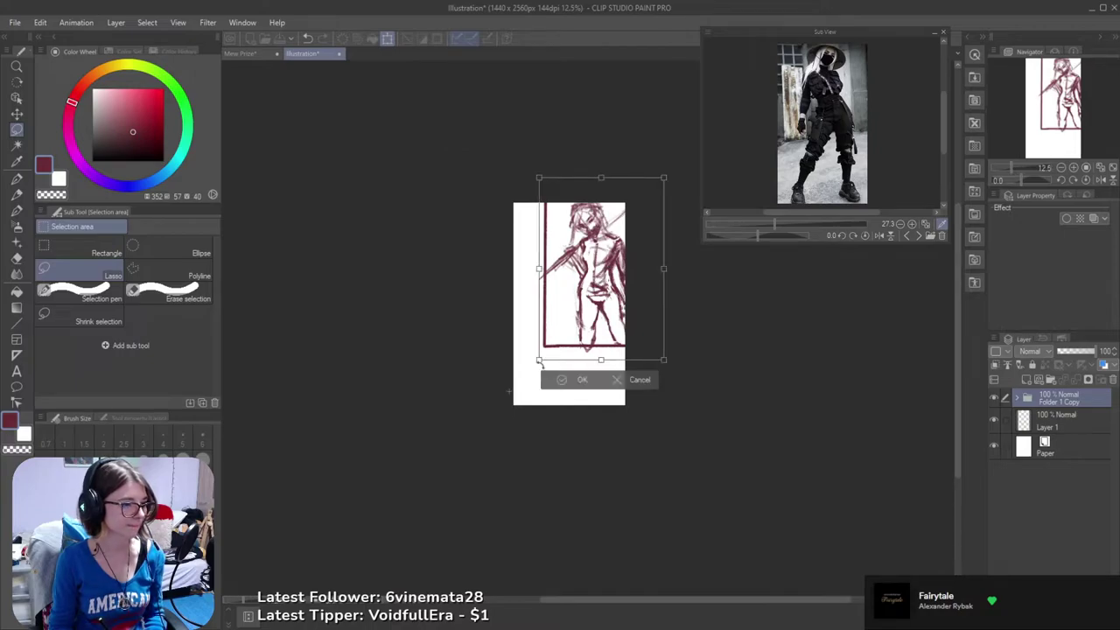
pyautogui.moveTo(539, 360); pyautogui.dragTo(501, 414)
pyautogui.moveTo(605, 299)
pyautogui.mouseDown()
pyautogui.moveTo(595, 328)
pyautogui.moveTo(598, 306)
pyautogui.moveTo(612, 318)
pyautogui.moveTo(602, 318)
pyautogui.mouseUp()
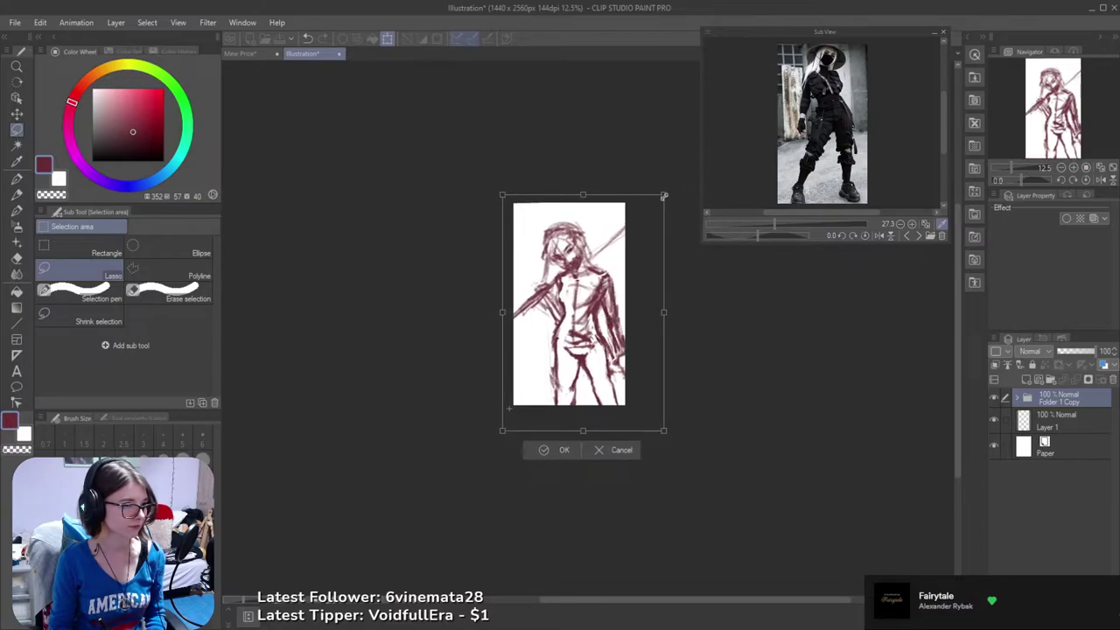
pyautogui.moveTo(664, 195); pyautogui.dragTo(659, 199)
pyautogui.moveTo(617, 245); pyautogui.dragTo(613, 239)
pyautogui.moveTo(657, 193); pyautogui.dragTo(599, 232)
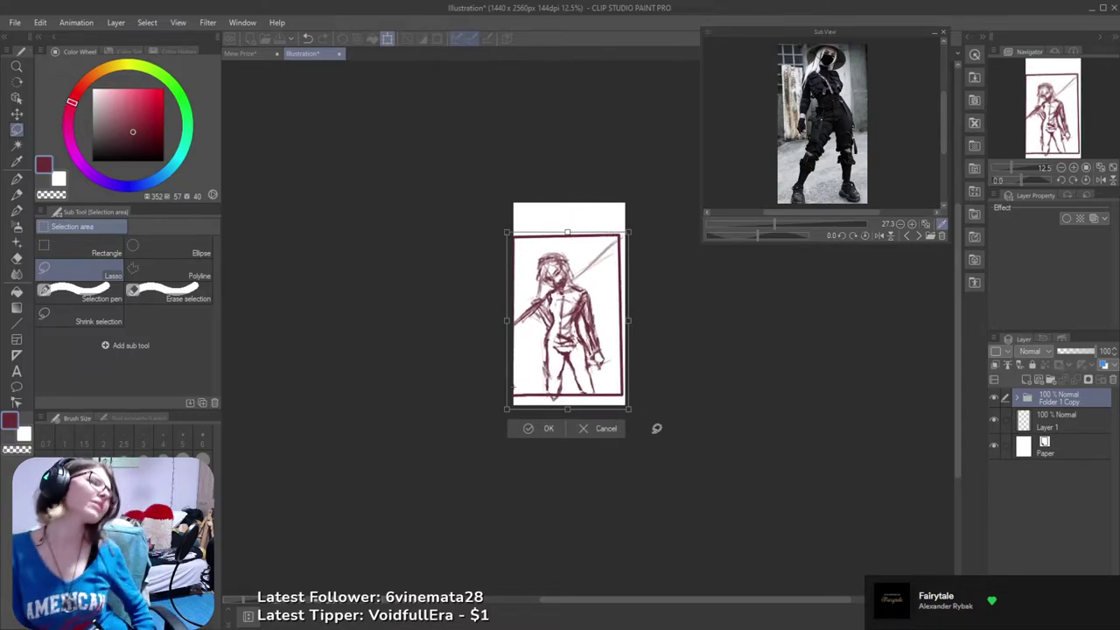
pyautogui.click(547, 428)
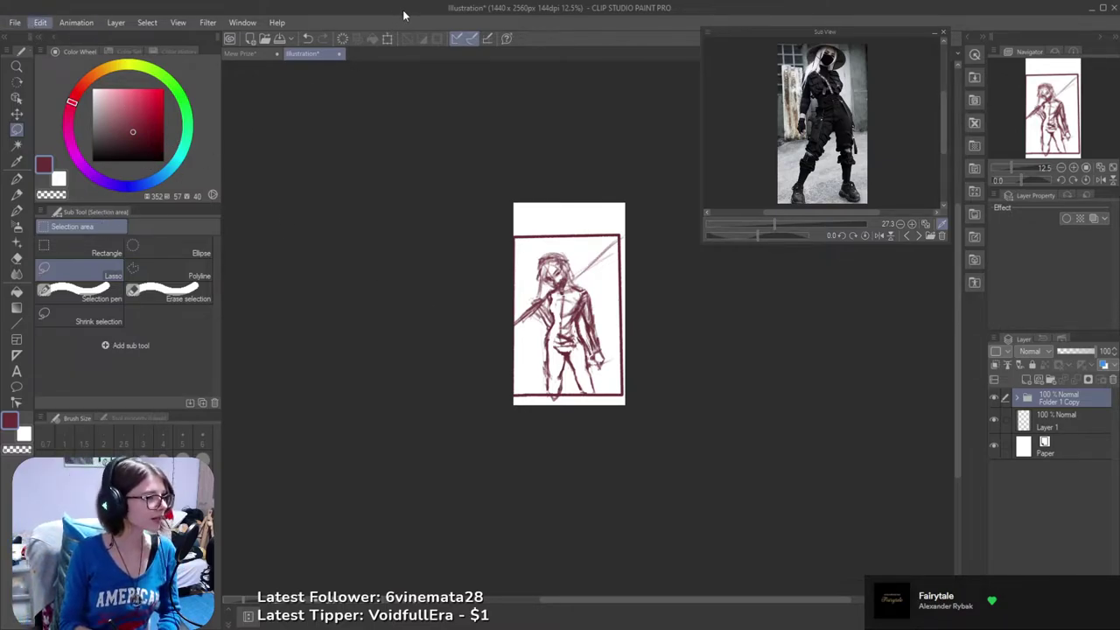
pyautogui.hotkey('ctrl', 'z')
# - Enlarge the pasted sketch folder and centre it so the figure fills the portrait canvas
pyautogui.hotkey('ctrl', 't')
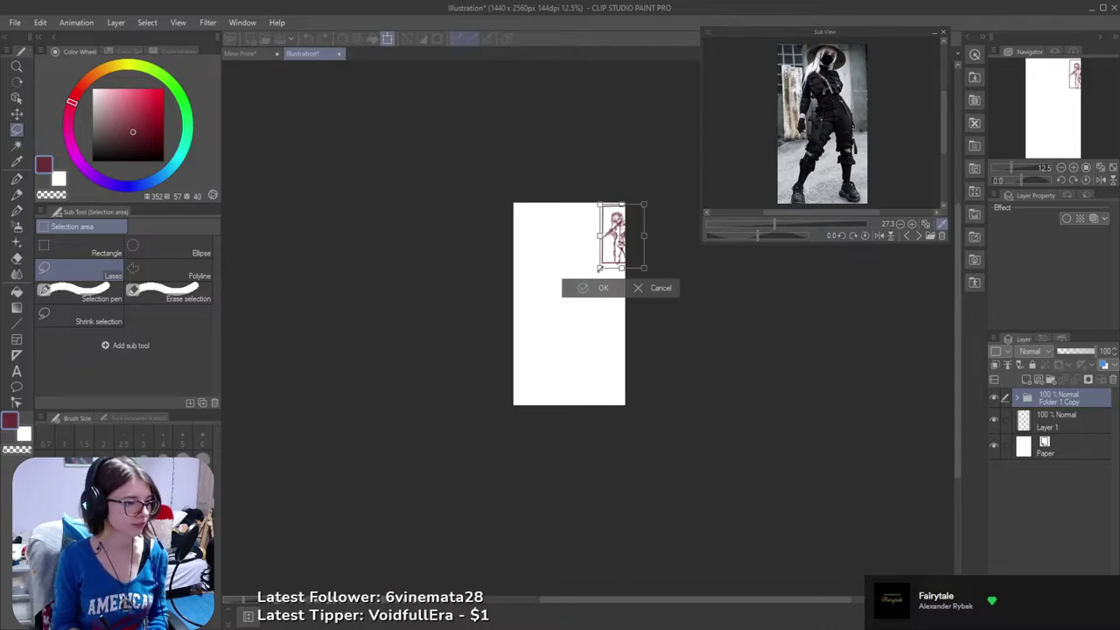
pyautogui.moveTo(600, 267)
pyautogui.mouseDown()
pyautogui.moveTo(513, 399)
pyautogui.moveTo(498, 394)
pyautogui.moveTo(481, 420)
pyautogui.mouseUp()
pyautogui.moveTo(581, 337)
pyautogui.mouseDown()
pyautogui.moveTo(592, 321)
pyautogui.moveTo(580, 330)
pyautogui.mouseUp()
pyautogui.moveTo(494, 413); pyautogui.dragTo(488, 424)
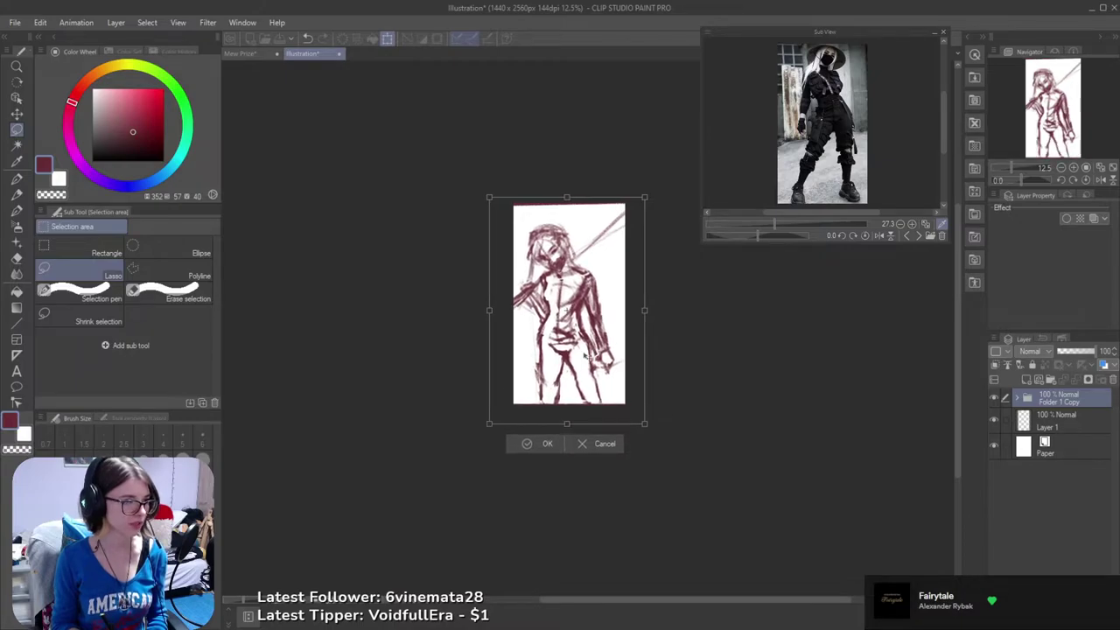
pyautogui.moveTo(584, 354); pyautogui.dragTo(587, 354)
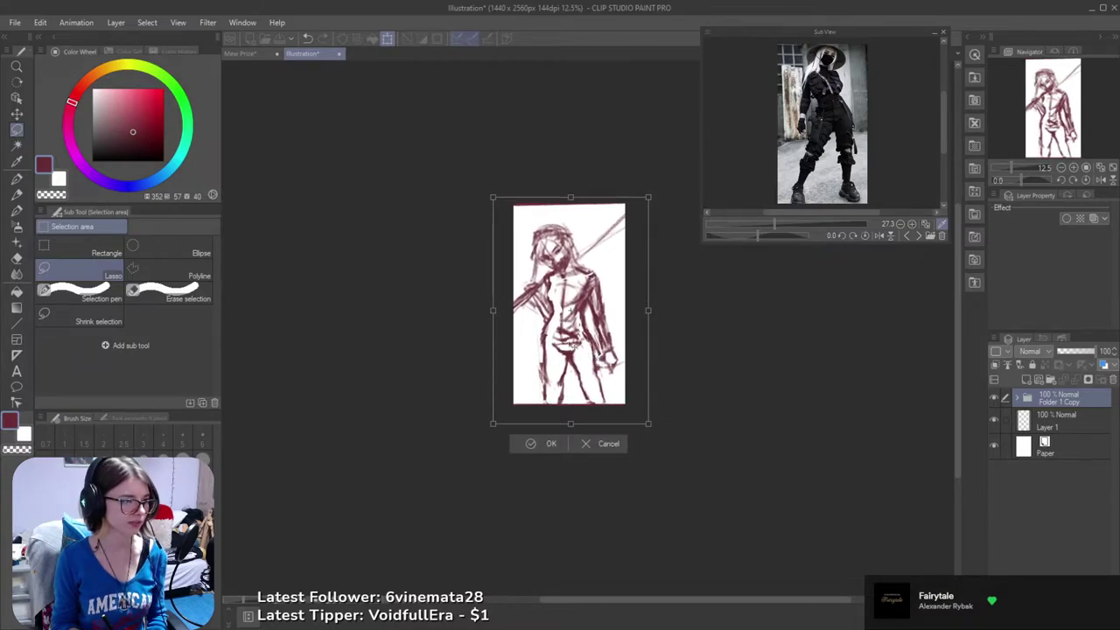
# - Fine-tune the sketch's scale and position so its drawn frame falls outside the canvas edges, and apply the transform
pyautogui.moveTo(495, 198)
pyautogui.mouseDown()
pyautogui.moveTo(507, 202)
pyautogui.moveTo(490, 184)
pyautogui.mouseUp()
pyautogui.hotkey('ctrl', 'z')
pyautogui.moveTo(616, 403); pyautogui.dragTo(620, 414)
pyautogui.moveTo(492, 194); pyautogui.dragTo(487, 189)
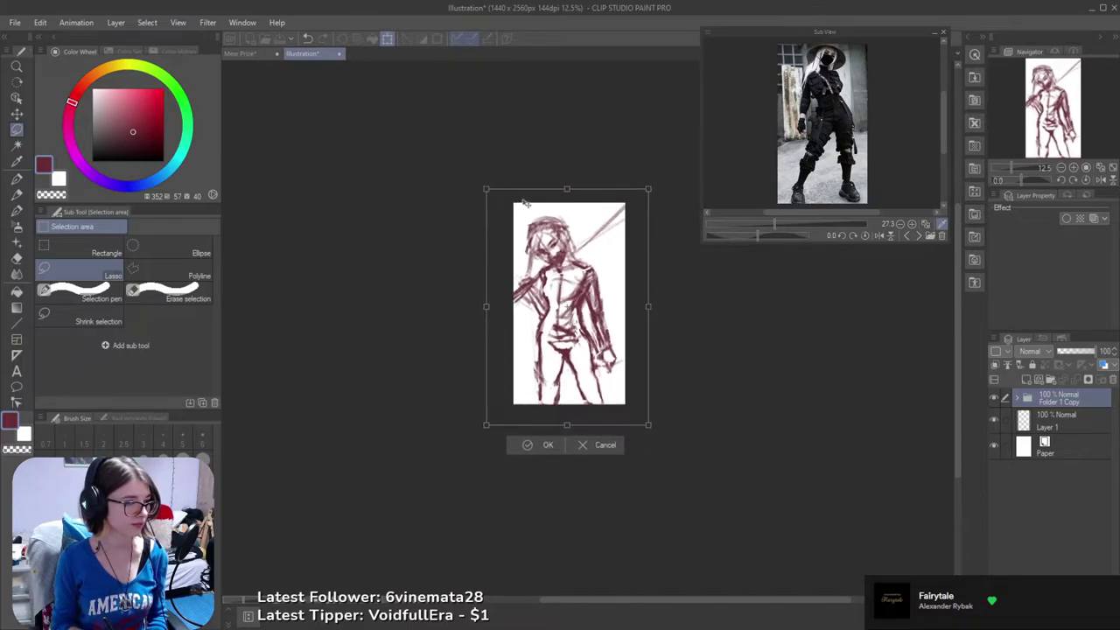
pyautogui.moveTo(593, 265); pyautogui.dragTo(596, 266)
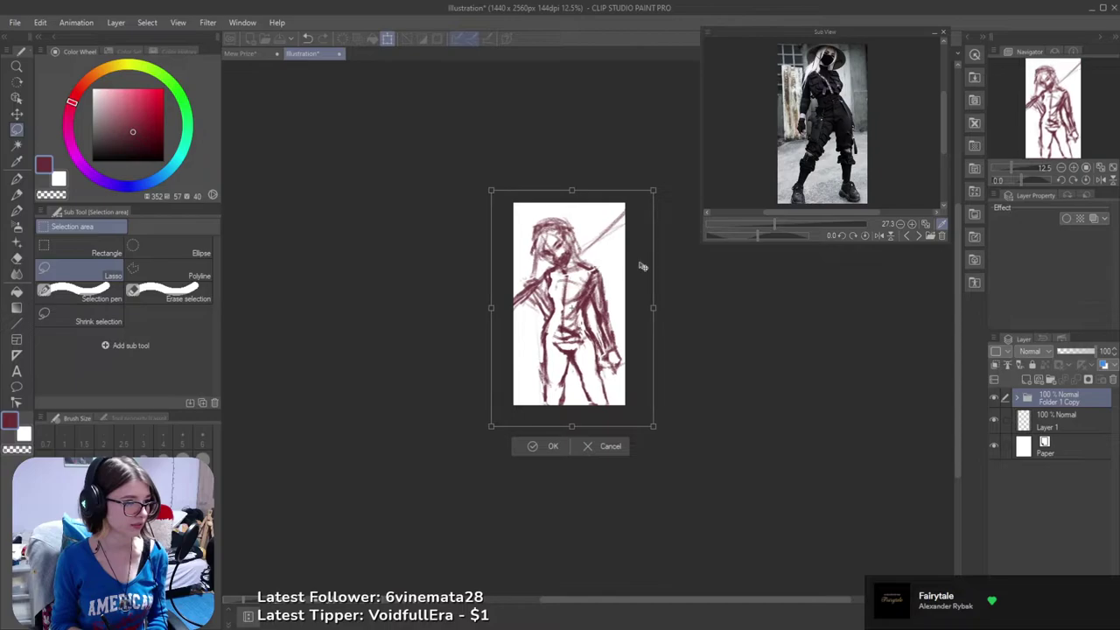
pyautogui.moveTo(687, 270); pyautogui.dragTo(684, 270)
pyautogui.moveTo(594, 298); pyautogui.dragTo(591, 303)
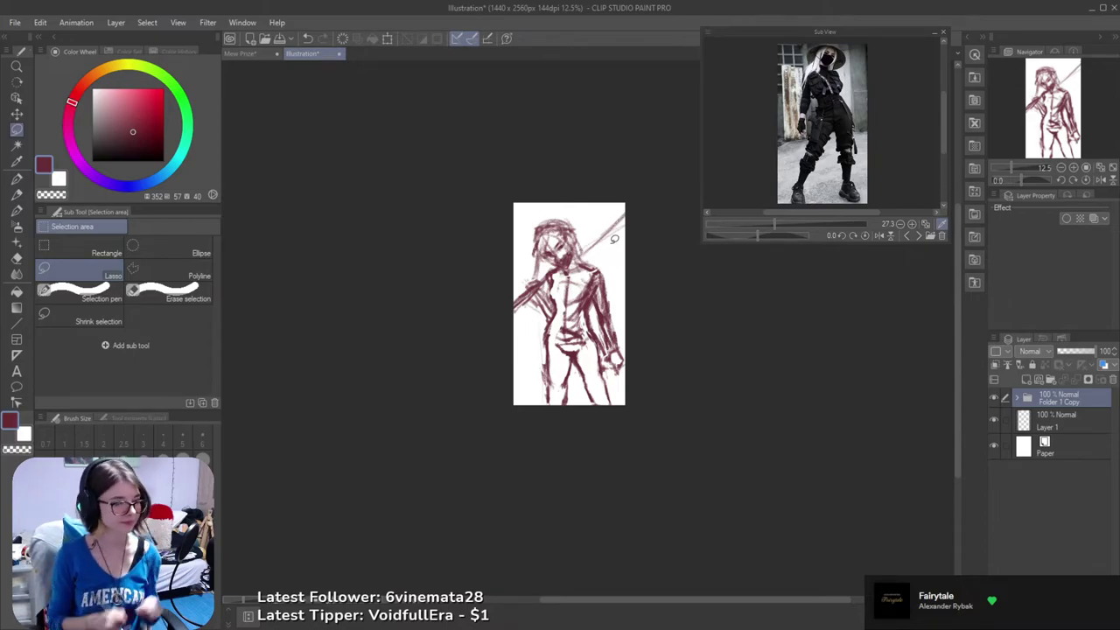
# - Save the new illustration under the file name Actual Mew Prie
pyautogui.scroll(3, 636, 316)
pyautogui.moveTo(639, 313); pyautogui.dragTo(699, 382)
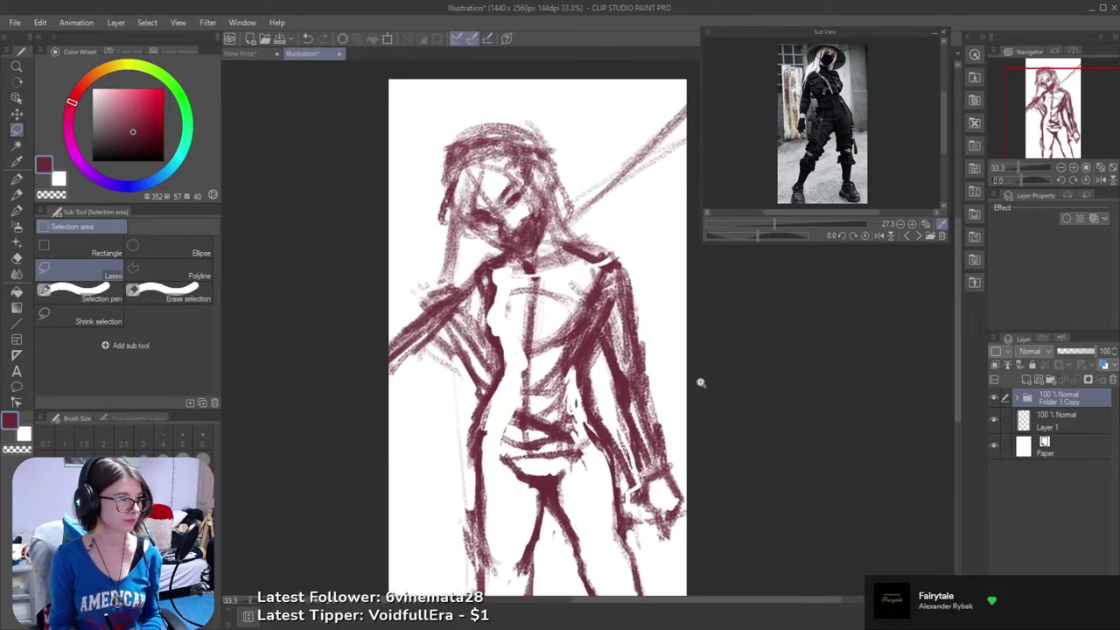
pyautogui.scroll(-1, 702, 369)
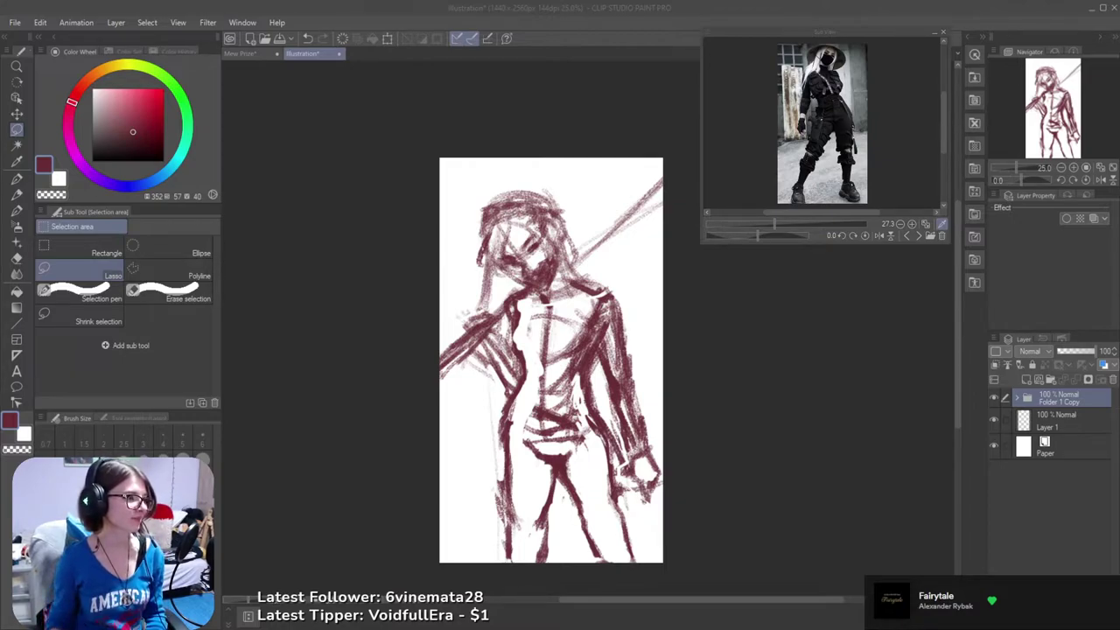
pyautogui.press('Return')
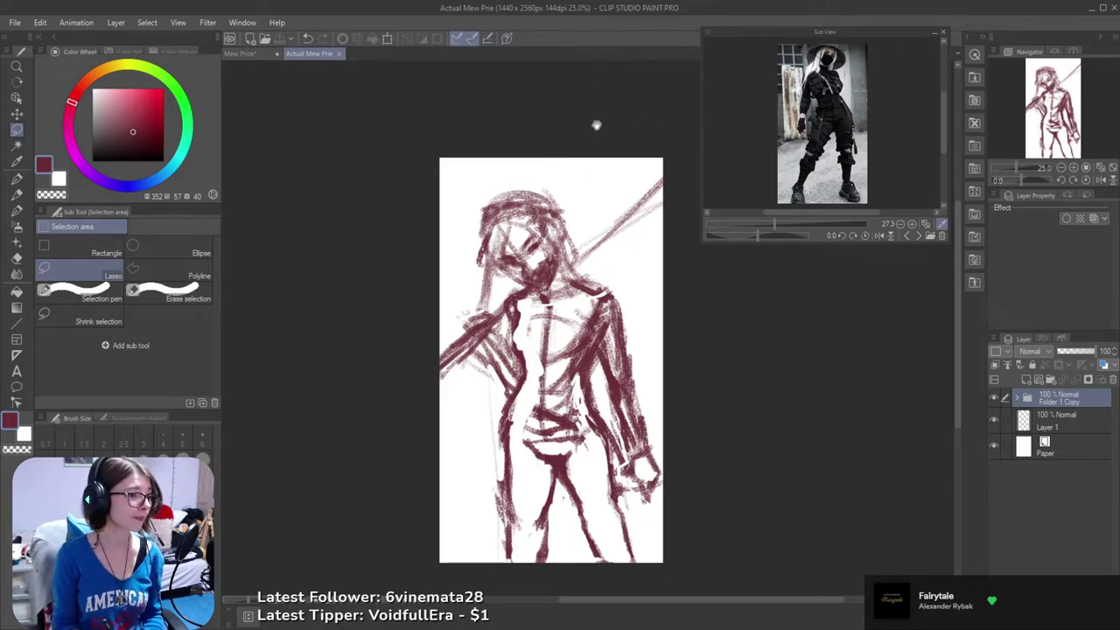
# - Lower the opacity of the pasted sketch folder to 27%
pyautogui.moveTo(596, 125); pyautogui.dragTo(591, 135)
pyautogui.click(1016, 398)
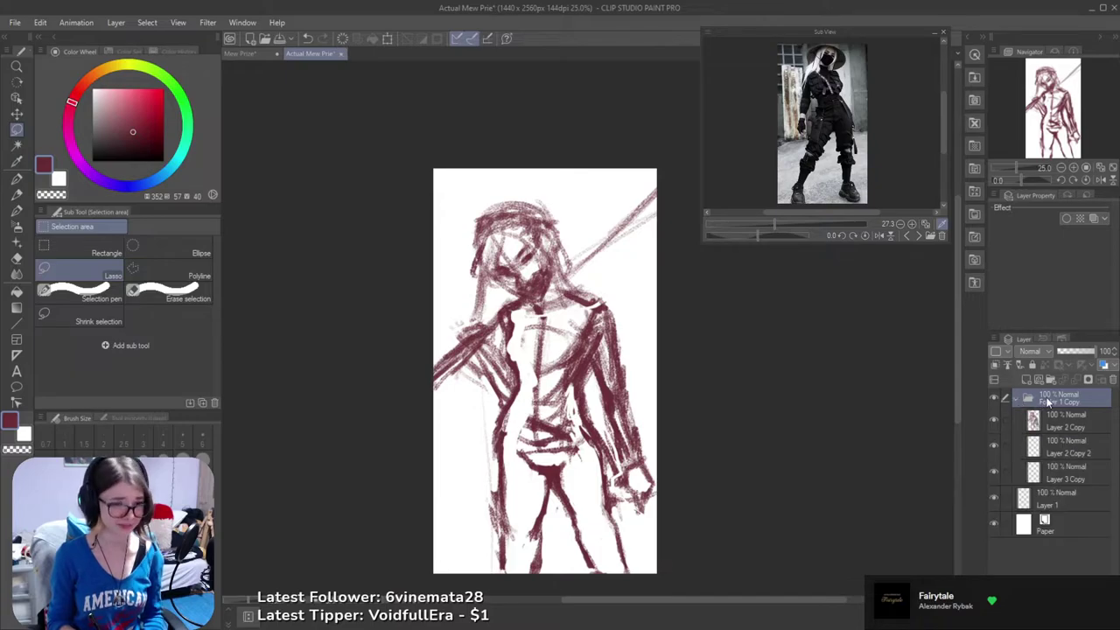
pyautogui.click(1015, 398)
pyautogui.moveTo(1071, 351); pyautogui.dragTo(1067, 351)
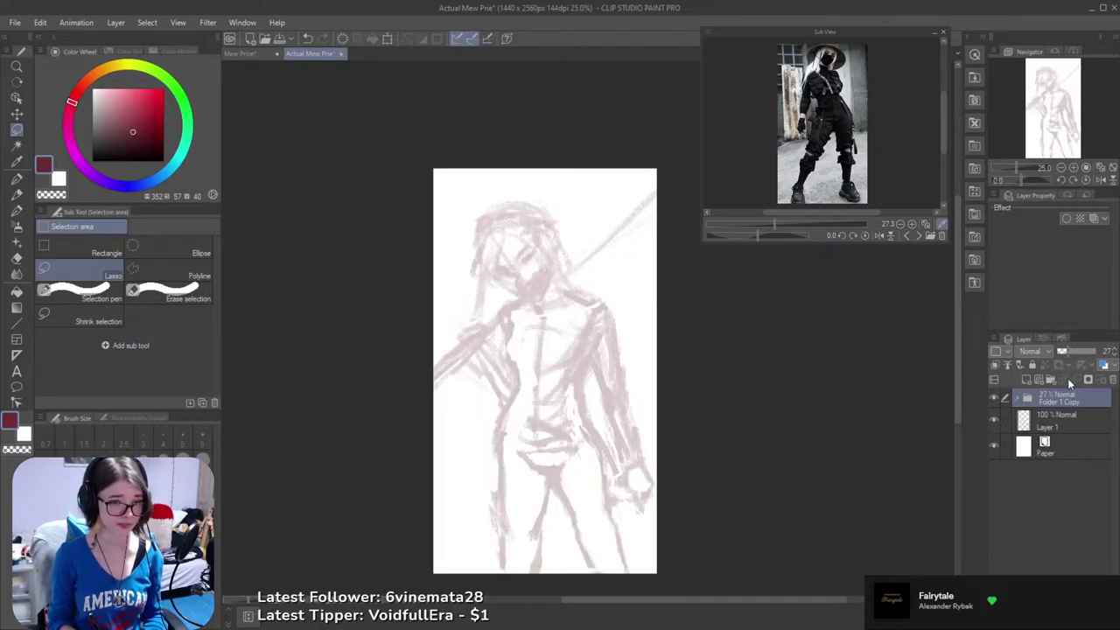
# - Sample the grey background of the Mew Prize canvas and set it as the paper layer's colour in Actual Mew Prie
pyautogui.click(1010, 448)
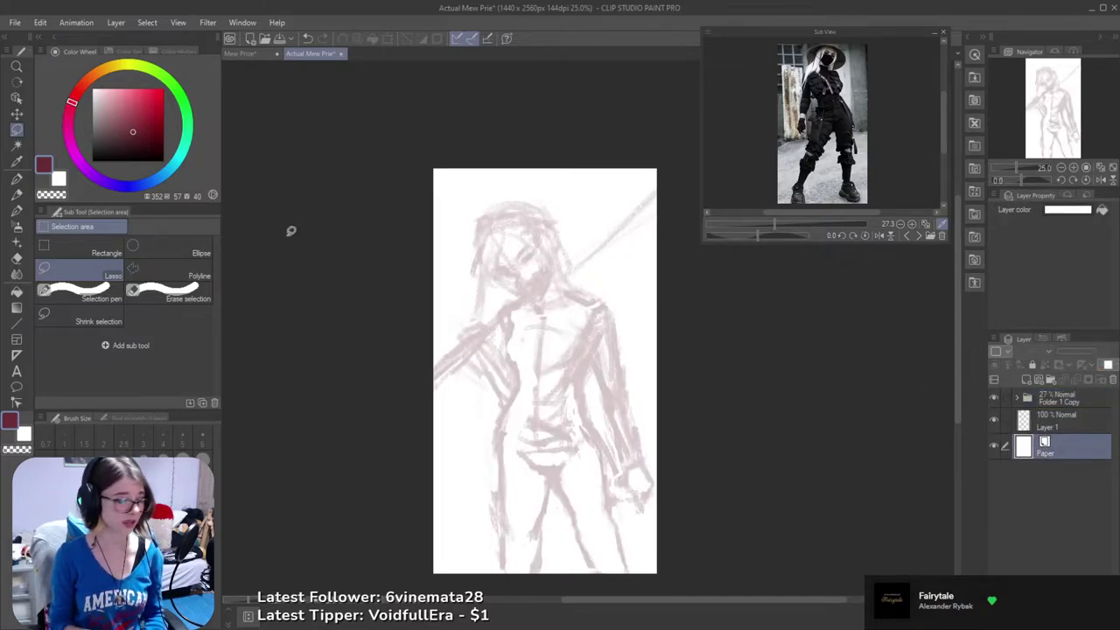
pyautogui.click(251, 53)
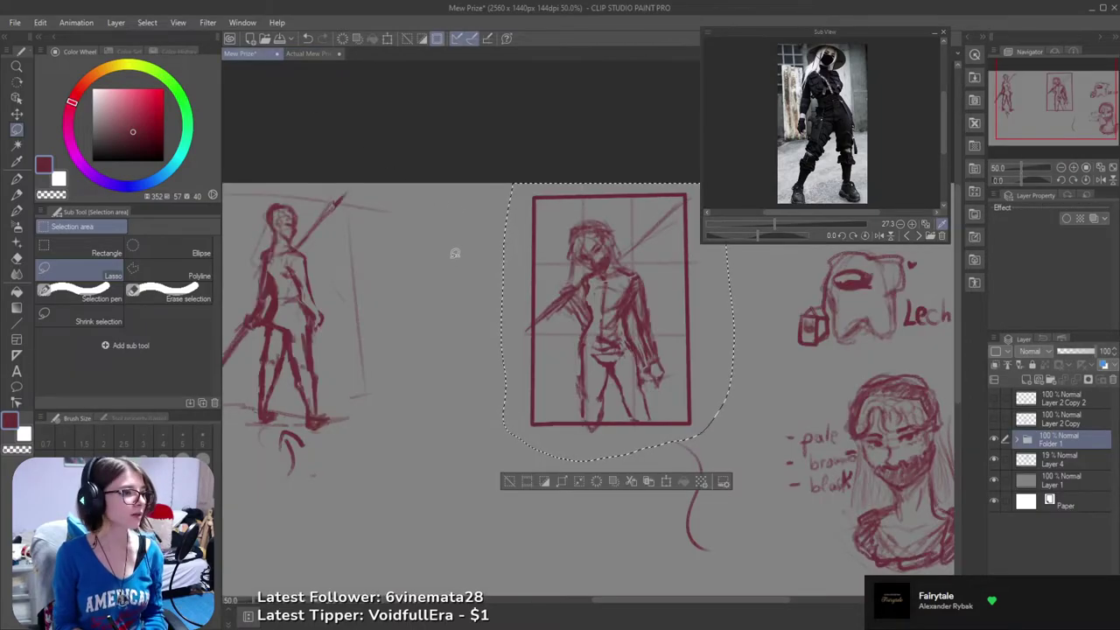
pyautogui.press('b')
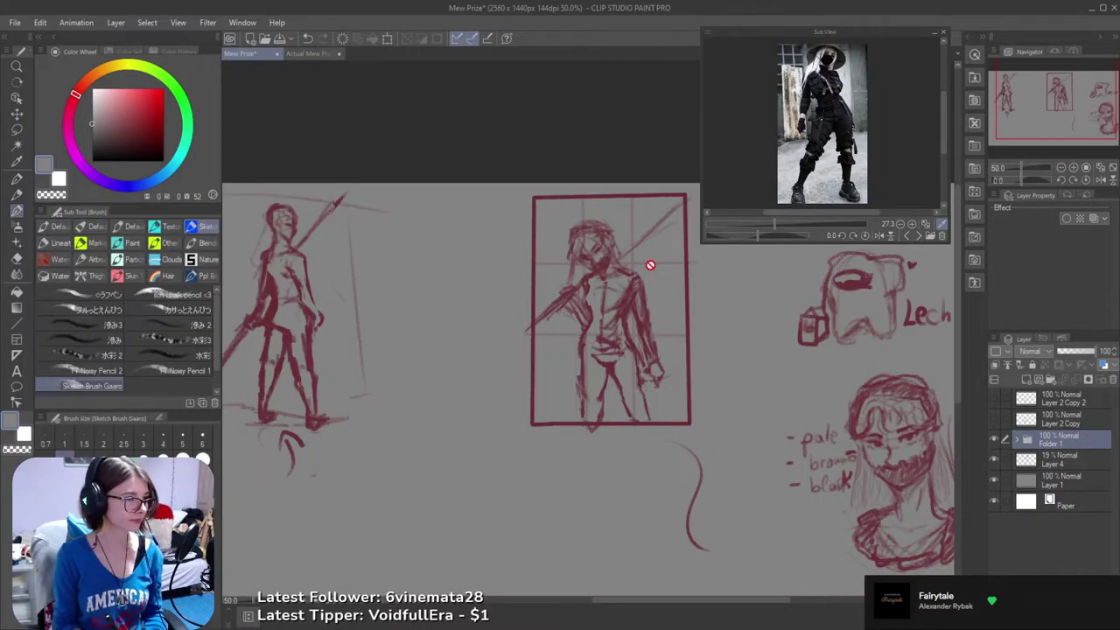
pyautogui.click(316, 54)
pyautogui.press('g')
pyautogui.press('g')
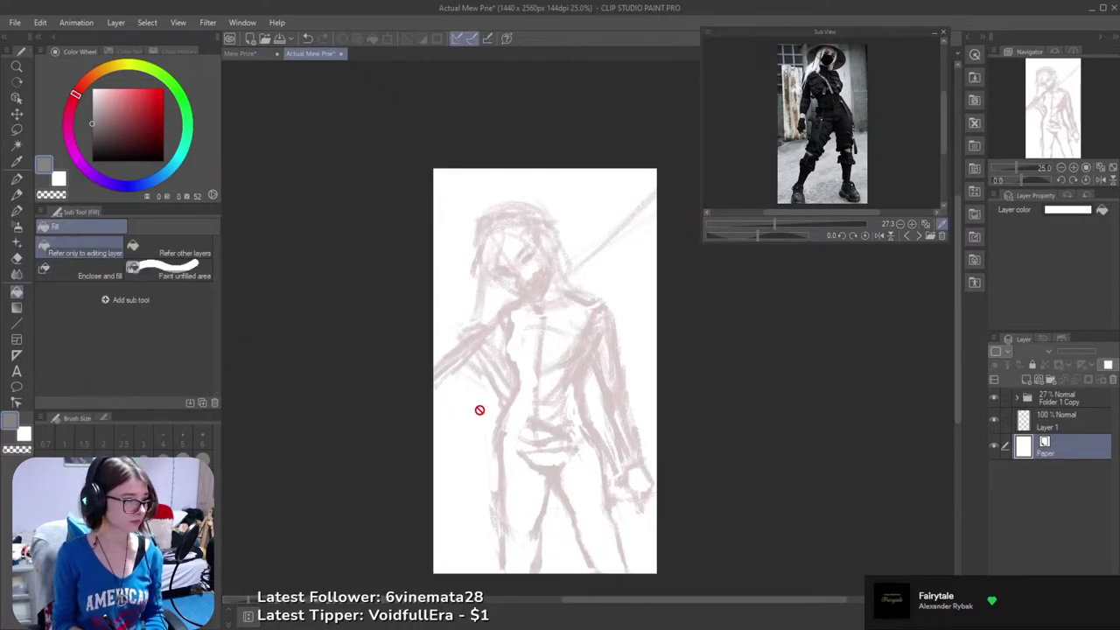
pyautogui.click(1108, 366)
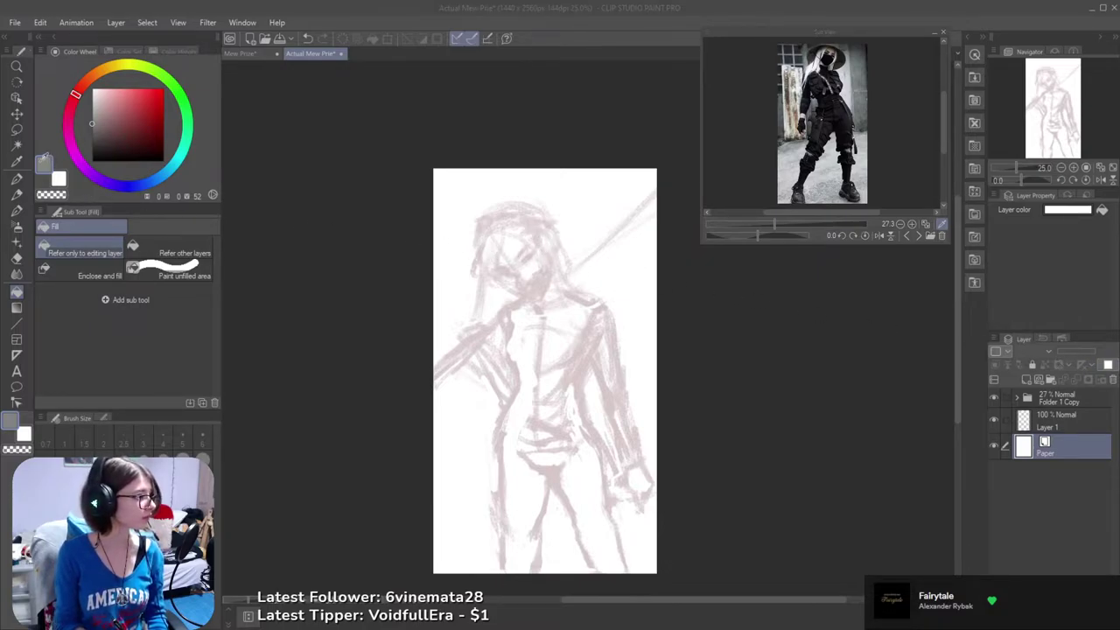
pyautogui.click(715, 213)
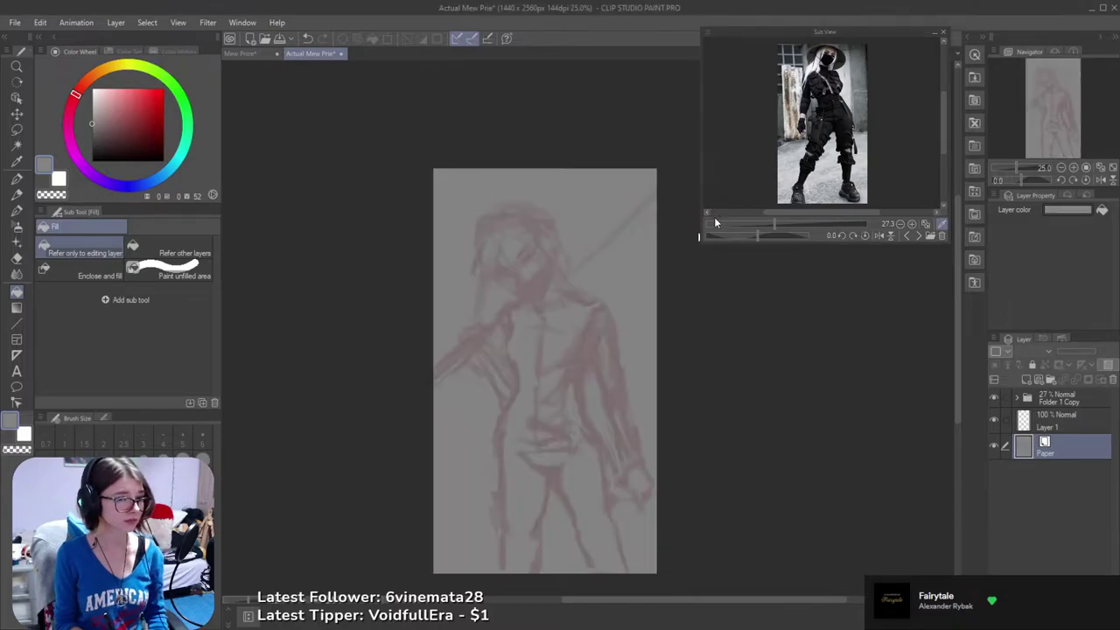
pyautogui.click(740, 235)
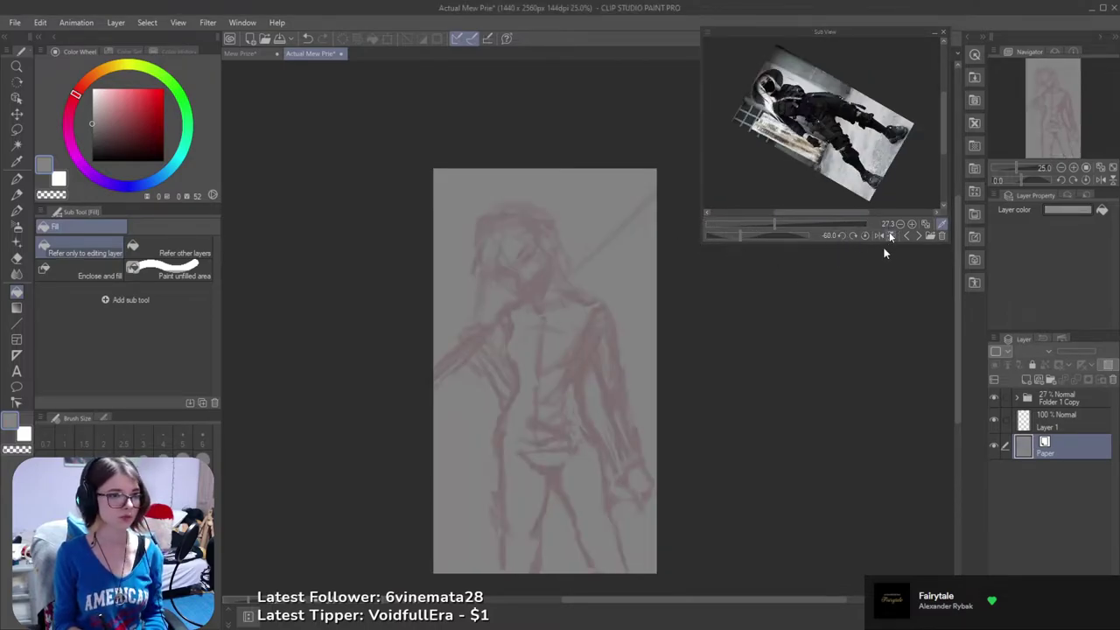
pyautogui.moveTo(771, 221)
pyautogui.mouseDown()
pyautogui.moveTo(788, 221)
pyautogui.moveTo(766, 224)
pyautogui.mouseUp()
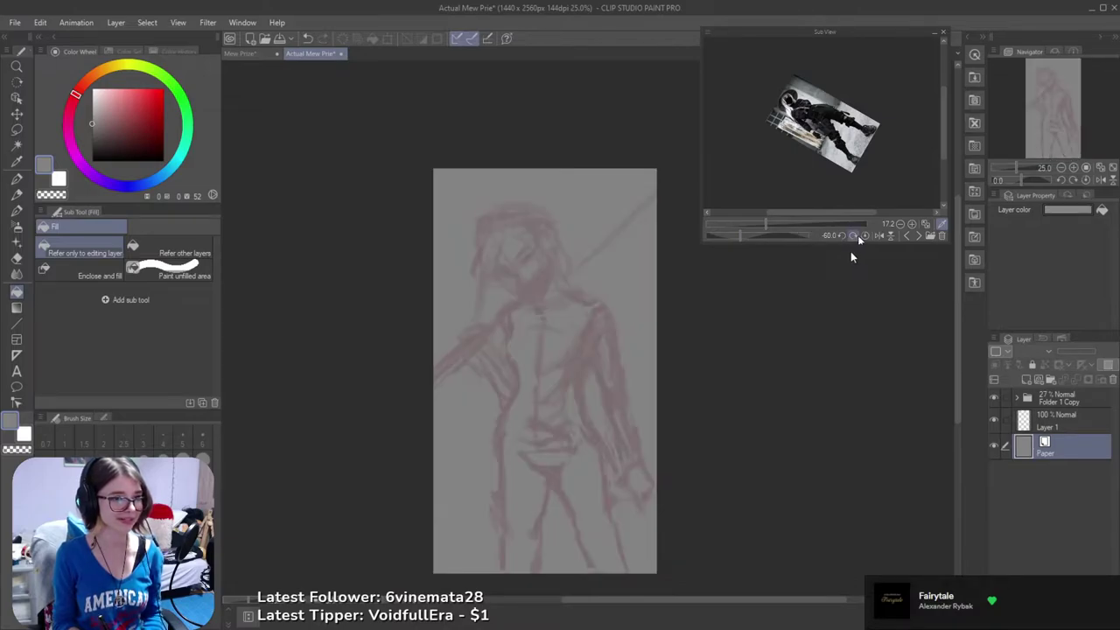
pyautogui.click(864, 235)
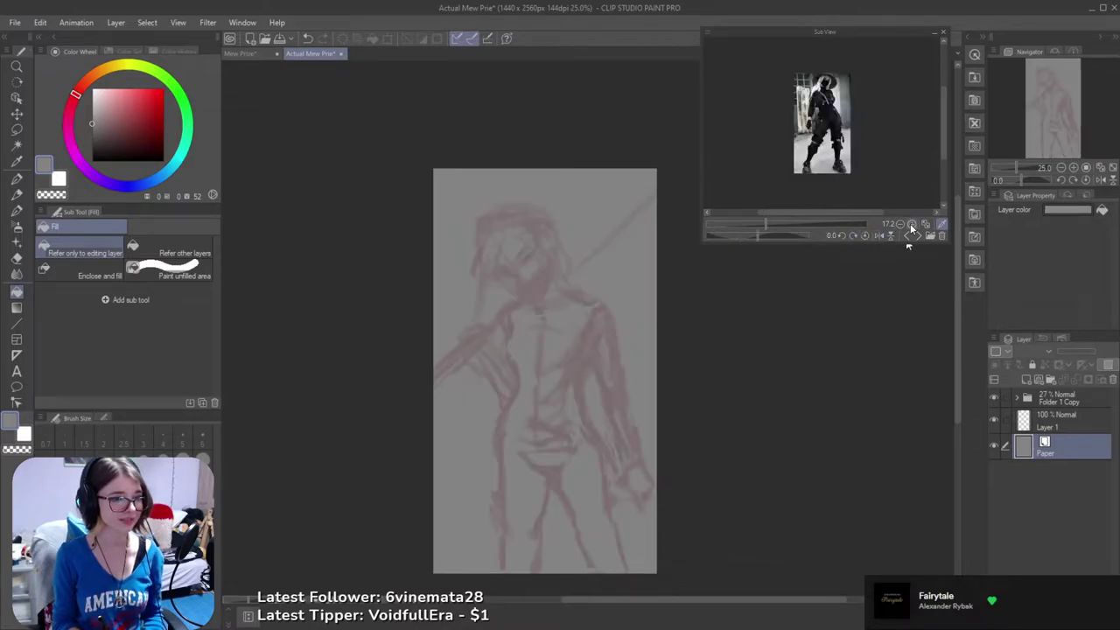
# - Enlarge the reference photo in the sub view to a zoom of 27.8 and reposition it within the view
pyautogui.click(910, 224)
pyautogui.click(910, 224)
pyautogui.click(910, 224)
pyautogui.click(900, 224)
pyautogui.click(900, 224)
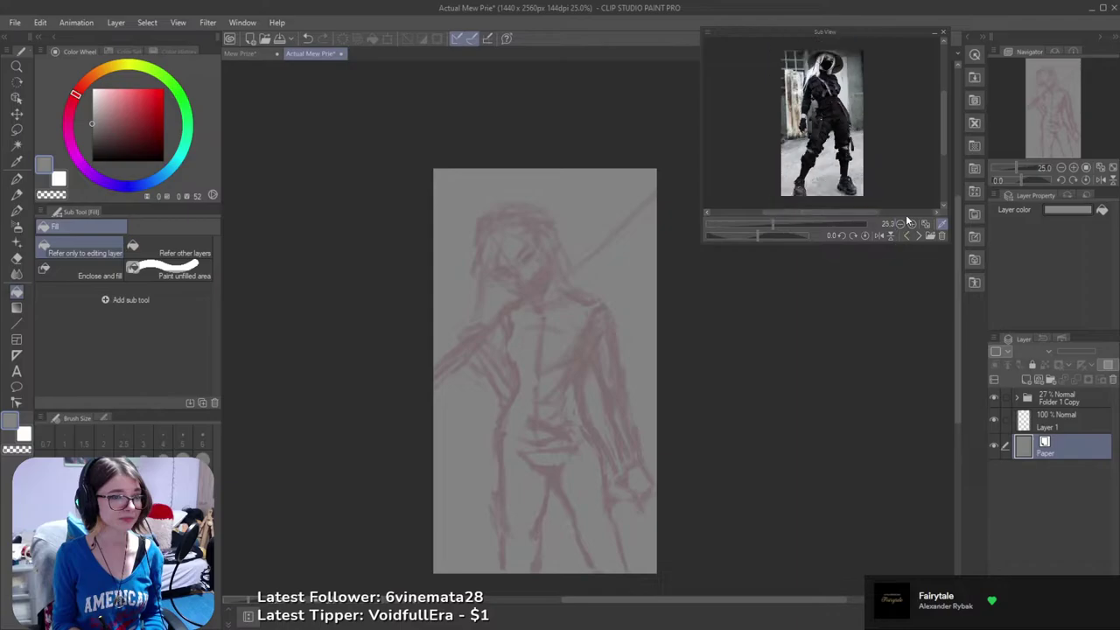
pyautogui.moveTo(902, 175); pyautogui.dragTo(903, 173)
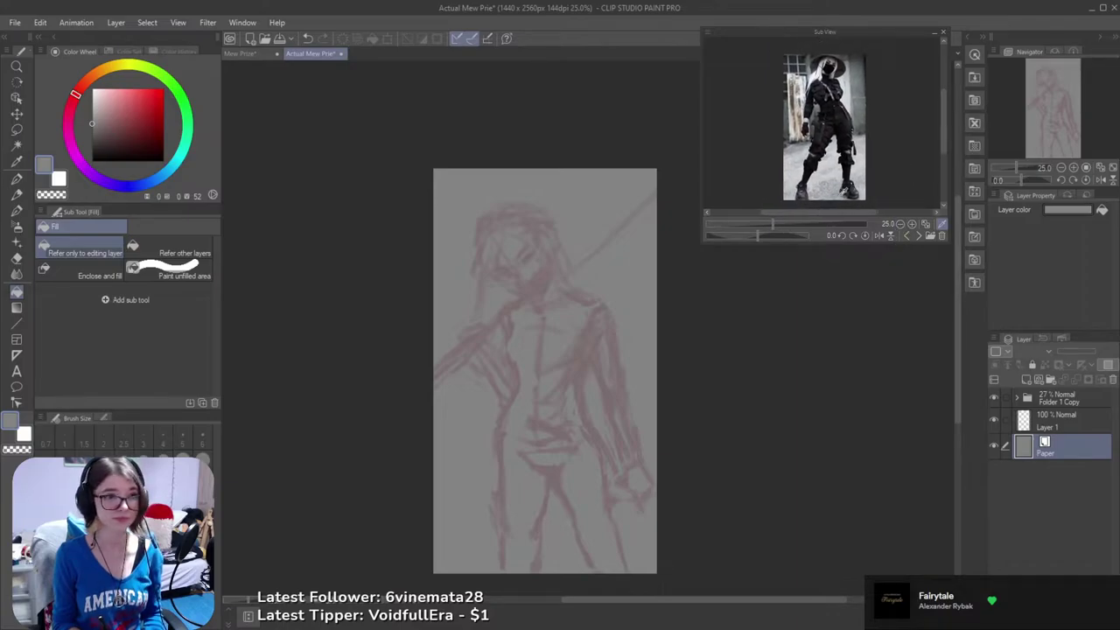
pyautogui.moveTo(769, 224); pyautogui.dragTo(775, 226)
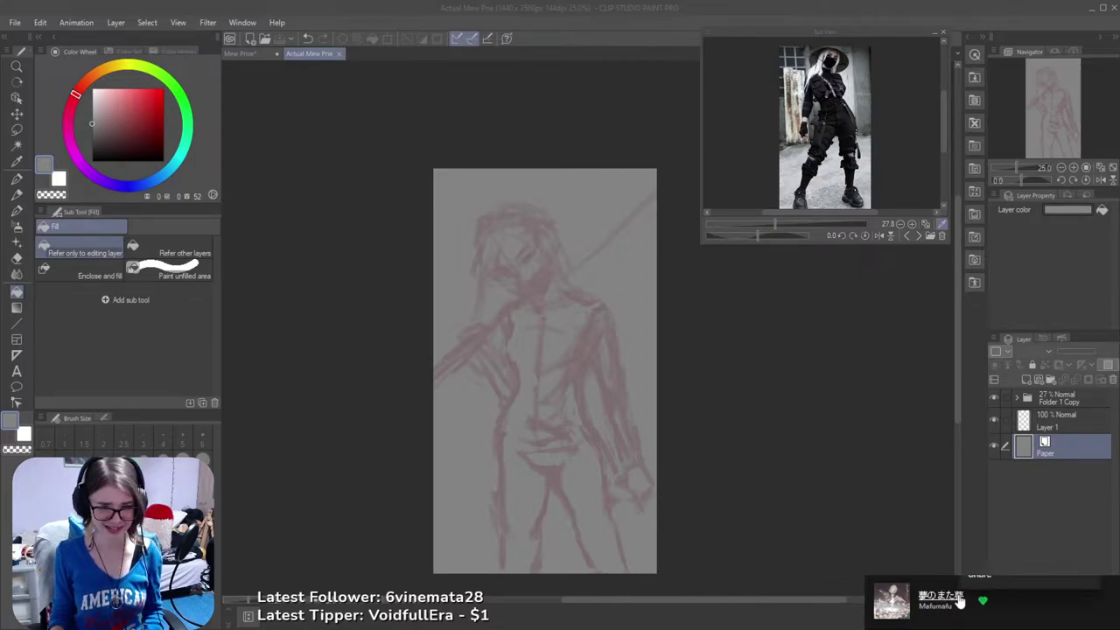
pyautogui.moveTo(1006, 577)
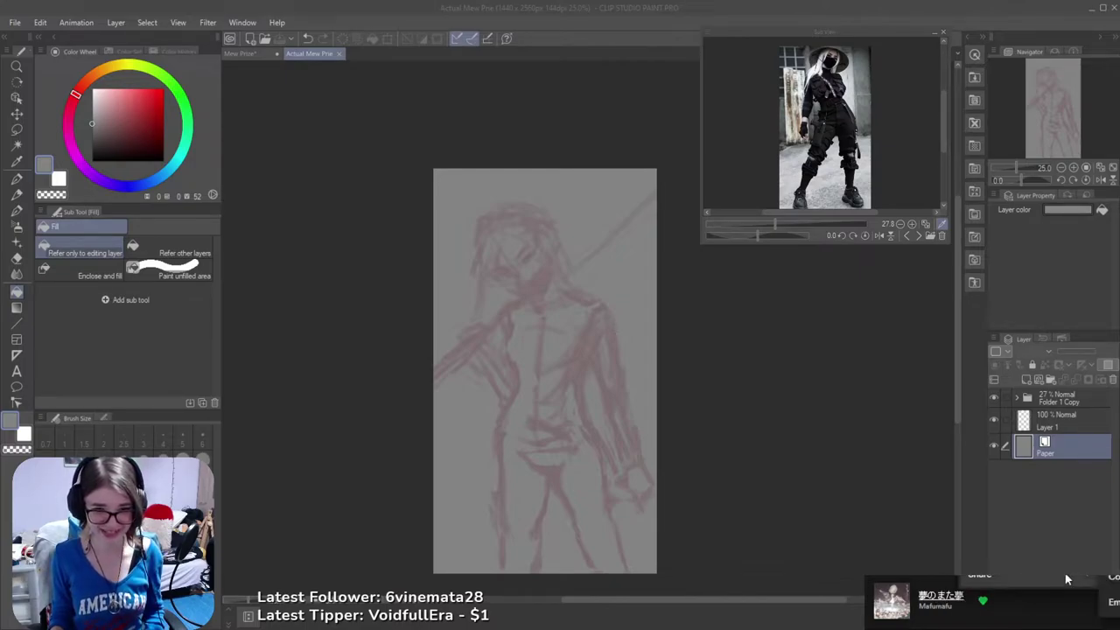
pyautogui.click(1111, 577)
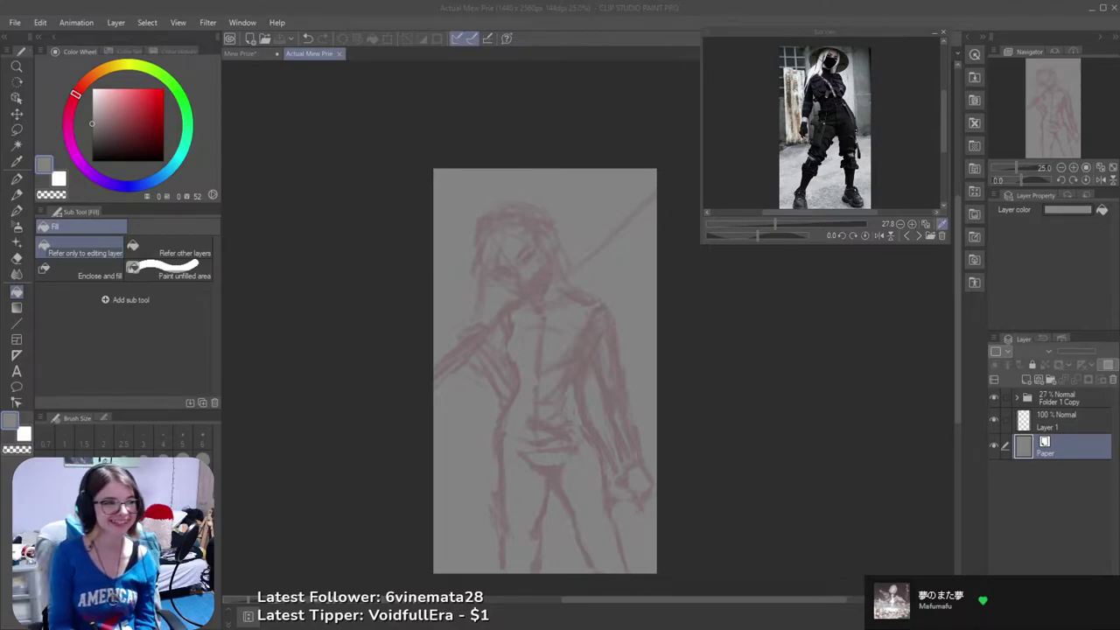
pyautogui.click(648, 24)
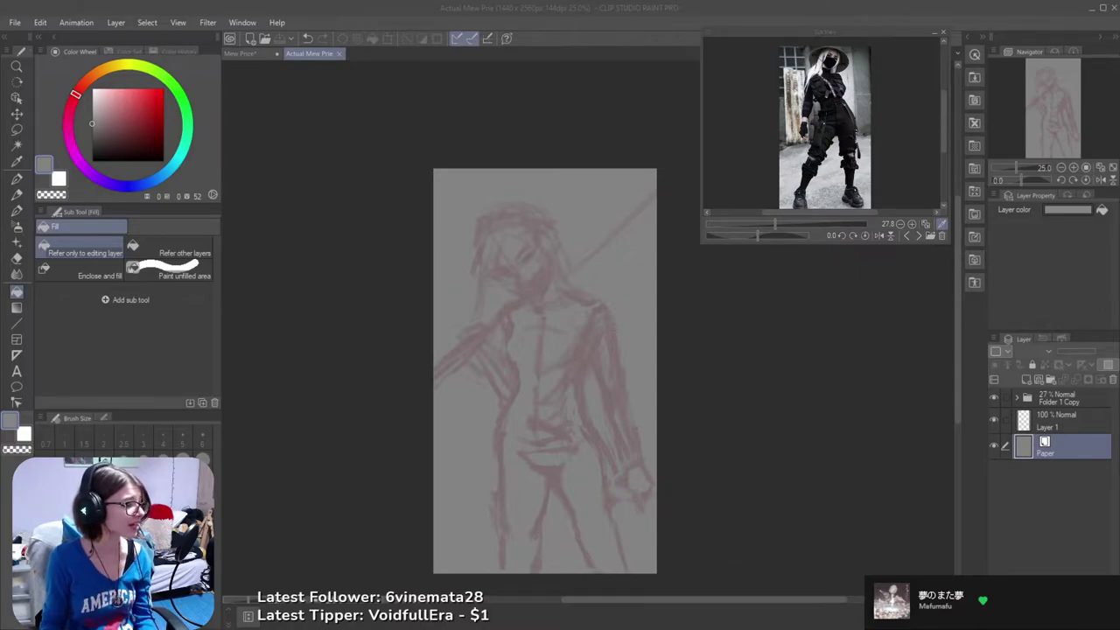
pyautogui.click(500, 5)
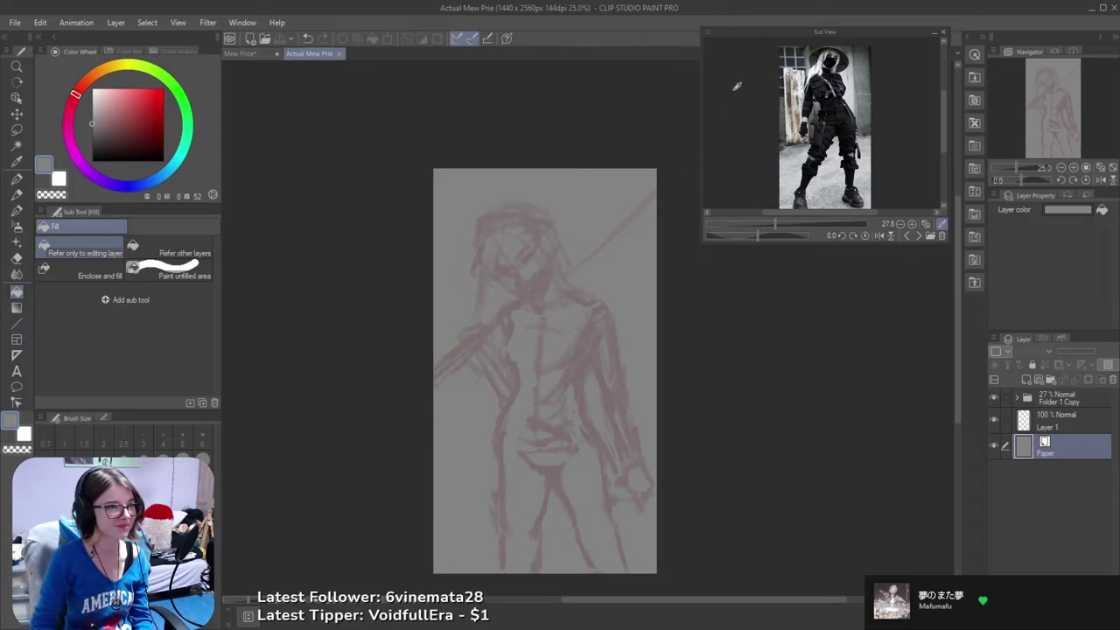
# - Move the empty Layer 1 above the sketch folder, lock the paper layer, and make Layer 1 the active layer
pyautogui.moveTo(690, 391); pyautogui.dragTo(727, 397)
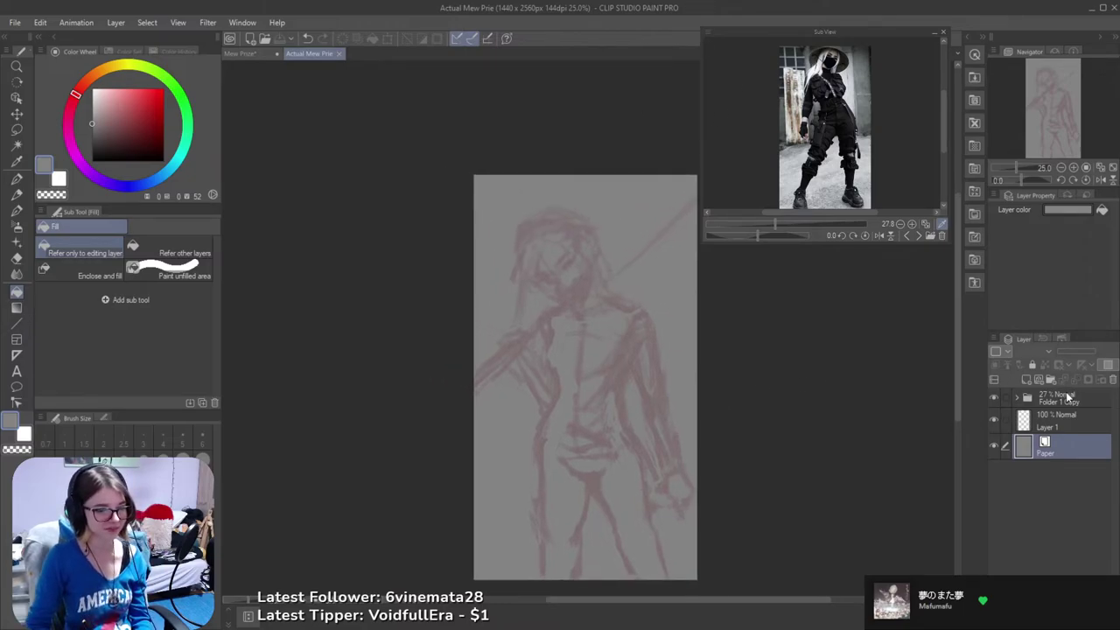
pyautogui.moveTo(1068, 409); pyautogui.dragTo(1075, 400)
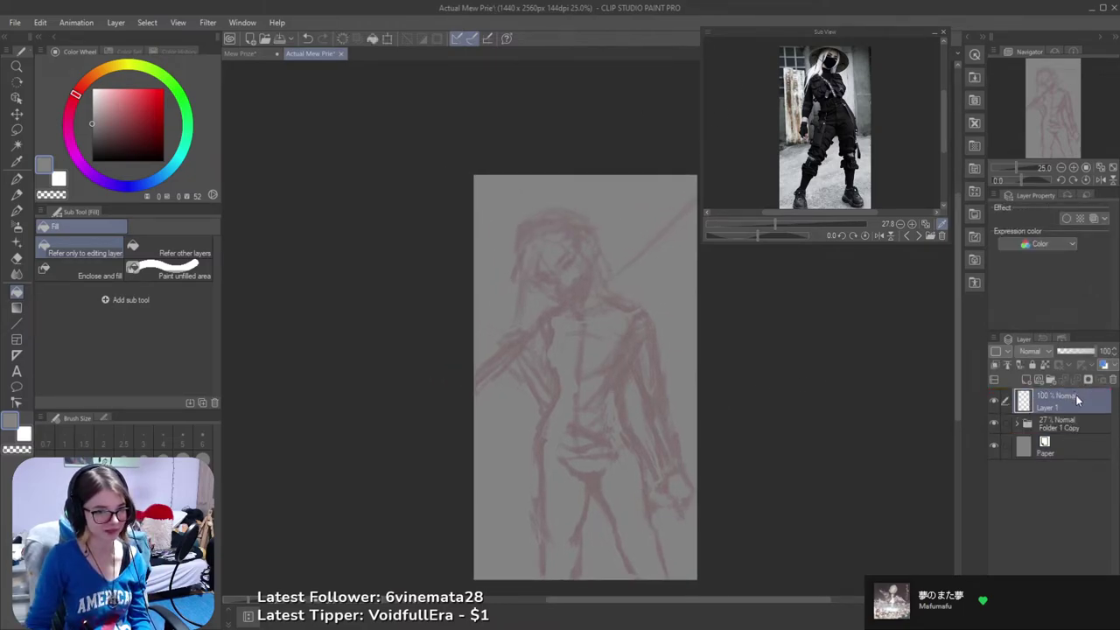
pyautogui.click(1069, 446)
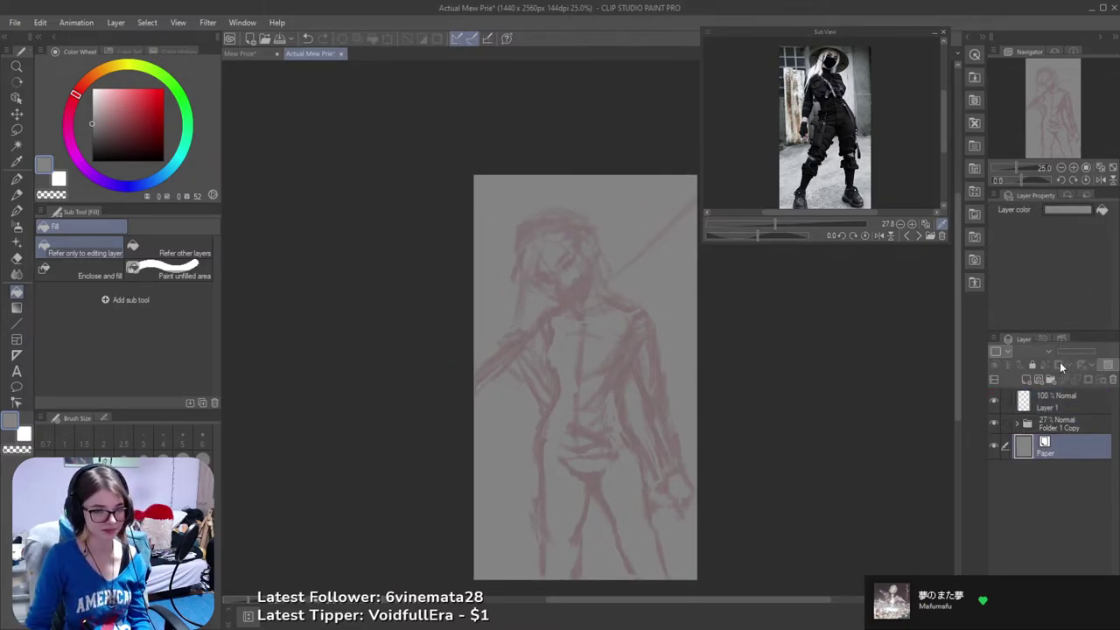
pyautogui.click(1069, 411)
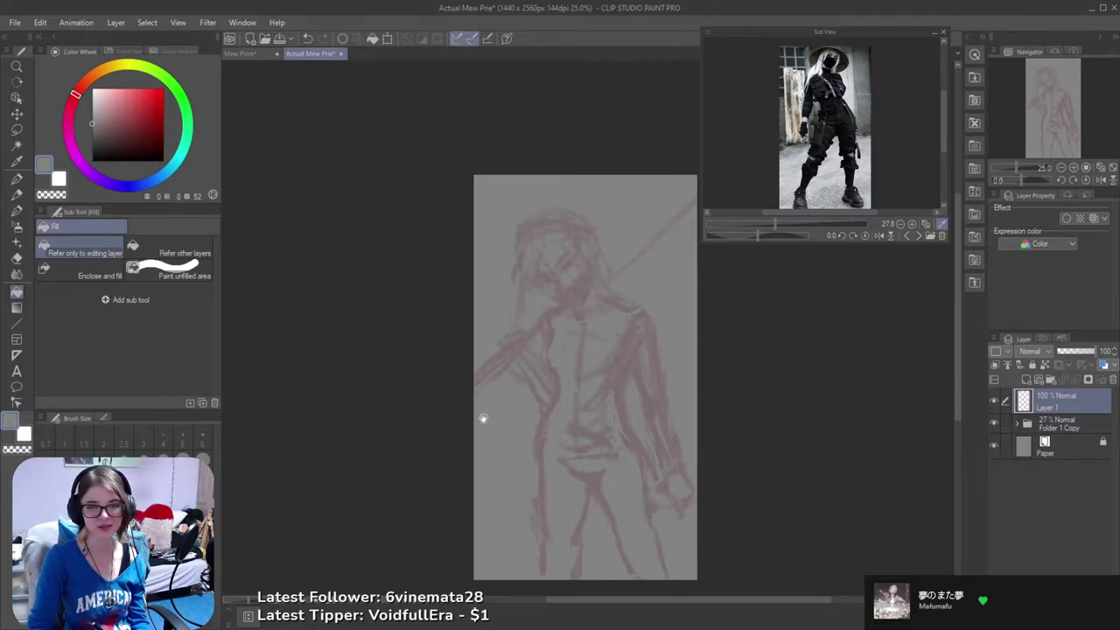
pyautogui.moveTo(482, 450)
pyautogui.mouseDown()
pyautogui.moveTo(475, 431)
pyautogui.moveTo(427, 440)
pyautogui.moveTo(462, 429)
pyautogui.moveTo(491, 439)
pyautogui.mouseUp()
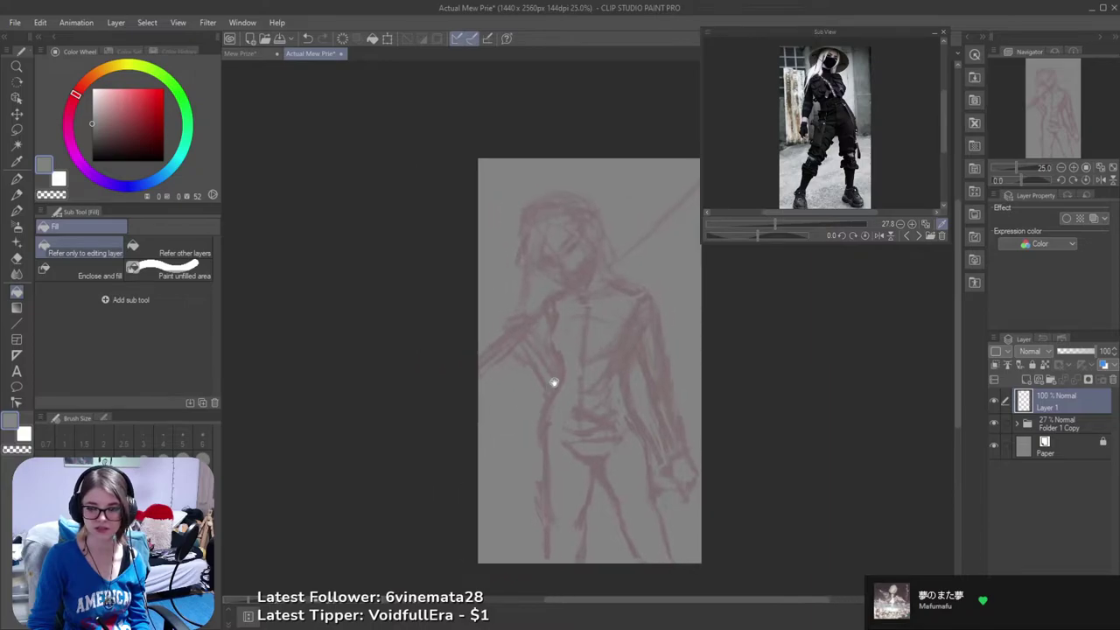
pyautogui.moveTo(574, 350)
pyautogui.mouseDown()
pyautogui.moveTo(569, 358)
pyautogui.moveTo(580, 344)
pyautogui.mouseUp()
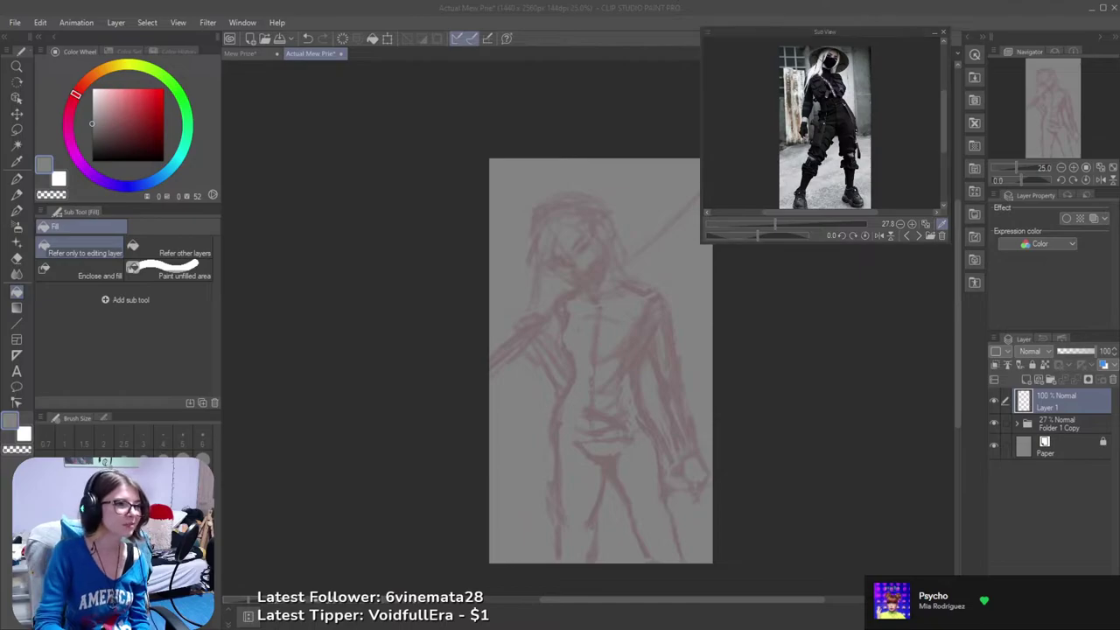
pyautogui.click(564, 24)
pyautogui.moveTo(672, 396)
pyautogui.mouseDown()
pyautogui.moveTo(615, 412)
pyautogui.moveTo(702, 440)
pyautogui.moveTo(670, 420)
pyautogui.moveTo(660, 380)
pyautogui.moveTo(617, 417)
pyautogui.moveTo(544, 408)
pyautogui.mouseUp()
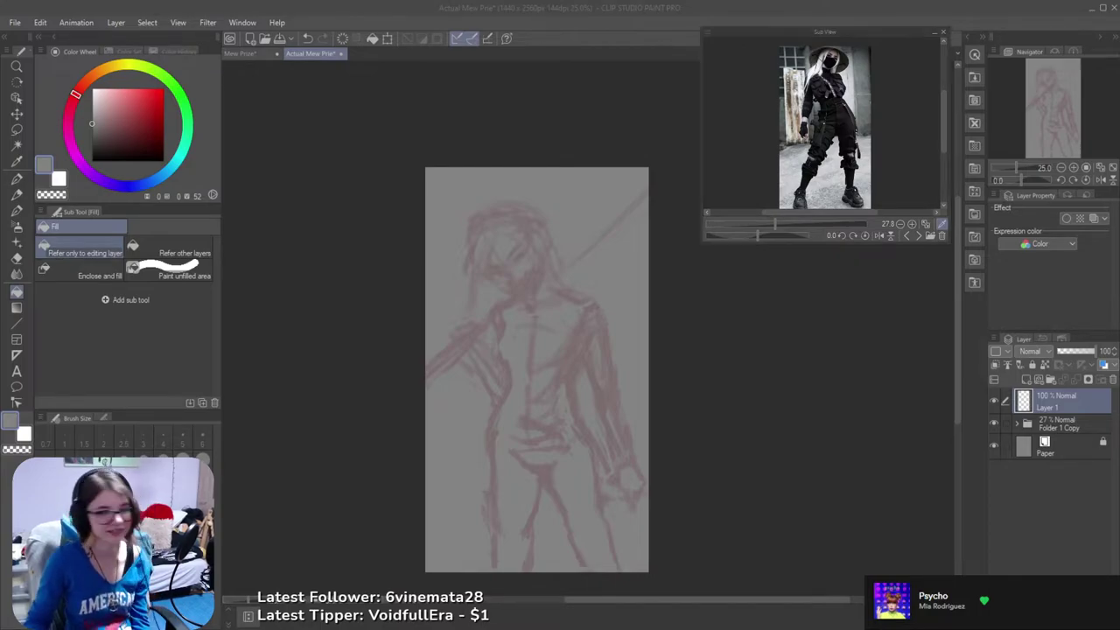
pyautogui.click(19, 4)
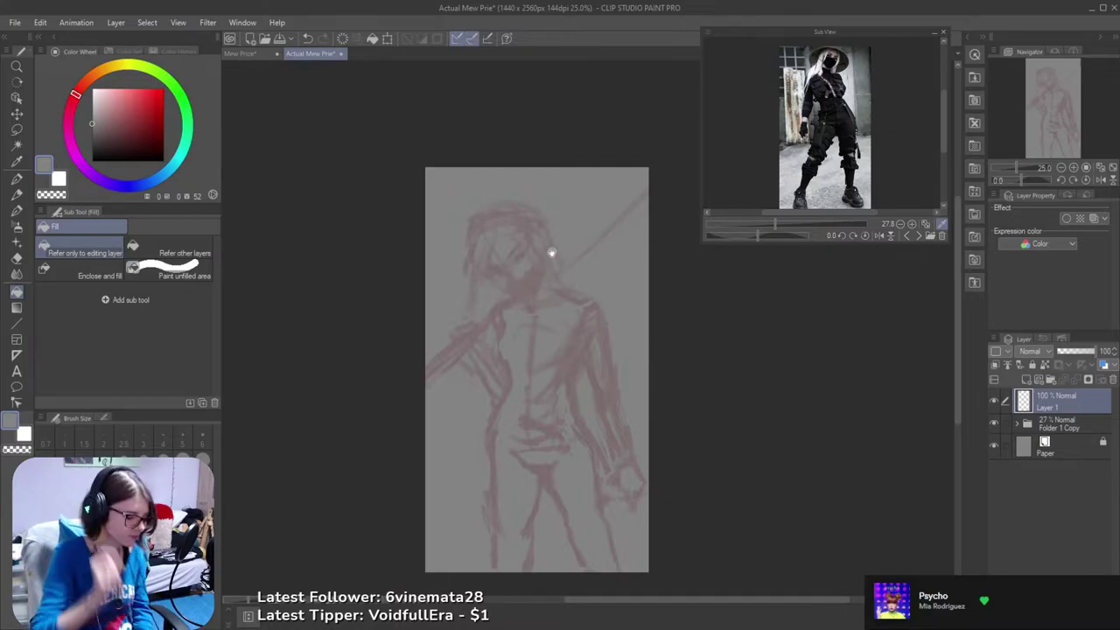
pyautogui.moveTo(637, 369)
pyautogui.mouseDown()
pyautogui.moveTo(712, 415)
pyautogui.moveTo(626, 365)
pyautogui.mouseUp()
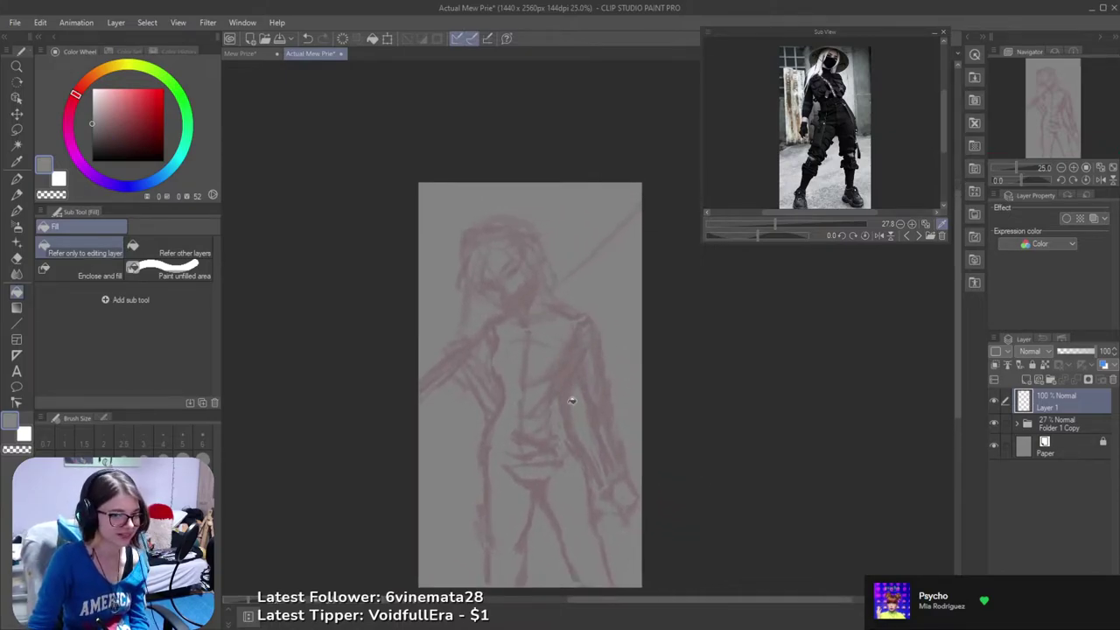
# - Set the drawing colour to a dark maroon (H 351, S 43, V 20) and switch to the sketch brush
pyautogui.click(125, 53)
pyautogui.click(46, 76)
pyautogui.click(90, 49)
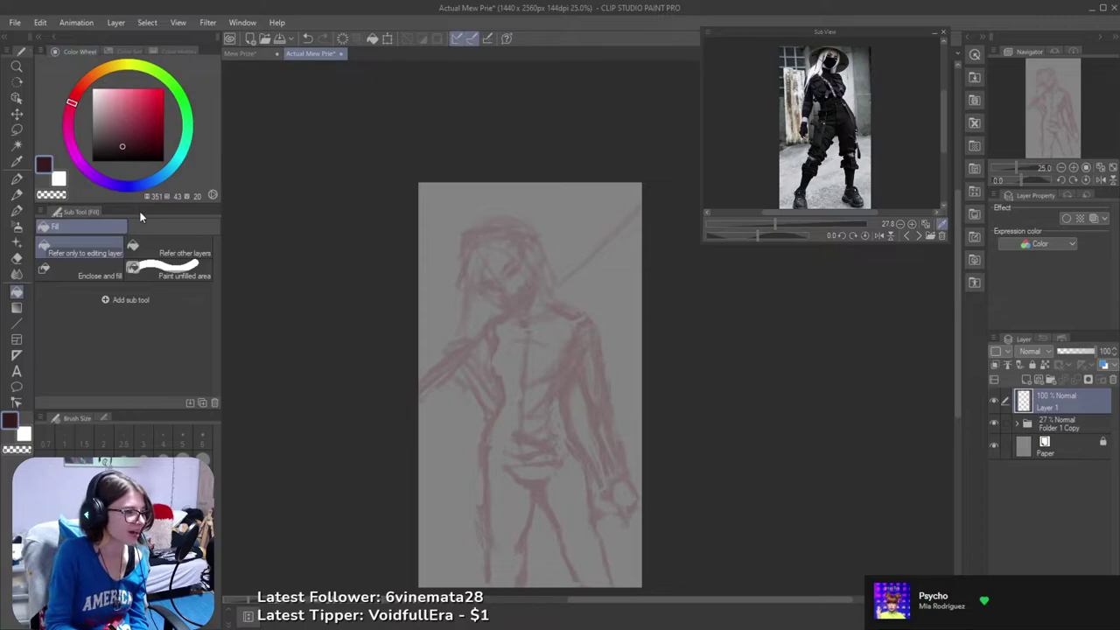
pyautogui.press('b')
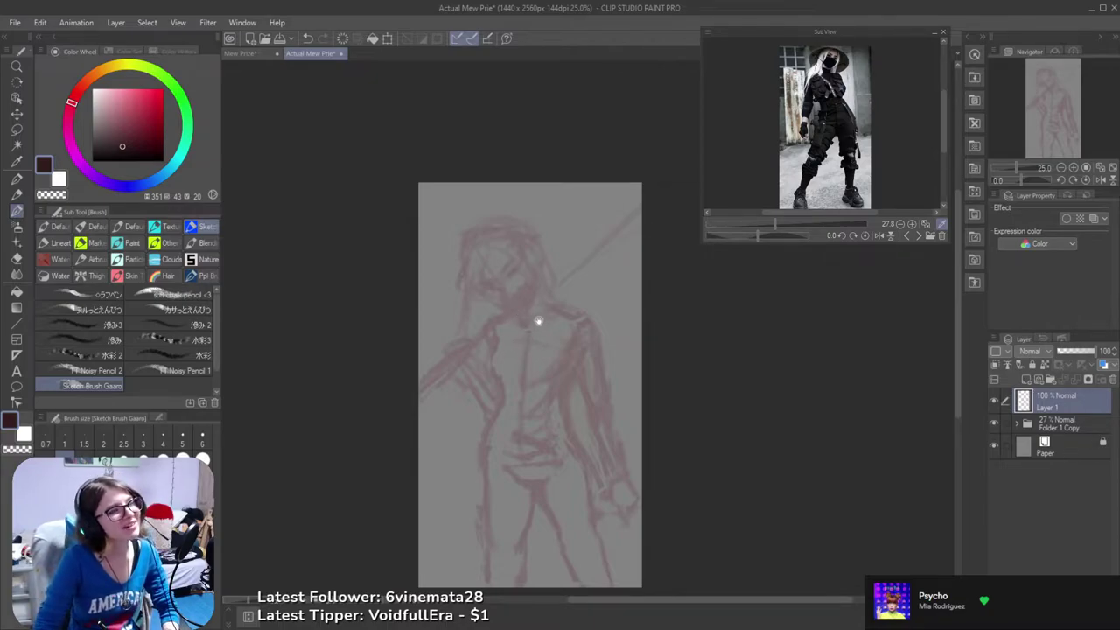
pyautogui.moveTo(540, 329); pyautogui.dragTo(623, 349)
pyautogui.press('b')
pyautogui.press('b')
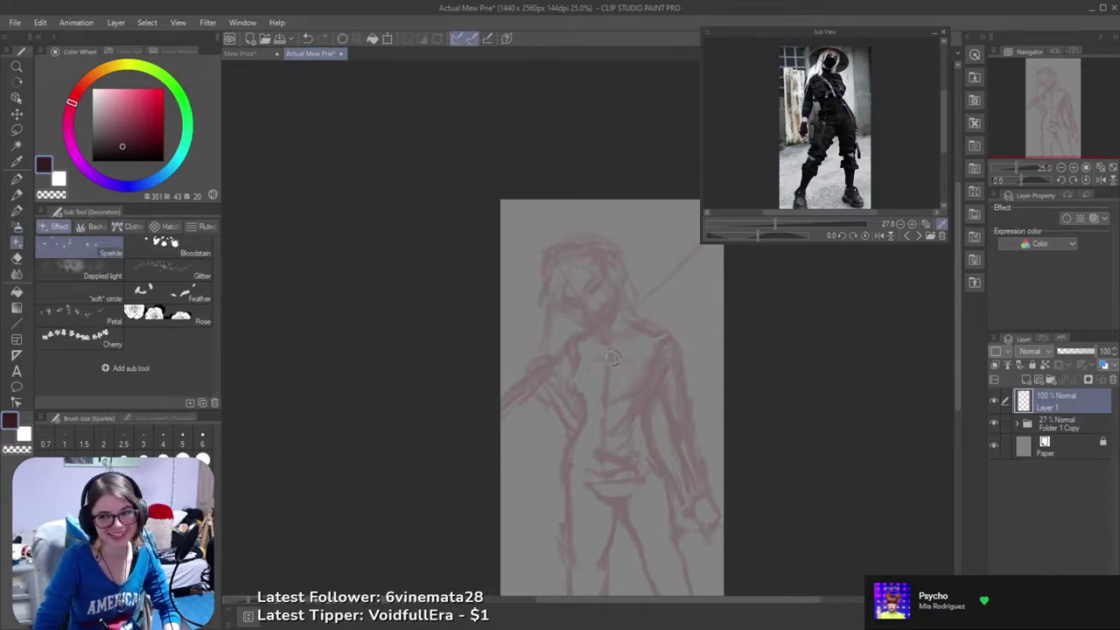
pyautogui.press('b')
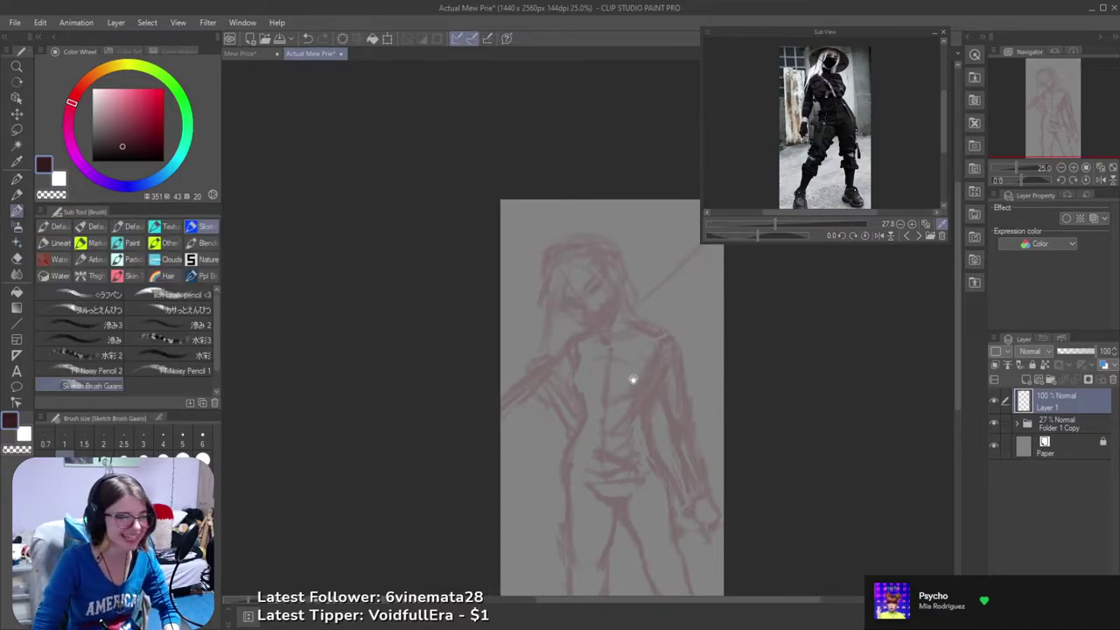
pyautogui.moveTo(632, 379)
pyautogui.mouseDown()
pyautogui.moveTo(652, 376)
pyautogui.moveTo(672, 350)
pyautogui.mouseUp()
pyautogui.moveTo(570, 395); pyautogui.dragTo(582, 372)
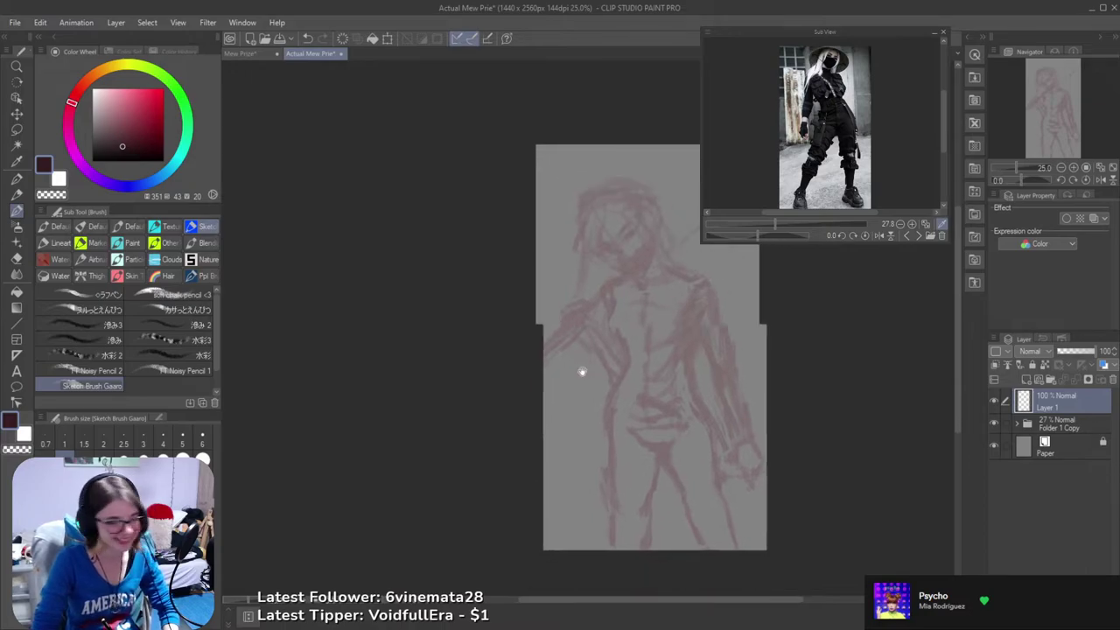
pyautogui.moveTo(418, 424); pyautogui.dragTo(286, 476)
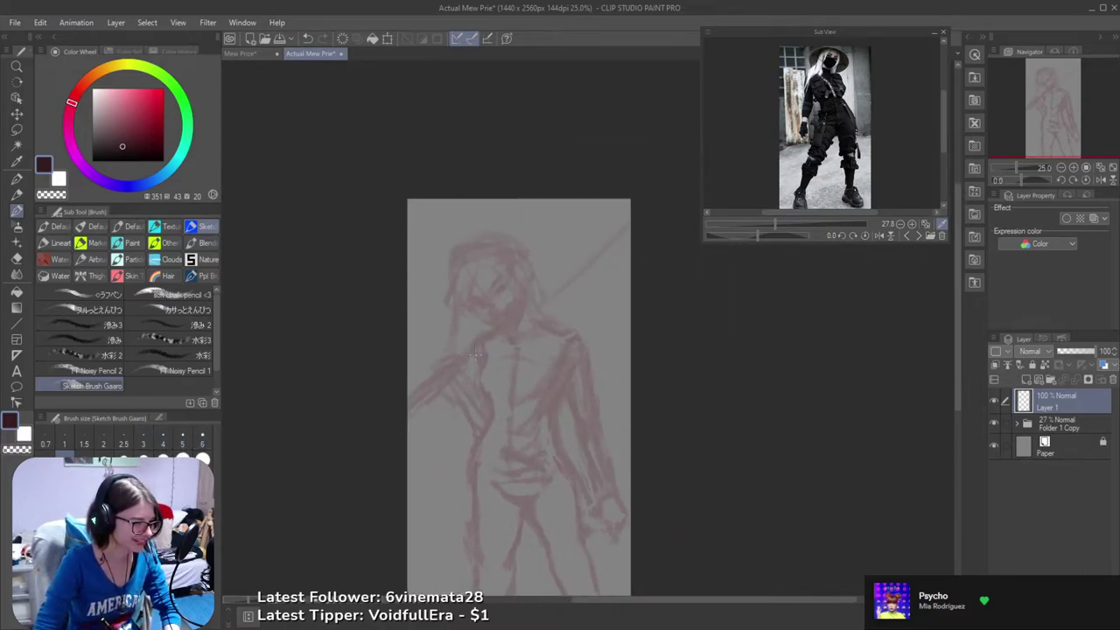
pyautogui.scroll(1, 476, 354)
pyautogui.moveTo(482, 333); pyautogui.dragTo(483, 380)
pyautogui.hotkey('ctrl', 'z')
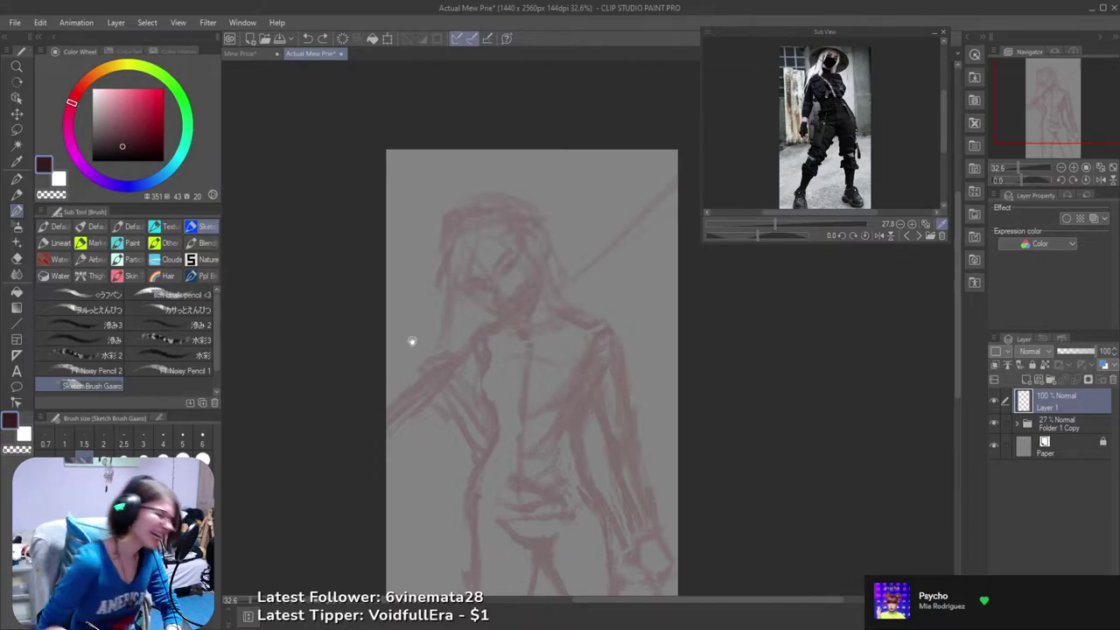
pyautogui.moveTo(454, 420)
pyautogui.mouseDown()
pyautogui.moveTo(461, 406)
pyautogui.moveTo(533, 428)
pyautogui.mouseUp()
pyautogui.moveTo(563, 362)
pyautogui.mouseDown()
pyautogui.moveTo(538, 374)
pyautogui.moveTo(538, 392)
pyautogui.mouseUp()
pyautogui.scroll(1, 537, 375)
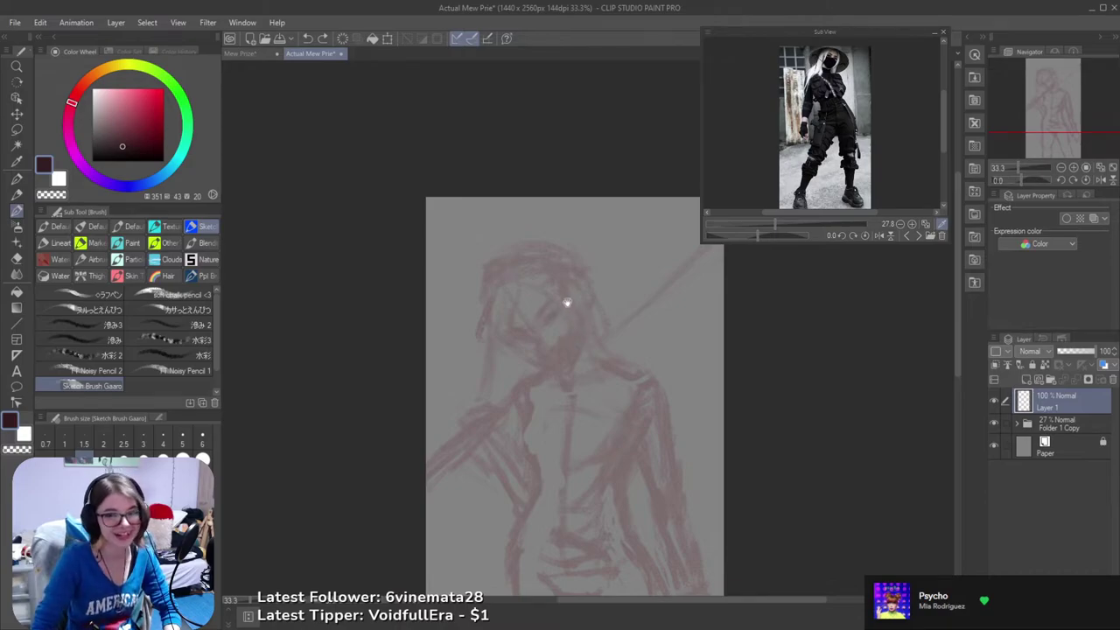
pyautogui.moveTo(511, 356); pyautogui.dragTo(545, 352)
pyautogui.moveTo(536, 322)
pyautogui.mouseDown()
pyautogui.moveTo(564, 357)
pyautogui.moveTo(545, 345)
pyautogui.moveTo(537, 371)
pyautogui.mouseUp()
pyautogui.hotkey('ctrl', 'z')
pyautogui.hotkey('ctrl', 'z')
pyautogui.hotkey('ctrl', 'z')
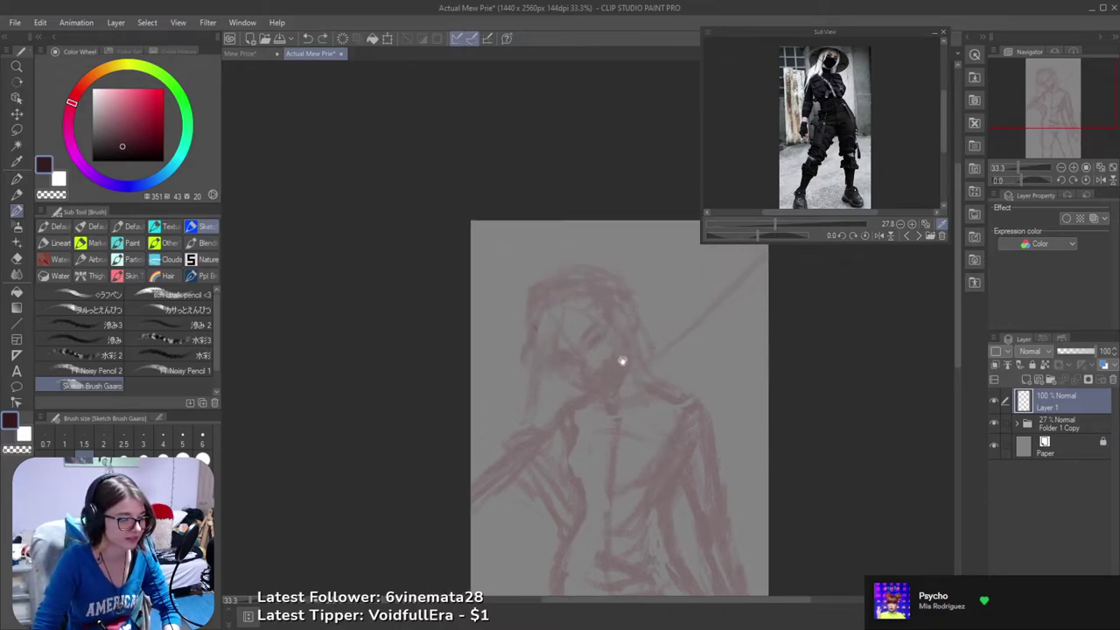
# - Bring up the Mew Prize canvas and dock it side by side with the Actual Mew Prie canvas
pyautogui.moveTo(622, 359)
pyautogui.mouseDown()
pyautogui.moveTo(574, 327)
pyautogui.moveTo(587, 330)
pyautogui.mouseUp()
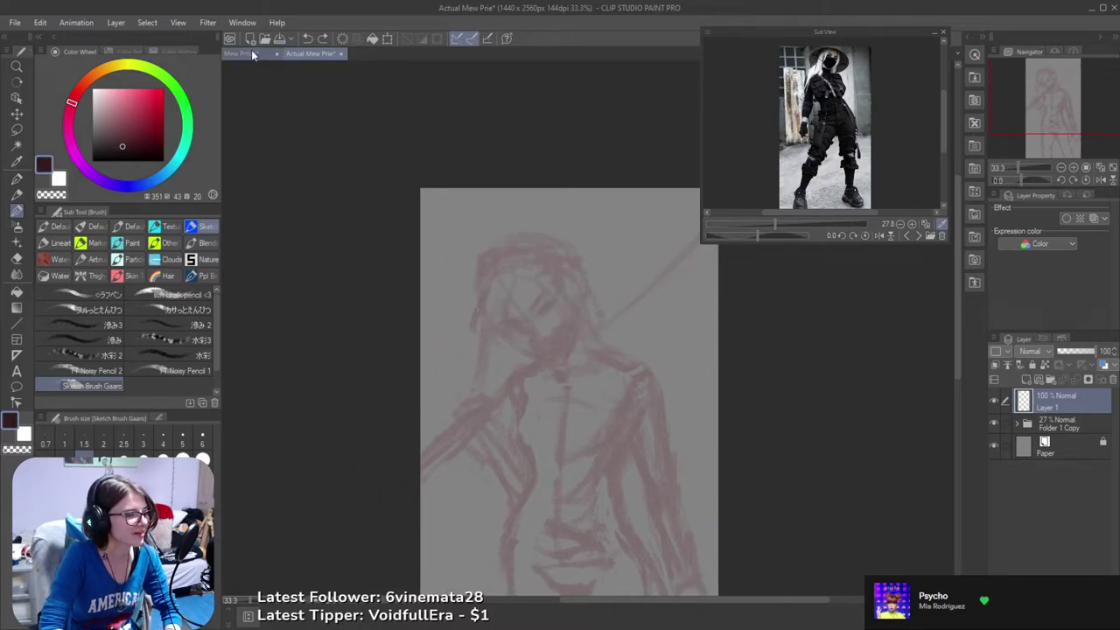
pyautogui.click(251, 53)
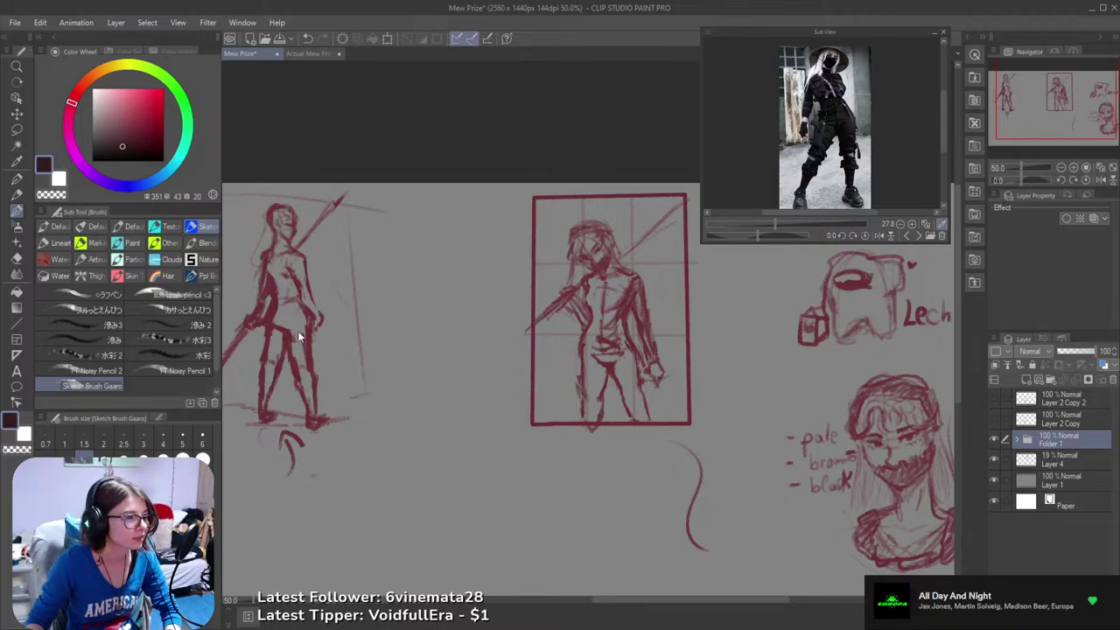
pyautogui.moveTo(226, 330); pyautogui.dragTo(223, 327)
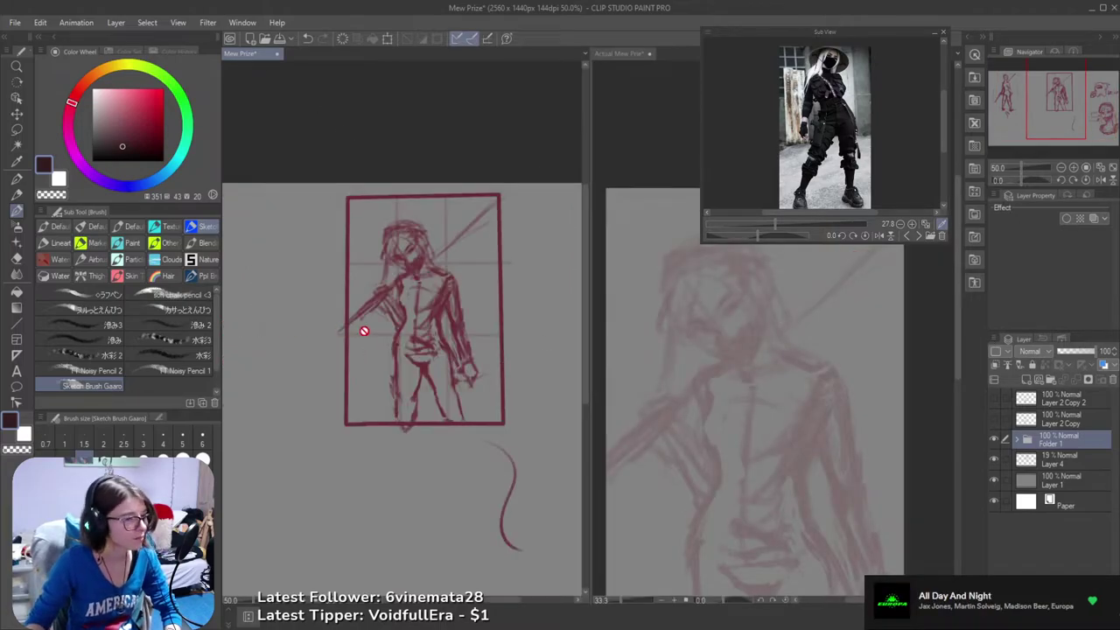
# - Frame the bearded head sketch in the Mew Prize view at 72.9% zoom and narrow that view to give Actual Mew Prie more room
pyautogui.moveTo(469, 493); pyautogui.dragTo(407, 271)
pyautogui.moveTo(457, 389); pyautogui.dragTo(417, 202)
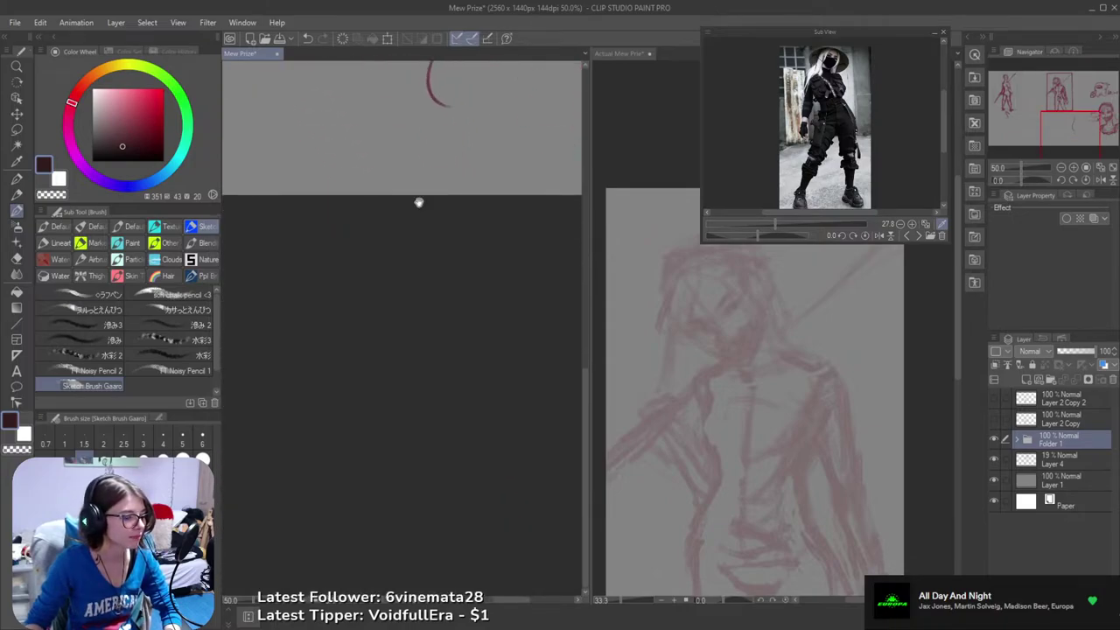
pyautogui.moveTo(450, 277); pyautogui.dragTo(292, 280)
pyautogui.moveTo(559, 122)
pyautogui.mouseDown()
pyautogui.moveTo(401, 281)
pyautogui.moveTo(521, 407)
pyautogui.mouseUp()
pyautogui.moveTo(480, 362)
pyautogui.mouseDown()
pyautogui.moveTo(540, 430)
pyautogui.moveTo(471, 409)
pyautogui.mouseUp()
pyautogui.scroll(3, 512, 417)
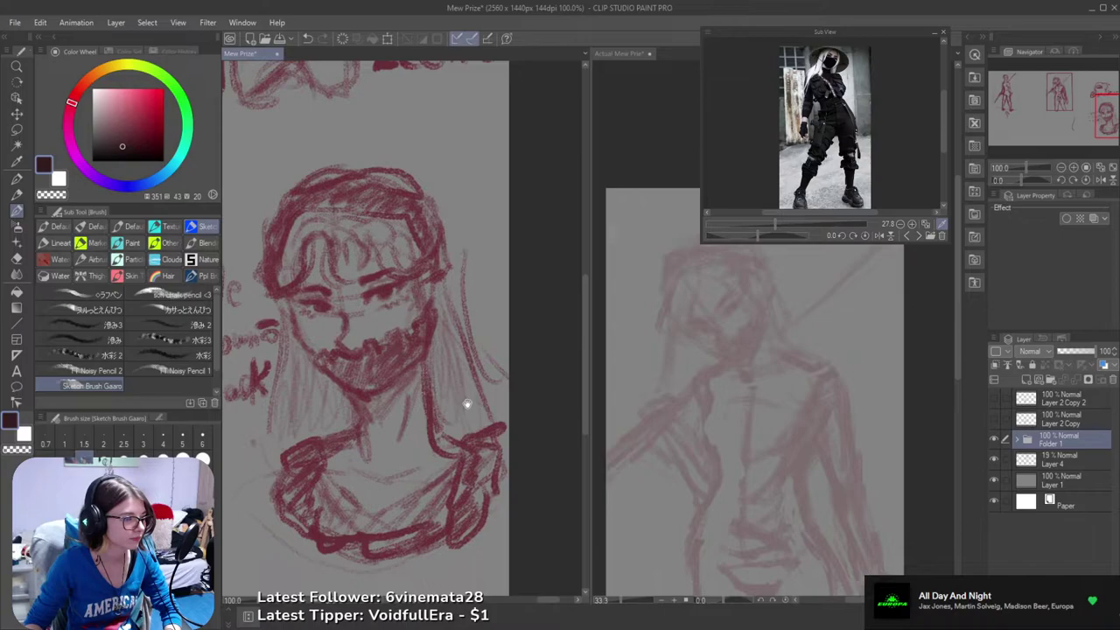
pyautogui.moveTo(588, 348); pyautogui.dragTo(404, 353)
pyautogui.moveTo(320, 366); pyautogui.dragTo(329, 419)
pyautogui.scroll(-1, 369, 388)
pyautogui.scroll(-2, 369, 387)
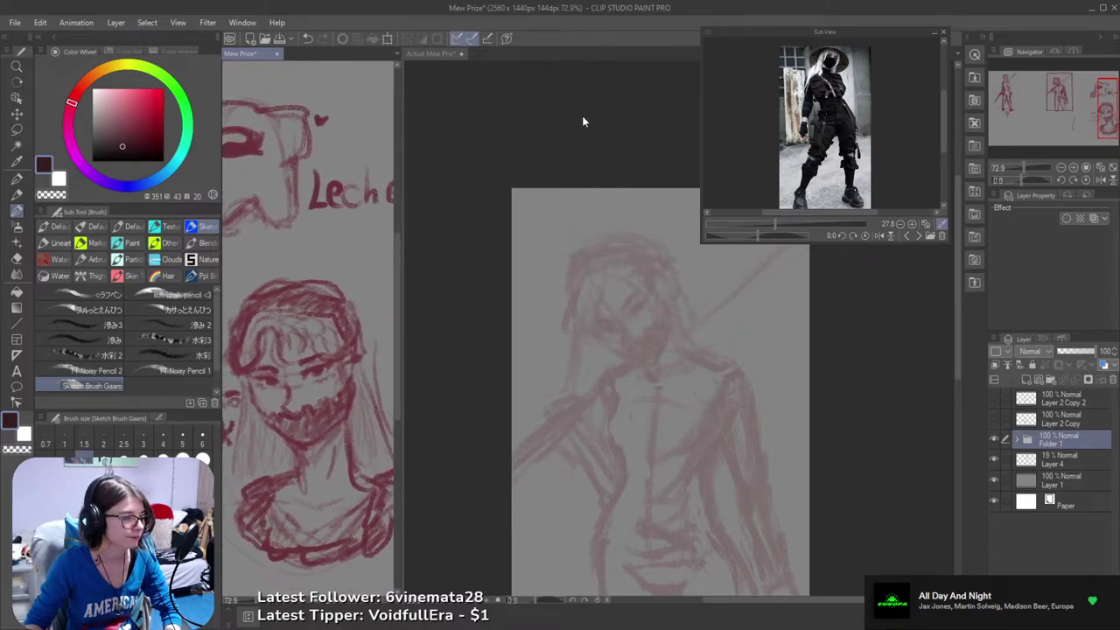
# - Make Actual Mew Prie the active canvas and frame the faded figure's head at 50% zoom for drawing
pyautogui.click(596, 323)
pyautogui.moveTo(595, 327); pyautogui.dragTo(522, 230)
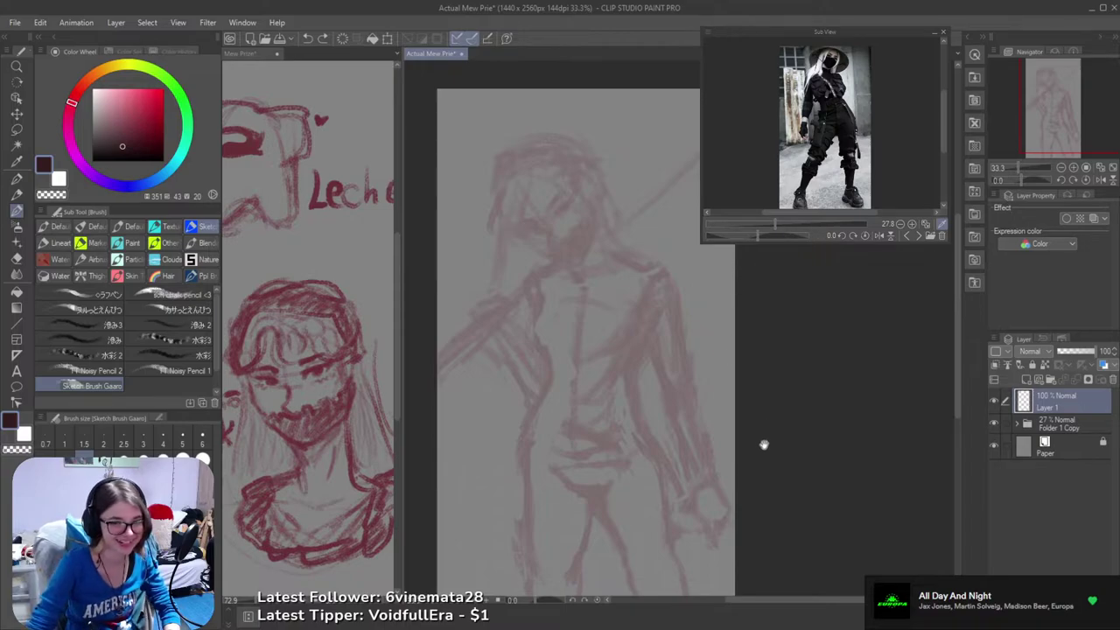
pyautogui.moveTo(718, 437); pyautogui.dragTo(725, 480)
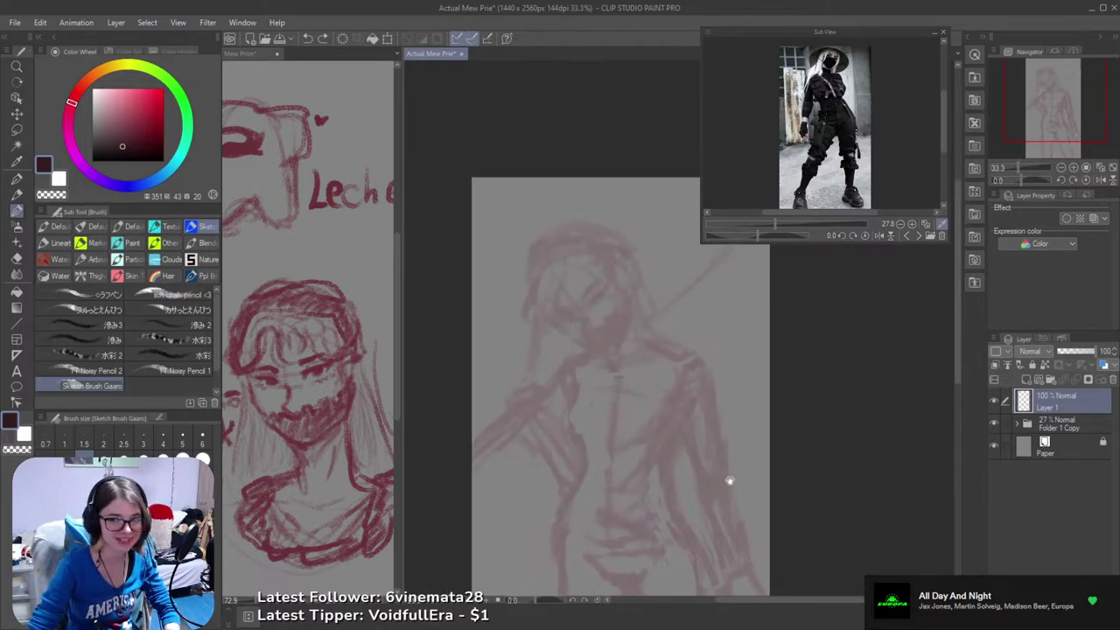
pyautogui.moveTo(534, 375); pyautogui.dragTo(520, 403)
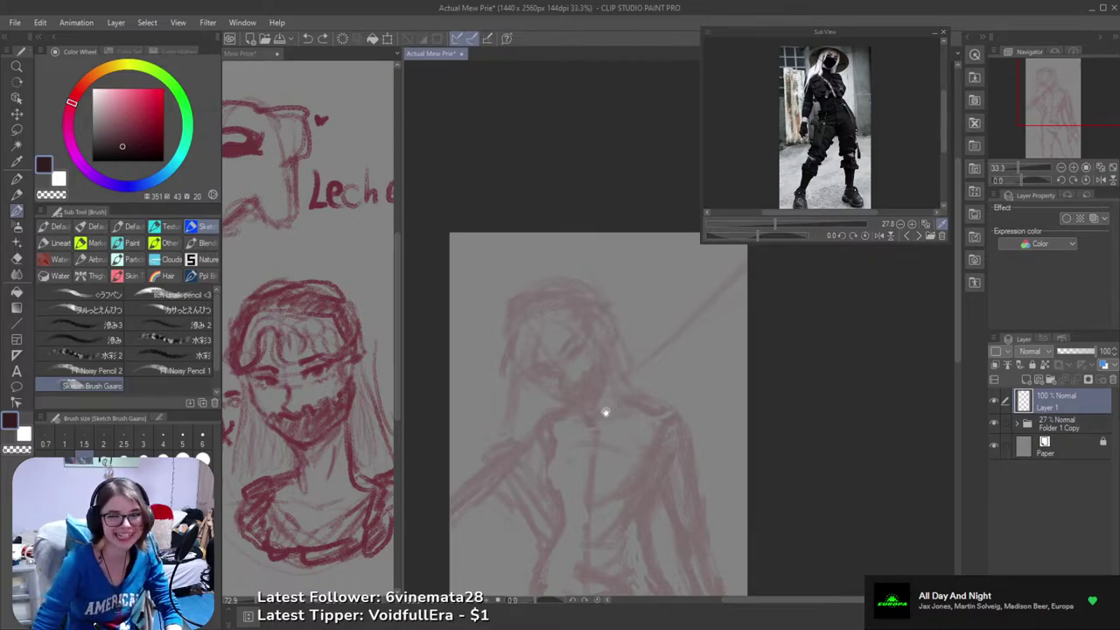
pyautogui.moveTo(649, 444); pyautogui.dragTo(663, 428)
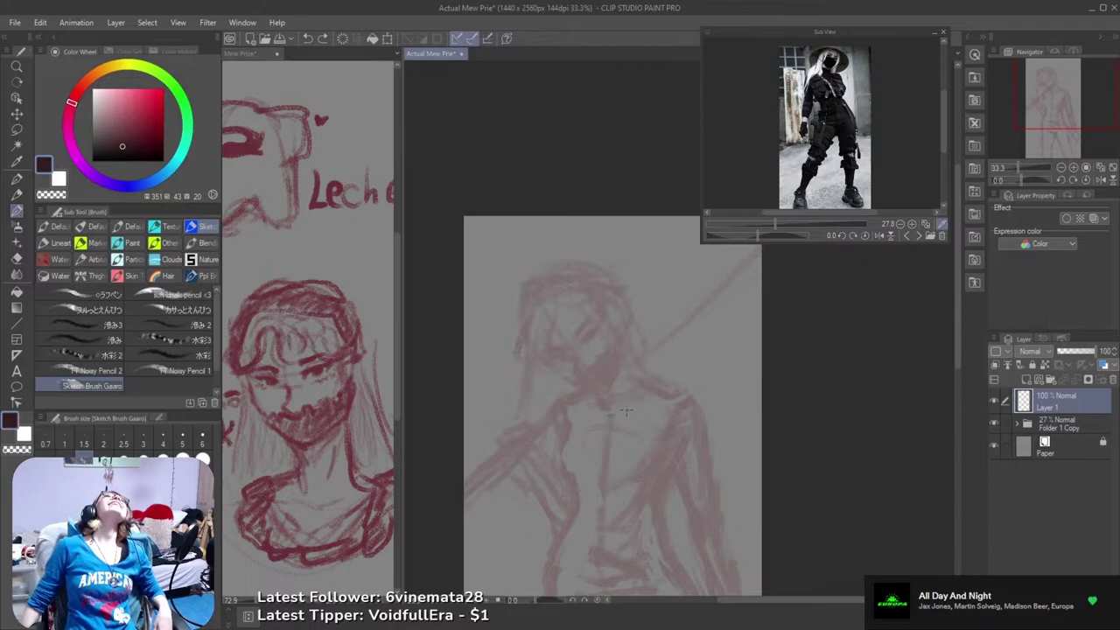
pyautogui.moveTo(574, 494); pyautogui.dragTo(606, 496)
pyautogui.moveTo(601, 384); pyautogui.dragTo(639, 413)
pyautogui.scroll(1, 640, 415)
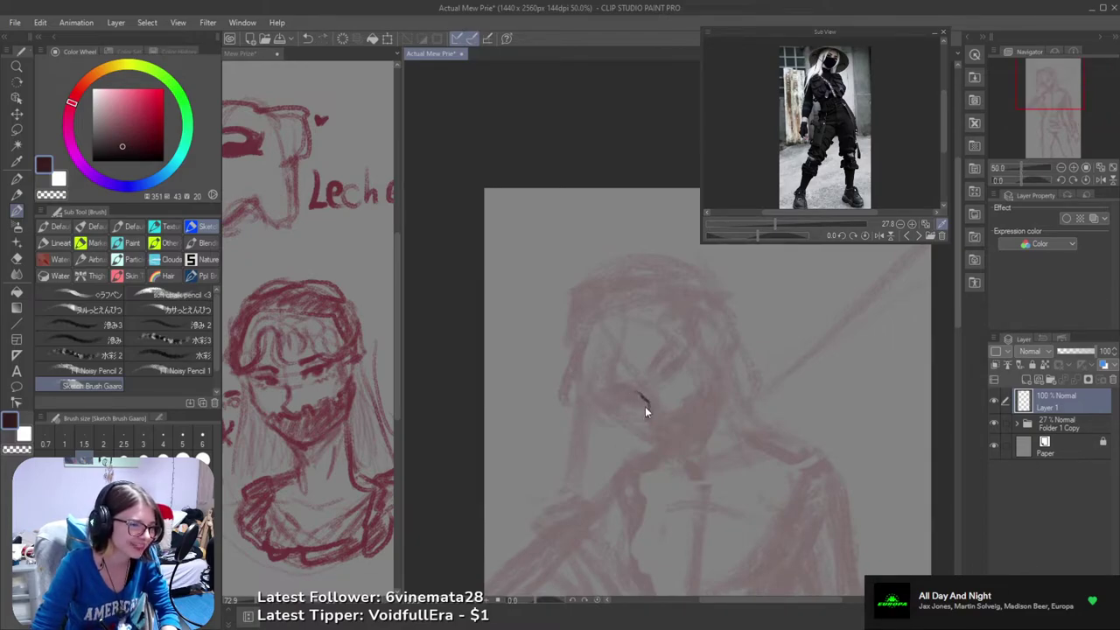
pyautogui.moveTo(649, 405); pyautogui.dragTo(643, 423)
pyautogui.hotkey('ctrl', 'z')
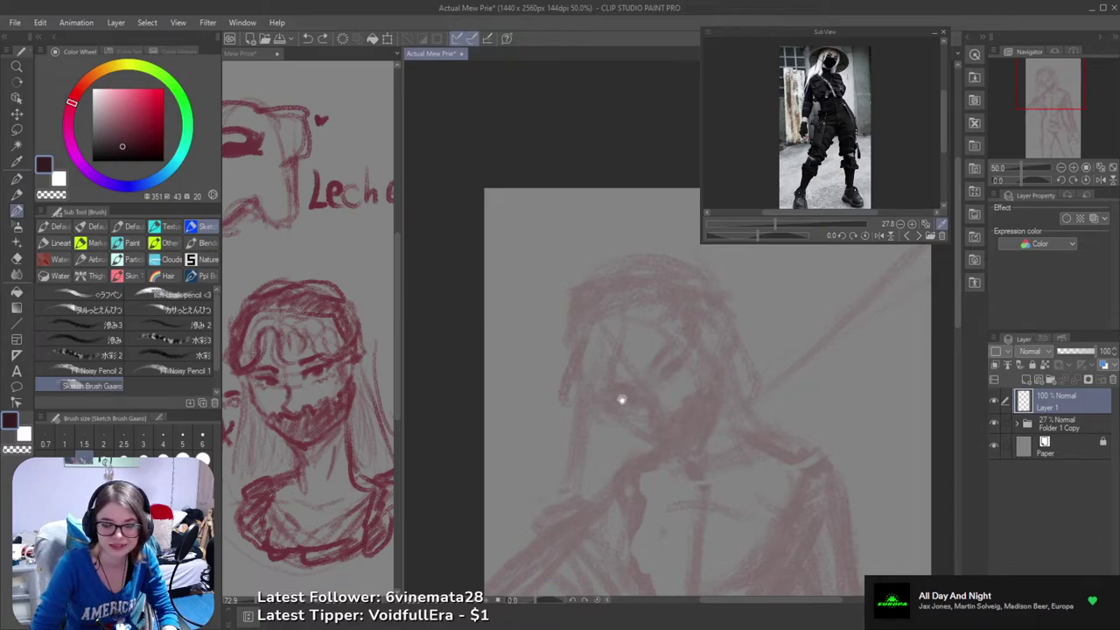
pyautogui.moveTo(665, 408)
pyautogui.mouseDown()
pyautogui.moveTo(698, 419)
pyautogui.moveTo(673, 408)
pyautogui.moveTo(685, 415)
pyautogui.mouseUp()
pyautogui.scroll(1, 689, 413)
pyautogui.hotkey('ctrl', 'z')
pyautogui.hotkey('ctrl', 'z')
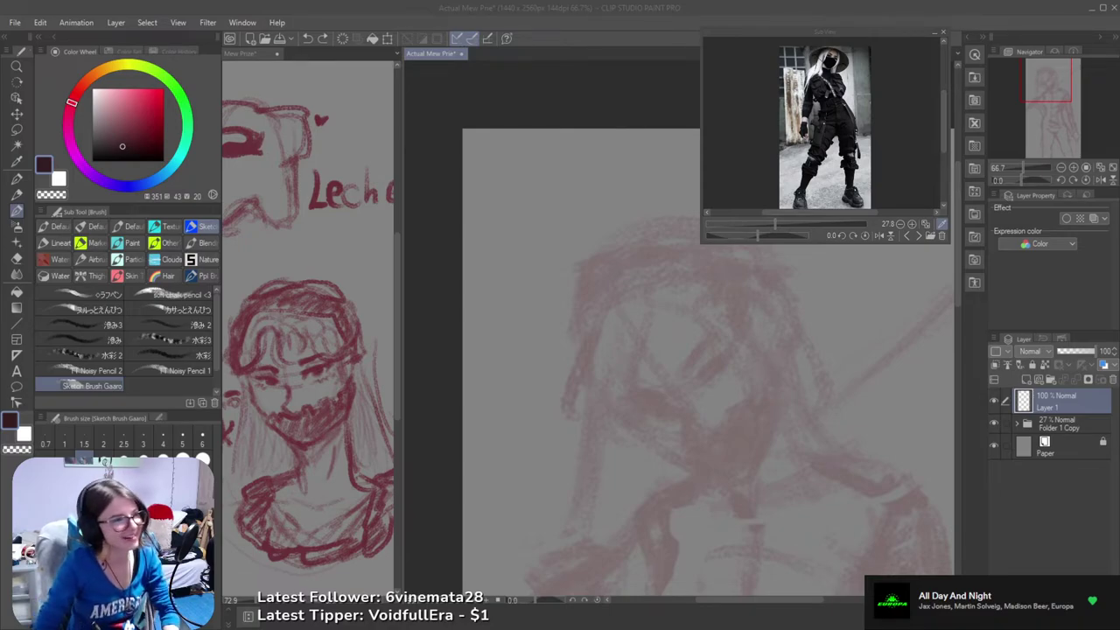
pyautogui.moveTo(620, 379)
pyautogui.mouseDown()
pyautogui.moveTo(505, 387)
pyautogui.moveTo(547, 361)
pyautogui.mouseUp()
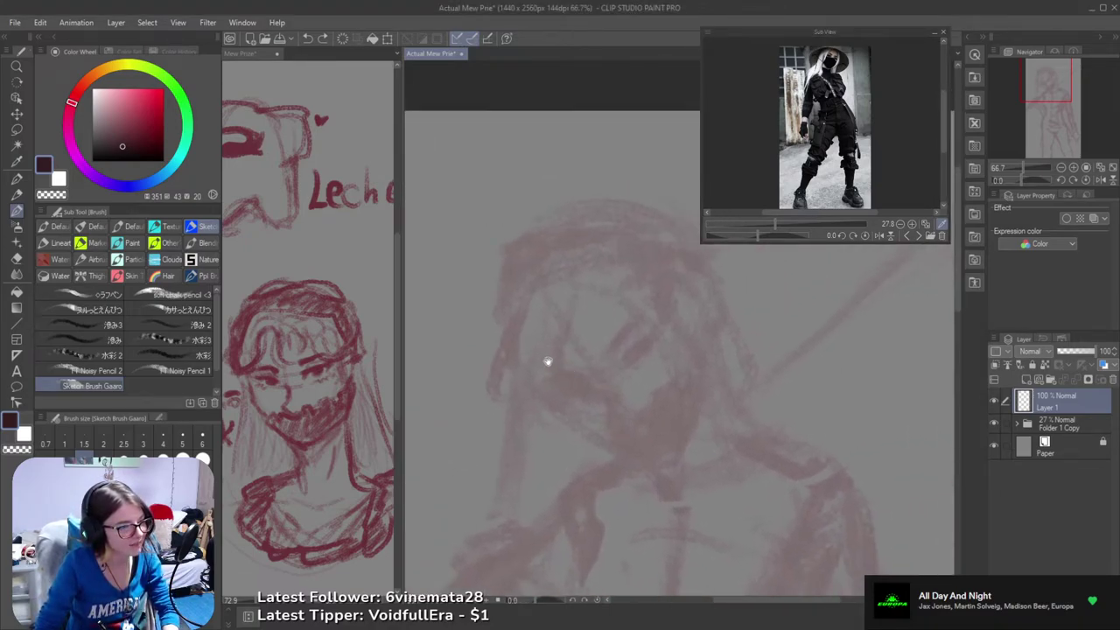
pyautogui.scroll(-2, 662, 393)
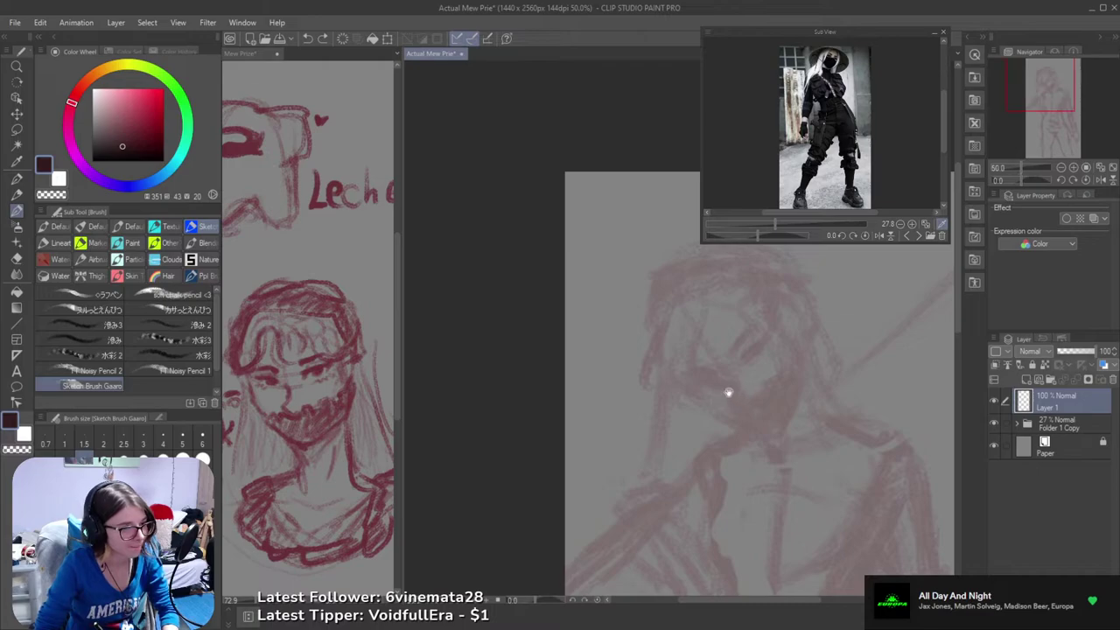
pyautogui.scroll(3, 728, 393)
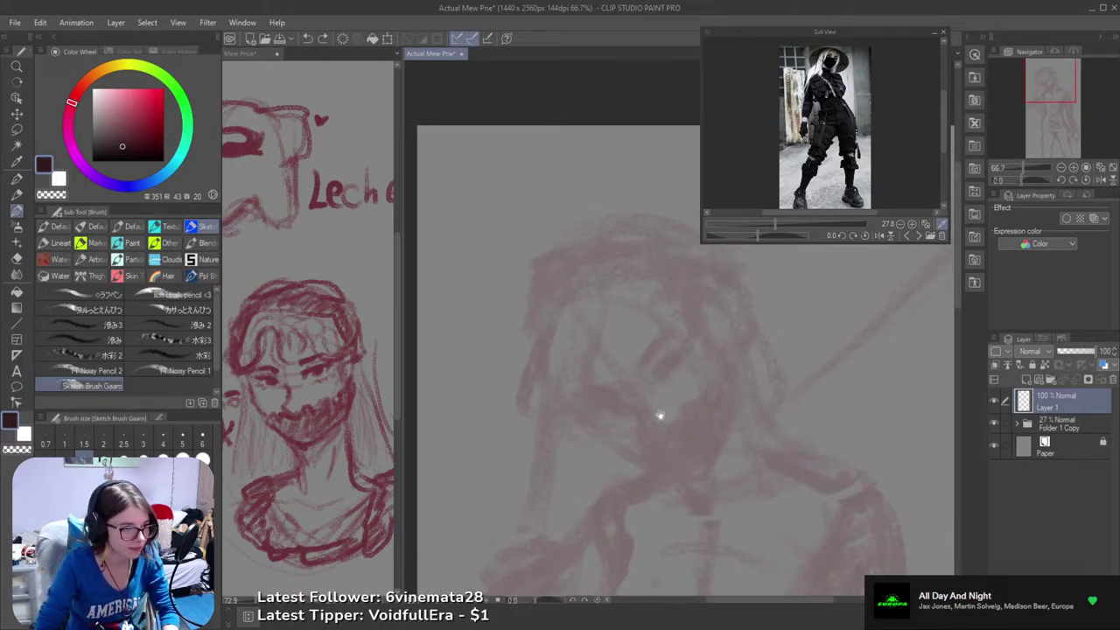
pyautogui.scroll(-3, 659, 416)
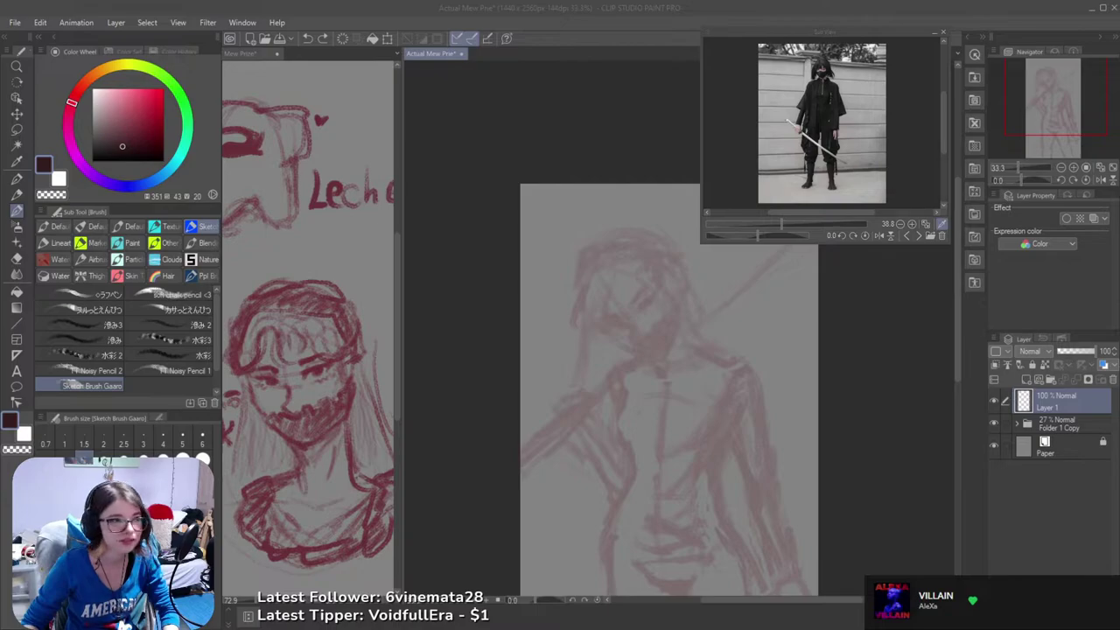
pyautogui.click(557, 6)
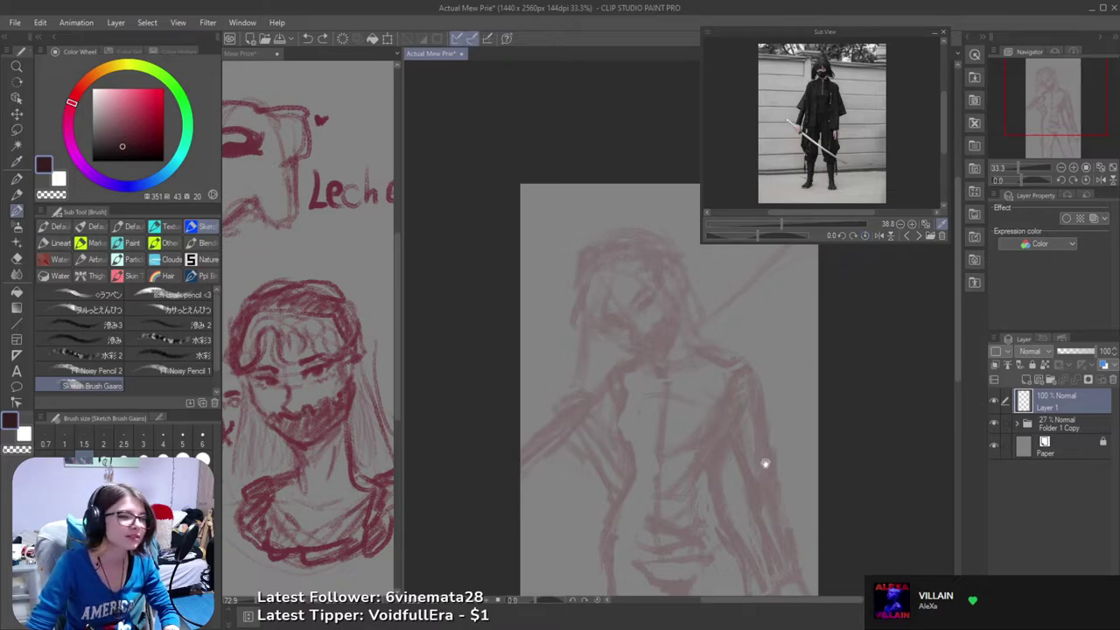
pyautogui.moveTo(732, 465); pyautogui.dragTo(712, 464)
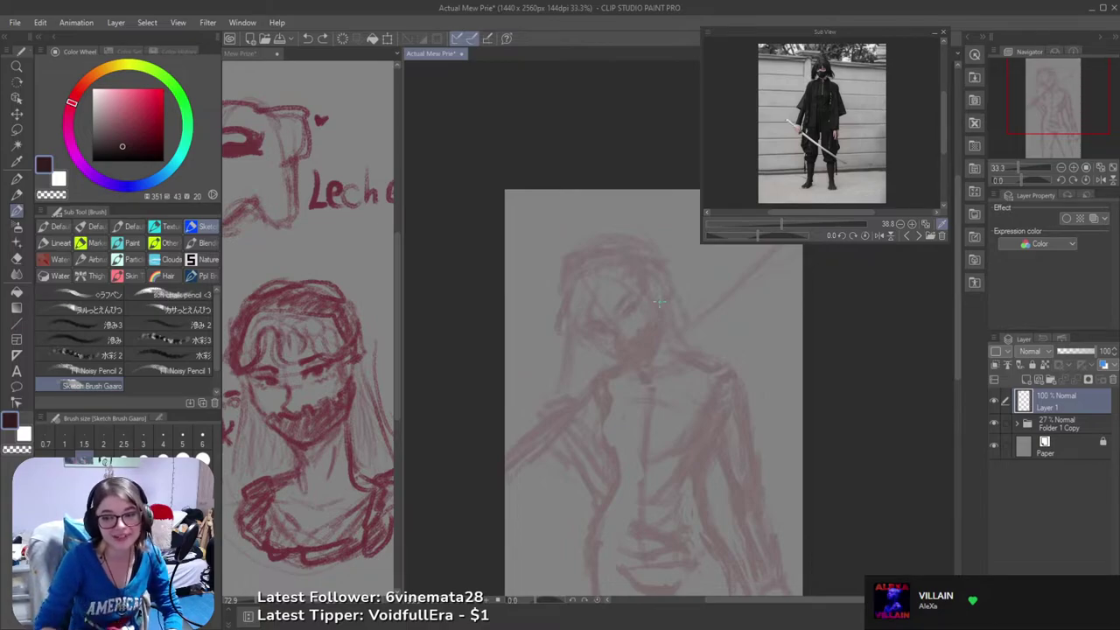
pyautogui.moveTo(833, 459); pyautogui.dragTo(771, 392)
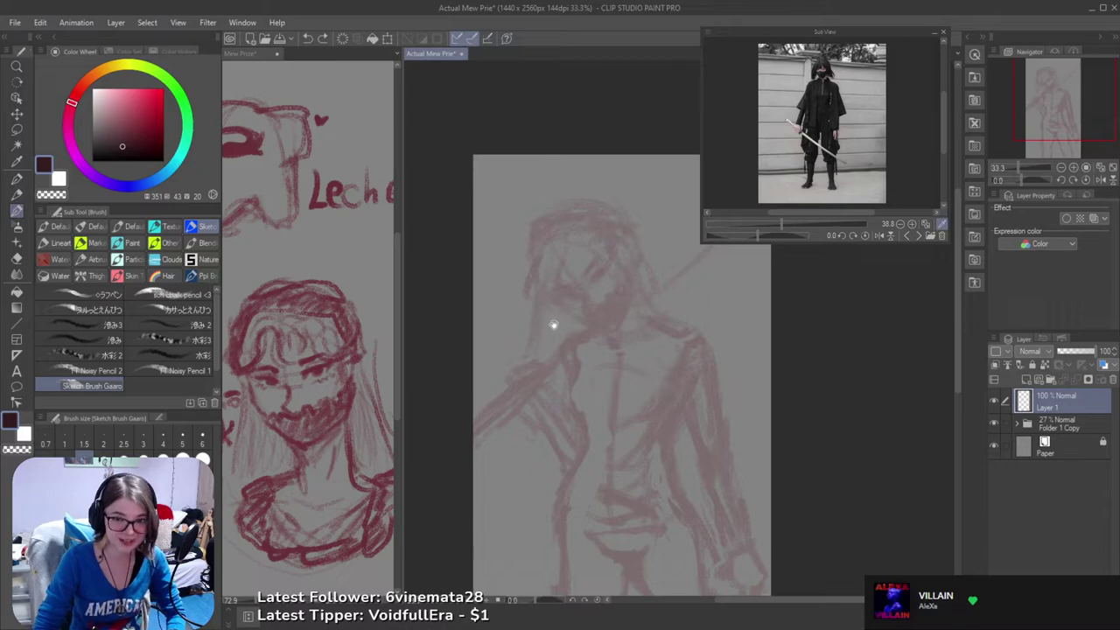
pyautogui.moveTo(602, 418); pyautogui.dragTo(653, 424)
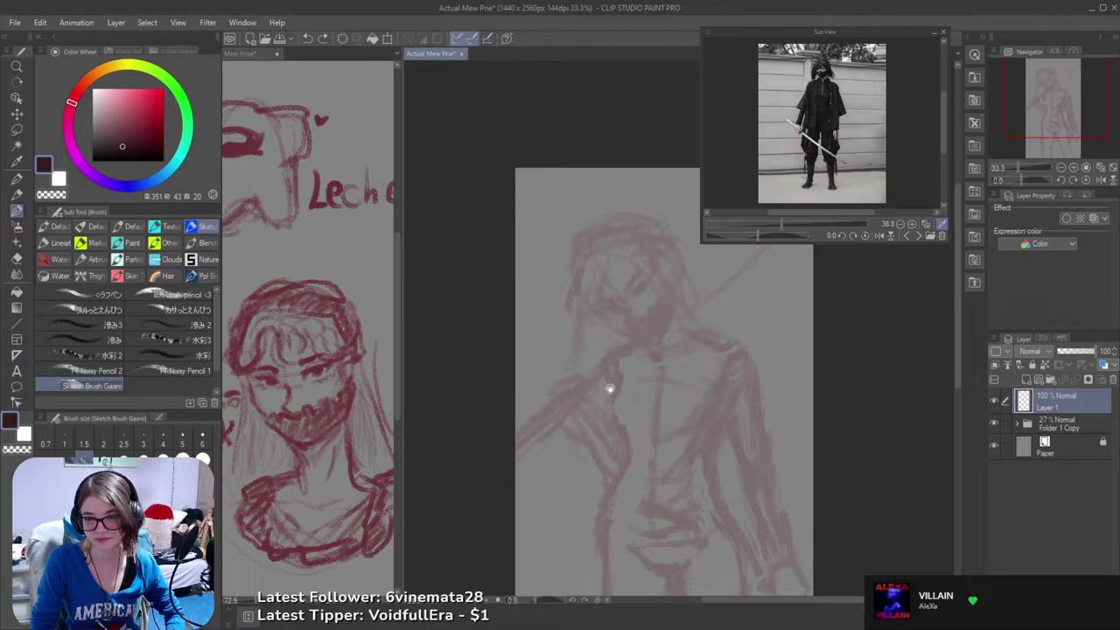
pyautogui.moveTo(639, 408)
pyautogui.mouseDown()
pyautogui.moveTo(666, 412)
pyautogui.moveTo(639, 432)
pyautogui.moveTo(657, 407)
pyautogui.moveTo(652, 362)
pyautogui.mouseUp()
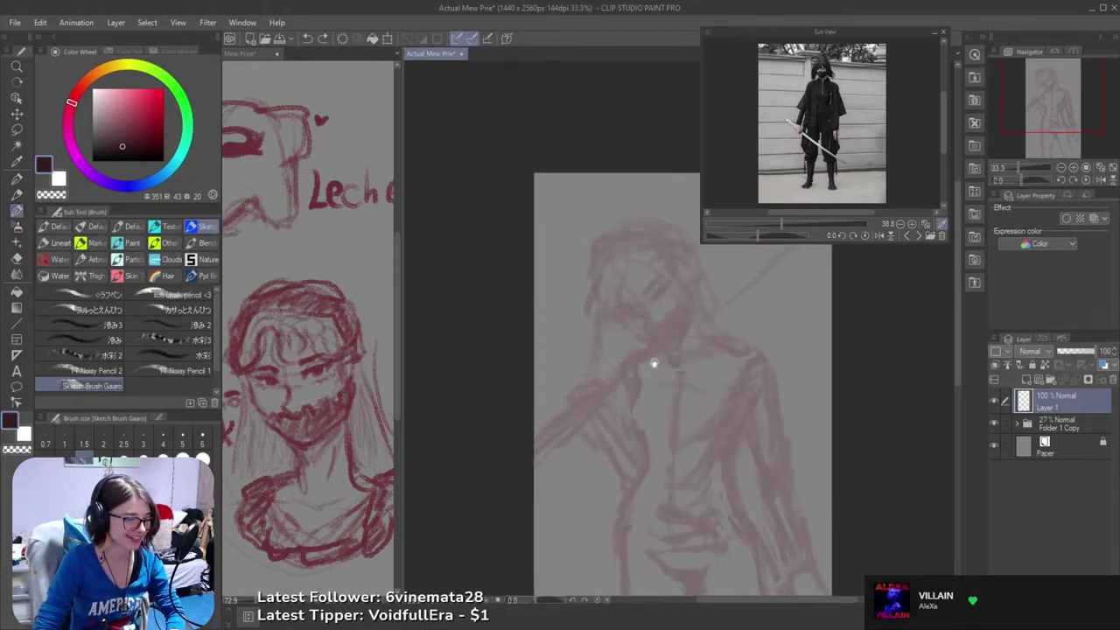
pyautogui.keyDown('ctrl'); pyautogui.click(648, 374); pyautogui.keyUp('ctrl')
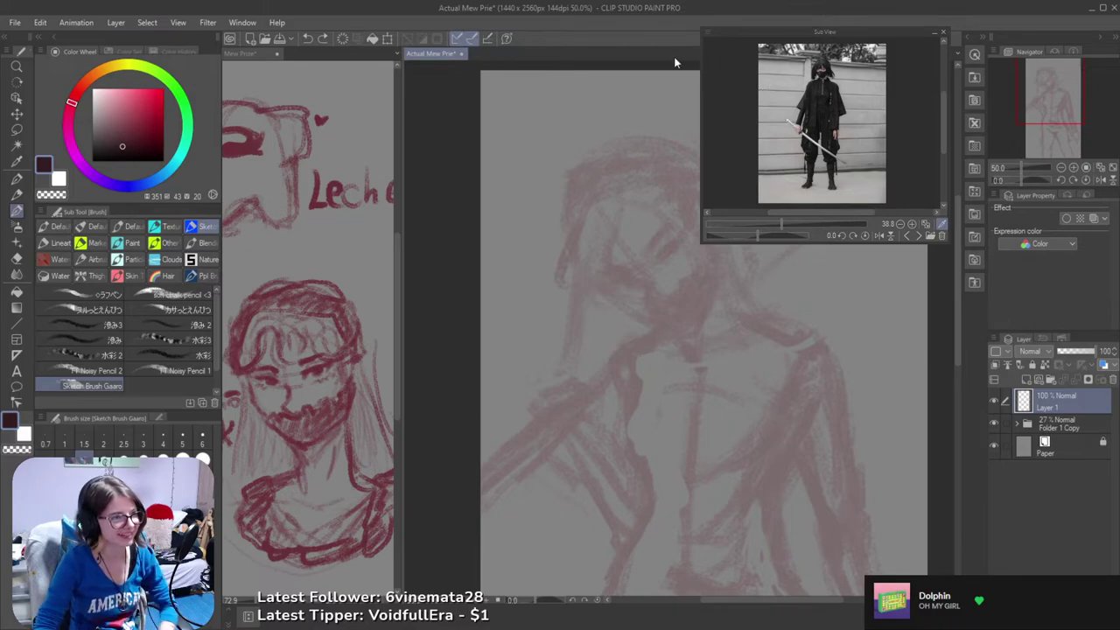
pyautogui.moveTo(664, 384); pyautogui.dragTo(617, 393)
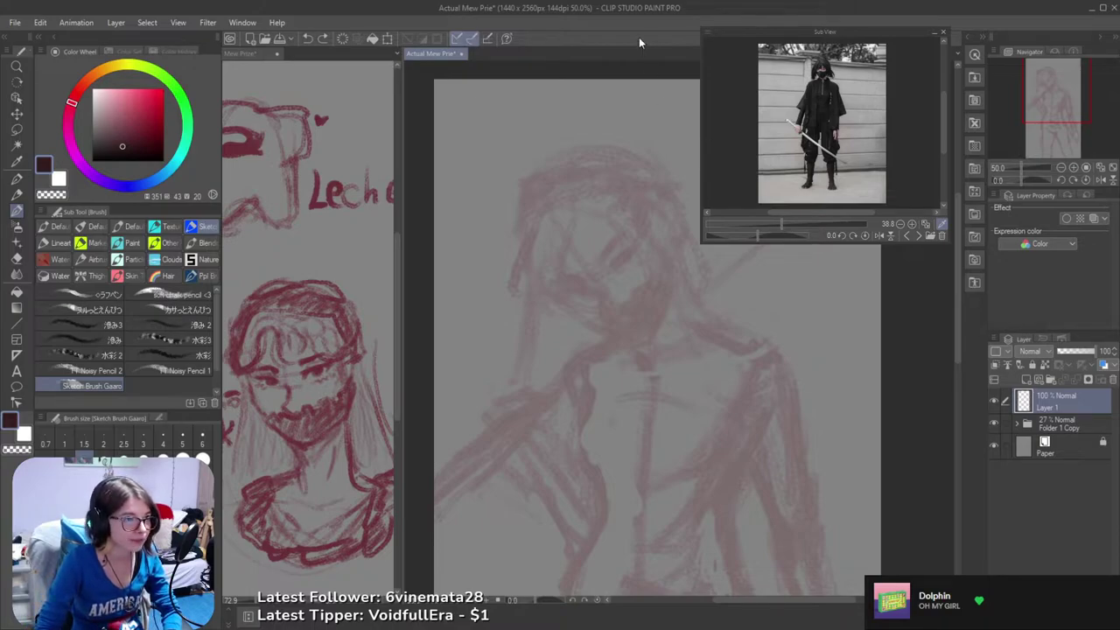
# - Sketch the nose line and one slanted eye line over the faded face on Layer 1, undoing rejected strokes, and save the file
pyautogui.moveTo(614, 355)
pyautogui.mouseDown()
pyautogui.moveTo(585, 375)
pyautogui.moveTo(655, 369)
pyautogui.moveTo(663, 357)
pyautogui.moveTo(623, 337)
pyautogui.moveTo(646, 371)
pyautogui.mouseUp()
pyautogui.scroll(1, 662, 357)
pyautogui.hotkey('ctrl', 'z')
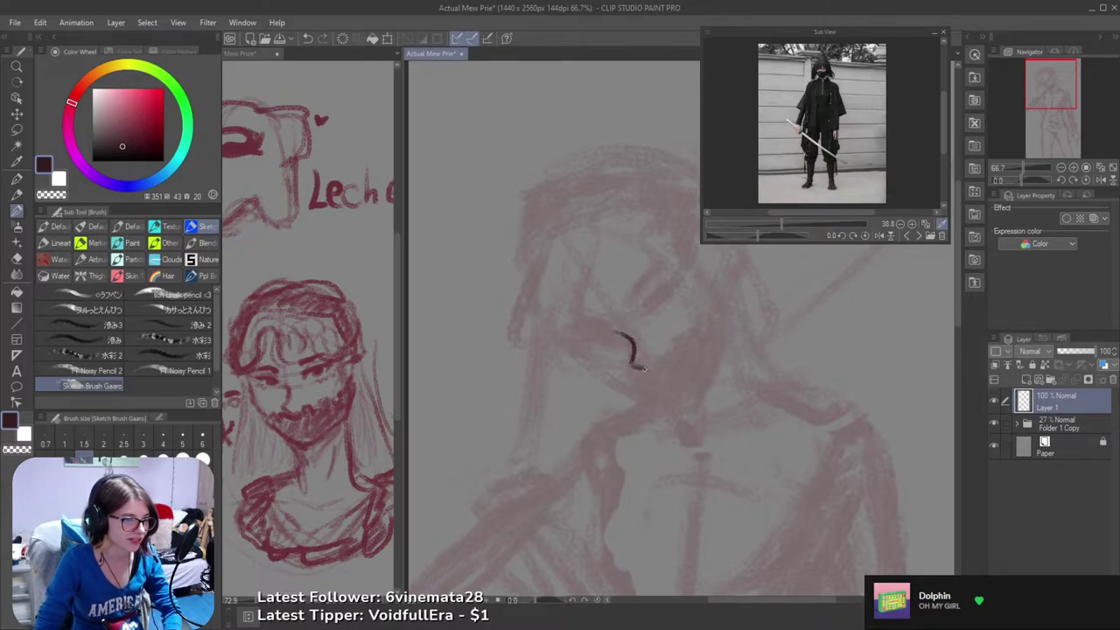
pyautogui.moveTo(652, 330)
pyautogui.mouseDown()
pyautogui.moveTo(640, 370)
pyautogui.moveTo(653, 335)
pyautogui.moveTo(632, 348)
pyautogui.moveTo(653, 326)
pyautogui.mouseUp()
pyautogui.hotkey('ctrl', 'z')
pyautogui.hotkey('ctrl', 'z')
pyautogui.hotkey('ctrl', 'z')
pyautogui.hotkey('ctrl', 'z')
pyautogui.hotkey('ctrl', 'z')
pyautogui.hotkey('ctrl', 'z')
pyautogui.hotkey('ctrl', 'z')
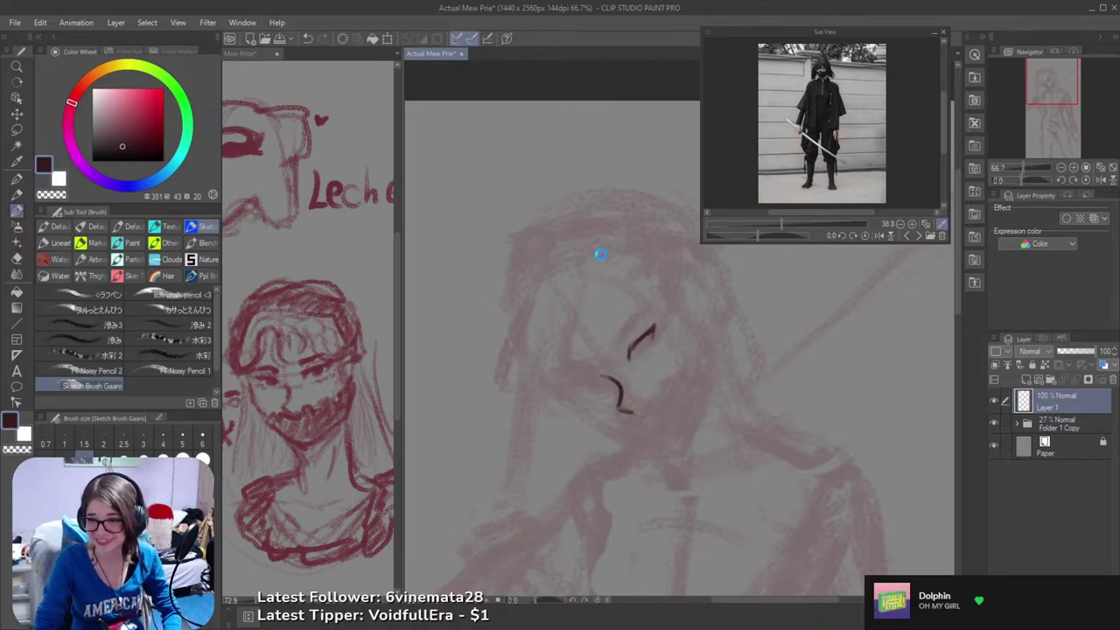
pyautogui.hotkey('ctrl', 's')
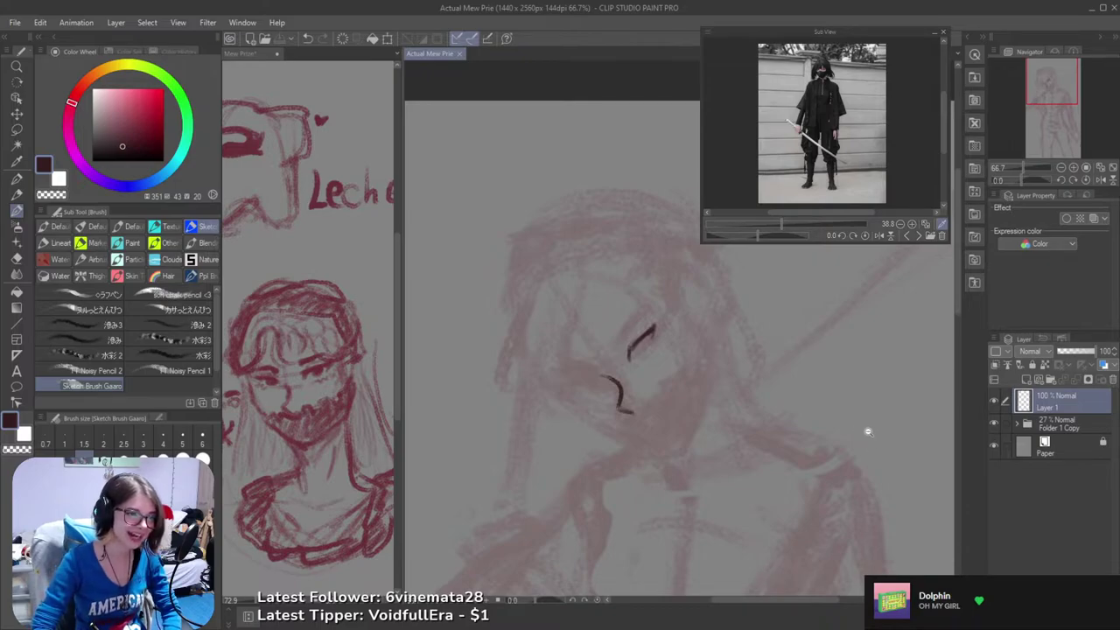
pyautogui.scroll(-5, 858, 440)
pyautogui.scroll(2, 744, 395)
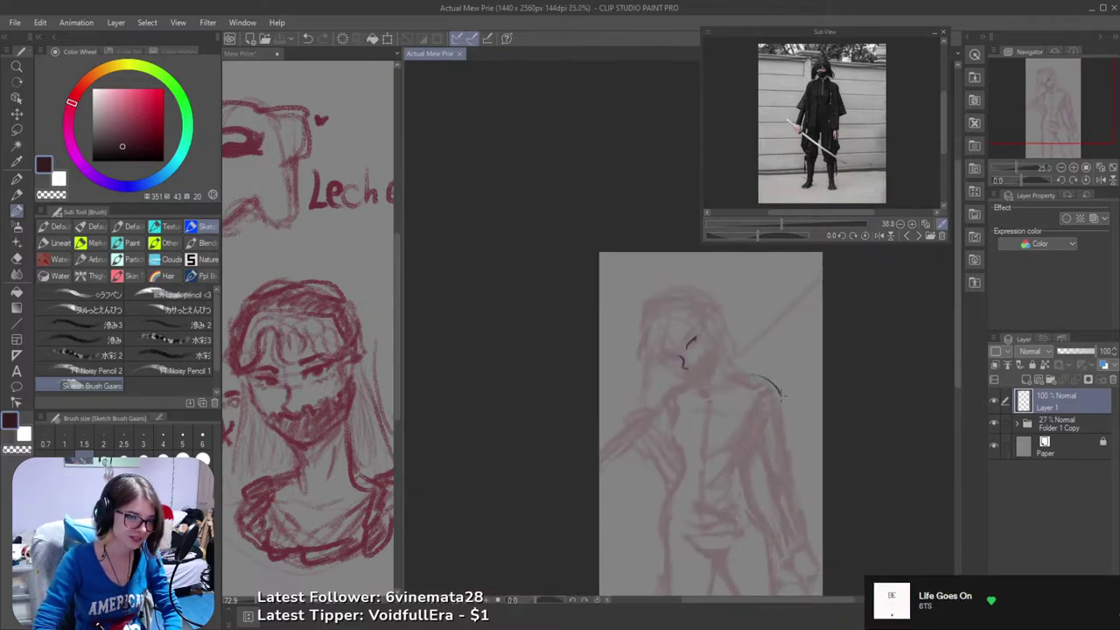
pyautogui.moveTo(748, 375); pyautogui.dragTo(771, 413)
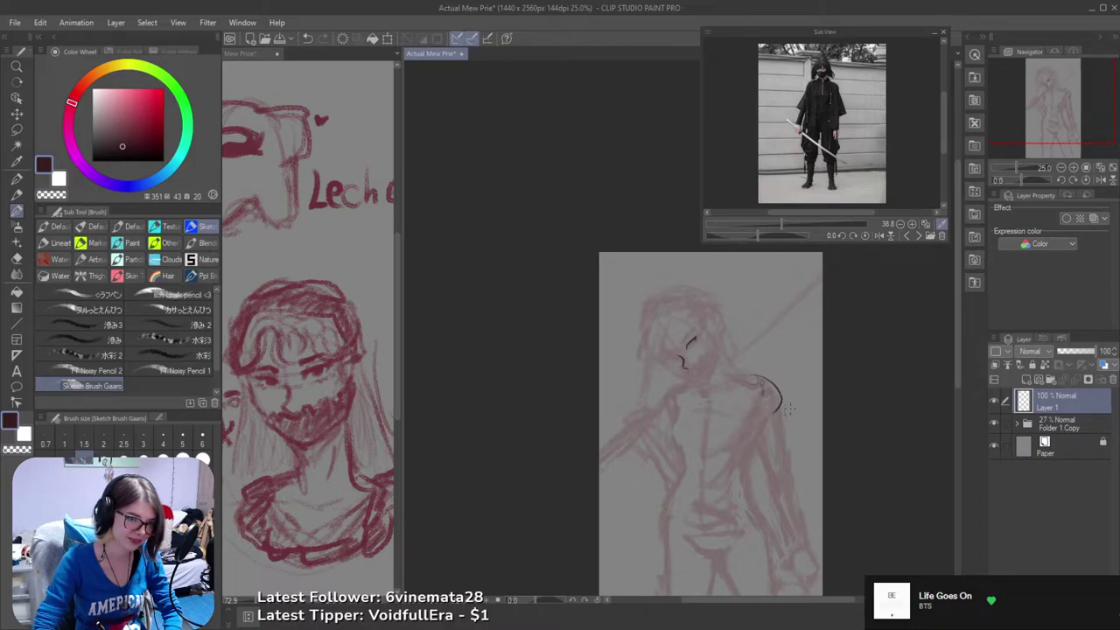
pyautogui.hotkey('ctrl', 'z')
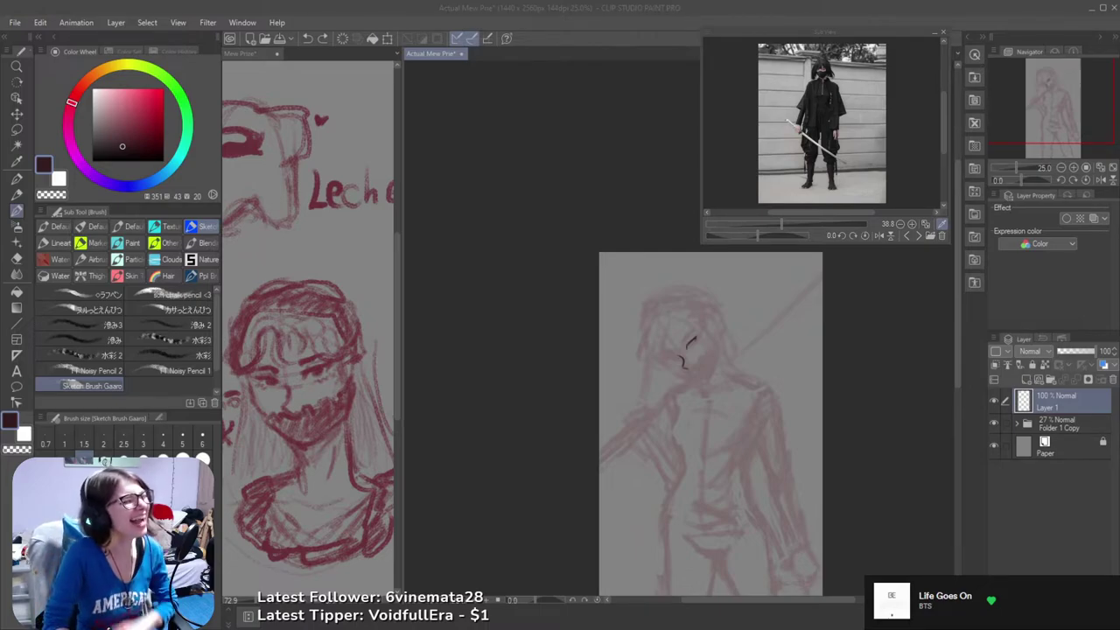
pyautogui.click(625, 68)
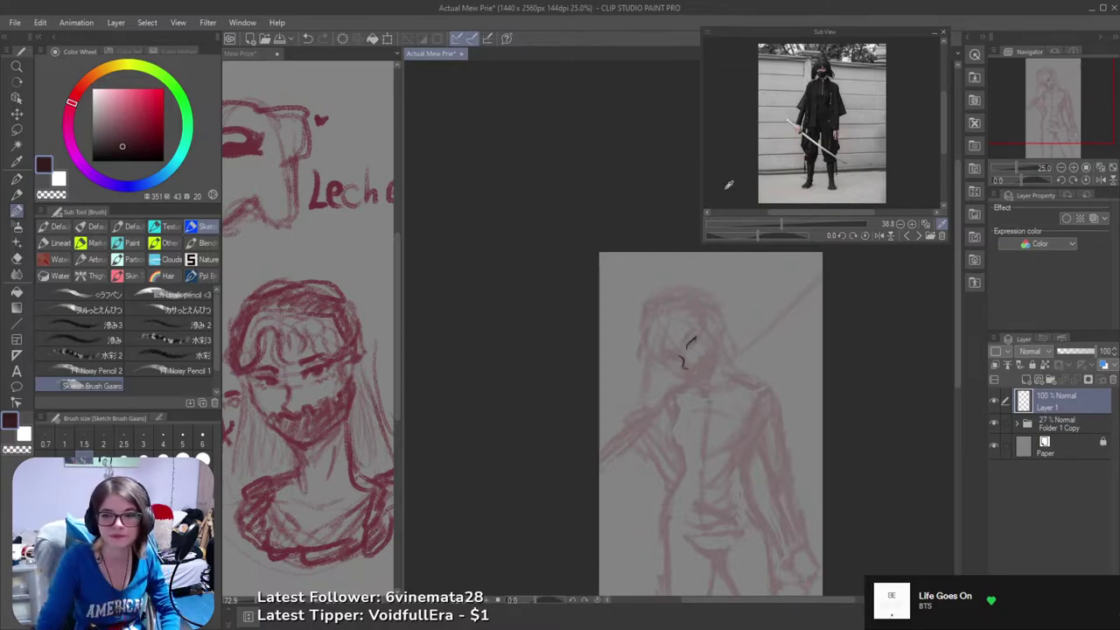
pyautogui.moveTo(602, 486); pyautogui.dragTo(482, 362)
pyautogui.moveTo(572, 423); pyautogui.dragTo(612, 474)
pyautogui.moveTo(599, 395); pyautogui.dragTo(602, 405)
pyautogui.scroll(4, 601, 405)
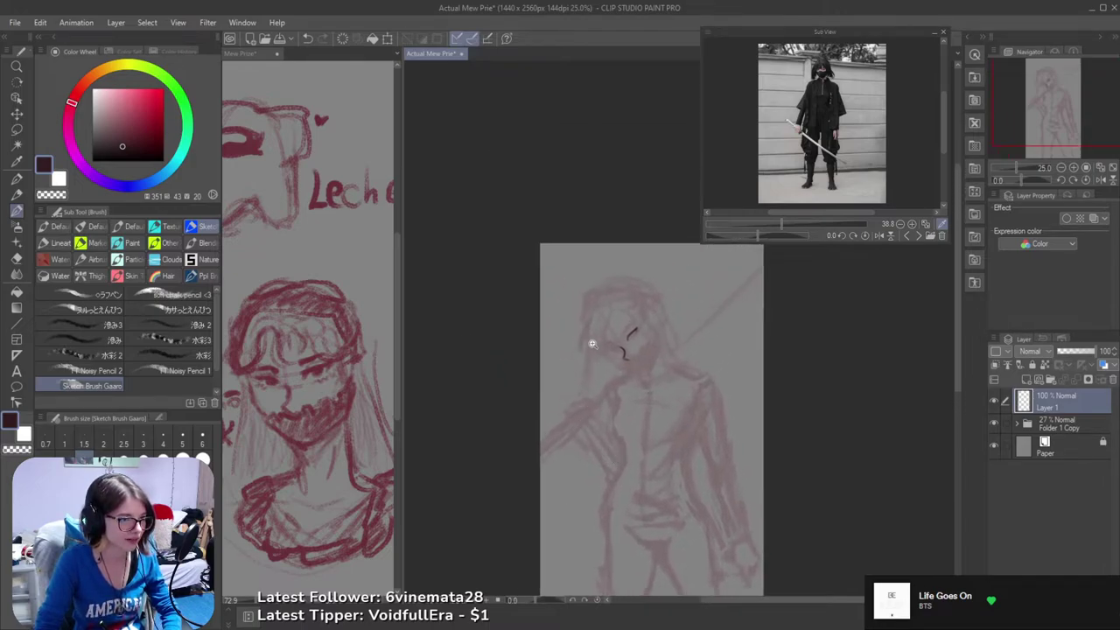
pyautogui.moveTo(636, 343)
pyautogui.mouseDown()
pyautogui.moveTo(672, 353)
pyautogui.moveTo(670, 376)
pyautogui.mouseUp()
pyautogui.hotkey('ctrl', 'z')
pyautogui.hotkey('ctrl', 'z')
pyautogui.hotkey('ctrl', 'z')
pyautogui.hotkey('ctrl', 'z')
pyautogui.hotkey('ctrl', 'z')
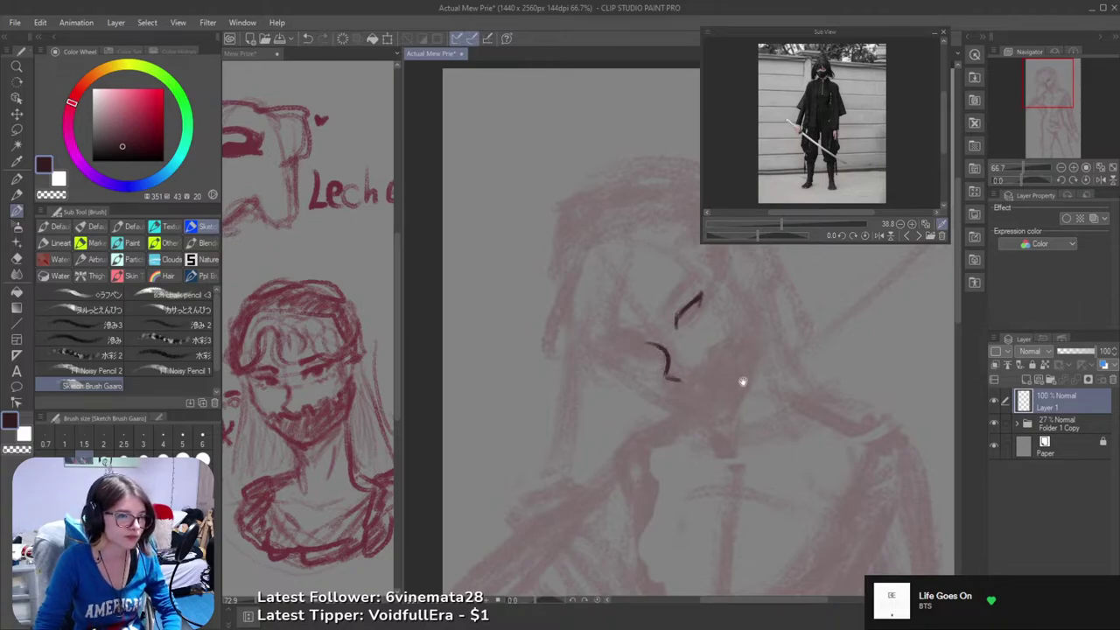
# - Reframe the bearded head sketch in the Mew Prize view at 66.7% zoom as the face reference
pyautogui.scroll(-2, 753, 376)
pyautogui.scroll(-4, 314, 428)
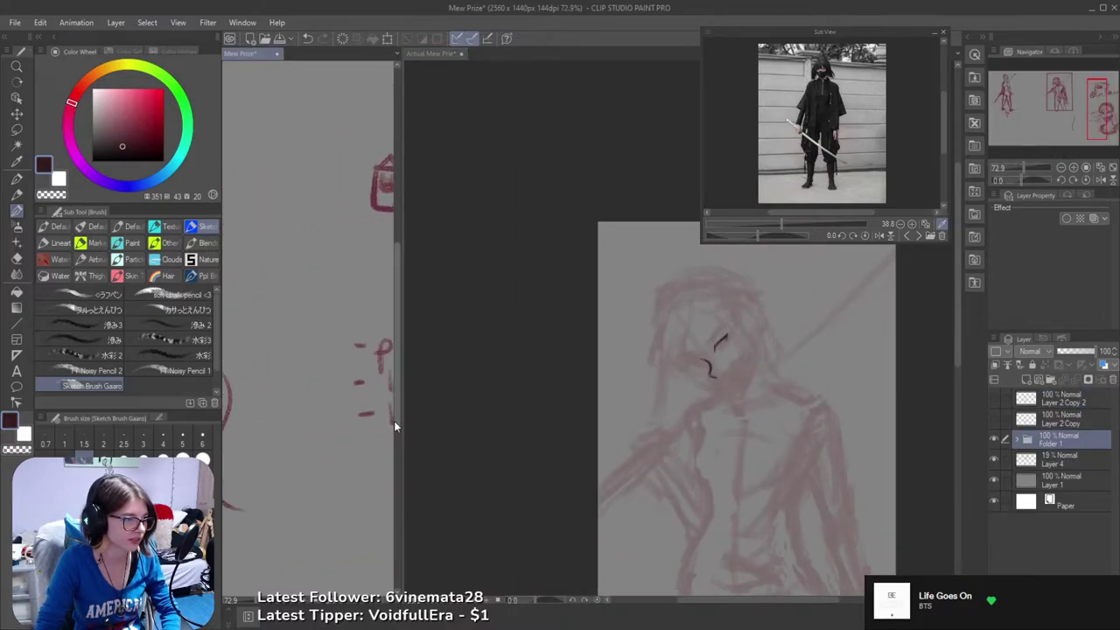
pyautogui.scroll(4, 318, 434)
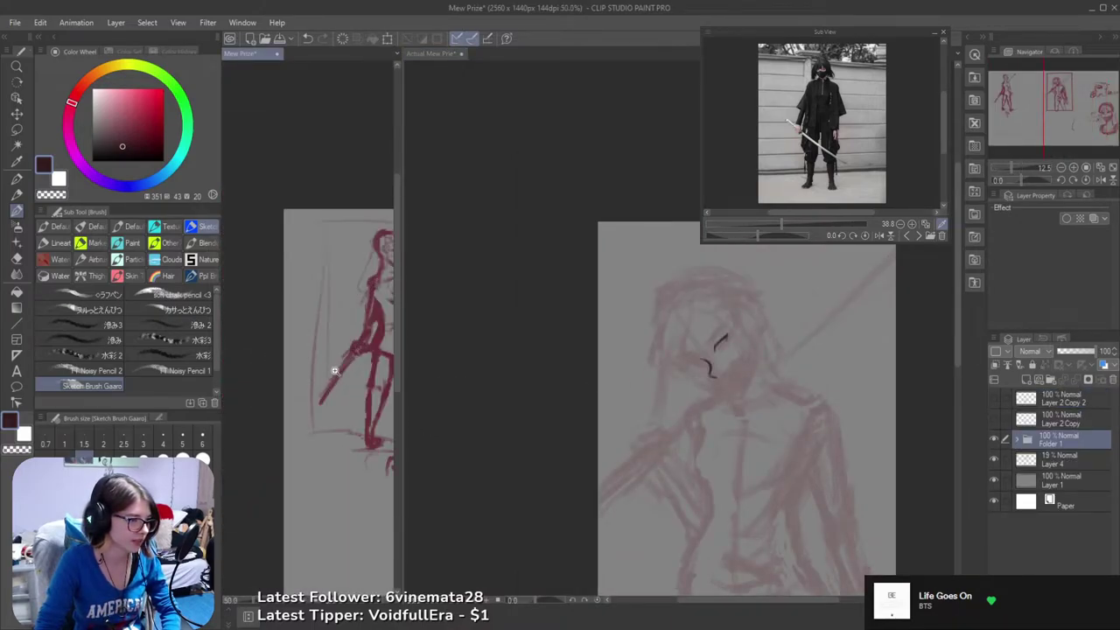
pyautogui.moveTo(365, 397); pyautogui.dragTo(259, 403)
pyautogui.moveTo(348, 420); pyautogui.dragTo(200, 348)
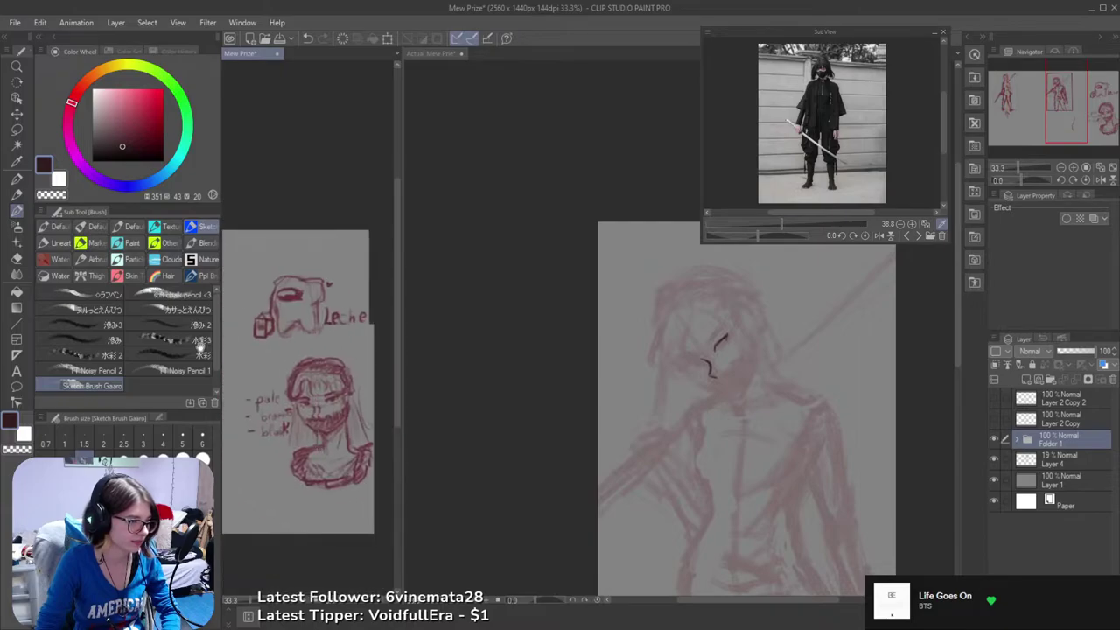
pyautogui.moveTo(365, 399); pyautogui.dragTo(387, 409)
pyautogui.keyDown('ctrl'); pyautogui.click(373, 421); pyautogui.keyUp('ctrl')
pyautogui.scroll(2, 371, 421)
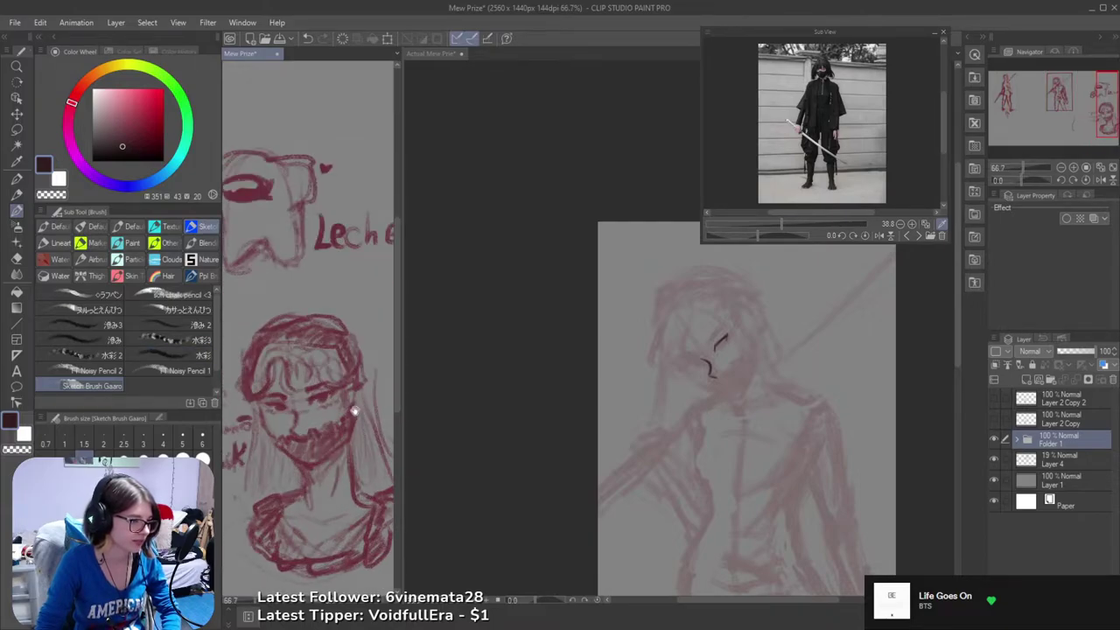
# - Sketch the slanted eyebrow and the iris around the eye line on Actual Mew Prie's Layer 1, undoing rejected strokes, and save the file
pyautogui.click(583, 178)
pyautogui.moveTo(600, 397); pyautogui.dragTo(595, 350)
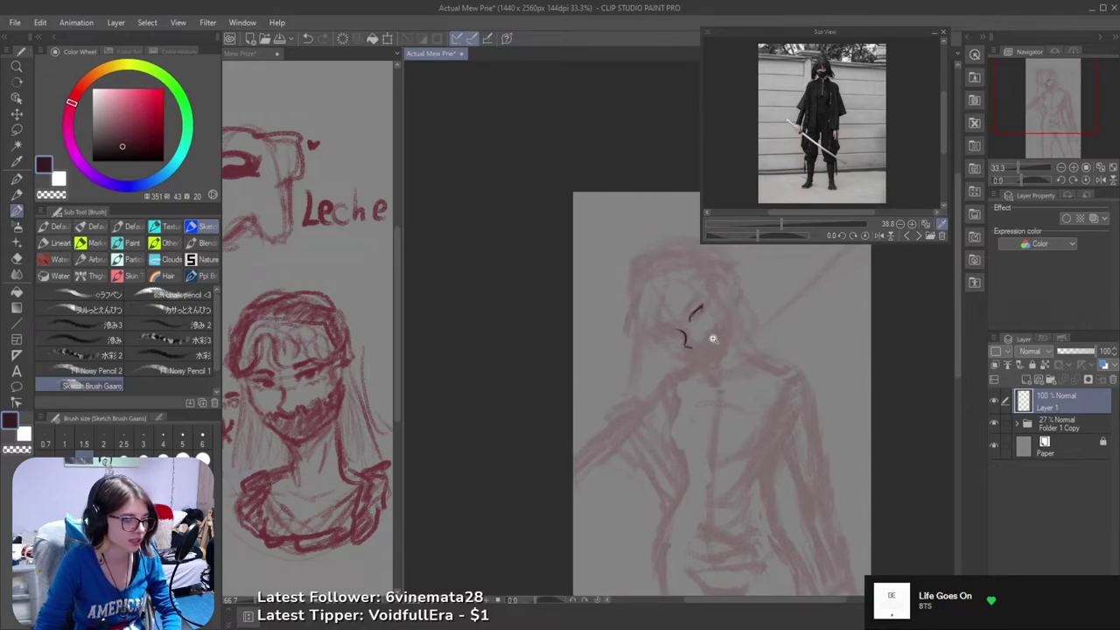
pyautogui.scroll(3, 708, 328)
pyautogui.scroll(3, 635, 368)
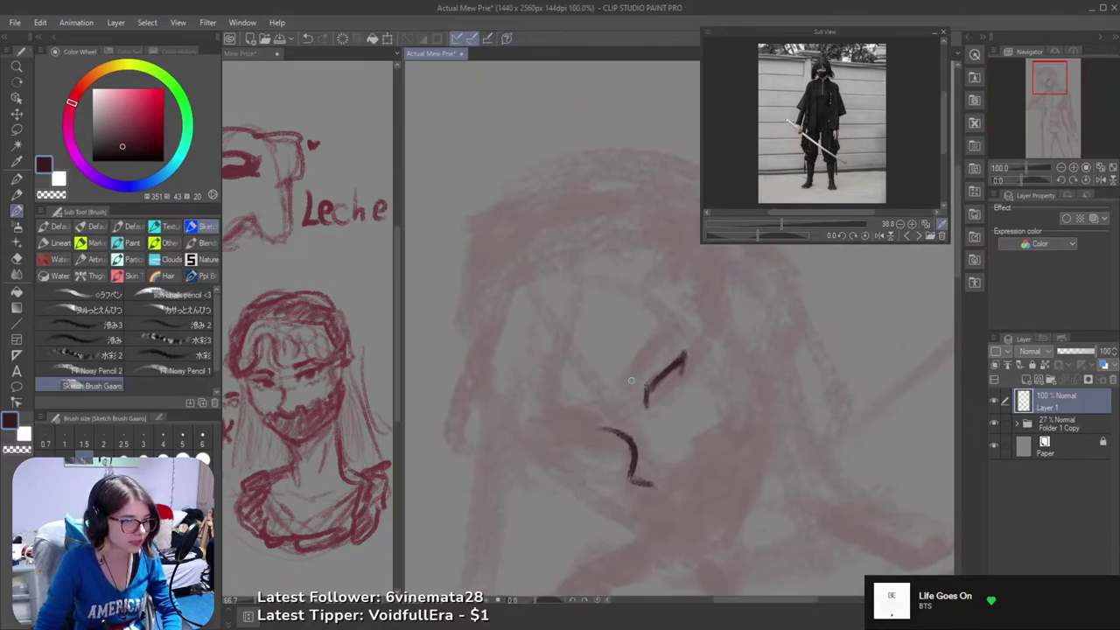
pyautogui.moveTo(641, 354)
pyautogui.mouseDown()
pyautogui.moveTo(634, 378)
pyautogui.moveTo(663, 337)
pyautogui.mouseUp()
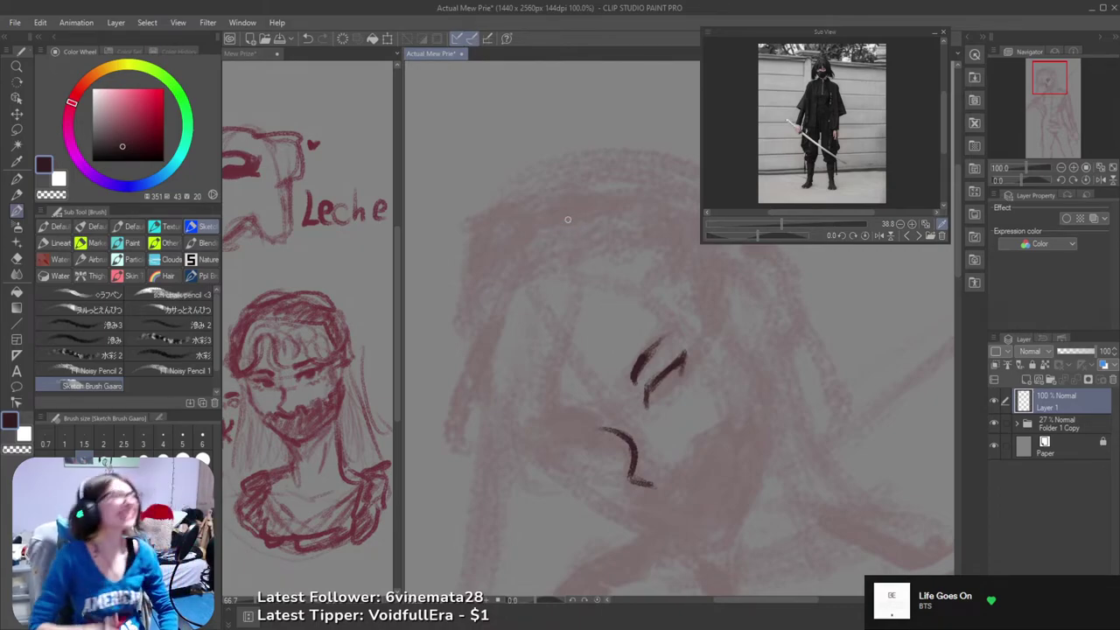
pyautogui.moveTo(638, 387)
pyautogui.mouseDown()
pyautogui.moveTo(617, 385)
pyautogui.moveTo(635, 351)
pyautogui.moveTo(675, 336)
pyautogui.moveTo(677, 317)
pyautogui.moveTo(649, 354)
pyautogui.moveTo(697, 324)
pyautogui.mouseUp()
pyautogui.hotkey('ctrl', 'z')
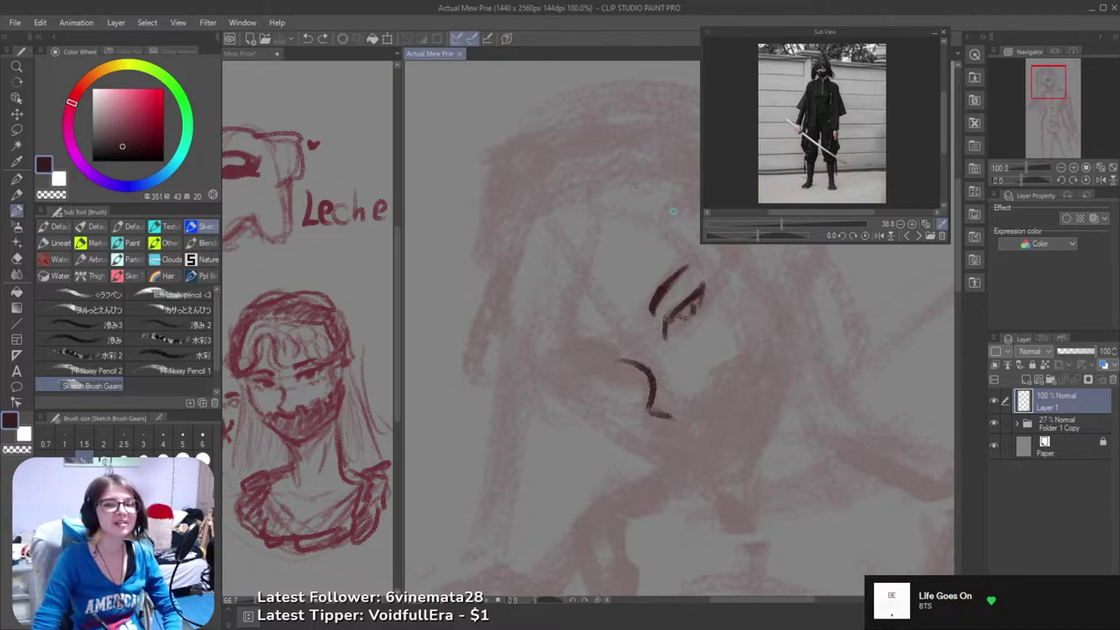
pyautogui.moveTo(703, 486); pyautogui.dragTo(689, 532)
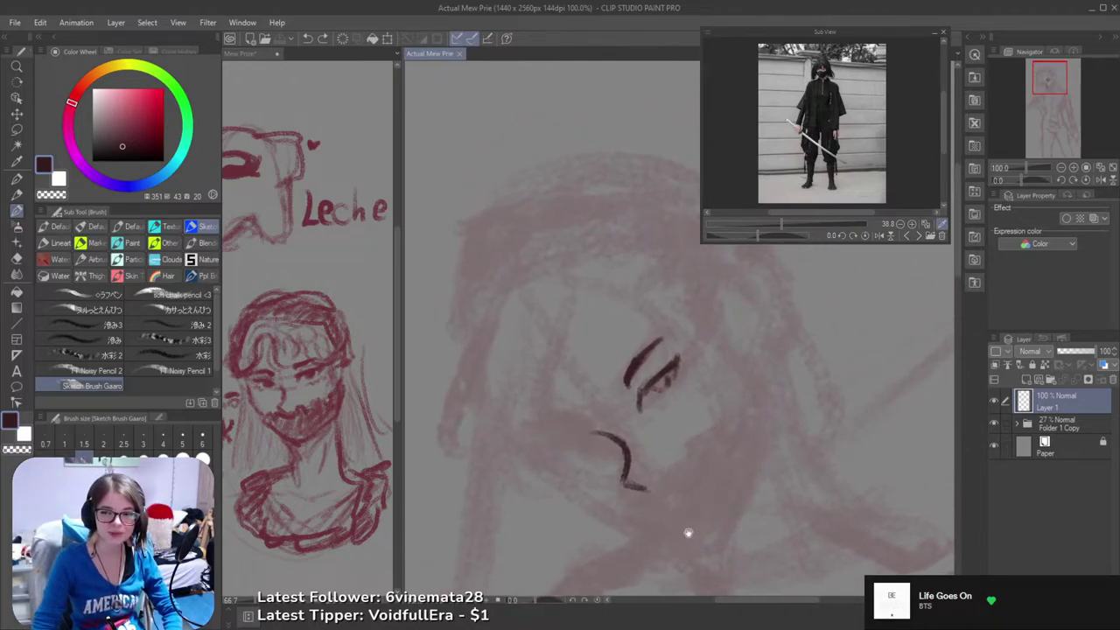
pyautogui.moveTo(688, 533)
pyautogui.mouseDown()
pyautogui.moveTo(717, 517)
pyautogui.moveTo(721, 456)
pyautogui.mouseUp()
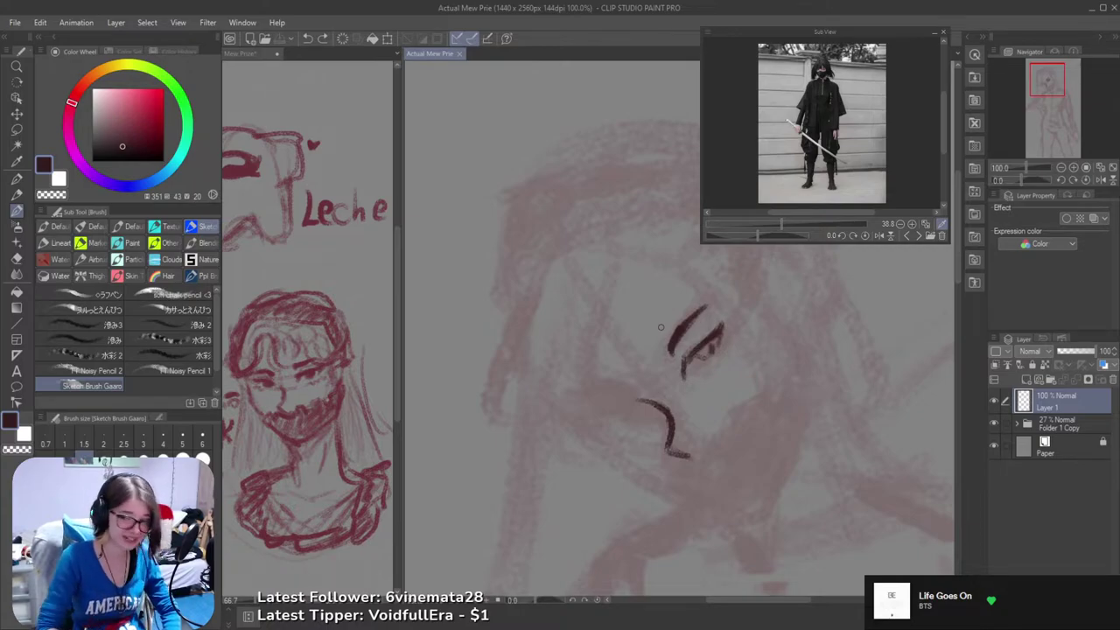
pyautogui.moveTo(684, 433); pyautogui.dragTo(668, 422)
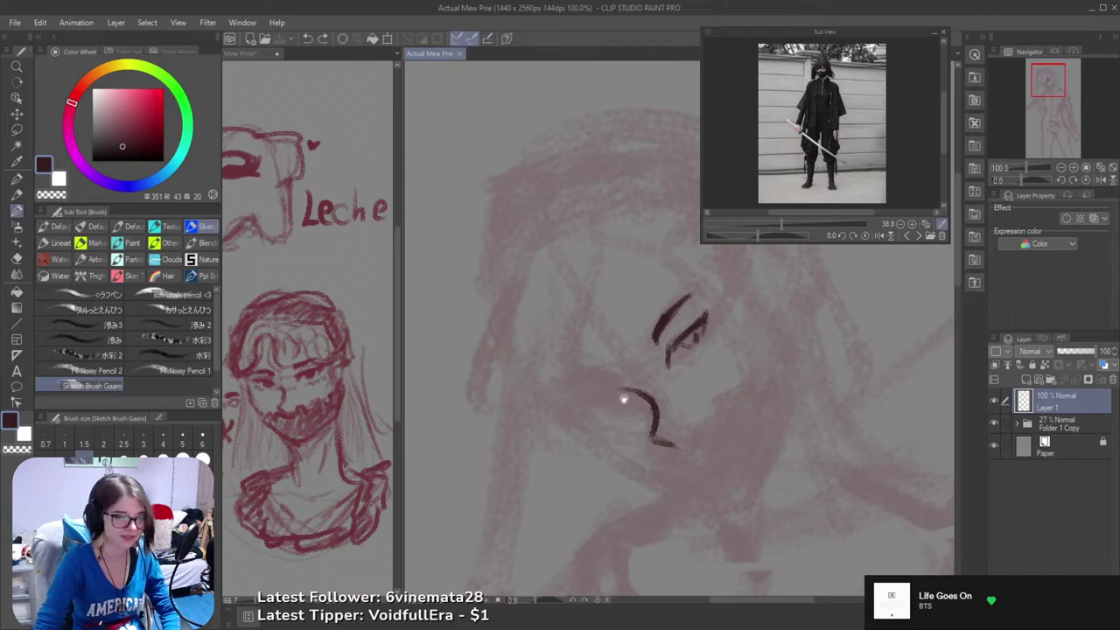
pyautogui.scroll(2, 647, 394)
pyautogui.scroll(-2, 665, 406)
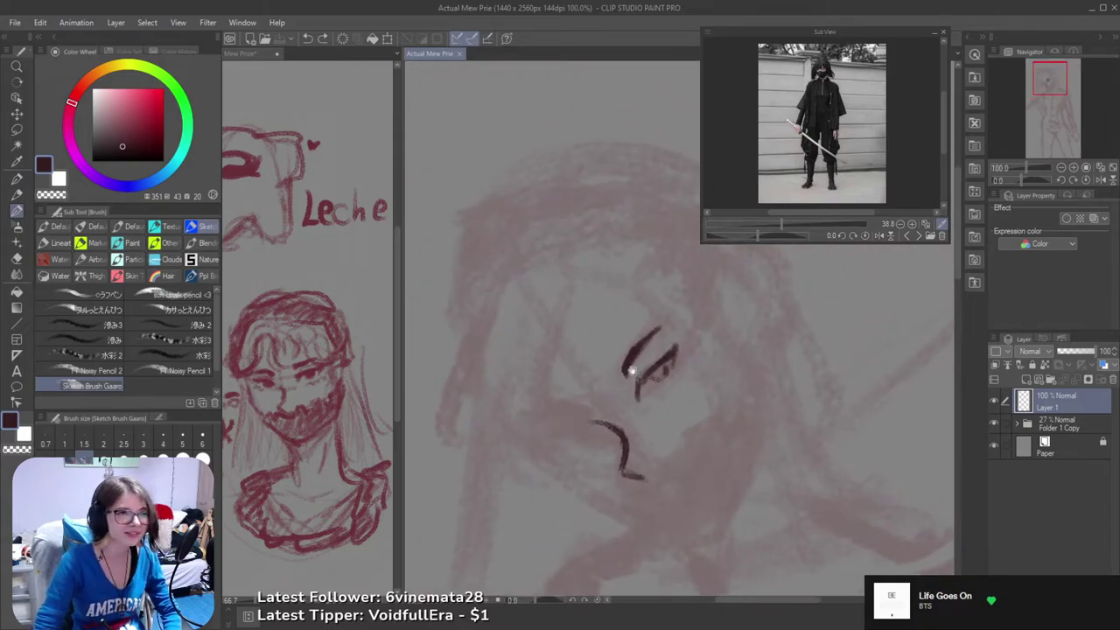
pyautogui.keyDown('ctrl'); pyautogui.click(654, 374); pyautogui.keyUp('ctrl')
pyautogui.keyDown('alt'); pyautogui.click(655, 385); pyautogui.keyUp('alt')
pyautogui.moveTo(652, 373); pyautogui.dragTo(663, 391)
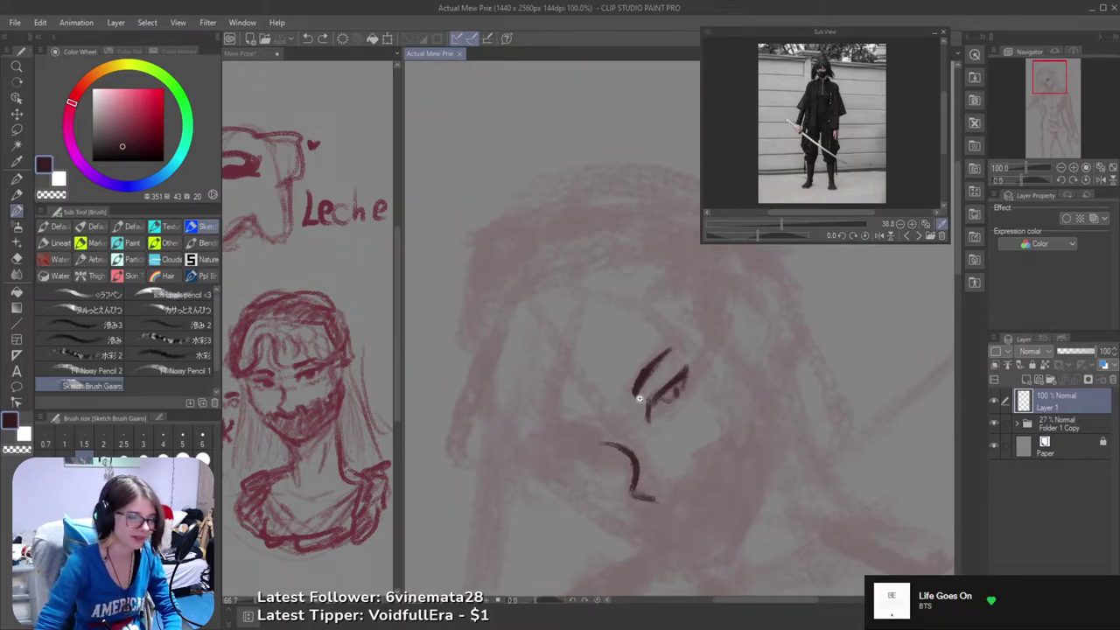
pyautogui.scroll(2, 662, 405)
pyautogui.scroll(-2, 663, 405)
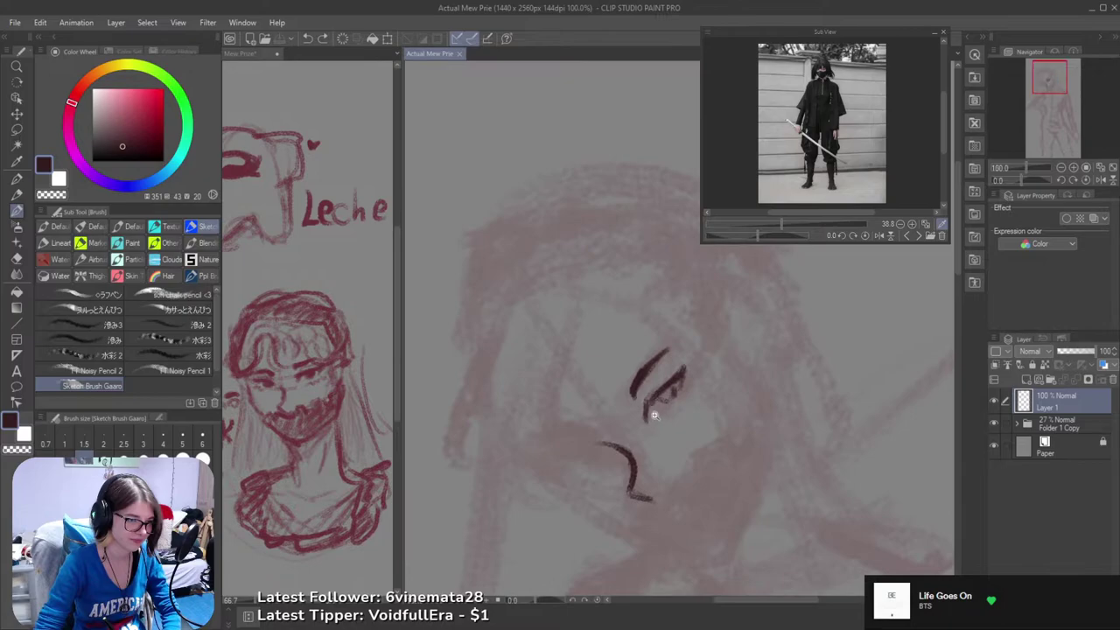
# - Sketch a light eyelid crease between the slanted eyebrow and the eye line, undoing rejected strokes
pyautogui.scroll(2, 660, 407)
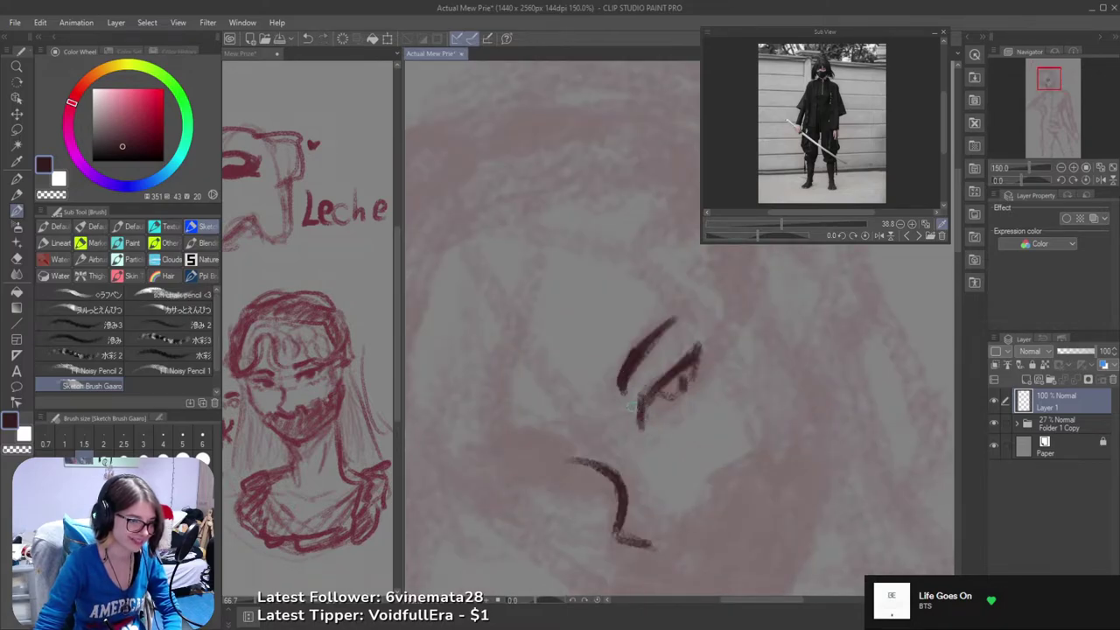
pyautogui.hotkey('ctrl', 'z')
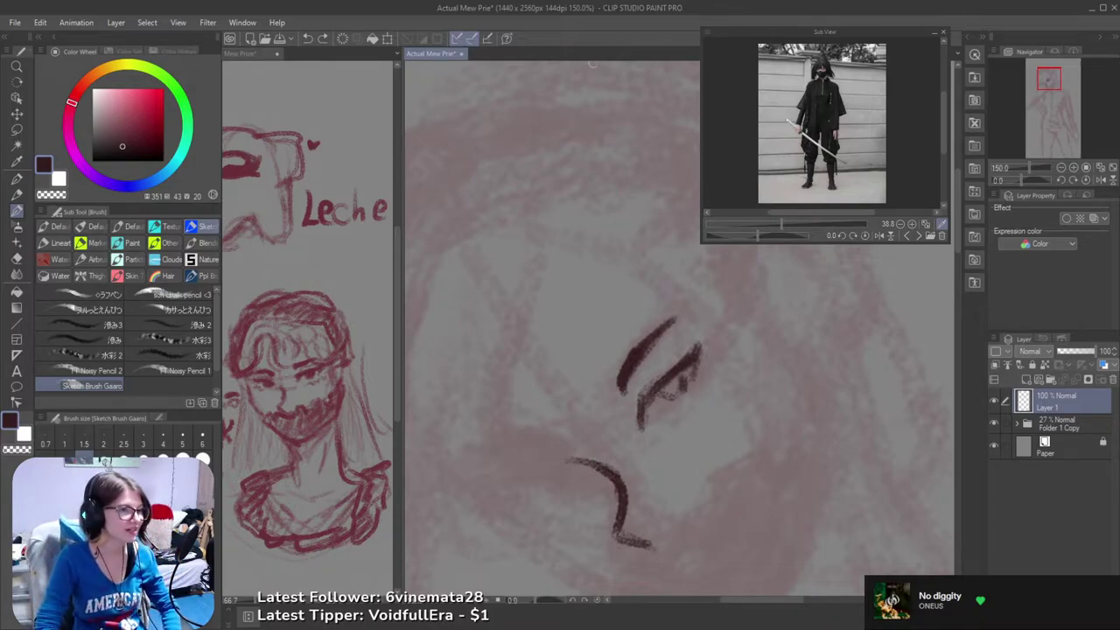
pyautogui.scroll(-3, 610, 362)
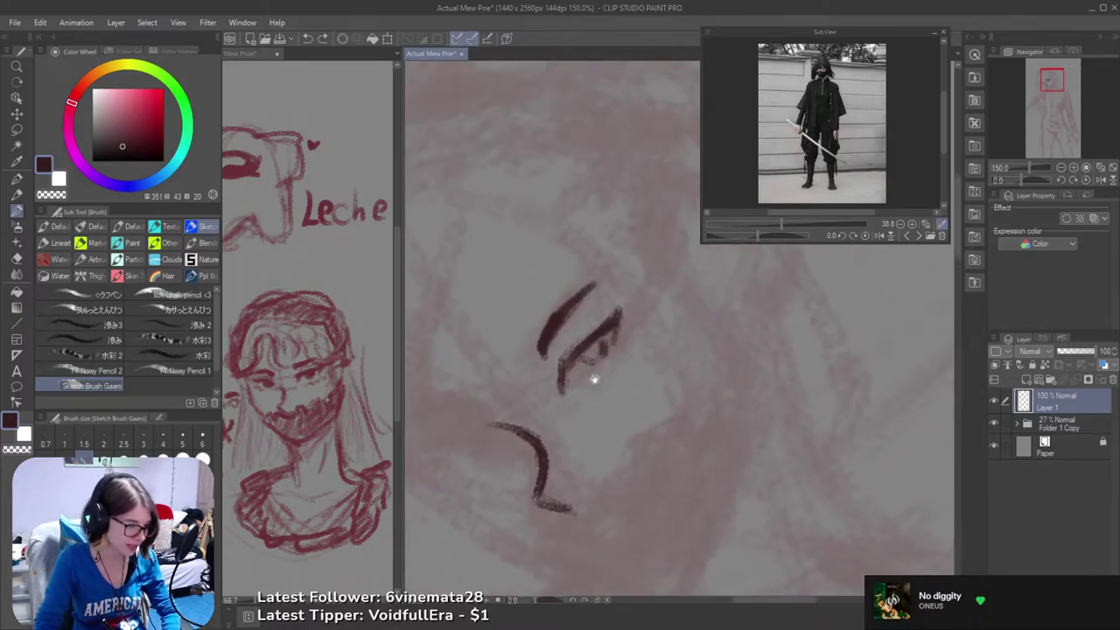
pyautogui.moveTo(592, 365); pyautogui.dragTo(670, 374)
pyautogui.moveTo(573, 394); pyautogui.dragTo(620, 367)
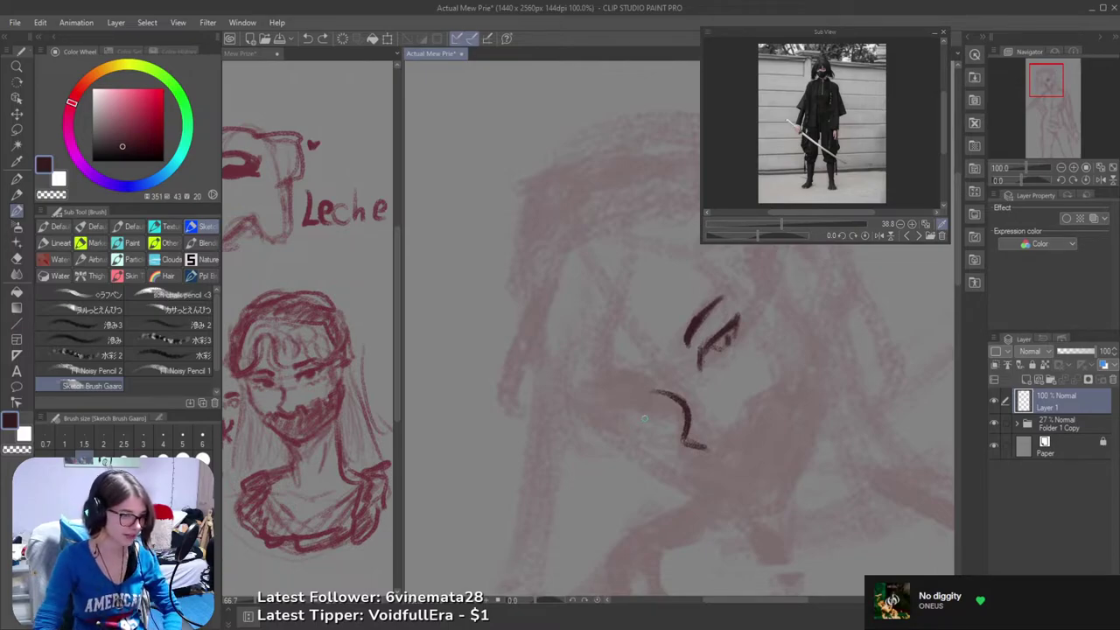
pyautogui.scroll(3, 580, 403)
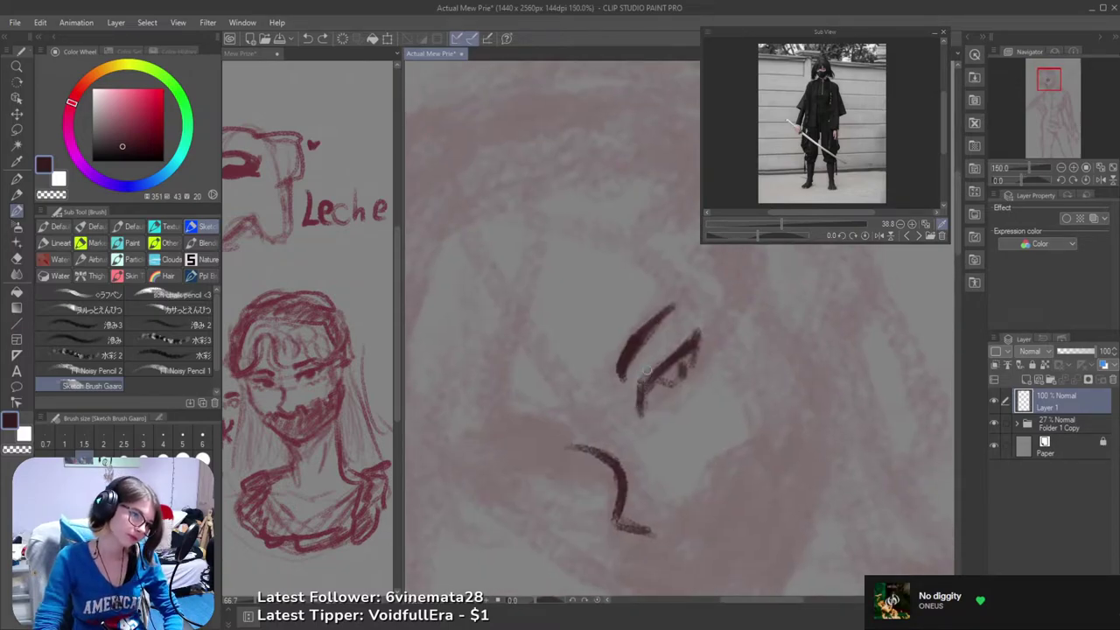
pyautogui.hotkey('ctrl', 'z')
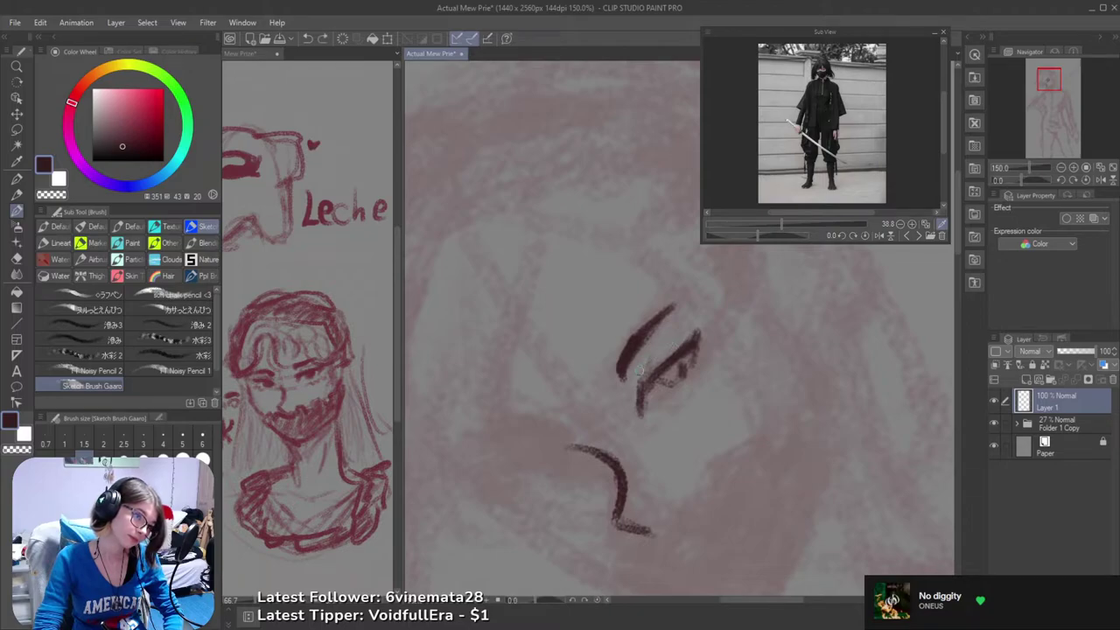
pyautogui.moveTo(659, 354)
pyautogui.mouseDown()
pyautogui.moveTo(646, 362)
pyautogui.moveTo(666, 348)
pyautogui.mouseUp()
pyautogui.hotkey('ctrl', 'z')
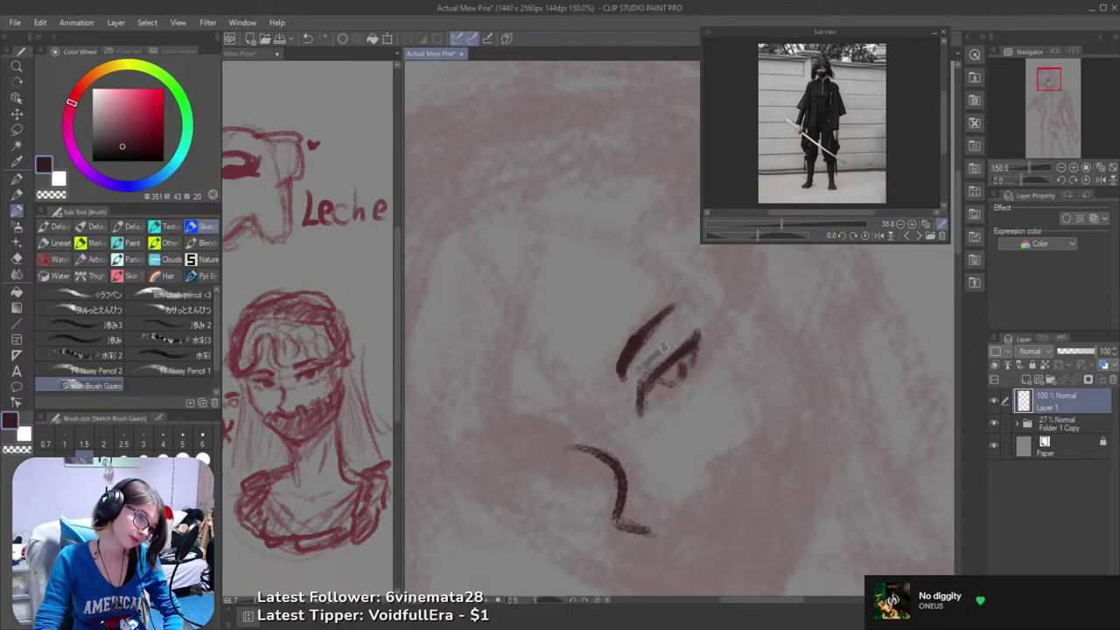
pyautogui.hotkey('ctrl', 'z')
pyautogui.scroll(-2, 682, 339)
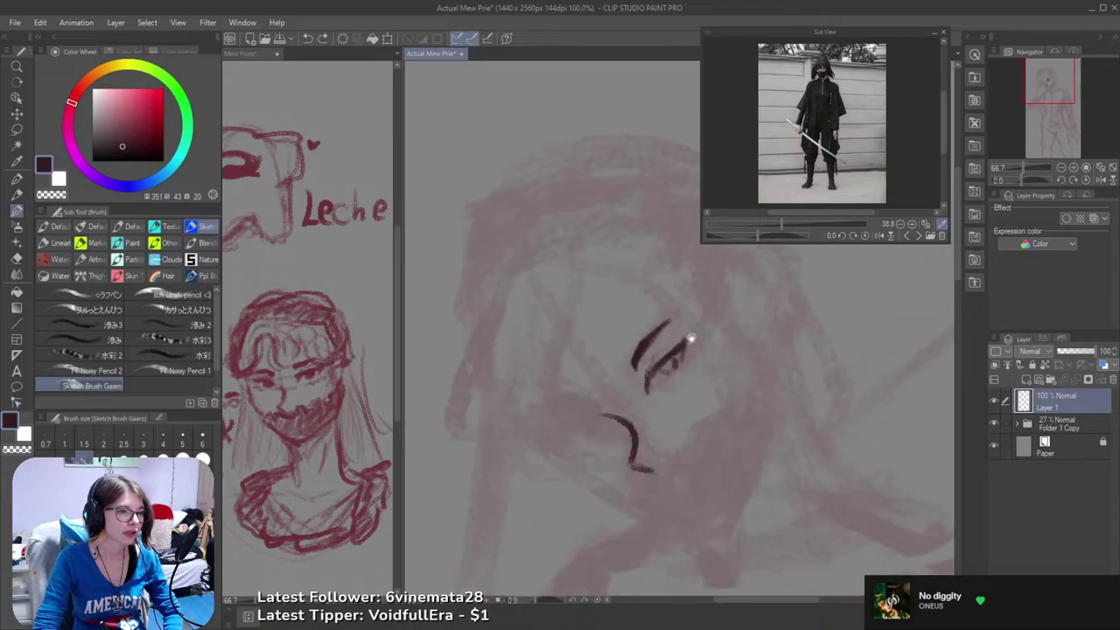
pyautogui.scroll(2, 687, 331)
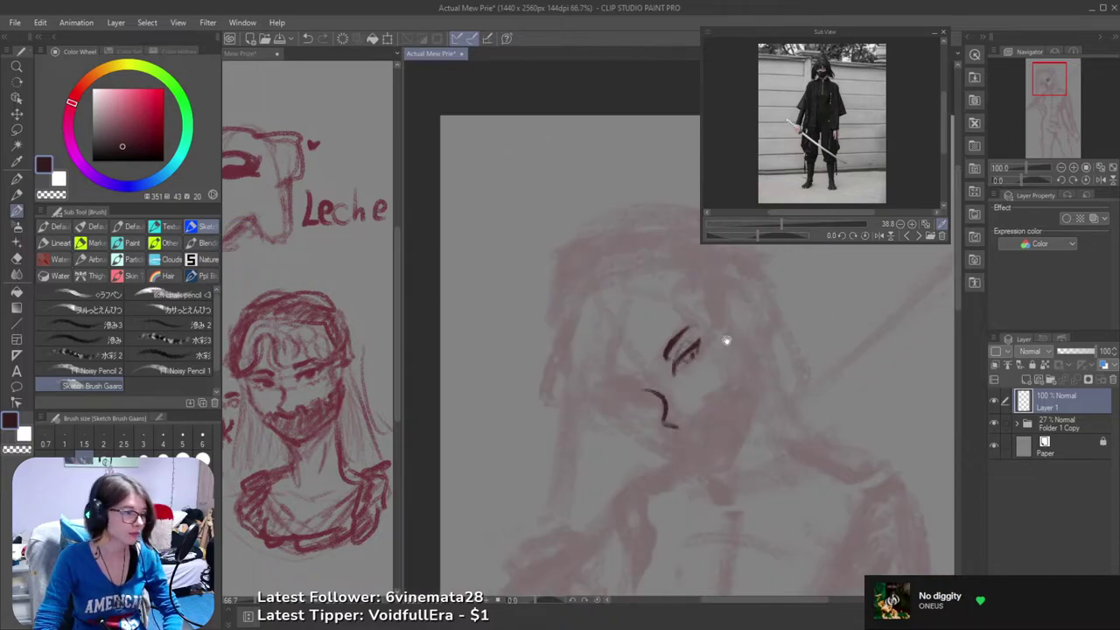
pyautogui.scroll(-1, 725, 333)
pyautogui.scroll(-1, 726, 358)
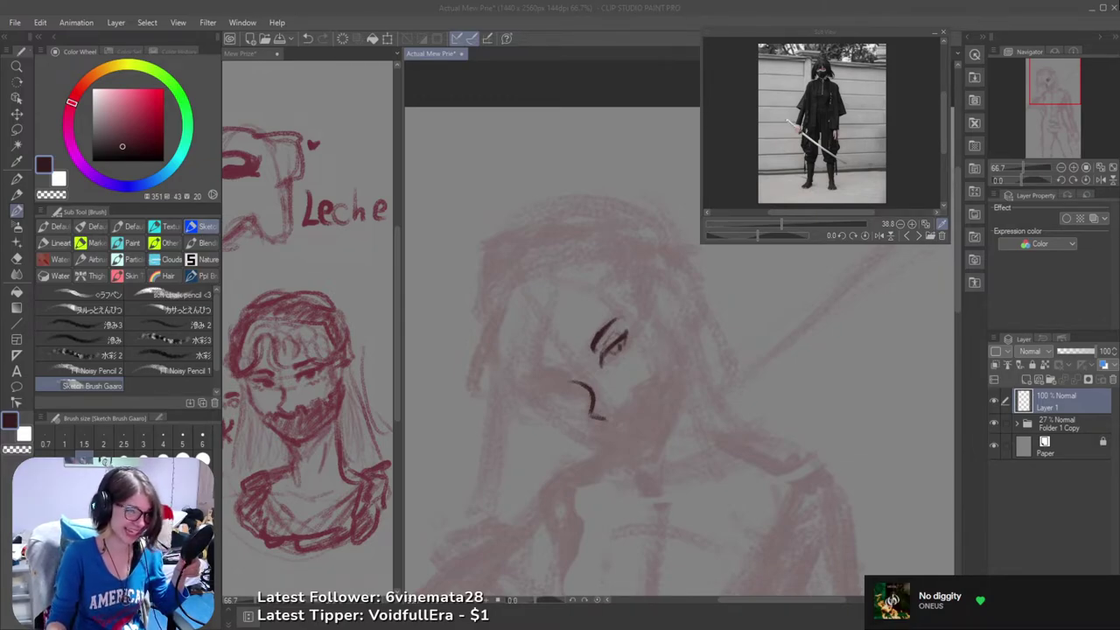
# - Sketch the second eye's lash line and iris beside the upper end of the nose line, undoing rejected strokes, and save the file
pyautogui.click(879, 118)
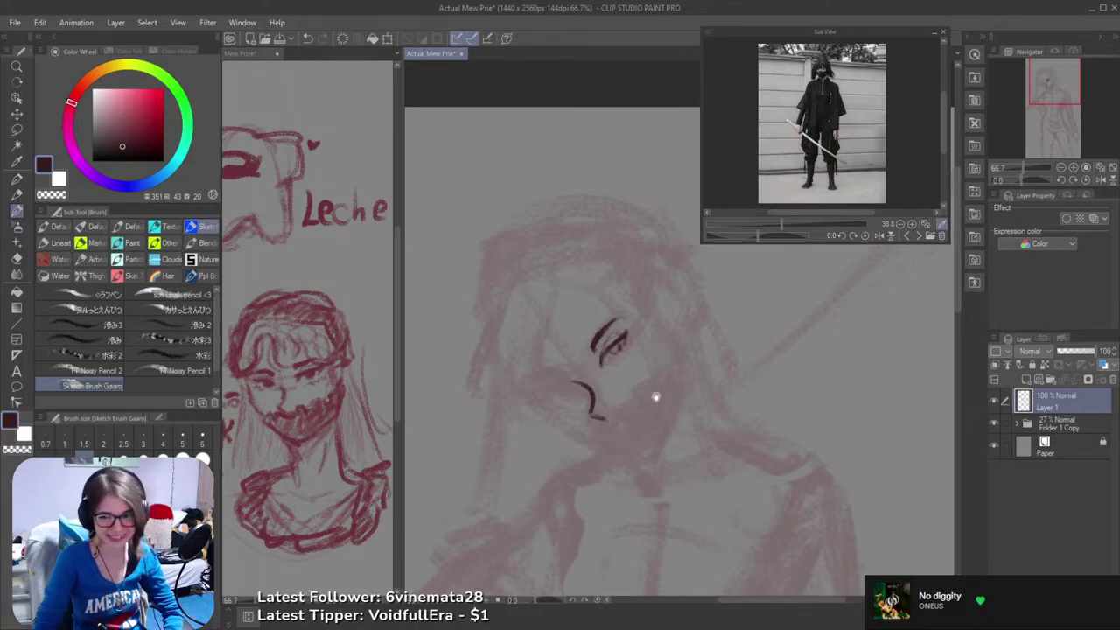
pyautogui.moveTo(651, 445); pyautogui.dragTo(724, 401)
pyautogui.keyDown('ctrl'); pyautogui.click(694, 337); pyautogui.keyUp('ctrl')
pyautogui.moveTo(720, 358); pyautogui.dragTo(692, 374)
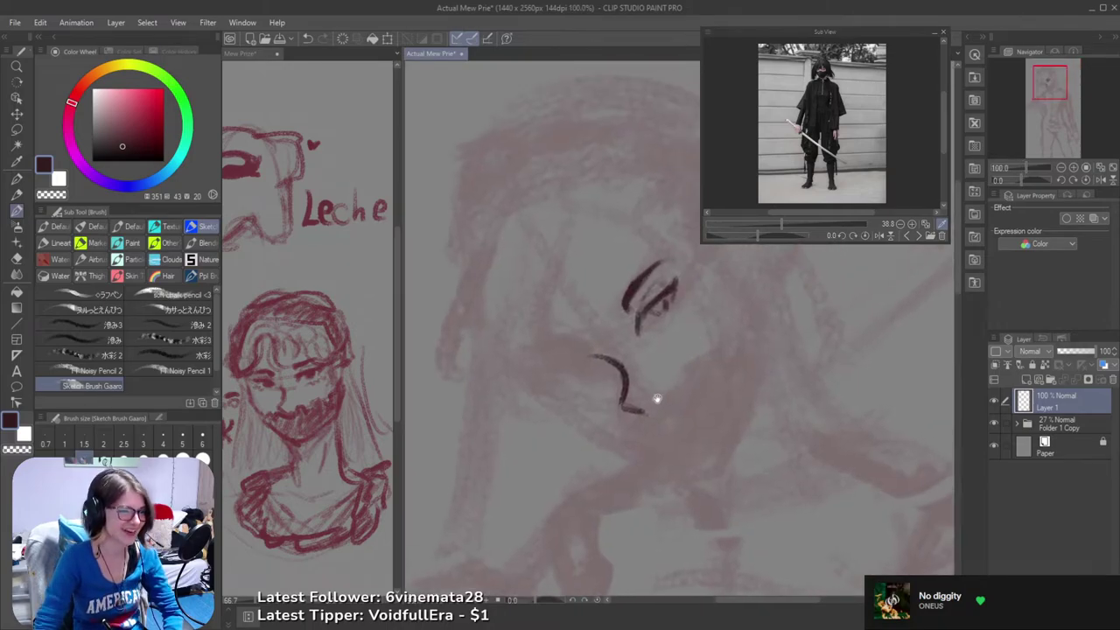
pyautogui.moveTo(650, 410); pyautogui.dragTo(719, 434)
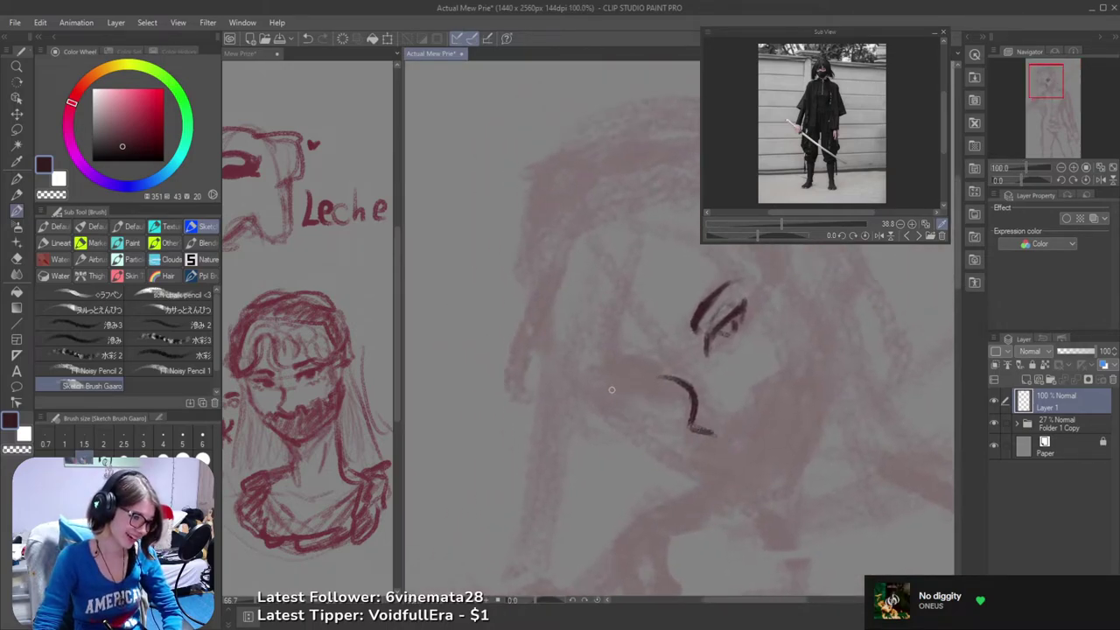
pyautogui.moveTo(626, 390)
pyautogui.mouseDown()
pyautogui.moveTo(691, 381)
pyautogui.moveTo(635, 417)
pyautogui.moveTo(603, 398)
pyautogui.mouseUp()
pyautogui.hotkey('ctrl', 'z')
pyautogui.hotkey('ctrl', 'z')
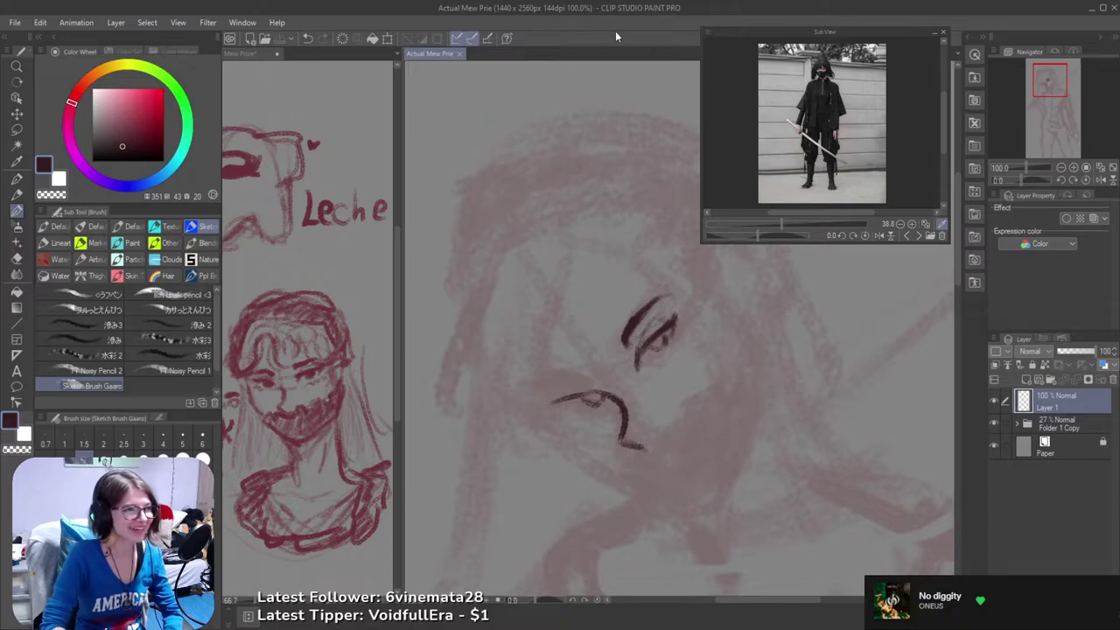
# - Sketch the eyelid crease and a short dark eyebrow above the second eye, undoing a rejected stroke
pyautogui.moveTo(690, 362)
pyautogui.mouseDown()
pyautogui.moveTo(702, 309)
pyautogui.moveTo(683, 328)
pyautogui.mouseUp()
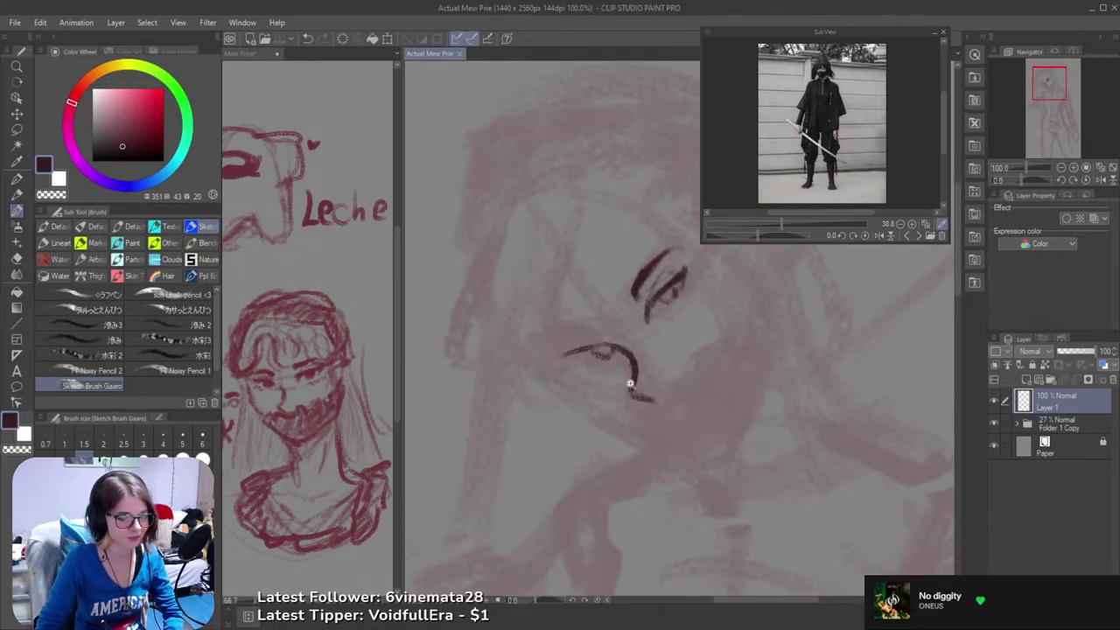
pyautogui.scroll(1, 627, 383)
pyautogui.moveTo(618, 353)
pyautogui.mouseDown()
pyautogui.moveTo(607, 448)
pyautogui.moveTo(650, 405)
pyautogui.moveTo(600, 415)
pyautogui.moveTo(642, 400)
pyautogui.mouseUp()
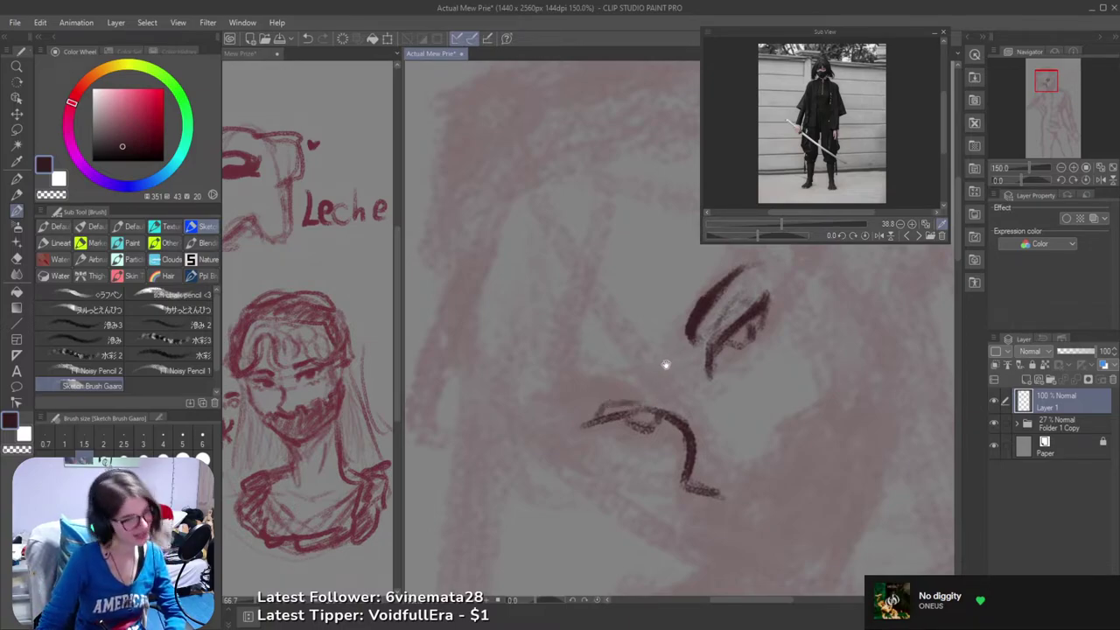
pyautogui.moveTo(577, 390)
pyautogui.mouseDown()
pyautogui.moveTo(641, 391)
pyautogui.moveTo(568, 395)
pyautogui.moveTo(639, 389)
pyautogui.moveTo(708, 345)
pyautogui.mouseUp()
pyautogui.hotkey('ctrl', 'z')
pyautogui.press('h')
pyautogui.press('h')
pyautogui.press('h')
pyautogui.press('h')
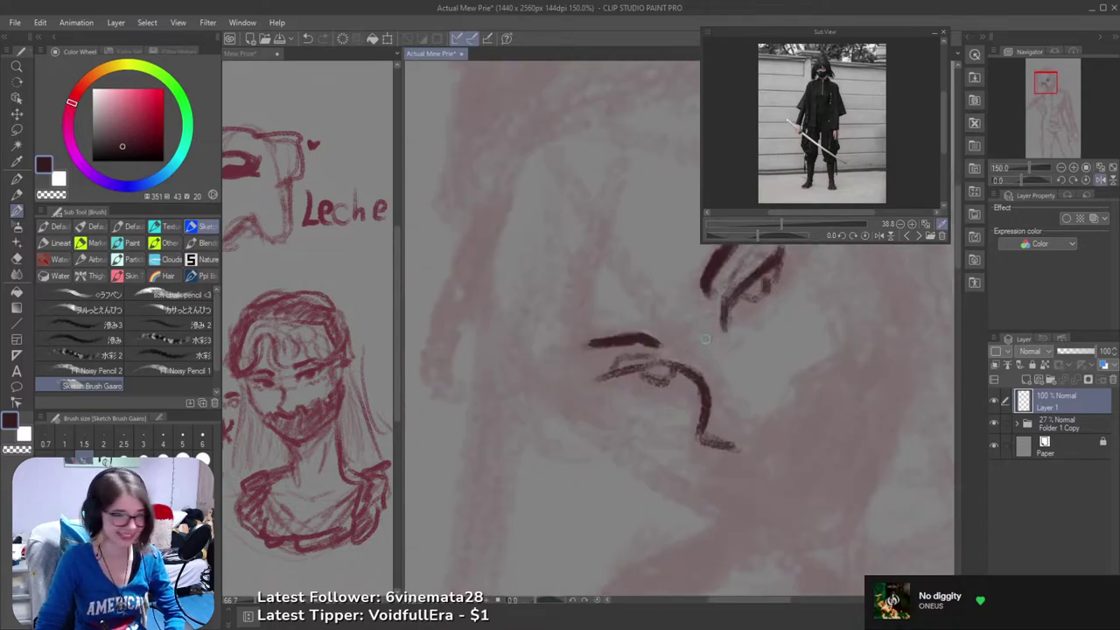
pyautogui.press('h')
pyautogui.press('h')
pyautogui.press('h')
pyautogui.press('h')
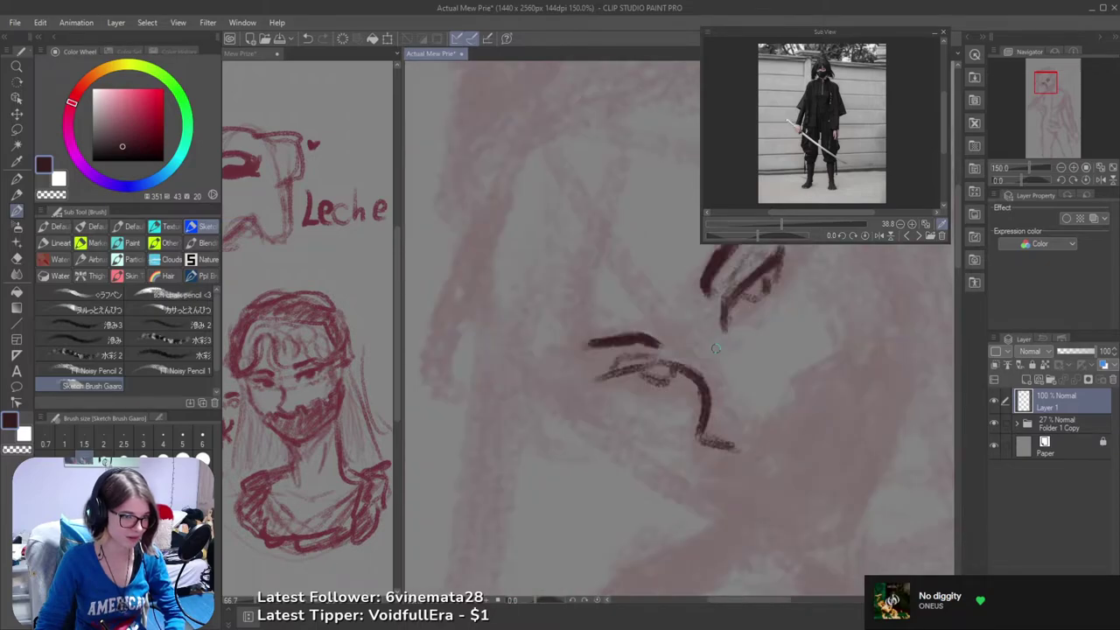
pyautogui.scroll(-3, 731, 359)
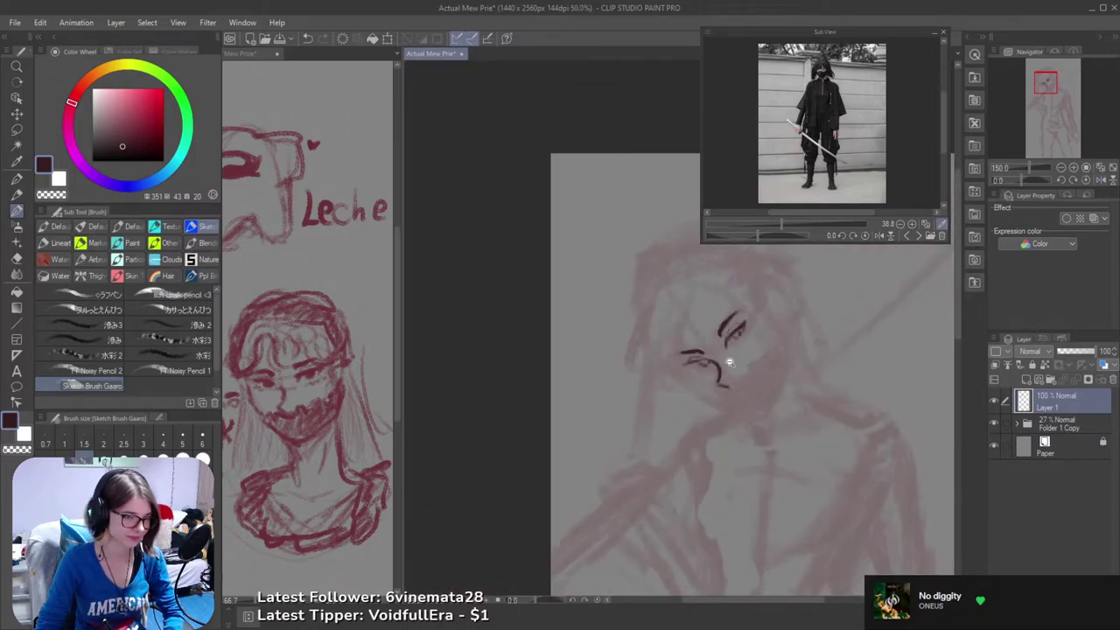
# - Darken the lash line of the eye joined to the nose line, undoing a rejected stroke
pyautogui.moveTo(748, 371); pyautogui.dragTo(607, 312)
pyautogui.scroll(-4, 655, 350)
pyautogui.moveTo(657, 355); pyautogui.dragTo(600, 304)
pyautogui.scroll(2, 654, 328)
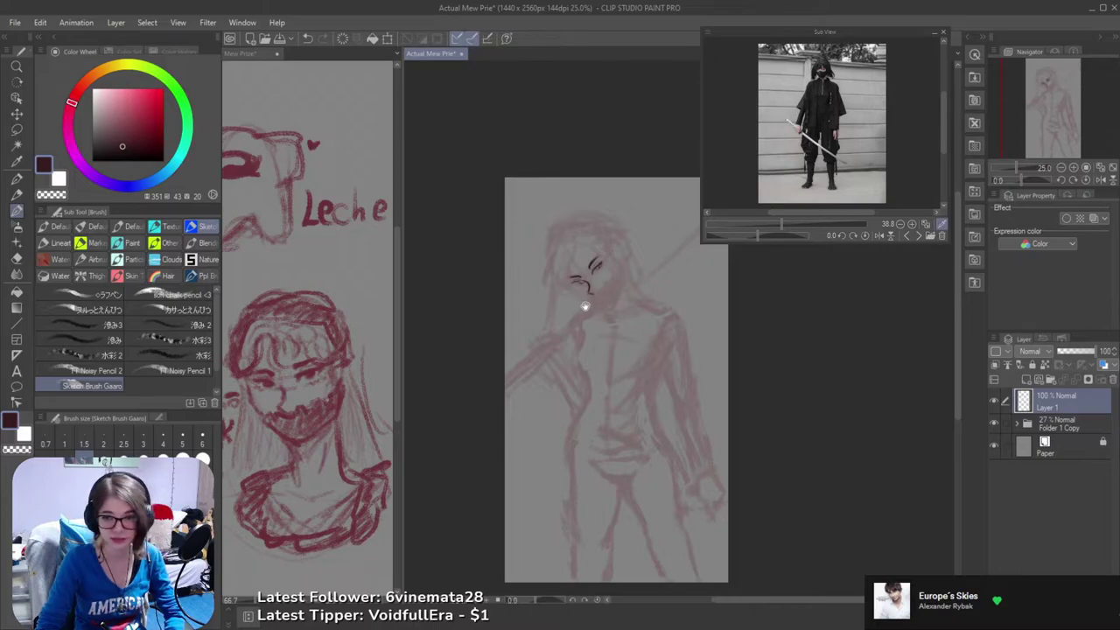
pyautogui.scroll(2, 600, 310)
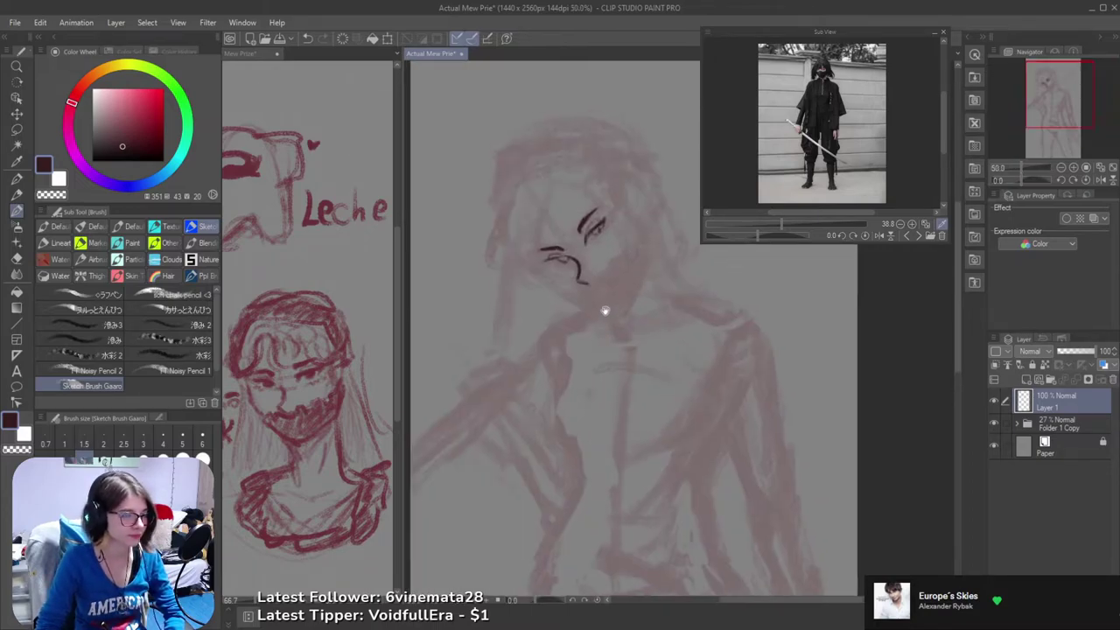
pyautogui.scroll(4, 604, 311)
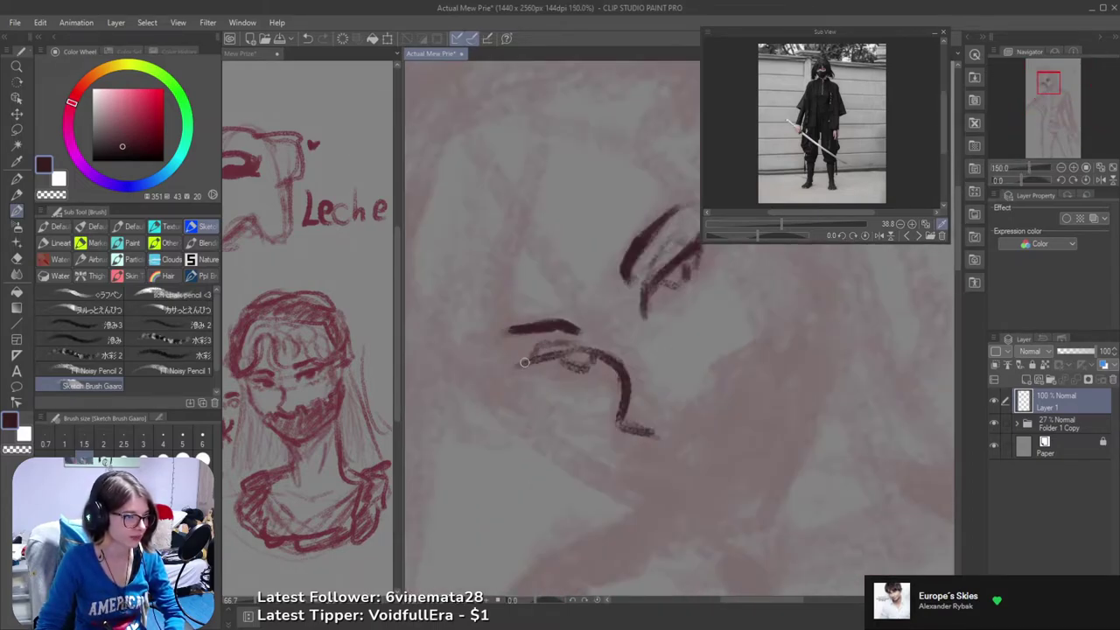
pyautogui.moveTo(525, 362); pyautogui.dragTo(580, 350)
pyautogui.hotkey('ctrl', 'z')
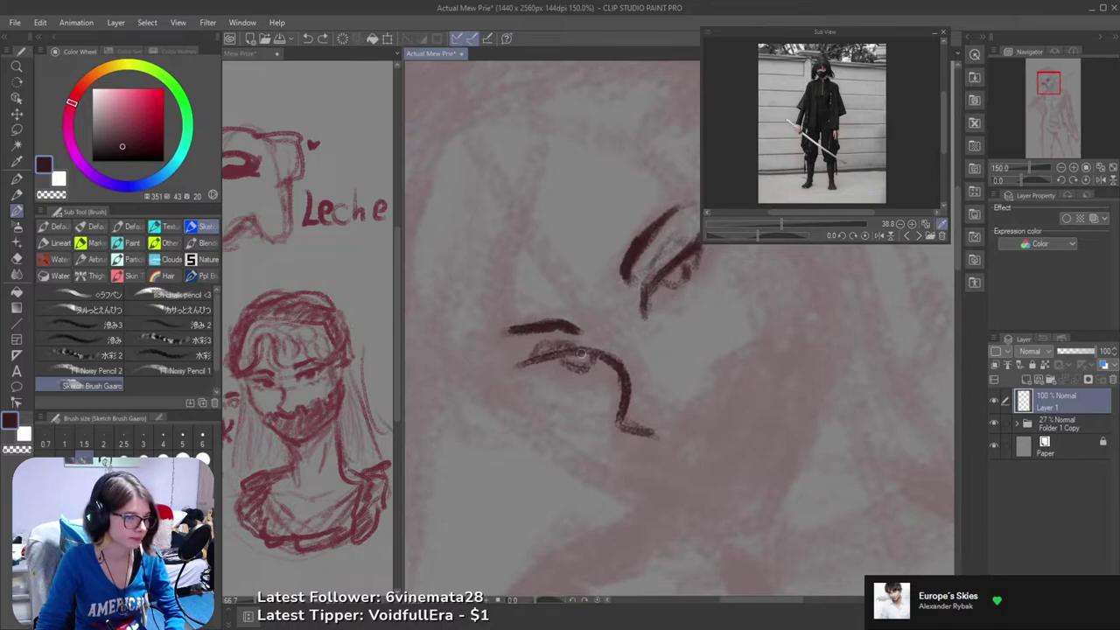
pyautogui.moveTo(584, 351)
pyautogui.mouseDown()
pyautogui.moveTo(571, 353)
pyautogui.moveTo(601, 392)
pyautogui.moveTo(584, 415)
pyautogui.mouseUp()
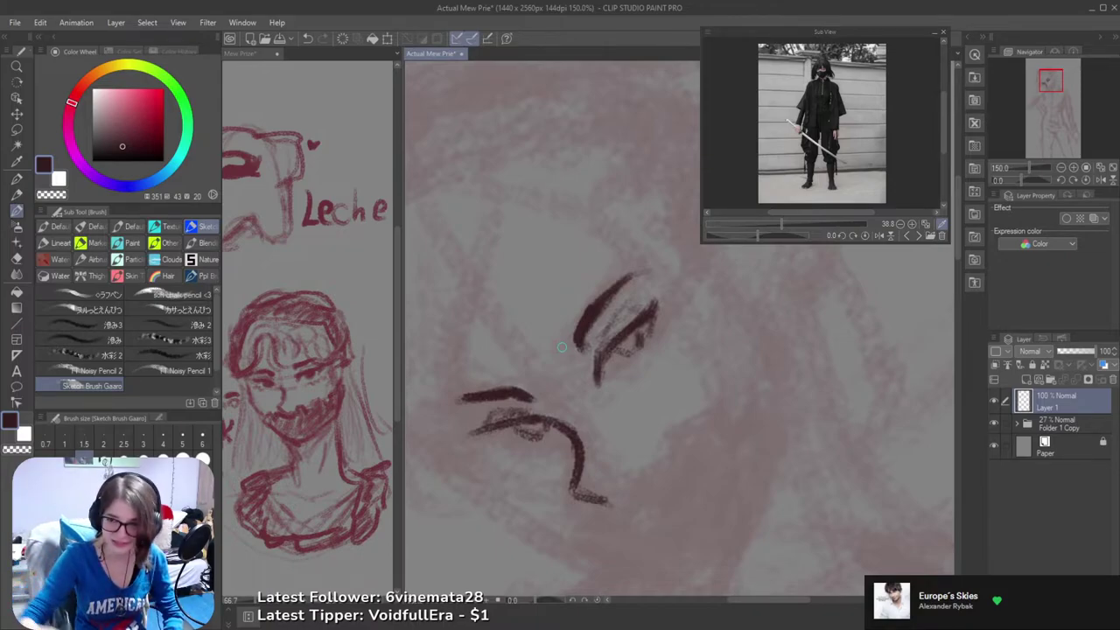
pyautogui.scroll(-1, 707, 348)
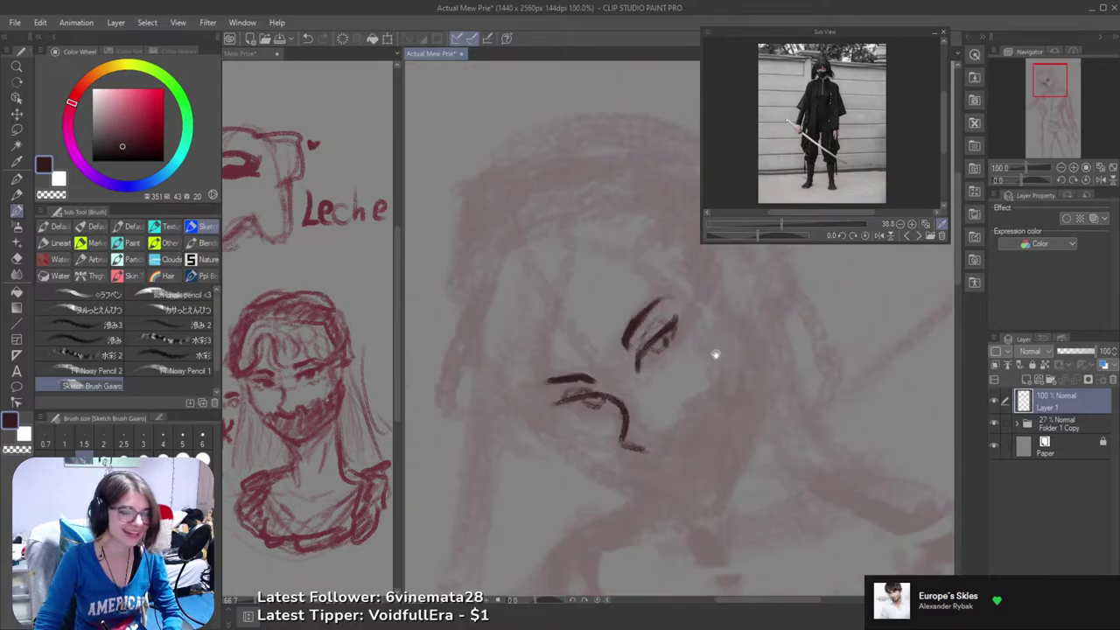
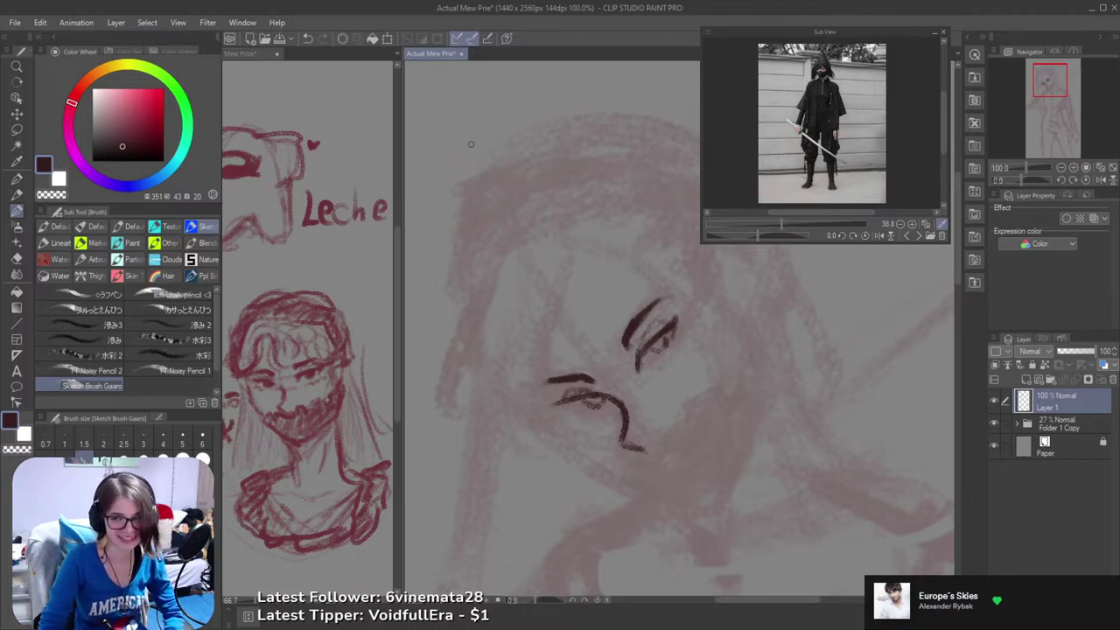
# - Check the placement of the eyes, brows and nose from farther out and with the canvas mirrored
pyautogui.moveTo(584, 349); pyautogui.dragTo(570, 317)
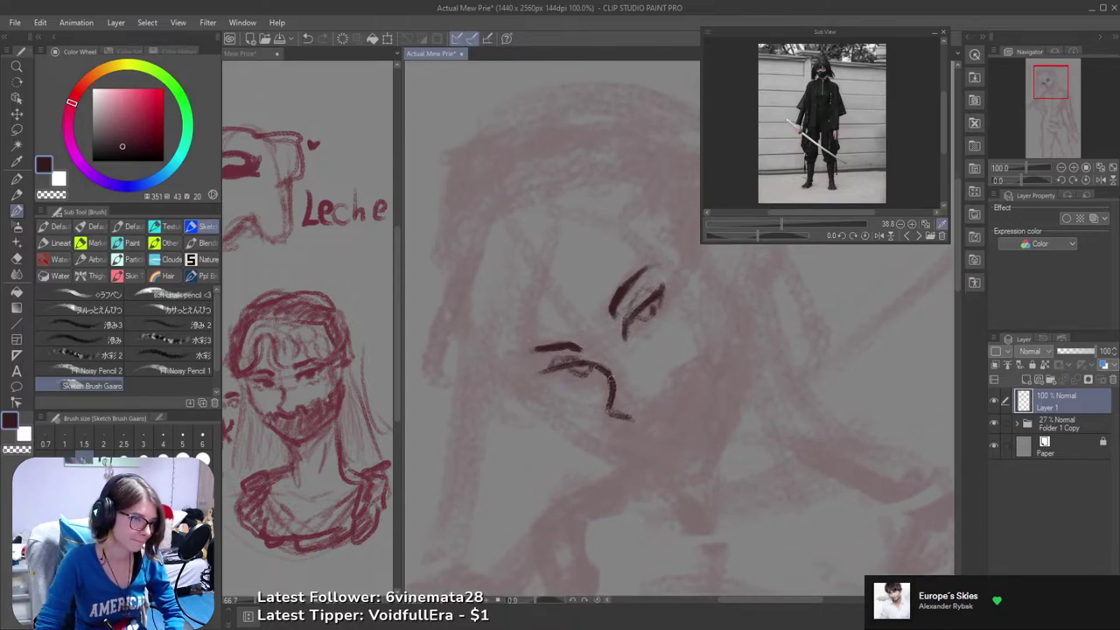
pyautogui.scroll(-3, 605, 404)
pyautogui.scroll(3, 619, 406)
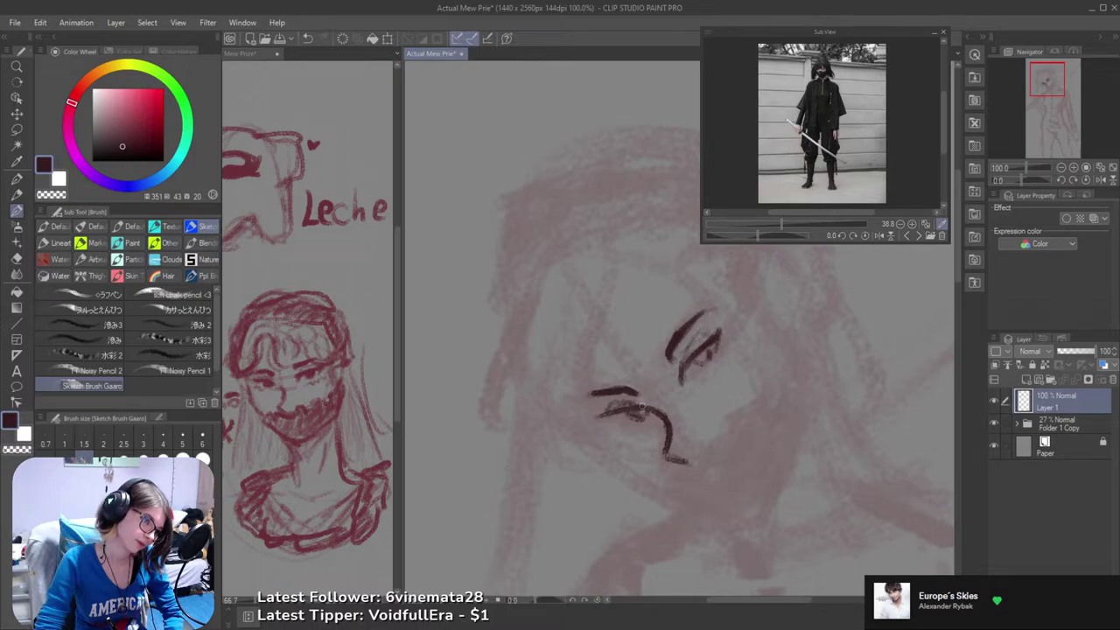
pyautogui.moveTo(704, 370); pyautogui.dragTo(710, 357)
pyautogui.scroll(-2, 710, 356)
pyautogui.press('h')
pyautogui.press('g')
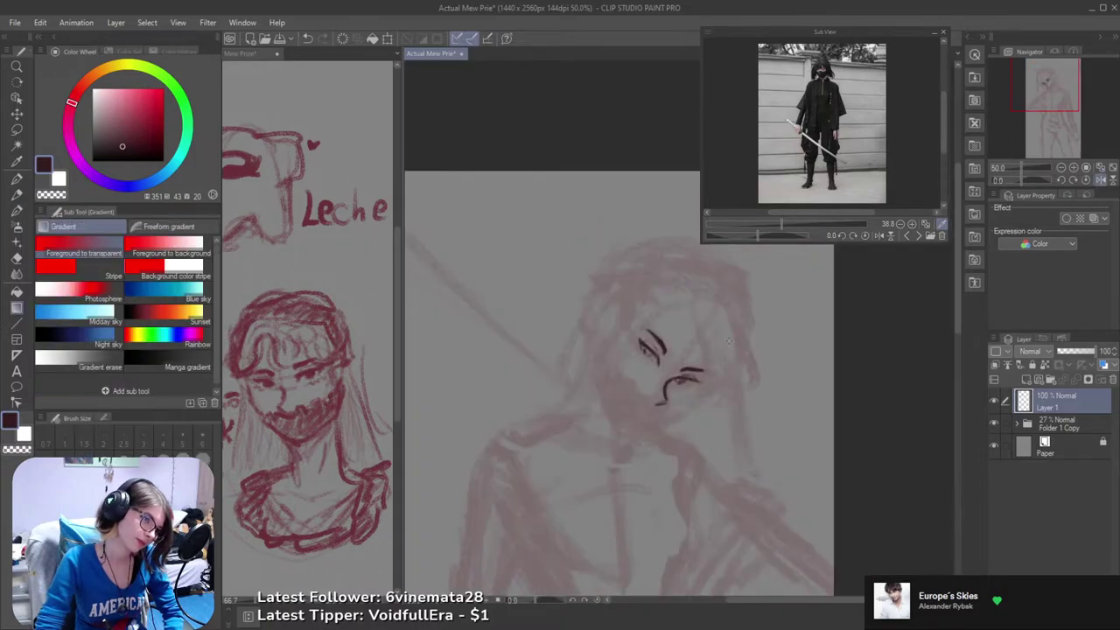
pyautogui.press('h')
pyautogui.press('b')
pyautogui.scroll(2, 711, 341)
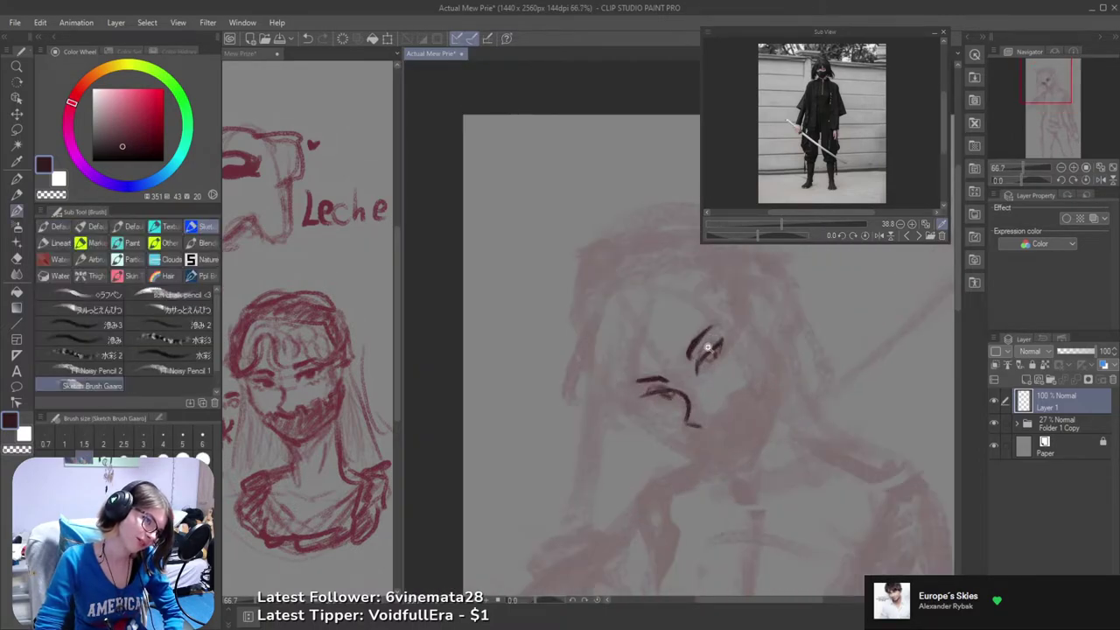
# - Clean up and darken the iris of the eye joined to the nose line, undoing a rejected stroke, and save the file
pyautogui.press('e')
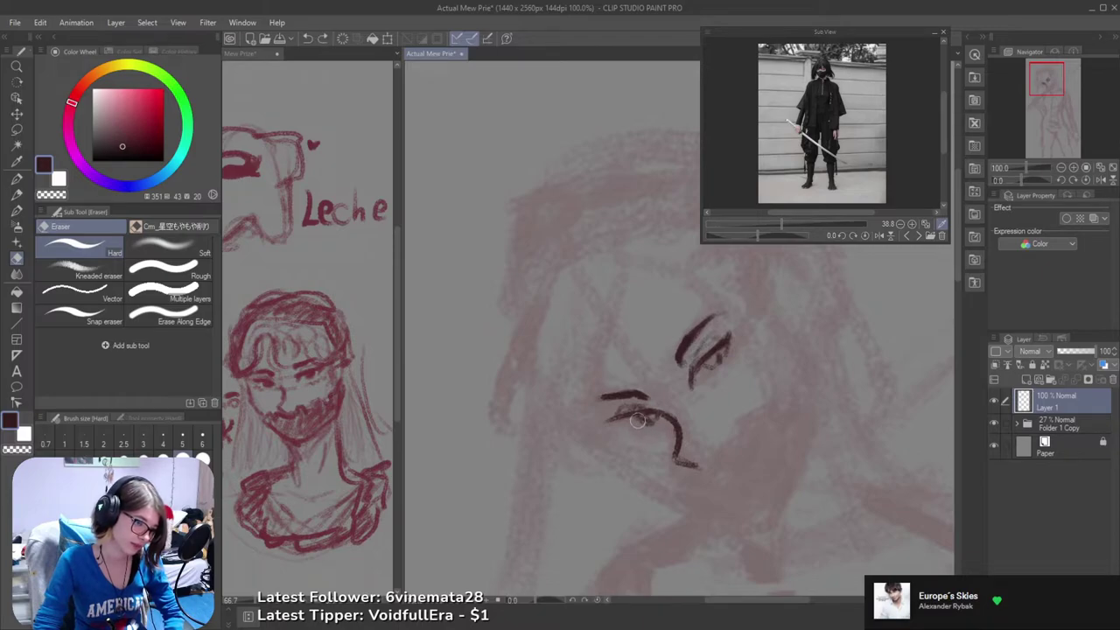
pyautogui.moveTo(640, 422); pyautogui.dragTo(648, 425)
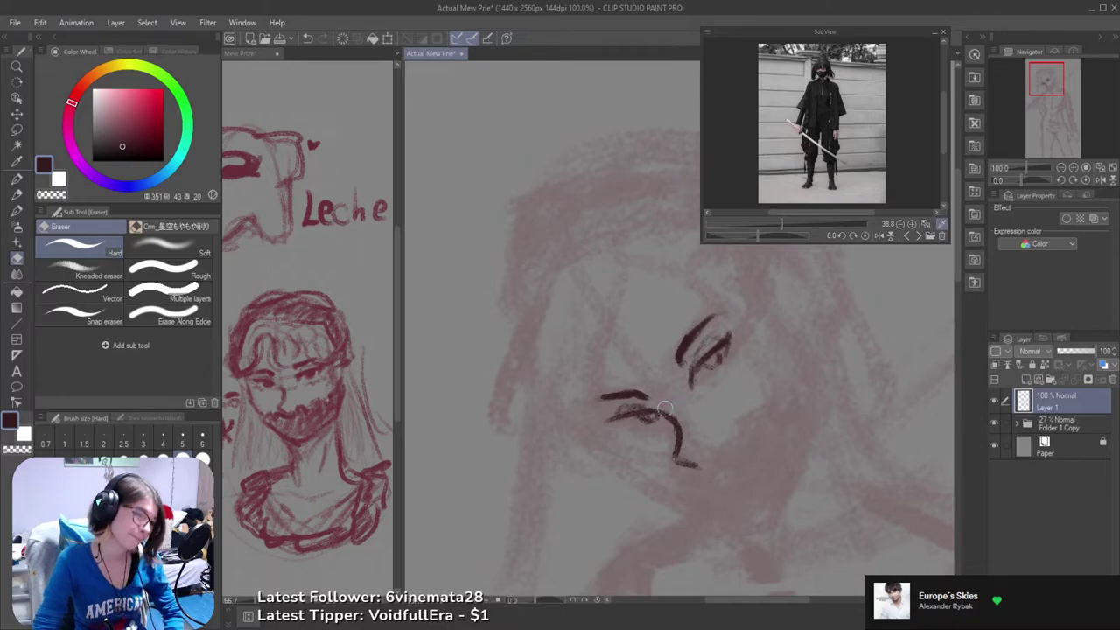
pyautogui.press('b')
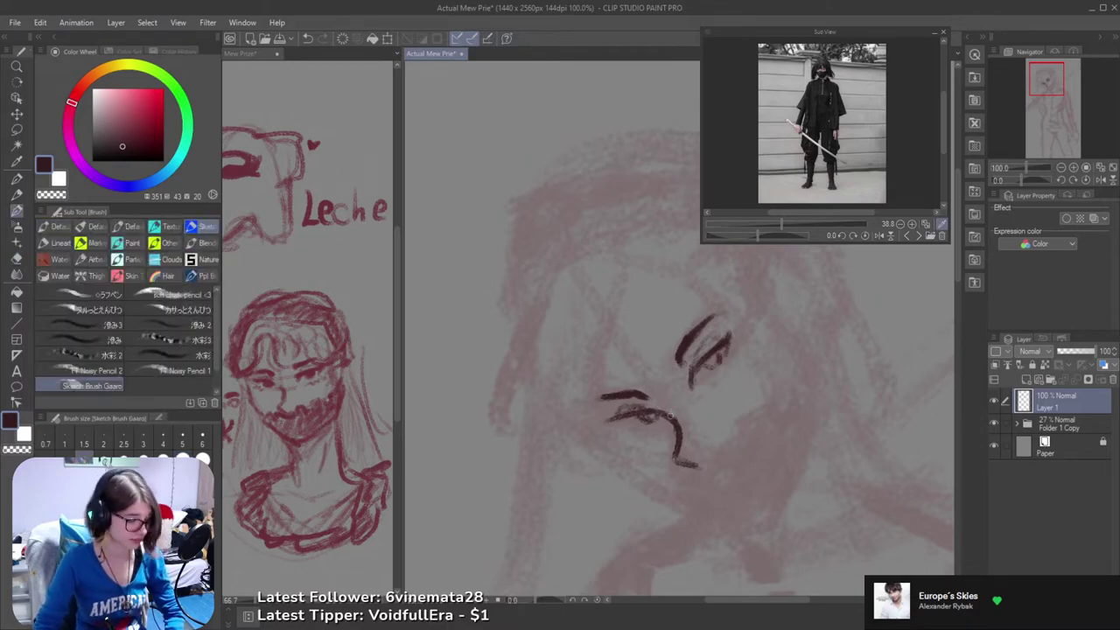
pyautogui.scroll(2, 659, 416)
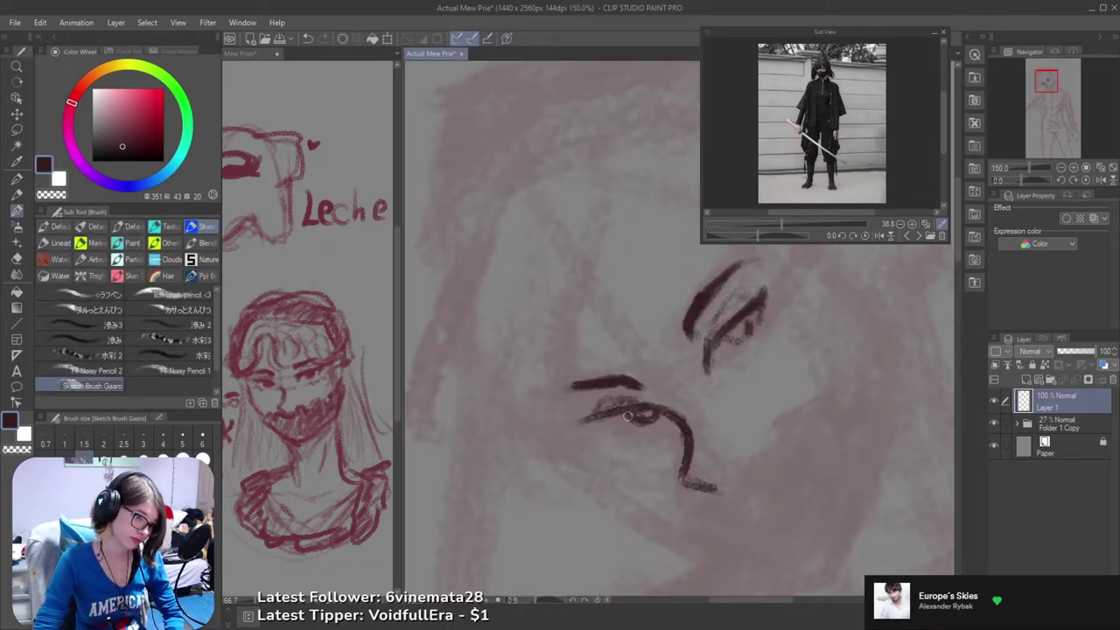
pyautogui.hotkey('ctrl', 'z')
pyautogui.press('e')
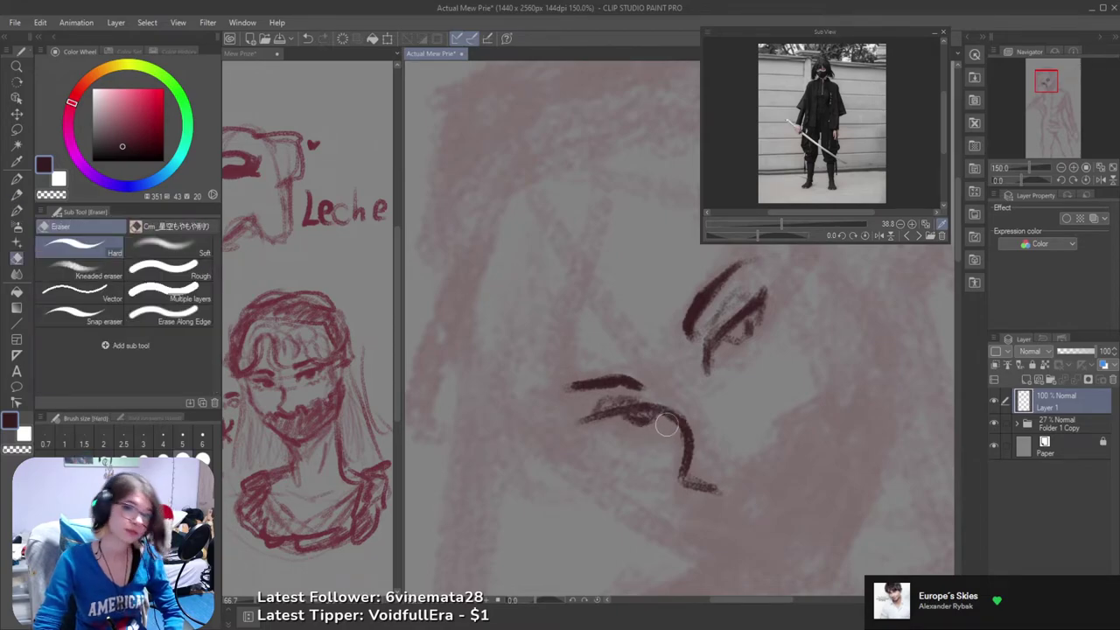
pyautogui.scroll(-2, 664, 424)
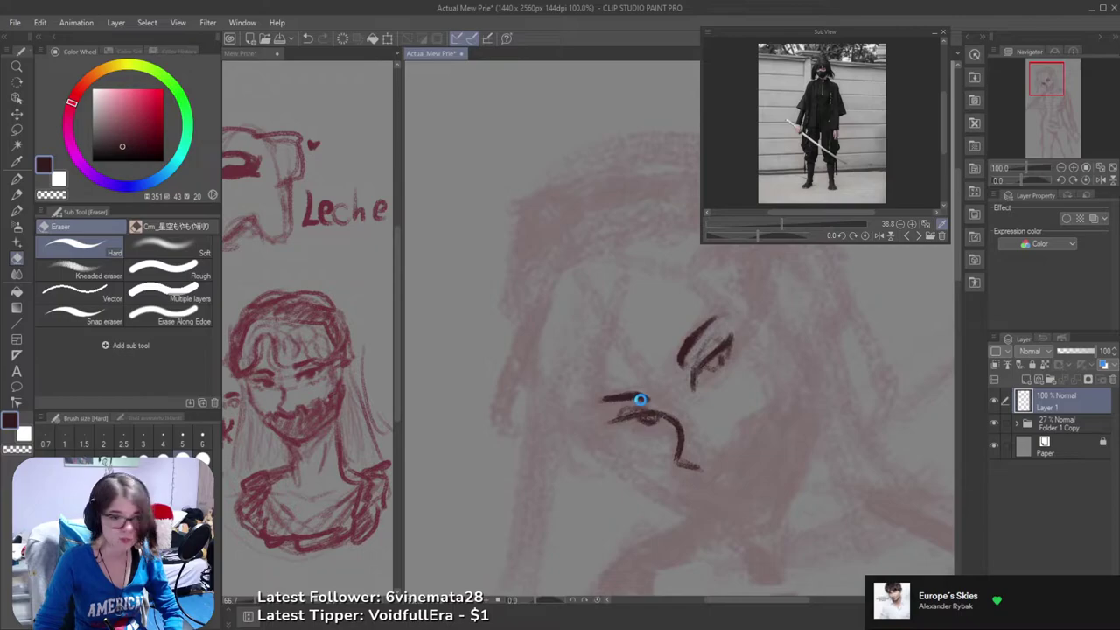
pyautogui.press('g')
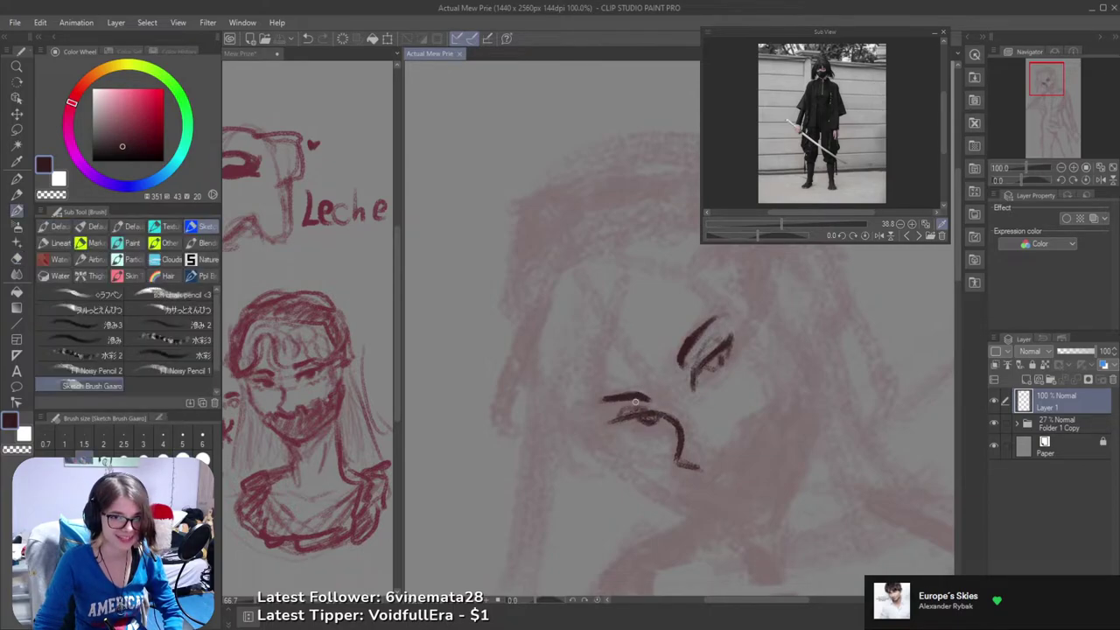
# - Mirror the canvas and redraw the second eye's iris as a darker rounded ring under the lash line
pyautogui.press('h')
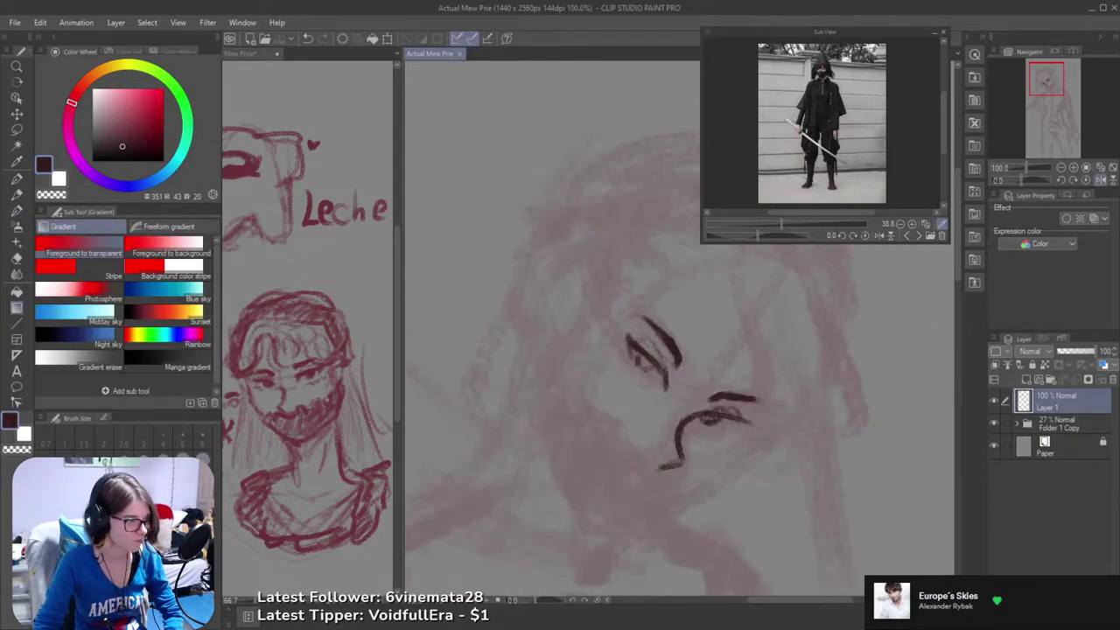
pyautogui.press('b')
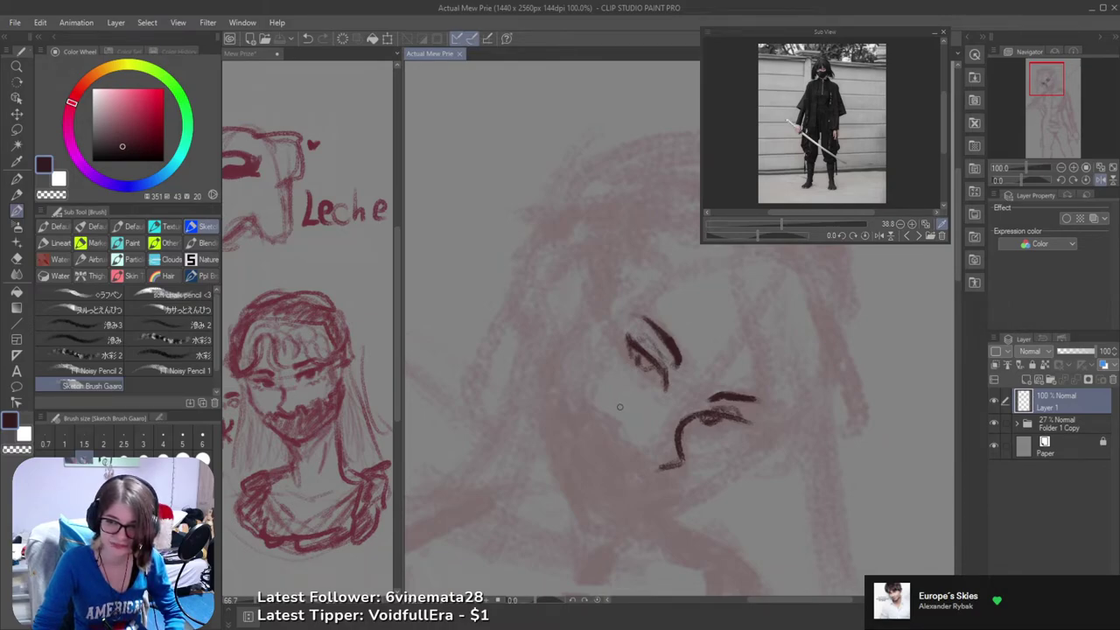
pyautogui.scroll(4, 612, 406)
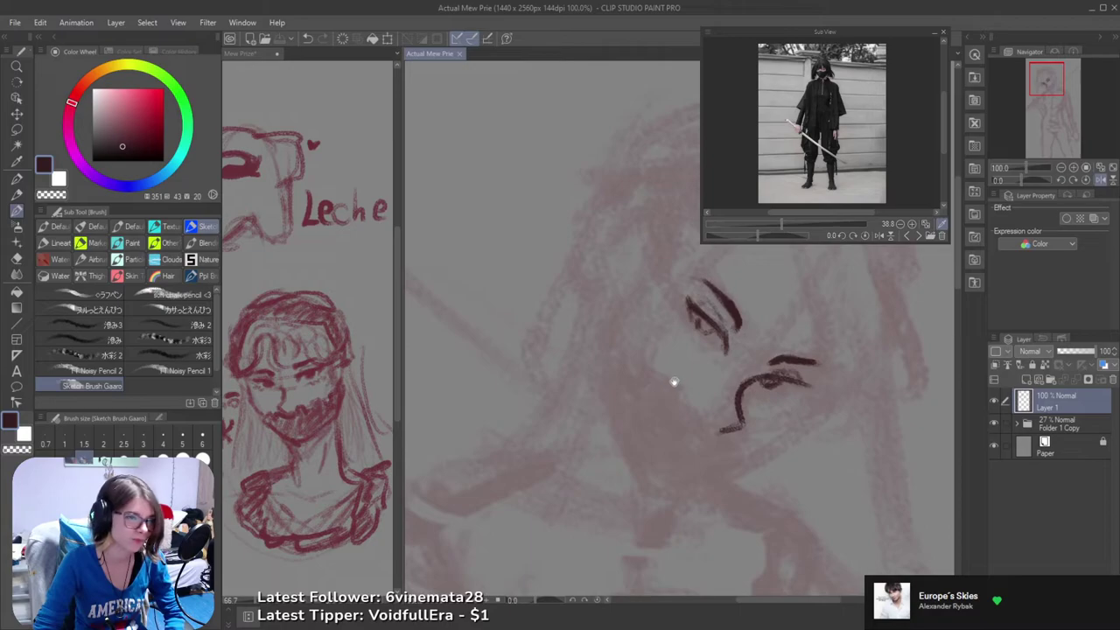
pyautogui.moveTo(685, 360)
pyautogui.mouseDown()
pyautogui.moveTo(676, 356)
pyautogui.moveTo(689, 352)
pyautogui.mouseUp()
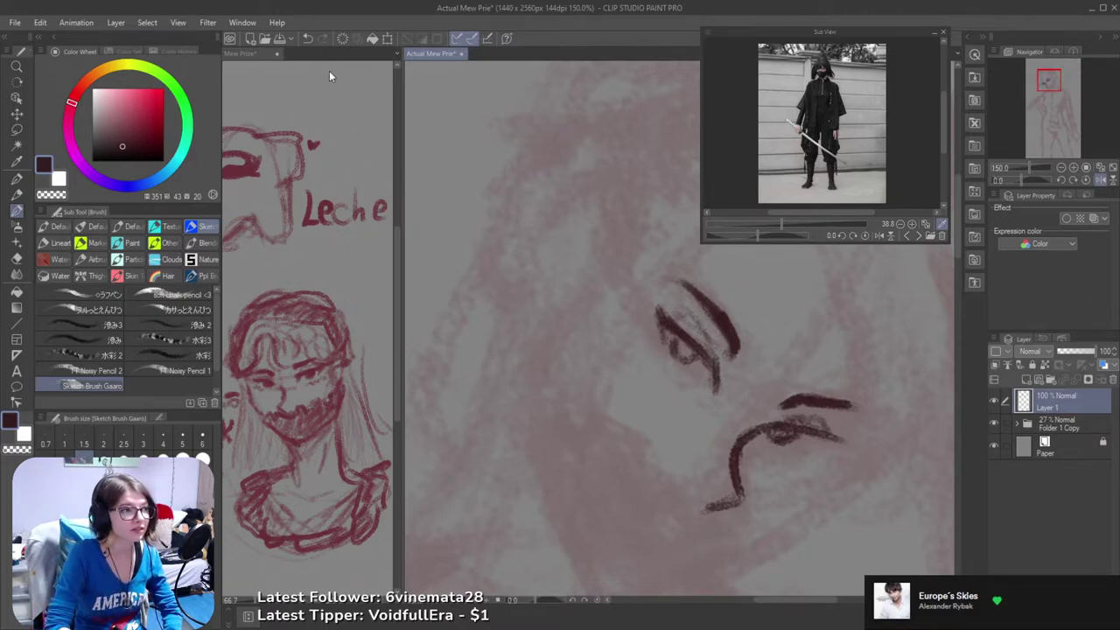
# - Switch to the Mew Prize canvas and examine the full-figure sword pose and the bearded head sketch
pyautogui.click(378, 210)
pyautogui.scroll(-2, 362, 218)
pyautogui.moveTo(350, 217); pyautogui.dragTo(438, 251)
pyautogui.moveTo(231, 248)
pyautogui.mouseDown()
pyautogui.moveTo(336, 255)
pyautogui.moveTo(338, 269)
pyautogui.moveTo(322, 272)
pyautogui.mouseUp()
pyautogui.press('b')
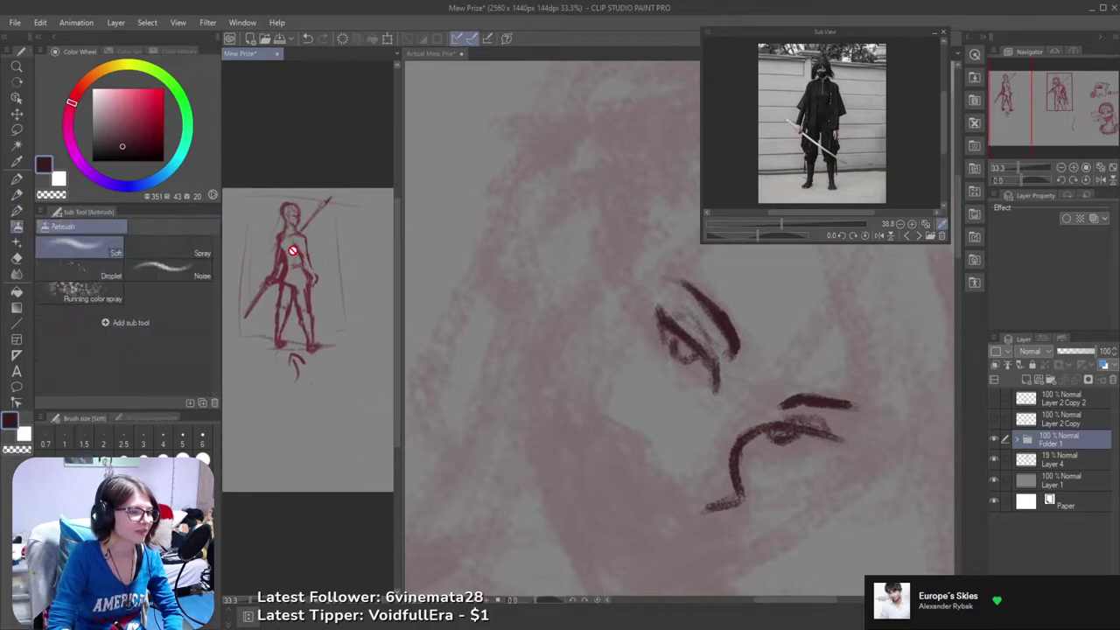
pyautogui.press('b')
pyautogui.press('b')
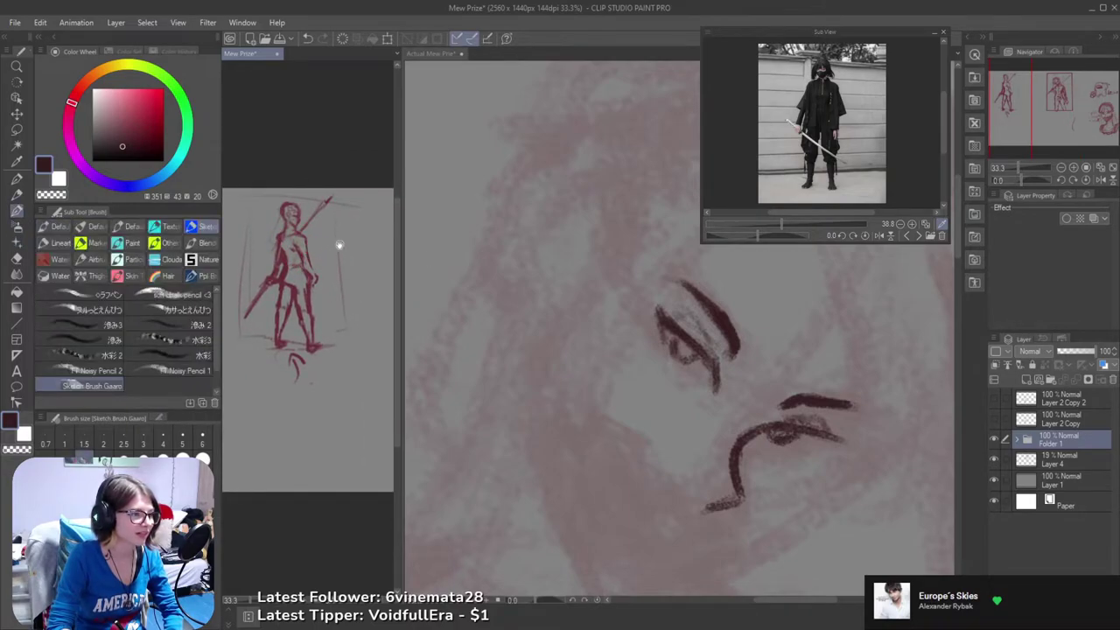
pyautogui.moveTo(321, 259); pyautogui.dragTo(330, 282)
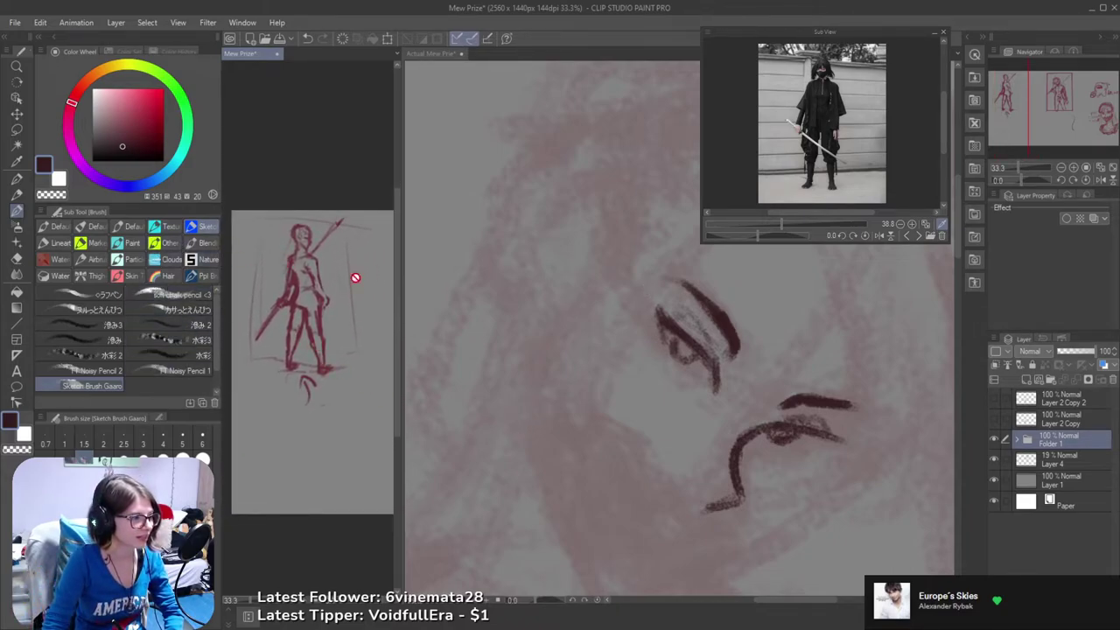
pyautogui.click(1063, 398)
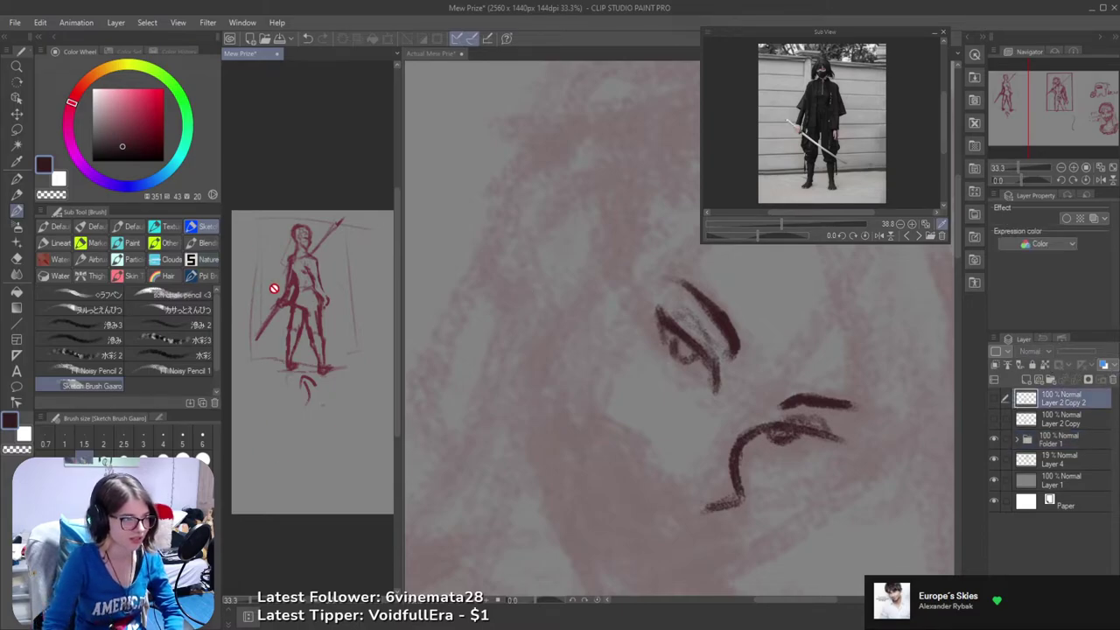
pyautogui.moveTo(335, 334); pyautogui.dragTo(228, 340)
pyautogui.moveTo(390, 316)
pyautogui.mouseDown()
pyautogui.moveTo(267, 317)
pyautogui.moveTo(238, 296)
pyautogui.mouseUp()
pyautogui.moveTo(335, 294)
pyautogui.mouseDown()
pyautogui.moveTo(283, 284)
pyautogui.moveTo(311, 297)
pyautogui.moveTo(313, 214)
pyautogui.moveTo(325, 242)
pyautogui.mouseUp()
pyautogui.scroll(5, 282, 283)
pyautogui.scroll(1, 313, 237)
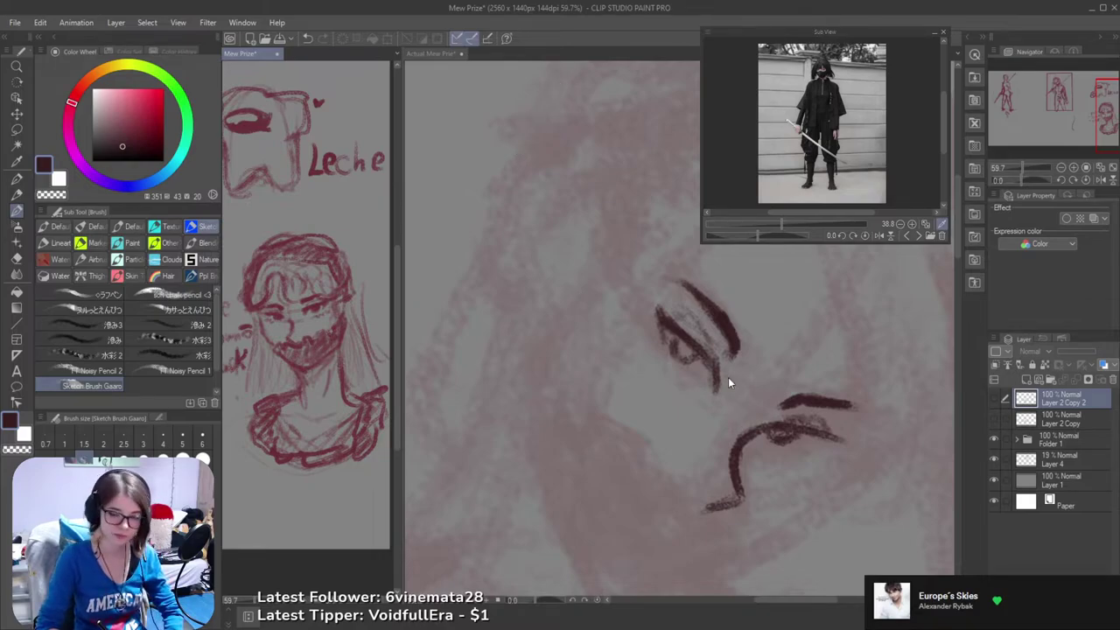
# - Return to Actual Mew Prie, unflip the canvas and rework the iris of the eye joined to the nose line into a rounded ring
pyautogui.click(775, 368)
pyautogui.moveTo(758, 383); pyautogui.dragTo(689, 370)
pyautogui.press('h')
pyautogui.moveTo(676, 415); pyautogui.dragTo(690, 405)
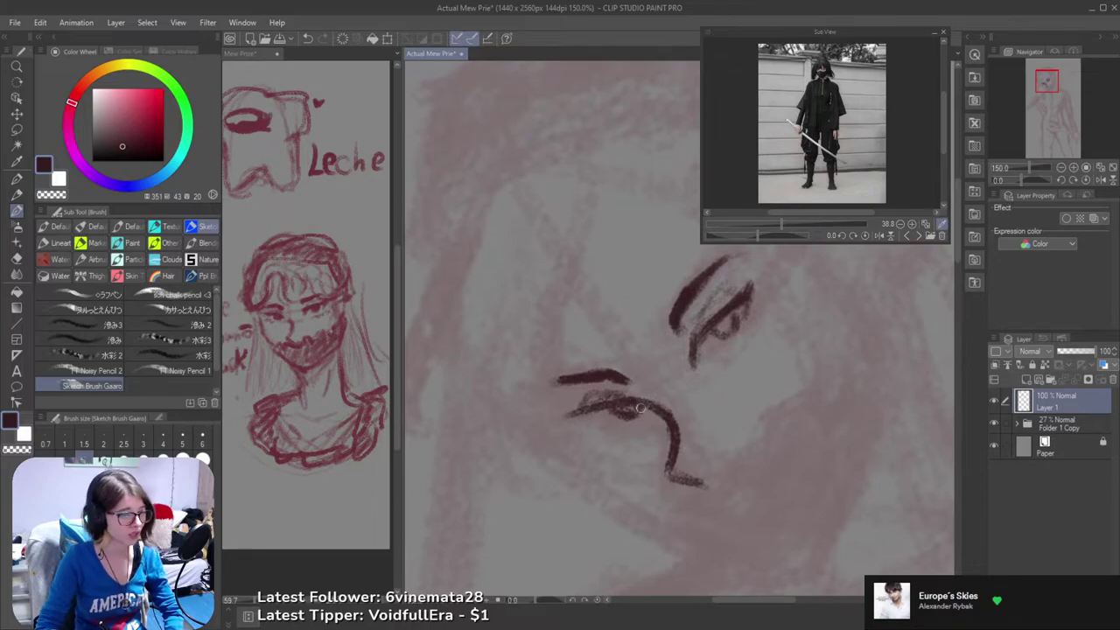
pyautogui.press('e')
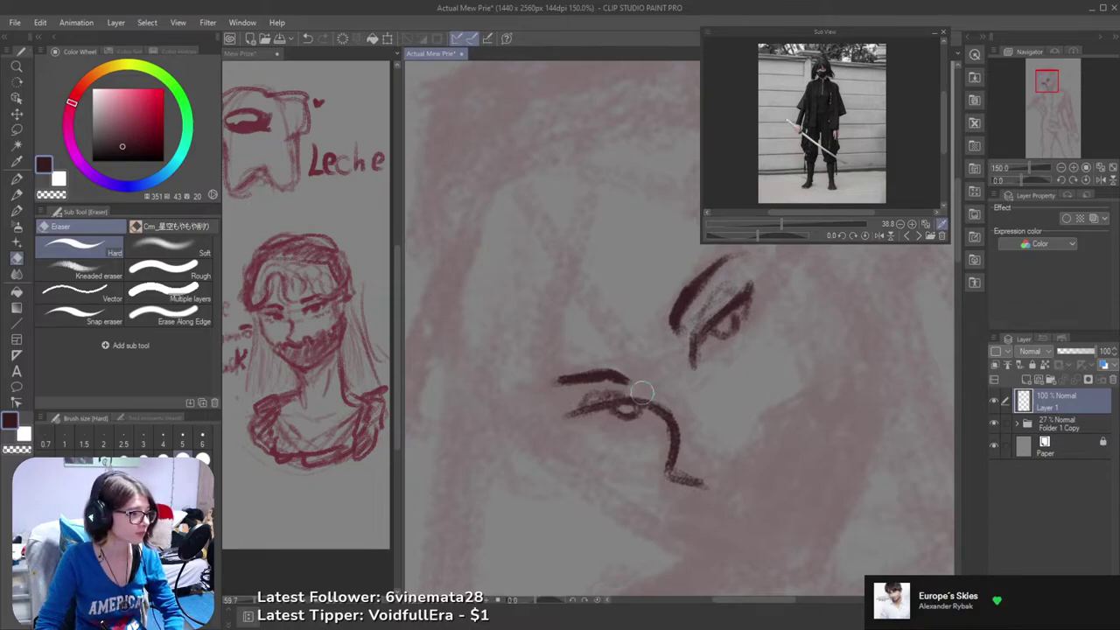
pyautogui.press('b')
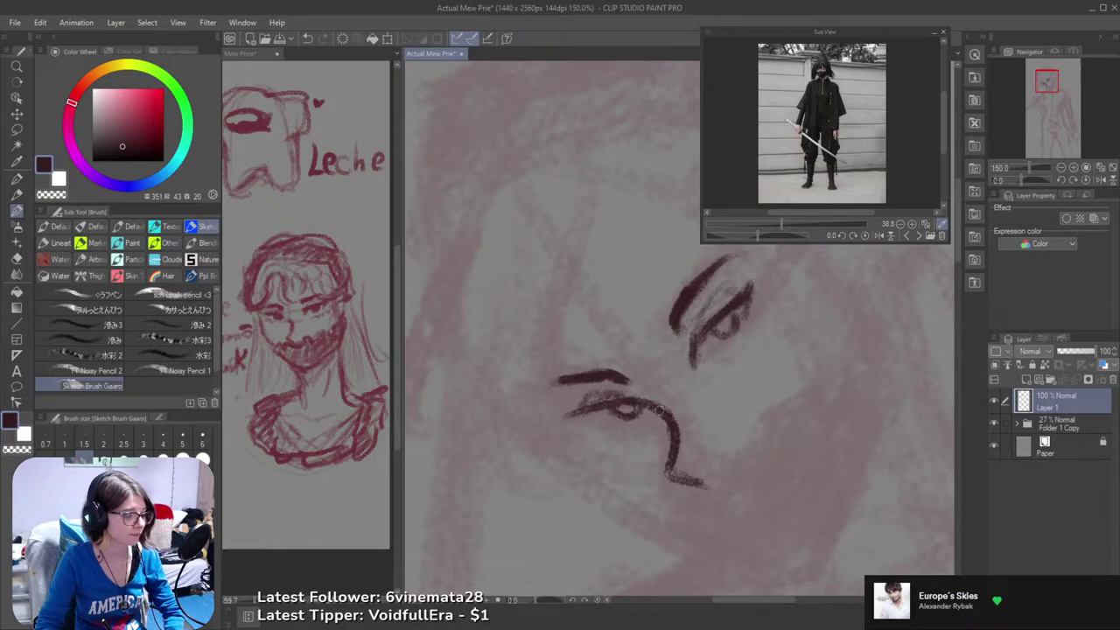
# - With the canvas mirrored, thicken the nose-side eye's outer lash corner and sketch a light lower lid, undoing rejected strokes
pyautogui.scroll(-2, 720, 387)
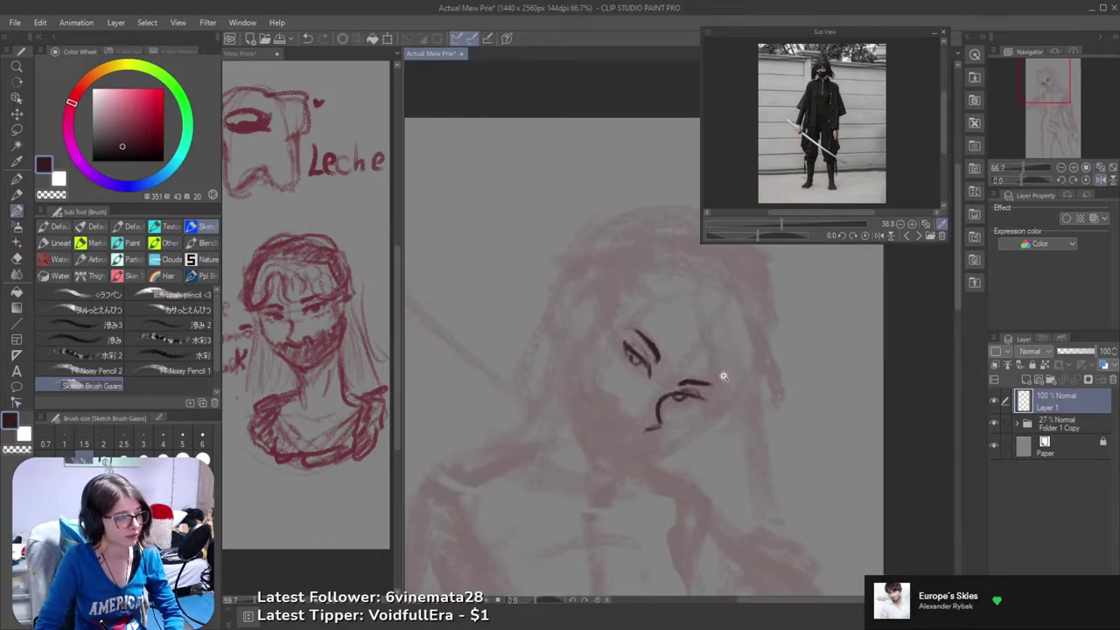
pyautogui.scroll(3, 723, 376)
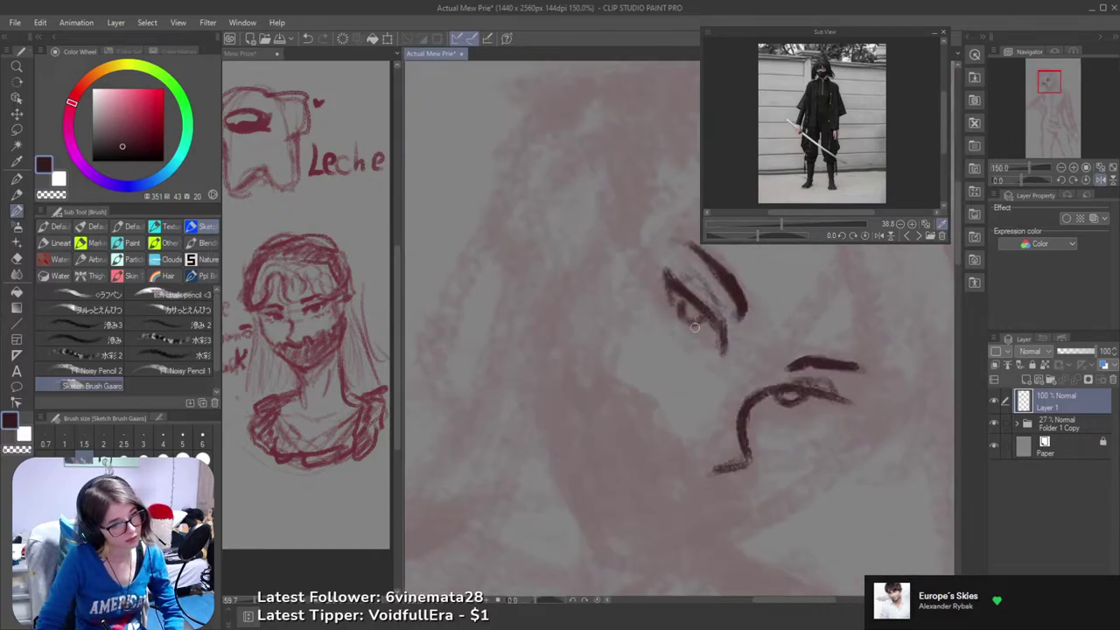
pyautogui.moveTo(773, 374); pyautogui.dragTo(812, 339)
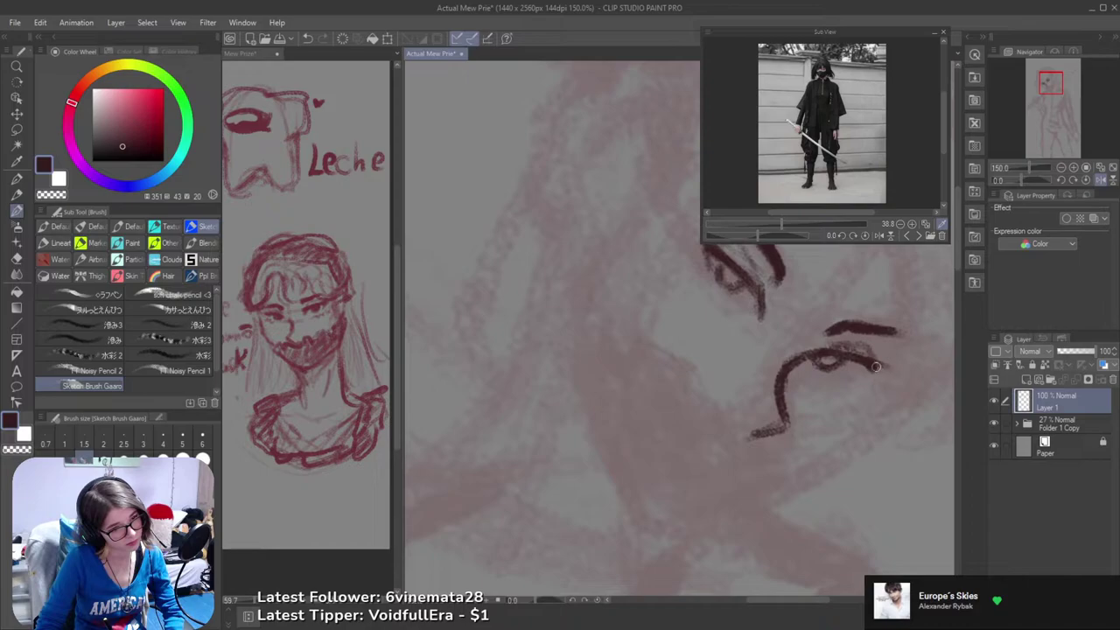
pyautogui.press('e')
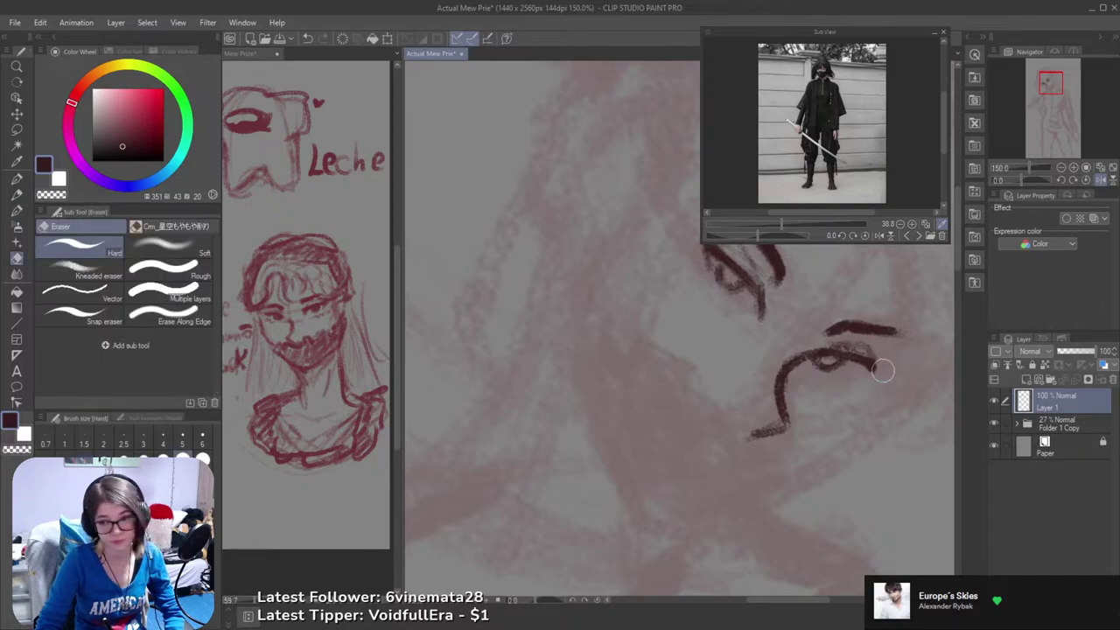
pyautogui.press('b')
pyautogui.moveTo(876, 367)
pyautogui.mouseDown()
pyautogui.moveTo(817, 376)
pyautogui.moveTo(874, 370)
pyautogui.mouseUp()
pyautogui.hotkey('ctrl', 'z')
pyautogui.hotkey('ctrl', 'z')
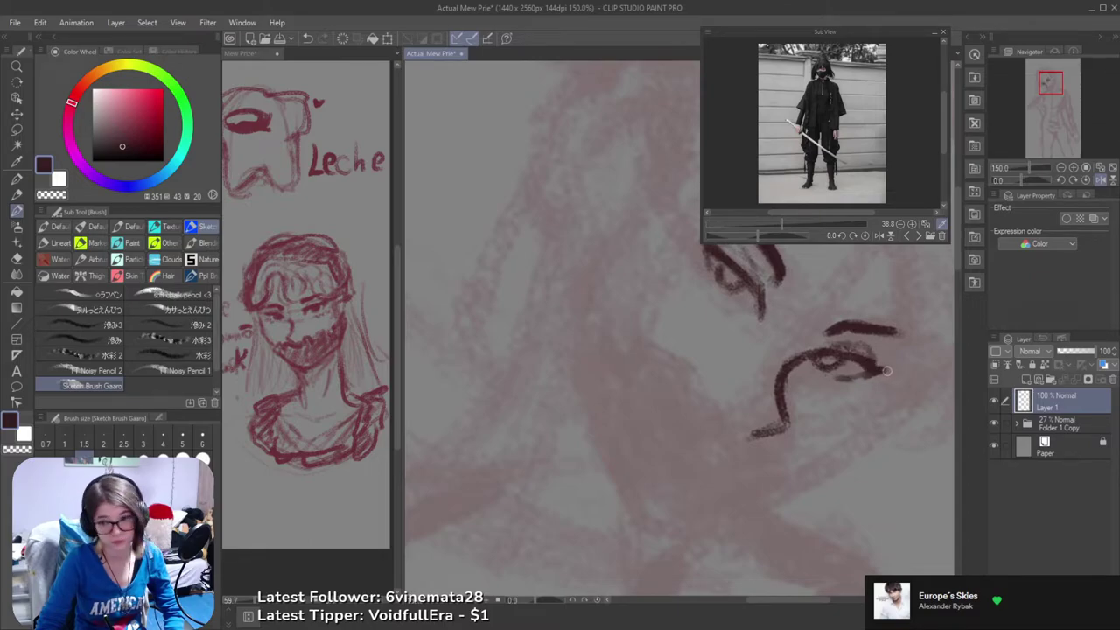
# - Unflip the canvas and rework the lower lid of the eye joined to the nose line into a short line, undoing a rejected stroke
pyautogui.press('h')
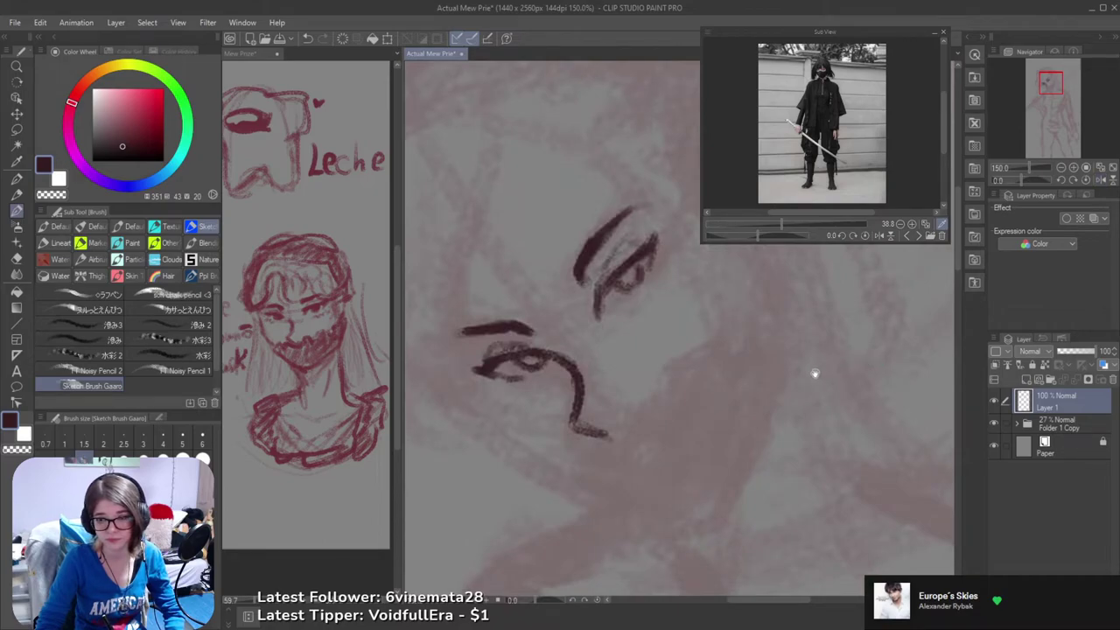
pyautogui.moveTo(672, 404); pyautogui.dragTo(877, 395)
pyautogui.moveTo(780, 381)
pyautogui.mouseDown()
pyautogui.moveTo(753, 431)
pyautogui.moveTo(693, 450)
pyautogui.mouseUp()
pyautogui.press('e')
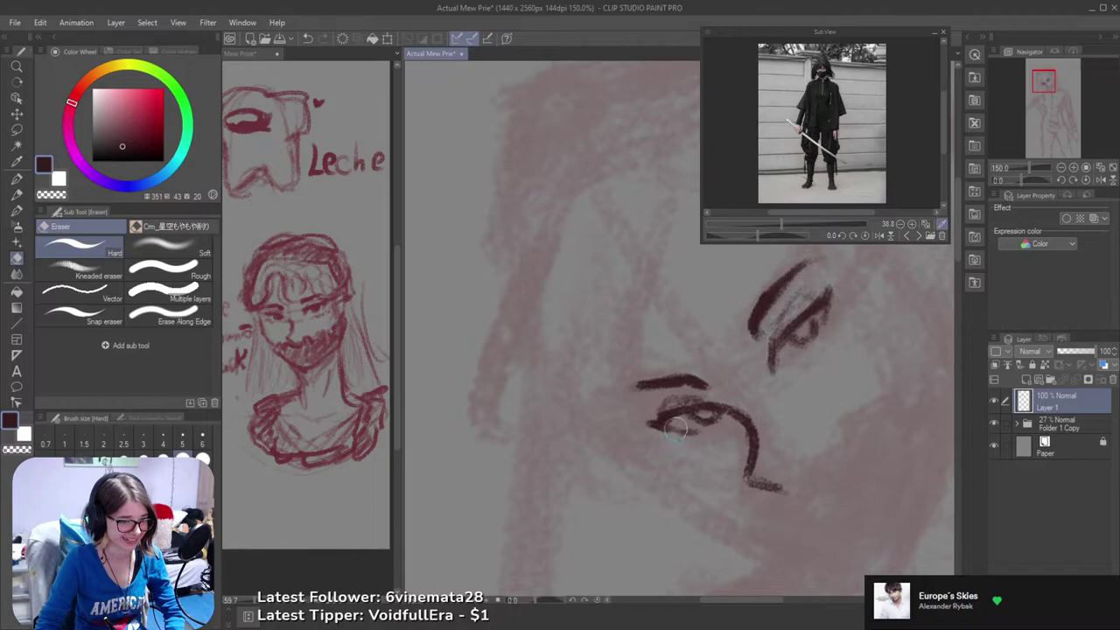
pyautogui.press('b')
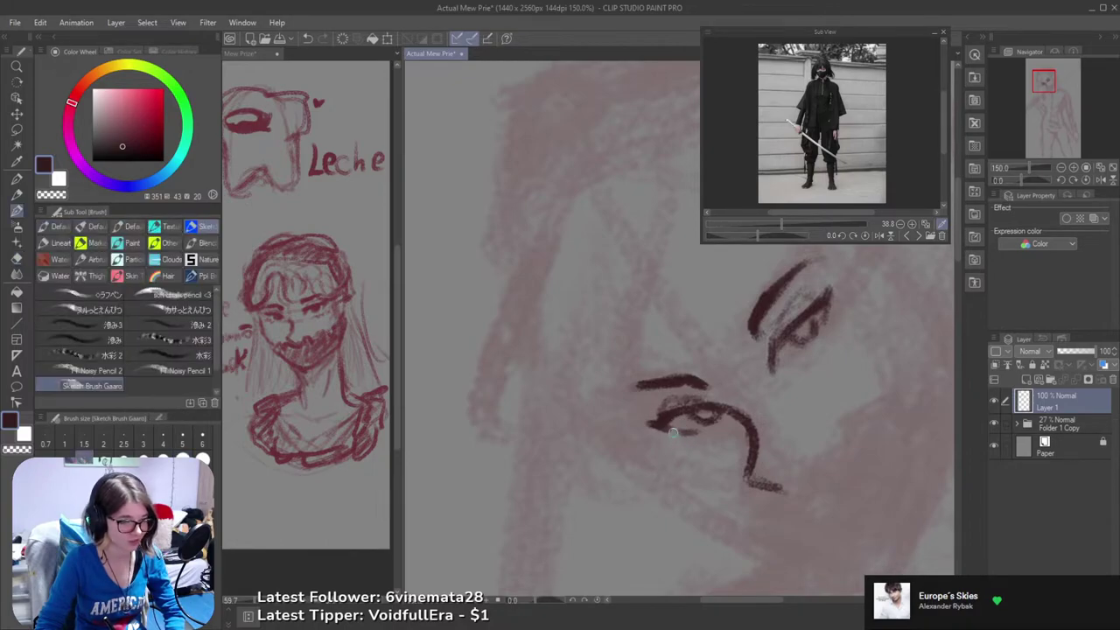
pyautogui.moveTo(672, 431); pyautogui.dragTo(687, 436)
pyautogui.hotkey('ctrl', 'z')
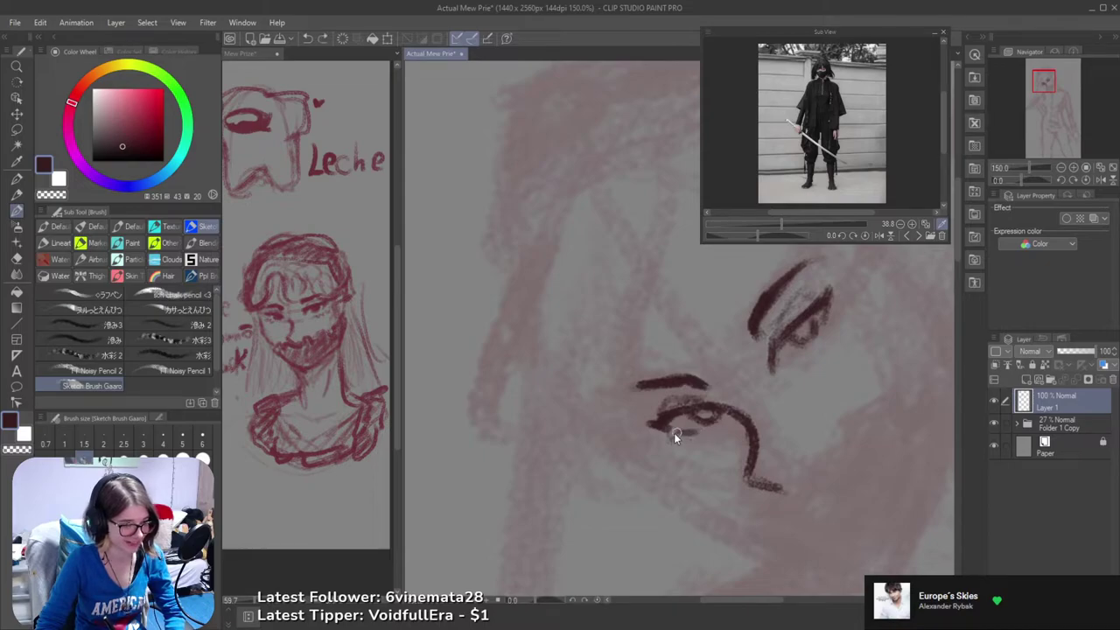
pyautogui.press('e')
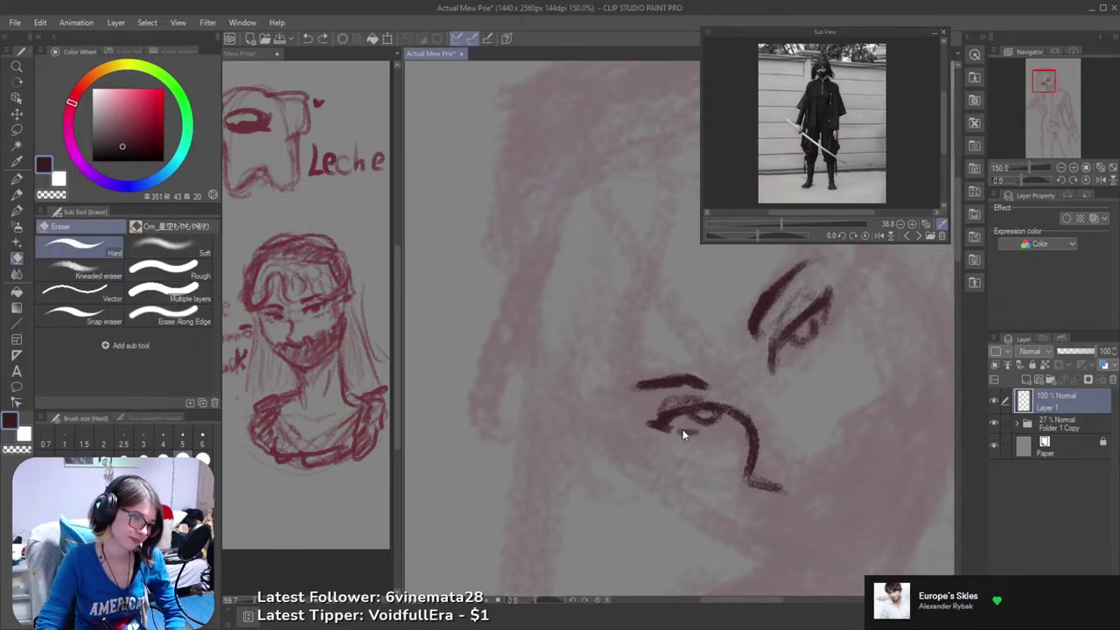
pyautogui.moveTo(801, 385); pyautogui.dragTo(750, 413)
pyautogui.press('b')
pyautogui.moveTo(634, 449)
pyautogui.mouseDown()
pyautogui.moveTo(620, 453)
pyautogui.moveTo(659, 457)
pyautogui.mouseUp()
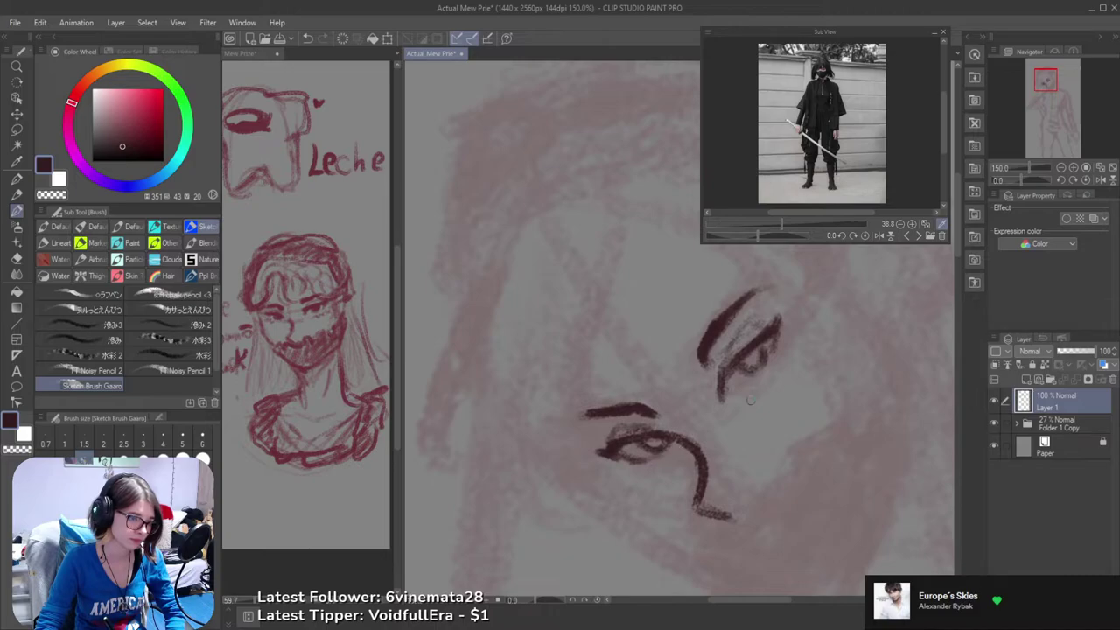
# - Sketch the second eye's lower lid and outer edge below the slanted lash line
pyautogui.moveTo(766, 372)
pyautogui.mouseDown()
pyautogui.moveTo(774, 351)
pyautogui.moveTo(756, 380)
pyautogui.moveTo(774, 356)
pyautogui.mouseUp()
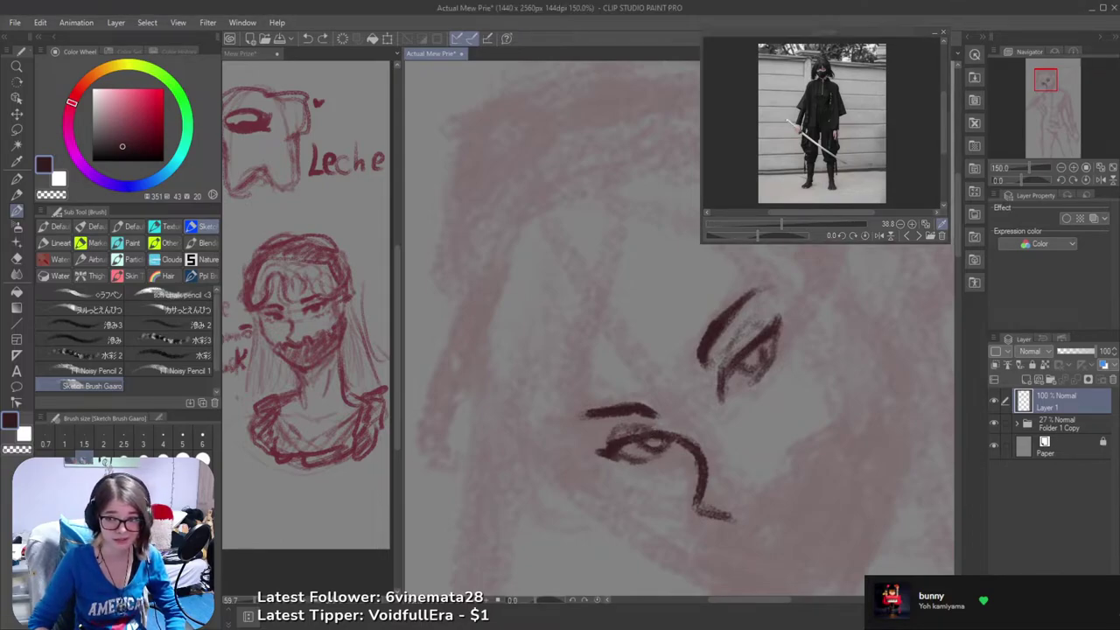
pyautogui.click(626, 32)
pyautogui.press('space')
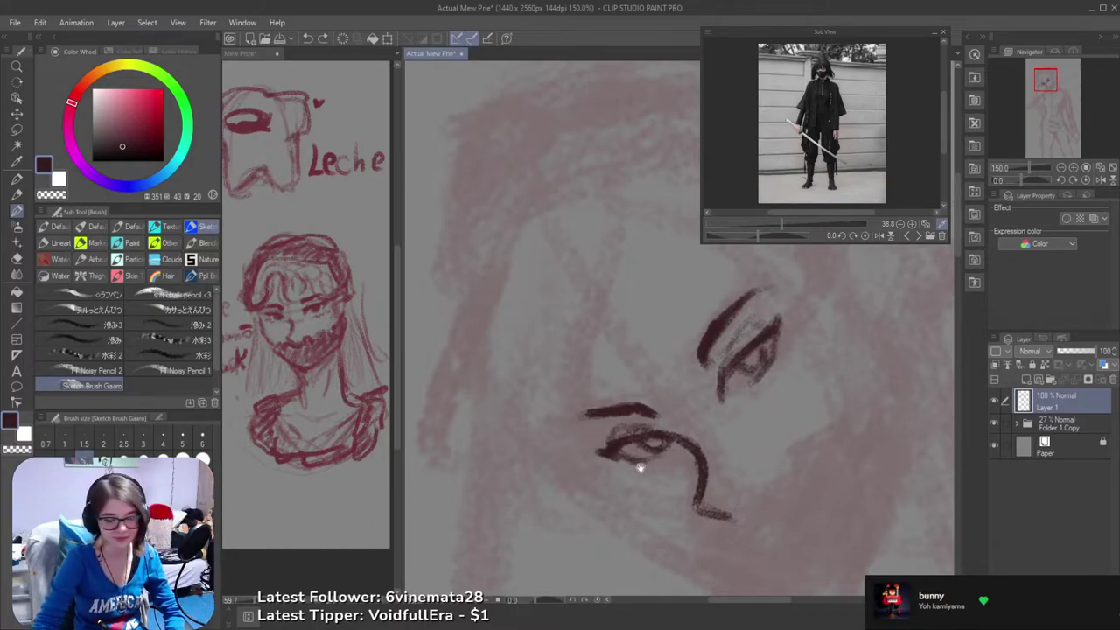
pyautogui.moveTo(639, 463); pyautogui.dragTo(692, 455)
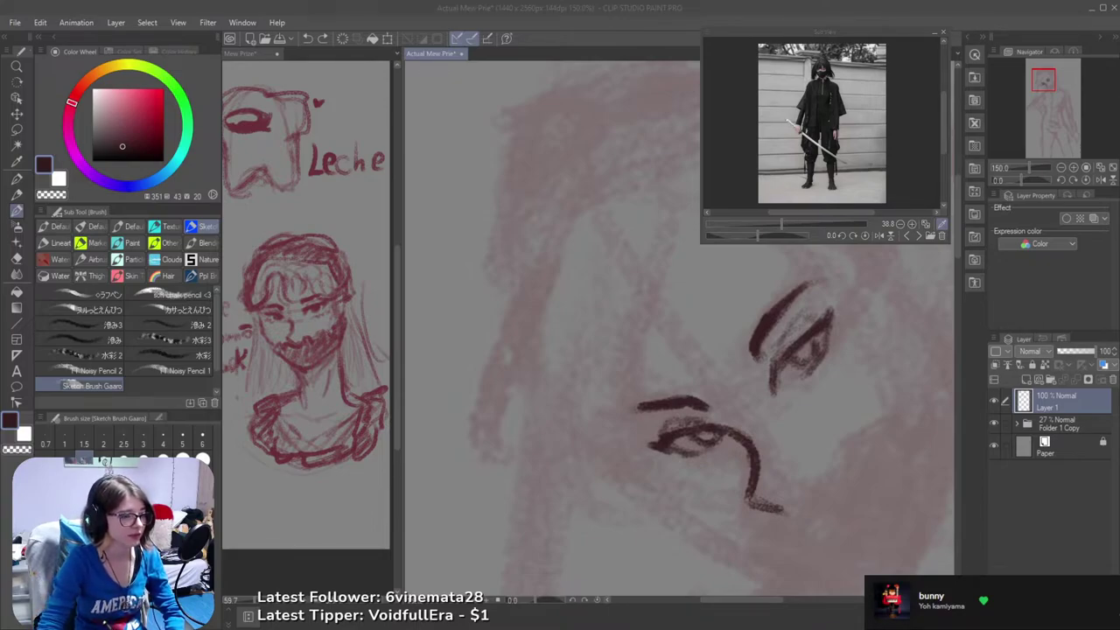
pyautogui.hotkey('alt', 'Tab')
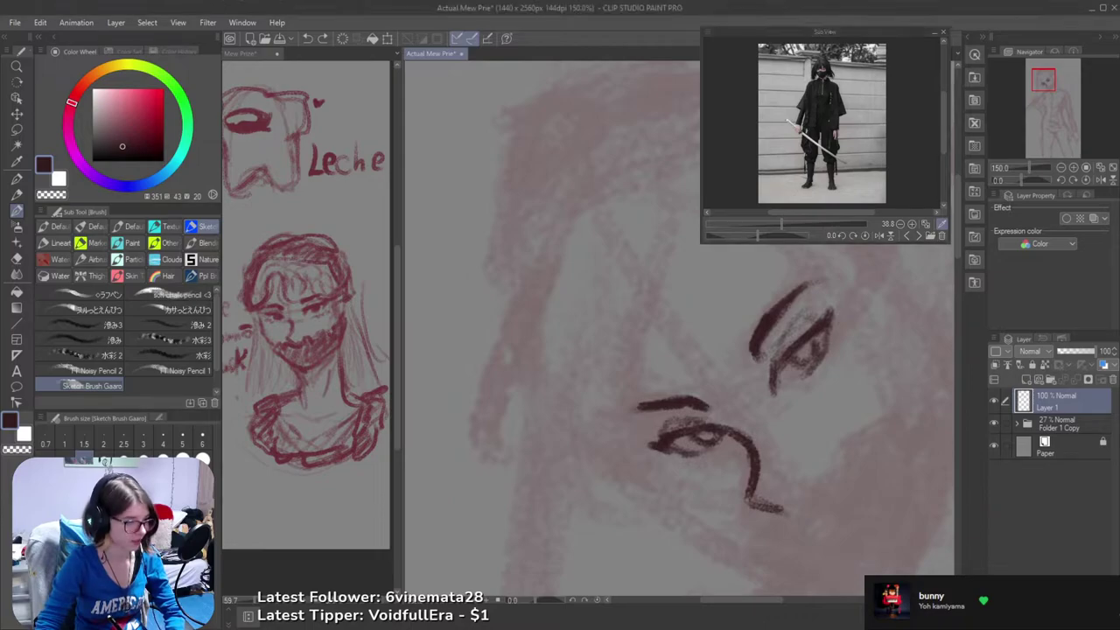
pyautogui.moveTo(620, 421); pyautogui.dragTo(553, 418)
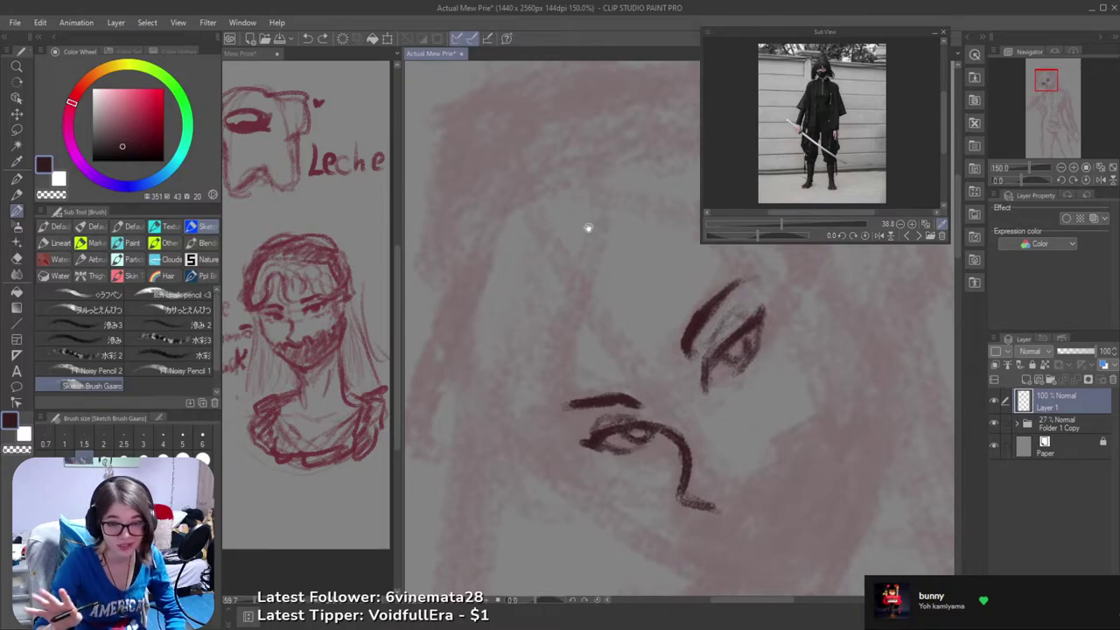
# - Trim the second eye's outer lower lid with the Hard eraser and save the illustration
pyautogui.moveTo(704, 381); pyautogui.dragTo(647, 395)
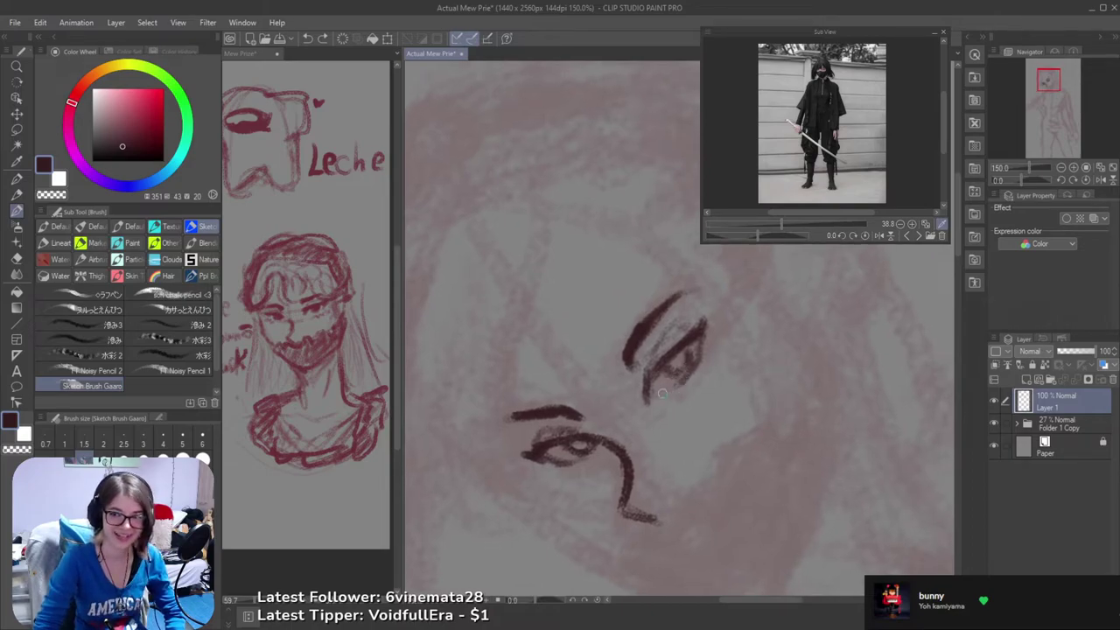
pyautogui.press('e')
pyautogui.moveTo(681, 374)
pyautogui.mouseDown()
pyautogui.moveTo(675, 364)
pyautogui.moveTo(705, 337)
pyautogui.mouseUp()
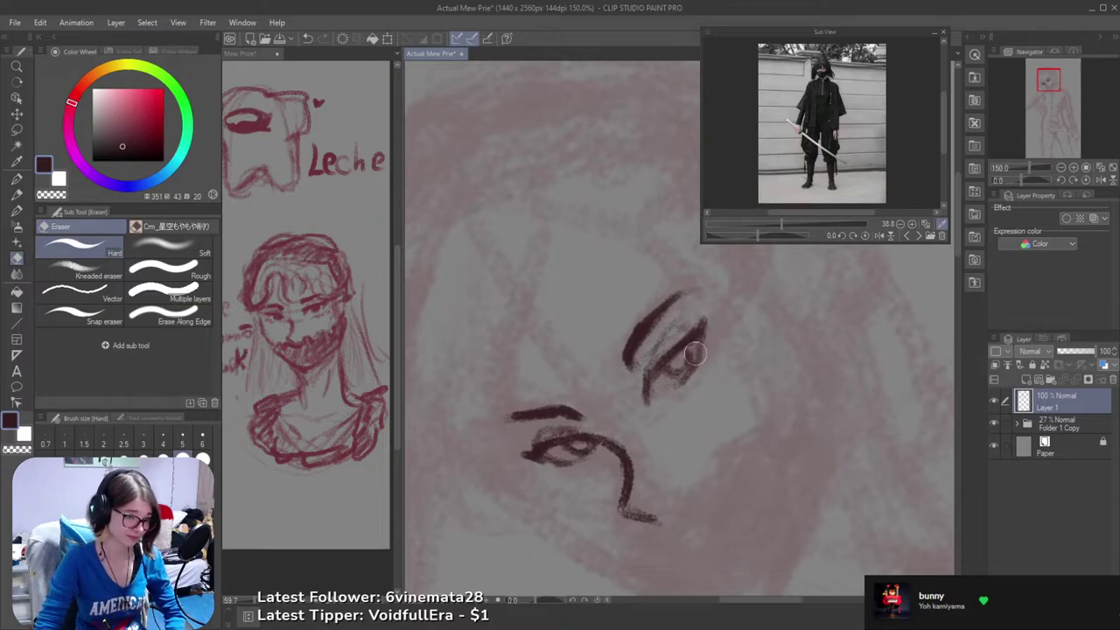
pyautogui.scroll(-3, 691, 376)
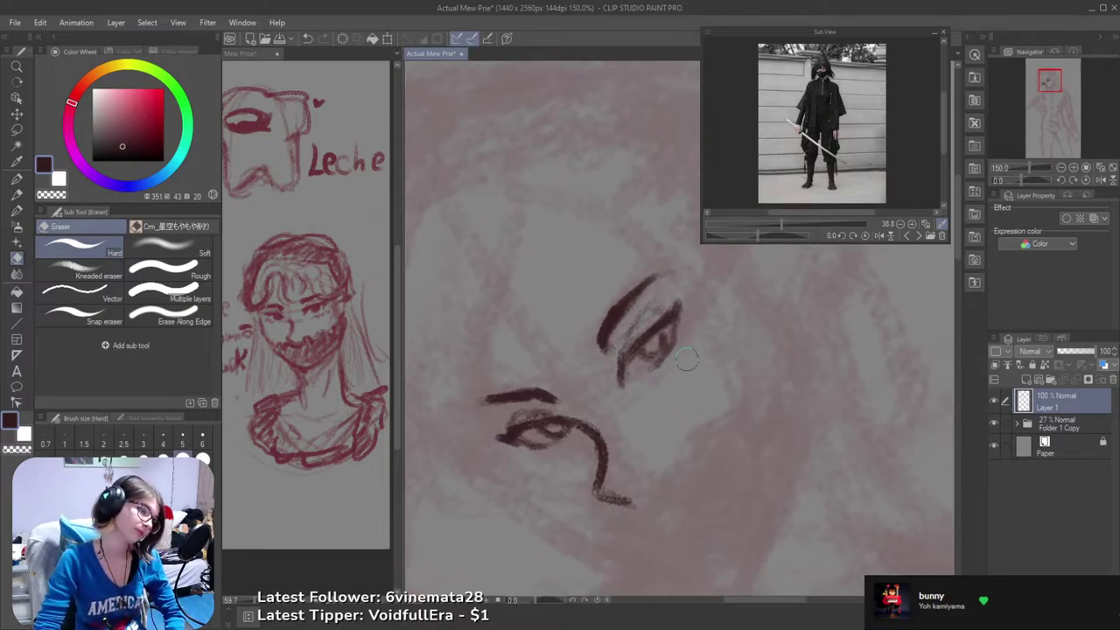
pyautogui.scroll(2, 709, 387)
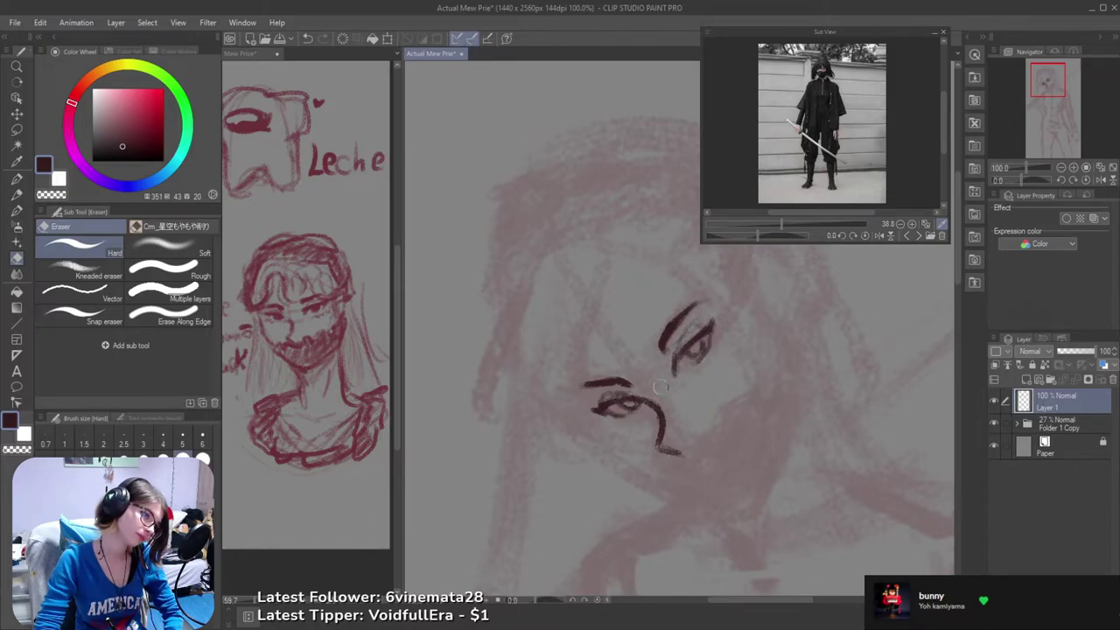
pyautogui.hotkey('ctrl', 's')
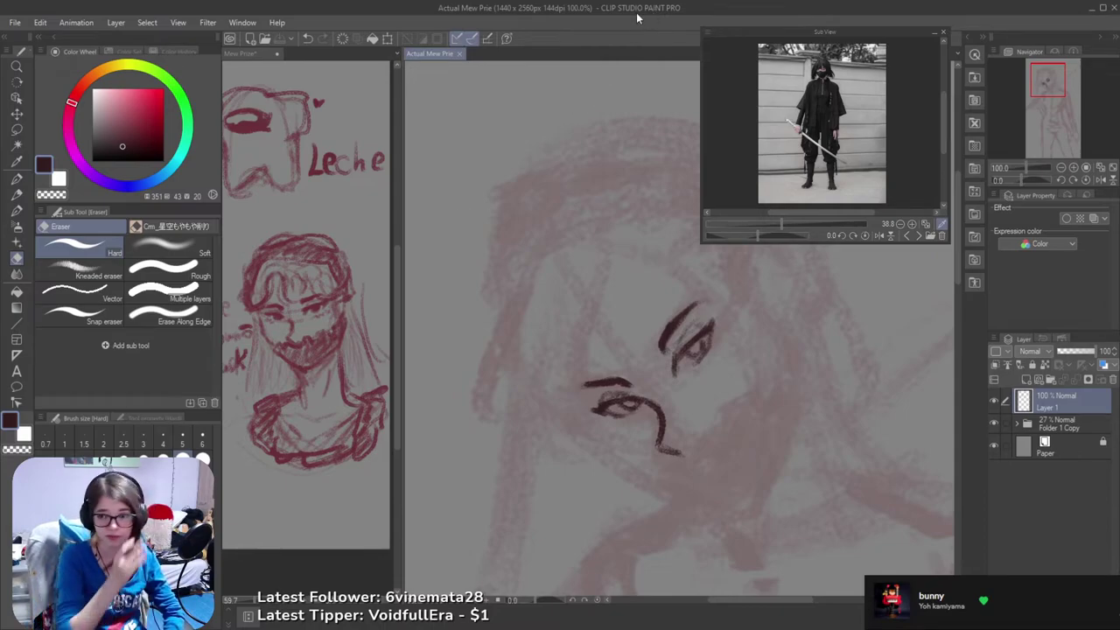
# - Erase the iris of the eye joined to the nose line and redraw it darker under the lash line
pyautogui.moveTo(674, 457)
pyautogui.mouseDown()
pyautogui.moveTo(638, 452)
pyautogui.moveTo(723, 435)
pyautogui.moveTo(588, 411)
pyautogui.mouseUp()
pyautogui.scroll(2, 588, 411)
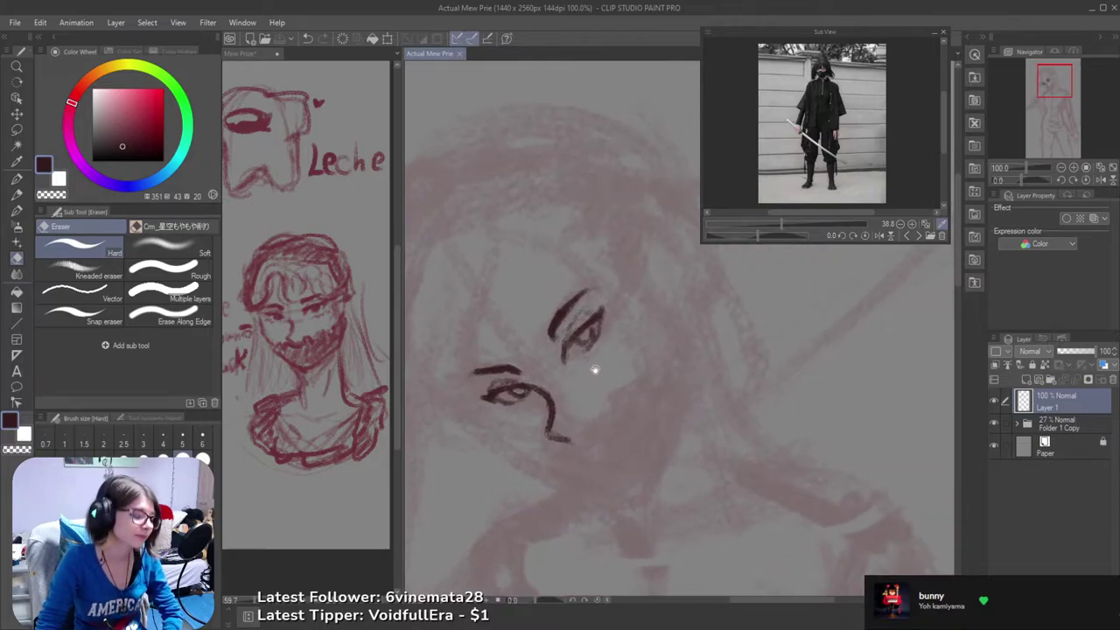
pyautogui.scroll(-4, 515, 404)
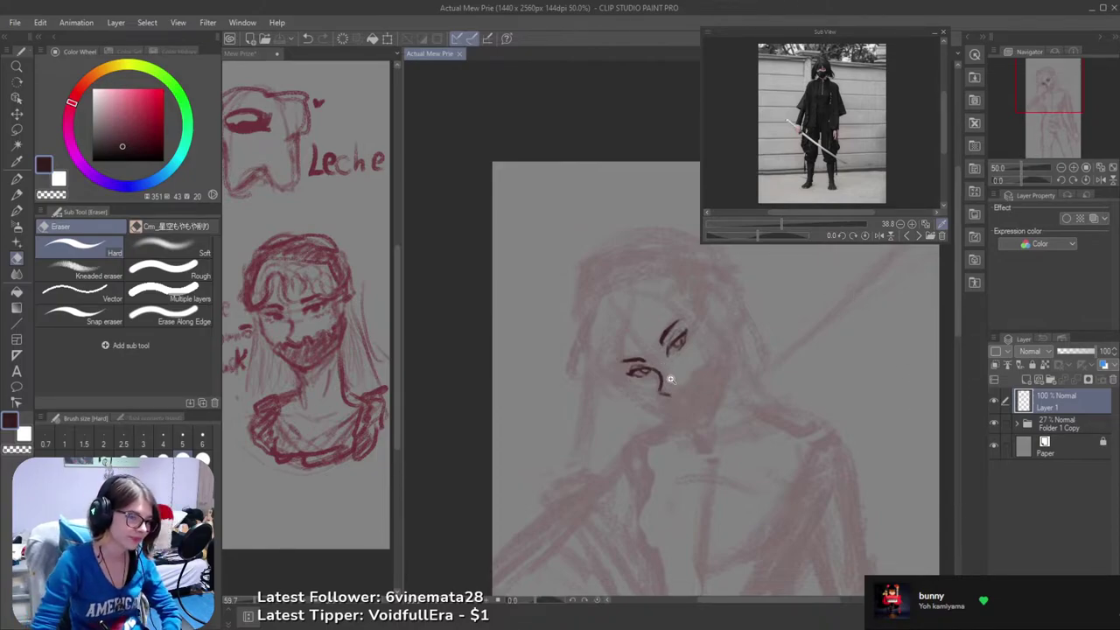
pyautogui.scroll(3, 670, 379)
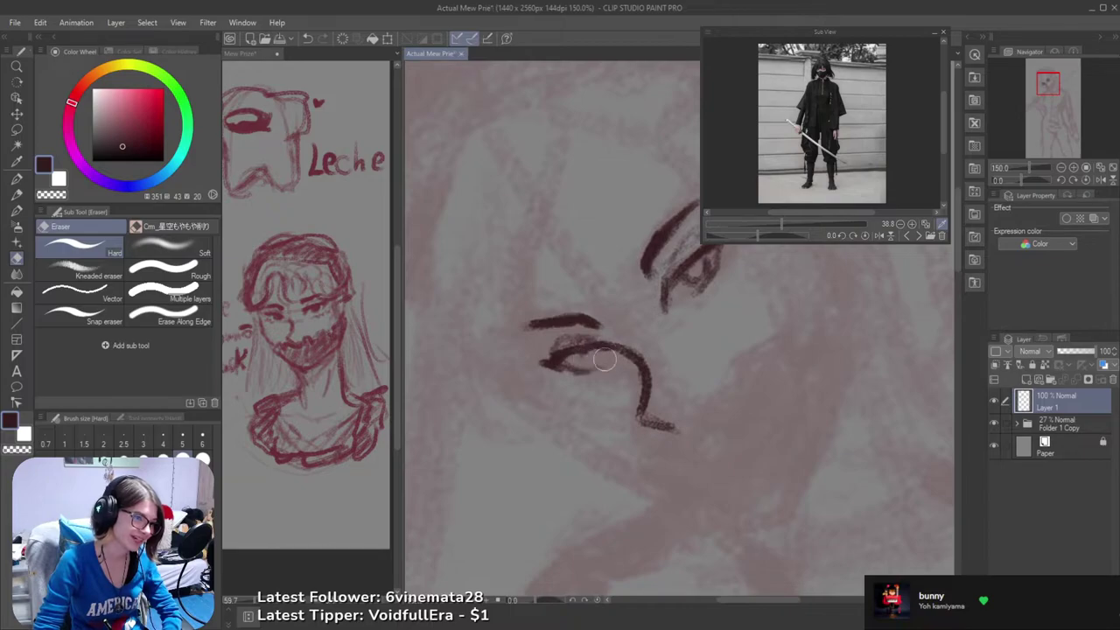
pyautogui.press('b')
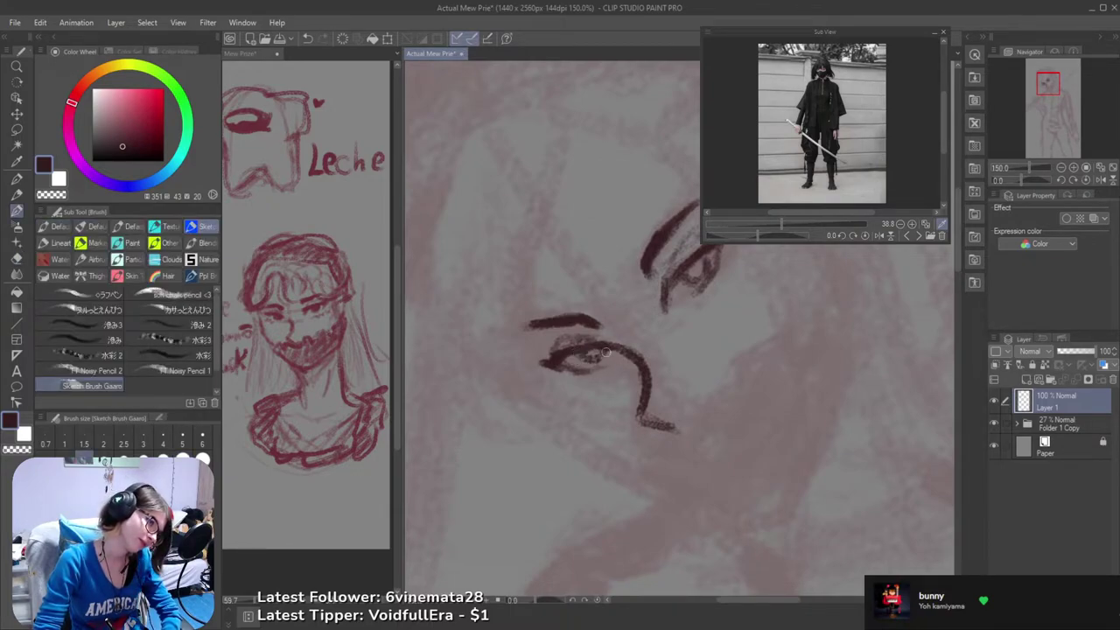
pyautogui.scroll(-3, 671, 328)
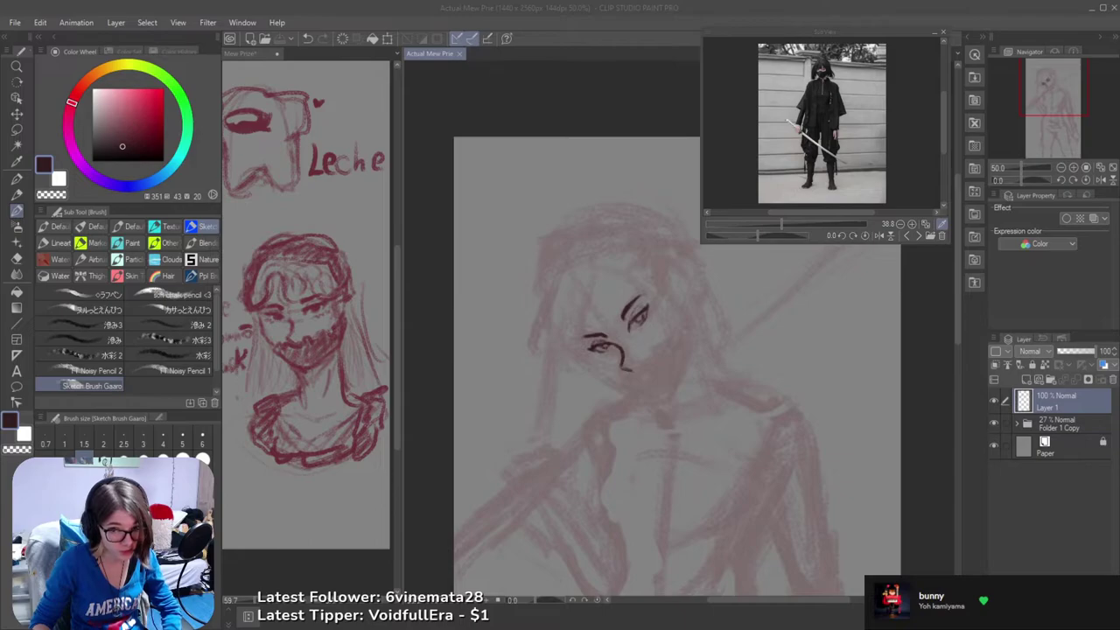
# - Switch to the YouTube window, place the Machete Kills car chase clip over the canvas and play it with sound
pyautogui.hotkey('alt', 'Tab')
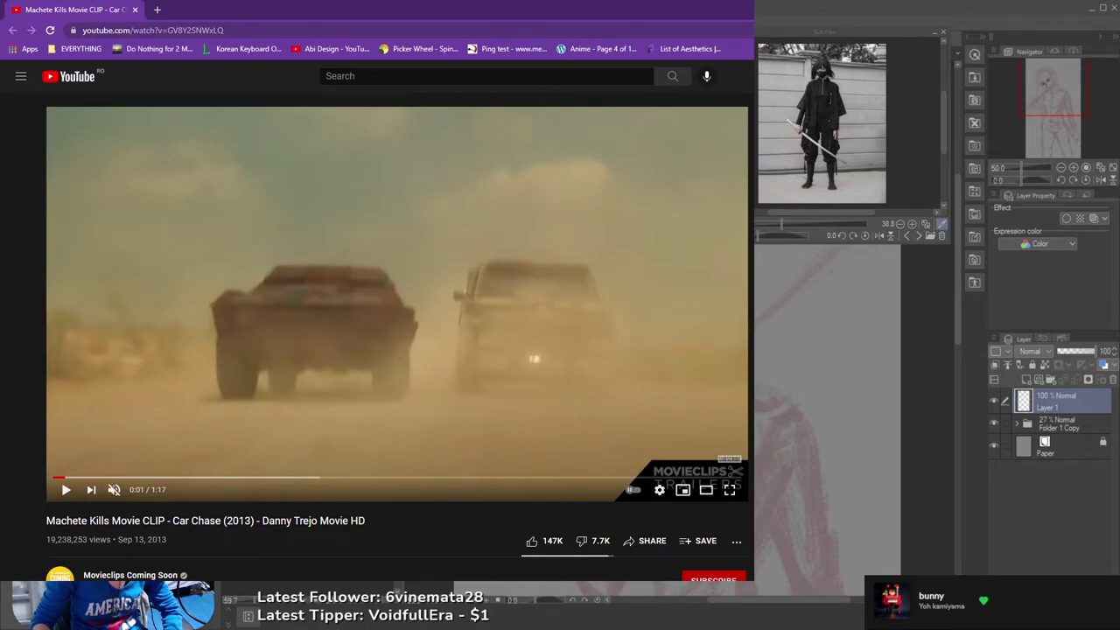
pyautogui.moveTo(1, 315); pyautogui.dragTo(37, 315)
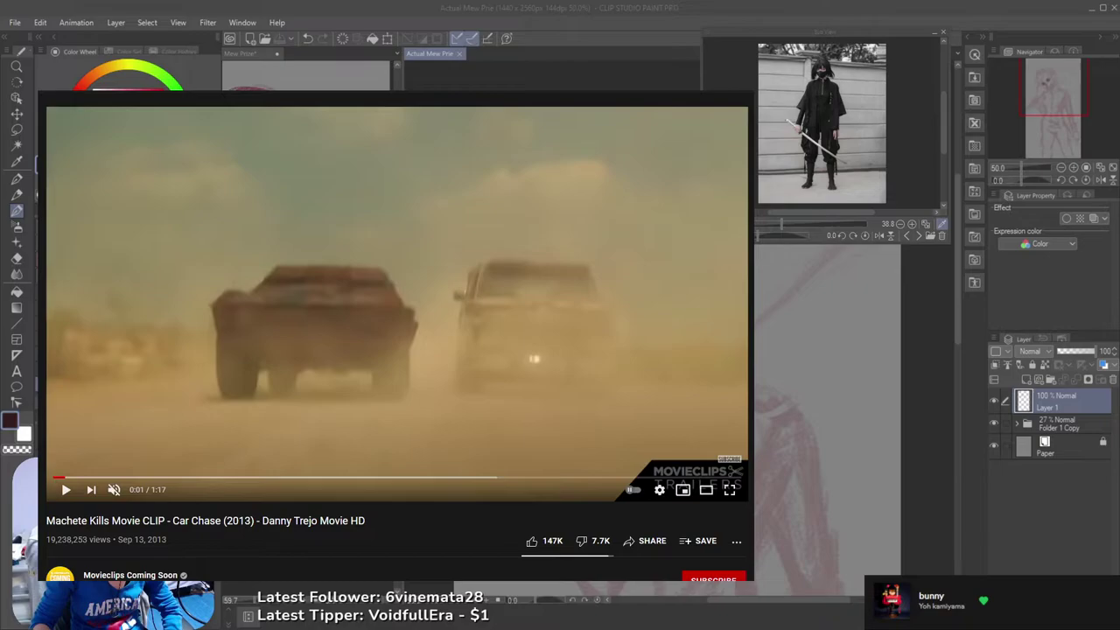
pyautogui.moveTo(393, 629); pyautogui.dragTo(394, 504)
pyautogui.moveTo(393, 98)
pyautogui.mouseDown()
pyautogui.moveTo(627, 57)
pyautogui.moveTo(627, 112)
pyautogui.moveTo(563, 93)
pyautogui.mouseUp()
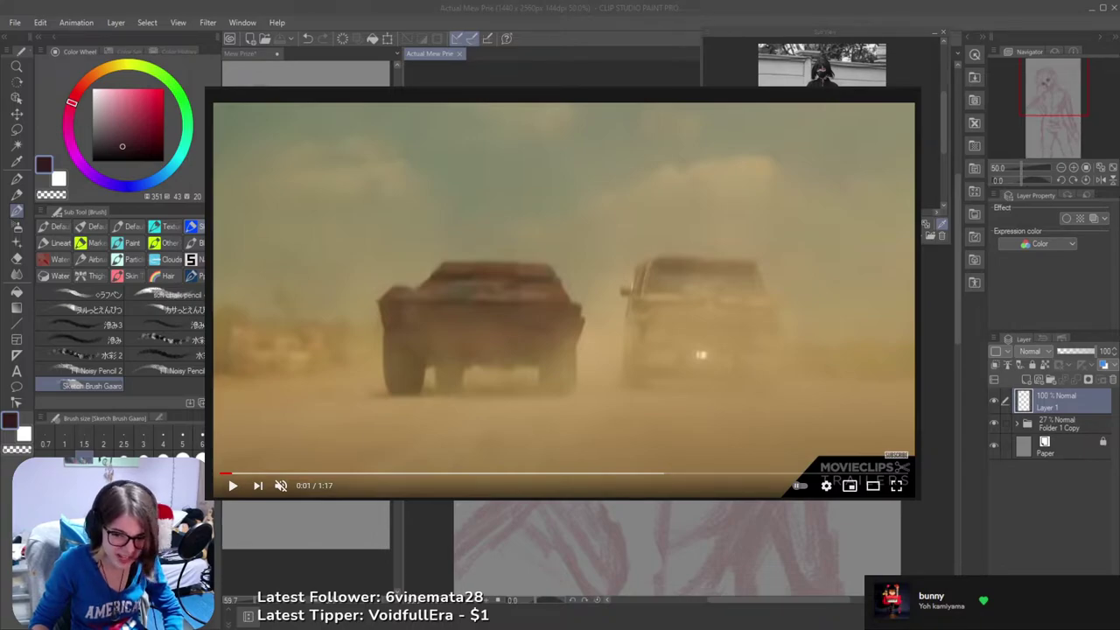
pyautogui.click(233, 484)
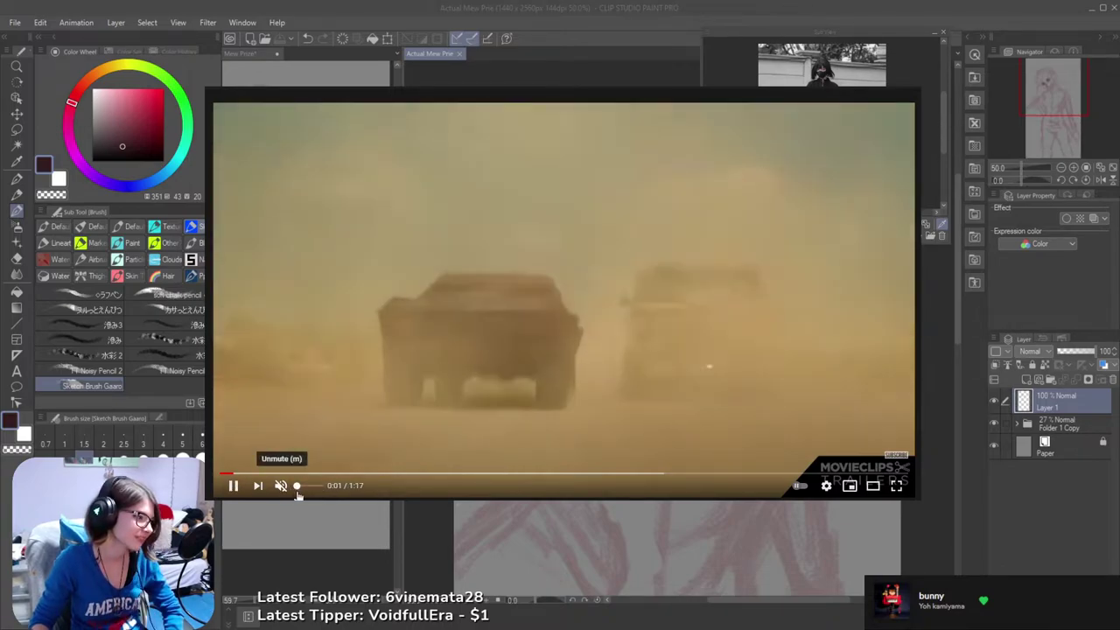
pyautogui.click(281, 485)
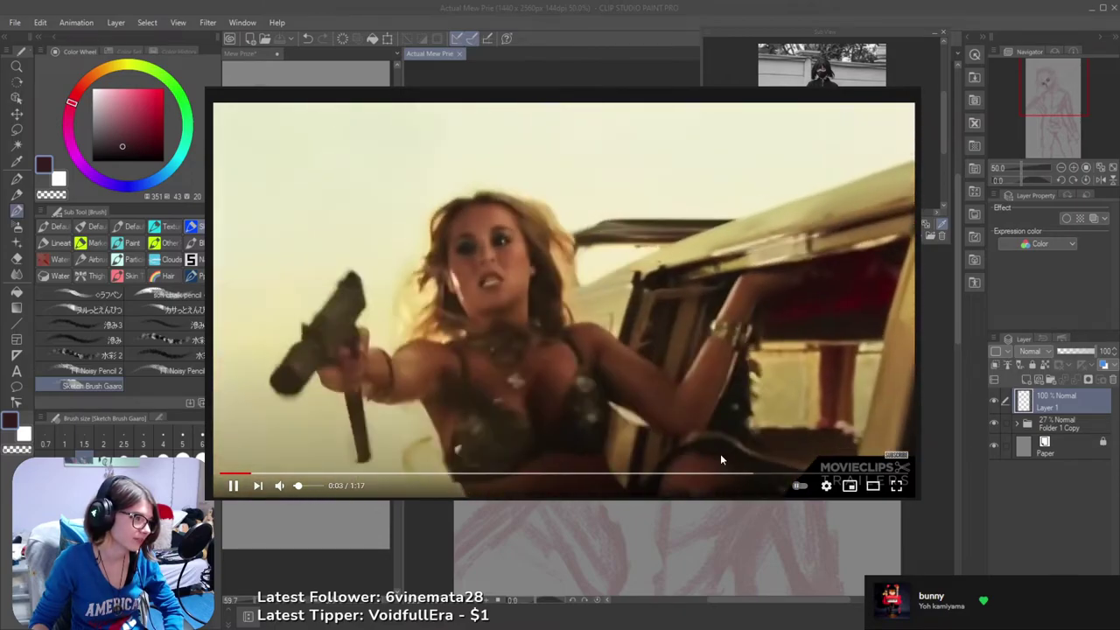
pyautogui.click(887, 487)
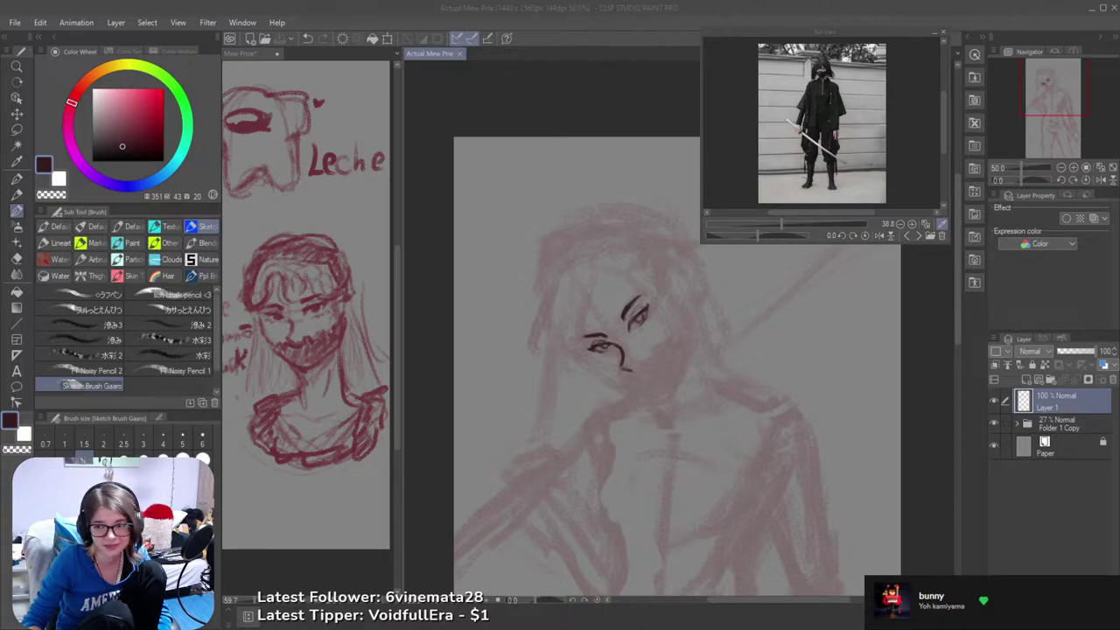
# - Switch to the "lucifer mom actress" image results, open the TVLine portrait and examine its related images
pyautogui.hotkey('alt', 'Tab')
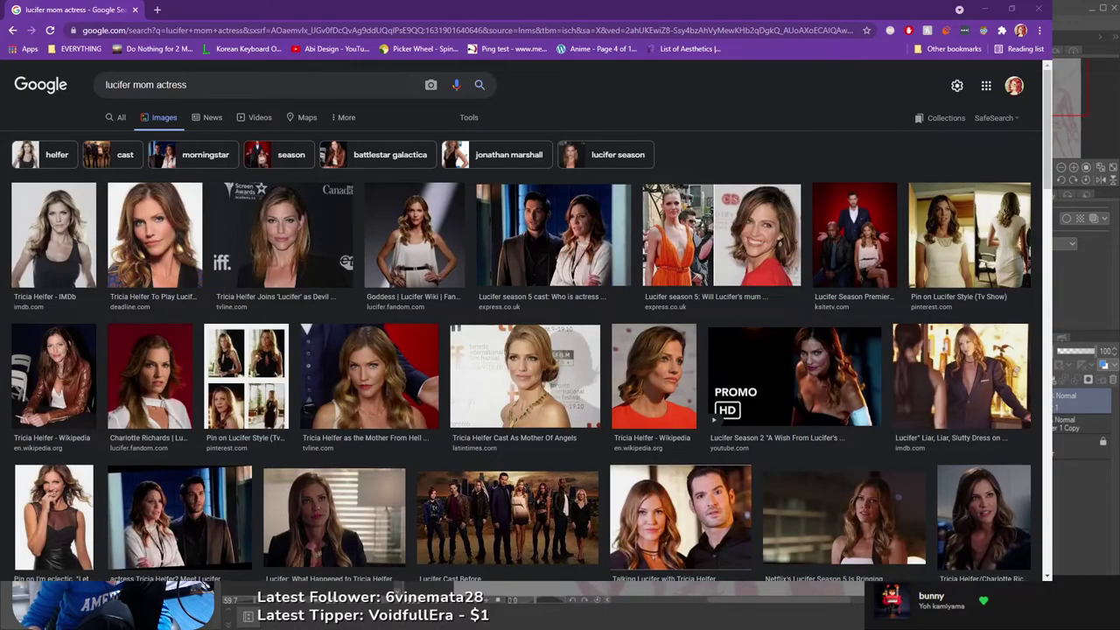
pyautogui.moveTo(559, 10); pyautogui.dragTo(586, 9)
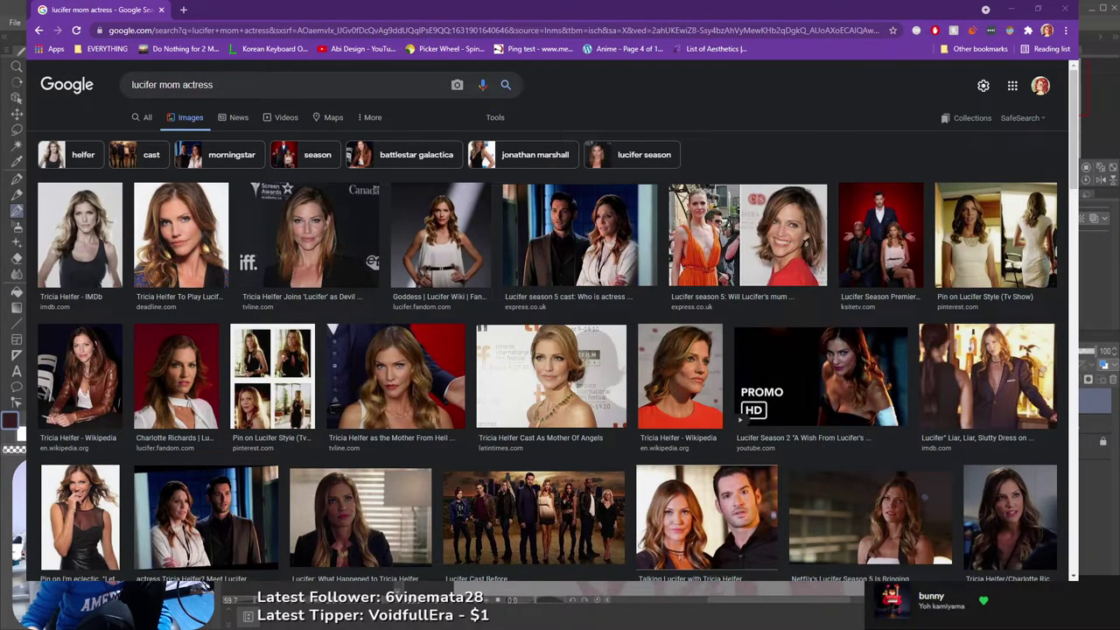
pyautogui.click(304, 238)
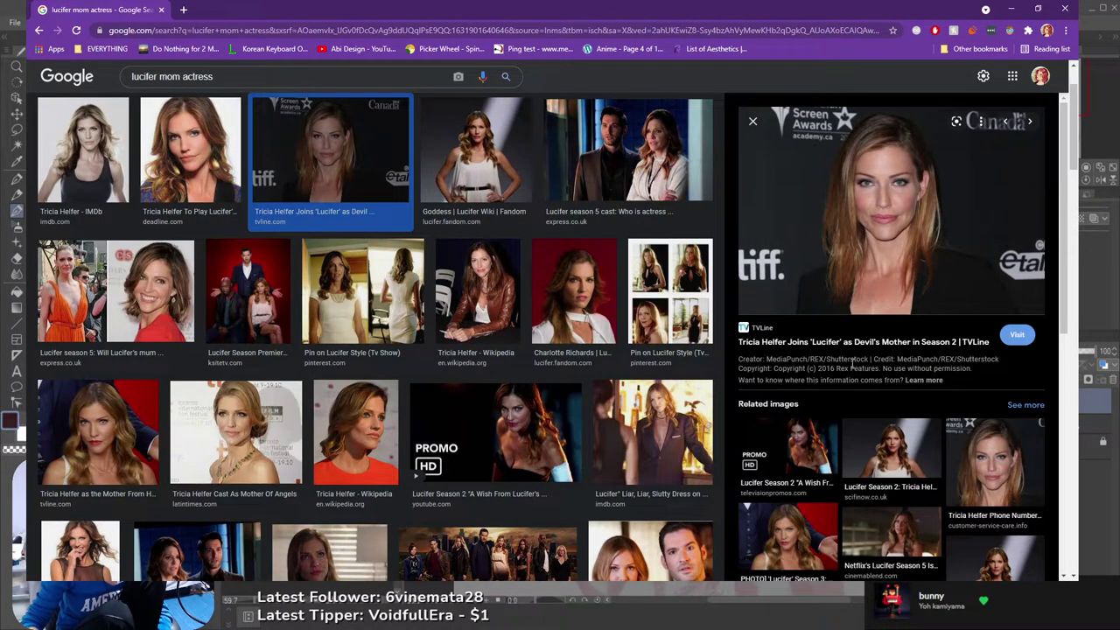
pyautogui.scroll(-3, 851, 364)
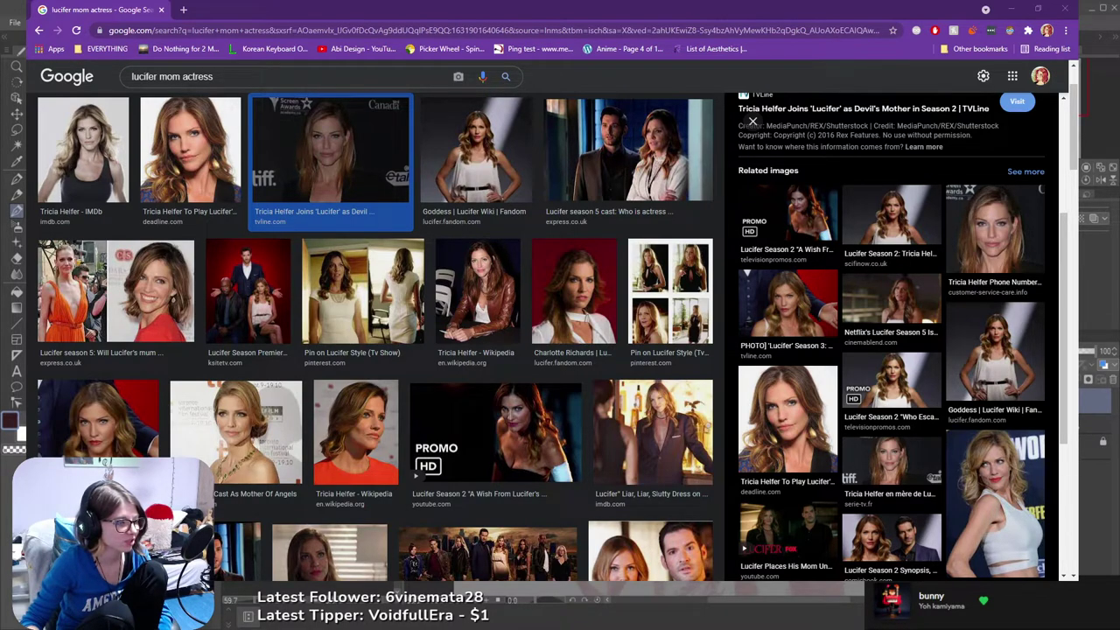
# - Extend the image search to "lucifer mom actress machette kills"
pyautogui.click(352, 76)
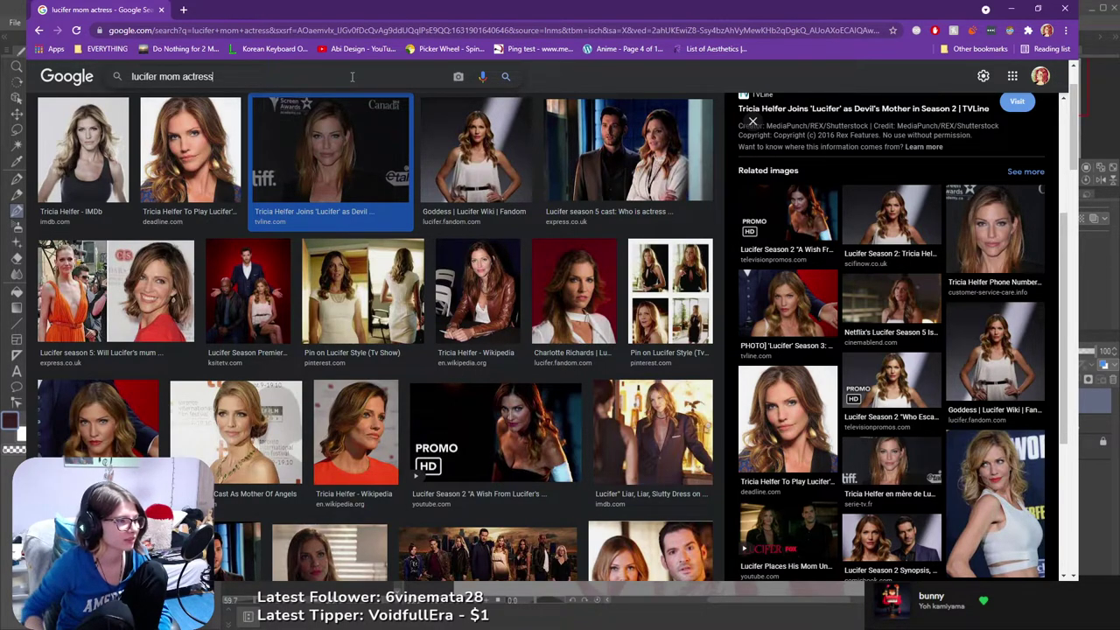
pyautogui.write('chette kills')
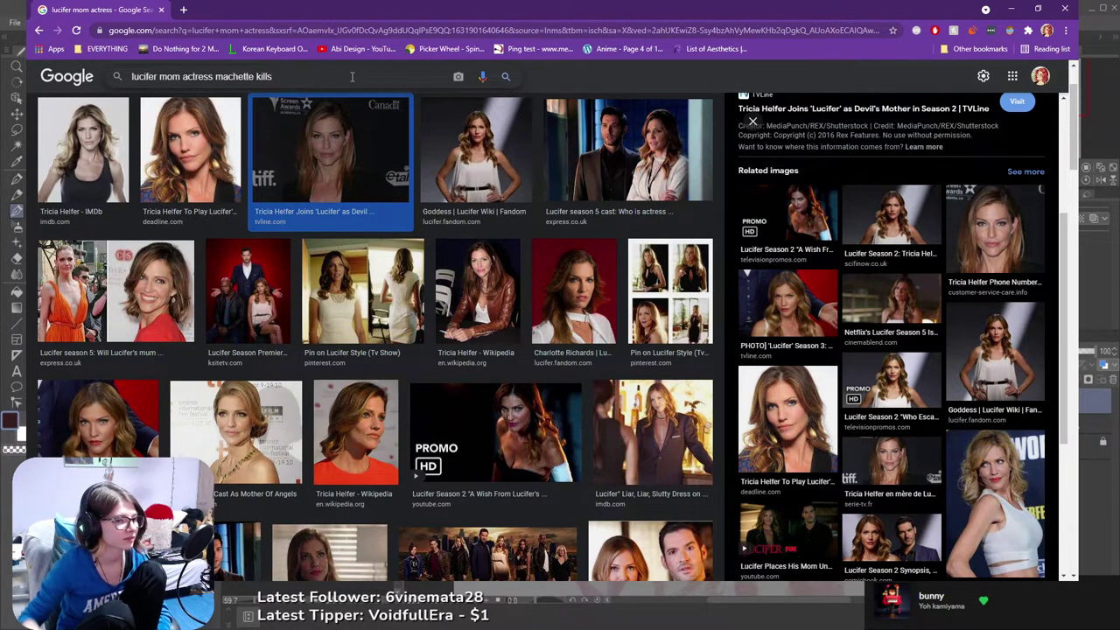
pyautogui.press('Return')
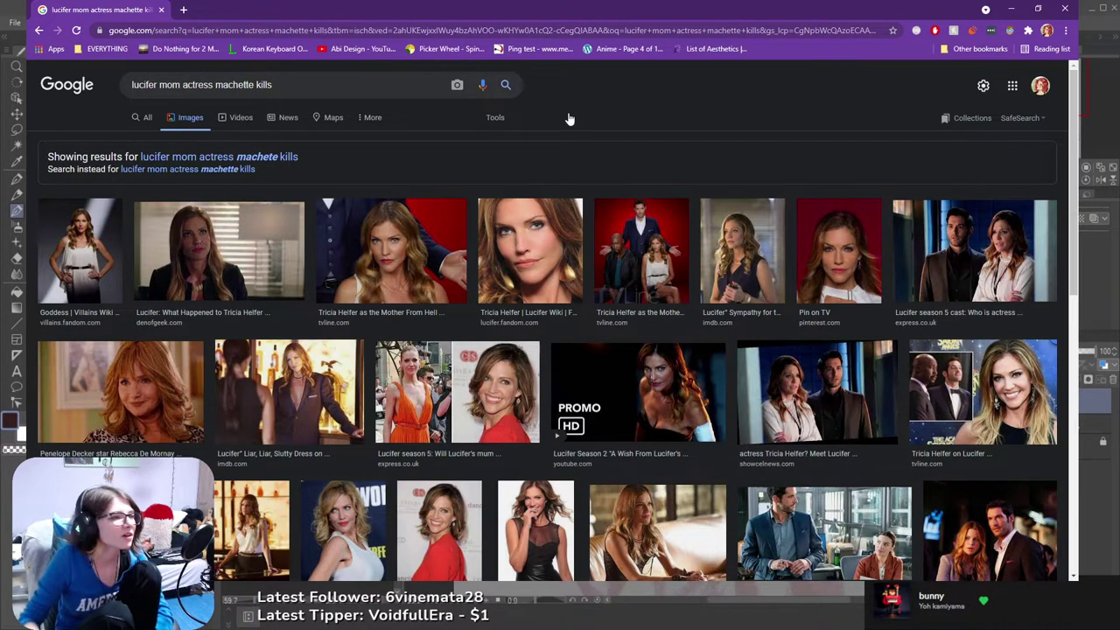
# - Search the images for "teen wolf kate actress" and open the general web results for that query
pyautogui.tripleClick(315, 83)
pyautogui.write('te')
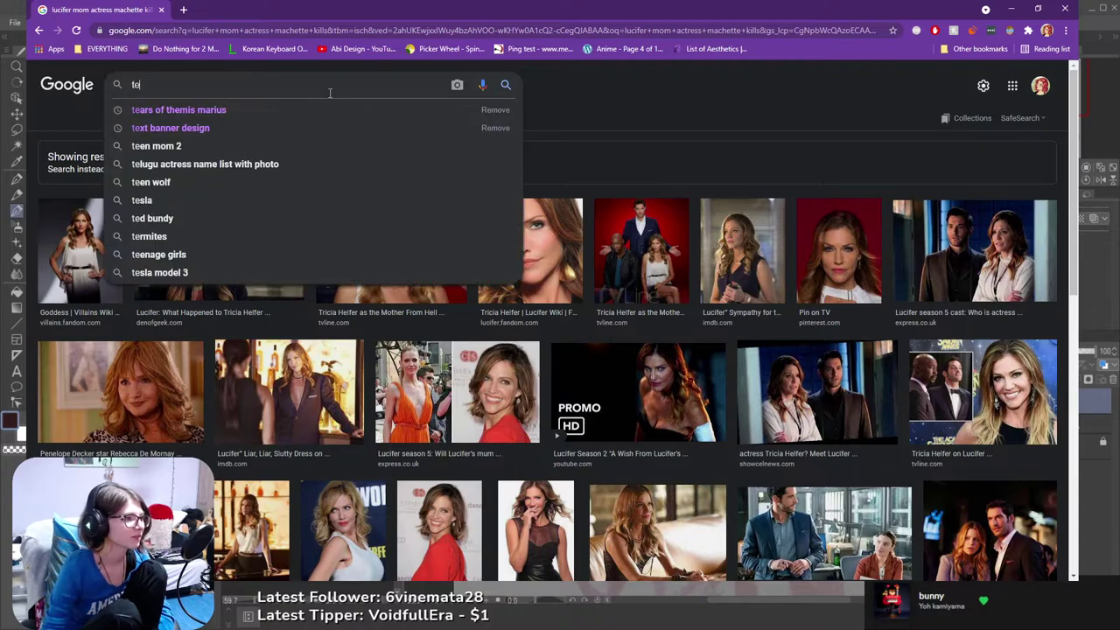
pyautogui.write('en wolf kate actress')
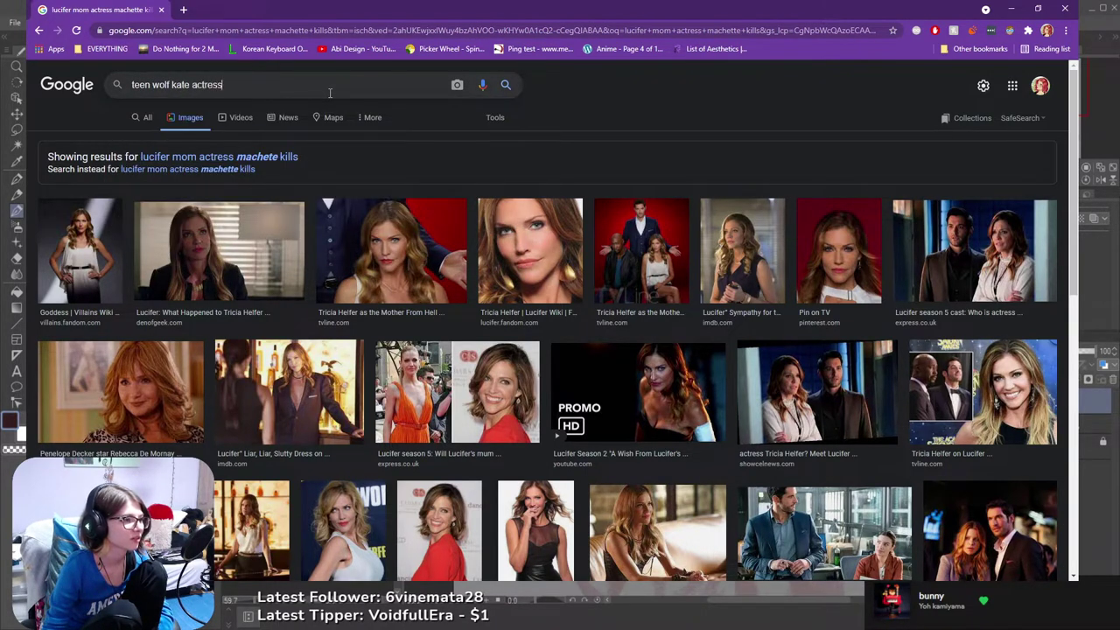
pyautogui.press('Return')
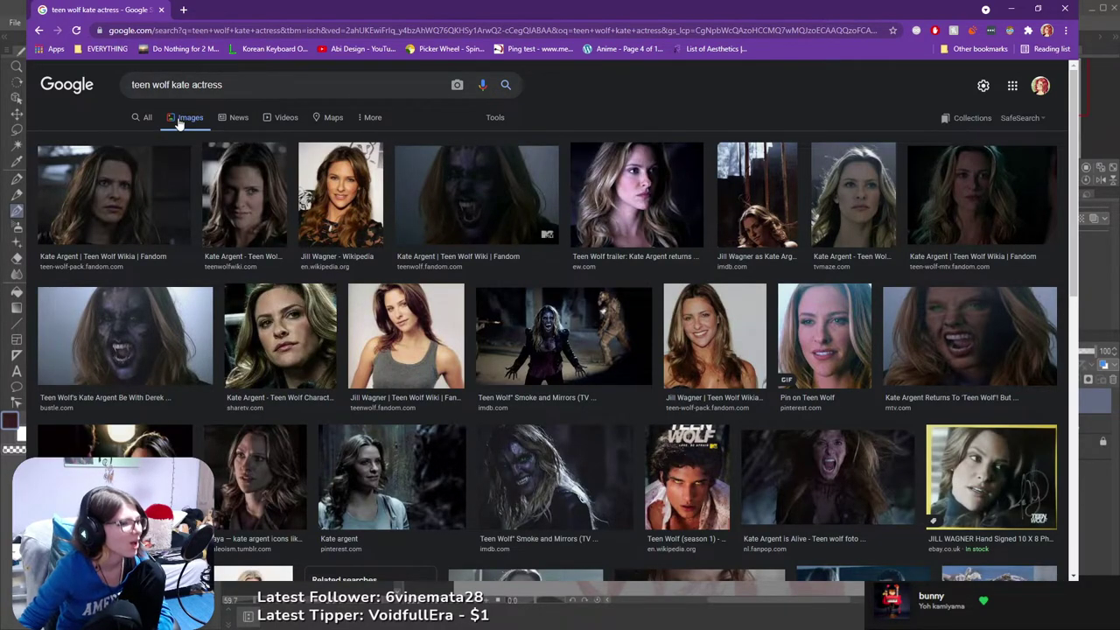
pyautogui.click(144, 119)
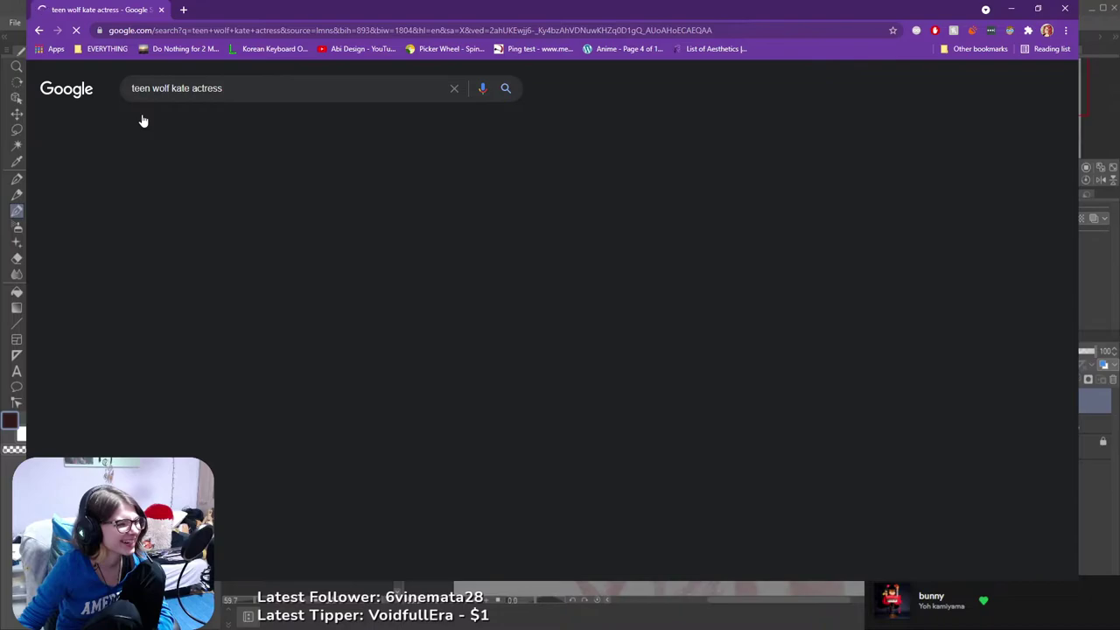
# - Search the web for "Jill Wagner machete kills"
pyautogui.click(295, 88)
pyautogui.write('J')
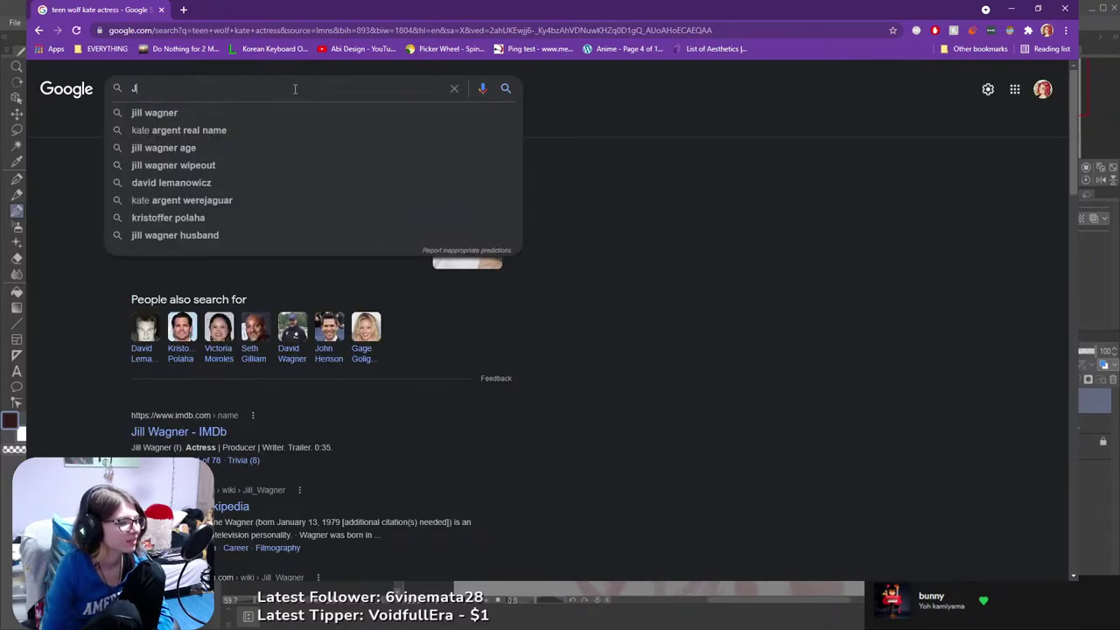
pyautogui.write('ill')
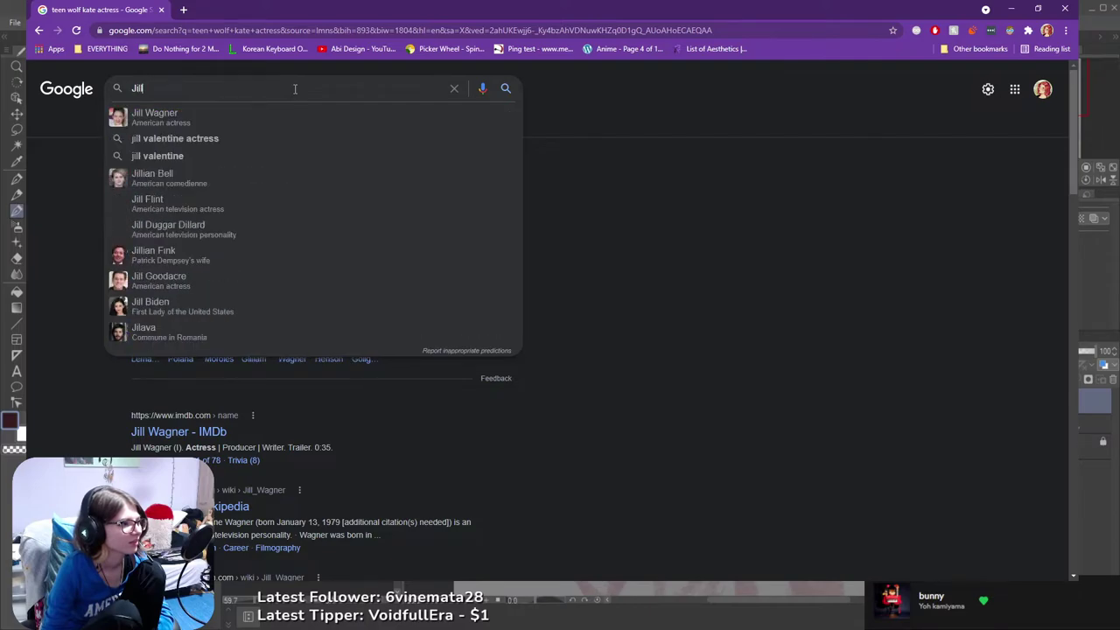
pyautogui.write(' Wagner ')
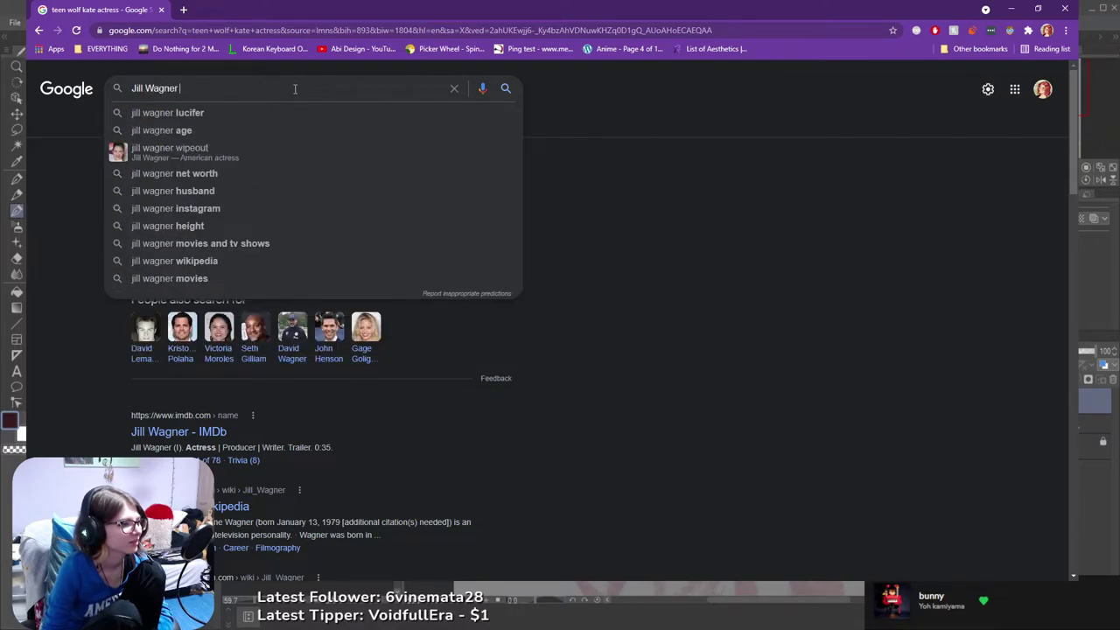
pyautogui.write('mache')
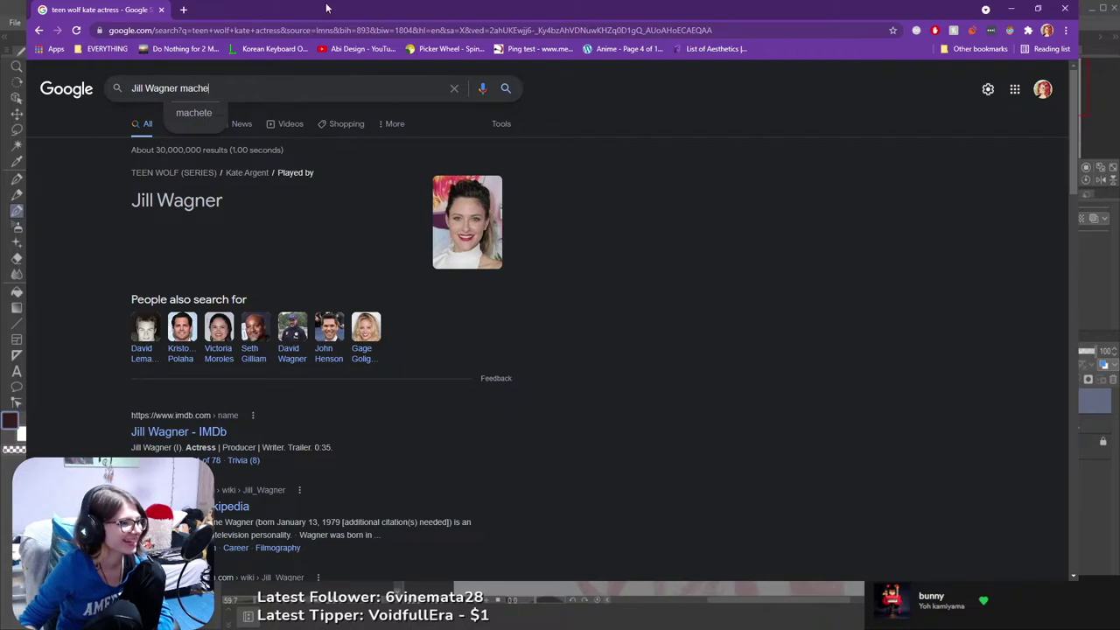
pyautogui.write('te kills')
pyautogui.press('Return')
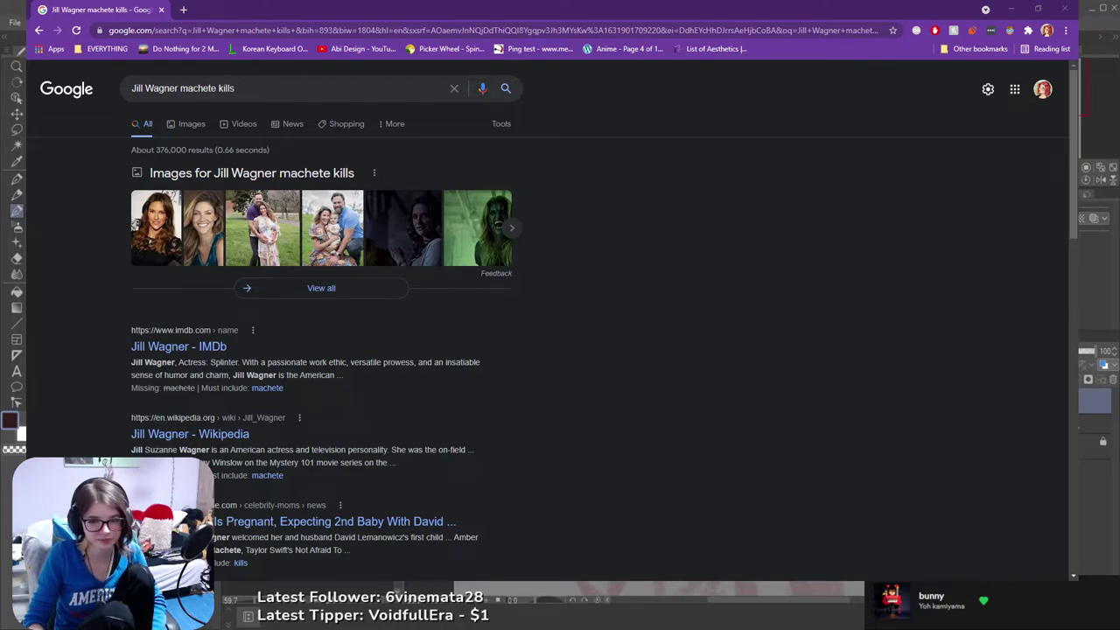
# - Switch back to Clip Studio Paint and draw the lower lid of the eye joined to the nose line
pyautogui.hotkey('alt', 'Tab')
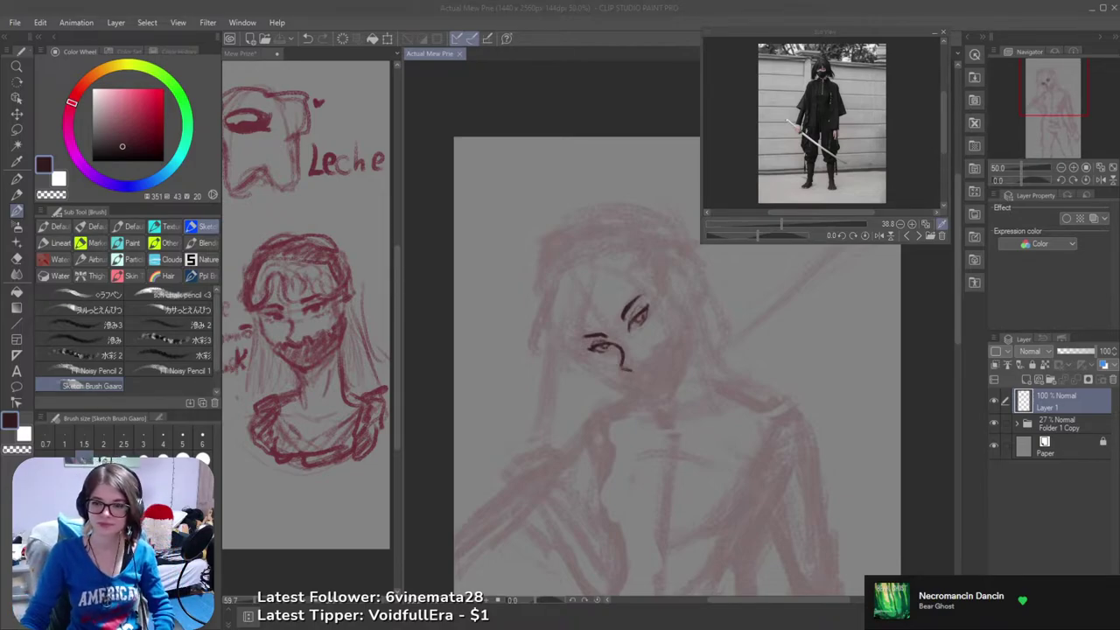
pyautogui.click(605, 5)
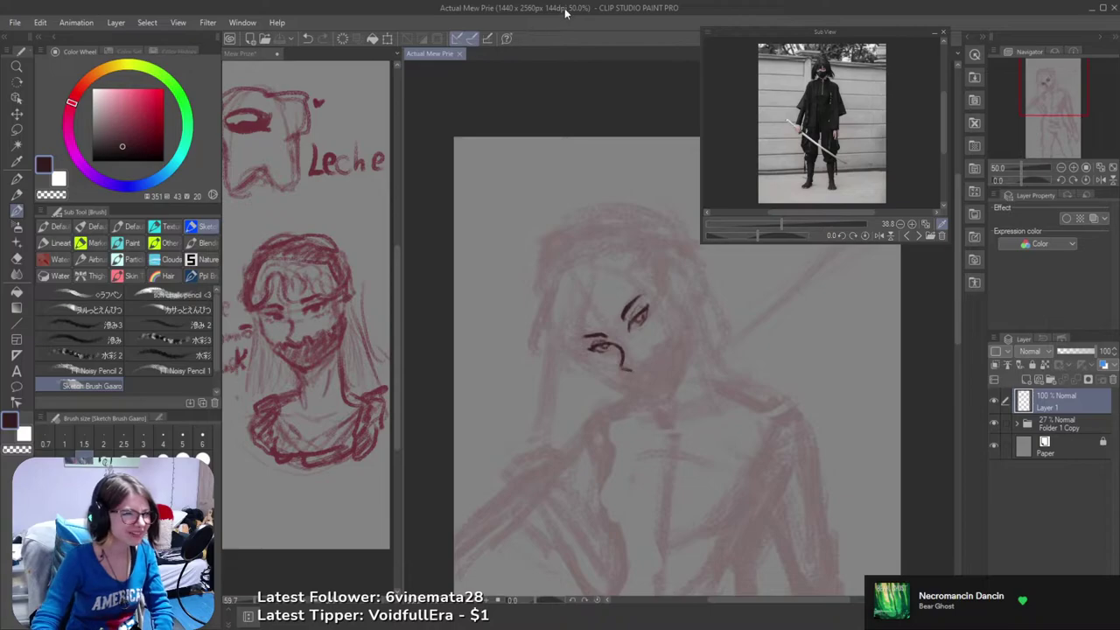
pyautogui.moveTo(638, 354)
pyautogui.mouseDown()
pyautogui.moveTo(621, 354)
pyautogui.moveTo(633, 357)
pyautogui.mouseUp()
pyautogui.scroll(1, 633, 354)
pyautogui.scroll(2, 643, 349)
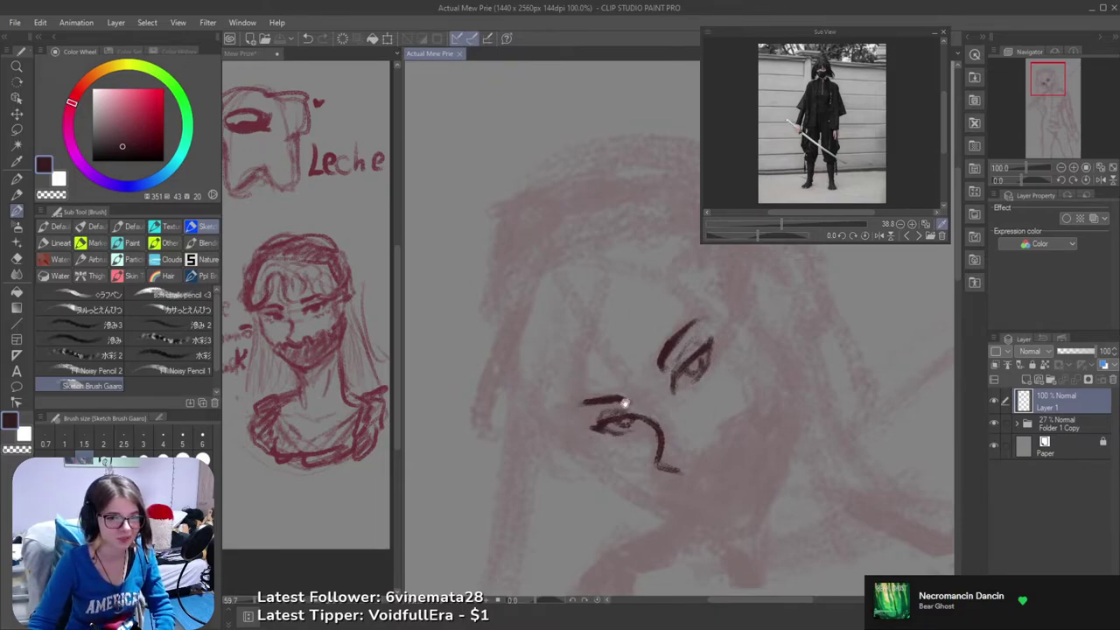
pyautogui.scroll(1, 616, 411)
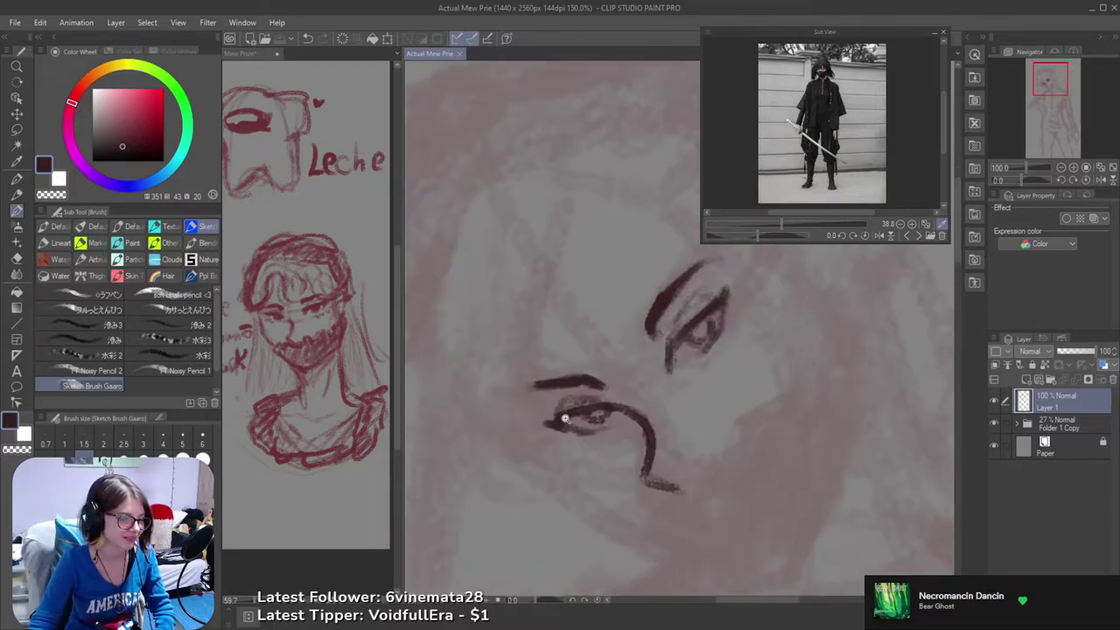
pyautogui.scroll(1, 569, 427)
pyautogui.hotkey('ctrl', 'z')
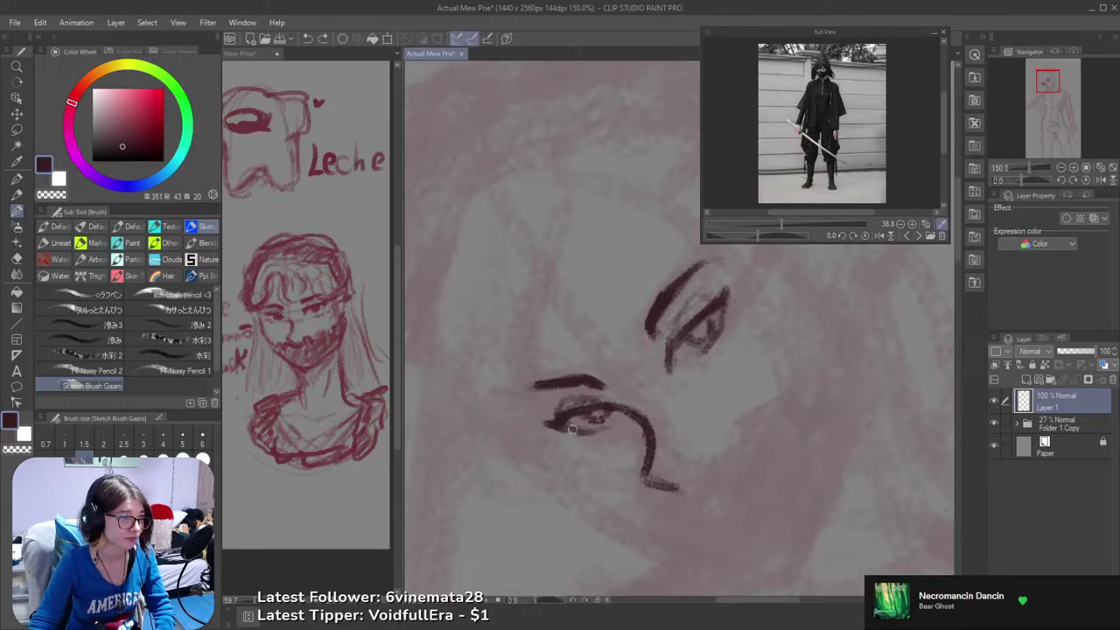
pyautogui.moveTo(603, 432)
pyautogui.mouseDown()
pyautogui.moveTo(625, 419)
pyautogui.moveTo(607, 429)
pyautogui.mouseUp()
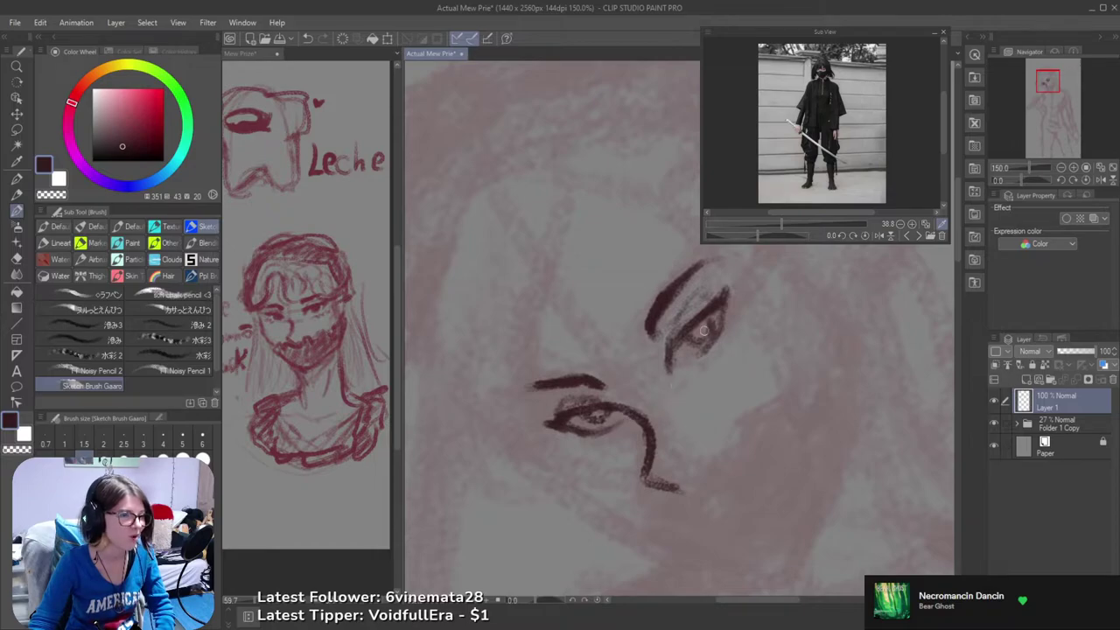
# - Touch up the iris of the slanted eye apart from the nose line and save the drawing
pyautogui.moveTo(692, 336); pyautogui.dragTo(805, 294)
pyautogui.hotkey('ctrl', 'z')
pyautogui.scroll(-5, 800, 302)
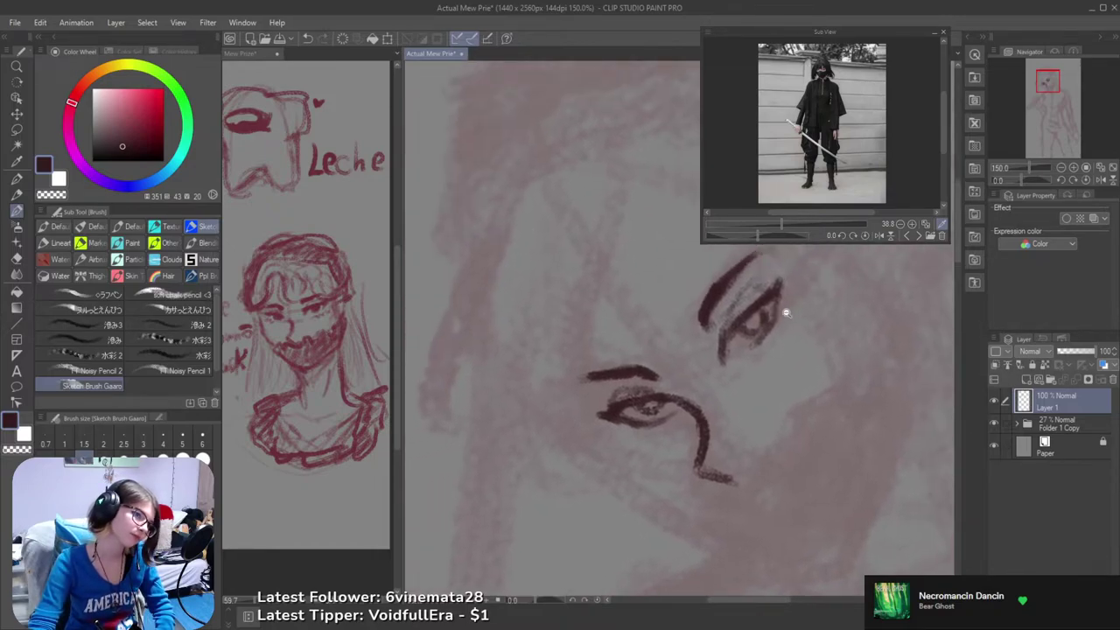
pyautogui.click(726, 322)
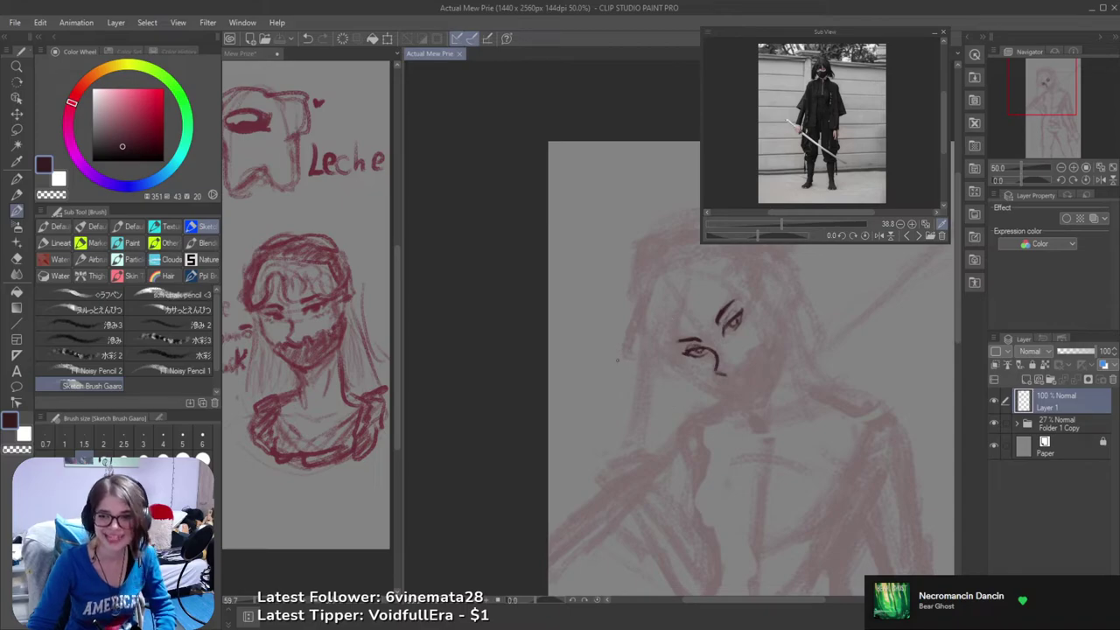
# - Erase the iris of the eye joined to the nose line and redraw it with a light highlight
pyautogui.scroll(4, 617, 393)
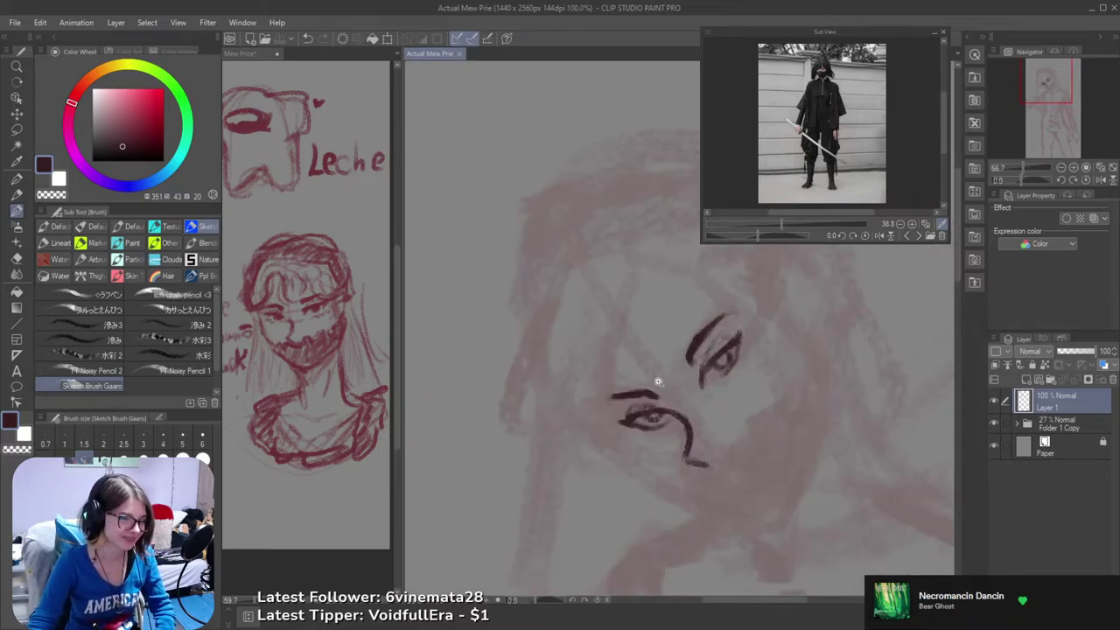
pyautogui.moveTo(659, 398); pyautogui.dragTo(688, 398)
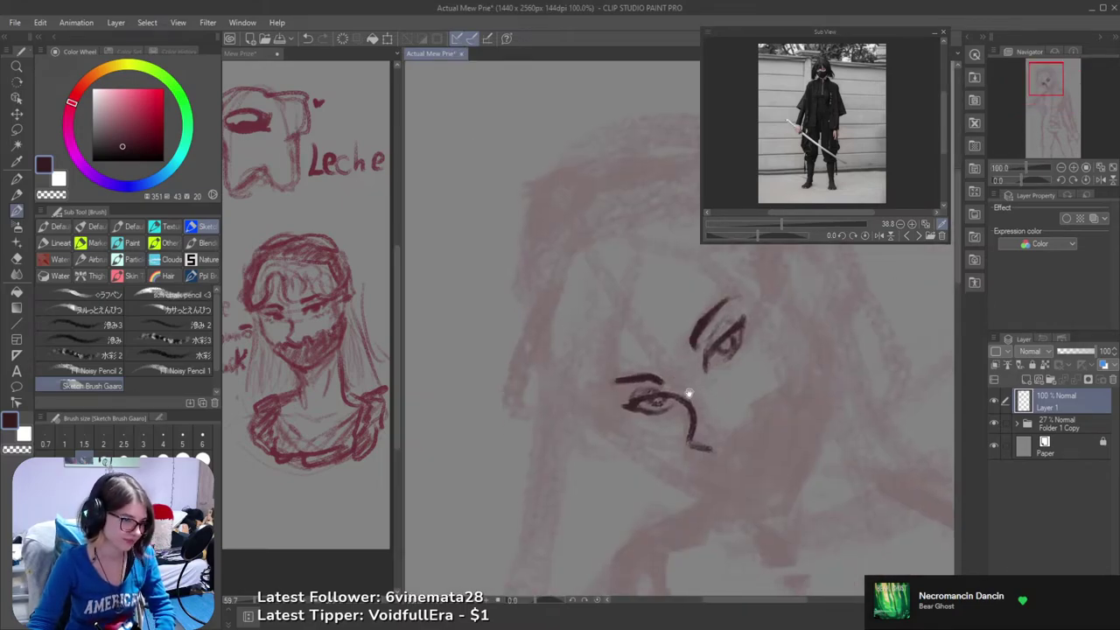
pyautogui.press('e')
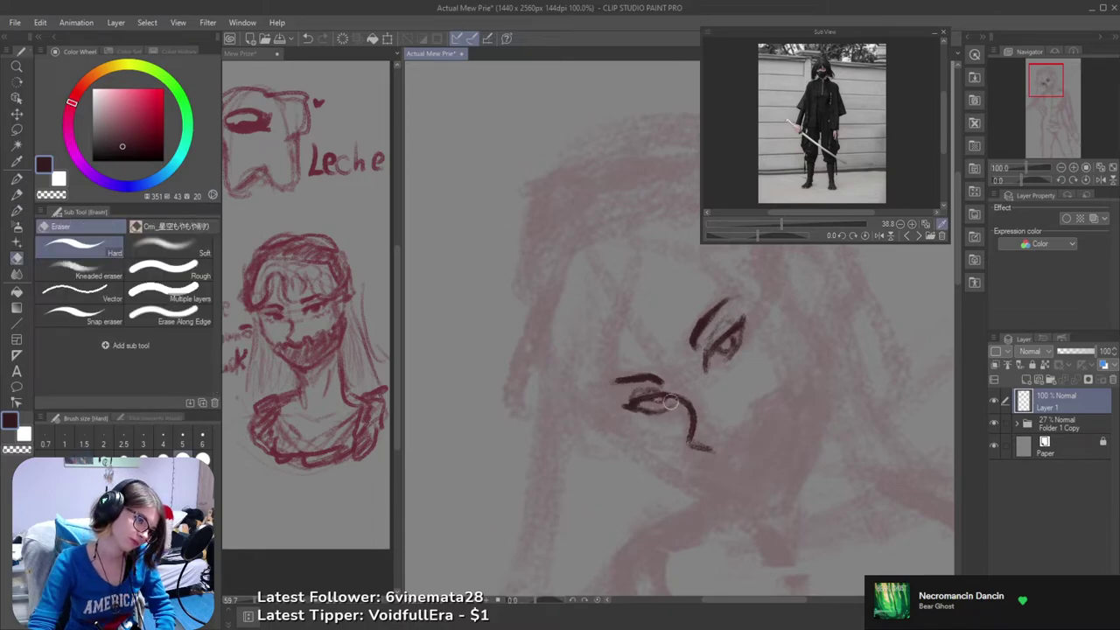
pyautogui.press('b')
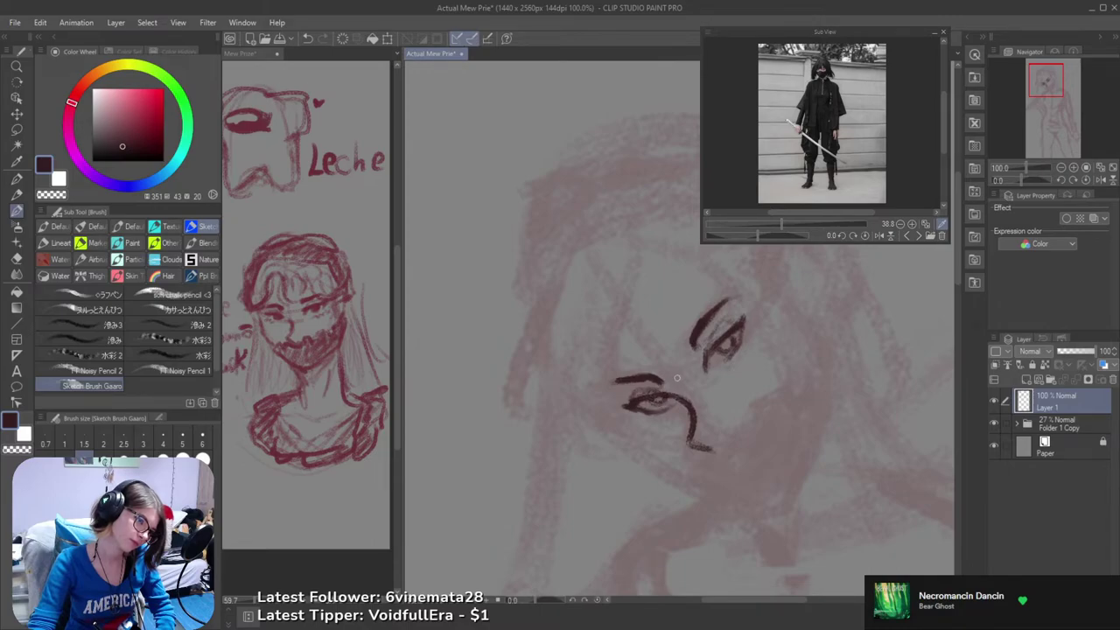
pyautogui.hotkey('ctrl', 'z')
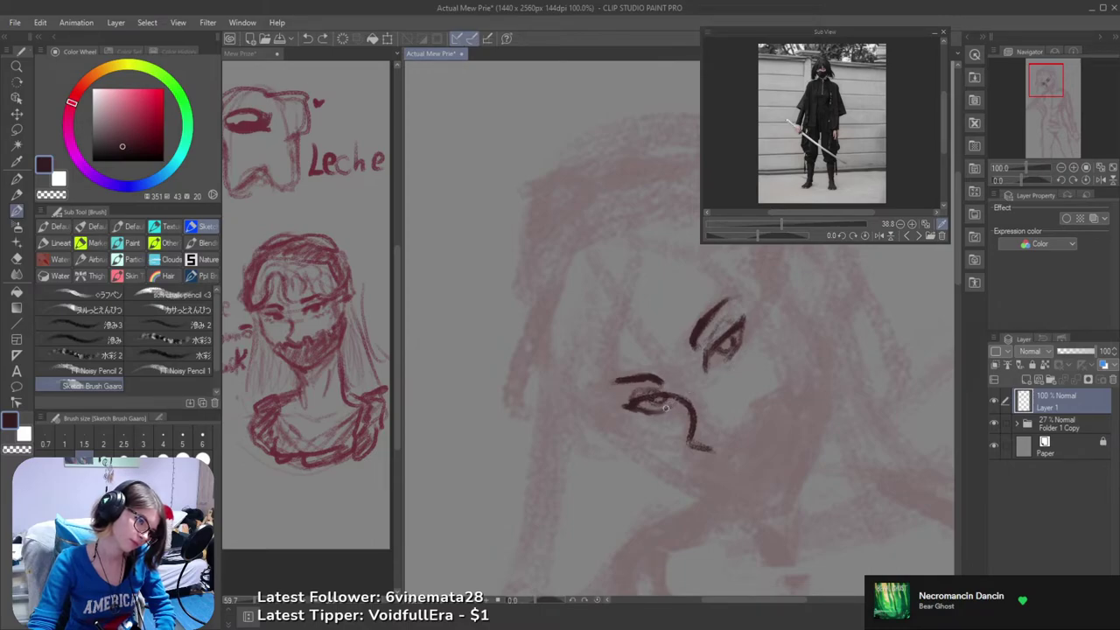
pyautogui.press('e')
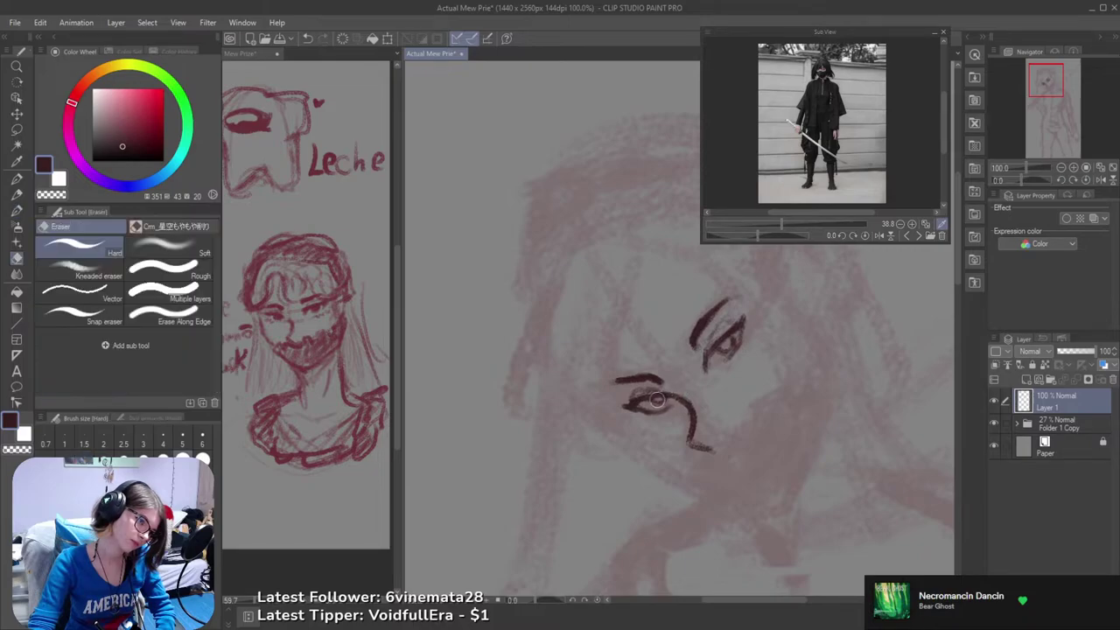
# - Erase the iris of the slanted eye apart from the nose line and redraw it around a light centre
pyautogui.scroll(-3, 667, 398)
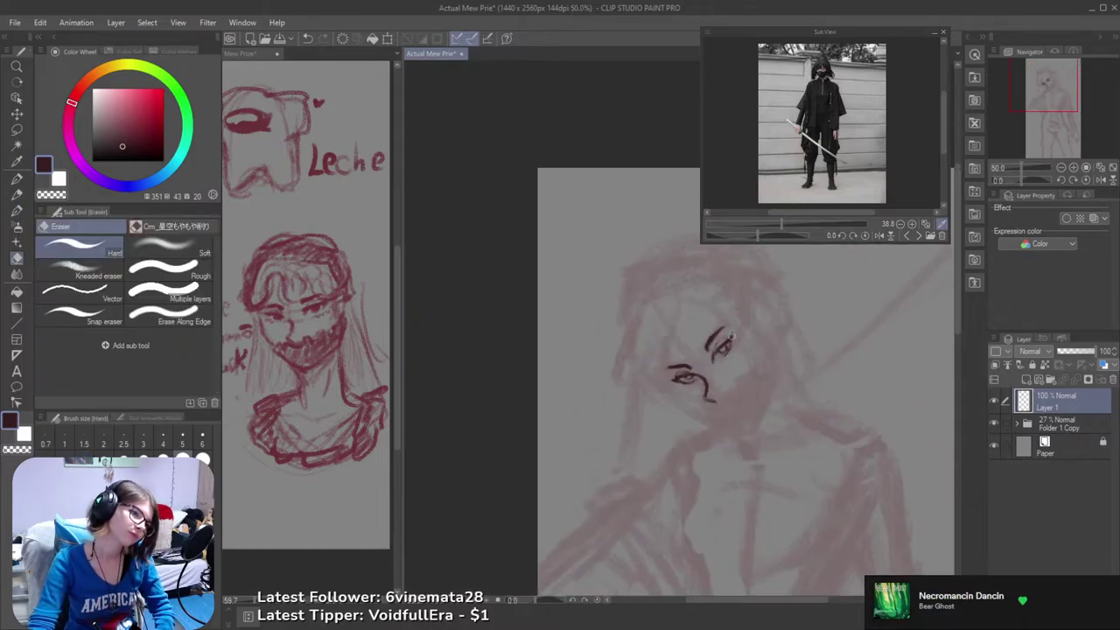
pyautogui.press('h')
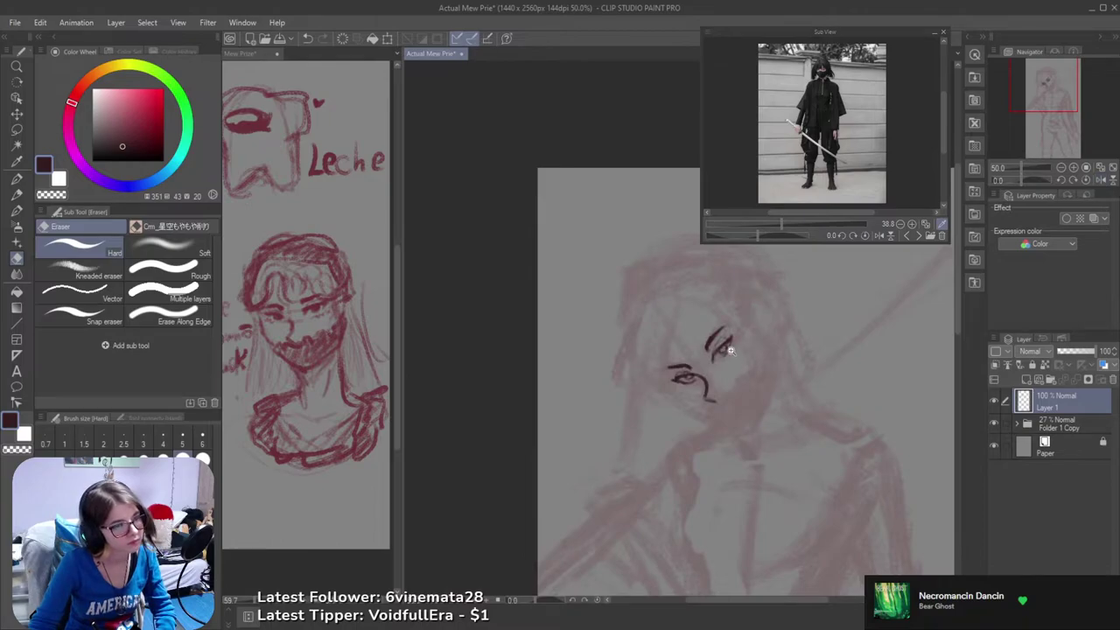
pyautogui.scroll(3, 724, 346)
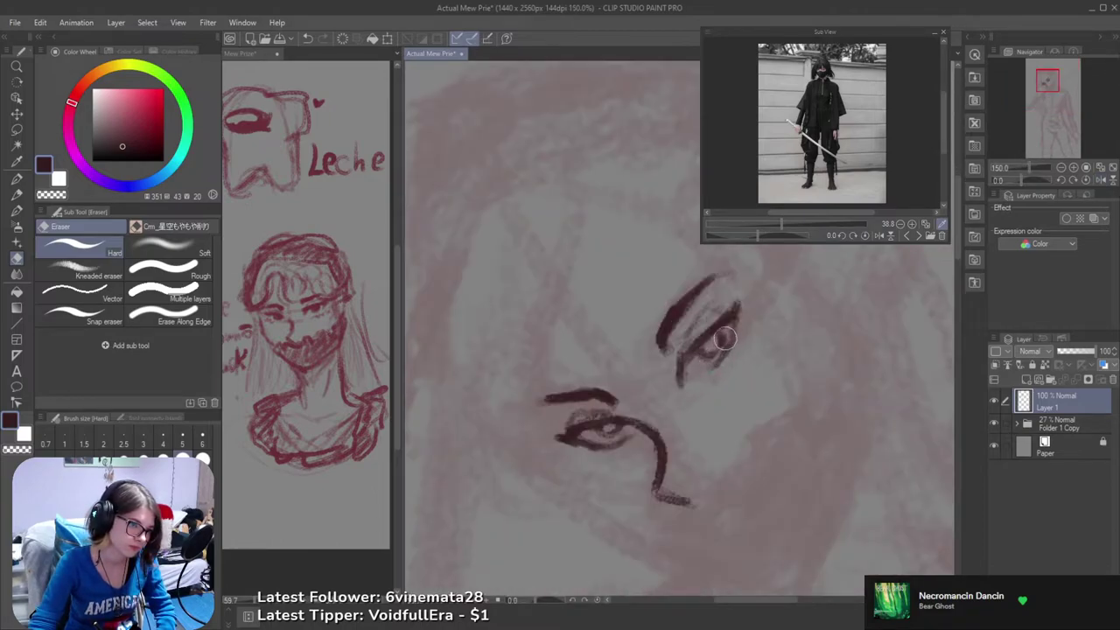
pyautogui.moveTo(724, 351)
pyautogui.mouseDown()
pyautogui.moveTo(700, 360)
pyautogui.moveTo(722, 337)
pyautogui.mouseUp()
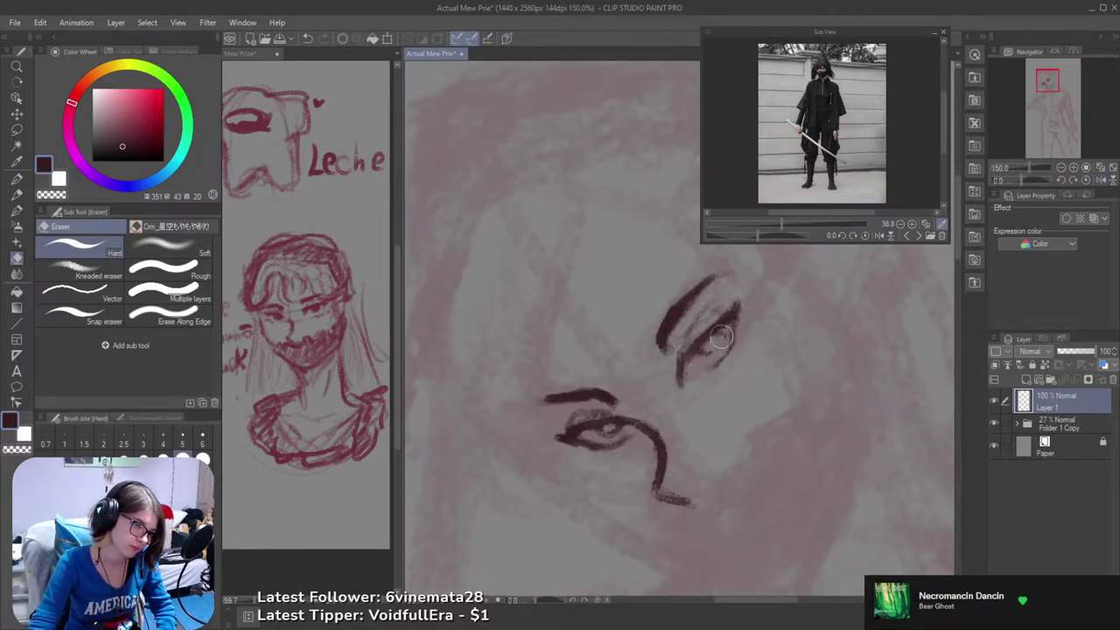
pyautogui.hotkey('ctrl', 'z')
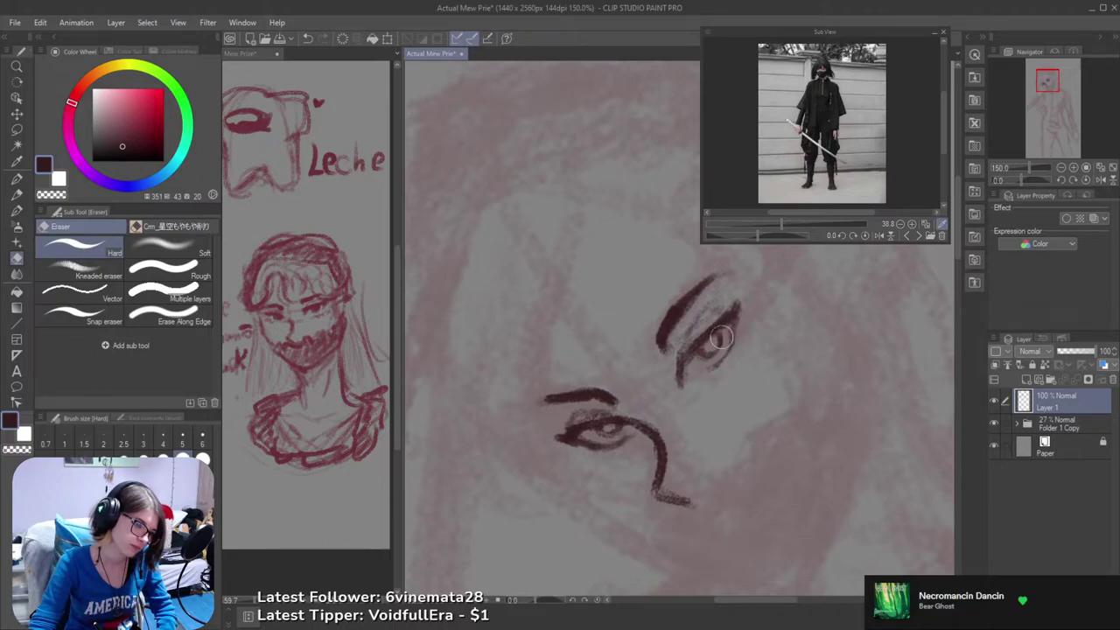
pyautogui.press('b')
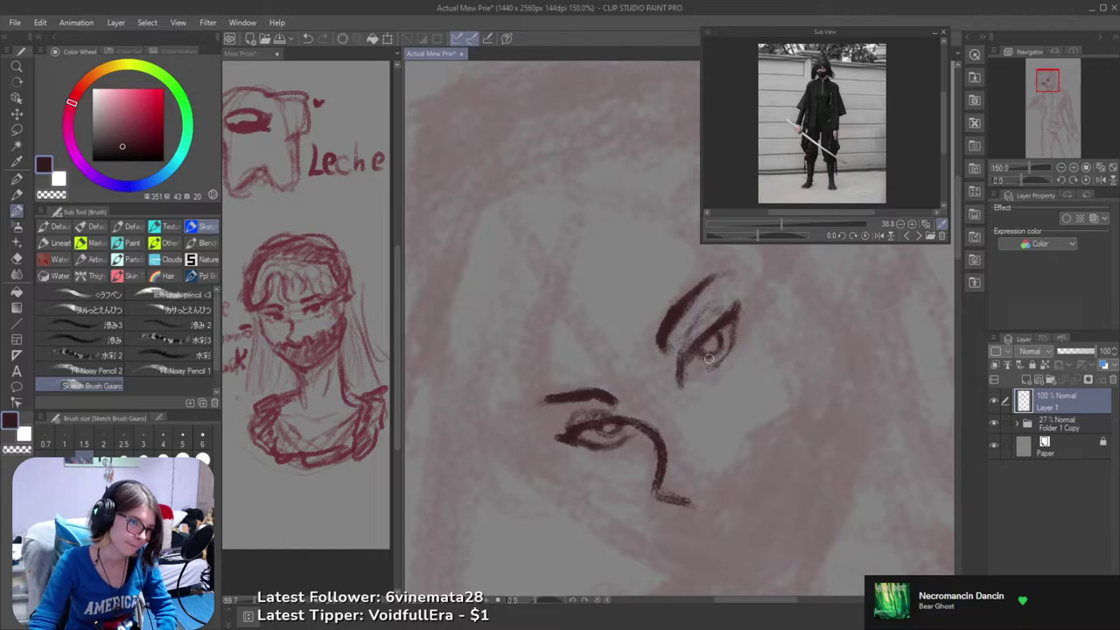
# - Check the face mirrored, darken the slanted eye's iris and outer lower lid, clean up with the eraser and save
pyautogui.scroll(-4, 709, 358)
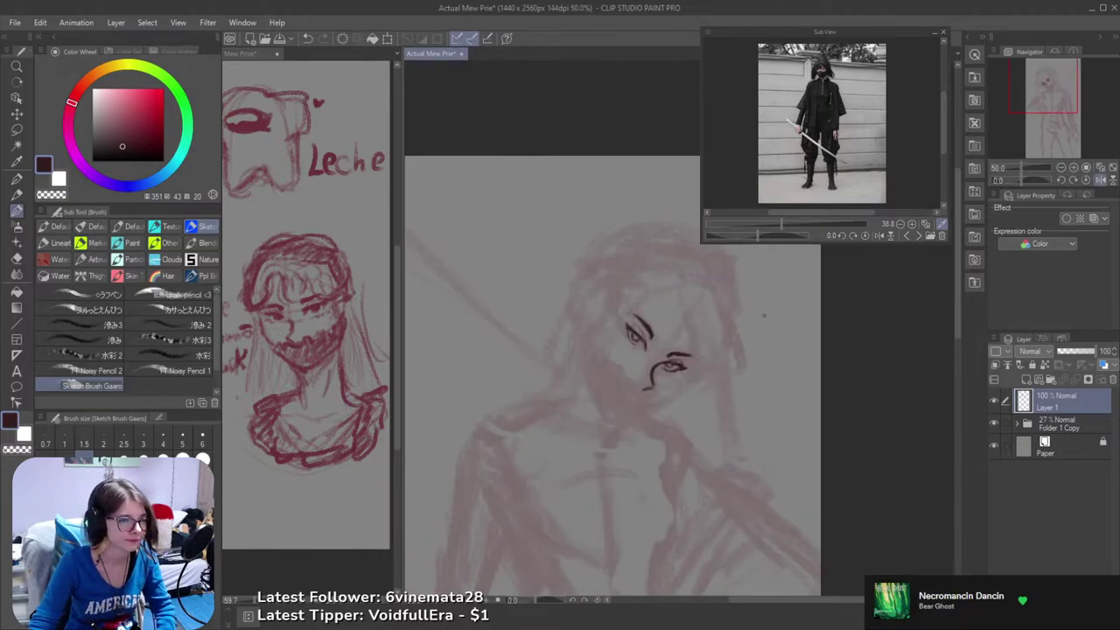
pyautogui.scroll(4, 761, 317)
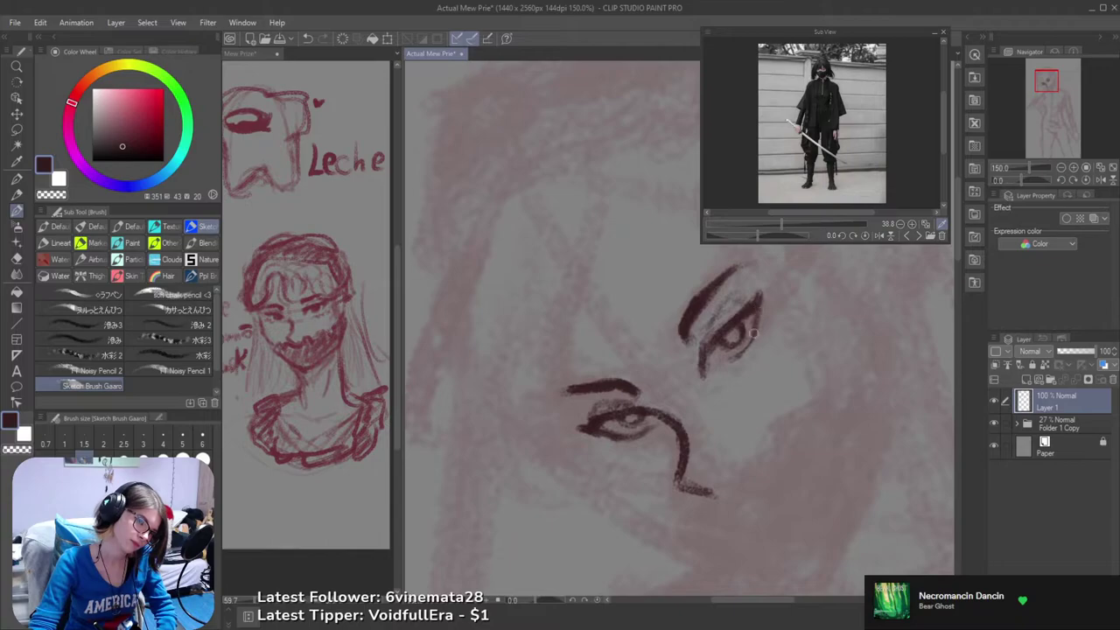
pyautogui.press('e')
pyautogui.hotkey('ctrl', 'z')
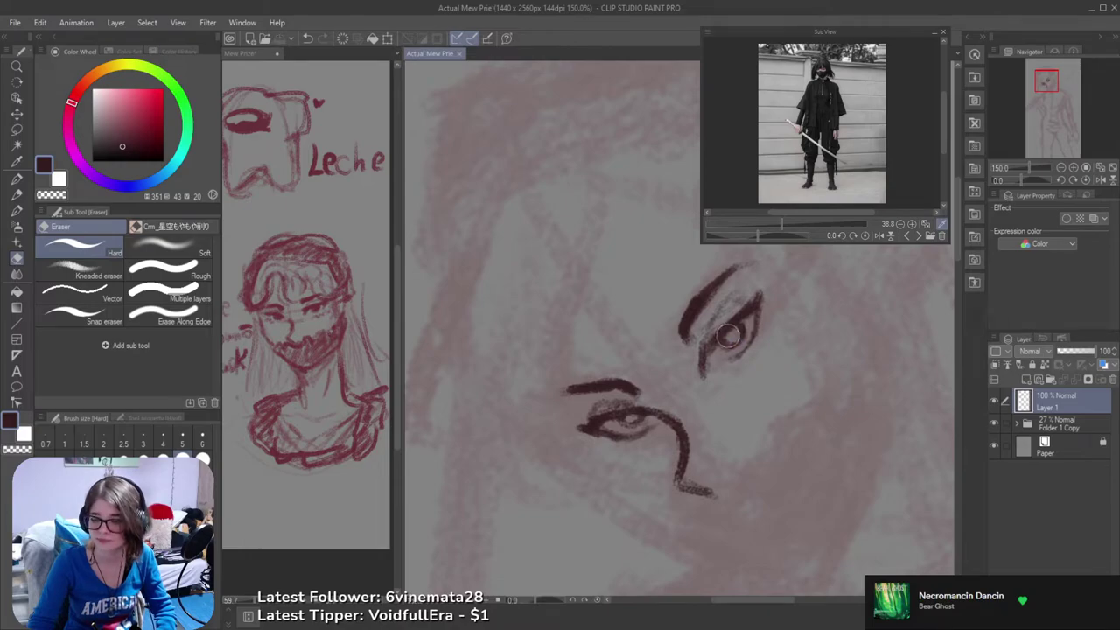
# - Mirror the canvas view horizontally and reinforce the outer corner of the slanted eye with the sketch brush
pyautogui.press('h')
pyautogui.moveTo(737, 385); pyautogui.dragTo(776, 387)
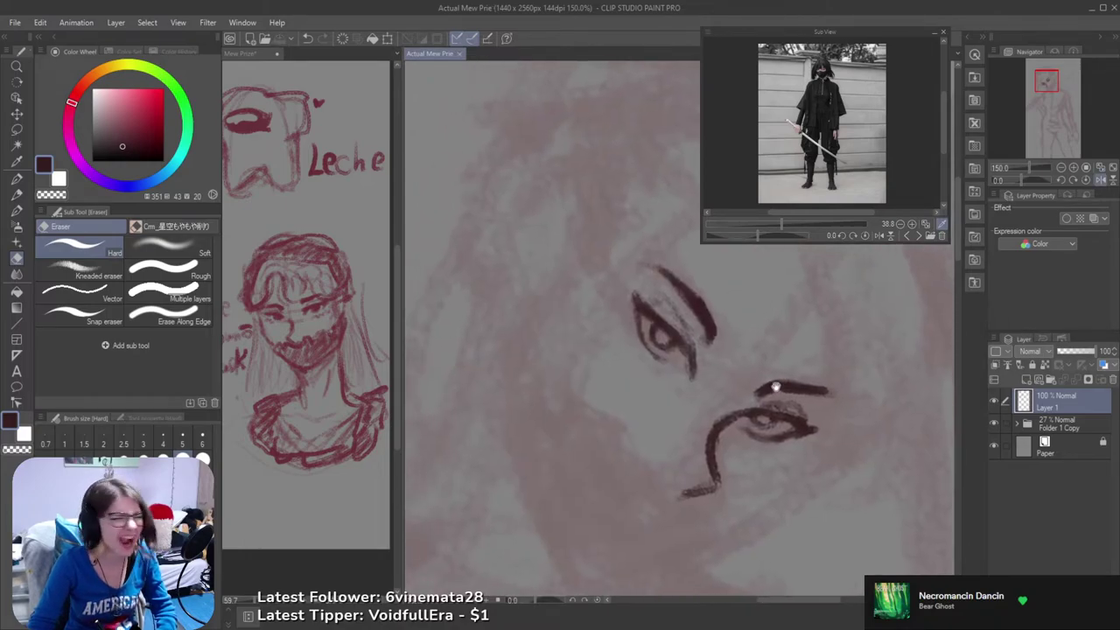
pyautogui.press('b')
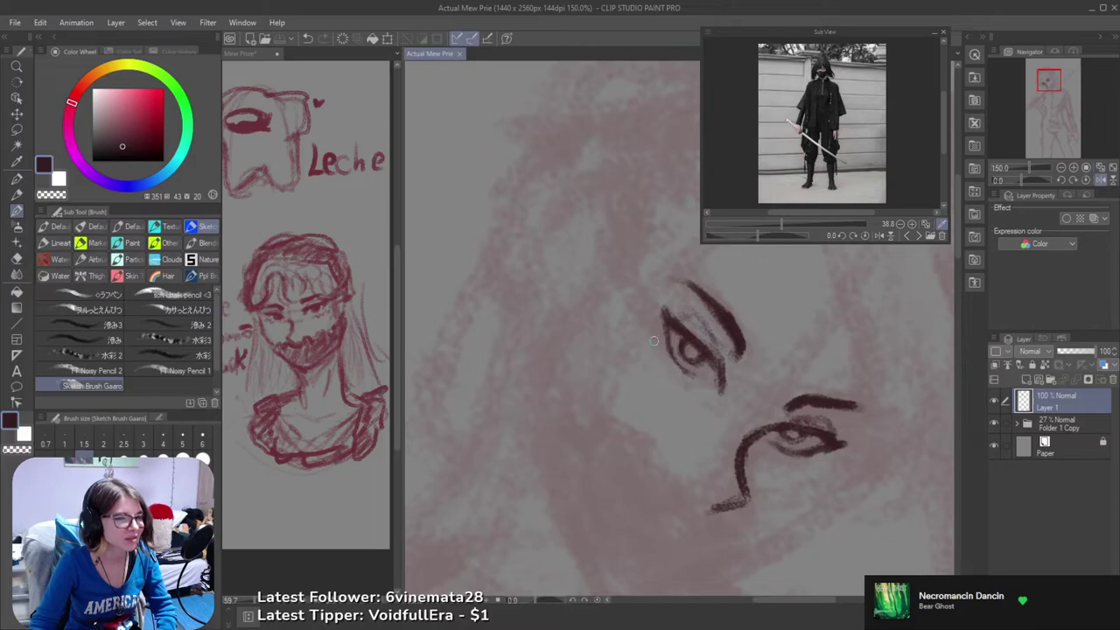
pyautogui.moveTo(674, 348); pyautogui.dragTo(664, 317)
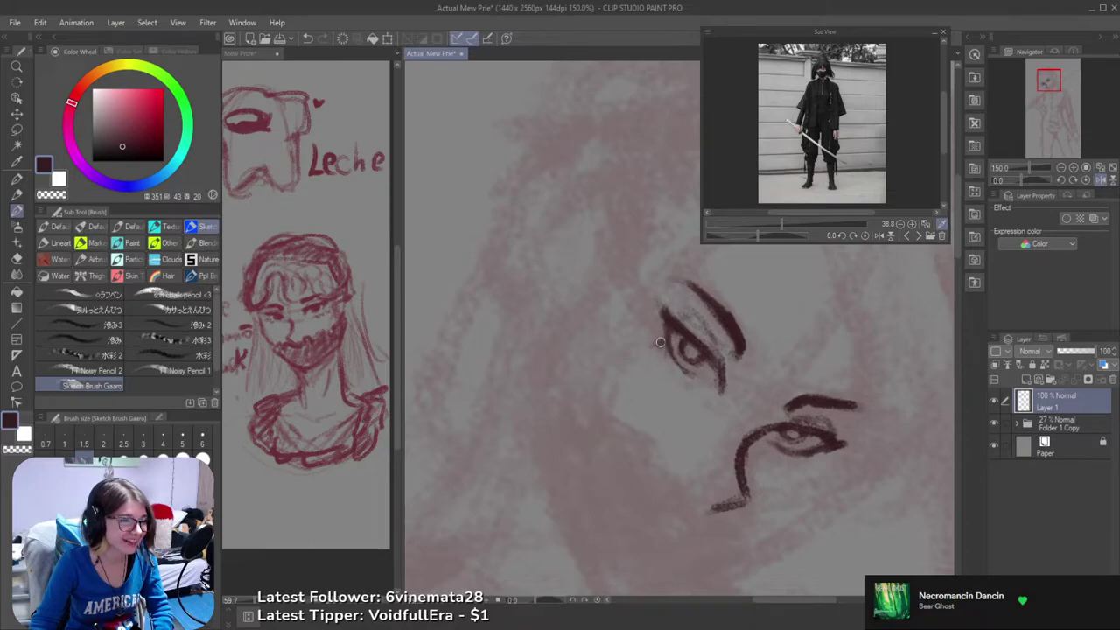
pyautogui.moveTo(666, 337); pyautogui.dragTo(657, 349)
pyautogui.hotkey('ctrl', 'z')
pyautogui.hotkey('ctrl', 'z')
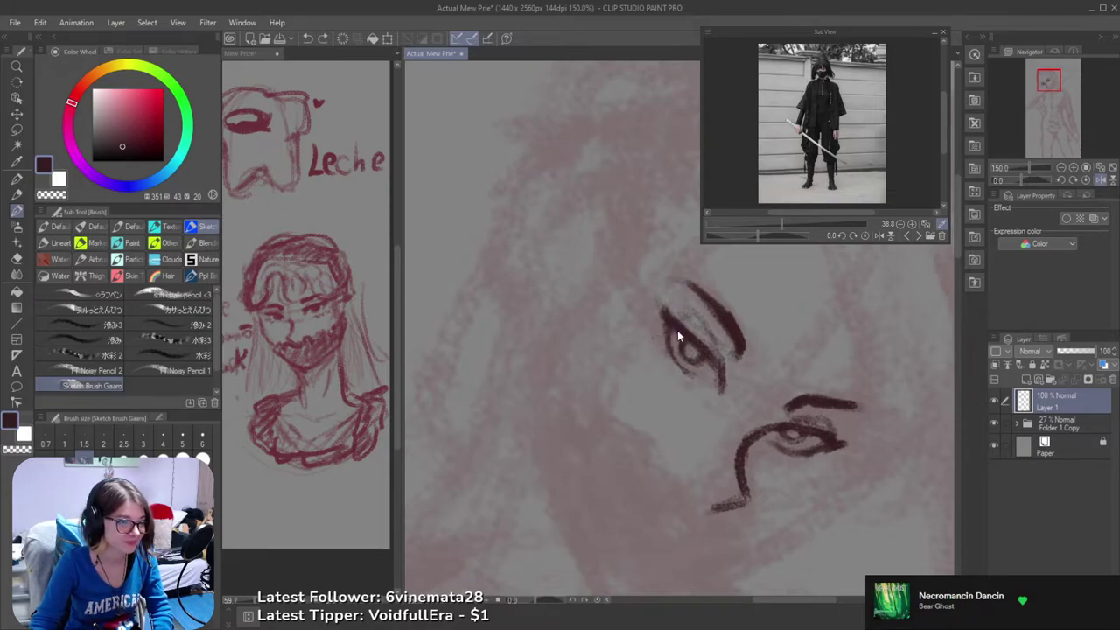
# - Flip the view back, clean up the slanted eye's lower lid with the hard eraser and compare the face in both orientations
pyautogui.press('h')
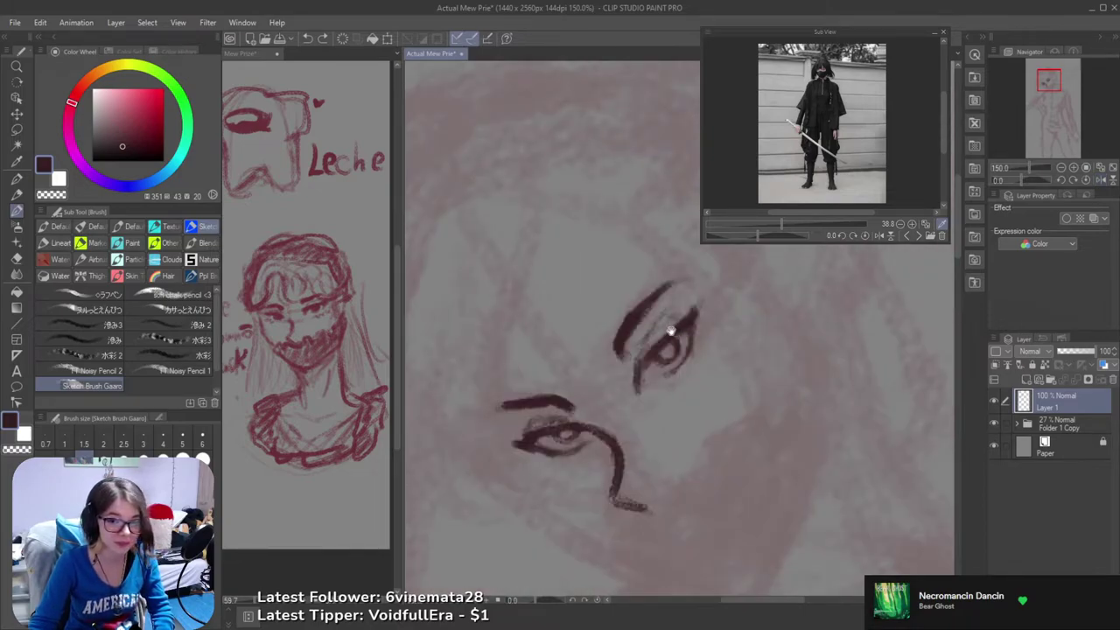
pyautogui.moveTo(640, 387); pyautogui.dragTo(740, 392)
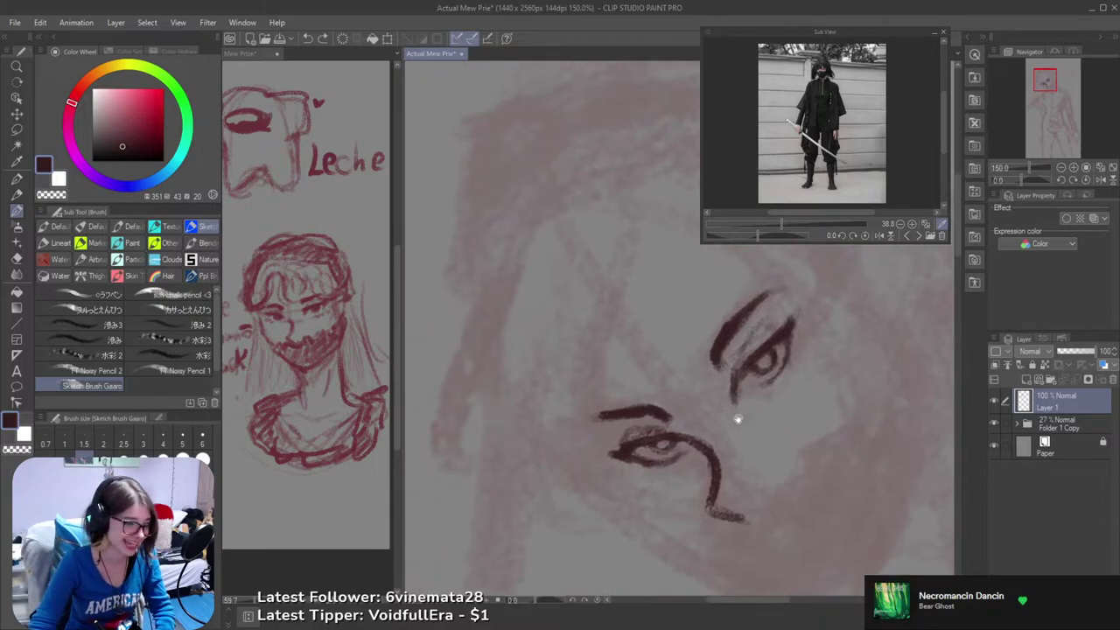
pyautogui.press('e')
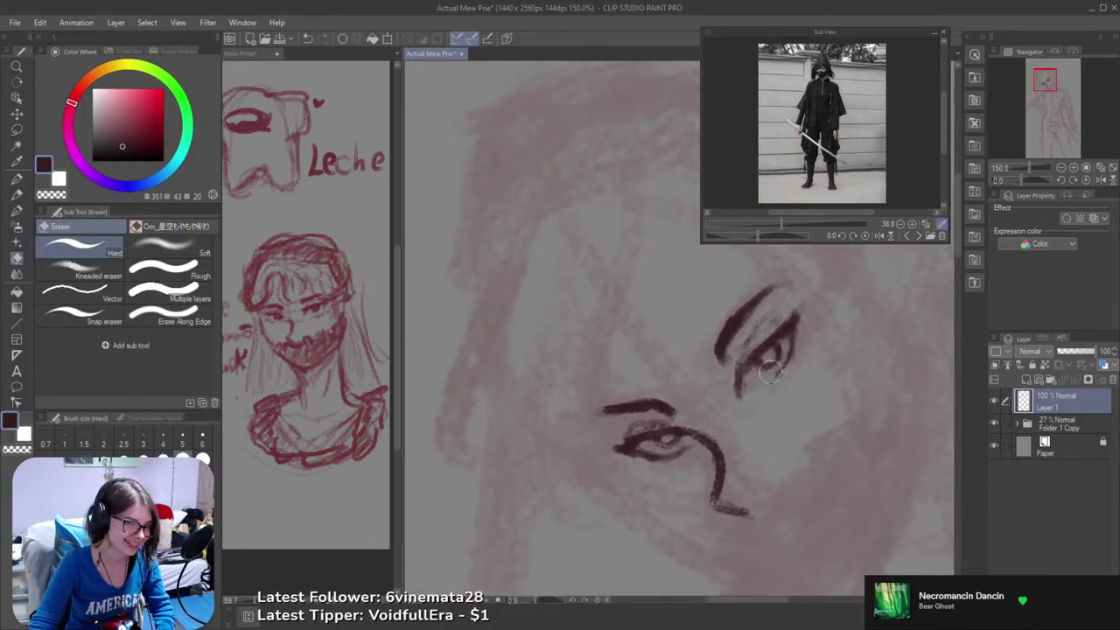
pyautogui.click(759, 373)
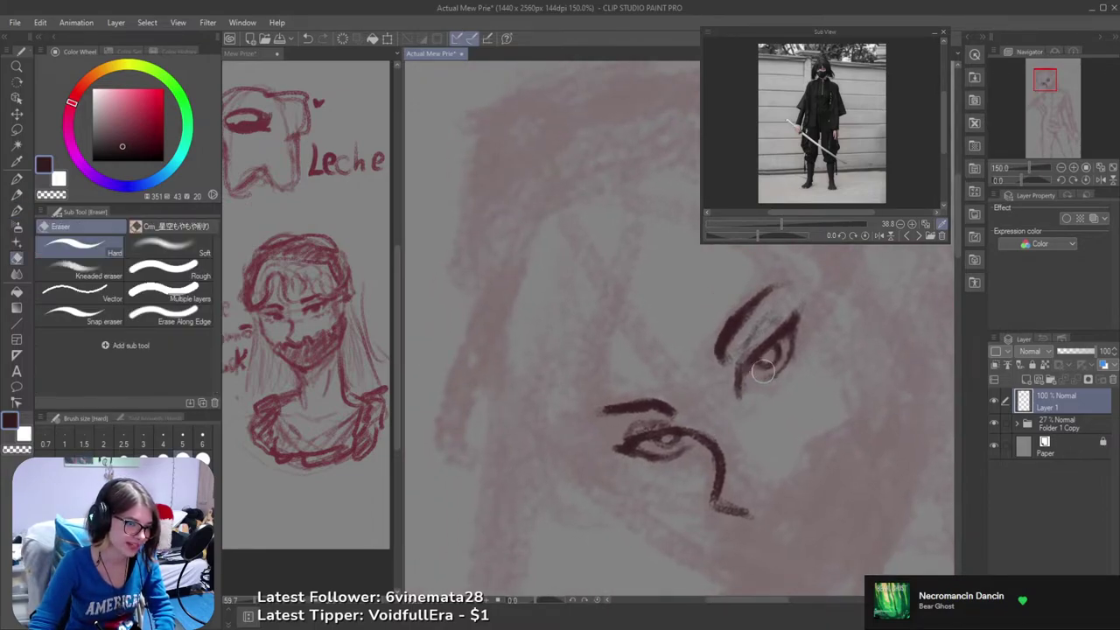
pyautogui.hotkey('ctrl', 'z')
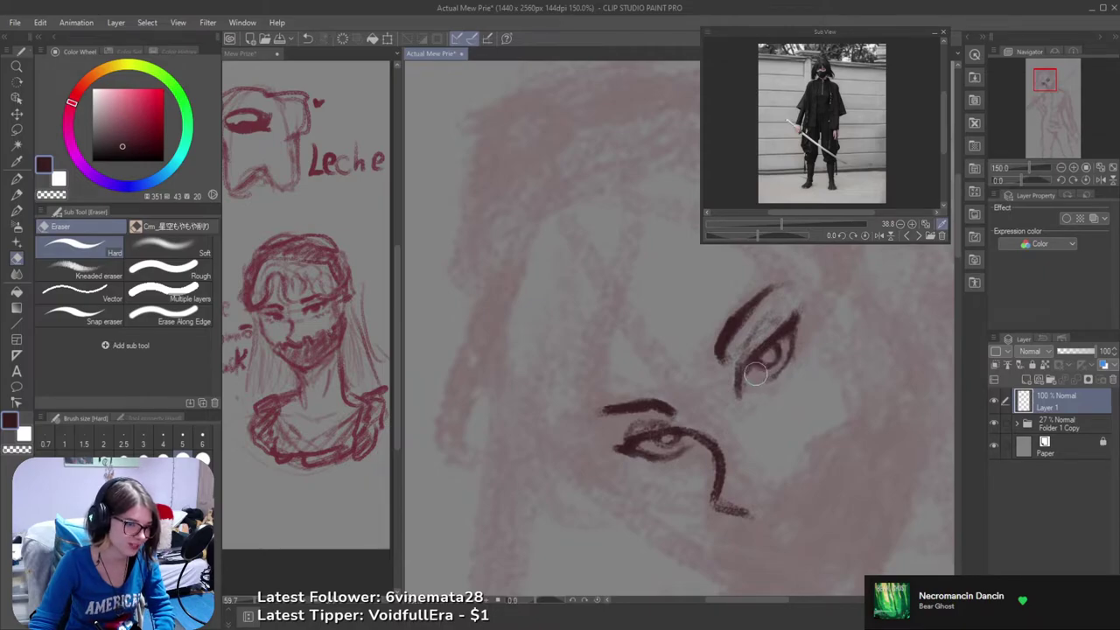
pyautogui.moveTo(765, 379)
pyautogui.mouseDown()
pyautogui.moveTo(774, 370)
pyautogui.moveTo(761, 378)
pyautogui.moveTo(778, 370)
pyautogui.moveTo(825, 382)
pyautogui.mouseUp()
pyautogui.press('b')
pyautogui.press('h')
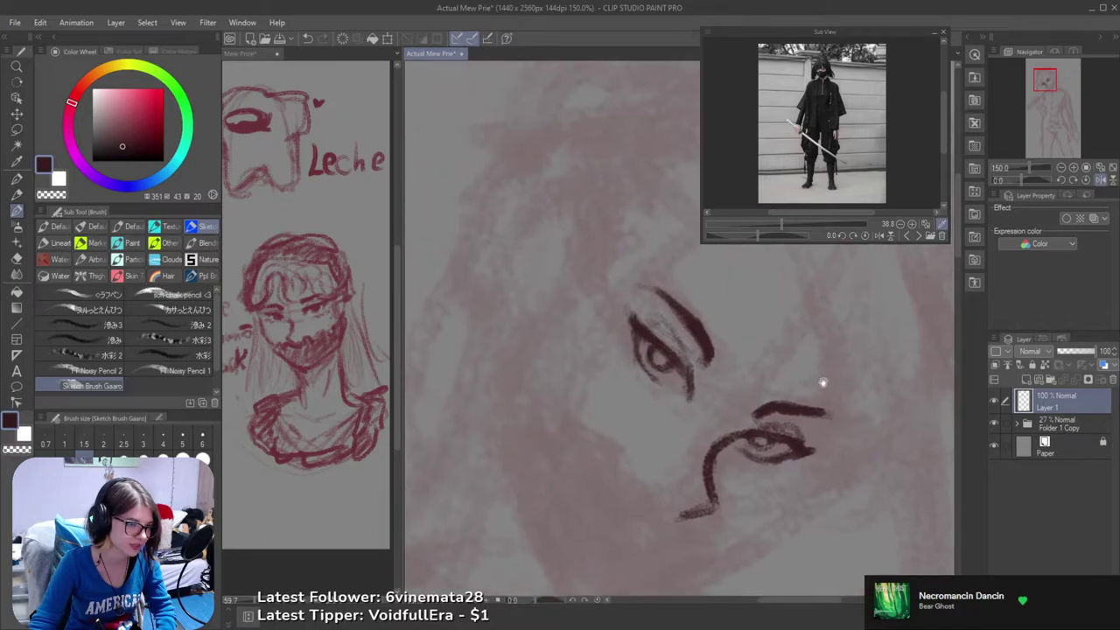
pyautogui.press('h')
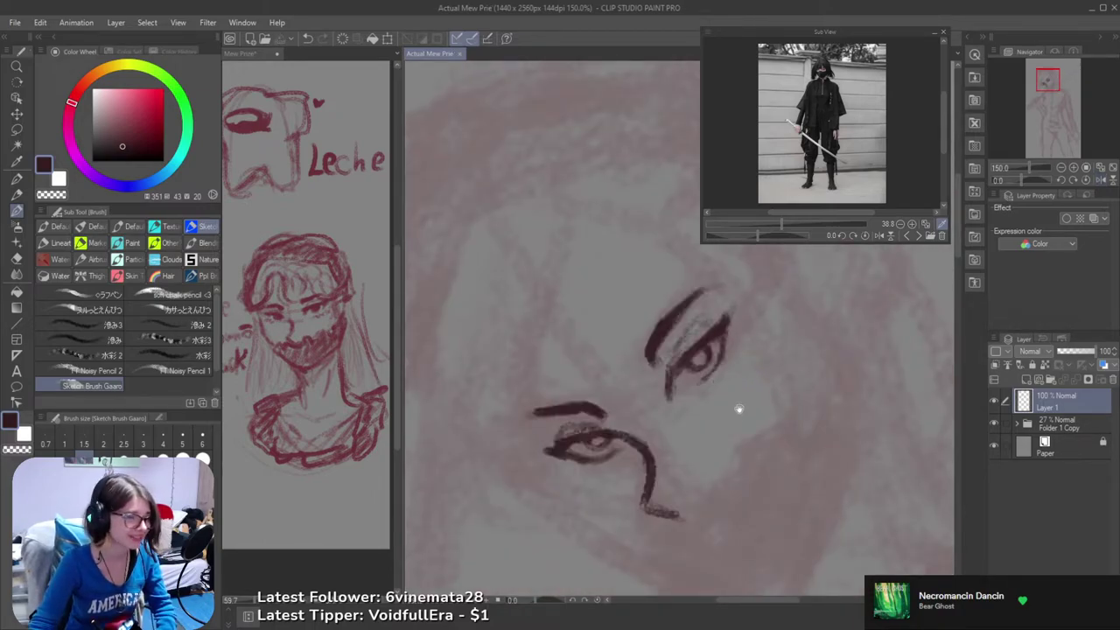
# - Darken the lid crease above the slanted eye, tidy its outer end with the eraser, save and check the face mirrored
pyautogui.moveTo(679, 391); pyautogui.dragTo(699, 397)
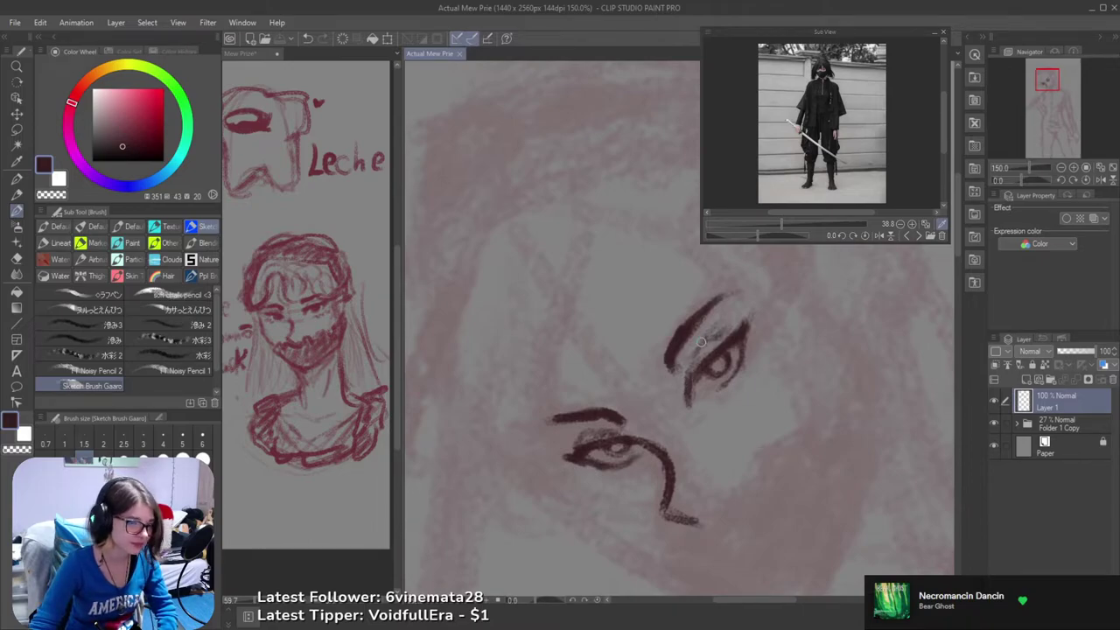
pyautogui.press('e')
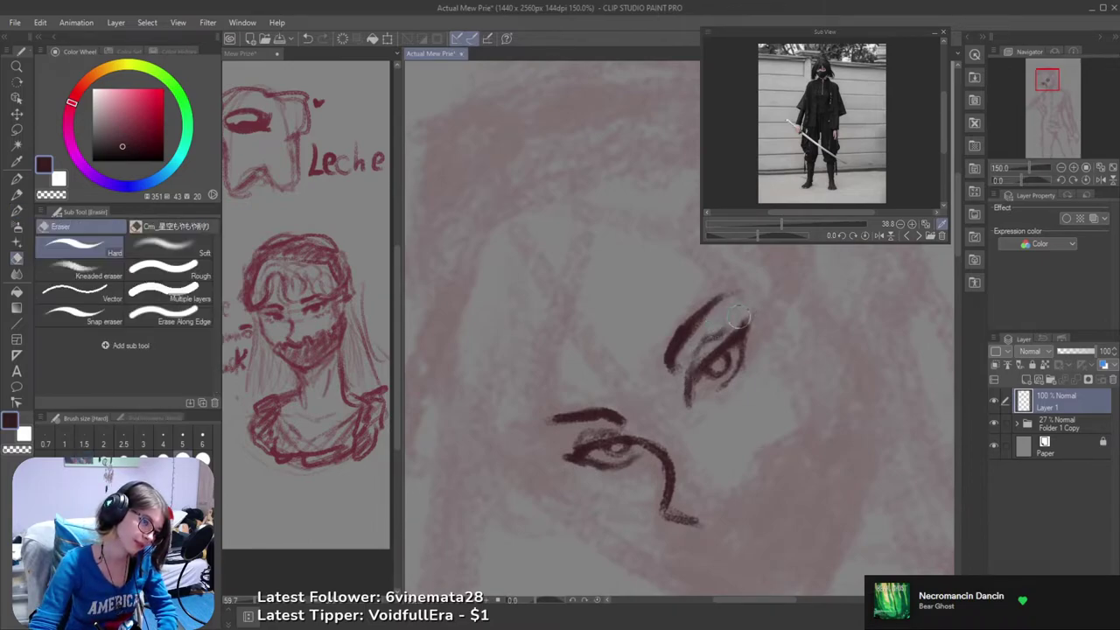
pyautogui.scroll(-2, 737, 322)
pyautogui.hotkey('ctrl', 's')
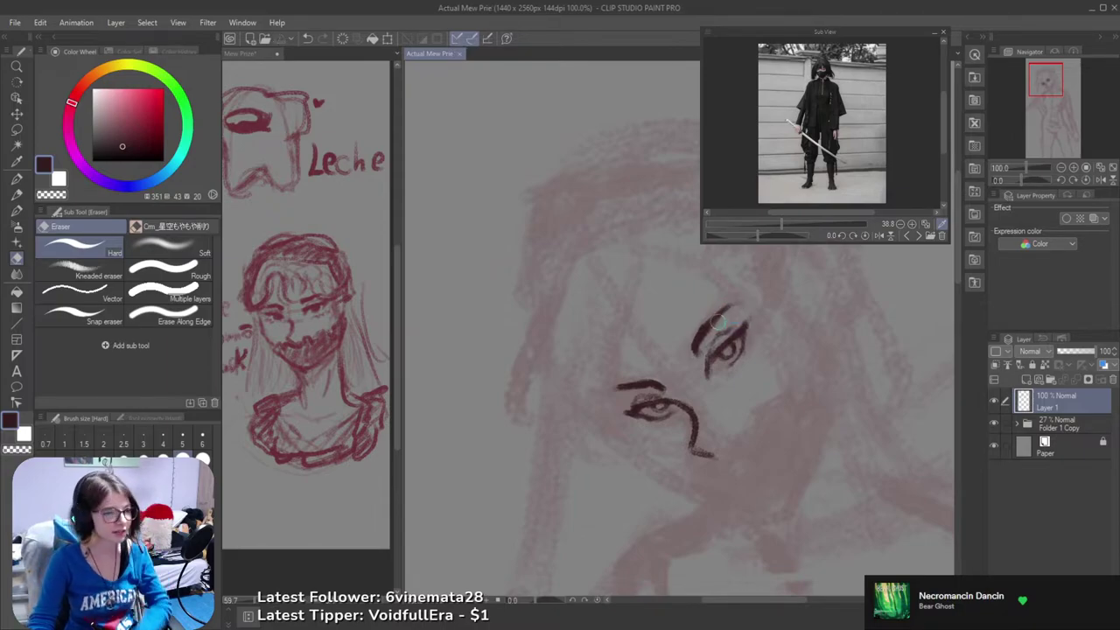
pyautogui.press('h')
pyautogui.press('h')
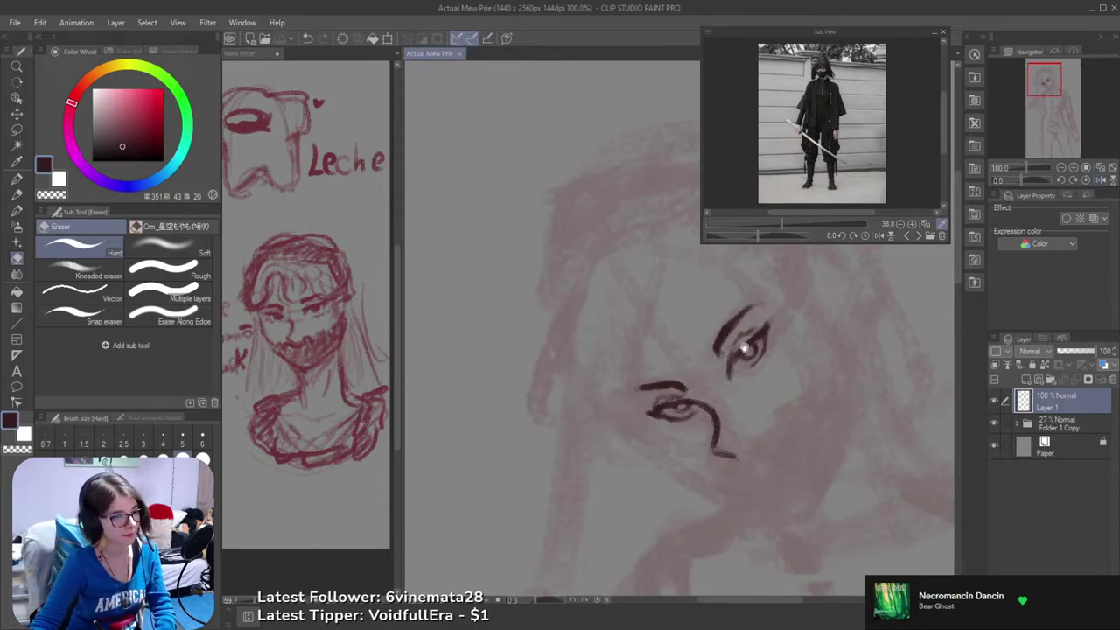
# - Lasso the slanted eye's eyebrow, transform it closer to the eye and clear the selection
pyautogui.scroll(1, 763, 331)
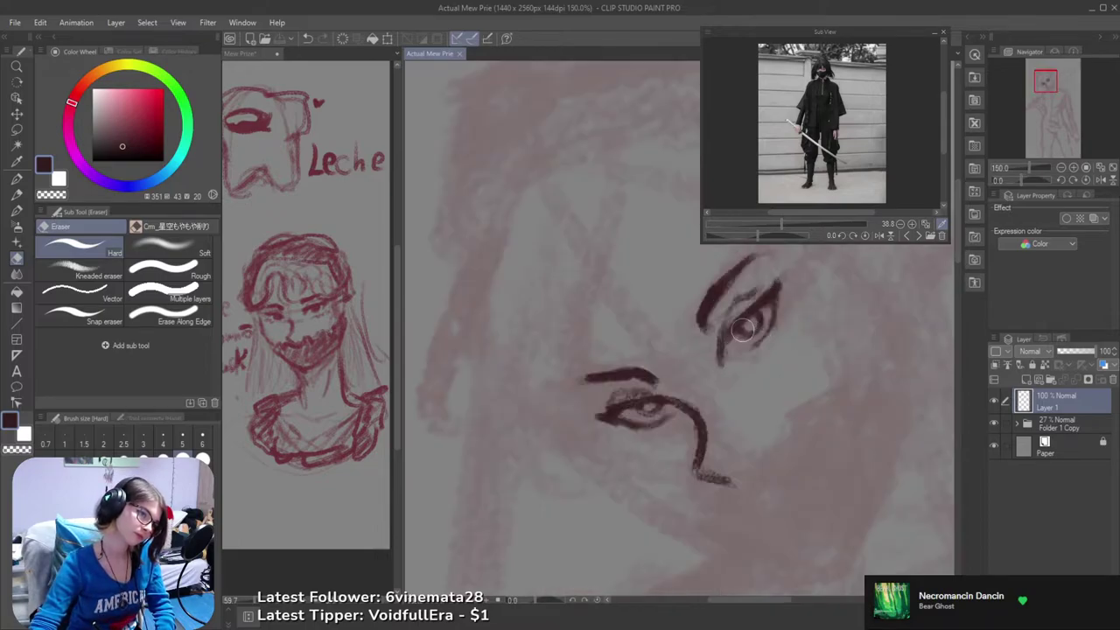
pyautogui.press('p')
pyautogui.moveTo(728, 334); pyautogui.dragTo(740, 306)
pyautogui.moveTo(740, 307)
pyautogui.mouseDown()
pyautogui.moveTo(717, 366)
pyautogui.moveTo(668, 394)
pyautogui.moveTo(691, 395)
pyautogui.moveTo(704, 361)
pyautogui.moveTo(783, 299)
pyautogui.moveTo(698, 321)
pyautogui.moveTo(729, 338)
pyautogui.mouseUp()
pyautogui.press('m')
pyautogui.hotkey('ctrl', 't')
pyautogui.moveTo(811, 317); pyautogui.dragTo(806, 312)
pyautogui.press('Return')
pyautogui.hotkey('ctrl', 'd')
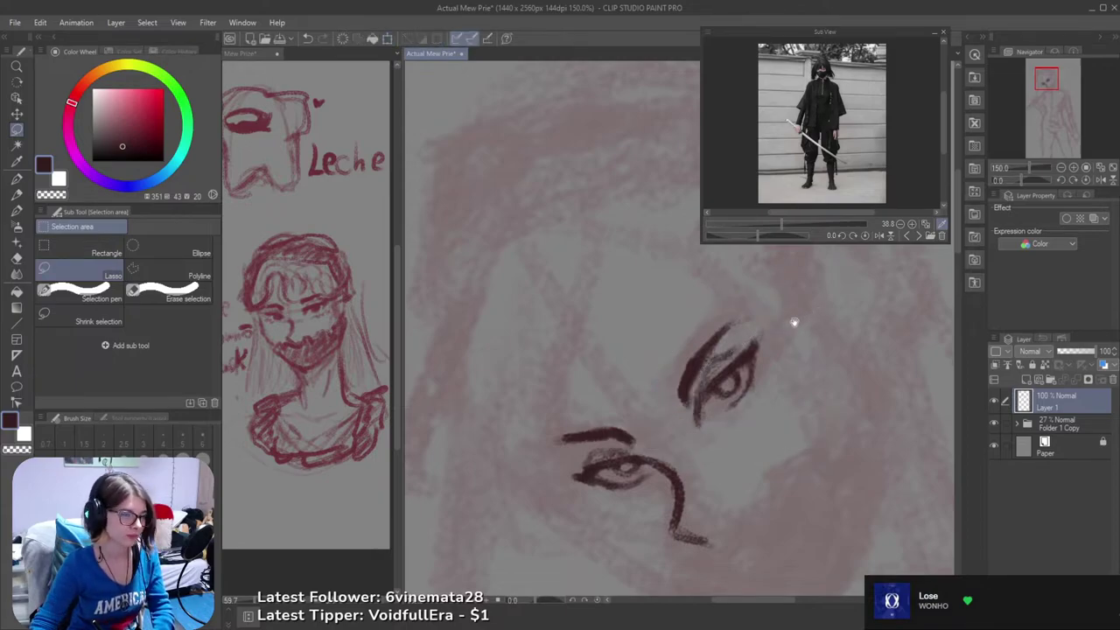
# - Examine the eyes and nose line in a mirrored view and at several zoom levels against the faded figure sketch
pyautogui.moveTo(758, 386); pyautogui.dragTo(720, 357)
pyautogui.press('h')
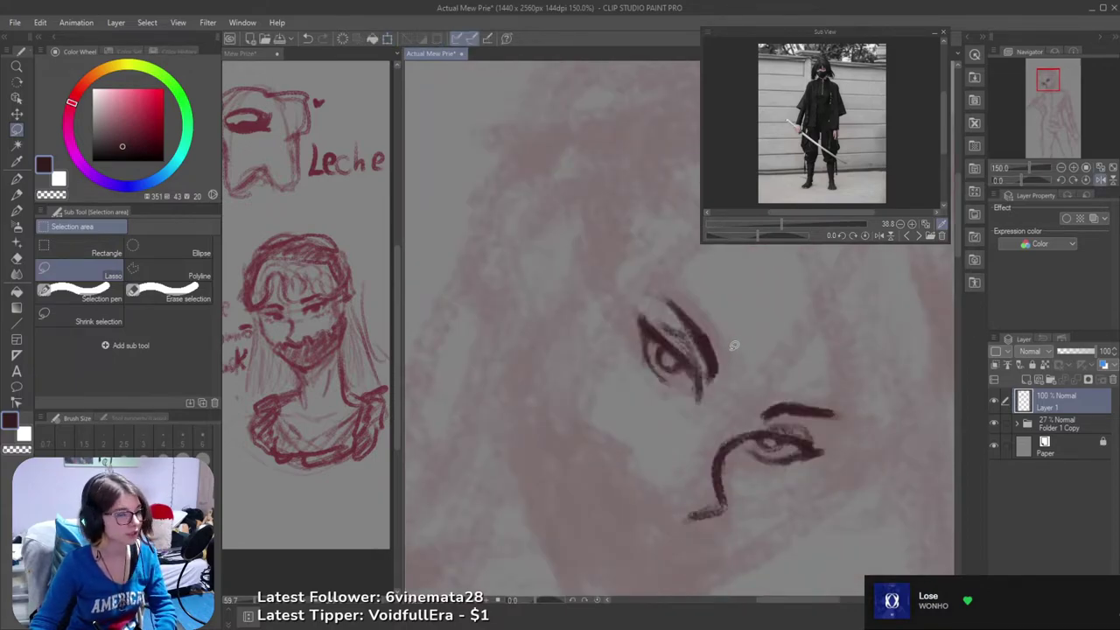
pyautogui.press('h')
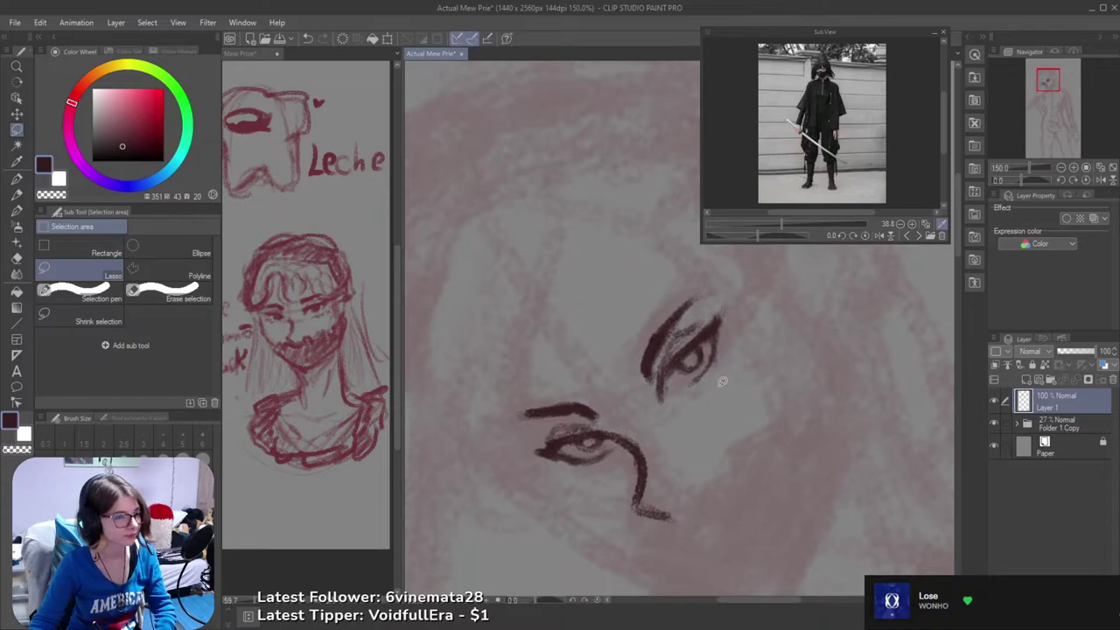
pyautogui.press('b')
pyautogui.scroll(-2, 722, 415)
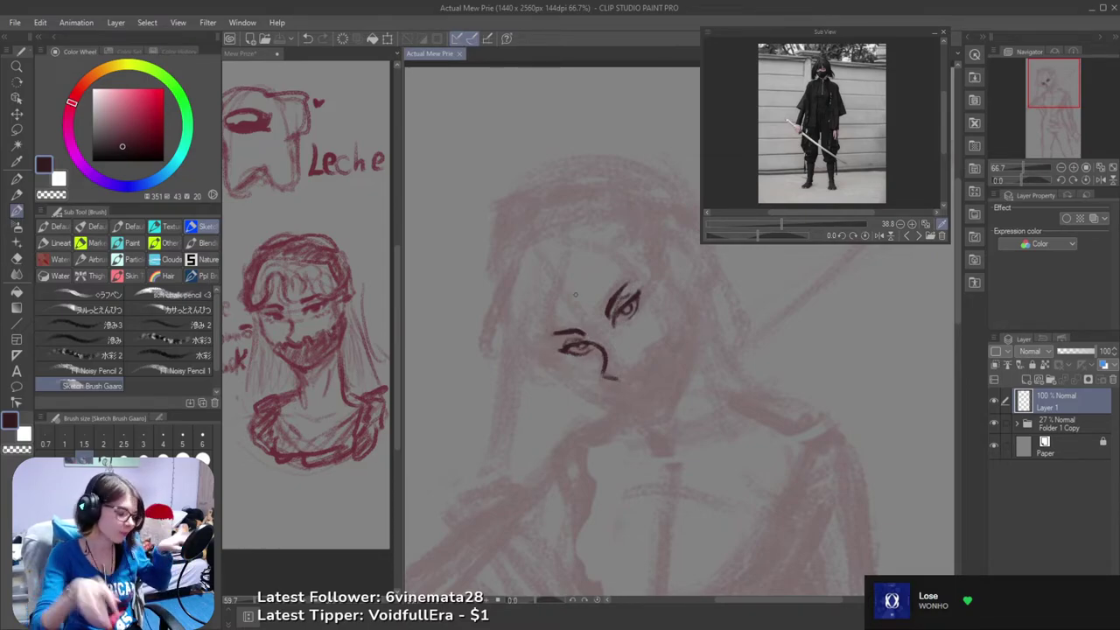
pyautogui.scroll(2, 630, 394)
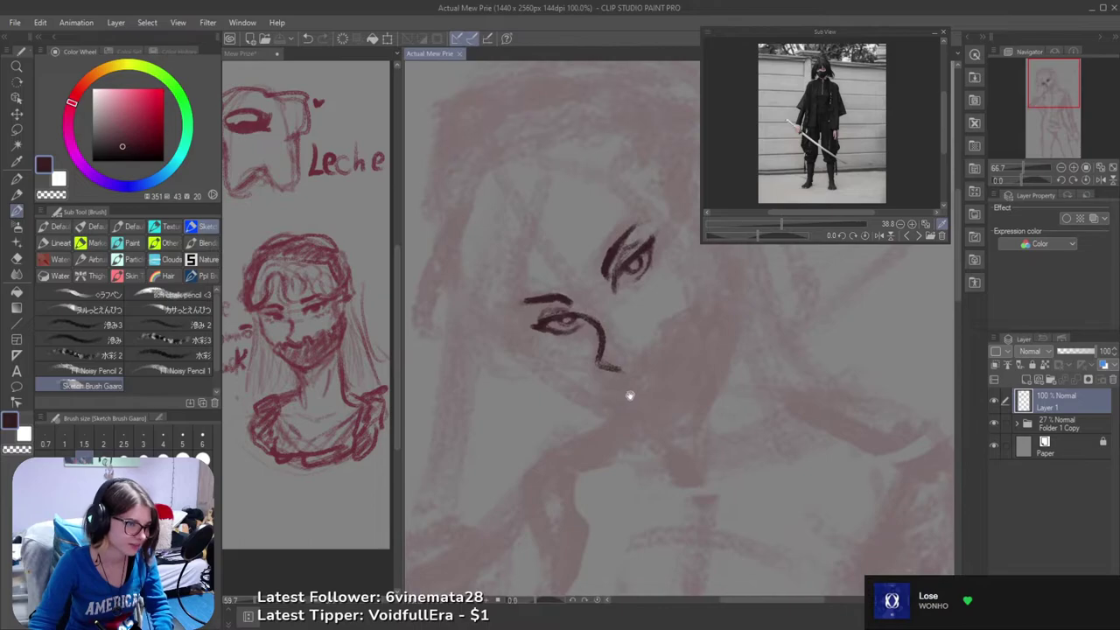
pyautogui.scroll(2, 670, 448)
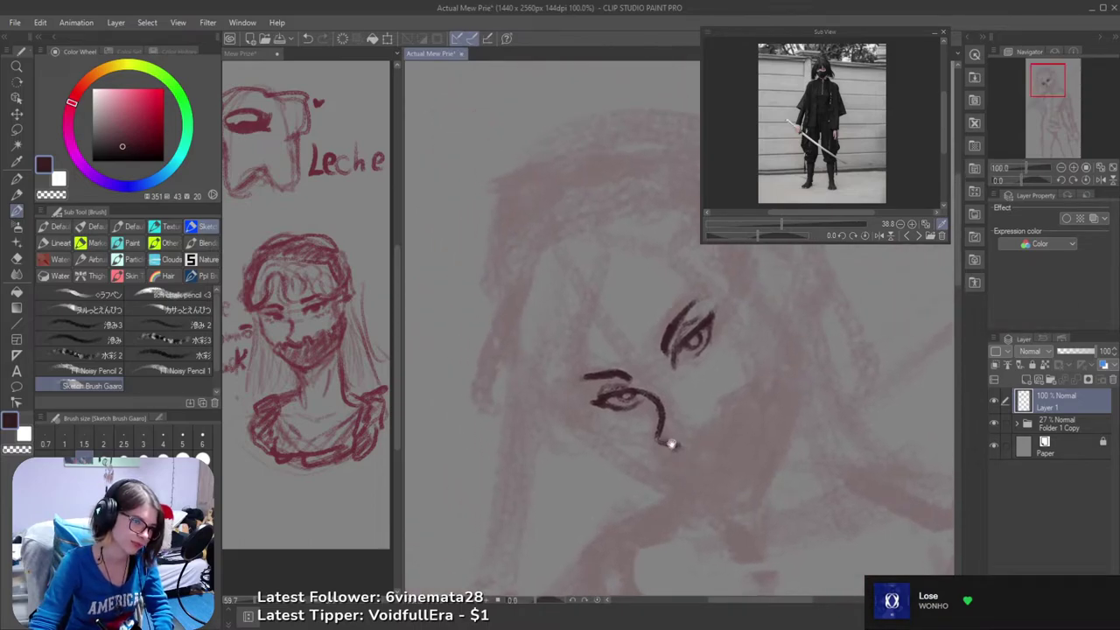
pyautogui.scroll(-4, 665, 425)
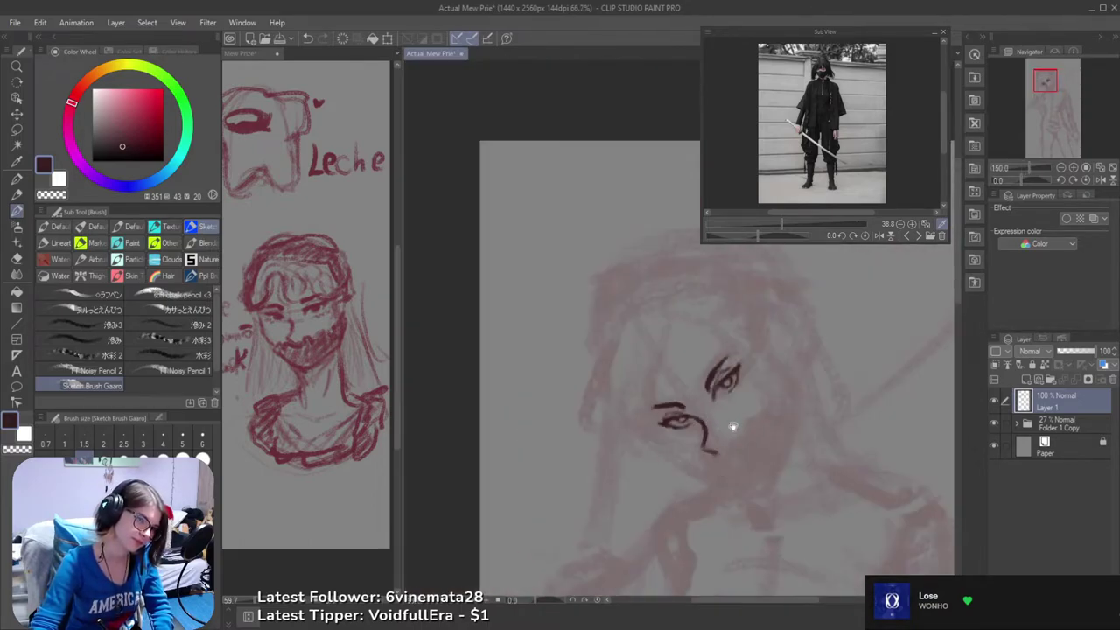
pyautogui.scroll(2, 584, 302)
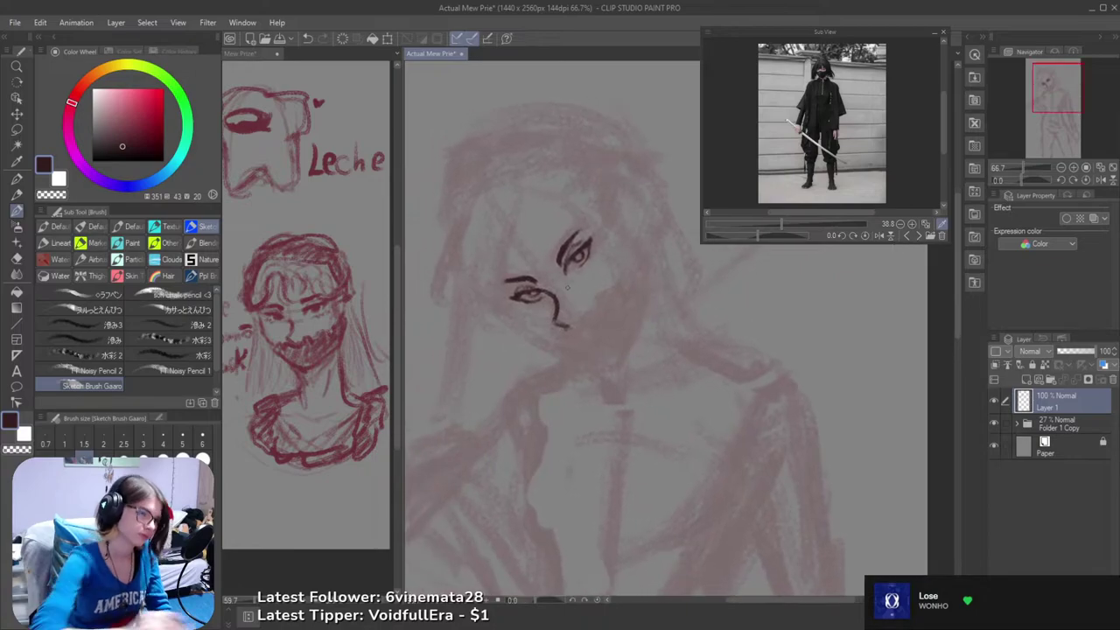
pyautogui.scroll(-2, 567, 286)
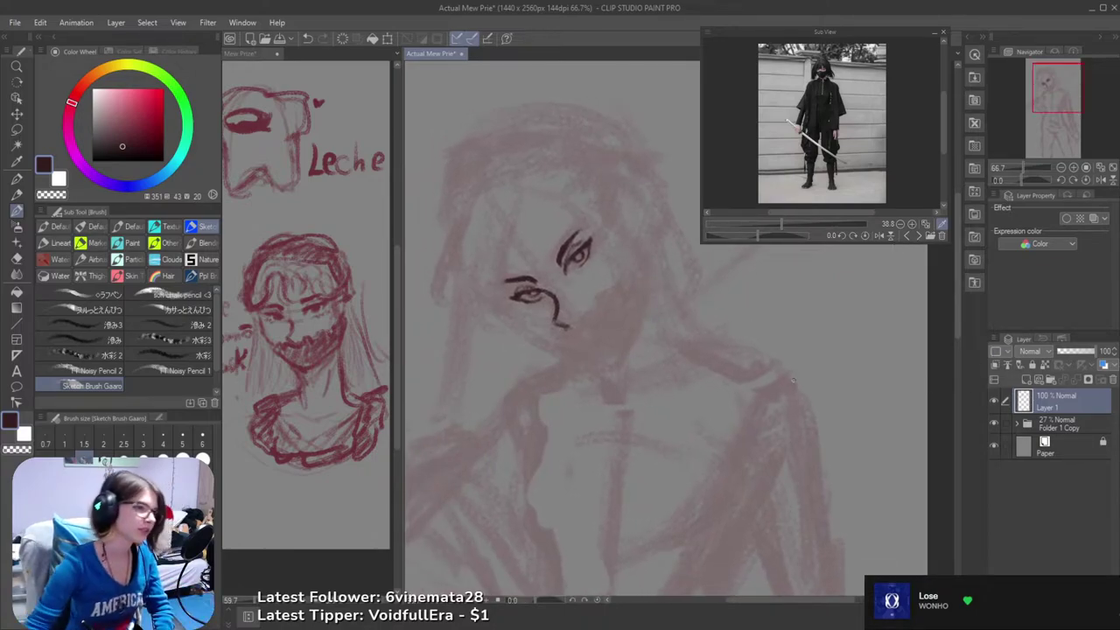
pyautogui.moveTo(638, 415)
pyautogui.mouseDown()
pyautogui.moveTo(691, 528)
pyautogui.moveTo(714, 534)
pyautogui.moveTo(624, 356)
pyautogui.mouseUp()
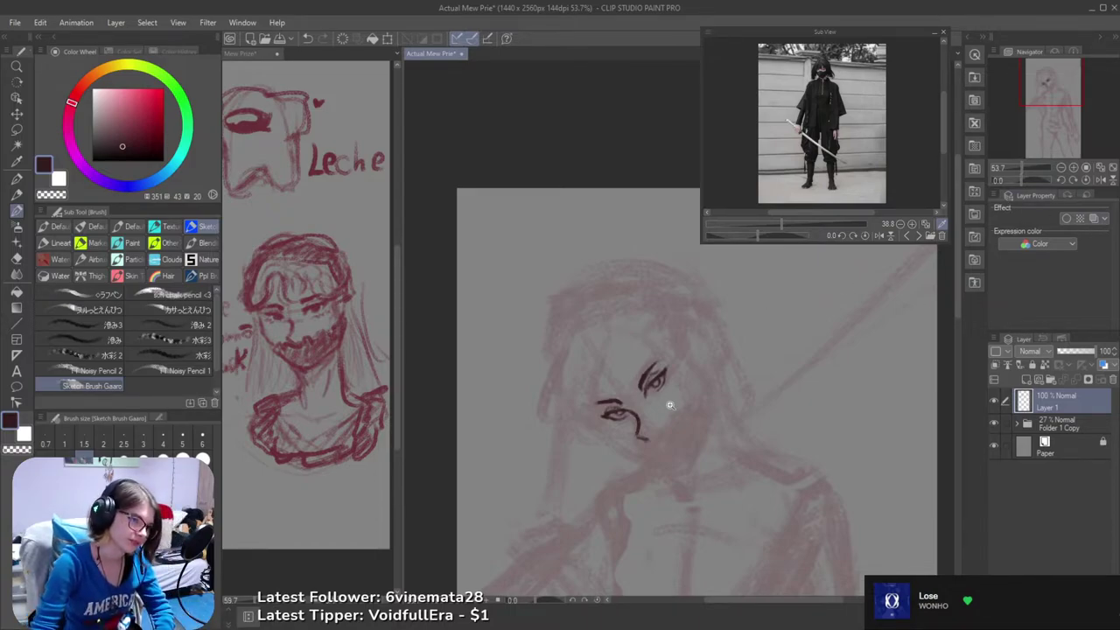
# - Clean up around the inner corner of the eye joined to the nose line with the hard eraser and save the illustration
pyautogui.scroll(3, 670, 406)
pyautogui.press('e')
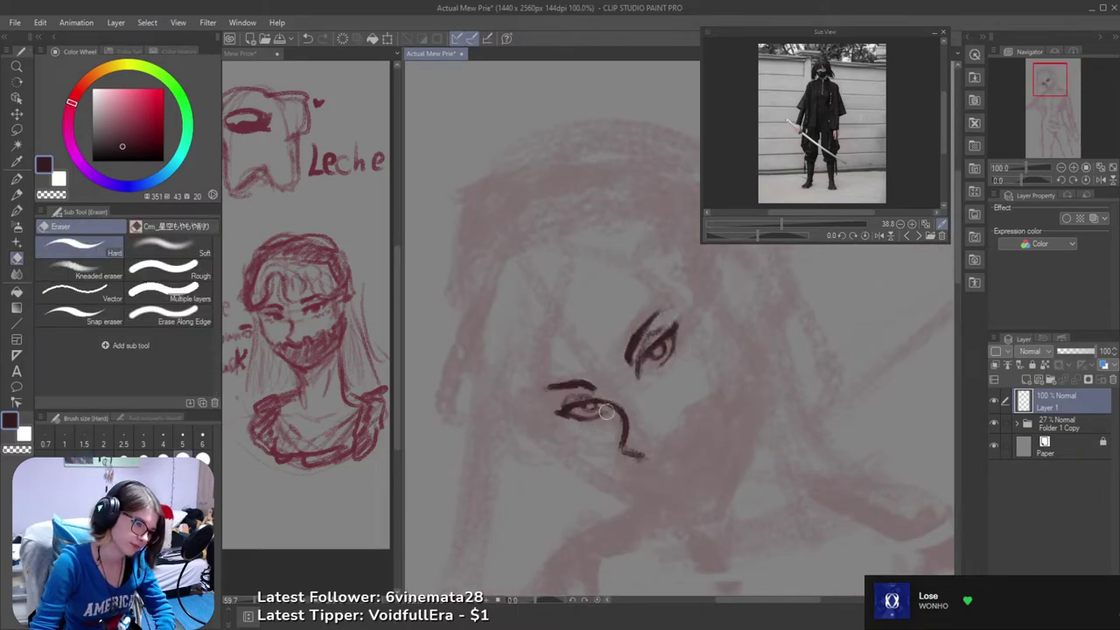
pyautogui.scroll(-1, 659, 394)
pyautogui.moveTo(658, 395); pyautogui.dragTo(637, 353)
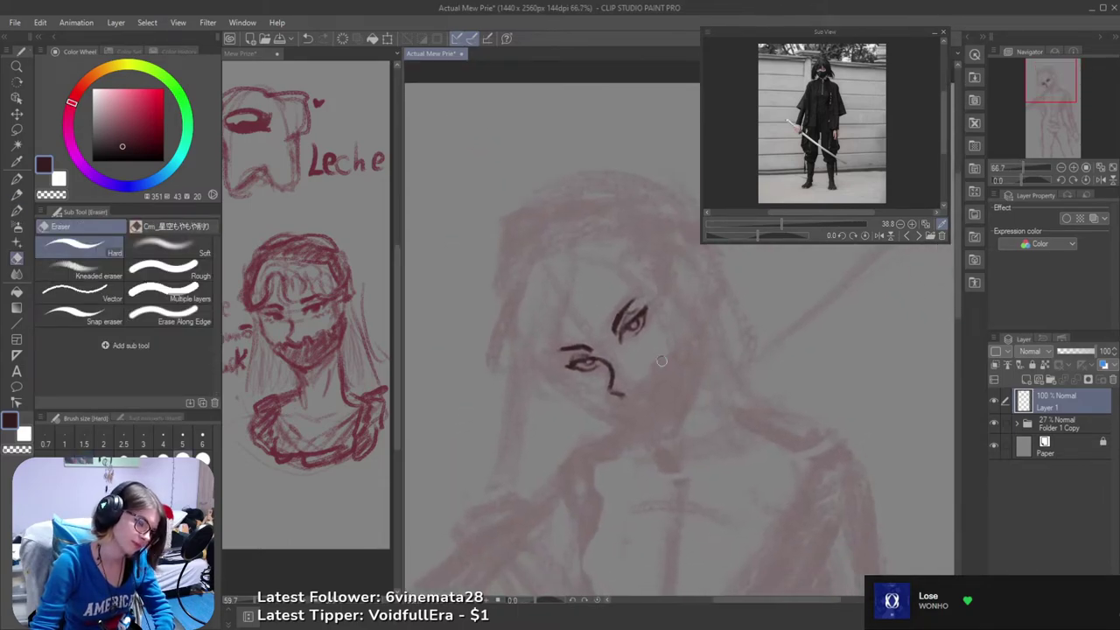
pyautogui.press('b')
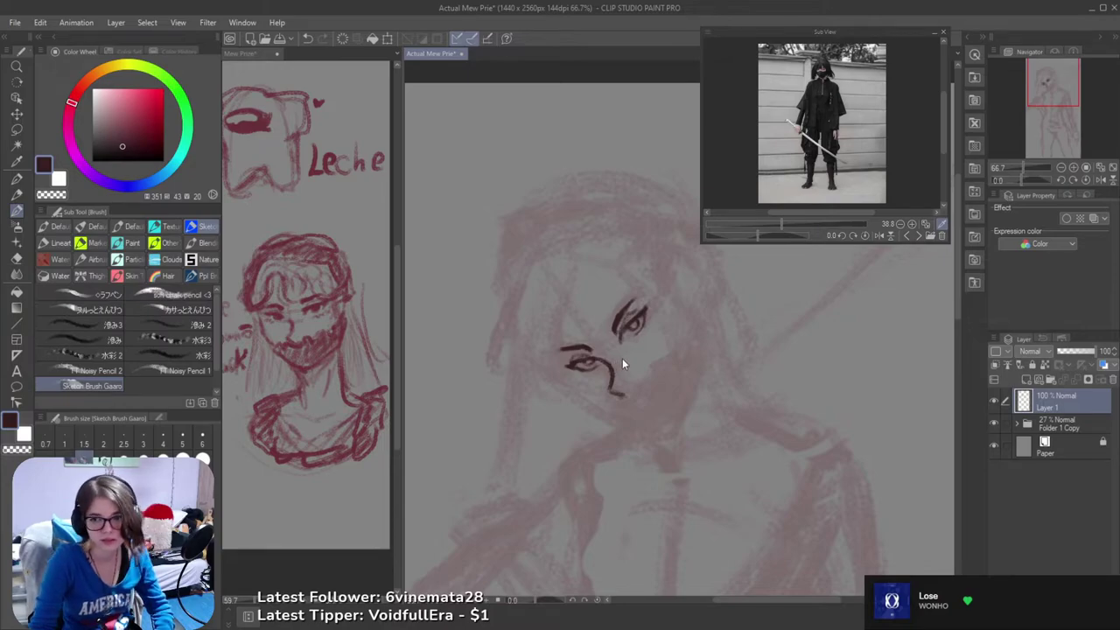
pyautogui.hotkey('ctrl', 's')
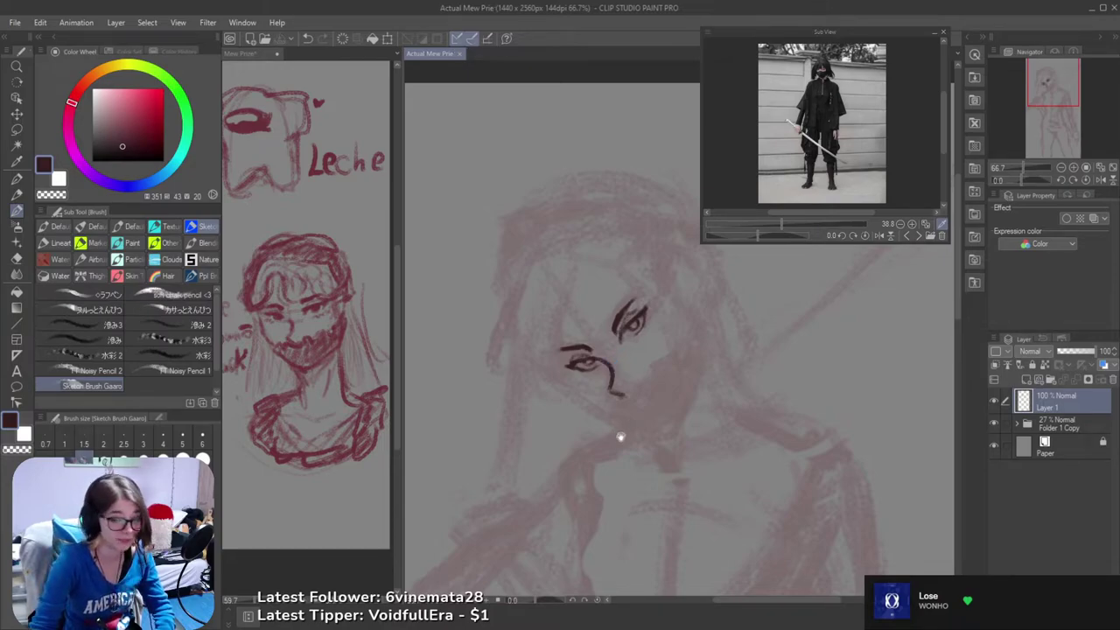
# - Trim and redraw the lid crease above the eye joined to the nose line with the sketch brush and check the face mirrored
pyautogui.scroll(2, 620, 436)
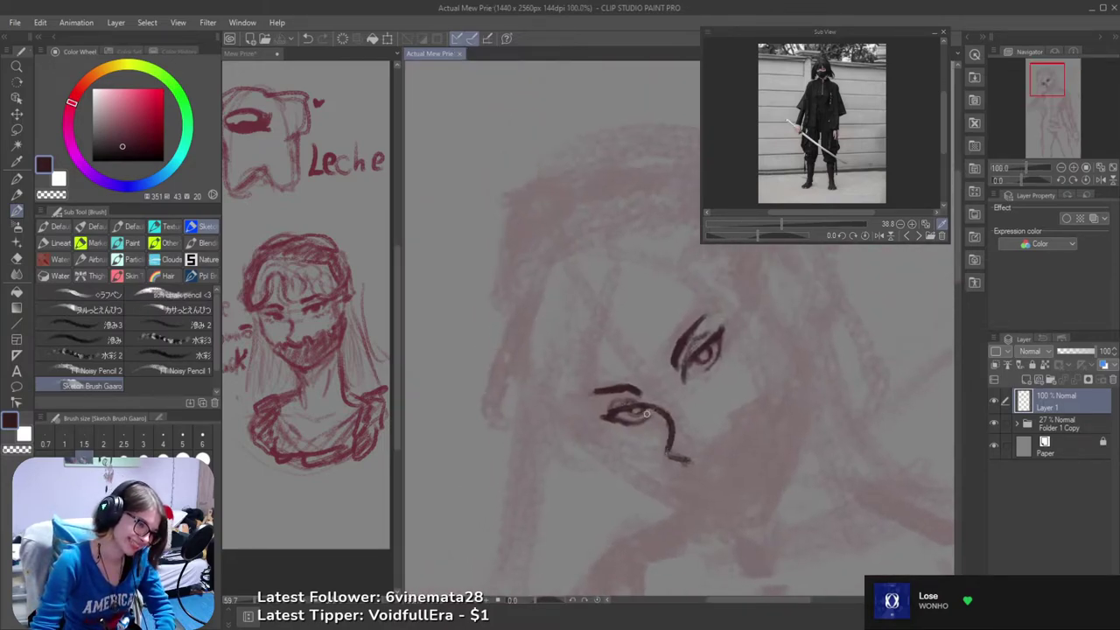
pyautogui.hotkey('ctrl', 'z')
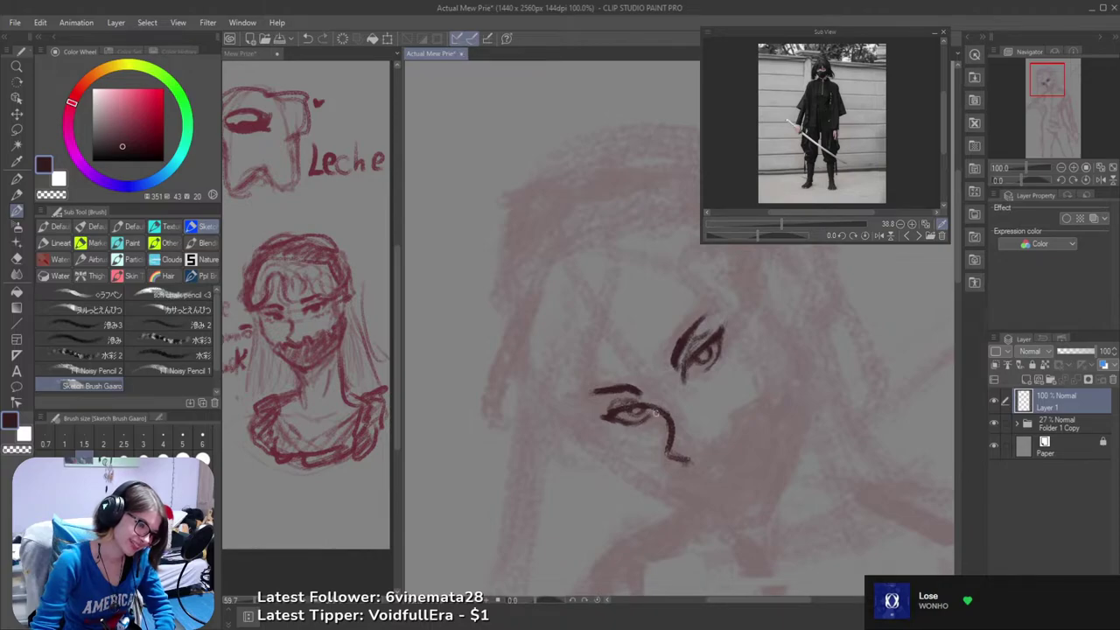
pyautogui.press('e')
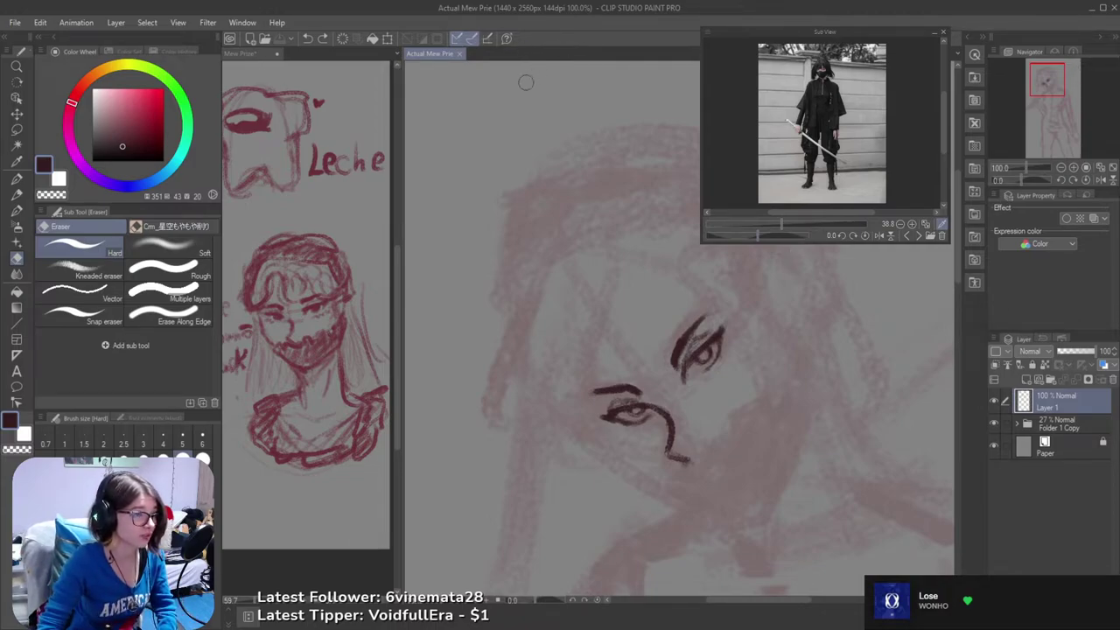
pyautogui.scroll(2, 647, 398)
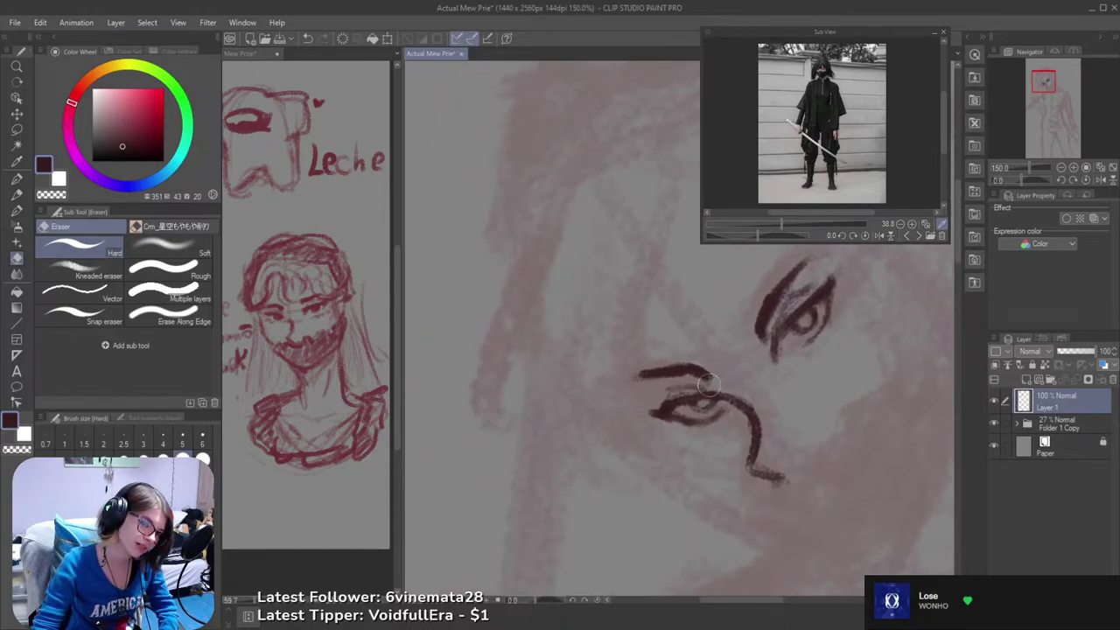
pyautogui.press('b')
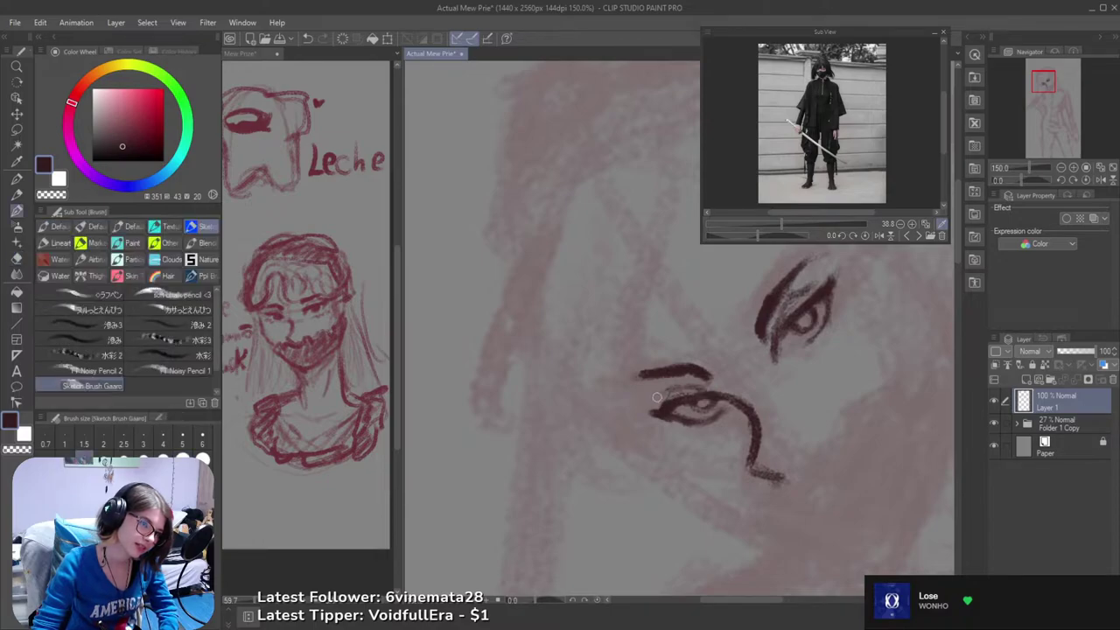
pyautogui.moveTo(656, 396); pyautogui.dragTo(719, 390)
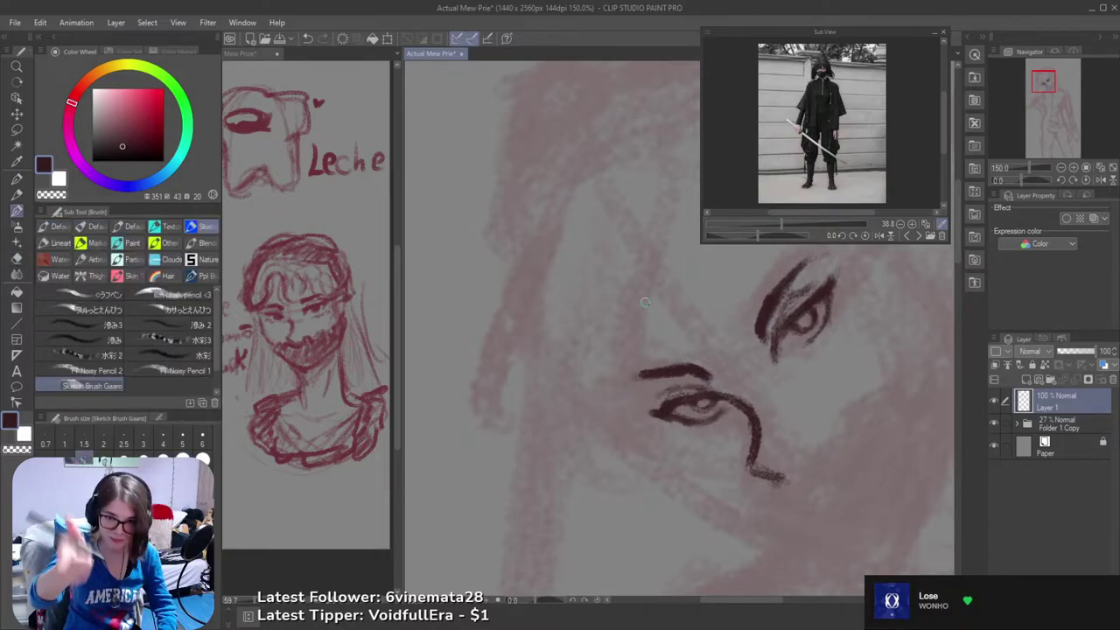
pyautogui.moveTo(784, 325); pyautogui.dragTo(803, 383)
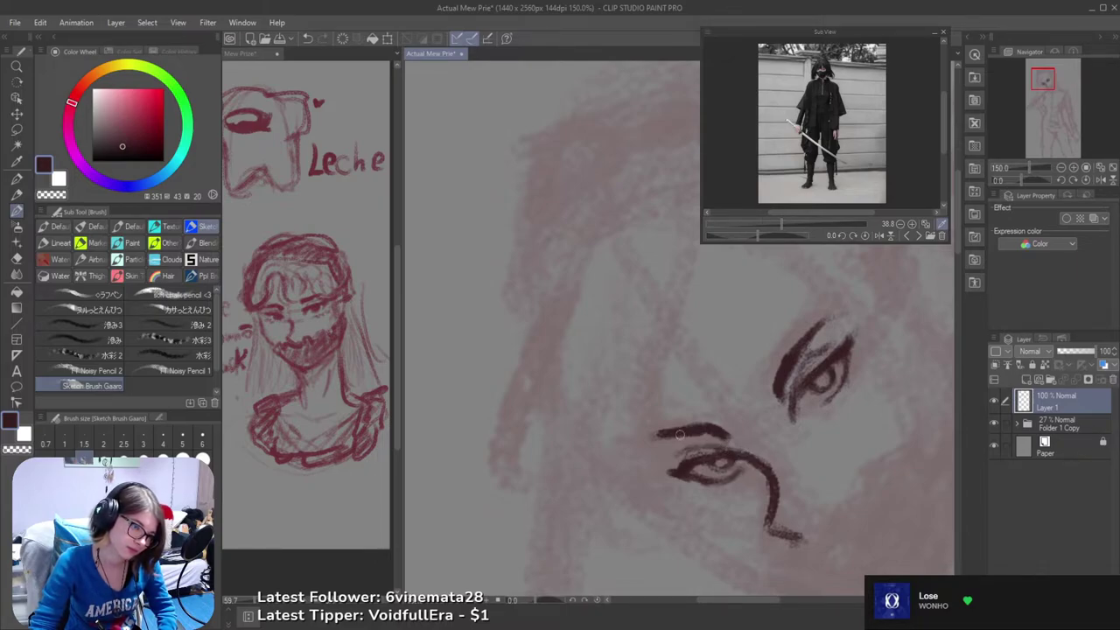
pyautogui.scroll(-3, 750, 403)
pyautogui.scroll(3, 760, 393)
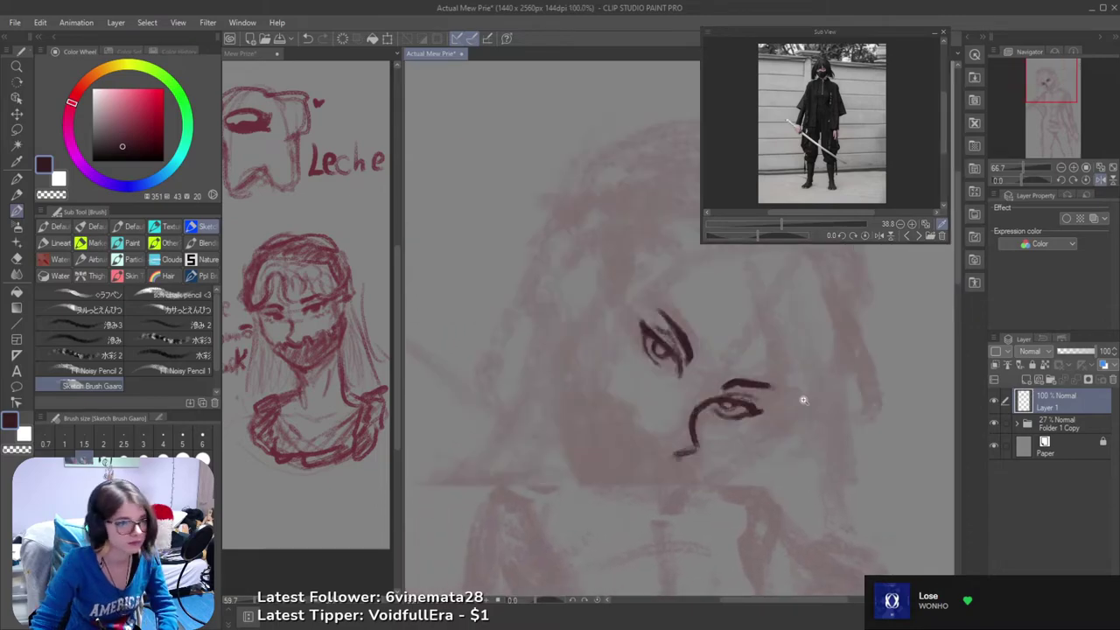
# - Lasso the eyebrow above the eye joined to the nose line, tilt it closer to the eye and check it mirrored
pyautogui.press('m')
pyautogui.moveTo(705, 369)
pyautogui.mouseDown()
pyautogui.moveTo(671, 387)
pyautogui.moveTo(709, 381)
pyautogui.moveTo(676, 377)
pyautogui.moveTo(734, 389)
pyautogui.moveTo(782, 377)
pyautogui.moveTo(691, 355)
pyautogui.mouseUp()
pyautogui.hotkey('ctrl', 't')
pyautogui.moveTo(787, 355)
pyautogui.mouseDown()
pyautogui.moveTo(789, 375)
pyautogui.moveTo(752, 396)
pyautogui.mouseUp()
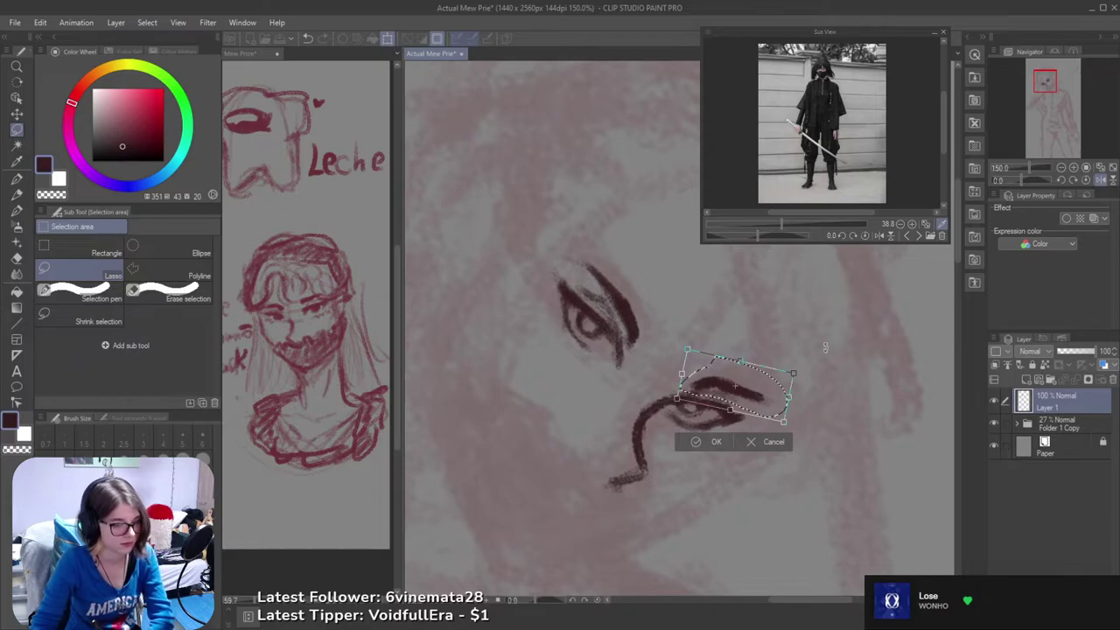
pyautogui.press('Return')
pyautogui.hotkey('ctrl', 'd')
pyautogui.press('h')
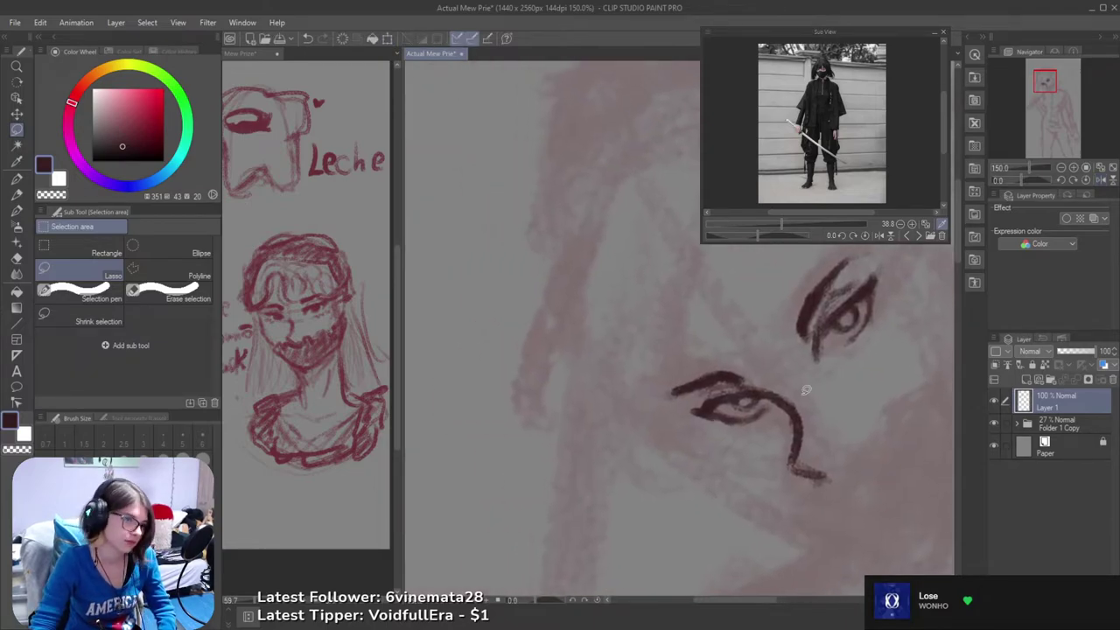
# - Sketch a short light line down from the outer end of the eyebrow over the eye joined to the nose line
pyautogui.press('b')
pyautogui.moveTo(681, 412); pyautogui.dragTo(737, 469)
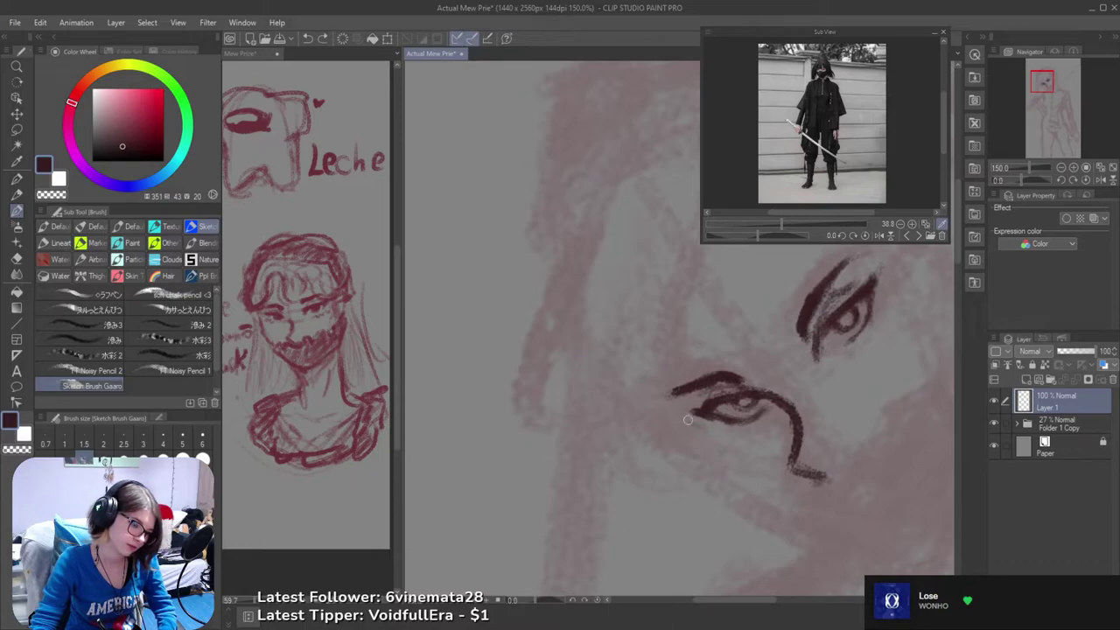
pyautogui.moveTo(688, 419)
pyautogui.mouseDown()
pyautogui.moveTo(669, 389)
pyautogui.moveTo(710, 443)
pyautogui.moveTo(680, 419)
pyautogui.moveTo(668, 397)
pyautogui.moveTo(718, 449)
pyautogui.moveTo(689, 431)
pyautogui.moveTo(735, 458)
pyautogui.mouseUp()
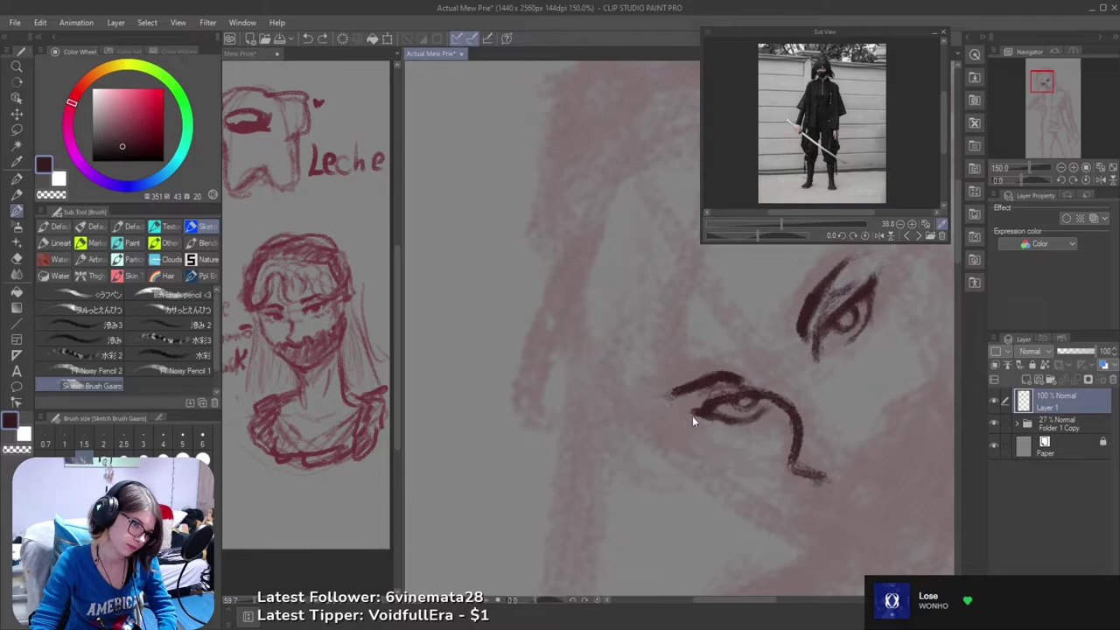
pyautogui.moveTo(669, 394); pyautogui.dragTo(792, 525)
pyautogui.hotkey('ctrl', 'z')
pyautogui.moveTo(676, 411); pyautogui.dragTo(775, 511)
pyautogui.hotkey('ctrl', 'z')
pyautogui.hotkey('ctrl', 'z')
pyautogui.press('h')
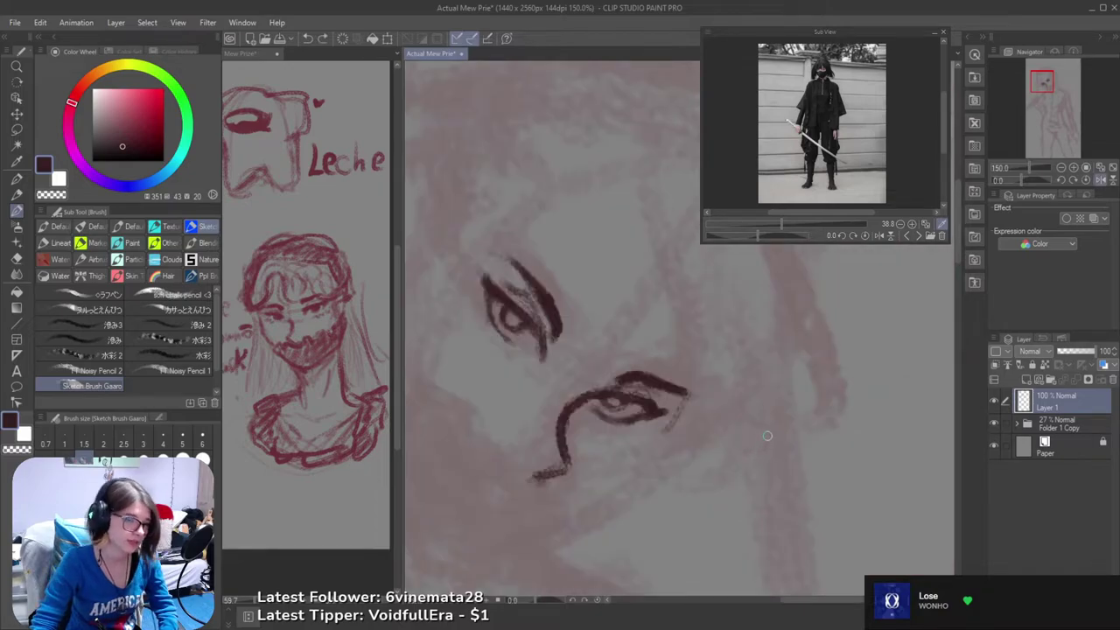
# - Sketch the cheek contour from the brow's outer end down past the eye to below the nose tip
pyautogui.moveTo(754, 461); pyautogui.dragTo(920, 417)
pyautogui.moveTo(845, 425); pyautogui.dragTo(889, 421)
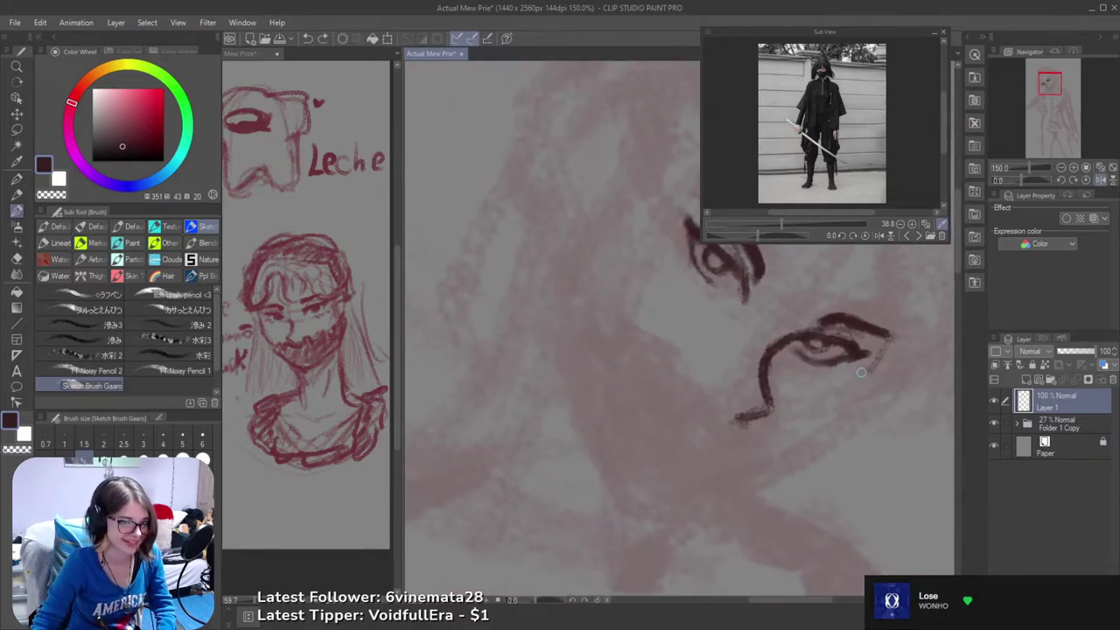
pyautogui.moveTo(873, 367); pyautogui.dragTo(756, 455)
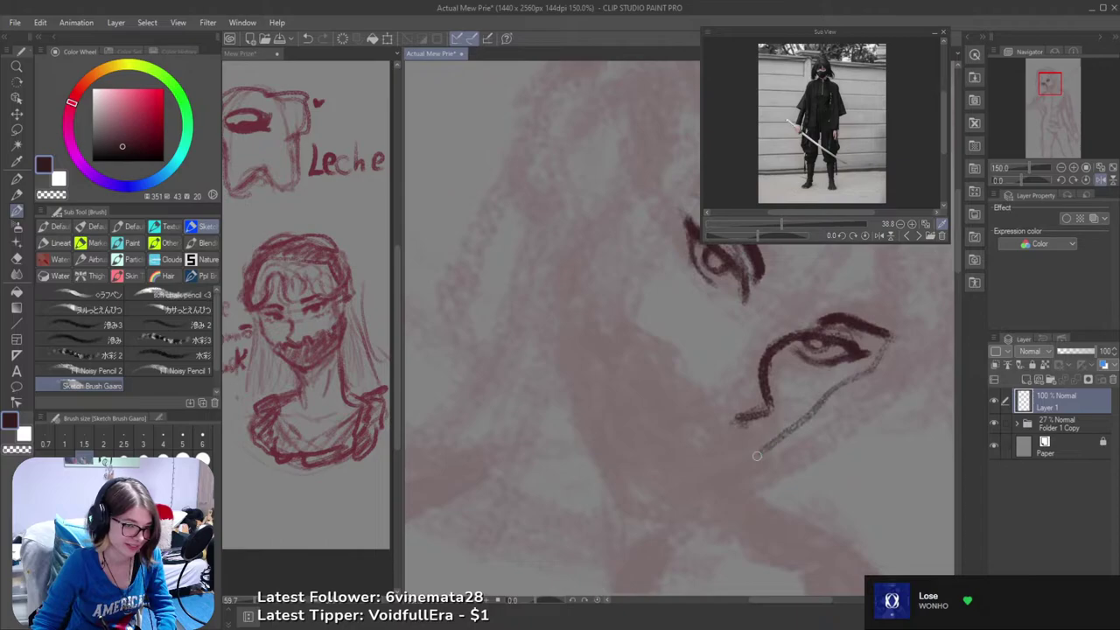
pyautogui.hotkey('ctrl', 'z')
pyautogui.moveTo(831, 392); pyautogui.dragTo(768, 454)
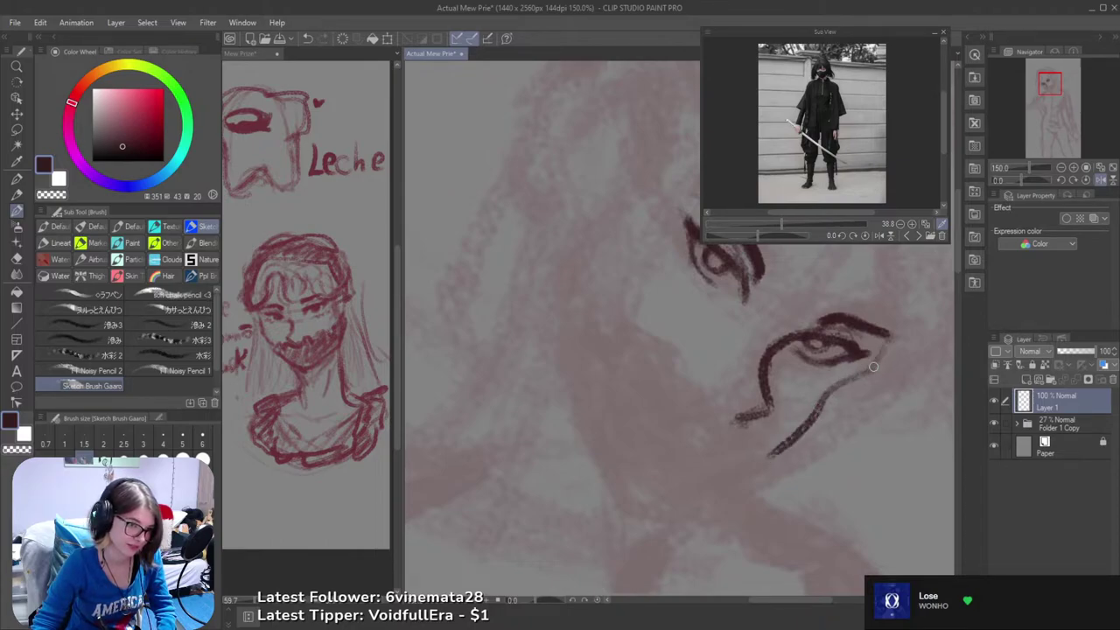
pyautogui.moveTo(873, 367)
pyautogui.mouseDown()
pyautogui.moveTo(899, 340)
pyautogui.moveTo(911, 296)
pyautogui.moveTo(905, 312)
pyautogui.moveTo(956, 379)
pyautogui.mouseUp()
pyautogui.press('h')
pyautogui.moveTo(823, 401); pyautogui.dragTo(853, 438)
pyautogui.hotkey('ctrl', 'z')
pyautogui.hotkey('ctrl', 'z')
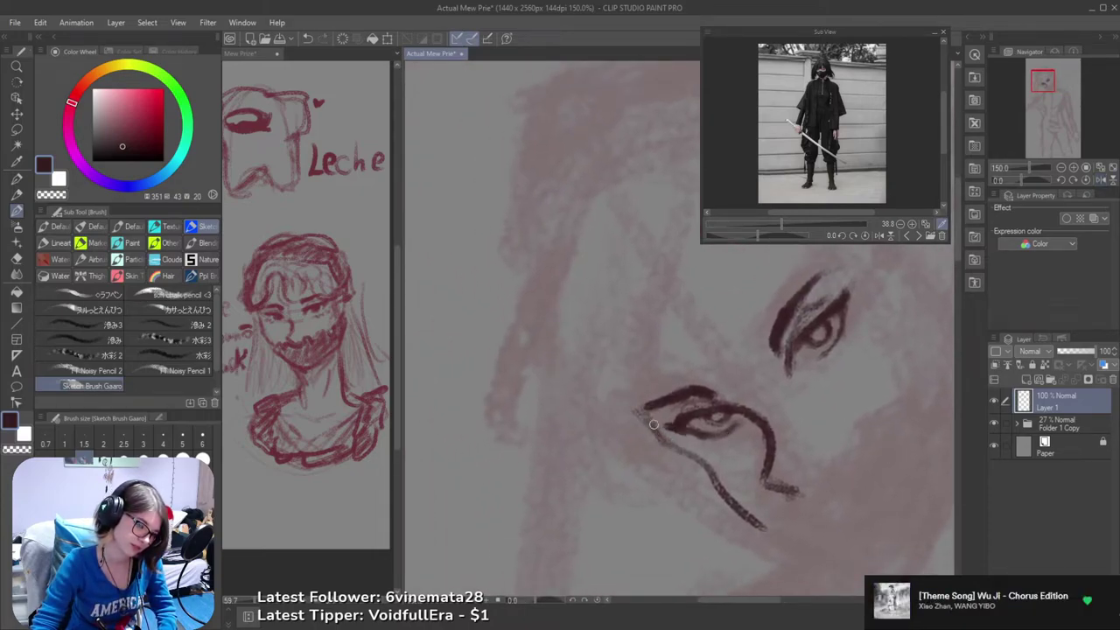
# - Erase the lower part of the cheek contour with the hard eraser and try a new brush stroke there
pyautogui.press('e')
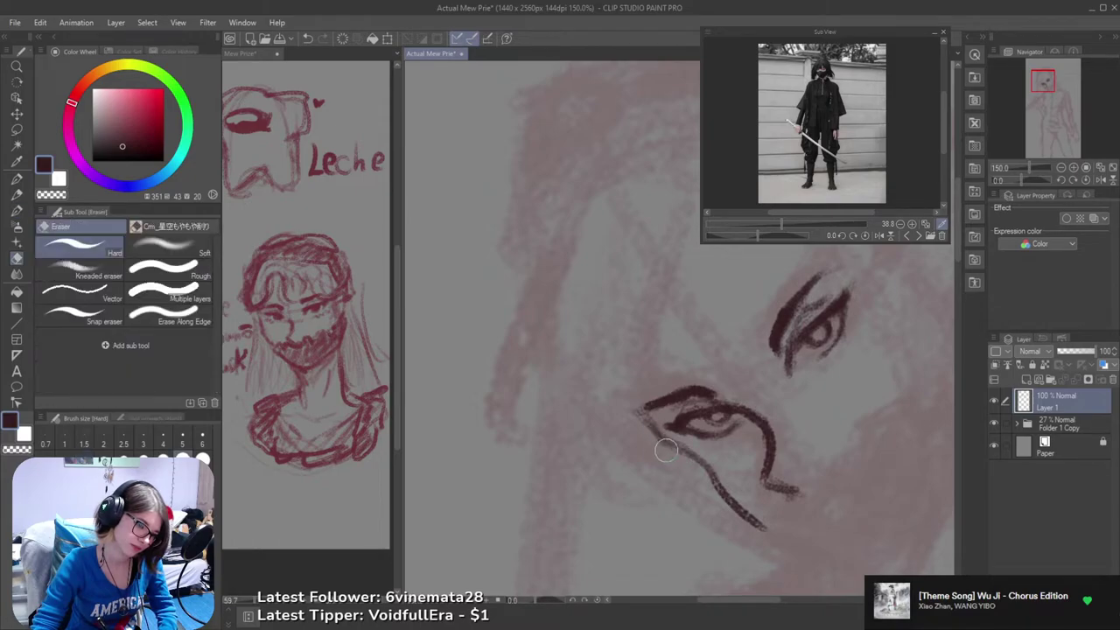
pyautogui.moveTo(705, 460)
pyautogui.mouseDown()
pyautogui.moveTo(777, 528)
pyautogui.moveTo(718, 464)
pyautogui.moveTo(753, 507)
pyautogui.moveTo(786, 525)
pyautogui.moveTo(736, 497)
pyautogui.moveTo(746, 522)
pyautogui.moveTo(732, 503)
pyautogui.moveTo(758, 526)
pyautogui.moveTo(689, 449)
pyautogui.moveTo(713, 483)
pyautogui.mouseUp()
pyautogui.press('b')
pyautogui.press('e')
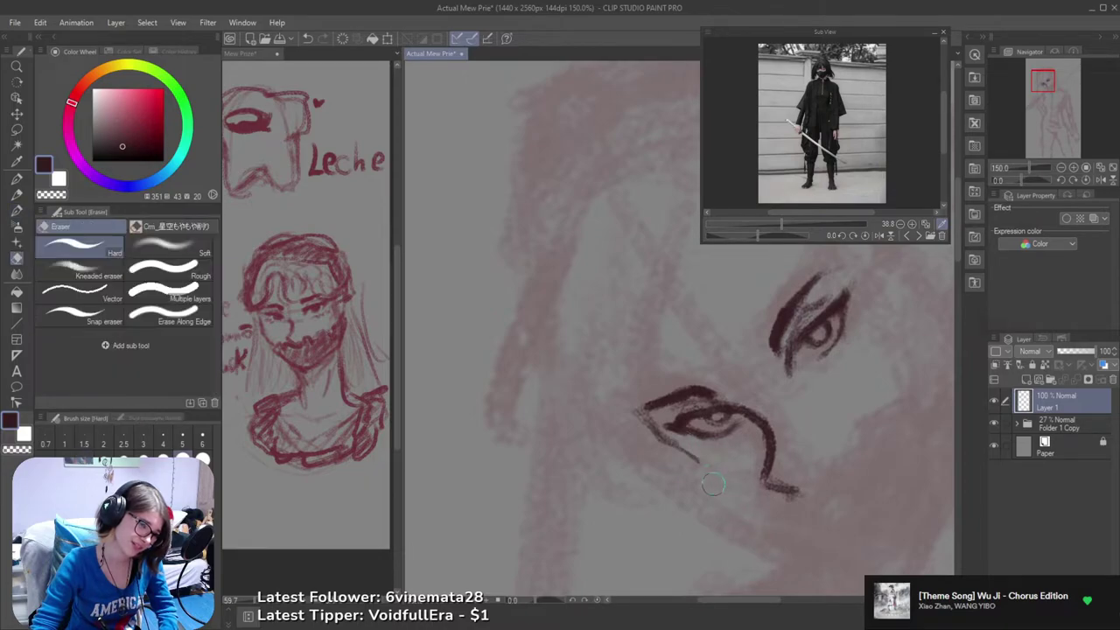
pyautogui.press('b')
pyautogui.moveTo(663, 435); pyautogui.dragTo(732, 514)
pyautogui.hotkey('ctrl', 'z')
pyautogui.hotkey('ctrl', 'z')
pyautogui.hotkey('ctrl', 'z')
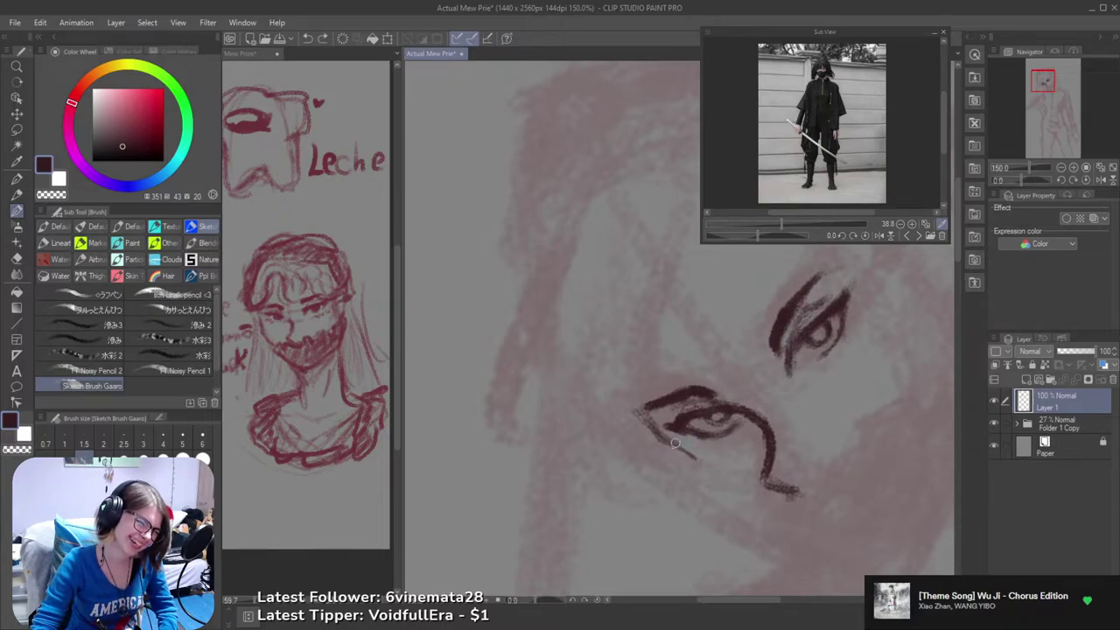
# - Redraw the lower cheek contour with the sketch brush until it curves in beneath the nose tip
pyautogui.moveTo(677, 445); pyautogui.dragTo(707, 480)
pyautogui.hotkey('ctrl', 'z')
pyautogui.moveTo(665, 435); pyautogui.dragTo(726, 501)
pyautogui.hotkey('ctrl', 'z')
pyautogui.moveTo(689, 453); pyautogui.dragTo(727, 500)
pyautogui.hotkey('ctrl', 'z')
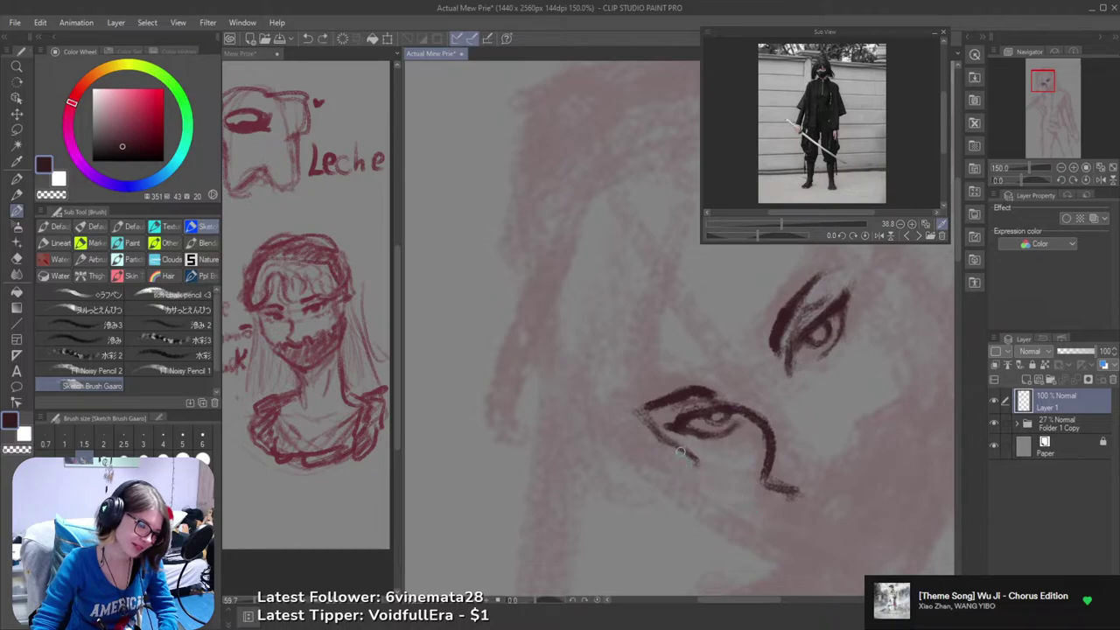
pyautogui.moveTo(681, 451); pyautogui.dragTo(752, 519)
pyautogui.hotkey('ctrl', 'z')
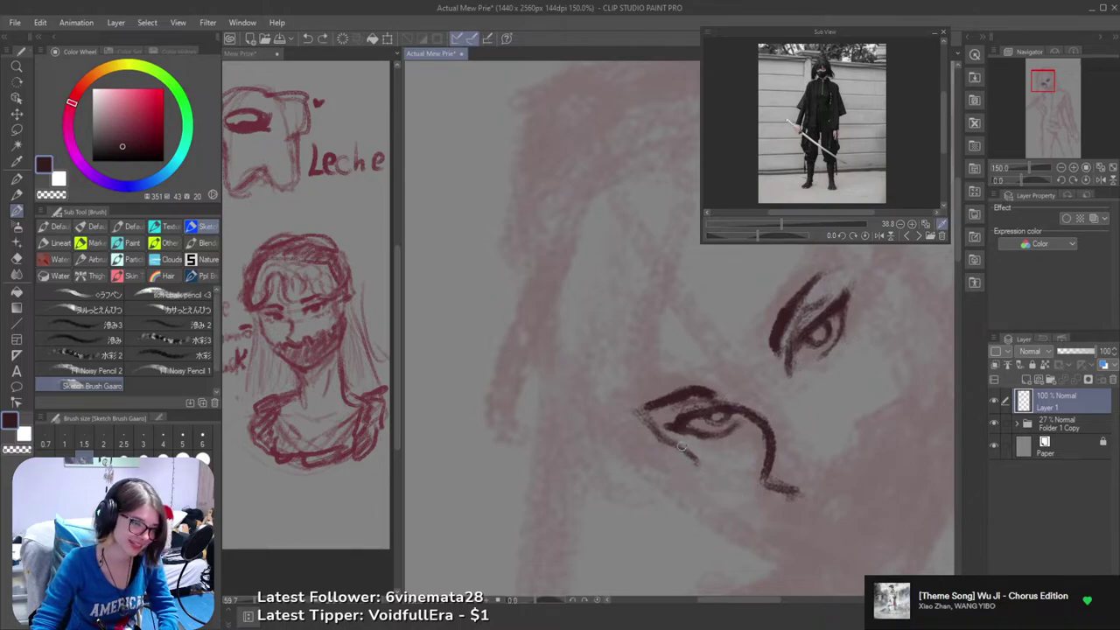
pyautogui.moveTo(683, 453)
pyautogui.mouseDown()
pyautogui.moveTo(754, 519)
pyautogui.moveTo(749, 529)
pyautogui.moveTo(698, 463)
pyautogui.moveTo(758, 508)
pyautogui.mouseUp()
pyautogui.hotkey('ctrl', 'z')
pyautogui.hotkey('ctrl', 'z')
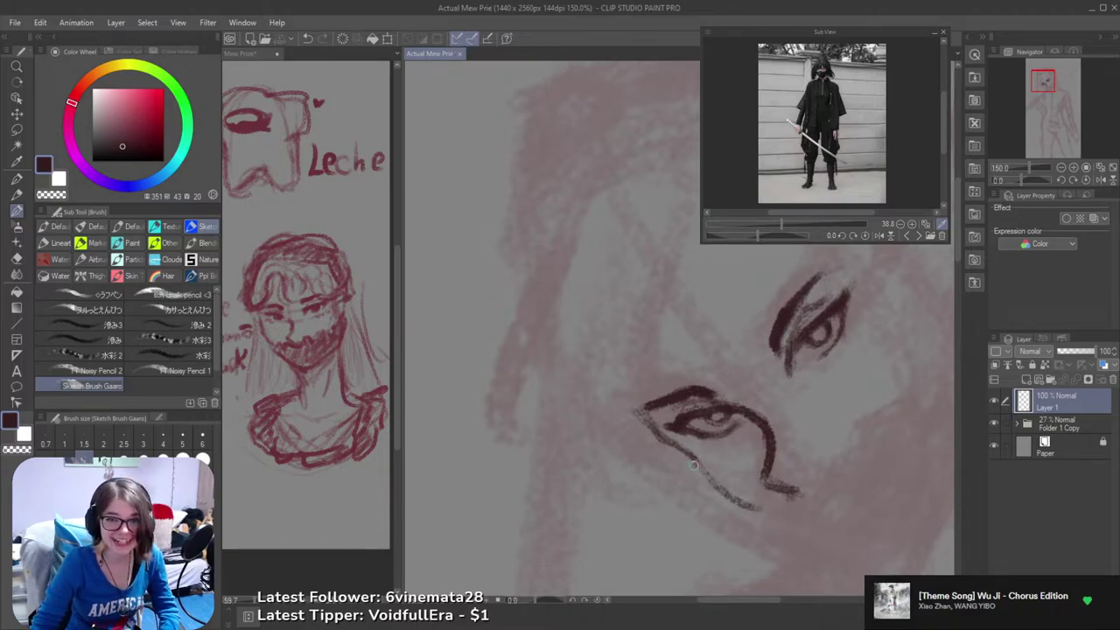
# - Check the cheek contour in mirrored view, trim its lower end with the hard eraser and save the illustration
pyautogui.press('h')
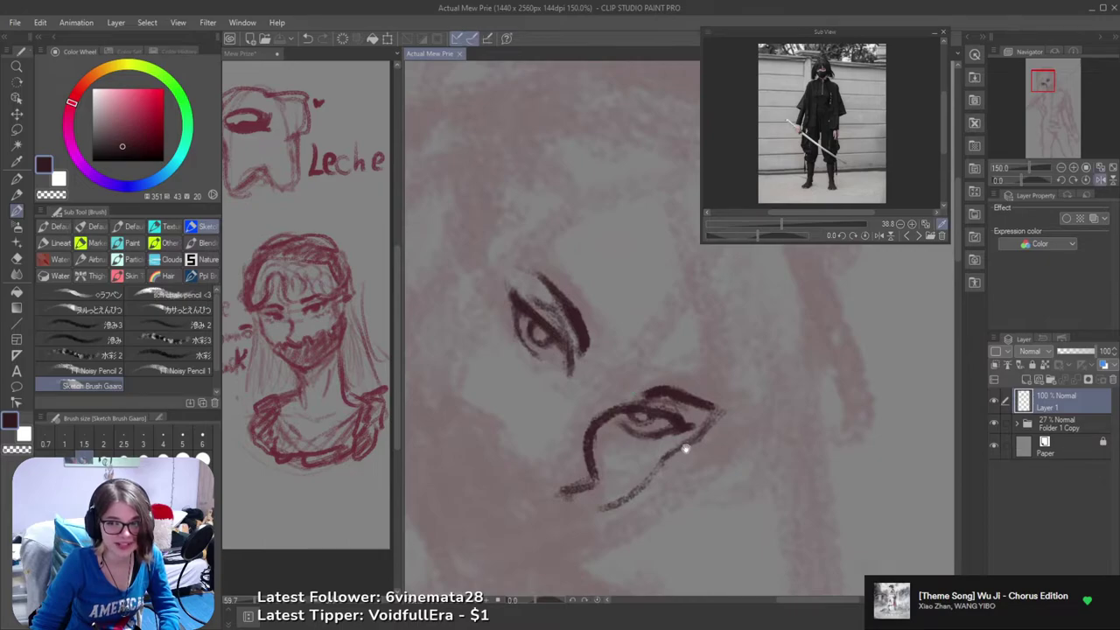
pyautogui.moveTo(686, 449)
pyautogui.mouseDown()
pyautogui.moveTo(837, 398)
pyautogui.moveTo(807, 390)
pyautogui.moveTo(797, 428)
pyautogui.mouseUp()
pyautogui.press('h')
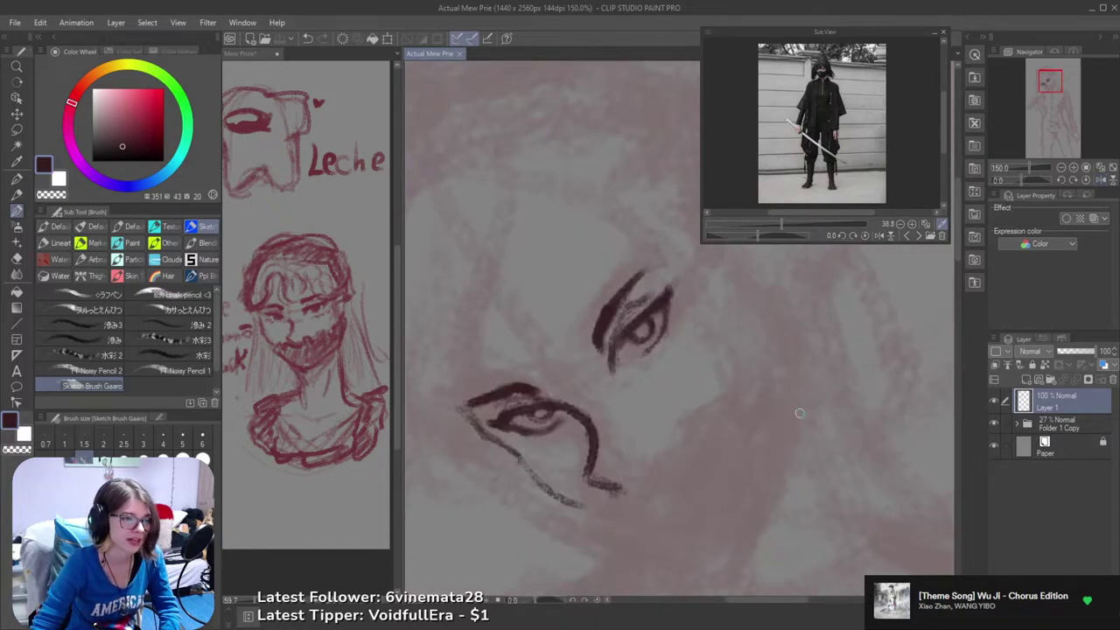
pyautogui.press('h')
pyautogui.moveTo(808, 477)
pyautogui.mouseDown()
pyautogui.moveTo(834, 440)
pyautogui.moveTo(791, 480)
pyautogui.mouseUp()
pyautogui.press('e')
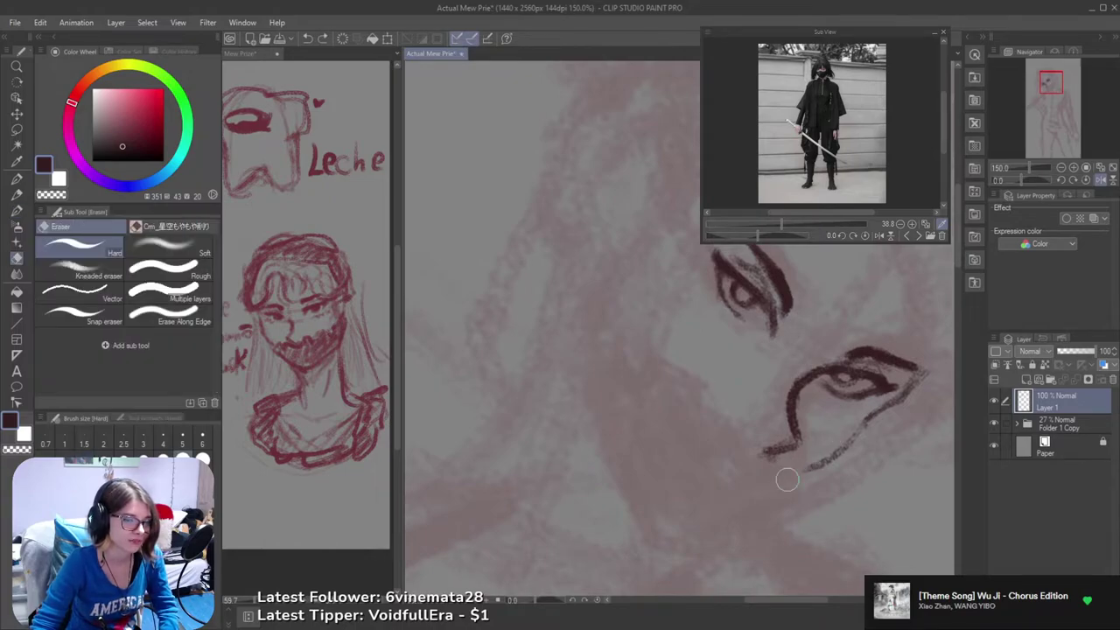
pyautogui.press('b')
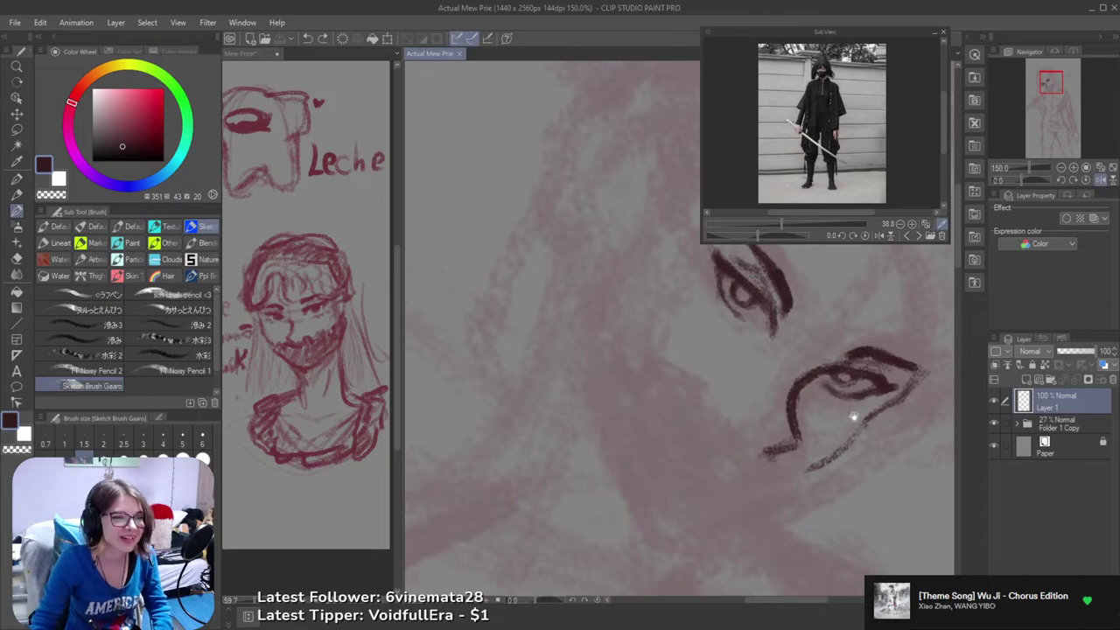
pyautogui.moveTo(800, 418)
pyautogui.mouseDown()
pyautogui.moveTo(791, 421)
pyautogui.moveTo(804, 450)
pyautogui.mouseUp()
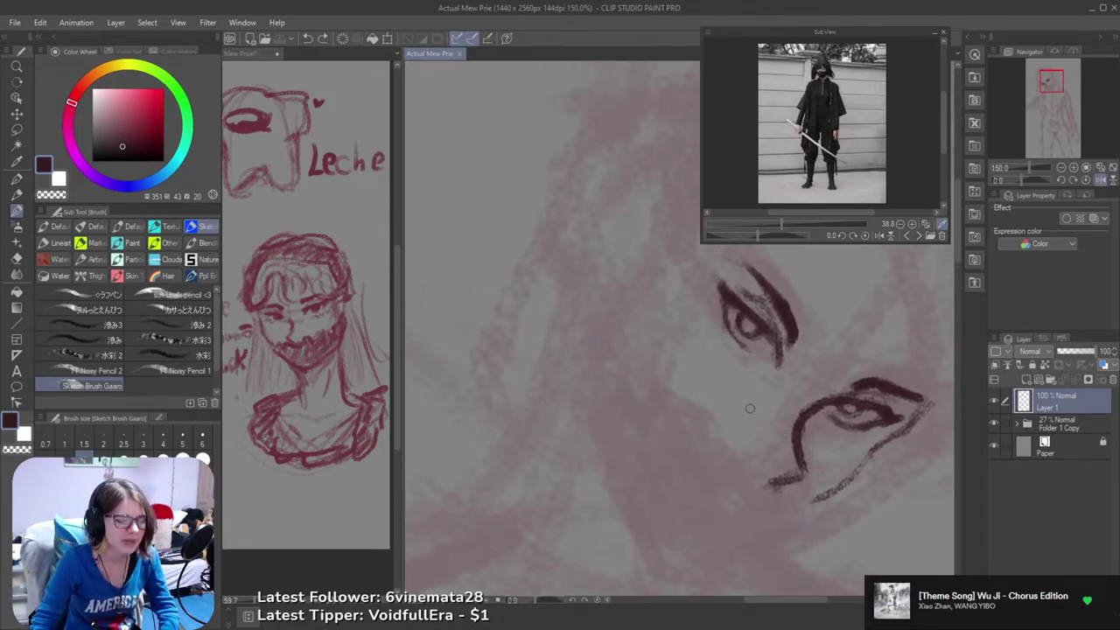
# - Extend the cheek contour and sketch the mask's jagged upper edge from beneath the nose up toward the far cheek
pyautogui.press('h')
pyautogui.moveTo(779, 440)
pyautogui.mouseDown()
pyautogui.moveTo(753, 428)
pyautogui.moveTo(869, 436)
pyautogui.mouseUp()
pyautogui.moveTo(714, 492); pyautogui.dragTo(759, 527)
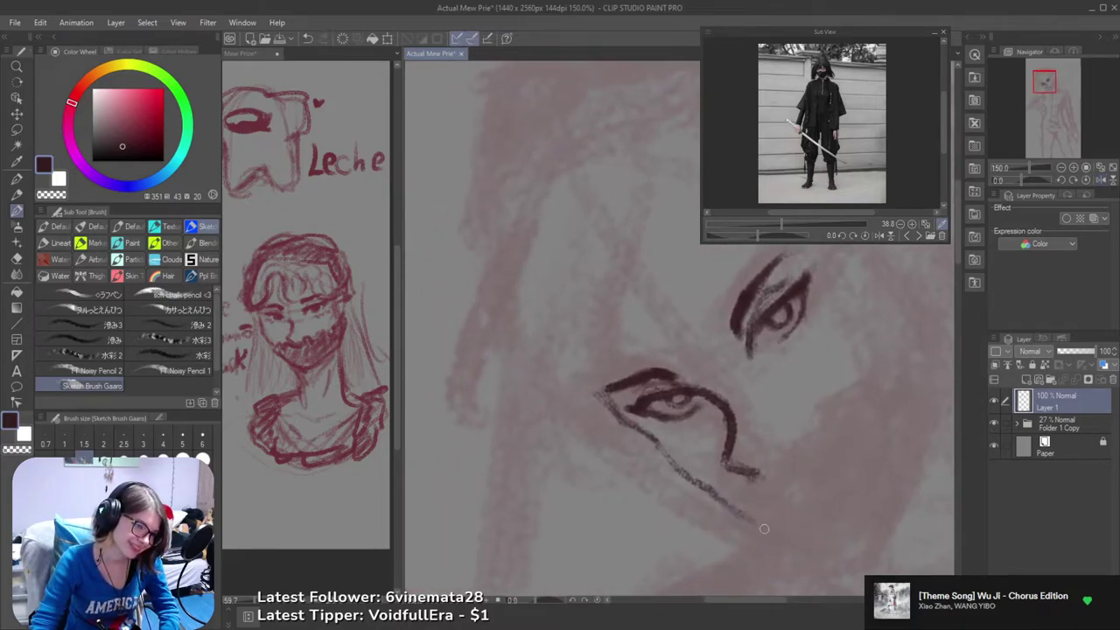
pyautogui.hotkey('ctrl', 'z')
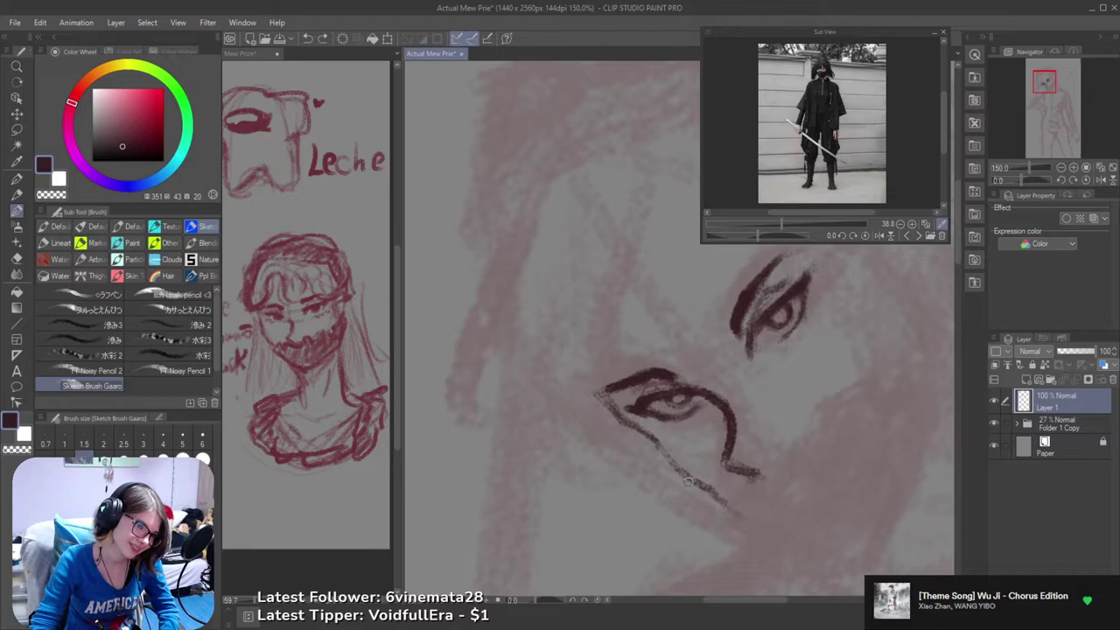
pyautogui.moveTo(716, 492)
pyautogui.mouseDown()
pyautogui.moveTo(772, 534)
pyautogui.moveTo(775, 496)
pyautogui.moveTo(749, 486)
pyautogui.moveTo(801, 456)
pyautogui.moveTo(824, 423)
pyautogui.moveTo(823, 396)
pyautogui.moveTo(826, 411)
pyautogui.moveTo(772, 433)
pyautogui.moveTo(820, 396)
pyautogui.moveTo(805, 419)
pyautogui.moveTo(844, 370)
pyautogui.mouseUp()
# - Outline the mask's outer side and chin down from its upper tip, closing the shape at the cheek contour
pyautogui.moveTo(836, 474); pyautogui.dragTo(804, 404)
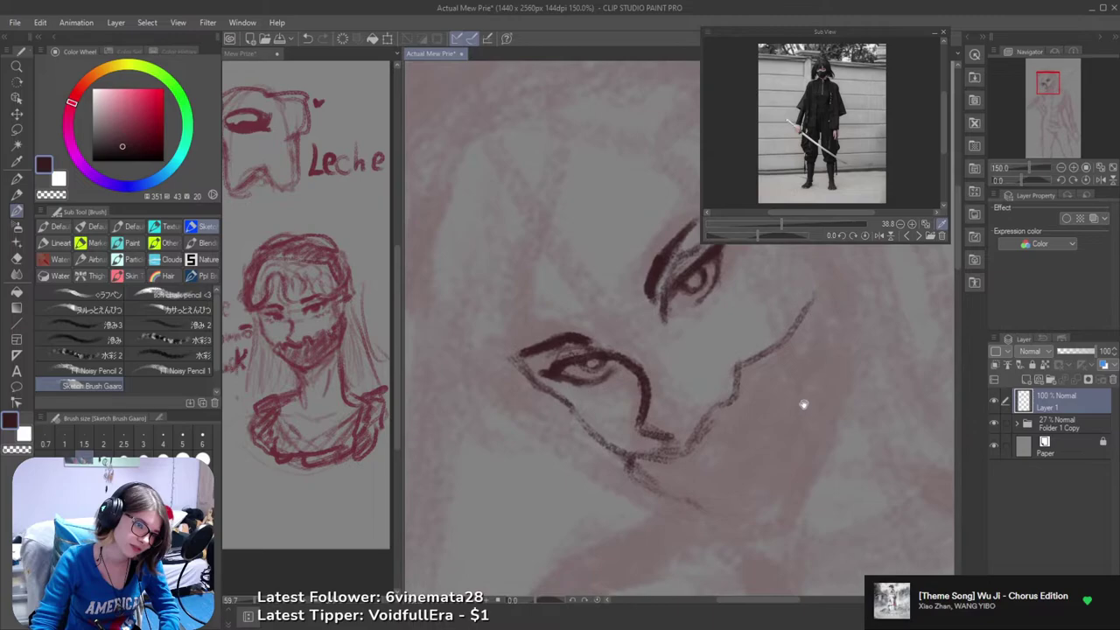
pyautogui.moveTo(686, 497)
pyautogui.mouseDown()
pyautogui.moveTo(743, 530)
pyautogui.moveTo(766, 523)
pyautogui.moveTo(836, 418)
pyautogui.mouseUp()
pyautogui.moveTo(840, 417)
pyautogui.mouseDown()
pyautogui.moveTo(800, 461)
pyautogui.moveTo(796, 376)
pyautogui.moveTo(776, 350)
pyautogui.moveTo(789, 381)
pyautogui.mouseUp()
pyautogui.moveTo(773, 491); pyautogui.dragTo(794, 400)
pyautogui.moveTo(656, 456)
pyautogui.mouseDown()
pyautogui.moveTo(712, 497)
pyautogui.moveTo(747, 487)
pyautogui.mouseUp()
pyautogui.hotkey('ctrl', 'z')
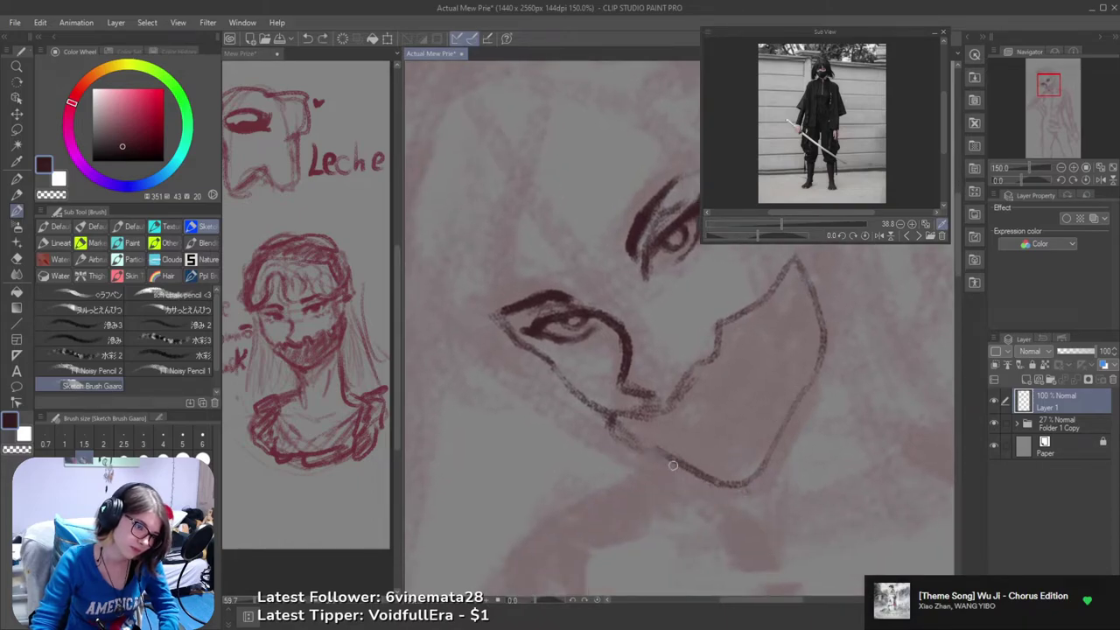
# - Examine the mask outline and eyes in a mirrored view and at several zoom levels against the faded figure sketch
pyautogui.press('h')
pyautogui.scroll(-2, 796, 422)
pyautogui.press('h')
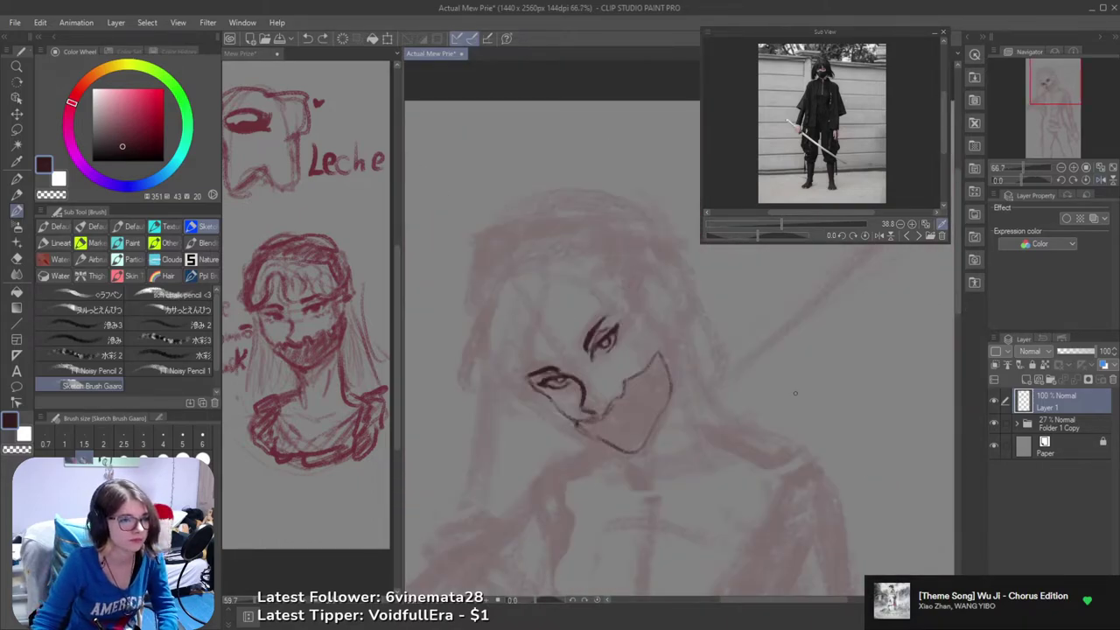
pyautogui.scroll(3, 794, 393)
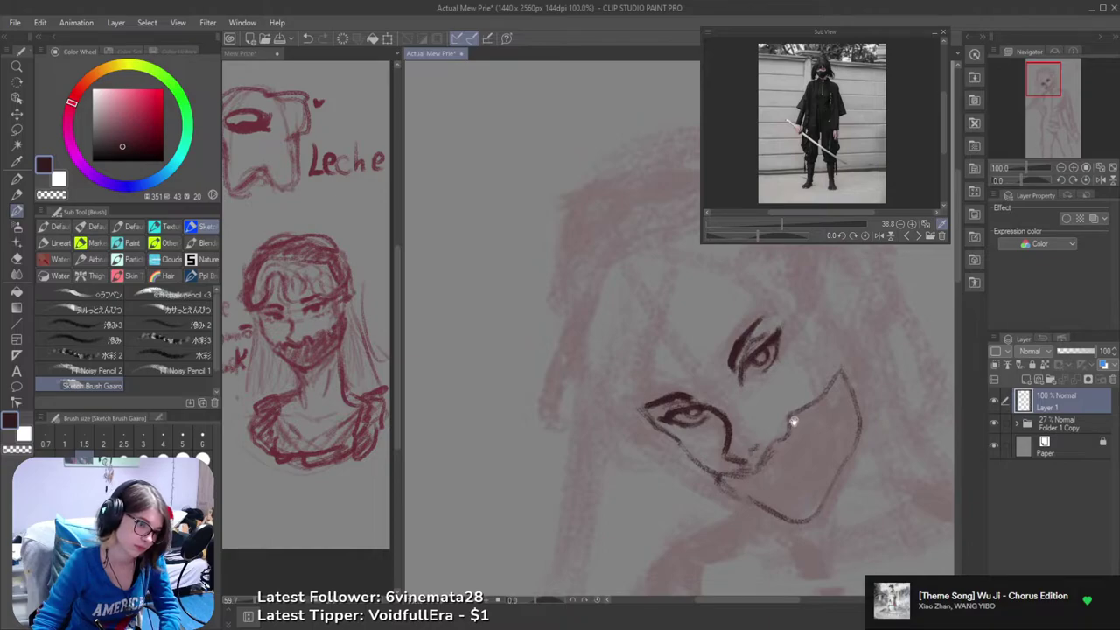
pyautogui.moveTo(792, 423); pyautogui.dragTo(835, 380)
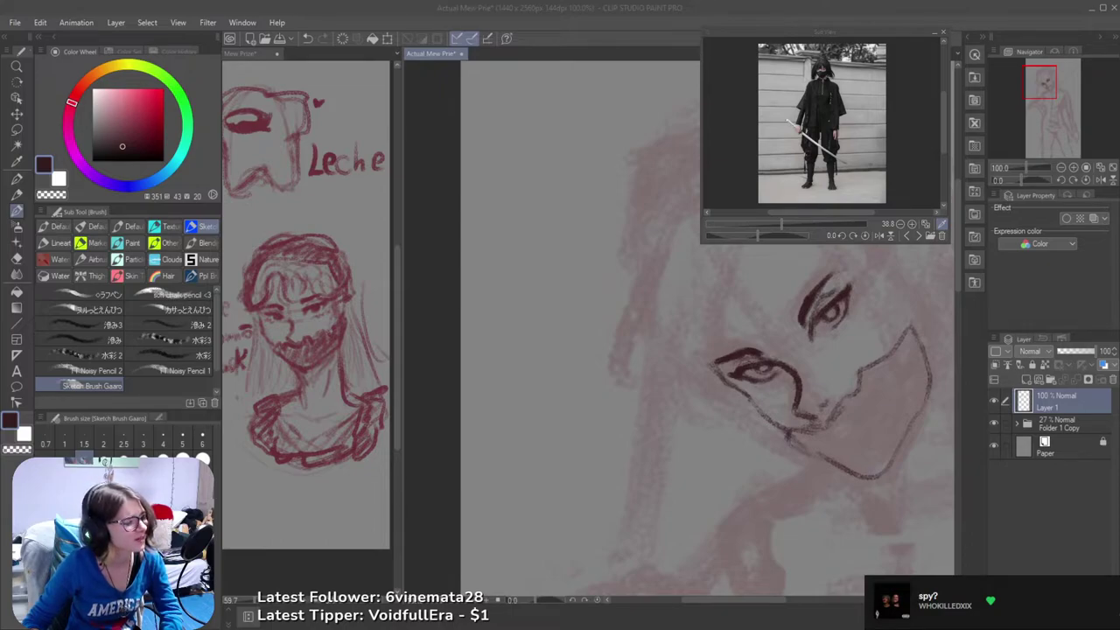
pyautogui.click(669, 18)
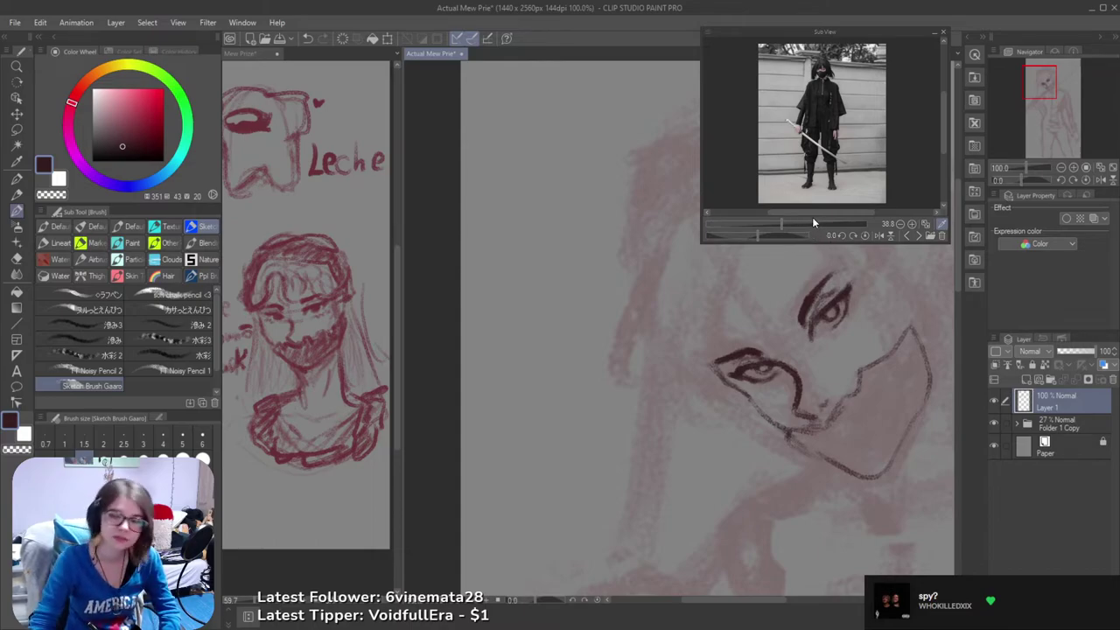
pyautogui.moveTo(810, 475); pyautogui.dragTo(760, 475)
pyautogui.hotkey('ctrl', '+')
pyautogui.moveTo(747, 425)
pyautogui.mouseDown()
pyautogui.moveTo(730, 425)
pyautogui.moveTo(731, 438)
pyautogui.mouseUp()
pyautogui.press('h')
pyautogui.press('h')
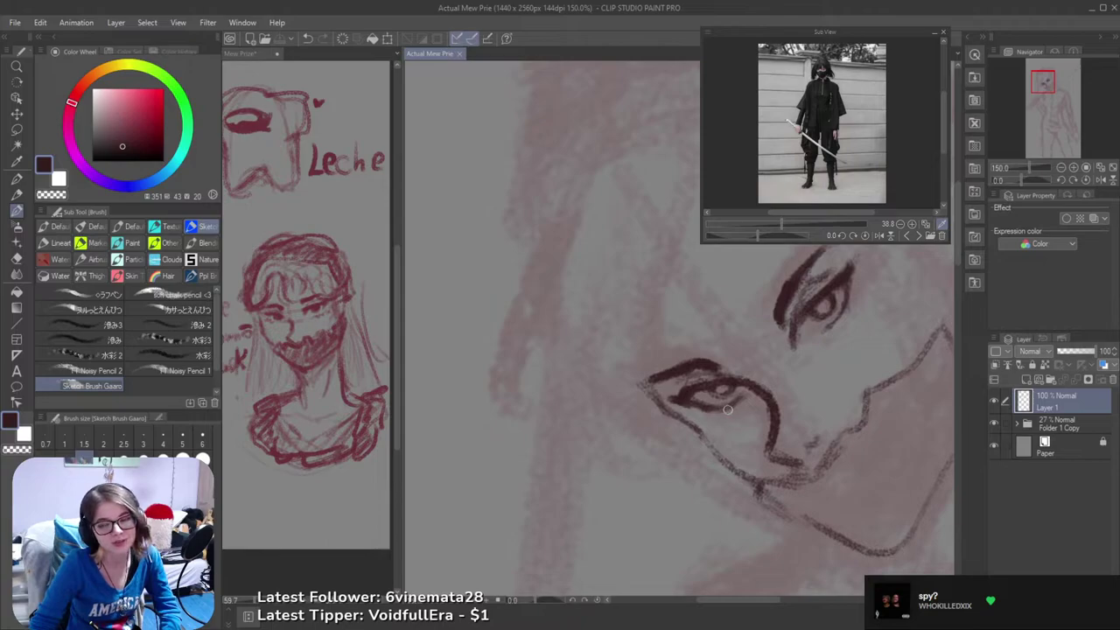
# - Rework the mask's near corner beneath the nose and its lower edge with the hard eraser and sketch brush
pyautogui.press('e')
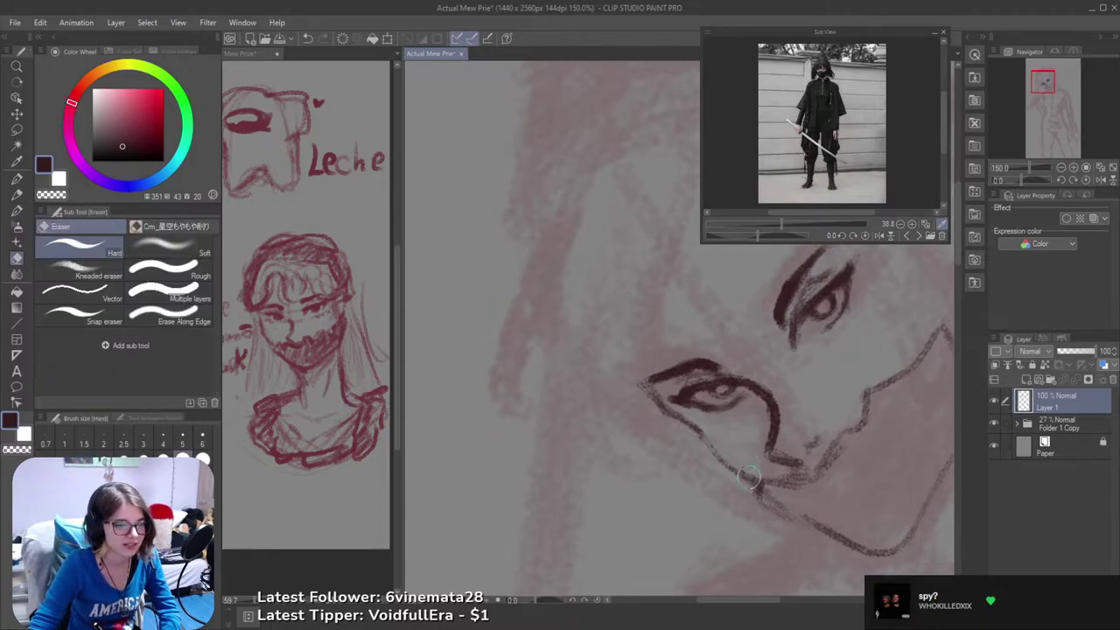
pyautogui.press('b')
pyautogui.moveTo(740, 472)
pyautogui.mouseDown()
pyautogui.moveTo(790, 476)
pyautogui.moveTo(832, 452)
pyautogui.mouseUp()
pyautogui.moveTo(733, 475)
pyautogui.mouseDown()
pyautogui.moveTo(796, 511)
pyautogui.moveTo(803, 504)
pyautogui.moveTo(749, 484)
pyautogui.moveTo(810, 498)
pyautogui.moveTo(749, 479)
pyautogui.moveTo(781, 490)
pyautogui.moveTo(825, 476)
pyautogui.moveTo(781, 493)
pyautogui.moveTo(754, 486)
pyautogui.moveTo(793, 507)
pyautogui.mouseUp()
pyautogui.press('e')
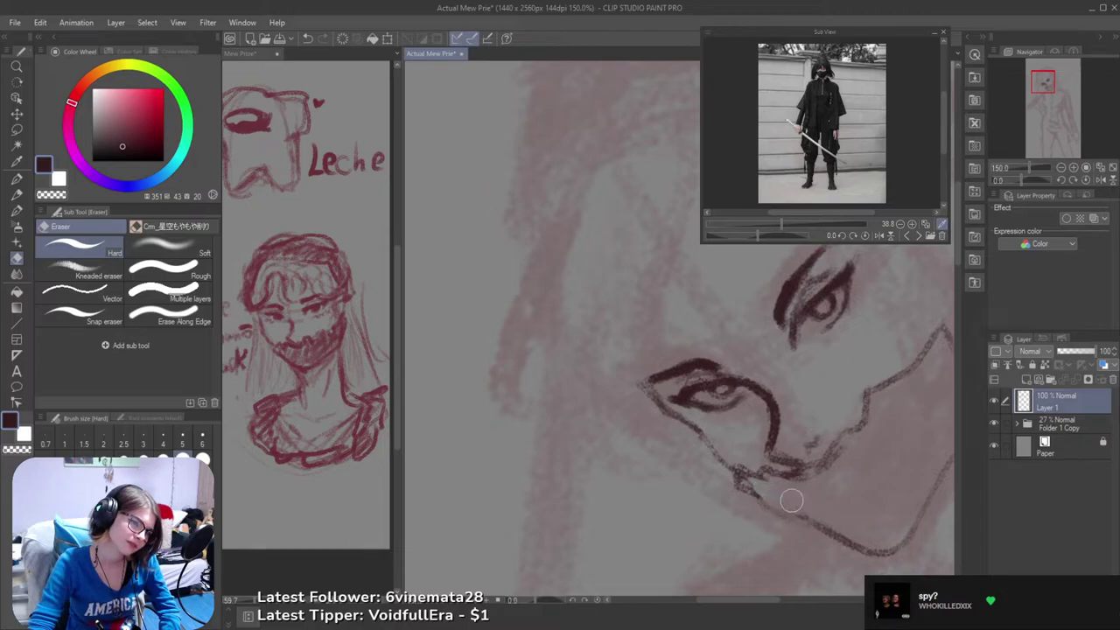
pyautogui.press('b')
pyautogui.moveTo(736, 484); pyautogui.dragTo(855, 550)
pyautogui.press('e')
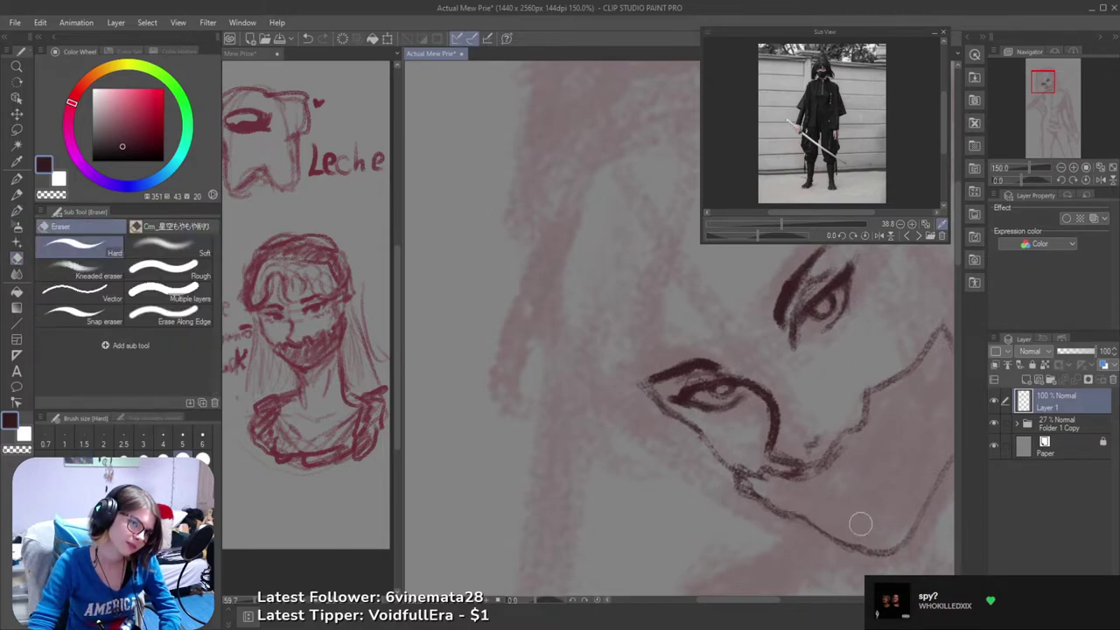
# - View the whole head and switch the Sub View reference back to the ink drawing of the masked face
pyautogui.scroll(-4, 862, 512)
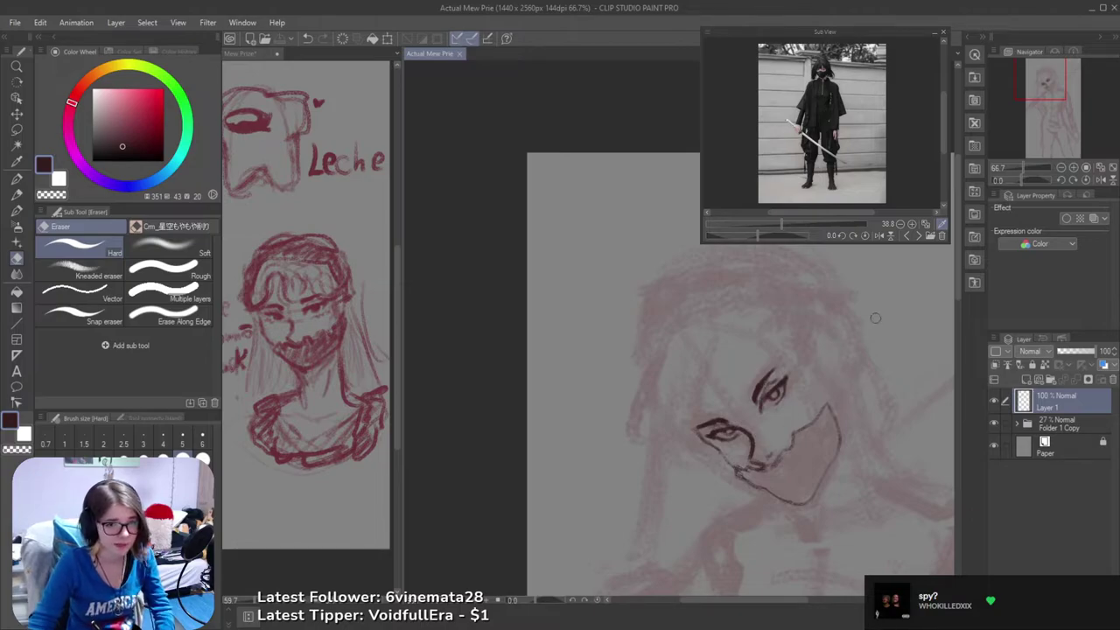
pyautogui.click(906, 237)
pyautogui.click(906, 237)
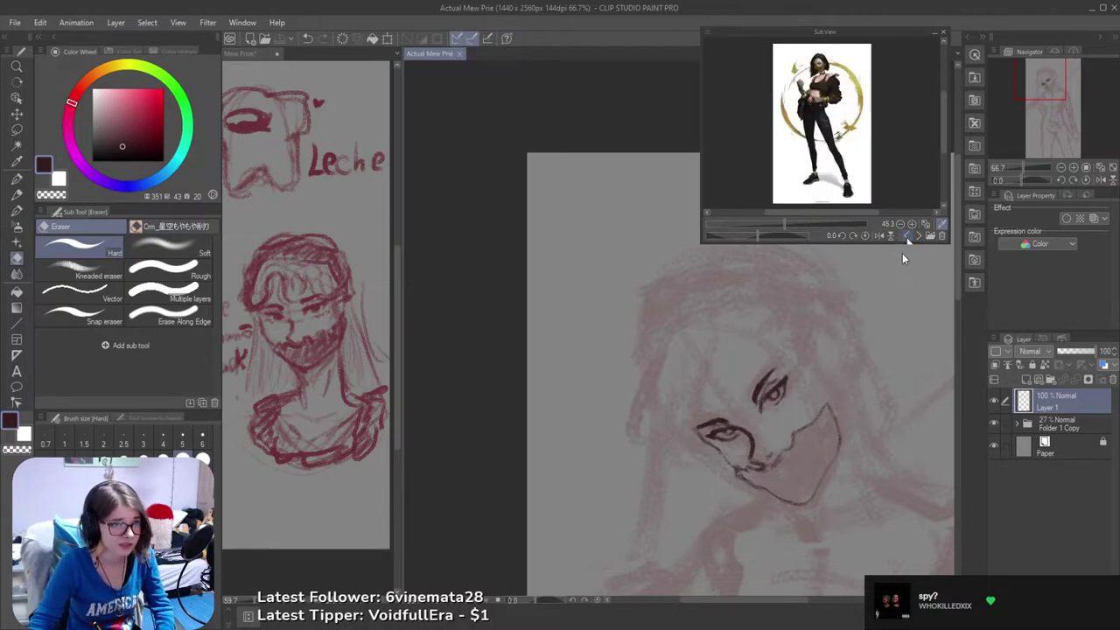
pyautogui.click(906, 237)
pyautogui.click(907, 237)
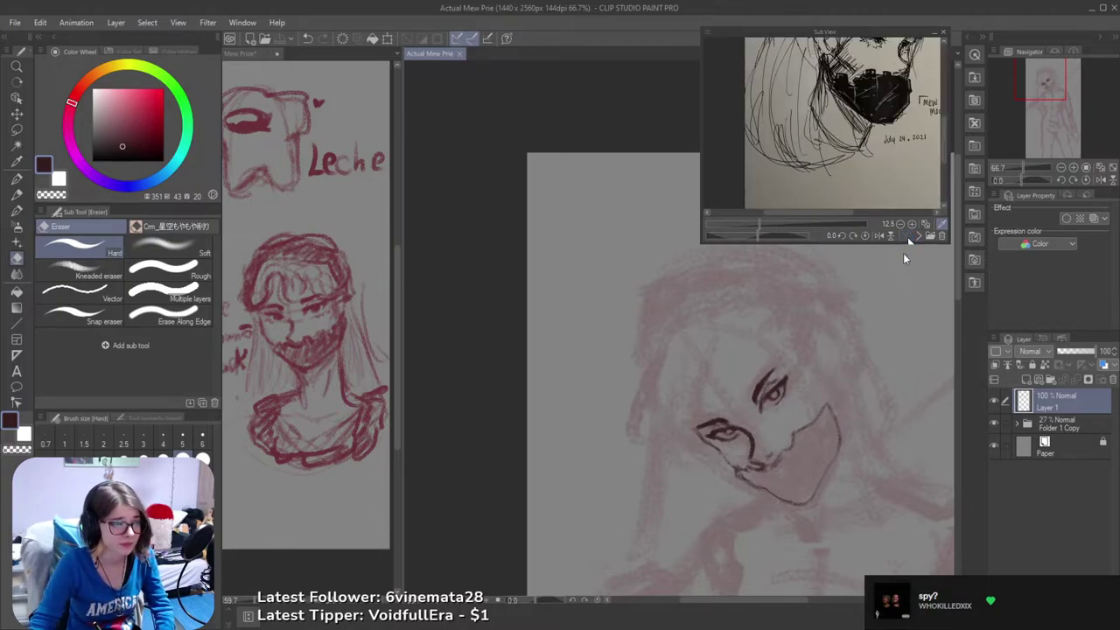
# - Show the masked face in the Sub View reference and draw a short neck line beneath the chin with the sketch brush
pyautogui.moveTo(897, 134); pyautogui.dragTo(869, 174)
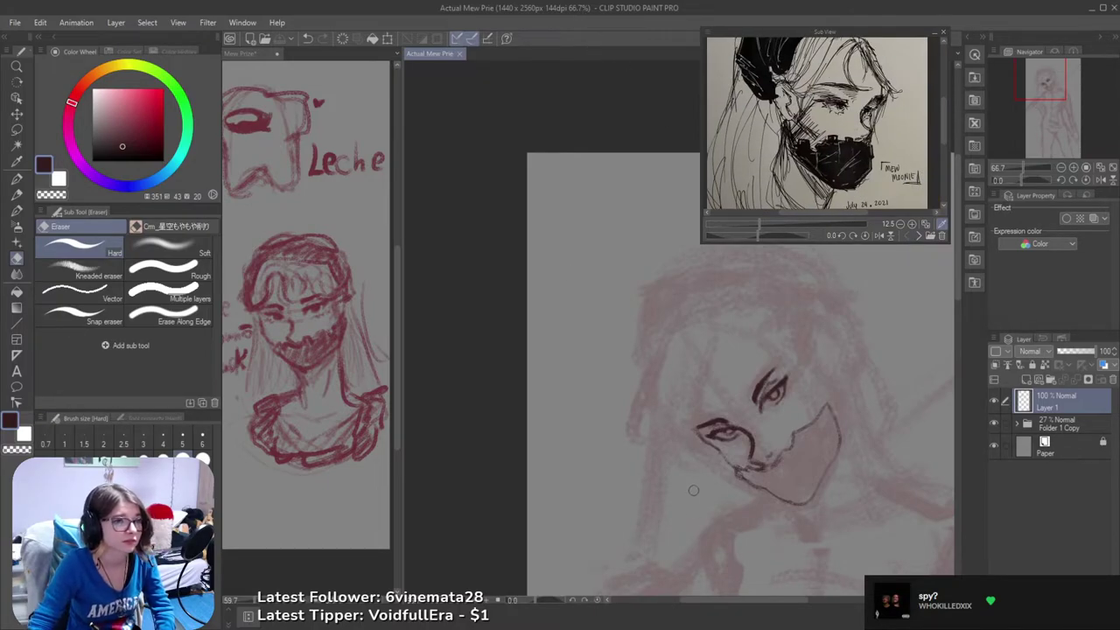
pyautogui.scroll(2, 782, 457)
pyautogui.moveTo(775, 446); pyautogui.dragTo(755, 469)
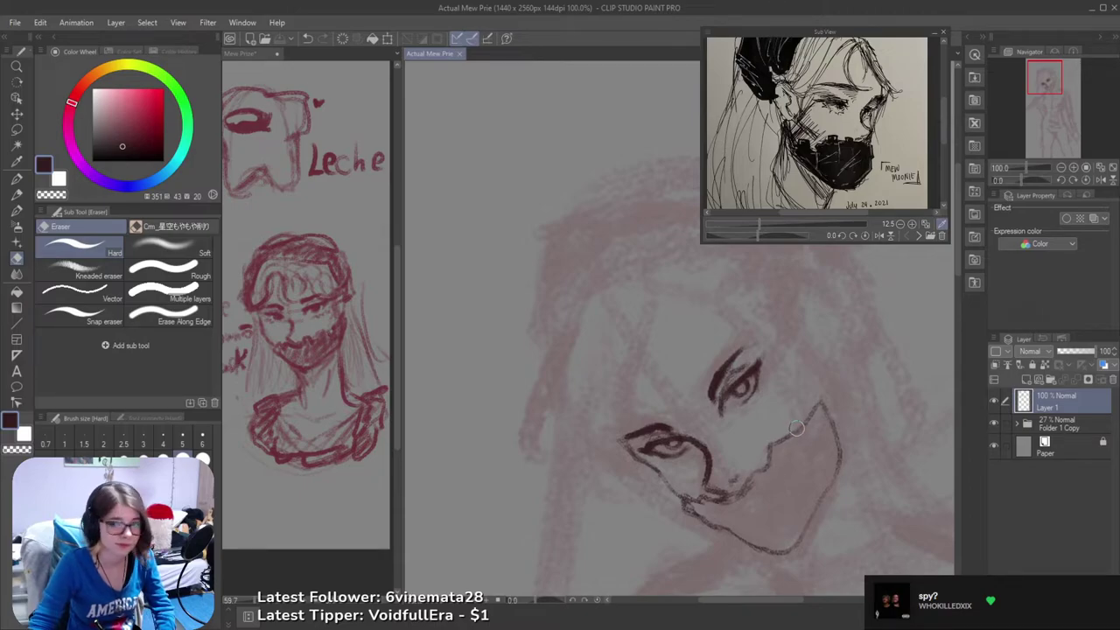
pyautogui.press('b')
pyautogui.moveTo(792, 426)
pyautogui.mouseDown()
pyautogui.moveTo(802, 488)
pyautogui.moveTo(778, 338)
pyautogui.mouseUp()
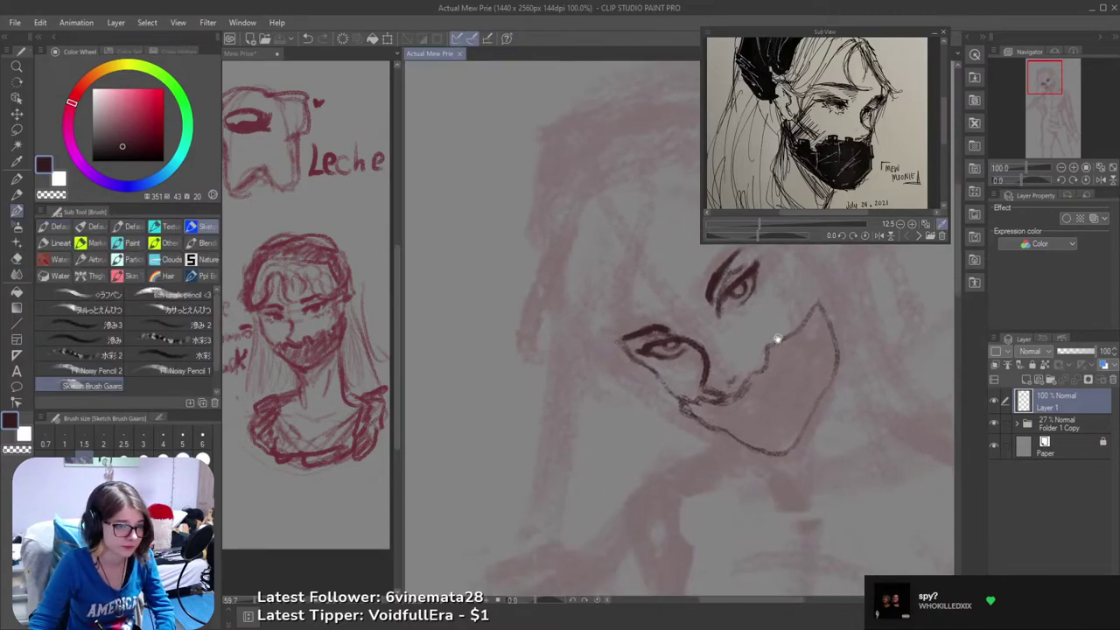
pyautogui.moveTo(790, 453)
pyautogui.mouseDown()
pyautogui.moveTo(760, 426)
pyautogui.moveTo(770, 439)
pyautogui.moveTo(747, 480)
pyautogui.moveTo(755, 487)
pyautogui.moveTo(734, 450)
pyautogui.moveTo(687, 514)
pyautogui.moveTo(832, 400)
pyautogui.moveTo(719, 430)
pyautogui.mouseUp()
pyautogui.hotkey('ctrl', 'z')
pyautogui.hotkey('ctrl', 'z')
pyautogui.scroll(-2, 800, 448)
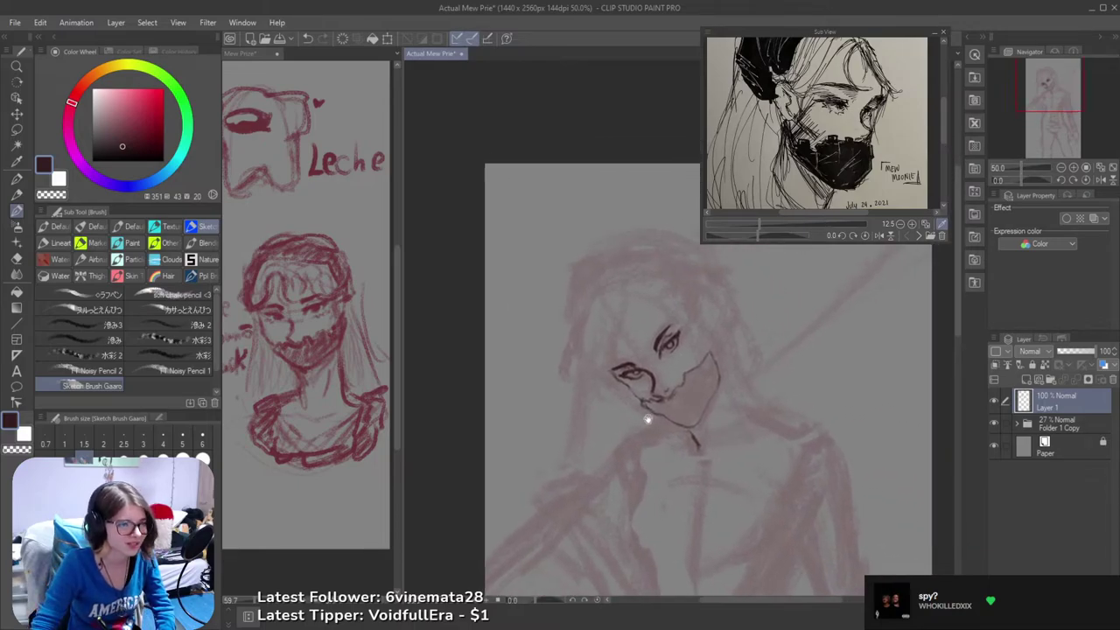
# - Darken the upper lash line of the lower eye with the sketch brush
pyautogui.moveTo(664, 342); pyautogui.dragTo(687, 415)
pyautogui.scroll(1, 648, 395)
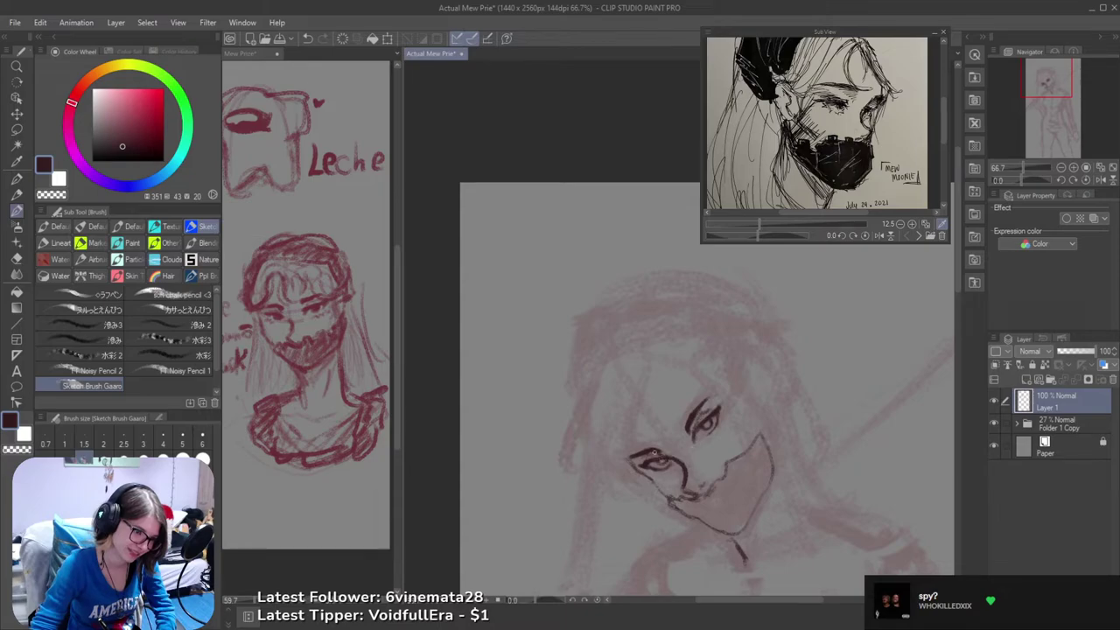
pyautogui.moveTo(653, 450); pyautogui.dragTo(664, 455)
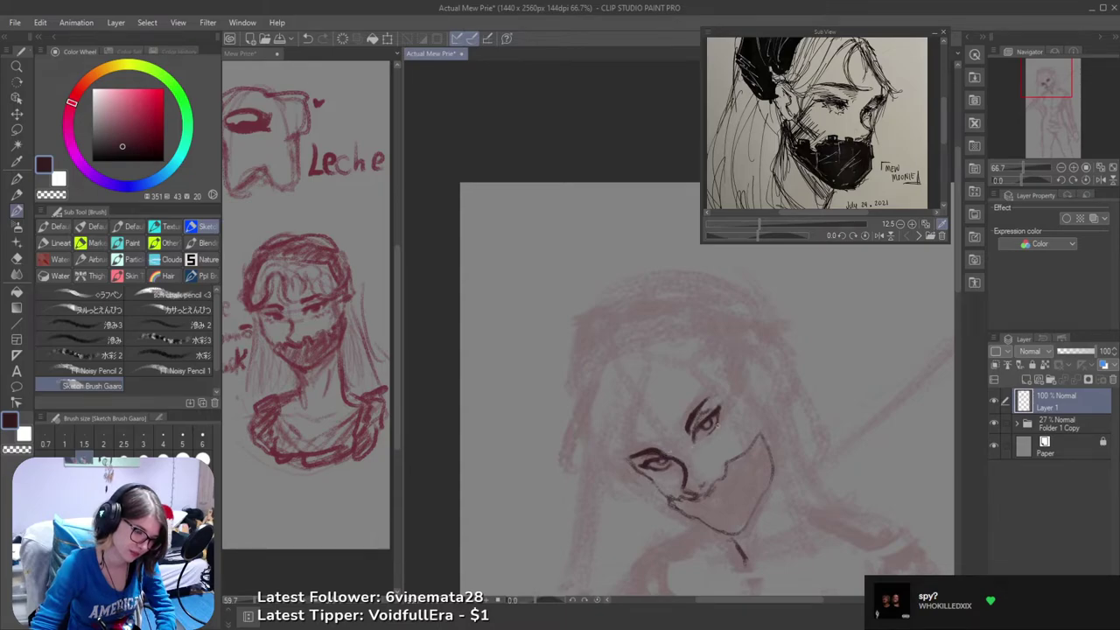
pyautogui.moveTo(703, 418); pyautogui.dragTo(786, 351)
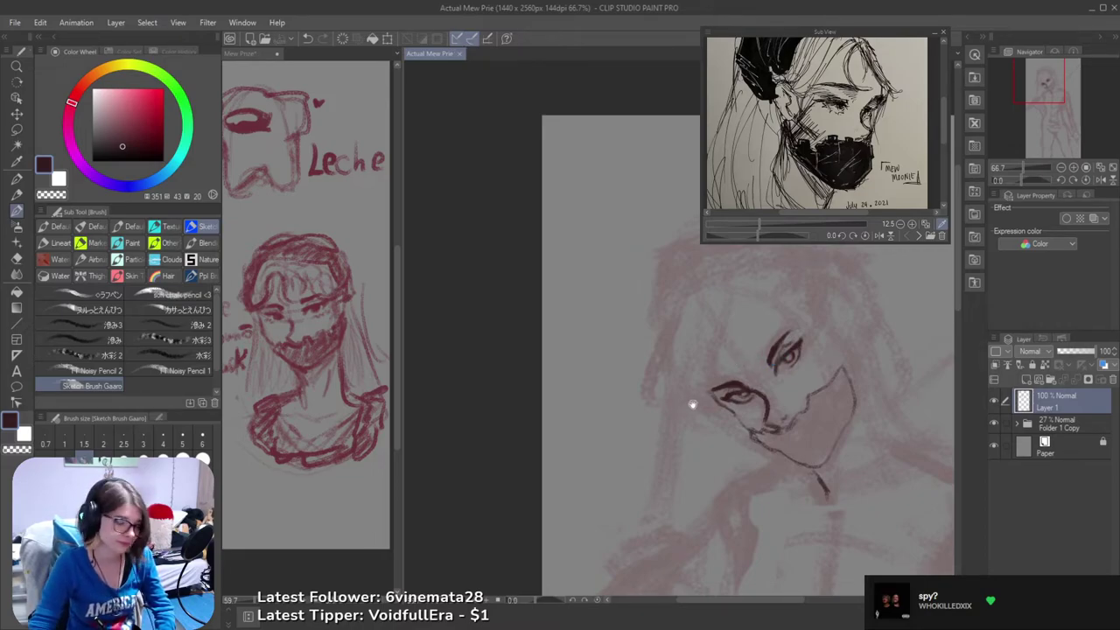
# - Examine the eyes, mask and neck line at several zoom levels against the faded head and upper body
pyautogui.moveTo(723, 411); pyautogui.dragTo(698, 463)
pyautogui.scroll(1, 690, 418)
pyautogui.moveTo(678, 395); pyautogui.dragTo(684, 458)
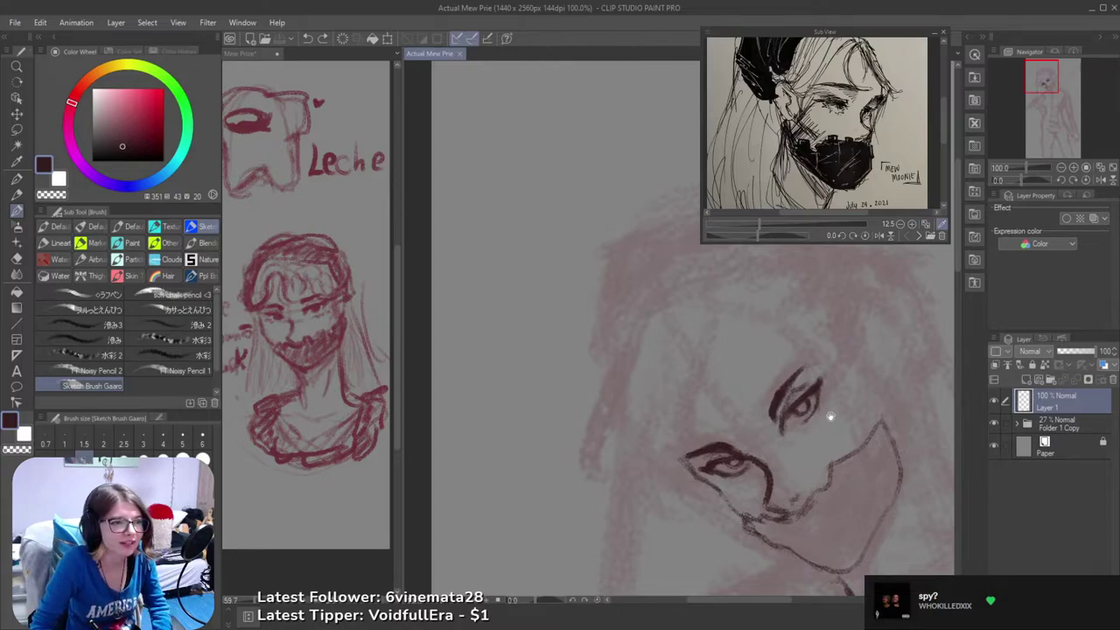
pyautogui.scroll(-5, 827, 414)
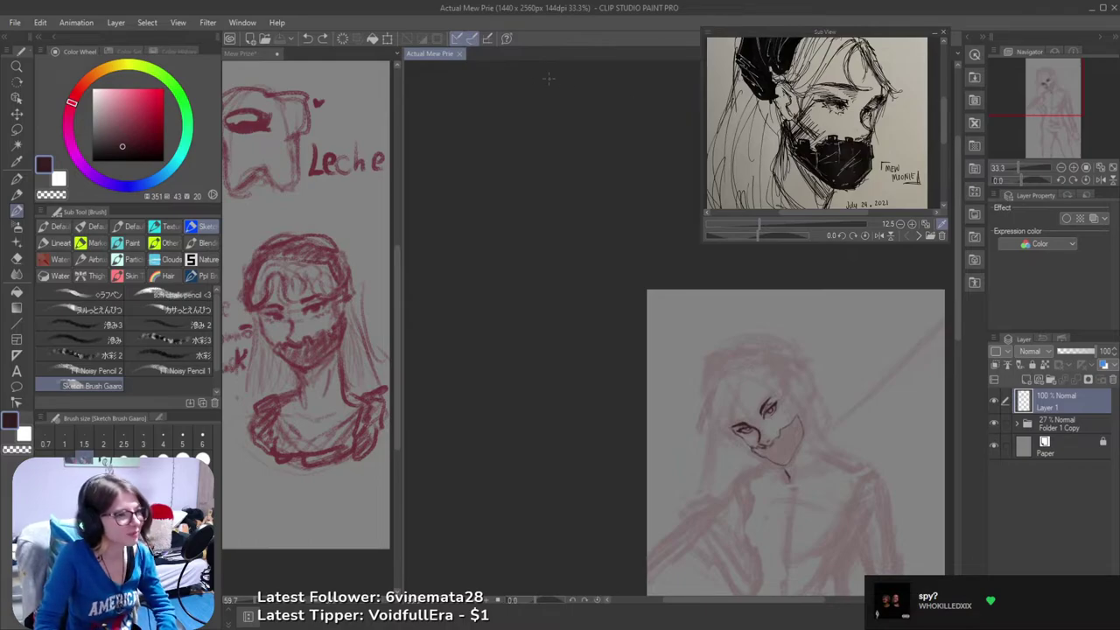
pyautogui.press('space')
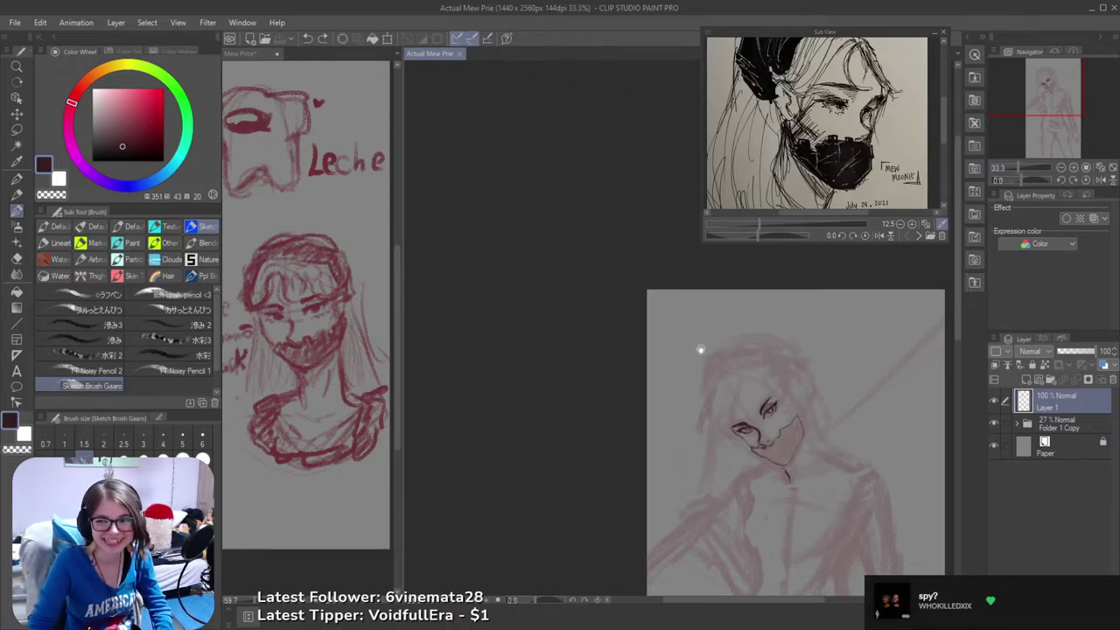
pyautogui.moveTo(737, 475); pyautogui.dragTo(578, 370)
pyautogui.scroll(1, 620, 355)
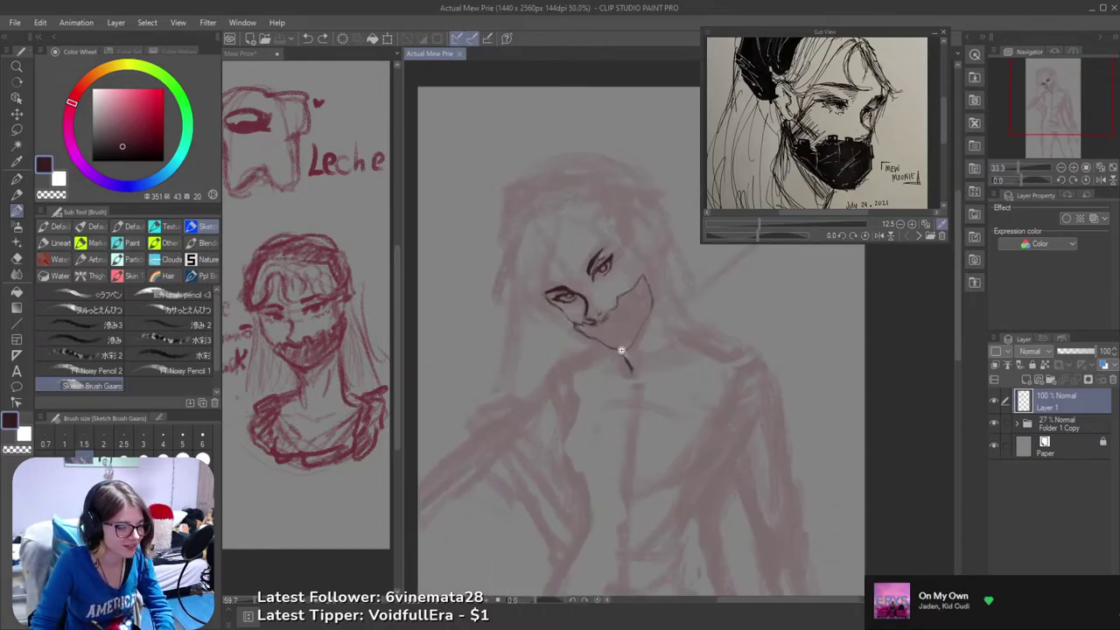
pyautogui.scroll(1, 630, 345)
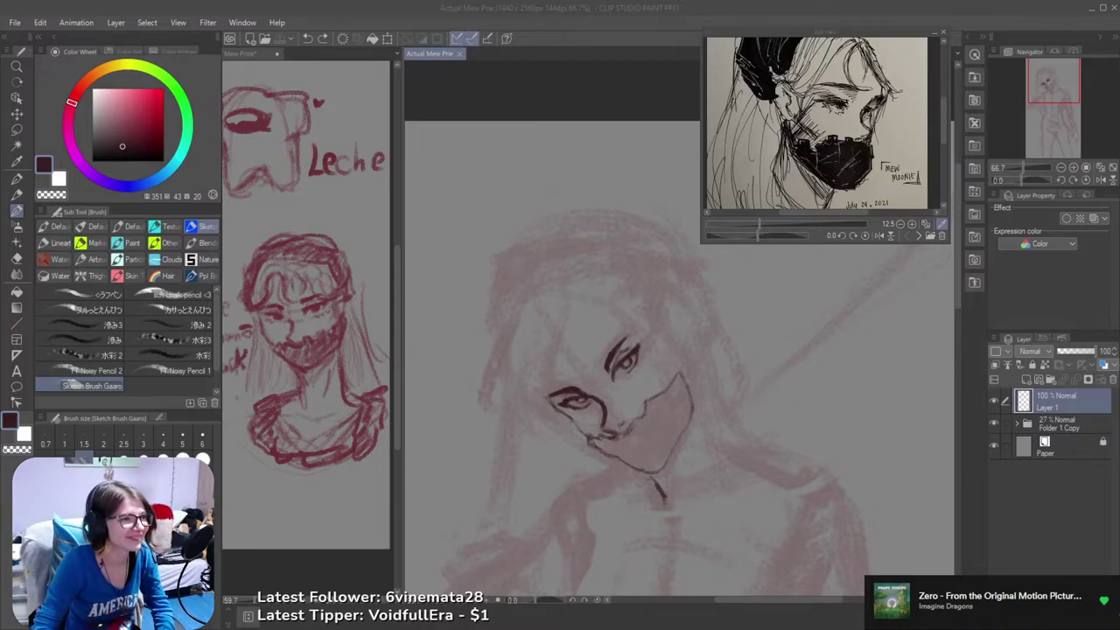
pyautogui.click(624, 14)
pyautogui.moveTo(649, 397); pyautogui.dragTo(747, 458)
pyautogui.scroll(1, 758, 423)
pyautogui.scroll(2, 763, 408)
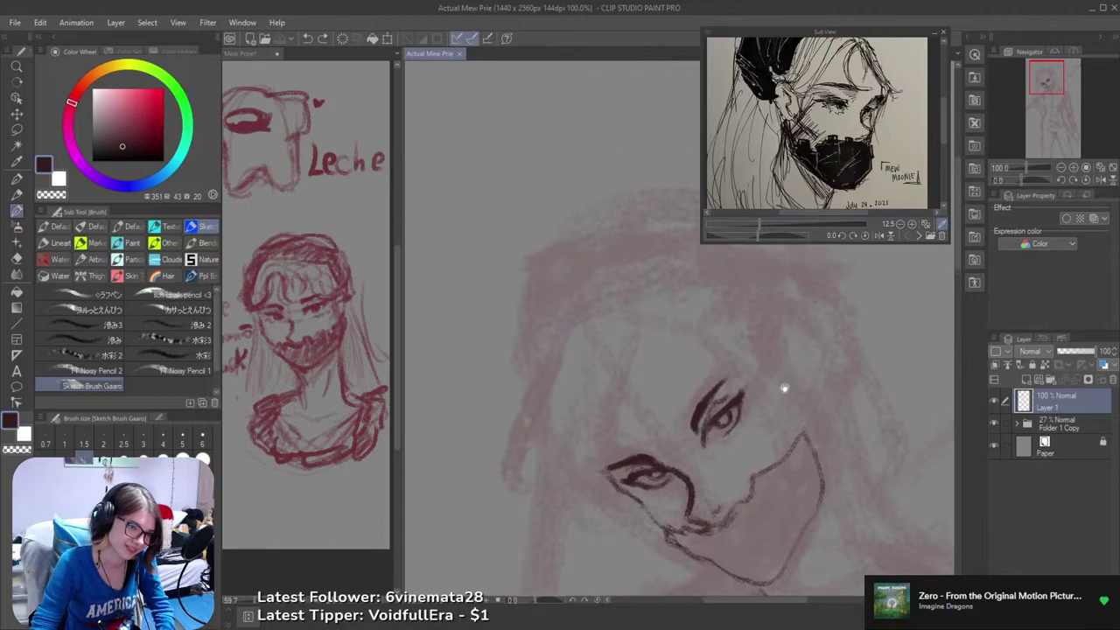
# - Draw the curved hair strand around the upper eye down to the mask and sketch the ear above the mask's upper tip
pyautogui.moveTo(728, 370)
pyautogui.mouseDown()
pyautogui.moveTo(759, 431)
pyautogui.moveTo(743, 461)
pyautogui.mouseUp()
pyautogui.hotkey('ctrl', 'z')
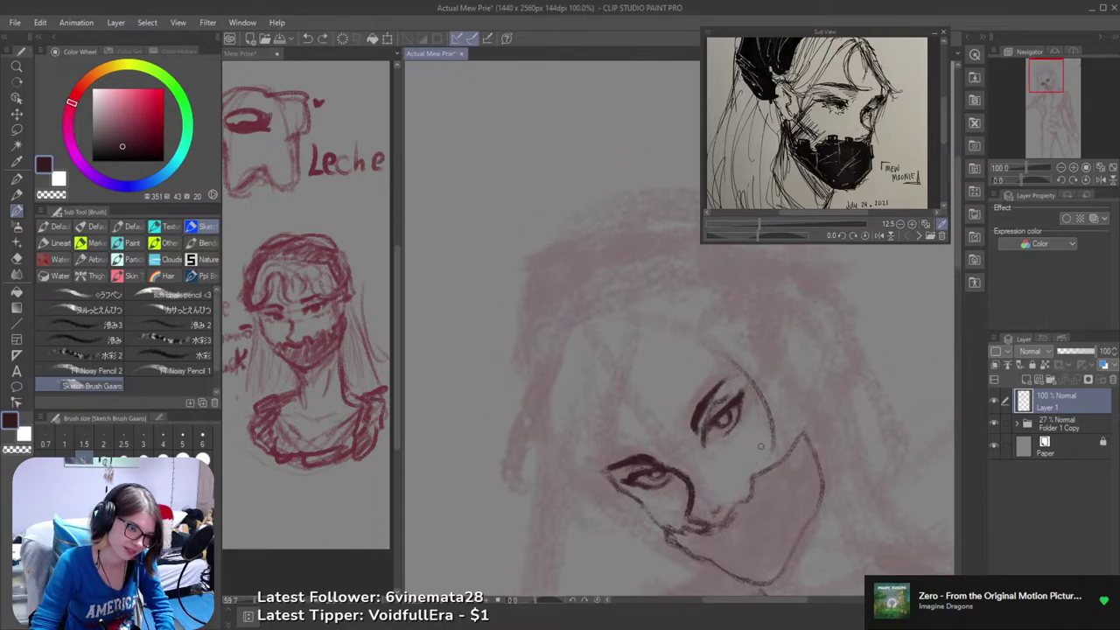
pyautogui.moveTo(731, 365)
pyautogui.mouseDown()
pyautogui.moveTo(767, 432)
pyautogui.moveTo(752, 459)
pyautogui.moveTo(764, 460)
pyautogui.moveTo(756, 397)
pyautogui.moveTo(778, 423)
pyautogui.moveTo(771, 347)
pyautogui.moveTo(770, 360)
pyautogui.moveTo(777, 341)
pyautogui.moveTo(795, 357)
pyautogui.moveTo(792, 376)
pyautogui.moveTo(772, 352)
pyautogui.moveTo(779, 376)
pyautogui.moveTo(769, 353)
pyautogui.moveTo(794, 351)
pyautogui.moveTo(807, 436)
pyautogui.moveTo(782, 405)
pyautogui.moveTo(779, 379)
pyautogui.moveTo(794, 409)
pyautogui.moveTo(782, 421)
pyautogui.moveTo(777, 383)
pyautogui.moveTo(779, 435)
pyautogui.mouseUp()
pyautogui.hotkey('ctrl', 'z')
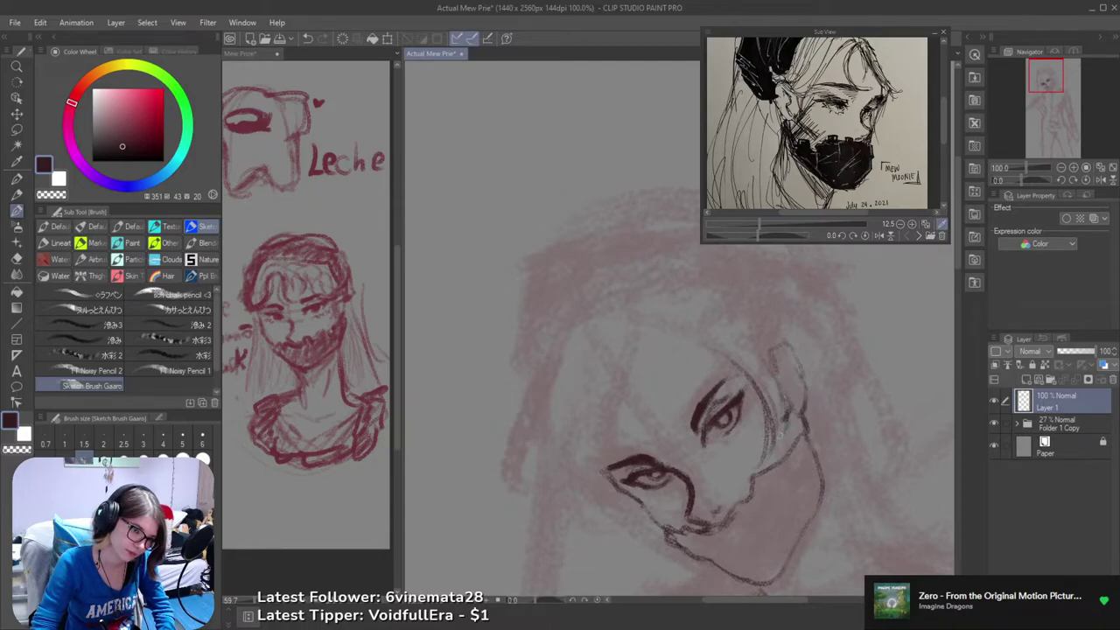
pyautogui.moveTo(787, 382)
pyautogui.mouseDown()
pyautogui.moveTo(784, 354)
pyautogui.moveTo(800, 399)
pyautogui.moveTo(786, 370)
pyautogui.mouseUp()
pyautogui.scroll(-2, 788, 360)
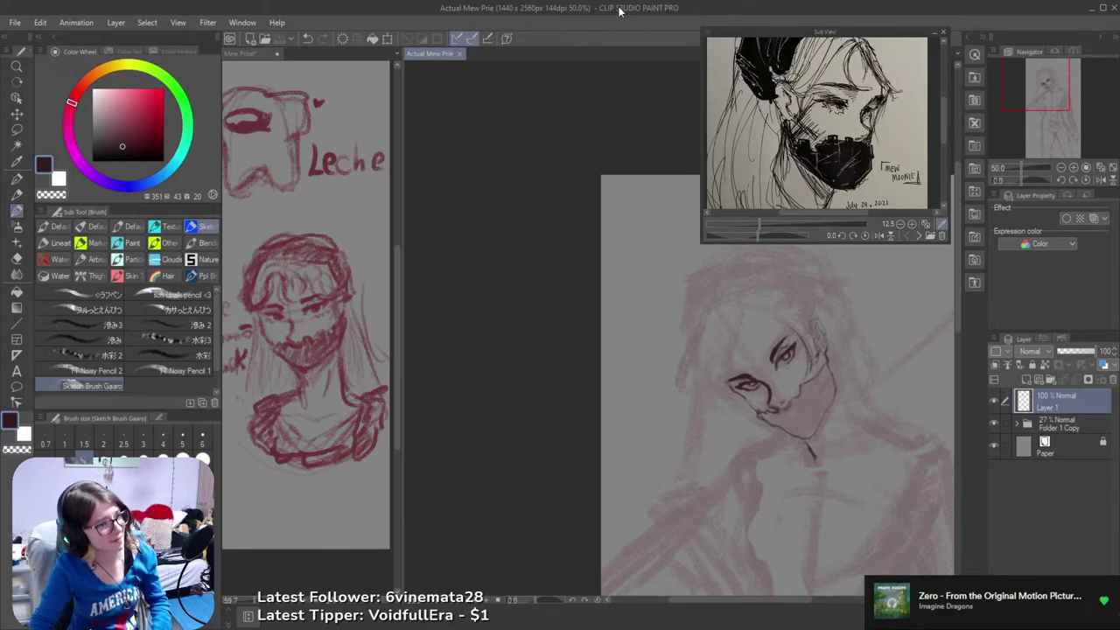
# - Rework the mask's lower edge toward the chin with the hard eraser and sketch brush, and save the illustration
pyautogui.moveTo(620, 9)
pyautogui.mouseDown()
pyautogui.moveTo(269, 10)
pyautogui.moveTo(609, 5)
pyautogui.mouseUp()
pyautogui.moveTo(624, 356); pyautogui.dragTo(540, 344)
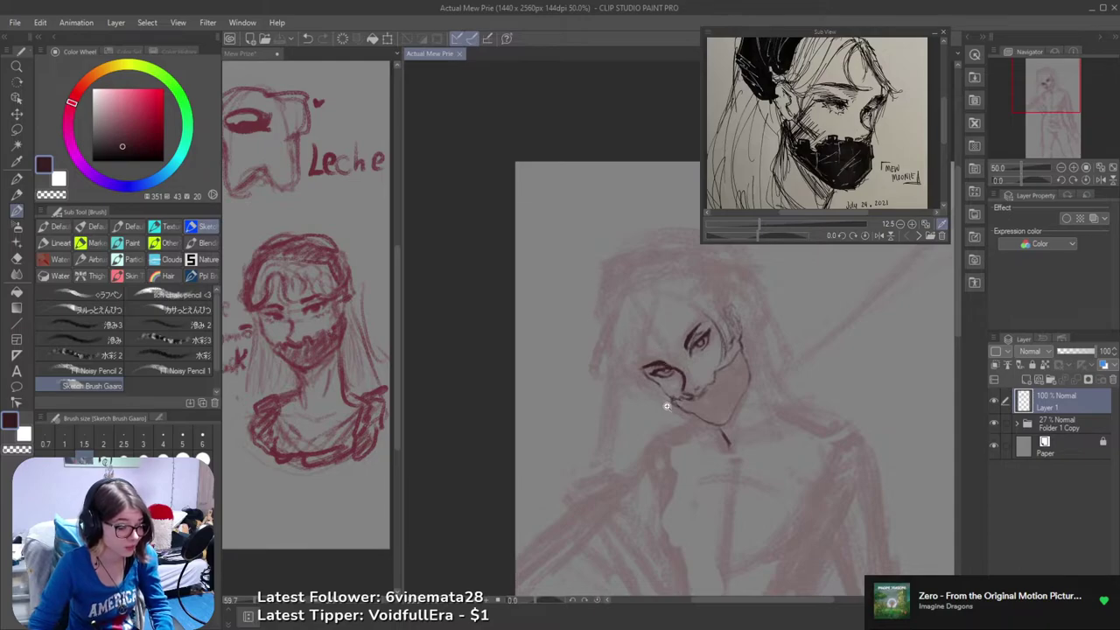
pyautogui.scroll(2, 672, 407)
pyautogui.press('e')
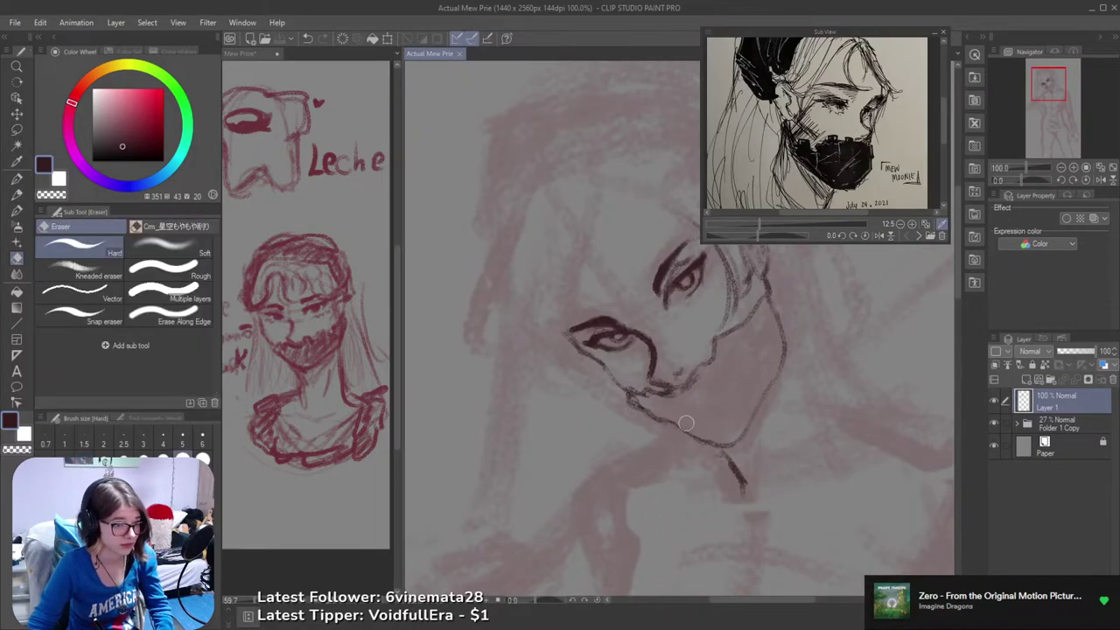
pyautogui.moveTo(688, 429)
pyautogui.mouseDown()
pyautogui.moveTo(690, 442)
pyautogui.moveTo(728, 437)
pyautogui.mouseUp()
pyautogui.press('b')
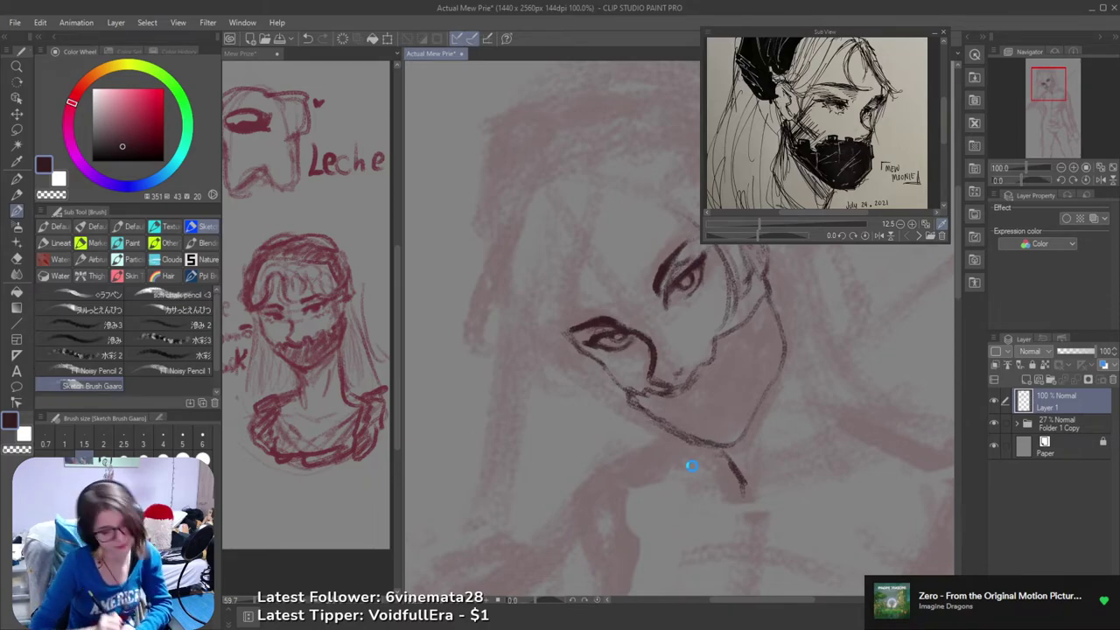
pyautogui.hotkey('ctrl', 's')
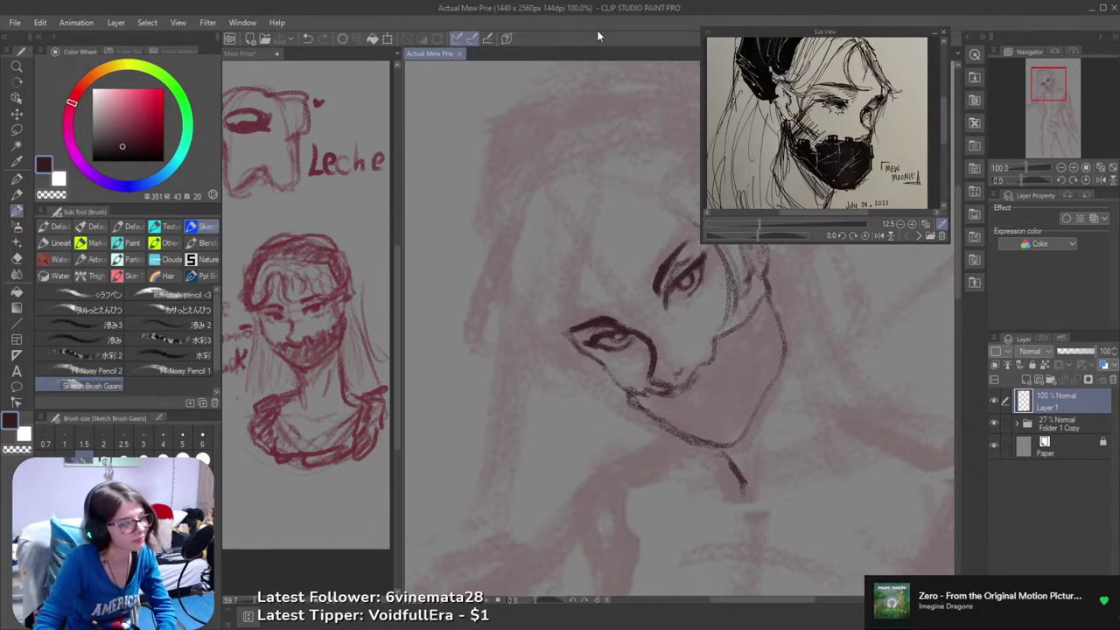
# - Draw hair strands curving down the forehead's side and around the outer corner of the lower eye
pyautogui.moveTo(661, 348); pyautogui.dragTo(627, 452)
pyautogui.moveTo(564, 392)
pyautogui.mouseDown()
pyautogui.moveTo(624, 390)
pyautogui.moveTo(630, 409)
pyautogui.mouseUp()
pyautogui.moveTo(593, 378)
pyautogui.mouseDown()
pyautogui.moveTo(587, 427)
pyautogui.moveTo(612, 440)
pyautogui.mouseUp()
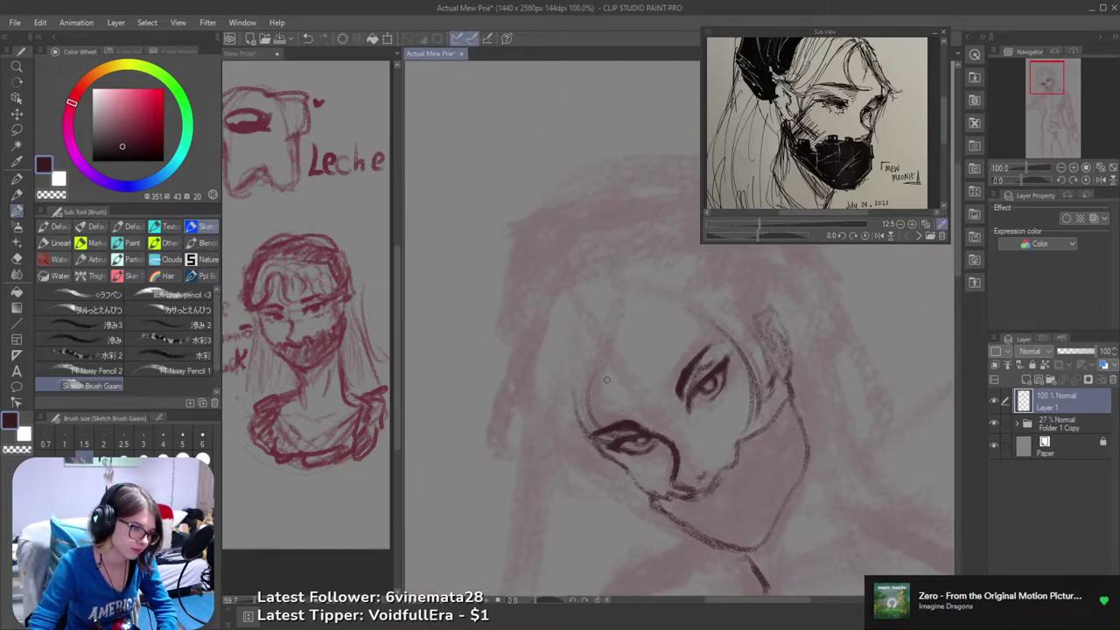
pyautogui.hotkey('ctrl', 'z')
pyautogui.hotkey('ctrl', 'z')
pyautogui.moveTo(598, 378)
pyautogui.mouseDown()
pyautogui.moveTo(595, 406)
pyautogui.moveTo(628, 418)
pyautogui.moveTo(605, 427)
pyautogui.moveTo(630, 433)
pyautogui.mouseUp()
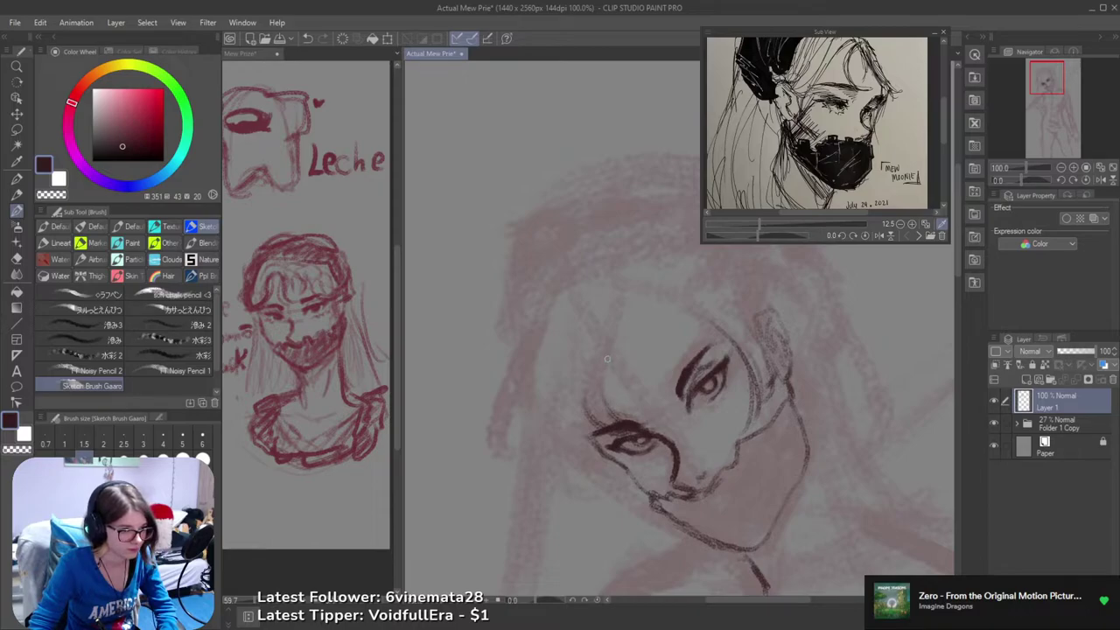
pyautogui.moveTo(583, 375)
pyautogui.mouseDown()
pyautogui.moveTo(582, 444)
pyautogui.moveTo(583, 392)
pyautogui.moveTo(635, 449)
pyautogui.moveTo(579, 405)
pyautogui.moveTo(580, 389)
pyautogui.moveTo(607, 463)
pyautogui.mouseUp()
pyautogui.hotkey('ctrl', 'z')
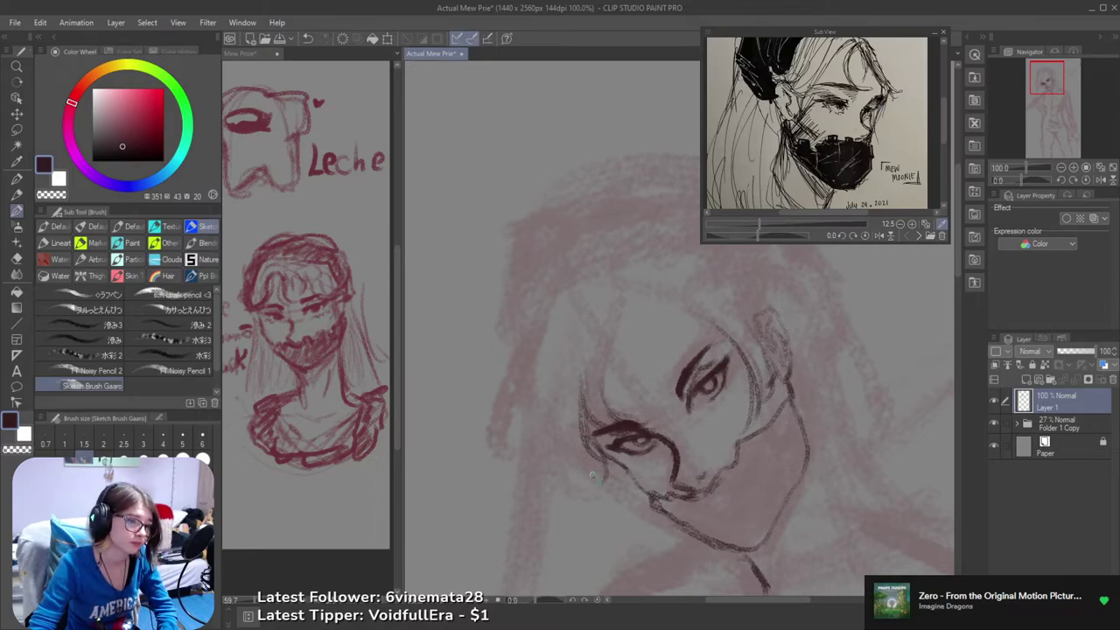
# - Add short strokes to the strand ends where they meet the cheek contour below the lower eye
pyautogui.moveTo(612, 478); pyautogui.dragTo(637, 486)
pyautogui.hotkey('ctrl', 'z')
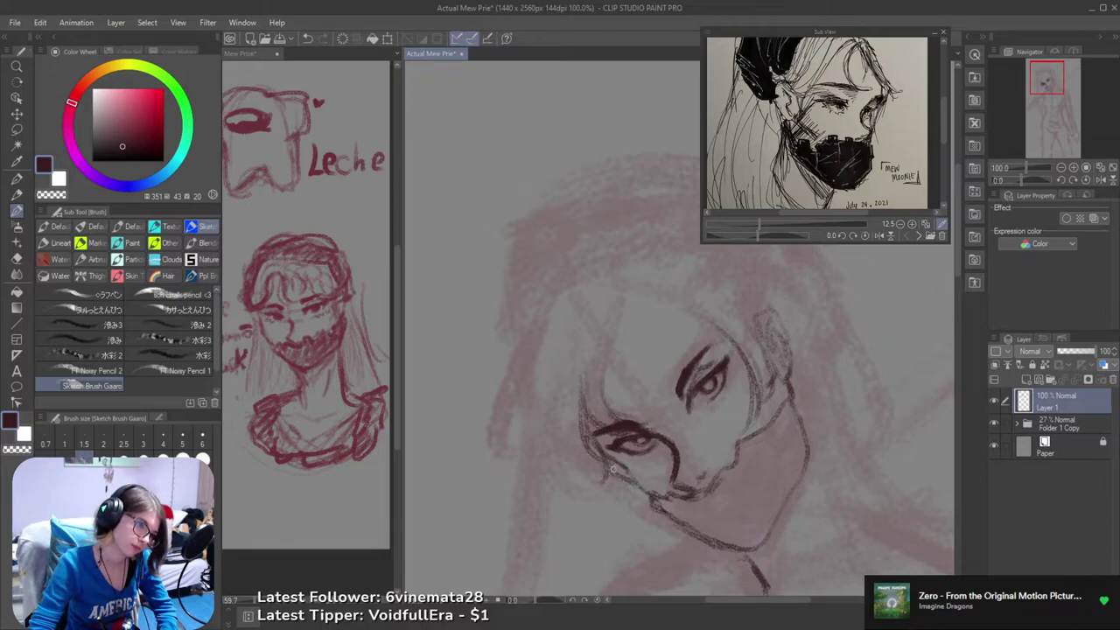
pyautogui.hotkey('ctrl', 'z')
pyautogui.moveTo(614, 468)
pyautogui.mouseDown()
pyautogui.moveTo(639, 486)
pyautogui.moveTo(576, 461)
pyautogui.moveTo(571, 436)
pyautogui.moveTo(592, 474)
pyautogui.moveTo(542, 402)
pyautogui.moveTo(591, 459)
pyautogui.mouseUp()
pyautogui.hotkey('ctrl', 'z')
pyautogui.hotkey('ctrl', 'z')
pyautogui.hotkey('ctrl', 'z')
pyautogui.hotkey('ctrl', 'z')
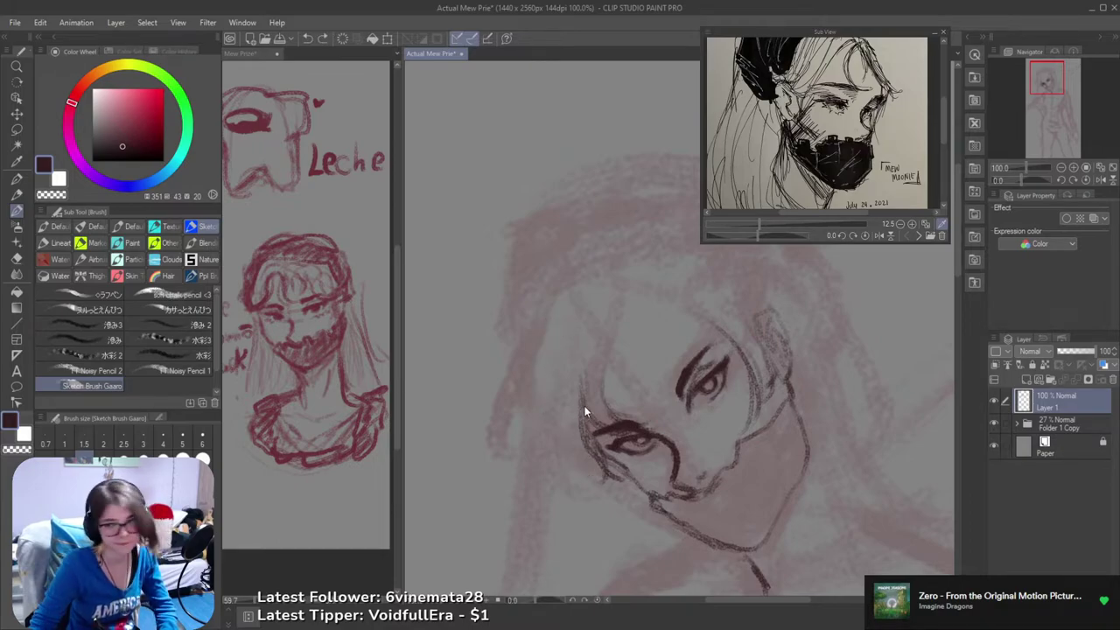
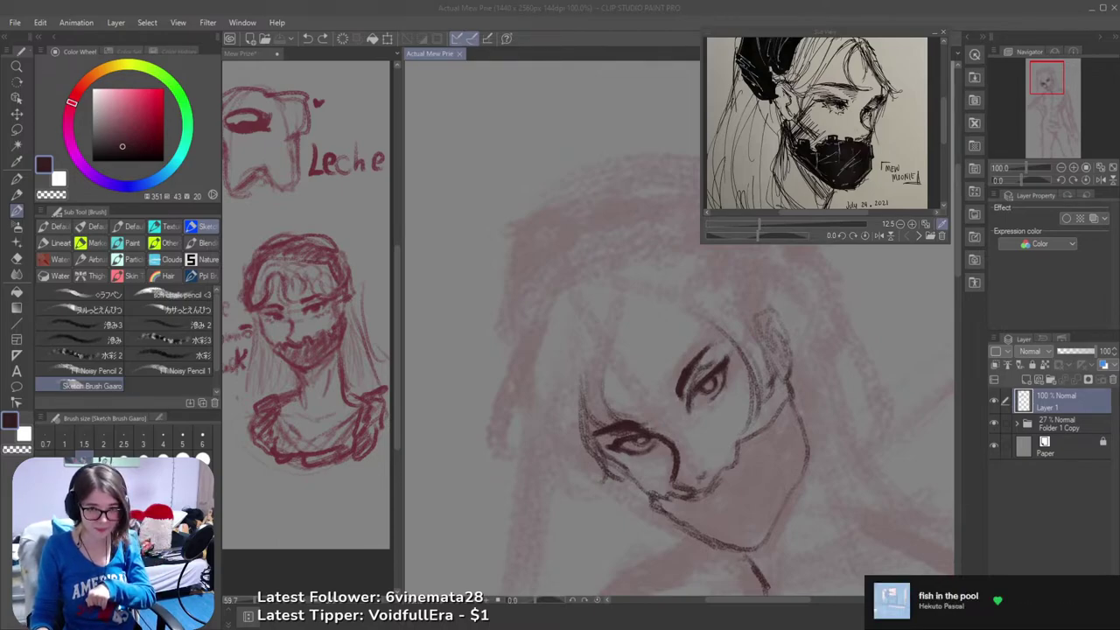
# - Try fringe strands sweeping across the forehead toward the upper eye
pyautogui.click(575, 6)
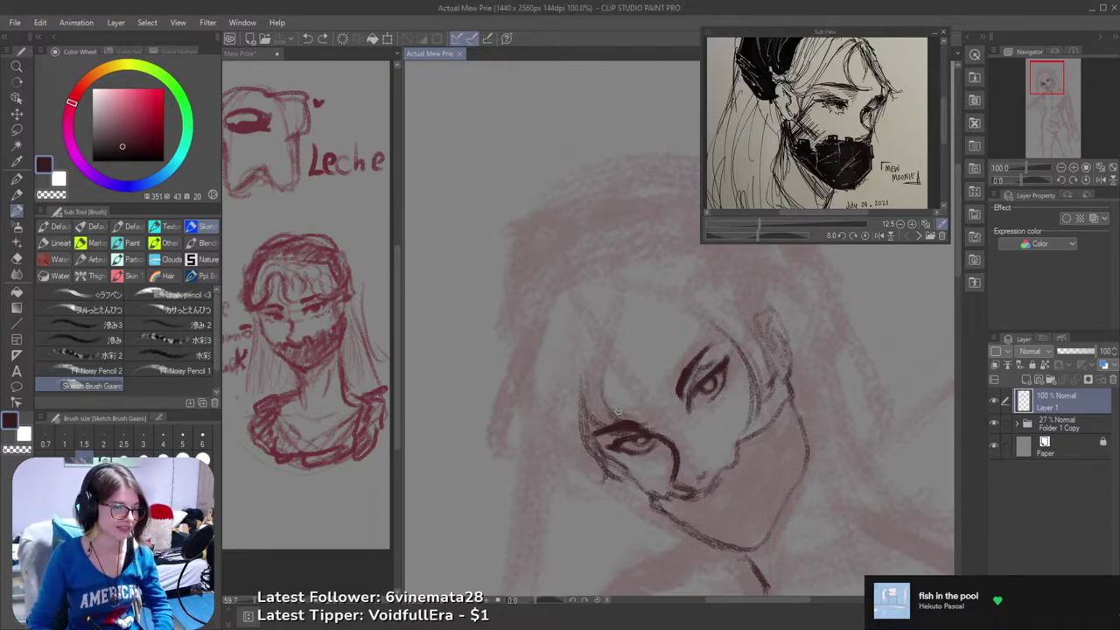
pyautogui.moveTo(597, 413); pyautogui.dragTo(642, 449)
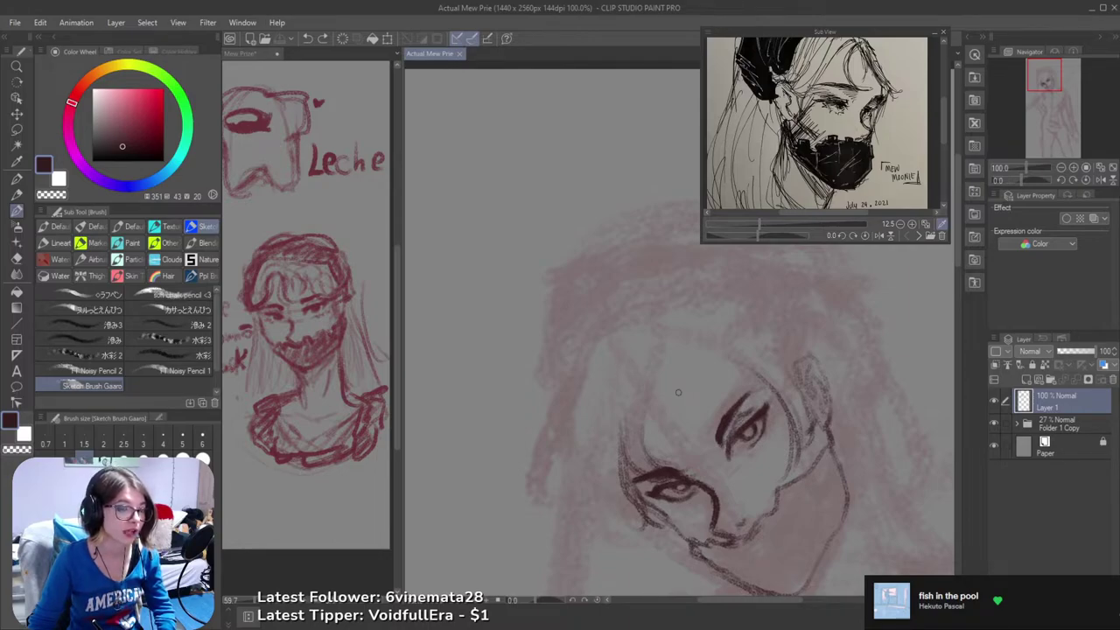
pyautogui.moveTo(667, 382)
pyautogui.mouseDown()
pyautogui.moveTo(735, 373)
pyautogui.moveTo(672, 394)
pyautogui.moveTo(746, 412)
pyautogui.moveTo(673, 393)
pyautogui.moveTo(715, 358)
pyautogui.moveTo(747, 391)
pyautogui.mouseUp()
pyautogui.hotkey('ctrl', 'z')
pyautogui.hotkey('ctrl', 'z')
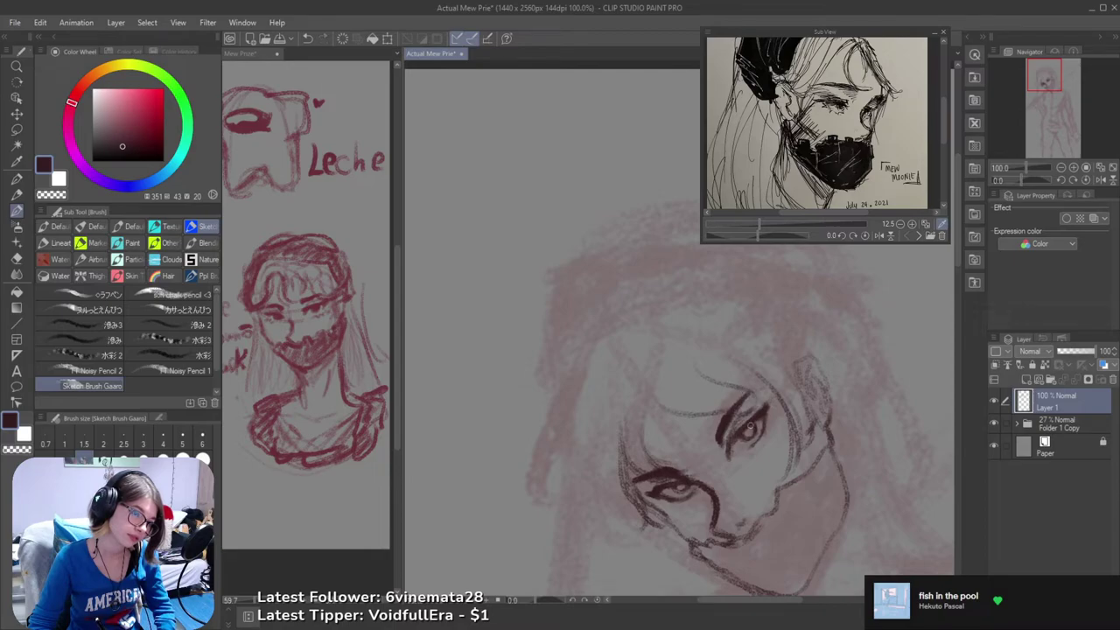
pyautogui.hotkey('ctrl', 'z')
pyautogui.hotkey('ctrl', 'y')
pyautogui.moveTo(704, 371); pyautogui.dragTo(757, 381)
pyautogui.hotkey('ctrl', 'z')
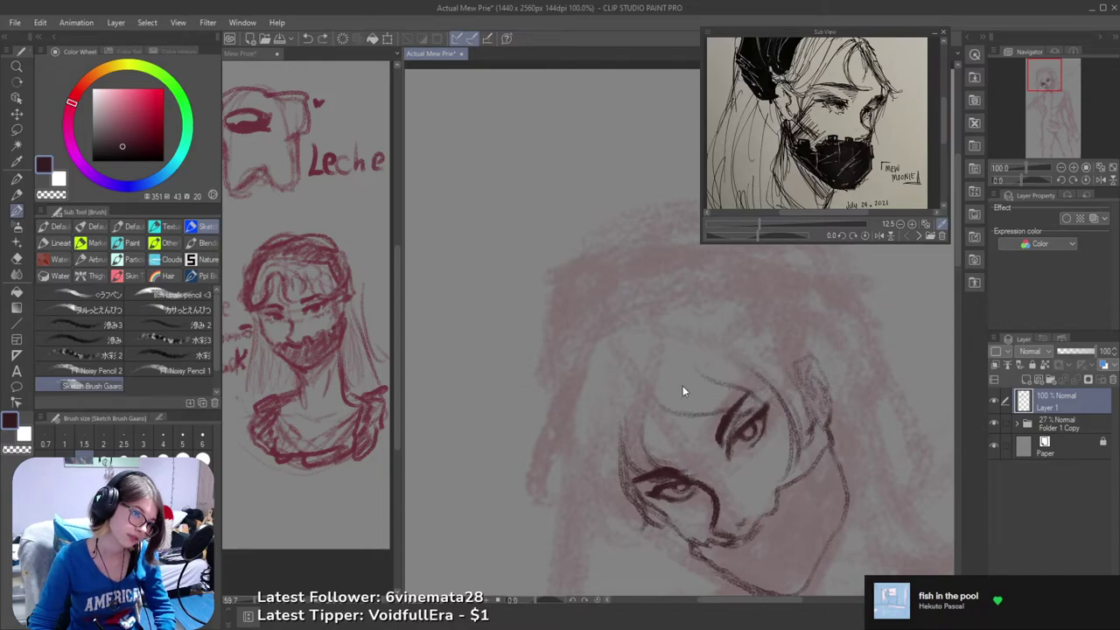
pyautogui.hotkey('ctrl', 'z')
pyautogui.hotkey('ctrl', 'z')
pyautogui.hotkey('ctrl', 'z')
# - Draw an arched fringe strand over the forehead ending at the upper eye and darken the strand beside that eye
pyautogui.moveTo(676, 388); pyautogui.dragTo(721, 405)
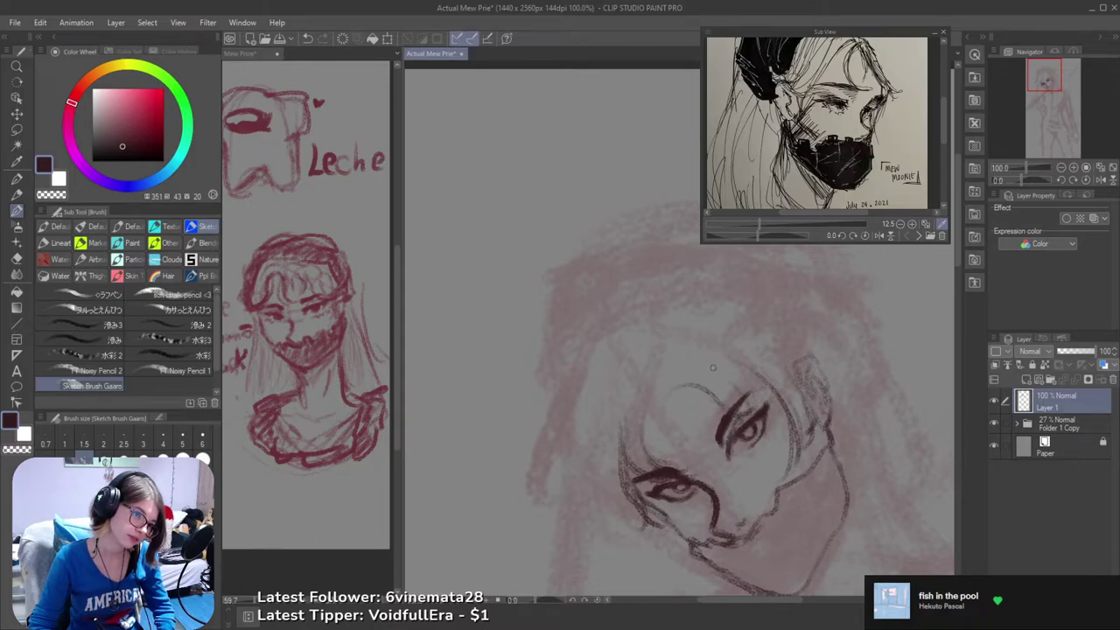
pyautogui.moveTo(716, 367); pyautogui.dragTo(780, 416)
pyautogui.hotkey('ctrl', 'z')
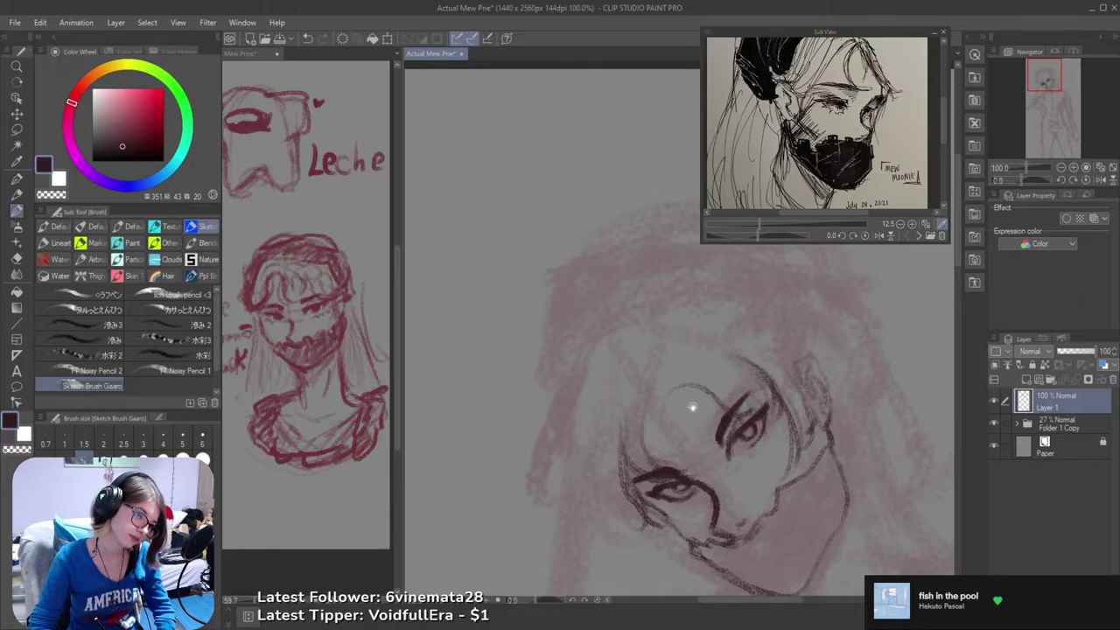
# - Redraw the wavy hairline across the forehead, linking the curve at the temple to the arc above the brows
pyautogui.scroll(-1, 682, 398)
pyautogui.moveTo(642, 402)
pyautogui.mouseDown()
pyautogui.moveTo(665, 374)
pyautogui.moveTo(638, 379)
pyautogui.moveTo(653, 431)
pyautogui.mouseUp()
pyautogui.hotkey('ctrl', 'z')
pyautogui.hotkey('ctrl', 'z')
pyautogui.moveTo(638, 385); pyautogui.dragTo(654, 430)
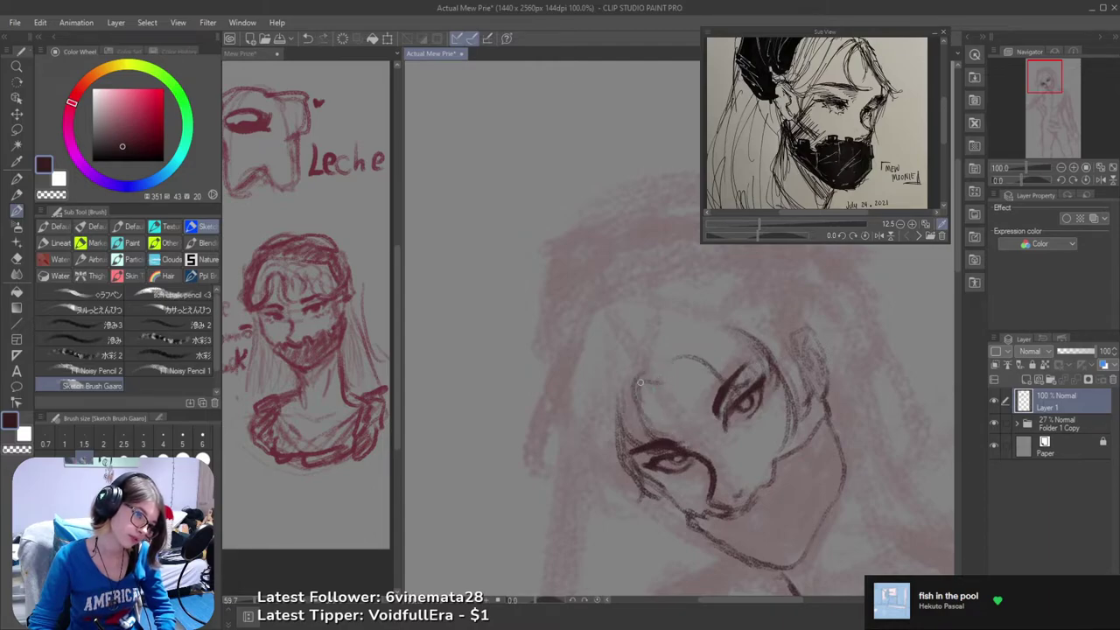
pyautogui.moveTo(638, 382); pyautogui.dragTo(665, 383)
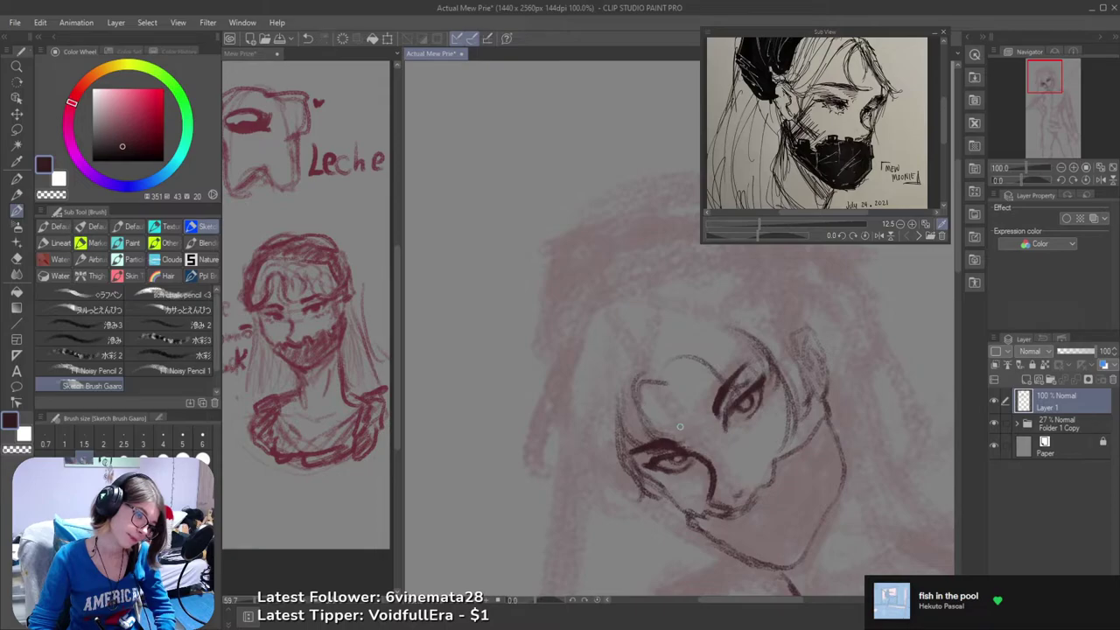
pyautogui.moveTo(652, 382); pyautogui.dragTo(687, 354)
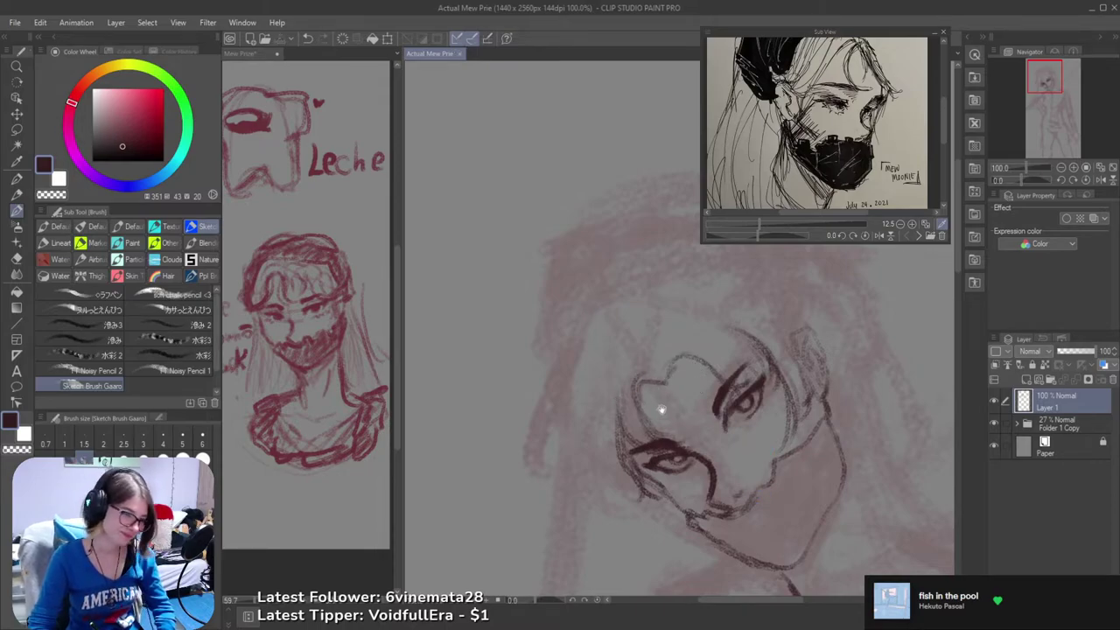
# - Draw a short hair flick beside the outer temple and check the face in a horizontally mirrored view
pyautogui.moveTo(697, 511); pyautogui.dragTo(717, 421)
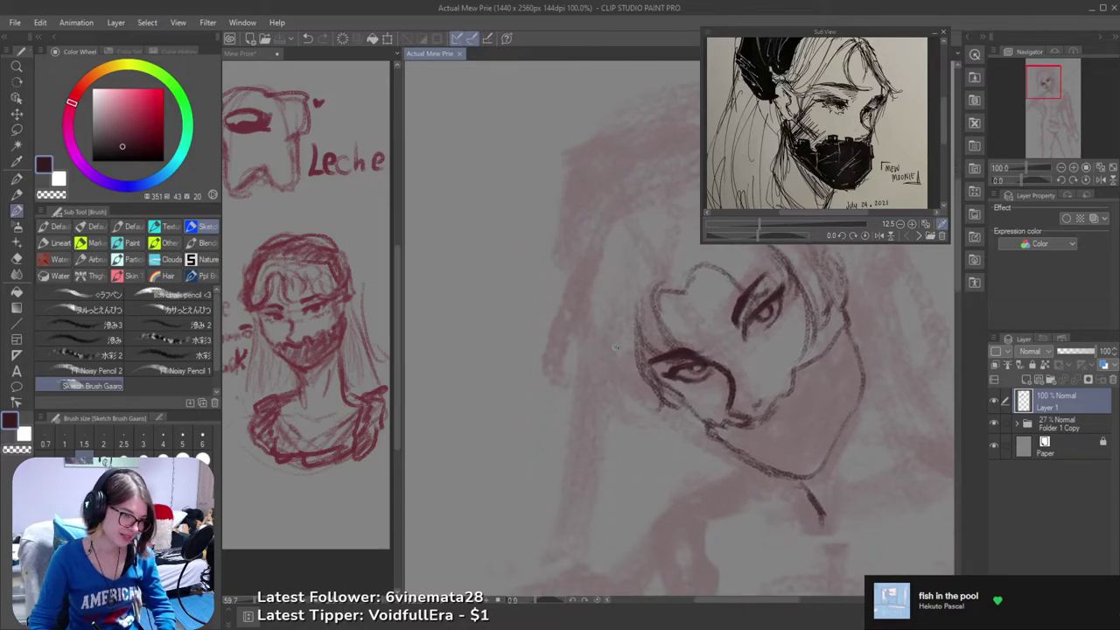
pyautogui.moveTo(662, 422)
pyautogui.mouseDown()
pyautogui.moveTo(627, 372)
pyautogui.moveTo(637, 322)
pyautogui.moveTo(646, 389)
pyautogui.mouseUp()
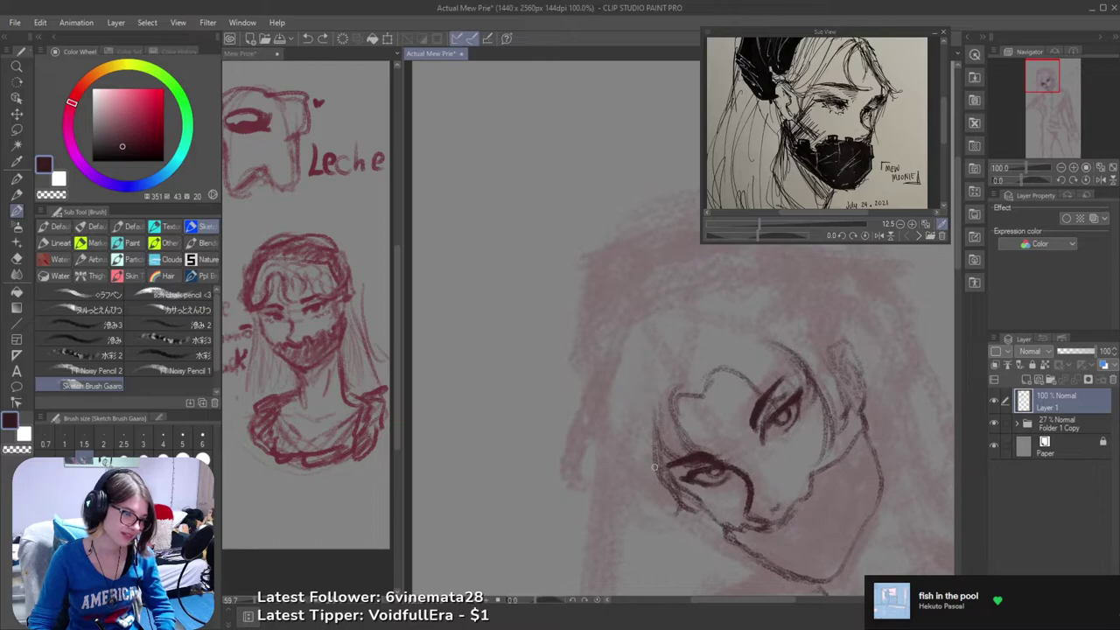
pyautogui.moveTo(654, 468); pyautogui.dragTo(627, 434)
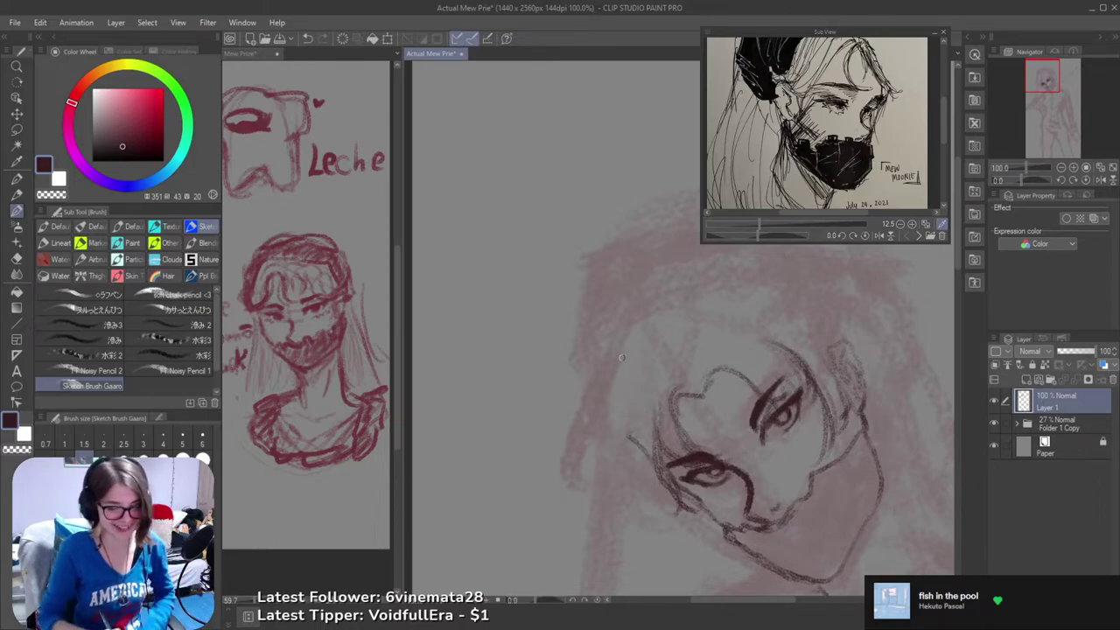
pyautogui.press('h')
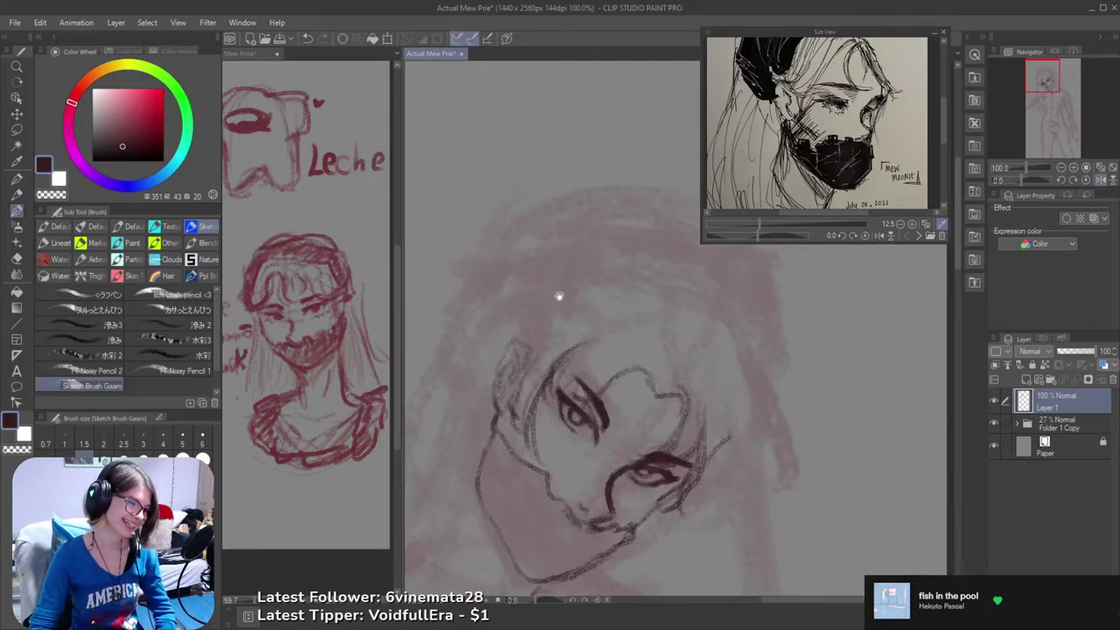
pyautogui.moveTo(616, 388); pyautogui.dragTo(689, 350)
pyautogui.press('h')
pyautogui.moveTo(724, 445); pyautogui.dragTo(675, 417)
pyautogui.moveTo(751, 444)
pyautogui.mouseDown()
pyautogui.moveTo(746, 385)
pyautogui.moveTo(767, 429)
pyautogui.moveTo(880, 391)
pyautogui.mouseUp()
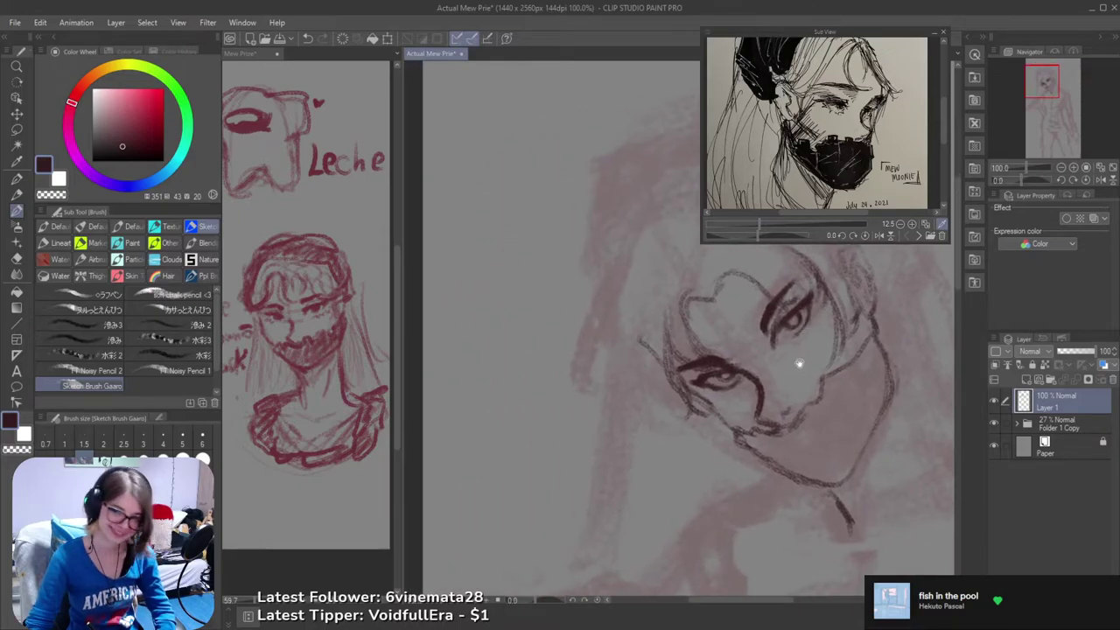
pyautogui.moveTo(809, 376); pyautogui.dragTo(780, 404)
pyautogui.scroll(-1, 785, 395)
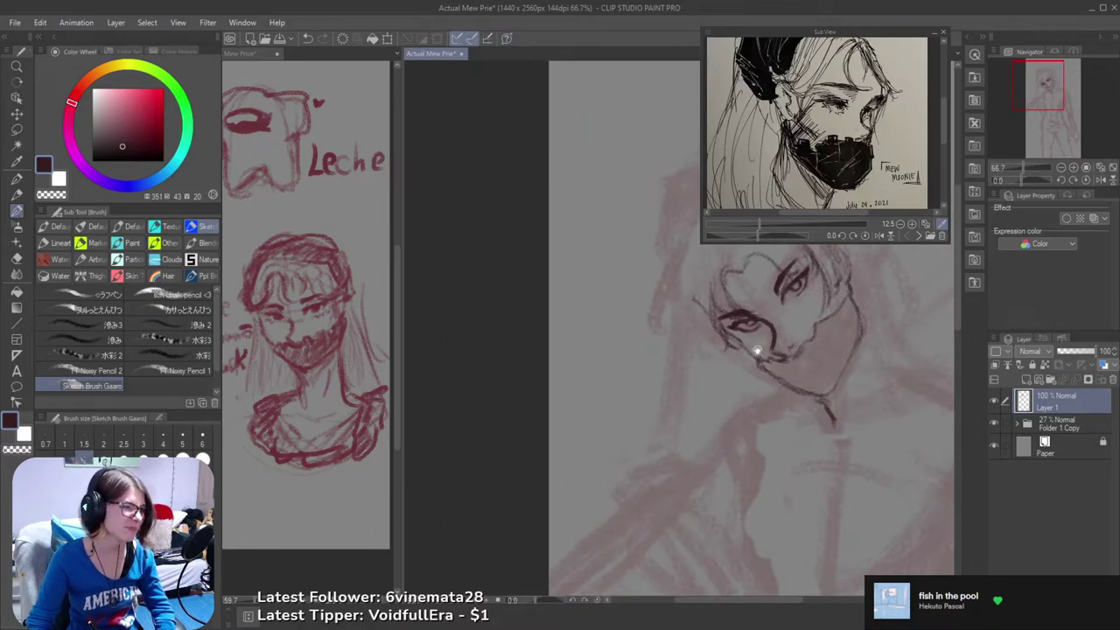
pyautogui.moveTo(706, 336)
pyautogui.mouseDown()
pyautogui.moveTo(750, 432)
pyautogui.moveTo(722, 502)
pyautogui.mouseUp()
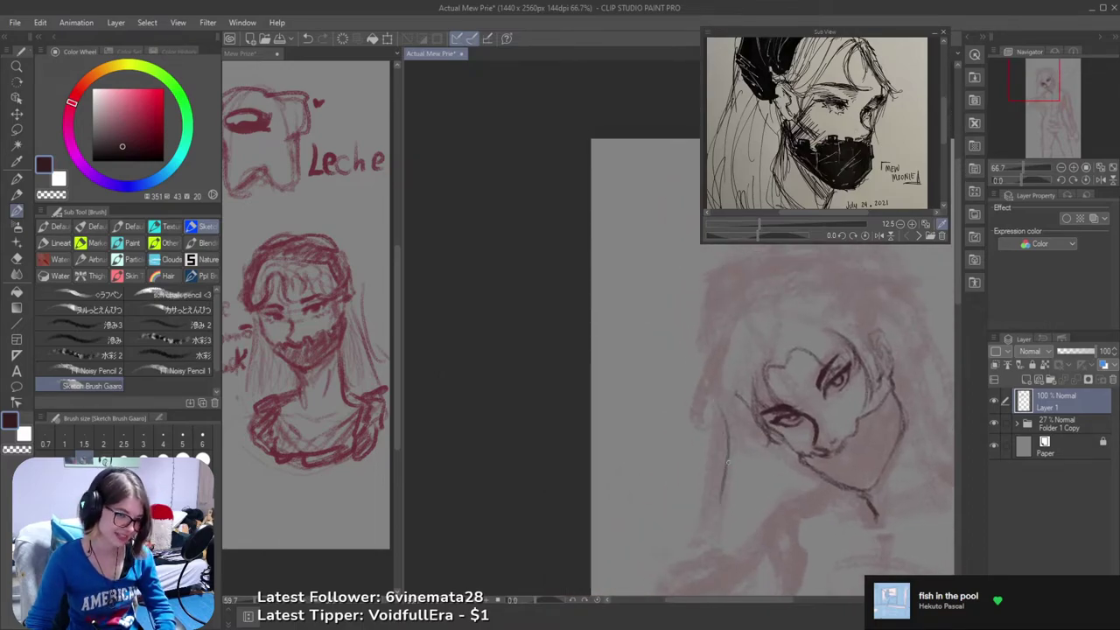
pyautogui.hotkey('ctrl', 'z')
pyautogui.moveTo(729, 410); pyautogui.dragTo(717, 519)
pyautogui.hotkey('ctrl', 'z')
pyautogui.moveTo(744, 422); pyautogui.dragTo(718, 520)
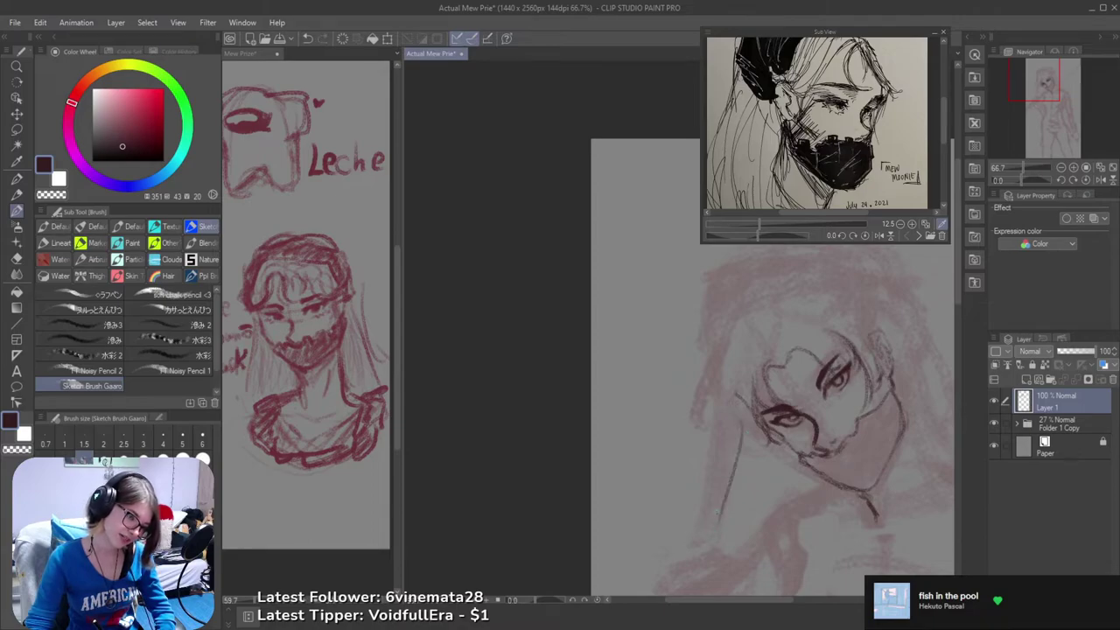
pyautogui.hotkey('ctrl', 'z')
# - Sketch the hair contour along the side of the face up to the temple and across above the forehead
pyautogui.moveTo(748, 394)
pyautogui.mouseDown()
pyautogui.moveTo(749, 428)
pyautogui.moveTo(754, 387)
pyautogui.moveTo(753, 470)
pyautogui.moveTo(766, 472)
pyautogui.mouseUp()
pyautogui.hotkey('ctrl', 'z')
pyautogui.hotkey('ctrl', 'z')
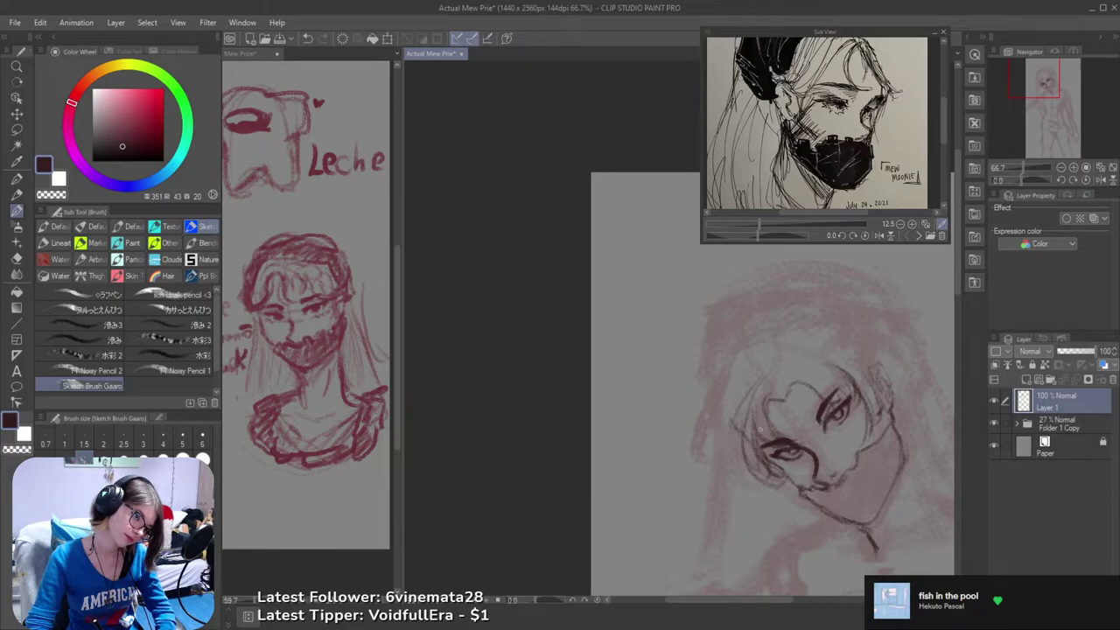
pyautogui.moveTo(735, 448); pyautogui.dragTo(741, 398)
pyautogui.hotkey('ctrl', 'z')
pyautogui.moveTo(742, 445)
pyautogui.mouseDown()
pyautogui.moveTo(754, 385)
pyautogui.moveTo(722, 431)
pyautogui.mouseUp()
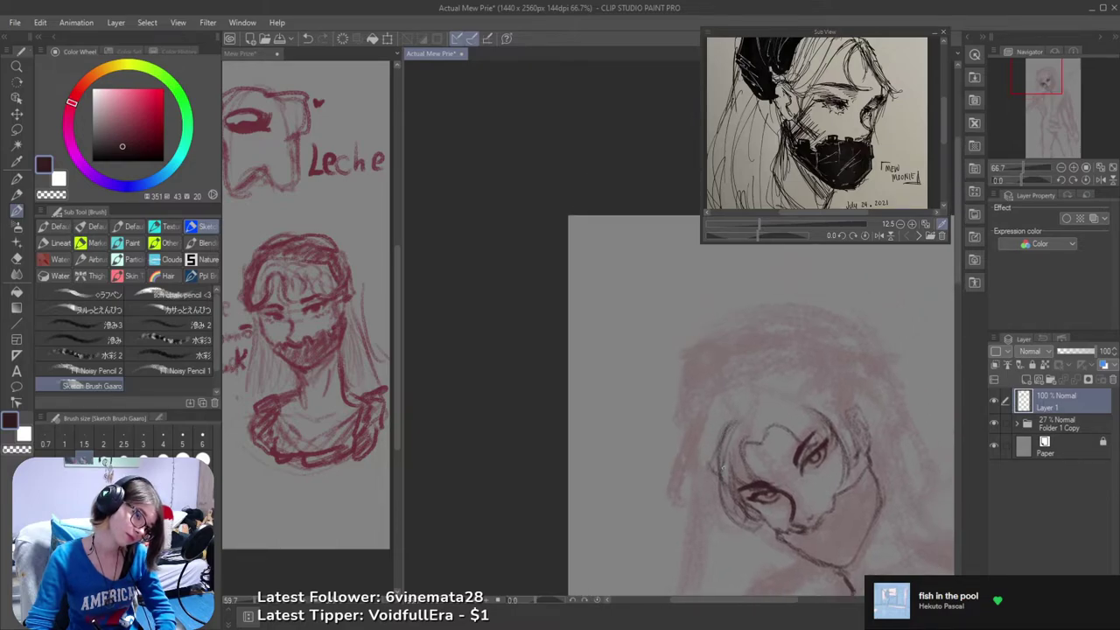
pyautogui.moveTo(722, 483); pyautogui.dragTo(733, 423)
pyautogui.moveTo(772, 394)
pyautogui.mouseDown()
pyautogui.moveTo(787, 382)
pyautogui.moveTo(852, 406)
pyautogui.mouseUp()
pyautogui.hotkey('ctrl', 'z')
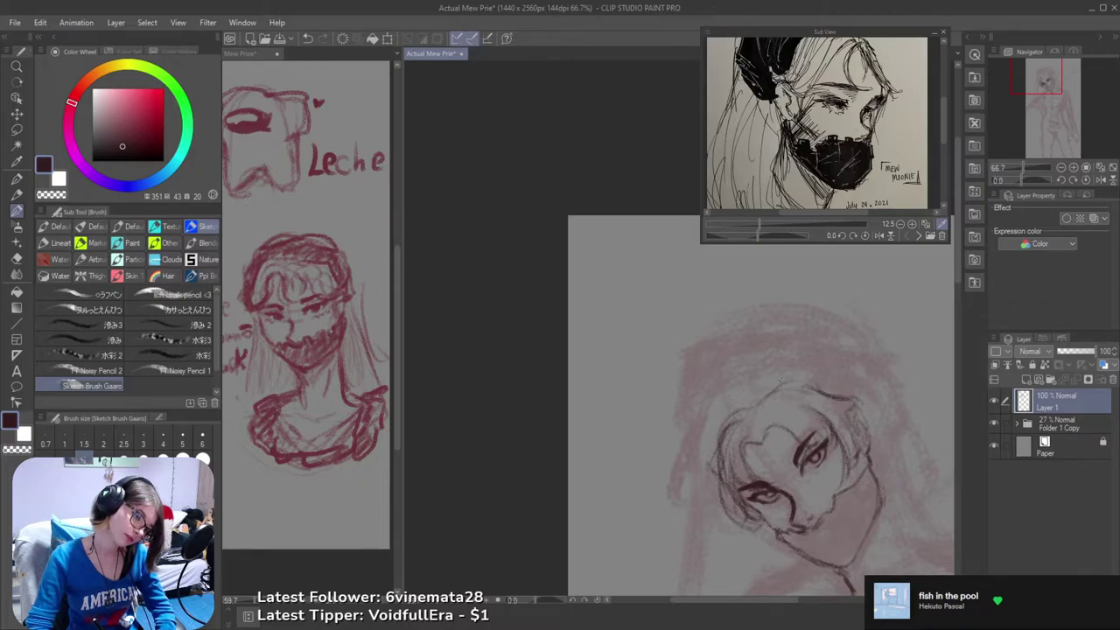
# - Save the drawing
pyautogui.scroll(-2, 799, 357)
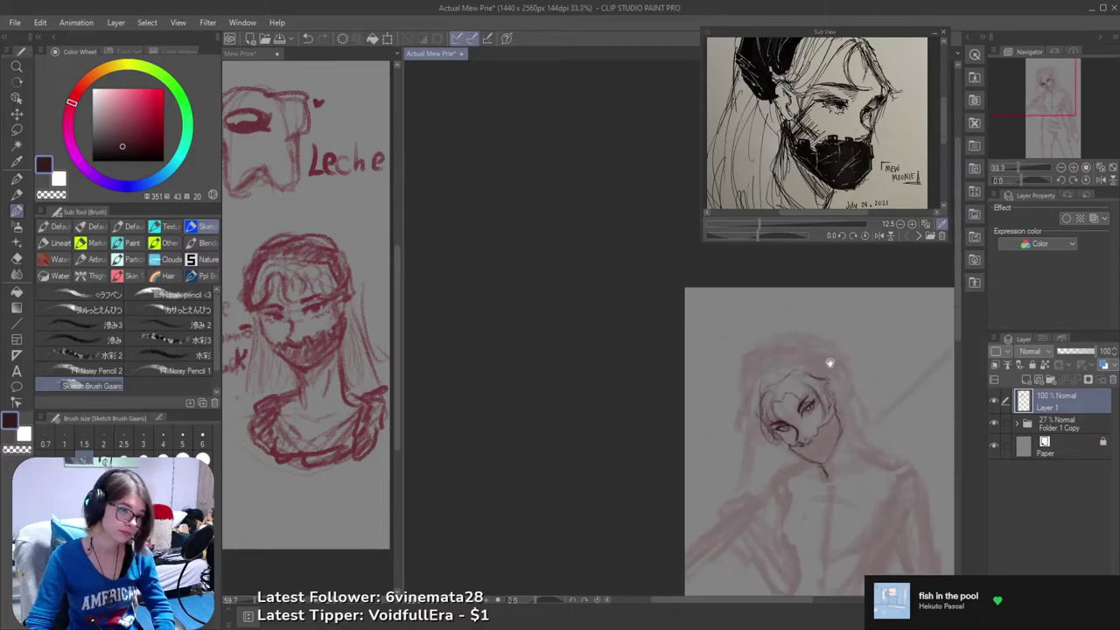
pyautogui.moveTo(735, 308); pyautogui.dragTo(737, 303)
pyautogui.moveTo(783, 348); pyautogui.dragTo(803, 388)
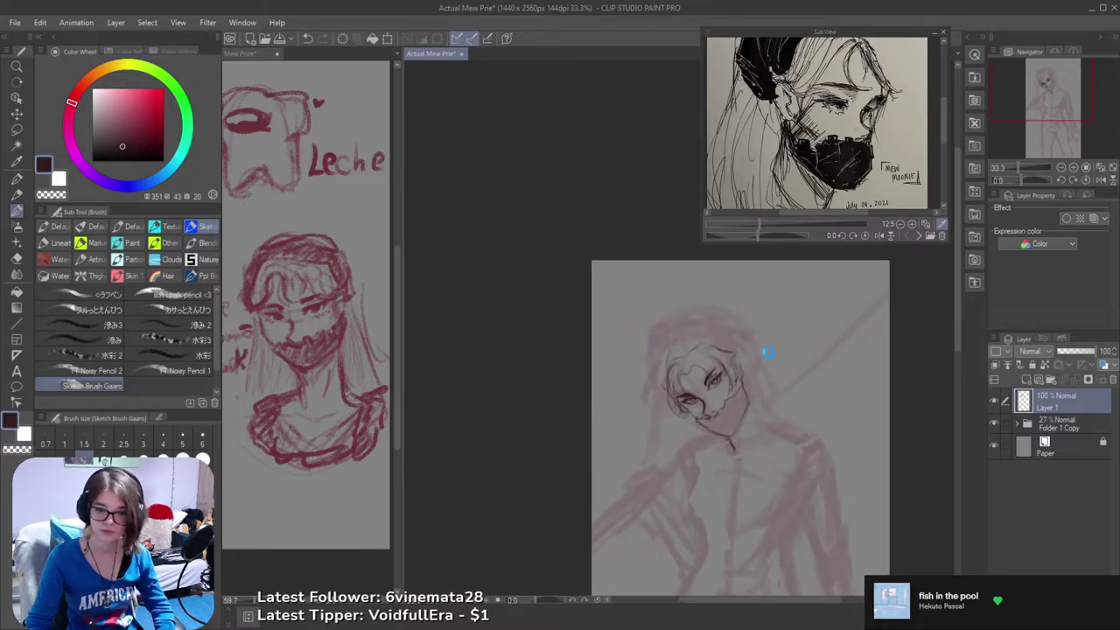
pyautogui.hotkey('ctrl', 's')
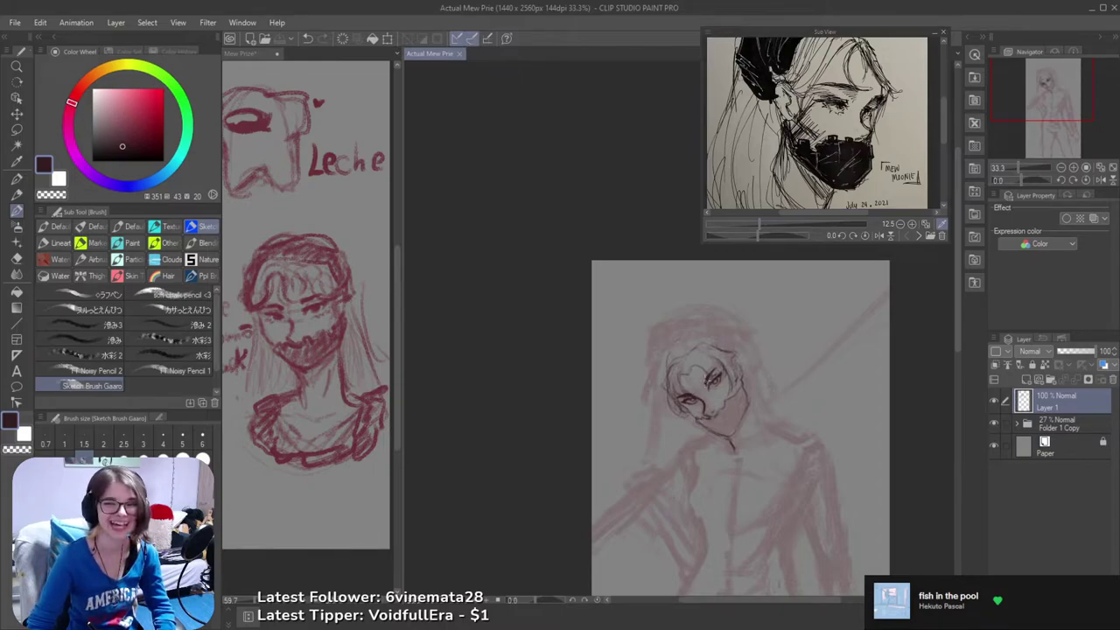
# - Outline the side of the head covering with a dark stroke from beside the temple upward, thickening its lower end
pyautogui.scroll(1, 755, 389)
pyautogui.scroll(2, 754, 385)
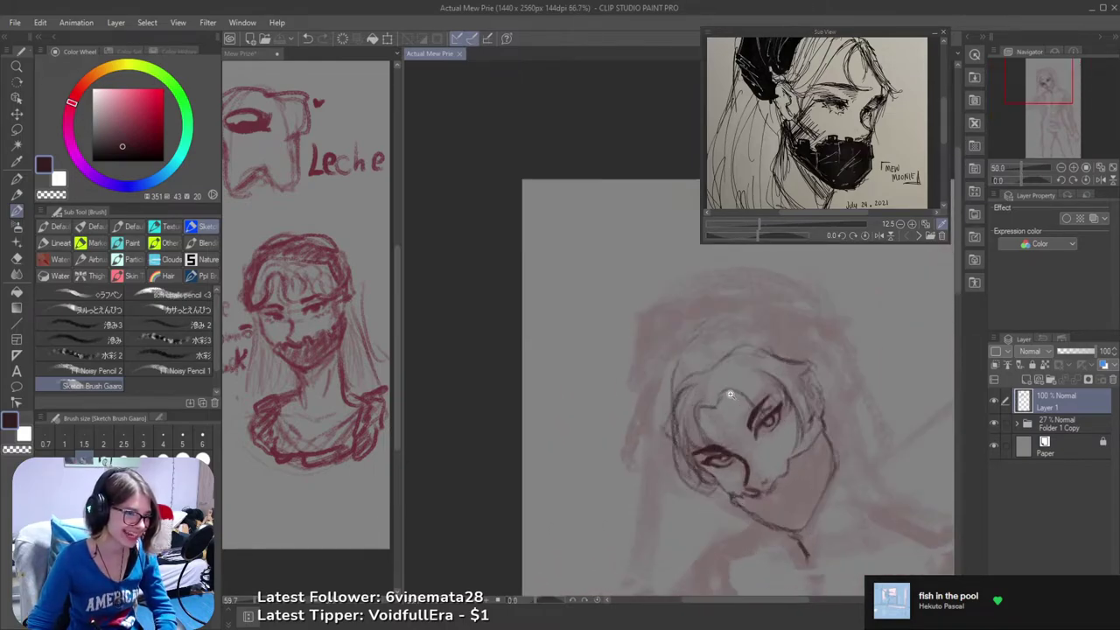
pyautogui.moveTo(687, 451)
pyautogui.mouseDown()
pyautogui.moveTo(673, 404)
pyautogui.moveTo(674, 419)
pyautogui.moveTo(688, 378)
pyautogui.moveTo(737, 342)
pyautogui.mouseUp()
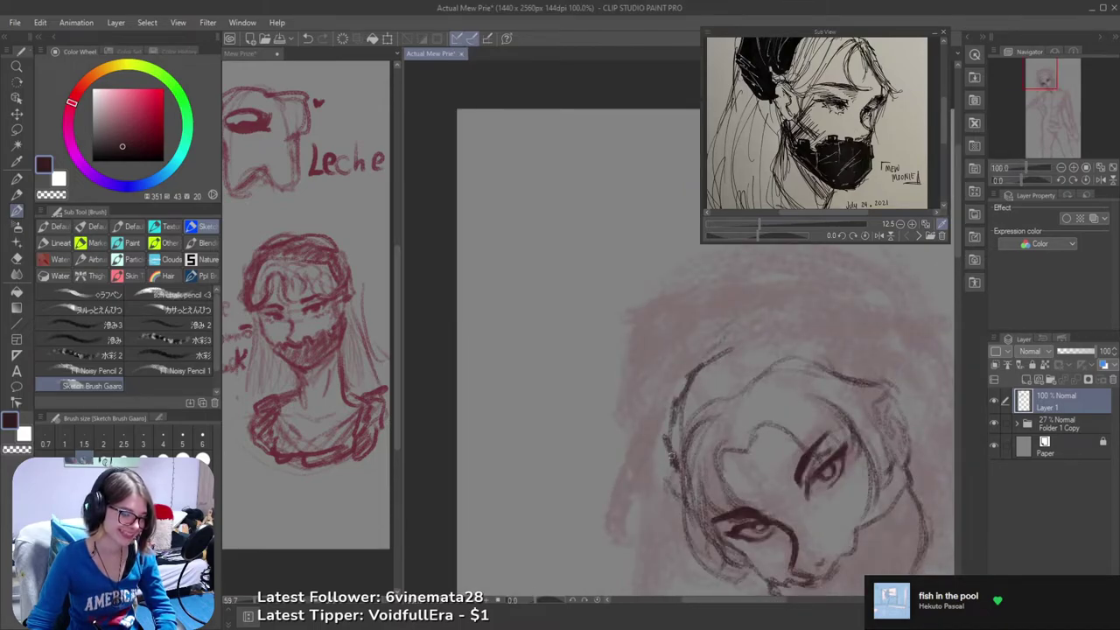
pyautogui.moveTo(672, 456)
pyautogui.mouseDown()
pyautogui.moveTo(678, 475)
pyautogui.moveTo(666, 478)
pyautogui.moveTo(667, 458)
pyautogui.mouseUp()
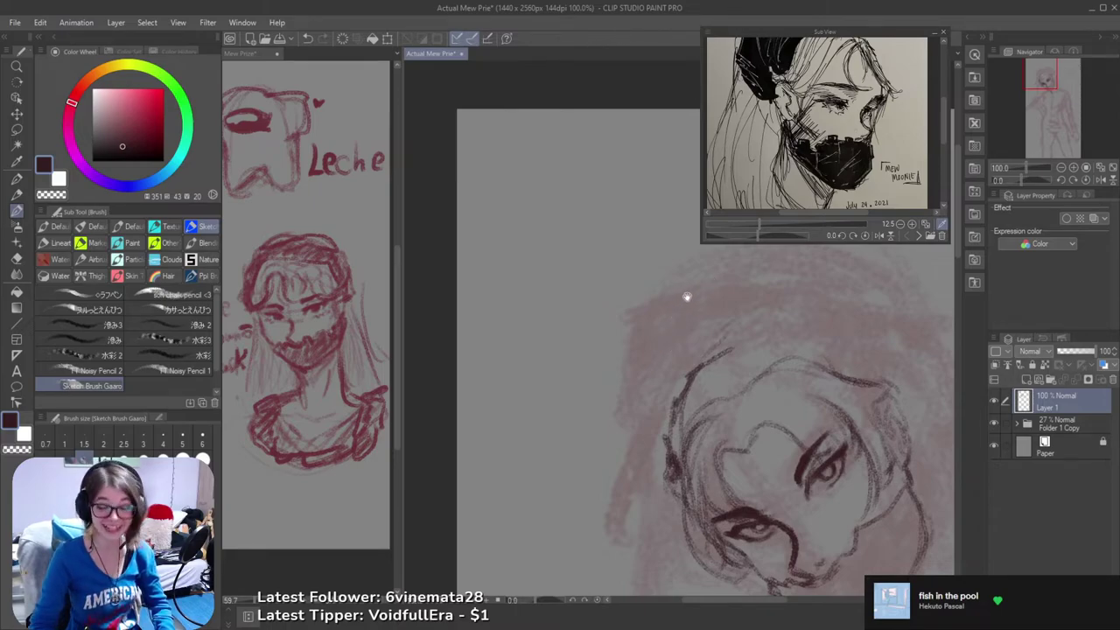
# - Draw the rounded crown of the head covering and its band edge, curving over to the far side of the head
pyautogui.moveTo(754, 403); pyautogui.dragTo(718, 407)
pyautogui.moveTo(749, 441); pyautogui.dragTo(708, 410)
pyautogui.moveTo(640, 308)
pyautogui.mouseDown()
pyautogui.moveTo(628, 329)
pyautogui.moveTo(700, 278)
pyautogui.moveTo(735, 294)
pyautogui.mouseUp()
pyautogui.moveTo(618, 326)
pyautogui.mouseDown()
pyautogui.moveTo(681, 289)
pyautogui.moveTo(729, 284)
pyautogui.moveTo(812, 331)
pyautogui.mouseUp()
pyautogui.moveTo(728, 318)
pyautogui.mouseDown()
pyautogui.moveTo(793, 322)
pyautogui.moveTo(822, 358)
pyautogui.moveTo(820, 349)
pyautogui.mouseUp()
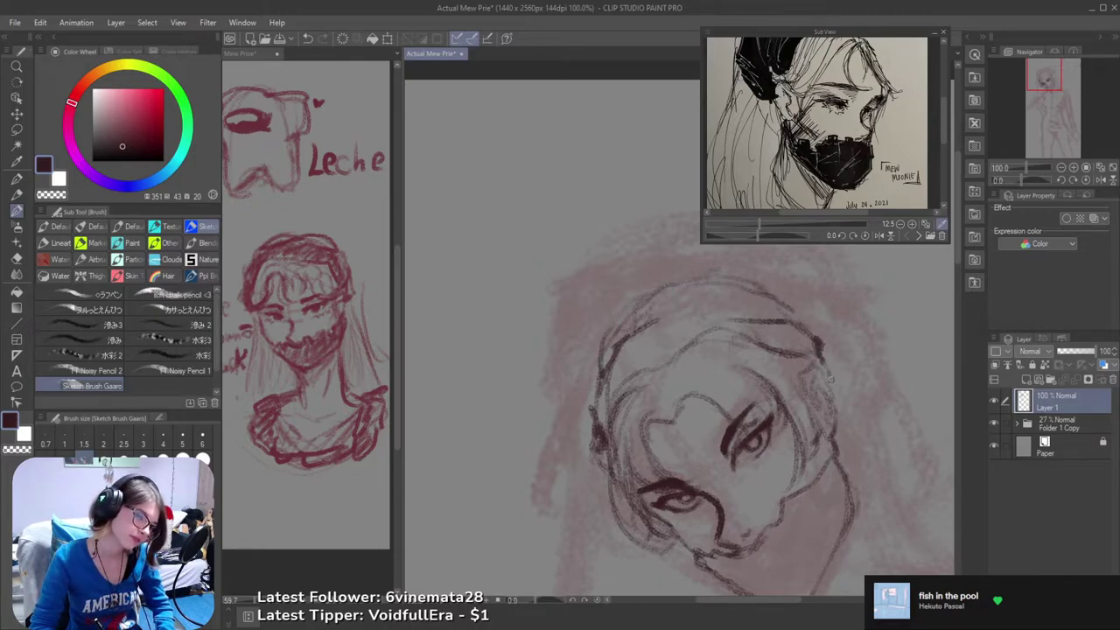
# - Hatch the head covering's surface and reinforce its outer contour across the crown and down the ear side
pyautogui.moveTo(614, 377)
pyautogui.mouseDown()
pyautogui.moveTo(640, 400)
pyautogui.moveTo(661, 363)
pyautogui.moveTo(696, 353)
pyautogui.moveTo(705, 375)
pyautogui.moveTo(677, 378)
pyautogui.moveTo(667, 350)
pyautogui.moveTo(700, 321)
pyautogui.moveTo(739, 330)
pyautogui.mouseUp()
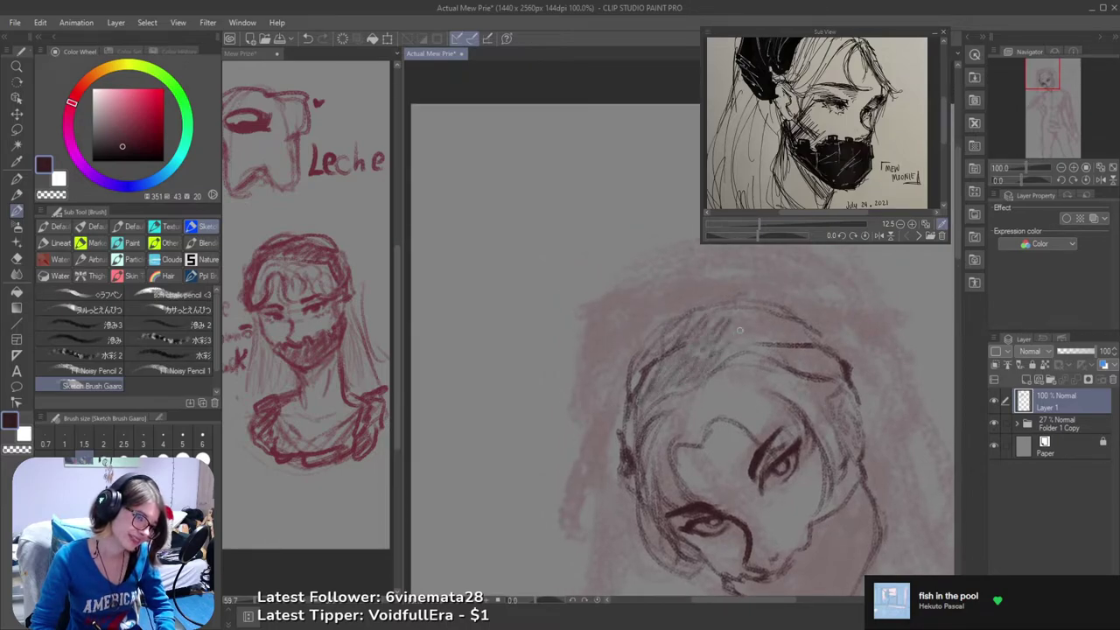
pyautogui.moveTo(643, 367)
pyautogui.mouseDown()
pyautogui.moveTo(660, 328)
pyautogui.moveTo(712, 309)
pyautogui.moveTo(767, 308)
pyautogui.moveTo(814, 334)
pyautogui.mouseUp()
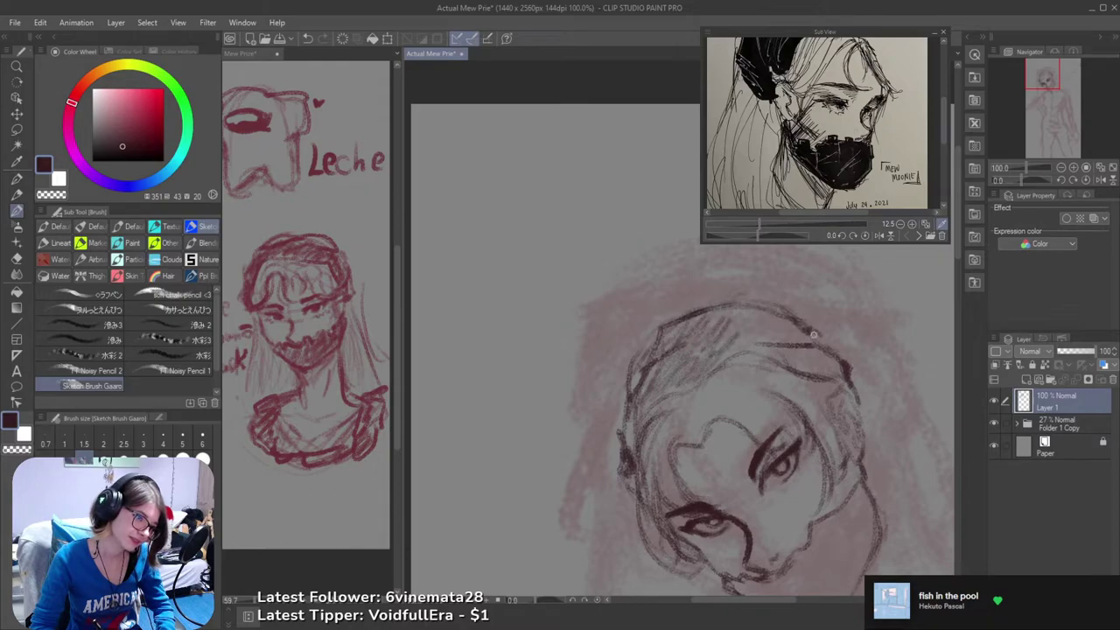
pyautogui.moveTo(740, 350)
pyautogui.mouseDown()
pyautogui.moveTo(749, 324)
pyautogui.moveTo(705, 331)
pyautogui.mouseUp()
pyautogui.moveTo(705, 331); pyautogui.dragTo(748, 333)
pyautogui.moveTo(834, 349); pyautogui.dragTo(850, 363)
pyautogui.moveTo(829, 316)
pyautogui.mouseDown()
pyautogui.moveTo(863, 327)
pyautogui.moveTo(886, 365)
pyautogui.moveTo(851, 344)
pyautogui.moveTo(888, 373)
pyautogui.mouseUp()
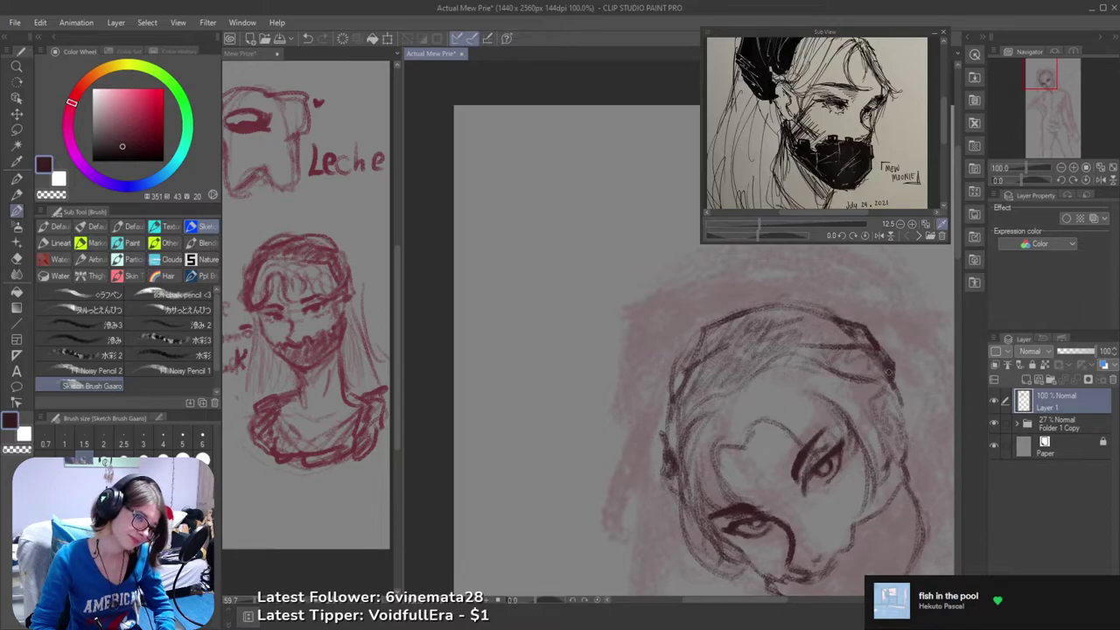
pyautogui.moveTo(829, 320)
pyautogui.mouseDown()
pyautogui.moveTo(774, 307)
pyautogui.moveTo(800, 300)
pyautogui.moveTo(841, 339)
pyautogui.mouseUp()
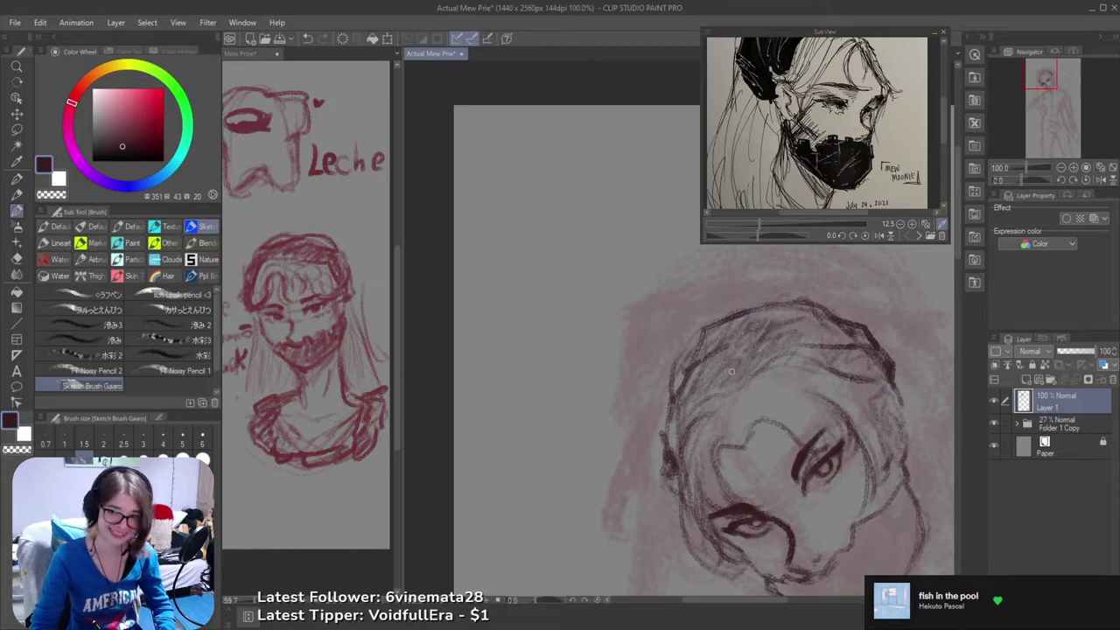
# - Darken the head covering with more hatching along its side, crown and inner edge above the hairline
pyautogui.moveTo(670, 427); pyautogui.dragTo(674, 446)
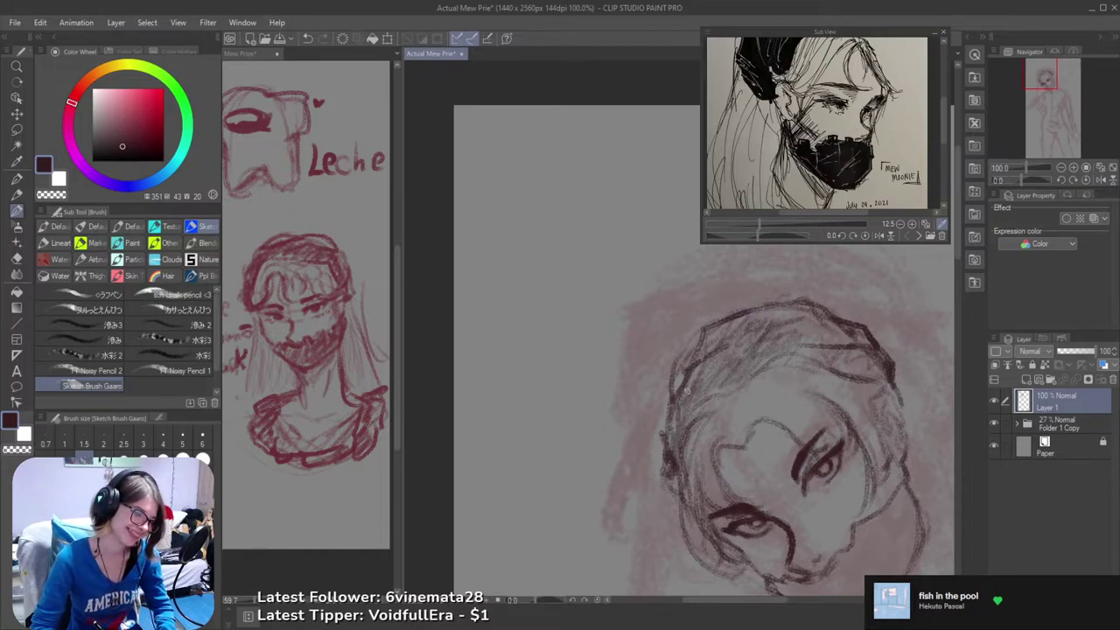
pyautogui.moveTo(679, 404); pyautogui.dragTo(723, 330)
pyautogui.moveTo(782, 352)
pyautogui.mouseDown()
pyautogui.moveTo(822, 341)
pyautogui.moveTo(845, 367)
pyautogui.moveTo(798, 350)
pyautogui.moveTo(882, 373)
pyautogui.mouseUp()
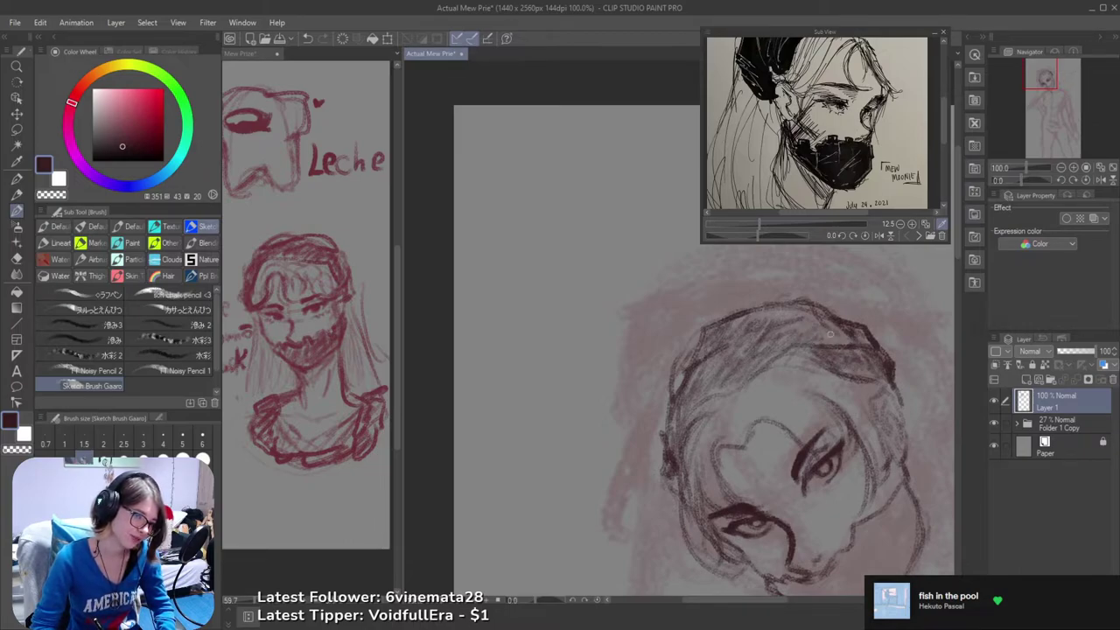
pyautogui.moveTo(812, 326)
pyautogui.mouseDown()
pyautogui.moveTo(831, 348)
pyautogui.moveTo(824, 340)
pyautogui.mouseUp()
pyautogui.moveTo(806, 320)
pyautogui.mouseDown()
pyautogui.moveTo(831, 335)
pyautogui.moveTo(754, 317)
pyautogui.moveTo(744, 378)
pyautogui.moveTo(705, 399)
pyautogui.mouseUp()
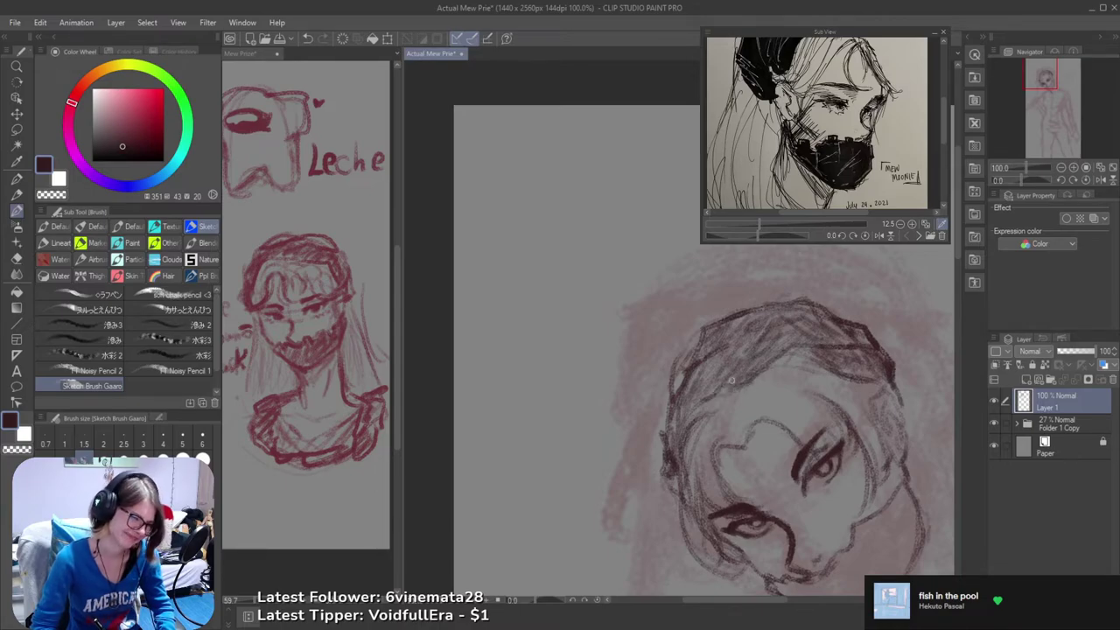
pyautogui.moveTo(757, 371)
pyautogui.mouseDown()
pyautogui.moveTo(710, 390)
pyautogui.moveTo(747, 381)
pyautogui.mouseUp()
# - Draw a long curved hair strand falling from beside the cheek toward the shoulder, redoing it until the curve fits
pyautogui.scroll(-5, 770, 376)
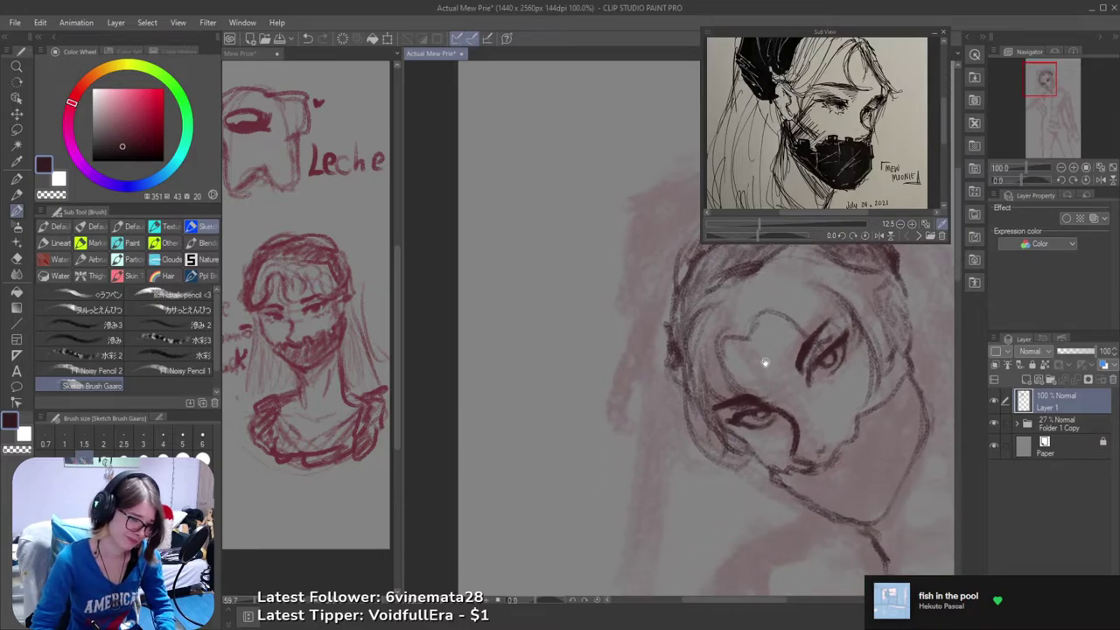
pyautogui.moveTo(691, 351); pyautogui.dragTo(709, 504)
pyautogui.keyDown('alt'); pyautogui.click(706, 473); pyautogui.keyUp('alt')
pyautogui.moveTo(744, 471); pyautogui.dragTo(665, 455)
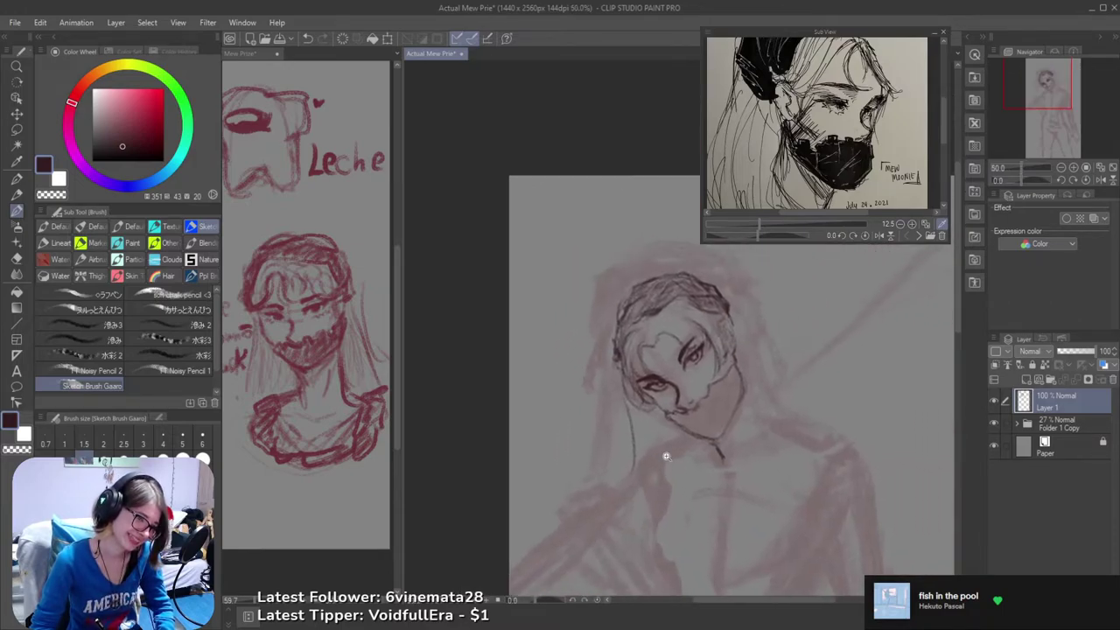
pyautogui.hotkey('ctrl', 'z')
pyautogui.moveTo(636, 409); pyautogui.dragTo(609, 499)
pyautogui.hotkey('ctrl', 'z')
pyautogui.moveTo(631, 411); pyautogui.dragTo(600, 487)
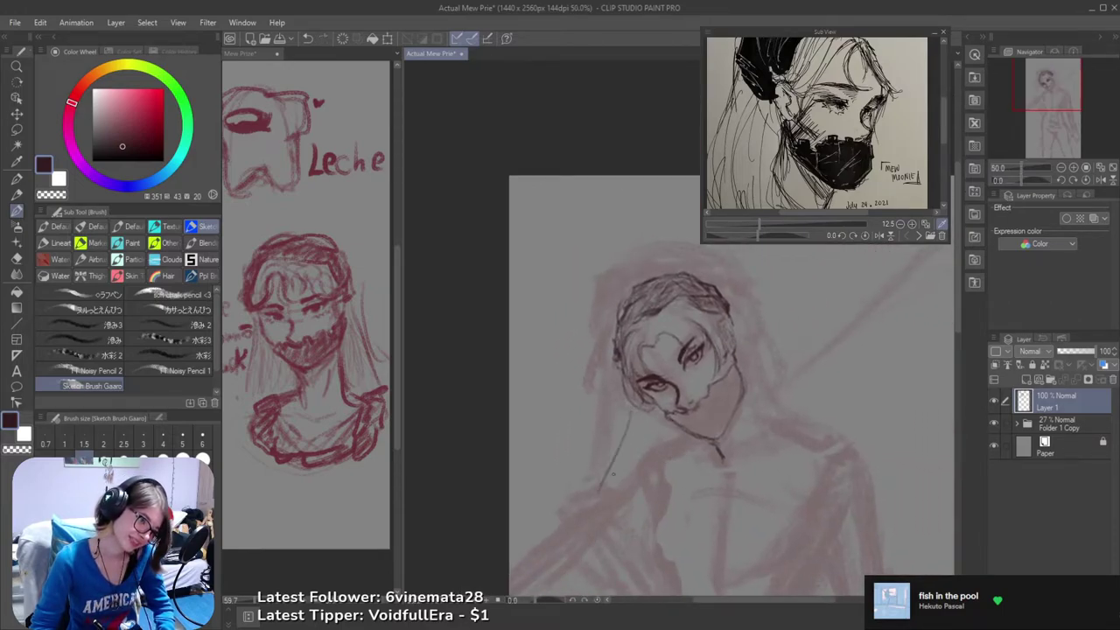
pyautogui.hotkey('ctrl', 'z')
pyautogui.moveTo(639, 411); pyautogui.dragTo(614, 481)
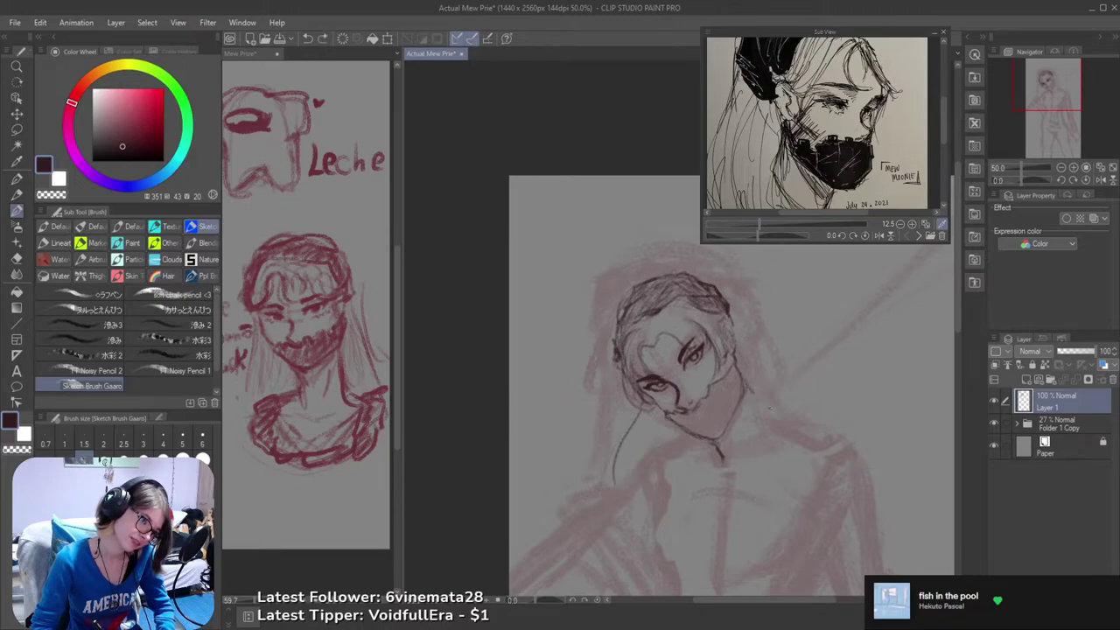
pyautogui.moveTo(746, 388); pyautogui.dragTo(793, 414)
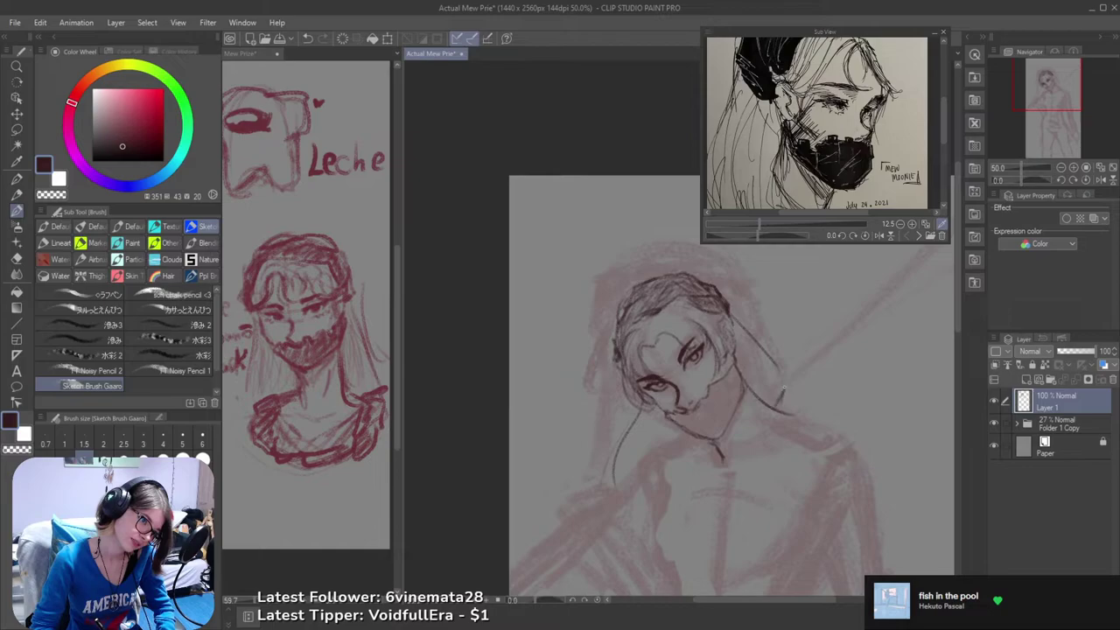
pyautogui.hotkey('ctrl', 'z')
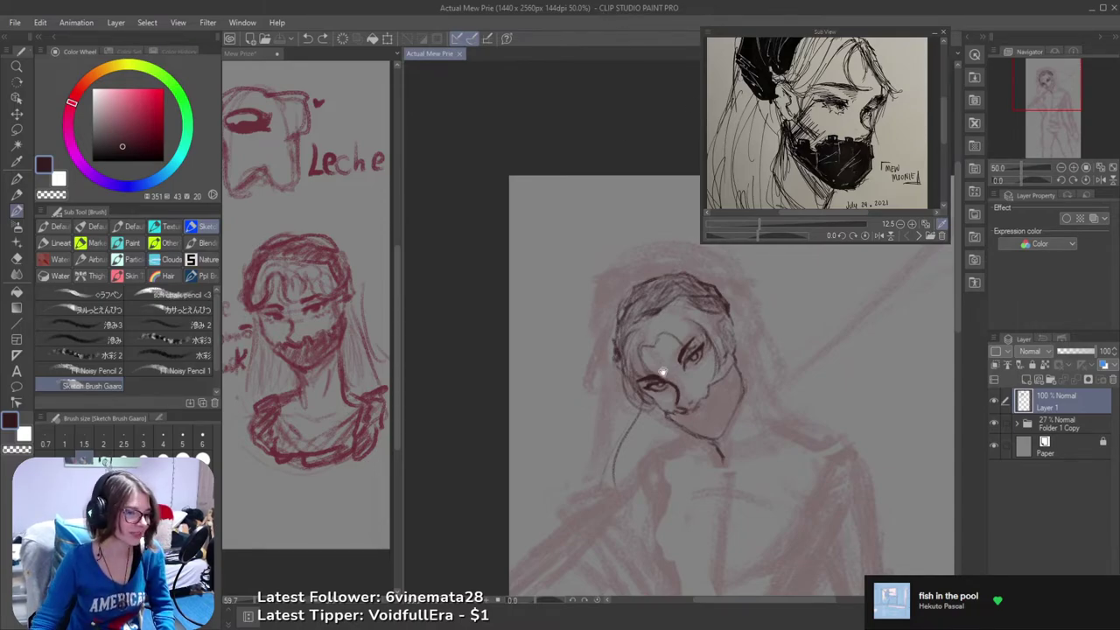
pyautogui.moveTo(639, 443); pyautogui.dragTo(576, 352)
pyautogui.hotkey('ctrl', 'z')
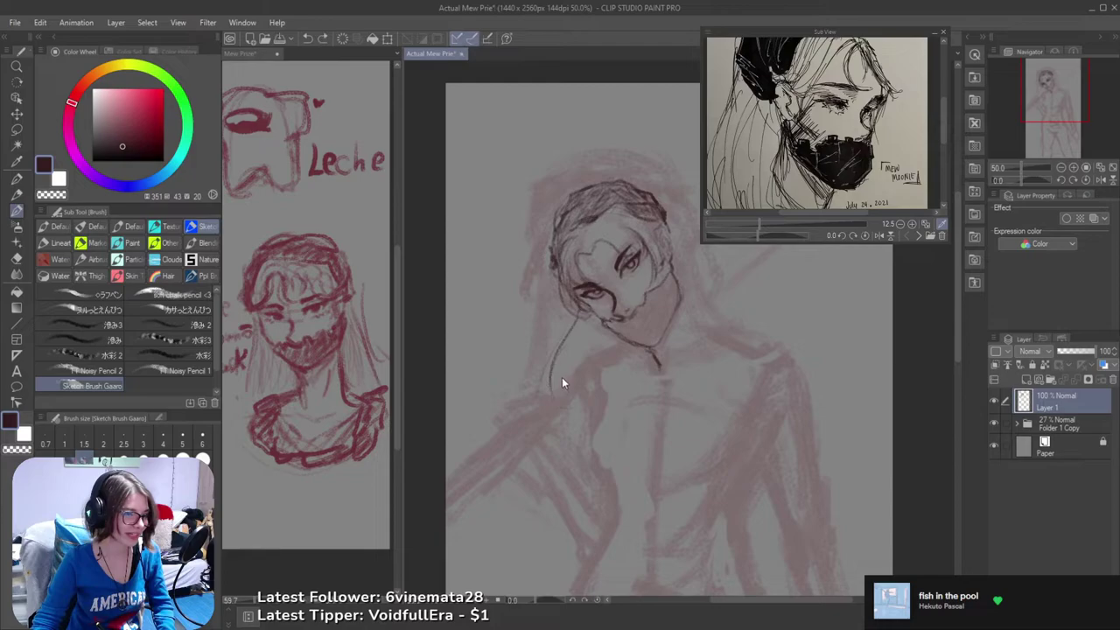
# - Carry the curved hair strand beside the near cheek down to the shoulder, redoing its lower end
pyautogui.moveTo(546, 399); pyautogui.dragTo(549, 403)
pyautogui.hotkey('ctrl', 'z')
pyautogui.moveTo(578, 318); pyautogui.dragTo(579, 425)
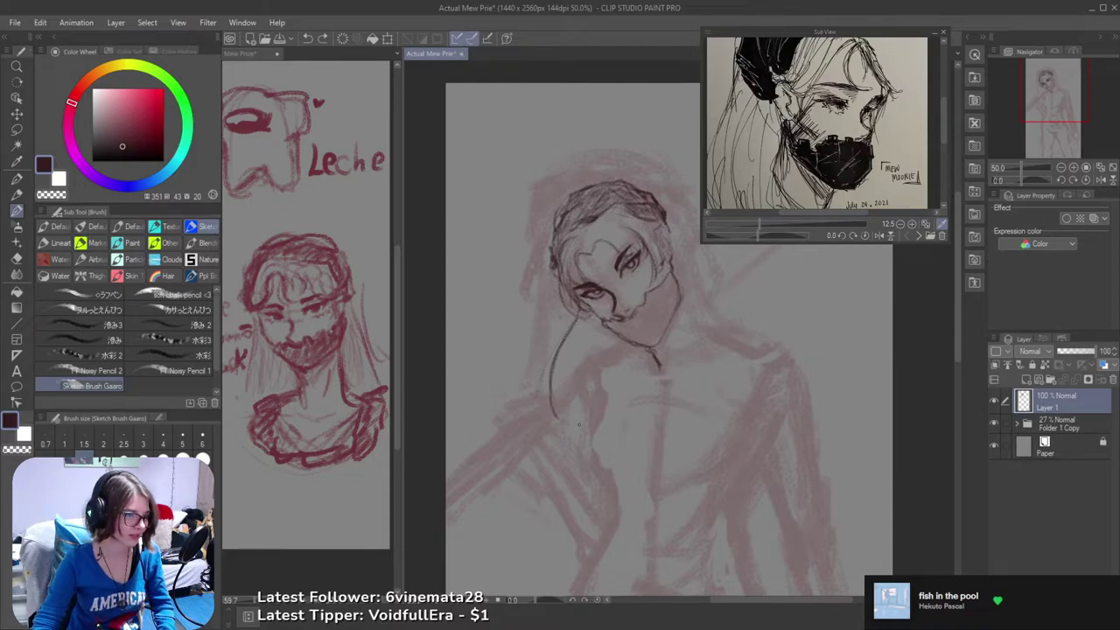
pyautogui.moveTo(594, 362); pyautogui.dragTo(543, 447)
# - Draw a long hair strand on the far side of the head, falling to a hooked tip above the shoulder
pyautogui.moveTo(621, 320); pyautogui.dragTo(670, 369)
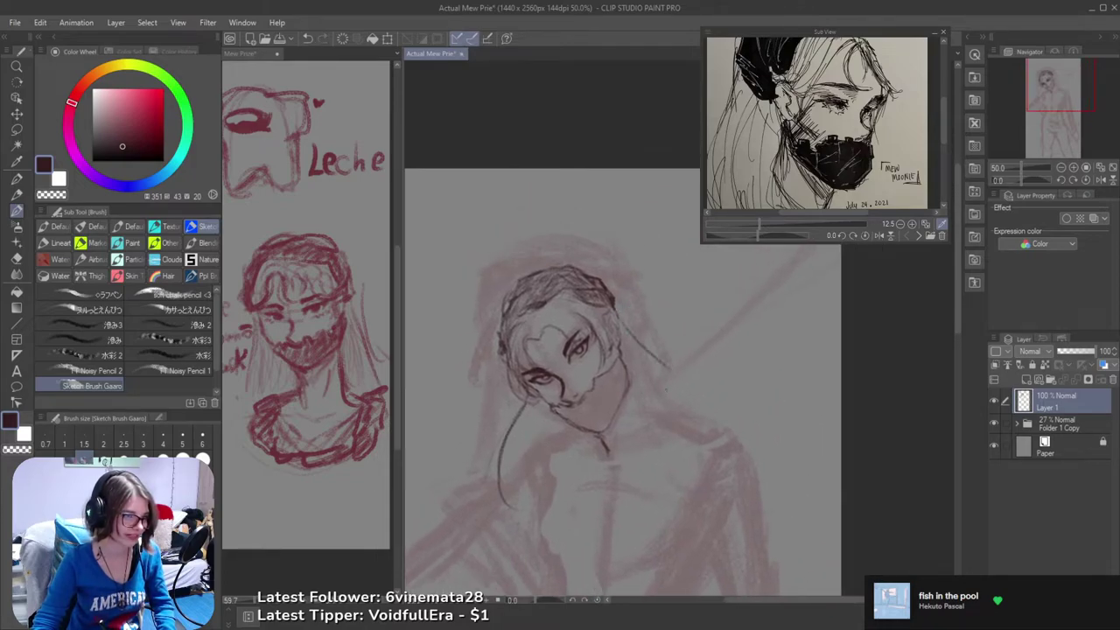
pyautogui.hotkey('ctrl', 'z')
pyautogui.moveTo(616, 315); pyautogui.dragTo(669, 391)
pyautogui.moveTo(623, 328)
pyautogui.mouseDown()
pyautogui.moveTo(678, 398)
pyautogui.moveTo(707, 366)
pyautogui.mouseUp()
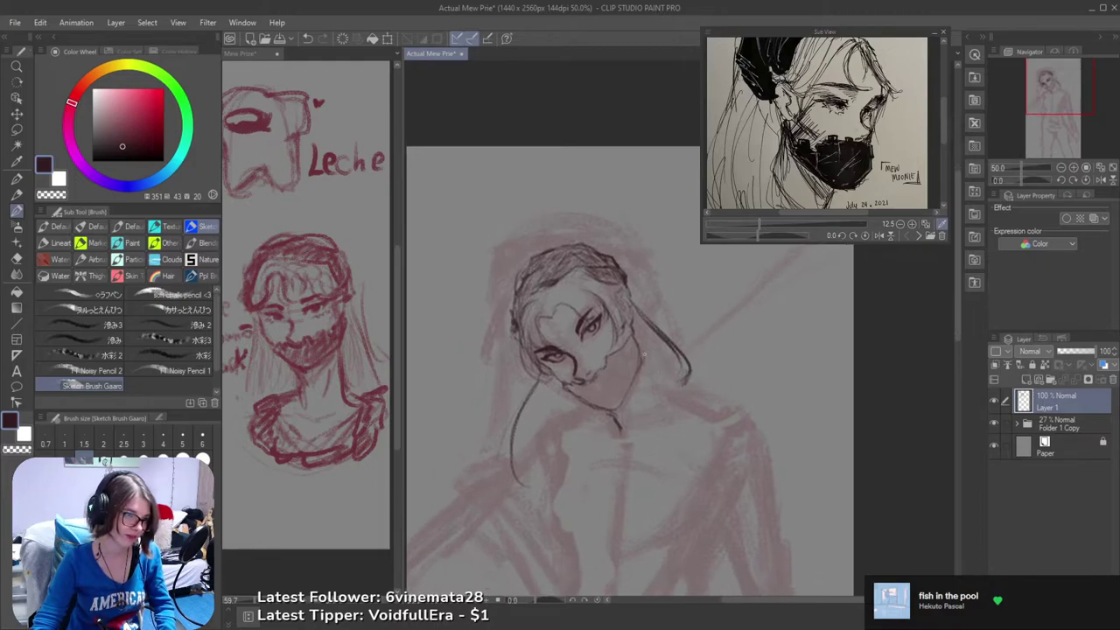
# - Draw the neck line from the far jaw sloping into the far shoulder, redoing it until it fits, and save the file
pyautogui.moveTo(639, 334); pyautogui.dragTo(666, 377)
pyautogui.hotkey('ctrl', 'z')
pyautogui.moveTo(637, 334); pyautogui.dragTo(667, 394)
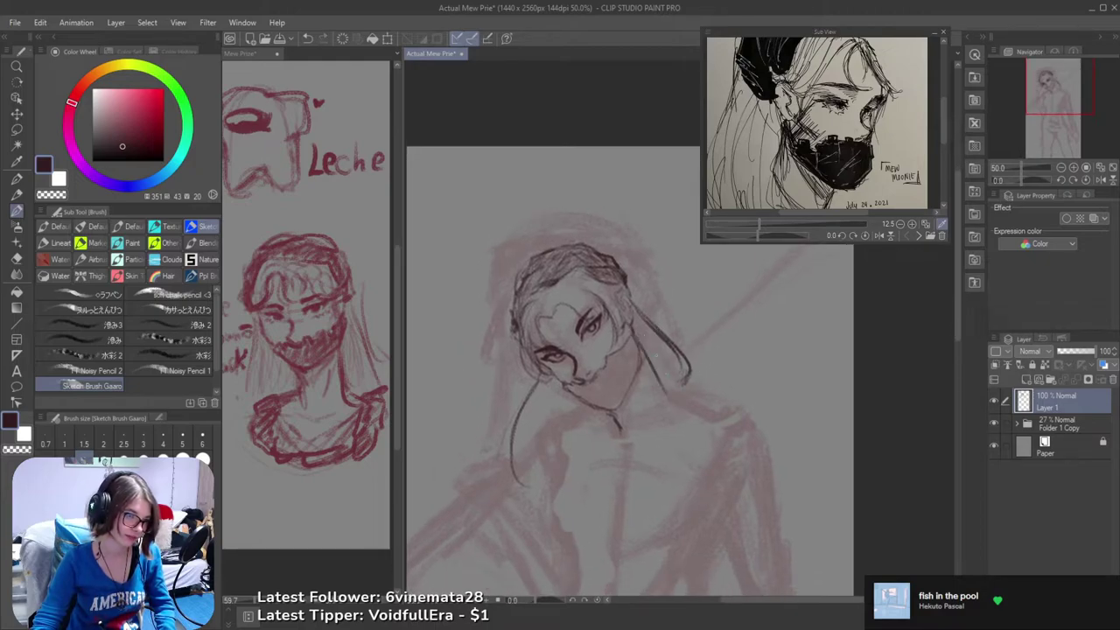
pyautogui.moveTo(647, 353); pyautogui.dragTo(696, 395)
pyautogui.hotkey('ctrl', 'z')
pyautogui.moveTo(631, 323); pyautogui.dragTo(681, 387)
pyautogui.moveTo(638, 341); pyautogui.dragTo(660, 416)
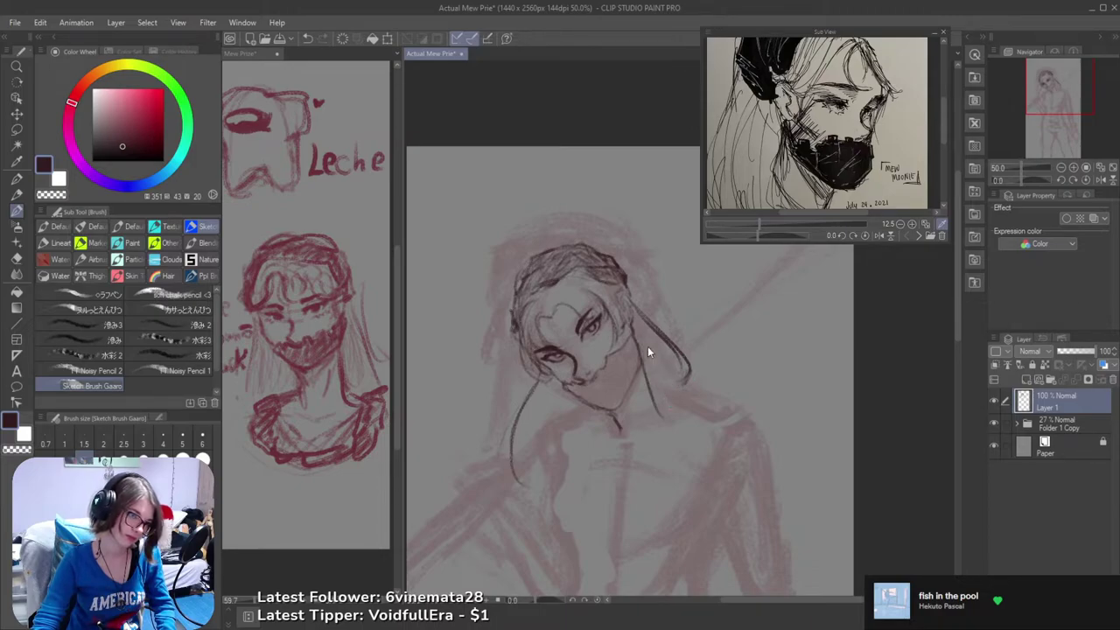
pyautogui.hotkey('ctrl', 'z')
pyautogui.moveTo(640, 338); pyautogui.dragTo(705, 399)
pyautogui.hotkey('ctrl', 'z')
pyautogui.moveTo(637, 343)
pyautogui.mouseDown()
pyautogui.moveTo(677, 388)
pyautogui.moveTo(768, 423)
pyautogui.moveTo(750, 312)
pyautogui.moveTo(695, 245)
pyautogui.mouseUp()
pyautogui.hotkey('ctrl', 'z')
pyautogui.scroll(-1, 660, 363)
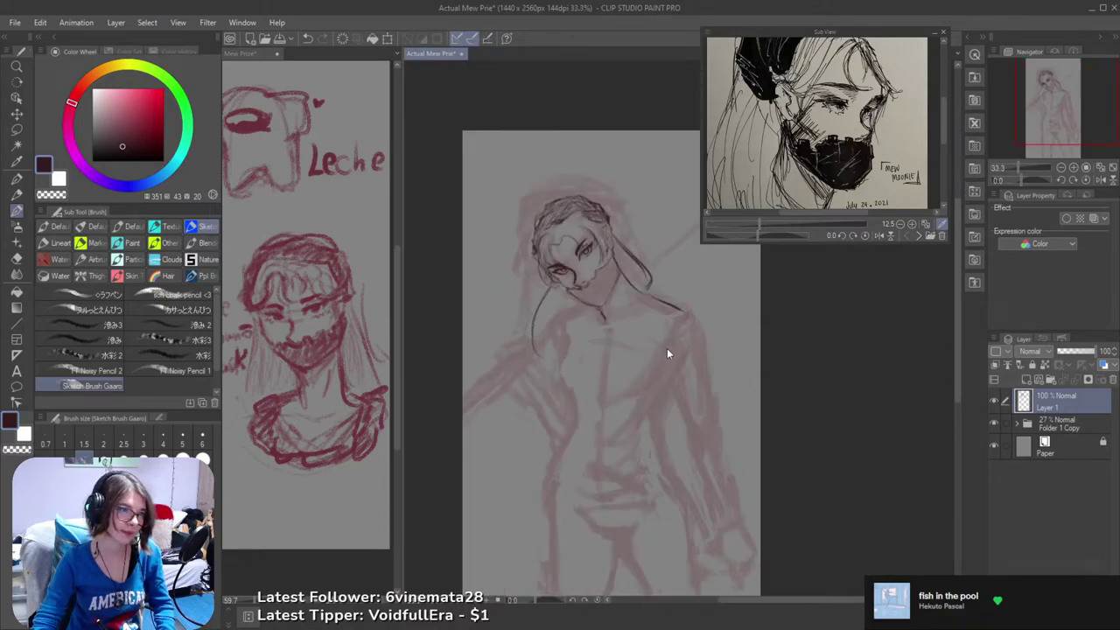
pyautogui.hotkey('ctrl', 's')
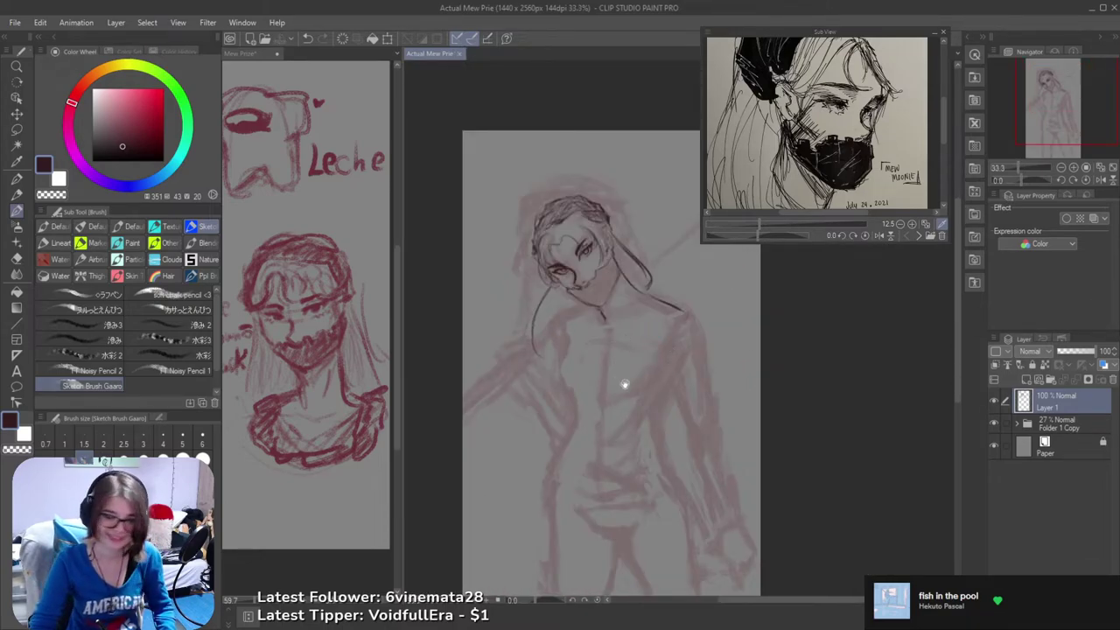
# - Lasso the inked head, hair and shoulder lines, enlarge them slightly with a transform, and clear the selection
pyautogui.scroll(2, 643, 411)
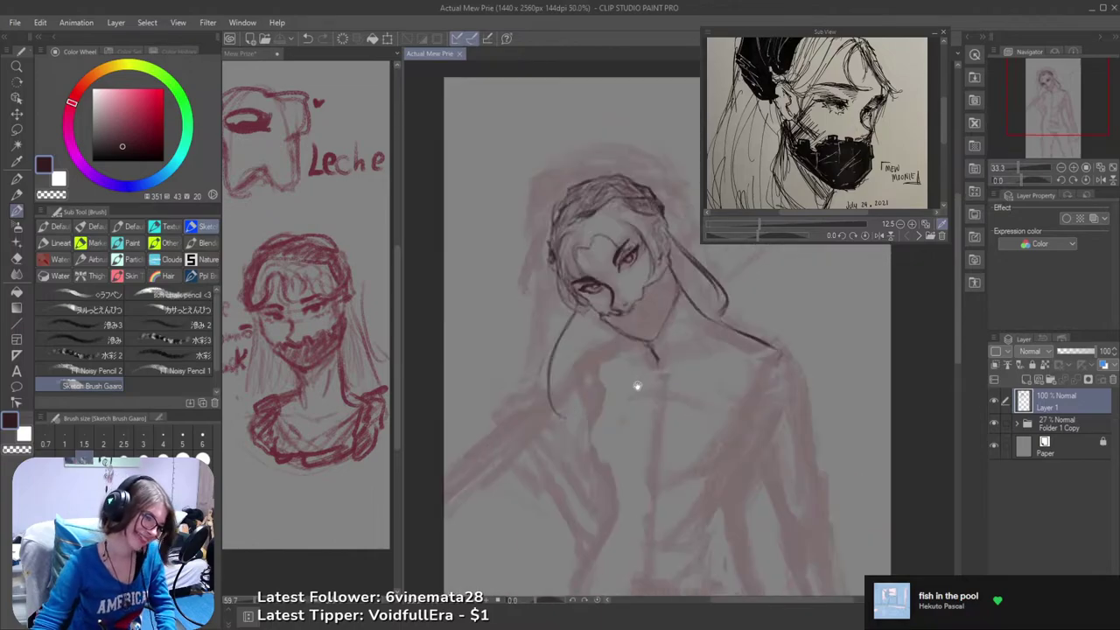
pyautogui.press('m')
pyautogui.moveTo(522, 231)
pyautogui.mouseDown()
pyautogui.moveTo(491, 425)
pyautogui.moveTo(573, 505)
pyautogui.mouseUp()
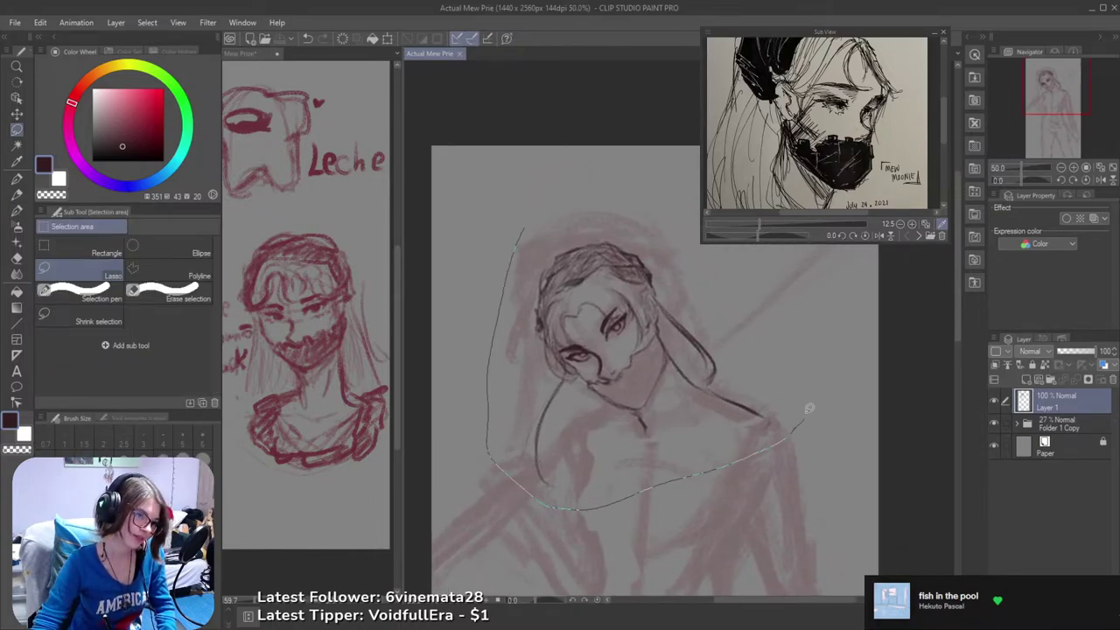
pyautogui.moveTo(809, 407)
pyautogui.mouseDown()
pyautogui.moveTo(682, 271)
pyautogui.moveTo(505, 221)
pyautogui.moveTo(472, 192)
pyautogui.mouseUp()
pyautogui.moveTo(660, 341); pyautogui.dragTo(660, 332)
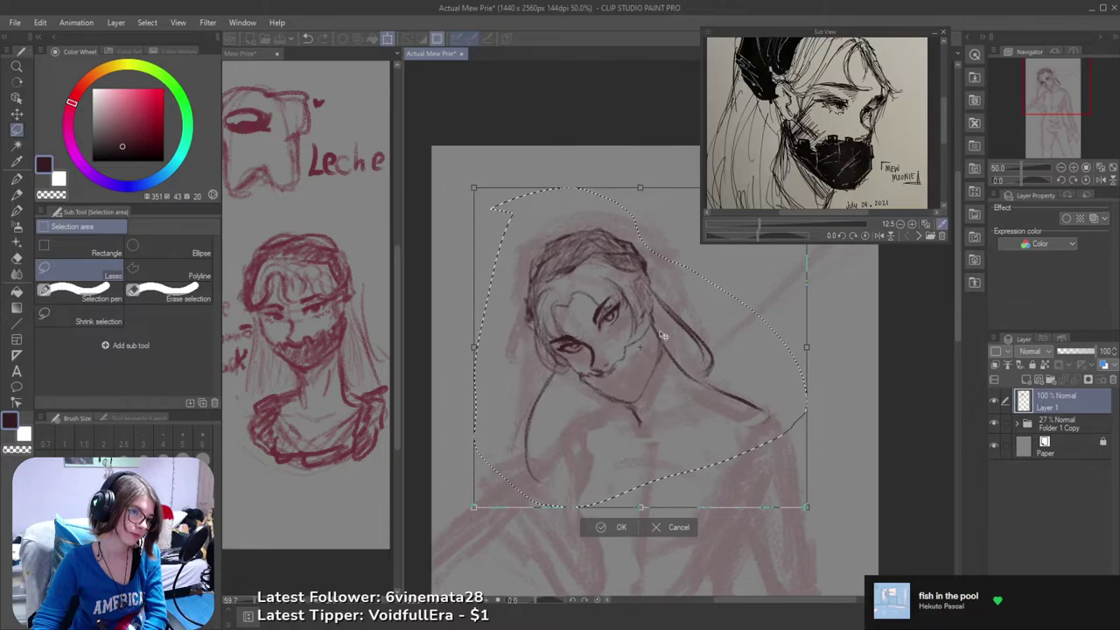
pyautogui.press('Return')
pyautogui.hotkey('ctrl', 'd')
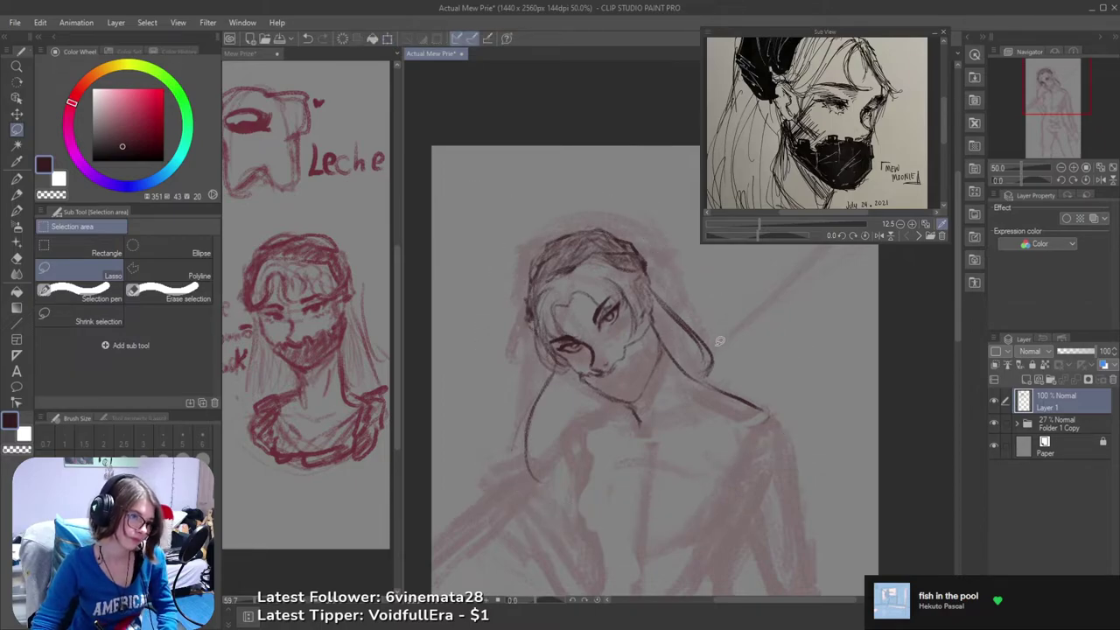
# - Reinforce the far shoulder line with a second stroke out to the shoulder's edge
pyautogui.press('b')
pyautogui.moveTo(708, 396)
pyautogui.mouseDown()
pyautogui.moveTo(665, 342)
pyautogui.moveTo(723, 358)
pyautogui.mouseUp()
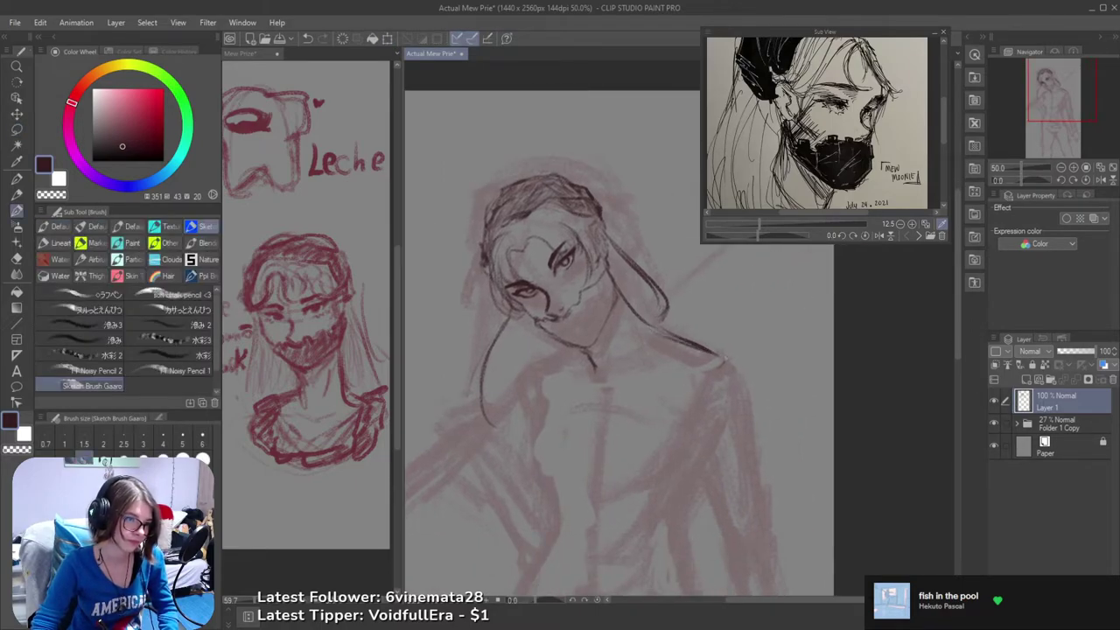
pyautogui.hotkey('ctrl', 'z')
pyautogui.moveTo(659, 329); pyautogui.dragTo(731, 367)
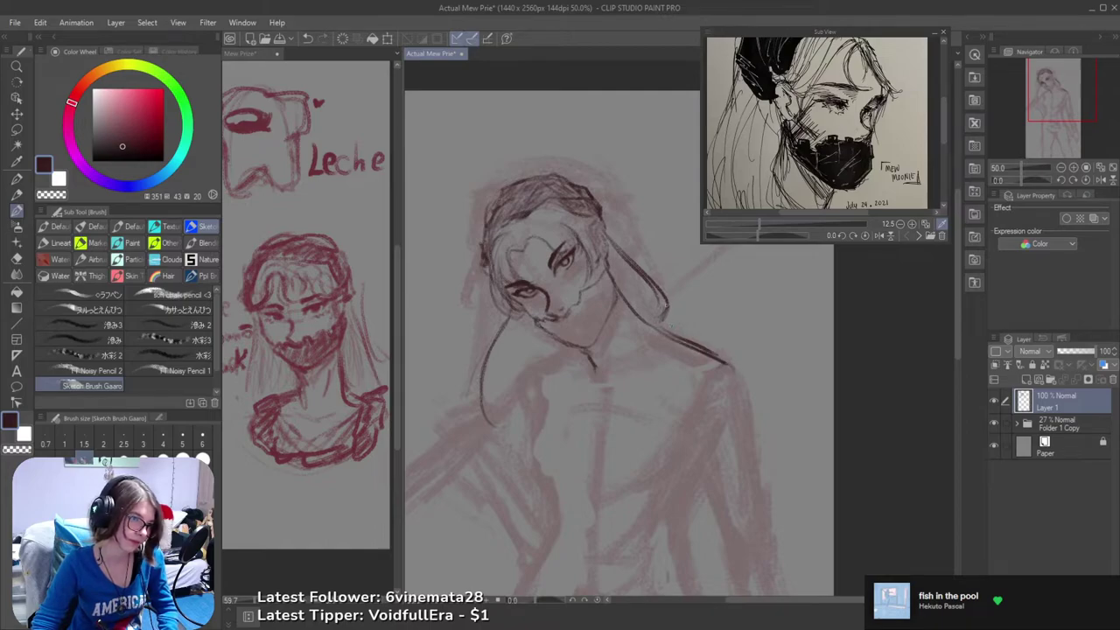
pyautogui.moveTo(622, 300)
pyautogui.mouseDown()
pyautogui.moveTo(658, 327)
pyautogui.moveTo(685, 302)
pyautogui.mouseUp()
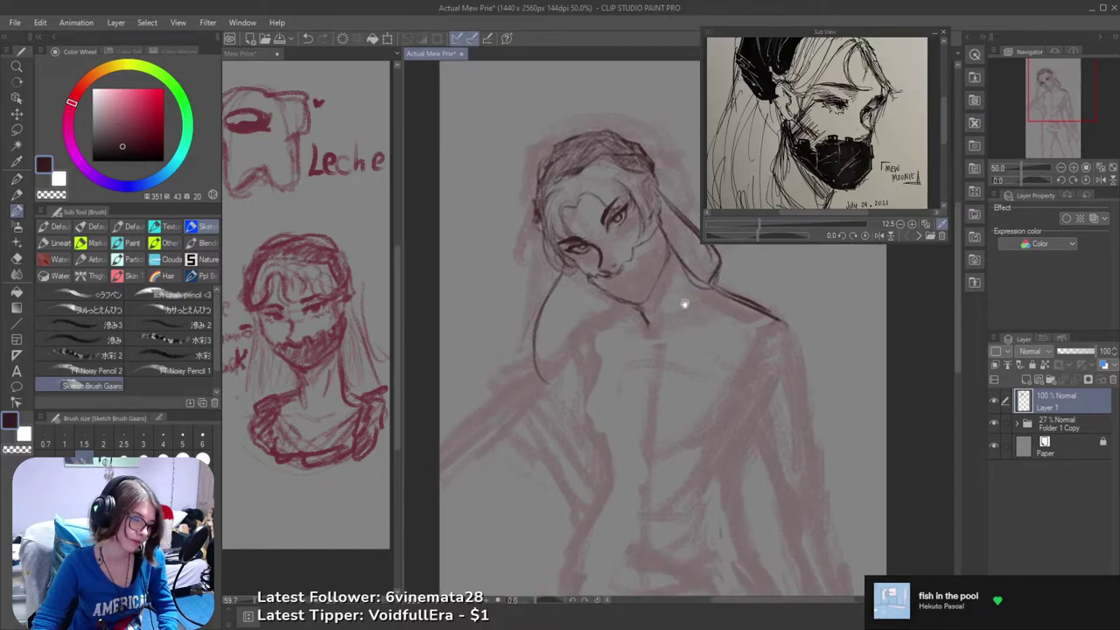
# - Erase the near-side hair strand below the cheek and redraw it straighter, ending in a hooked tip on the shoulder
pyautogui.moveTo(544, 303); pyautogui.dragTo(530, 359)
pyautogui.hotkey('ctrl', 'z')
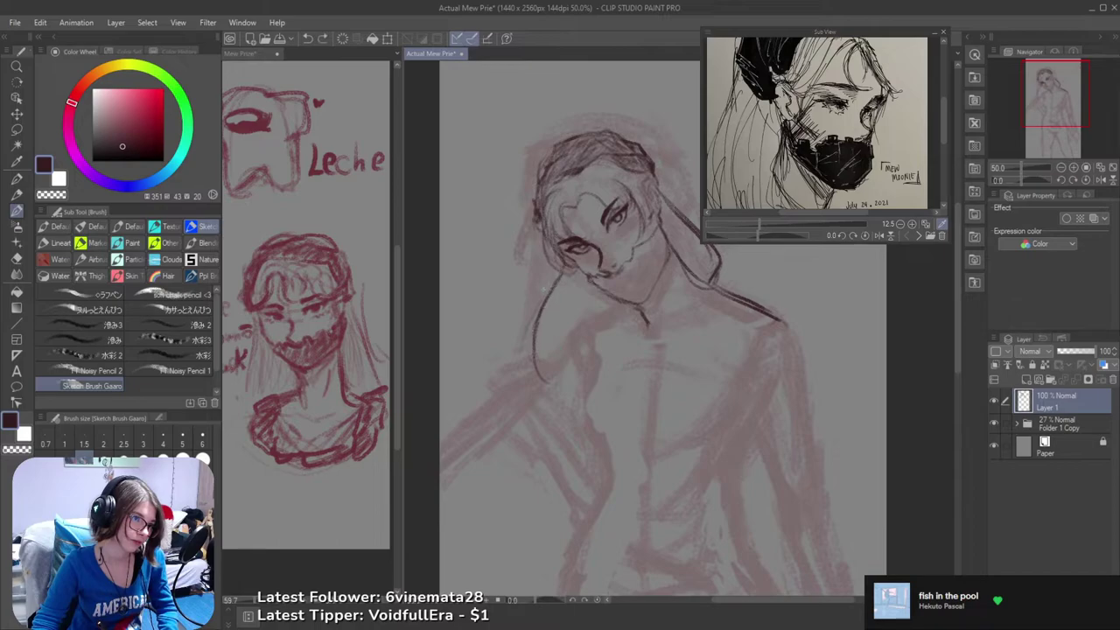
pyautogui.press('e')
pyautogui.moveTo(536, 308)
pyautogui.mouseDown()
pyautogui.moveTo(543, 299)
pyautogui.moveTo(519, 368)
pyautogui.moveTo(526, 343)
pyautogui.mouseUp()
pyautogui.press('b')
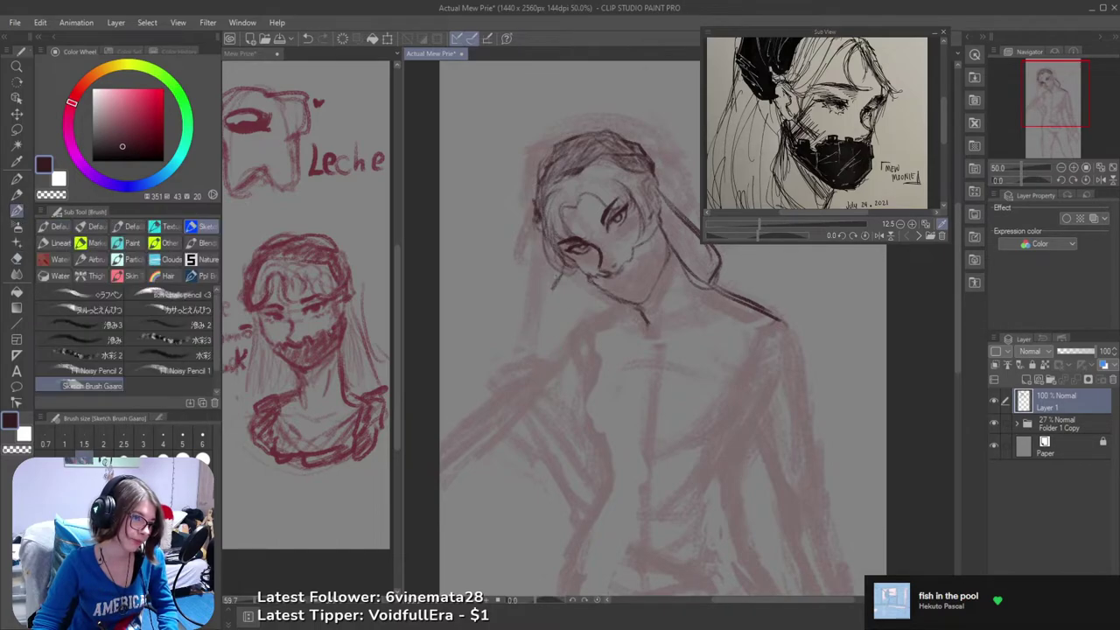
pyautogui.moveTo(557, 282)
pyautogui.mouseDown()
pyautogui.moveTo(531, 353)
pyautogui.moveTo(652, 272)
pyautogui.moveTo(539, 402)
pyautogui.moveTo(565, 341)
pyautogui.mouseUp()
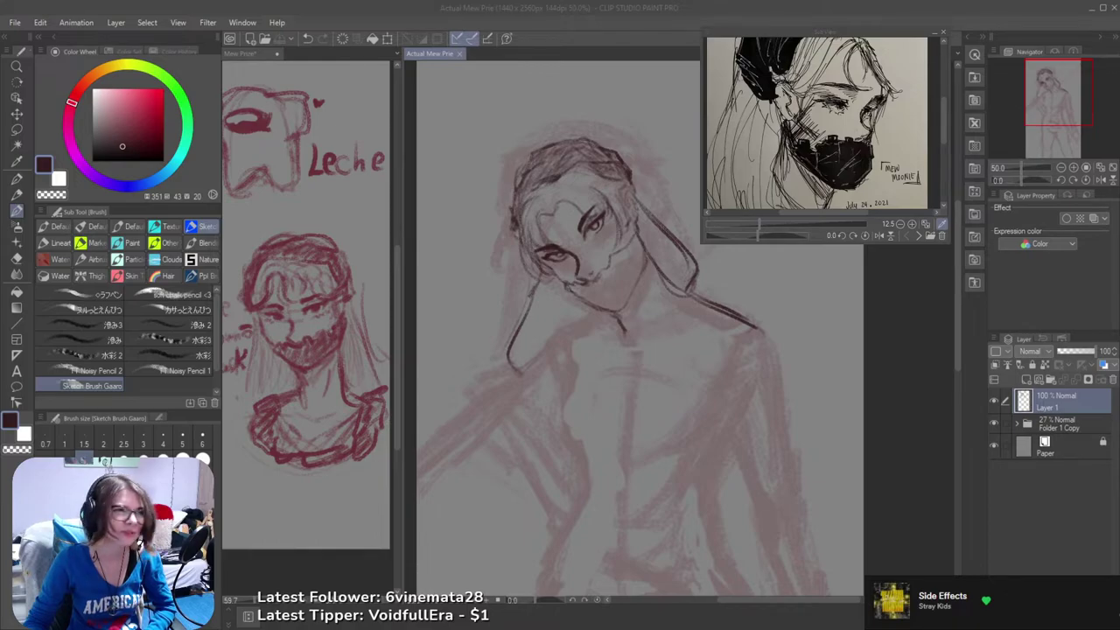
pyautogui.click(623, 22)
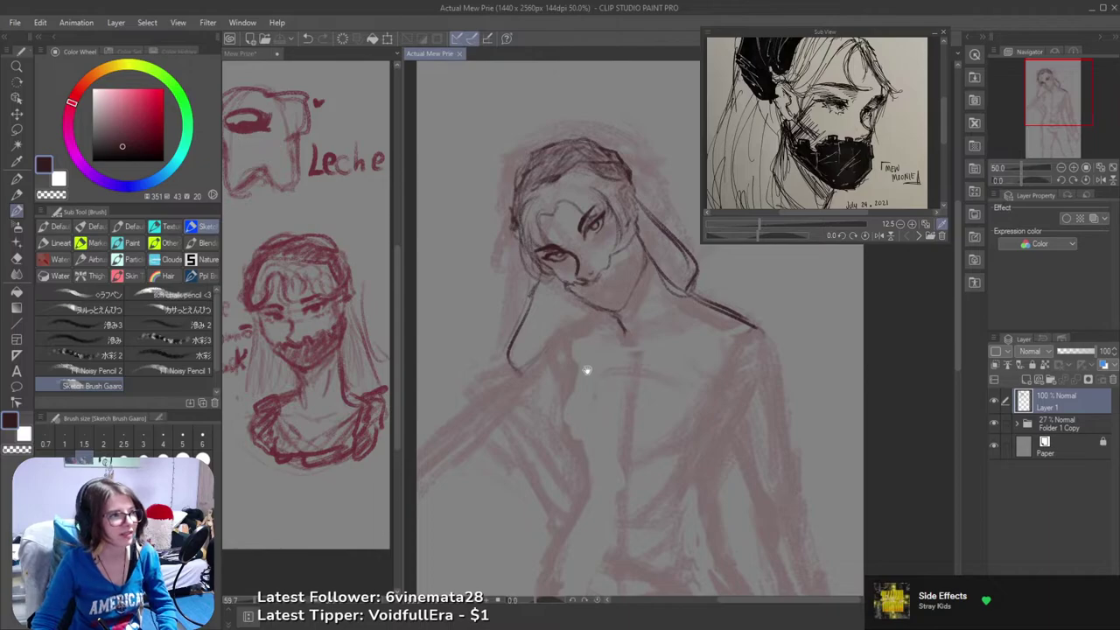
# - Draw the near shoulder contour from under the chin, curving outward and down to the armpit, undoing strokes that miss
pyautogui.scroll(1, 580, 364)
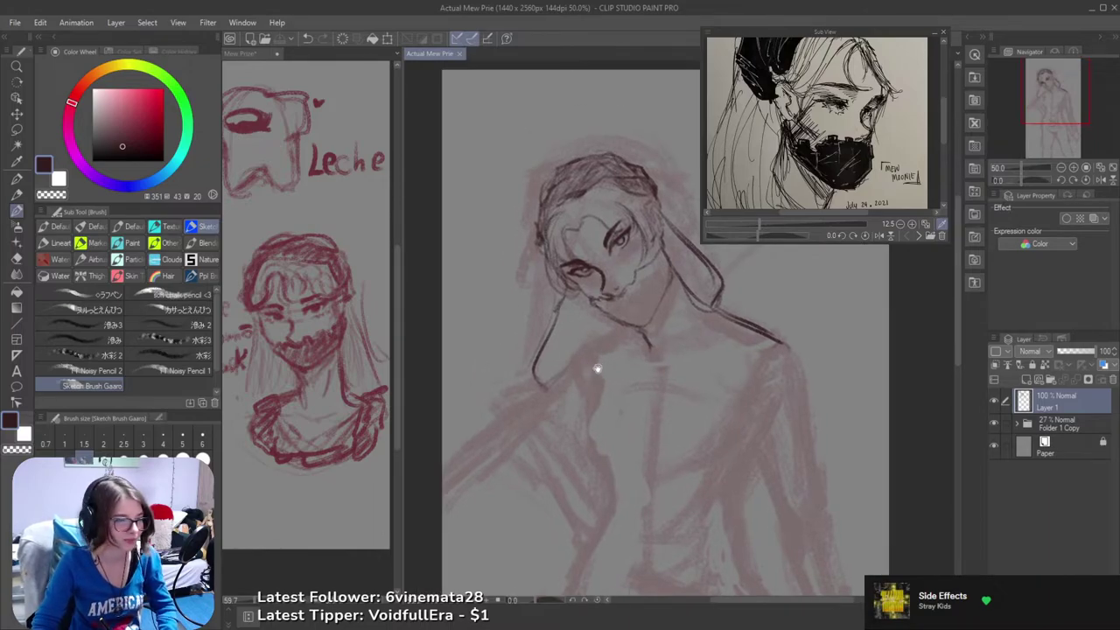
pyautogui.moveTo(603, 352); pyautogui.dragTo(593, 398)
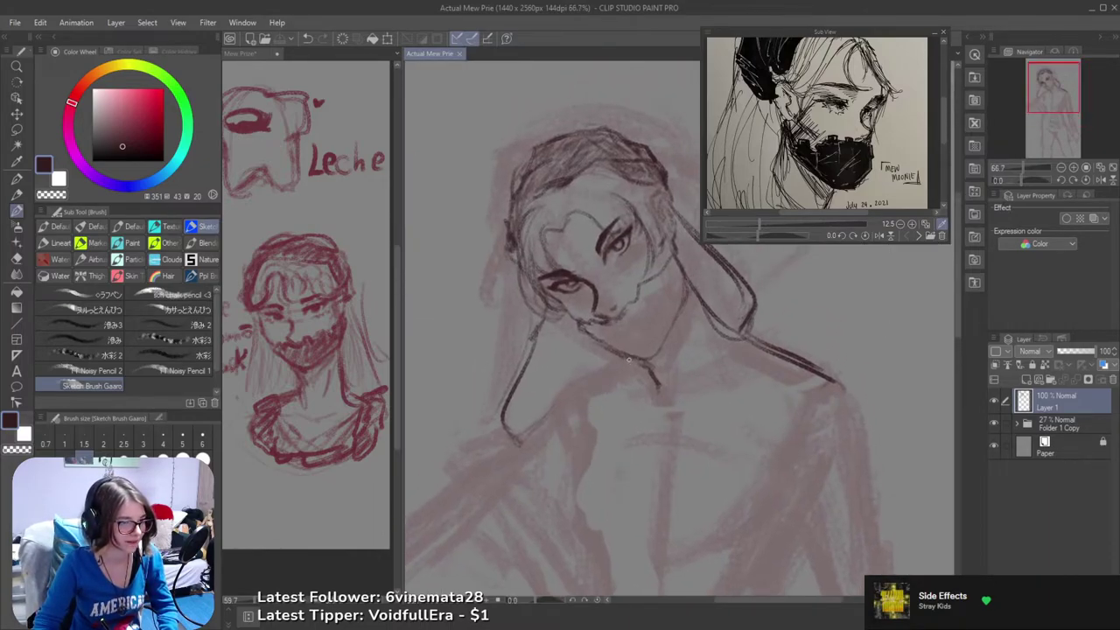
pyautogui.hotkey('ctrl', 'z')
pyautogui.moveTo(631, 361)
pyautogui.mouseDown()
pyautogui.moveTo(609, 388)
pyautogui.moveTo(625, 369)
pyautogui.moveTo(595, 377)
pyautogui.moveTo(561, 417)
pyautogui.moveTo(637, 362)
pyautogui.moveTo(603, 379)
pyautogui.mouseUp()
pyautogui.hotkey('ctrl', 'z')
pyautogui.hotkey('ctrl', 'z')
pyautogui.hotkey('ctrl', 'z')
pyautogui.hotkey('ctrl', 'z')
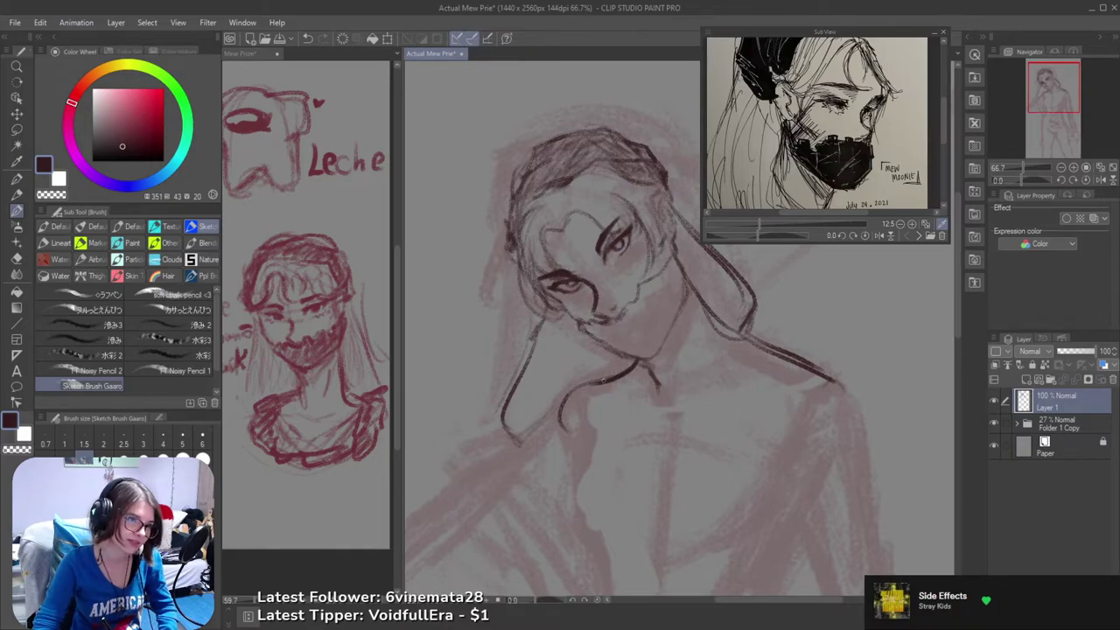
pyautogui.moveTo(562, 427); pyautogui.dragTo(574, 442)
# - Try several strokes for the near side of the chest, running down from the armpit
pyautogui.scroll(-3, 586, 398)
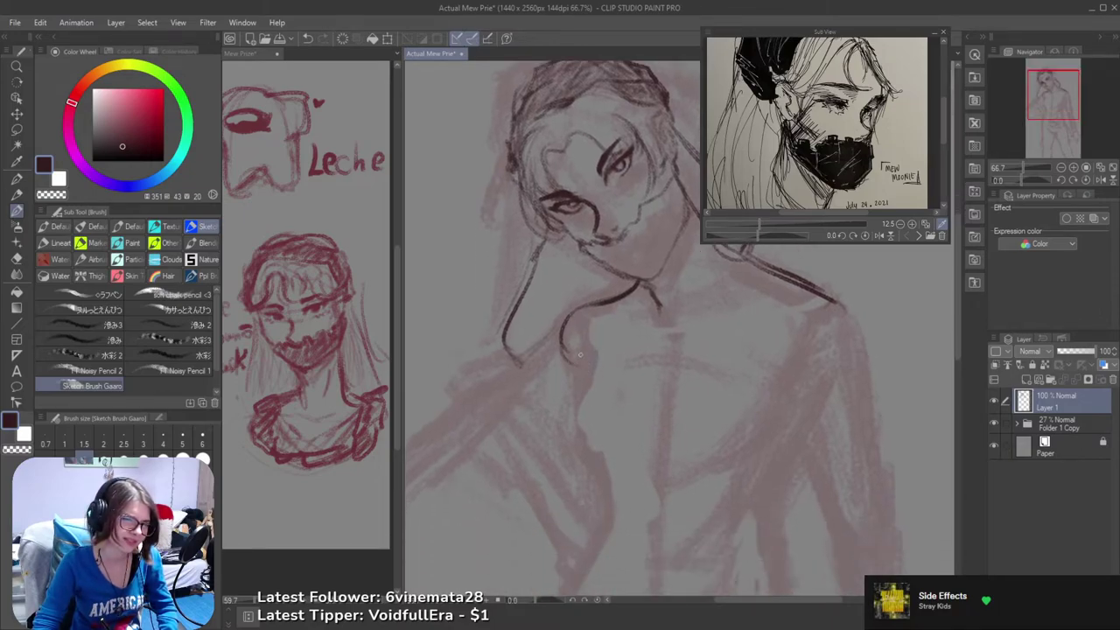
pyautogui.moveTo(584, 391)
pyautogui.mouseDown()
pyautogui.moveTo(583, 355)
pyautogui.moveTo(582, 417)
pyautogui.mouseUp()
pyautogui.hotkey('ctrl', 'z')
pyautogui.hotkey('ctrl', 'z')
pyautogui.moveTo(588, 360); pyautogui.dragTo(579, 426)
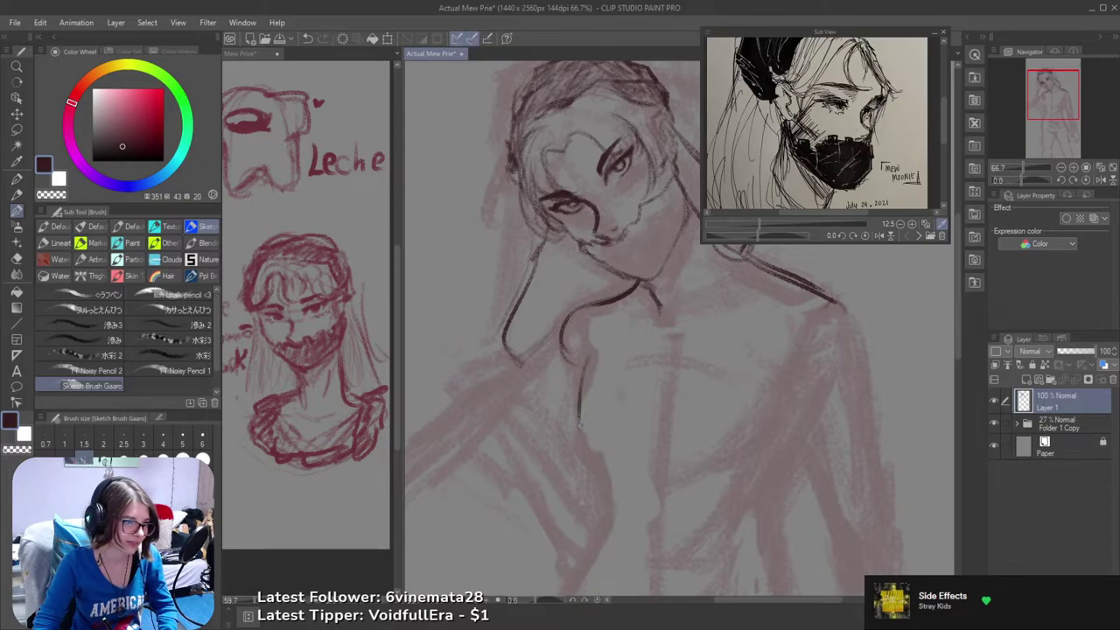
pyautogui.hotkey('ctrl', 'z')
pyautogui.moveTo(594, 332)
pyautogui.mouseDown()
pyautogui.moveTo(574, 375)
pyautogui.moveTo(570, 348)
pyautogui.moveTo(577, 359)
pyautogui.mouseUp()
pyautogui.hotkey('ctrl', 'z')
pyautogui.moveTo(586, 321); pyautogui.dragTo(570, 420)
pyautogui.hotkey('ctrl', 'z')
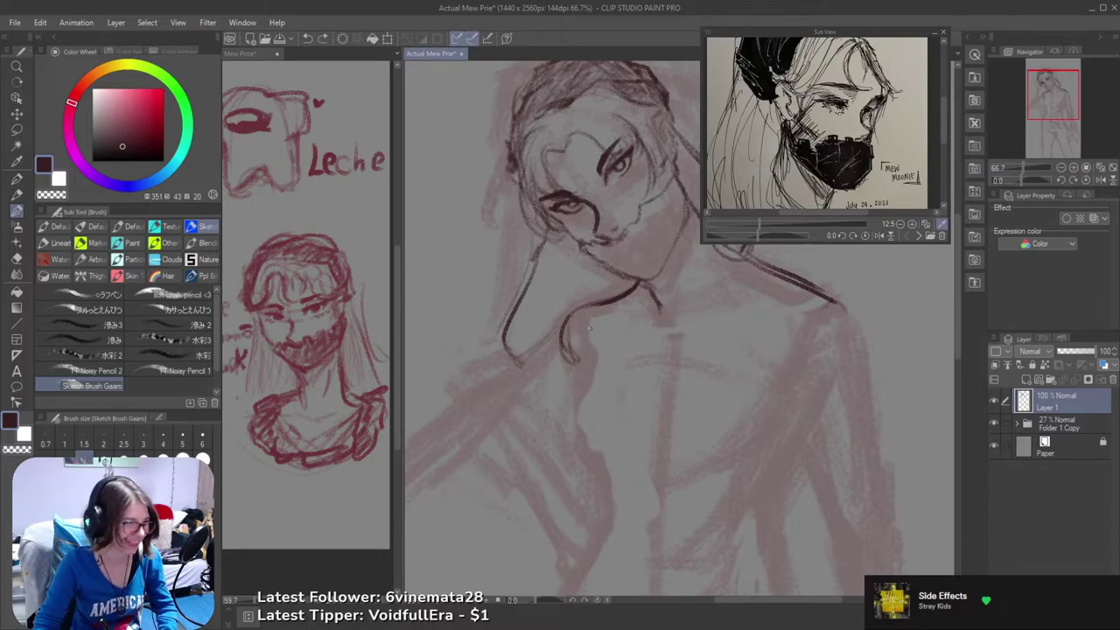
pyautogui.moveTo(591, 329); pyautogui.dragTo(581, 392)
pyautogui.hotkey('ctrl', 'z')
pyautogui.moveTo(588, 350); pyautogui.dragTo(572, 404)
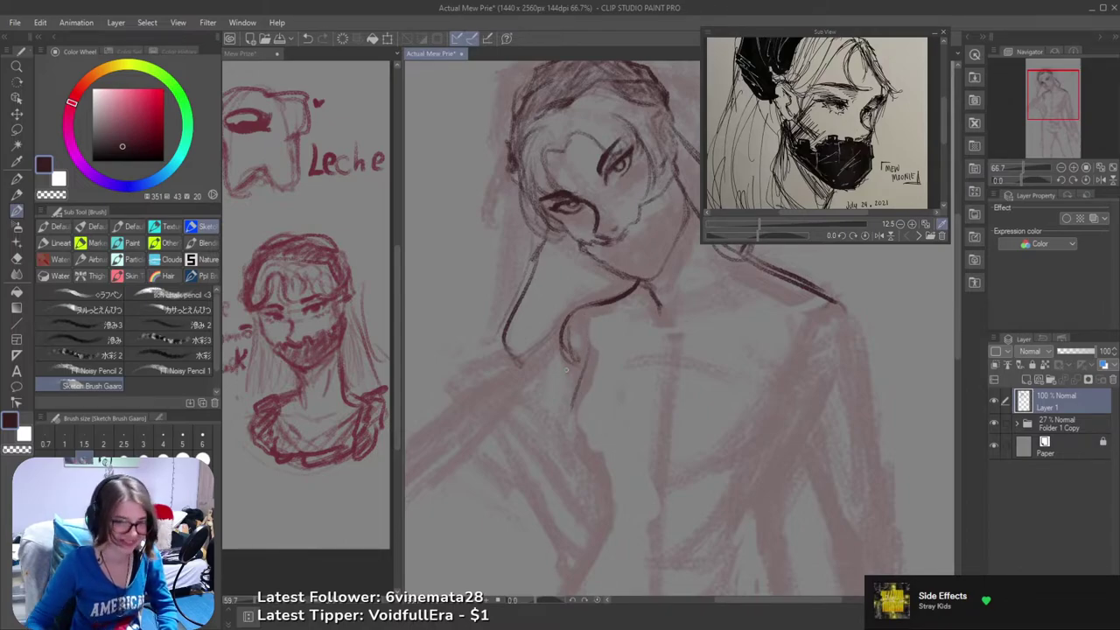
pyautogui.click(1047, 628)
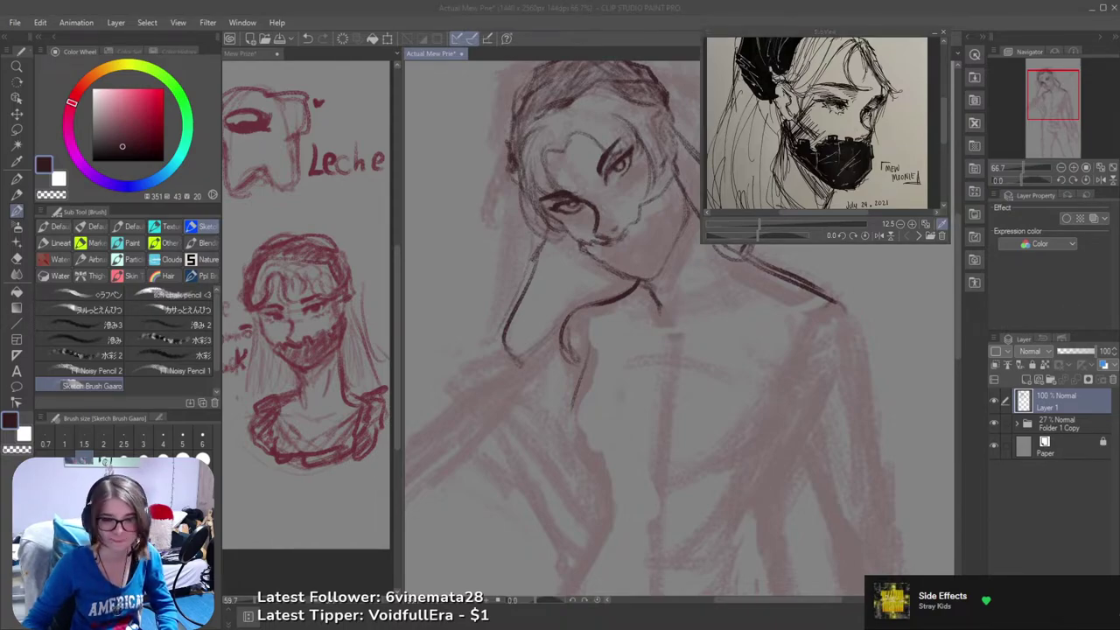
pyautogui.click(572, 6)
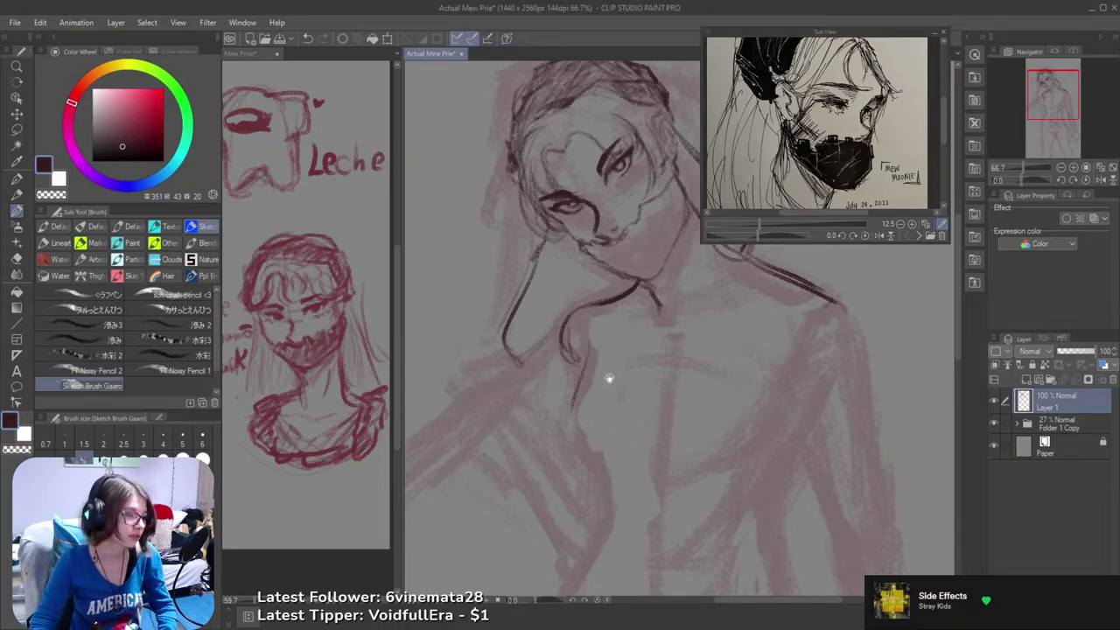
# - Redraw the near side line of the torso from the armpit, curving in along the ribs, undoing strokes that miss
pyautogui.moveTo(594, 337)
pyautogui.mouseDown()
pyautogui.moveTo(577, 410)
pyautogui.moveTo(551, 439)
pyautogui.mouseUp()
pyautogui.hotkey('ctrl', 'z')
pyautogui.press('e')
pyautogui.moveTo(594, 371)
pyautogui.mouseDown()
pyautogui.moveTo(588, 343)
pyautogui.moveTo(573, 426)
pyautogui.moveTo(587, 383)
pyautogui.moveTo(573, 415)
pyautogui.mouseUp()
pyautogui.press('b')
pyautogui.hotkey('ctrl', 'z')
pyautogui.hotkey('ctrl', 'z')
pyautogui.hotkey('ctrl', 'z')
pyautogui.moveTo(595, 350)
pyautogui.mouseDown()
pyautogui.moveTo(573, 409)
pyautogui.moveTo(587, 464)
pyautogui.mouseUp()
pyautogui.moveTo(575, 425); pyautogui.dragTo(603, 466)
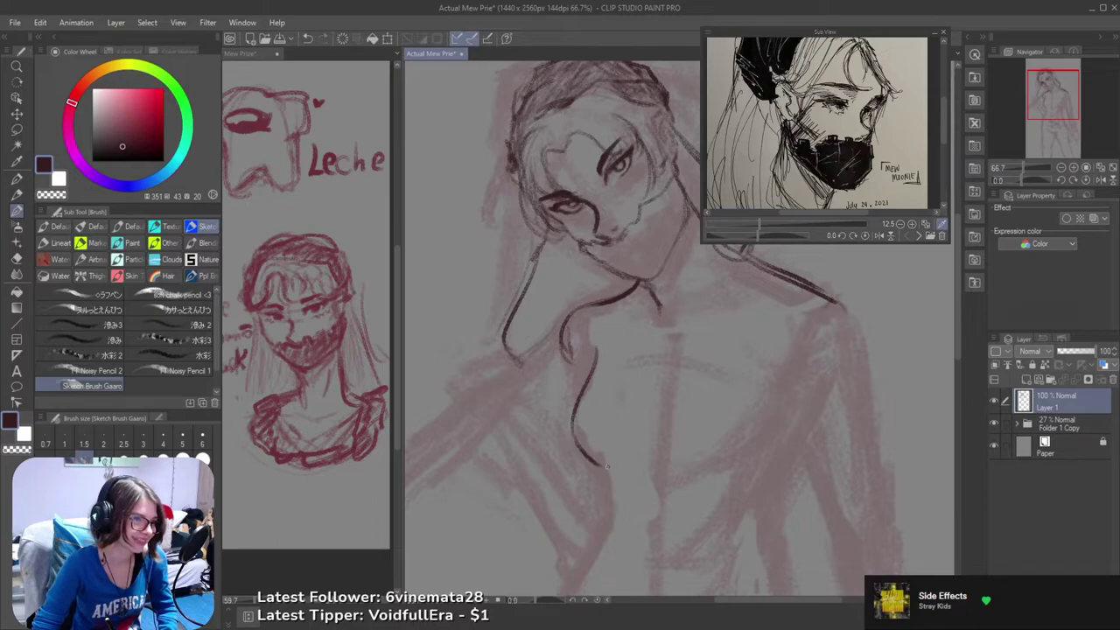
pyautogui.hotkey('ctrl', 'z')
pyautogui.moveTo(574, 426); pyautogui.dragTo(600, 478)
pyautogui.hotkey('ctrl', 'z')
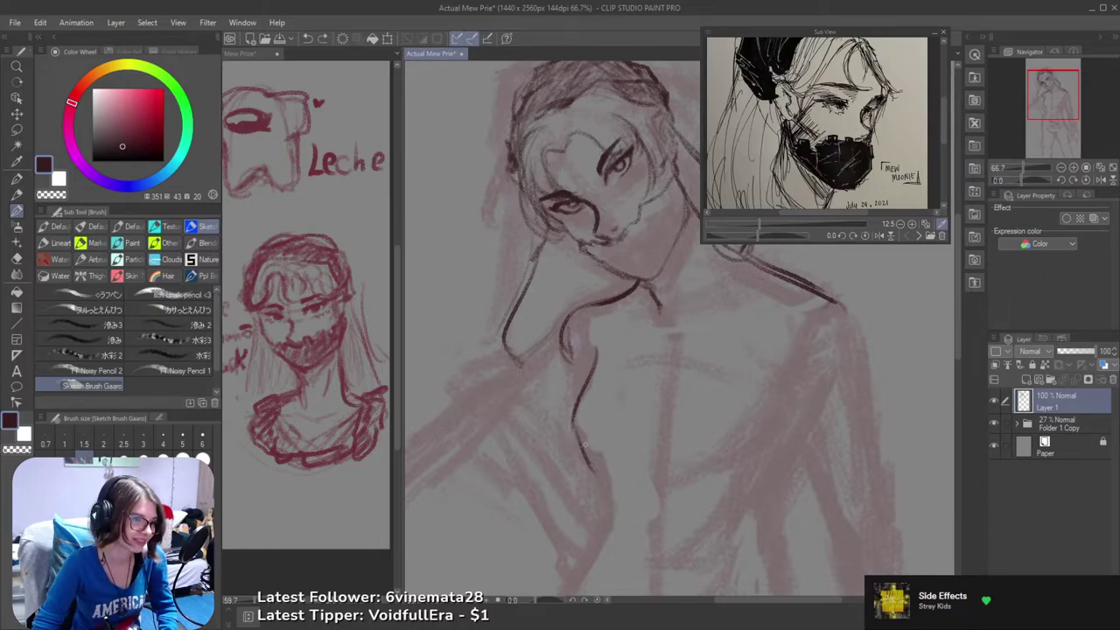
# - Draw an angular shape with a long thin bar joined to a small block across the near side of the torso
pyautogui.moveTo(598, 424)
pyautogui.mouseDown()
pyautogui.moveTo(525, 456)
pyautogui.moveTo(535, 467)
pyautogui.moveTo(577, 453)
pyautogui.moveTo(593, 464)
pyautogui.mouseUp()
pyautogui.moveTo(592, 408)
pyautogui.mouseDown()
pyautogui.moveTo(610, 427)
pyautogui.moveTo(601, 458)
pyautogui.mouseUp()
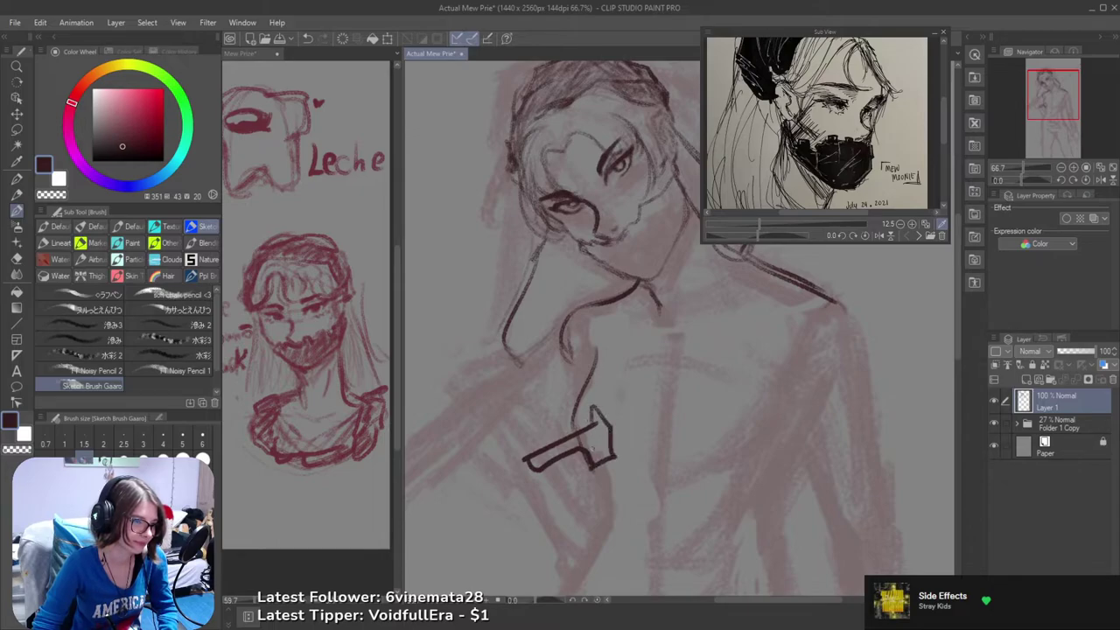
pyautogui.moveTo(568, 458); pyautogui.dragTo(587, 462)
pyautogui.hotkey('ctrl', 'z')
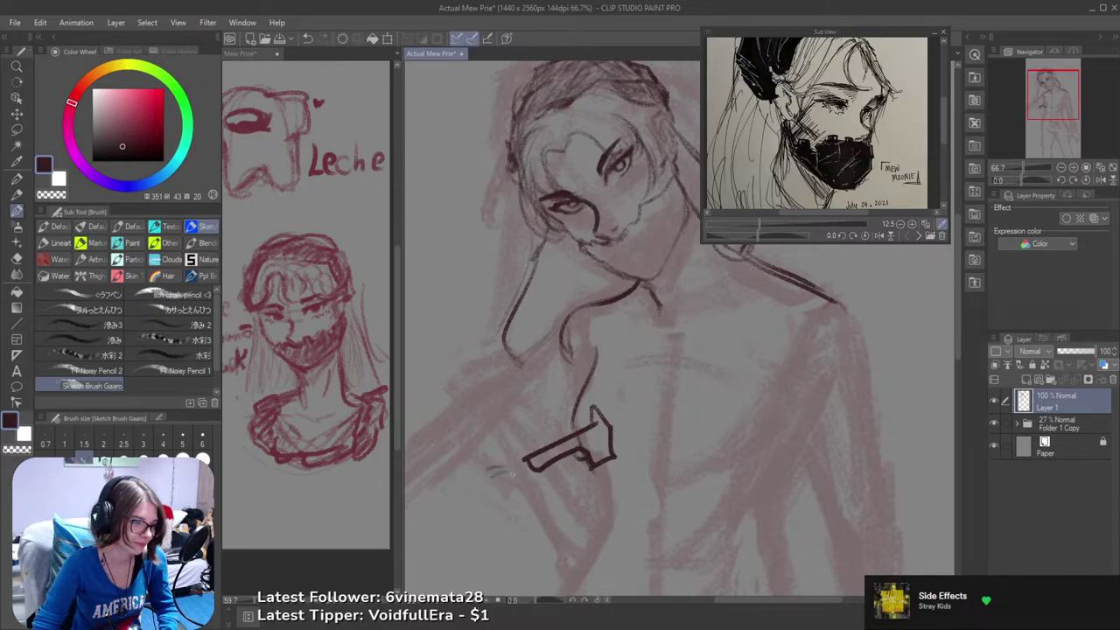
pyautogui.hotkey('ctrl', 'z')
pyautogui.hotkey('ctrl', 'z')
pyautogui.hotkey('ctrl', 'z')
pyautogui.hotkey('ctrl', 'z')
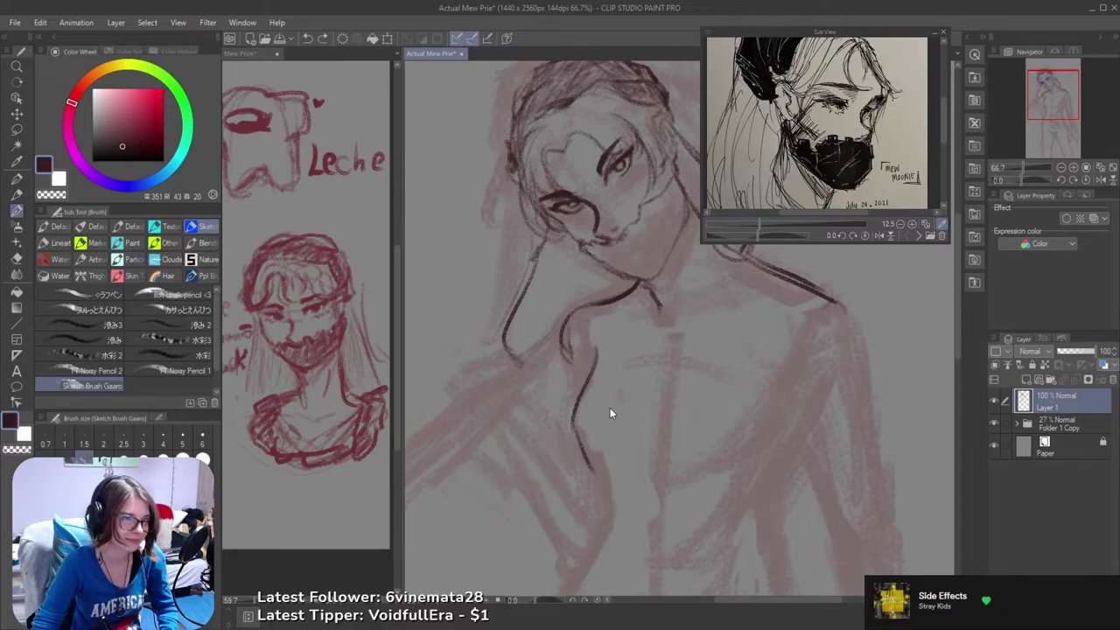
pyautogui.hotkey('ctrl', 'y')
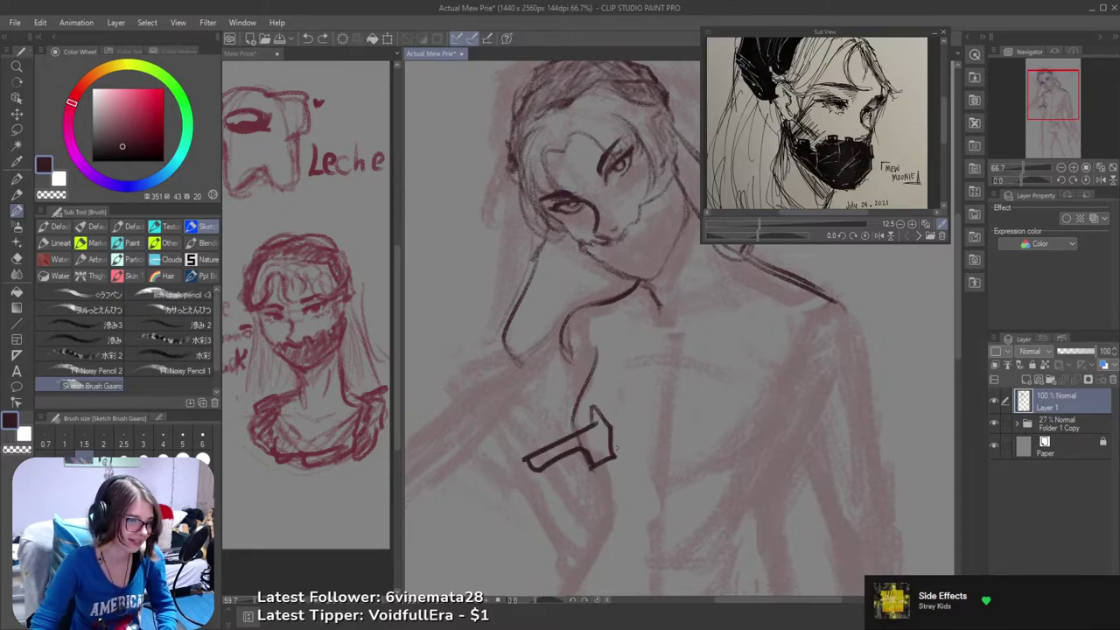
# - Extend the angular shape with a large four-sided section across the torso and add a small curve beneath its bar
pyautogui.moveTo(615, 443); pyautogui.dragTo(689, 481)
pyautogui.moveTo(598, 465)
pyautogui.mouseDown()
pyautogui.moveTo(628, 519)
pyautogui.moveTo(697, 490)
pyautogui.mouseUp()
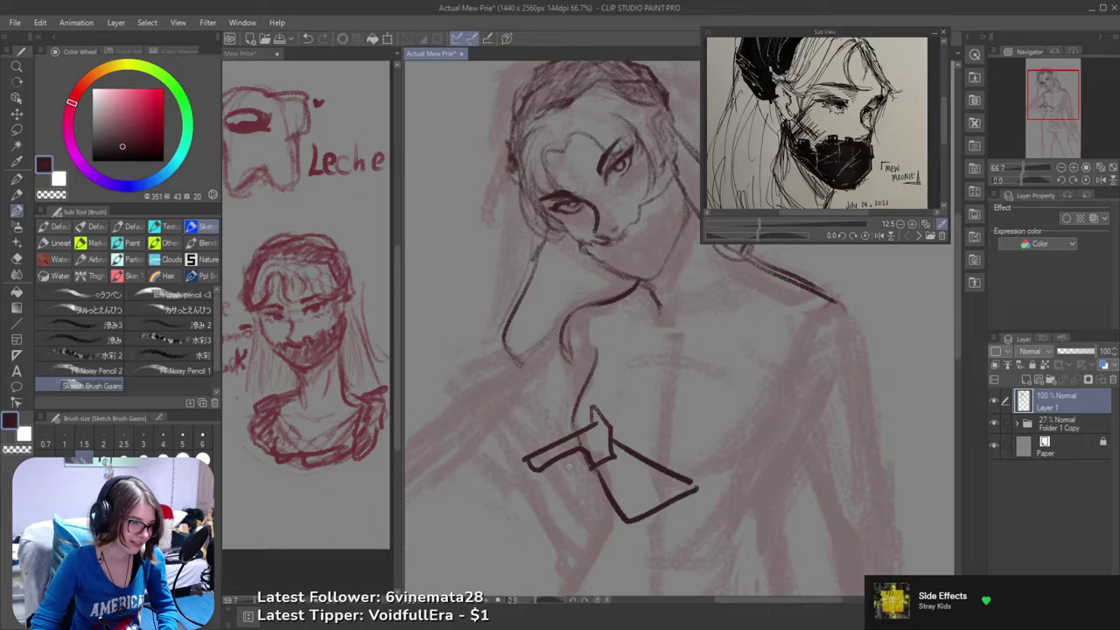
pyautogui.moveTo(565, 469); pyautogui.dragTo(592, 468)
pyautogui.hotkey('ctrl', 'z')
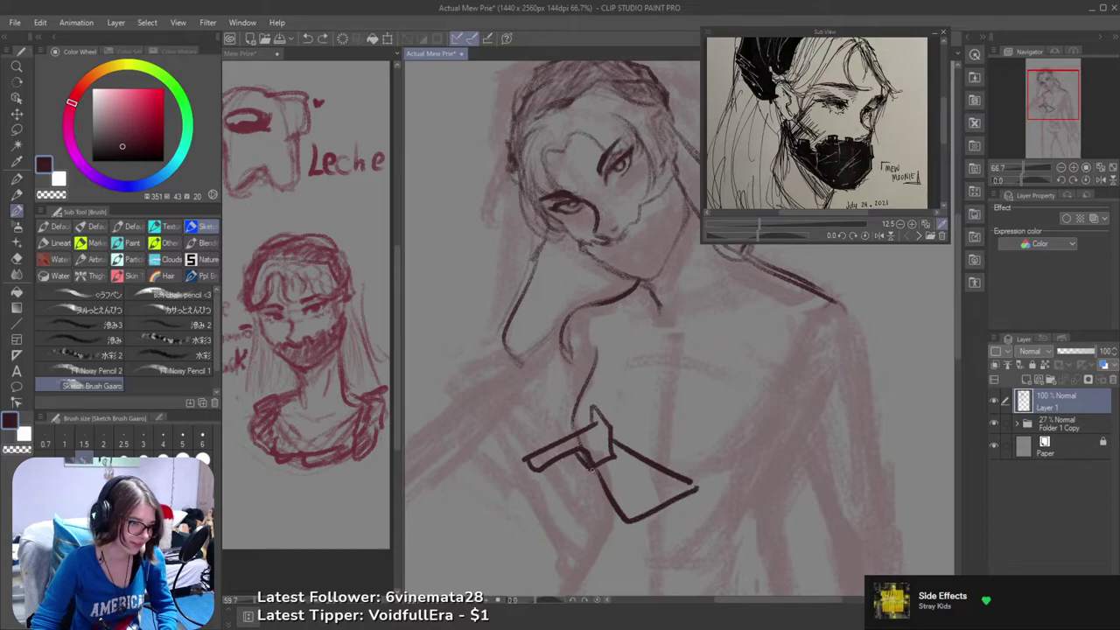
# - Try a small loop on top of the angular shape and undo the whole shape across the torso
pyautogui.moveTo(584, 430)
pyautogui.mouseDown()
pyautogui.moveTo(601, 396)
pyautogui.moveTo(608, 426)
pyautogui.mouseUp()
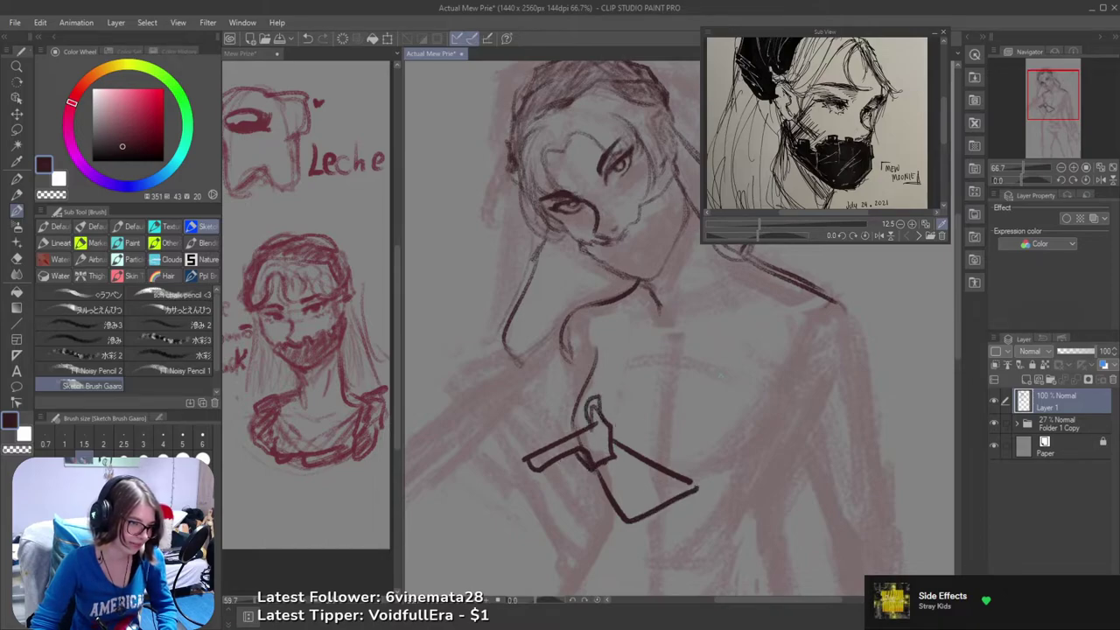
pyautogui.hotkey('ctrl', 'z')
pyautogui.hotkey('ctrl', 'z')
pyautogui.hotkey('ctrl', 'z')
pyautogui.hotkey('ctrl', 'z')
pyautogui.hotkey('ctrl', 'z')
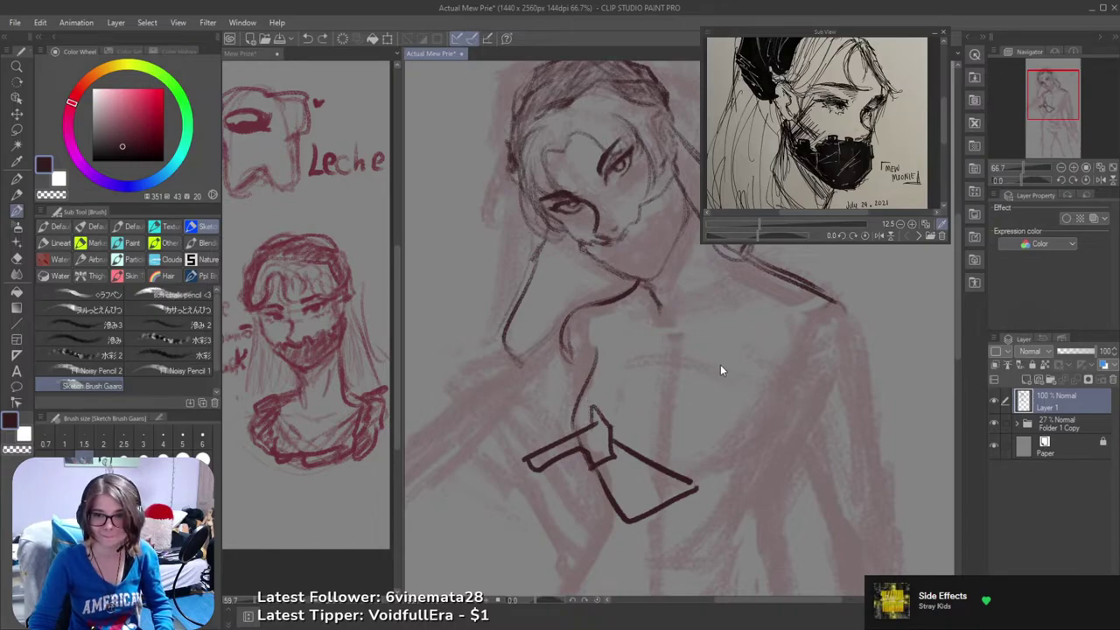
pyautogui.hotkey('ctrl', 'z')
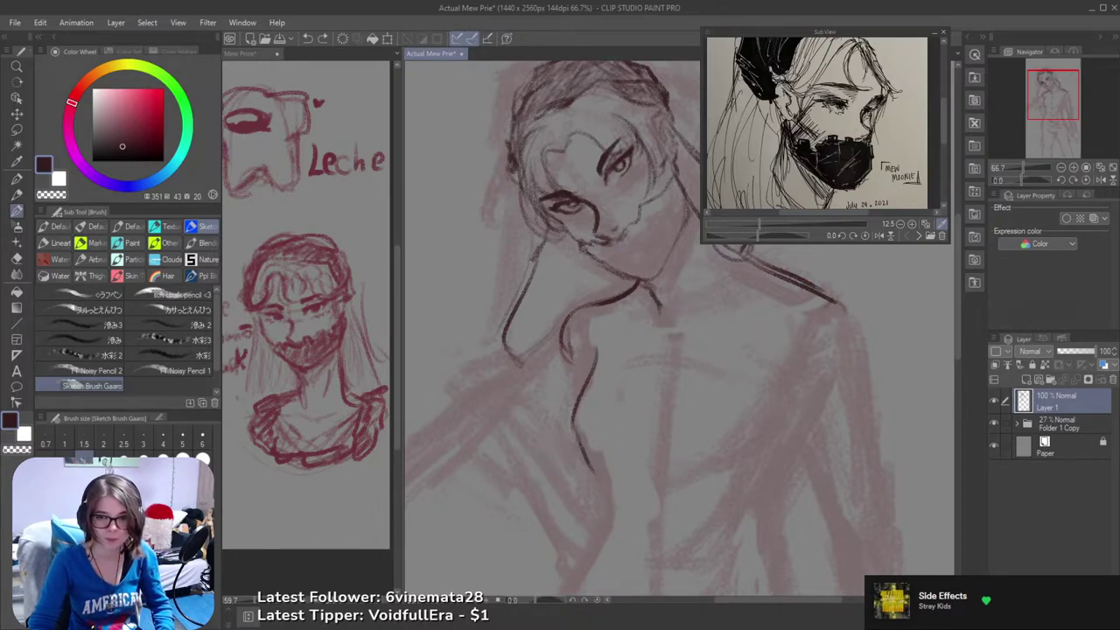
# - Redraw the short armpit fold line so that it runs down to the near side line of the chest
pyautogui.moveTo(626, 409)
pyautogui.mouseDown()
pyautogui.moveTo(710, 418)
pyautogui.moveTo(694, 402)
pyautogui.mouseUp()
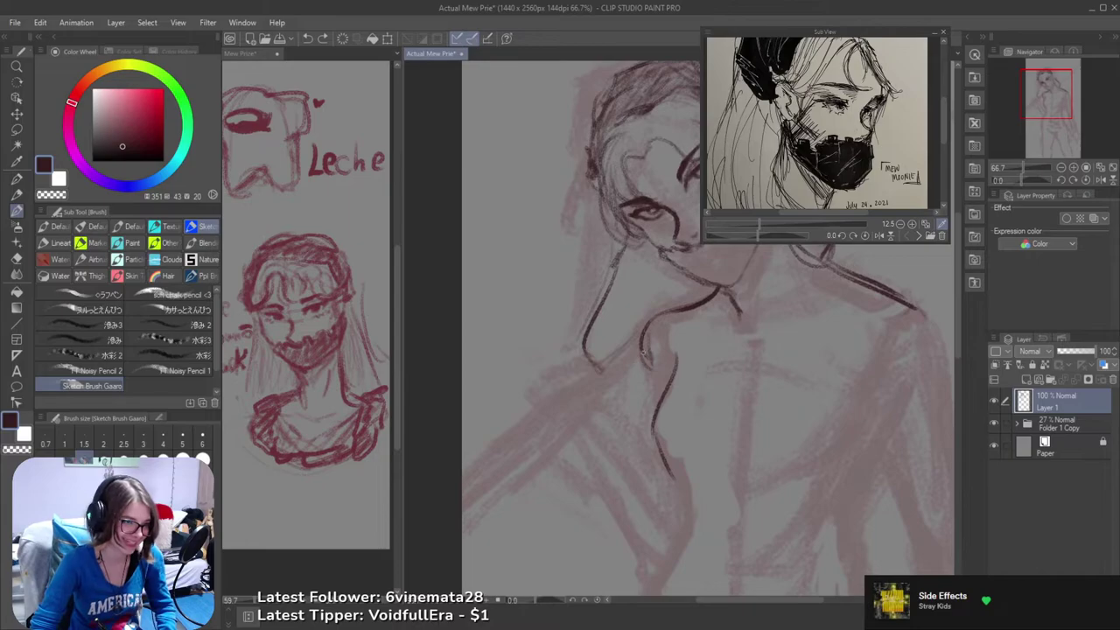
pyautogui.moveTo(647, 343); pyautogui.dragTo(672, 385)
pyautogui.hotkey('ctrl', 'z')
pyautogui.moveTo(647, 346)
pyautogui.mouseDown()
pyautogui.moveTo(653, 378)
pyautogui.moveTo(674, 365)
pyautogui.mouseUp()
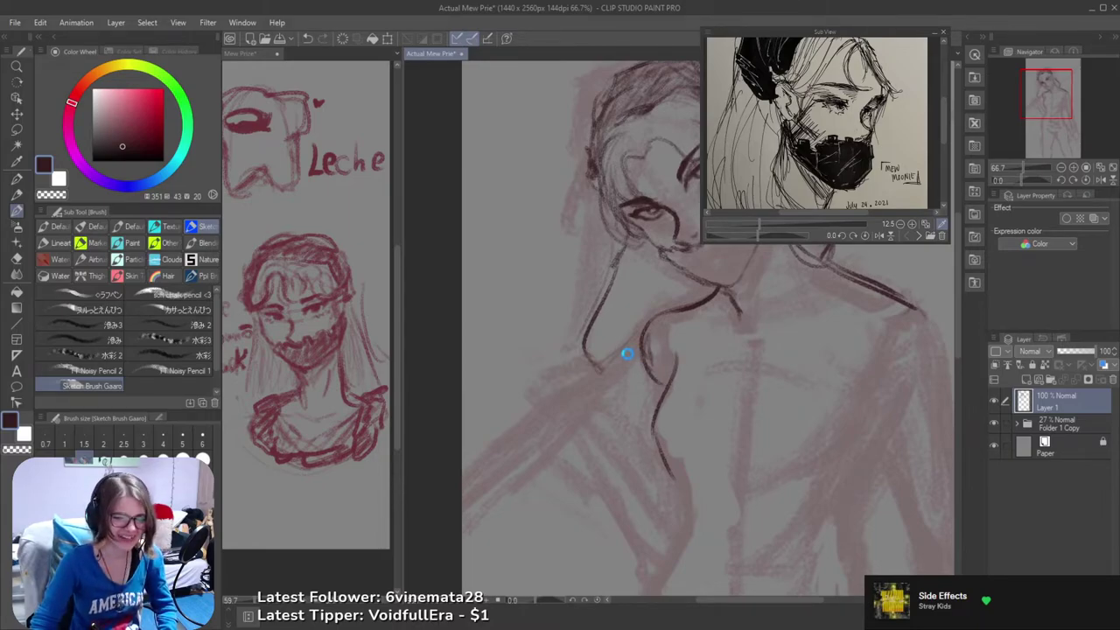
# - Extend the near side line of the torso from the ribs, in at the waist and out to the hip
pyautogui.moveTo(683, 480); pyautogui.dragTo(669, 430)
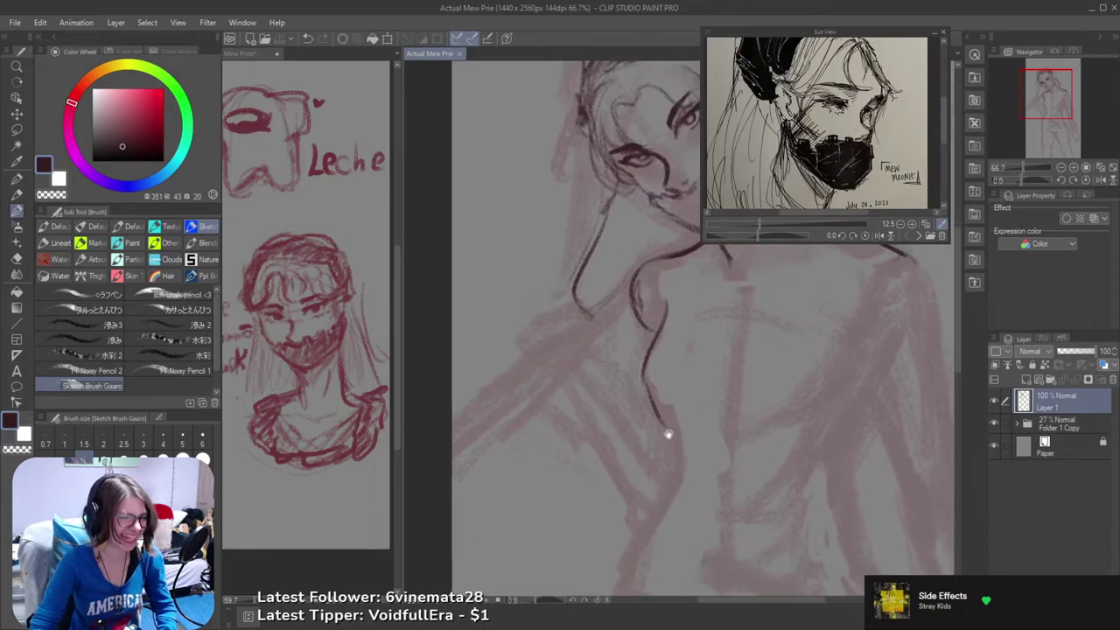
pyautogui.moveTo(643, 375)
pyautogui.mouseDown()
pyautogui.moveTo(666, 427)
pyautogui.moveTo(658, 361)
pyautogui.moveTo(605, 492)
pyautogui.mouseUp()
pyautogui.hotkey('ctrl', 'z')
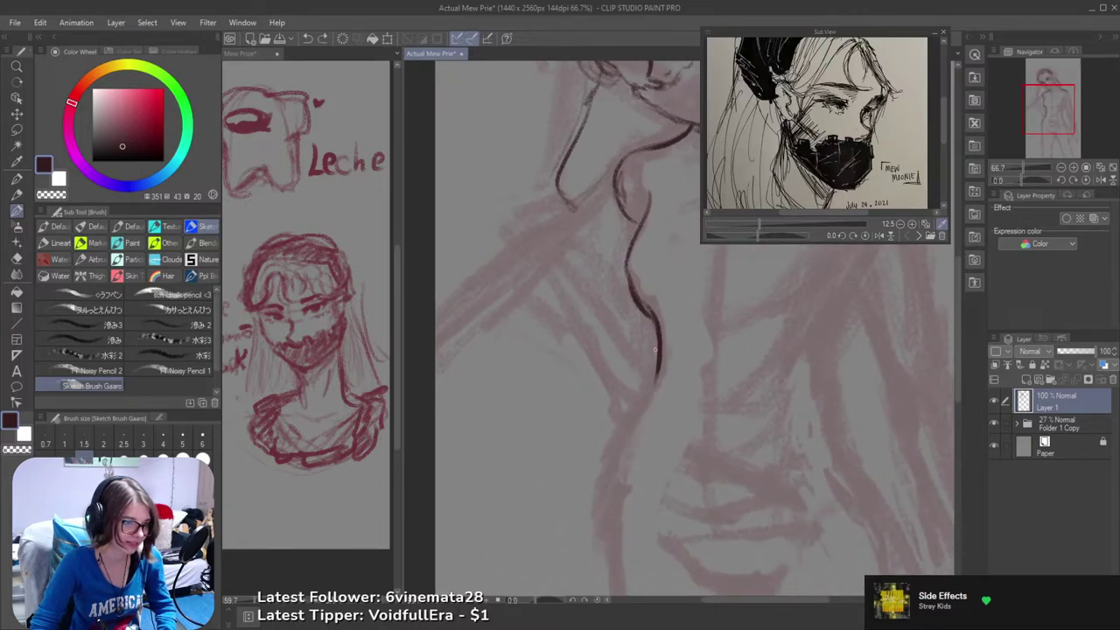
pyautogui.moveTo(658, 363)
pyautogui.mouseDown()
pyautogui.moveTo(610, 445)
pyautogui.moveTo(601, 505)
pyautogui.mouseUp()
pyautogui.scroll(-2, 641, 510)
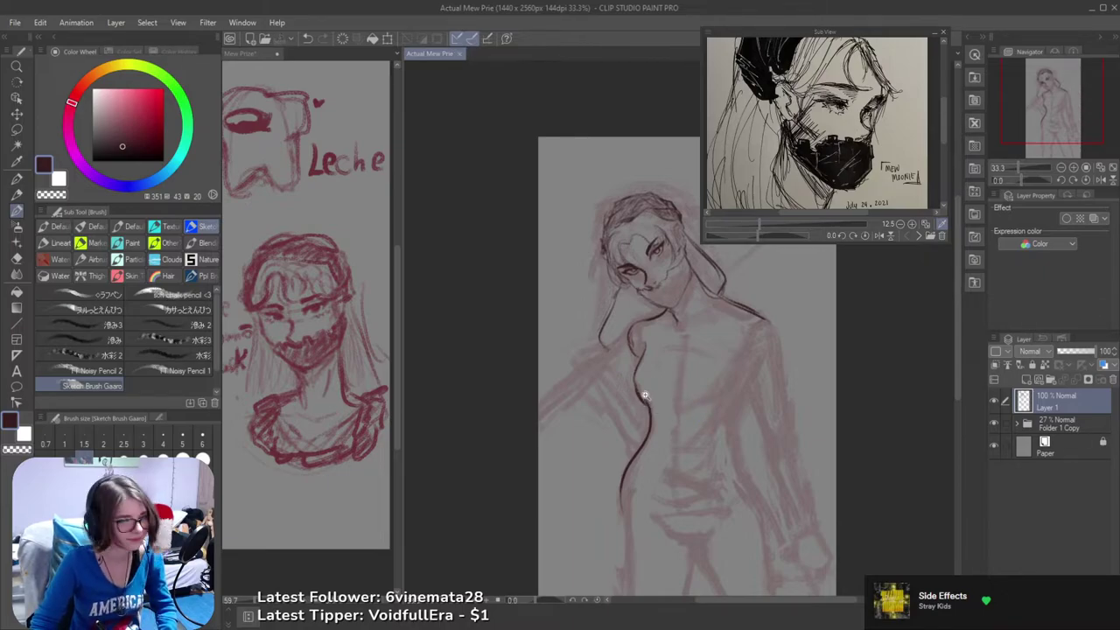
pyautogui.scroll(3, 645, 389)
pyautogui.press('e')
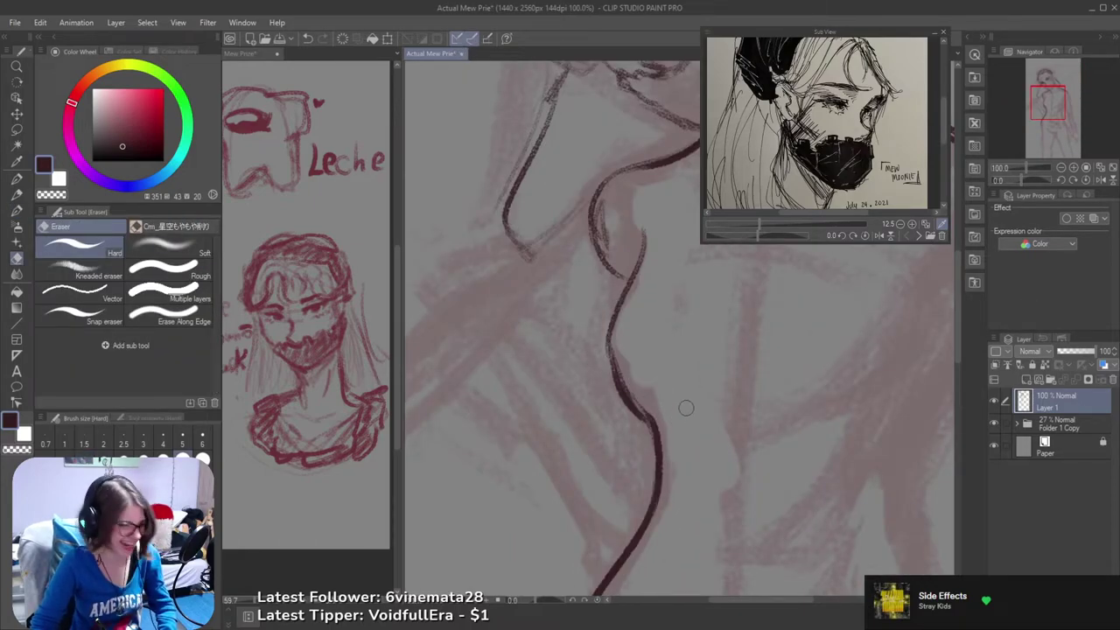
# - Try short angular marks on both sides of the lower chest and undo them
pyautogui.press('b')
pyautogui.scroll(-2, 685, 399)
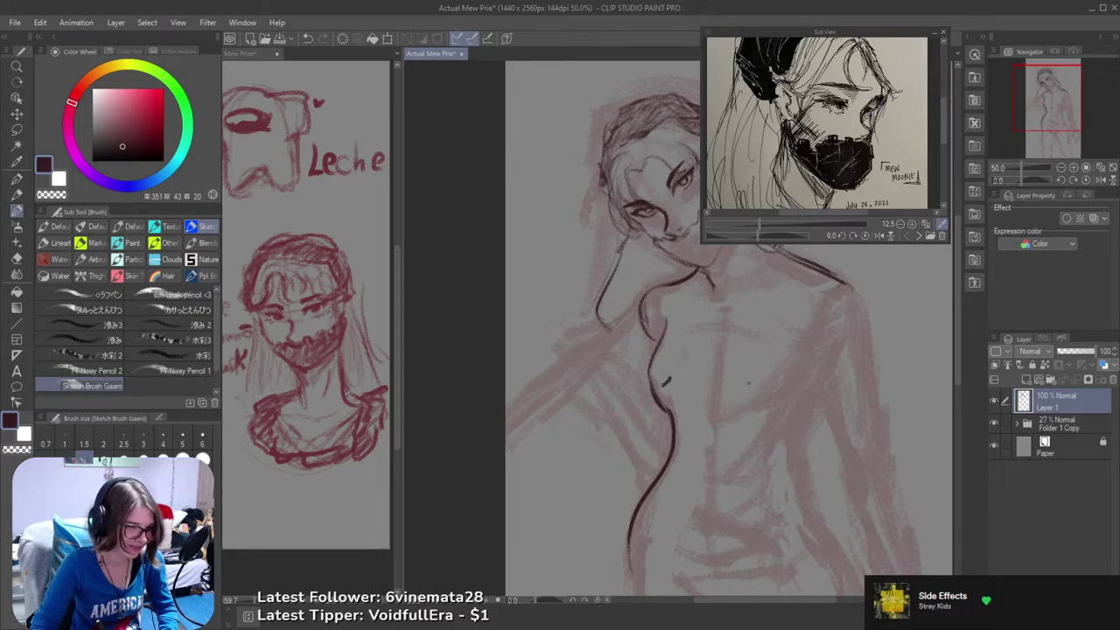
pyautogui.hotkey('ctrl', 'z')
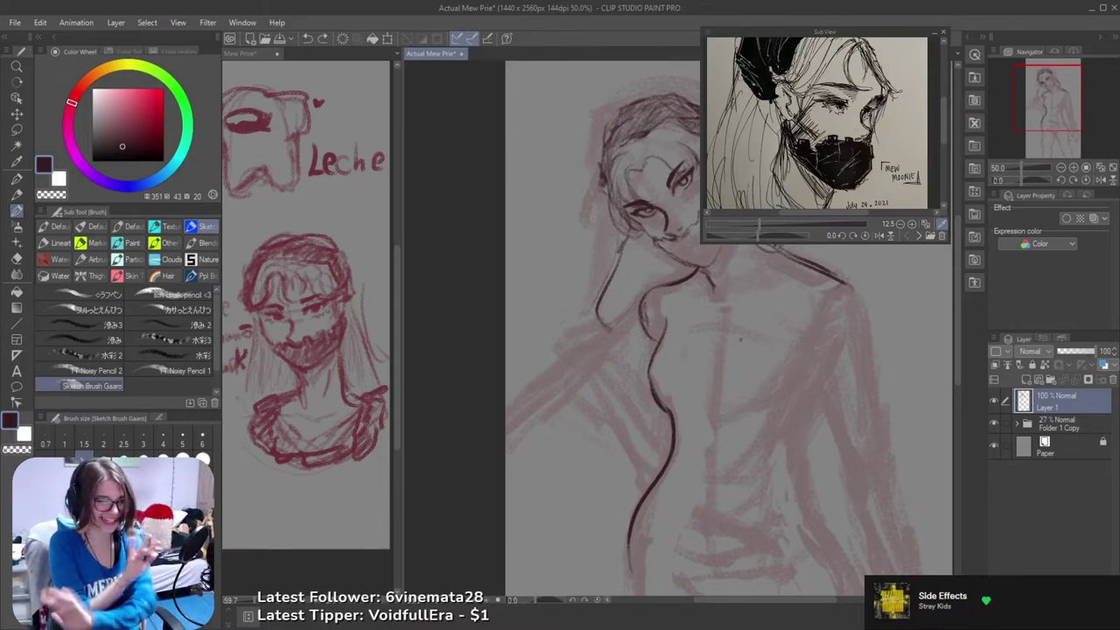
pyautogui.moveTo(718, 313)
pyautogui.mouseDown()
pyautogui.moveTo(733, 320)
pyautogui.moveTo(673, 329)
pyautogui.mouseUp()
pyautogui.hotkey('ctrl', 'z')
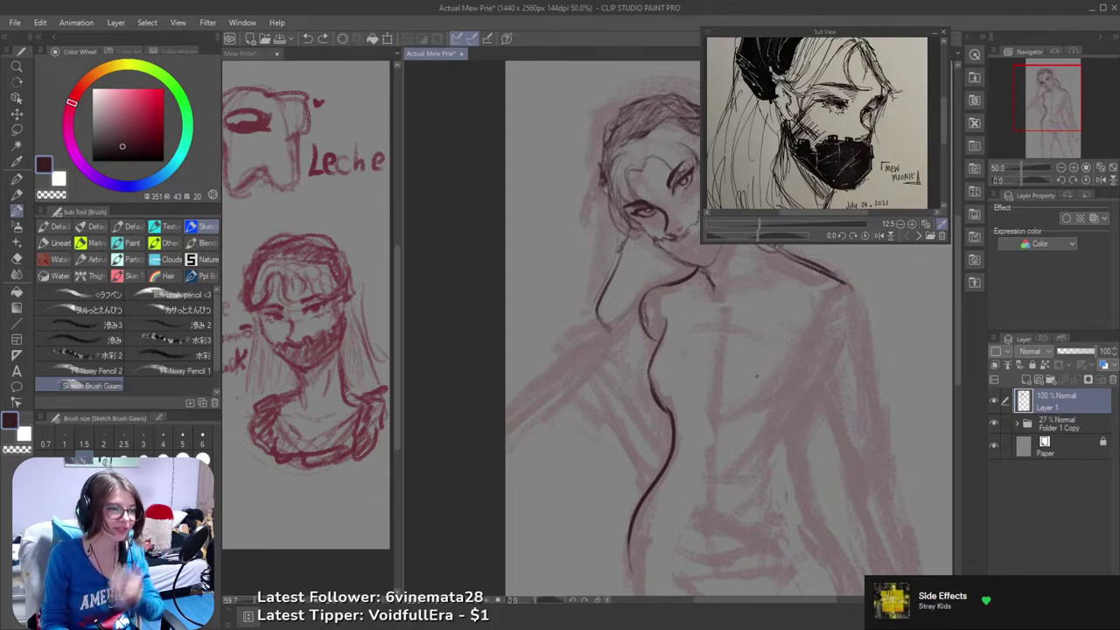
pyautogui.moveTo(756, 376)
pyautogui.mouseDown()
pyautogui.moveTo(815, 378)
pyautogui.moveTo(804, 400)
pyautogui.moveTo(765, 399)
pyautogui.mouseUp()
pyautogui.moveTo(682, 367)
pyautogui.mouseDown()
pyautogui.moveTo(641, 404)
pyautogui.moveTo(686, 395)
pyautogui.mouseUp()
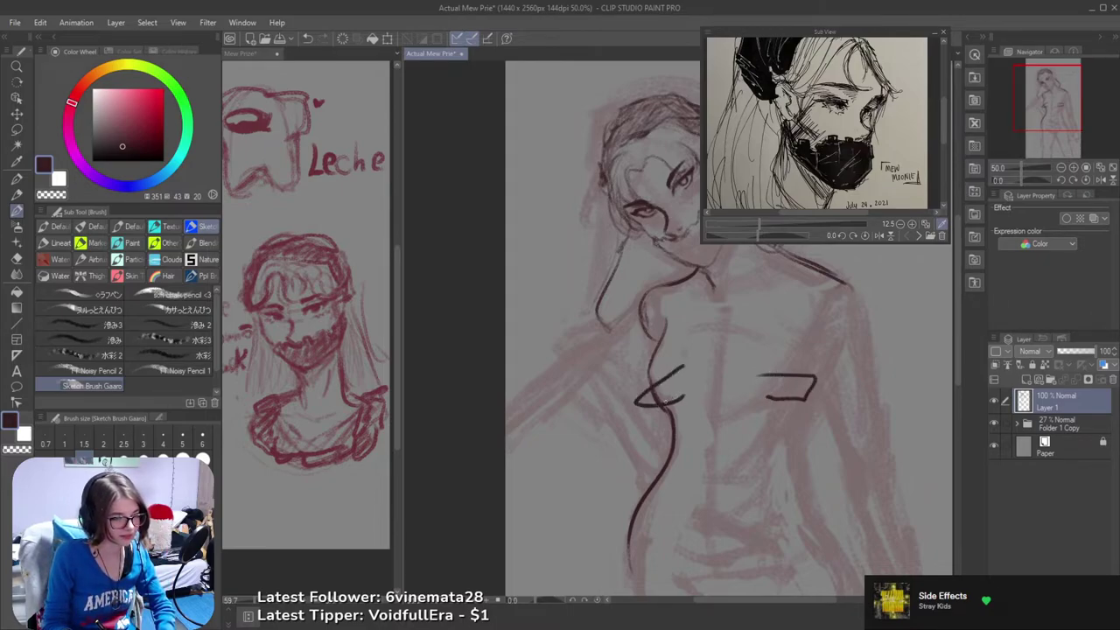
pyautogui.hotkey('ctrl', 'z')
pyautogui.hotkey('ctrl', 'z')
# - Try a fairly straight outer line from the hip down the near thigh to the canvas's lower edge, and undo it
pyautogui.moveTo(747, 376); pyautogui.dragTo(710, 279)
pyautogui.scroll(-3, 639, 386)
pyautogui.moveTo(581, 350); pyautogui.dragTo(604, 461)
pyautogui.hotkey('ctrl', 'z')
pyautogui.moveTo(583, 348); pyautogui.dragTo(594, 499)
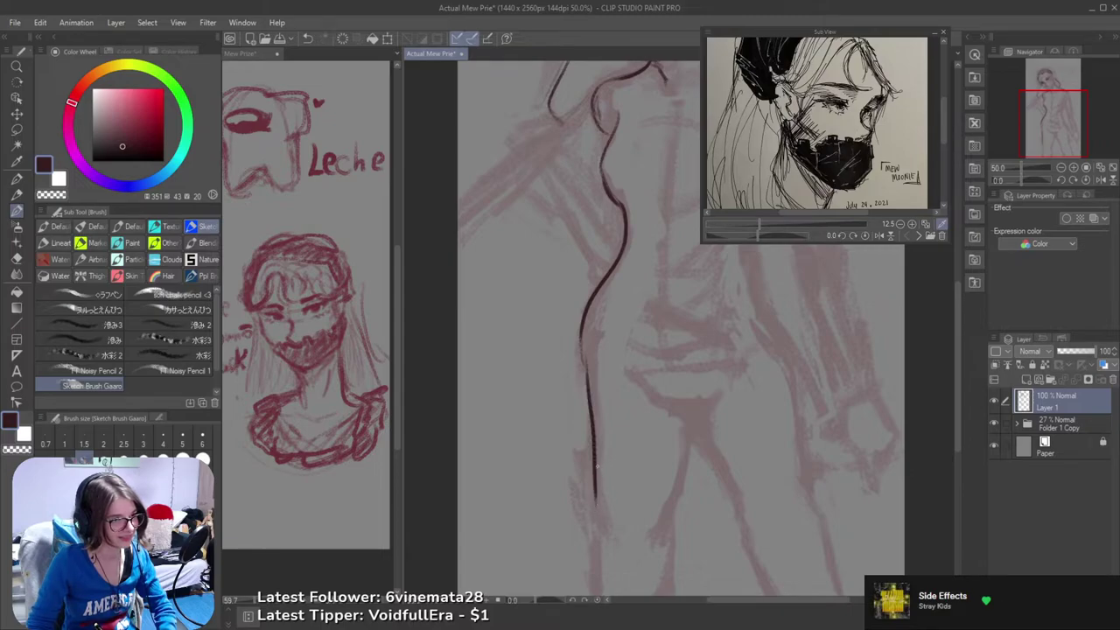
pyautogui.scroll(-3, 604, 525)
pyautogui.moveTo(604, 408); pyautogui.dragTo(608, 509)
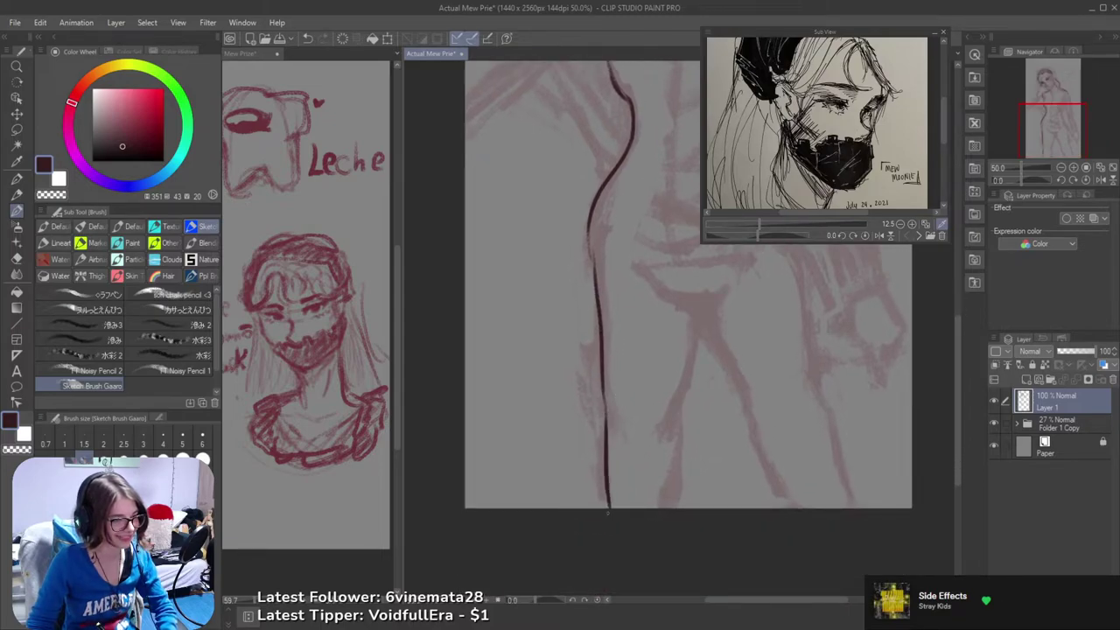
pyautogui.moveTo(674, 388); pyautogui.dragTo(595, 486)
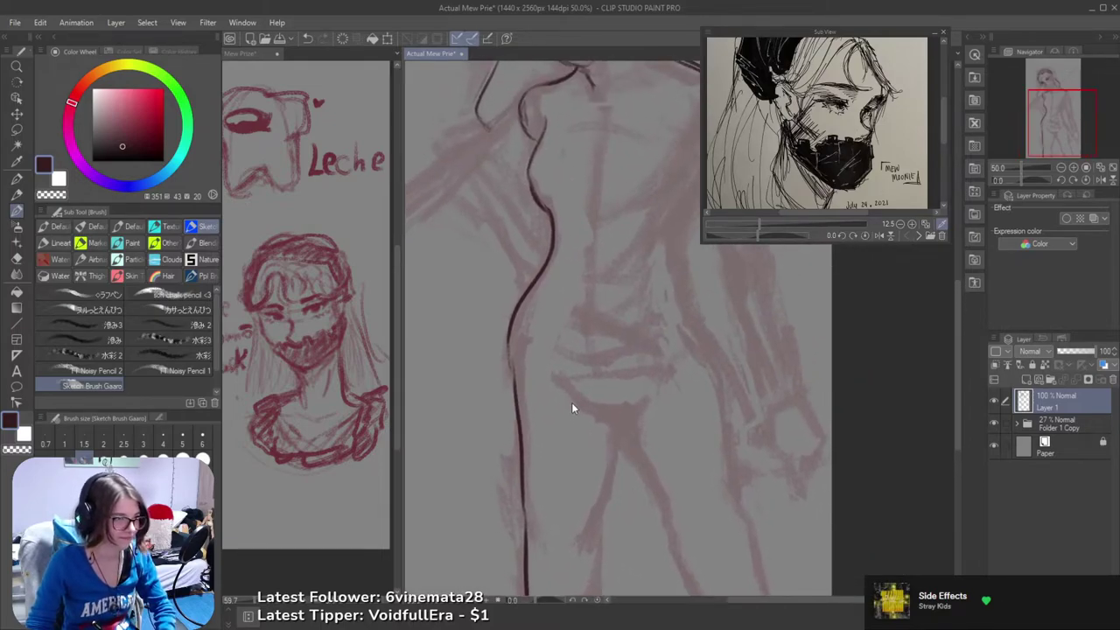
pyautogui.hotkey('ctrl', 'z')
pyautogui.hotkey('ctrl', 'z')
pyautogui.hotkey('ctrl', 'z')
# - Redraw the outer hip and thigh line with a fuller curve down to the canvas's lower edge, undoing strokes that miss
pyautogui.moveTo(509, 351); pyautogui.dragTo(517, 483)
pyautogui.hotkey('ctrl', 'z')
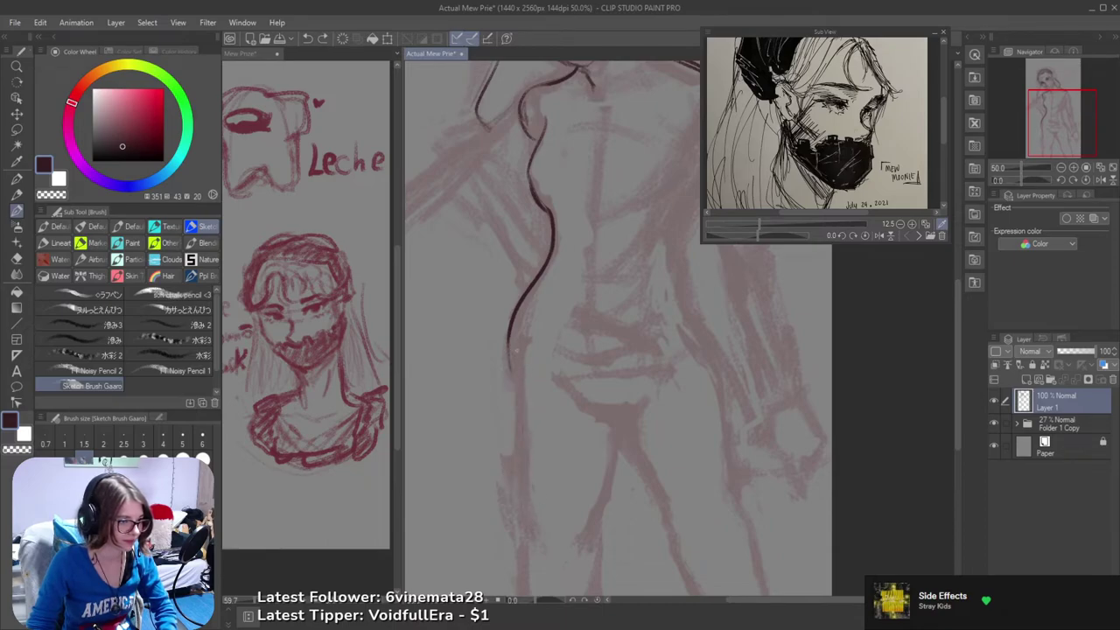
pyautogui.moveTo(509, 366); pyautogui.dragTo(516, 499)
pyautogui.hotkey('ctrl', 'z')
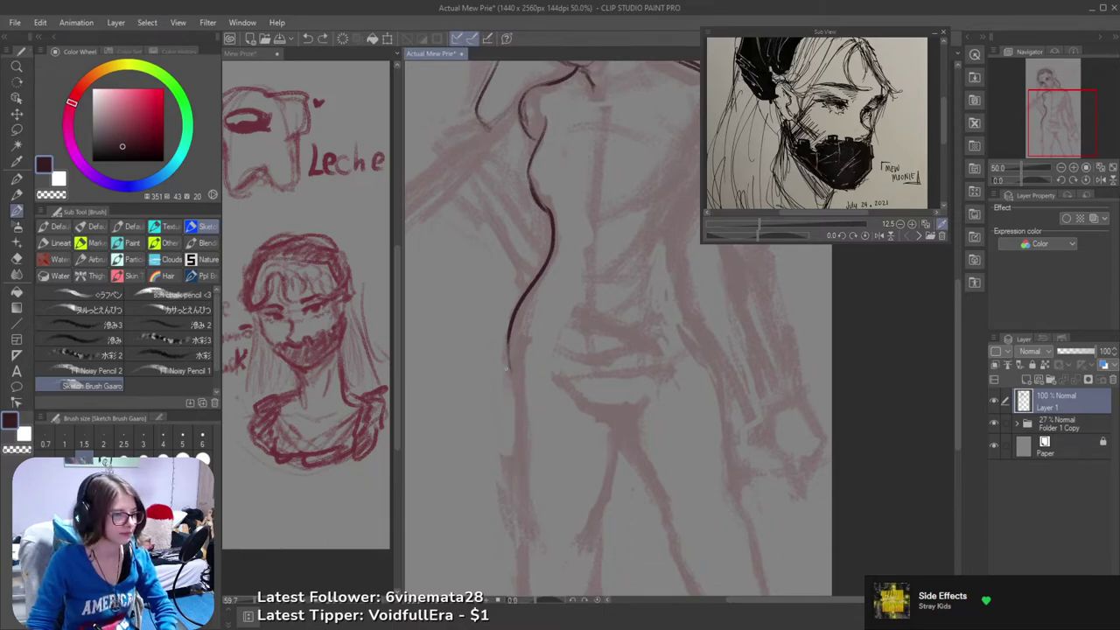
pyautogui.moveTo(510, 336); pyautogui.dragTo(522, 473)
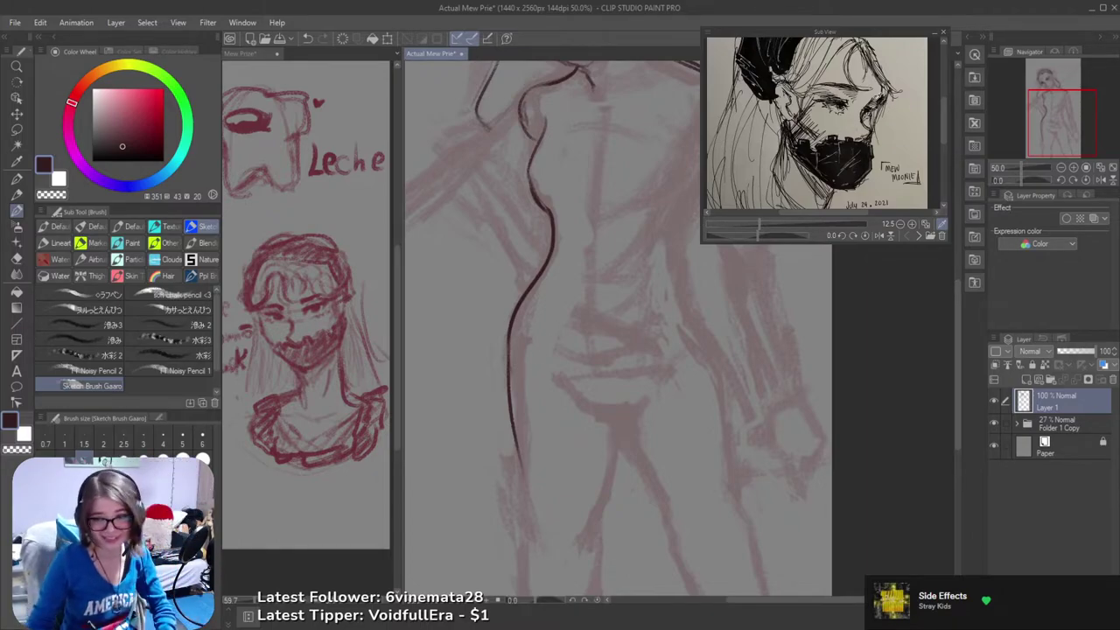
pyautogui.moveTo(553, 428); pyautogui.dragTo(635, 345)
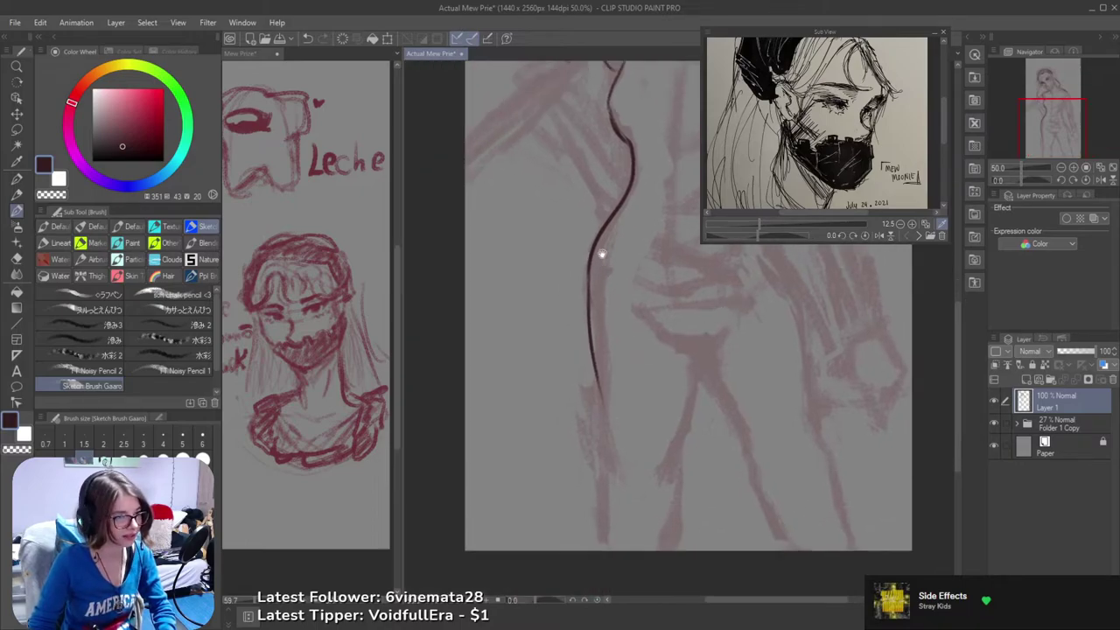
pyautogui.moveTo(611, 221); pyautogui.dragTo(591, 280)
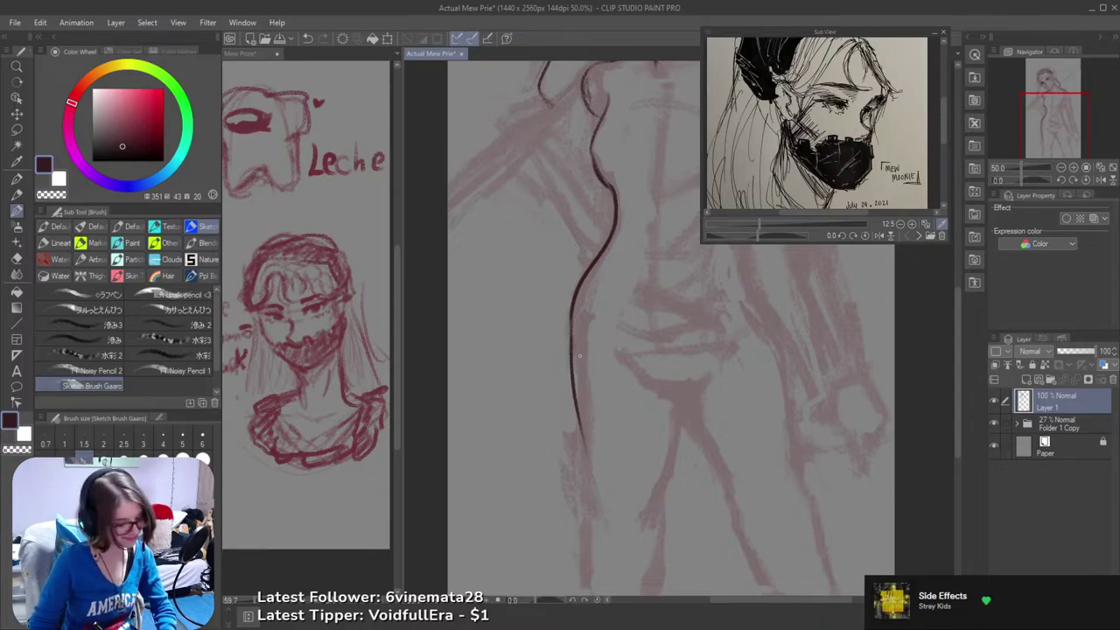
pyautogui.scroll(-3, 595, 418)
pyautogui.moveTo(579, 367); pyautogui.dragTo(581, 514)
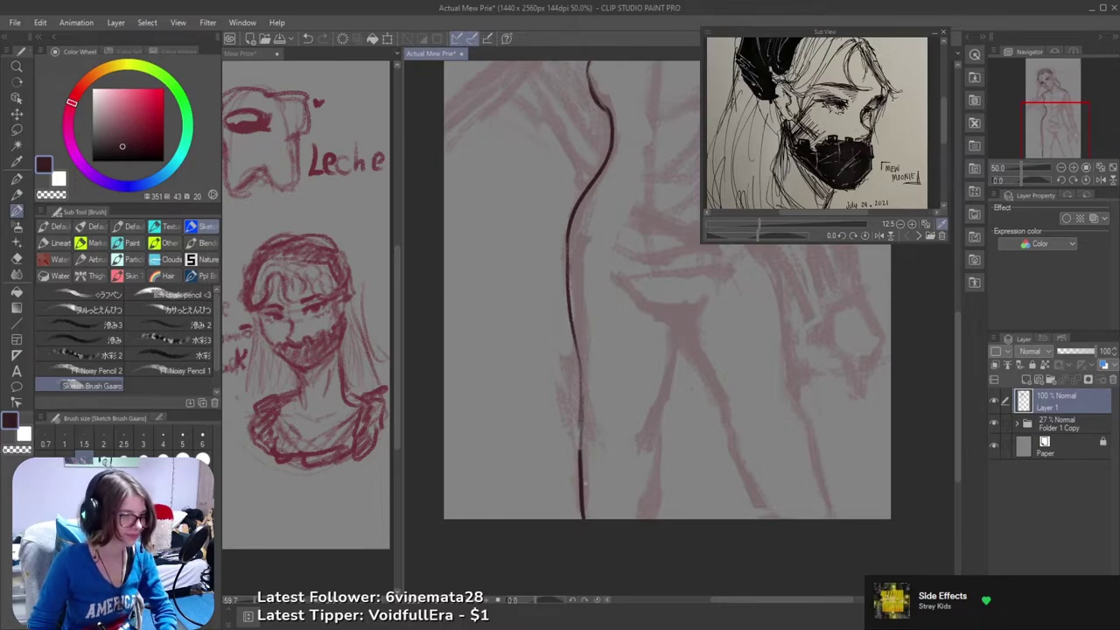
# - Thicken the hip outline with an extra stroke running from the upper thigh towards the waist
pyautogui.moveTo(583, 324); pyautogui.dragTo(574, 385)
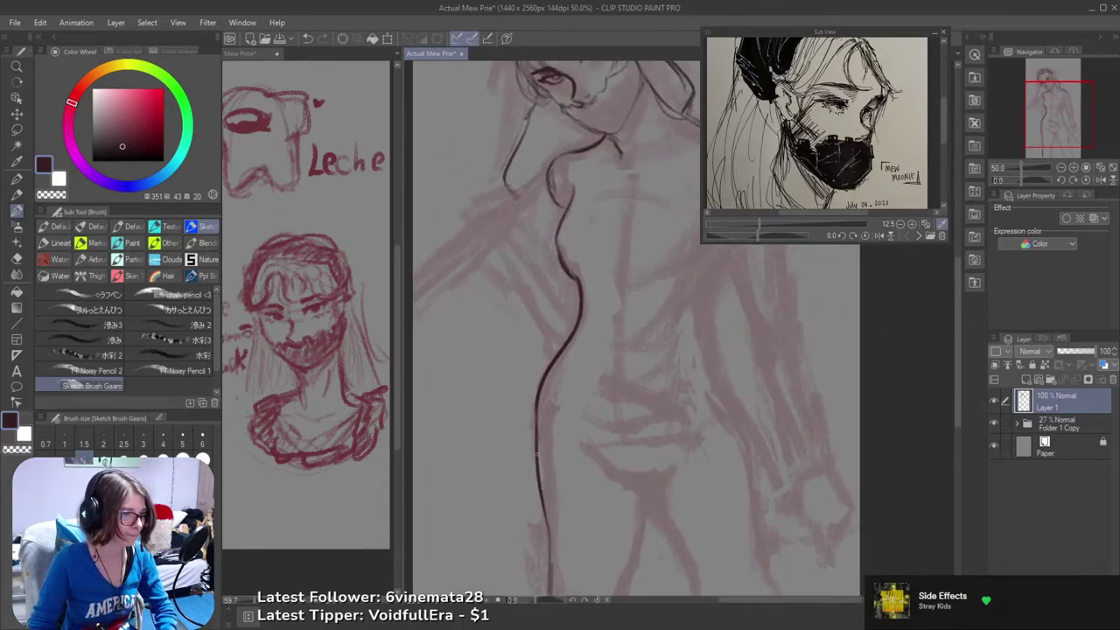
pyautogui.moveTo(536, 454)
pyautogui.mouseDown()
pyautogui.moveTo(539, 383)
pyautogui.moveTo(549, 359)
pyautogui.mouseUp()
pyautogui.hotkey('ctrl', 'z')
pyautogui.moveTo(538, 442); pyautogui.dragTo(548, 375)
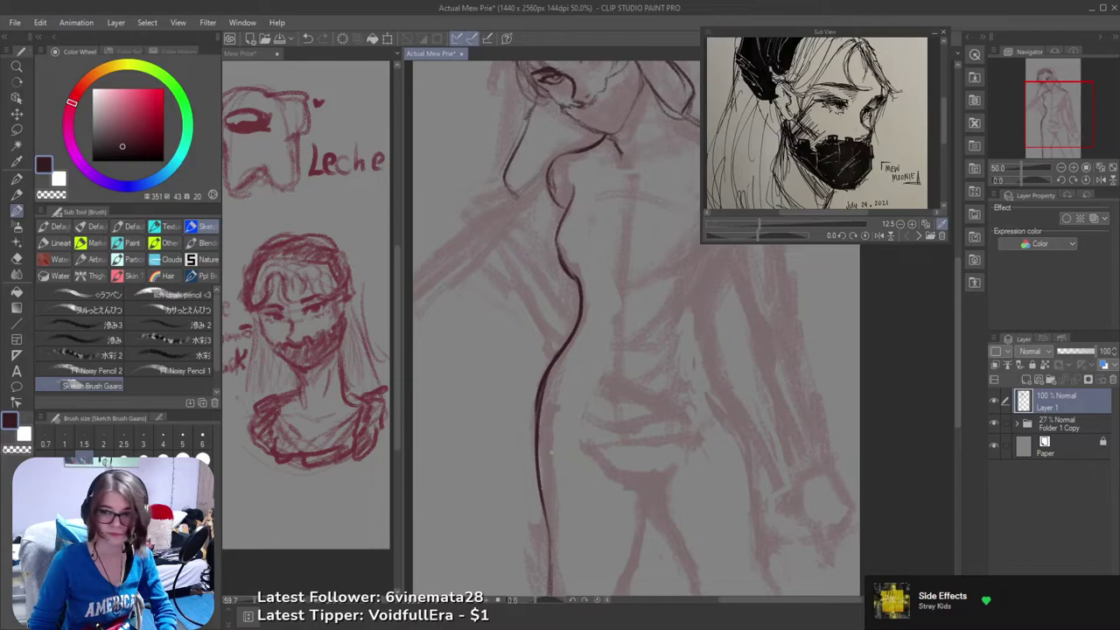
pyautogui.press('e')
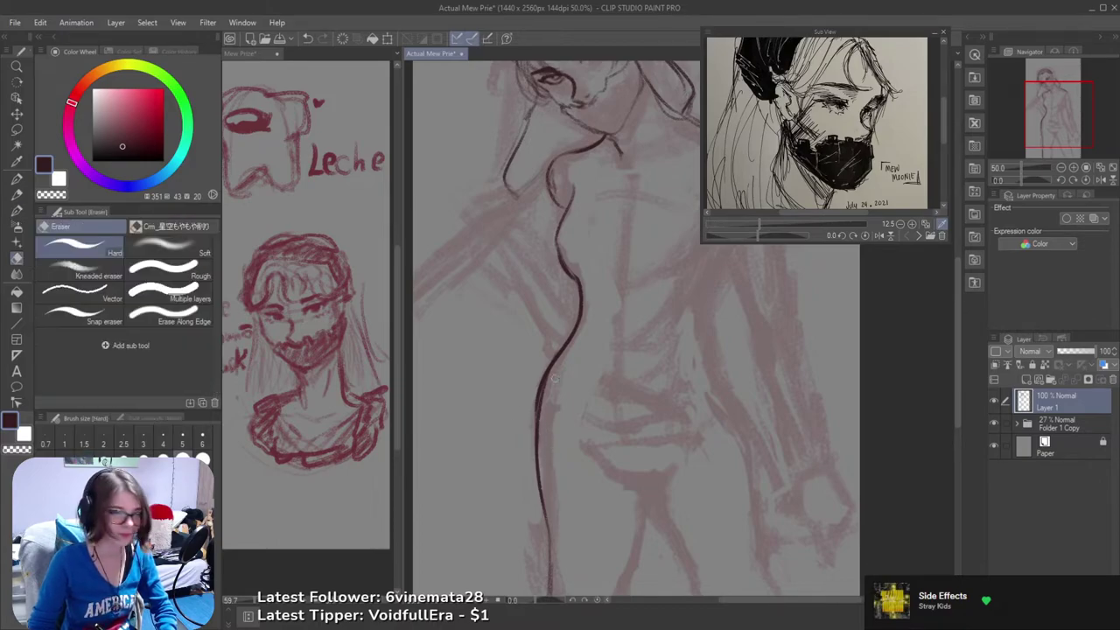
pyautogui.press('b')
# - Try slanted strokes crossing the near side line at the ribs and undo them
pyautogui.press('space')
pyautogui.moveTo(602, 298)
pyautogui.mouseDown()
pyautogui.moveTo(614, 357)
pyautogui.moveTo(538, 343)
pyautogui.mouseUp()
pyautogui.moveTo(538, 343); pyautogui.dragTo(600, 319)
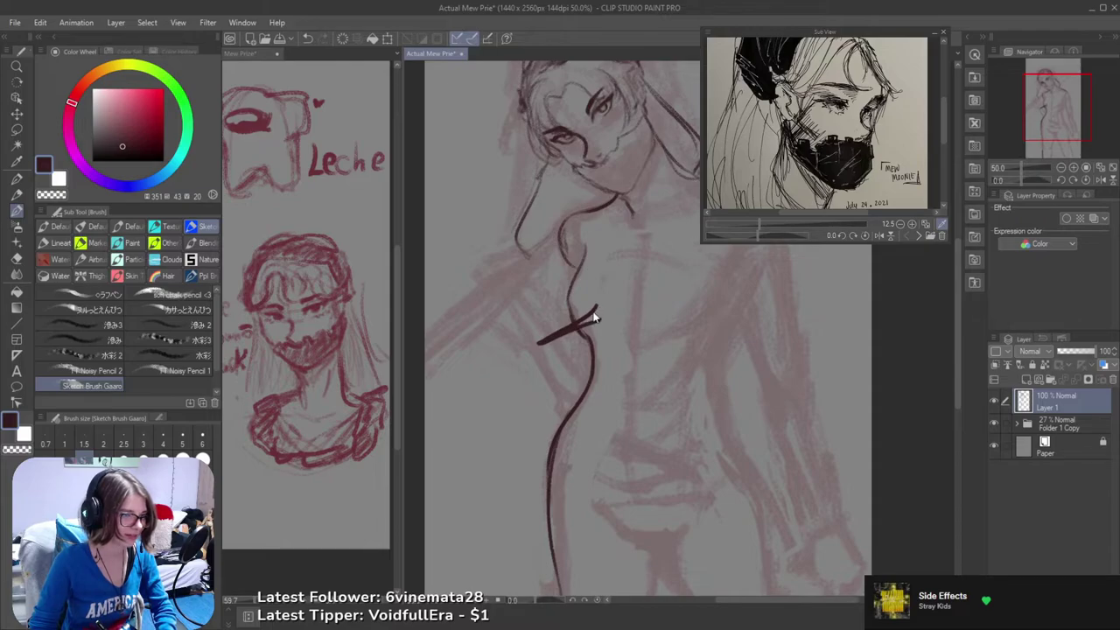
pyautogui.hotkey('ctrl', 'z')
pyautogui.hotkey('ctrl', 'z')
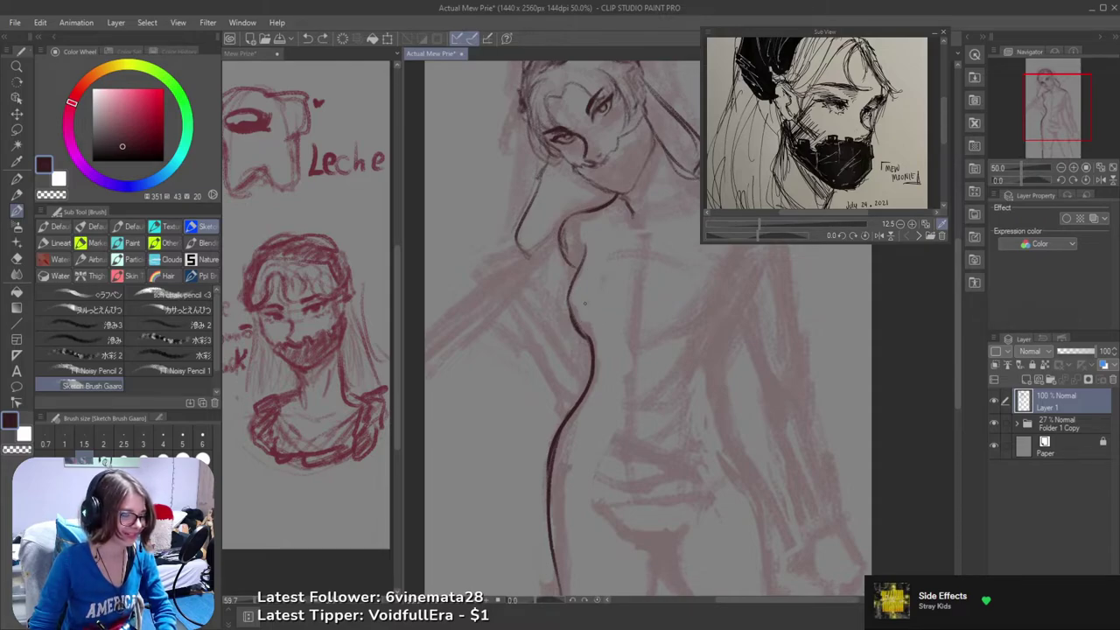
# - Sketch thin pointed shapes on both sides of the lower chest, undoing strokes that miss
pyautogui.moveTo(585, 302)
pyautogui.mouseDown()
pyautogui.moveTo(535, 322)
pyautogui.moveTo(604, 306)
pyautogui.moveTo(524, 325)
pyautogui.moveTo(592, 297)
pyautogui.moveTo(605, 309)
pyautogui.moveTo(594, 320)
pyautogui.moveTo(593, 301)
pyautogui.moveTo(596, 314)
pyautogui.mouseUp()
pyautogui.hotkey('ctrl', 'z')
pyautogui.hotkey('ctrl', 'z')
pyautogui.hotkey('ctrl', 'z')
pyautogui.moveTo(581, 305)
pyautogui.mouseDown()
pyautogui.moveTo(609, 311)
pyautogui.moveTo(591, 315)
pyautogui.moveTo(604, 302)
pyautogui.moveTo(576, 318)
pyautogui.moveTo(596, 300)
pyautogui.moveTo(694, 304)
pyautogui.moveTo(684, 310)
pyautogui.moveTo(742, 333)
pyautogui.mouseUp()
pyautogui.hotkey('ctrl', 'z')
pyautogui.hotkey('ctrl', 'z')
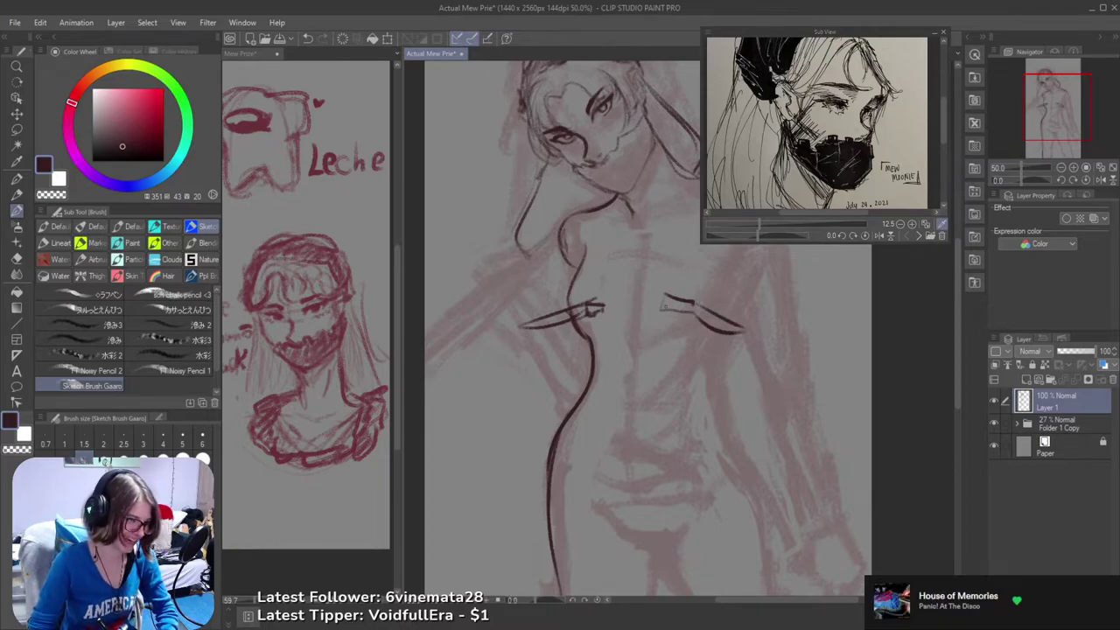
# - Undo the thin pointed shapes on both sides of the chest
pyautogui.hotkey('ctrl', 'z')
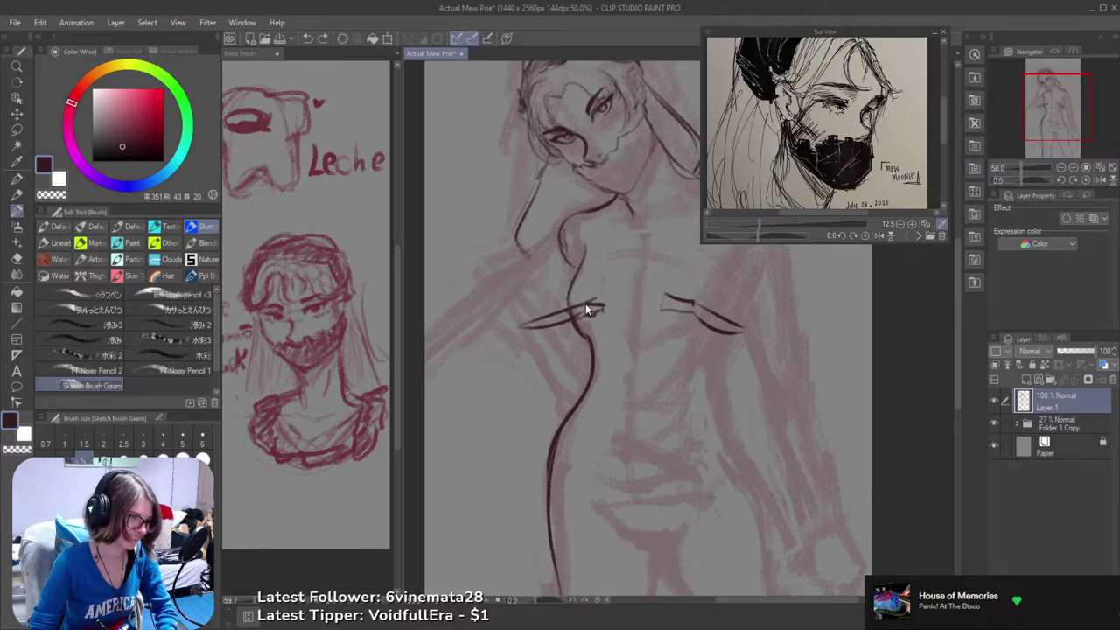
pyautogui.hotkey('ctrl', 'z')
pyautogui.hotkey('ctrl', 'z')
pyautogui.hotkey('ctrl', 'z')
pyautogui.hotkey('ctrl', 'z')
pyautogui.hotkey('ctrl', 'z')
pyautogui.hotkey('ctrl', 'z')
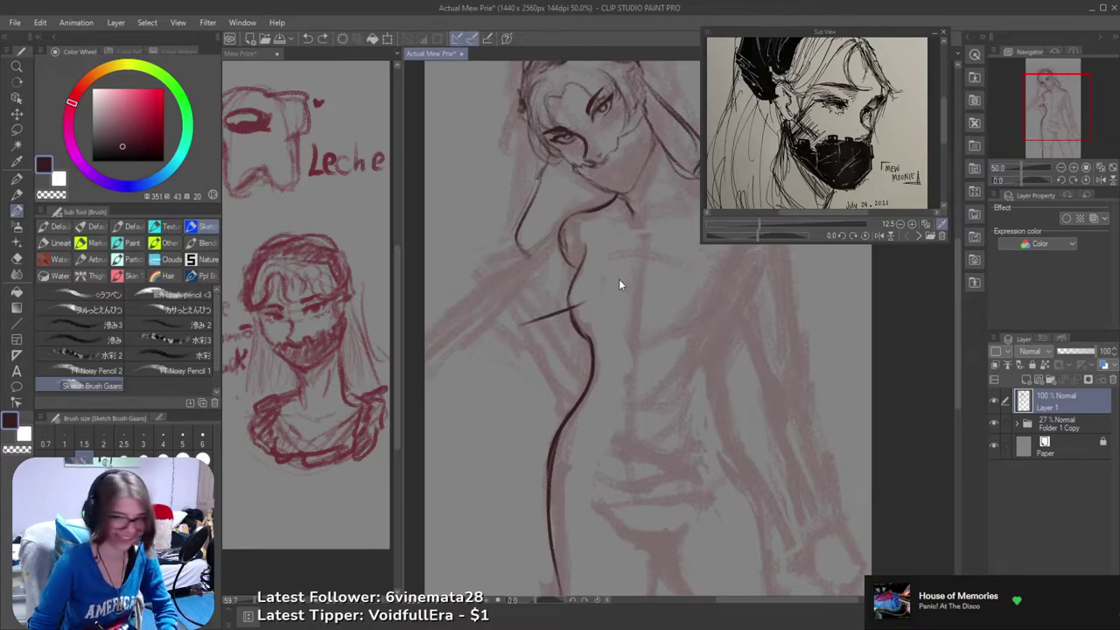
pyautogui.moveTo(649, 353); pyautogui.dragTo(680, 292)
pyautogui.hotkey('ctrl', 'z')
# - Try another stroke along the near hip and thigh outline and undo it
pyautogui.moveTo(600, 480)
pyautogui.mouseDown()
pyautogui.moveTo(565, 419)
pyautogui.moveTo(572, 383)
pyautogui.mouseUp()
pyautogui.moveTo(586, 420); pyautogui.dragTo(569, 478)
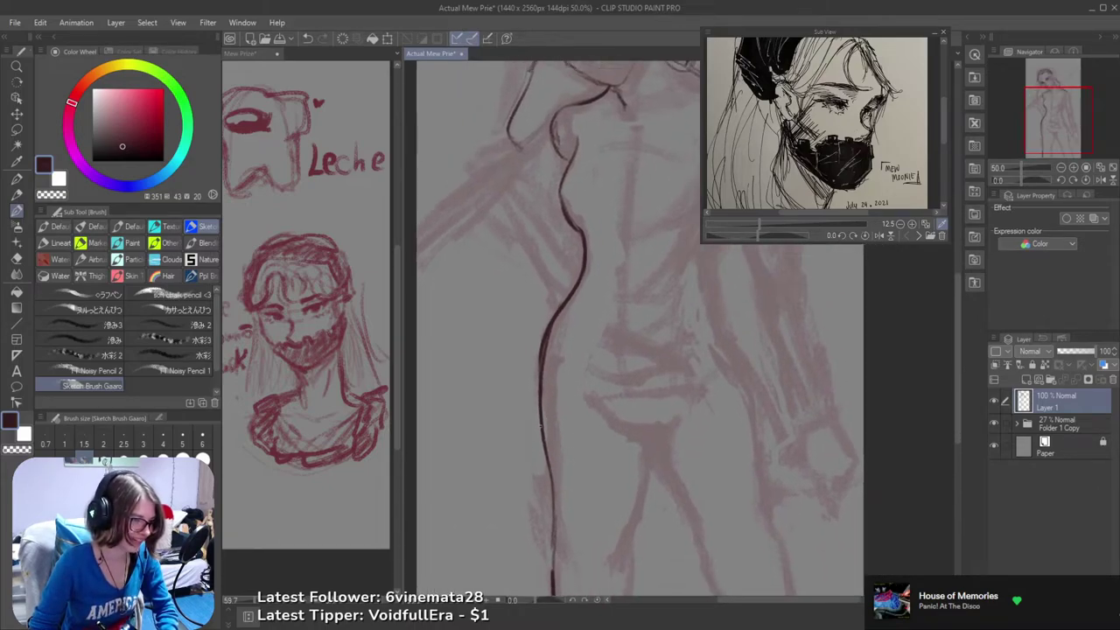
pyautogui.moveTo(548, 357)
pyautogui.mouseDown()
pyautogui.moveTo(555, 333)
pyautogui.moveTo(542, 462)
pyautogui.moveTo(577, 483)
pyautogui.mouseUp()
pyautogui.hotkey('ctrl', 'z')
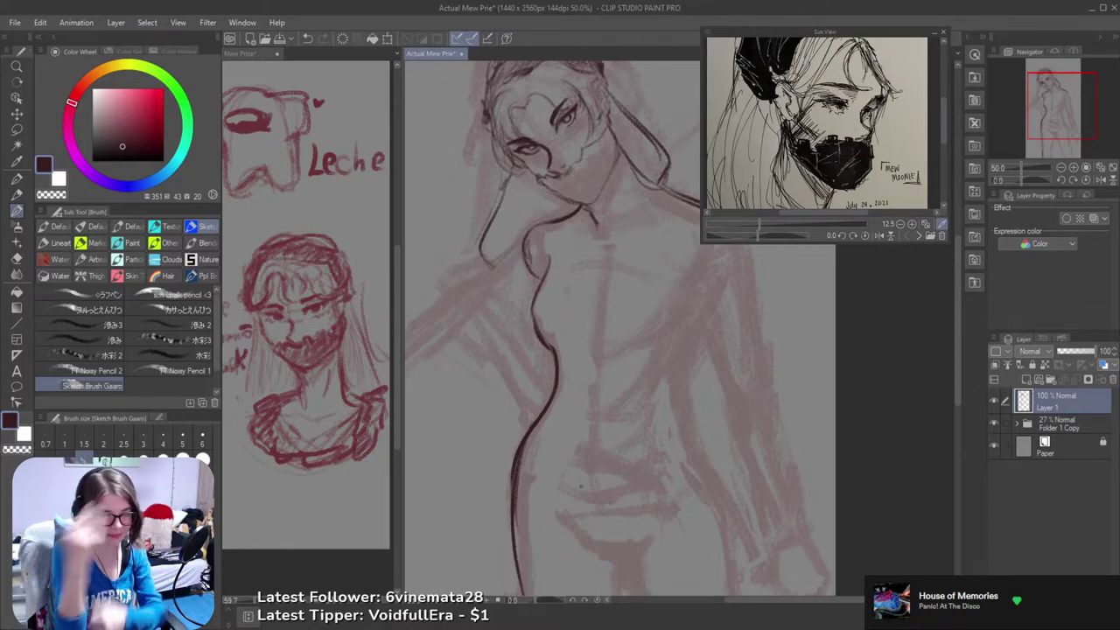
# - Try thickening the dark brow and lid strokes on the face and undo them
pyautogui.moveTo(485, 356); pyautogui.dragTo(525, 430)
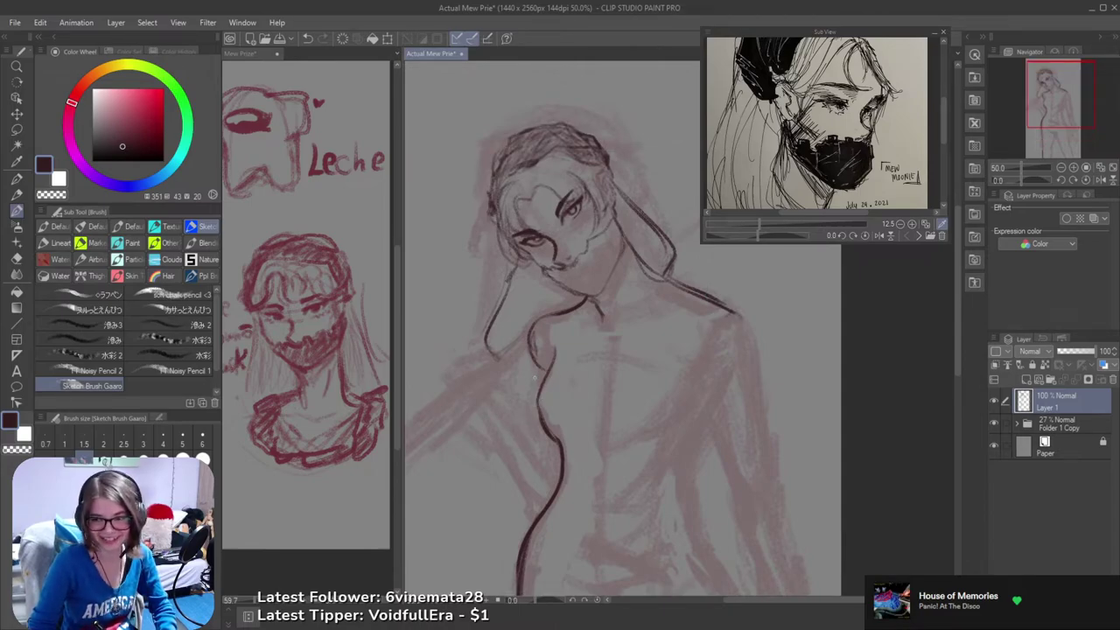
pyautogui.scroll(5, 549, 376)
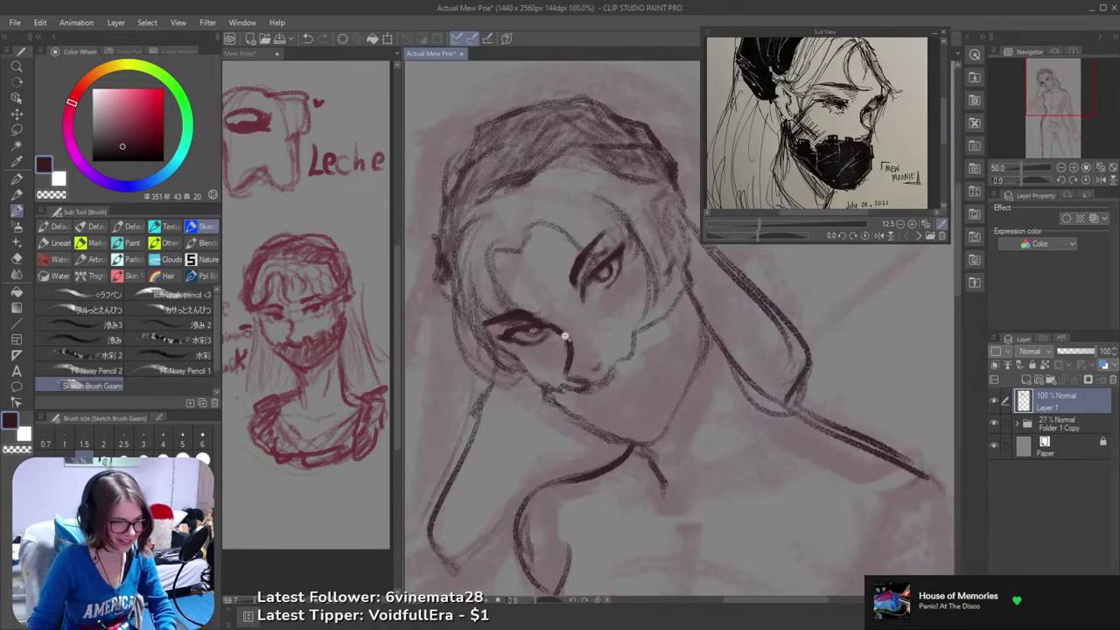
pyautogui.scroll(2, 570, 326)
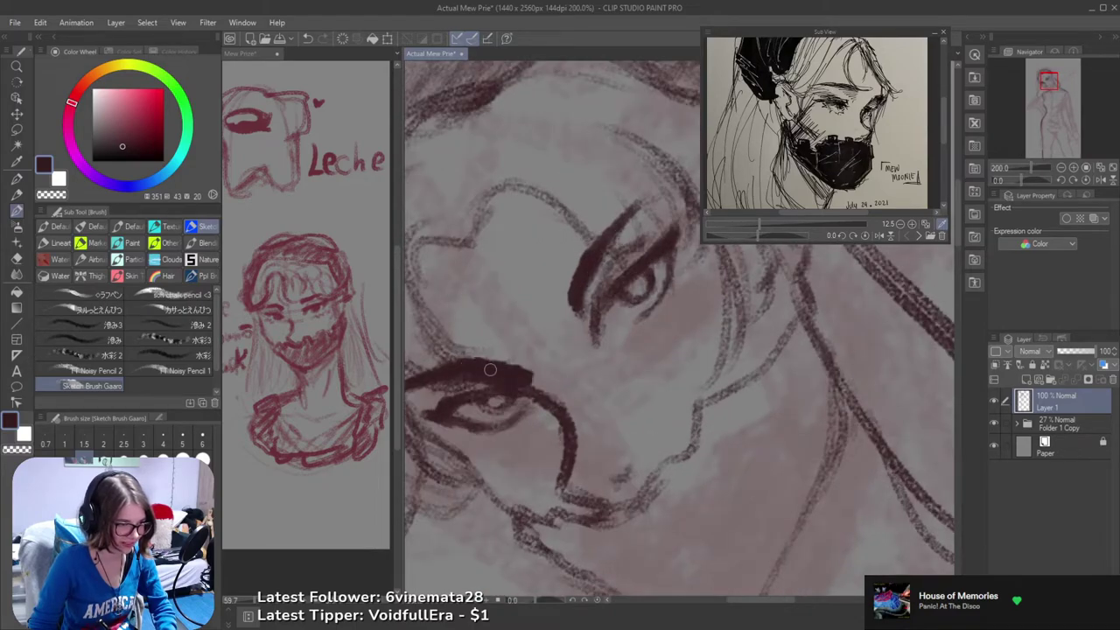
pyautogui.moveTo(576, 336)
pyautogui.mouseDown()
pyautogui.moveTo(616, 246)
pyautogui.moveTo(637, 283)
pyautogui.mouseUp()
pyautogui.moveTo(480, 394); pyautogui.dragTo(500, 397)
pyautogui.scroll(-5, 600, 370)
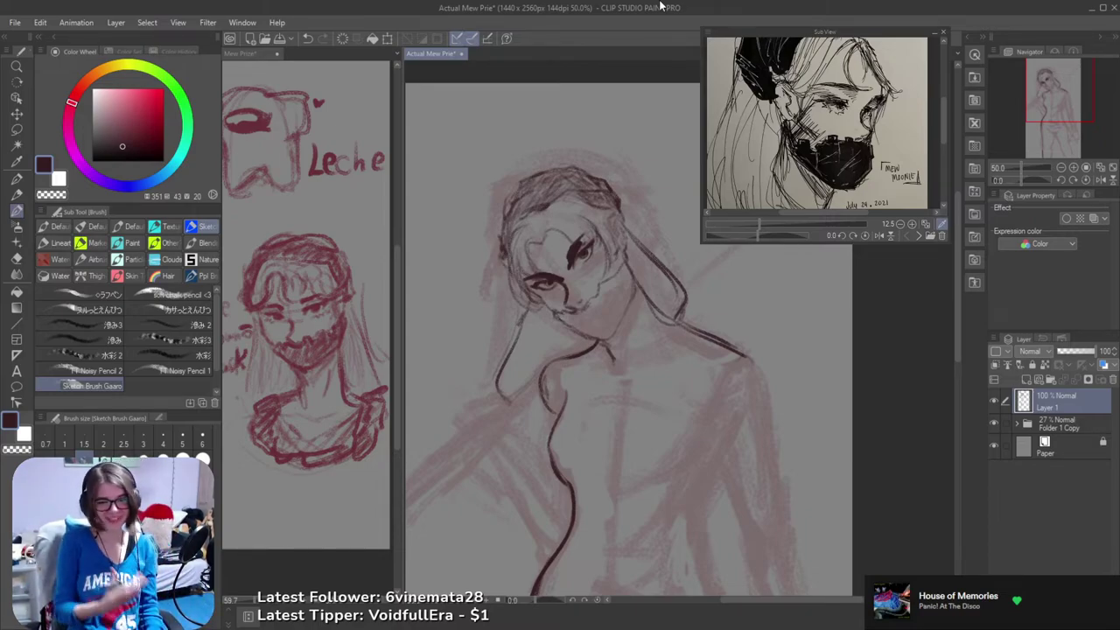
pyautogui.hotkey('ctrl', 'z')
pyautogui.hotkey('ctrl', 'z')
pyautogui.hotkey('ctrl', 'z')
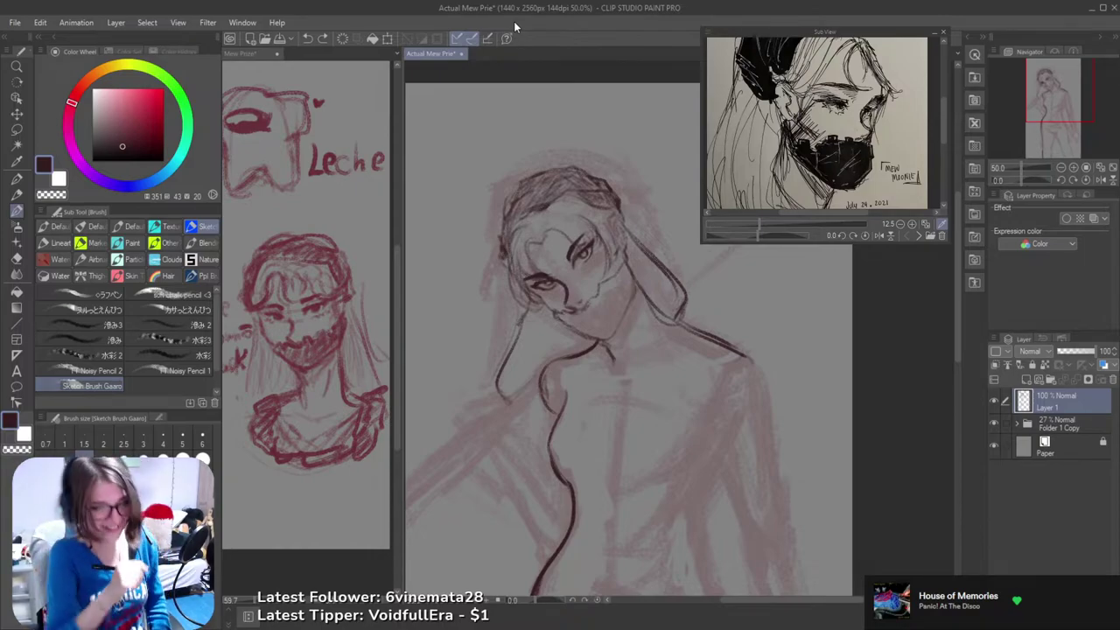
# - Try a short curved stroke along the lower edge of the pelvis and undo it
pyautogui.moveTo(657, 388); pyautogui.dragTo(652, 267)
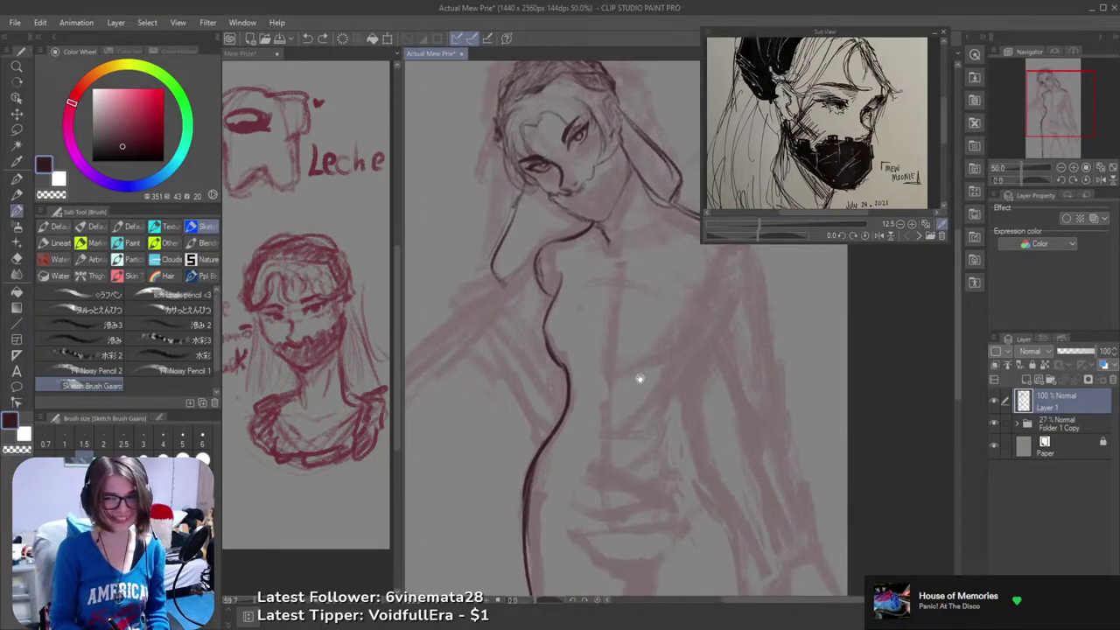
pyautogui.moveTo(639, 378); pyautogui.dragTo(614, 245)
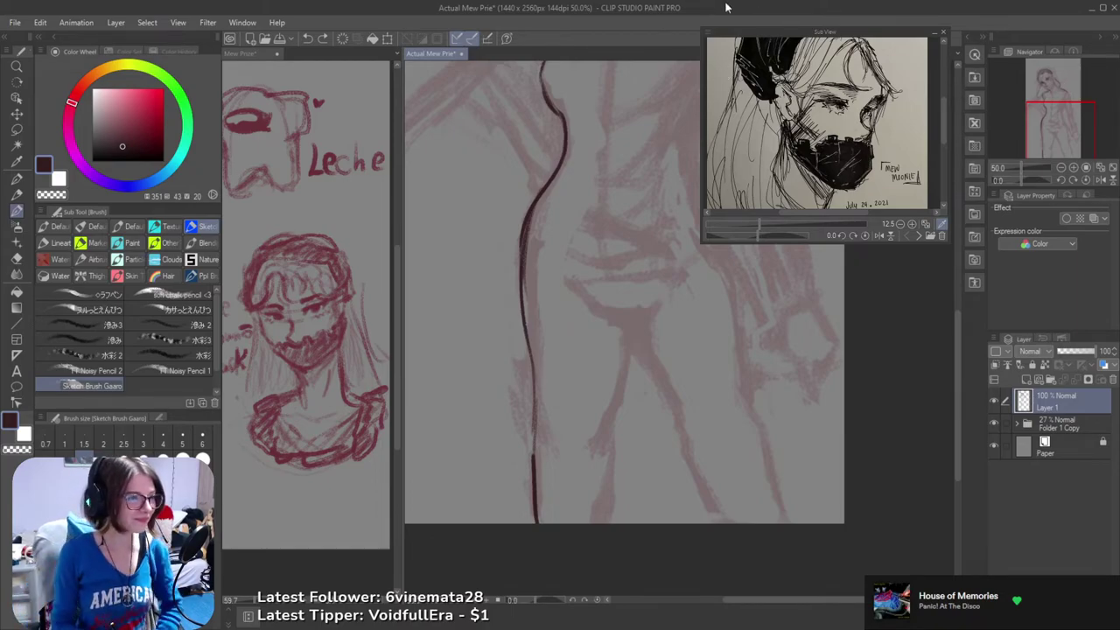
pyautogui.moveTo(648, 13); pyautogui.dragTo(607, 7)
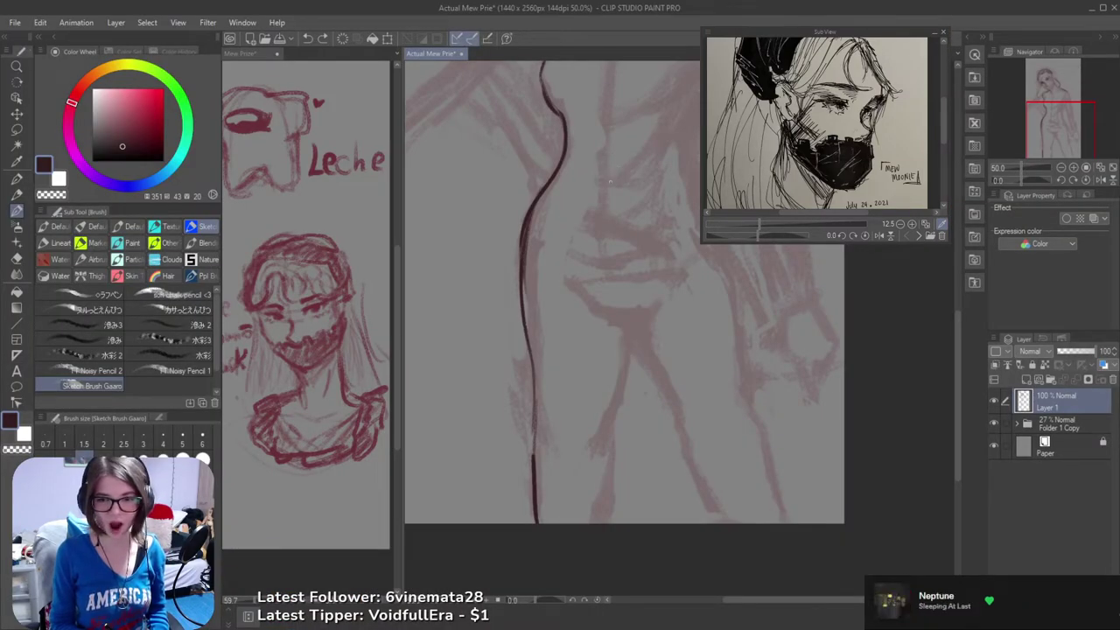
pyautogui.moveTo(607, 319); pyautogui.dragTo(629, 285)
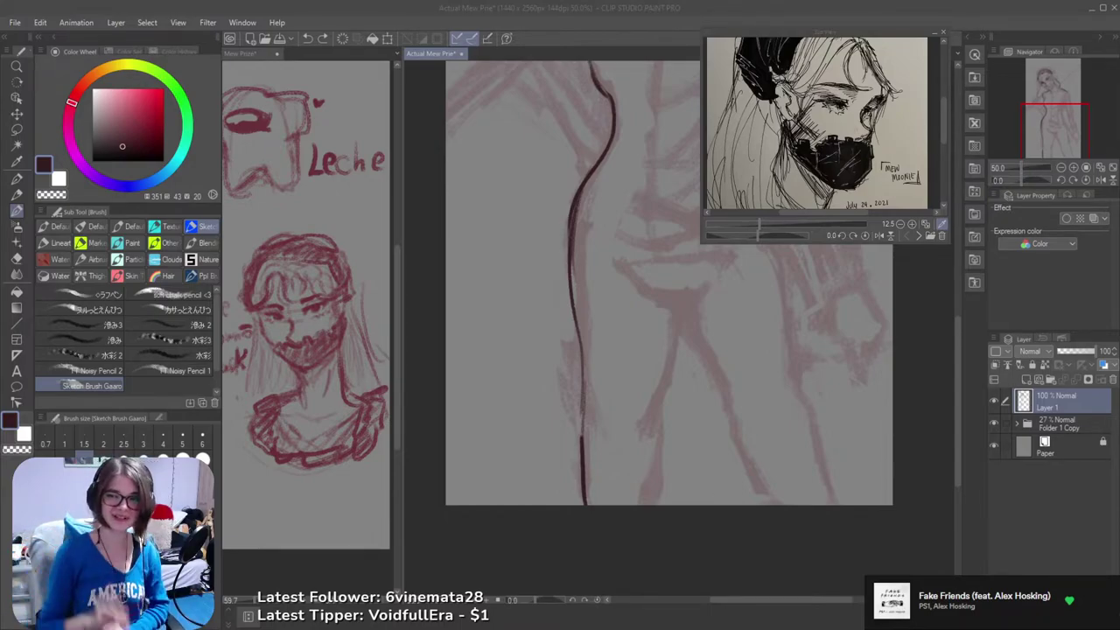
pyautogui.moveTo(570, 312); pyautogui.dragTo(480, 368)
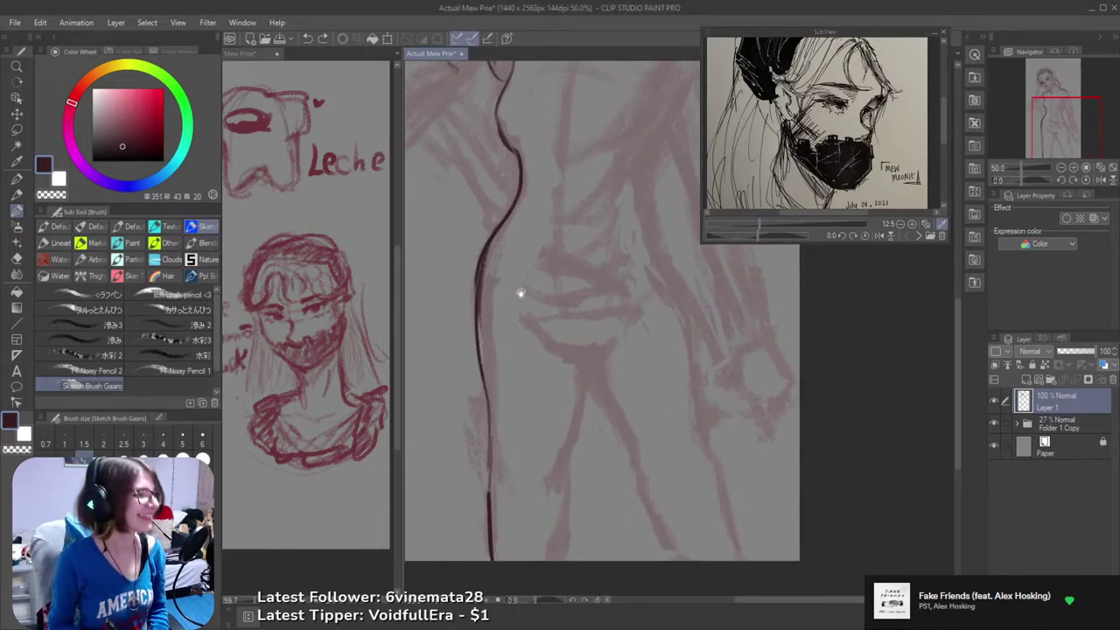
pyautogui.moveTo(557, 357)
pyautogui.mouseDown()
pyautogui.moveTo(540, 327)
pyautogui.moveTo(590, 336)
pyautogui.moveTo(575, 334)
pyautogui.mouseUp()
pyautogui.hotkey('ctrl', 'z')
pyautogui.hotkey('ctrl', 'z')
pyautogui.hotkey('ctrl', 'z')
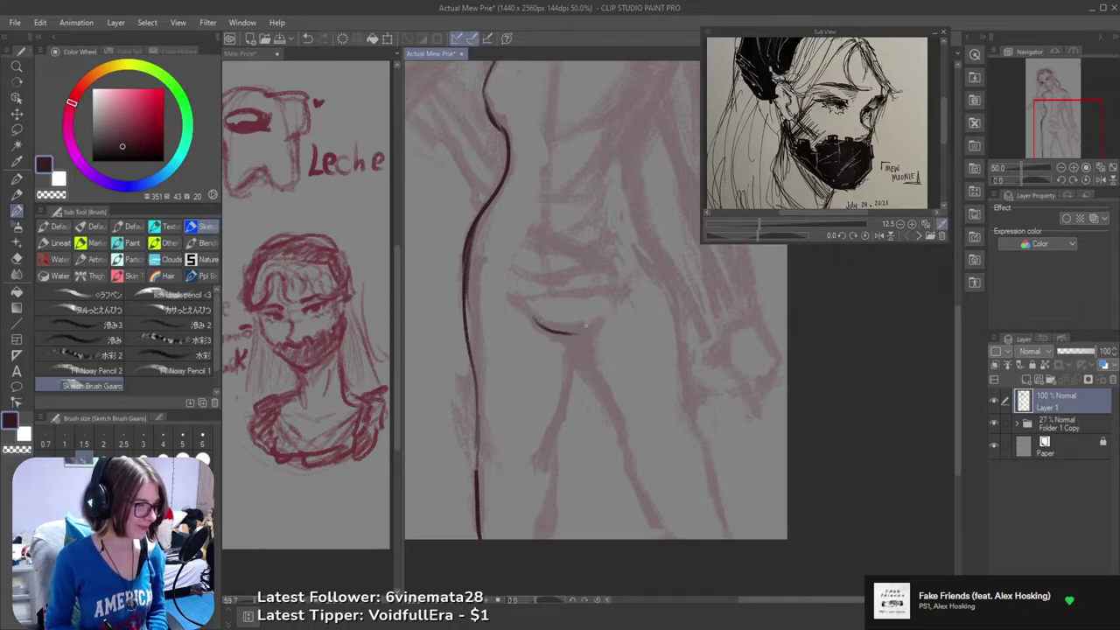
pyautogui.hotkey('ctrl', 'z')
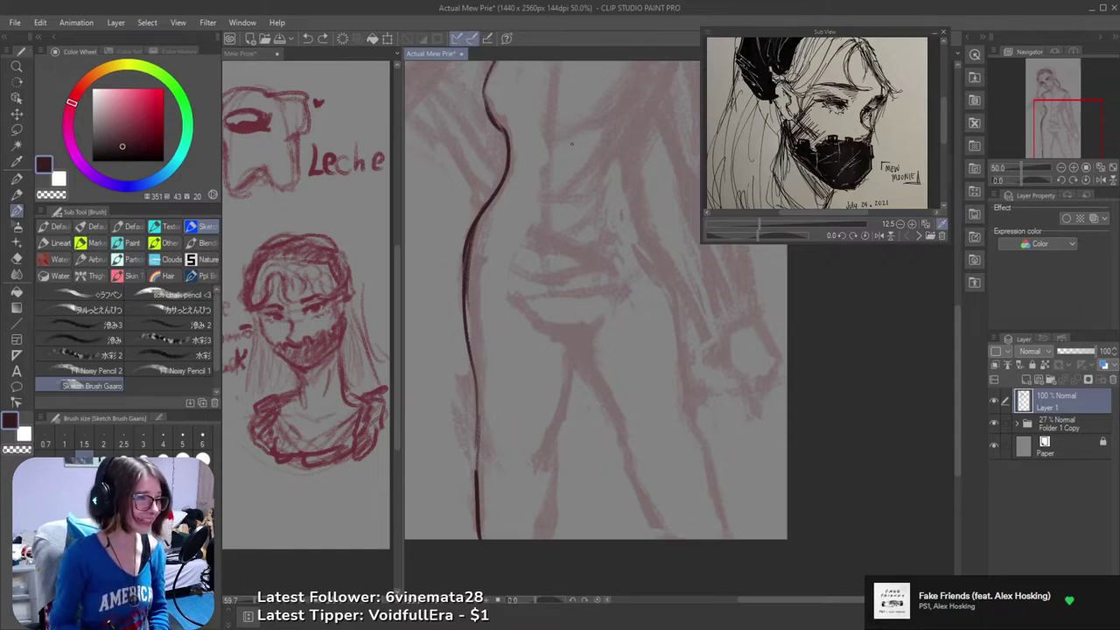
# - Try lighter strokes over the rough curve between hips and thighs and undo them
pyautogui.moveTo(560, 366); pyautogui.dragTo(558, 352)
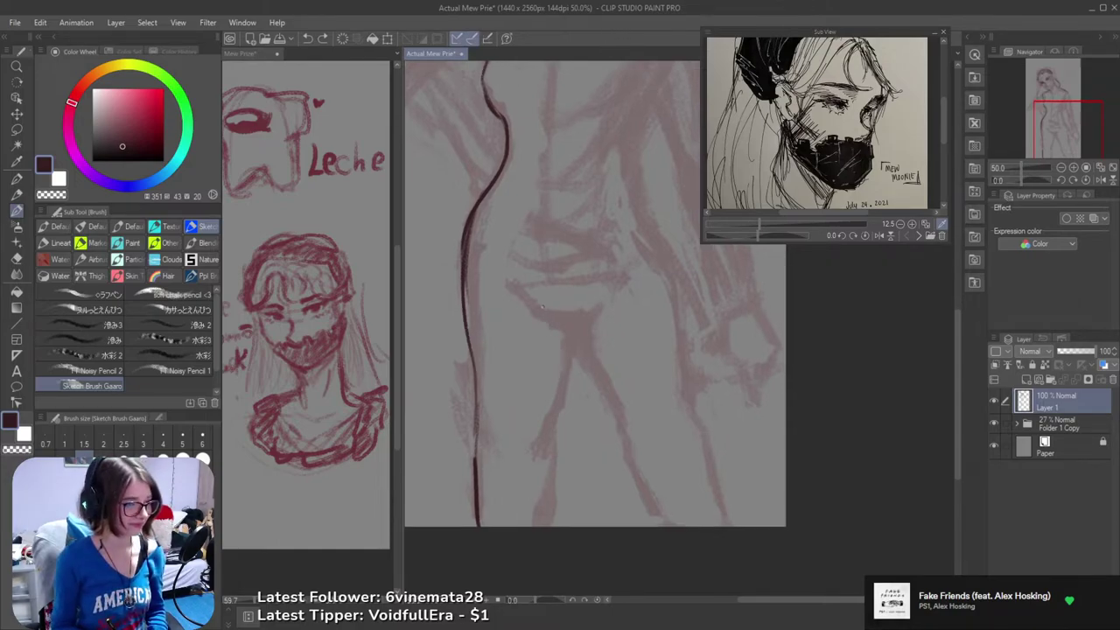
pyautogui.moveTo(536, 306); pyautogui.dragTo(578, 310)
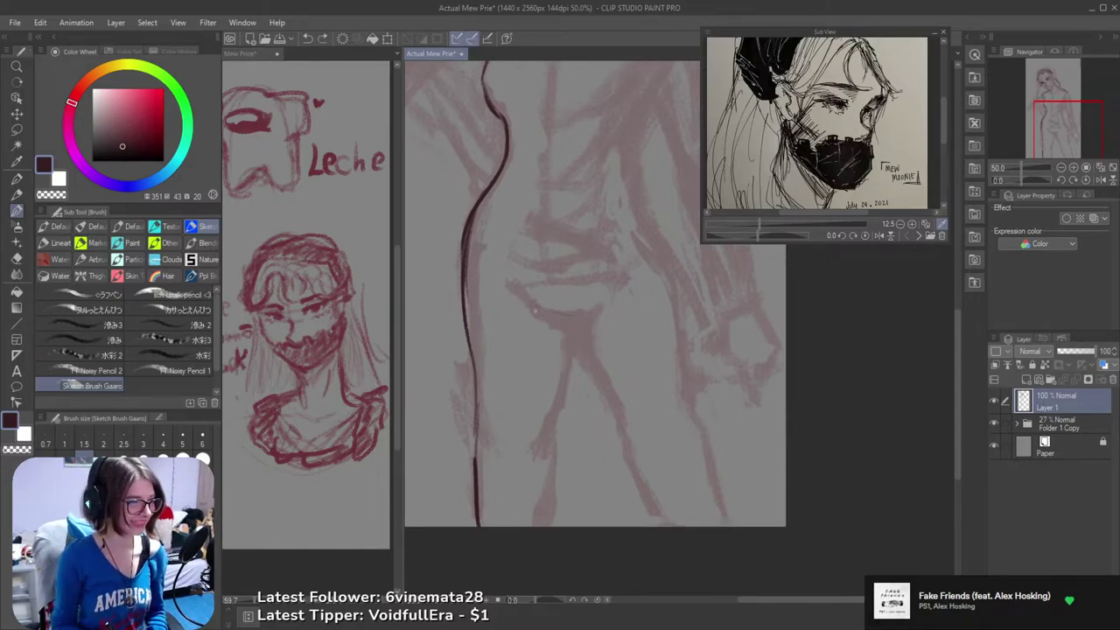
pyautogui.scroll(-2, 551, 313)
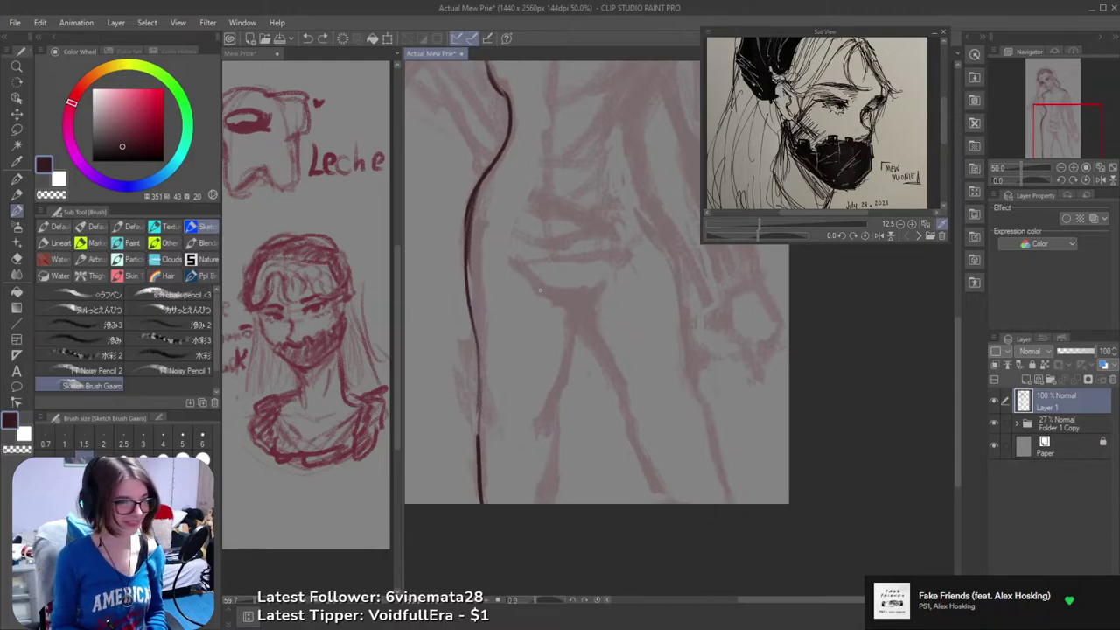
pyautogui.moveTo(539, 290); pyautogui.dragTo(567, 296)
pyautogui.hotkey('ctrl', 'z')
pyautogui.hotkey('ctrl', 'z')
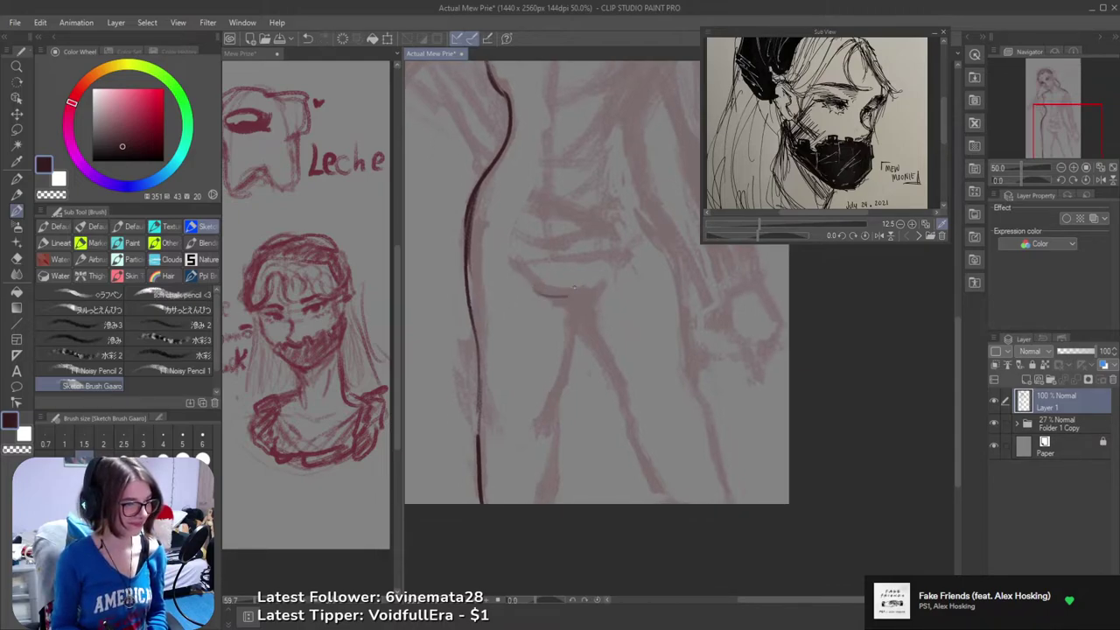
pyautogui.hotkey('ctrl', 'z')
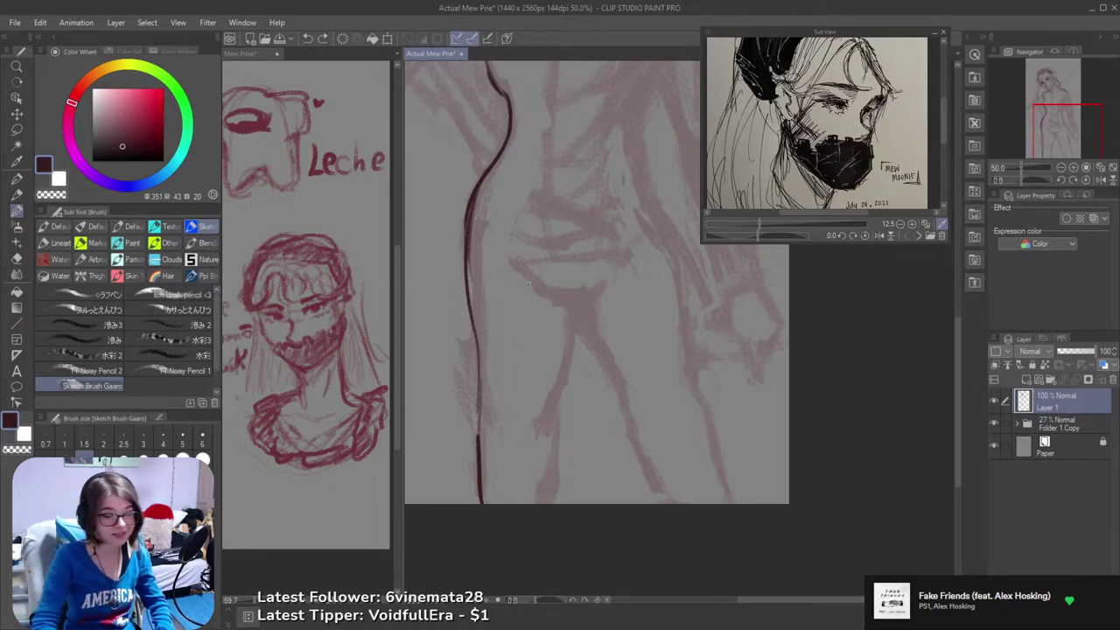
# - Sketch the near leg's inner thigh line from the crotch down toward the knee, undoing strokes that miss
pyautogui.moveTo(558, 409)
pyautogui.mouseDown()
pyautogui.moveTo(562, 442)
pyautogui.moveTo(532, 477)
pyautogui.moveTo(541, 434)
pyautogui.moveTo(526, 496)
pyautogui.moveTo(543, 474)
pyautogui.moveTo(538, 483)
pyautogui.moveTo(549, 415)
pyautogui.moveTo(525, 489)
pyautogui.mouseUp()
pyautogui.hotkey('ctrl', 'z')
pyautogui.hotkey('ctrl', 'z')
pyautogui.hotkey('ctrl', 'z')
pyautogui.hotkey('ctrl', 'z')
pyautogui.hotkey('ctrl', 'z')
pyautogui.hotkey('ctrl', 'z')
pyautogui.moveTo(554, 396)
pyautogui.mouseDown()
pyautogui.moveTo(531, 495)
pyautogui.moveTo(547, 549)
pyautogui.mouseUp()
pyautogui.hotkey('ctrl', 'z')
# - Reinforce the lower end of the inner thigh line, undoing trial strokes for the leg below it
pyautogui.moveTo(531, 484); pyautogui.dragTo(542, 577)
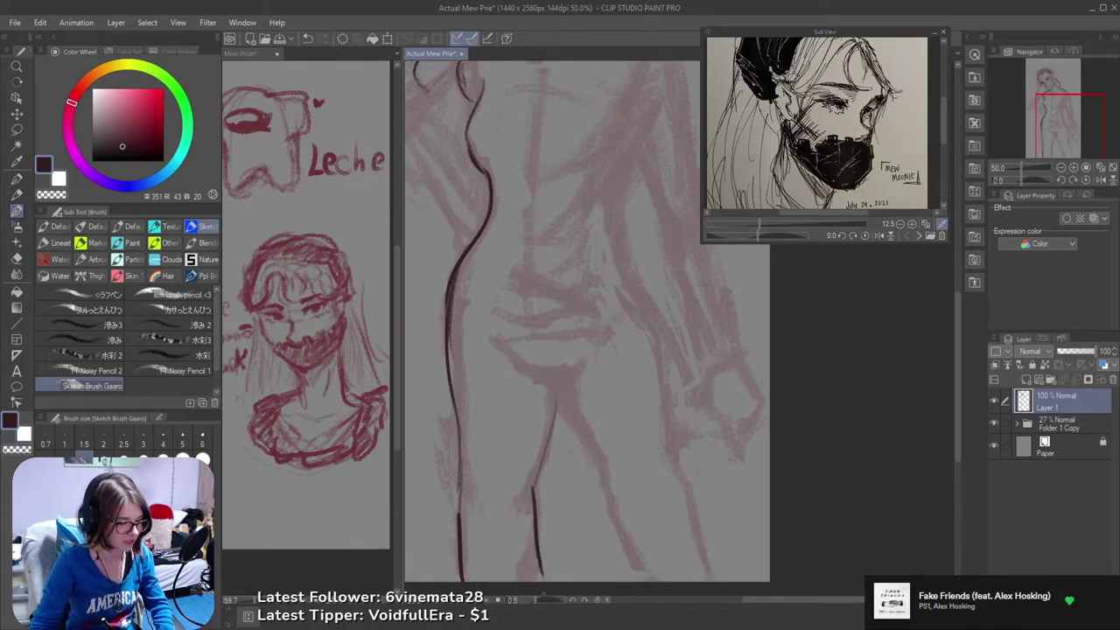
pyautogui.hotkey('ctrl', 'z')
pyautogui.moveTo(532, 485); pyautogui.dragTo(537, 578)
pyautogui.hotkey('ctrl', 'z')
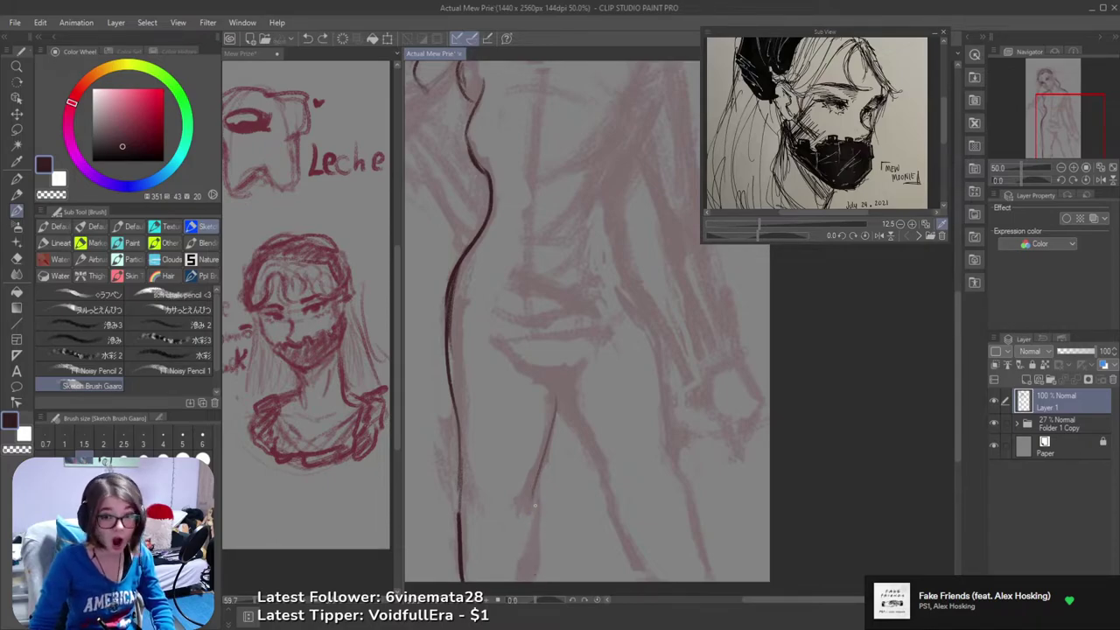
pyautogui.moveTo(530, 495)
pyautogui.mouseDown()
pyautogui.moveTo(590, 435)
pyautogui.moveTo(591, 465)
pyautogui.moveTo(550, 452)
pyautogui.mouseUp()
# - Try a pelvis curve across the top of the inner thigh with the whole figure in view and undo it
pyautogui.moveTo(561, 293); pyautogui.dragTo(602, 373)
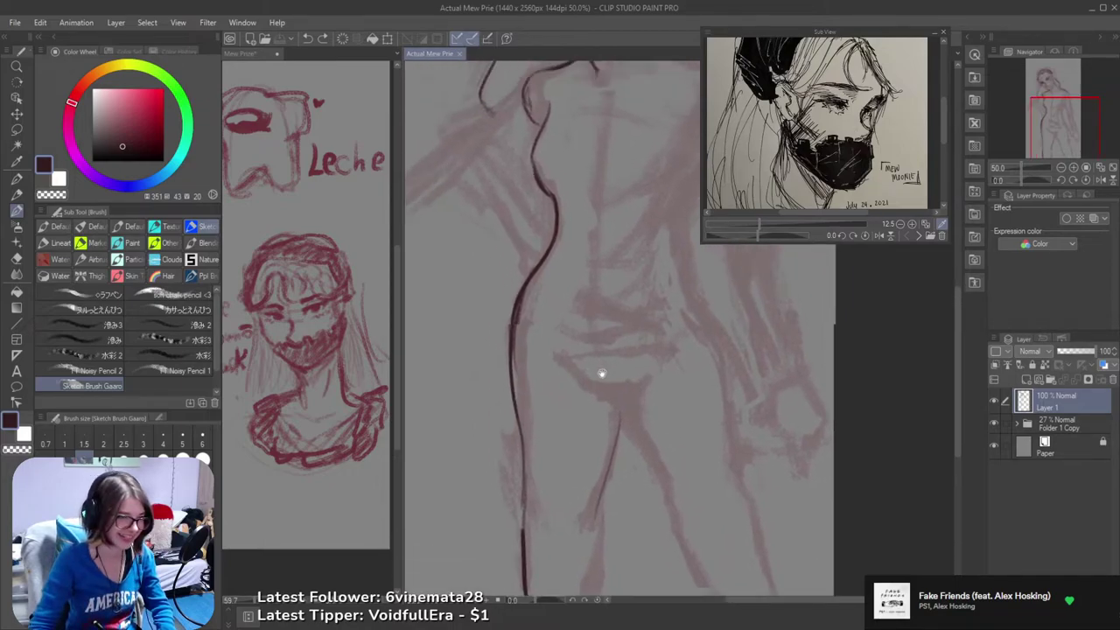
pyautogui.scroll(-3, 600, 373)
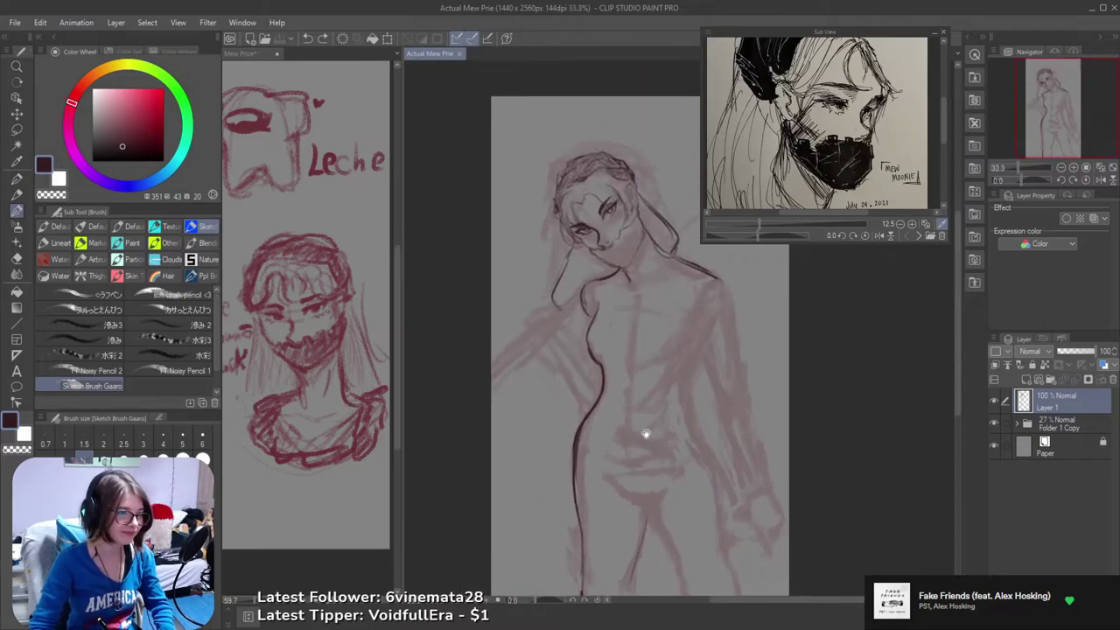
pyautogui.moveTo(645, 433); pyautogui.dragTo(573, 369)
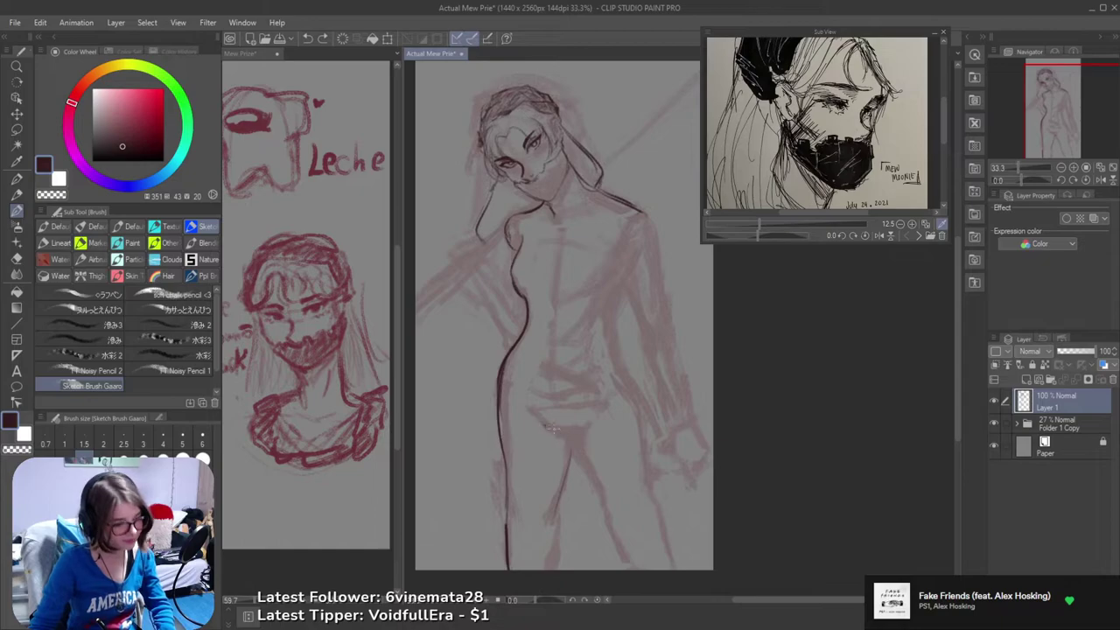
pyautogui.hotkey('ctrl', 'z')
pyautogui.moveTo(552, 428); pyautogui.dragTo(594, 431)
pyautogui.hotkey('ctrl', 'z')
pyautogui.hotkey('ctrl', 'z')
pyautogui.hotkey('ctrl', 'z')
pyautogui.hotkey('ctrl', 'z')
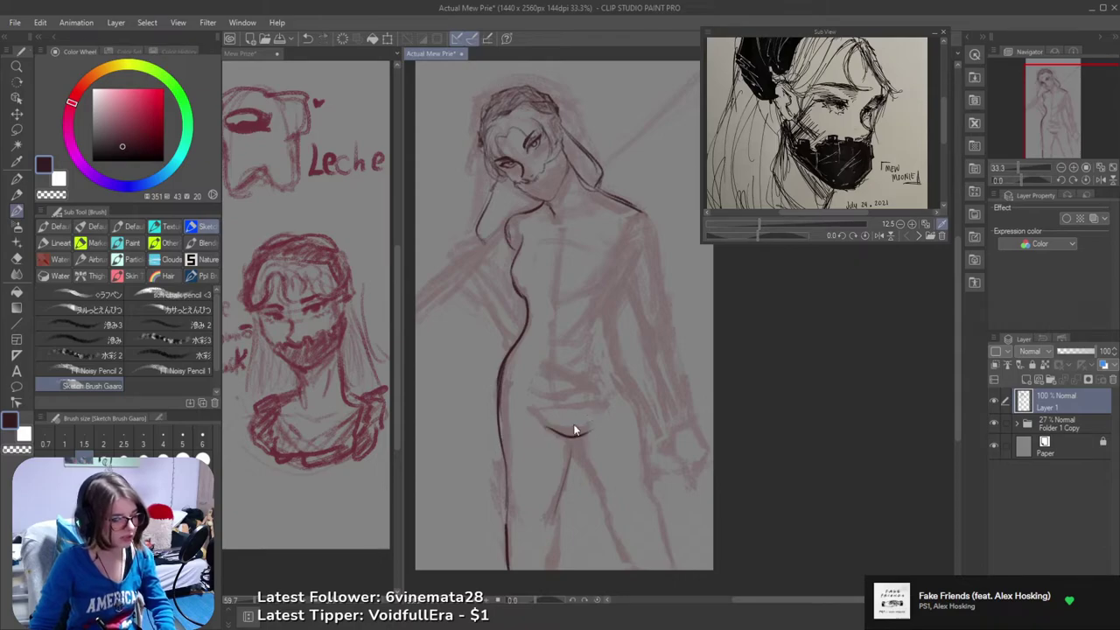
pyautogui.scroll(1, 574, 429)
pyautogui.hotkey('ctrl', 'z')
# - Try a wider pelvis curve joined to the extended inner thigh line and undo both
pyautogui.moveTo(528, 418)
pyautogui.mouseDown()
pyautogui.moveTo(598, 428)
pyautogui.moveTo(573, 453)
pyautogui.moveTo(570, 479)
pyautogui.mouseUp()
pyautogui.hotkey('ctrl', 'z')
pyautogui.hotkey('ctrl', 'z')
pyautogui.moveTo(570, 432); pyautogui.dragTo(560, 492)
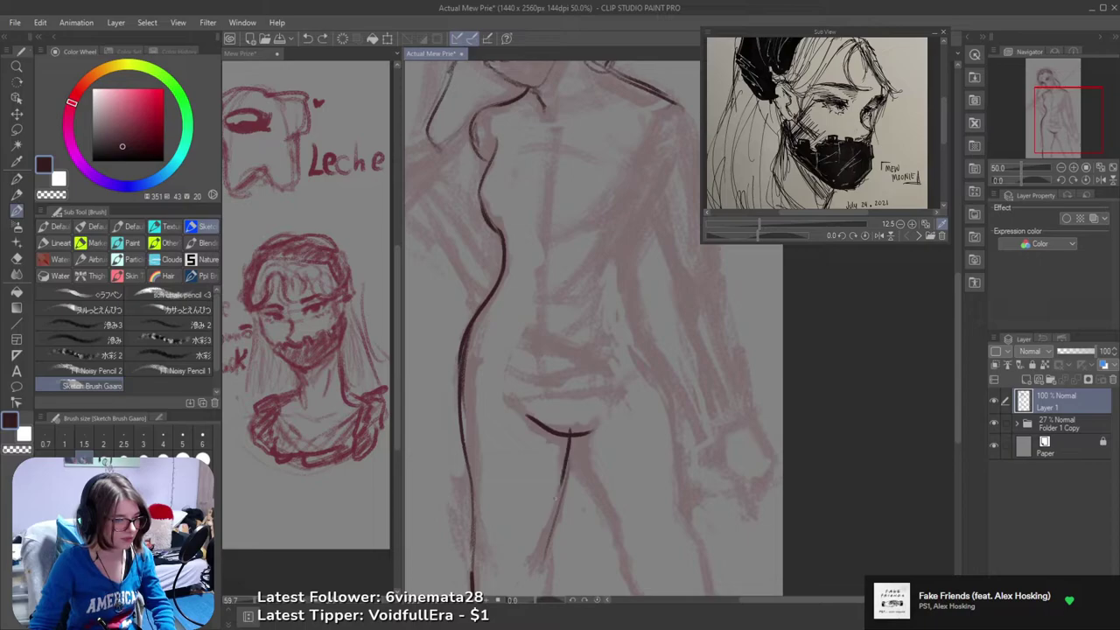
pyautogui.hotkey('ctrl', 'z')
pyautogui.hotkey('ctrl', 'z')
pyautogui.hotkey('ctrl', 'z')
# - Draw the curved lower pelvis line and extend the near inner thigh line up to meet it
pyautogui.moveTo(529, 427); pyautogui.dragTo(584, 430)
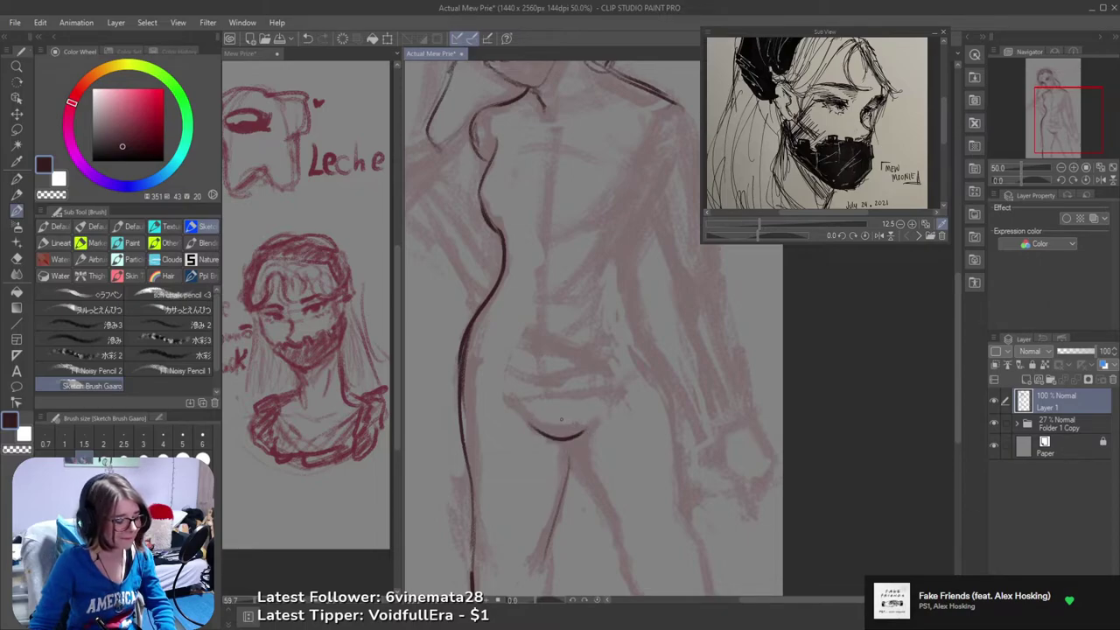
pyautogui.moveTo(562, 415)
pyautogui.mouseDown()
pyautogui.moveTo(519, 456)
pyautogui.moveTo(560, 442)
pyautogui.moveTo(550, 392)
pyautogui.moveTo(581, 443)
pyautogui.mouseUp()
pyautogui.hotkey('ctrl', 'z')
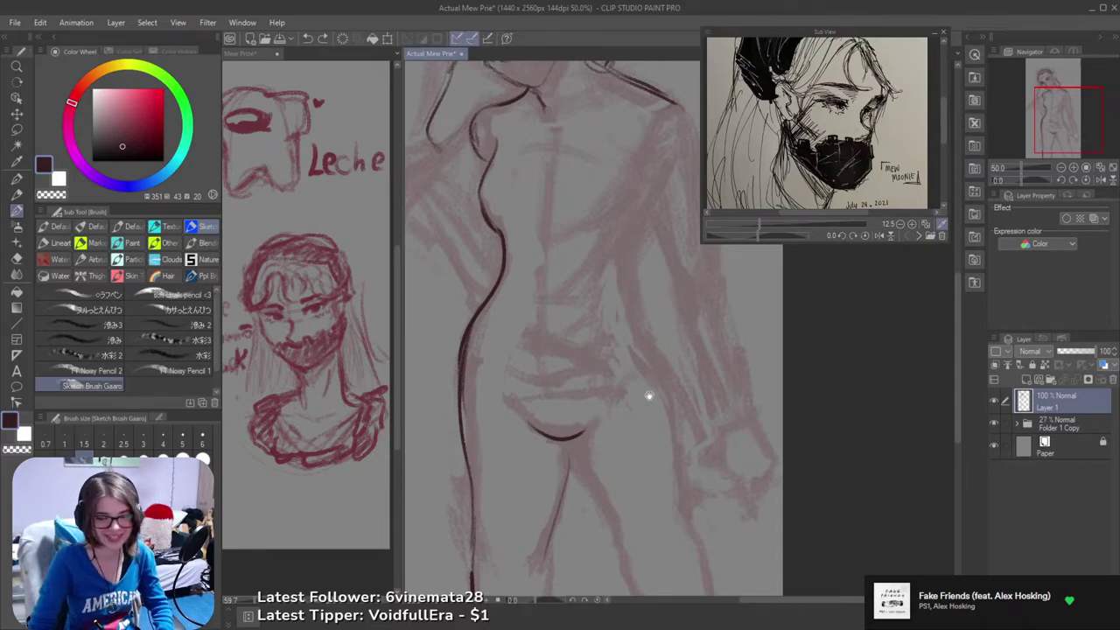
pyautogui.scroll(-2, 585, 381)
pyautogui.moveTo(566, 372); pyautogui.dragTo(556, 427)
pyautogui.hotkey('ctrl', 'z')
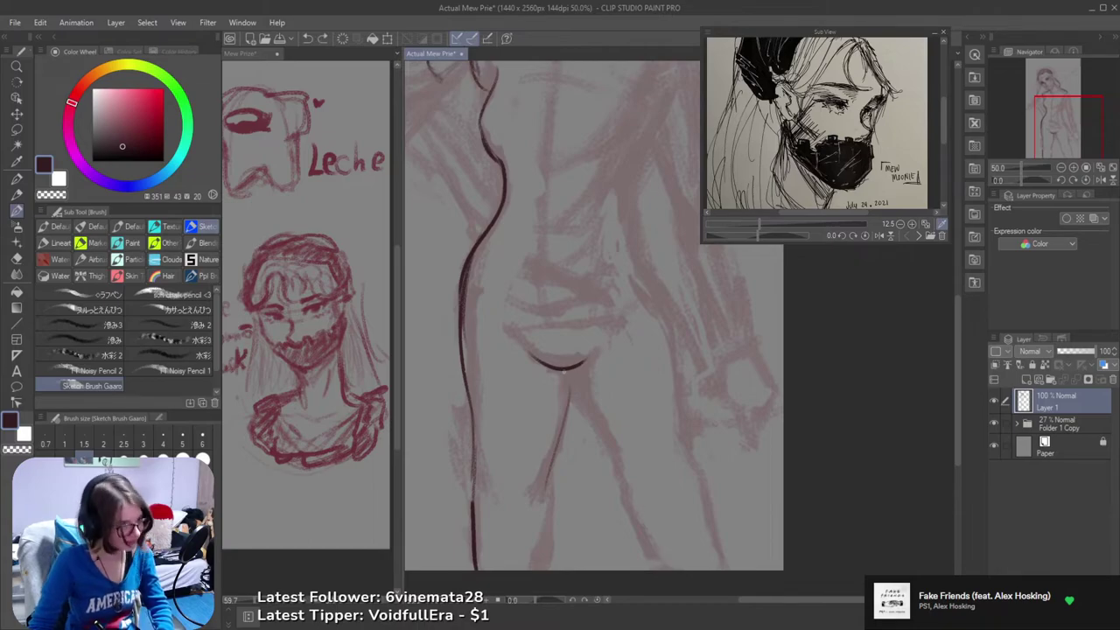
pyautogui.moveTo(567, 369); pyautogui.dragTo(560, 432)
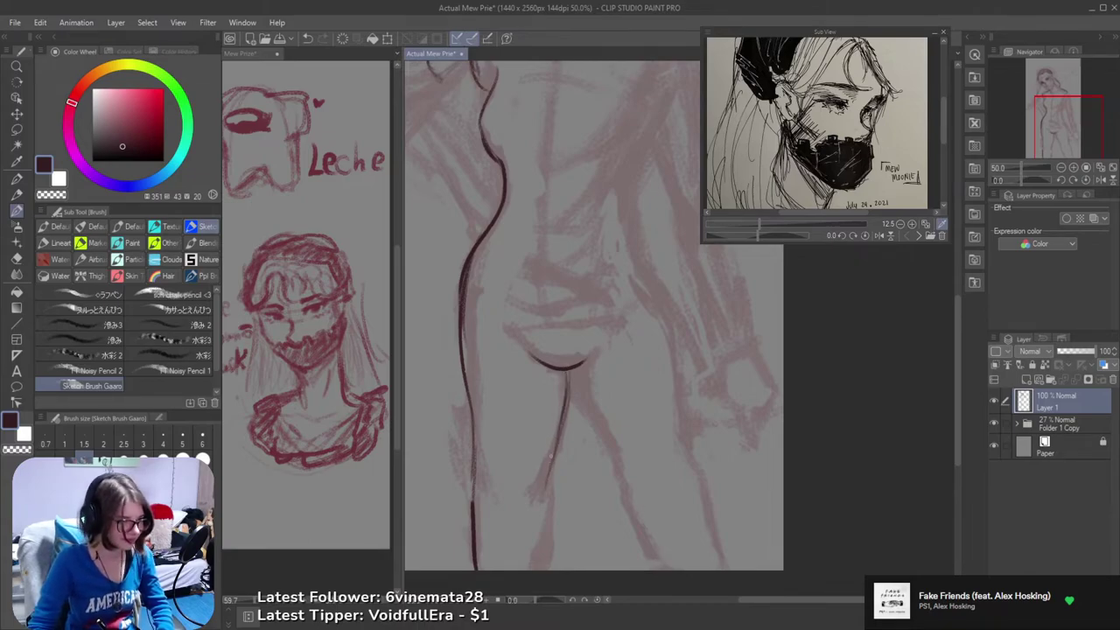
# - Continue the near leg's inner line from the thigh to the canvas edge, redrawing strokes that miss
pyautogui.moveTo(550, 455); pyautogui.dragTo(553, 525)
pyautogui.hotkey('ctrl', 'z')
pyautogui.moveTo(550, 469); pyautogui.dragTo(550, 565)
pyautogui.hotkey('ctrl', 'z')
pyautogui.moveTo(549, 469); pyautogui.dragTo(545, 569)
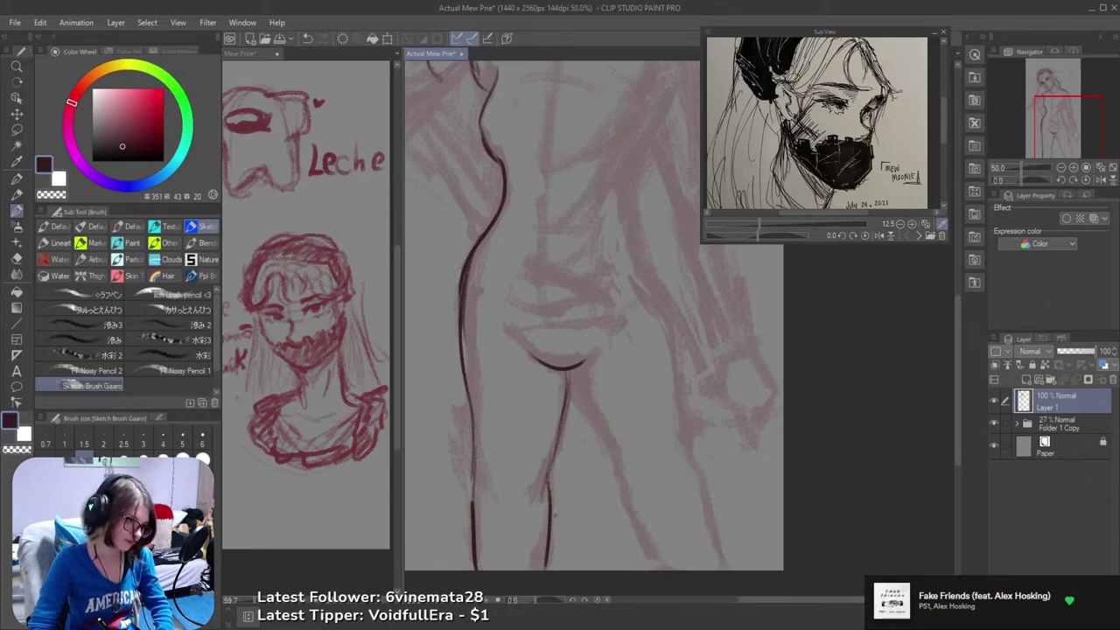
pyautogui.hotkey('ctrl', 'z')
pyautogui.moveTo(550, 479); pyautogui.dragTo(546, 569)
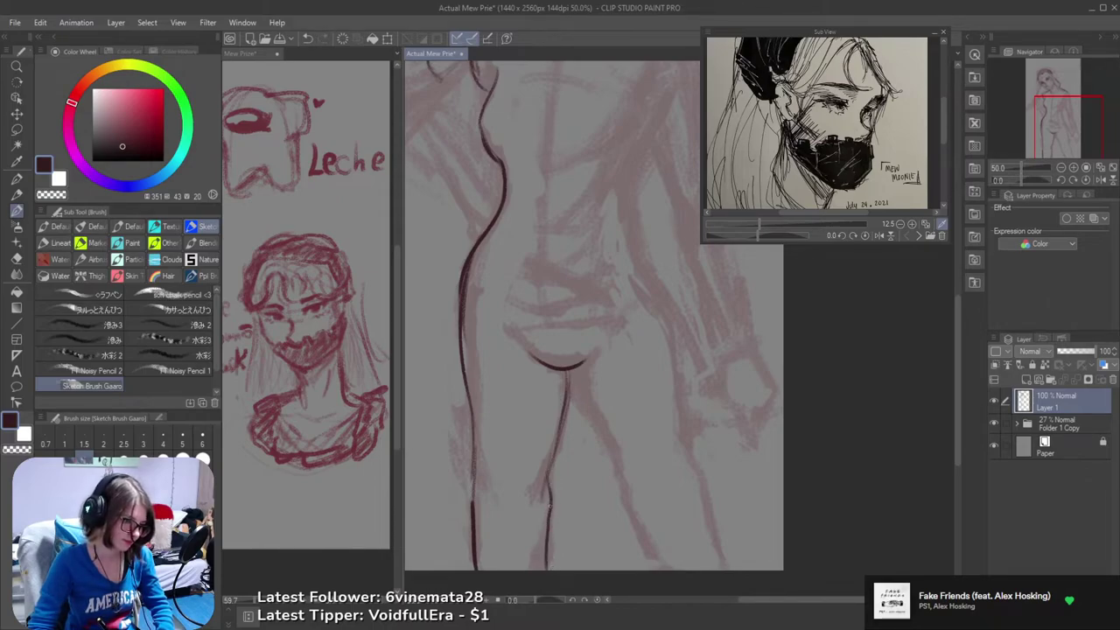
pyautogui.hotkey('ctrl', 'z')
pyautogui.moveTo(550, 474)
pyautogui.mouseDown()
pyautogui.moveTo(536, 575)
pyautogui.moveTo(545, 472)
pyautogui.moveTo(537, 569)
pyautogui.mouseUp()
pyautogui.hotkey('ctrl', 'z')
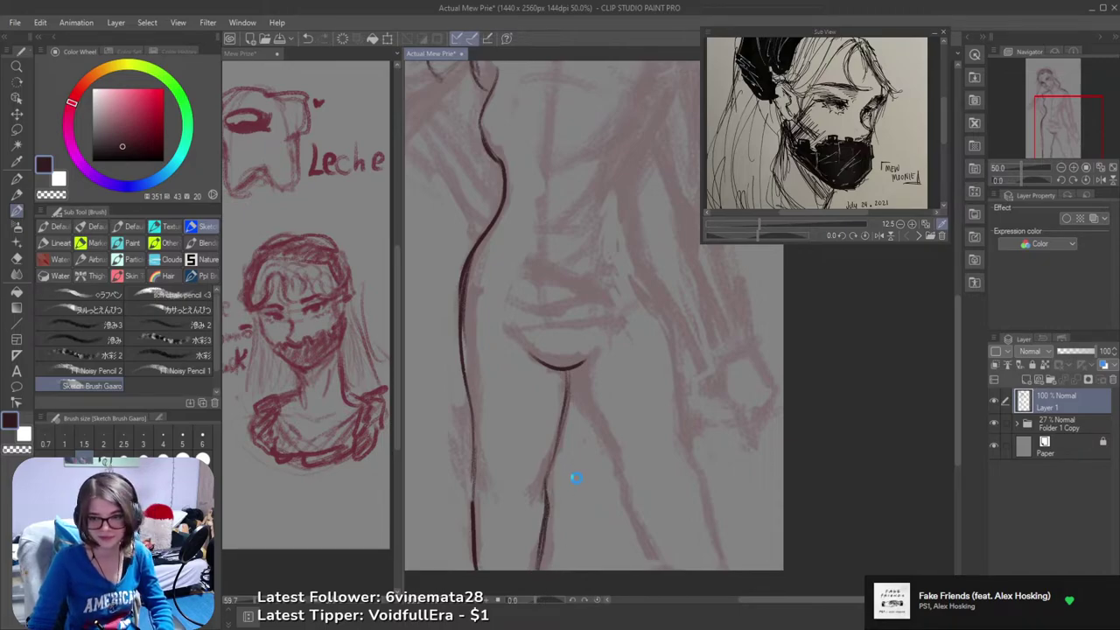
# - Rework the near half of the pelvis curve, undoing strokes that miss, and save the drawing
pyautogui.moveTo(618, 390); pyautogui.dragTo(629, 467)
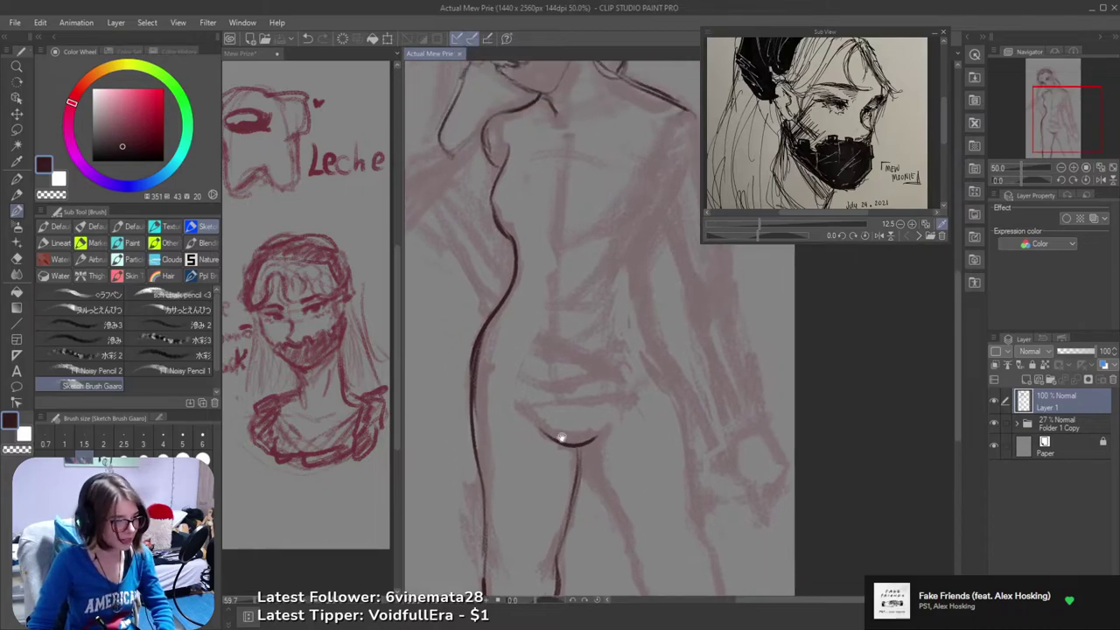
pyautogui.moveTo(530, 413); pyautogui.dragTo(570, 445)
pyautogui.hotkey('ctrl', 'z')
pyautogui.hotkey('ctrl', 'z')
pyautogui.hotkey('ctrl', 'z')
pyautogui.hotkey('ctrl', 'z')
pyautogui.hotkey('ctrl', 'z')
pyautogui.press('e')
pyautogui.press('b')
pyautogui.moveTo(535, 412); pyautogui.dragTo(577, 441)
pyautogui.hotkey('ctrl', 'z')
pyautogui.hotkey('ctrl', 'z')
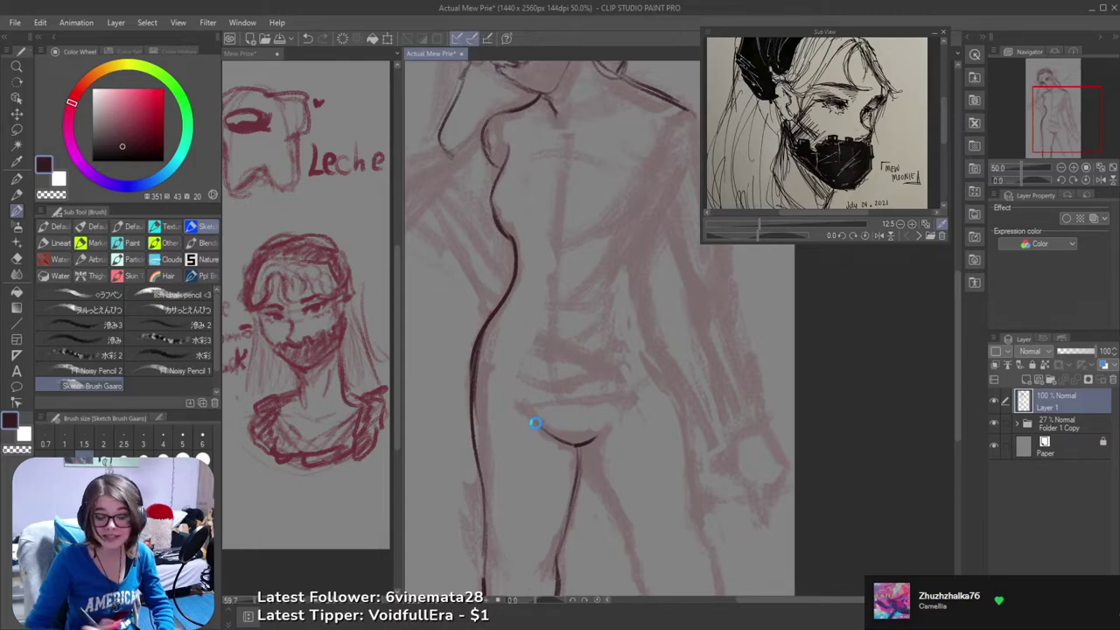
pyautogui.hotkey('ctrl', 's')
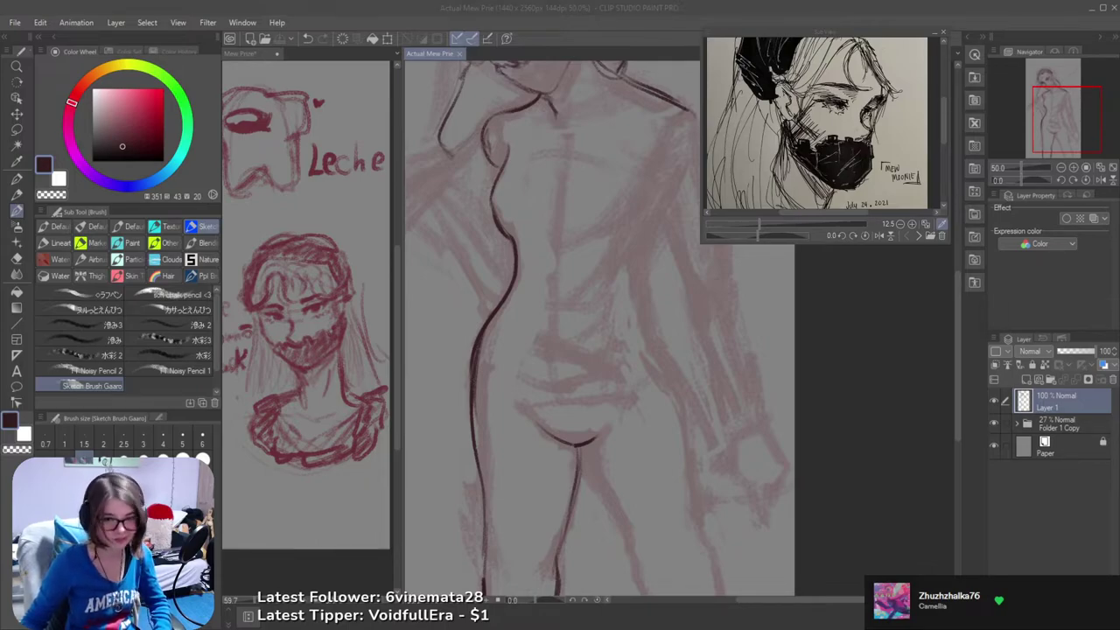
pyautogui.click(646, 6)
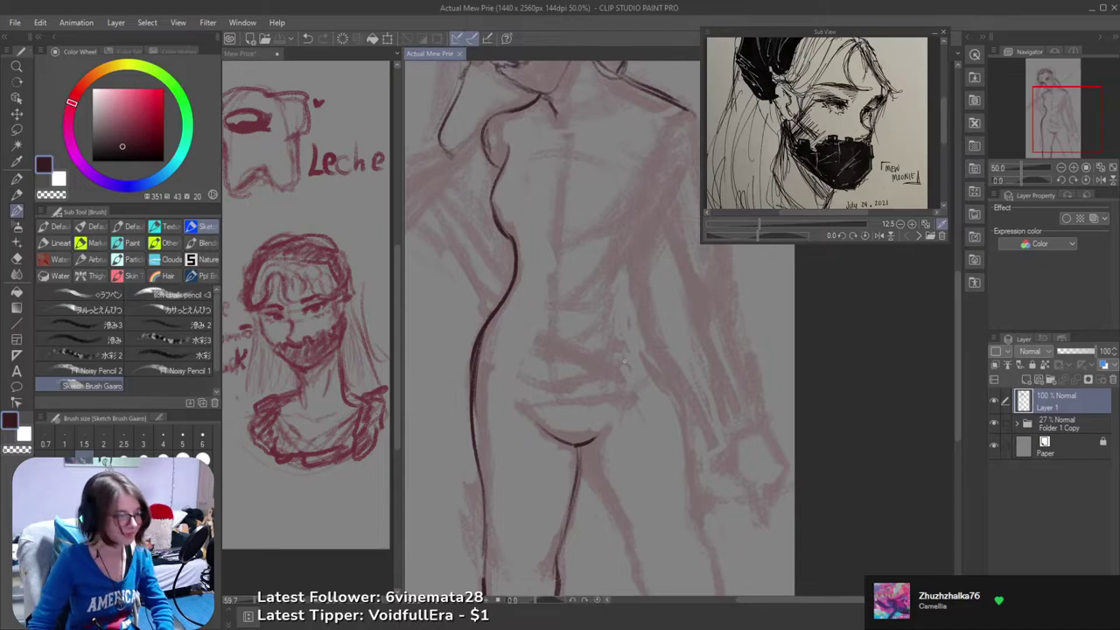
# - Draw the far leg's upper inner thigh line down from the pelvis curve, undoing strokes that miss
pyautogui.moveTo(601, 445); pyautogui.dragTo(592, 376)
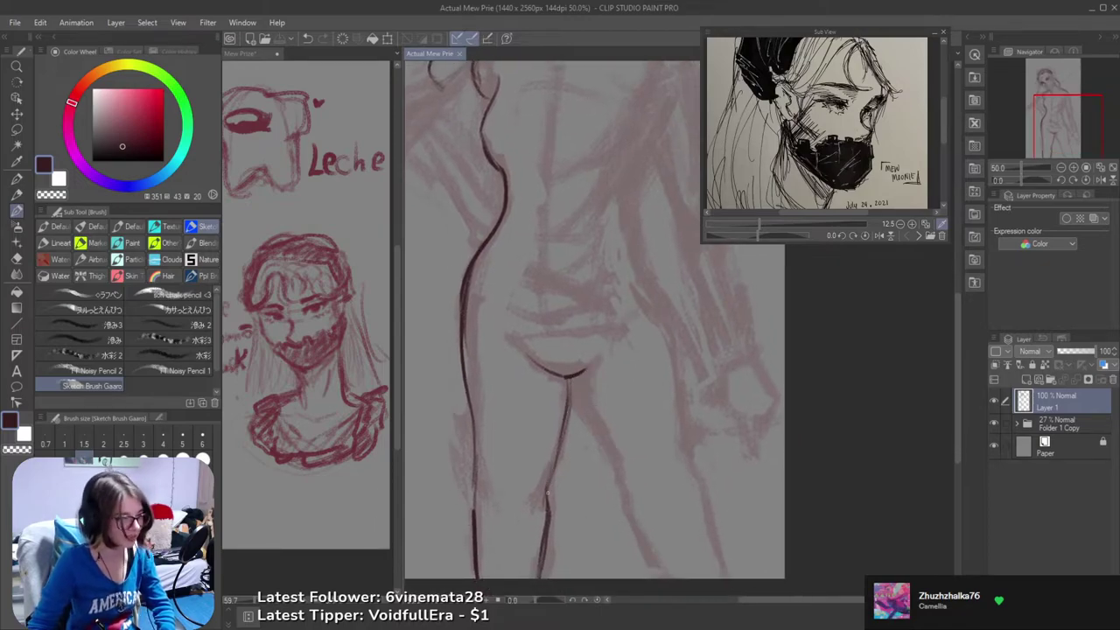
pyautogui.moveTo(548, 493); pyautogui.dragTo(563, 430)
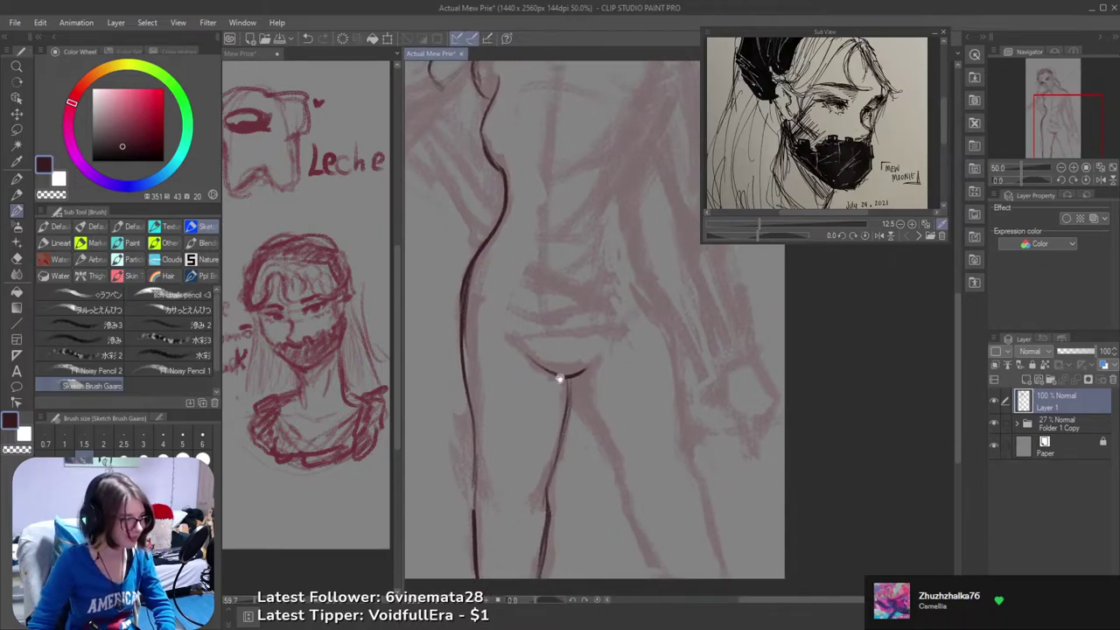
pyautogui.moveTo(598, 332)
pyautogui.mouseDown()
pyautogui.moveTo(625, 447)
pyautogui.moveTo(595, 345)
pyautogui.mouseUp()
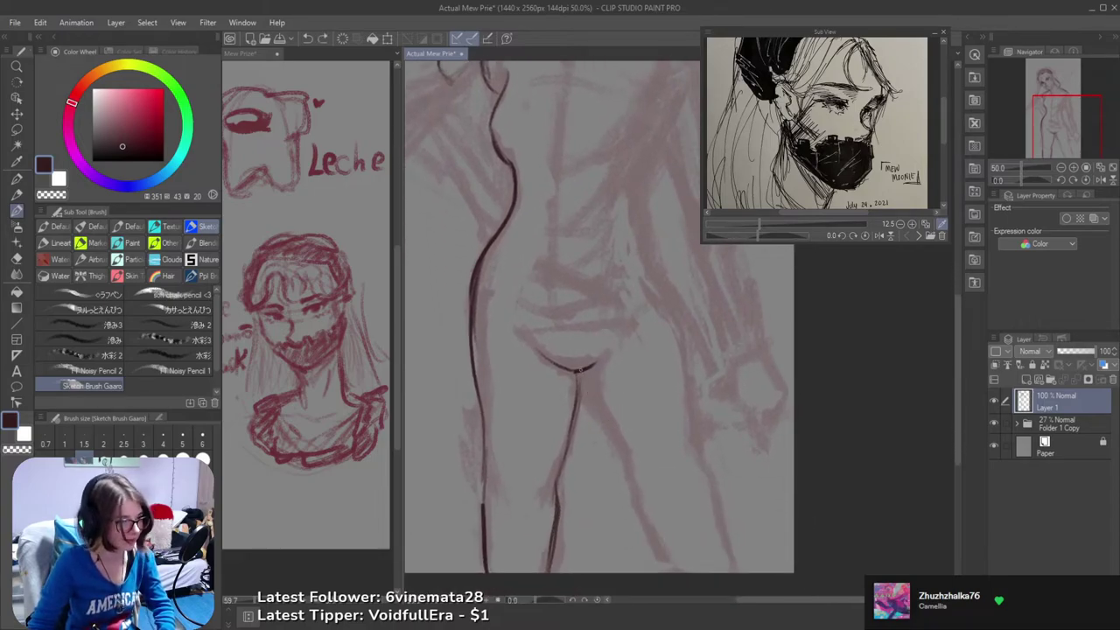
pyautogui.moveTo(585, 371); pyautogui.dragTo(612, 430)
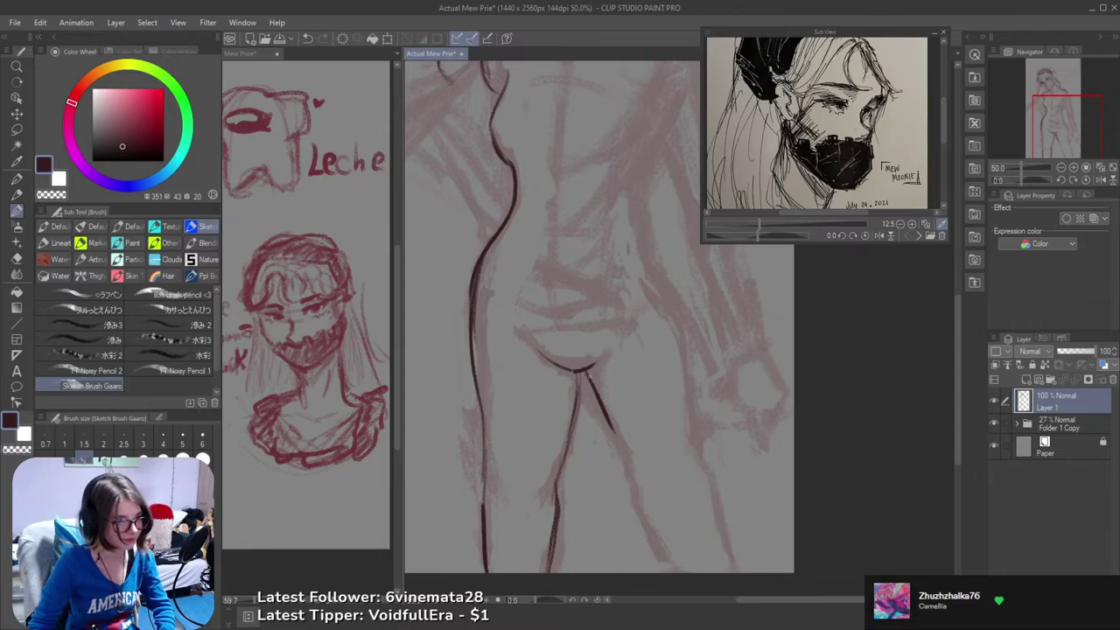
pyautogui.hotkey('ctrl', 'z')
pyautogui.moveTo(586, 373); pyautogui.dragTo(611, 427)
pyautogui.hotkey('ctrl', 'z')
pyautogui.moveTo(590, 377); pyautogui.dragTo(635, 467)
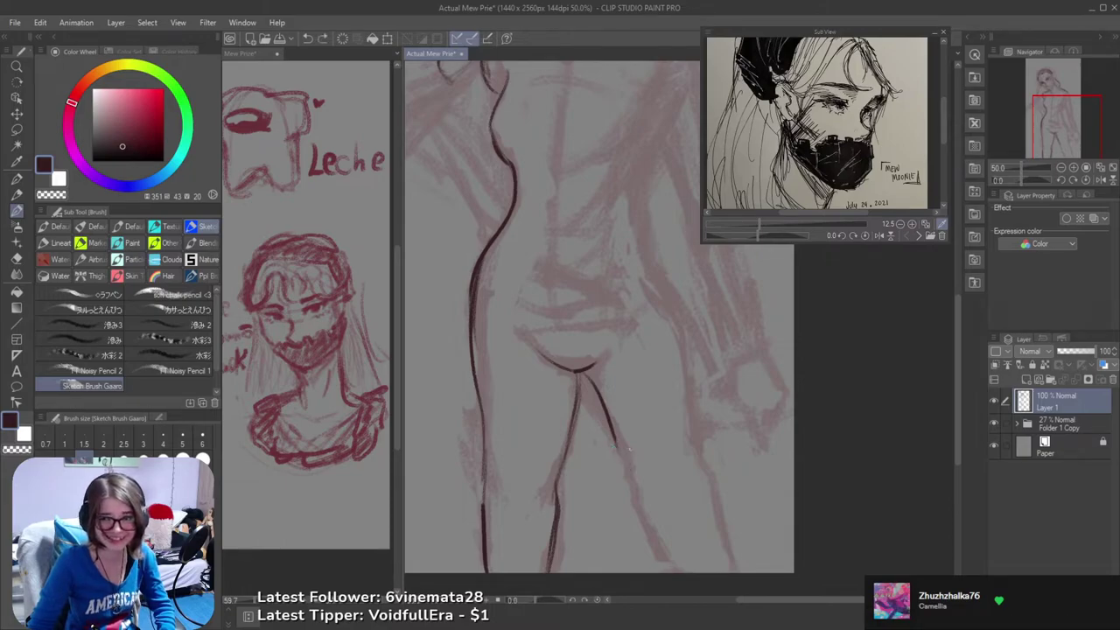
# - Extend the far inner thigh line towards the knee, undoing strokes that miss, and save the drawing
pyautogui.moveTo(623, 437)
pyautogui.mouseDown()
pyautogui.moveTo(614, 396)
pyautogui.moveTo(643, 490)
pyautogui.mouseUp()
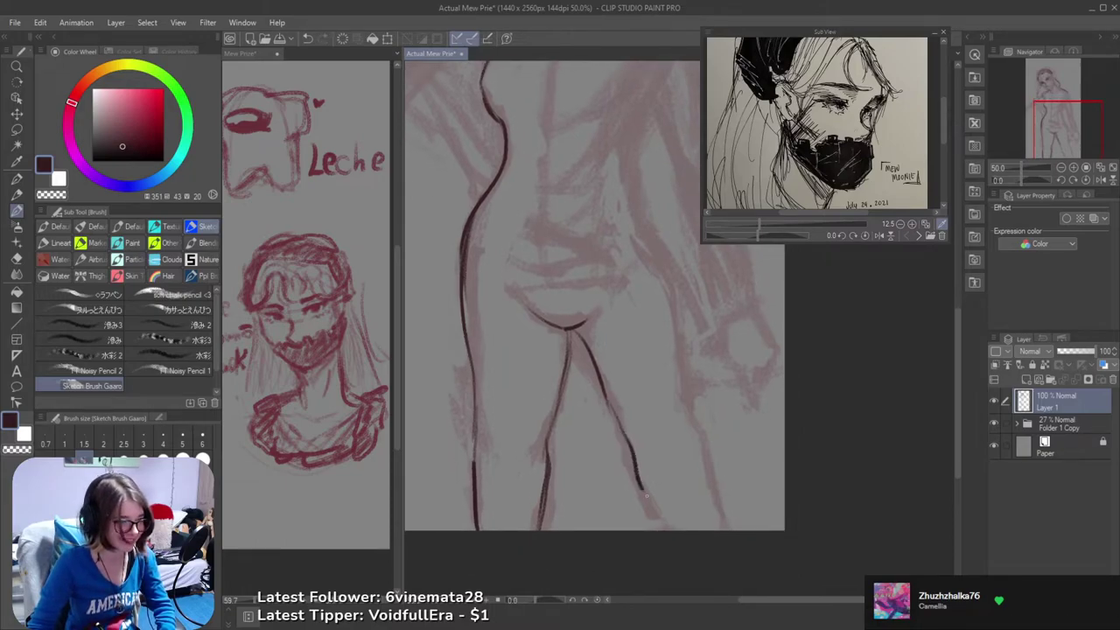
pyautogui.hotkey('ctrl', 'z')
pyautogui.moveTo(622, 430); pyautogui.dragTo(651, 530)
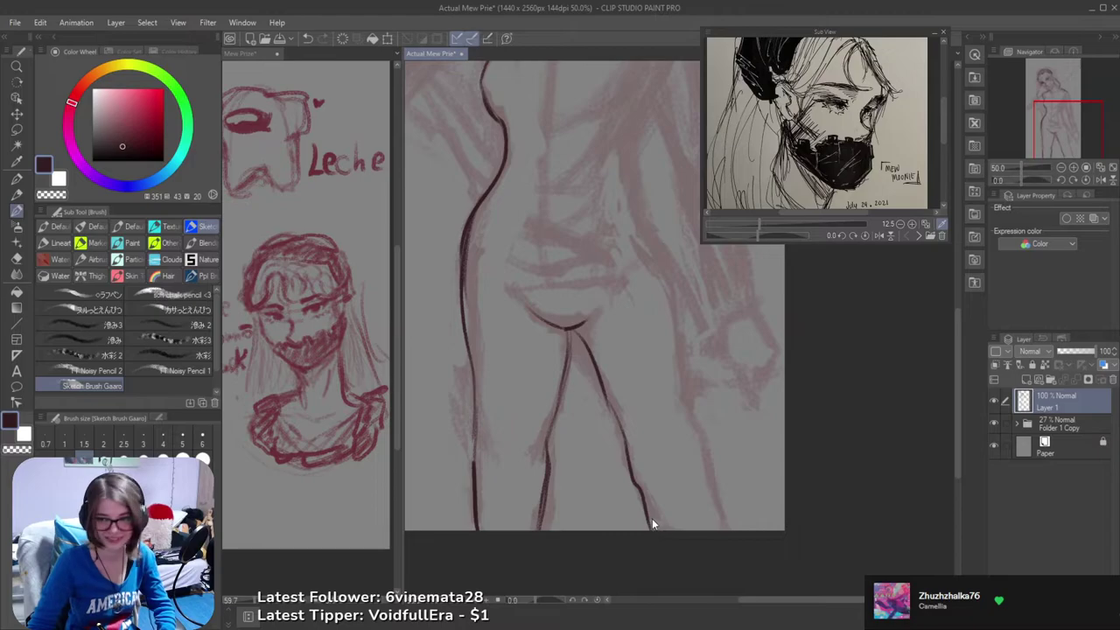
pyautogui.hotkey('ctrl', 'z')
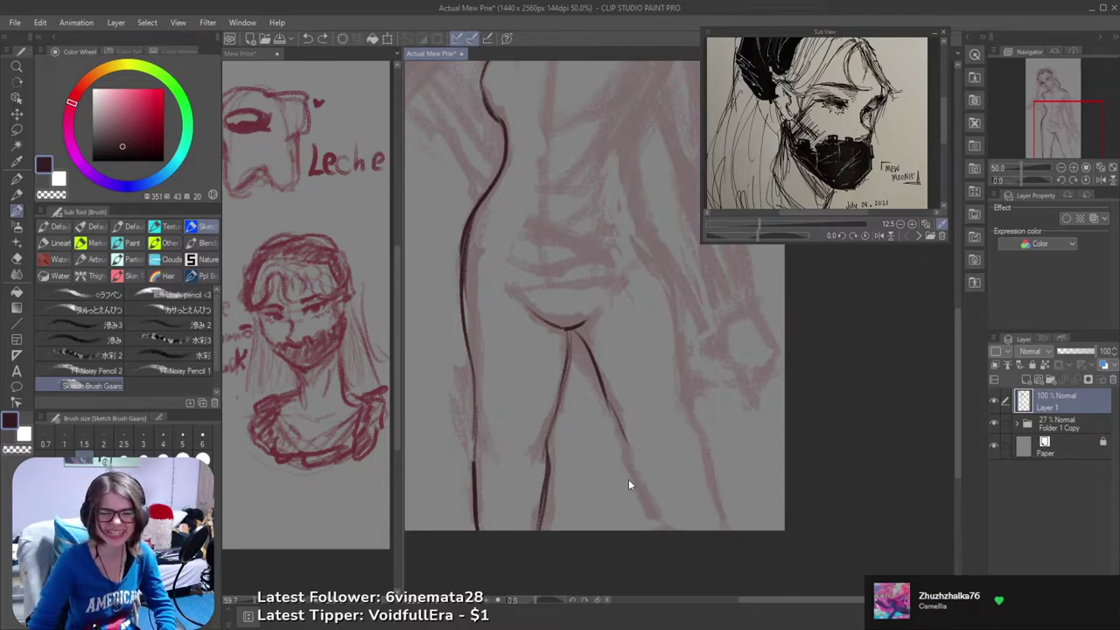
pyautogui.moveTo(610, 421); pyautogui.dragTo(628, 447)
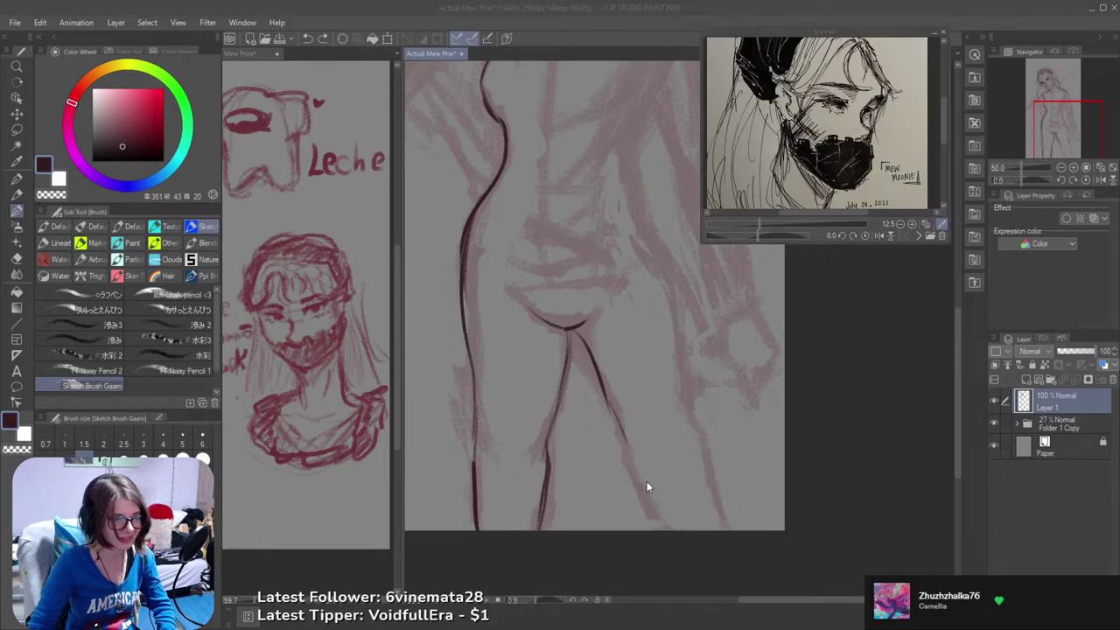
pyautogui.click(645, 478)
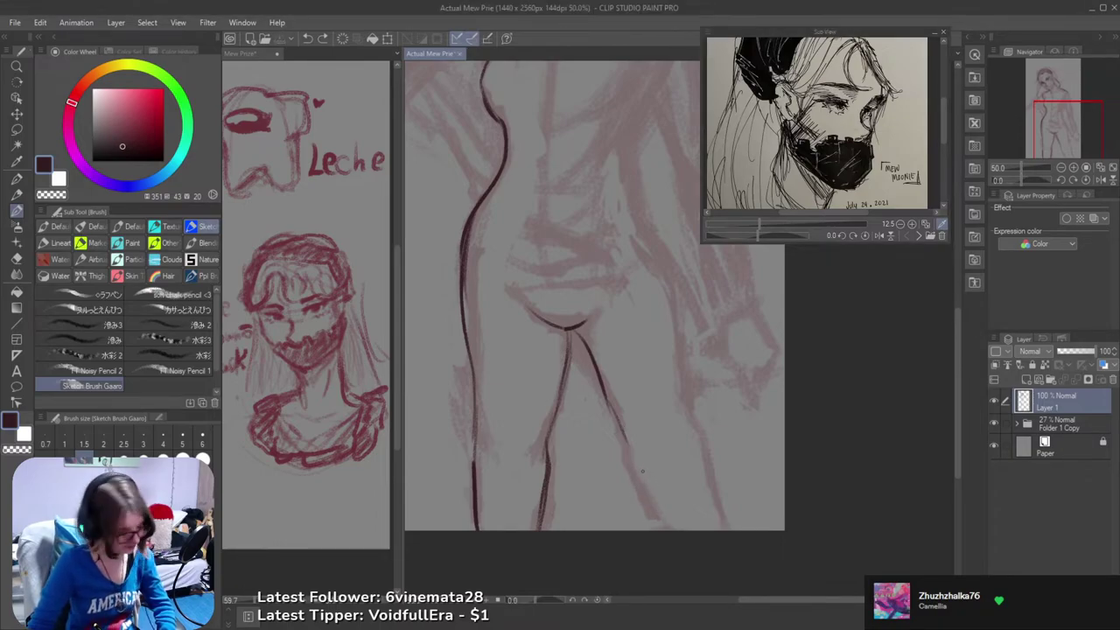
# - Mirror the canvas view and draw the far leg's outer line from below the hand to the canvas edge
pyautogui.press('h')
pyautogui.moveTo(655, 443)
pyautogui.mouseDown()
pyautogui.moveTo(582, 411)
pyautogui.moveTo(564, 500)
pyautogui.mouseUp()
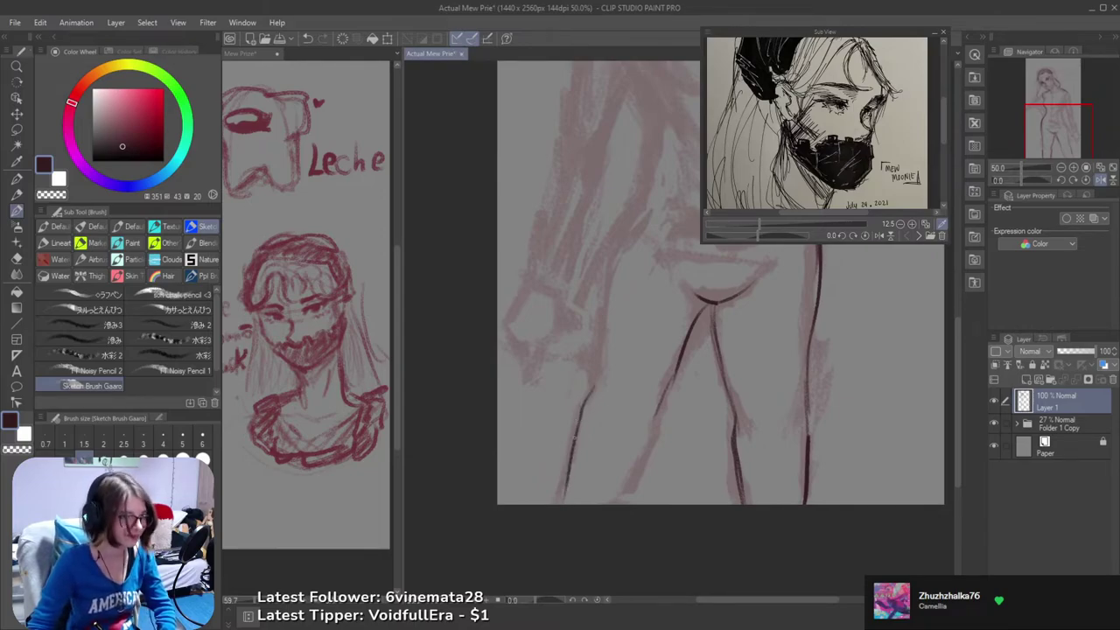
pyautogui.moveTo(574, 437); pyautogui.dragTo(560, 504)
# - Continue the far leg's inner line to the canvas edge, redrawing strokes that miss, and flip the view back to normal
pyautogui.moveTo(656, 413); pyautogui.dragTo(631, 504)
pyautogui.hotkey('ctrl', 'z')
pyautogui.moveTo(646, 448); pyautogui.dragTo(623, 503)
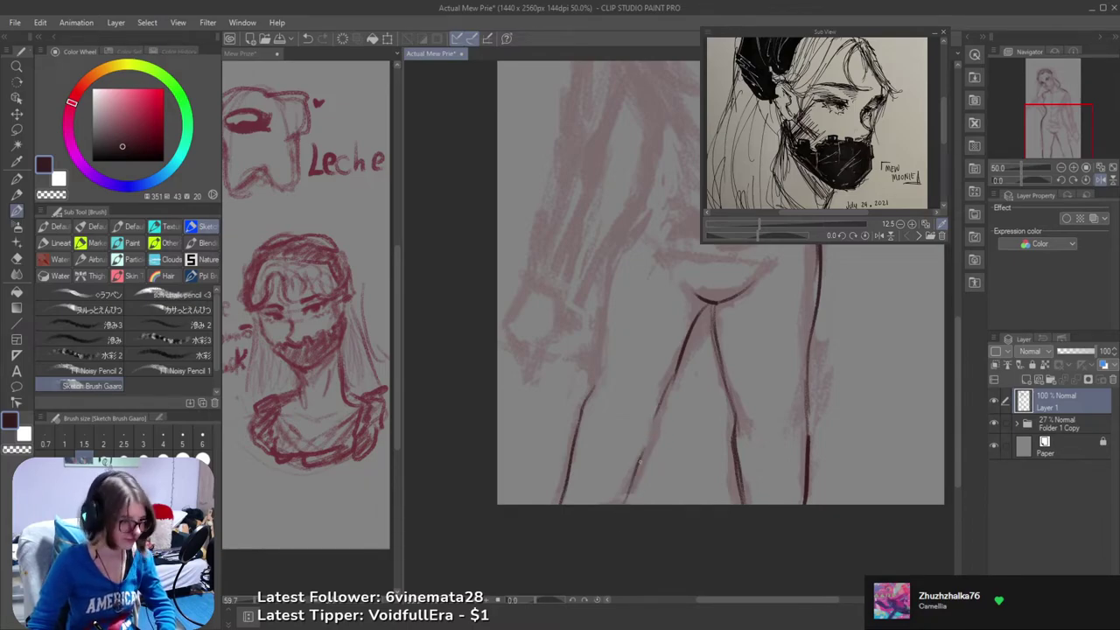
pyautogui.hotkey('ctrl', 'z')
pyautogui.moveTo(656, 439); pyautogui.dragTo(622, 503)
pyautogui.moveTo(658, 408); pyautogui.dragTo(617, 527)
pyautogui.hotkey('ctrl', 'z')
pyautogui.hotkey('ctrl', 'z')
pyautogui.click(1100, 179)
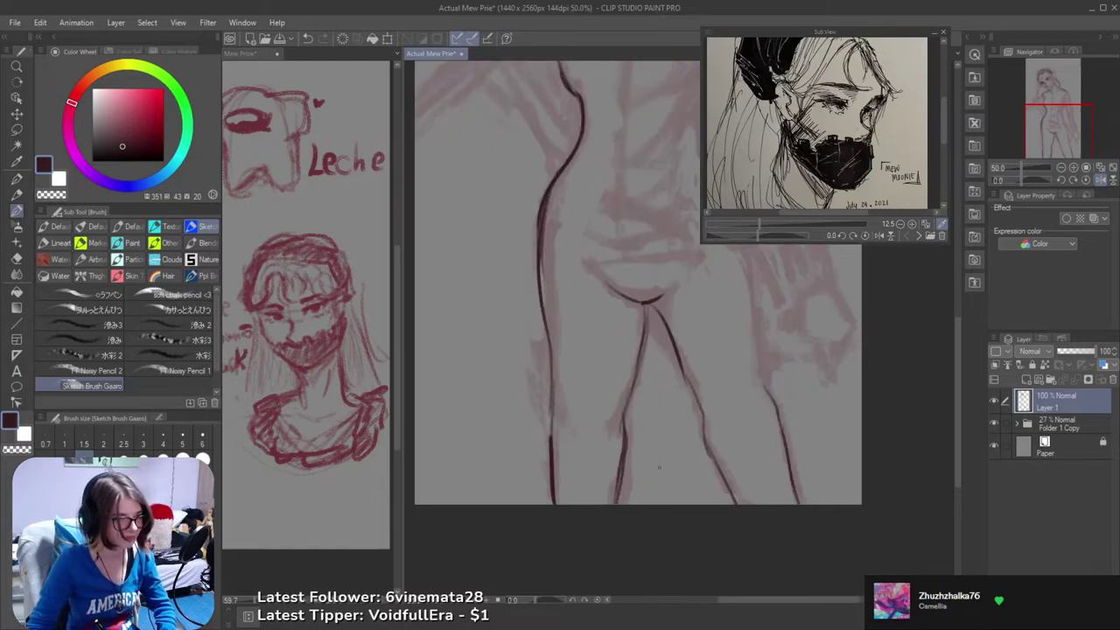
# - Try several strokes over the middle of the far leg's inner thigh line, undoing the ones that miss
pyautogui.moveTo(657, 456); pyautogui.dragTo(603, 513)
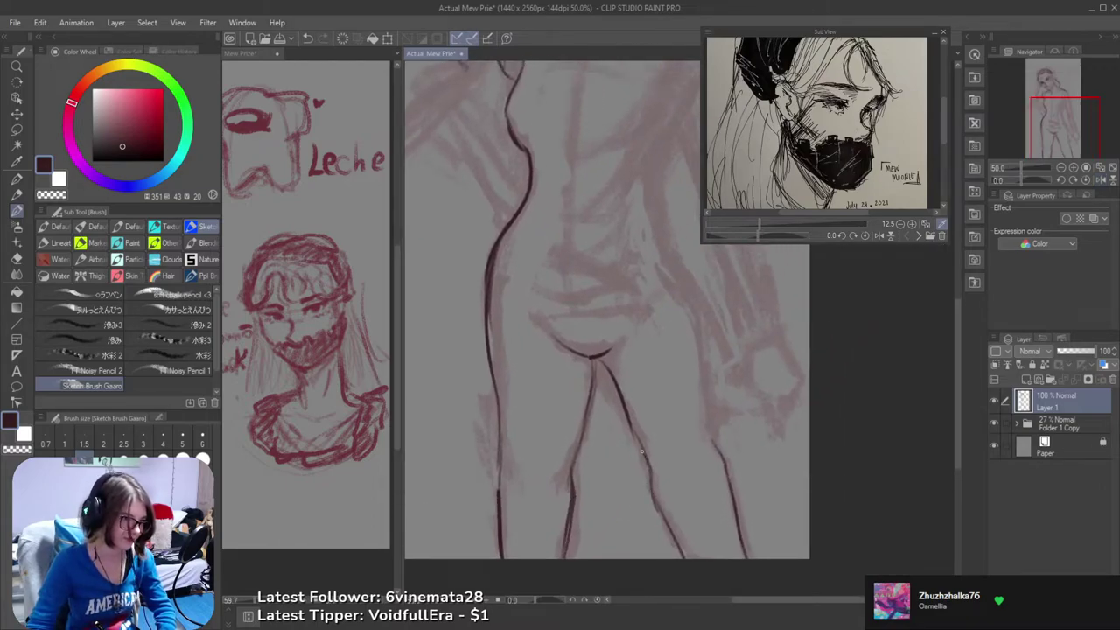
pyautogui.moveTo(628, 414); pyautogui.dragTo(655, 506)
pyautogui.hotkey('ctrl', 'z')
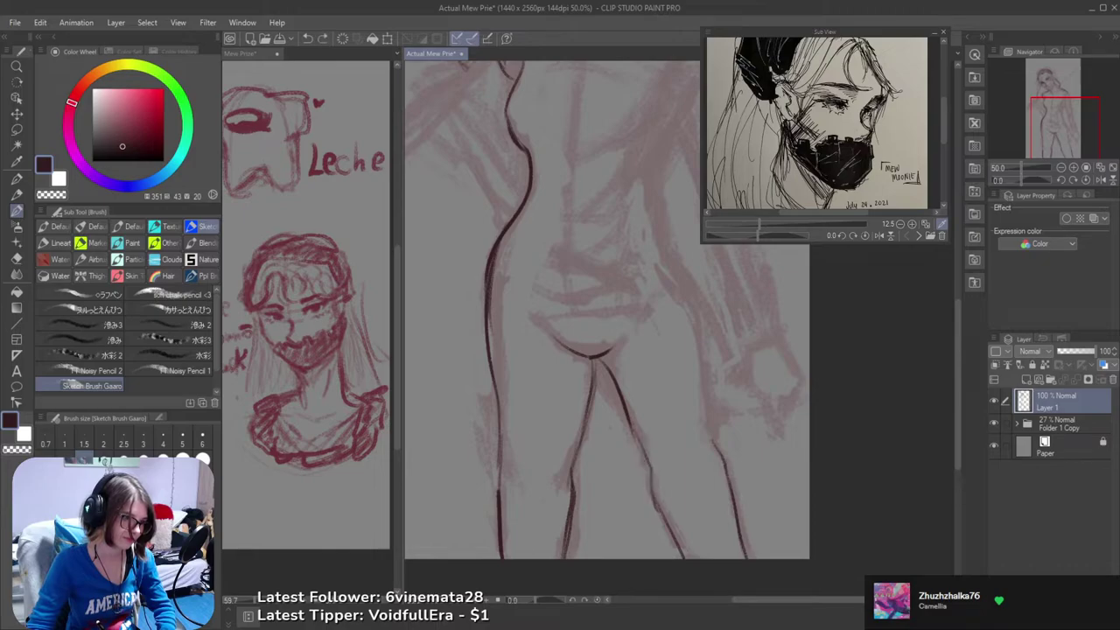
pyautogui.moveTo(641, 449); pyautogui.dragTo(654, 488)
pyautogui.hotkey('ctrl', 'z')
pyautogui.moveTo(626, 423); pyautogui.dragTo(651, 474)
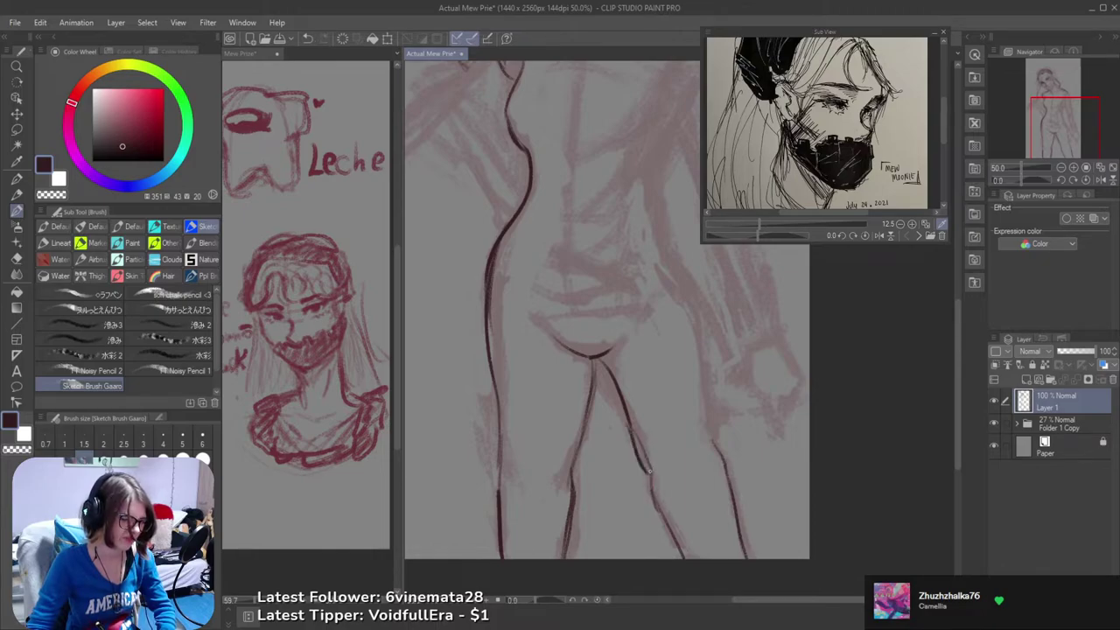
pyautogui.hotkey('ctrl', 'z')
pyautogui.moveTo(637, 432); pyautogui.dragTo(651, 486)
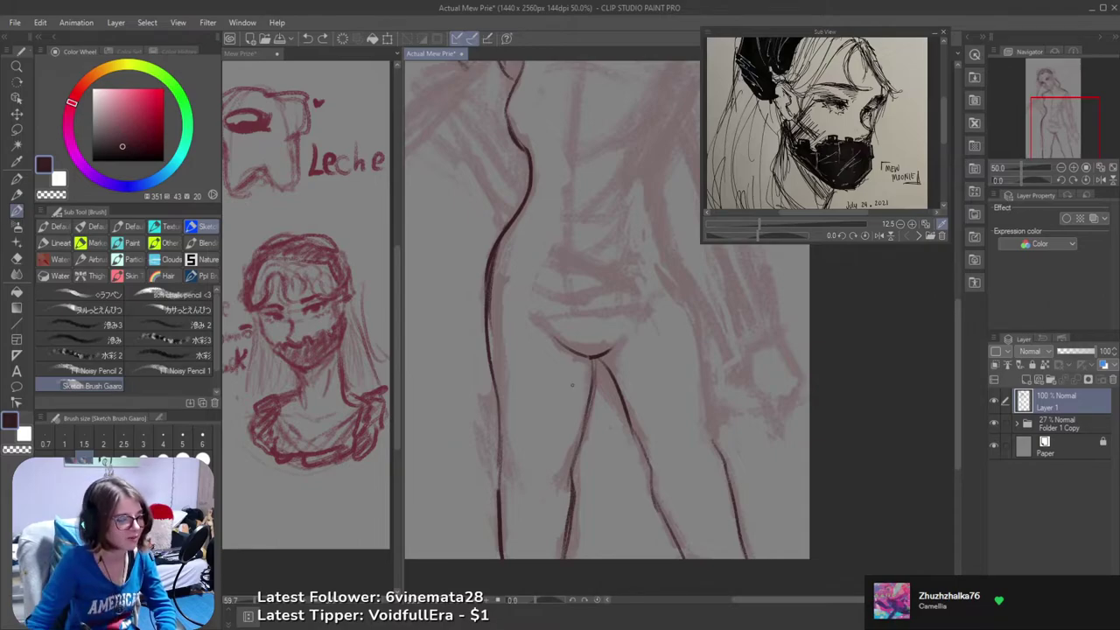
# - Erase the middle of the far leg's inner thigh line, redraw it as a smoother join above the knee, and save the drawing
pyautogui.press('e')
pyautogui.moveTo(649, 438); pyautogui.dragTo(648, 478)
pyautogui.press('b')
pyautogui.hotkey('ctrl', 'z')
pyautogui.moveTo(633, 427); pyautogui.dragTo(649, 473)
pyautogui.hotkey('ctrl', 'z')
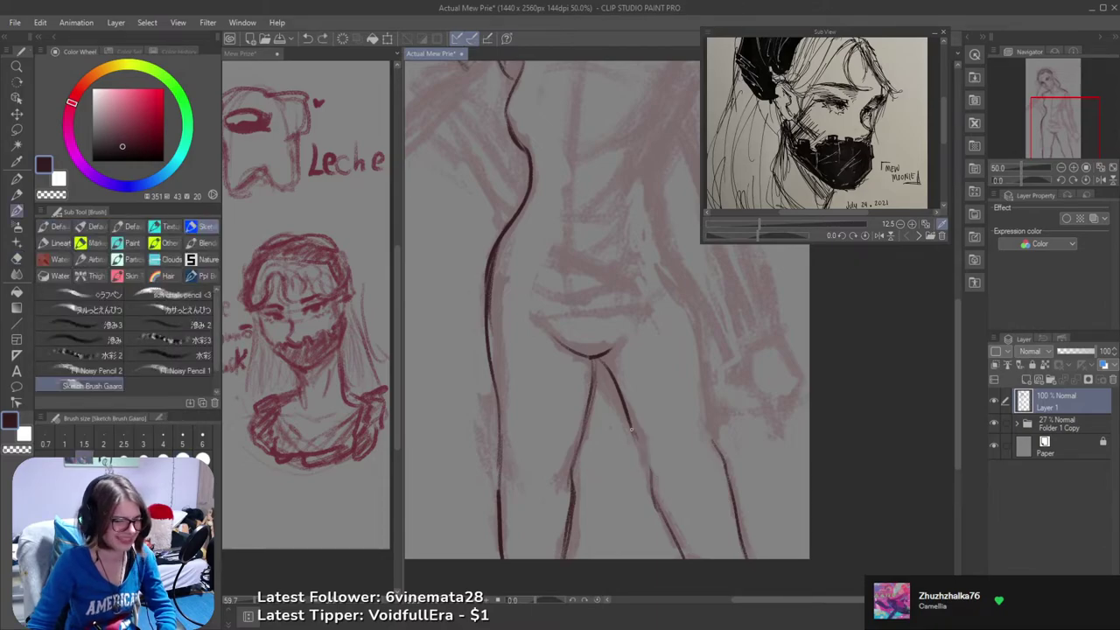
pyautogui.moveTo(630, 429); pyautogui.dragTo(654, 490)
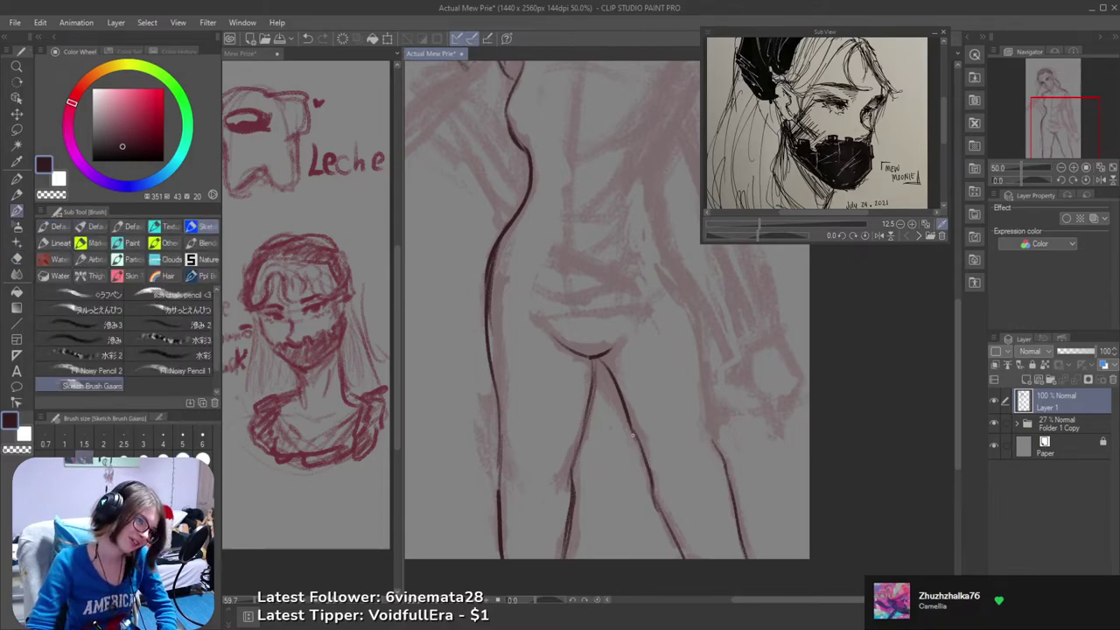
pyautogui.hotkey('ctrl', 'z')
pyautogui.moveTo(631, 424); pyautogui.dragTo(649, 463)
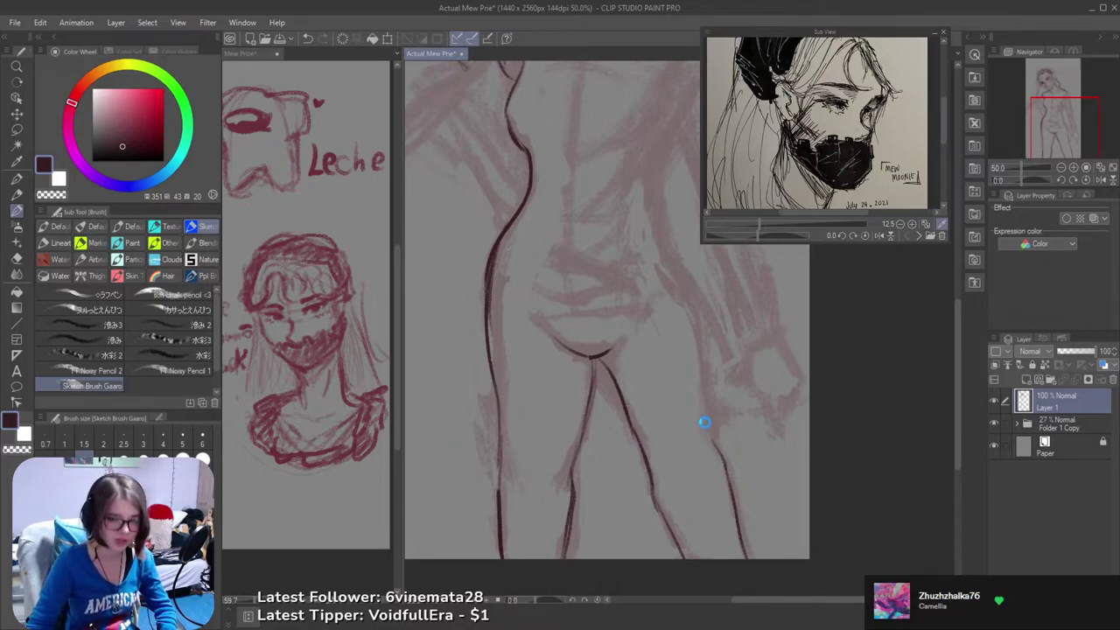
pyautogui.scroll(-6, 607, 376)
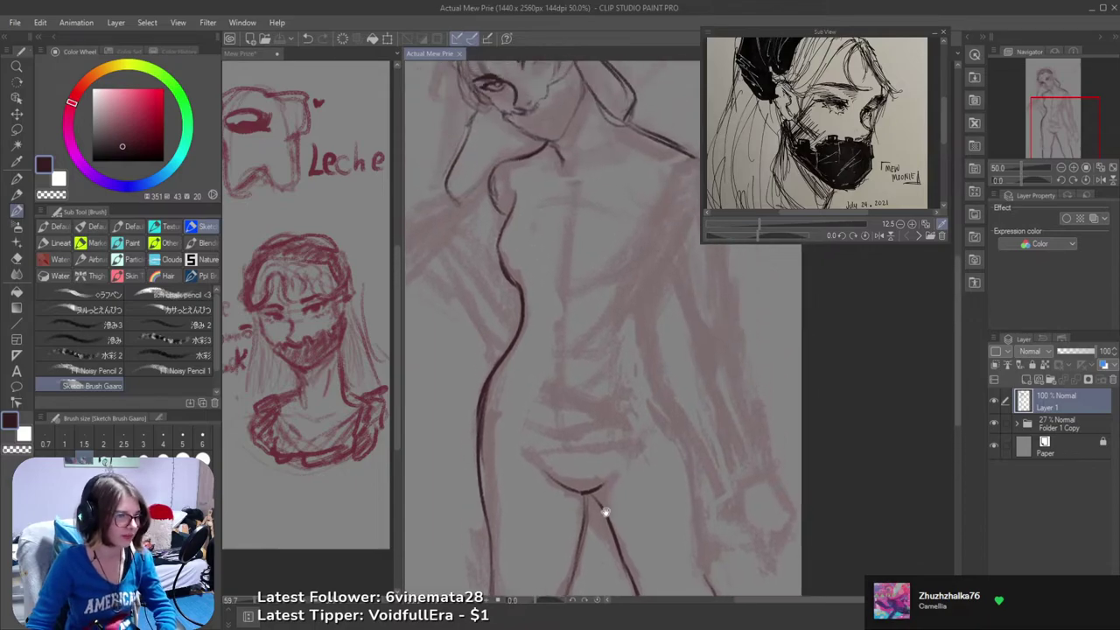
pyautogui.scroll(2, 672, 393)
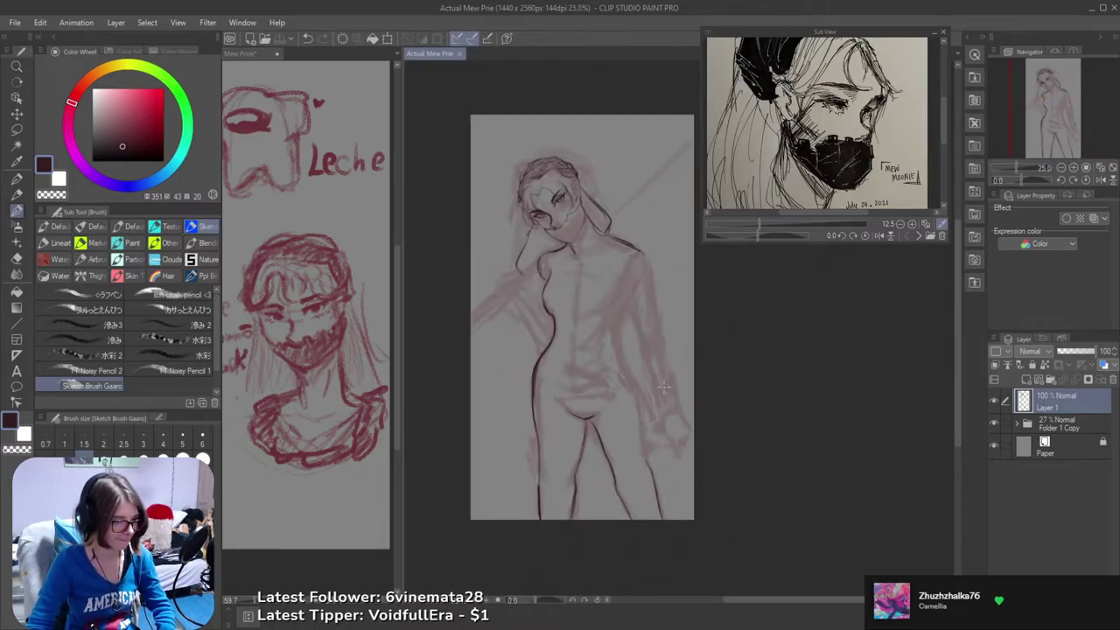
pyautogui.press('b')
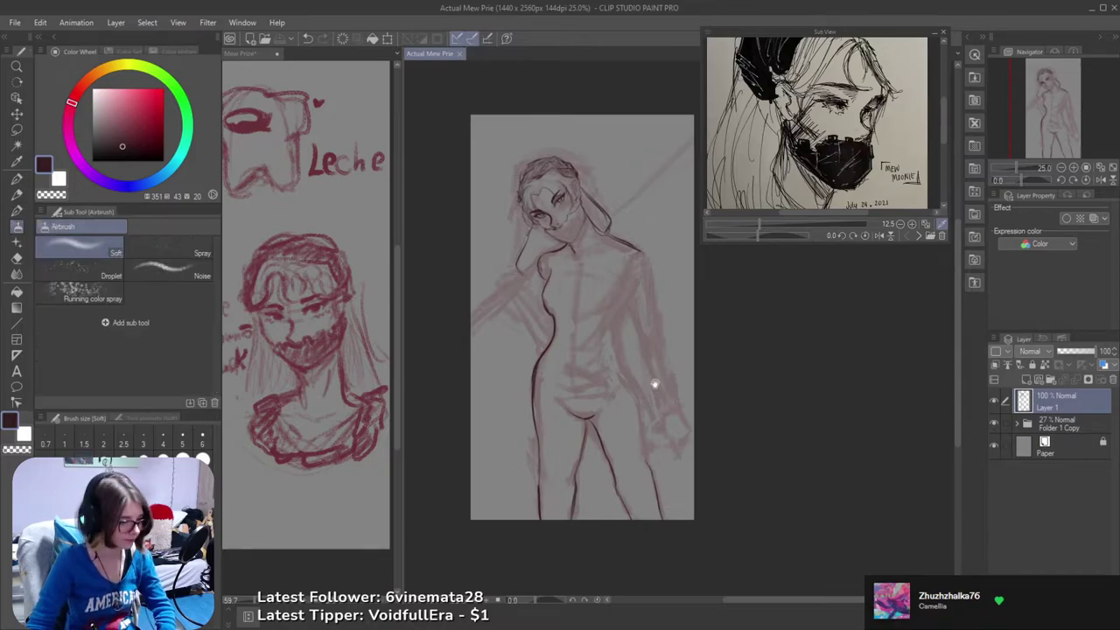
pyautogui.scroll(1, 639, 402)
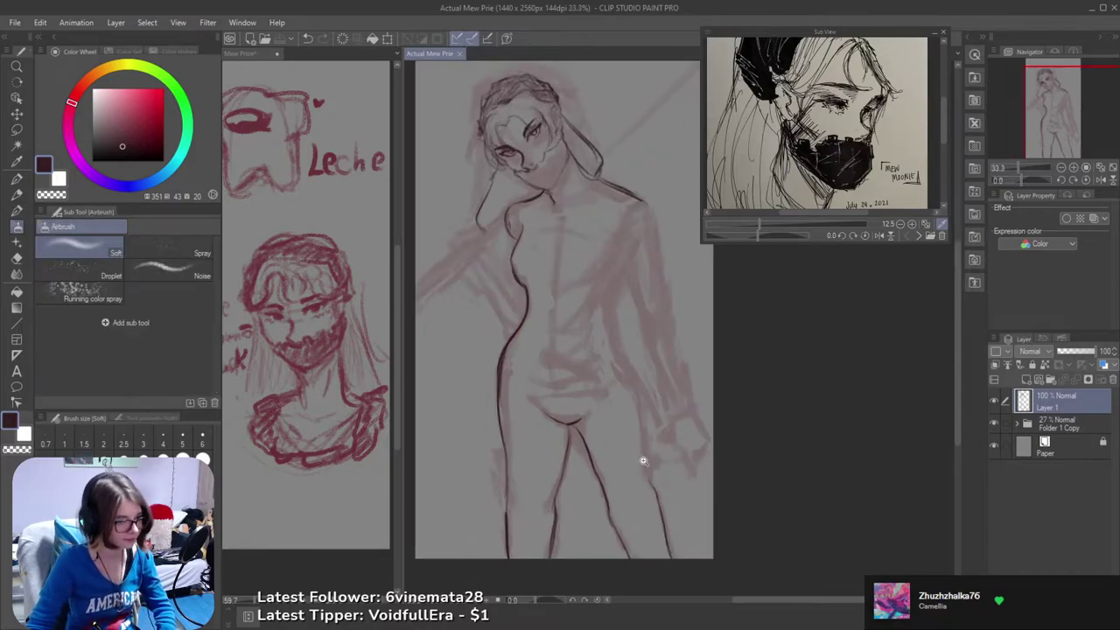
pyautogui.scroll(2, 603, 542)
pyautogui.press('b')
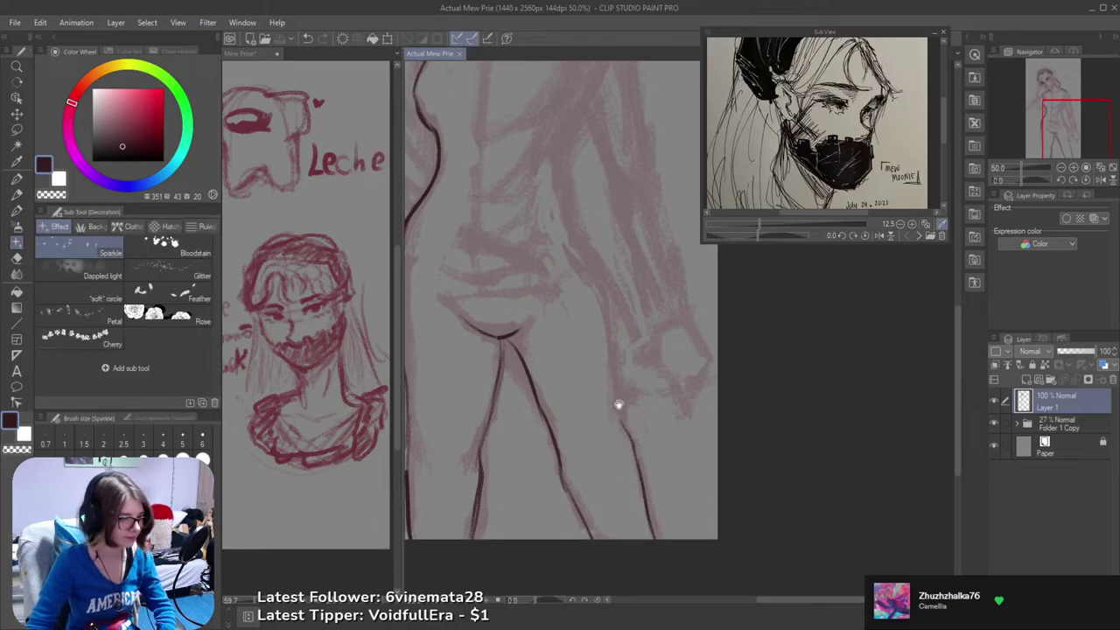
pyautogui.moveTo(617, 405); pyautogui.dragTo(643, 496)
pyautogui.moveTo(607, 368)
pyautogui.mouseDown()
pyautogui.moveTo(638, 421)
pyautogui.moveTo(420, 506)
pyautogui.moveTo(527, 380)
pyautogui.moveTo(530, 398)
pyautogui.moveTo(695, 525)
pyautogui.mouseUp()
pyautogui.hotkey('ctrl', 'z')
pyautogui.hotkey('ctrl', 'z')
pyautogui.moveTo(623, 339)
pyautogui.mouseDown()
pyautogui.moveTo(569, 342)
pyautogui.moveTo(636, 332)
pyautogui.moveTo(482, 381)
pyautogui.mouseUp()
pyautogui.hotkey('ctrl', 'z')
pyautogui.hotkey('ctrl', 'z')
pyautogui.hotkey('ctrl', 'z')
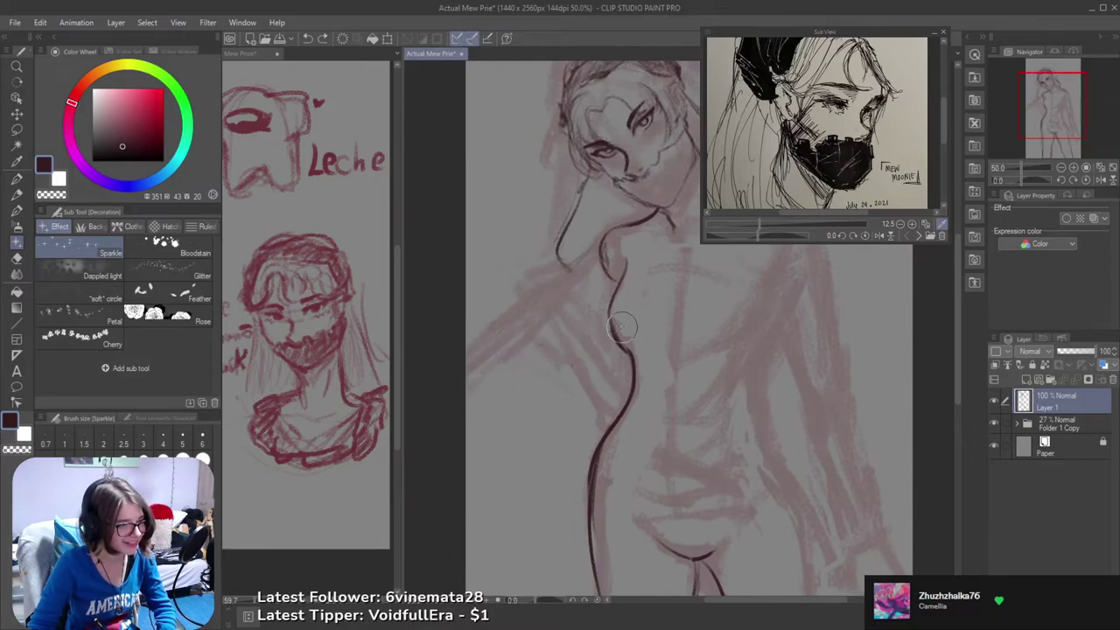
# - Doodle scalloped shapes and bra cups across the chest, undo them all and return to the sketch brush
pyautogui.press('b')
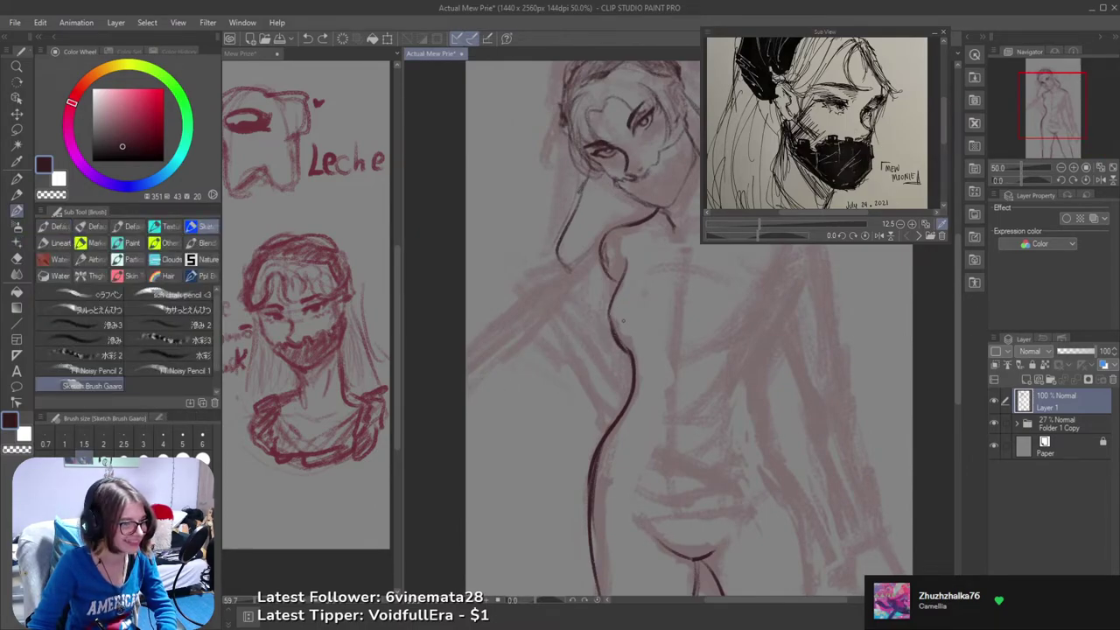
pyautogui.moveTo(624, 317)
pyautogui.mouseDown()
pyautogui.moveTo(591, 334)
pyautogui.moveTo(615, 340)
pyautogui.moveTo(637, 310)
pyautogui.moveTo(650, 328)
pyautogui.moveTo(623, 335)
pyautogui.moveTo(627, 308)
pyautogui.moveTo(646, 321)
pyautogui.moveTo(636, 347)
pyautogui.moveTo(549, 348)
pyautogui.mouseUp()
pyautogui.hotkey('ctrl', 'z')
pyautogui.hotkey('ctrl', 'z')
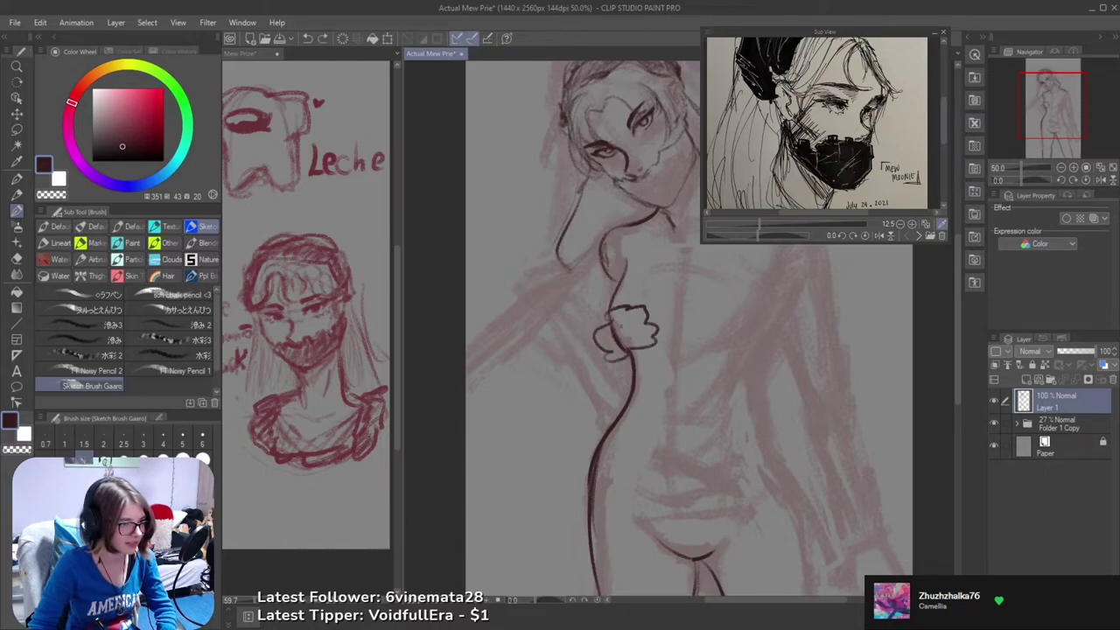
pyautogui.moveTo(618, 326)
pyautogui.mouseDown()
pyautogui.moveTo(594, 351)
pyautogui.moveTo(632, 331)
pyautogui.moveTo(599, 333)
pyautogui.moveTo(609, 343)
pyautogui.moveTo(621, 338)
pyautogui.moveTo(612, 324)
pyautogui.moveTo(661, 307)
pyautogui.moveTo(675, 338)
pyautogui.moveTo(624, 363)
pyautogui.moveTo(691, 310)
pyautogui.moveTo(721, 311)
pyautogui.moveTo(707, 349)
pyautogui.moveTo(751, 336)
pyautogui.mouseUp()
pyautogui.hotkey('ctrl', 'z')
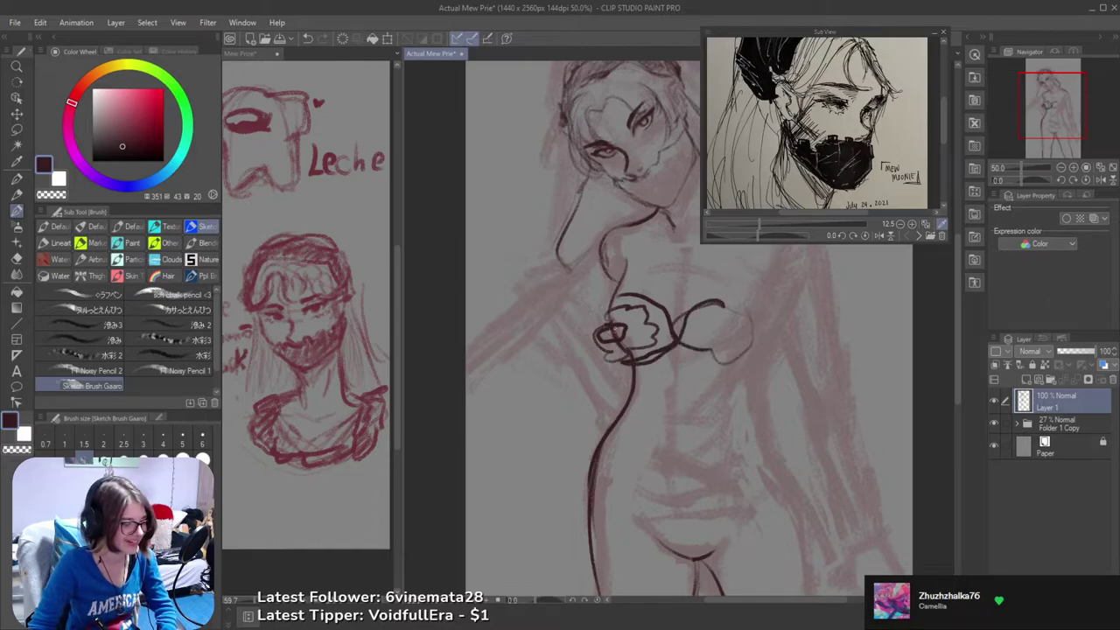
pyautogui.press('b')
pyautogui.press('b')
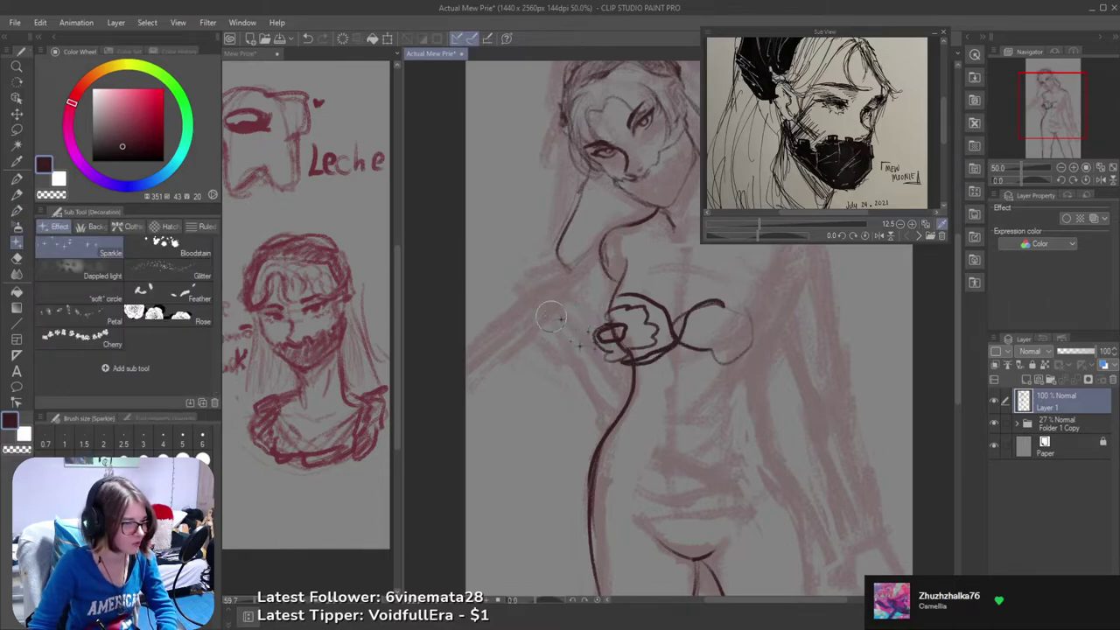
pyautogui.hotkey('ctrl', 'z')
pyautogui.hotkey('ctrl', 'z')
pyautogui.hotkey('ctrl', 'z')
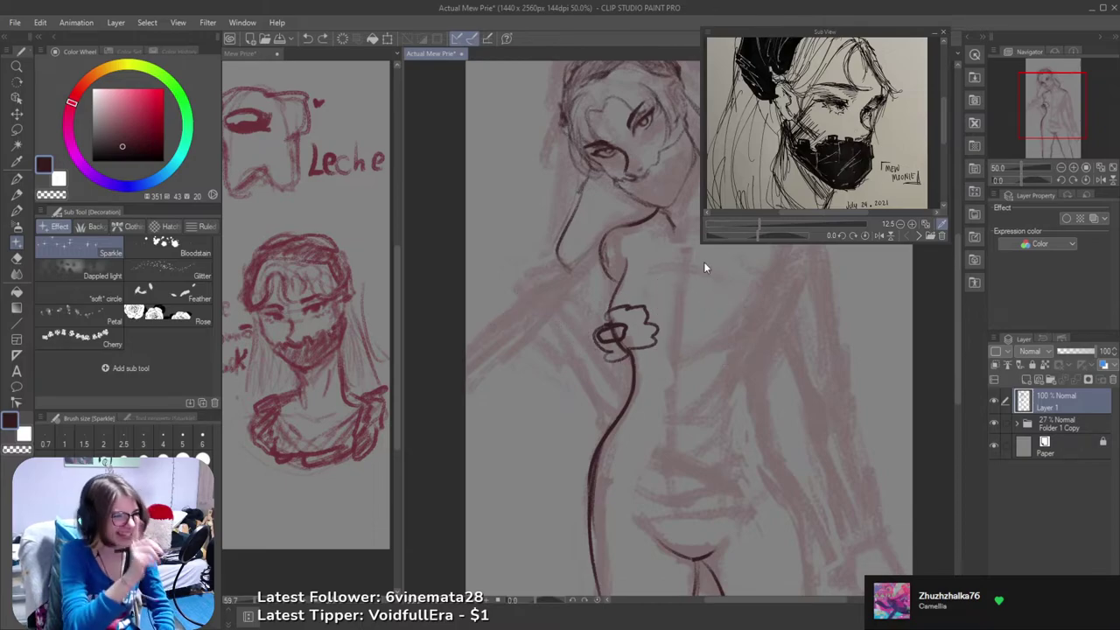
pyautogui.hotkey('ctrl', 'z')
pyautogui.hotkey('ctrl', 'z')
pyautogui.press('b')
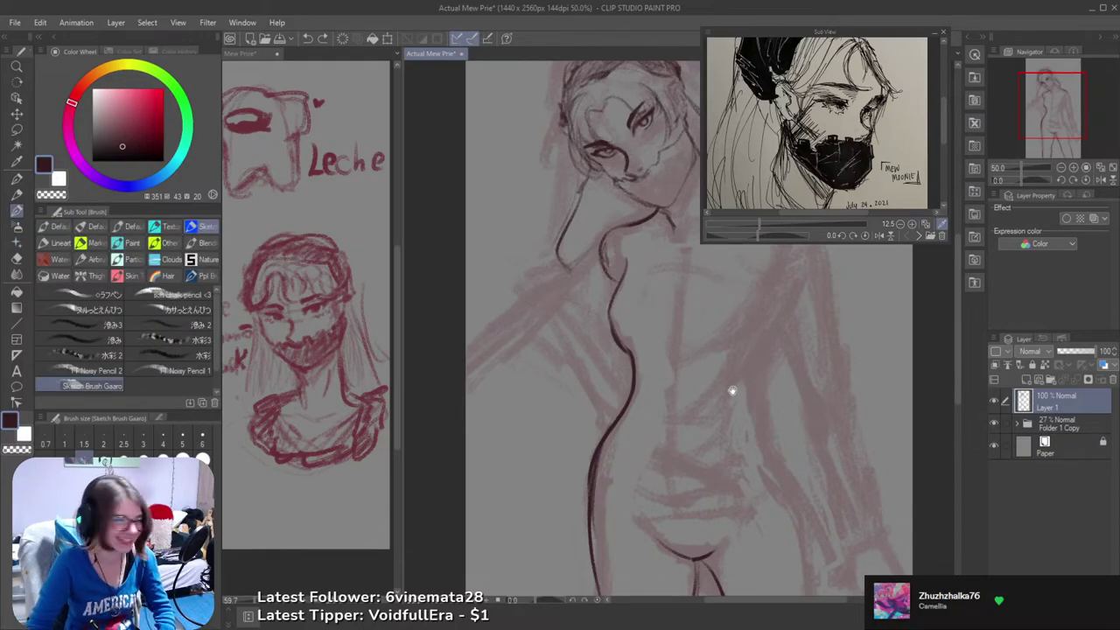
# - Draw the short curved line of the far hip beside the lower abdomen
pyautogui.moveTo(731, 390); pyautogui.dragTo(682, 352)
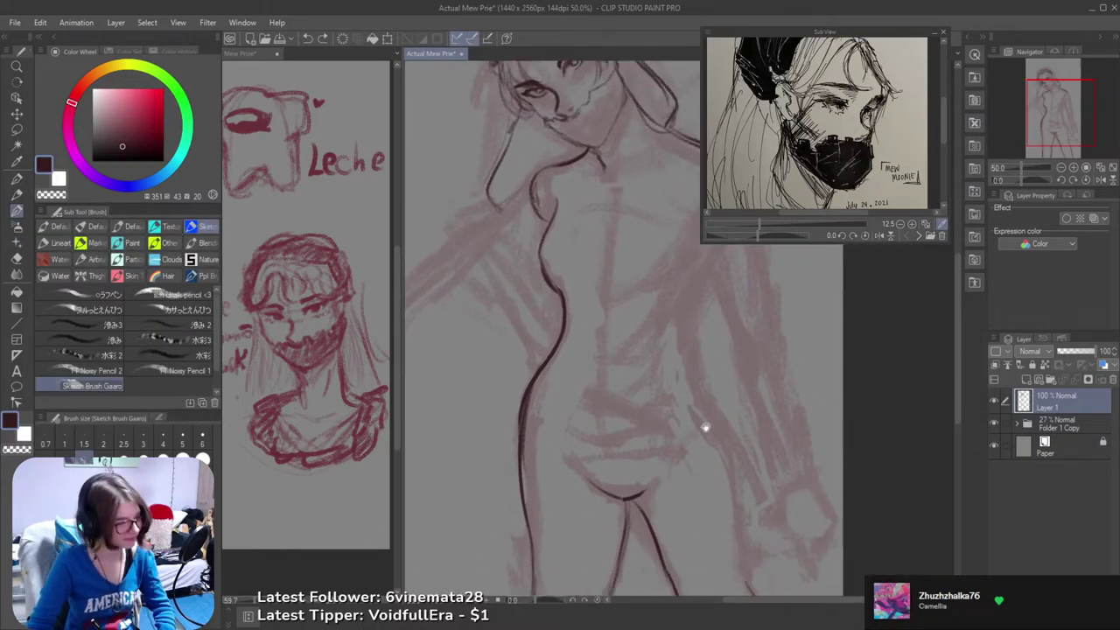
pyautogui.moveTo(705, 427)
pyautogui.mouseDown()
pyautogui.moveTo(676, 368)
pyautogui.moveTo(704, 417)
pyautogui.moveTo(715, 480)
pyautogui.mouseUp()
pyautogui.hotkey('ctrl', 'z')
# - Try several strokes for the outer thigh line running down from the far hip, and undo each of them
pyautogui.moveTo(701, 400); pyautogui.dragTo(718, 525)
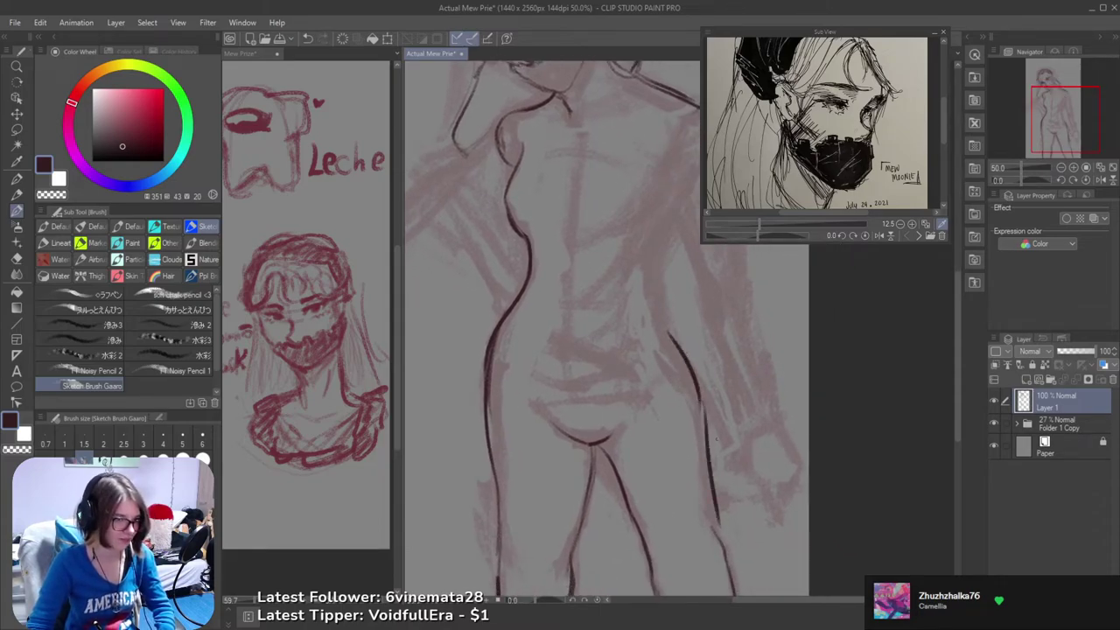
pyautogui.hotkey('ctrl', 'z')
pyautogui.moveTo(700, 388); pyautogui.dragTo(708, 521)
pyautogui.hotkey('ctrl', 'z')
pyautogui.moveTo(698, 391)
pyautogui.mouseDown()
pyautogui.moveTo(712, 542)
pyautogui.moveTo(710, 468)
pyautogui.mouseUp()
pyautogui.hotkey('ctrl', 'z')
pyautogui.hotkey('ctrl', 'z')
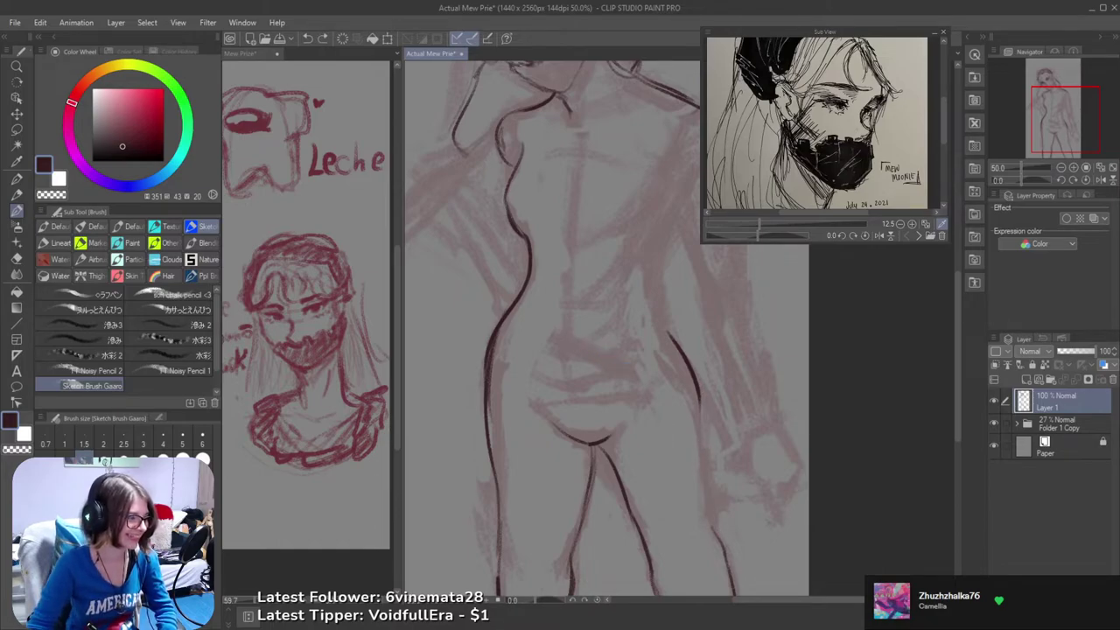
# - Mirror the canvas view and try more strokes between the far hip curve and the lower leg line, undoing the misses
pyautogui.press('h')
pyautogui.moveTo(660, 447); pyautogui.dragTo(640, 377)
pyautogui.moveTo(628, 458); pyautogui.dragTo(639, 384)
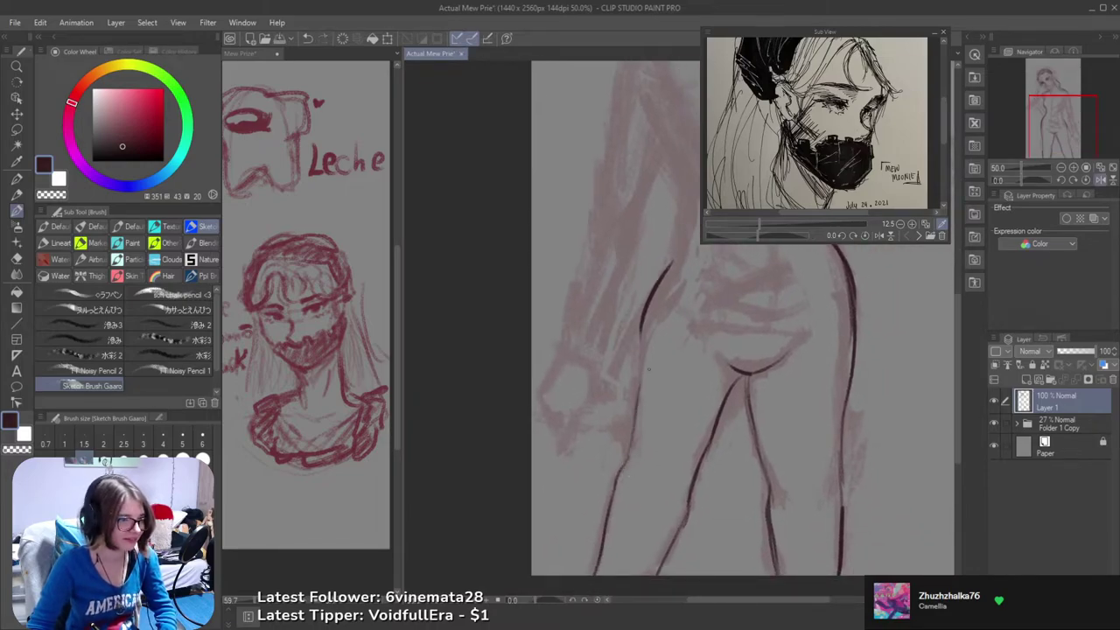
pyautogui.hotkey('ctrl', 'z')
pyautogui.moveTo(641, 331); pyautogui.dragTo(623, 461)
pyautogui.hotkey('ctrl', 'z')
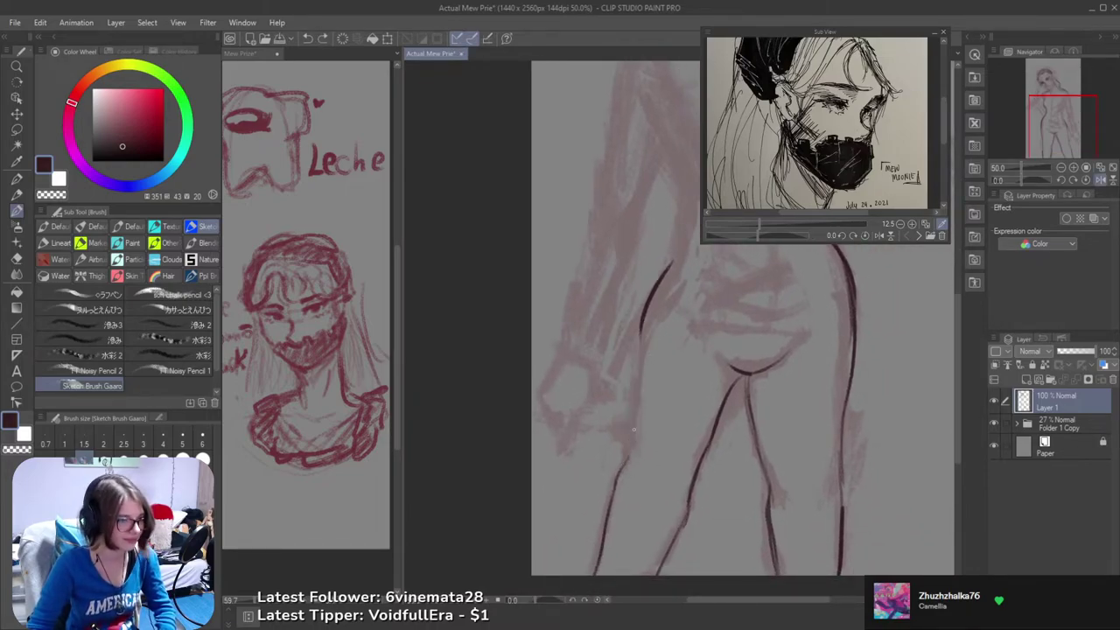
pyautogui.moveTo(638, 383); pyautogui.dragTo(627, 448)
pyautogui.hotkey('ctrl', 'z')
pyautogui.moveTo(643, 329); pyautogui.dragTo(627, 465)
pyautogui.hotkey('ctrl', 'z')
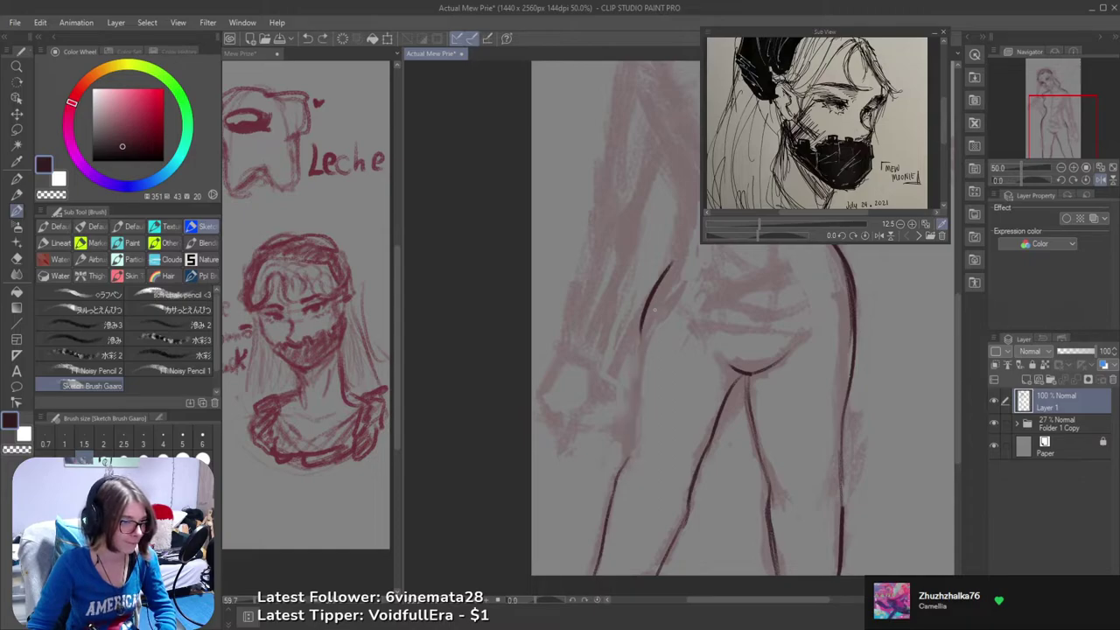
# - Draw the far leg's outer thigh line joining the hip curve to the existing leg line, and restore the unmirrored view
pyautogui.moveTo(644, 323)
pyautogui.mouseDown()
pyautogui.moveTo(631, 437)
pyautogui.moveTo(615, 440)
pyautogui.moveTo(587, 477)
pyautogui.mouseUp()
pyautogui.hotkey('ctrl', 'z')
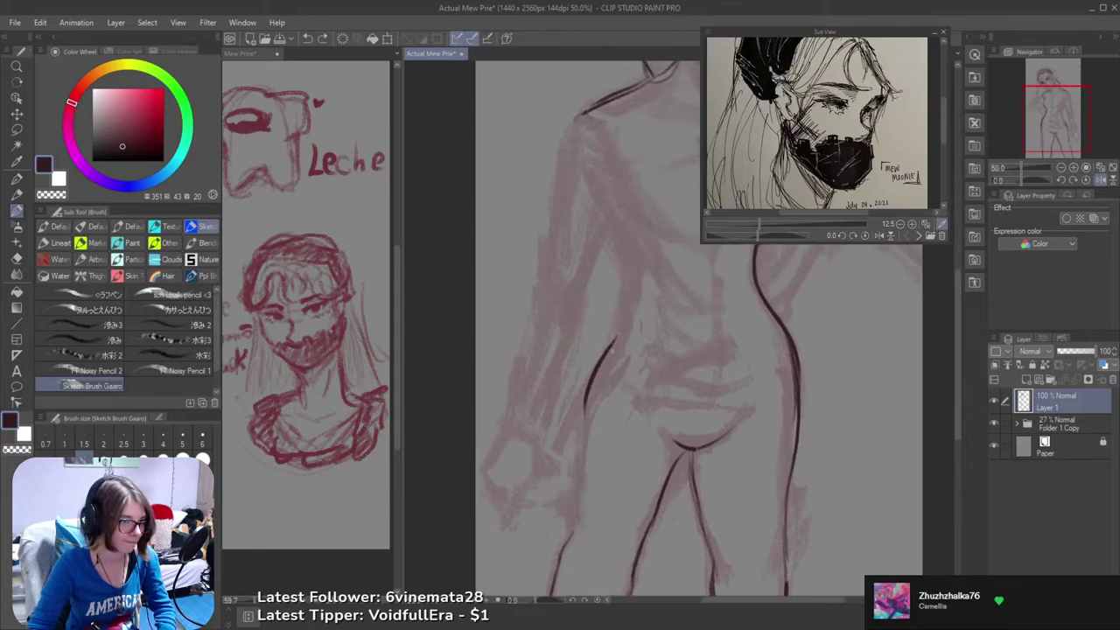
pyautogui.moveTo(609, 354); pyautogui.dragTo(586, 479)
pyautogui.hotkey('ctrl', 'z')
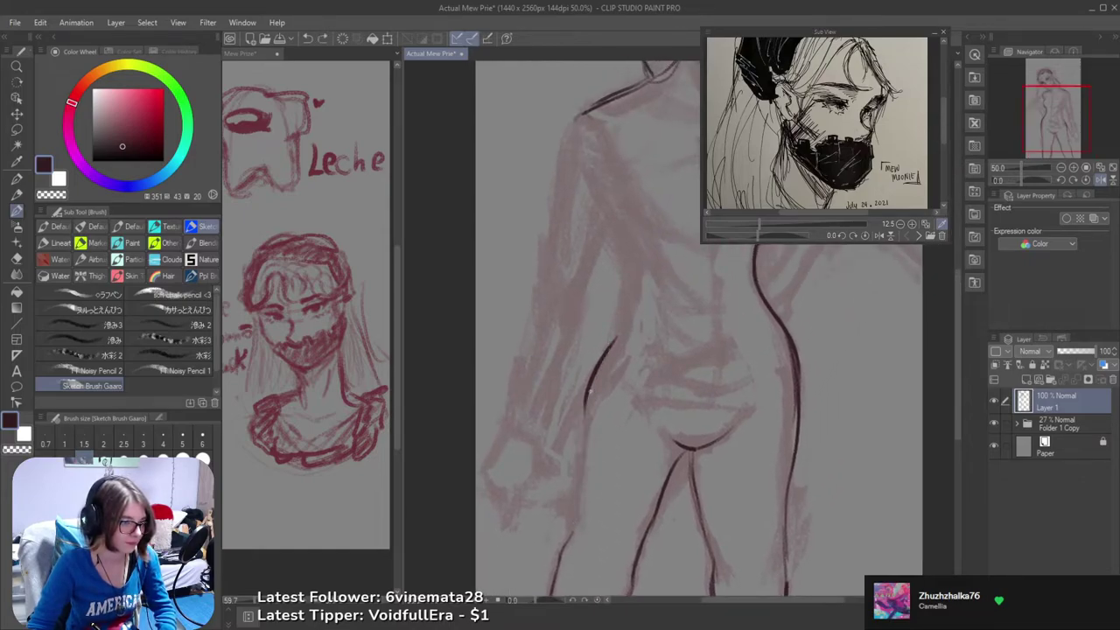
pyautogui.moveTo(585, 405)
pyautogui.mouseDown()
pyautogui.moveTo(569, 539)
pyautogui.moveTo(585, 408)
pyautogui.mouseUp()
pyautogui.hotkey('ctrl', 'z')
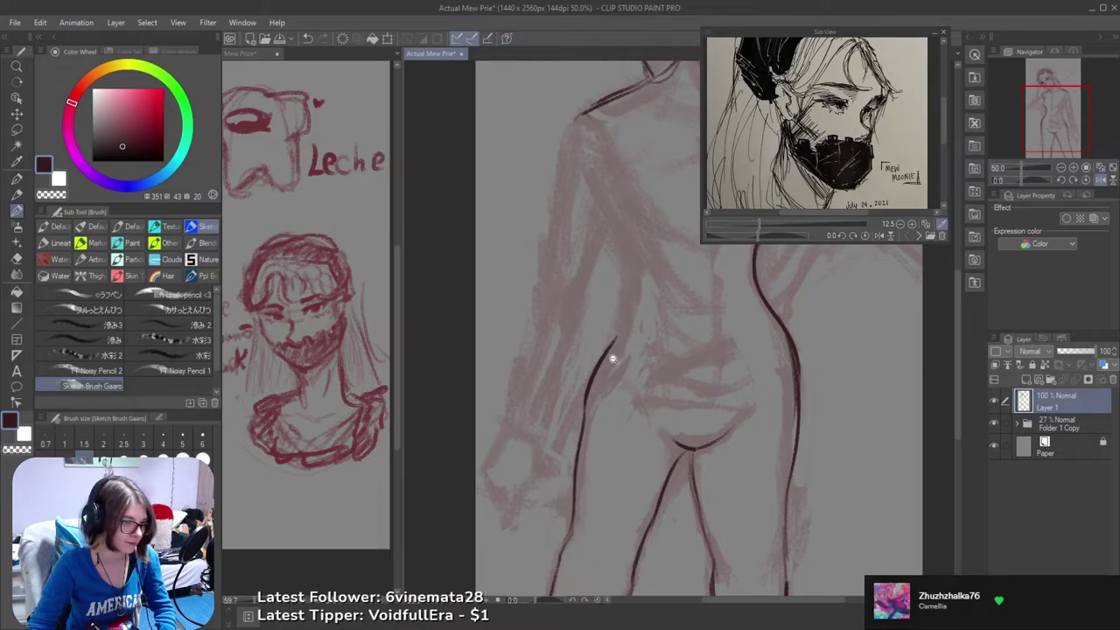
pyautogui.scroll(-4, 613, 358)
pyautogui.press('h')
pyautogui.scroll(4, 725, 347)
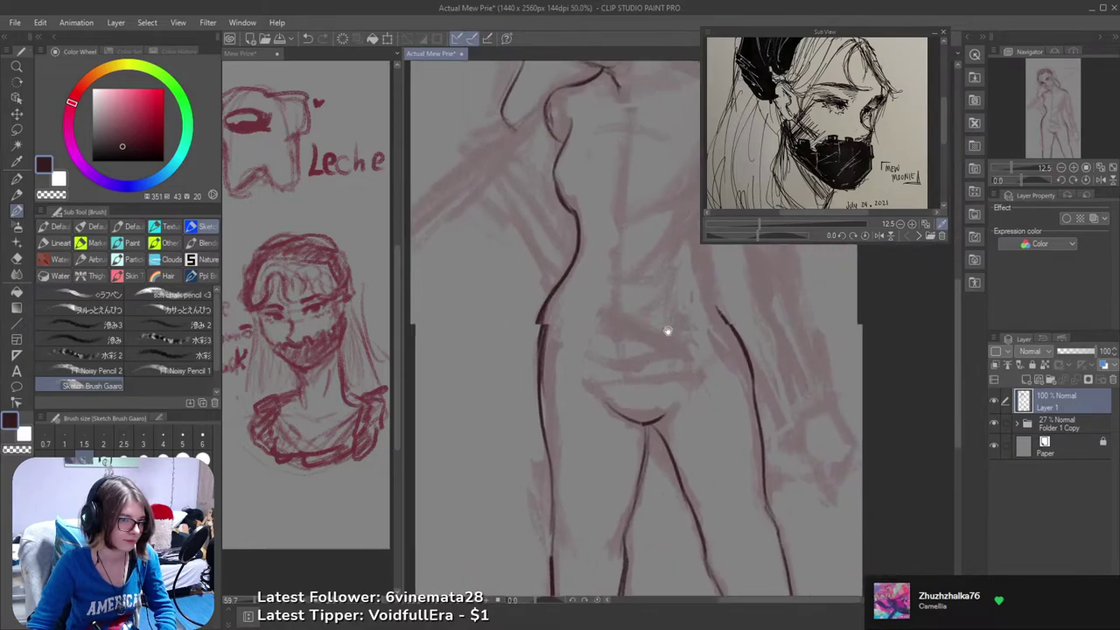
# - Try retouching strokes over the middle of the far leg's outer thigh line, and undo them
pyautogui.moveTo(707, 427); pyautogui.dragTo(704, 391)
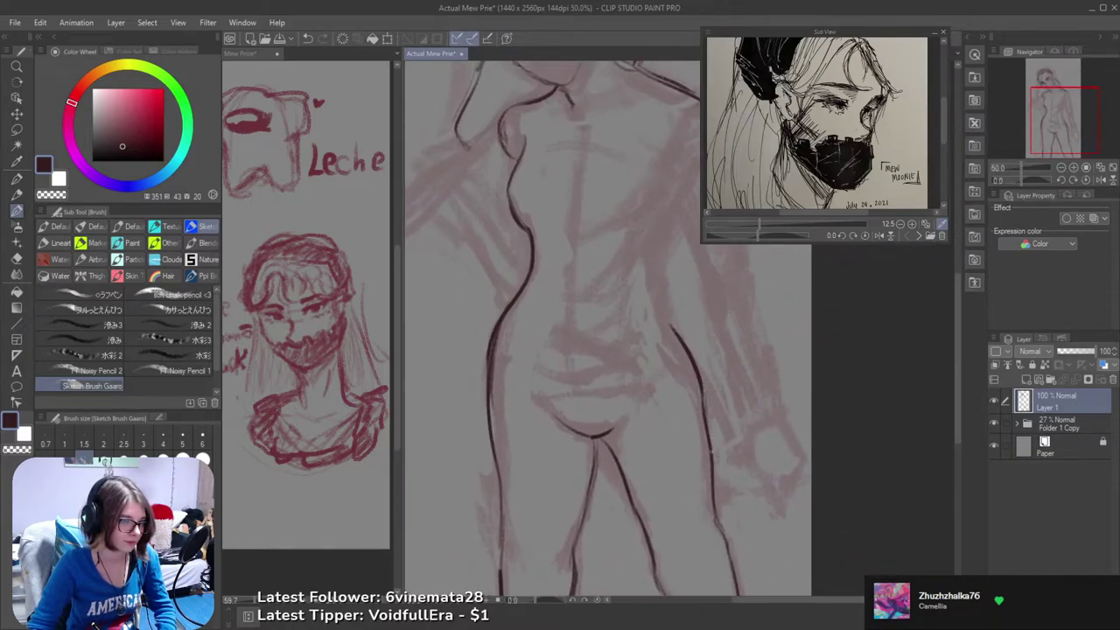
pyautogui.hotkey('ctrl', 'z')
pyautogui.moveTo(698, 441); pyautogui.dragTo(687, 355)
pyautogui.hotkey('ctrl', 'z')
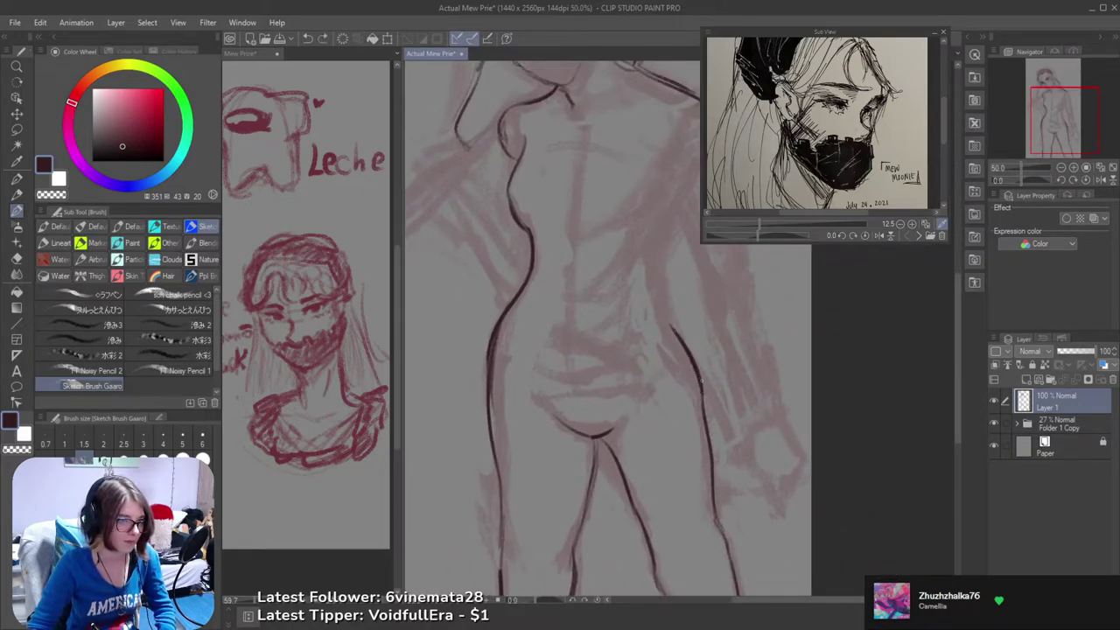
pyautogui.moveTo(714, 456)
pyautogui.mouseDown()
pyautogui.moveTo(702, 385)
pyautogui.moveTo(709, 472)
pyautogui.mouseUp()
pyautogui.hotkey('ctrl', 'z')
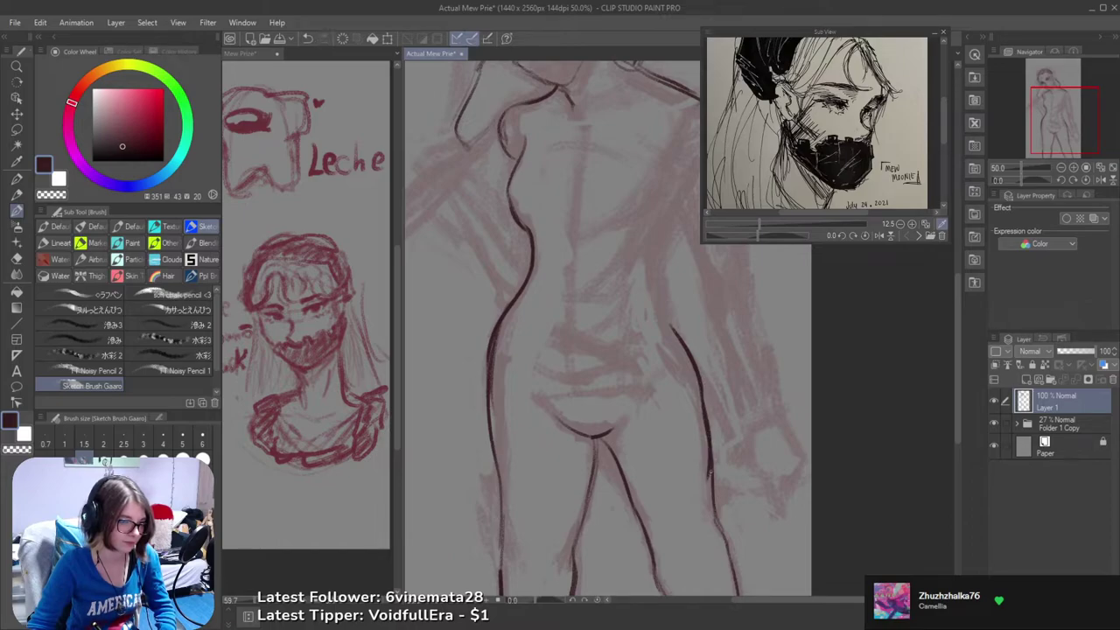
pyautogui.hotkey('ctrl', 'z')
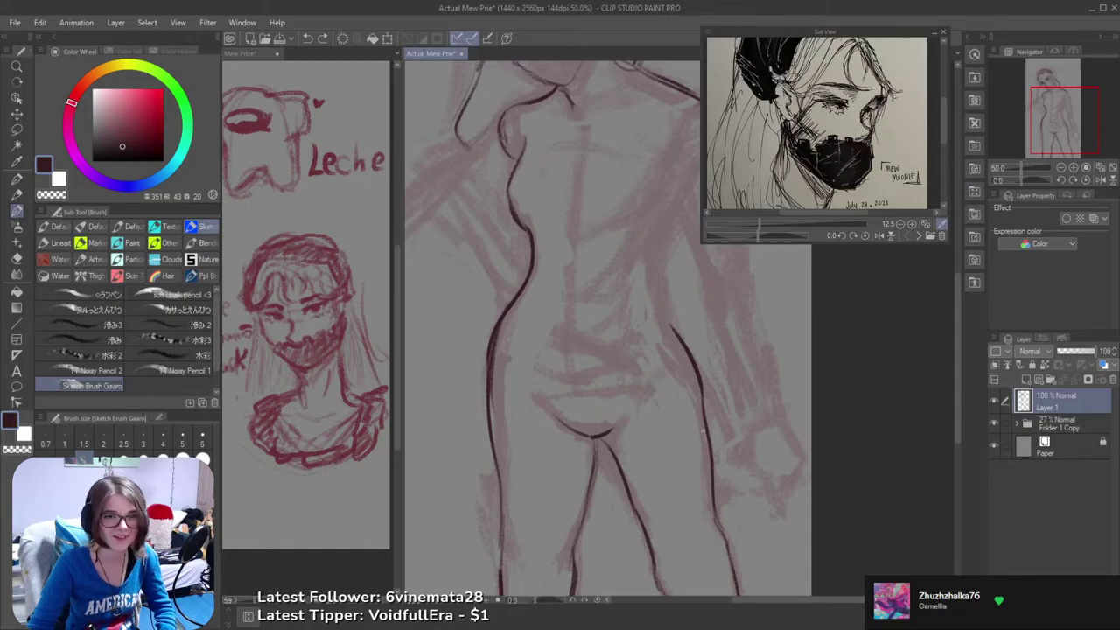
# - Doodle a circle with a smaller oval inside it on the near side of the chest, and undo it
pyautogui.moveTo(593, 286); pyautogui.dragTo(658, 343)
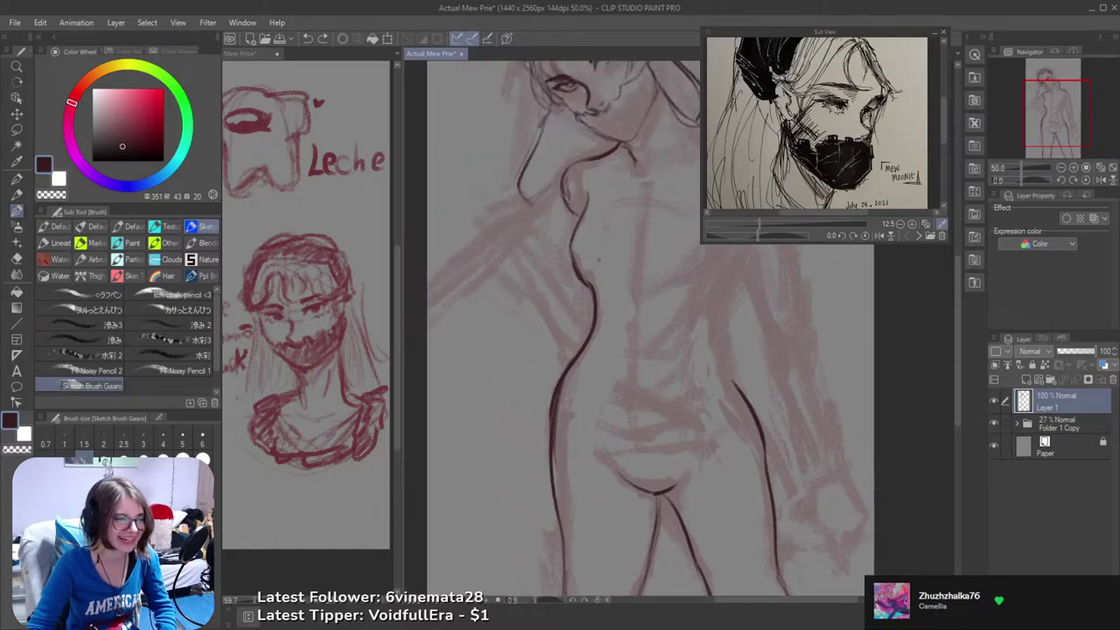
pyautogui.moveTo(583, 243)
pyautogui.mouseDown()
pyautogui.moveTo(591, 282)
pyautogui.moveTo(597, 254)
pyautogui.moveTo(578, 262)
pyautogui.mouseUp()
pyautogui.hotkey('ctrl', 'z')
pyautogui.moveTo(607, 227)
pyautogui.mouseDown()
pyautogui.moveTo(618, 231)
pyautogui.moveTo(593, 264)
pyautogui.mouseUp()
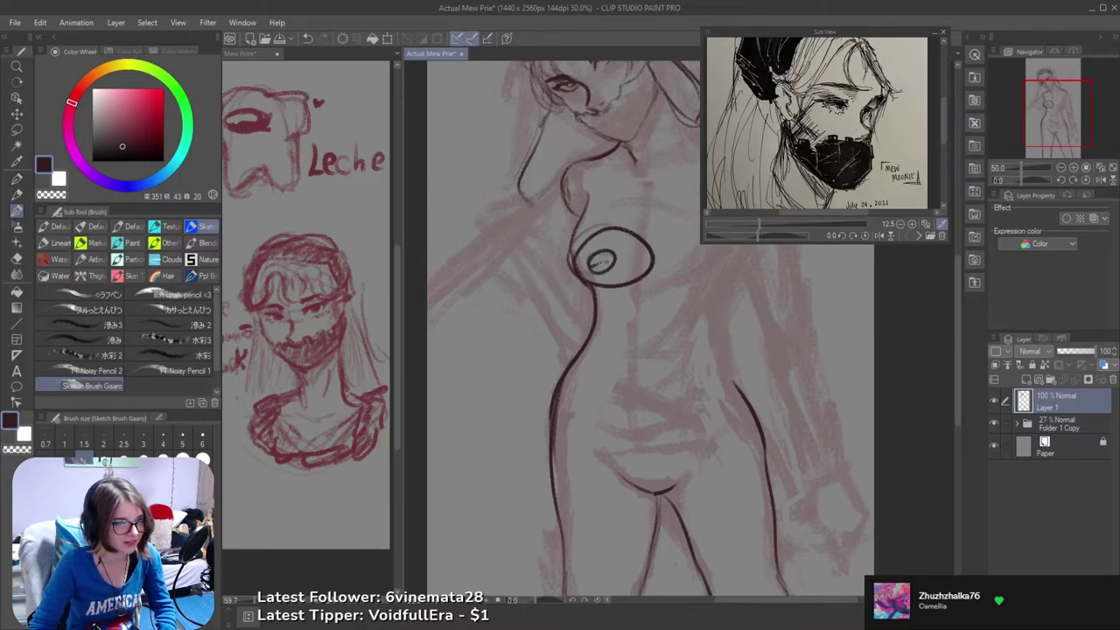
pyautogui.hotkey('ctrl', 'z')
pyautogui.hotkey('ctrl', 'z')
pyautogui.hotkey('ctrl', 'z')
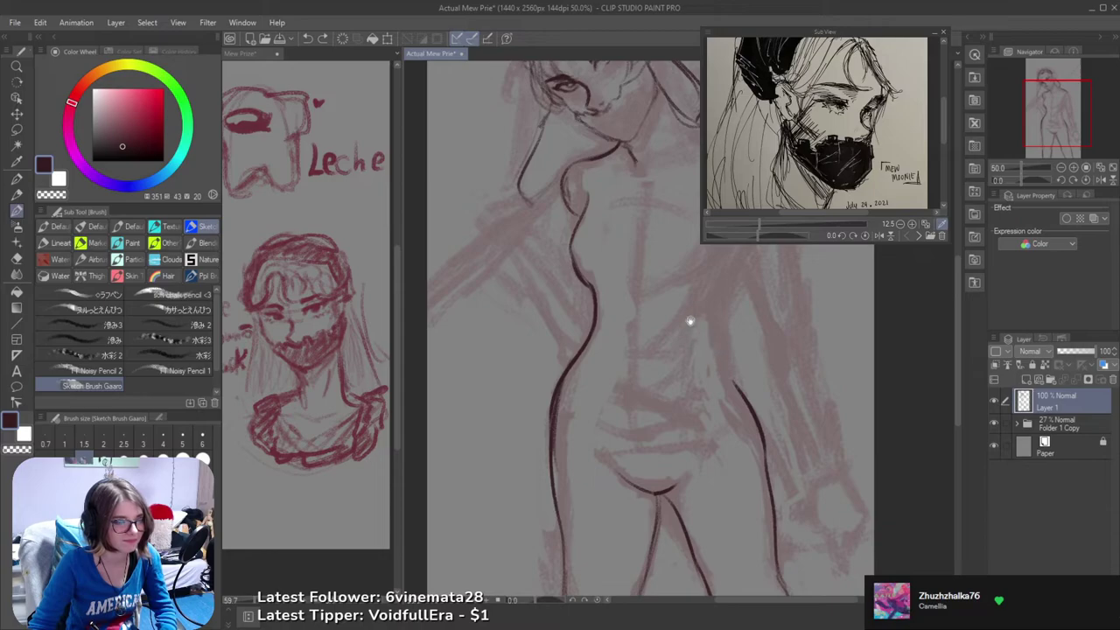
# - Doodle small curved marks and the letters "Ow" on the chest, and undo them all
pyautogui.moveTo(638, 306); pyautogui.dragTo(620, 344)
pyautogui.moveTo(596, 284); pyautogui.dragTo(631, 282)
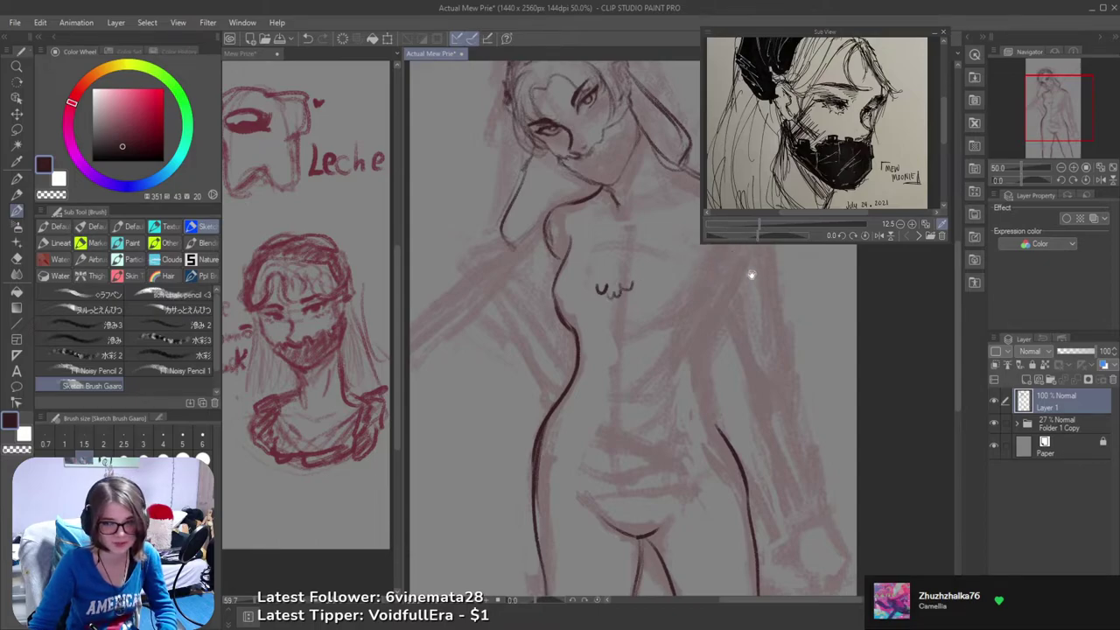
pyautogui.moveTo(722, 359); pyautogui.dragTo(786, 305)
pyautogui.hotkey('ctrl', 'z')
pyautogui.hotkey('ctrl', 'z')
pyautogui.moveTo(655, 236)
pyautogui.mouseDown()
pyautogui.moveTo(620, 288)
pyautogui.moveTo(642, 308)
pyautogui.mouseUp()
pyautogui.hotkey('ctrl', 'z')
pyautogui.hotkey('ctrl', 'z')
pyautogui.hotkey('ctrl', 'z')
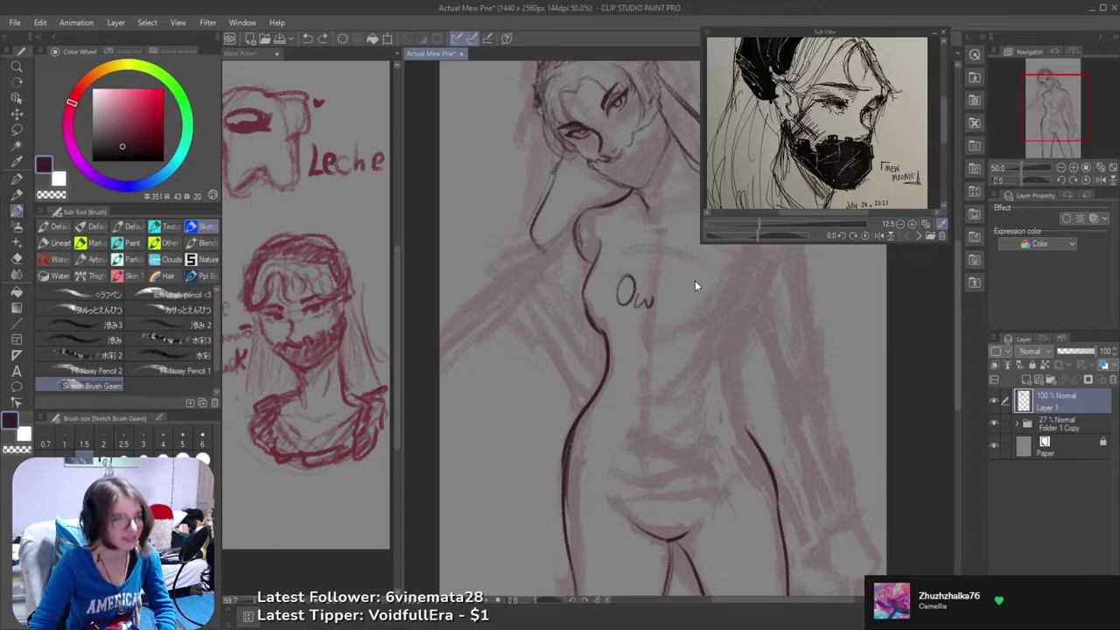
# - Draw the short curved line under the far breast, following the rough sketch
pyautogui.moveTo(707, 430); pyautogui.dragTo(657, 365)
pyautogui.moveTo(733, 454); pyautogui.dragTo(670, 375)
pyautogui.moveTo(678, 428); pyautogui.dragTo(697, 403)
pyautogui.moveTo(679, 351); pyautogui.dragTo(700, 444)
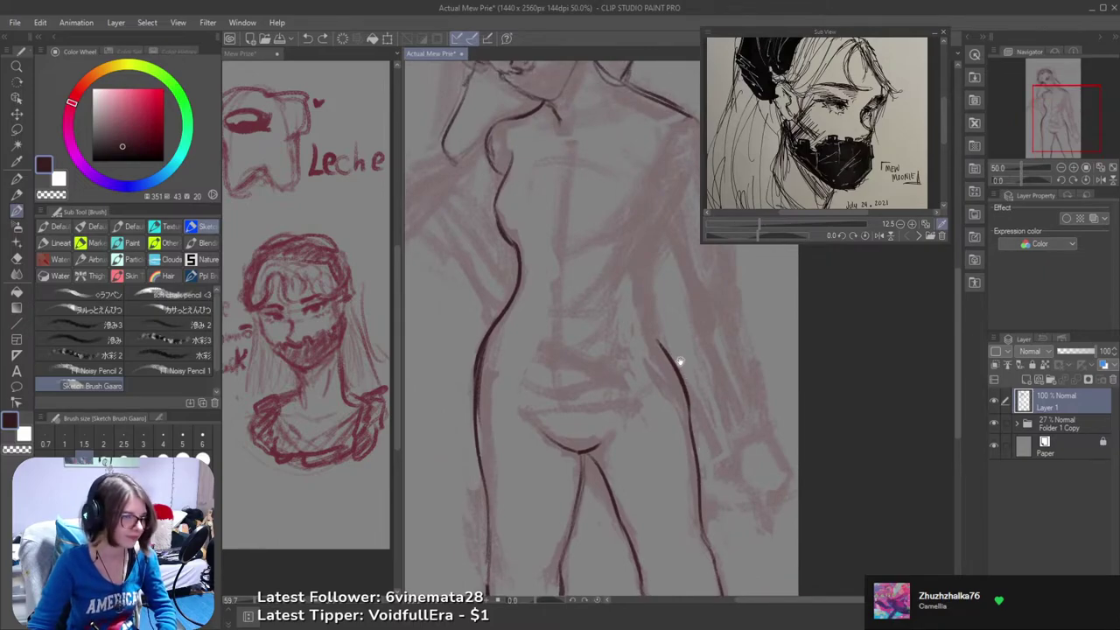
pyautogui.moveTo(680, 342)
pyautogui.mouseDown()
pyautogui.moveTo(665, 405)
pyautogui.moveTo(643, 386)
pyautogui.moveTo(634, 429)
pyautogui.moveTo(661, 346)
pyautogui.mouseUp()
pyautogui.hotkey('ctrl', 'z')
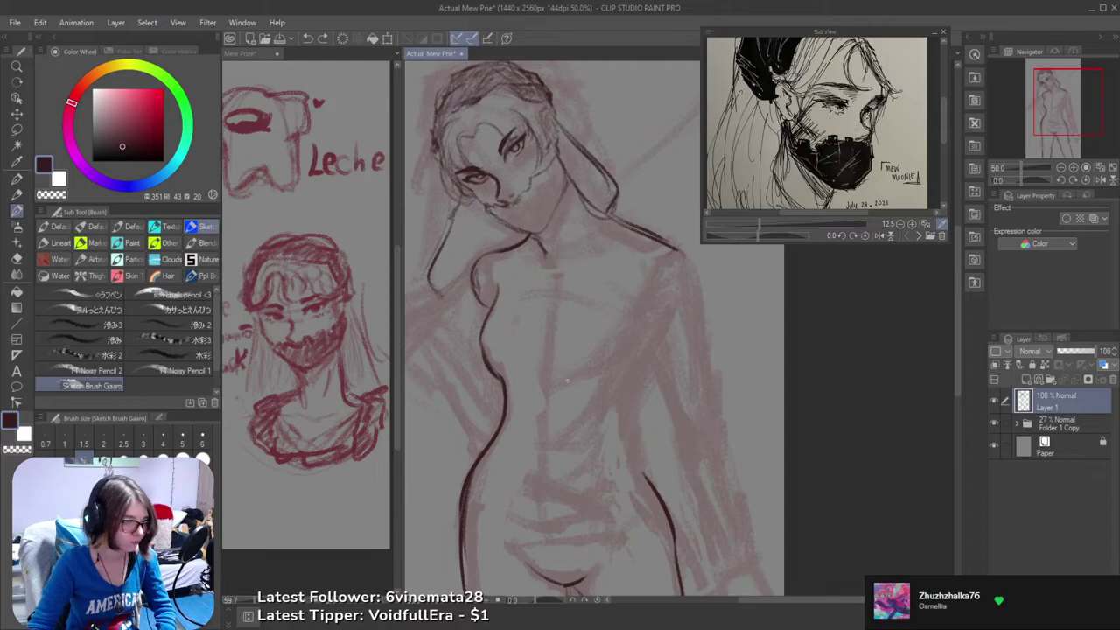
pyautogui.moveTo(566, 378); pyautogui.dragTo(611, 367)
pyautogui.hotkey('ctrl', 'z')
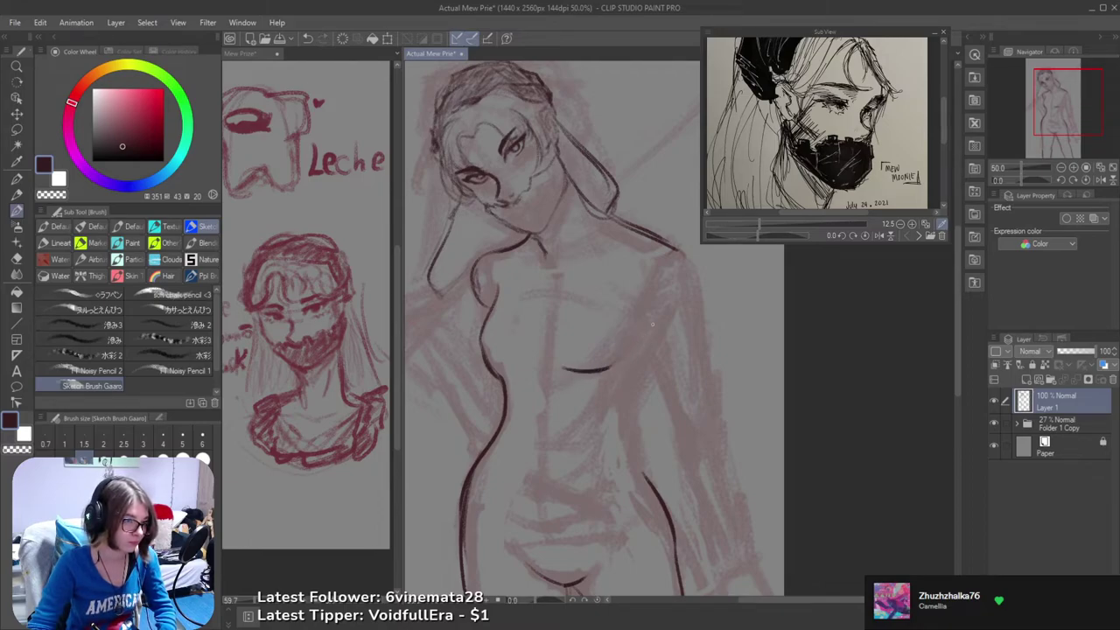
# - Draw the far side of the ribcage down from the armpit, and extend the underbust curve outward toward it
pyautogui.moveTo(652, 323)
pyautogui.mouseDown()
pyautogui.moveTo(640, 347)
pyautogui.moveTo(656, 321)
pyautogui.mouseUp()
pyautogui.hotkey('ctrl', 'z')
pyautogui.moveTo(646, 362)
pyautogui.mouseDown()
pyautogui.moveTo(662, 319)
pyautogui.moveTo(637, 409)
pyautogui.mouseUp()
pyautogui.hotkey('ctrl', 'z')
pyautogui.hotkey('ctrl', 'z')
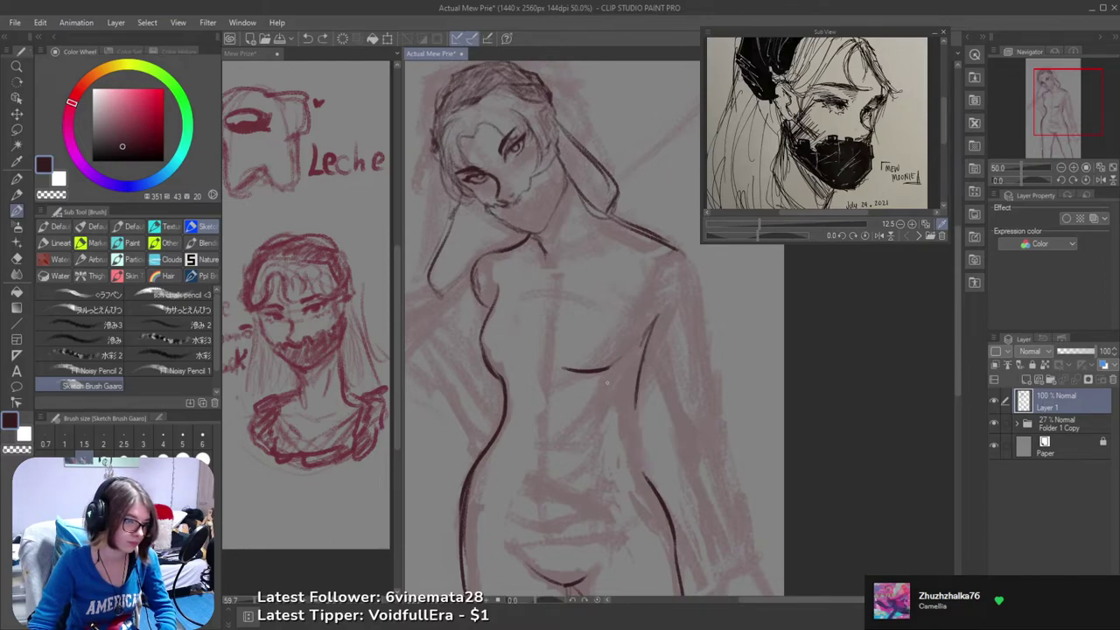
pyautogui.moveTo(599, 374); pyautogui.dragTo(629, 358)
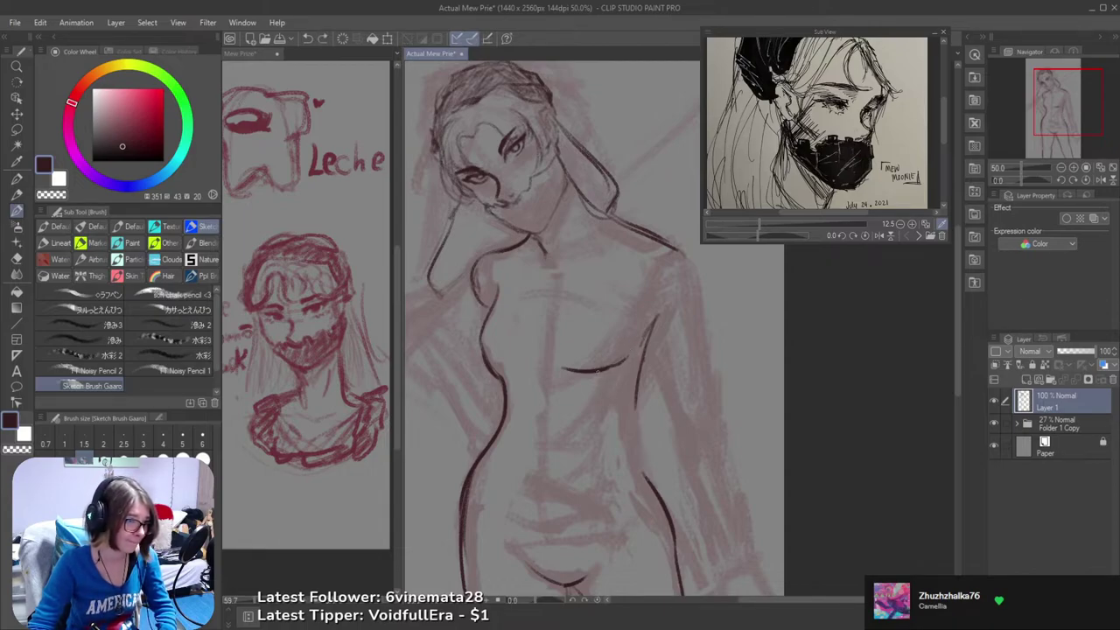
# - Continue the far side line of the torso down through the waist to meet the top of the hip curve
pyautogui.moveTo(635, 386)
pyautogui.mouseDown()
pyautogui.moveTo(634, 428)
pyautogui.moveTo(639, 469)
pyautogui.mouseUp()
pyautogui.hotkey('ctrl', 'z')
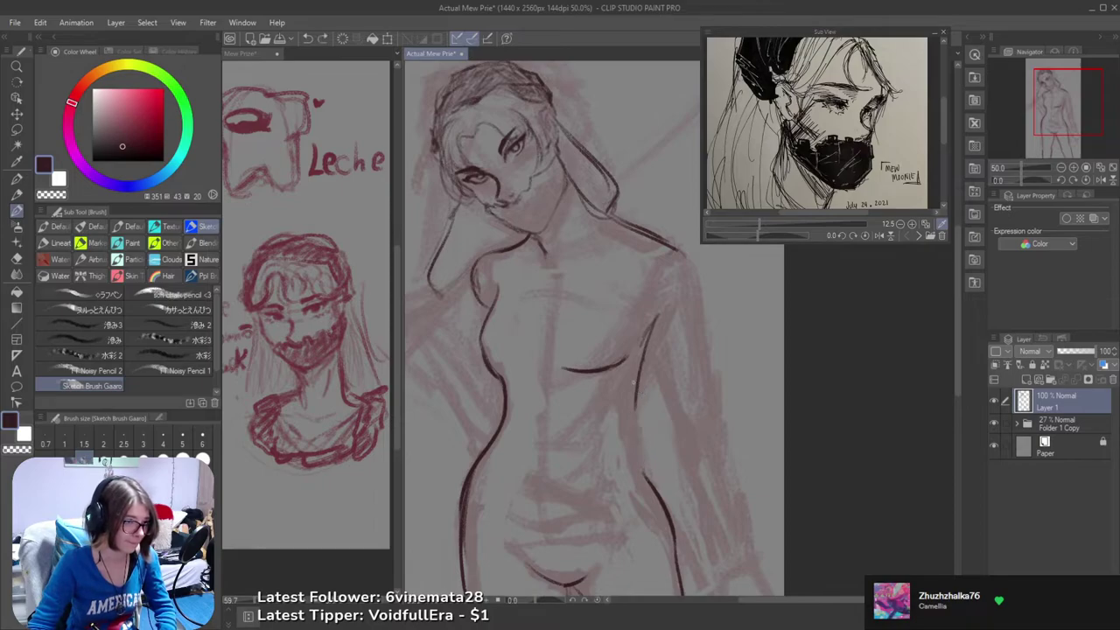
pyautogui.moveTo(635, 385)
pyautogui.mouseDown()
pyautogui.moveTo(630, 428)
pyautogui.moveTo(636, 394)
pyautogui.moveTo(633, 424)
pyautogui.moveTo(653, 484)
pyautogui.mouseUp()
pyautogui.hotkey('ctrl', 'z')
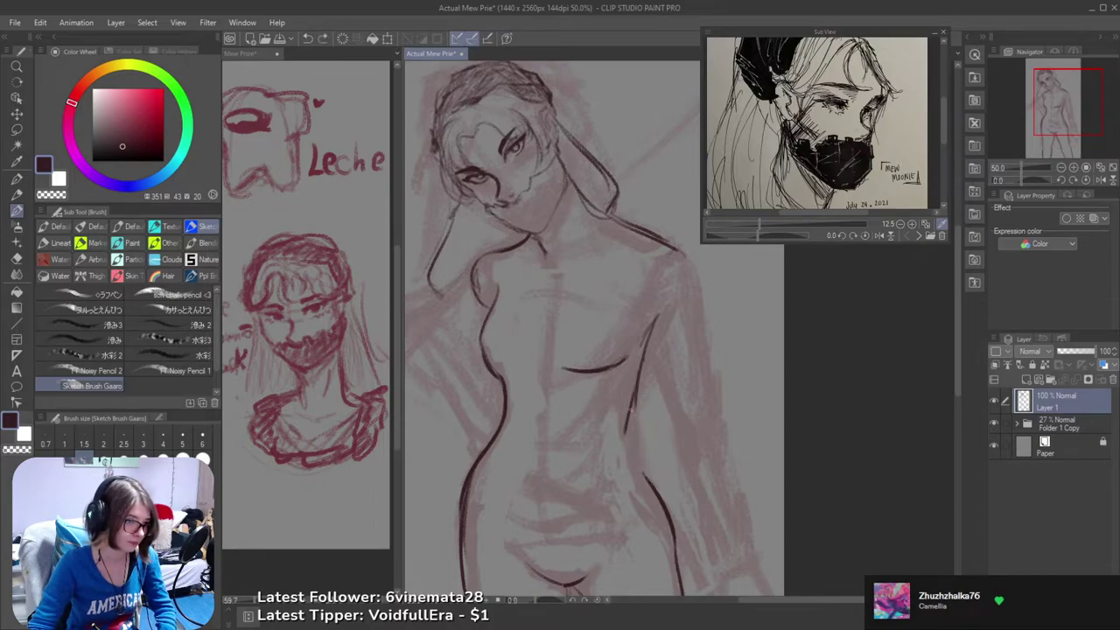
pyautogui.moveTo(630, 412); pyautogui.dragTo(655, 486)
# - Mirror the canvas view and try strokes for the outer contour of the far shoulder, undoing the ones that miss
pyautogui.keyDown('alt'); pyautogui.click(677, 403); pyautogui.keyUp('alt')
pyautogui.press('h')
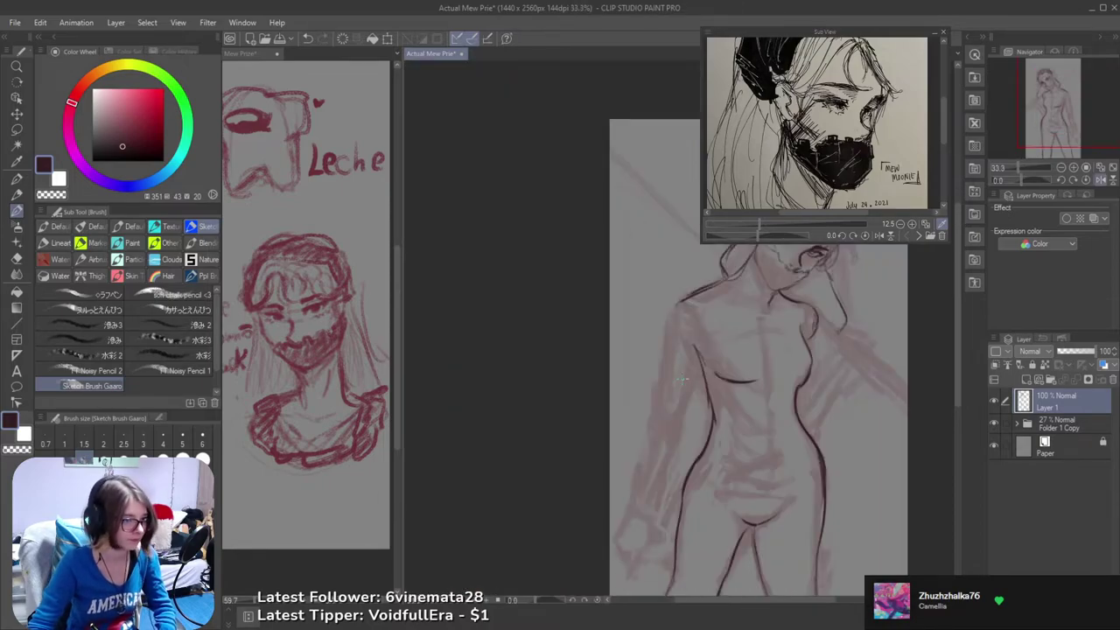
pyautogui.moveTo(716, 400); pyautogui.dragTo(661, 373)
pyautogui.scroll(2, 664, 374)
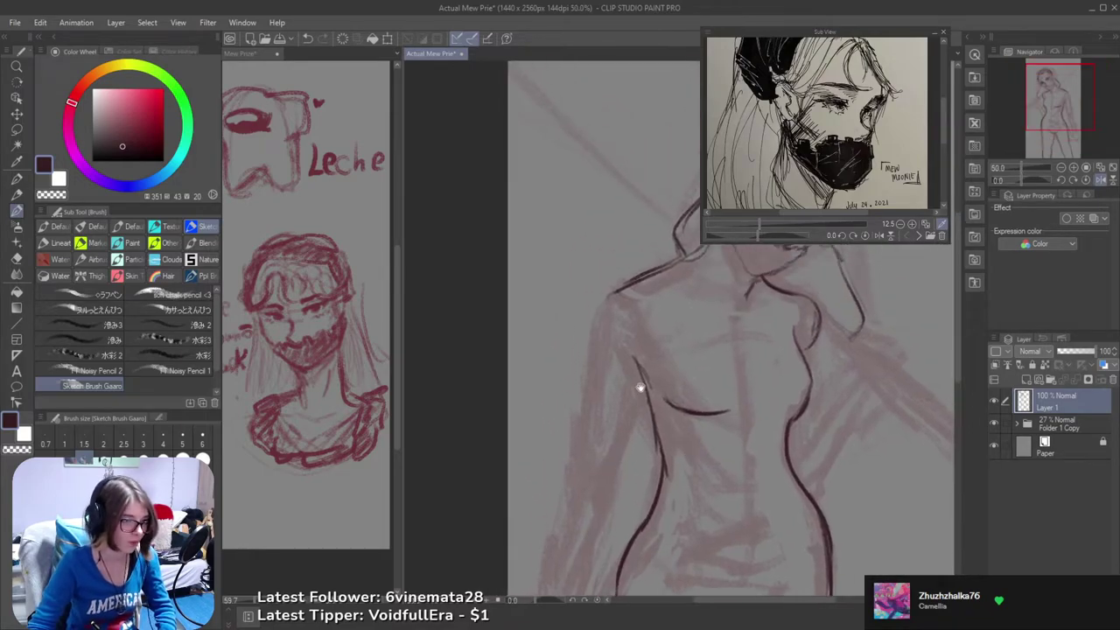
pyautogui.moveTo(594, 348); pyautogui.dragTo(590, 390)
pyautogui.hotkey('ctrl', 'z')
pyautogui.moveTo(616, 291)
pyautogui.mouseDown()
pyautogui.moveTo(588, 373)
pyautogui.moveTo(602, 315)
pyautogui.moveTo(588, 362)
pyautogui.mouseUp()
pyautogui.hotkey('ctrl', 'z')
pyautogui.hotkey('ctrl', 'z')
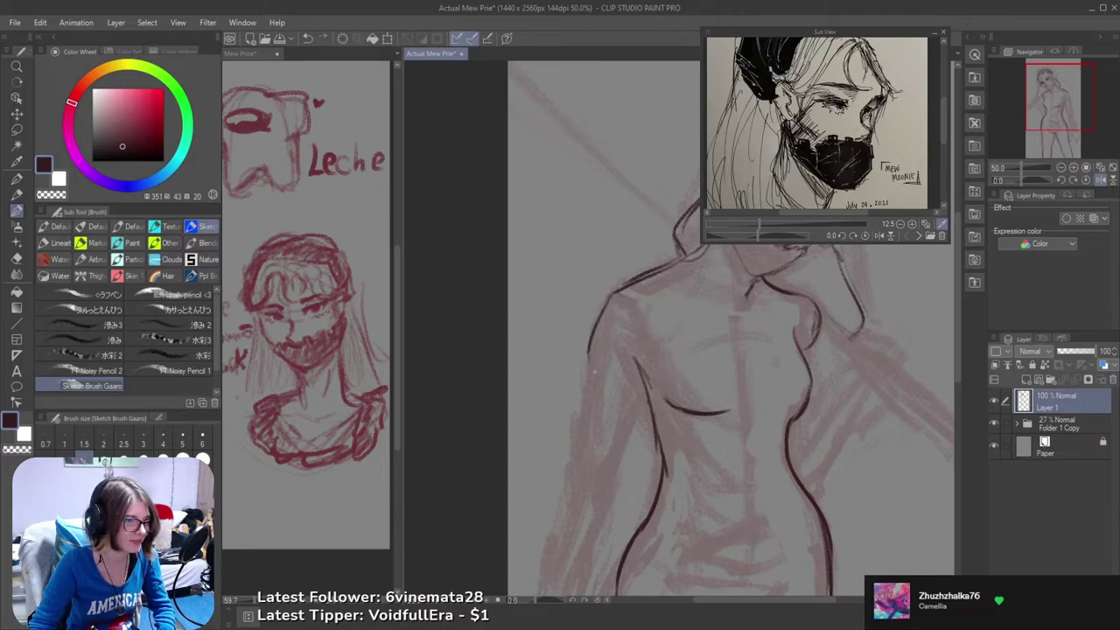
# - Redraw the far shoulder's outer contour as a smooth curve down to the upper arm, and save the drawing
pyautogui.hotkey('ctrl', 'z')
pyautogui.moveTo(610, 292); pyautogui.dragTo(581, 380)
pyautogui.hotkey('ctrl', 'z')
pyautogui.moveTo(612, 290); pyautogui.dragTo(584, 372)
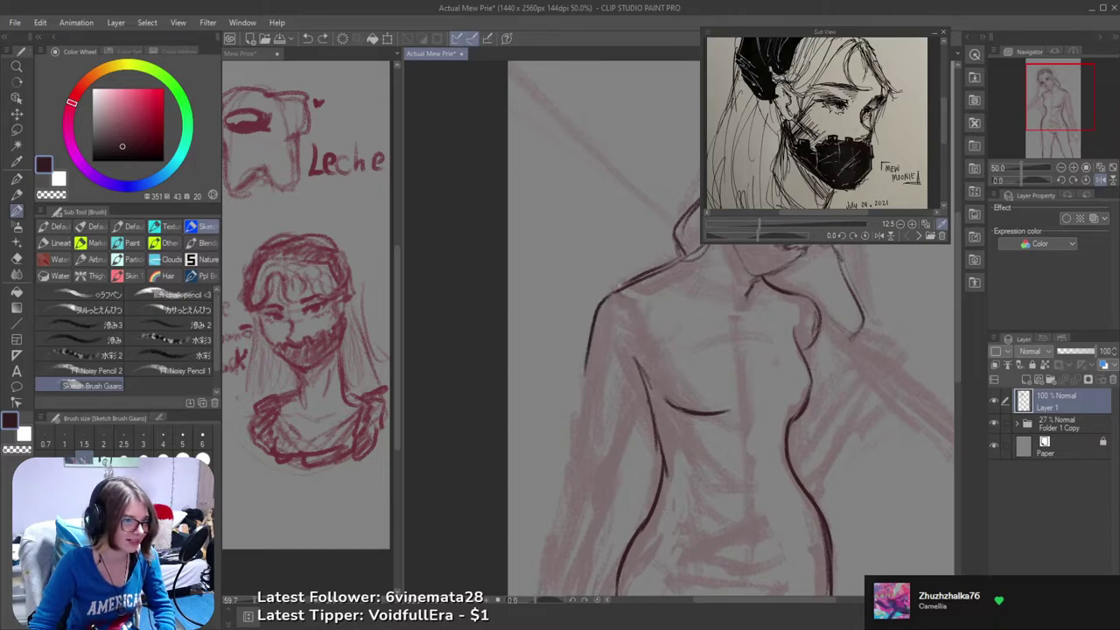
pyautogui.hotkey('ctrl', 's')
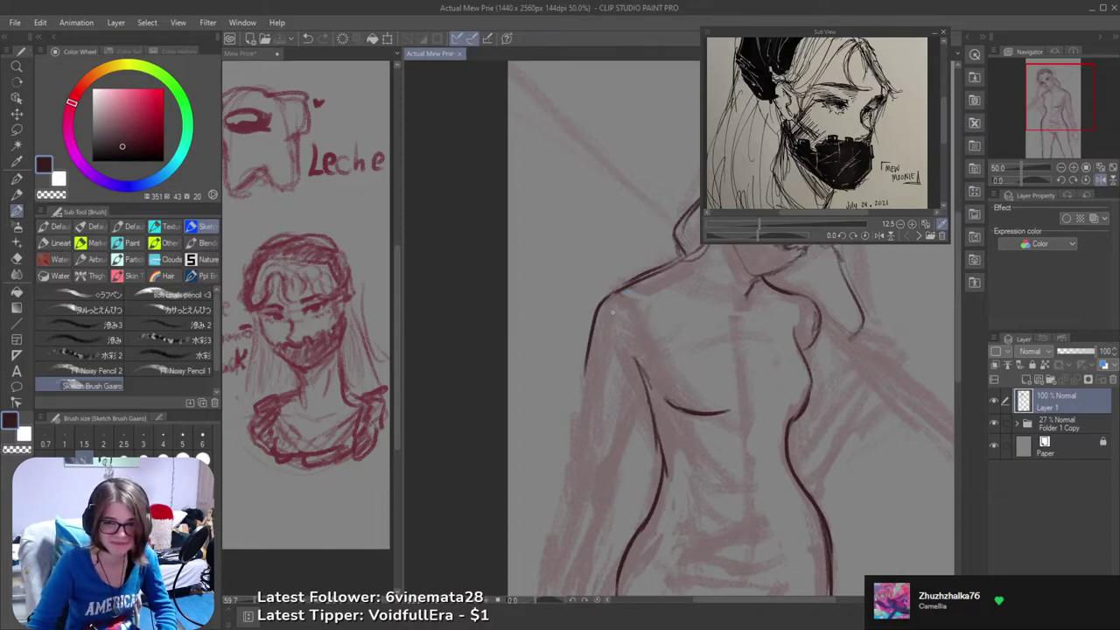
# - Restore the unmirrored view and extend the far underbust curve up to the armpit, undoing stray strokes
pyautogui.press('h')
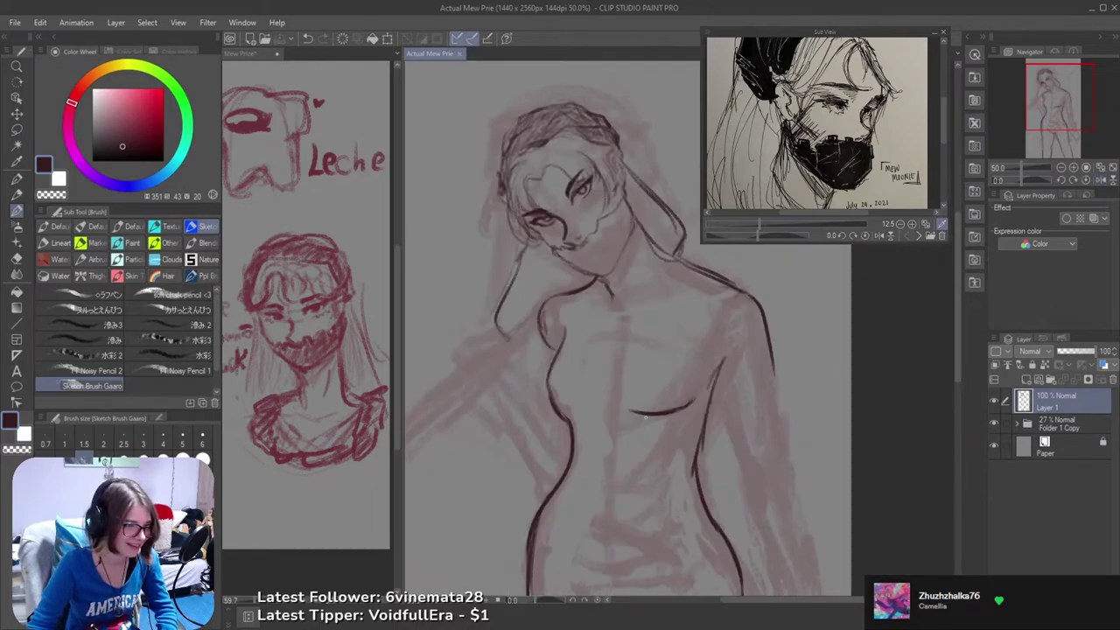
pyautogui.moveTo(638, 406)
pyautogui.mouseDown()
pyautogui.moveTo(635, 383)
pyautogui.moveTo(639, 393)
pyautogui.mouseUp()
pyautogui.moveTo(690, 358)
pyautogui.mouseDown()
pyautogui.moveTo(691, 388)
pyautogui.moveTo(702, 354)
pyautogui.moveTo(707, 363)
pyautogui.mouseUp()
pyautogui.hotkey('ctrl', 'z')
pyautogui.hotkey('ctrl', 'z')
pyautogui.hotkey('ctrl', 'z')
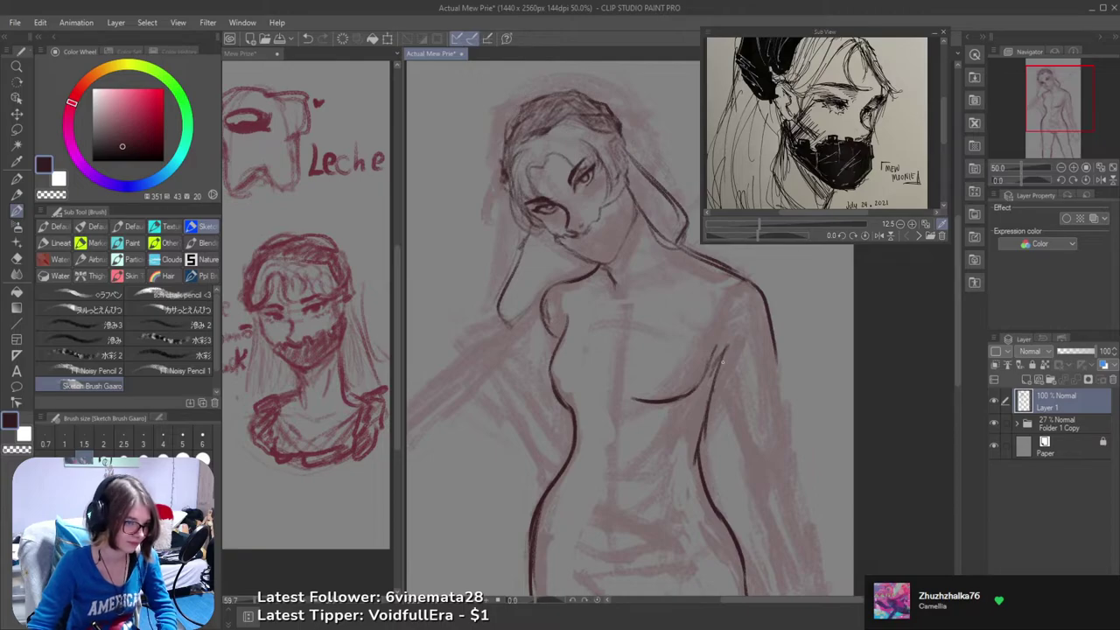
# - Draw the inner line of the far upper arm down from the armpit, undoing and redrawing until it fits the sketch
pyautogui.moveTo(722, 356); pyautogui.dragTo(751, 455)
pyautogui.hotkey('ctrl', 'z')
pyautogui.moveTo(715, 386); pyautogui.dragTo(742, 444)
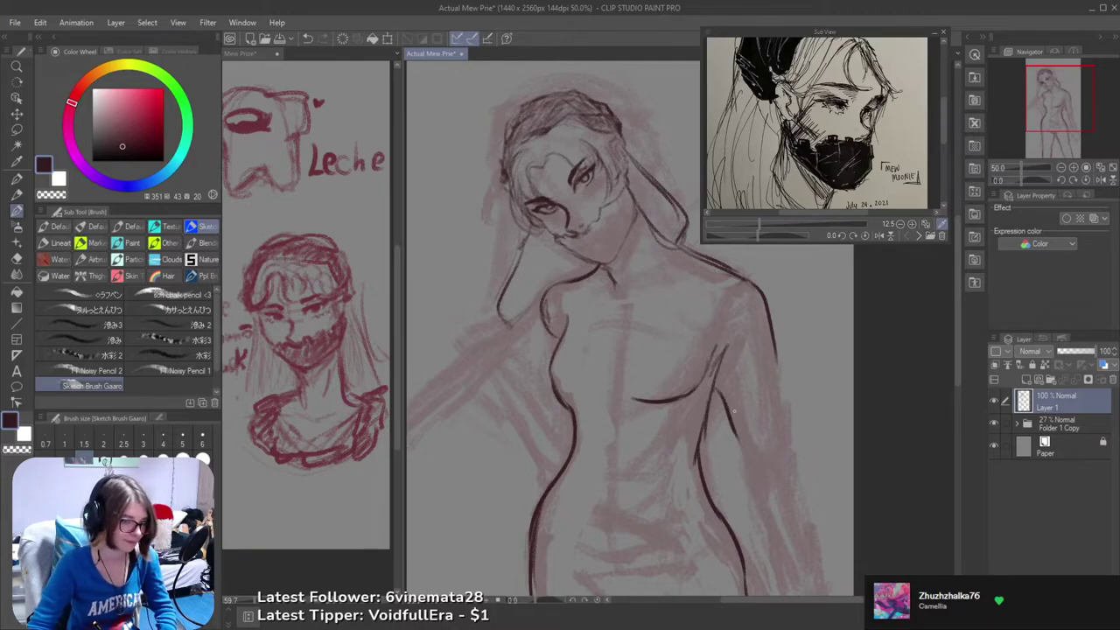
pyautogui.hotkey('ctrl', 'z')
pyautogui.moveTo(716, 385); pyautogui.dragTo(740, 442)
pyautogui.hotkey('ctrl', 'z')
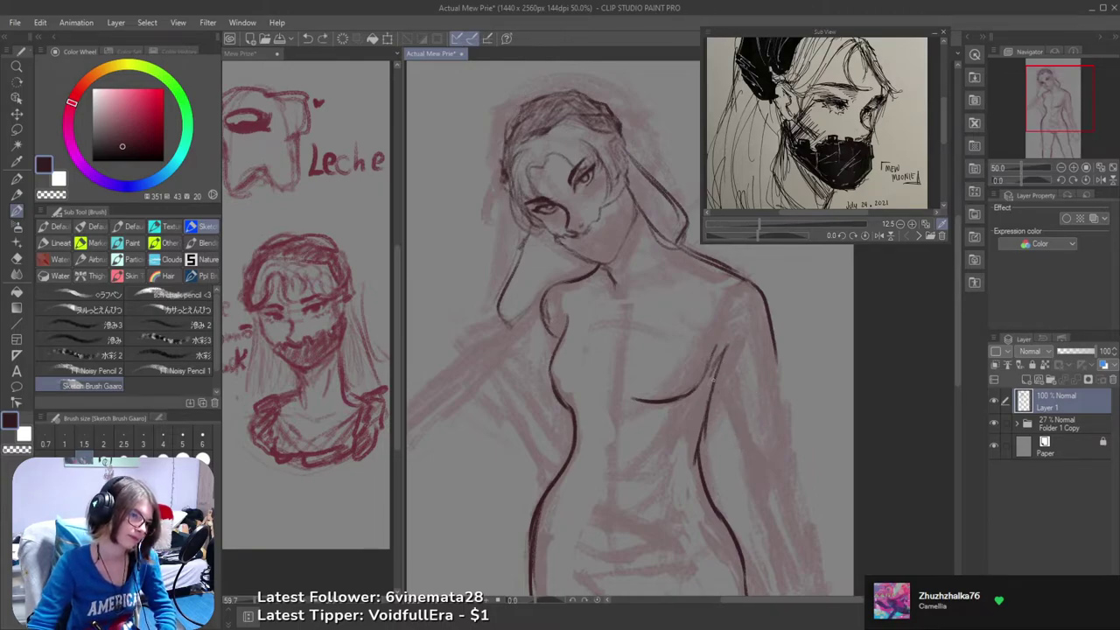
pyautogui.hotkey('ctrl', 'z')
pyautogui.moveTo(719, 366); pyautogui.dragTo(738, 430)
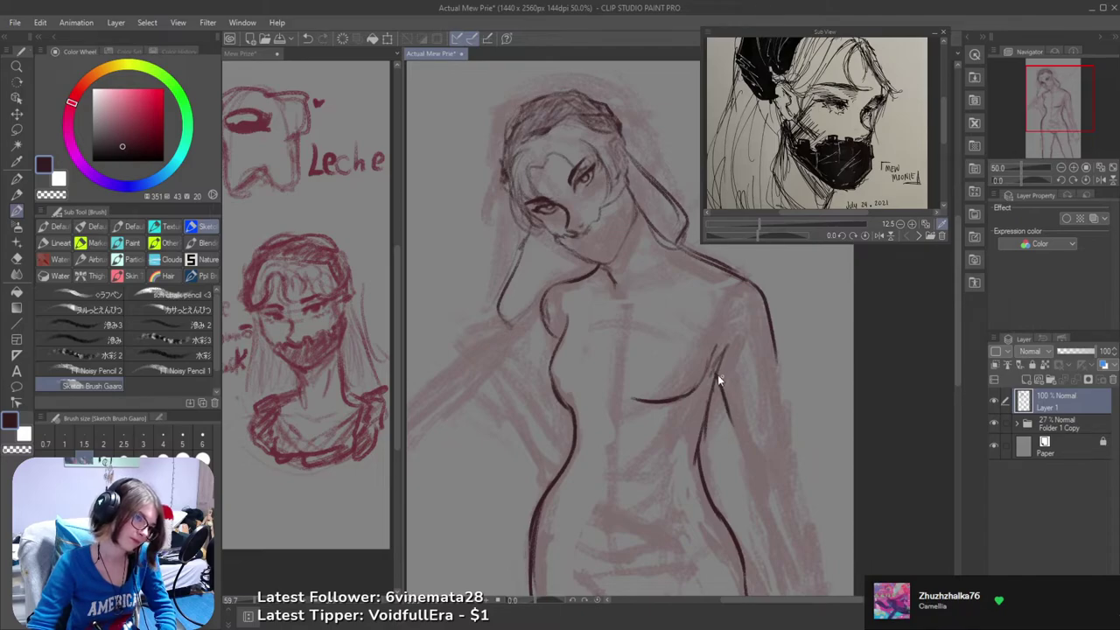
# - Undo and redraw the inner line of the far upper arm, check the figure in the mirrored view, and save the drawing
pyautogui.hotkey('ctrl', 'z')
pyautogui.moveTo(716, 371)
pyautogui.mouseDown()
pyautogui.moveTo(737, 438)
pyautogui.moveTo(784, 407)
pyautogui.moveTo(766, 415)
pyautogui.mouseUp()
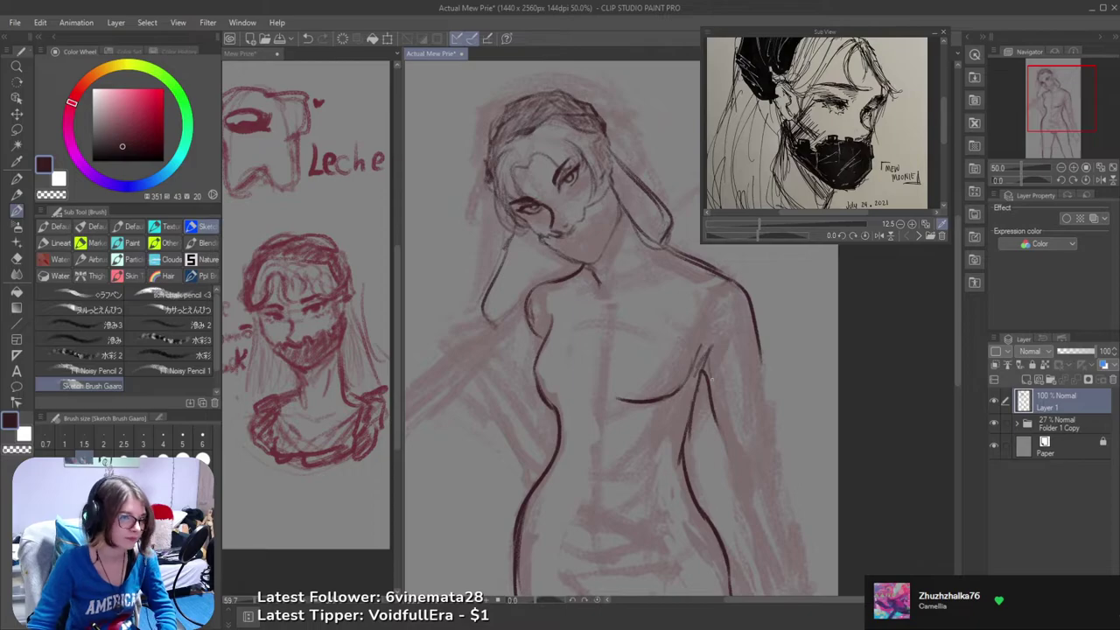
pyautogui.keyDown('ctrl'); pyautogui.keyDown('alt'); pyautogui.click(745, 355); pyautogui.keyUp('alt'); pyautogui.keyUp('ctrl')
pyautogui.press('h')
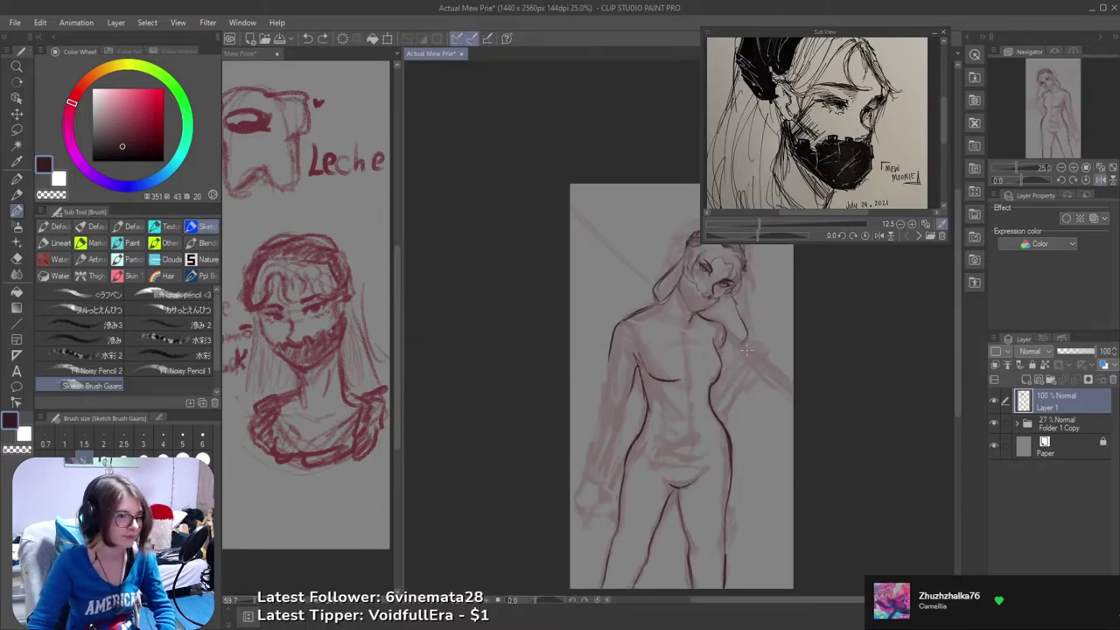
pyautogui.moveTo(746, 343); pyautogui.dragTo(717, 352)
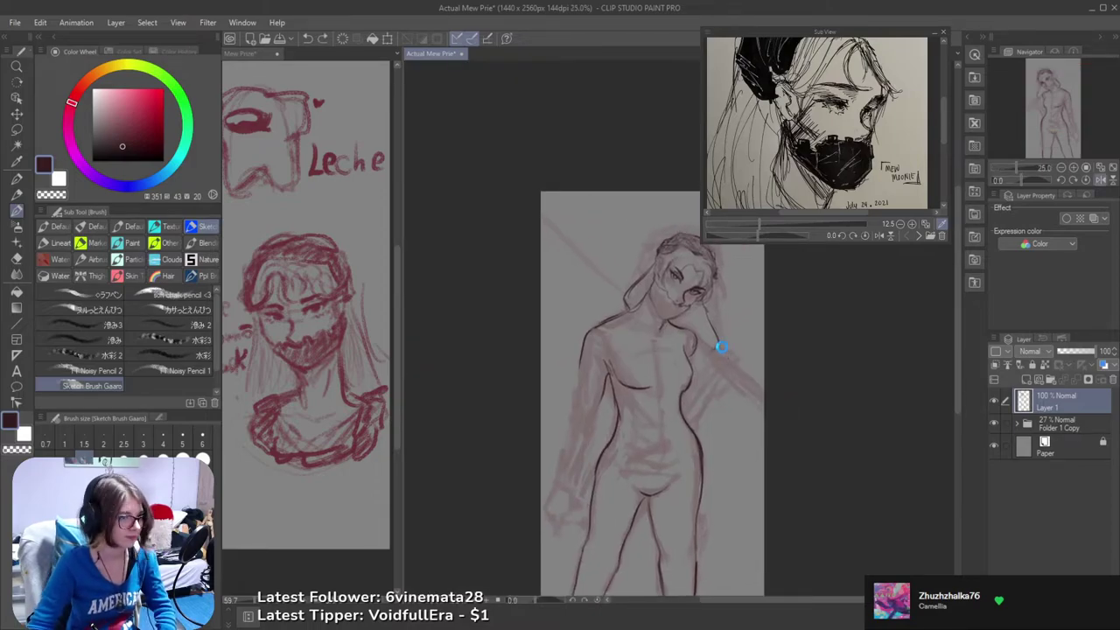
pyautogui.hotkey('ctrl', 's')
pyautogui.press('h')
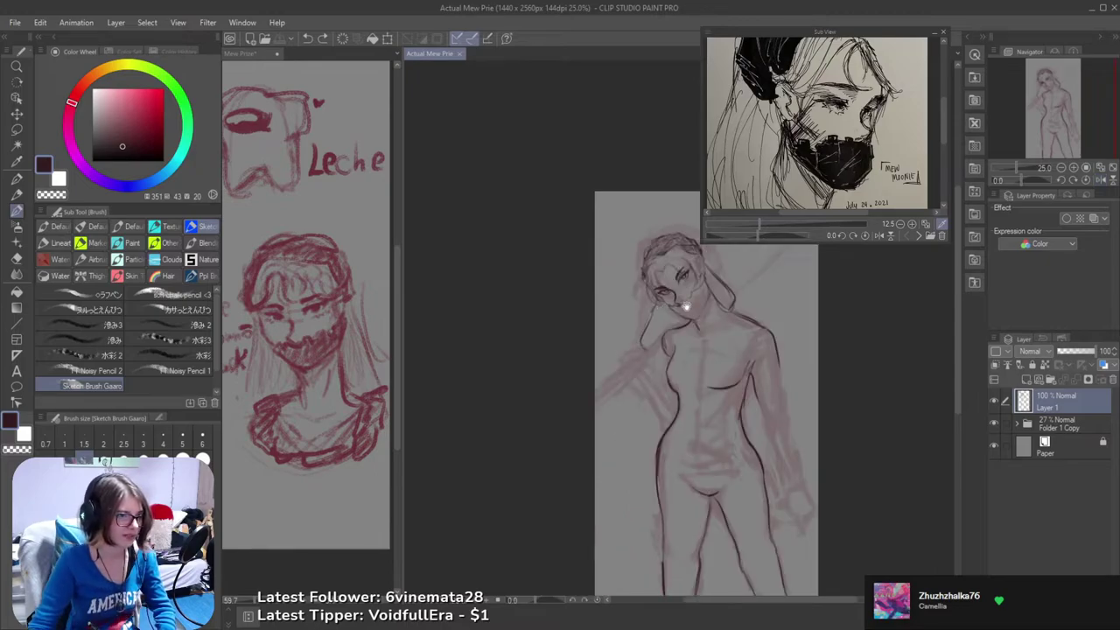
# - Try a line for the far side of the neck down to the shoulder, and undo it
pyautogui.scroll(1, 726, 314)
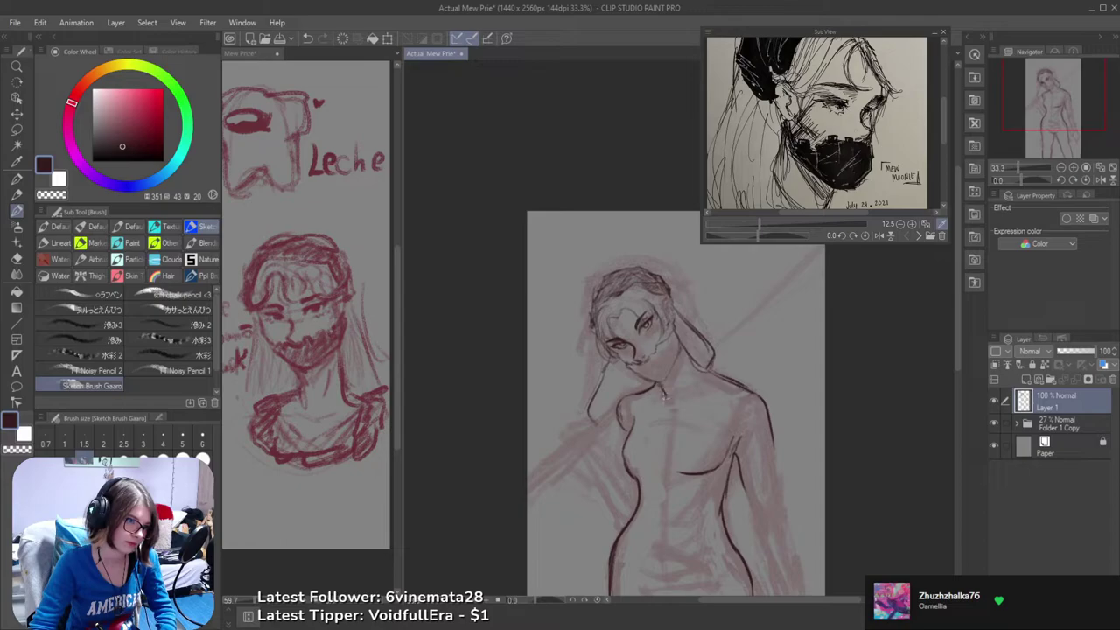
pyautogui.moveTo(682, 347); pyautogui.dragTo(695, 381)
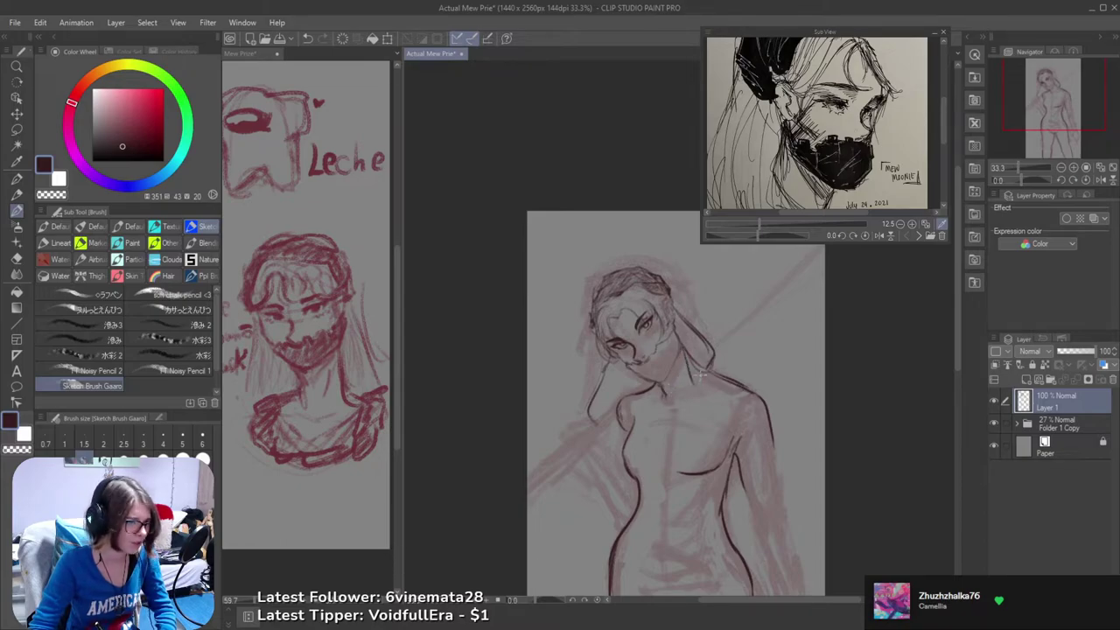
pyautogui.hotkey('ctrl', 'z')
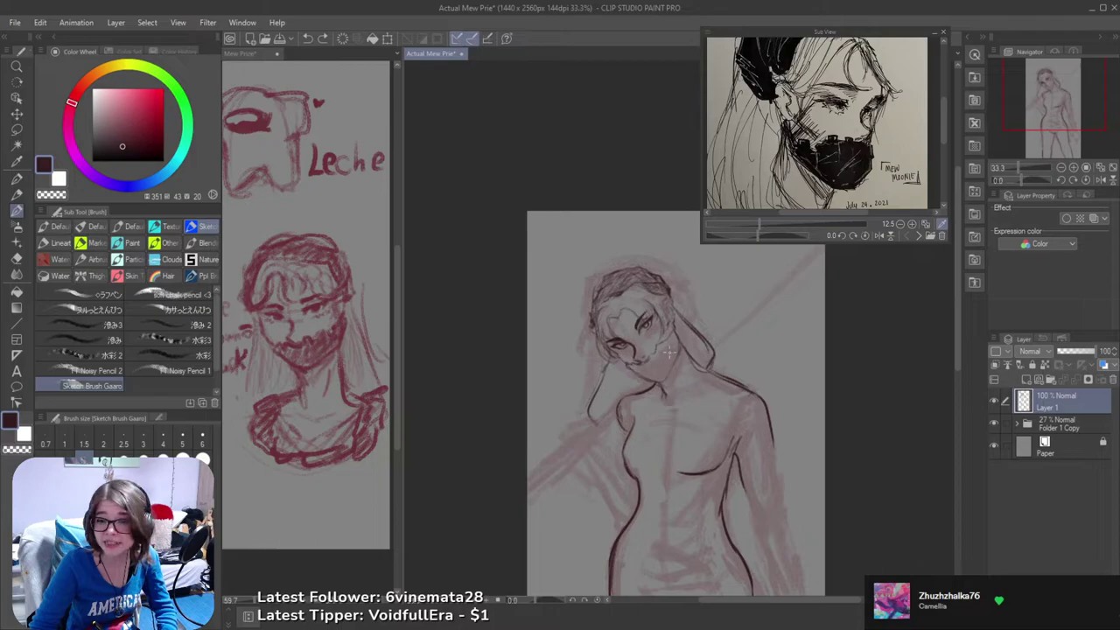
pyautogui.moveTo(667, 385); pyautogui.dragTo(634, 384)
pyautogui.moveTo(580, 273); pyautogui.dragTo(605, 350)
pyautogui.scroll(1, 607, 339)
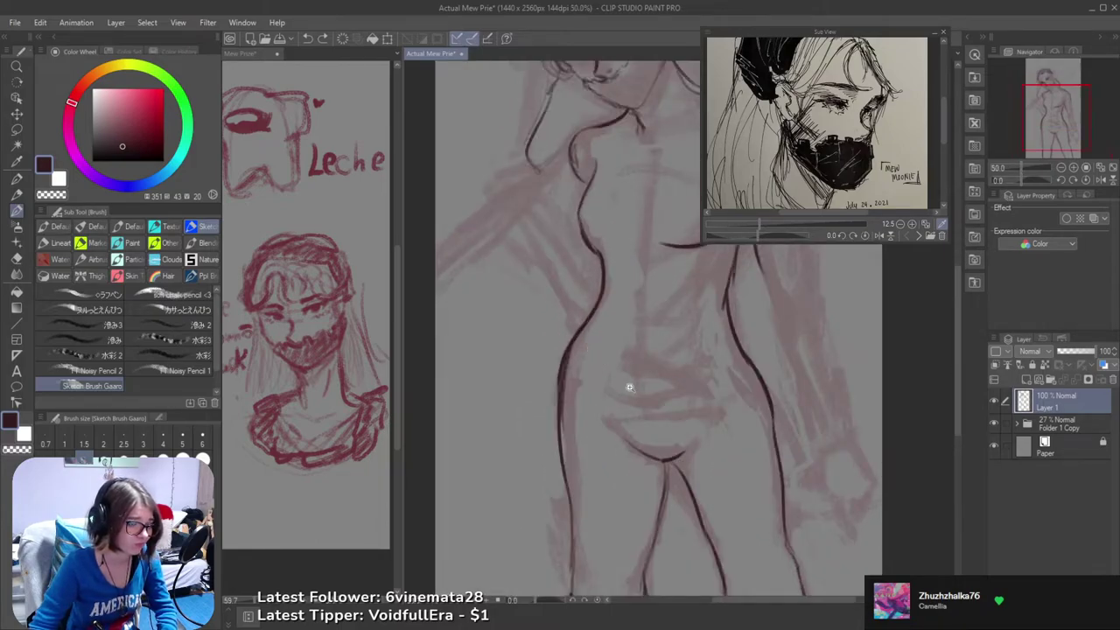
pyautogui.scroll(-1, 641, 393)
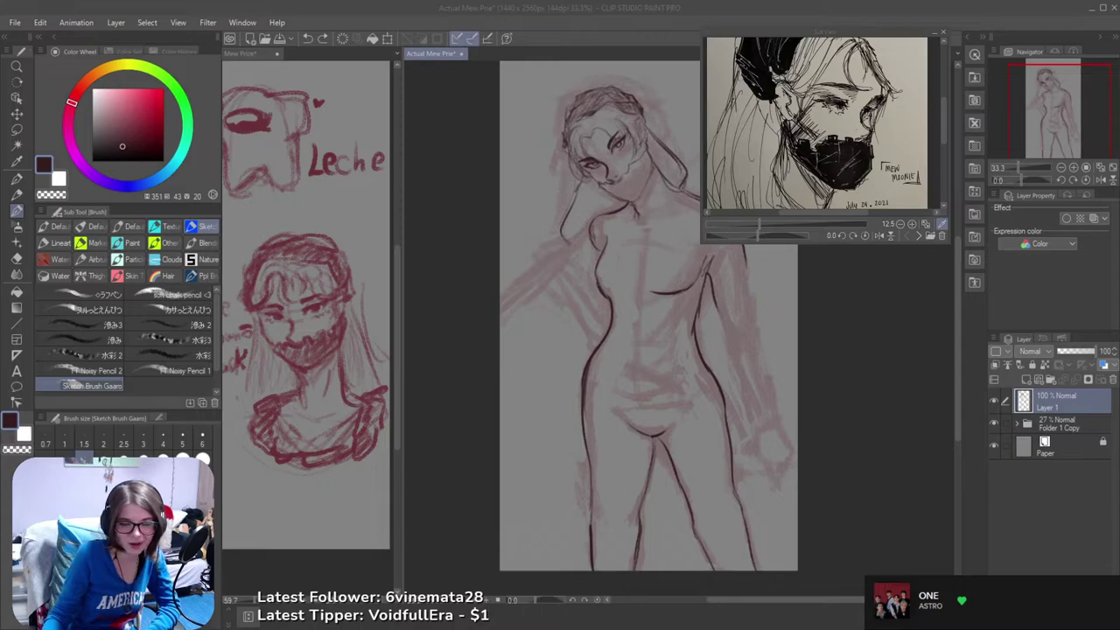
pyautogui.click(610, 6)
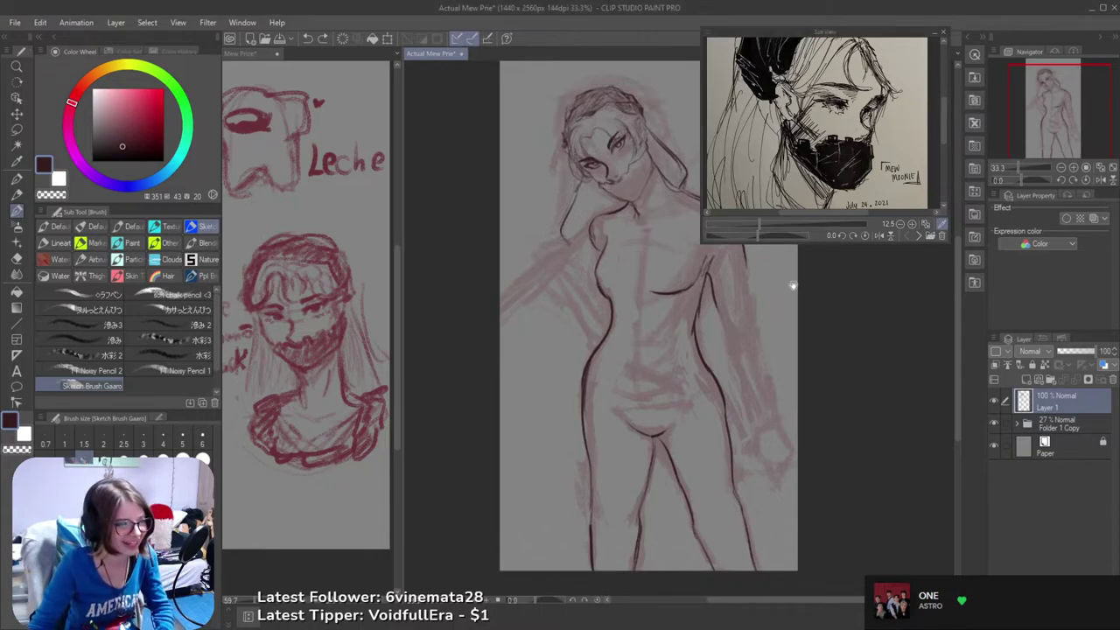
pyautogui.moveTo(719, 357); pyautogui.dragTo(797, 448)
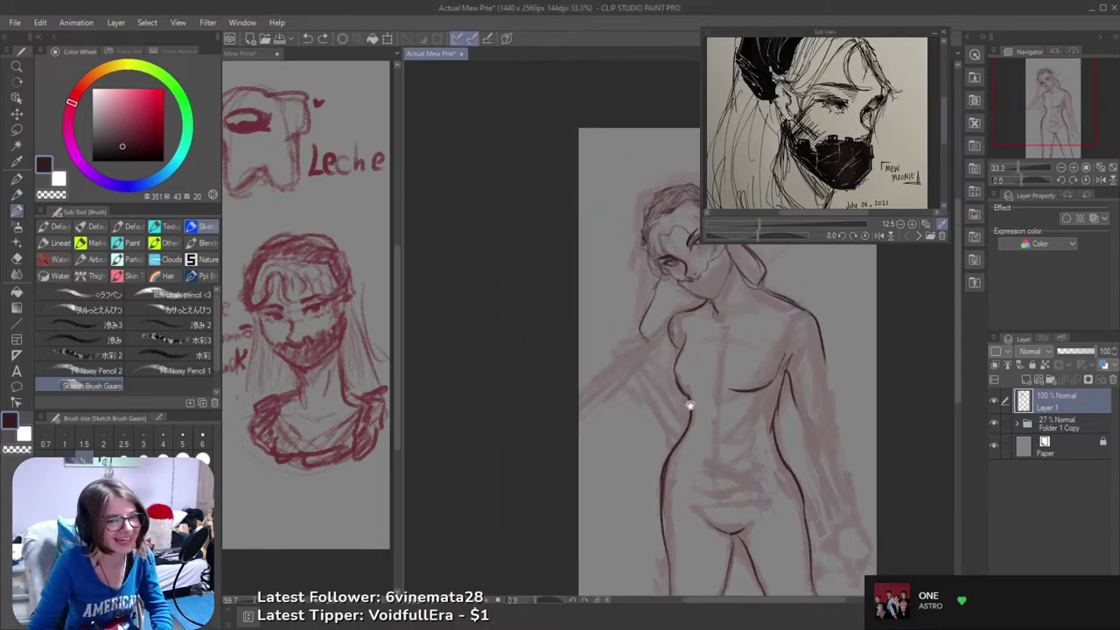
pyautogui.moveTo(690, 403); pyautogui.dragTo(728, 345)
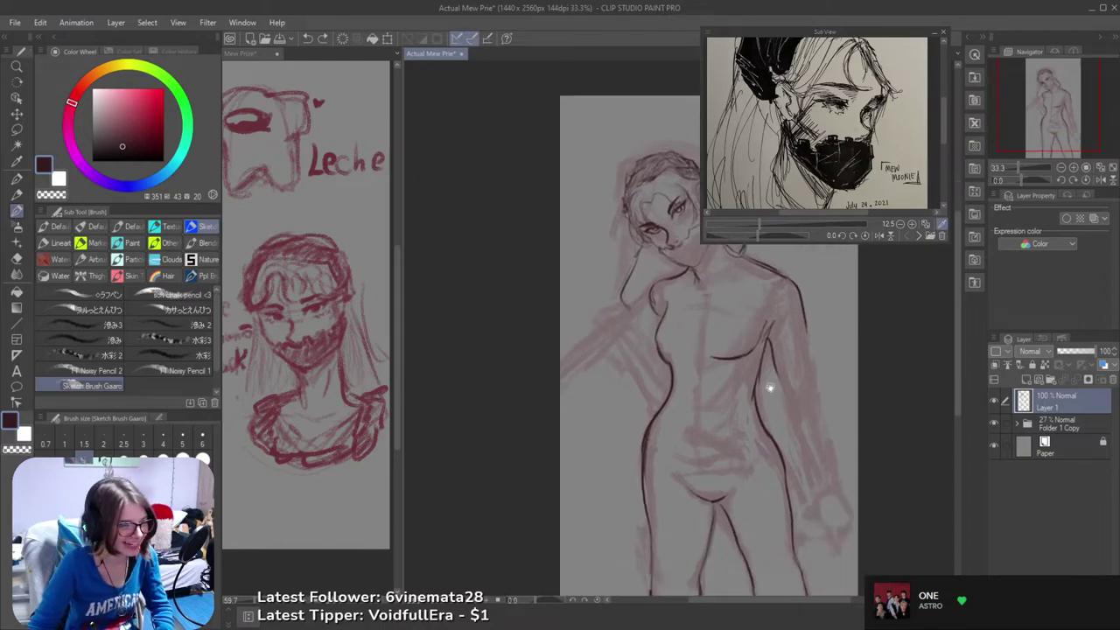
pyautogui.scroll(1, 792, 376)
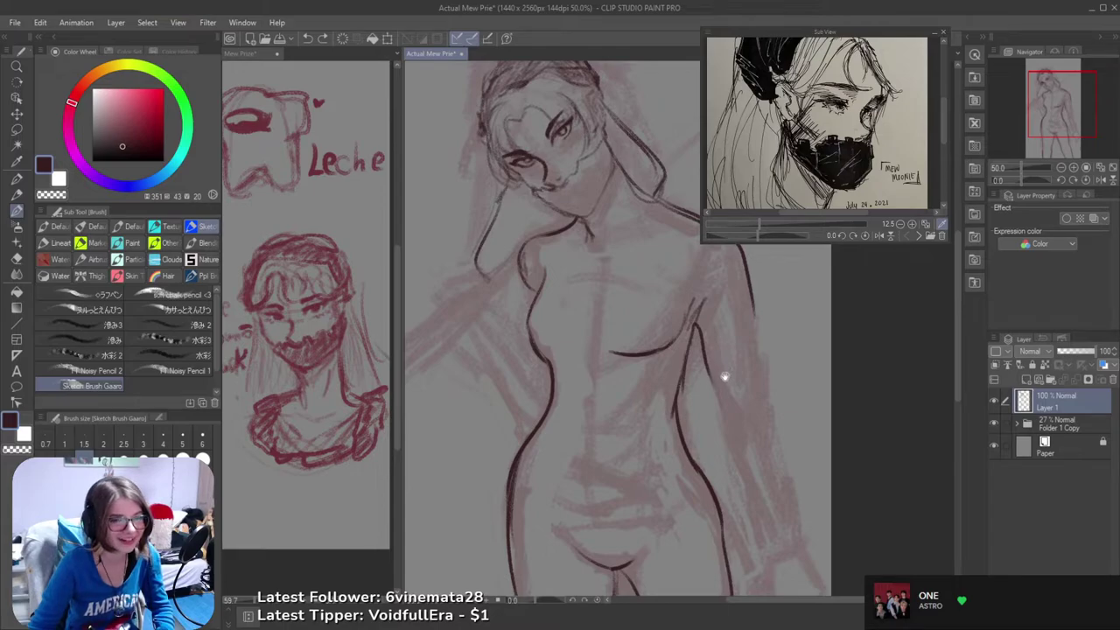
# - Redraw the far leg's inner contour more heavily below the knee, and try the same on its outer contour, undoing that stroke
pyautogui.moveTo(695, 435); pyautogui.dragTo(817, 493)
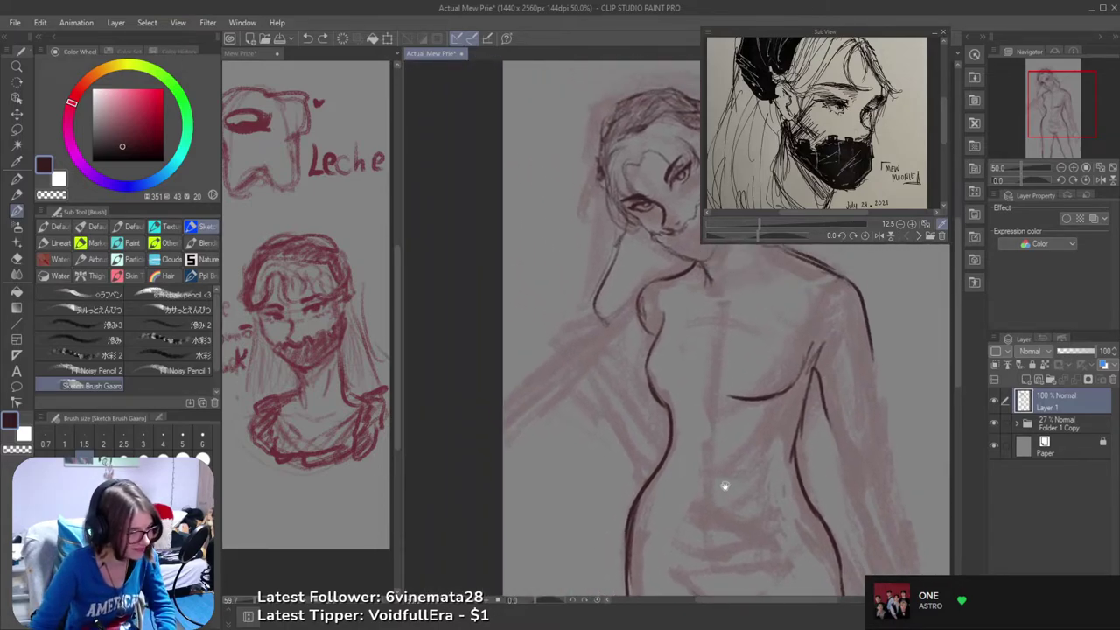
pyautogui.moveTo(693, 490)
pyautogui.mouseDown()
pyautogui.moveTo(650, 341)
pyautogui.moveTo(665, 341)
pyautogui.moveTo(657, 351)
pyautogui.mouseUp()
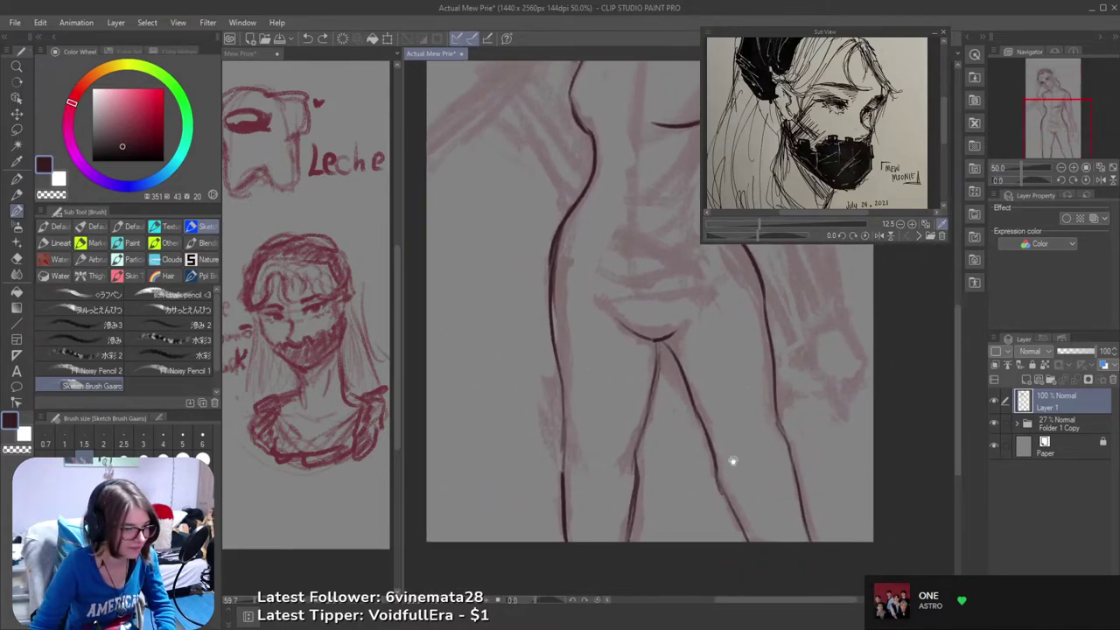
pyautogui.press('e')
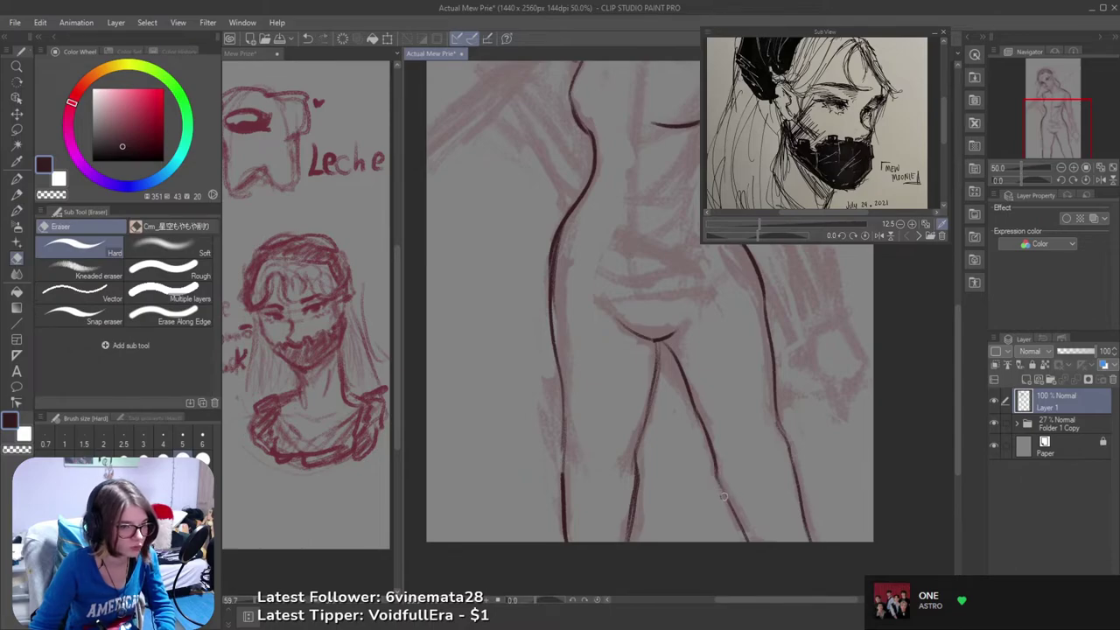
pyautogui.press('b')
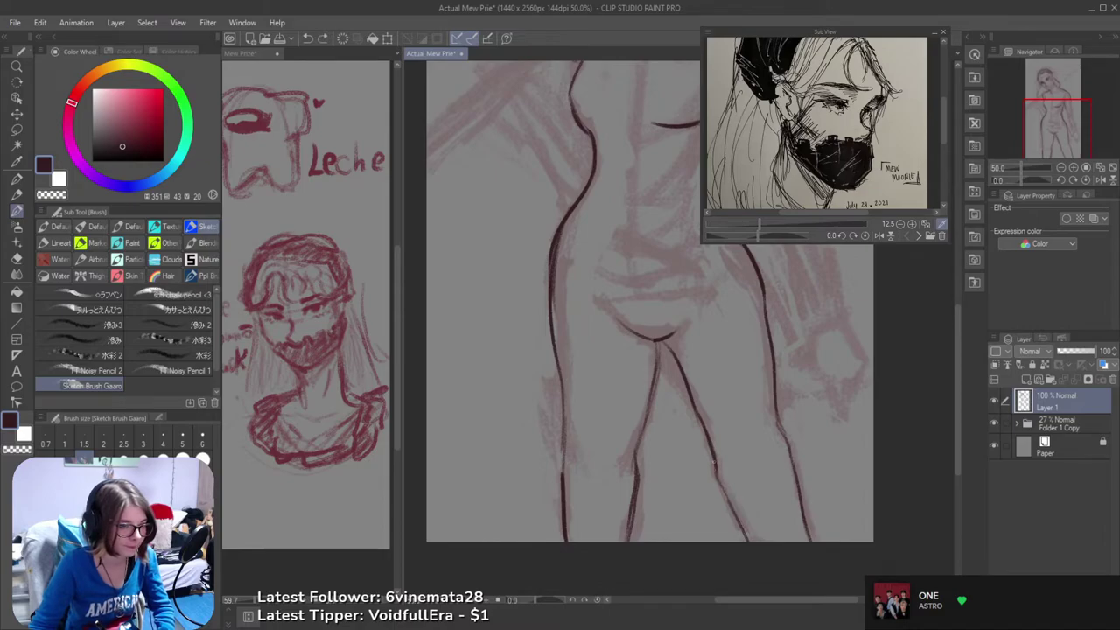
pyautogui.moveTo(714, 459); pyautogui.dragTo(751, 539)
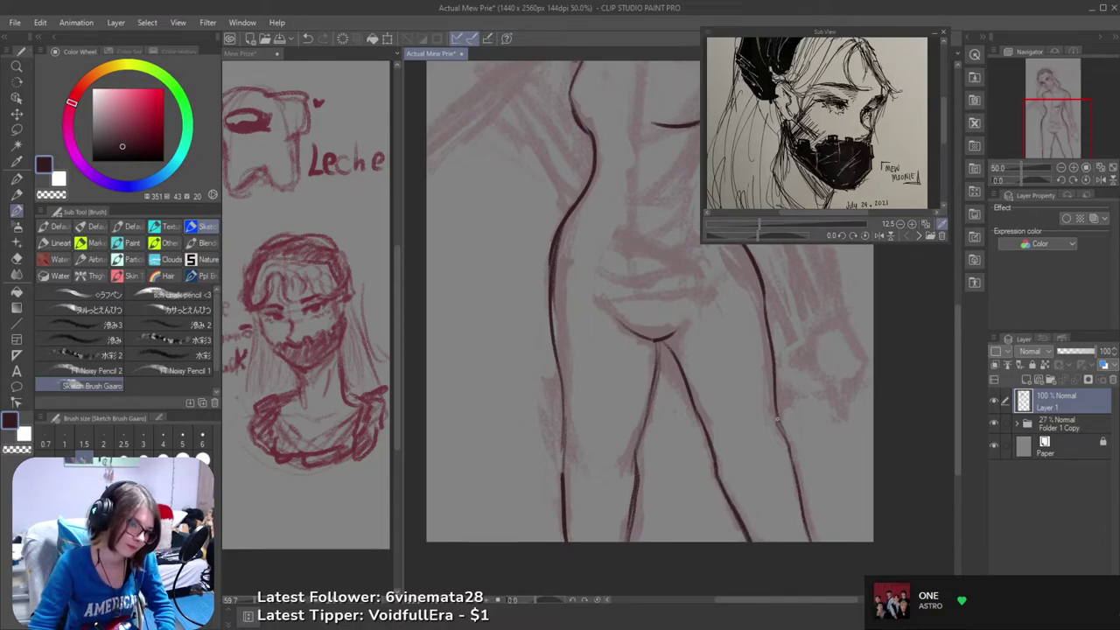
pyautogui.moveTo(777, 421); pyautogui.dragTo(814, 541)
pyautogui.hotkey('ctrl', 'z')
# - Mirror the canvas view and try short strokes around the knees, undoing the ones that miss
pyautogui.scroll(-2, 820, 495)
pyautogui.moveTo(819, 495)
pyautogui.mouseDown()
pyautogui.moveTo(802, 545)
pyautogui.moveTo(790, 460)
pyautogui.mouseUp()
pyautogui.press('h')
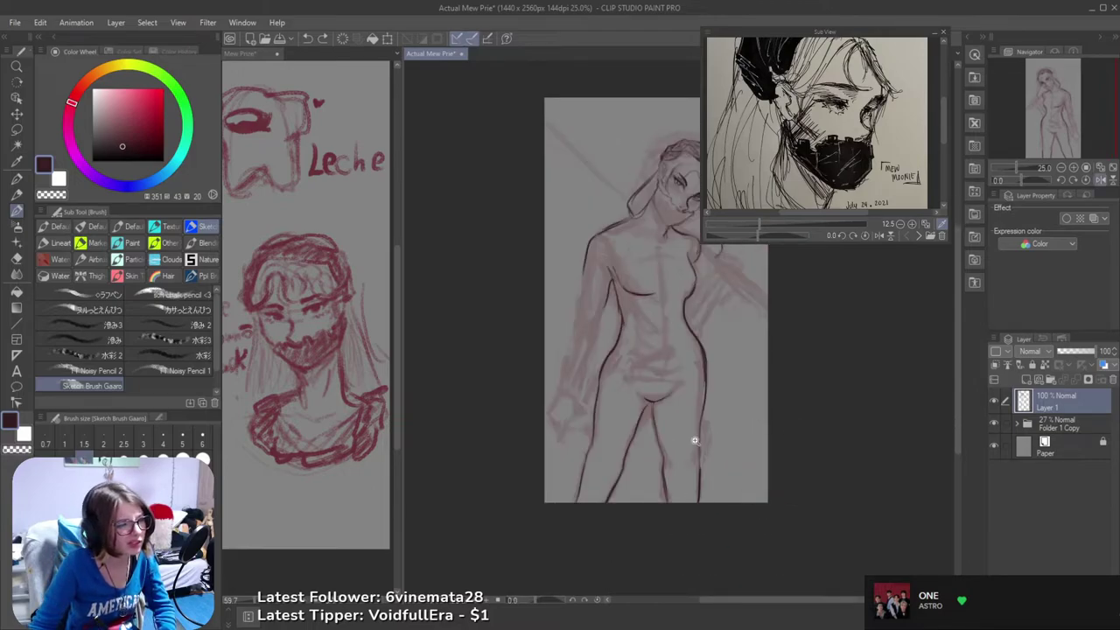
pyautogui.scroll(1, 655, 463)
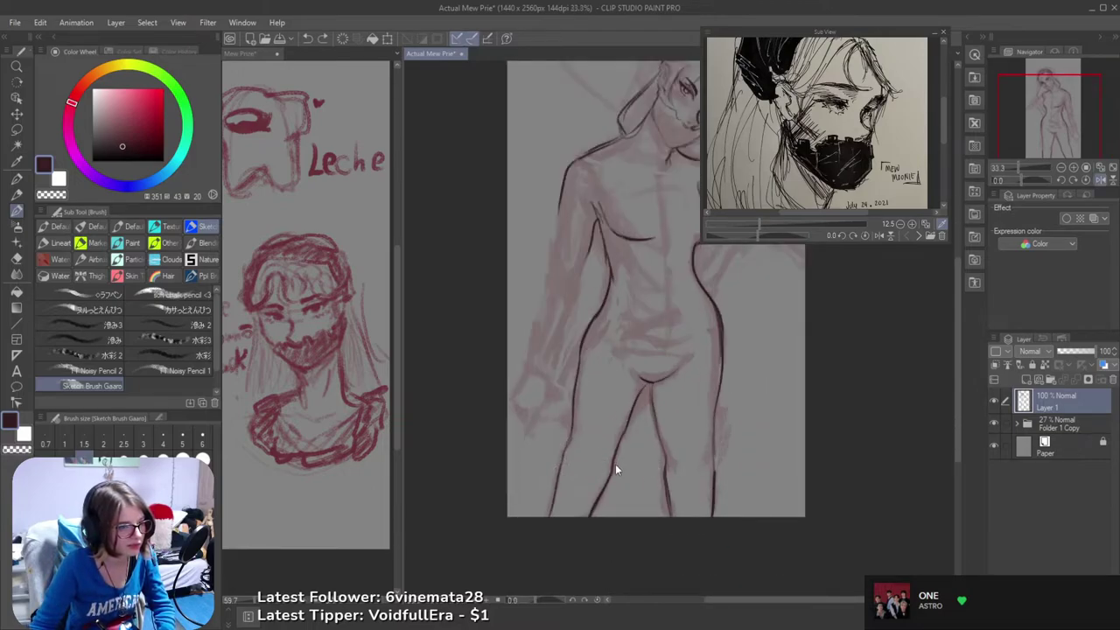
pyautogui.moveTo(575, 465)
pyautogui.mouseDown()
pyautogui.moveTo(591, 478)
pyautogui.moveTo(545, 515)
pyautogui.moveTo(597, 513)
pyautogui.mouseUp()
pyautogui.hotkey('ctrl', 'z')
pyautogui.hotkey('ctrl', 'z')
pyautogui.hotkey('ctrl', 'z')
pyautogui.hotkey('ctrl', 'z')
pyautogui.hotkey('ctrl', 'z')
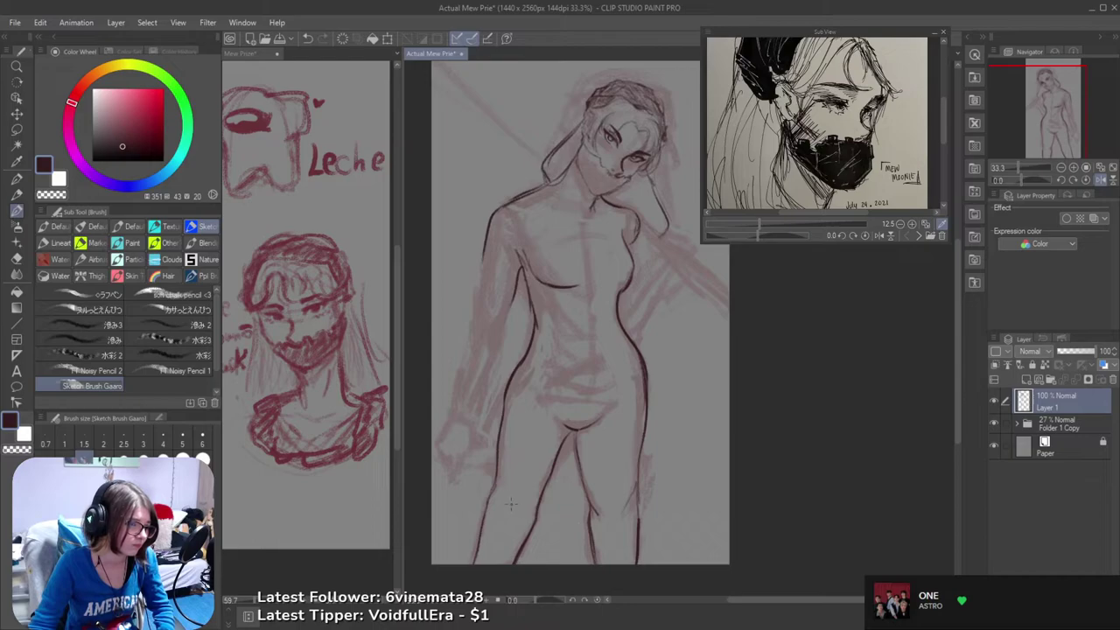
# - Rework the light knee mark on the far leg, restore the unmirrored view, and save the drawing
pyautogui.hotkey('ctrl', 'z')
pyautogui.moveTo(502, 493); pyautogui.dragTo(500, 509)
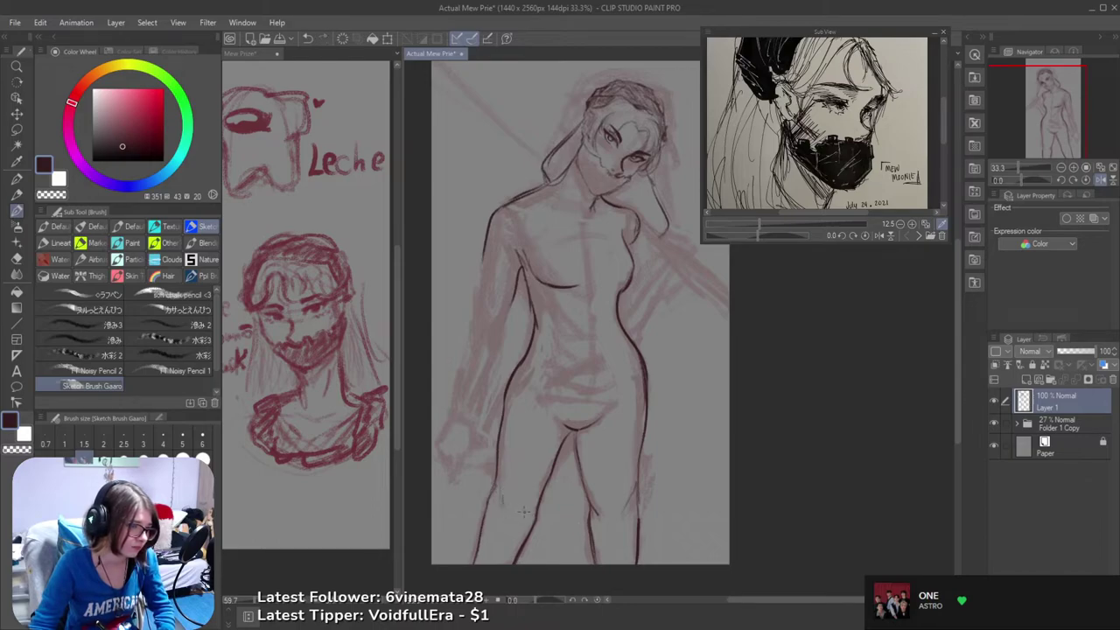
pyautogui.hotkey('ctrl', 'z')
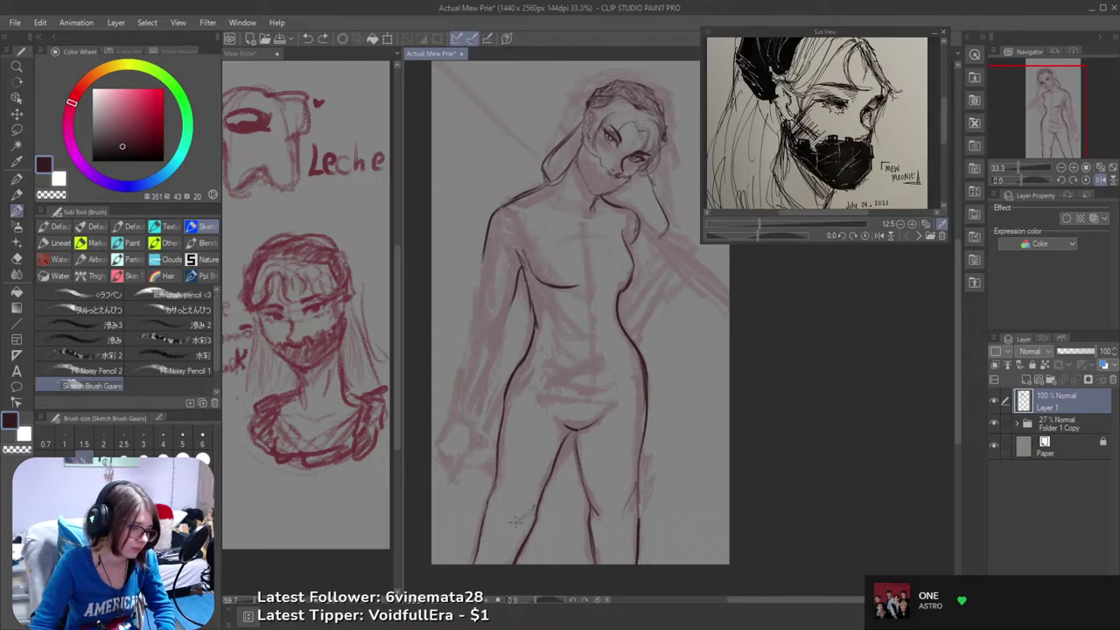
pyautogui.press('h')
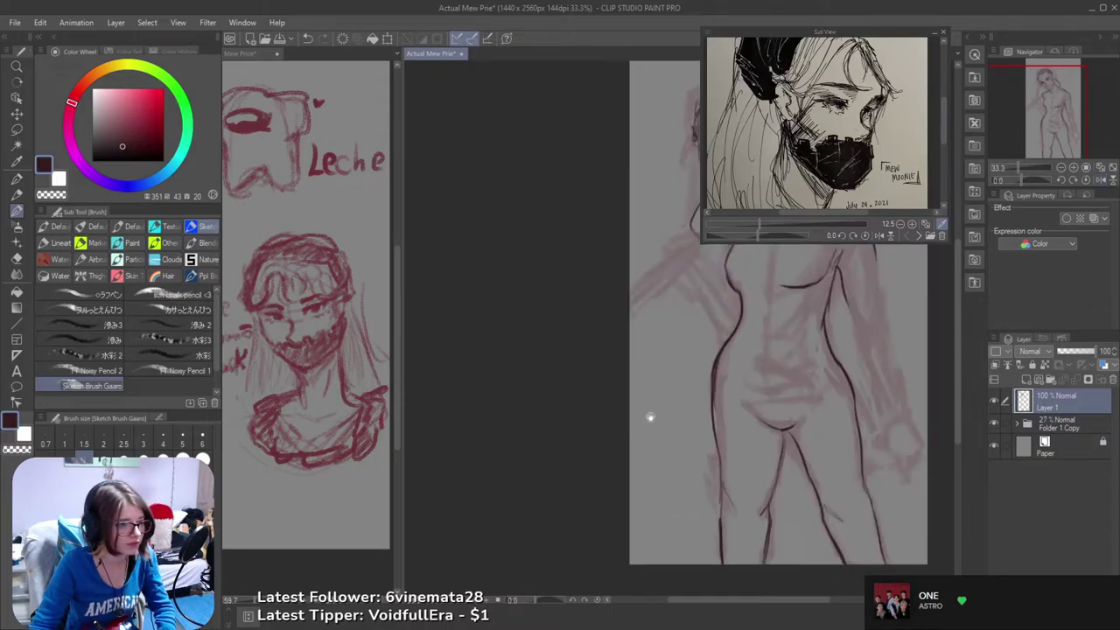
pyautogui.moveTo(683, 412); pyautogui.dragTo(608, 440)
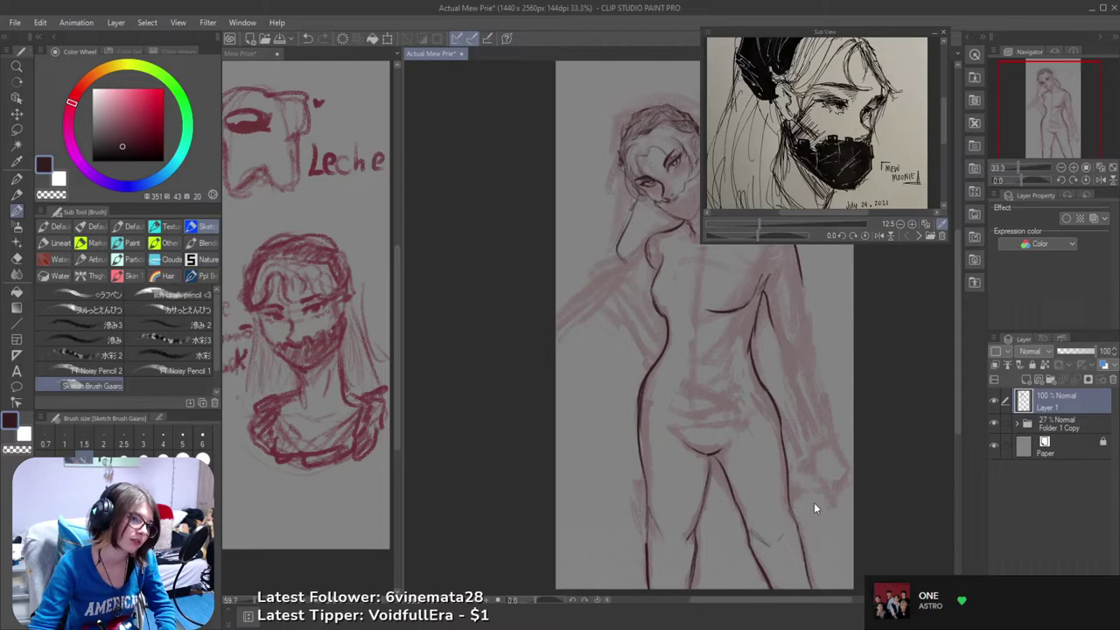
pyautogui.hotkey('ctrl', 's')
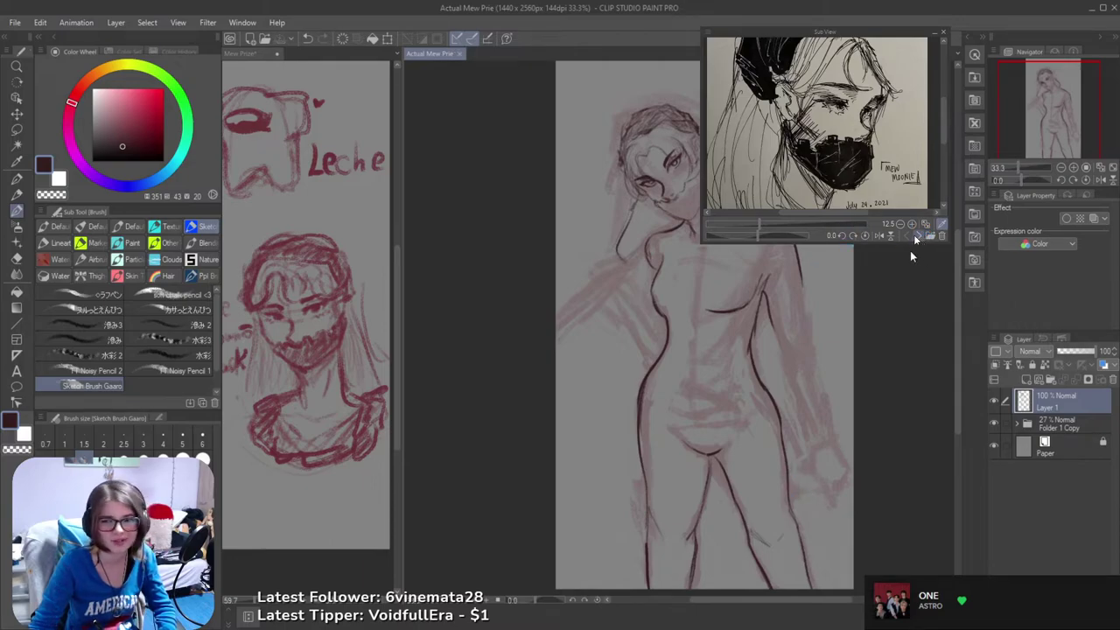
# - Switch the reference image to the photo of the figure in a black outfit with a wide-brimmed hat
pyautogui.click(918, 236)
pyautogui.click(918, 236)
pyautogui.click(918, 237)
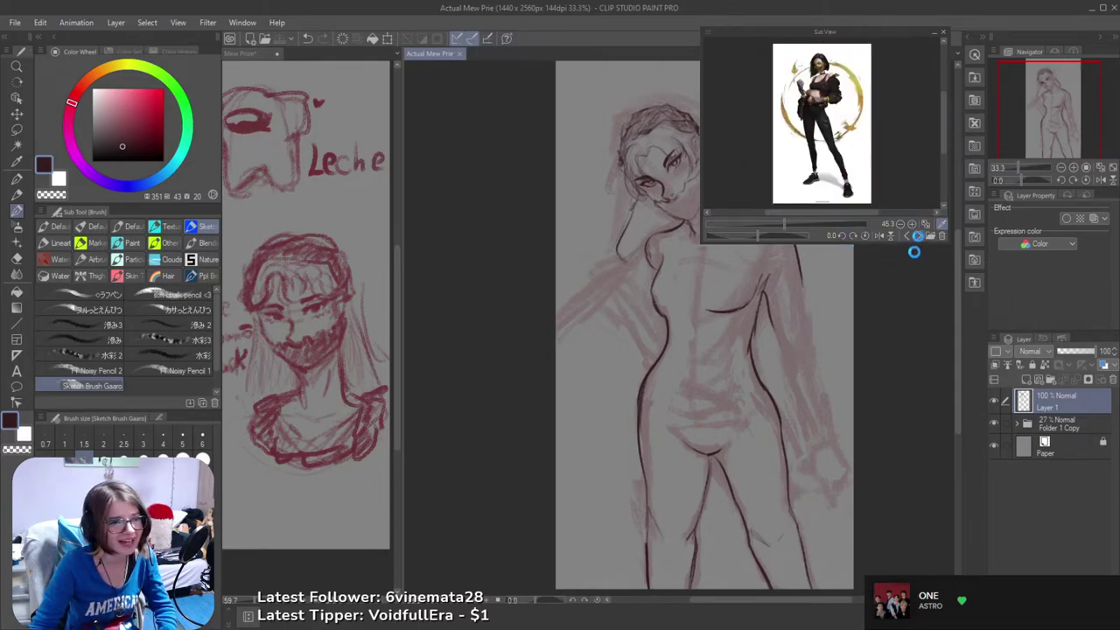
pyautogui.click(918, 237)
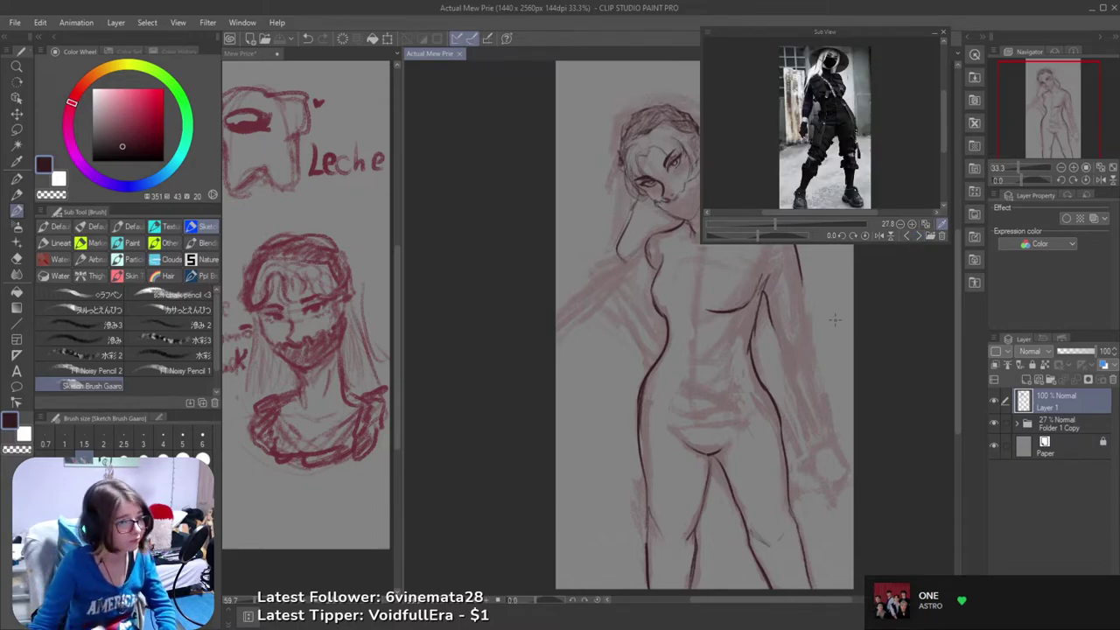
# - Clean up the near leg's knee marks with the eraser and redraw them with the sketch brush, undoing a stray stroke
pyautogui.moveTo(795, 463); pyautogui.dragTo(726, 447)
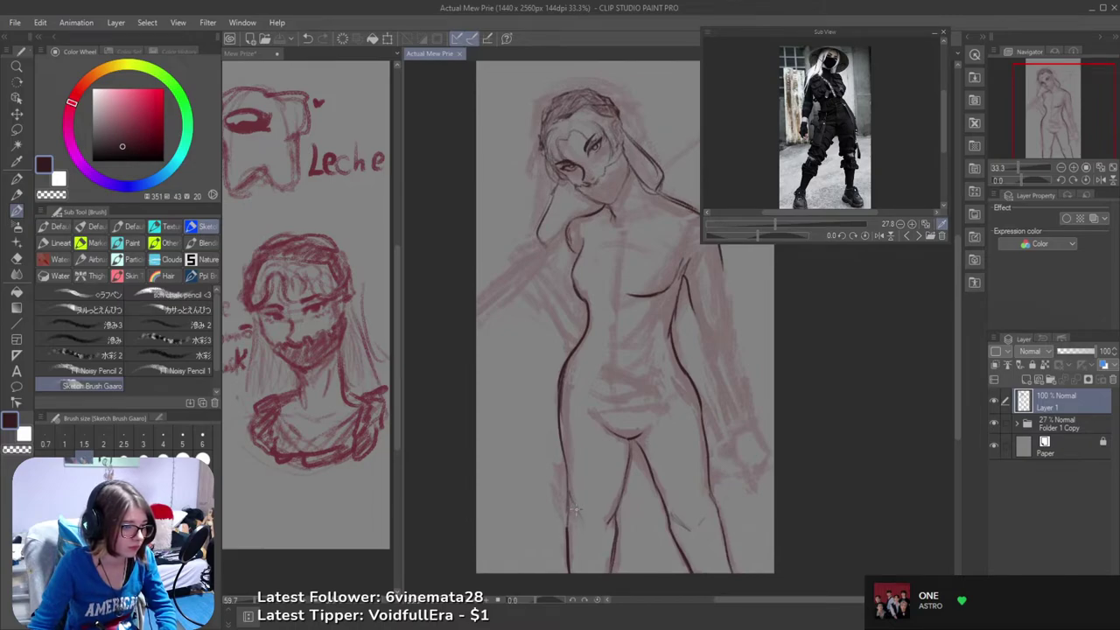
pyautogui.press('e')
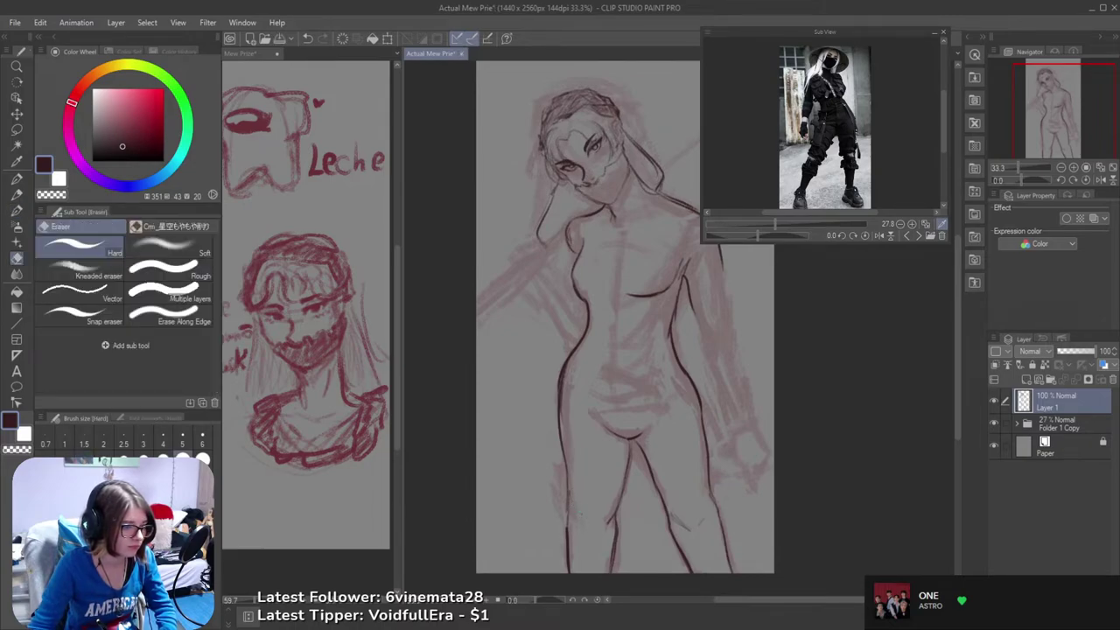
pyautogui.press('b')
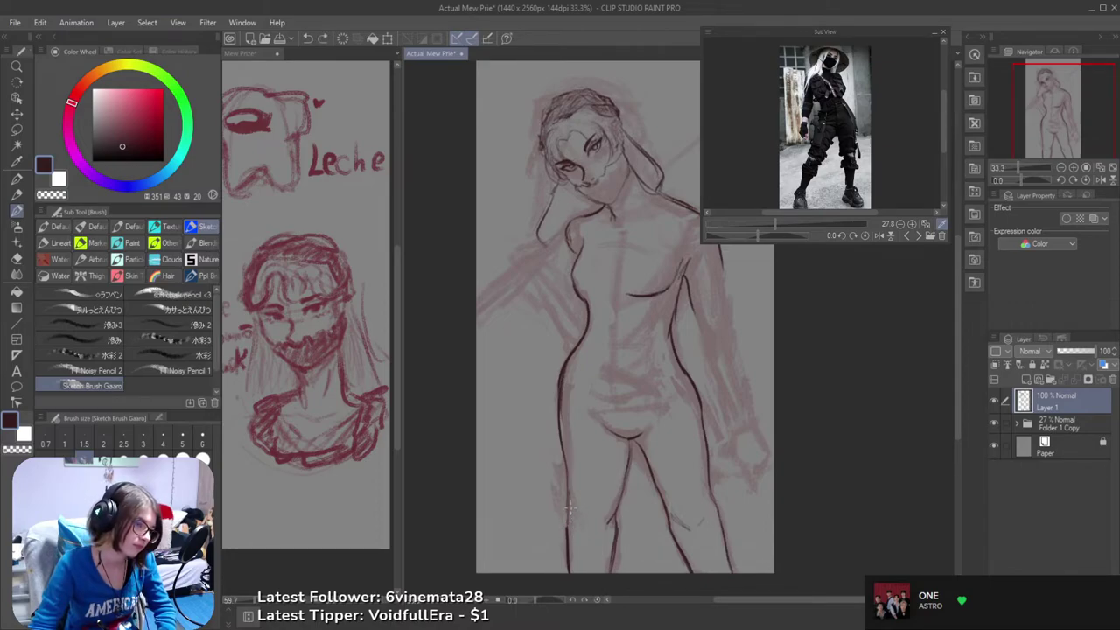
pyautogui.hotkey('ctrl', 'z')
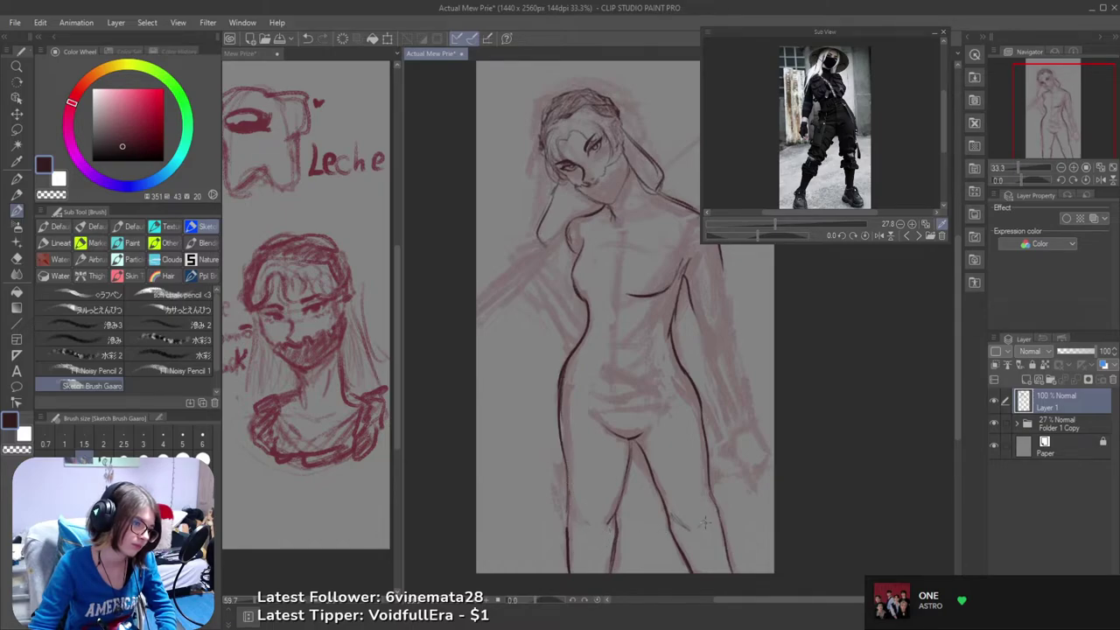
# - Erase the slanted line at the far knee, replace it with a lighter mark, and mirror the view to check the legs
pyautogui.press('e')
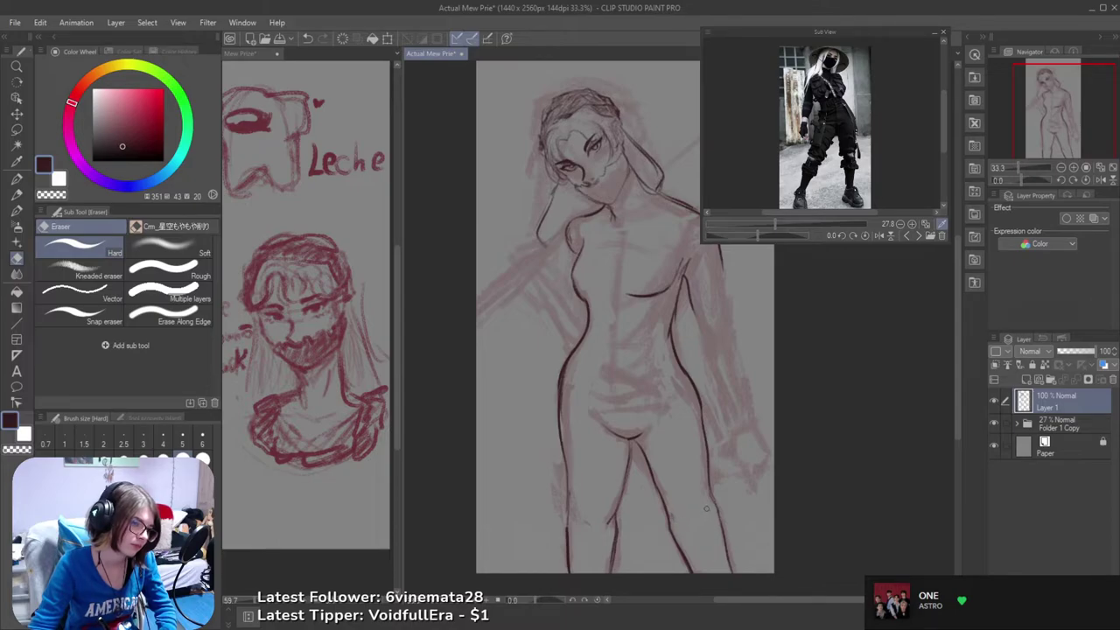
pyautogui.press('b')
pyautogui.hotkey('ctrl', 'z')
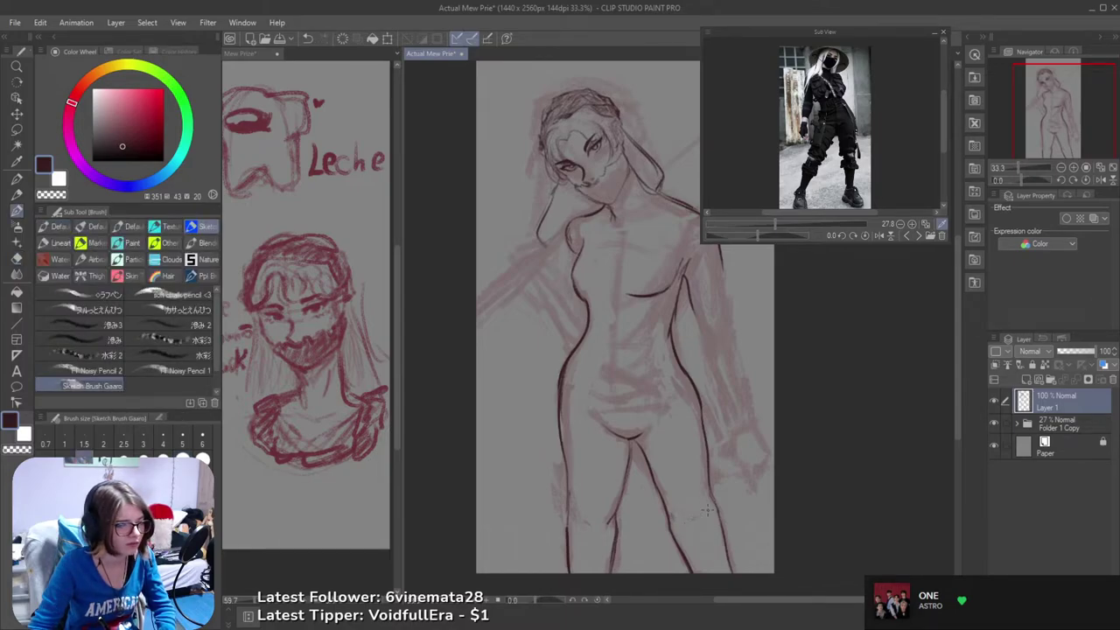
pyautogui.press('h')
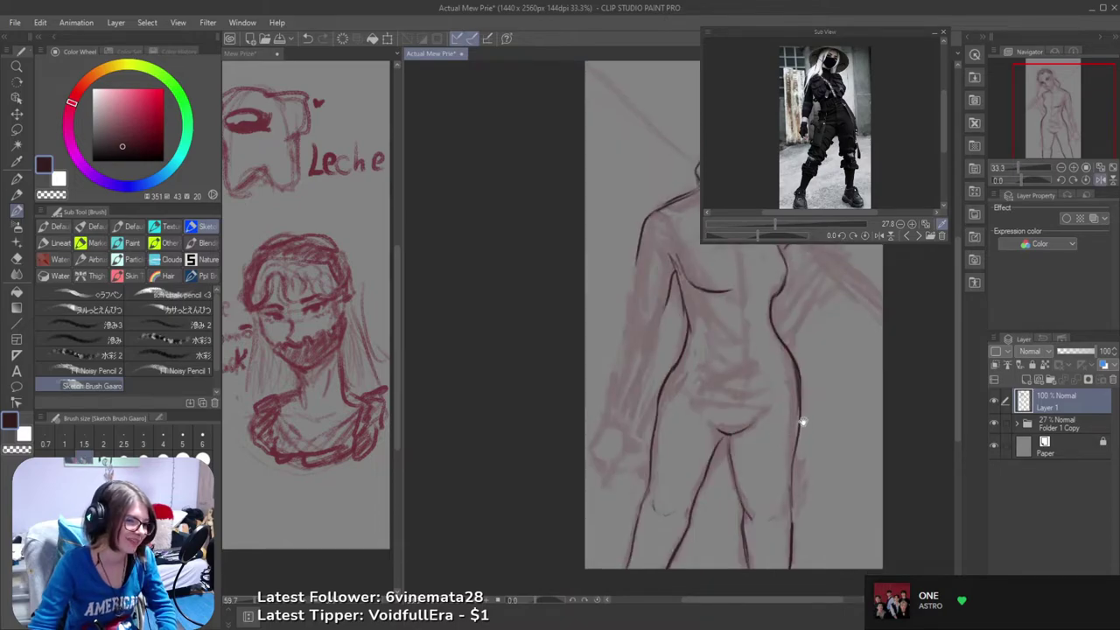
# - Restore the unmirrored view of the figure and save the drawing
pyautogui.moveTo(799, 422); pyautogui.dragTo(650, 467)
pyautogui.press('h')
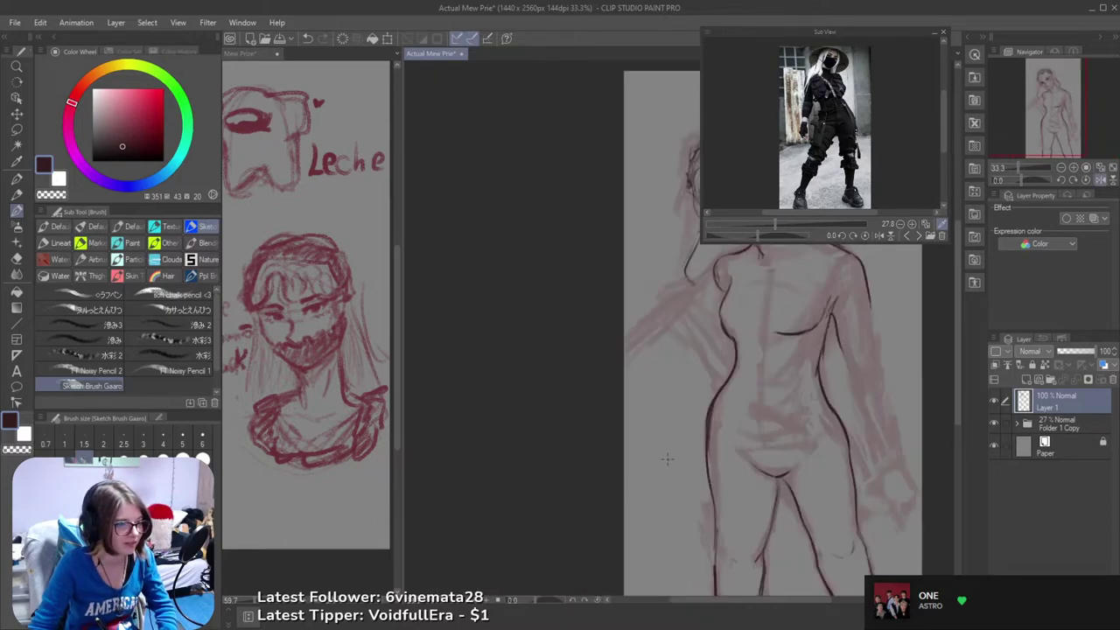
pyautogui.moveTo(750, 459); pyautogui.dragTo(662, 452)
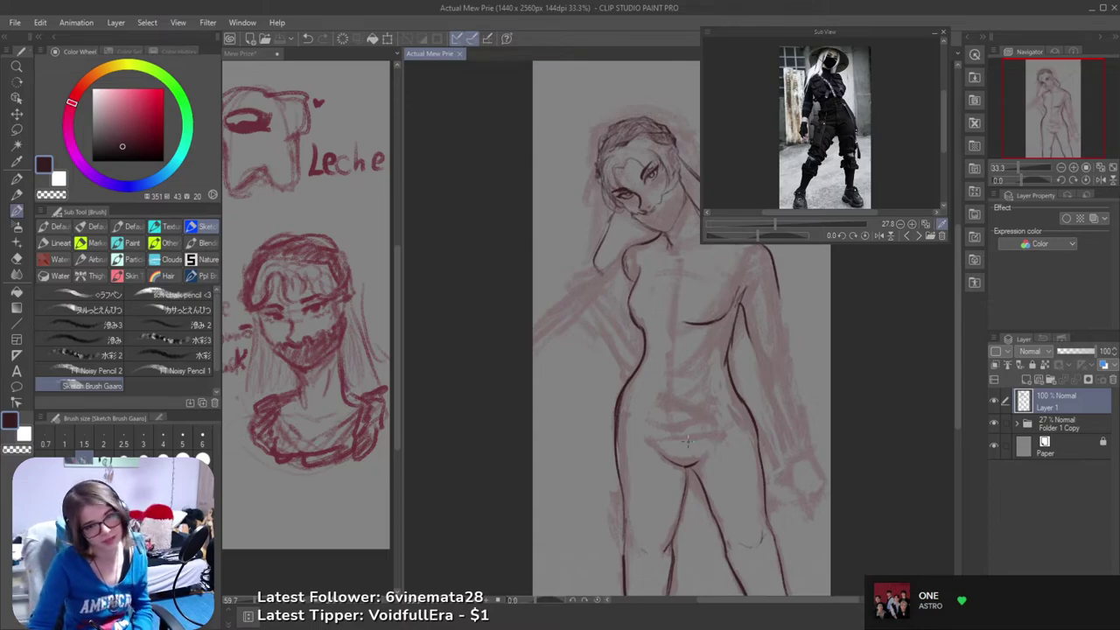
# - Rework the torso contour below the chest on the raised-arm side with the eraser and sketch brush, undoing unwanted strokes
pyautogui.moveTo(595, 425)
pyautogui.mouseDown()
pyautogui.moveTo(586, 481)
pyautogui.moveTo(603, 467)
pyautogui.moveTo(607, 479)
pyautogui.mouseUp()
pyautogui.scroll(1, 638, 370)
pyautogui.moveTo(620, 379); pyautogui.dragTo(640, 405)
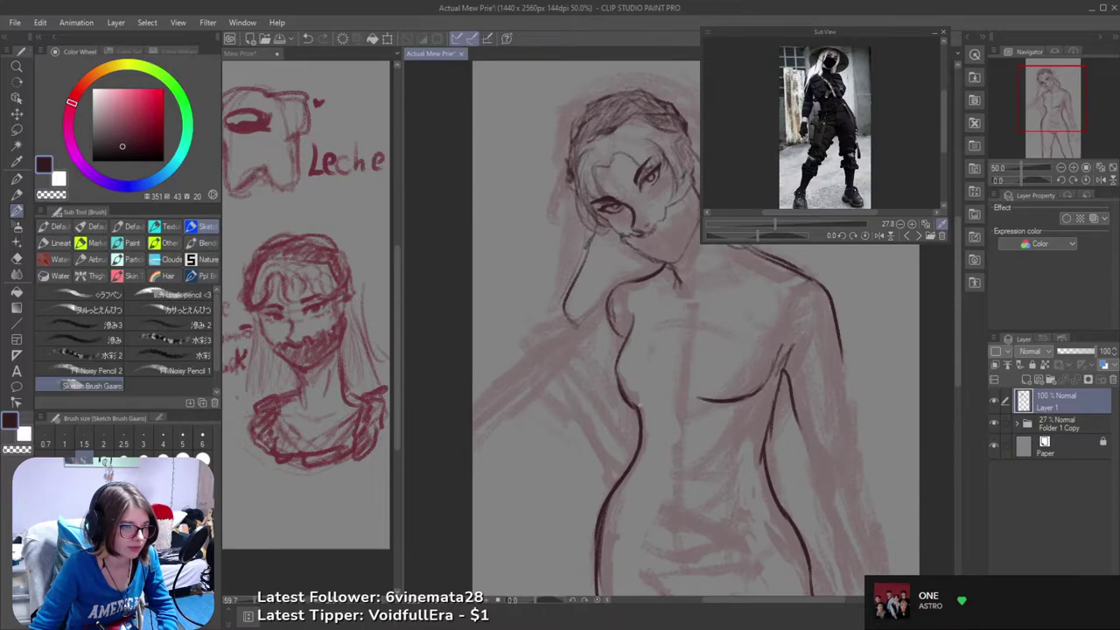
pyautogui.hotkey('ctrl', 'z')
pyautogui.moveTo(617, 368); pyautogui.dragTo(636, 410)
pyautogui.hotkey('ctrl', 'z')
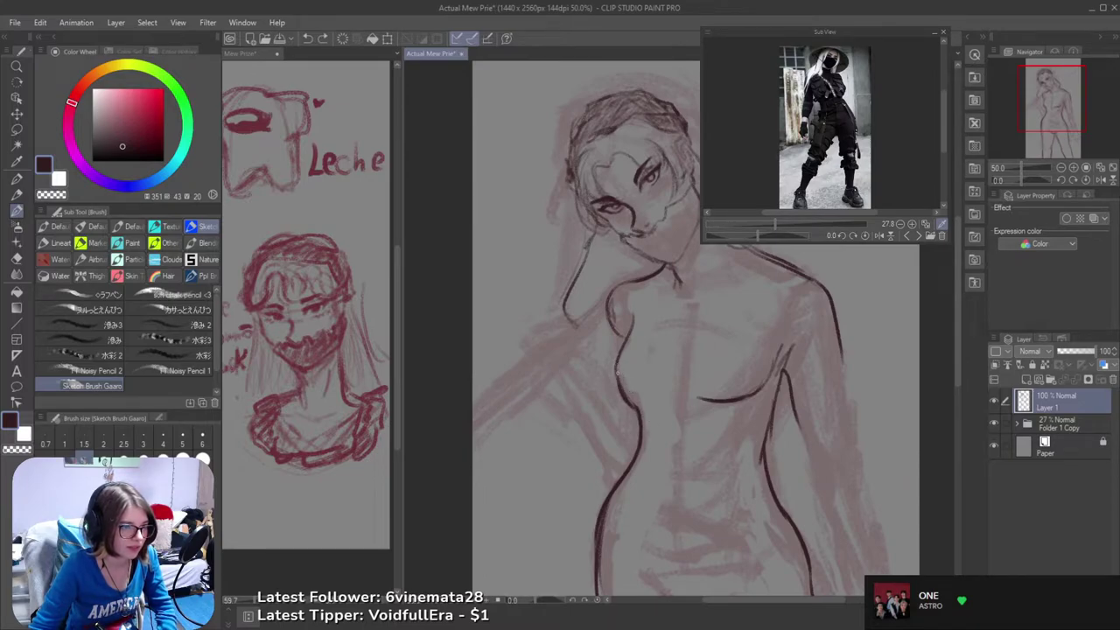
pyautogui.press('e')
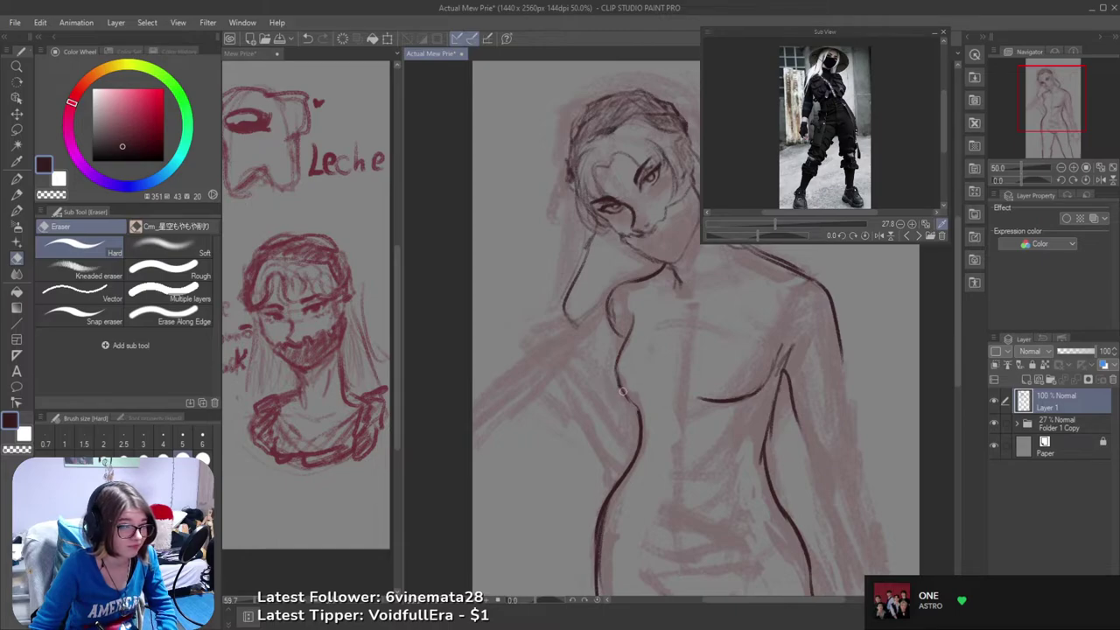
pyautogui.press('b')
pyautogui.moveTo(619, 379)
pyautogui.mouseDown()
pyautogui.moveTo(634, 409)
pyautogui.moveTo(623, 404)
pyautogui.moveTo(649, 392)
pyautogui.moveTo(637, 418)
pyautogui.moveTo(646, 409)
pyautogui.mouseUp()
pyautogui.hotkey('ctrl', 'z')
pyautogui.hotkey('ctrl', 'z')
pyautogui.hotkey('ctrl', 'z')
pyautogui.hotkey('ctrl', 'z')
pyautogui.hotkey('ctrl', 'z')
pyautogui.hotkey('ctrl', 'z')
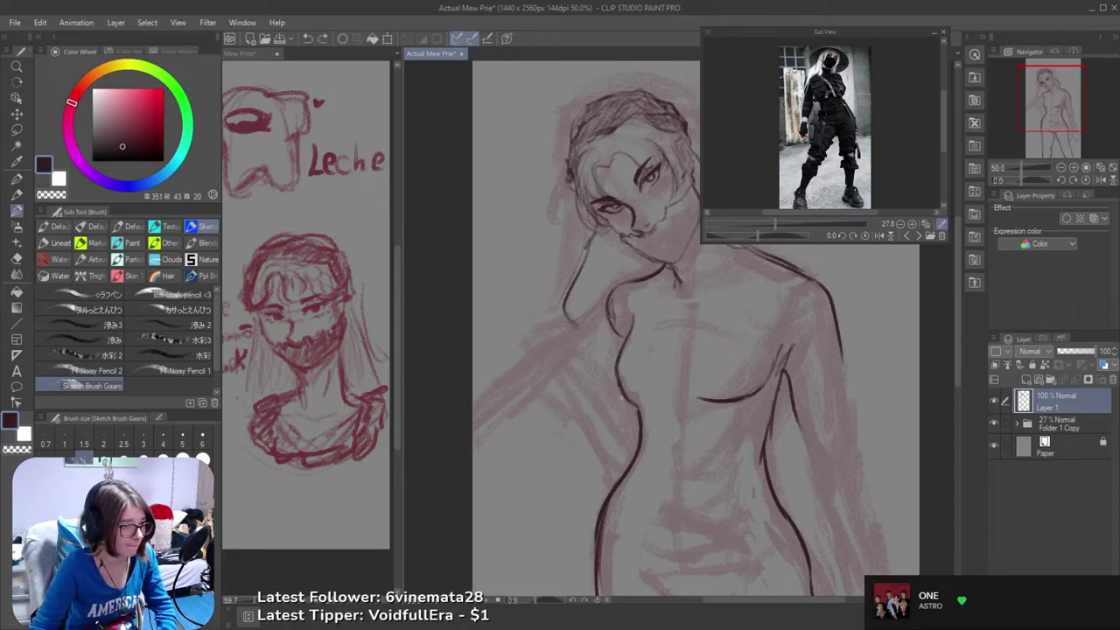
# - Add a short line under the chest on the raised-arm side in mirrored view and lighten the chest curve with the eraser
pyautogui.press('h')
pyautogui.moveTo(752, 430)
pyautogui.mouseDown()
pyautogui.moveTo(790, 413)
pyautogui.moveTo(786, 425)
pyautogui.moveTo(730, 406)
pyautogui.mouseUp()
pyautogui.hotkey('ctrl', 'z')
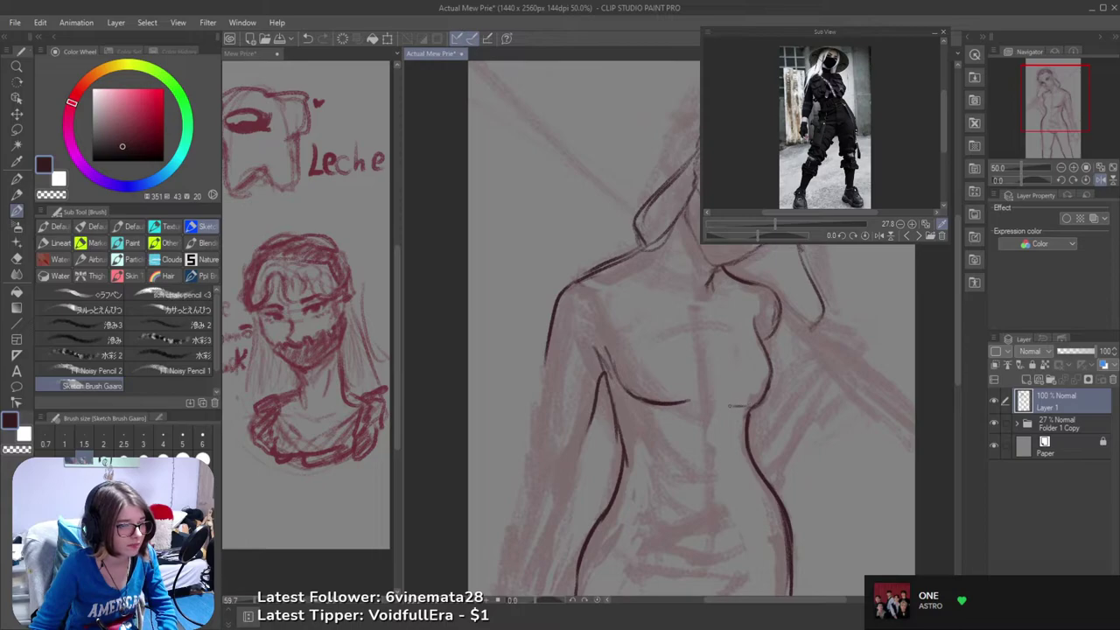
pyautogui.press('e')
pyautogui.moveTo(651, 391)
pyautogui.mouseDown()
pyautogui.moveTo(686, 402)
pyautogui.moveTo(668, 403)
pyautogui.moveTo(682, 411)
pyautogui.moveTo(860, 399)
pyautogui.moveTo(773, 439)
pyautogui.moveTo(764, 417)
pyautogui.moveTo(735, 406)
pyautogui.mouseUp()
pyautogui.press('b')
pyautogui.hotkey('ctrl', 'z')
# - Return to the unmirrored view, switch back to the sketch brush, and save the drawing
pyautogui.press('h')
pyautogui.press('e')
pyautogui.scroll(-2, 790, 422)
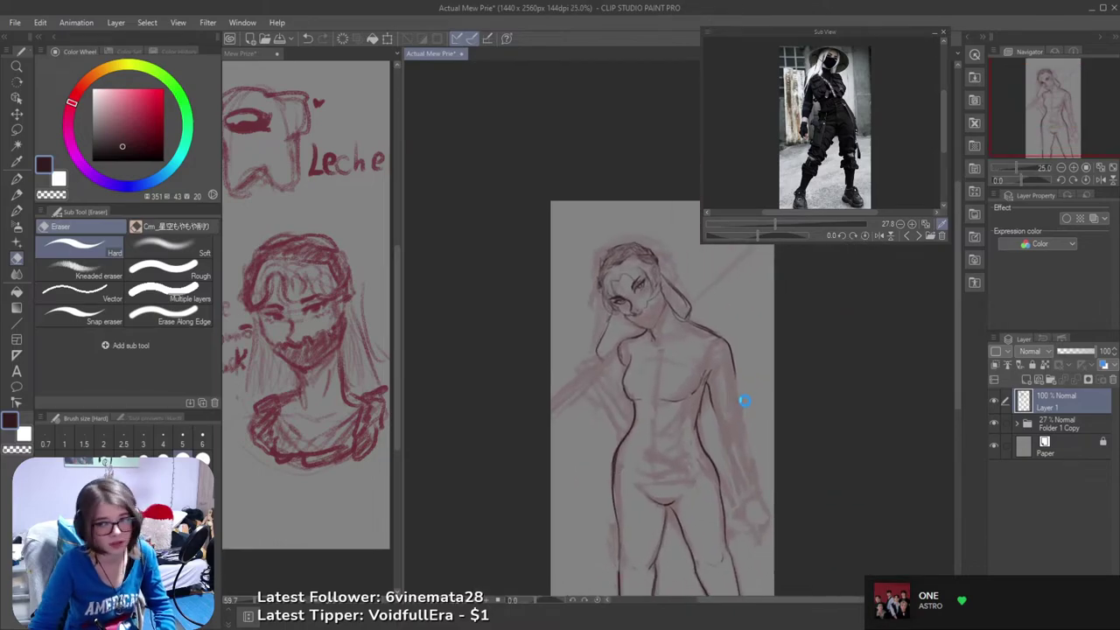
pyautogui.press('b')
pyautogui.moveTo(716, 513)
pyautogui.mouseDown()
pyautogui.moveTo(692, 446)
pyautogui.moveTo(705, 464)
pyautogui.moveTo(696, 410)
pyautogui.mouseUp()
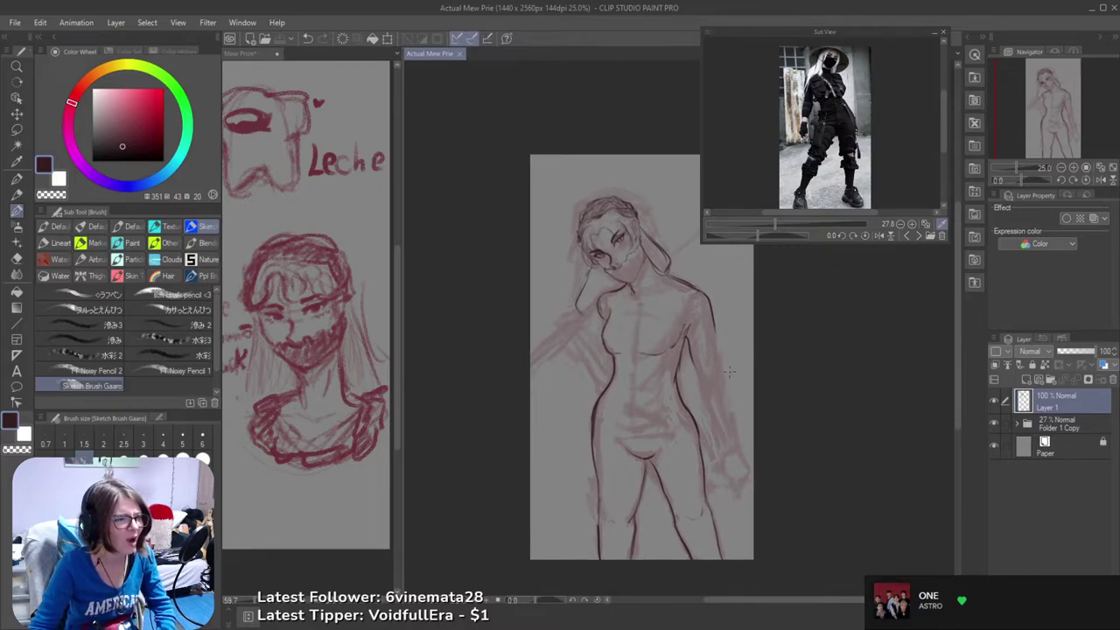
# - Sketch a contour line beside the armpit and chest on the raised-arm side, undoing stray strokes
pyautogui.moveTo(622, 387); pyautogui.dragTo(689, 445)
pyautogui.scroll(1, 655, 416)
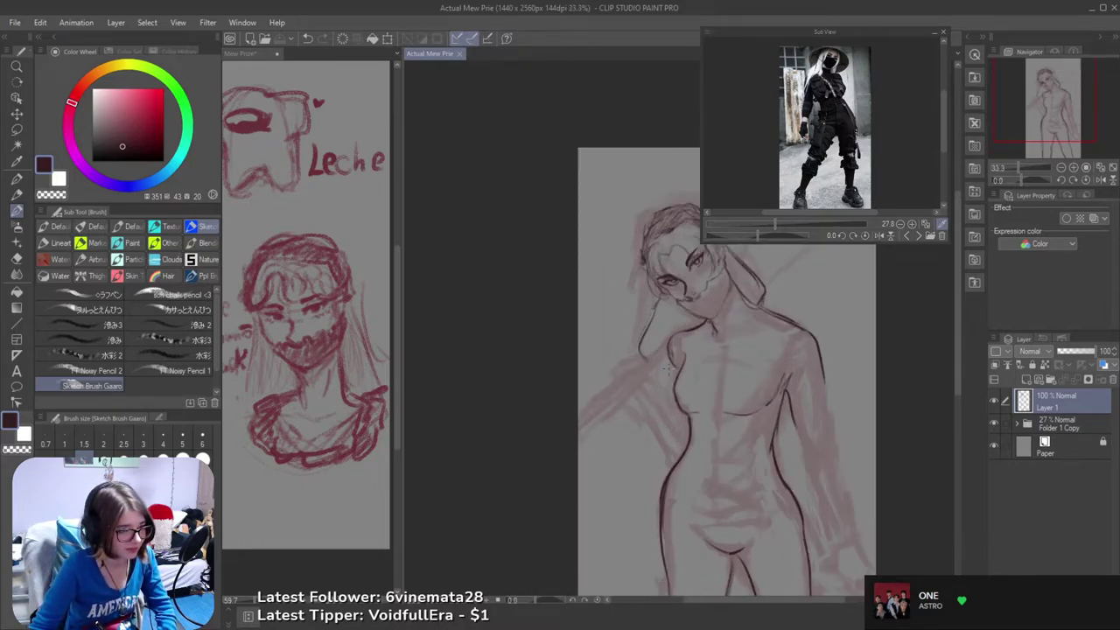
pyautogui.press('e')
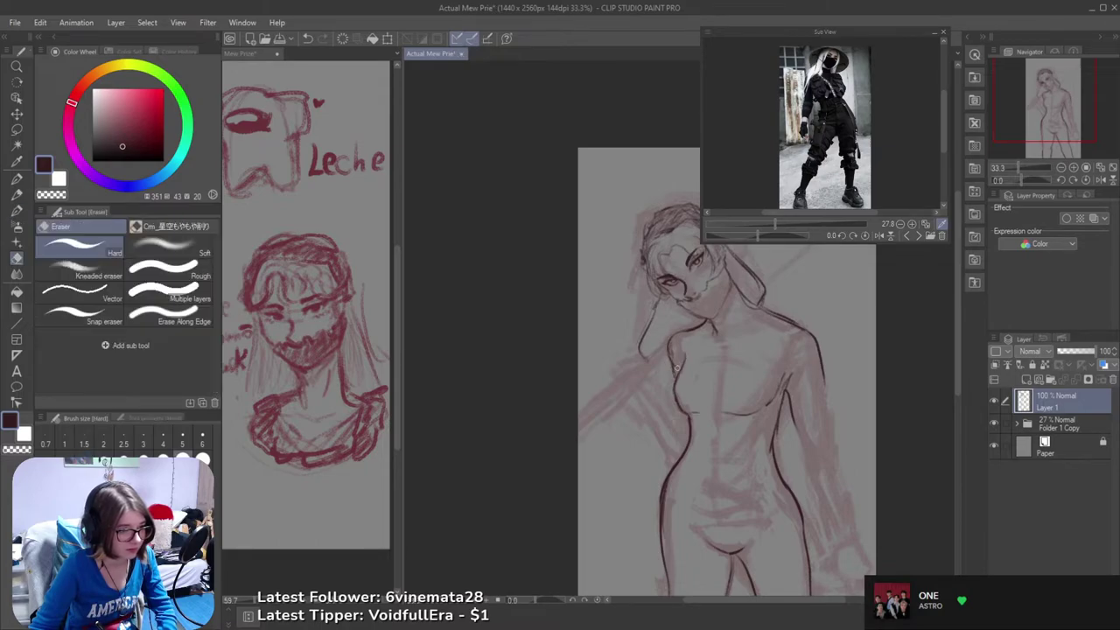
pyautogui.press('b')
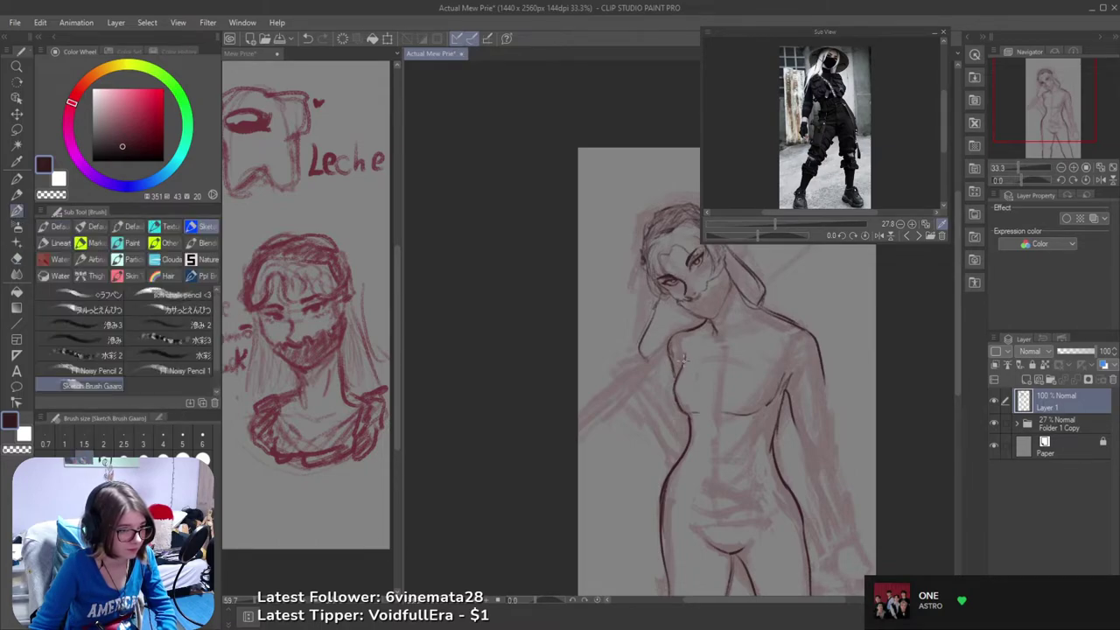
pyautogui.hotkey('ctrl', 'z')
pyautogui.moveTo(685, 358)
pyautogui.mouseDown()
pyautogui.moveTo(680, 370)
pyautogui.moveTo(687, 357)
pyautogui.moveTo(764, 338)
pyautogui.mouseUp()
pyautogui.hotkey('ctrl', 'z')
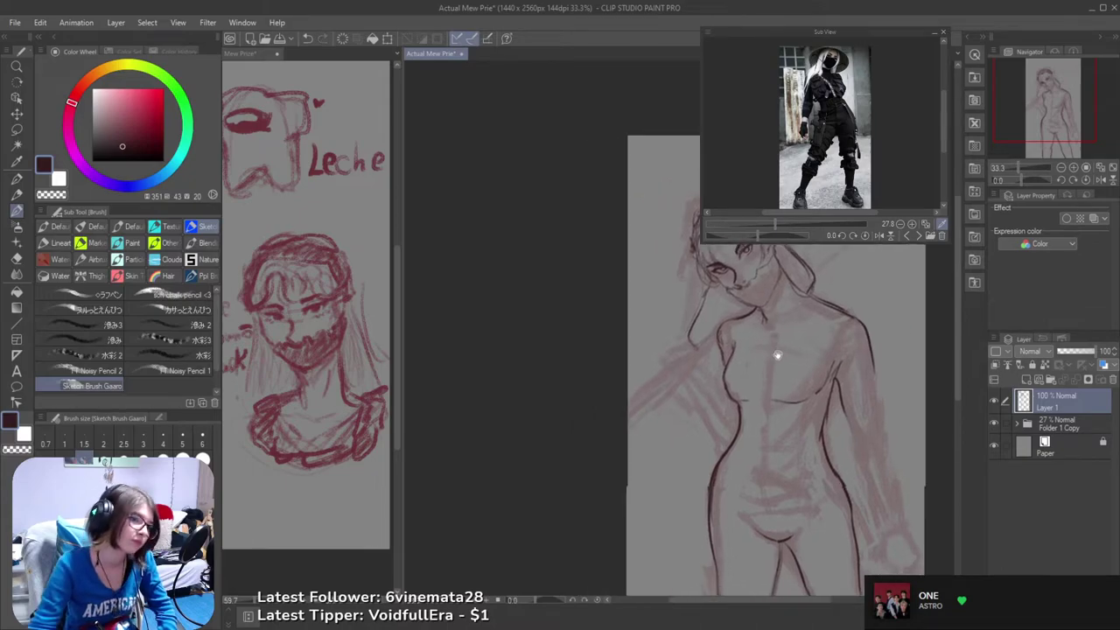
pyautogui.press('e')
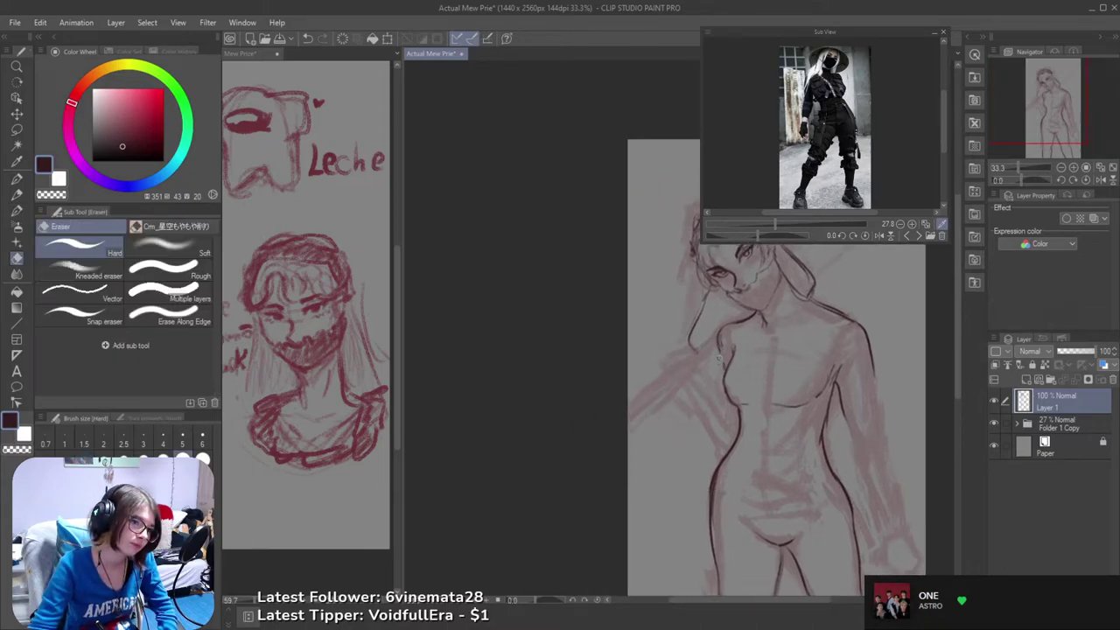
pyautogui.press('b')
pyautogui.moveTo(716, 336); pyautogui.dragTo(725, 400)
pyautogui.hotkey('ctrl', 'z')
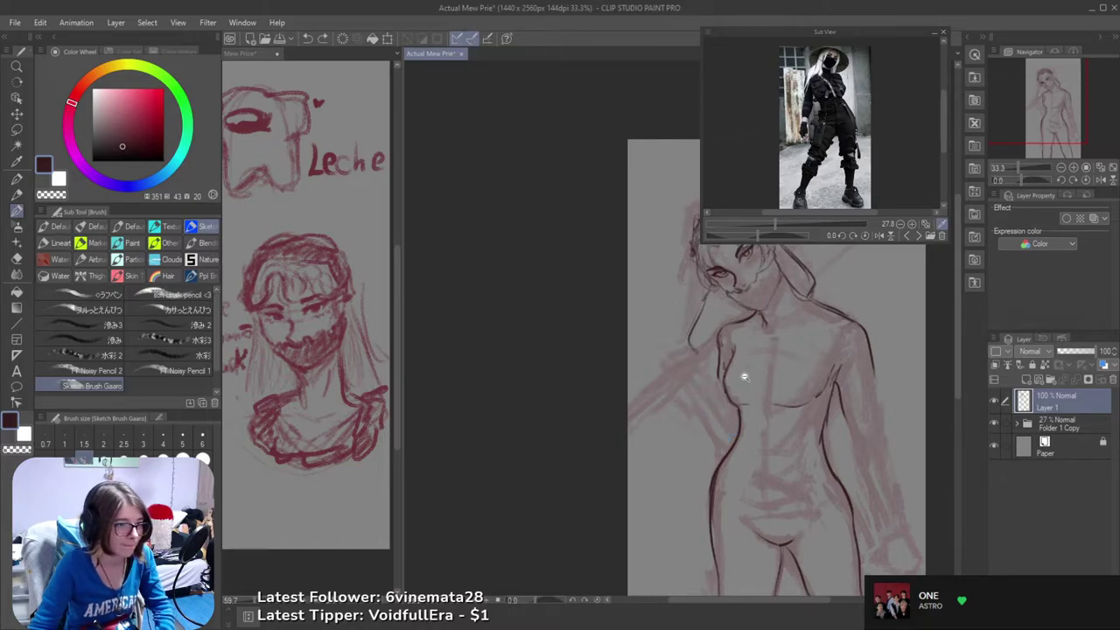
# - Save the drawing and mirror the view to check the whole figure
pyautogui.scroll(-1, 743, 381)
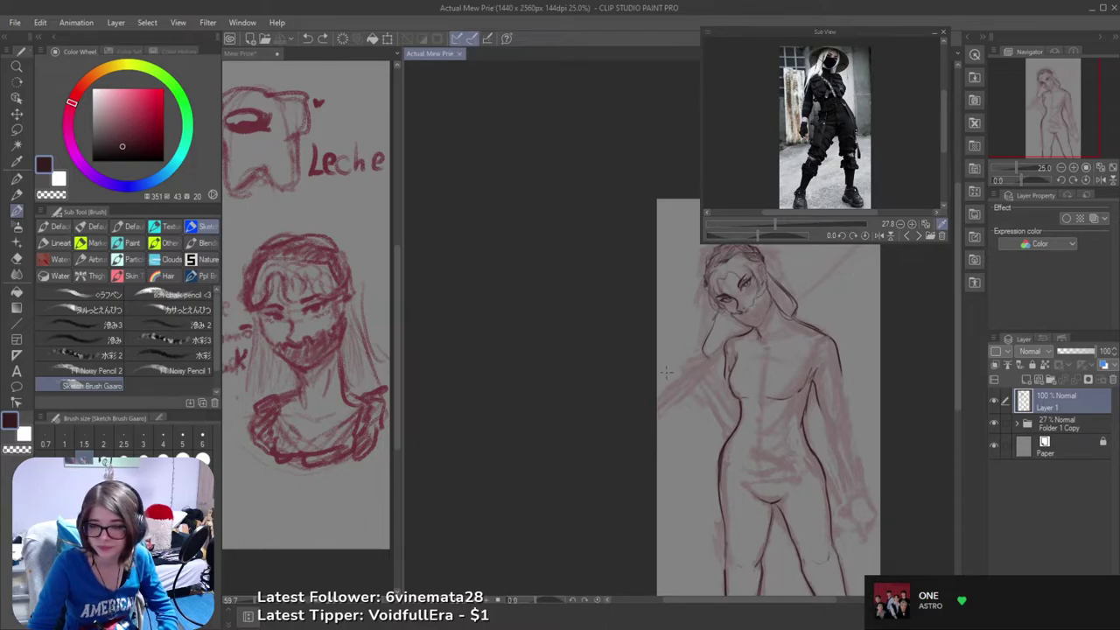
pyautogui.press('h')
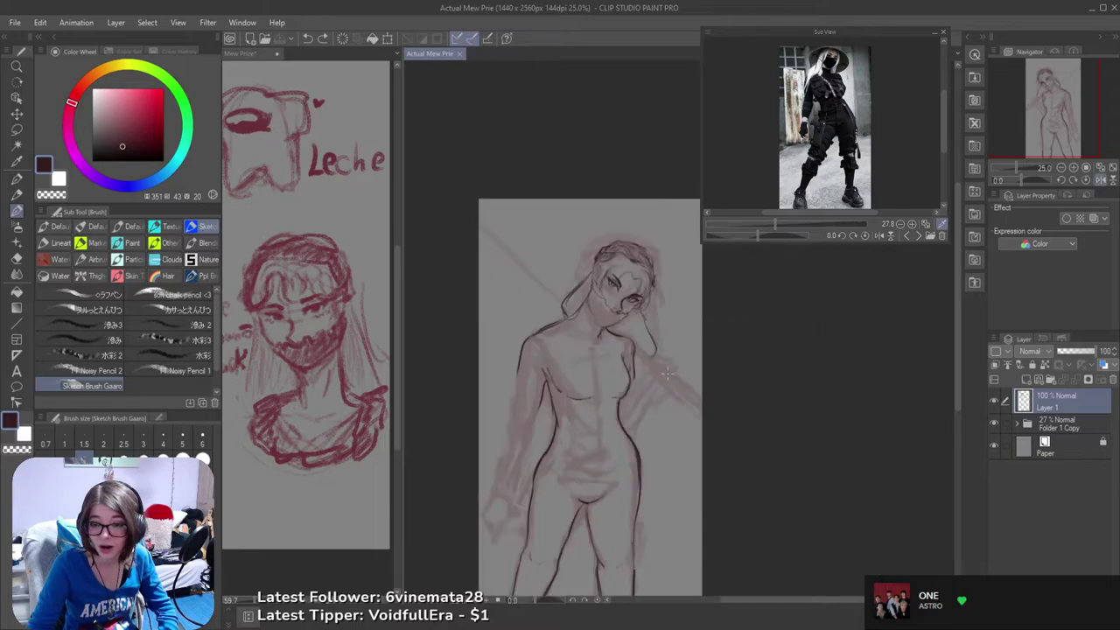
pyautogui.moveTo(666, 375); pyautogui.dragTo(724, 359)
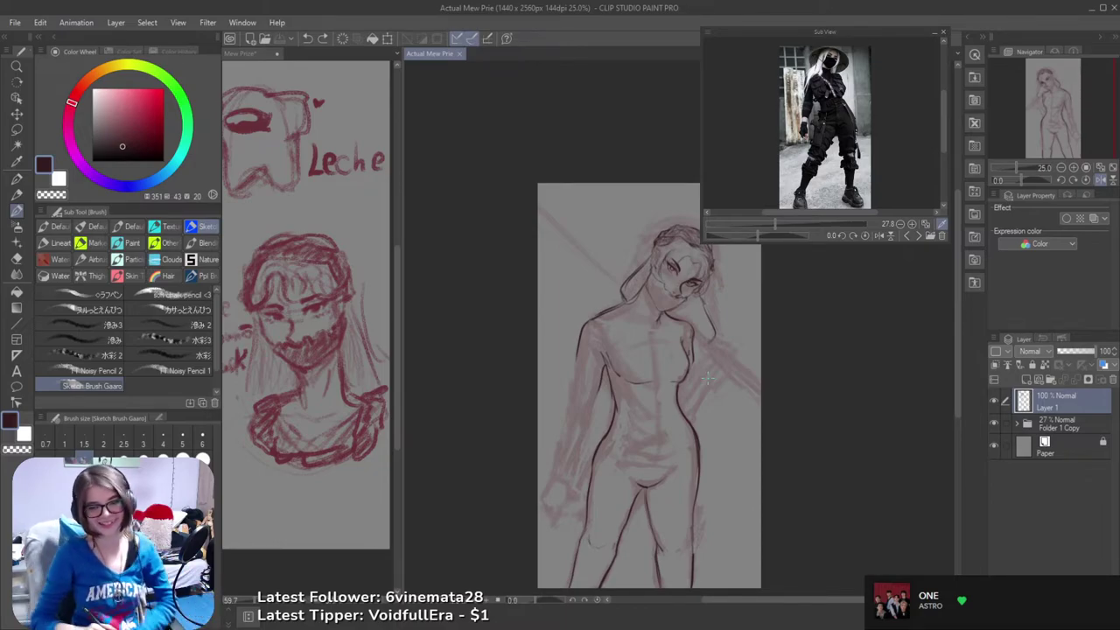
pyautogui.moveTo(745, 412); pyautogui.dragTo(750, 379)
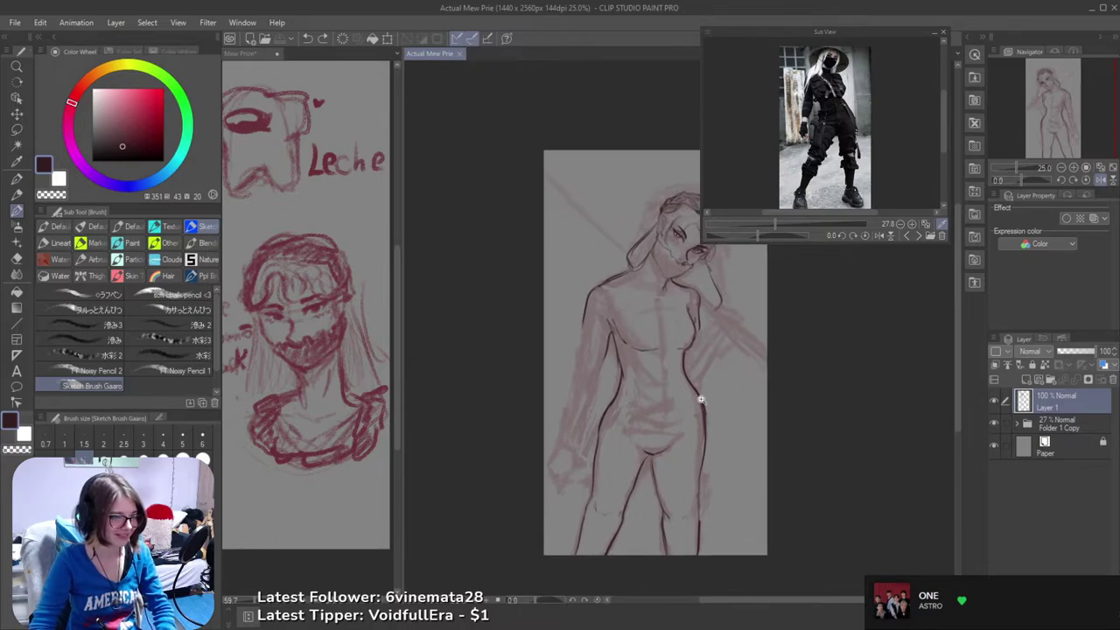
pyautogui.scroll(1, 700, 400)
# - Extend the outer contour of the lowered arm from the shoulder toward the elbow, redoing the first stroke
pyautogui.moveTo(513, 488); pyautogui.dragTo(607, 537)
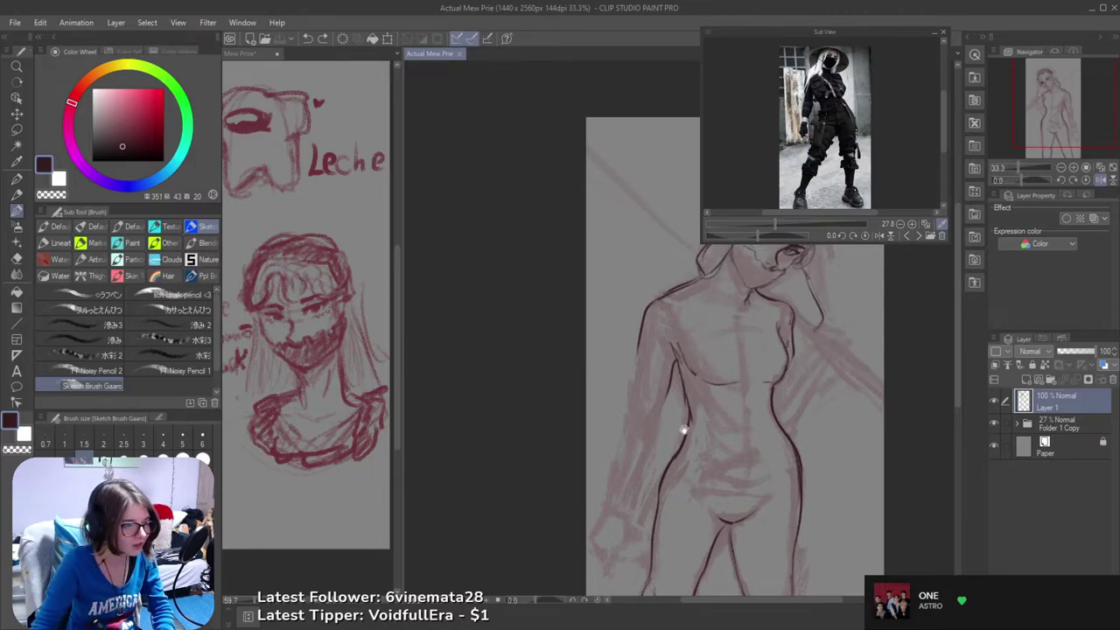
pyautogui.scroll(1, 678, 374)
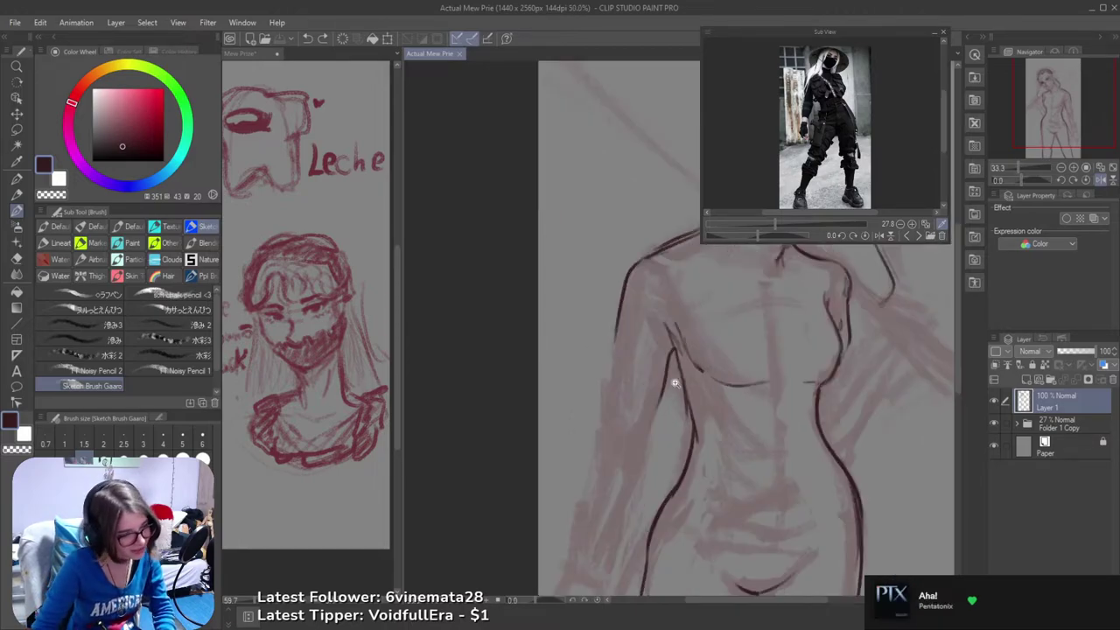
pyautogui.moveTo(676, 383); pyautogui.dragTo(689, 415)
pyautogui.moveTo(625, 364); pyautogui.dragTo(627, 455)
pyautogui.hotkey('ctrl', 'z')
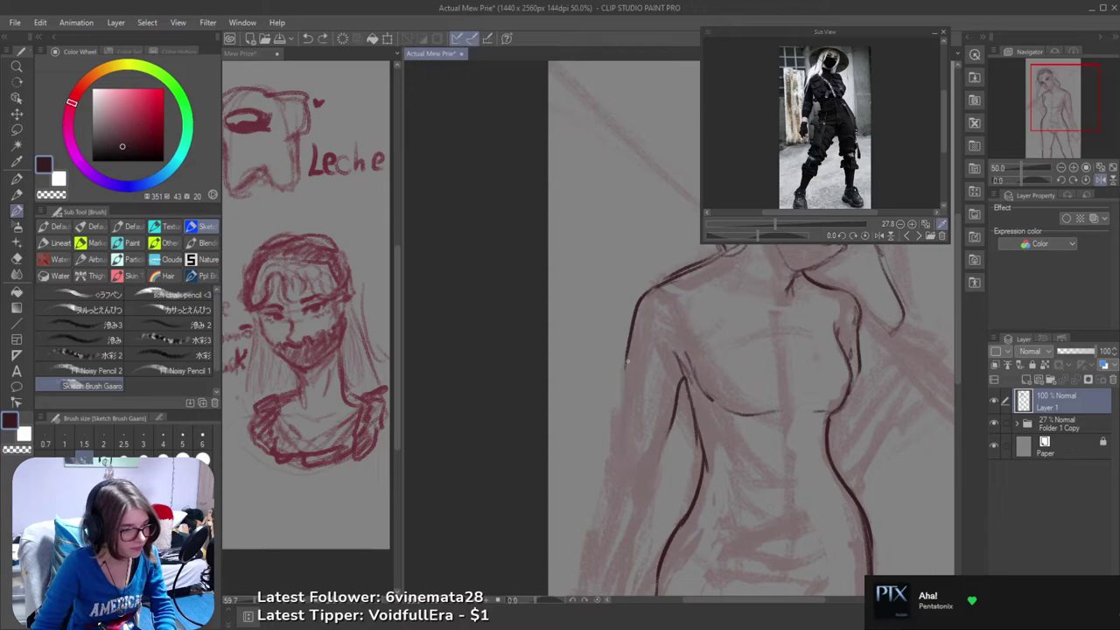
pyautogui.moveTo(626, 358); pyautogui.dragTo(614, 469)
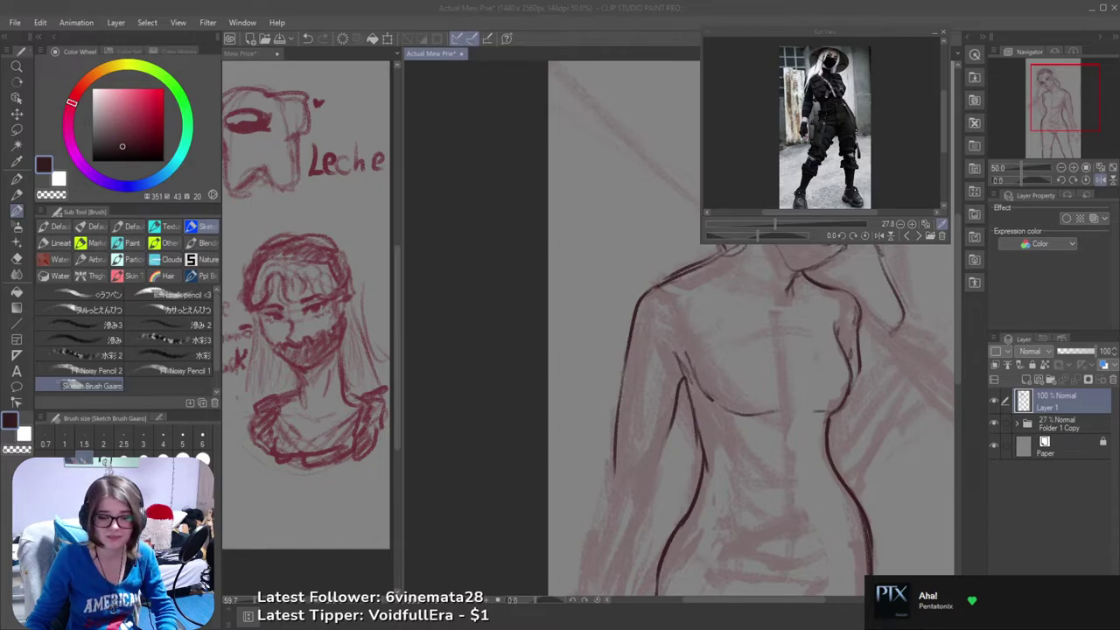
pyautogui.click(694, 9)
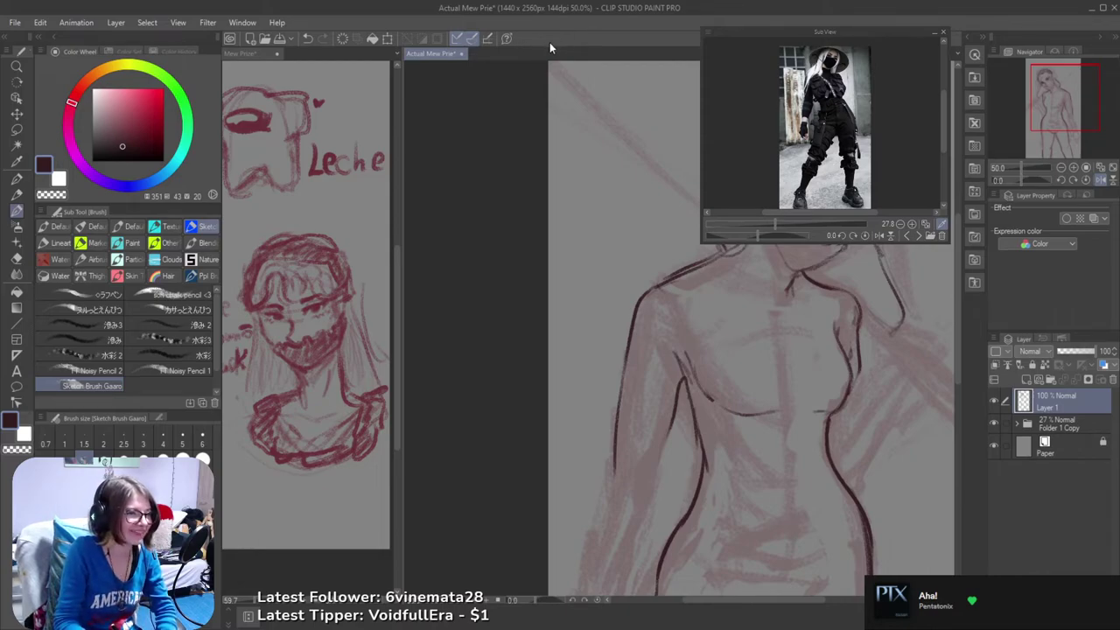
# - Draw the angled elbow of the lowered arm, unmirror the view, try a heavier inner arm line and undo it
pyautogui.moveTo(645, 488)
pyautogui.mouseDown()
pyautogui.moveTo(704, 421)
pyautogui.moveTo(692, 393)
pyautogui.moveTo(673, 405)
pyautogui.mouseUp()
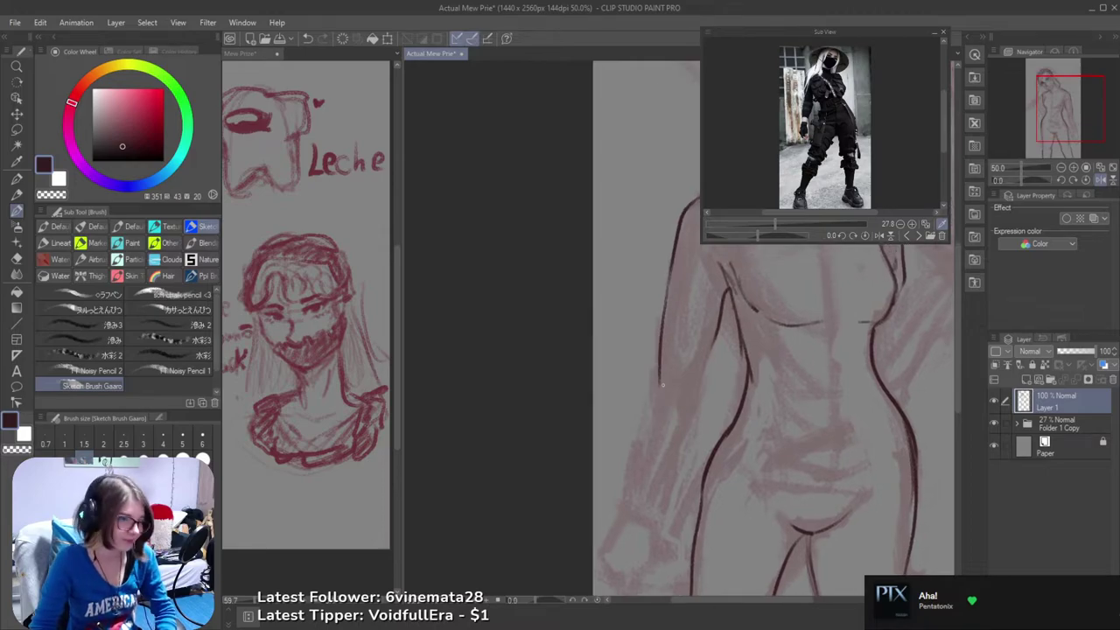
pyautogui.moveTo(658, 360); pyautogui.dragTo(678, 408)
pyautogui.moveTo(698, 363)
pyautogui.mouseDown()
pyautogui.moveTo(685, 396)
pyautogui.moveTo(598, 445)
pyautogui.mouseUp()
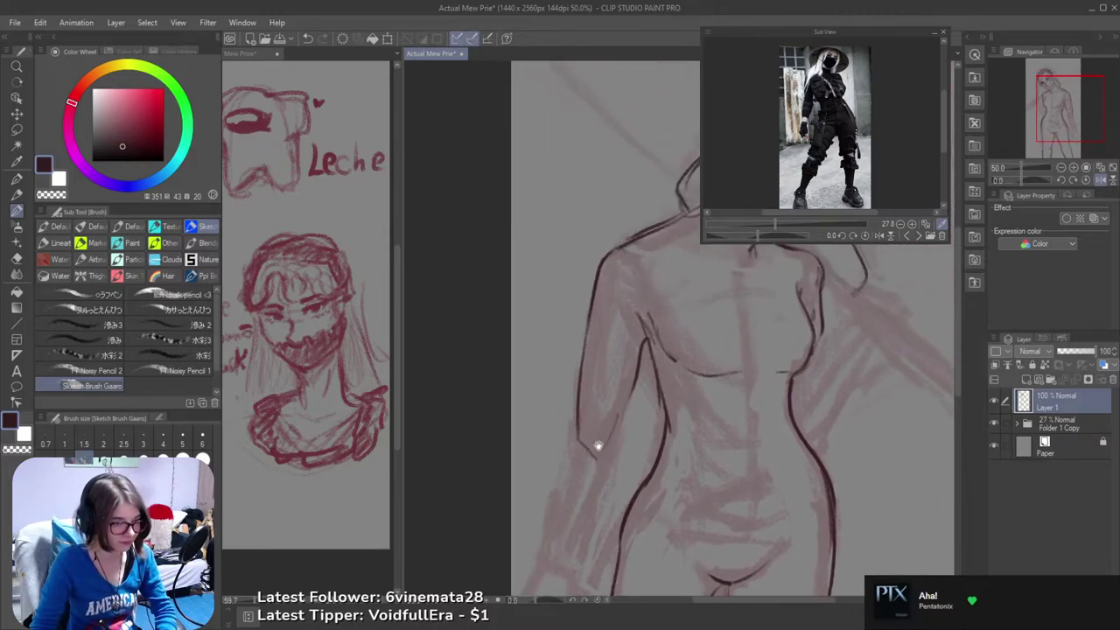
pyautogui.press('h')
pyautogui.moveTo(742, 428); pyautogui.dragTo(686, 455)
pyautogui.moveTo(672, 412); pyautogui.dragTo(700, 468)
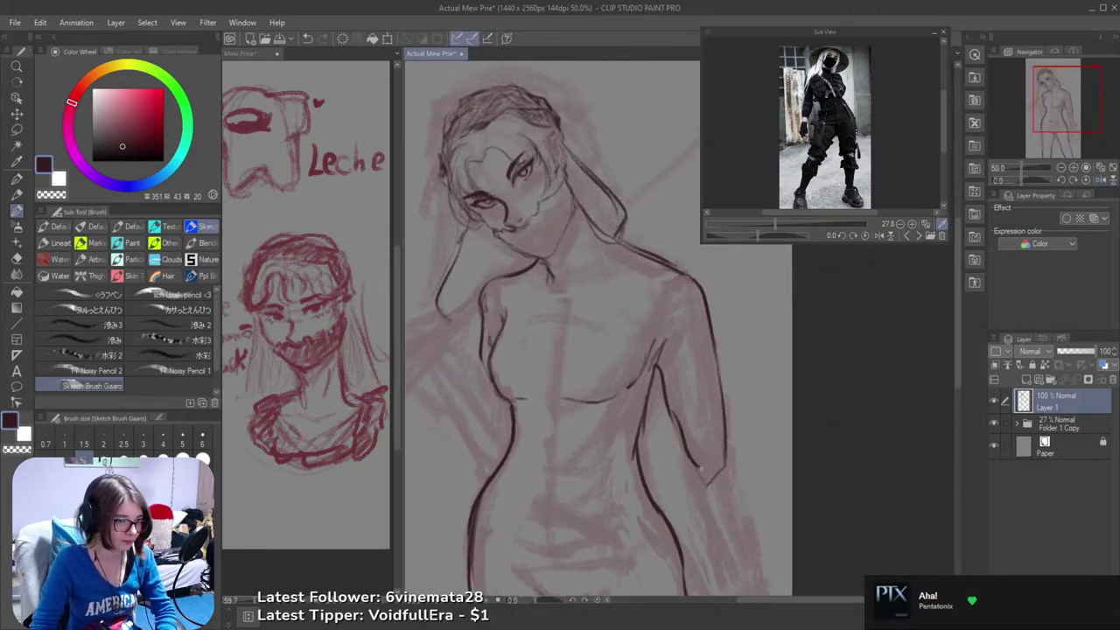
pyautogui.hotkey('ctrl', 'z')
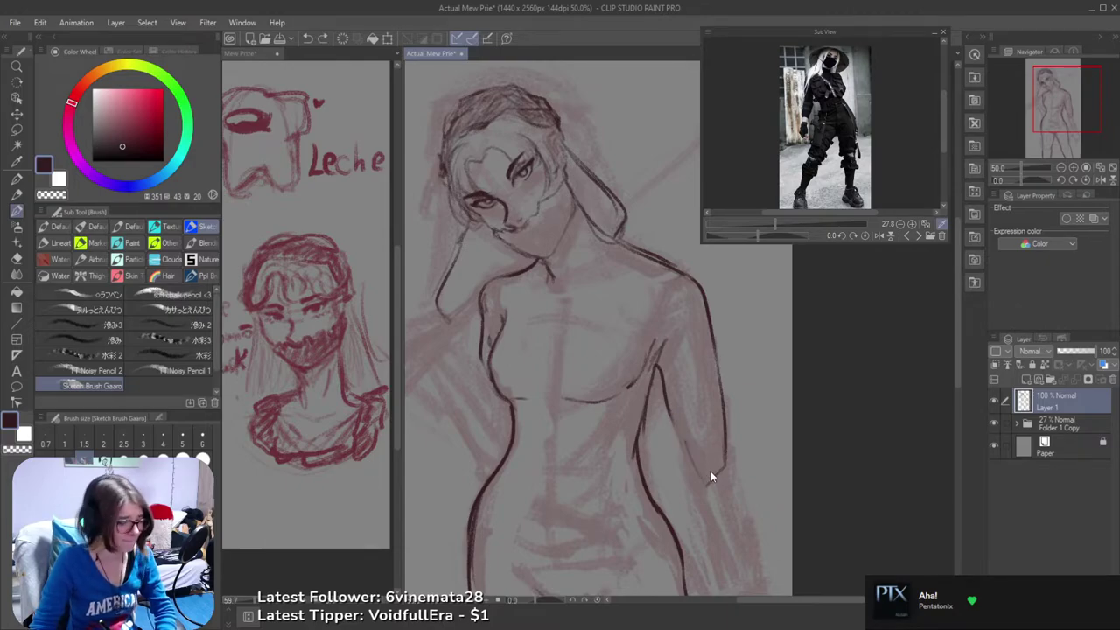
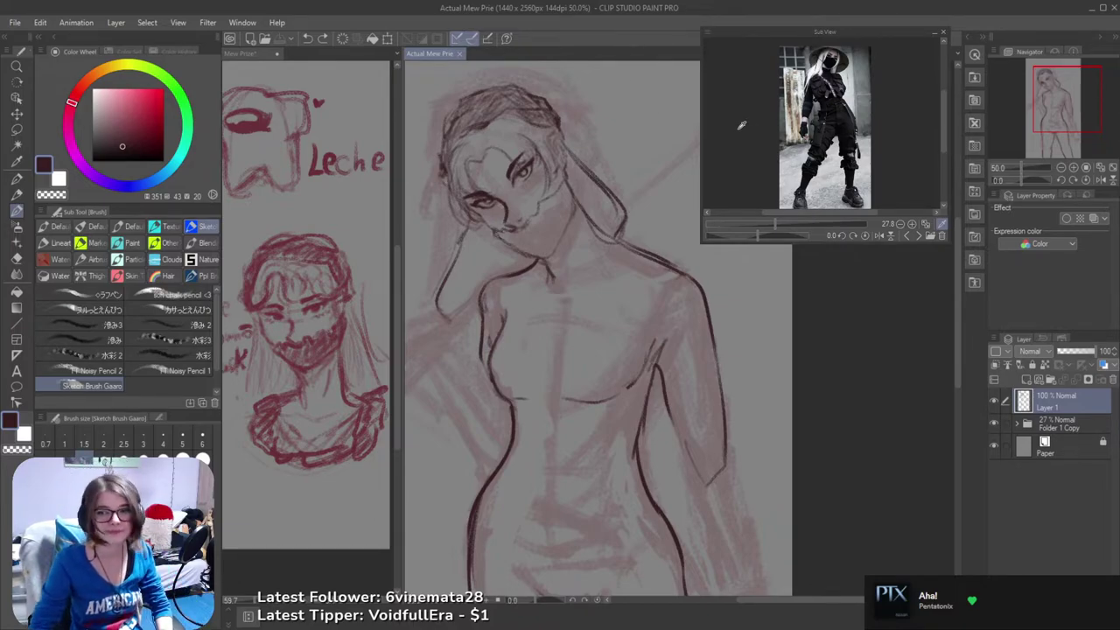
# - Erase excess line work inside the shoulder contour of the raised-arm side
pyautogui.moveTo(684, 419); pyautogui.dragTo(760, 338)
pyautogui.moveTo(610, 365); pyautogui.dragTo(641, 424)
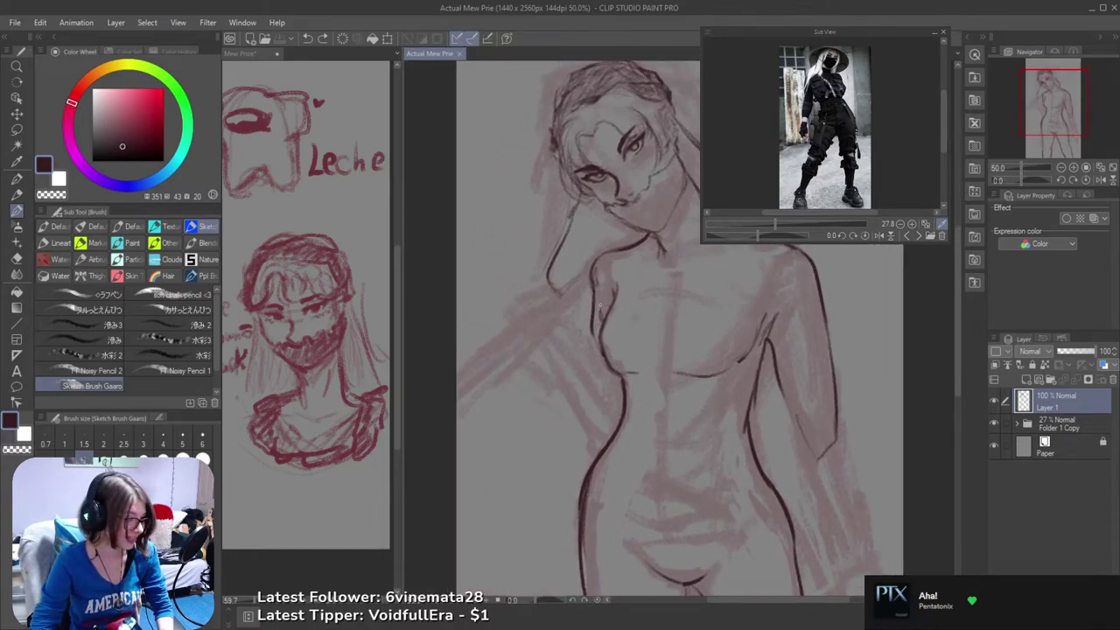
pyautogui.press('e')
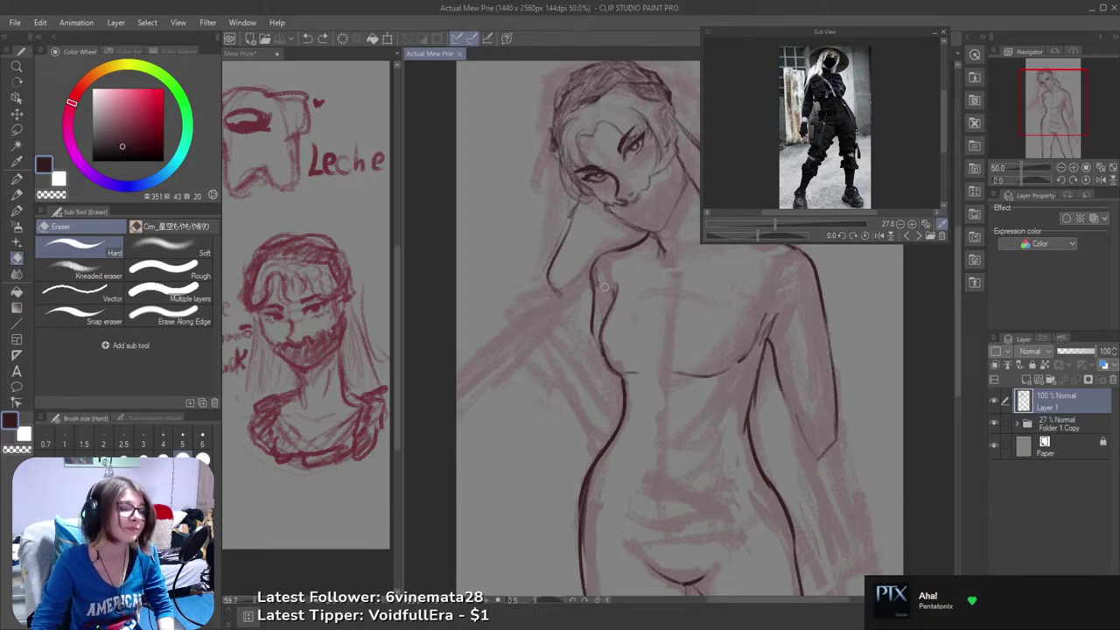
pyautogui.moveTo(600, 285); pyautogui.dragTo(599, 272)
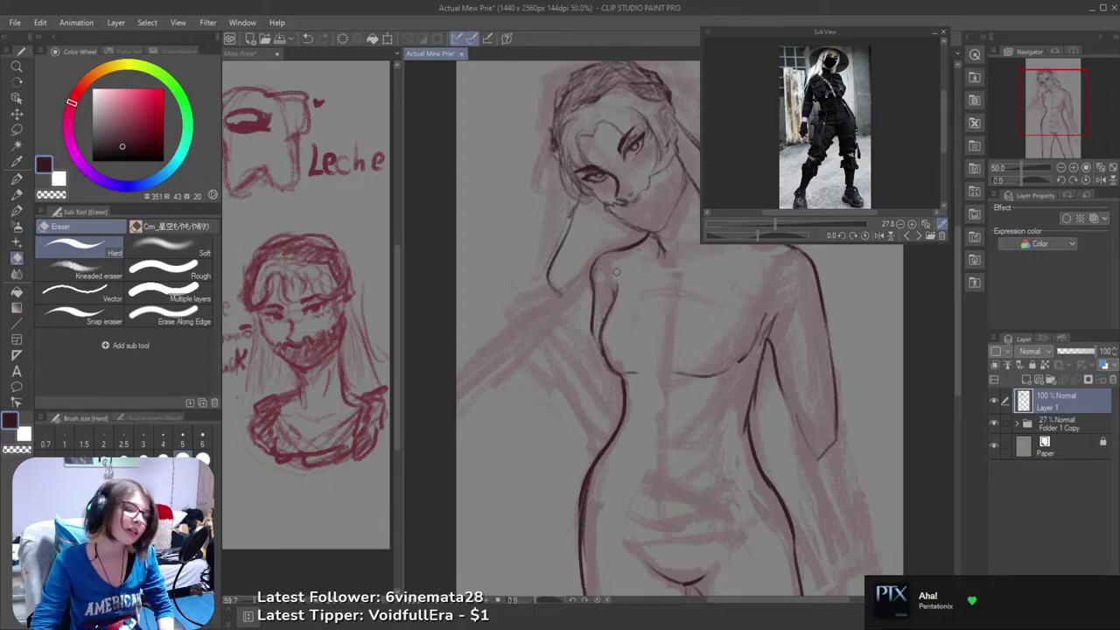
pyautogui.press('b')
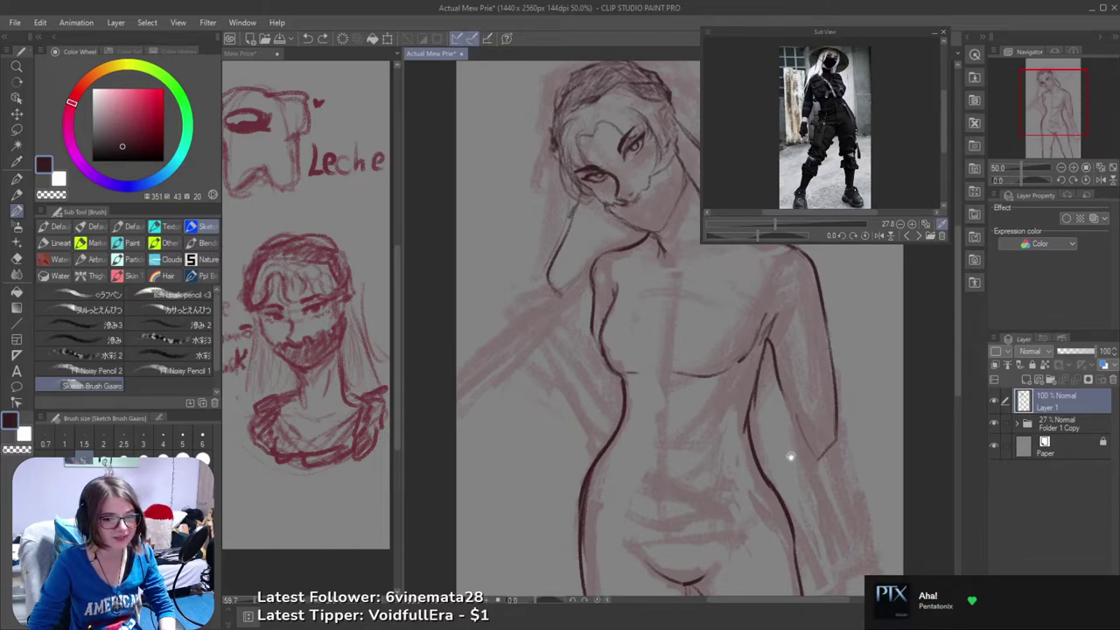
# - Try several strokes extending the raised upper arm's outer contour downward beside the chest, undoing each one
pyautogui.moveTo(792, 455); pyautogui.dragTo(861, 498)
pyautogui.moveTo(726, 447); pyautogui.dragTo(792, 493)
pyautogui.scroll(3, 776, 494)
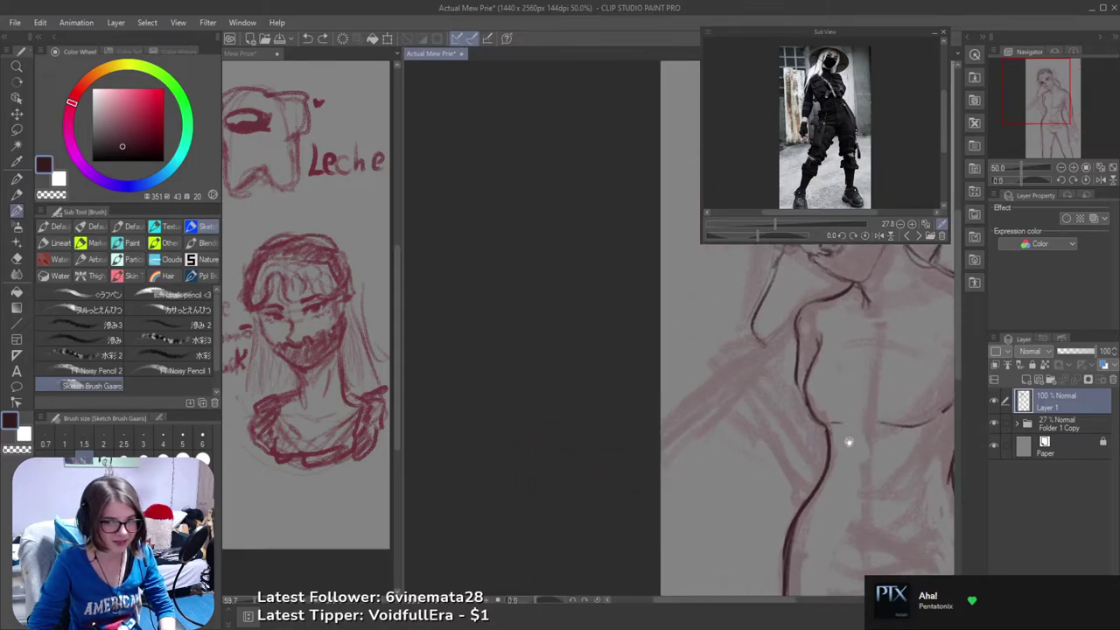
pyautogui.scroll(1, 782, 439)
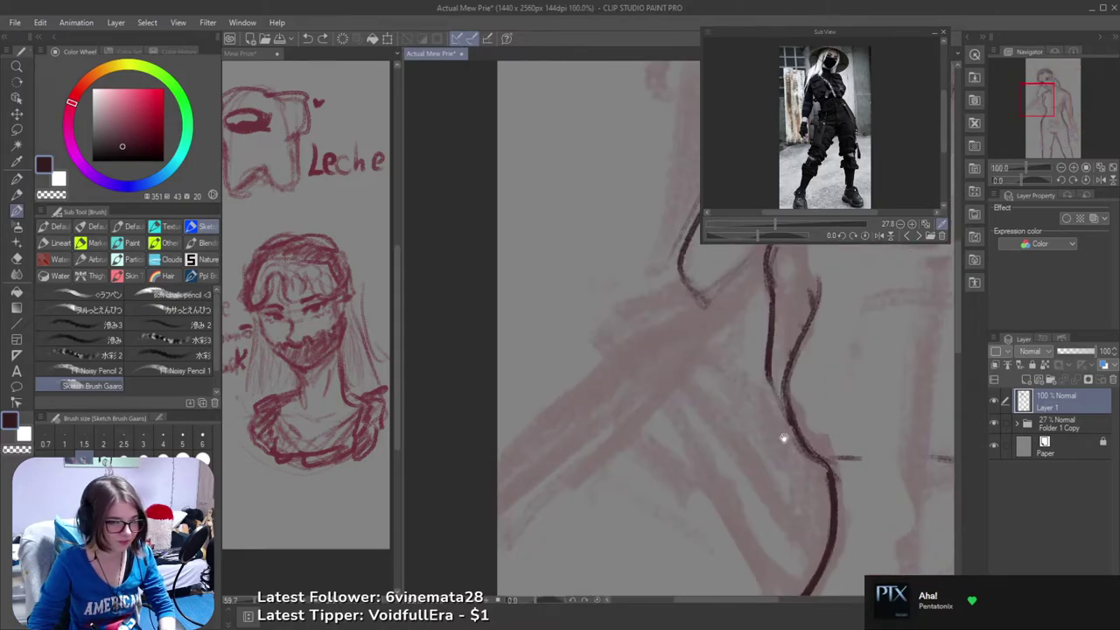
pyautogui.scroll(-1, 784, 439)
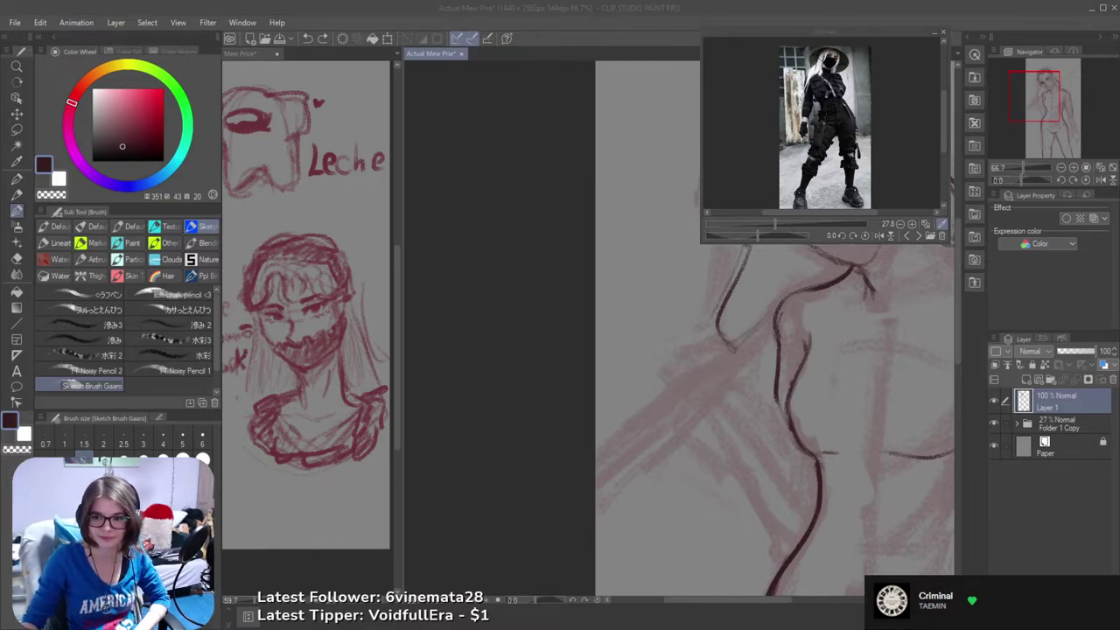
pyautogui.click(473, 5)
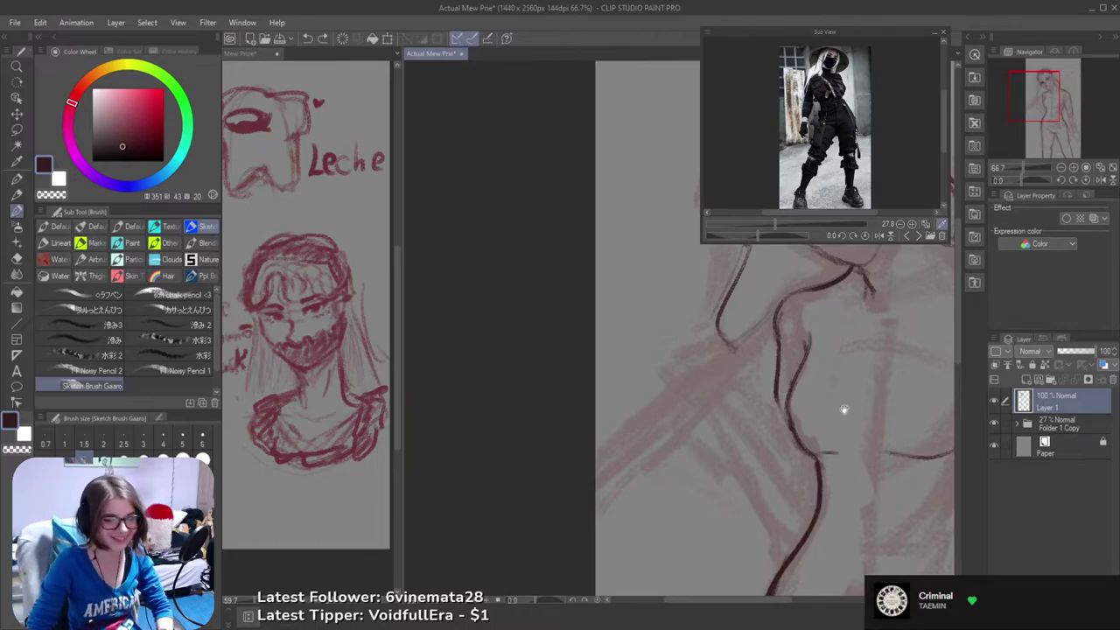
pyautogui.moveTo(845, 408); pyautogui.dragTo(644, 394)
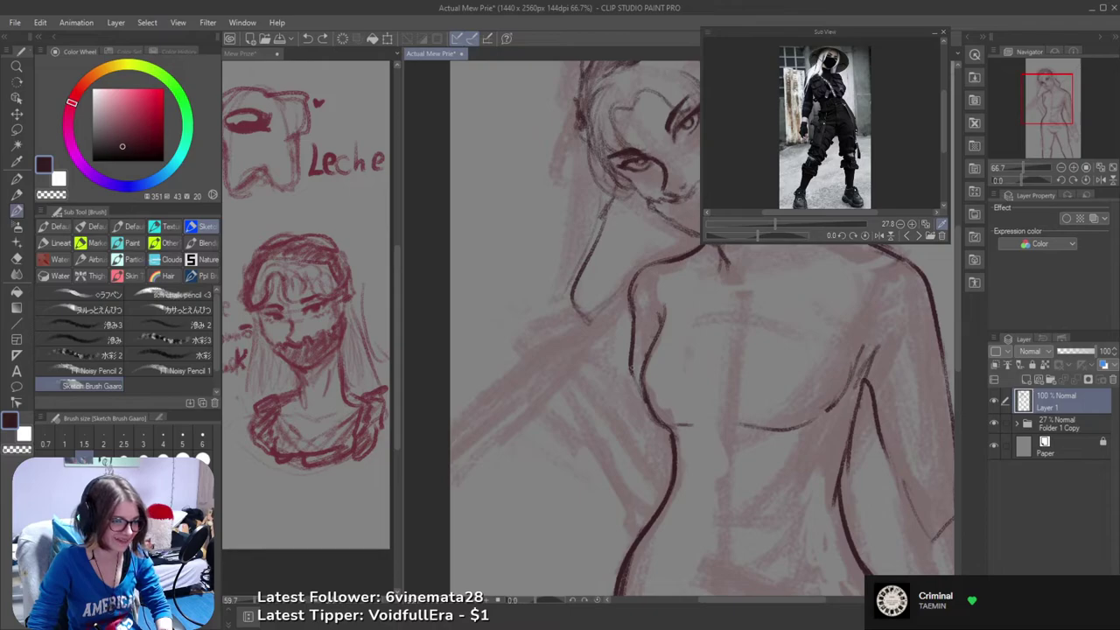
pyautogui.moveTo(633, 367); pyautogui.dragTo(644, 455)
pyautogui.hotkey('ctrl', 'z')
pyautogui.moveTo(630, 350); pyautogui.dragTo(645, 451)
pyautogui.hotkey('ctrl', 'z')
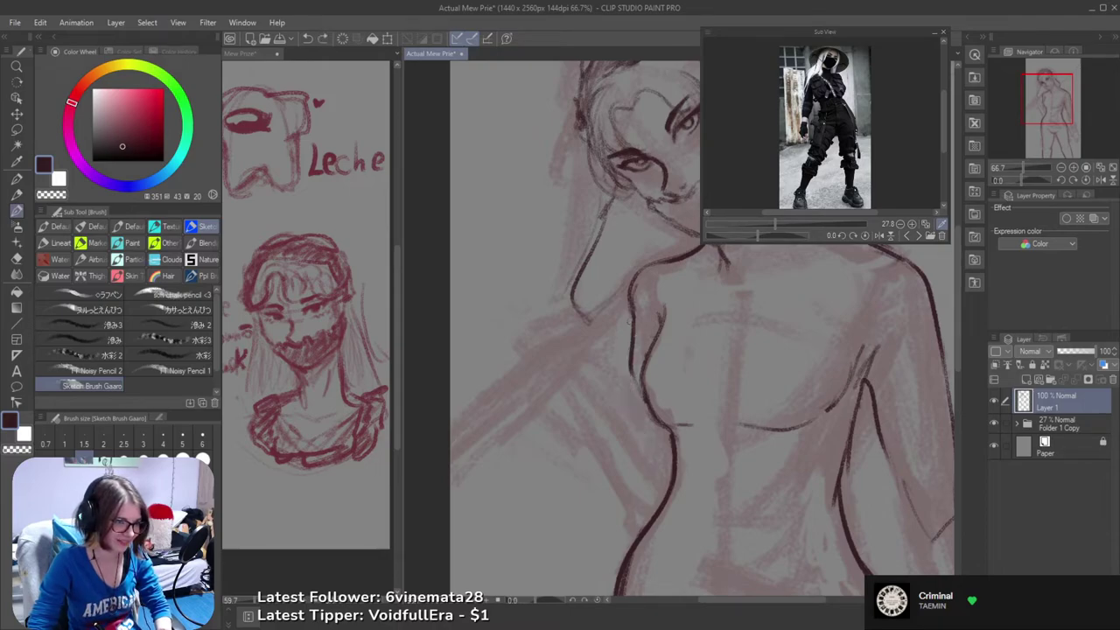
pyautogui.moveTo(628, 322); pyautogui.dragTo(646, 457)
pyautogui.hotkey('ctrl', 'z')
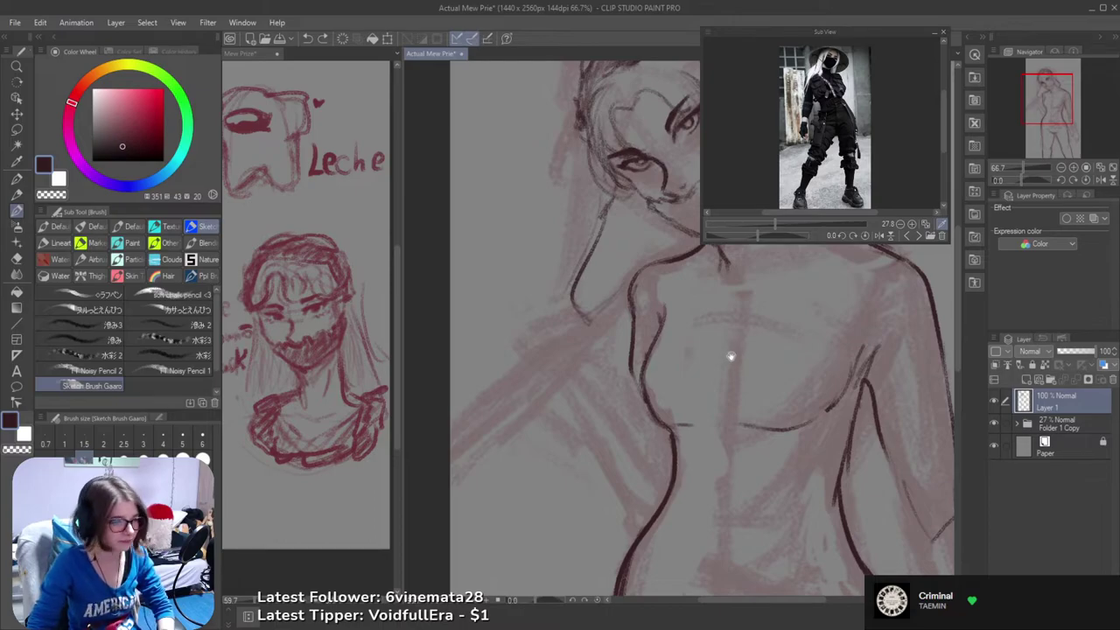
# - Sketch the curved outline and finger bumps of the raised arm's hand at the end of the hanging hair, undoing stray strokes
pyautogui.moveTo(730, 356); pyautogui.dragTo(775, 390)
pyautogui.moveTo(647, 390)
pyautogui.mouseDown()
pyautogui.moveTo(637, 420)
pyautogui.moveTo(605, 427)
pyautogui.moveTo(607, 382)
pyautogui.moveTo(646, 379)
pyautogui.moveTo(656, 401)
pyautogui.mouseUp()
pyautogui.hotkey('ctrl', 'z')
pyautogui.hotkey('ctrl', 'z')
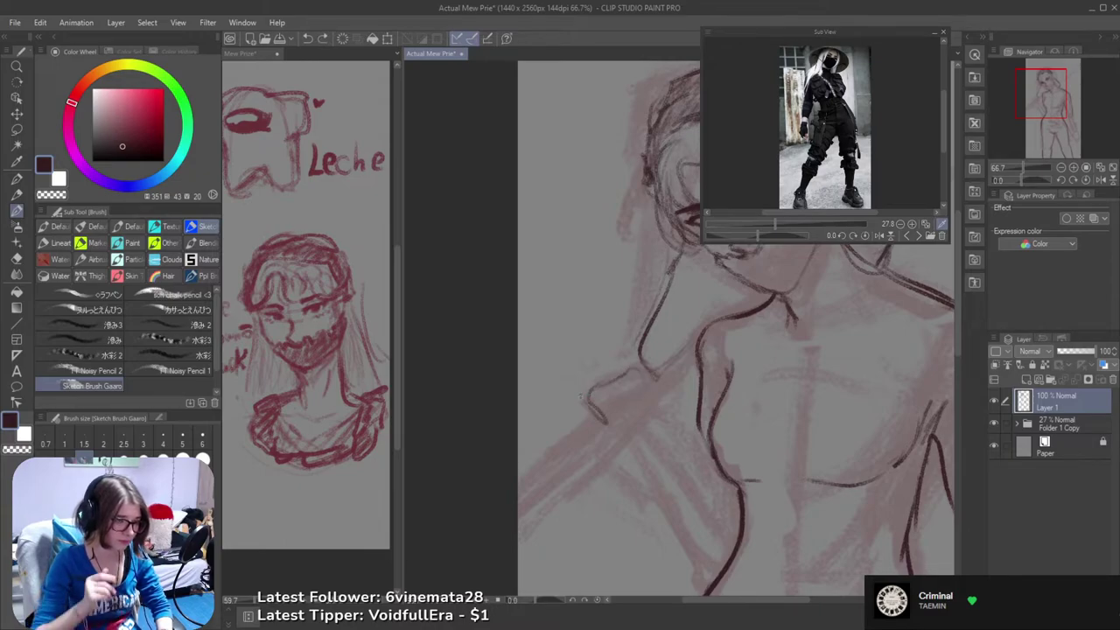
pyautogui.moveTo(647, 402)
pyautogui.mouseDown()
pyautogui.moveTo(666, 379)
pyautogui.moveTo(659, 410)
pyautogui.moveTo(620, 381)
pyautogui.moveTo(612, 345)
pyautogui.moveTo(644, 389)
pyautogui.mouseUp()
pyautogui.hotkey('ctrl', 'z')
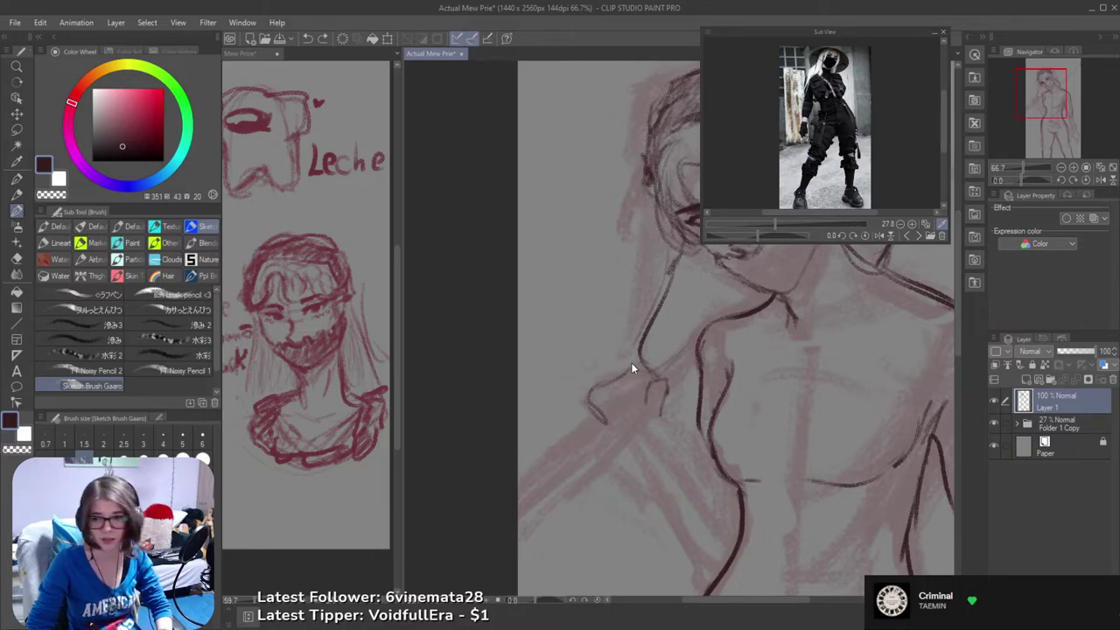
# - Save the drawing, then mirror and unmirror the view to check the whole figure
pyautogui.hotkey('ctrl', 's')
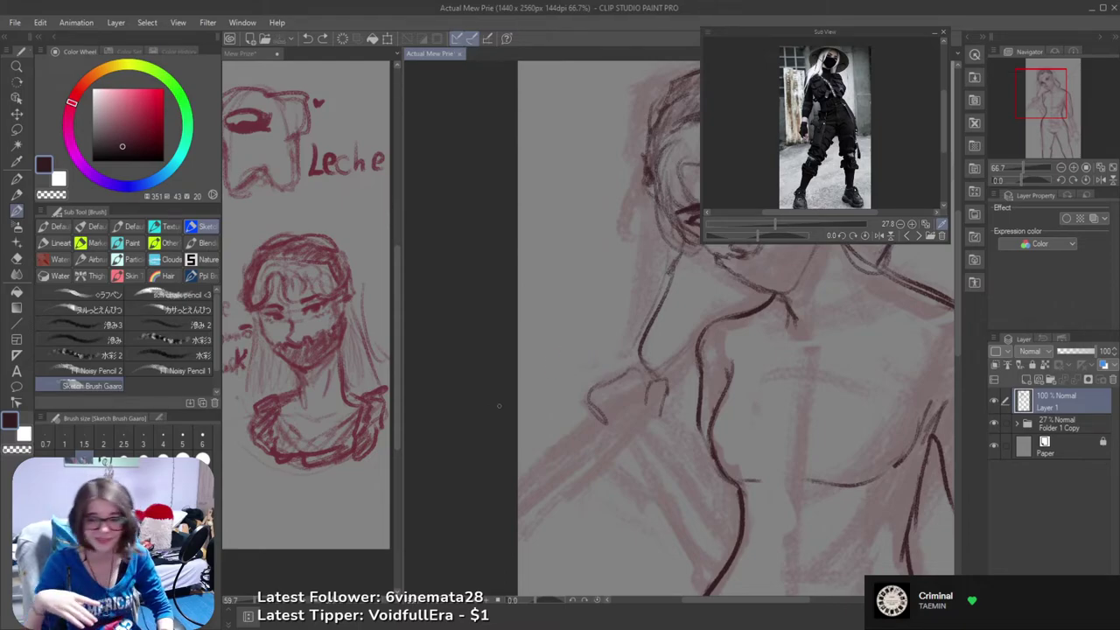
pyautogui.moveTo(697, 410); pyautogui.dragTo(540, 262)
pyautogui.keyDown('alt'); pyautogui.click(562, 399); pyautogui.keyUp('alt')
pyautogui.keyDown('alt'); pyautogui.click(563, 399); pyautogui.keyUp('alt')
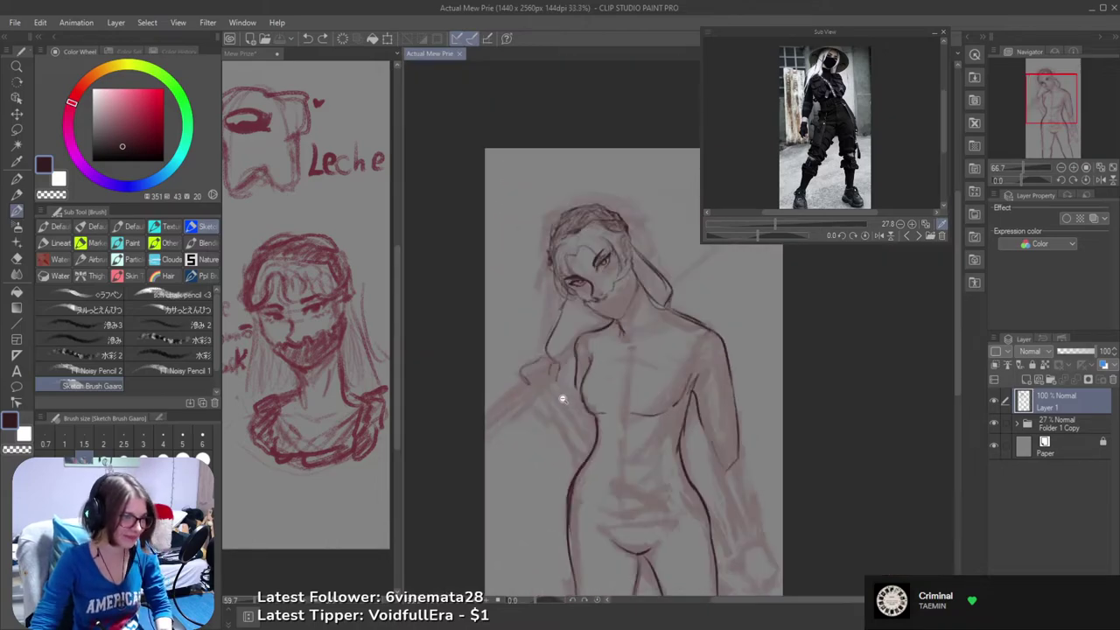
pyautogui.keyDown('alt'); pyautogui.click(563, 399); pyautogui.keyUp('alt')
pyautogui.press('h')
pyautogui.press('h')
pyautogui.moveTo(629, 454); pyautogui.dragTo(646, 328)
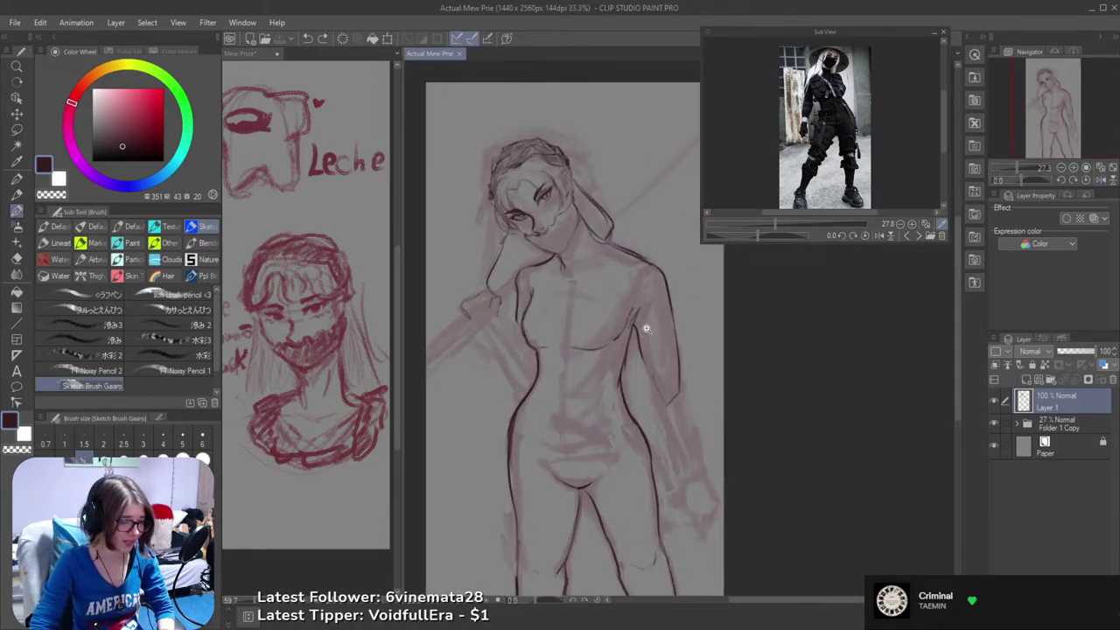
# - Redraw the lowered arm's inner contour from armpit to elbow as one darker line and erase the angled elbow stroke
pyautogui.scroll(1, 645, 328)
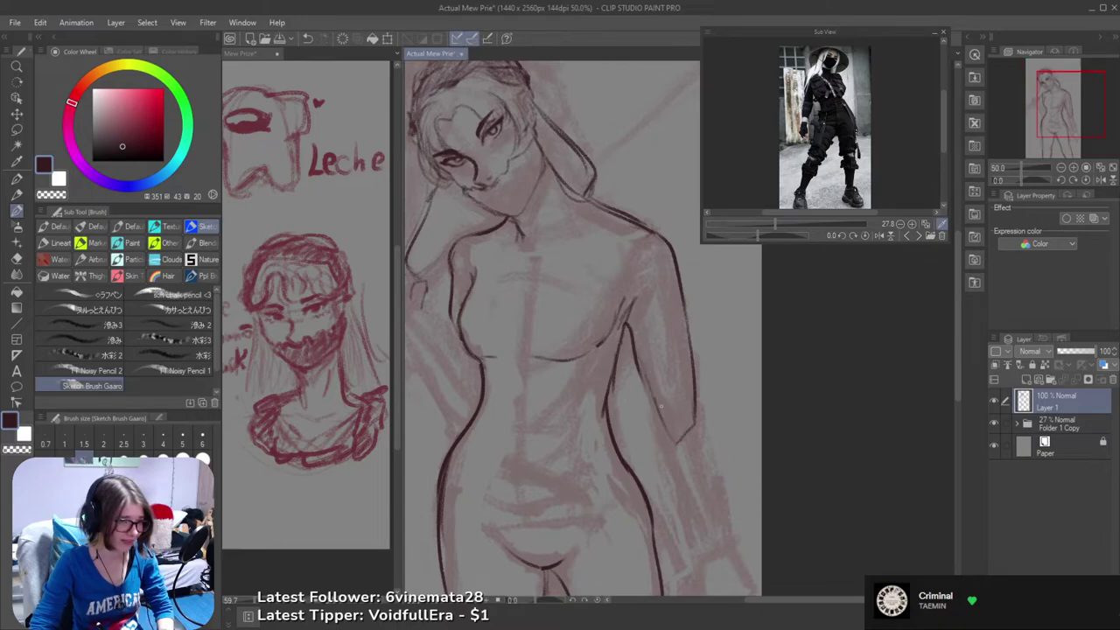
pyautogui.hotkey('ctrl', 'z')
pyautogui.moveTo(637, 355); pyautogui.dragTo(660, 422)
pyautogui.hotkey('ctrl', 'z')
pyautogui.moveTo(633, 341); pyautogui.dragTo(674, 436)
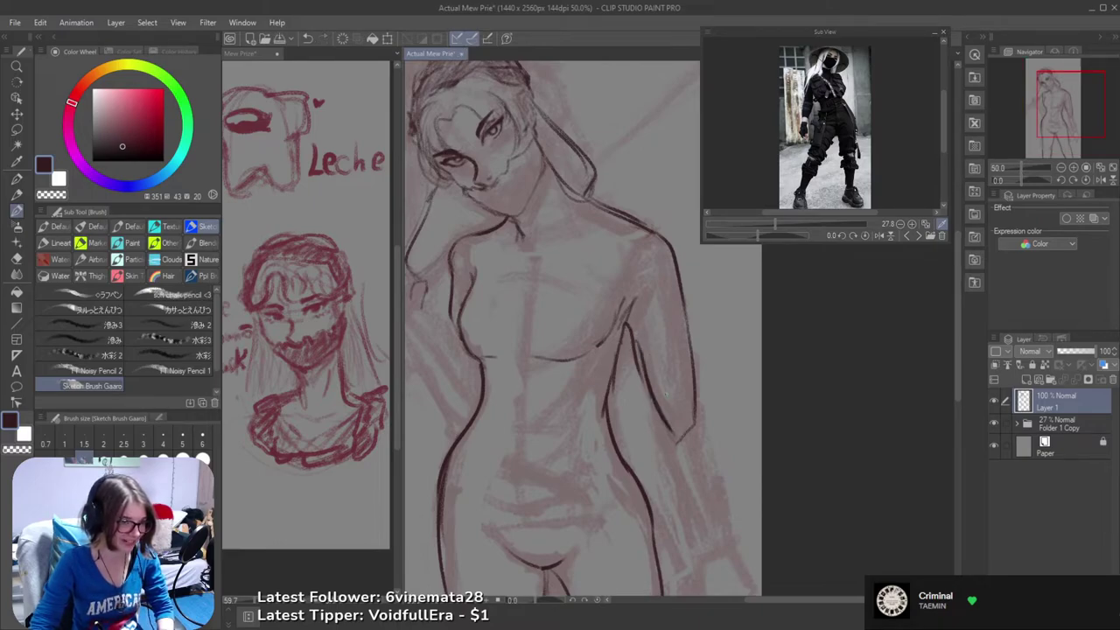
pyautogui.hotkey('ctrl', 'z')
pyautogui.moveTo(637, 367); pyautogui.dragTo(674, 441)
pyautogui.press('e')
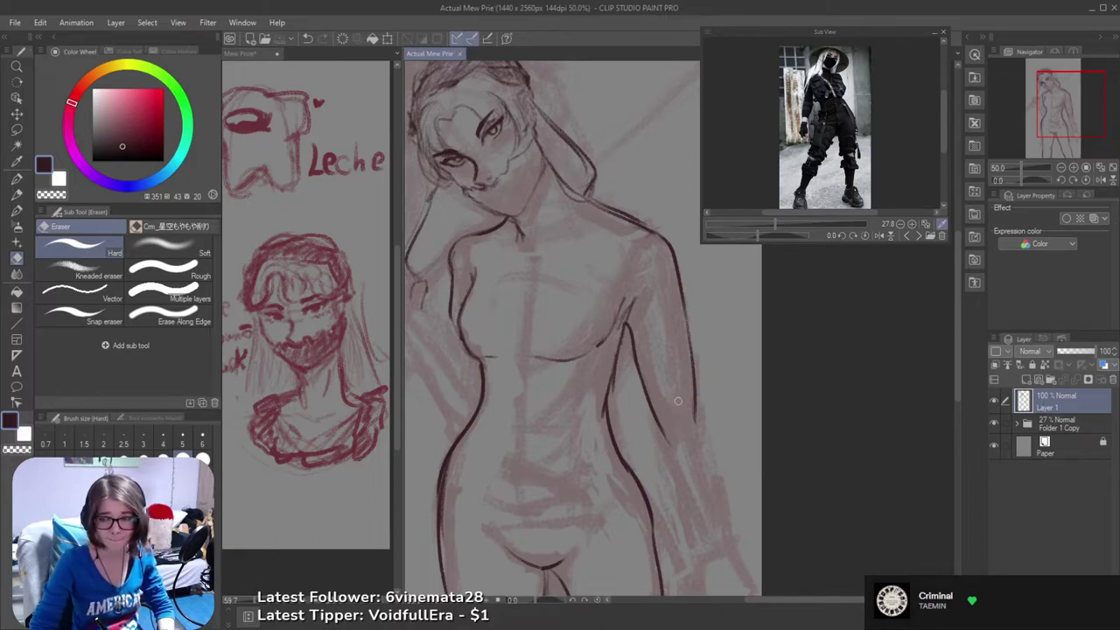
pyautogui.press('b')
pyautogui.moveTo(694, 408); pyautogui.dragTo(707, 384)
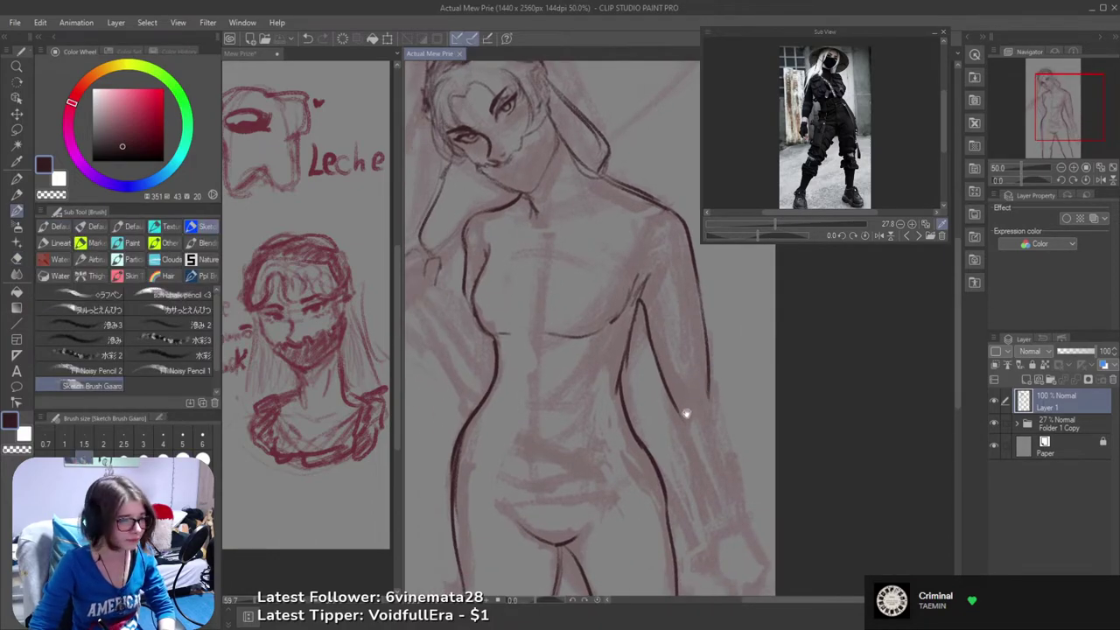
# - Clean up the doubled torso line below the armpit of the lowered arm with the eraser
pyautogui.press('e')
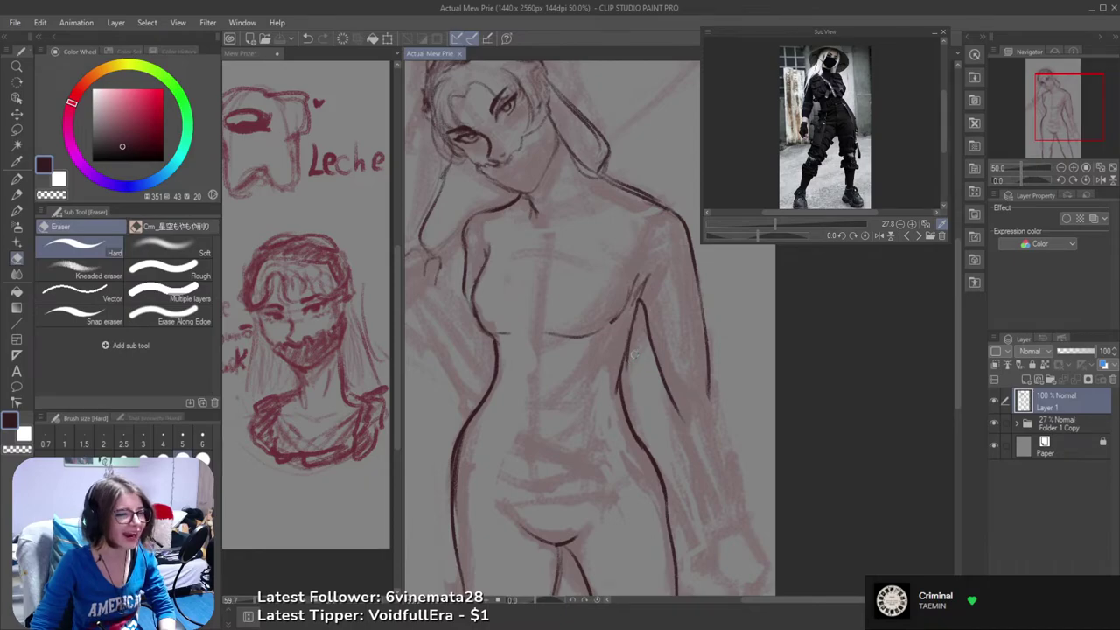
pyautogui.moveTo(634, 346); pyautogui.dragTo(625, 374)
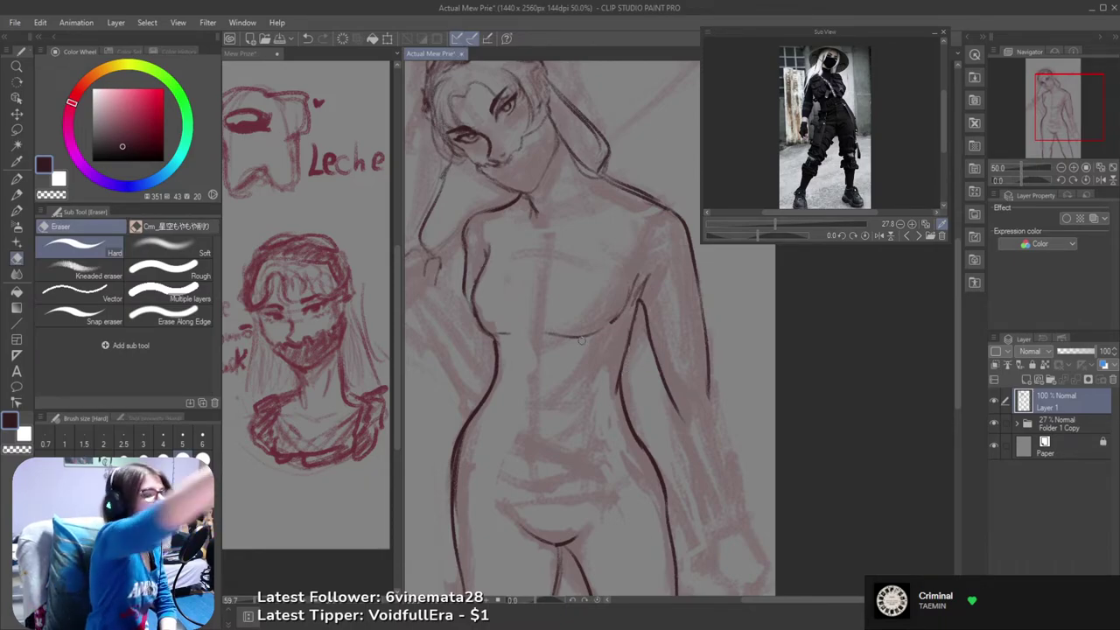
pyautogui.hotkey('ctrl', 'z')
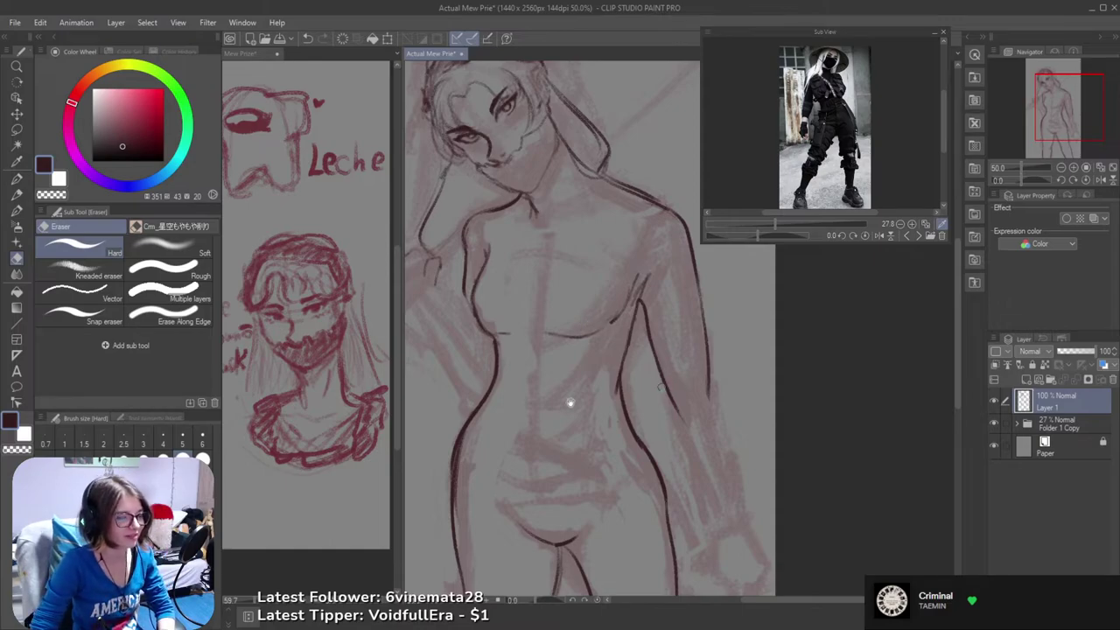
# - Try repeated strokes for the raised upper arm's outer line from the shoulder toward the waist, undoing them all
pyautogui.press('b')
pyautogui.moveTo(570, 400)
pyautogui.mouseDown()
pyautogui.moveTo(600, 365)
pyautogui.moveTo(634, 382)
pyautogui.mouseUp()
pyautogui.moveTo(521, 287)
pyautogui.mouseDown()
pyautogui.moveTo(586, 380)
pyautogui.moveTo(569, 355)
pyautogui.moveTo(576, 408)
pyautogui.mouseUp()
pyautogui.hotkey('ctrl', 'z')
pyautogui.moveTo(575, 354); pyautogui.dragTo(578, 422)
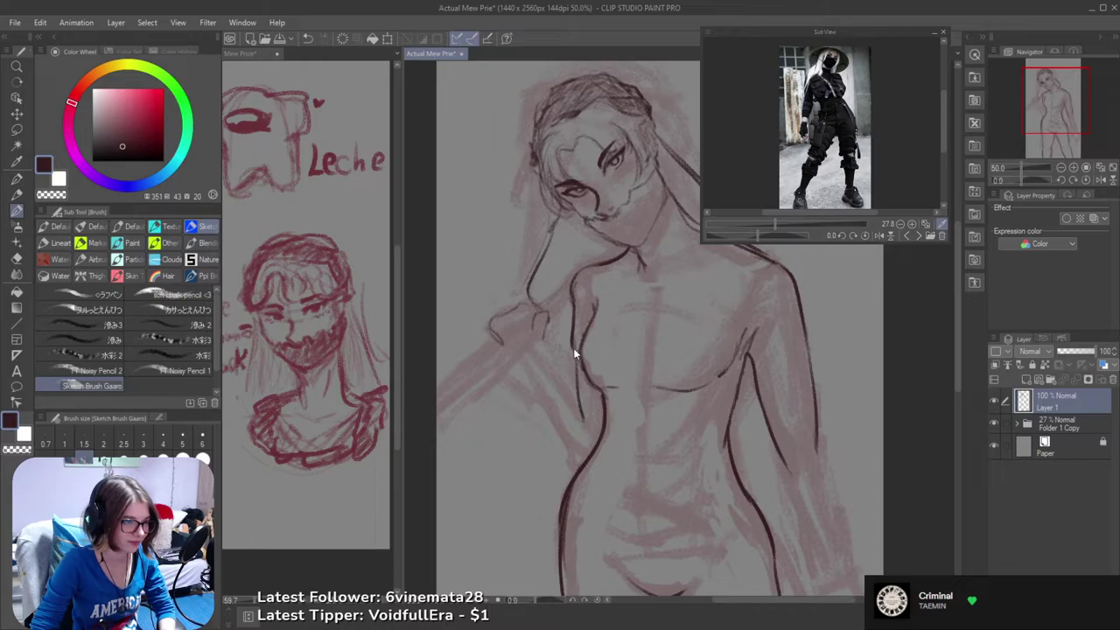
pyautogui.hotkey('ctrl', 'z')
pyautogui.moveTo(574, 312); pyautogui.dragTo(575, 352)
pyautogui.hotkey('ctrl', 'z')
pyautogui.moveTo(578, 306); pyautogui.dragTo(577, 346)
pyautogui.hotkey('ctrl', 'z')
pyautogui.moveTo(578, 301)
pyautogui.mouseDown()
pyautogui.moveTo(579, 341)
pyautogui.moveTo(568, 308)
pyautogui.moveTo(578, 370)
pyautogui.mouseUp()
pyautogui.hotkey('ctrl', 'z')
pyautogui.press('e')
pyautogui.hotkey('ctrl', 'z')
pyautogui.hotkey('ctrl', 'z')
pyautogui.hotkey('ctrl', 'z')
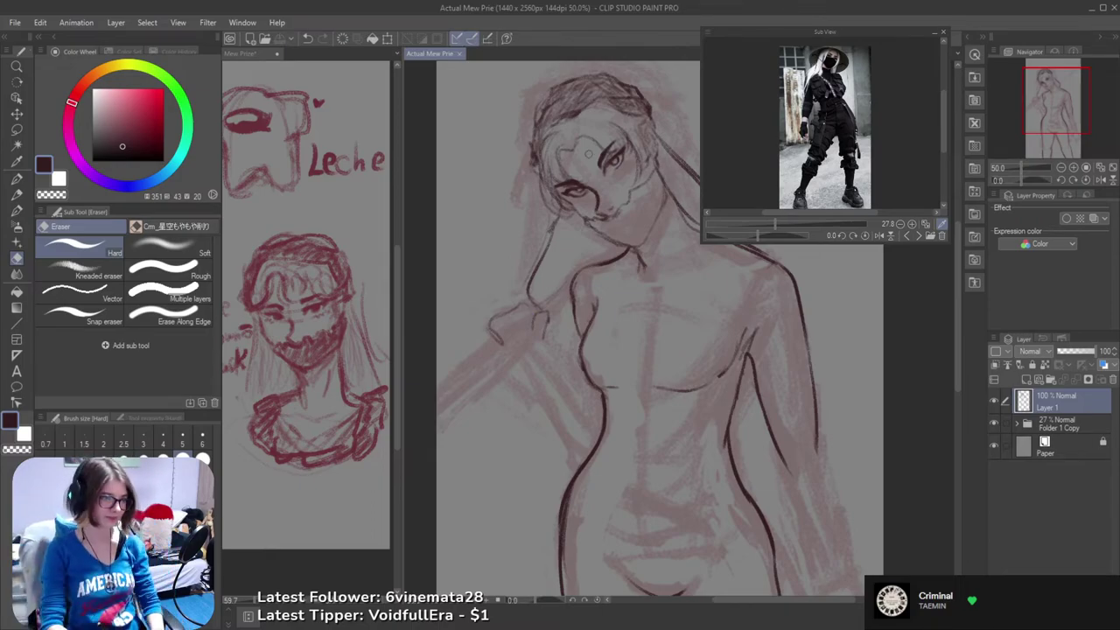
# - Look over the proportions of the whole figure and the lowered arm
pyautogui.moveTo(584, 365); pyautogui.dragTo(487, 235)
pyautogui.moveTo(598, 290); pyautogui.dragTo(619, 373)
pyautogui.keyDown('alt'); pyautogui.click(650, 354); pyautogui.keyUp('alt')
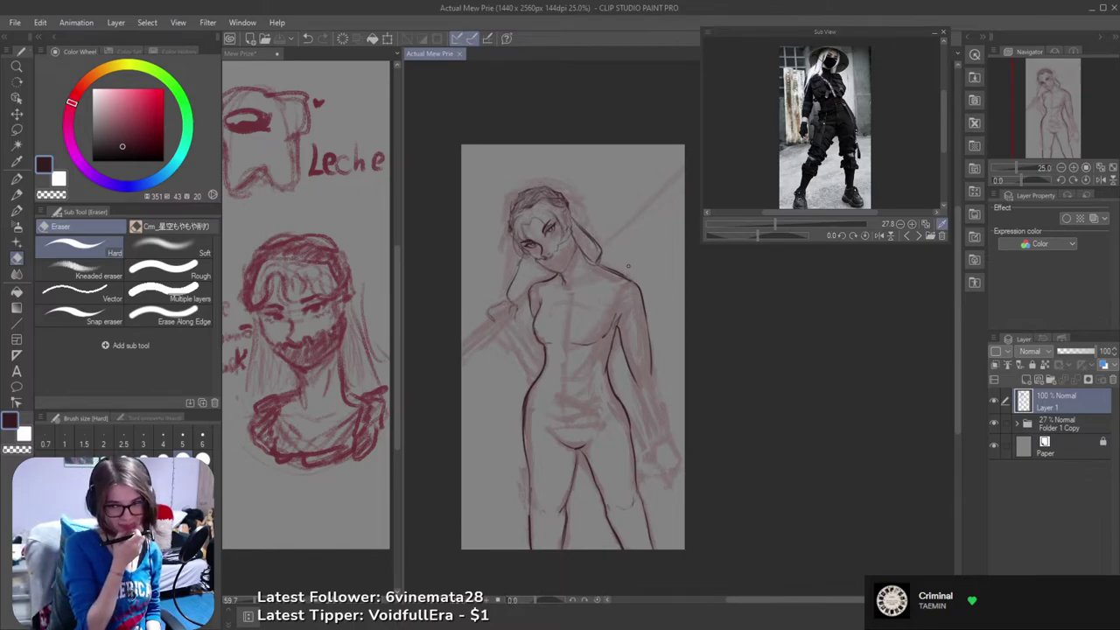
pyautogui.moveTo(614, 255); pyautogui.dragTo(653, 243)
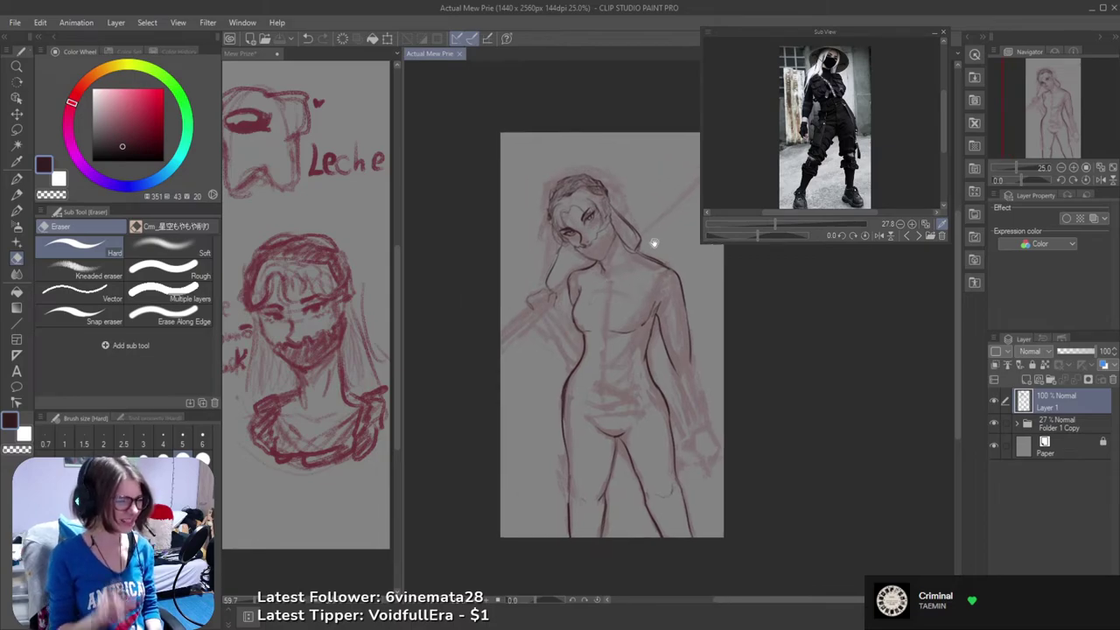
pyautogui.scroll(1, 554, 295)
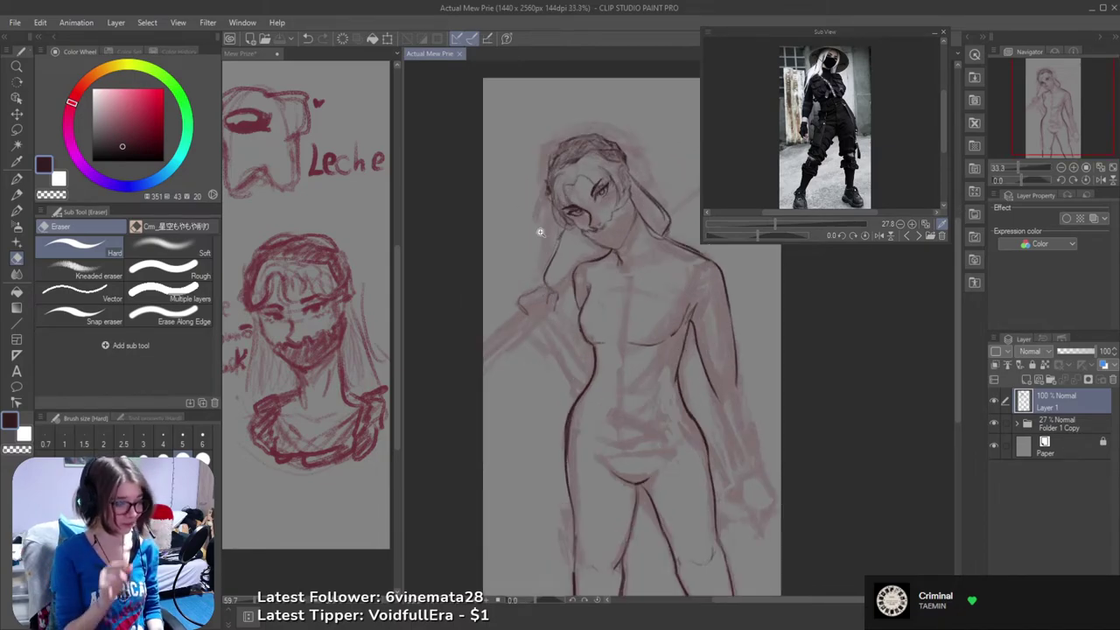
pyautogui.moveTo(667, 372); pyautogui.dragTo(516, 299)
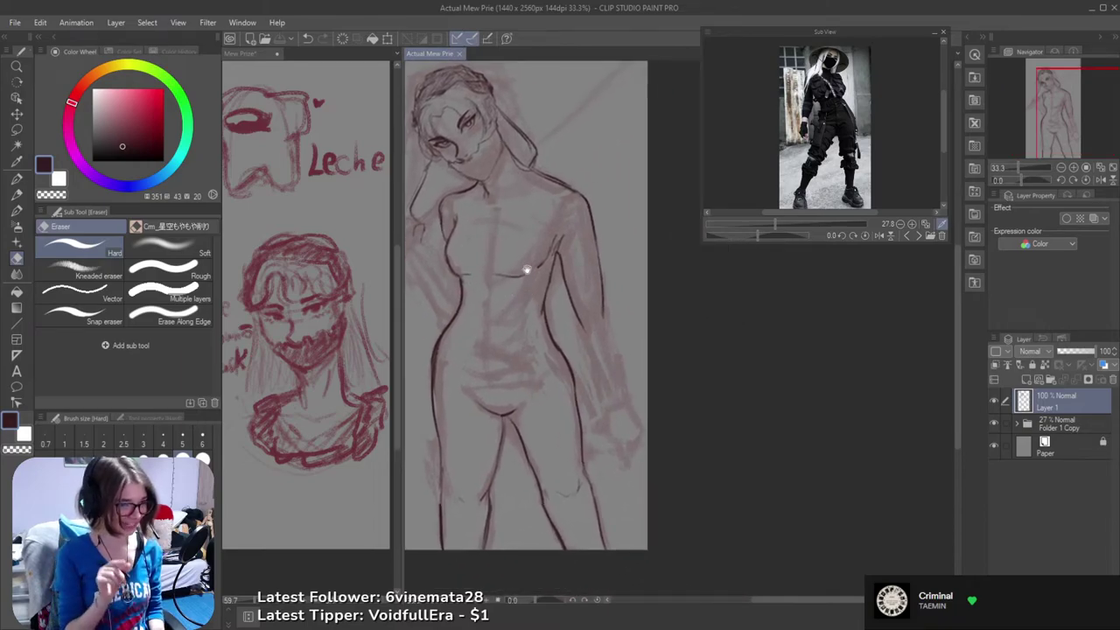
pyautogui.scroll(1, 598, 291)
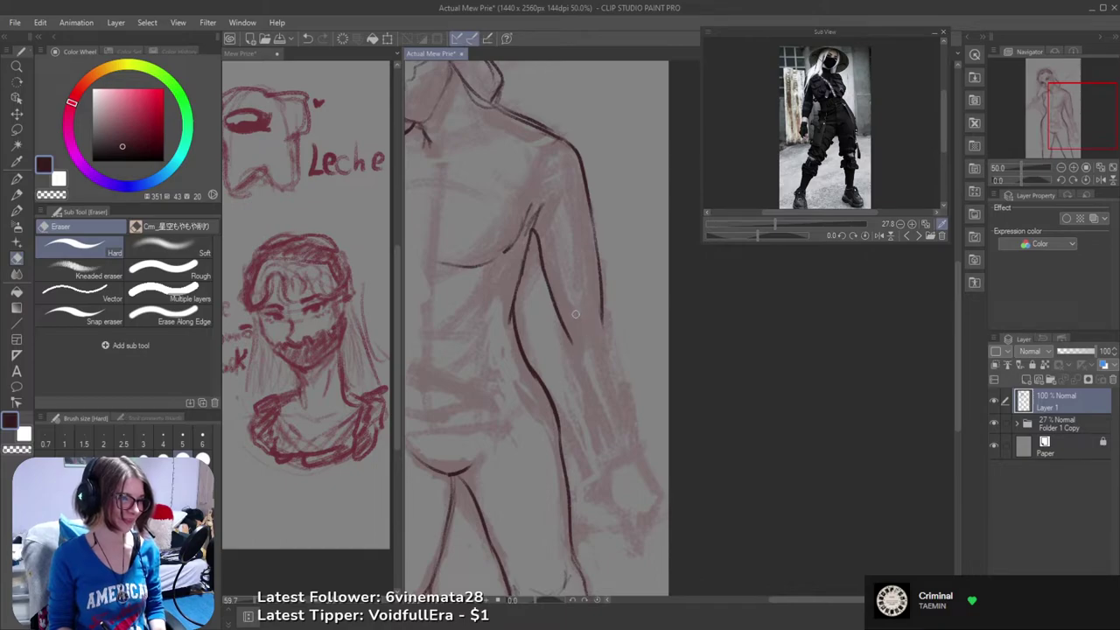
# - Try repeated brush strokes for the lowered forearm's inner contour from elbow toward wrist, undoing them all
pyautogui.press('b')
pyautogui.moveTo(567, 337); pyautogui.dragTo(582, 373)
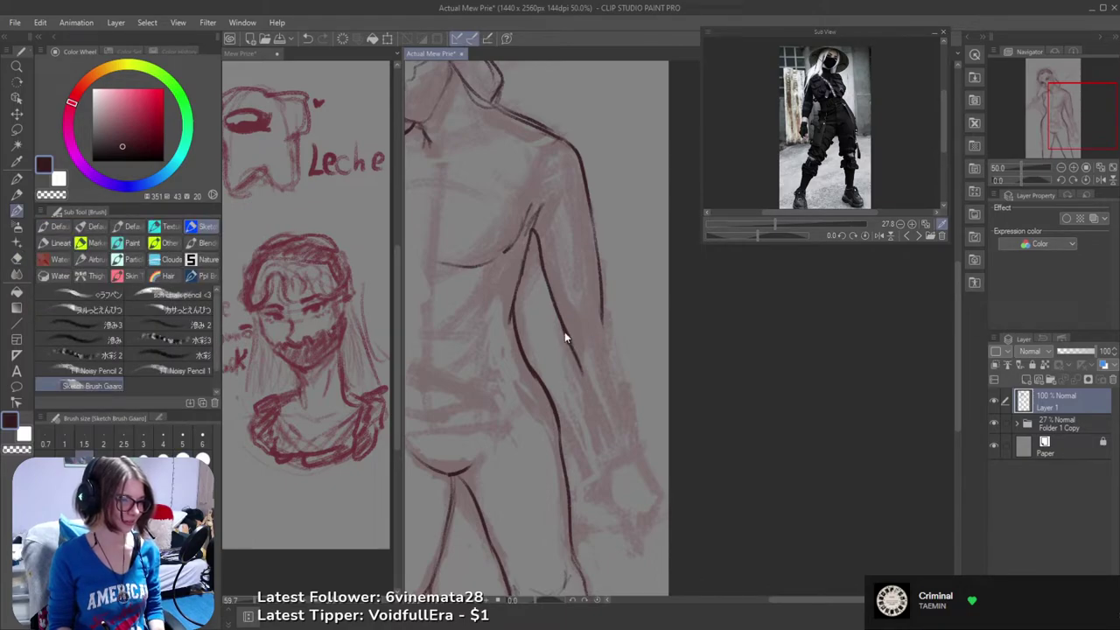
pyautogui.hotkey('ctrl', 'z')
pyautogui.moveTo(558, 316); pyautogui.dragTo(580, 387)
pyautogui.hotkey('ctrl', 'z')
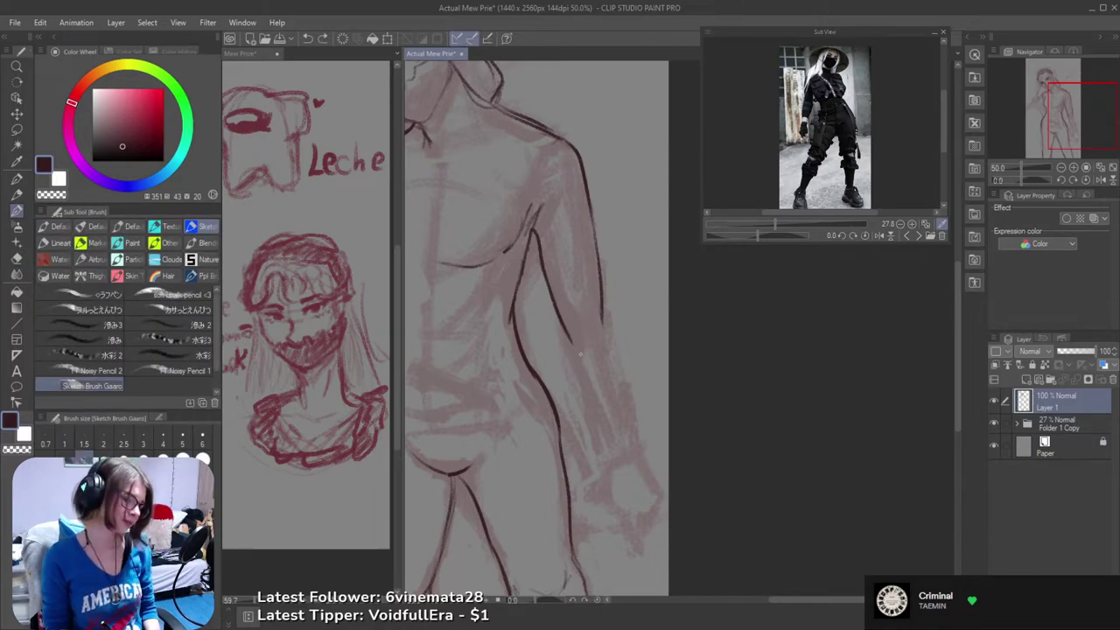
pyautogui.moveTo(558, 321); pyautogui.dragTo(597, 451)
pyautogui.hotkey('ctrl', 'z')
pyautogui.hotkey('ctrl', 'z')
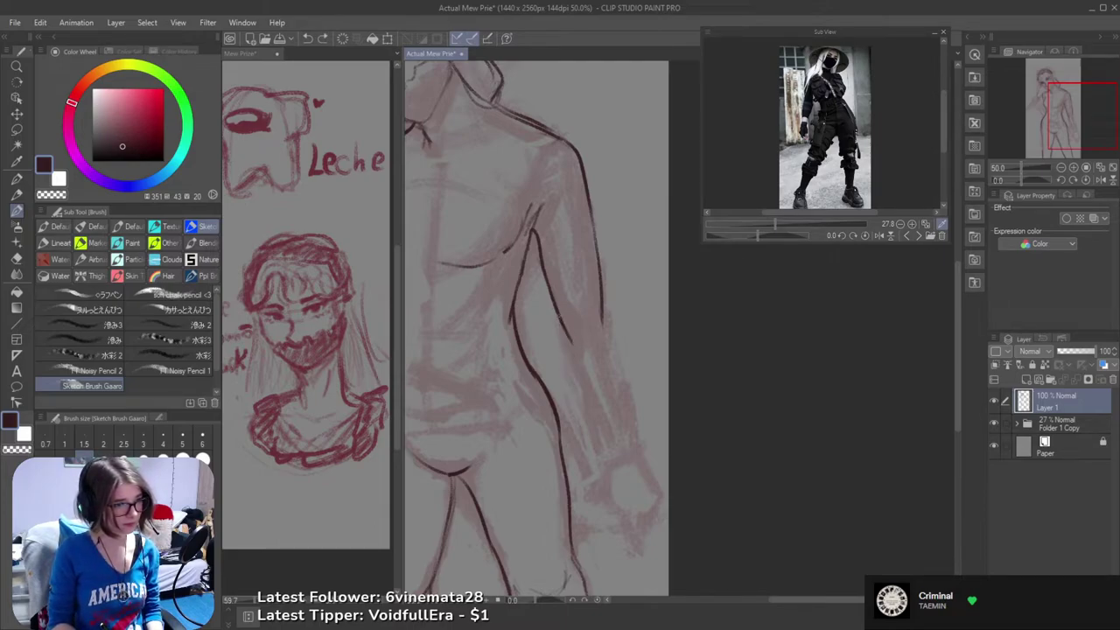
pyautogui.moveTo(559, 315); pyautogui.dragTo(586, 427)
pyautogui.hotkey('ctrl', 'z')
pyautogui.moveTo(560, 316); pyautogui.dragTo(595, 446)
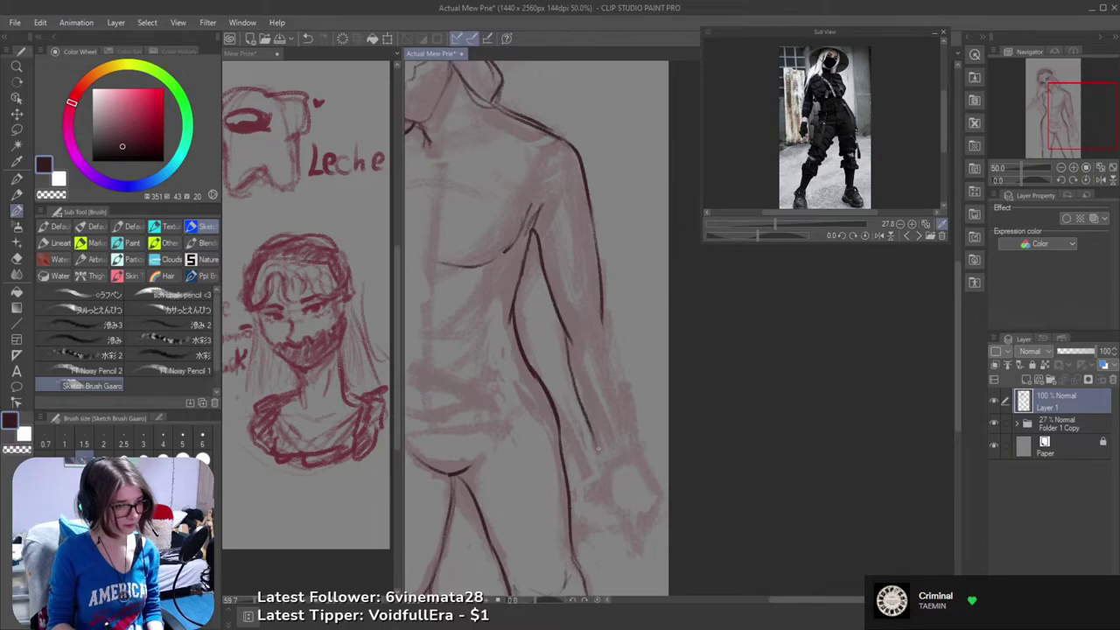
pyautogui.hotkey('ctrl', 'z')
pyautogui.moveTo(567, 344); pyautogui.dragTo(595, 439)
pyautogui.hotkey('ctrl', 'z')
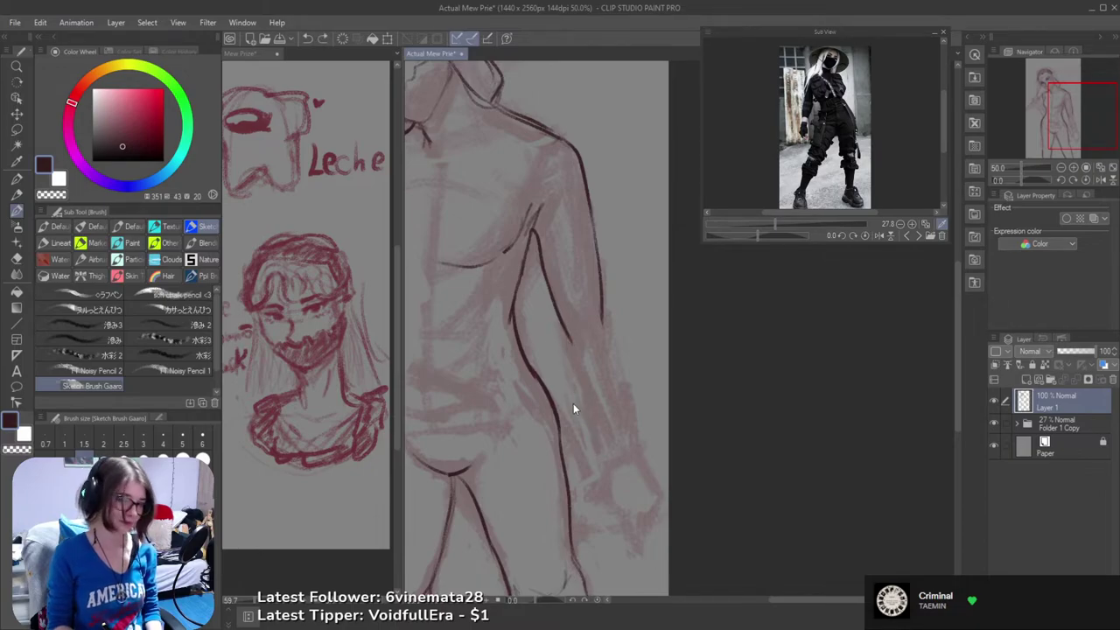
# - Save the drawing and draw the lowered forearm's inner contour from elbow to wrist, redoing the stroke until it flows cleanly
pyautogui.hotkey('ctrl', 's')
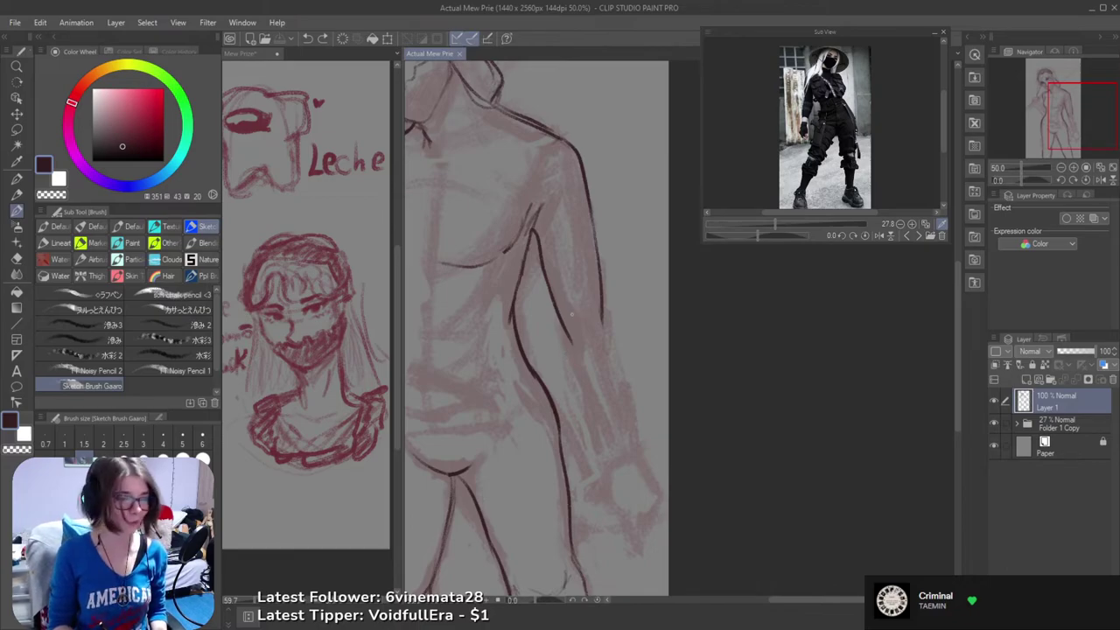
pyautogui.moveTo(554, 323); pyautogui.dragTo(604, 338)
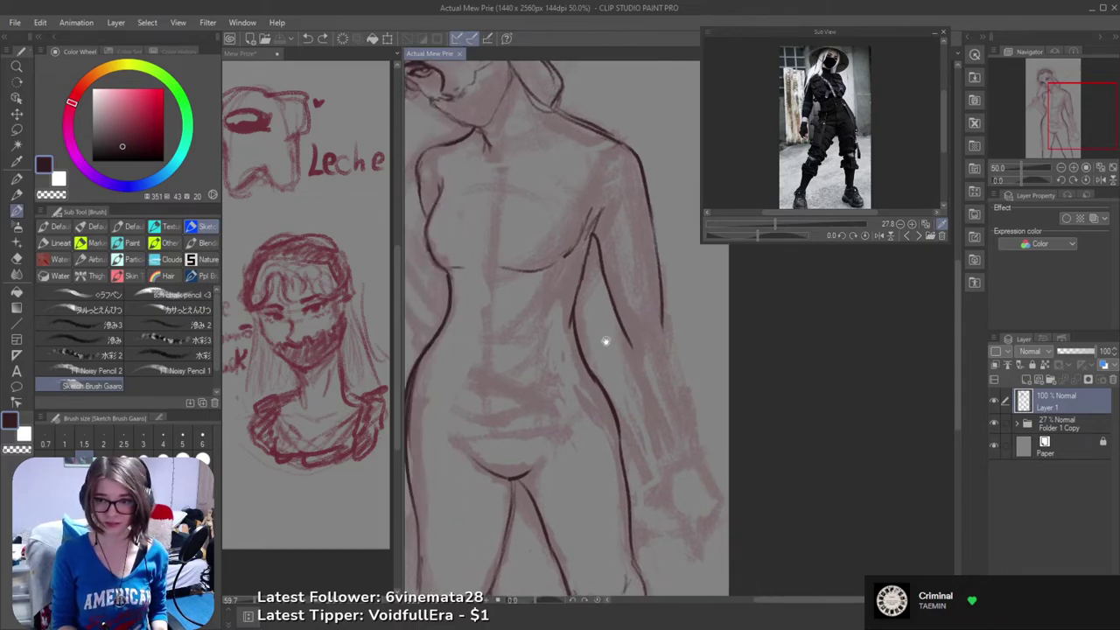
pyautogui.keyDown('alt'); pyautogui.click(584, 336); pyautogui.keyUp('alt')
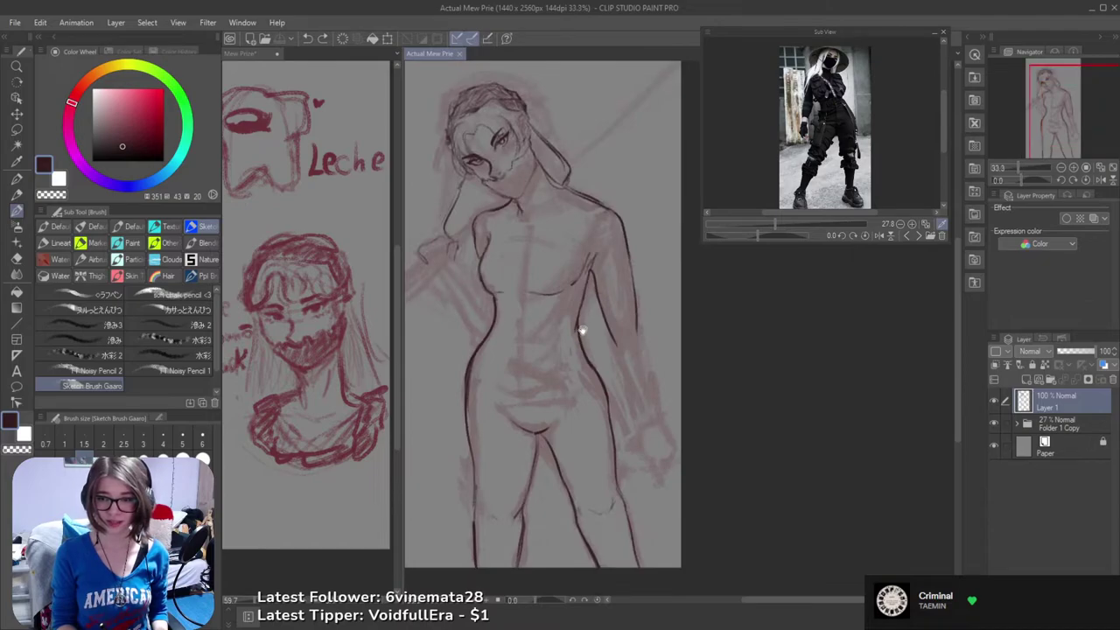
pyautogui.keyDown('ctrl'); pyautogui.click(587, 313); pyautogui.keyUp('ctrl')
pyautogui.scroll(1, 588, 318)
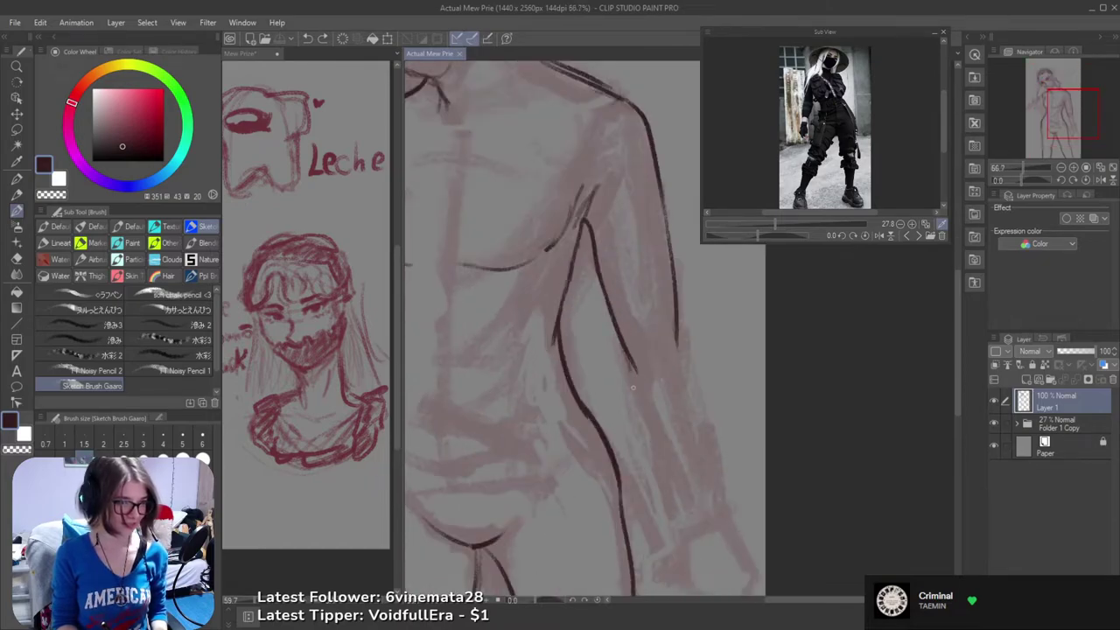
pyautogui.moveTo(628, 390); pyautogui.dragTo(661, 474)
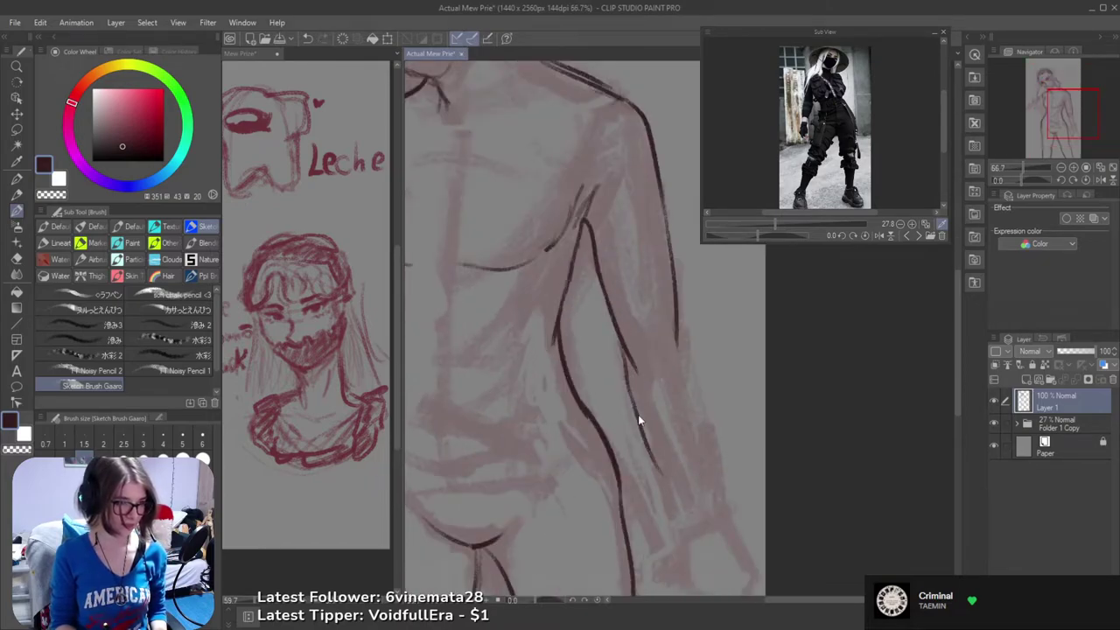
pyautogui.hotkey('ctrl', 'z')
pyautogui.moveTo(628, 396); pyautogui.dragTo(670, 512)
pyautogui.hotkey('ctrl', 'z')
pyautogui.moveTo(628, 392); pyautogui.dragTo(670, 500)
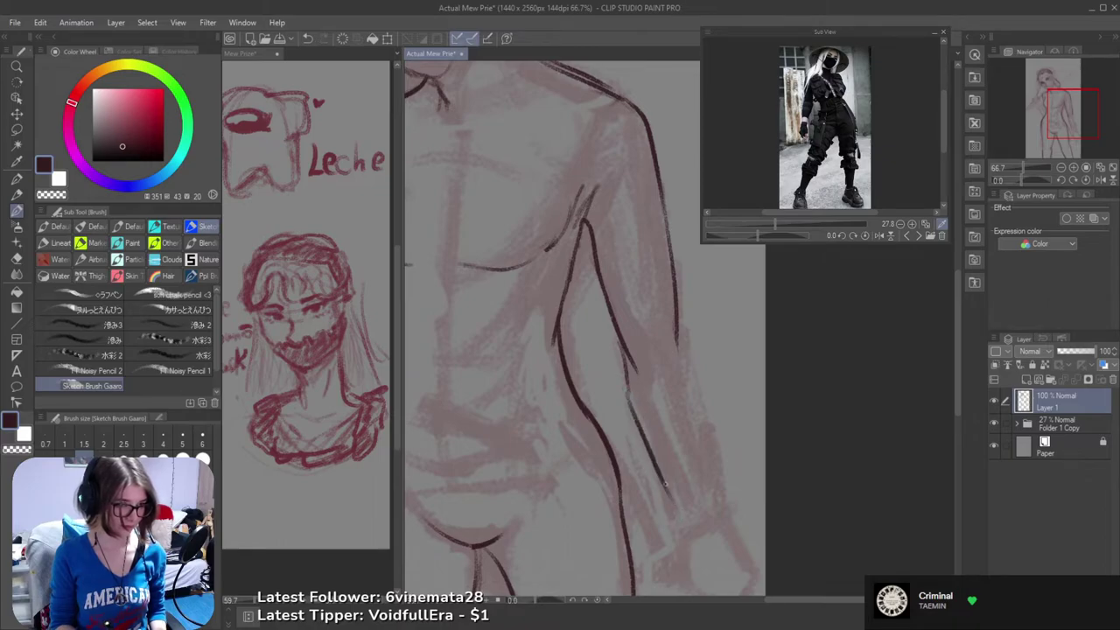
pyautogui.hotkey('ctrl', 'z')
pyautogui.moveTo(628, 394); pyautogui.dragTo(675, 509)
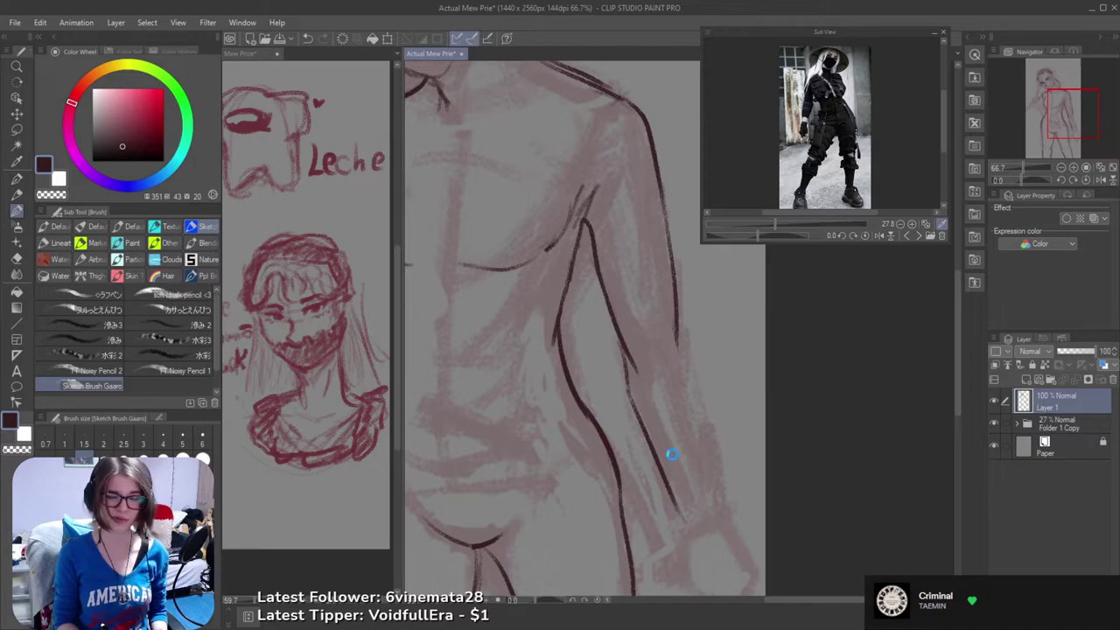
pyautogui.scroll(-3, 628, 470)
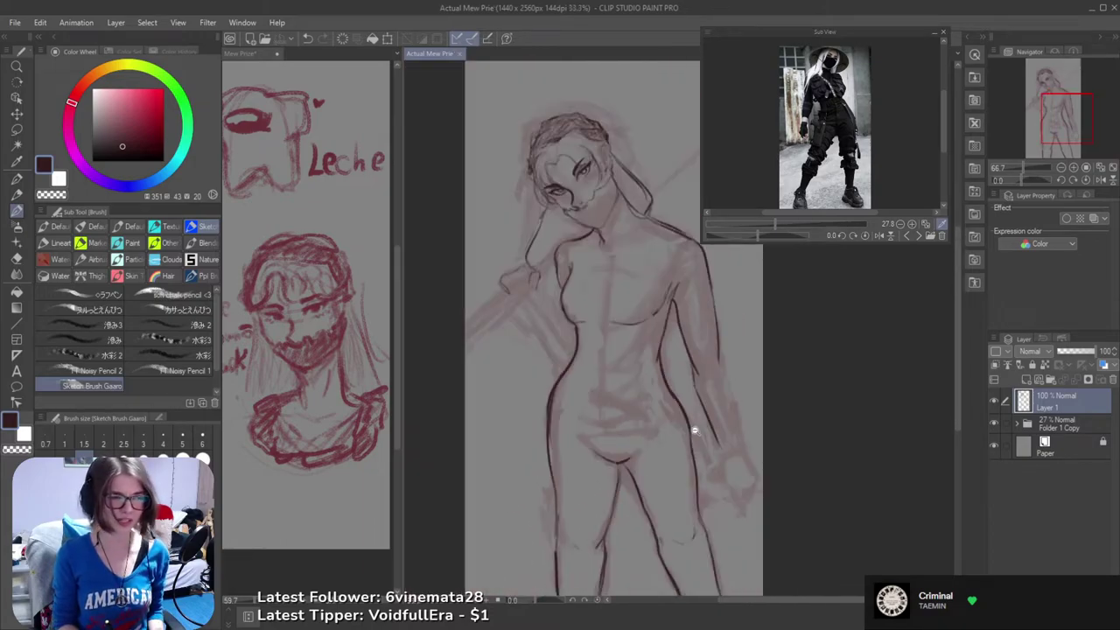
# - Draw the lowered forearm's outer contour from elbow to wrist and reinforce it as one darker line
pyautogui.moveTo(688, 429); pyautogui.dragTo(670, 420)
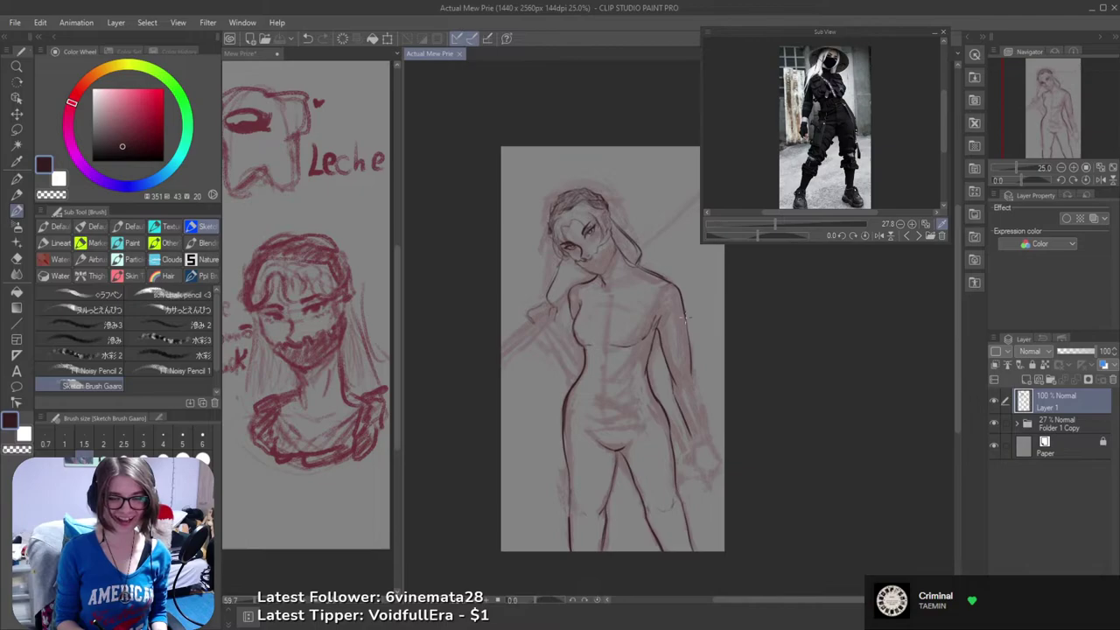
pyautogui.moveTo(681, 396)
pyautogui.mouseDown()
pyautogui.moveTo(678, 317)
pyautogui.moveTo(692, 336)
pyautogui.moveTo(679, 323)
pyautogui.moveTo(691, 425)
pyautogui.mouseUp()
pyautogui.scroll(-1, 700, 325)
pyautogui.scroll(2, 700, 324)
pyautogui.scroll(1, 688, 321)
pyautogui.hotkey('ctrl', 'z')
pyautogui.hotkey('ctrl', 'z')
pyautogui.hotkey('ctrl', 'z')
pyautogui.moveTo(695, 353); pyautogui.dragTo(705, 452)
pyautogui.hotkey('ctrl', 'z')
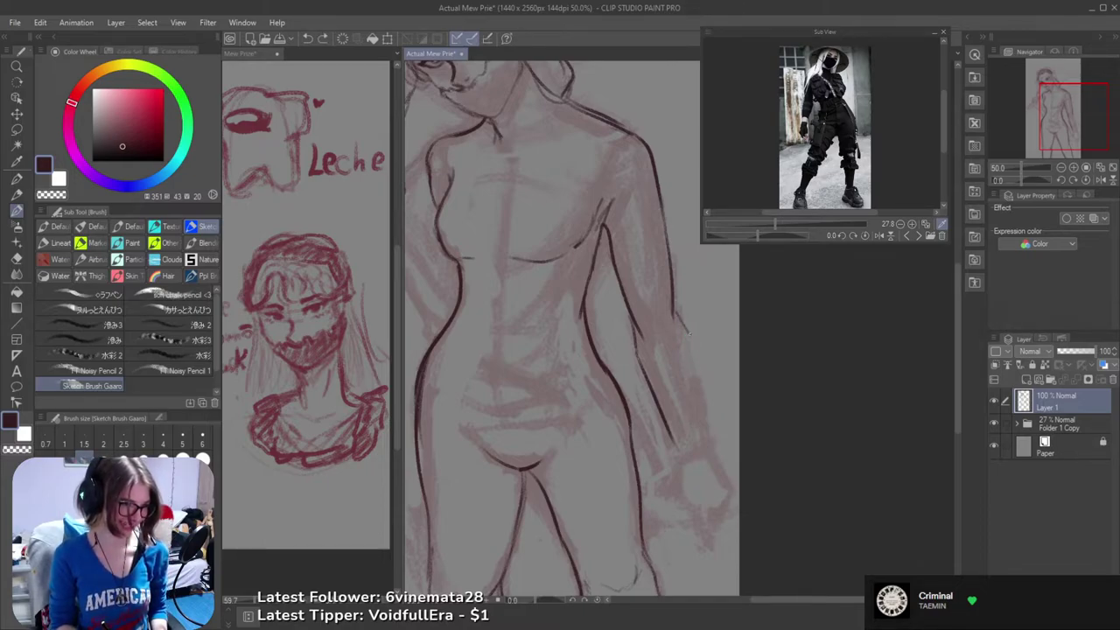
pyautogui.moveTo(689, 333); pyautogui.dragTo(704, 454)
pyautogui.hotkey('ctrl', 'z')
pyautogui.moveTo(692, 342); pyautogui.dragTo(697, 452)
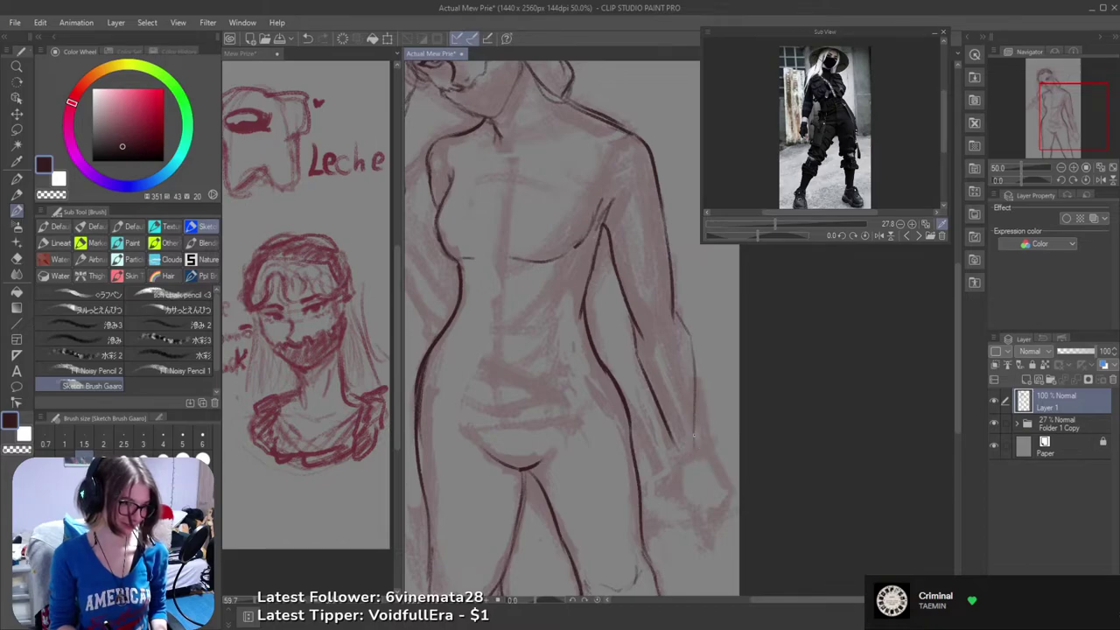
pyautogui.hotkey('ctrl', 'z')
pyautogui.moveTo(691, 334); pyautogui.dragTo(705, 439)
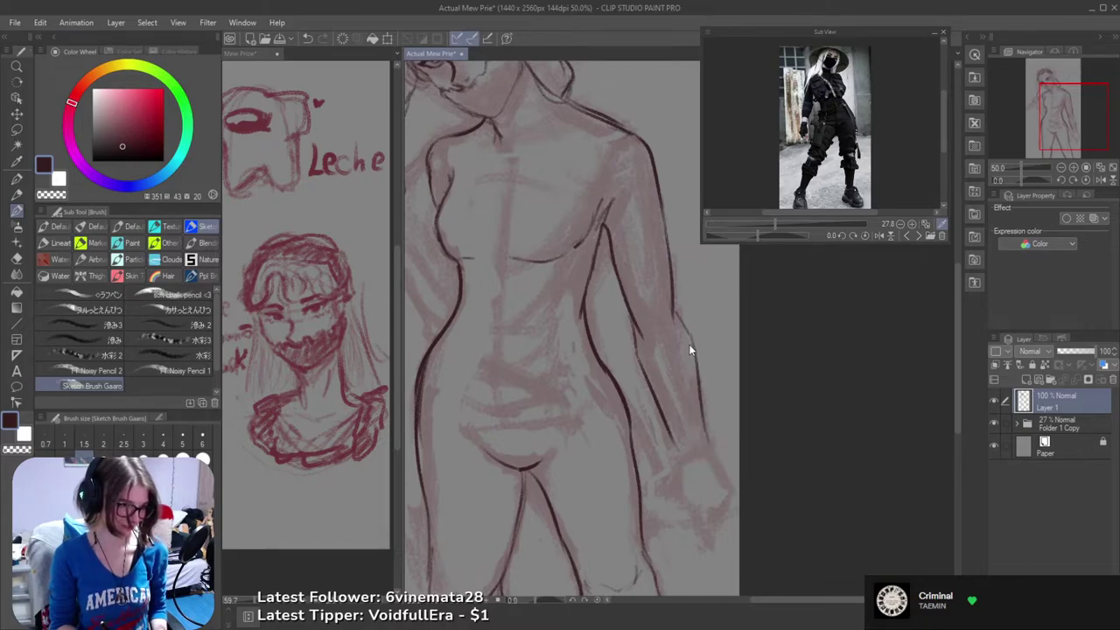
pyautogui.moveTo(692, 338)
pyautogui.mouseDown()
pyautogui.moveTo(704, 453)
pyautogui.moveTo(679, 481)
pyautogui.moveTo(686, 505)
pyautogui.mouseUp()
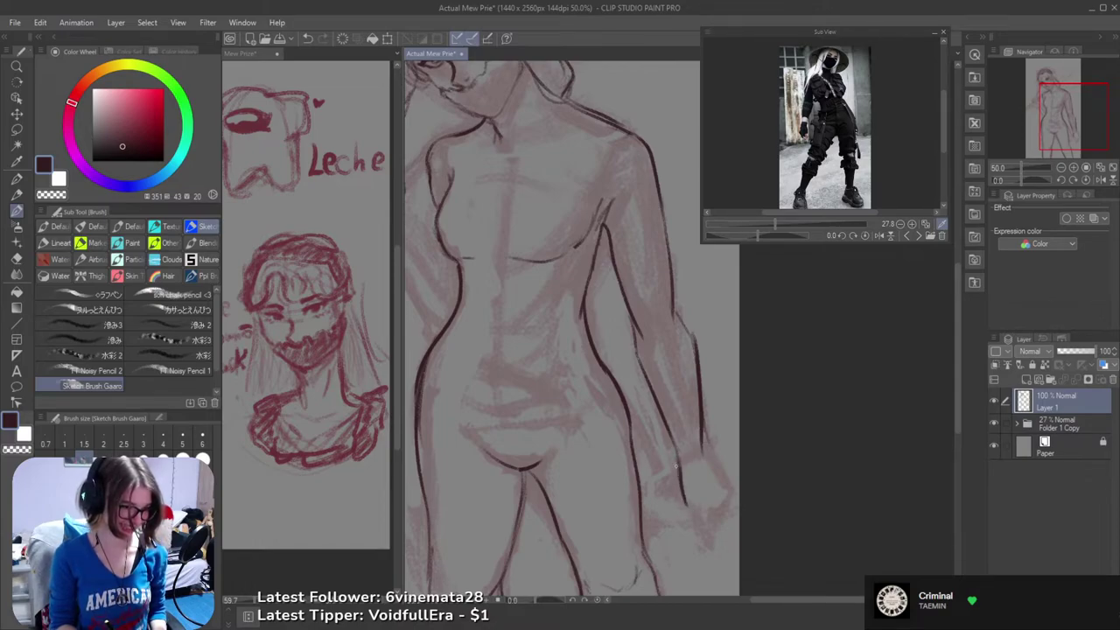
# - Outline the lowered hand from the wrist with a simplified thumb side and a pointed finger
pyautogui.moveTo(675, 463); pyautogui.dragTo(686, 499)
pyautogui.hotkey('ctrl', 'z')
pyautogui.moveTo(671, 449)
pyautogui.mouseDown()
pyautogui.moveTo(697, 520)
pyautogui.moveTo(724, 502)
pyautogui.moveTo(706, 548)
pyautogui.moveTo(725, 506)
pyautogui.mouseUp()
pyautogui.hotkey('ctrl', 'z')
pyautogui.hotkey('ctrl', 'z')
pyautogui.hotkey('ctrl', 'z')
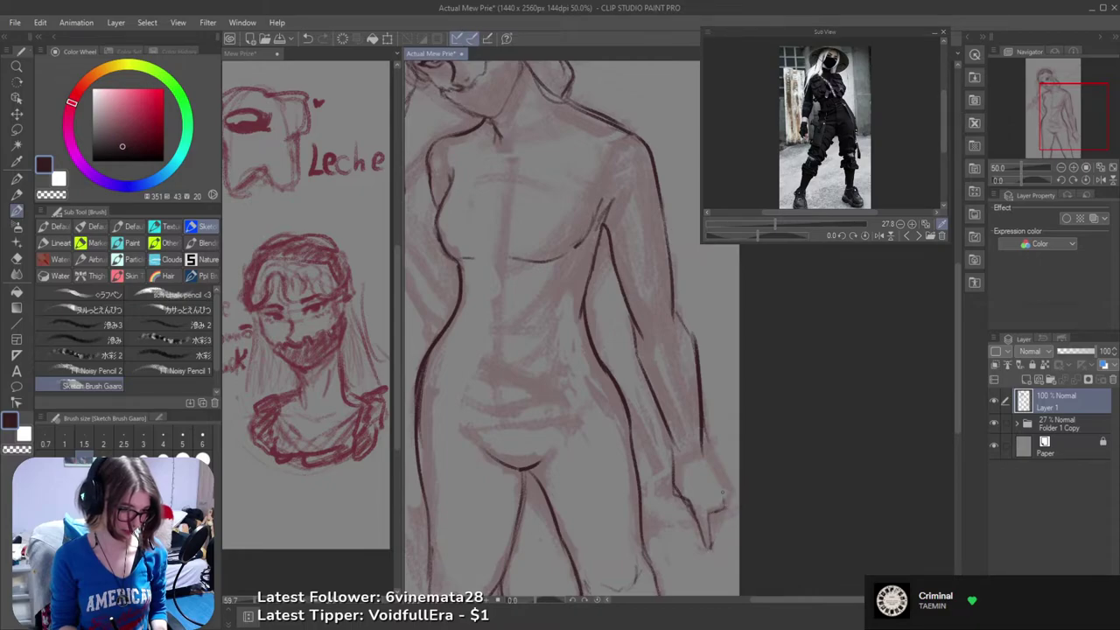
pyautogui.moveTo(705, 451)
pyautogui.mouseDown()
pyautogui.moveTo(719, 507)
pyautogui.moveTo(697, 515)
pyautogui.moveTo(674, 502)
pyautogui.moveTo(669, 468)
pyautogui.mouseUp()
pyautogui.scroll(-4, 670, 460)
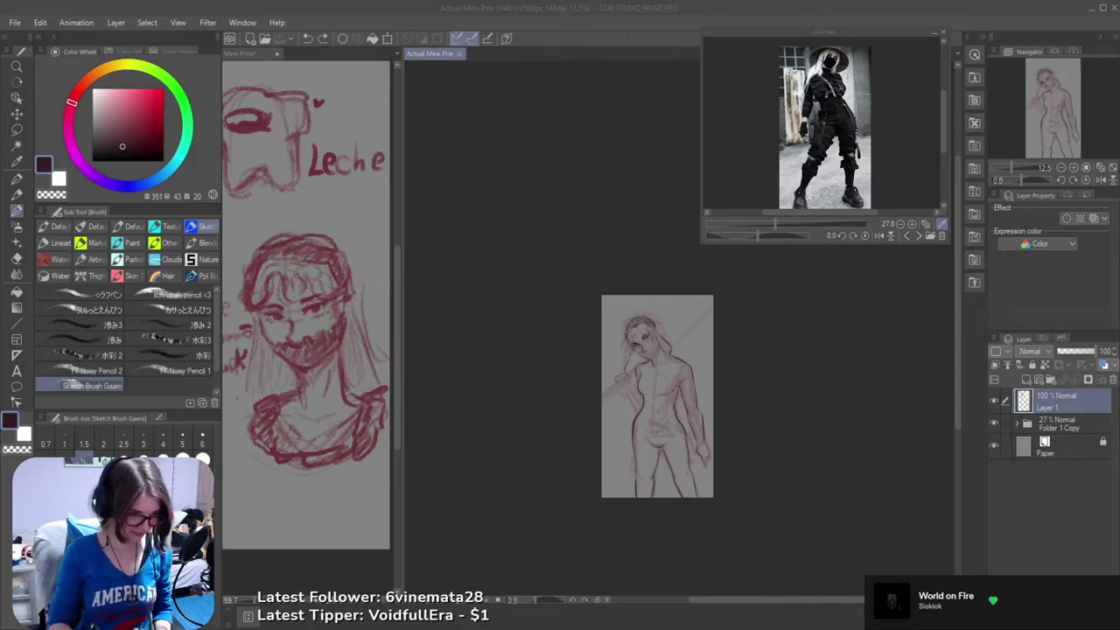
# - Try an oval and guide strokes across the pelvis and outer hip, undoing them all
pyautogui.keyDown('ctrl'); pyautogui.keyDown('shift'); pyautogui.click(672, 450); pyautogui.keyUp('shift'); pyautogui.keyUp('ctrl')
pyautogui.scroll(4, 670, 451)
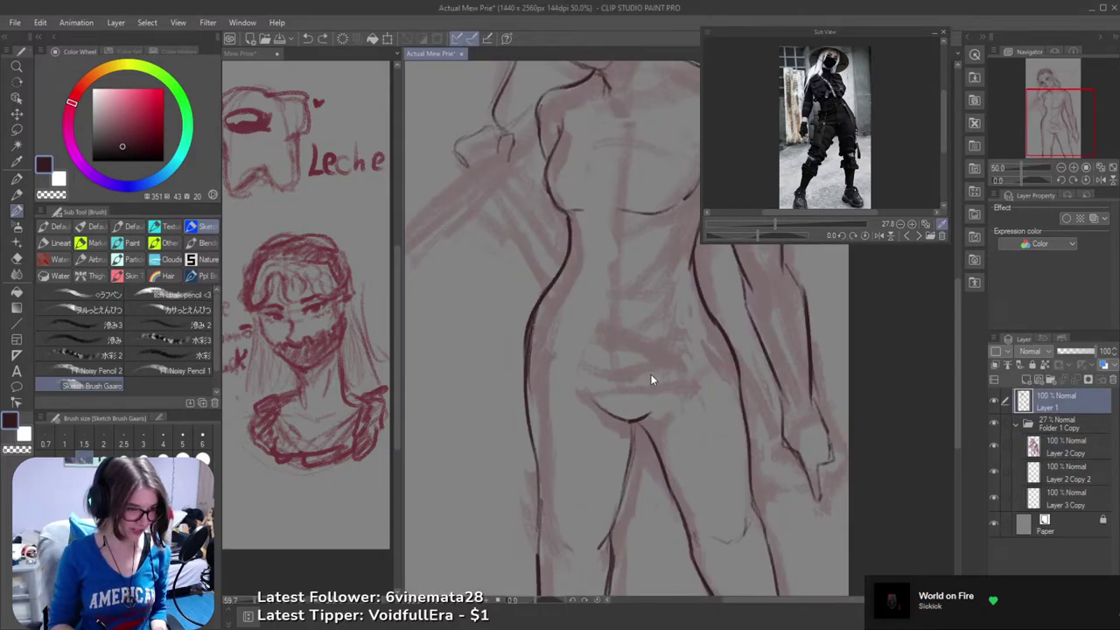
pyautogui.scroll(-2, 681, 394)
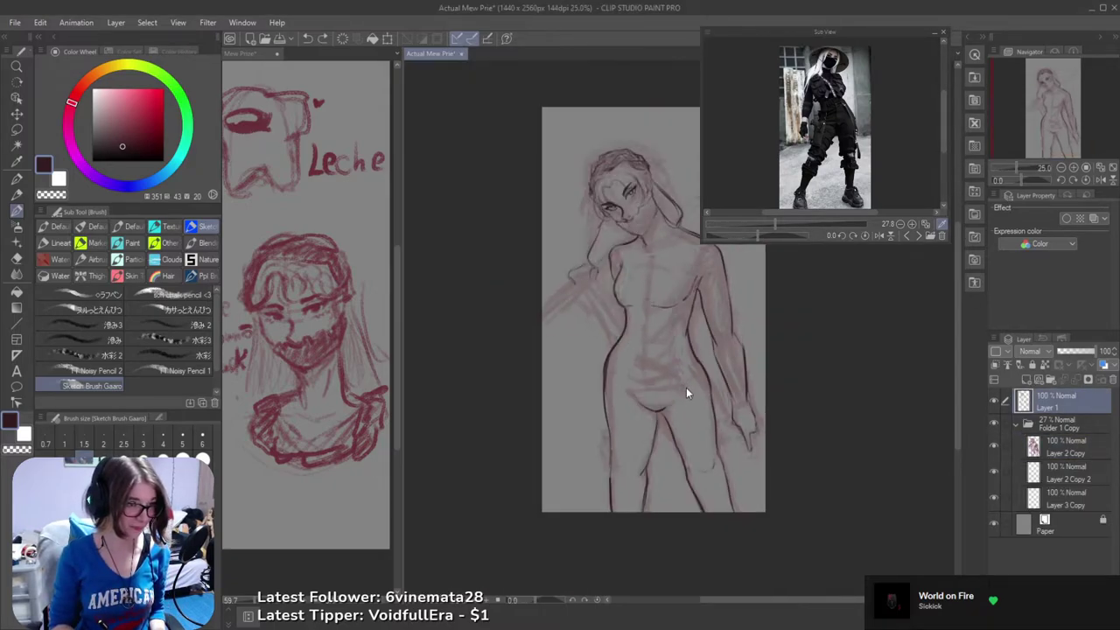
pyautogui.scroll(2, 678, 386)
pyautogui.moveTo(594, 394); pyautogui.dragTo(676, 378)
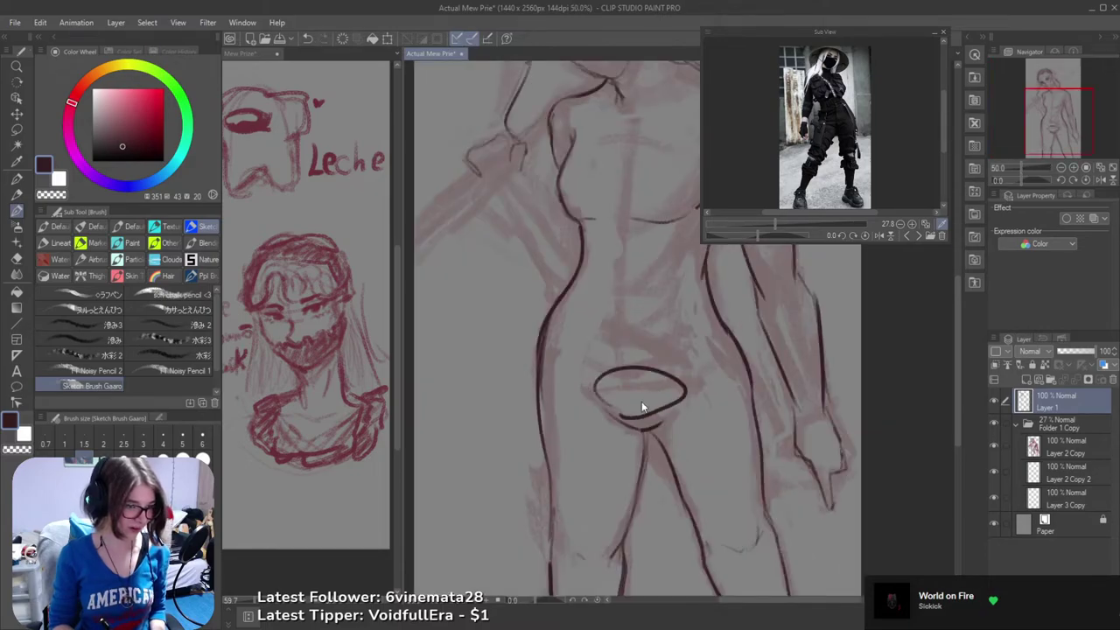
pyautogui.hotkey('ctrl', 'z')
pyautogui.moveTo(596, 378)
pyautogui.mouseDown()
pyautogui.moveTo(658, 389)
pyautogui.moveTo(622, 399)
pyautogui.moveTo(642, 360)
pyautogui.moveTo(652, 404)
pyautogui.moveTo(544, 359)
pyautogui.mouseUp()
pyautogui.hotkey('ctrl', 'z')
pyautogui.hotkey('ctrl', 'z')
pyautogui.moveTo(560, 335)
pyautogui.mouseDown()
pyautogui.moveTo(626, 345)
pyautogui.moveTo(525, 382)
pyautogui.mouseUp()
pyautogui.moveTo(544, 359)
pyautogui.mouseDown()
pyautogui.moveTo(600, 416)
pyautogui.moveTo(660, 428)
pyautogui.mouseUp()
pyautogui.hotkey('ctrl', 'z')
pyautogui.hotkey('ctrl', 'z')
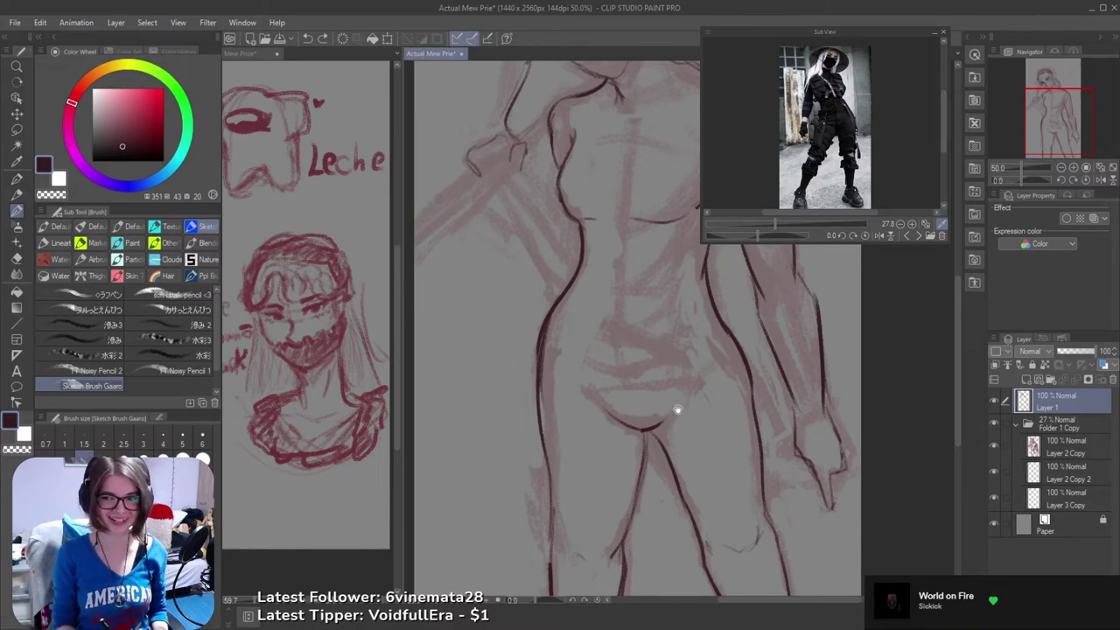
pyautogui.moveTo(674, 410); pyautogui.dragTo(578, 348)
pyautogui.keyDown('alt'); pyautogui.click(728, 374); pyautogui.keyUp('alt')
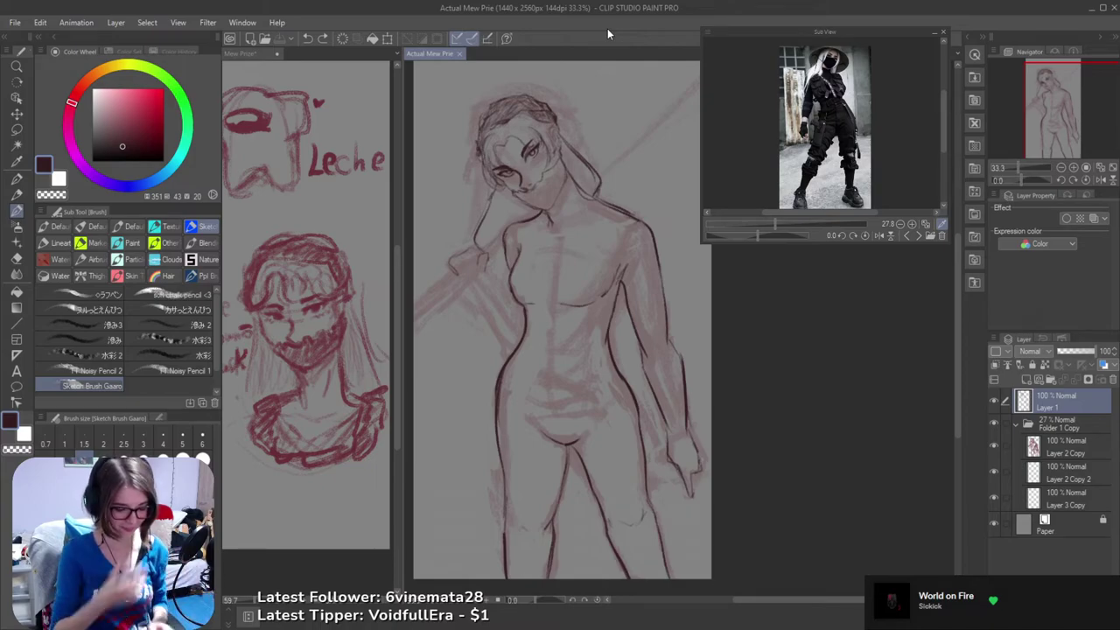
pyautogui.moveTo(525, 399)
pyautogui.mouseDown()
pyautogui.moveTo(586, 404)
pyautogui.moveTo(564, 413)
pyautogui.mouseUp()
pyautogui.hotkey('ctrl', 'z')
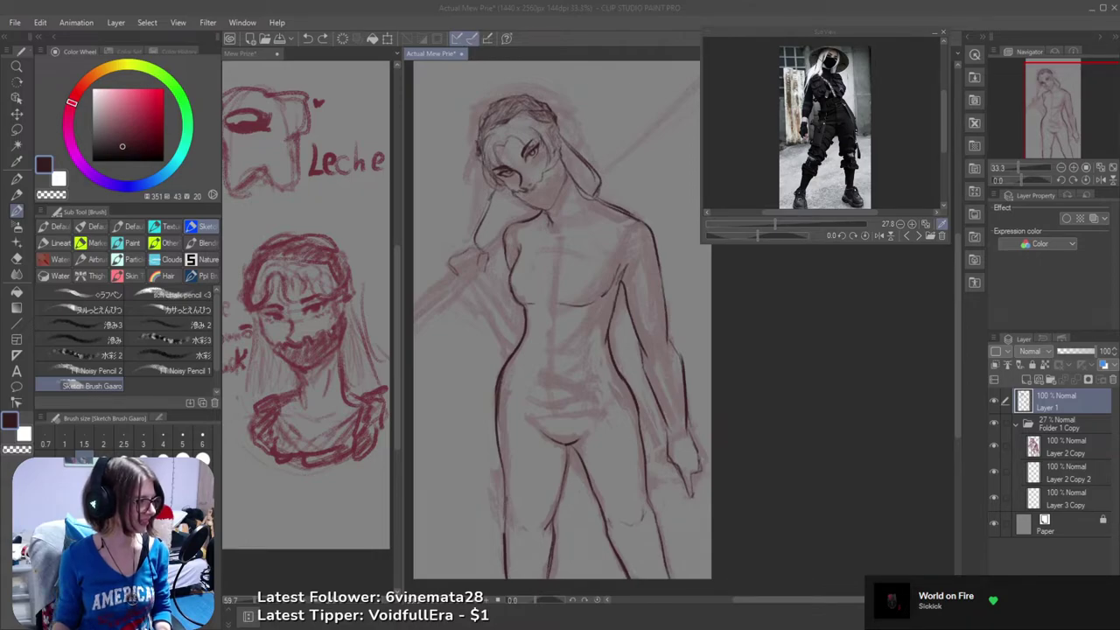
pyautogui.click(138, 5)
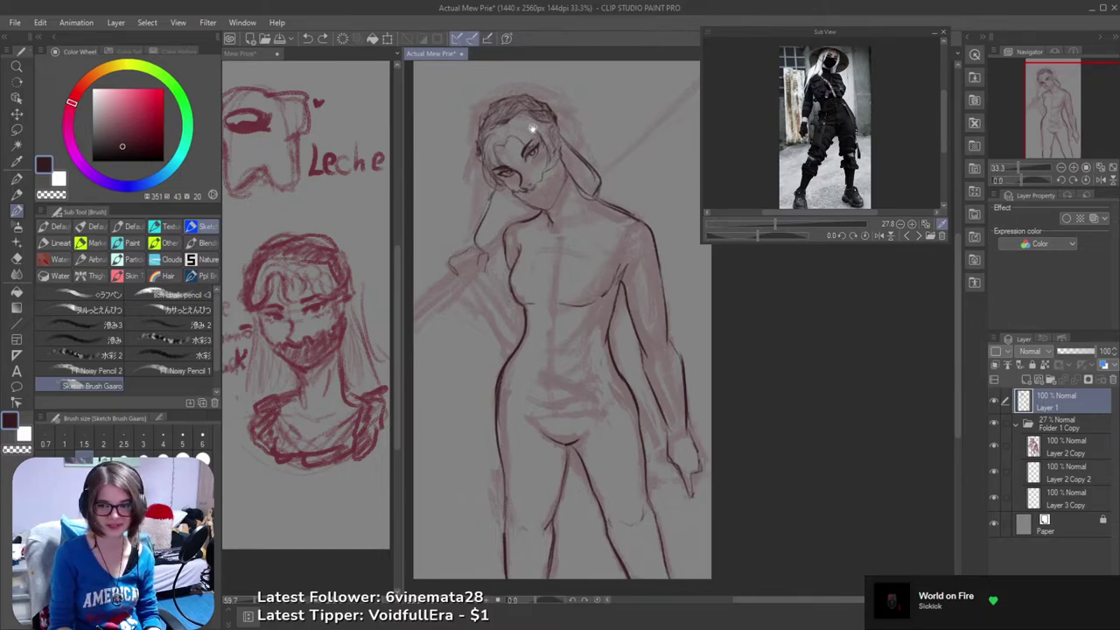
pyautogui.moveTo(562, 323)
pyautogui.mouseDown()
pyautogui.moveTo(623, 296)
pyautogui.moveTo(602, 260)
pyautogui.moveTo(583, 270)
pyautogui.mouseUp()
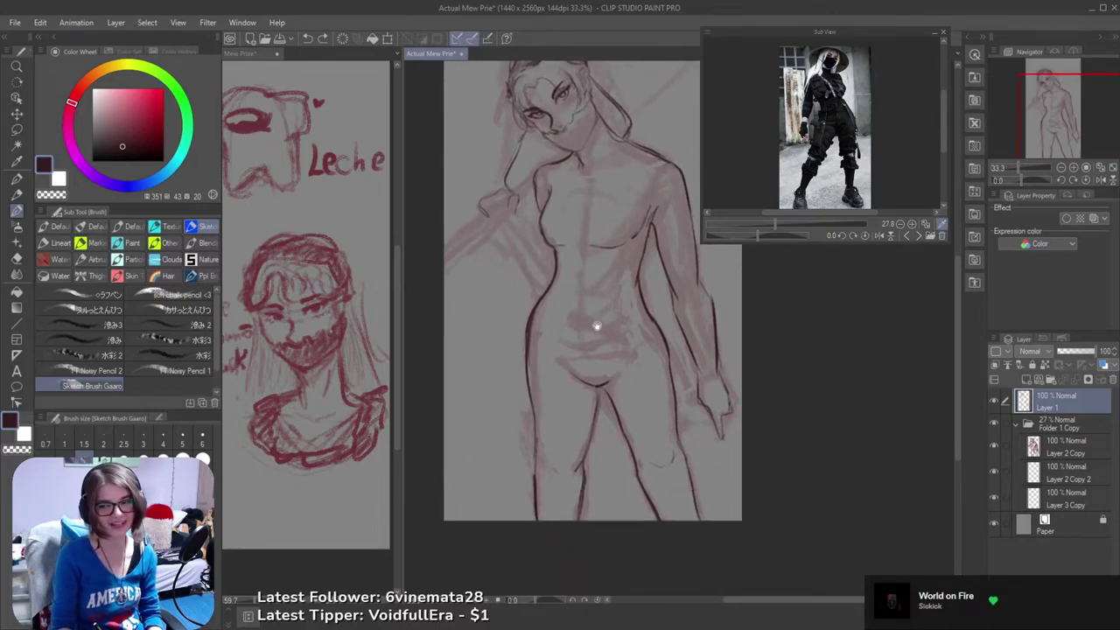
pyautogui.scroll(1, 577, 393)
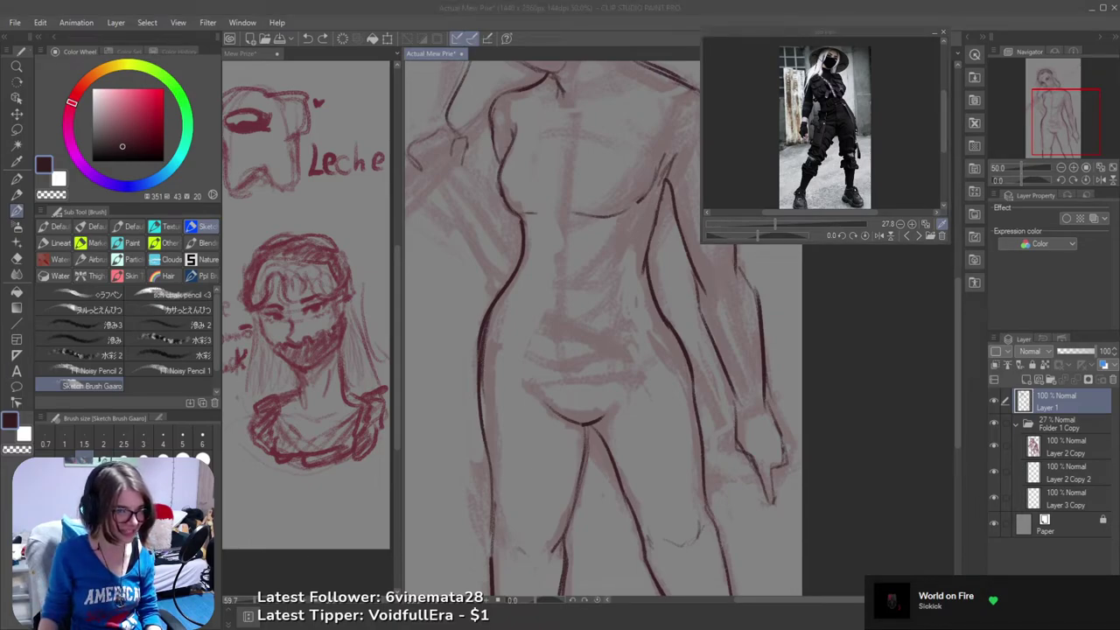
pyautogui.click(275, 475)
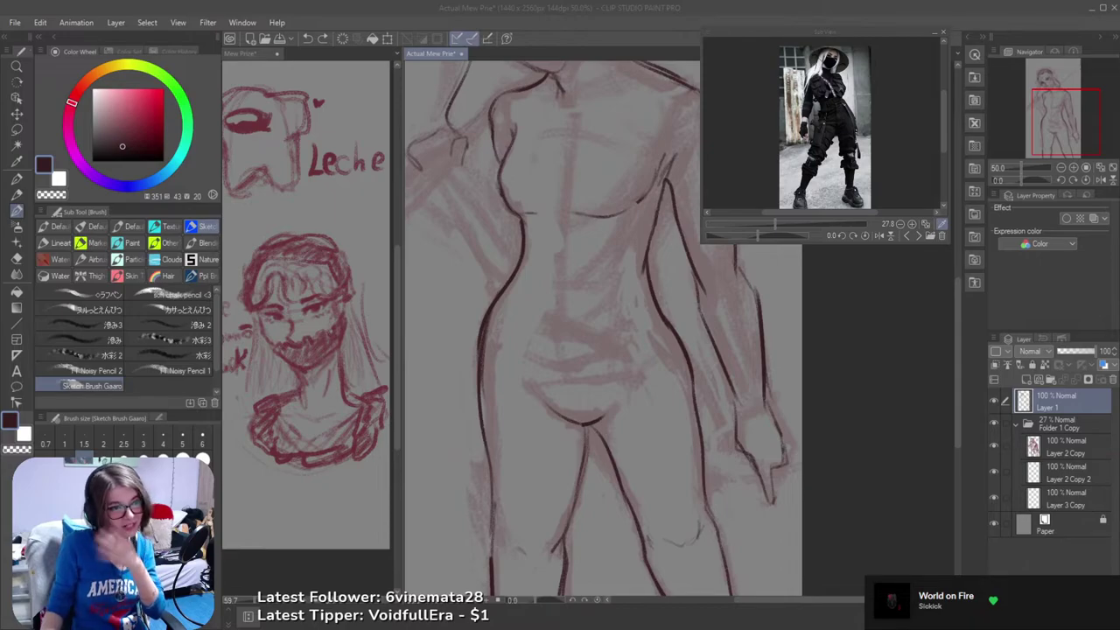
pyautogui.click(1083, 10)
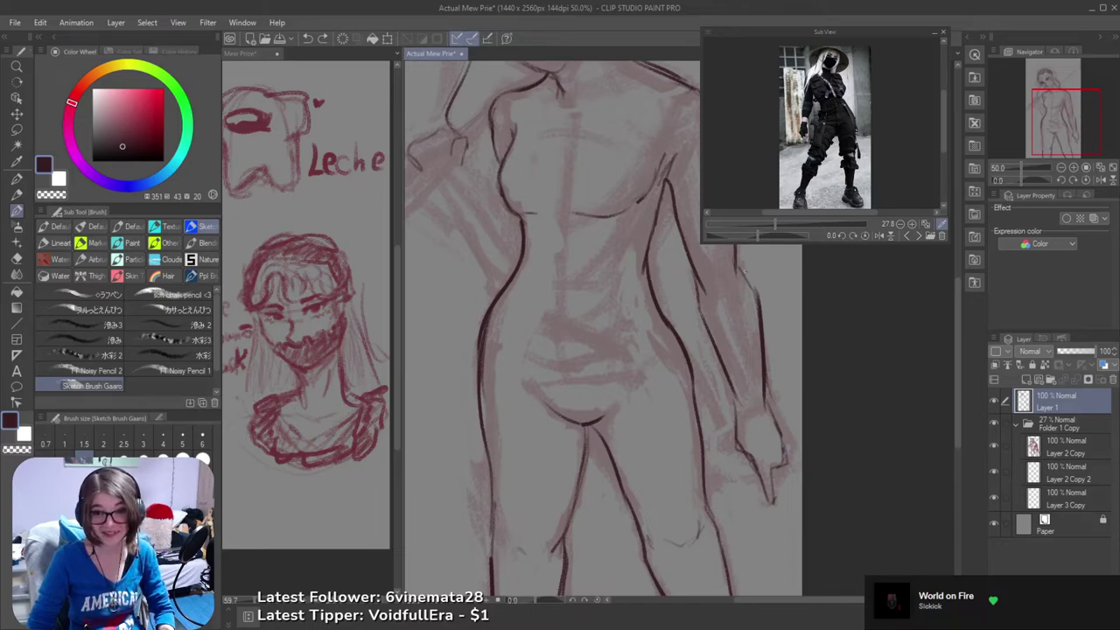
# - Erase the overlapping line ends at the lowered arm's inner elbow to tidy the join into the forearm
pyautogui.moveTo(753, 365)
pyautogui.mouseDown()
pyautogui.moveTo(773, 334)
pyautogui.moveTo(742, 353)
pyautogui.moveTo(765, 405)
pyautogui.mouseUp()
pyautogui.press('e')
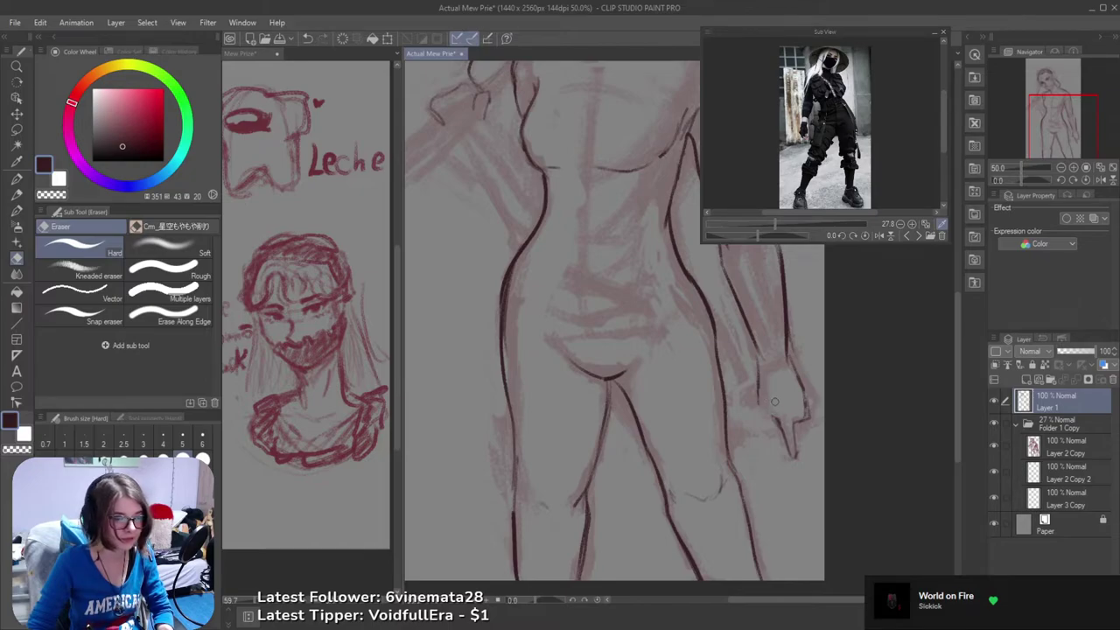
pyautogui.moveTo(795, 383); pyautogui.dragTo(845, 512)
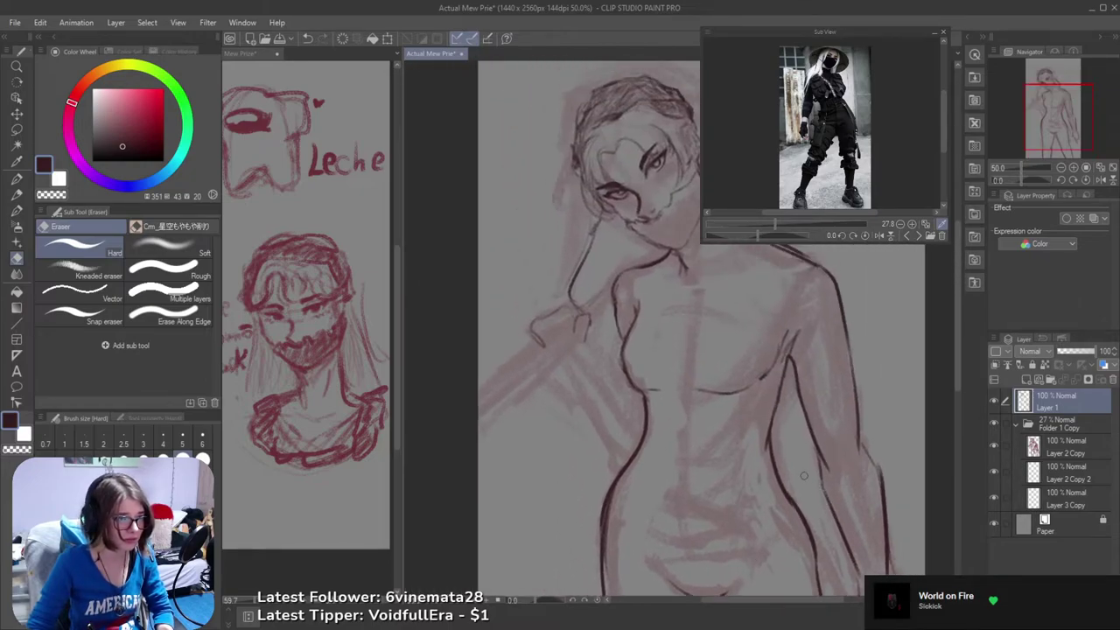
pyautogui.press('p')
pyautogui.moveTo(728, 402)
pyautogui.mouseDown()
pyautogui.moveTo(667, 320)
pyautogui.moveTo(657, 332)
pyautogui.mouseUp()
pyautogui.press('e')
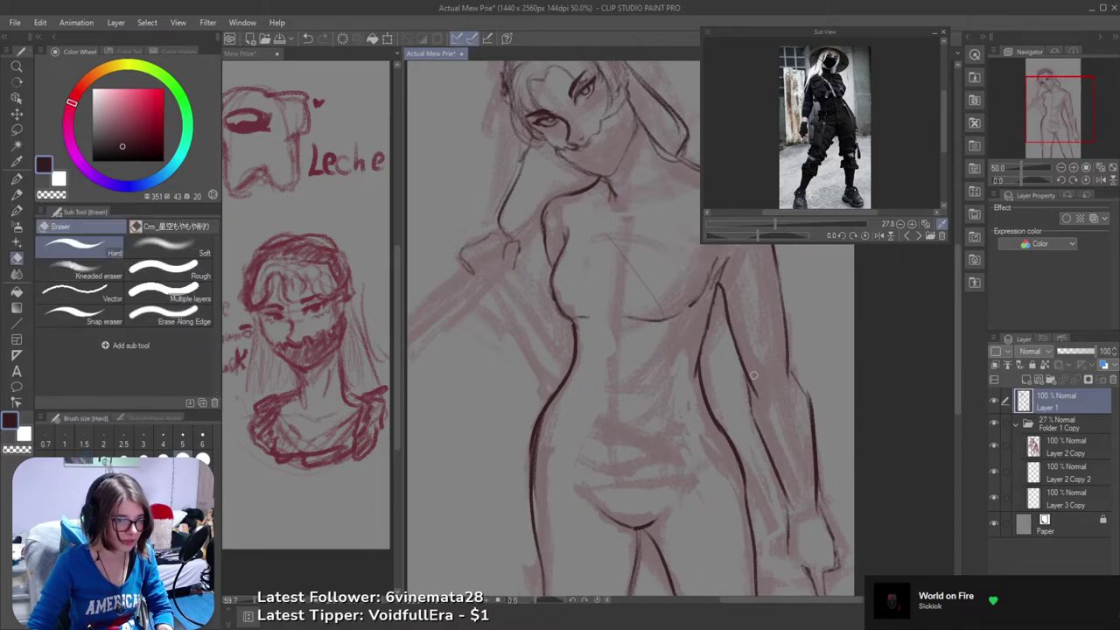
pyautogui.moveTo(755, 390)
pyautogui.mouseDown()
pyautogui.moveTo(718, 312)
pyautogui.moveTo(743, 373)
pyautogui.moveTo(754, 457)
pyautogui.moveTo(765, 403)
pyautogui.mouseUp()
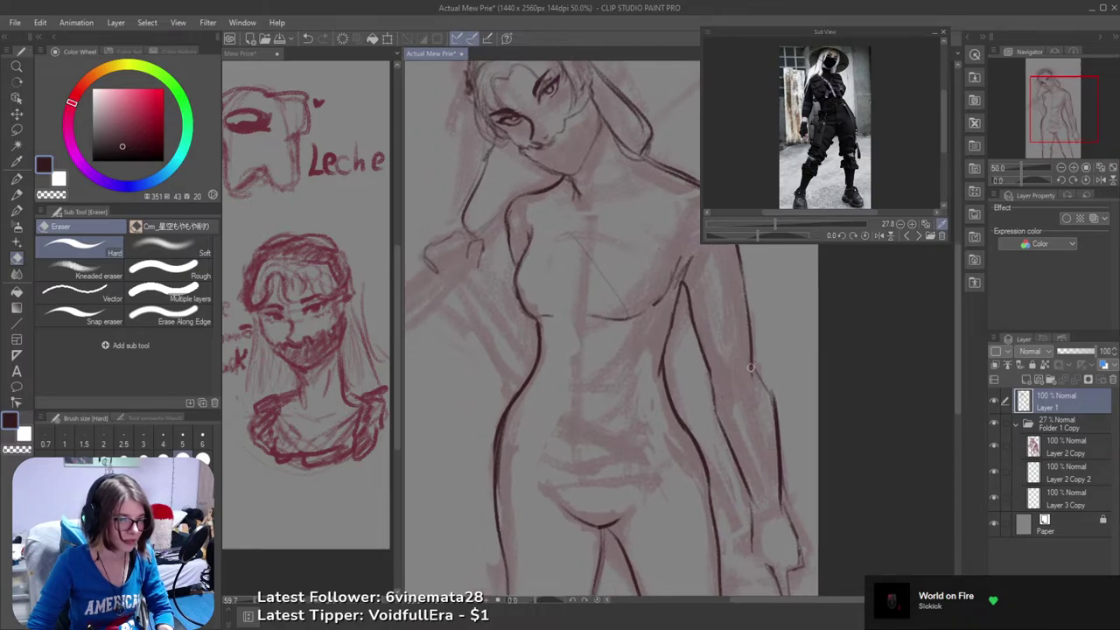
# - Redraw the outer elbow contour between the lowered upper arm and forearm, undoing and retrying the connecting stroke
pyautogui.press('b')
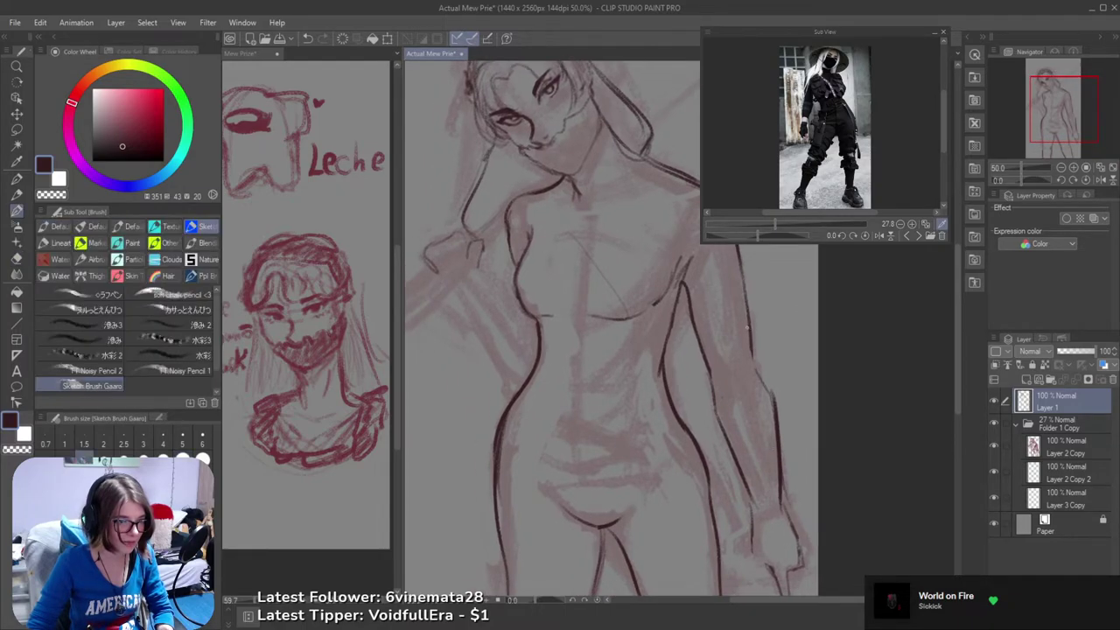
pyautogui.moveTo(749, 340); pyautogui.dragTo(774, 407)
pyautogui.hotkey('ctrl', 'z')
pyautogui.hotkey('ctrl', 'z')
pyautogui.hotkey('ctrl', 'z')
pyautogui.moveTo(756, 362); pyautogui.dragTo(771, 414)
pyautogui.hotkey('ctrl', 'z')
pyautogui.moveTo(753, 356); pyautogui.dragTo(772, 393)
pyautogui.hotkey('ctrl', 'z')
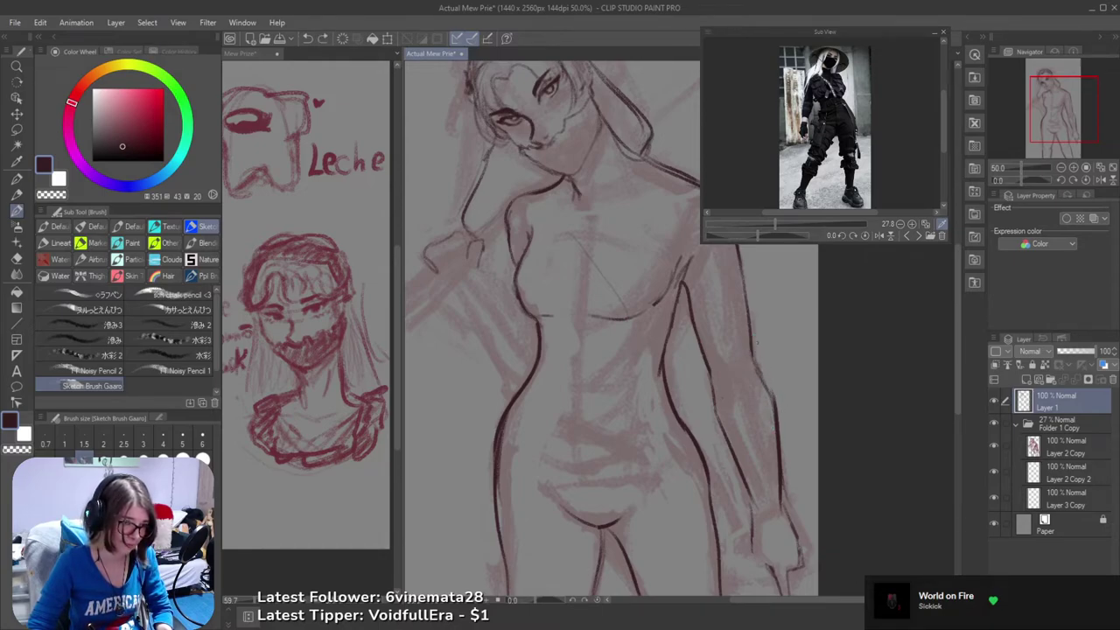
pyautogui.moveTo(758, 343)
pyautogui.mouseDown()
pyautogui.moveTo(705, 422)
pyautogui.moveTo(710, 456)
pyautogui.mouseUp()
pyautogui.hotkey('ctrl', 'z')
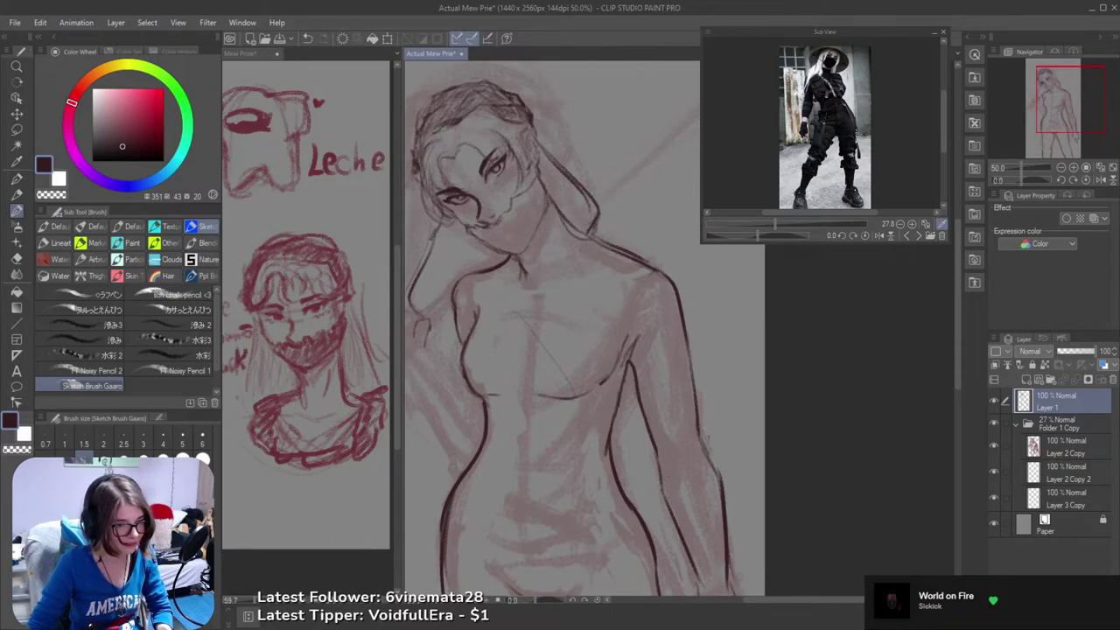
# - Trim the outer elbow line, redraw its join into the forearm contour, and save the drawing
pyautogui.press('e')
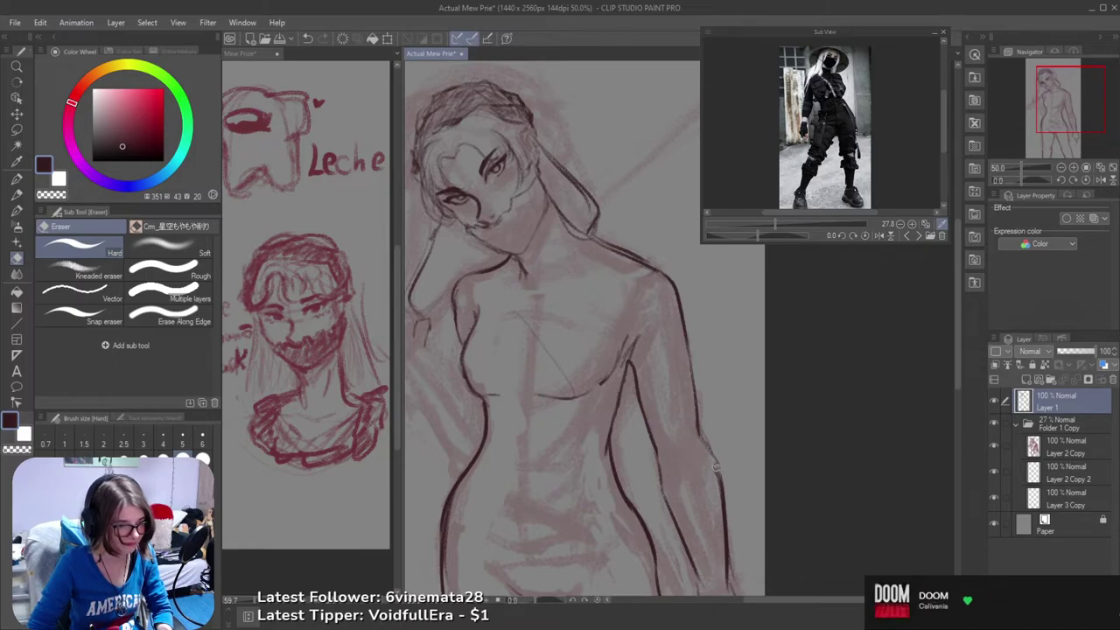
pyautogui.press('b')
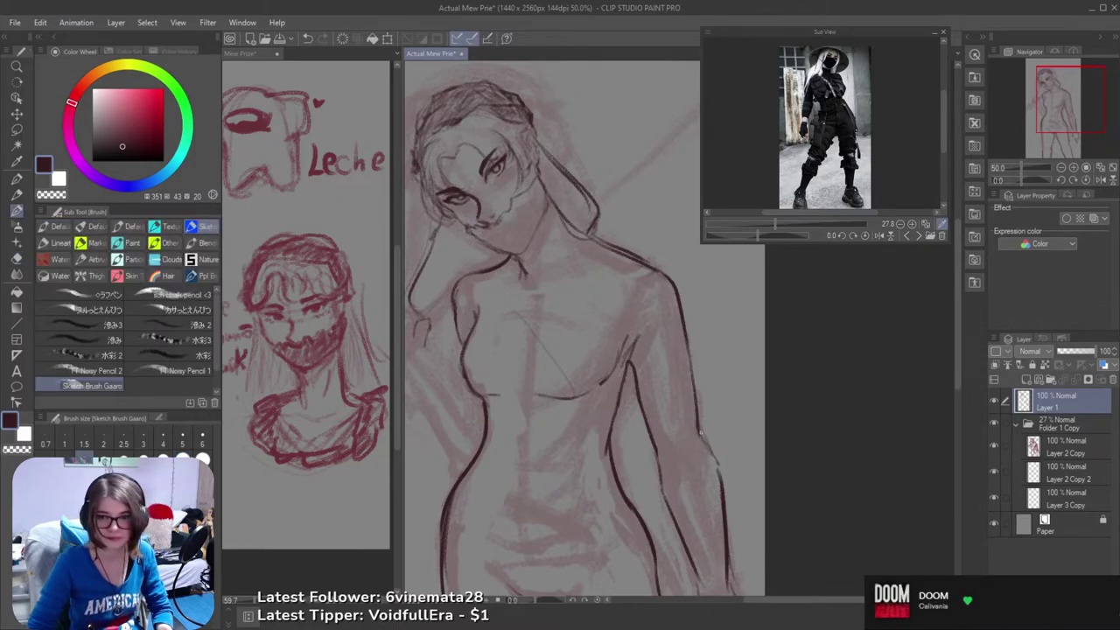
pyautogui.moveTo(702, 435)
pyautogui.mouseDown()
pyautogui.moveTo(720, 478)
pyautogui.moveTo(768, 304)
pyautogui.mouseUp()
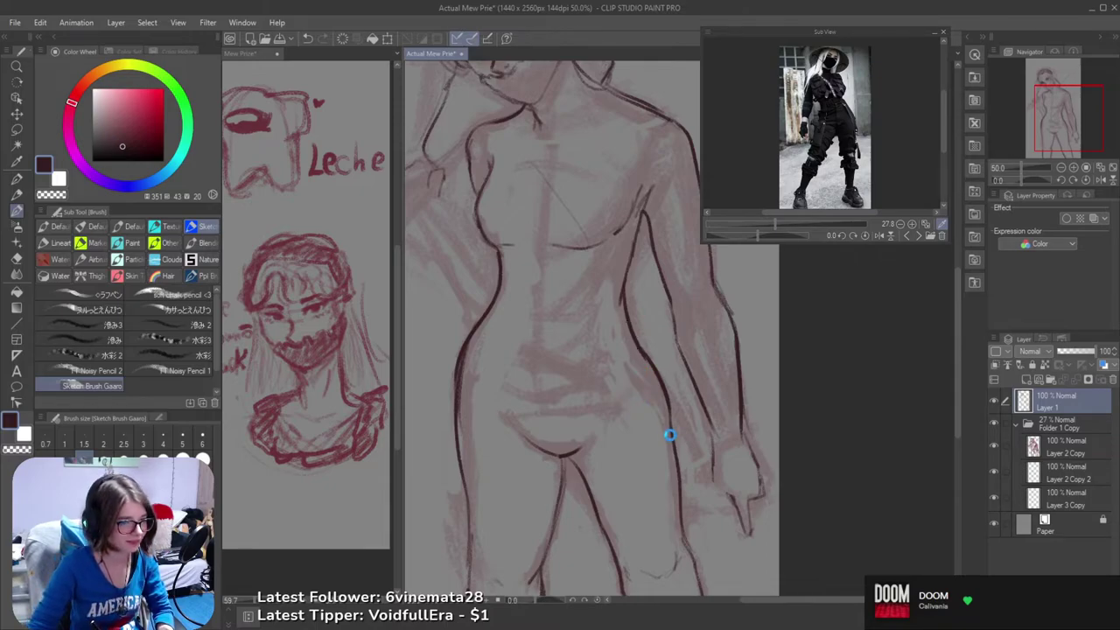
pyautogui.moveTo(631, 454)
pyautogui.mouseDown()
pyautogui.moveTo(666, 469)
pyautogui.moveTo(647, 425)
pyautogui.mouseUp()
# - Try a short stroke at the tip of the lowered hand's pointed finger and undo it
pyautogui.scroll(-2, 664, 460)
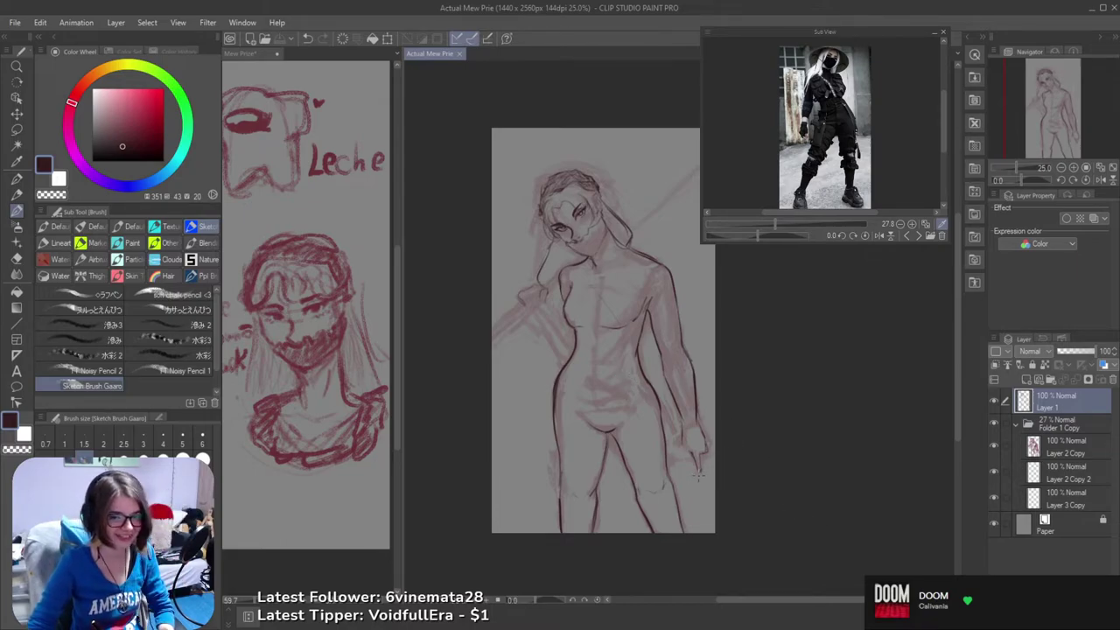
pyautogui.moveTo(692, 462); pyautogui.dragTo(699, 481)
pyautogui.hotkey('ctrl', 'z')
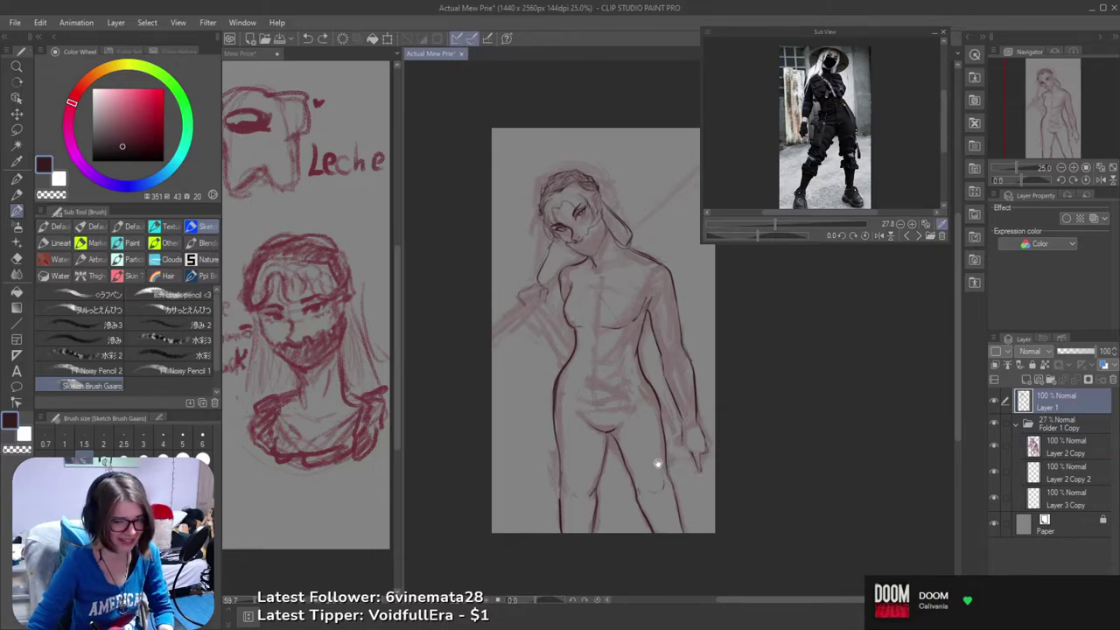
# - Erase the stray diagonal line across the chest
pyautogui.moveTo(587, 387); pyautogui.dragTo(633, 449)
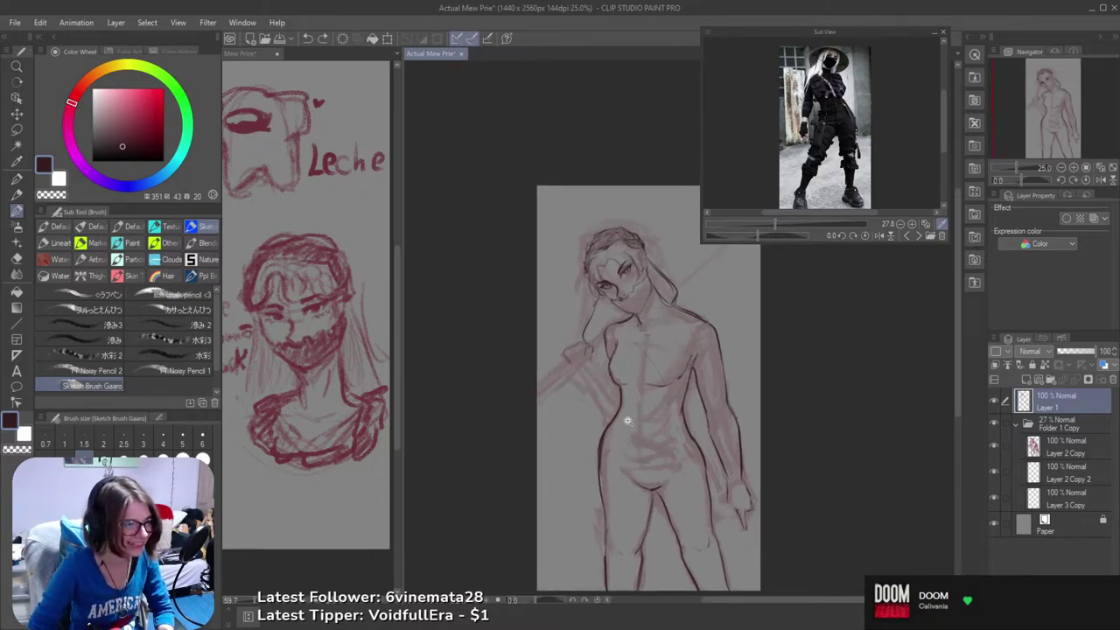
pyautogui.keyDown('ctrl'); pyautogui.click(623, 417); pyautogui.keyUp('ctrl')
pyautogui.keyDown('ctrl'); pyautogui.click(645, 386); pyautogui.keyUp('ctrl')
pyautogui.moveTo(699, 380)
pyautogui.mouseDown()
pyautogui.moveTo(667, 353)
pyautogui.moveTo(644, 412)
pyautogui.mouseUp()
pyautogui.keyDown('alt'); pyautogui.click(671, 352); pyautogui.keyUp('alt')
pyautogui.press('e')
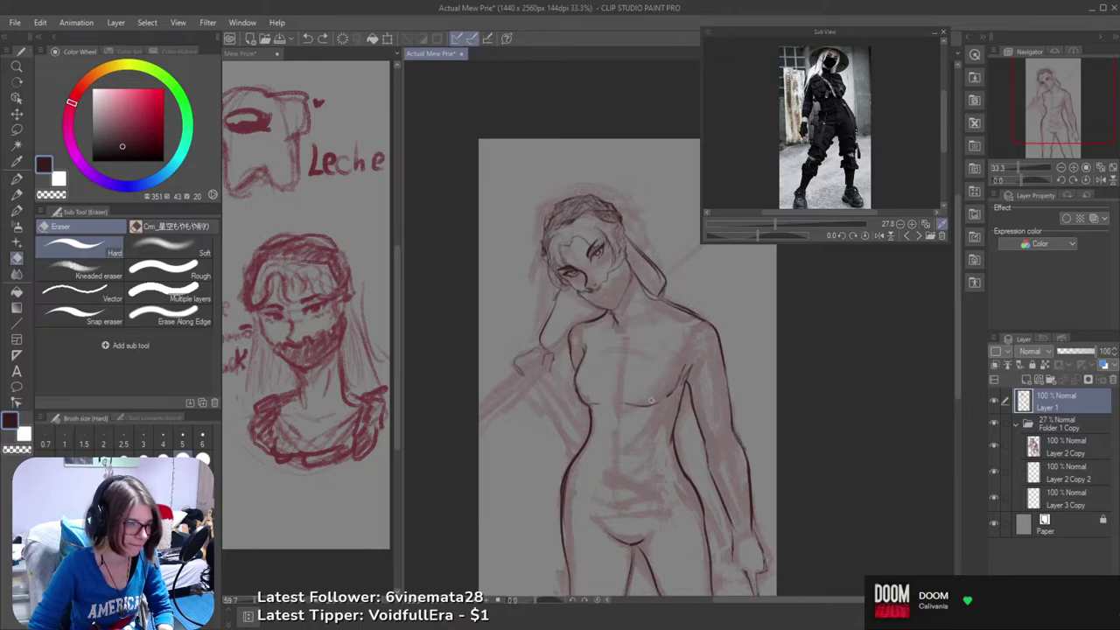
pyautogui.moveTo(672, 403); pyautogui.dragTo(638, 376)
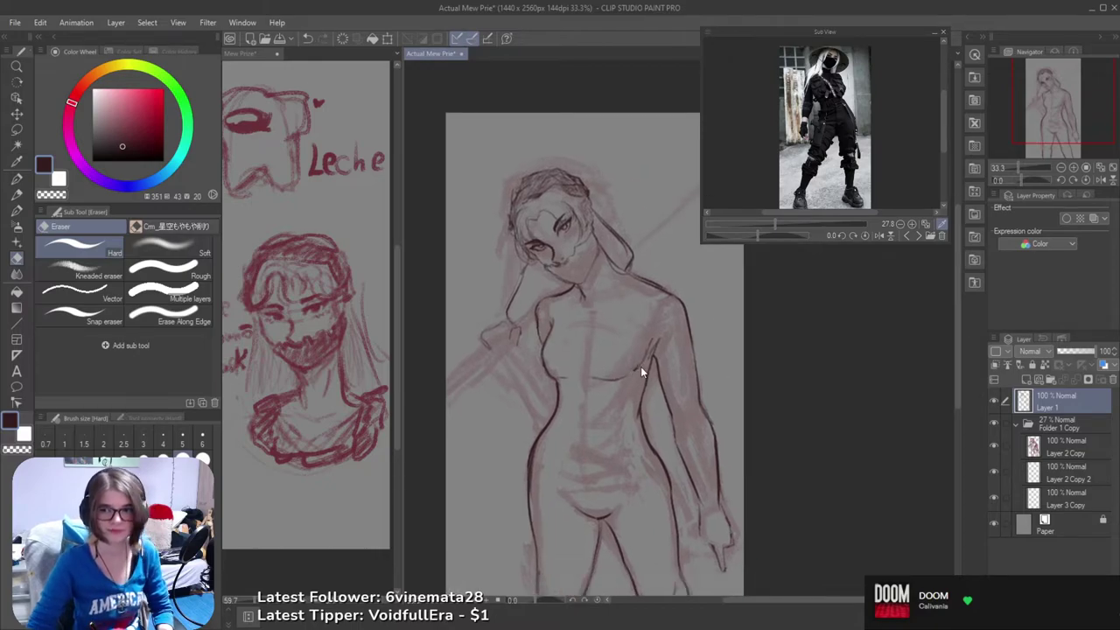
# - Save the drawing and retouch the torso's outer contour just below the armpit with the sketch brush
pyautogui.hotkey('ctrl', 's')
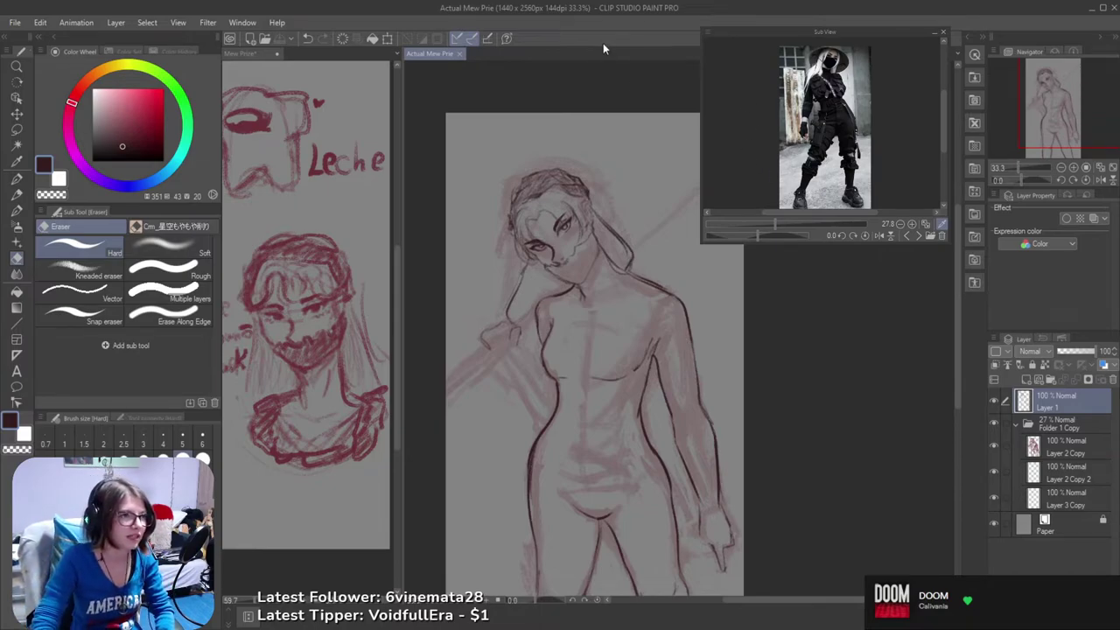
pyautogui.moveTo(580, 410); pyautogui.dragTo(649, 391)
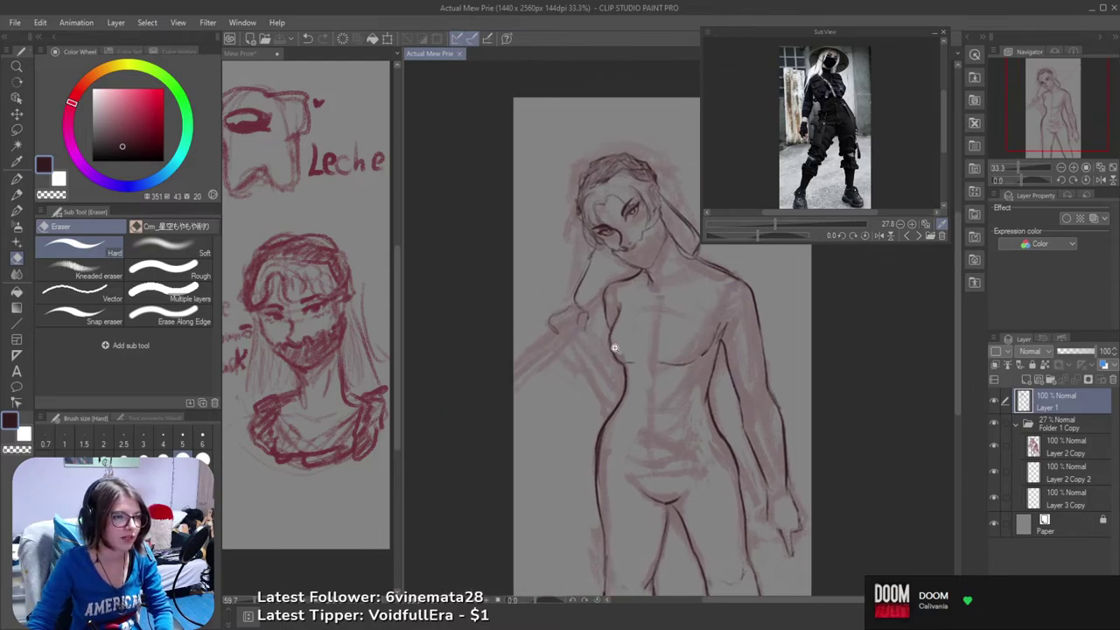
pyautogui.keyDown('ctrl'); pyautogui.click(616, 343); pyautogui.keyUp('ctrl')
pyautogui.scroll(1, 615, 332)
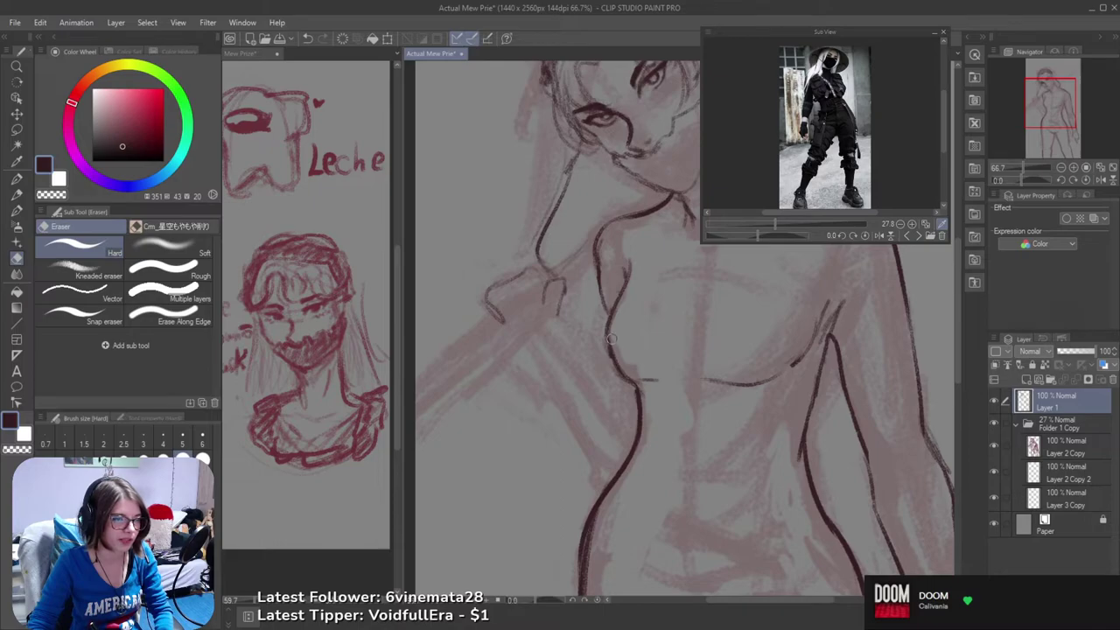
pyautogui.press('b')
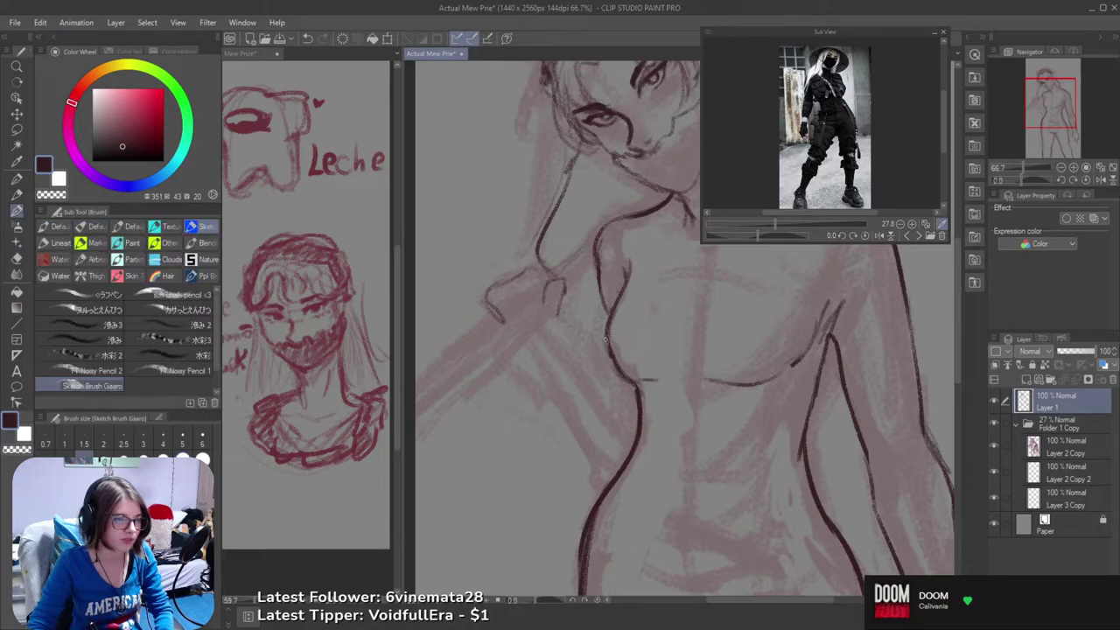
pyautogui.moveTo(611, 348); pyautogui.dragTo(636, 384)
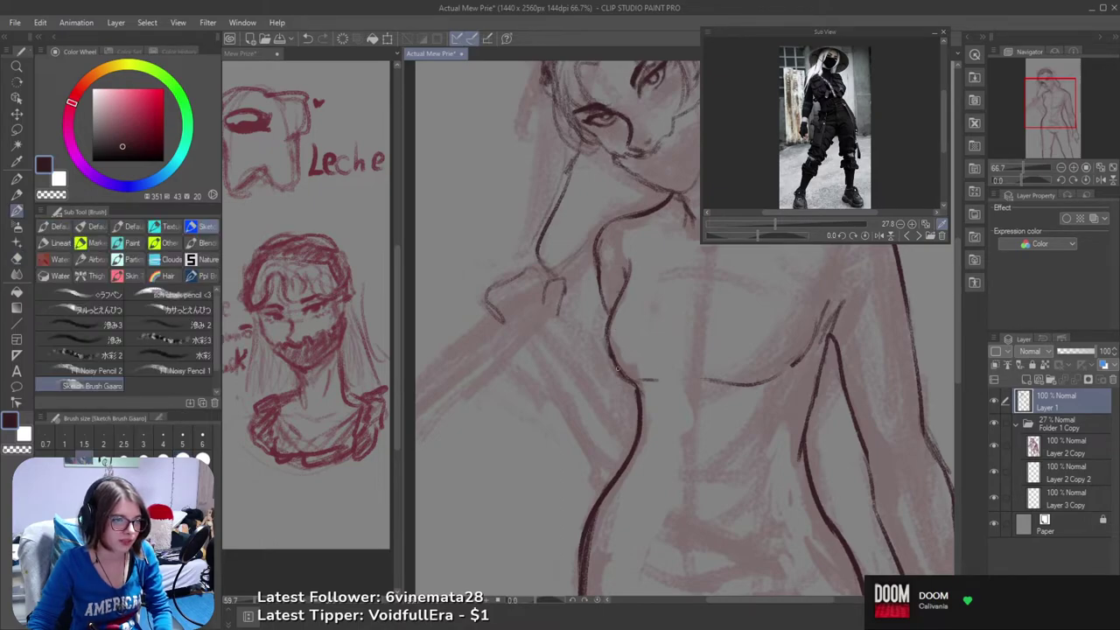
pyautogui.scroll(-2, 648, 376)
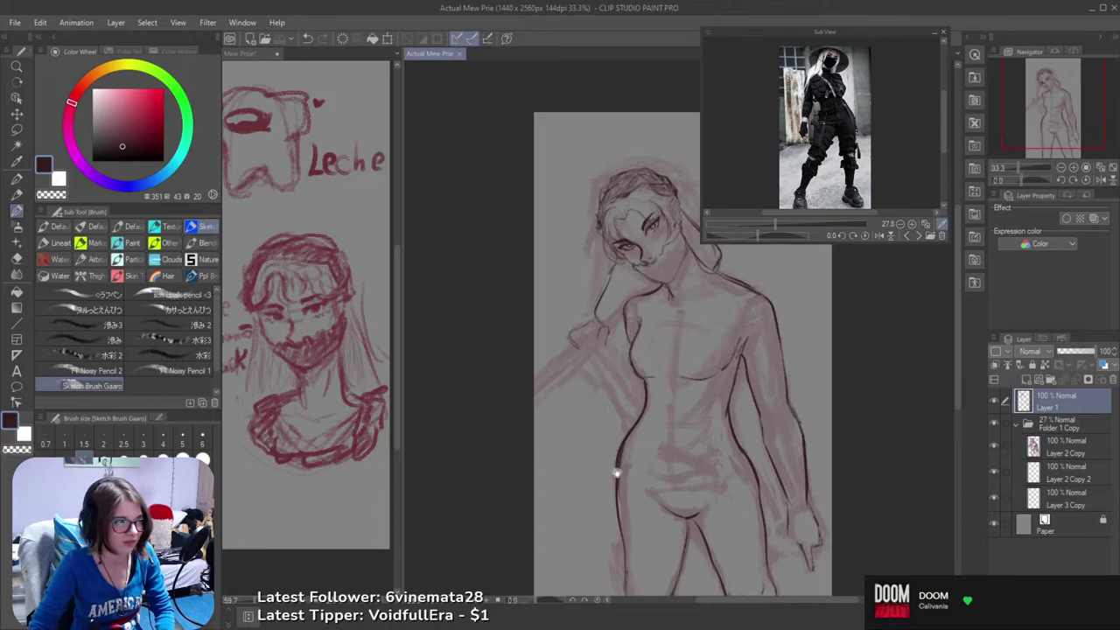
# - Try several line strokes along the faint limb shape between the bent arm and the waist, undoing each attempt
pyautogui.moveTo(630, 436); pyautogui.dragTo(632, 445)
pyautogui.scroll(1, 632, 446)
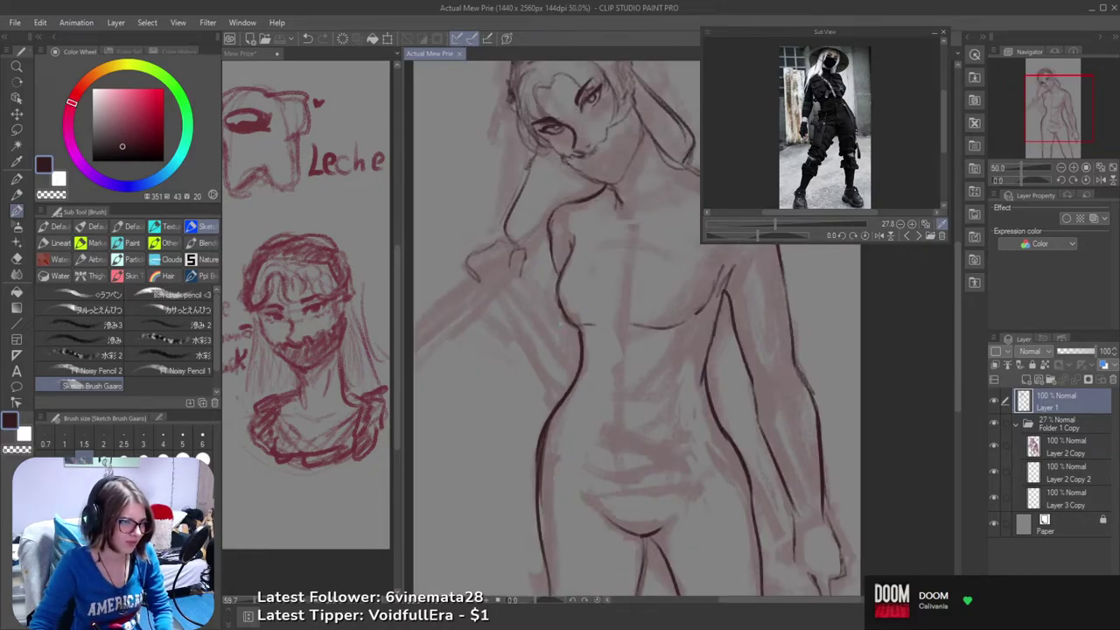
pyautogui.moveTo(560, 324); pyautogui.dragTo(570, 357)
pyautogui.hotkey('ctrl', 'z')
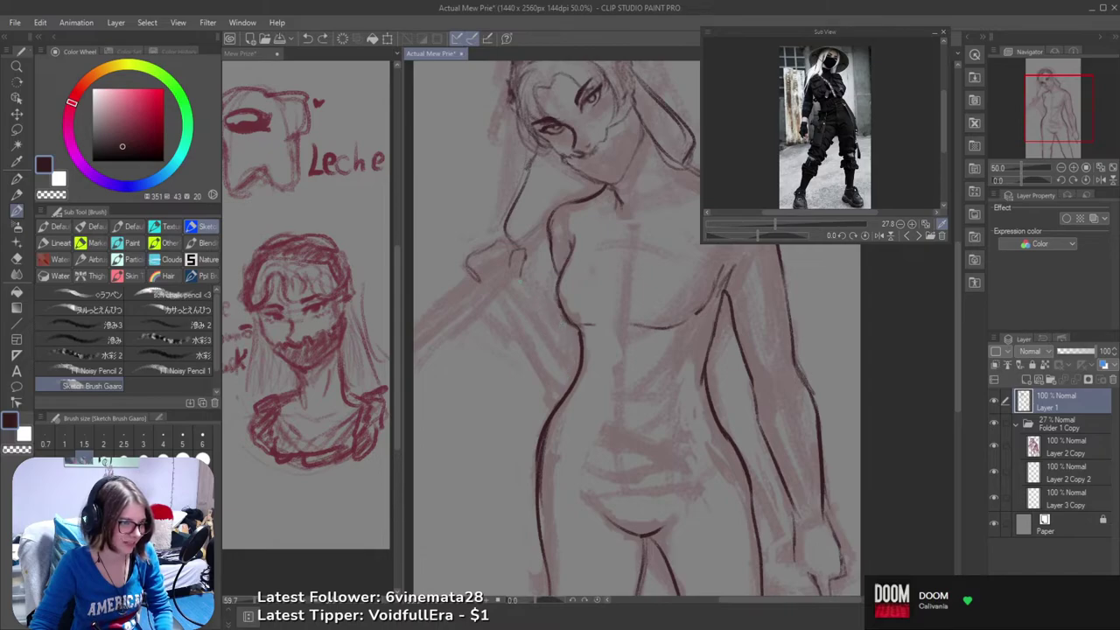
pyautogui.moveTo(516, 280); pyautogui.dragTo(576, 353)
pyautogui.hotkey('ctrl', 'z')
pyautogui.moveTo(498, 294)
pyautogui.mouseDown()
pyautogui.moveTo(521, 280)
pyautogui.moveTo(516, 358)
pyautogui.mouseUp()
pyautogui.hotkey('ctrl', 'z')
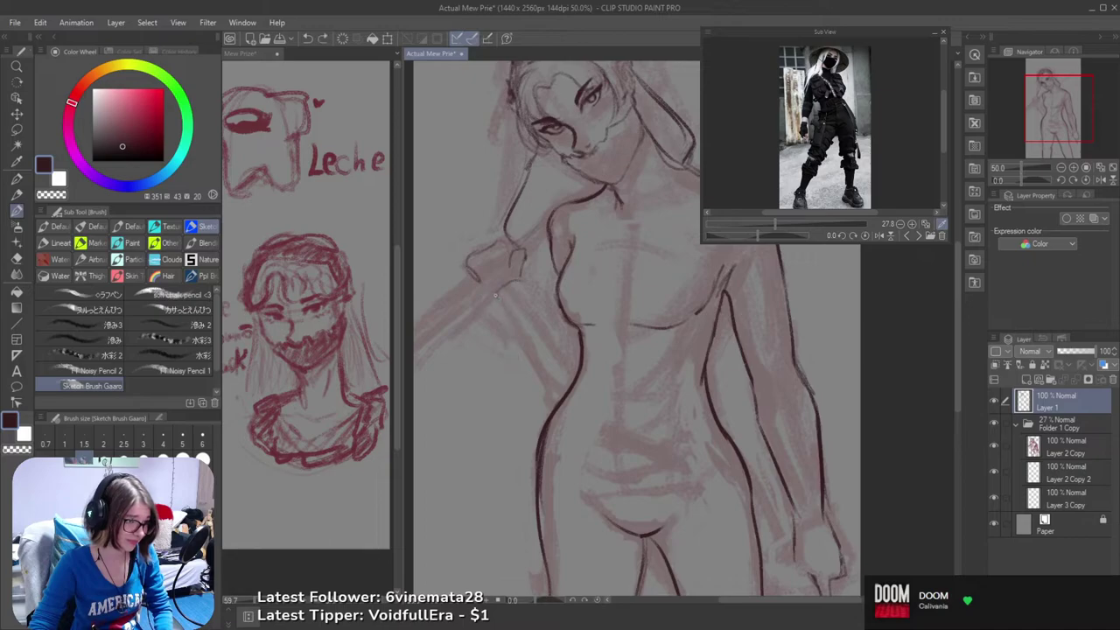
pyautogui.moveTo(497, 295); pyautogui.dragTo(547, 376)
pyautogui.hotkey('ctrl', 'z')
pyautogui.moveTo(498, 297); pyautogui.dragTo(547, 374)
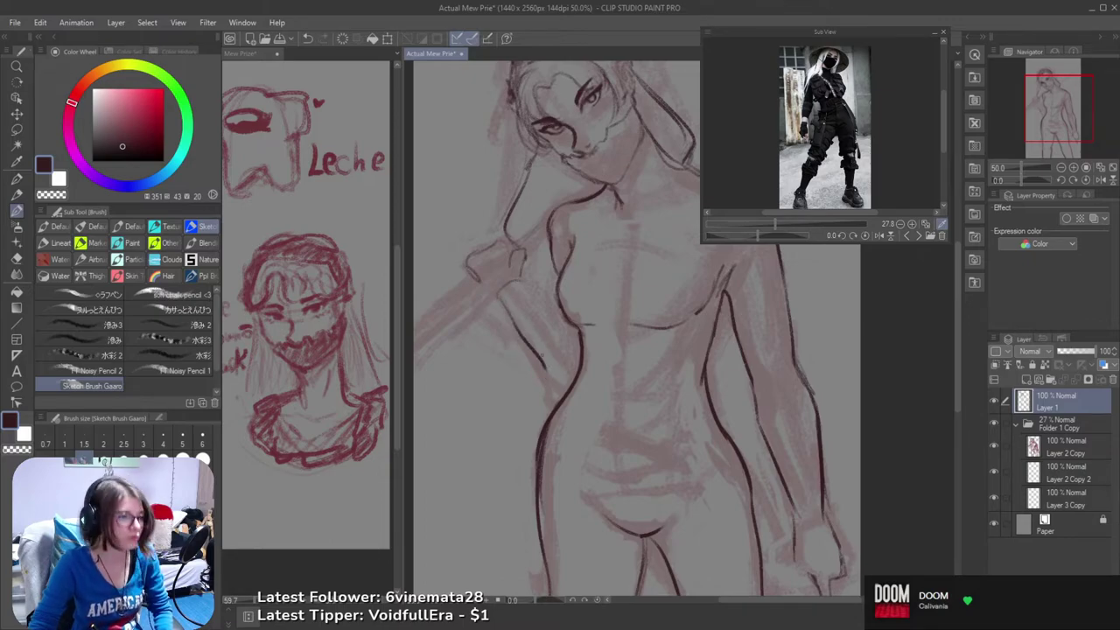
pyautogui.hotkey('ctrl', 'z')
pyautogui.moveTo(497, 298); pyautogui.dragTo(538, 377)
pyautogui.hotkey('ctrl', 'z')
pyautogui.moveTo(497, 297); pyautogui.dragTo(555, 396)
pyautogui.hotkey('ctrl', 'z')
pyautogui.hotkey('ctrl', 'z')
pyautogui.moveTo(497, 297)
pyautogui.mouseDown()
pyautogui.moveTo(556, 390)
pyautogui.moveTo(576, 371)
pyautogui.moveTo(673, 408)
pyautogui.moveTo(642, 359)
pyautogui.mouseUp()
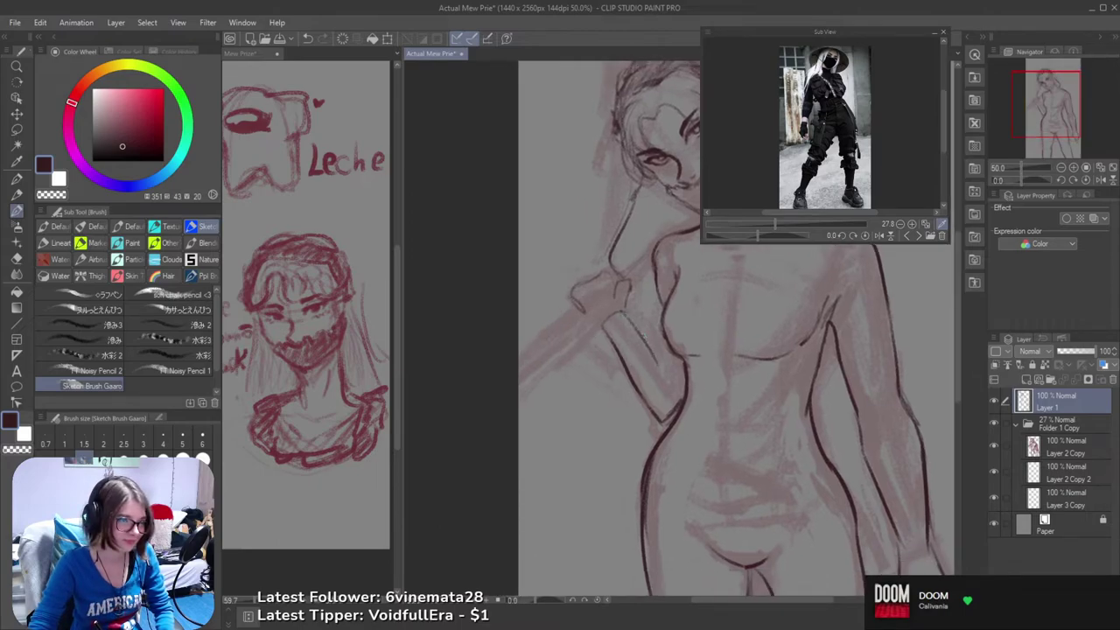
pyautogui.hotkey('ctrl', 'z')
pyautogui.hotkey('ctrl', 'z')
pyautogui.hotkey('ctrl', 'z')
pyautogui.hotkey('ctrl', 'z')
# - Duplicate Layer 1 as a backup and hide the original layer
pyautogui.scroll(-2, 647, 293)
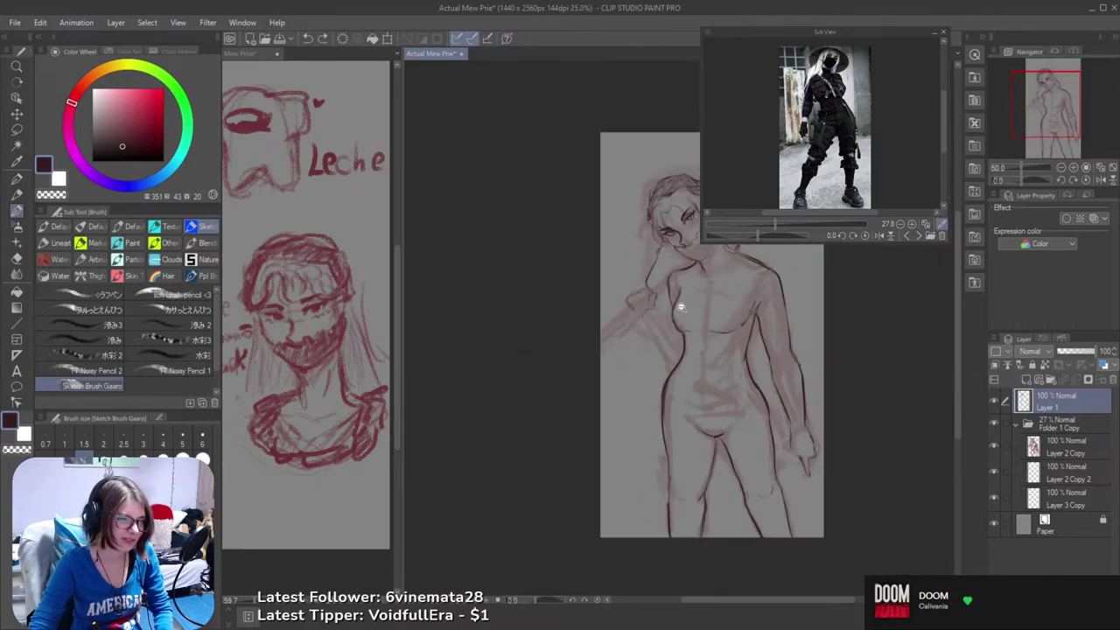
pyautogui.press('h')
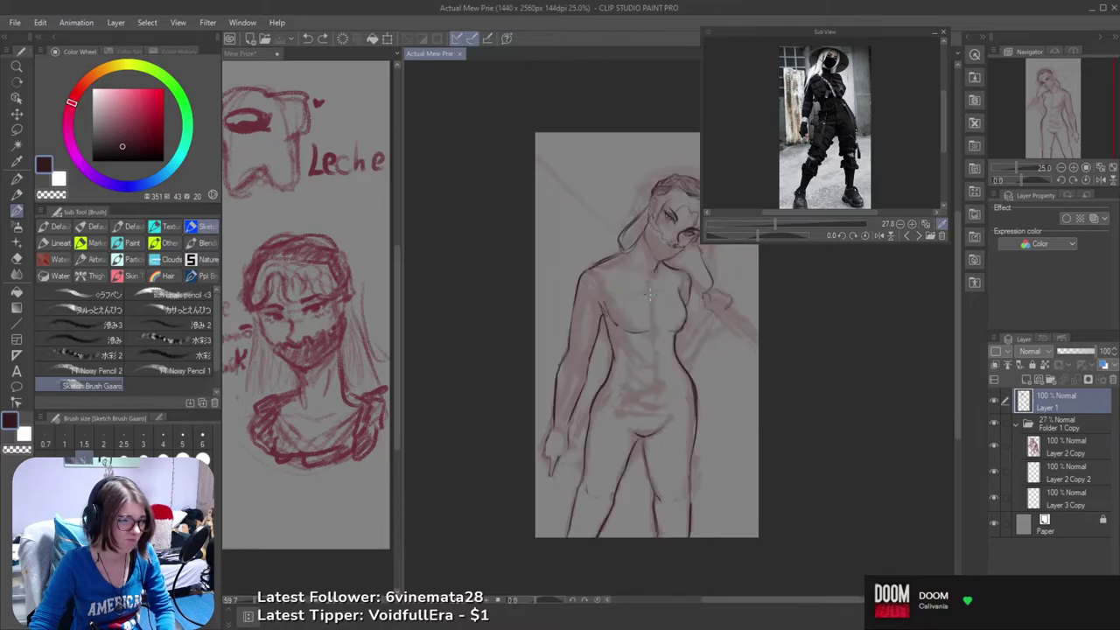
pyautogui.moveTo(754, 432); pyautogui.dragTo(675, 441)
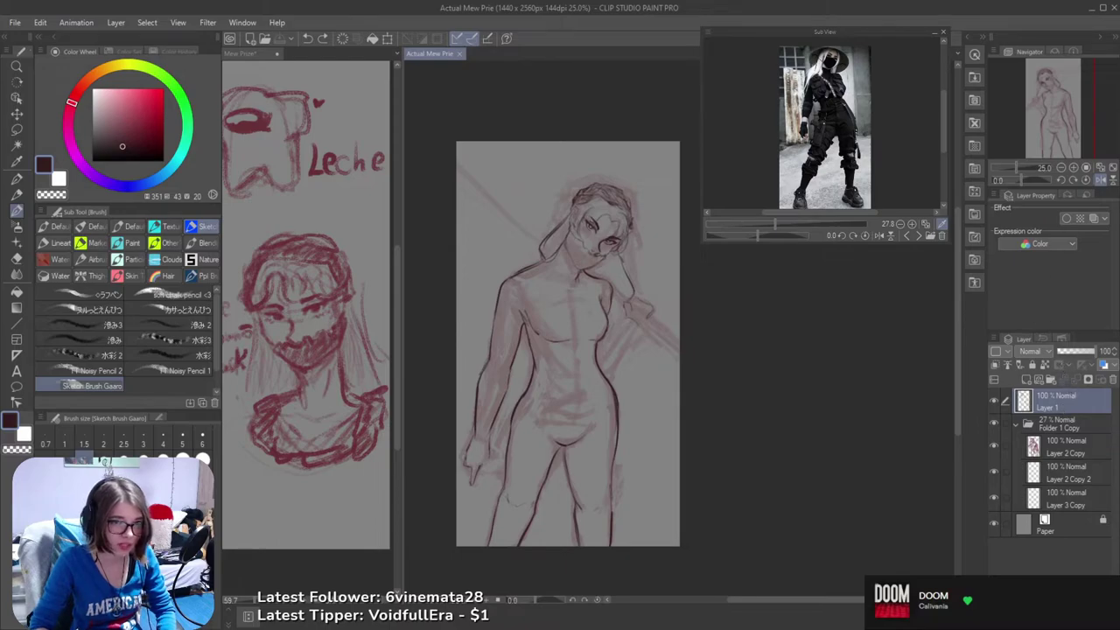
pyautogui.hotkey('ctrl', 'c')
pyautogui.hotkey('ctrl', 'v')
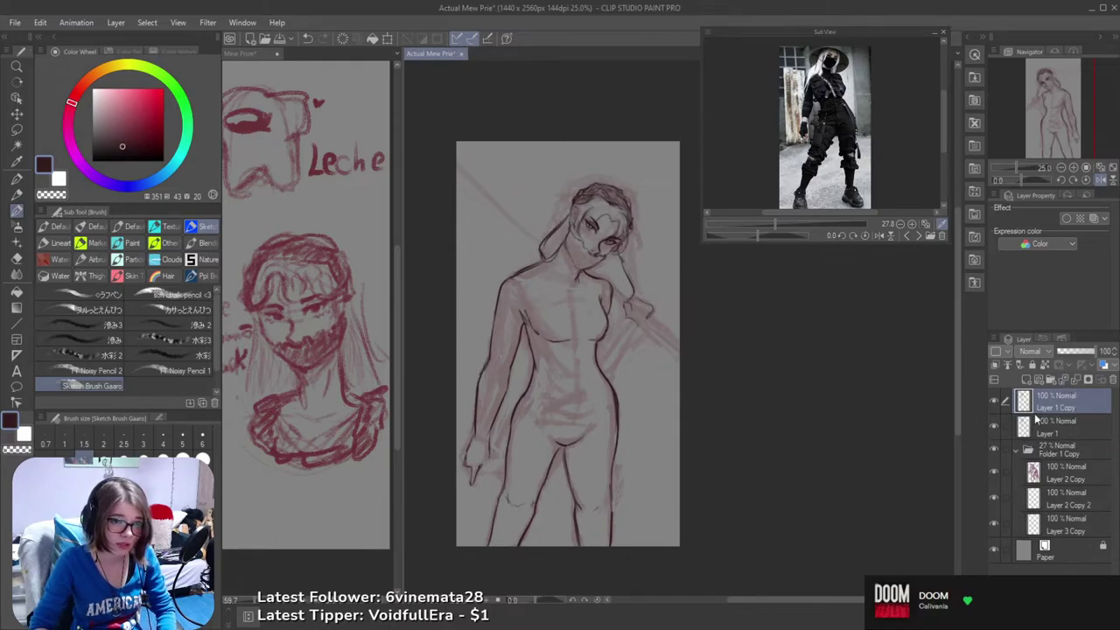
pyautogui.click(992, 425)
# - Try a sketch brush stroke on the bent arm's shoulder contour and undo it
pyautogui.scroll(2, 681, 319)
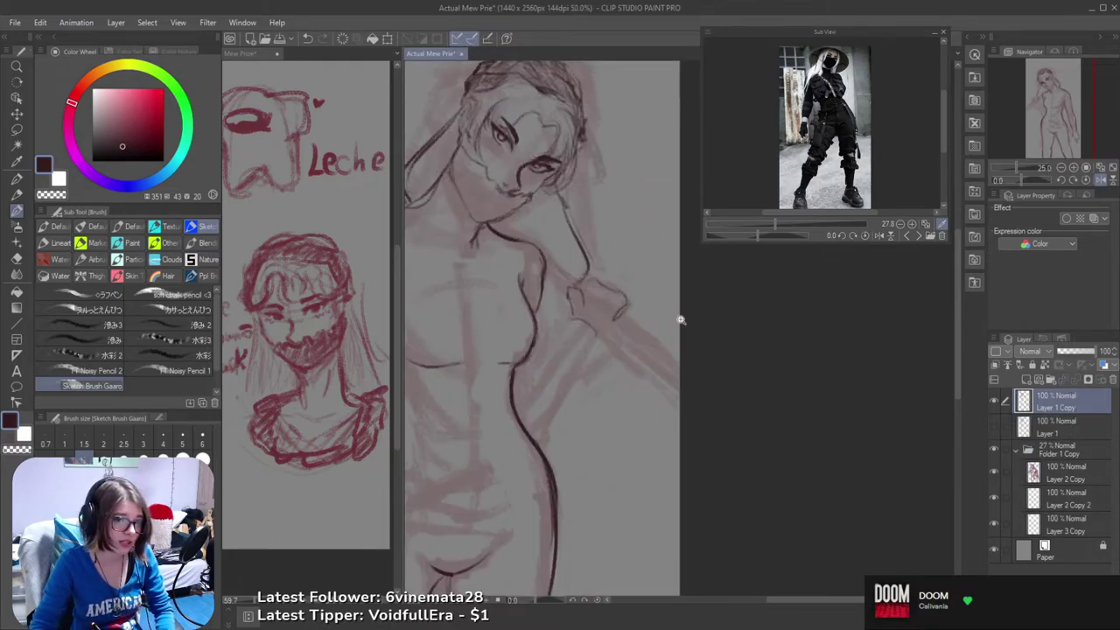
pyautogui.moveTo(681, 320)
pyautogui.mouseDown()
pyautogui.moveTo(754, 365)
pyautogui.moveTo(571, 340)
pyautogui.mouseUp()
pyautogui.press('h')
pyautogui.moveTo(613, 404); pyautogui.dragTo(698, 439)
pyautogui.press('b')
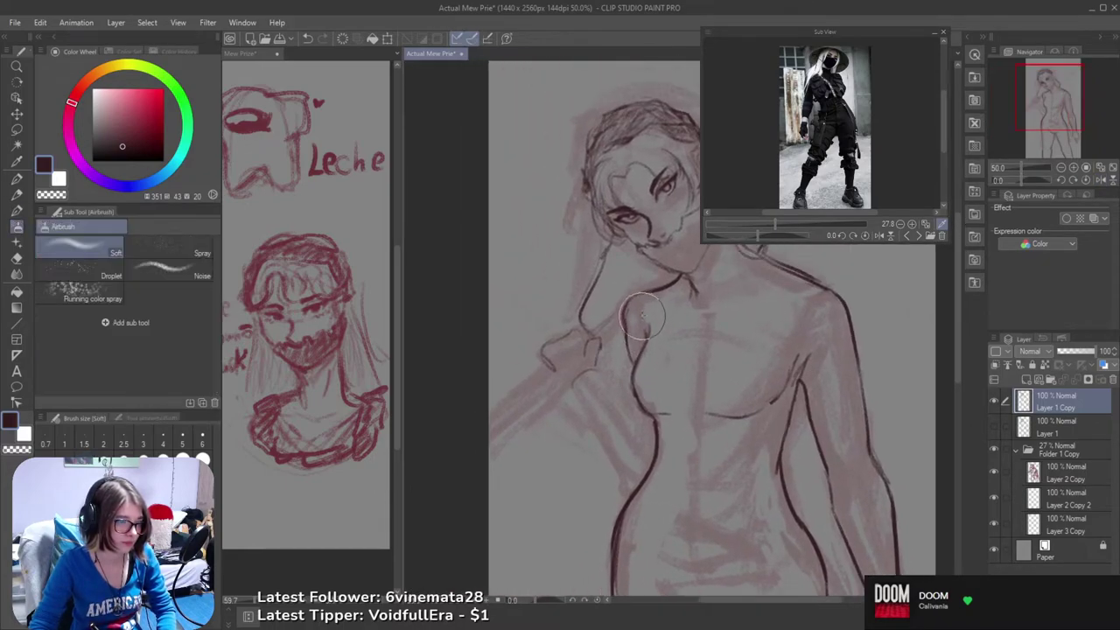
pyautogui.press('b')
pyautogui.press('b')
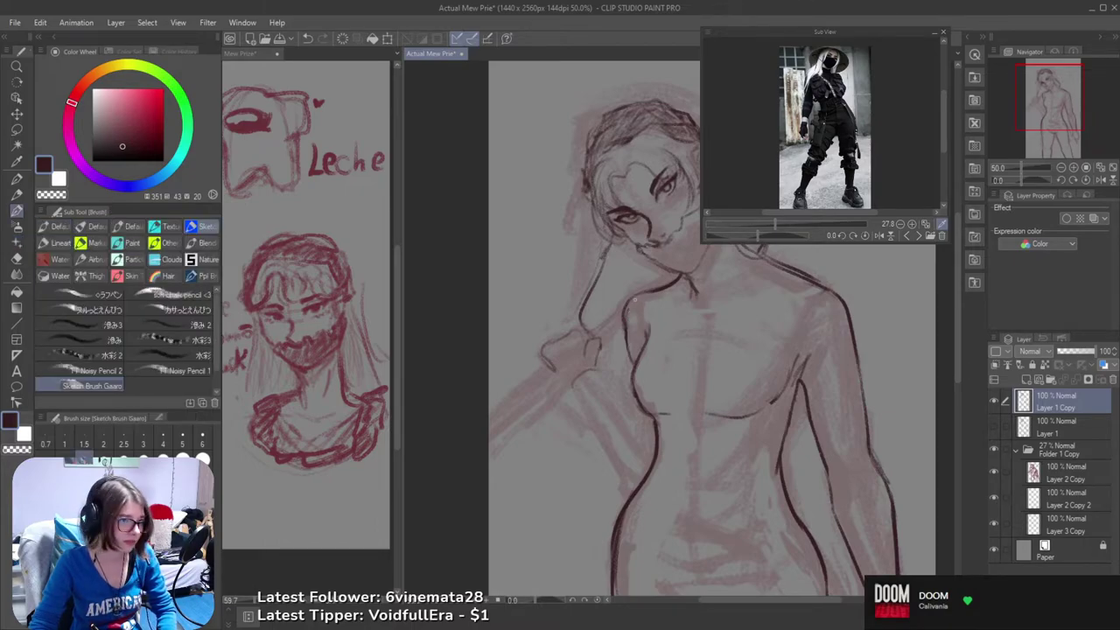
pyautogui.moveTo(635, 298)
pyautogui.mouseDown()
pyautogui.moveTo(617, 343)
pyautogui.moveTo(624, 316)
pyautogui.mouseUp()
pyautogui.hotkey('ctrl', 'z')
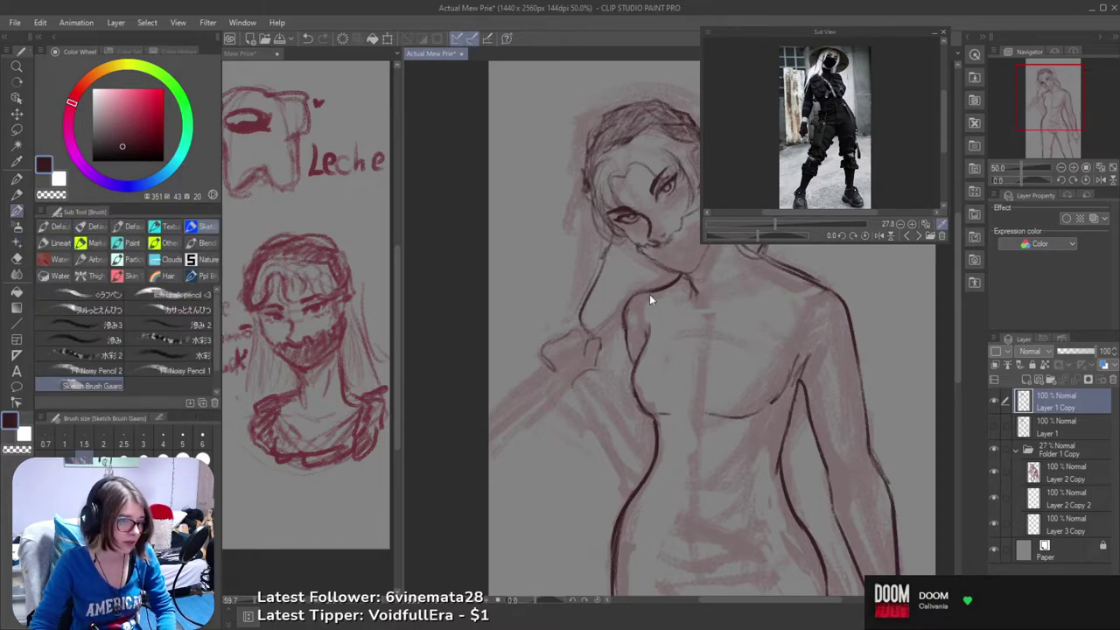
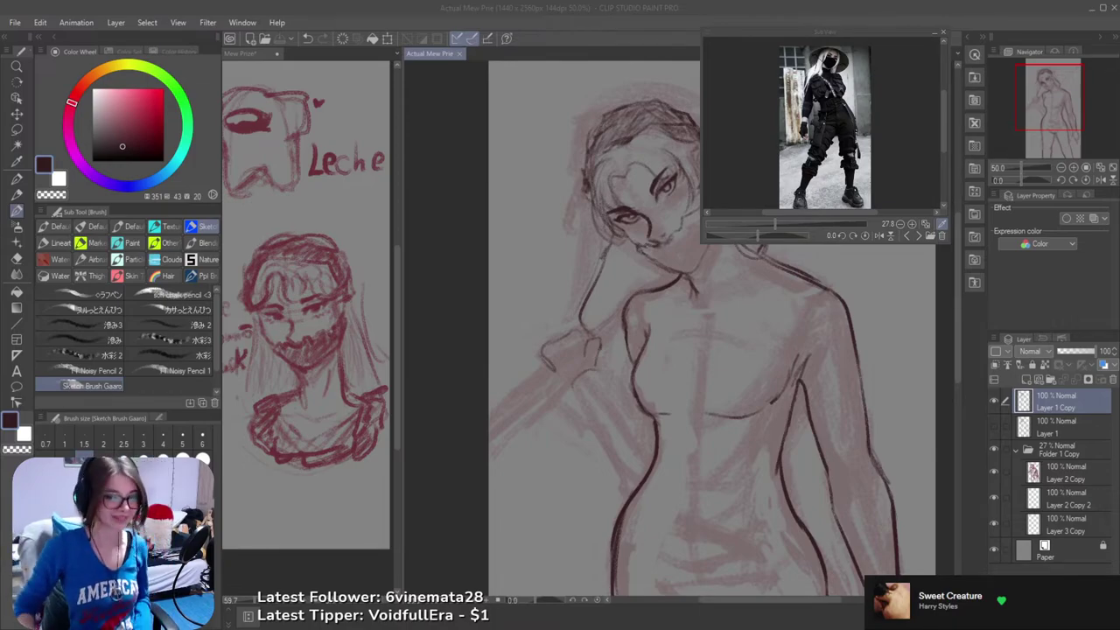
# - Examine the figure's legs, lowered arm and torso in normal and mirrored view
pyautogui.click(556, 31)
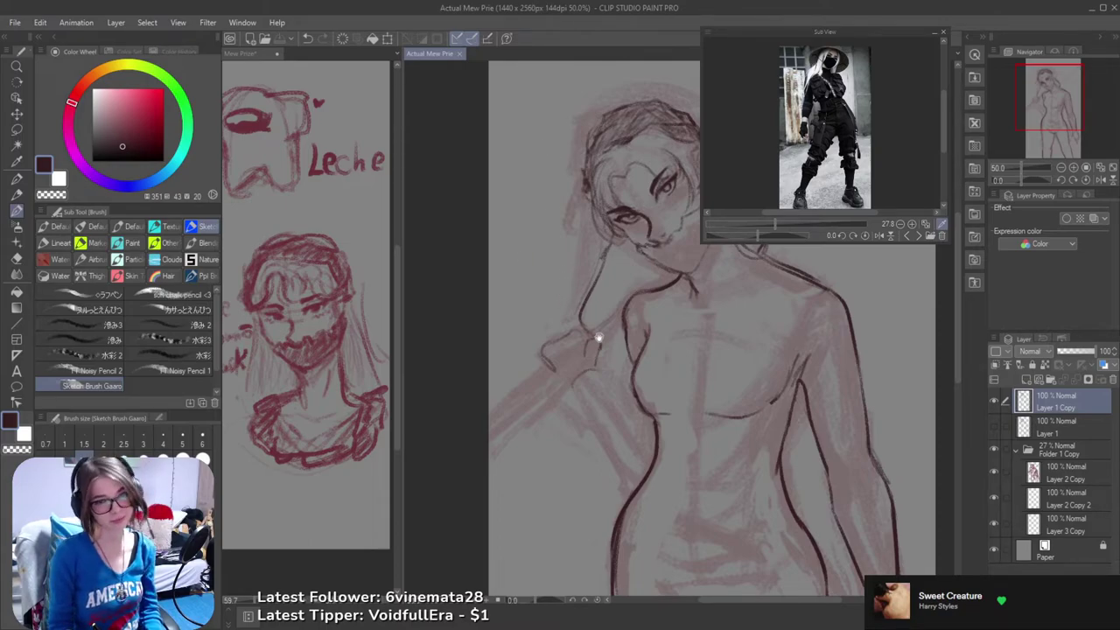
pyautogui.moveTo(610, 379); pyautogui.dragTo(517, 213)
pyautogui.moveTo(561, 325); pyautogui.dragTo(452, 258)
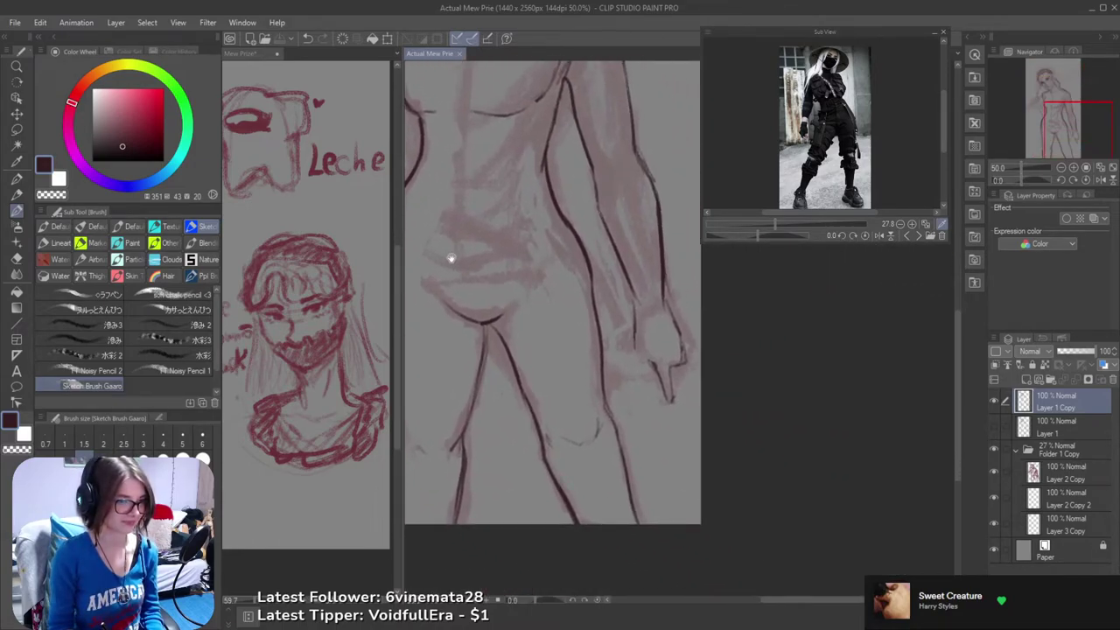
pyautogui.press('g')
pyautogui.press('h')
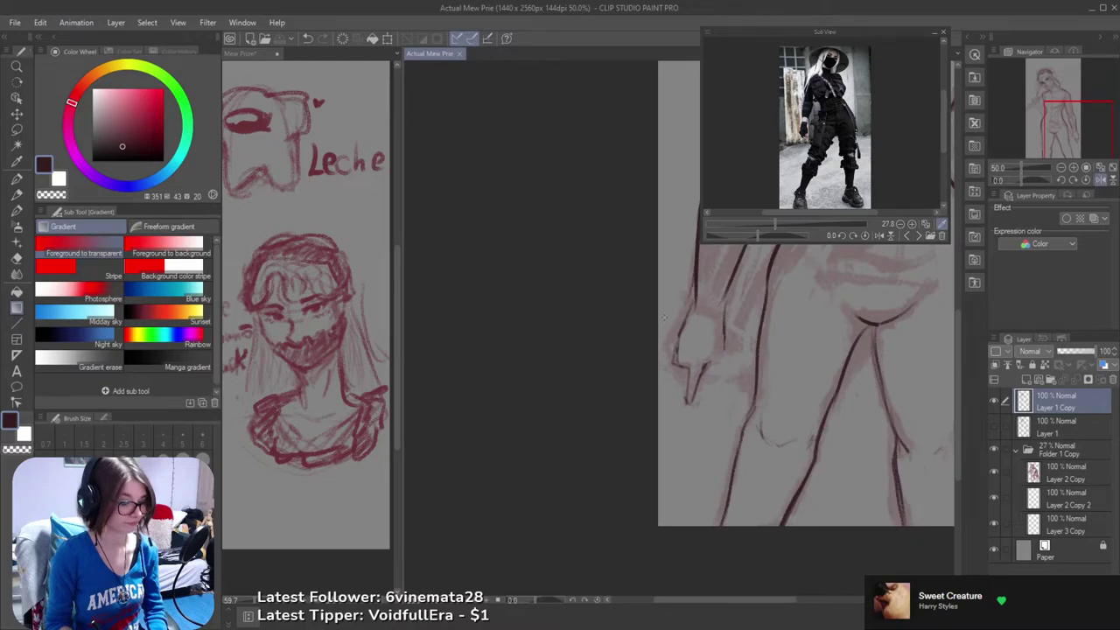
pyautogui.press('b')
pyautogui.moveTo(667, 320)
pyautogui.mouseDown()
pyautogui.moveTo(646, 432)
pyautogui.moveTo(664, 517)
pyautogui.mouseUp()
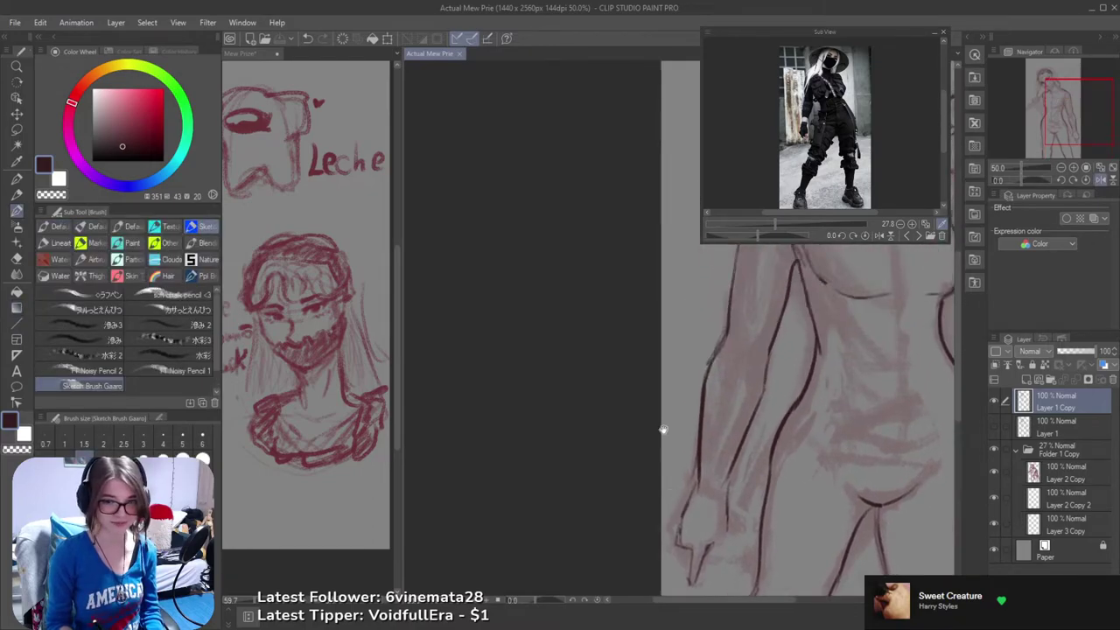
pyautogui.moveTo(662, 430); pyautogui.dragTo(597, 498)
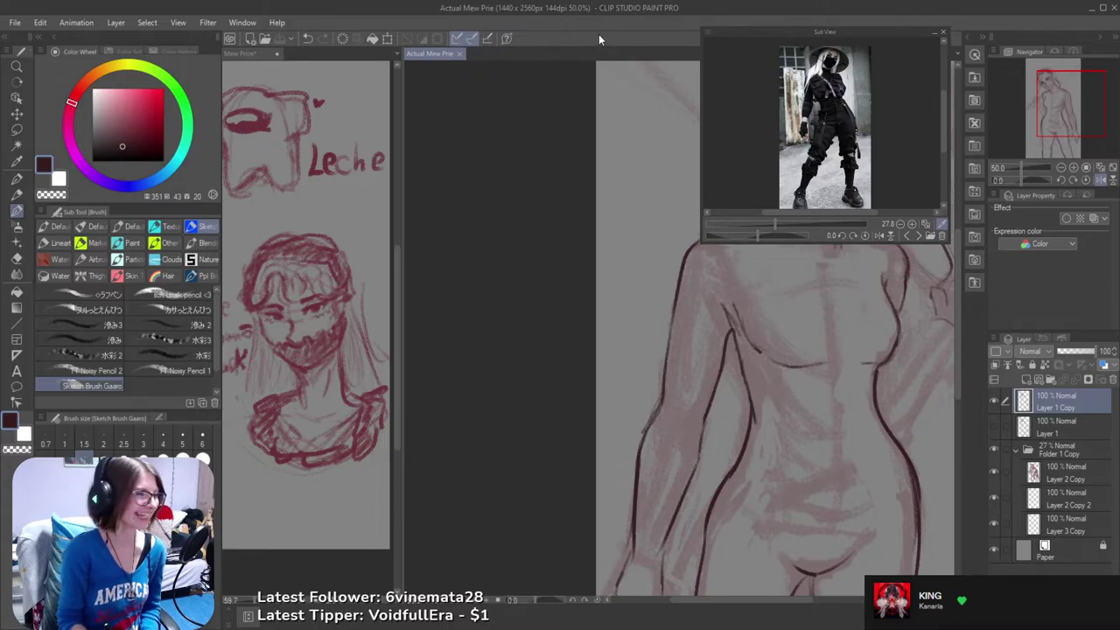
# - Draw the slanting upper edge of the faint limb shape running from the bent arm down to the waist
pyautogui.moveTo(606, 343); pyautogui.dragTo(775, 408)
pyautogui.press('h')
pyautogui.moveTo(707, 408)
pyautogui.mouseDown()
pyautogui.moveTo(593, 400)
pyautogui.moveTo(718, 392)
pyautogui.mouseUp()
pyautogui.moveTo(732, 437); pyautogui.dragTo(700, 437)
pyautogui.moveTo(602, 312); pyautogui.dragTo(680, 455)
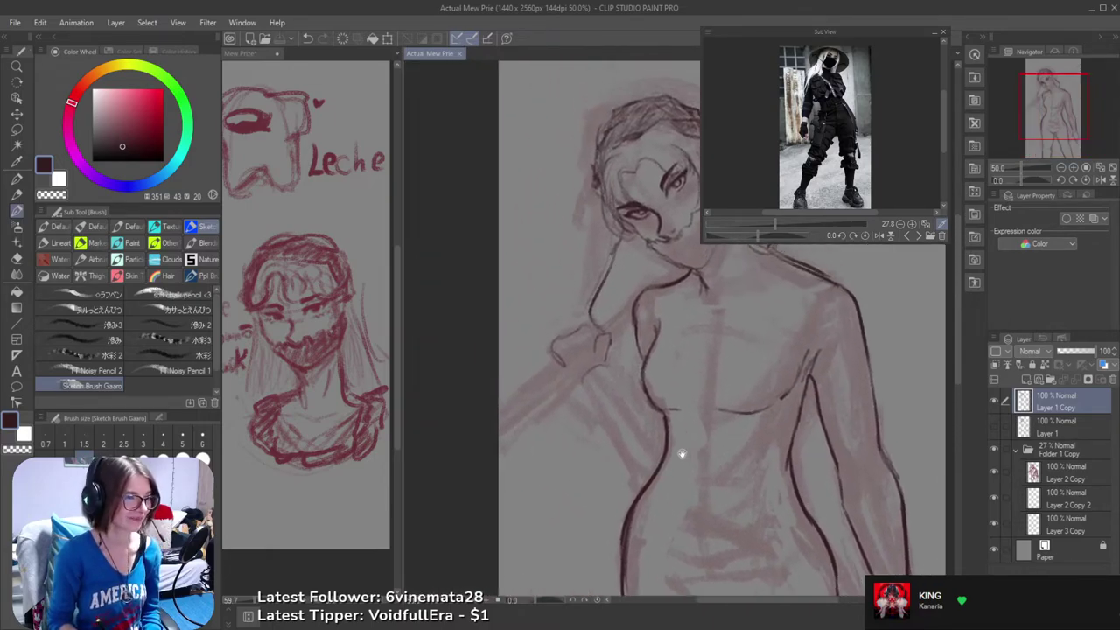
pyautogui.scroll(1, 613, 400)
pyautogui.moveTo(600, 376); pyautogui.dragTo(643, 422)
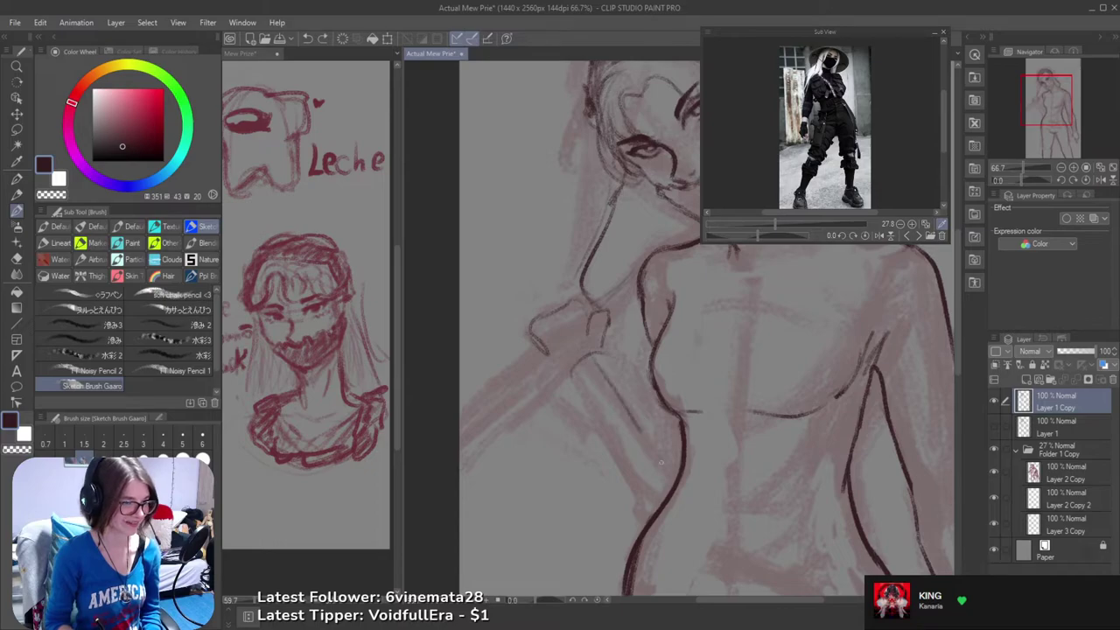
pyautogui.hotkey('ctrl', 'z')
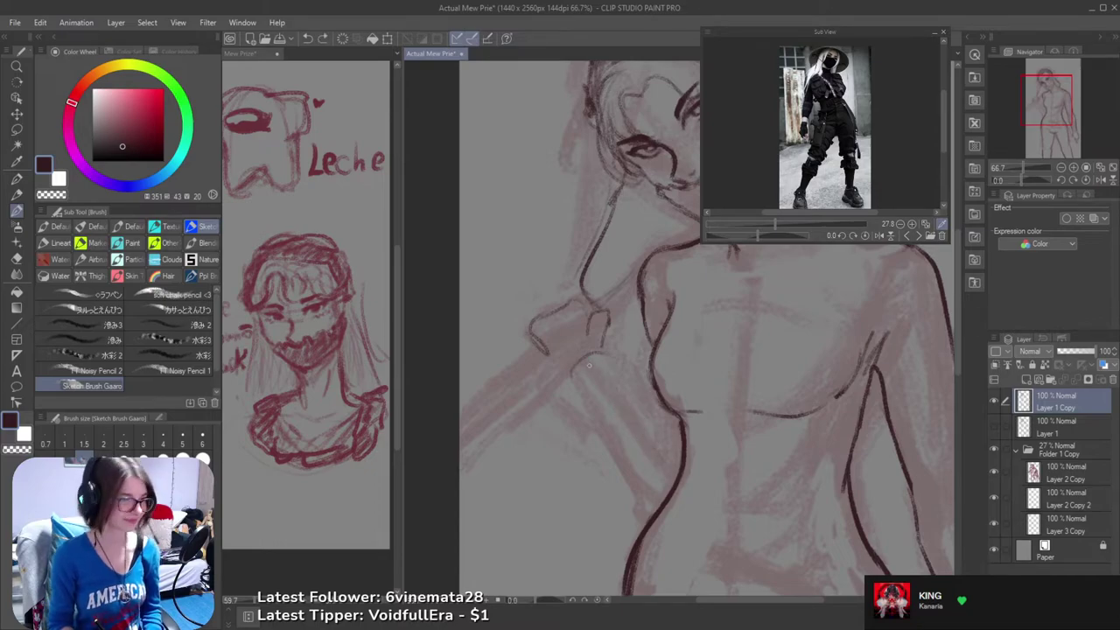
pyautogui.moveTo(591, 364); pyautogui.dragTo(664, 473)
# - Examine the figure's arms, torso and overall proportions in mirrored and normal view at different zoom levels
pyautogui.press('h')
pyautogui.moveTo(684, 426); pyautogui.dragTo(661, 446)
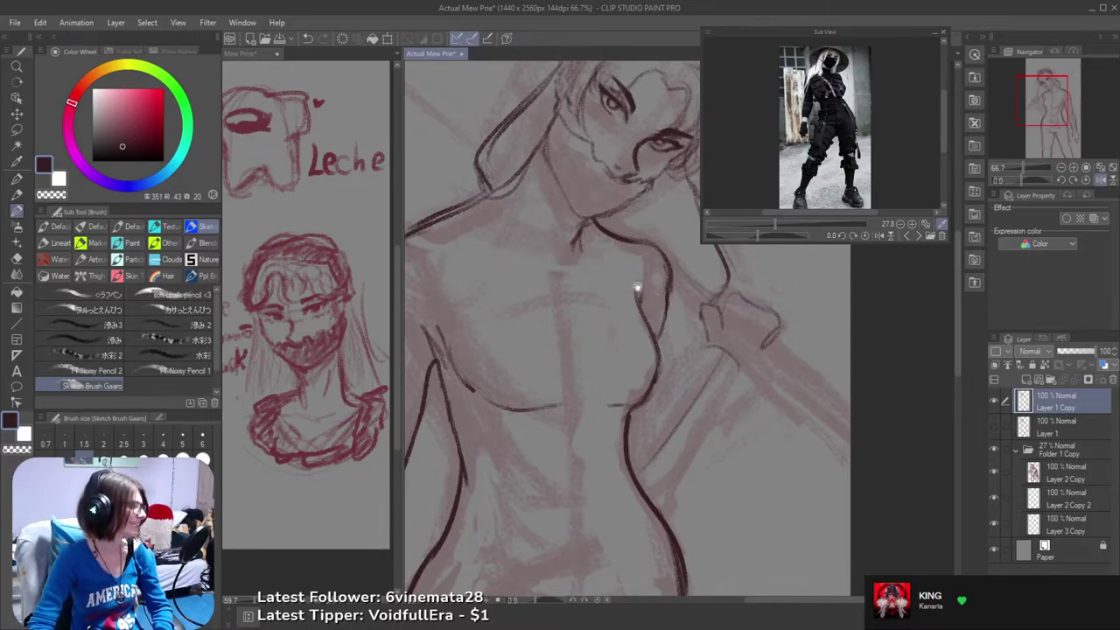
pyautogui.moveTo(551, 371); pyautogui.dragTo(612, 377)
pyautogui.moveTo(628, 542); pyautogui.dragTo(761, 417)
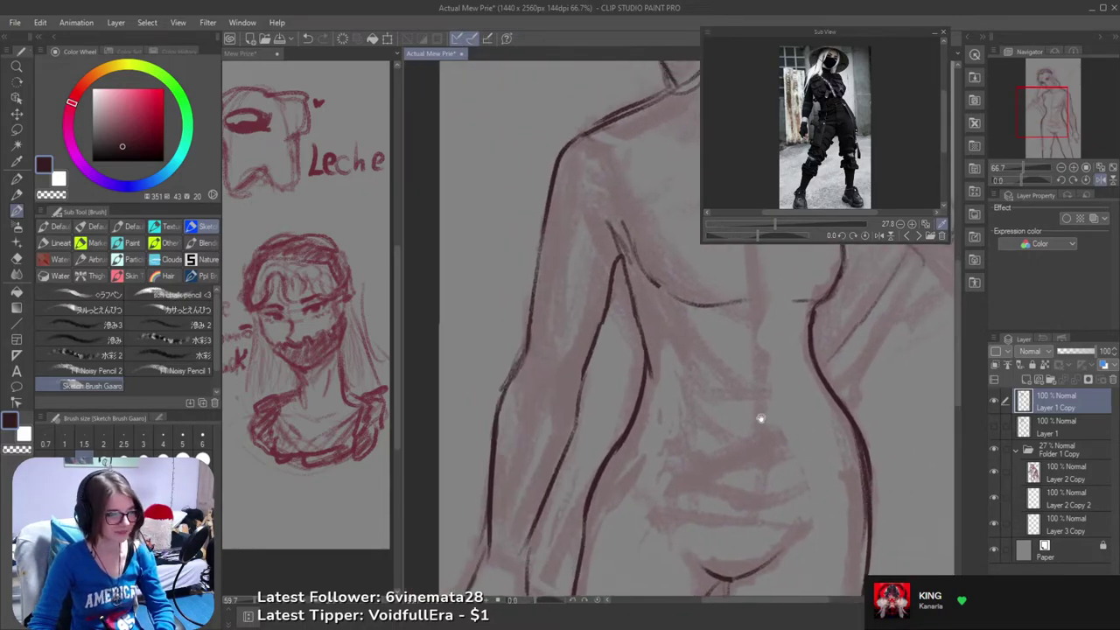
pyautogui.moveTo(691, 418); pyautogui.dragTo(569, 442)
pyautogui.scroll(-2, 647, 337)
pyautogui.press('h')
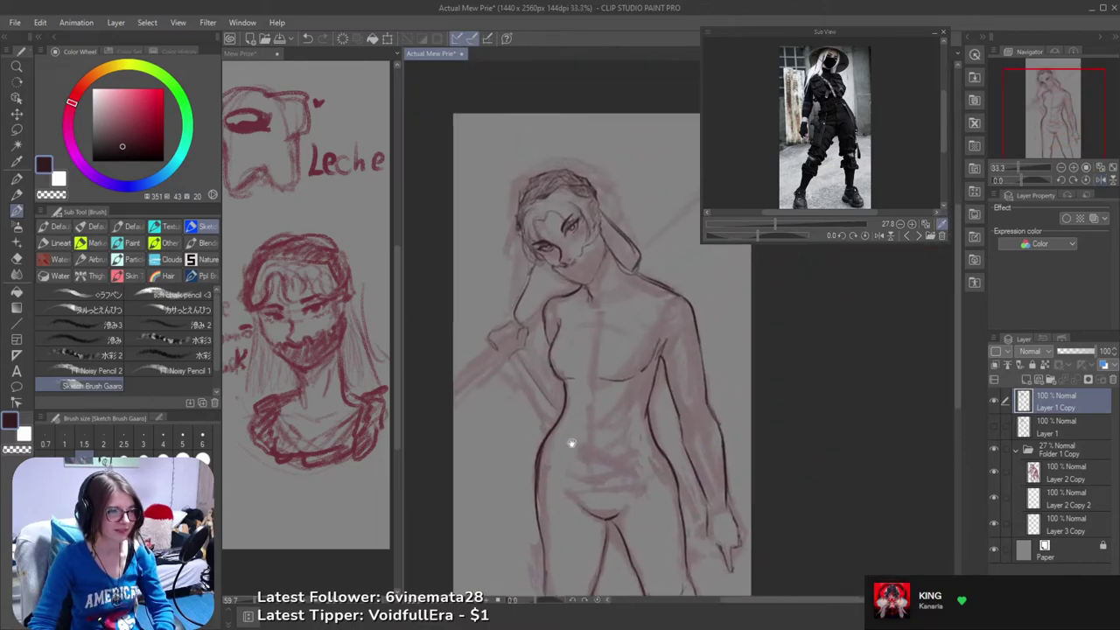
pyautogui.scroll(1, 672, 361)
pyautogui.moveTo(672, 361); pyautogui.dragTo(737, 385)
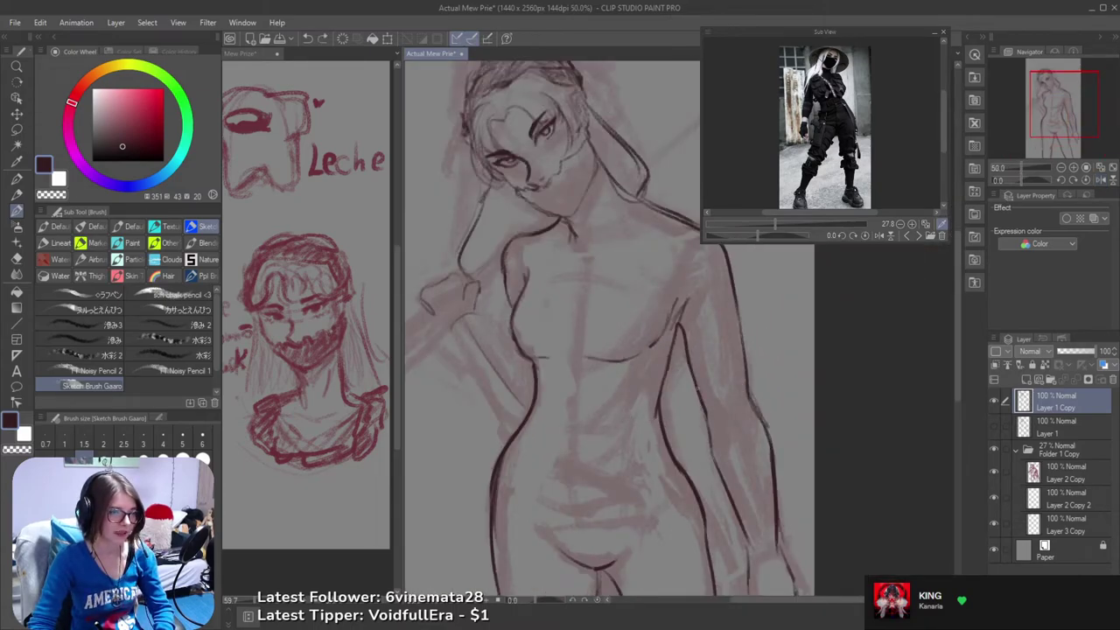
pyautogui.moveTo(717, 423); pyautogui.dragTo(681, 379)
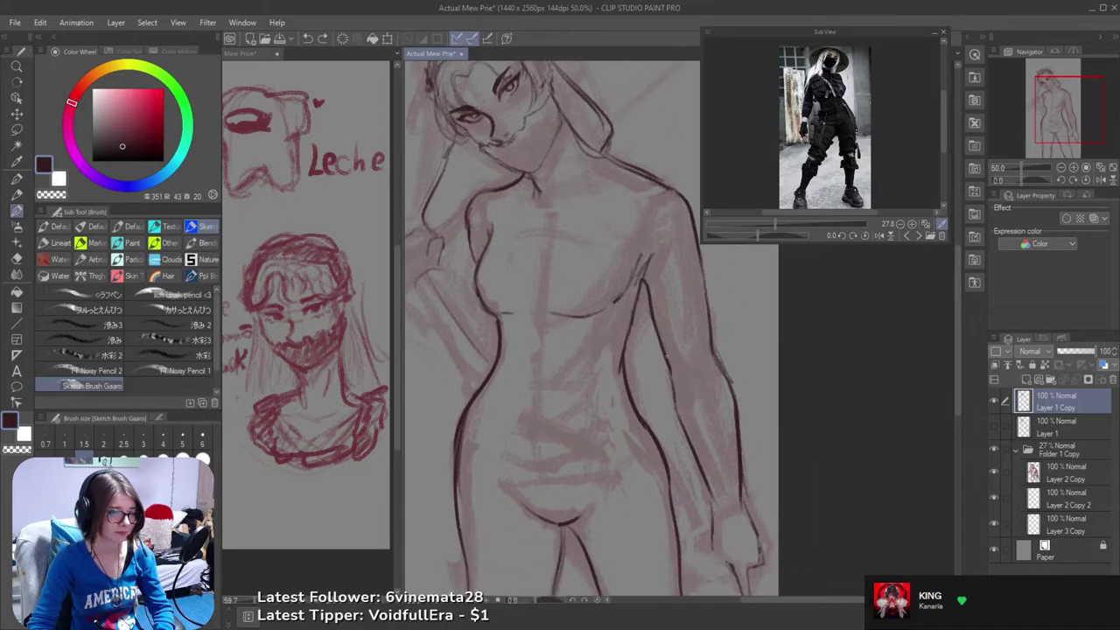
# - Lasso the forearm lines of the lowered arm, shift them slightly up toward the elbow, and clear the selection
pyautogui.press('m')
pyautogui.moveTo(732, 346)
pyautogui.mouseDown()
pyautogui.moveTo(677, 367)
pyautogui.moveTo(666, 388)
pyautogui.moveTo(692, 460)
pyautogui.moveTo(733, 515)
pyautogui.moveTo(751, 446)
pyautogui.moveTo(718, 343)
pyautogui.mouseUp()
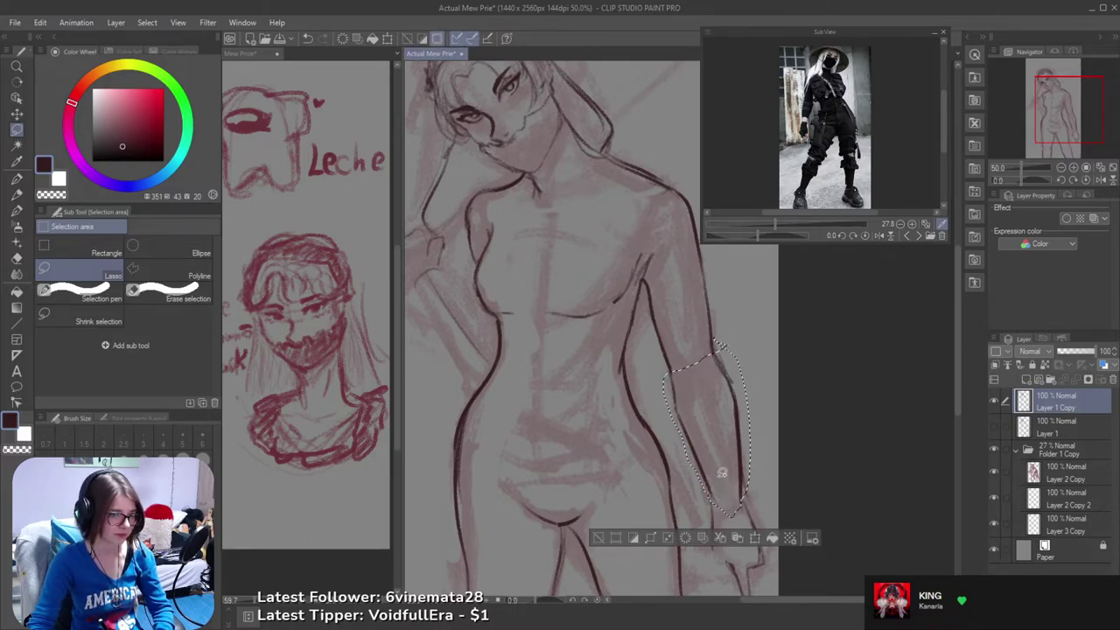
pyautogui.hotkey('ctrl', 't')
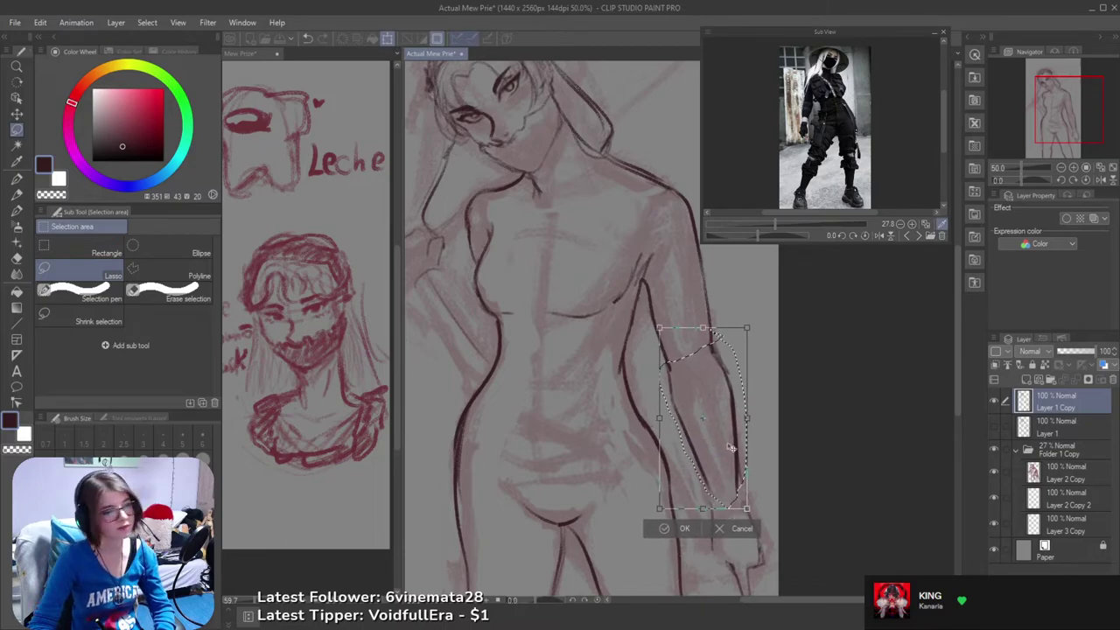
pyautogui.press('Return')
pyautogui.hotkey('ctrl', 'd')
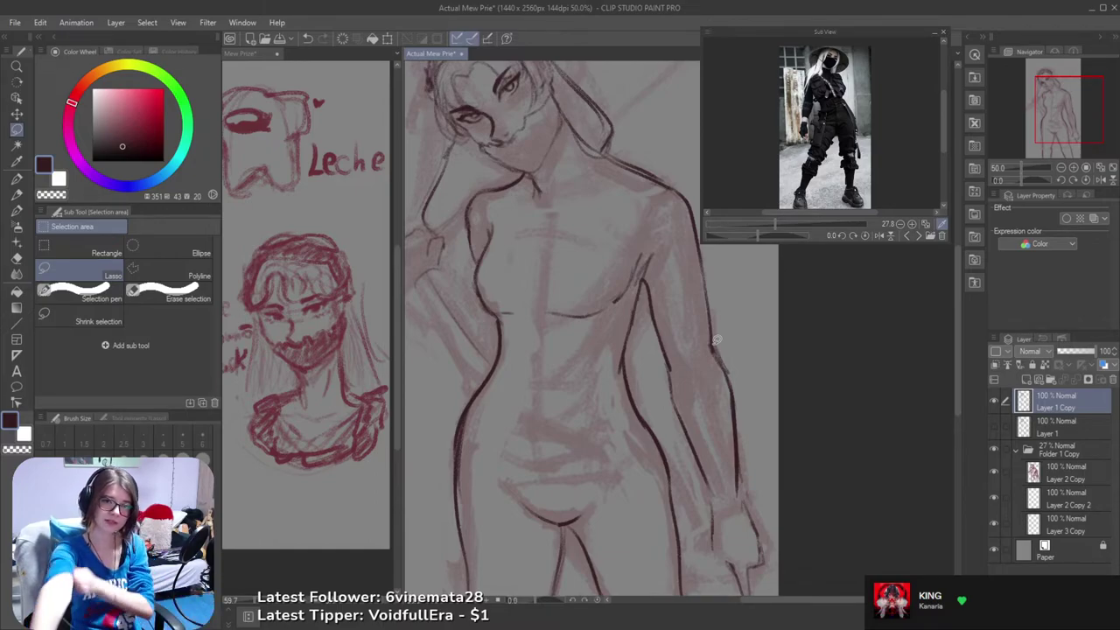
# - Examine the figure's torso and both arms in mirrored and normal view at different zoom levels
pyautogui.moveTo(681, 415)
pyautogui.mouseDown()
pyautogui.moveTo(723, 400)
pyautogui.moveTo(581, 487)
pyautogui.moveTo(755, 414)
pyautogui.moveTo(598, 446)
pyautogui.mouseUp()
pyautogui.press('b')
pyautogui.hotkey('ctrl', 'z')
pyautogui.press('h')
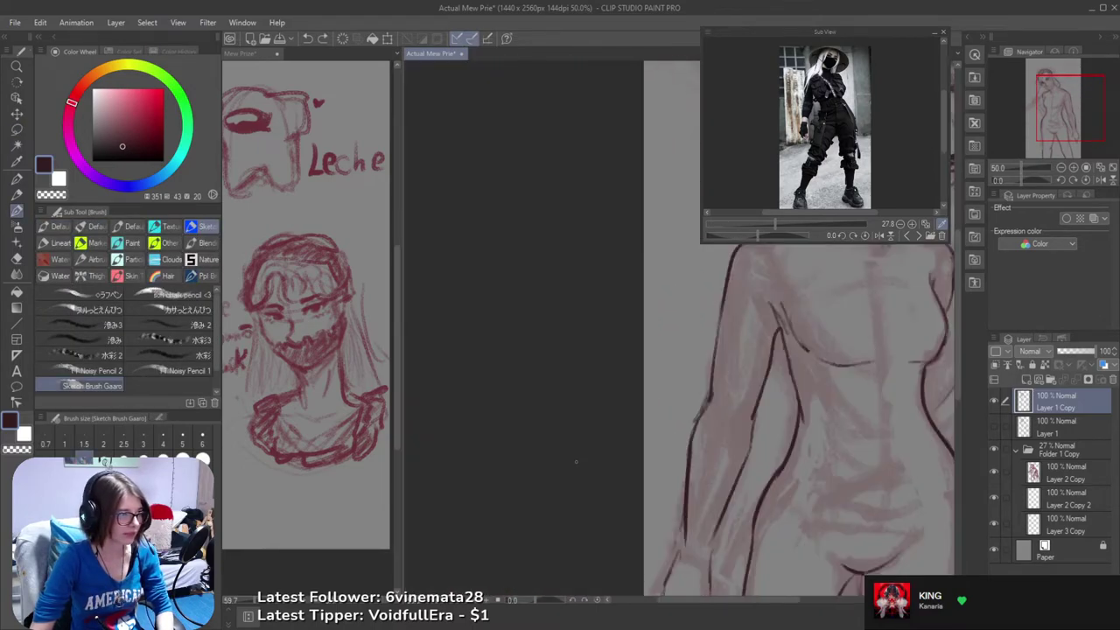
pyautogui.press('h')
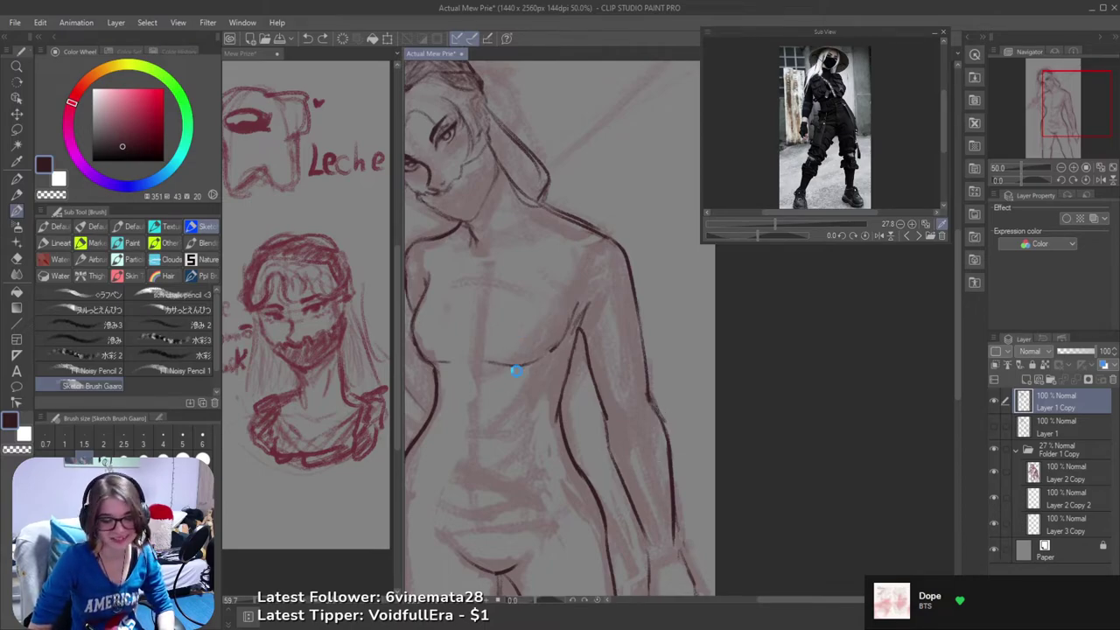
pyautogui.moveTo(607, 387); pyautogui.dragTo(695, 372)
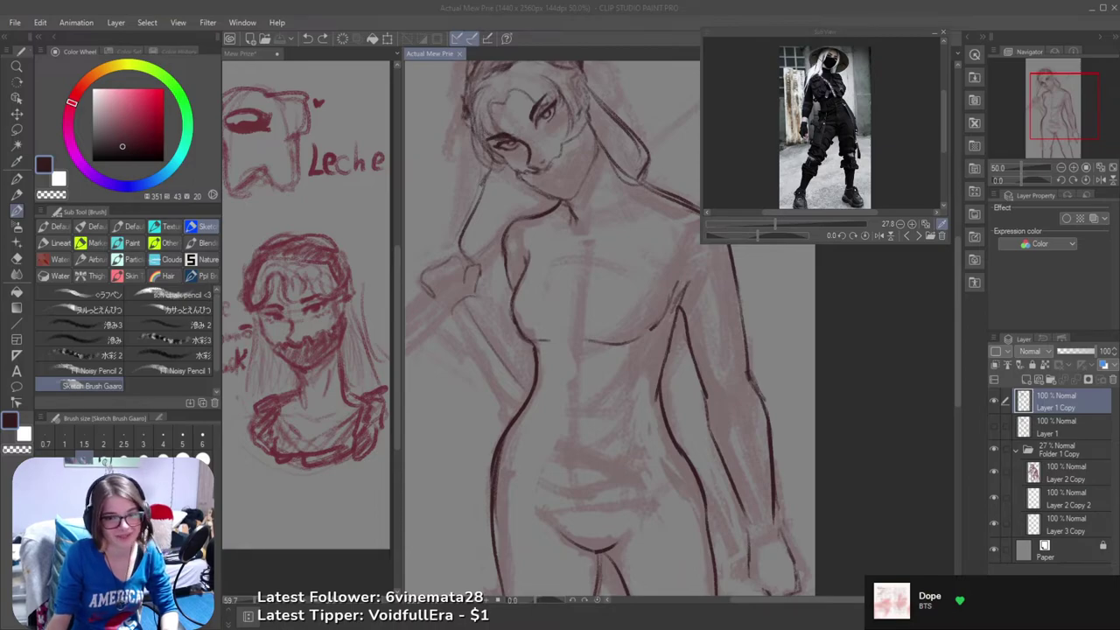
pyautogui.click(307, 6)
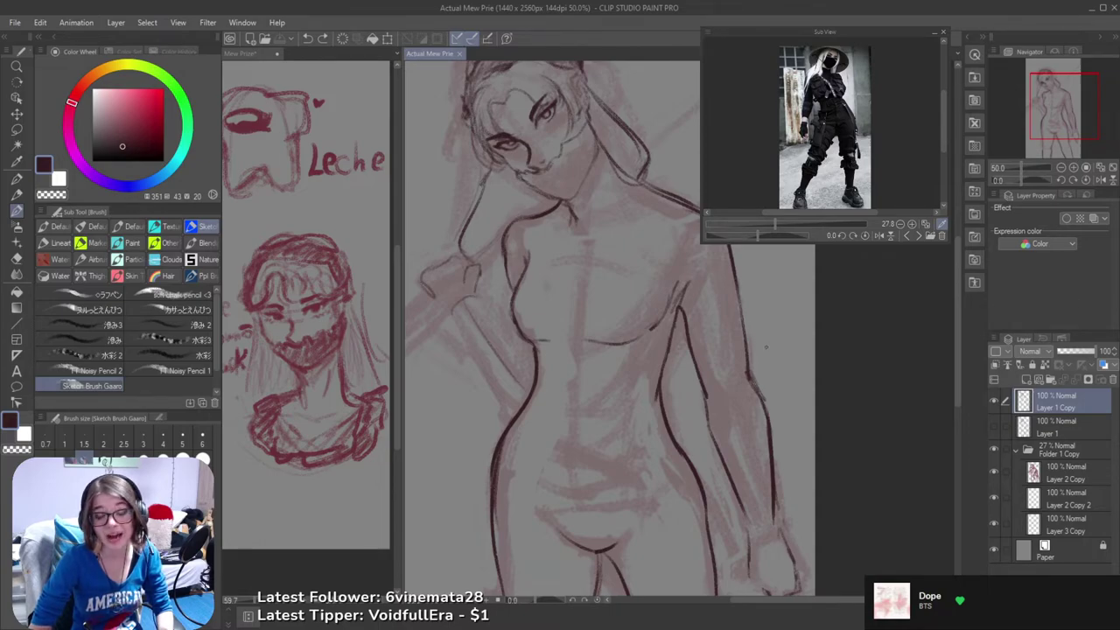
pyautogui.moveTo(749, 372); pyautogui.dragTo(847, 409)
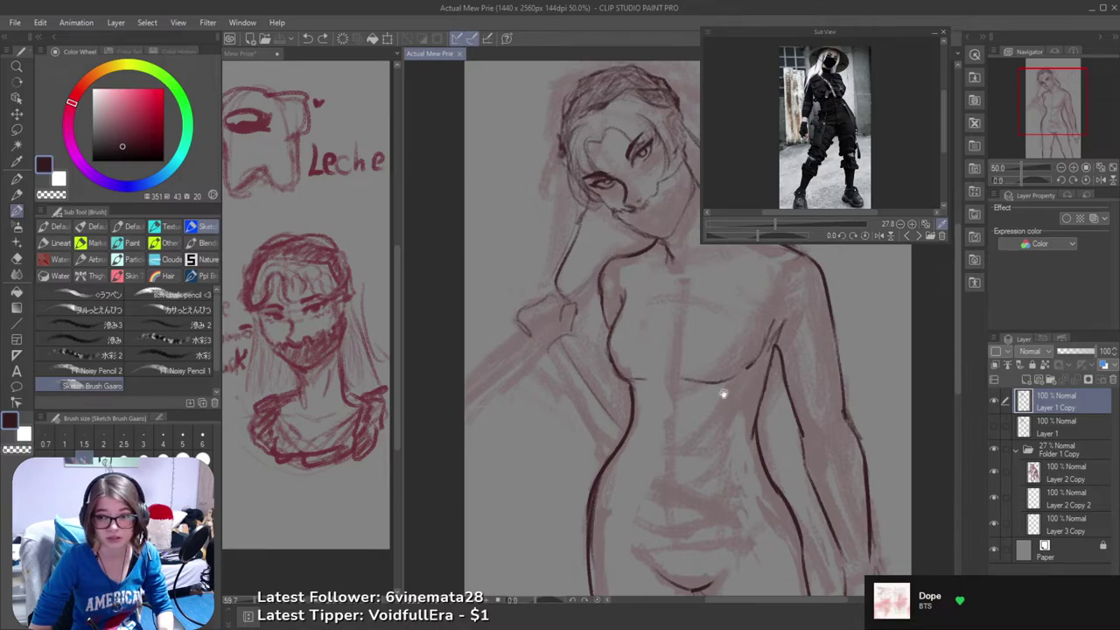
pyautogui.moveTo(725, 392); pyautogui.dragTo(740, 449)
pyautogui.scroll(1, 612, 419)
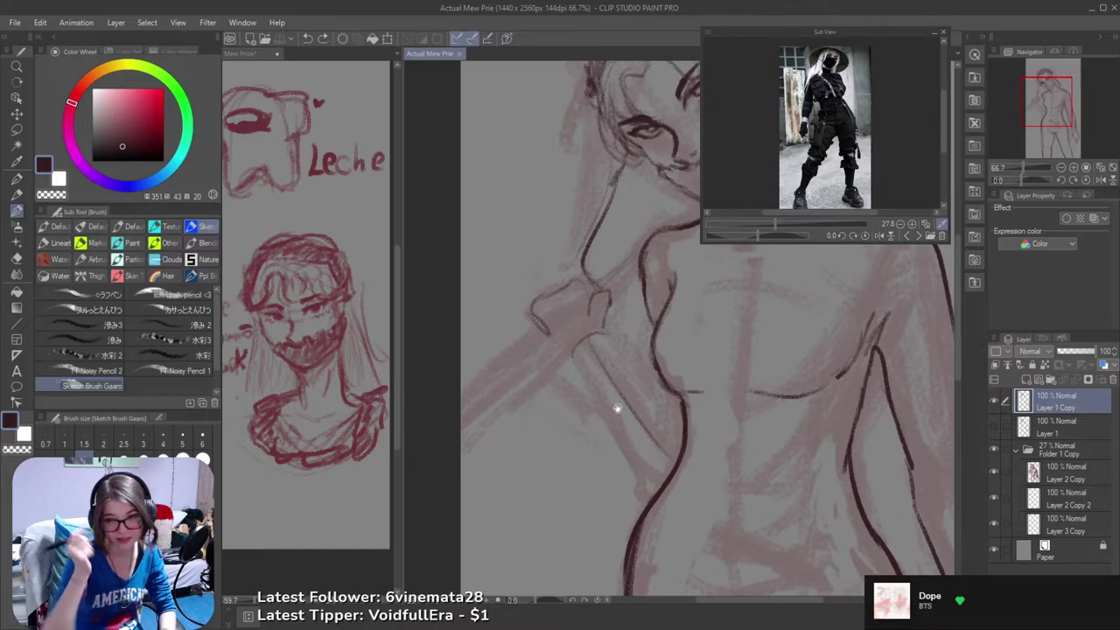
pyautogui.moveTo(647, 426); pyautogui.dragTo(537, 320)
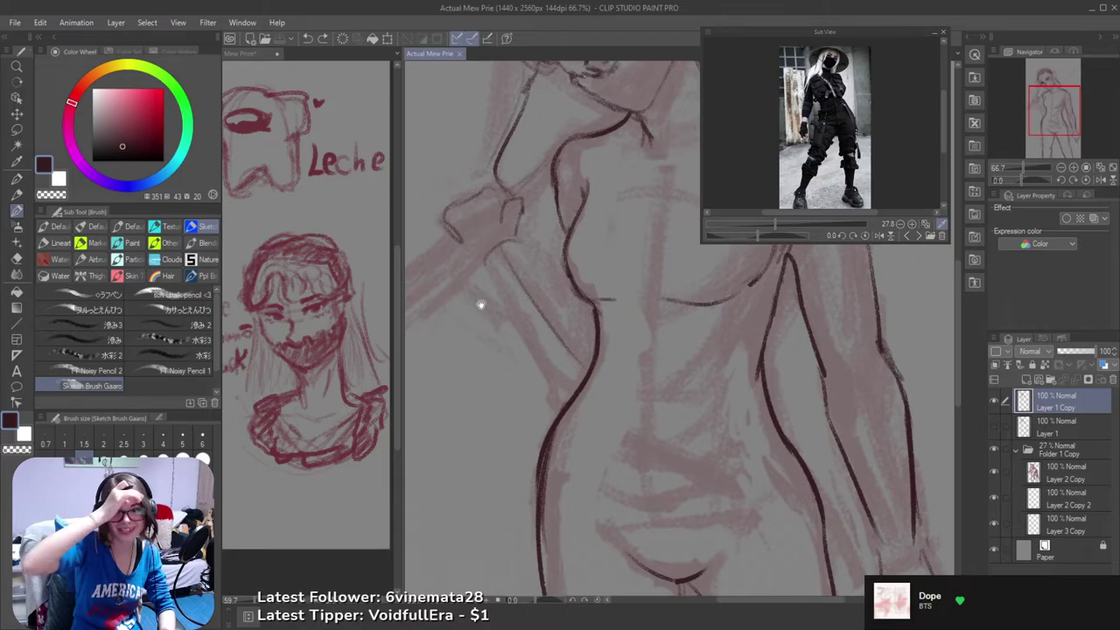
pyautogui.moveTo(660, 372); pyautogui.dragTo(711, 494)
pyautogui.hotkey('ctrl', '-')
pyautogui.scroll(-1, 670, 467)
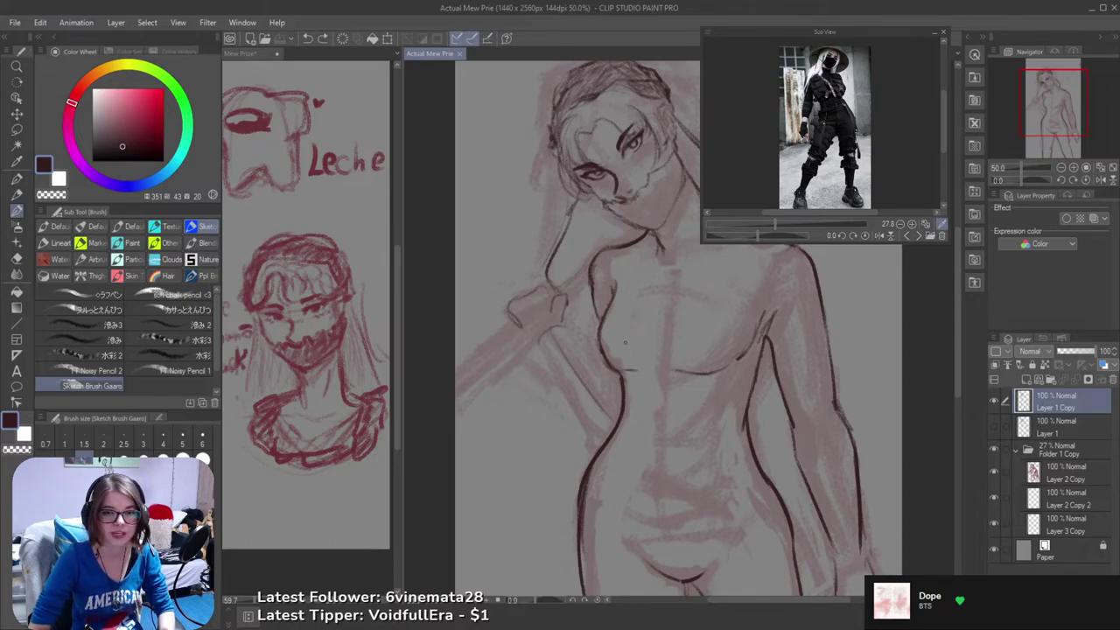
pyautogui.moveTo(621, 385); pyautogui.dragTo(732, 404)
pyautogui.keyDown('ctrl'); pyautogui.click(717, 404); pyautogui.keyUp('ctrl')
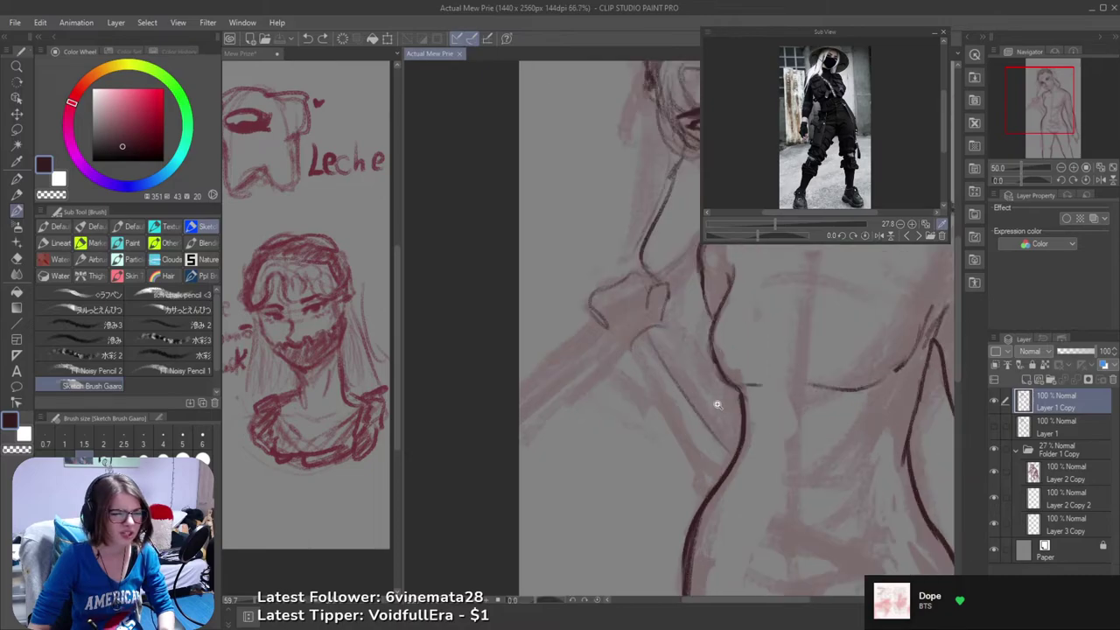
pyautogui.scroll(2, 704, 385)
# - Try a stroke along the lower edge of the faint limb shape below the bent arm, undo it, and save the drawing
pyautogui.moveTo(617, 367); pyautogui.dragTo(666, 454)
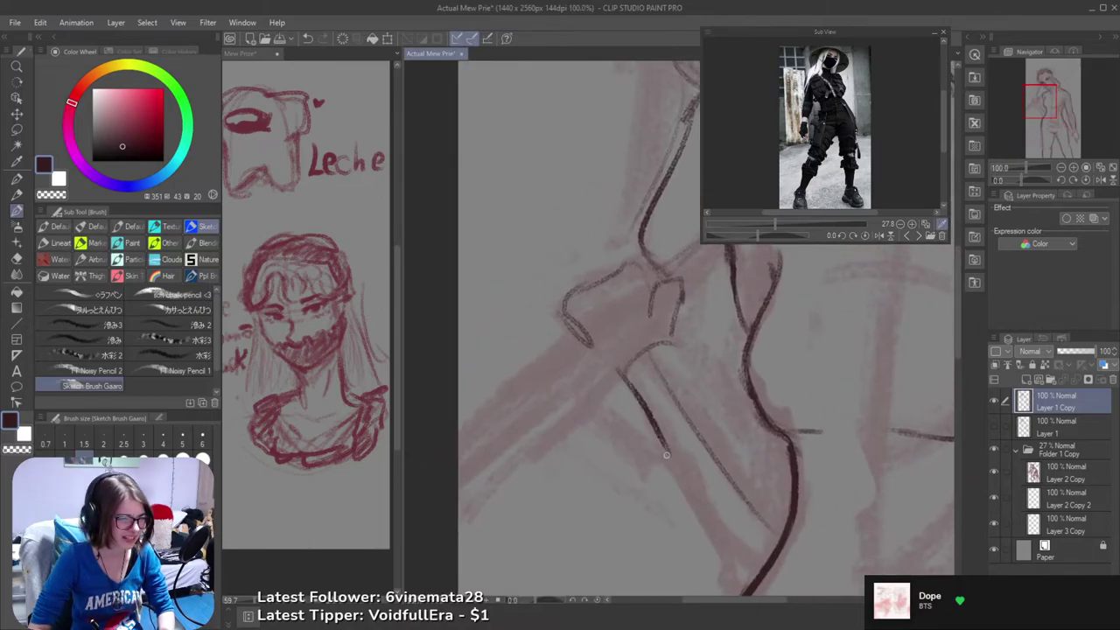
pyautogui.hotkey('ctrl', 'z')
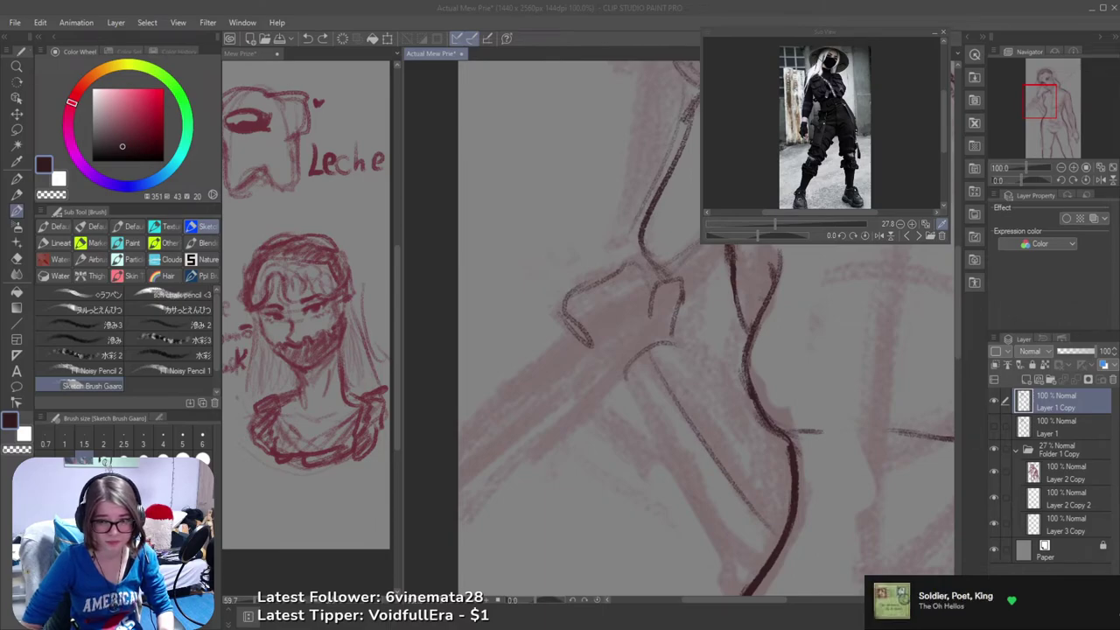
pyautogui.click(609, 17)
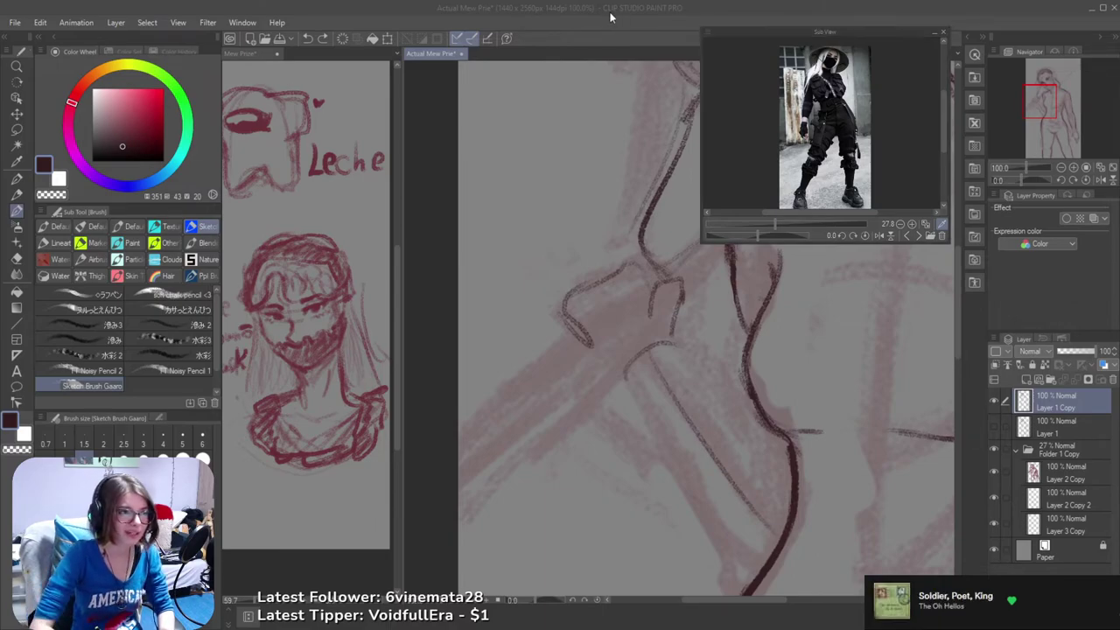
pyautogui.scroll(-4, 677, 441)
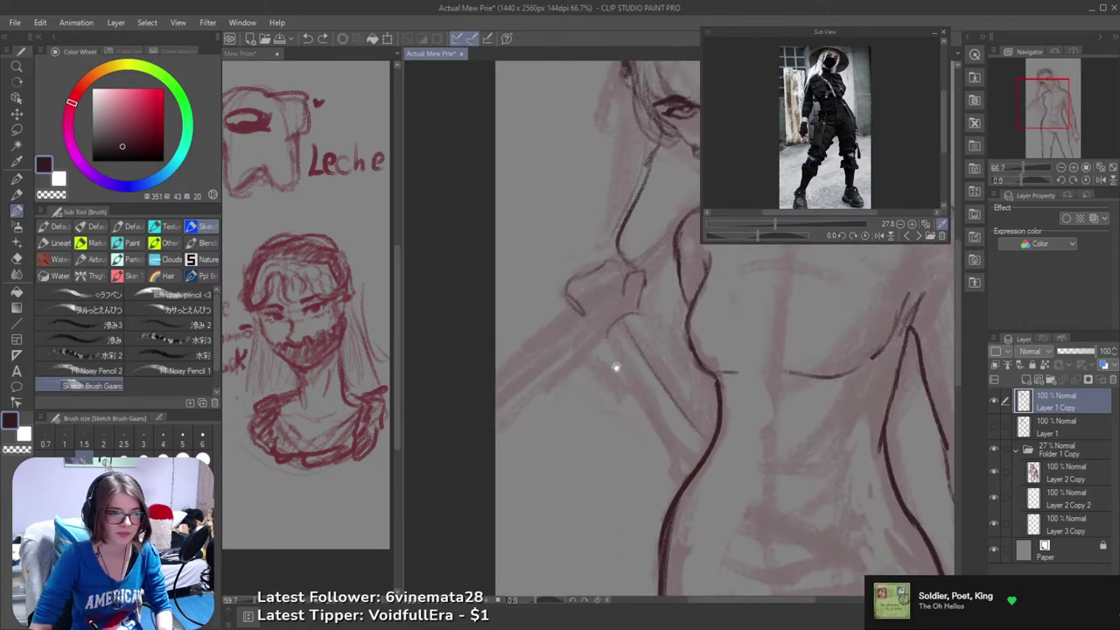
pyautogui.moveTo(651, 497); pyautogui.dragTo(585, 372)
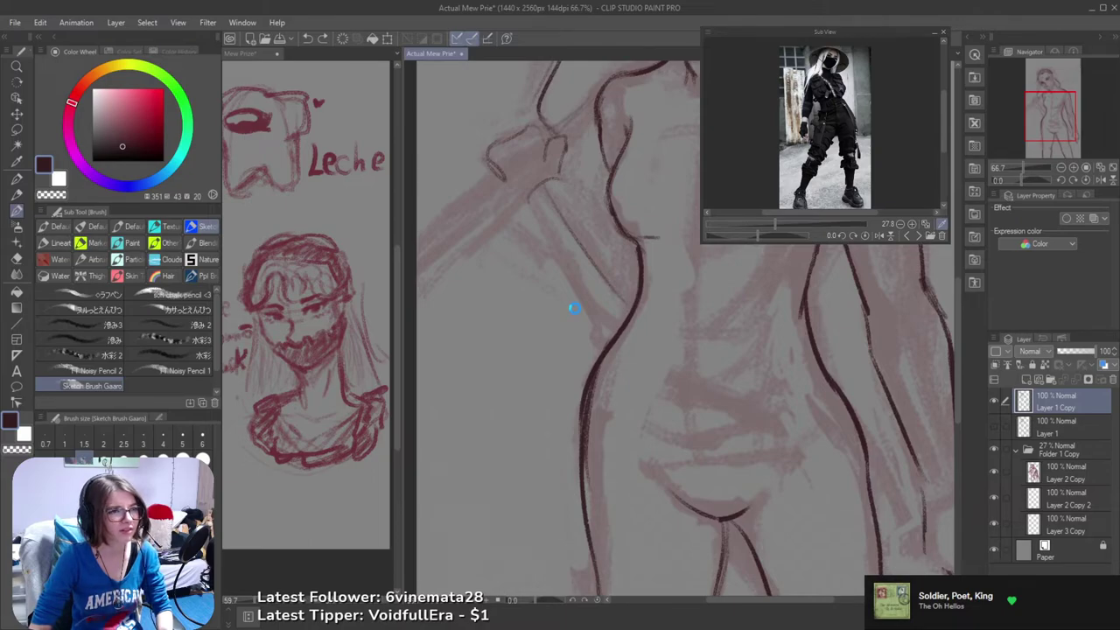
pyautogui.hotkey('ctrl', 's')
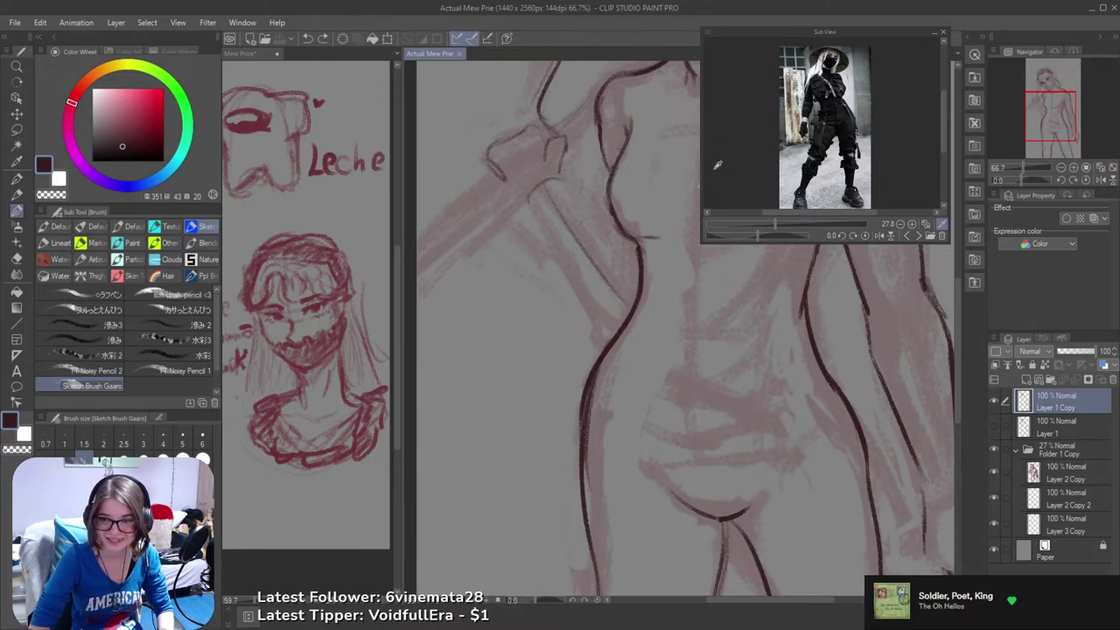
# - Try several slanting sketch strokes for the lower edge of the limb shape between the bent arm and the waist, undoing each
pyautogui.moveTo(714, 369)
pyautogui.mouseDown()
pyautogui.moveTo(785, 432)
pyautogui.moveTo(734, 427)
pyautogui.moveTo(732, 409)
pyautogui.mouseUp()
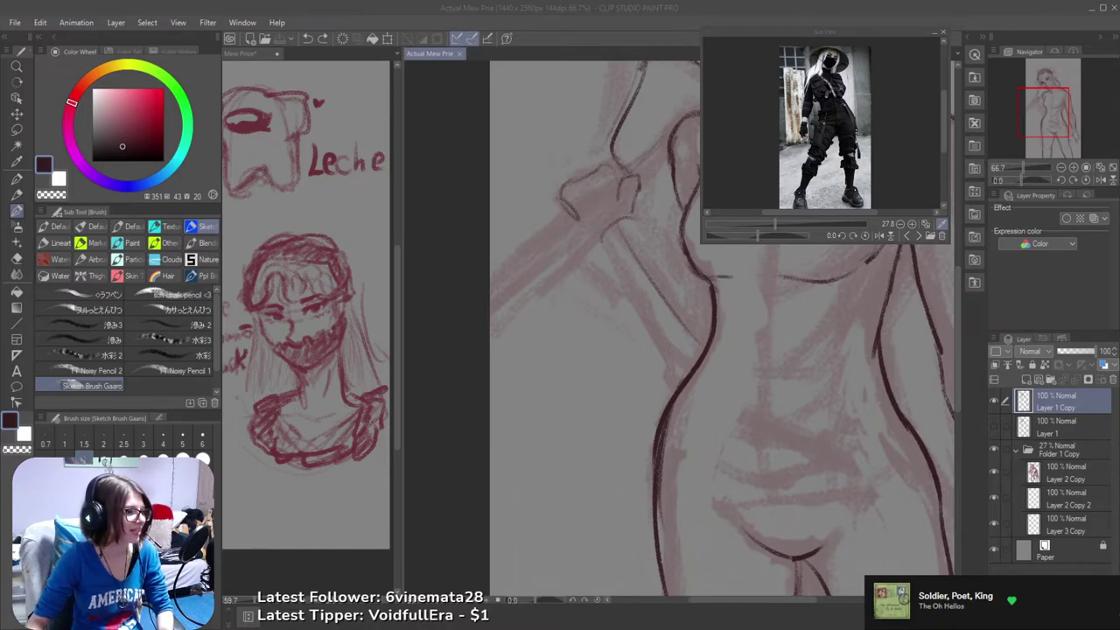
pyautogui.click(42, 7)
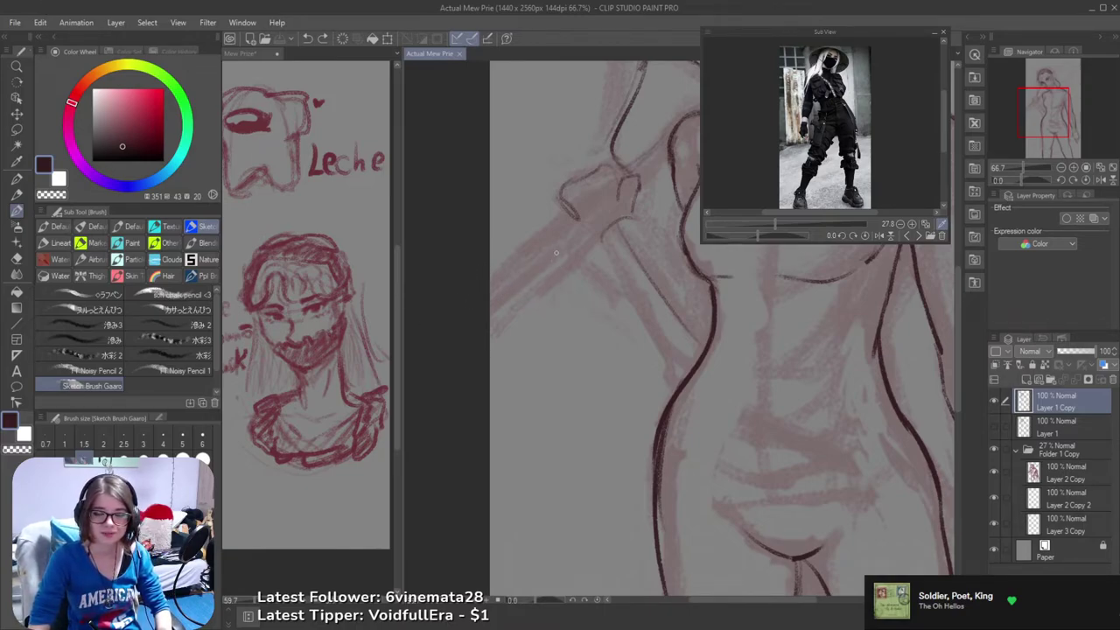
pyautogui.moveTo(761, 385); pyautogui.dragTo(685, 393)
pyautogui.moveTo(574, 293); pyautogui.dragTo(620, 447)
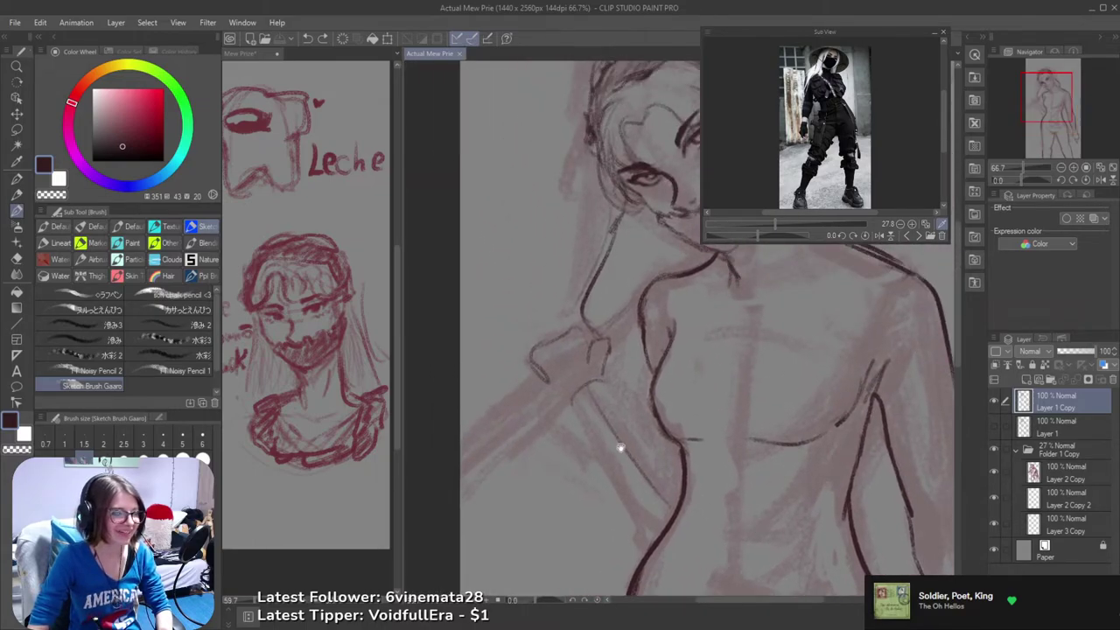
pyautogui.moveTo(573, 399); pyautogui.dragTo(637, 497)
pyautogui.hotkey('ctrl', 'z')
pyautogui.hotkey('ctrl', 'z')
pyautogui.moveTo(573, 401); pyautogui.dragTo(635, 500)
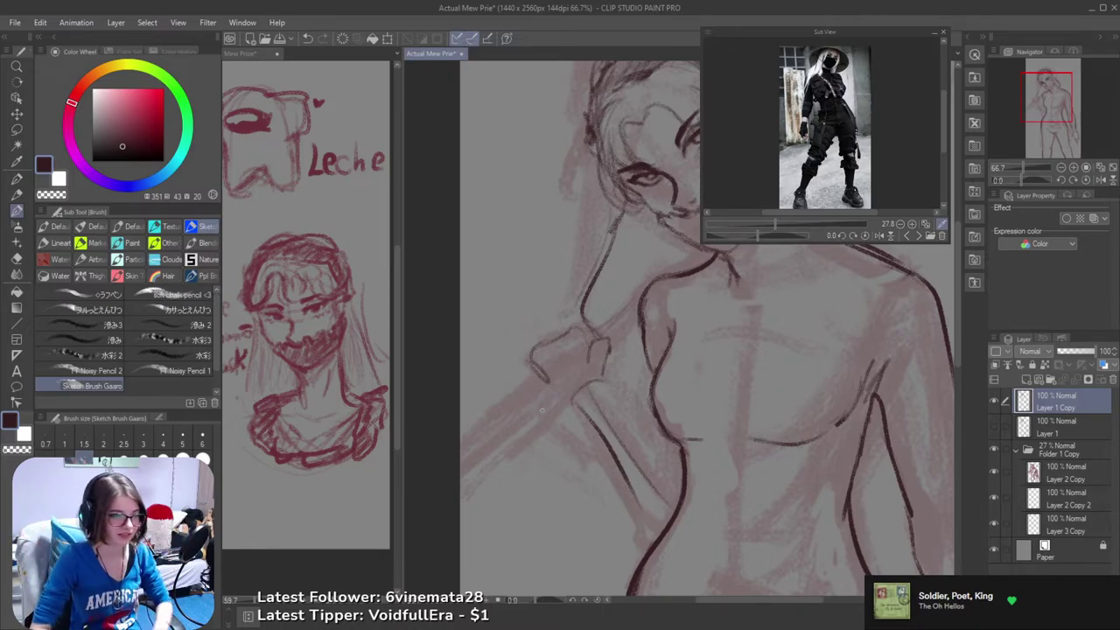
pyautogui.moveTo(597, 462); pyautogui.dragTo(595, 442)
pyautogui.hotkey('ctrl', 'z')
pyautogui.moveTo(572, 382); pyautogui.dragTo(645, 511)
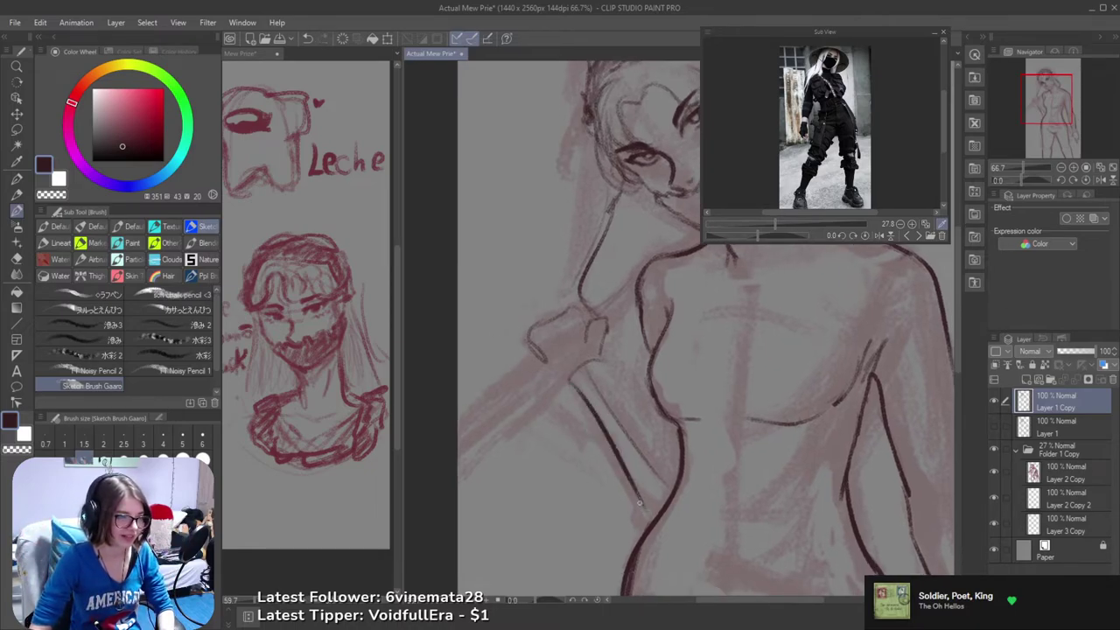
pyautogui.hotkey('ctrl', 'z')
pyautogui.moveTo(572, 382); pyautogui.dragTo(616, 487)
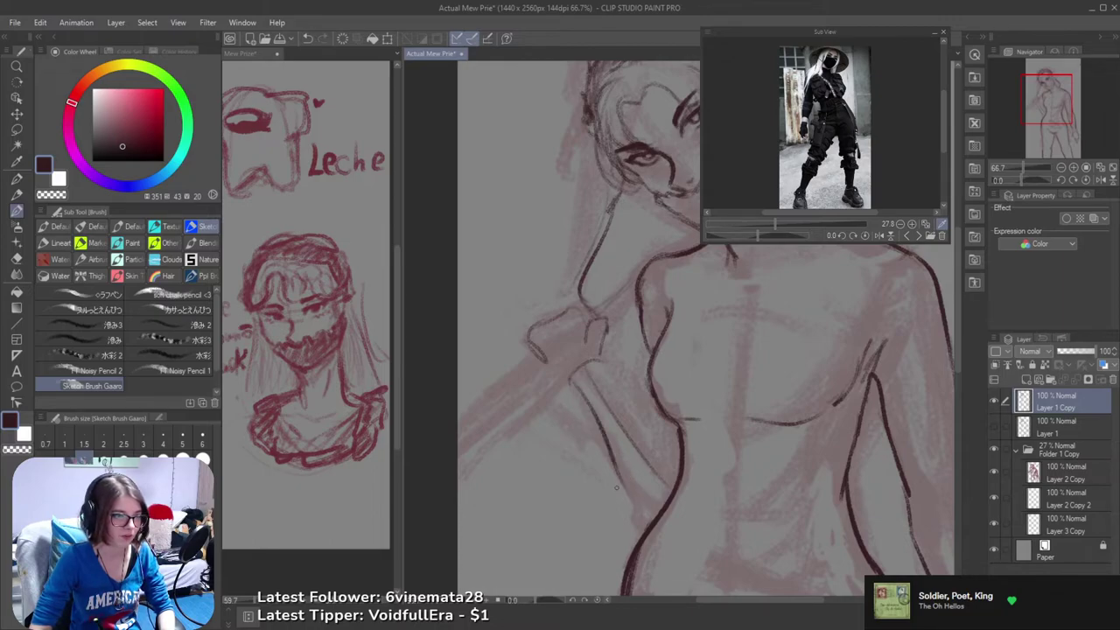
pyautogui.moveTo(596, 431); pyautogui.dragTo(583, 402)
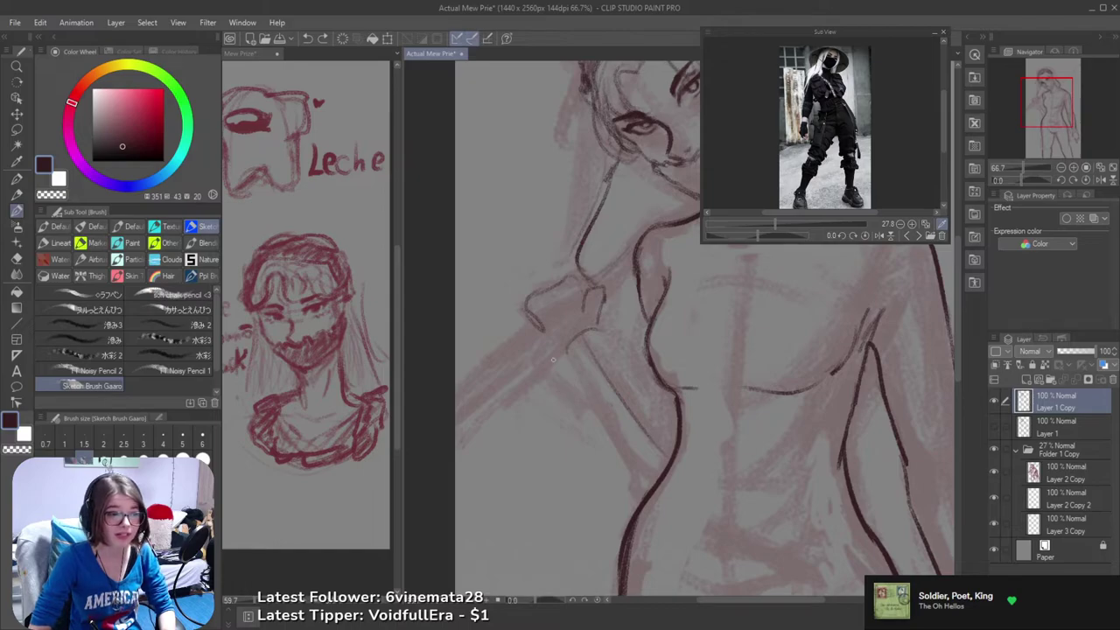
pyautogui.moveTo(565, 346); pyautogui.dragTo(613, 446)
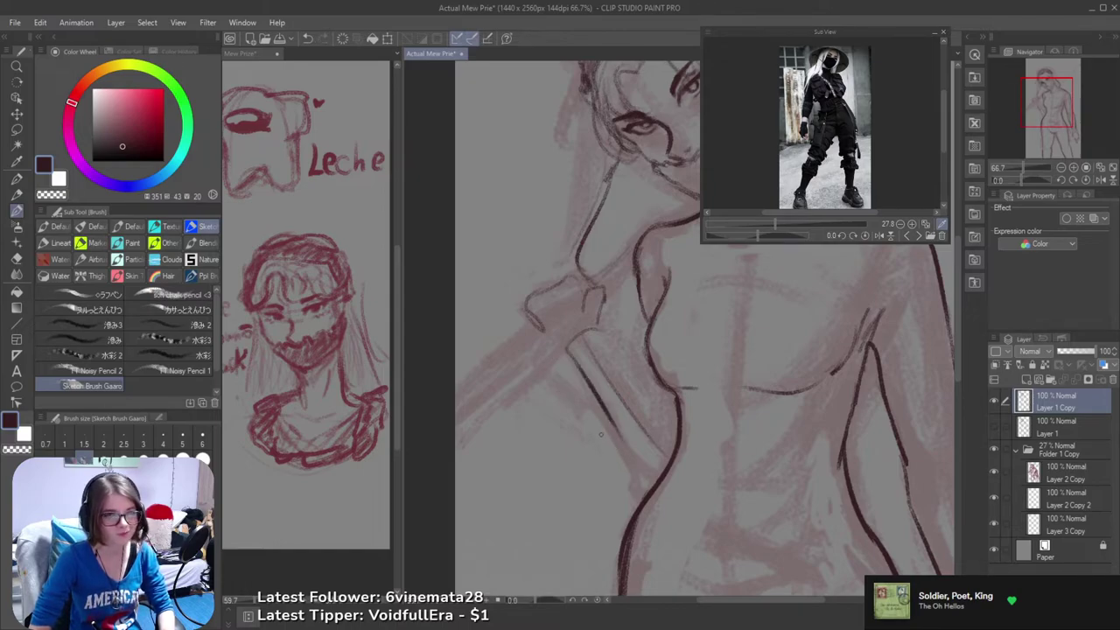
pyautogui.hotkey('ctrl', 'z')
pyautogui.moveTo(600, 408); pyautogui.dragTo(591, 385)
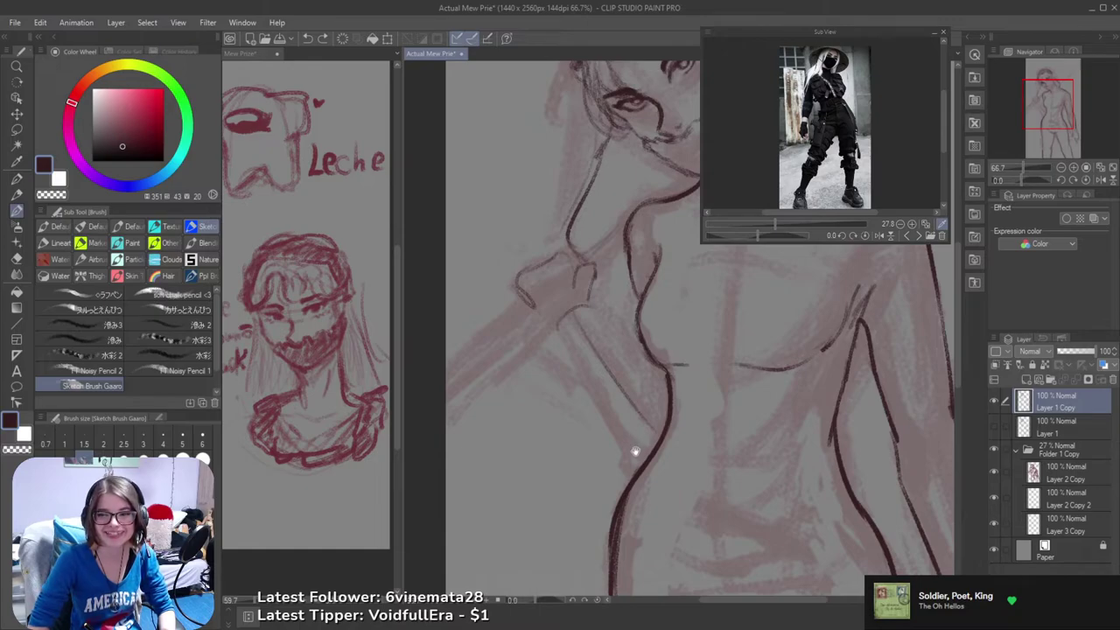
# - Try further versions of the limb shape's lower edge, starting at its rounded upper end and running toward the waist, undoing each
pyautogui.moveTo(668, 528)
pyautogui.mouseDown()
pyautogui.moveTo(715, 515)
pyautogui.moveTo(747, 550)
pyautogui.mouseUp()
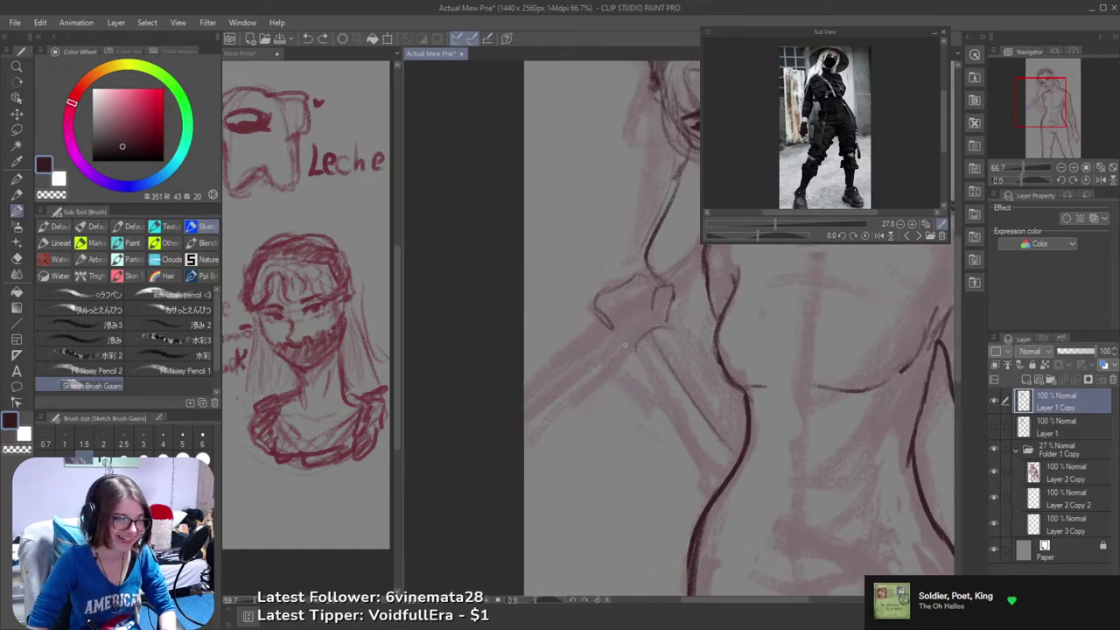
pyautogui.moveTo(636, 346); pyautogui.dragTo(674, 403)
pyautogui.hotkey('ctrl', 'z')
pyautogui.moveTo(637, 353); pyautogui.dragTo(696, 449)
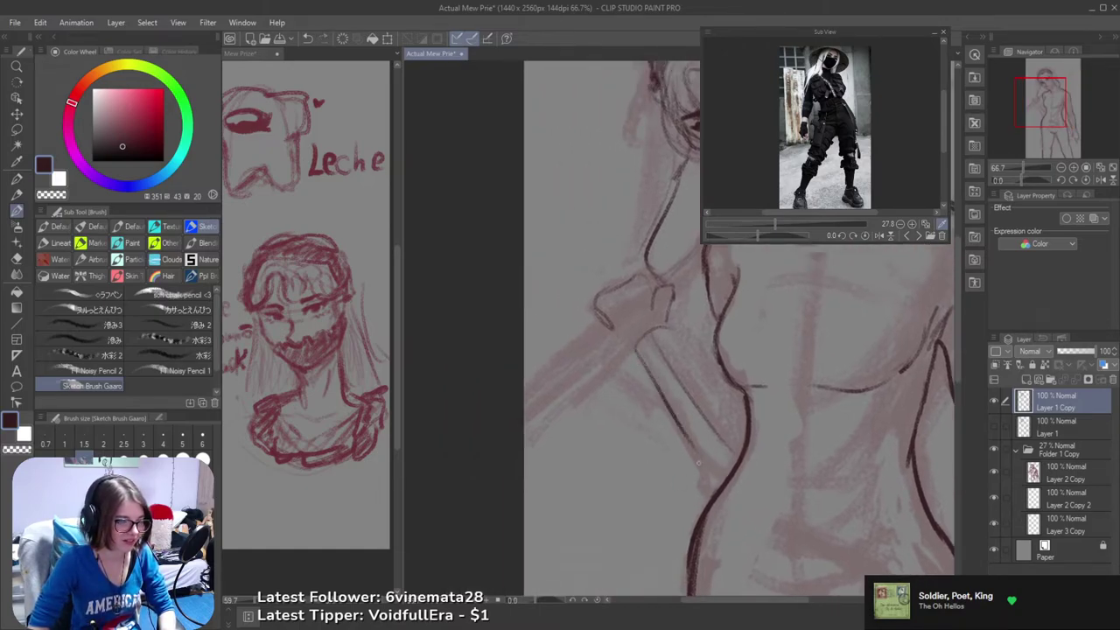
pyautogui.hotkey('ctrl', 'z')
pyautogui.moveTo(633, 354); pyautogui.dragTo(692, 425)
pyautogui.hotkey('ctrl', 'z')
pyautogui.moveTo(630, 351); pyautogui.dragTo(692, 441)
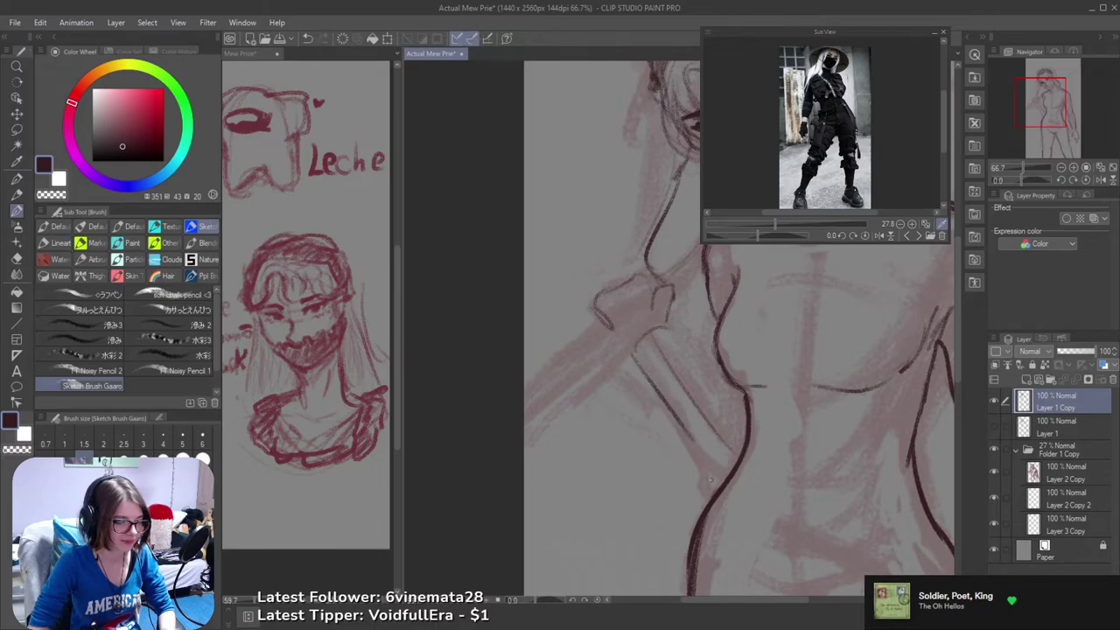
pyautogui.hotkey('ctrl', 'z')
pyautogui.moveTo(637, 348)
pyautogui.mouseDown()
pyautogui.moveTo(675, 333)
pyautogui.moveTo(673, 399)
pyautogui.moveTo(731, 474)
pyautogui.mouseUp()
pyautogui.hotkey('ctrl', 'z')
pyautogui.hotkey('ctrl', 'z')
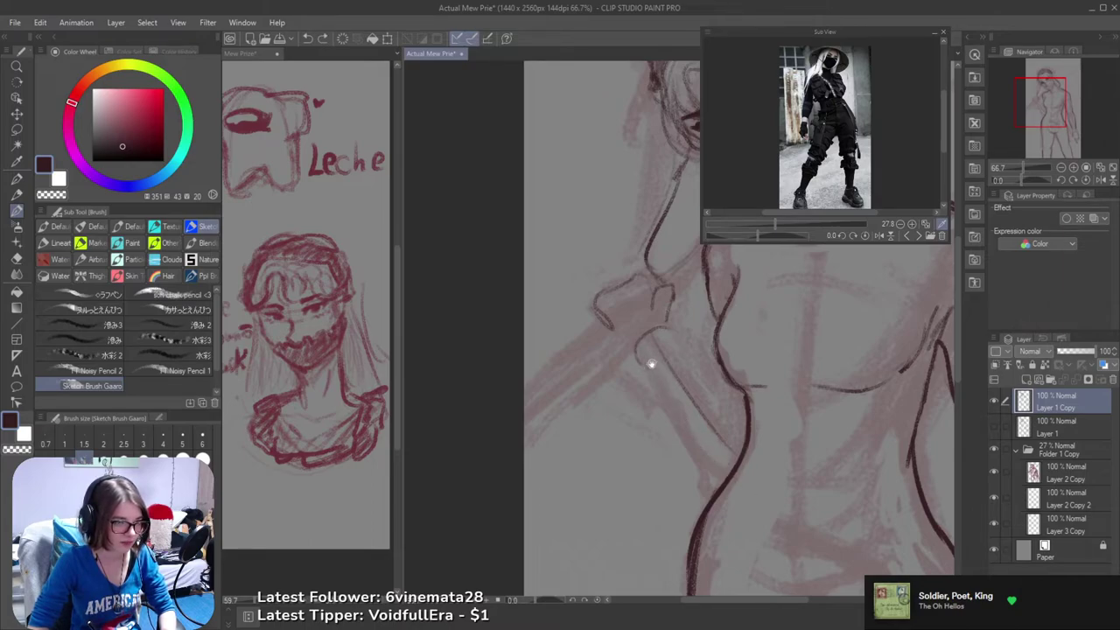
# - Set the opacity of the rough sketch folder Folder 1 Copy to 32% and make Layer 1 Copy the active layer again
pyautogui.click(1063, 473)
pyautogui.click(1060, 448)
pyautogui.moveTo(1078, 353); pyautogui.dragTo(1070, 352)
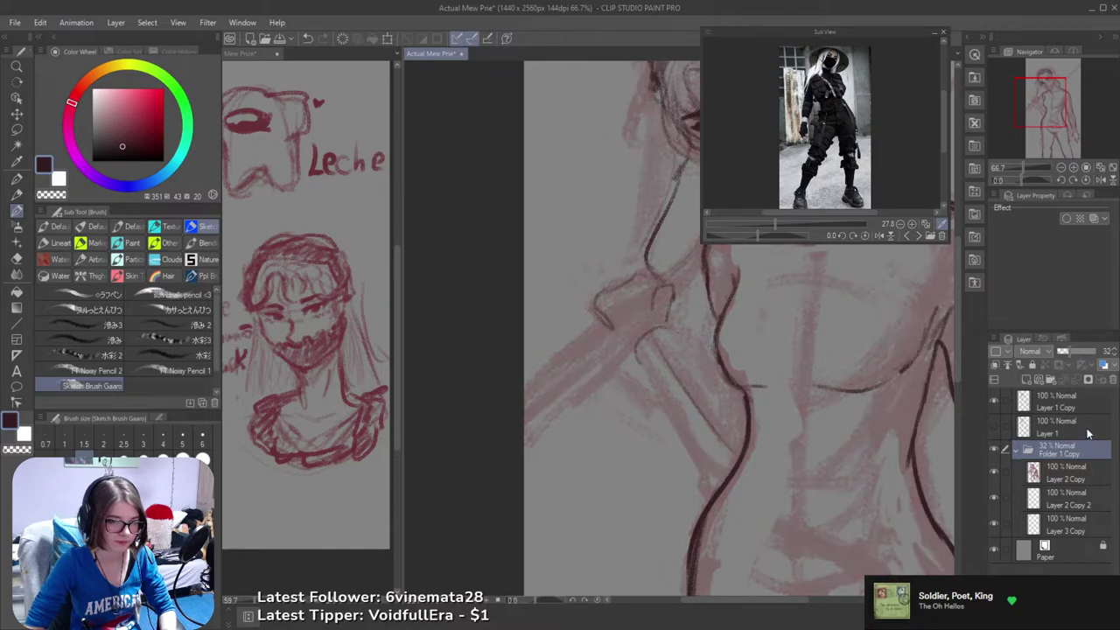
pyautogui.click(1058, 427)
pyautogui.click(1058, 402)
# - Try a curved stroke along the limb shape's lower edge, compare the drawing with and without it, and undo it
pyautogui.moveTo(640, 359); pyautogui.dragTo(697, 469)
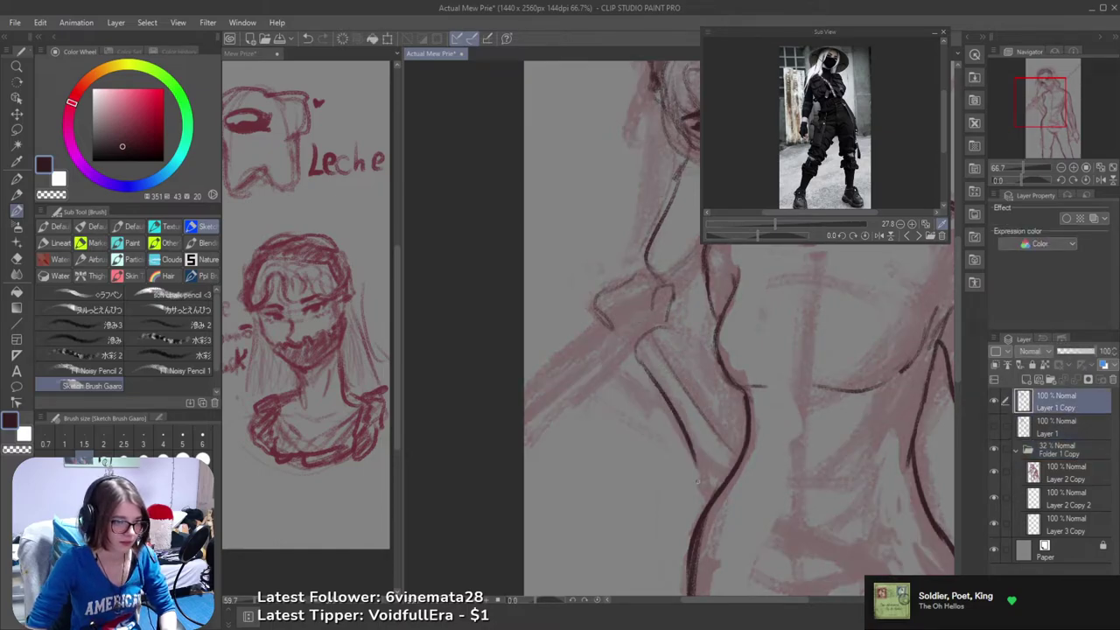
pyautogui.hotkey('ctrl', 'z')
pyautogui.hotkey('ctrl', 'y')
pyautogui.hotkey('ctrl', 'z')
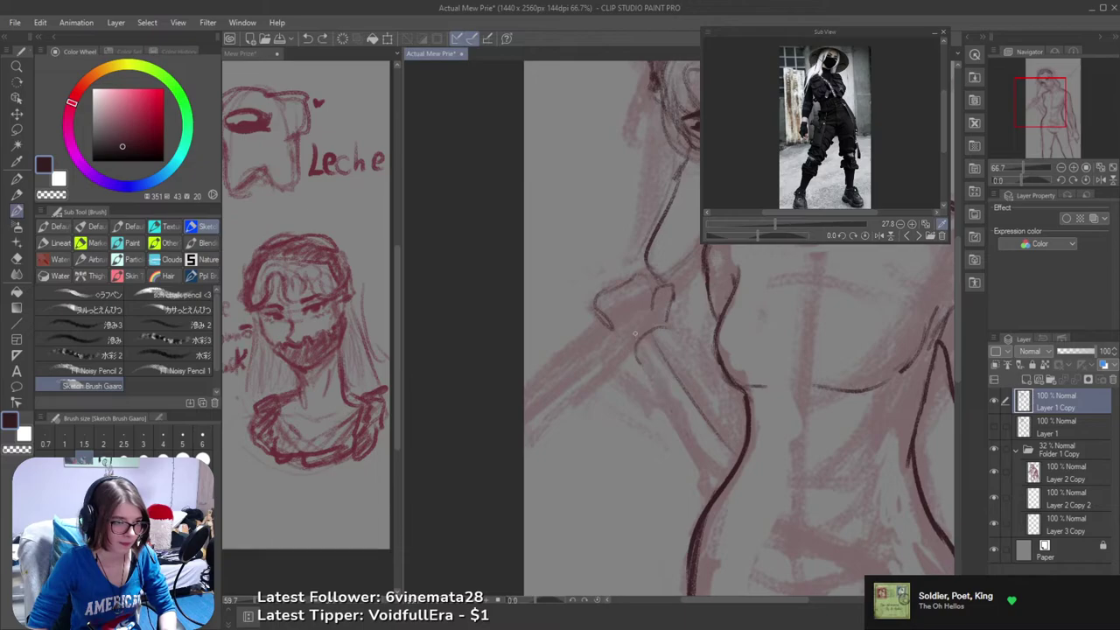
# - Erase the limb shape's rounded upper end, and sketch a curved line across the forearm with the forearm's lower edge
pyautogui.press('e')
pyautogui.moveTo(641, 343)
pyautogui.mouseDown()
pyautogui.moveTo(647, 335)
pyautogui.moveTo(637, 340)
pyautogui.mouseUp()
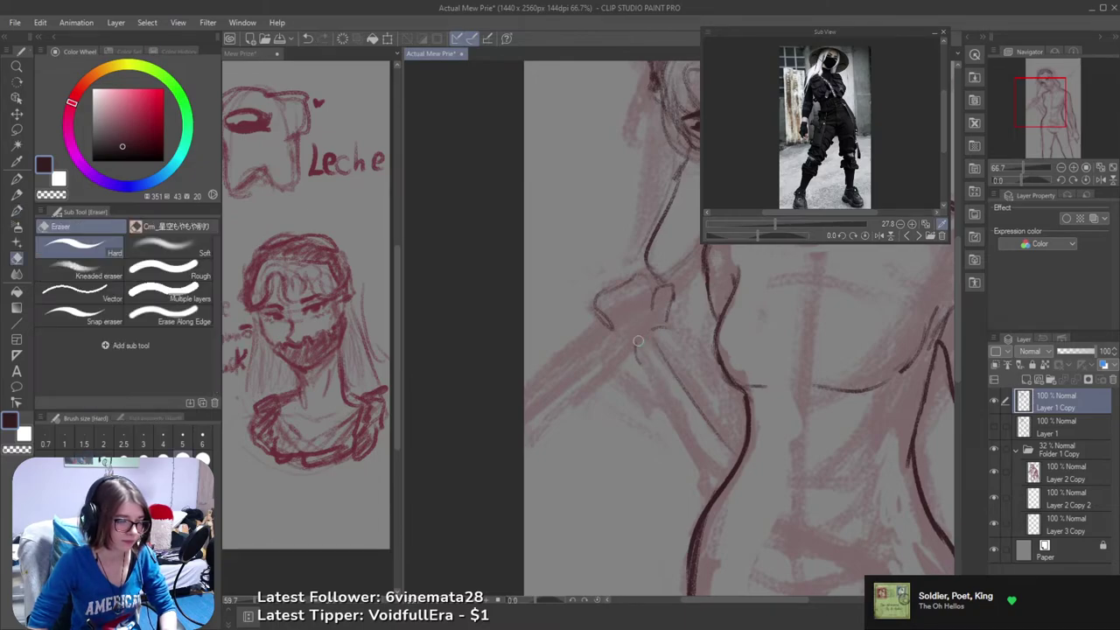
pyautogui.press('b')
pyautogui.moveTo(556, 354); pyautogui.dragTo(573, 403)
pyautogui.moveTo(626, 351); pyautogui.dragTo(591, 391)
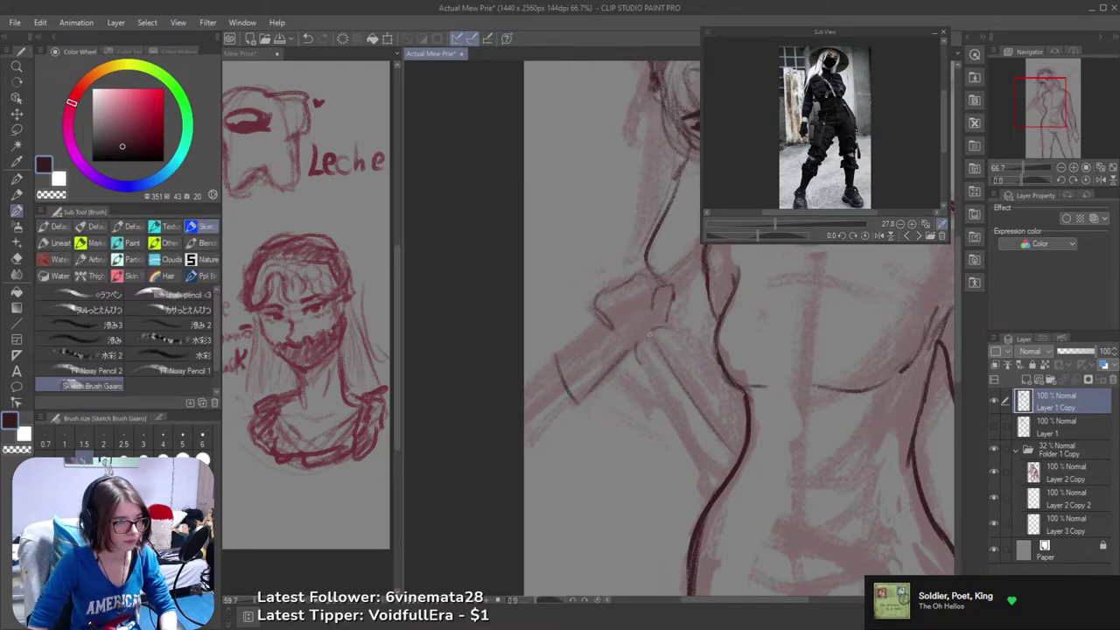
# - Sketch the forearm's upper edge from the curved cross line to the hand, undoing and redrawing the stroke
pyautogui.moveTo(557, 357); pyautogui.dragTo(636, 307)
pyautogui.hotkey('ctrl', 'z')
pyautogui.hotkey('ctrl', 'z')
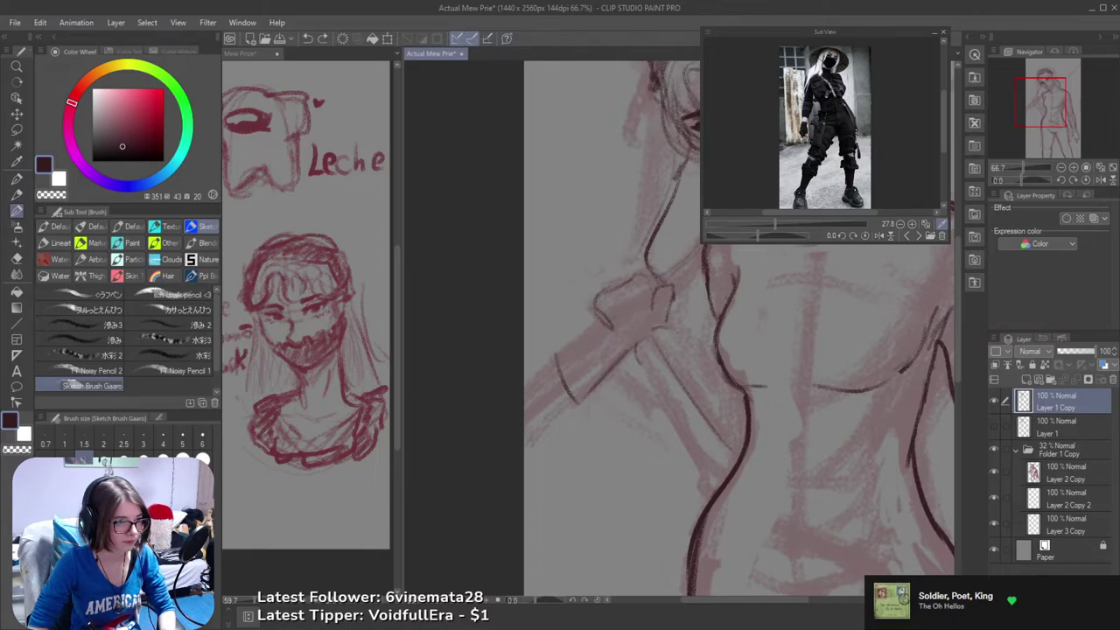
pyautogui.moveTo(566, 352); pyautogui.dragTo(628, 313)
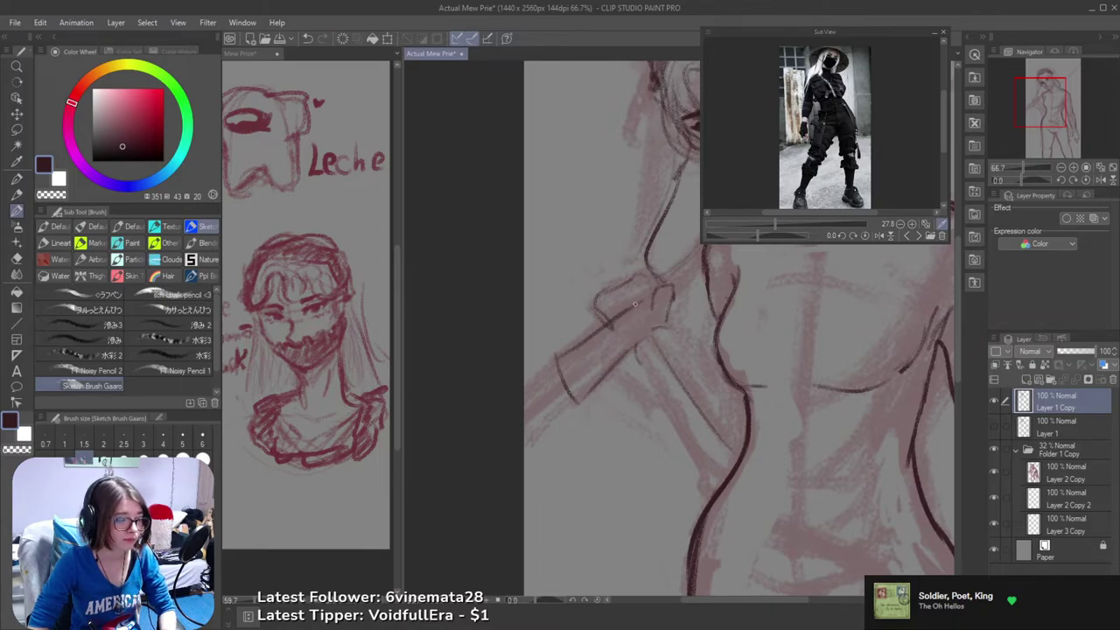
# - Darken the hand's lower contour and redraw the narrow finger's side, continuing it in a short slanting line toward the waist
pyautogui.moveTo(612, 323)
pyautogui.mouseDown()
pyautogui.moveTo(675, 277)
pyautogui.moveTo(652, 334)
pyautogui.moveTo(677, 361)
pyautogui.mouseUp()
pyautogui.hotkey('ctrl', 'z')
pyautogui.hotkey('ctrl', 'z')
pyautogui.moveTo(669, 312); pyautogui.dragTo(686, 361)
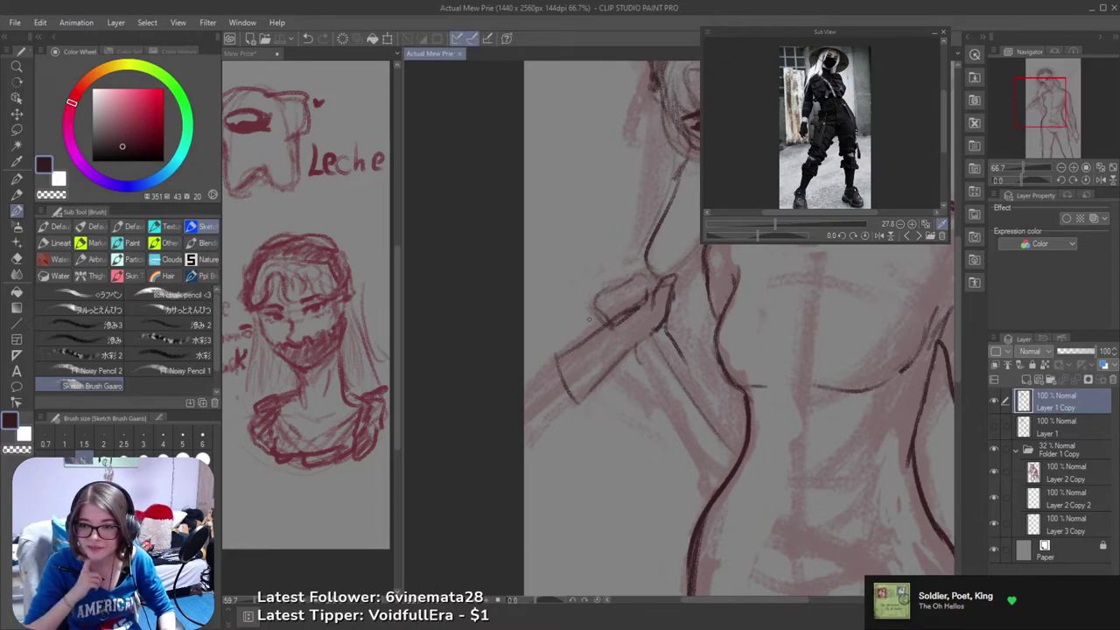
# - Mirror the canvas view and redraw the short line between the finger and the rest of the hand, undoing earlier strokes
pyautogui.press('h')
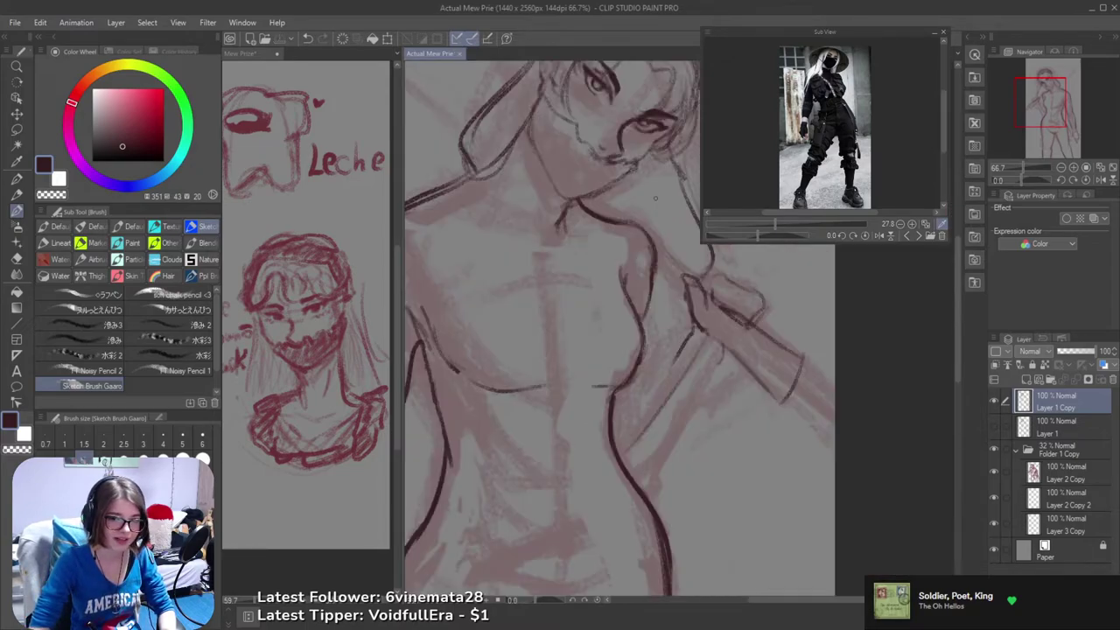
pyautogui.moveTo(674, 374); pyautogui.dragTo(687, 411)
pyautogui.moveTo(749, 382); pyautogui.dragTo(748, 421)
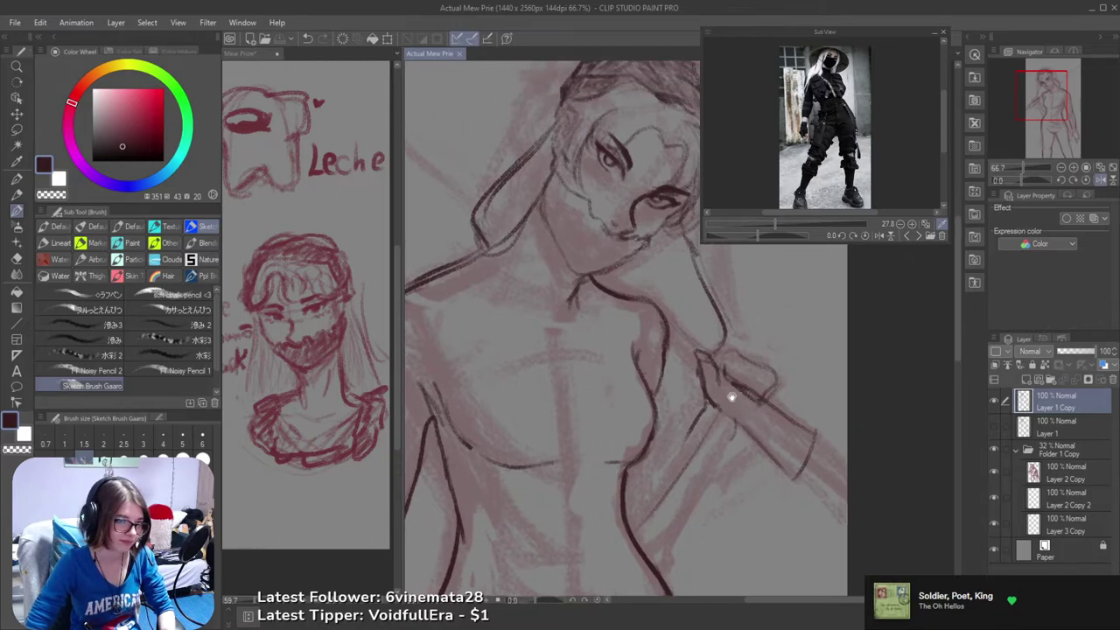
pyautogui.moveTo(728, 381)
pyautogui.mouseDown()
pyautogui.moveTo(751, 393)
pyautogui.moveTo(773, 379)
pyautogui.moveTo(764, 387)
pyautogui.mouseUp()
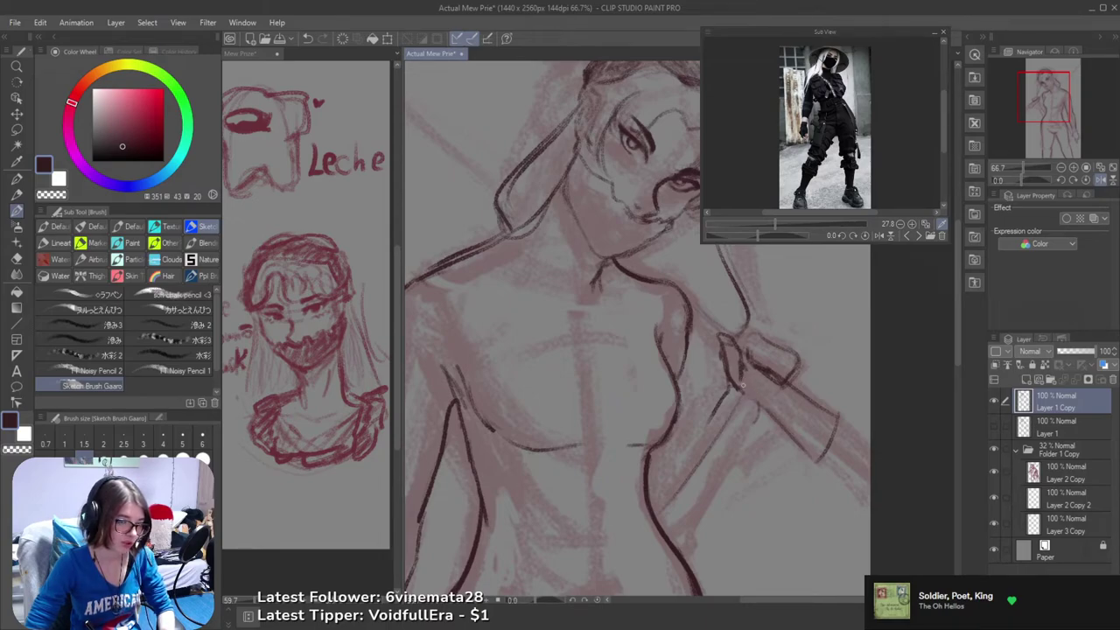
pyautogui.hotkey('ctrl', 'z')
pyautogui.hotkey('ctrl', 'z')
pyautogui.moveTo(739, 358); pyautogui.dragTo(743, 385)
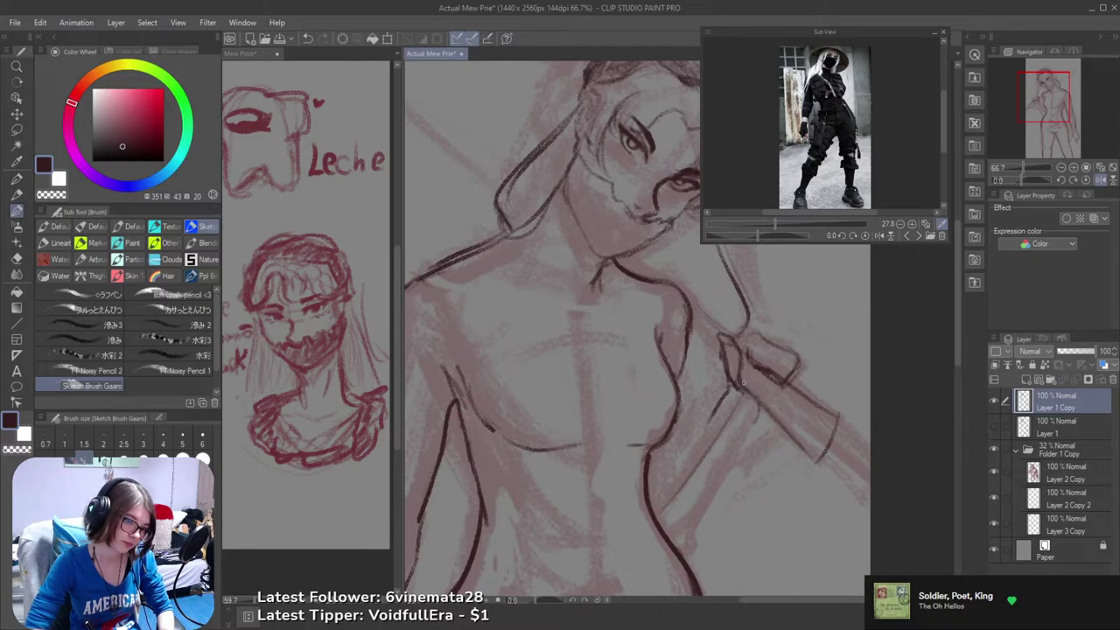
# - Erase the finger's tip and try a new stroke there, comparing the hand with and without it before undoing it
pyautogui.press('e')
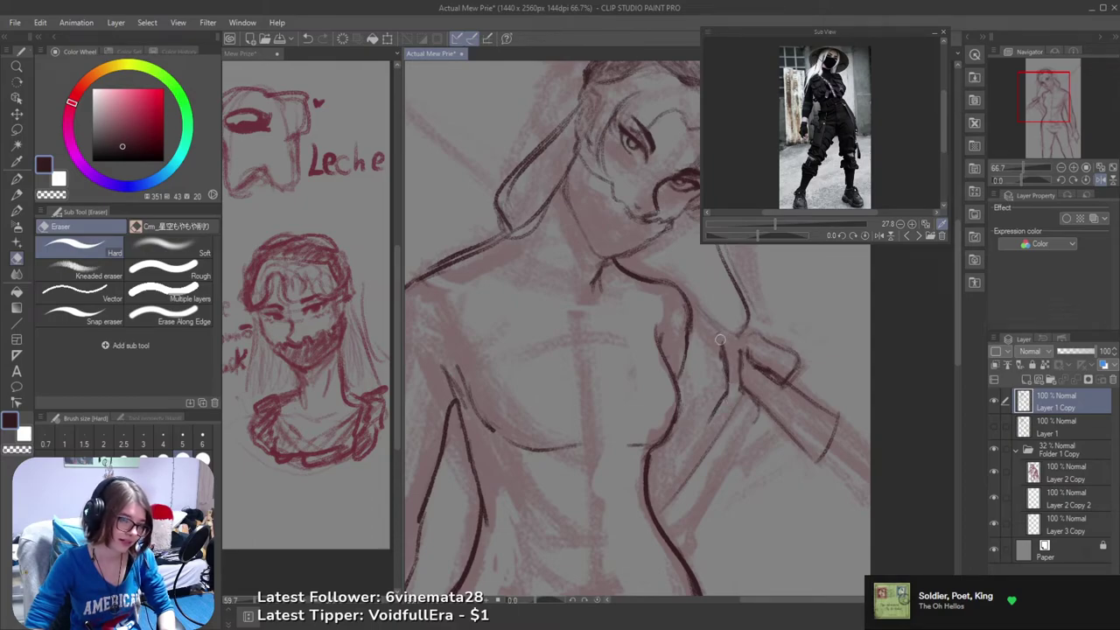
pyautogui.press('b')
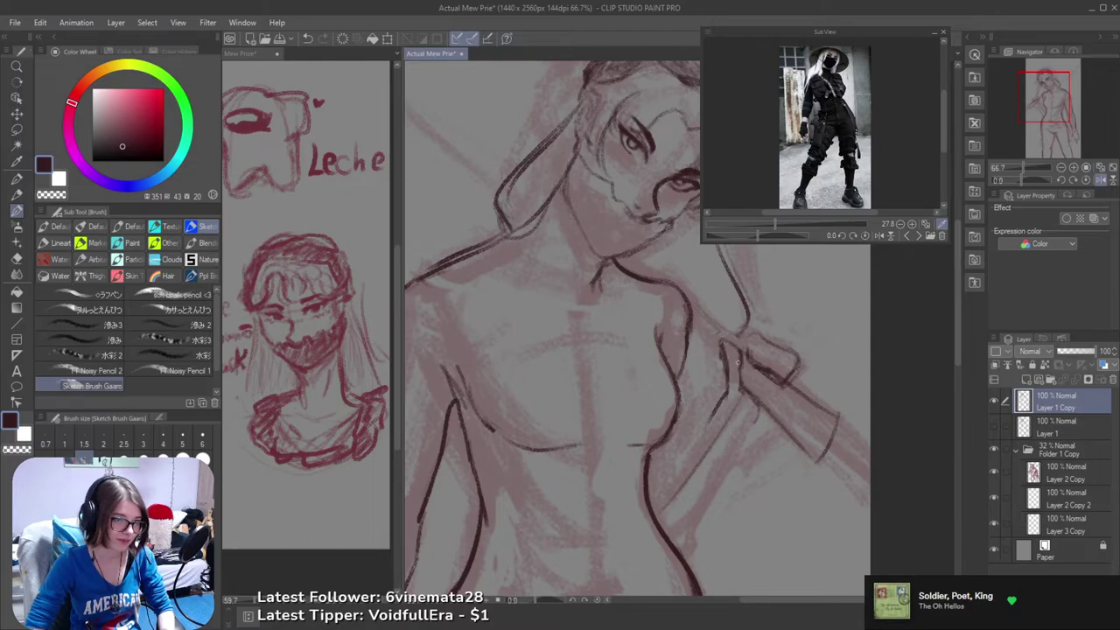
pyautogui.hotkey('ctrl', 'z')
pyautogui.hotkey('ctrl', 'y')
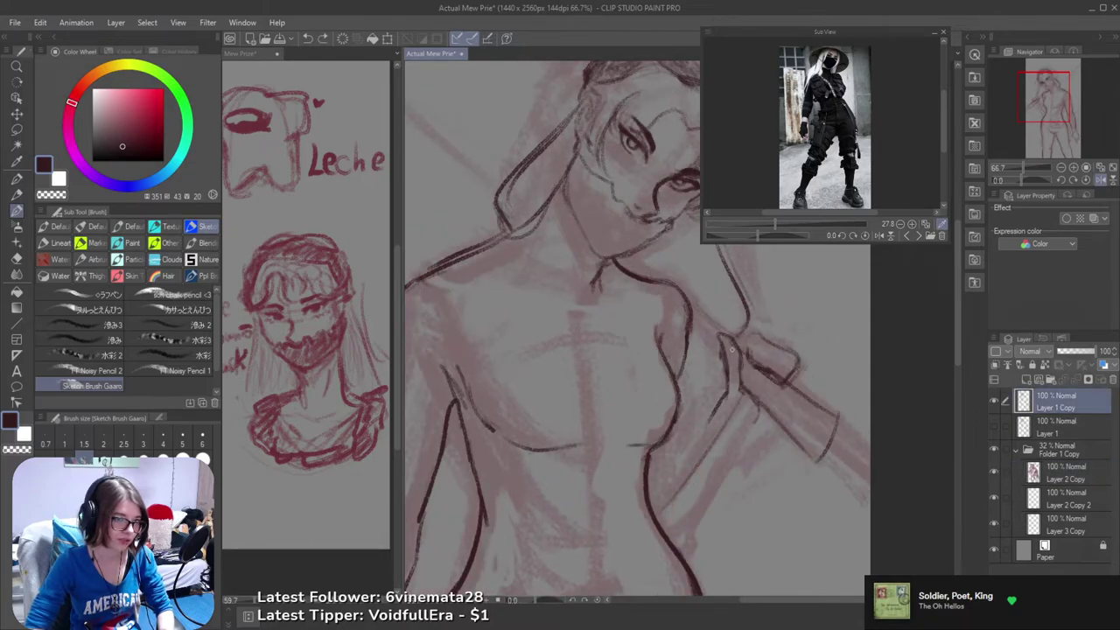
pyautogui.hotkey('ctrl', 'z')
# - Draw a rounded tip on the raised finger in the unmirrored view, and erase the excess line ends below the hand
pyautogui.press('h')
pyautogui.moveTo(728, 367); pyautogui.dragTo(796, 381)
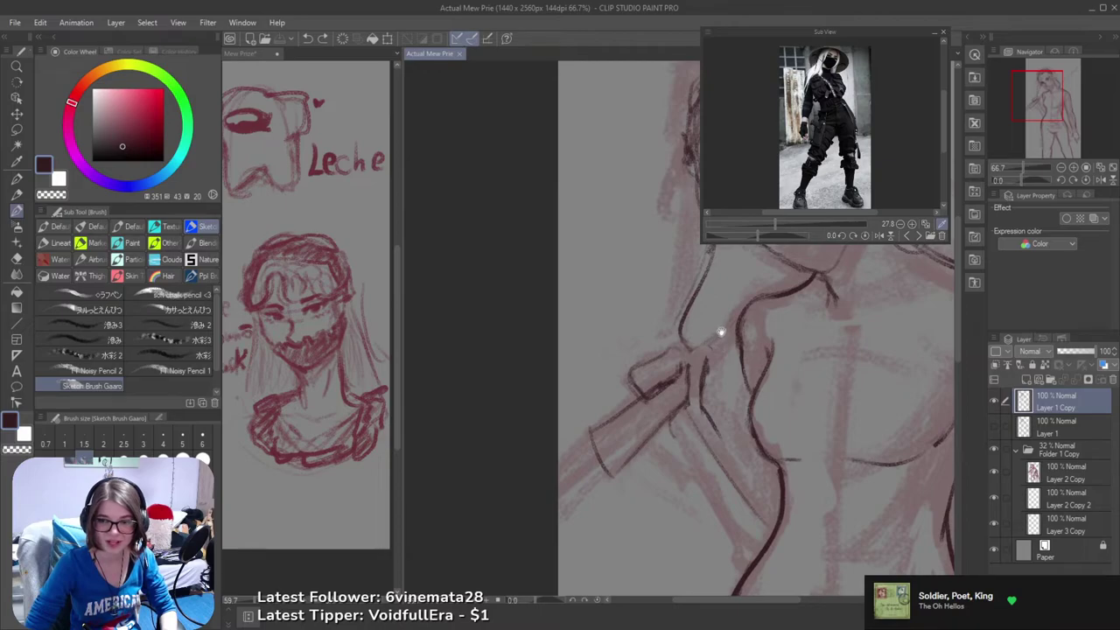
pyautogui.moveTo(724, 327); pyautogui.dragTo(747, 395)
pyautogui.scroll(1, 726, 402)
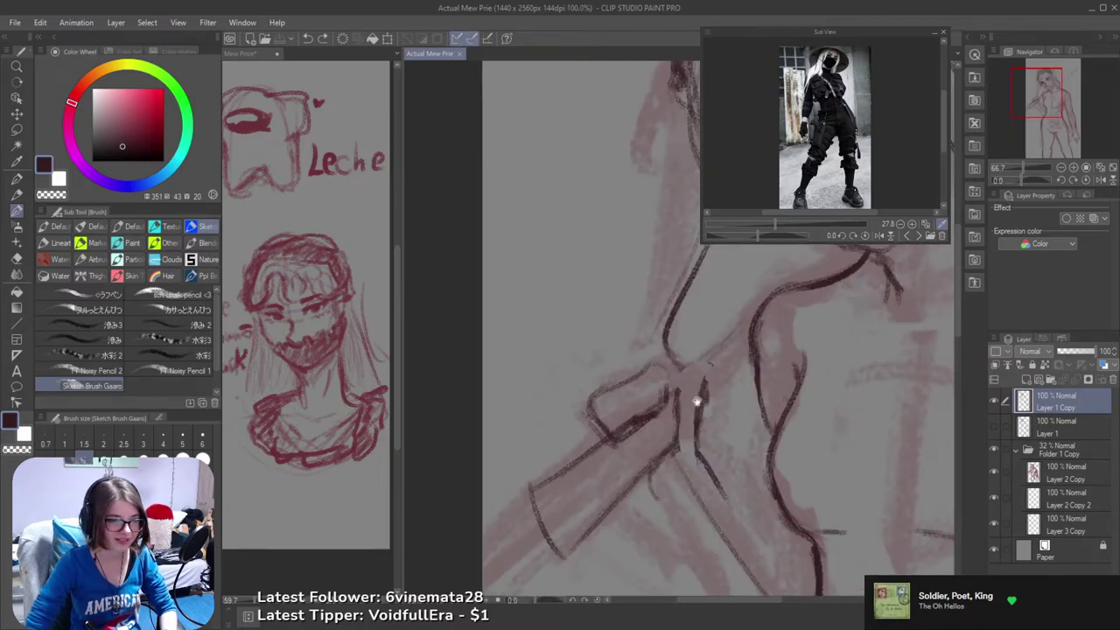
pyautogui.moveTo(675, 411)
pyautogui.mouseDown()
pyautogui.moveTo(705, 378)
pyautogui.moveTo(676, 432)
pyautogui.moveTo(684, 400)
pyautogui.moveTo(677, 441)
pyautogui.moveTo(681, 405)
pyautogui.mouseUp()
pyautogui.press('e')
pyautogui.press('b')
pyautogui.press('e')
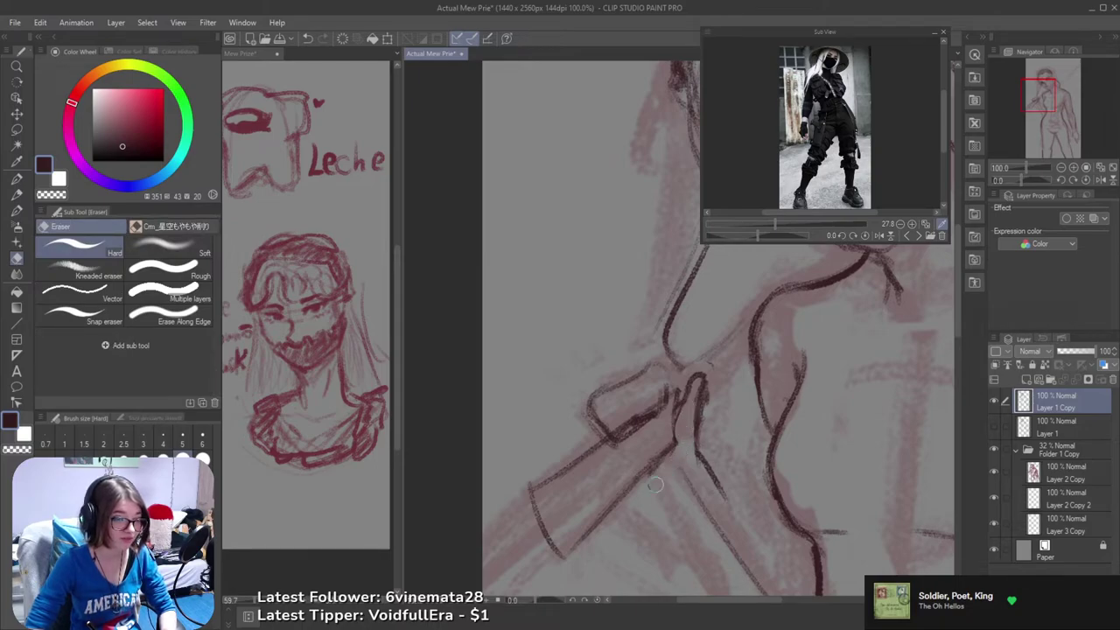
pyautogui.press('b')
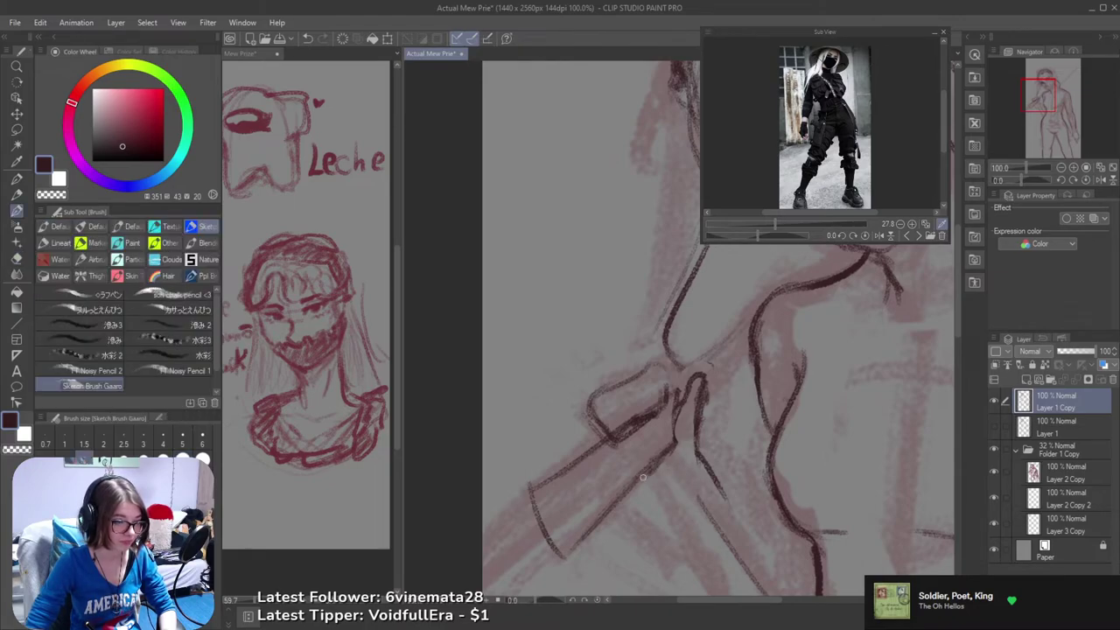
# - Sketch a short hook beneath the wrist where the limb's lower edge begins, undoing the longer stroke
pyautogui.moveTo(642, 475)
pyautogui.mouseDown()
pyautogui.moveTo(656, 475)
pyautogui.moveTo(692, 538)
pyautogui.mouseUp()
pyautogui.hotkey('ctrl', 'z')
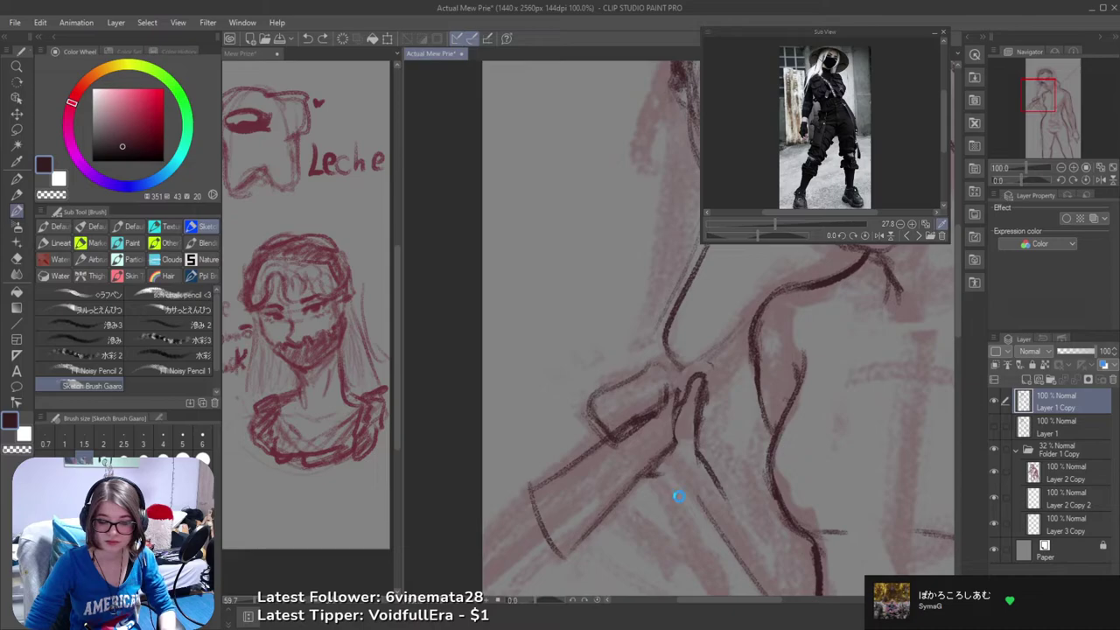
pyautogui.hotkey('ctrl', '-')
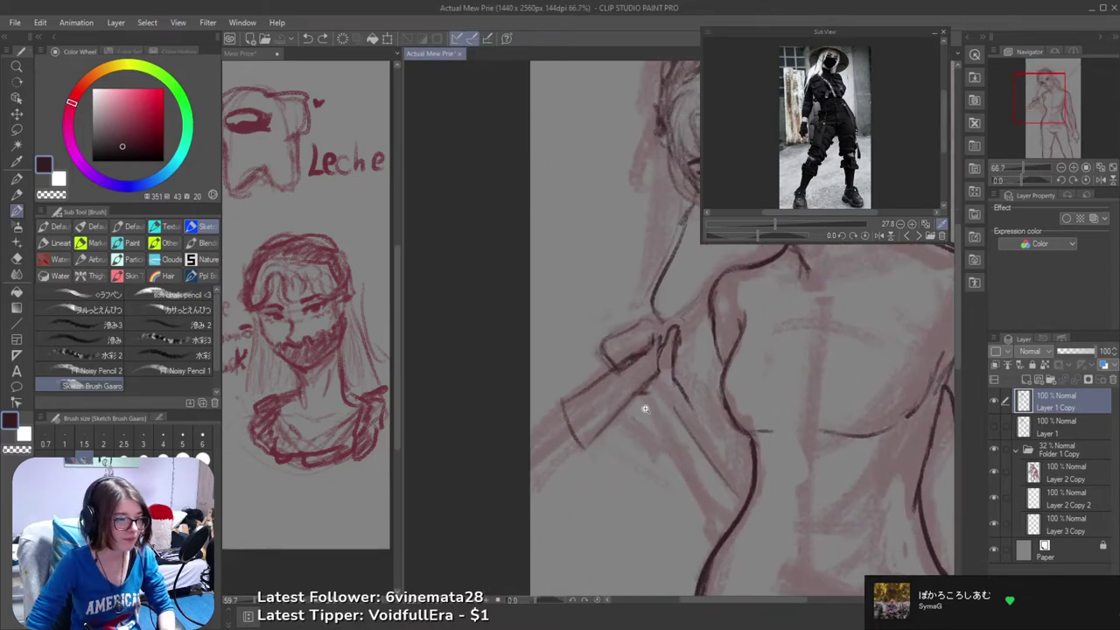
# - Try several strokes for the limb's lower edge running from the hook beneath the wrist toward the waist, undoing each
pyautogui.scroll(2, 644, 408)
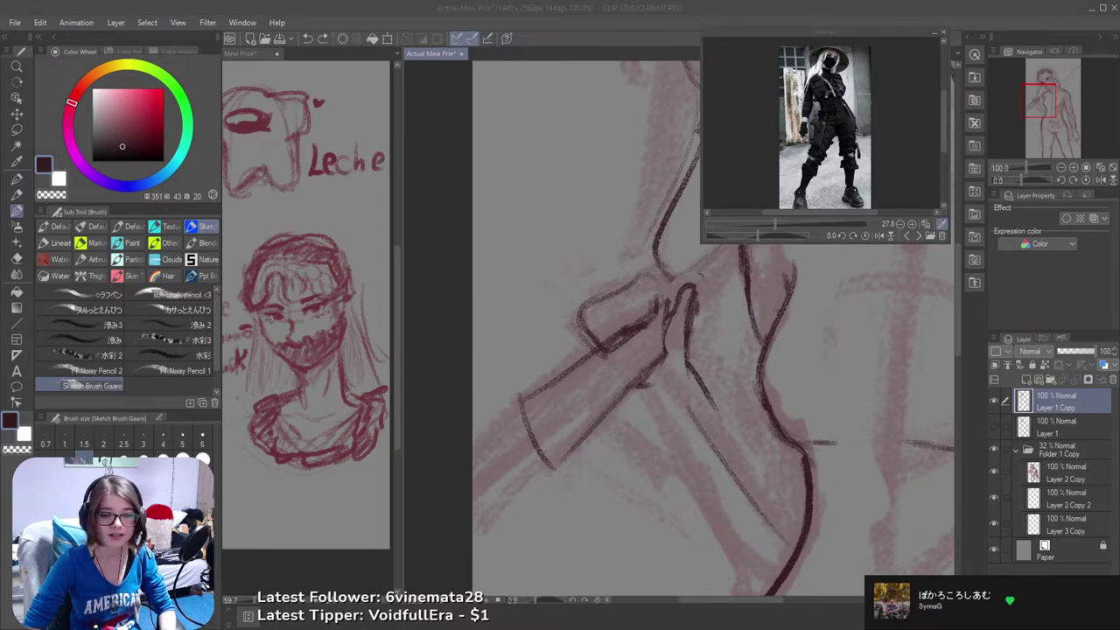
pyautogui.moveTo(646, 455); pyautogui.dragTo(565, 420)
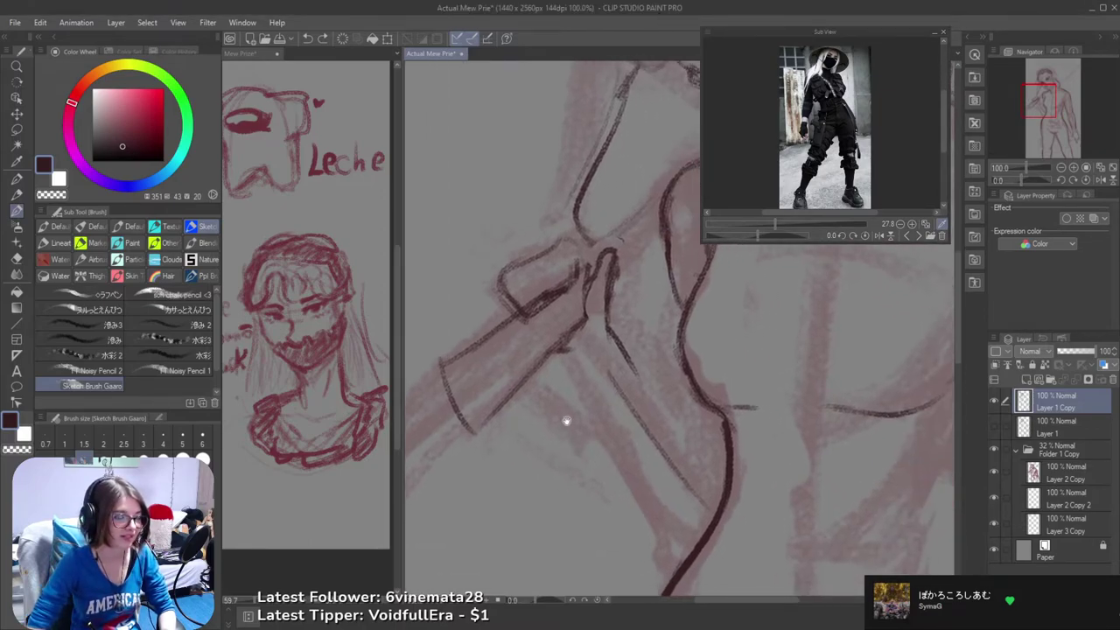
pyautogui.moveTo(560, 348); pyautogui.dragTo(610, 419)
pyautogui.hotkey('ctrl', 'z')
pyautogui.moveTo(560, 348); pyautogui.dragTo(629, 503)
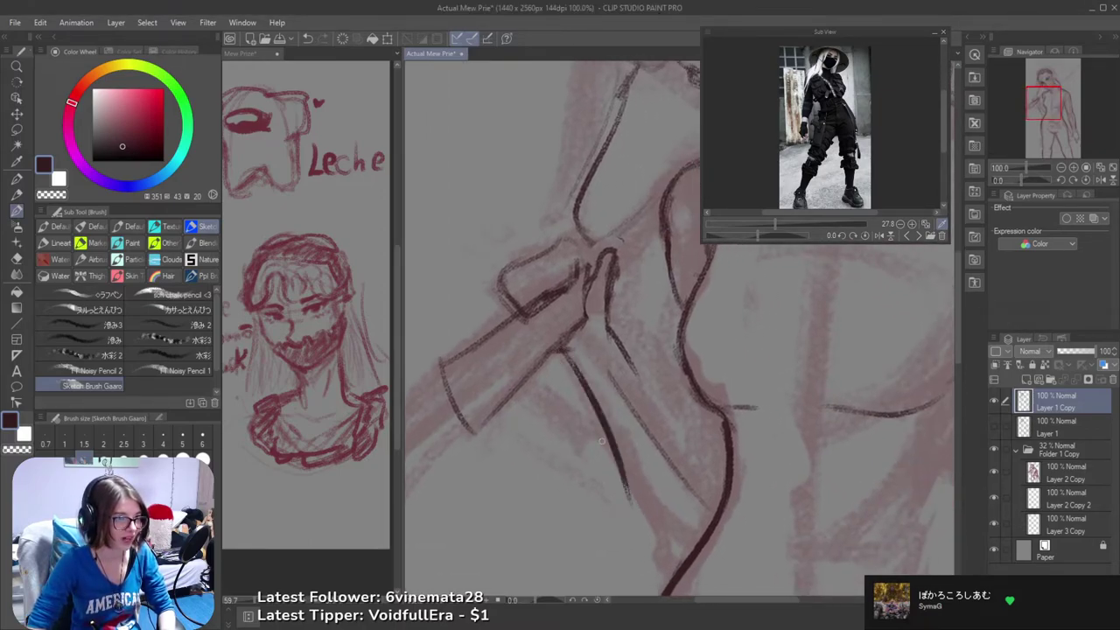
pyautogui.hotkey('ctrl', 'z')
pyautogui.moveTo(562, 352); pyautogui.dragTo(651, 525)
pyautogui.hotkey('ctrl', 'z')
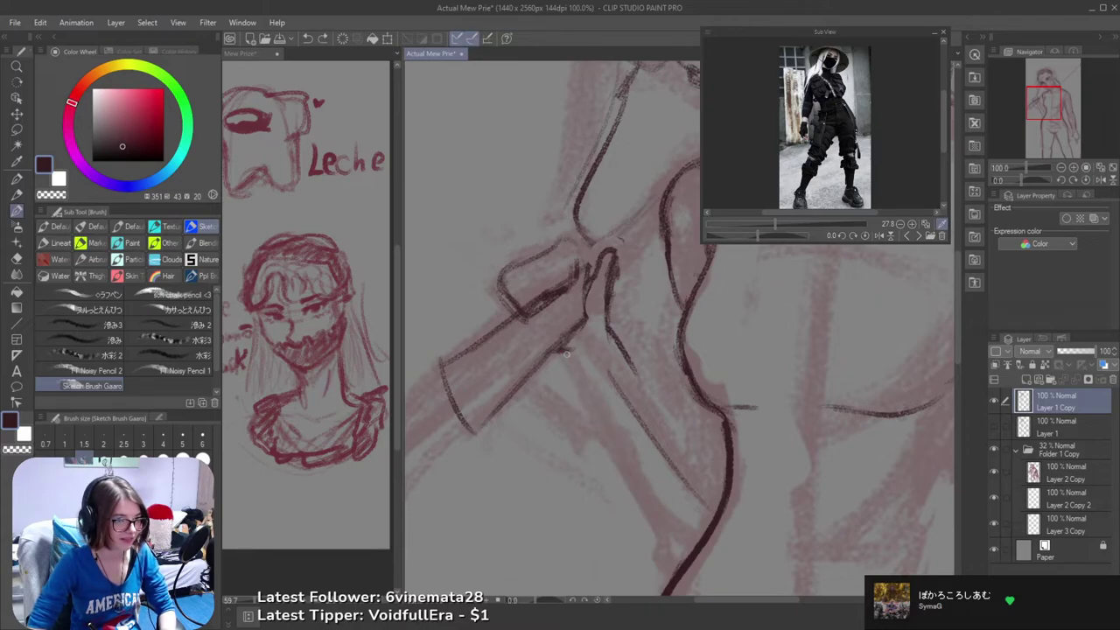
# - Draw the limb's lower edge from the wrist down to the waist contour, and erase the thin inner line beside it
pyautogui.moveTo(564, 350); pyautogui.dragTo(663, 524)
pyautogui.moveTo(636, 481)
pyautogui.mouseDown()
pyautogui.moveTo(654, 527)
pyautogui.moveTo(689, 554)
pyautogui.mouseUp()
pyautogui.hotkey('ctrl', 'z')
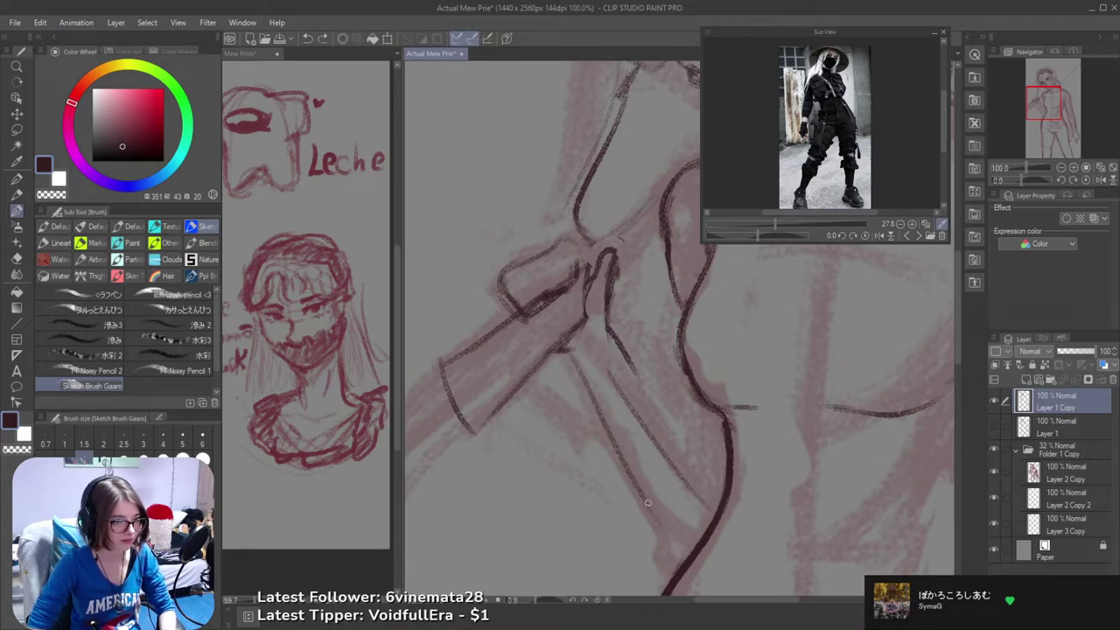
pyautogui.moveTo(632, 484); pyautogui.dragTo(682, 547)
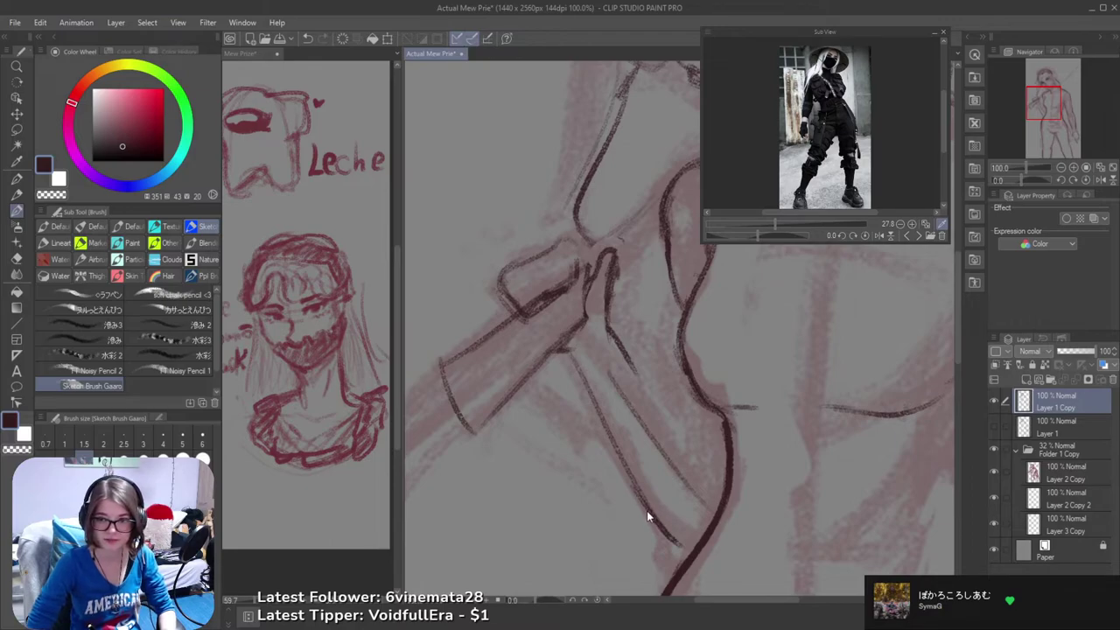
pyautogui.press('e')
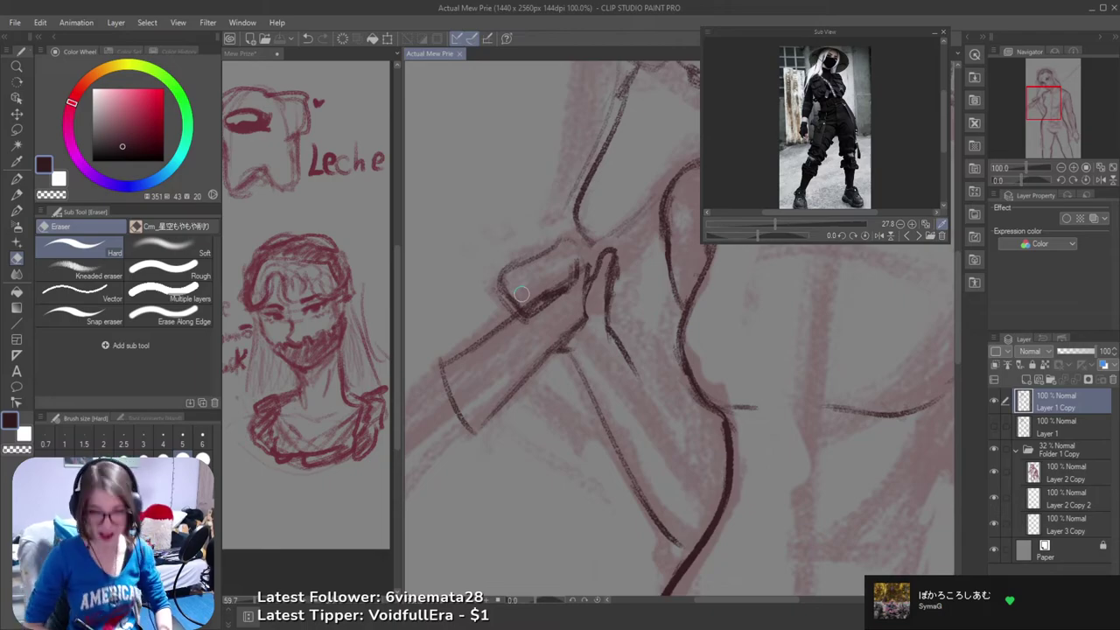
# - Try strokes between the hand and the shoulder below the long hanging line, undoing each
pyautogui.moveTo(593, 334); pyautogui.dragTo(534, 416)
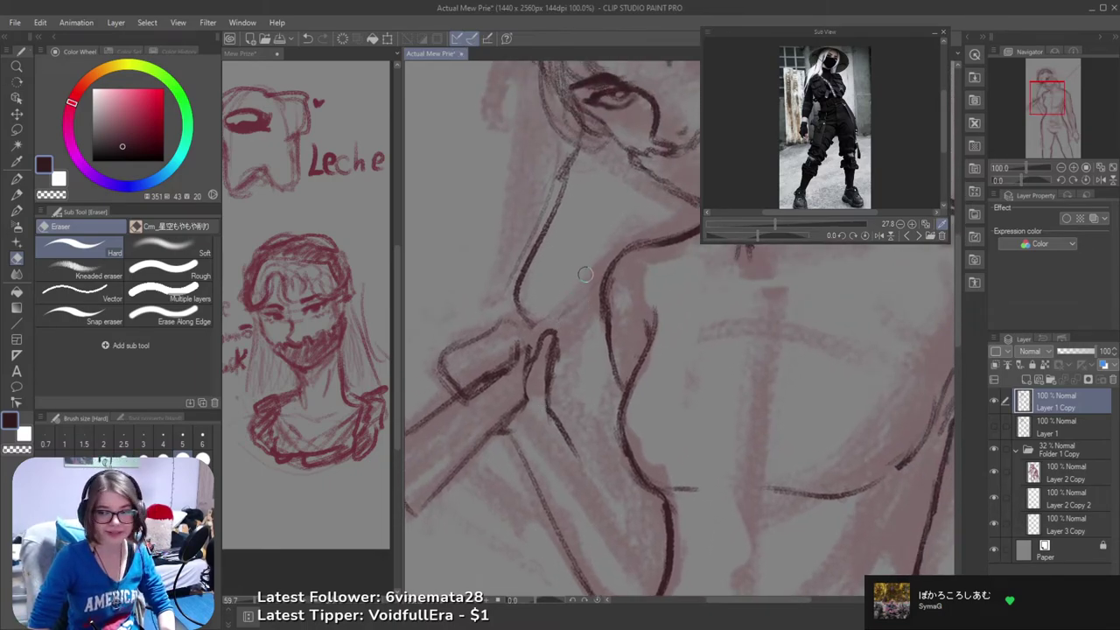
pyautogui.press('b')
pyautogui.scroll(5, 585, 274)
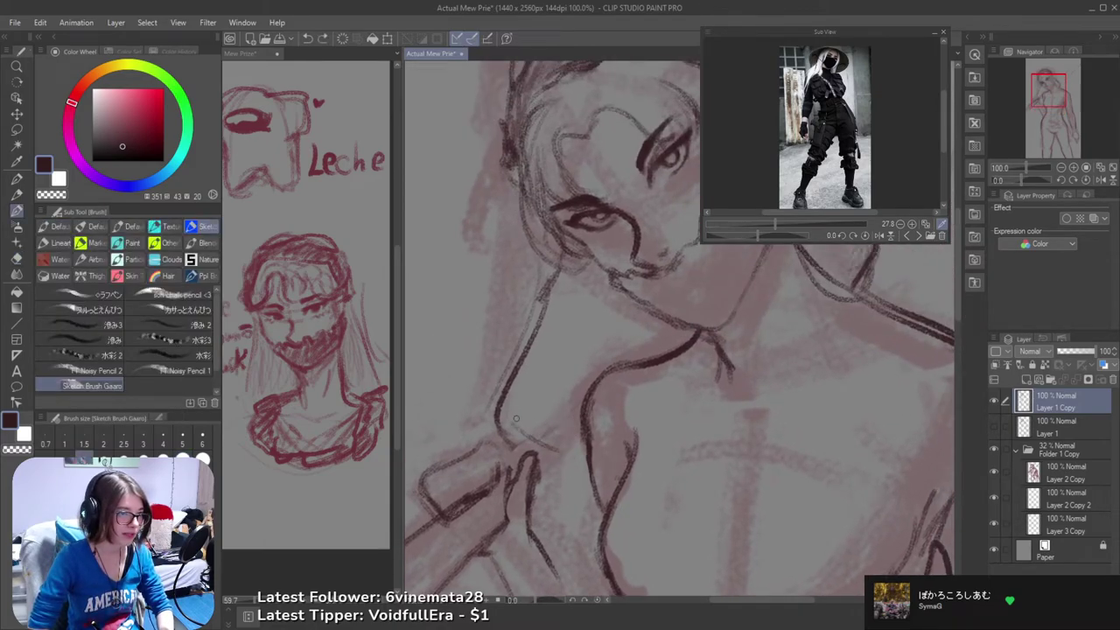
pyautogui.moveTo(510, 417); pyautogui.dragTo(569, 464)
pyautogui.hotkey('ctrl', 'z')
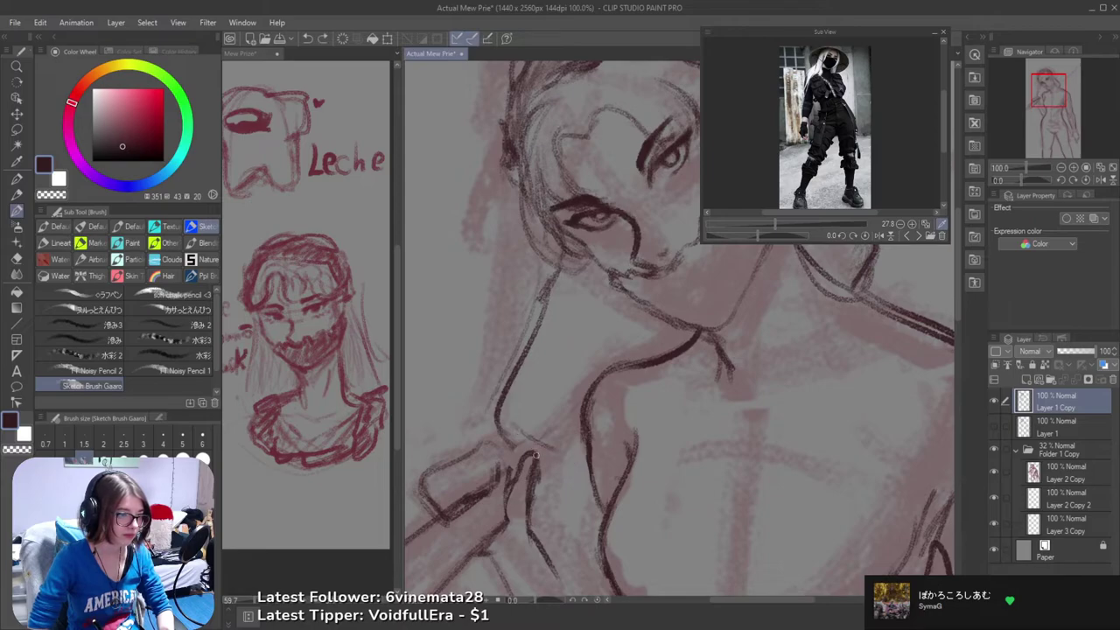
pyautogui.moveTo(497, 477)
pyautogui.mouseDown()
pyautogui.moveTo(613, 370)
pyautogui.moveTo(624, 349)
pyautogui.moveTo(602, 346)
pyautogui.moveTo(627, 331)
pyautogui.moveTo(634, 359)
pyautogui.mouseUp()
pyautogui.hotkey('ctrl', 'z')
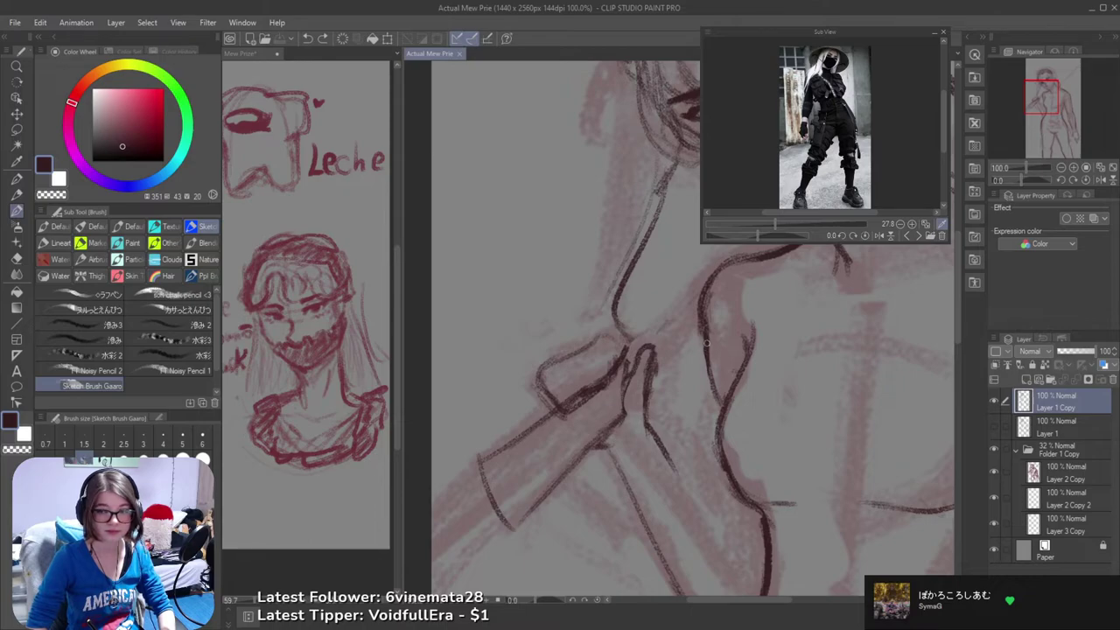
# - Darken the limb's lower edge from beneath the wrist to the waist contour, undoing unsatisfactory strokes
pyautogui.moveTo(699, 452); pyautogui.dragTo(659, 330)
pyautogui.moveTo(623, 383); pyautogui.dragTo(662, 425)
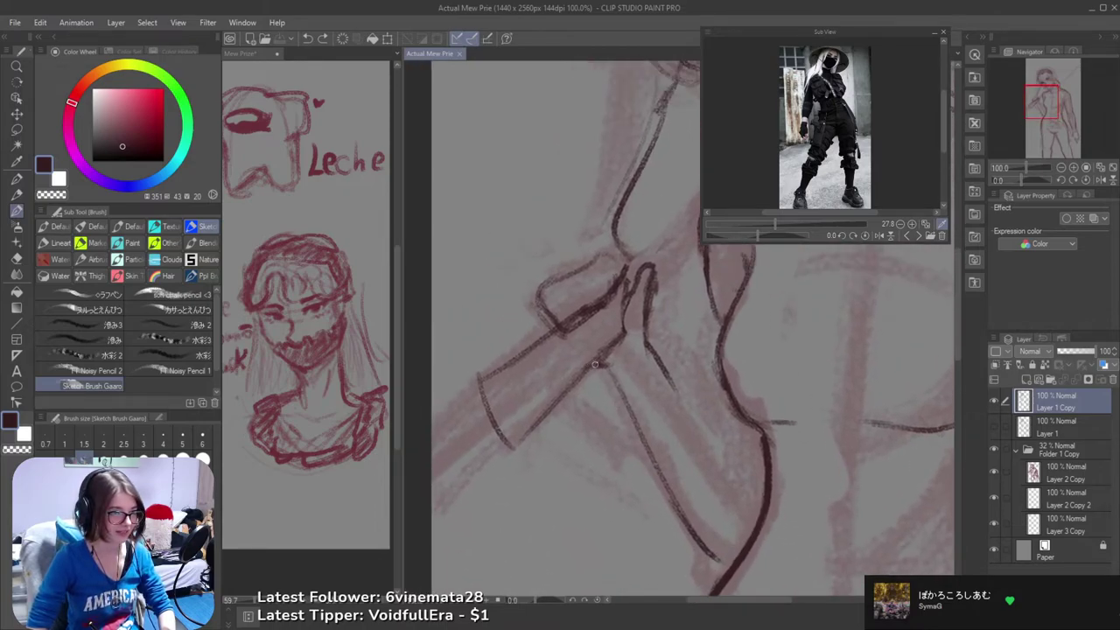
pyautogui.moveTo(600, 367); pyautogui.dragTo(651, 460)
pyautogui.hotkey('ctrl', 'z')
pyautogui.moveTo(594, 364); pyautogui.dragTo(639, 425)
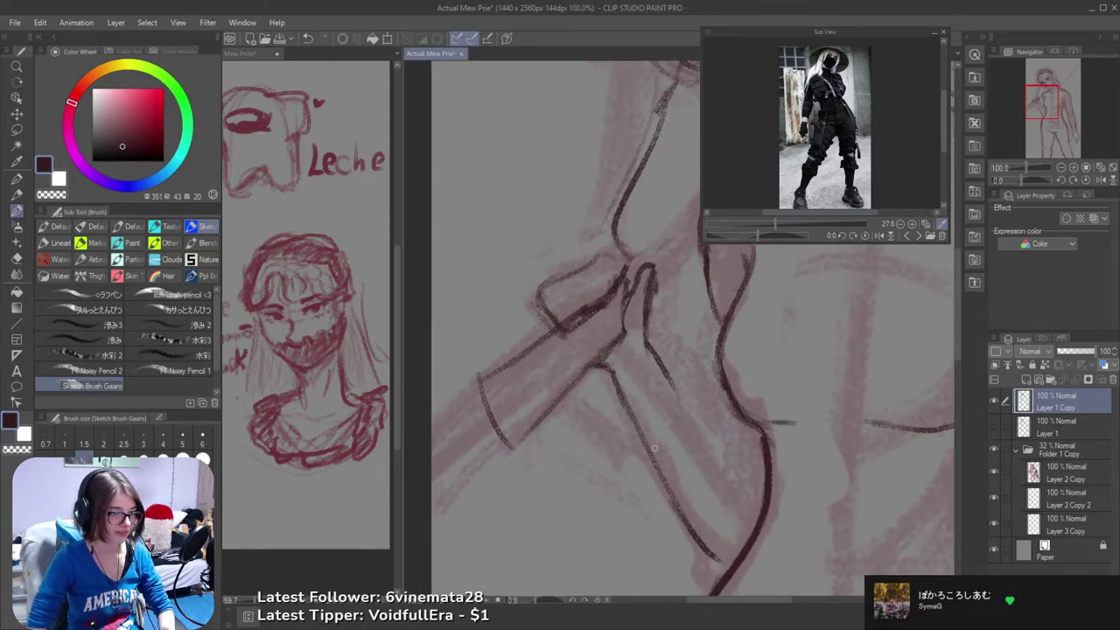
pyautogui.moveTo(609, 370); pyautogui.dragTo(712, 549)
pyautogui.hotkey('ctrl', 'z')
pyautogui.moveTo(617, 379); pyautogui.dragTo(730, 573)
pyautogui.hotkey('ctrl', 'z')
pyautogui.hotkey('ctrl', 'z')
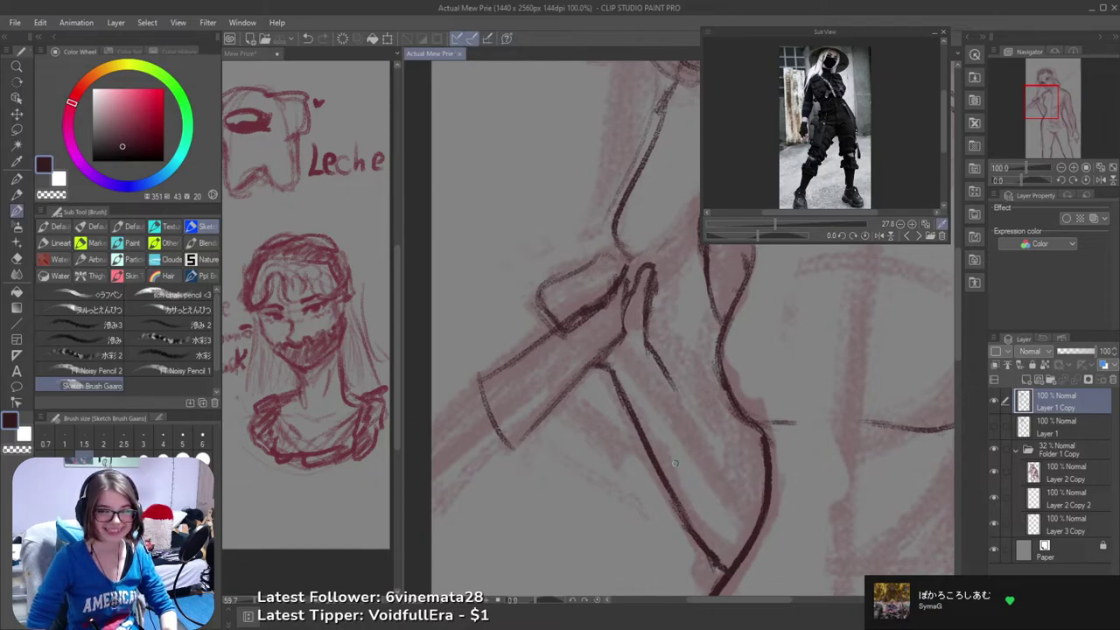
# - Erase the short slanting line below the raised finger and redraw it longer and darker toward the waist
pyautogui.moveTo(636, 394); pyautogui.dragTo(650, 418)
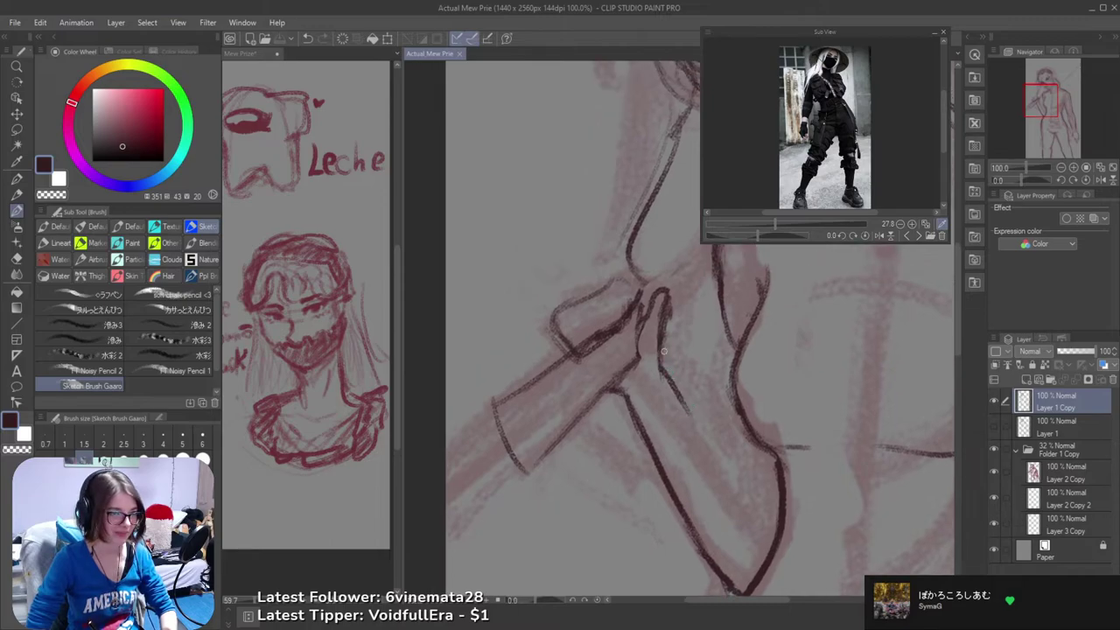
pyautogui.moveTo(662, 341); pyautogui.dragTo(697, 429)
pyautogui.press('e')
pyautogui.moveTo(654, 341)
pyautogui.mouseDown()
pyautogui.moveTo(660, 380)
pyautogui.moveTo(691, 424)
pyautogui.mouseUp()
pyautogui.hotkey('ctrl', 'z')
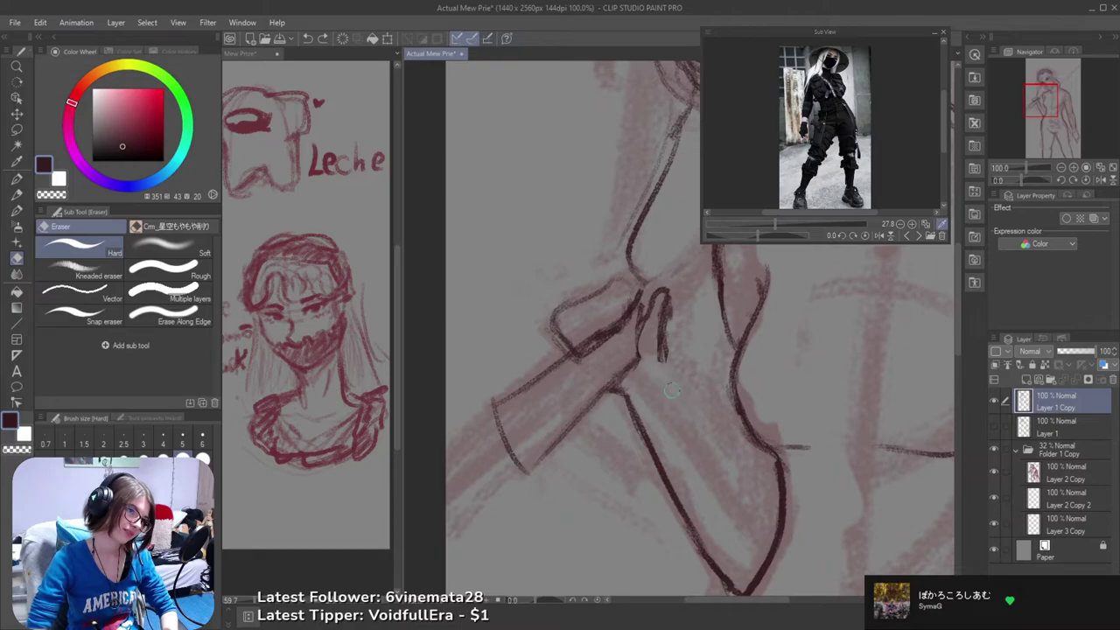
pyautogui.press('b')
pyautogui.moveTo(665, 355); pyautogui.dragTo(726, 463)
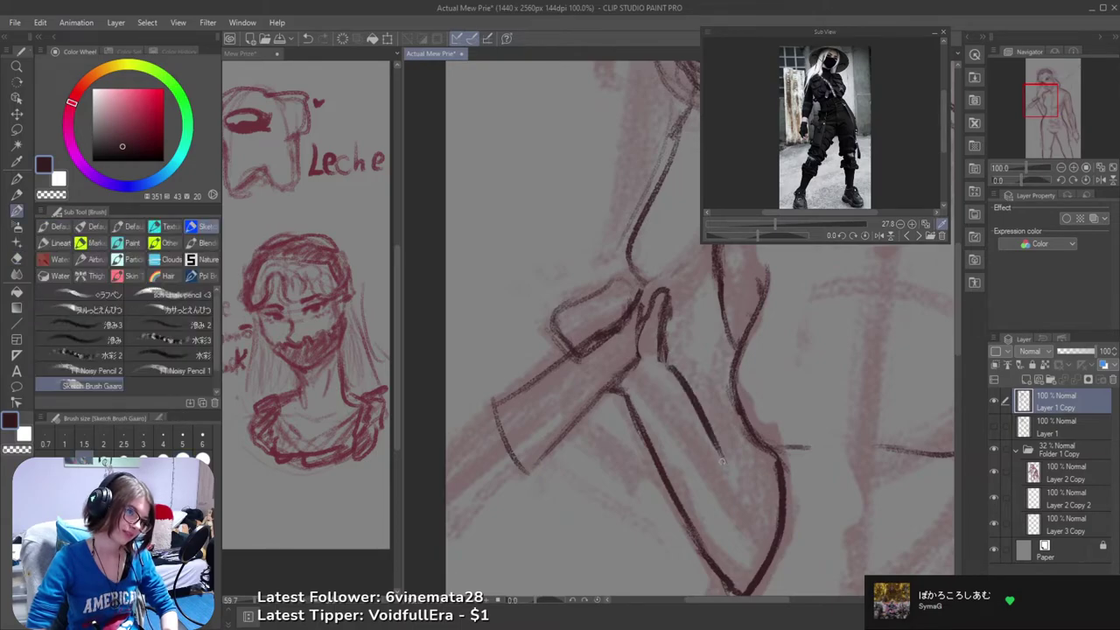
# - Undo the redrawn slanting line below the raised finger and check the whole figure
pyautogui.hotkey('ctrl', 'z')
pyautogui.scroll(1, 715, 391)
pyautogui.scroll(-6, 715, 391)
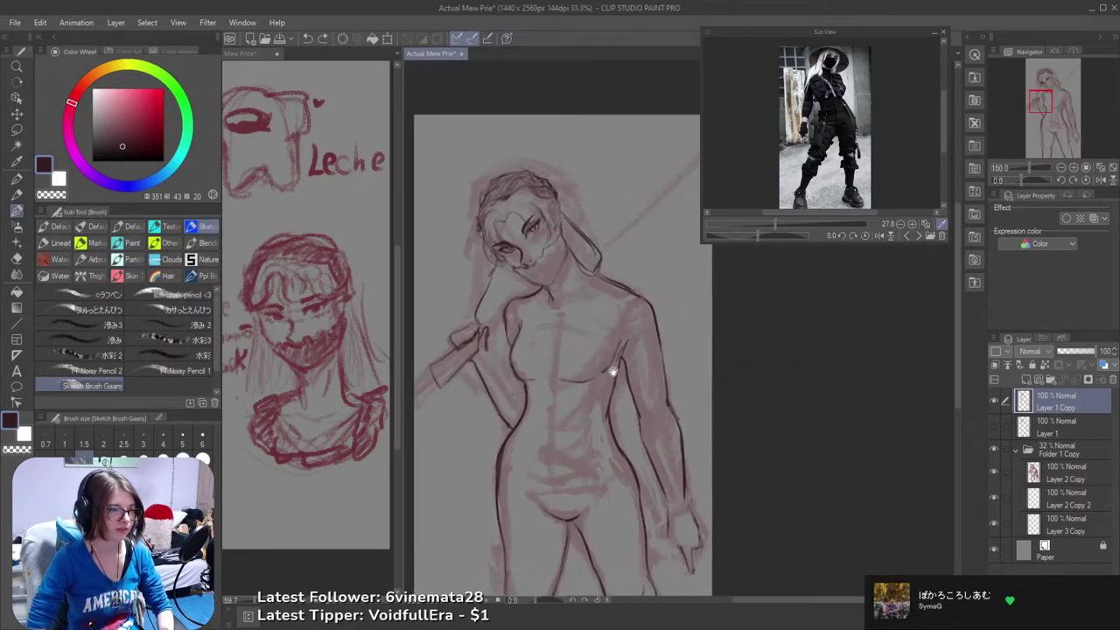
pyautogui.scroll(-1, 623, 324)
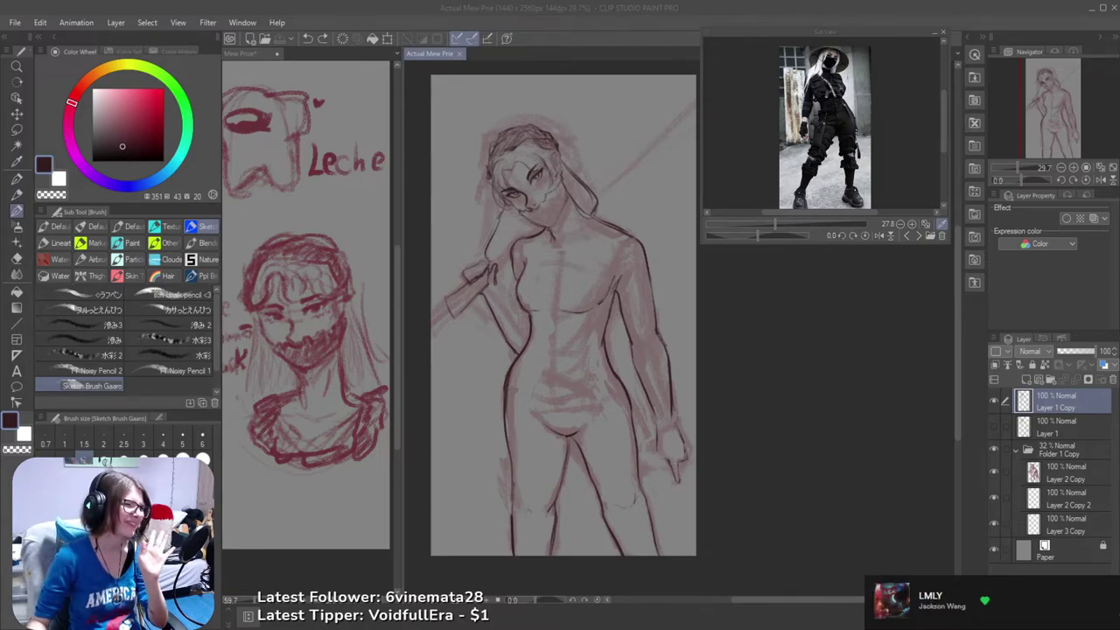
pyautogui.click(454, 6)
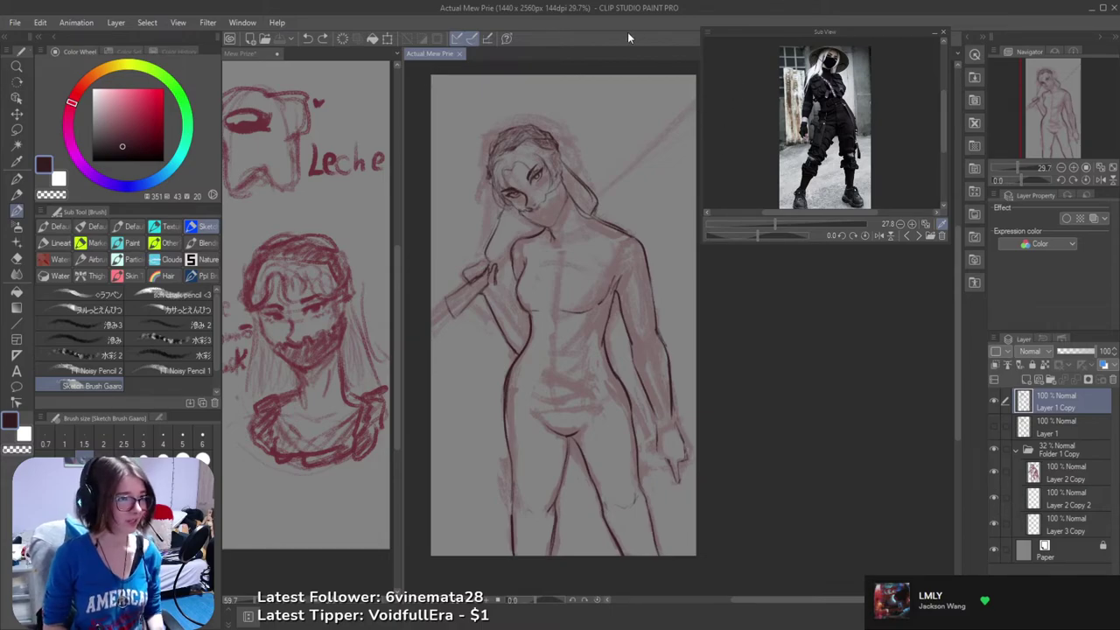
# - Try a short stroke beside the long line hanging from the face toward the hand, and undo it
pyautogui.moveTo(646, 279); pyautogui.dragTo(753, 340)
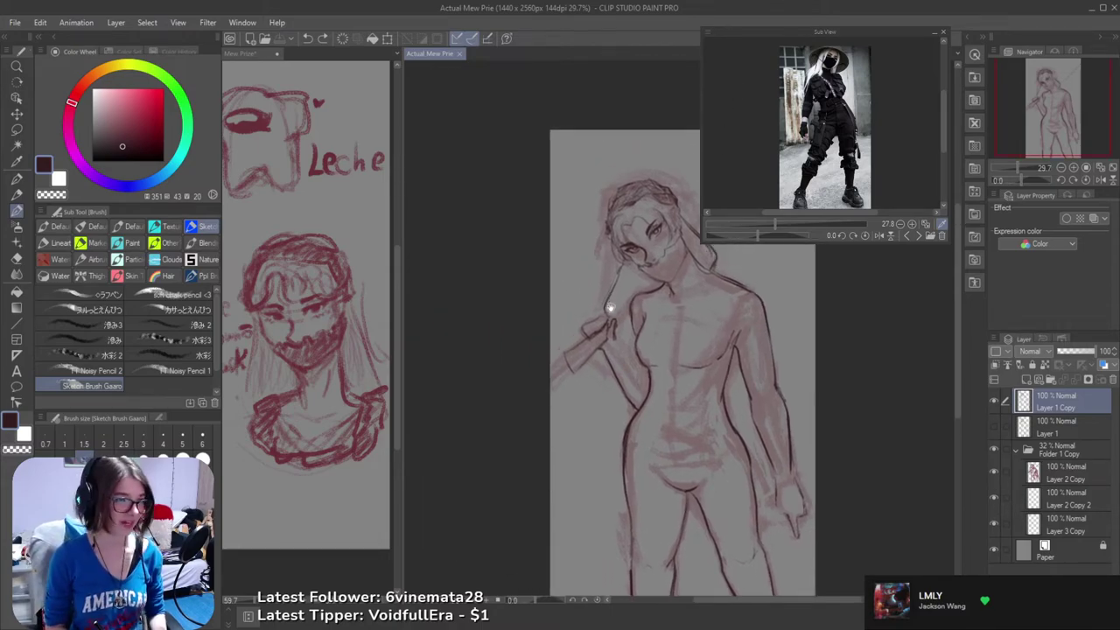
pyautogui.scroll(3, 591, 299)
pyautogui.moveTo(596, 296); pyautogui.dragTo(590, 327)
pyautogui.hotkey('ctrl', 'z')
pyautogui.hotkey('ctrl', 'z')
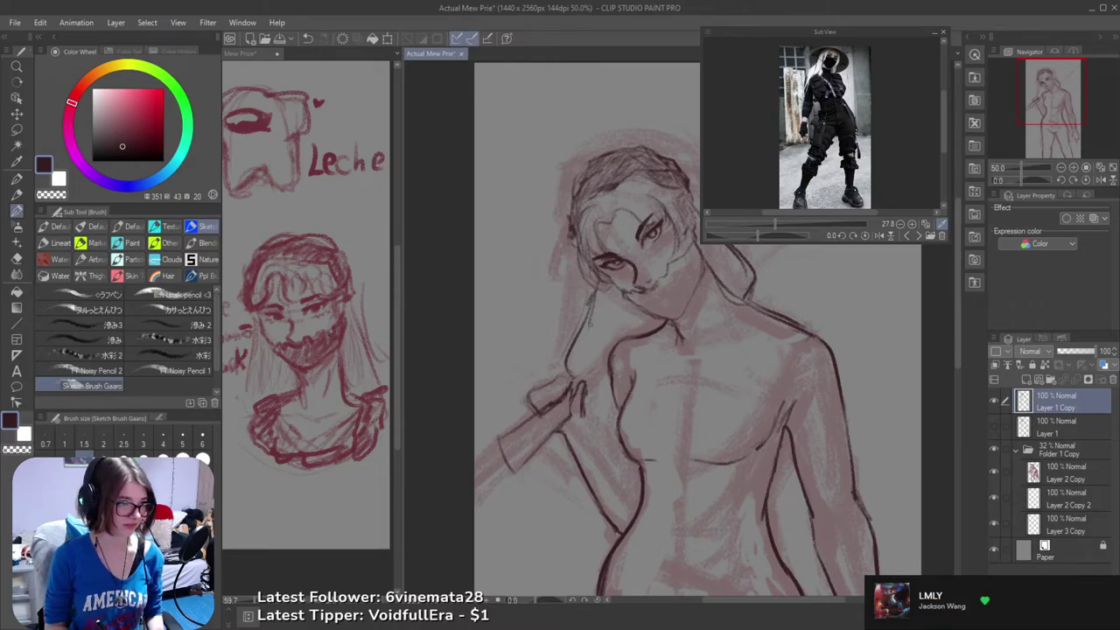
pyautogui.hotkey('ctrl', 'z')
# - Draw a short slanting line between the hand and the torso, and erase the limb's lower edge down to the waist contour
pyautogui.moveTo(594, 282)
pyautogui.mouseDown()
pyautogui.moveTo(580, 327)
pyautogui.moveTo(610, 323)
pyautogui.moveTo(548, 255)
pyautogui.mouseUp()
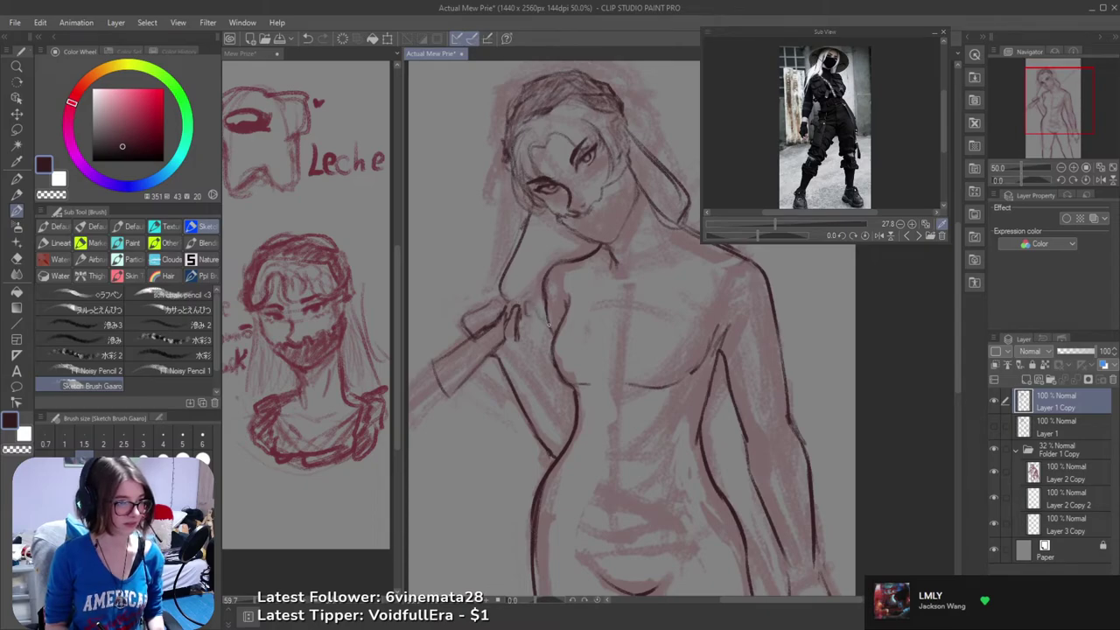
pyautogui.moveTo(588, 313); pyautogui.dragTo(610, 325)
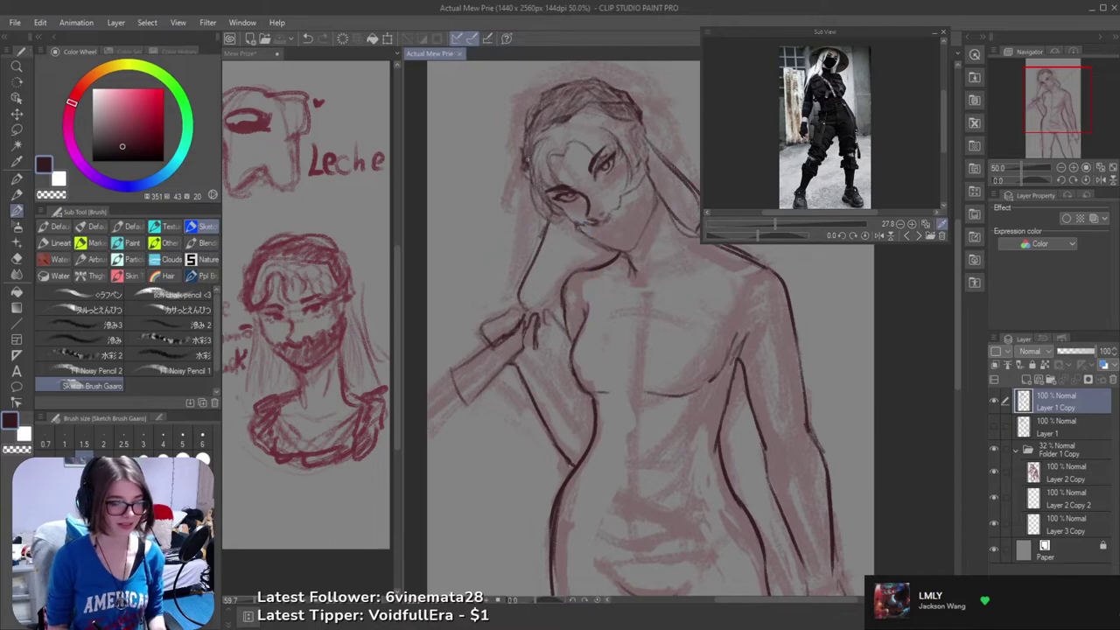
pyautogui.moveTo(612, 346)
pyautogui.mouseDown()
pyautogui.moveTo(645, 306)
pyautogui.moveTo(607, 338)
pyautogui.mouseUp()
pyautogui.press('e')
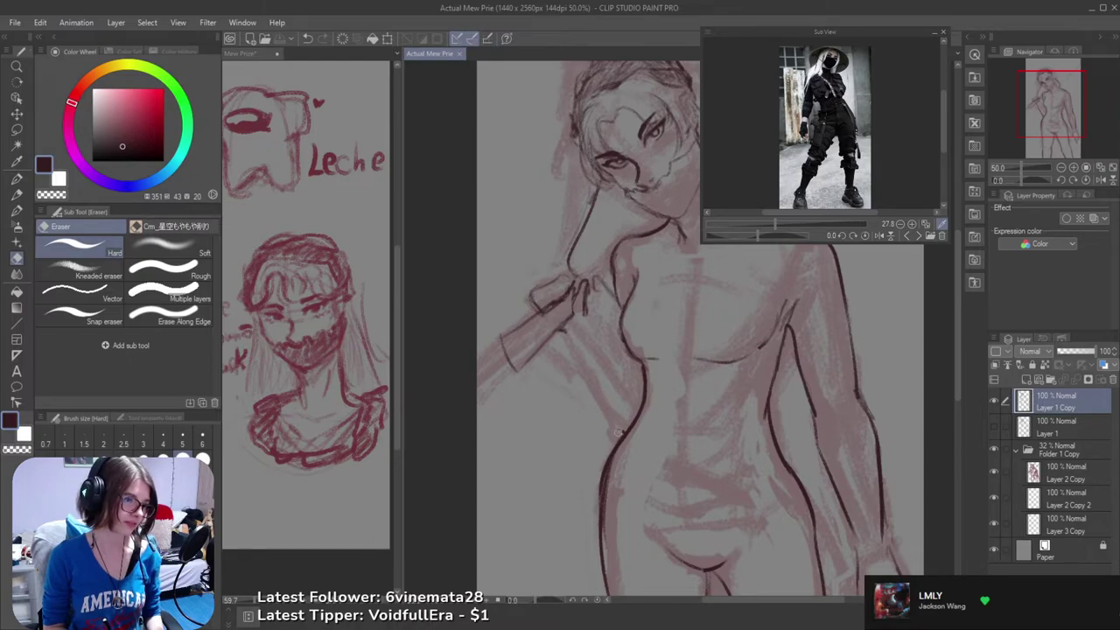
pyautogui.moveTo(624, 424); pyautogui.dragTo(638, 387)
pyautogui.press('b')
pyautogui.moveTo(607, 341); pyautogui.dragTo(627, 370)
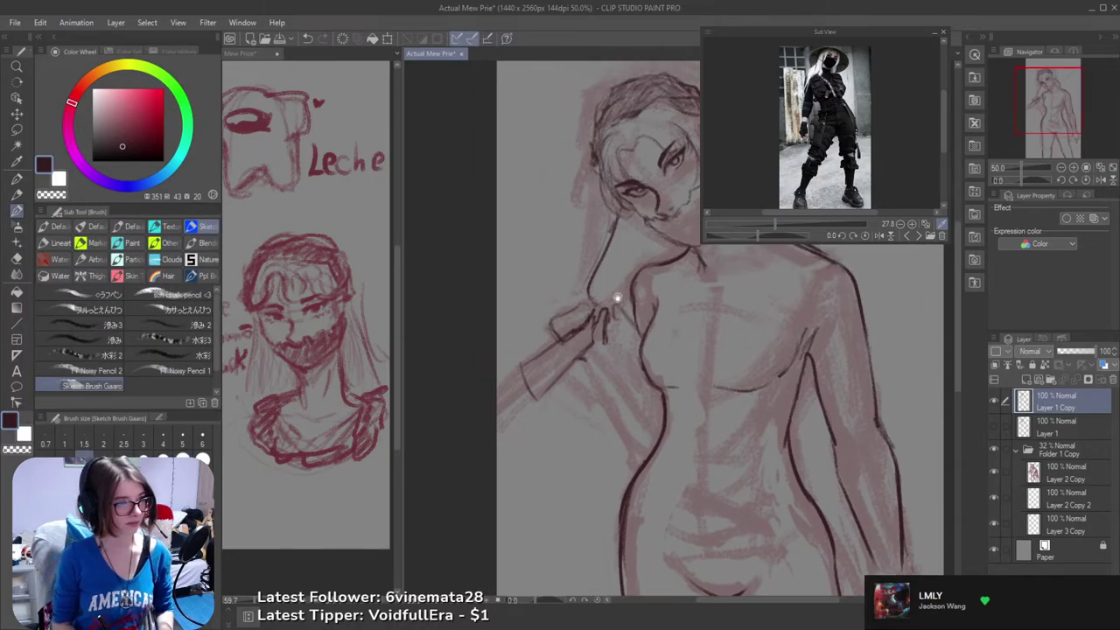
# - Browse the reference images to the crouching, masked figure in black holding a sword over the shoulder
pyautogui.click(916, 236)
pyautogui.click(915, 236)
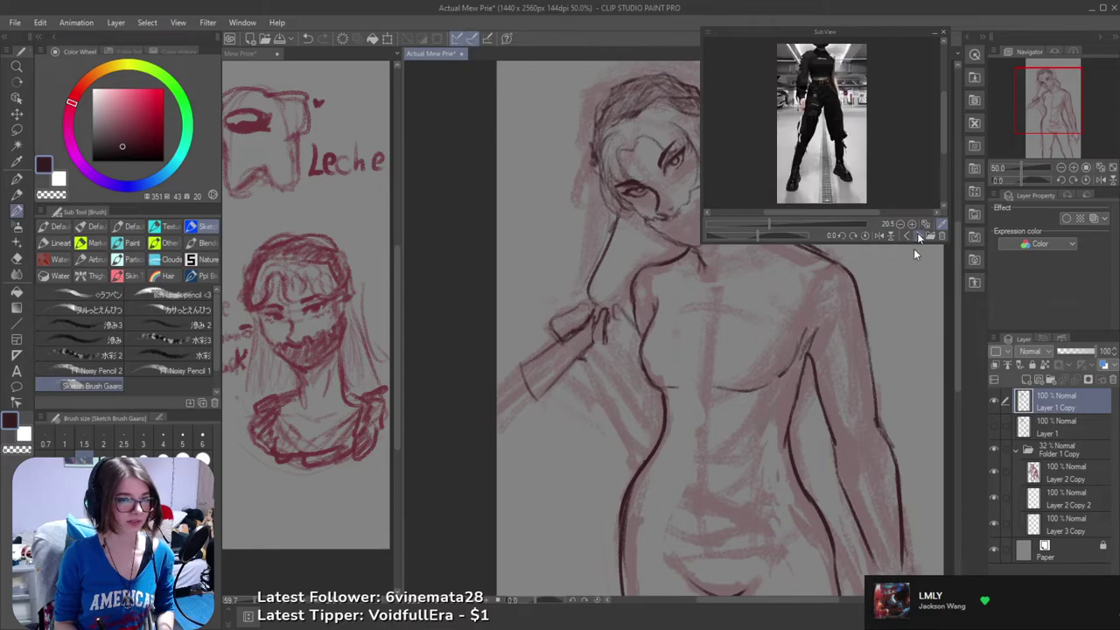
pyautogui.click(915, 236)
pyautogui.click(916, 236)
pyautogui.click(916, 236)
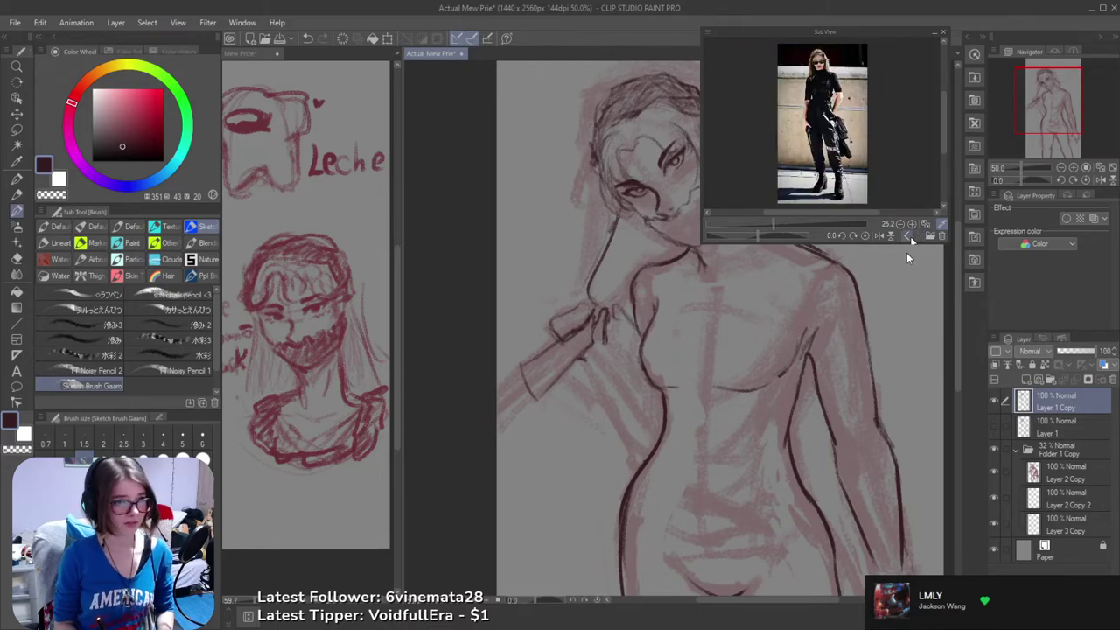
pyautogui.click(906, 236)
pyautogui.click(906, 237)
pyautogui.click(906, 236)
pyautogui.click(905, 237)
pyautogui.click(905, 236)
pyautogui.click(903, 236)
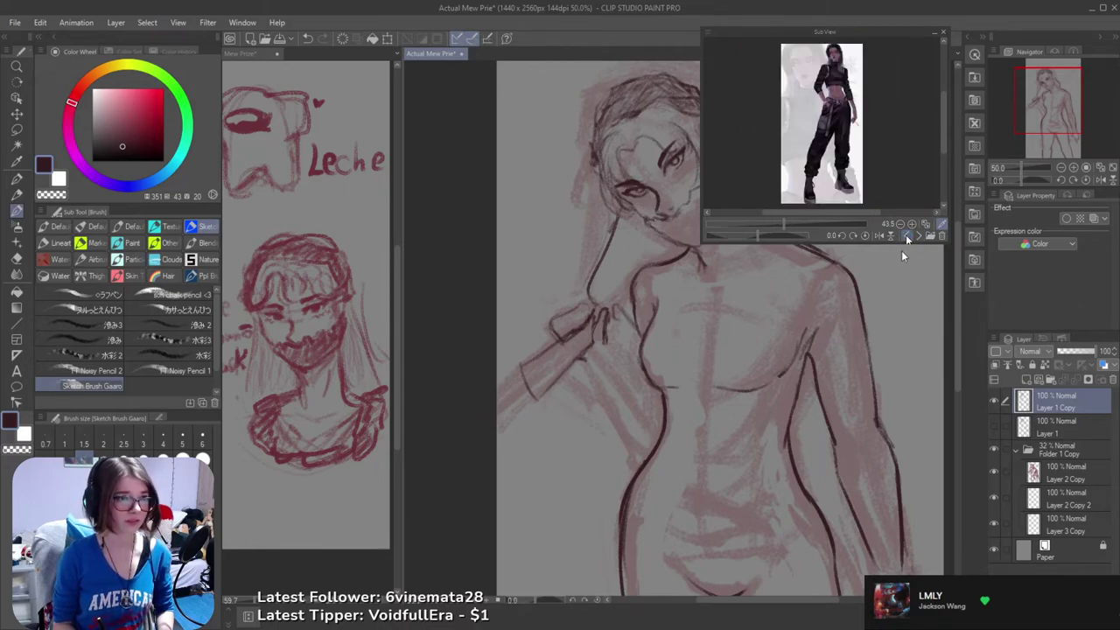
pyautogui.click(907, 236)
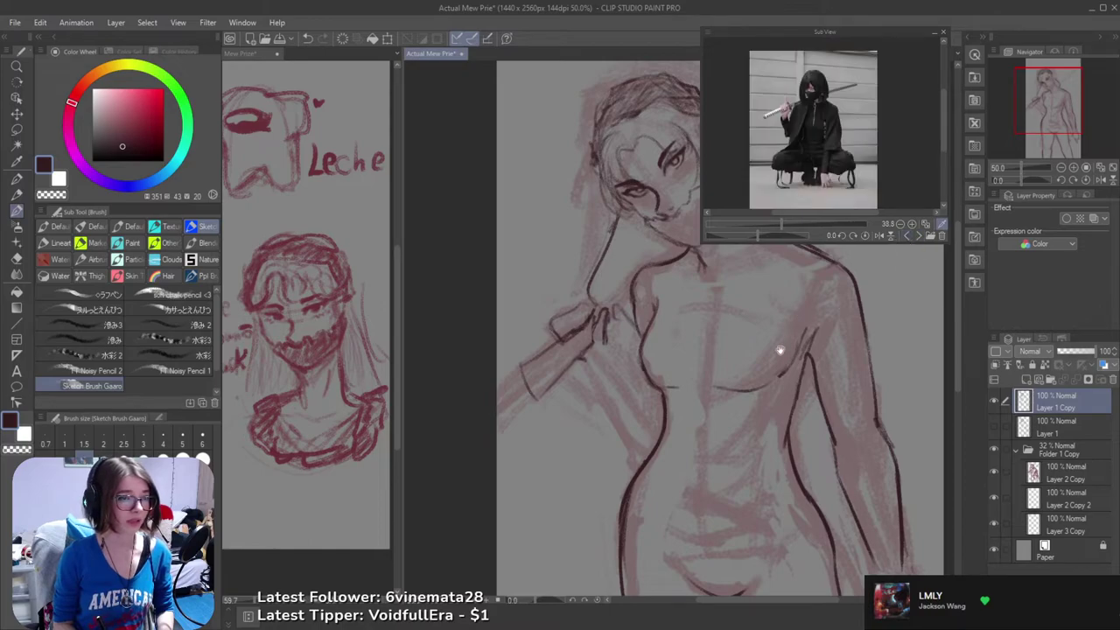
# - Draw short strokes across the lower edge of the fist to separate the fingers, and save the drawing
pyautogui.moveTo(592, 184); pyautogui.dragTo(597, 140)
pyautogui.scroll(2, 558, 332)
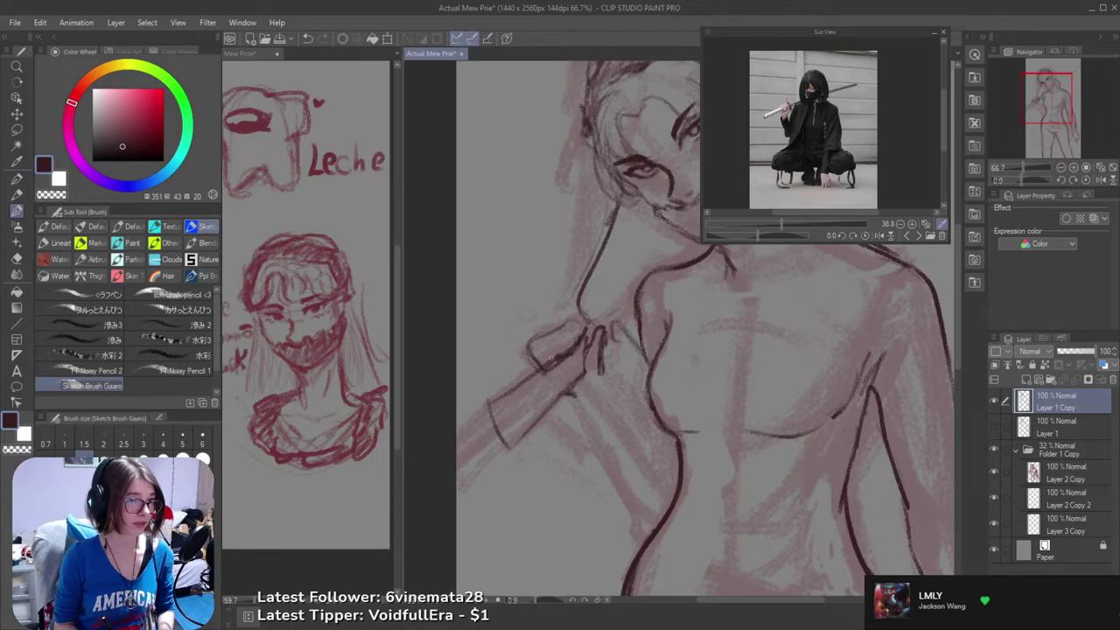
pyautogui.moveTo(548, 353); pyautogui.dragTo(560, 368)
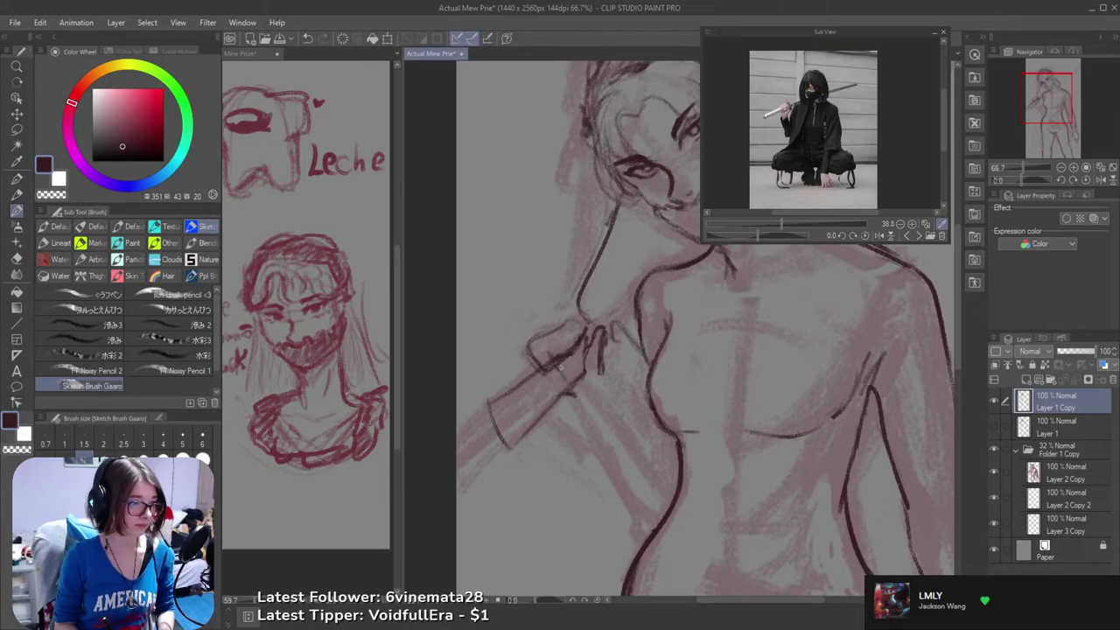
pyautogui.hotkey('ctrl', 'z')
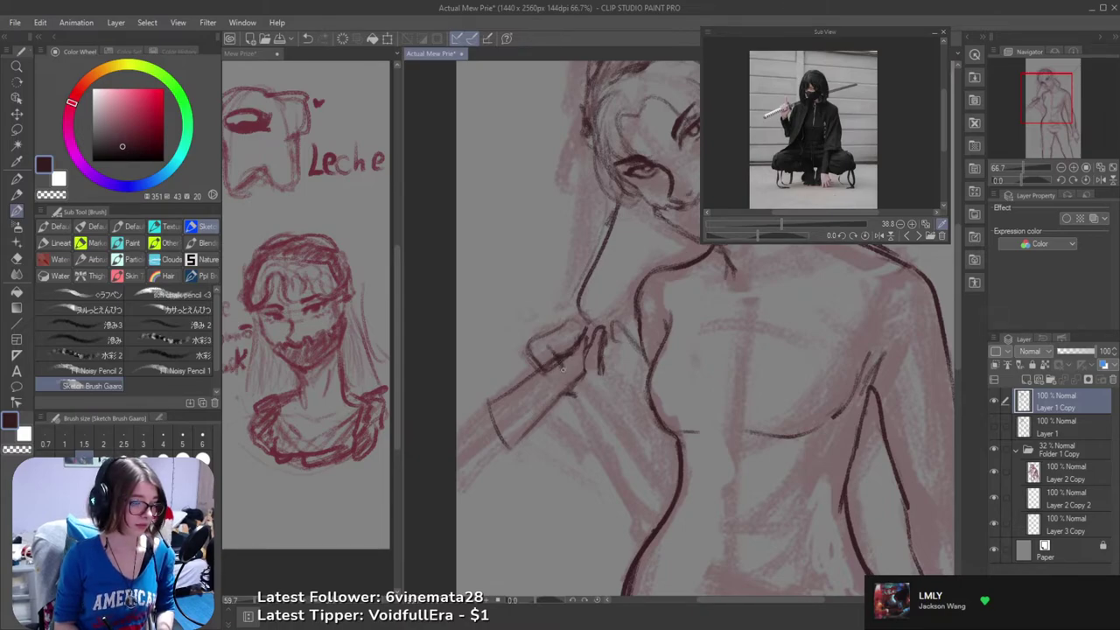
pyautogui.moveTo(548, 352); pyautogui.dragTo(555, 368)
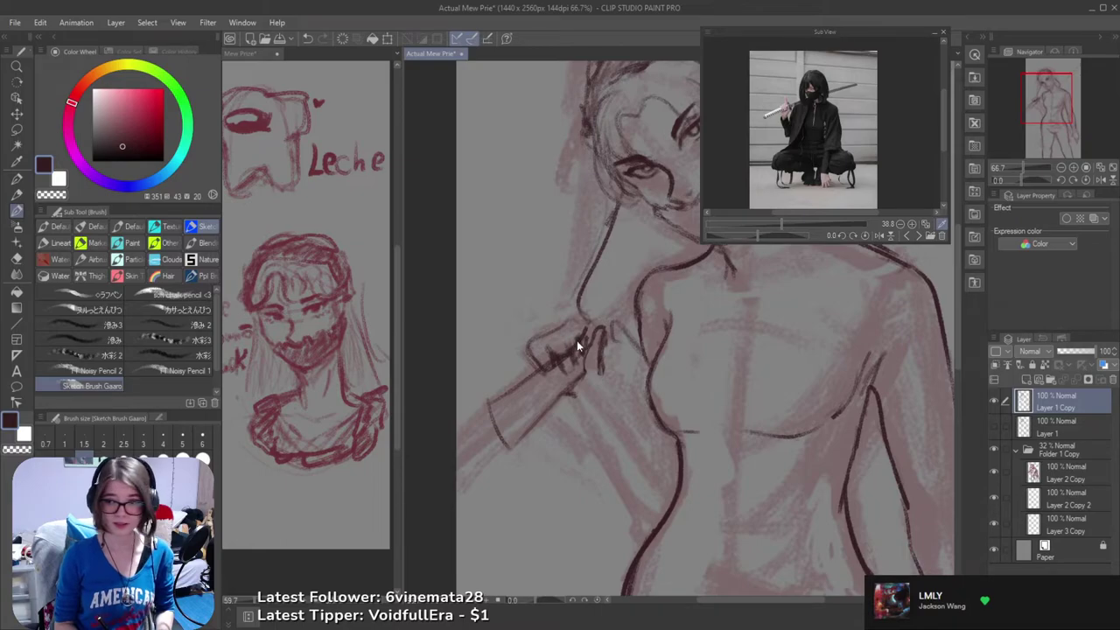
pyautogui.hotkey('ctrl', 's')
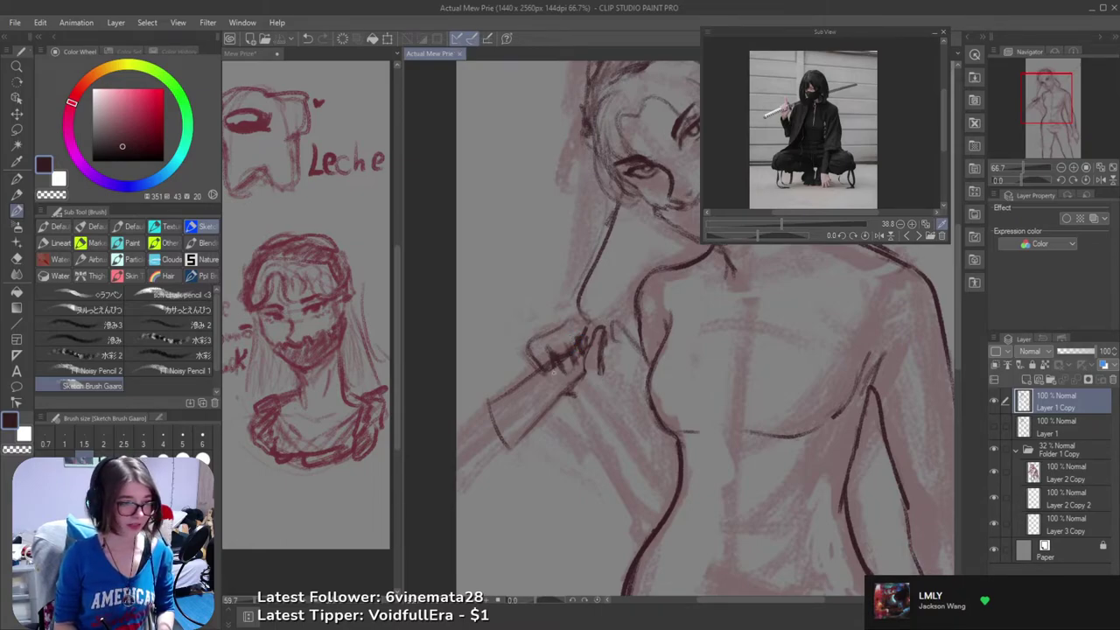
# - Erase the excess lines between the finger strokes along the fist's lower edge
pyautogui.press('e')
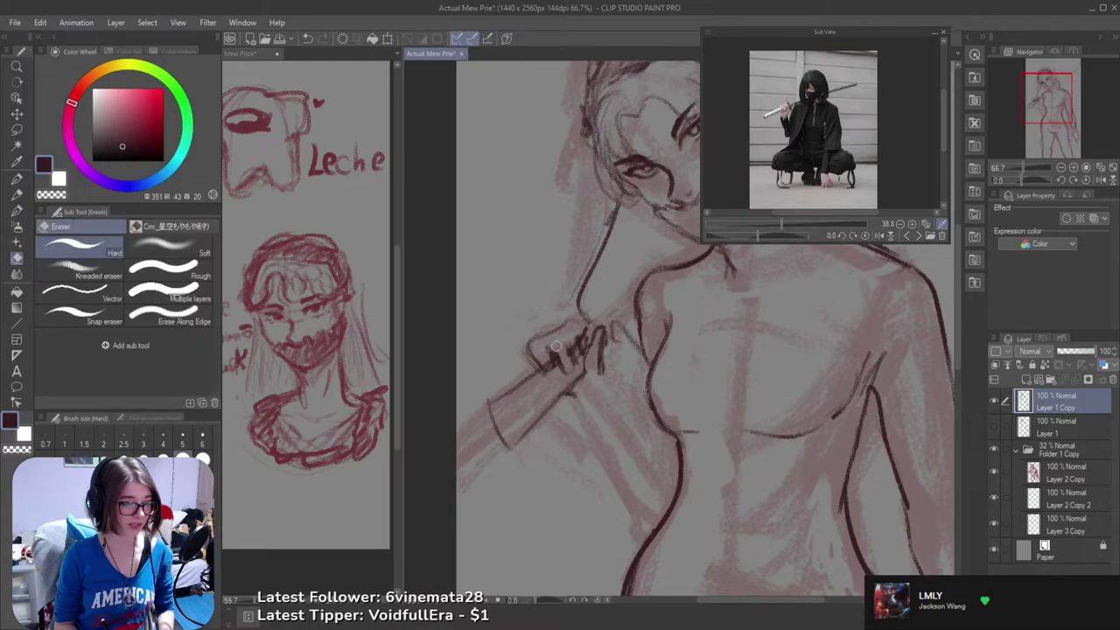
pyautogui.moveTo(546, 360); pyautogui.dragTo(549, 366)
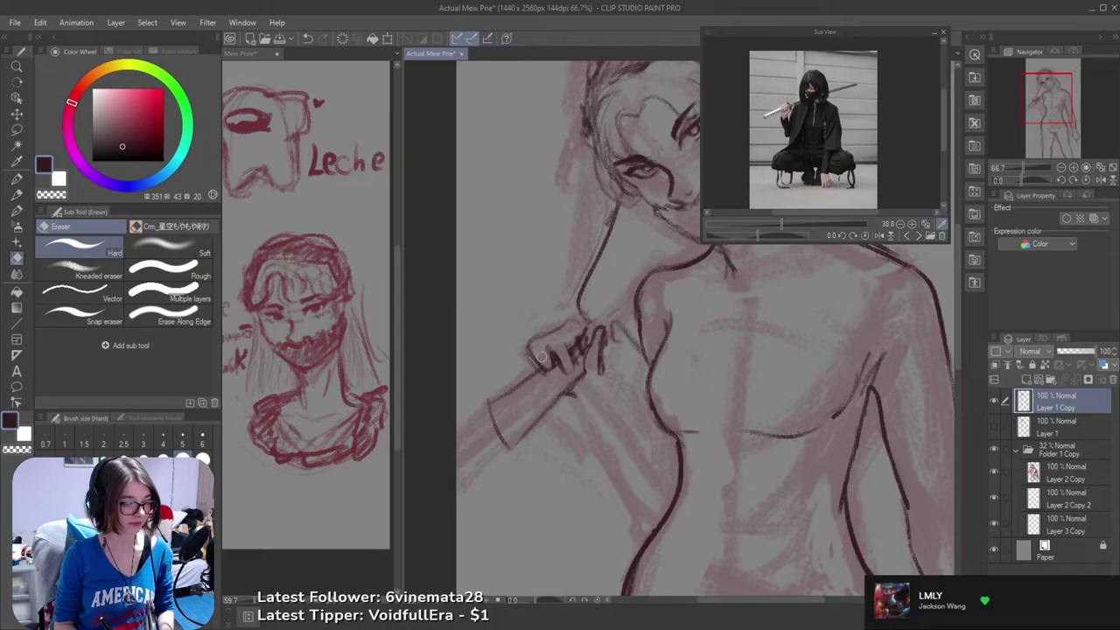
pyautogui.press('b')
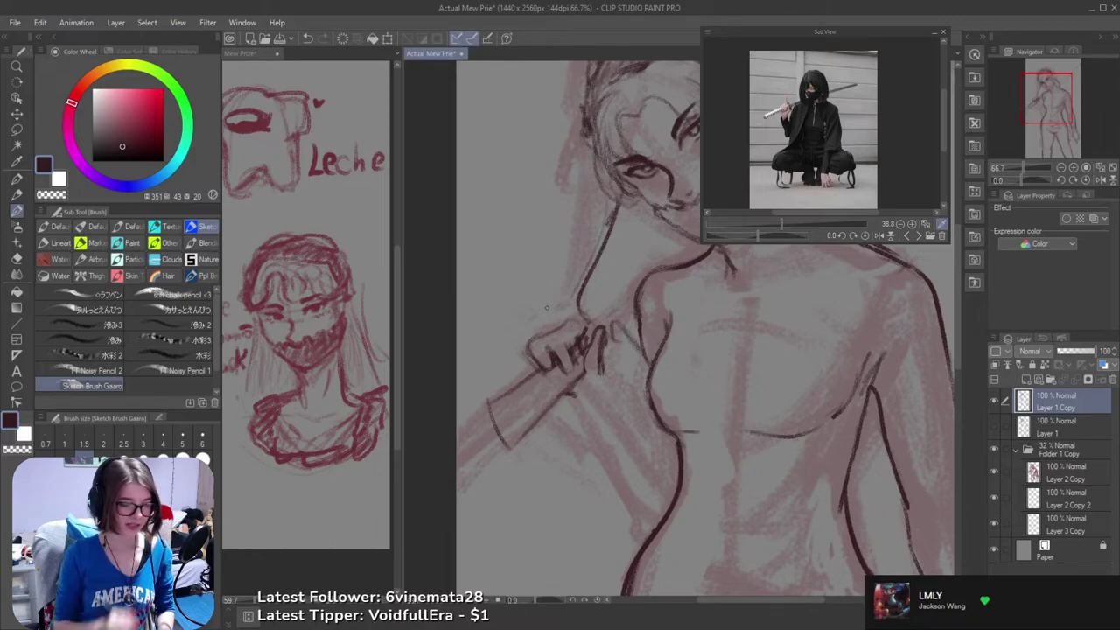
pyautogui.press('e')
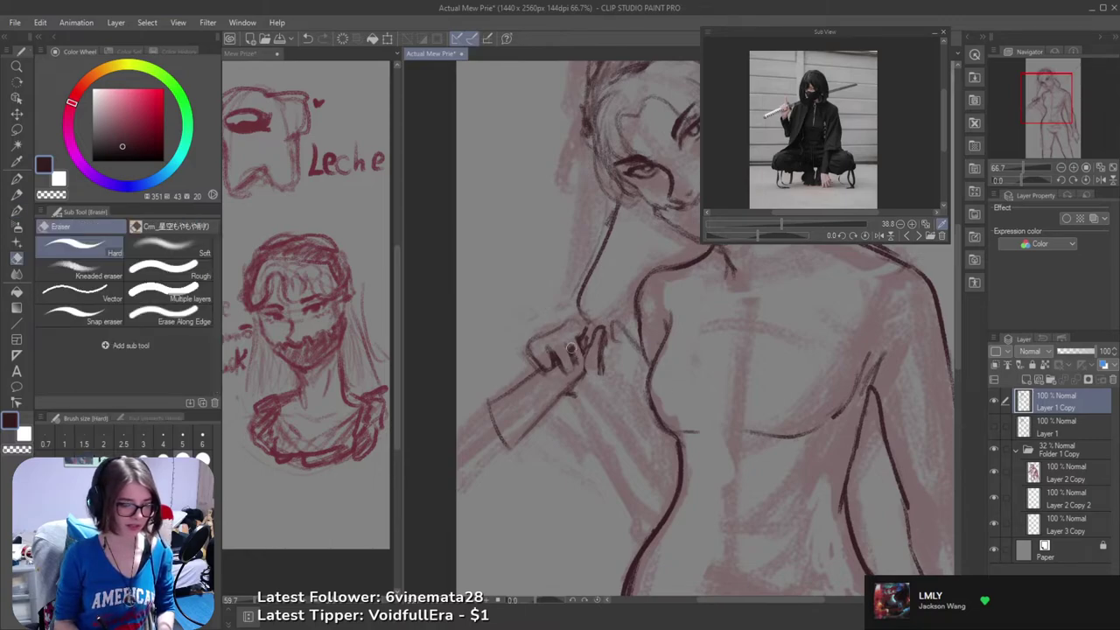
pyautogui.hotkey('ctrl', 'z')
pyautogui.moveTo(577, 349); pyautogui.dragTo(582, 360)
pyautogui.moveTo(589, 336); pyautogui.dragTo(601, 391)
pyautogui.press('b')
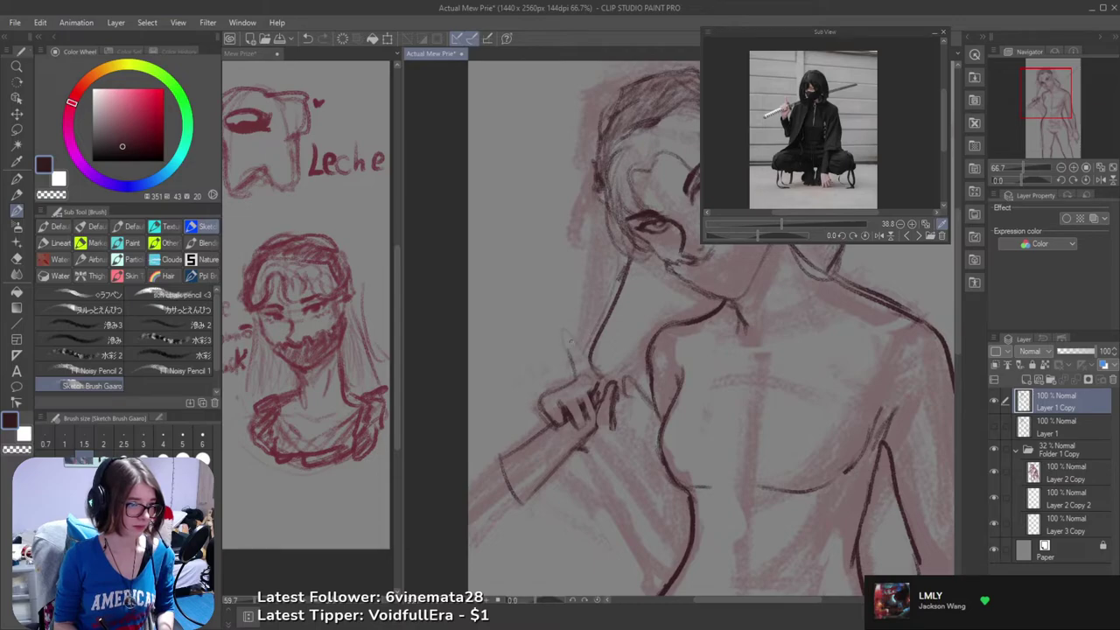
# - Outline an extended finger pointing upward from the top of the fist, undoing unsatisfactory strokes
pyautogui.moveTo(570, 350); pyautogui.dragTo(578, 369)
pyautogui.moveTo(564, 324)
pyautogui.mouseDown()
pyautogui.moveTo(584, 357)
pyautogui.moveTo(570, 326)
pyautogui.mouseUp()
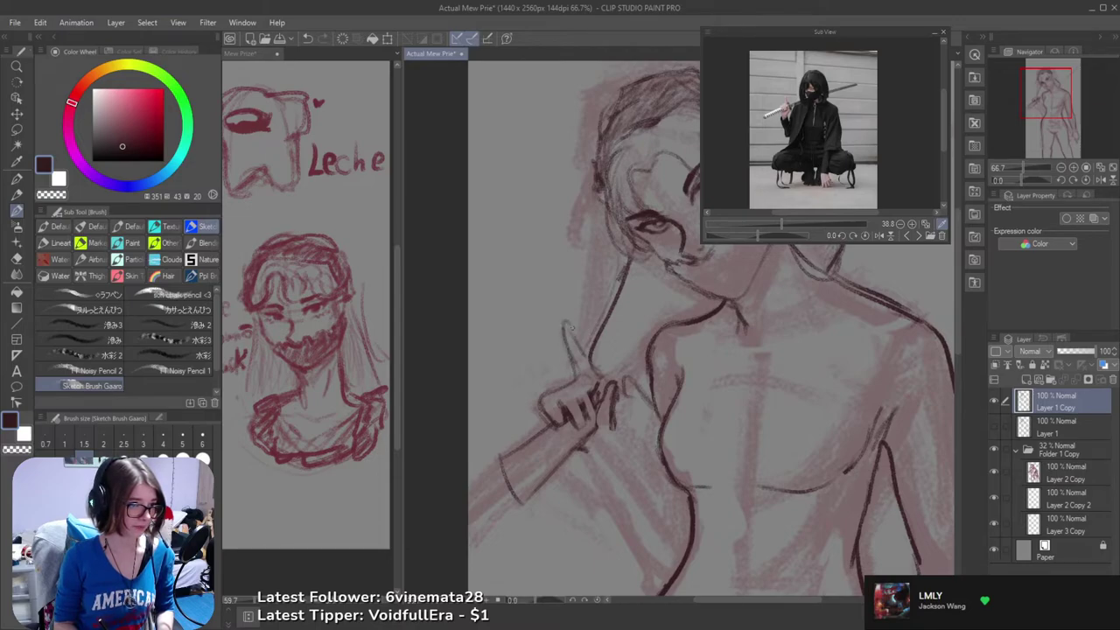
pyautogui.moveTo(591, 377)
pyautogui.mouseDown()
pyautogui.moveTo(579, 350)
pyautogui.moveTo(597, 385)
pyautogui.mouseUp()
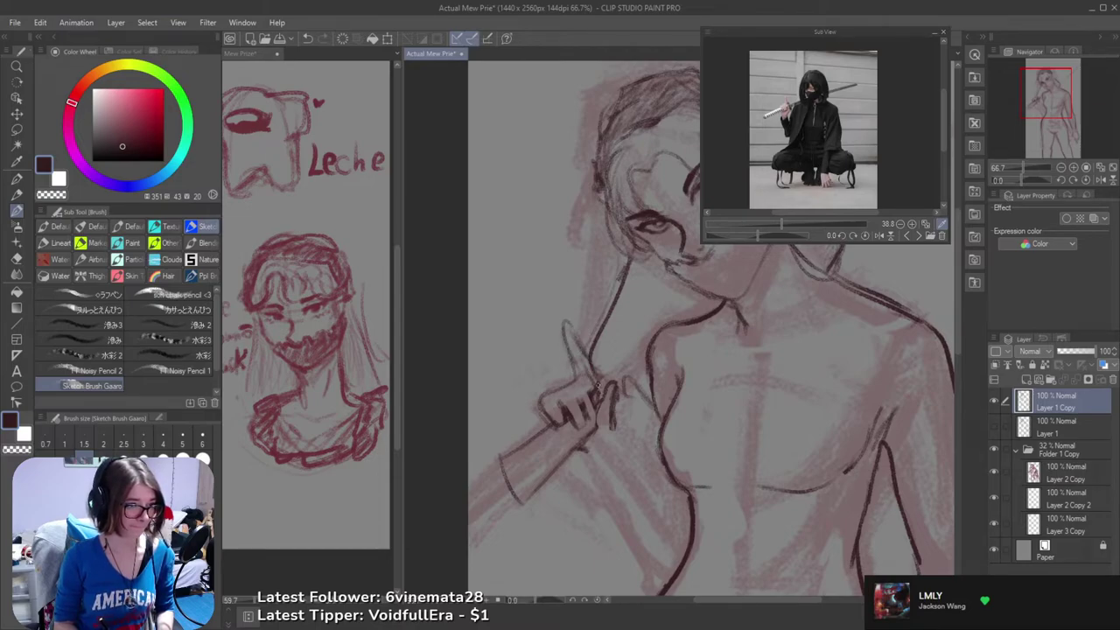
pyautogui.hotkey('ctrl', 'z')
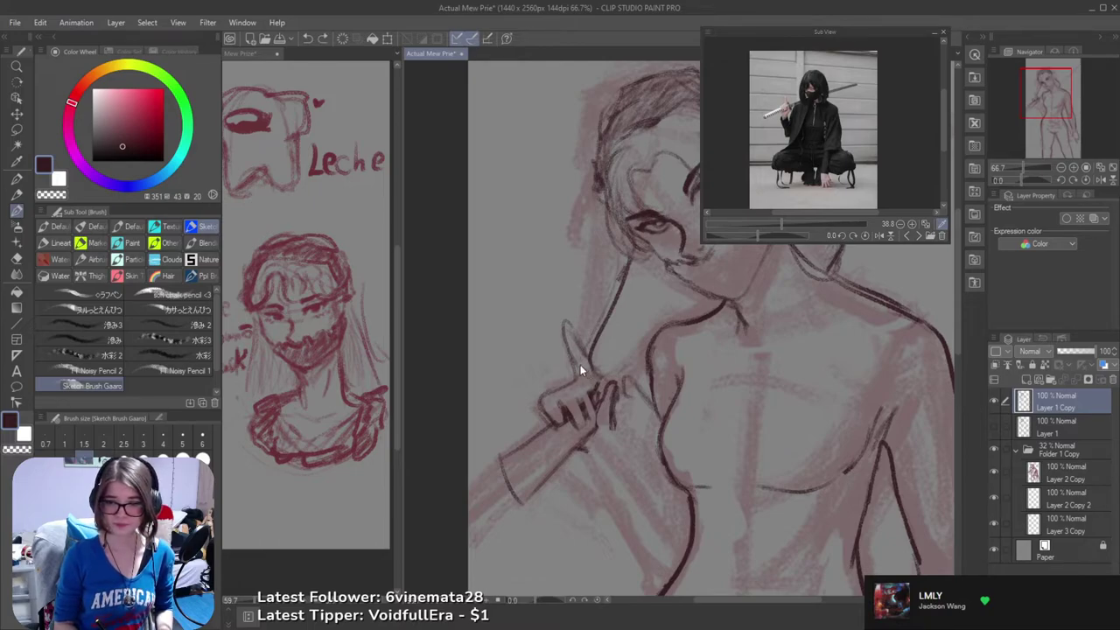
pyautogui.moveTo(569, 351)
pyautogui.mouseDown()
pyautogui.moveTo(557, 384)
pyautogui.moveTo(631, 351)
pyautogui.moveTo(618, 362)
pyautogui.moveTo(608, 299)
pyautogui.moveTo(636, 339)
pyautogui.mouseUp()
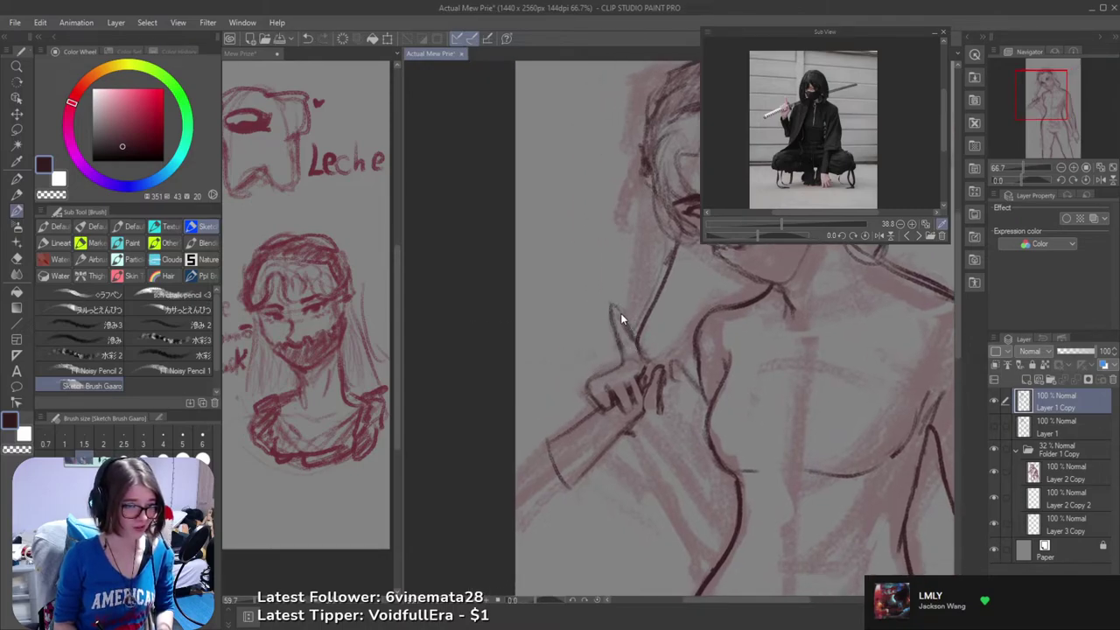
pyautogui.hotkey('ctrl', 'z')
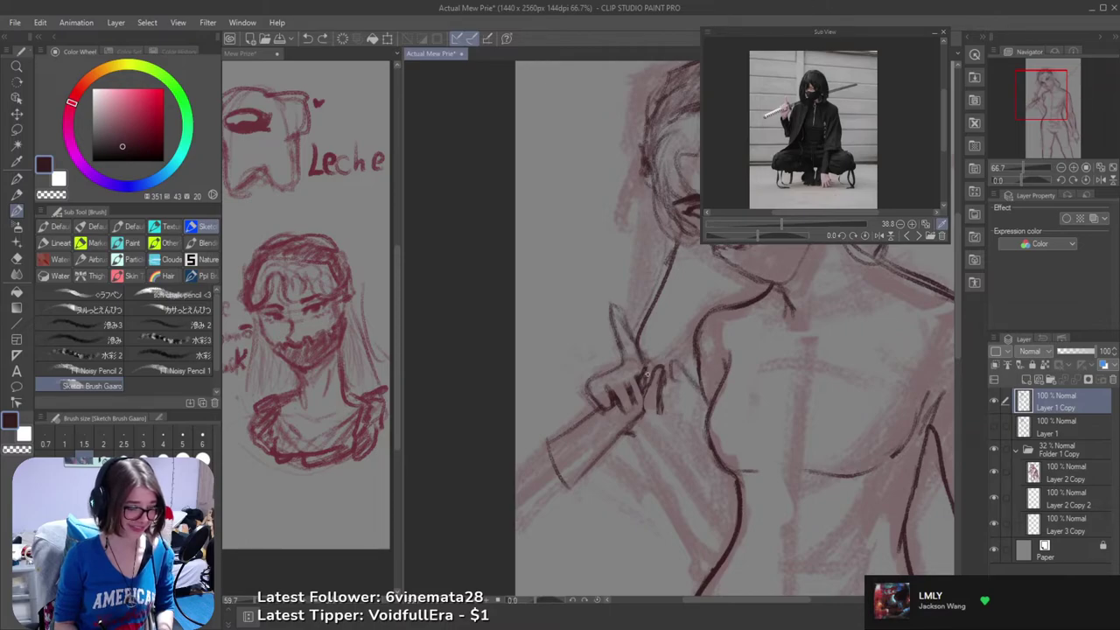
# - Sharpen the dividing strokes between the curled fingers on the fist, alternating short dark brush marks with small erasures
pyautogui.moveTo(646, 371); pyautogui.dragTo(648, 381)
pyautogui.press('e')
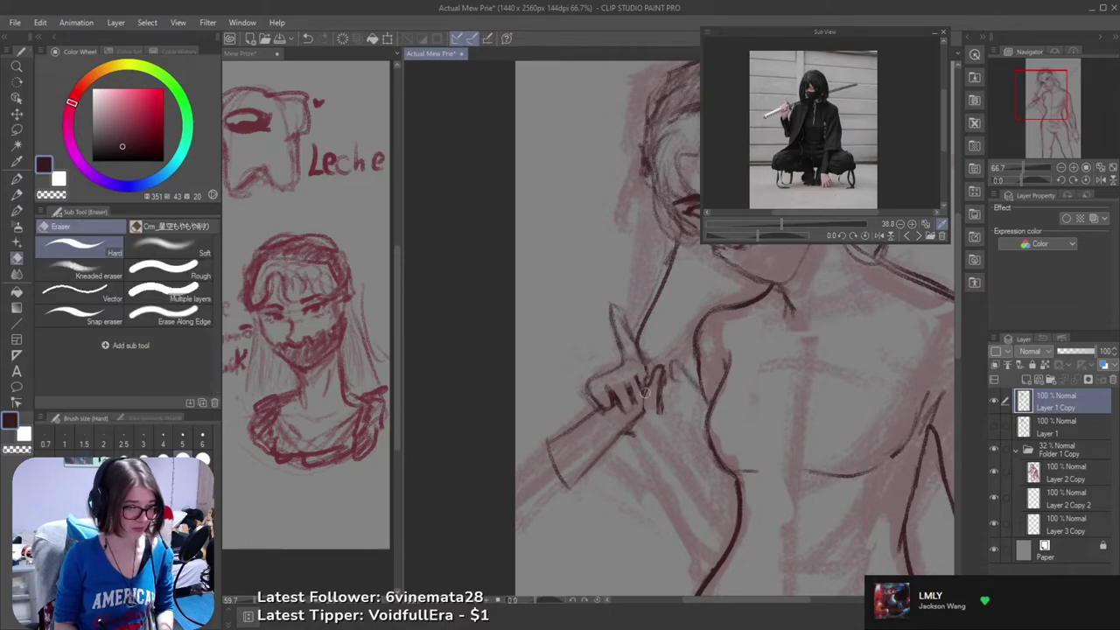
pyautogui.press('b')
pyautogui.press('e')
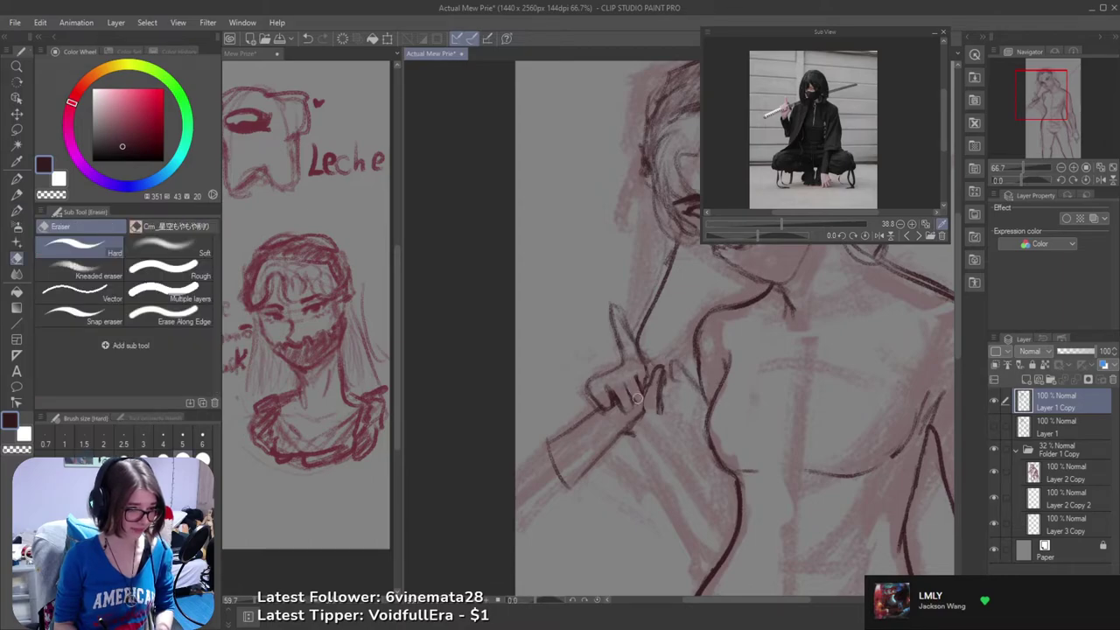
pyautogui.press('b')
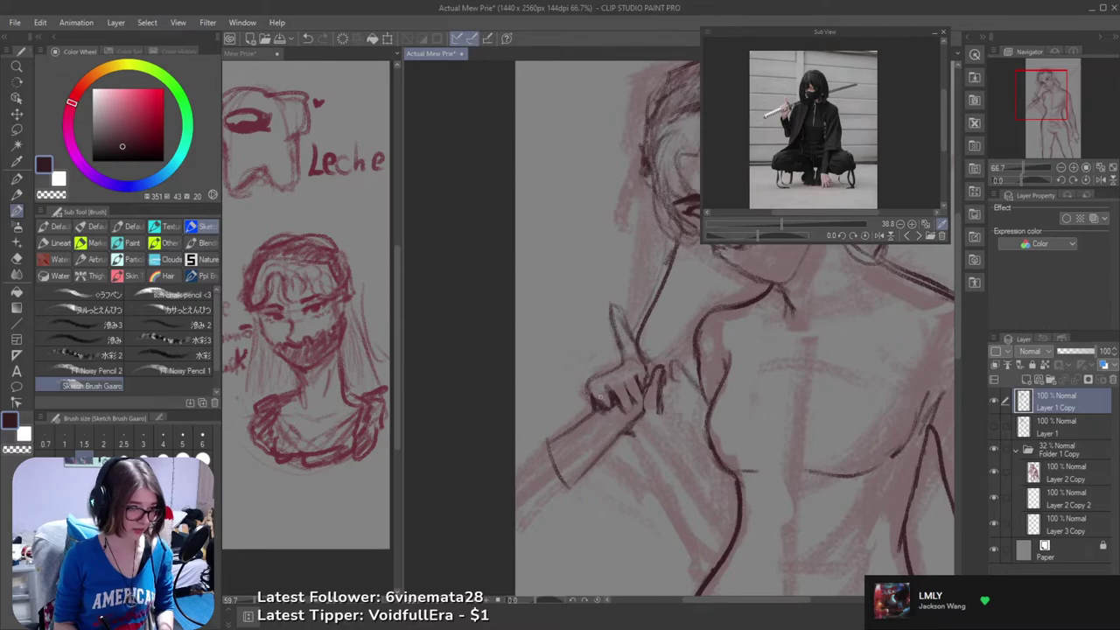
pyautogui.press('e')
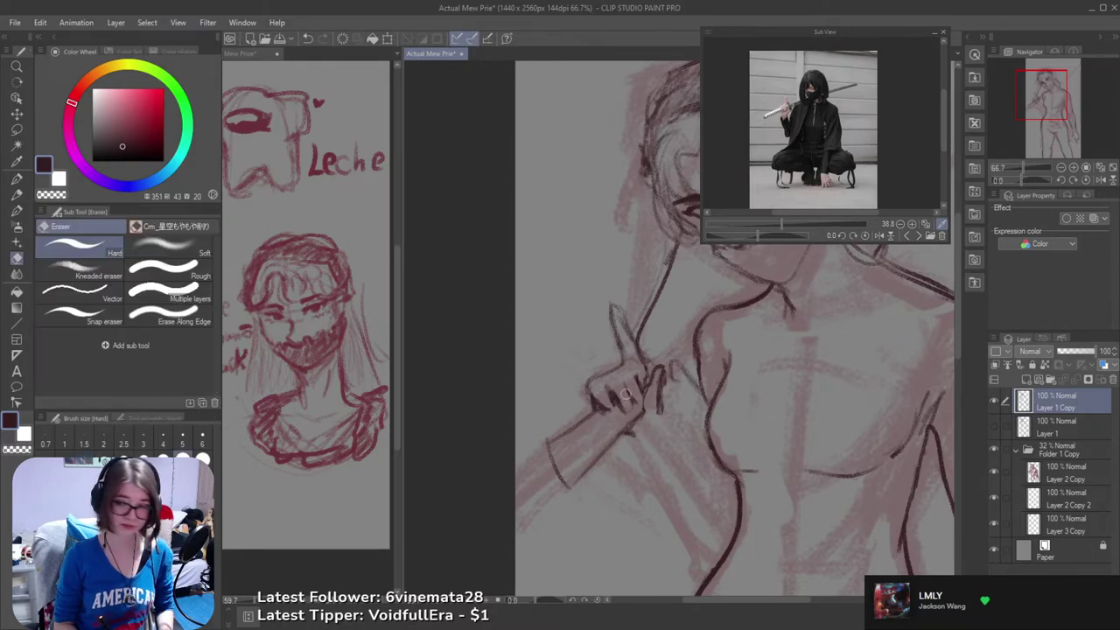
pyautogui.press('b')
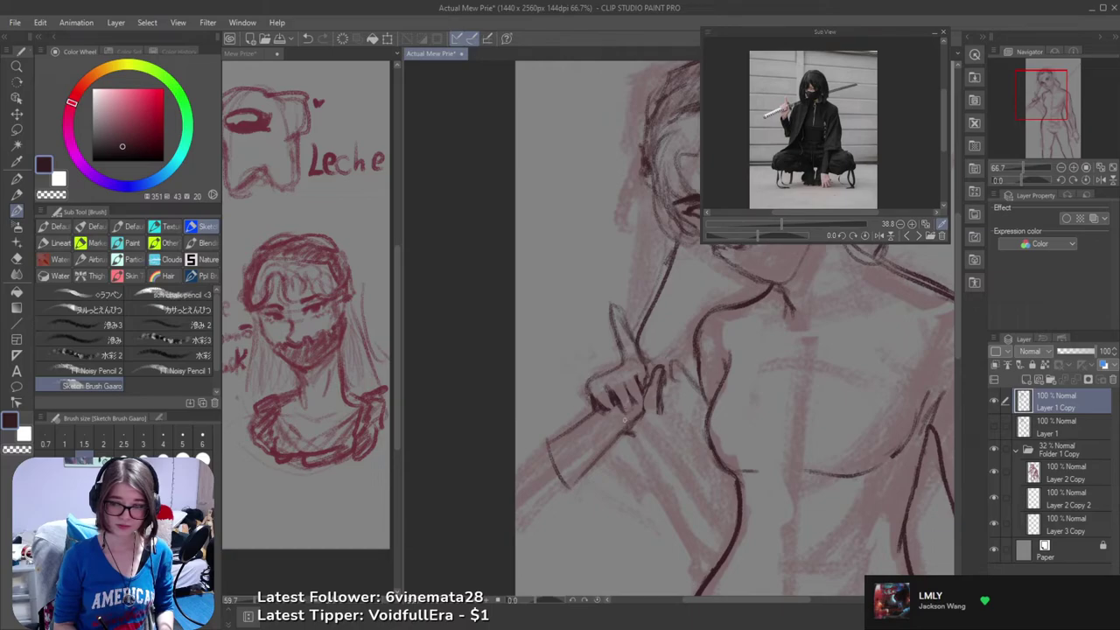
pyautogui.moveTo(603, 409)
pyautogui.mouseDown()
pyautogui.moveTo(613, 414)
pyautogui.moveTo(612, 400)
pyautogui.mouseUp()
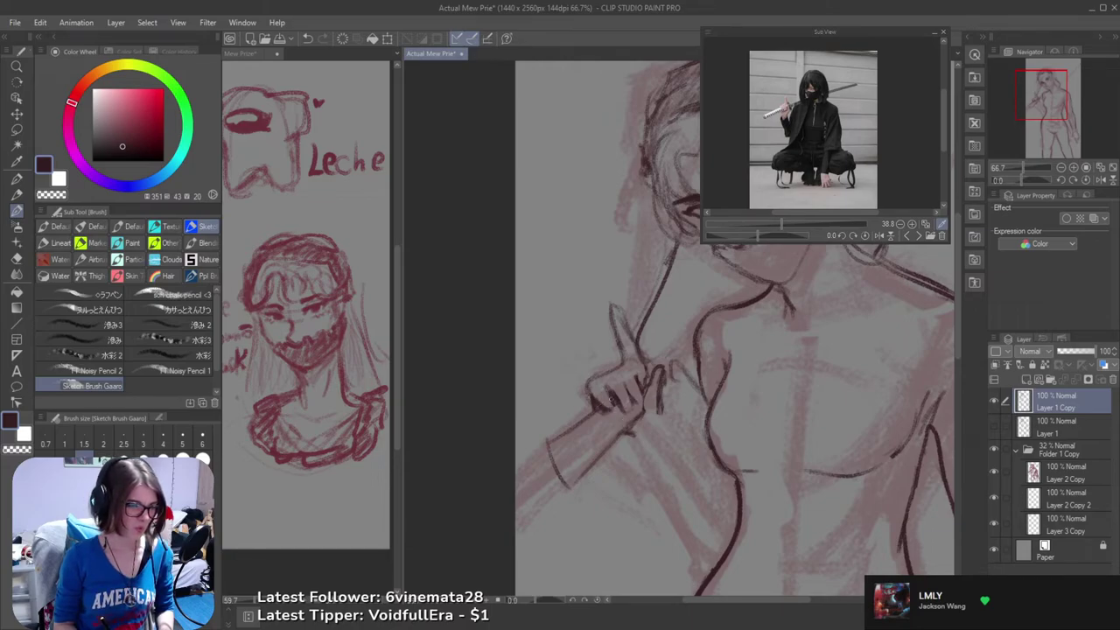
pyautogui.press('e')
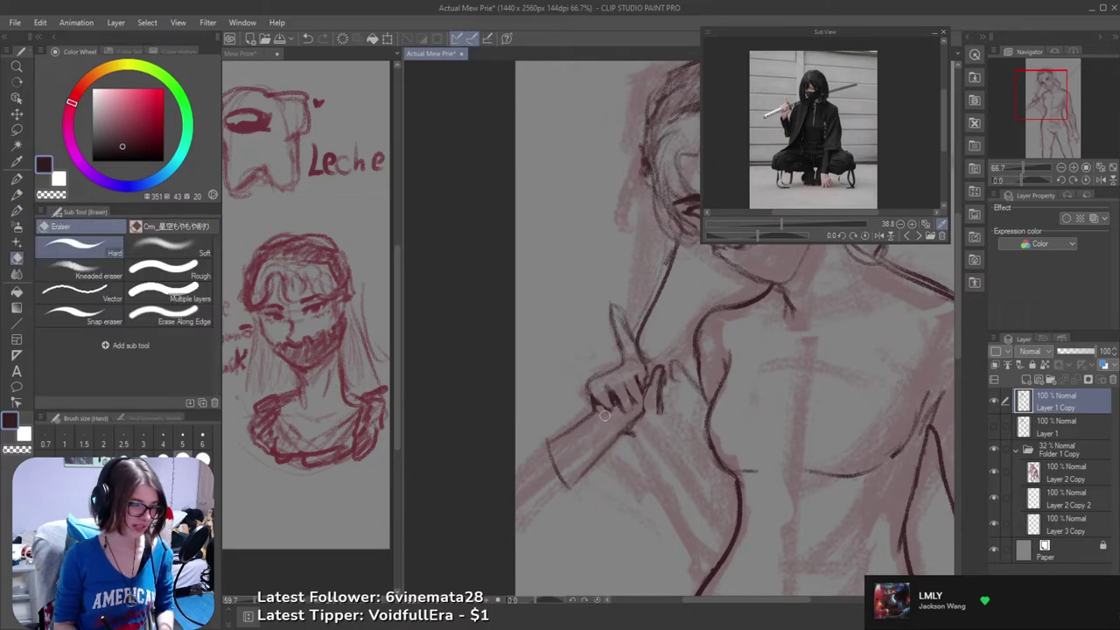
pyautogui.press('b')
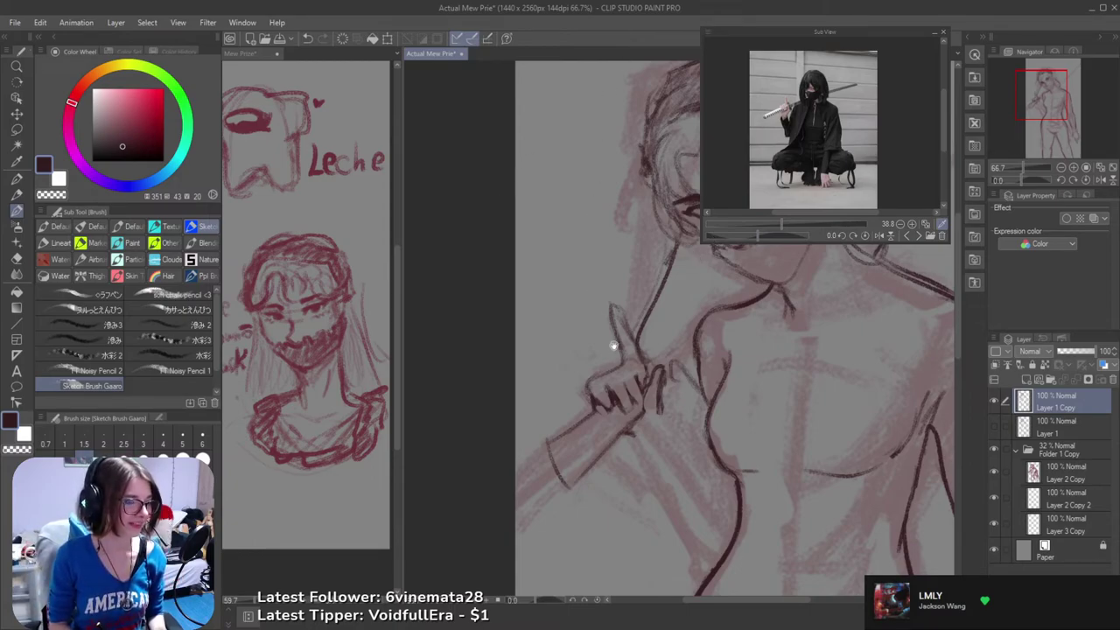
# - Refine the extended finger's base and trim its outline near the tip with the eraser, and save the drawing
pyautogui.moveTo(628, 362); pyautogui.dragTo(624, 356)
pyautogui.press('e')
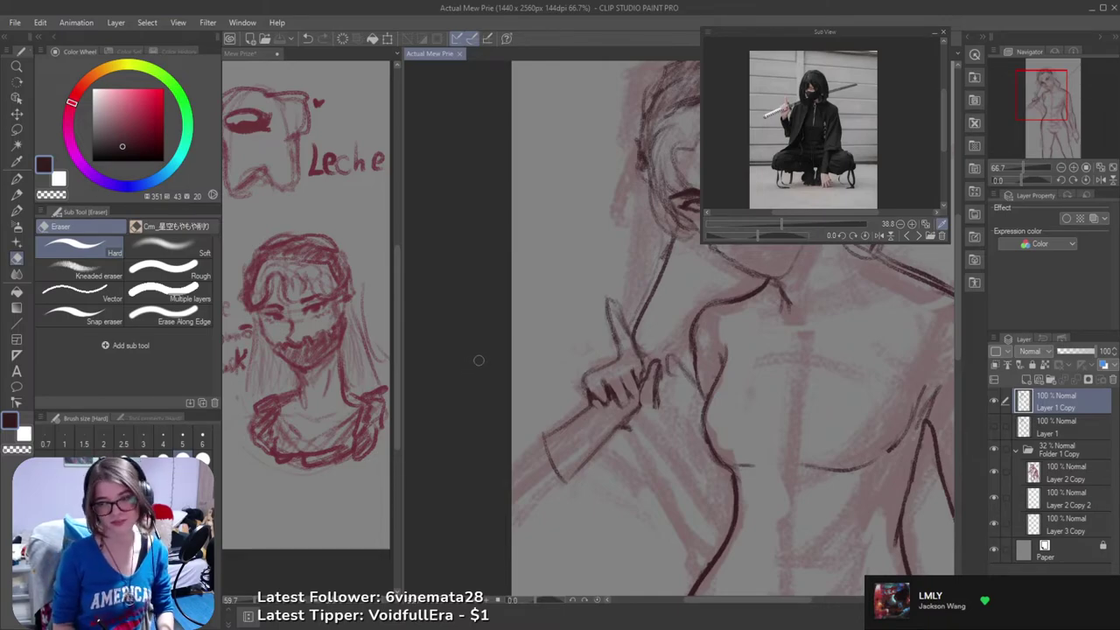
pyautogui.moveTo(519, 356); pyautogui.dragTo(482, 357)
pyautogui.moveTo(582, 313); pyautogui.dragTo(597, 340)
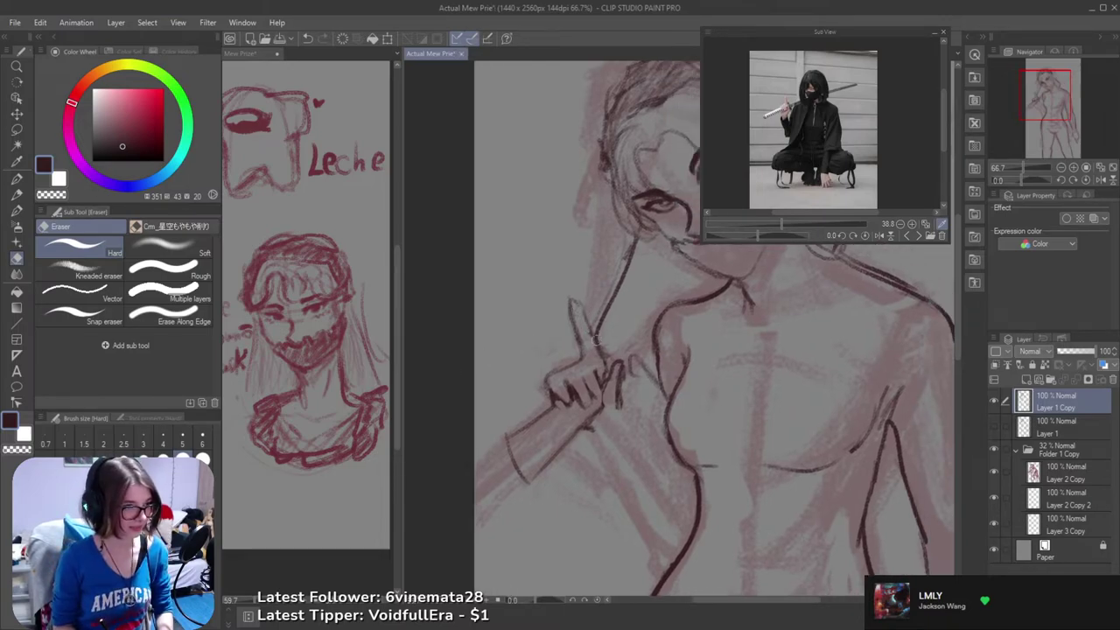
pyautogui.hotkey('ctrl', 'z')
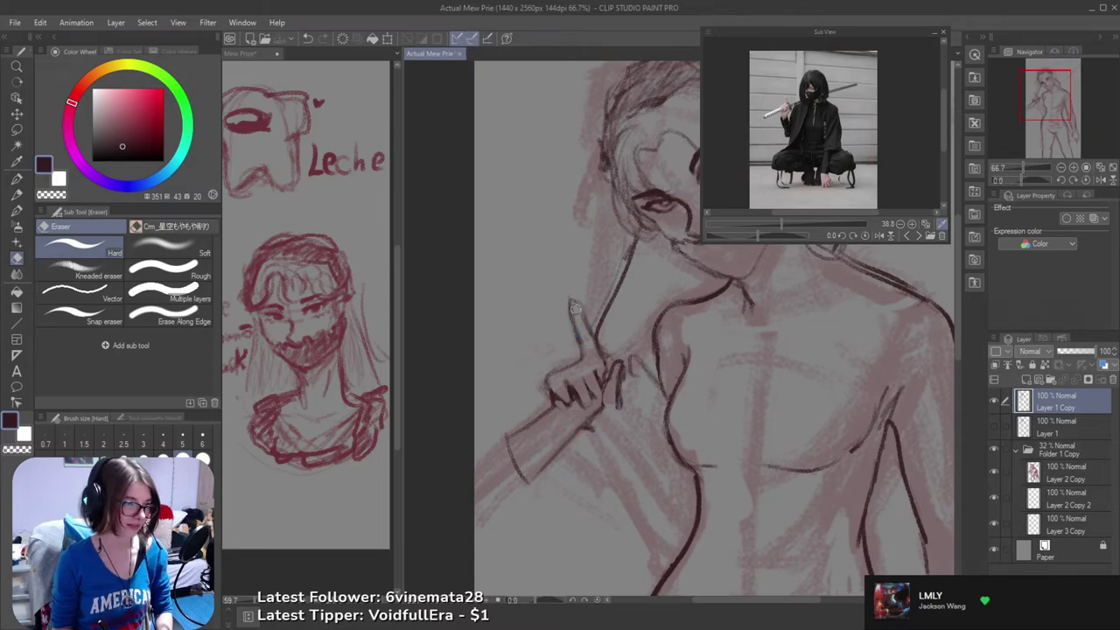
pyautogui.moveTo(571, 308); pyautogui.dragTo(569, 303)
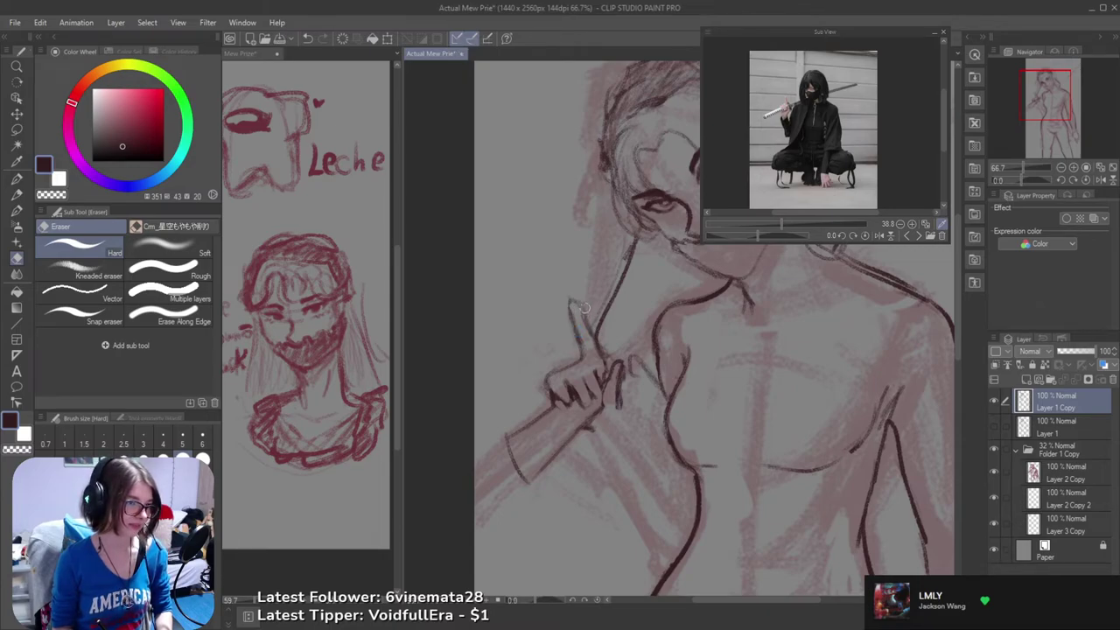
pyautogui.press('b')
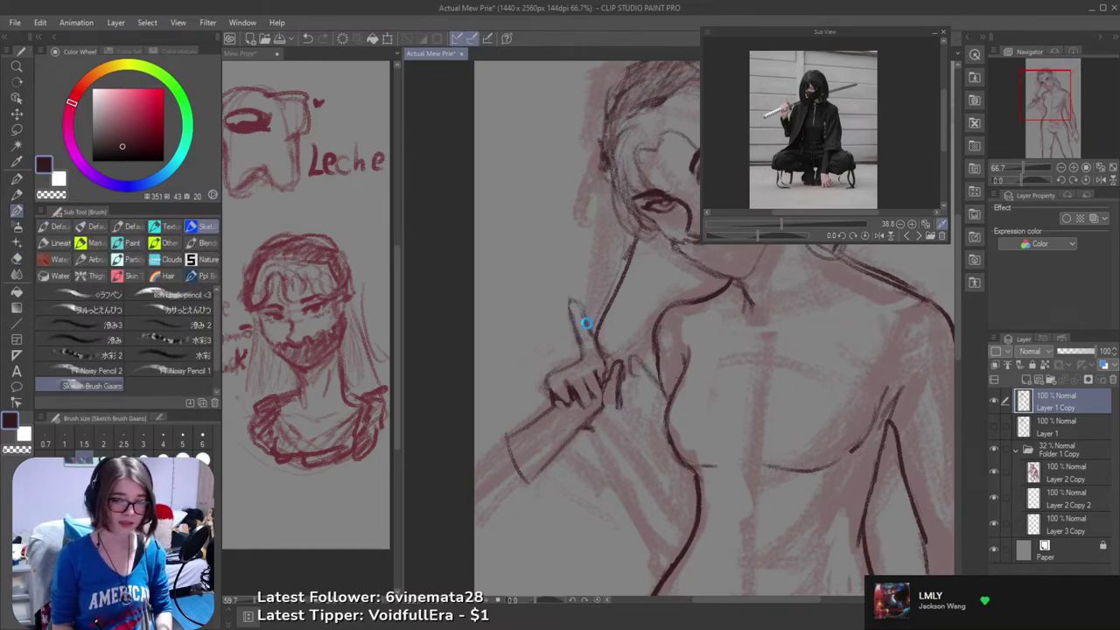
pyautogui.hotkey('ctrl', 's')
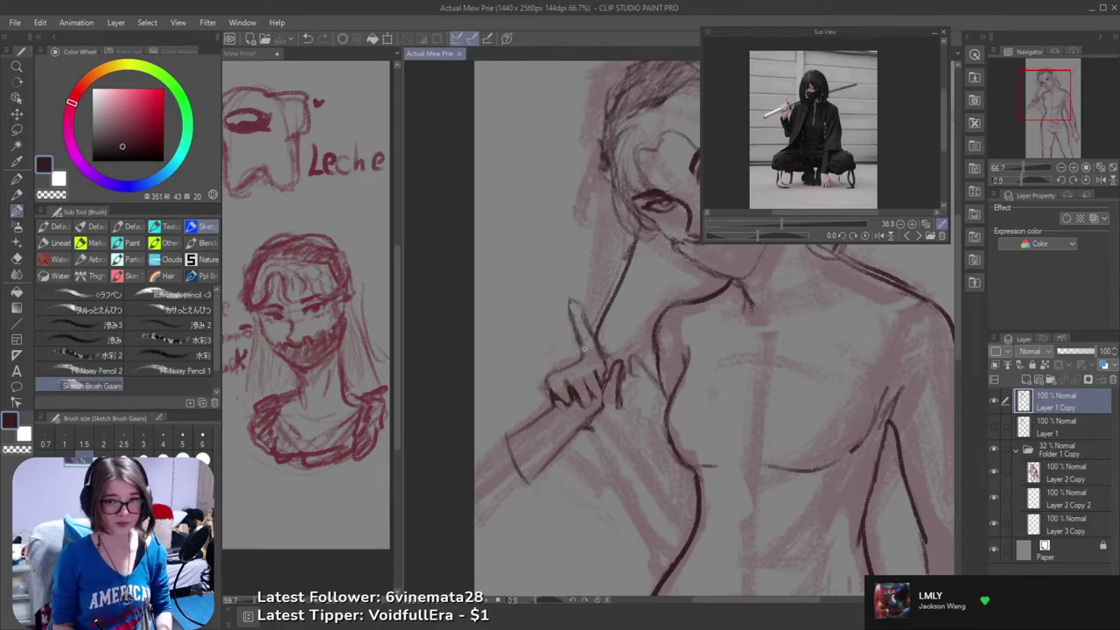
# - Erase stray marks around the fist's outermost fingers and reshape the short gap lines between them
pyautogui.moveTo(592, 357); pyautogui.dragTo(532, 341)
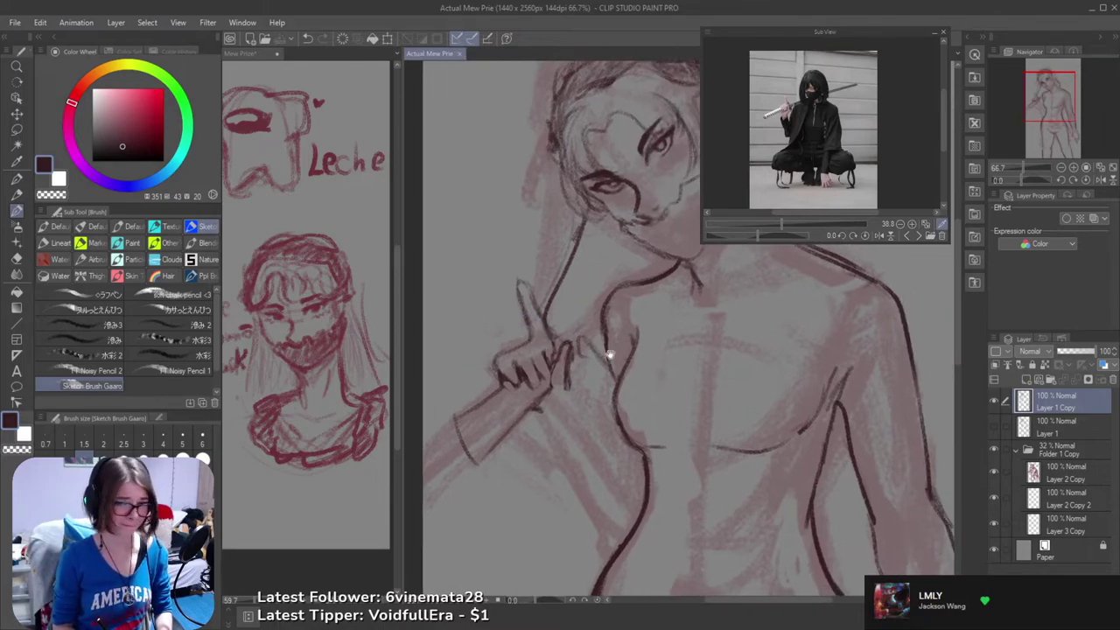
pyautogui.moveTo(610, 355); pyautogui.dragTo(540, 345)
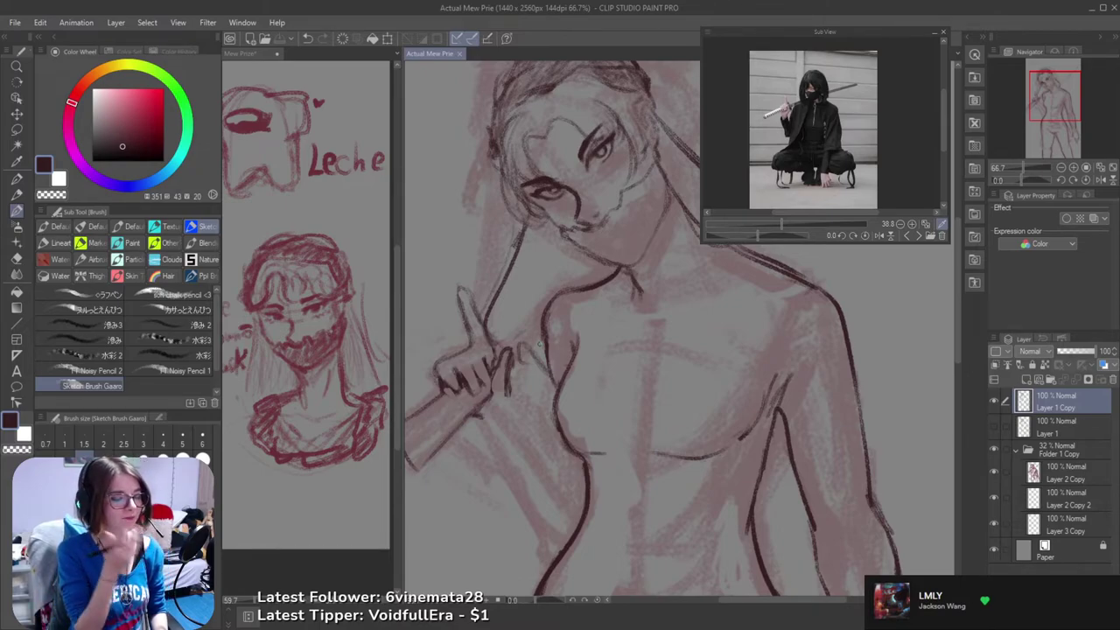
pyautogui.scroll(2, 495, 393)
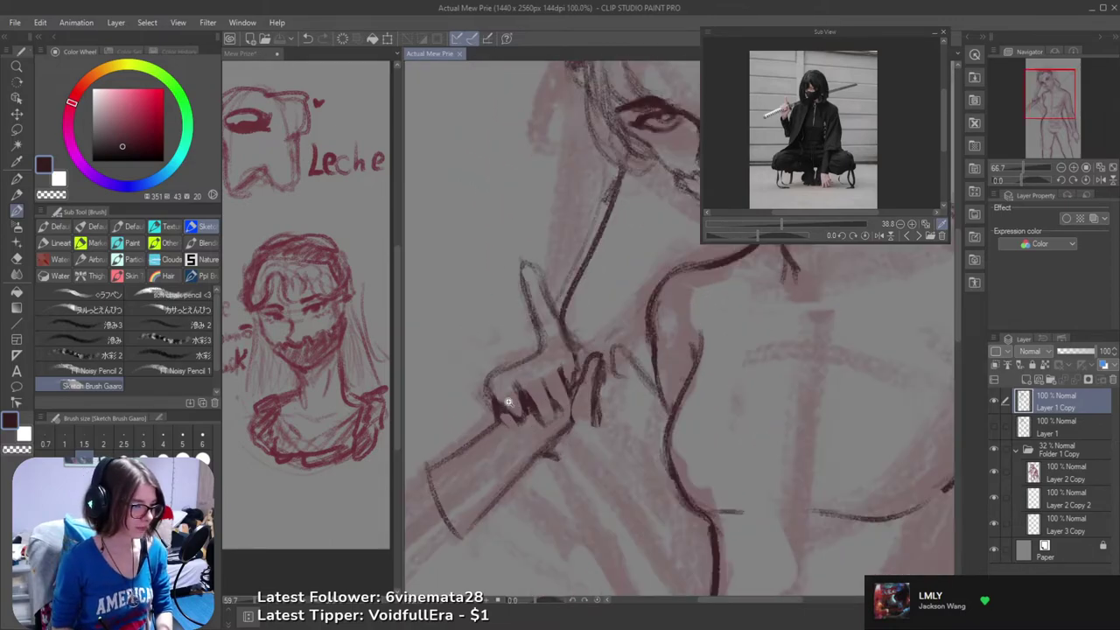
pyautogui.press('e')
pyautogui.moveTo(508, 407); pyautogui.dragTo(516, 414)
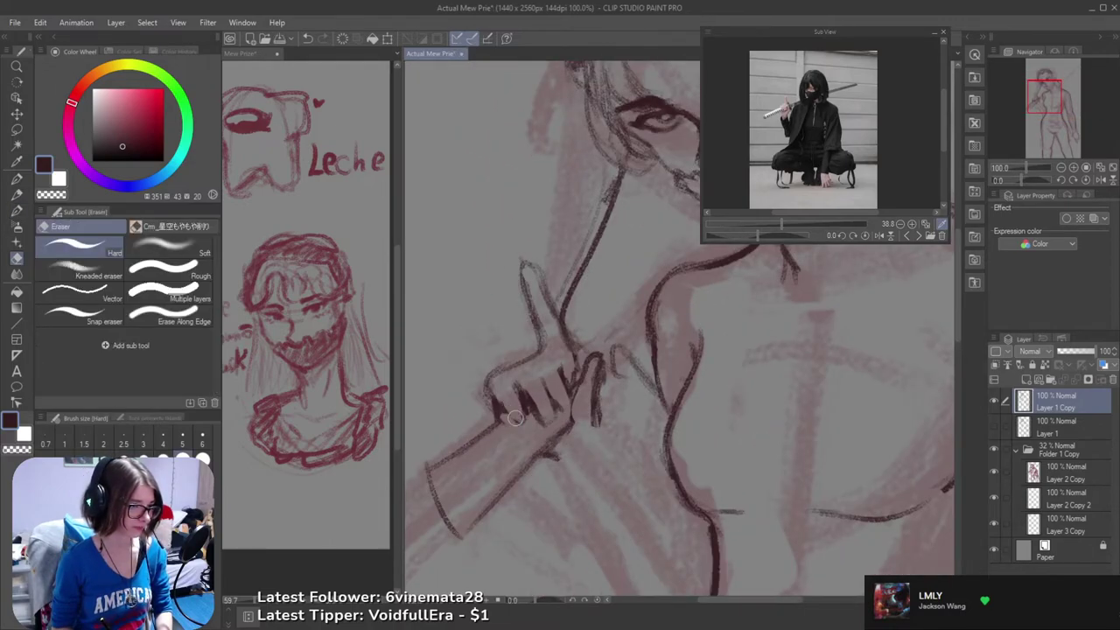
pyautogui.press('b')
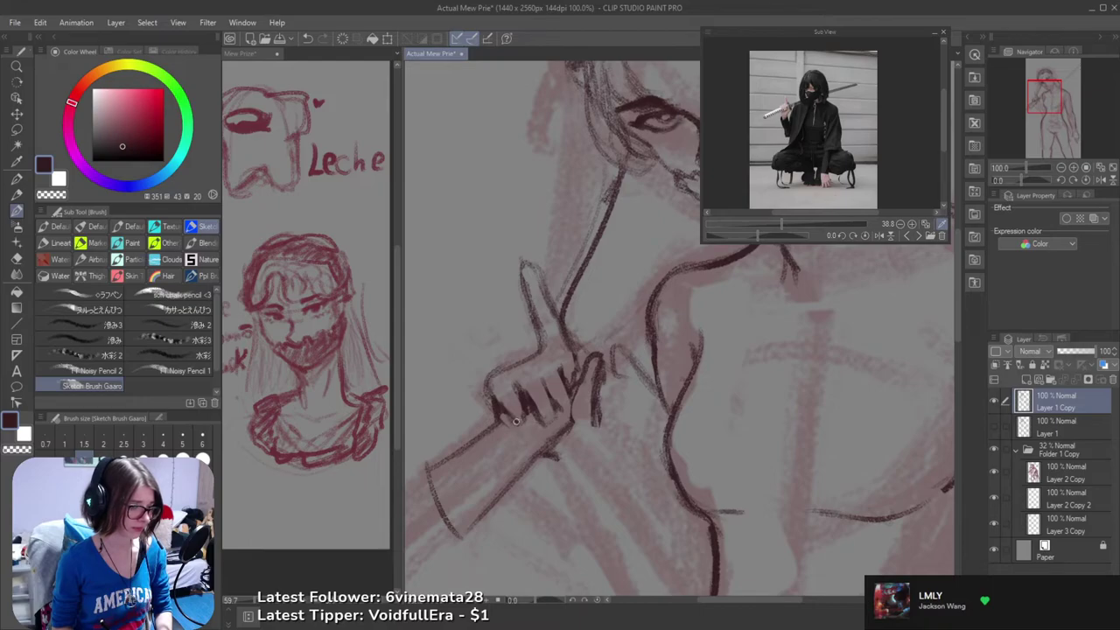
pyautogui.press('e')
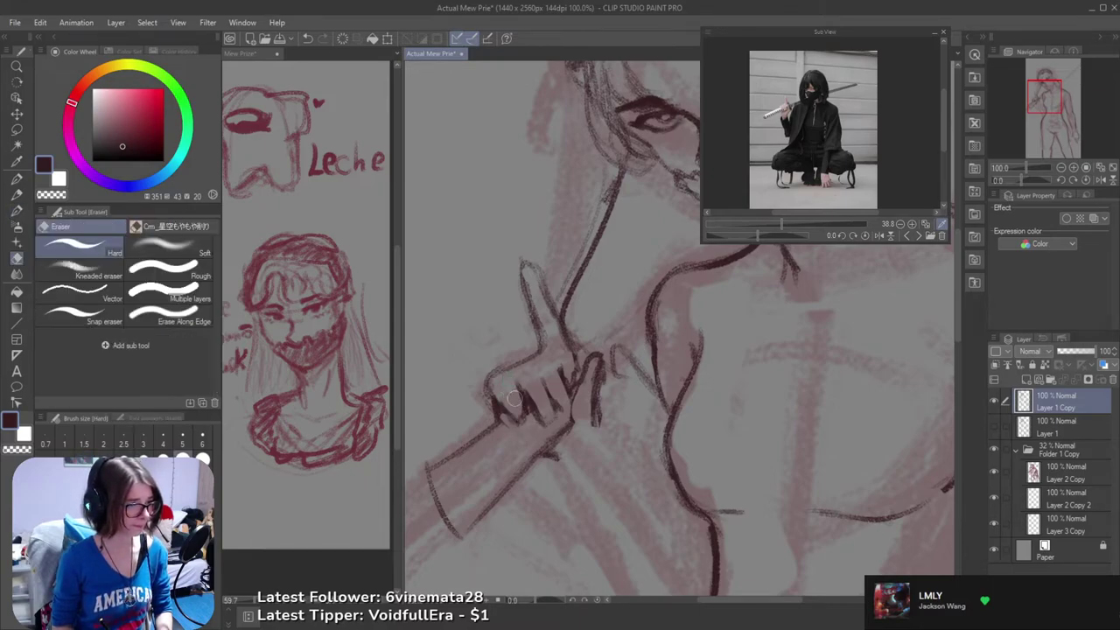
pyautogui.press('b')
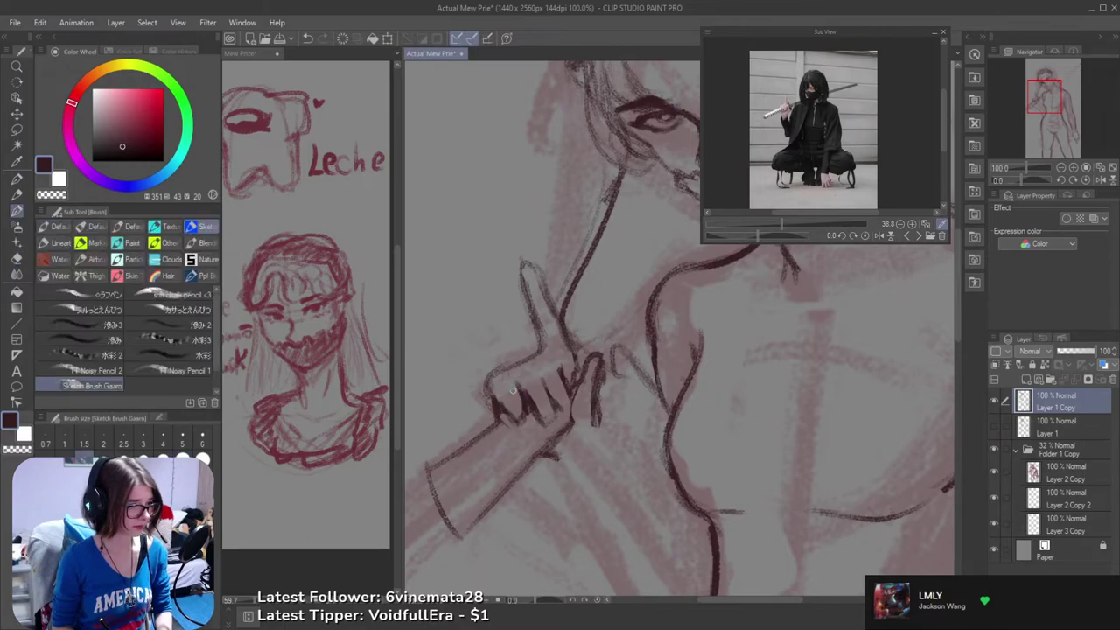
pyautogui.press('e')
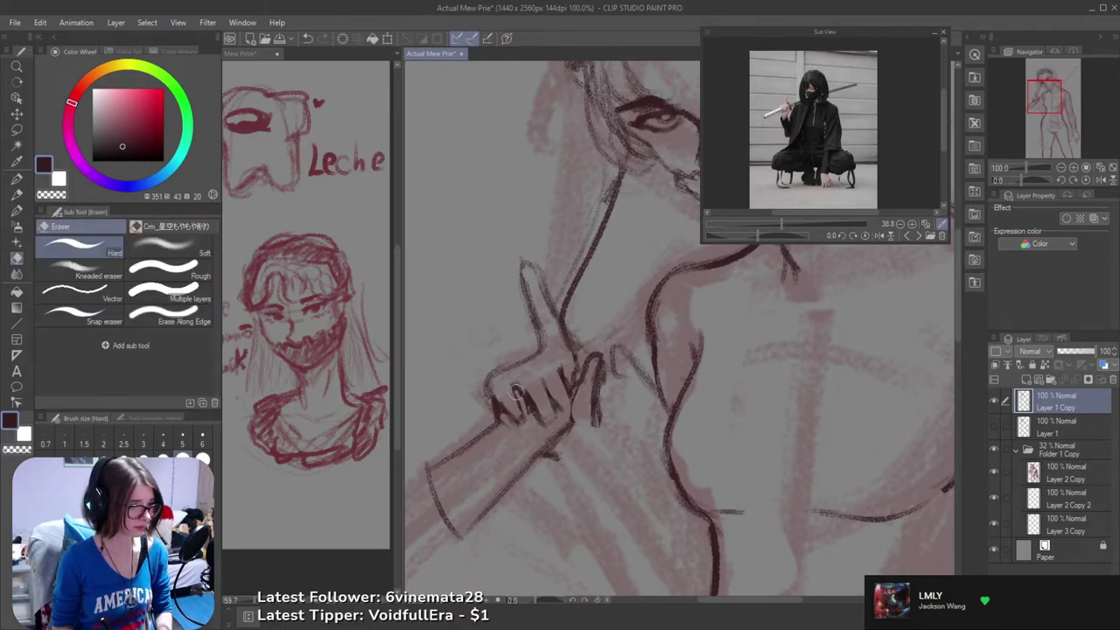
# - Tidy the fist's upper contour from the outer knuckle to the base of the extended finger
pyautogui.press('b')
pyautogui.moveTo(518, 388)
pyautogui.mouseDown()
pyautogui.moveTo(524, 418)
pyautogui.moveTo(518, 385)
pyautogui.mouseUp()
pyautogui.press('e')
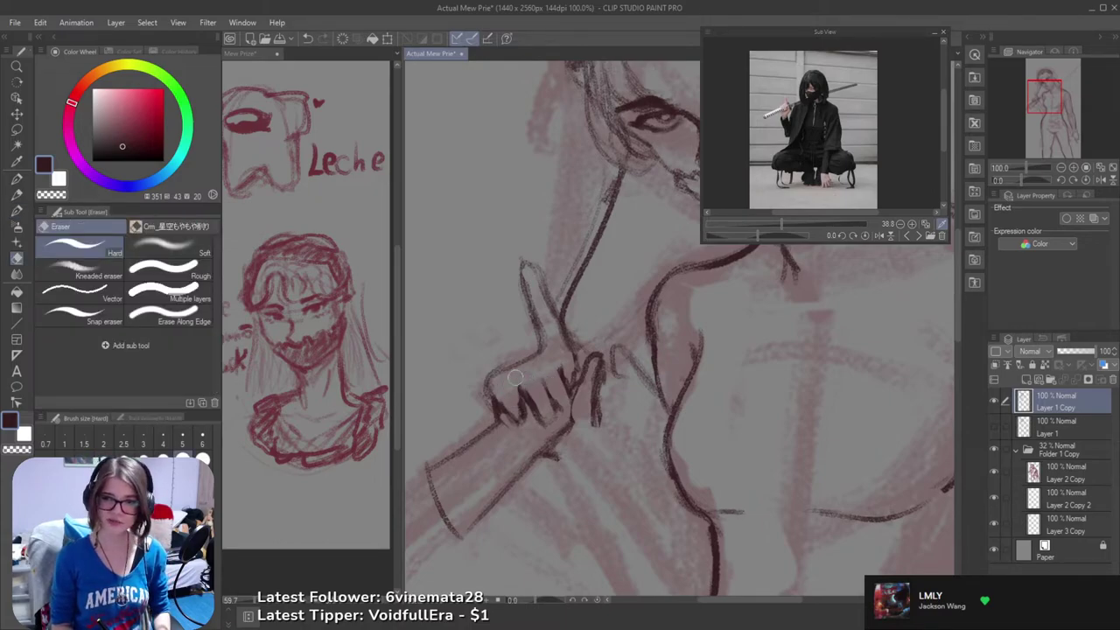
pyautogui.moveTo(501, 373)
pyautogui.mouseDown()
pyautogui.moveTo(534, 364)
pyautogui.moveTo(507, 361)
pyautogui.moveTo(493, 393)
pyautogui.moveTo(548, 331)
pyautogui.moveTo(526, 349)
pyautogui.moveTo(562, 337)
pyautogui.mouseUp()
pyautogui.press('b')
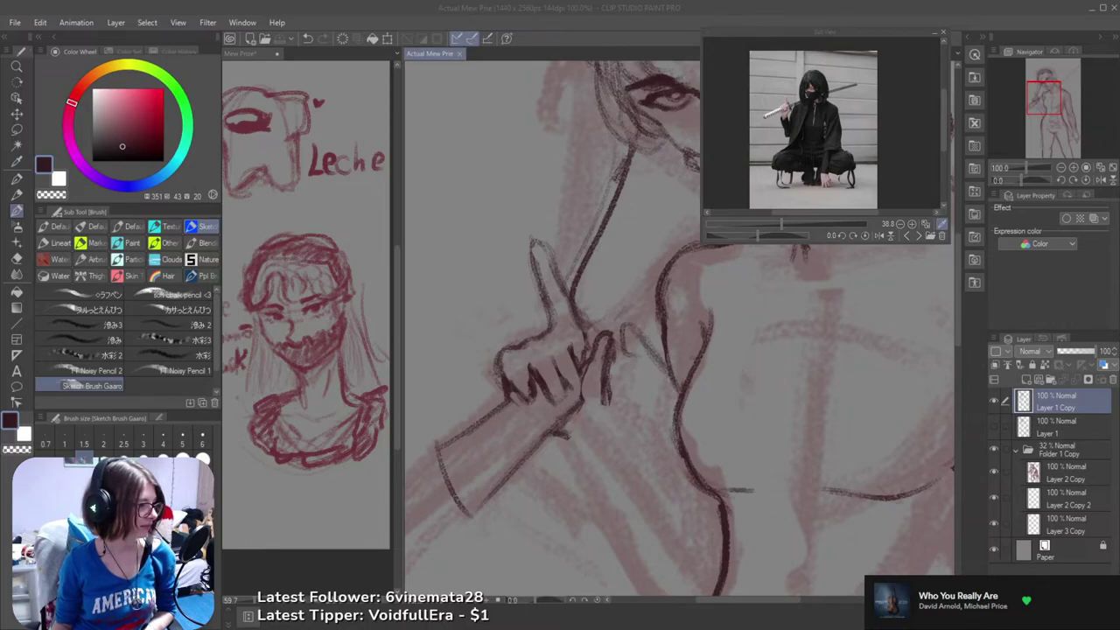
# - Add dark, heavy strokes where the extended finger's base meets the neighbouring bent finger, undoing an unsatisfactory mark
pyautogui.click(651, 5)
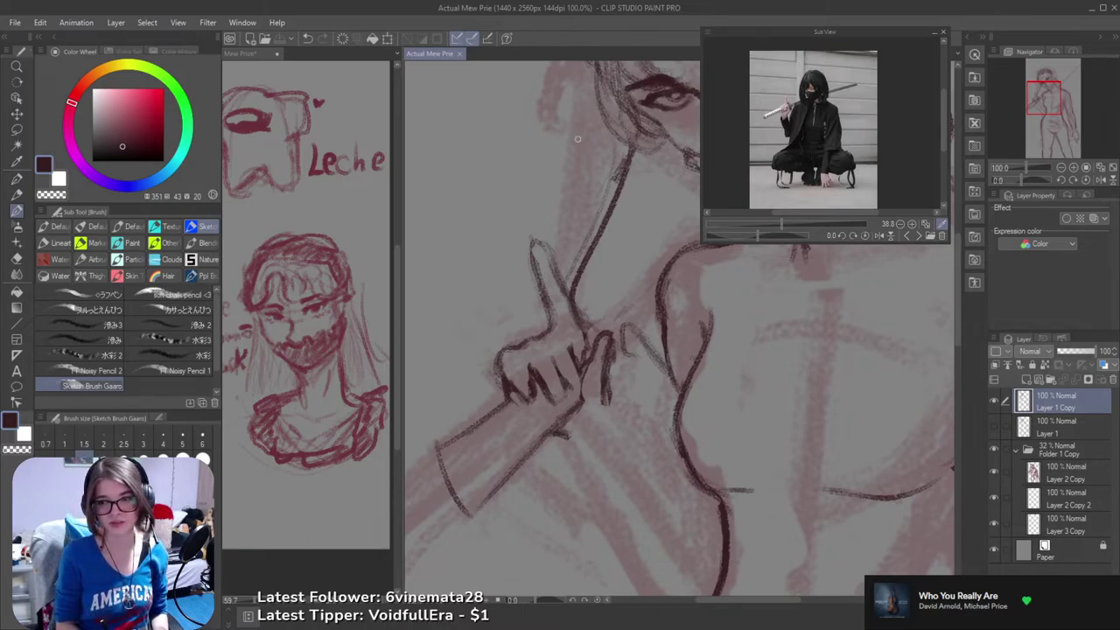
pyautogui.moveTo(523, 358)
pyautogui.mouseDown()
pyautogui.moveTo(586, 304)
pyautogui.moveTo(588, 265)
pyautogui.moveTo(553, 309)
pyautogui.mouseUp()
pyautogui.press('e')
pyautogui.press('b')
pyautogui.hotkey('ctrl', 'z')
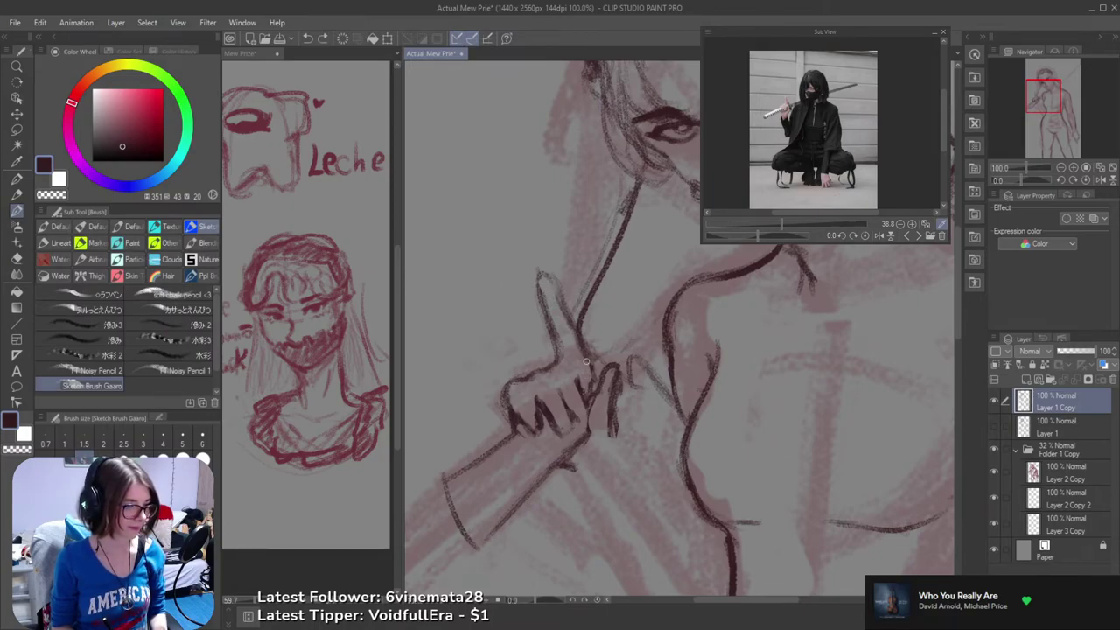
pyautogui.moveTo(586, 364)
pyautogui.mouseDown()
pyautogui.moveTo(592, 398)
pyautogui.moveTo(575, 348)
pyautogui.moveTo(595, 362)
pyautogui.moveTo(578, 357)
pyautogui.moveTo(572, 371)
pyautogui.moveTo(597, 352)
pyautogui.moveTo(586, 375)
pyautogui.mouseUp()
pyautogui.press('e')
pyautogui.press('b')
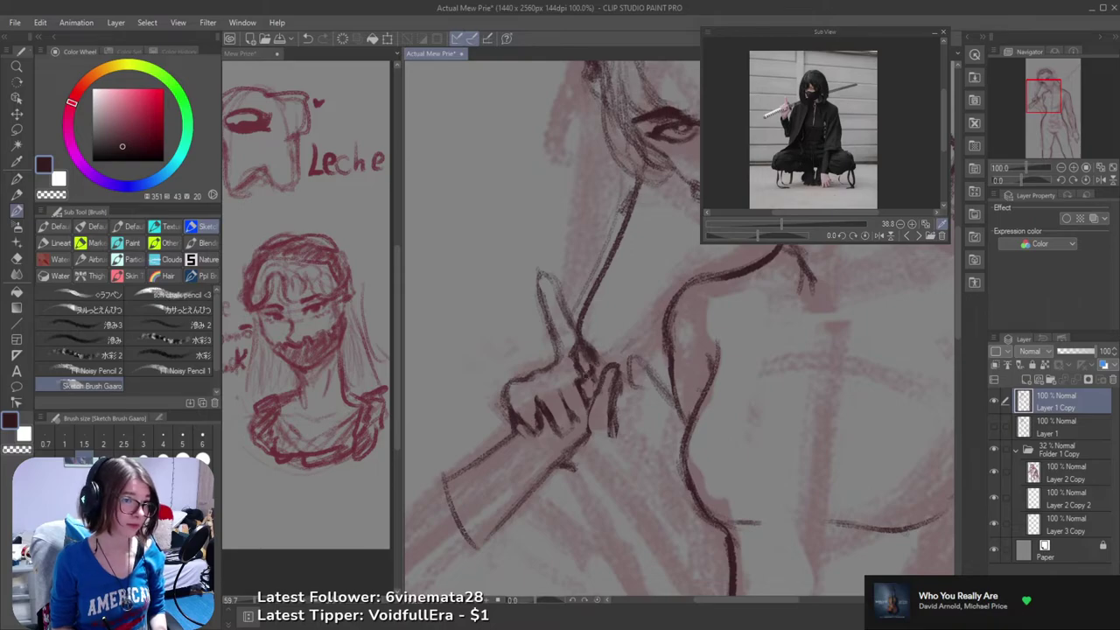
# - Redraw the forearm section below the fist with a rounded end, and erase the old crosswise cuff line
pyautogui.moveTo(519, 434)
pyautogui.mouseDown()
pyautogui.moveTo(463, 512)
pyautogui.moveTo(487, 527)
pyautogui.moveTo(551, 470)
pyautogui.mouseUp()
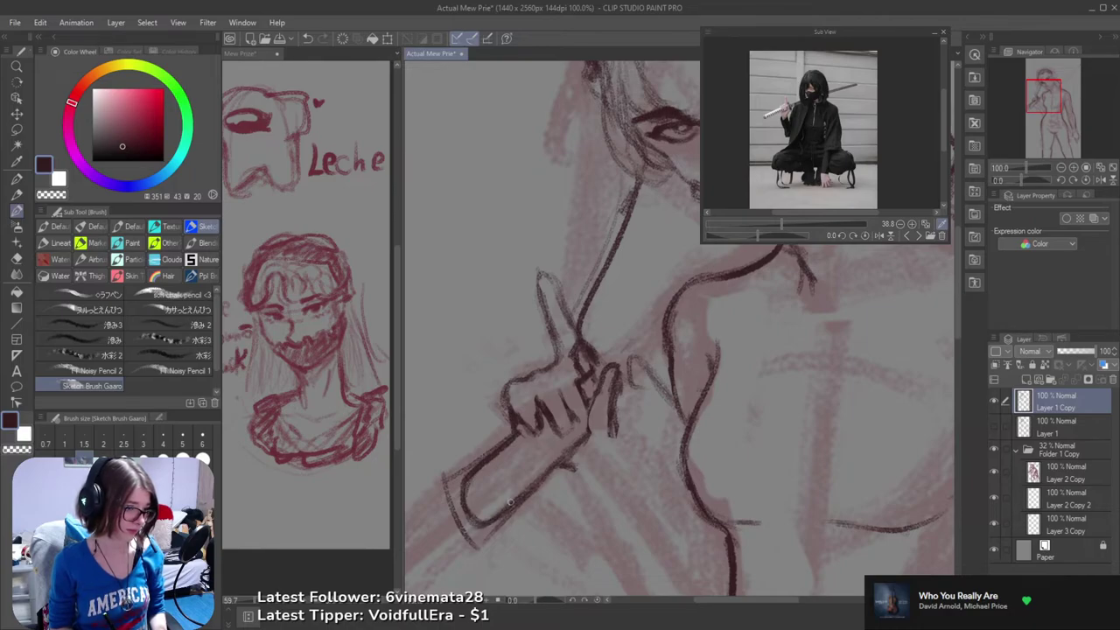
pyautogui.press('e')
pyautogui.moveTo(453, 488)
pyautogui.mouseDown()
pyautogui.moveTo(482, 445)
pyautogui.moveTo(446, 503)
pyautogui.moveTo(483, 538)
pyautogui.moveTo(505, 523)
pyautogui.mouseUp()
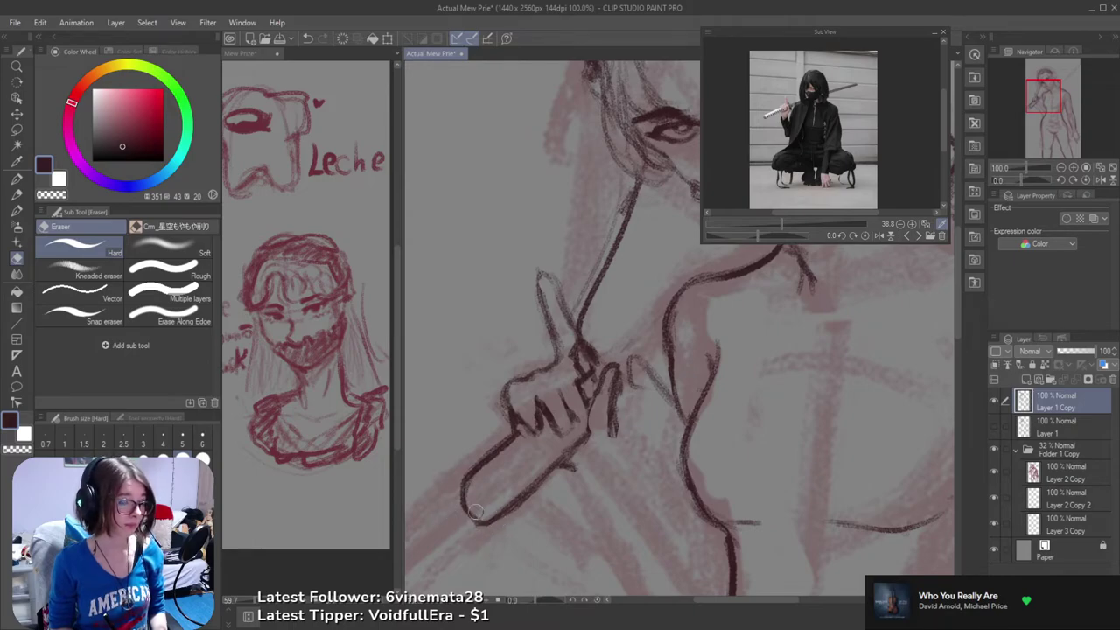
pyautogui.hotkey('ctrl', 'z')
pyautogui.moveTo(467, 491)
pyautogui.mouseDown()
pyautogui.moveTo(493, 512)
pyautogui.moveTo(482, 513)
pyautogui.mouseUp()
pyautogui.hotkey('ctrl', 'z')
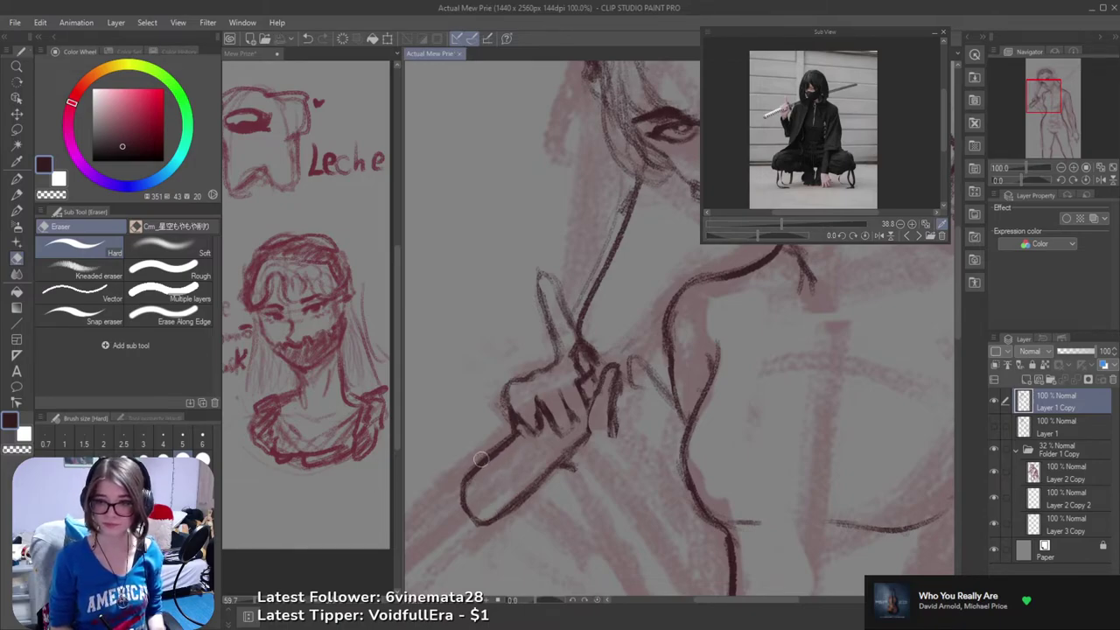
# - Touch up the line joining the wrist to the fist's bent finger nearest the torso, and erase that finger's rounded top
pyautogui.press('b')
pyautogui.moveTo(587, 435)
pyautogui.mouseDown()
pyautogui.moveTo(543, 422)
pyautogui.moveTo(580, 419)
pyautogui.mouseUp()
pyautogui.scroll(-2, 580, 420)
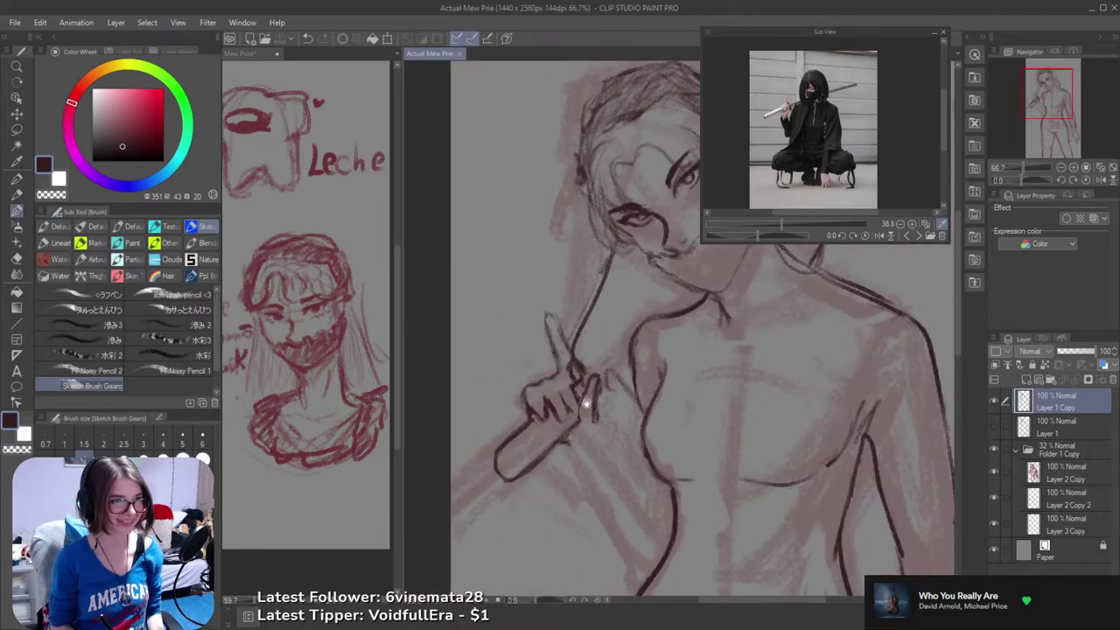
pyautogui.scroll(3, 586, 404)
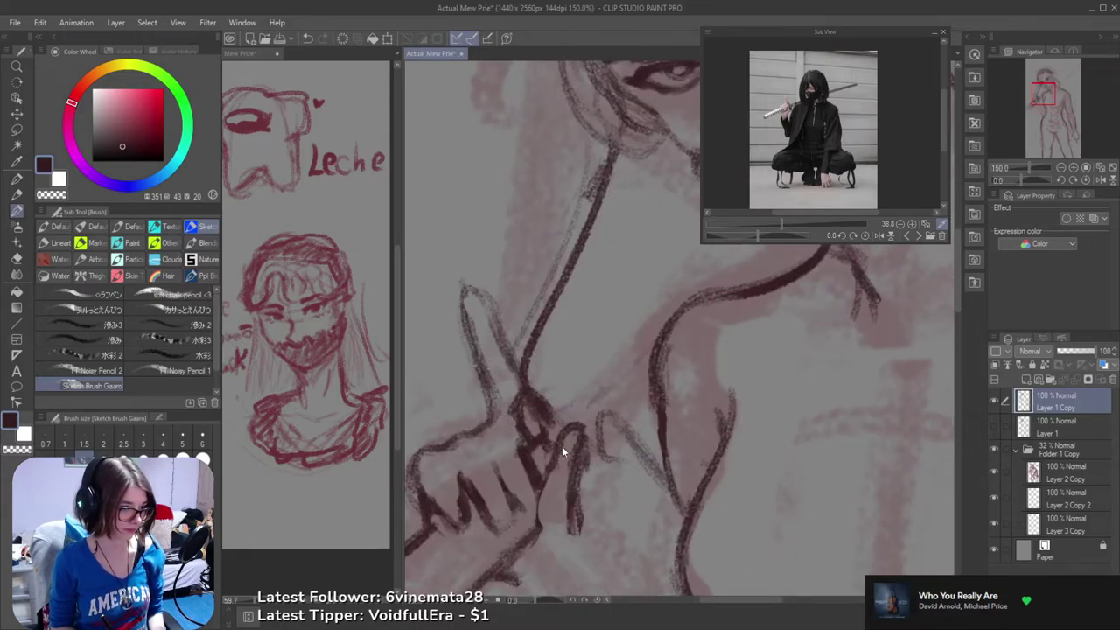
pyautogui.press('e')
pyautogui.moveTo(547, 442)
pyautogui.mouseDown()
pyautogui.moveTo(572, 437)
pyautogui.moveTo(584, 470)
pyautogui.mouseUp()
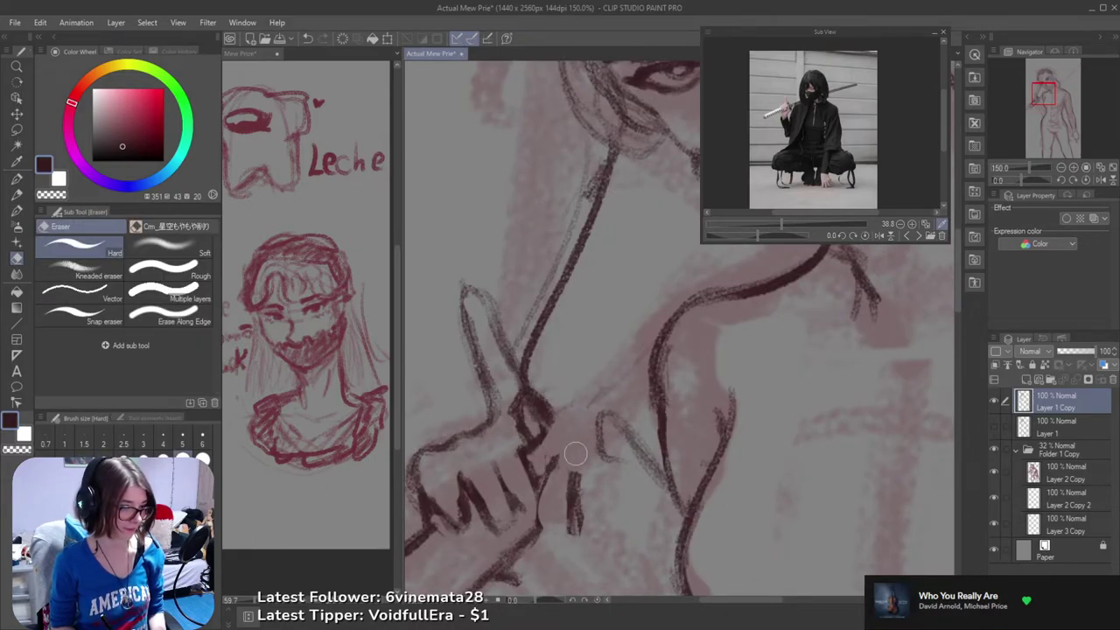
# - Redraw the torso-side bent finger with a heavier inner edge and an angular top, and erase the angular top
pyautogui.press('b')
pyautogui.moveTo(536, 511)
pyautogui.mouseDown()
pyautogui.moveTo(520, 455)
pyautogui.moveTo(532, 439)
pyautogui.moveTo(576, 465)
pyautogui.moveTo(573, 534)
pyautogui.mouseUp()
pyautogui.moveTo(546, 479)
pyautogui.mouseDown()
pyautogui.moveTo(538, 528)
pyautogui.moveTo(553, 511)
pyautogui.moveTo(552, 468)
pyautogui.moveTo(530, 445)
pyautogui.moveTo(560, 477)
pyautogui.moveTo(541, 415)
pyautogui.moveTo(553, 385)
pyautogui.moveTo(514, 425)
pyautogui.moveTo(528, 414)
pyautogui.moveTo(521, 404)
pyautogui.moveTo(549, 392)
pyautogui.moveTo(524, 403)
pyautogui.moveTo(551, 436)
pyautogui.mouseUp()
pyautogui.press('e')
pyautogui.hotkey('ctrl', 'z')
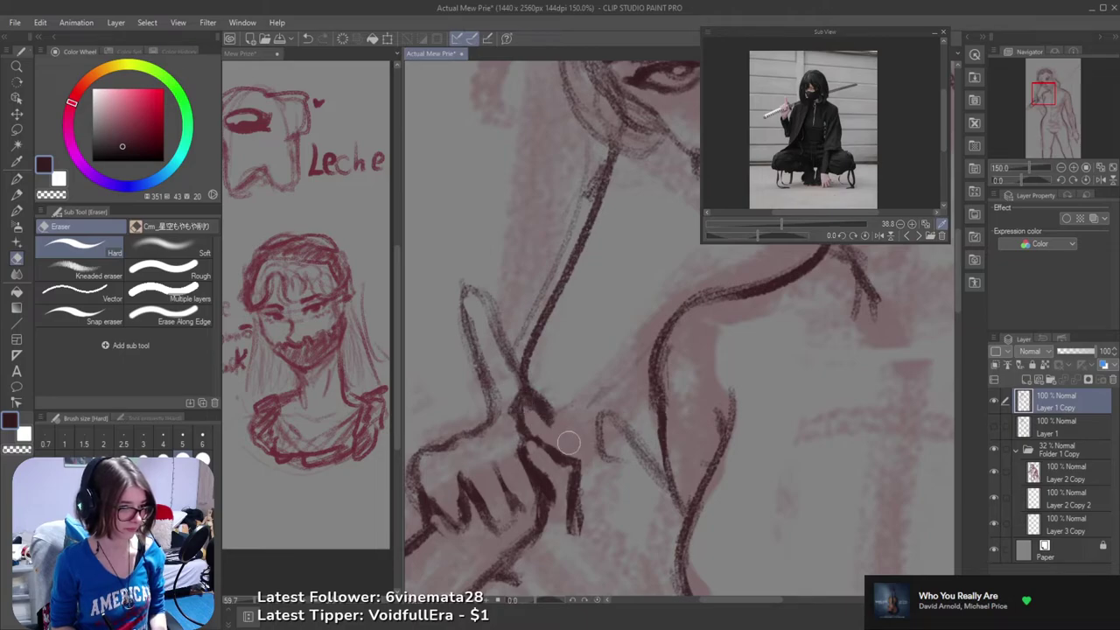
pyautogui.press('b')
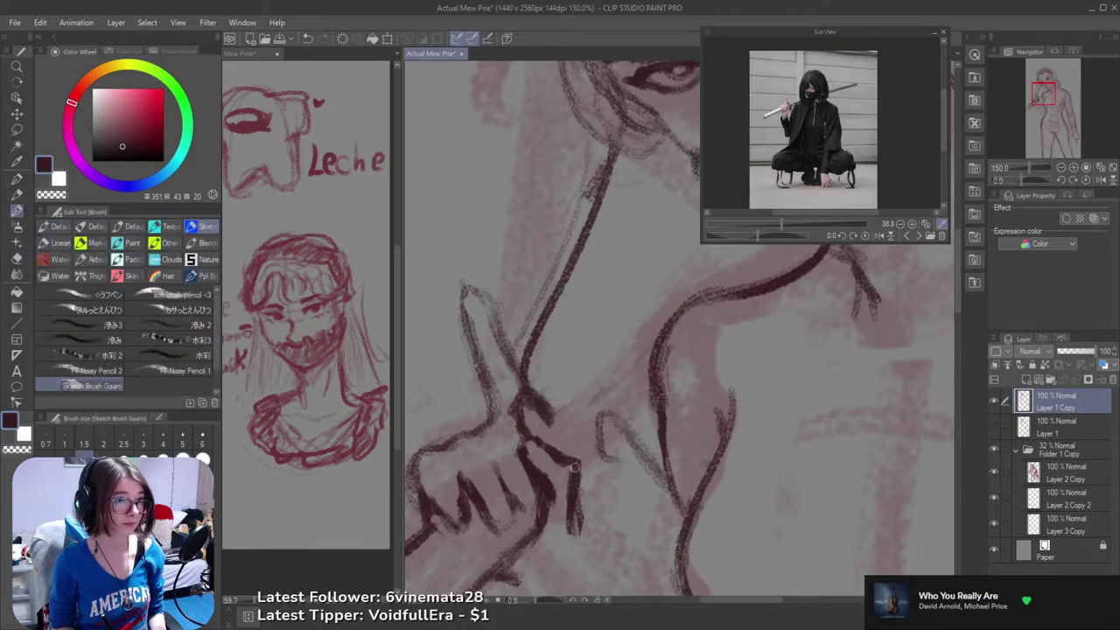
pyautogui.scroll(-2, 548, 416)
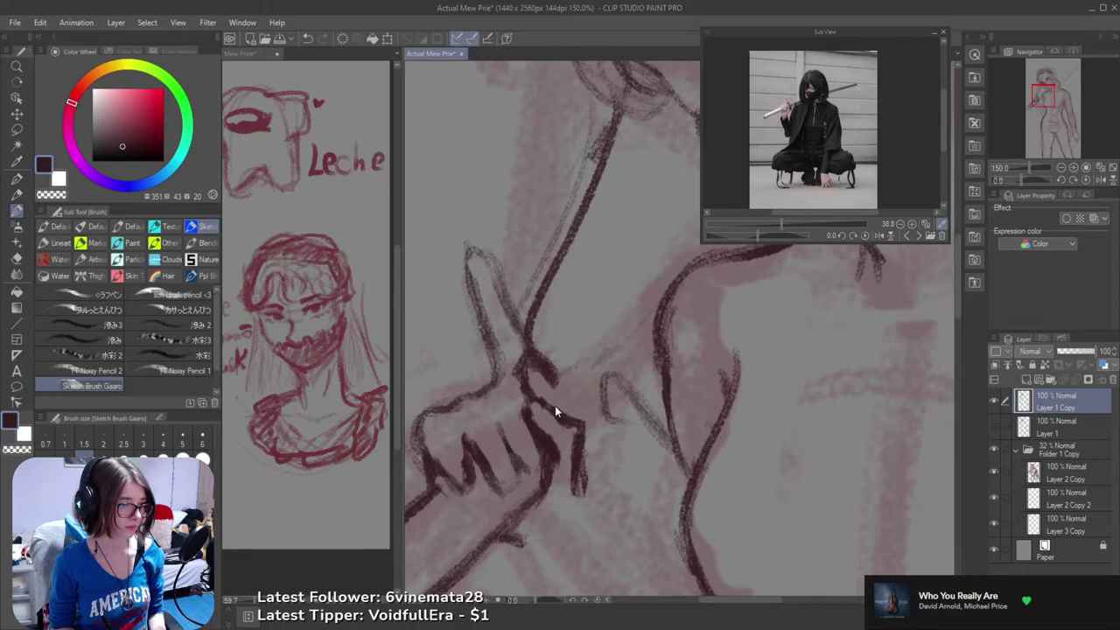
pyautogui.press('e')
pyautogui.moveTo(525, 389)
pyautogui.mouseDown()
pyautogui.moveTo(565, 437)
pyautogui.moveTo(570, 420)
pyautogui.mouseUp()
# - Enlarge the reference photo to 100% and frame the model's raised hand and head
pyautogui.click(912, 224)
pyautogui.click(912, 224)
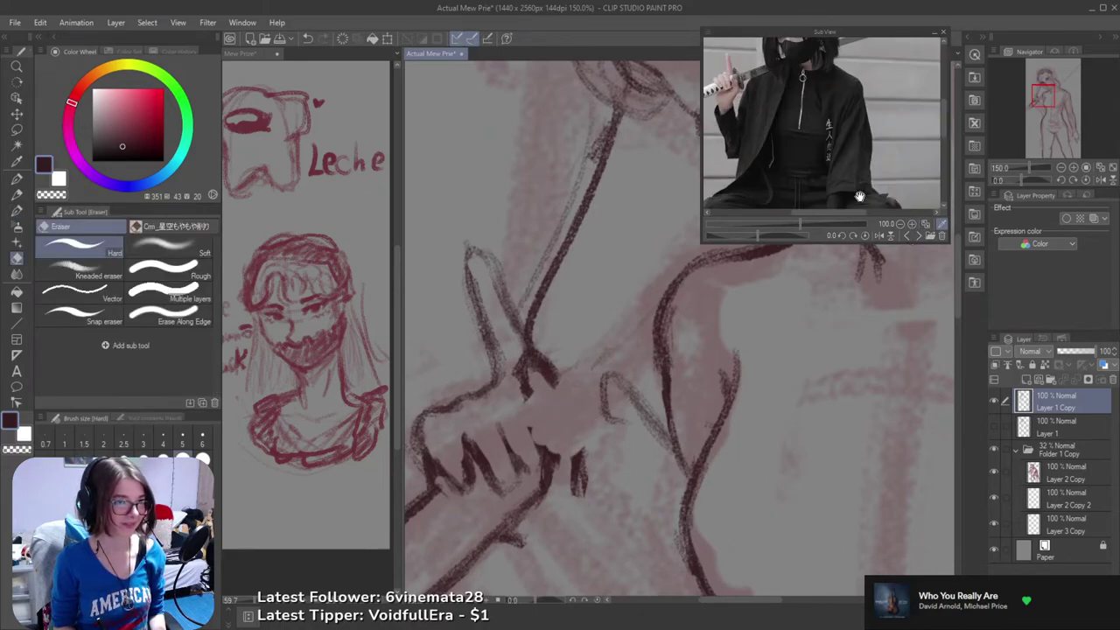
pyautogui.moveTo(800, 100); pyautogui.dragTo(861, 171)
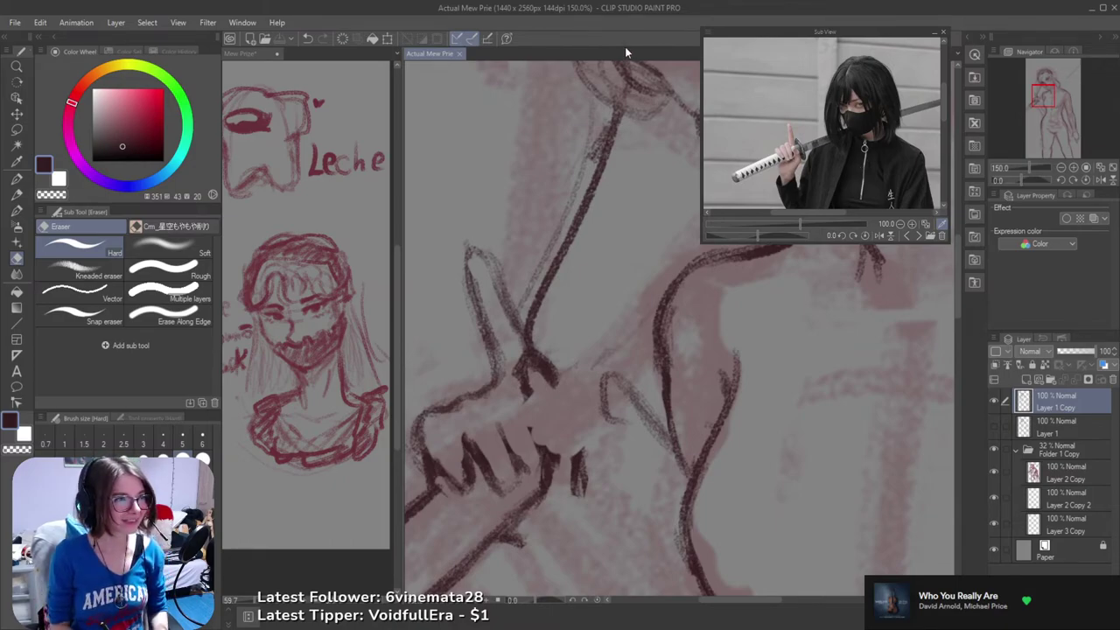
pyautogui.scroll(-1, 568, 281)
pyautogui.moveTo(569, 281)
pyautogui.mouseDown()
pyautogui.moveTo(560, 170)
pyautogui.moveTo(567, 248)
pyautogui.mouseUp()
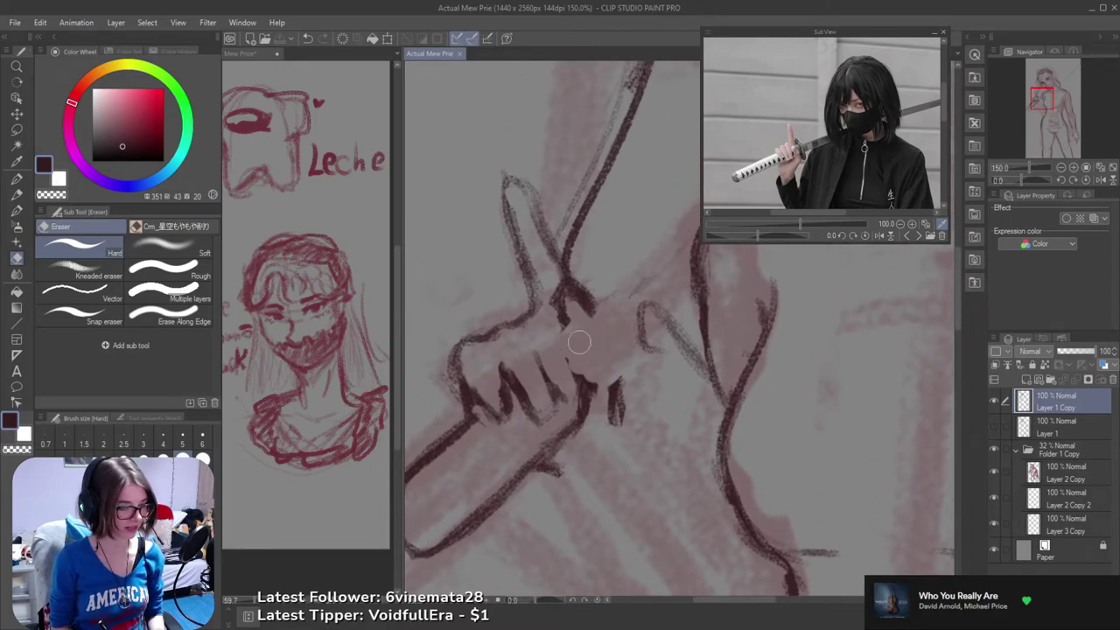
pyautogui.scroll(-1, 608, 343)
pyautogui.scroll(-1, 610, 341)
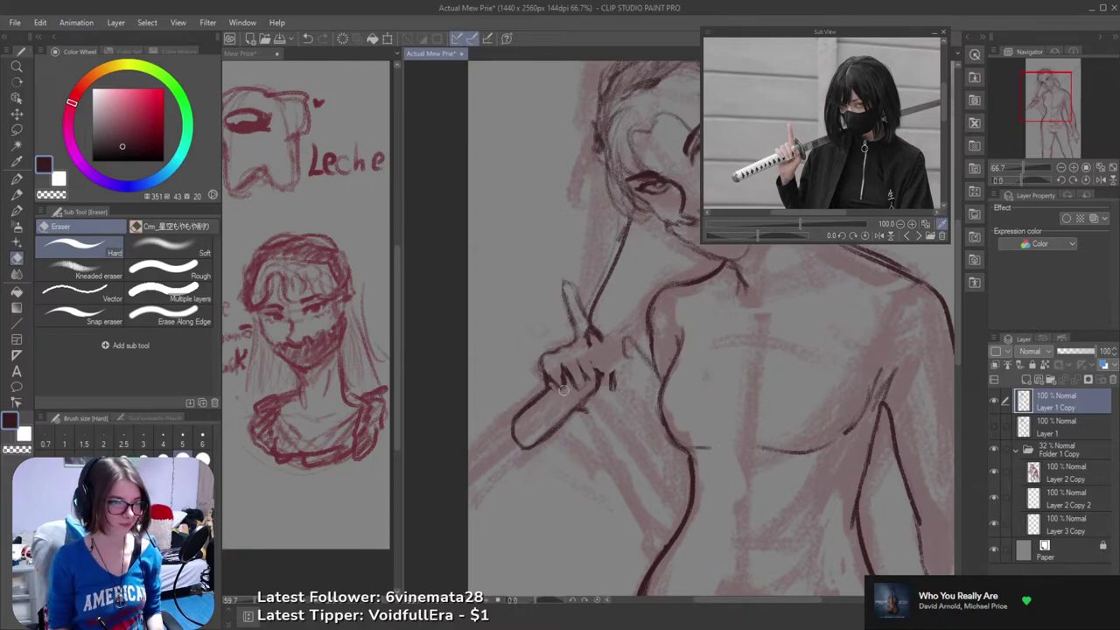
pyautogui.press('b')
pyautogui.scroll(2, 573, 372)
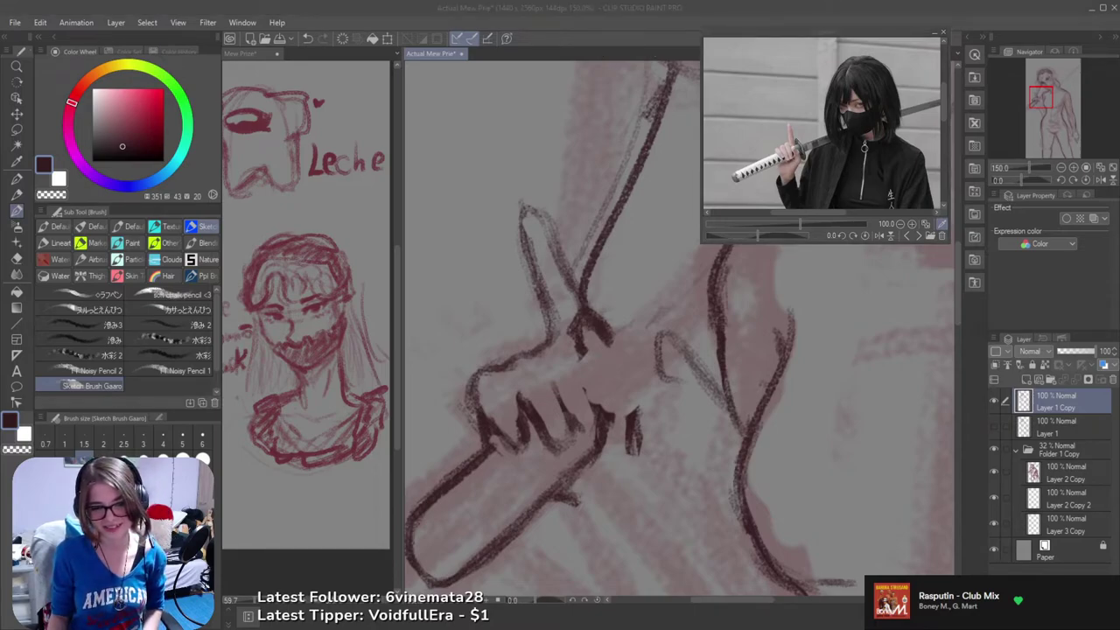
pyautogui.click(532, 6)
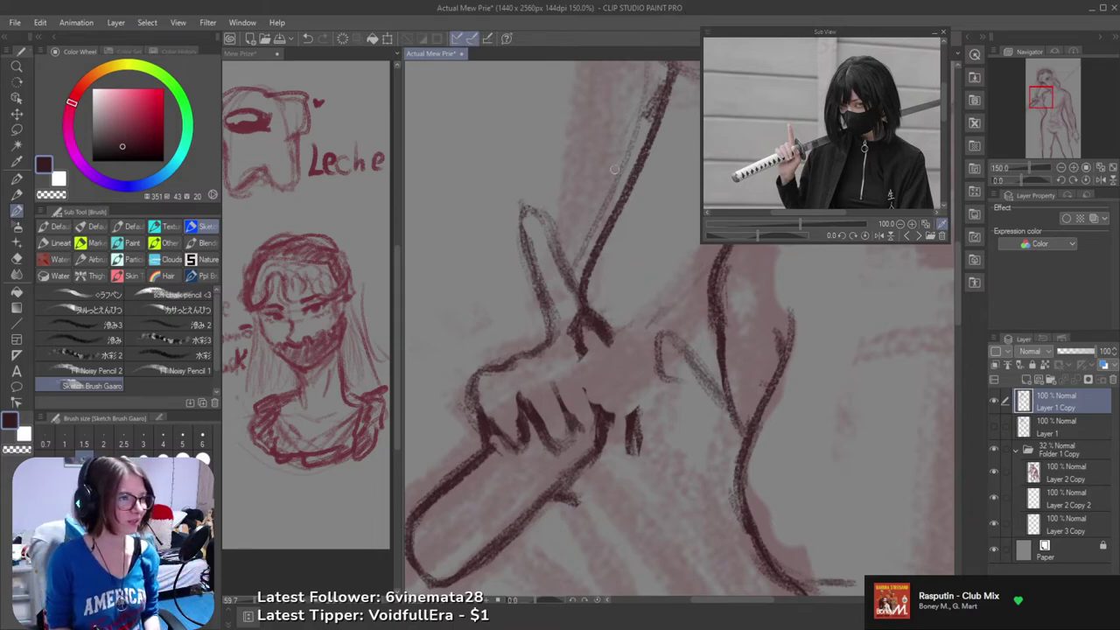
# - Thin the extended finger's outer edge near its base with the eraser and darken the finger's side contours
pyautogui.moveTo(538, 357)
pyautogui.mouseDown()
pyautogui.moveTo(519, 266)
pyautogui.moveTo(541, 271)
pyautogui.mouseUp()
pyautogui.press('e')
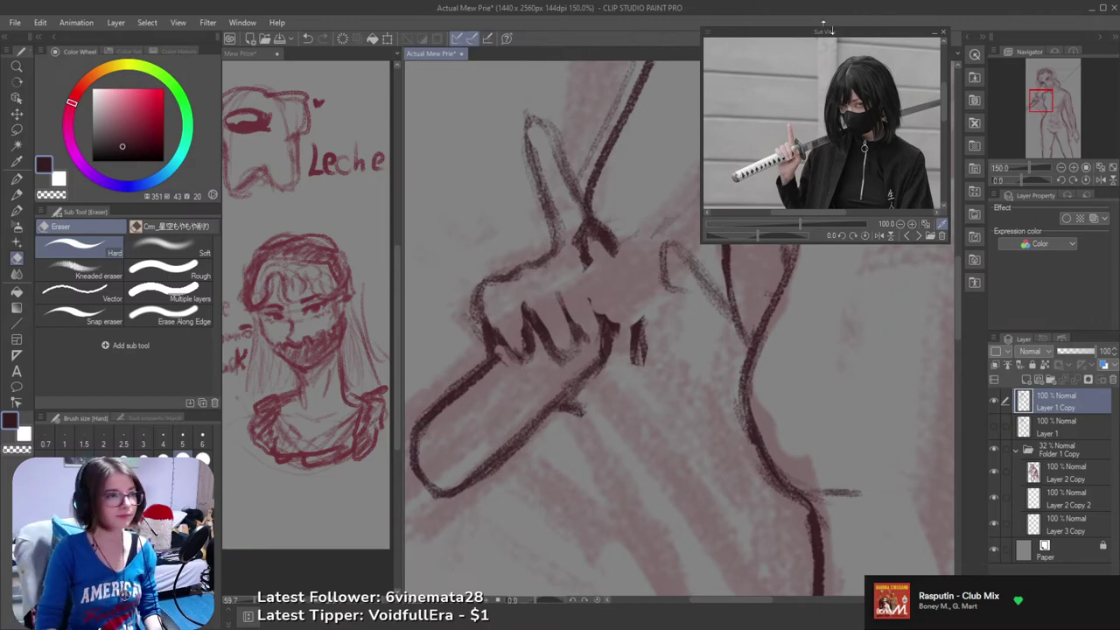
pyautogui.scroll(-3, 600, 275)
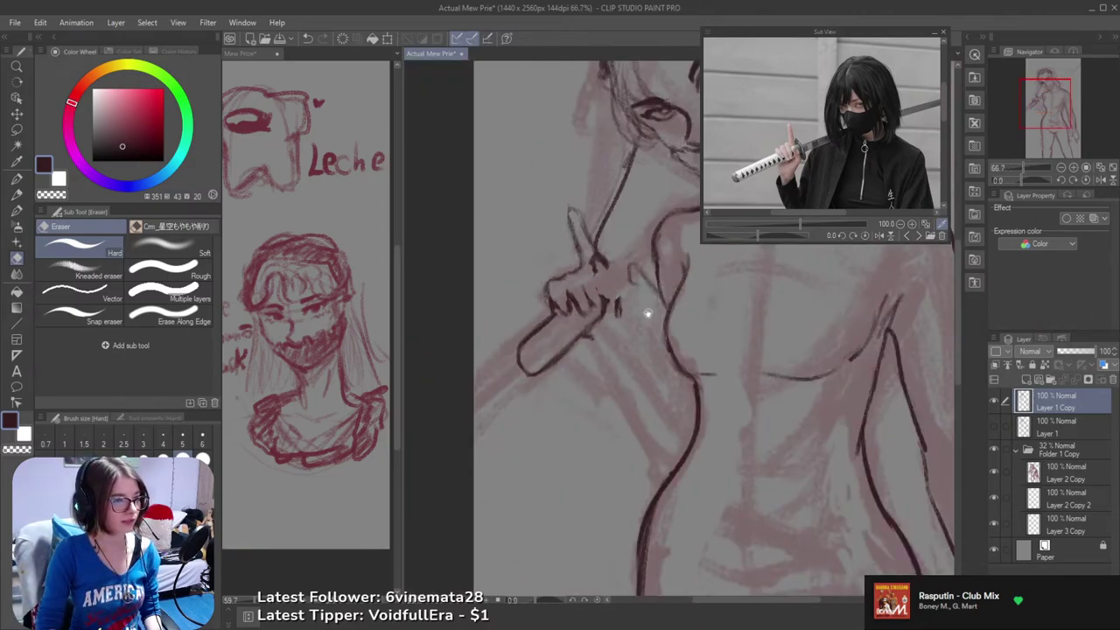
pyautogui.scroll(3, 569, 282)
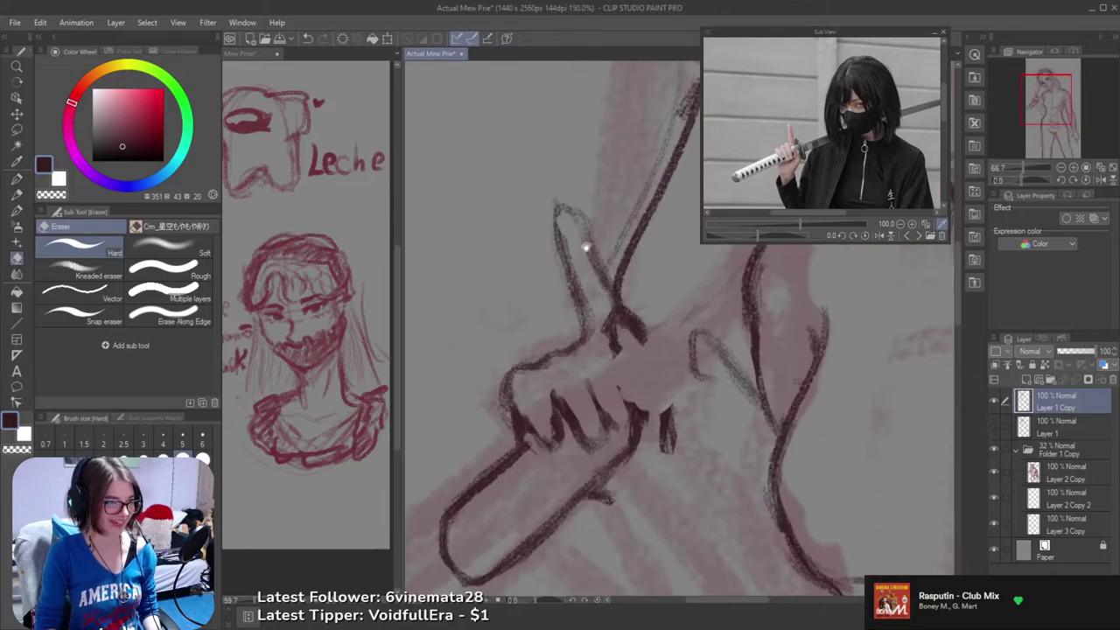
pyautogui.hotkey('ctrl', 'z')
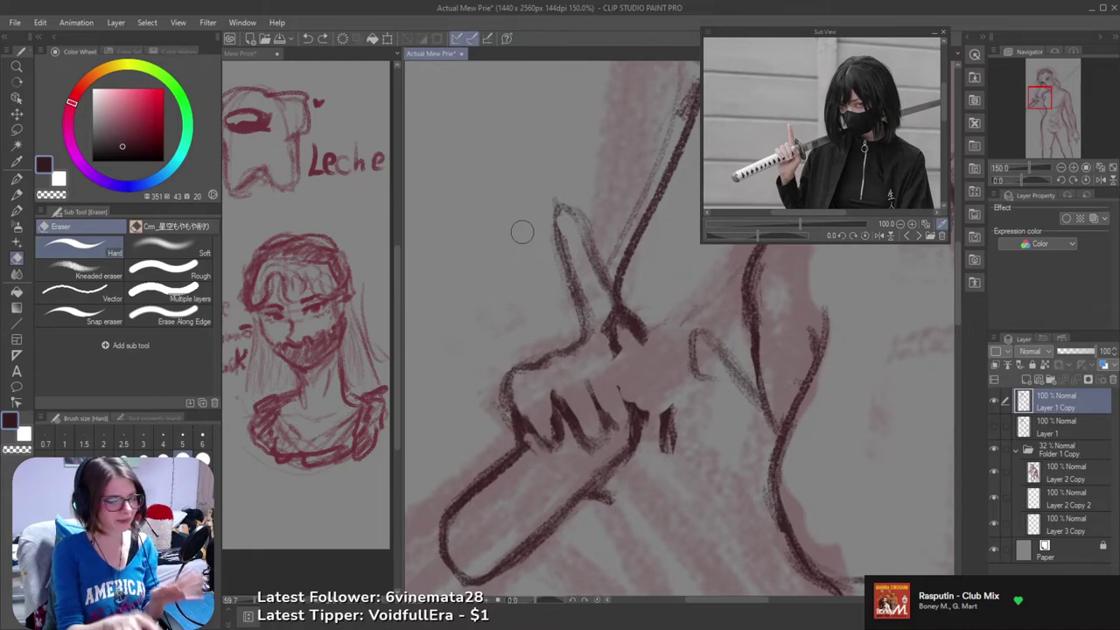
pyautogui.moveTo(568, 288); pyautogui.dragTo(569, 297)
pyautogui.moveTo(564, 235); pyautogui.dragTo(569, 273)
pyautogui.hotkey('ctrl', 'z')
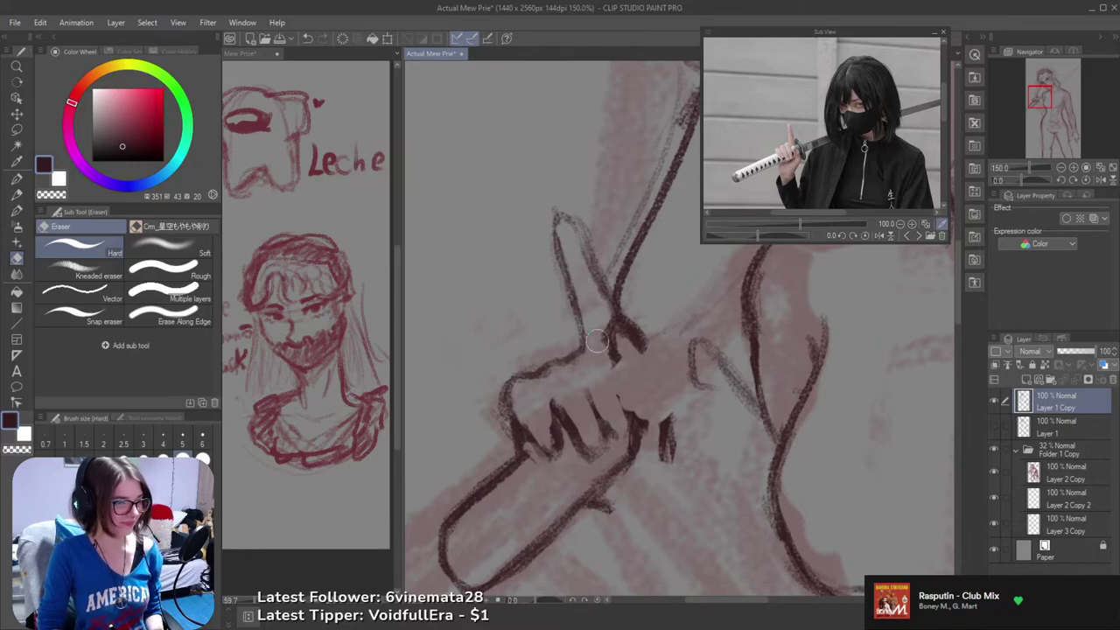
pyautogui.press('b')
pyautogui.moveTo(555, 239)
pyautogui.mouseDown()
pyautogui.moveTo(577, 335)
pyautogui.moveTo(556, 240)
pyautogui.moveTo(562, 255)
pyautogui.moveTo(574, 220)
pyautogui.moveTo(616, 324)
pyautogui.mouseUp()
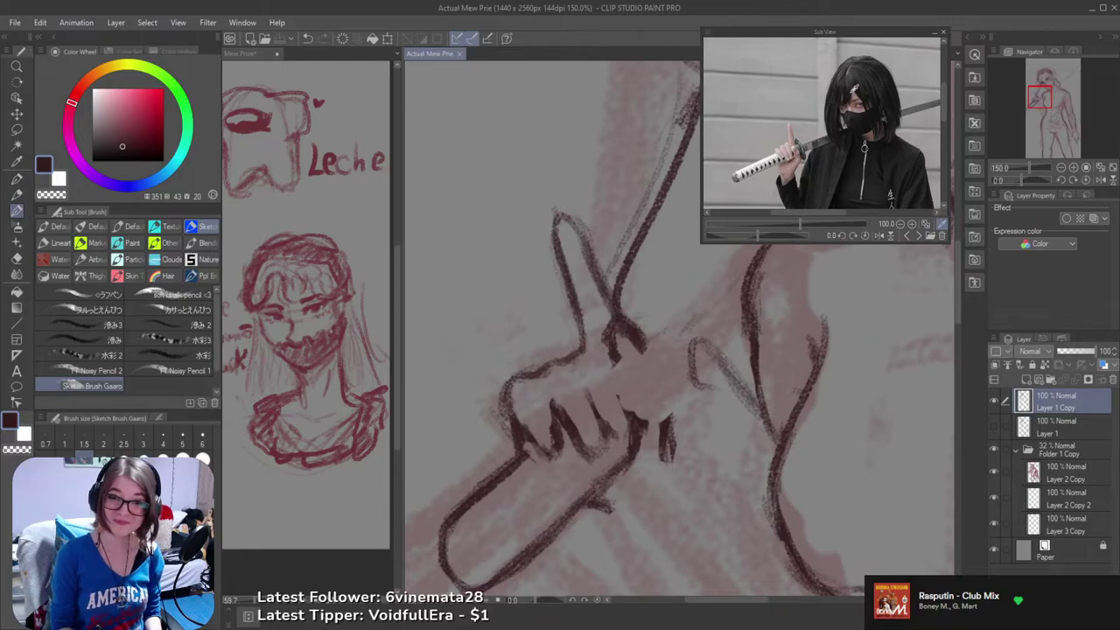
pyautogui.moveTo(657, 10); pyautogui.dragTo(599, 12)
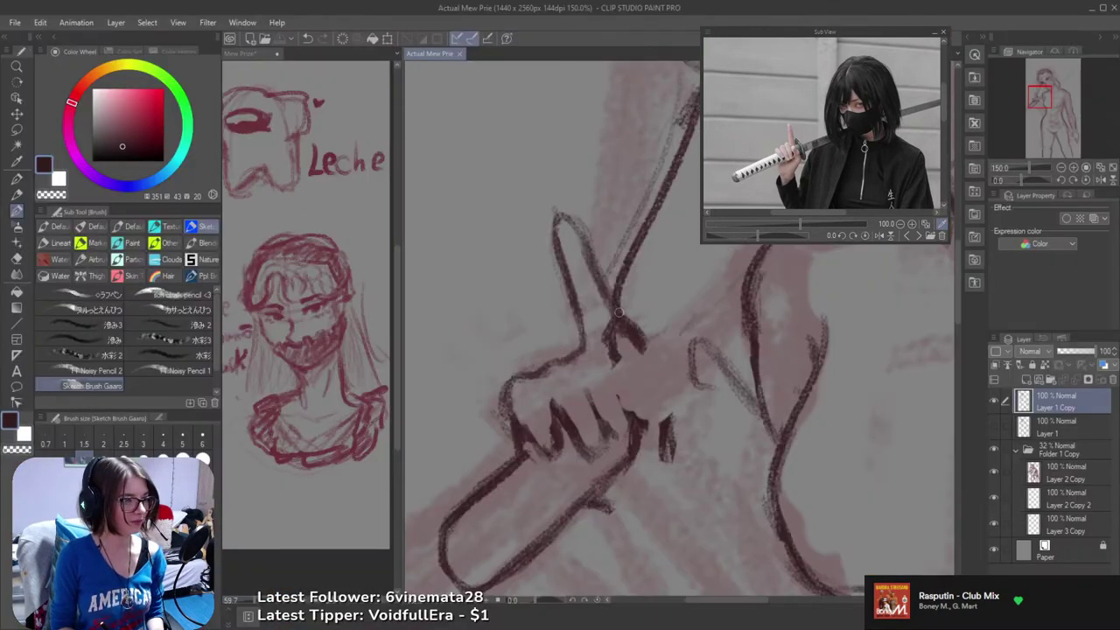
# - Draw a new bent top on the torso-side finger, joining its inner and outer edges and undoing unsatisfactory strokes
pyautogui.moveTo(594, 373); pyautogui.dragTo(567, 377)
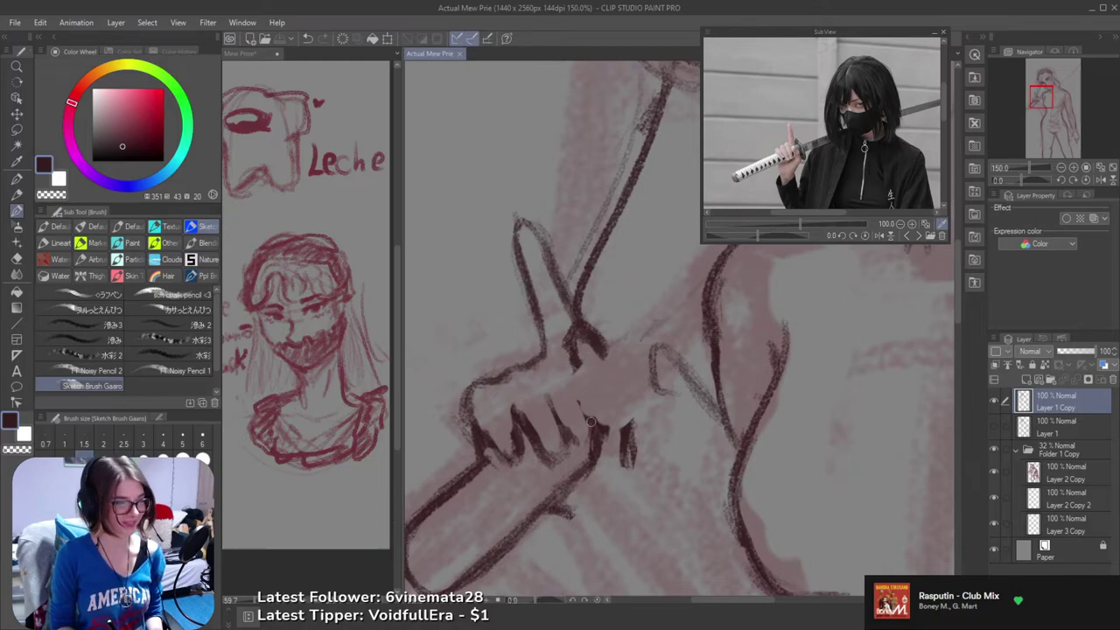
pyautogui.moveTo(577, 420)
pyautogui.mouseDown()
pyautogui.moveTo(598, 393)
pyautogui.moveTo(548, 378)
pyautogui.mouseUp()
pyautogui.hotkey('ctrl', 'z')
pyautogui.scroll(1, 568, 387)
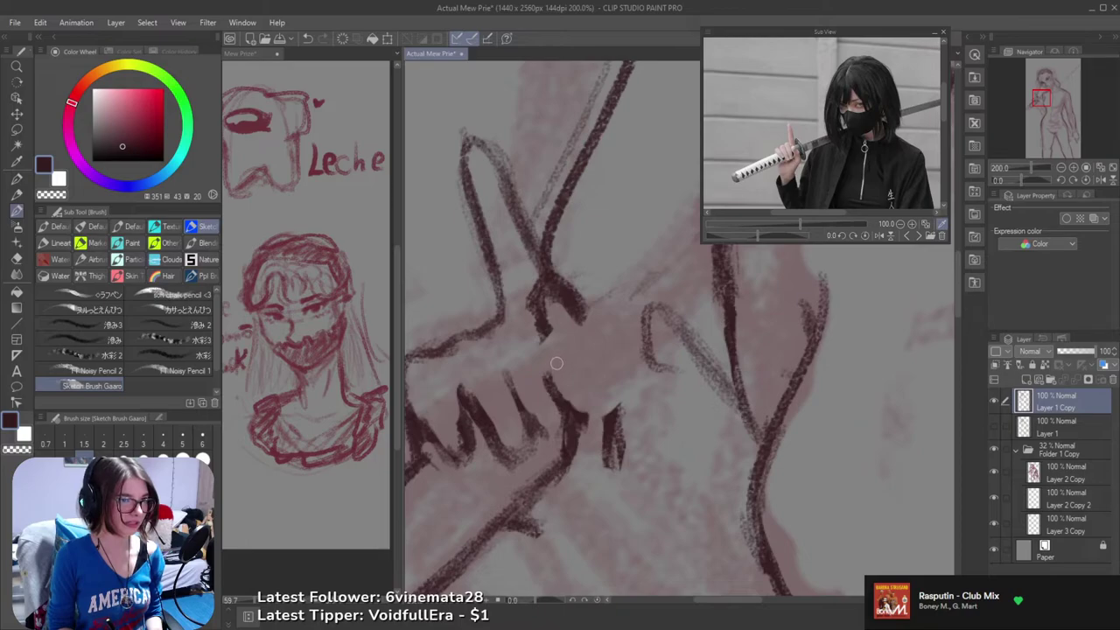
pyautogui.moveTo(547, 374)
pyautogui.mouseDown()
pyautogui.moveTo(600, 372)
pyautogui.moveTo(546, 370)
pyautogui.moveTo(574, 366)
pyautogui.moveTo(565, 359)
pyautogui.moveTo(604, 386)
pyautogui.moveTo(567, 367)
pyautogui.moveTo(587, 382)
pyautogui.moveTo(613, 386)
pyautogui.moveTo(612, 425)
pyautogui.mouseUp()
pyautogui.hotkey('ctrl', 'z')
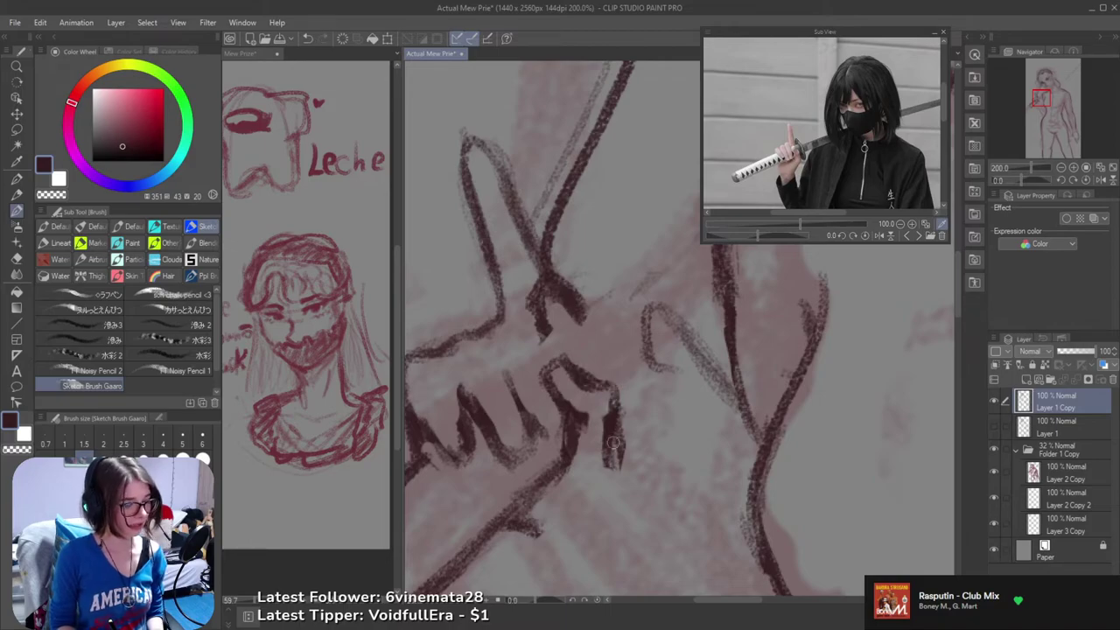
# - Trim the inside and upper edges of the torso-side finger's new top with the eraser to make the line cleaner
pyautogui.press('e')
pyautogui.moveTo(584, 387)
pyautogui.mouseDown()
pyautogui.moveTo(579, 395)
pyautogui.moveTo(591, 390)
pyautogui.mouseUp()
pyautogui.scroll(2, 592, 385)
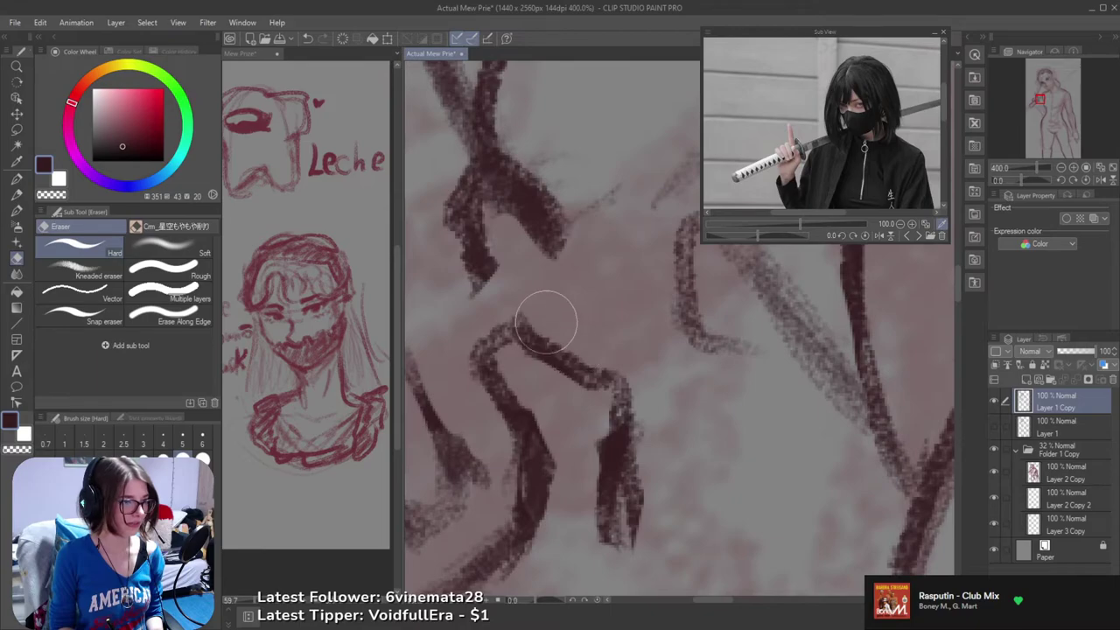
pyautogui.moveTo(539, 317); pyautogui.dragTo(496, 316)
pyautogui.scroll(-3, 560, 303)
pyautogui.press('b')
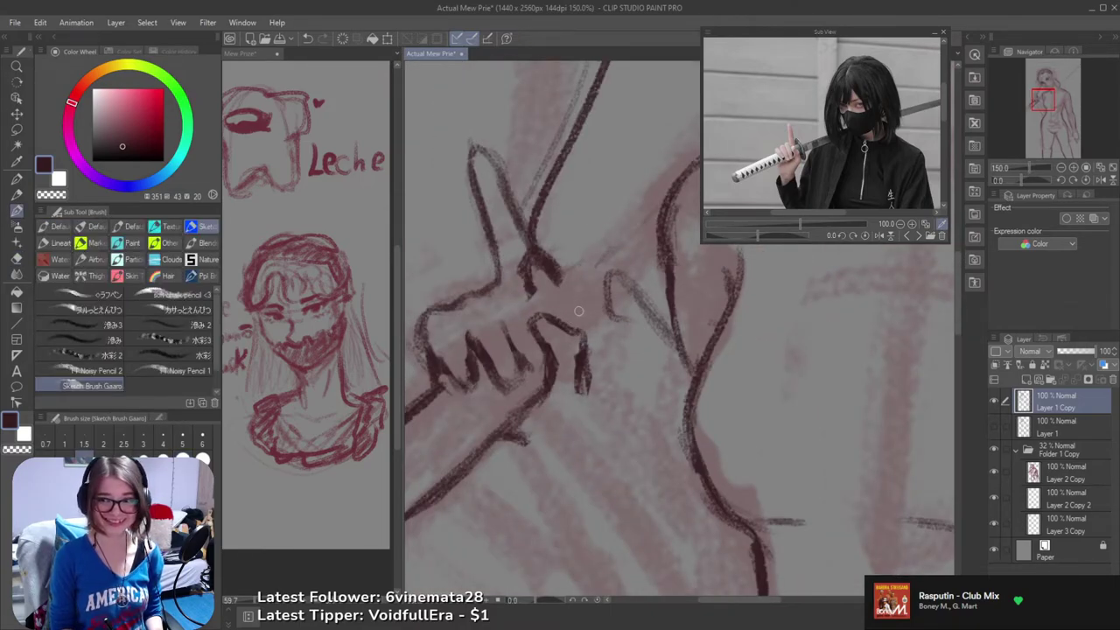
# - Thin the outer edge and knuckle corner of the torso-side finger with the hard eraser
pyautogui.scroll(1, 561, 331)
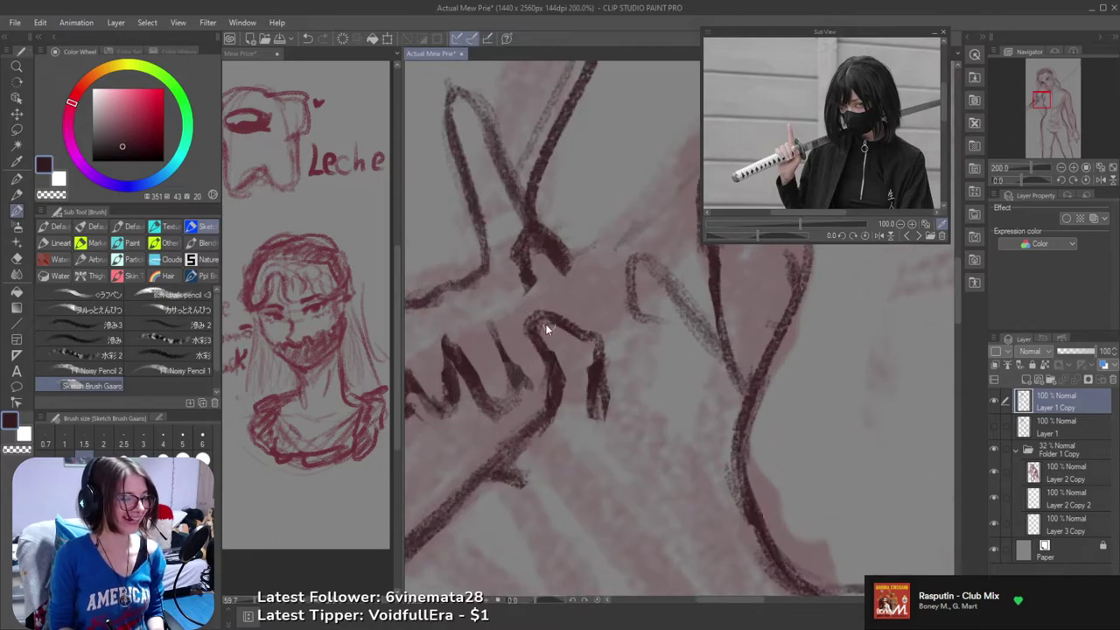
pyautogui.press('e')
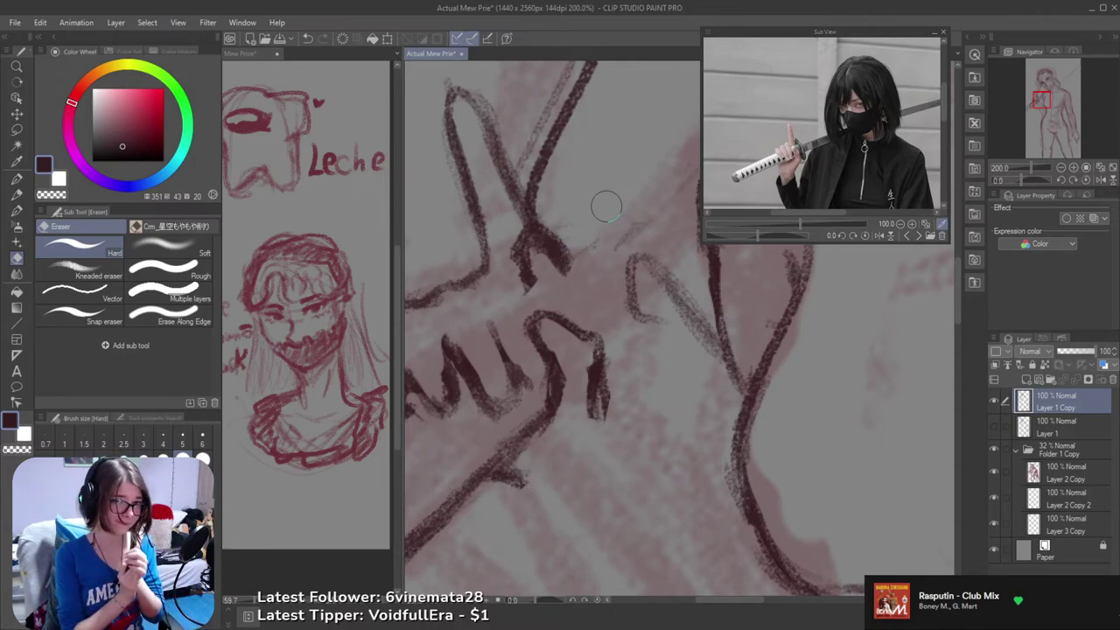
pyautogui.moveTo(588, 344); pyautogui.dragTo(597, 289)
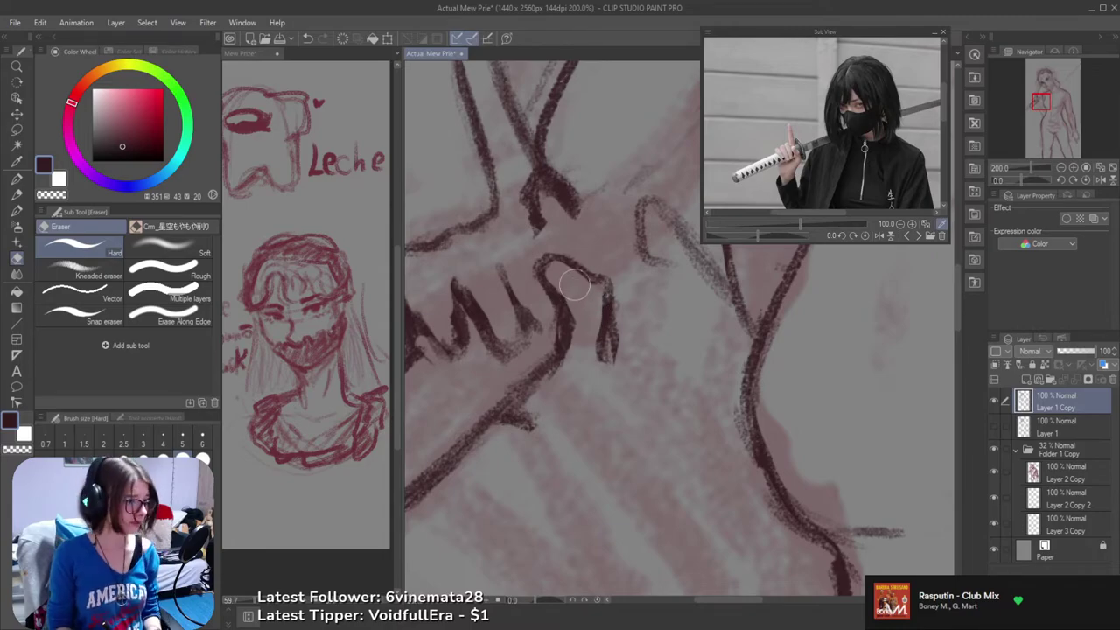
pyautogui.moveTo(592, 321); pyautogui.dragTo(662, 306)
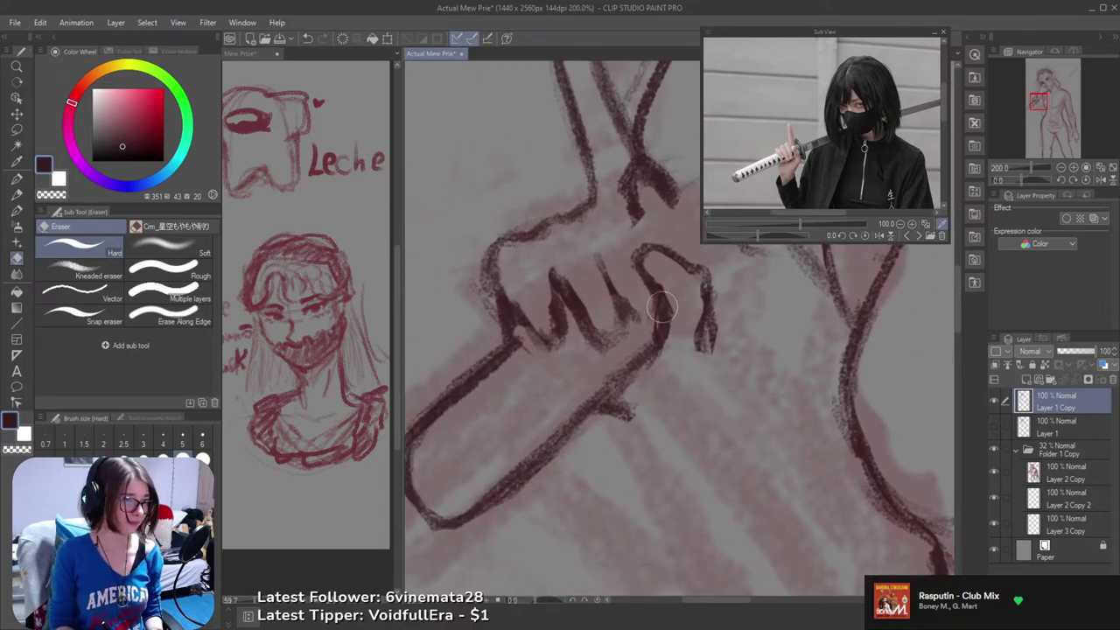
# - Erase the heavy rounded tip of the bent finger in the middle of the fist and redraw it as a cleaner U-shaped line
pyautogui.press('b')
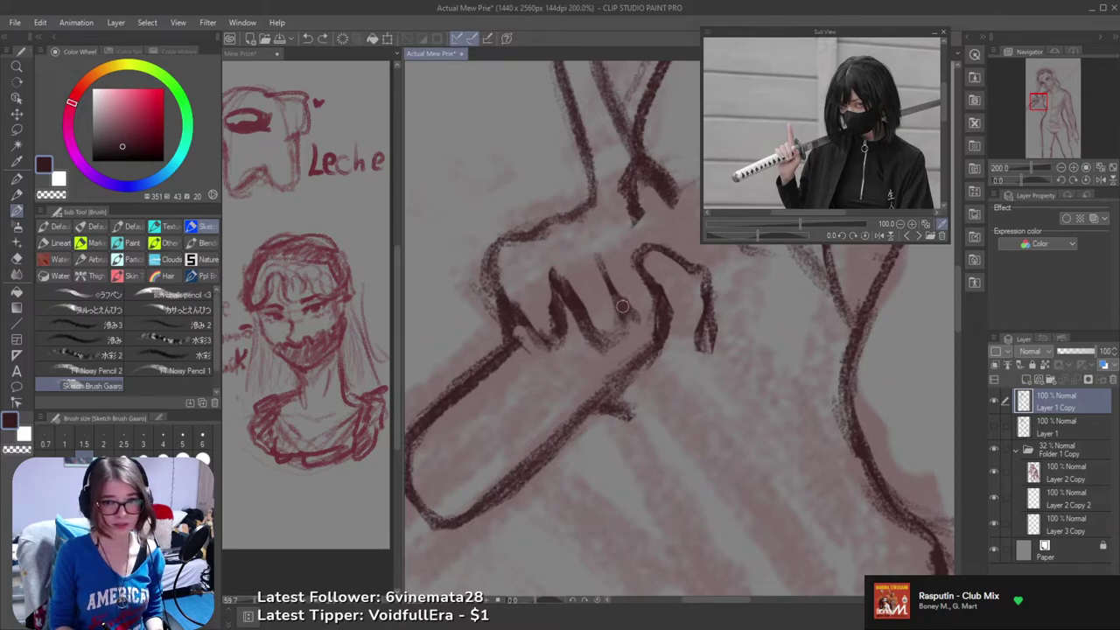
pyautogui.moveTo(635, 296); pyautogui.dragTo(617, 315)
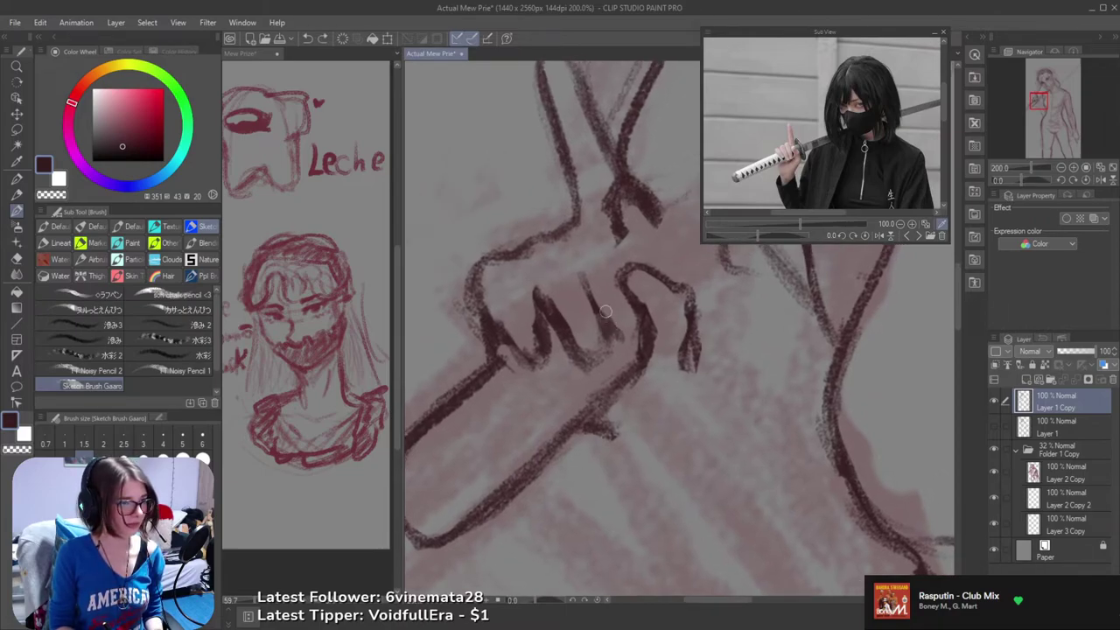
pyautogui.press('e')
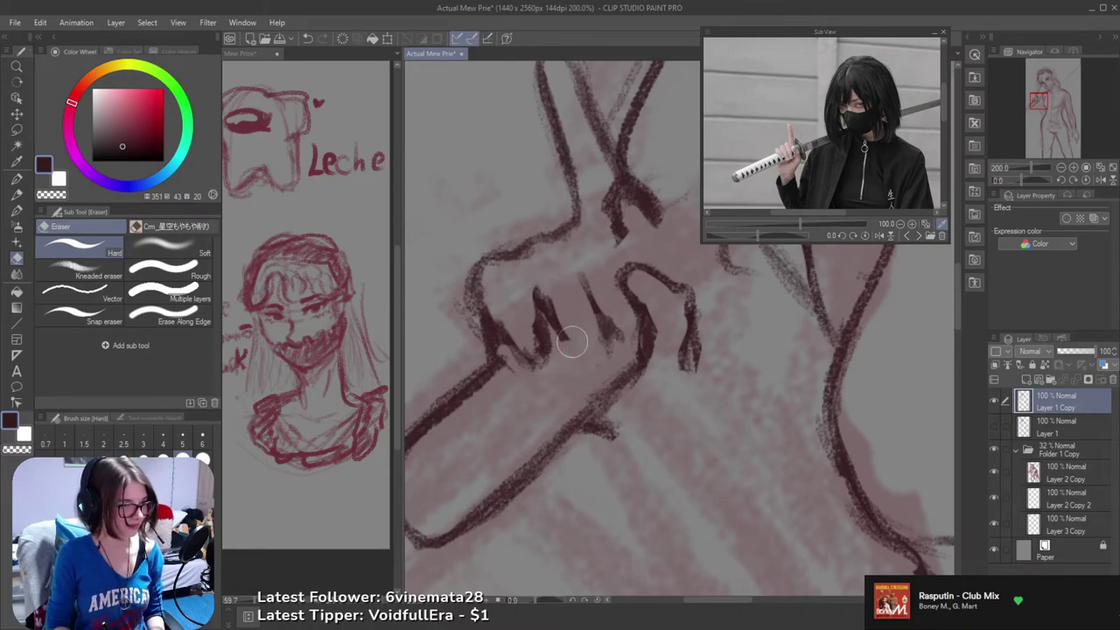
pyautogui.press('b')
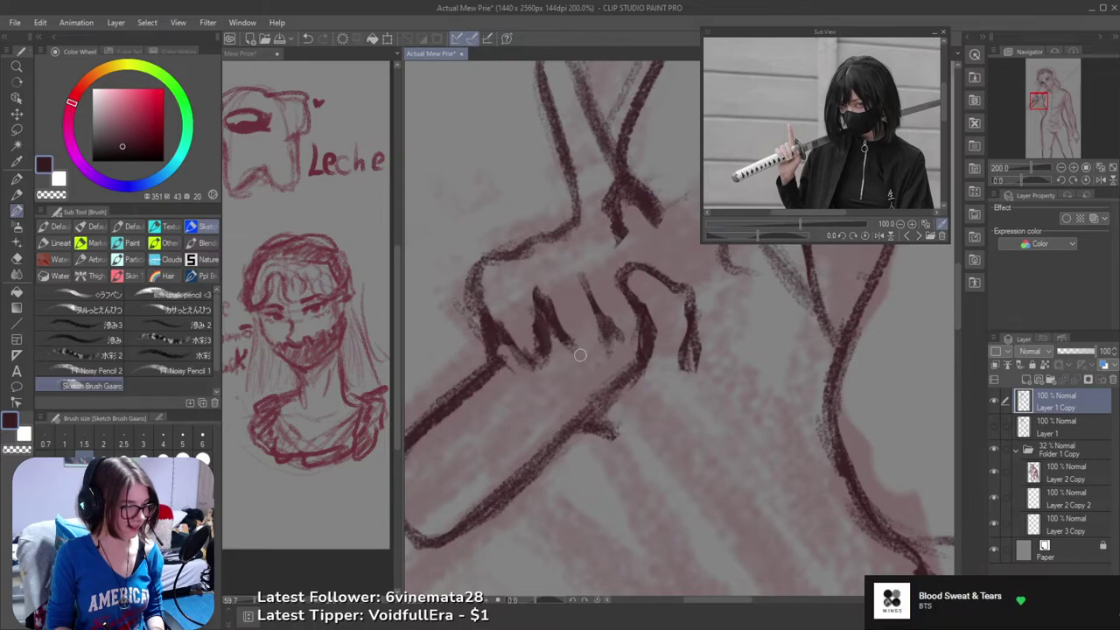
pyautogui.press('e')
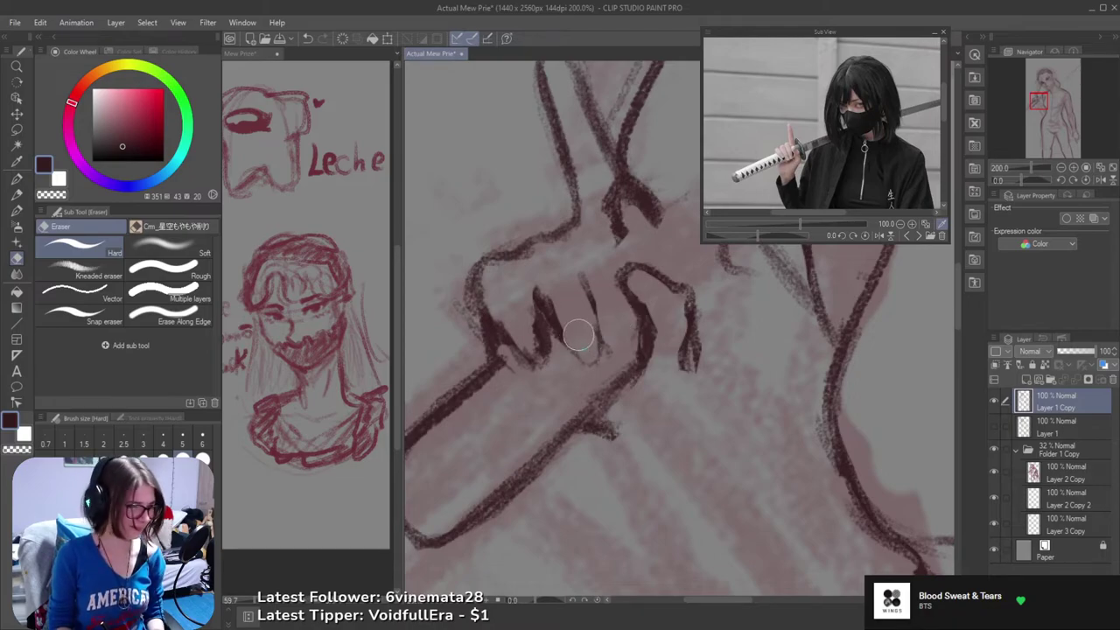
pyautogui.press('b')
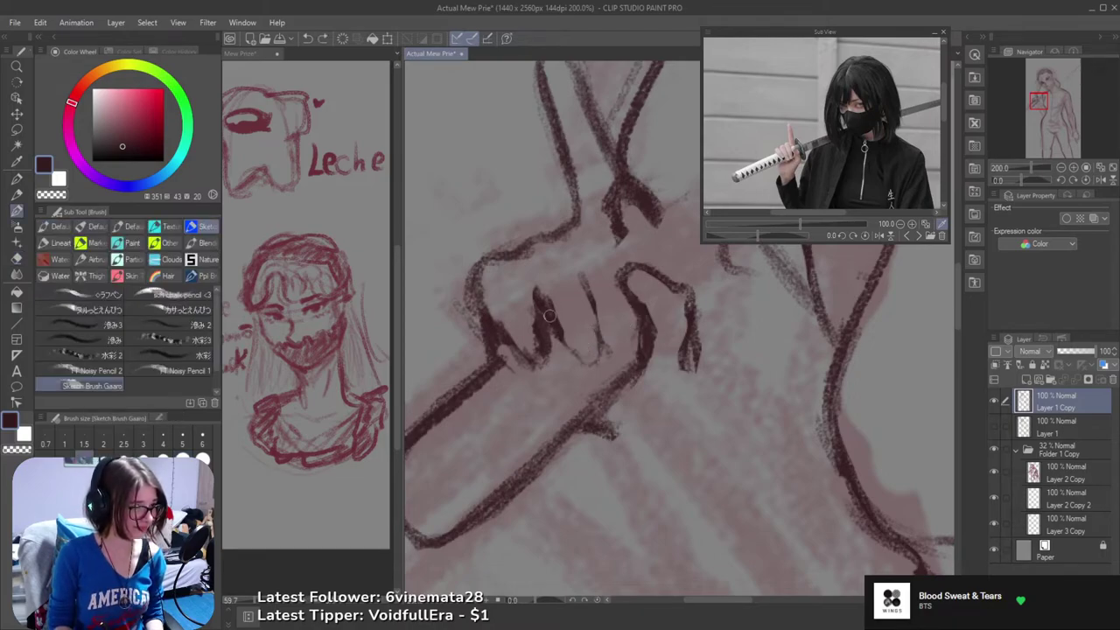
pyautogui.moveTo(550, 316)
pyautogui.mouseDown()
pyautogui.moveTo(587, 366)
pyautogui.moveTo(600, 331)
pyautogui.moveTo(589, 302)
pyautogui.moveTo(597, 319)
pyautogui.mouseUp()
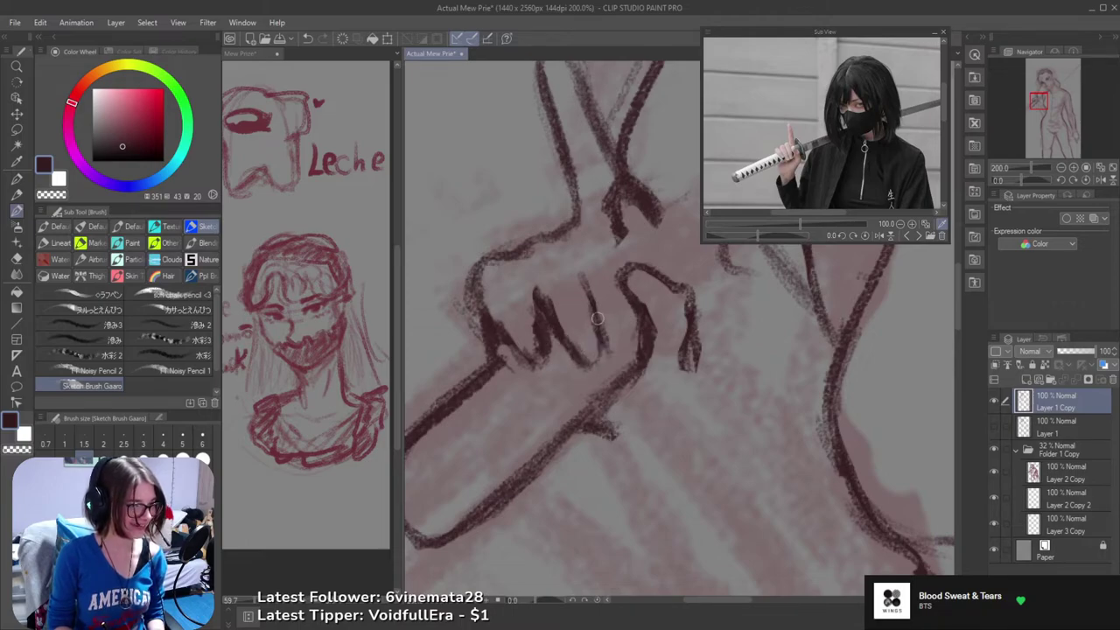
# - Redraw the U-shaped tip of the middle bent finger and erase the line joining it to the outermost finger
pyautogui.press('e')
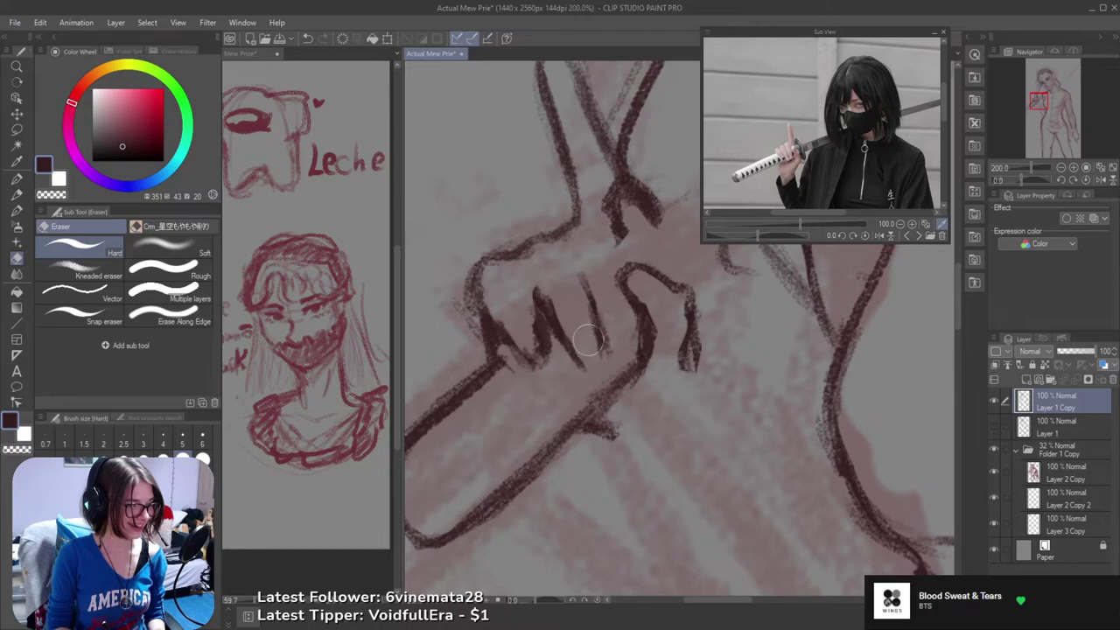
pyautogui.press('b')
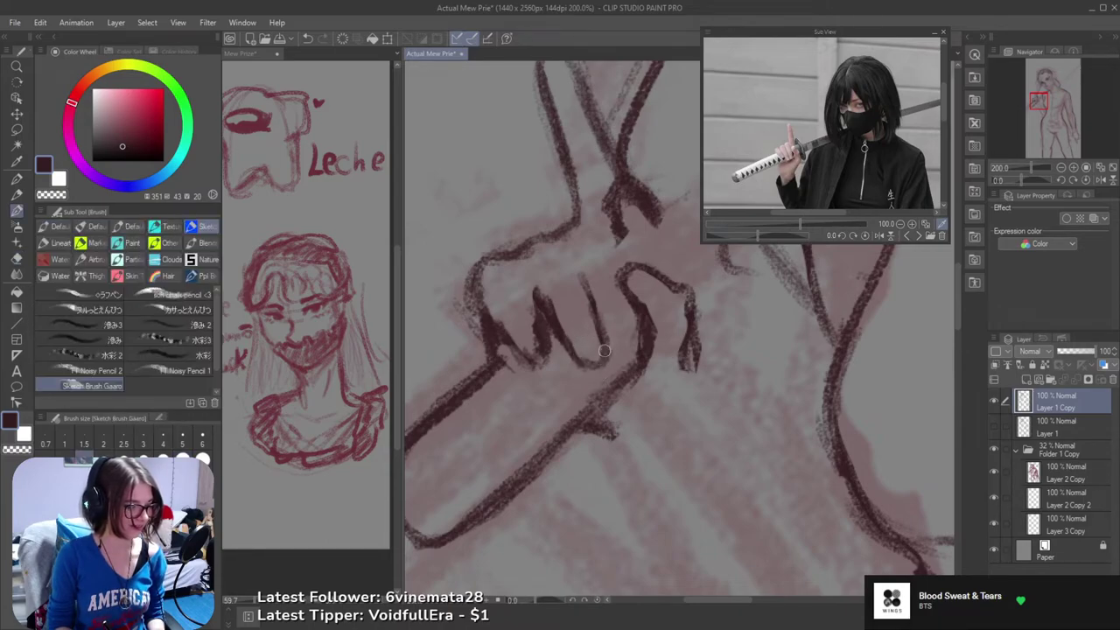
pyautogui.press('e')
pyautogui.moveTo(554, 353)
pyautogui.mouseDown()
pyautogui.moveTo(537, 343)
pyautogui.moveTo(553, 352)
pyautogui.mouseUp()
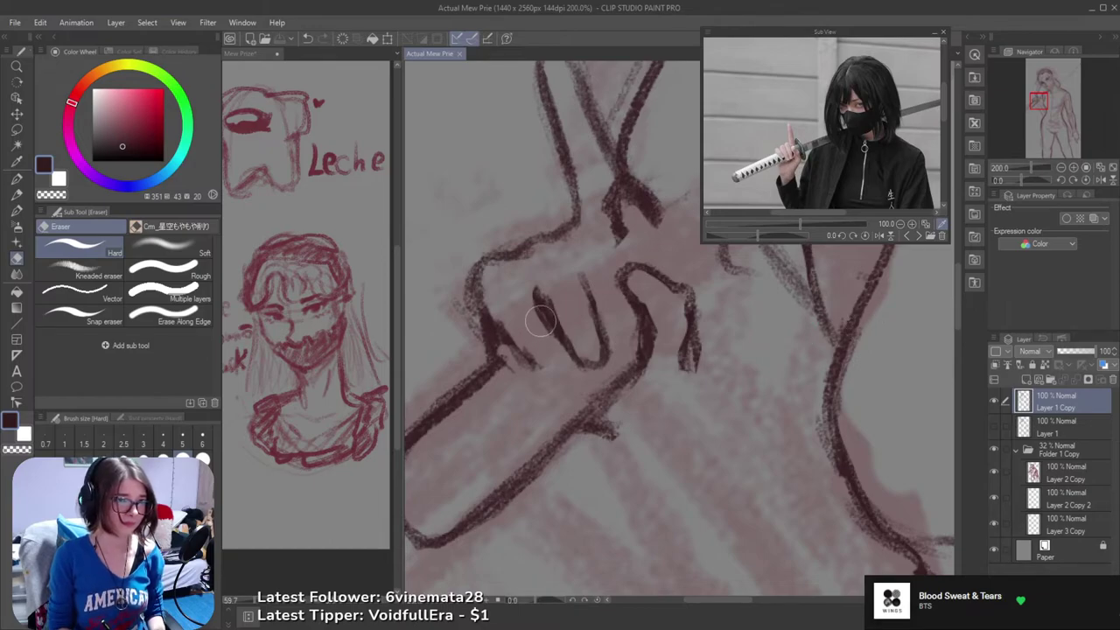
# - Erase the rounded end of the handle shape extending from the fist and redraw it slightly longer, undoing unsatisfactory strokes
pyautogui.scroll(-4, 539, 322)
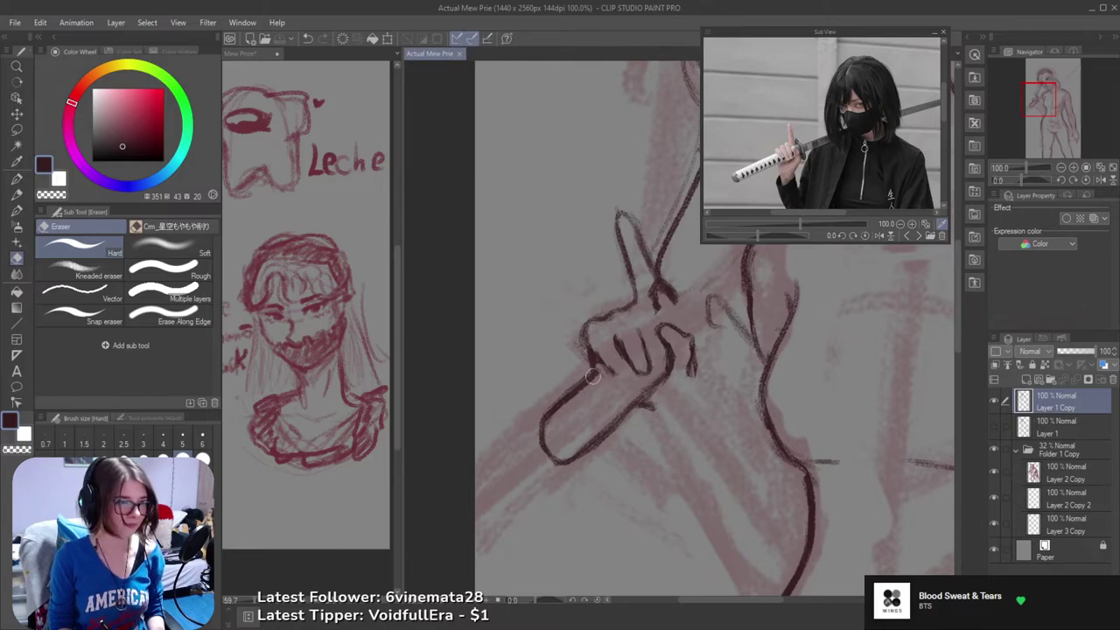
pyautogui.moveTo(556, 422)
pyautogui.mouseDown()
pyautogui.moveTo(518, 462)
pyautogui.moveTo(572, 445)
pyautogui.moveTo(544, 480)
pyautogui.mouseUp()
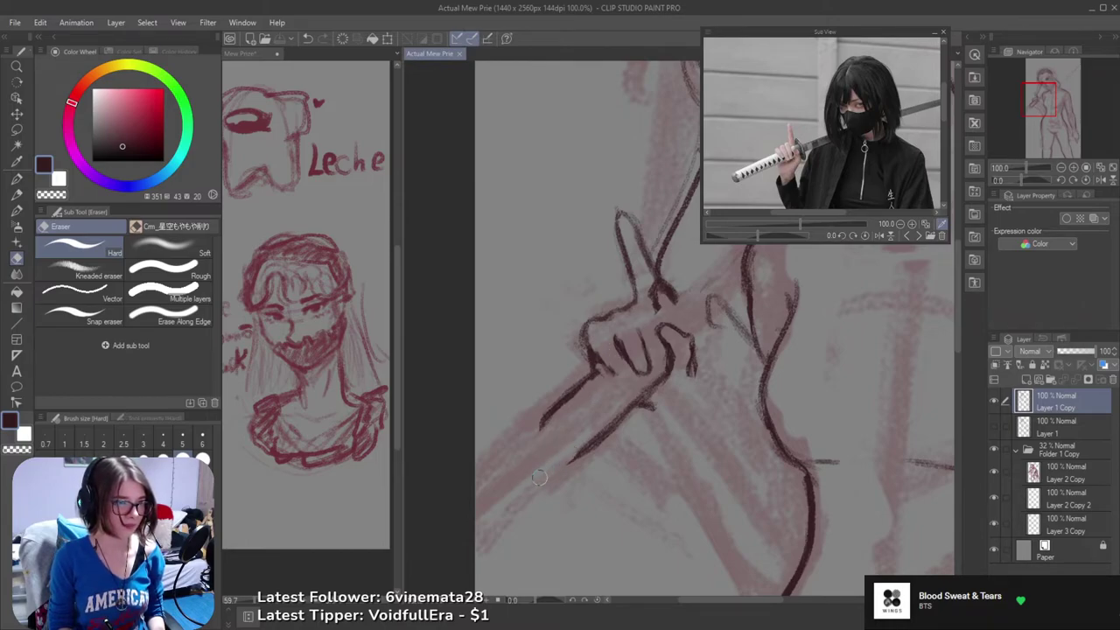
pyautogui.press('b')
pyautogui.moveTo(576, 385)
pyautogui.mouseDown()
pyautogui.moveTo(520, 434)
pyautogui.moveTo(521, 450)
pyautogui.mouseUp()
pyautogui.hotkey('ctrl', 'z')
pyautogui.hotkey('ctrl', 'z')
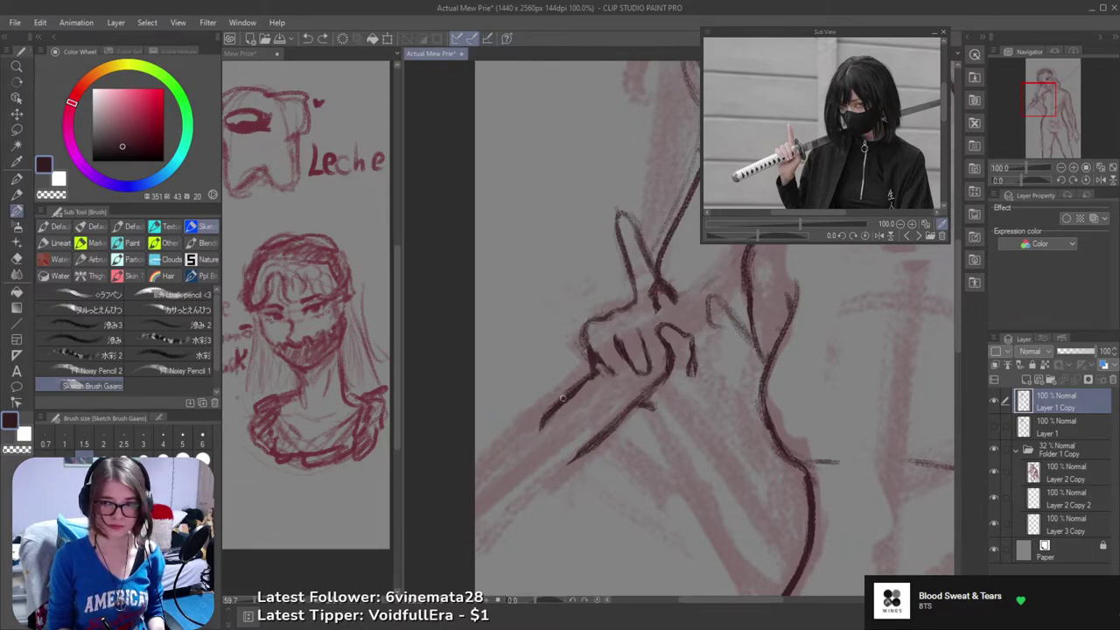
pyautogui.moveTo(561, 397)
pyautogui.mouseDown()
pyautogui.moveTo(522, 436)
pyautogui.moveTo(538, 477)
pyautogui.moveTo(586, 448)
pyautogui.mouseUp()
pyautogui.hotkey('ctrl', 'z')
pyautogui.hotkey('ctrl', 'z')
pyautogui.moveTo(549, 473); pyautogui.dragTo(605, 434)
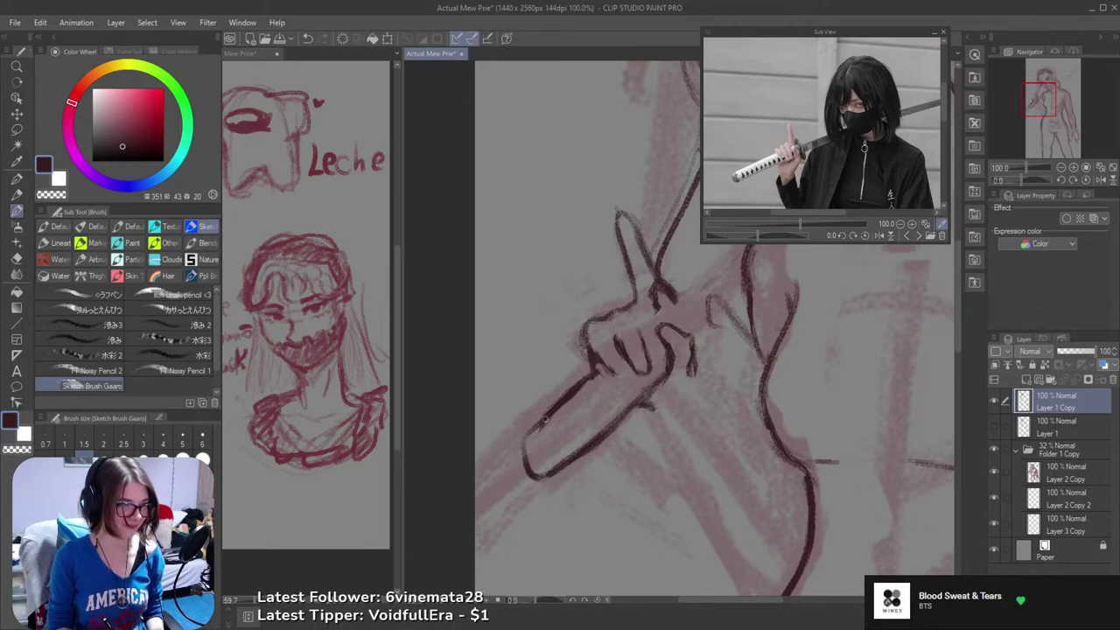
pyautogui.moveTo(540, 420)
pyautogui.mouseDown()
pyautogui.moveTo(521, 439)
pyautogui.moveTo(523, 474)
pyautogui.moveTo(540, 472)
pyautogui.mouseUp()
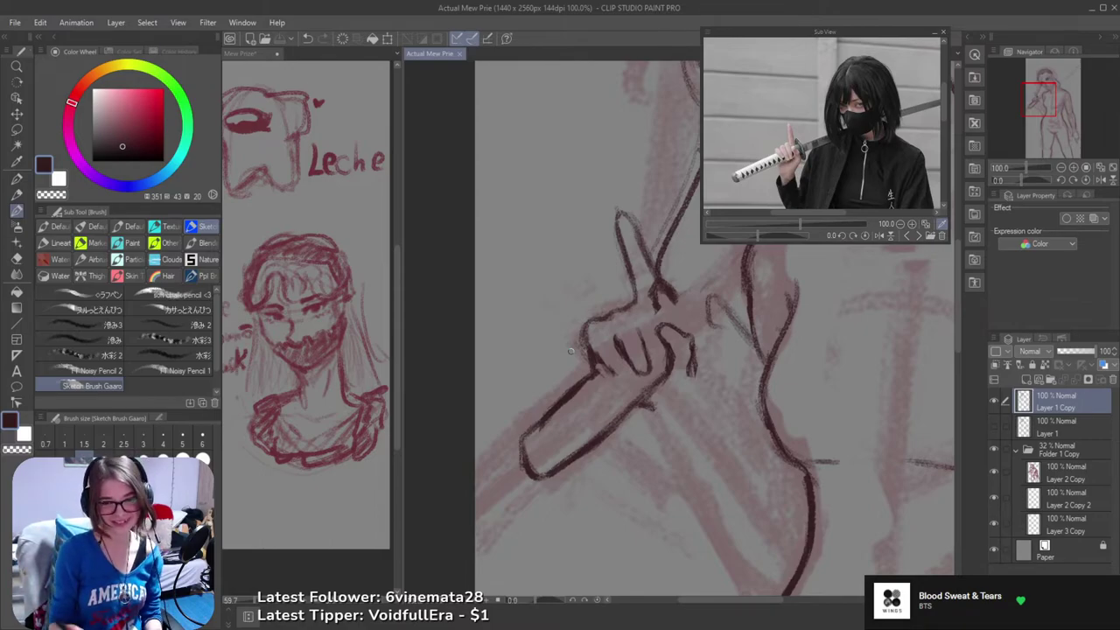
# - Try a curved tip on the outermost bent finger, and erase it together with the finger's old lower edge
pyautogui.moveTo(525, 416); pyautogui.dragTo(499, 315)
pyautogui.press('e')
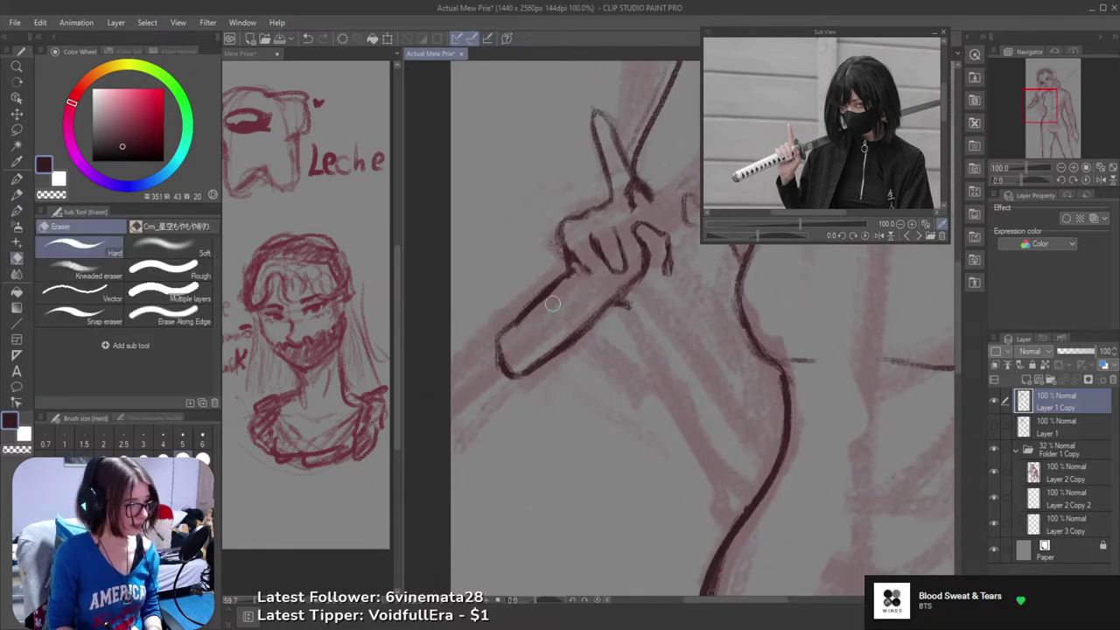
pyautogui.press('b')
pyautogui.scroll(4, 551, 303)
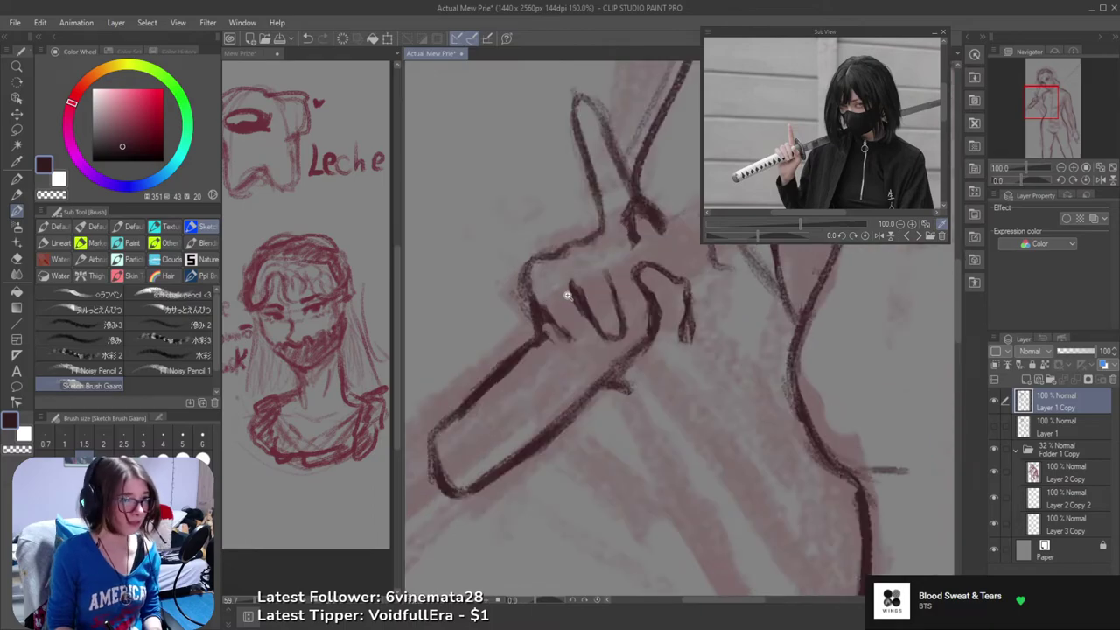
pyautogui.moveTo(553, 324); pyautogui.dragTo(592, 345)
pyautogui.press('e')
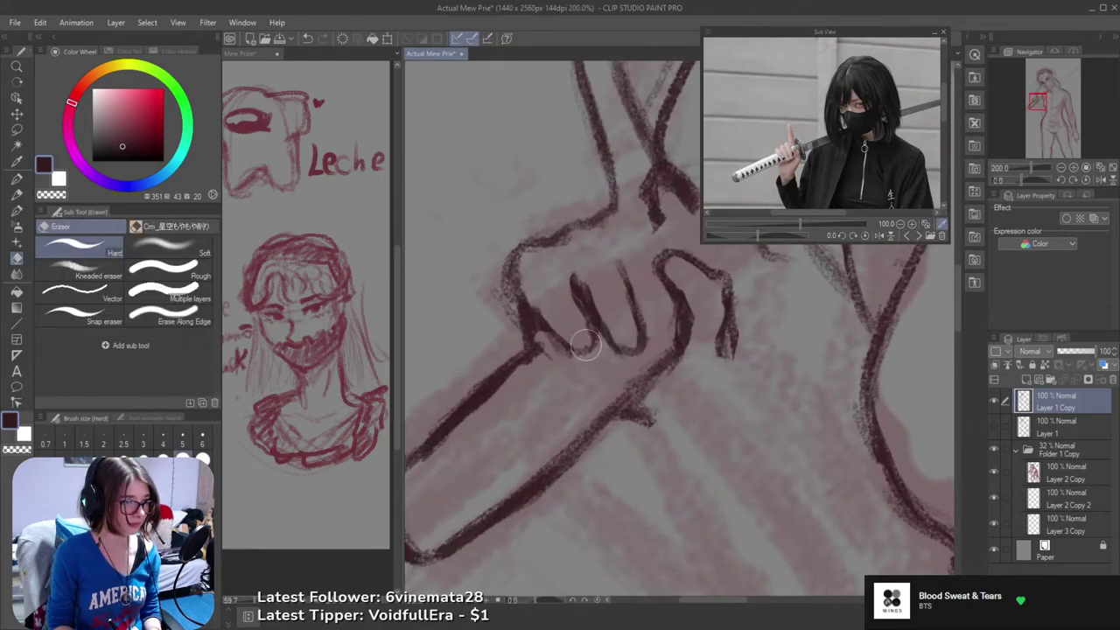
pyautogui.press('b')
pyautogui.press('e')
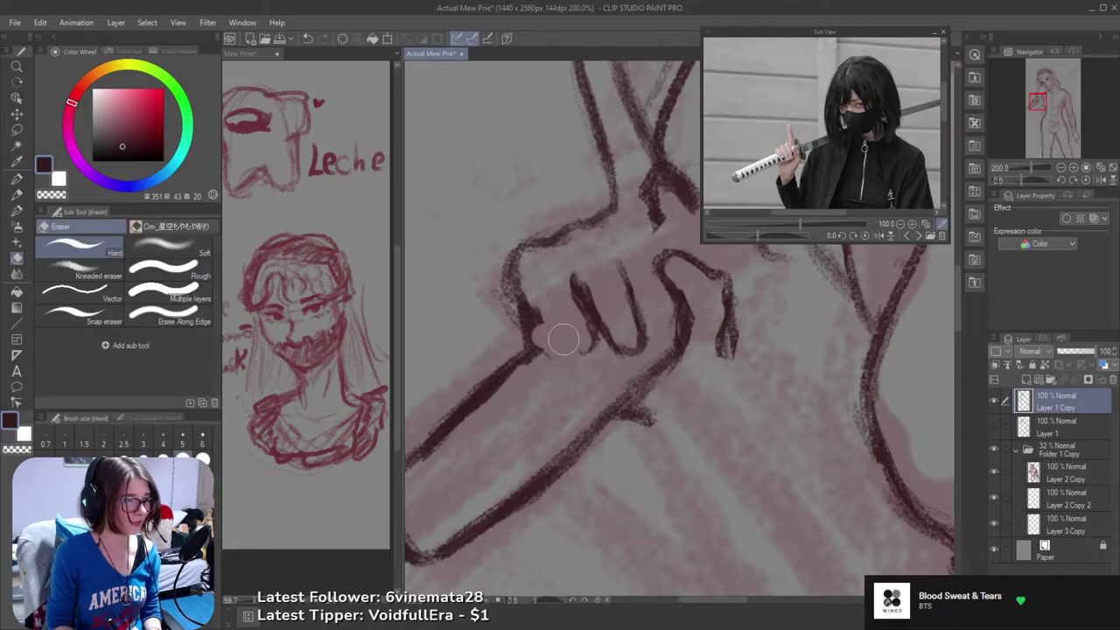
# - Redraw the outermost finger's lower edge from the knuckle and curl its tip up toward the middle finger, trimming the stroke's end
pyautogui.press('b')
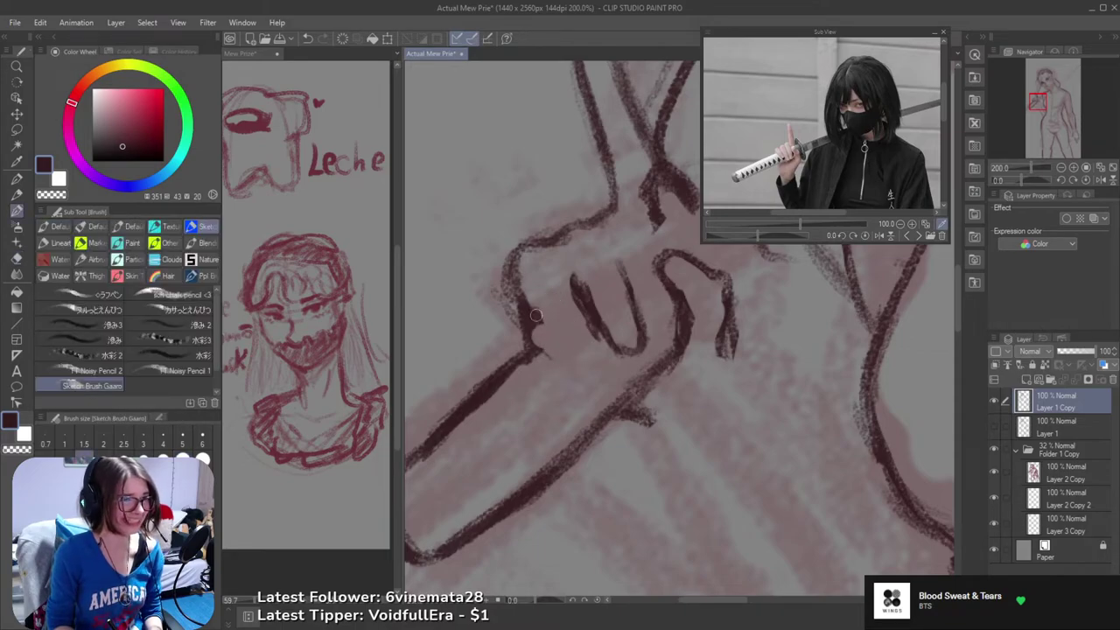
pyautogui.moveTo(523, 305)
pyautogui.mouseDown()
pyautogui.moveTo(563, 345)
pyautogui.moveTo(537, 314)
pyautogui.moveTo(576, 333)
pyautogui.moveTo(517, 310)
pyautogui.moveTo(557, 346)
pyautogui.moveTo(587, 357)
pyautogui.moveTo(527, 315)
pyautogui.moveTo(595, 357)
pyautogui.moveTo(554, 315)
pyautogui.moveTo(559, 333)
pyautogui.moveTo(557, 317)
pyautogui.moveTo(532, 350)
pyautogui.mouseUp()
pyautogui.hotkey('ctrl', 'z')
pyautogui.press('e')
pyautogui.press('b')
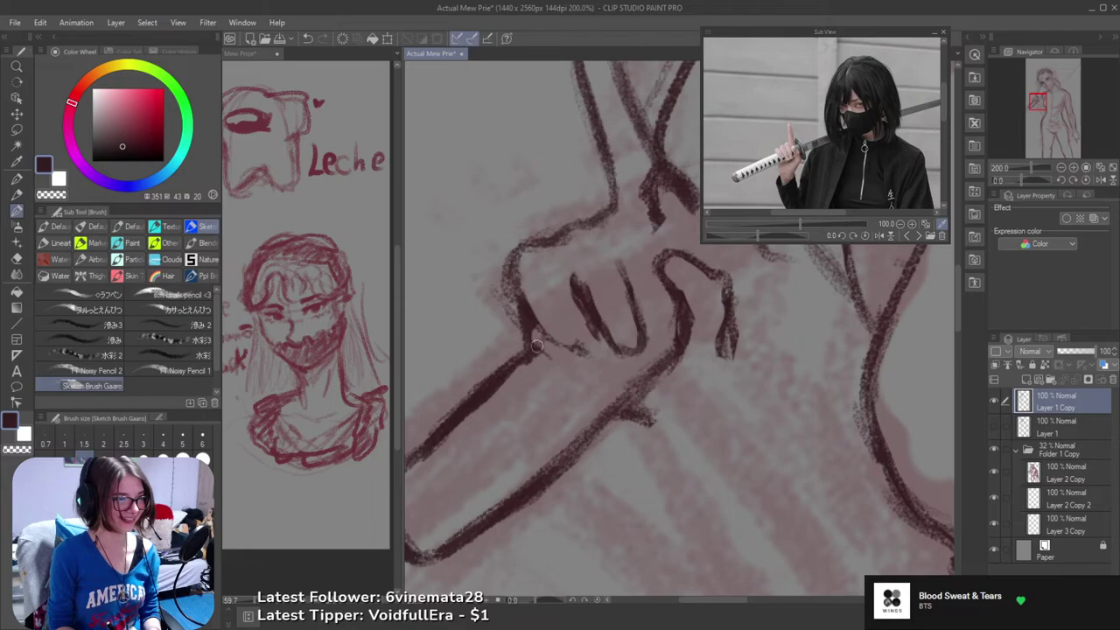
pyautogui.moveTo(530, 325)
pyautogui.mouseDown()
pyautogui.moveTo(542, 345)
pyautogui.moveTo(571, 349)
pyautogui.mouseUp()
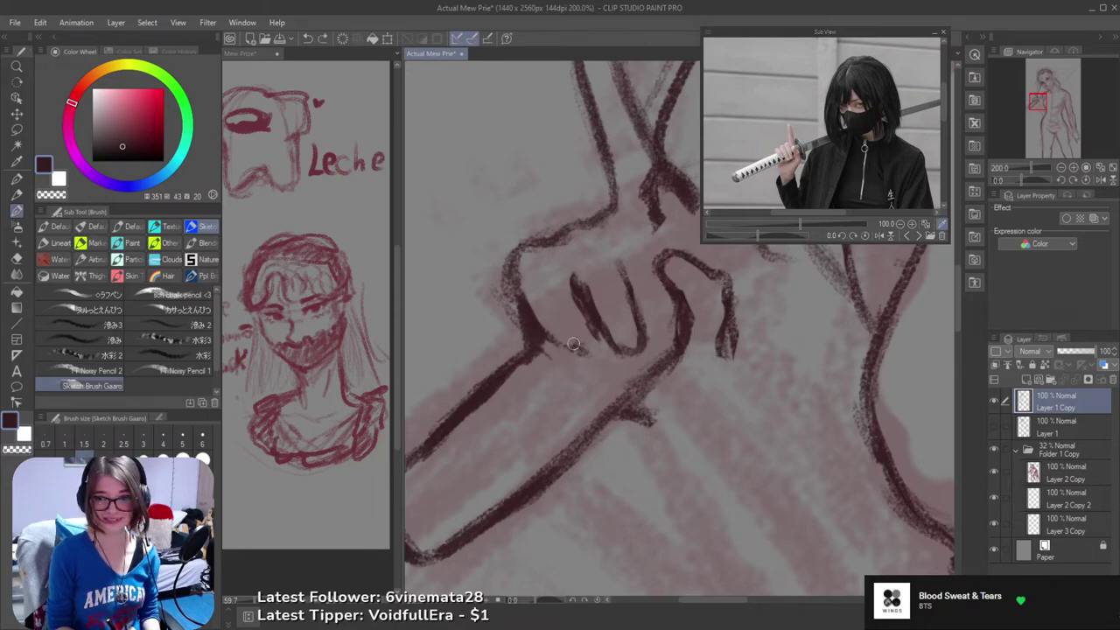
pyautogui.press('e')
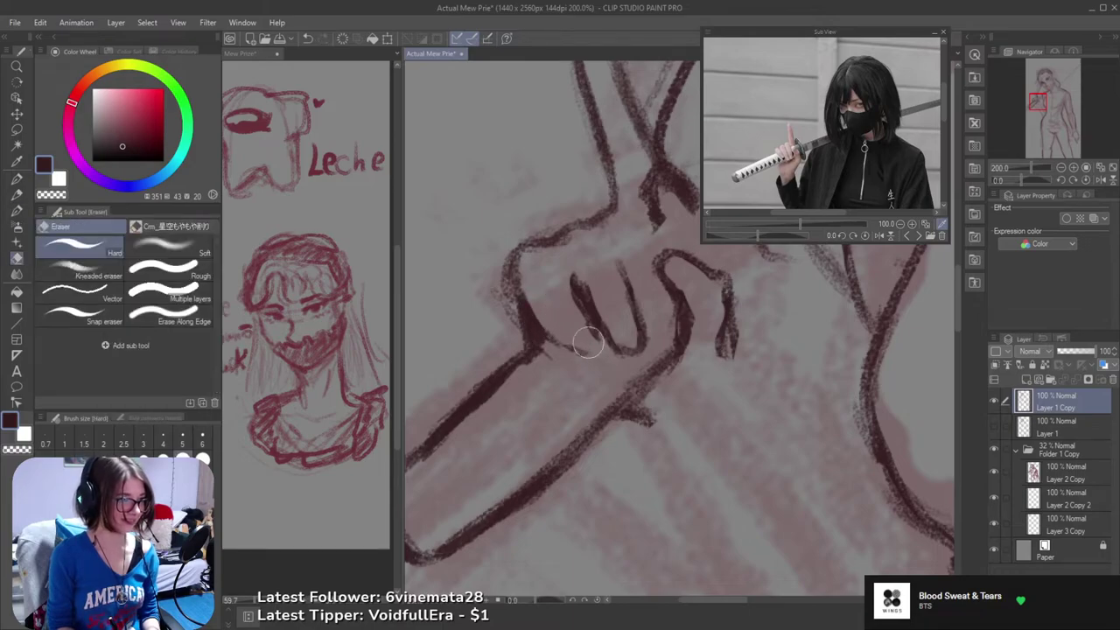
pyautogui.press('b')
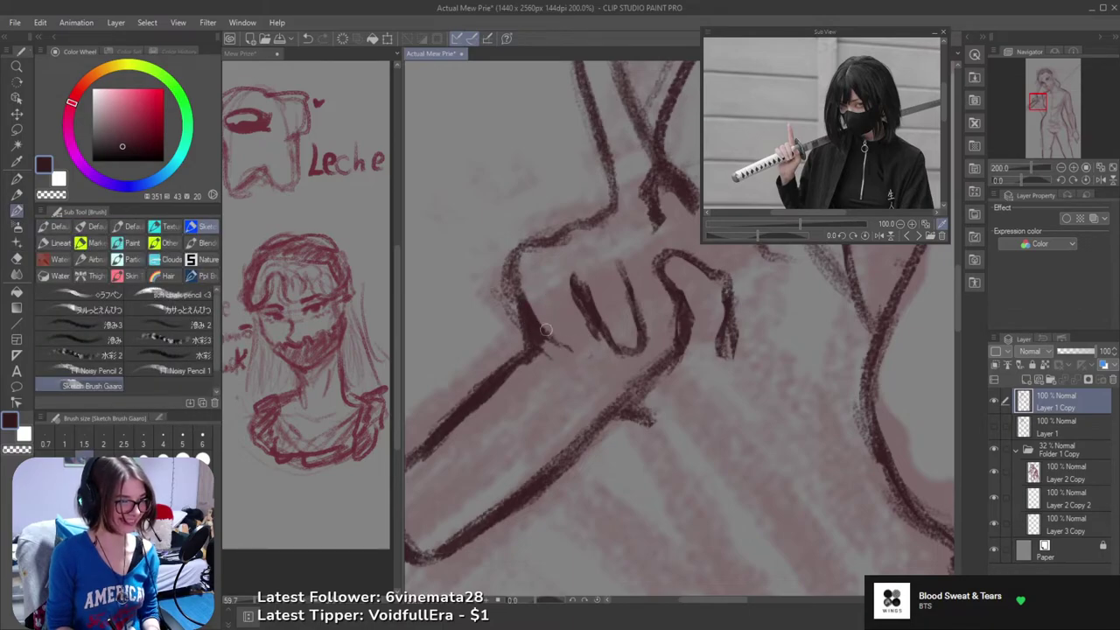
pyautogui.moveTo(544, 329)
pyautogui.mouseDown()
pyautogui.moveTo(575, 349)
pyautogui.moveTo(581, 320)
pyautogui.mouseUp()
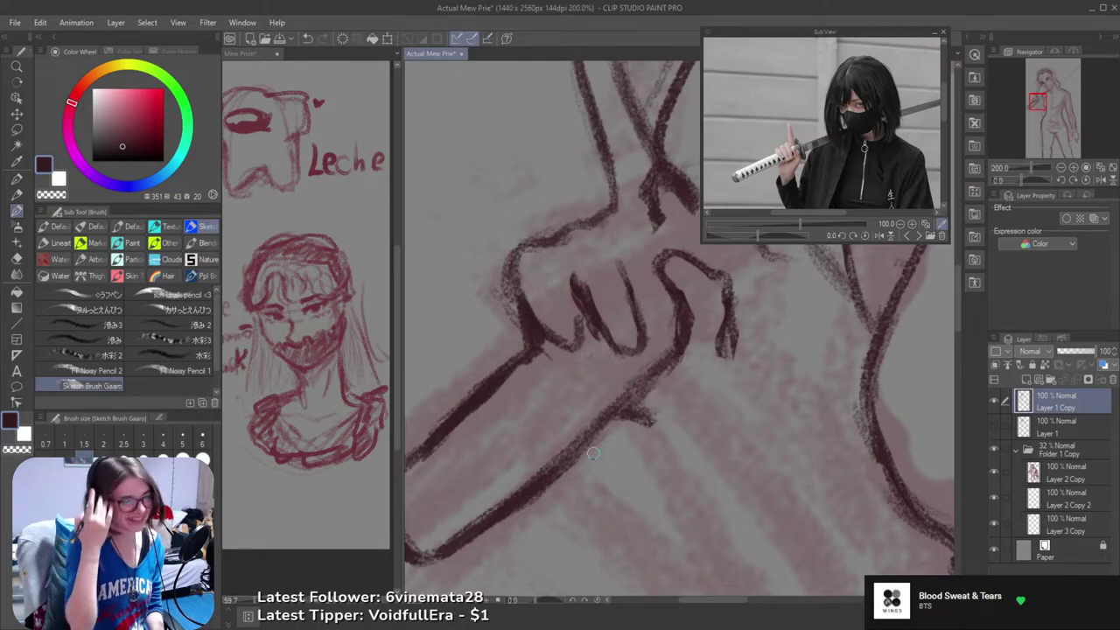
# - Erase the outermost finger's rounded tip and redraw its lower edge as a heavier diagonal stroke from the knuckle
pyautogui.moveTo(533, 287)
pyautogui.mouseDown()
pyautogui.moveTo(575, 370)
pyautogui.moveTo(586, 364)
pyautogui.mouseUp()
pyautogui.press('e')
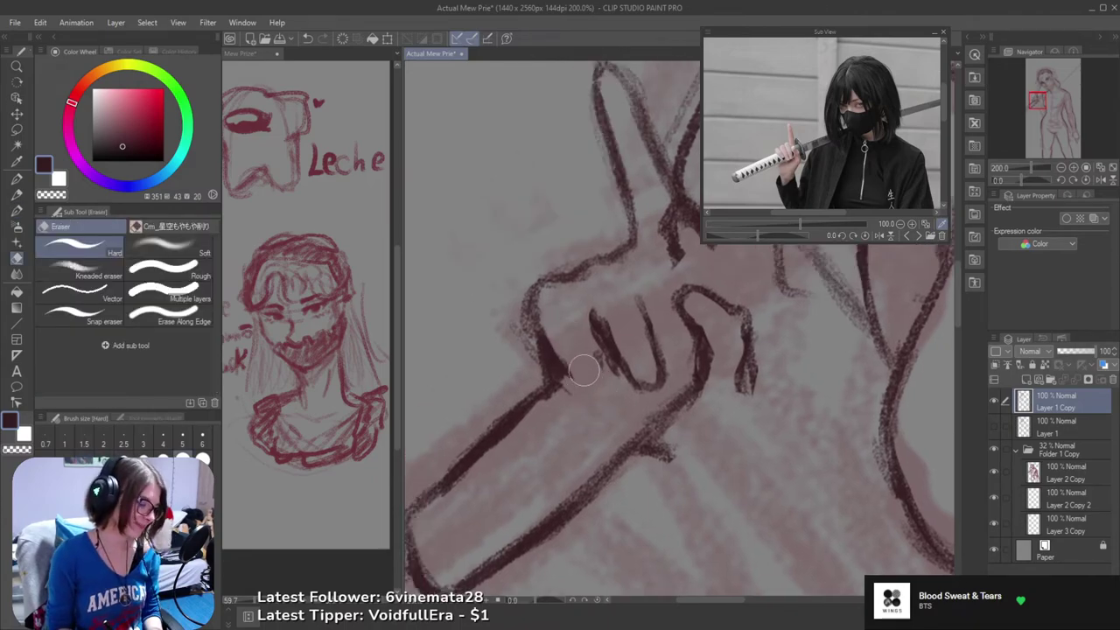
pyautogui.press('b')
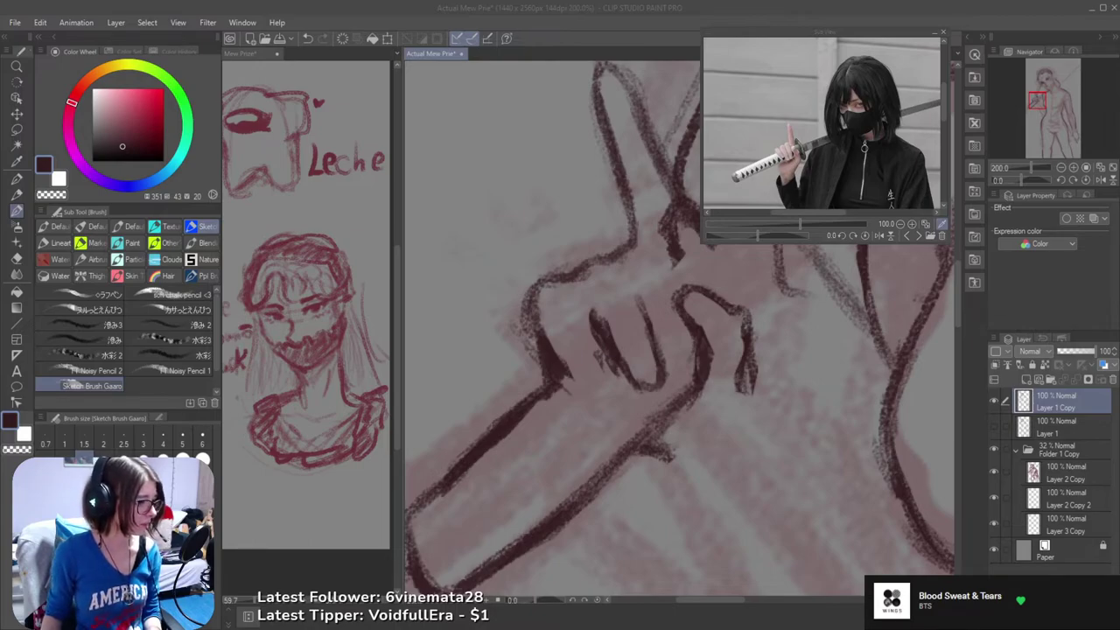
pyautogui.click(449, 6)
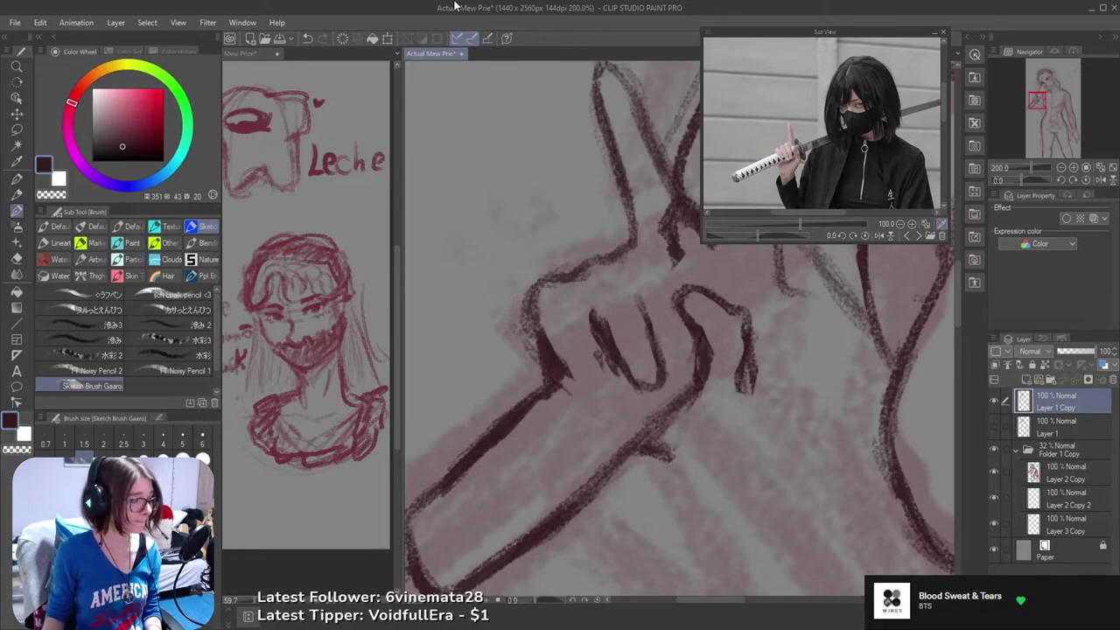
pyautogui.moveTo(512, 420); pyautogui.dragTo(446, 408)
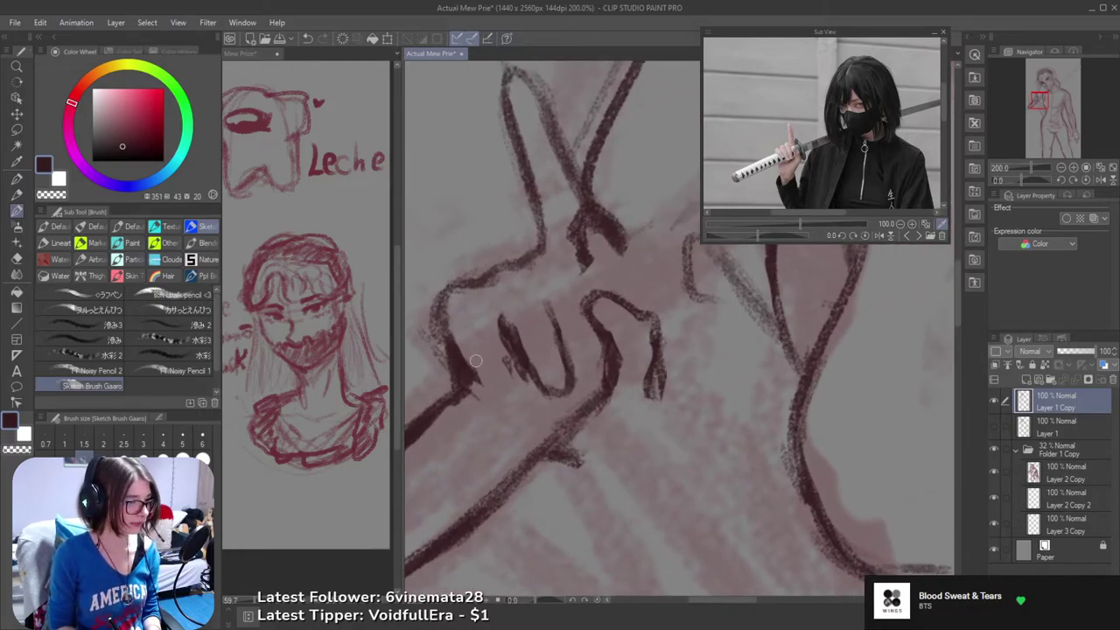
pyautogui.moveTo(460, 345)
pyautogui.mouseDown()
pyautogui.moveTo(500, 395)
pyautogui.moveTo(514, 392)
pyautogui.moveTo(516, 360)
pyautogui.moveTo(512, 379)
pyautogui.moveTo(675, 398)
pyautogui.moveTo(656, 359)
pyautogui.moveTo(696, 395)
pyautogui.moveTo(676, 374)
pyautogui.moveTo(654, 383)
pyautogui.moveTo(669, 398)
pyautogui.moveTo(684, 377)
pyautogui.mouseUp()
pyautogui.hotkey('ctrl', 'z')
pyautogui.press('e')
pyautogui.press('b')
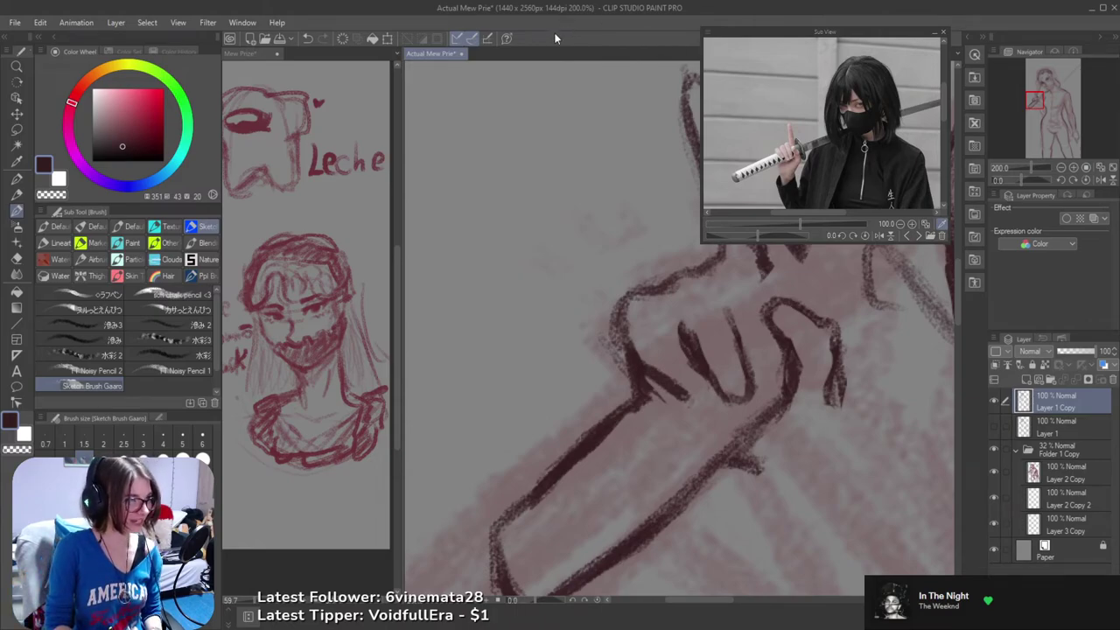
# - Thin the diagonal stroke with the hard eraser and sketch the outermost finger's inner edge beside the middle finger
pyautogui.moveTo(719, 423); pyautogui.dragTo(556, 390)
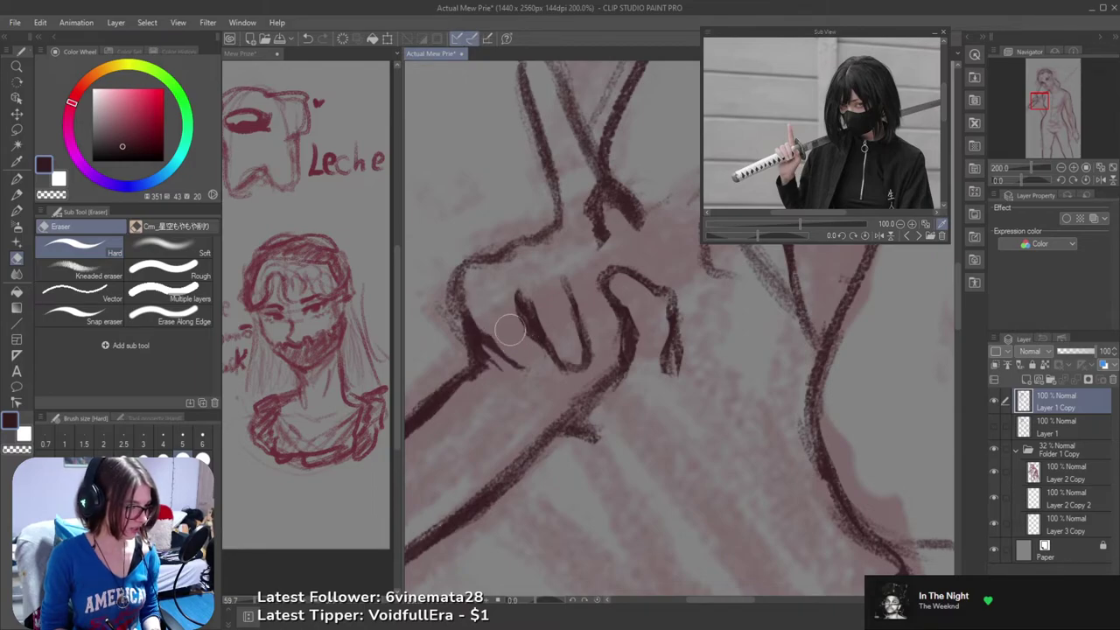
pyautogui.press('b')
pyautogui.moveTo(516, 364)
pyautogui.mouseDown()
pyautogui.moveTo(528, 340)
pyautogui.moveTo(534, 354)
pyautogui.moveTo(503, 328)
pyautogui.moveTo(492, 338)
pyautogui.moveTo(525, 361)
pyautogui.moveTo(470, 327)
pyautogui.moveTo(515, 364)
pyautogui.mouseUp()
pyautogui.press('e')
pyautogui.press('b')
pyautogui.hotkey('ctrl', 'z')
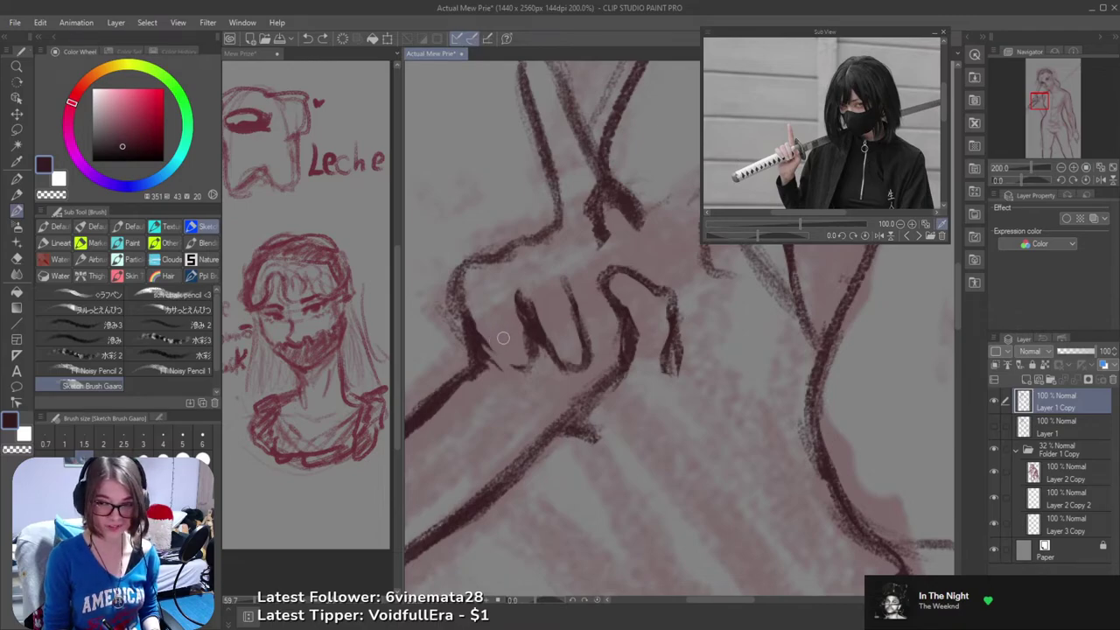
pyautogui.moveTo(507, 339); pyautogui.dragTo(632, 348)
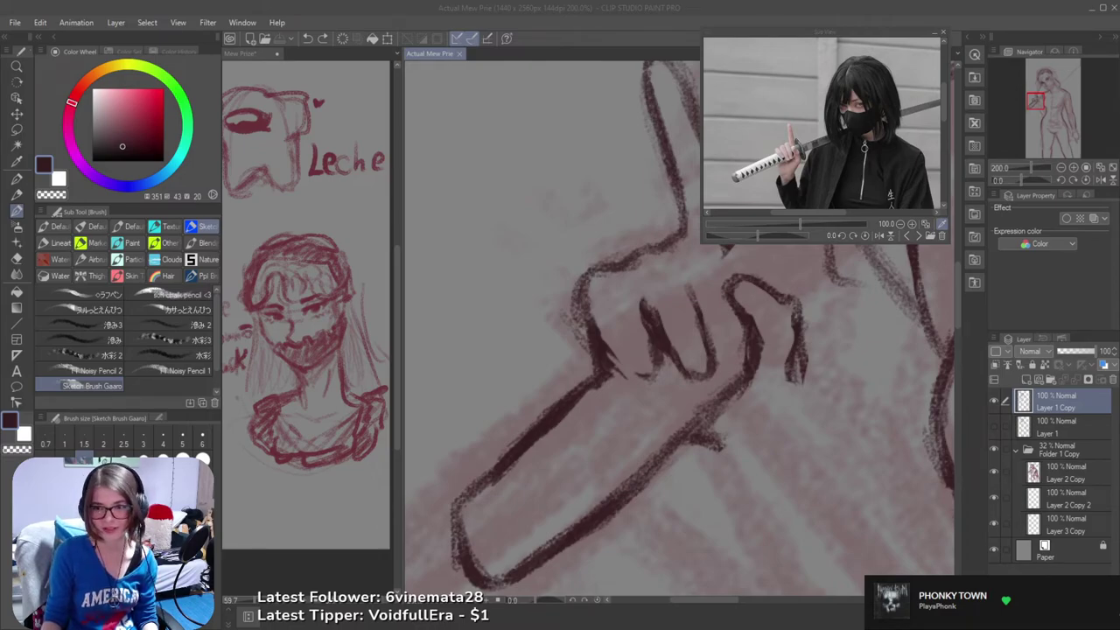
# - Rework the outermost finger's curved bottom from the knuckle, erasing and undoing strokes until a lighter curve remains
pyautogui.click(679, 5)
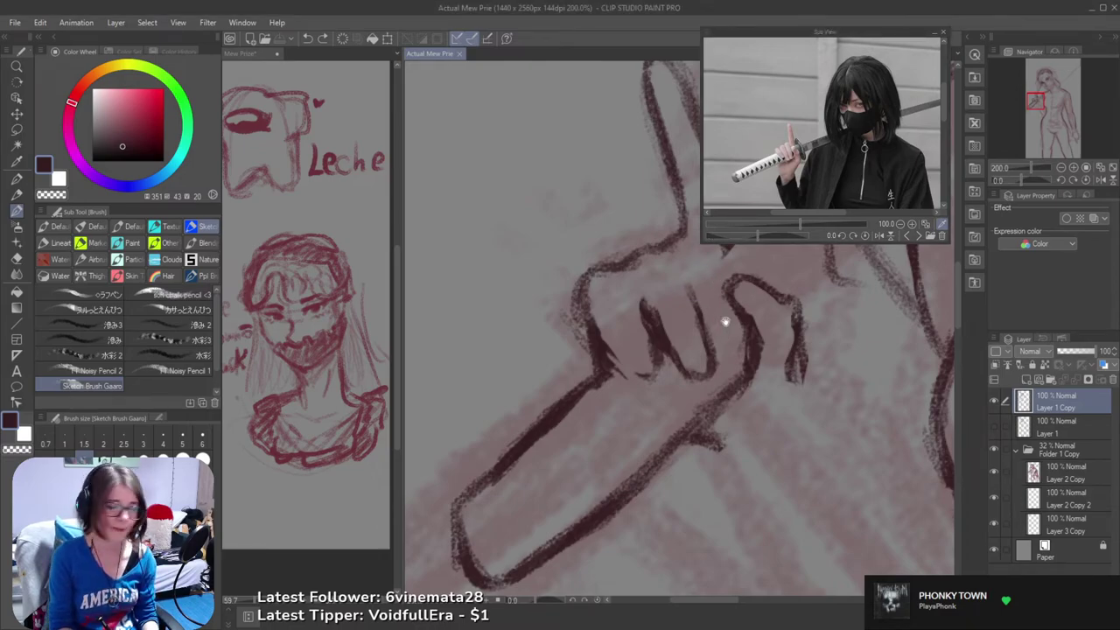
pyautogui.moveTo(629, 343); pyautogui.dragTo(653, 379)
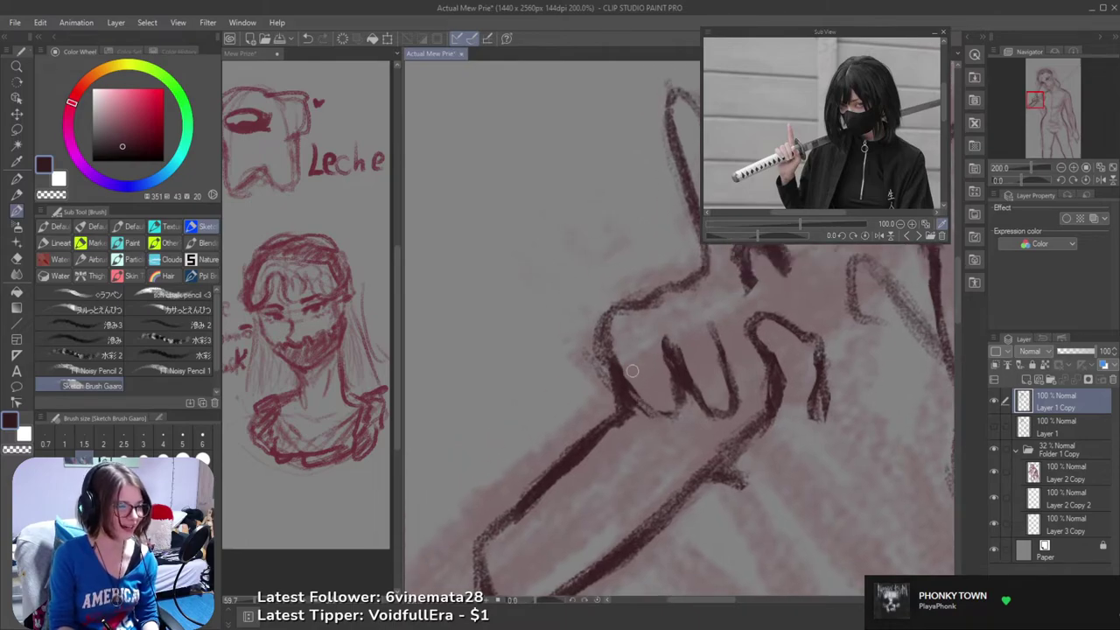
pyautogui.press('e')
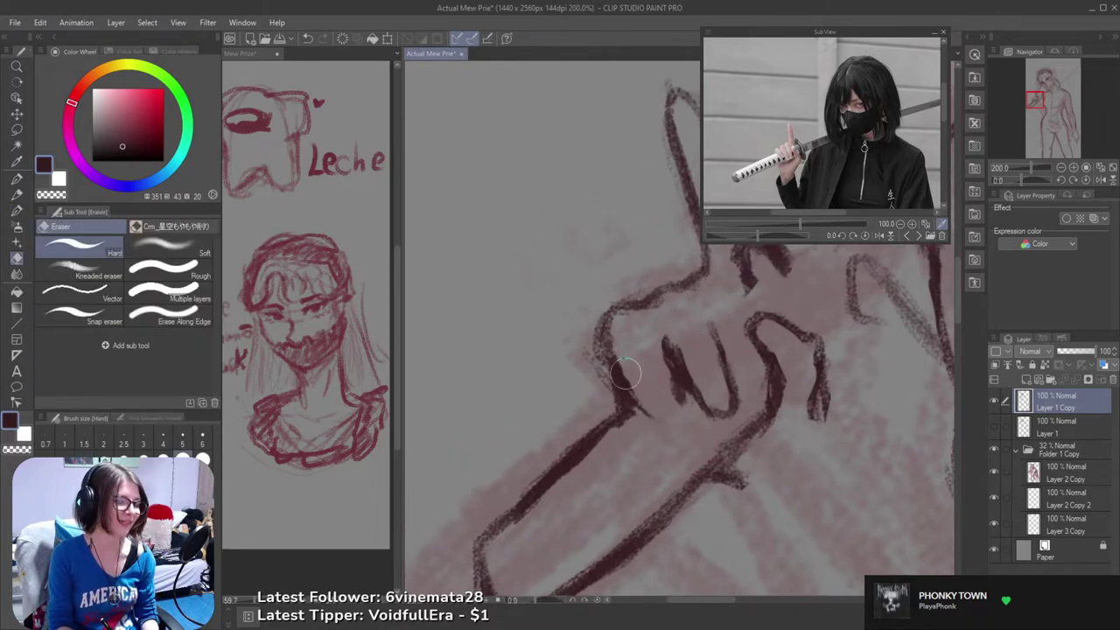
pyautogui.press('b')
pyautogui.moveTo(625, 378); pyautogui.dragTo(665, 414)
pyautogui.hotkey('ctrl', 'z')
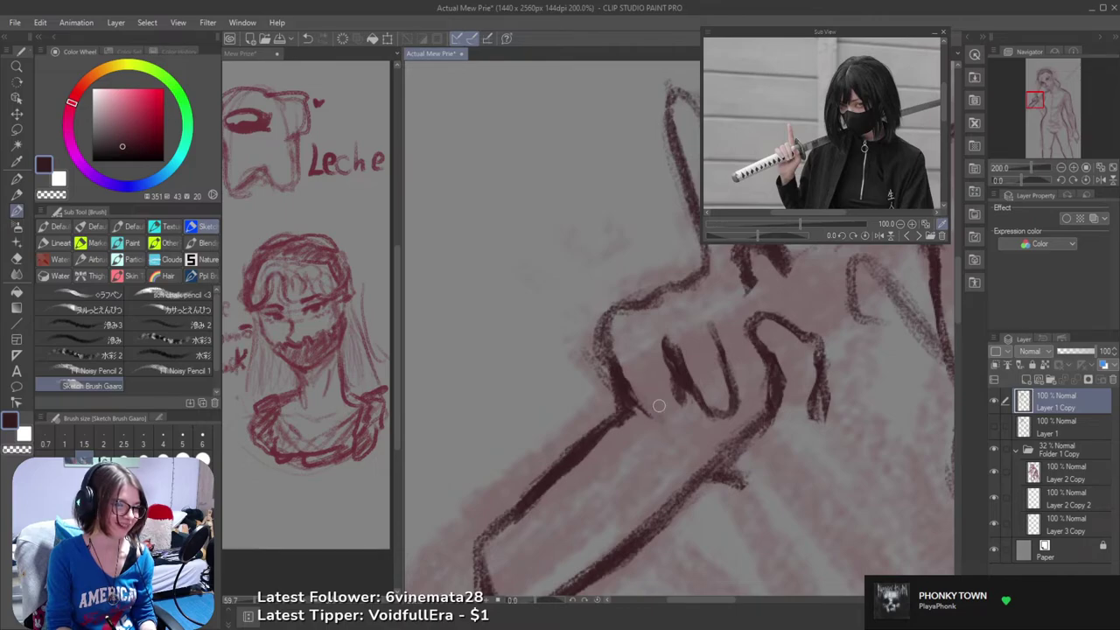
pyautogui.moveTo(616, 378); pyautogui.dragTo(660, 421)
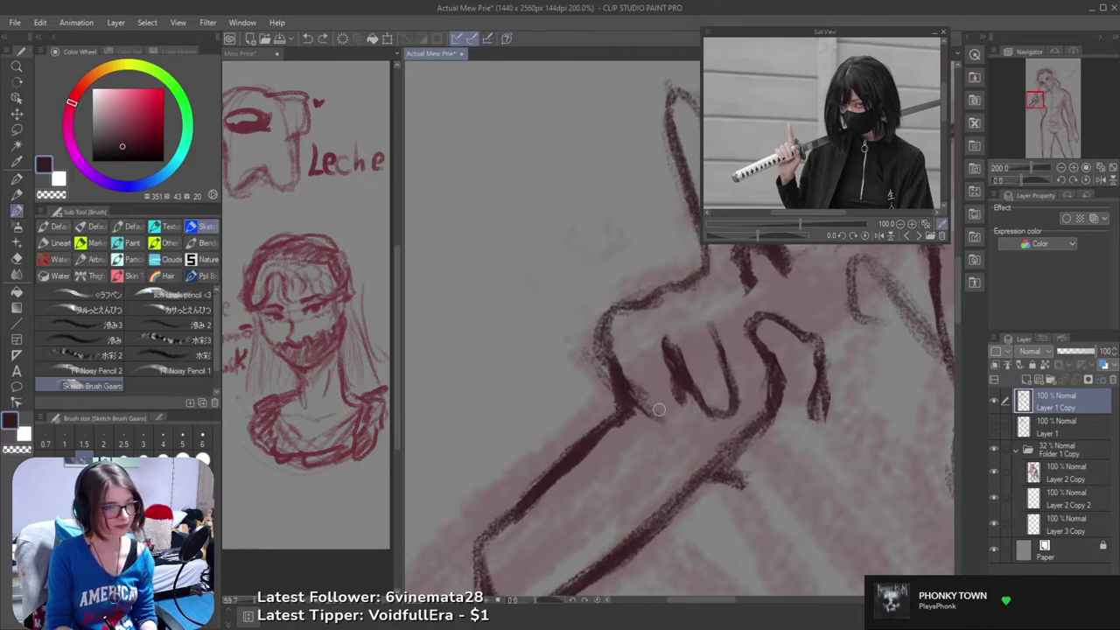
pyautogui.hotkey('ctrl', 'y')
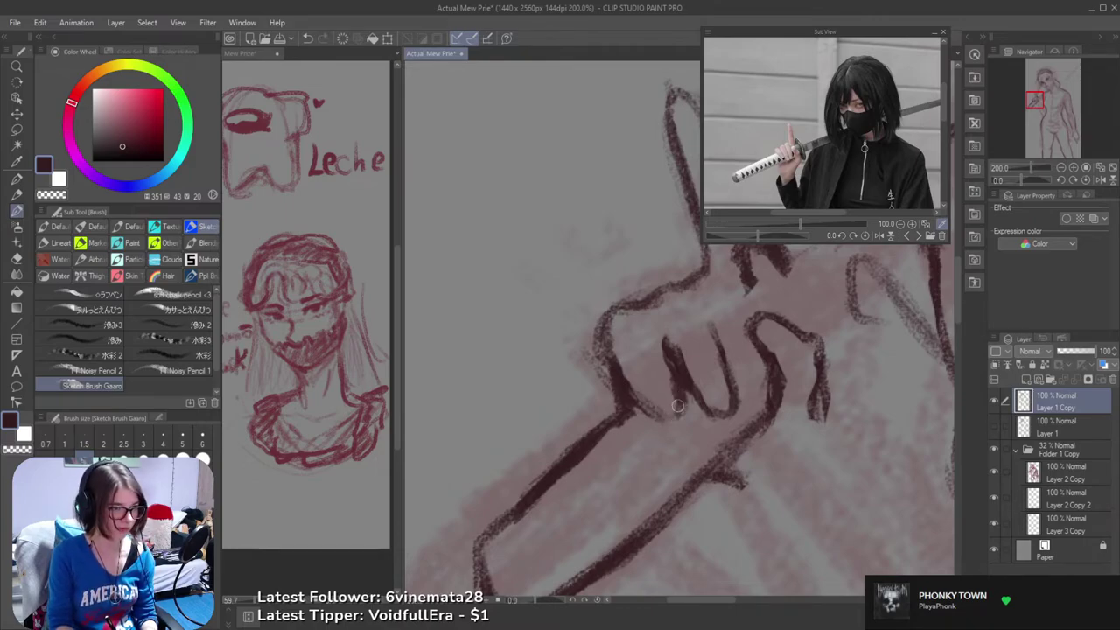
# - Clean up the rounded tip joining the outermost finger to the middle finger and save the document
pyautogui.press('e')
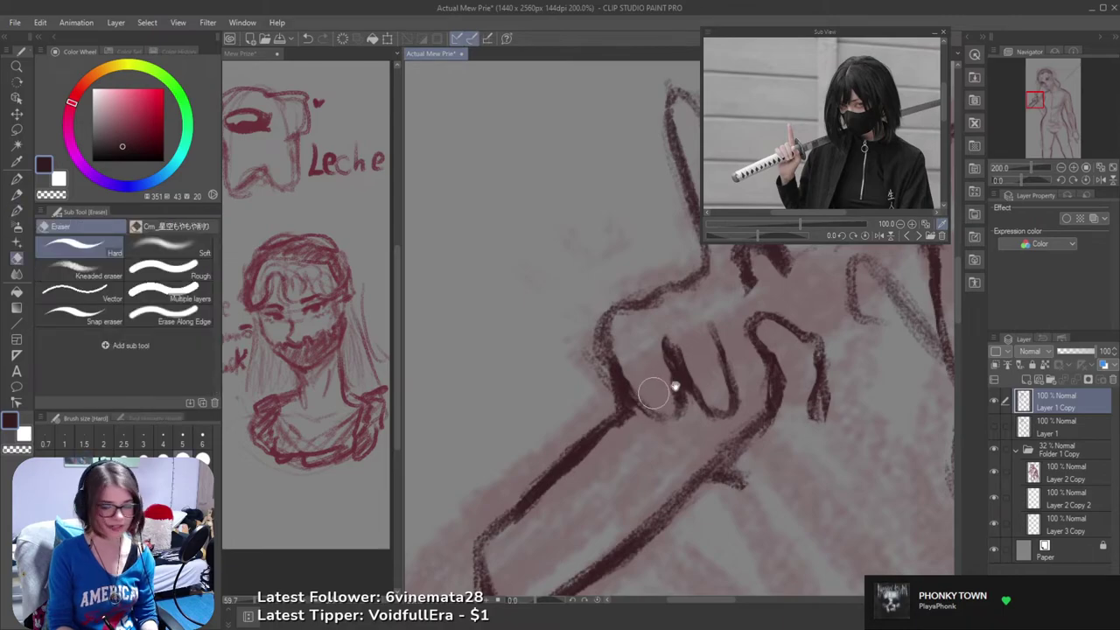
pyautogui.press('b')
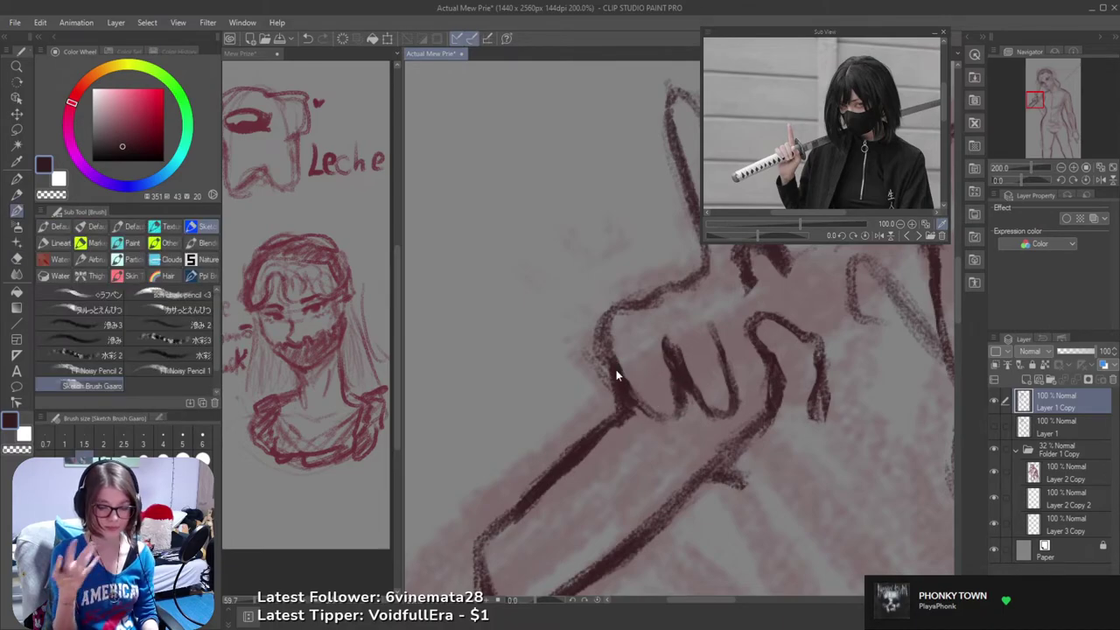
pyautogui.hotkey('ctrl', 's')
pyautogui.moveTo(640, 380); pyautogui.dragTo(667, 410)
pyautogui.press('e')
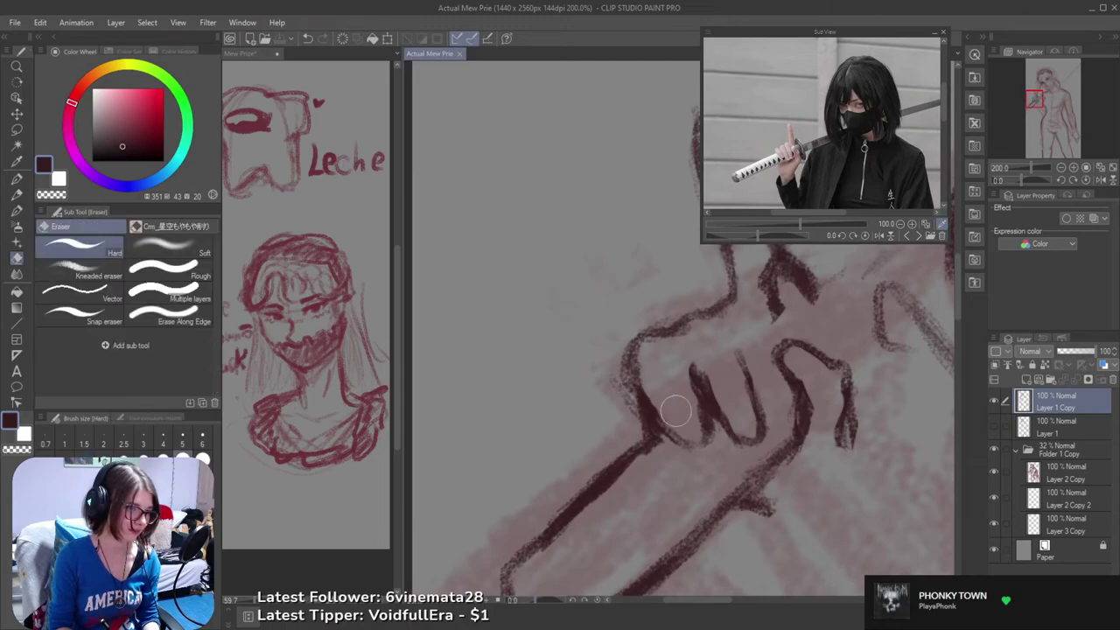
# - Connect the outermost finger's inner edge to its knuckle and erase the overlapping outline toward the middle finger
pyautogui.moveTo(672, 368)
pyautogui.mouseDown()
pyautogui.moveTo(646, 353)
pyautogui.moveTo(686, 366)
pyautogui.moveTo(697, 390)
pyautogui.mouseUp()
pyautogui.press('b')
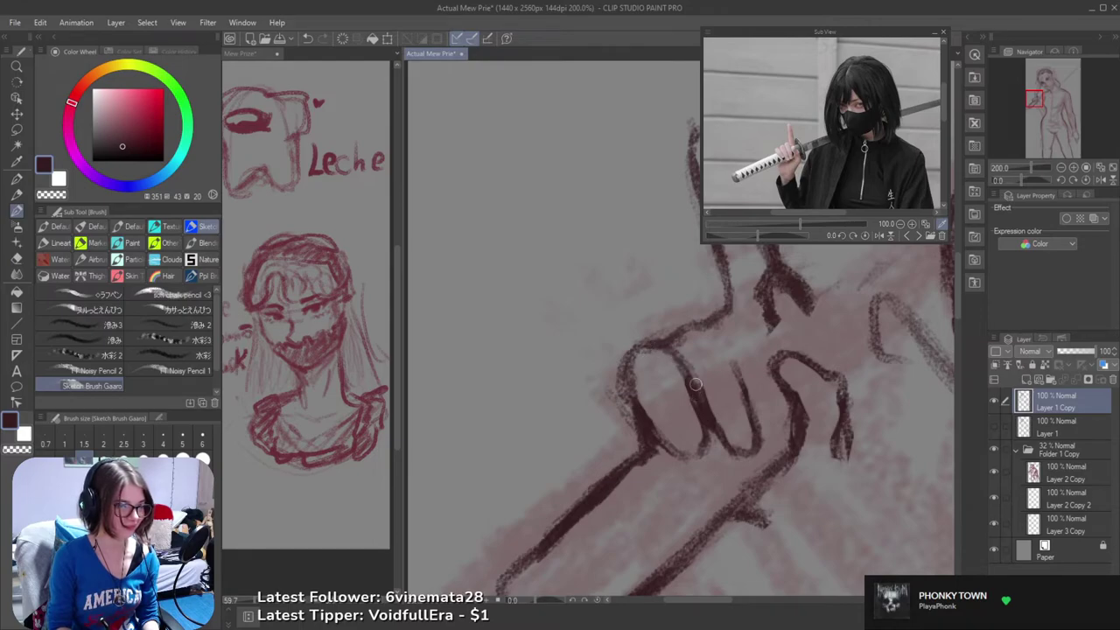
pyautogui.press('e')
pyautogui.moveTo(665, 337)
pyautogui.mouseDown()
pyautogui.moveTo(681, 382)
pyautogui.moveTo(663, 362)
pyautogui.moveTo(703, 438)
pyautogui.moveTo(693, 419)
pyautogui.moveTo(664, 410)
pyautogui.moveTo(651, 425)
pyautogui.moveTo(651, 399)
pyautogui.mouseUp()
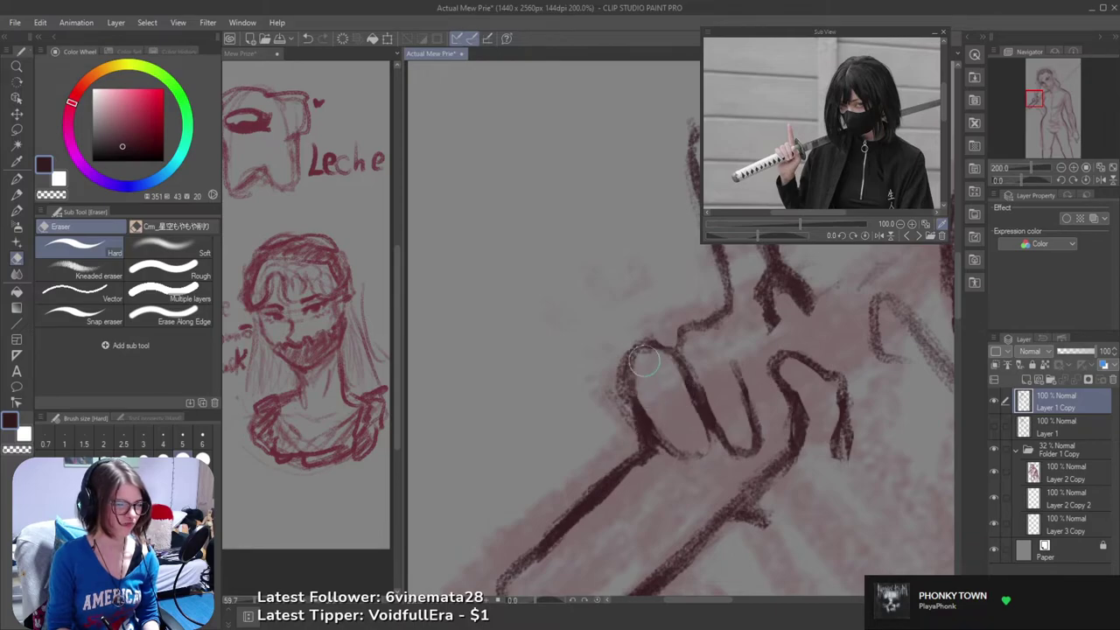
pyautogui.moveTo(665, 347); pyautogui.dragTo(702, 371)
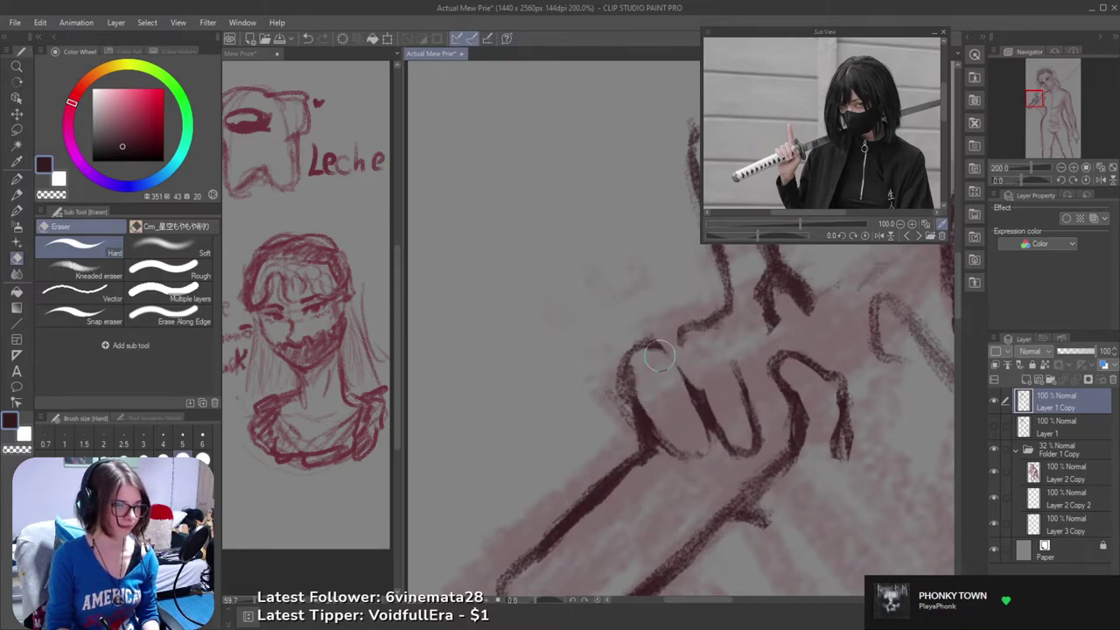
# - Redraw the outermost finger's rounded top and sides as one continuous arch running from the knuckle into its inner edge
pyautogui.press('b')
pyautogui.moveTo(626, 396)
pyautogui.mouseDown()
pyautogui.moveTo(632, 367)
pyautogui.moveTo(677, 374)
pyautogui.moveTo(643, 334)
pyautogui.moveTo(647, 351)
pyautogui.mouseUp()
pyautogui.click(142, 435)
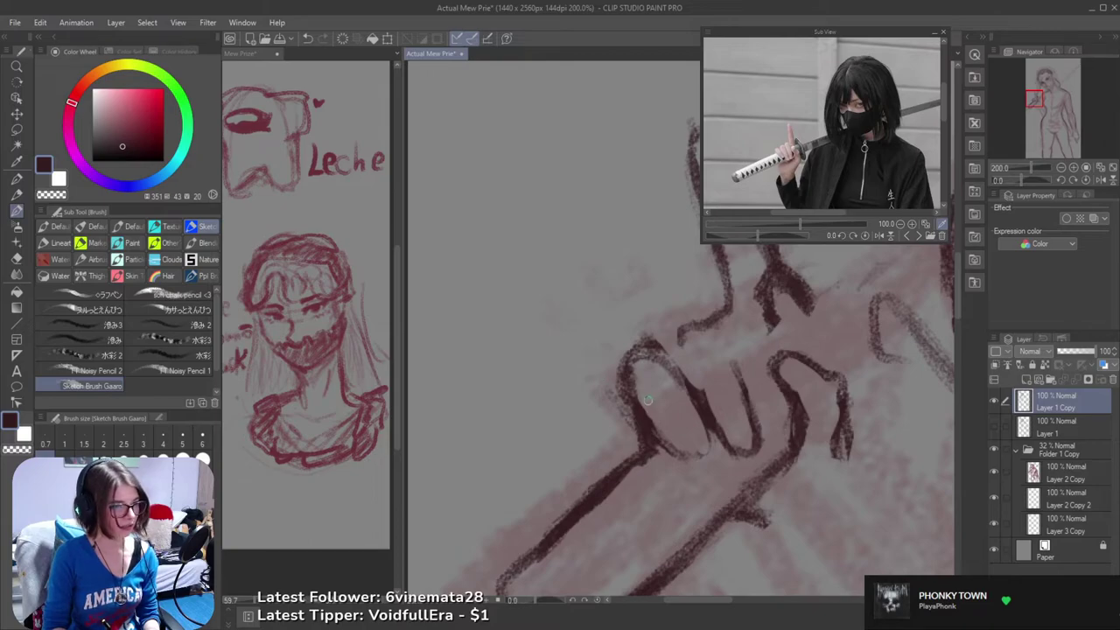
pyautogui.moveTo(623, 387)
pyautogui.mouseDown()
pyautogui.moveTo(628, 360)
pyautogui.moveTo(649, 365)
pyautogui.mouseUp()
pyautogui.hotkey('ctrl', 'z')
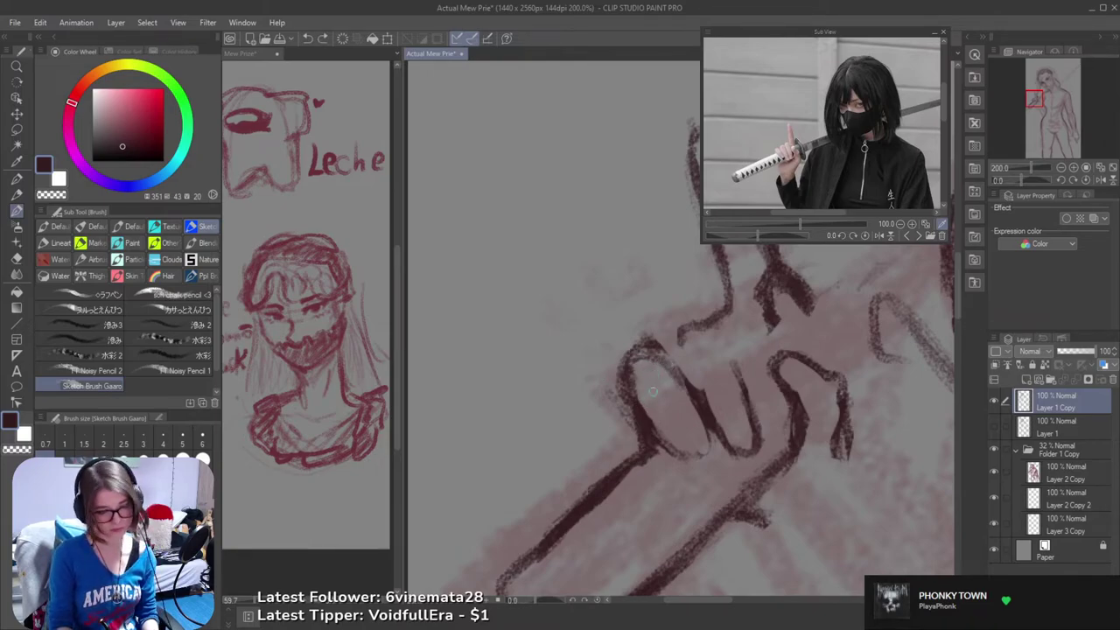
pyautogui.moveTo(640, 402)
pyautogui.mouseDown()
pyautogui.moveTo(631, 357)
pyautogui.moveTo(684, 374)
pyautogui.mouseUp()
# - Erase the outermost finger's curved bottom and redraw it as a cleaner line joining the inner edge
pyautogui.press('e')
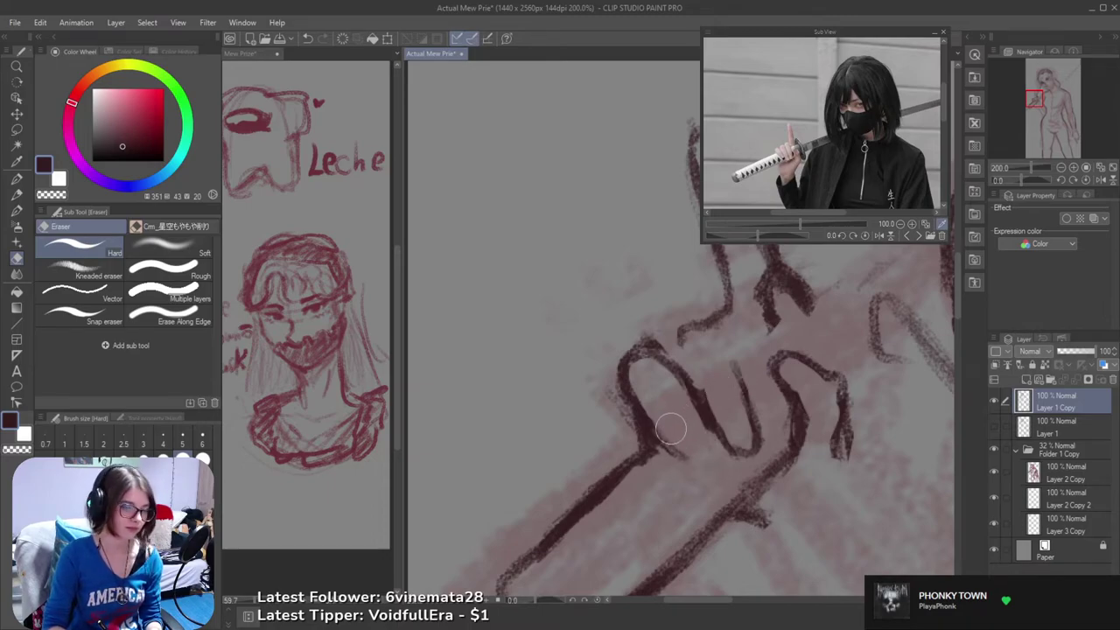
pyautogui.press('b')
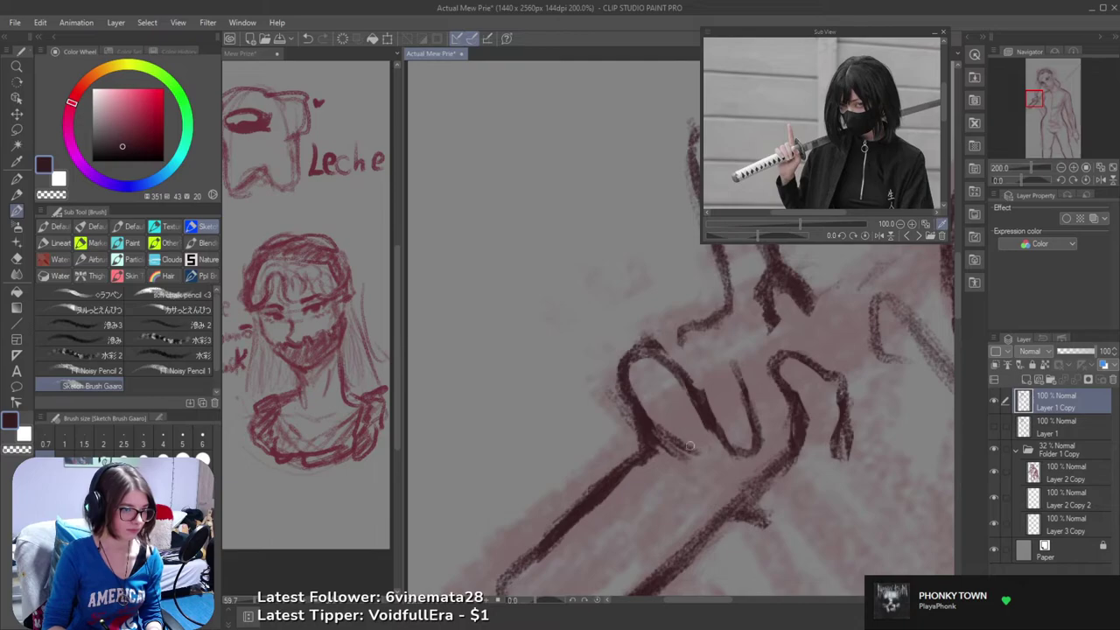
pyautogui.hotkey('ctrl', 'z')
pyautogui.moveTo(658, 435)
pyautogui.mouseDown()
pyautogui.moveTo(704, 456)
pyautogui.moveTo(691, 452)
pyautogui.moveTo(699, 456)
pyautogui.moveTo(705, 425)
pyautogui.moveTo(703, 452)
pyautogui.moveTo(688, 402)
pyautogui.mouseUp()
pyautogui.press('e')
pyautogui.moveTo(668, 458); pyautogui.dragTo(690, 467)
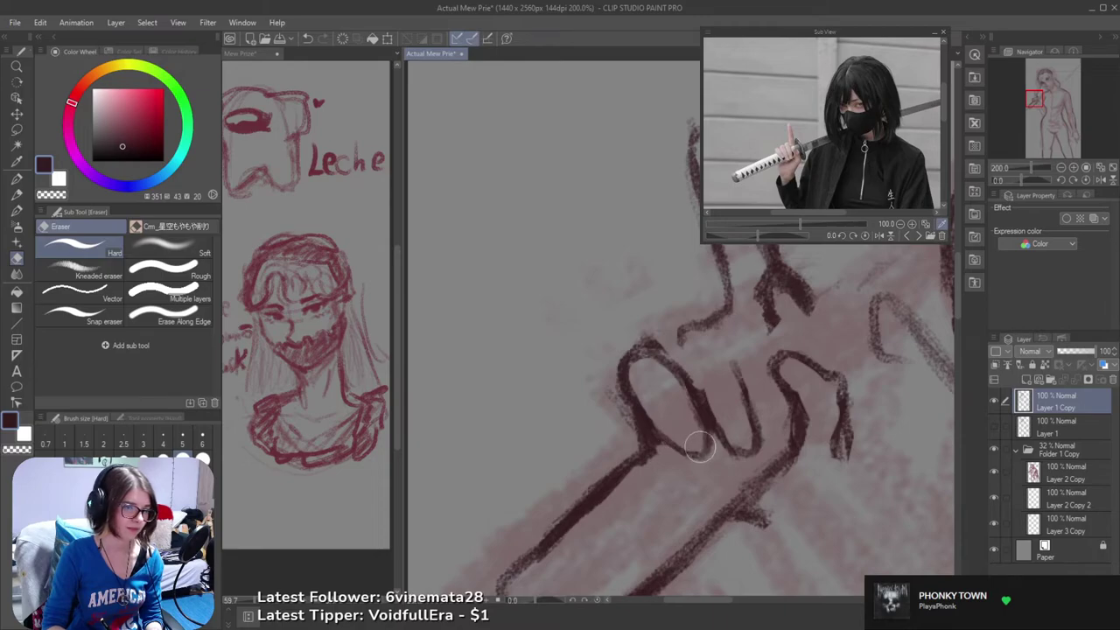
# - Draw rounded tops for the middle finger and the finger beside it, and extend the latter's side down toward the palm
pyautogui.press('b')
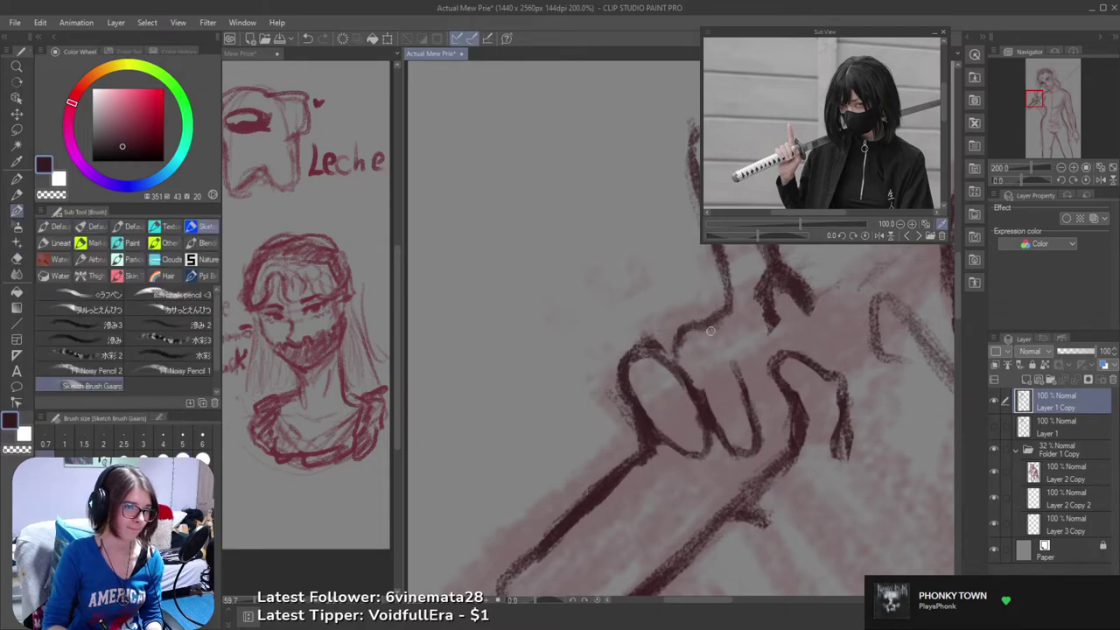
pyautogui.moveTo(710, 330); pyautogui.dragTo(737, 372)
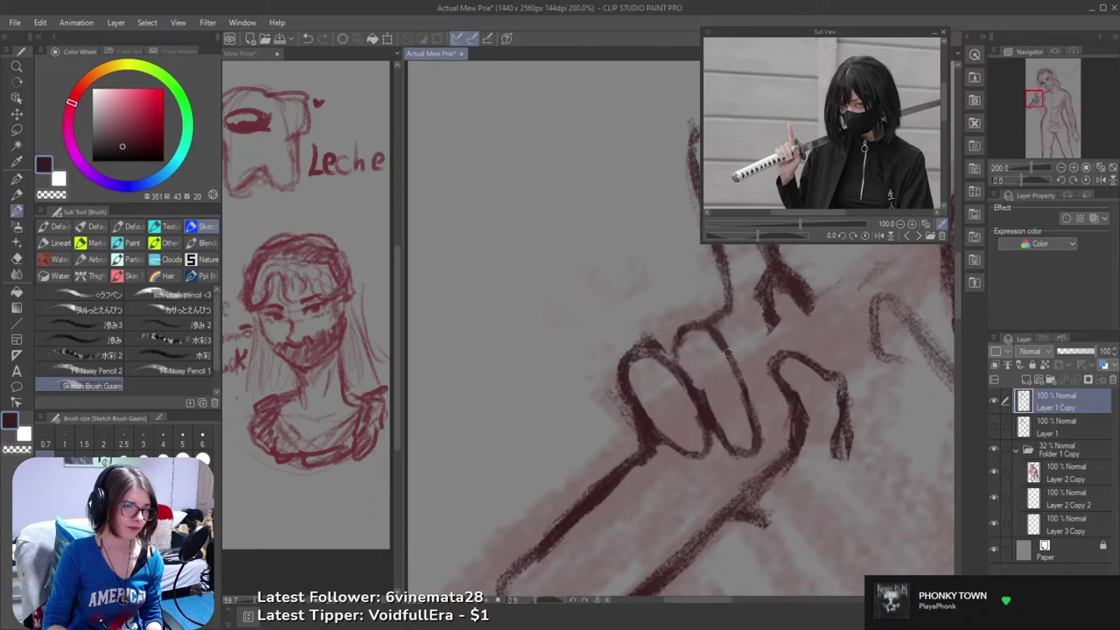
pyautogui.moveTo(718, 321)
pyautogui.mouseDown()
pyautogui.moveTo(734, 312)
pyautogui.moveTo(749, 342)
pyautogui.moveTo(767, 349)
pyautogui.mouseUp()
pyautogui.hotkey('ctrl', 'z')
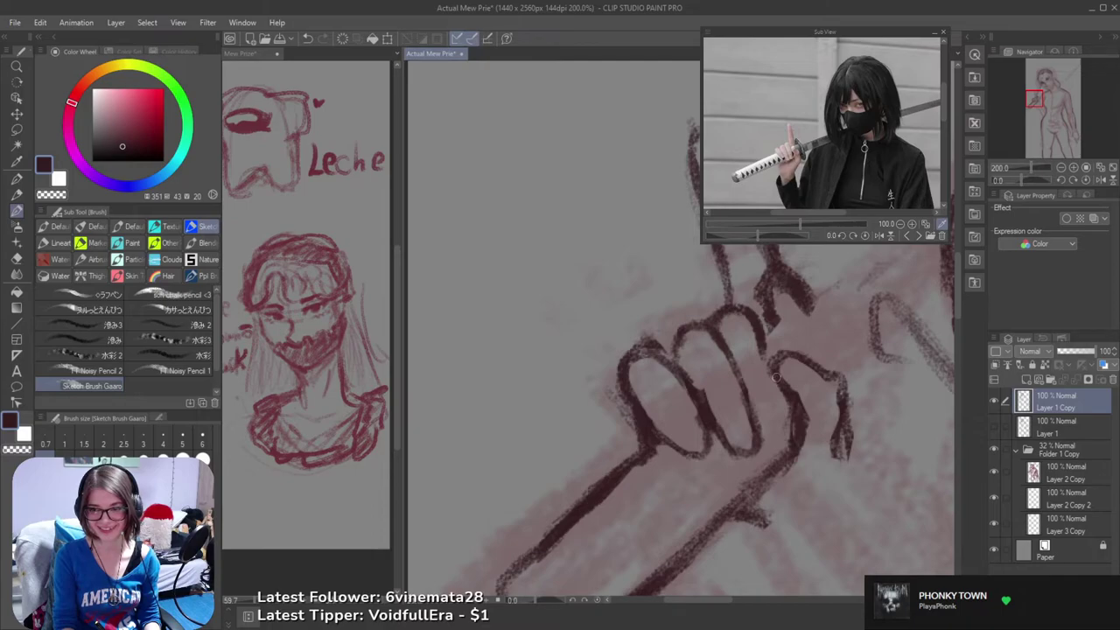
pyautogui.moveTo(763, 399)
pyautogui.mouseDown()
pyautogui.moveTo(720, 414)
pyautogui.moveTo(716, 436)
pyautogui.moveTo(693, 440)
pyautogui.moveTo(688, 463)
pyautogui.moveTo(701, 455)
pyautogui.moveTo(694, 378)
pyautogui.moveTo(706, 422)
pyautogui.moveTo(685, 376)
pyautogui.moveTo(700, 446)
pyautogui.mouseUp()
pyautogui.hotkey('ctrl', 'z')
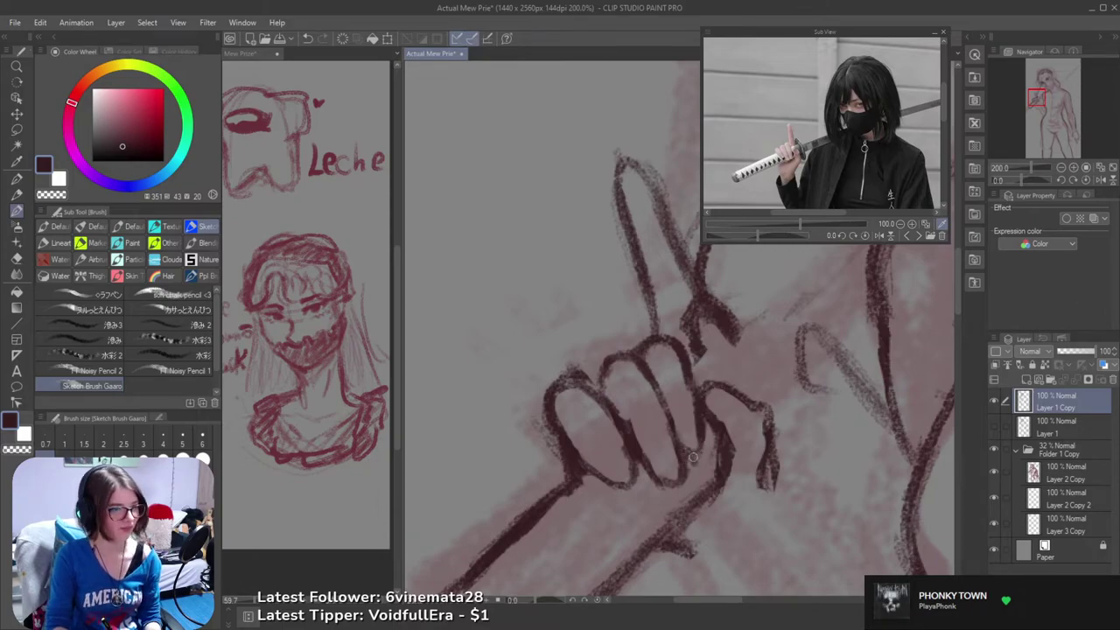
# - Erase and redraw the outermost finger's lower edge, darken its outer side down to the wrist, and save the document
pyautogui.press('e')
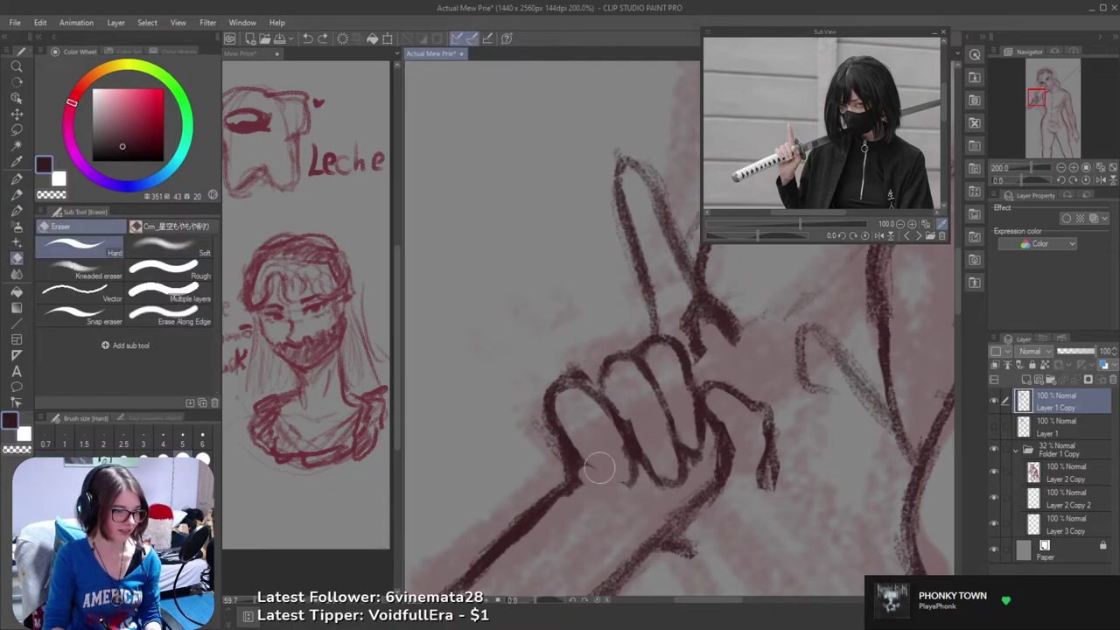
pyautogui.press('b')
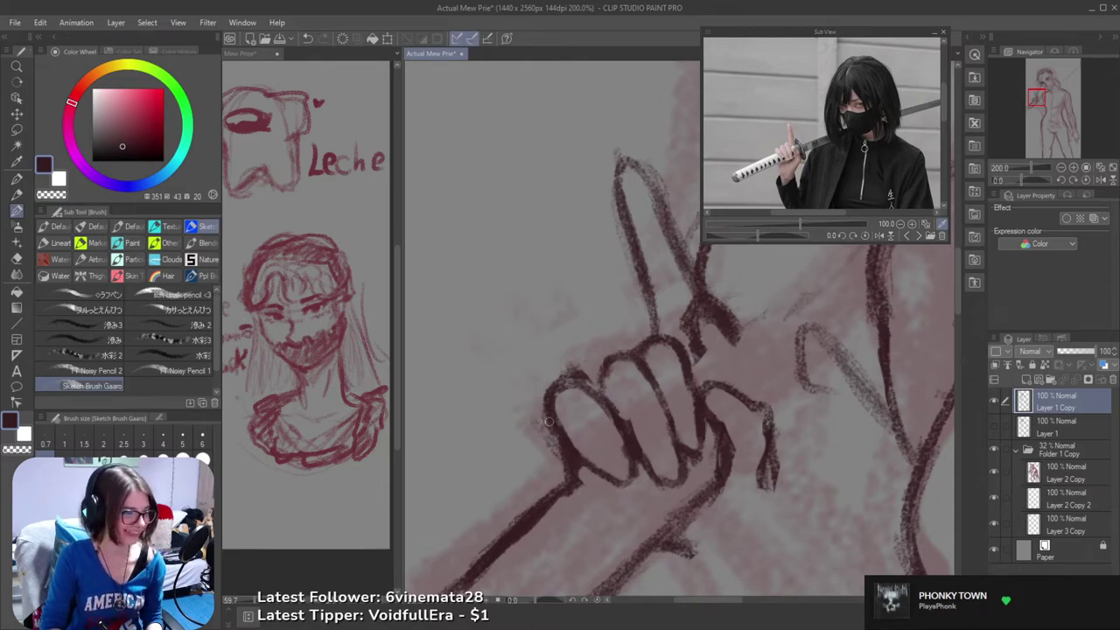
pyautogui.moveTo(548, 421); pyautogui.dragTo(598, 460)
pyautogui.press('e')
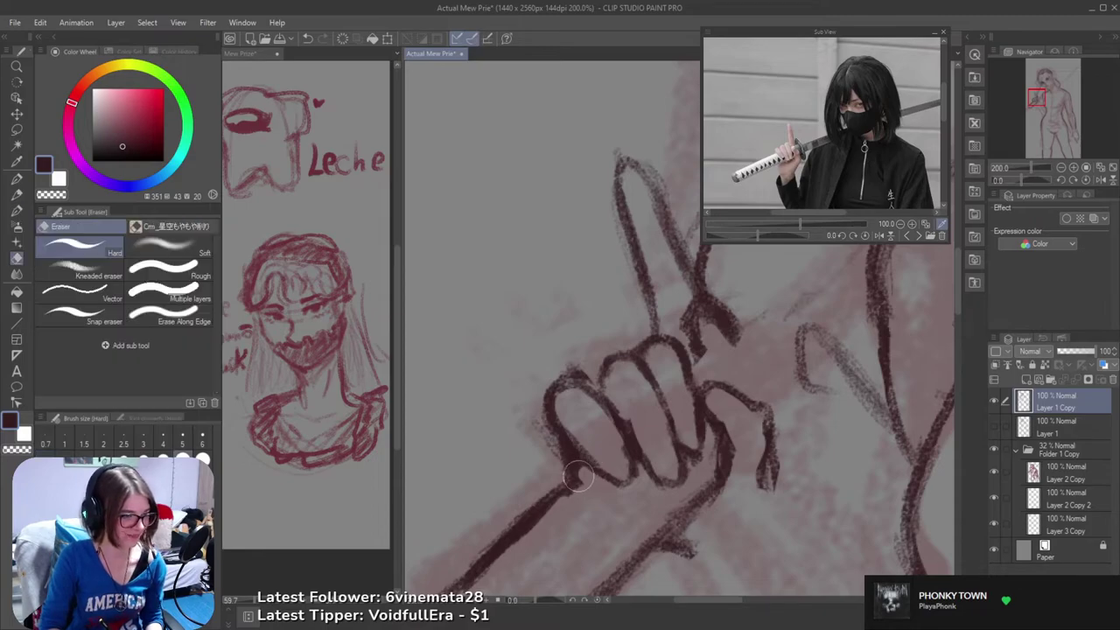
pyautogui.press('b')
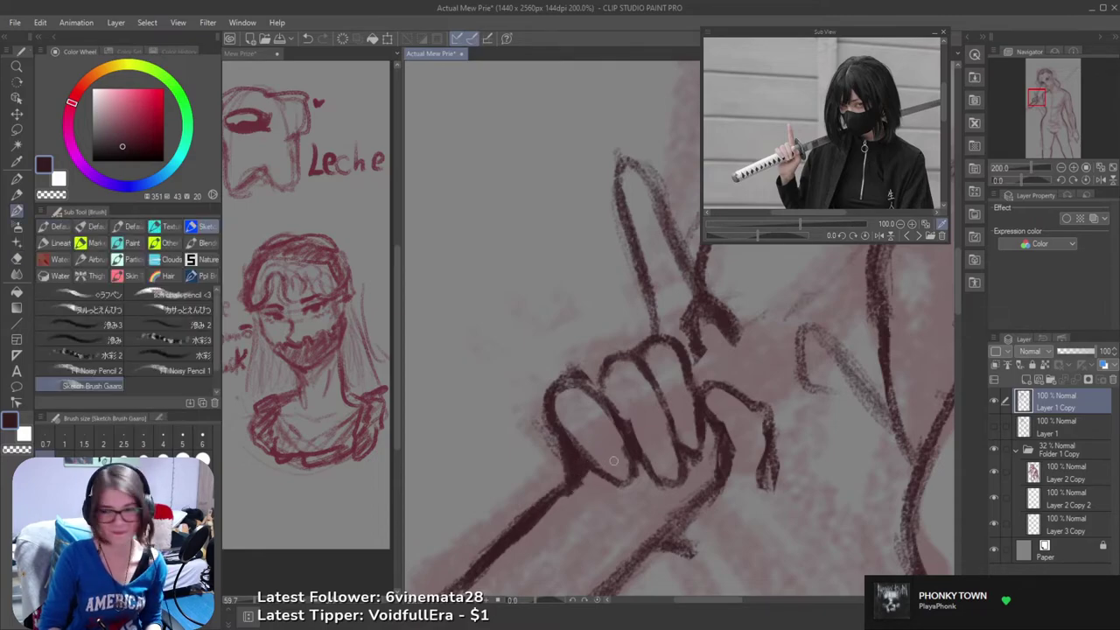
pyautogui.hotkey('ctrl', 's')
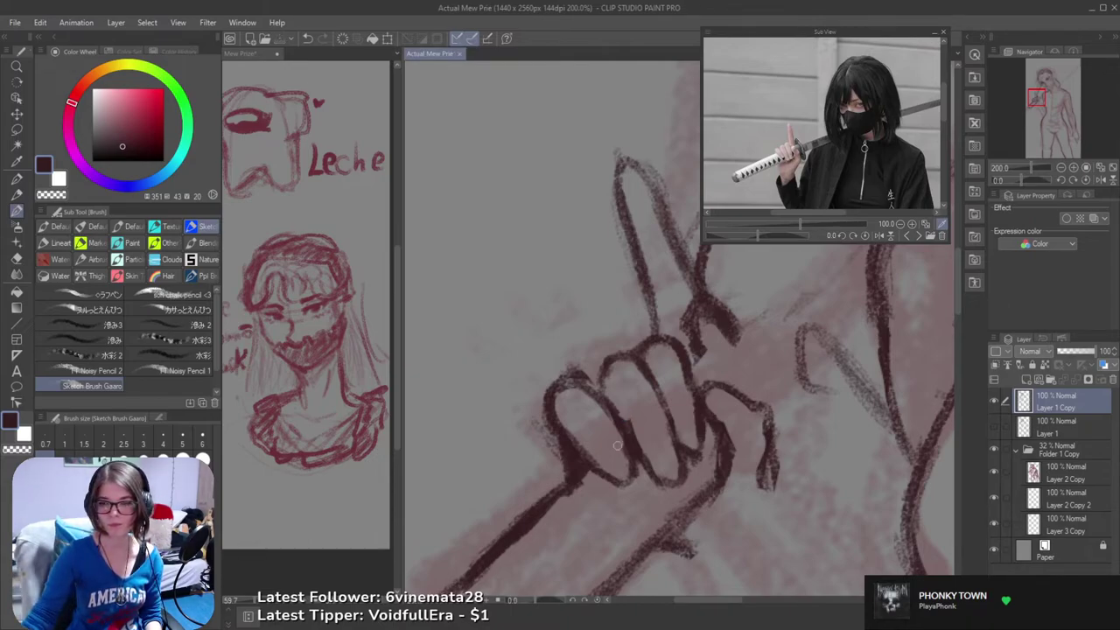
# - Erase the thumb's heavy upper contour down to a thin line and save the document
pyautogui.moveTo(656, 313)
pyautogui.mouseDown()
pyautogui.moveTo(627, 397)
pyautogui.moveTo(673, 441)
pyautogui.moveTo(625, 398)
pyautogui.mouseUp()
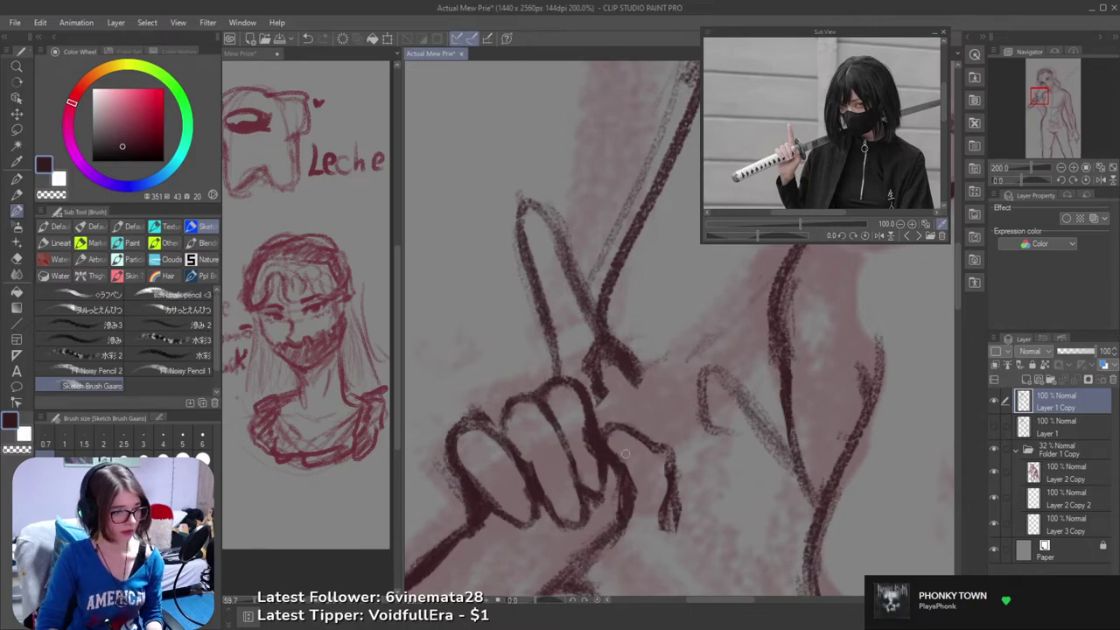
pyautogui.press('e')
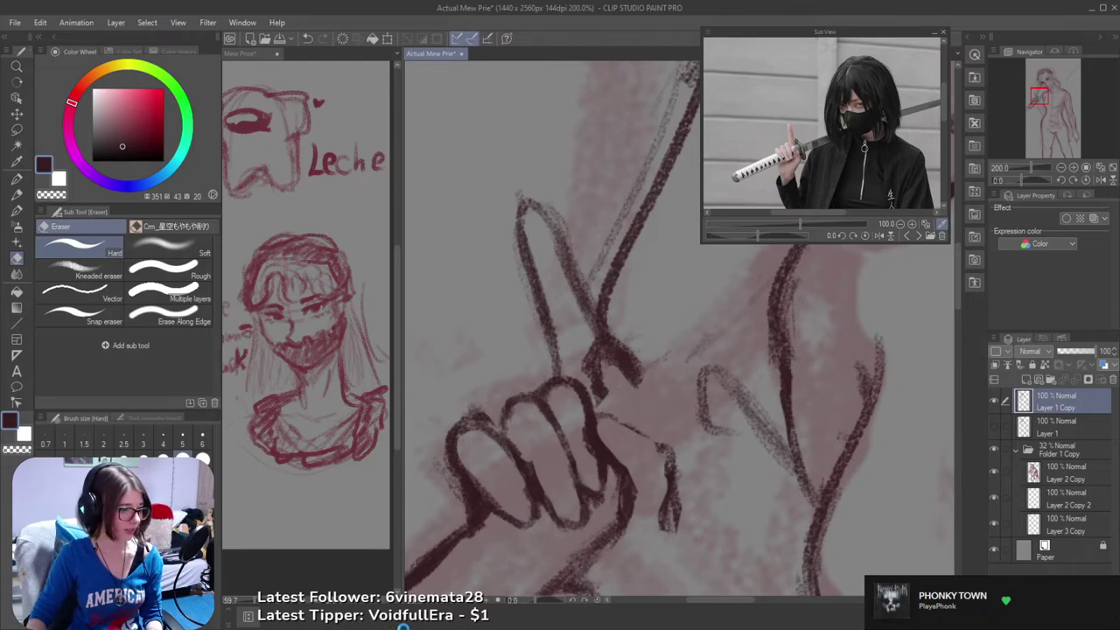
pyautogui.hotkey('ctrl', 's')
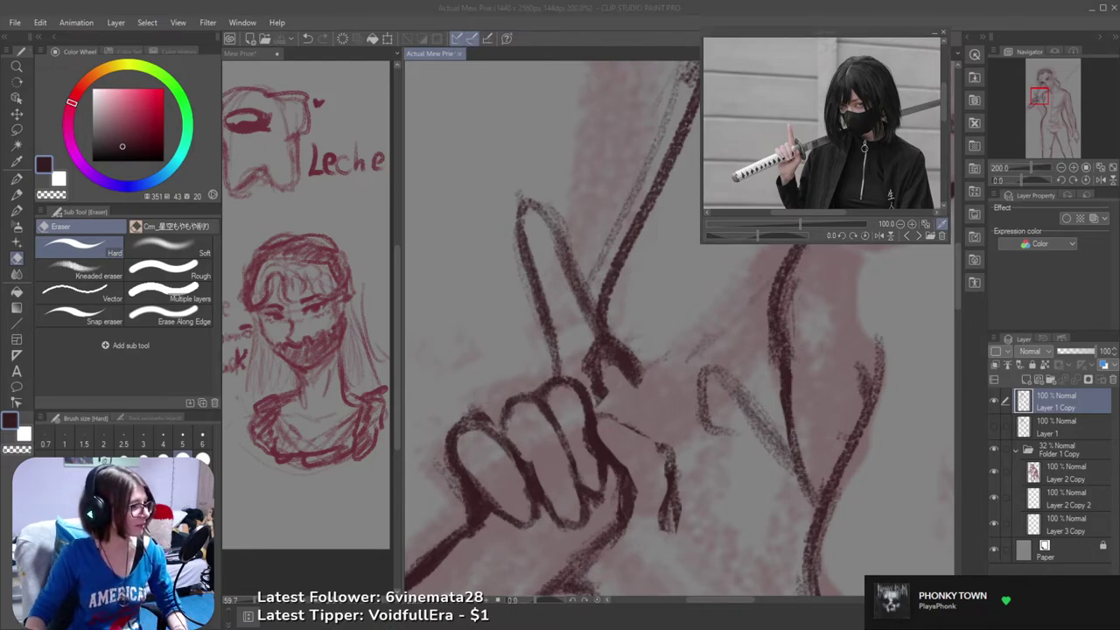
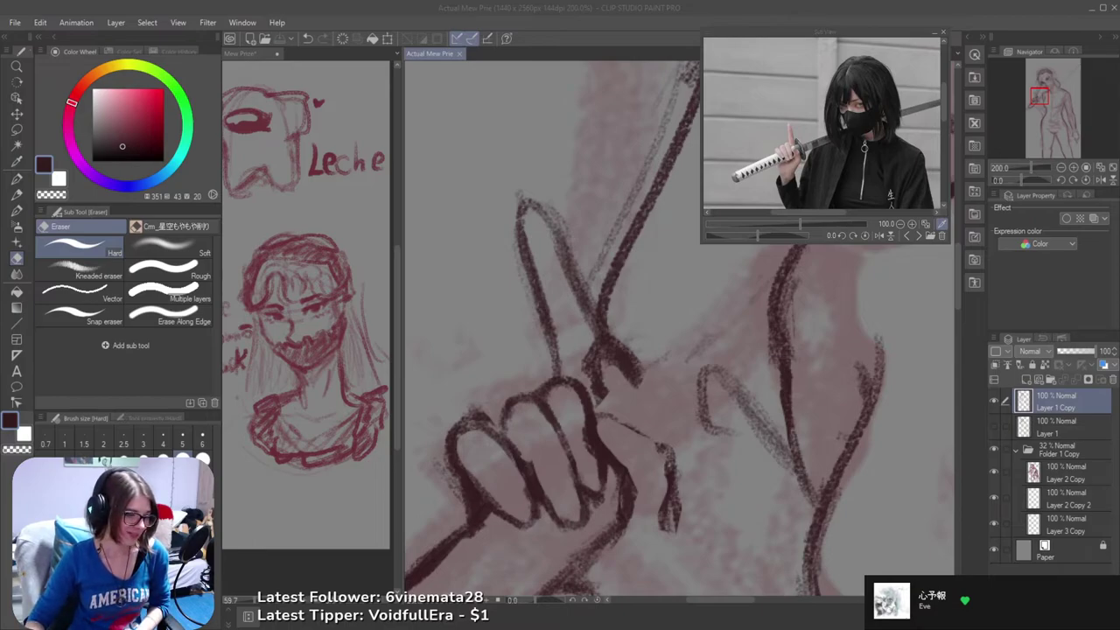
pyautogui.click(541, 4)
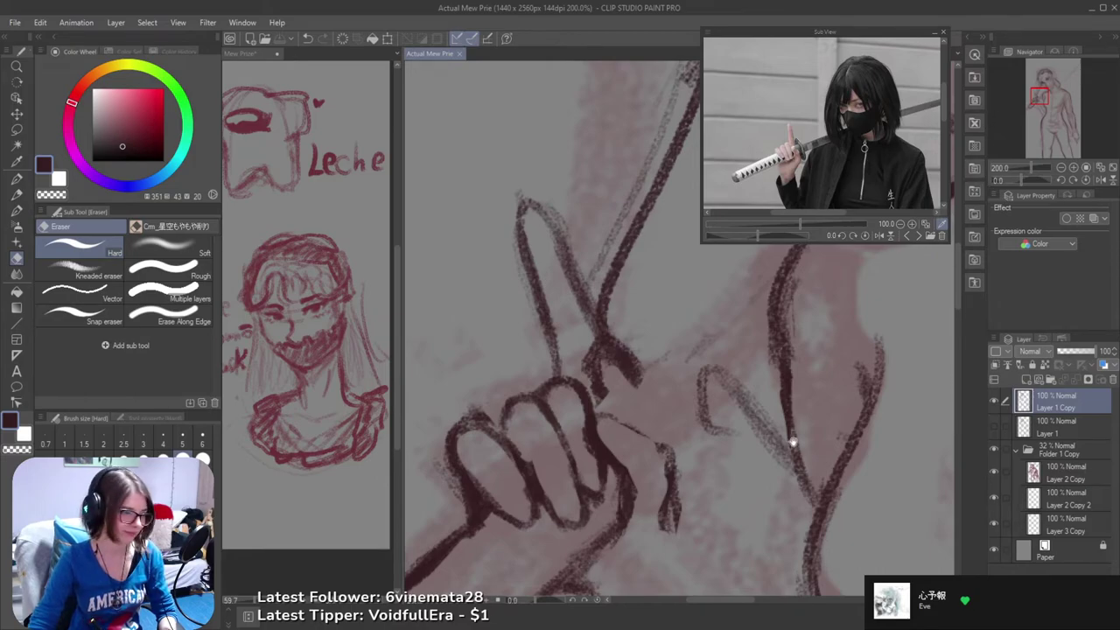
pyautogui.moveTo(792, 442); pyautogui.dragTo(876, 431)
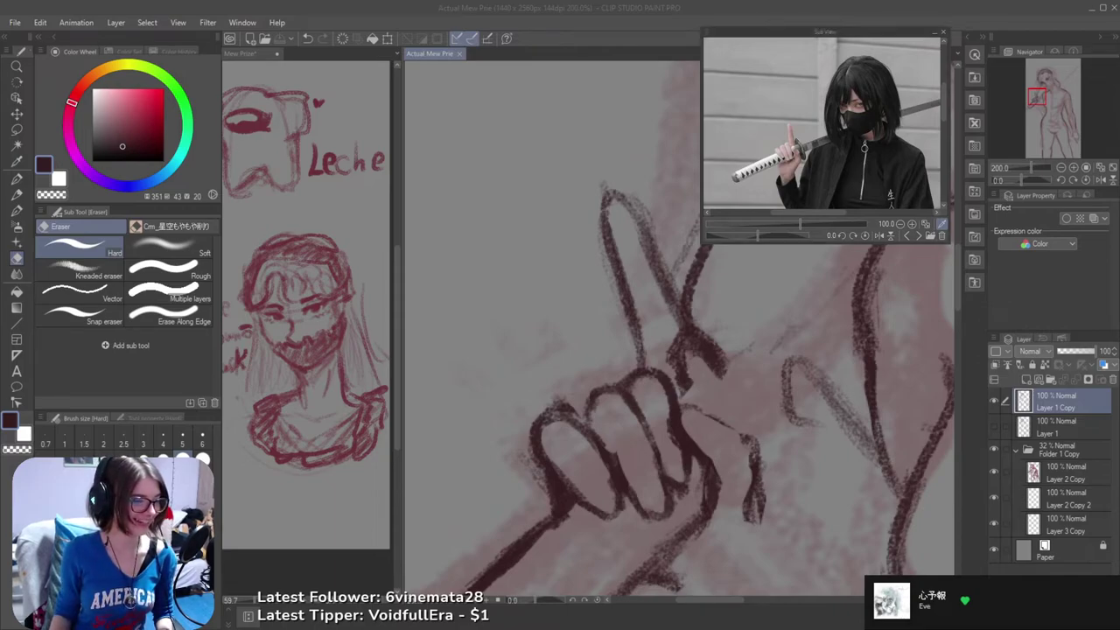
pyautogui.click(489, 75)
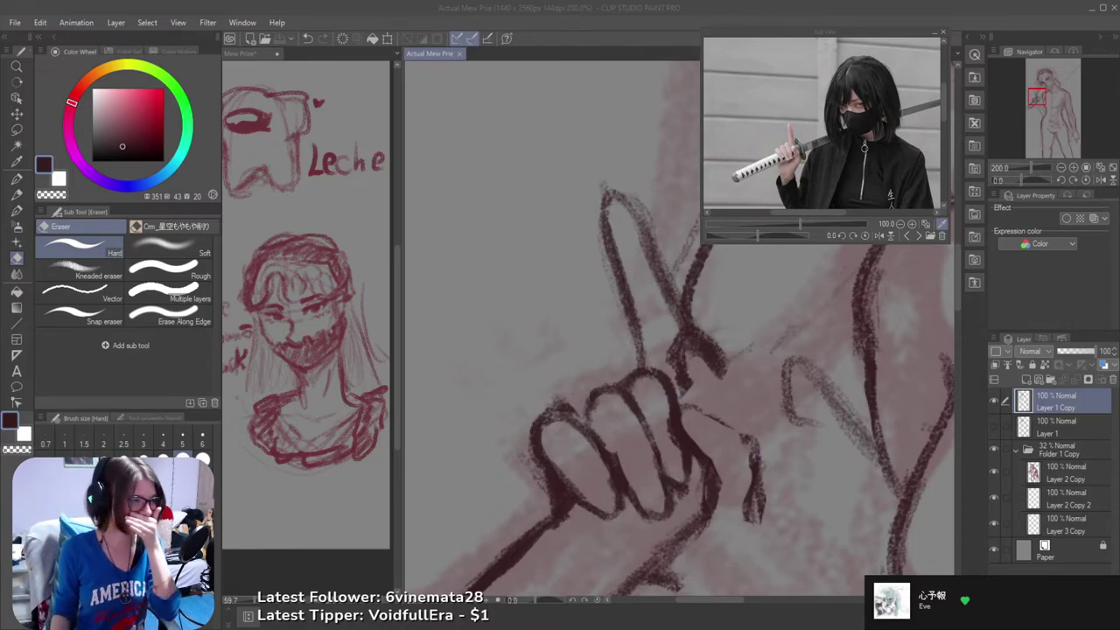
pyautogui.click(612, 4)
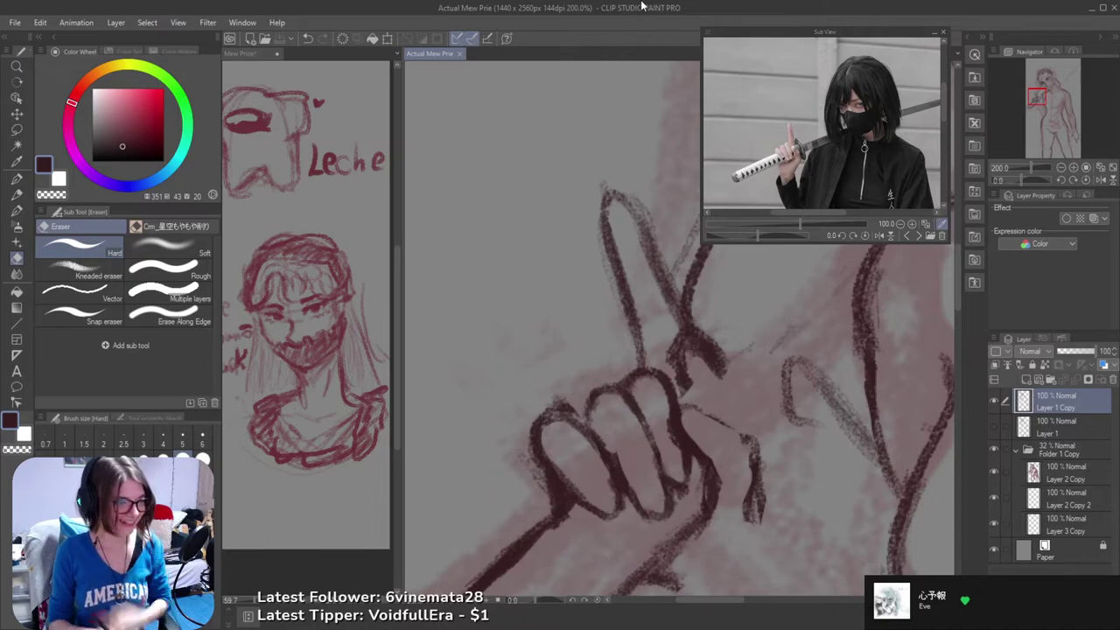
# - Thin the heavy crossed strokes at the raised index finger's base with the hard eraser and try brush strokes between them and the thumb
pyautogui.moveTo(698, 440)
pyautogui.mouseDown()
pyautogui.moveTo(677, 395)
pyautogui.moveTo(647, 420)
pyautogui.mouseUp()
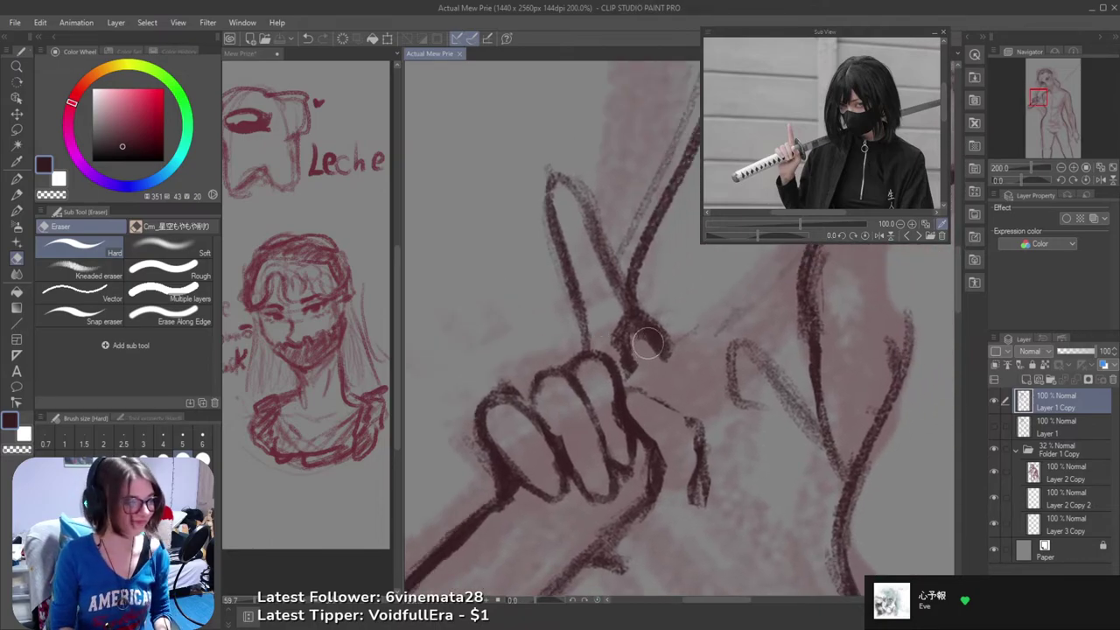
pyautogui.moveTo(654, 359)
pyautogui.mouseDown()
pyautogui.moveTo(637, 333)
pyautogui.moveTo(685, 391)
pyautogui.mouseUp()
pyautogui.hotkey('ctrl', 'z')
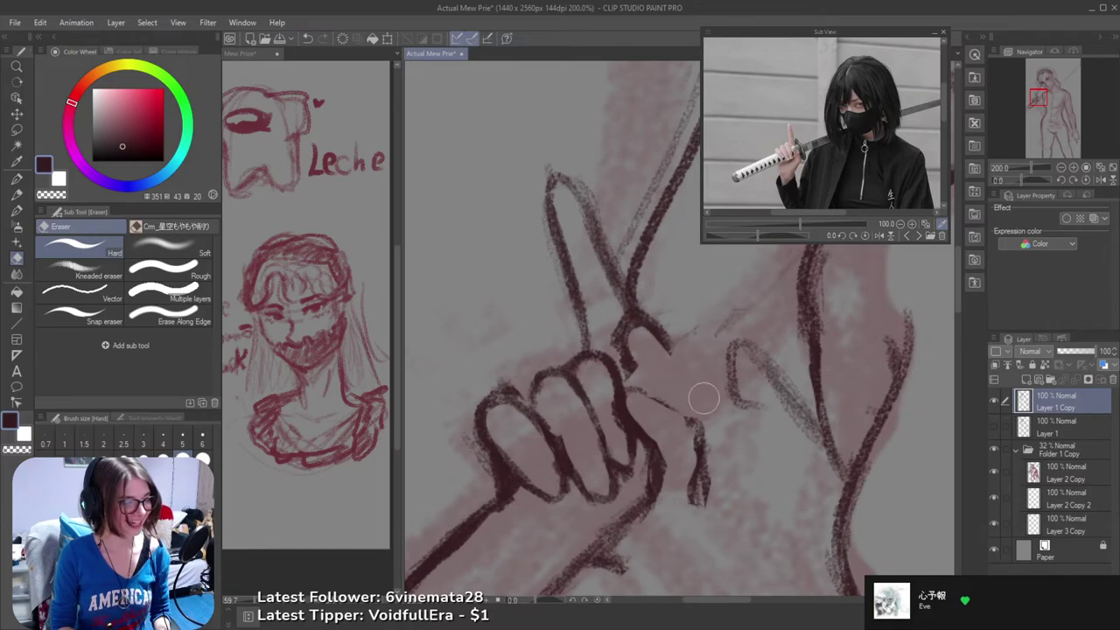
pyautogui.press('b')
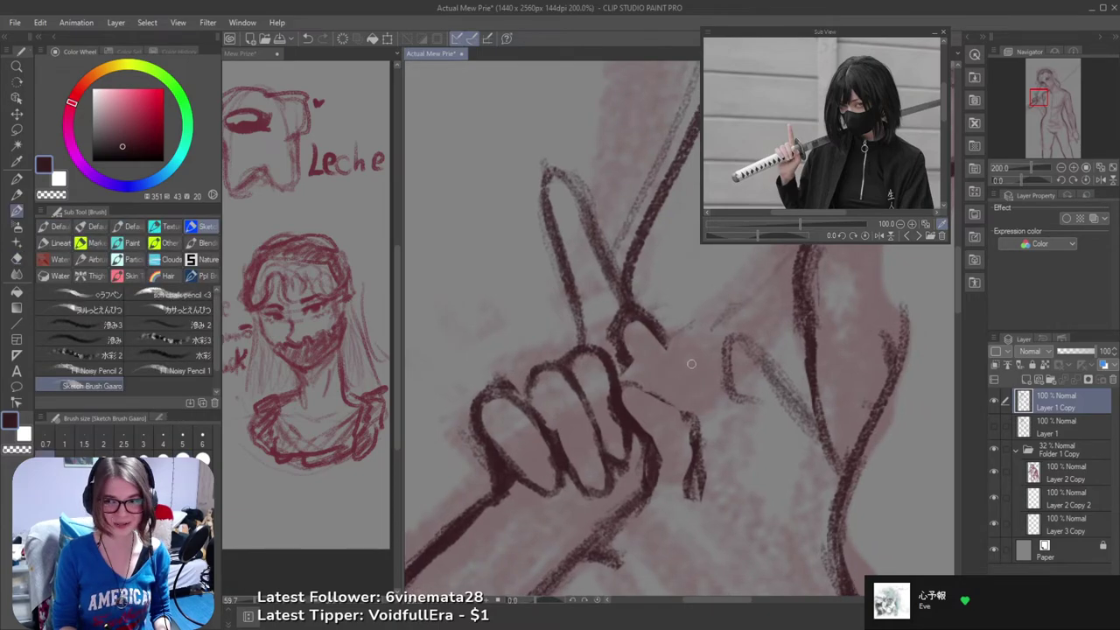
pyautogui.moveTo(658, 368)
pyautogui.mouseDown()
pyautogui.moveTo(690, 376)
pyautogui.moveTo(682, 401)
pyautogui.moveTo(690, 410)
pyautogui.moveTo(699, 399)
pyautogui.moveTo(681, 390)
pyautogui.moveTo(701, 411)
pyautogui.moveTo(658, 348)
pyautogui.mouseUp()
pyautogui.hotkey('ctrl', 'z')
# - Trim the strokes below the raised finger to a thin arc and redraw the thumb's upper edge and the short connecting line
pyautogui.press('e')
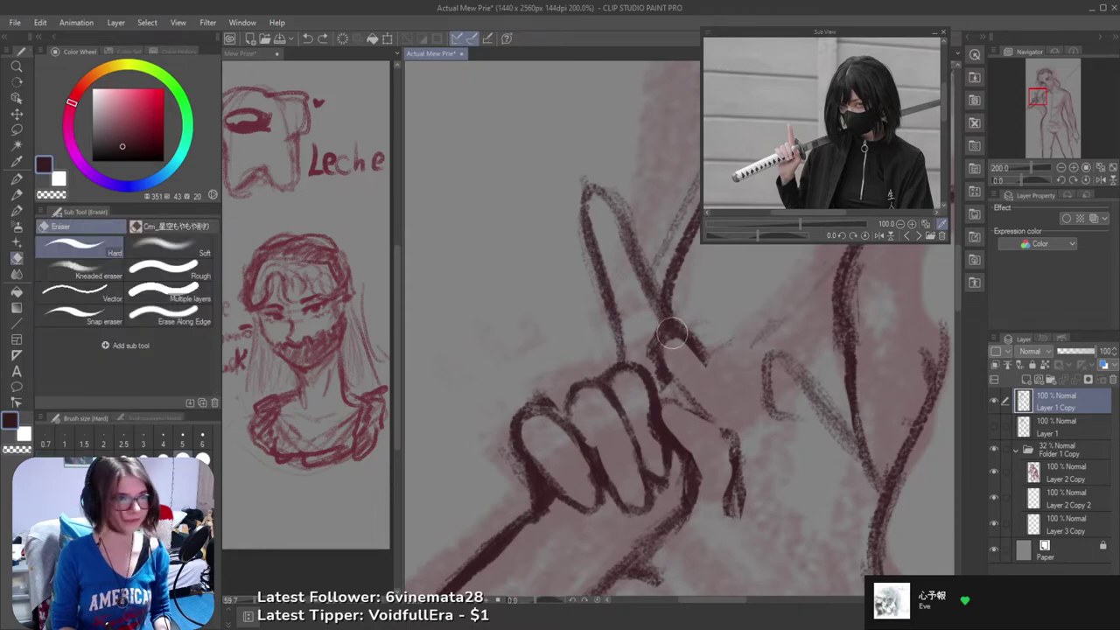
pyautogui.moveTo(677, 350)
pyautogui.mouseDown()
pyautogui.moveTo(693, 357)
pyautogui.moveTo(681, 367)
pyautogui.mouseUp()
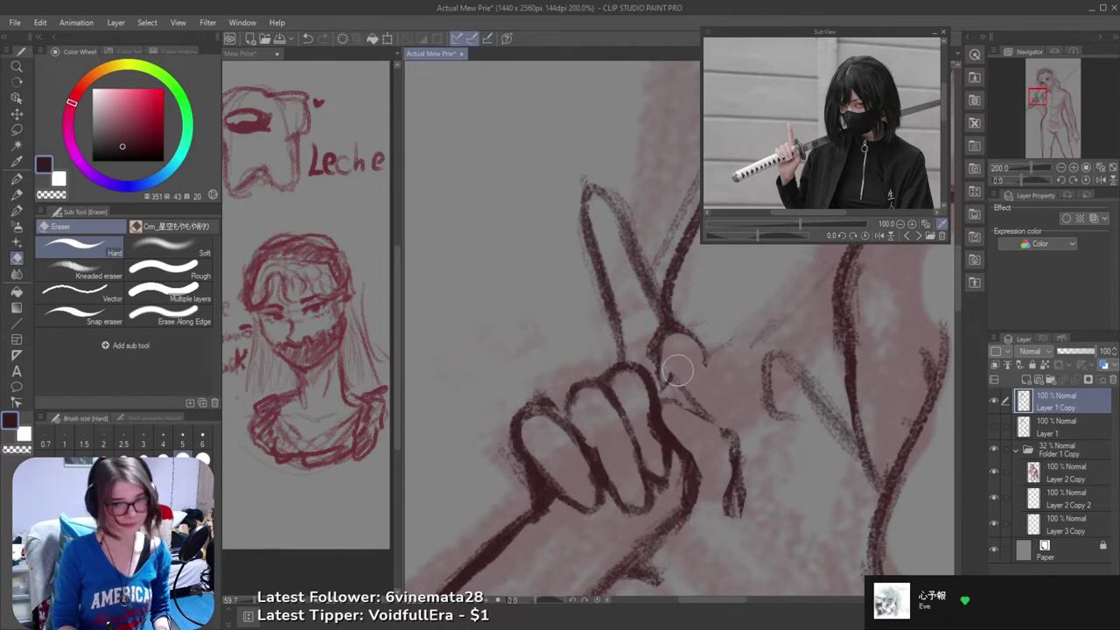
pyautogui.press('b')
pyautogui.moveTo(684, 387)
pyautogui.mouseDown()
pyautogui.moveTo(672, 368)
pyautogui.moveTo(723, 425)
pyautogui.mouseUp()
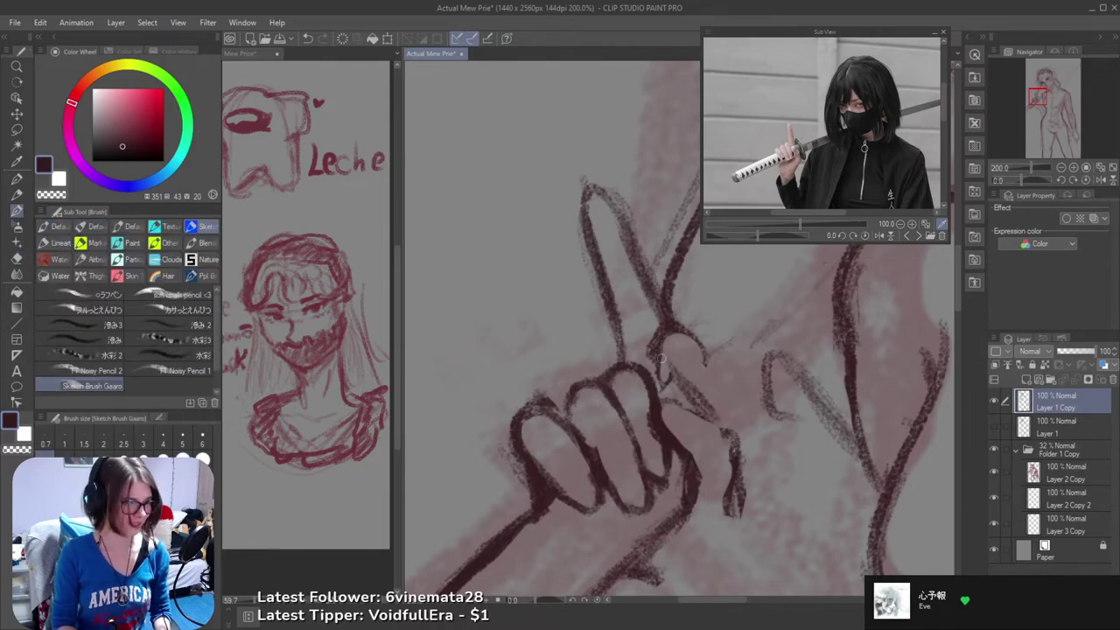
pyautogui.moveTo(659, 355); pyautogui.dragTo(663, 382)
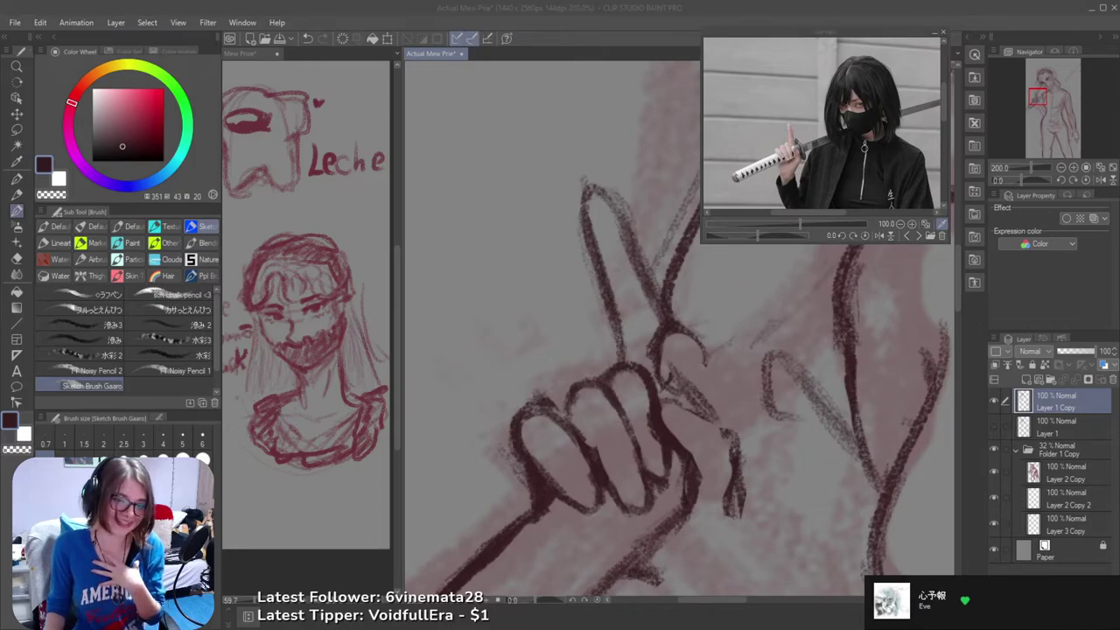
pyautogui.click(916, 6)
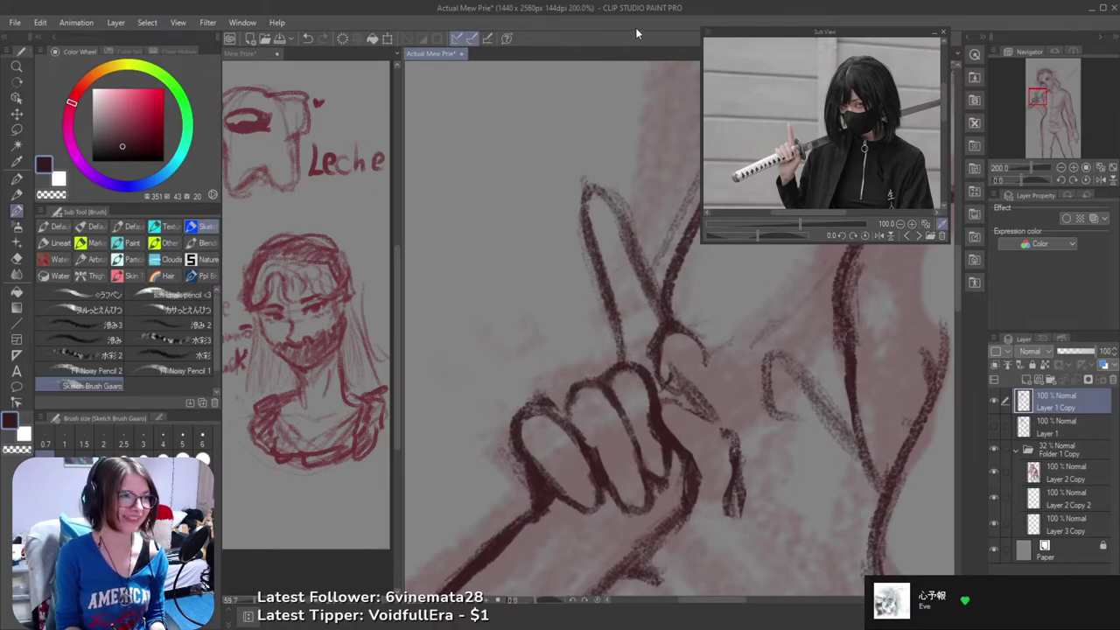
pyautogui.moveTo(623, 591); pyautogui.dragTo(542, 549)
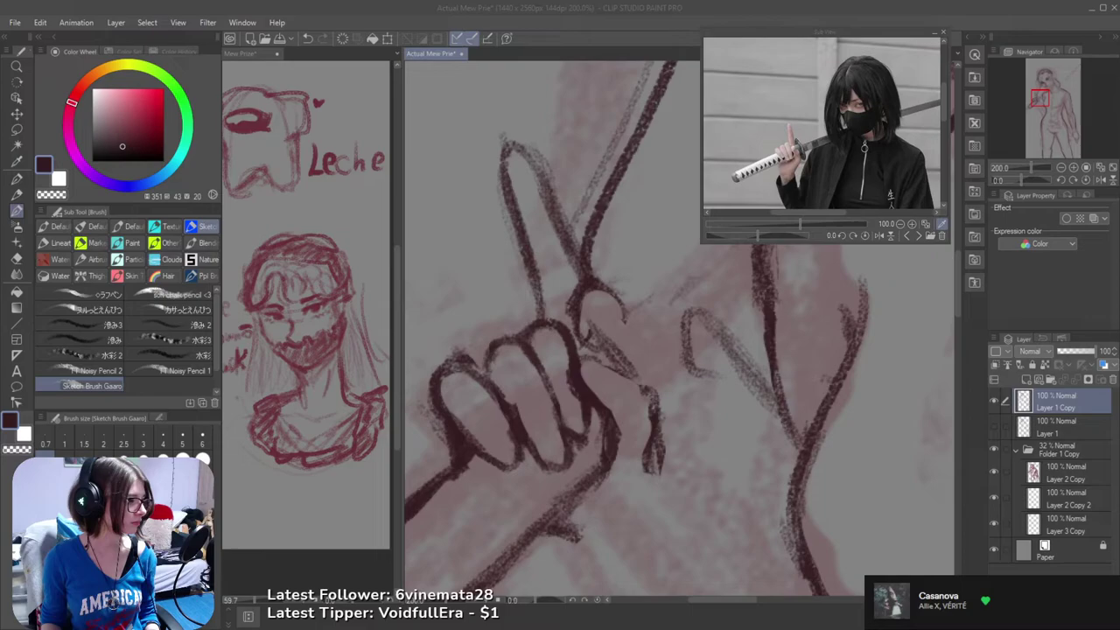
pyautogui.hotkey('alt', 'Tab')
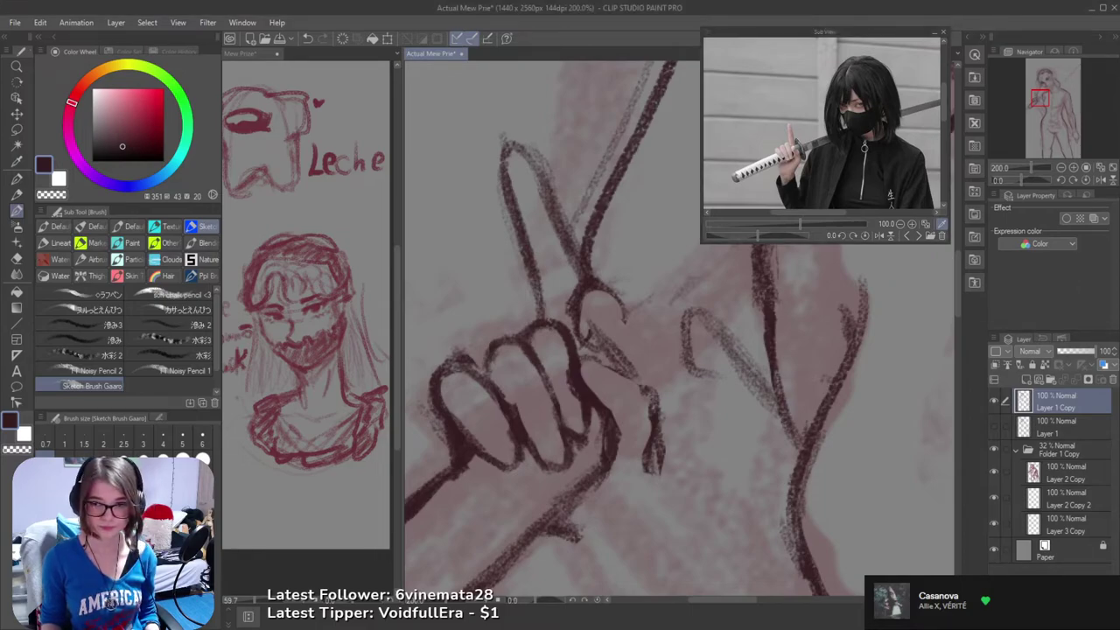
pyautogui.hotkey('alt', 'Tab')
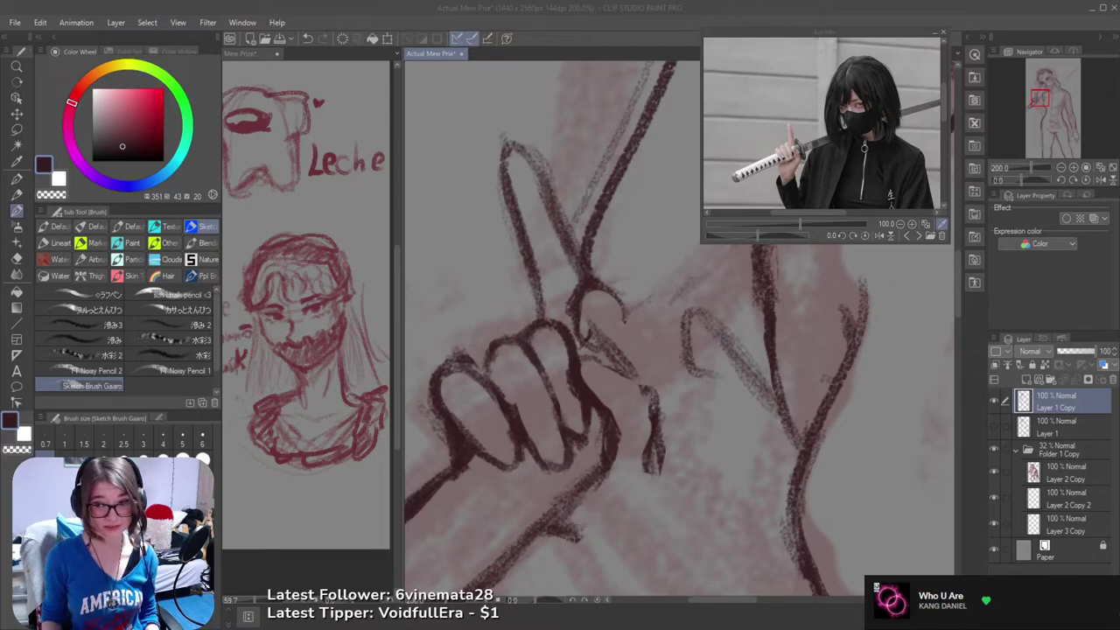
pyautogui.click(601, 7)
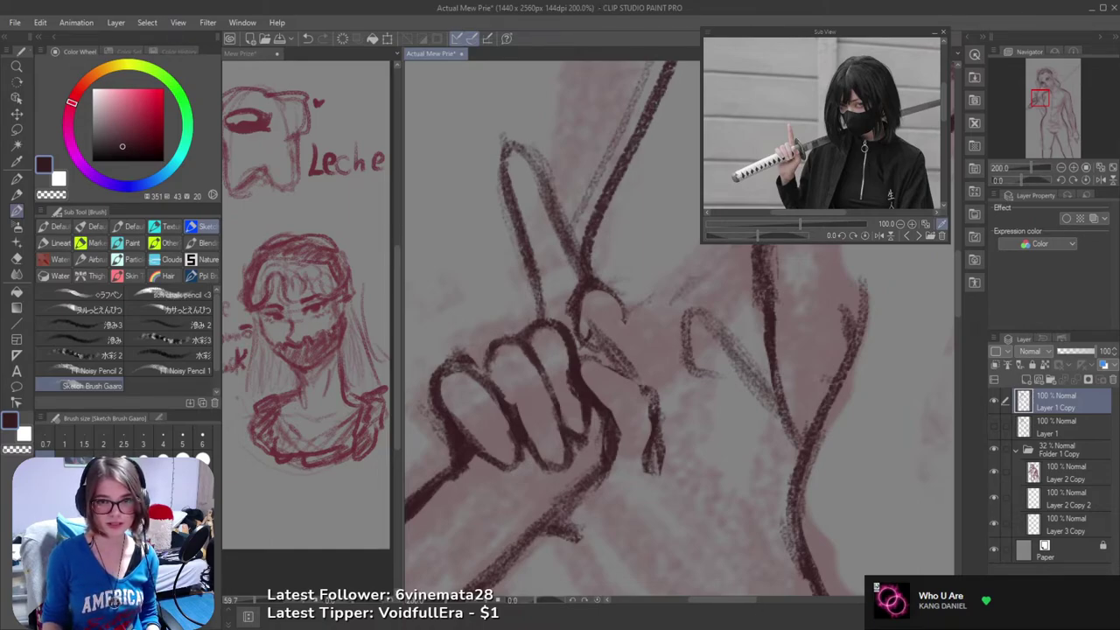
pyautogui.click(624, 6)
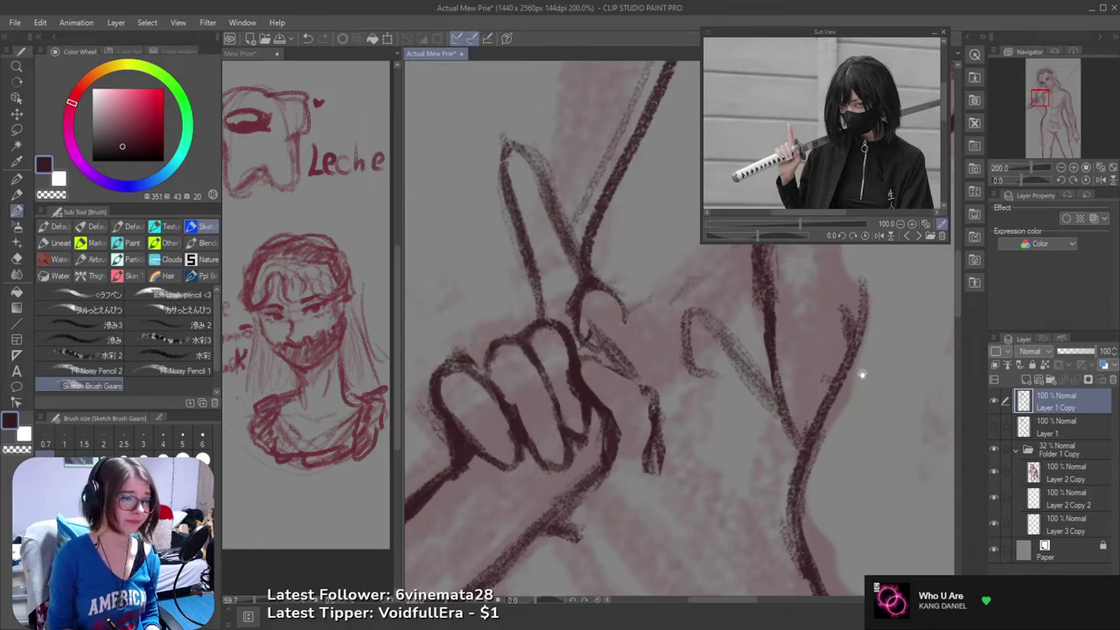
pyautogui.moveTo(772, 395)
pyautogui.mouseDown()
pyautogui.moveTo(864, 429)
pyautogui.moveTo(872, 447)
pyautogui.mouseUp()
pyautogui.moveTo(787, 372)
pyautogui.mouseDown()
pyautogui.moveTo(845, 452)
pyautogui.moveTo(850, 431)
pyautogui.moveTo(750, 376)
pyautogui.mouseUp()
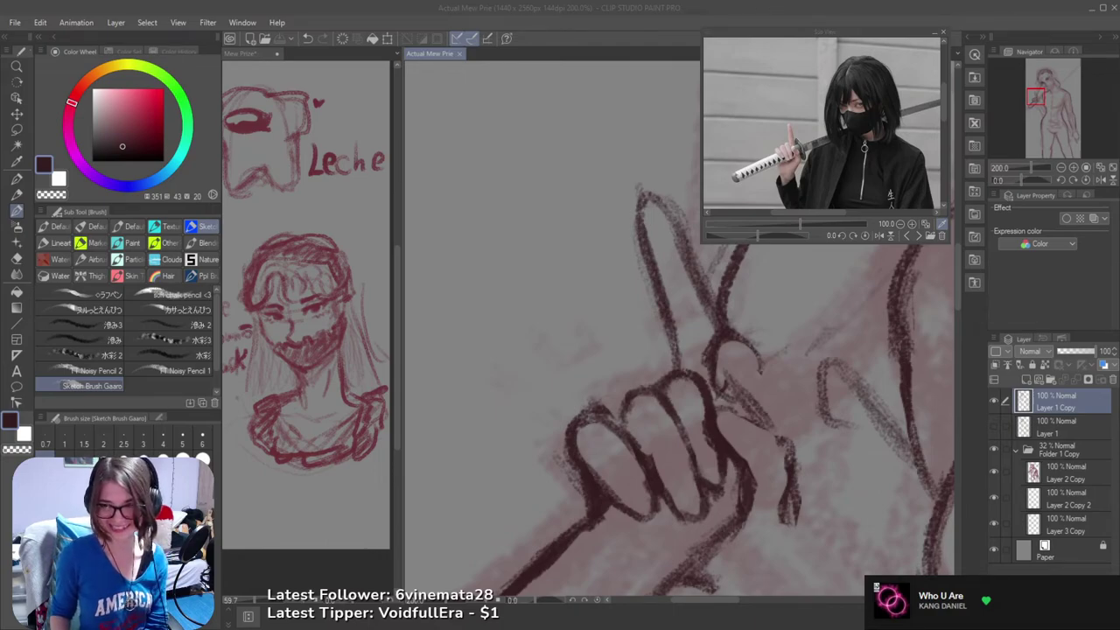
pyautogui.click(519, 6)
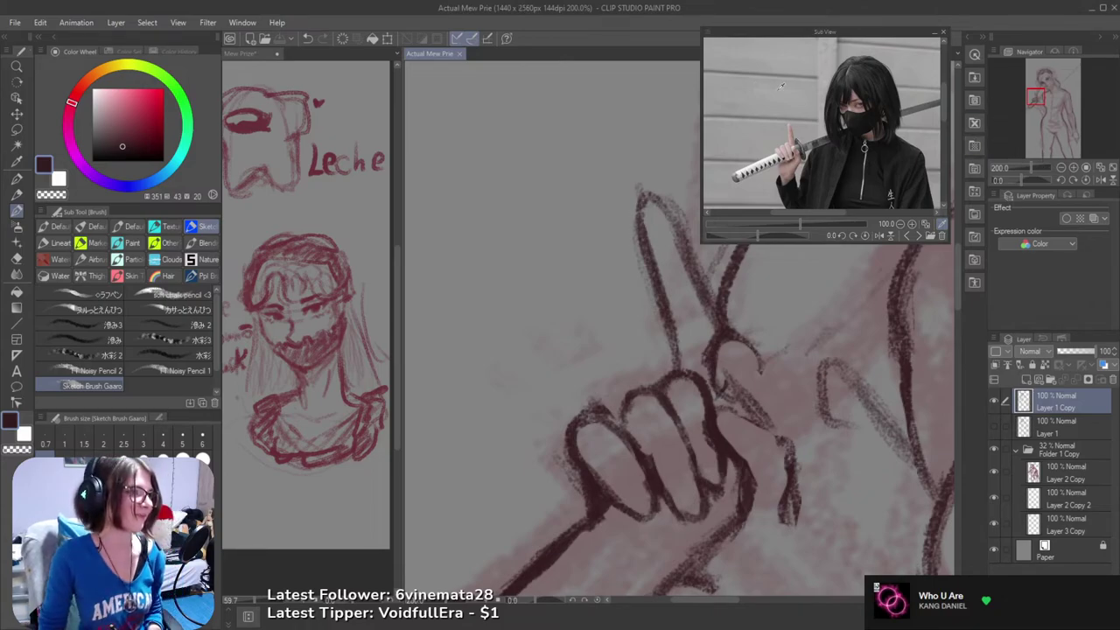
# - Examine the raised hand's size and pose against the whole figure, from head to legs, and return to the hand
pyautogui.scroll(-3, 612, 306)
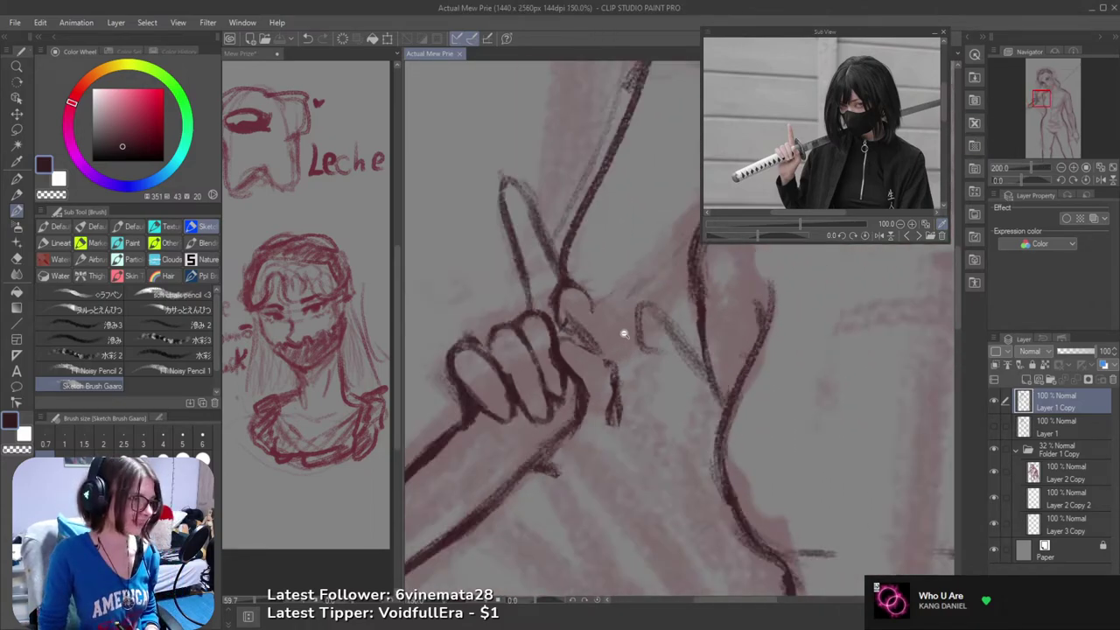
pyautogui.scroll(-1, 622, 337)
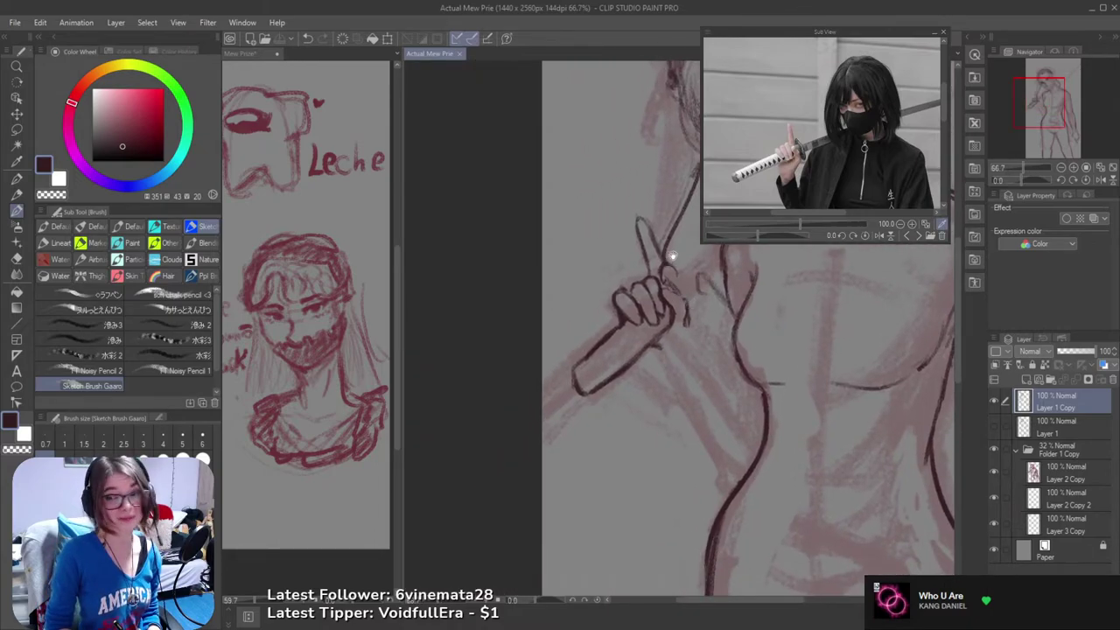
pyautogui.moveTo(683, 306); pyautogui.dragTo(503, 381)
pyautogui.scroll(-2, 505, 378)
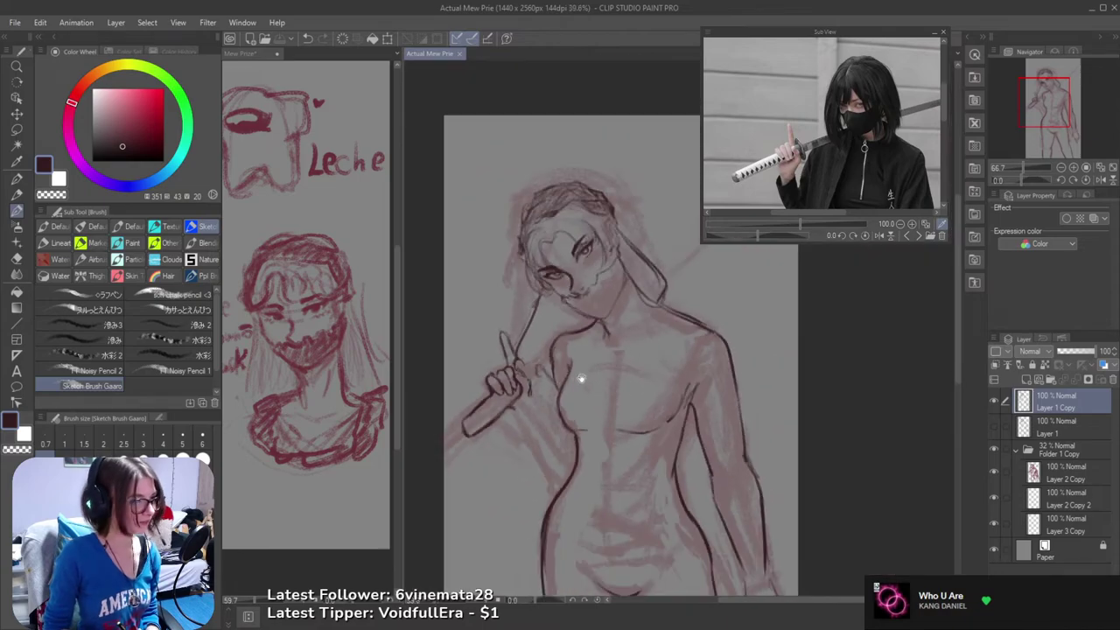
pyautogui.moveTo(579, 380); pyautogui.dragTo(551, 293)
pyautogui.moveTo(635, 330); pyautogui.dragTo(649, 291)
pyautogui.scroll(-1, 637, 277)
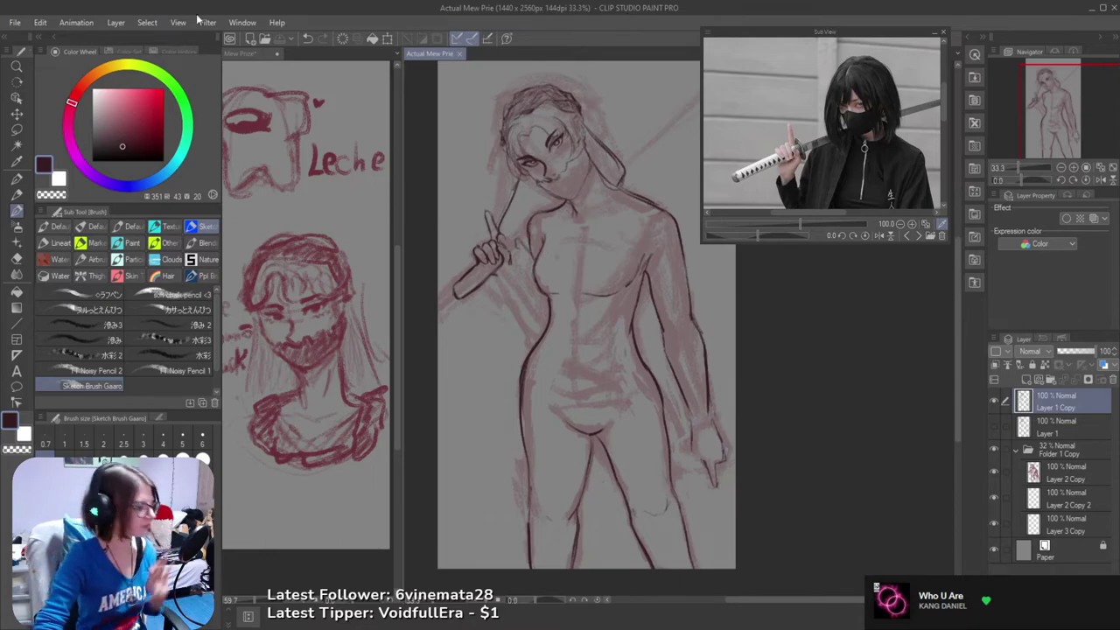
pyautogui.moveTo(597, 9); pyautogui.dragTo(473, 0)
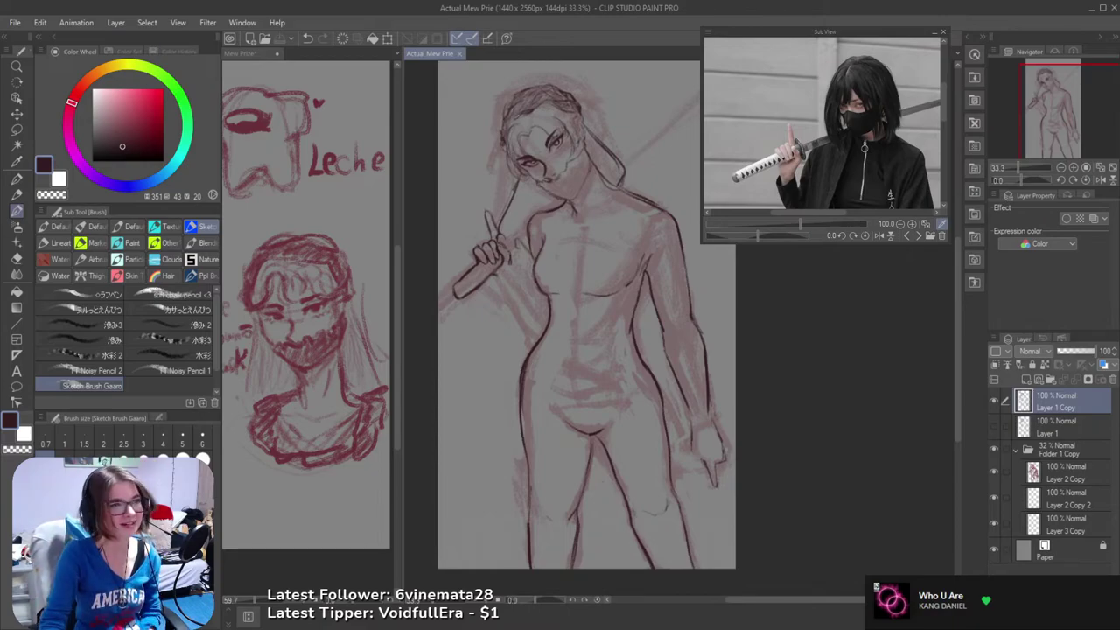
pyautogui.scroll(1, 645, 242)
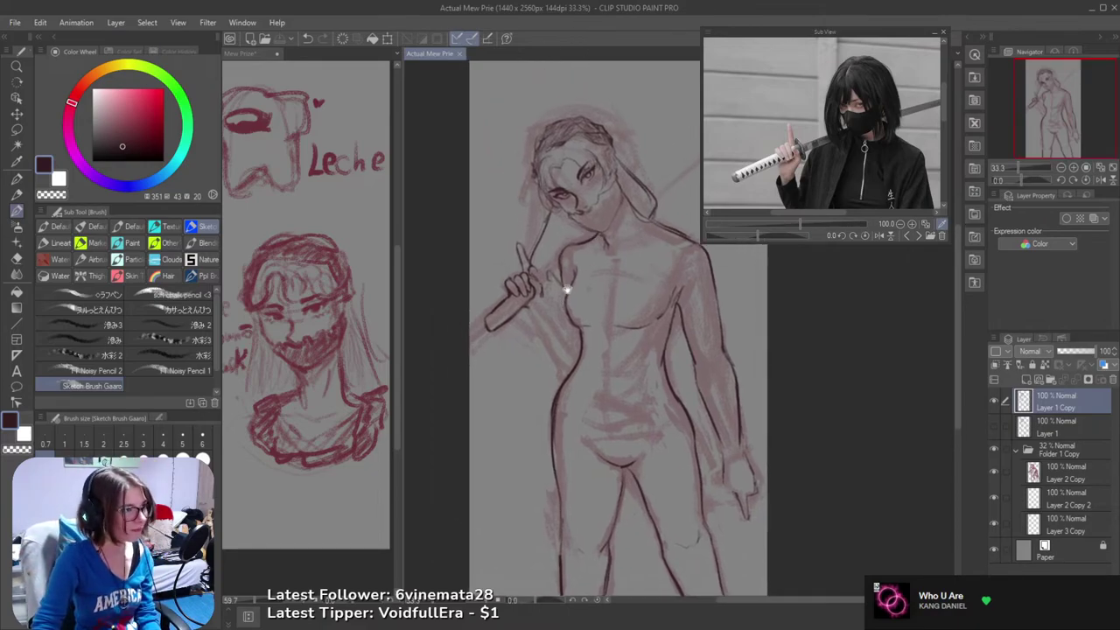
pyautogui.scroll(1, 553, 315)
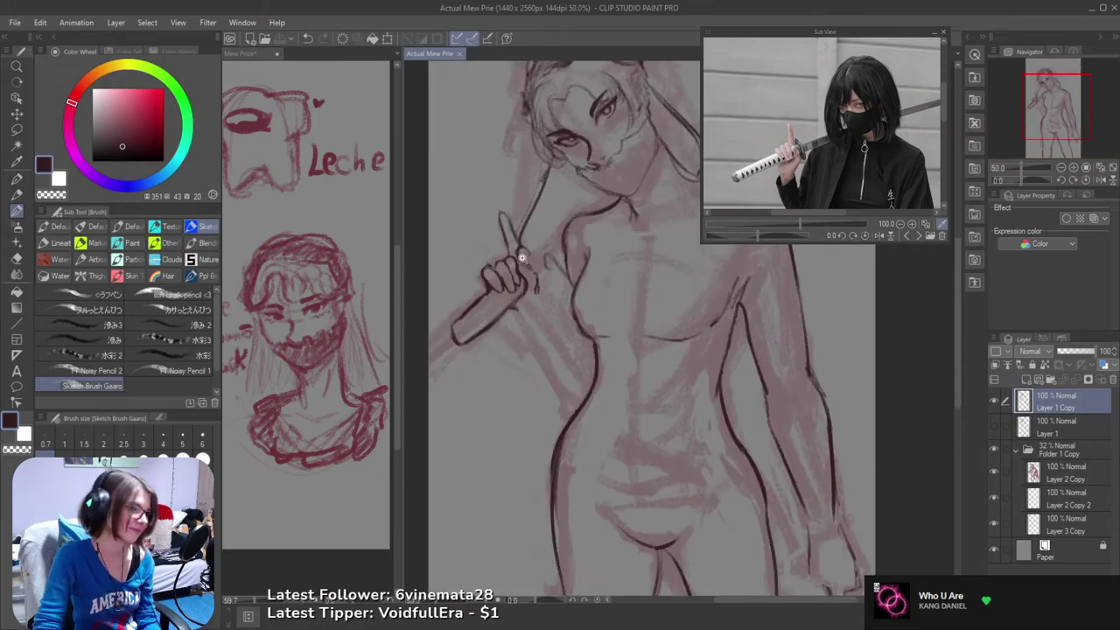
pyautogui.scroll(1, 525, 260)
pyautogui.scroll(1, 525, 260)
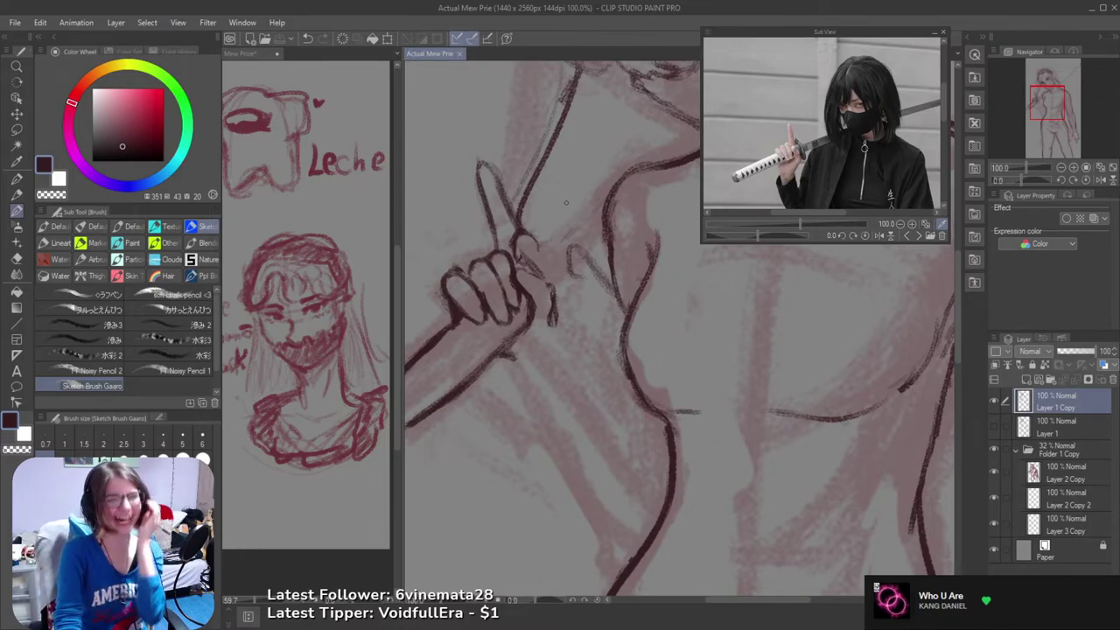
pyautogui.scroll(3, 448, 283)
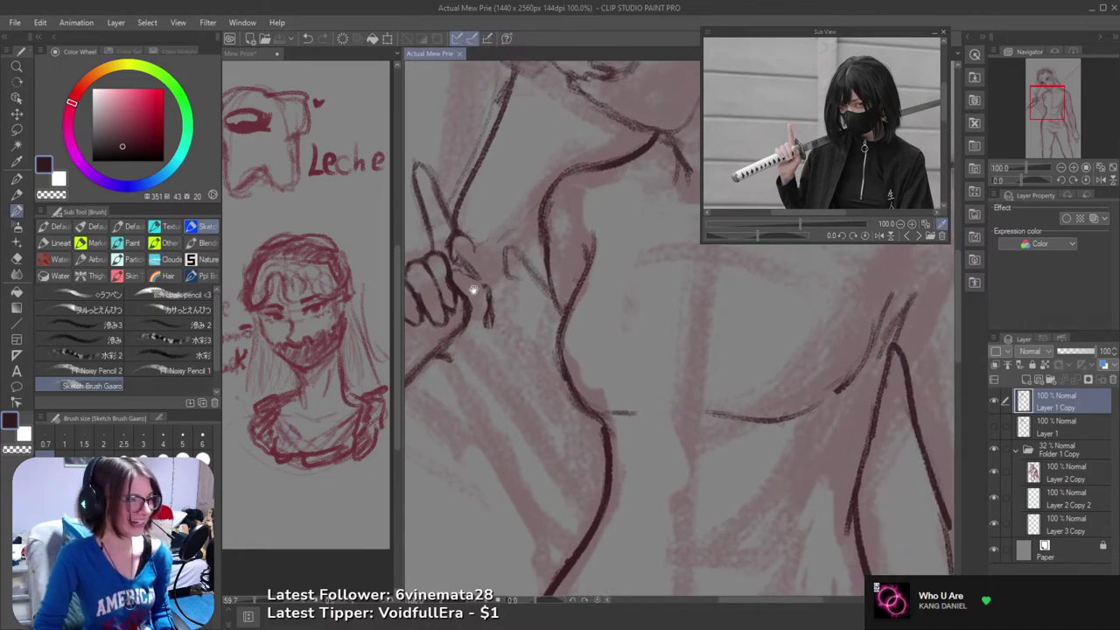
# - Try trimming the strokes between the curled fingers and the thumb with the hard eraser, undoing the attempts
pyautogui.moveTo(463, 284)
pyautogui.mouseDown()
pyautogui.moveTo(469, 270)
pyautogui.moveTo(463, 278)
pyautogui.mouseUp()
pyautogui.hotkey('ctrl', 'z')
pyautogui.press('e')
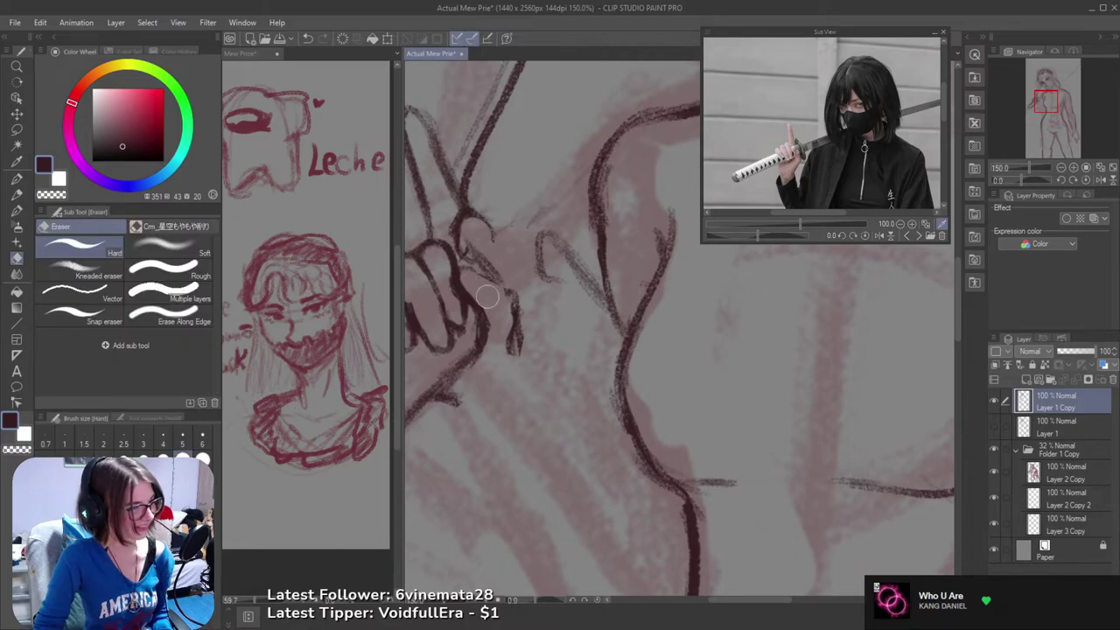
pyautogui.hotkey('ctrl', 'z')
pyautogui.moveTo(467, 287); pyautogui.dragTo(478, 296)
pyautogui.hotkey('ctrl', 'z')
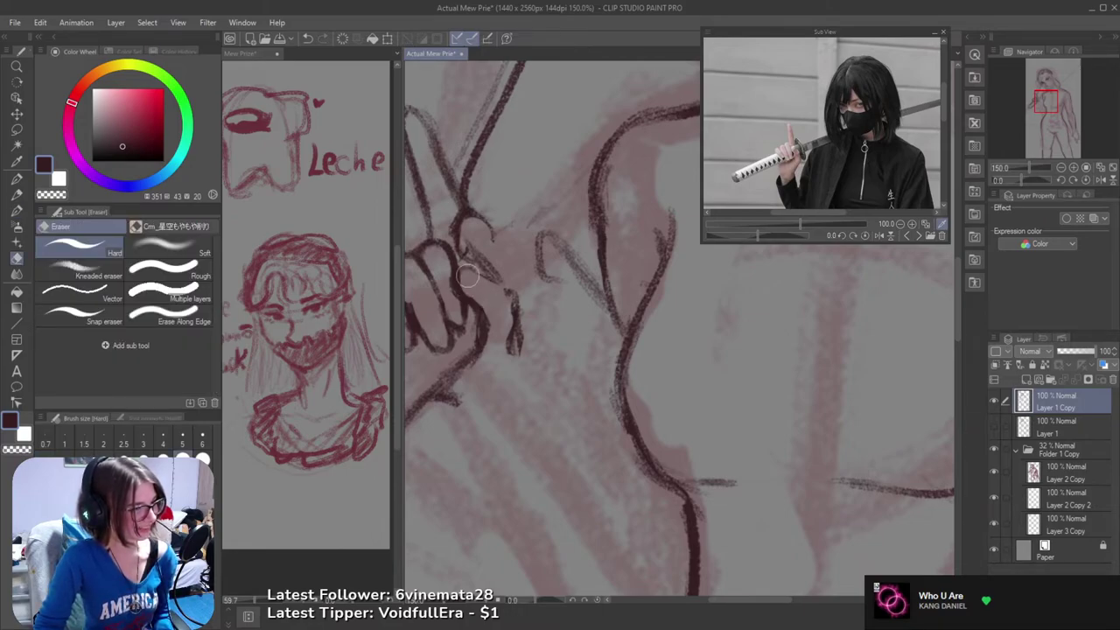
# - Extend the arc at the raised finger's base into a long sloping thumb outline with a rounded tip, and save the document
pyautogui.press('b')
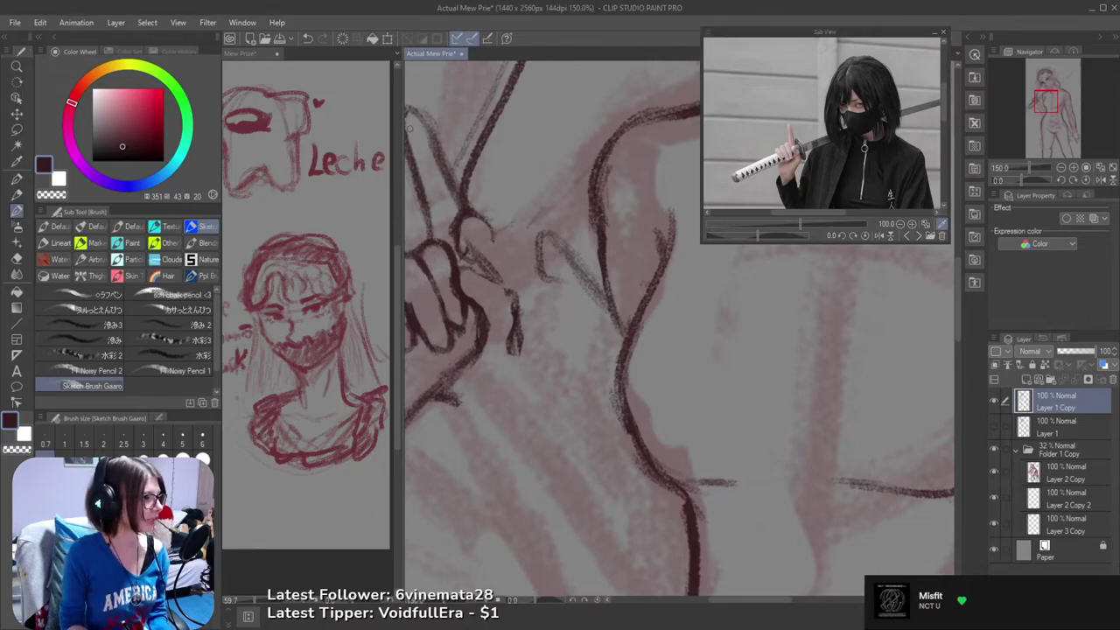
pyautogui.moveTo(491, 285)
pyautogui.mouseDown()
pyautogui.moveTo(572, 389)
pyautogui.moveTo(597, 391)
pyautogui.mouseUp()
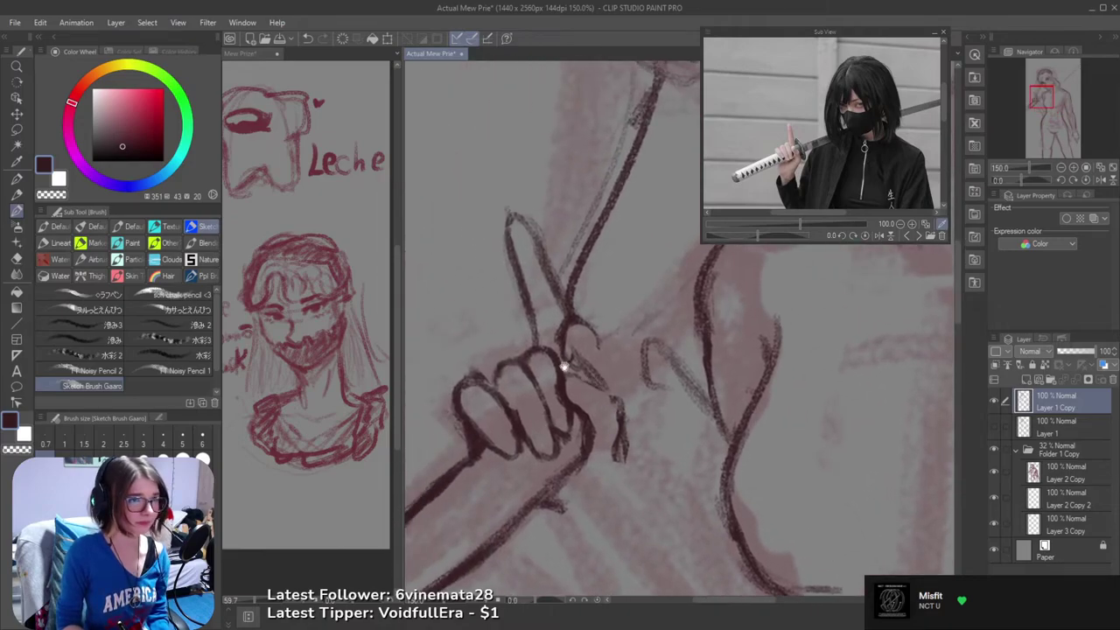
pyautogui.moveTo(569, 320); pyautogui.dragTo(606, 347)
pyautogui.hotkey('ctrl', 'z')
pyautogui.moveTo(600, 345)
pyautogui.mouseDown()
pyautogui.moveTo(566, 326)
pyautogui.moveTo(565, 355)
pyautogui.moveTo(583, 361)
pyautogui.moveTo(601, 349)
pyautogui.moveTo(631, 383)
pyautogui.moveTo(599, 345)
pyautogui.moveTo(641, 402)
pyautogui.moveTo(587, 338)
pyautogui.moveTo(633, 411)
pyautogui.mouseUp()
pyautogui.press('e')
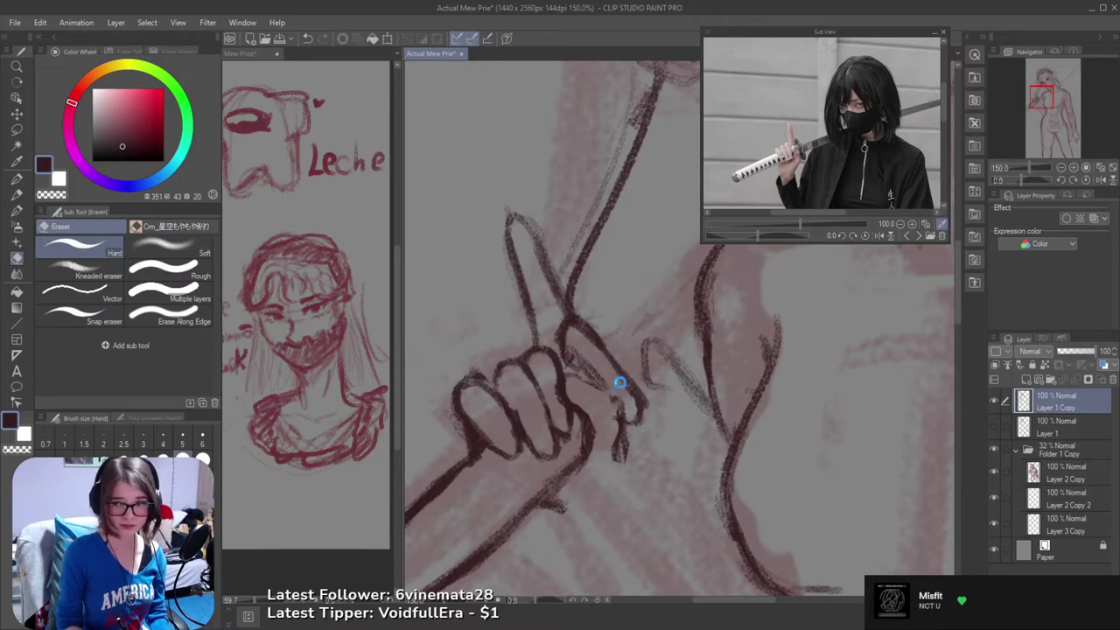
pyautogui.press('b')
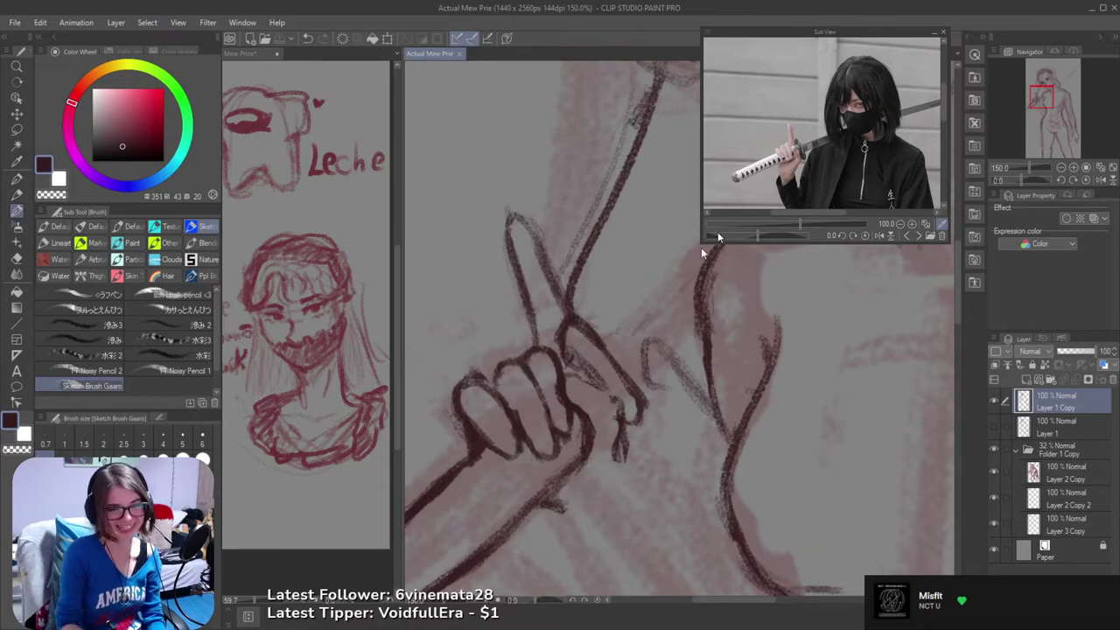
pyautogui.moveTo(660, 9); pyautogui.dragTo(262, 12)
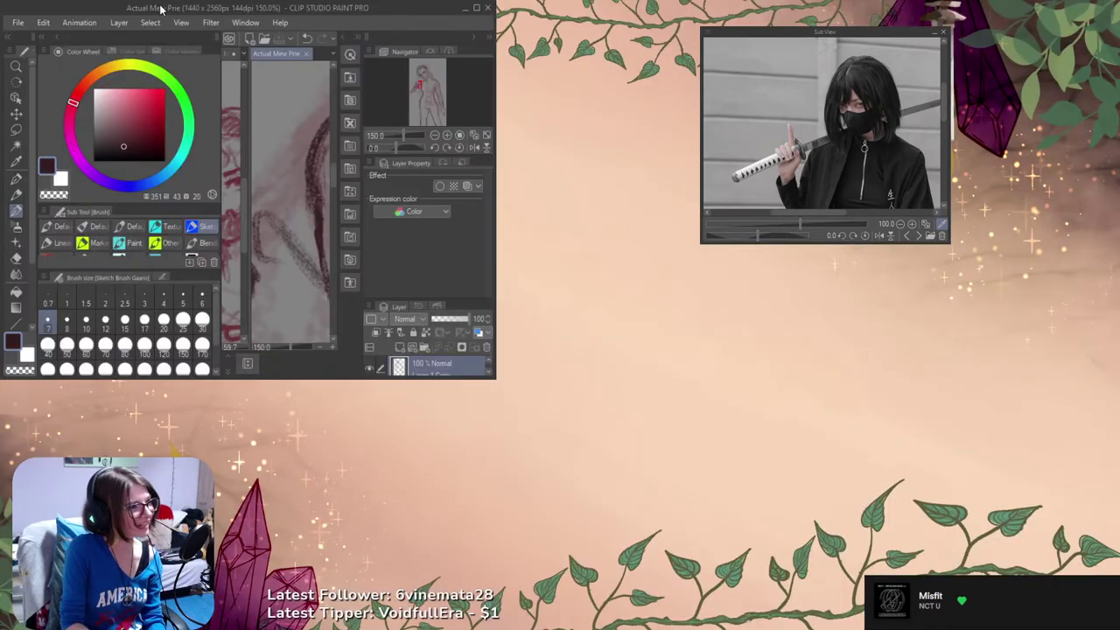
pyautogui.moveTo(163, 9); pyautogui.dragTo(527, 2)
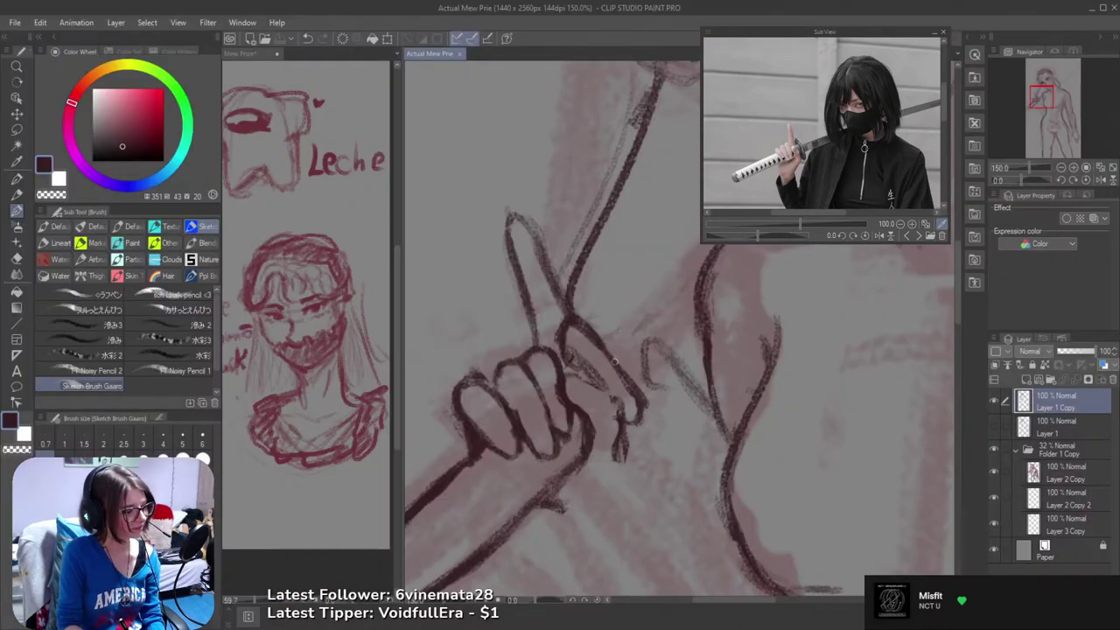
# - Tidy the long thumb outline around its tip and save the document
pyautogui.moveTo(615, 390)
pyautogui.mouseDown()
pyautogui.moveTo(551, 355)
pyautogui.moveTo(600, 382)
pyautogui.moveTo(570, 387)
pyautogui.mouseUp()
pyautogui.press('e')
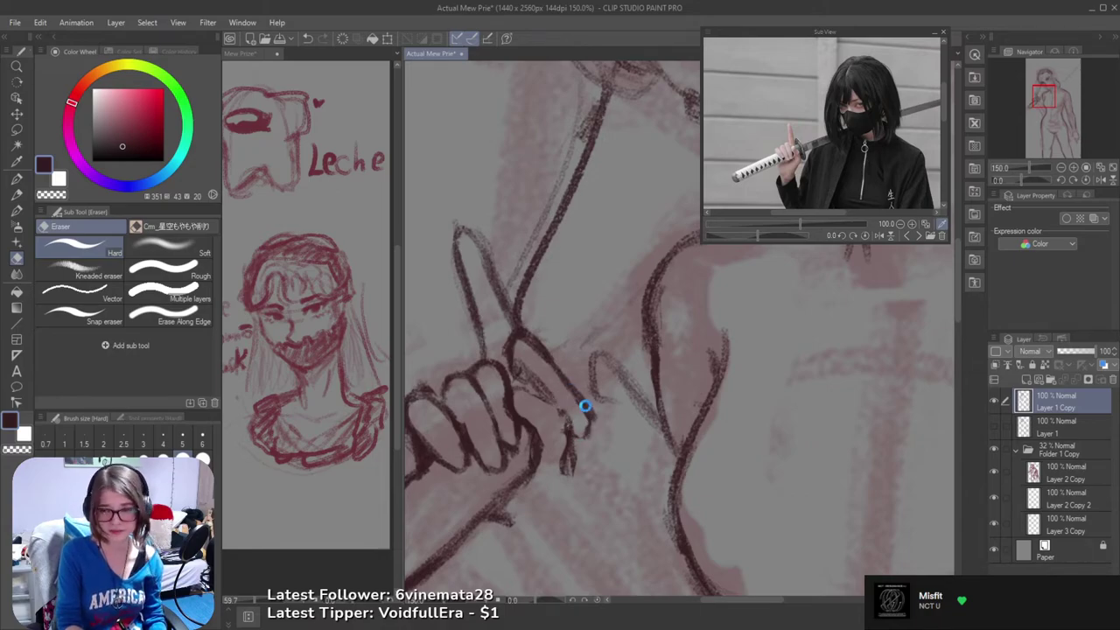
pyautogui.moveTo(625, 423); pyautogui.dragTo(671, 395)
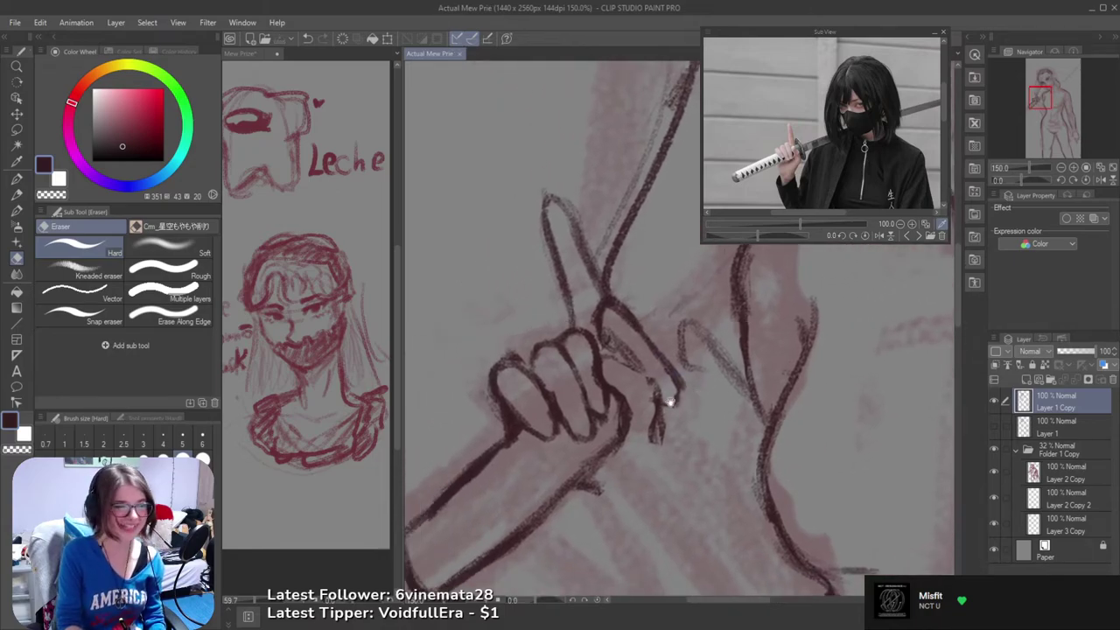
# - Try brush strokes along the thumb's lower edge, from the curled fingers toward its tip, undoing the attempts
pyautogui.press('b')
pyautogui.press('b')
pyautogui.press('b')
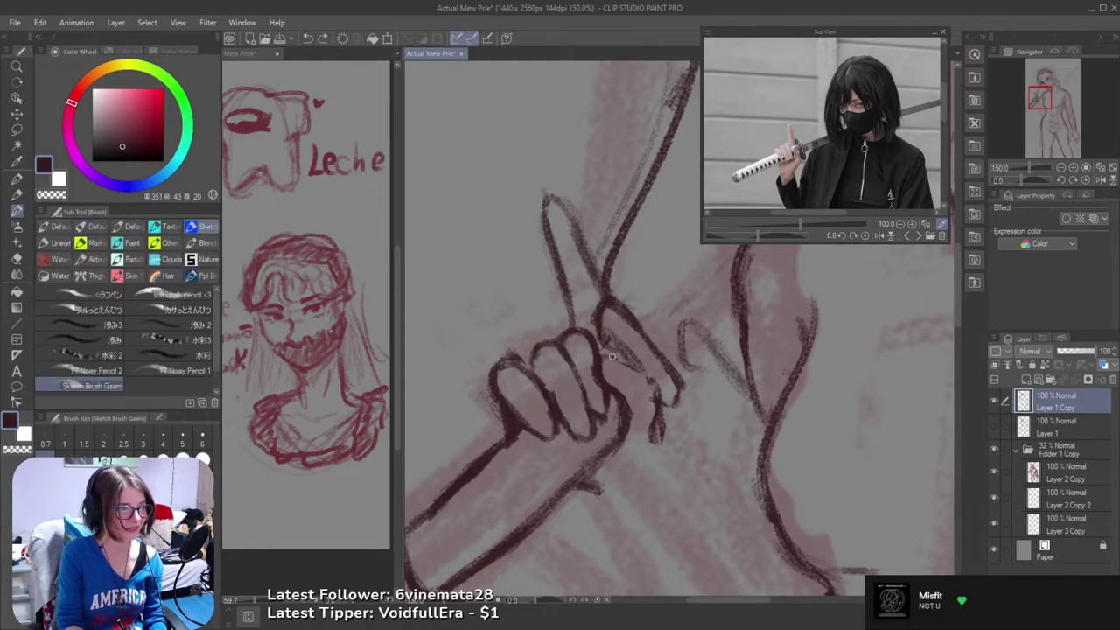
pyautogui.press('b')
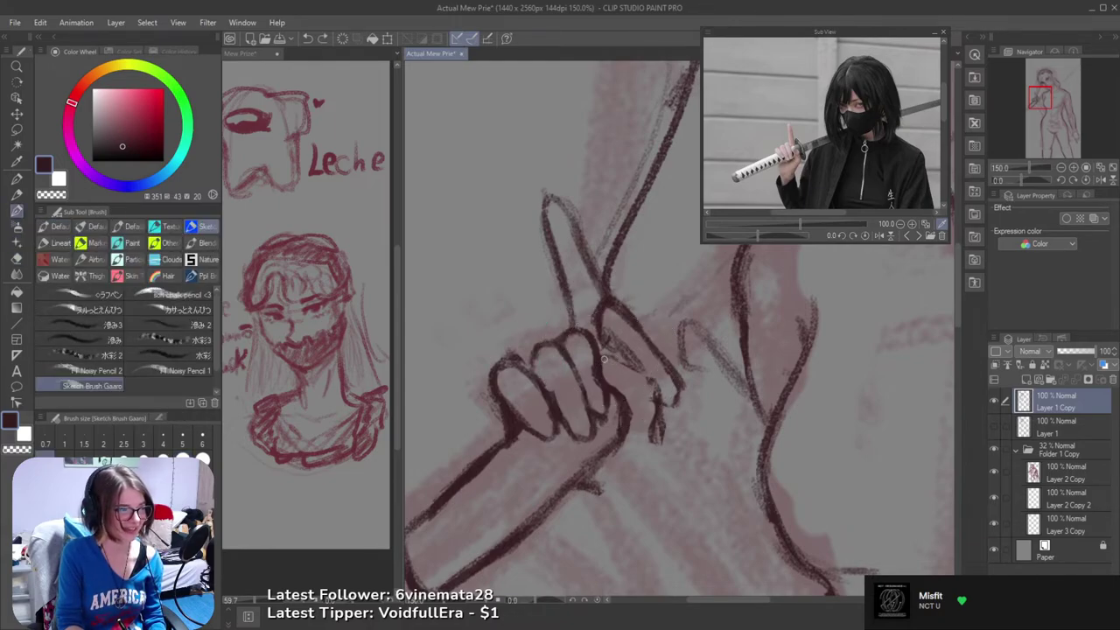
pyautogui.hotkey('ctrl', 'z')
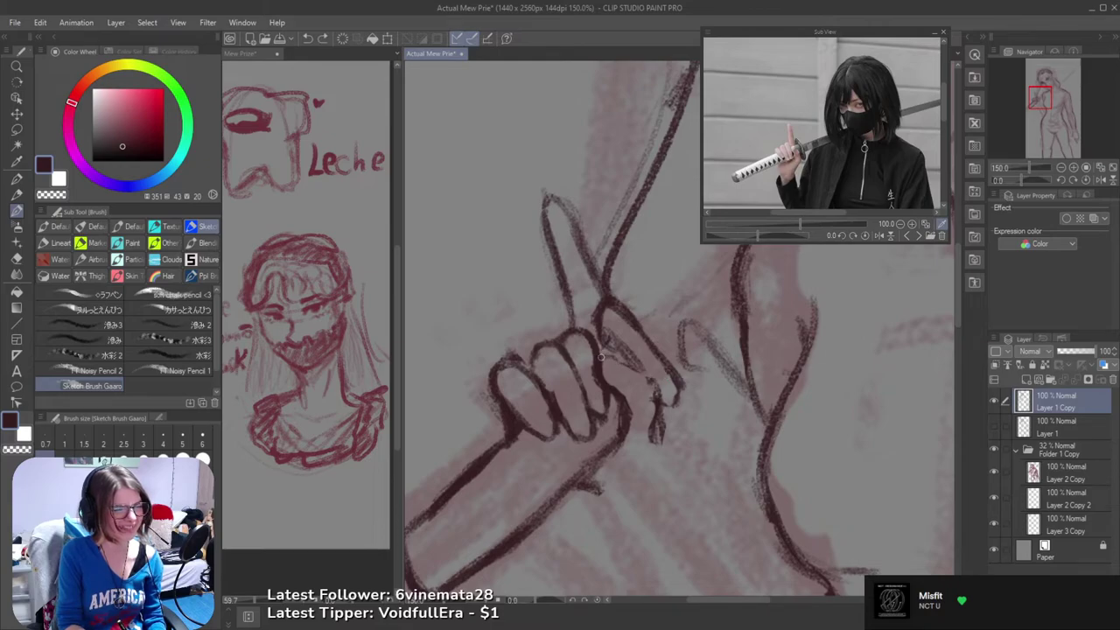
pyautogui.moveTo(601, 356); pyautogui.dragTo(648, 381)
pyautogui.hotkey('ctrl', 'z')
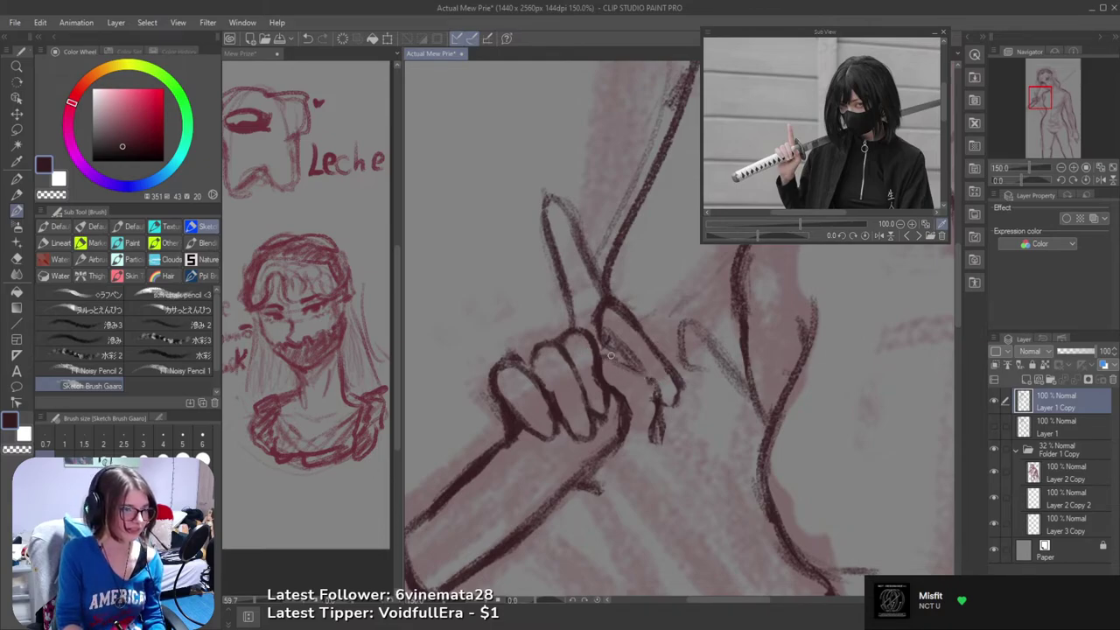
pyautogui.moveTo(611, 357)
pyautogui.mouseDown()
pyautogui.moveTo(657, 378)
pyautogui.moveTo(613, 359)
pyautogui.moveTo(658, 382)
pyautogui.moveTo(606, 368)
pyautogui.moveTo(620, 391)
pyautogui.moveTo(655, 399)
pyautogui.mouseUp()
pyautogui.hotkey('ctrl', 'z')
pyautogui.hotkey('ctrl', 'z')
pyautogui.hotkey('ctrl', 'z')
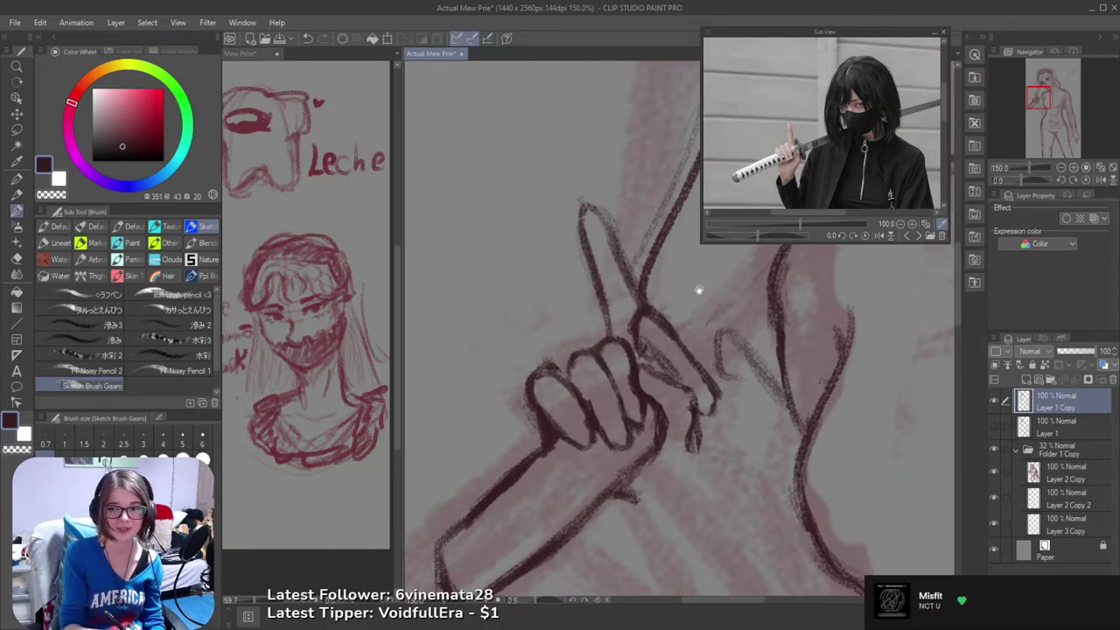
# - Erase the thumb's outer edge with the hard eraser and redraw it as a cleaner line curving around the tip
pyautogui.moveTo(644, 413); pyautogui.dragTo(606, 421)
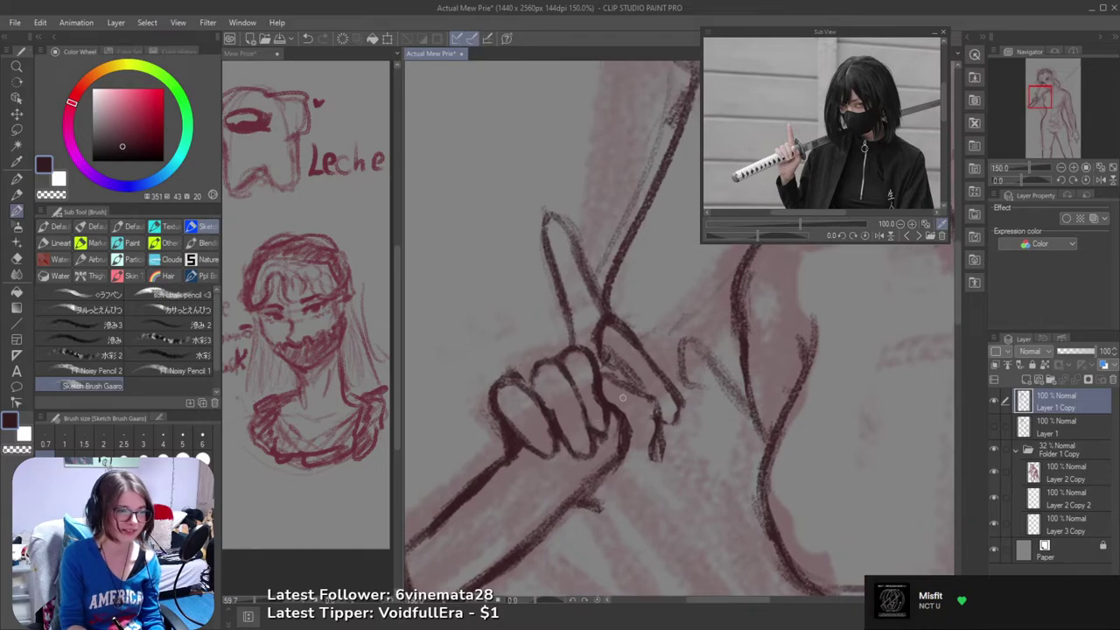
pyautogui.press('e')
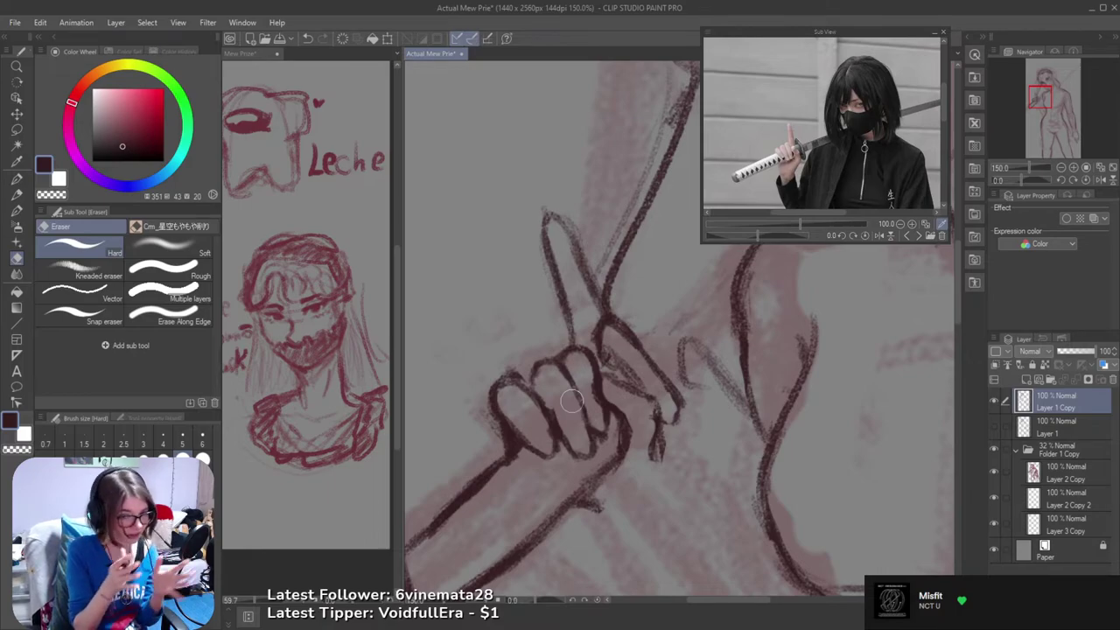
pyautogui.moveTo(802, 401); pyautogui.dragTo(844, 443)
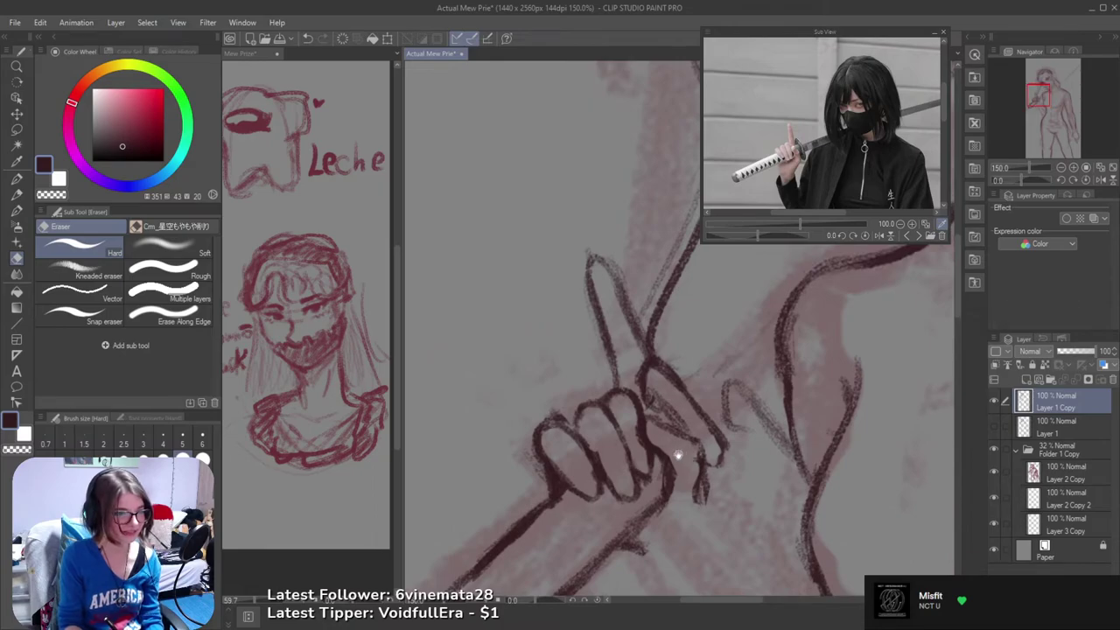
pyautogui.moveTo(656, 431); pyautogui.dragTo(649, 457)
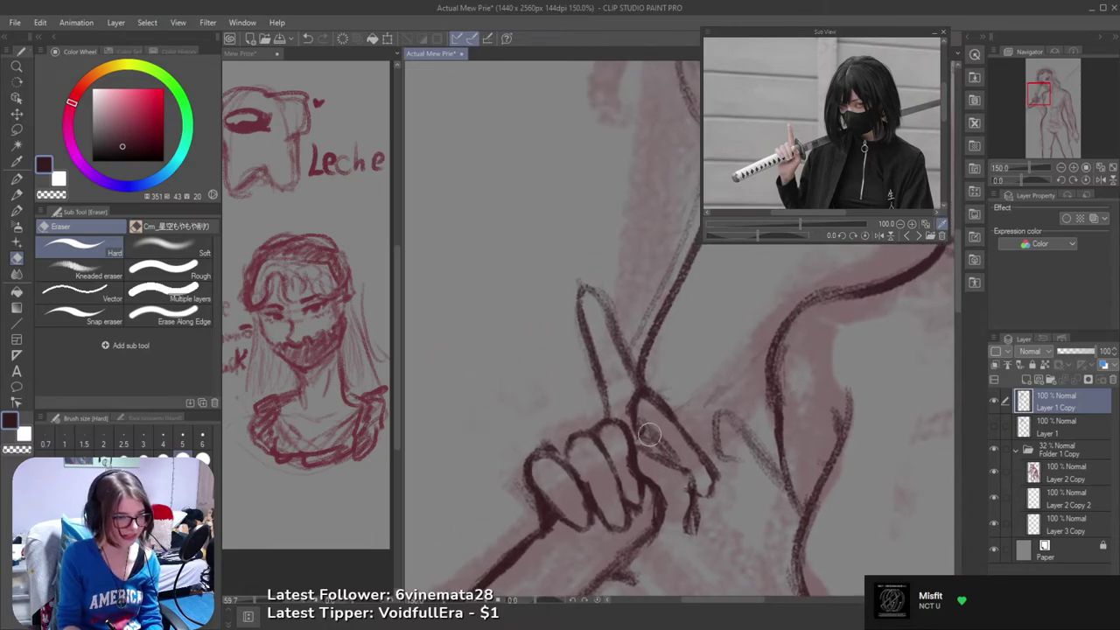
pyautogui.press('b')
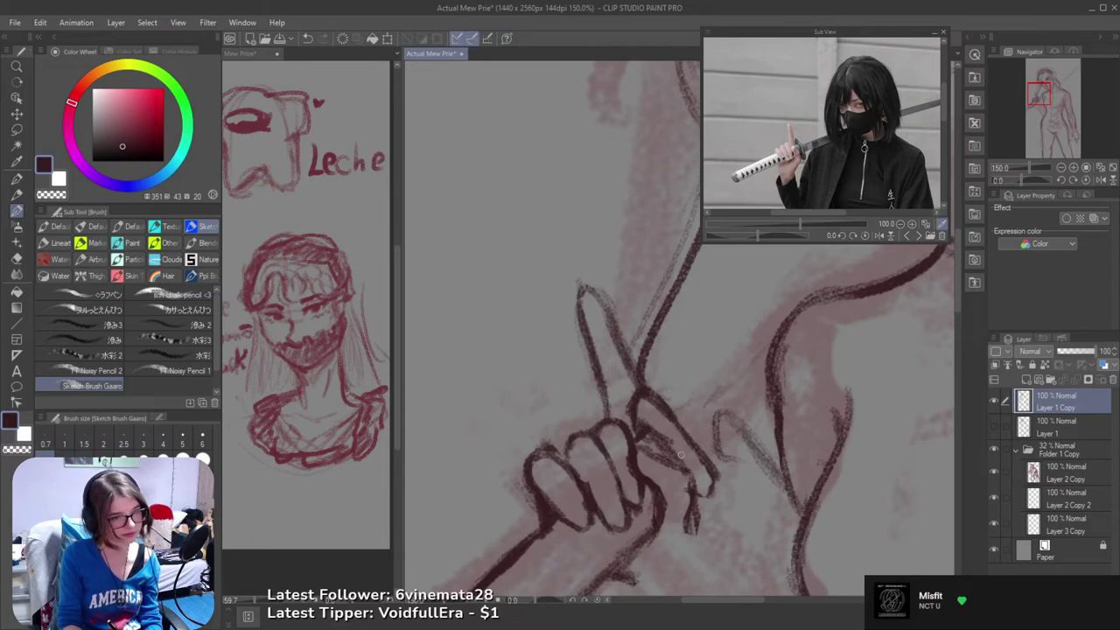
pyautogui.press('e')
pyautogui.moveTo(691, 447); pyautogui.dragTo(695, 469)
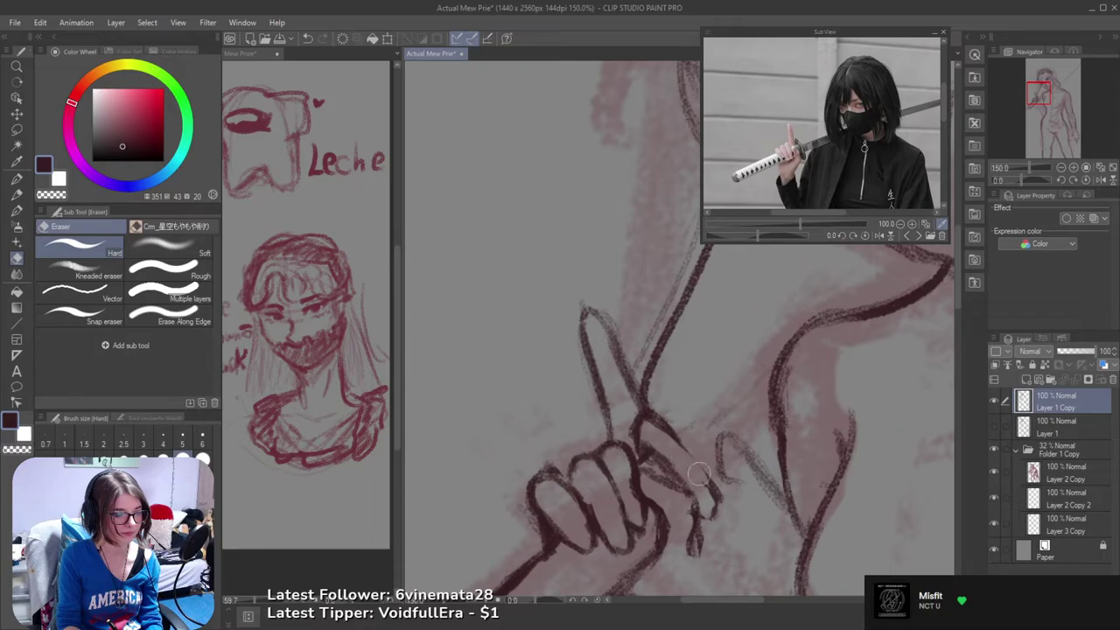
pyautogui.press('b')
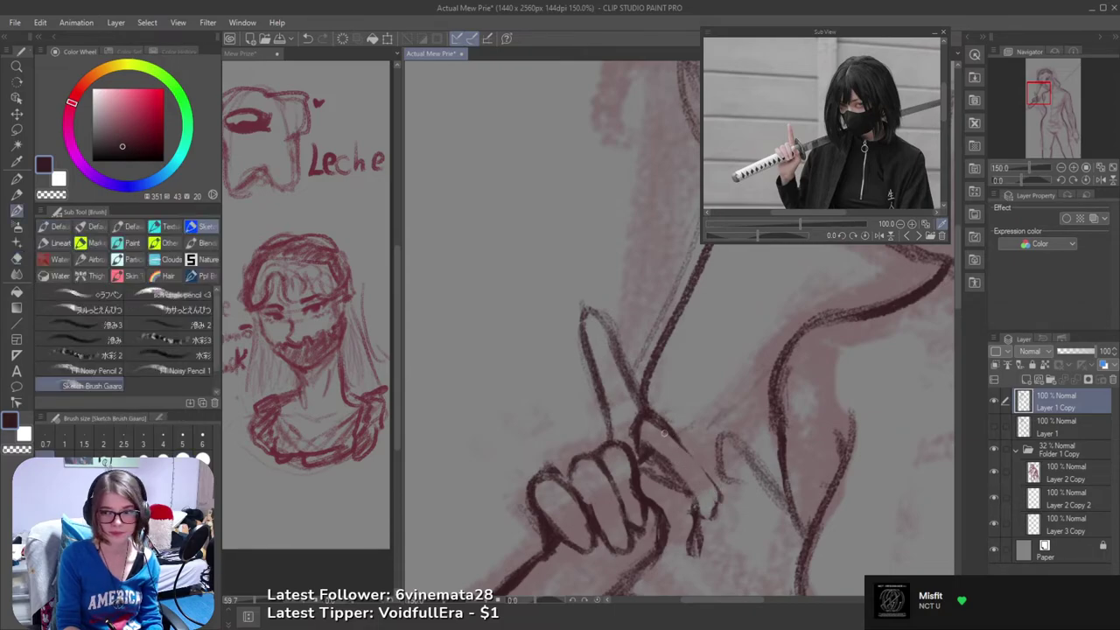
pyautogui.moveTo(644, 423)
pyautogui.mouseDown()
pyautogui.moveTo(710, 485)
pyautogui.moveTo(716, 510)
pyautogui.mouseUp()
pyautogui.hotkey('ctrl', 'z')
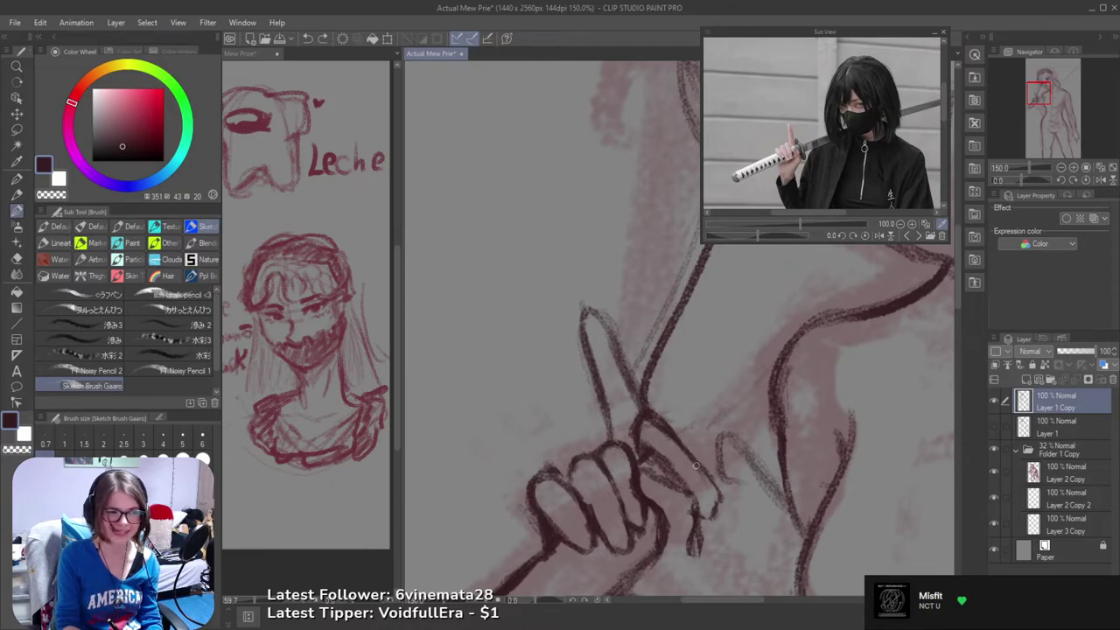
pyautogui.moveTo(696, 467)
pyautogui.mouseDown()
pyautogui.moveTo(717, 493)
pyautogui.moveTo(700, 512)
pyautogui.mouseUp()
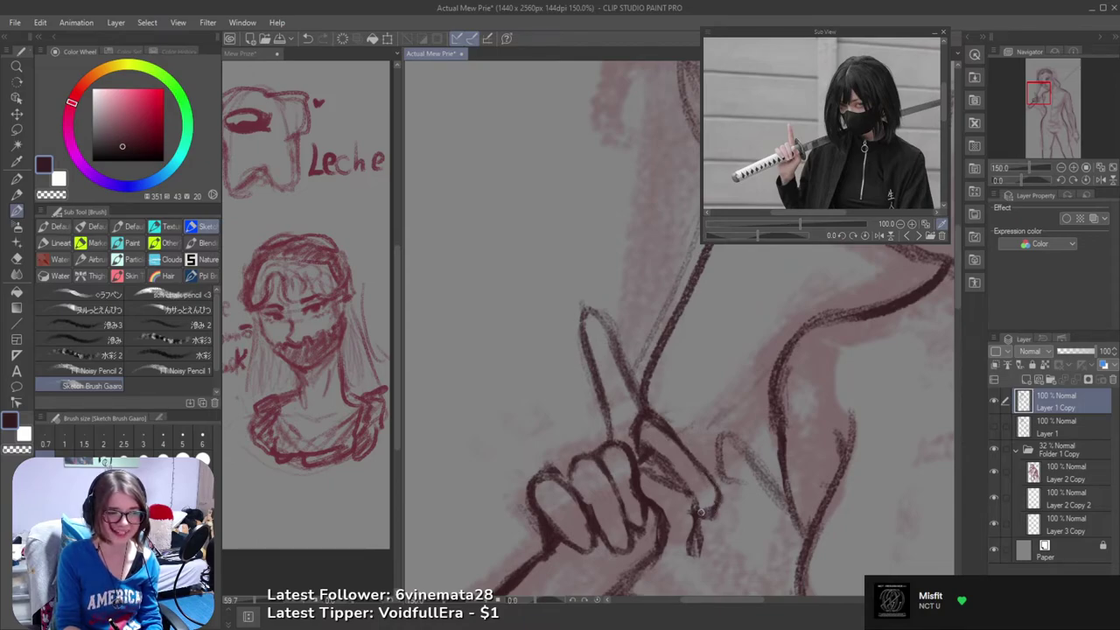
# - Draw a long straight line from the thumb's upper edge diagonally up to the neck and shoulder line
pyautogui.moveTo(579, 399); pyautogui.dragTo(484, 436)
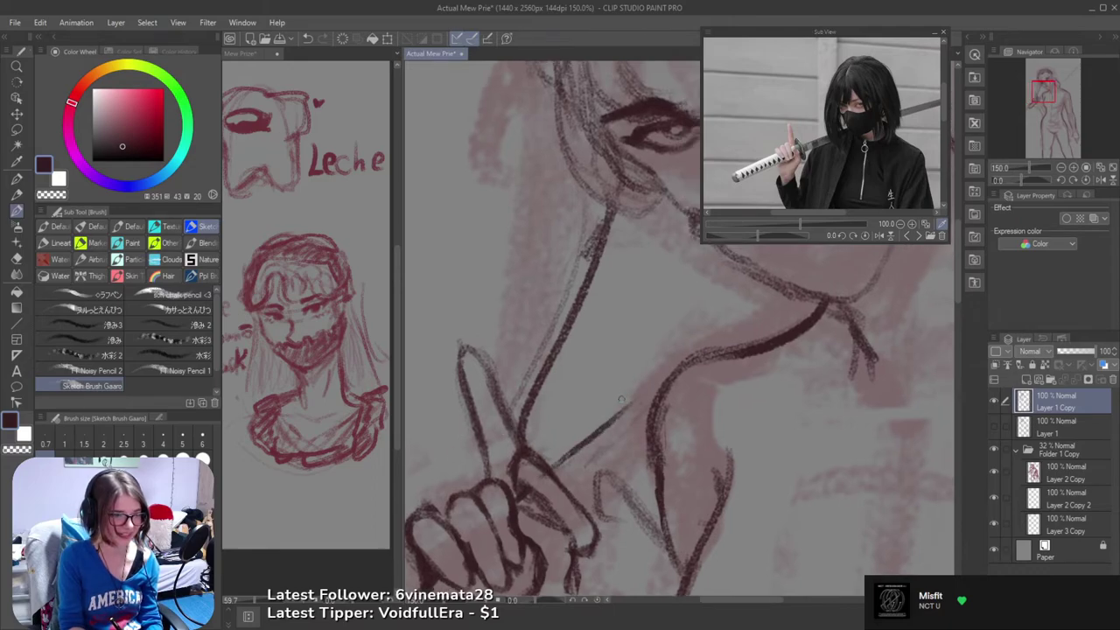
pyautogui.scroll(-2, 618, 403)
pyautogui.scroll(-2, 618, 403)
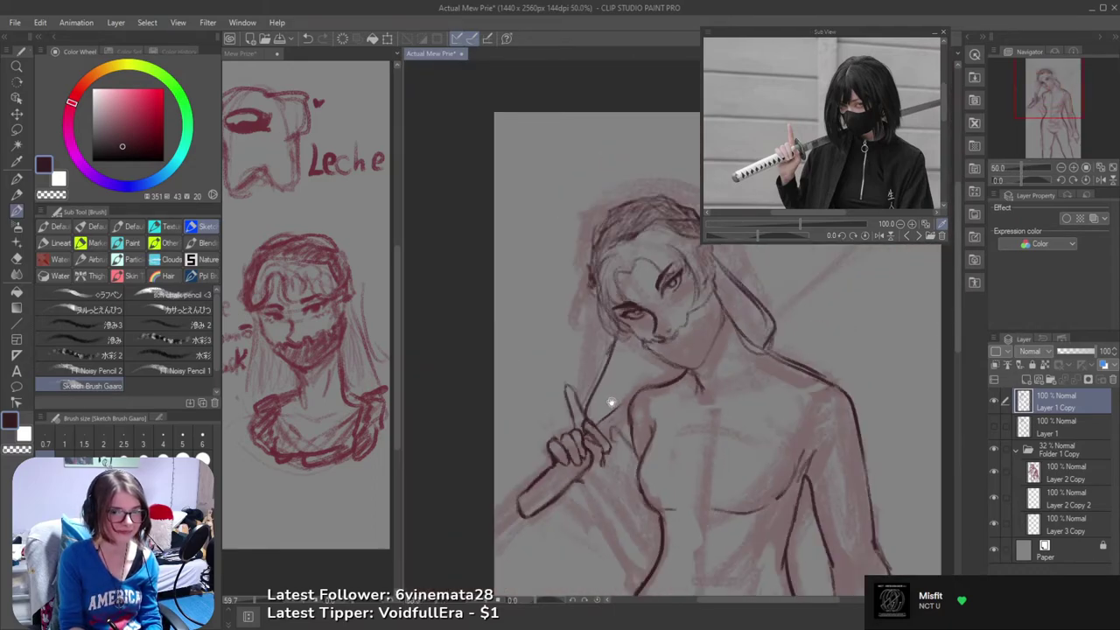
pyautogui.moveTo(619, 395); pyautogui.dragTo(558, 443)
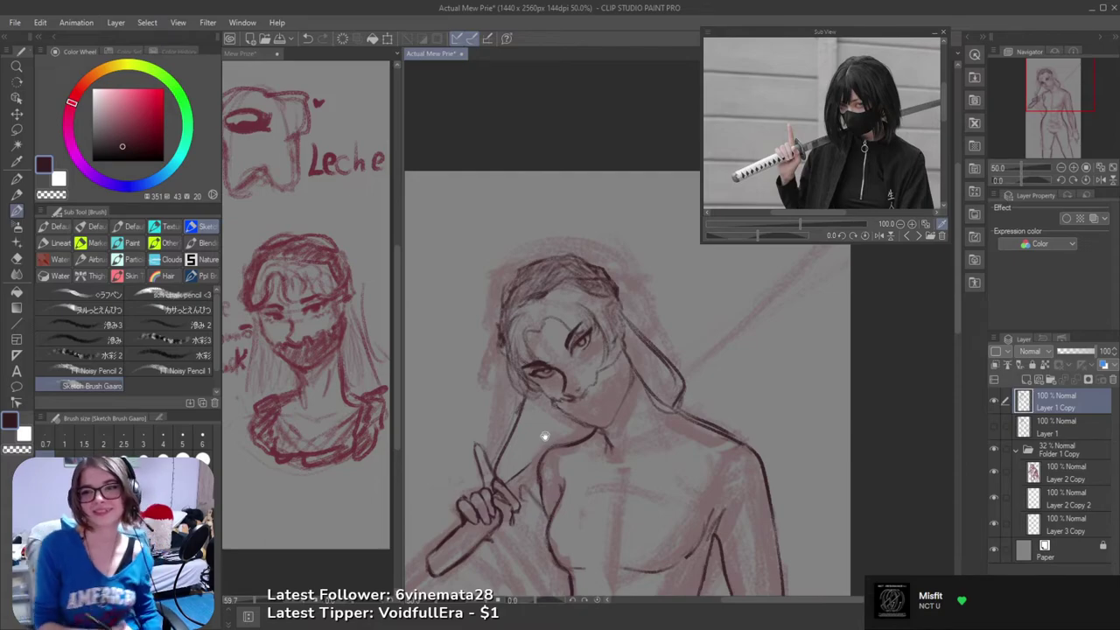
pyautogui.scroll(3, 560, 468)
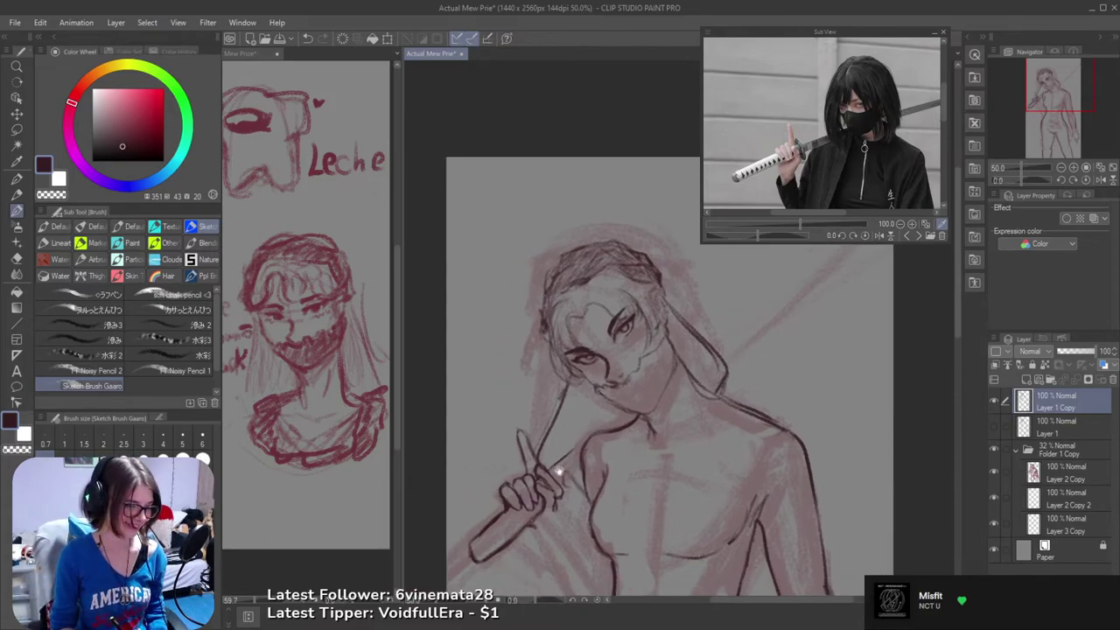
pyautogui.moveTo(544, 473); pyautogui.dragTo(641, 381)
pyautogui.hotkey('ctrl', 'z')
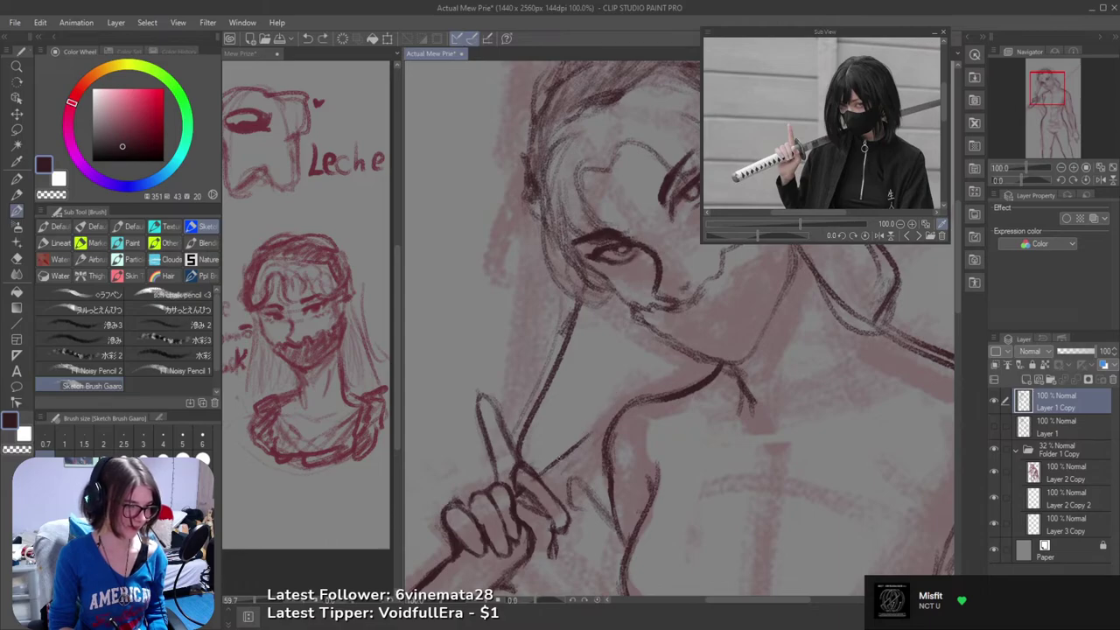
pyautogui.moveTo(542, 473); pyautogui.dragTo(658, 375)
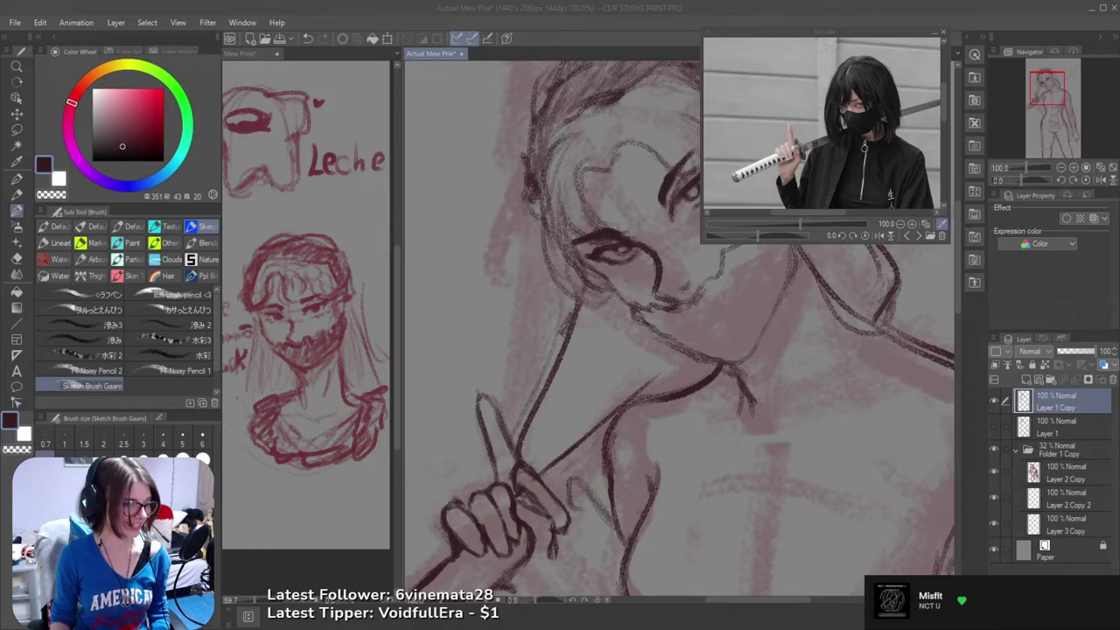
# - Tidy the small strokes between the curled fingers and the thumb, and lengthen the short line below the sword handle
pyautogui.click(526, 16)
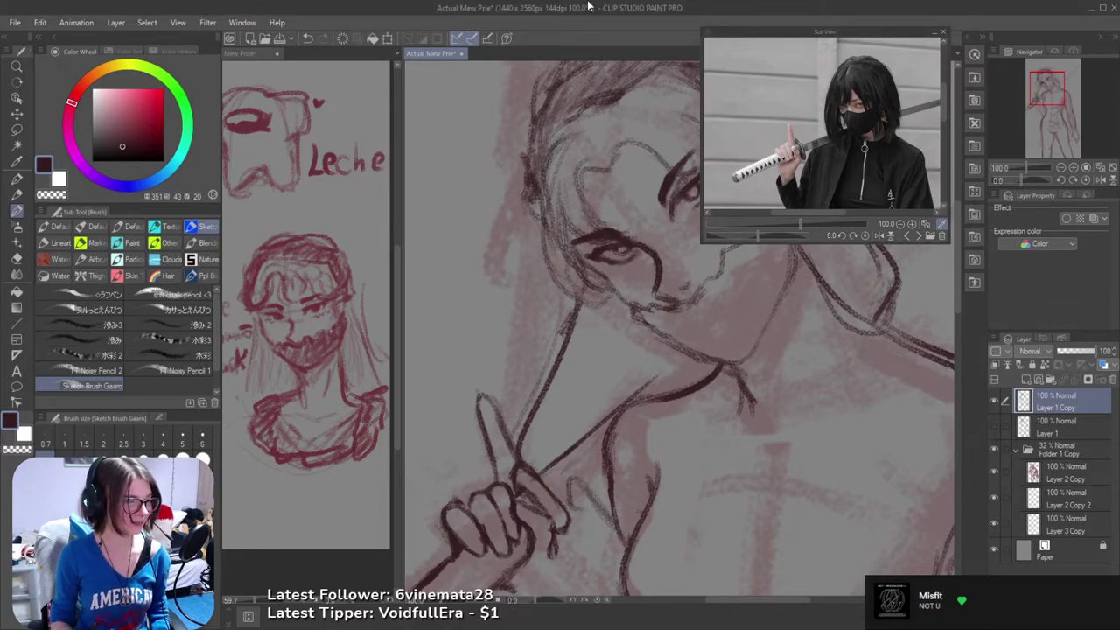
pyautogui.moveTo(656, 419); pyautogui.dragTo(675, 293)
pyautogui.moveTo(565, 373); pyautogui.dragTo(603, 368)
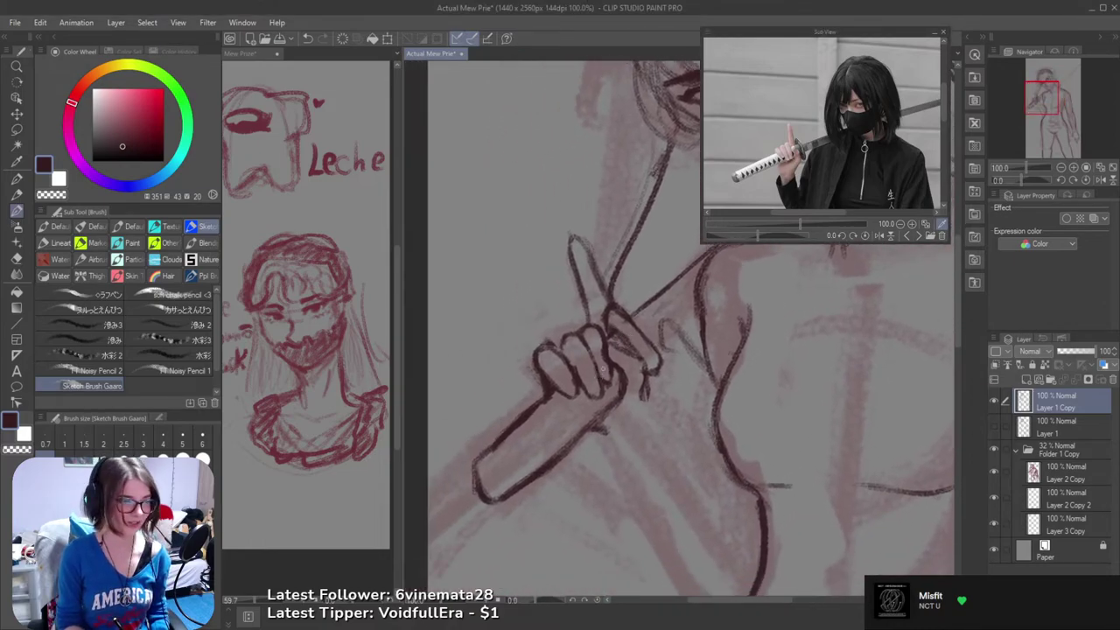
pyautogui.press('e')
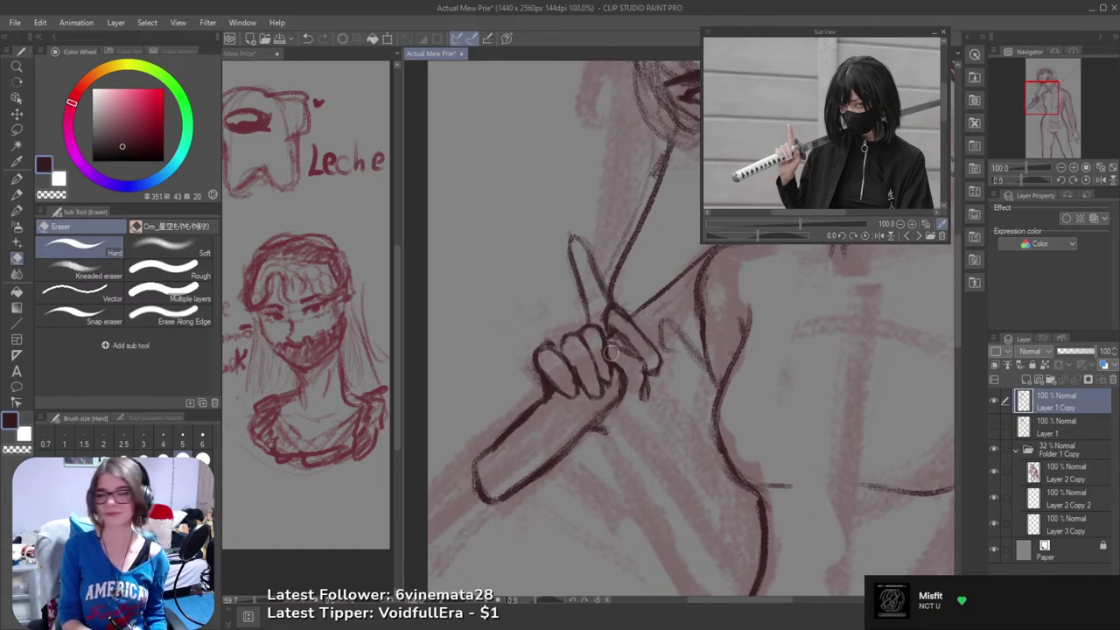
pyautogui.press('b')
pyautogui.moveTo(582, 385)
pyautogui.mouseDown()
pyautogui.moveTo(618, 359)
pyautogui.moveTo(522, 389)
pyautogui.moveTo(560, 400)
pyautogui.mouseUp()
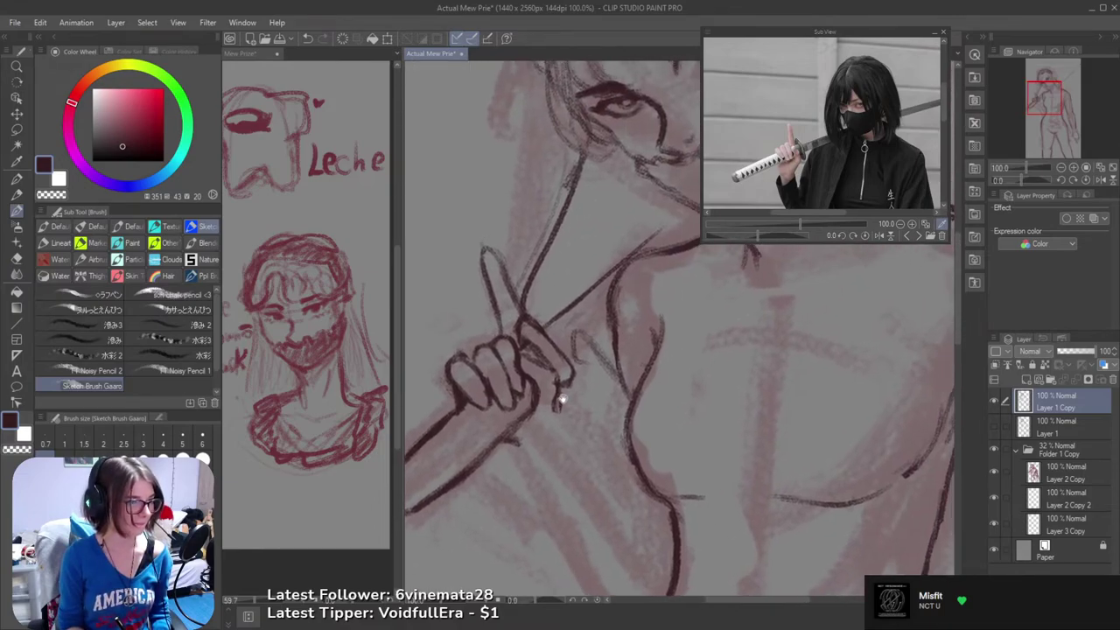
pyautogui.press('e')
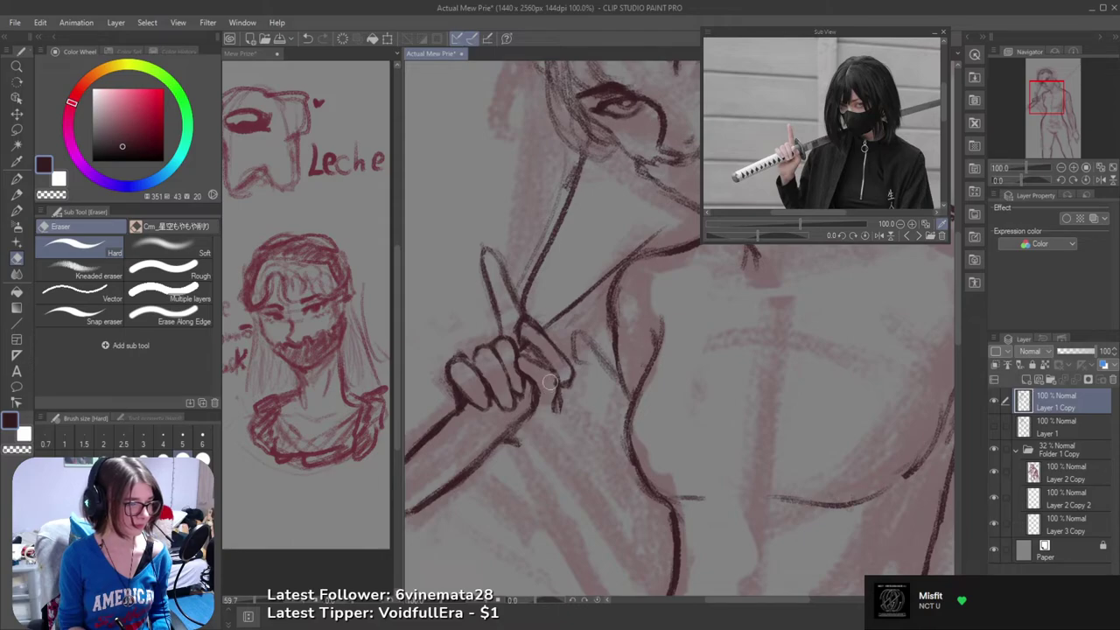
pyautogui.press('b')
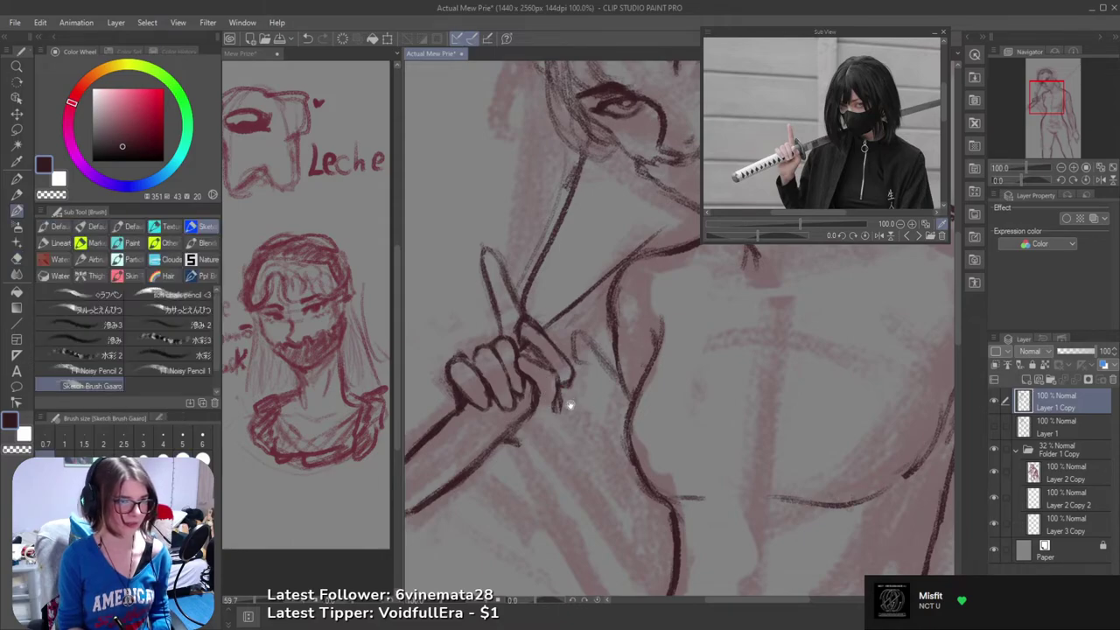
pyautogui.moveTo(570, 405); pyautogui.dragTo(580, 384)
pyautogui.moveTo(506, 419); pyautogui.dragTo(531, 443)
# - Erase most of the thick leftover strokes below the thumb tip, leaving a thin line, and save the document
pyautogui.press('e')
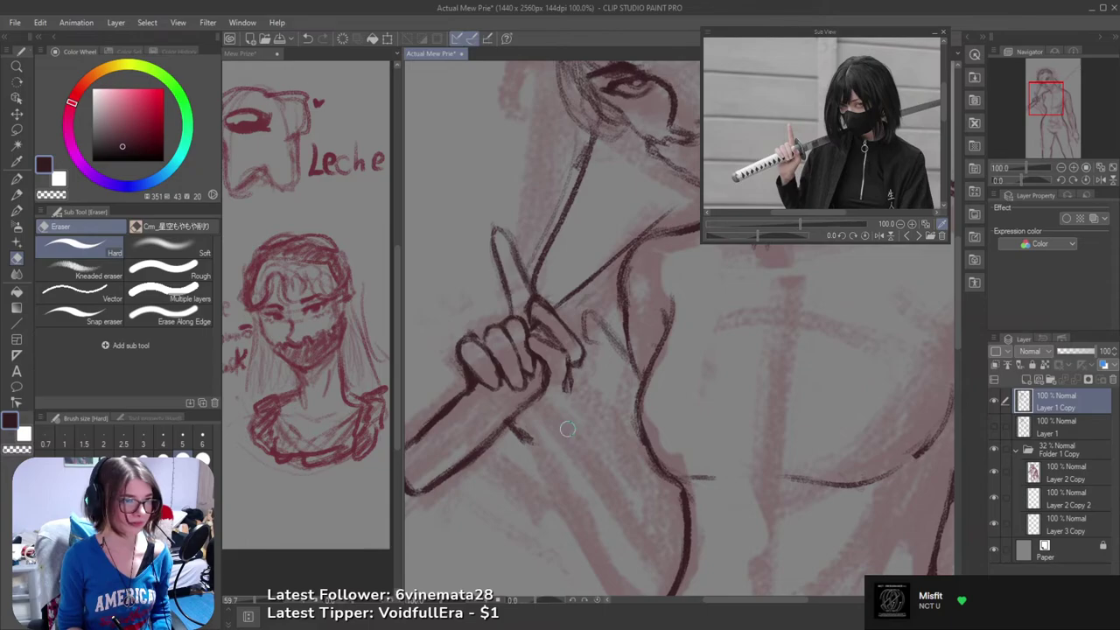
pyautogui.press('b')
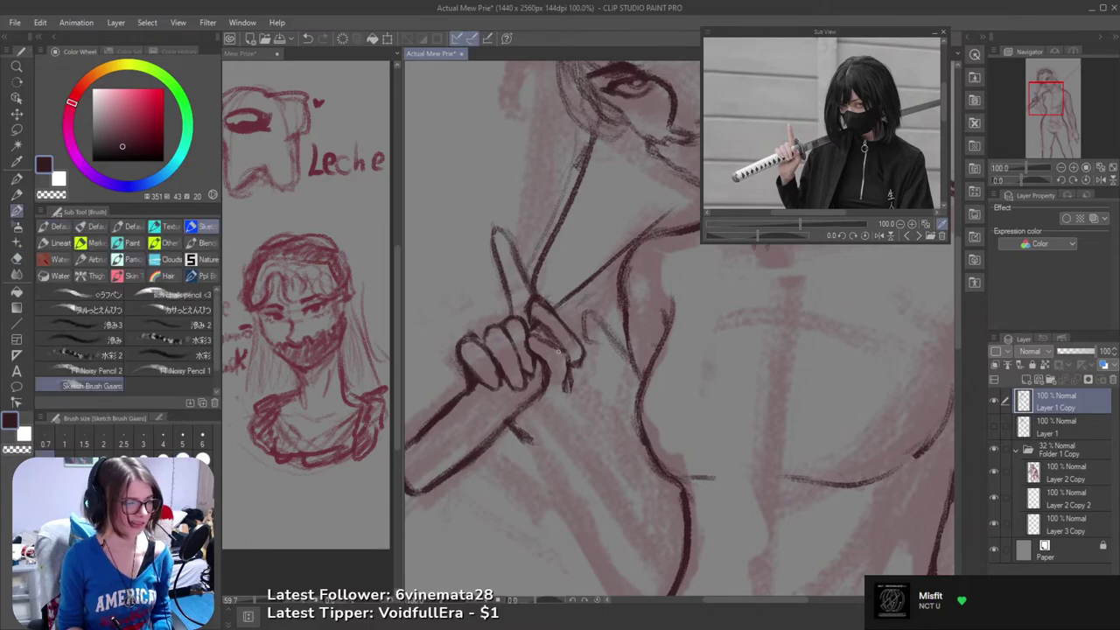
pyautogui.press('e')
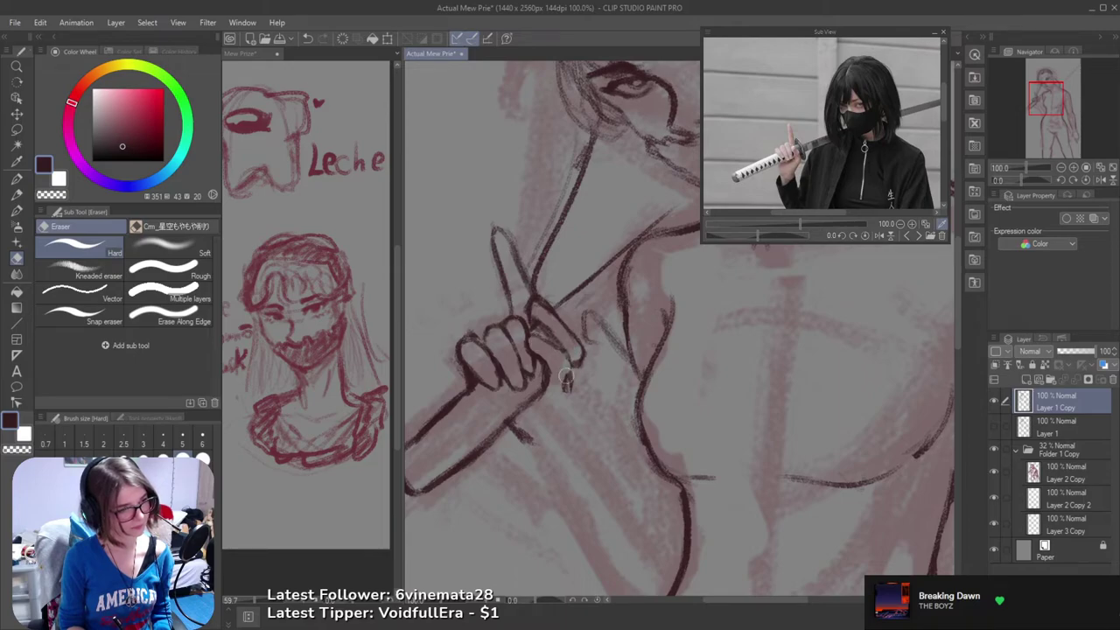
pyautogui.press('b')
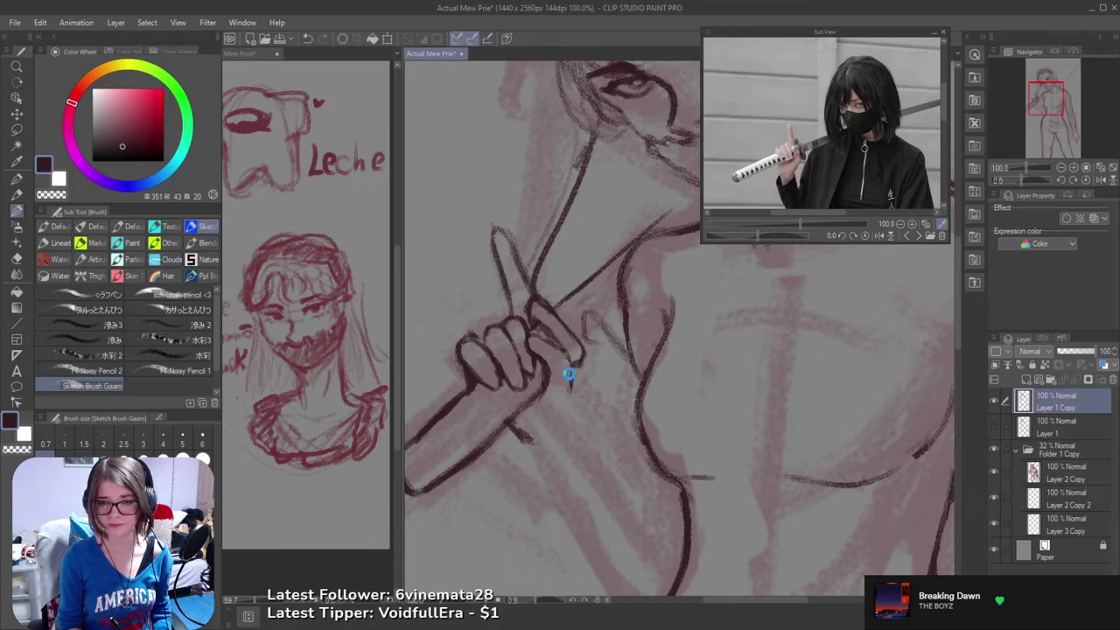
pyautogui.hotkey('ctrl', 's')
# - Draw two short lines running down from the hand, one below the curled fingers and one below the thumb tip
pyautogui.moveTo(567, 393); pyautogui.dragTo(680, 360)
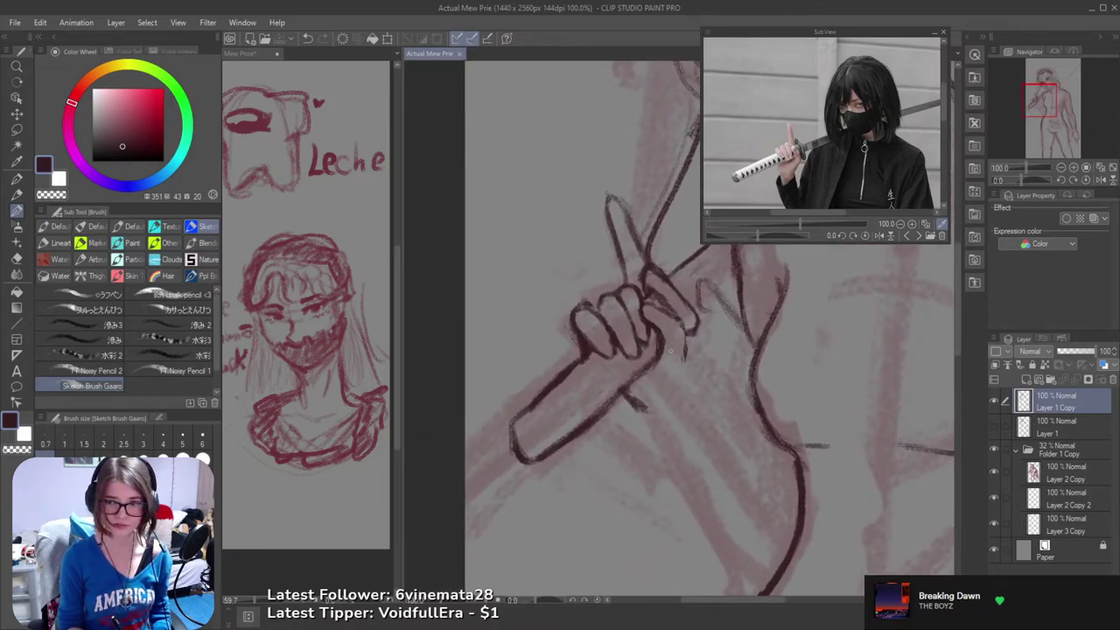
pyautogui.moveTo(659, 341); pyautogui.dragTo(656, 378)
pyautogui.moveTo(683, 321); pyautogui.dragTo(681, 385)
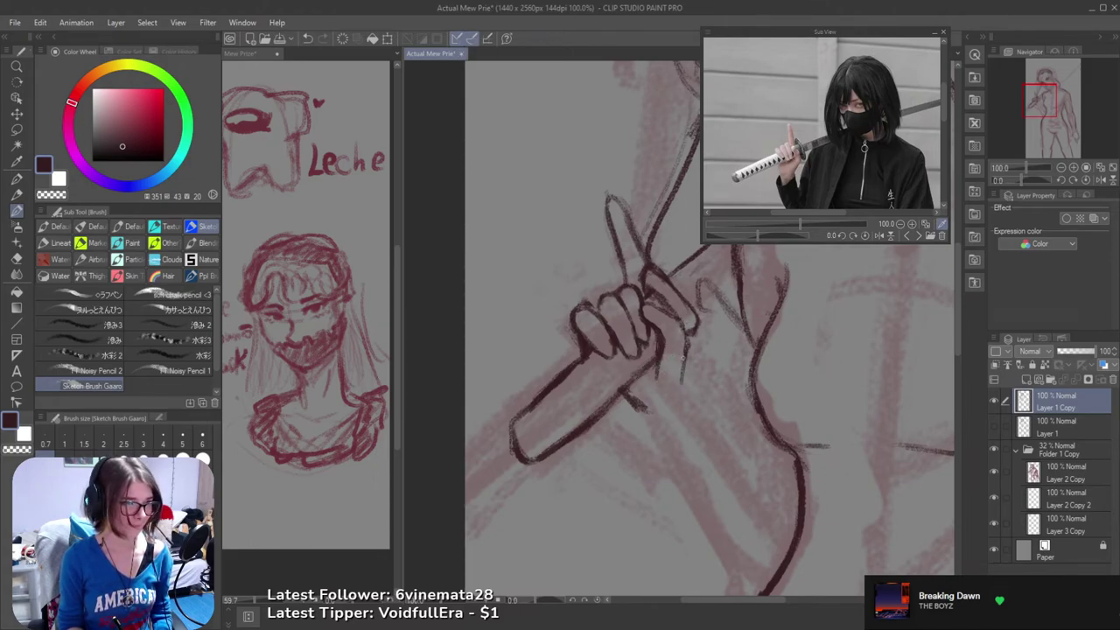
pyautogui.hotkey('ctrl', 'z')
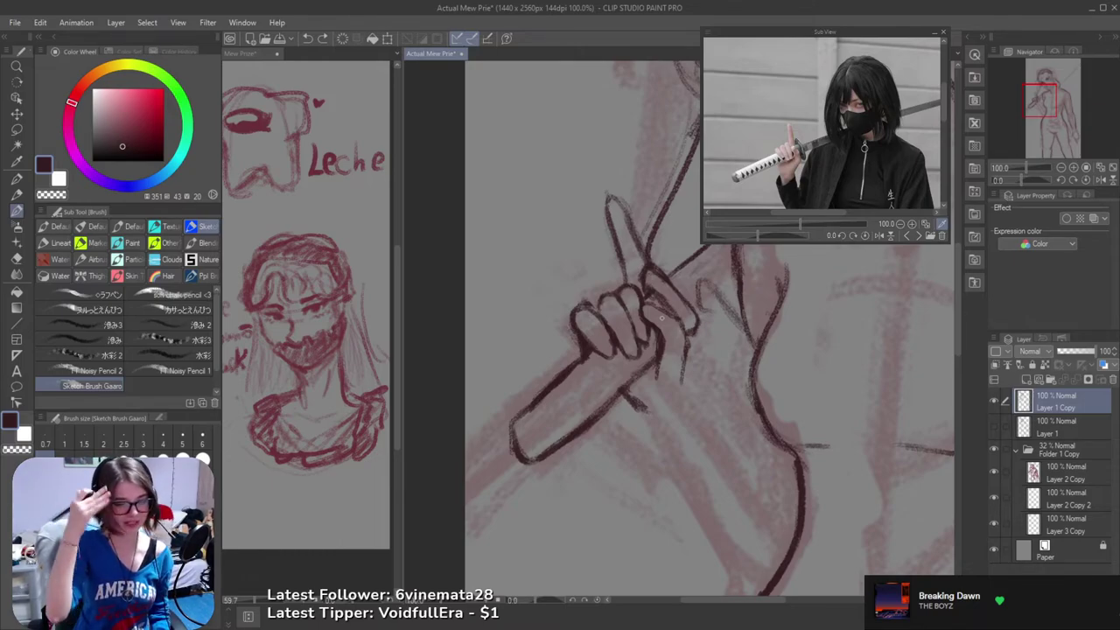
pyautogui.moveTo(661, 316); pyautogui.dragTo(618, 393)
# - Trim the end of the short line below the sword handle with the hard eraser and save the document
pyautogui.press('e')
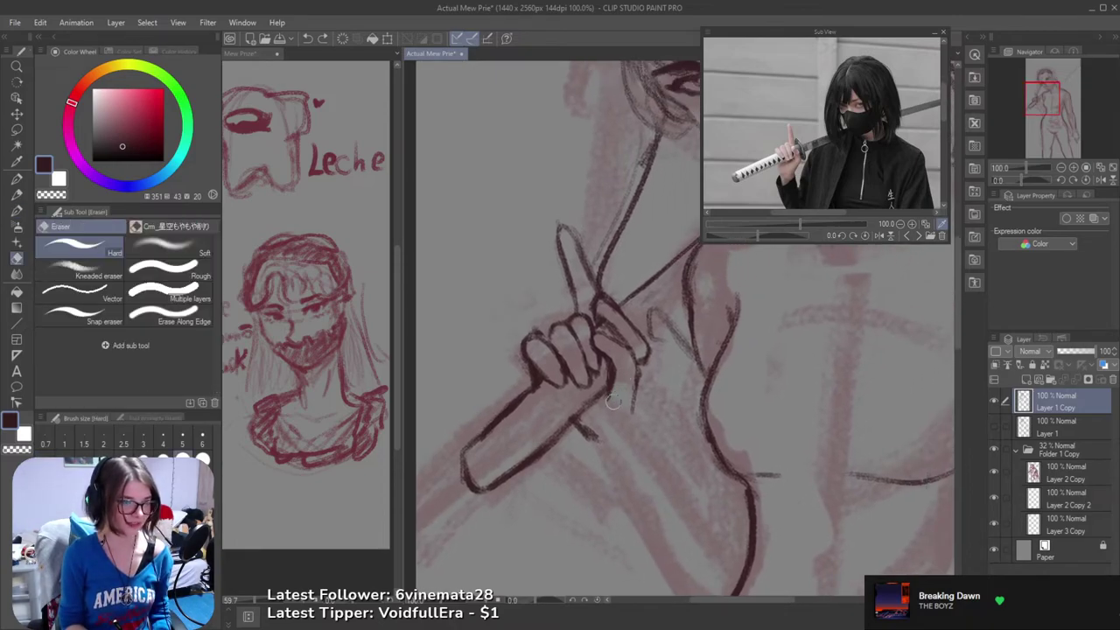
pyautogui.moveTo(605, 330); pyautogui.dragTo(654, 318)
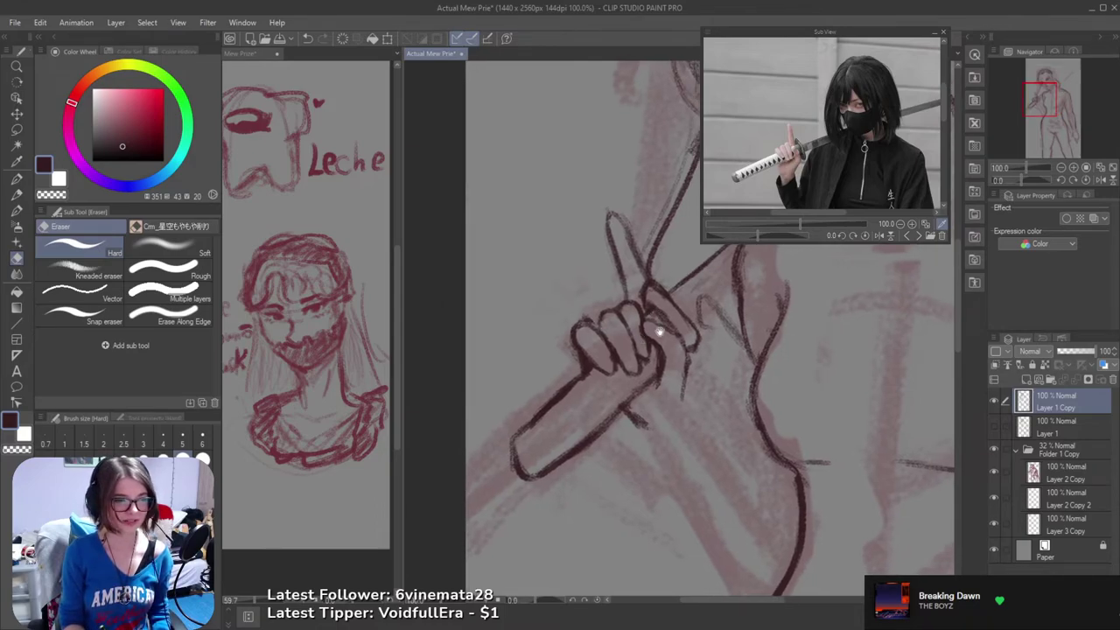
pyautogui.scroll(2, 661, 334)
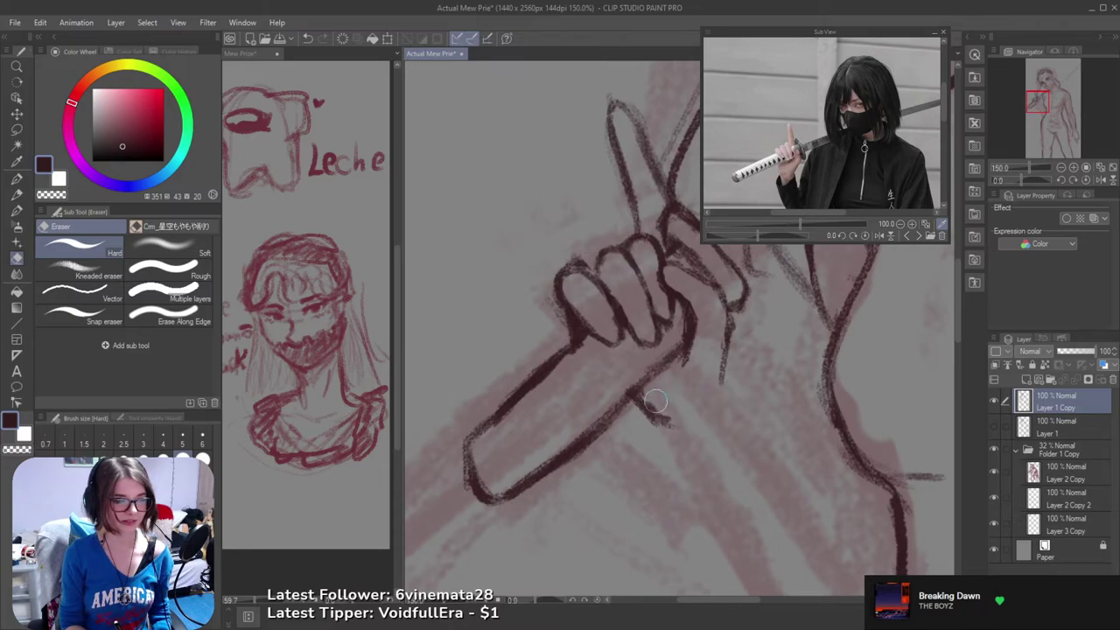
pyautogui.moveTo(670, 424); pyautogui.dragTo(660, 420)
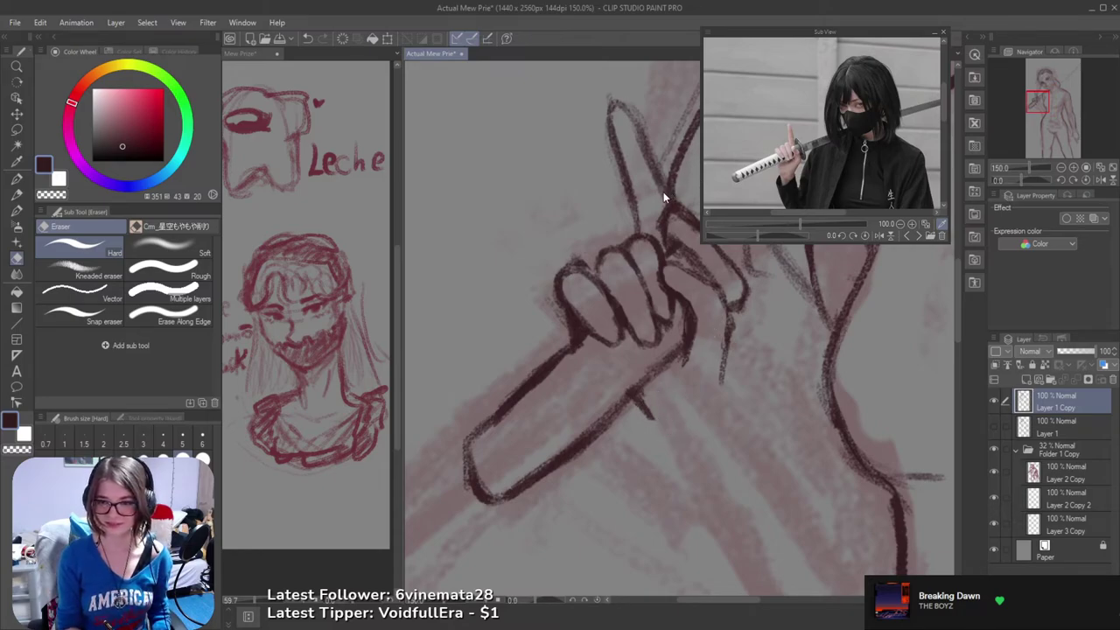
pyautogui.hotkey('ctrl', 's')
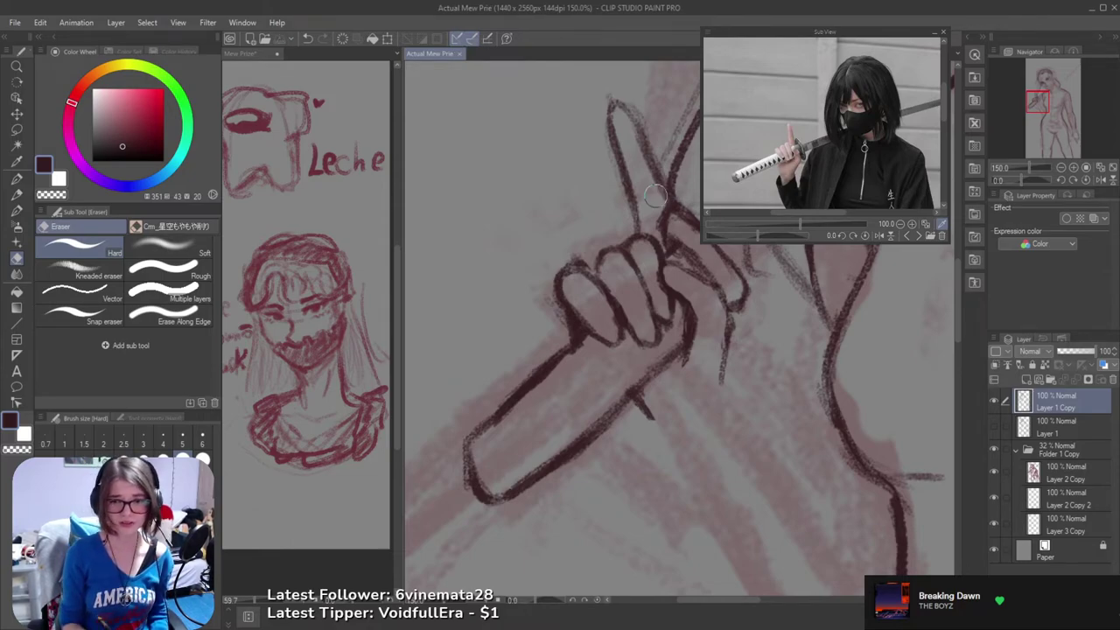
# - Rework the short line below the sword handle into a longer stroke slanting away from the handle
pyautogui.moveTo(760, 336); pyautogui.dragTo(779, 329)
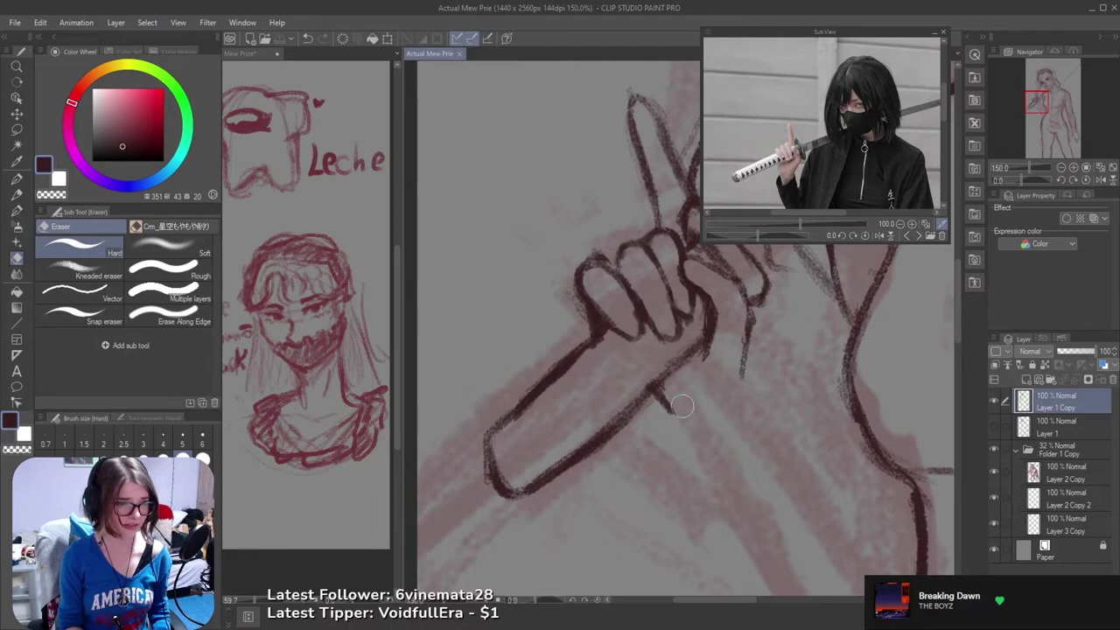
pyautogui.moveTo(682, 405)
pyautogui.mouseDown()
pyautogui.moveTo(673, 398)
pyautogui.moveTo(691, 381)
pyautogui.moveTo(664, 398)
pyautogui.moveTo(704, 382)
pyautogui.moveTo(675, 416)
pyautogui.moveTo(682, 436)
pyautogui.mouseUp()
pyautogui.press('b')
pyautogui.moveTo(732, 407); pyautogui.dragTo(705, 377)
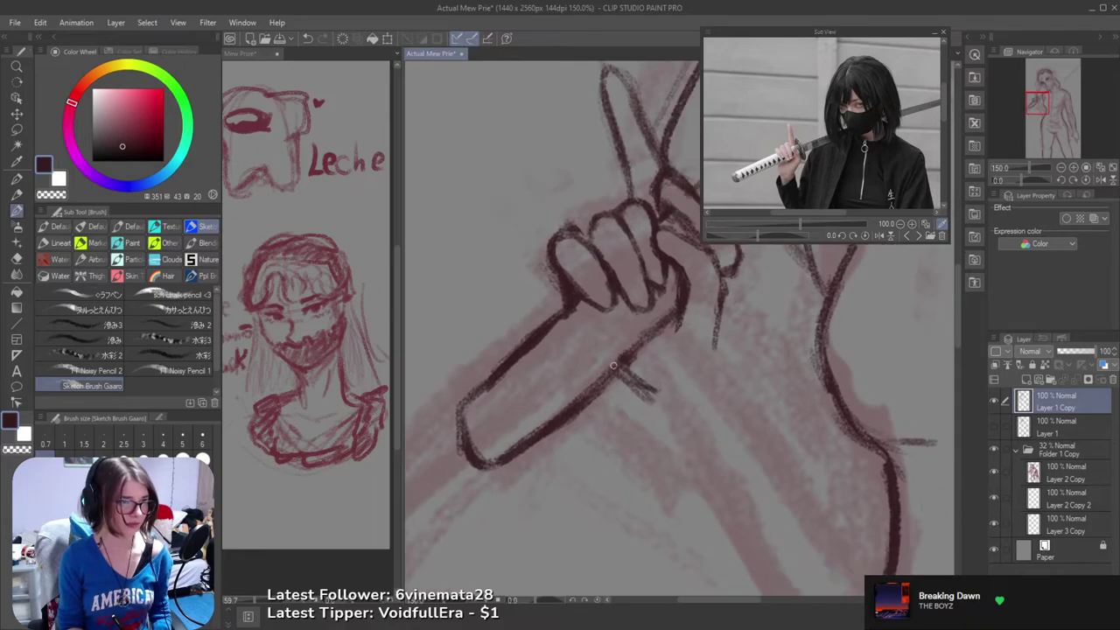
# - Undo the last stroke on the short slanting line below the sword handle
pyautogui.hotkey('ctrl', 'z')
pyautogui.moveTo(618, 369)
pyautogui.mouseDown()
pyautogui.moveTo(651, 407)
pyautogui.moveTo(601, 474)
pyautogui.mouseUp()
pyautogui.scroll(-1, 660, 432)
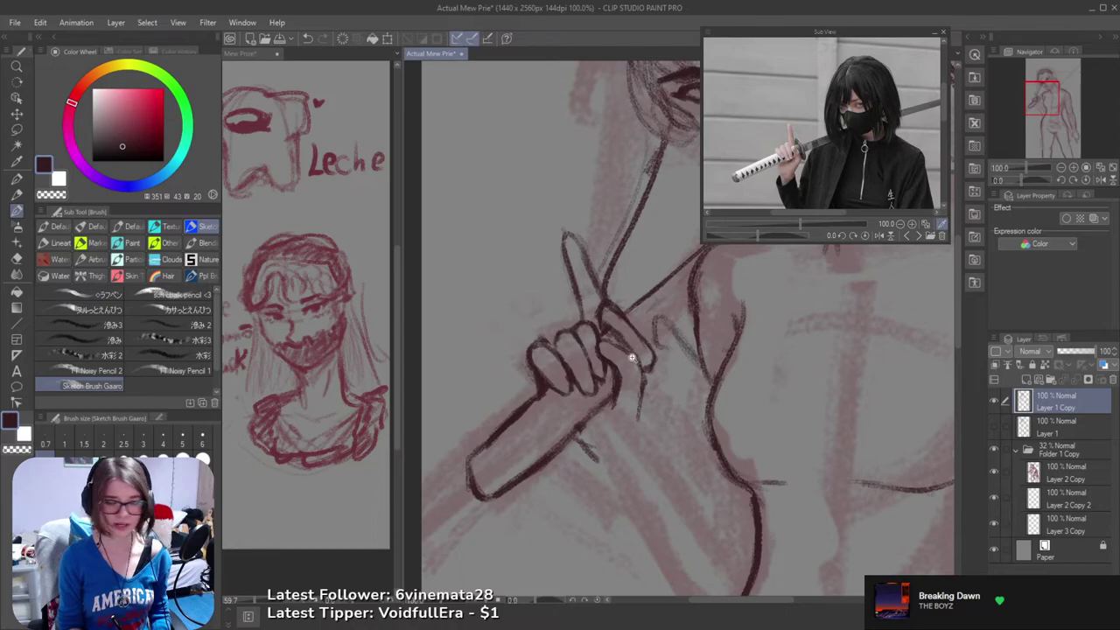
# - Darken and thicken the inner line along the underside of the thumb, beside the curled fingers
pyautogui.scroll(2, 637, 359)
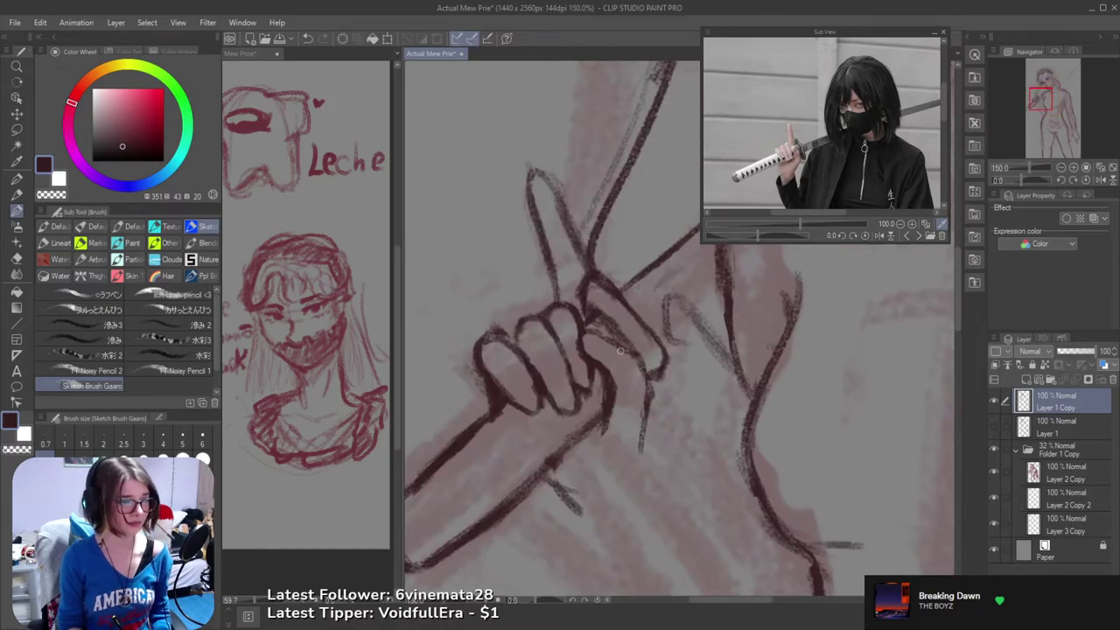
pyautogui.moveTo(602, 337); pyautogui.dragTo(623, 354)
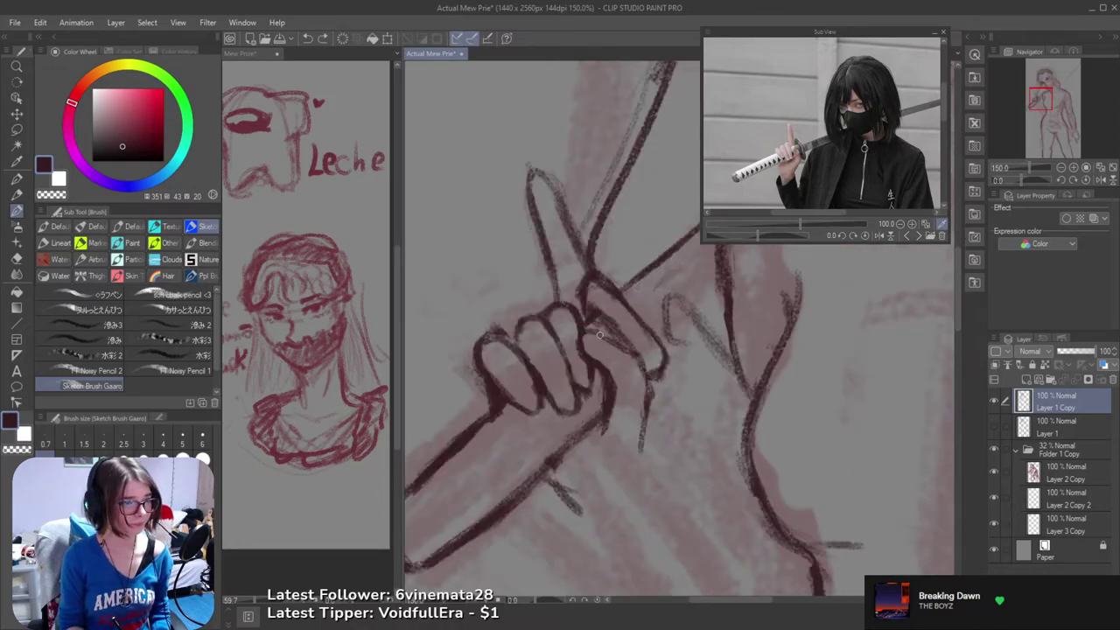
pyautogui.press('e')
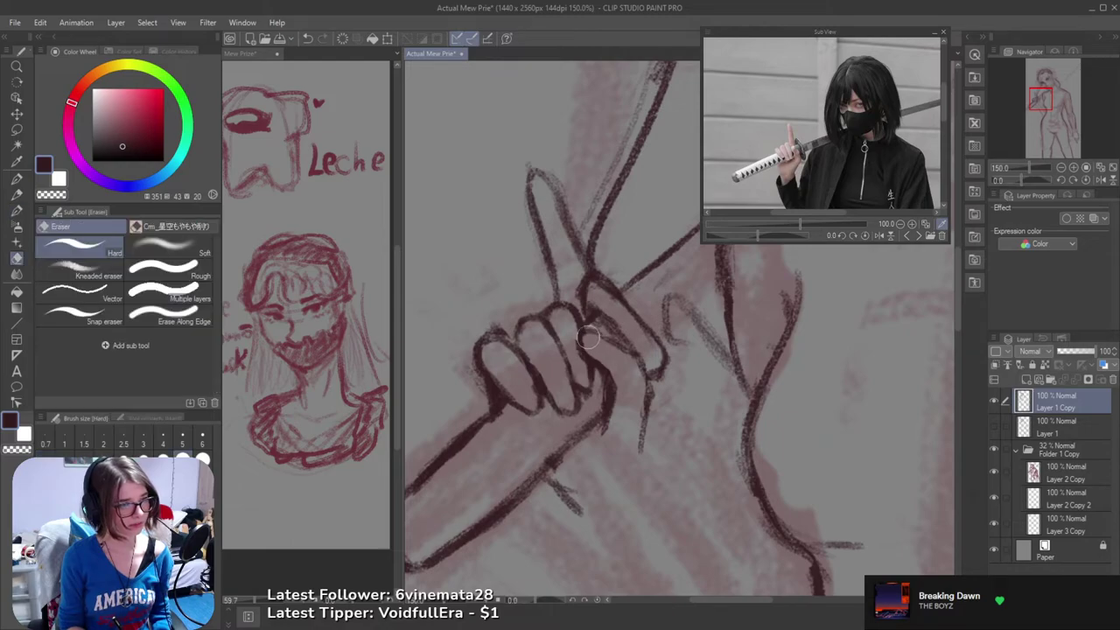
pyautogui.press('b')
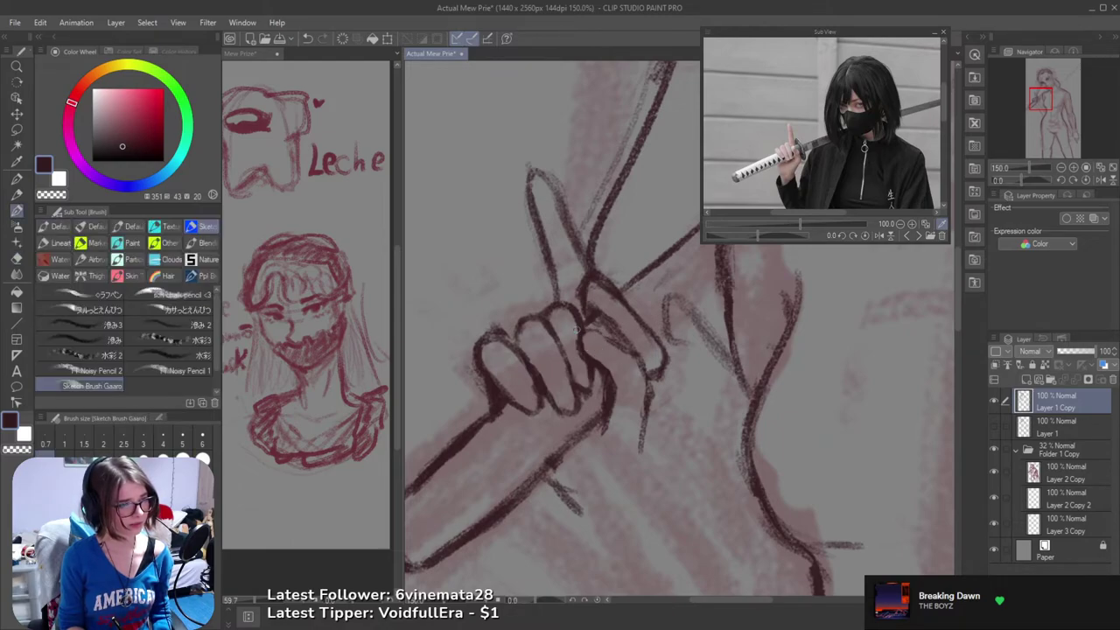
pyautogui.moveTo(588, 327); pyautogui.dragTo(644, 369)
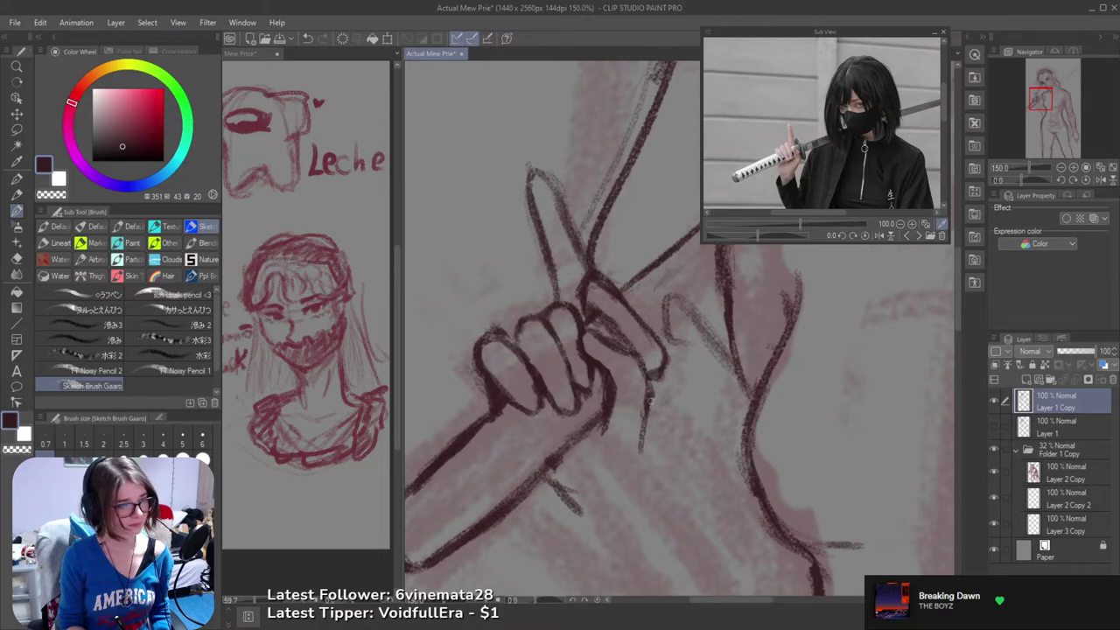
# - Redraw the short wrist line below the thumb tip as a bolder stroke slanting downward, and save the document
pyautogui.press('e')
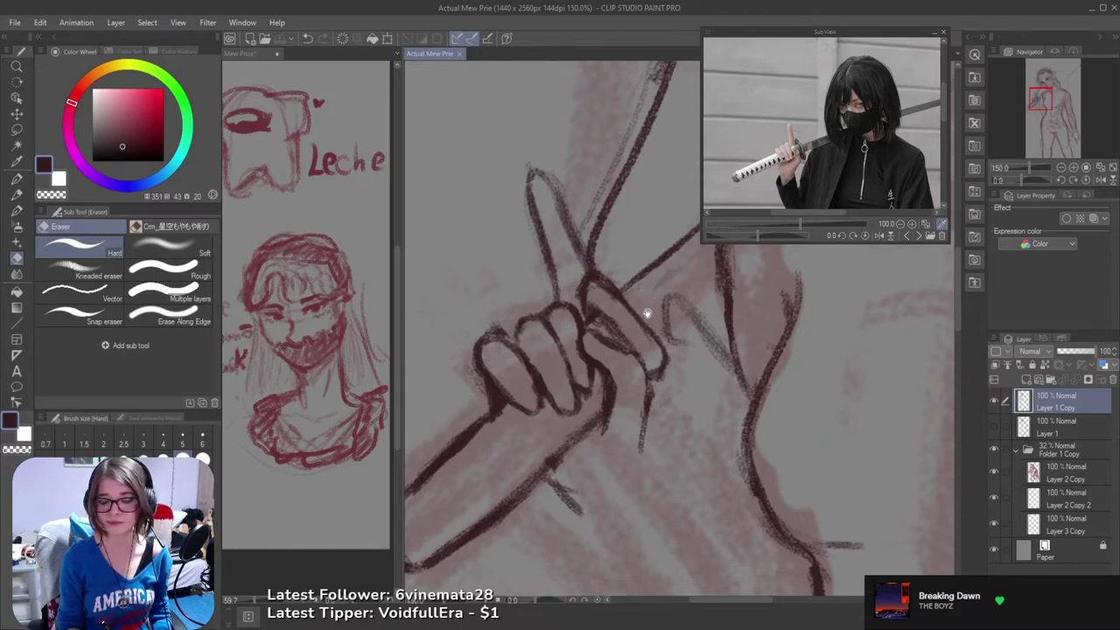
pyautogui.moveTo(627, 350); pyautogui.dragTo(674, 317)
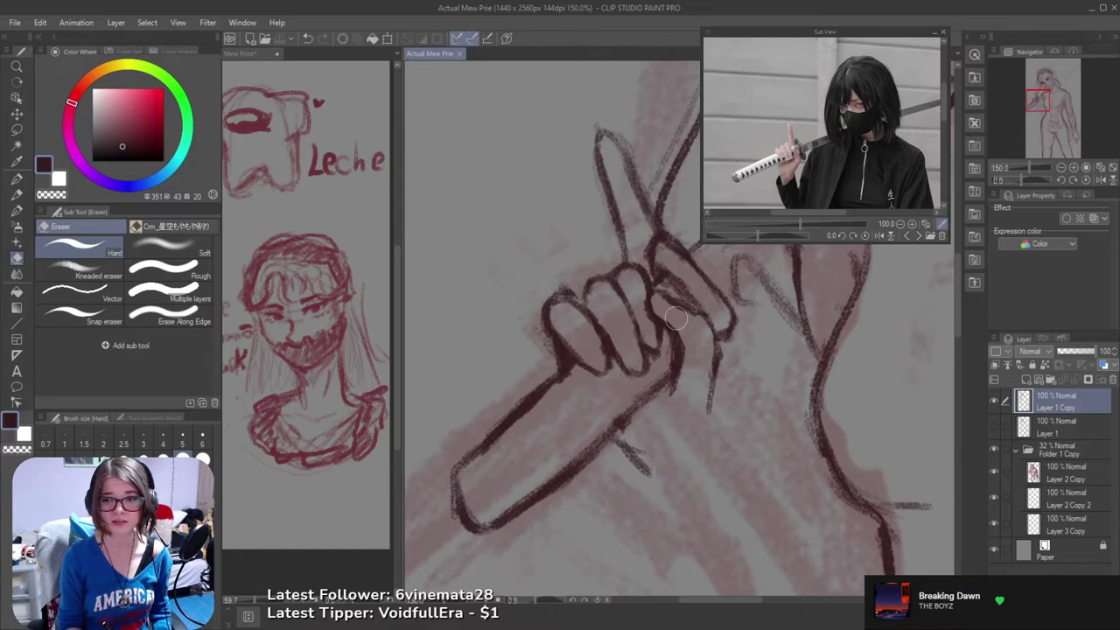
pyautogui.press('b')
pyautogui.moveTo(678, 376)
pyautogui.mouseDown()
pyautogui.moveTo(711, 349)
pyautogui.moveTo(677, 411)
pyautogui.moveTo(710, 423)
pyautogui.moveTo(718, 413)
pyautogui.mouseUp()
pyautogui.press('e')
pyautogui.press('b')
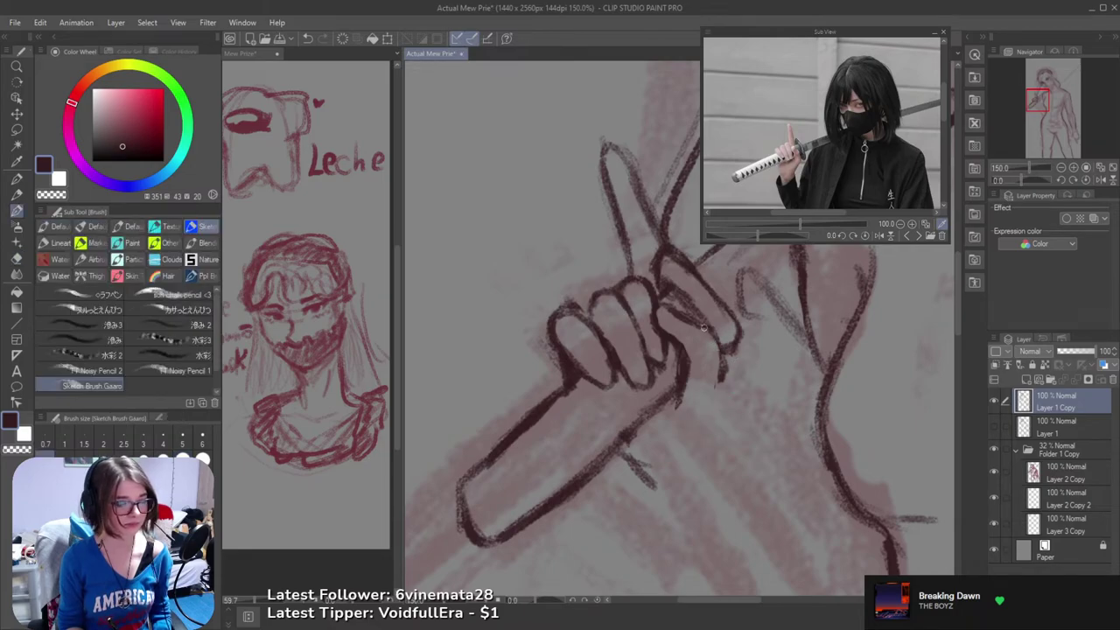
pyautogui.moveTo(730, 373)
pyautogui.mouseDown()
pyautogui.moveTo(716, 410)
pyautogui.moveTo(738, 370)
pyautogui.moveTo(720, 414)
pyautogui.moveTo(743, 369)
pyautogui.moveTo(723, 413)
pyautogui.moveTo(739, 398)
pyautogui.moveTo(727, 367)
pyautogui.moveTo(709, 427)
pyautogui.mouseUp()
pyautogui.press('e')
pyautogui.press('b')
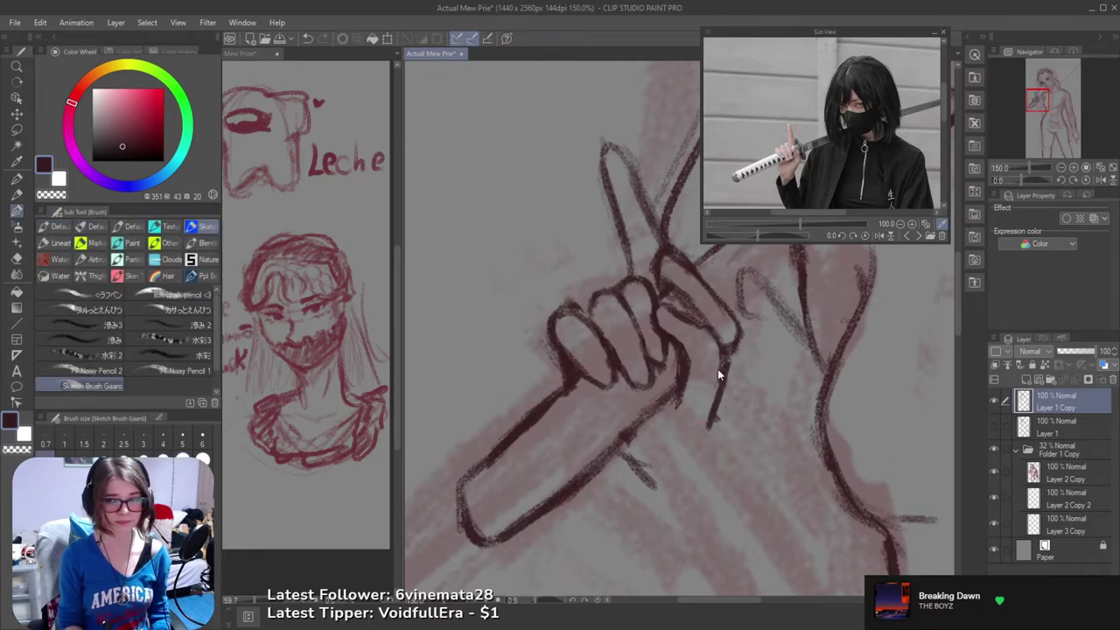
pyautogui.hotkey('ctrl', 's')
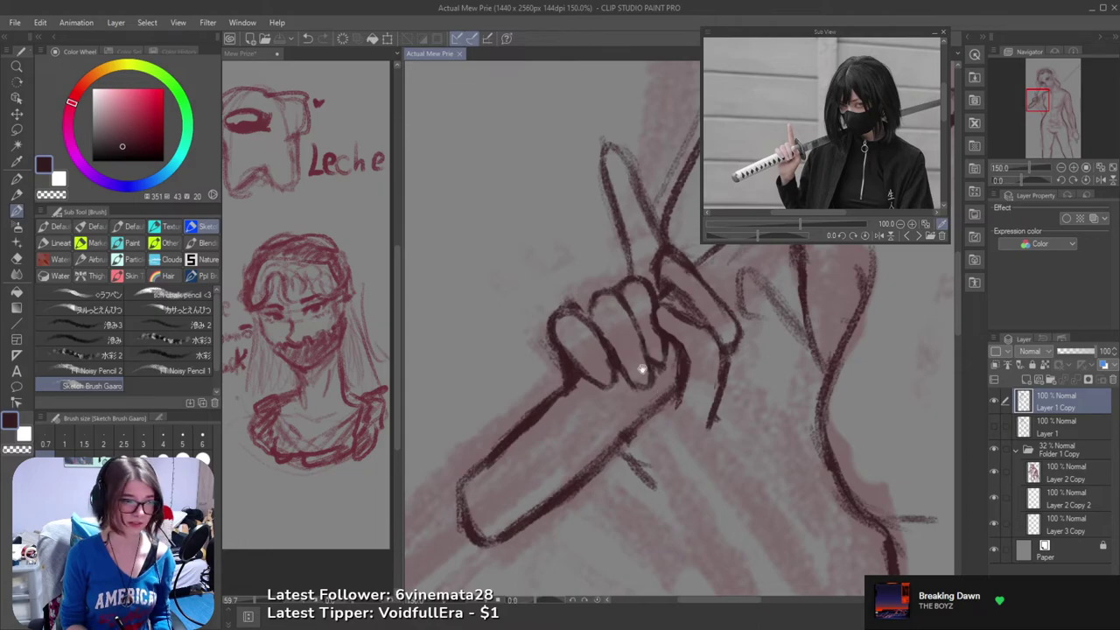
# - Touch up the outline at the lower end of the sword handle with the sketch brush and the hard eraser
pyautogui.scroll(3, 746, 314)
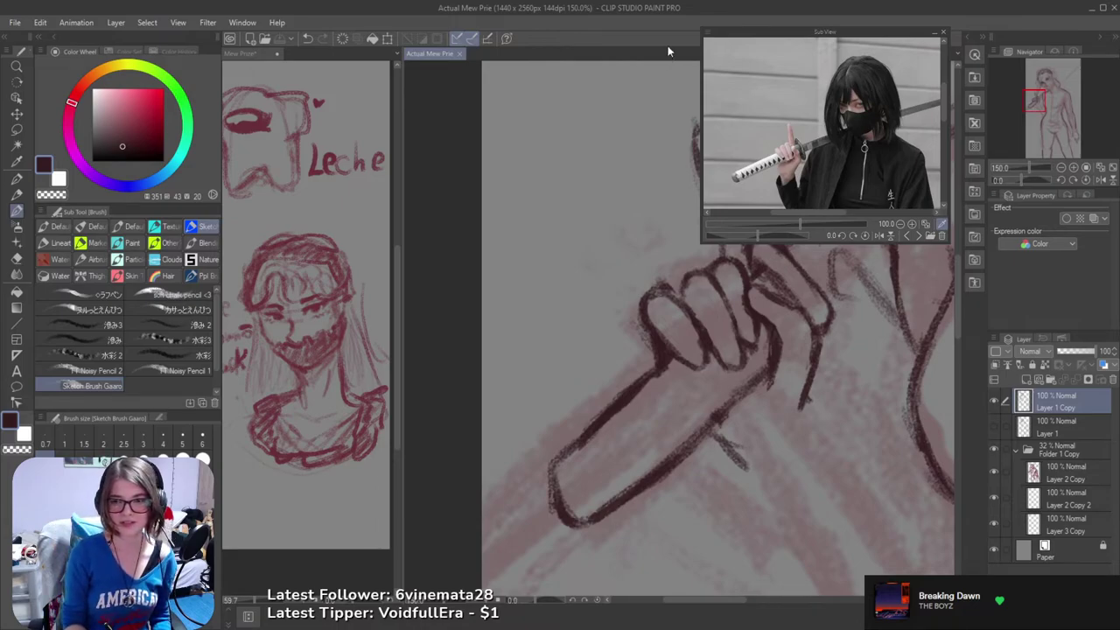
pyautogui.moveTo(638, 389); pyautogui.dragTo(645, 363)
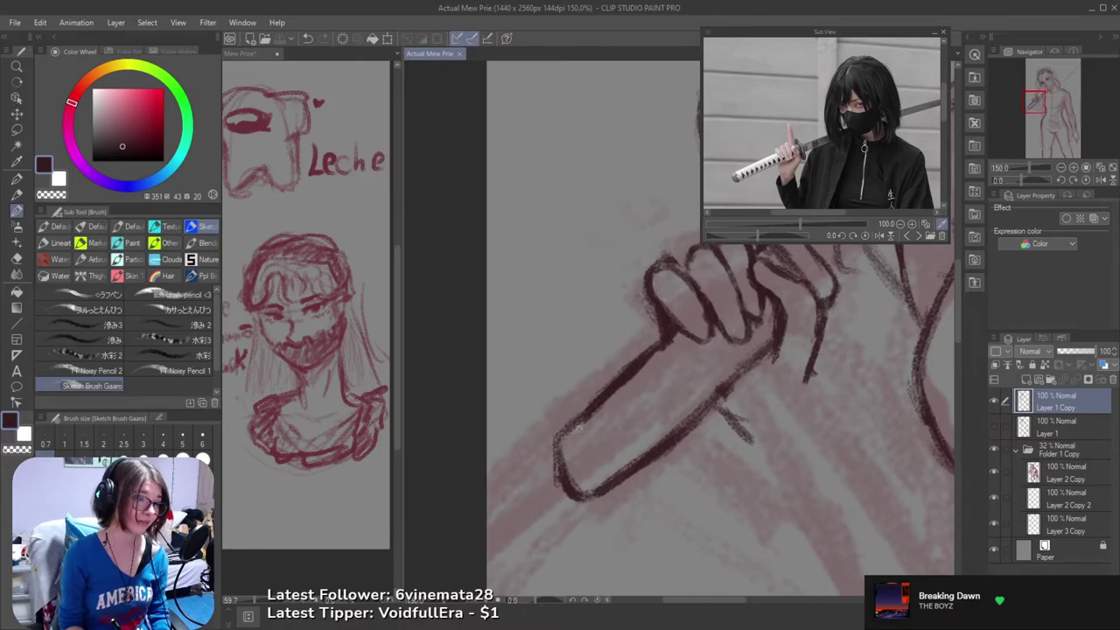
pyautogui.moveTo(564, 438); pyautogui.dragTo(606, 394)
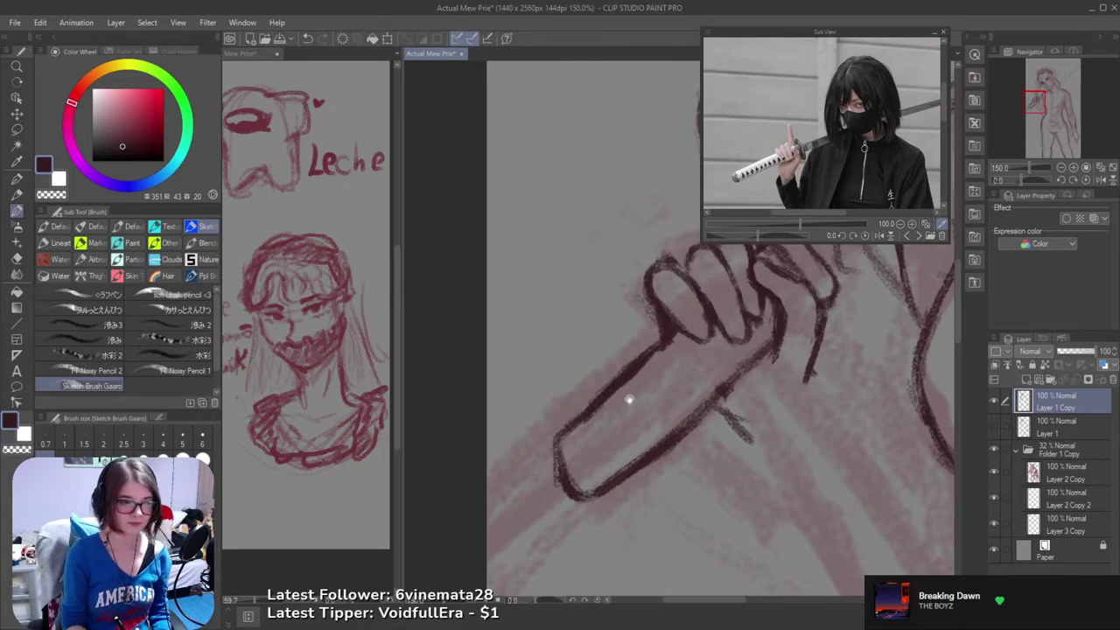
pyautogui.moveTo(627, 399); pyautogui.dragTo(582, 402)
pyautogui.press('e')
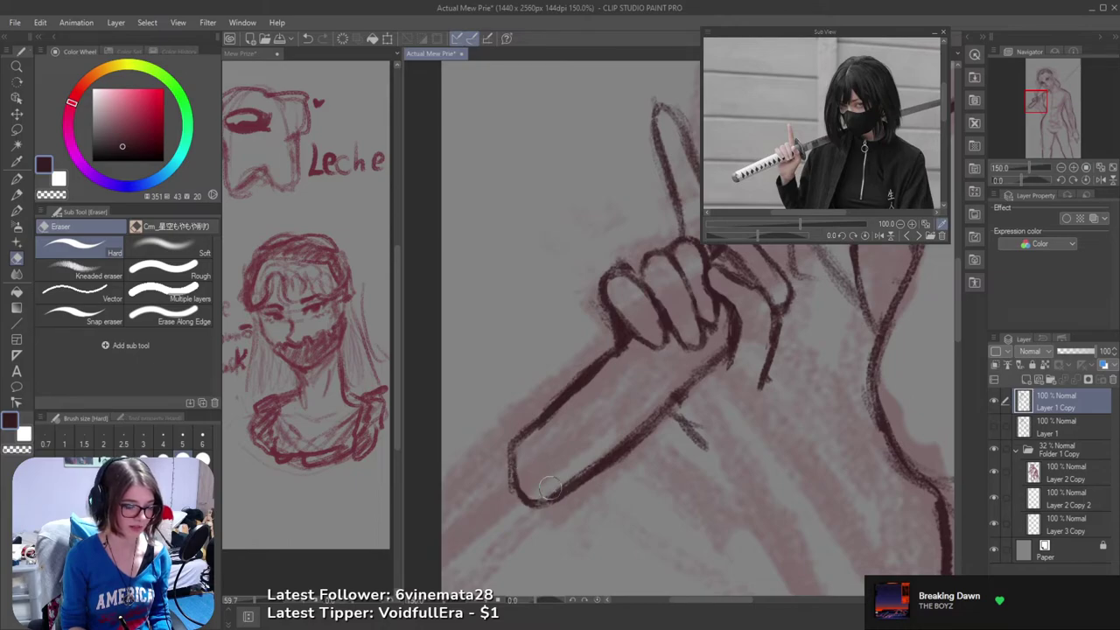
pyautogui.scroll(-3, 612, 428)
pyautogui.scroll(4, 611, 428)
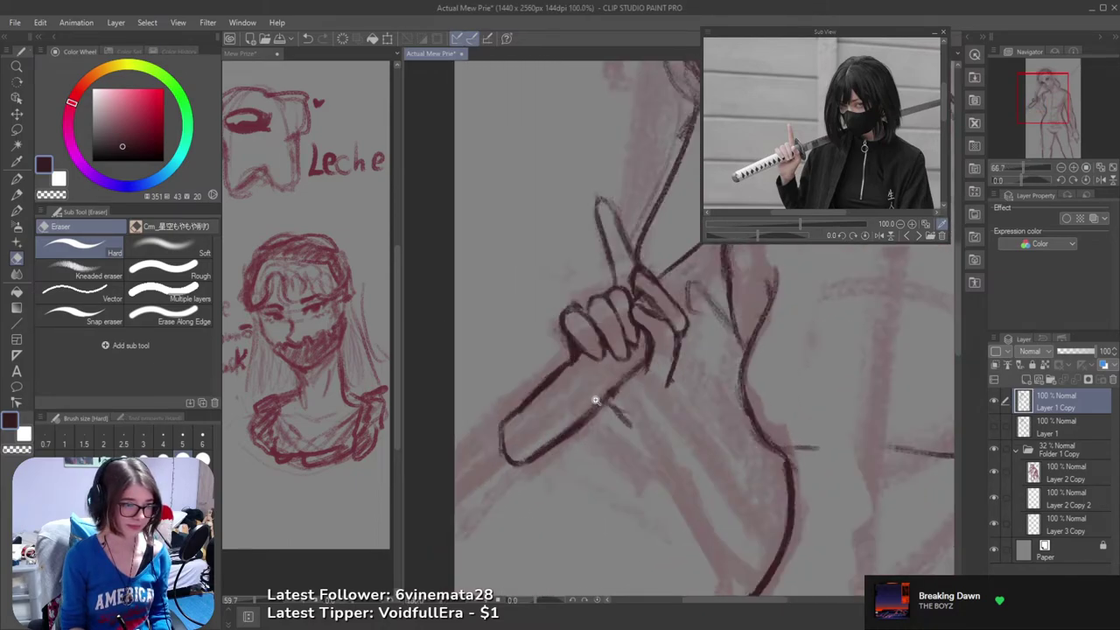
pyautogui.scroll(2, 598, 394)
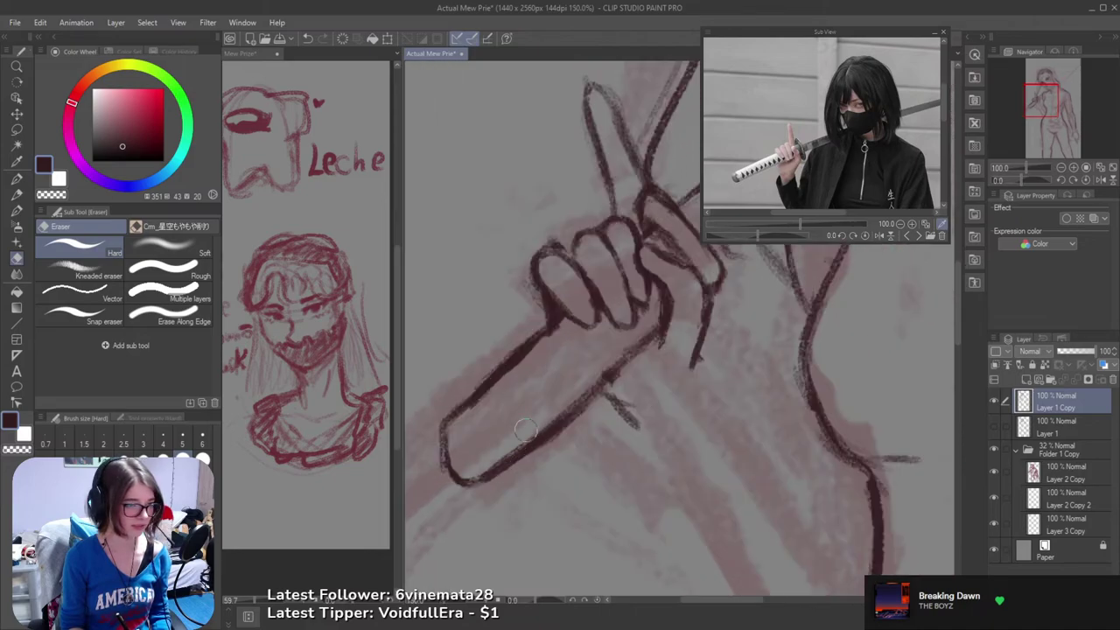
# - Erase the thick lower outline of the sword handle, redraw it as a thinner line, and save the drawing
pyautogui.hotkey('ctrl', 'z')
pyautogui.moveTo(516, 441)
pyautogui.mouseDown()
pyautogui.moveTo(491, 475)
pyautogui.moveTo(481, 471)
pyautogui.moveTo(560, 411)
pyautogui.mouseUp()
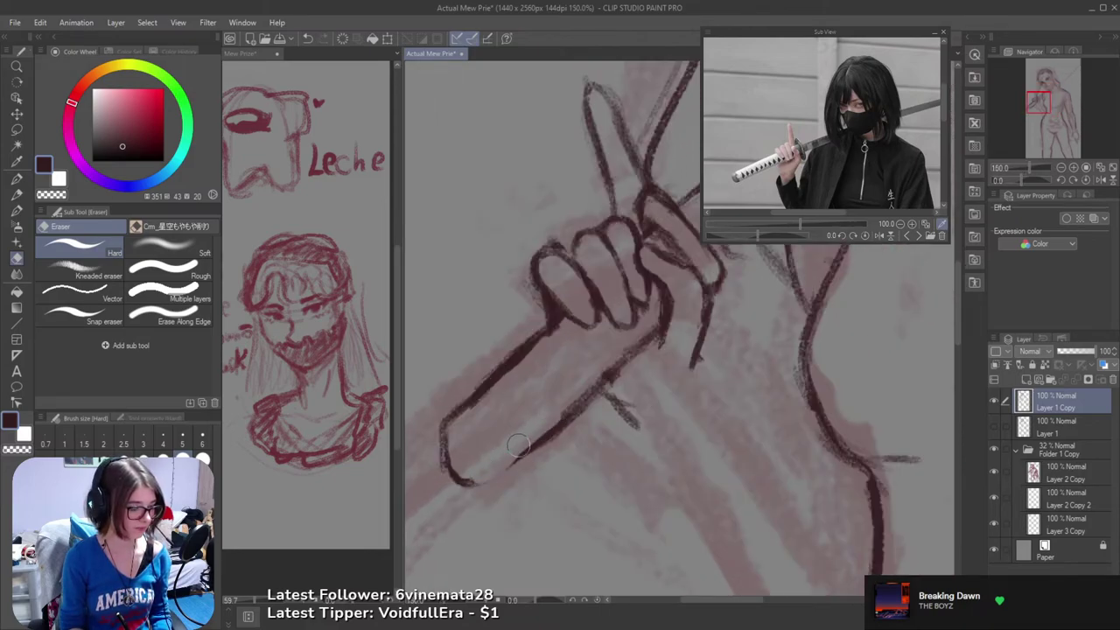
pyautogui.press('b')
pyautogui.moveTo(471, 485)
pyautogui.mouseDown()
pyautogui.moveTo(456, 478)
pyautogui.moveTo(495, 470)
pyautogui.moveTo(555, 433)
pyautogui.mouseUp()
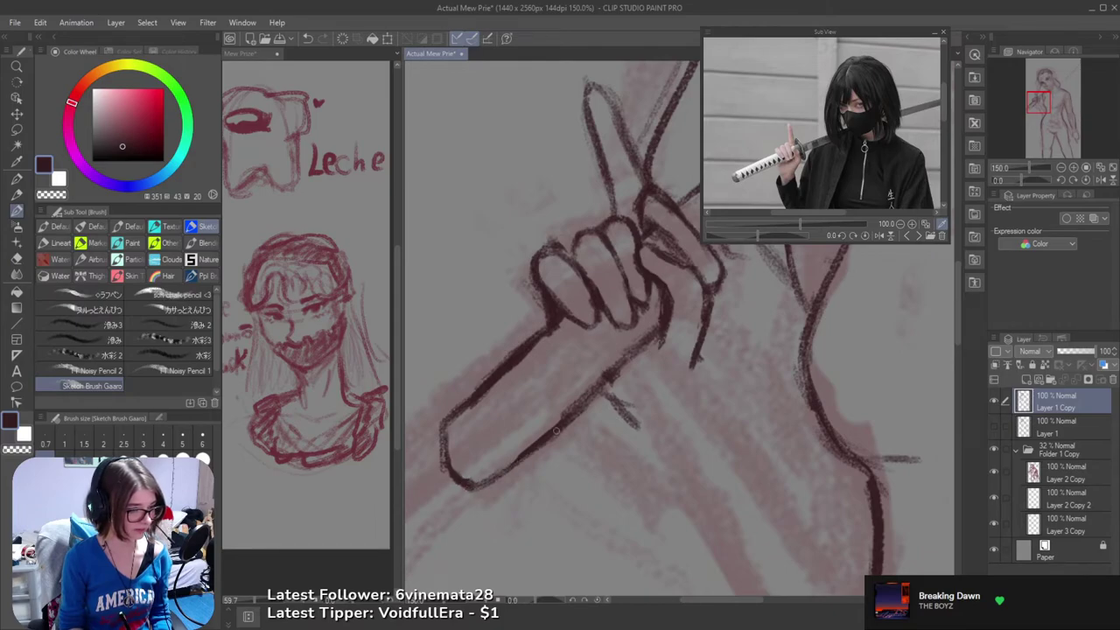
pyautogui.moveTo(502, 472)
pyautogui.mouseDown()
pyautogui.moveTo(620, 378)
pyautogui.moveTo(485, 482)
pyautogui.moveTo(624, 368)
pyautogui.mouseUp()
pyautogui.hotkey('ctrl', 'z')
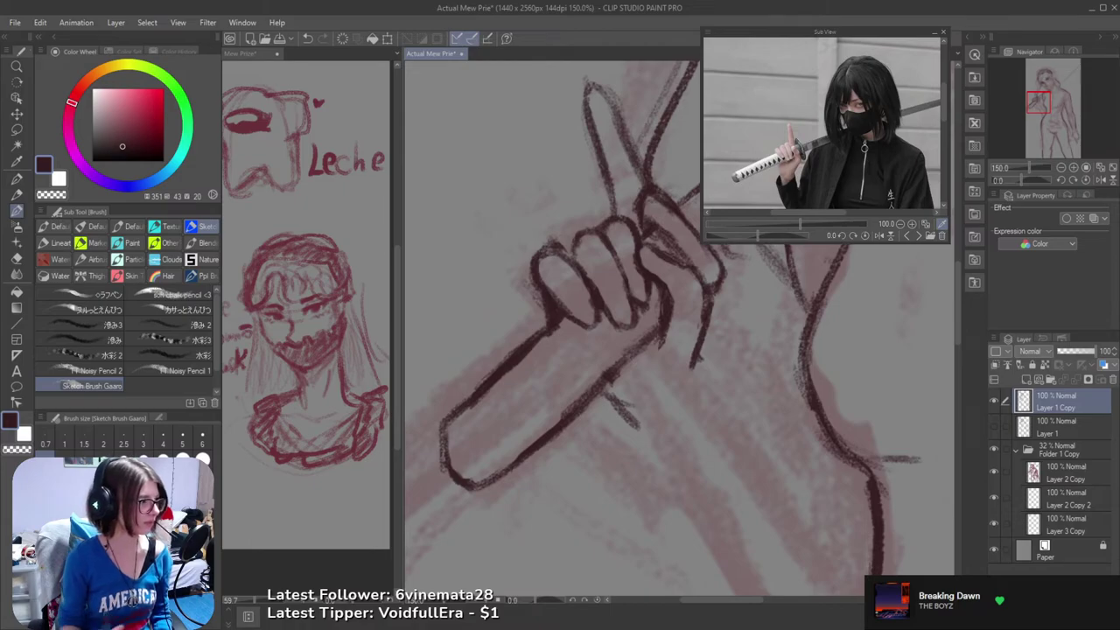
pyautogui.hotkey('ctrl', 's')
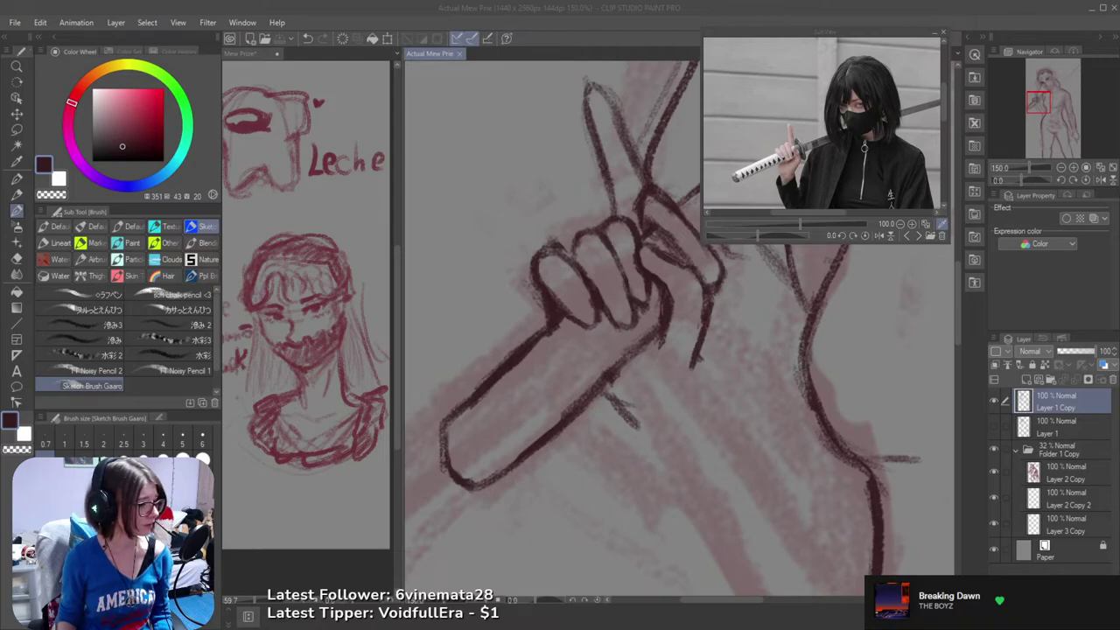
# - Clean up the outline at the tip of the raised index finger with the hard eraser
pyautogui.click(599, 5)
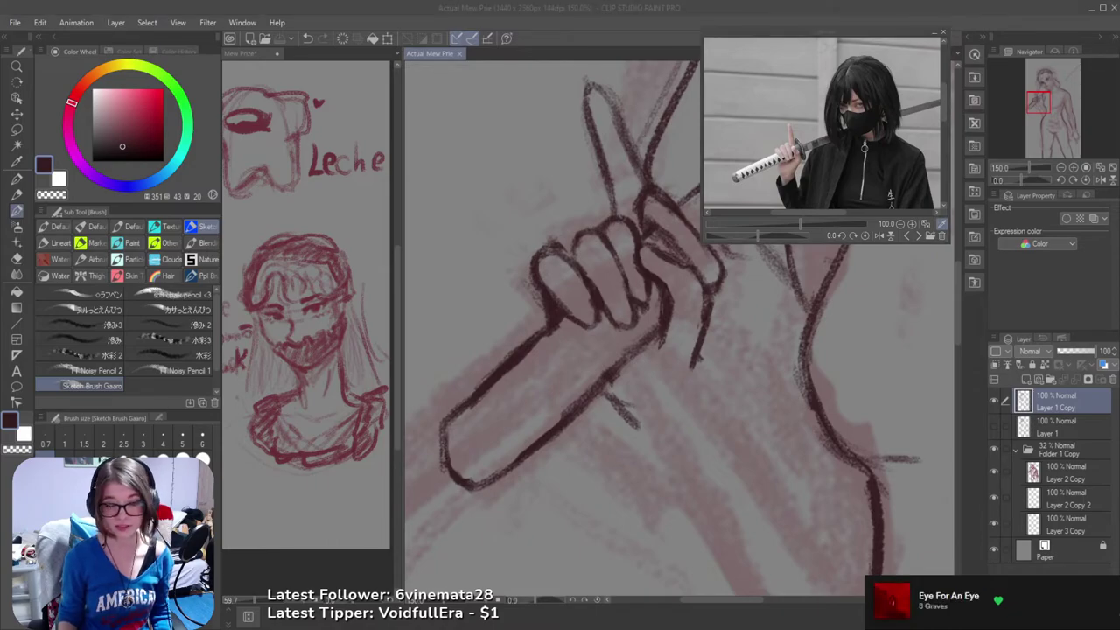
pyautogui.click(683, 6)
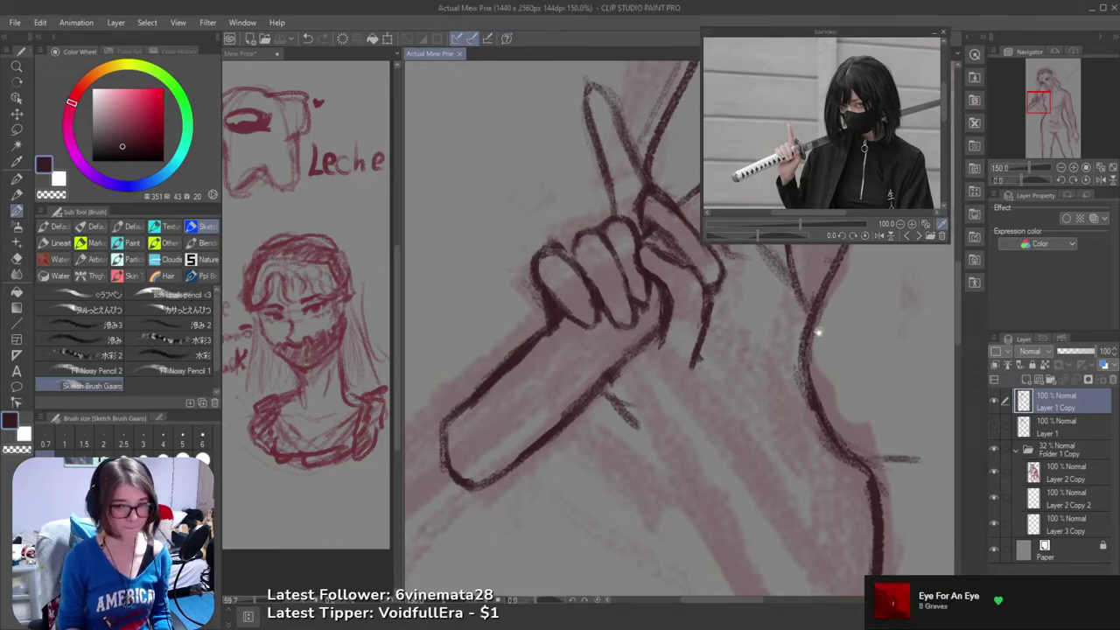
pyautogui.moveTo(770, 385); pyautogui.dragTo(702, 430)
pyautogui.moveTo(458, 460); pyautogui.dragTo(570, 423)
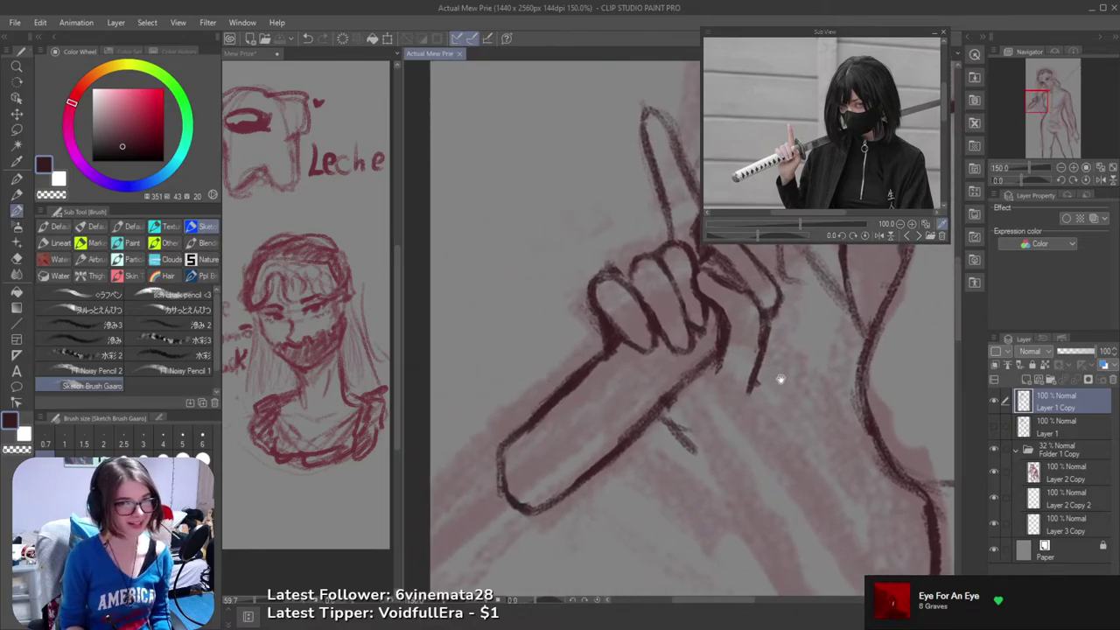
pyautogui.moveTo(762, 304)
pyautogui.mouseDown()
pyautogui.moveTo(690, 389)
pyautogui.moveTo(719, 481)
pyautogui.mouseUp()
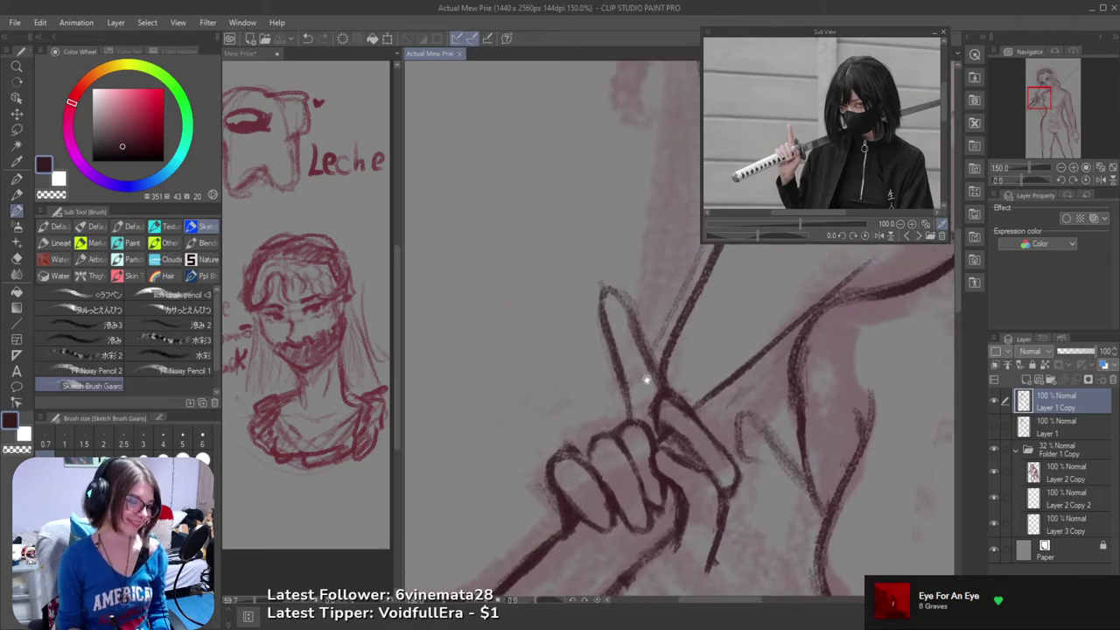
pyautogui.press('e')
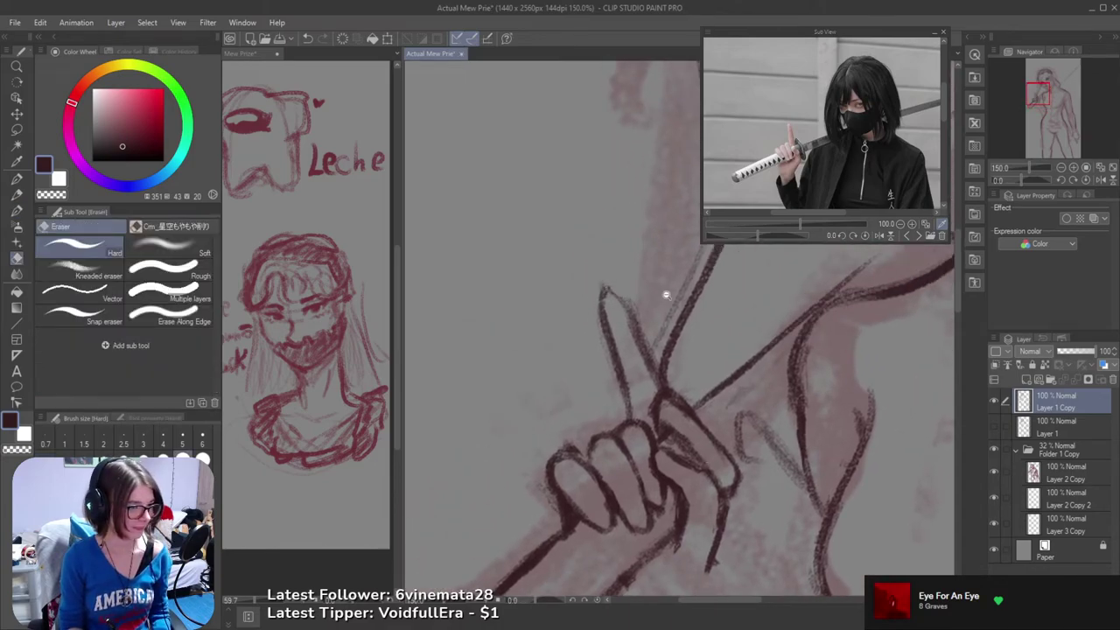
# - Rework the lines inside the bent finger and thumb of the raised hand with the hard eraser and sketch brush
pyautogui.scroll(-4, 662, 292)
pyautogui.scroll(2, 537, 396)
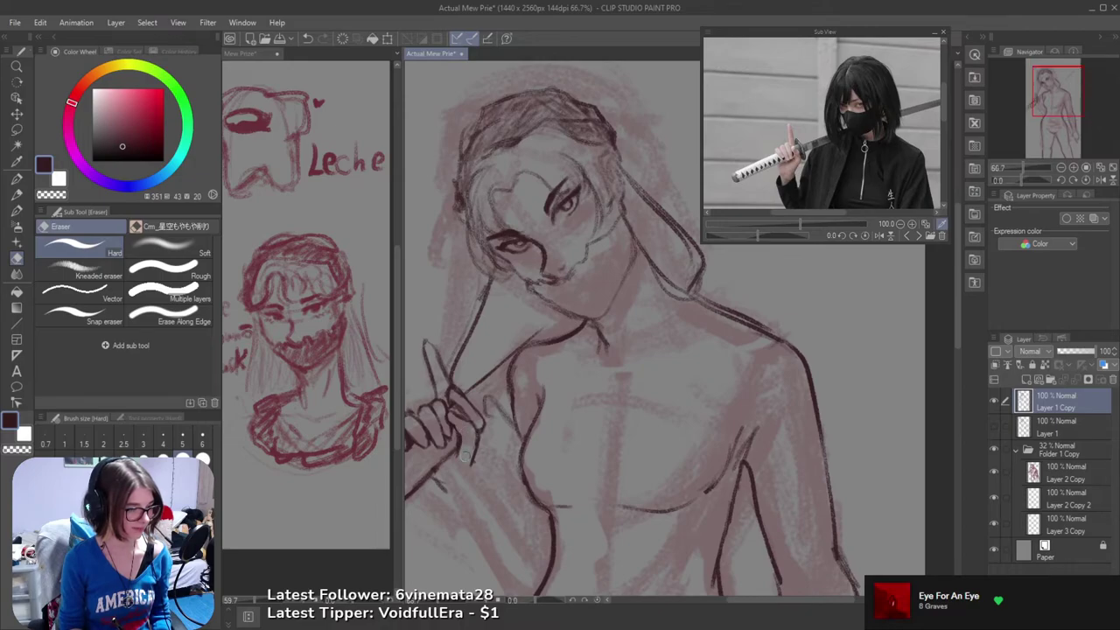
pyautogui.moveTo(483, 432); pyautogui.dragTo(566, 461)
pyautogui.scroll(1, 566, 461)
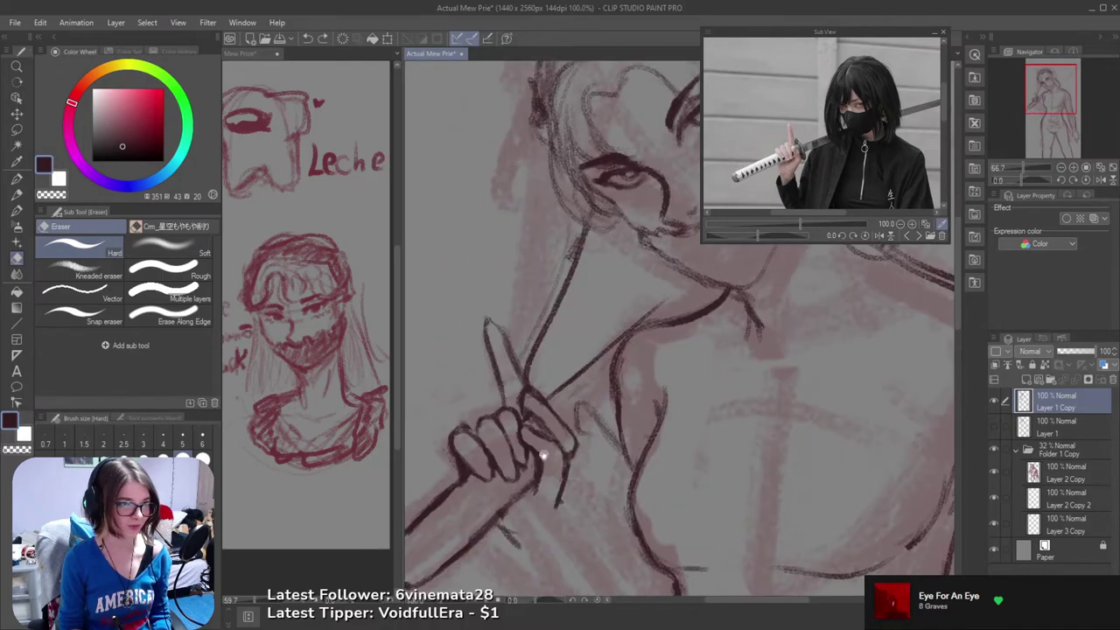
pyautogui.press('p')
pyautogui.press('e')
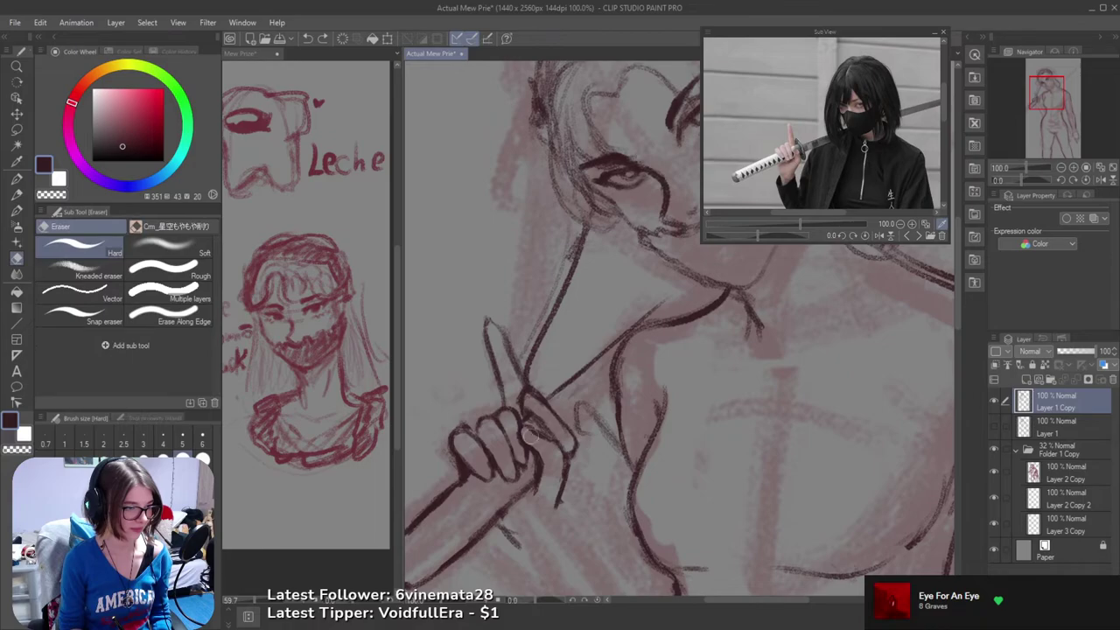
pyautogui.moveTo(537, 442); pyautogui.dragTo(547, 458)
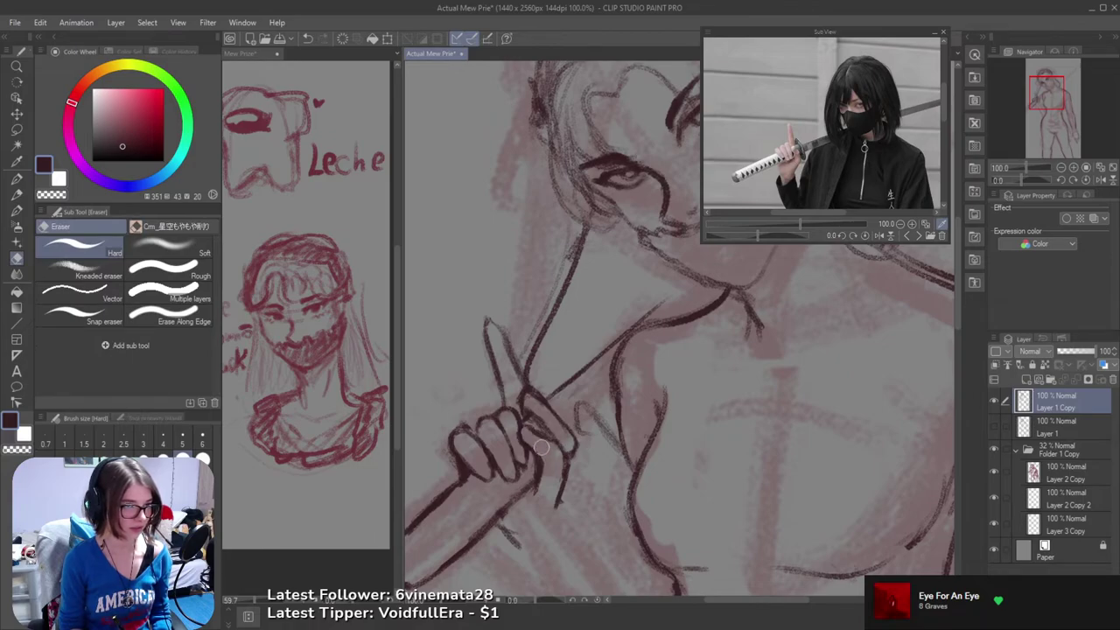
pyautogui.press('b')
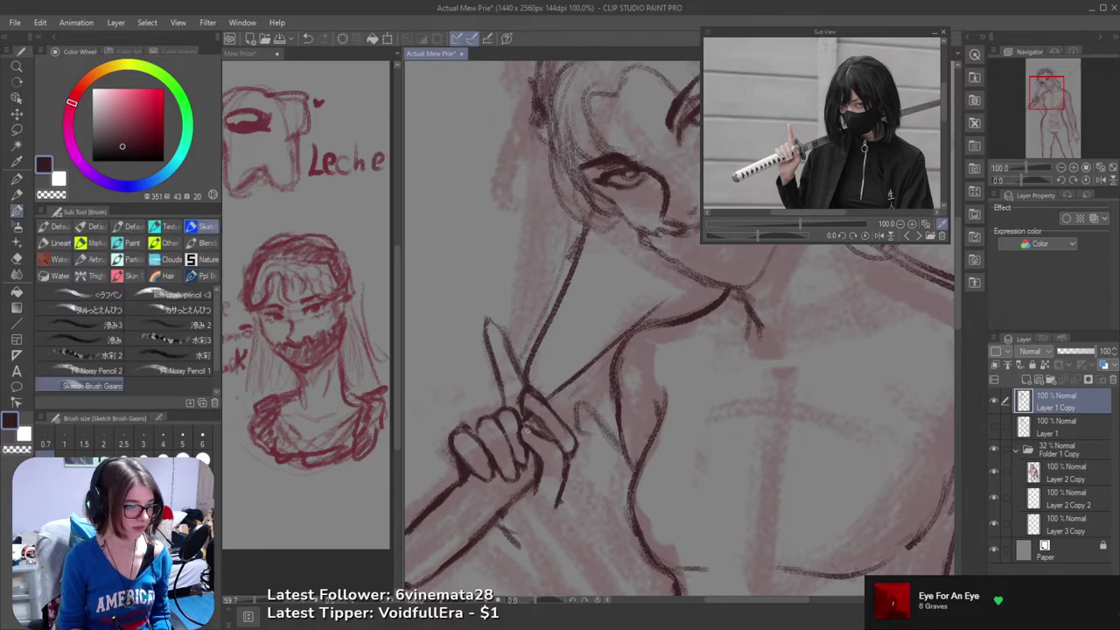
pyautogui.hotkey('ctrl', 'z')
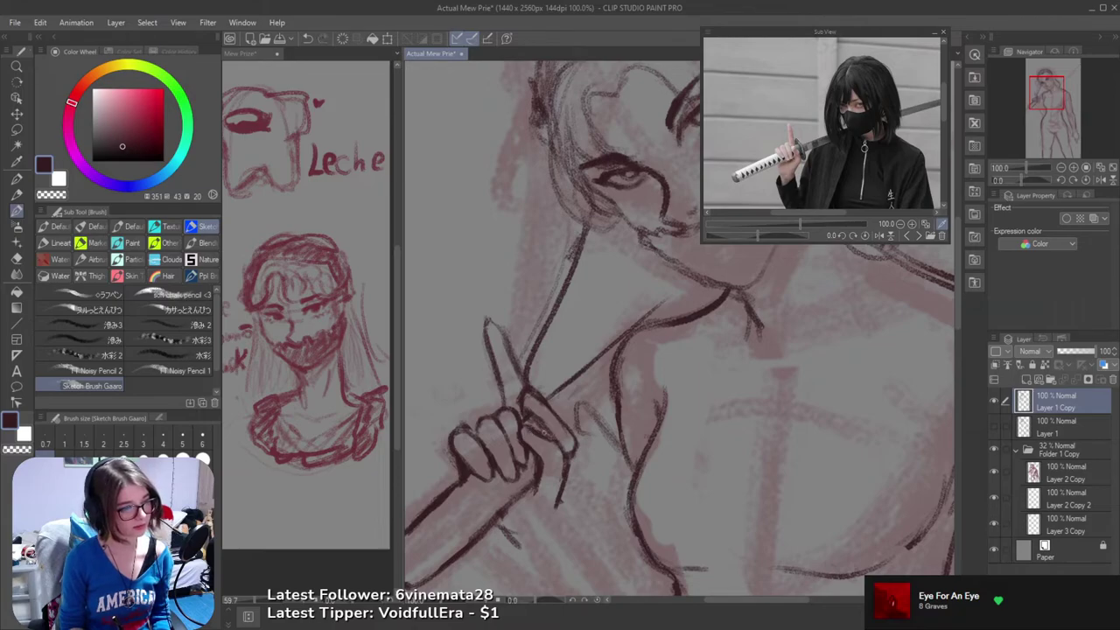
pyautogui.press('e')
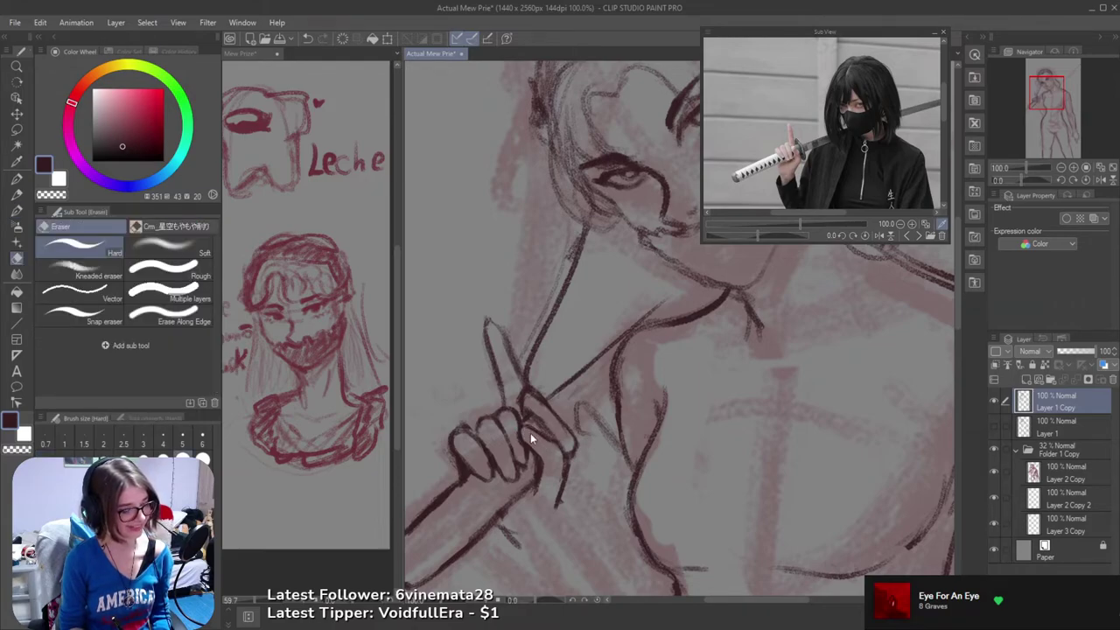
pyautogui.moveTo(551, 448); pyautogui.dragTo(541, 437)
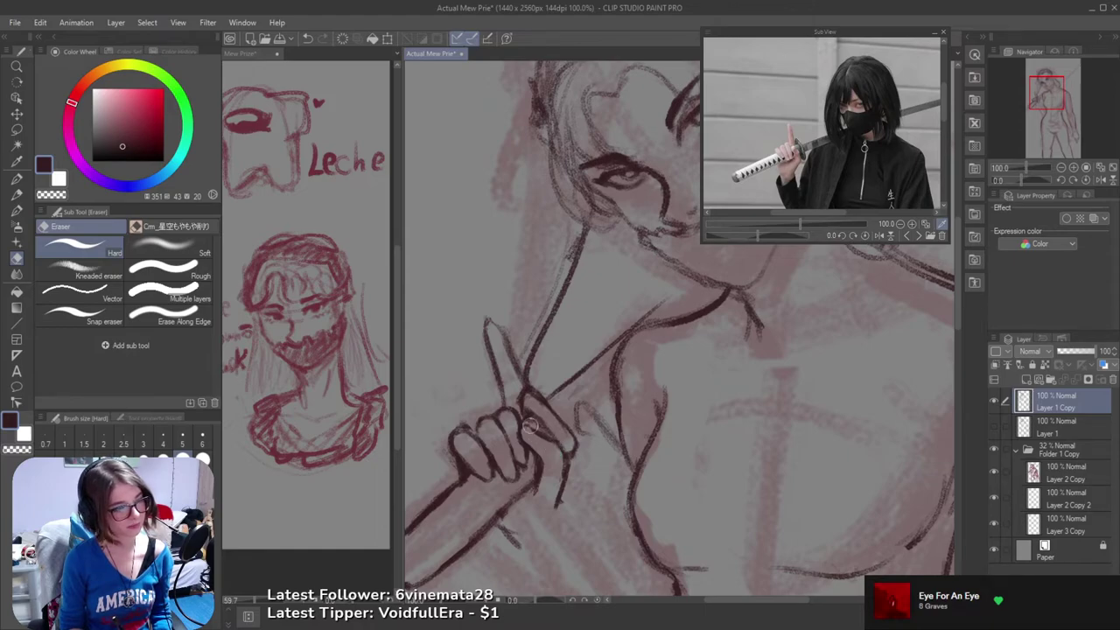
pyautogui.press('b')
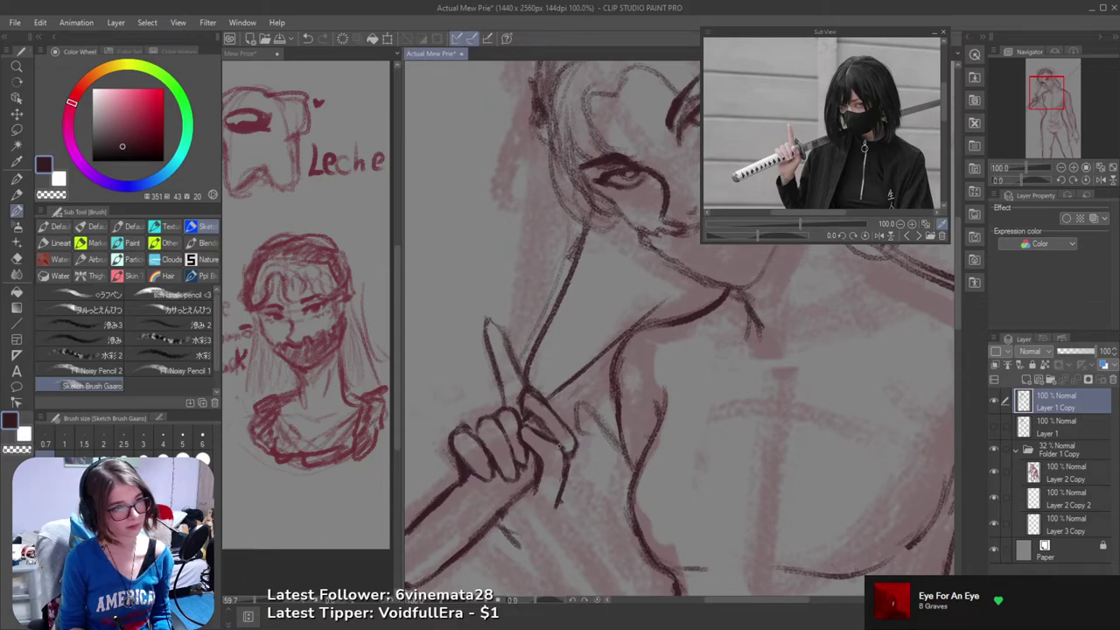
# - Erase the line running down from the bent finger, redraw it slanting toward the handle, and save the drawing
pyautogui.press('e')
pyautogui.moveTo(560, 476)
pyautogui.mouseDown()
pyautogui.moveTo(555, 500)
pyautogui.moveTo(560, 486)
pyautogui.mouseUp()
pyautogui.press('b')
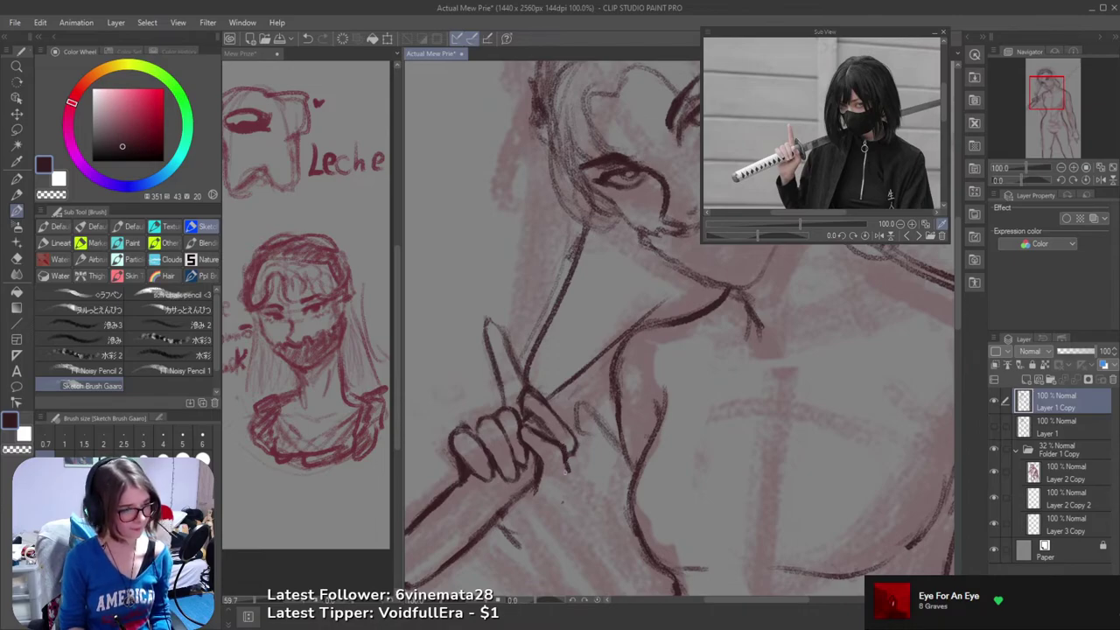
pyautogui.moveTo(566, 471); pyautogui.dragTo(546, 522)
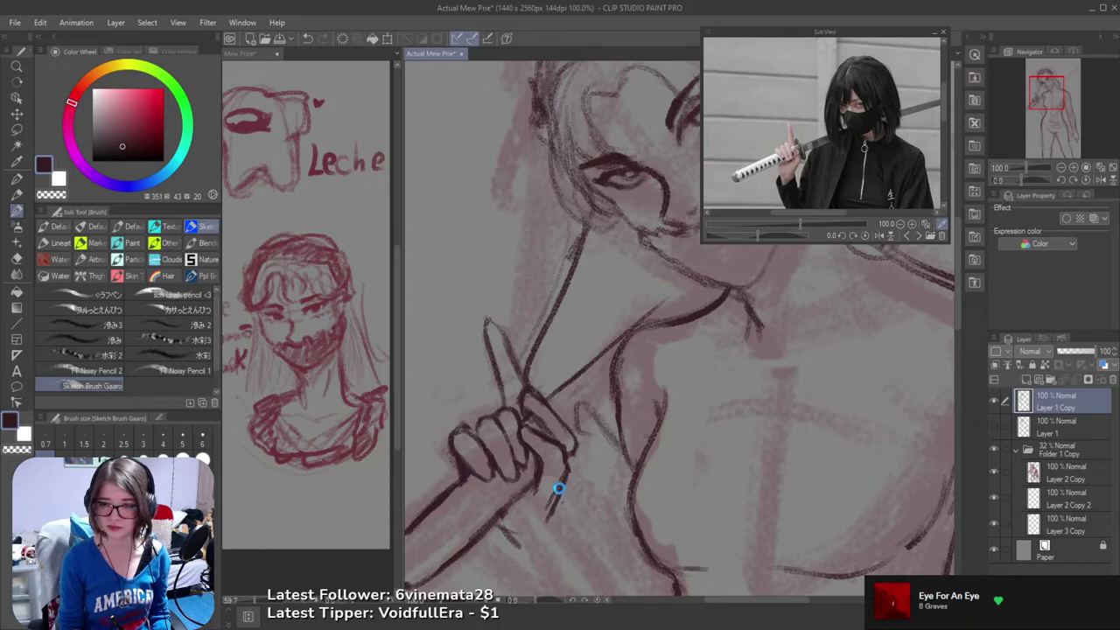
pyautogui.hotkey('ctrl', 's')
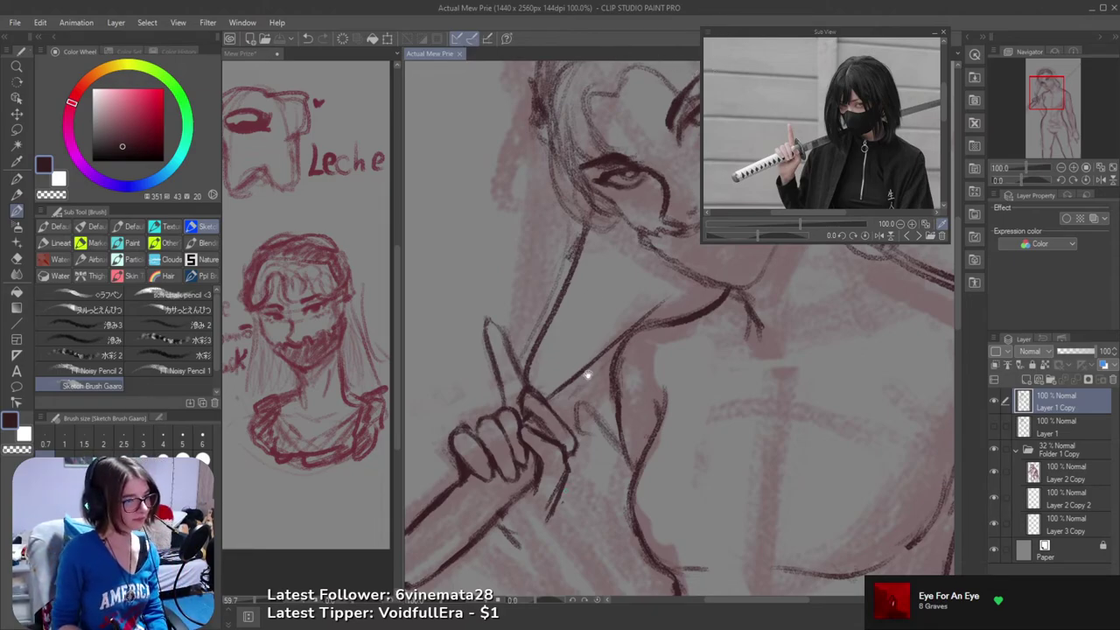
# - Erase the lower part of the slanted wrist line and redraw it running more steeply downward
pyautogui.moveTo(557, 482)
pyautogui.mouseDown()
pyautogui.moveTo(555, 324)
pyautogui.moveTo(598, 338)
pyautogui.moveTo(594, 369)
pyautogui.mouseUp()
pyautogui.press('e')
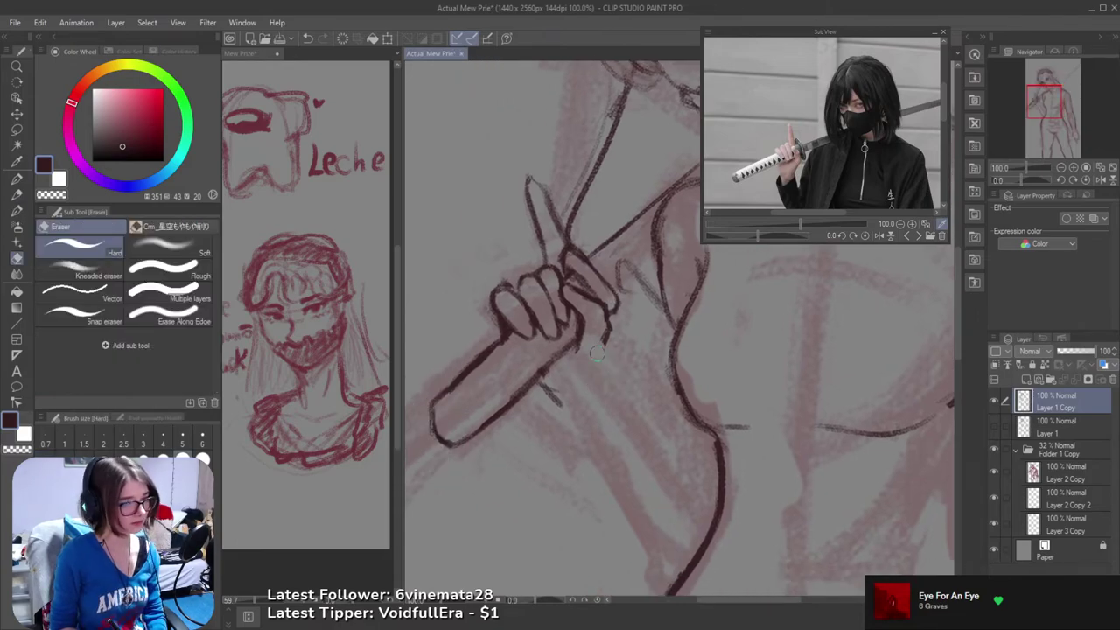
pyautogui.press('b')
pyautogui.moveTo(558, 401)
pyautogui.mouseDown()
pyautogui.moveTo(588, 405)
pyautogui.moveTo(561, 400)
pyautogui.mouseUp()
pyautogui.hotkey('ctrl', 'z')
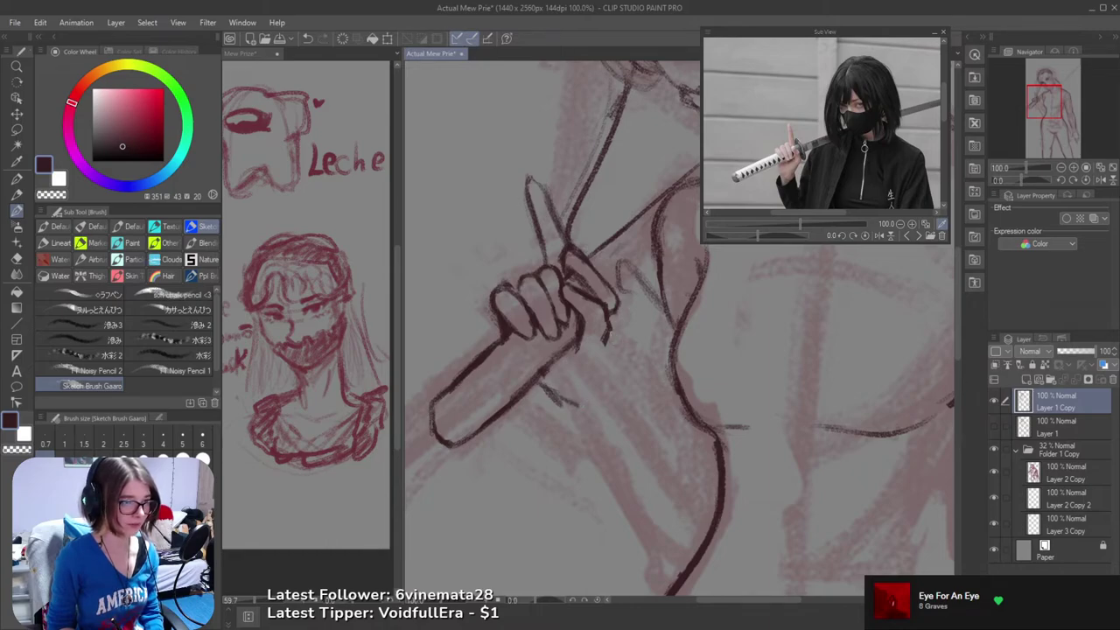
pyautogui.moveTo(607, 342)
pyautogui.mouseDown()
pyautogui.moveTo(608, 381)
pyautogui.moveTo(606, 350)
pyautogui.moveTo(606, 366)
pyautogui.mouseUp()
pyautogui.hotkey('ctrl', 'z')
pyautogui.scroll(-3, 606, 358)
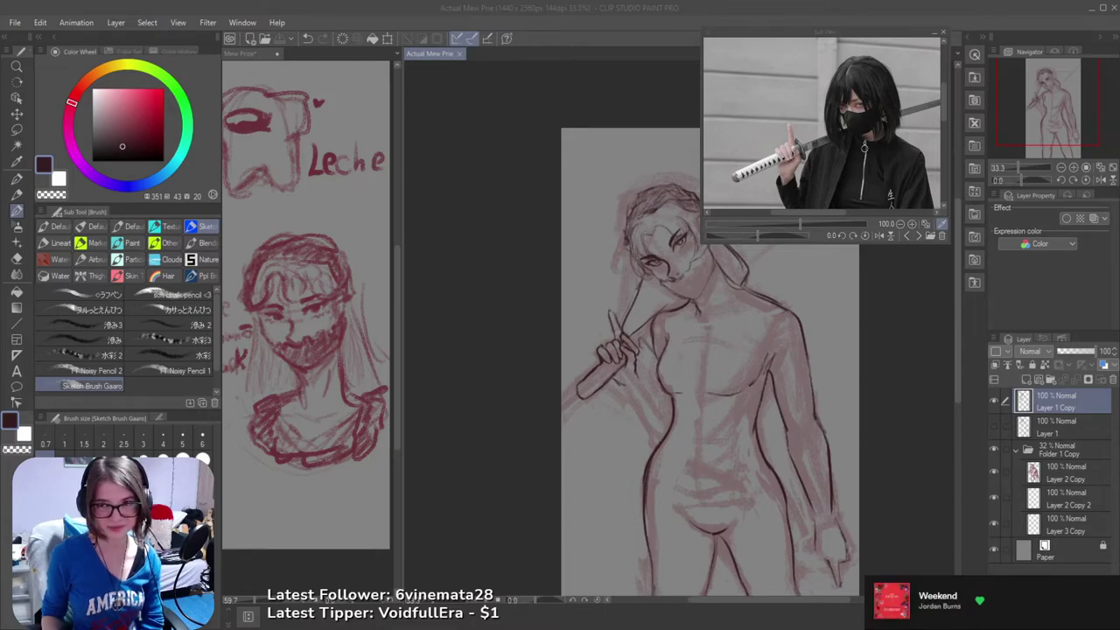
# - Erase the extra stroke beneath the sword handle and refine the lines where the curled fingers meet the palm
pyautogui.click(879, 5)
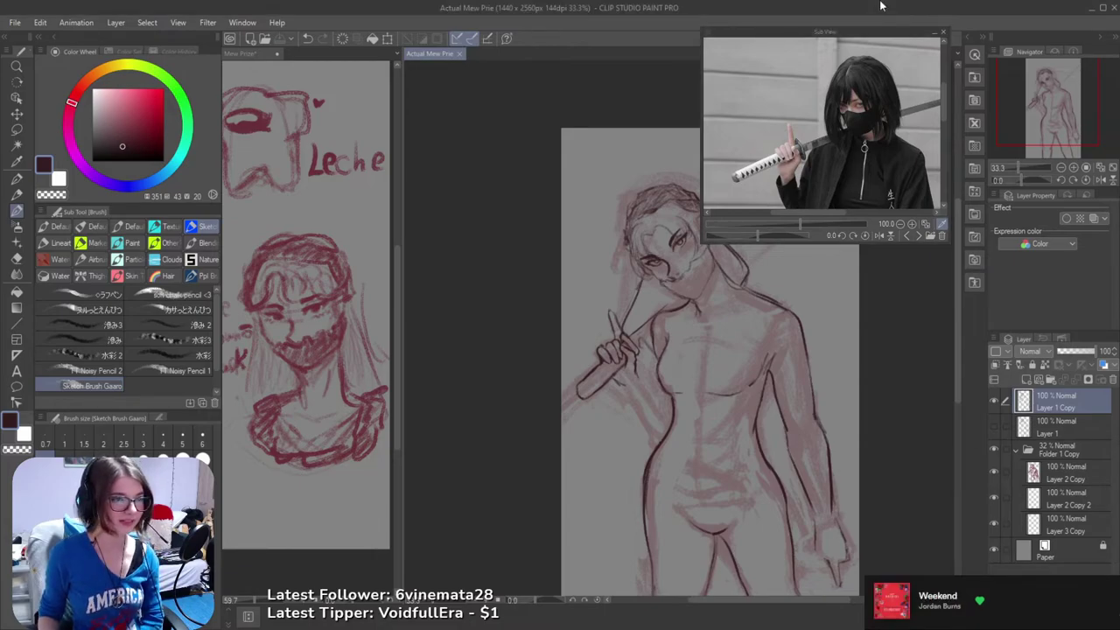
pyautogui.scroll(4, 565, 453)
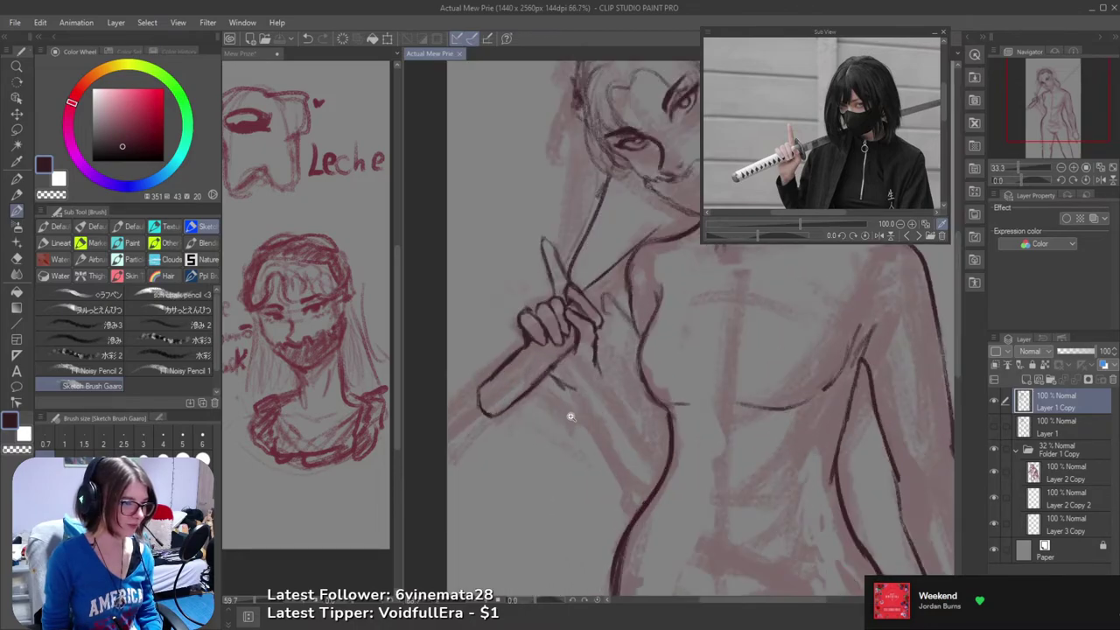
pyautogui.moveTo(571, 416); pyautogui.dragTo(580, 437)
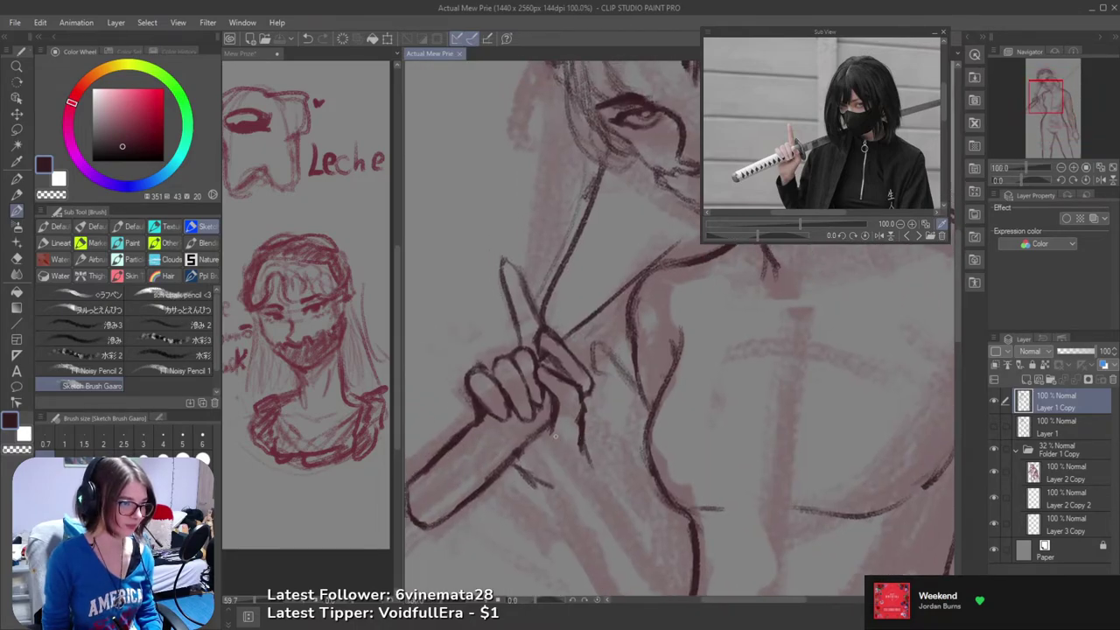
pyautogui.press('e')
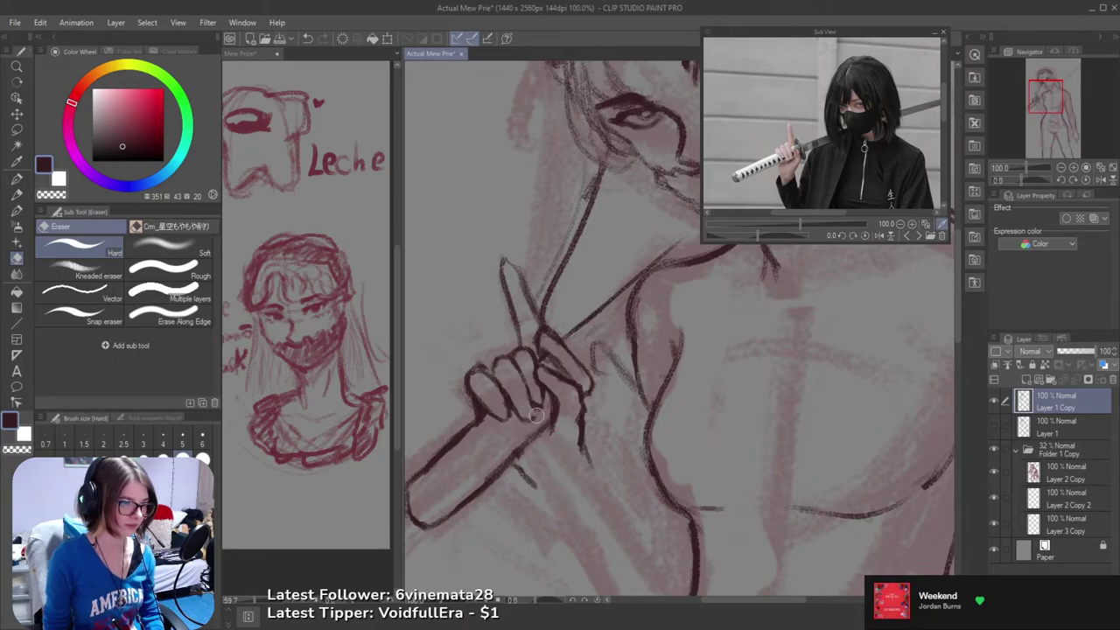
pyautogui.press('b')
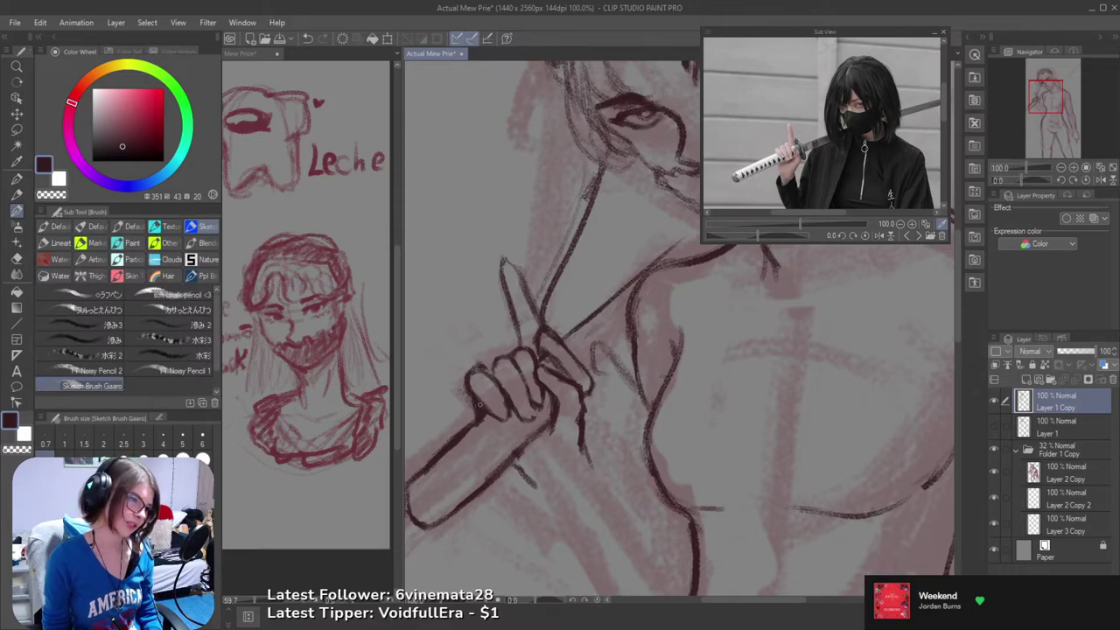
# - Redraw the little finger's knuckle smaller and erase its old outer outline
pyautogui.moveTo(488, 376)
pyautogui.mouseDown()
pyautogui.moveTo(473, 392)
pyautogui.moveTo(498, 384)
pyautogui.mouseUp()
pyautogui.hotkey('ctrl', 'z')
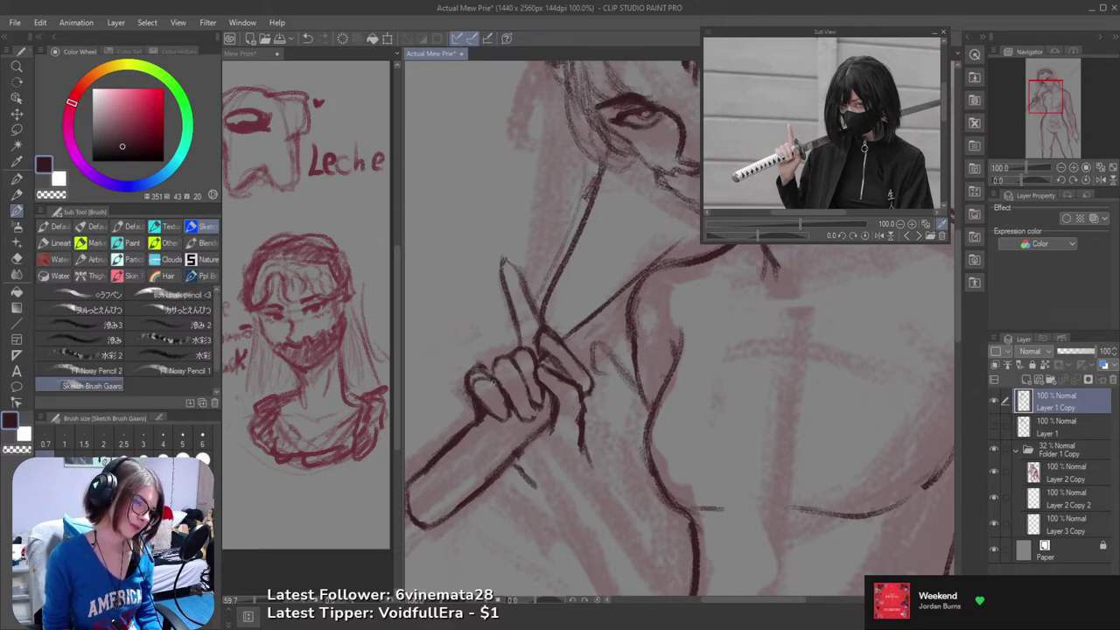
pyautogui.press('e')
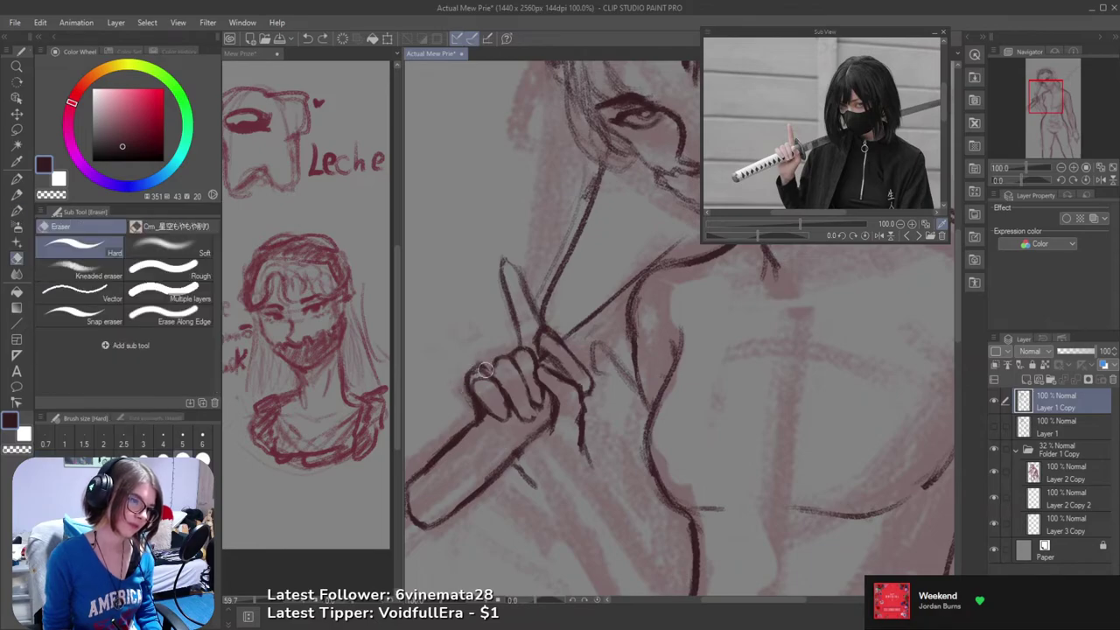
pyautogui.moveTo(485, 370); pyautogui.dragTo(466, 393)
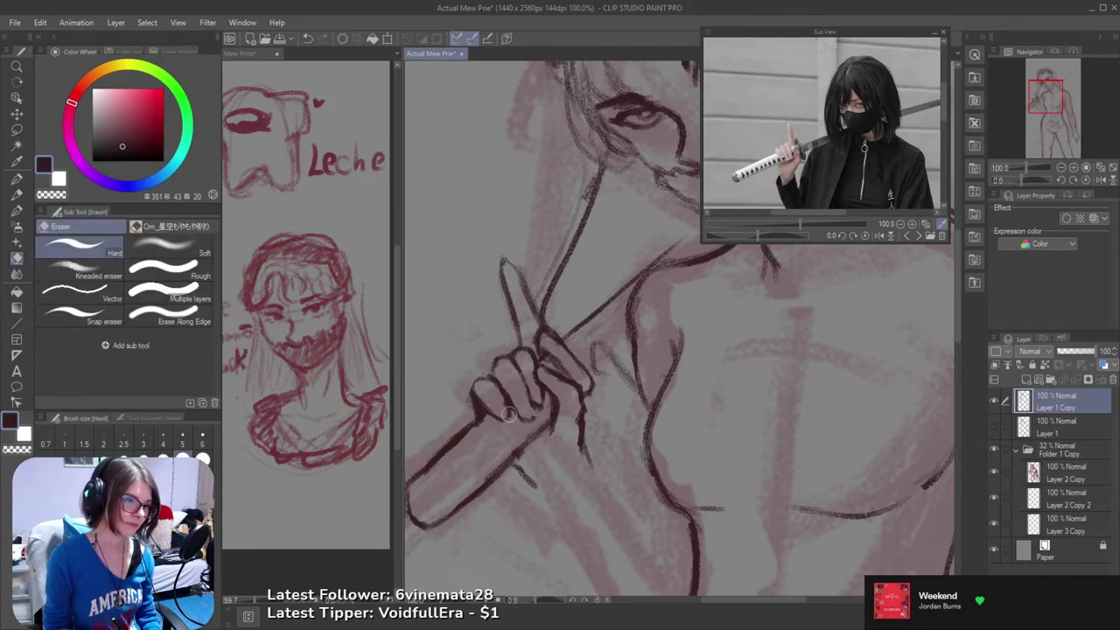
# - Clean up and redraw the ends of the curled fingers where they meet the sword handle, and save the drawing
pyautogui.press('b')
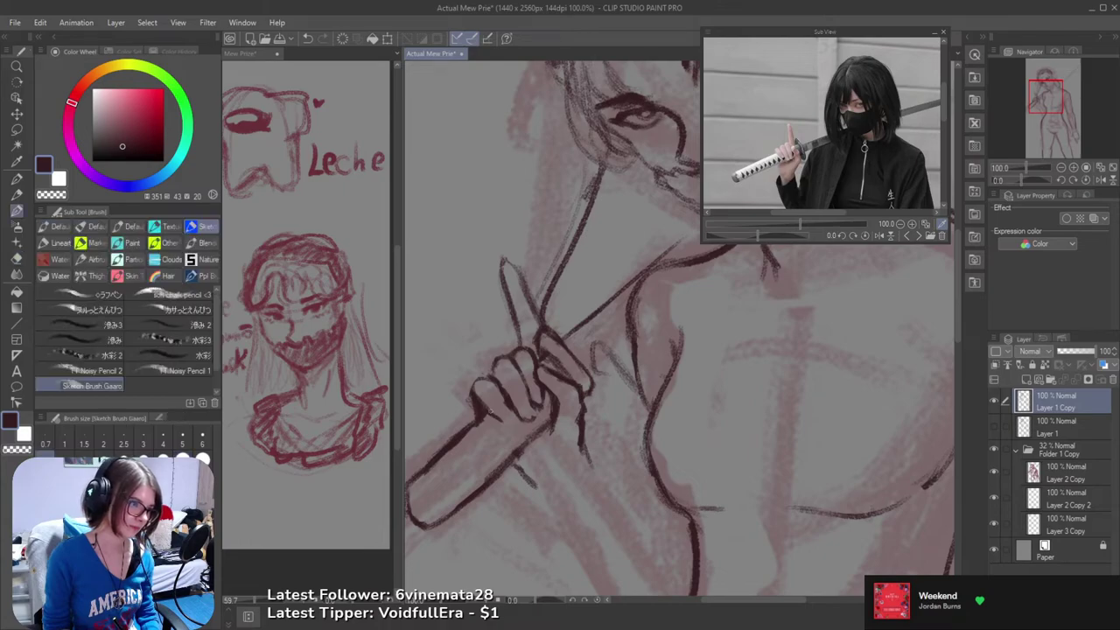
pyautogui.moveTo(509, 421)
pyautogui.mouseDown()
pyautogui.moveTo(496, 397)
pyautogui.moveTo(521, 422)
pyautogui.moveTo(538, 424)
pyautogui.moveTo(533, 410)
pyautogui.mouseUp()
pyautogui.hotkey('ctrl', 'z')
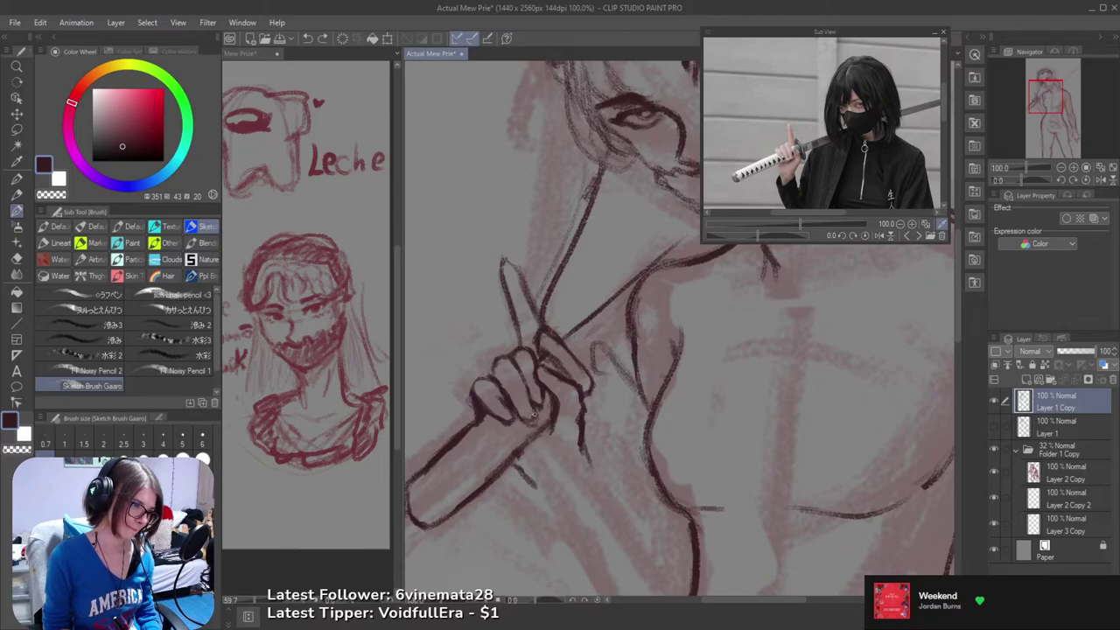
pyautogui.press('e')
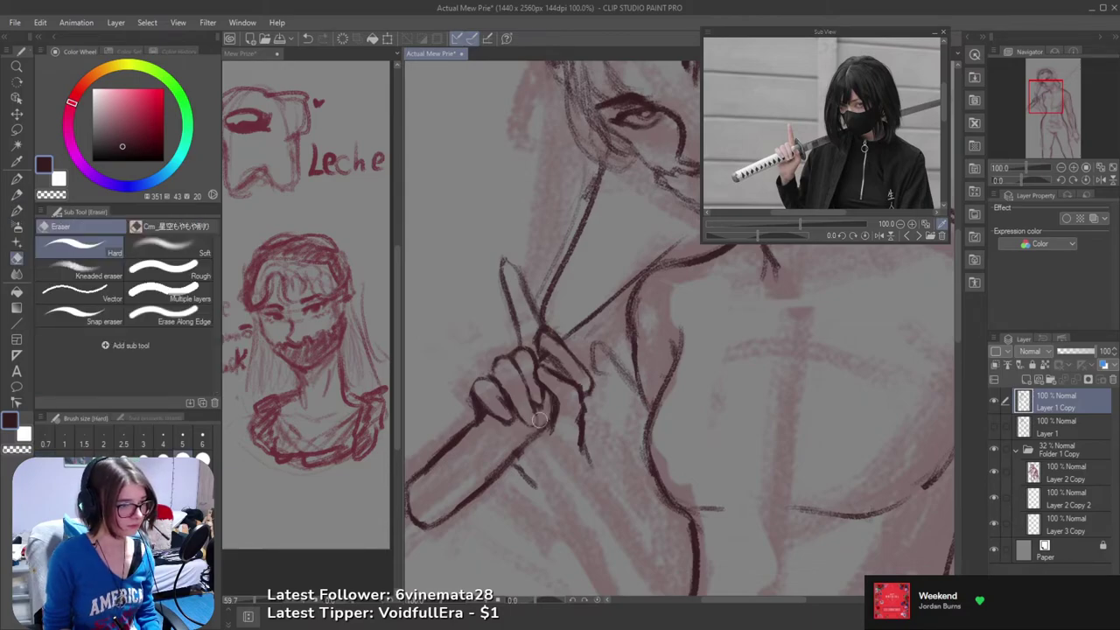
pyautogui.press('b')
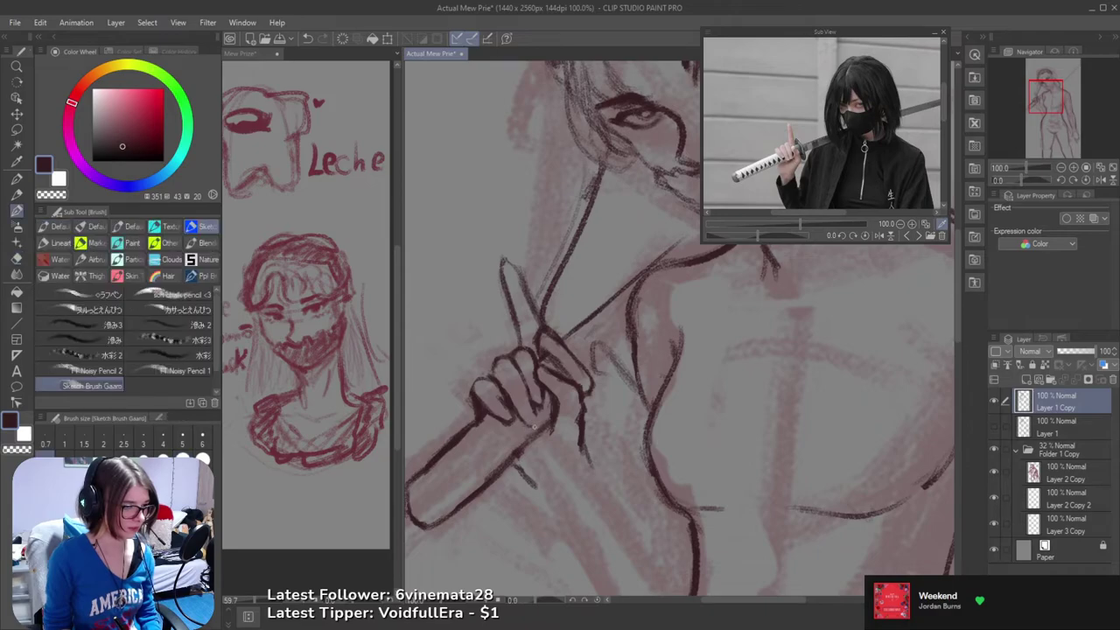
pyautogui.moveTo(534, 427); pyautogui.dragTo(534, 414)
pyautogui.hotkey('ctrl', 'z')
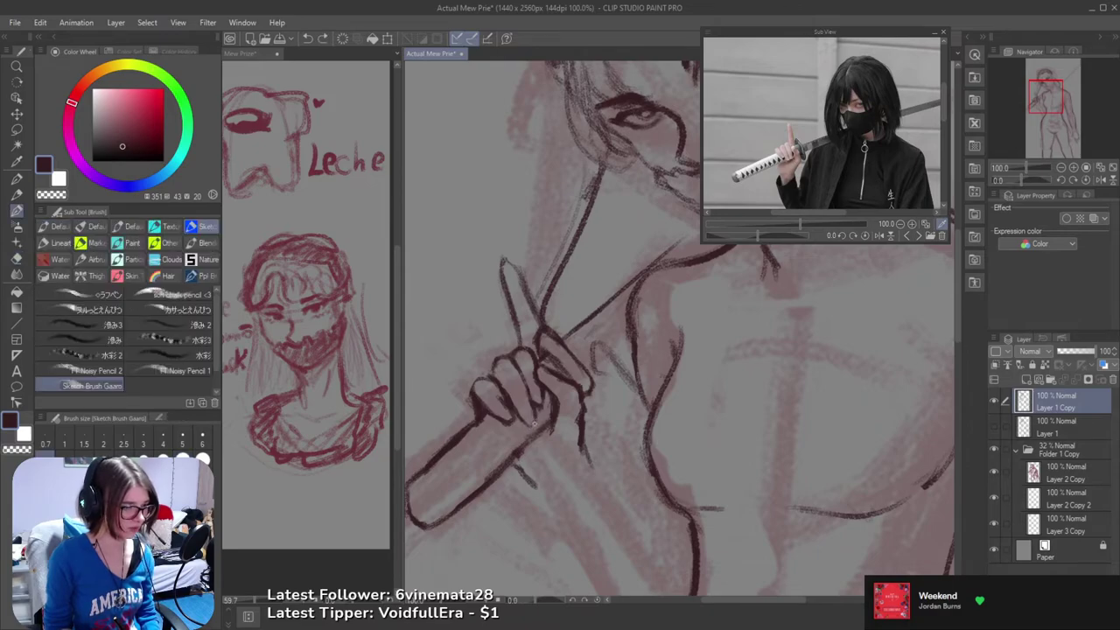
pyautogui.hotkey('ctrl', 's')
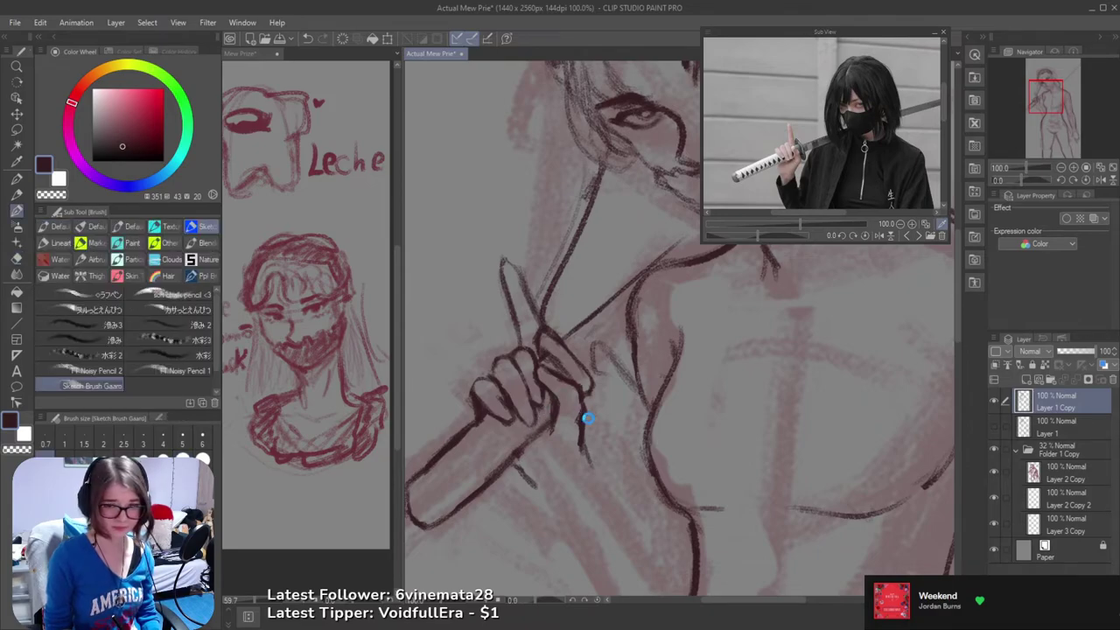
# - Erase the little finger's lower edge and redraw it closer along the sword handle
pyautogui.moveTo(517, 383); pyautogui.dragTo(554, 405)
pyautogui.press('e')
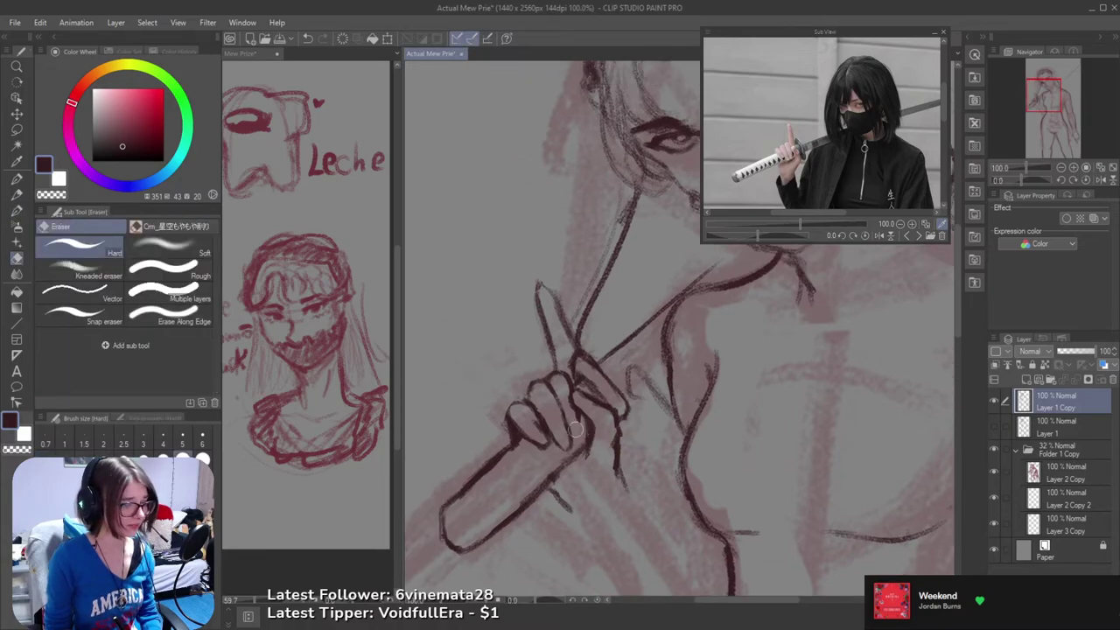
pyautogui.press('b')
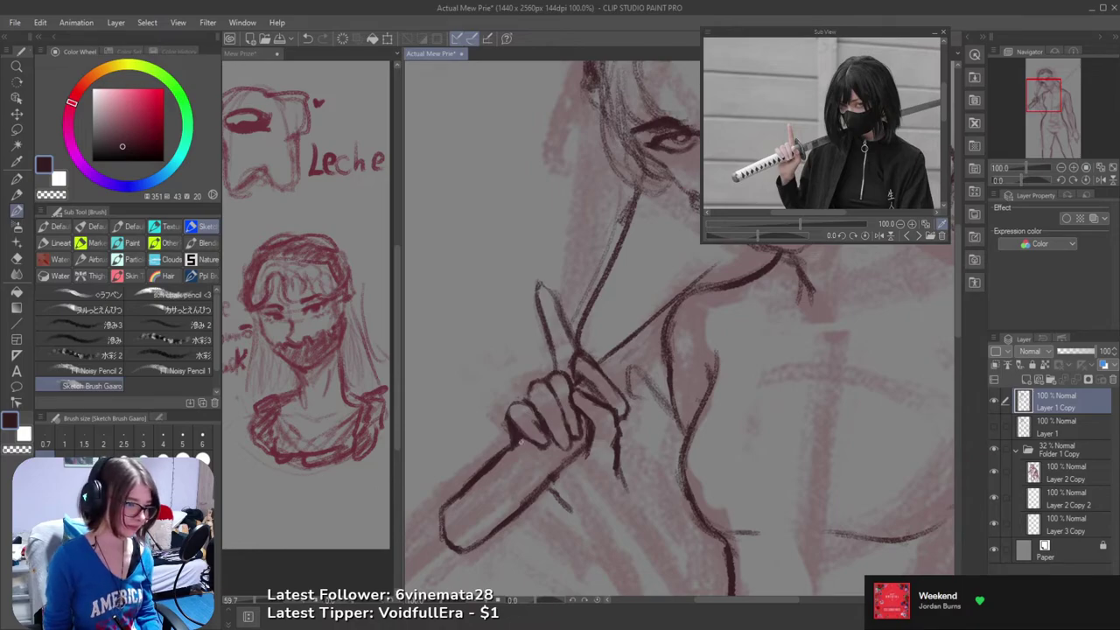
pyautogui.press('e')
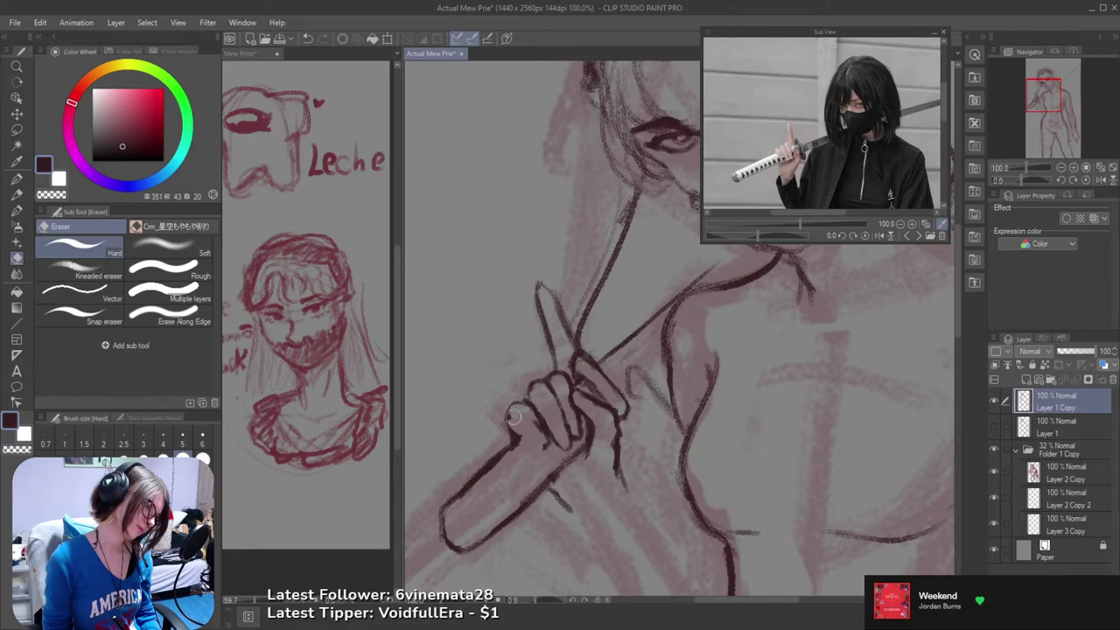
pyautogui.press('b')
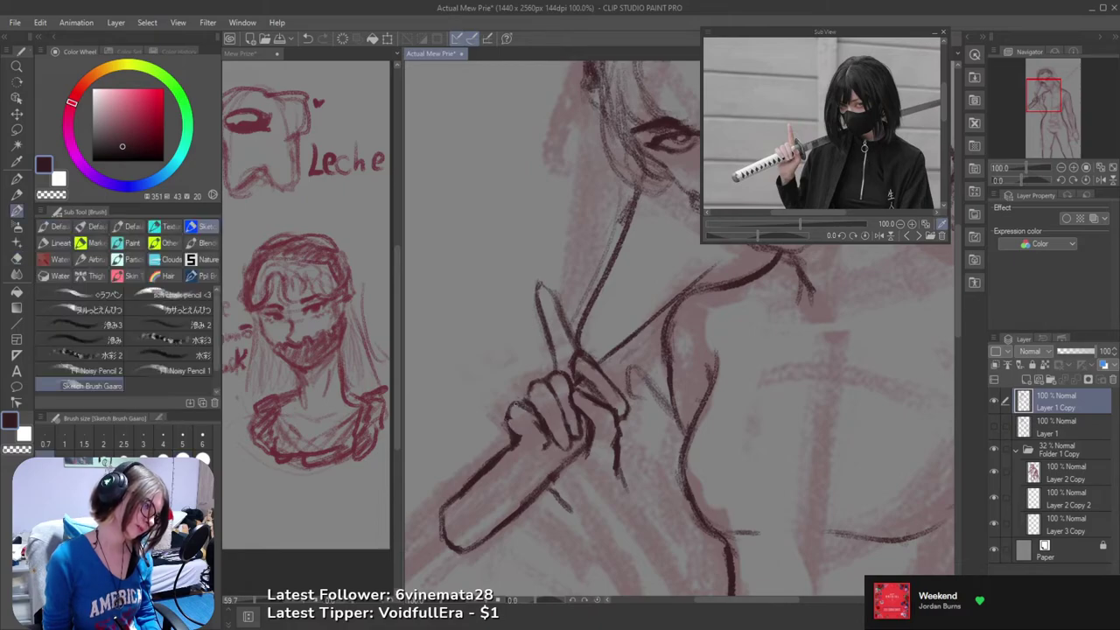
pyautogui.moveTo(512, 424); pyautogui.dragTo(546, 448)
pyautogui.hotkey('ctrl', 'z')
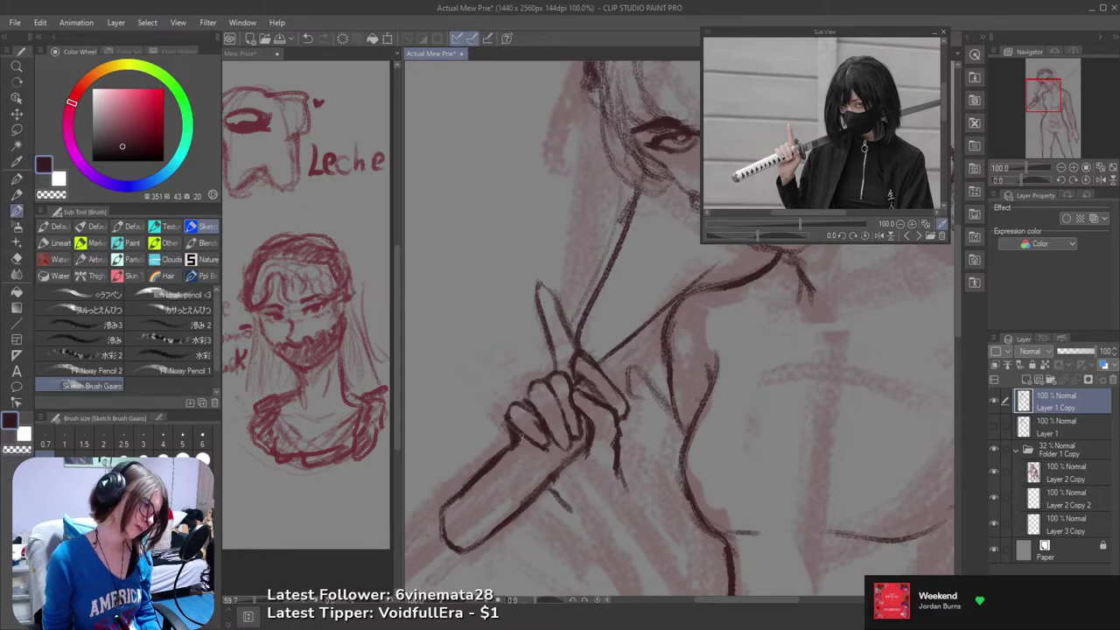
# - Clean up the little finger's rounded knuckle and the line separating it from the neighbouring finger
pyautogui.press('e')
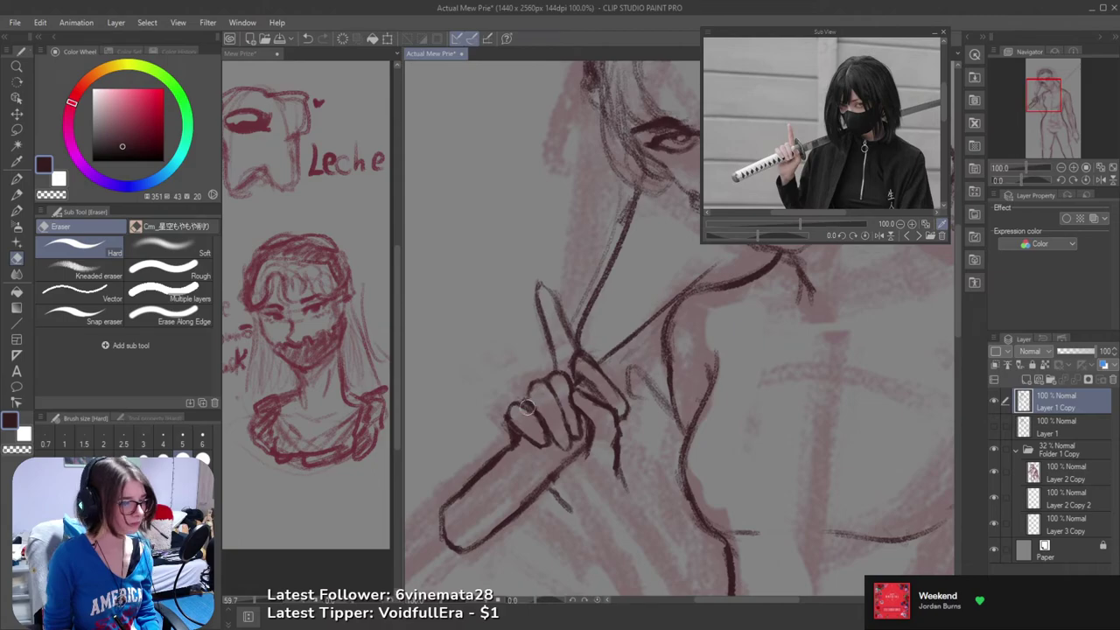
pyautogui.press('b')
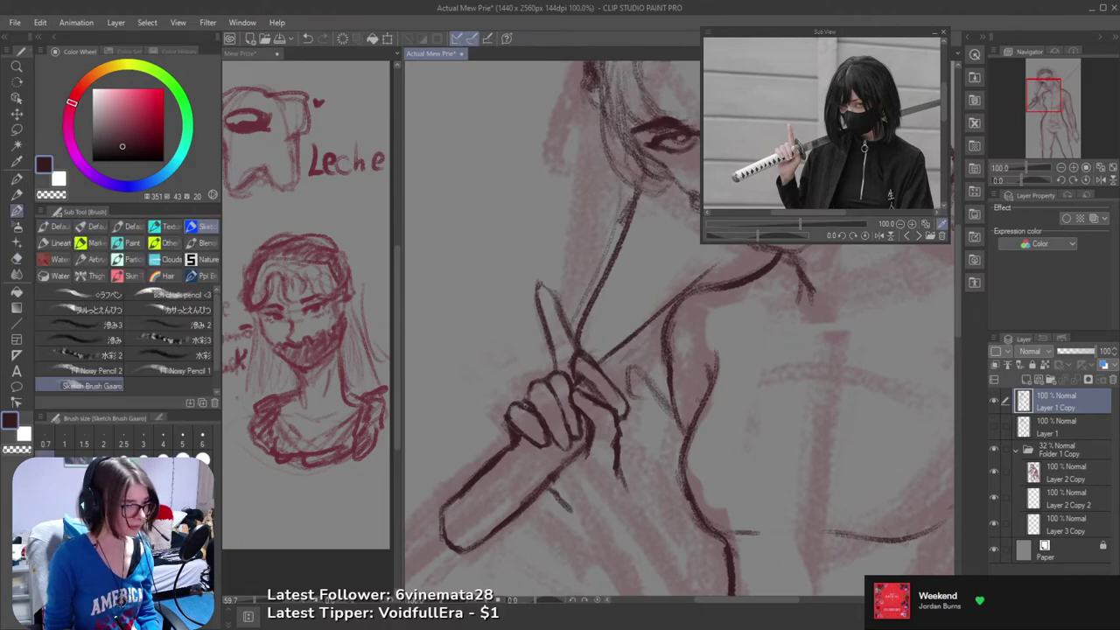
pyautogui.press('e')
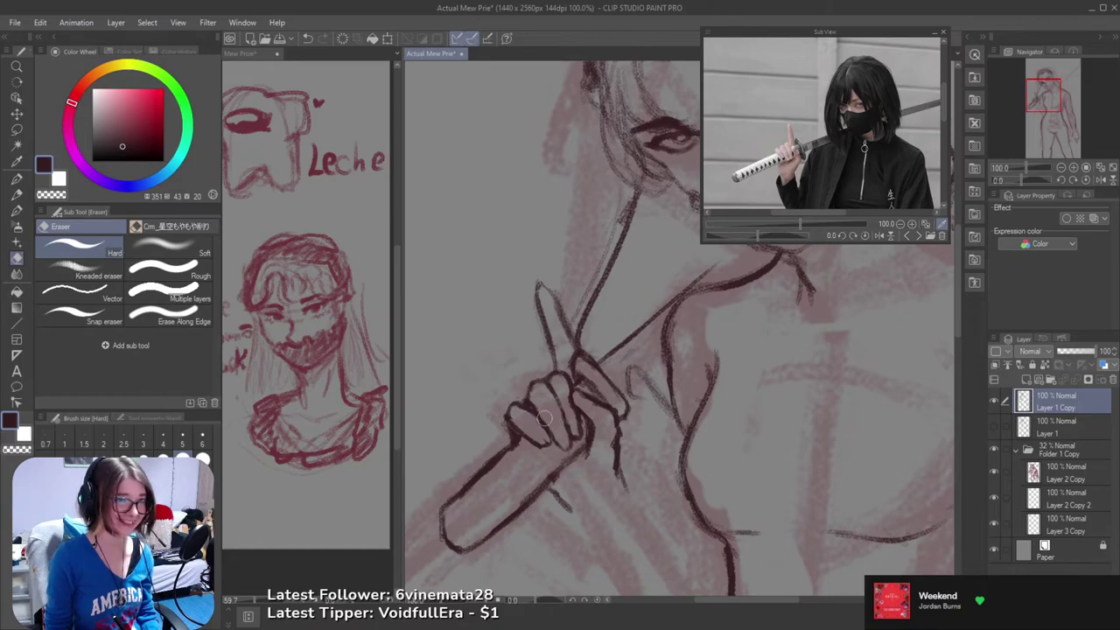
pyautogui.press('b')
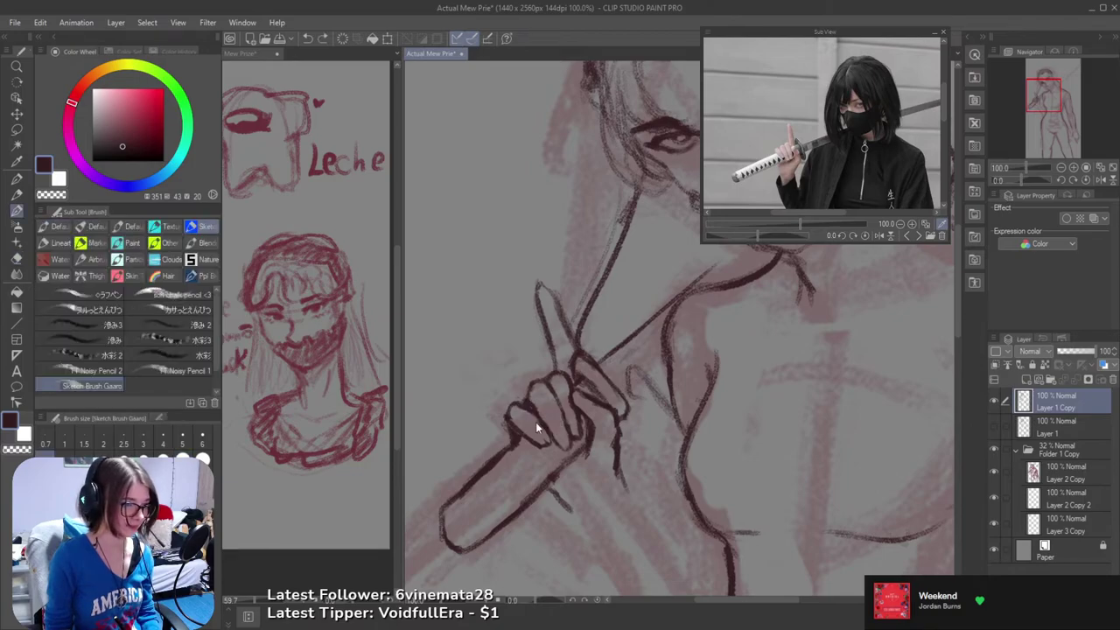
pyautogui.hotkey('ctrl', 'z')
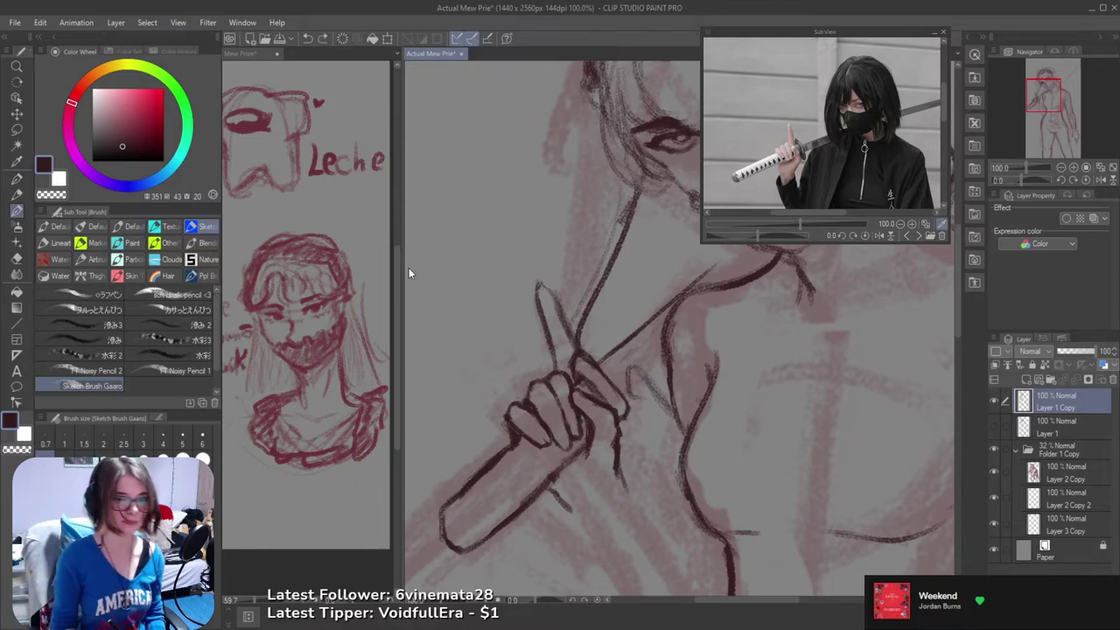
# - Rework the lower ends of the little finger and its neighbour into tapered tips along the handle, and save the drawing
pyautogui.press('e')
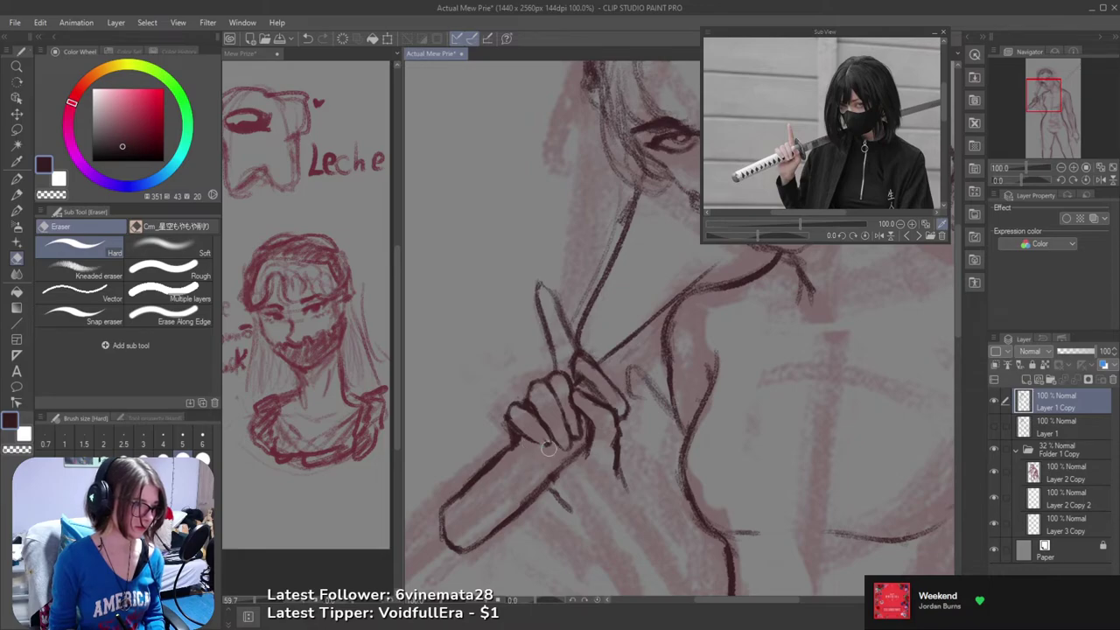
pyautogui.press('b')
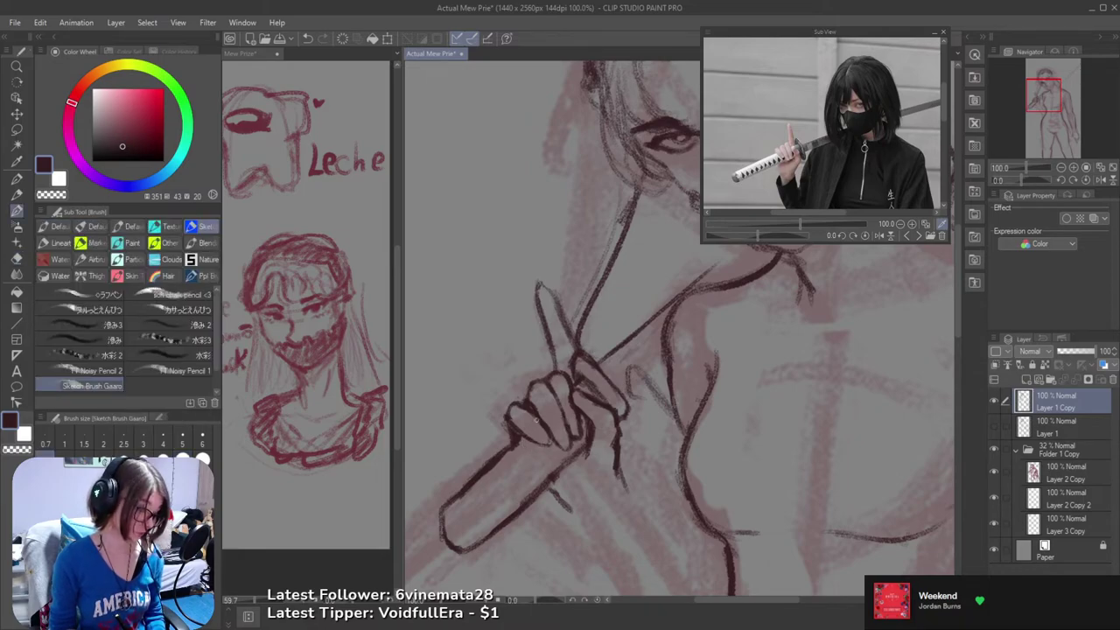
pyautogui.press('e')
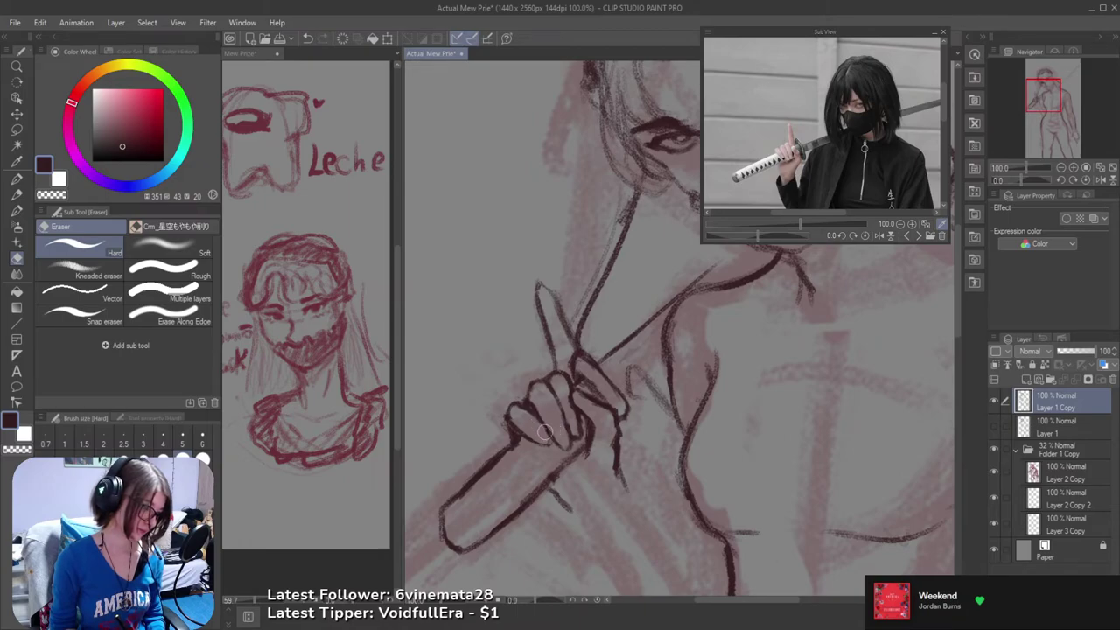
pyautogui.hotkey('ctrl', 'z')
pyautogui.press('b')
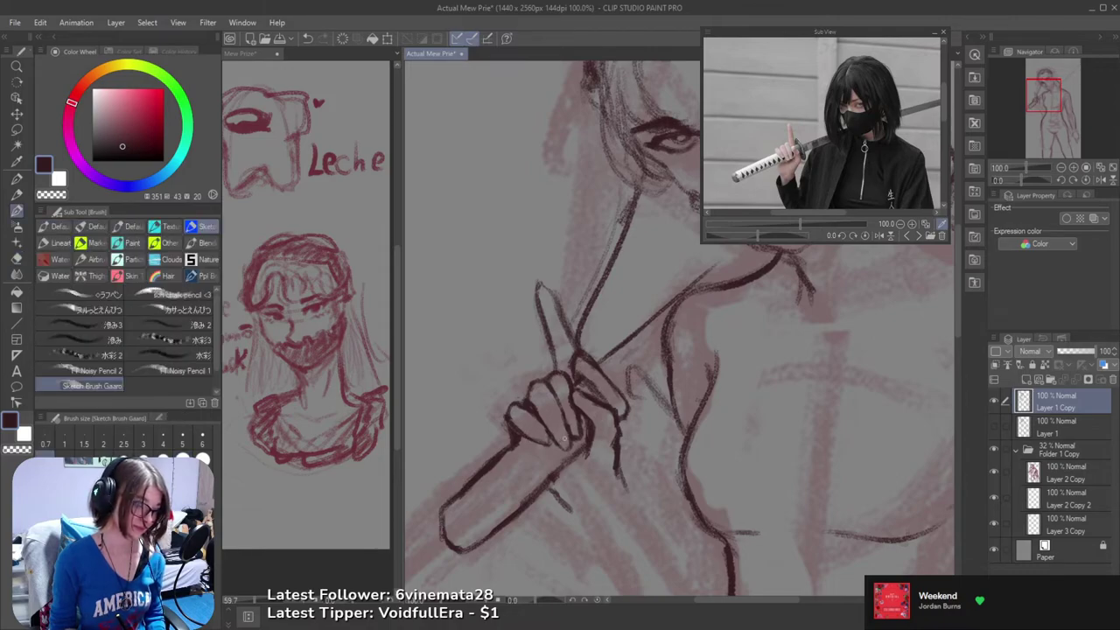
pyautogui.hotkey('ctrl', 'z')
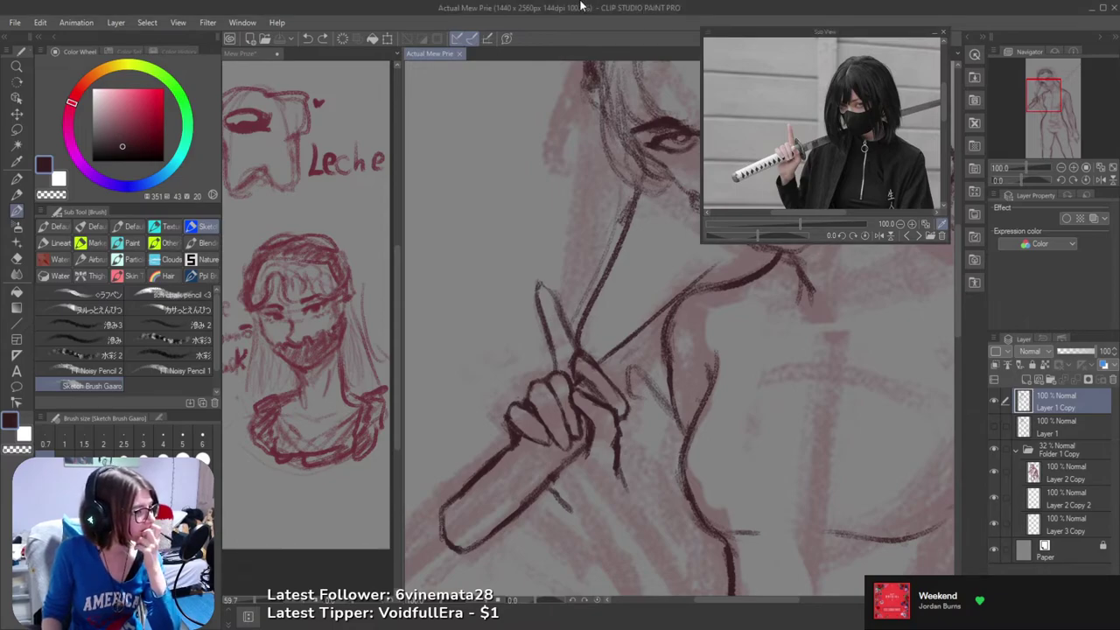
# - Redraw the tip of the raised finger with a rounder, closed outline
pyautogui.moveTo(754, 423); pyautogui.dragTo(769, 472)
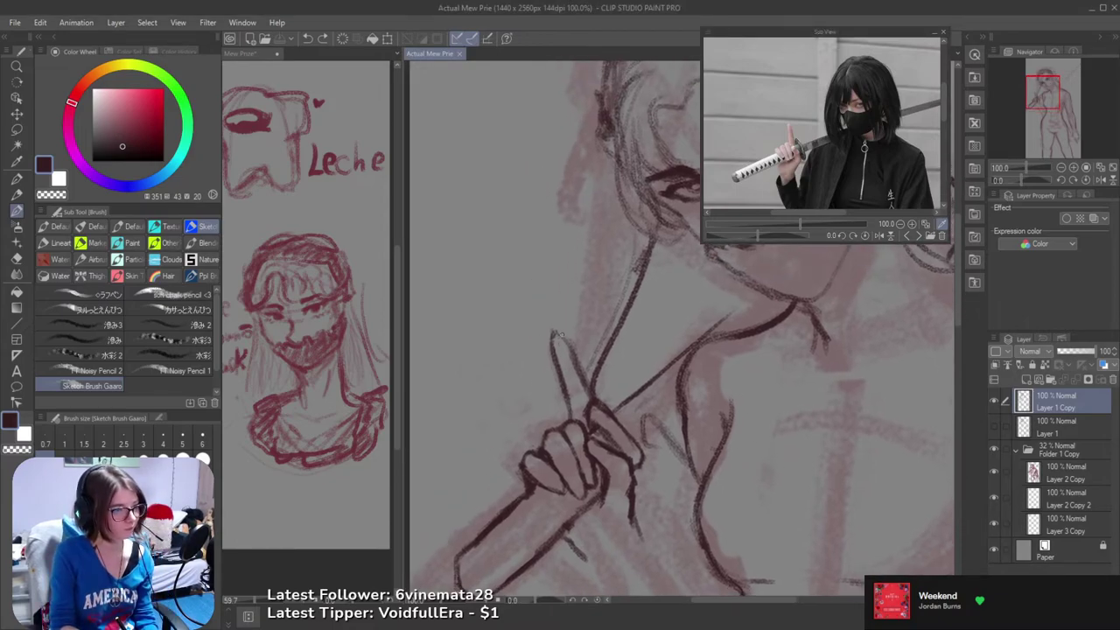
pyautogui.moveTo(634, 347); pyautogui.dragTo(544, 319)
pyautogui.scroll(-1, 551, 356)
pyautogui.scroll(5, 551, 411)
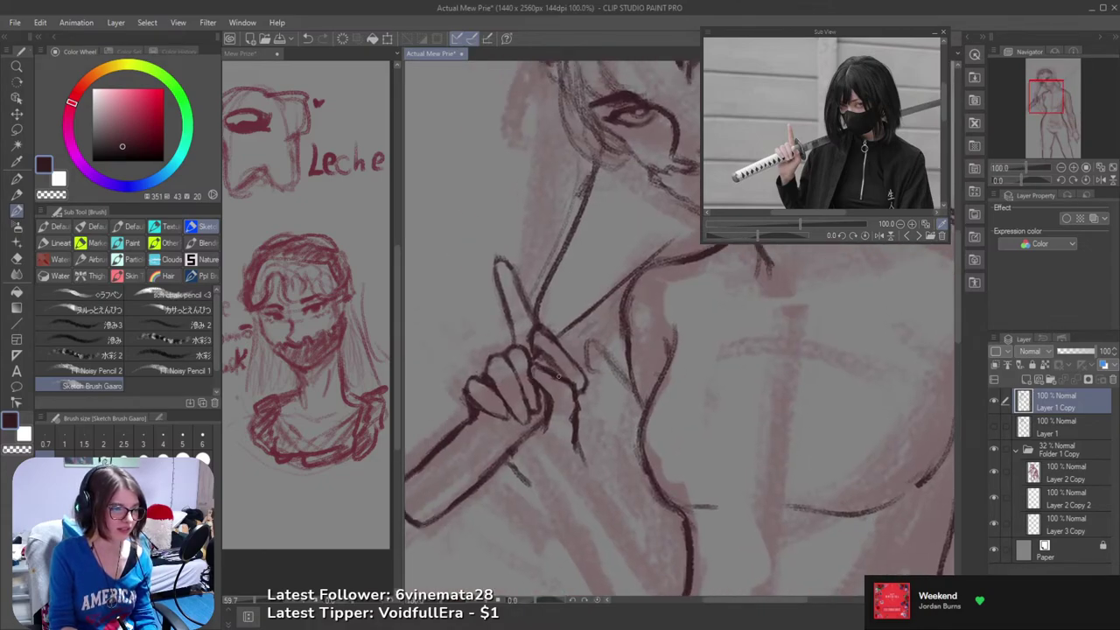
# - Erase and redraw the lower edge of the bent finger, and thicken the palm outline running down from it
pyautogui.hotkey('ctrl', 'z')
pyautogui.press('e')
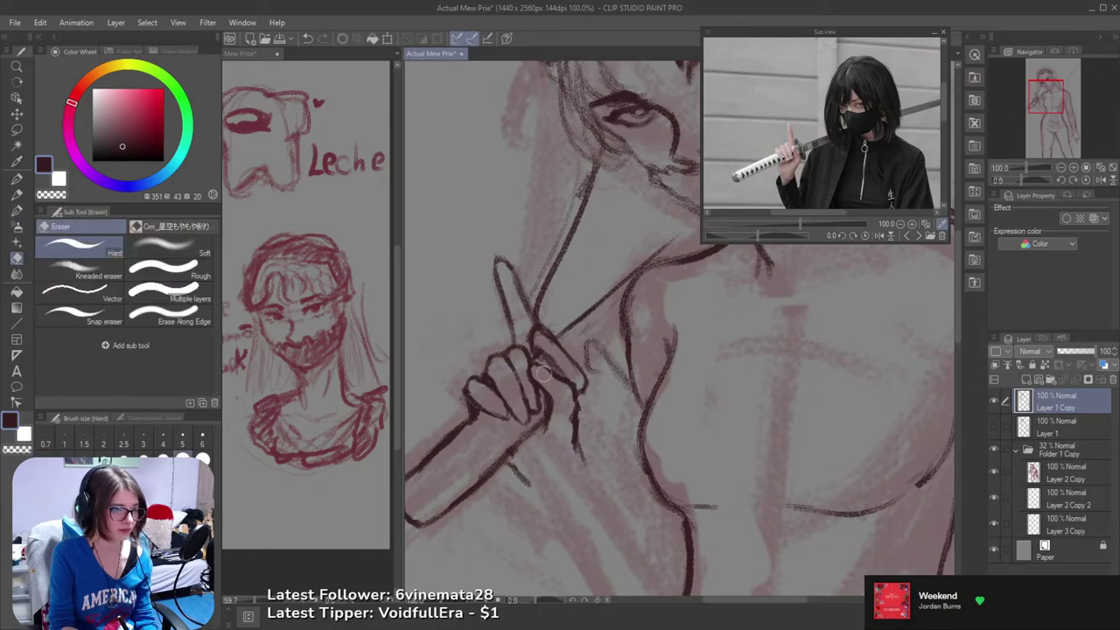
pyautogui.press('b')
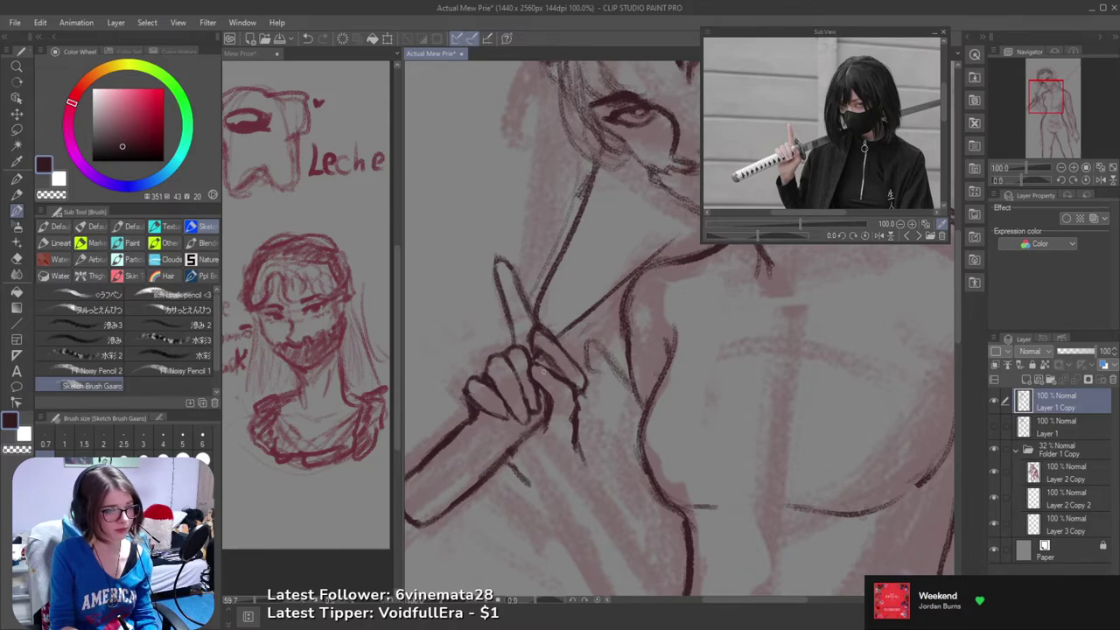
pyautogui.press('e')
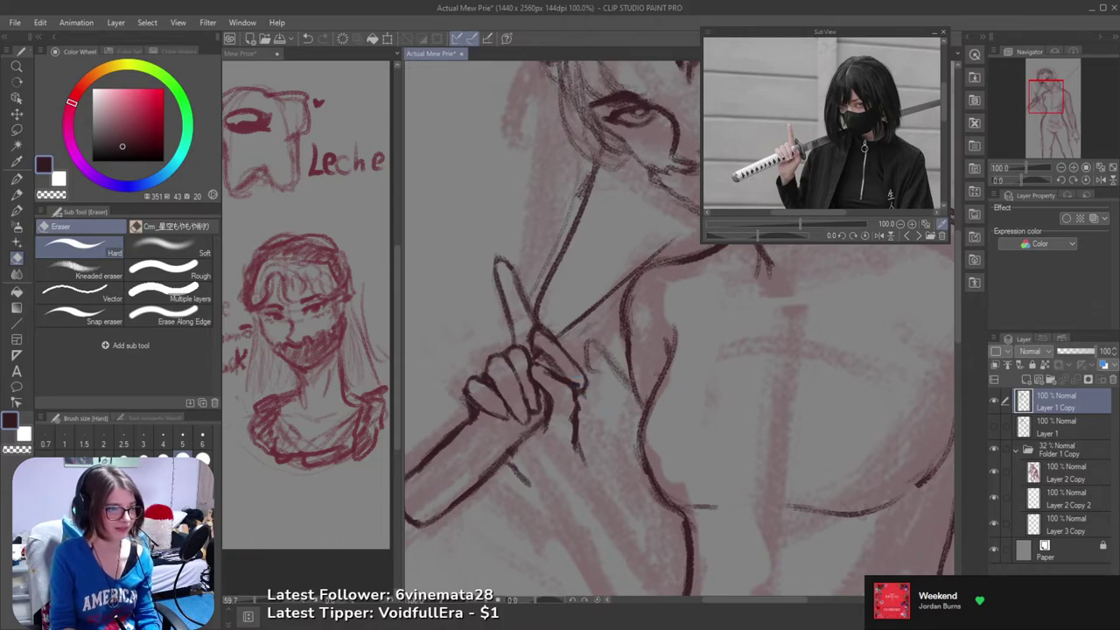
pyautogui.press('b')
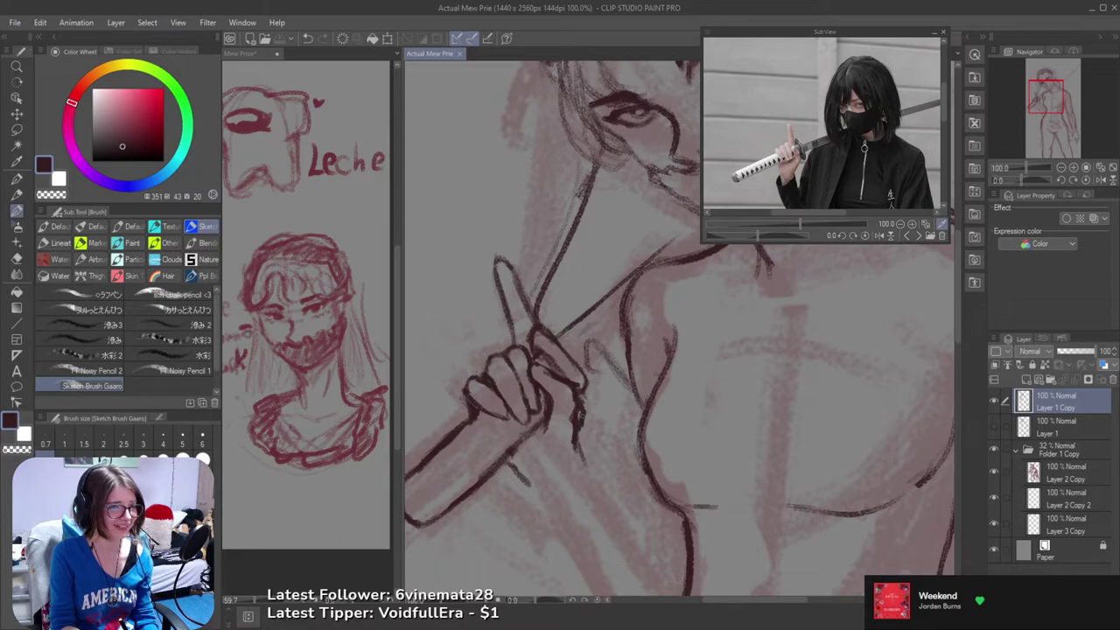
# - Erase the palm outline below the bent finger, redraw it farther out with an angled end at the wrist, and save
pyautogui.press('e')
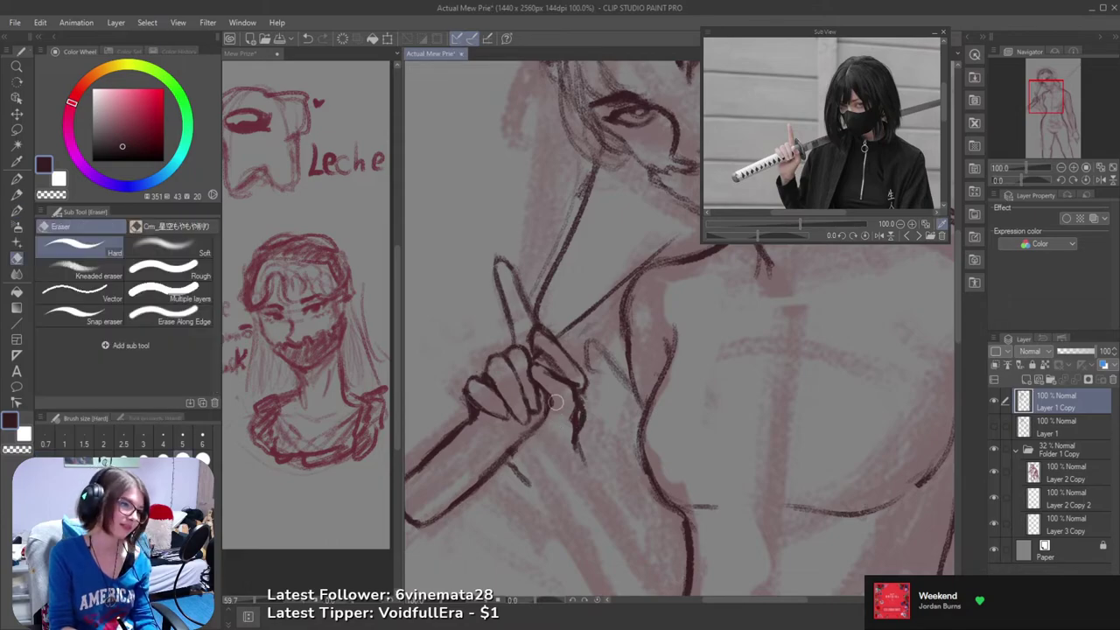
pyautogui.press('b')
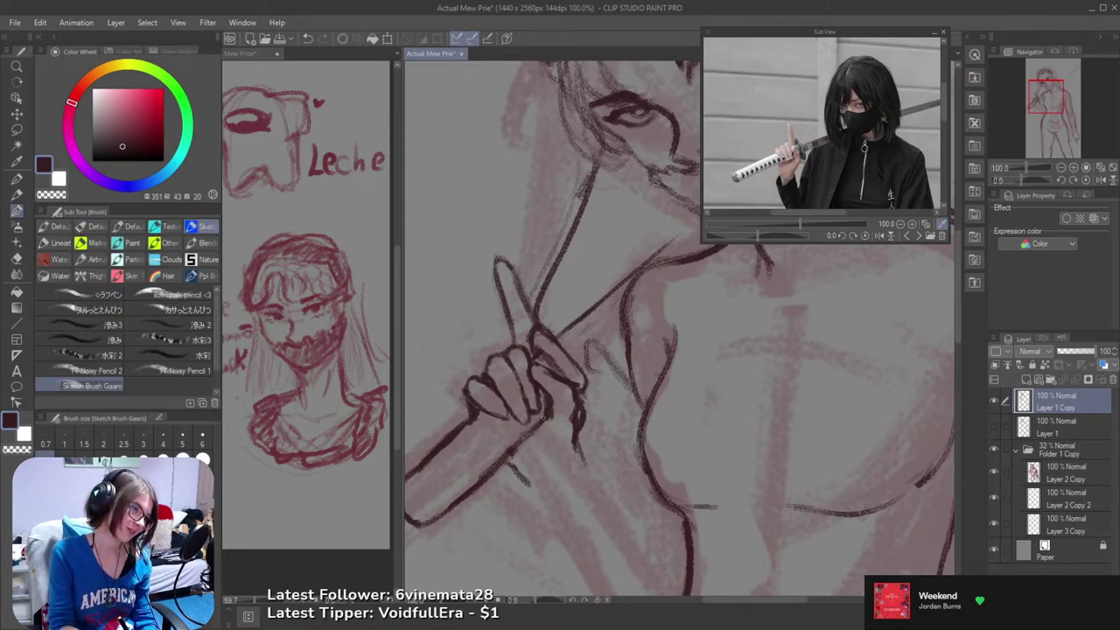
pyautogui.press('e')
pyautogui.moveTo(579, 400)
pyautogui.mouseDown()
pyautogui.moveTo(581, 434)
pyautogui.moveTo(567, 407)
pyautogui.moveTo(574, 431)
pyautogui.moveTo(581, 404)
pyautogui.moveTo(588, 410)
pyautogui.moveTo(578, 477)
pyautogui.mouseUp()
pyautogui.press('b')
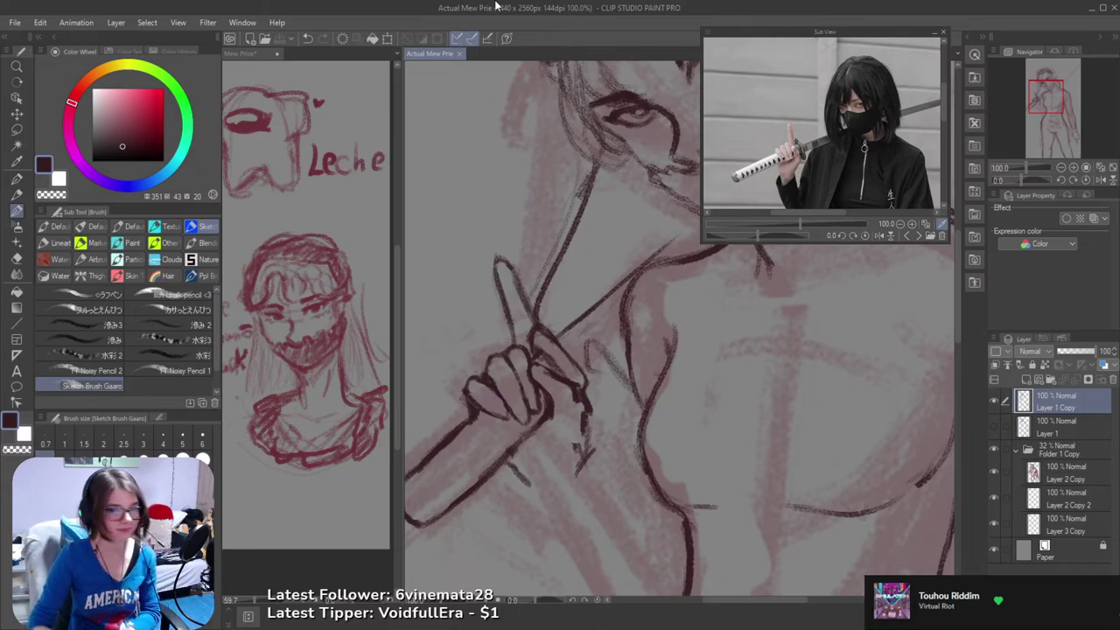
# - Draw a curve below the sword handle for the heel of the palm and strengthen the palm's outer line down to it
pyautogui.moveTo(635, 413); pyautogui.dragTo(649, 472)
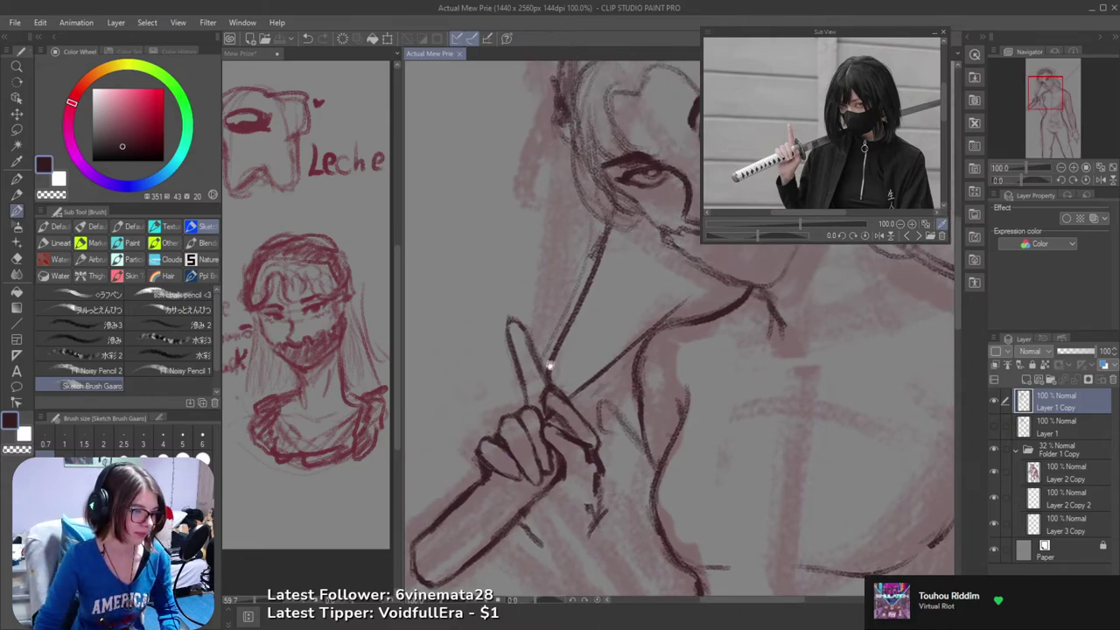
pyautogui.moveTo(615, 430); pyautogui.dragTo(648, 414)
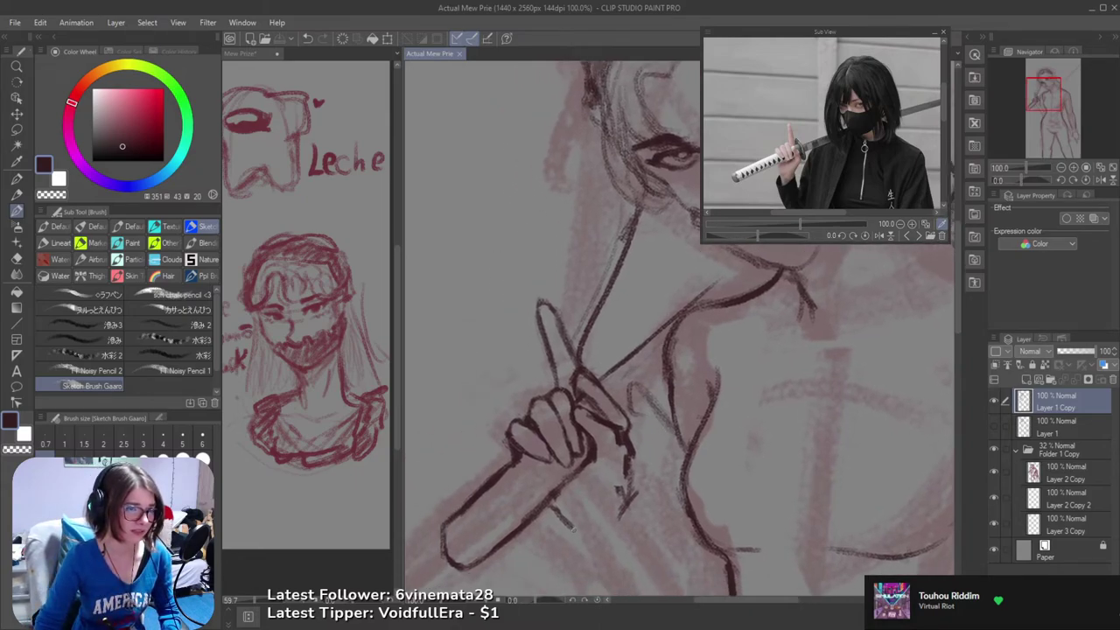
pyautogui.moveTo(556, 516)
pyautogui.mouseDown()
pyautogui.moveTo(600, 529)
pyautogui.moveTo(635, 501)
pyautogui.mouseUp()
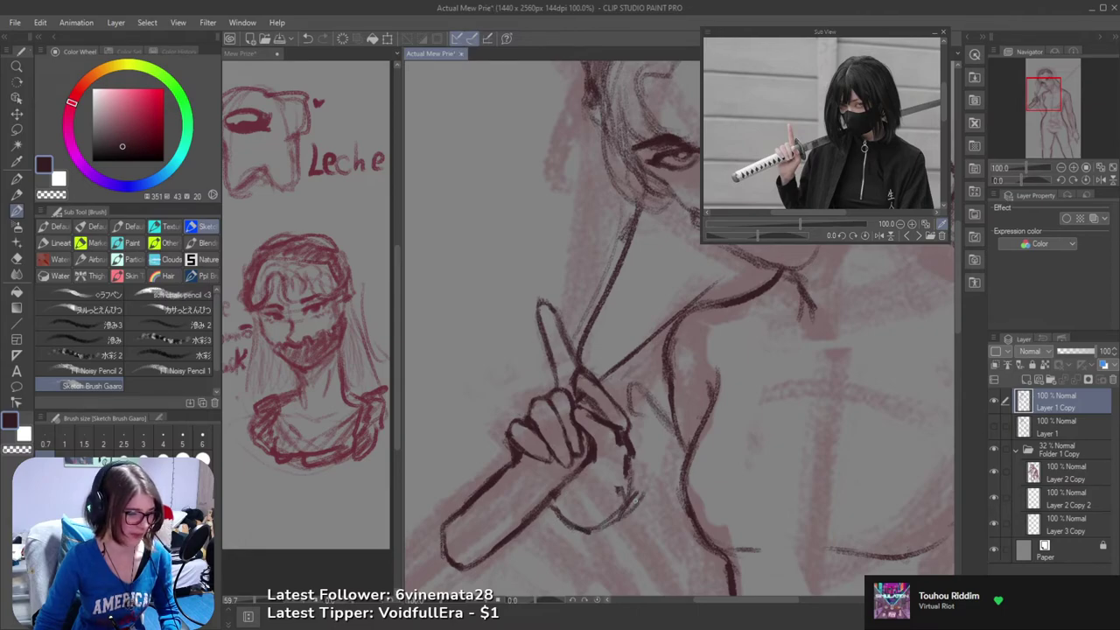
pyautogui.moveTo(619, 438); pyautogui.dragTo(635, 519)
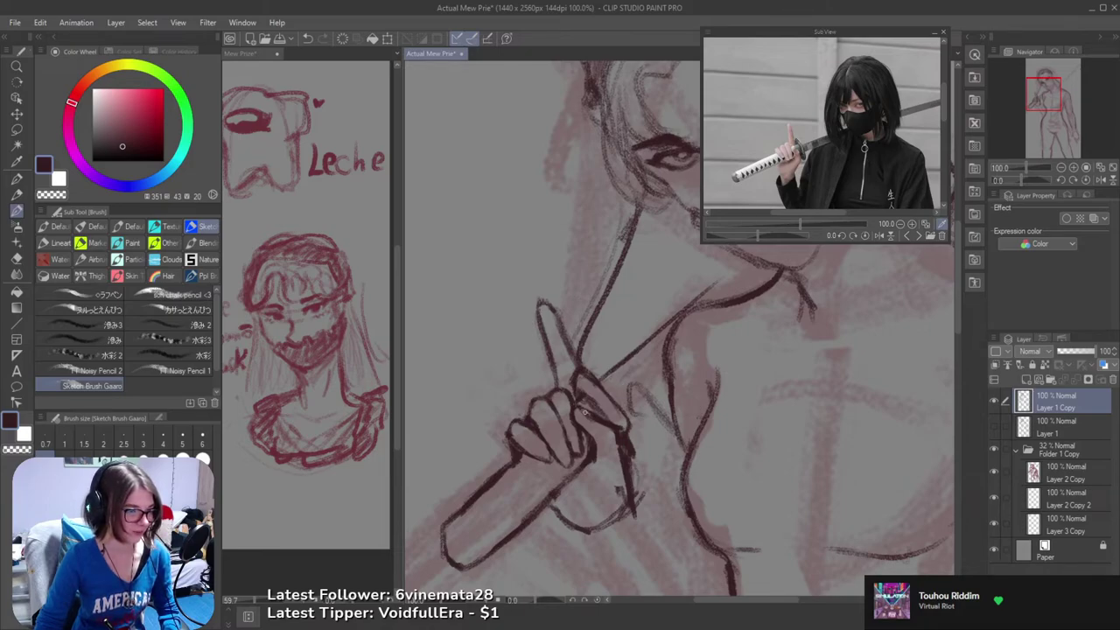
pyautogui.hotkey('ctrl', 'z')
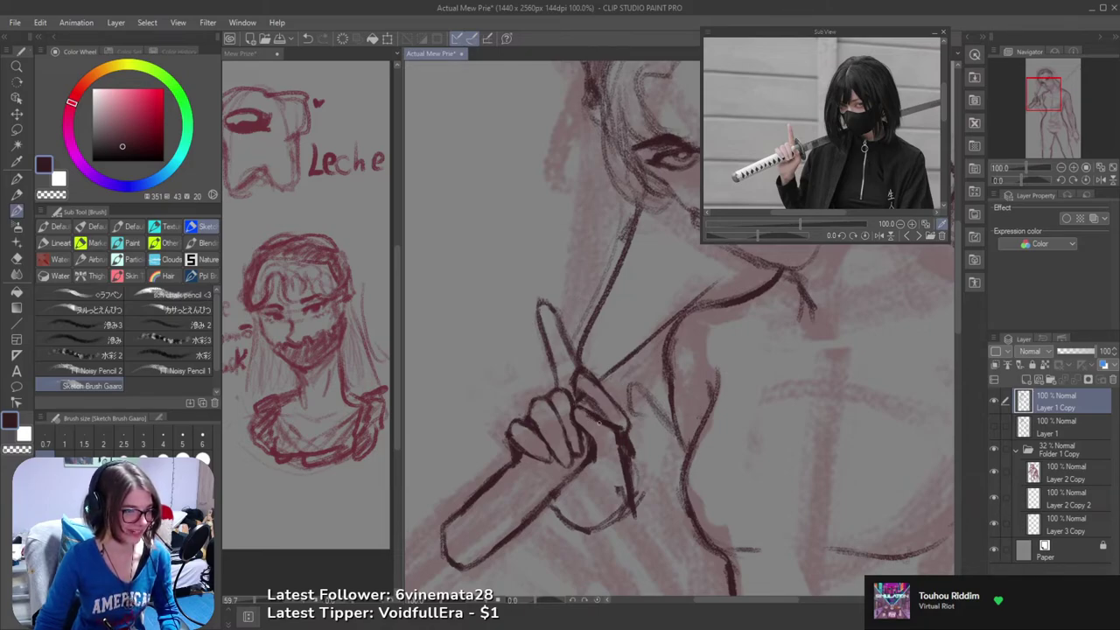
# - Erase the end of the heel curve beside the wrist and trim the inner side of the palm's outer line
pyautogui.press('e')
pyautogui.moveTo(619, 489)
pyautogui.mouseDown()
pyautogui.moveTo(621, 518)
pyautogui.moveTo(623, 476)
pyautogui.moveTo(583, 420)
pyautogui.mouseUp()
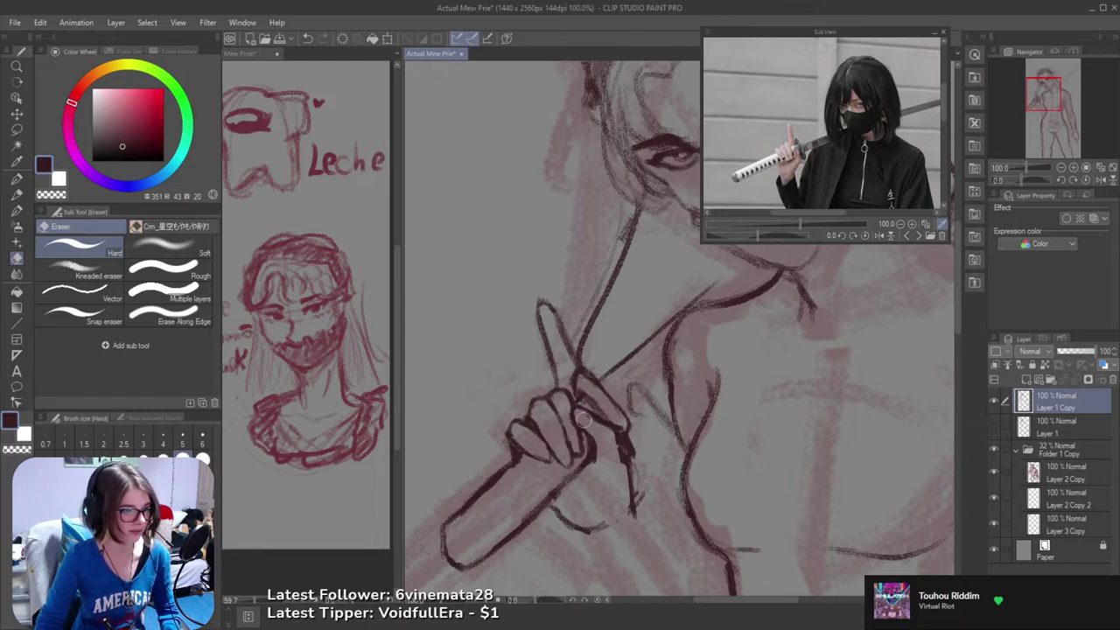
pyautogui.press('b')
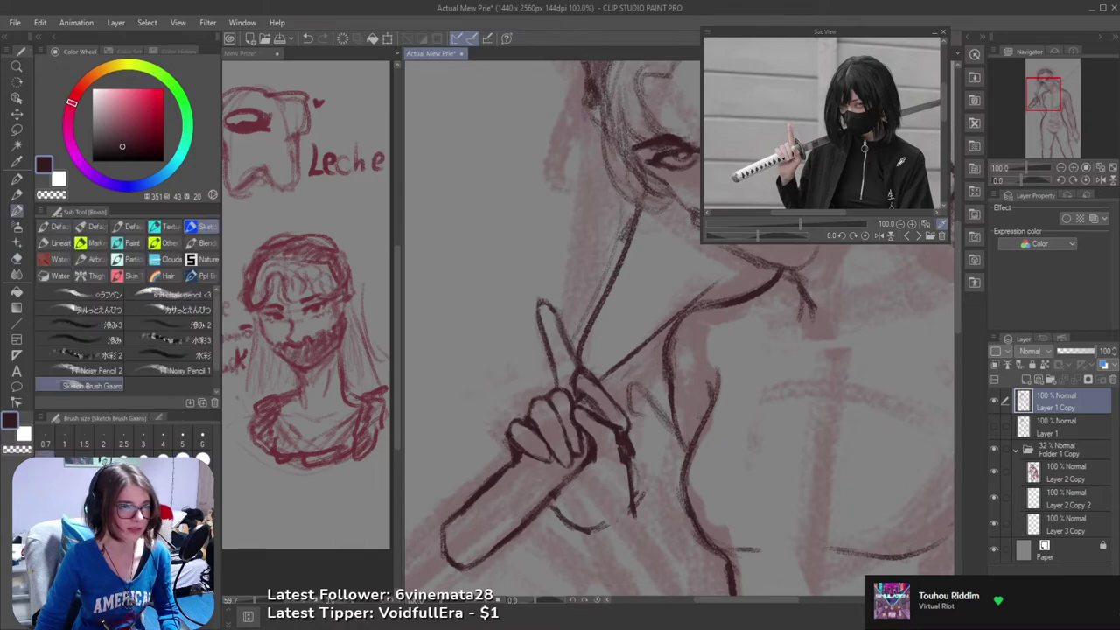
# - Enlarge the reference photo to 200%, clean up the lines where the bent finger meets the sword handle, and save
pyautogui.click(910, 223)
pyautogui.click(909, 223)
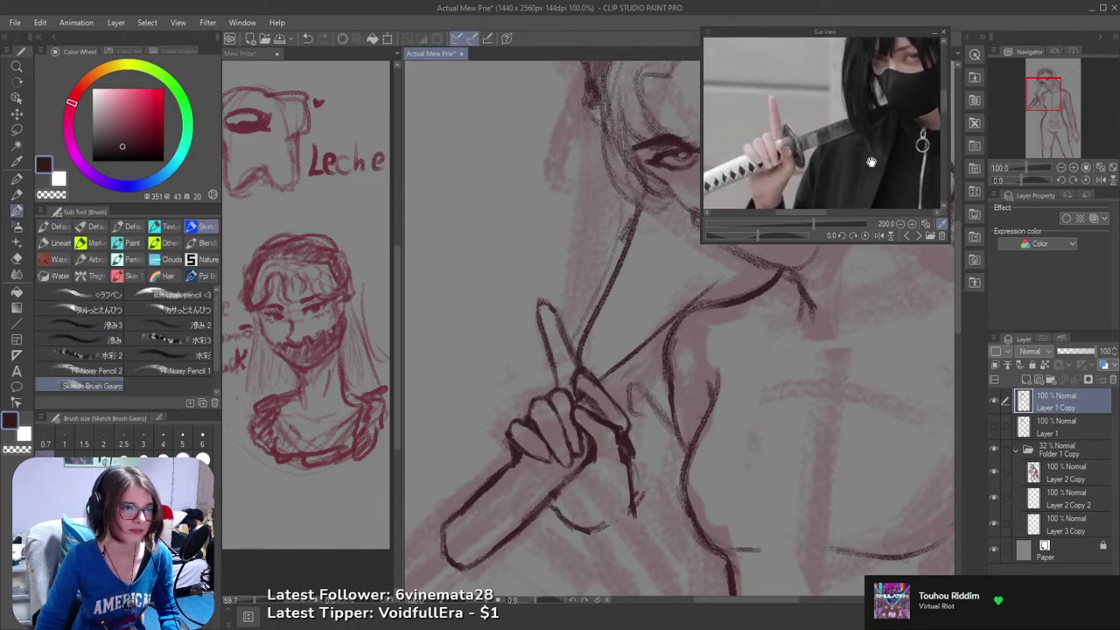
pyautogui.press('b')
pyautogui.press('b')
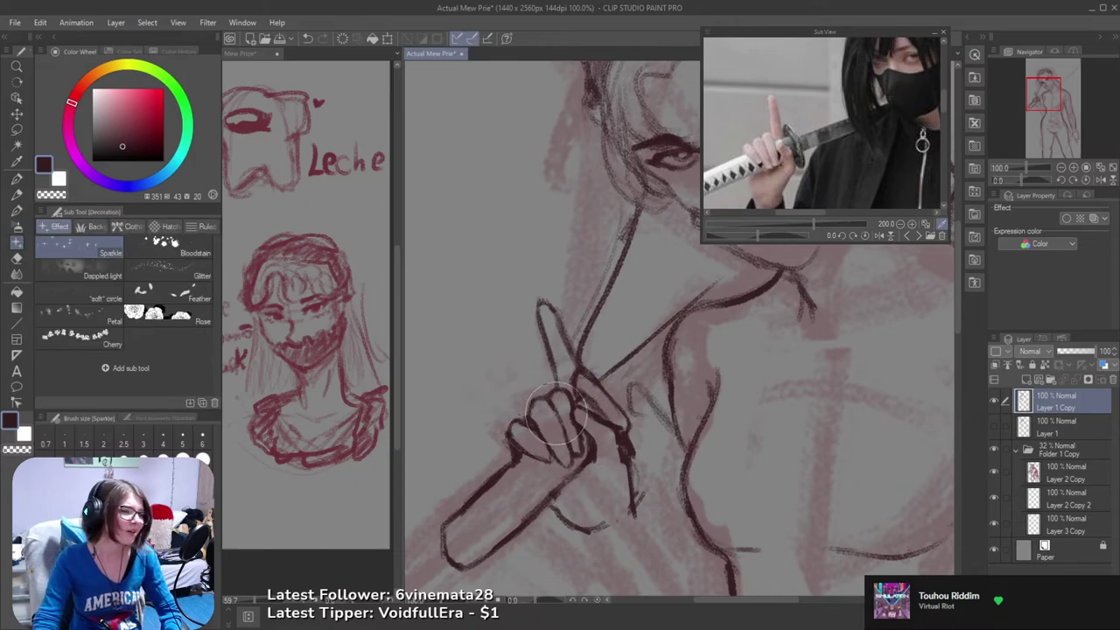
pyautogui.press('b')
pyautogui.press('e')
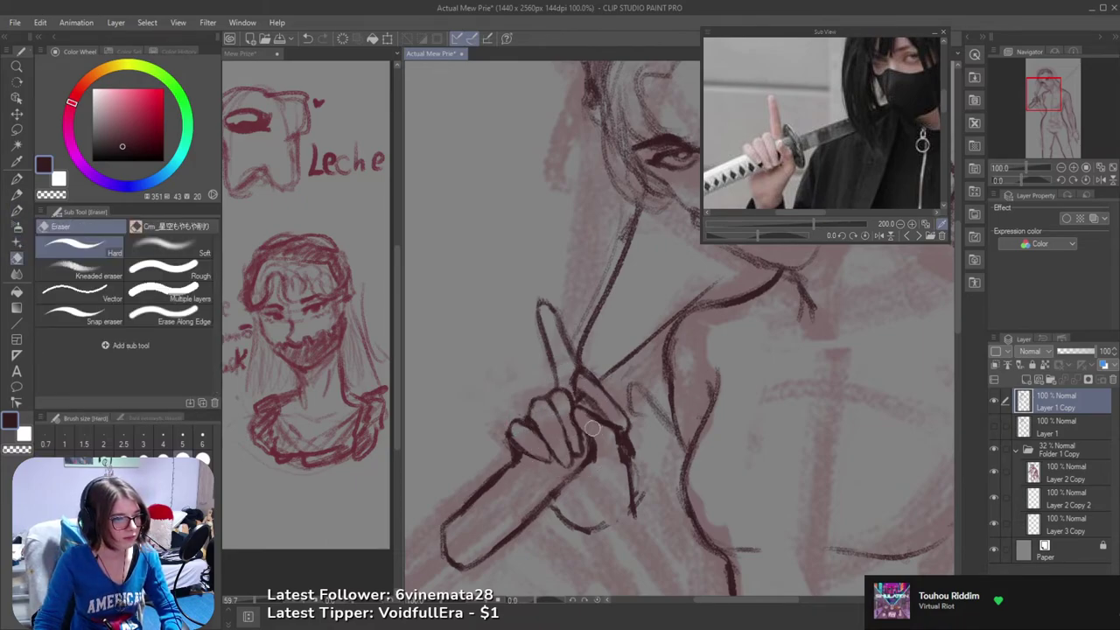
pyautogui.press('b')
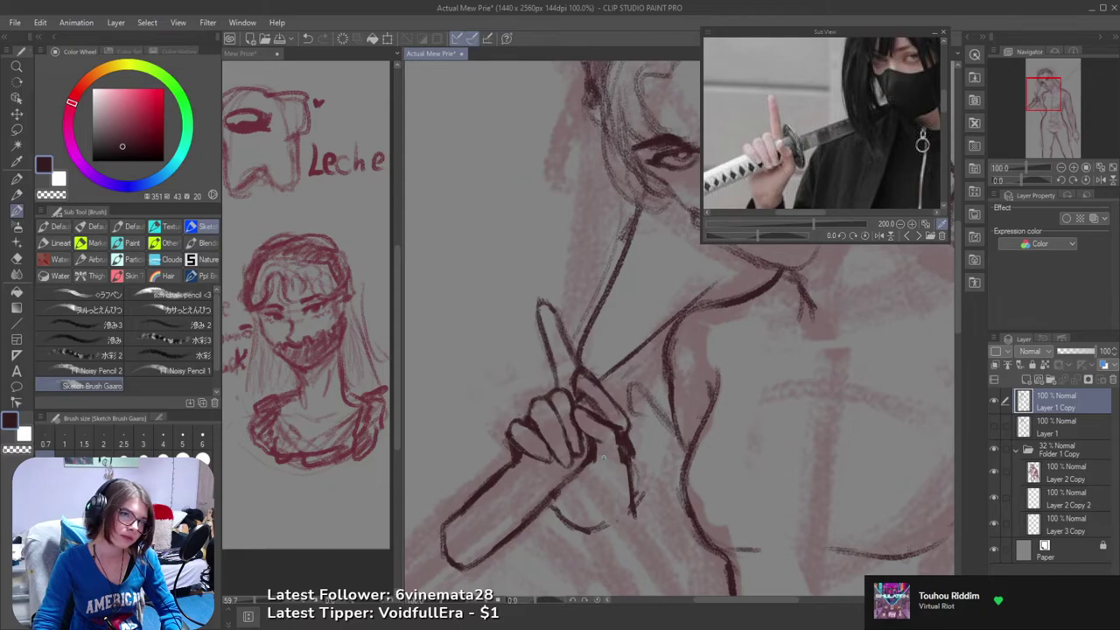
pyautogui.press('e')
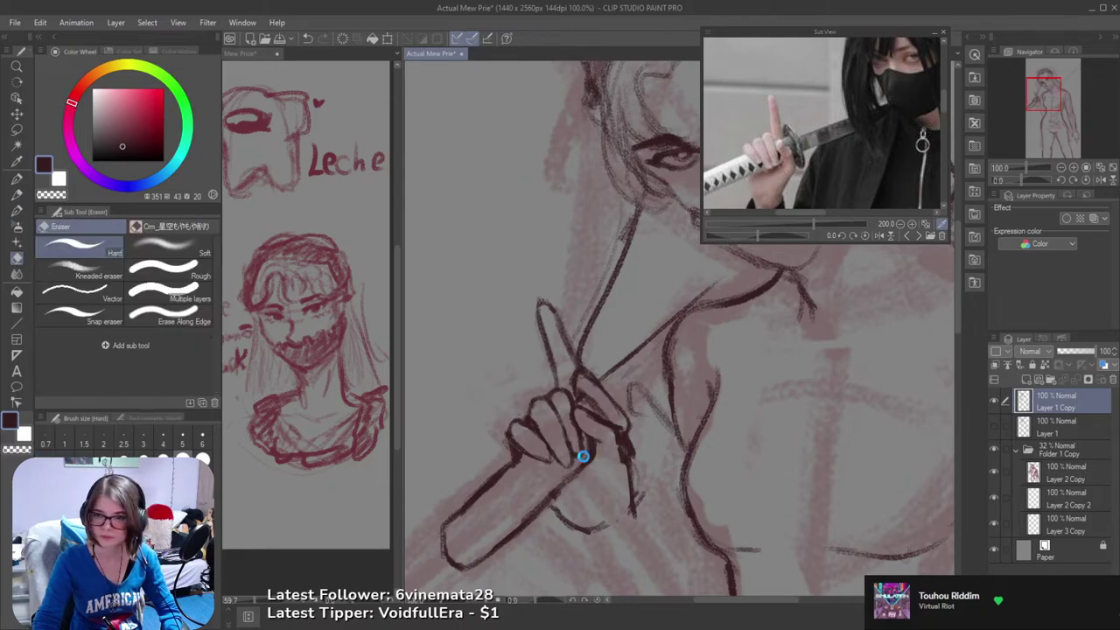
pyautogui.hotkey('ctrl', 's')
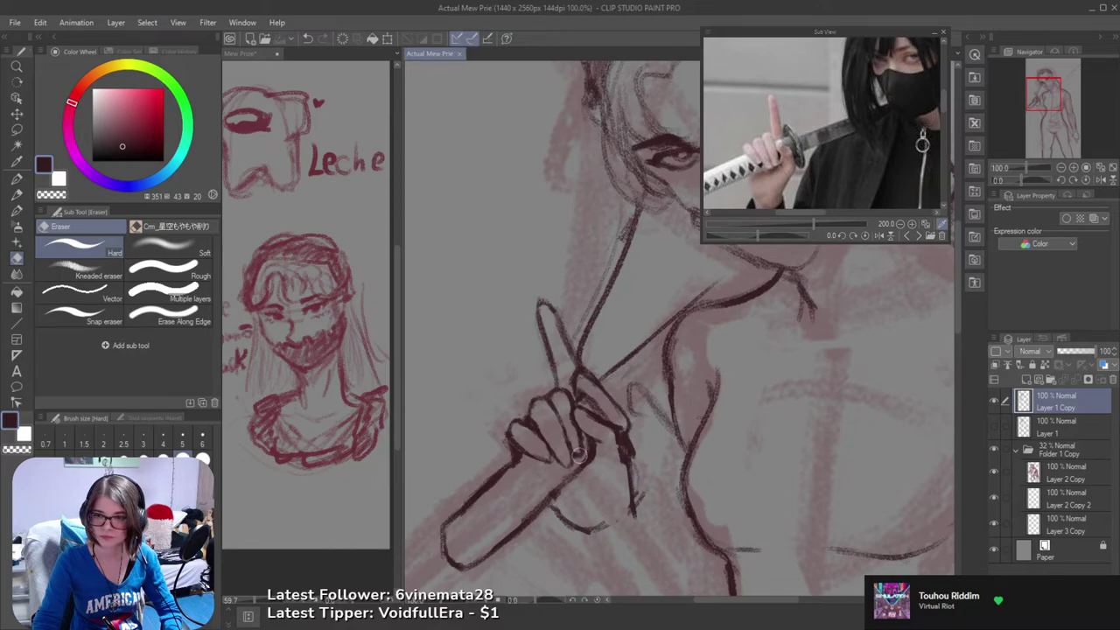
pyautogui.moveTo(623, 475)
pyautogui.mouseDown()
pyautogui.moveTo(665, 440)
pyautogui.moveTo(651, 452)
pyautogui.moveTo(623, 424)
pyautogui.mouseUp()
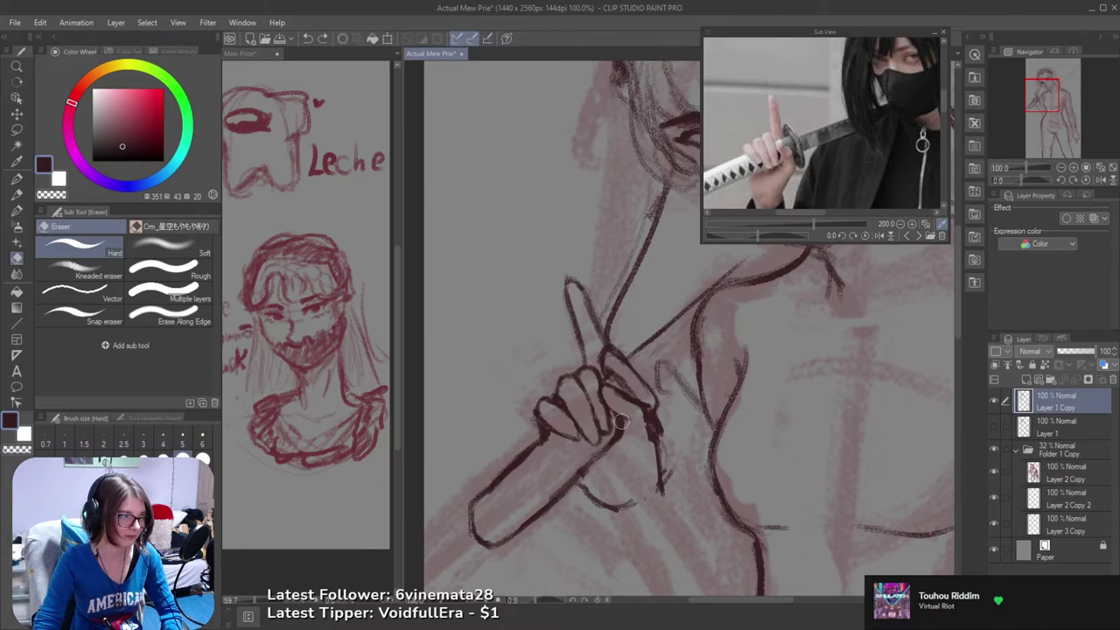
pyautogui.press('b')
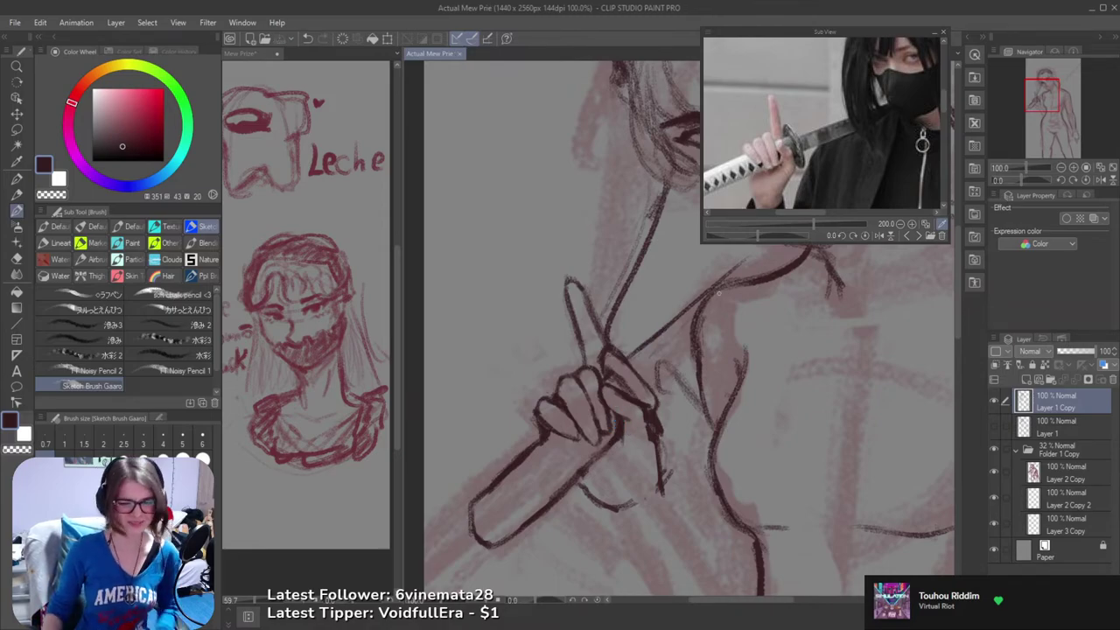
pyautogui.click(1027, 626)
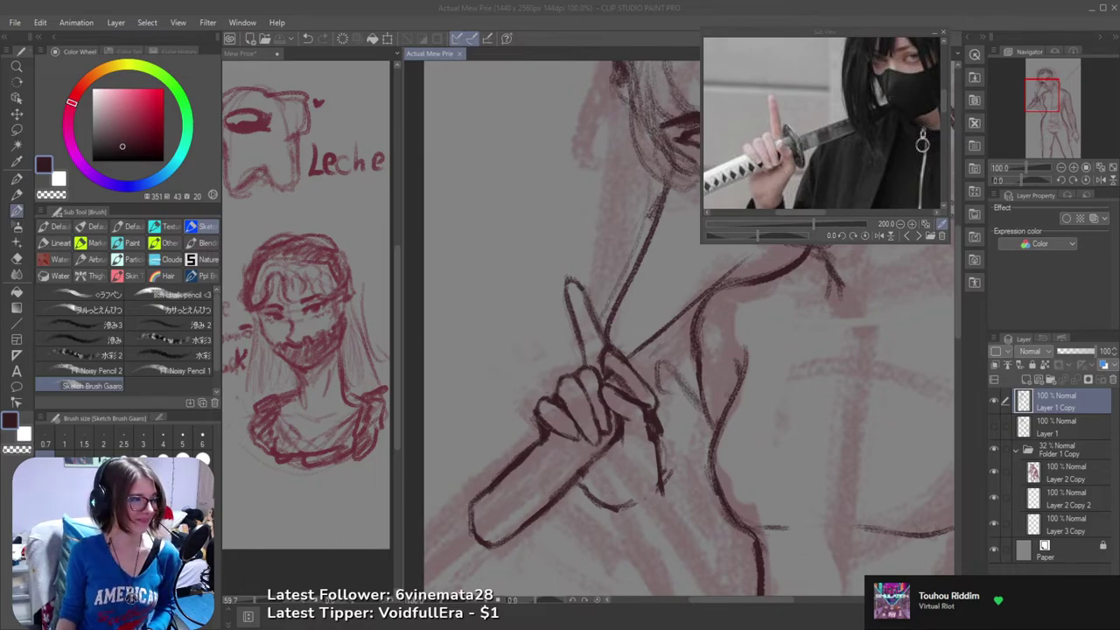
pyautogui.click(381, 6)
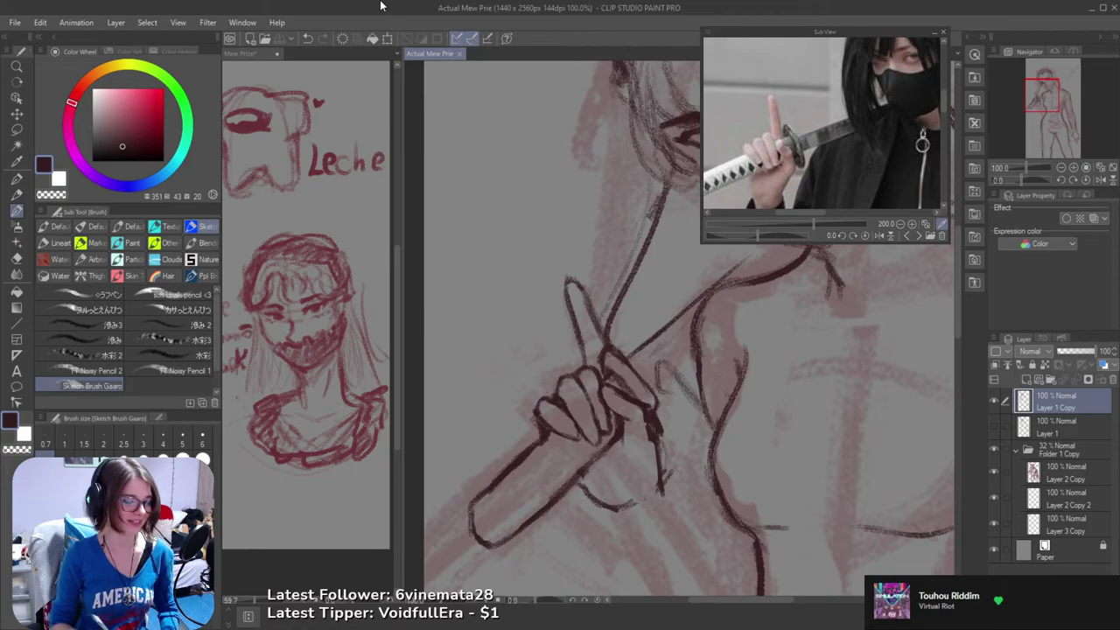
pyautogui.moveTo(669, 374); pyautogui.dragTo(644, 308)
pyautogui.moveTo(606, 360)
pyautogui.mouseDown()
pyautogui.moveTo(625, 341)
pyautogui.moveTo(623, 353)
pyautogui.mouseUp()
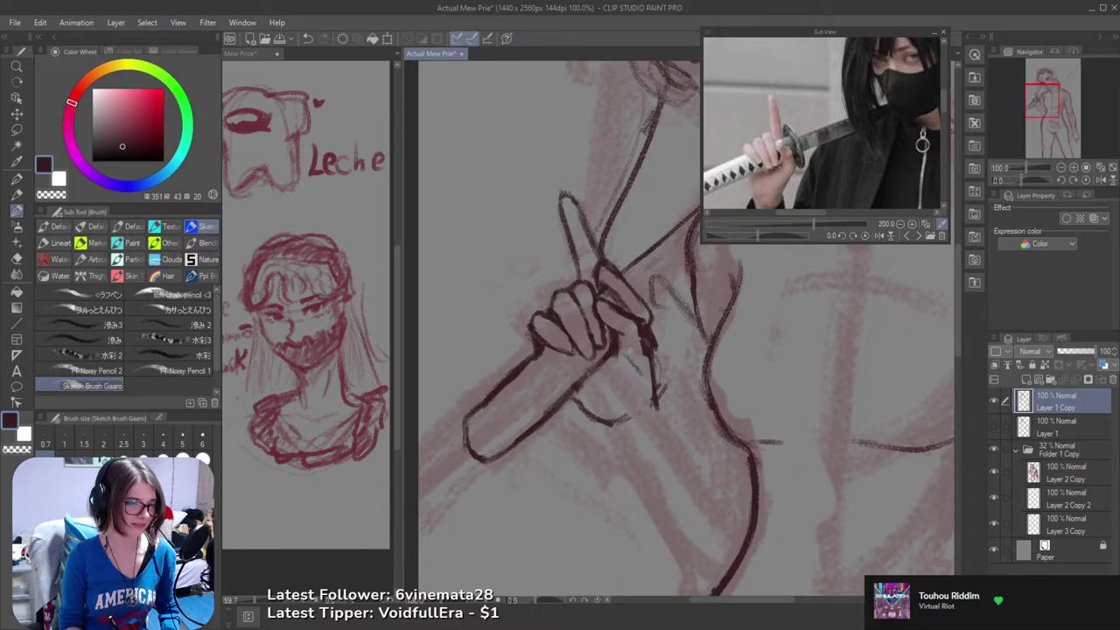
pyautogui.press('e')
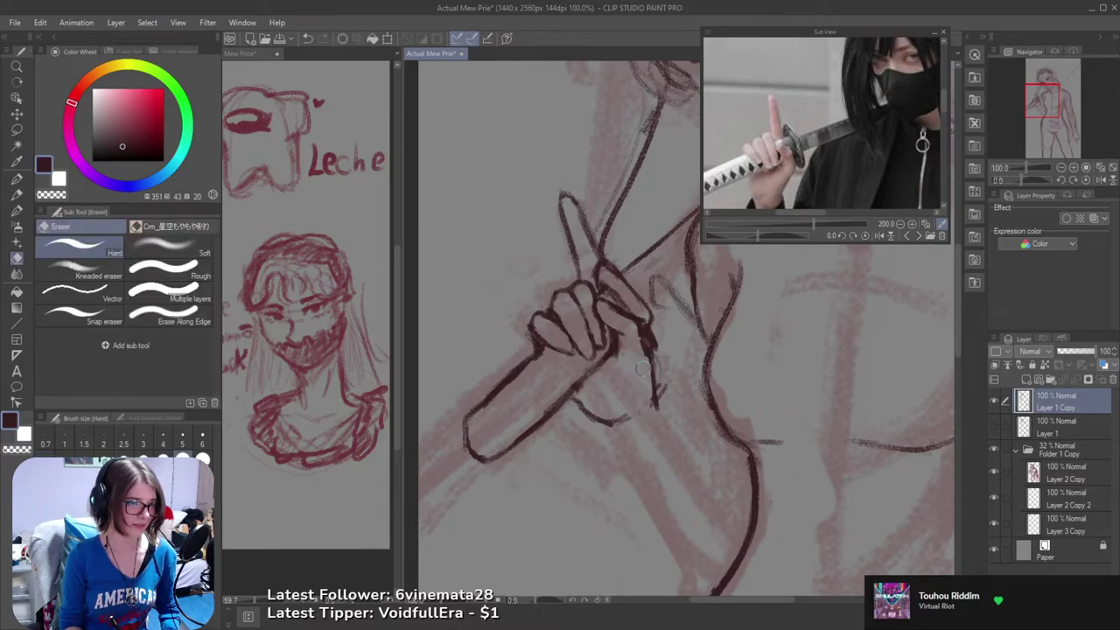
pyautogui.press('b')
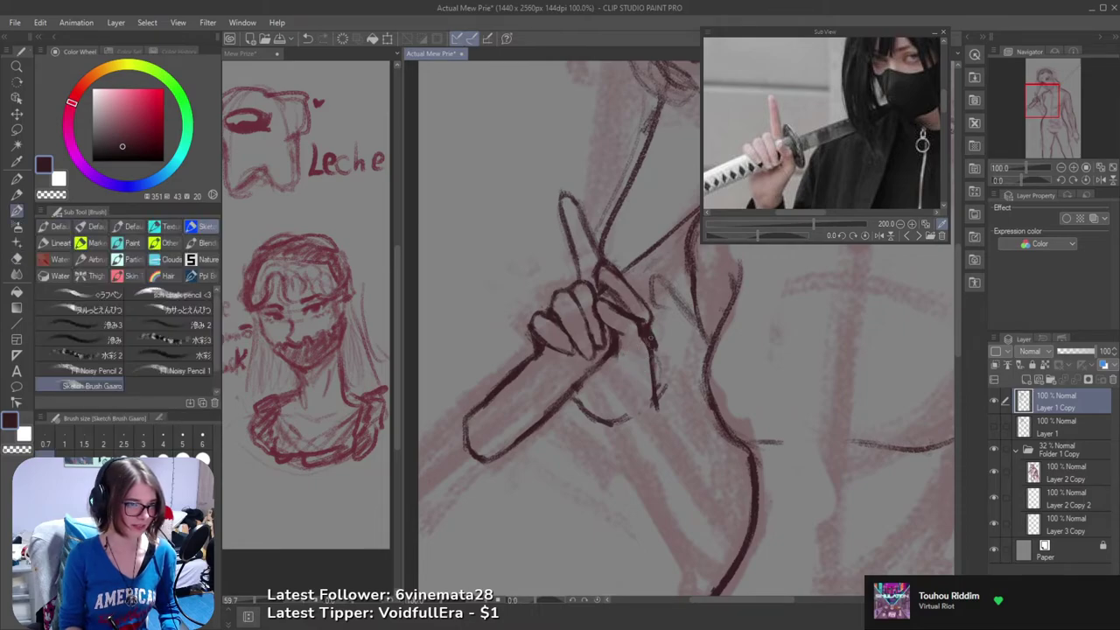
# - Erase the palm's outer line below the bent finger and redraw it curving down to the wrist
pyautogui.press('e')
pyautogui.moveTo(649, 338); pyautogui.dragTo(662, 394)
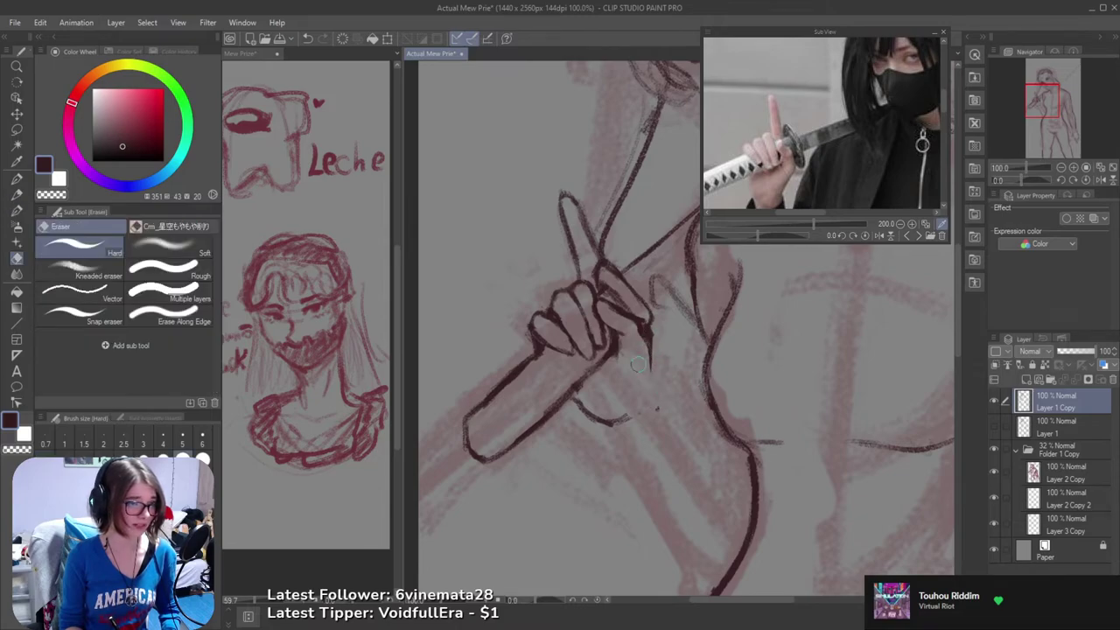
pyautogui.press('b')
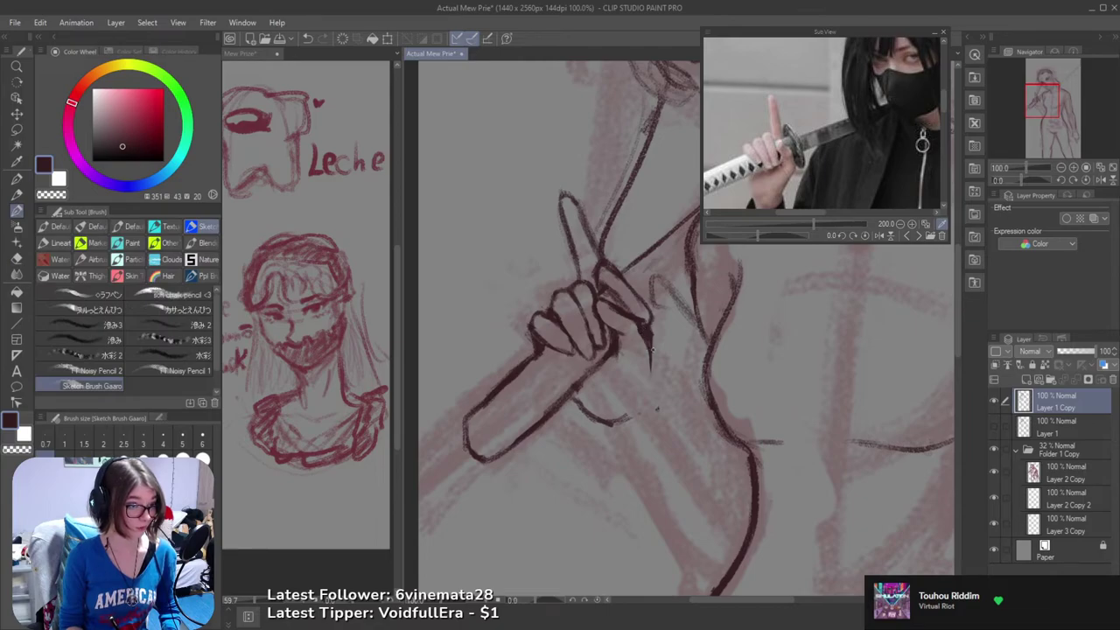
pyautogui.moveTo(651, 349)
pyautogui.mouseDown()
pyautogui.moveTo(644, 420)
pyautogui.moveTo(533, 410)
pyautogui.mouseUp()
pyautogui.hotkey('ctrl', 'z')
pyautogui.press('e')
pyautogui.scroll(-2, 642, 433)
pyautogui.hotkey('ctrl', '-')
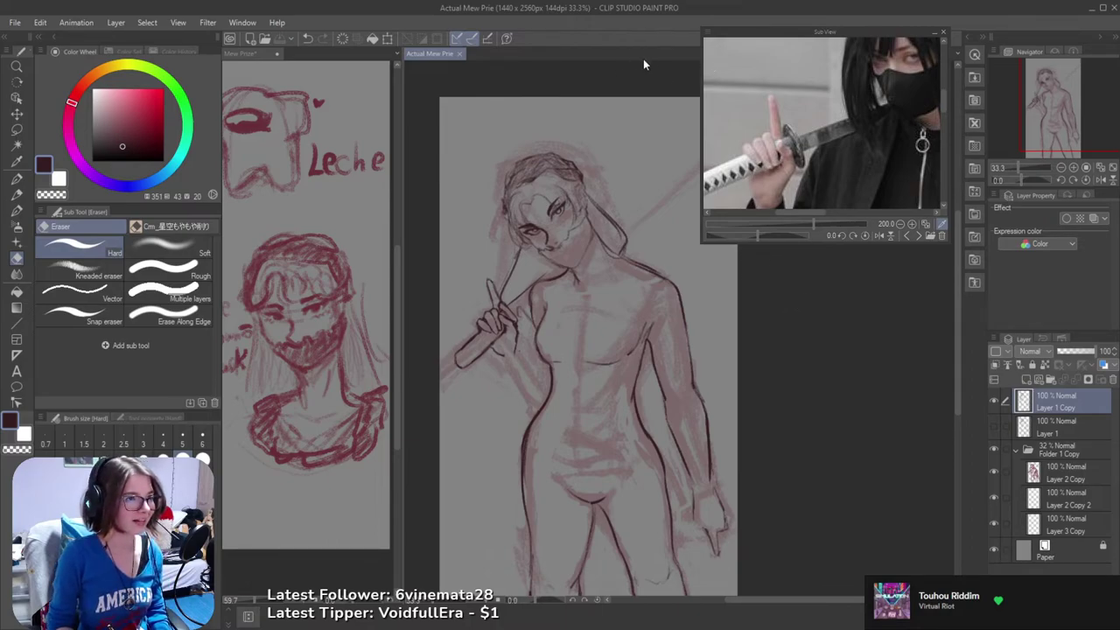
# - Erase the rough lower end of the palm's outer line and redraw it as a smooth taper at the wrist
pyautogui.moveTo(631, 243); pyautogui.dragTo(610, 149)
pyautogui.moveTo(511, 287); pyautogui.dragTo(523, 327)
pyautogui.scroll(2, 523, 328)
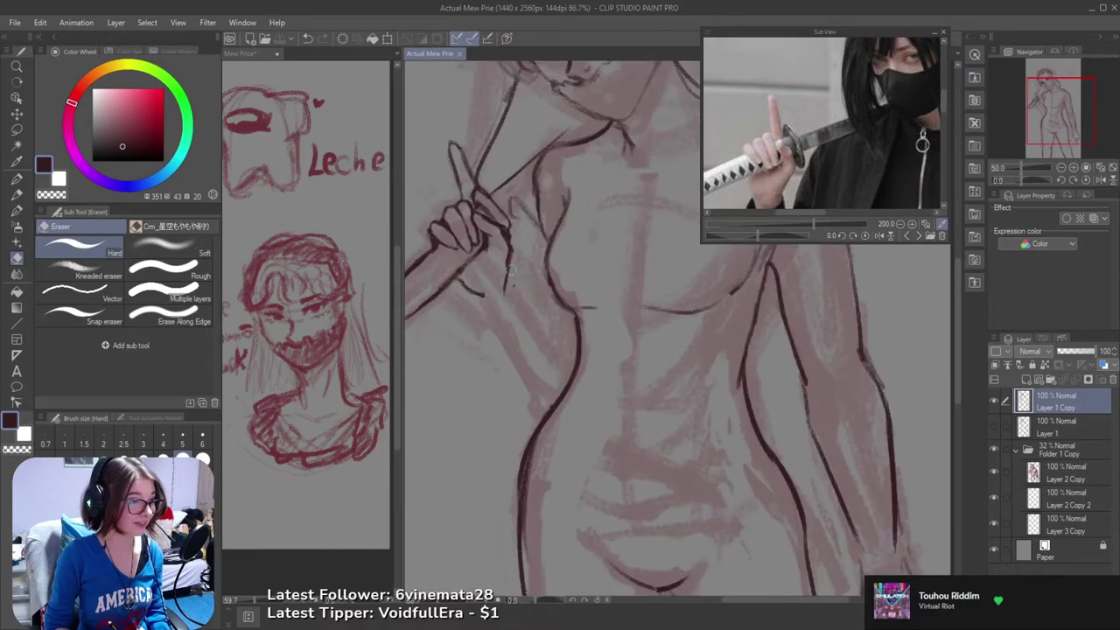
pyautogui.hotkey('ctrl', 'z')
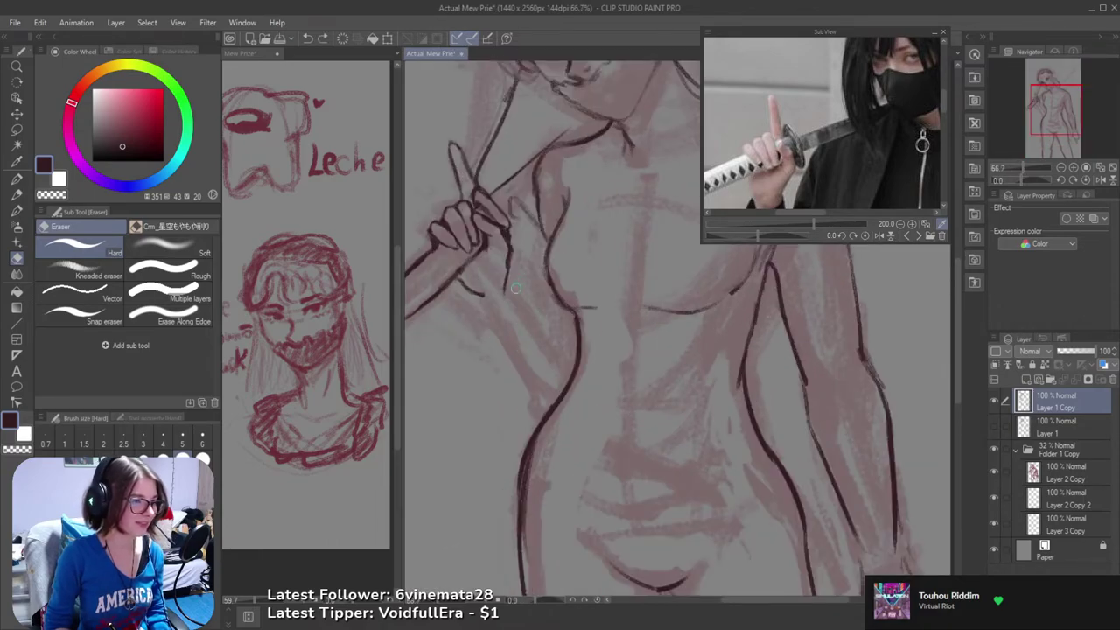
pyautogui.moveTo(514, 289)
pyautogui.mouseDown()
pyautogui.moveTo(499, 257)
pyautogui.moveTo(496, 268)
pyautogui.moveTo(506, 253)
pyautogui.moveTo(504, 294)
pyautogui.mouseUp()
pyautogui.press('b')
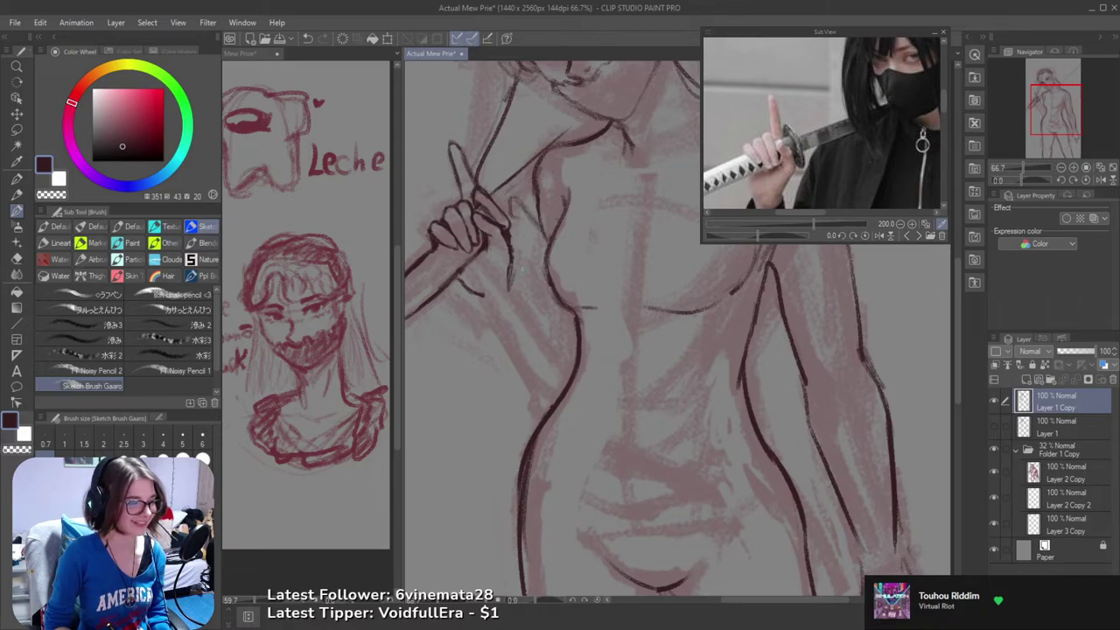
pyautogui.moveTo(531, 271); pyautogui.dragTo(612, 274)
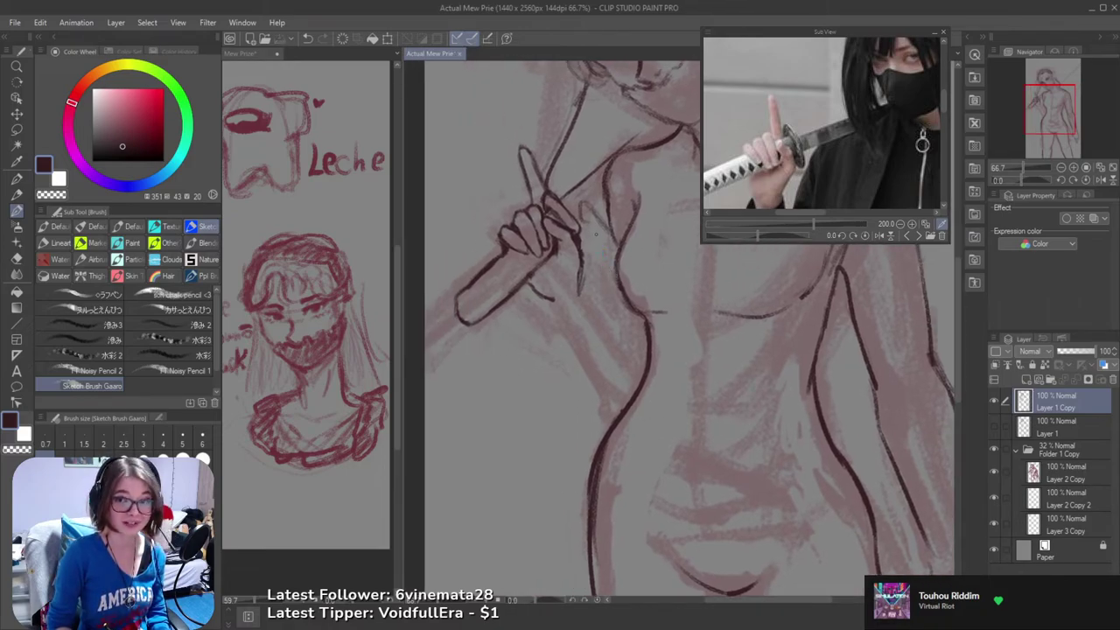
# - Thin the inner edge of the palm's outer line near the wrist with the eraser
pyautogui.press('e')
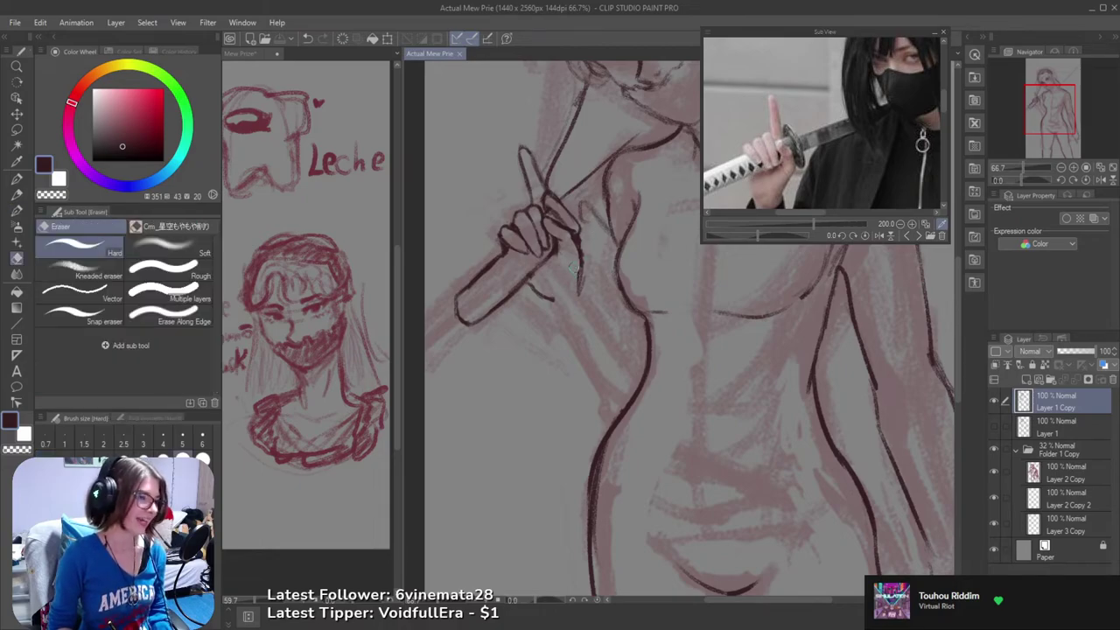
pyautogui.moveTo(578, 265); pyautogui.dragTo(571, 292)
pyautogui.press('b')
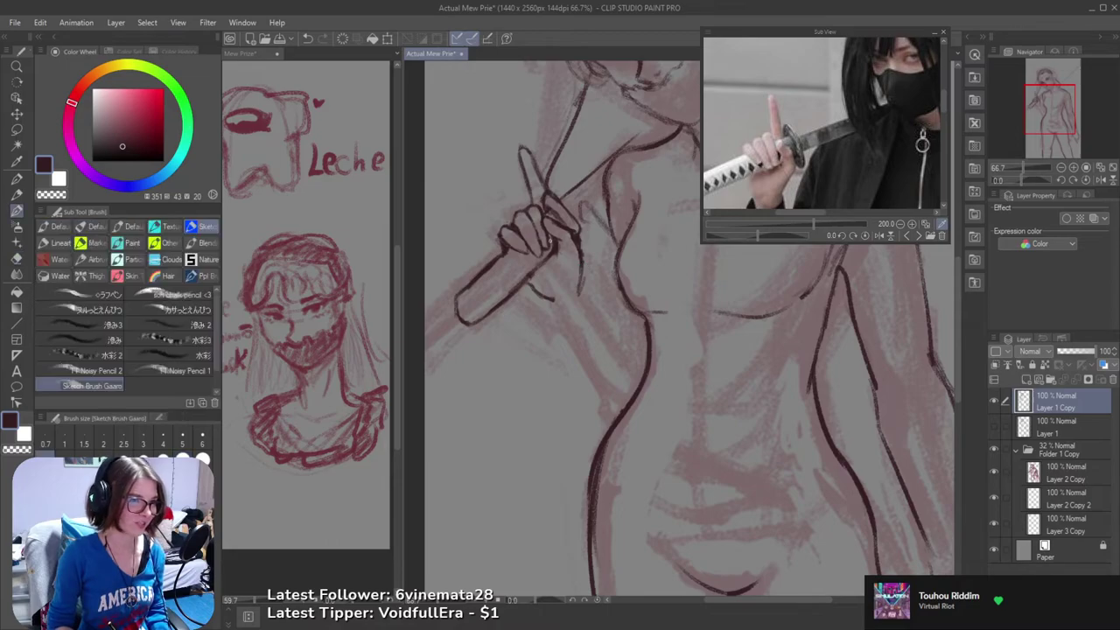
pyautogui.press('e')
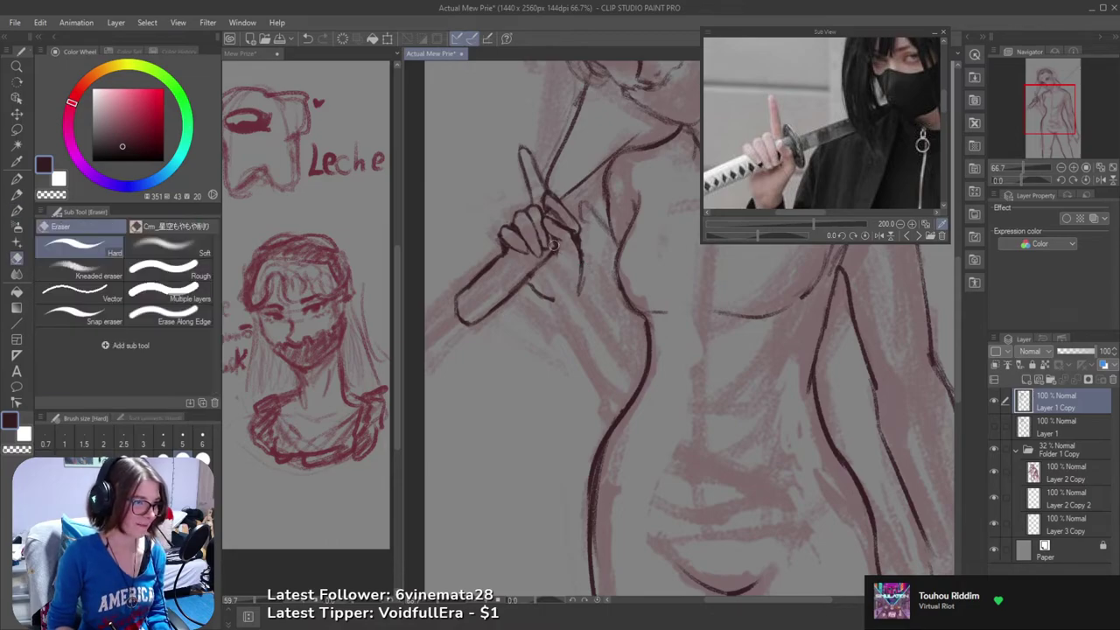
pyautogui.hotkey('ctrl', 'z')
pyautogui.scroll(3, 556, 243)
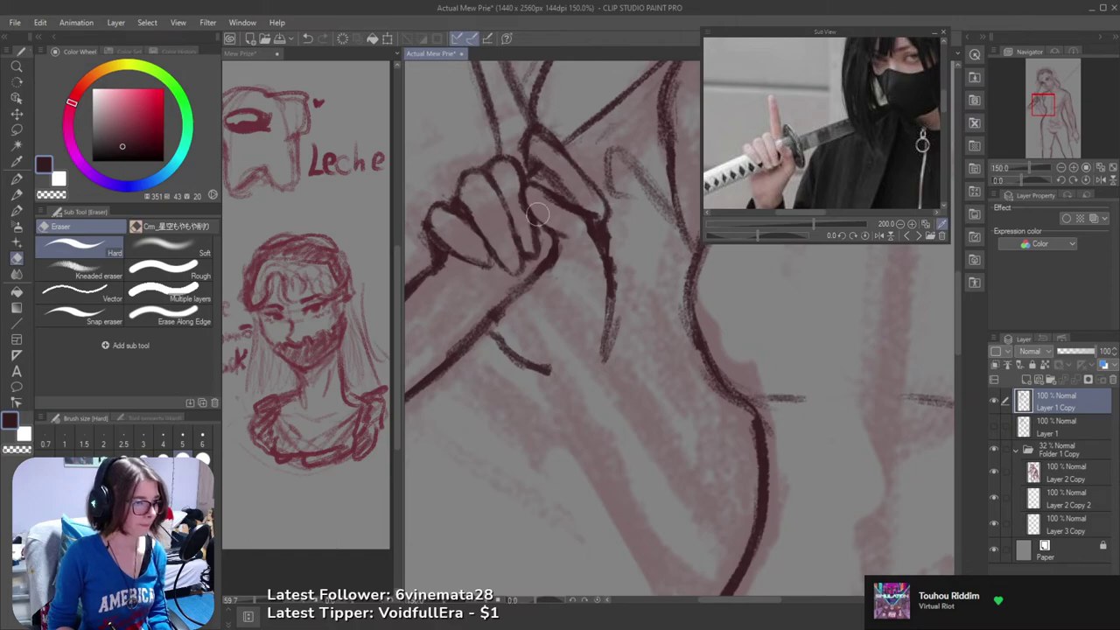
pyautogui.scroll(-1, 555, 218)
pyautogui.scroll(-1, 556, 218)
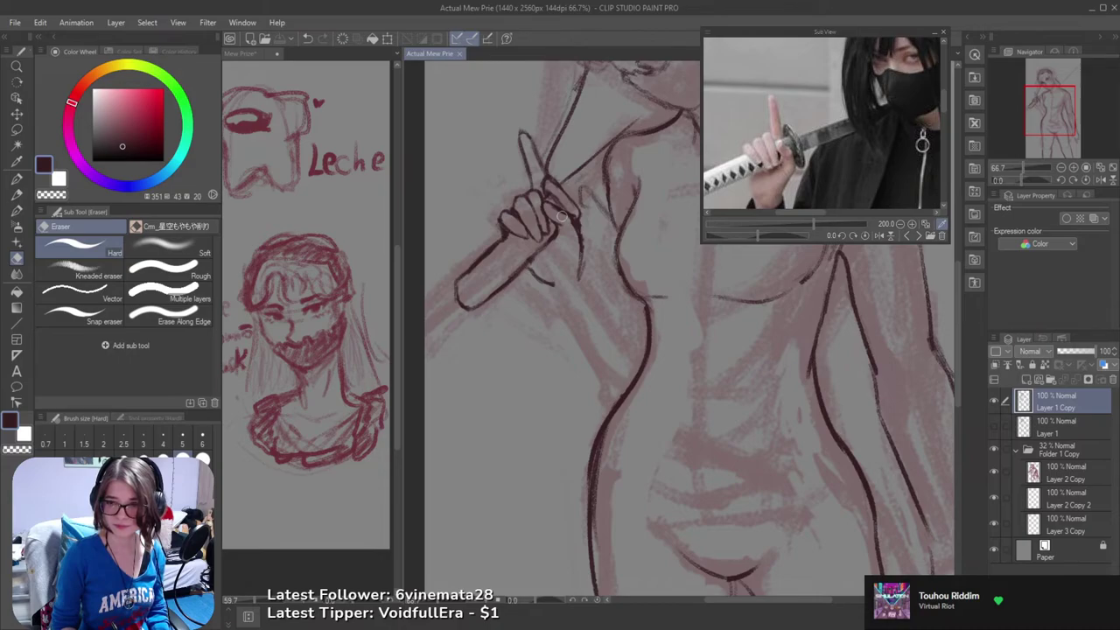
pyautogui.moveTo(560, 300); pyautogui.dragTo(550, 305)
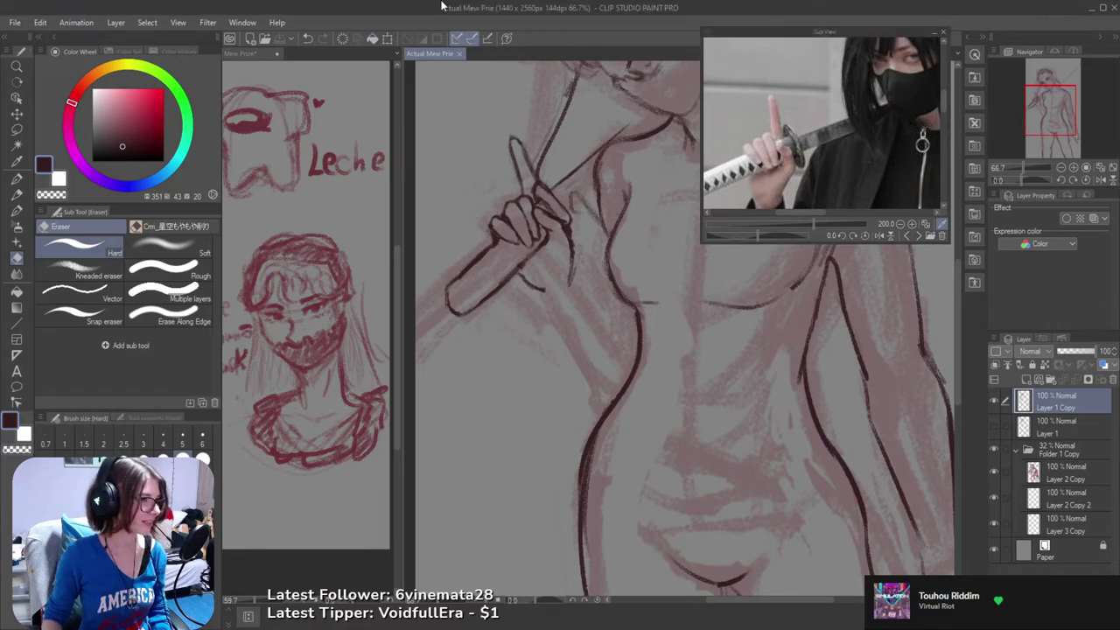
# - Straighten the end of the heel curve and draw the forearm's lower outline from it down to the waist
pyautogui.moveTo(689, 361)
pyautogui.mouseDown()
pyautogui.moveTo(641, 468)
pyautogui.moveTo(657, 400)
pyautogui.moveTo(658, 418)
pyautogui.mouseUp()
pyautogui.moveTo(582, 388)
pyautogui.mouseDown()
pyautogui.moveTo(582, 405)
pyautogui.moveTo(600, 413)
pyautogui.moveTo(597, 378)
pyautogui.mouseUp()
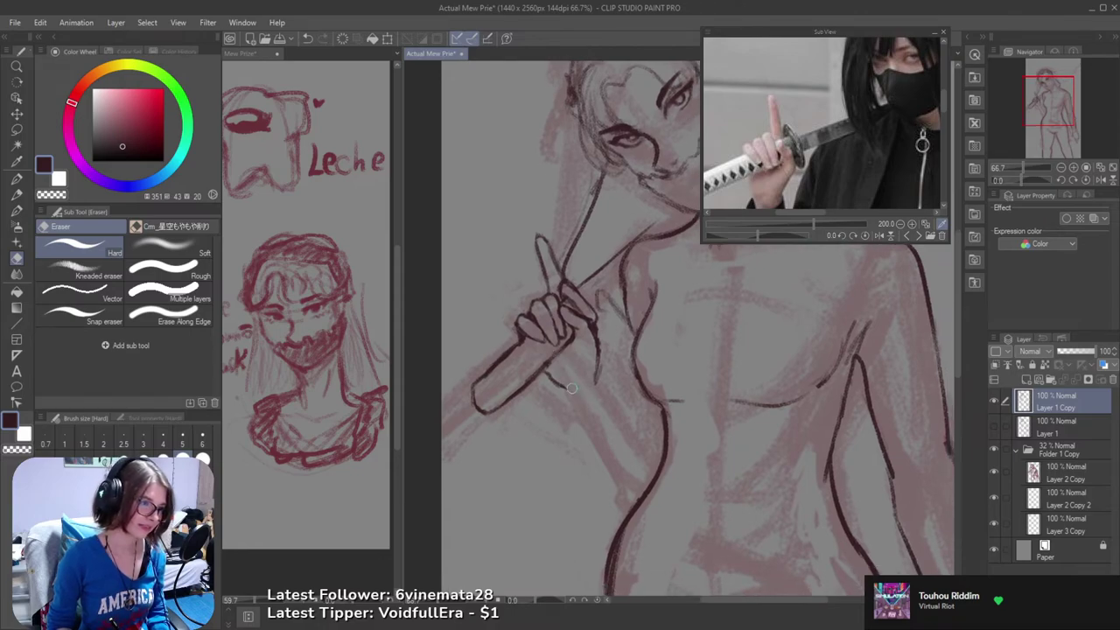
pyautogui.press('b')
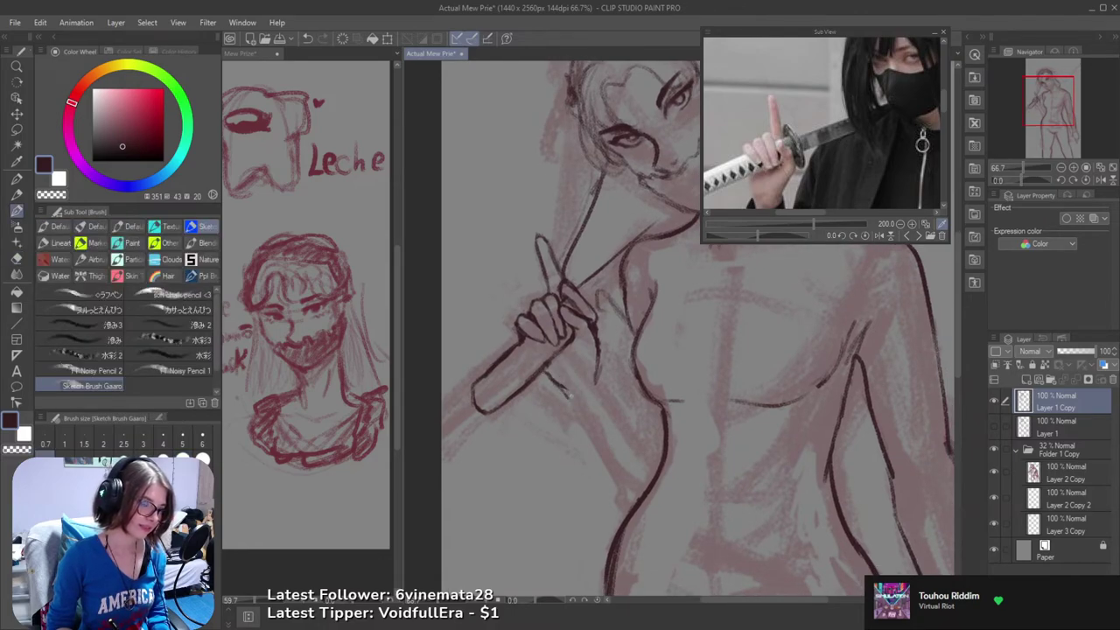
pyautogui.moveTo(560, 388); pyautogui.dragTo(598, 452)
pyautogui.hotkey('ctrl', 'z')
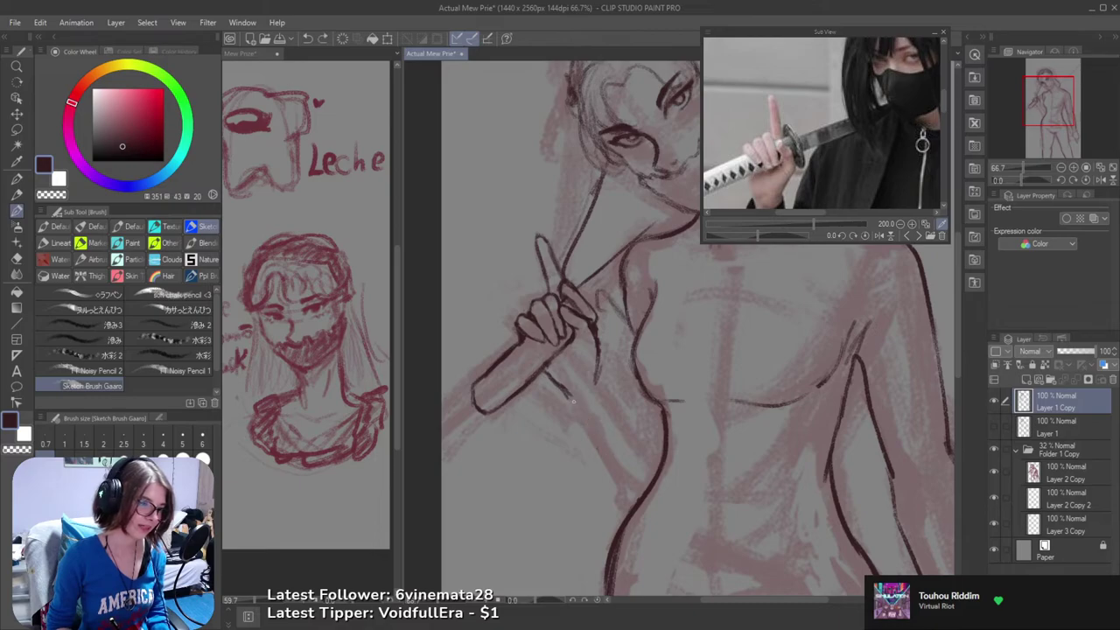
pyautogui.moveTo(570, 392); pyautogui.dragTo(597, 441)
pyautogui.hotkey('ctrl', 'z')
pyautogui.moveTo(568, 390)
pyautogui.mouseDown()
pyautogui.moveTo(612, 482)
pyautogui.moveTo(580, 411)
pyautogui.moveTo(628, 497)
pyautogui.mouseUp()
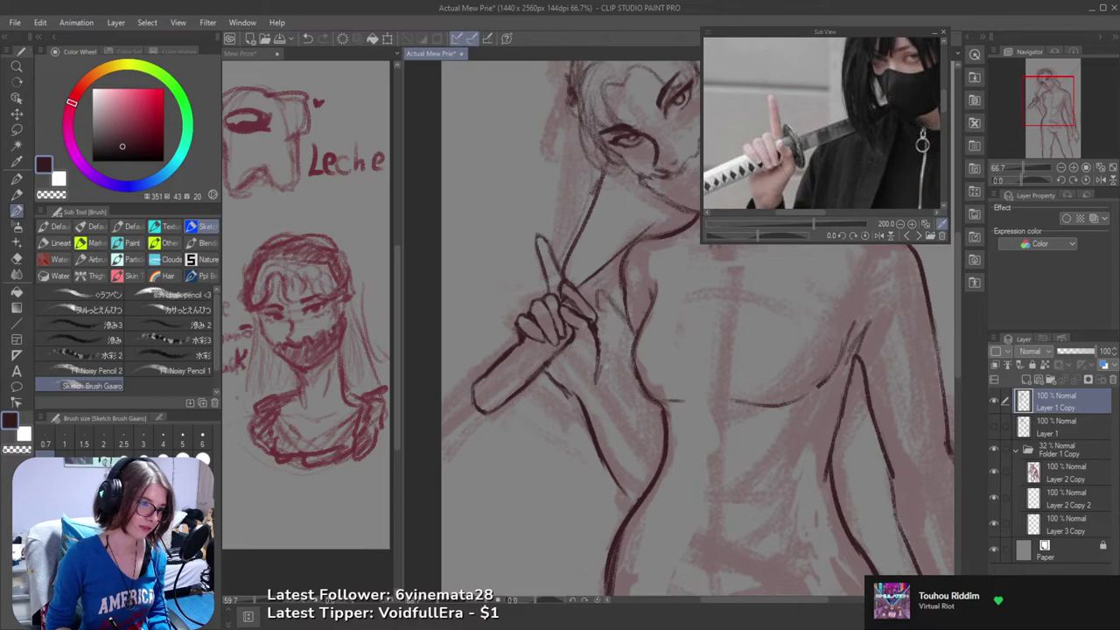
# - Draw the forearm's upper outline from the palm's outer line down toward the waist, parallel to the lower outline
pyautogui.moveTo(604, 362); pyautogui.dragTo(632, 425)
pyautogui.hotkey('ctrl', 'z')
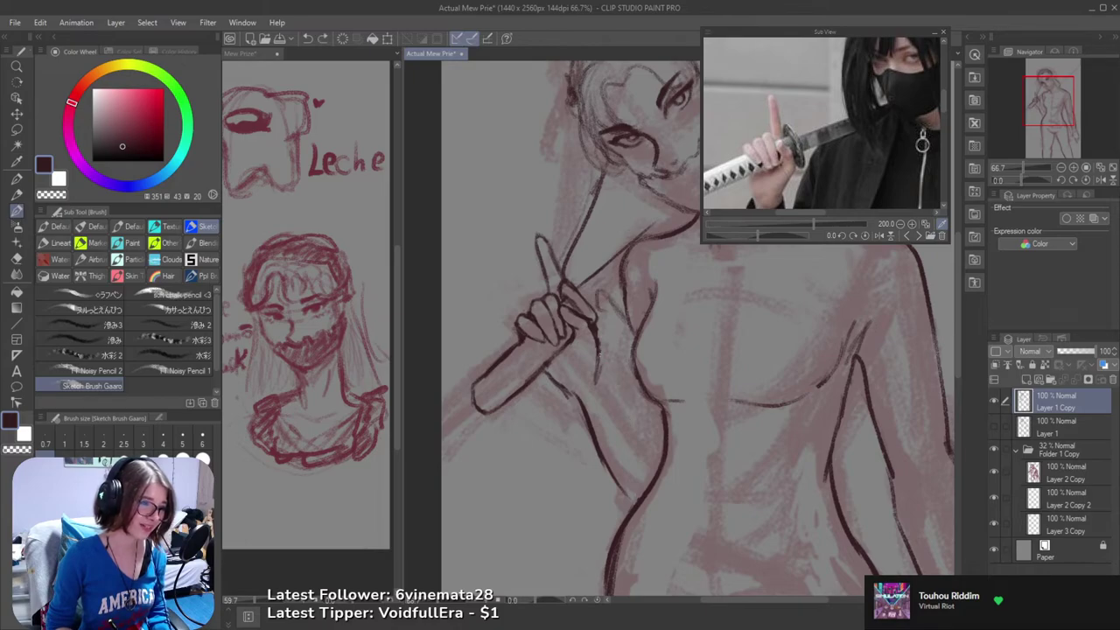
pyautogui.moveTo(600, 353); pyautogui.dragTo(644, 449)
pyautogui.press('e')
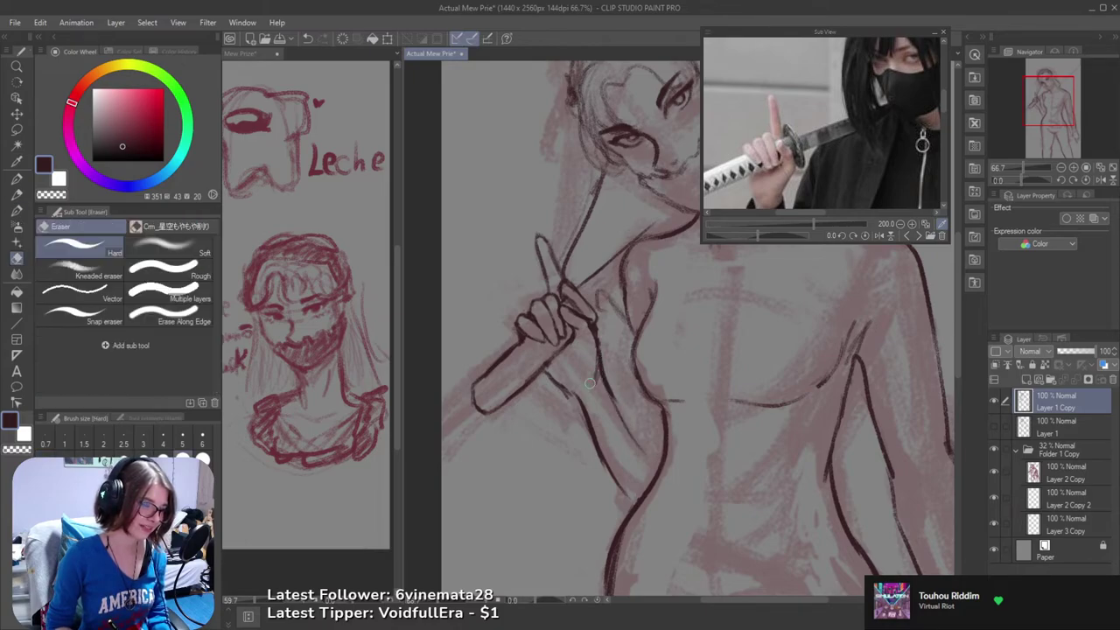
pyautogui.scroll(3, 585, 335)
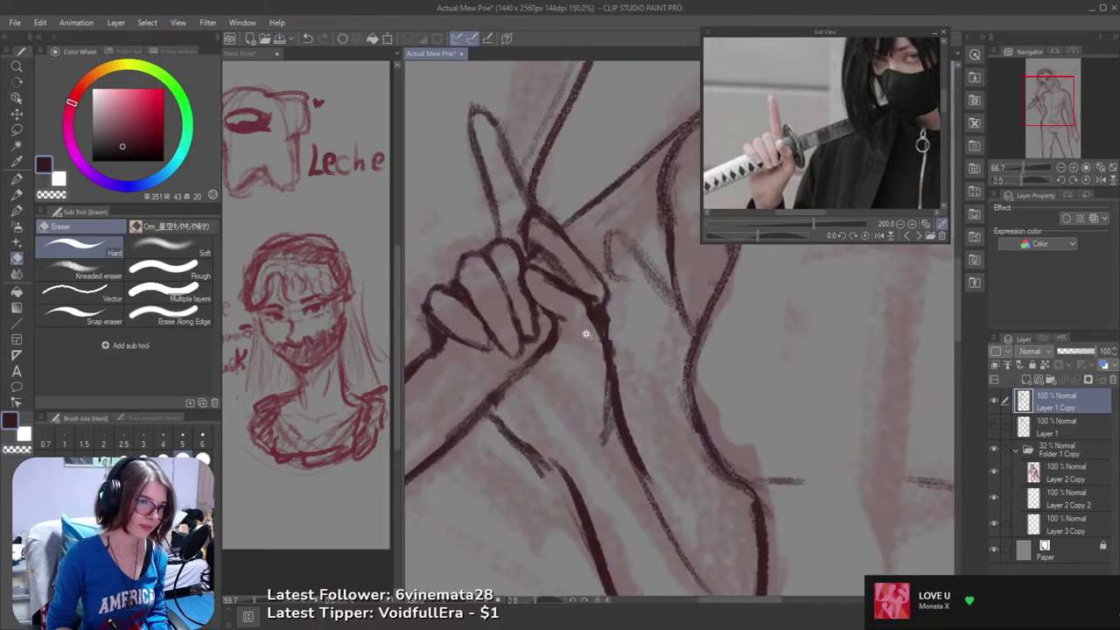
pyautogui.scroll(2, 572, 323)
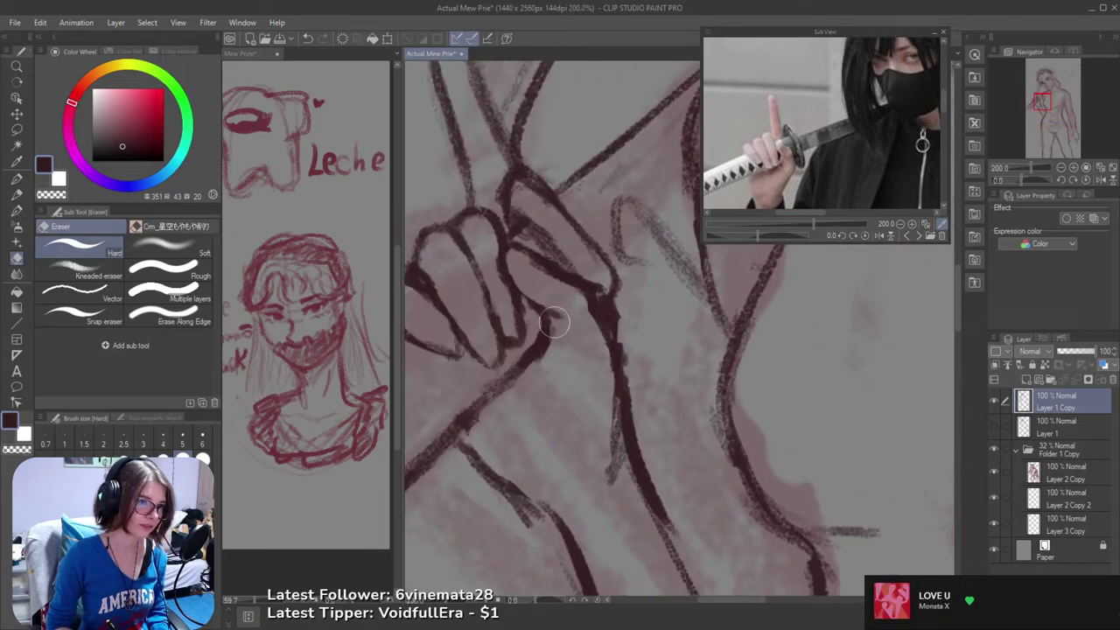
pyautogui.press('b')
pyautogui.moveTo(541, 313); pyautogui.dragTo(553, 369)
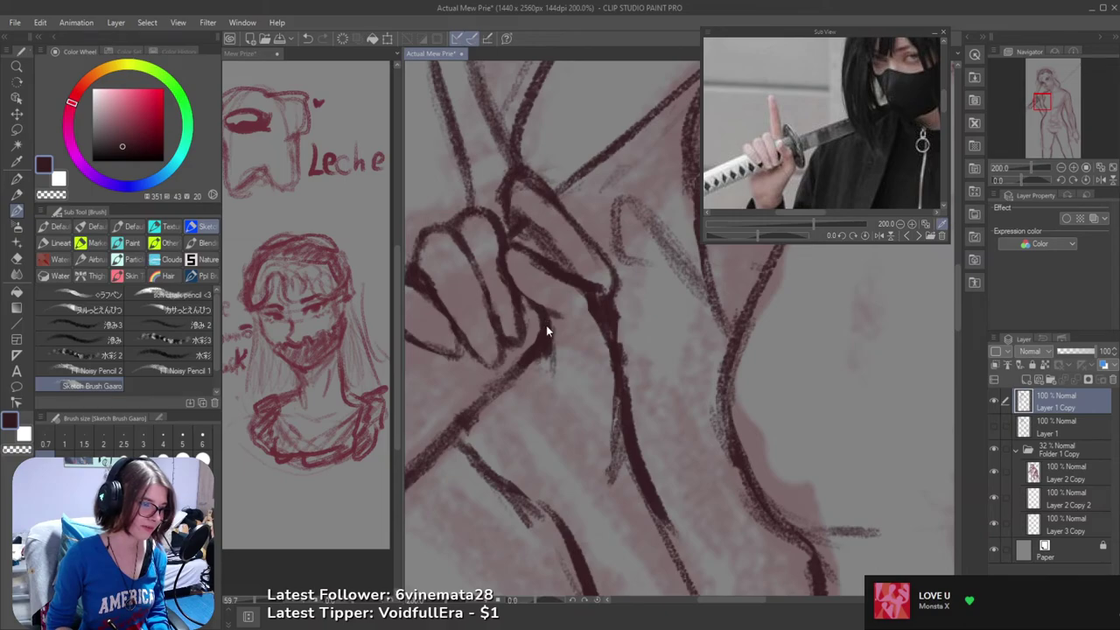
pyautogui.hotkey('ctrl', 'z')
pyautogui.moveTo(546, 322); pyautogui.dragTo(561, 368)
pyautogui.hotkey('ctrl', 'z')
# - Thin the dark corner where the sword handle's lower edge meets the hand with the eraser, and save the drawing
pyautogui.press('e')
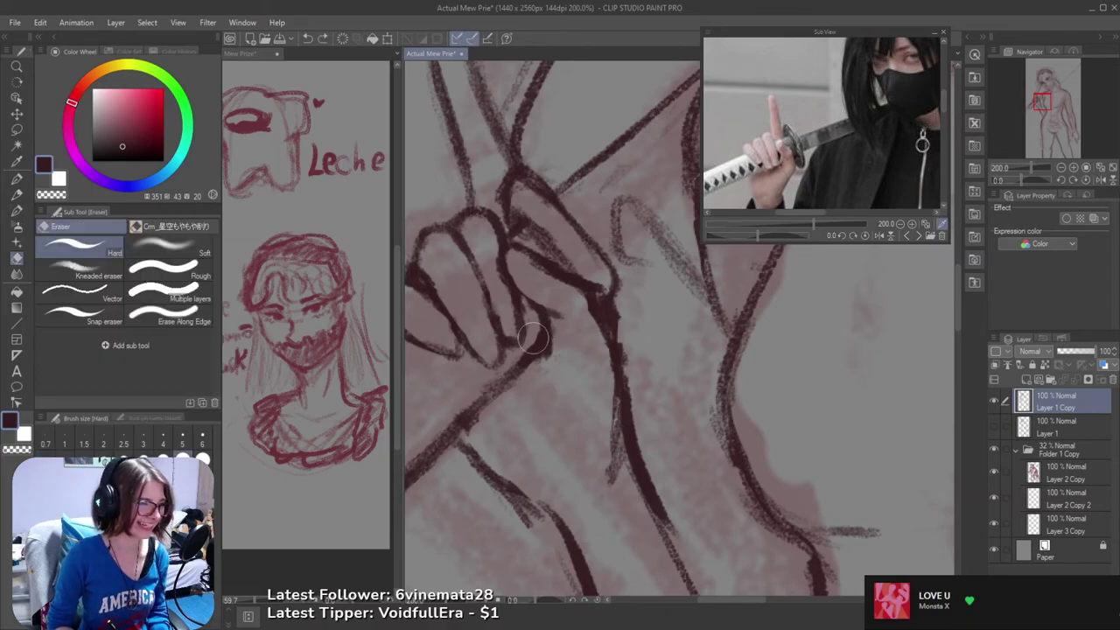
pyautogui.moveTo(532, 332); pyautogui.dragTo(542, 322)
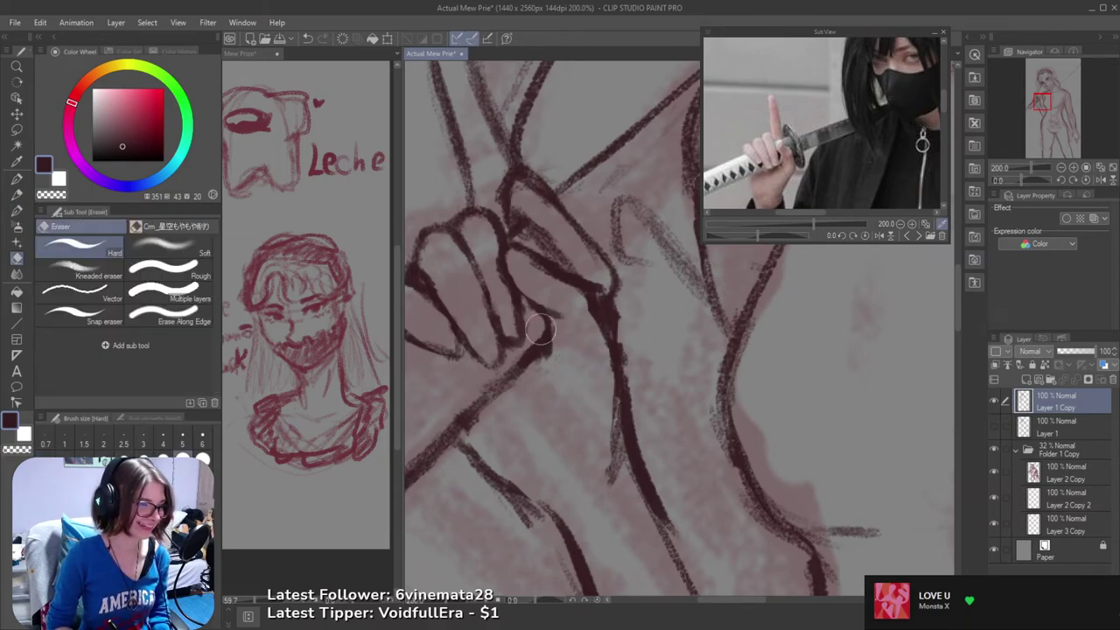
pyautogui.press('b')
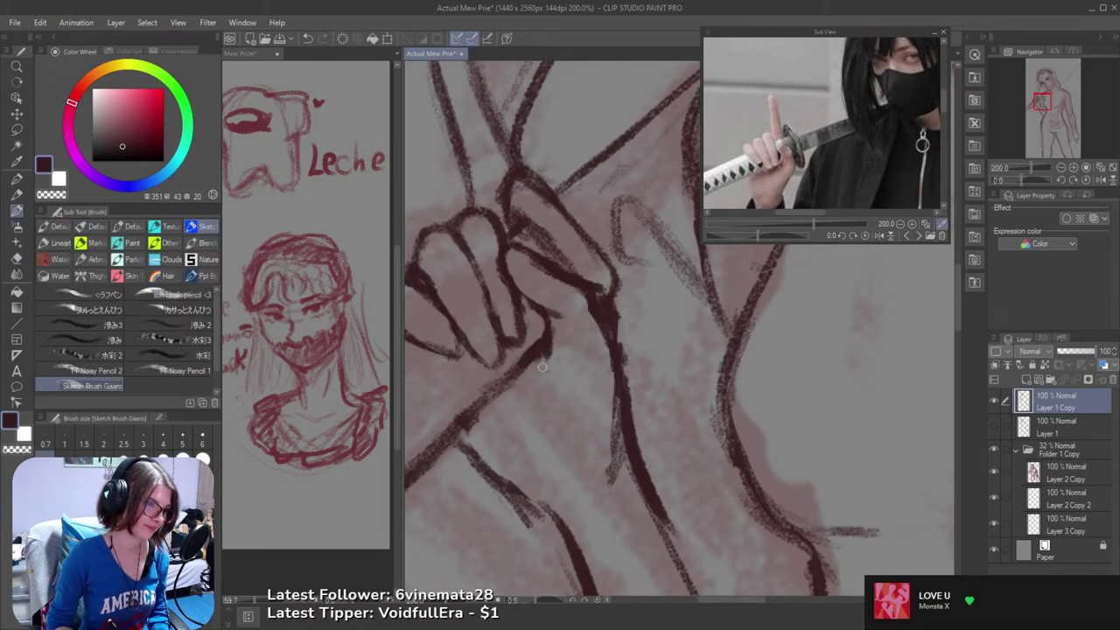
pyautogui.scroll(-5, 543, 367)
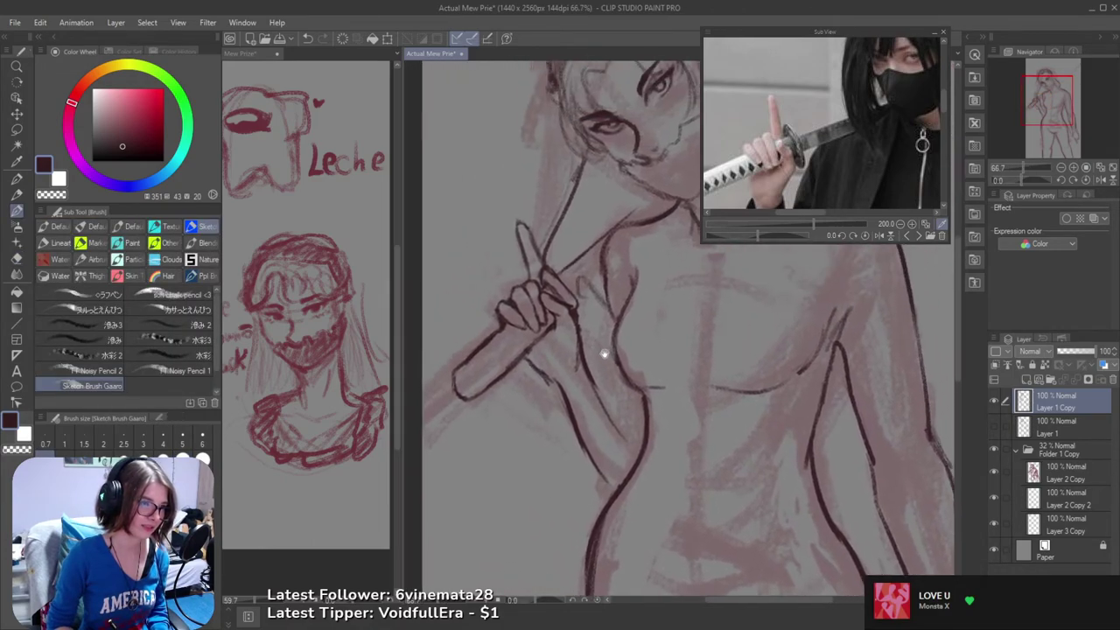
pyautogui.scroll(4, 564, 310)
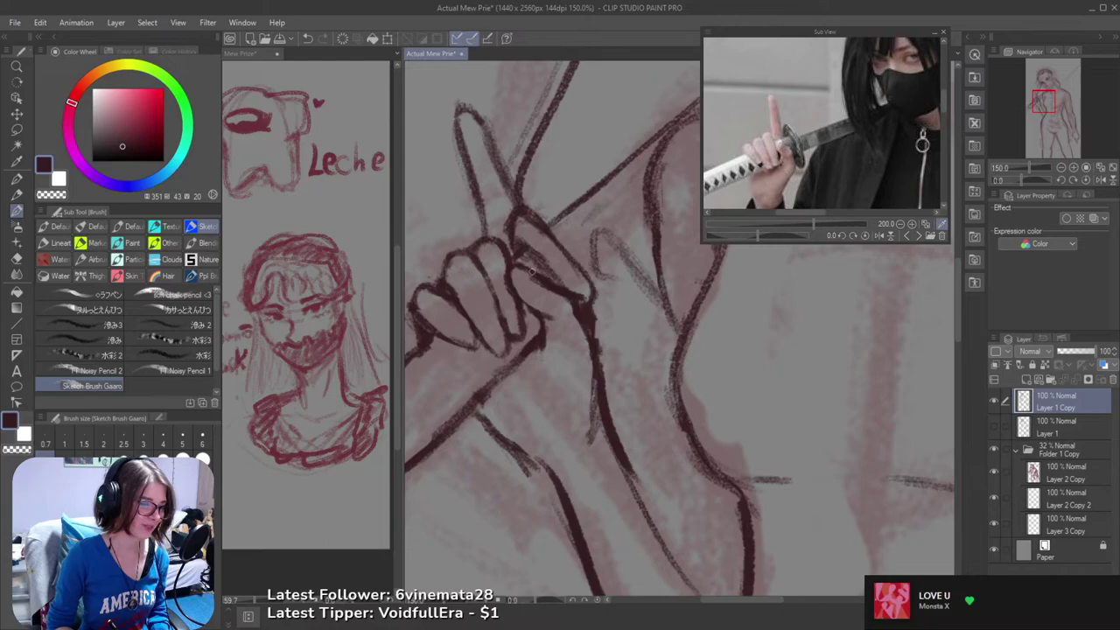
pyautogui.press('e')
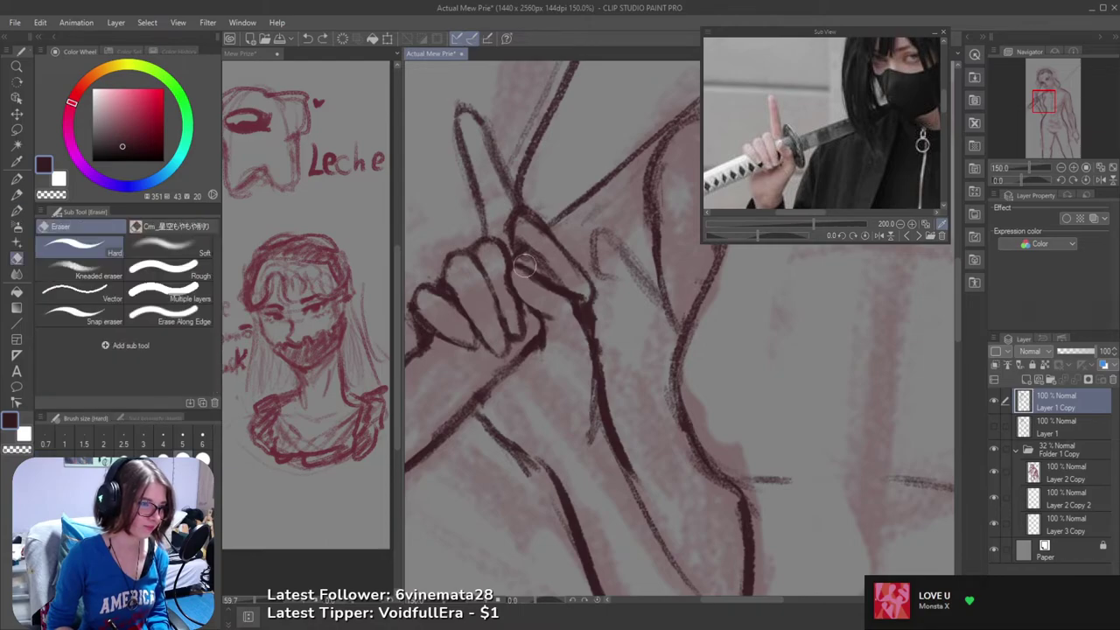
pyautogui.scroll(-2, 567, 264)
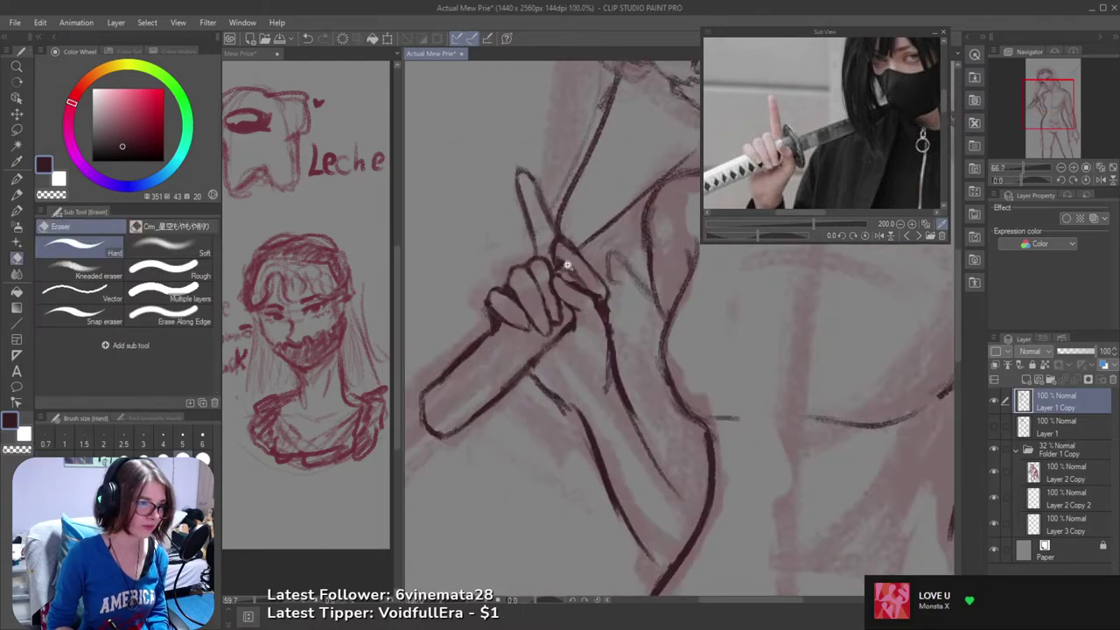
pyautogui.scroll(2, 567, 265)
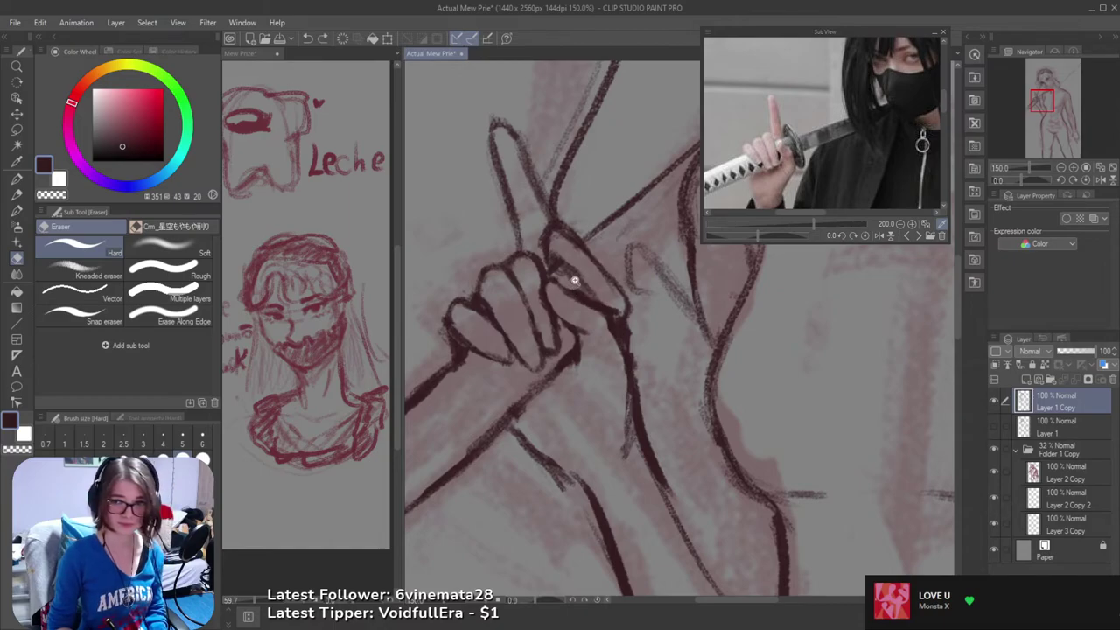
pyautogui.hotkey('ctrl', 's')
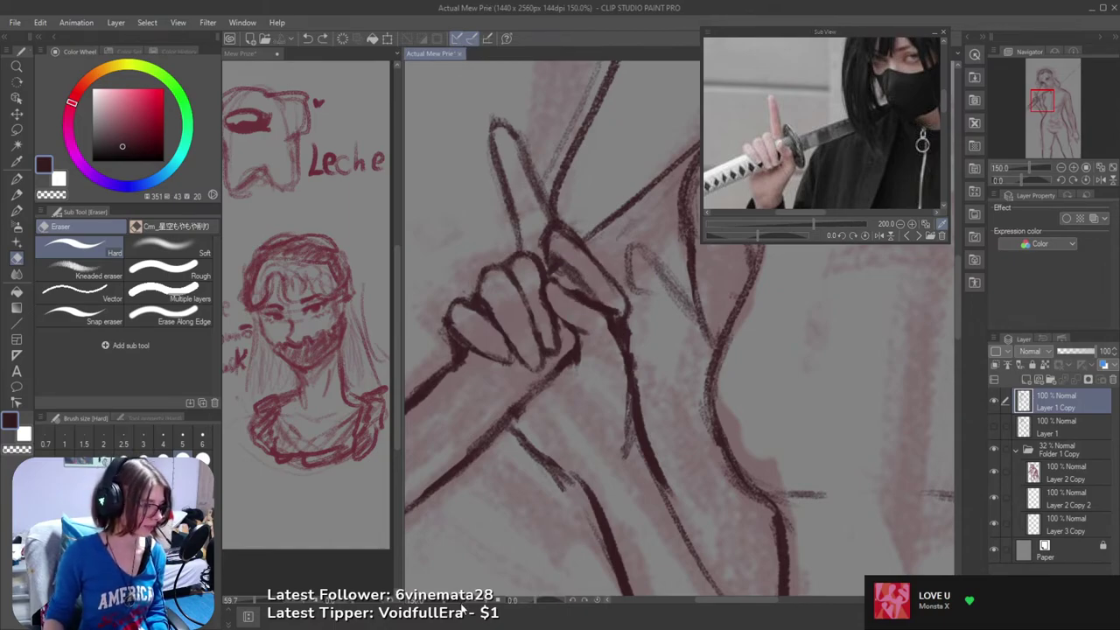
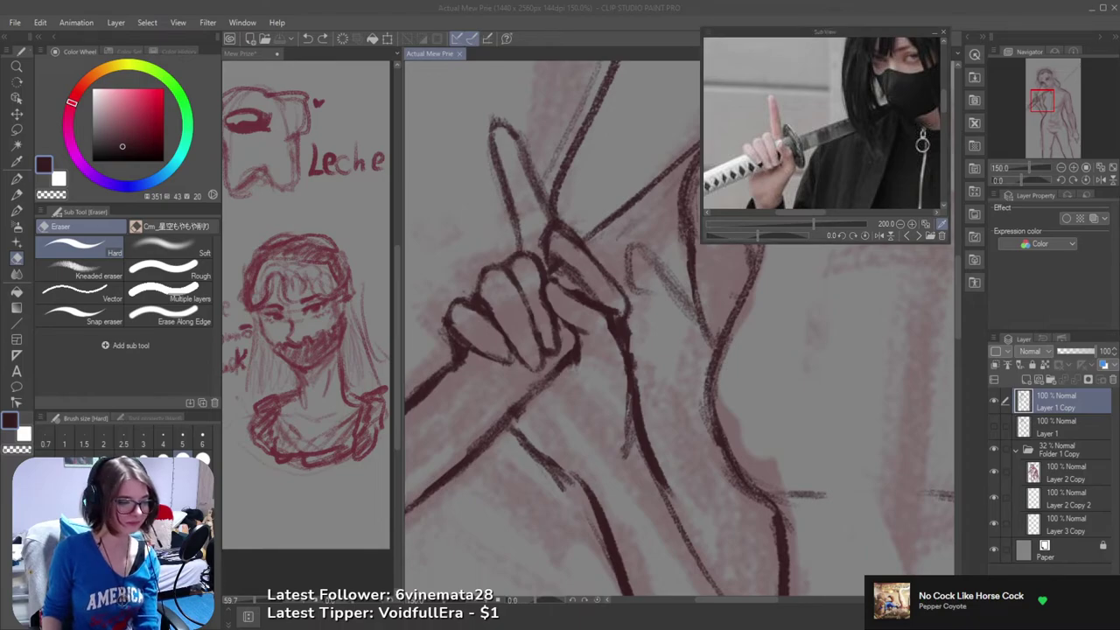
# - Refine the line between the thumb and the bent finger above it with brush and eraser, and save the drawing
pyautogui.click(623, 6)
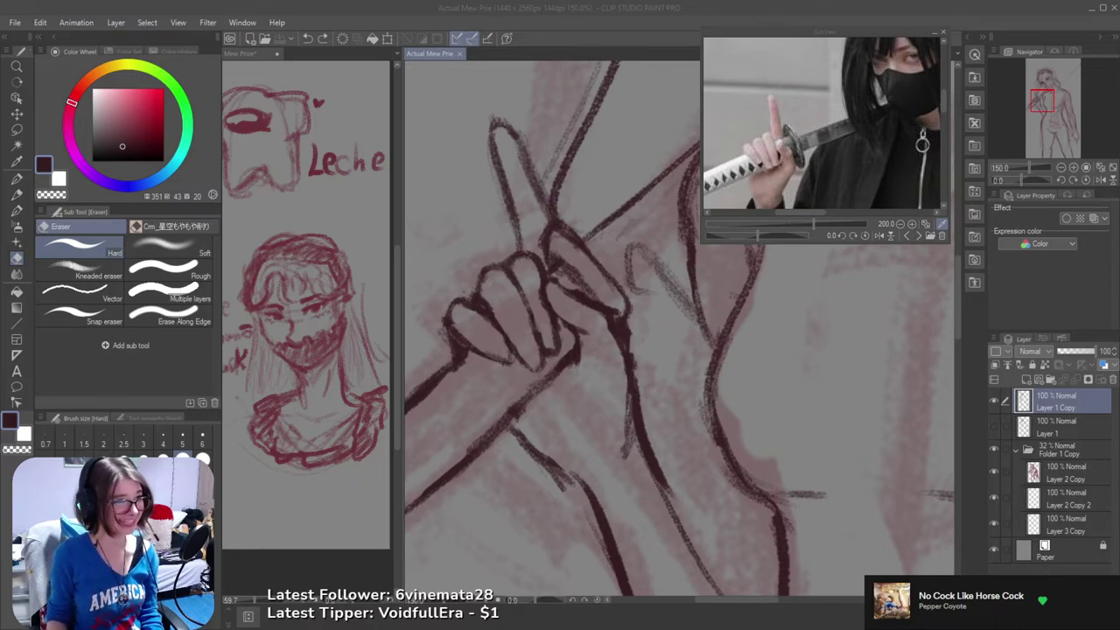
pyautogui.click(640, 7)
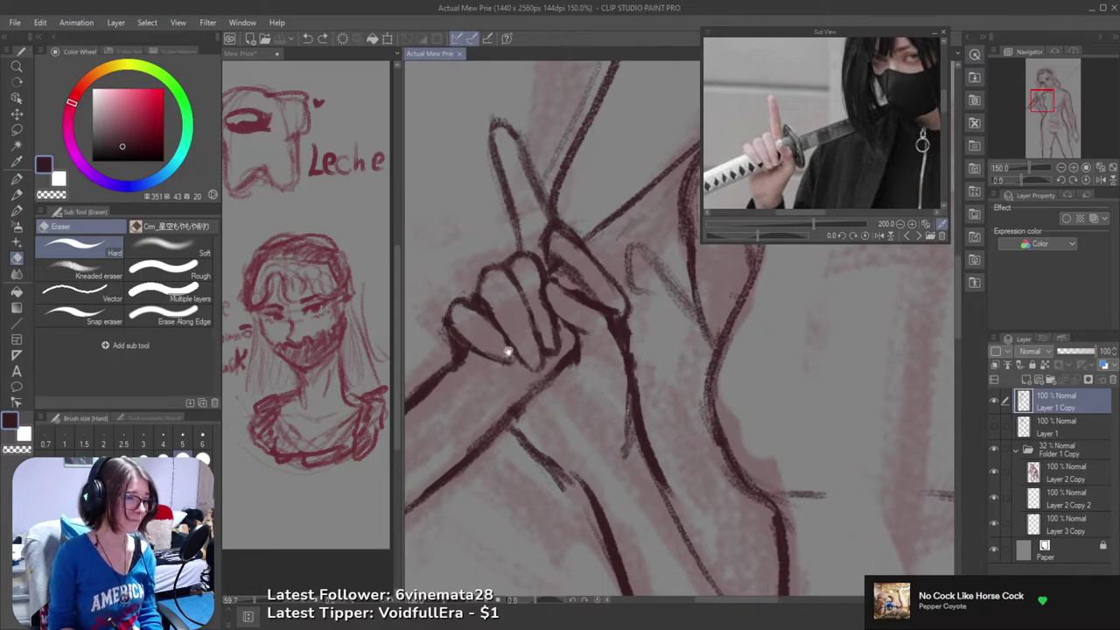
pyautogui.moveTo(508, 351); pyautogui.dragTo(454, 392)
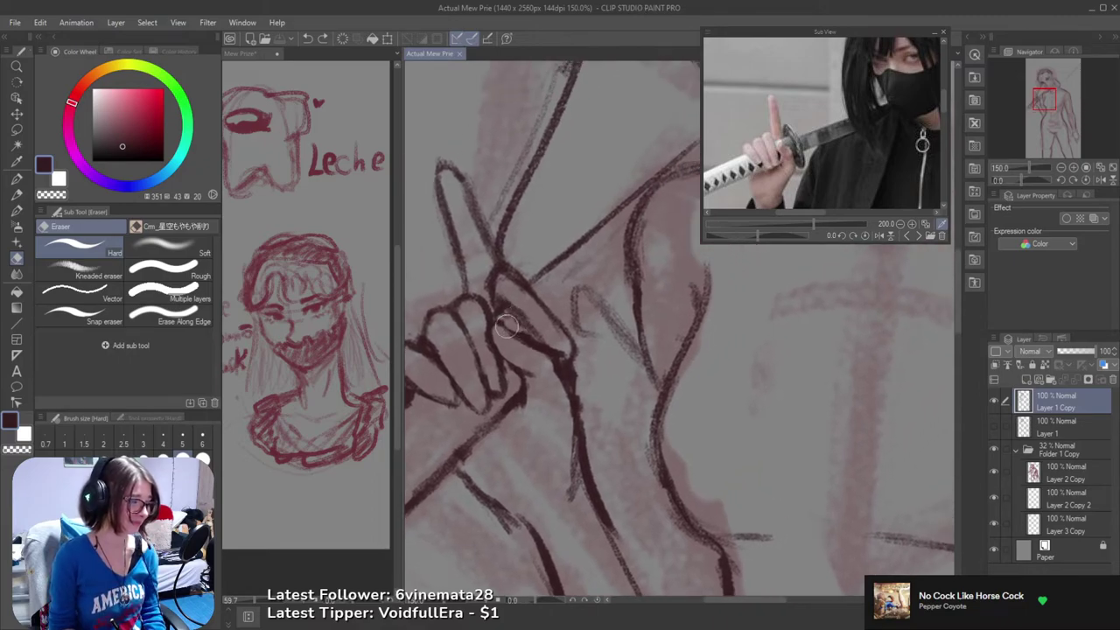
pyautogui.press('b')
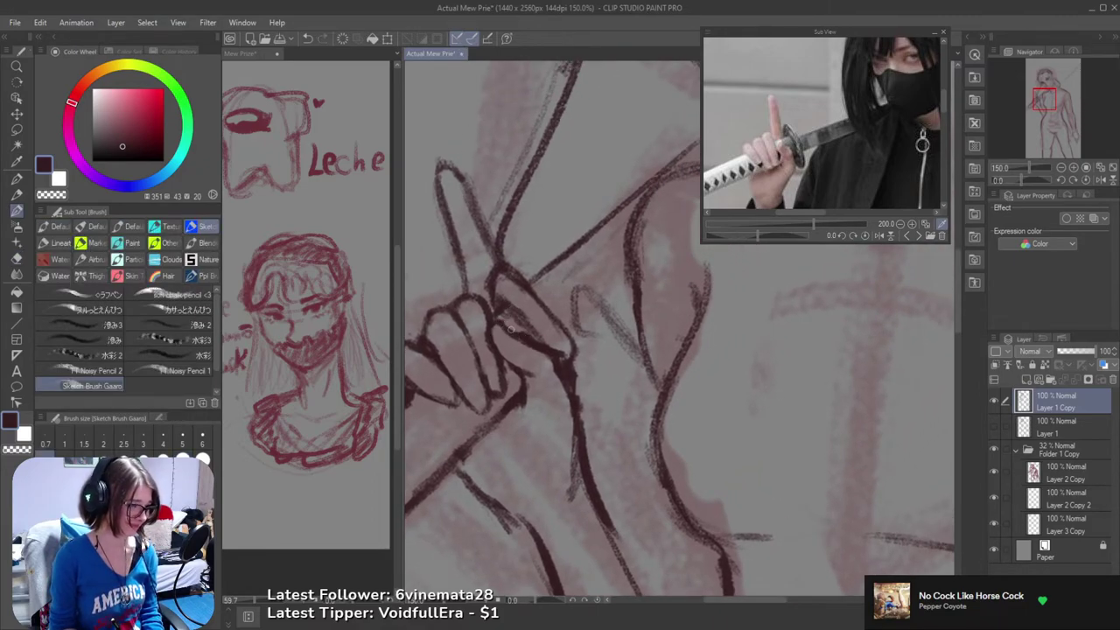
pyautogui.moveTo(531, 346); pyautogui.dragTo(514, 351)
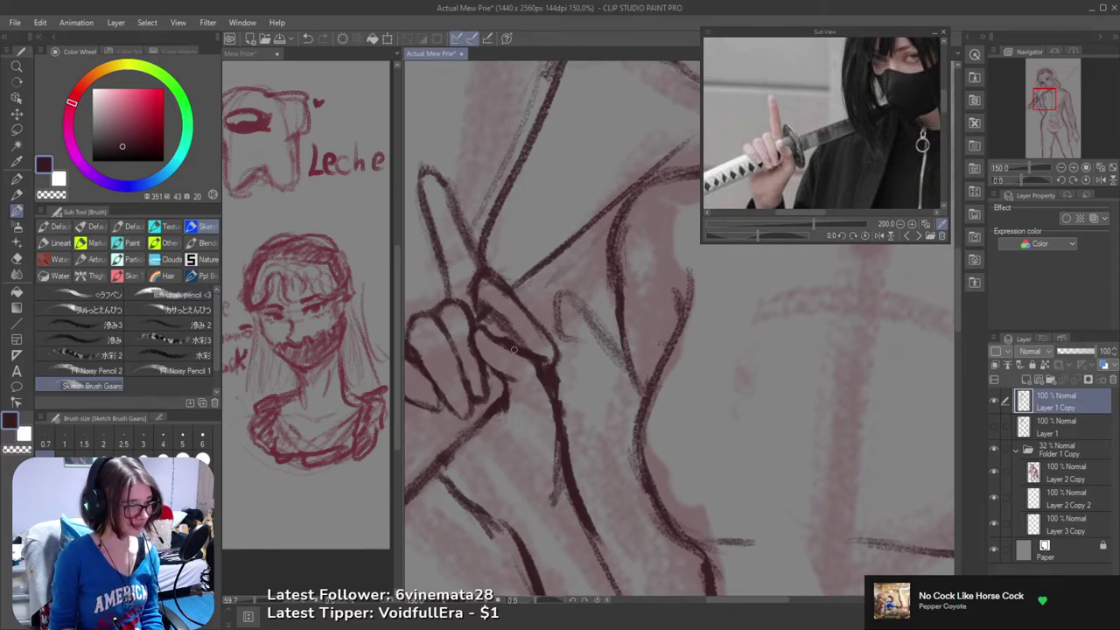
pyautogui.press('e')
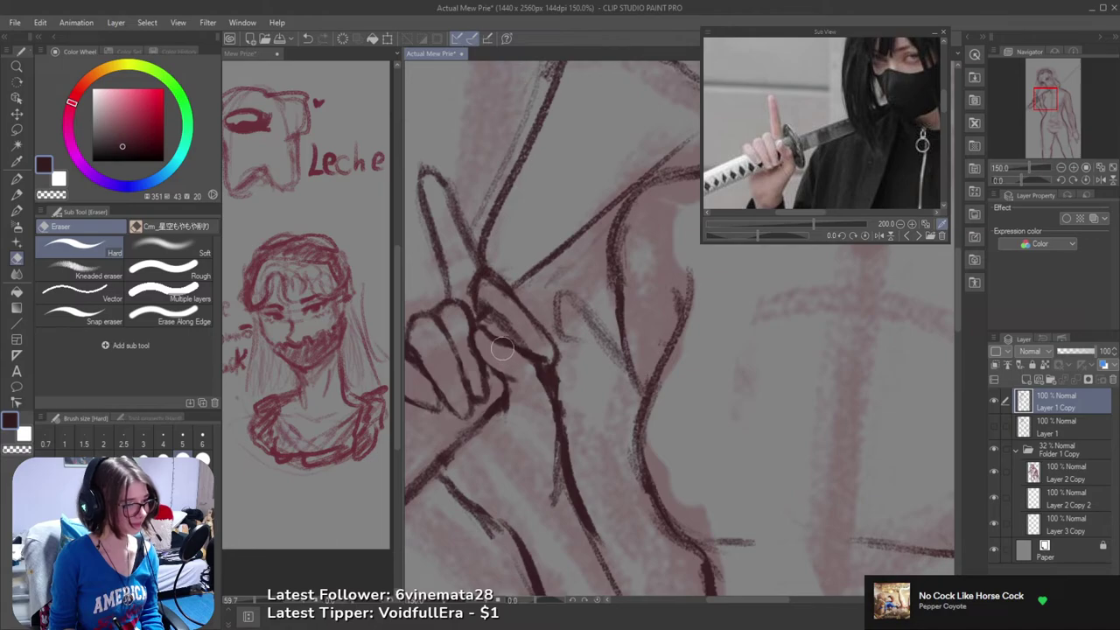
pyautogui.hotkey('ctrl', 'z')
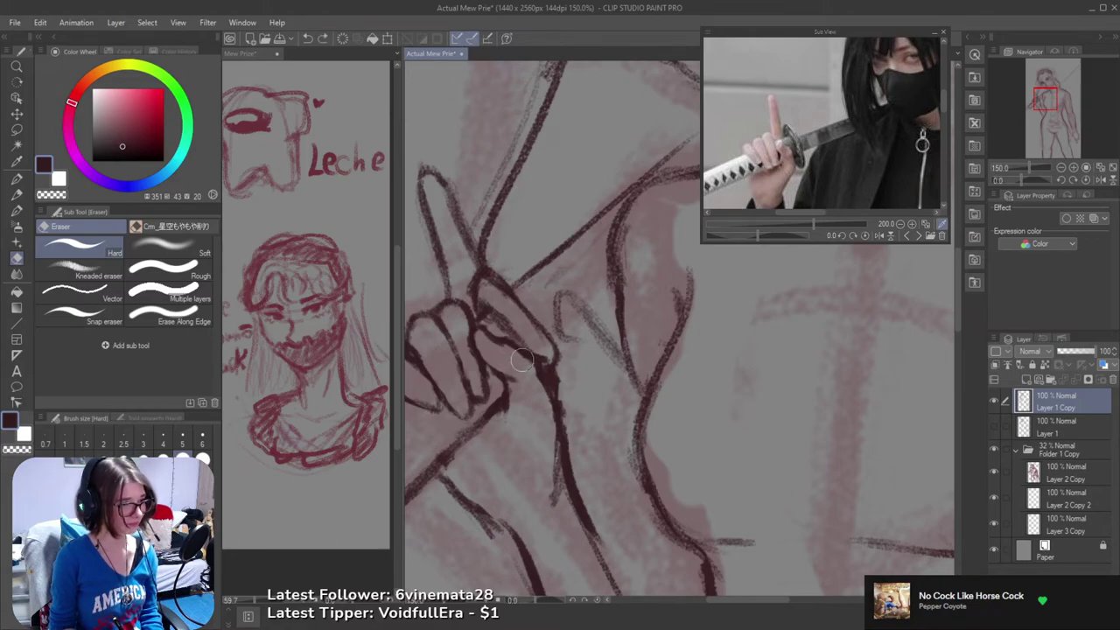
pyautogui.moveTo(522, 359)
pyautogui.mouseDown()
pyautogui.moveTo(500, 348)
pyautogui.moveTo(537, 362)
pyautogui.mouseUp()
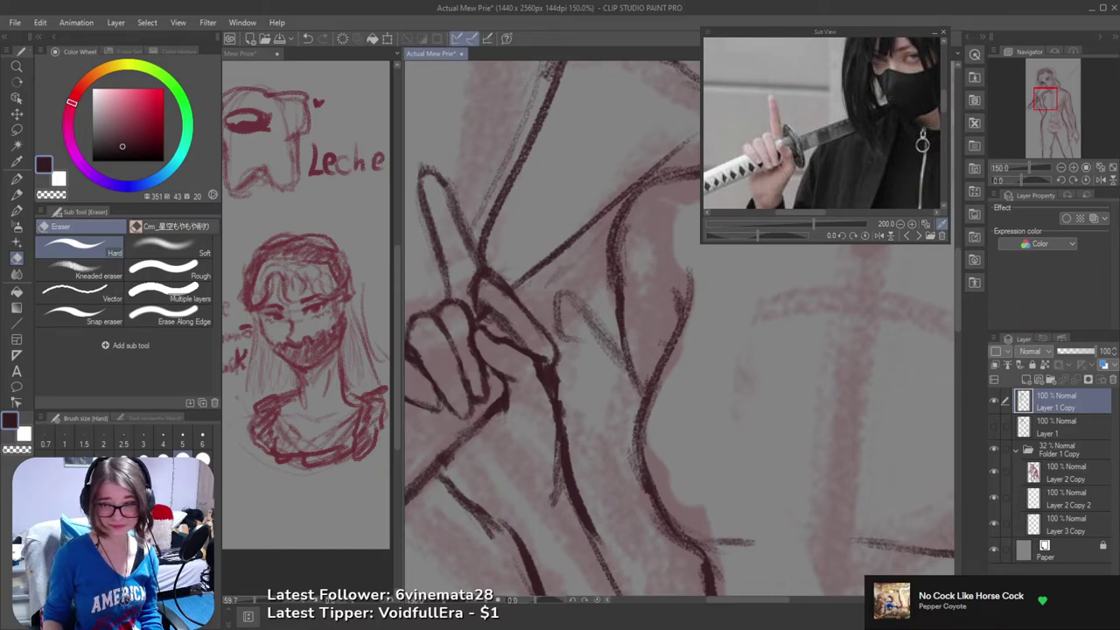
pyautogui.hotkey('ctrl', 's')
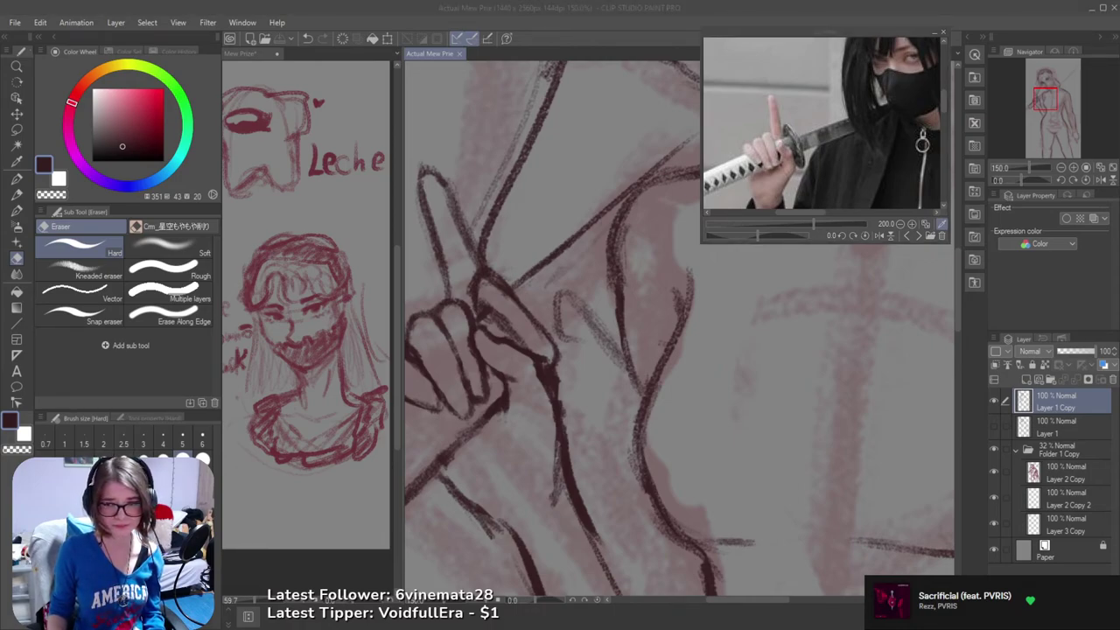
# - Trim the thumb's upper edge beside the curled fingers with the eraser and save the file
pyautogui.click(850, 6)
pyautogui.moveTo(581, 371); pyautogui.dragTo(704, 379)
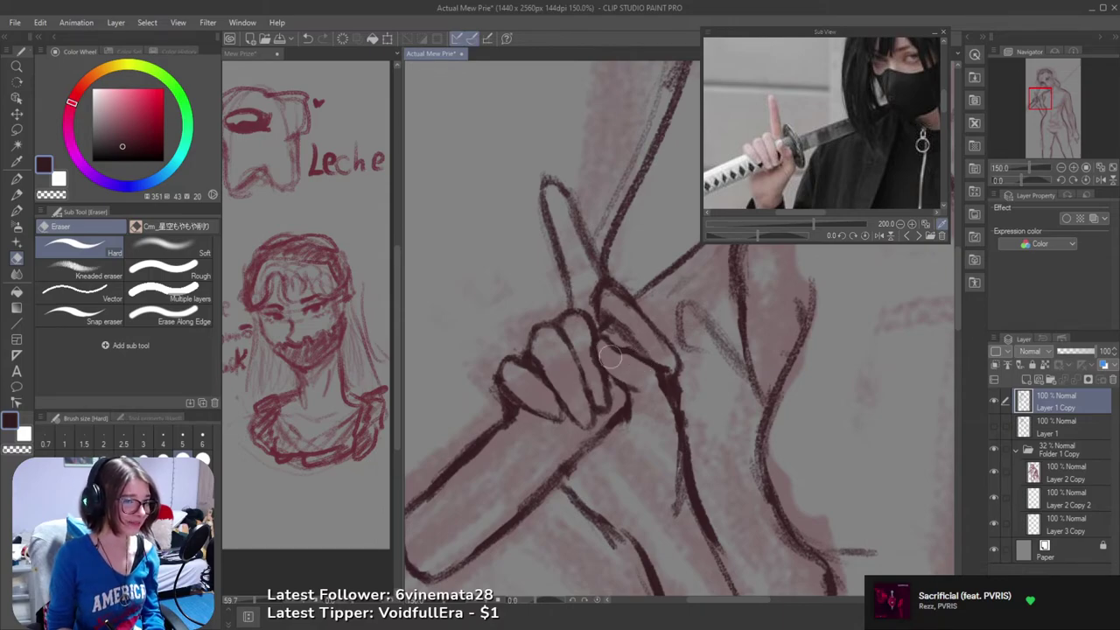
pyautogui.press('b')
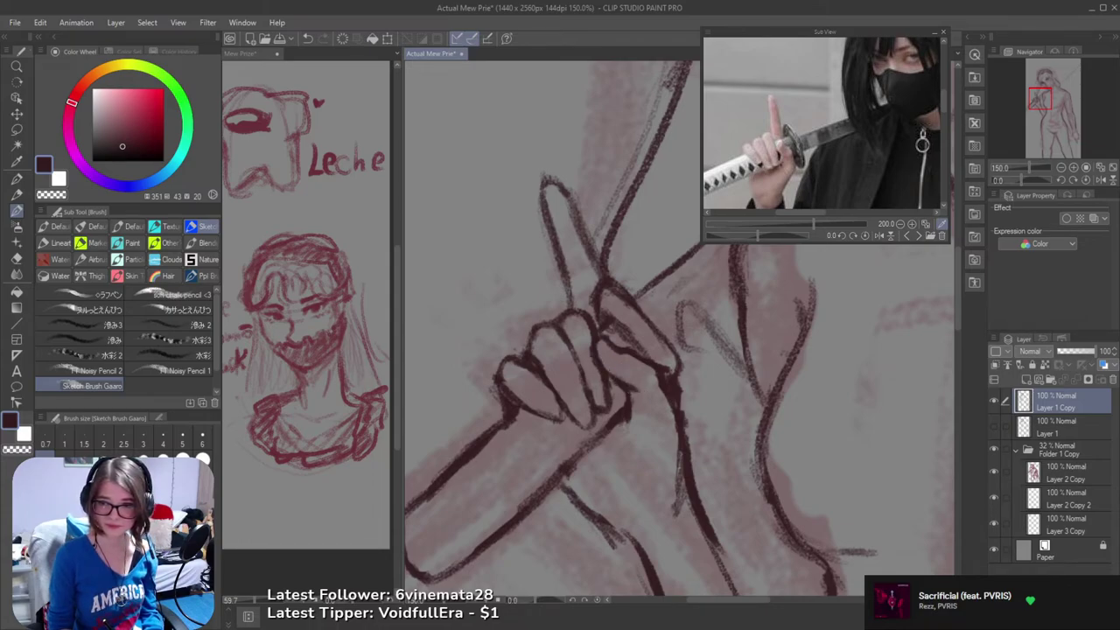
pyautogui.hotkey('ctrl', 's')
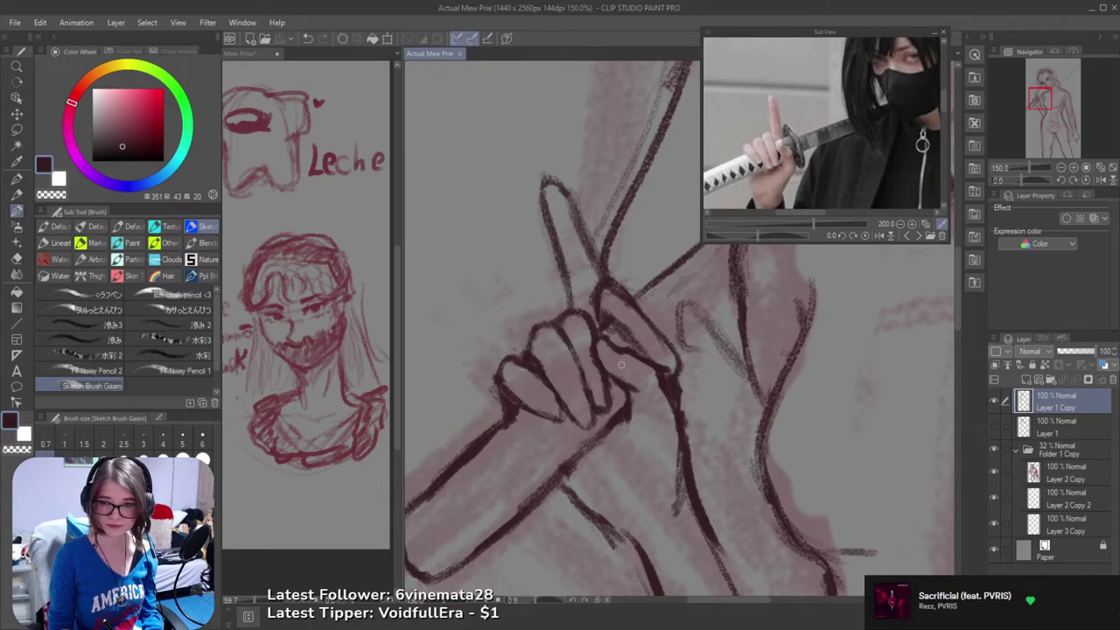
# - Clean up the rough end of the heel line below the handle so it flows into the forearm's lower outline
pyautogui.moveTo(609, 386); pyautogui.dragTo(566, 347)
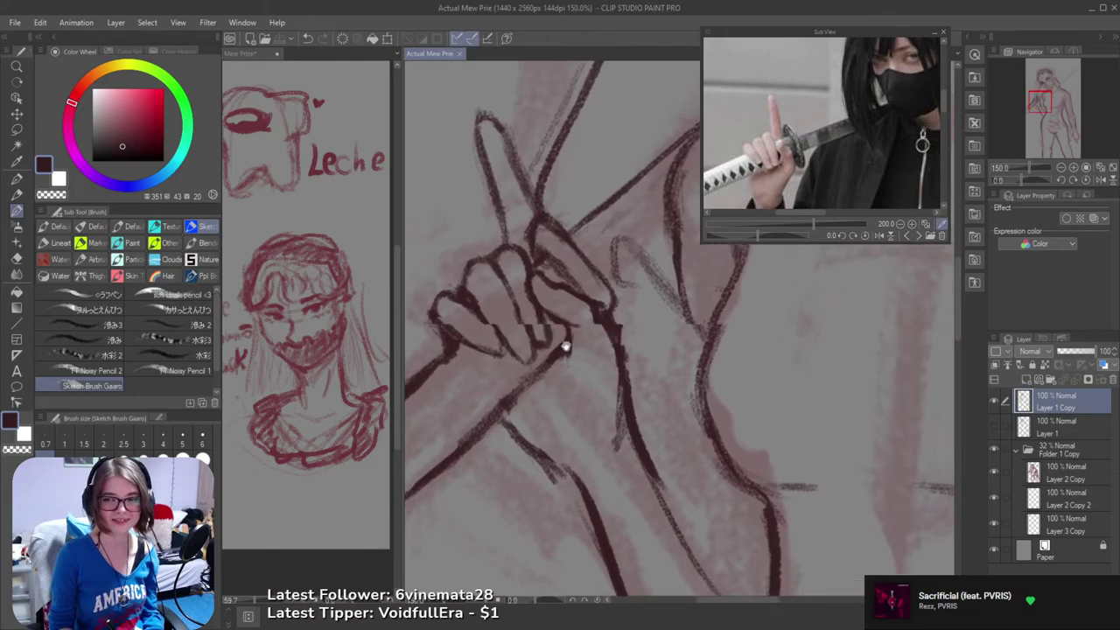
pyautogui.scroll(-4, 565, 347)
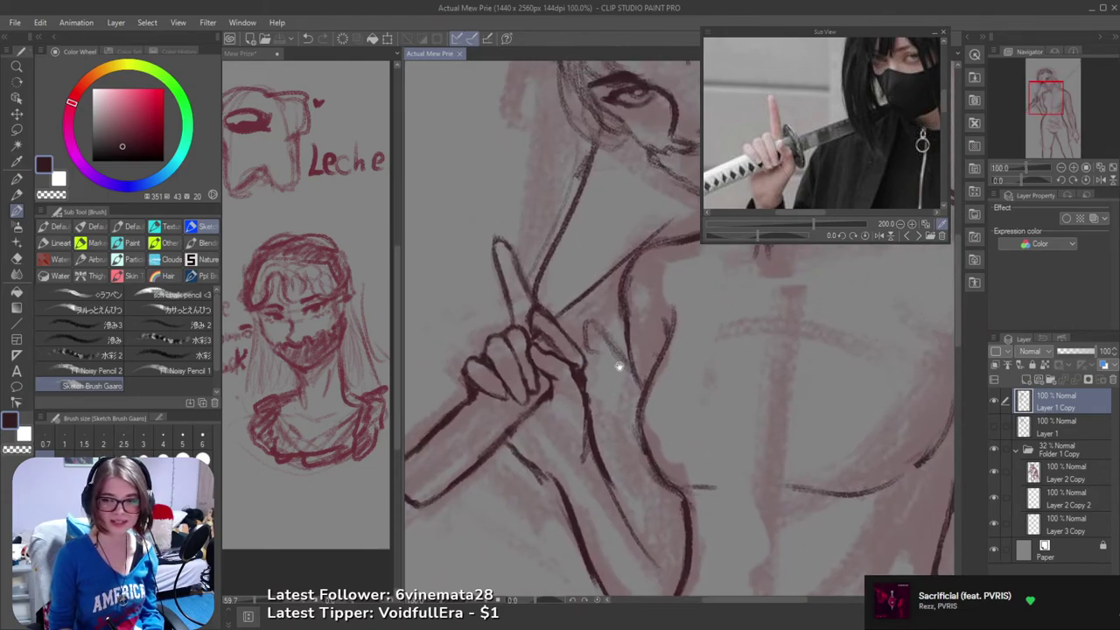
pyautogui.scroll(-4, 618, 366)
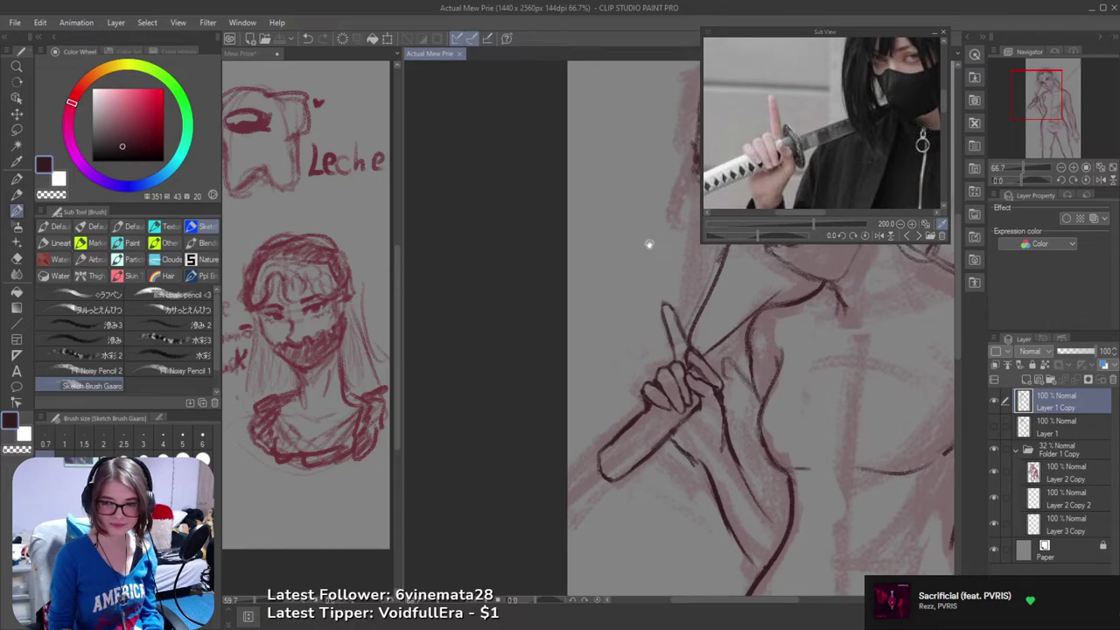
pyautogui.scroll(7, 600, 400)
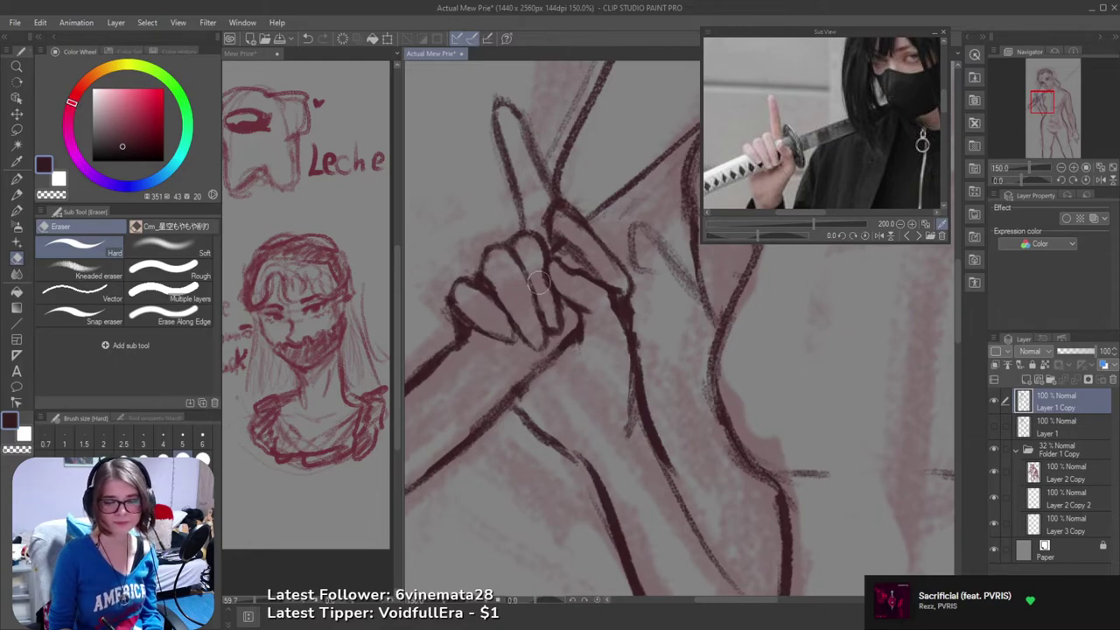
pyautogui.moveTo(538, 280)
pyautogui.mouseDown()
pyautogui.moveTo(575, 370)
pyautogui.moveTo(683, 369)
pyautogui.moveTo(573, 375)
pyautogui.mouseUp()
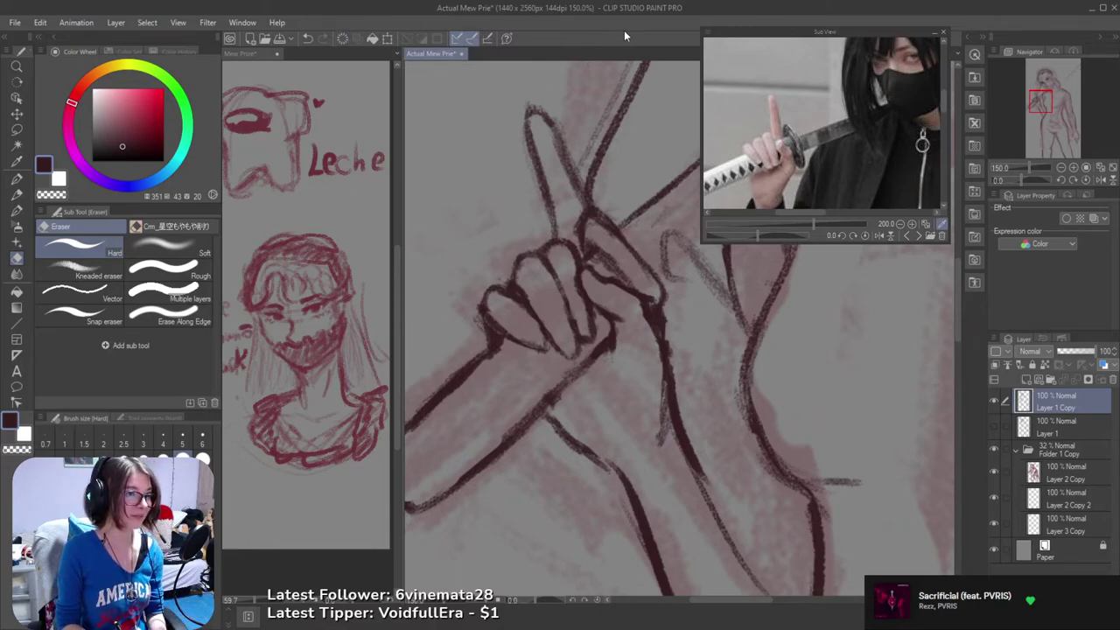
# - Erase the forearm's upper outline from the wrist down to the waist
pyautogui.moveTo(569, 365)
pyautogui.mouseDown()
pyautogui.moveTo(499, 342)
pyautogui.moveTo(528, 327)
pyautogui.mouseUp()
pyautogui.scroll(-3, 530, 350)
pyautogui.scroll(1, 548, 368)
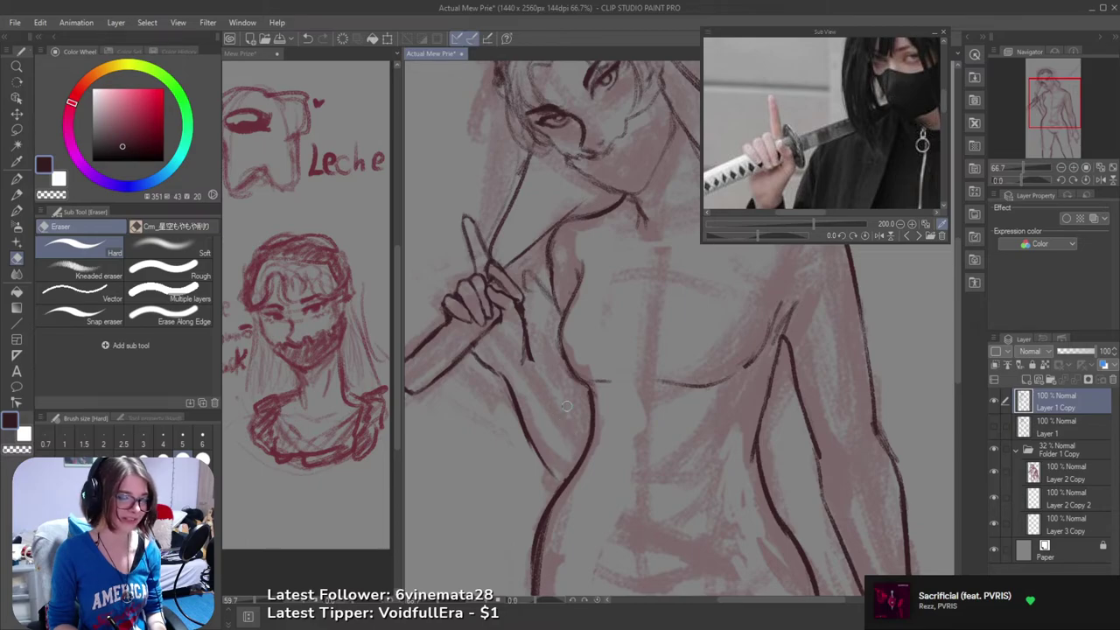
pyautogui.press('b')
# - Zoom the reference photo out to 75% and reposition it to show the whole seated figure
pyautogui.moveTo(839, 166)
pyautogui.mouseDown()
pyautogui.moveTo(827, 133)
pyautogui.moveTo(825, 163)
pyautogui.moveTo(858, 168)
pyautogui.mouseUp()
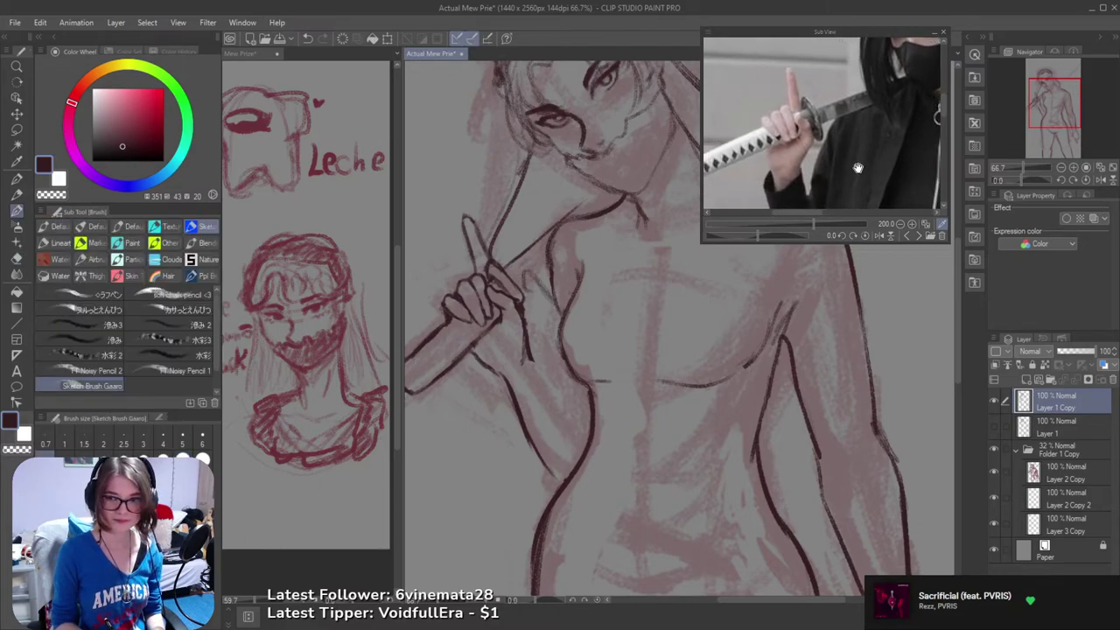
pyautogui.click(899, 224)
pyautogui.click(899, 224)
pyautogui.moveTo(911, 57); pyautogui.dragTo(881, 45)
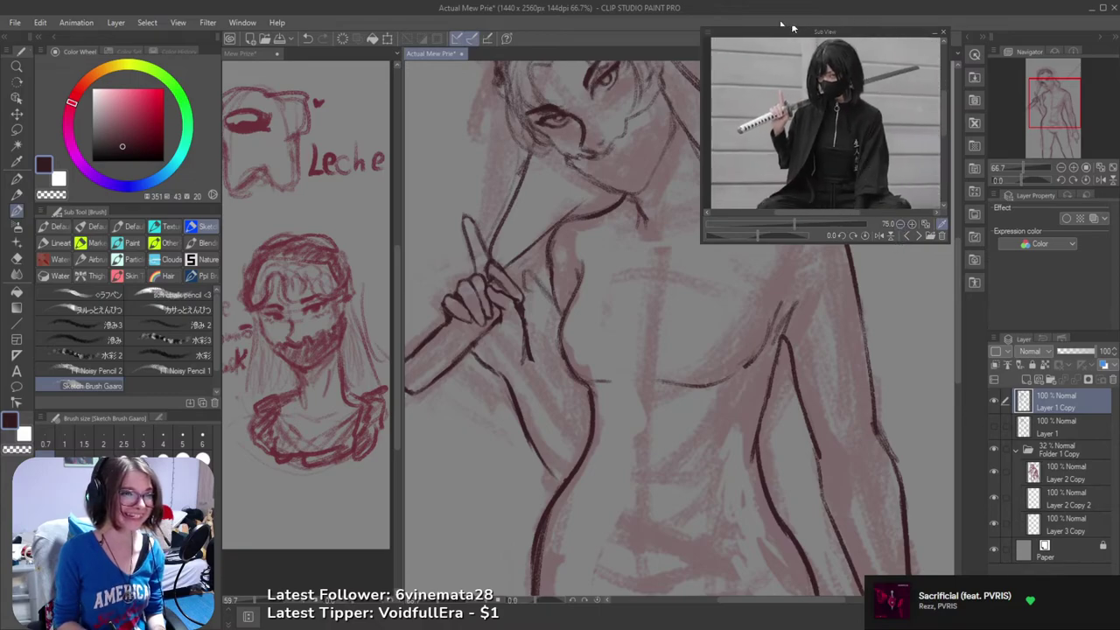
# - Trim the lower end of the forearm's new upper outline and touch up its lower outline with brush and eraser
pyautogui.moveTo(594, 435)
pyautogui.mouseDown()
pyautogui.moveTo(499, 405)
pyautogui.moveTo(620, 442)
pyautogui.mouseUp()
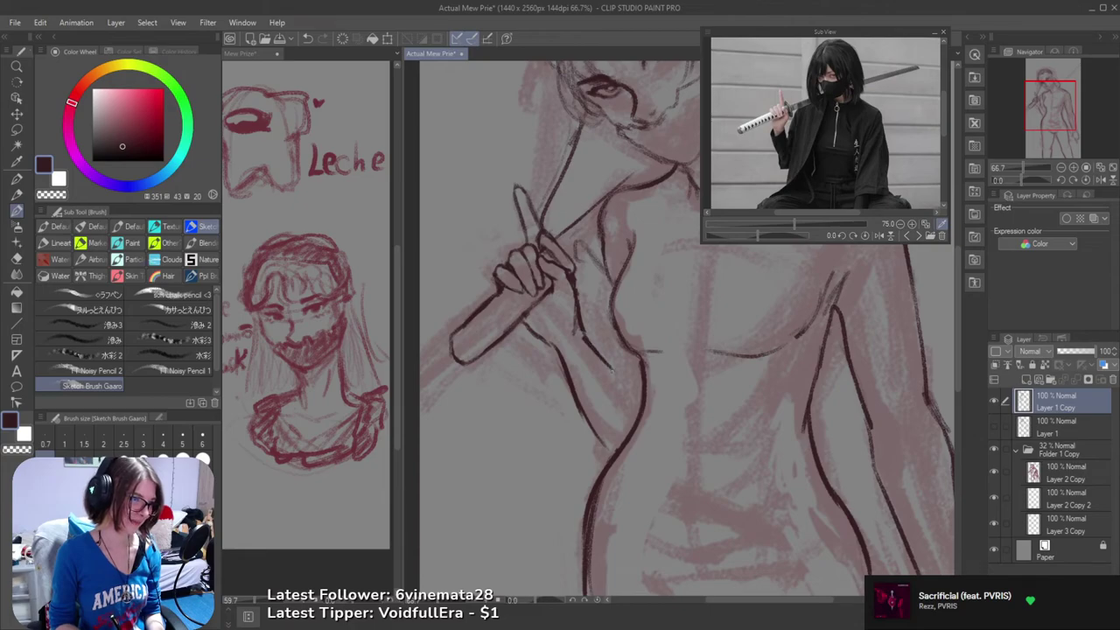
pyautogui.press('e')
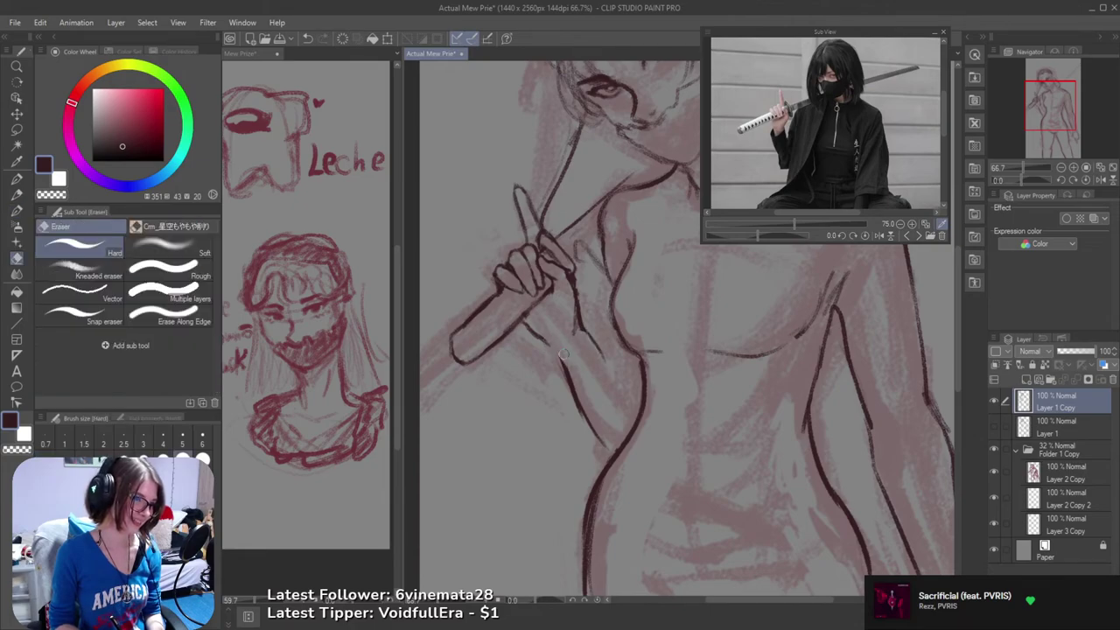
pyautogui.press('b')
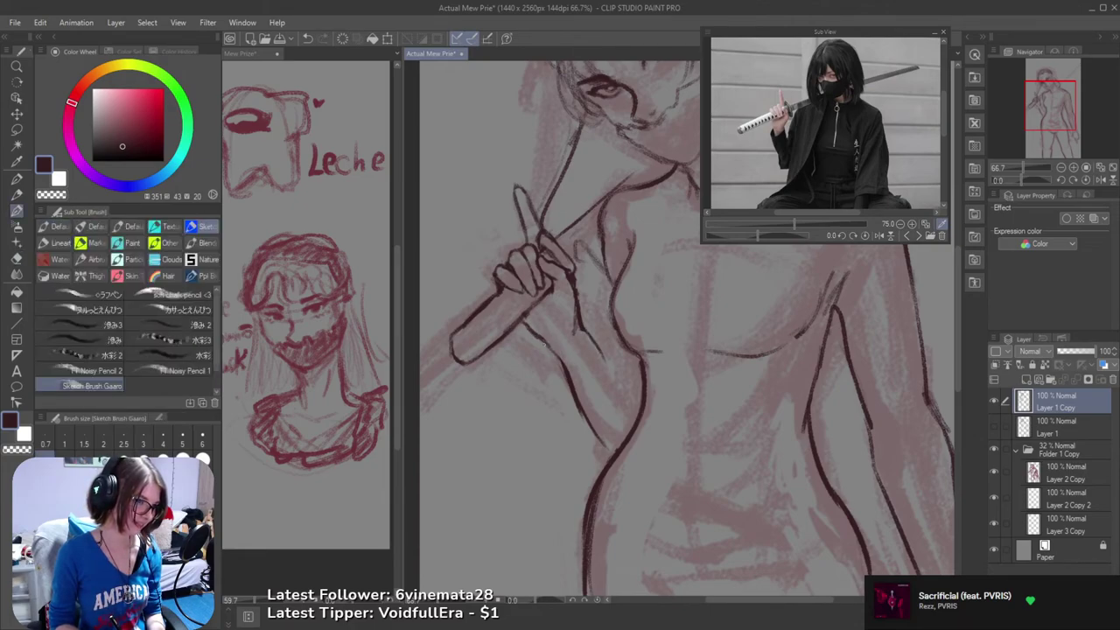
pyautogui.press('e')
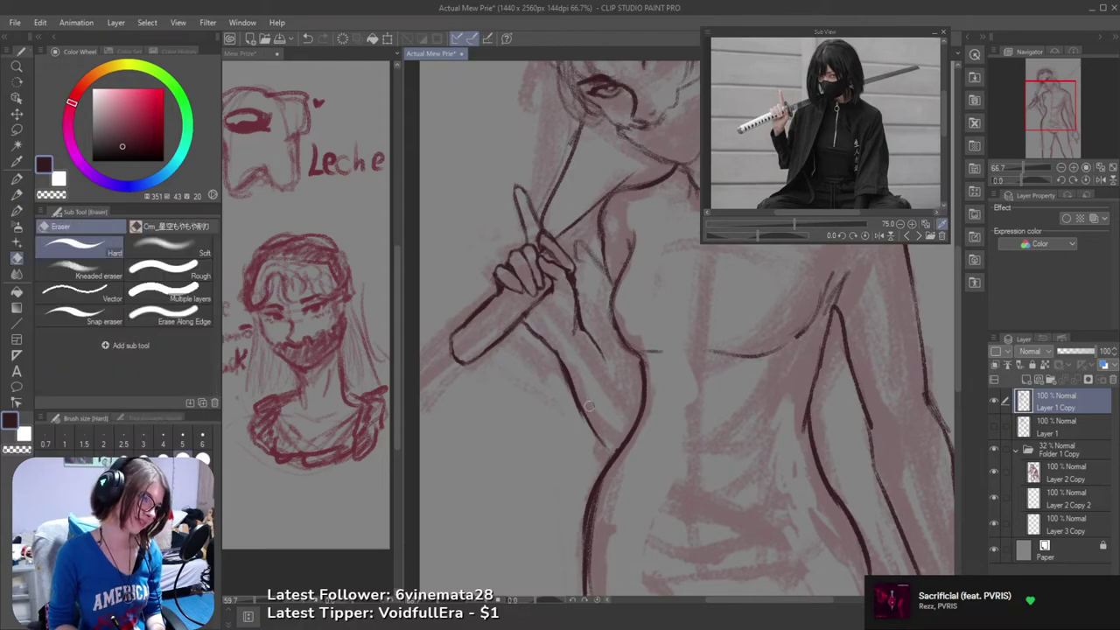
pyautogui.scroll(-4, 598, 390)
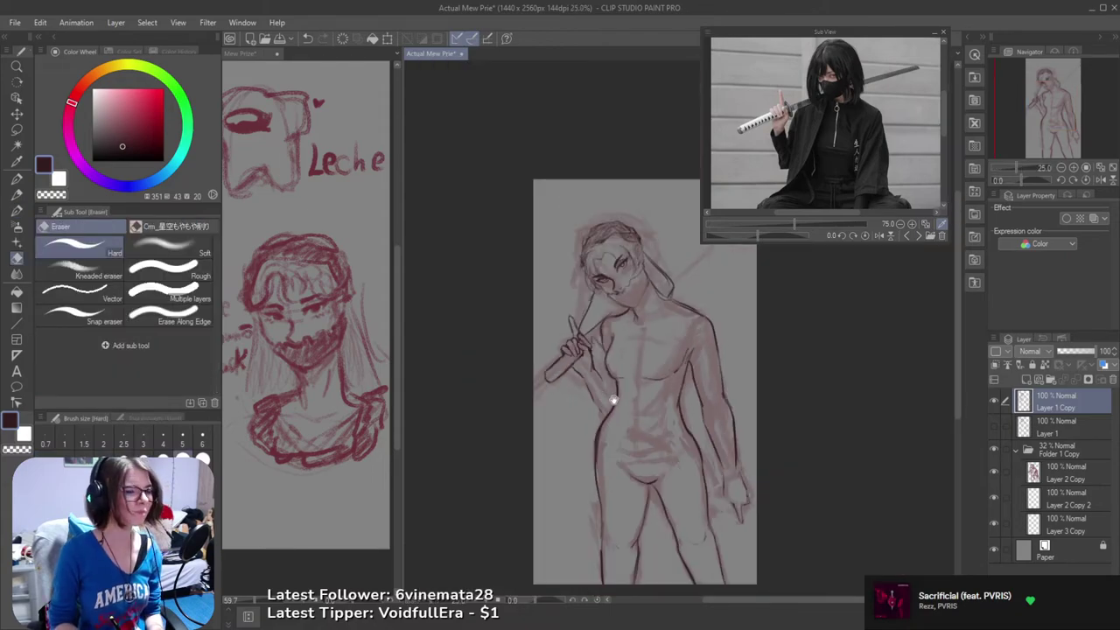
pyautogui.scroll(3, 572, 358)
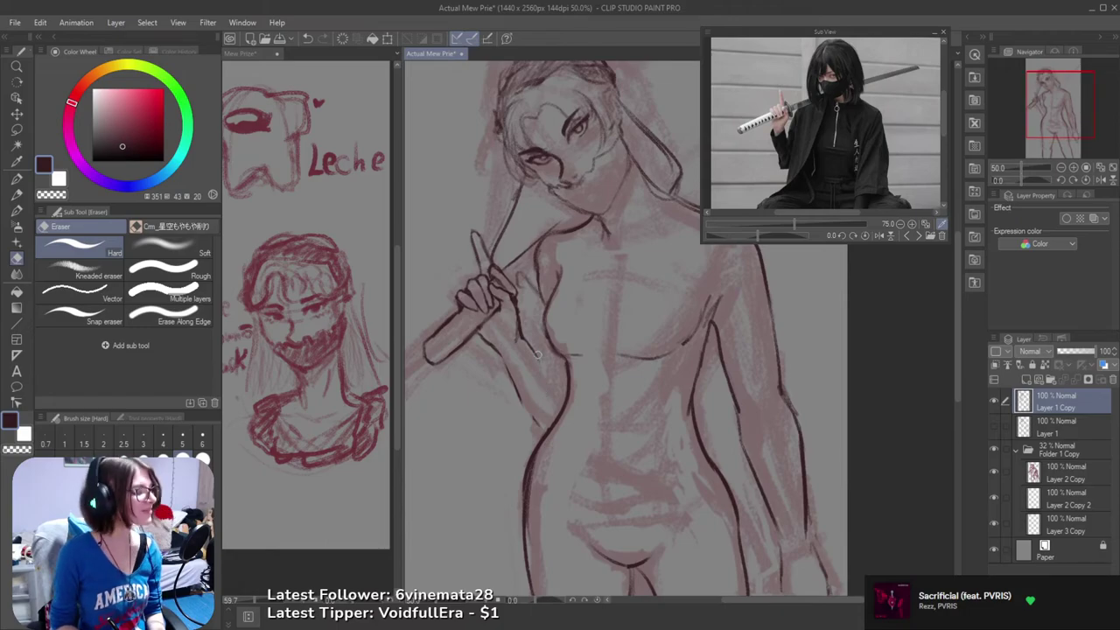
# - Redraw the forearm's lower outline from below the wrist down to the waist contour with the sketch brush
pyautogui.press('b')
pyautogui.scroll(1, 538, 359)
pyautogui.hotkey('ctrl', 'z')
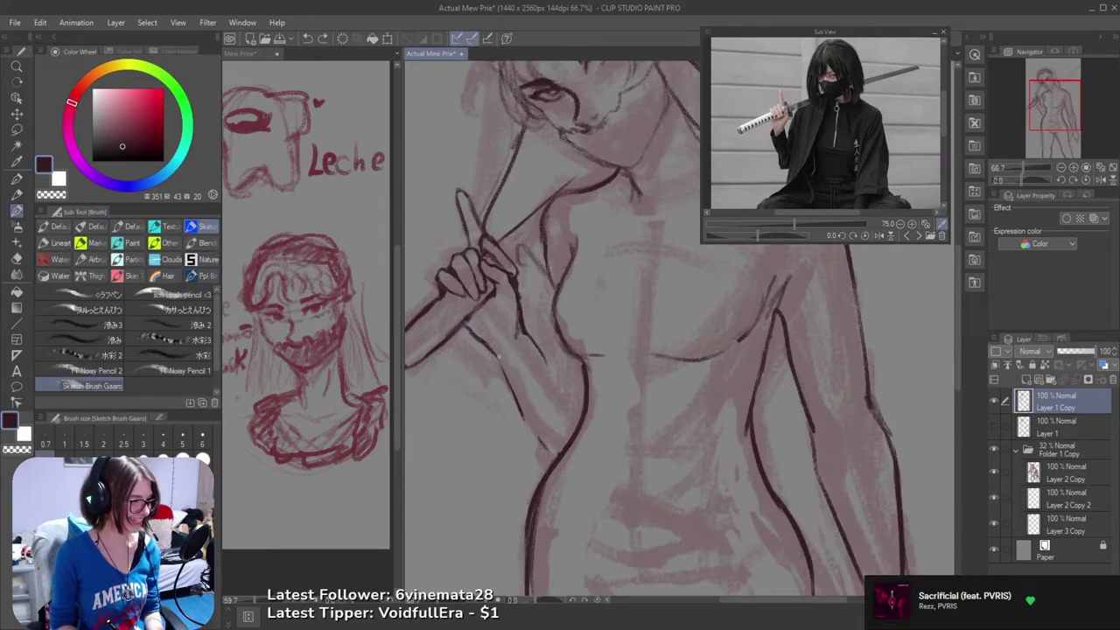
pyautogui.moveTo(502, 358); pyautogui.dragTo(535, 437)
pyautogui.hotkey('ctrl', 'z')
pyautogui.moveTo(499, 359); pyautogui.dragTo(528, 439)
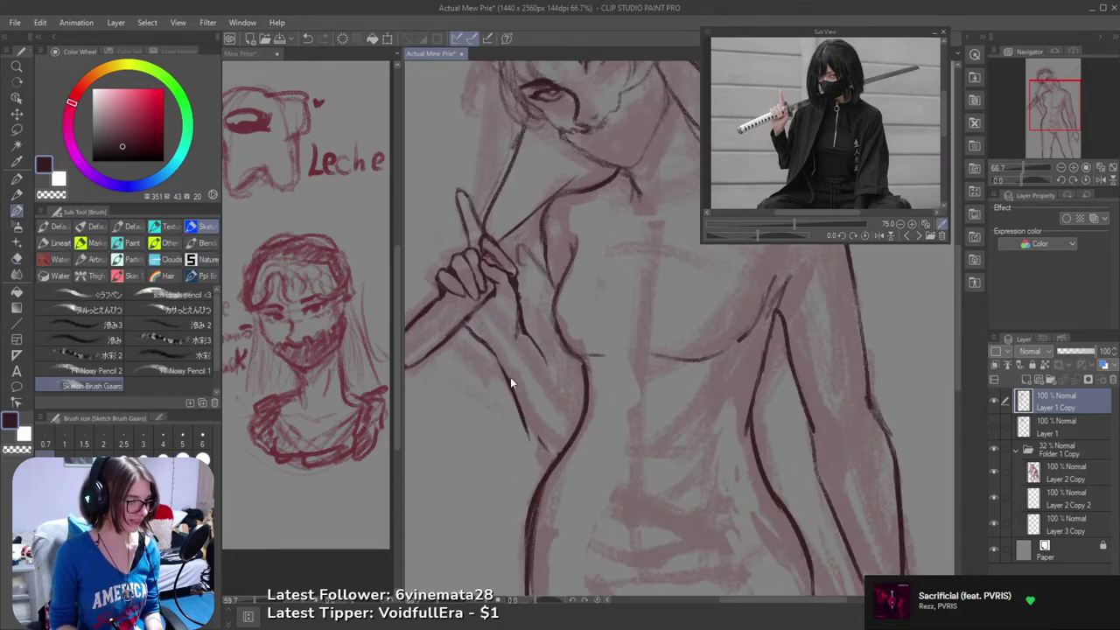
pyautogui.hotkey('ctrl', 'z')
pyautogui.moveTo(498, 355)
pyautogui.mouseDown()
pyautogui.moveTo(522, 441)
pyautogui.moveTo(517, 425)
pyautogui.moveTo(553, 457)
pyautogui.mouseUp()
pyautogui.hotkey('ctrl', 'z')
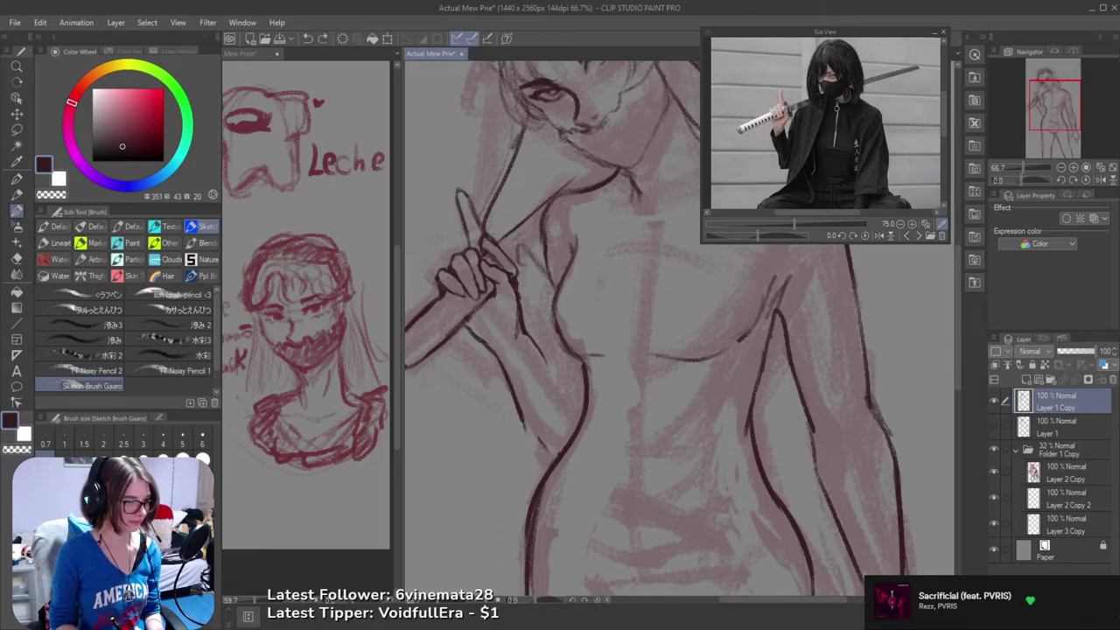
pyautogui.moveTo(520, 420); pyautogui.dragTo(549, 457)
# - Darken the forearm's upper outline and add a short upper-arm line beside the chest running down to the inner elbow
pyautogui.moveTo(525, 335)
pyautogui.mouseDown()
pyautogui.moveTo(564, 383)
pyautogui.moveTo(599, 383)
pyautogui.mouseUp()
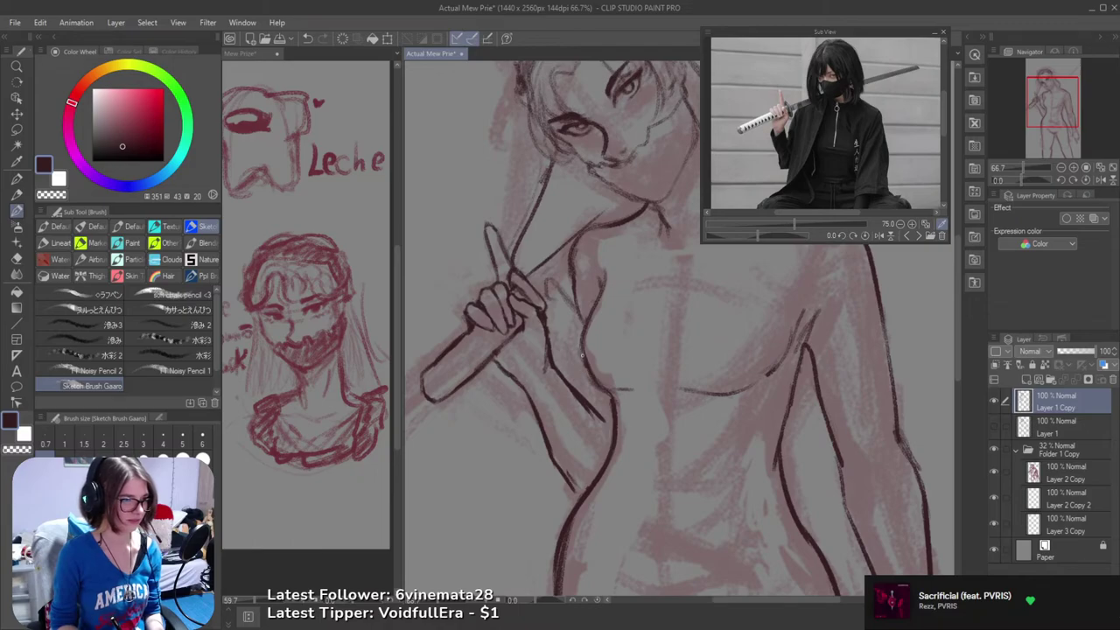
pyautogui.moveTo(581, 322); pyautogui.dragTo(578, 387)
pyautogui.hotkey('ctrl', 'z')
pyautogui.moveTo(582, 325); pyautogui.dragTo(583, 396)
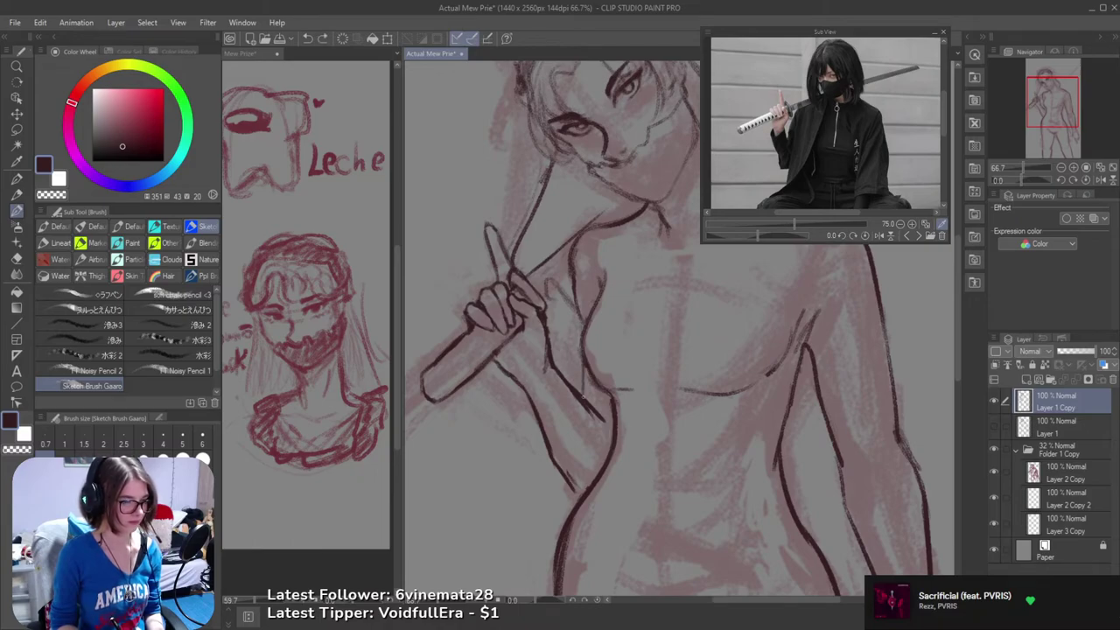
# - Try to round the elbow corner where the forearm's lower outline meets the waist
pyautogui.scroll(-3, 641, 396)
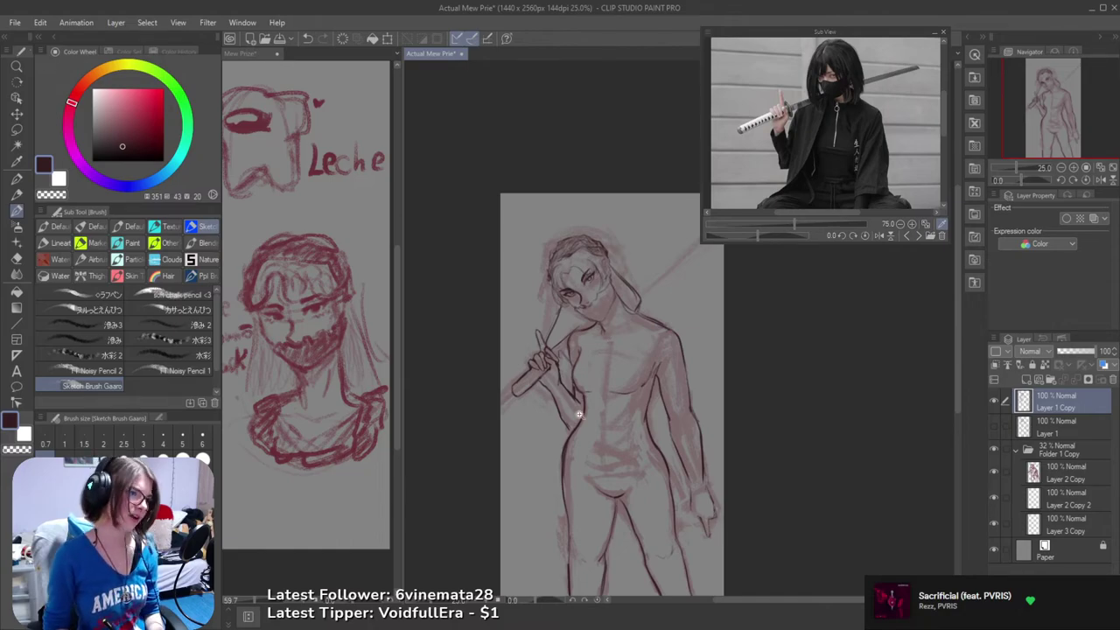
pyautogui.scroll(2, 591, 388)
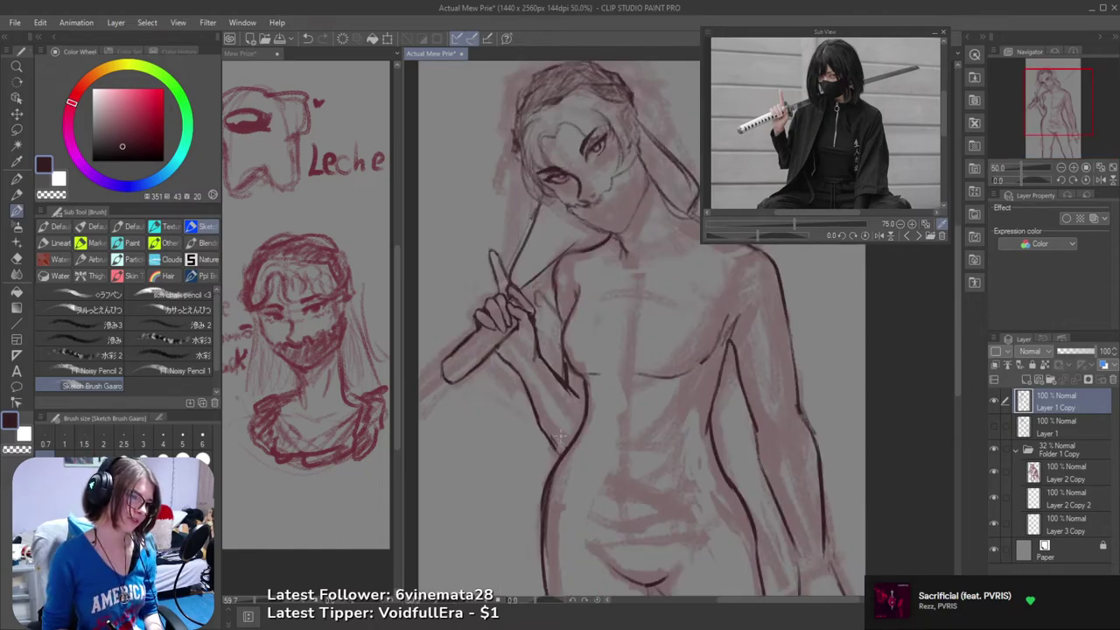
pyautogui.press('e')
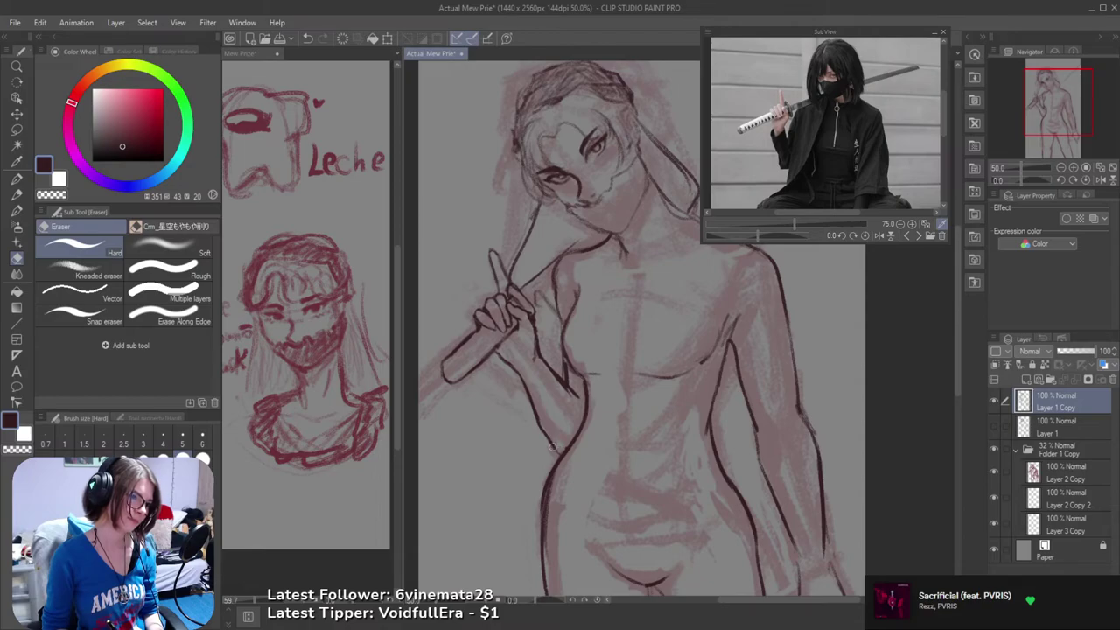
pyautogui.press('b')
pyautogui.moveTo(552, 444); pyautogui.dragTo(566, 450)
pyautogui.press('e')
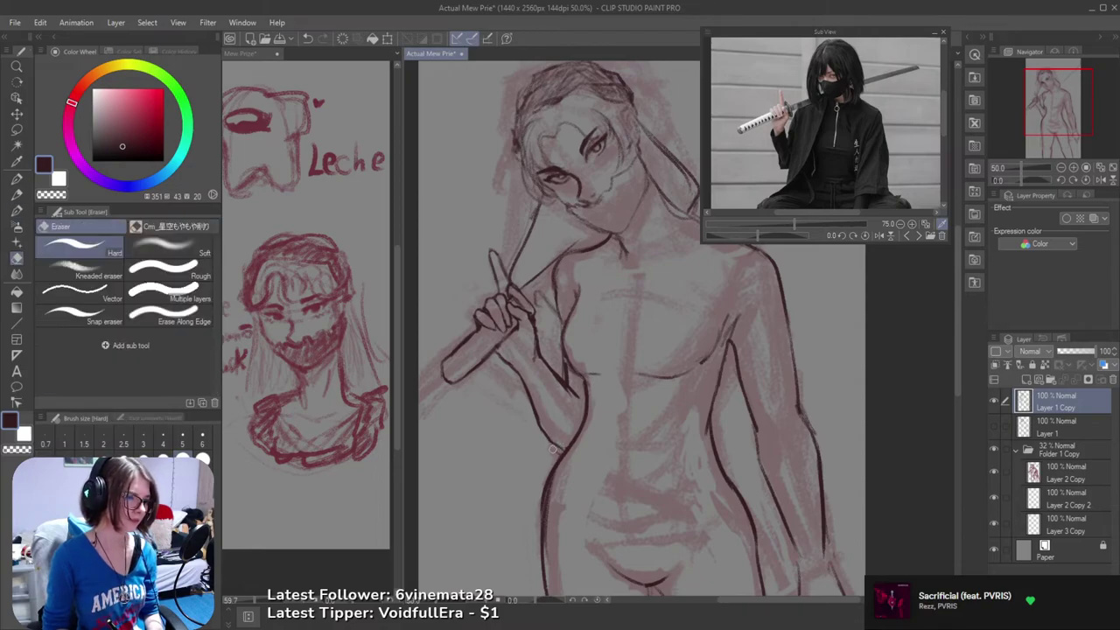
pyautogui.hotkey('ctrl', 'z')
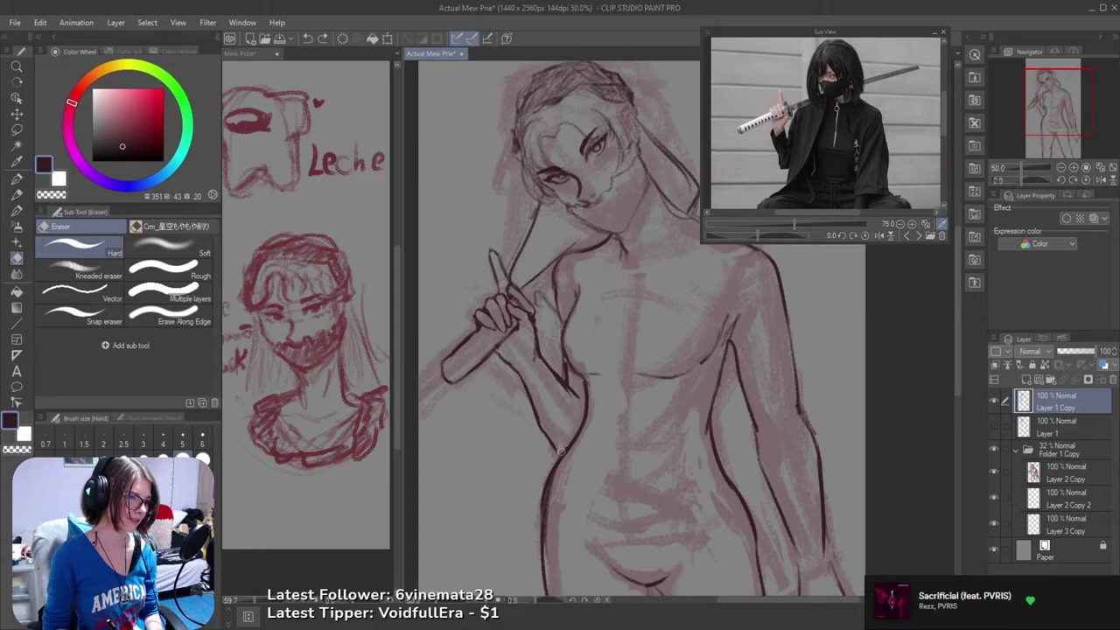
# - Erase the end of the forearm's lower outline near the waist, try replacement strokes, undo them and save the file
pyautogui.press('b')
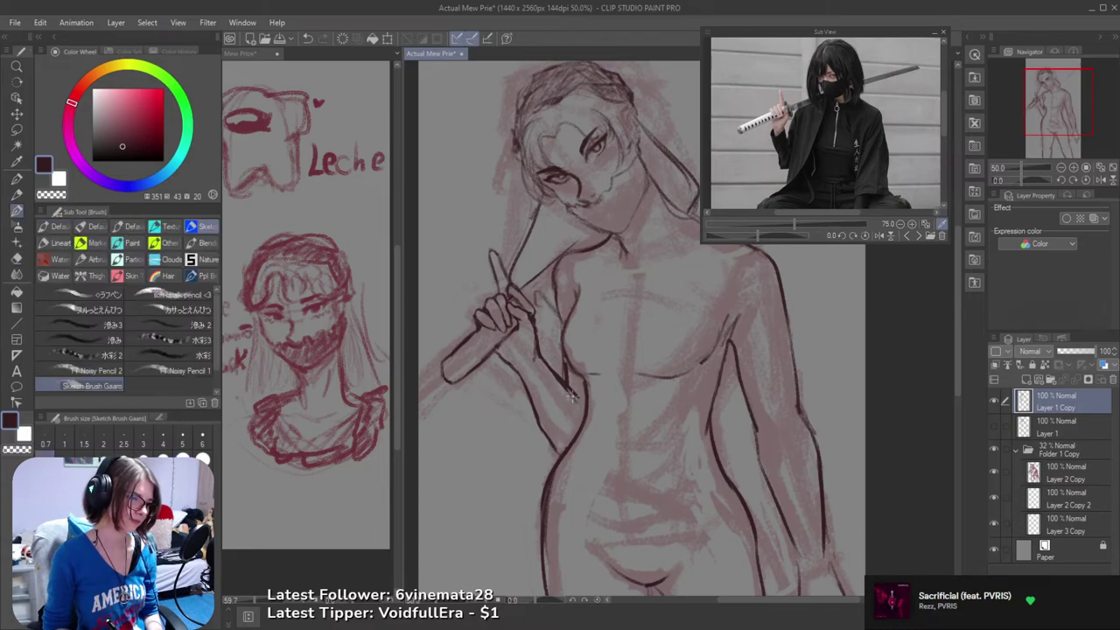
pyautogui.press('e')
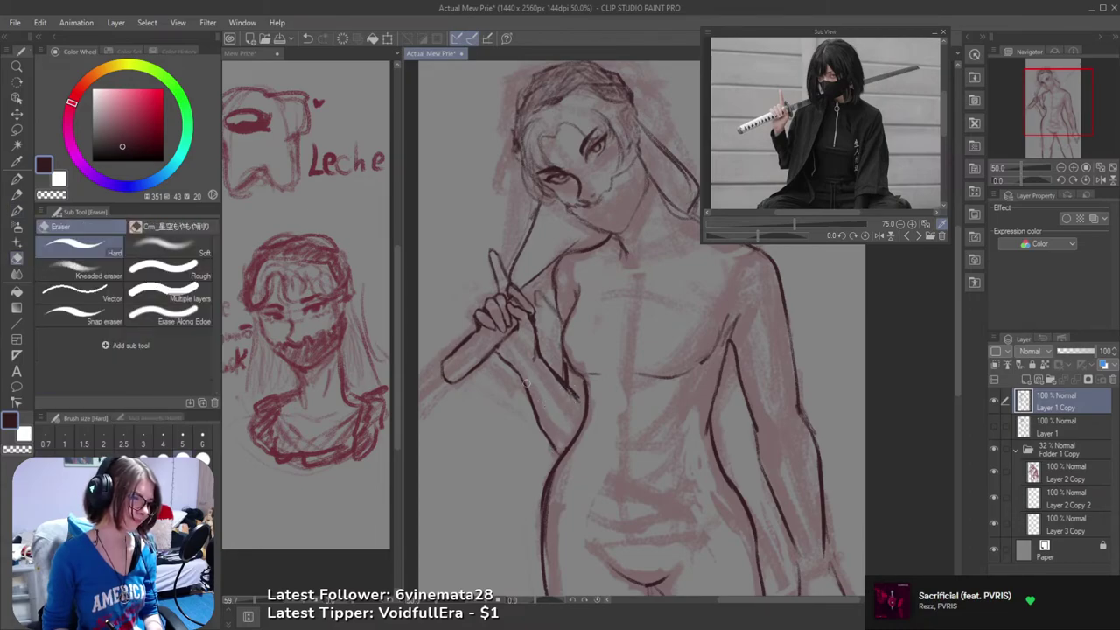
pyautogui.moveTo(530, 418); pyautogui.dragTo(560, 450)
pyautogui.press('b')
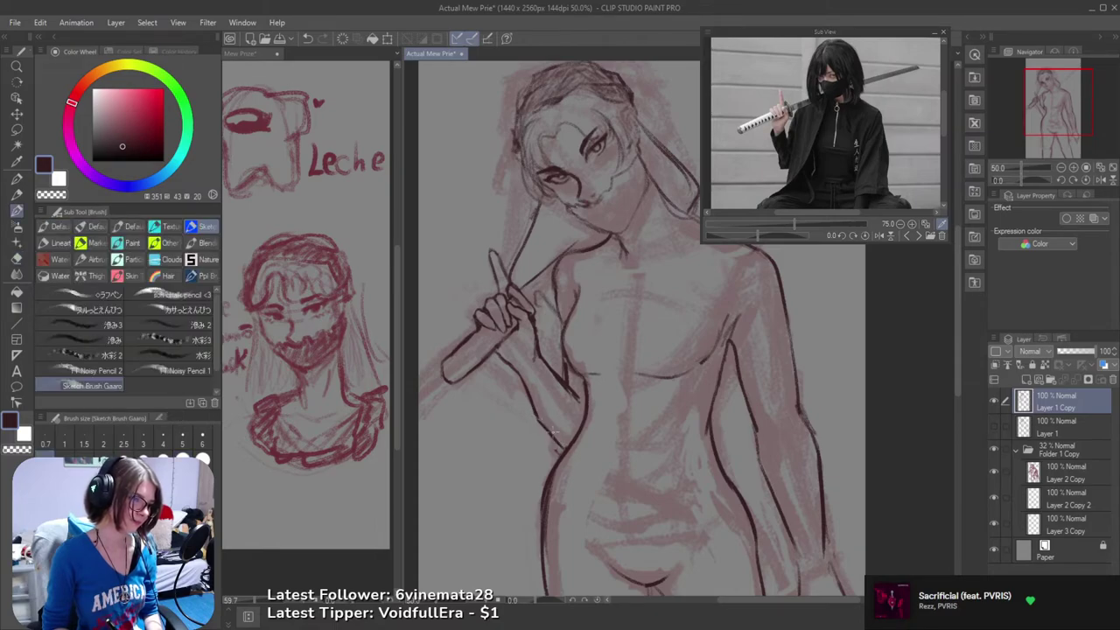
pyautogui.hotkey('ctrl', 'z')
pyautogui.moveTo(535, 412); pyautogui.dragTo(567, 451)
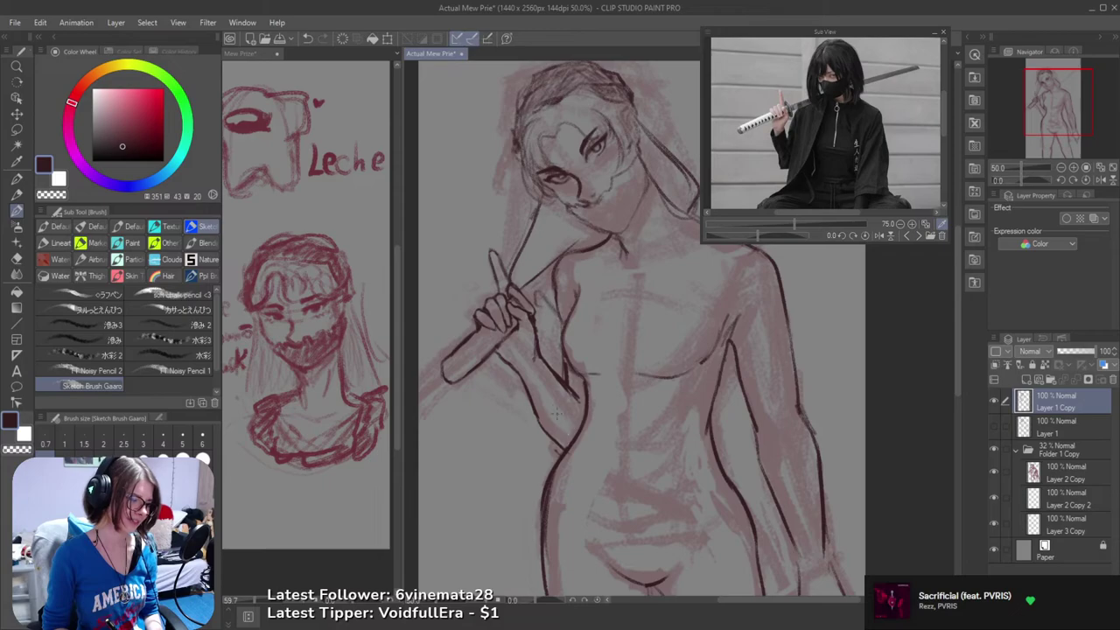
pyautogui.hotkey('ctrl', 'z')
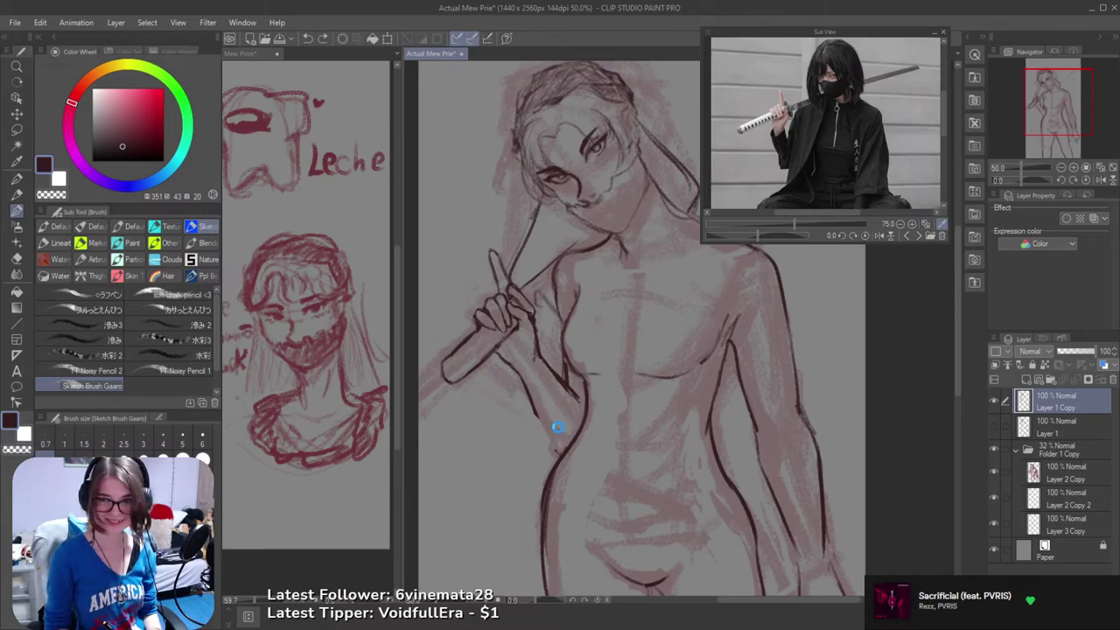
pyautogui.hotkey('ctrl', 's')
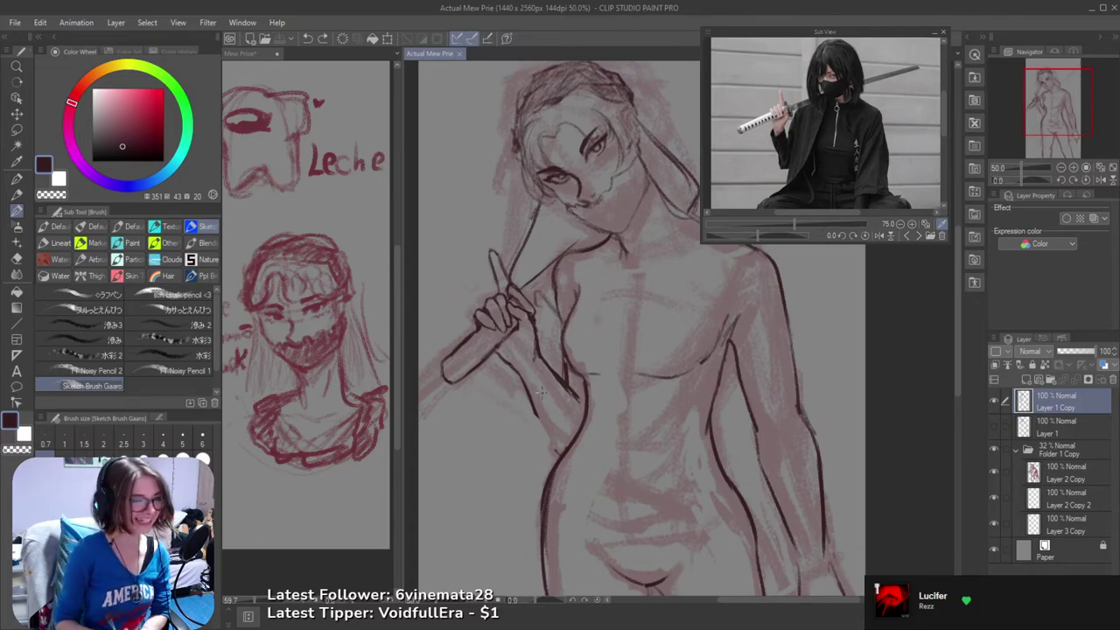
# - Redraw the missing end of the forearm's lower outline so it meets the waist contour at the elbow
pyautogui.moveTo(649, 354); pyautogui.dragTo(618, 286)
pyautogui.scroll(2, 525, 346)
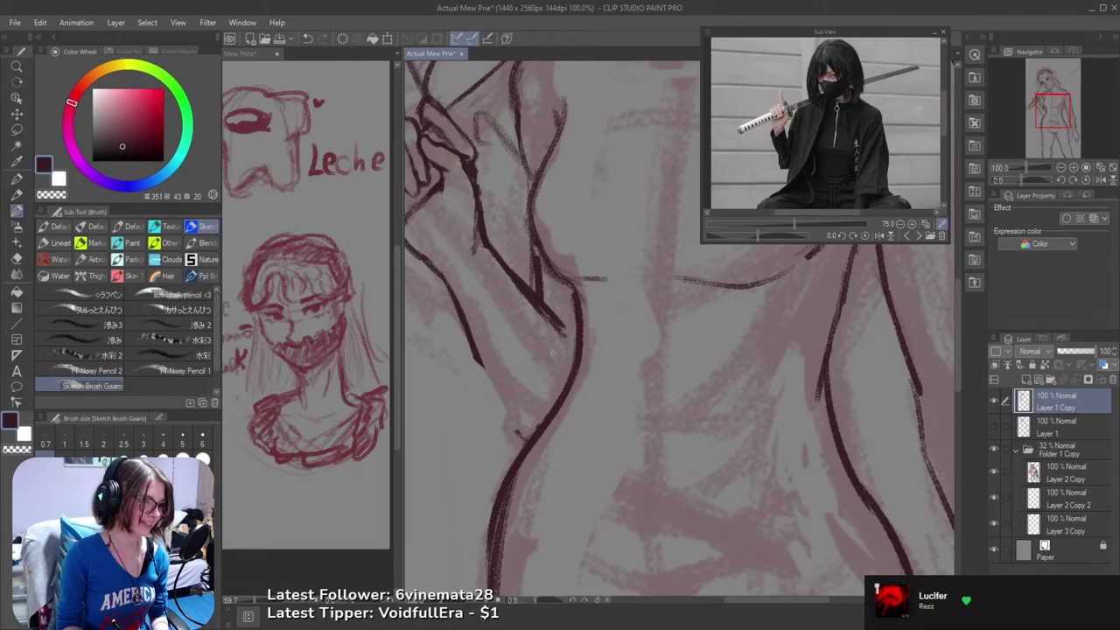
pyautogui.press('e')
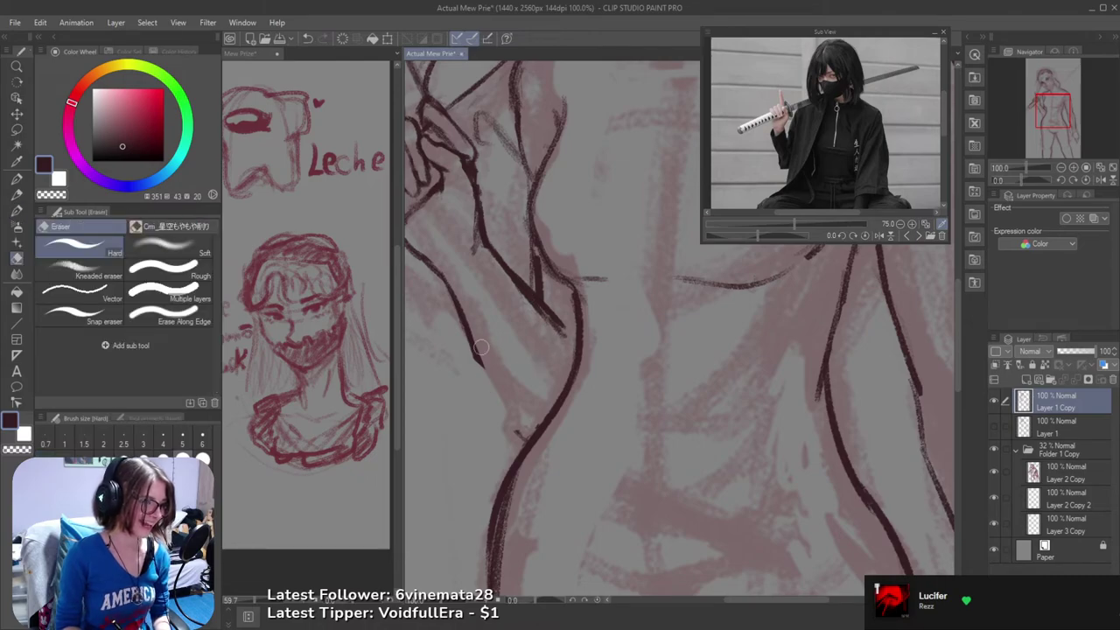
pyautogui.press('b')
pyautogui.moveTo(477, 358); pyautogui.dragTo(517, 429)
pyautogui.moveTo(496, 393); pyautogui.dragTo(528, 438)
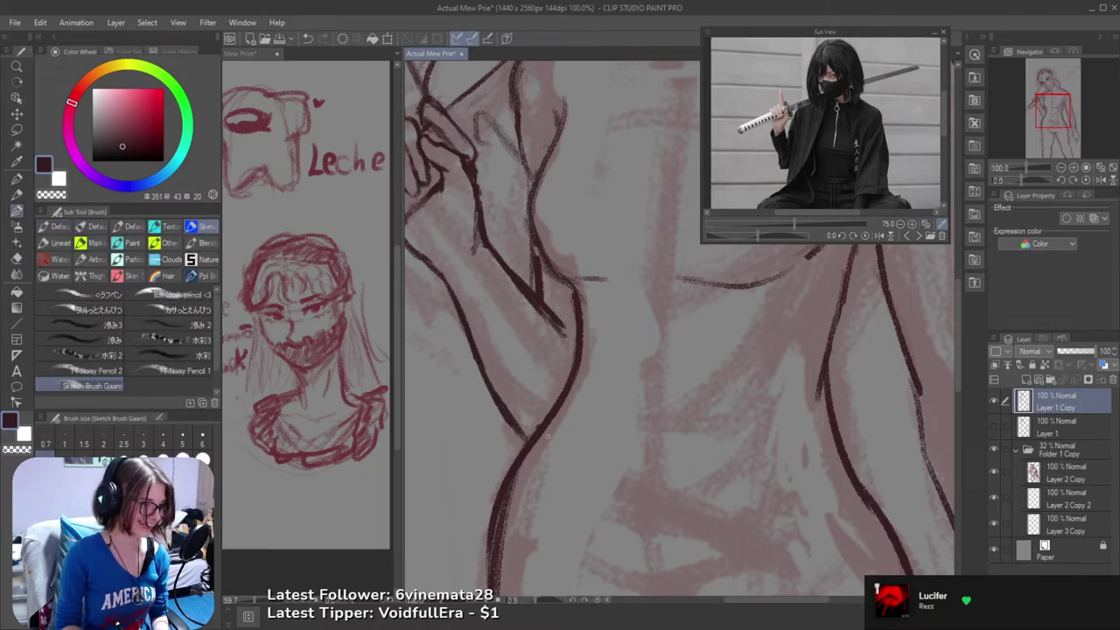
pyautogui.hotkey('ctrl', 'z')
pyautogui.moveTo(474, 337); pyautogui.dragTo(532, 431)
pyautogui.scroll(-2, 554, 398)
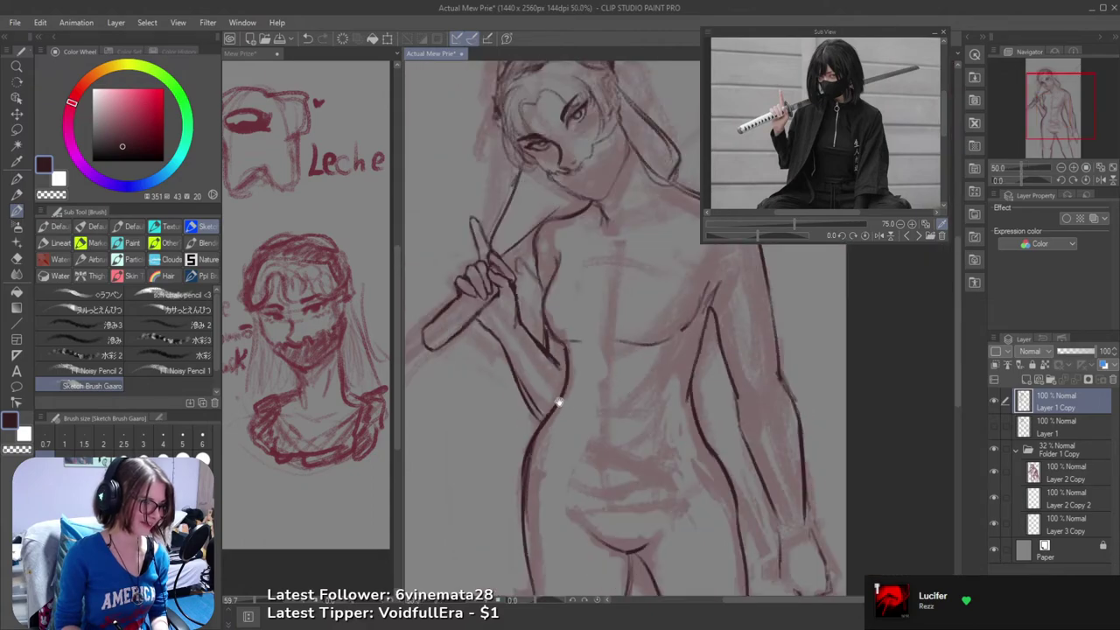
pyautogui.scroll(2, 543, 394)
pyautogui.hotkey('ctrl', 'z')
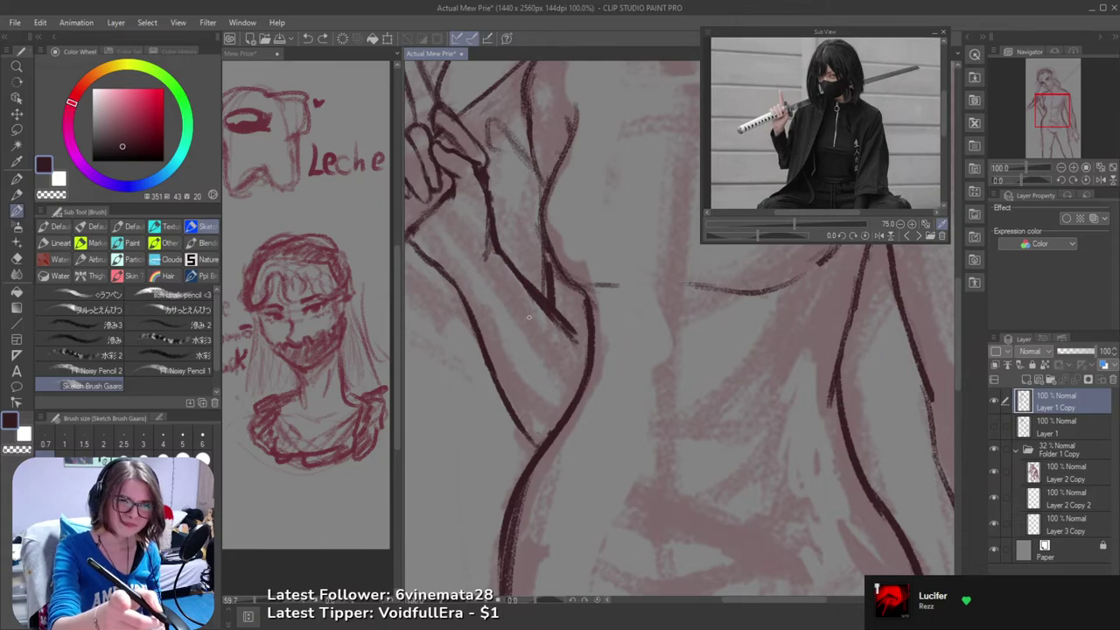
# - Save the file and erase the forearm's upper line where it overshoots the pointed inner elbow crease
pyautogui.moveTo(560, 430)
pyautogui.mouseDown()
pyautogui.moveTo(591, 408)
pyautogui.moveTo(553, 410)
pyautogui.mouseUp()
pyautogui.press('e')
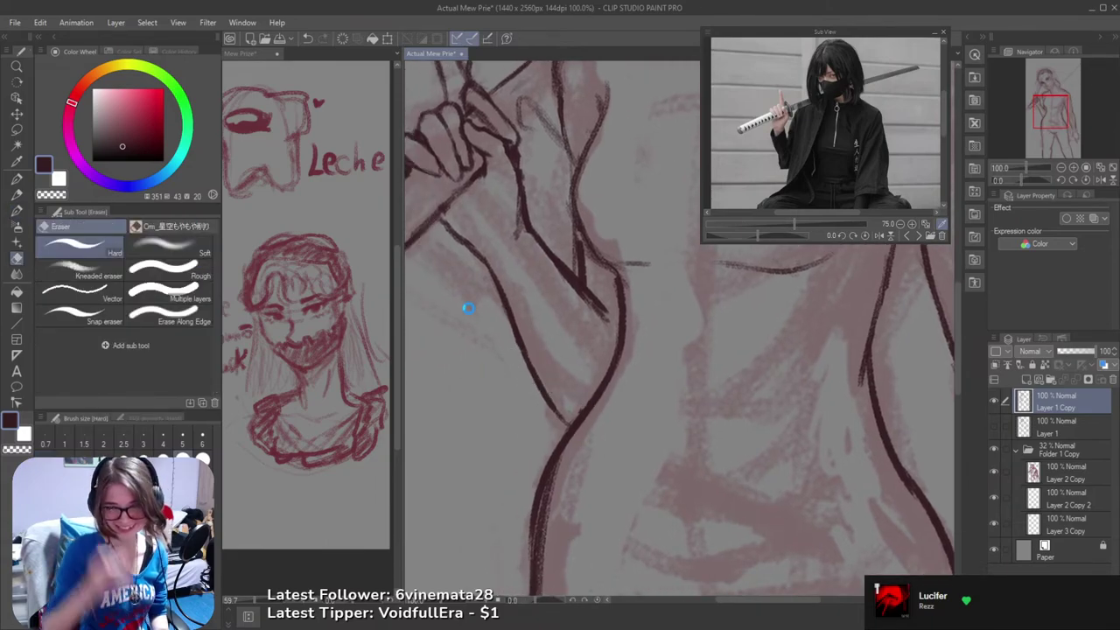
pyautogui.hotkey('ctrl', 's')
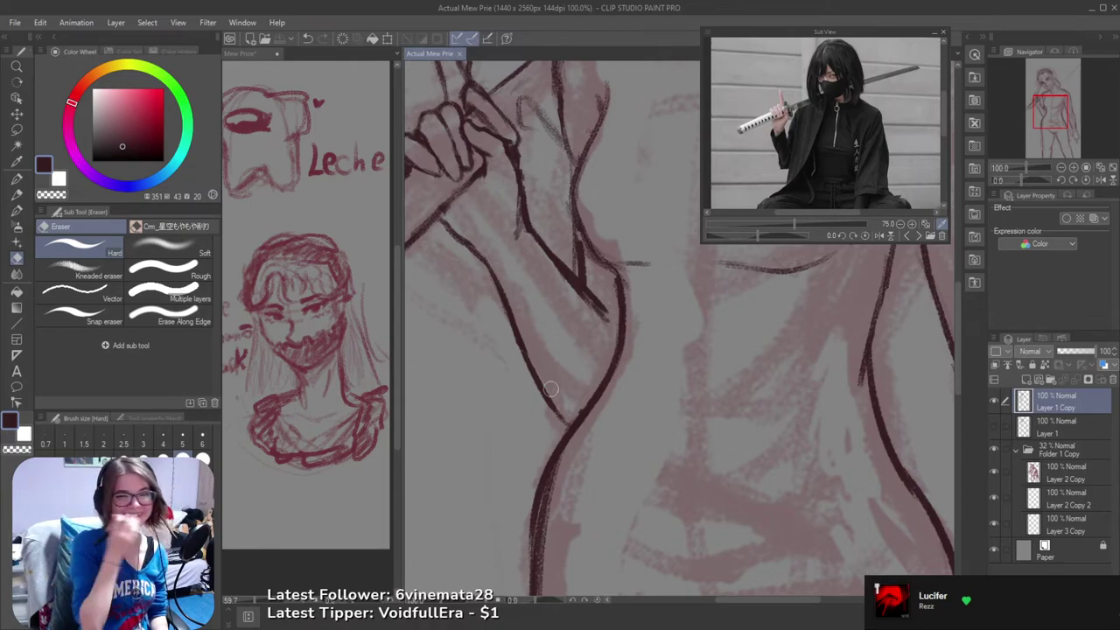
pyautogui.moveTo(687, 384); pyautogui.dragTo(744, 485)
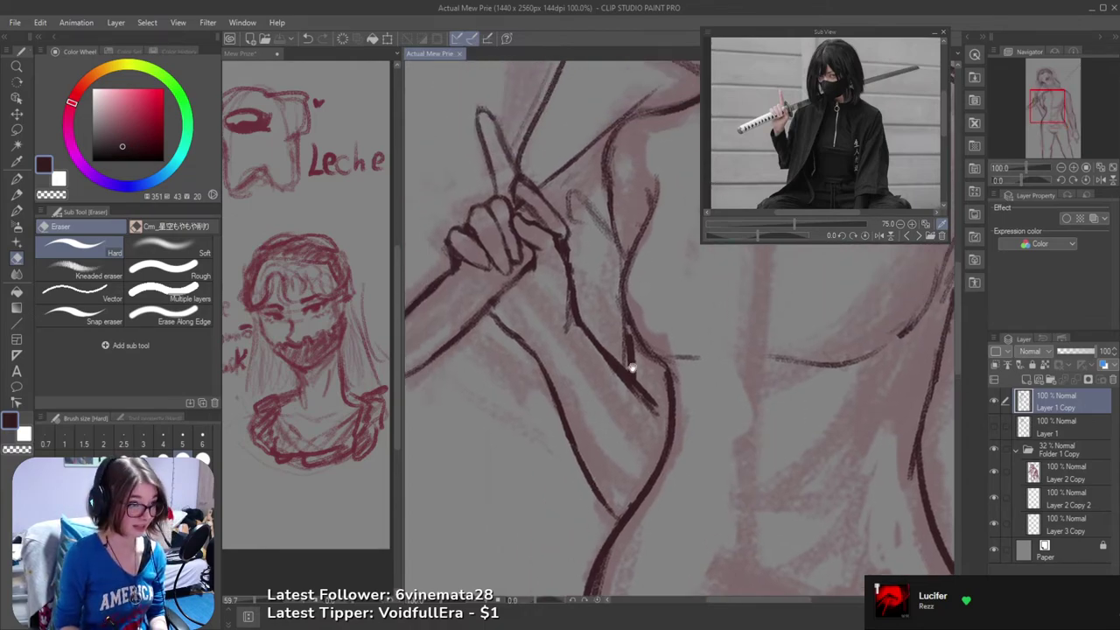
pyautogui.moveTo(629, 352); pyautogui.dragTo(668, 440)
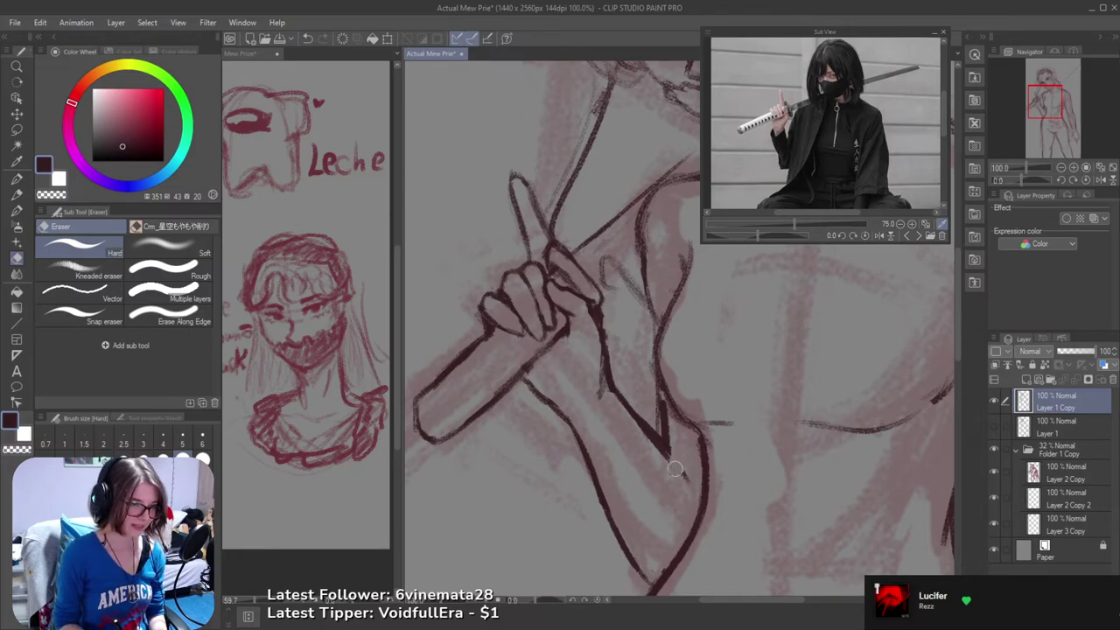
pyautogui.press('b')
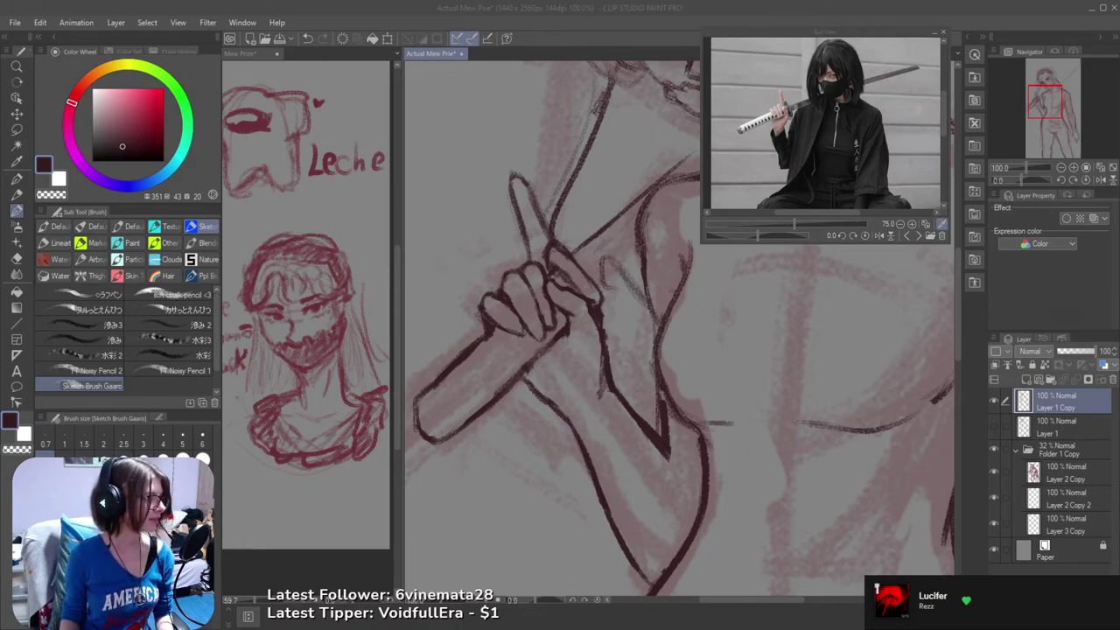
# - Switch to the Mew Prize document and bring the colour notes beside the masked face sketch into view
pyautogui.click(315, 5)
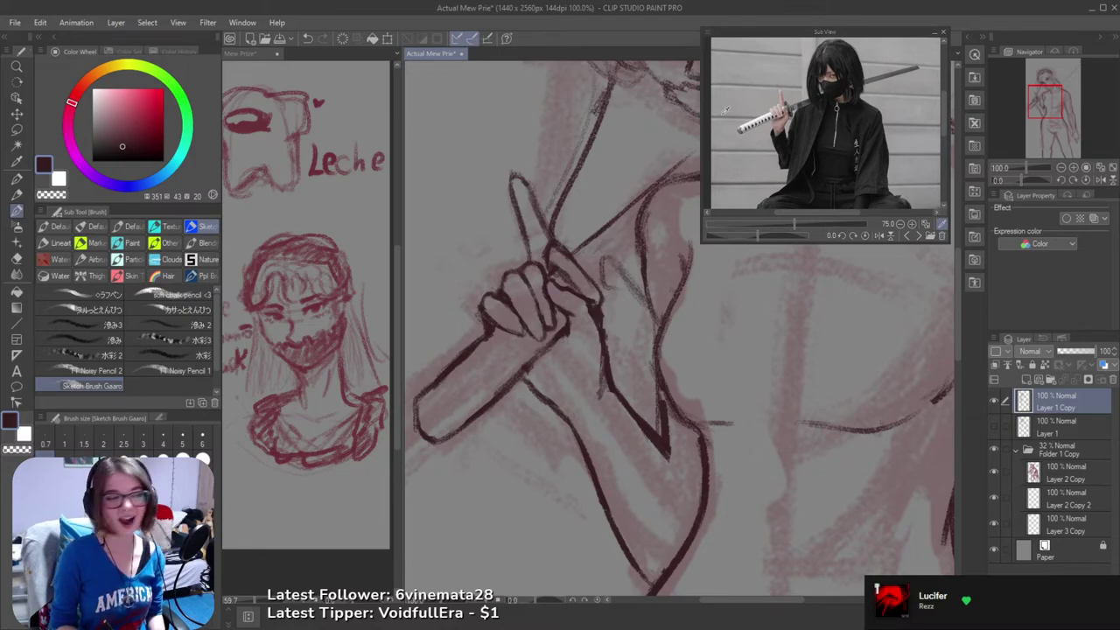
pyautogui.click(339, 199)
pyautogui.scroll(2, 324, 212)
pyautogui.scroll(2, 299, 188)
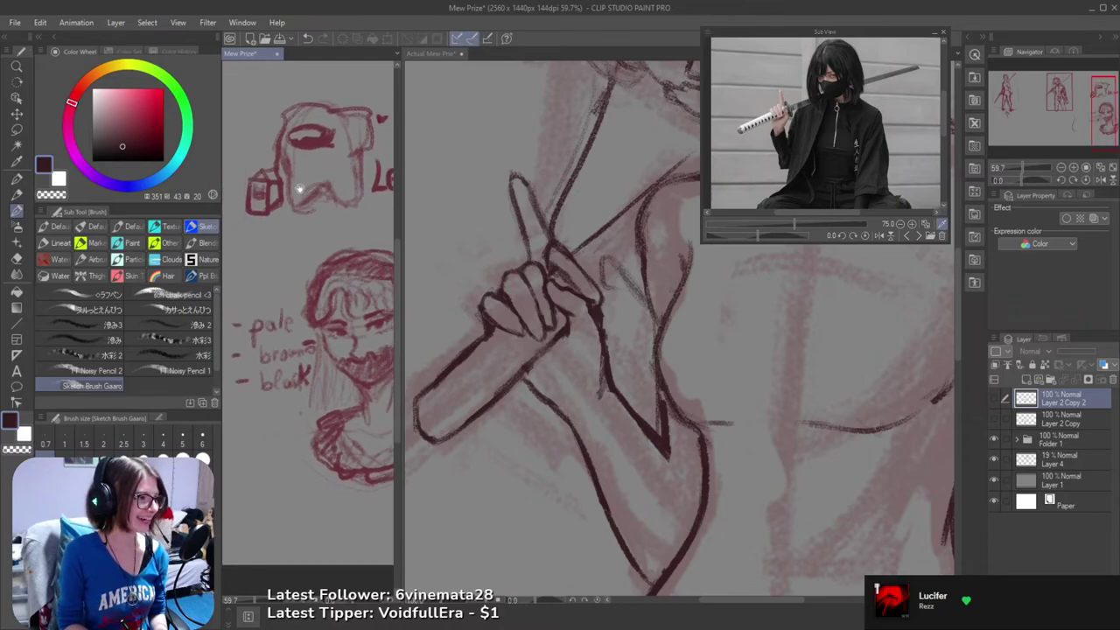
pyautogui.moveTo(299, 188)
pyautogui.mouseDown()
pyautogui.moveTo(275, 195)
pyautogui.moveTo(297, 197)
pyautogui.mouseUp()
pyautogui.moveTo(312, 254)
pyautogui.mouseDown()
pyautogui.moveTo(253, 242)
pyautogui.moveTo(318, 243)
pyautogui.mouseUp()
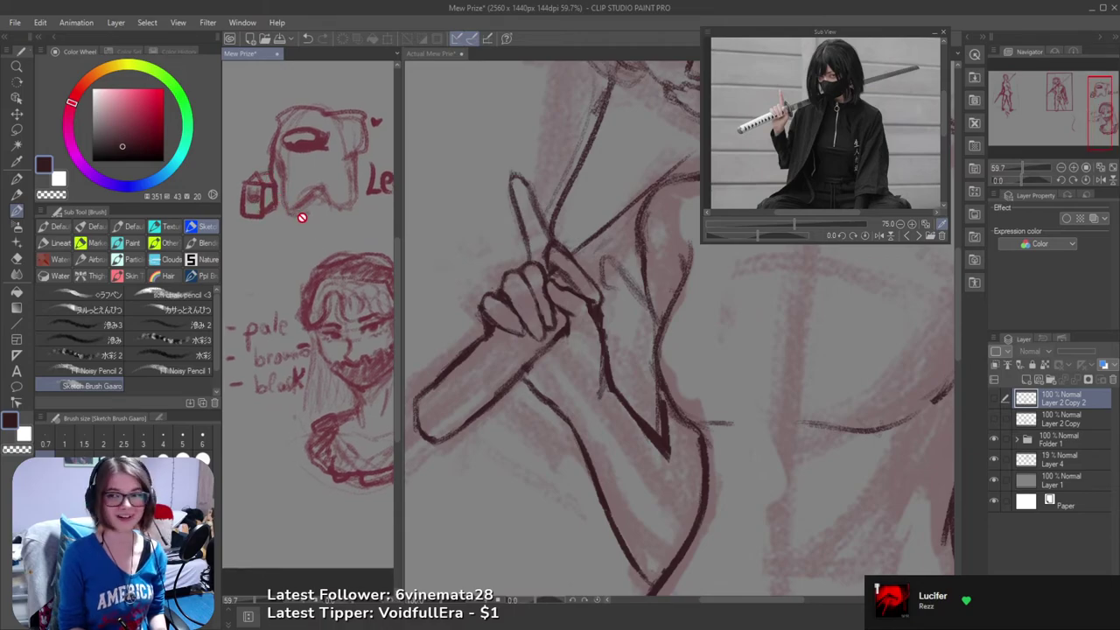
# - Centre the bearded face sketch in the Mew Prize document, then return to Actual Mew Prie with the Sketch Brush Gaaro active
pyautogui.scroll(1, 302, 217)
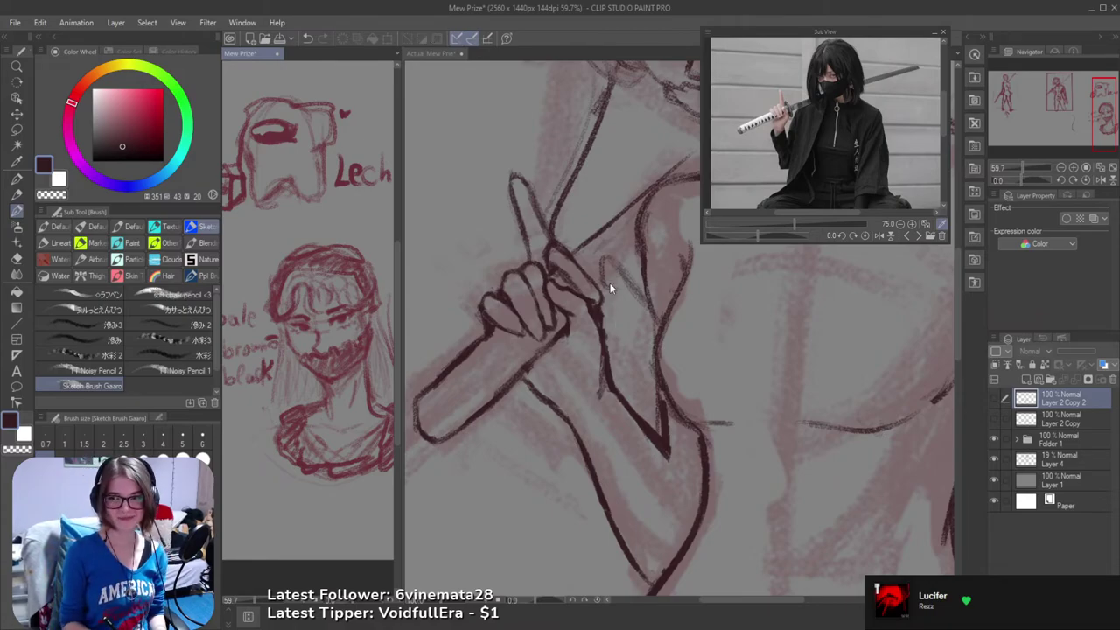
pyautogui.click(613, 350)
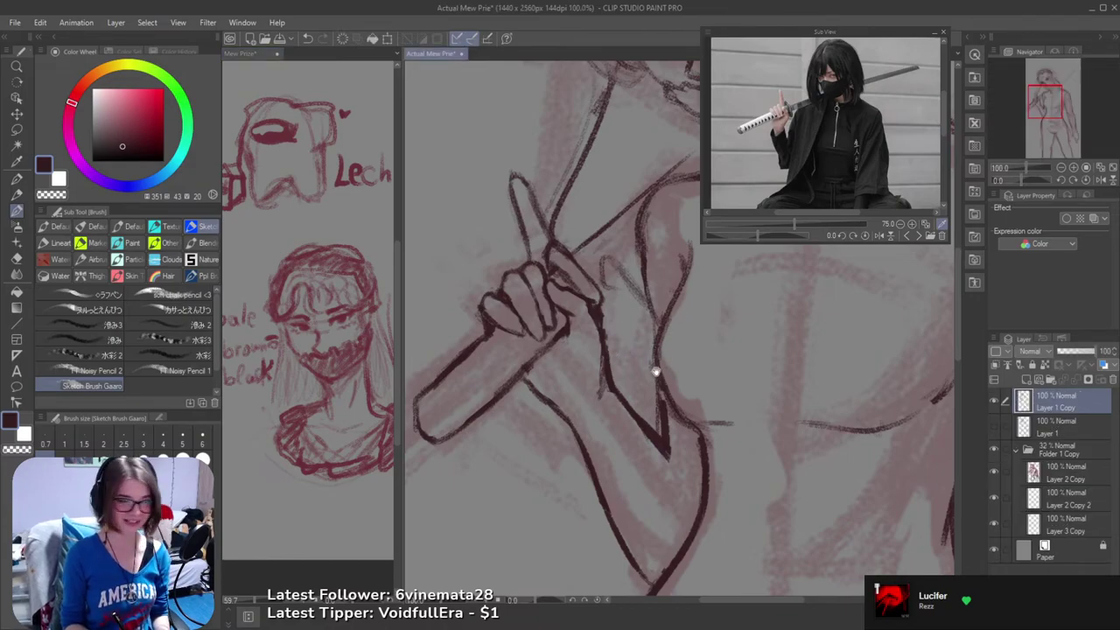
pyautogui.scroll(-2, 656, 372)
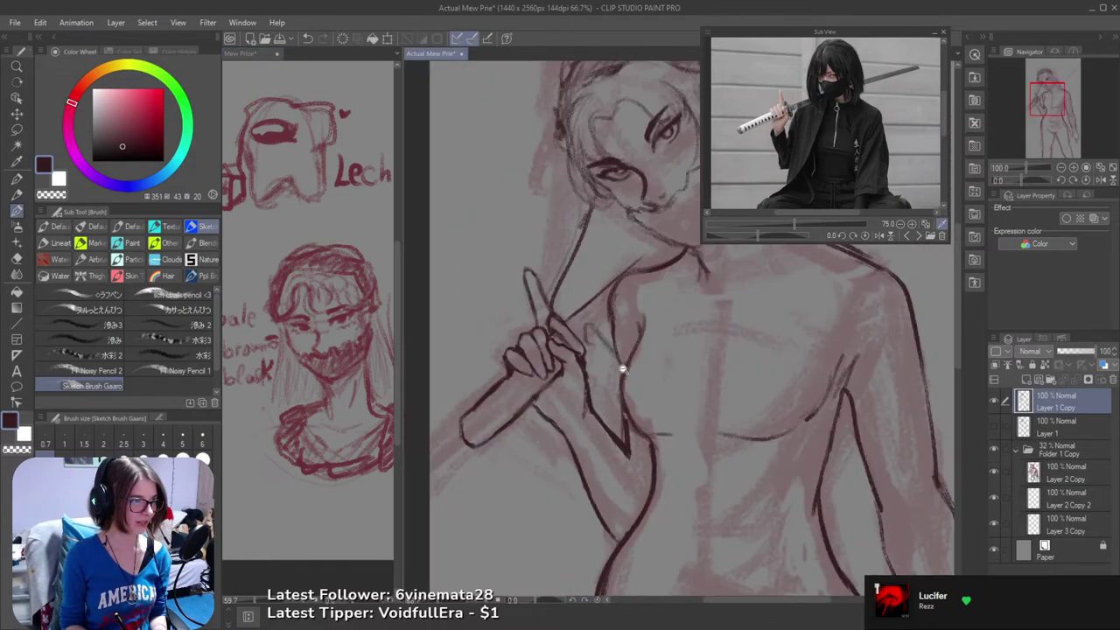
pyautogui.scroll(2, 612, 363)
pyautogui.press('b')
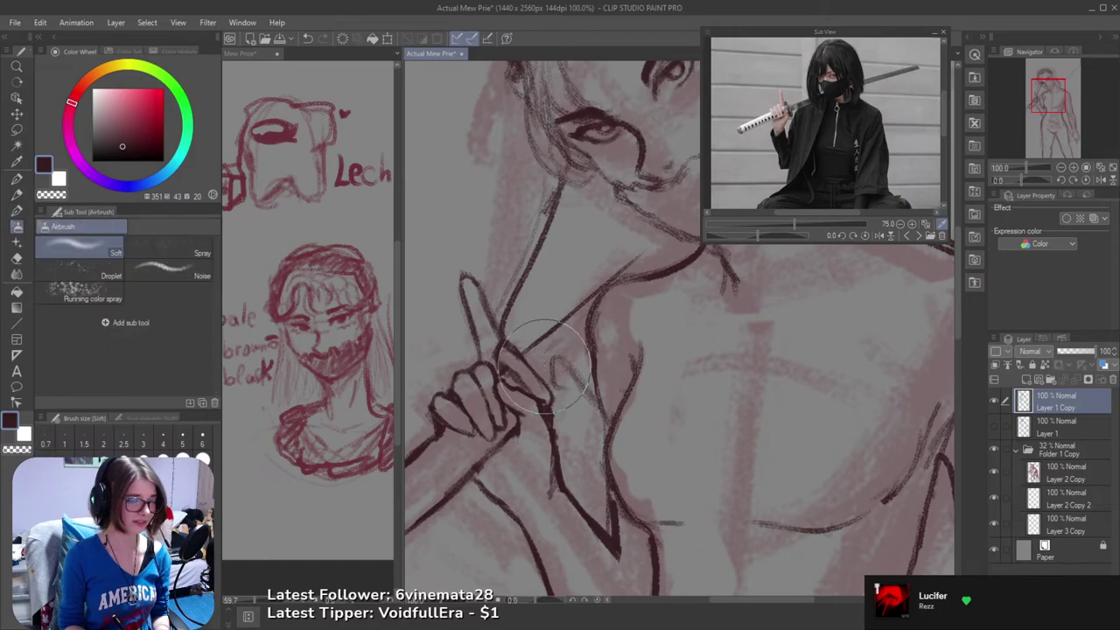
pyautogui.press('b')
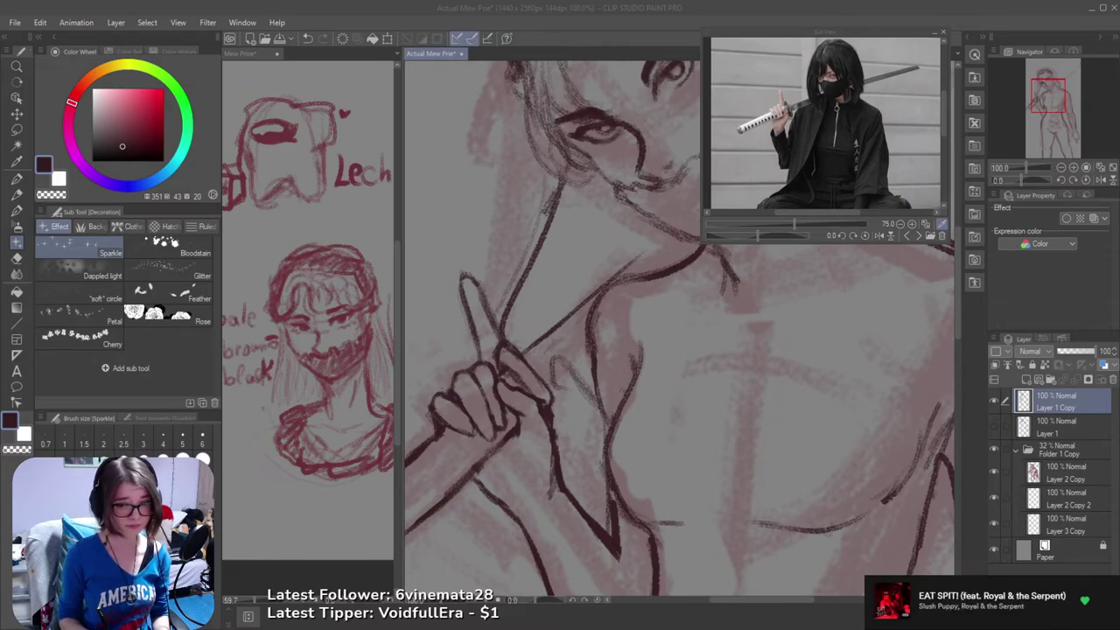
pyautogui.click(648, 37)
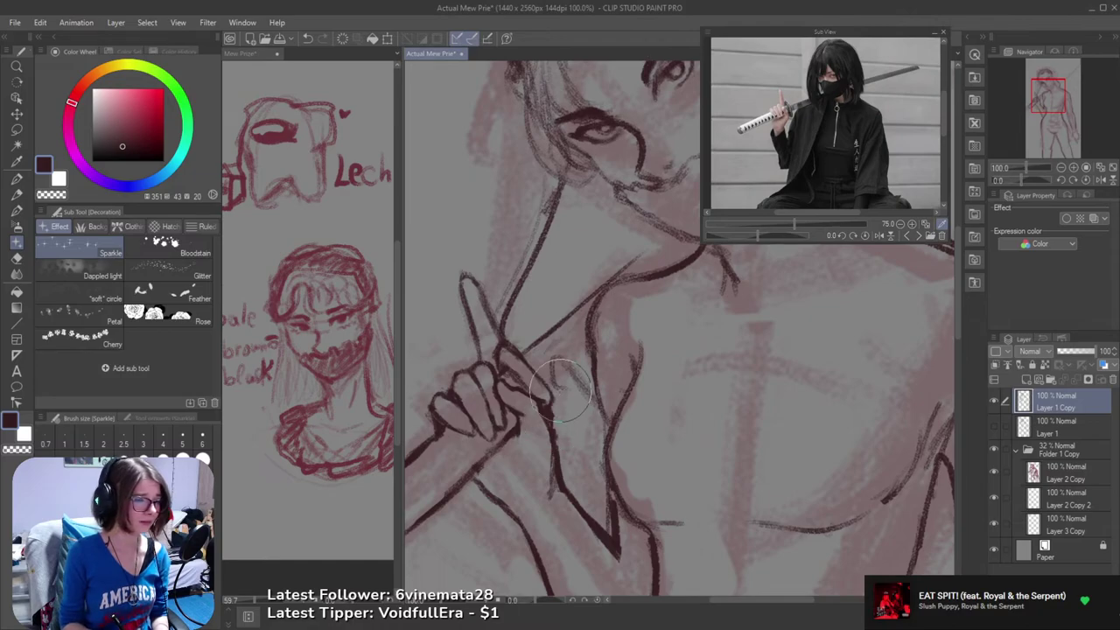
pyautogui.press('b')
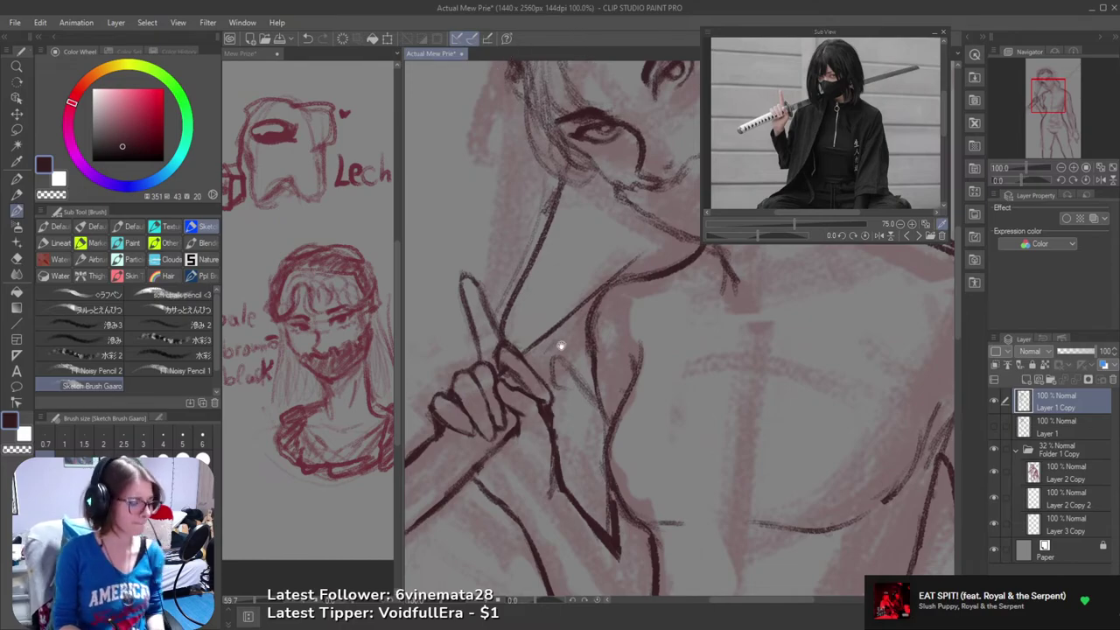
# - Examine the sword-gripping hand and forearm linework up close and in proportion to the whole figure
pyautogui.moveTo(462, 513); pyautogui.dragTo(500, 473)
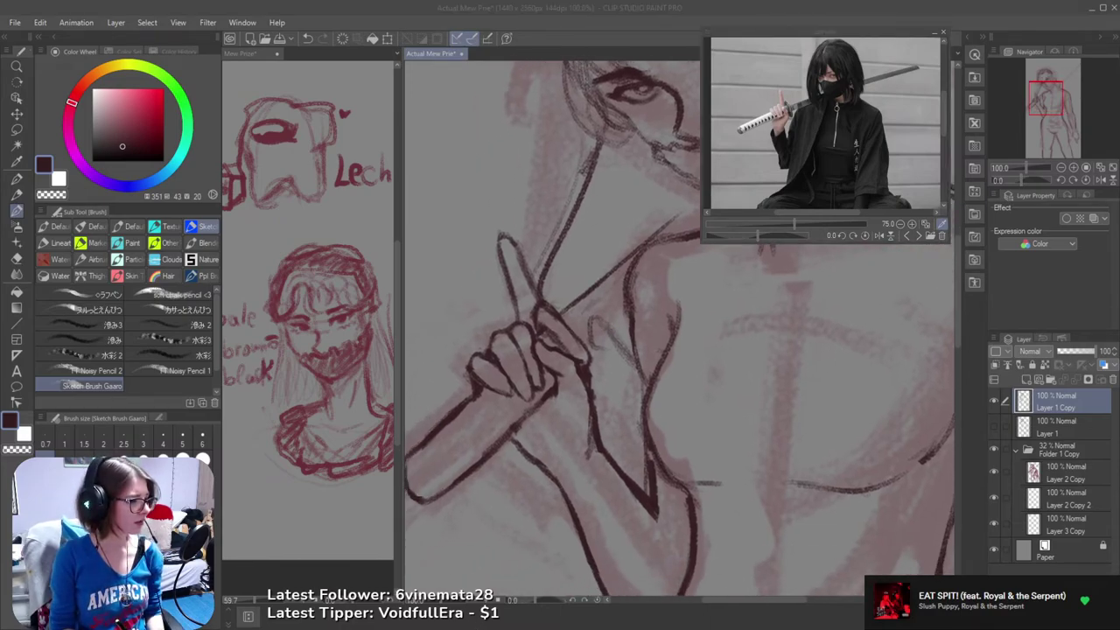
pyautogui.moveTo(489, 450)
pyautogui.mouseDown()
pyautogui.moveTo(607, 388)
pyautogui.moveTo(536, 409)
pyautogui.mouseUp()
pyautogui.press('e')
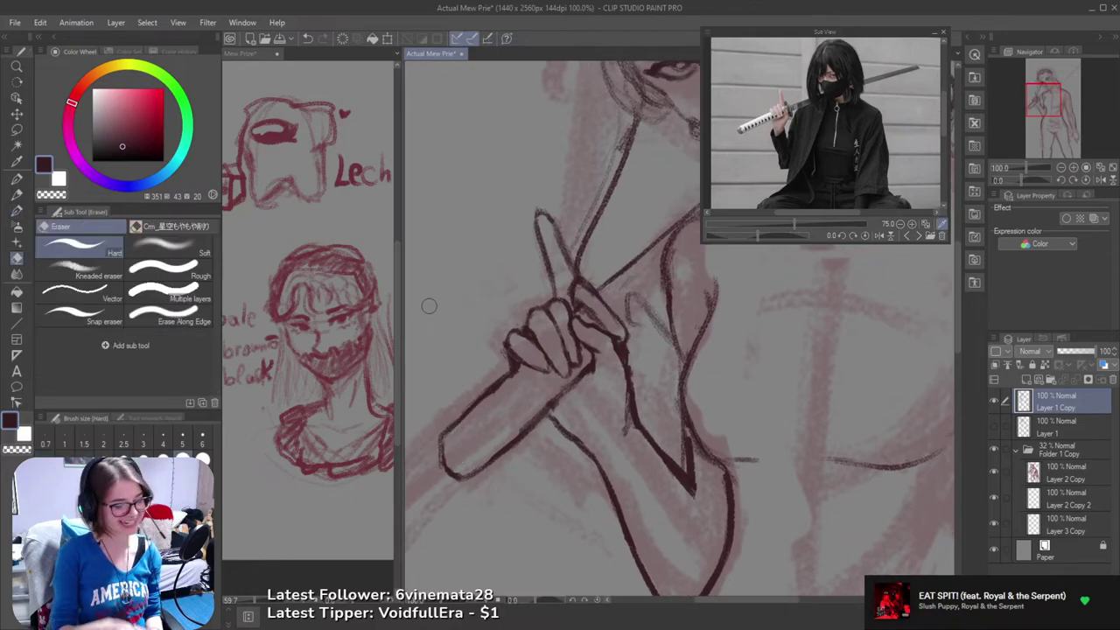
pyautogui.hotkey('ctrl', 'z')
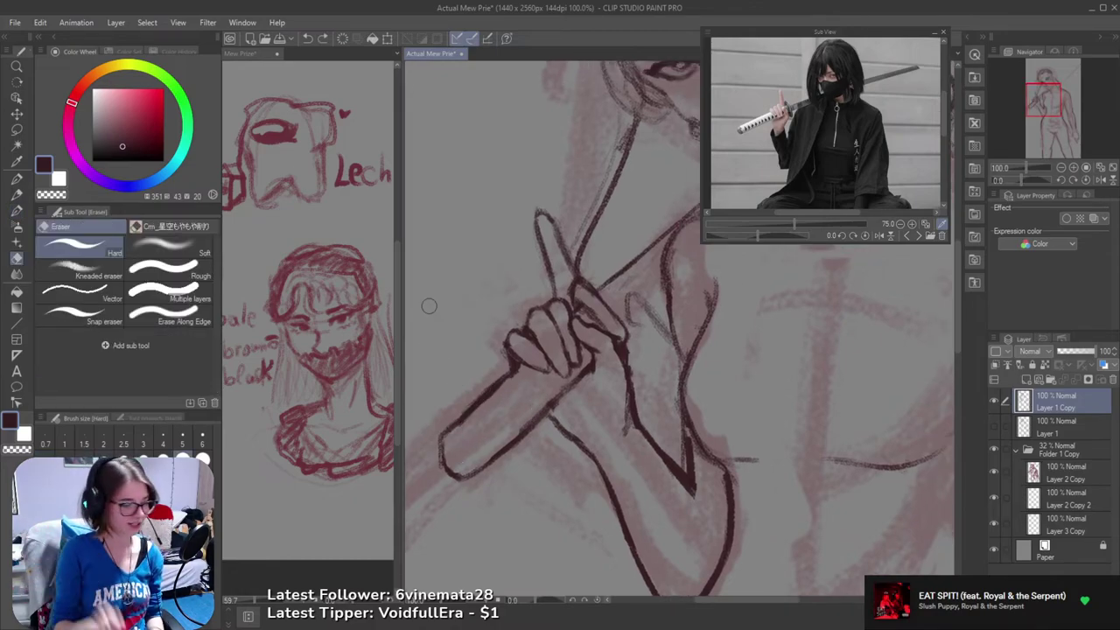
pyautogui.moveTo(599, 398); pyautogui.dragTo(641, 374)
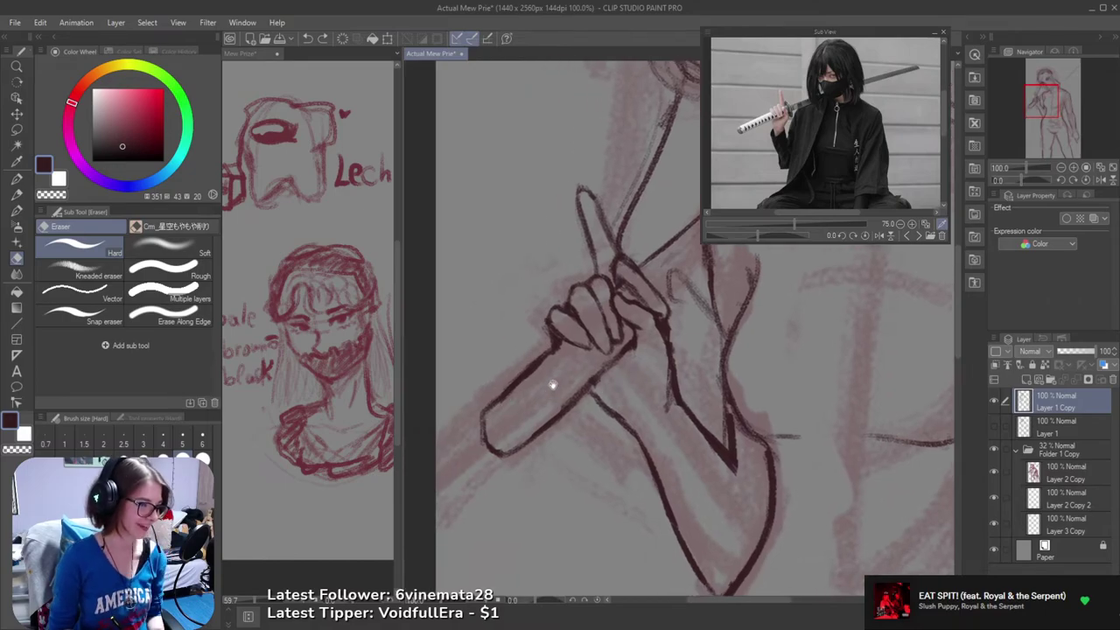
pyautogui.moveTo(552, 384); pyautogui.dragTo(508, 443)
pyautogui.press('b')
pyautogui.keyDown('alt'); pyautogui.click(597, 405); pyautogui.keyUp('alt')
pyautogui.keyDown('alt'); pyautogui.click(596, 405); pyautogui.keyUp('alt')
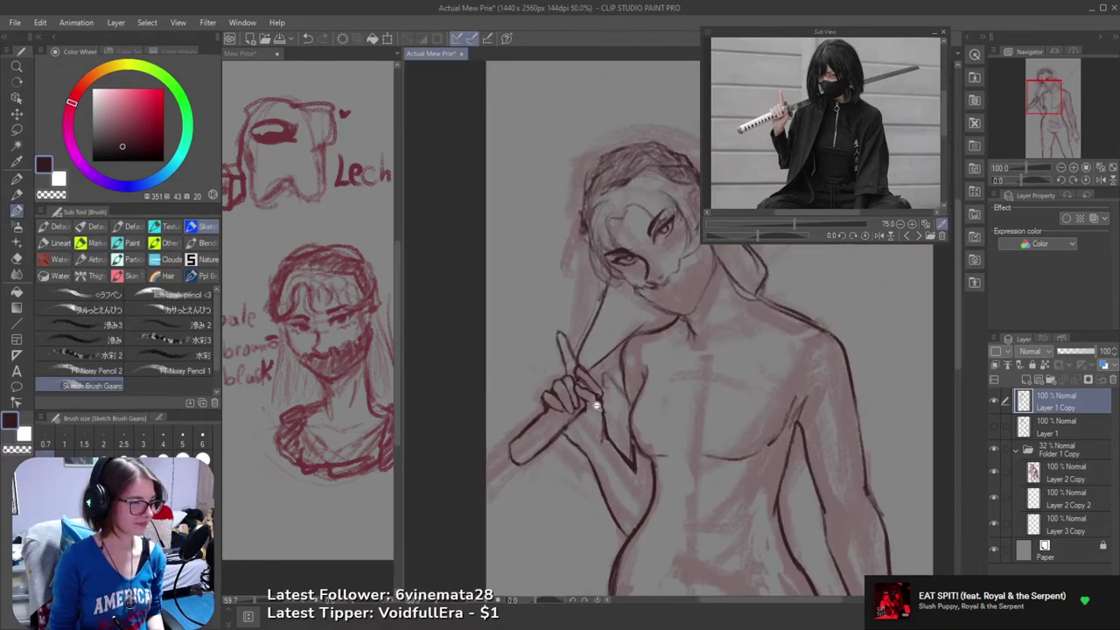
pyautogui.scroll(-2, 595, 405)
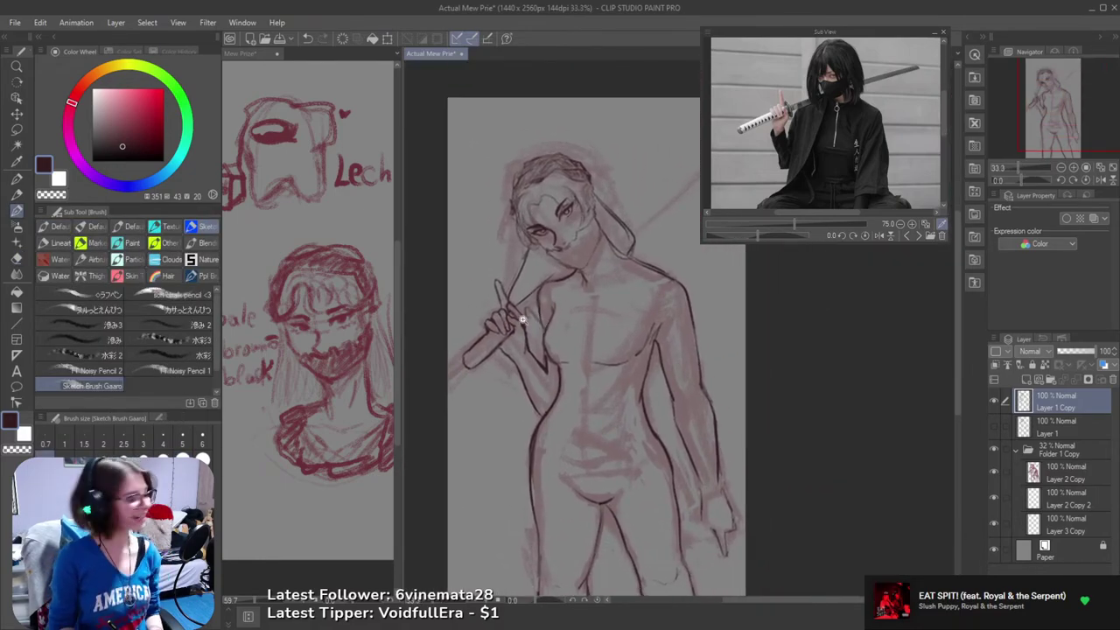
pyautogui.keyDown('ctrl'); pyautogui.click(522, 319); pyautogui.keyUp('ctrl')
pyautogui.moveTo(545, 301)
pyautogui.mouseDown()
pyautogui.moveTo(454, 425)
pyautogui.moveTo(537, 355)
pyautogui.mouseUp()
# - Extend the forearm's upper line with a short stroke past the pointed inner elbow crease, undoing the unsuitable attempts
pyautogui.press('b')
pyautogui.press('b')
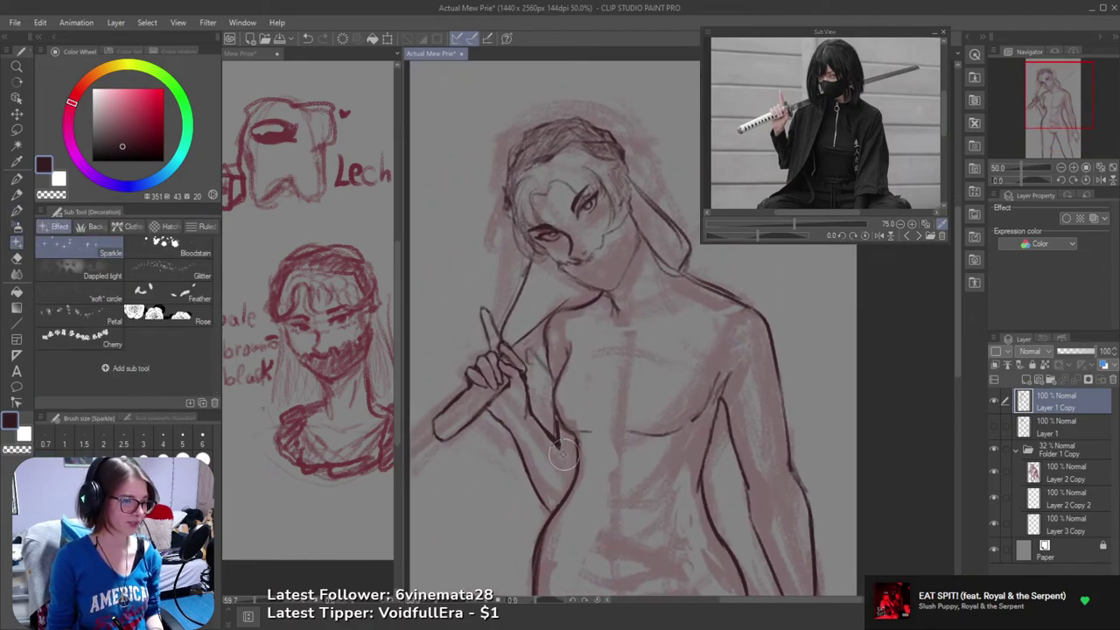
pyautogui.scroll(1, 564, 452)
pyautogui.press('b')
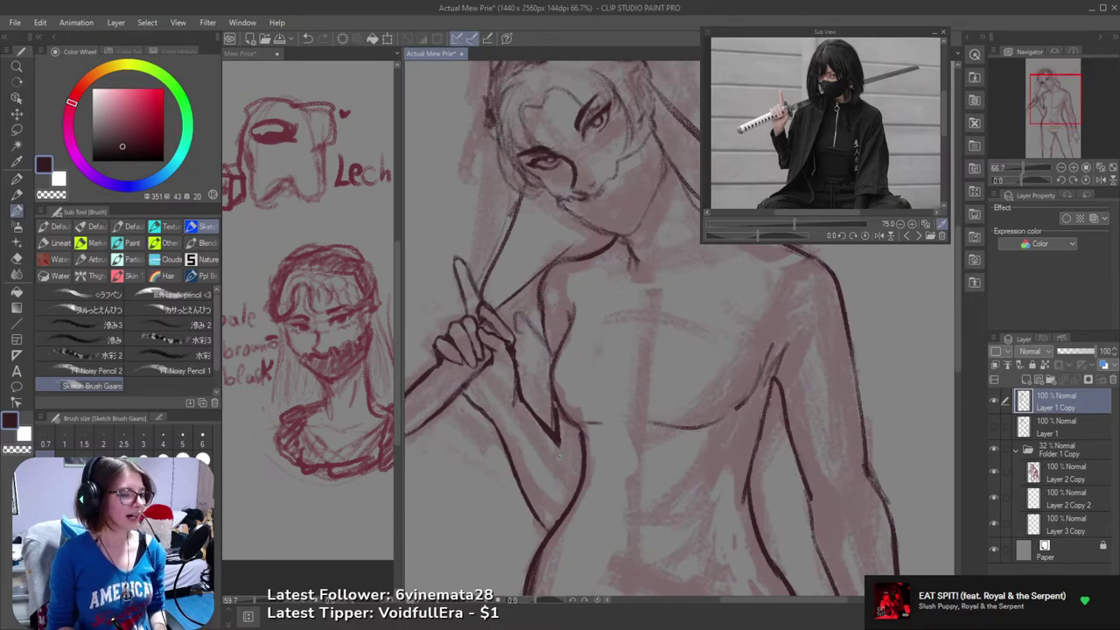
pyautogui.hotkey('ctrl', 'z')
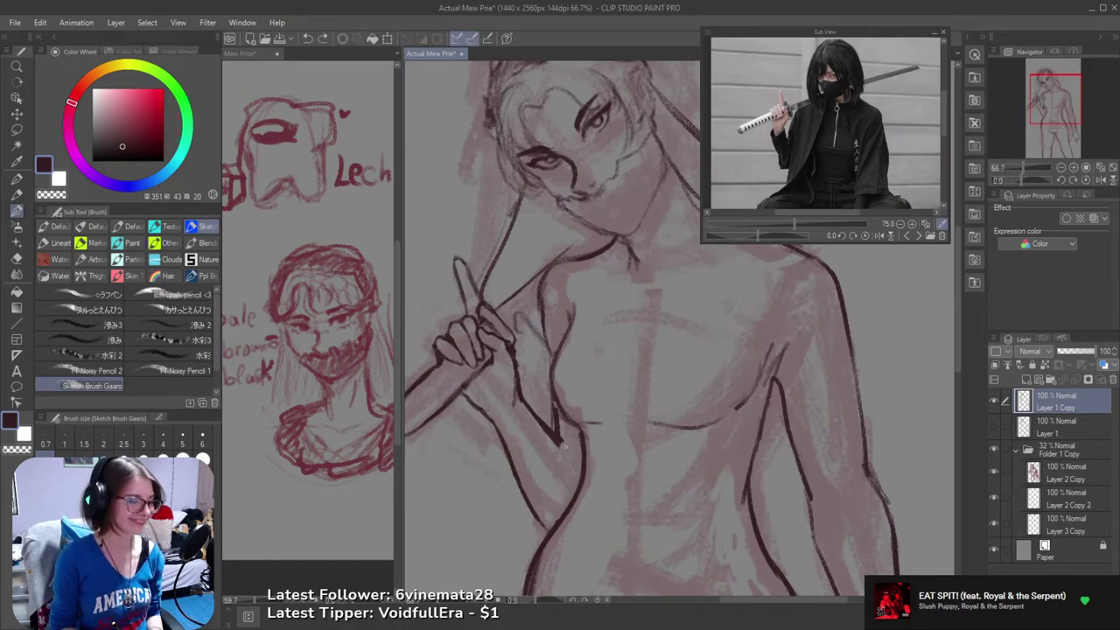
pyautogui.hotkey('ctrl', 'z')
pyautogui.moveTo(562, 442); pyautogui.dragTo(570, 466)
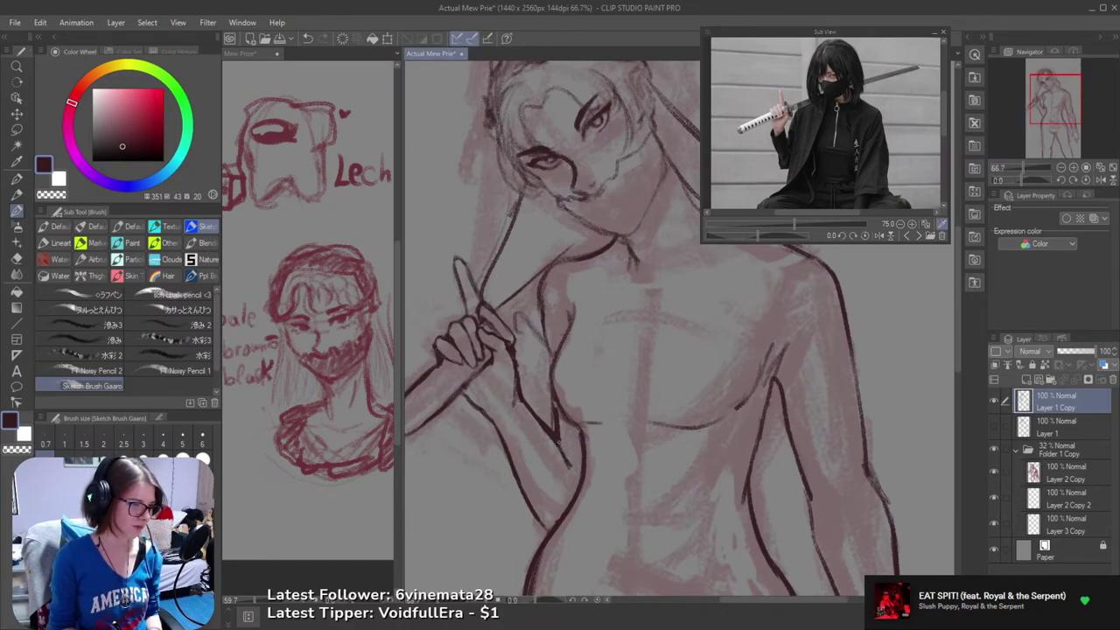
pyautogui.hotkey('ctrl', 'z')
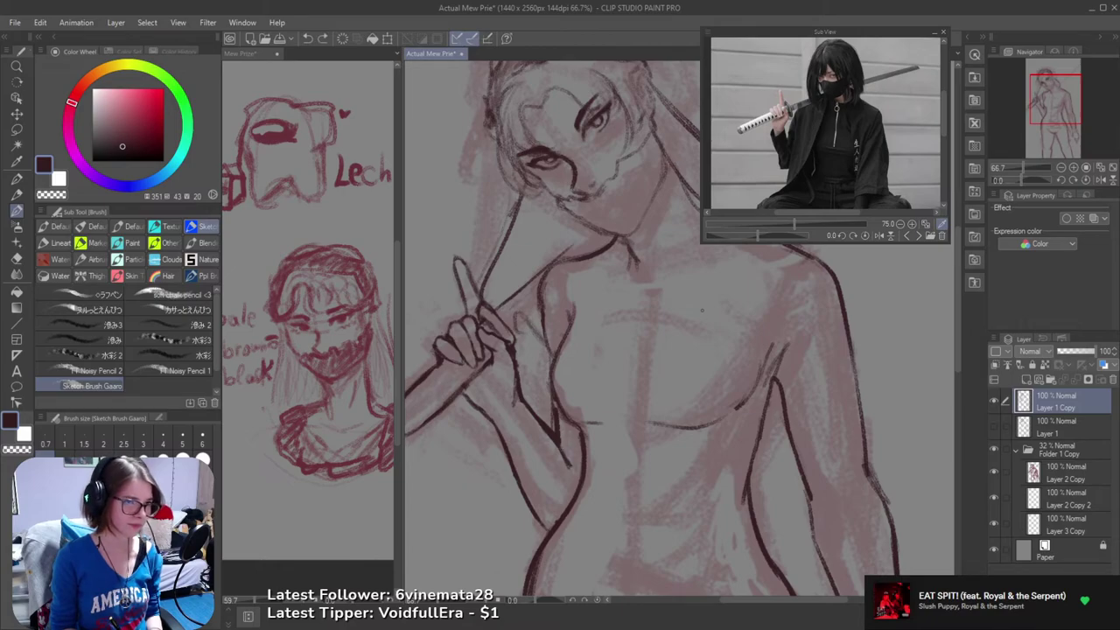
# - Thin the heavy wedge at the inner elbow crease with the Hard eraser and restore the line meeting it
pyautogui.press('e')
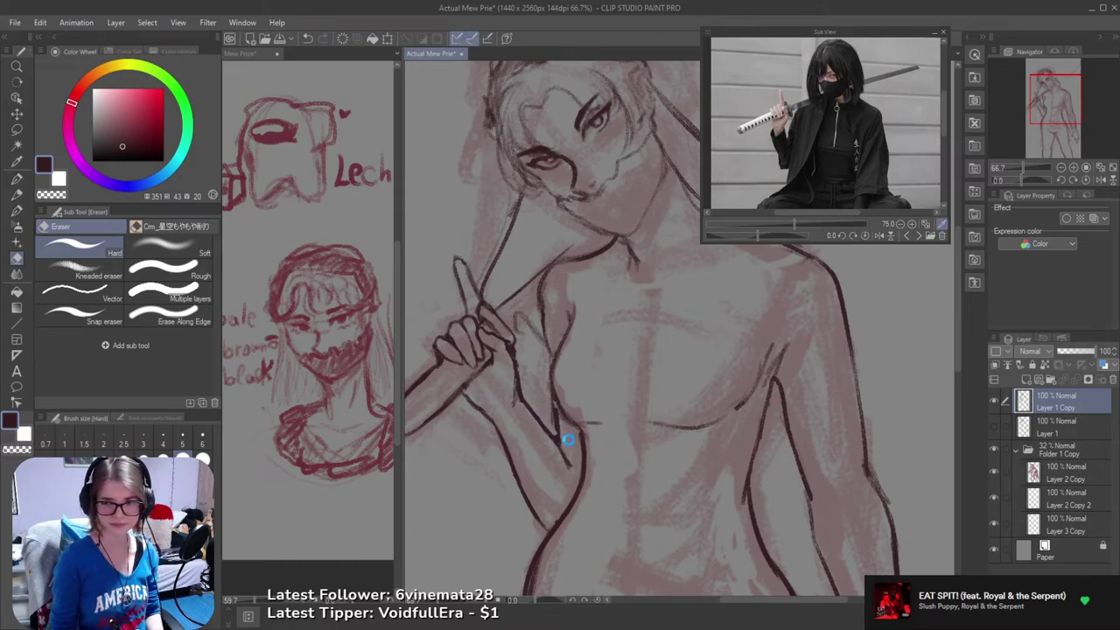
pyautogui.moveTo(567, 456); pyautogui.dragTo(594, 478)
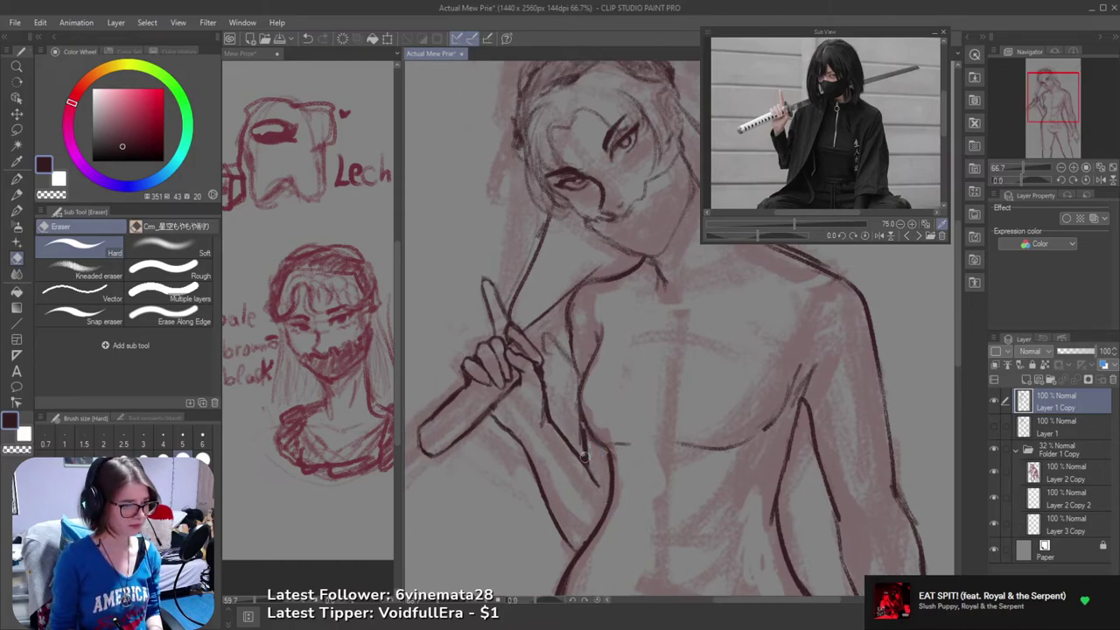
pyautogui.hotkey('ctrl', 'z')
pyautogui.press('b')
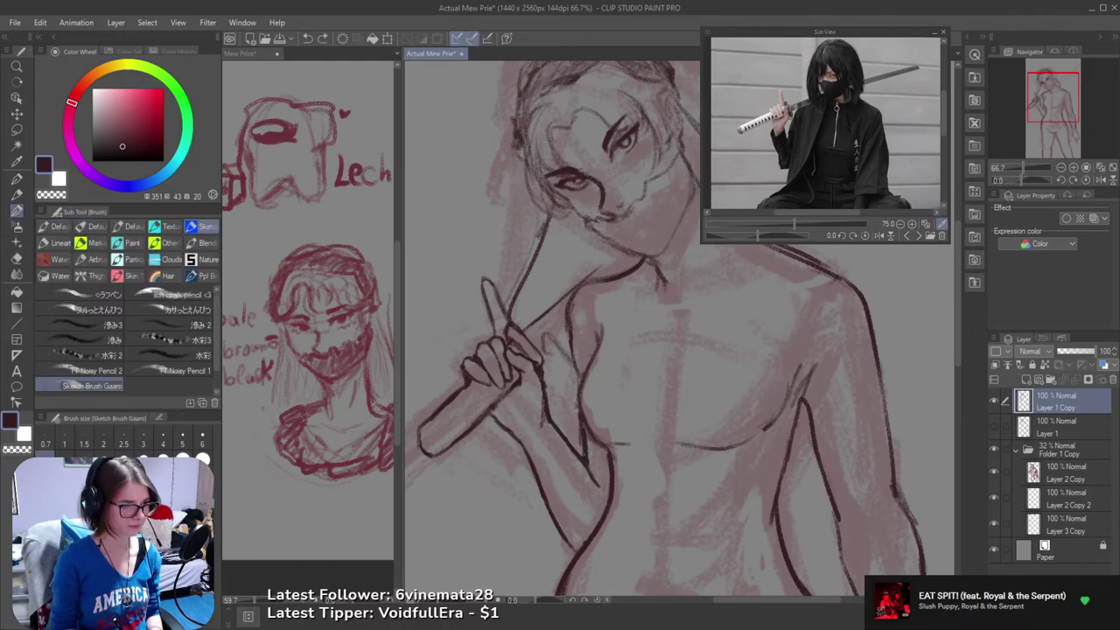
# - Erase part of the stray loop beside the shoulder and draw the sword's lower edge from the hand to the shoulder
pyautogui.moveTo(579, 376); pyautogui.dragTo(543, 442)
pyautogui.press('e')
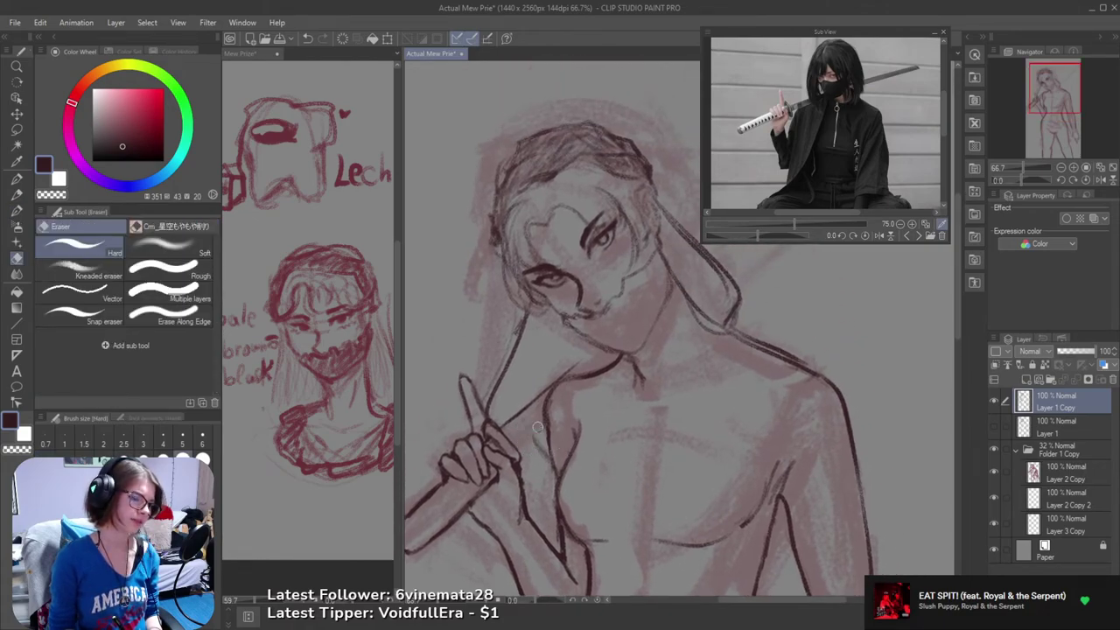
pyautogui.press('b')
pyautogui.moveTo(518, 441); pyautogui.dragTo(542, 424)
pyautogui.hotkey('ctrl', 'z')
pyautogui.hotkey('ctrl', 'z')
pyautogui.hotkey('ctrl', 'z')
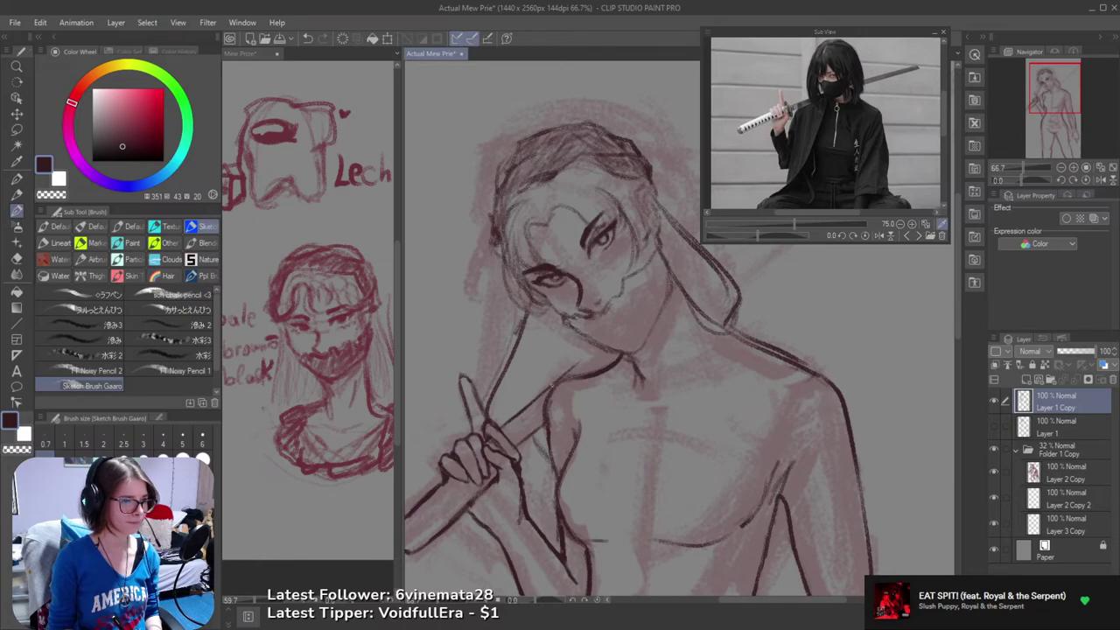
# - Try several strokes continuing the sword's lower edge from the shoulder toward the neck, comparing and undoing them
pyautogui.scroll(-3, 571, 371)
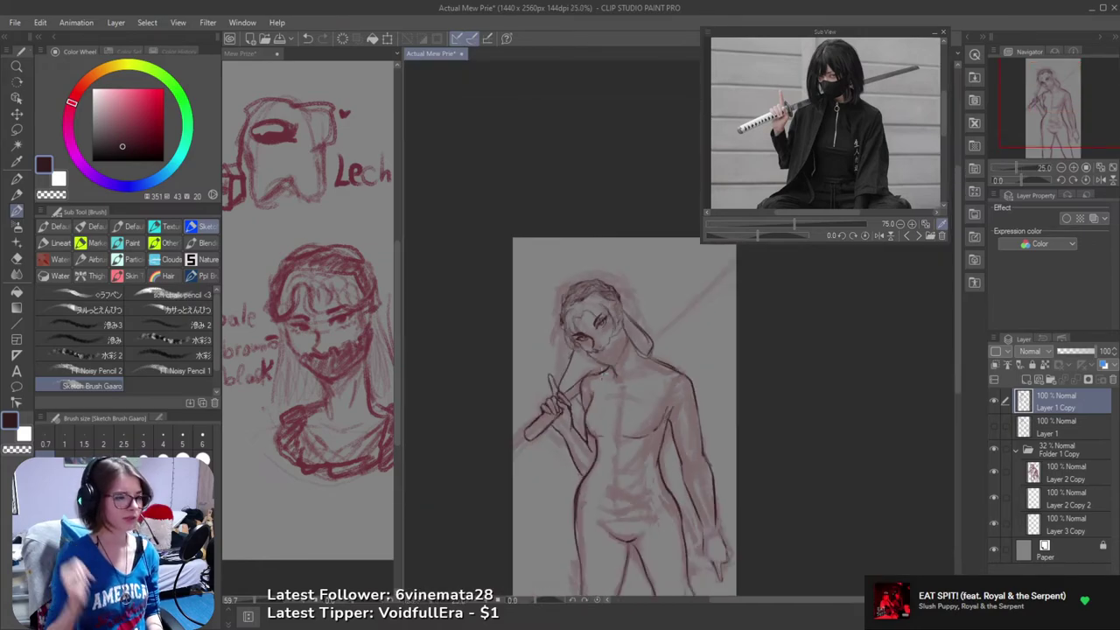
pyautogui.scroll(2, 595, 395)
pyautogui.moveTo(579, 362); pyautogui.dragTo(610, 446)
pyautogui.scroll(1, 611, 447)
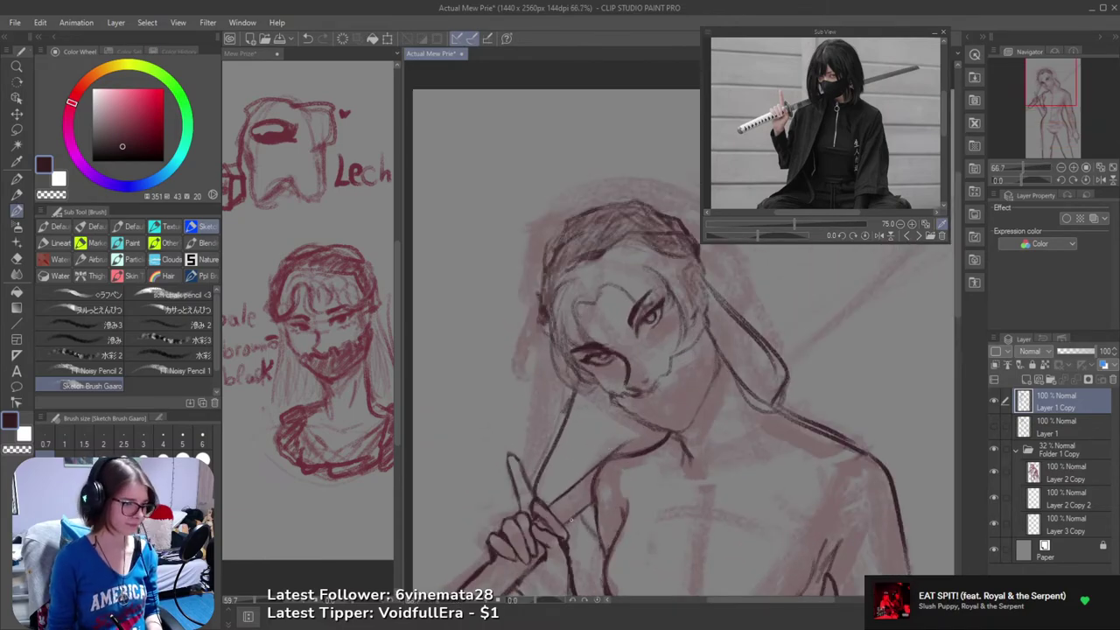
pyautogui.hotkey('ctrl', 'z')
pyautogui.moveTo(598, 496); pyautogui.dragTo(631, 459)
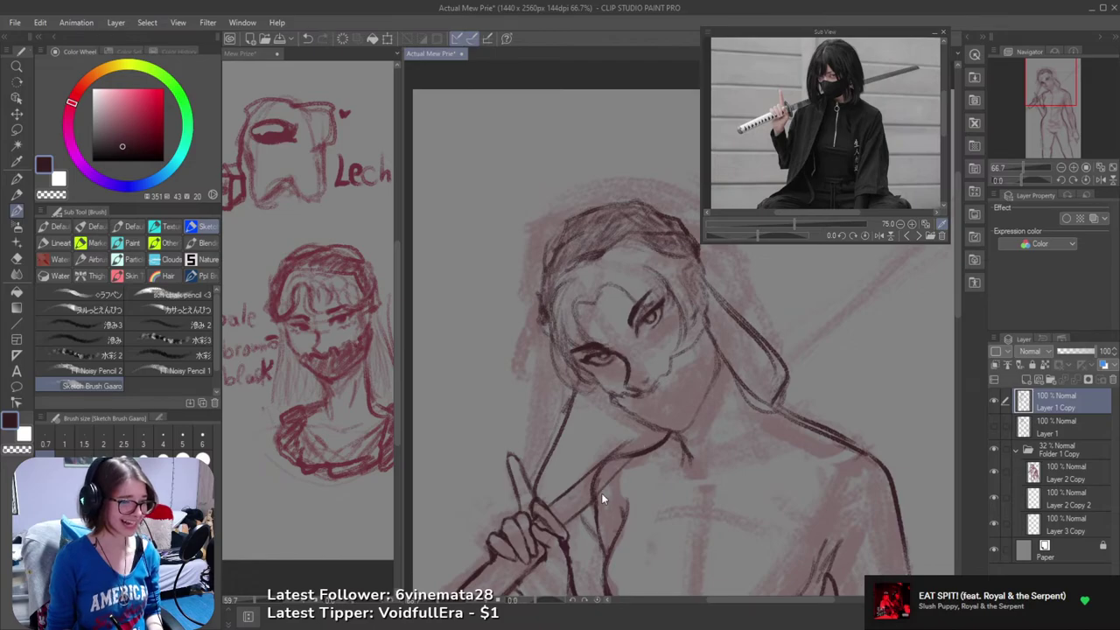
pyautogui.hotkey('ctrl', 'z')
pyautogui.moveTo(601, 497); pyautogui.dragTo(647, 446)
pyautogui.moveTo(600, 495); pyautogui.dragTo(649, 453)
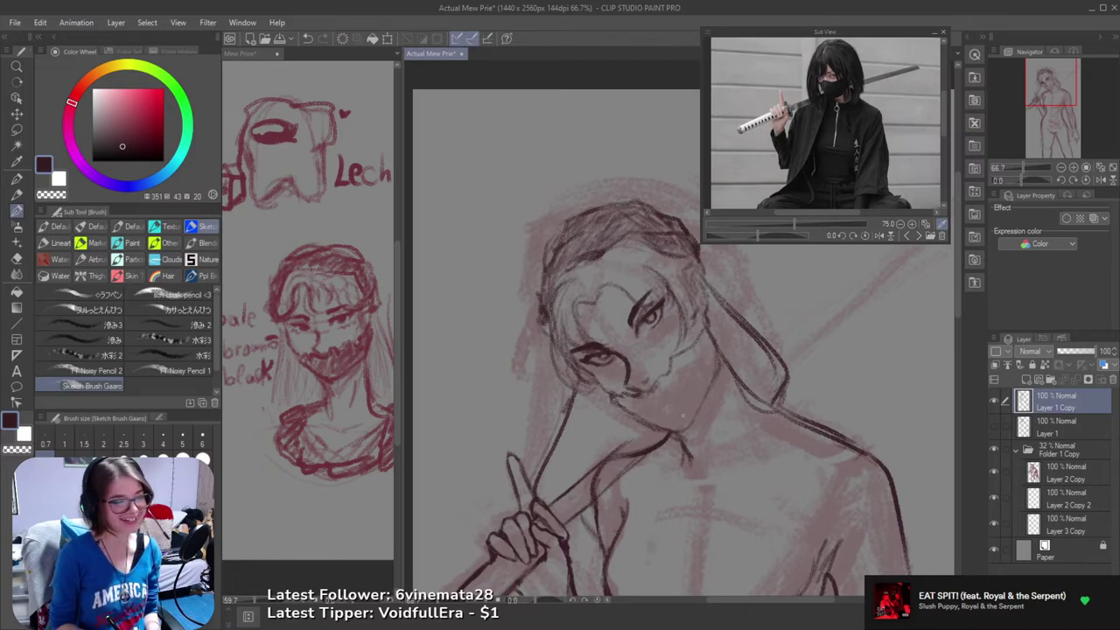
pyautogui.hotkey('ctrl', 'z')
pyautogui.moveTo(600, 494); pyautogui.dragTo(630, 459)
pyautogui.hotkey('ctrl', 'z')
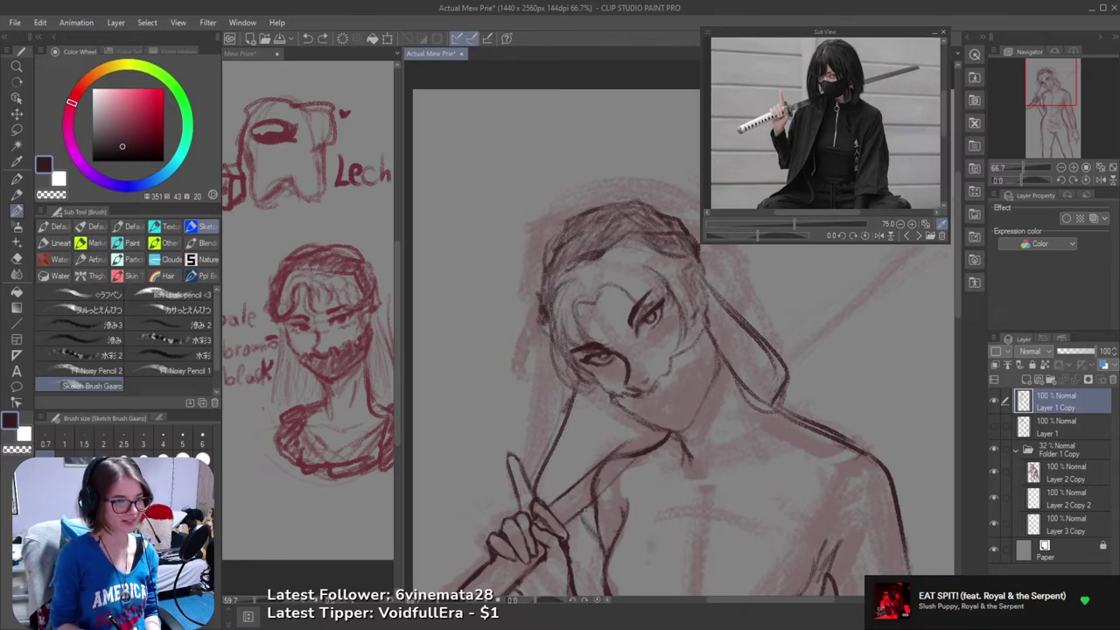
pyautogui.hotkey('ctrl', 'y')
pyautogui.hotkey('ctrl', 'z')
pyautogui.hotkey('ctrl', 'y')
pyautogui.hotkey('ctrl', 'z')
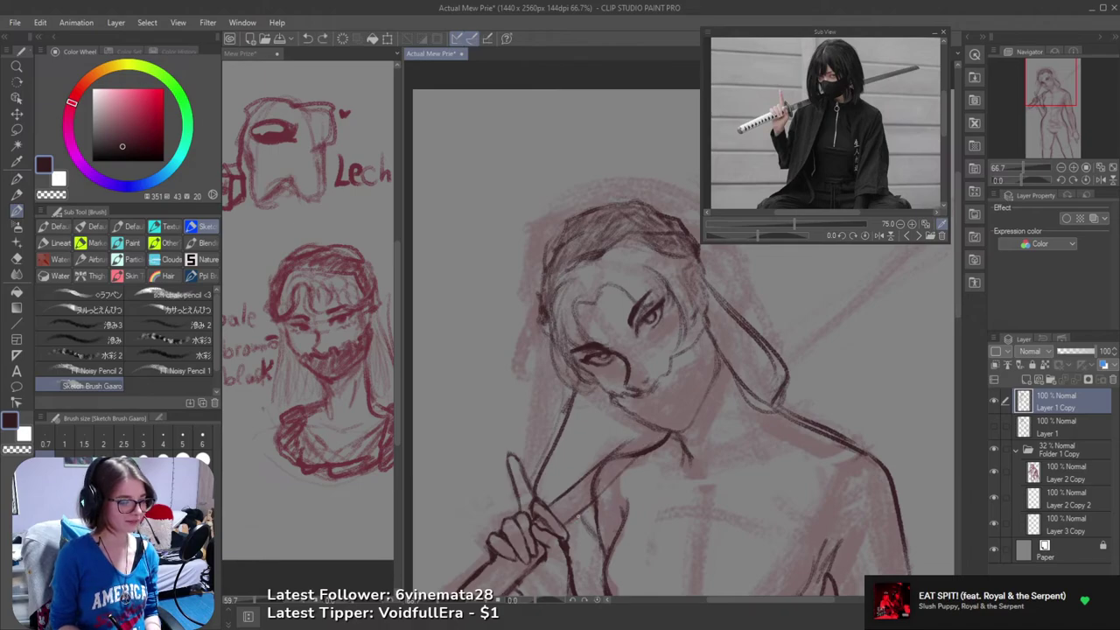
# - Draw the sword's lower edge from the shoulder up to the neck and reinforce its upper edge below the chin
pyautogui.moveTo(599, 495); pyautogui.dragTo(659, 434)
pyautogui.hotkey('ctrl', 'z')
pyautogui.hotkey('ctrl', 'y')
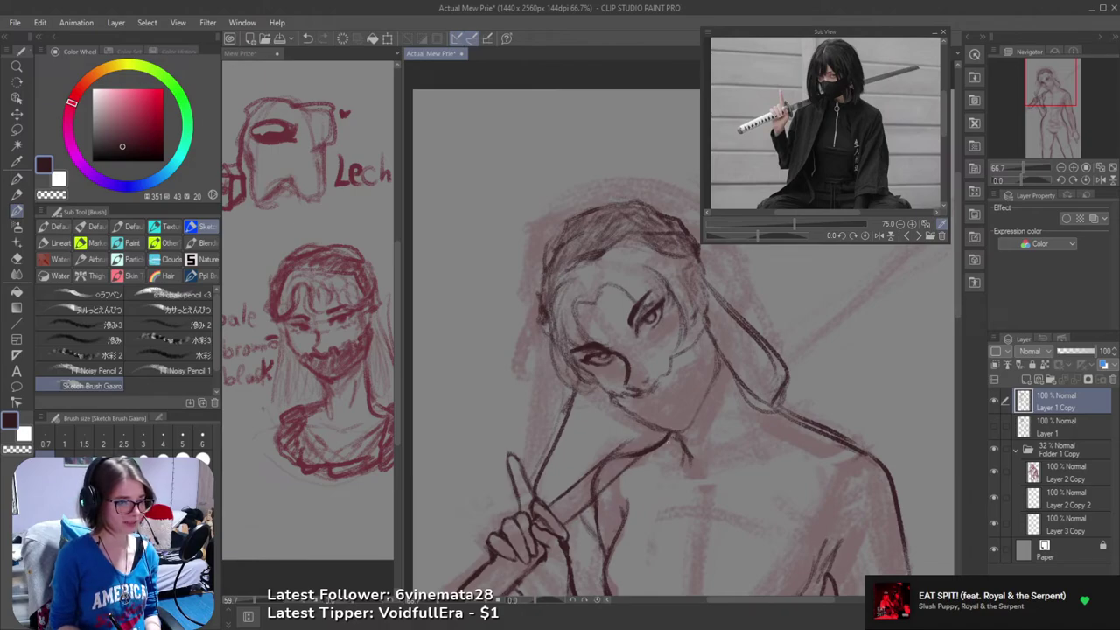
pyautogui.moveTo(609, 457); pyautogui.dragTo(652, 427)
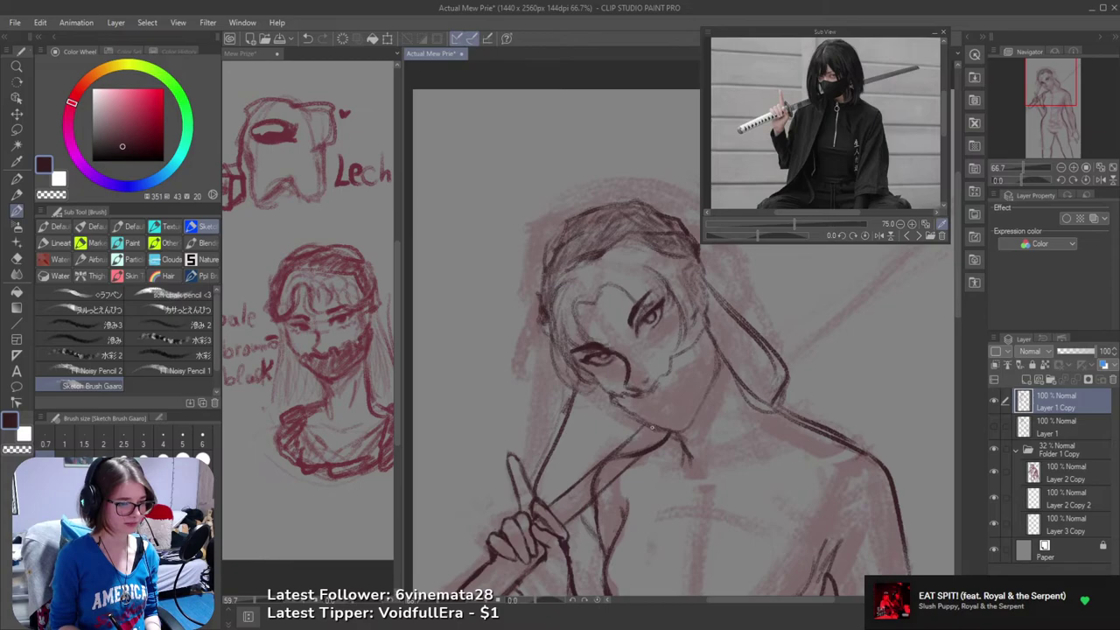
# - Erase the overlapping line inside the sword below the chin, undo the trial strokes there and save the file
pyautogui.press('e')
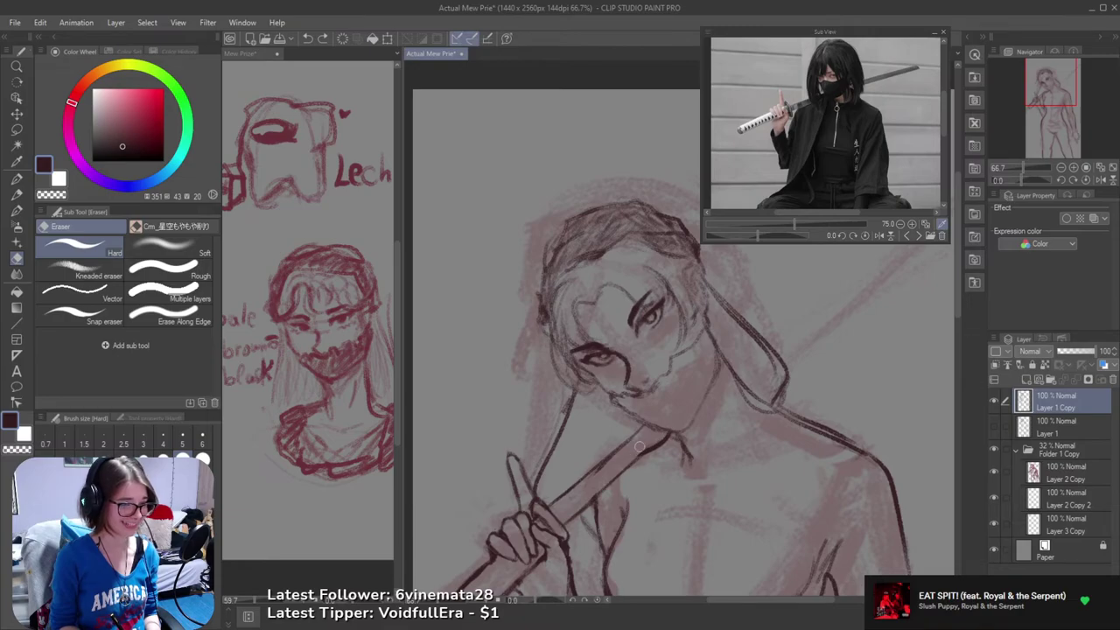
pyautogui.moveTo(640, 447)
pyautogui.mouseDown()
pyautogui.moveTo(627, 465)
pyautogui.moveTo(664, 434)
pyautogui.mouseUp()
pyautogui.press('b')
pyautogui.hotkey('ctrl', 'z')
pyautogui.hotkey('ctrl', 'z')
pyautogui.hotkey('ctrl', 'z')
pyautogui.hotkey('ctrl', 'z')
pyautogui.hotkey('ctrl', 'z')
pyautogui.hotkey('ctrl', 'z')
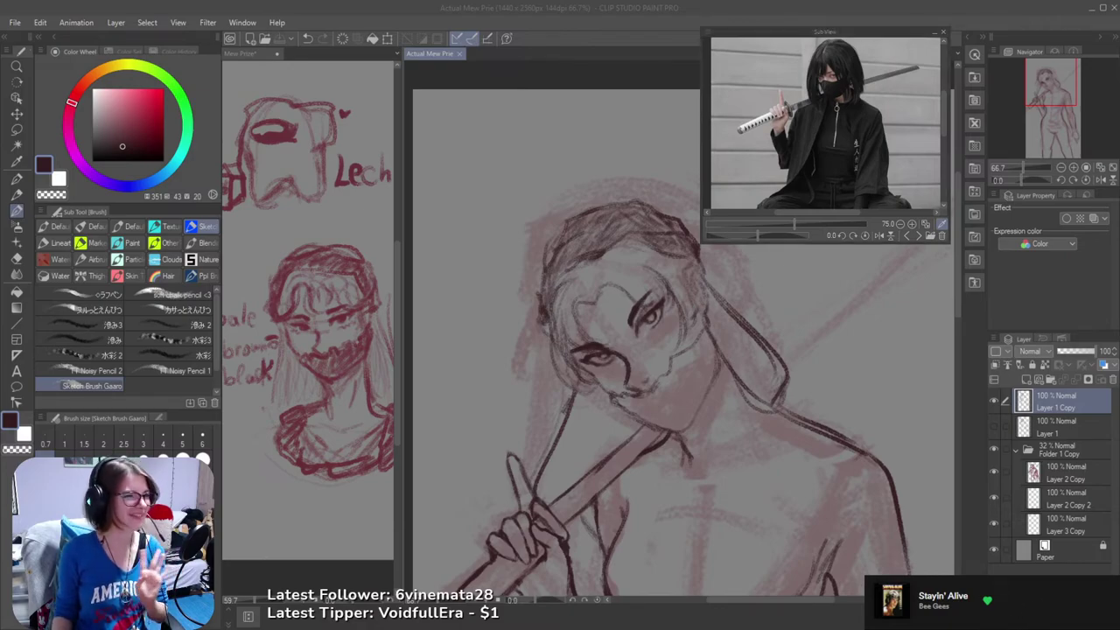
# - Thin the upper edge of the sword's handle below the gripping hand with the eraser
pyautogui.click(565, 6)
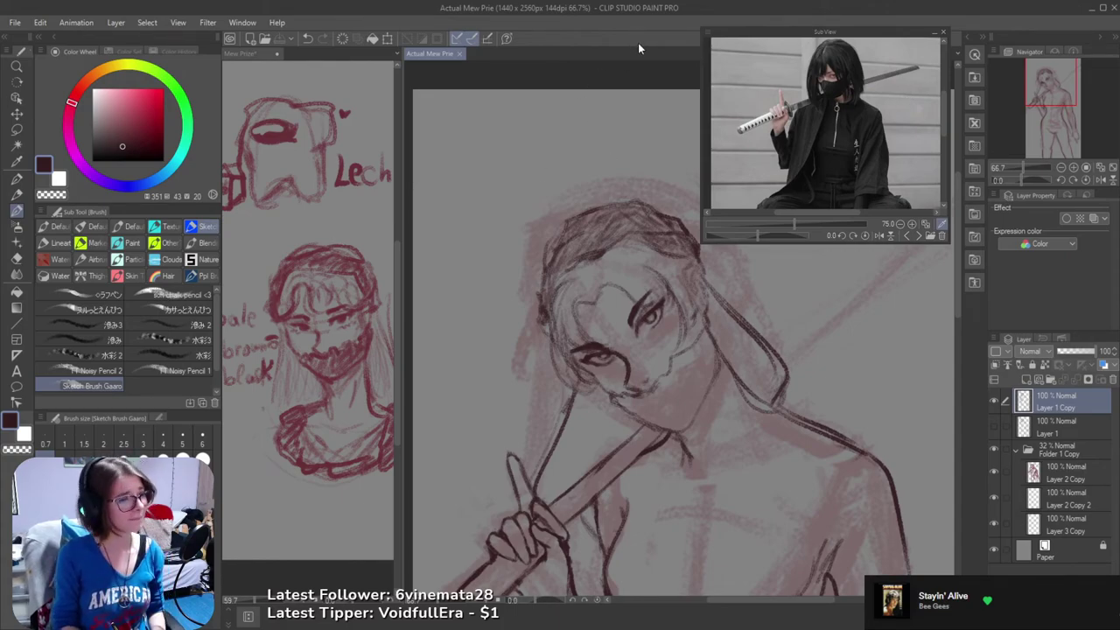
pyautogui.scroll(-3, 551, 254)
pyautogui.press('e')
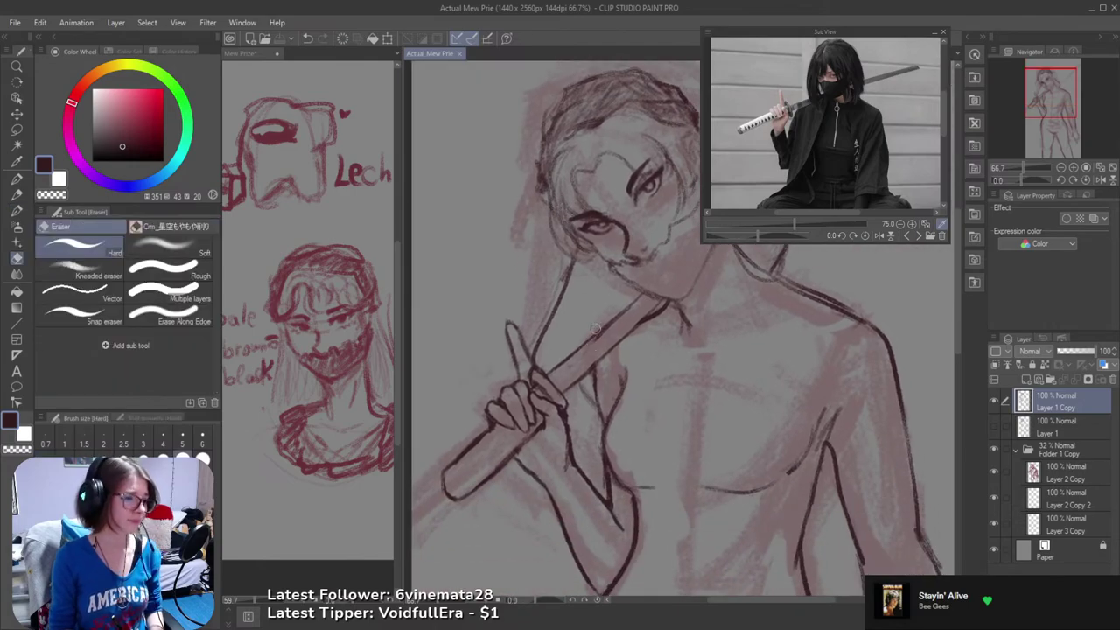
pyautogui.moveTo(518, 387); pyautogui.dragTo(617, 291)
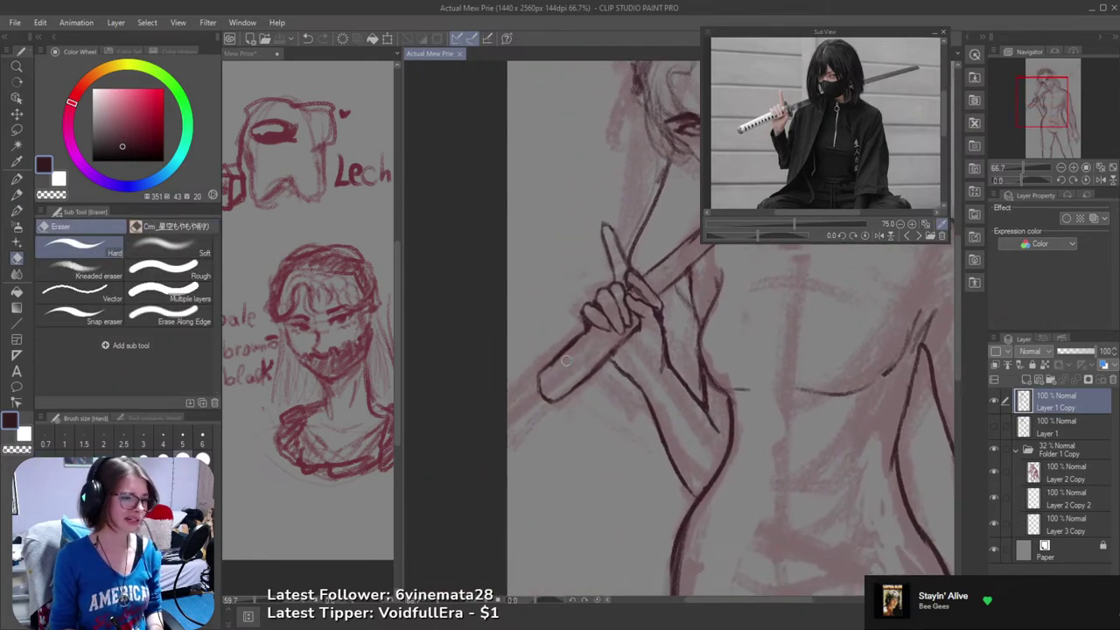
pyautogui.moveTo(585, 339); pyautogui.dragTo(542, 361)
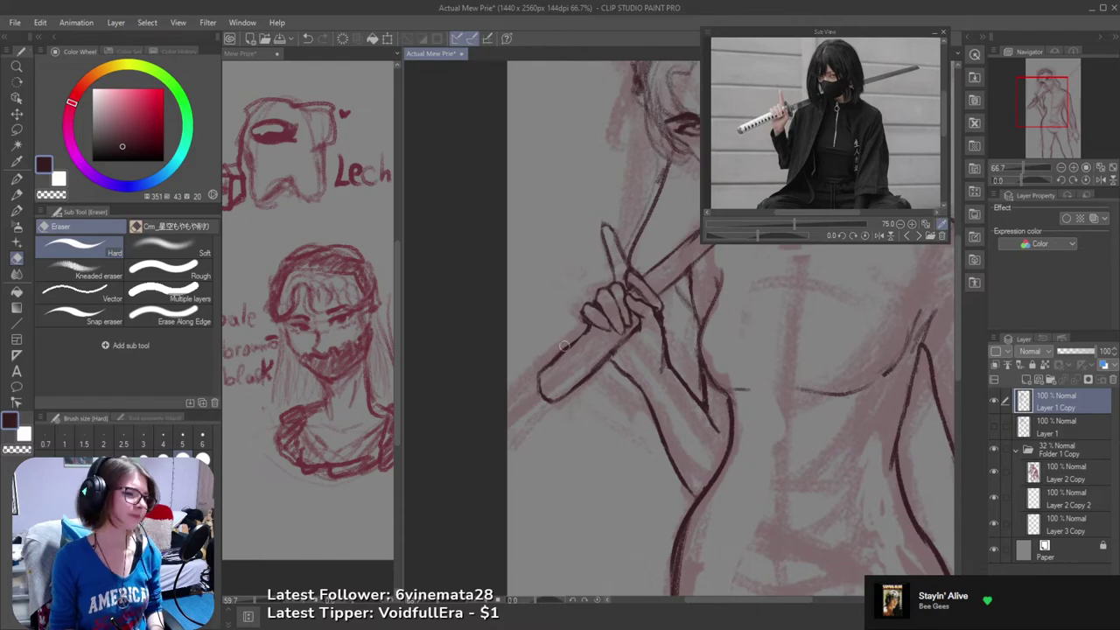
pyautogui.press('b')
pyautogui.scroll(5, 583, 328)
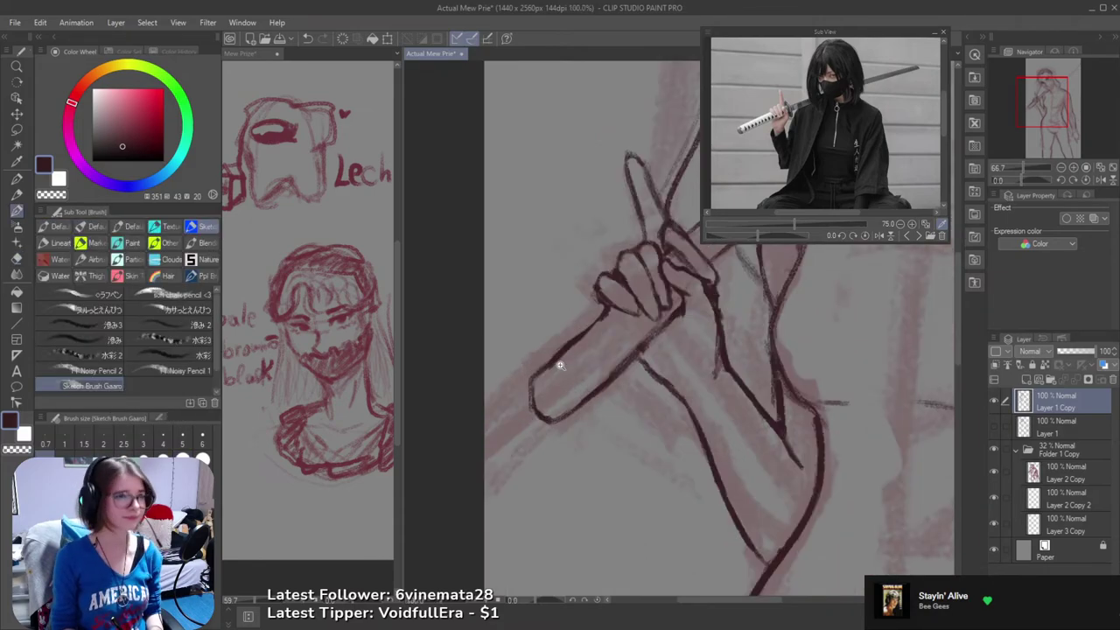
# - Trim the inner sides of the sword handle's upper and lower edges with the eraser, undoing unwanted passes
pyautogui.press('e')
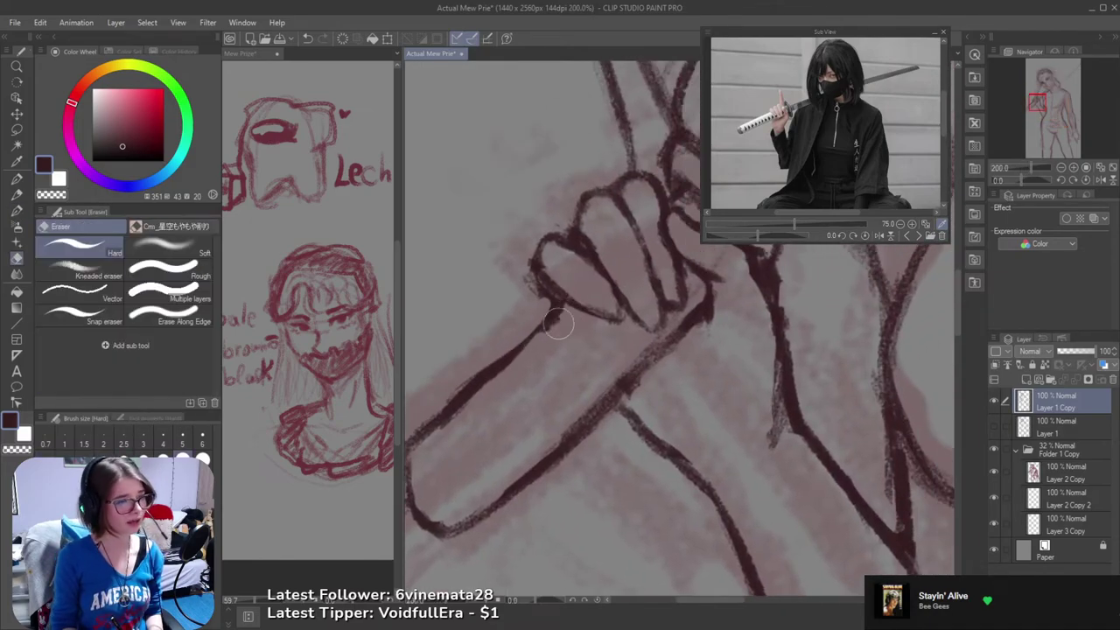
pyautogui.moveTo(557, 325); pyautogui.dragTo(421, 463)
pyautogui.hotkey('ctrl', 'z')
pyautogui.moveTo(570, 321)
pyautogui.mouseDown()
pyautogui.moveTo(443, 436)
pyautogui.moveTo(612, 306)
pyautogui.moveTo(548, 343)
pyautogui.moveTo(466, 429)
pyautogui.moveTo(561, 349)
pyautogui.moveTo(474, 398)
pyautogui.mouseUp()
pyautogui.hotkey('ctrl', 'z')
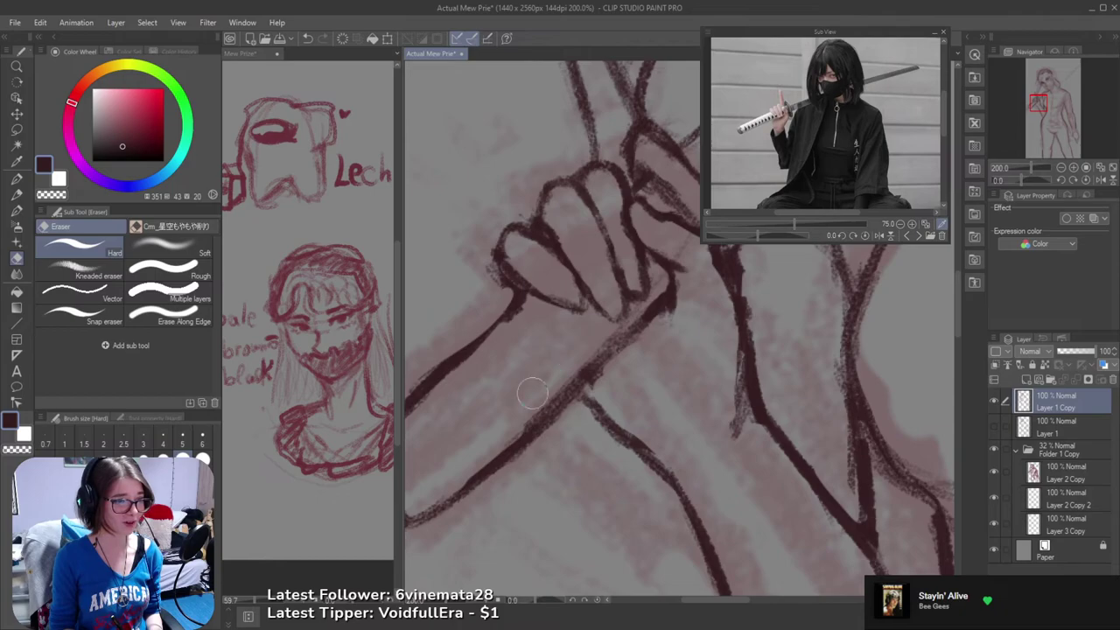
pyautogui.moveTo(489, 453)
pyautogui.mouseDown()
pyautogui.moveTo(608, 343)
pyautogui.moveTo(599, 353)
pyautogui.moveTo(594, 340)
pyautogui.moveTo(477, 472)
pyautogui.mouseUp()
pyautogui.hotkey('ctrl', 'z')
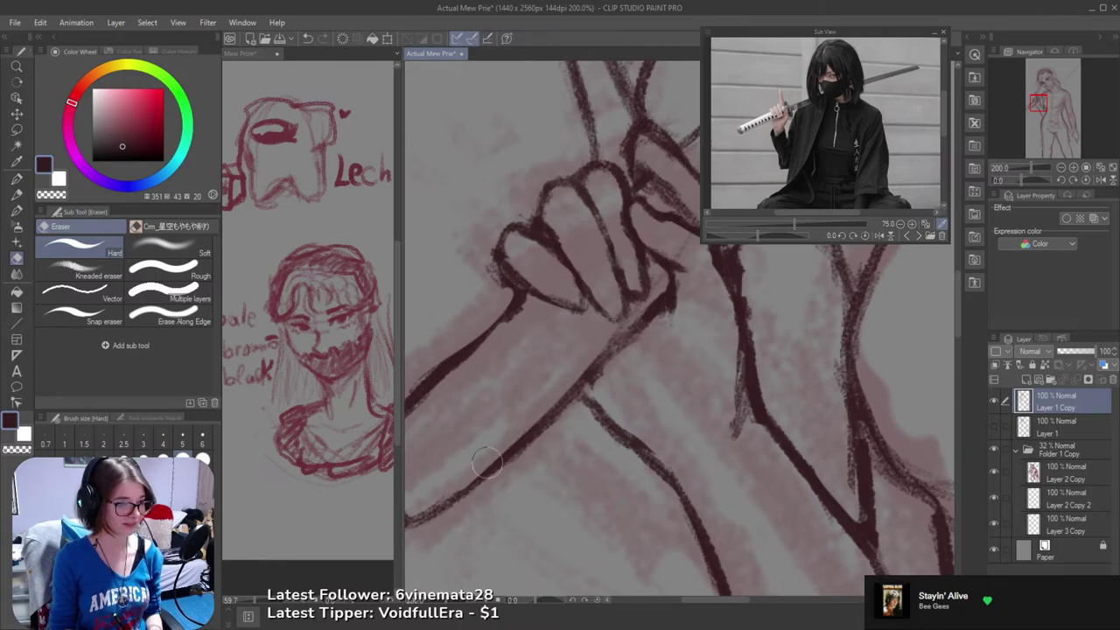
pyautogui.hotkey('ctrl', 'z')
pyautogui.scroll(-2, 569, 367)
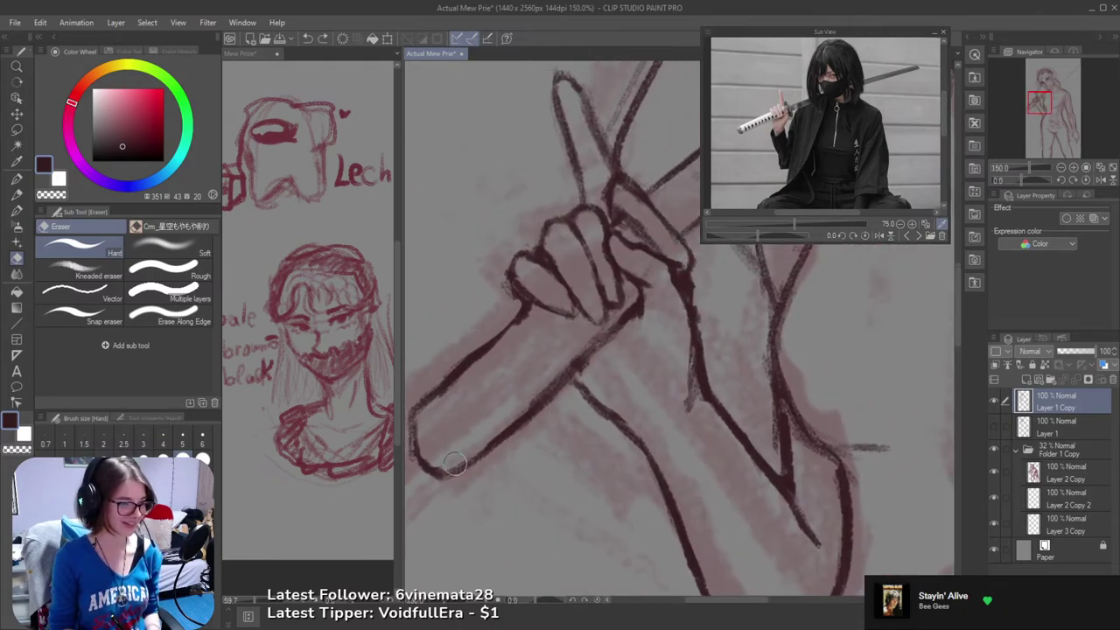
pyautogui.moveTo(524, 409); pyautogui.dragTo(602, 323)
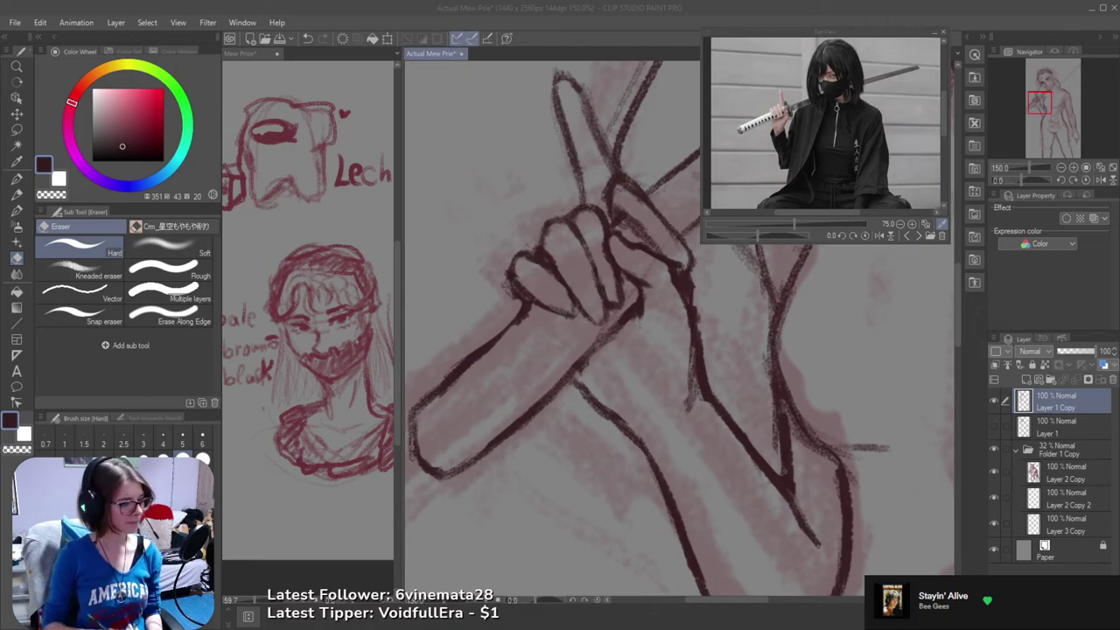
pyautogui.hotkey('alt', 'Tab')
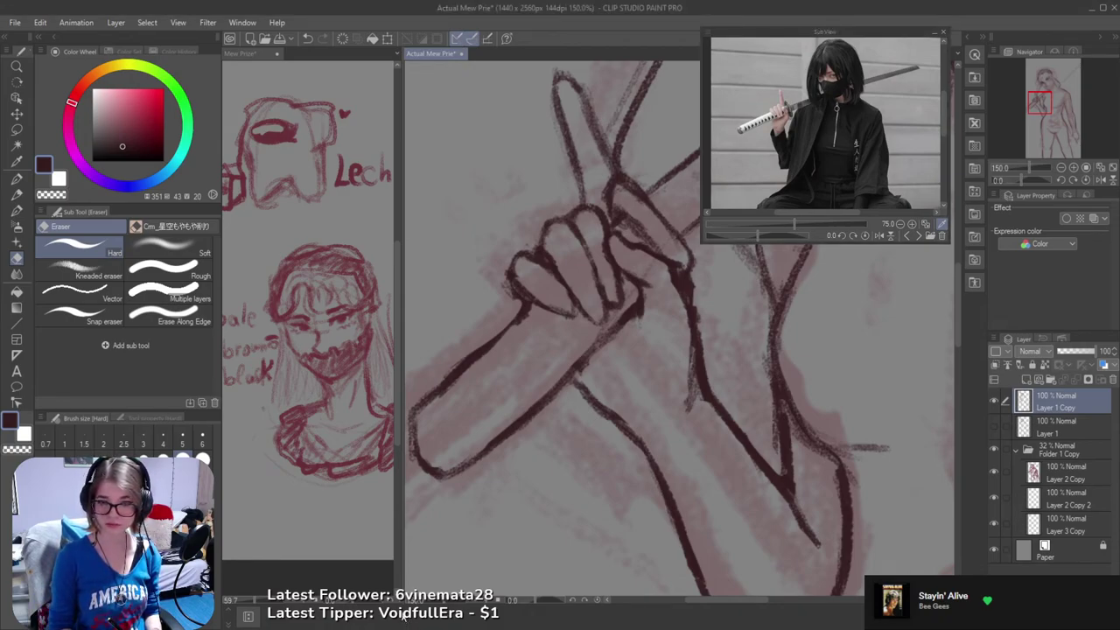
pyautogui.hotkey('alt', 'Tab')
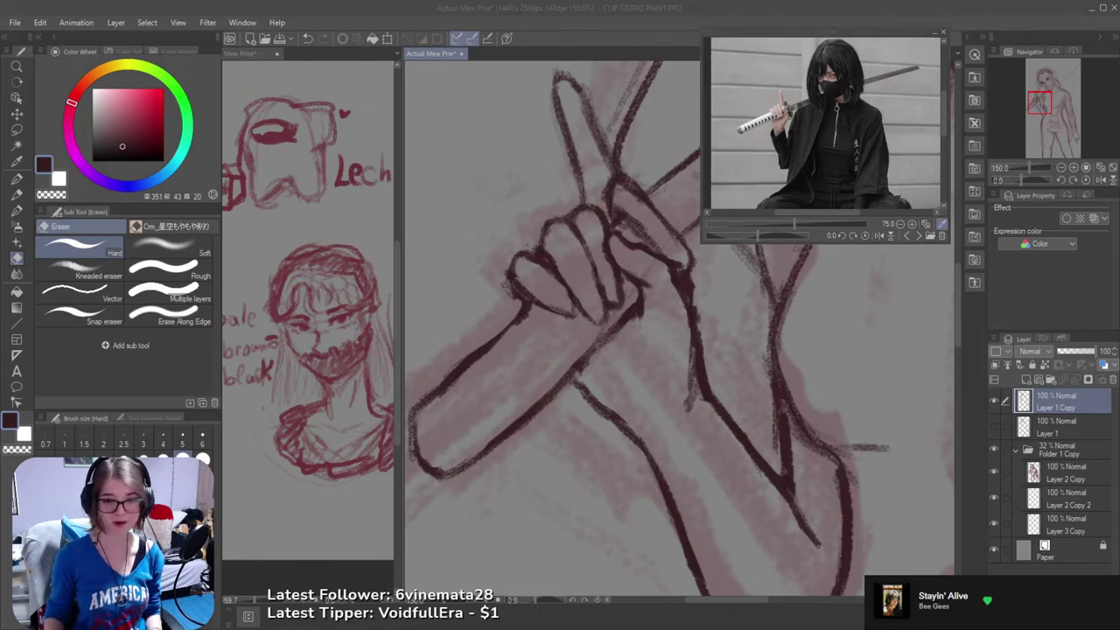
pyautogui.click(625, 5)
# - Redraw the end of the handle's upper edge up to the little finger and clean up the join
pyautogui.moveTo(659, 403)
pyautogui.mouseDown()
pyautogui.moveTo(728, 400)
pyautogui.moveTo(734, 359)
pyautogui.mouseUp()
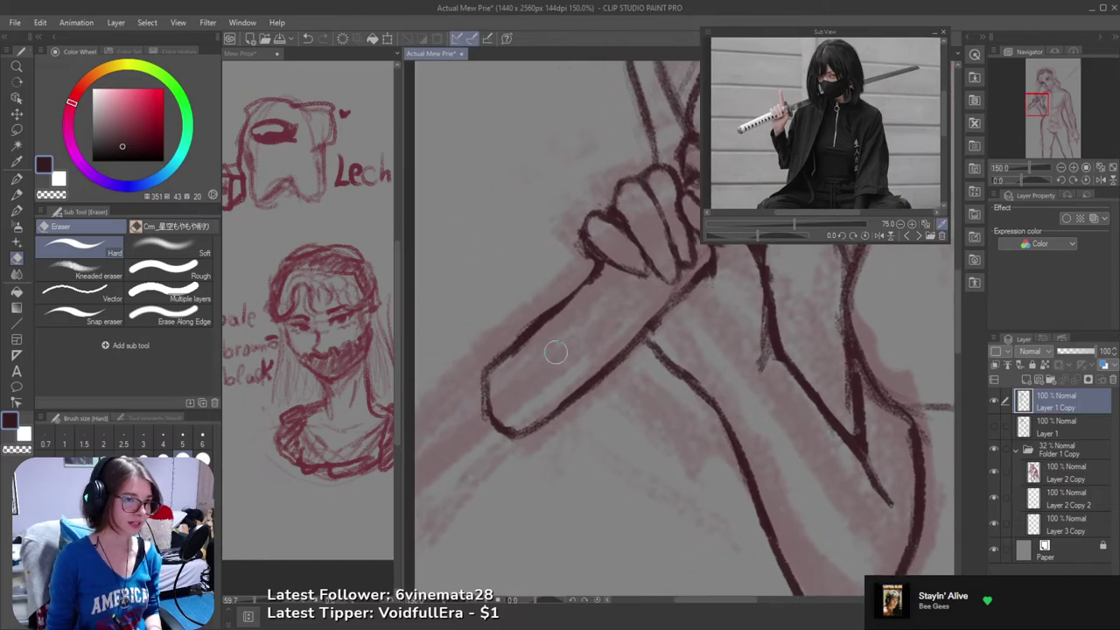
pyautogui.press('b')
pyautogui.moveTo(588, 302)
pyautogui.mouseDown()
pyautogui.moveTo(520, 350)
pyautogui.moveTo(626, 377)
pyautogui.mouseUp()
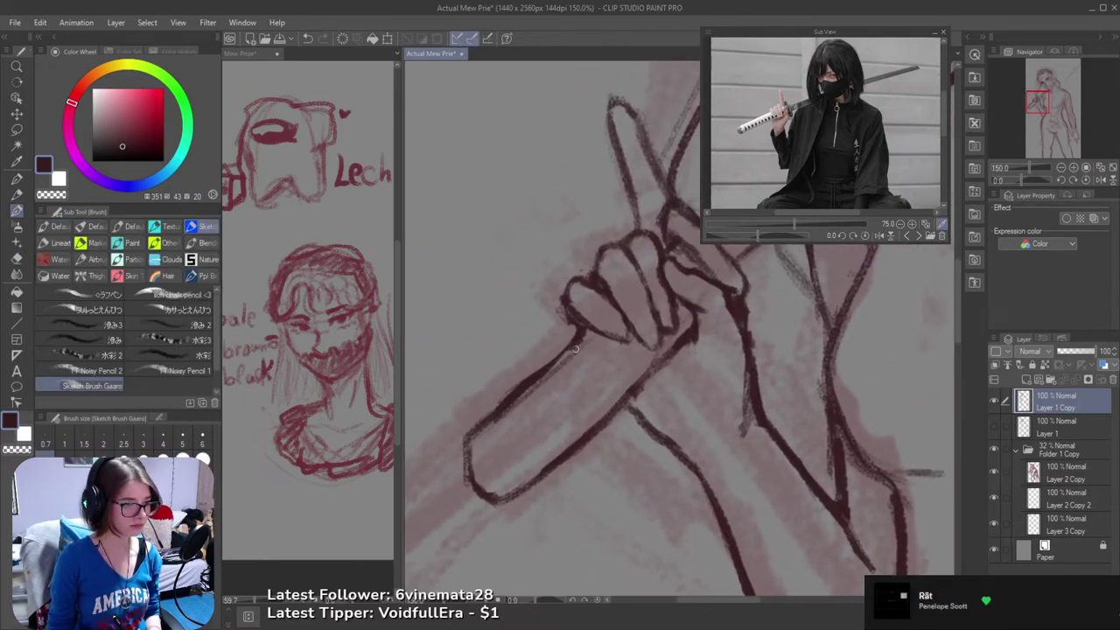
pyautogui.press('e')
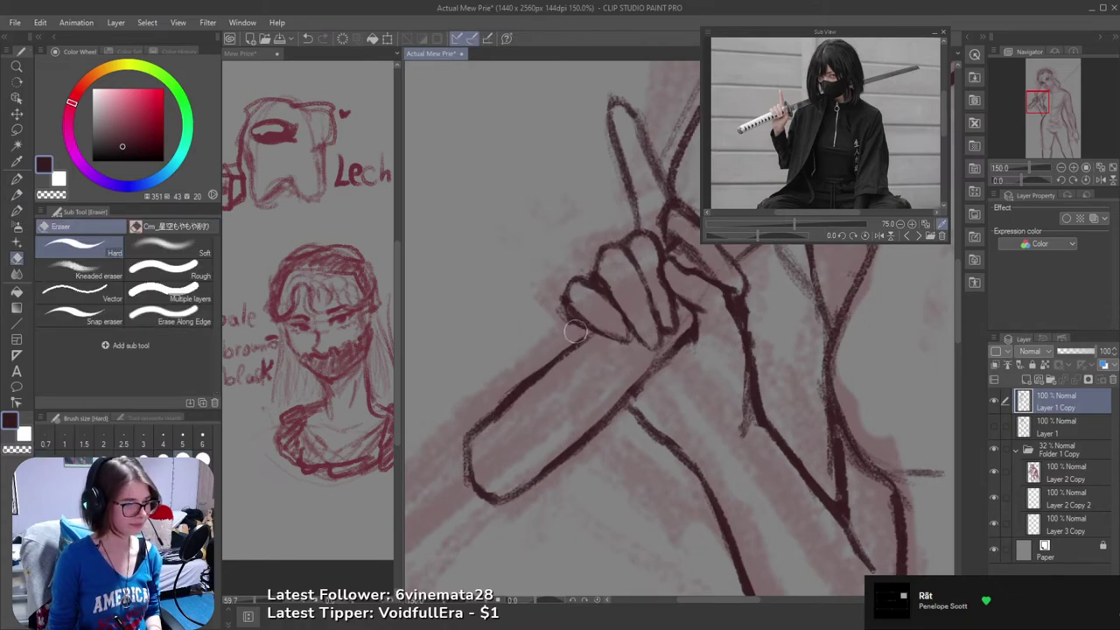
pyautogui.press('b')
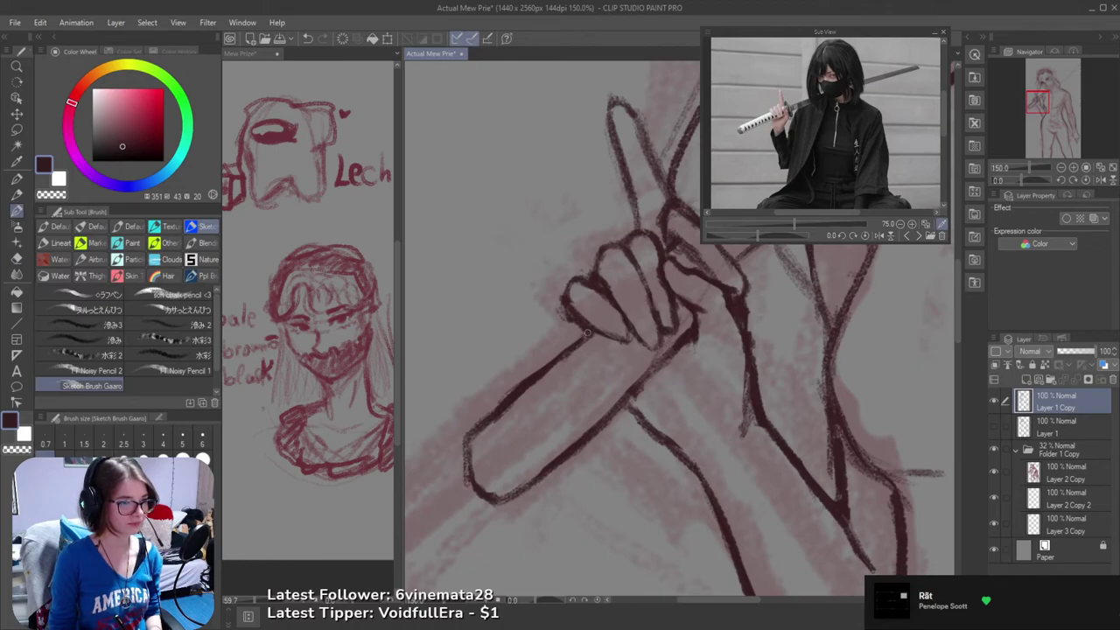
pyautogui.scroll(-2, 552, 378)
pyautogui.moveTo(551, 395)
pyautogui.mouseDown()
pyautogui.moveTo(547, 372)
pyautogui.moveTo(446, 450)
pyautogui.mouseUp()
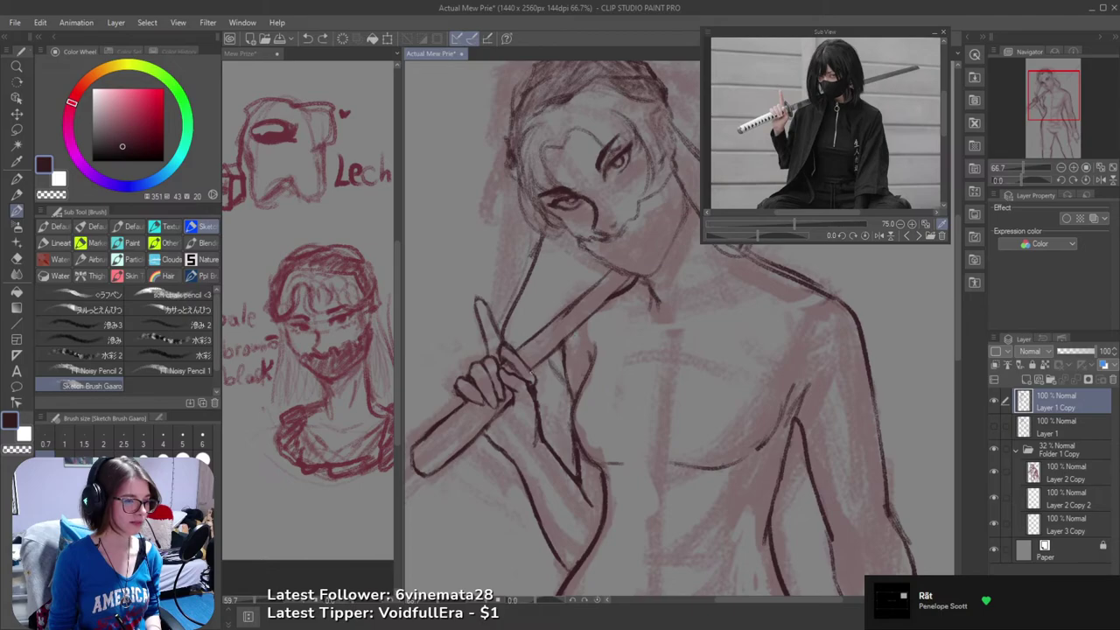
# - Erase the rough inner sides of the sword's edges between the hand and the chin
pyautogui.press('e')
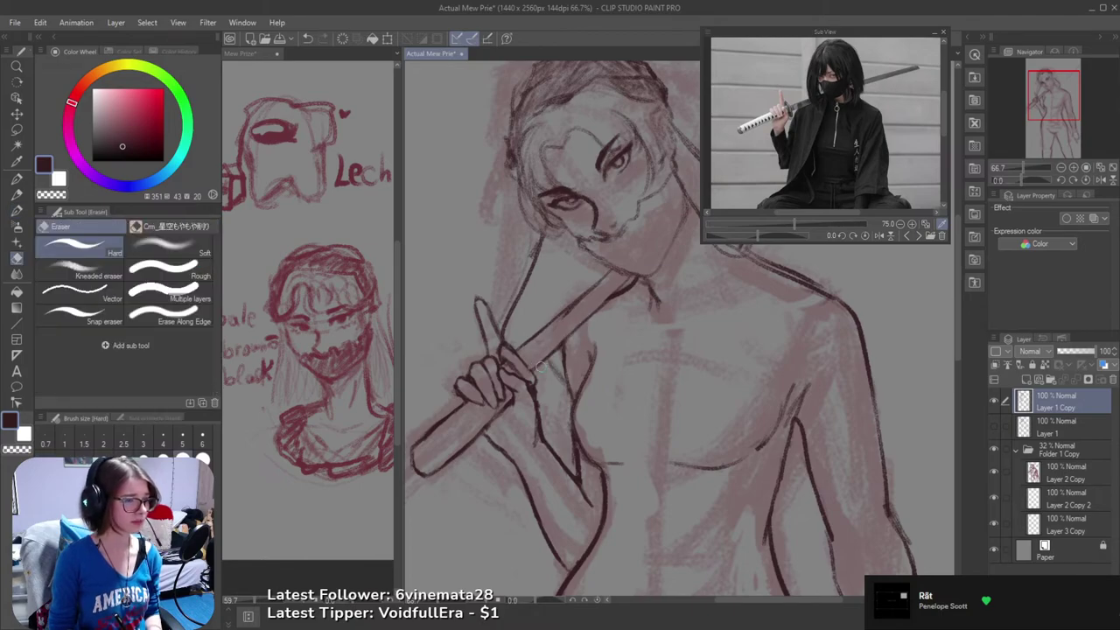
pyautogui.press('b')
pyautogui.press('e')
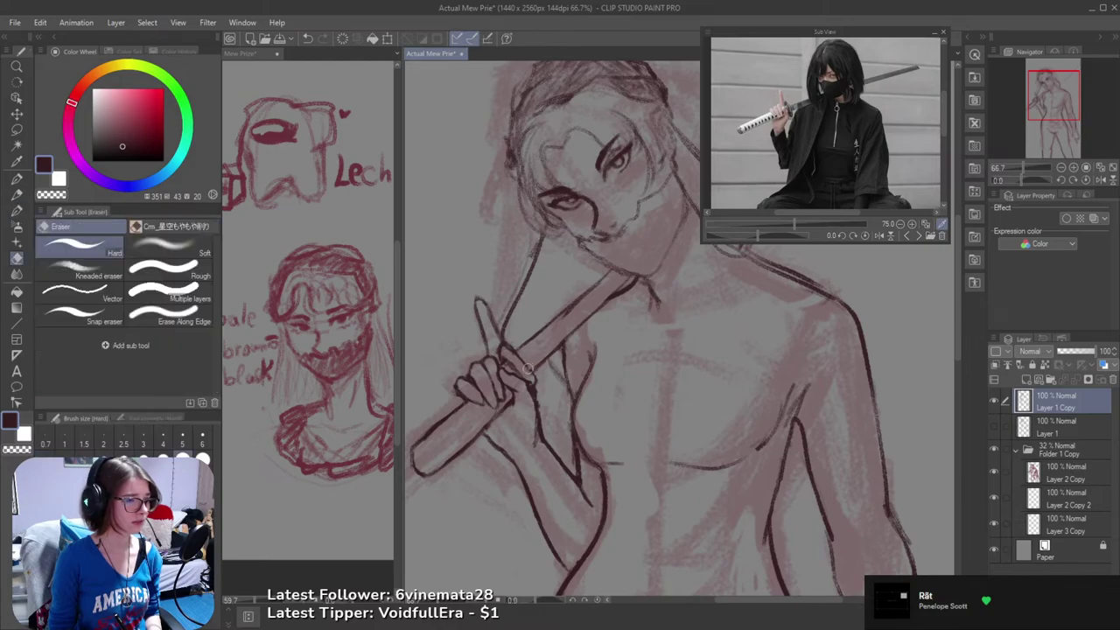
pyautogui.press('b')
pyautogui.scroll(4, 528, 369)
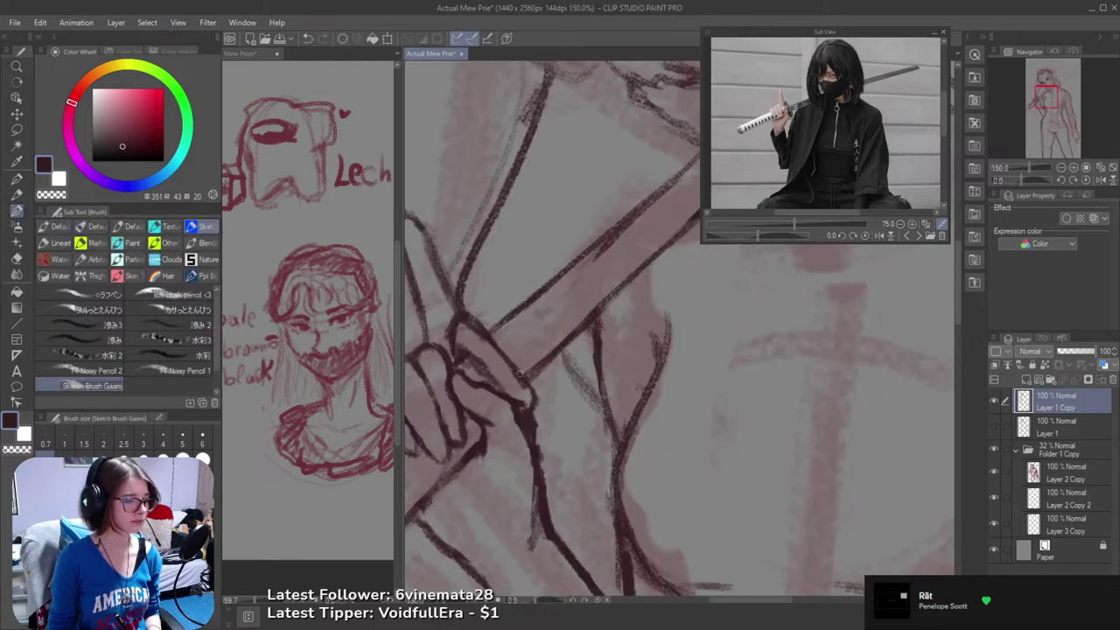
pyautogui.scroll(-1, 543, 383)
pyautogui.scroll(-1, 542, 383)
pyautogui.press('e')
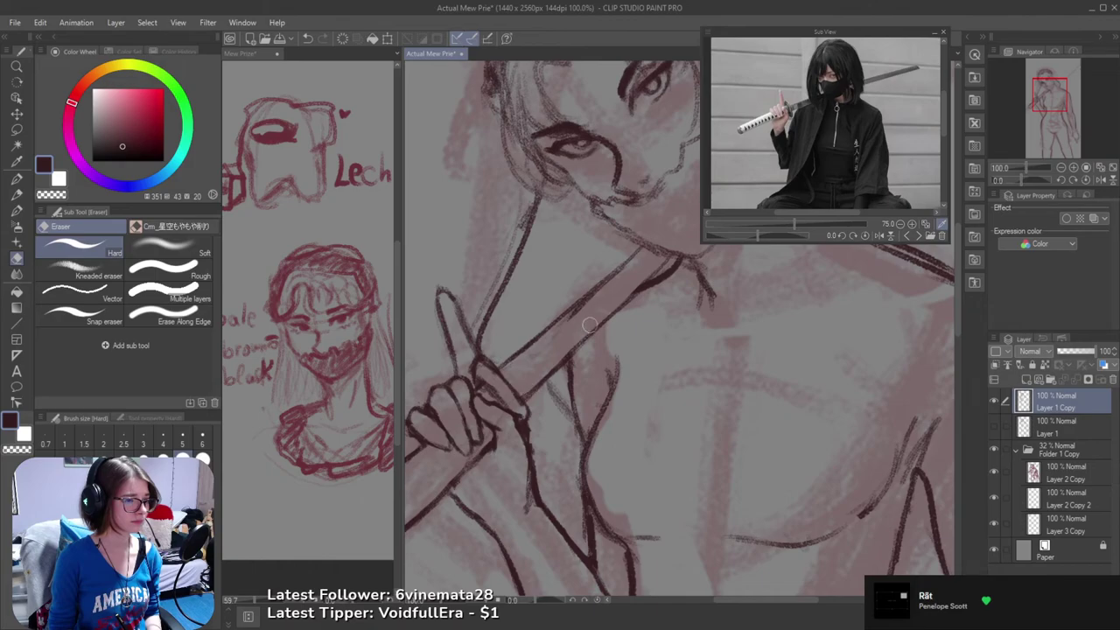
pyautogui.moveTo(526, 393); pyautogui.dragTo(600, 321)
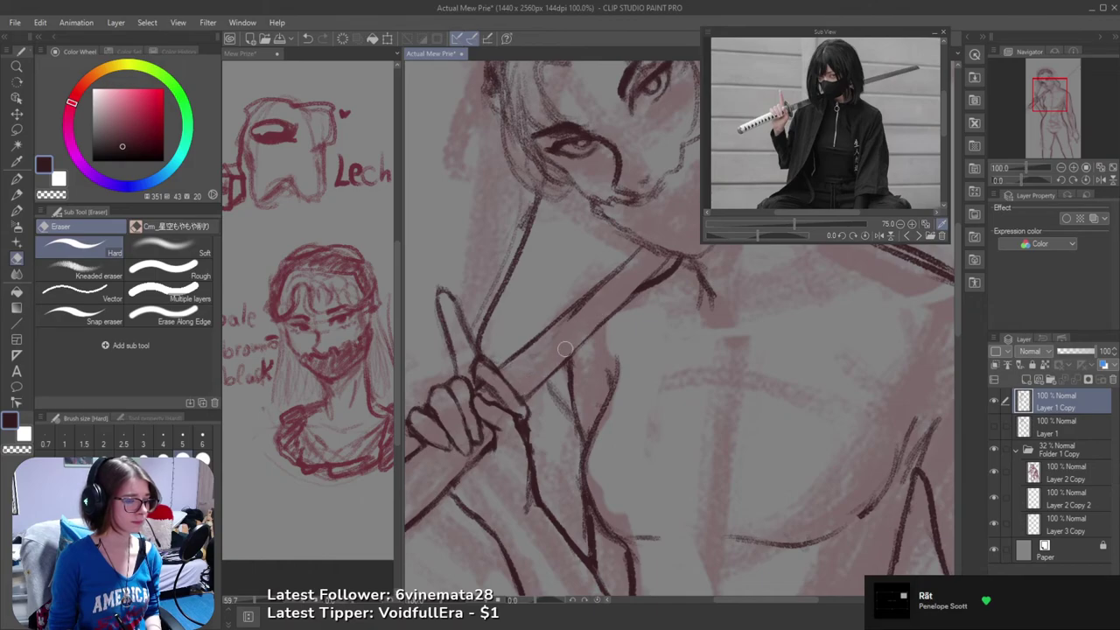
pyautogui.moveTo(637, 260)
pyautogui.mouseDown()
pyautogui.moveTo(541, 343)
pyautogui.moveTo(622, 272)
pyautogui.mouseUp()
pyautogui.moveTo(570, 320); pyautogui.dragTo(487, 383)
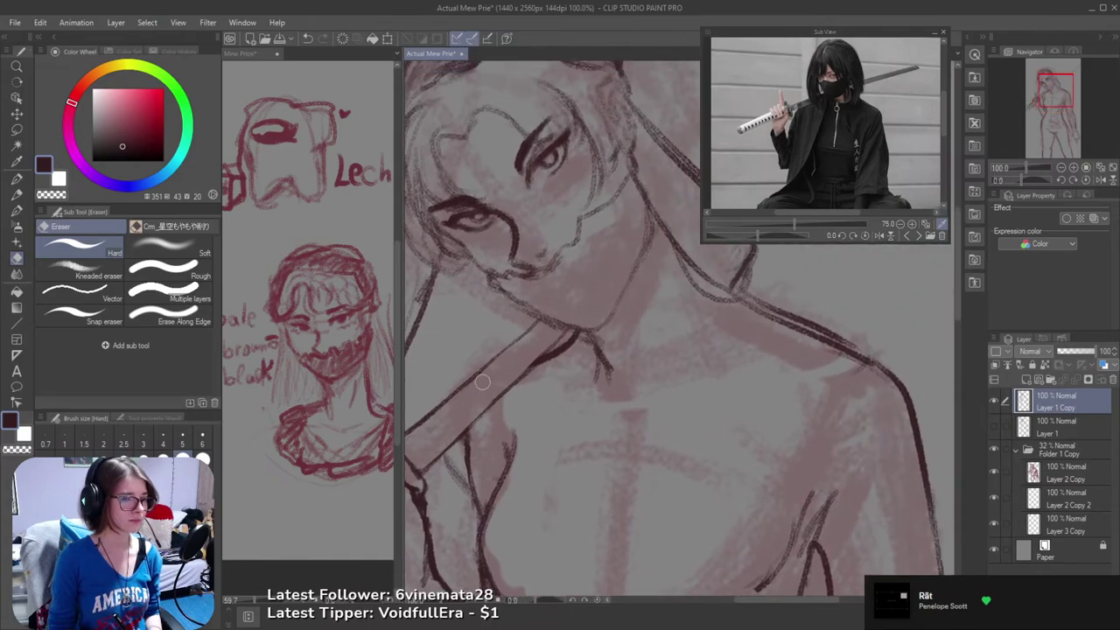
# - Try a stroke along the sword's upper edge below the chin, undo it and thin the edge there with the eraser
pyautogui.press('b')
pyautogui.moveTo(589, 300); pyautogui.dragTo(457, 387)
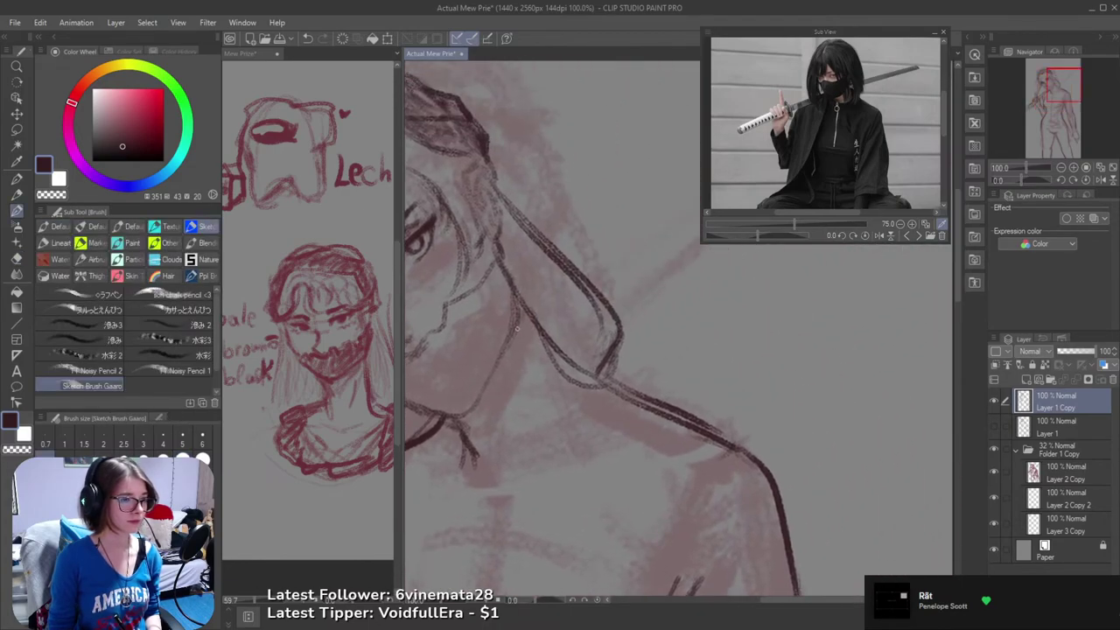
pyautogui.moveTo(517, 329); pyautogui.dragTo(559, 375)
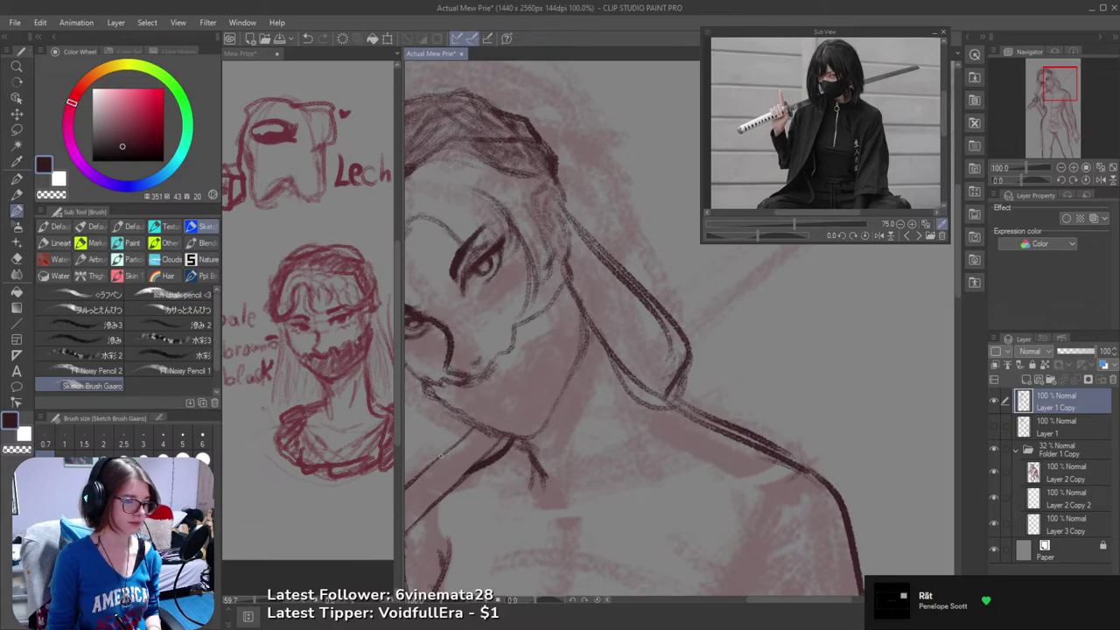
pyautogui.moveTo(468, 428); pyautogui.dragTo(437, 460)
pyautogui.hotkey('ctrl', 'z')
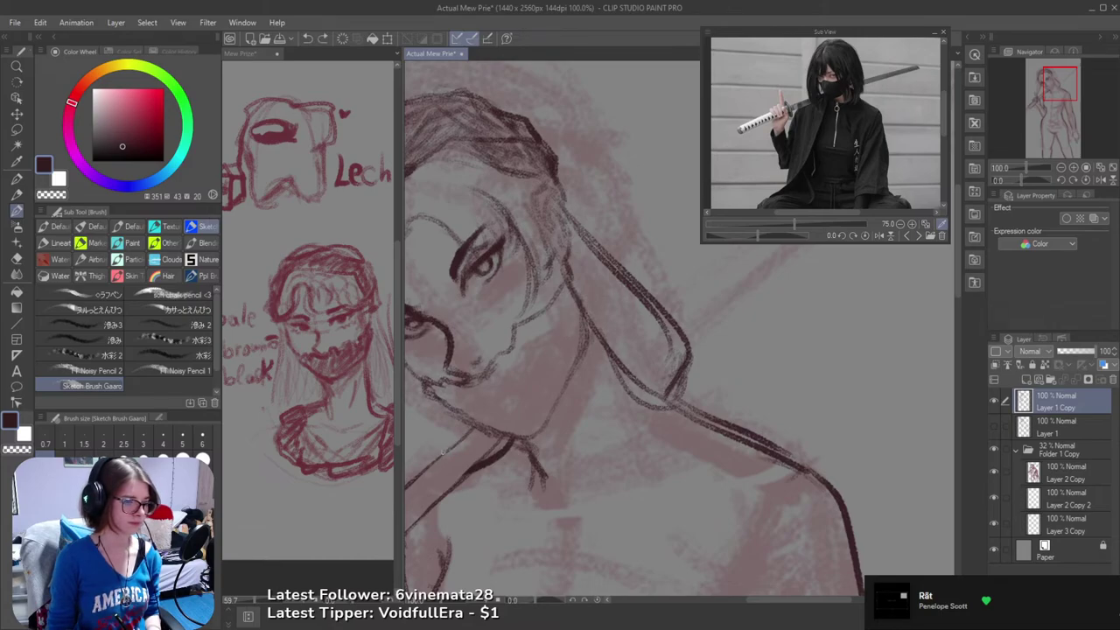
pyautogui.press('e')
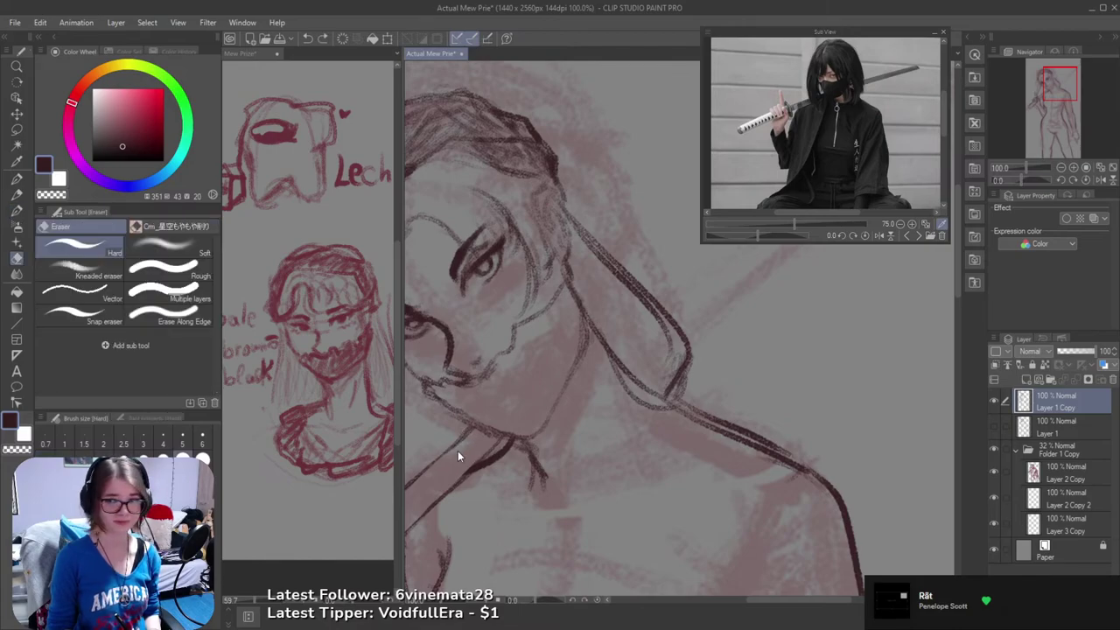
pyautogui.moveTo(472, 432); pyautogui.dragTo(448, 464)
pyautogui.press('b')
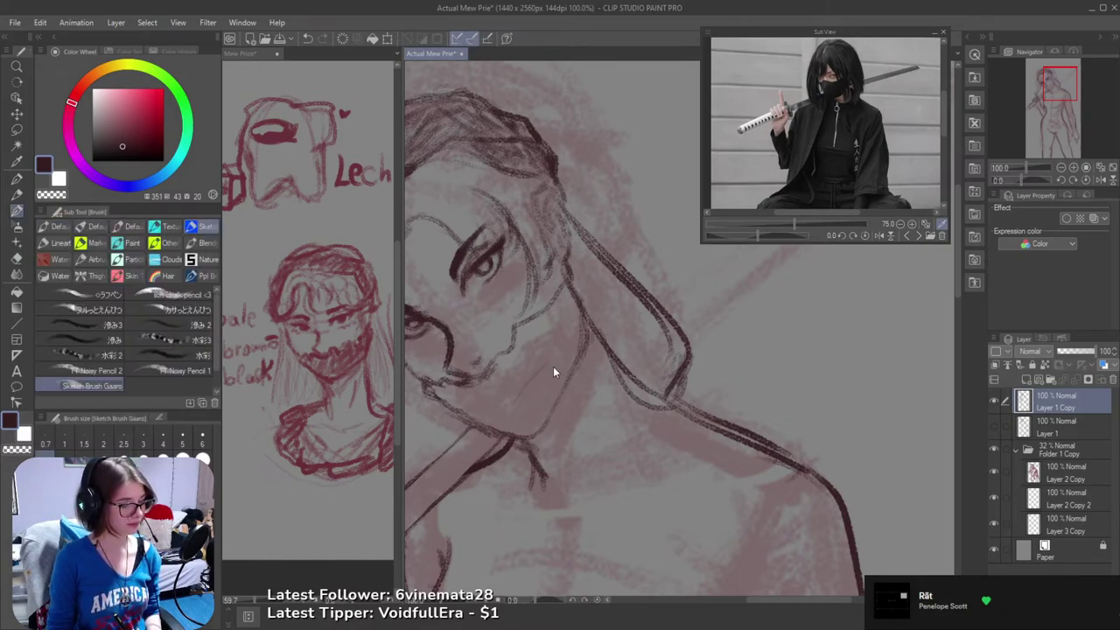
# - Try short guide strokes continuing the sword's line across the jaw and behind the neck, undo them and save the file
pyautogui.moveTo(555, 370); pyautogui.dragTo(619, 369)
pyautogui.moveTo(662, 312)
pyautogui.mouseDown()
pyautogui.moveTo(621, 358)
pyautogui.moveTo(612, 344)
pyautogui.mouseUp()
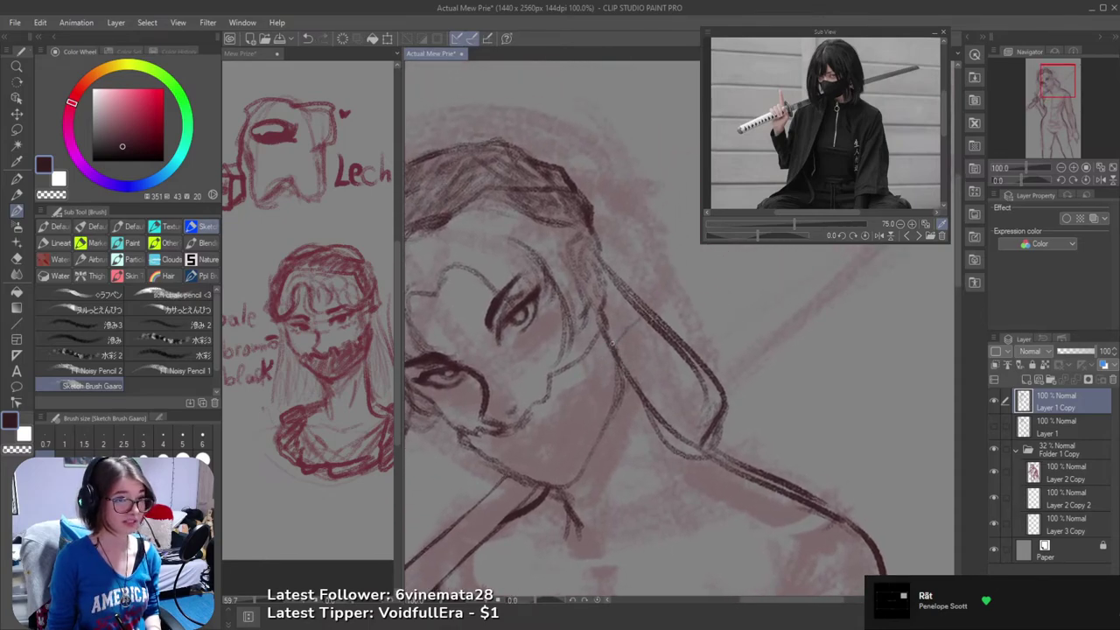
pyautogui.hotkey('ctrl', 'z')
pyautogui.scroll(-2, 629, 354)
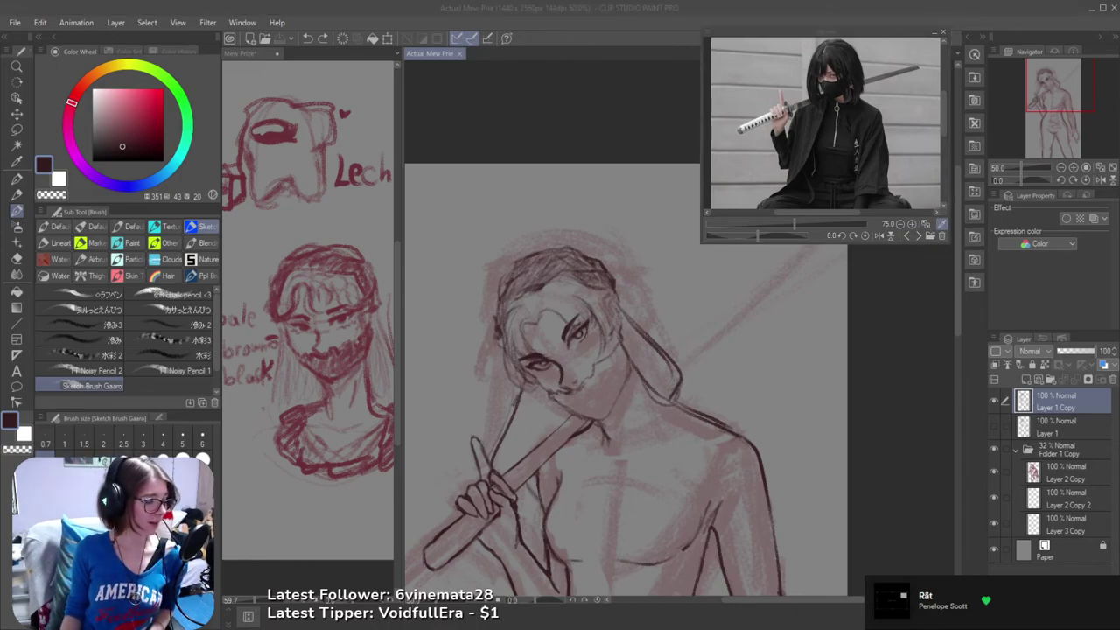
pyautogui.hotkey('alt', 'Tab')
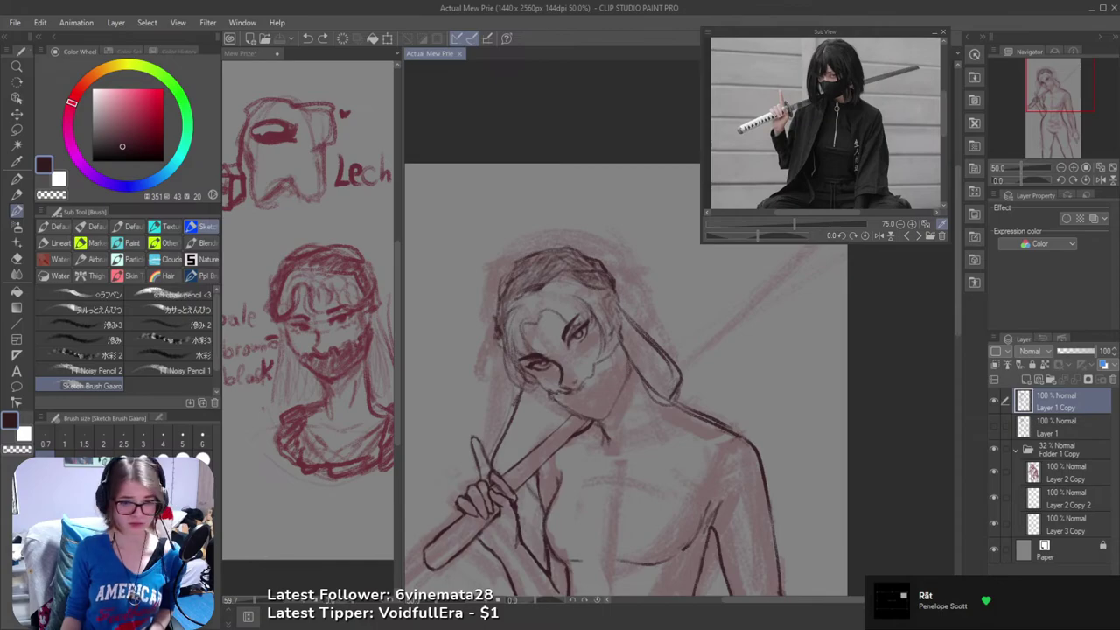
pyautogui.hotkey('alt', 'Tab')
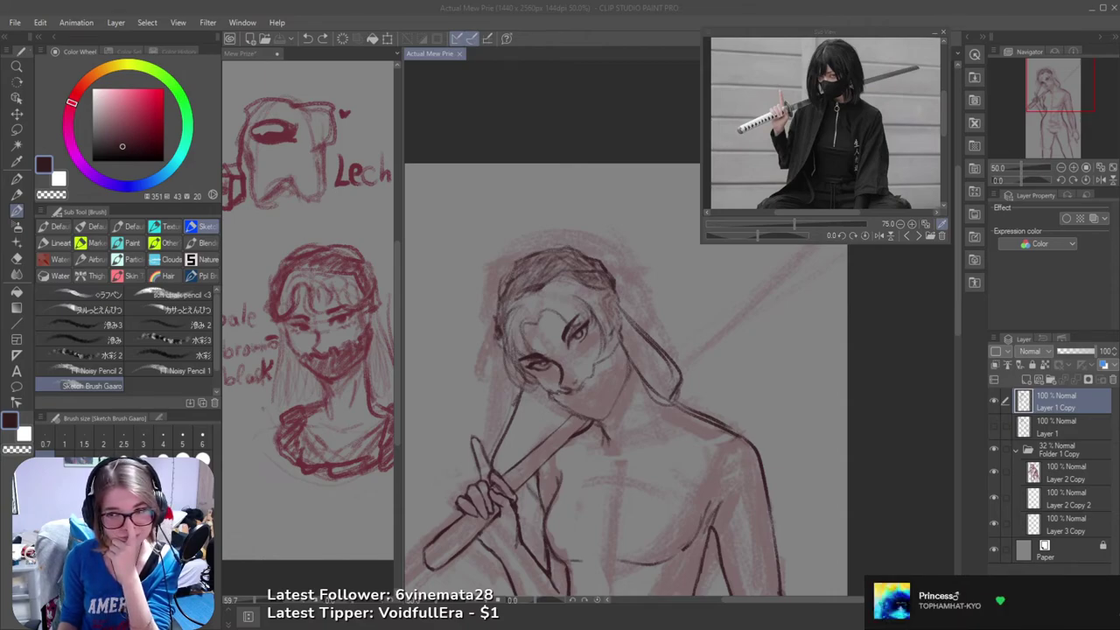
pyautogui.click(575, 4)
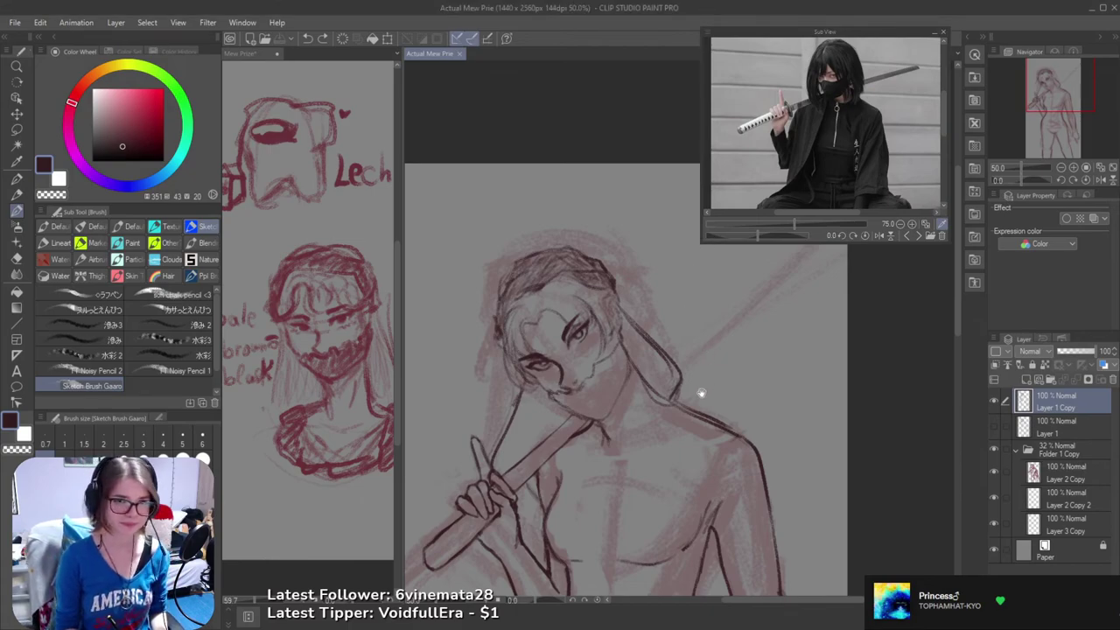
# - Thin the upper edge of the sword handle between its end and the little finger with the hard eraser
pyautogui.moveTo(639, 450)
pyautogui.mouseDown()
pyautogui.moveTo(749, 410)
pyautogui.moveTo(688, 395)
pyautogui.mouseUp()
pyautogui.moveTo(612, 434); pyautogui.dragTo(651, 380)
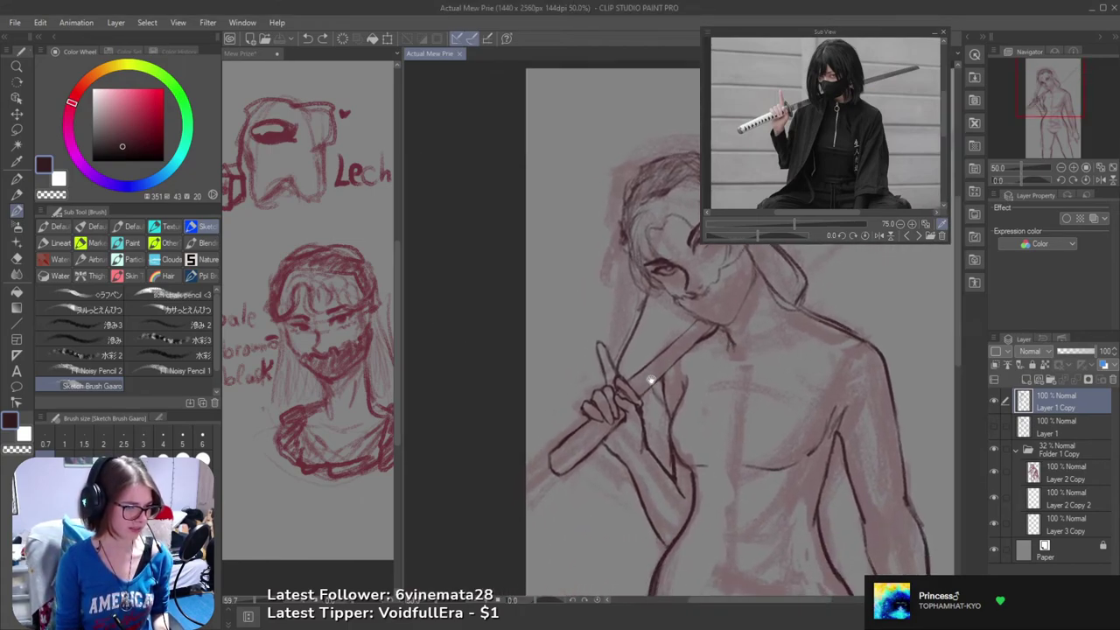
pyautogui.scroll(2, 650, 380)
pyautogui.press('e')
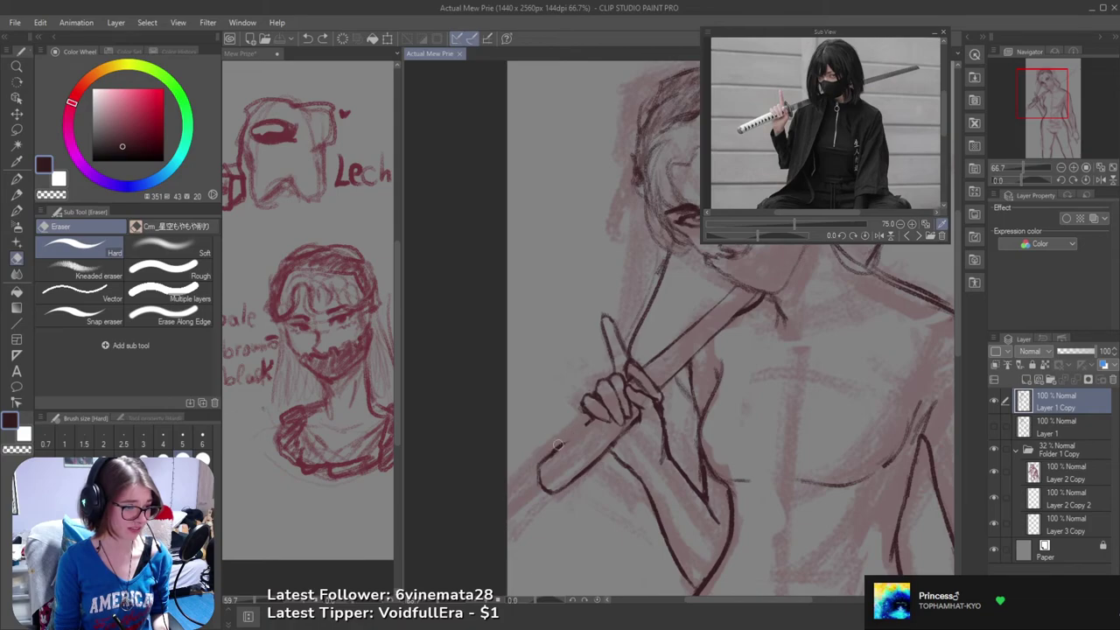
pyautogui.moveTo(557, 444)
pyautogui.mouseDown()
pyautogui.moveTo(577, 426)
pyautogui.moveTo(547, 448)
pyautogui.moveTo(608, 392)
pyautogui.mouseUp()
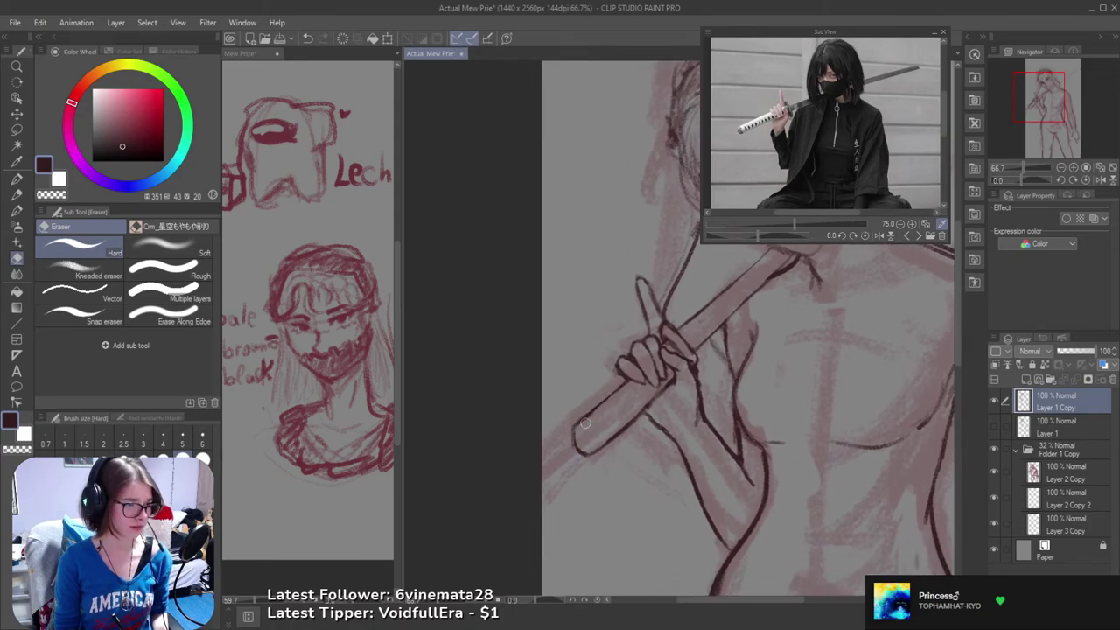
pyautogui.press('b')
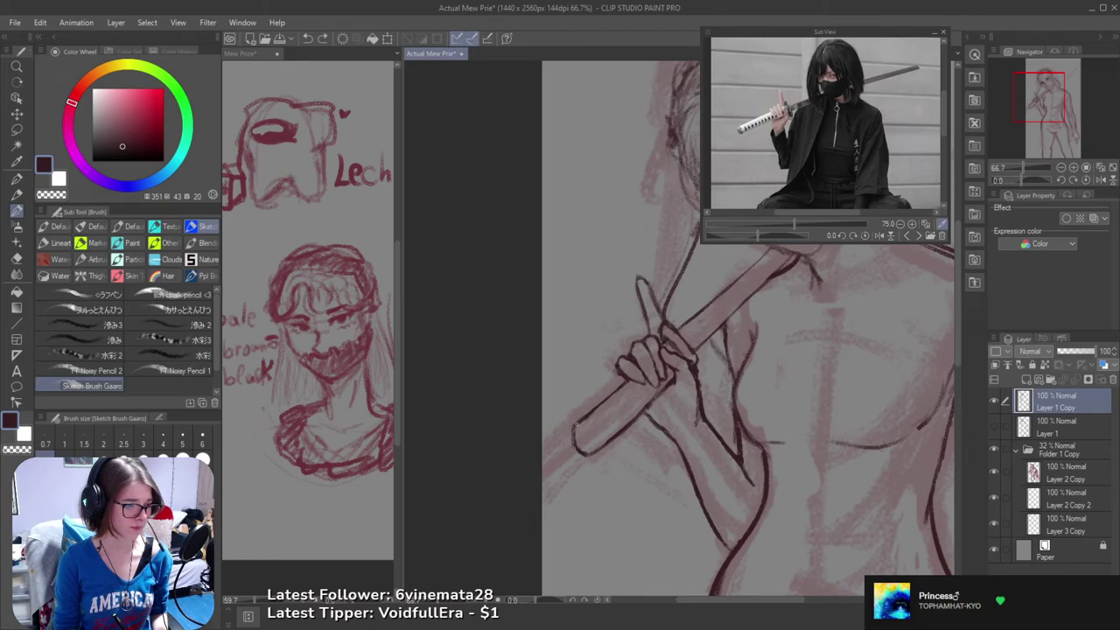
pyautogui.moveTo(641, 379); pyautogui.dragTo(584, 394)
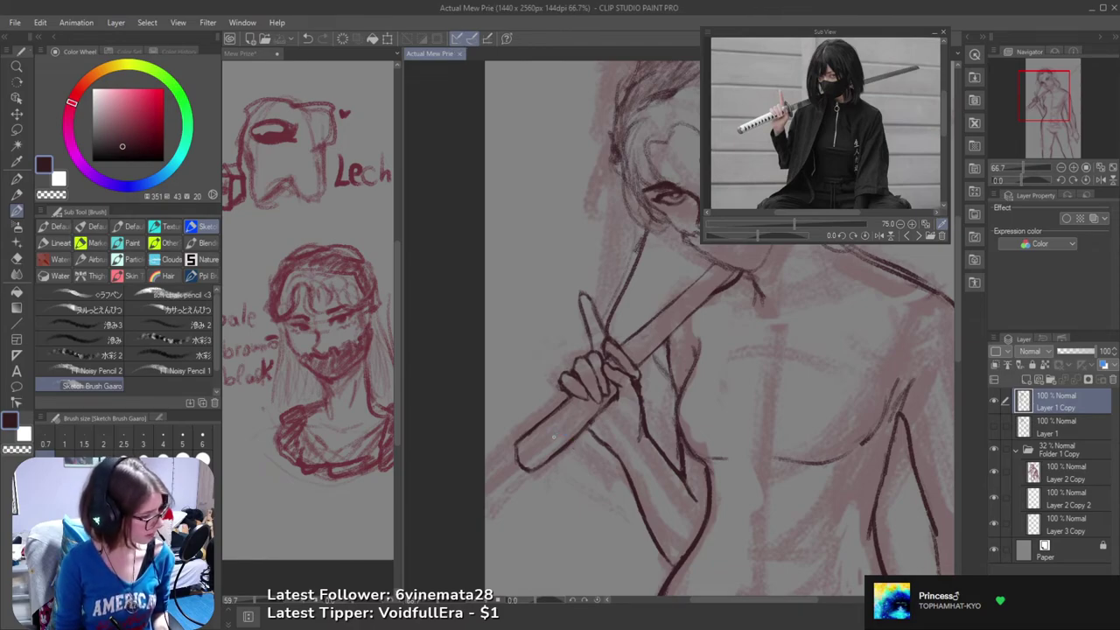
# - Erase the rough inner side of the handle's lower edge between its end and the wrist
pyautogui.scroll(2, 564, 446)
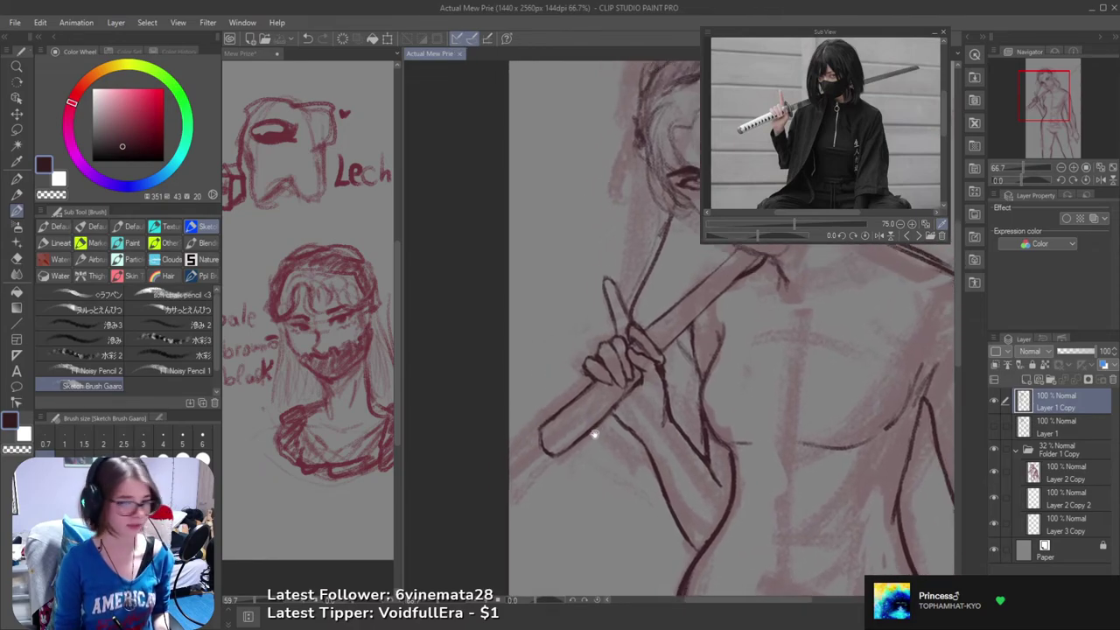
pyautogui.press('b')
pyautogui.press('e')
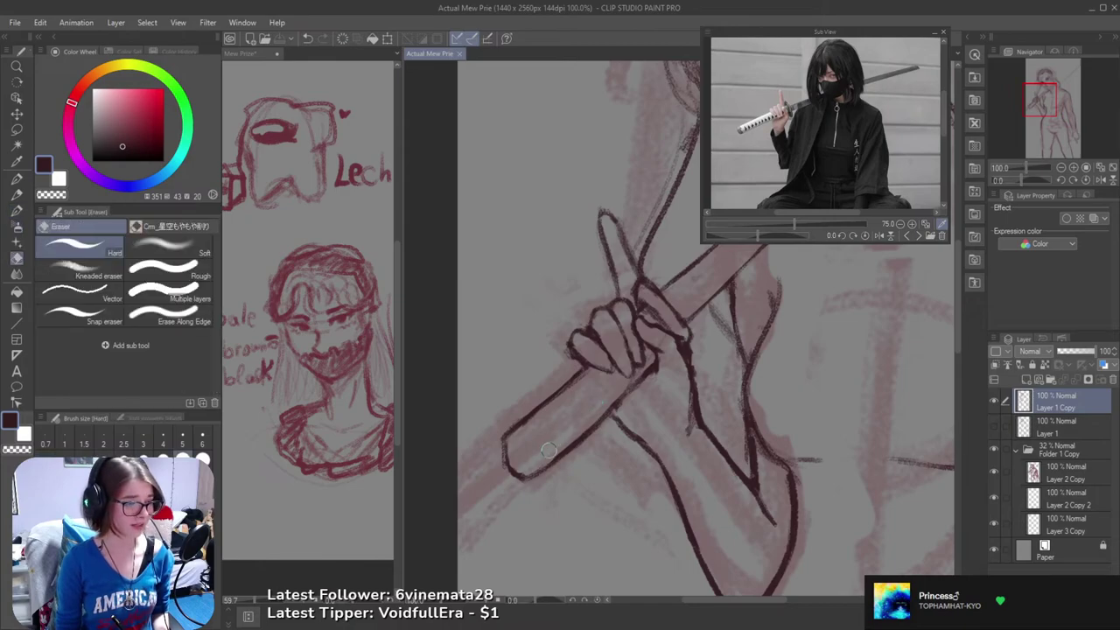
pyautogui.moveTo(589, 420)
pyautogui.mouseDown()
pyautogui.moveTo(568, 469)
pyautogui.moveTo(581, 445)
pyautogui.mouseUp()
pyautogui.press('b')
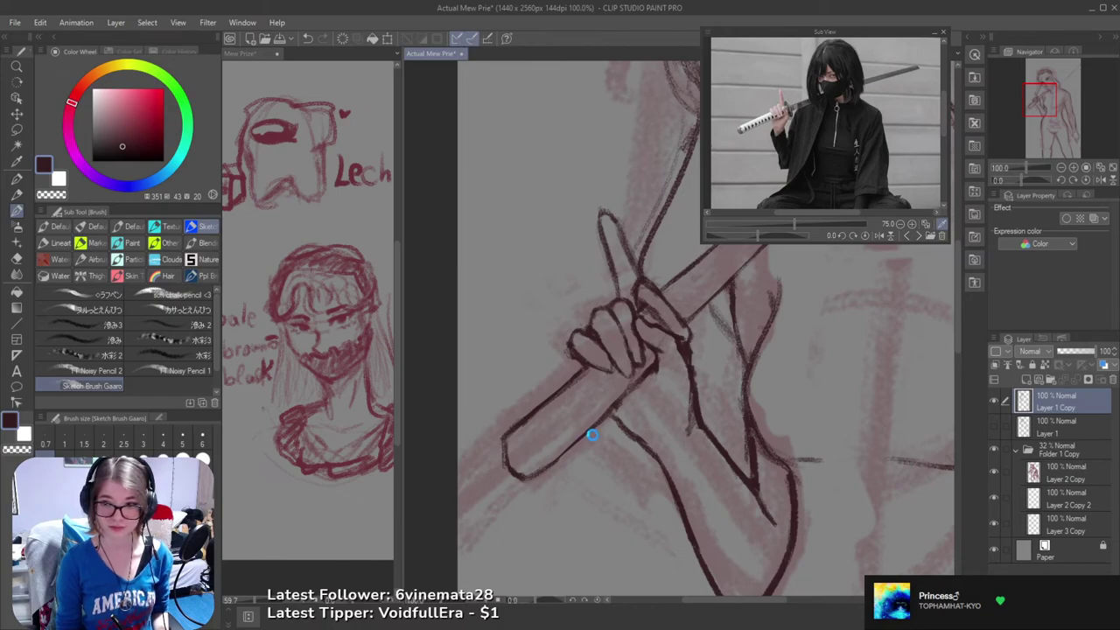
# - Redraw the handle's lower edge from its rounded end up to the hand with the sketch brush
pyautogui.scroll(-5, 638, 416)
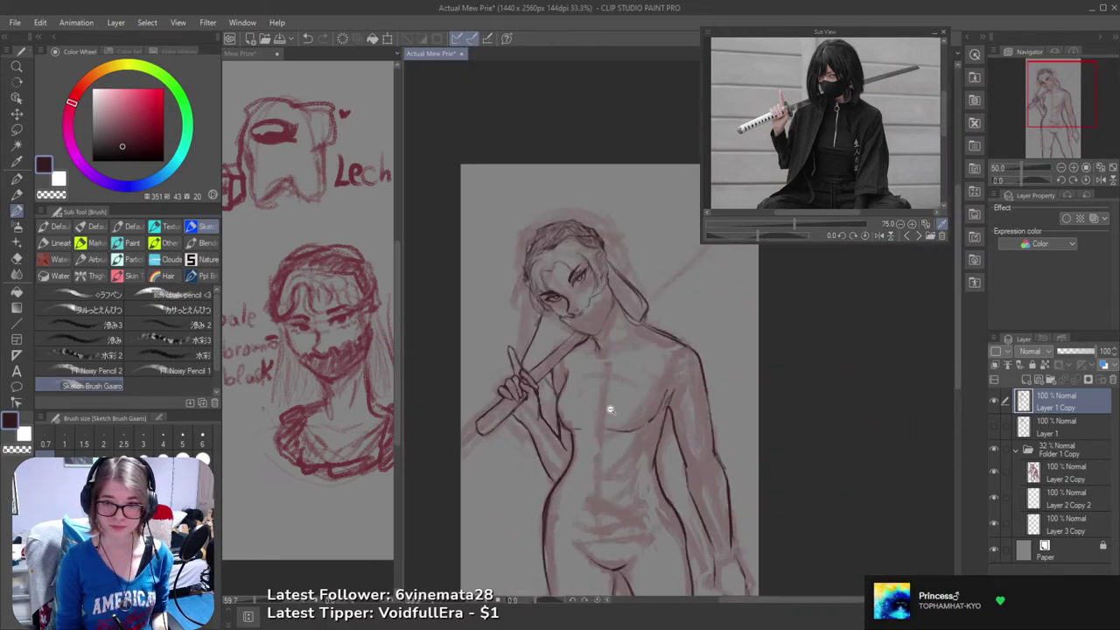
pyautogui.moveTo(638, 416); pyautogui.dragTo(692, 390)
pyautogui.scroll(-1, 577, 350)
pyautogui.scroll(1, 666, 368)
pyautogui.scroll(3, 591, 422)
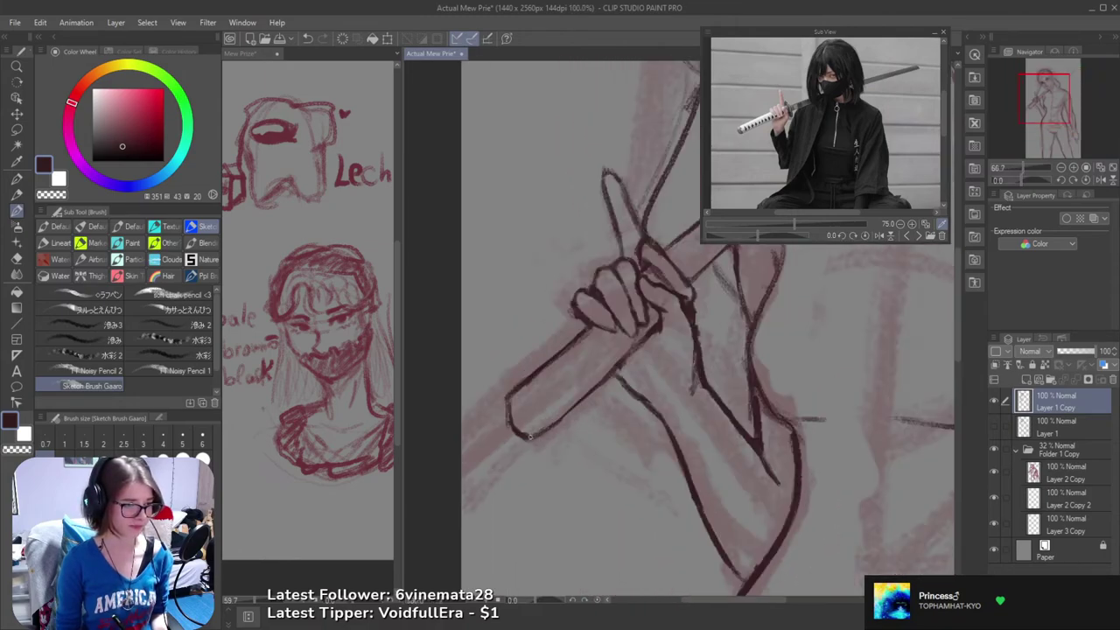
pyautogui.moveTo(591, 393); pyautogui.dragTo(629, 358)
pyautogui.moveTo(560, 423); pyautogui.dragTo(651, 336)
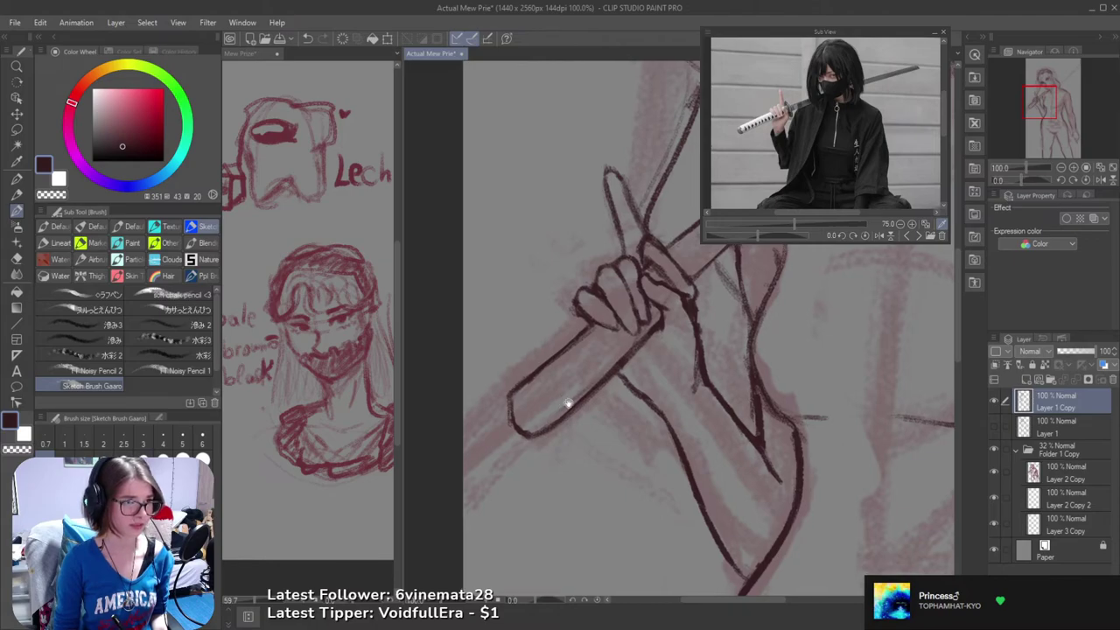
# - Try thinning and redrawing the handle's upper edge up to the little finger, undoing each attempt
pyautogui.moveTo(570, 400); pyautogui.dragTo(481, 488)
pyautogui.press('e')
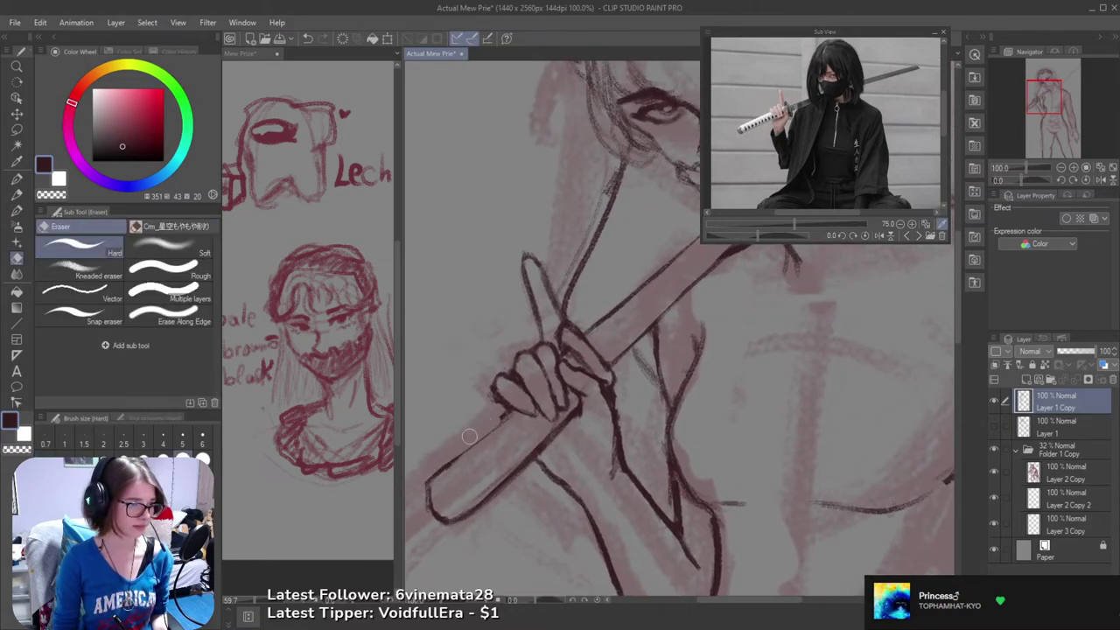
pyautogui.press('b')
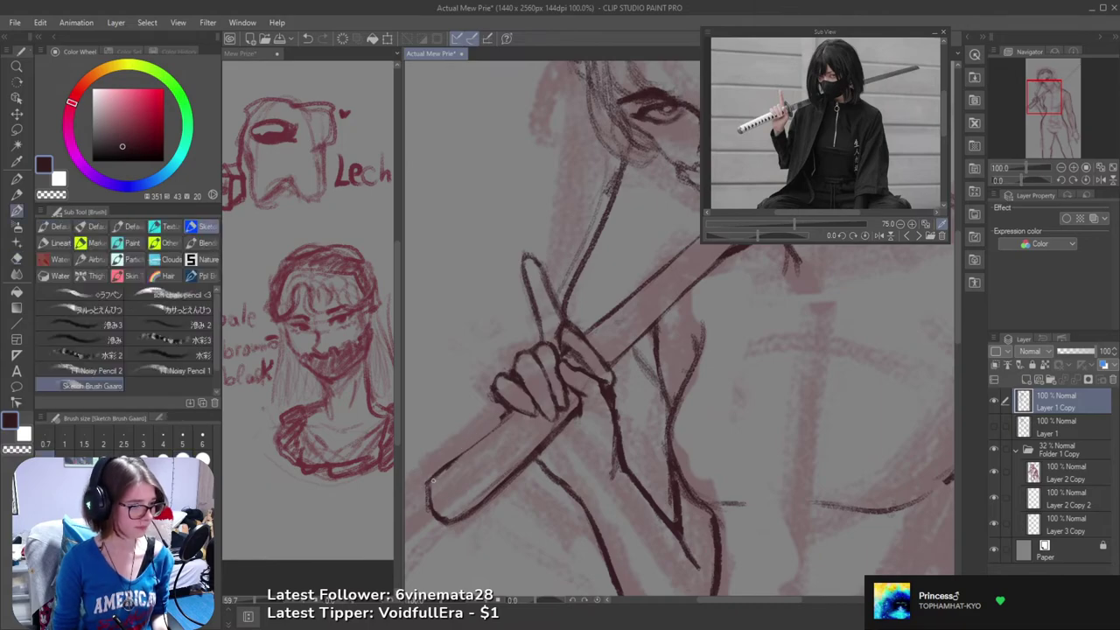
pyautogui.moveTo(433, 480)
pyautogui.mouseDown()
pyautogui.moveTo(526, 402)
pyautogui.moveTo(422, 487)
pyautogui.moveTo(499, 418)
pyautogui.mouseUp()
pyautogui.hotkey('ctrl', 'z')
pyautogui.hotkey('ctrl', 'z')
pyautogui.hotkey('ctrl', 'z')
pyautogui.moveTo(425, 482); pyautogui.dragTo(503, 420)
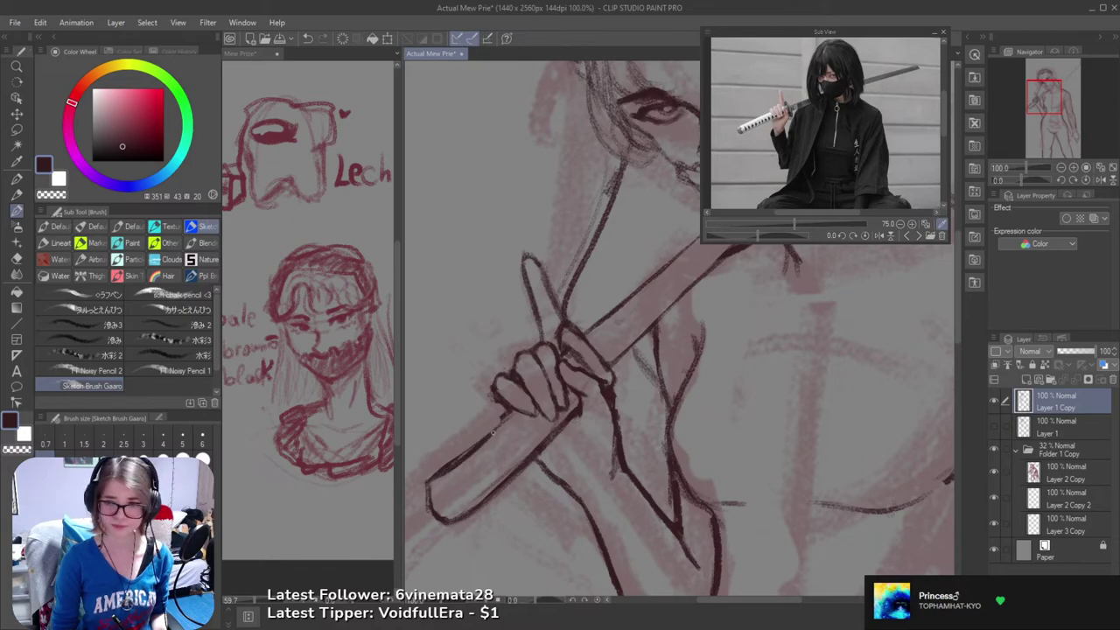
pyautogui.hotkey('ctrl', 'z')
pyautogui.moveTo(458, 457); pyautogui.dragTo(500, 418)
pyautogui.hotkey('ctrl', 'z')
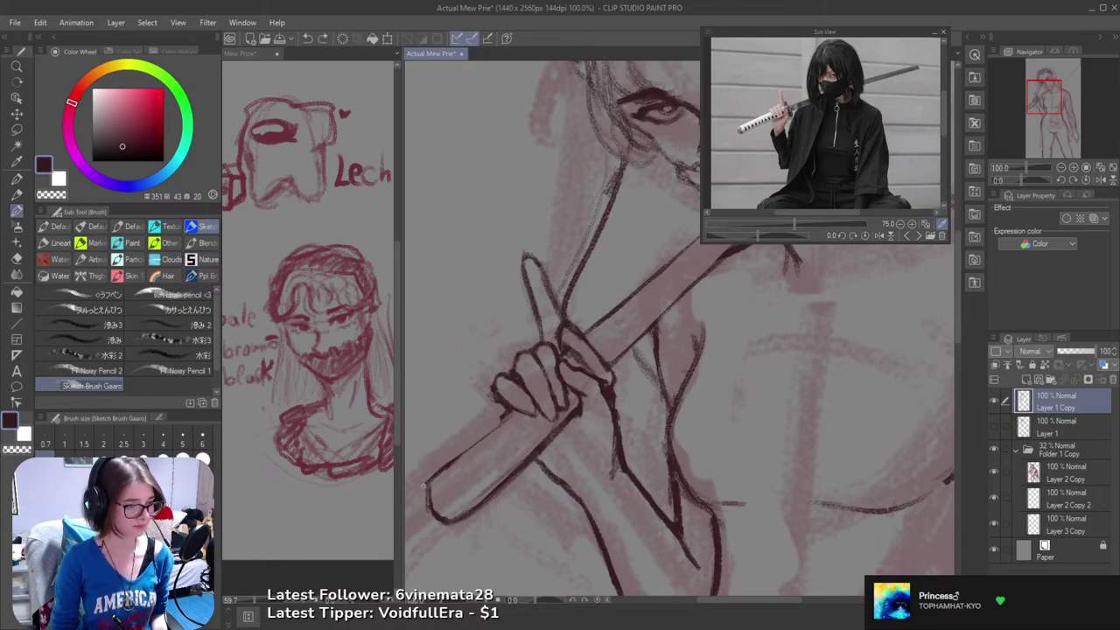
pyautogui.moveTo(422, 487)
pyautogui.mouseDown()
pyautogui.moveTo(509, 414)
pyautogui.moveTo(426, 481)
pyautogui.moveTo(500, 418)
pyautogui.mouseUp()
pyautogui.hotkey('ctrl', 'z')
pyautogui.hotkey('ctrl', 'z')
# - Try erasing part of the handle's lower edge near the wrist and undo it
pyautogui.scroll(-3, 500, 435)
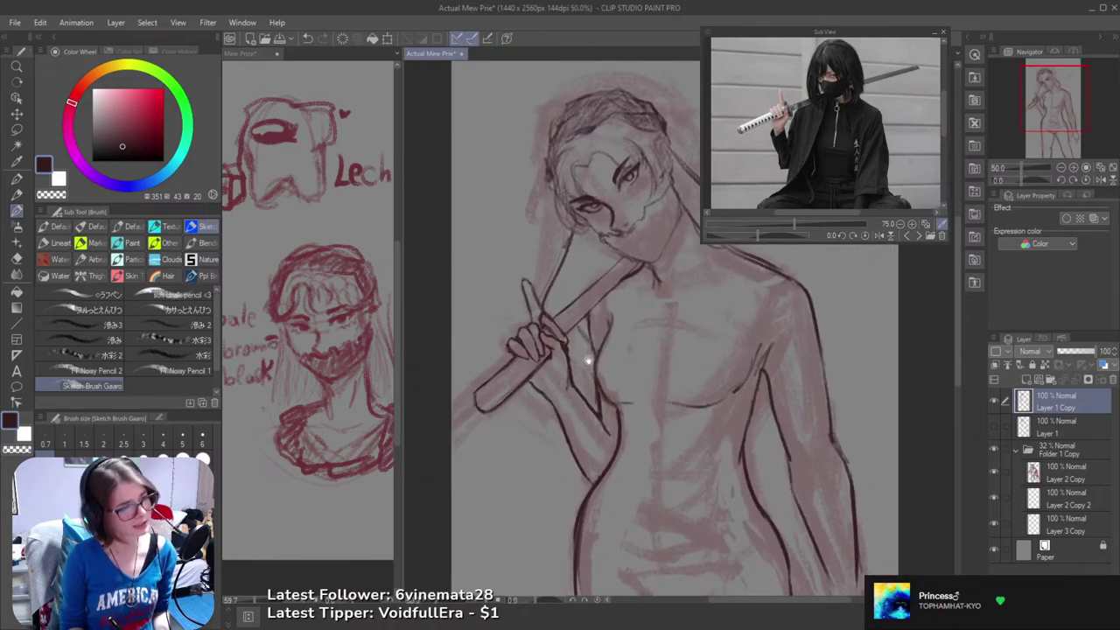
pyautogui.scroll(1, 525, 358)
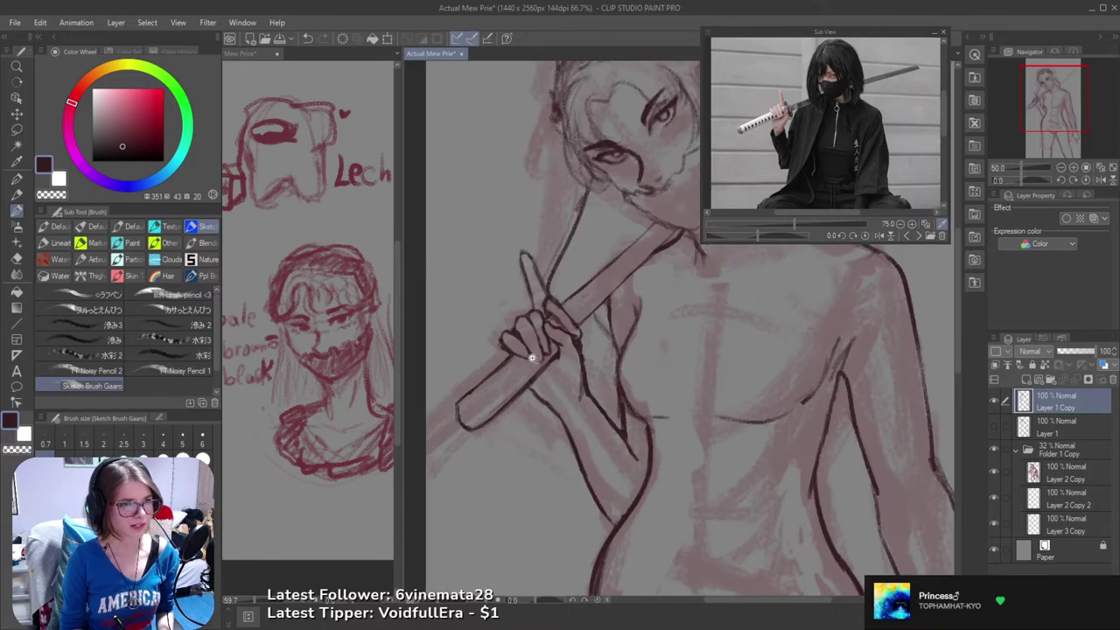
pyautogui.scroll(1, 538, 358)
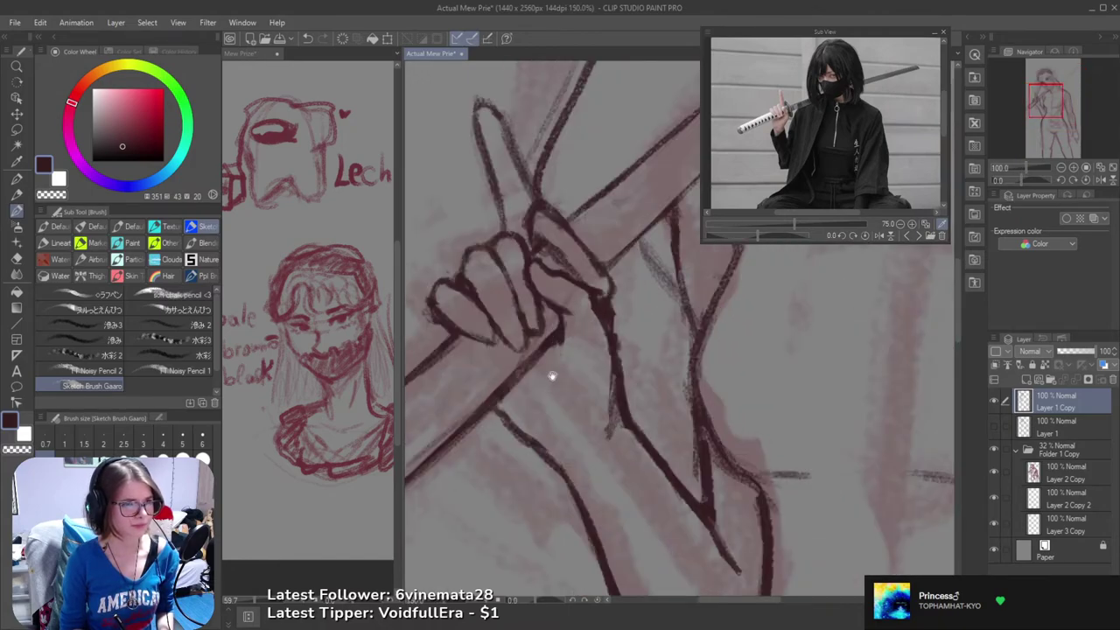
pyautogui.scroll(1, 553, 378)
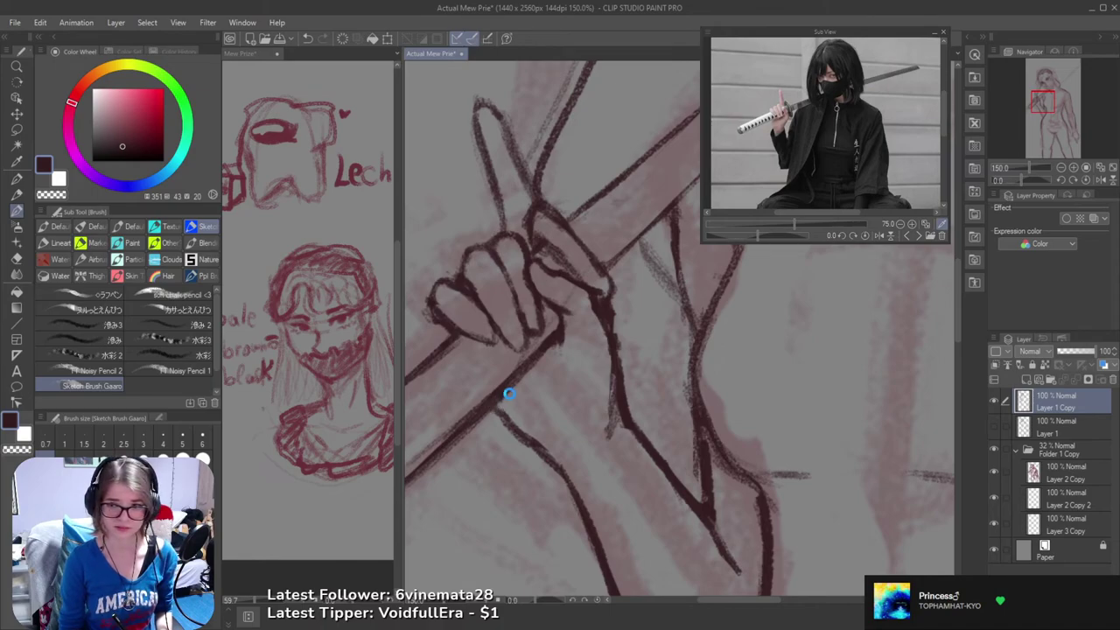
pyautogui.scroll(-2, 751, 370)
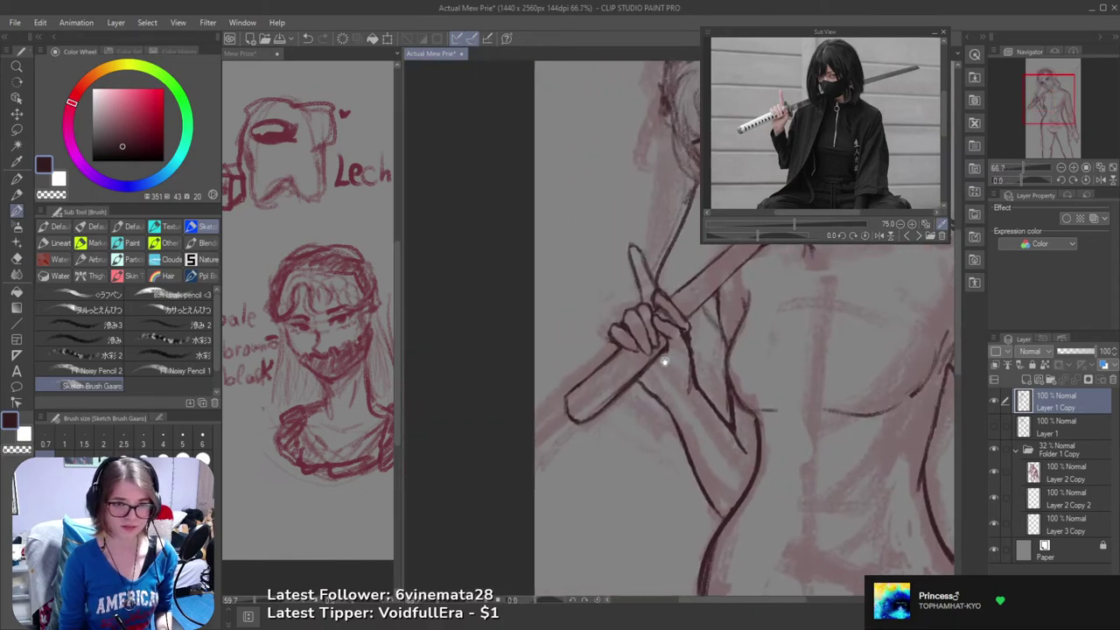
pyautogui.scroll(2, 662, 356)
pyautogui.press('e')
pyautogui.moveTo(635, 395)
pyautogui.mouseDown()
pyautogui.moveTo(661, 367)
pyautogui.moveTo(616, 415)
pyautogui.mouseUp()
pyautogui.hotkey('ctrl', 'z')
pyautogui.hotkey('ctrl', 'z')
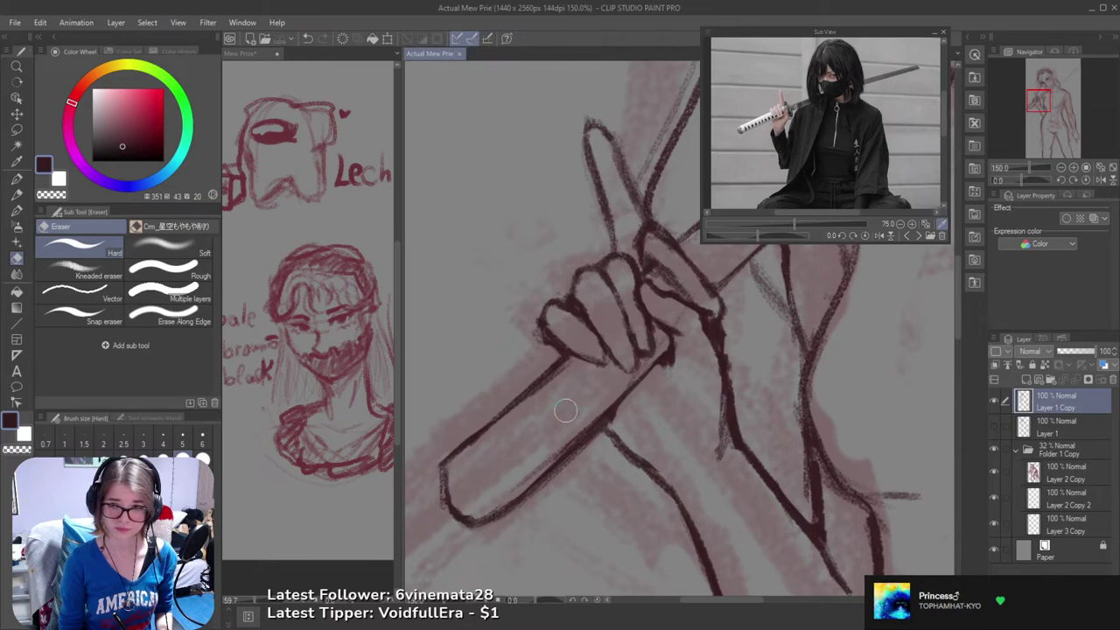
# - Try an eraser stroke on the sword's lower edge beside the thumb and undo it
pyautogui.scroll(-4, 564, 409)
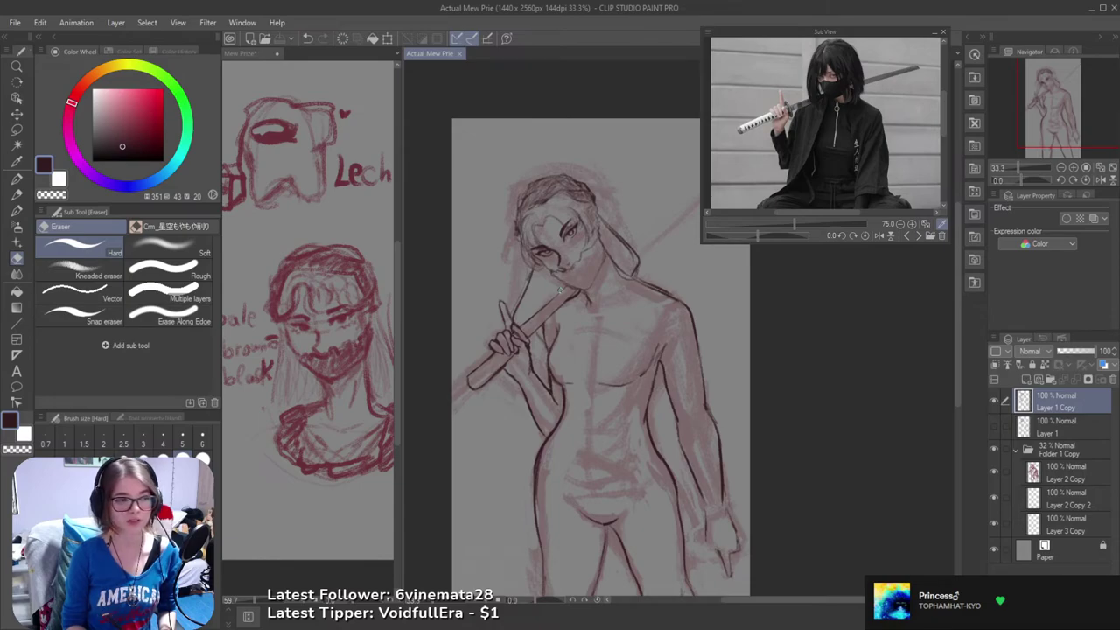
pyautogui.moveTo(547, 420); pyautogui.dragTo(537, 441)
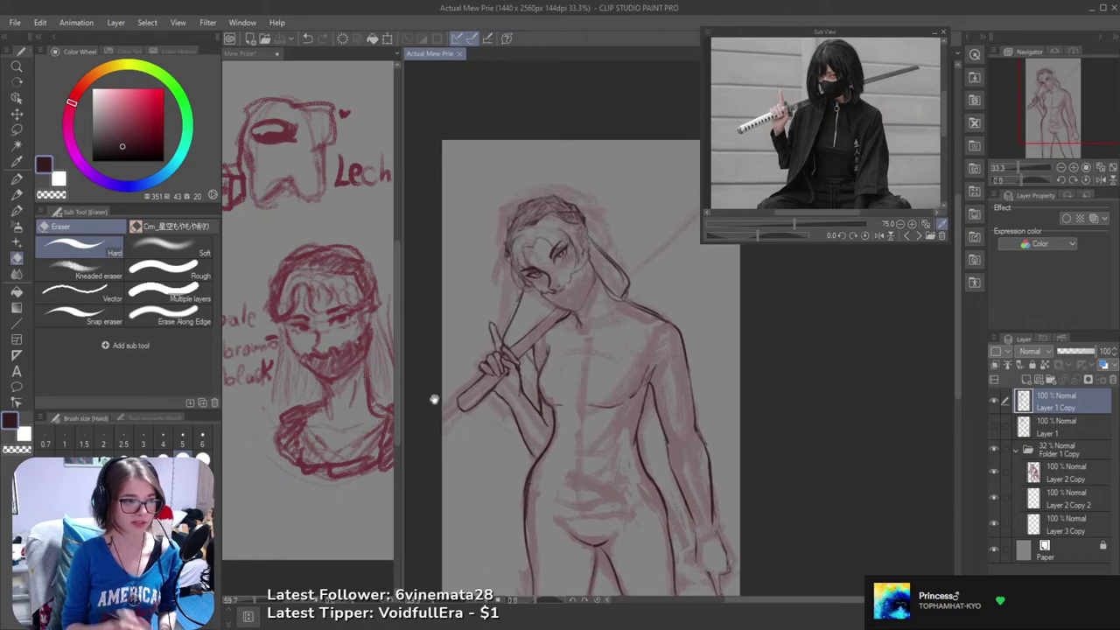
pyautogui.scroll(5, 502, 346)
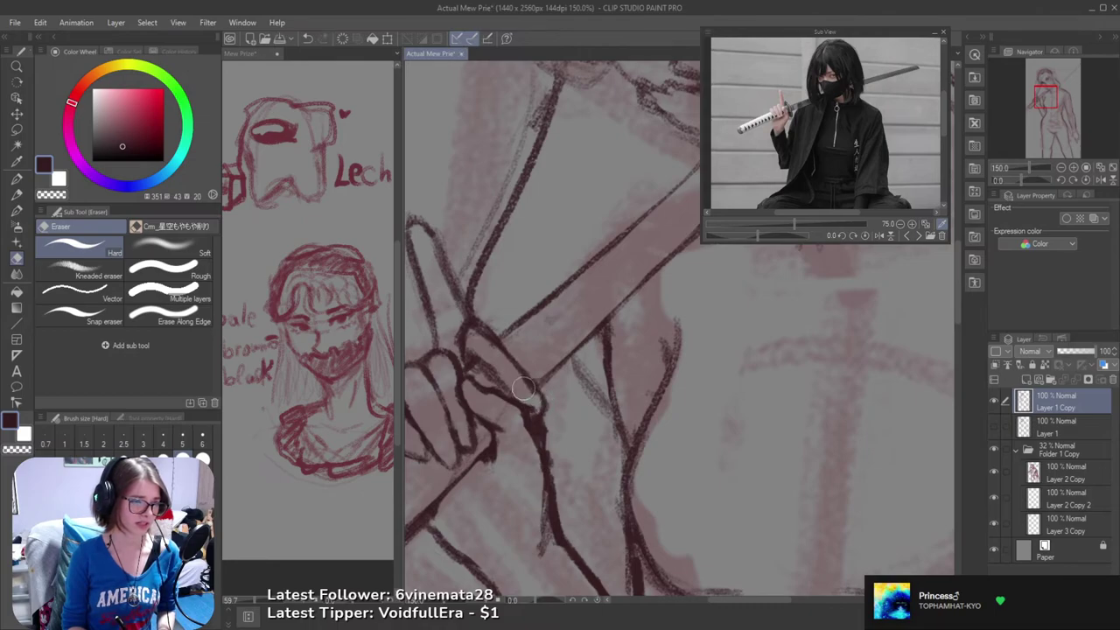
pyautogui.hotkey('ctrl', 'z')
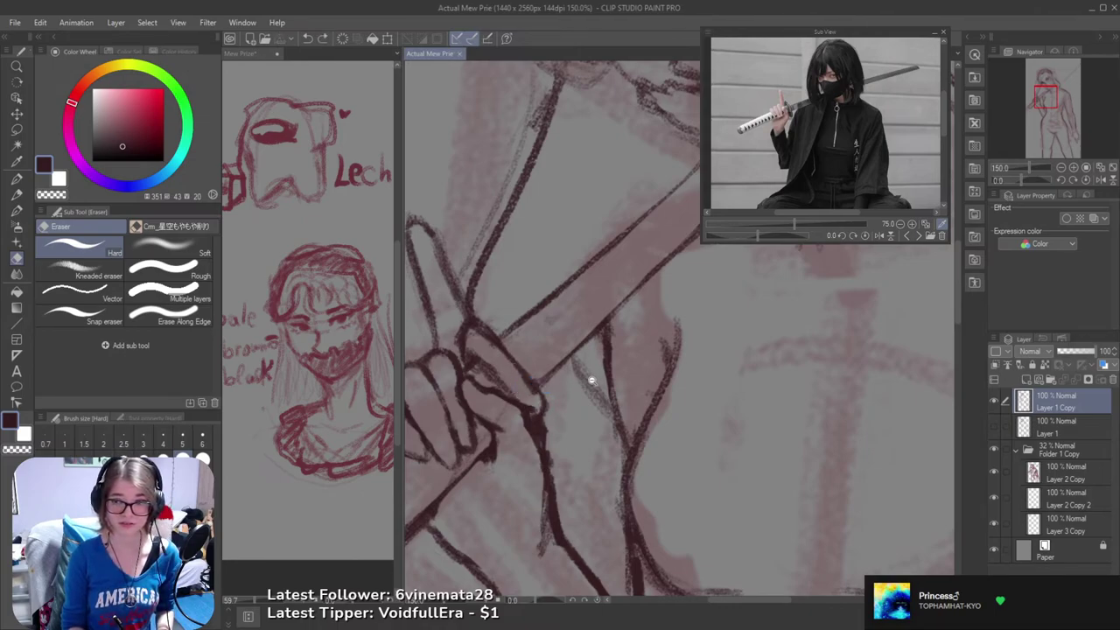
# - Review the whole figure and leaf through the reference images, returning to the photo of the masked figure holding a sword
pyautogui.scroll(-5, 587, 375)
pyautogui.scroll(-1, 600, 382)
pyautogui.moveTo(607, 393); pyautogui.dragTo(560, 320)
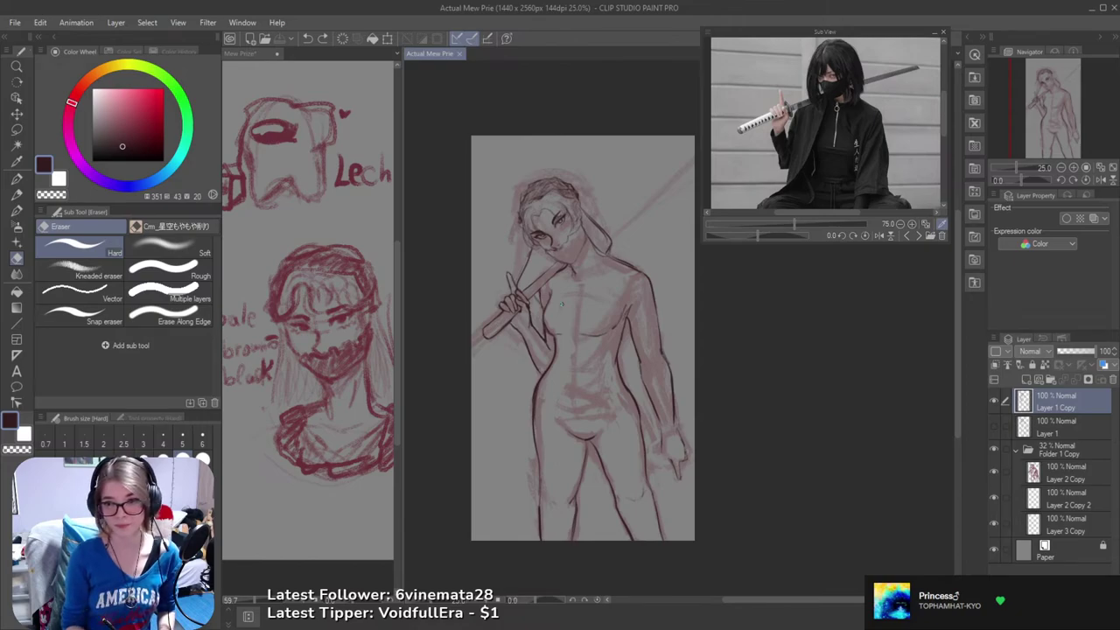
pyautogui.moveTo(633, 365); pyautogui.dragTo(679, 395)
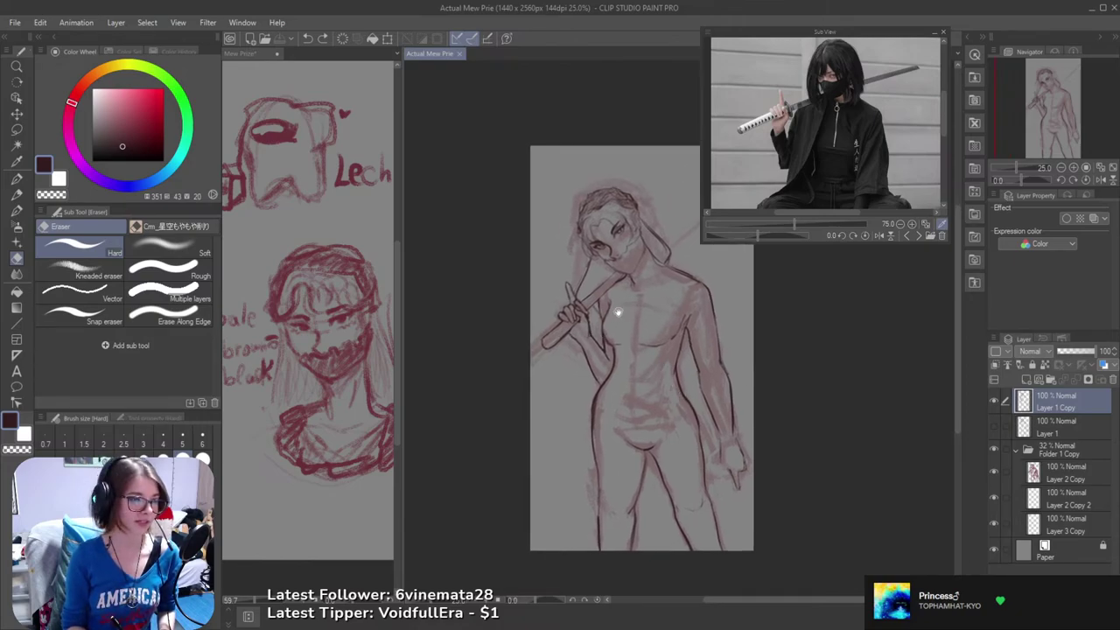
pyautogui.press('b')
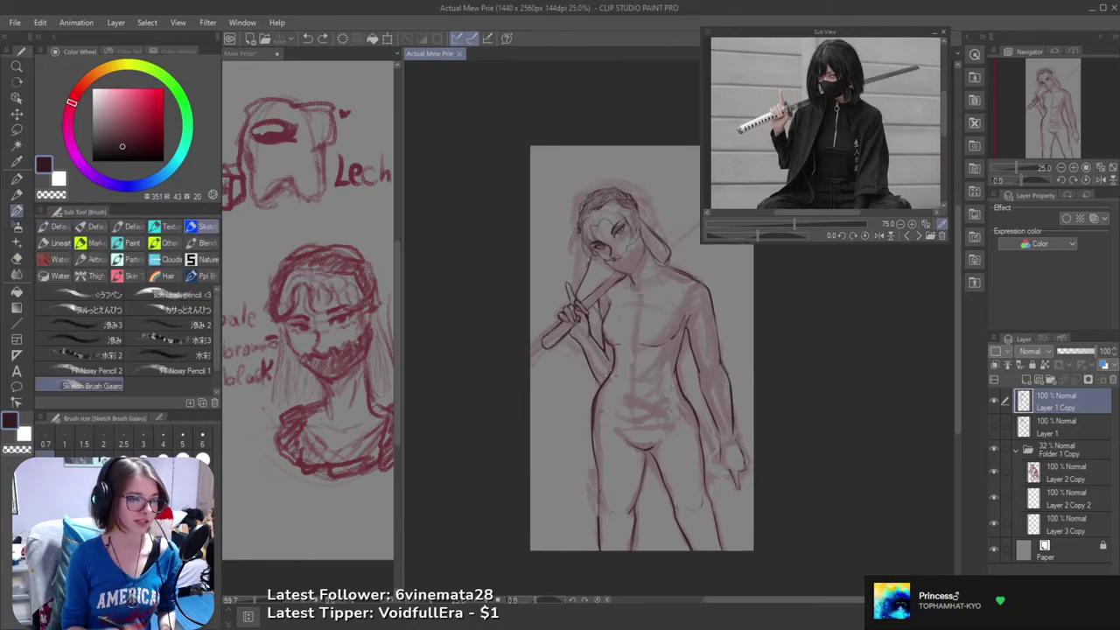
pyautogui.click(916, 236)
pyautogui.click(917, 236)
pyautogui.click(917, 236)
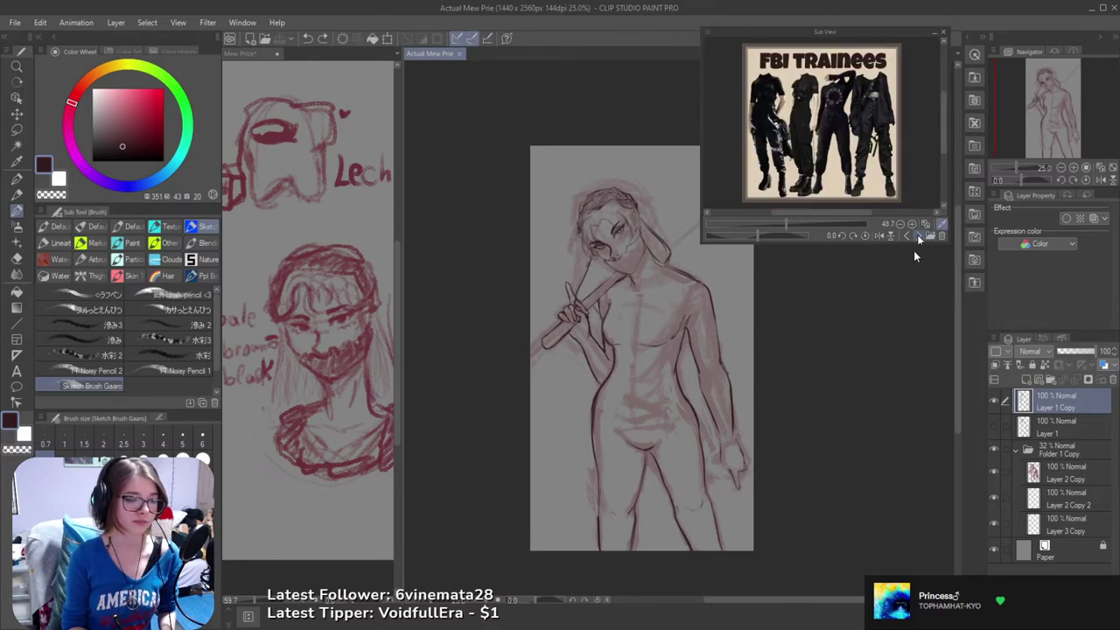
pyautogui.click(918, 237)
pyautogui.click(918, 237)
pyautogui.click(907, 237)
pyautogui.click(908, 237)
pyautogui.click(908, 237)
pyautogui.click(908, 237)
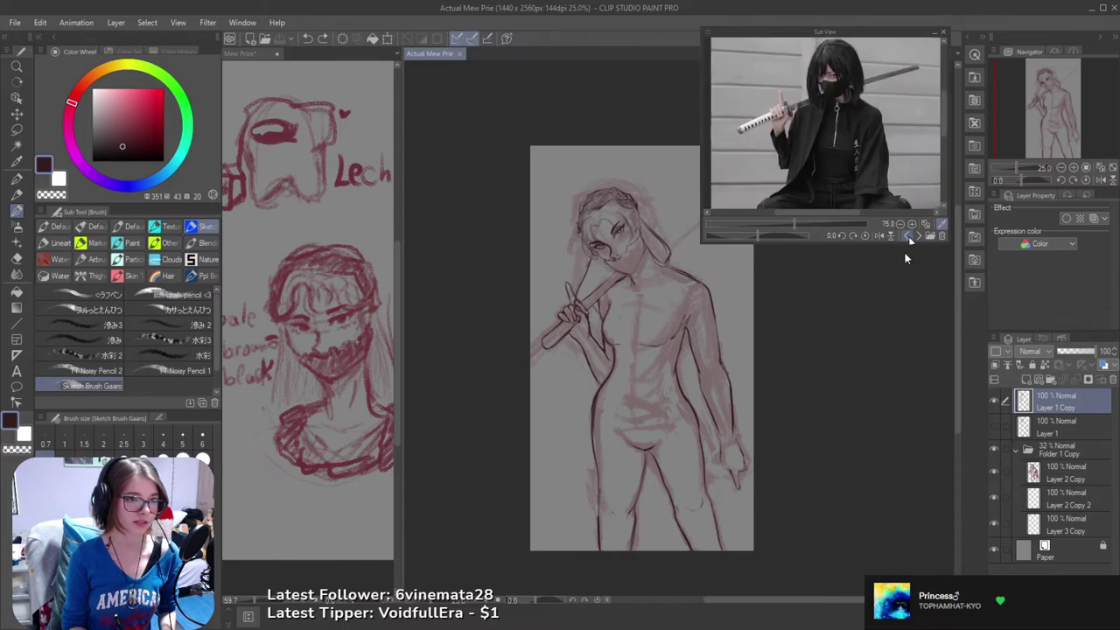
pyautogui.click(908, 236)
pyautogui.click(917, 237)
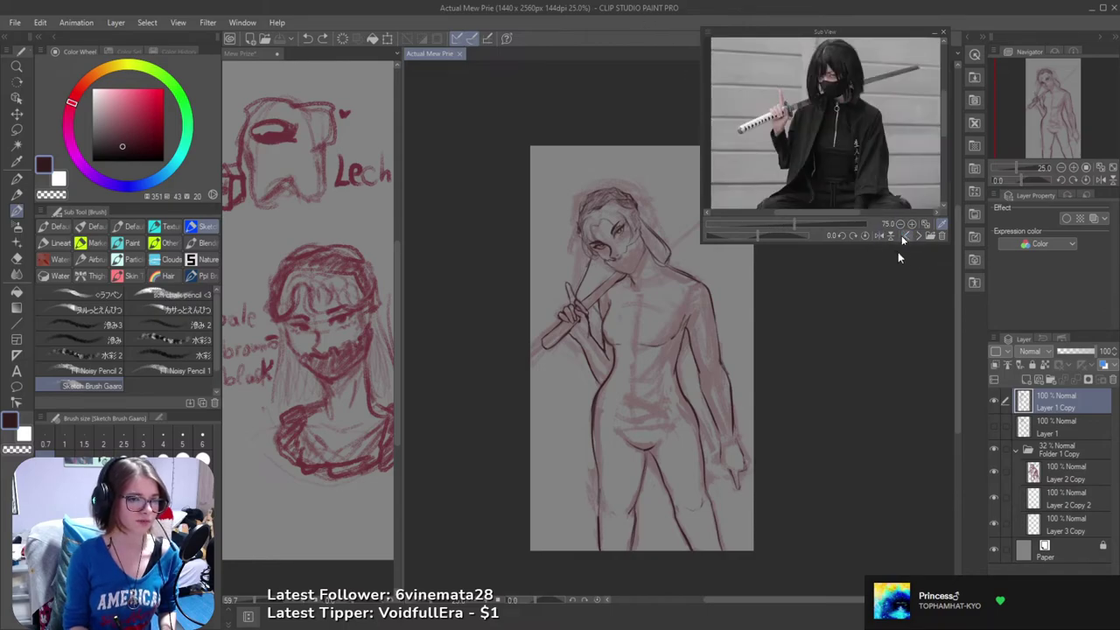
# - Thin the inner side of the handle's lower edge below the fingers with the hard eraser and check the whole figure
pyautogui.moveTo(587, 351); pyautogui.dragTo(607, 292)
pyautogui.scroll(2, 606, 291)
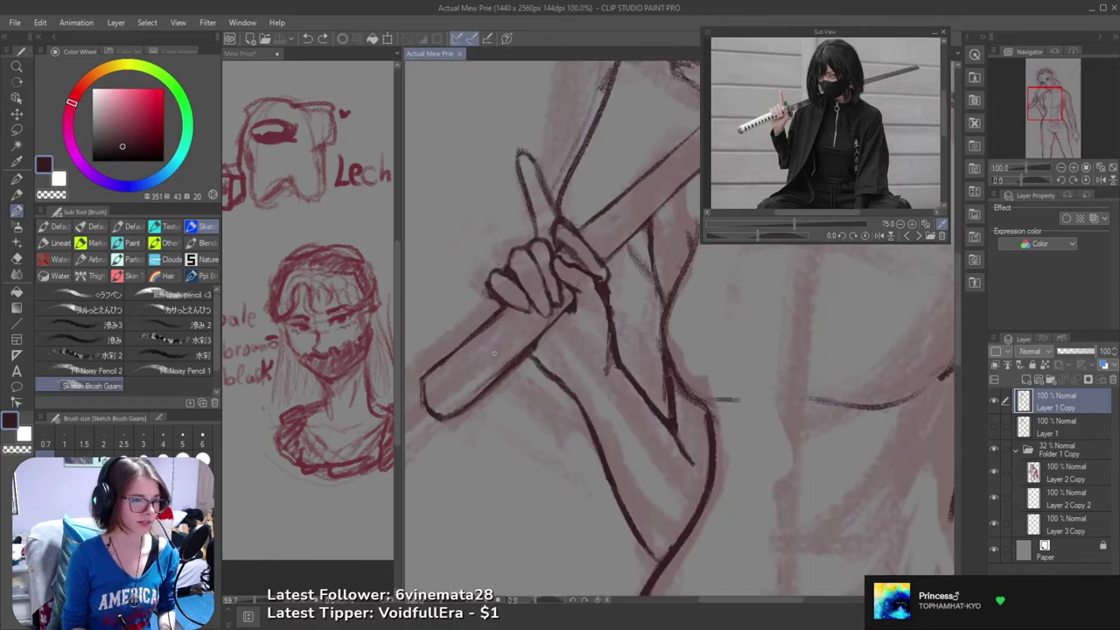
pyautogui.press('e')
pyautogui.moveTo(492, 370); pyautogui.dragTo(532, 336)
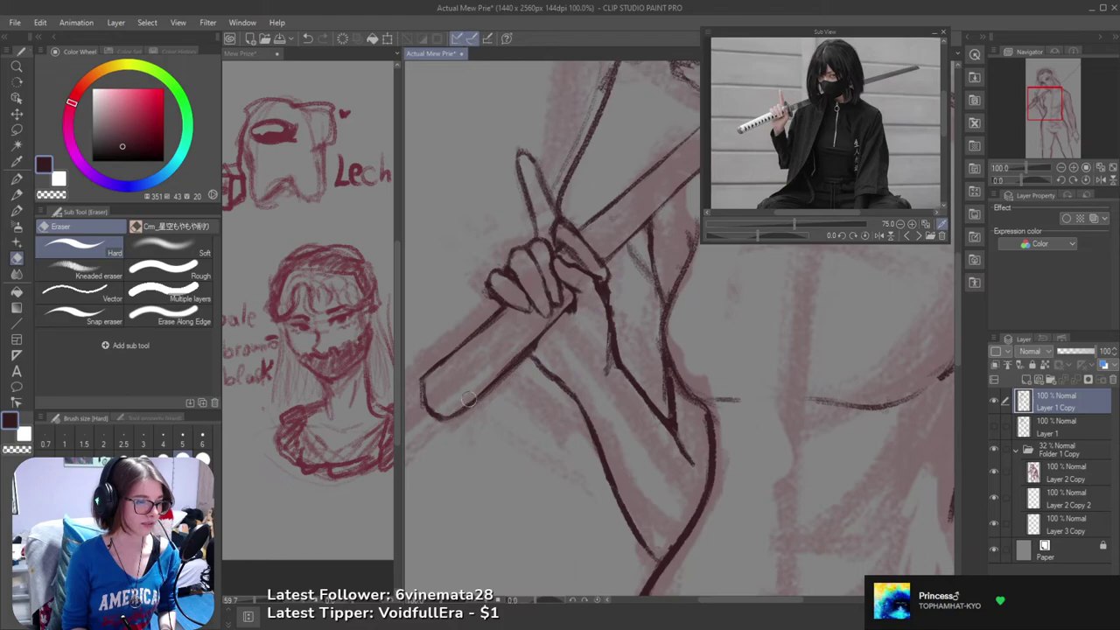
pyautogui.scroll(-2, 484, 386)
pyautogui.scroll(-1, 483, 386)
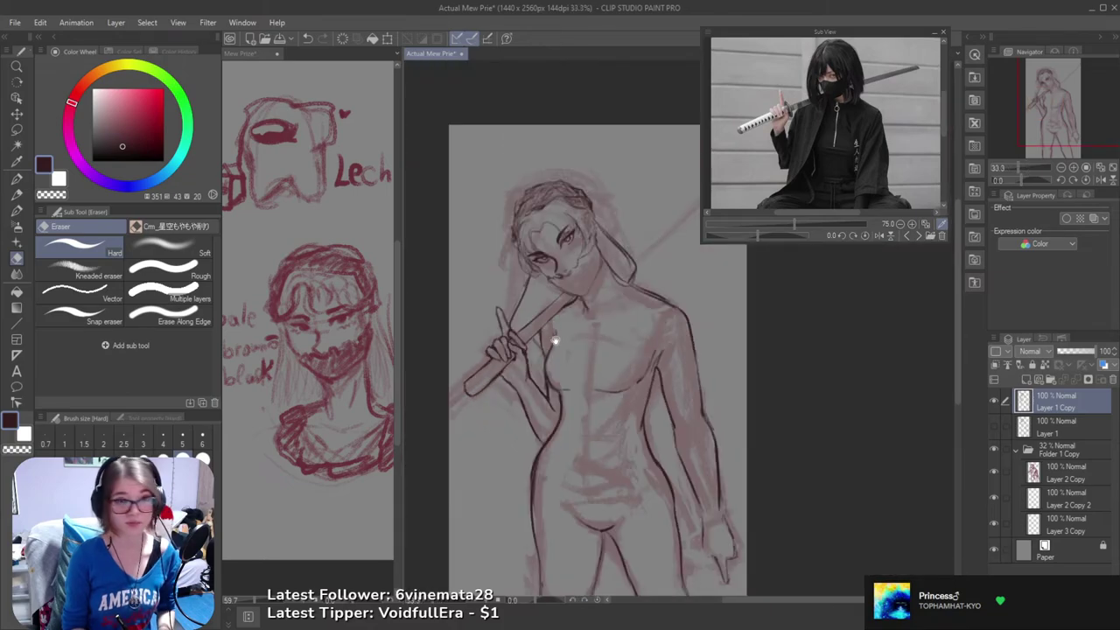
pyautogui.scroll(4, 553, 359)
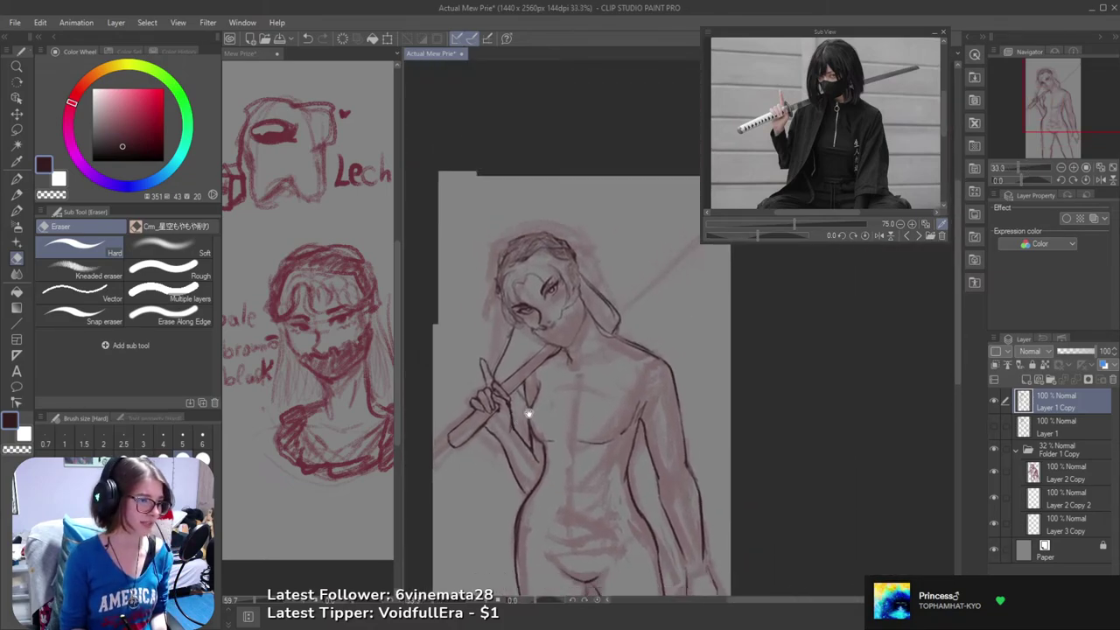
# - Try a sketch brush stroke across the torso and undo it
pyautogui.scroll(-1, 540, 369)
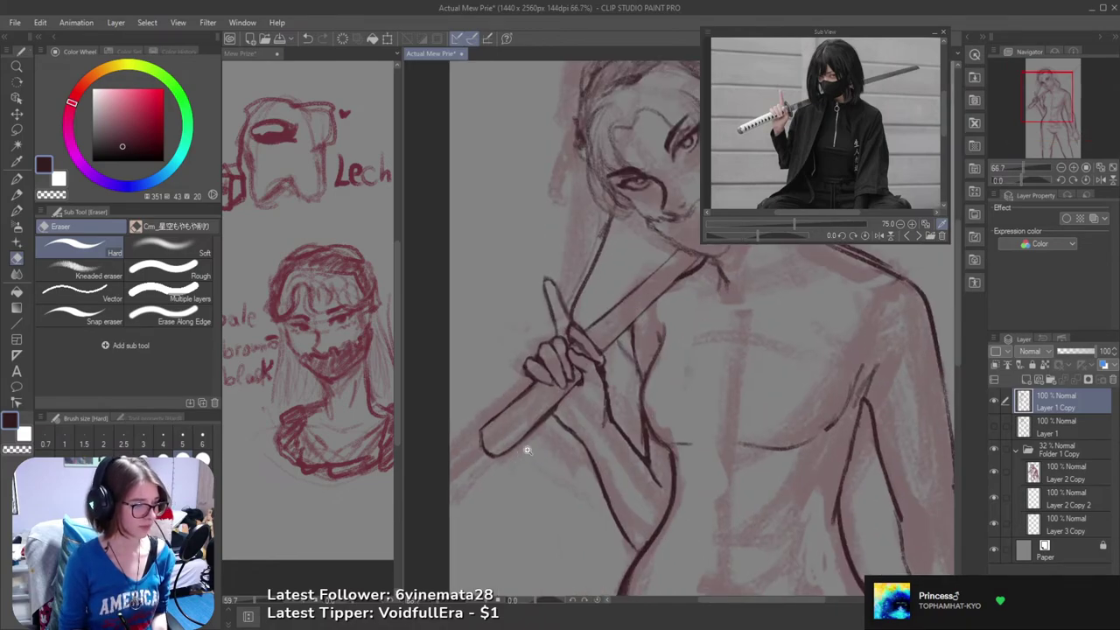
pyautogui.scroll(-1, 520, 429)
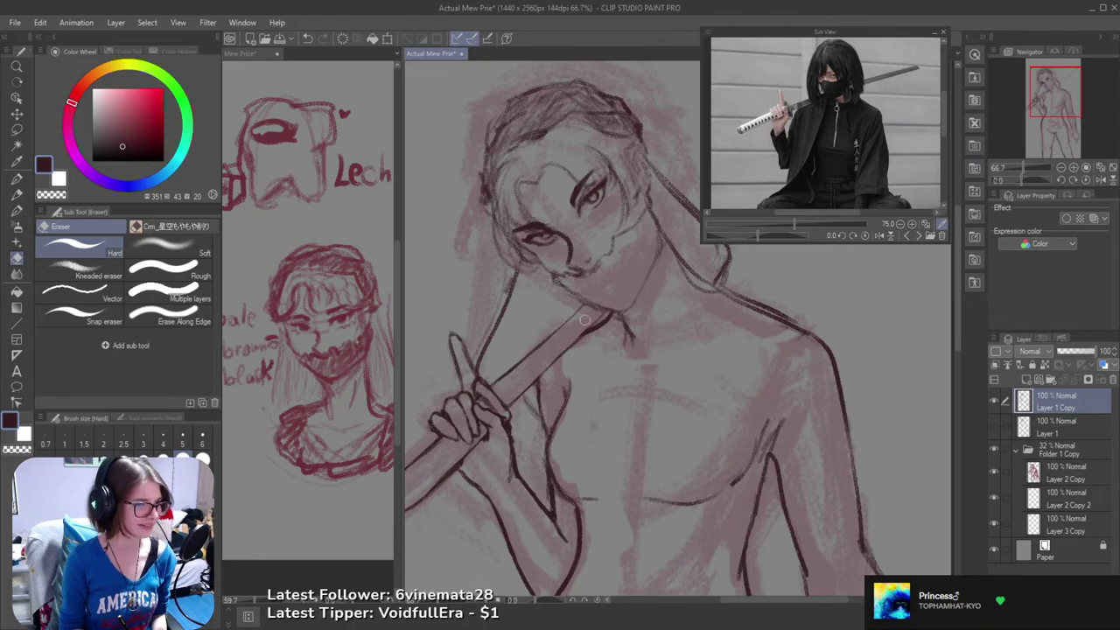
pyautogui.moveTo(537, 362); pyautogui.dragTo(551, 345)
pyautogui.scroll(-4, 551, 345)
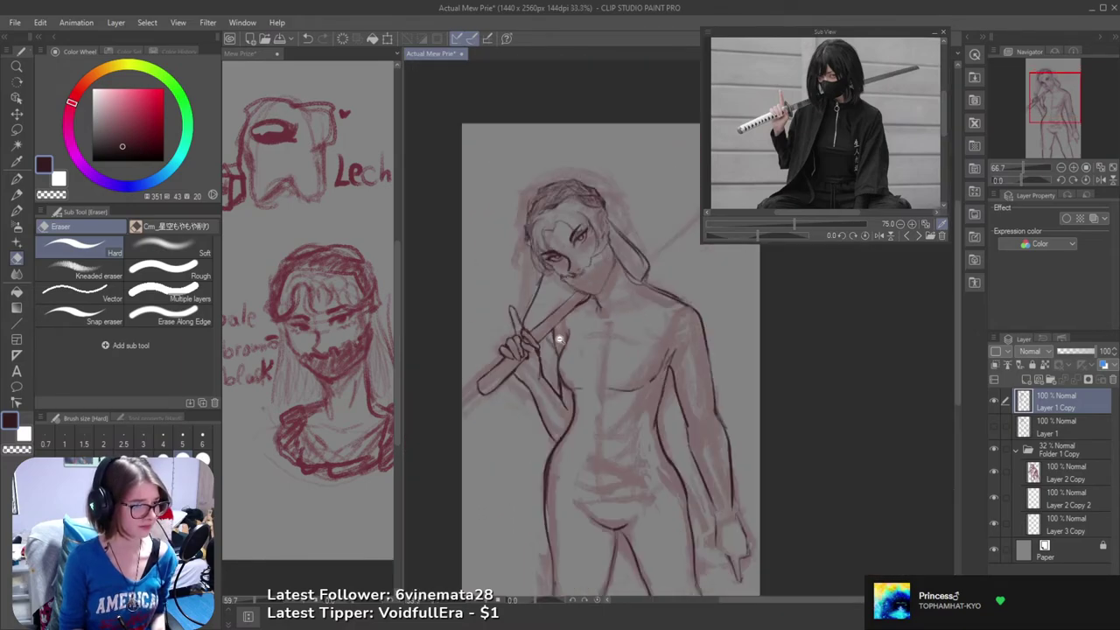
pyautogui.press('b')
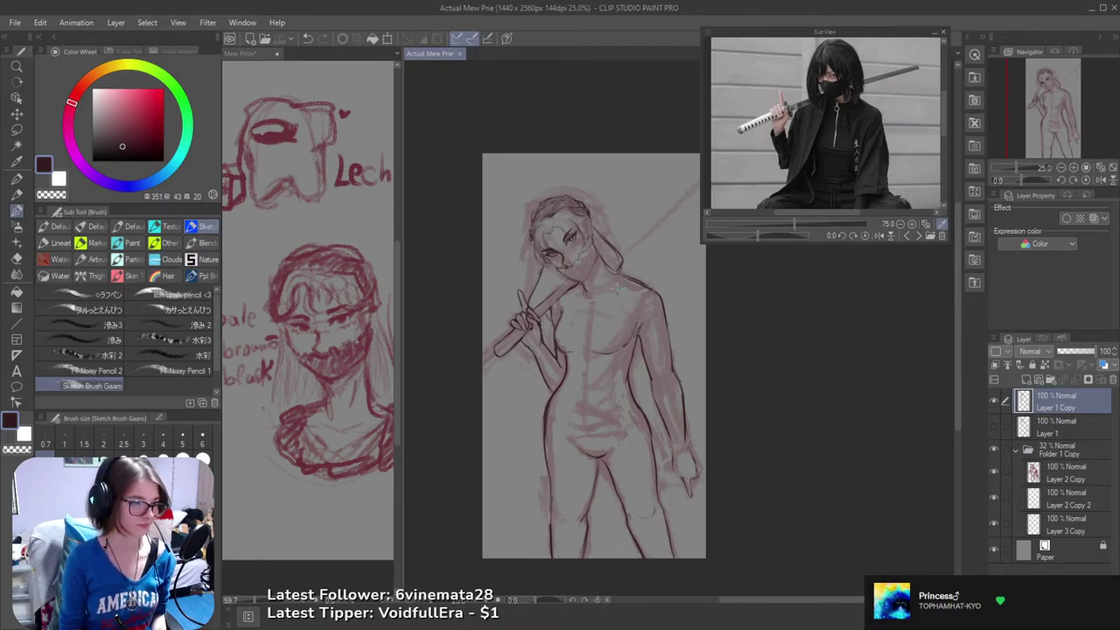
pyautogui.moveTo(625, 316)
pyautogui.mouseDown()
pyautogui.moveTo(620, 298)
pyautogui.moveTo(617, 319)
pyautogui.moveTo(636, 326)
pyautogui.mouseUp()
pyautogui.moveTo(581, 348)
pyautogui.mouseDown()
pyautogui.moveTo(644, 357)
pyautogui.moveTo(590, 300)
pyautogui.moveTo(642, 380)
pyautogui.mouseUp()
pyautogui.hotkey('ctrl', 'z')
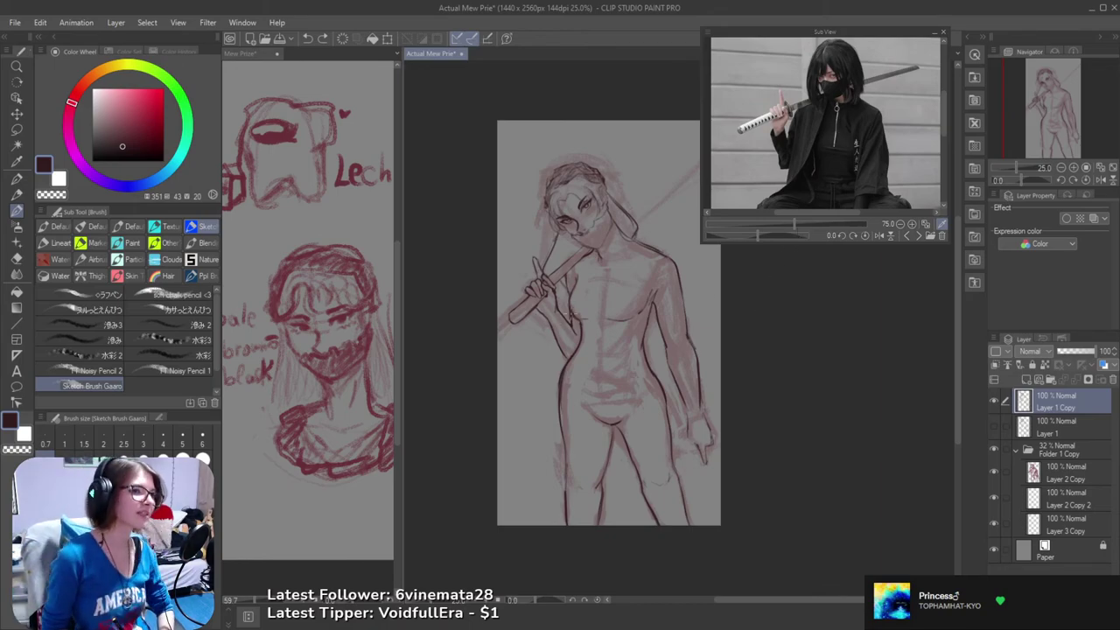
# - Leaf through the dark outfit reference images and return to the photo of the masked figure holding a sword
pyautogui.moveTo(635, 290); pyautogui.dragTo(628, 345)
pyautogui.keyDown('ctrl'); pyautogui.click(557, 307); pyautogui.keyUp('ctrl')
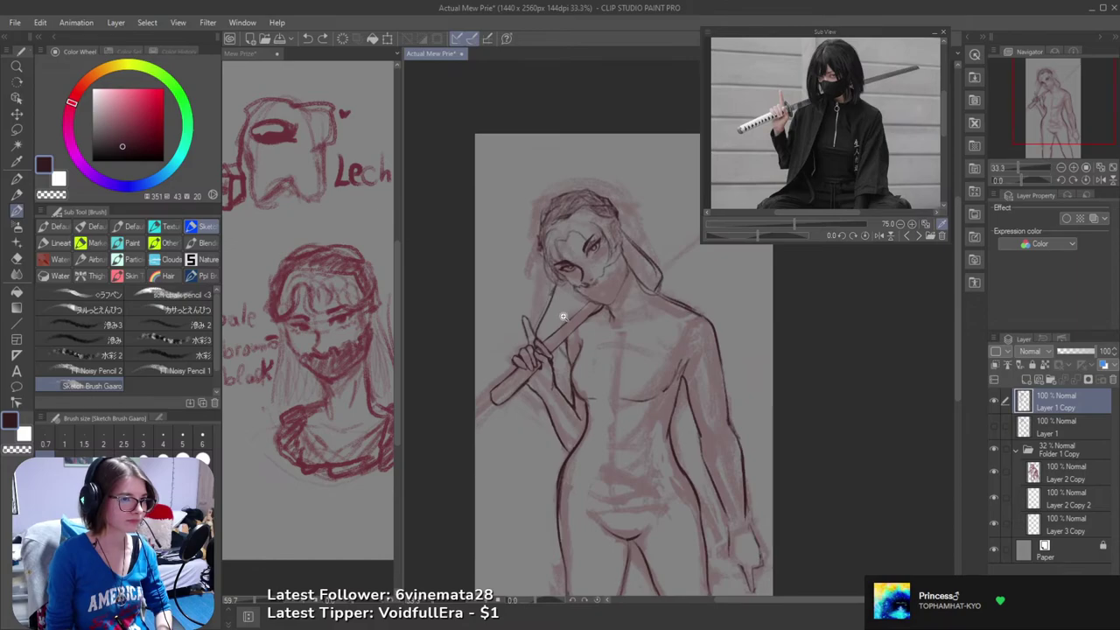
pyautogui.scroll(1, 562, 317)
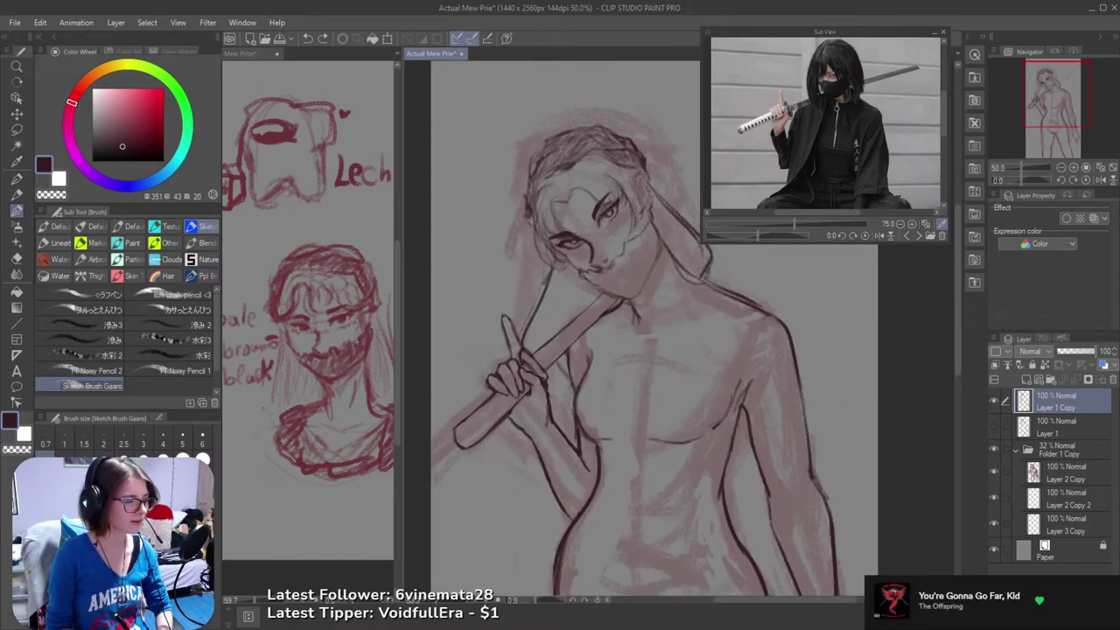
pyautogui.click(919, 235)
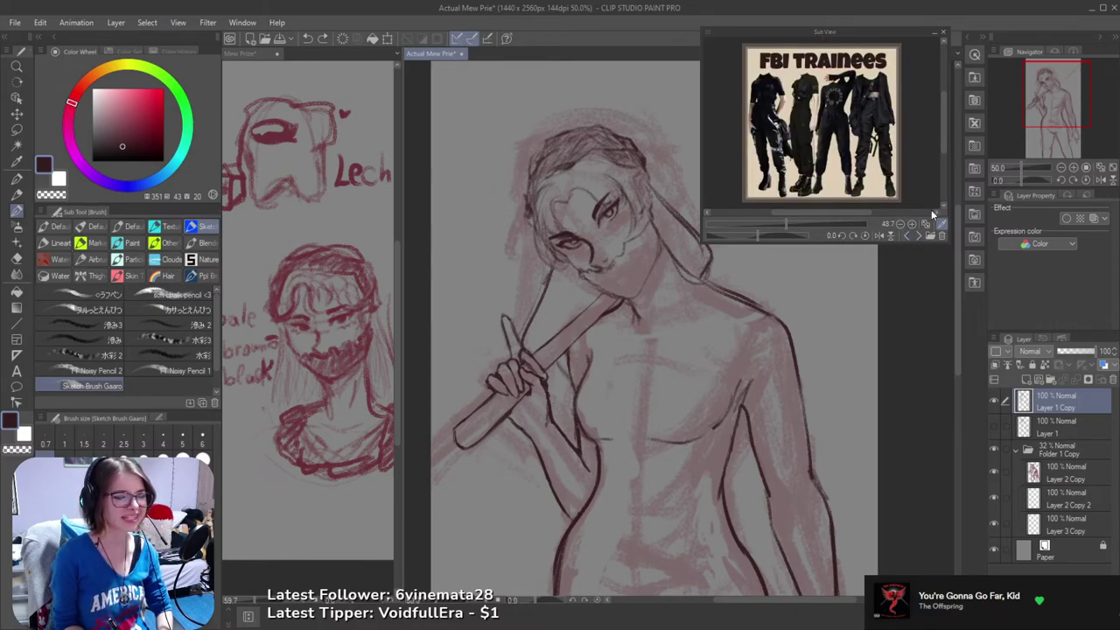
pyautogui.click(917, 236)
pyautogui.click(916, 236)
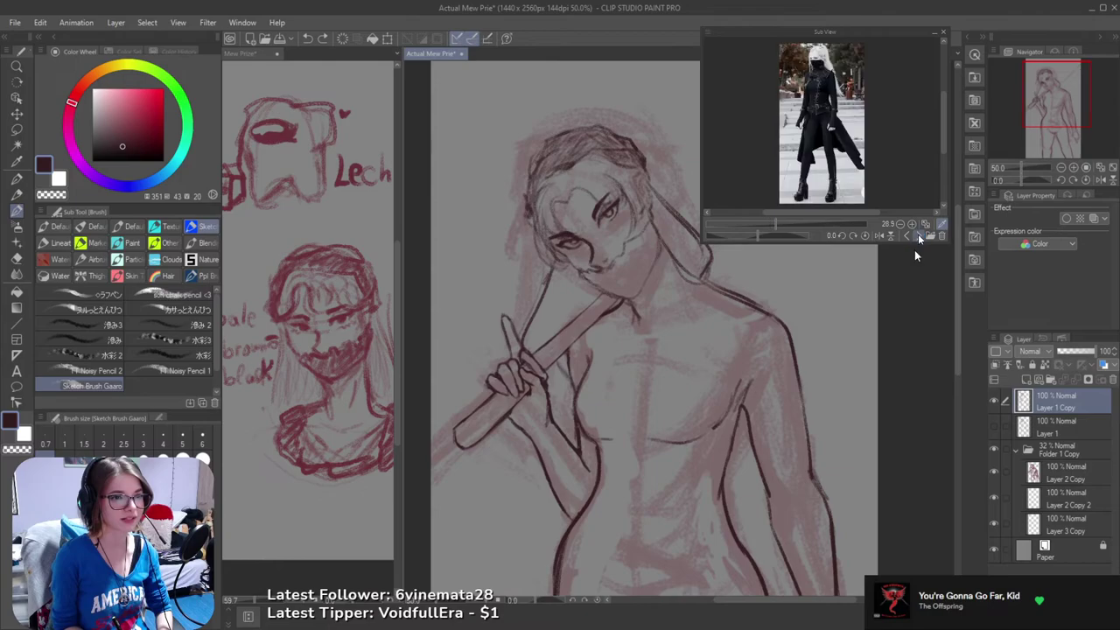
pyautogui.click(917, 236)
pyautogui.click(916, 236)
pyautogui.click(907, 236)
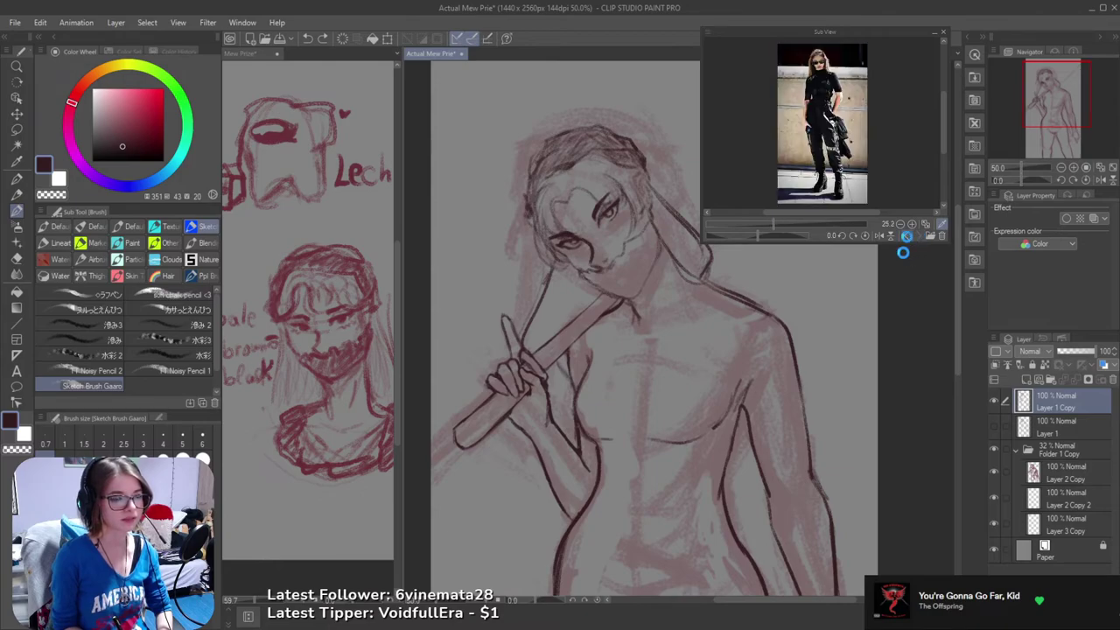
pyautogui.click(906, 237)
pyautogui.click(907, 236)
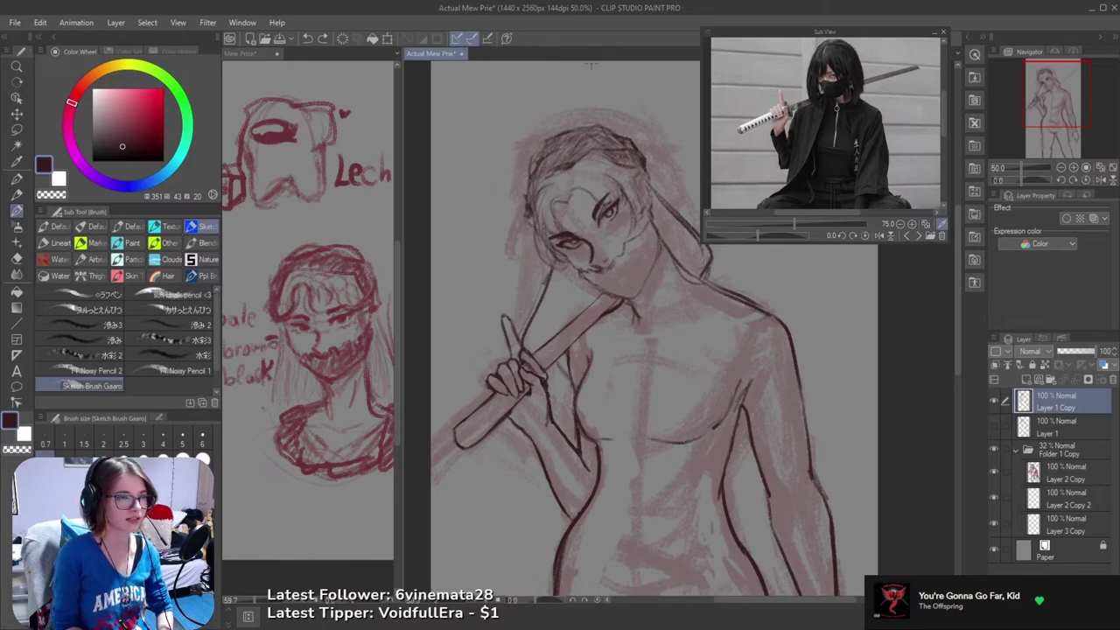
# - Touch up the linework where the handle's lower edge meets the fingers, using the hard eraser and sketch brush
pyautogui.moveTo(525, 335); pyautogui.dragTo(574, 371)
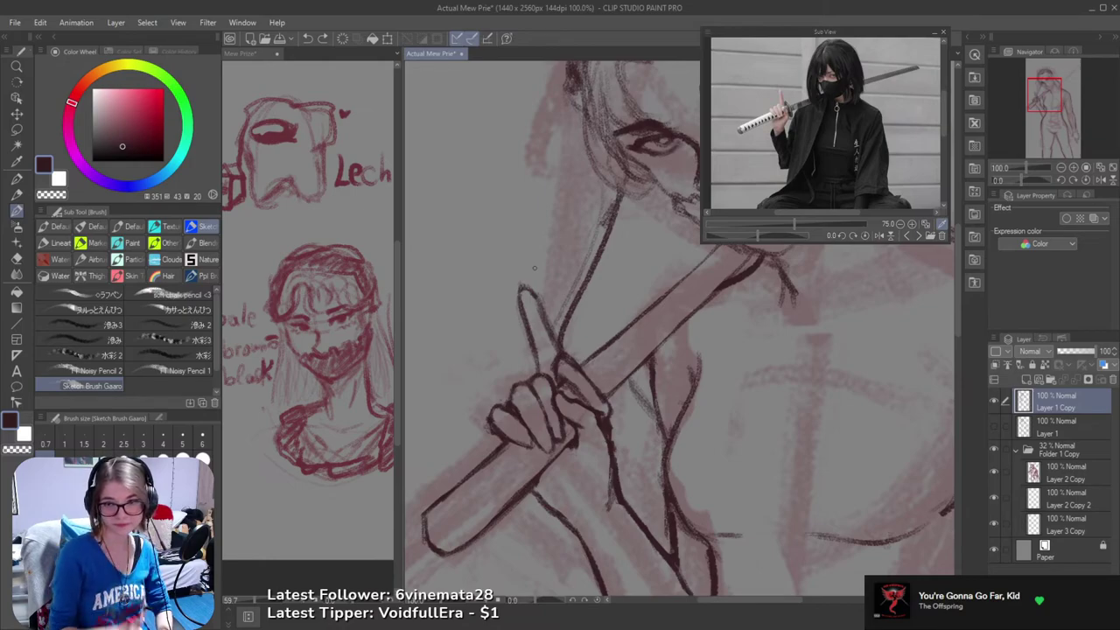
pyautogui.moveTo(562, 416)
pyautogui.mouseDown()
pyautogui.moveTo(611, 403)
pyautogui.moveTo(571, 428)
pyautogui.mouseUp()
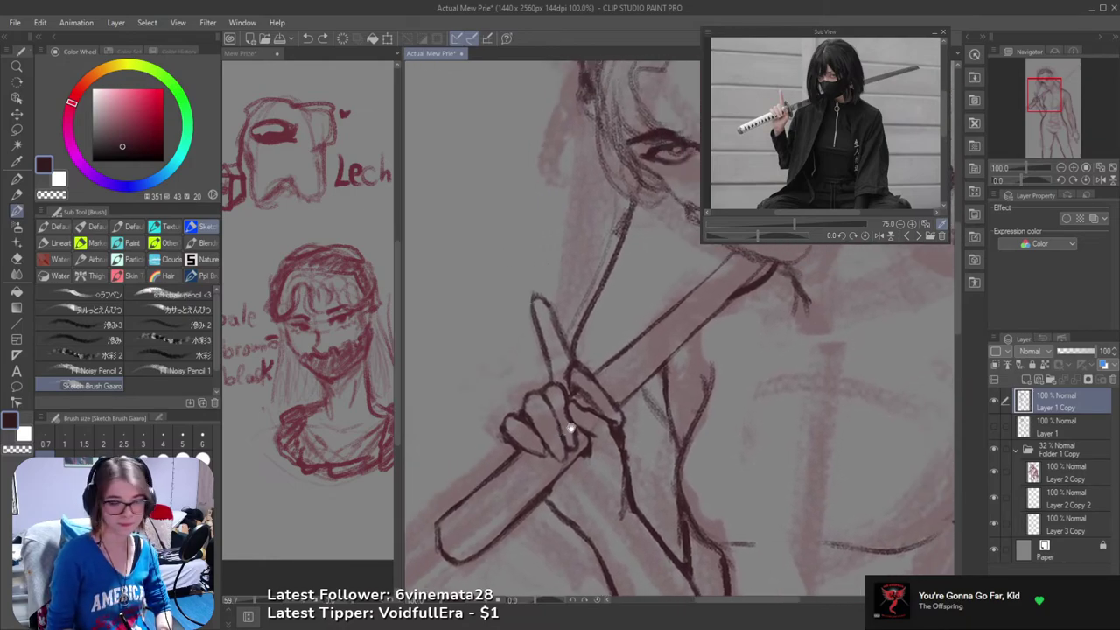
pyautogui.moveTo(514, 502); pyautogui.dragTo(560, 443)
pyautogui.press('e')
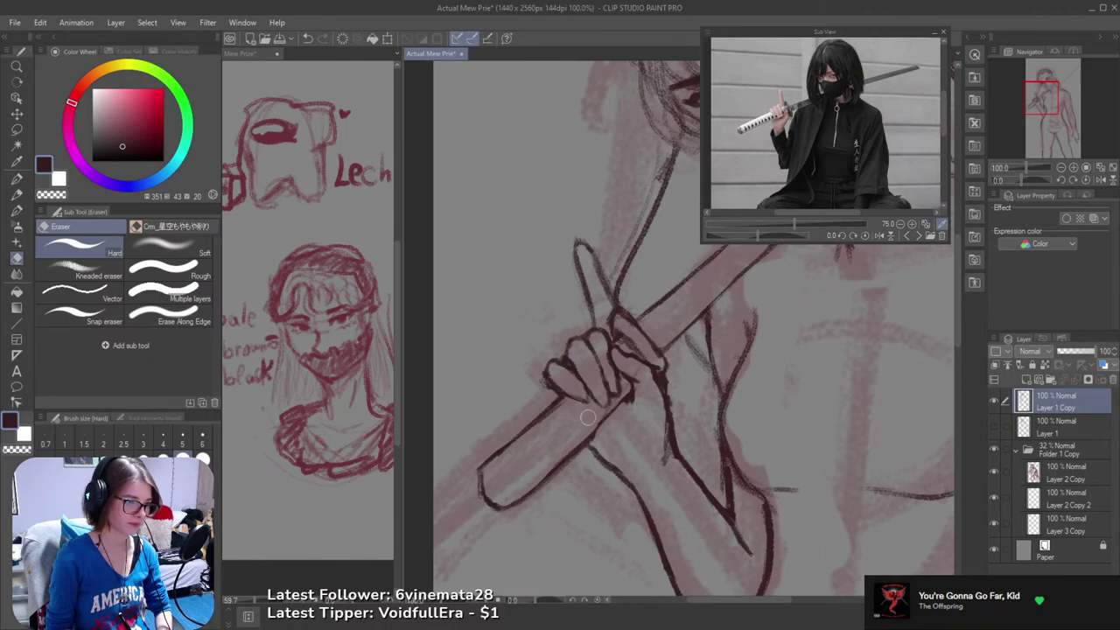
pyautogui.moveTo(512, 458); pyautogui.dragTo(541, 414)
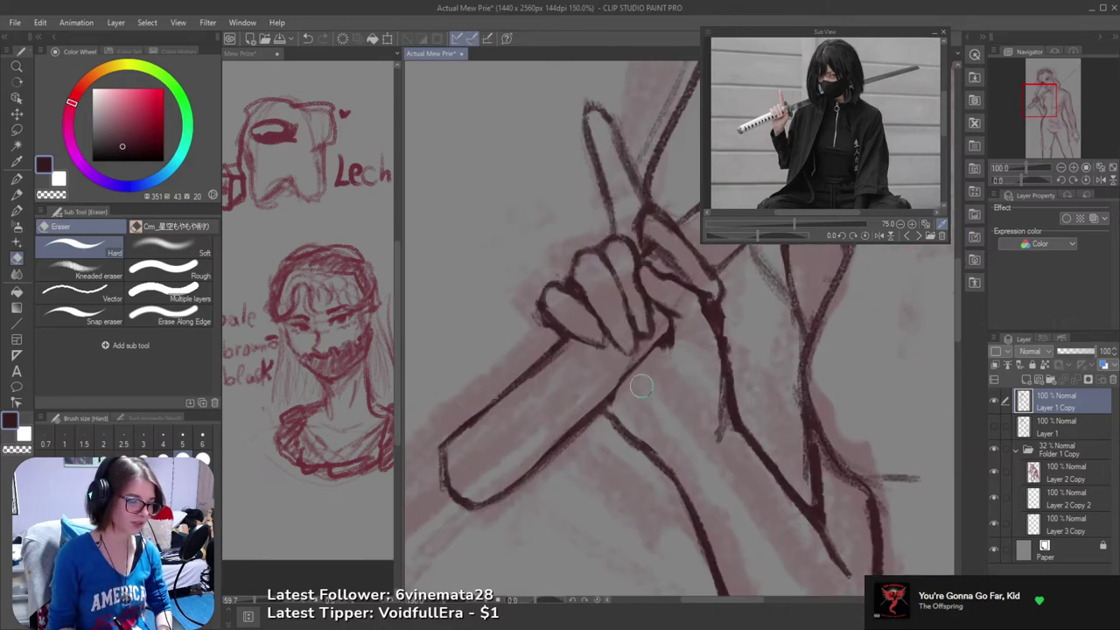
pyautogui.scroll(1, 644, 387)
pyautogui.press('b')
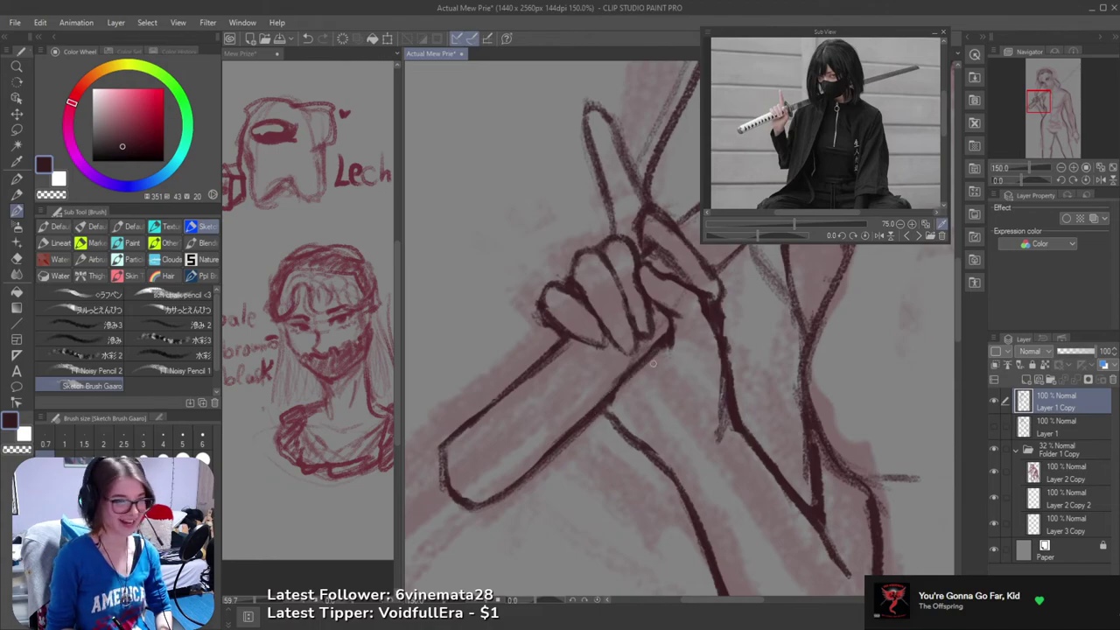
pyautogui.press('e')
# - Check the raised hand and handle against the whole figure and save the drawing
pyautogui.scroll(-3, 625, 379)
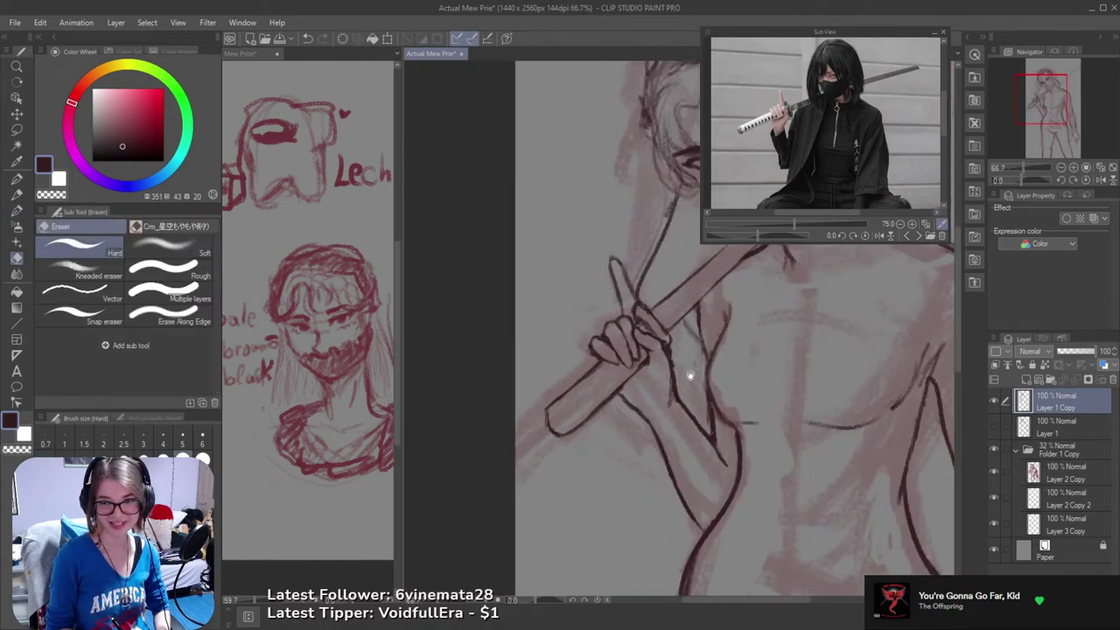
pyautogui.scroll(-1, 719, 421)
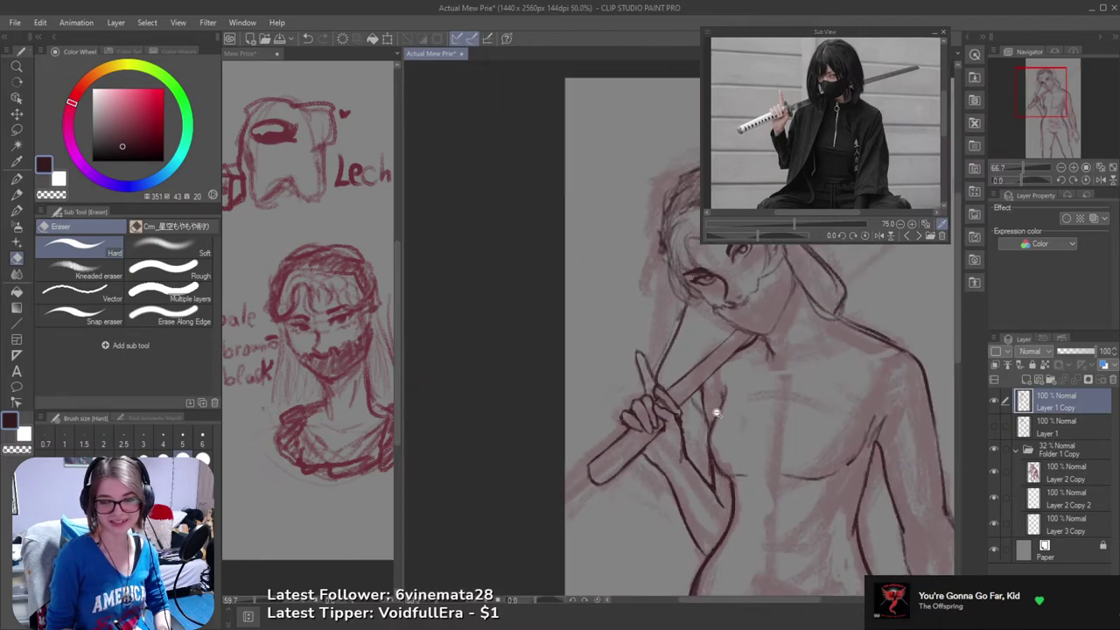
pyautogui.moveTo(714, 411)
pyautogui.mouseDown()
pyautogui.moveTo(632, 418)
pyautogui.moveTo(640, 393)
pyautogui.mouseUp()
pyautogui.scroll(2, 639, 393)
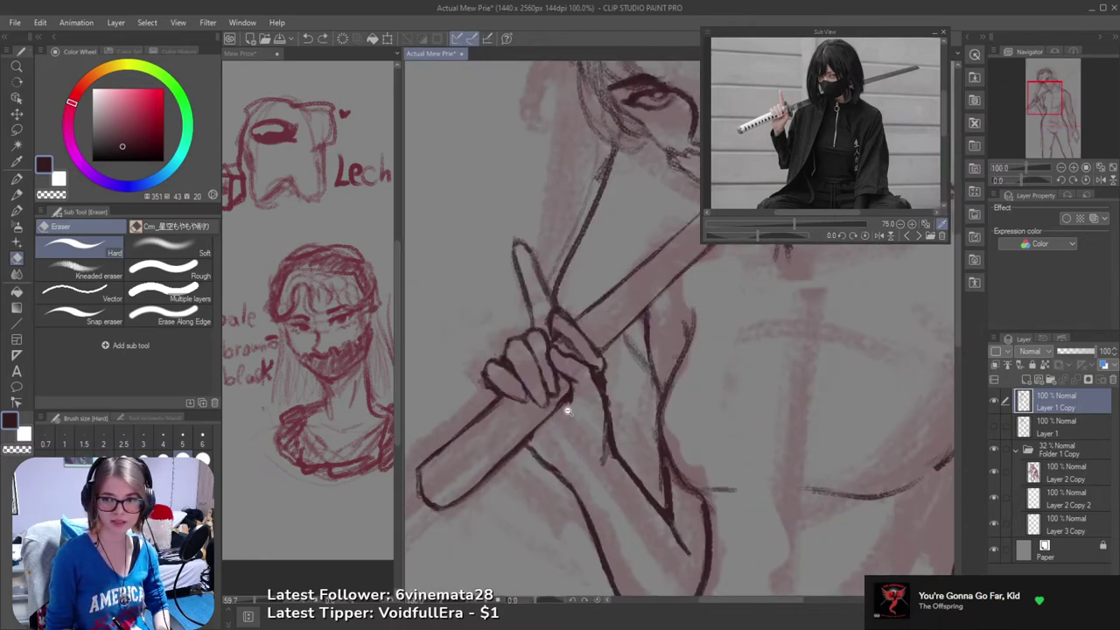
pyautogui.scroll(-4, 567, 409)
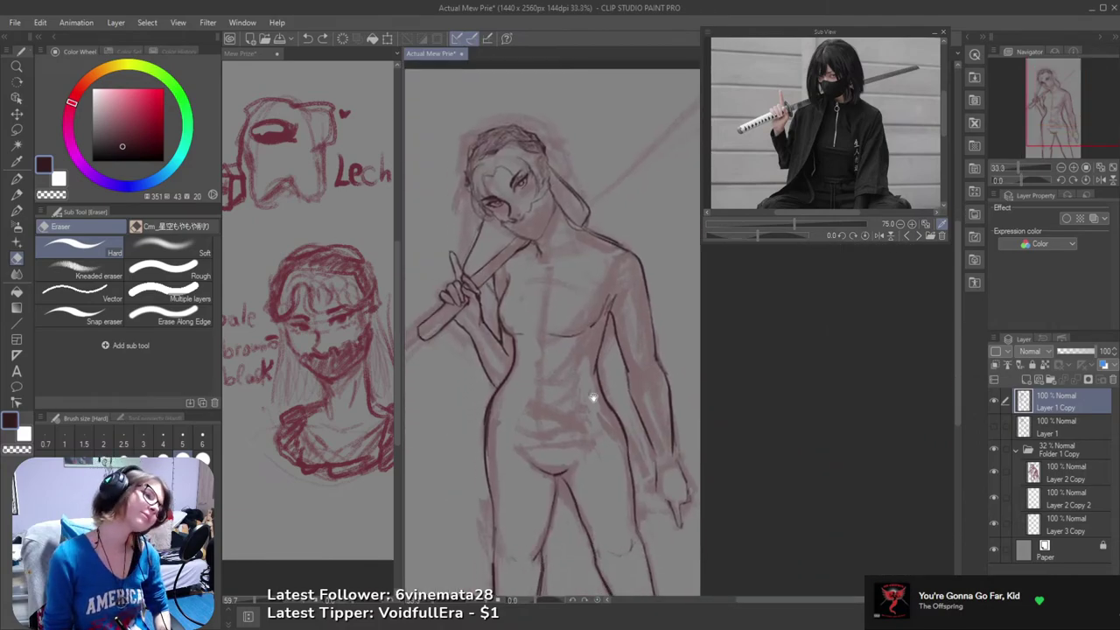
pyautogui.moveTo(598, 418); pyautogui.dragTo(610, 365)
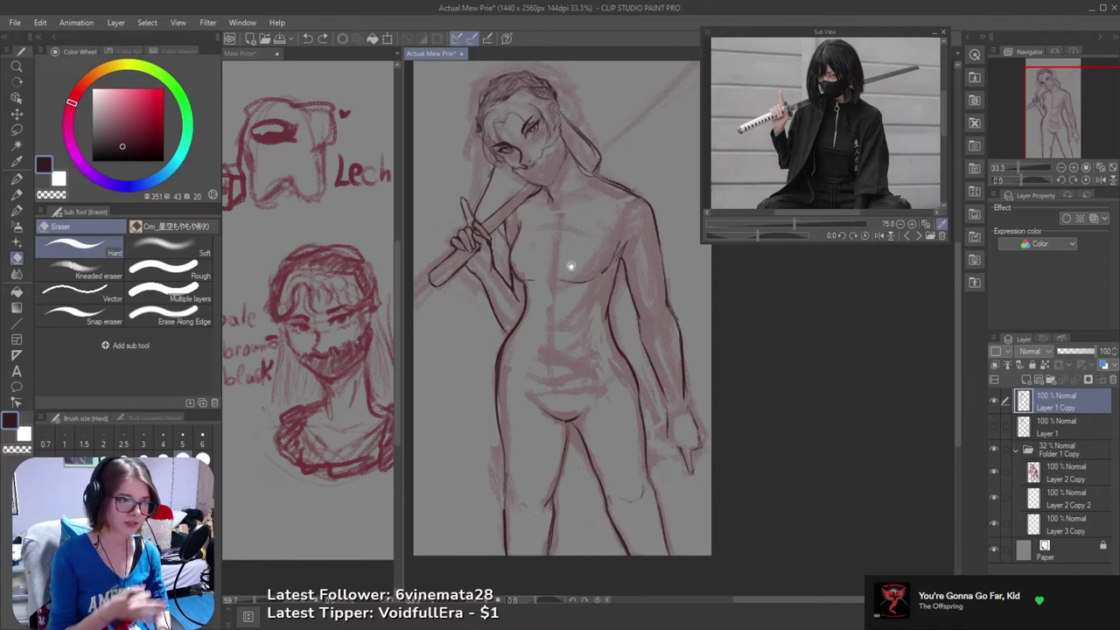
pyautogui.moveTo(514, 303); pyautogui.dragTo(552, 347)
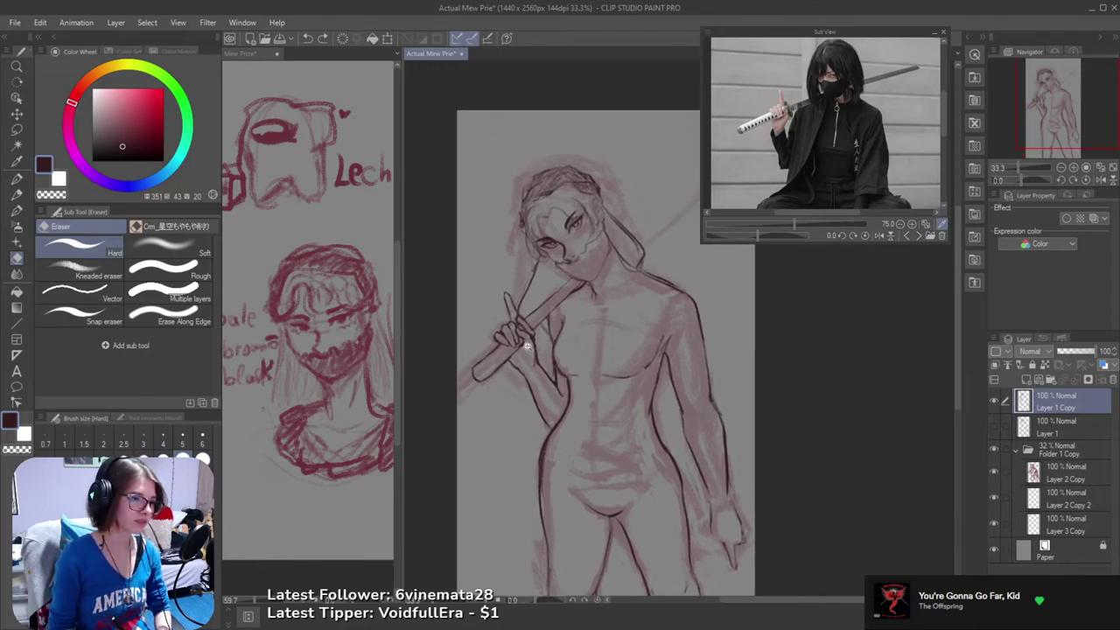
pyautogui.scroll(4, 552, 347)
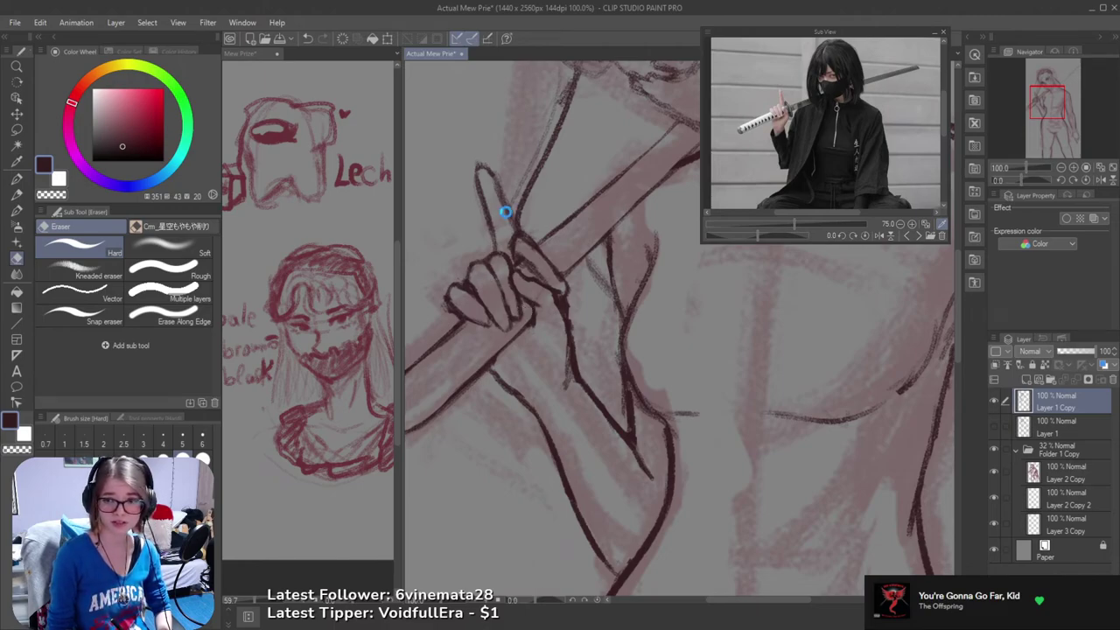
pyautogui.hotkey('ctrl', 's')
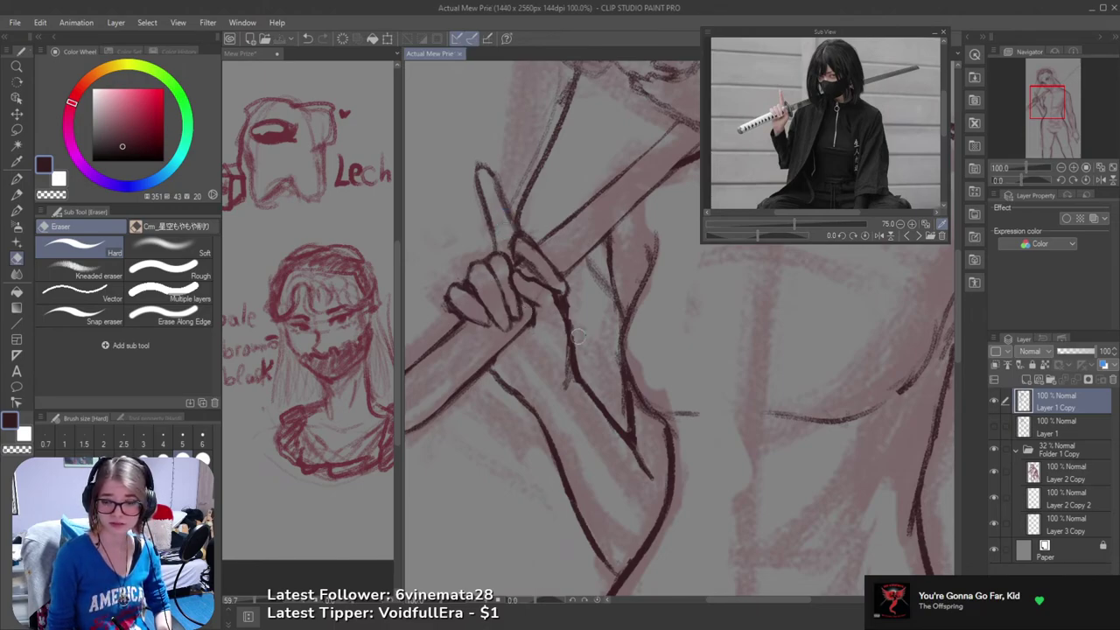
# - Reframe the reference photo to show more of the crouching pose and hide the Layer 1 Copy linework
pyautogui.scroll(-3, 638, 383)
pyautogui.moveTo(647, 385); pyautogui.dragTo(564, 304)
pyautogui.moveTo(822, 170); pyautogui.dragTo(843, 157)
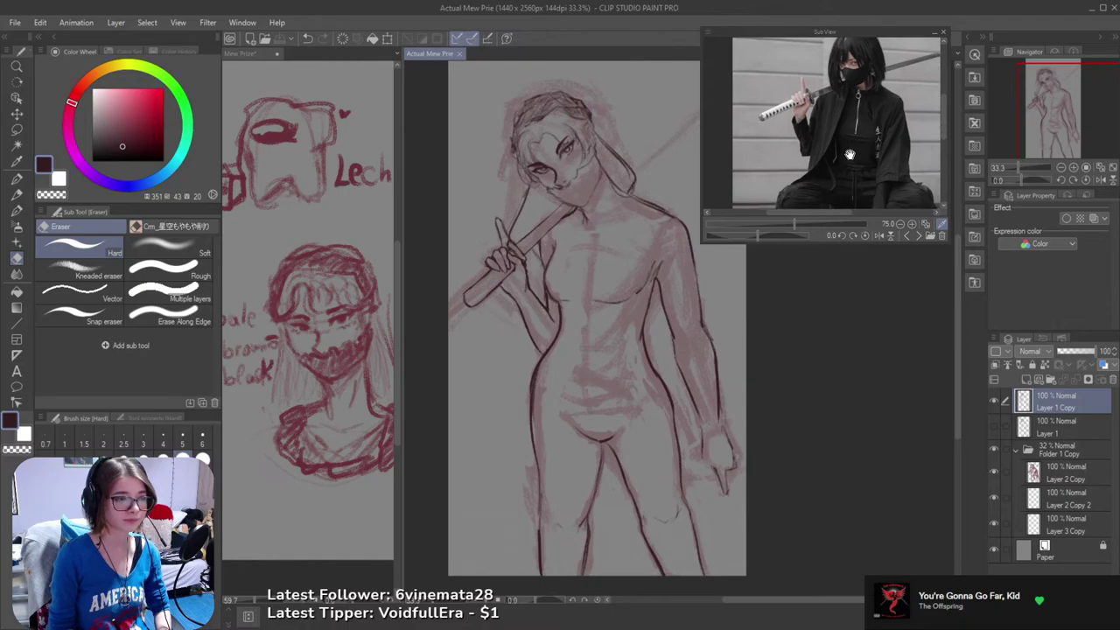
pyautogui.scroll(-2, 596, 333)
pyautogui.scroll(1, 596, 334)
pyautogui.scroll(1, 596, 333)
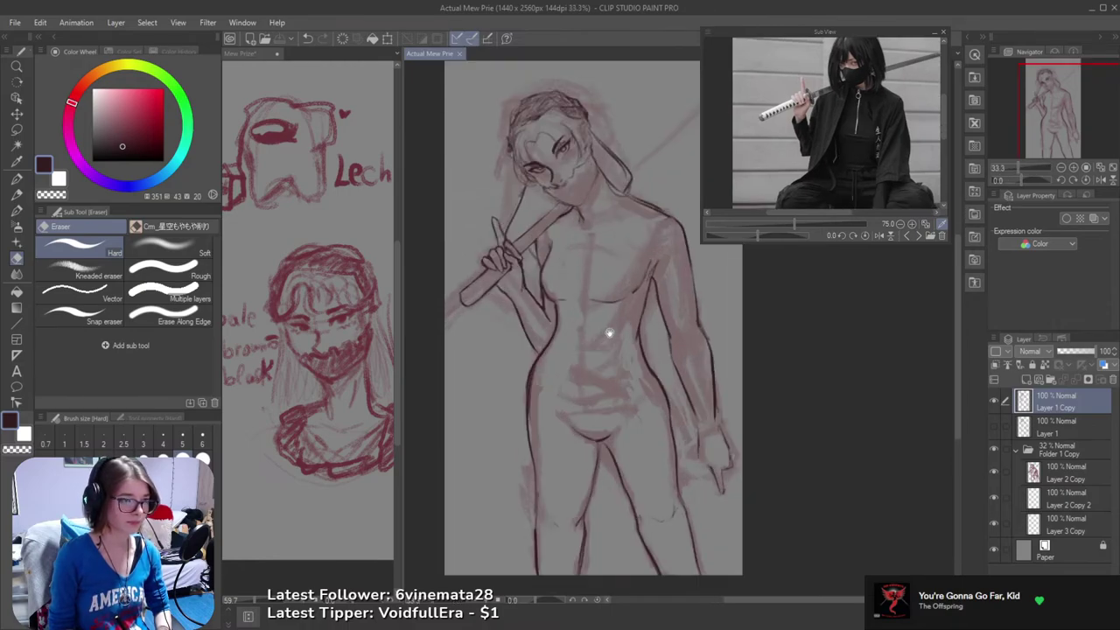
pyautogui.click(997, 401)
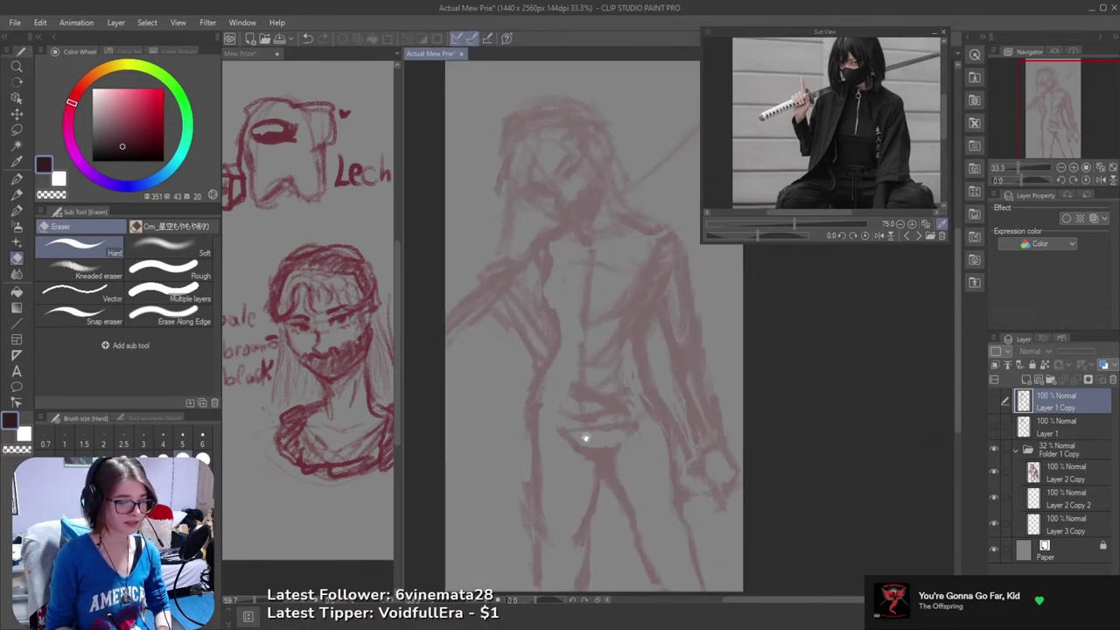
# - Examine the framed composition sketch, the standing pose and the masked bust in the Mew Prize document
pyautogui.click(348, 407)
pyautogui.scroll(-5, 348, 408)
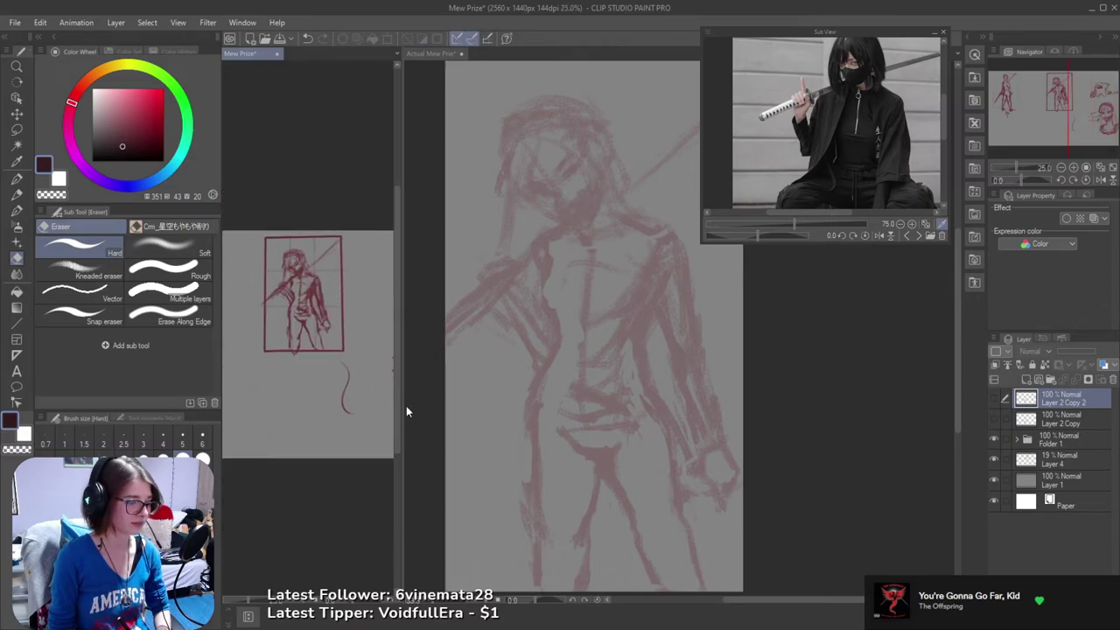
pyautogui.scroll(2, 385, 433)
pyautogui.scroll(3, 385, 443)
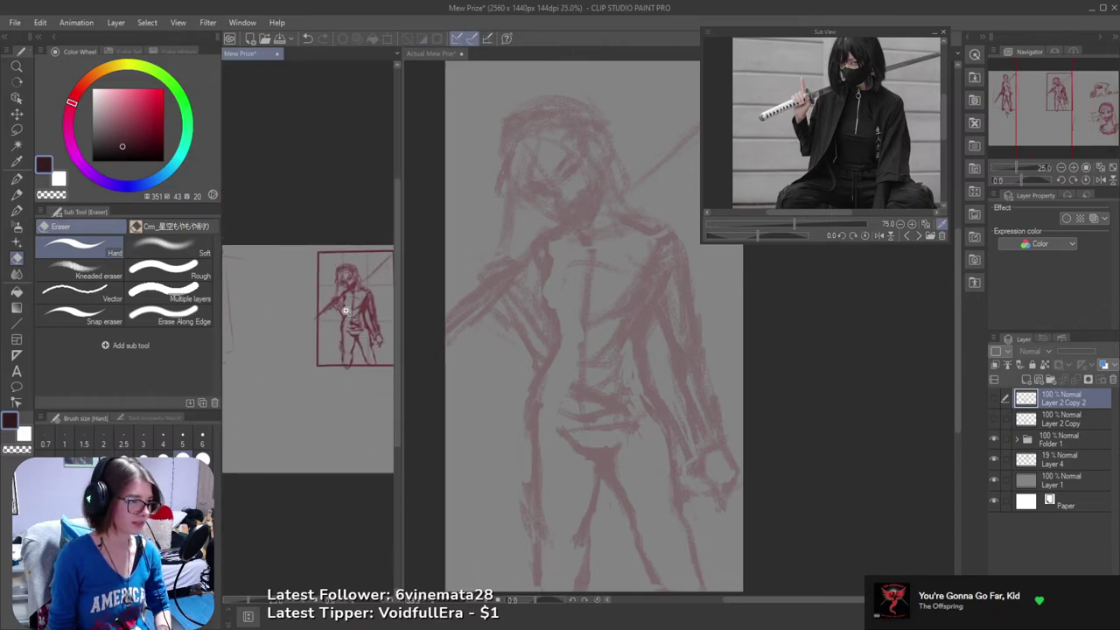
pyautogui.scroll(-3, 282, 365)
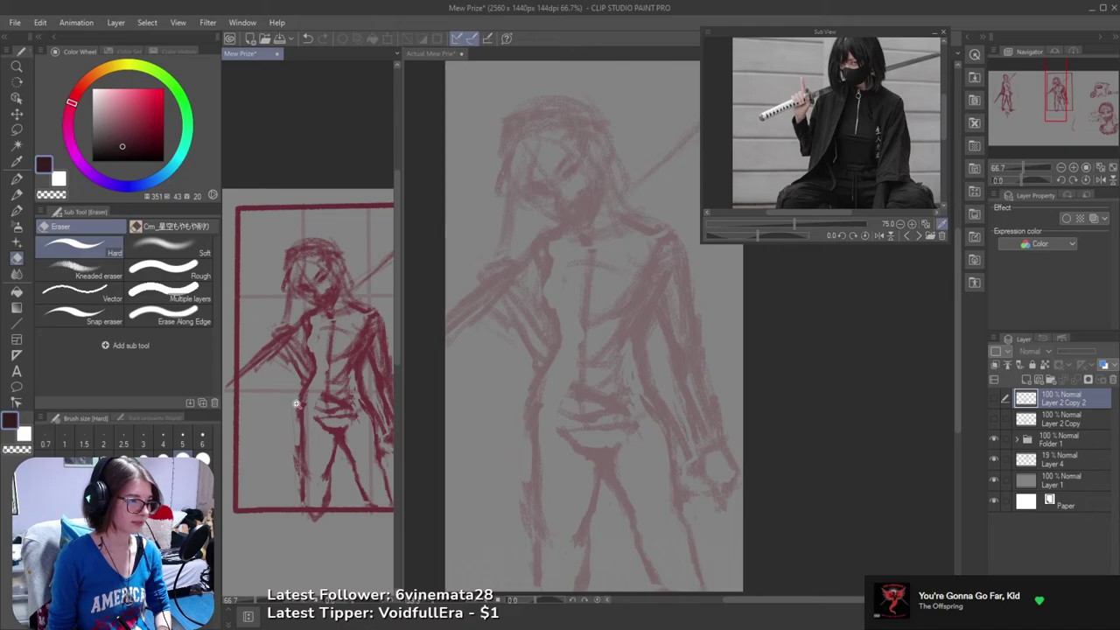
pyautogui.moveTo(292, 389); pyautogui.dragTo(431, 390)
pyautogui.moveTo(243, 328); pyautogui.dragTo(295, 320)
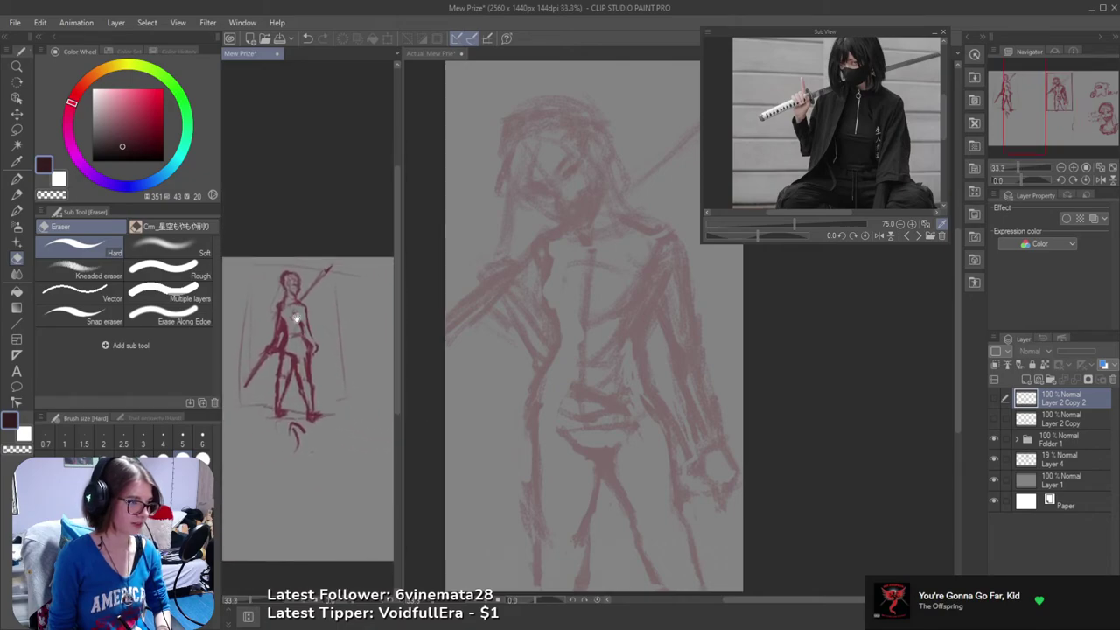
pyautogui.moveTo(350, 392)
pyautogui.mouseDown()
pyautogui.moveTo(283, 375)
pyautogui.moveTo(131, 377)
pyautogui.mouseUp()
pyautogui.scroll(4, 319, 394)
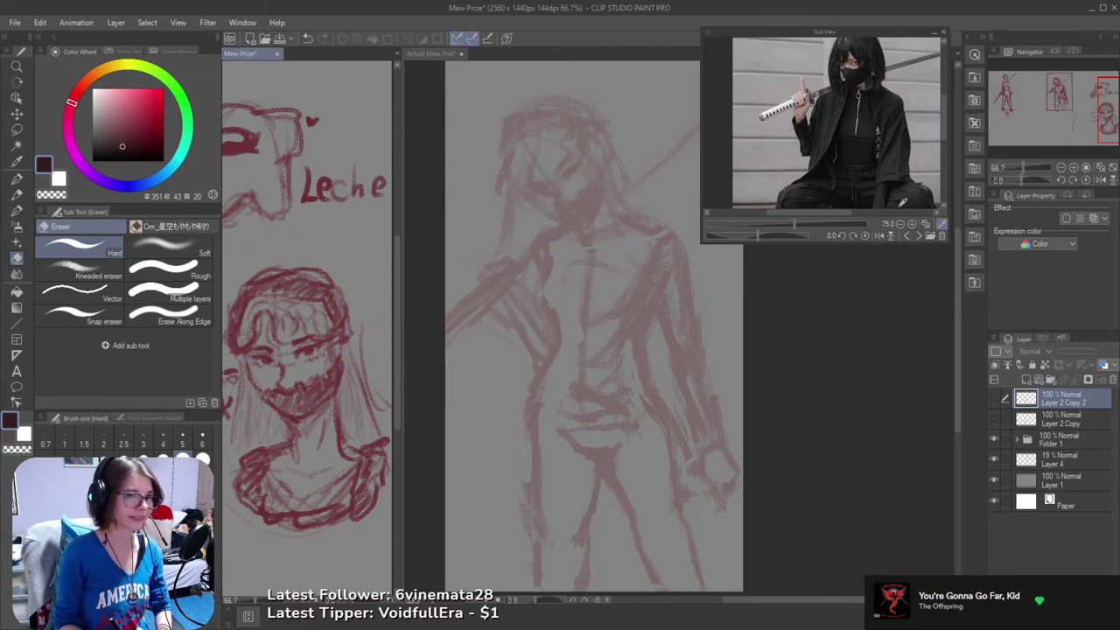
# - Browse the reference images, including the ink portrait, neon street, hooded figure and standing ninja, and return to the masked swordswoman photo
pyautogui.click(907, 235)
pyautogui.click(906, 236)
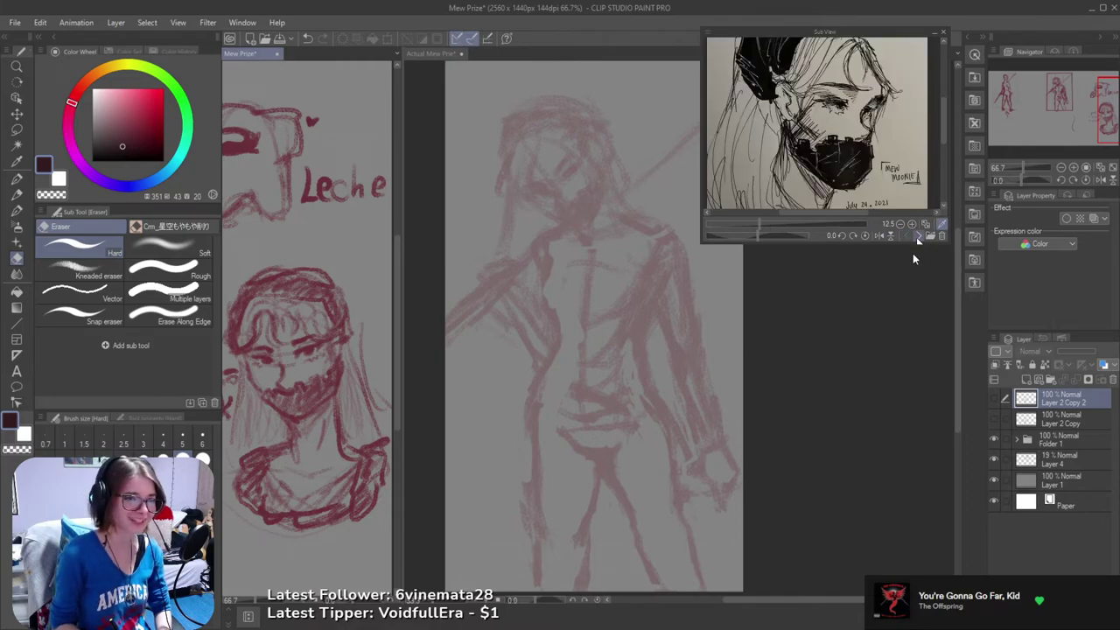
pyautogui.moveTo(912, 174); pyautogui.dragTo(909, 168)
pyautogui.click(900, 224)
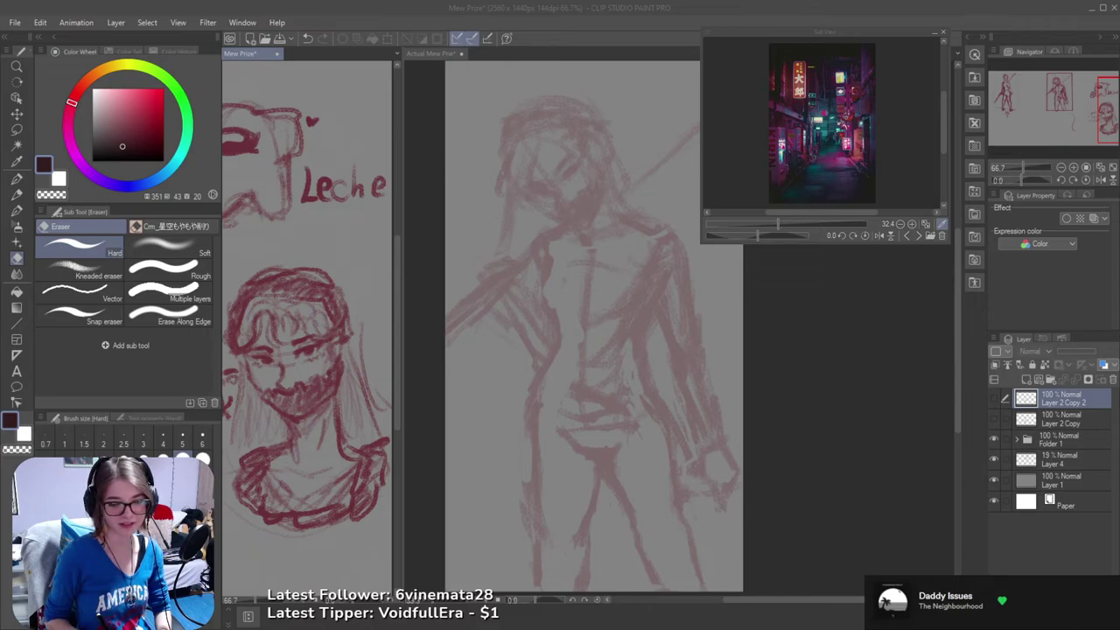
pyautogui.click(916, 235)
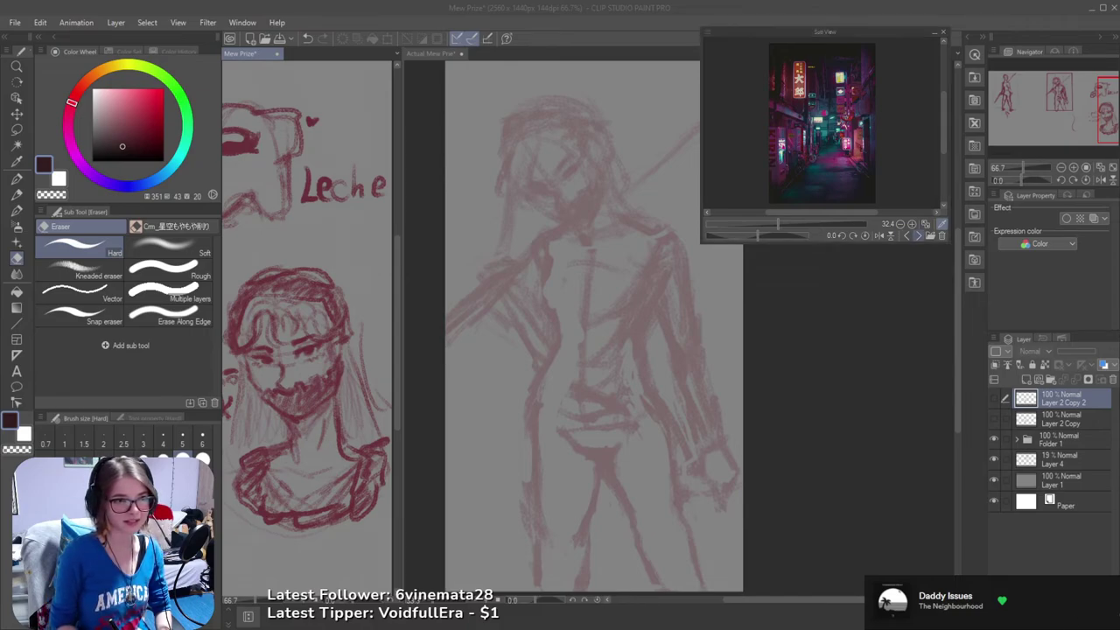
pyautogui.click(916, 234)
pyautogui.click(916, 234)
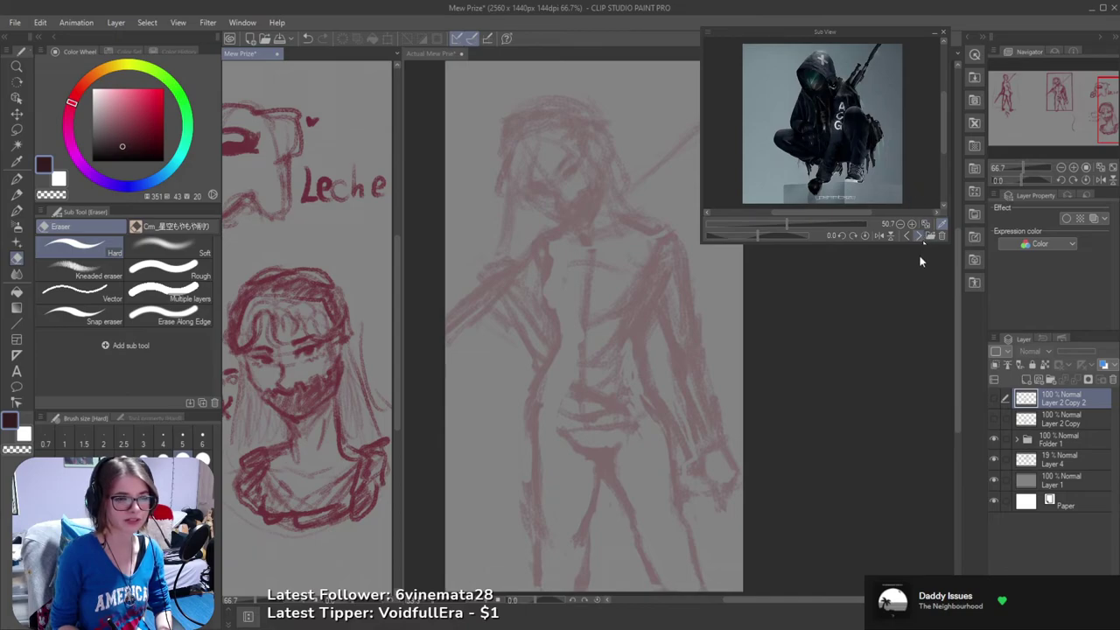
pyautogui.click(916, 235)
pyautogui.click(917, 236)
pyautogui.click(916, 235)
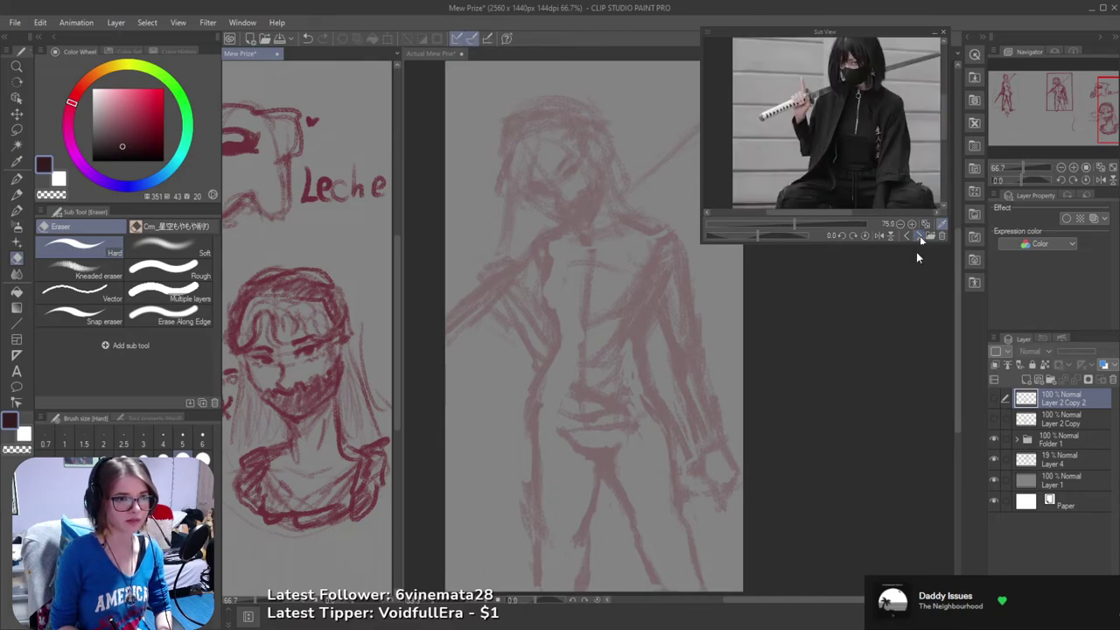
pyautogui.click(917, 236)
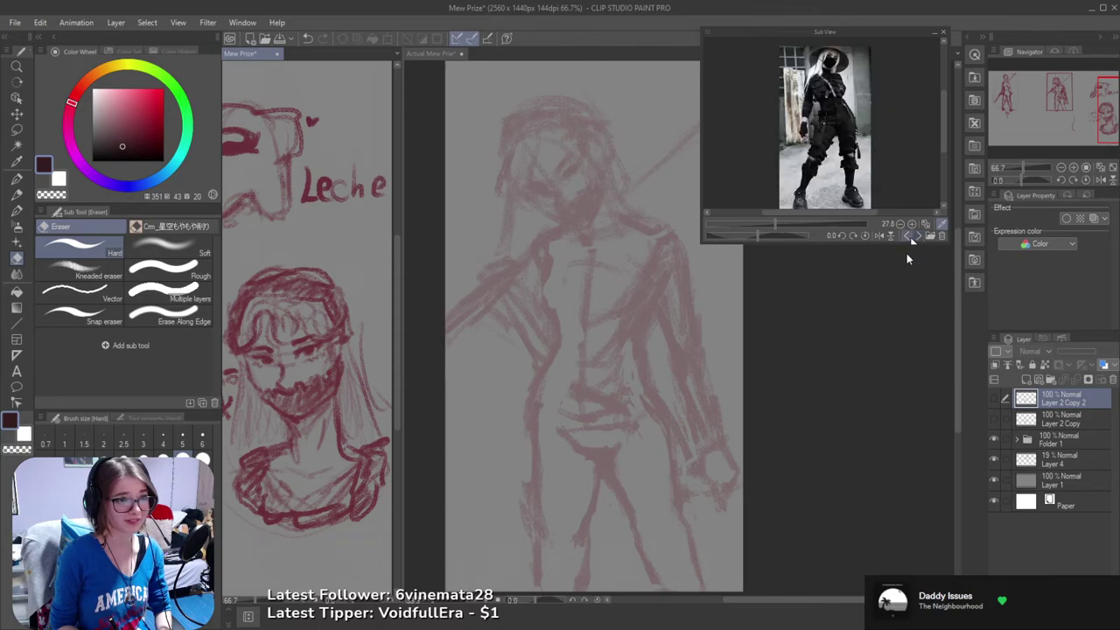
pyautogui.click(906, 237)
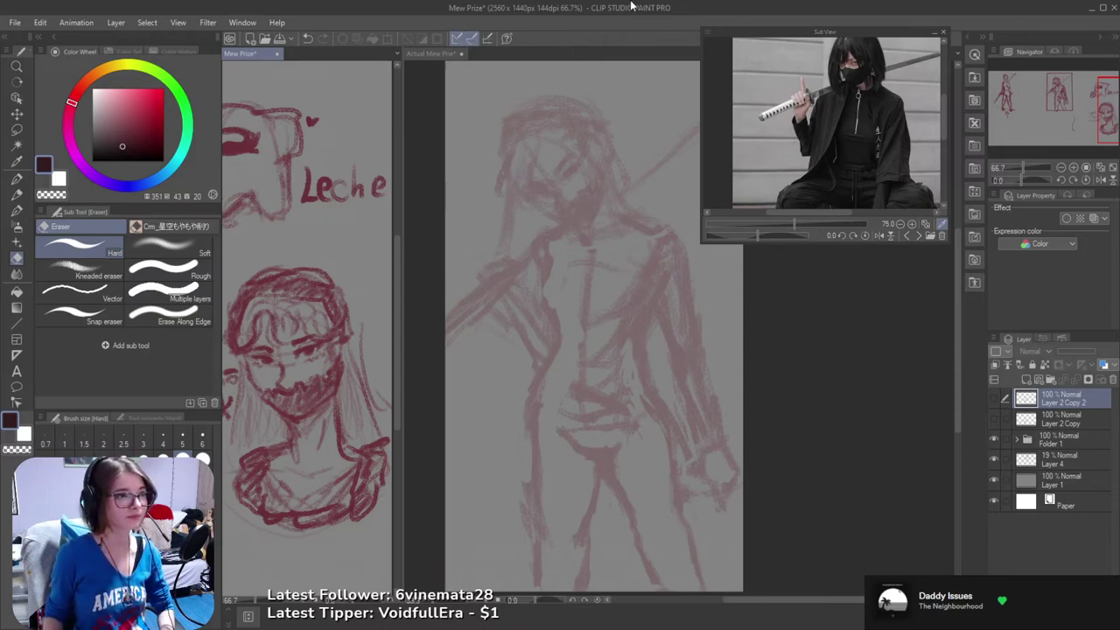
# - Return to the Actual Mew Prie document and reframe the reference photo to show the whole masked head and sword
pyautogui.click(761, 438)
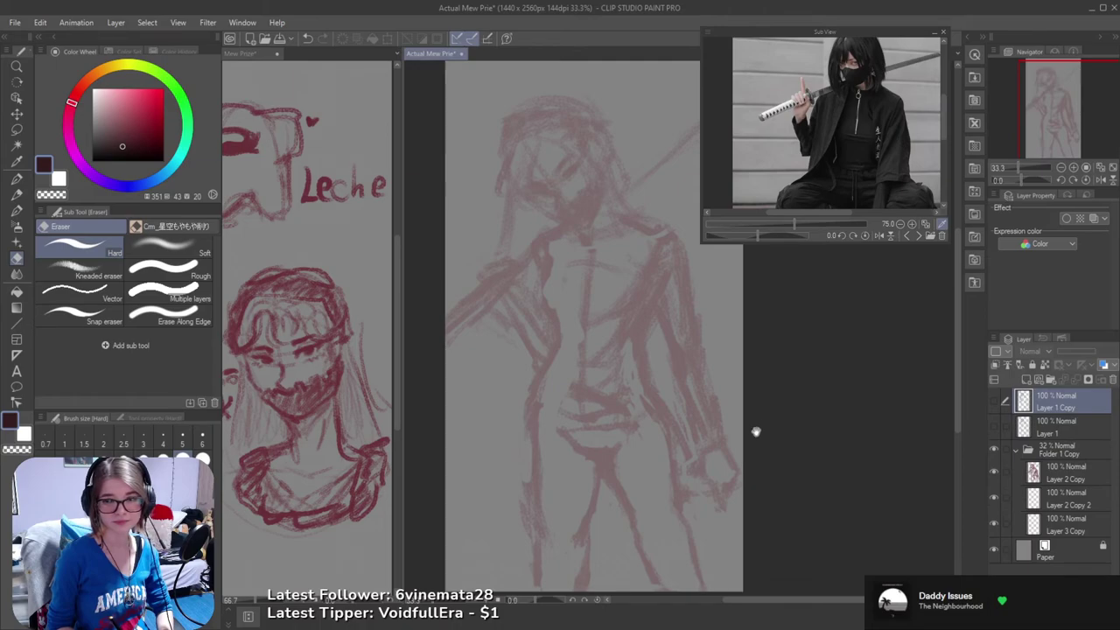
pyautogui.moveTo(755, 431); pyautogui.dragTo(785, 436)
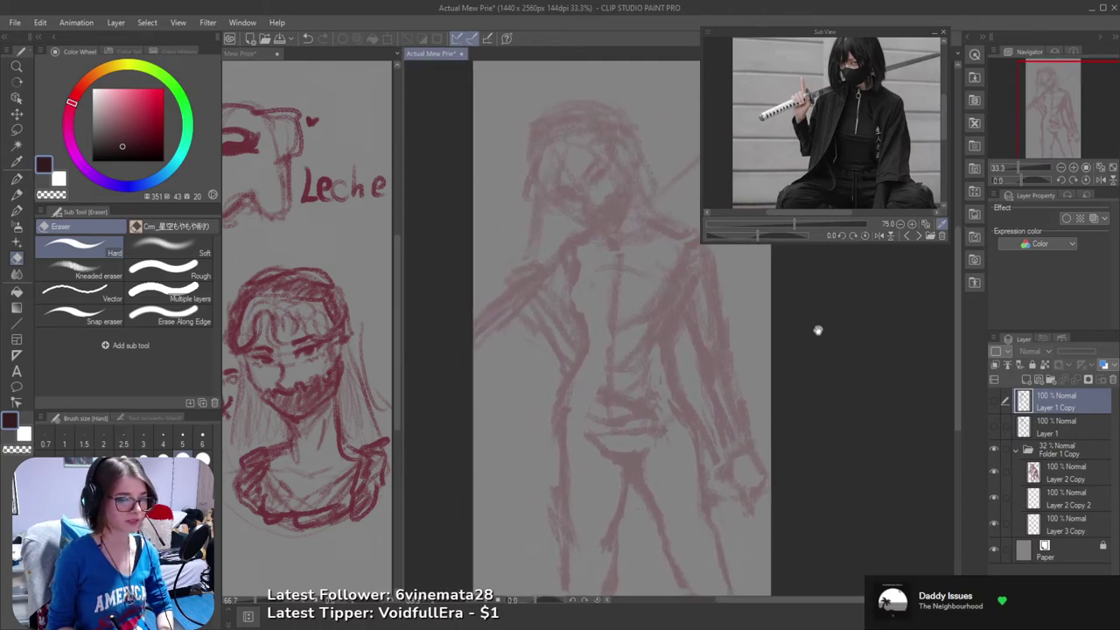
pyautogui.click(918, 236)
pyautogui.click(907, 235)
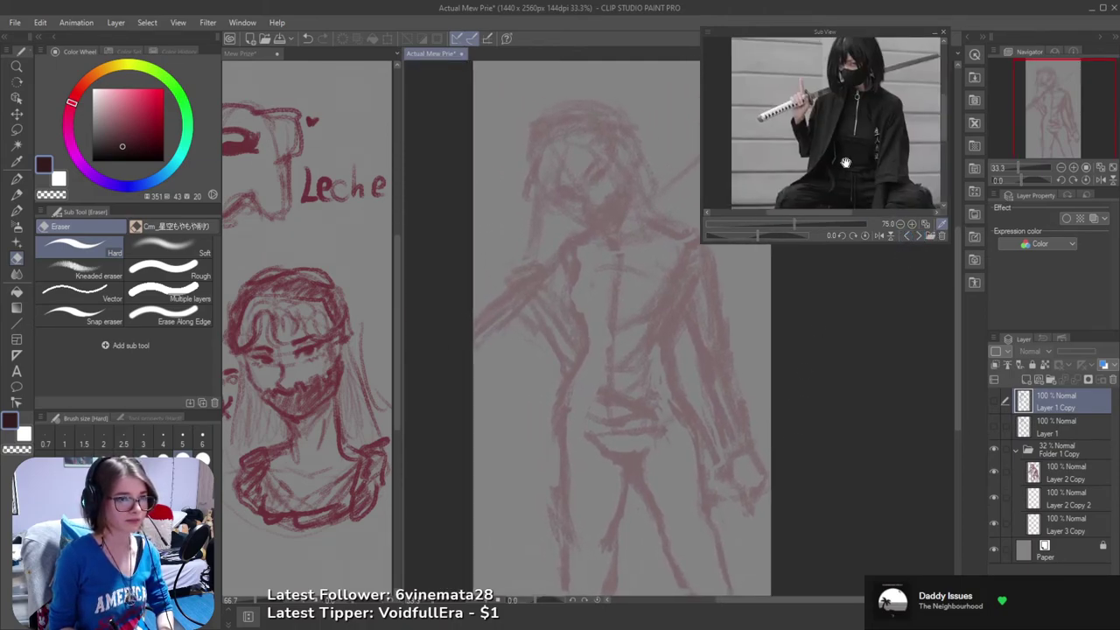
pyautogui.moveTo(800, 153); pyautogui.dragTo(839, 181)
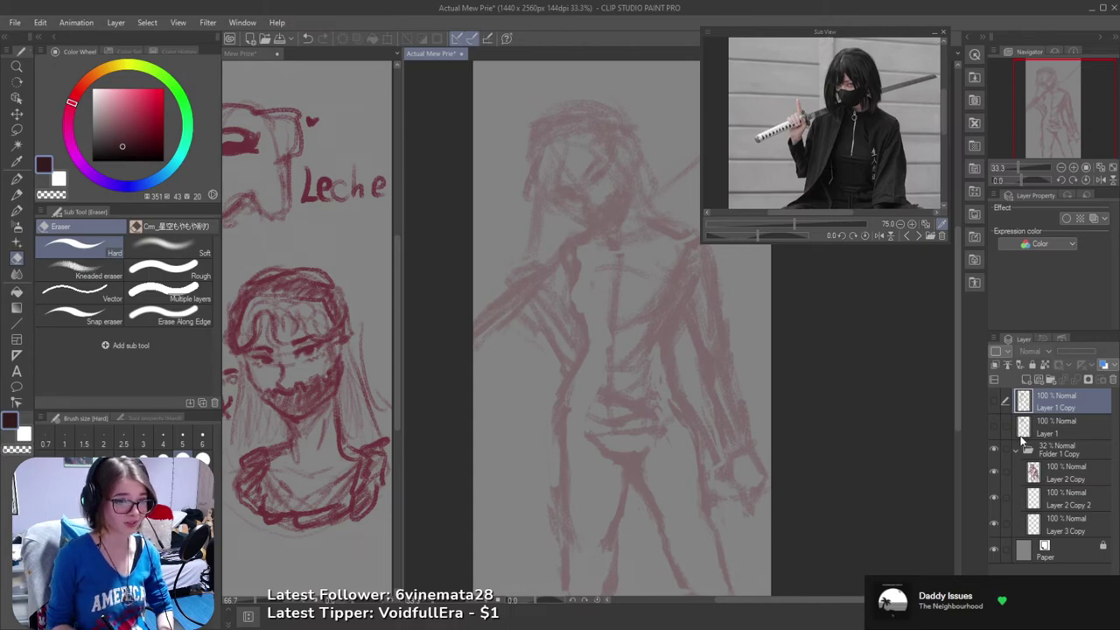
# - Show the Layer 1 Copy linework again and save the drawing
pyautogui.moveTo(878, 454); pyautogui.dragTo(886, 444)
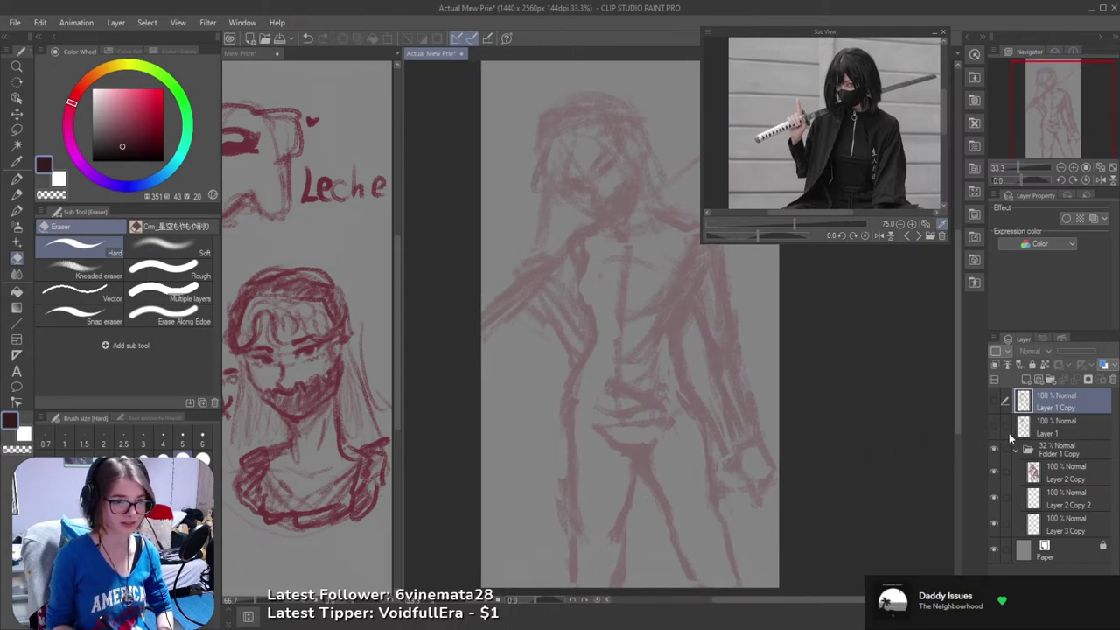
pyautogui.click(993, 402)
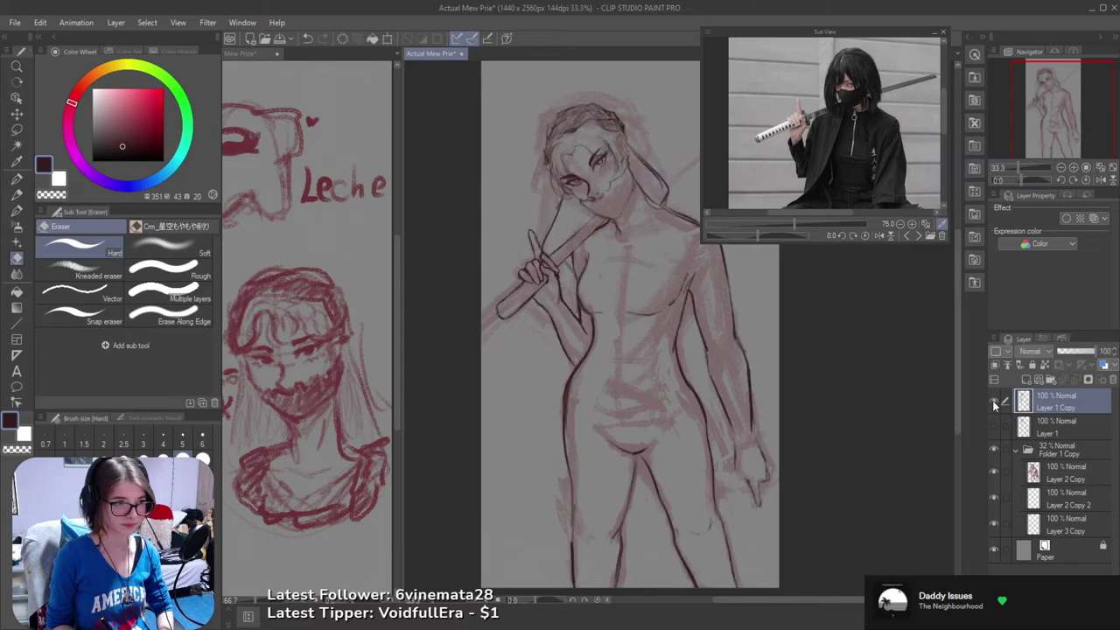
pyautogui.moveTo(671, 341); pyautogui.dragTo(678, 355)
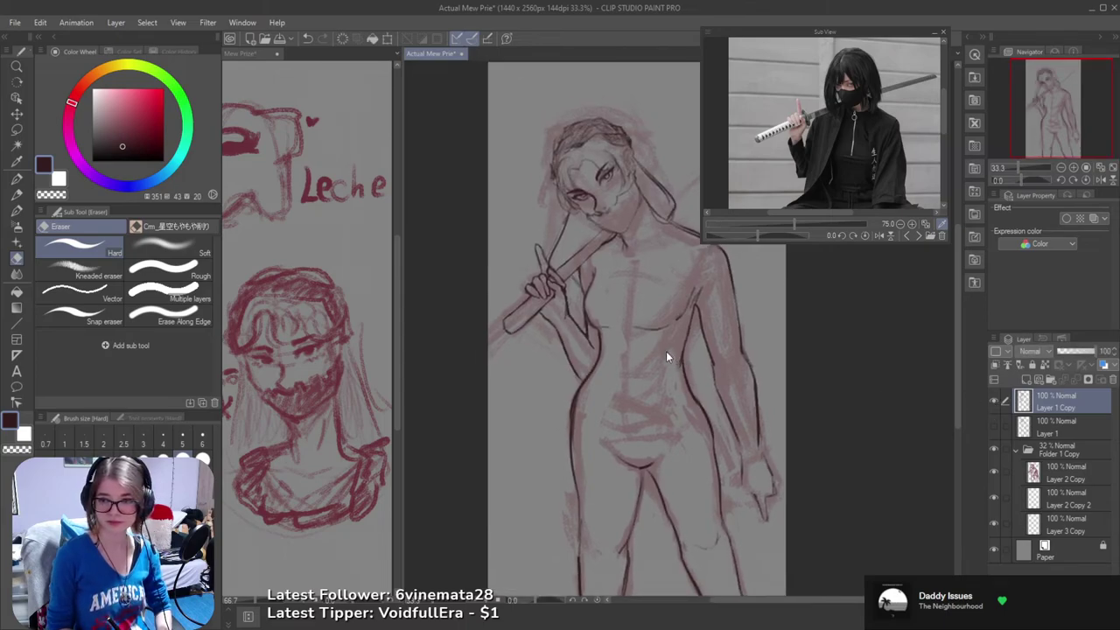
pyautogui.hotkey('ctrl', 's')
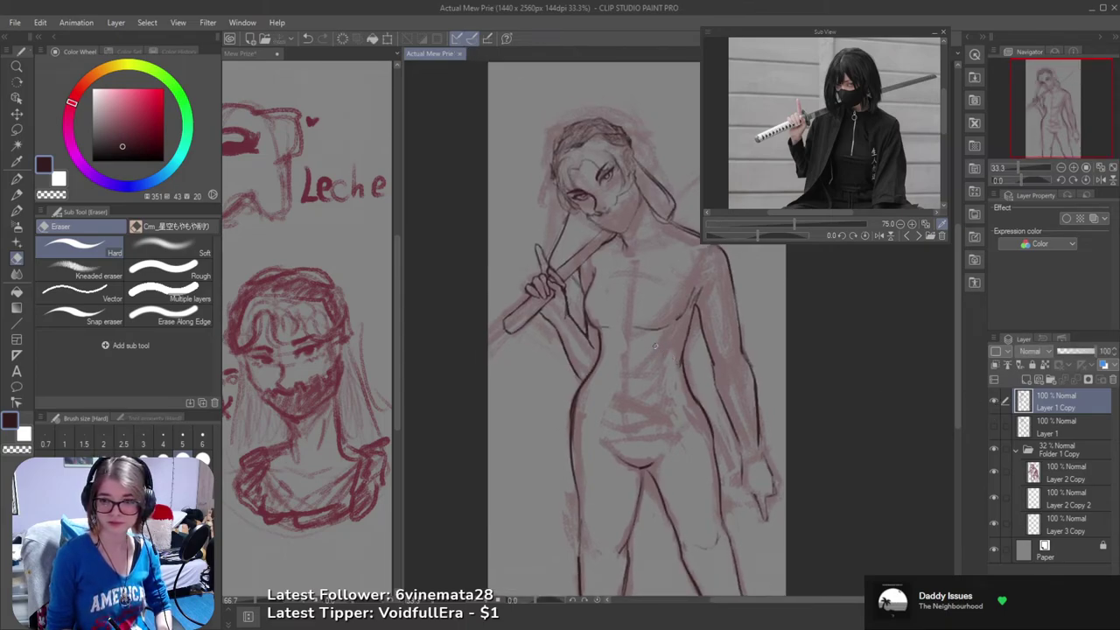
# - Examine the figure's head, raised hand, sword handle and torso linework up close and against the whole pose
pyautogui.moveTo(690, 369); pyautogui.dragTo(746, 371)
pyautogui.scroll(1, 672, 335)
pyautogui.moveTo(669, 312); pyautogui.dragTo(677, 380)
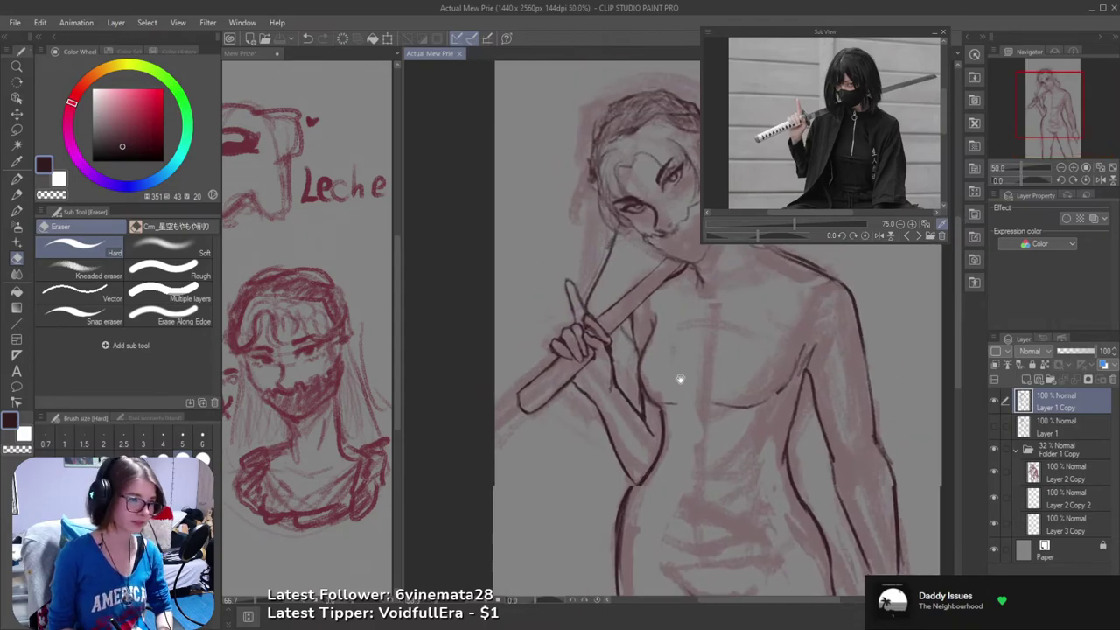
pyautogui.scroll(1, 605, 407)
pyautogui.moveTo(609, 331); pyautogui.dragTo(589, 390)
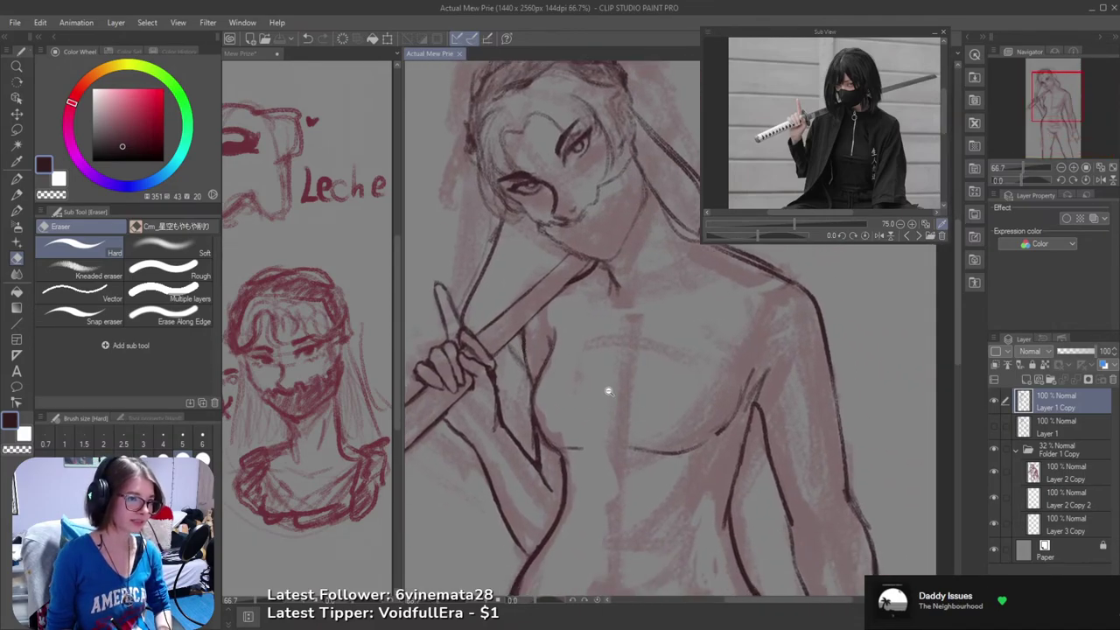
pyautogui.scroll(-2, 607, 387)
pyautogui.scroll(2, 607, 322)
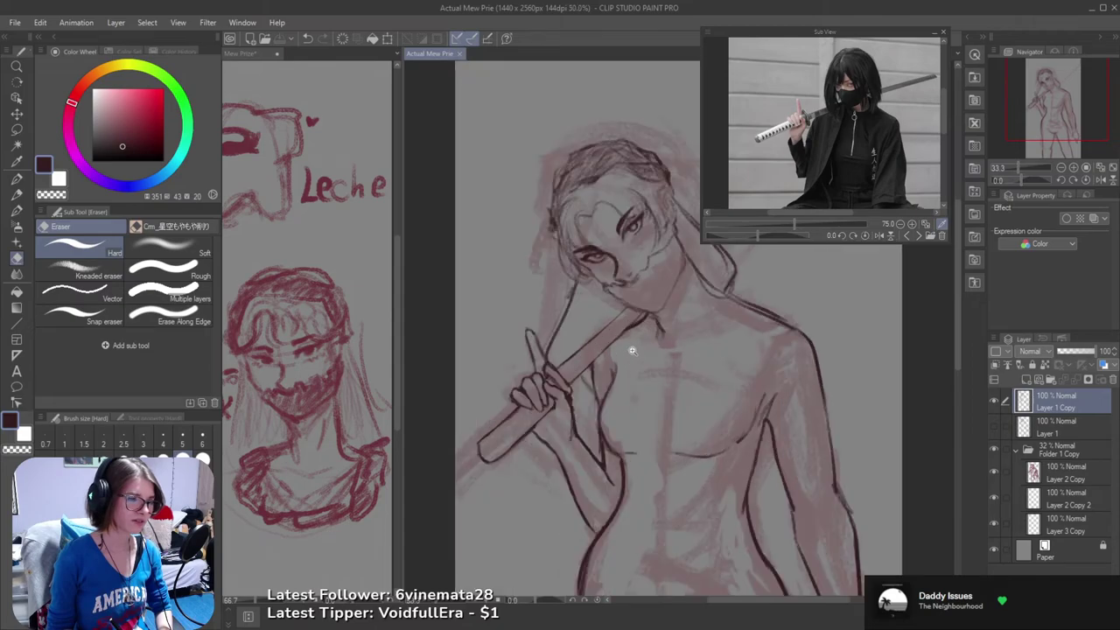
pyautogui.moveTo(643, 365); pyautogui.dragTo(615, 392)
pyautogui.scroll(2, 614, 392)
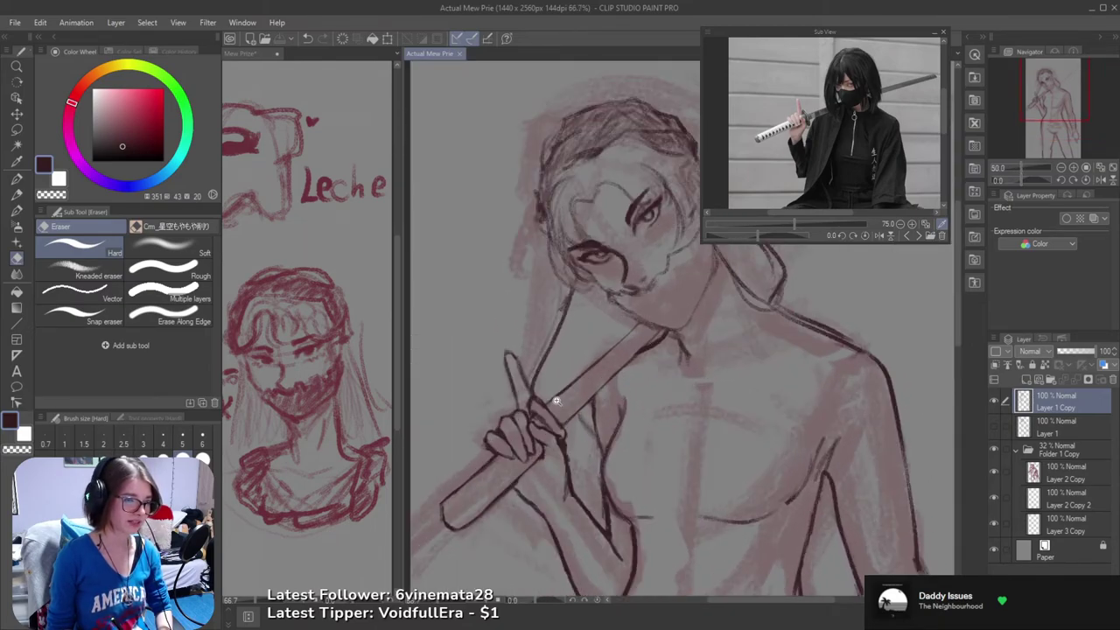
pyautogui.scroll(-2, 671, 454)
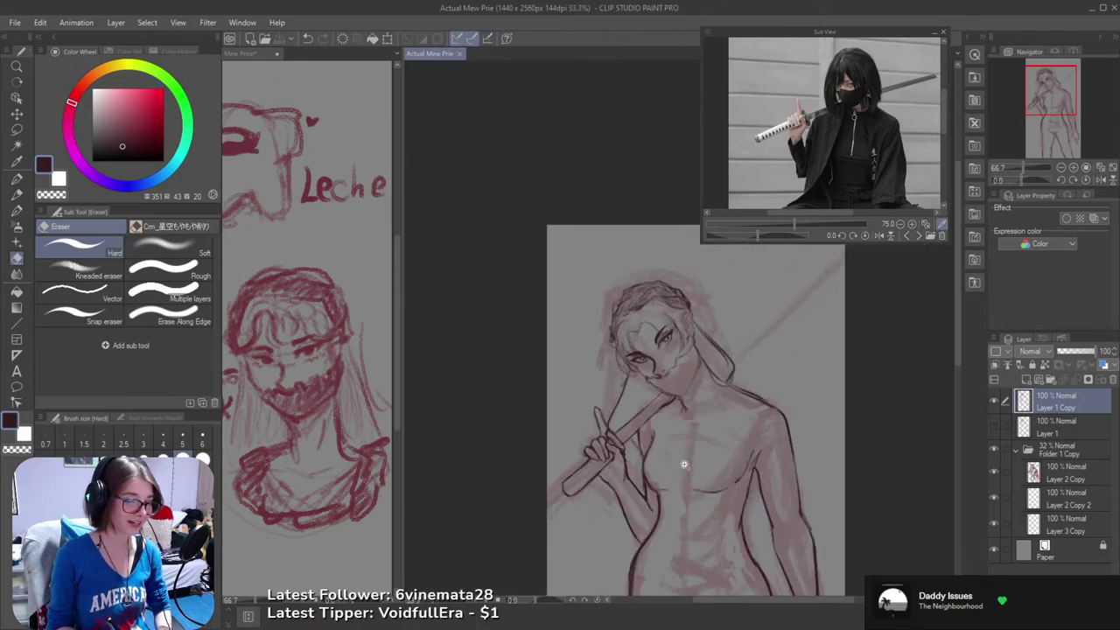
# - Hide the Layer 1 Copy linework and raise Folder 1 Copy's opacity to 100% to inspect the rough sketch alone
pyautogui.click(994, 402)
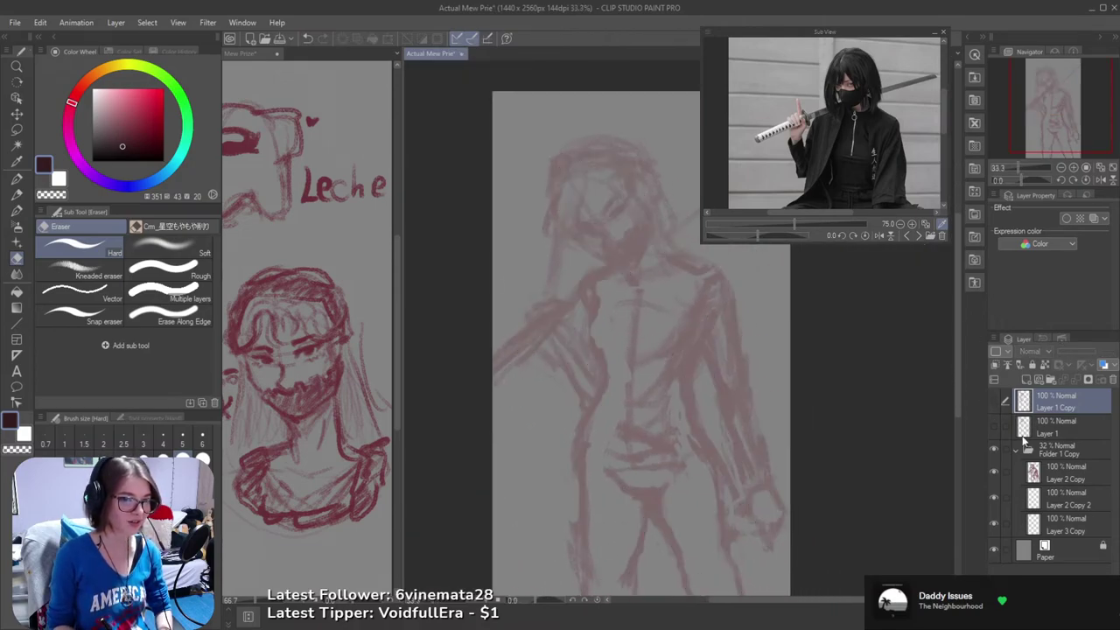
pyautogui.click(1054, 464)
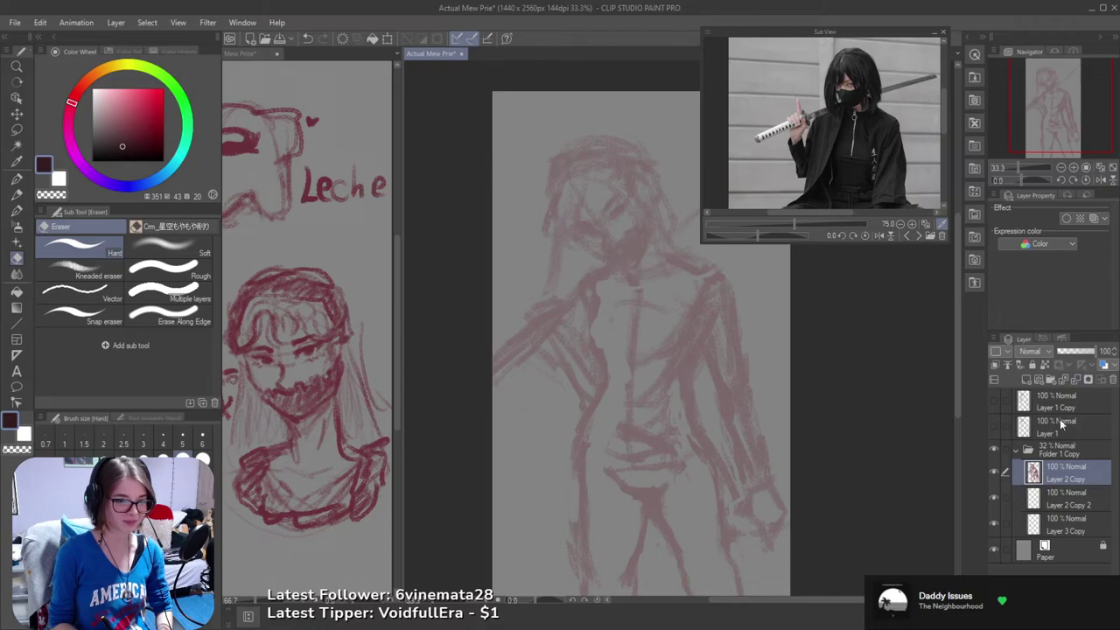
pyautogui.click(1062, 451)
pyautogui.moveTo(1078, 352); pyautogui.dragTo(1104, 353)
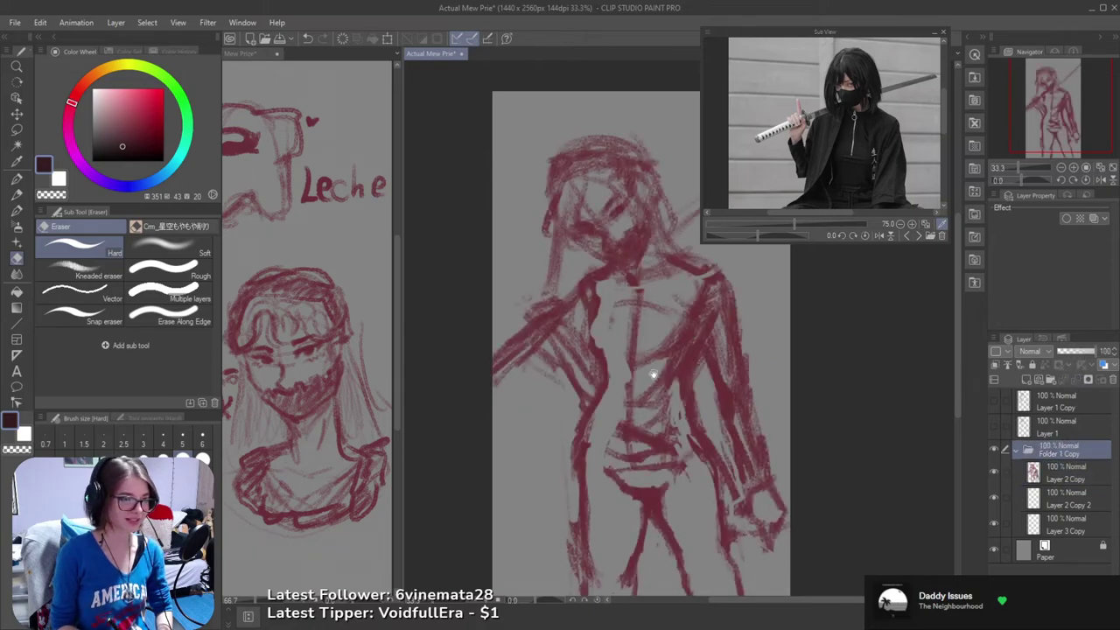
pyautogui.moveTo(653, 375); pyautogui.dragTo(647, 360)
pyautogui.moveTo(651, 313); pyautogui.dragTo(595, 303)
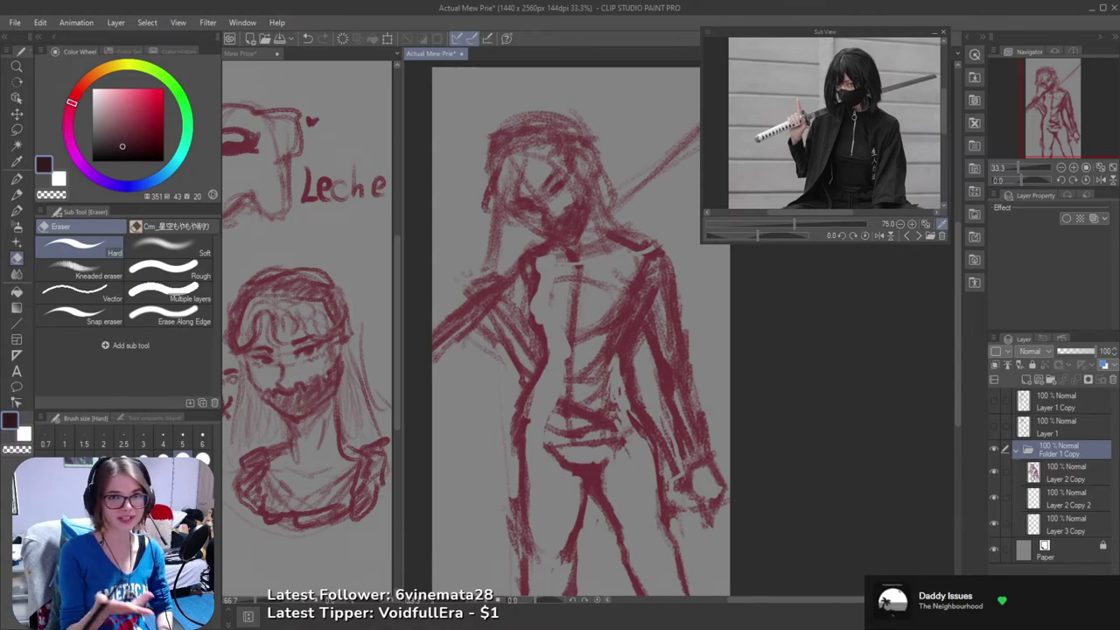
pyautogui.moveTo(657, 376); pyautogui.dragTo(797, 393)
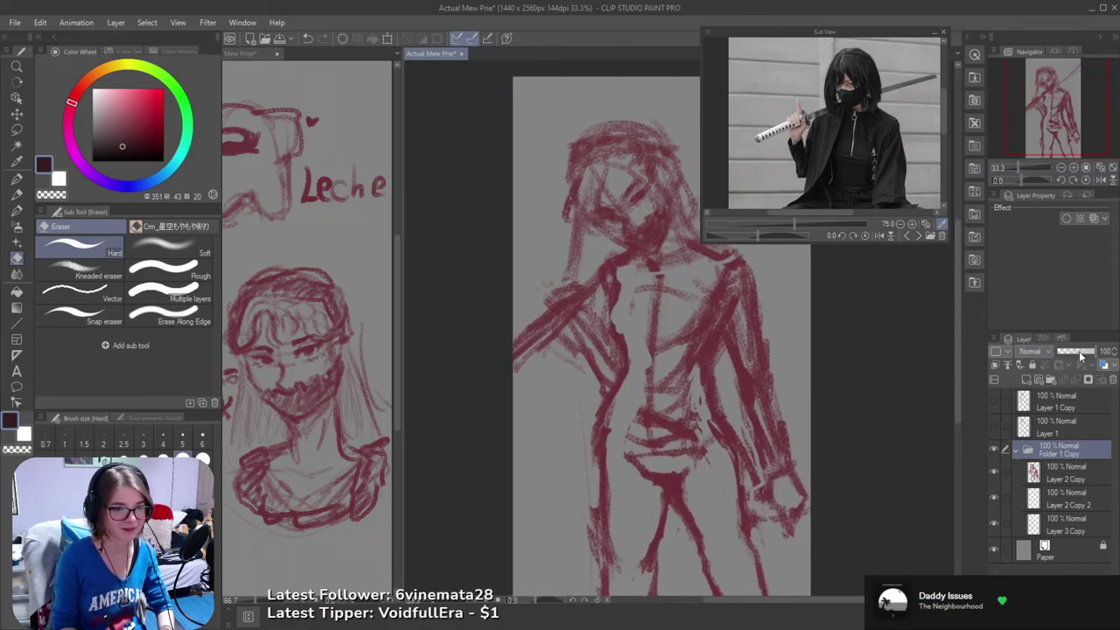
# - Set Folder 1 Copy's opacity to 32%, collapse the folder, and make Layer 1 Copy visible and active
pyautogui.moveTo(1080, 355); pyautogui.dragTo(1069, 353)
pyautogui.click(993, 405)
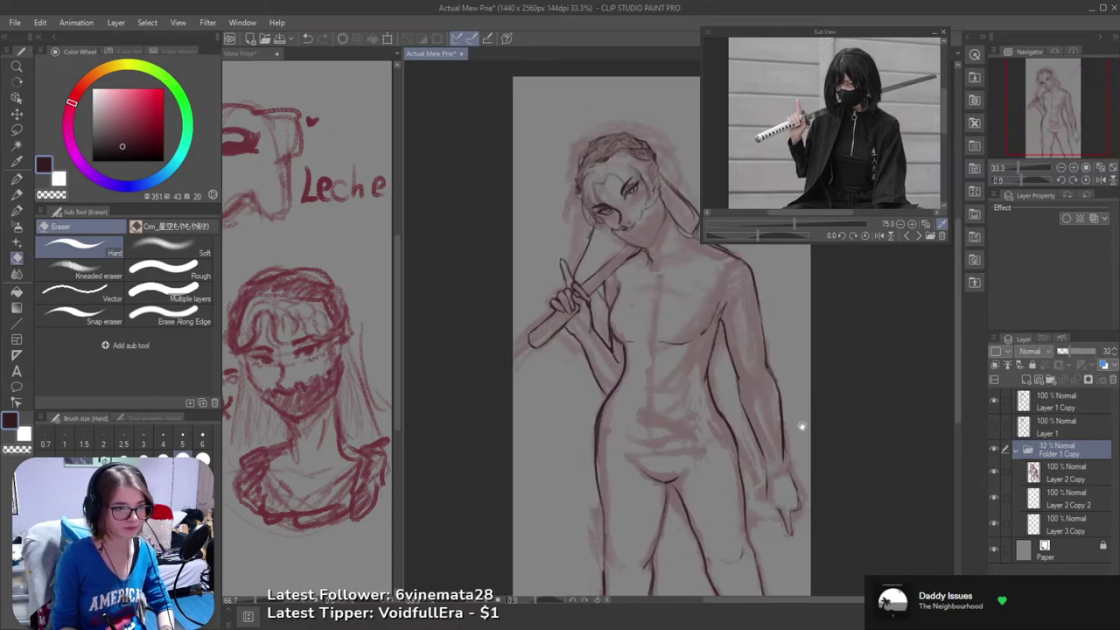
pyautogui.moveTo(662, 96)
pyautogui.mouseDown()
pyautogui.moveTo(617, 85)
pyautogui.moveTo(637, 138)
pyautogui.mouseUp()
pyautogui.click(1089, 407)
pyautogui.click(1017, 451)
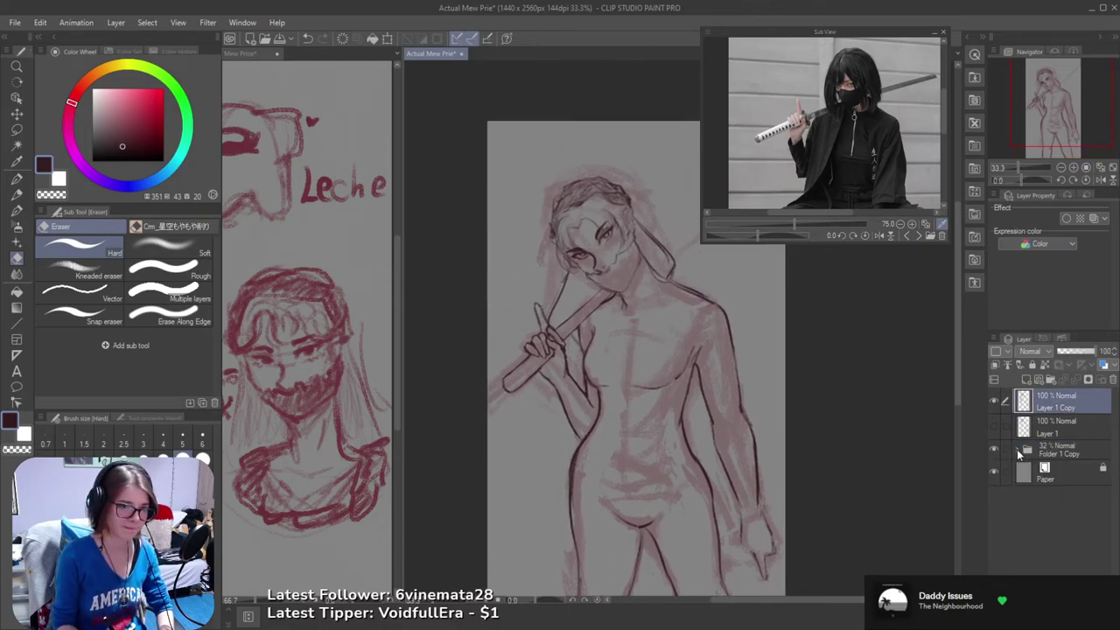
# - Redraw the sword handle's upper edge from the fingers to below the chin with the sketch brush, undoing and retrying strokes
pyautogui.scroll(2, 554, 374)
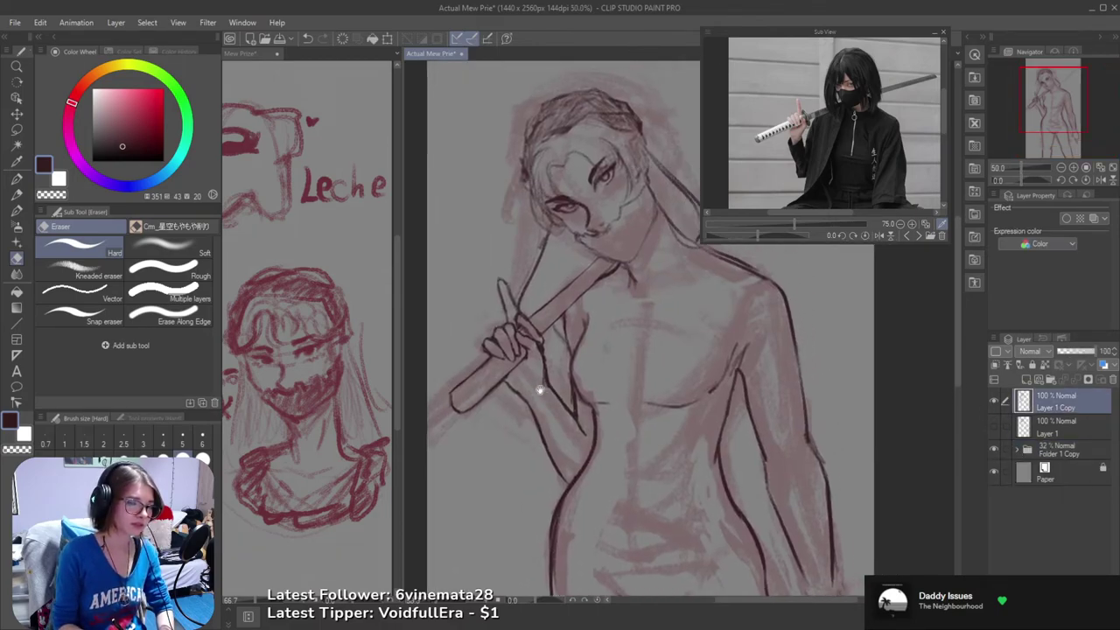
pyautogui.scroll(1, 574, 411)
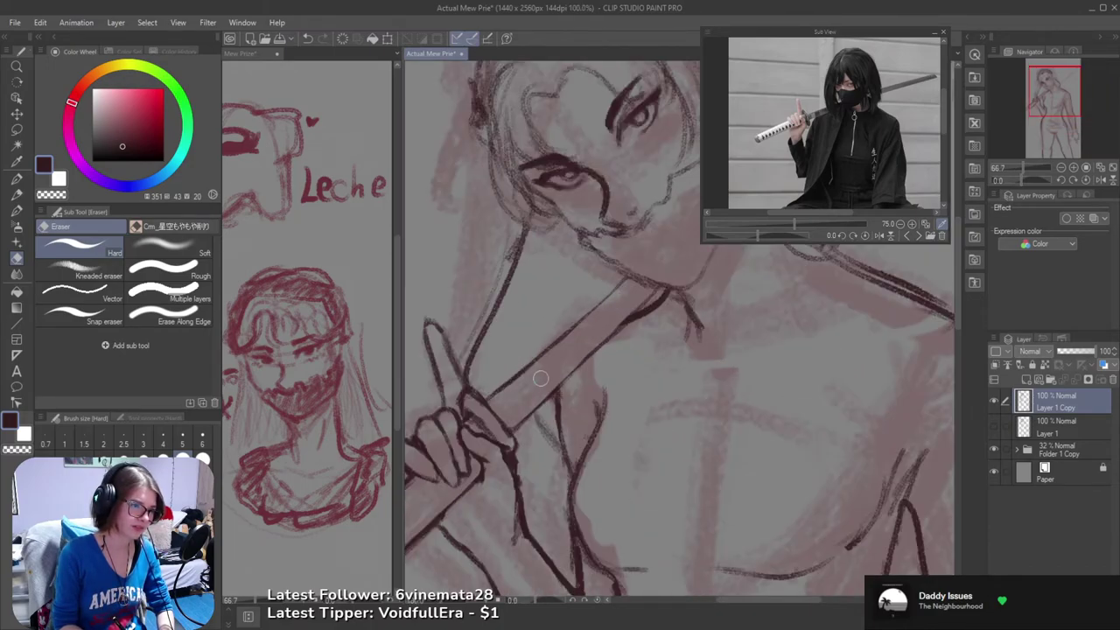
pyautogui.scroll(1, 544, 372)
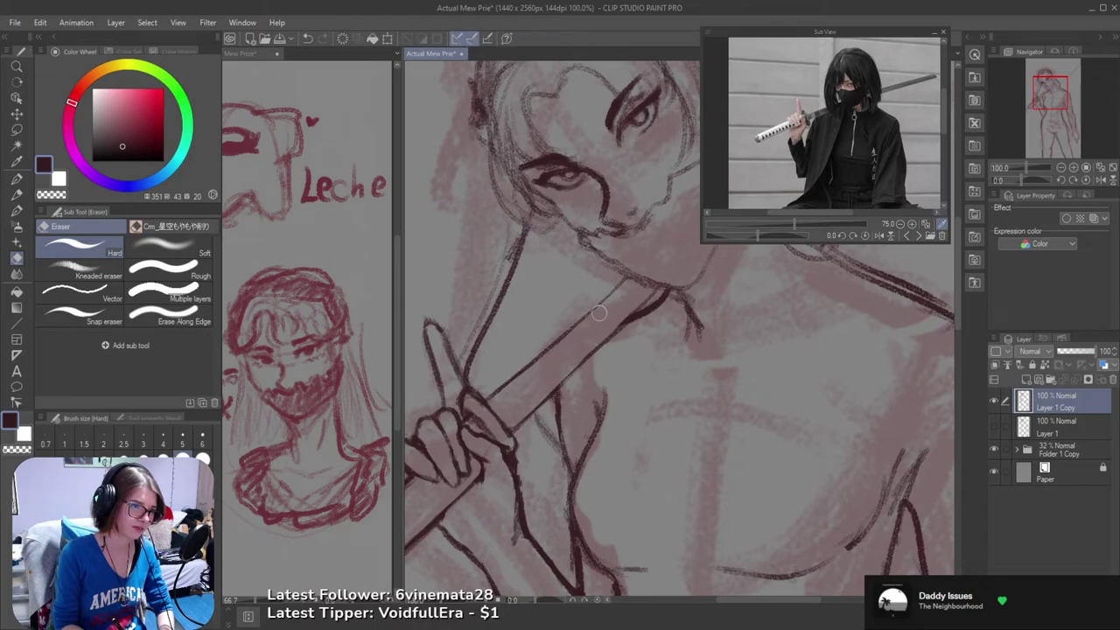
pyautogui.press('b')
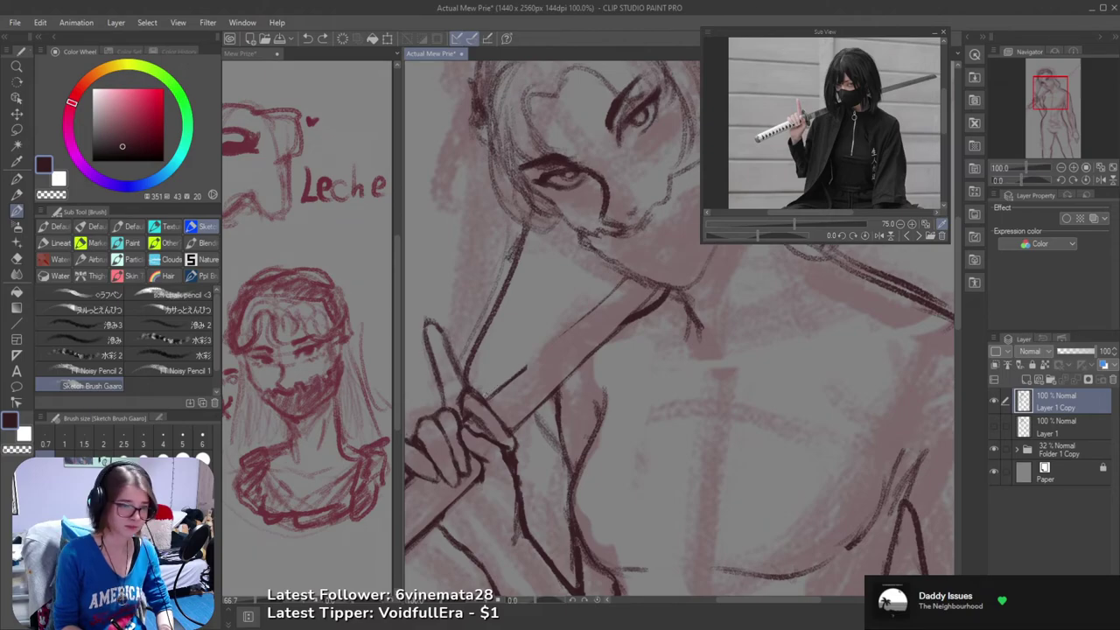
pyautogui.moveTo(495, 390); pyautogui.dragTo(558, 339)
pyautogui.hotkey('ctrl', 'z')
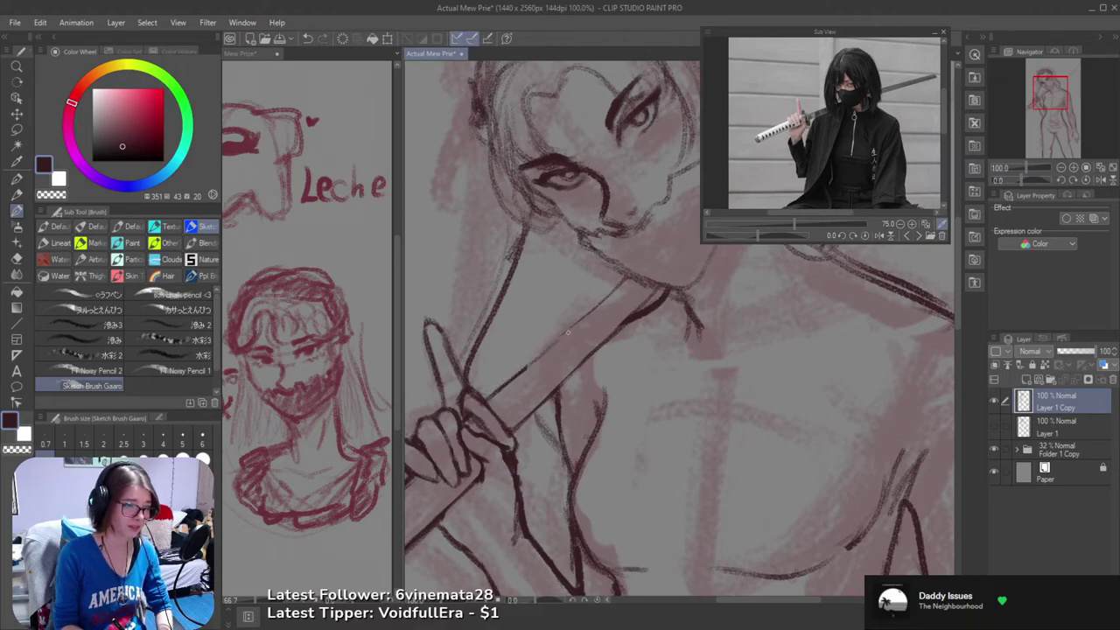
pyautogui.hotkey('ctrl', 'z')
pyautogui.moveTo(493, 392); pyautogui.dragTo(582, 317)
pyautogui.hotkey('ctrl', 'z')
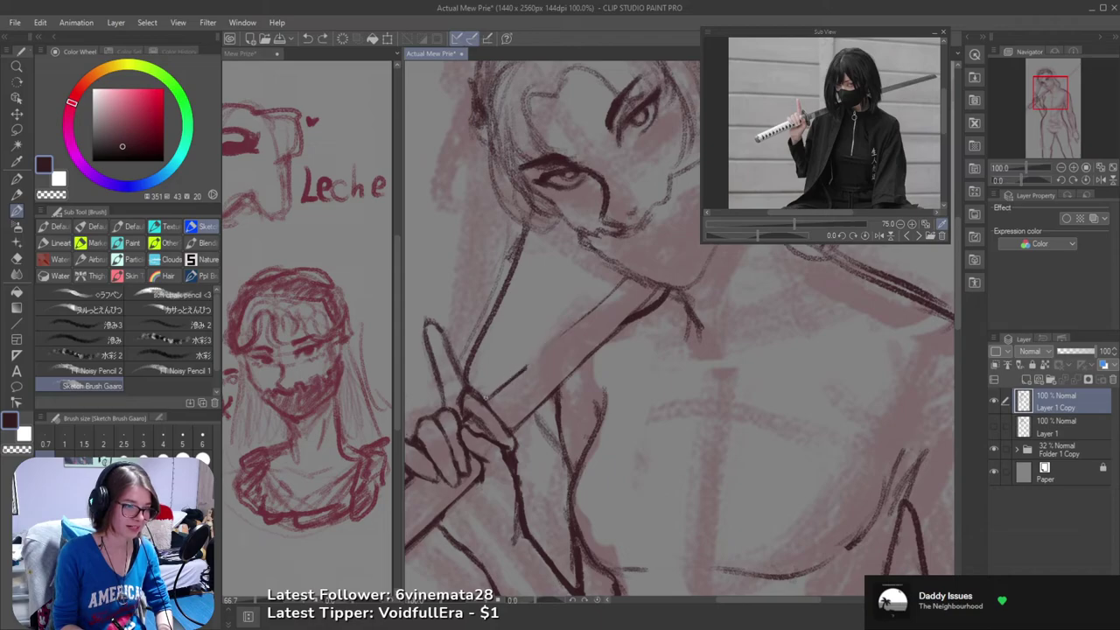
pyautogui.moveTo(485, 398); pyautogui.dragTo(576, 313)
pyautogui.moveTo(512, 374); pyautogui.dragTo(603, 304)
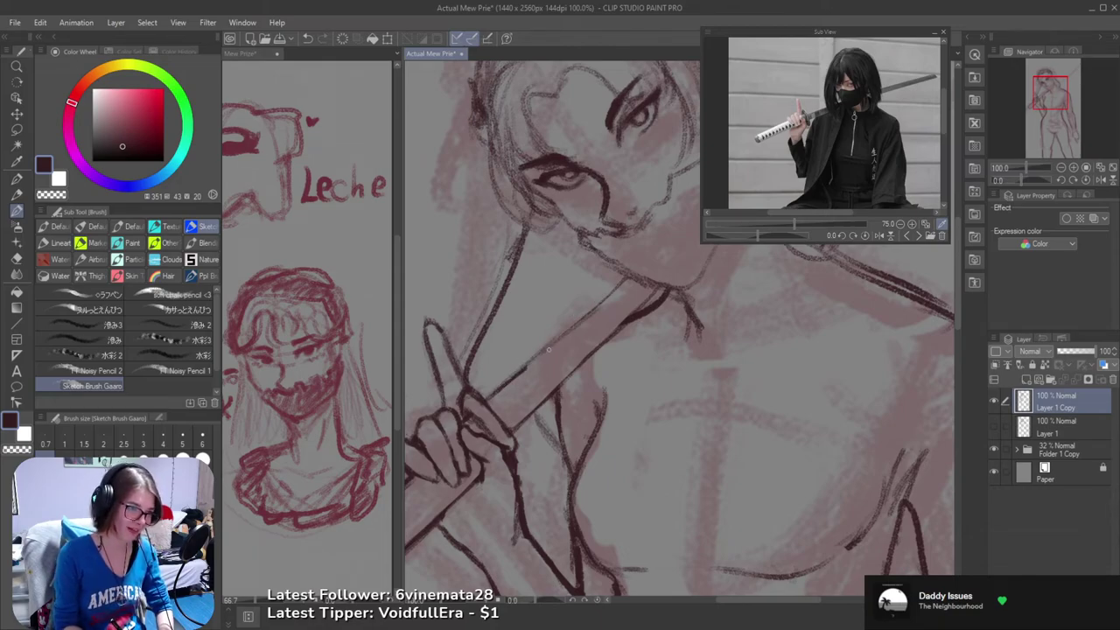
pyautogui.hotkey('ctrl', 'z')
pyautogui.moveTo(530, 362); pyautogui.dragTo(600, 301)
pyautogui.hotkey('ctrl', 'z')
pyautogui.moveTo(523, 366)
pyautogui.mouseDown()
pyautogui.moveTo(621, 281)
pyautogui.moveTo(504, 382)
pyautogui.moveTo(621, 283)
pyautogui.mouseUp()
pyautogui.hotkey('ctrl', 'z')
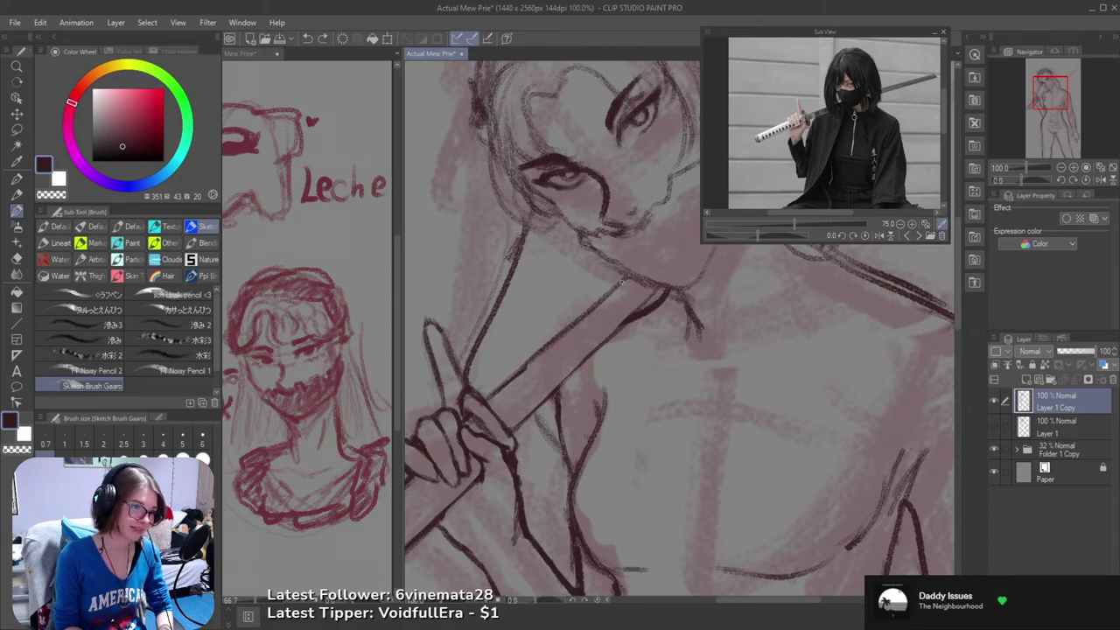
# - Erase the rough end of the sword handle's upper edge beside the fingers with the hard eraser
pyautogui.press('e')
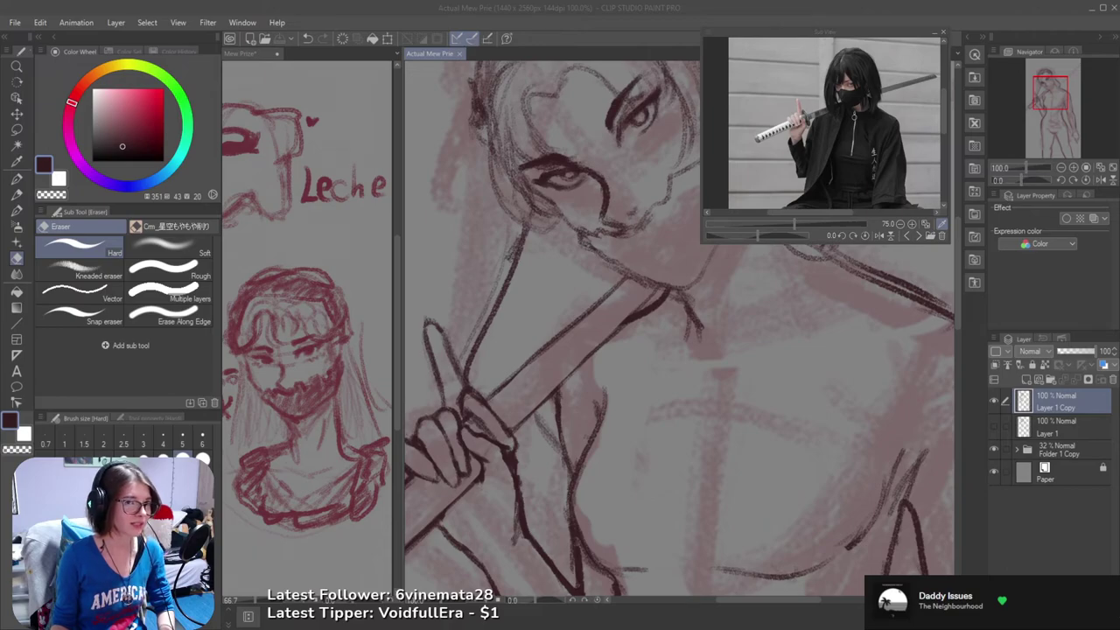
pyautogui.click(426, 392)
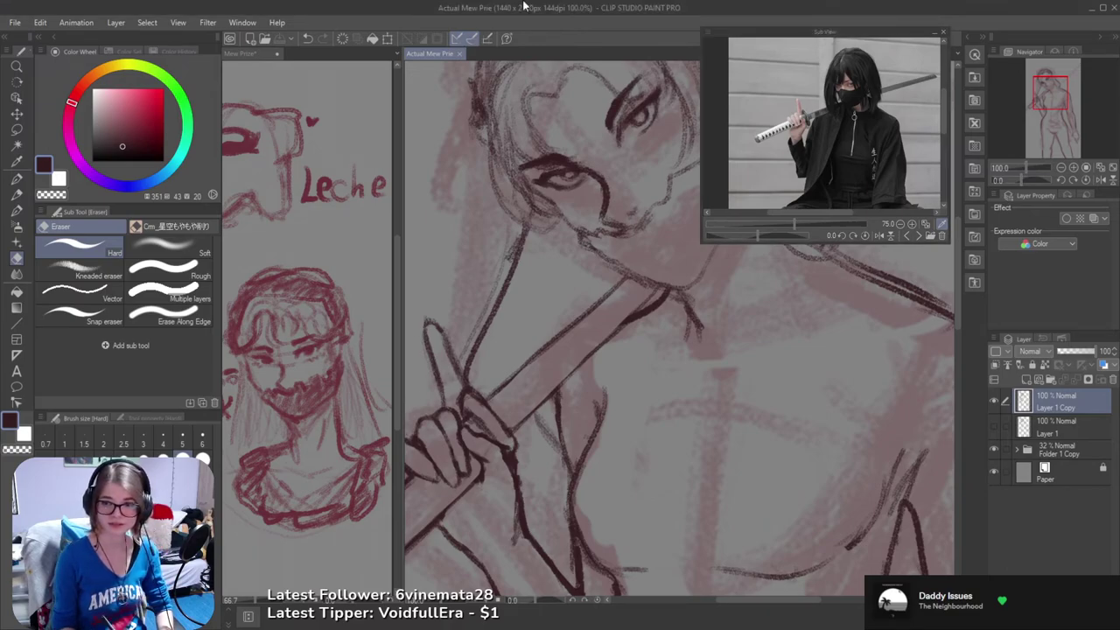
pyautogui.moveTo(623, 363)
pyautogui.mouseDown()
pyautogui.moveTo(660, 406)
pyautogui.moveTo(653, 427)
pyautogui.mouseUp()
pyautogui.moveTo(551, 460); pyautogui.dragTo(532, 464)
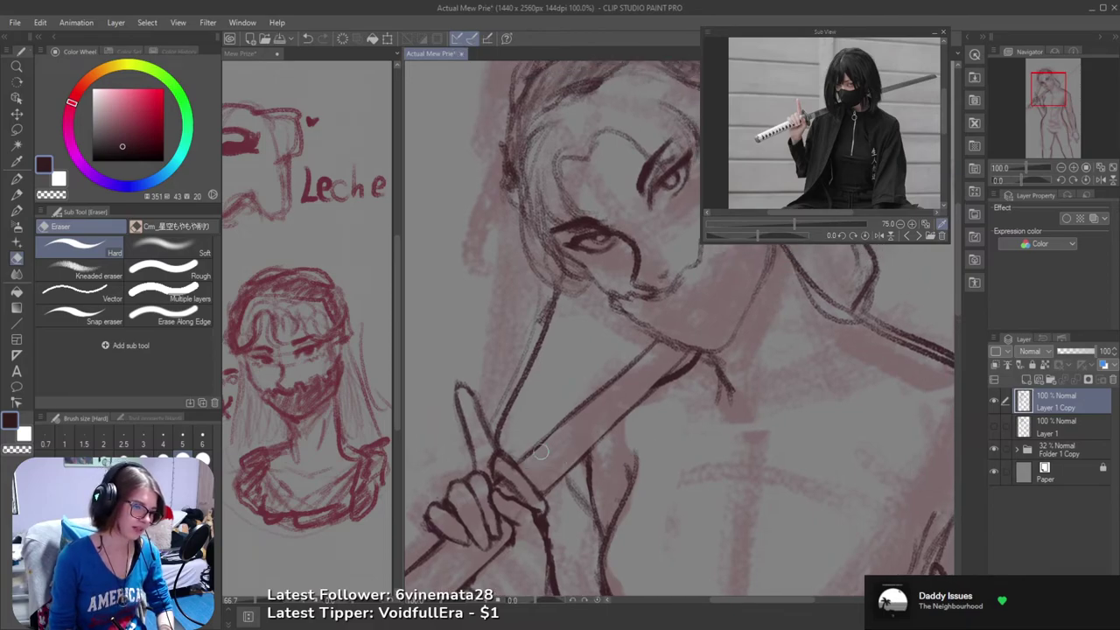
# - Redraw the sword handle's upper edge next to the fingers with the sketch brush, retrying the stroke, and save the drawing
pyautogui.press('b')
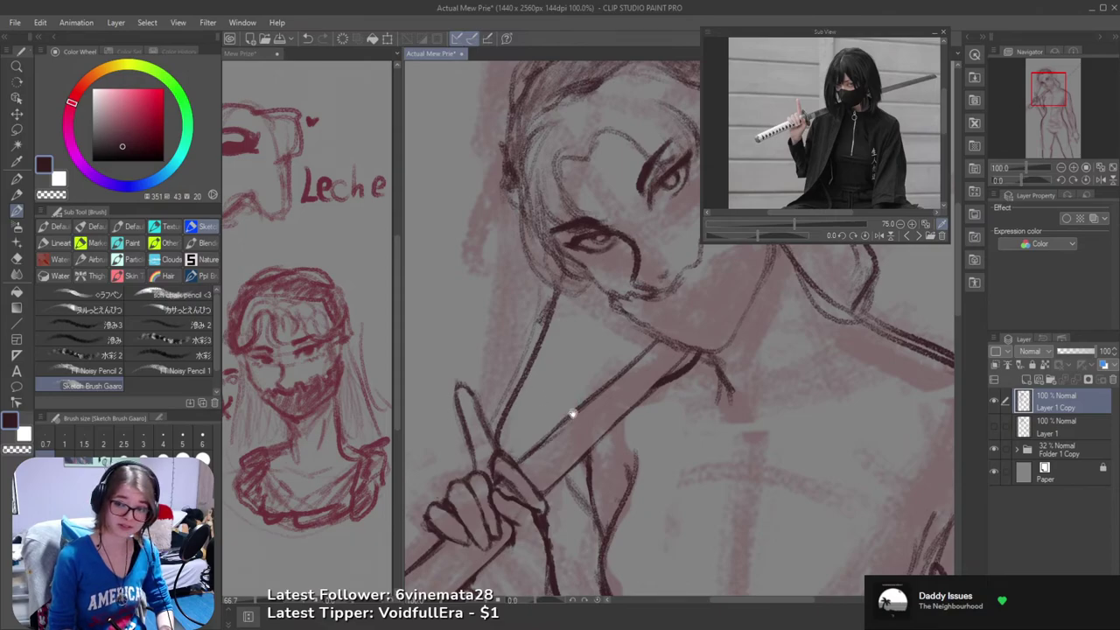
pyautogui.moveTo(573, 414); pyautogui.dragTo(564, 456)
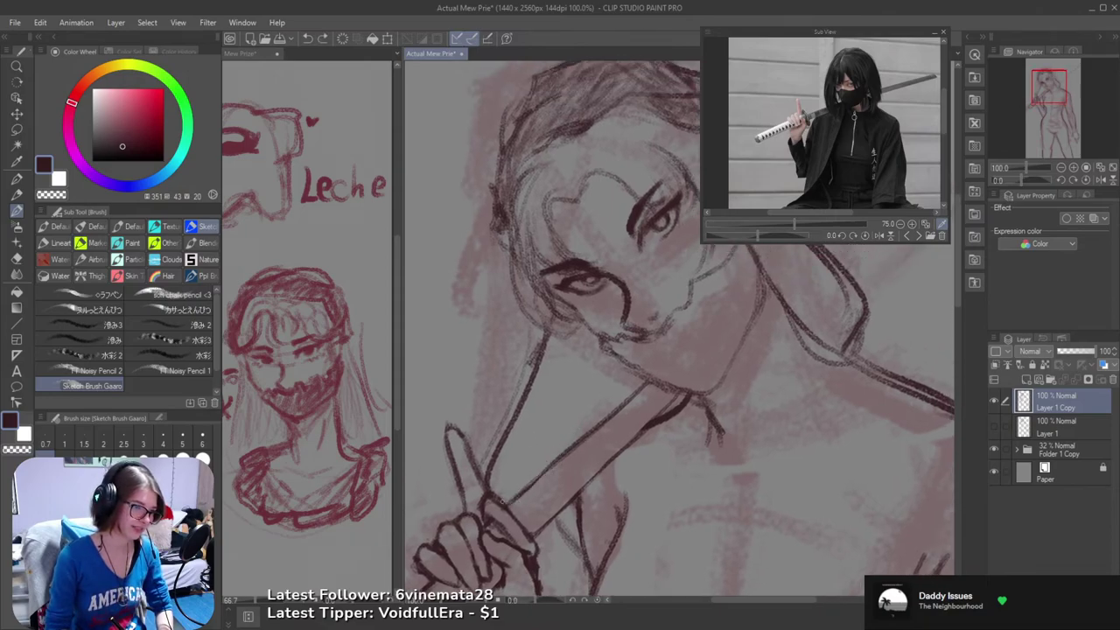
pyautogui.moveTo(536, 481); pyautogui.dragTo(554, 465)
pyautogui.hotkey('ctrl', 'z')
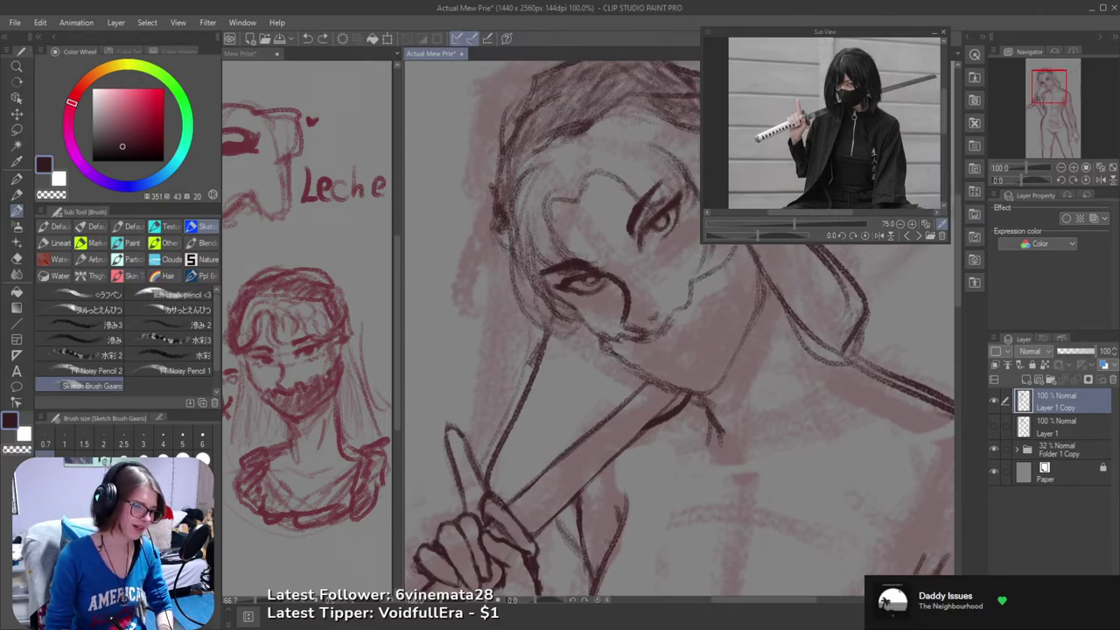
pyautogui.moveTo(506, 502); pyautogui.dragTo(558, 453)
pyautogui.moveTo(513, 502); pyautogui.dragTo(560, 449)
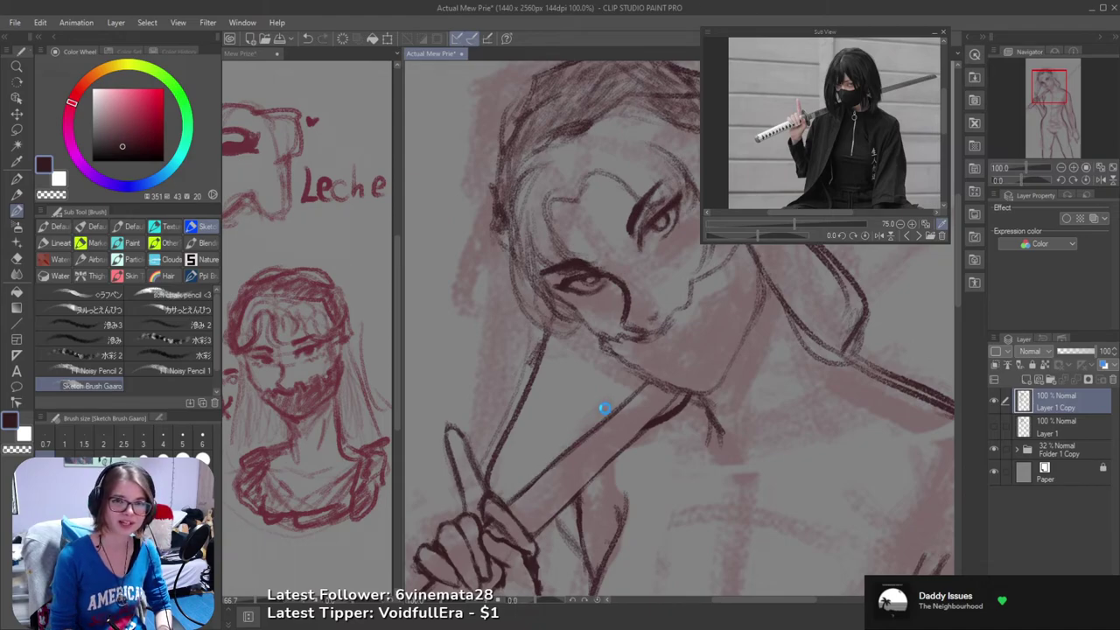
pyautogui.hotkey('ctrl', 's')
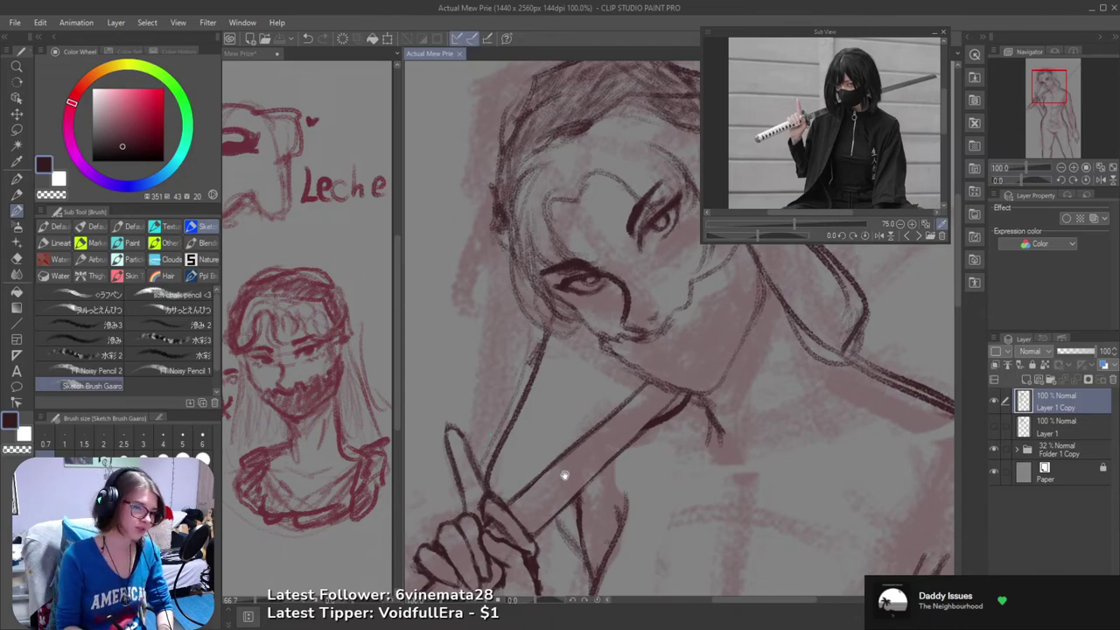
# - Go over the upper edge of the sword handle just below the chin with the sketch brush
pyautogui.moveTo(618, 418)
pyautogui.mouseDown()
pyautogui.moveTo(637, 386)
pyautogui.moveTo(619, 398)
pyautogui.mouseUp()
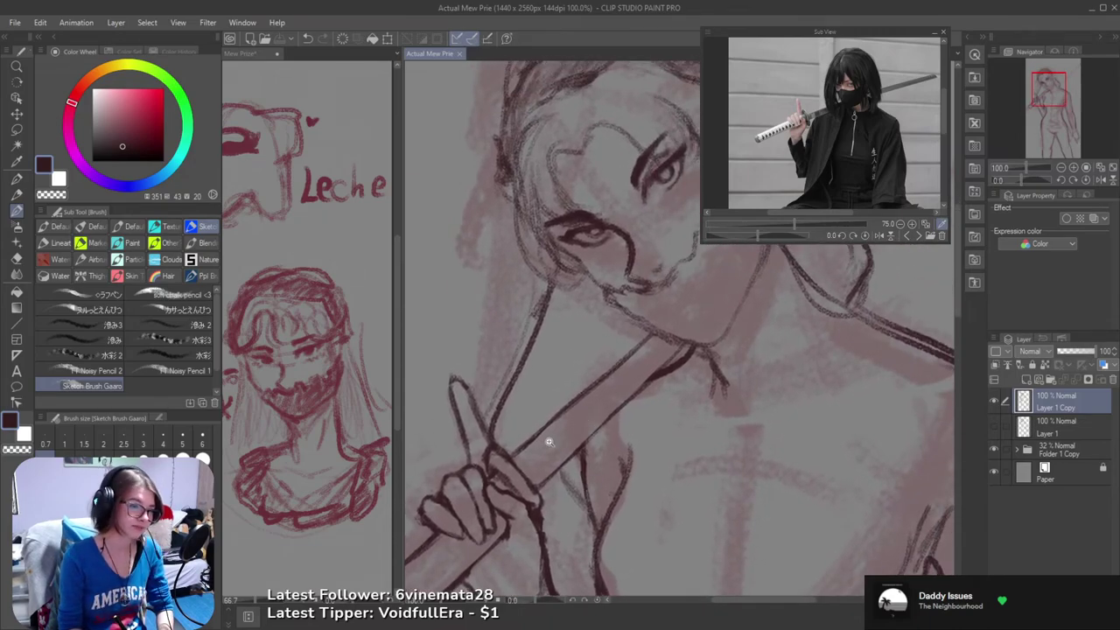
pyautogui.keyDown('ctrl'); pyautogui.click(547, 440); pyautogui.keyUp('ctrl')
pyautogui.keyDown('alt'); pyautogui.click(553, 444); pyautogui.keyUp('alt')
pyautogui.keyDown('alt'); pyautogui.click(554, 444); pyautogui.keyUp('alt')
pyautogui.scroll(1, 551, 442)
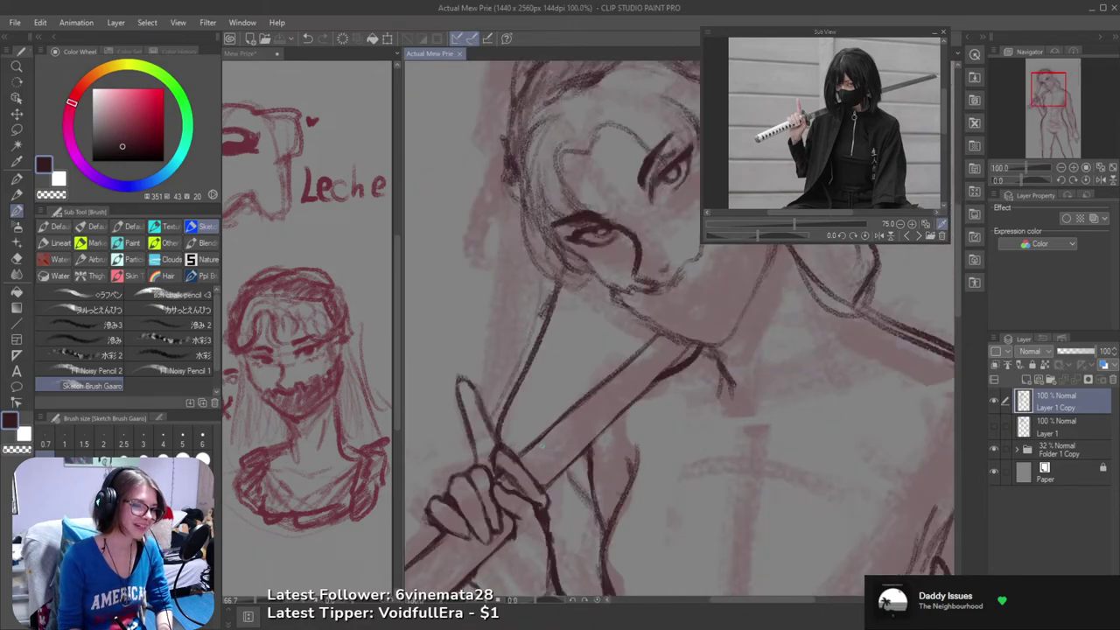
pyautogui.press('e')
pyautogui.scroll(1, 538, 447)
pyautogui.moveTo(583, 397); pyautogui.dragTo(624, 362)
pyautogui.hotkey('ctrl', 'z')
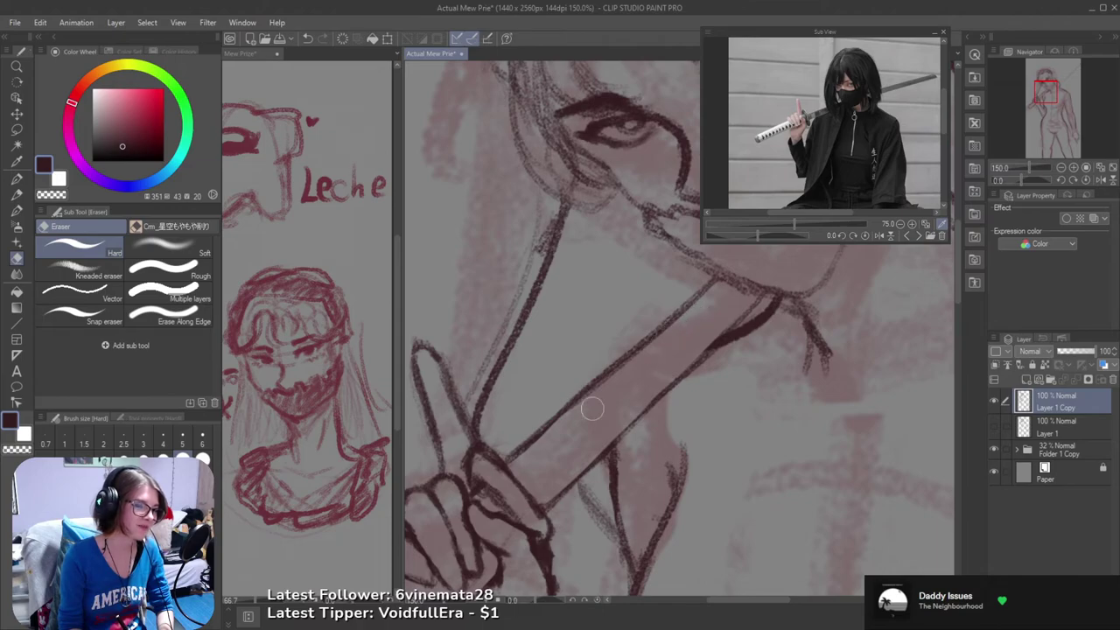
pyautogui.press('b')
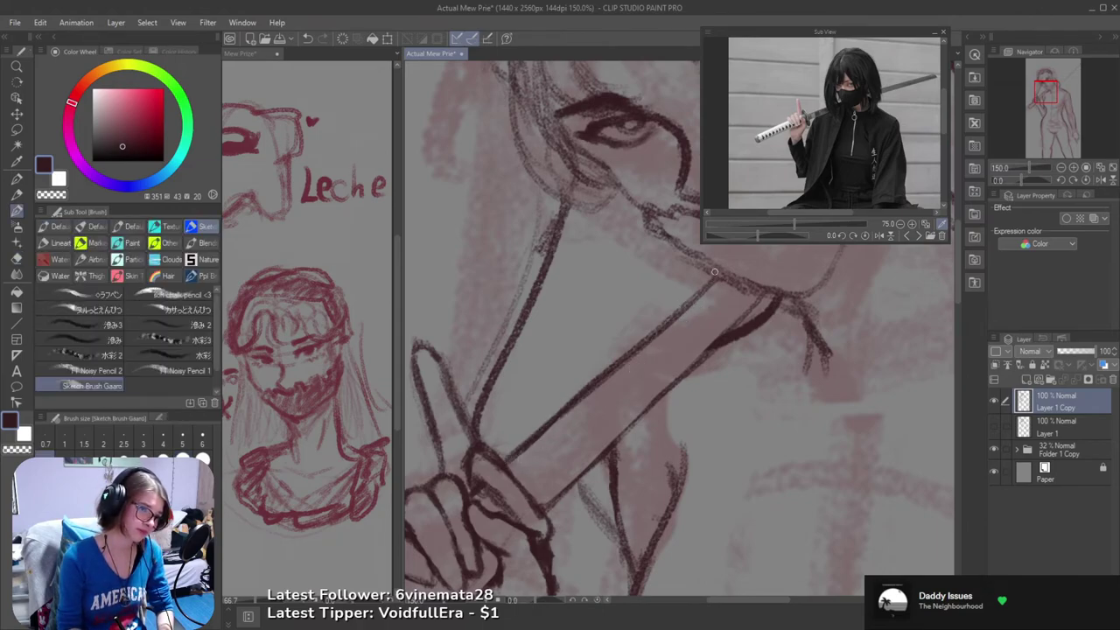
pyautogui.moveTo(714, 273); pyautogui.dragTo(620, 359)
# - Thin and clean the upper edge of the sword handle towards the chin with the hard eraser
pyautogui.press('e')
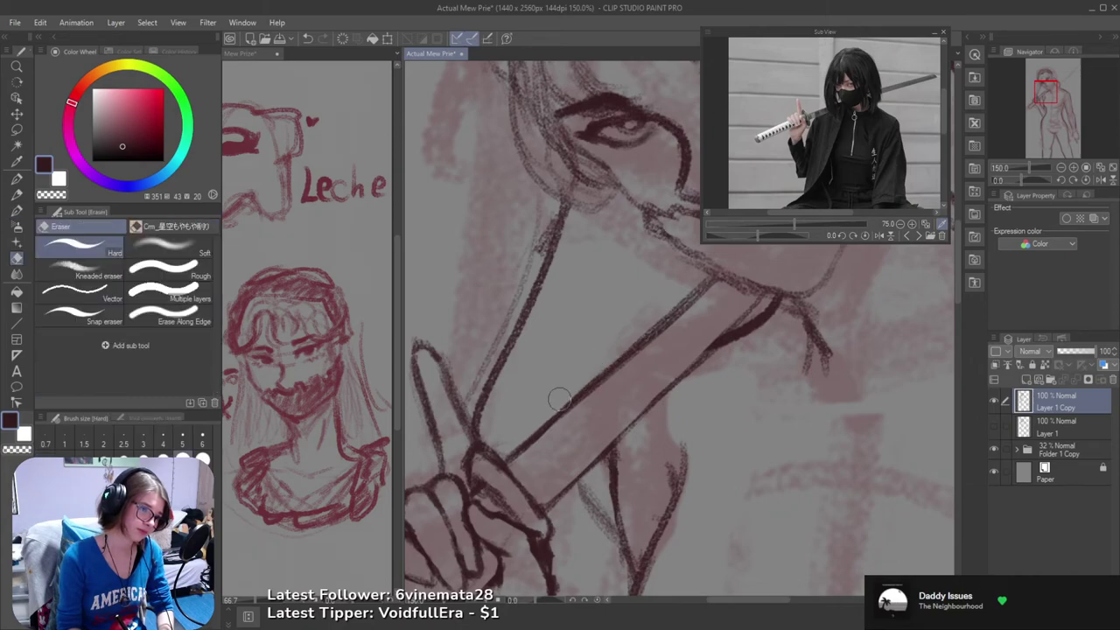
pyautogui.hotkey('ctrl', 'z')
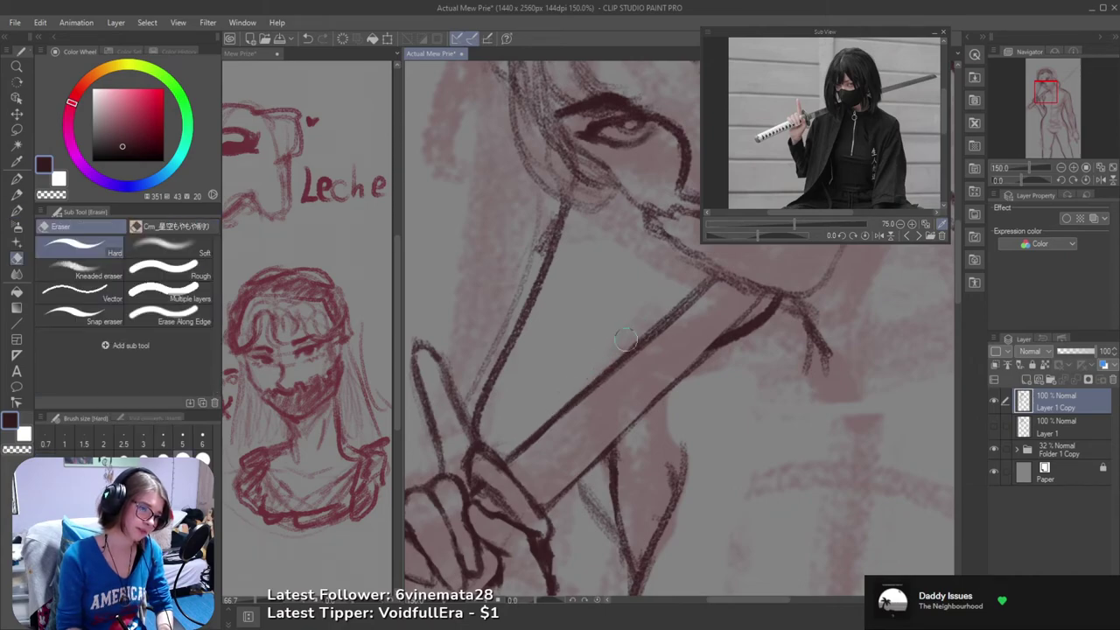
pyautogui.moveTo(584, 395)
pyautogui.mouseDown()
pyautogui.moveTo(707, 301)
pyautogui.moveTo(644, 370)
pyautogui.moveTo(664, 407)
pyautogui.mouseUp()
pyautogui.hotkey('ctrl', 'z')
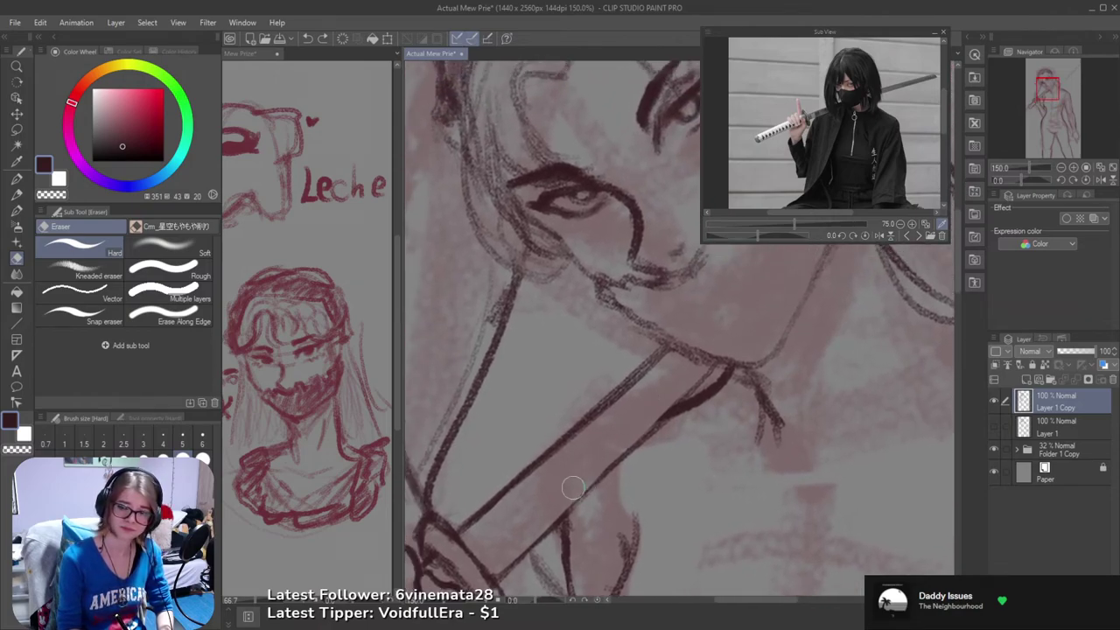
pyautogui.moveTo(562, 451); pyautogui.dragTo(642, 375)
pyautogui.hotkey('ctrl', 'z')
pyautogui.hotkey('ctrl', 'z')
pyautogui.moveTo(597, 420); pyautogui.dragTo(658, 358)
pyautogui.hotkey('ctrl', 'z')
pyautogui.hotkey('ctrl', 'z')
pyautogui.moveTo(632, 393); pyautogui.dragTo(665, 353)
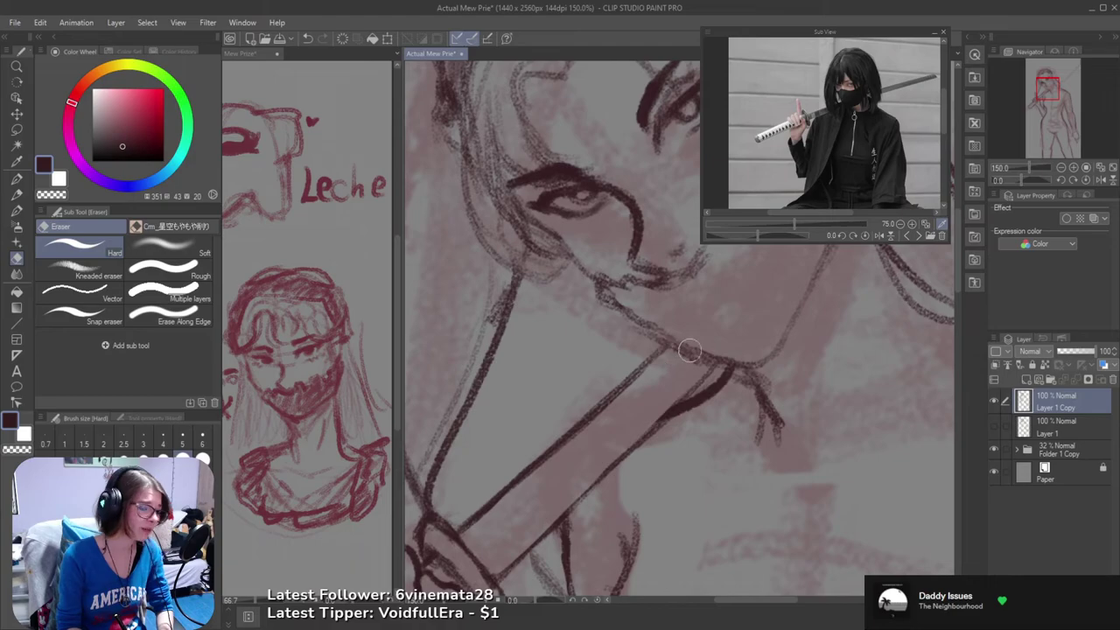
# - Touch up the outline where the thumb meets the wrist below the sword handle, using brush and eraser
pyautogui.moveTo(617, 418); pyautogui.dragTo(626, 353)
pyautogui.moveTo(570, 437); pyautogui.dragTo(575, 388)
pyautogui.scroll(-5, 575, 387)
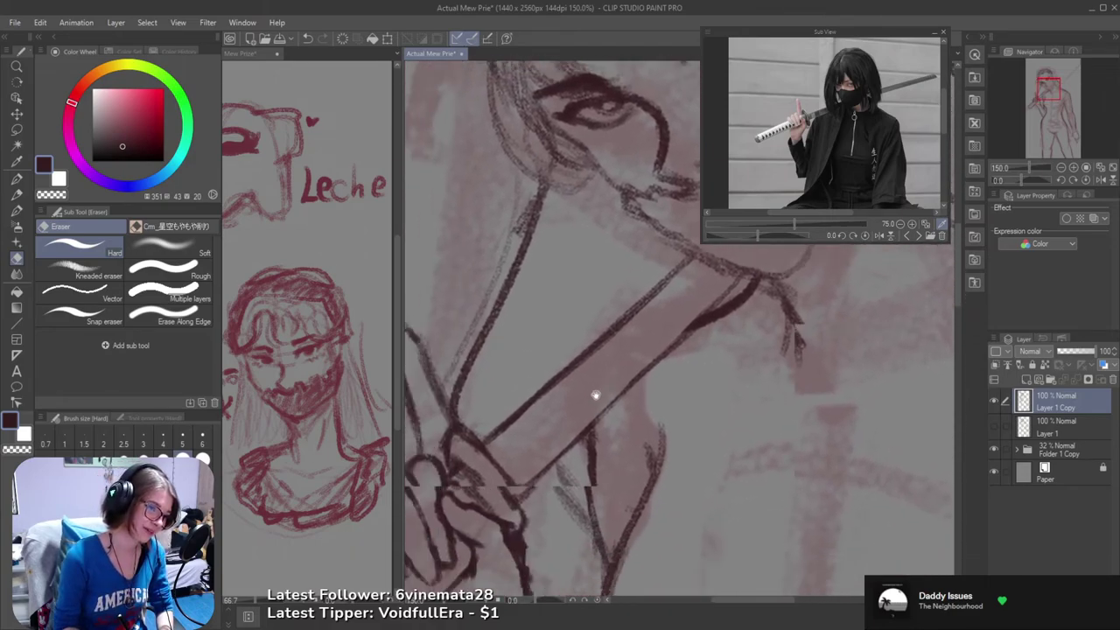
pyautogui.scroll(4, 612, 389)
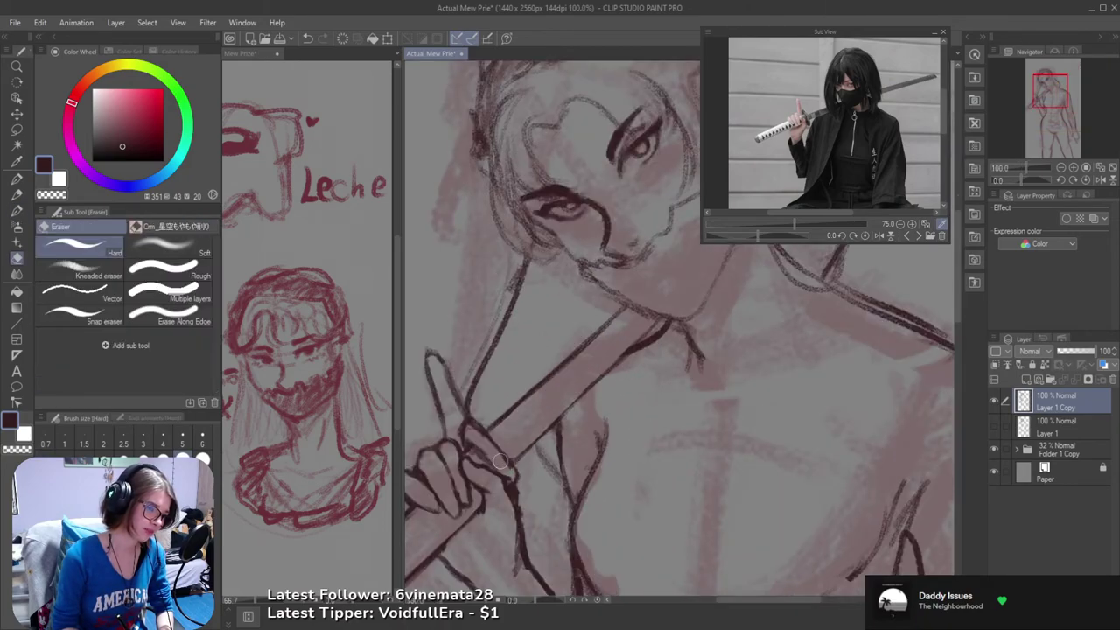
pyautogui.press('b')
pyautogui.moveTo(509, 467); pyautogui.dragTo(512, 475)
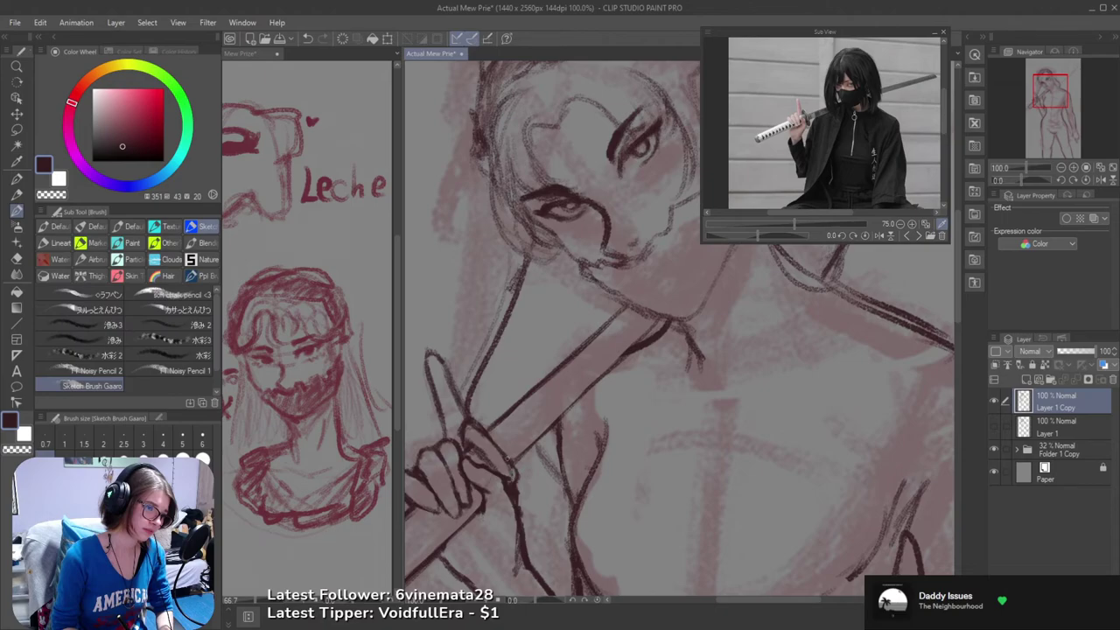
pyautogui.hotkey('ctrl', 'z')
pyautogui.press('e')
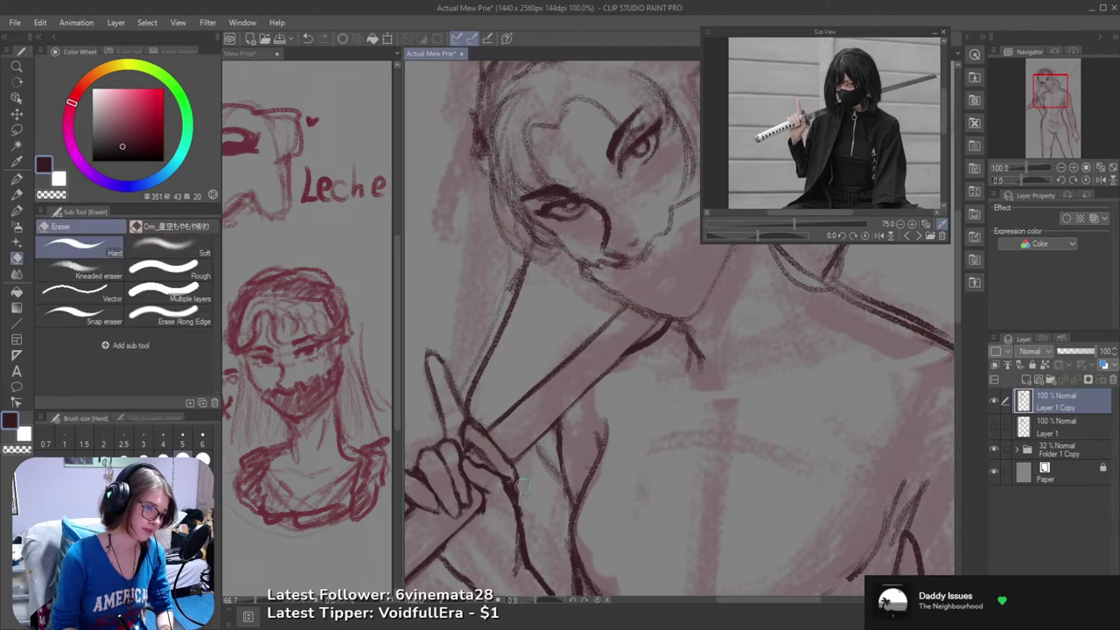
pyautogui.press('b')
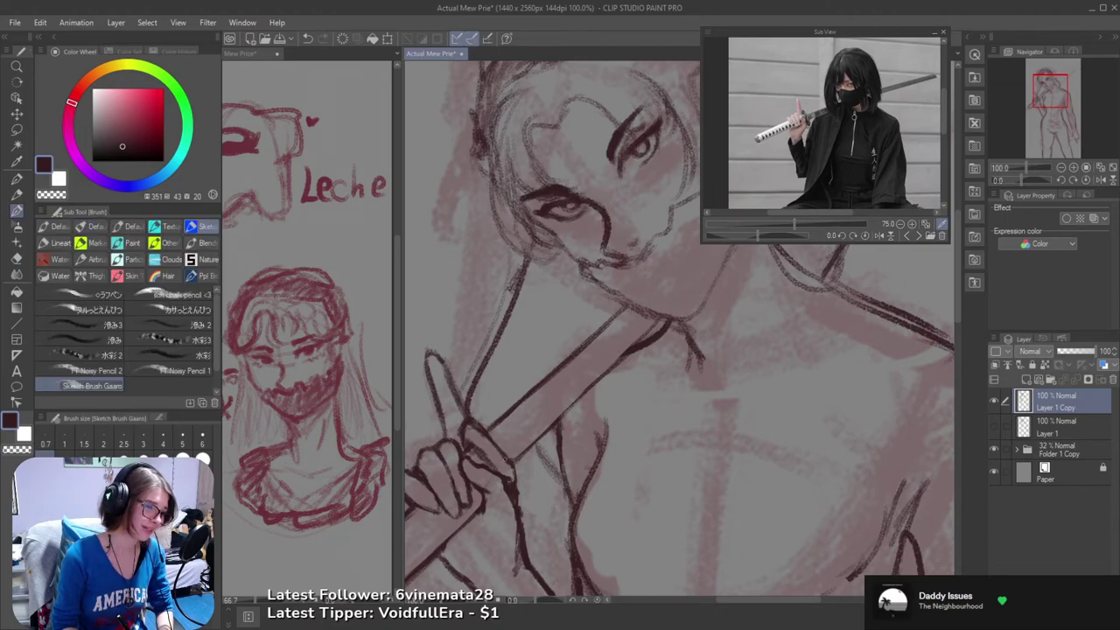
pyautogui.moveTo(512, 451); pyautogui.dragTo(521, 434)
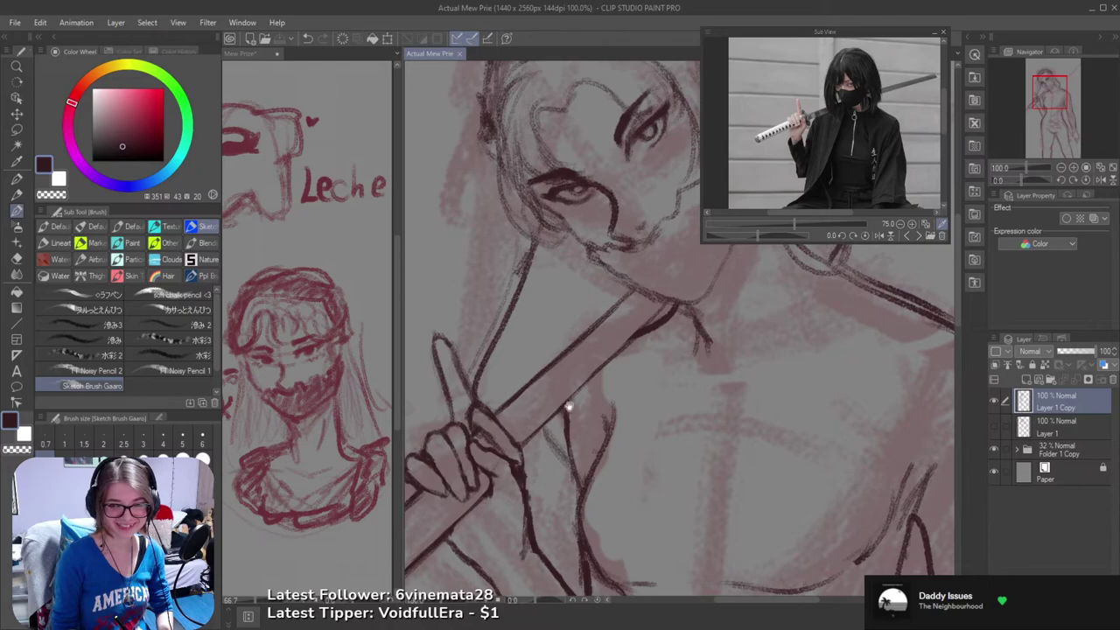
# - Erase the excess line thickness along the thumb's lower outline and save the drawing
pyautogui.scroll(2, 569, 407)
pyautogui.press('e')
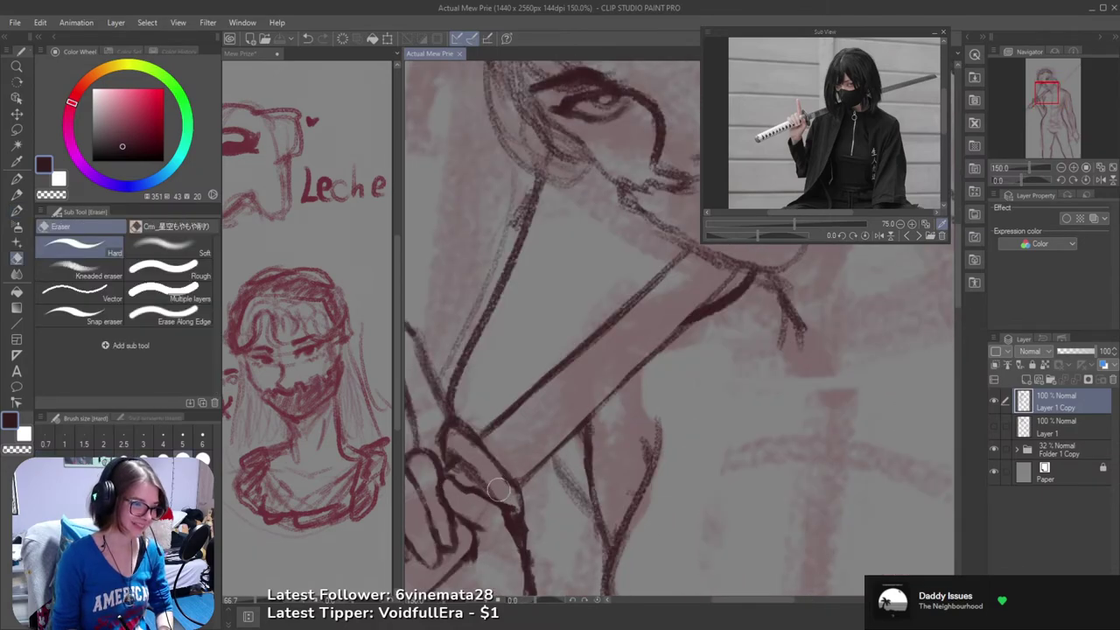
pyautogui.moveTo(497, 479); pyautogui.dragTo(483, 463)
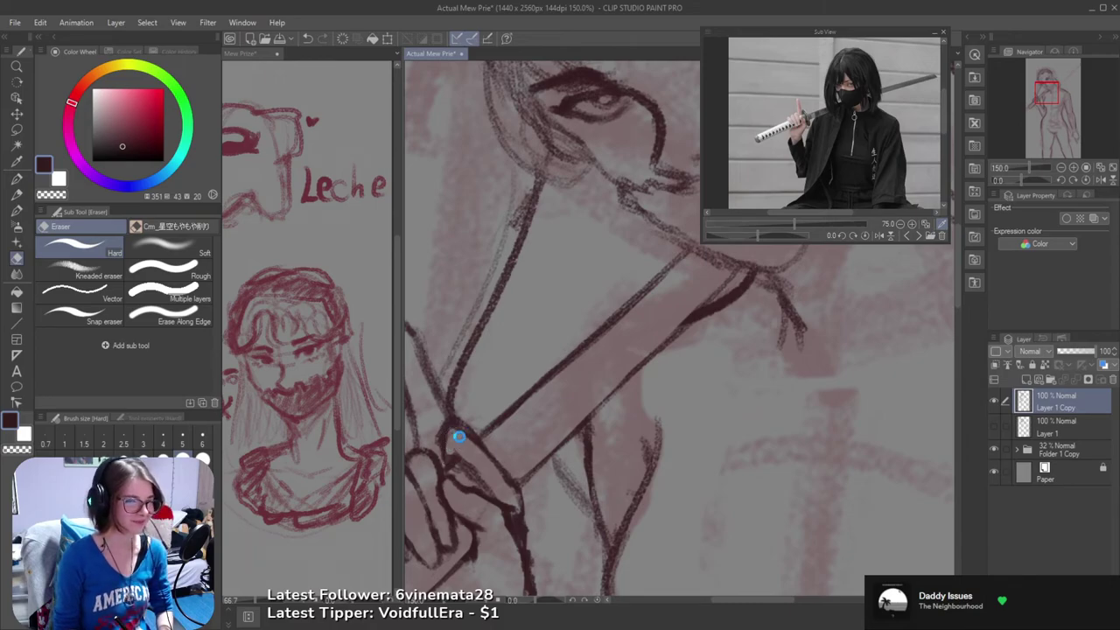
pyautogui.hotkey('ctrl', 's')
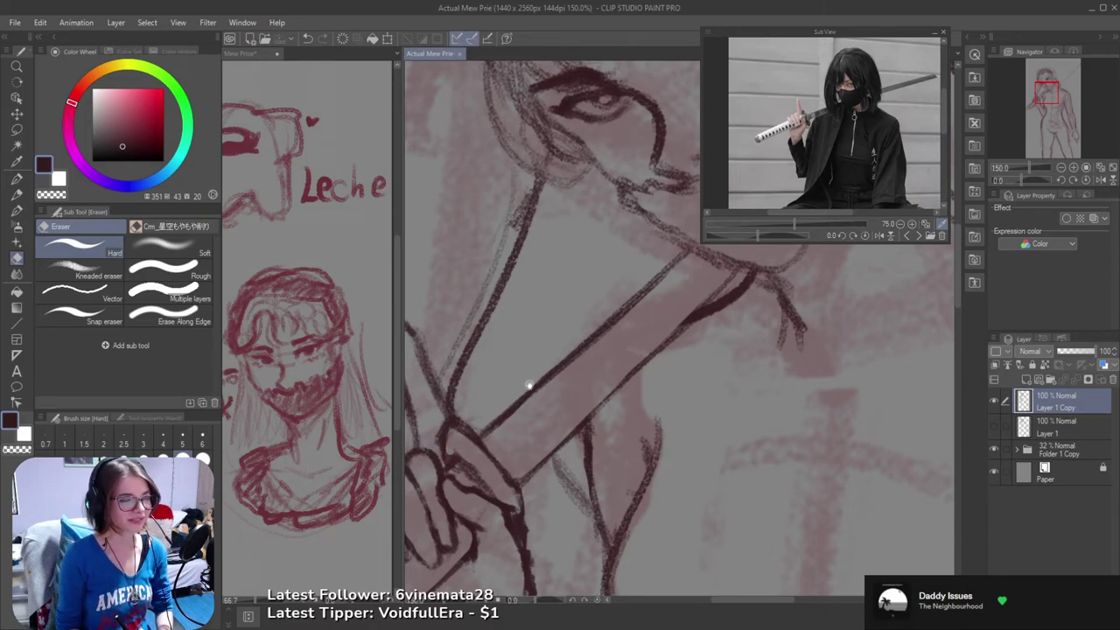
# - Redraw the lower edge of the sword handle from under the chin towards the hand with the sketch brush
pyautogui.scroll(-4, 525, 382)
pyautogui.scroll(-2, 539, 399)
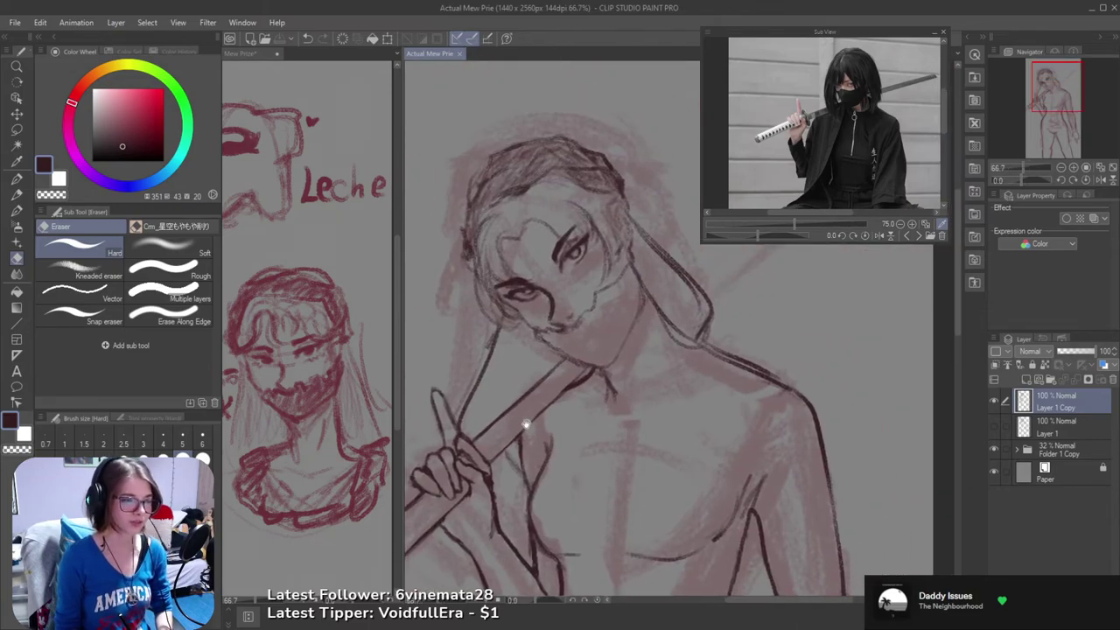
pyautogui.moveTo(523, 430); pyautogui.dragTo(521, 439)
pyautogui.press('b')
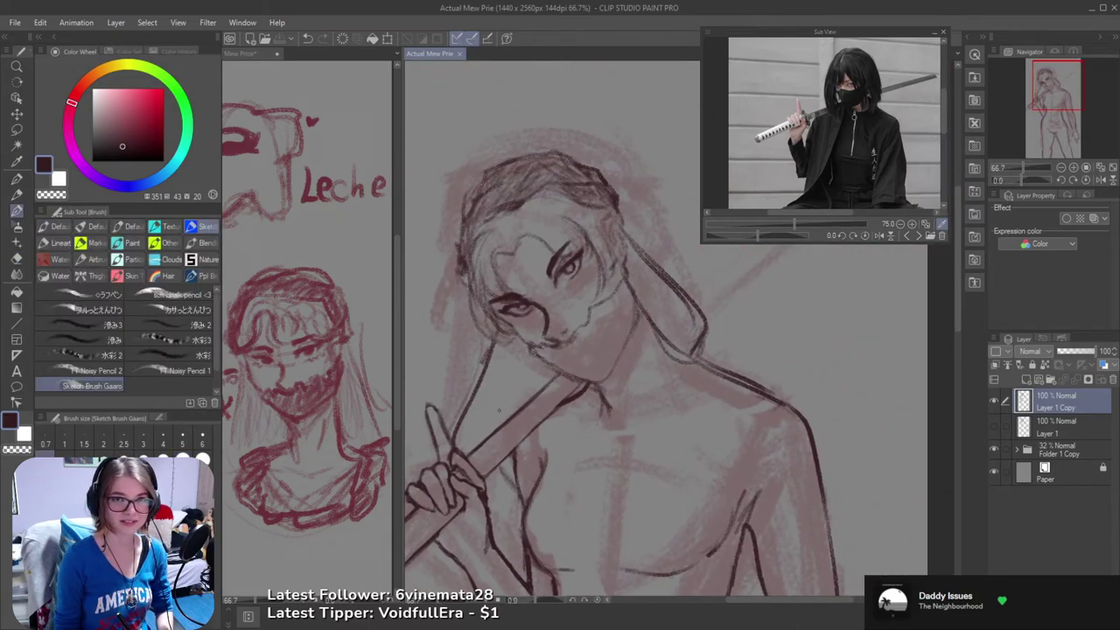
pyautogui.moveTo(591, 364); pyautogui.dragTo(577, 379)
pyautogui.scroll(4, 576, 380)
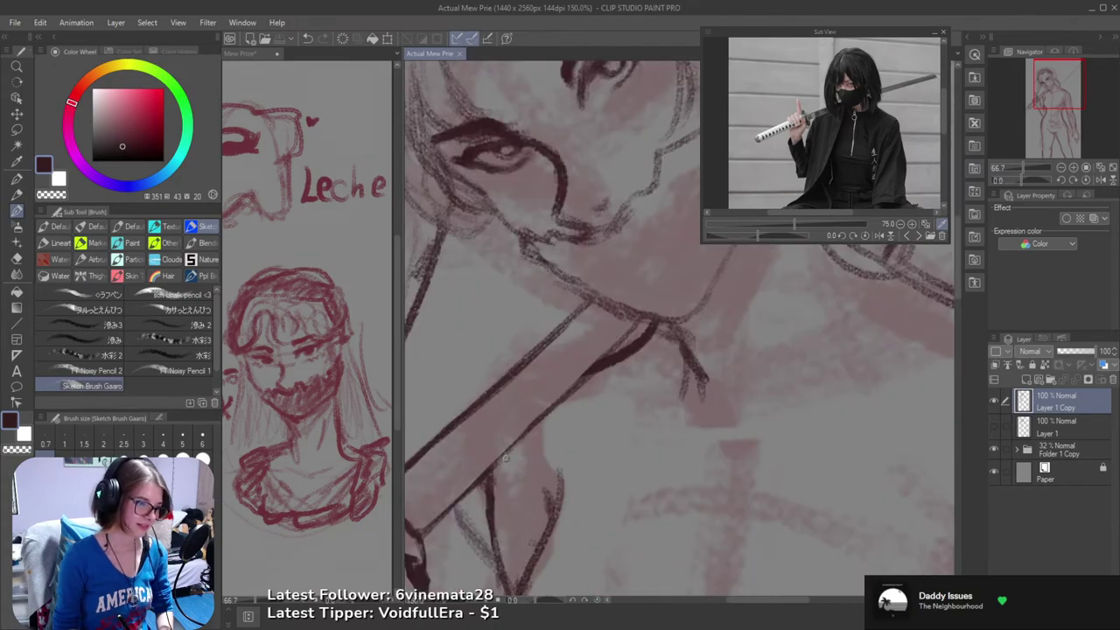
pyautogui.hotkey('ctrl', 'z')
pyautogui.moveTo(624, 336); pyautogui.dragTo(523, 436)
pyautogui.hotkey('ctrl', 'z')
pyautogui.hotkey('ctrl', 'z')
pyautogui.moveTo(627, 332); pyautogui.dragTo(523, 427)
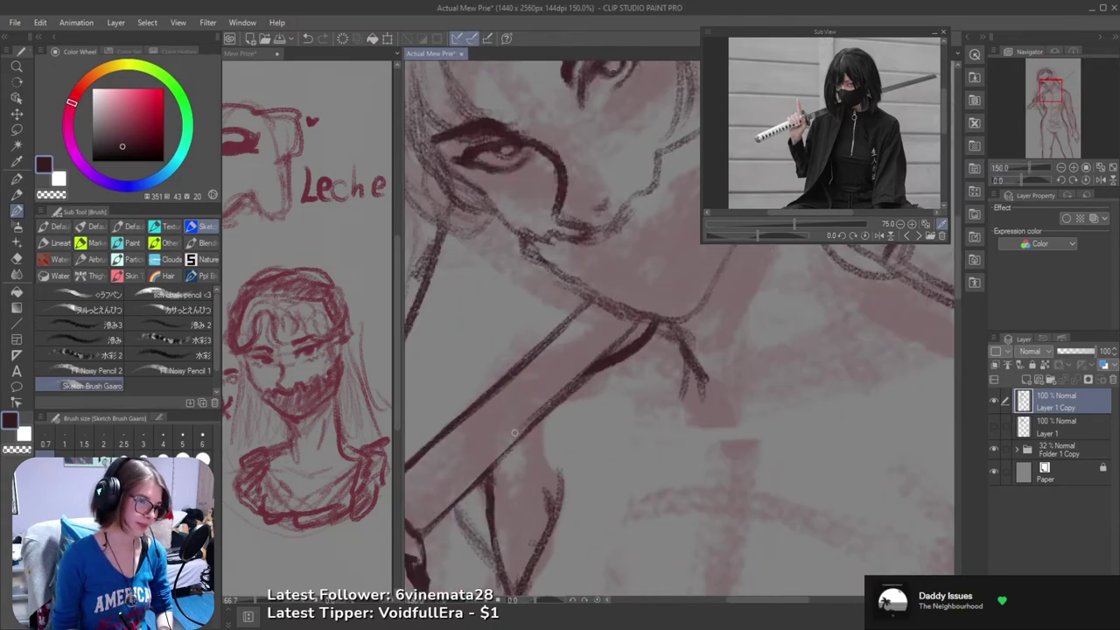
pyautogui.hotkey('ctrl', 'z')
pyautogui.moveTo(624, 337); pyautogui.dragTo(525, 438)
# - Try to extend the restroked lower edge of the sword handle down to the thumb
pyautogui.moveTo(609, 352); pyautogui.dragTo(454, 513)
pyautogui.hotkey('ctrl', 'z')
pyautogui.moveTo(487, 475)
pyautogui.mouseDown()
pyautogui.moveTo(549, 413)
pyautogui.moveTo(460, 497)
pyautogui.mouseUp()
pyautogui.hotkey('ctrl', 'z')
pyautogui.scroll(-2, 651, 352)
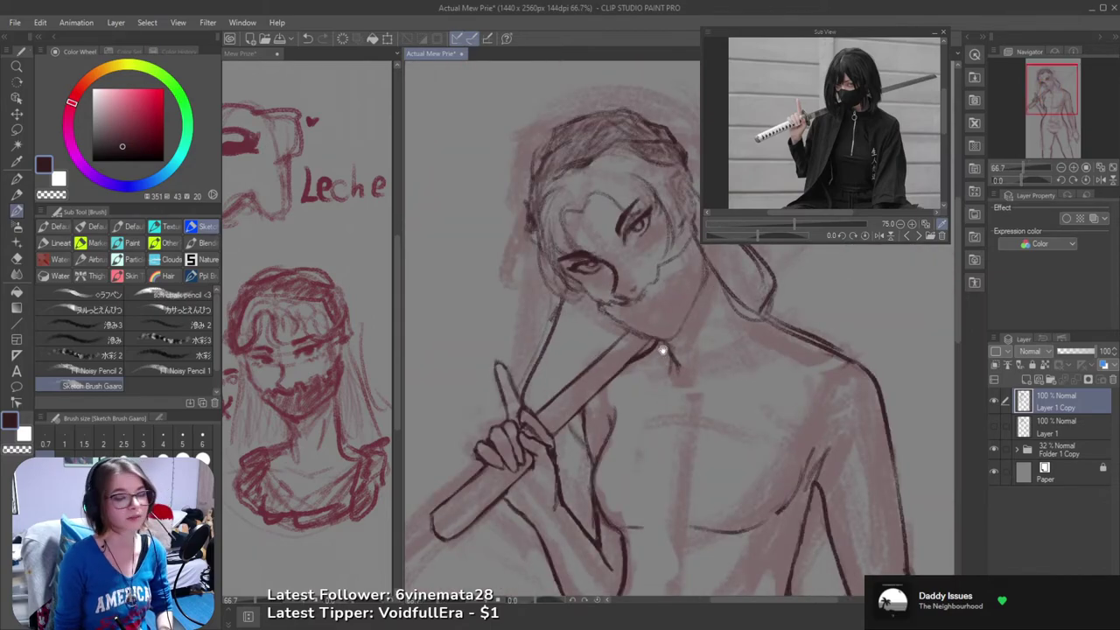
pyautogui.moveTo(653, 358)
pyautogui.mouseDown()
pyautogui.moveTo(550, 445)
pyautogui.moveTo(624, 367)
pyautogui.moveTo(690, 324)
pyautogui.moveTo(570, 379)
pyautogui.mouseUp()
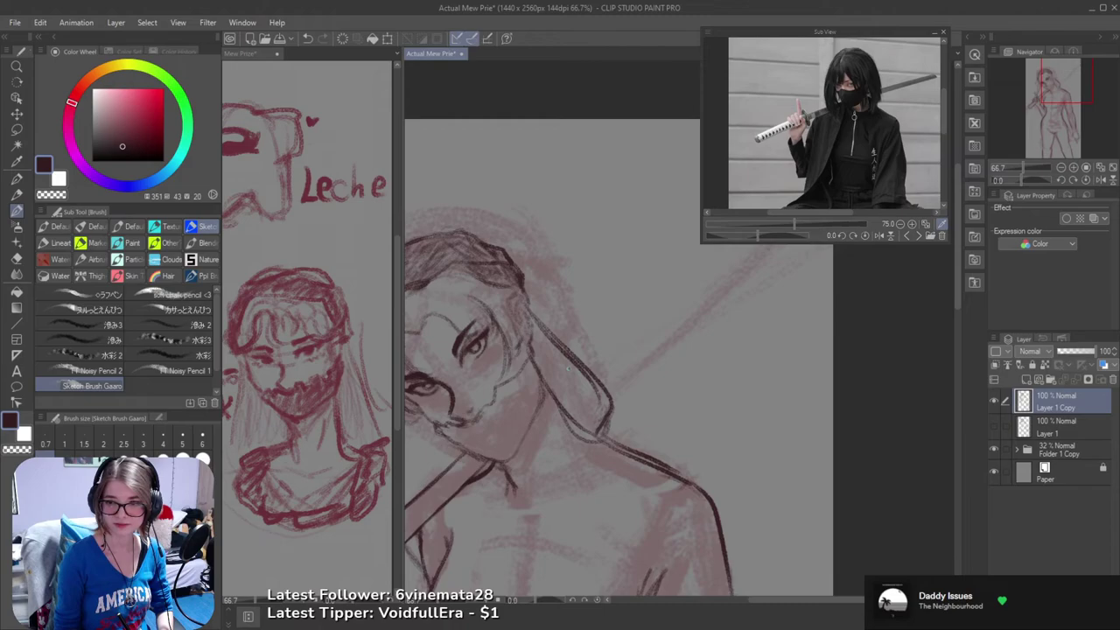
pyautogui.moveTo(536, 407); pyautogui.dragTo(574, 401)
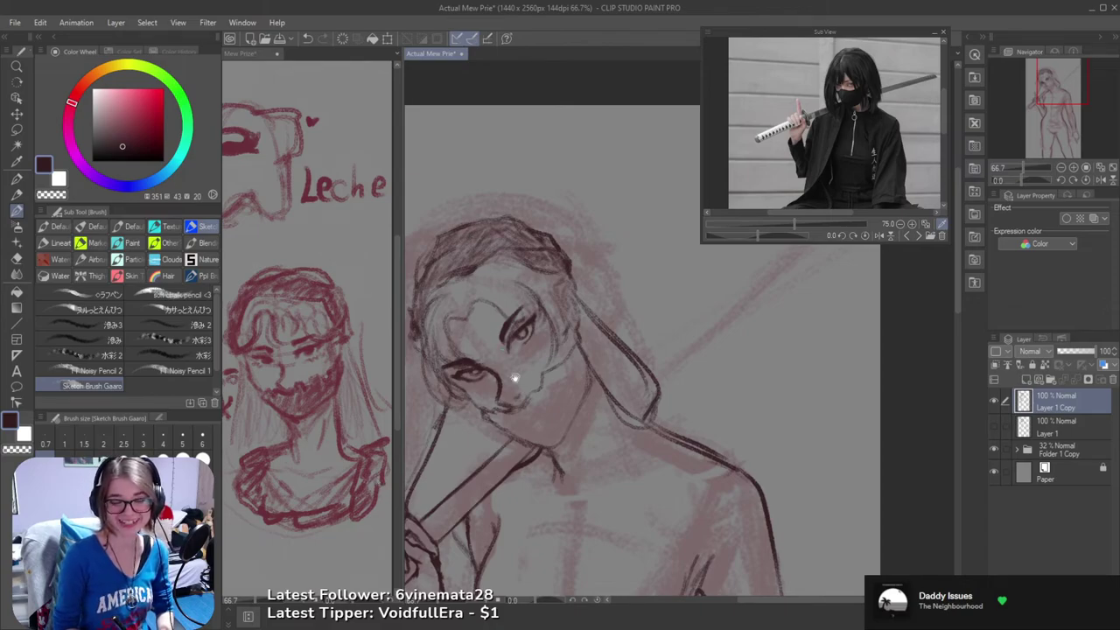
pyautogui.moveTo(521, 420); pyautogui.dragTo(658, 310)
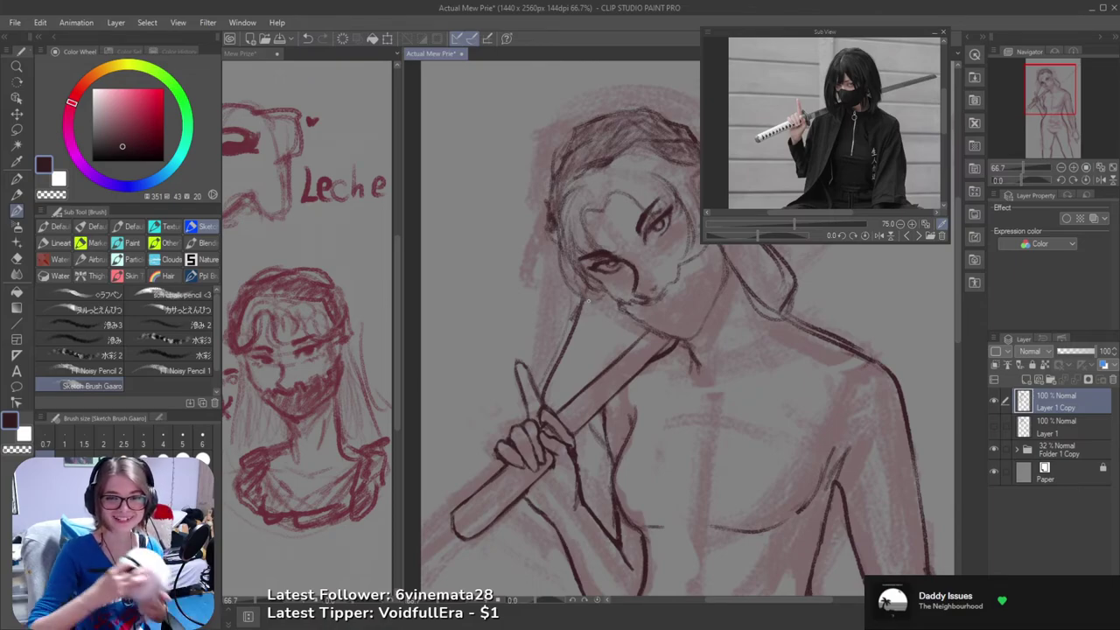
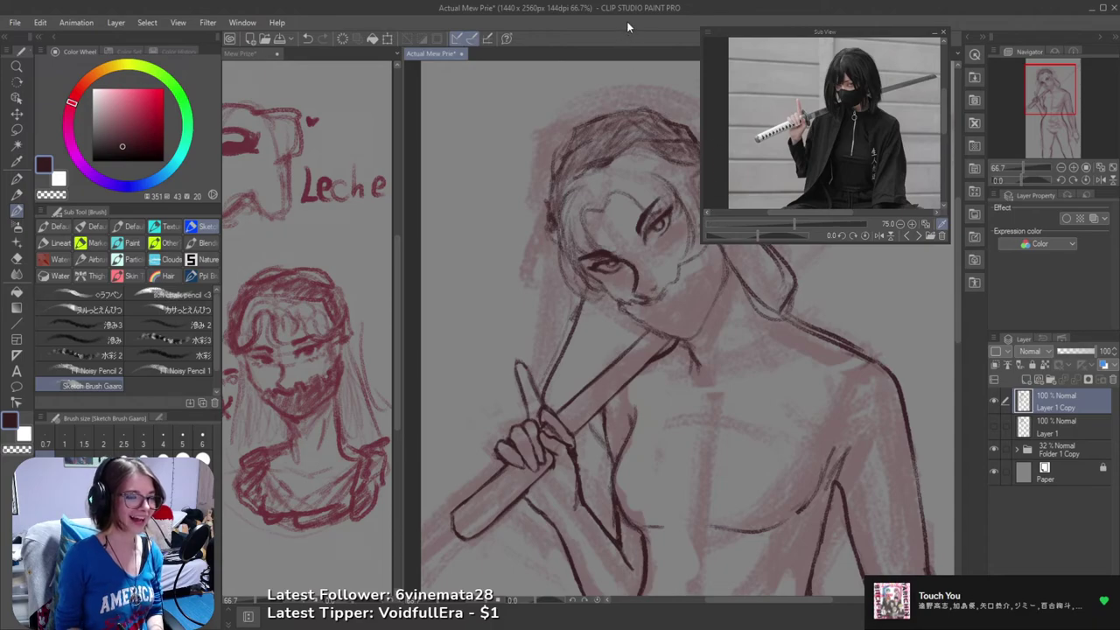
pyautogui.moveTo(640, 299); pyautogui.dragTo(611, 256)
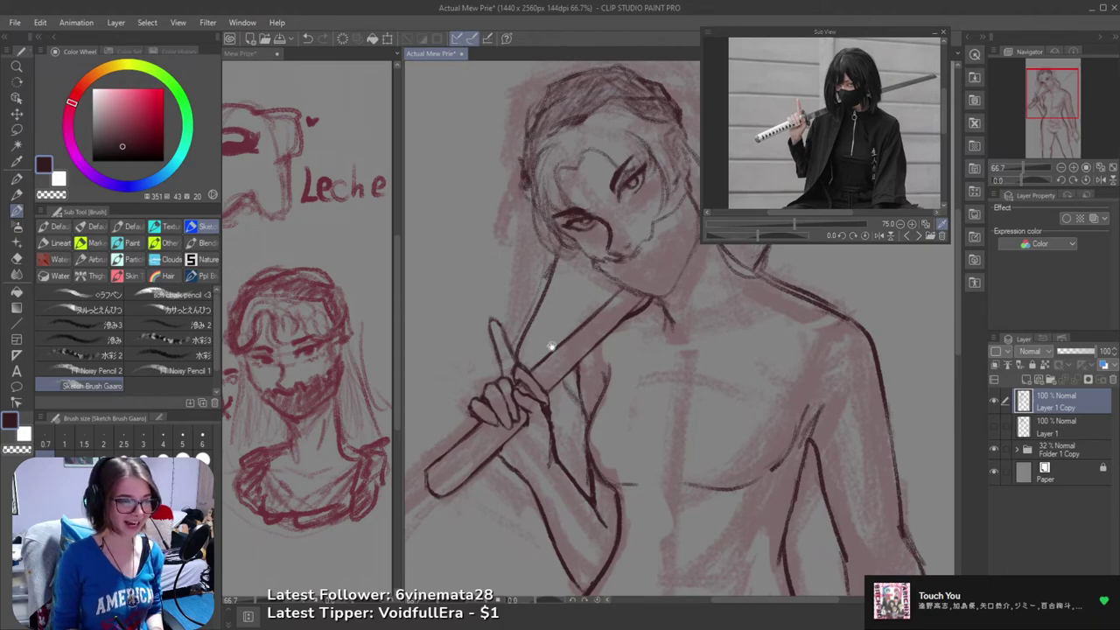
# - Retouch the thumb's outline beside the sword handle with the hard eraser and sketch brush
pyautogui.moveTo(559, 372)
pyautogui.mouseDown()
pyautogui.moveTo(580, 329)
pyautogui.moveTo(554, 377)
pyautogui.mouseUp()
pyautogui.scroll(4, 568, 367)
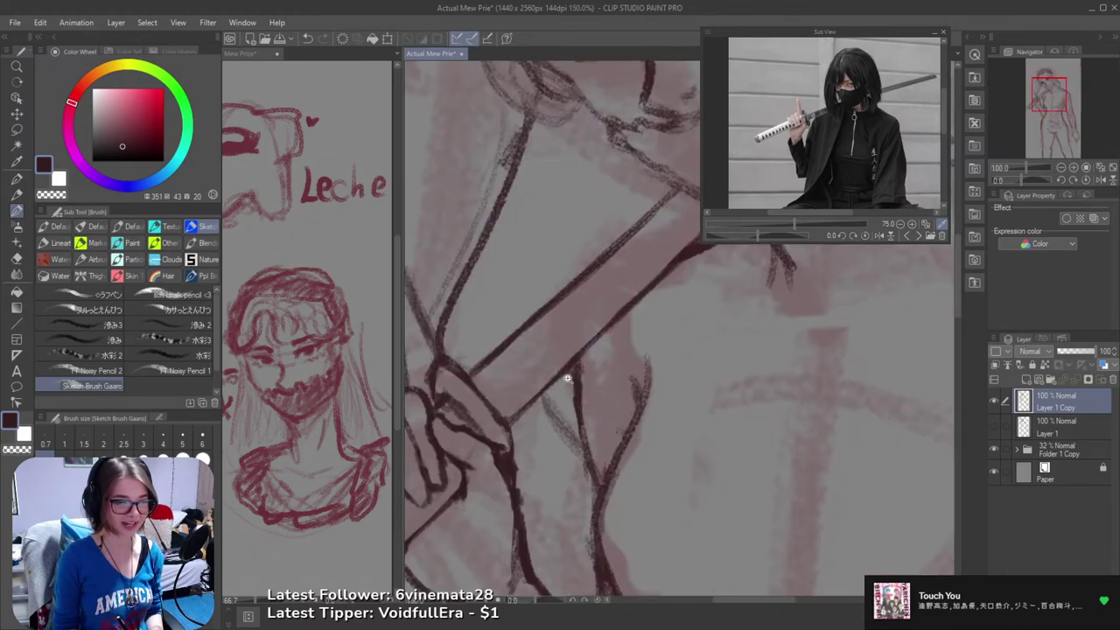
pyautogui.press('e')
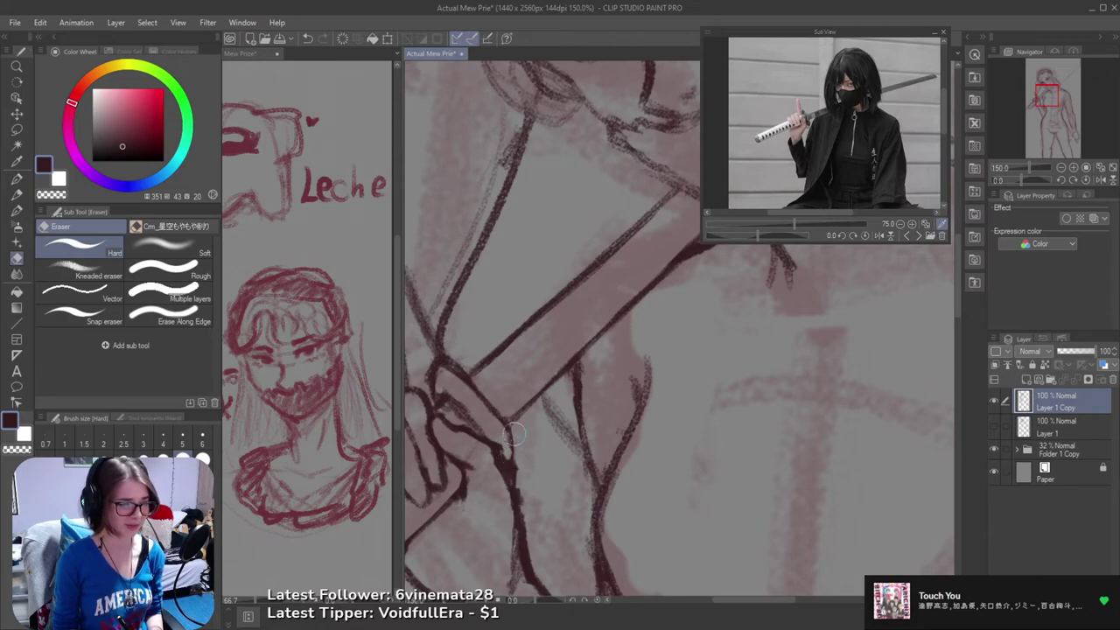
pyautogui.press('b')
pyautogui.moveTo(444, 395)
pyautogui.mouseDown()
pyautogui.moveTo(483, 438)
pyautogui.moveTo(470, 410)
pyautogui.moveTo(445, 389)
pyautogui.moveTo(480, 439)
pyautogui.moveTo(463, 406)
pyautogui.moveTo(489, 445)
pyautogui.moveTo(503, 417)
pyautogui.moveTo(506, 460)
pyautogui.mouseUp()
pyautogui.hotkey('ctrl', 'z')
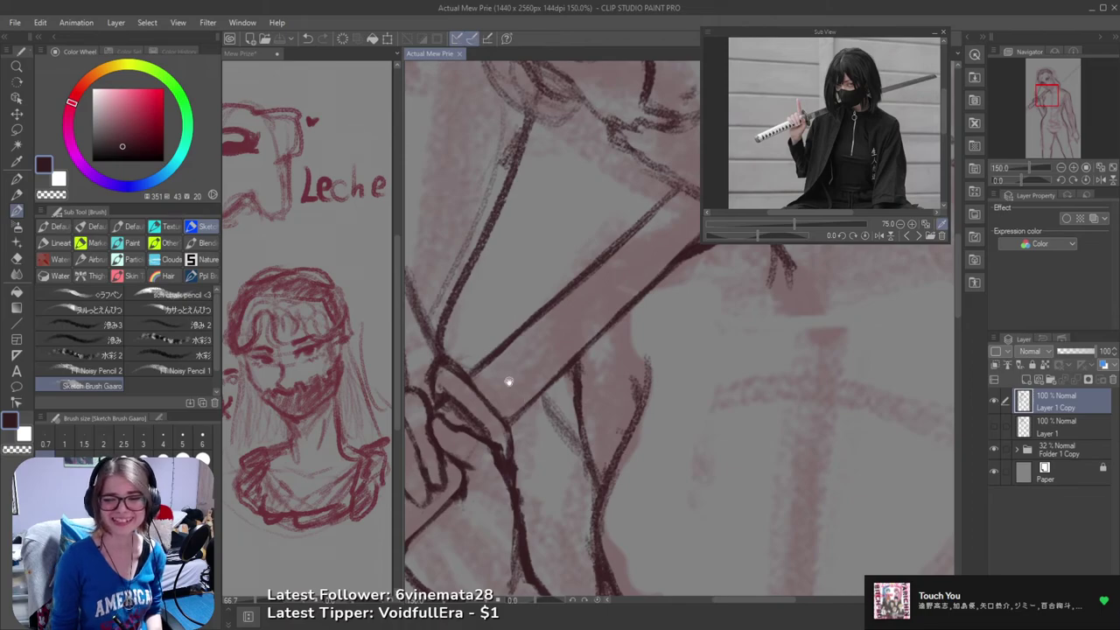
# - Draw a short line across the sword handle near its lower end to mark off the end cap
pyautogui.keyDown('alt'); pyautogui.click(519, 433); pyautogui.keyUp('alt')
pyautogui.moveTo(533, 472); pyautogui.dragTo(580, 412)
pyautogui.moveTo(507, 432); pyautogui.dragTo(600, 413)
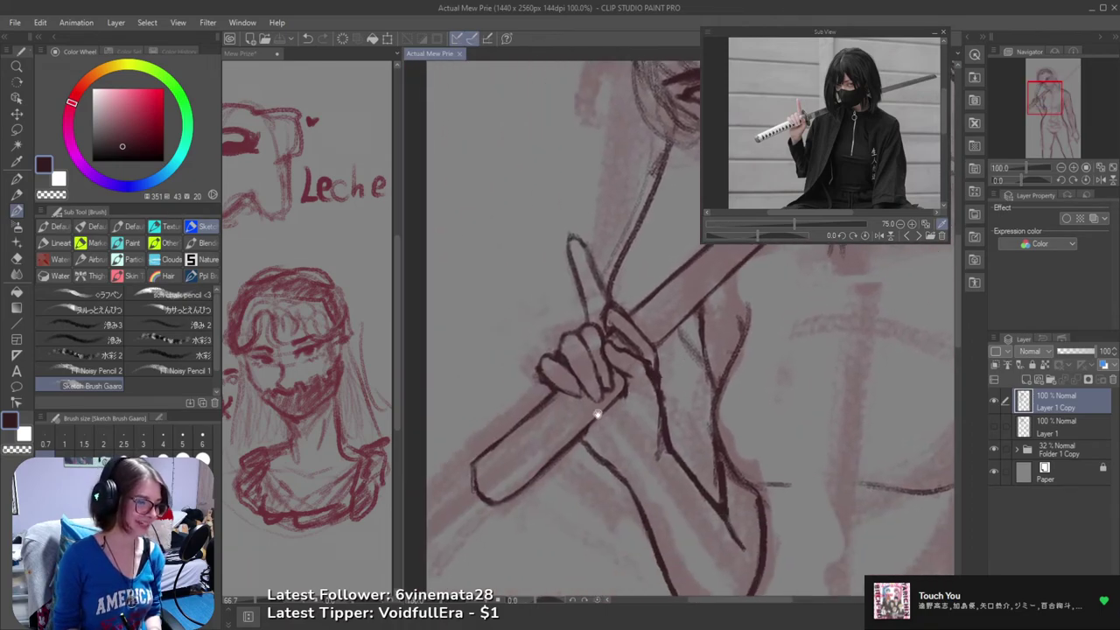
pyautogui.scroll(-3, 580, 440)
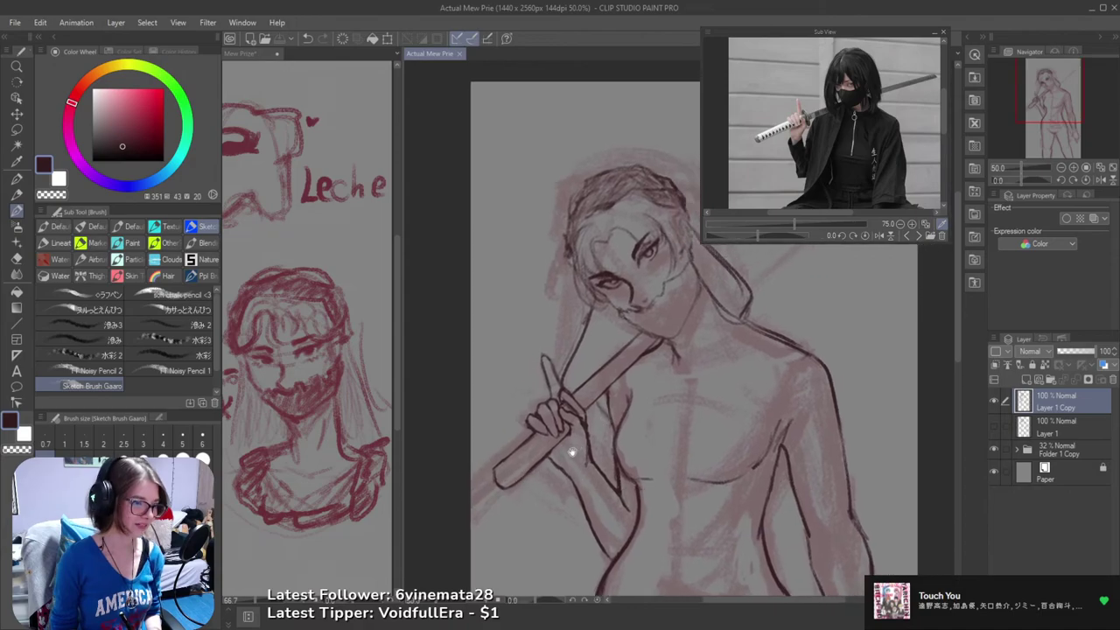
pyautogui.moveTo(502, 505); pyautogui.dragTo(515, 487)
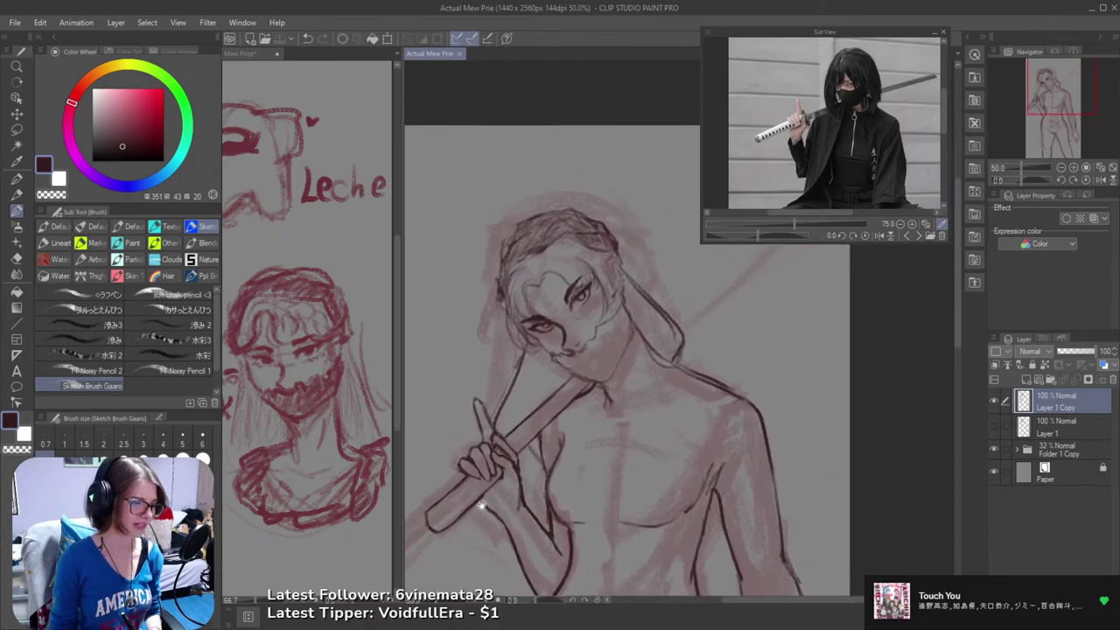
pyautogui.scroll(3, 467, 488)
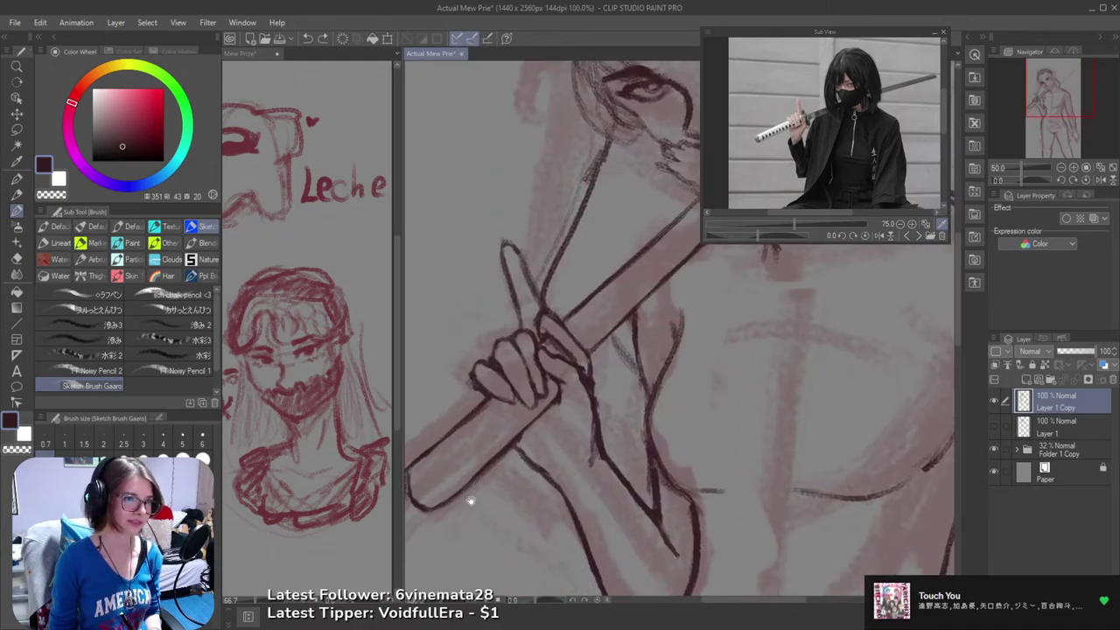
pyautogui.moveTo(450, 431); pyautogui.dragTo(464, 463)
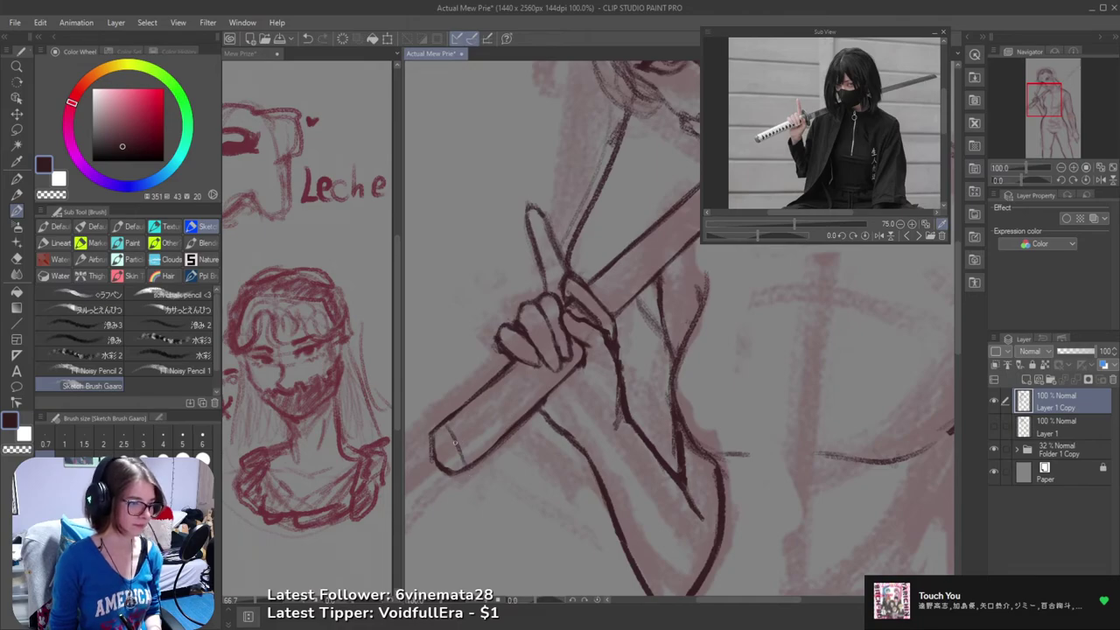
# - Load the photo of a katana on a stand into the Sub View as an additional reference
pyautogui.hotkey('ctrl', 'z')
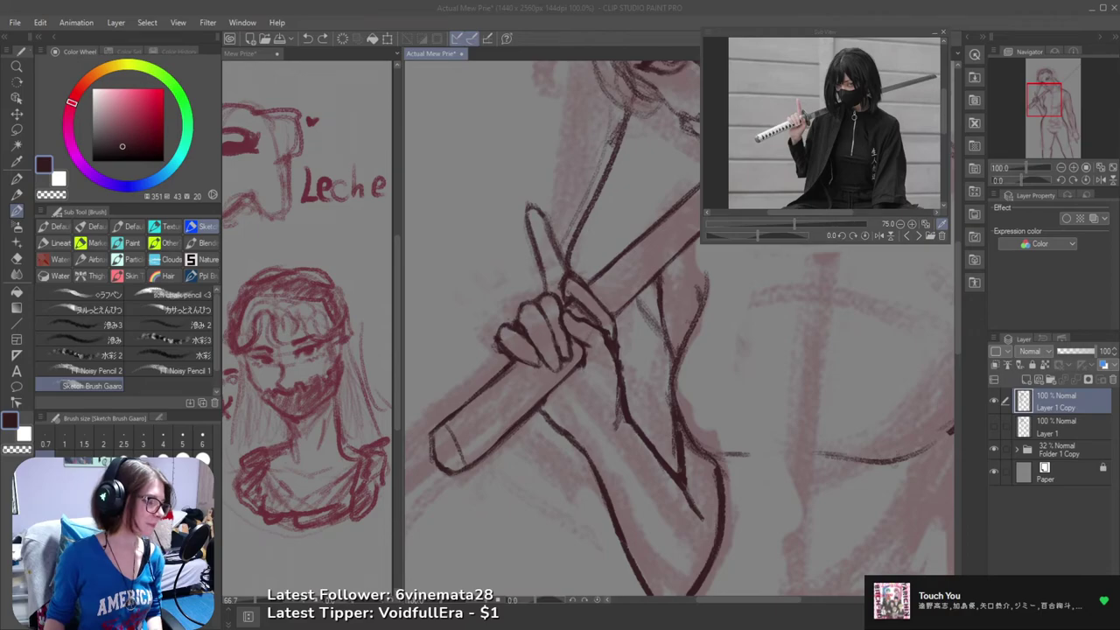
pyautogui.click(697, 422)
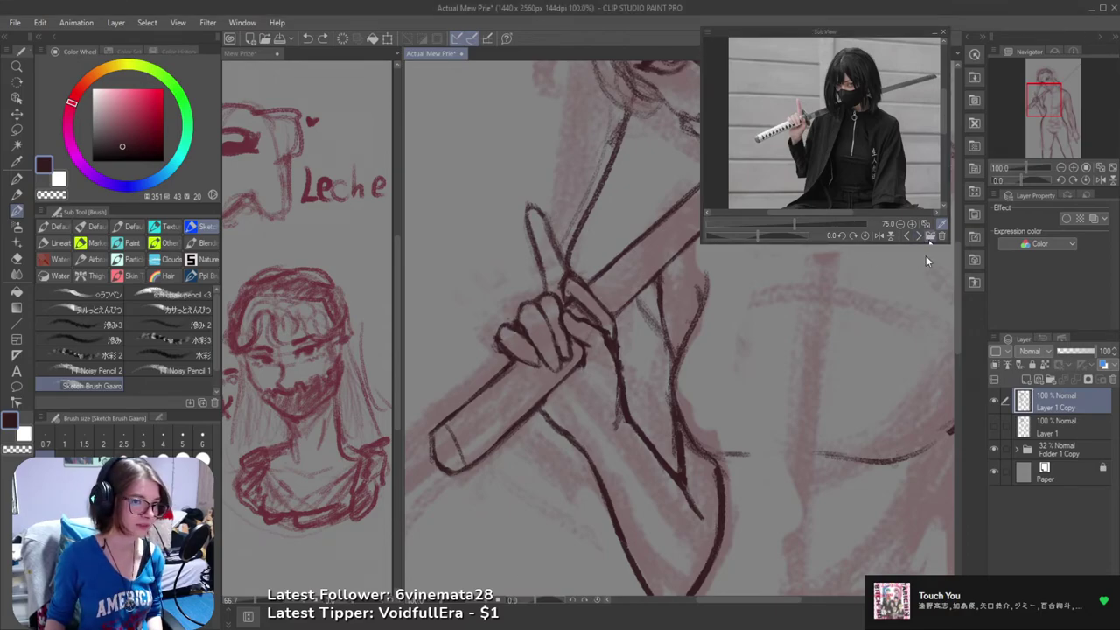
pyautogui.doubleClick(136, 145)
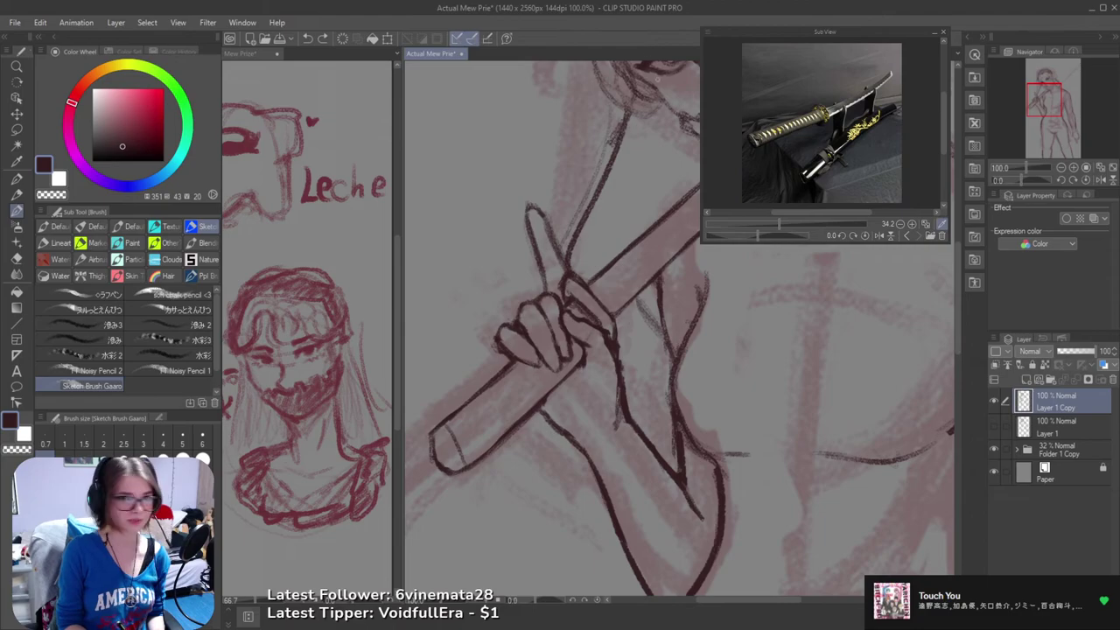
# - Draw the sword handle's end cap with a curved inner line using the sketch brush, and erase the old straight dividing line
pyautogui.moveTo(561, 336); pyautogui.dragTo(605, 313)
pyautogui.press('b')
pyautogui.moveTo(546, 401); pyautogui.dragTo(489, 412)
pyautogui.scroll(2, 490, 412)
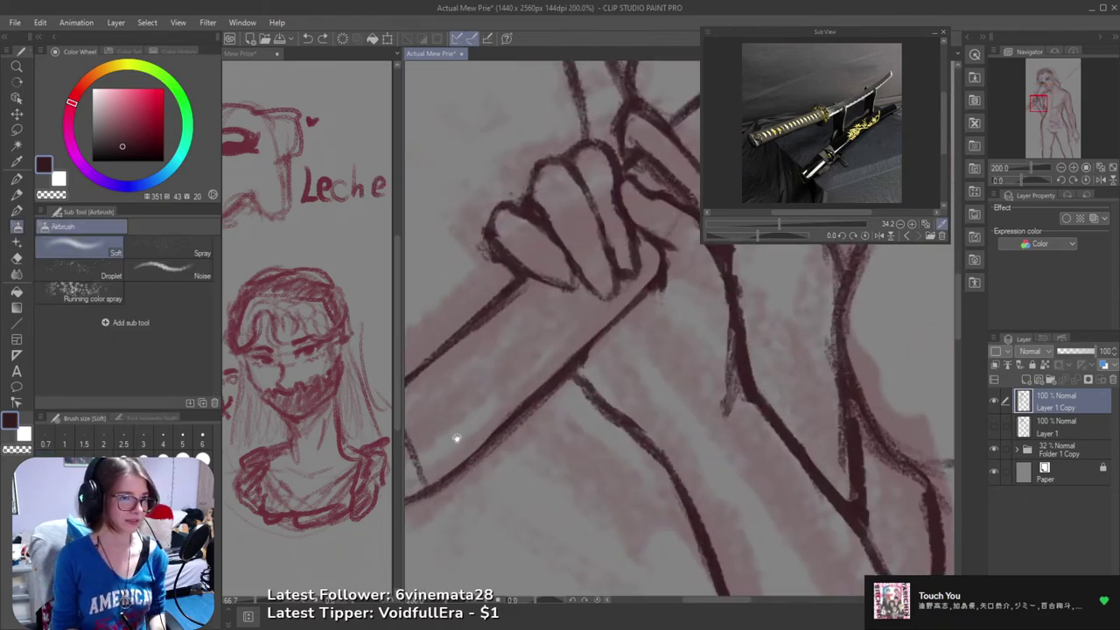
pyautogui.moveTo(437, 447); pyautogui.dragTo(600, 378)
pyautogui.press('e')
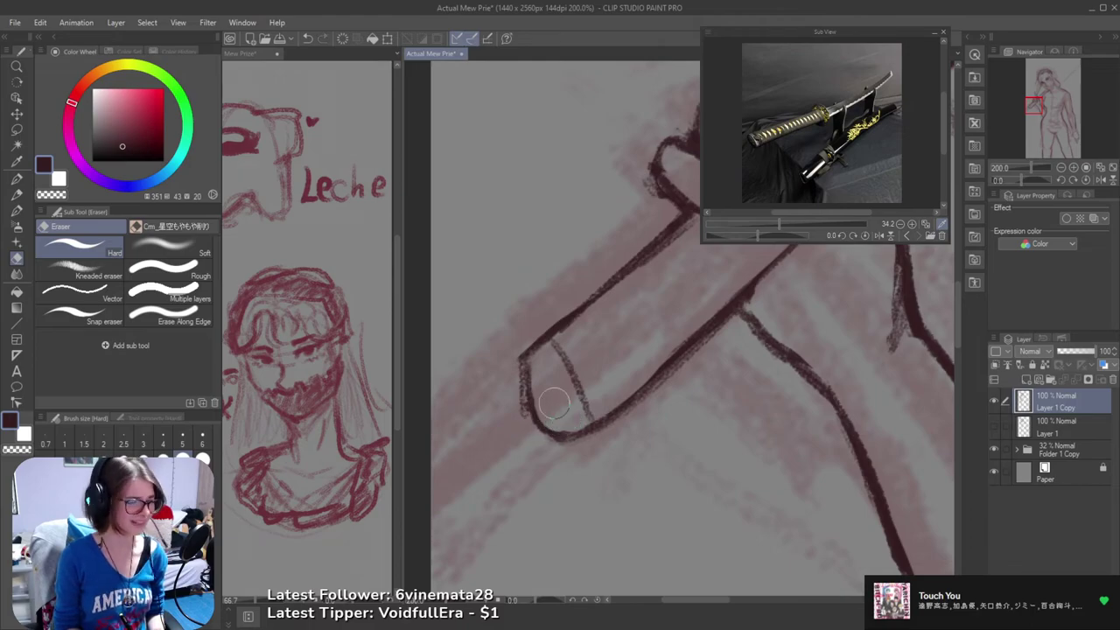
pyautogui.press('b')
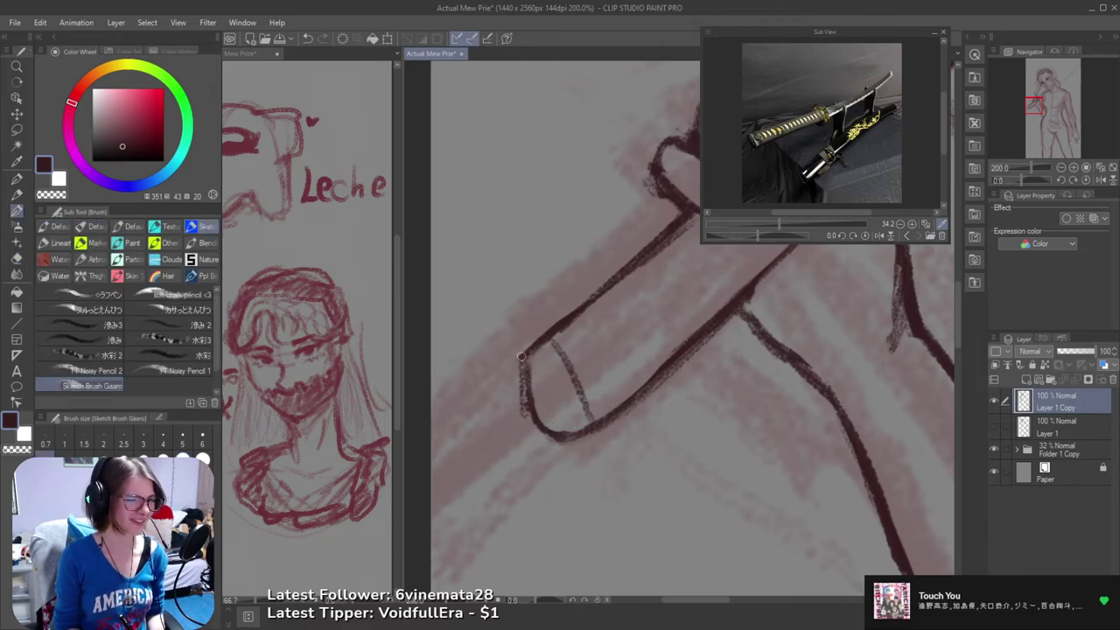
pyautogui.moveTo(520, 356)
pyautogui.mouseDown()
pyautogui.moveTo(569, 410)
pyautogui.moveTo(547, 367)
pyautogui.moveTo(578, 402)
pyautogui.moveTo(568, 426)
pyautogui.moveTo(573, 391)
pyautogui.moveTo(569, 420)
pyautogui.mouseUp()
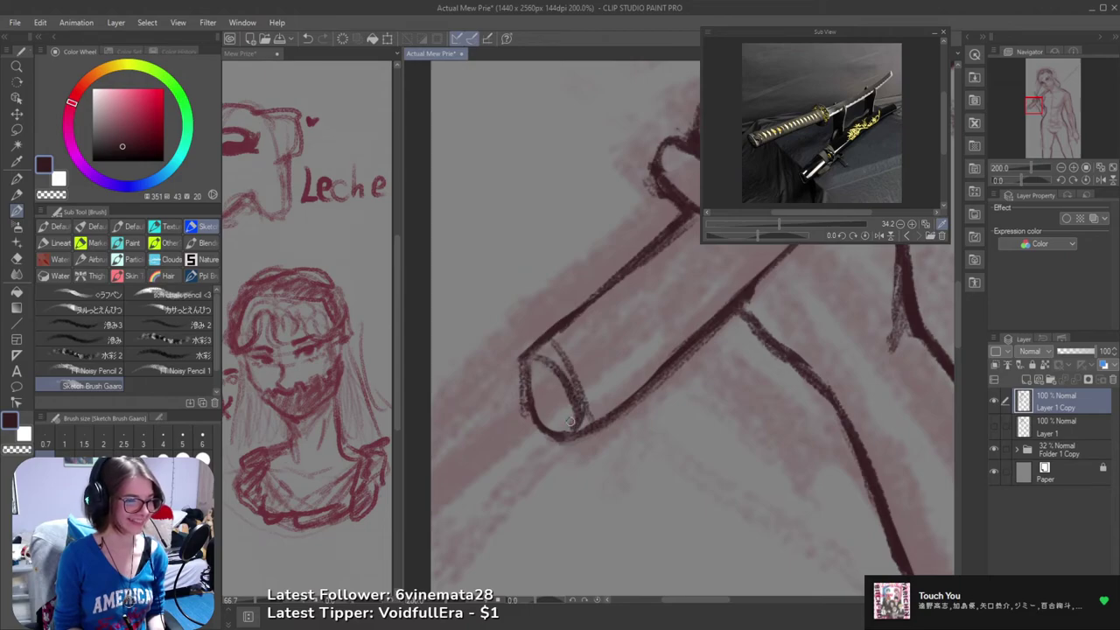
pyautogui.press('e')
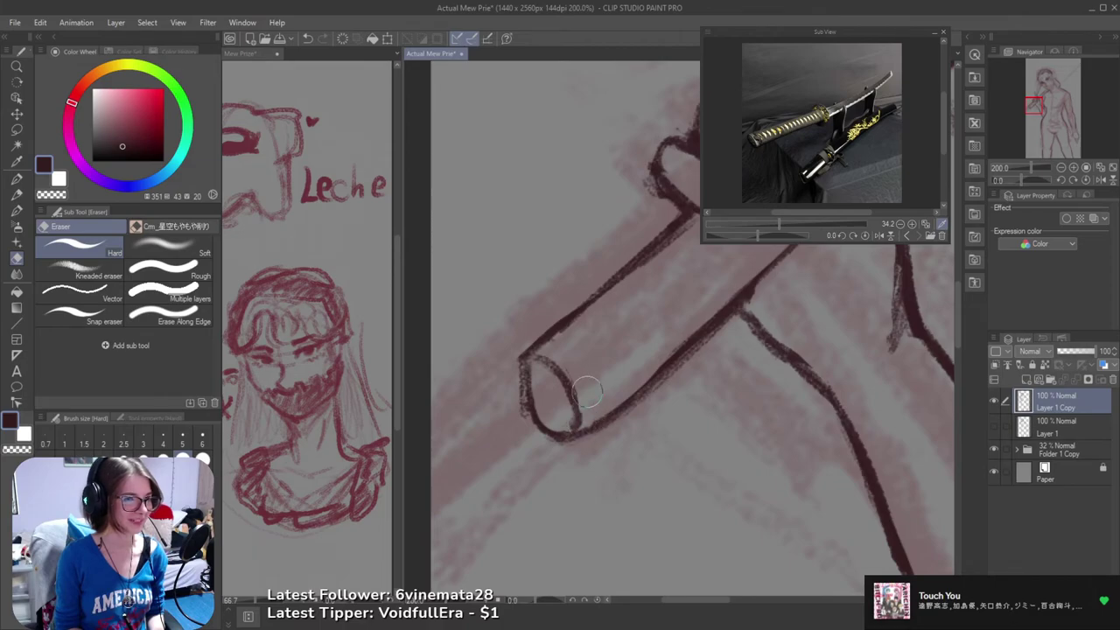
pyautogui.press('b')
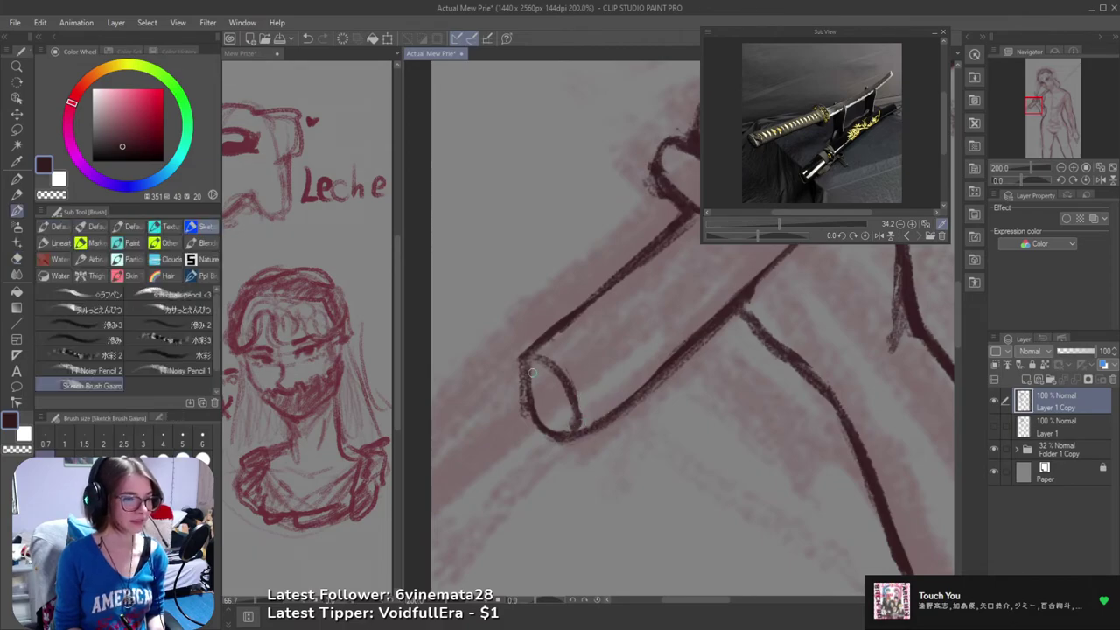
# - Thin the outer outline of the handle's end cap and tidy the lines around it with the hard eraser
pyautogui.press('e')
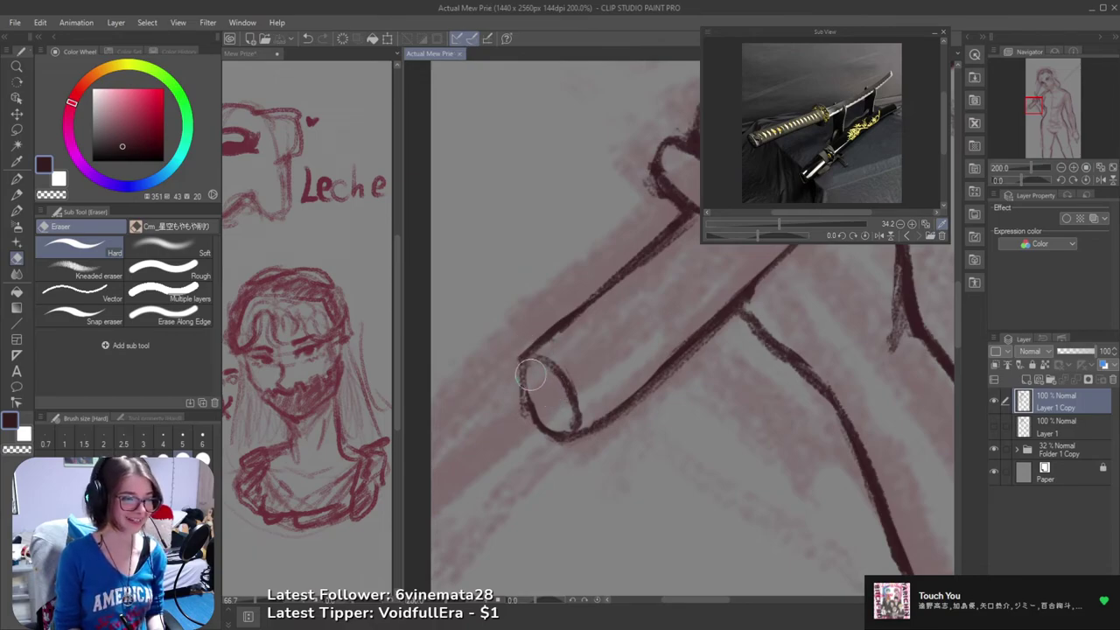
pyautogui.moveTo(499, 368); pyautogui.dragTo(515, 342)
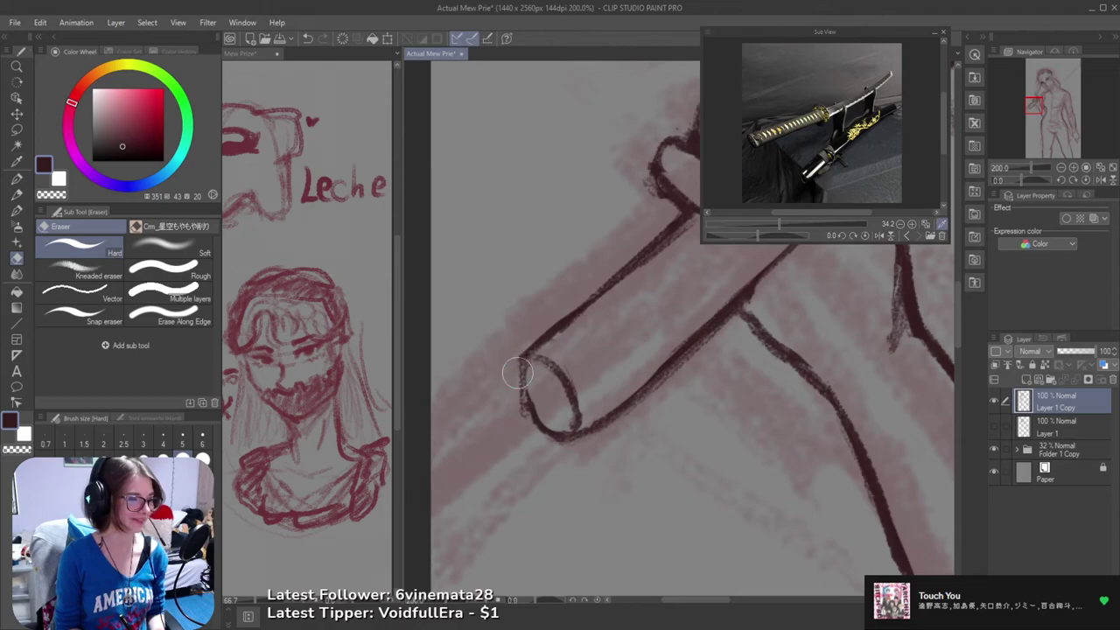
pyautogui.press('p')
pyautogui.press('e')
pyautogui.moveTo(530, 387); pyautogui.dragTo(549, 418)
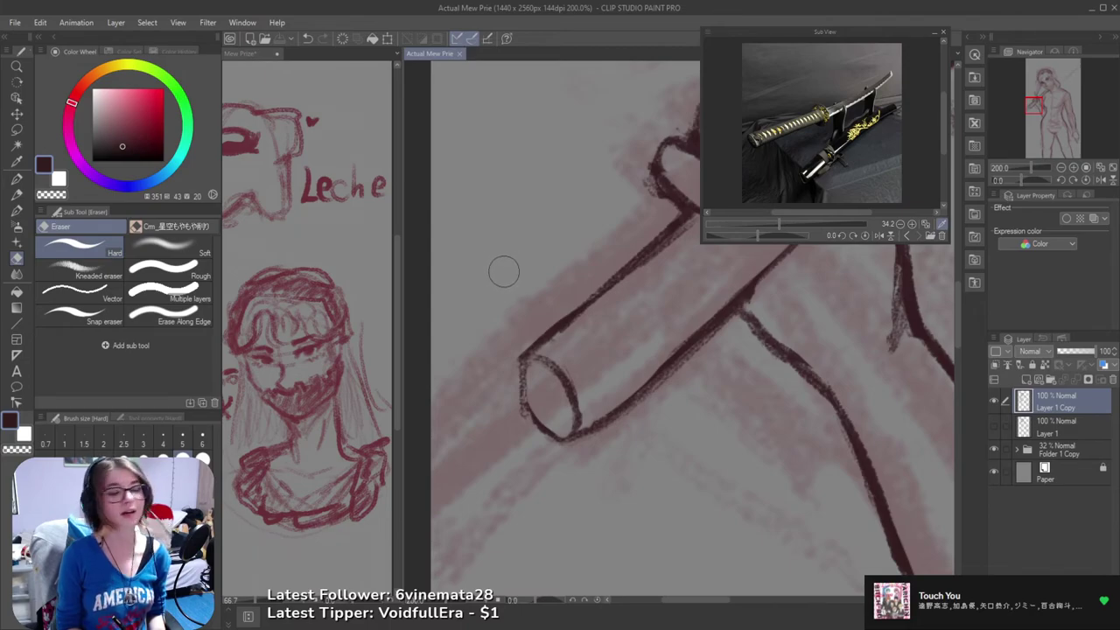
pyautogui.moveTo(616, 402); pyautogui.dragTo(657, 393)
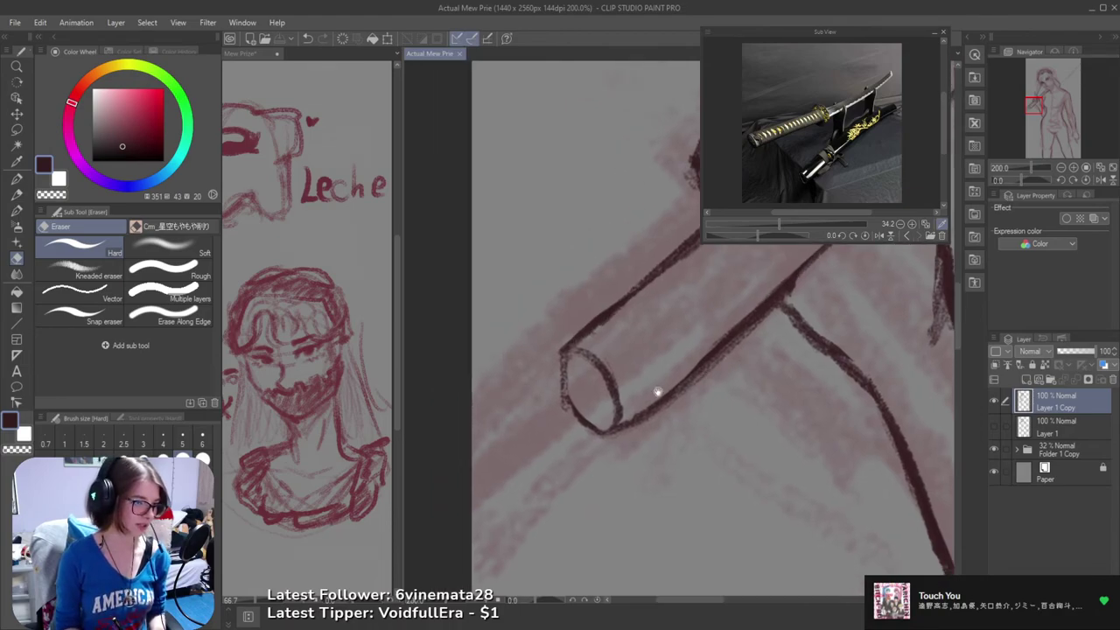
pyautogui.click(572, 362)
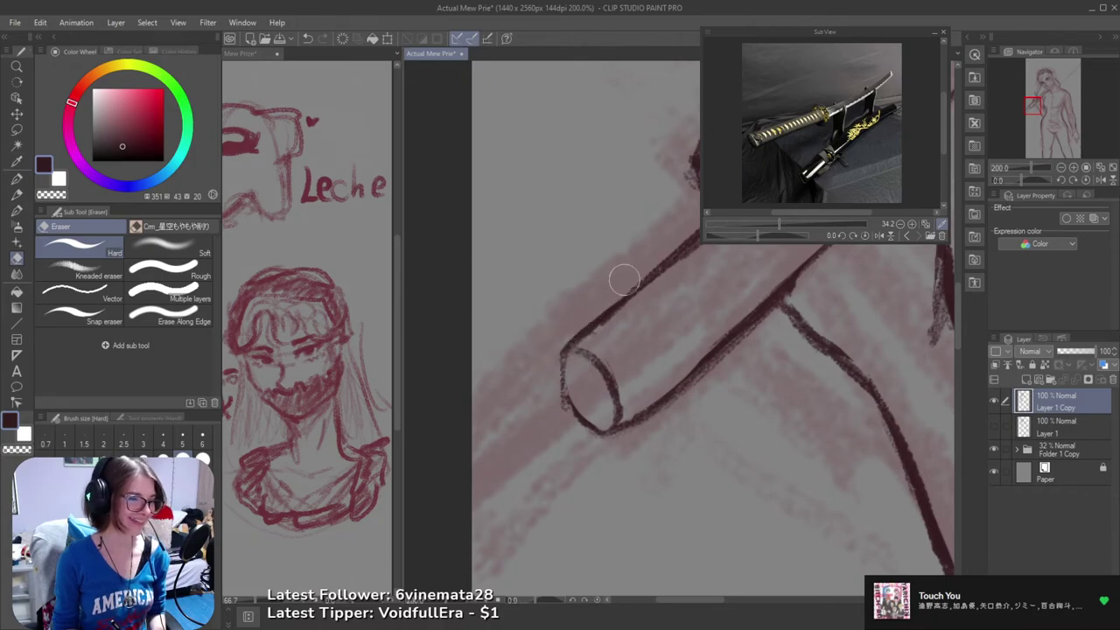
pyautogui.scroll(-1, 579, 324)
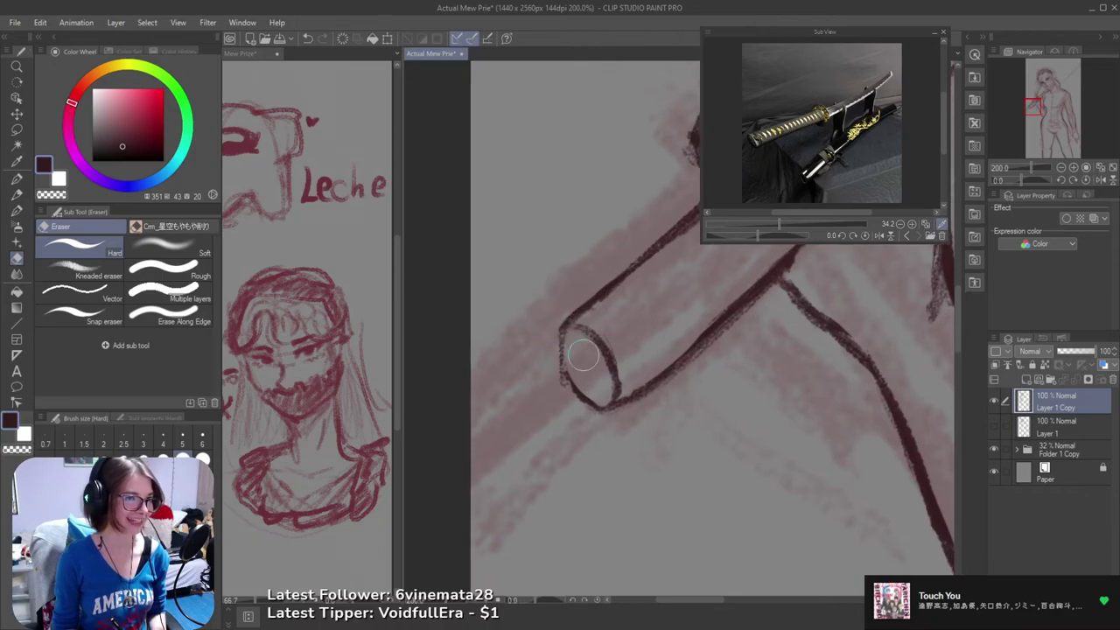
# - Lightly shade the handle's end face with the sketch brush and try a small curved ornament on the handle just above it
pyautogui.press('b')
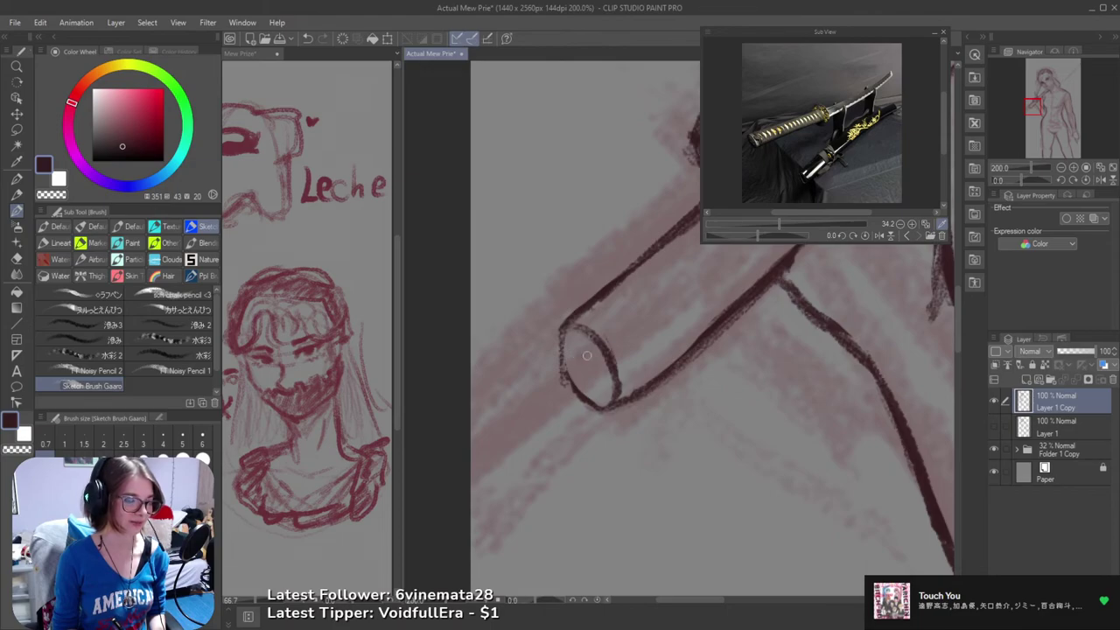
pyautogui.moveTo(586, 355); pyautogui.dragTo(602, 392)
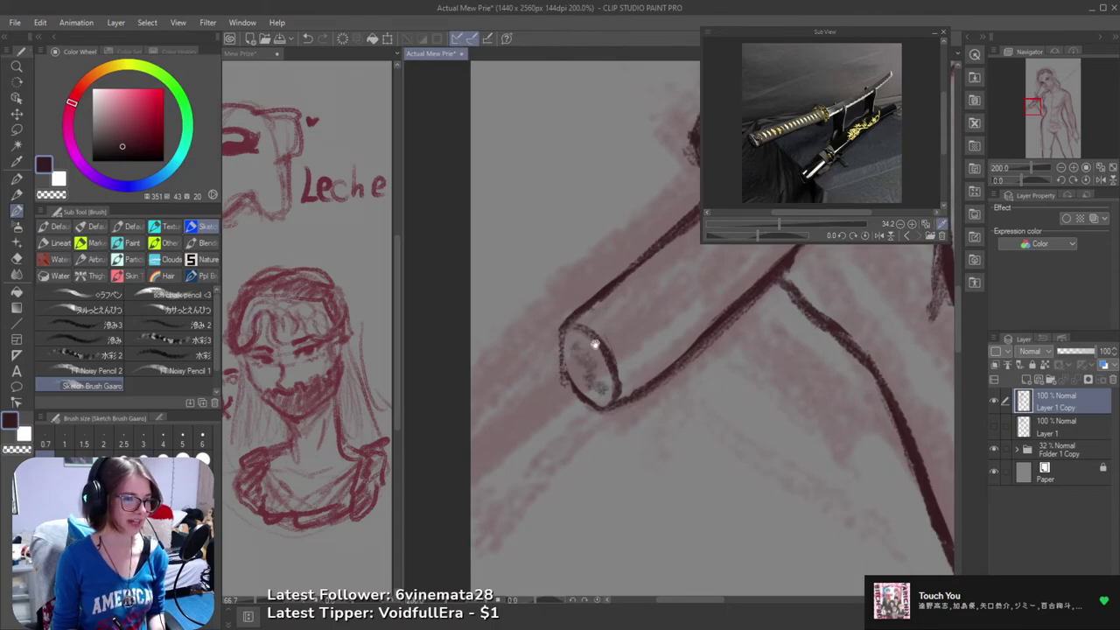
pyautogui.moveTo(628, 346)
pyautogui.mouseDown()
pyautogui.moveTo(570, 390)
pyautogui.moveTo(659, 408)
pyautogui.moveTo(649, 426)
pyautogui.mouseUp()
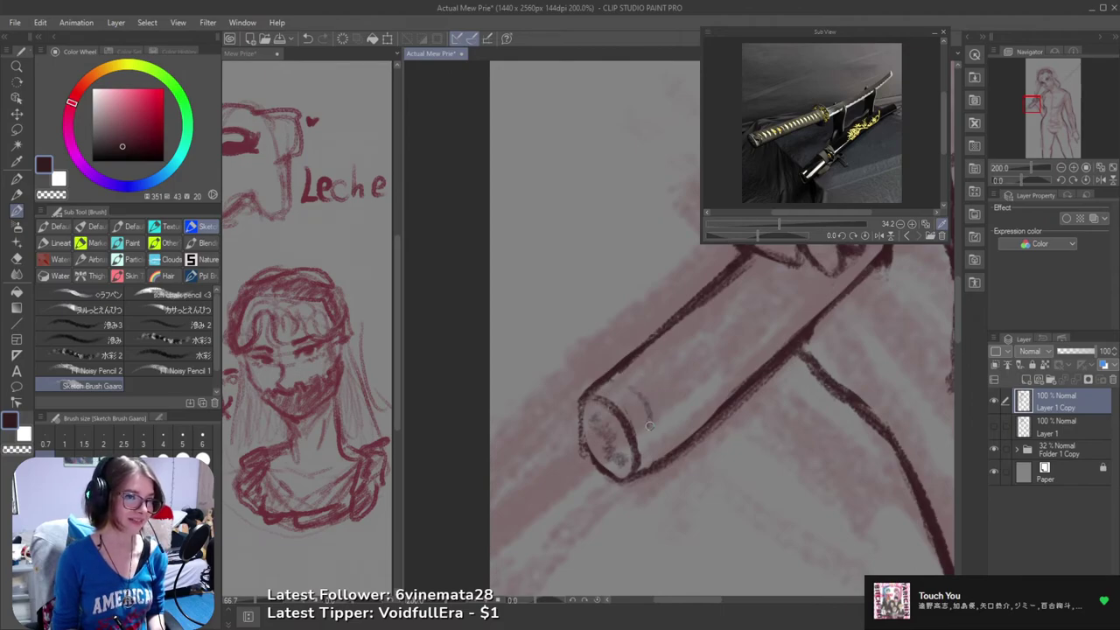
pyautogui.moveTo(630, 387); pyautogui.dragTo(665, 401)
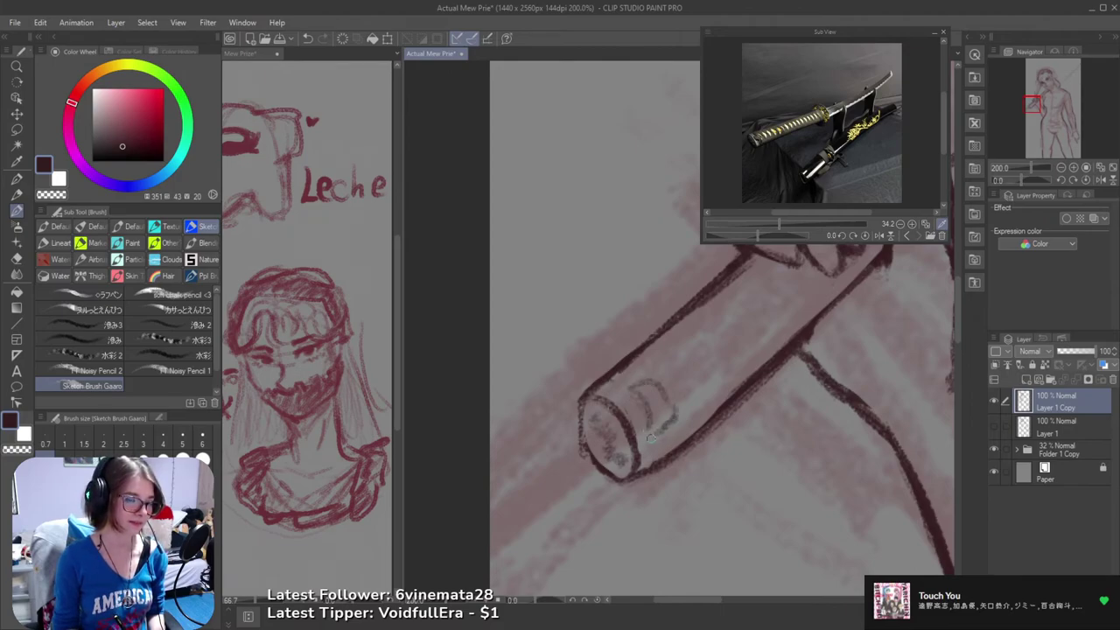
pyautogui.hotkey('ctrl', 'z')
# - Browse the reference images back to the masked figure with the shouldered sword and examine its gripping hand and handle at 150% zoom
pyautogui.moveTo(735, 366); pyautogui.dragTo(482, 405)
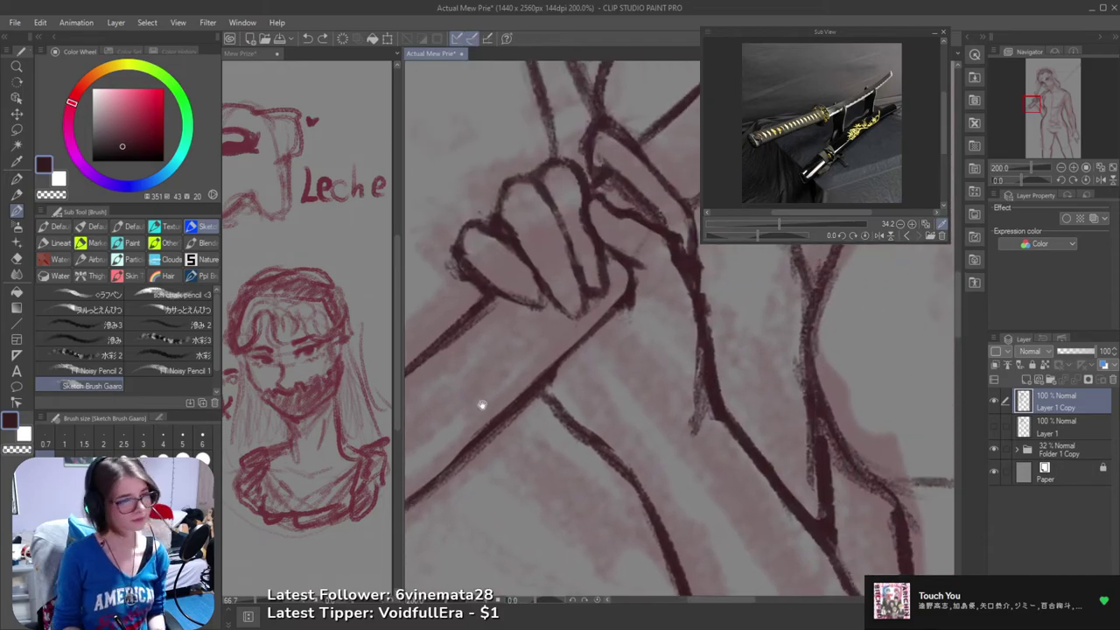
pyautogui.click(908, 236)
pyautogui.click(908, 236)
pyautogui.click(907, 236)
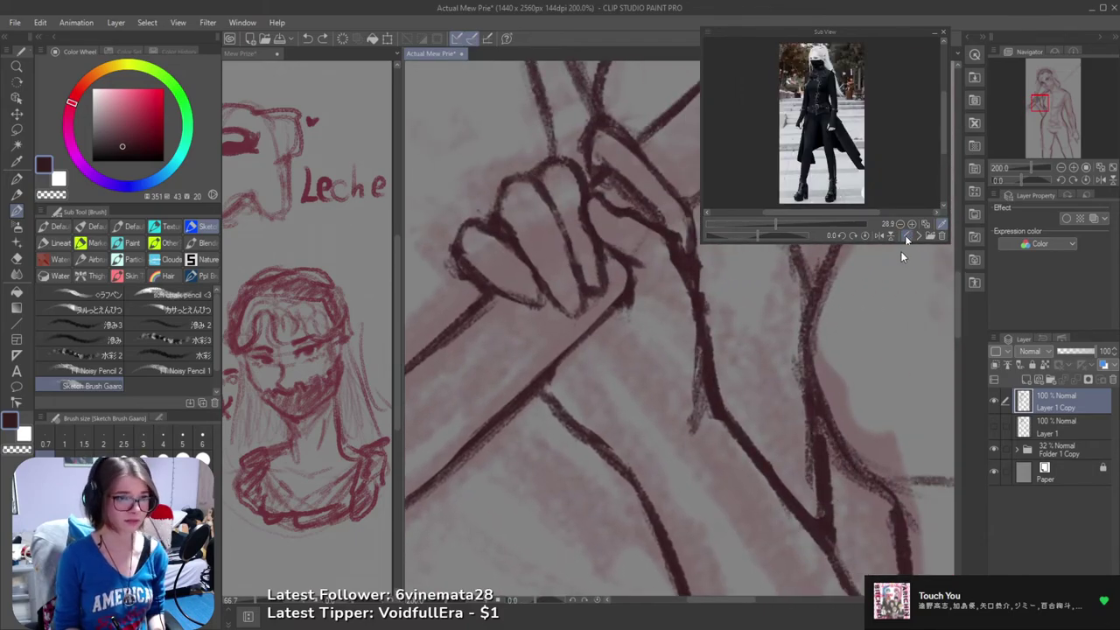
pyautogui.click(908, 236)
pyautogui.click(908, 236)
pyautogui.click(908, 236)
pyautogui.click(907, 236)
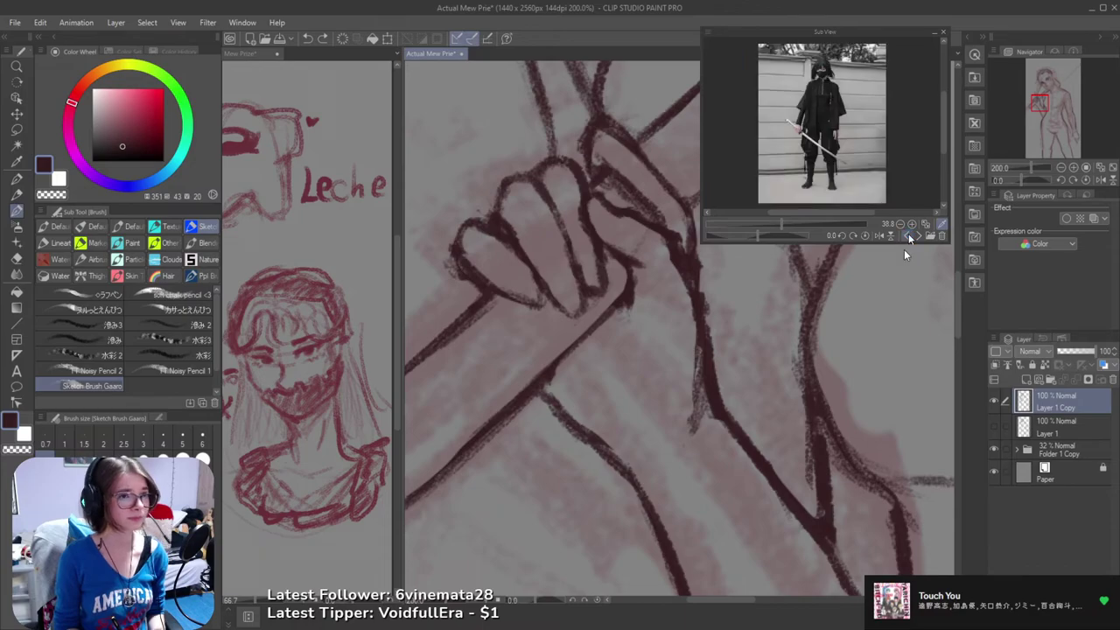
pyautogui.click(908, 237)
pyautogui.click(907, 236)
pyautogui.click(907, 234)
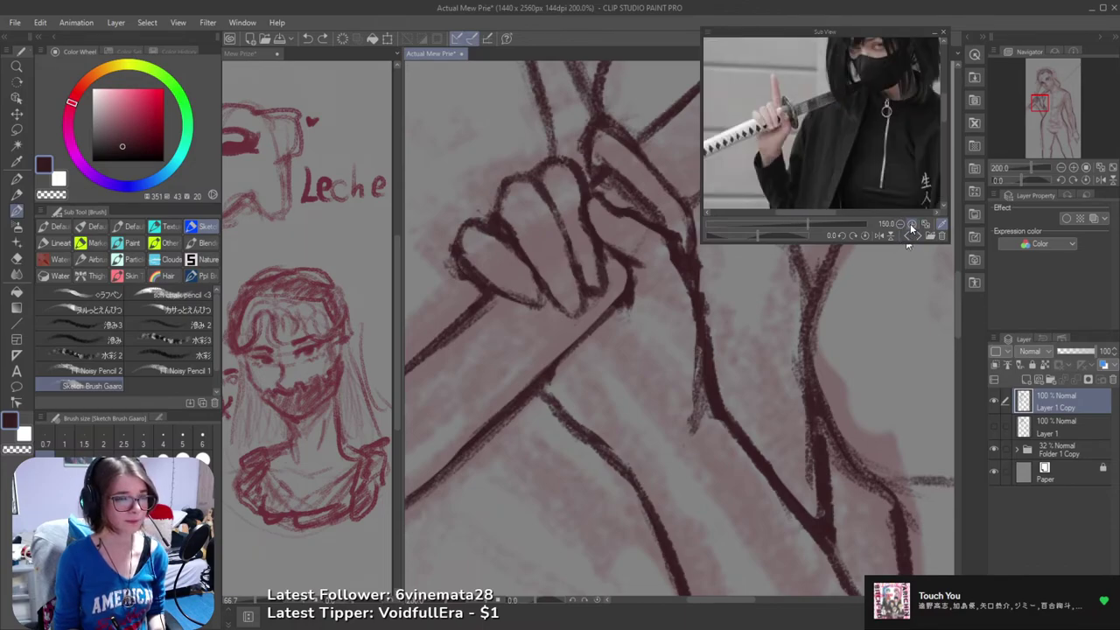
pyautogui.moveTo(828, 175); pyautogui.dragTo(882, 158)
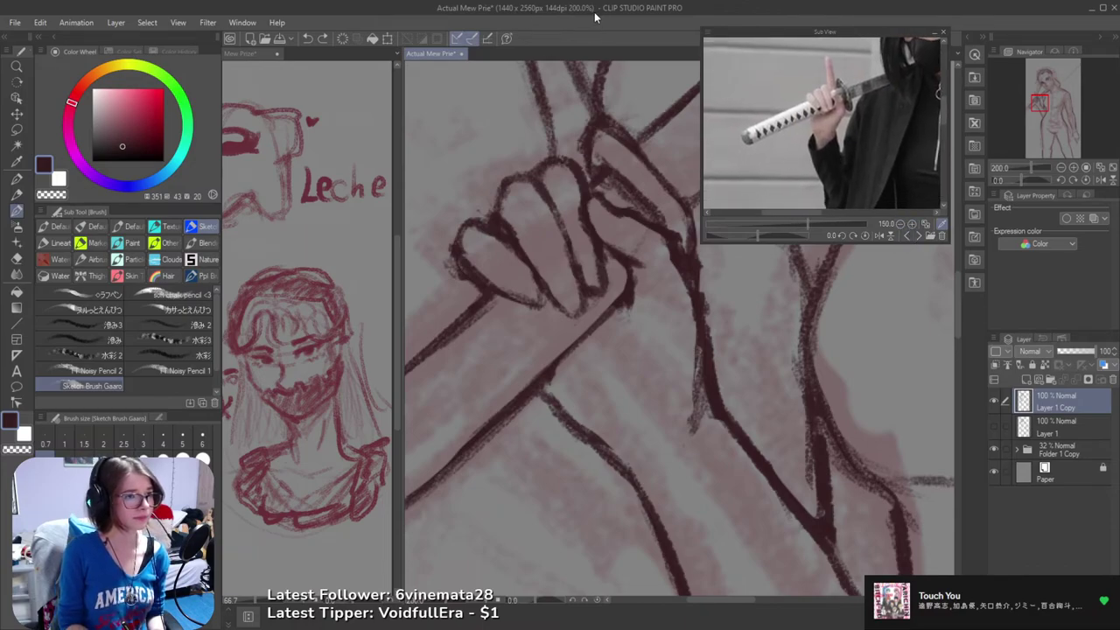
# - Draw a small rounded knob overlapping the inner edge of the handle's end cap, and save the file
pyautogui.moveTo(450, 347); pyautogui.dragTo(674, 220)
pyautogui.moveTo(608, 315)
pyautogui.mouseDown()
pyautogui.moveTo(568, 335)
pyautogui.moveTo(608, 332)
pyautogui.moveTo(612, 311)
pyautogui.moveTo(617, 345)
pyautogui.moveTo(588, 343)
pyautogui.moveTo(602, 330)
pyautogui.mouseUp()
pyautogui.press('e')
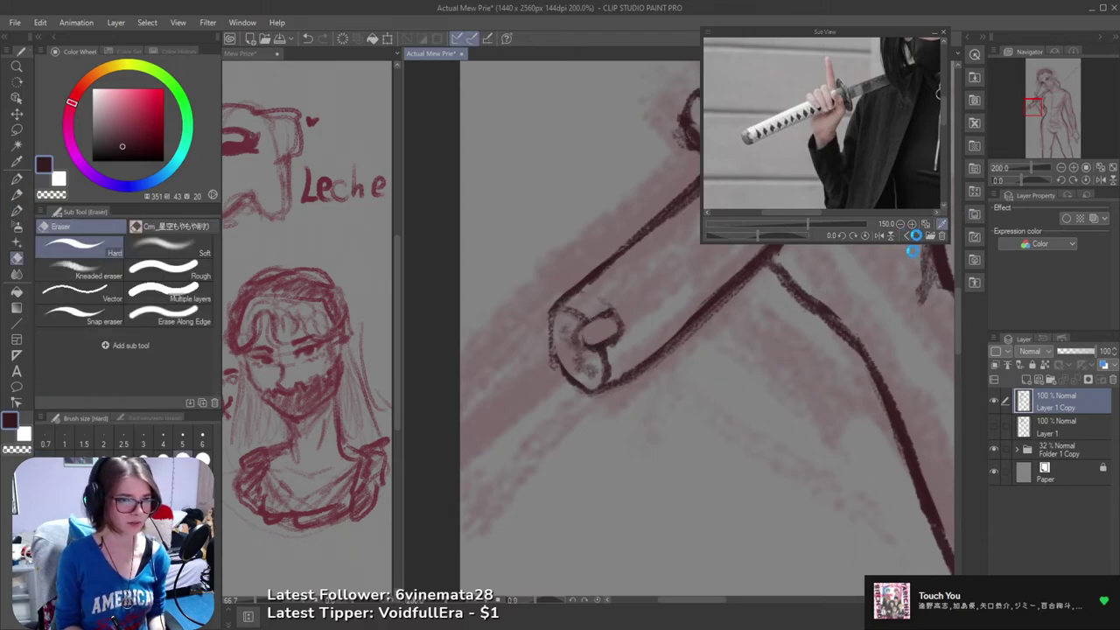
pyautogui.hotkey('ctrl', 's')
# - Step the reference images forward to the katana photo to study its handle end
pyautogui.click(918, 236)
pyautogui.click(919, 235)
pyautogui.click(918, 235)
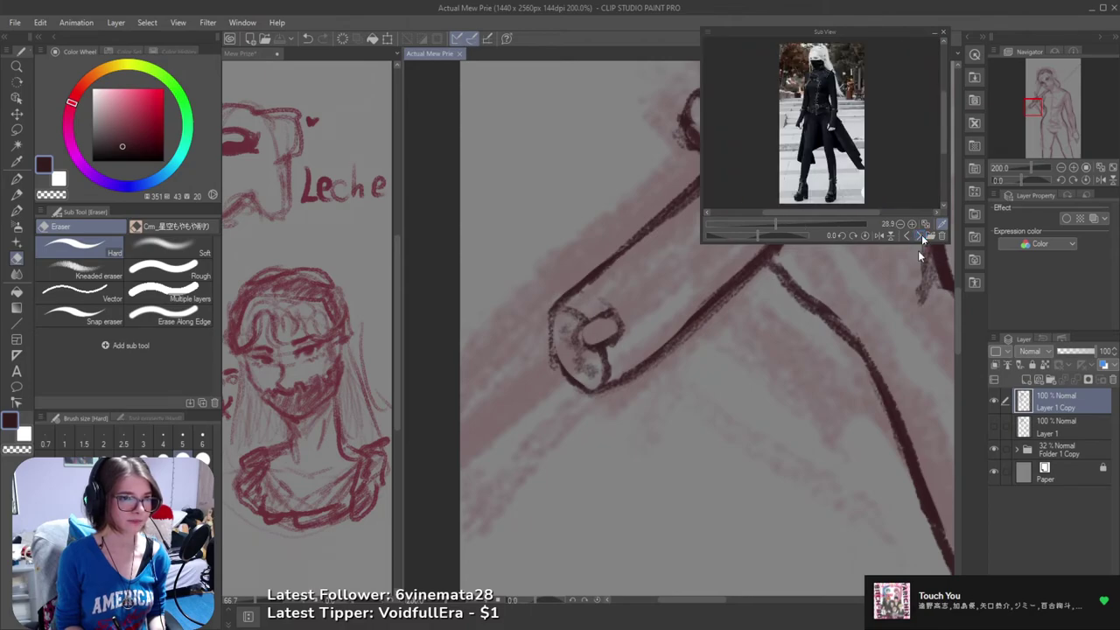
pyautogui.click(918, 236)
pyautogui.click(918, 236)
pyautogui.click(919, 235)
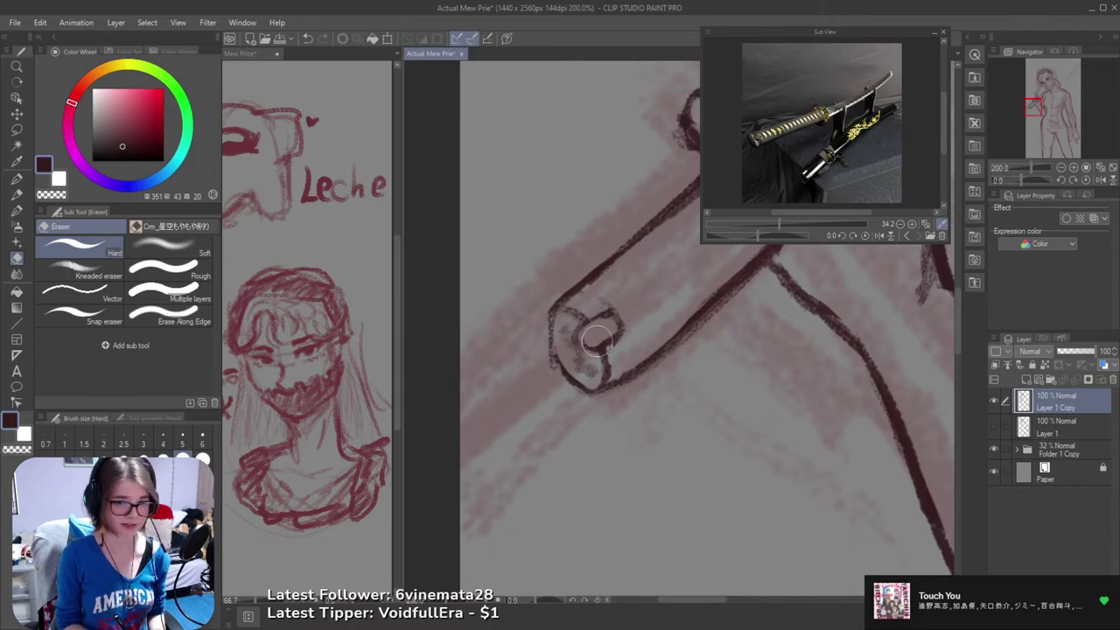
# - Reshape the knob on the end cap into a smaller, cleaner rounded form with the sketch brush and hard eraser
pyautogui.press('b')
pyautogui.moveTo(584, 329)
pyautogui.mouseDown()
pyautogui.moveTo(584, 348)
pyautogui.moveTo(610, 336)
pyautogui.moveTo(605, 313)
pyautogui.mouseUp()
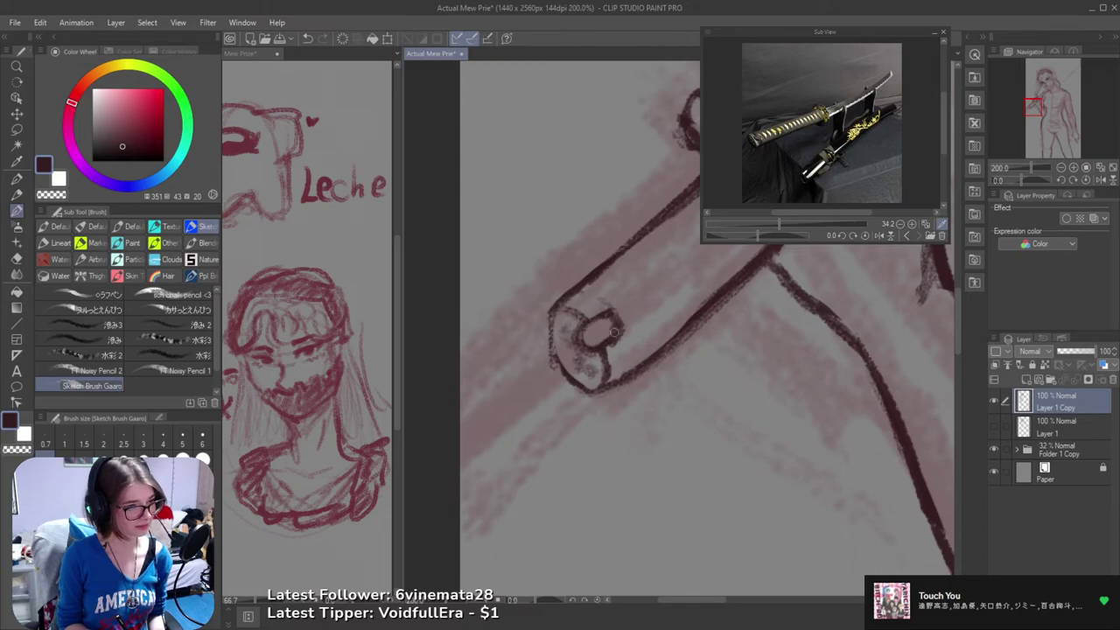
pyautogui.press('e')
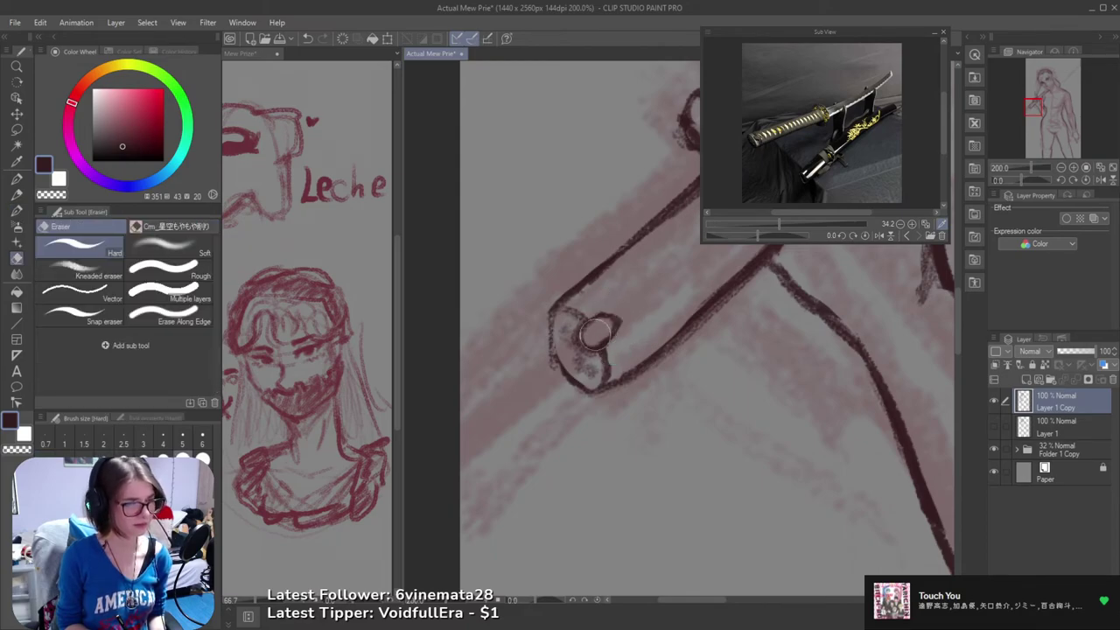
pyautogui.press('b')
pyautogui.press('e')
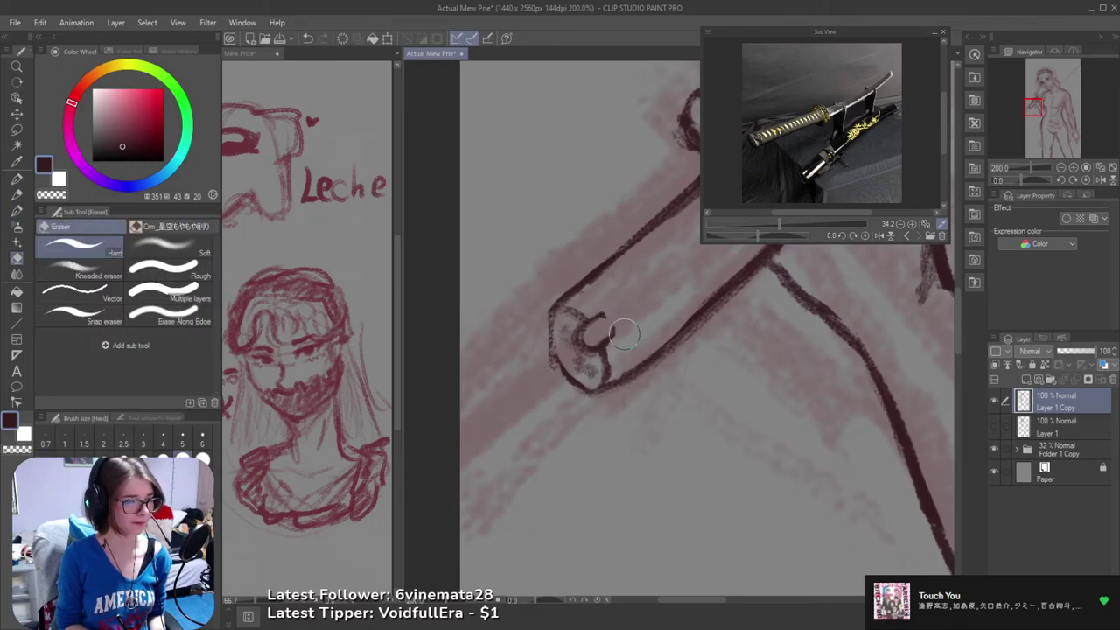
pyautogui.press('b')
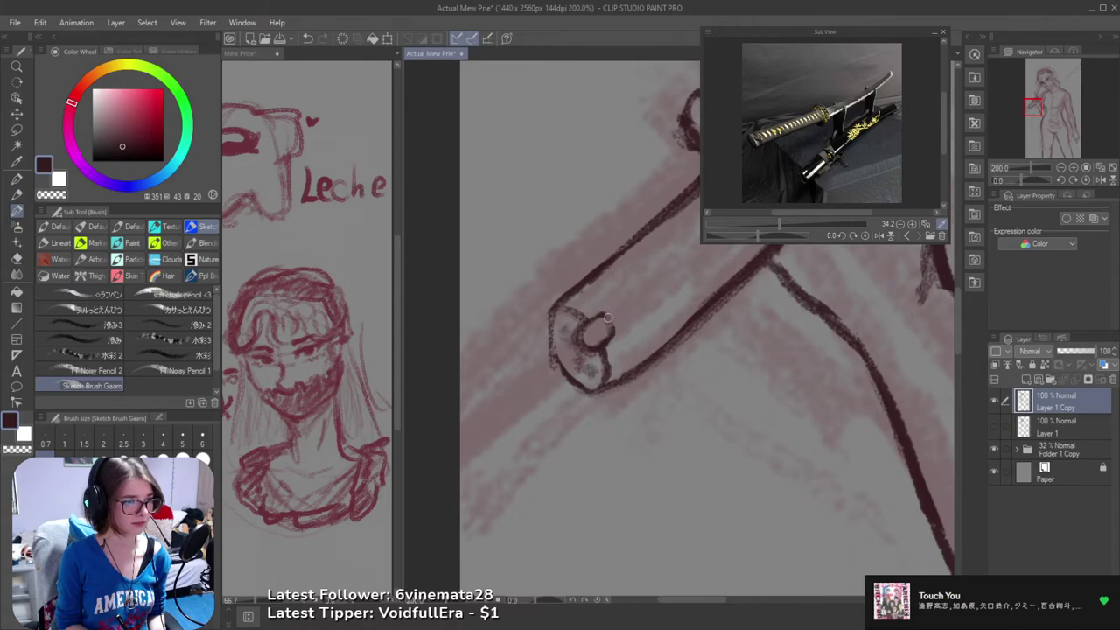
# - Sketch a row of small diamond-shaped wrap marks along the sword handle between the end cap and the fingers
pyautogui.moveTo(608, 322)
pyautogui.mouseDown()
pyautogui.moveTo(501, 401)
pyautogui.moveTo(479, 374)
pyautogui.moveTo(512, 371)
pyautogui.moveTo(503, 393)
pyautogui.mouseUp()
pyautogui.moveTo(541, 361)
pyautogui.mouseDown()
pyautogui.moveTo(507, 405)
pyautogui.moveTo(512, 385)
pyautogui.moveTo(504, 396)
pyautogui.moveTo(538, 456)
pyautogui.moveTo(579, 420)
pyautogui.mouseUp()
pyautogui.scroll(-4, 578, 420)
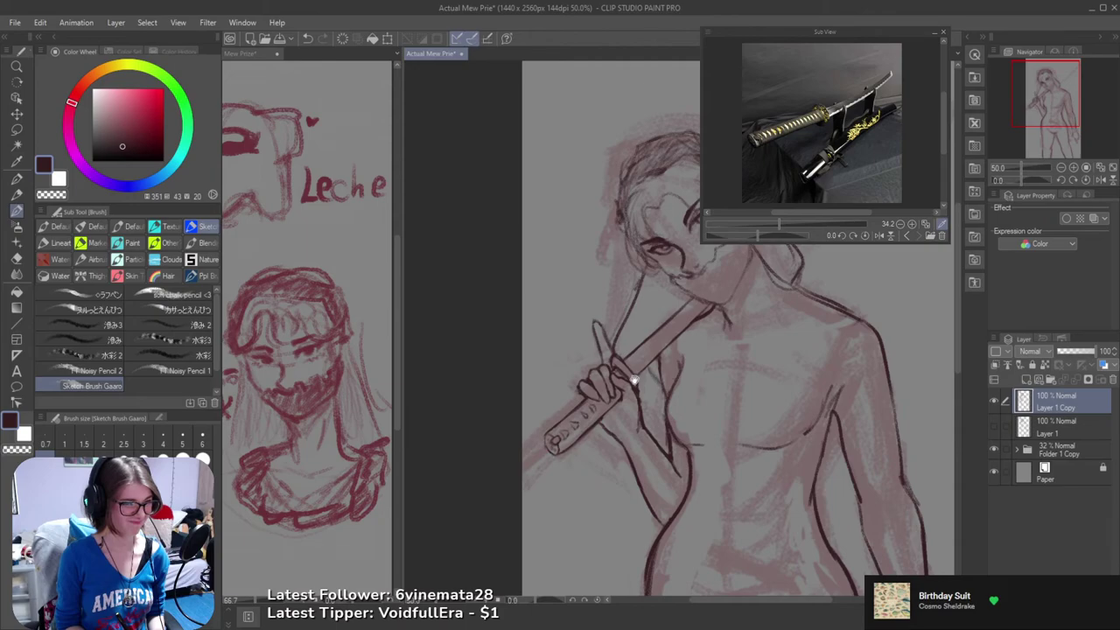
# - Touch up the shaded end face beside the knob with the hard eraser and check the whole figure
pyautogui.scroll(2, 556, 448)
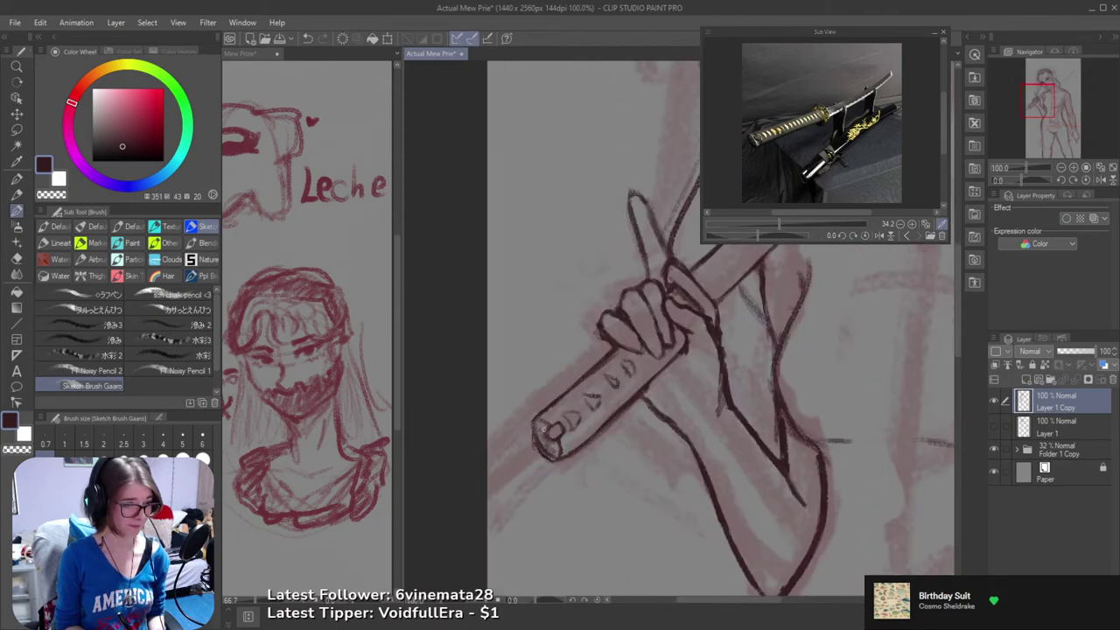
pyautogui.press('e')
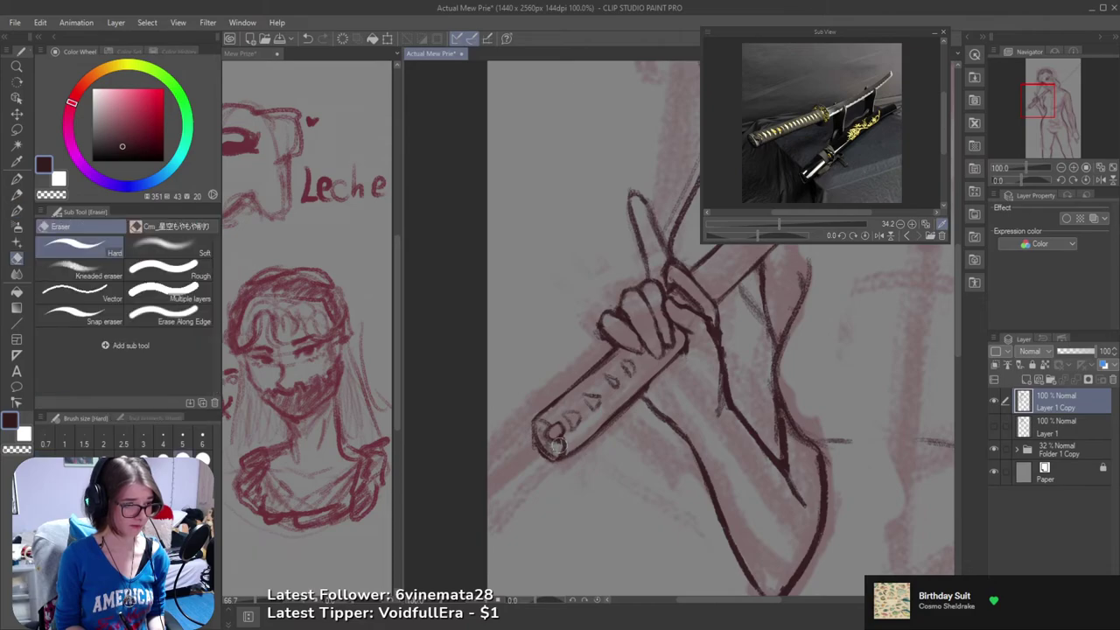
pyautogui.moveTo(546, 439)
pyautogui.mouseDown()
pyautogui.moveTo(553, 449)
pyautogui.moveTo(543, 441)
pyautogui.mouseUp()
pyautogui.keyDown('alt'); pyautogui.click(607, 427); pyautogui.keyUp('alt')
pyautogui.keyDown('alt'); pyautogui.click(607, 427); pyautogui.keyUp('alt')
pyautogui.keyDown('alt'); pyautogui.click(607, 427); pyautogui.keyUp('alt')
pyautogui.keyDown('alt'); pyautogui.click(609, 426); pyautogui.keyUp('alt')
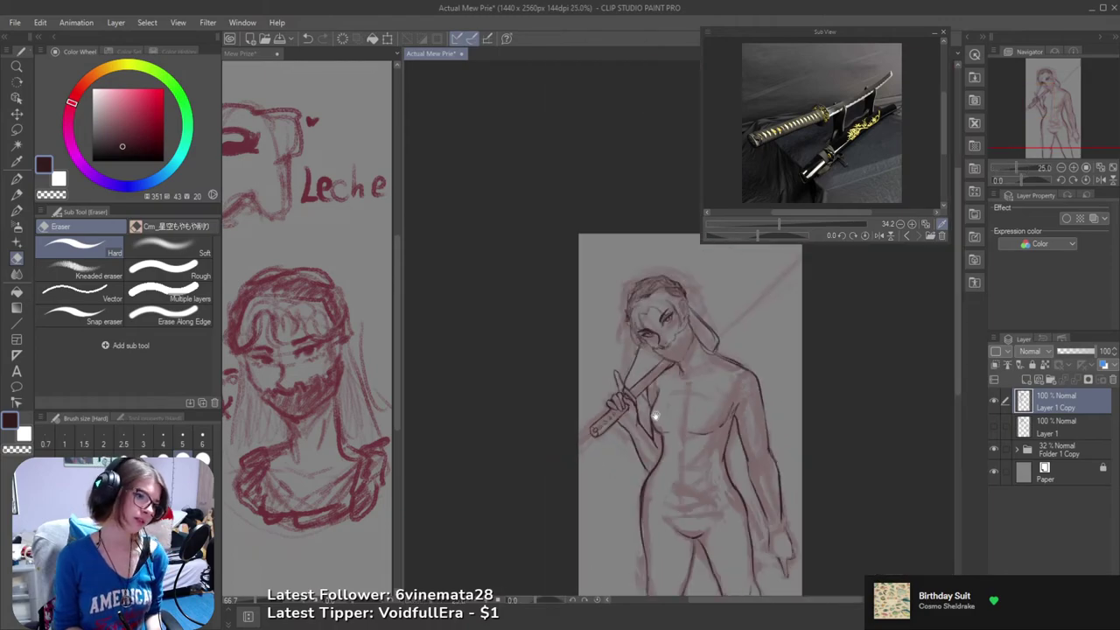
# - Check the whole figure with the added handle details and save the drawing
pyautogui.keyDown('ctrl'); pyautogui.click(640, 421); pyautogui.keyUp('ctrl')
pyautogui.keyDown('ctrl'); pyautogui.click(639, 422); pyautogui.keyUp('ctrl')
pyautogui.scroll(-1, 626, 389)
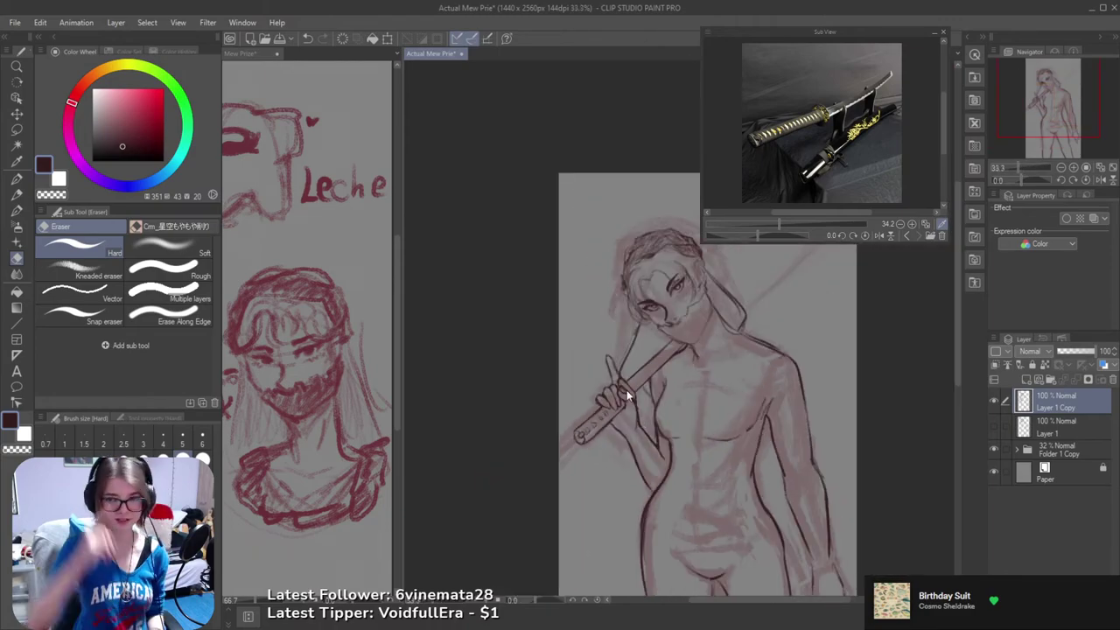
pyautogui.hotkey('ctrl', 's')
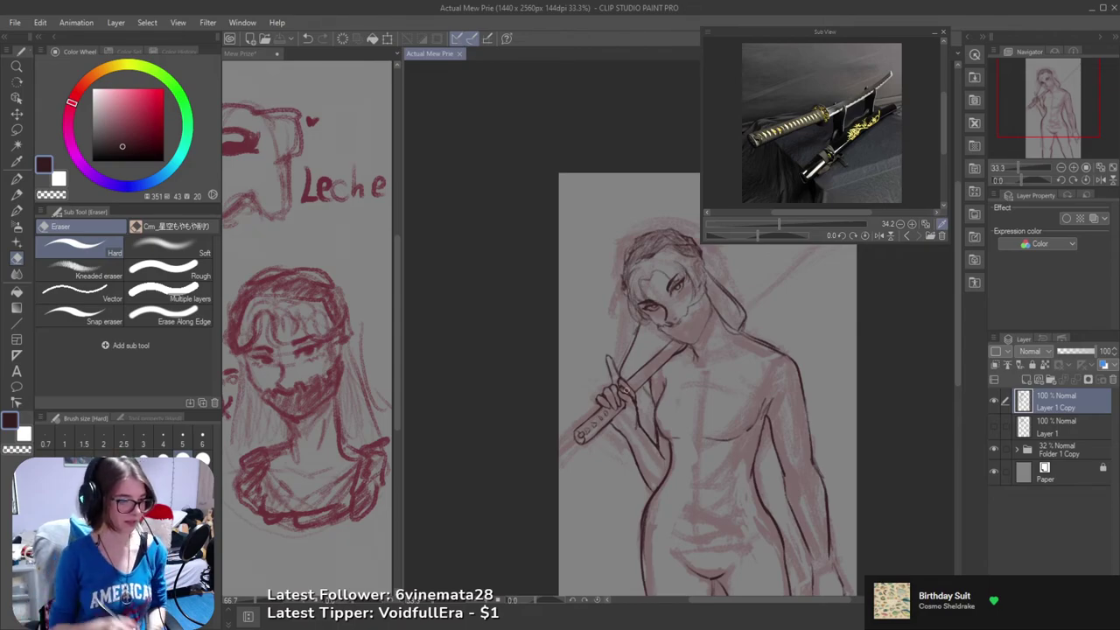
# - Redraw the end cap's rim line above and below the knob, clean it with the hard eraser, and save the drawing
pyautogui.scroll(2, 590, 440)
pyautogui.scroll(2, 589, 439)
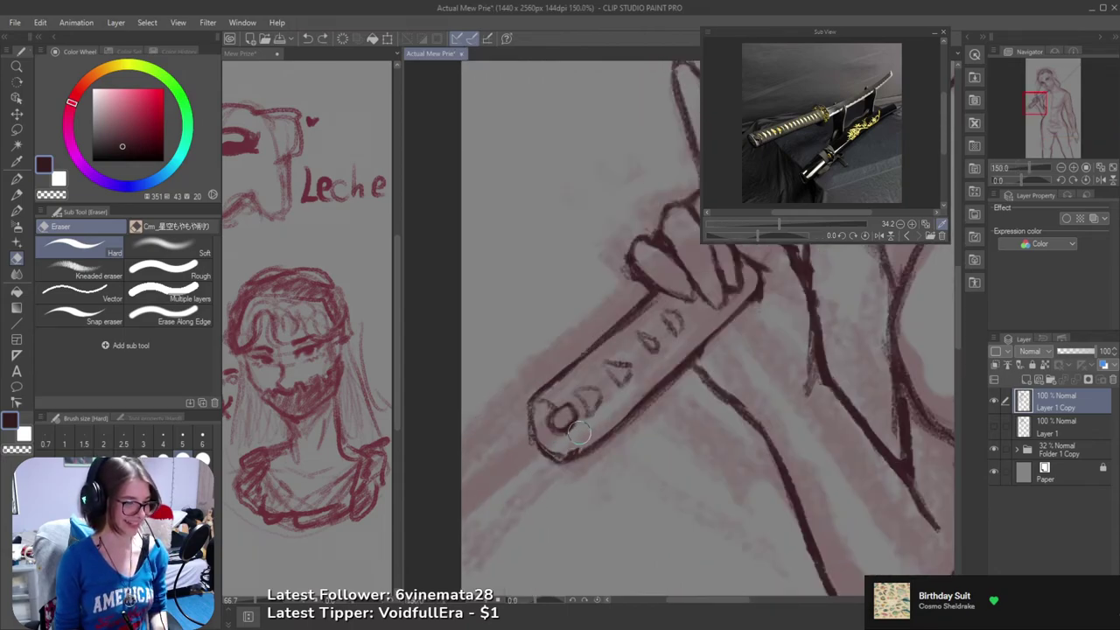
pyautogui.press('b')
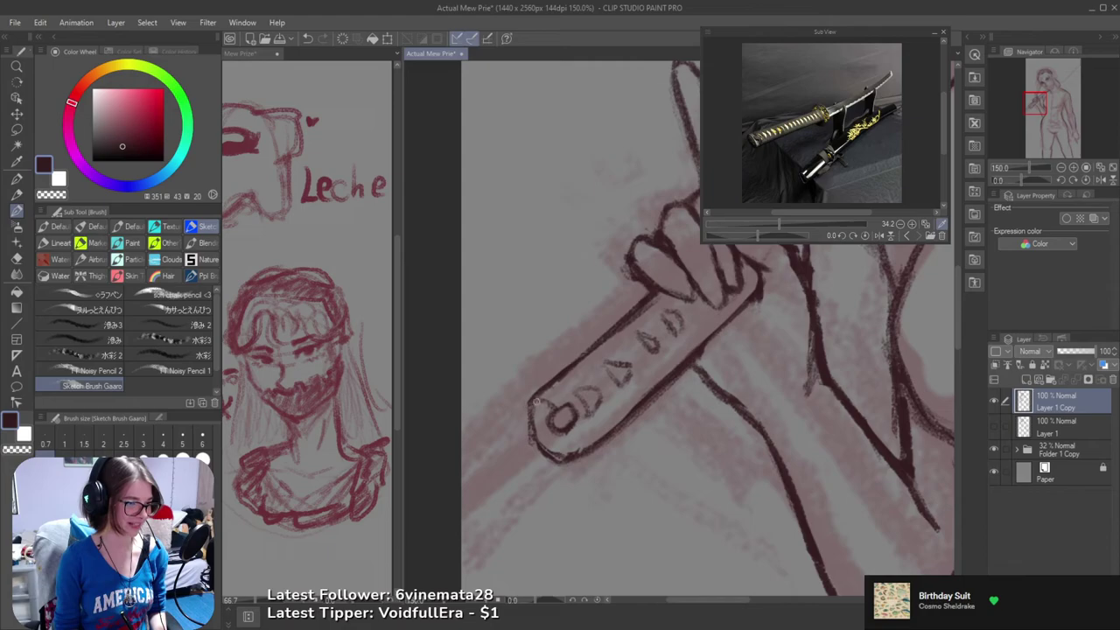
pyautogui.moveTo(536, 401)
pyautogui.mouseDown()
pyautogui.moveTo(564, 438)
pyautogui.moveTo(559, 459)
pyautogui.mouseUp()
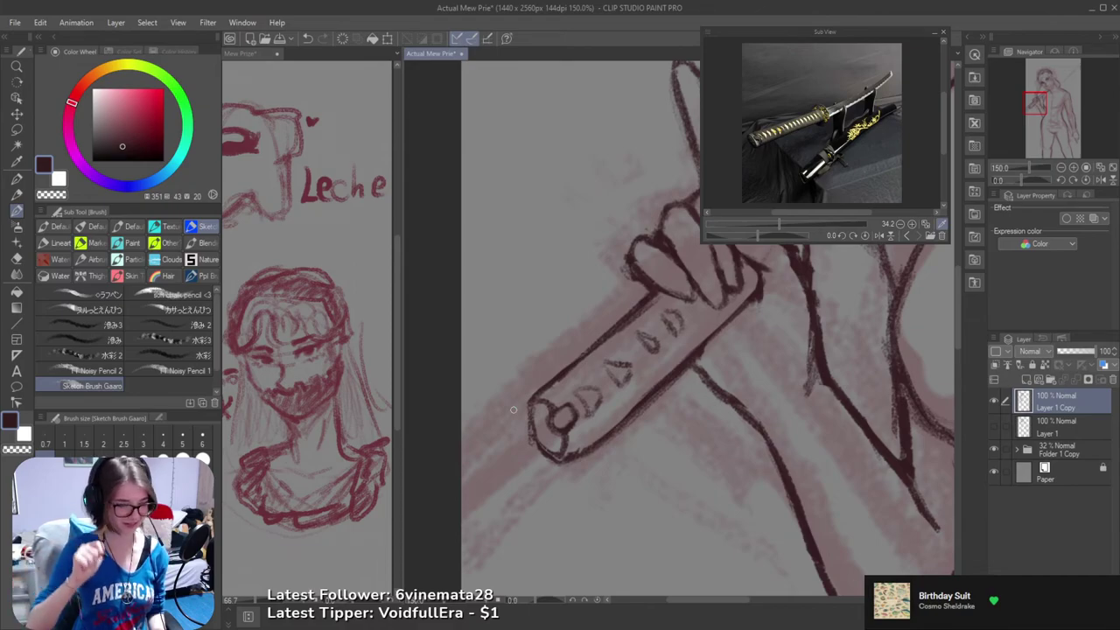
pyautogui.press('e')
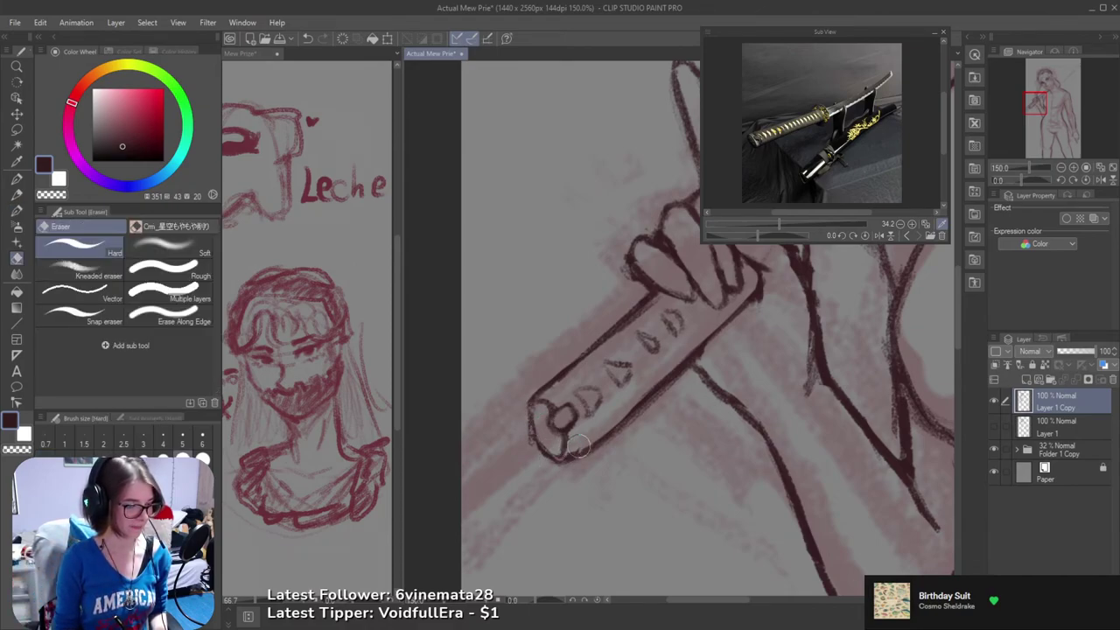
pyautogui.press('b')
pyautogui.moveTo(567, 454)
pyautogui.mouseDown()
pyautogui.moveTo(624, 412)
pyautogui.moveTo(572, 454)
pyautogui.moveTo(649, 402)
pyautogui.moveTo(572, 470)
pyautogui.moveTo(654, 415)
pyautogui.moveTo(580, 467)
pyautogui.moveTo(565, 427)
pyautogui.moveTo(562, 458)
pyautogui.mouseUp()
pyautogui.hotkey('ctrl', 'z')
pyautogui.press('e')
pyautogui.press('b')
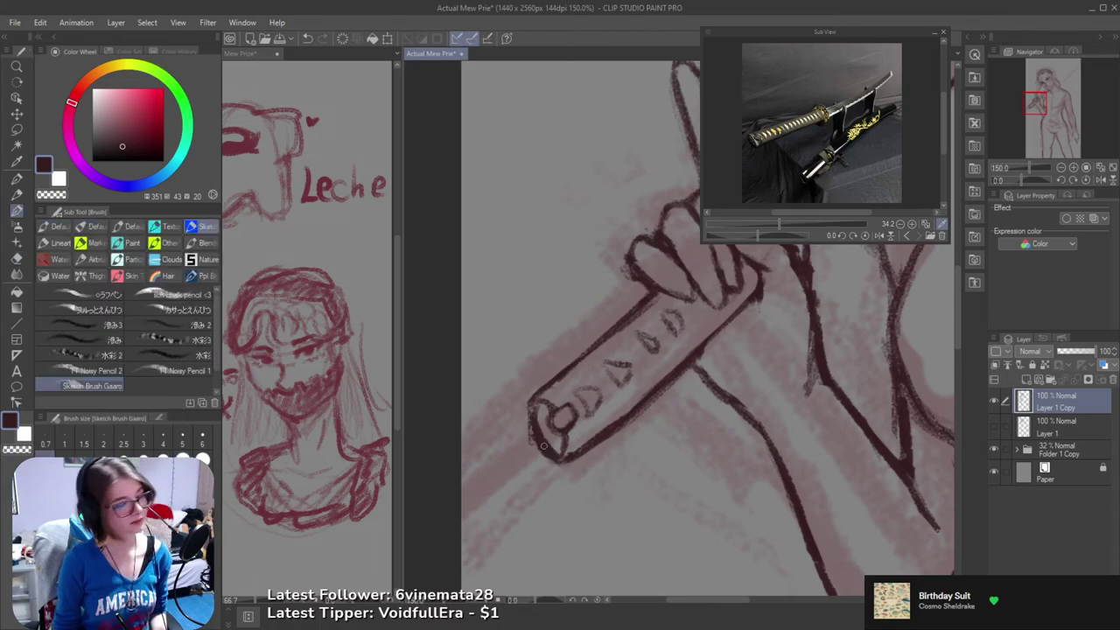
pyautogui.scroll(-5, 565, 441)
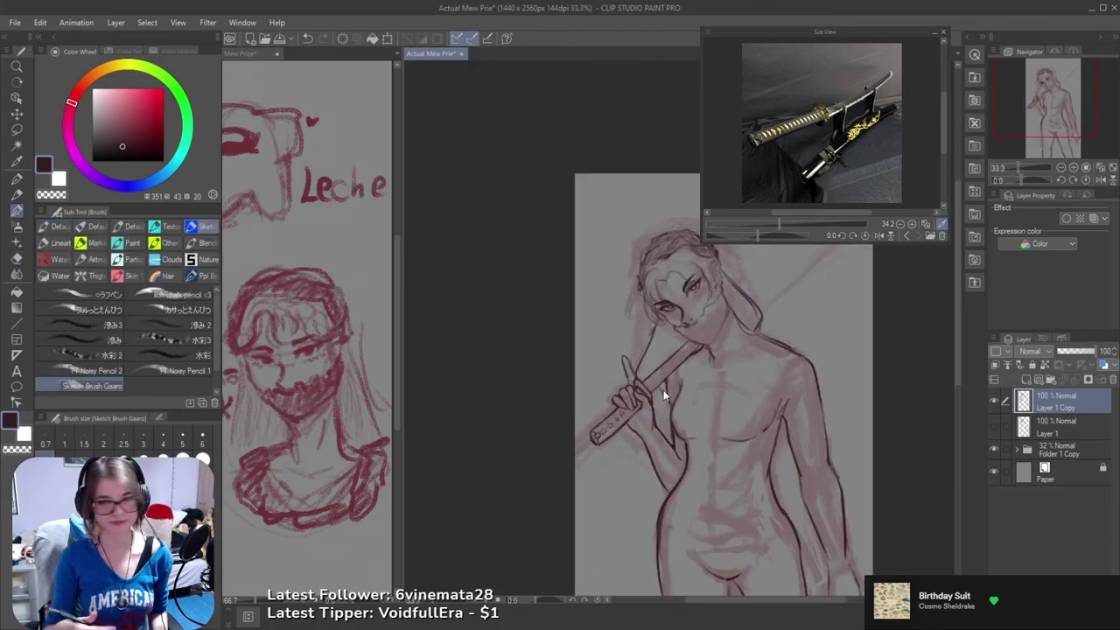
pyautogui.hotkey('ctrl', 's')
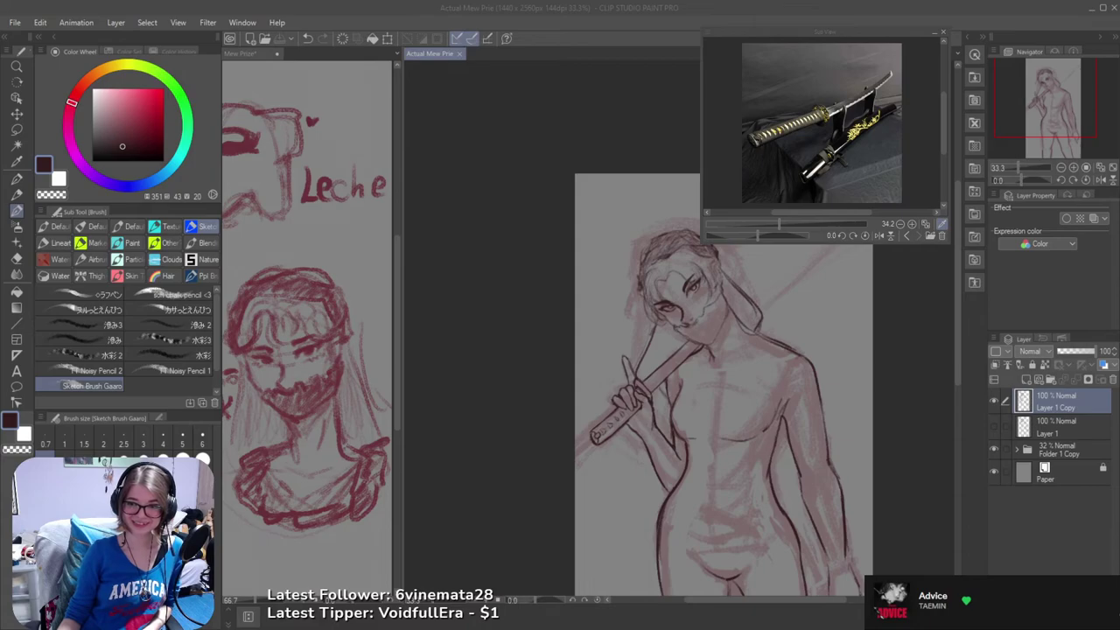
# - Clean up the end face of the handle around the knob with the sketch brush and hard eraser
pyautogui.click(634, 7)
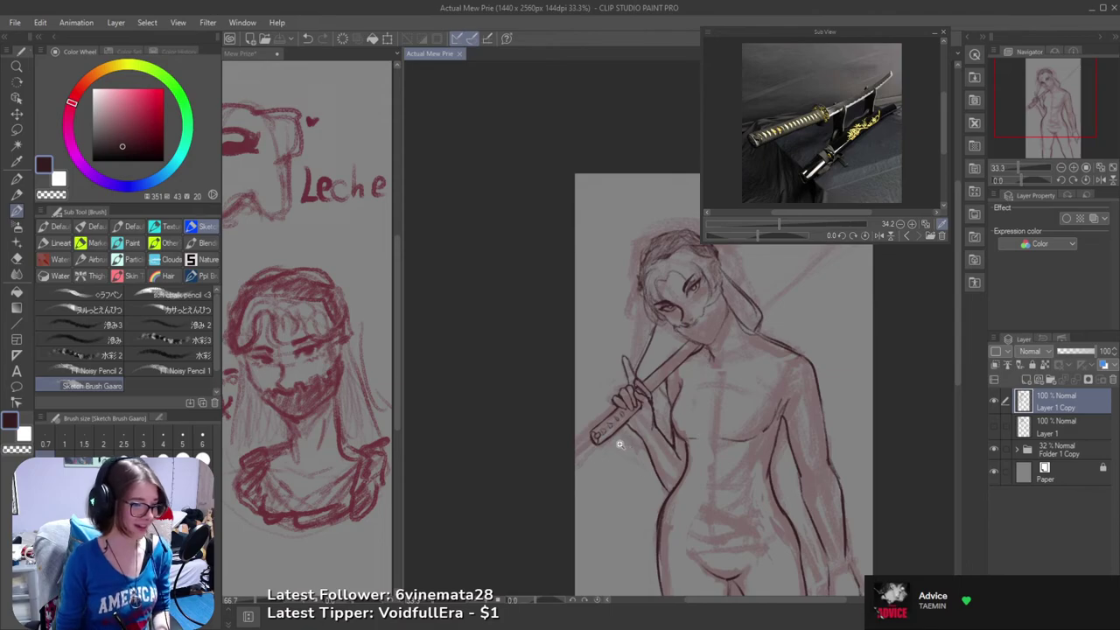
pyautogui.scroll(2, 621, 446)
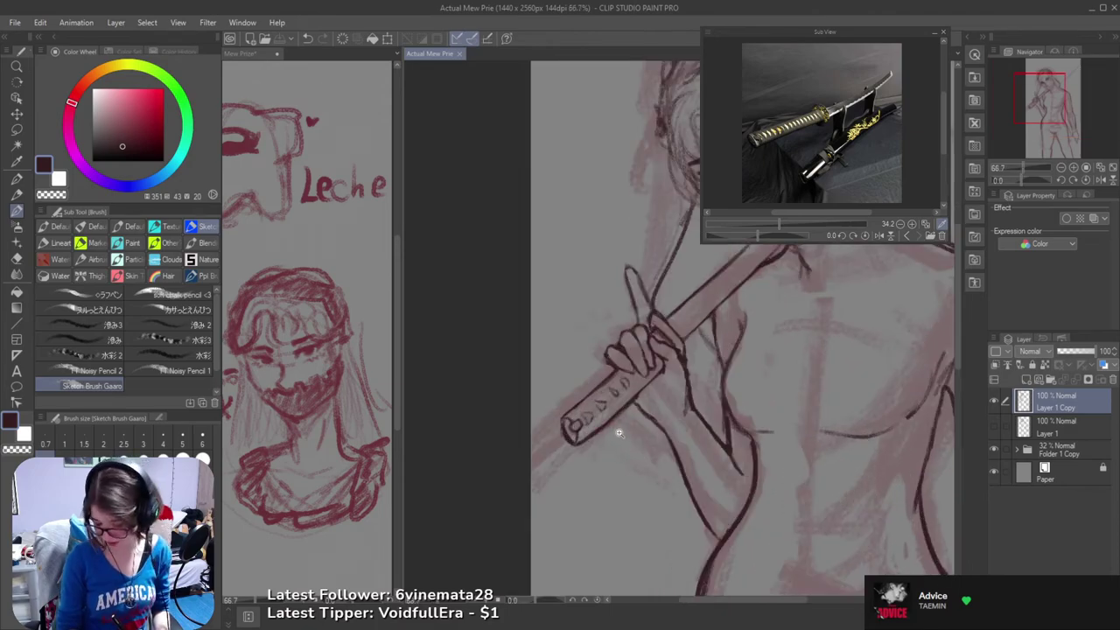
pyautogui.scroll(2, 602, 439)
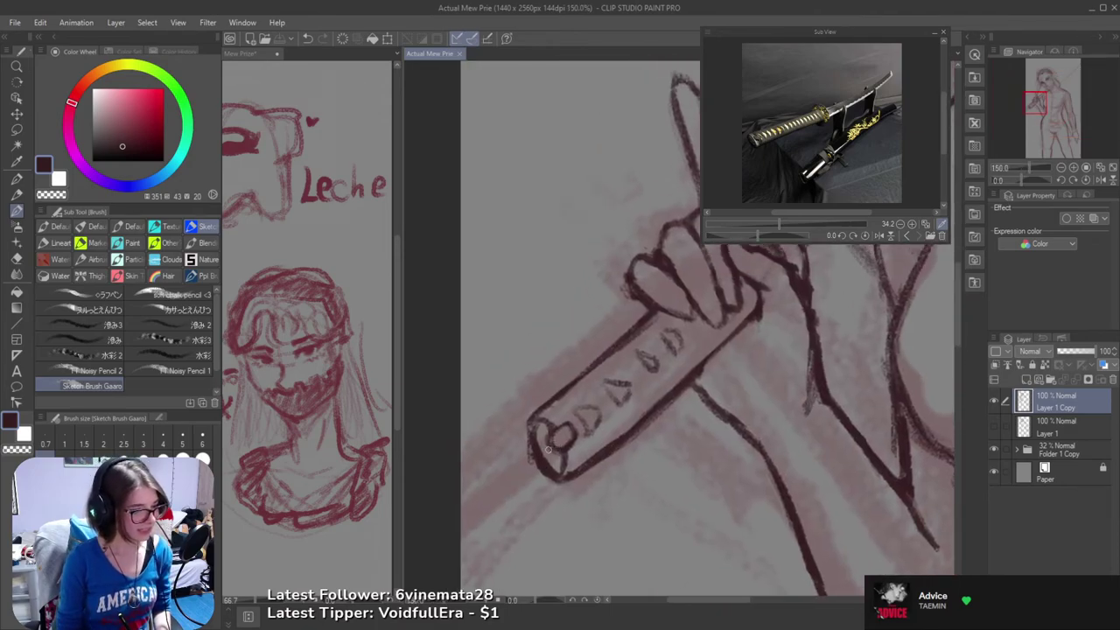
pyautogui.press('e')
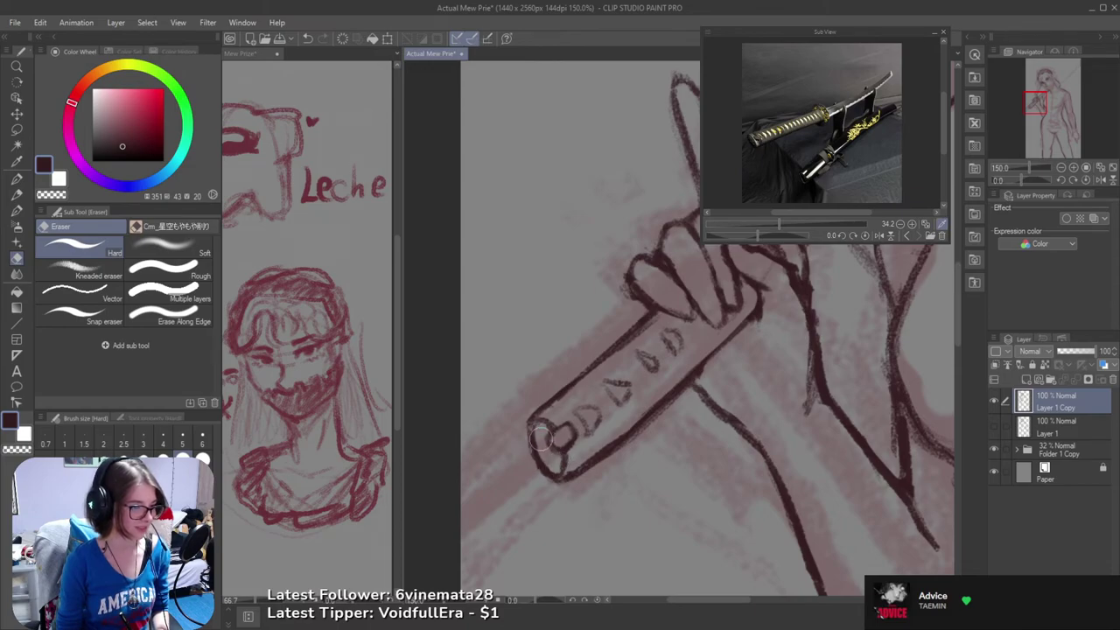
pyautogui.press('b')
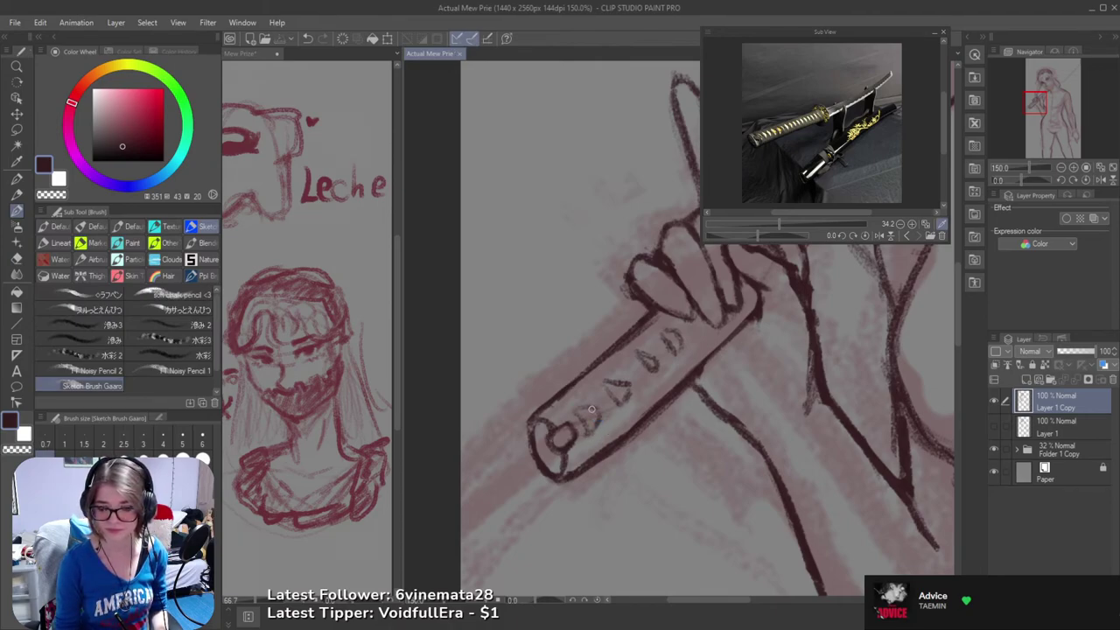
# - Refine the wrap mark nearest the knob into a cleaner shape with the sketch brush and hard eraser
pyautogui.moveTo(573, 387)
pyautogui.mouseDown()
pyautogui.moveTo(627, 395)
pyautogui.moveTo(622, 422)
pyautogui.moveTo(652, 405)
pyautogui.moveTo(605, 439)
pyautogui.moveTo(612, 446)
pyautogui.moveTo(619, 432)
pyautogui.moveTo(600, 428)
pyautogui.mouseUp()
pyautogui.press('e')
pyautogui.press('b')
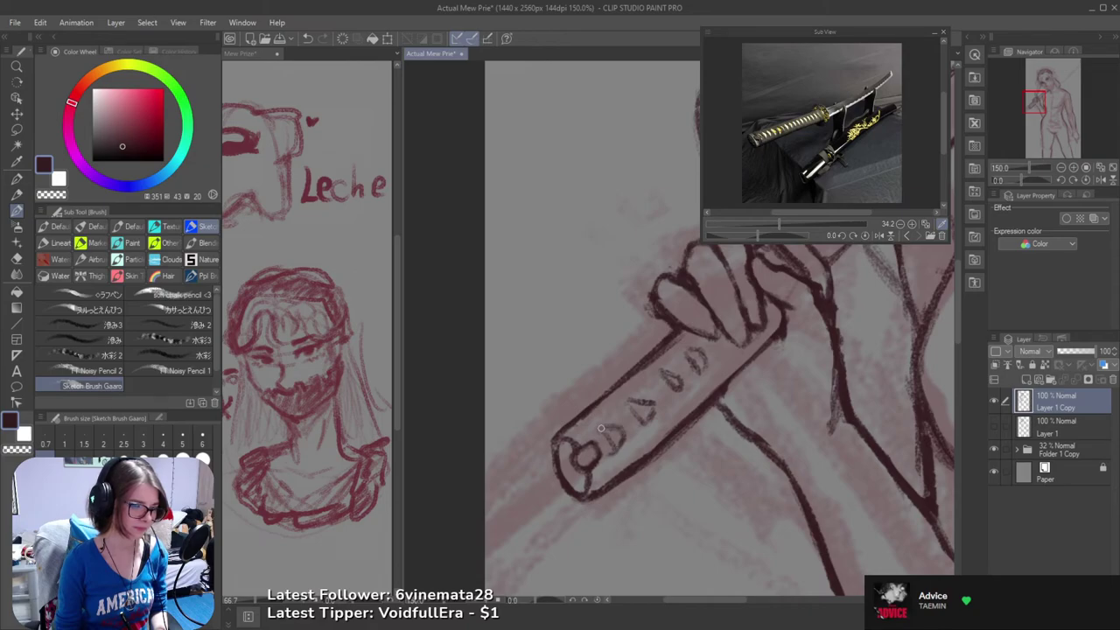
pyautogui.press('e')
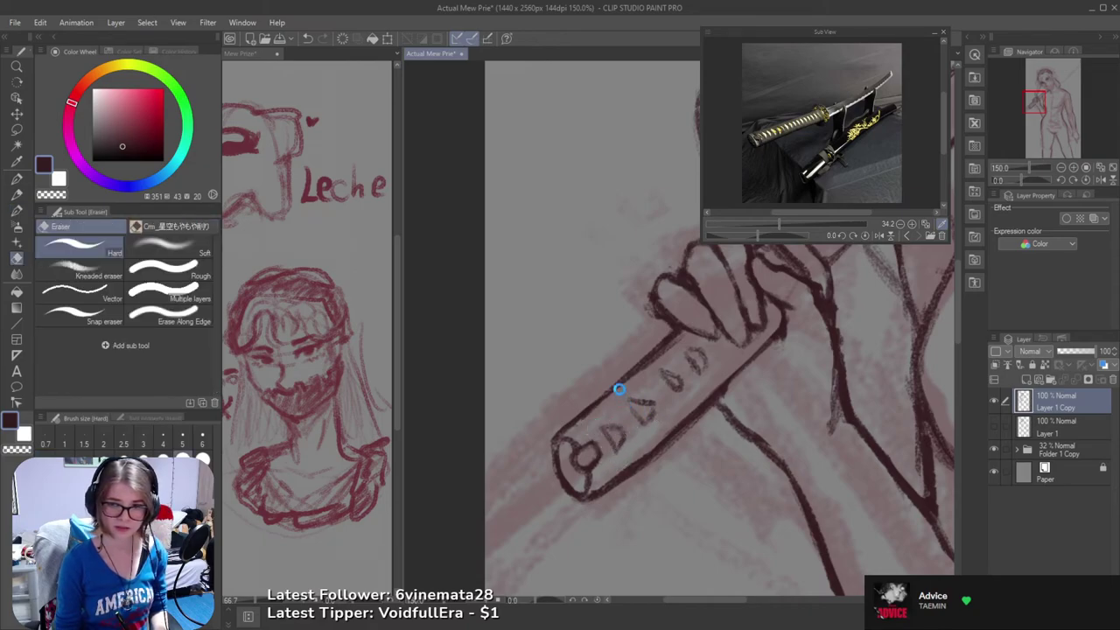
pyautogui.press('b')
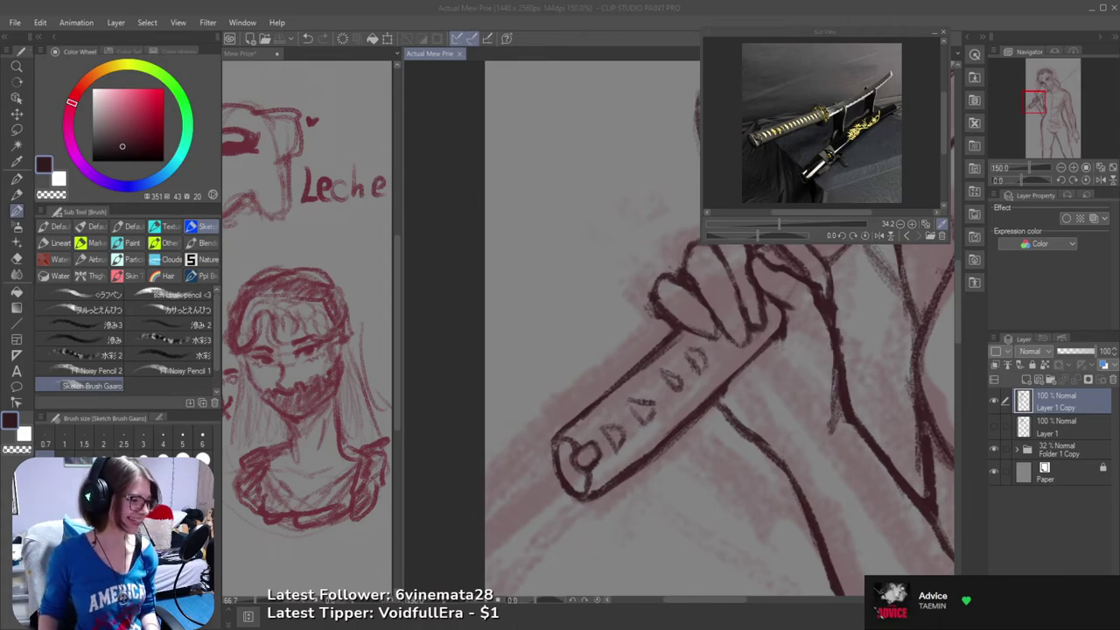
# - Thin the outer outline of the handle's end cap and adjoining upper edge with the hard eraser
pyautogui.click(540, 5)
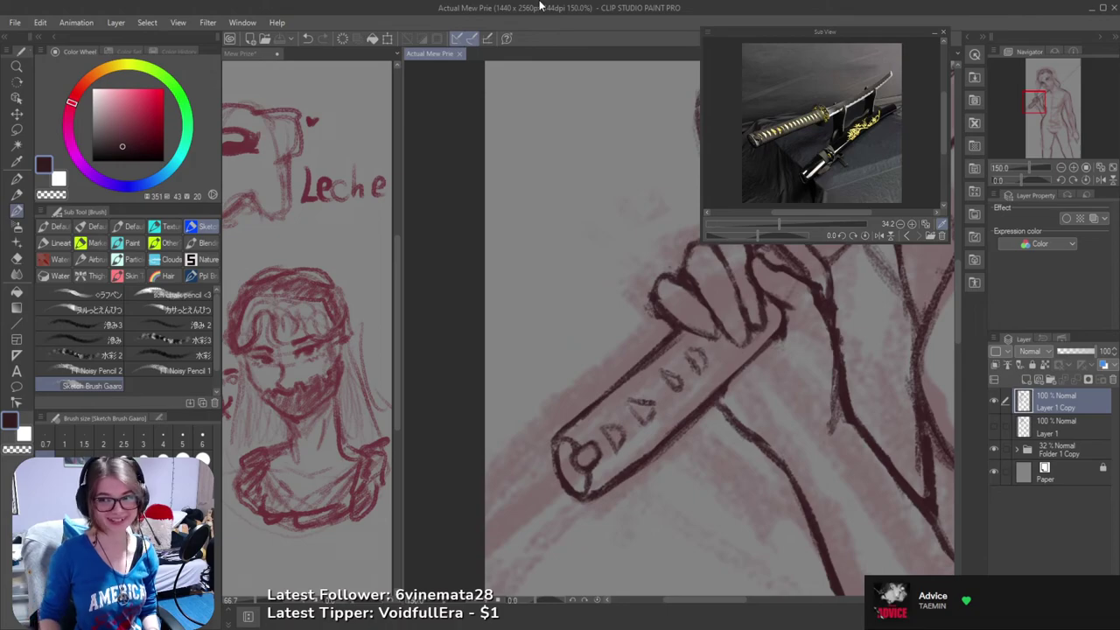
pyautogui.scroll(-4, 648, 380)
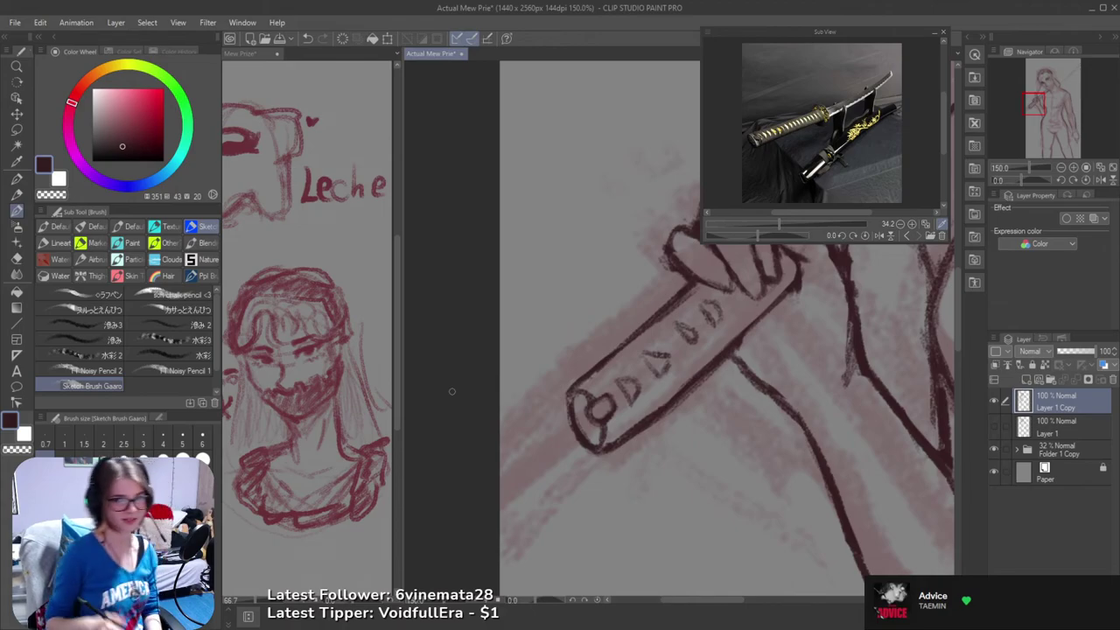
pyautogui.press('e')
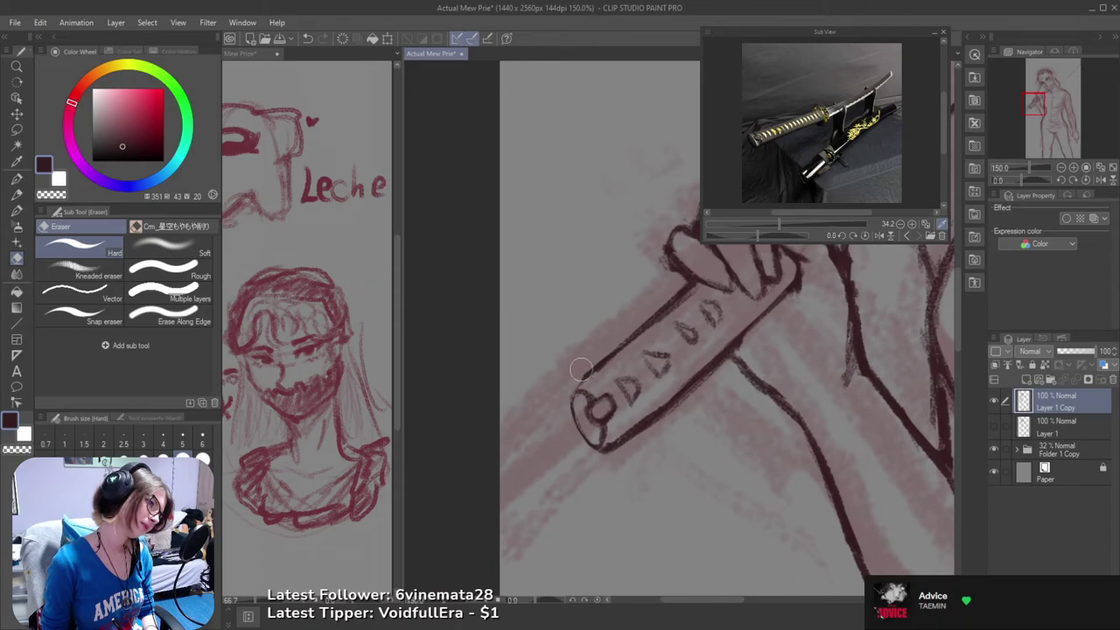
pyautogui.hotkey('ctrl', 'z')
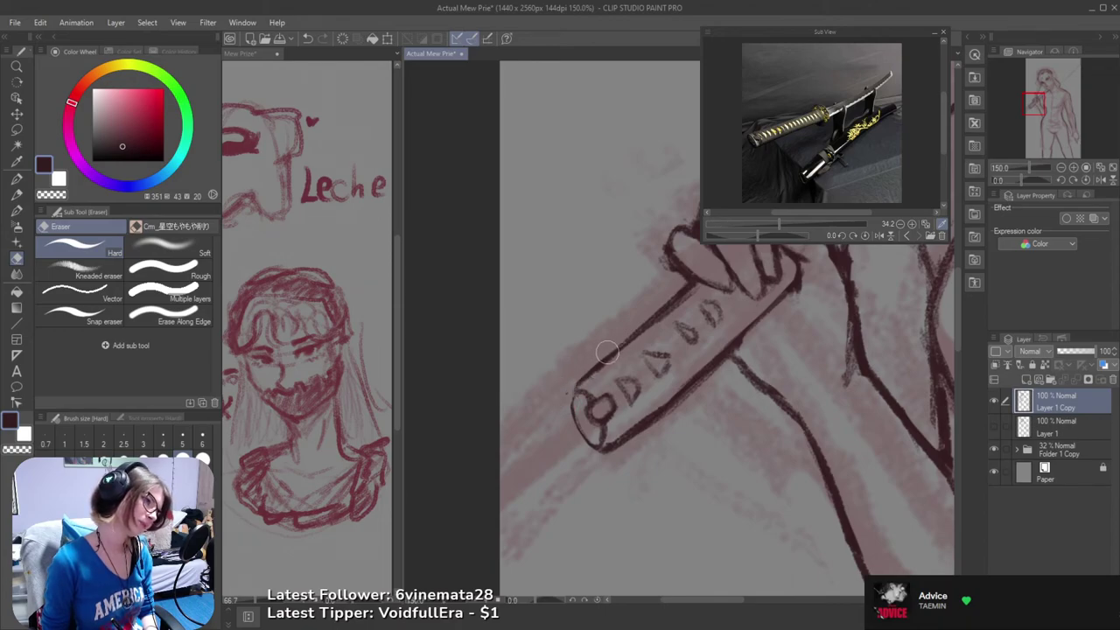
pyautogui.moveTo(584, 372); pyautogui.dragTo(573, 386)
pyautogui.hotkey('ctrl', 'z')
pyautogui.hotkey('ctrl', 'z')
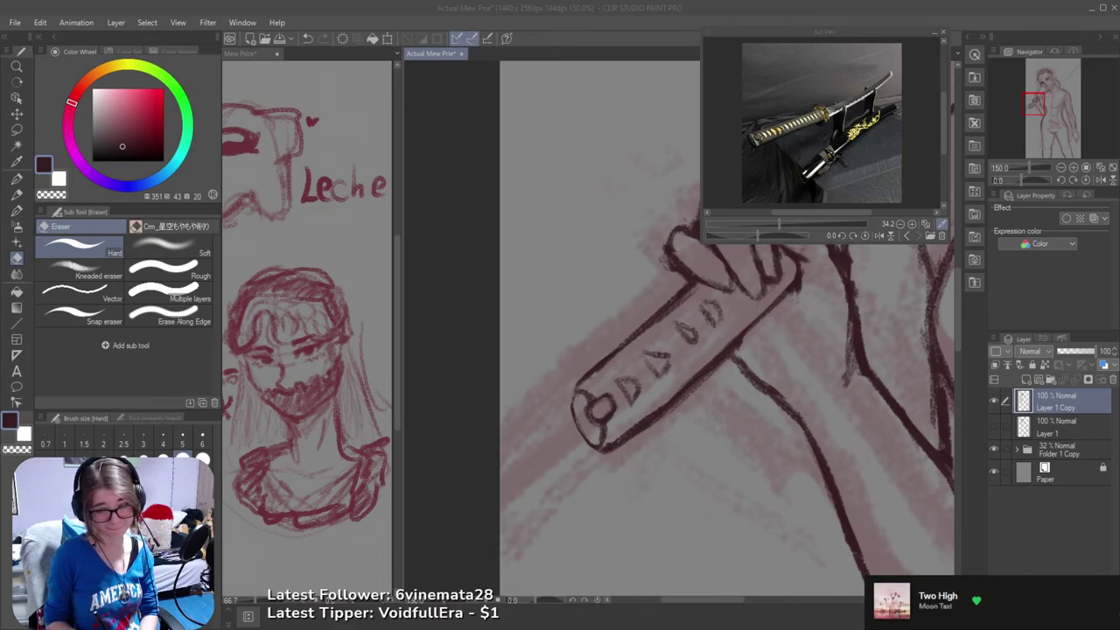
pyautogui.click(587, 22)
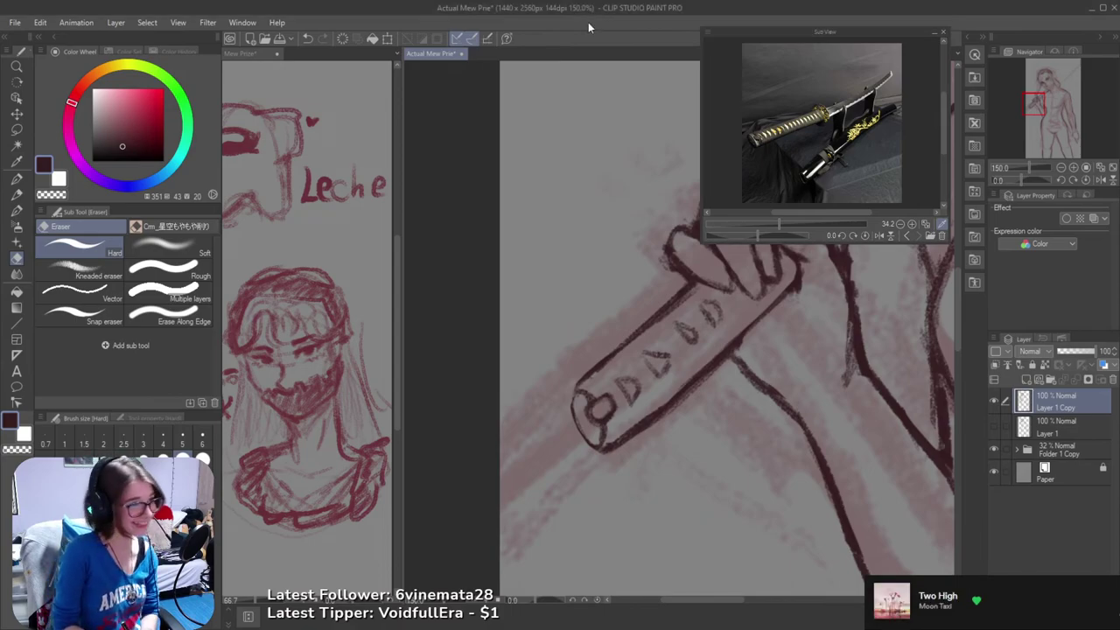
# - Touch up the upper corner of the end cap's outline with the sketch brush
pyautogui.press('b')
pyautogui.hotkey('ctrl', '+')
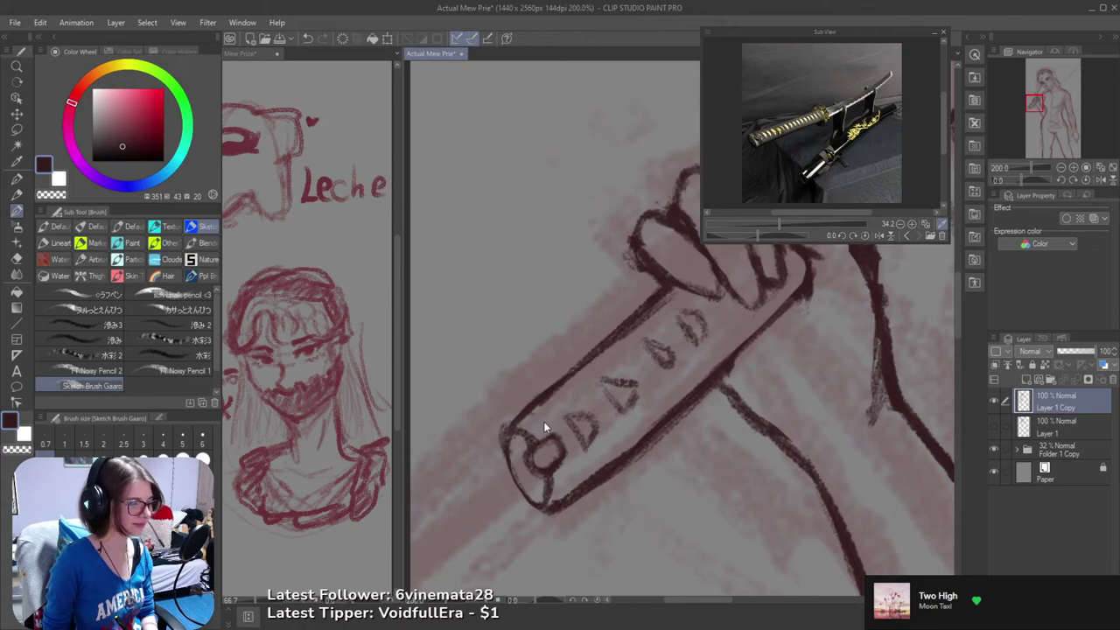
pyautogui.moveTo(510, 433)
pyautogui.mouseDown()
pyautogui.moveTo(510, 453)
pyautogui.moveTo(531, 444)
pyautogui.mouseUp()
pyautogui.hotkey('ctrl', 'z')
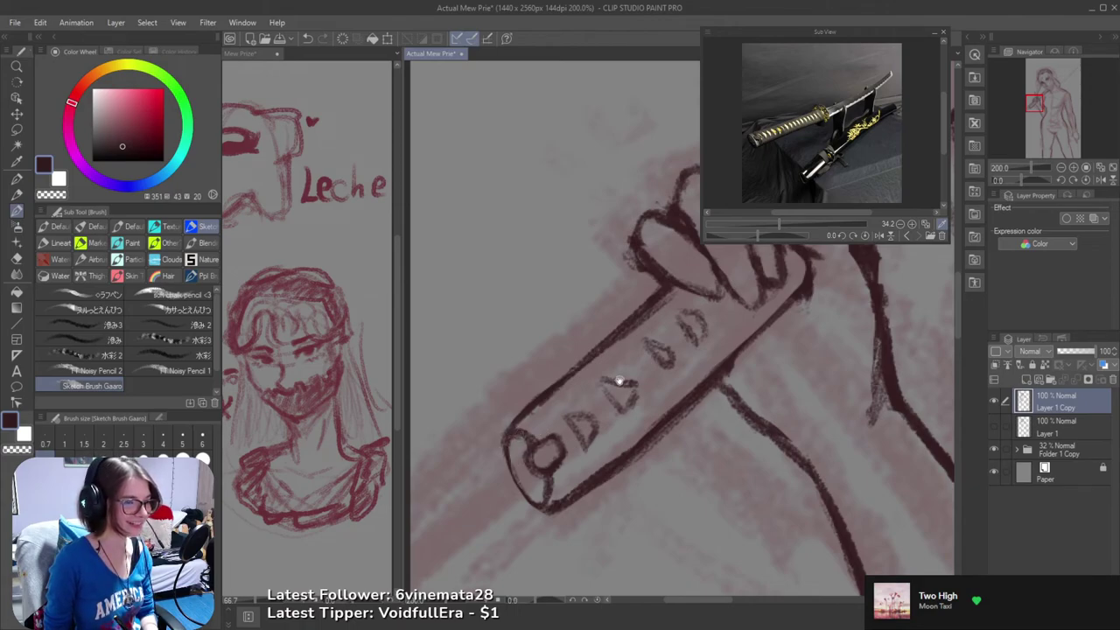
# - Add another small wrap mark on the sword handle just below the gripping fingers
pyautogui.keyDown('alt'); pyautogui.click(646, 369); pyautogui.keyUp('alt')
pyautogui.keyDown('alt'); pyautogui.click(645, 369); pyautogui.keyUp('alt')
pyautogui.moveTo(650, 369); pyautogui.dragTo(575, 408)
pyautogui.keyDown('ctrl'); pyautogui.click(611, 369); pyautogui.keyUp('ctrl')
pyautogui.scroll(1, 612, 370)
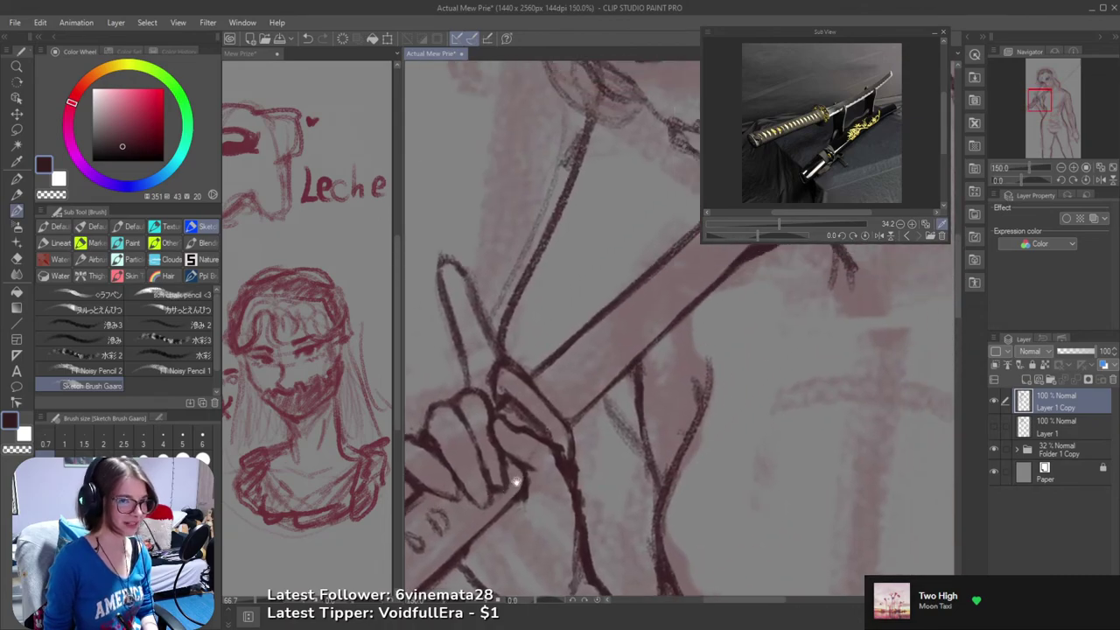
pyautogui.moveTo(521, 455)
pyautogui.mouseDown()
pyautogui.moveTo(531, 477)
pyautogui.moveTo(526, 452)
pyautogui.mouseUp()
pyautogui.hotkey('ctrl', 'z')
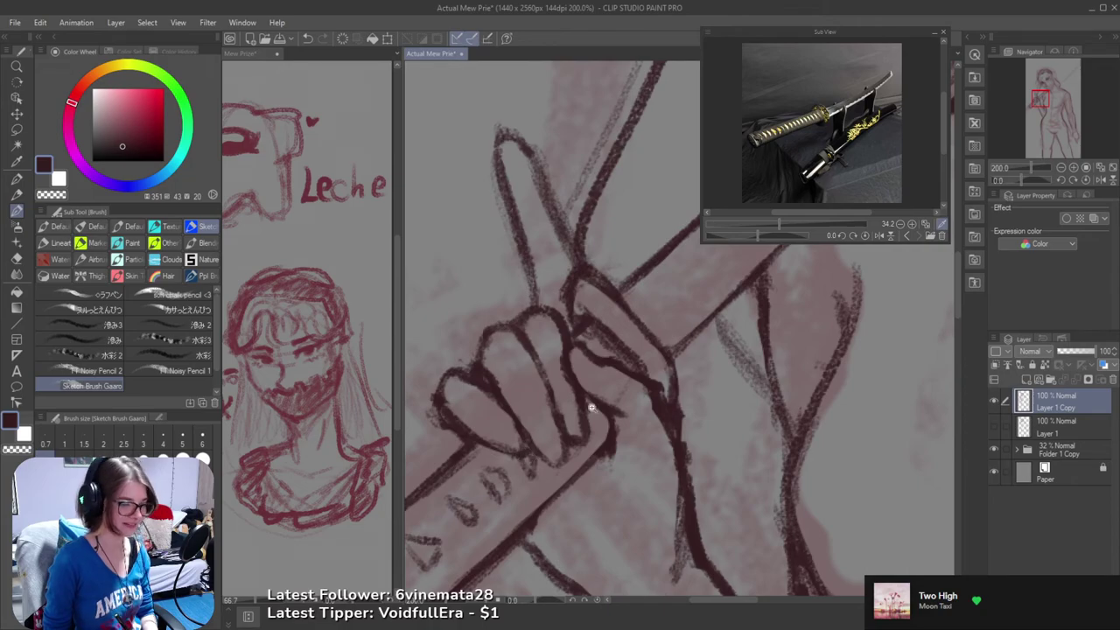
pyautogui.scroll(-2, 586, 418)
pyautogui.moveTo(584, 424); pyautogui.dragTo(590, 418)
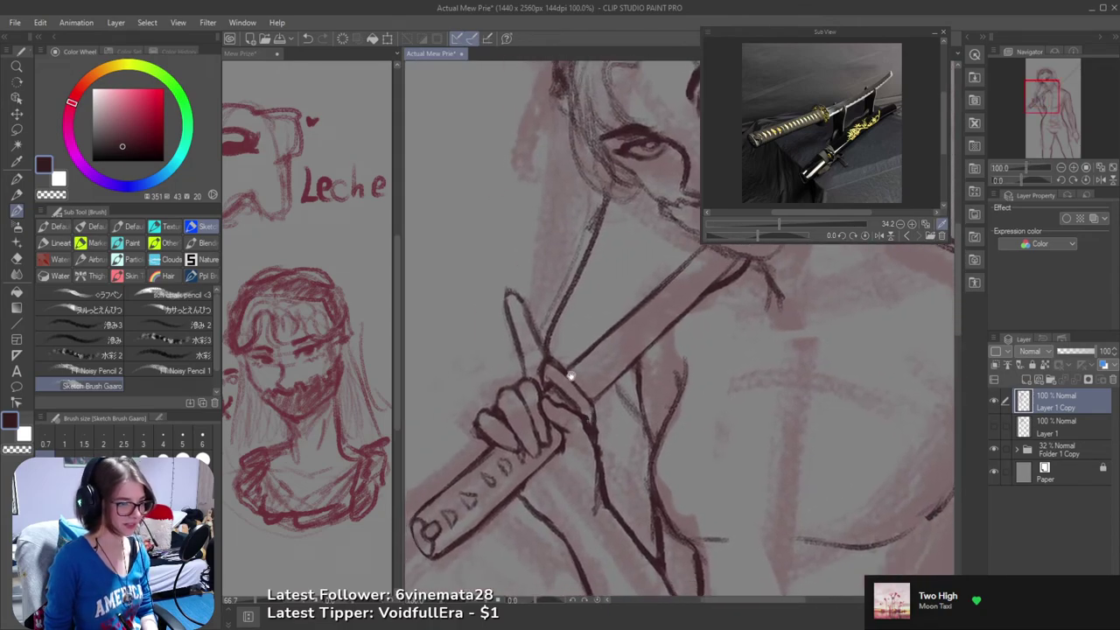
# - Sketch a short line across the hair lock beside the neck, following the sword's direction
pyautogui.moveTo(800, 405); pyautogui.dragTo(821, 416)
pyautogui.moveTo(738, 424); pyautogui.dragTo(779, 427)
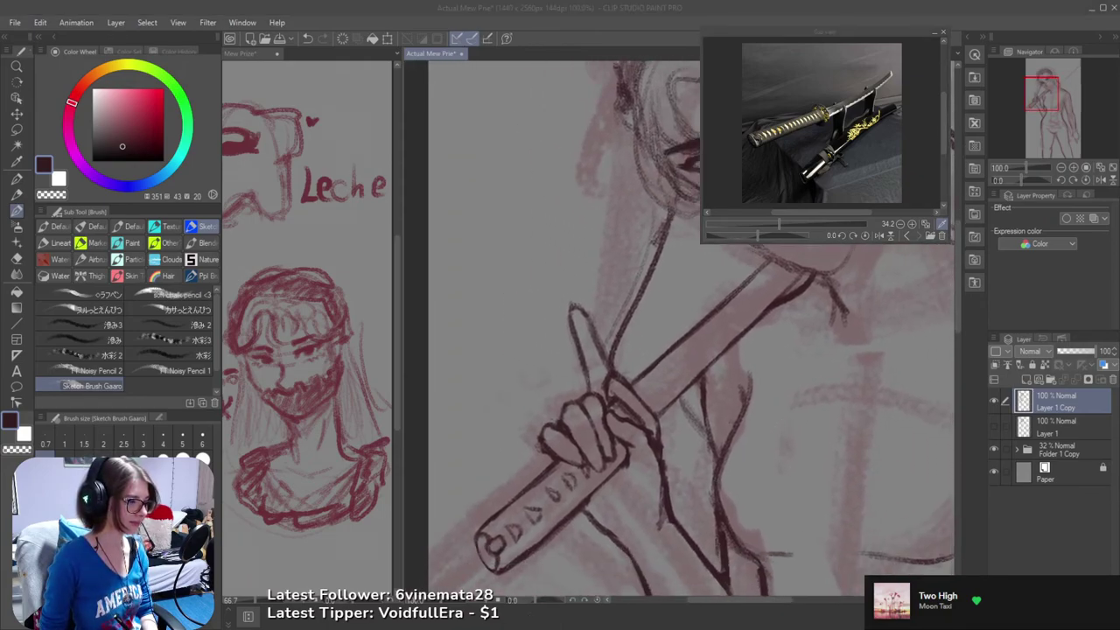
pyautogui.moveTo(607, 393); pyautogui.dragTo(367, 556)
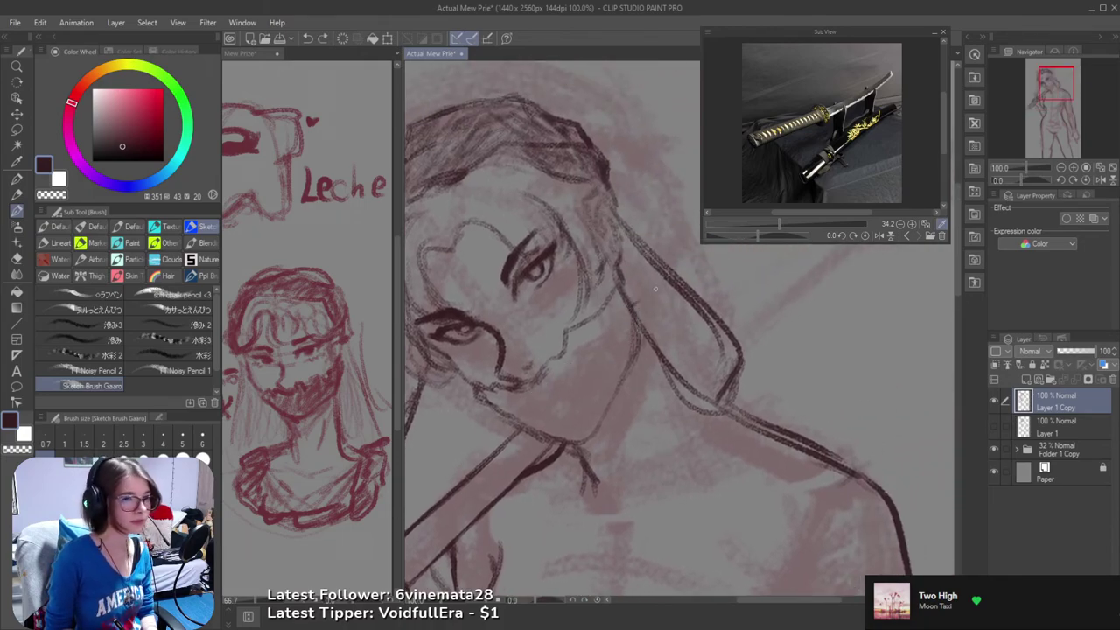
# - Step the reference images back to the masked model shouldering a sword and frame the photo at 100% beside the head sketch
pyautogui.click(905, 234)
pyautogui.click(905, 237)
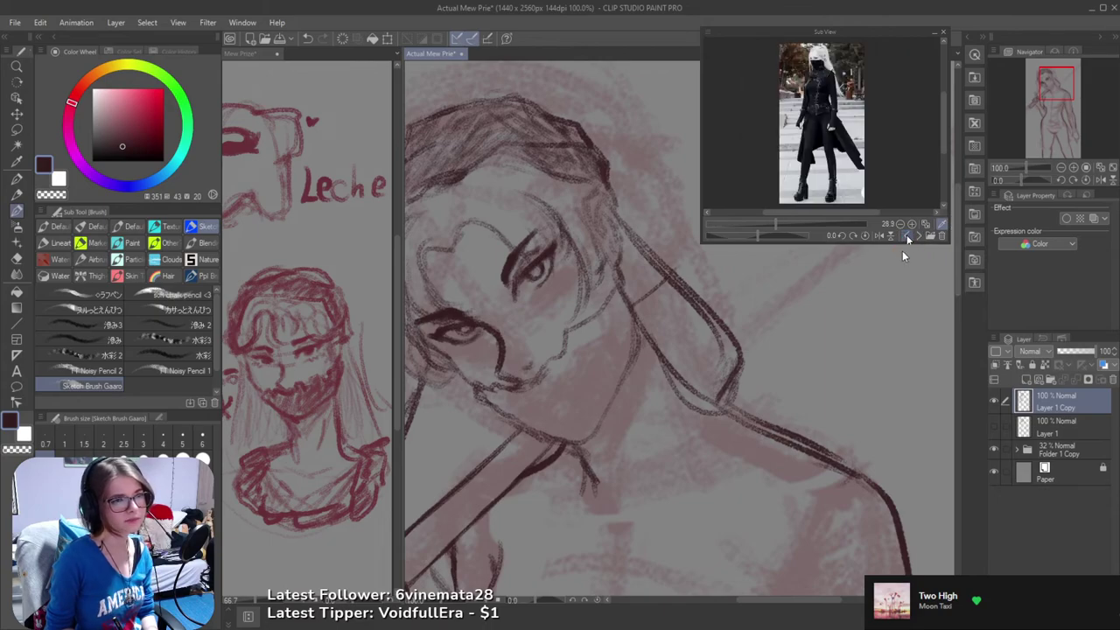
pyautogui.click(905, 236)
pyautogui.click(905, 237)
pyautogui.click(905, 236)
pyautogui.click(905, 236)
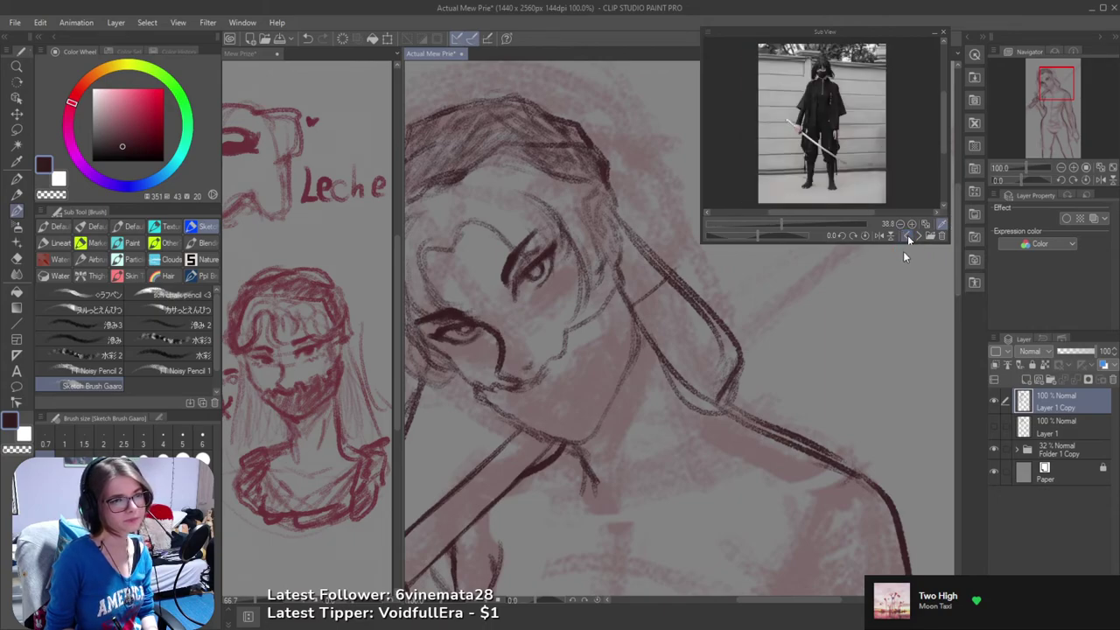
pyautogui.click(907, 237)
pyautogui.moveTo(896, 123); pyautogui.dragTo(795, 194)
pyautogui.moveTo(884, 153); pyautogui.dragTo(793, 172)
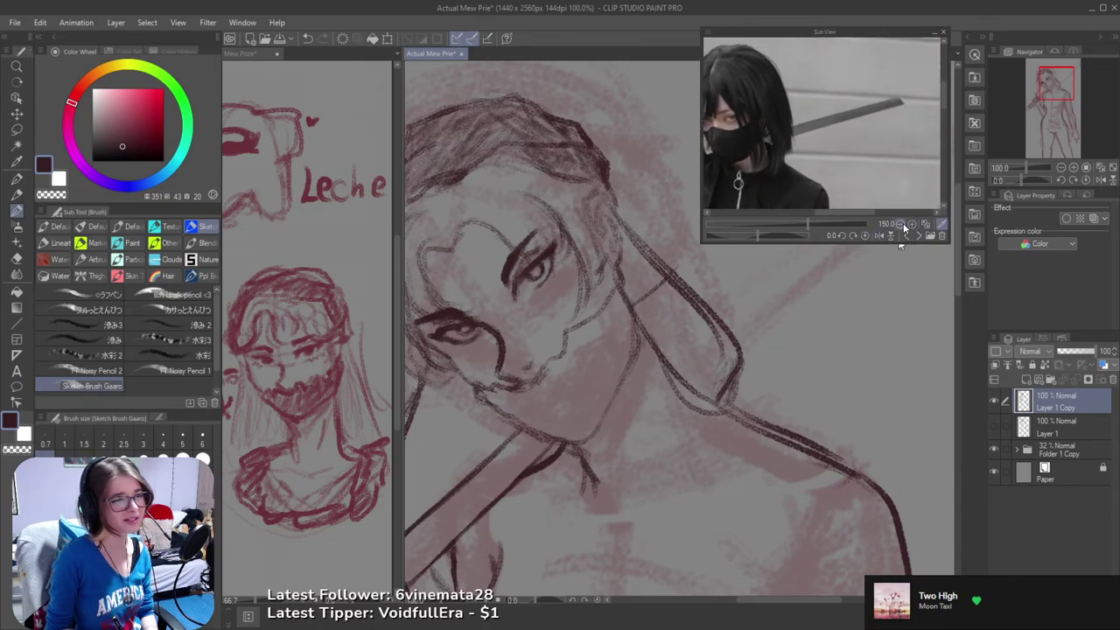
pyautogui.click(901, 223)
pyautogui.click(901, 223)
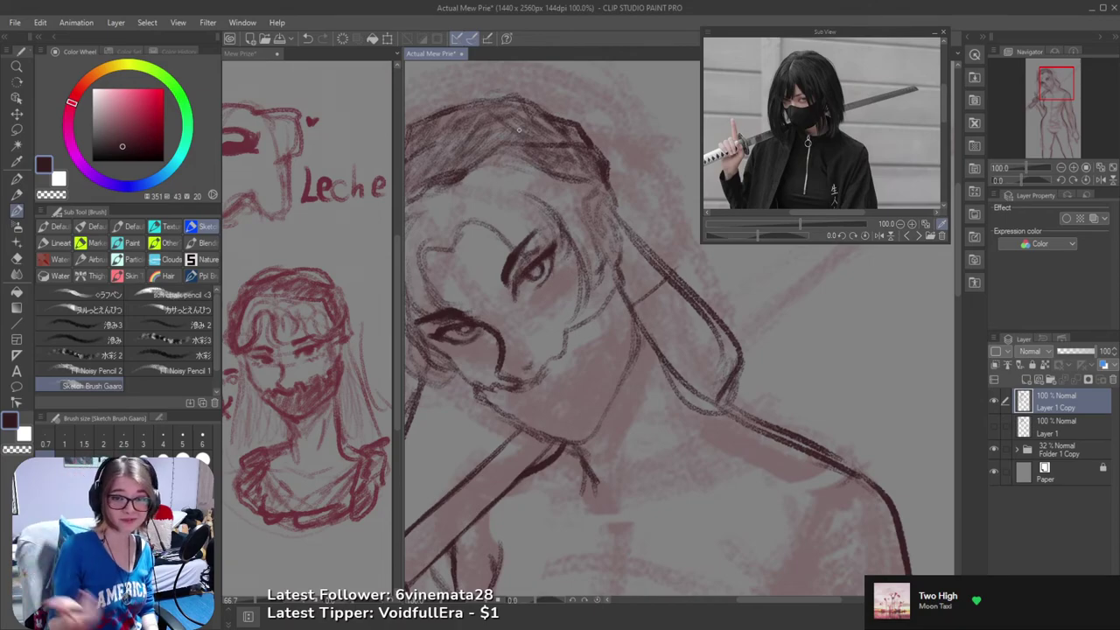
pyautogui.scroll(-1, 603, 370)
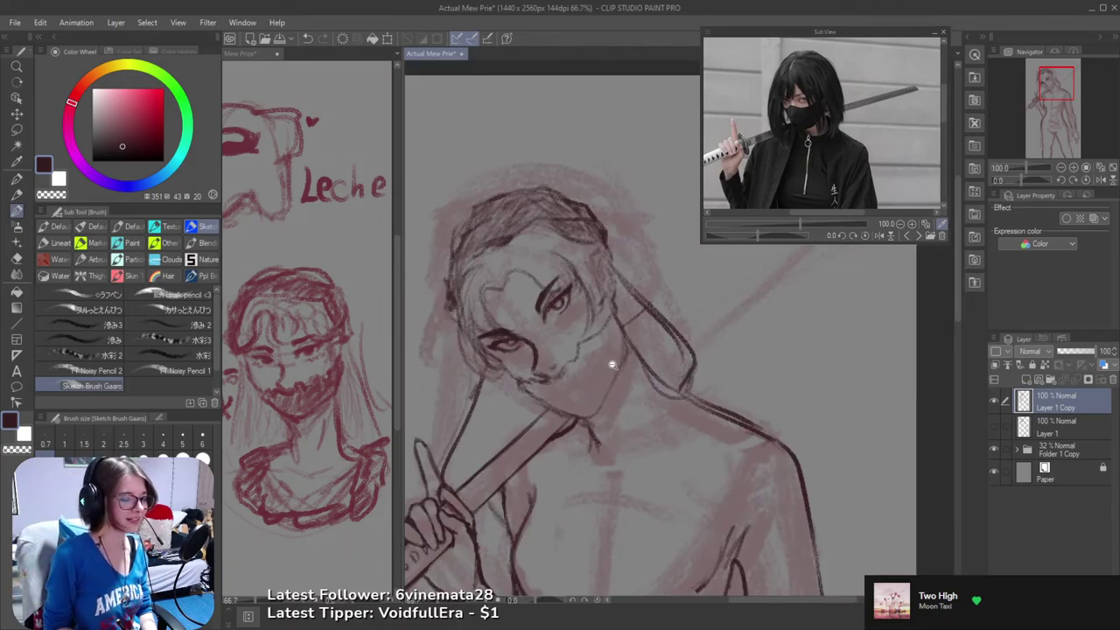
# - Extend the blade's upper edge past the hair lock beside the neck and sketch a guide line across the mask for its lower edge
pyautogui.moveTo(617, 361); pyautogui.dragTo(688, 344)
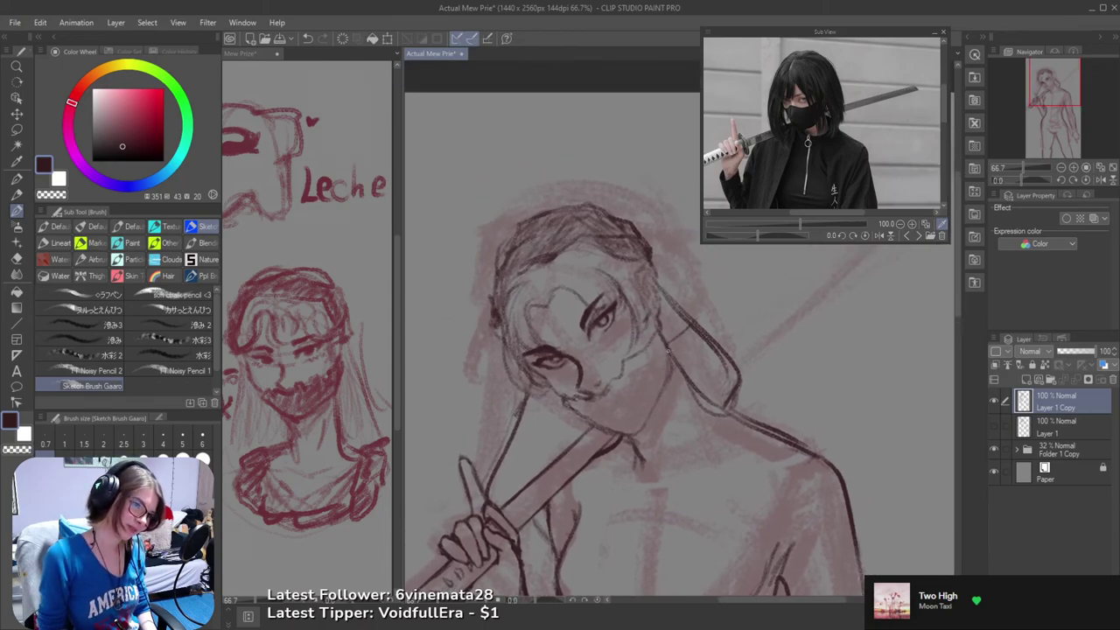
pyautogui.scroll(1, 691, 335)
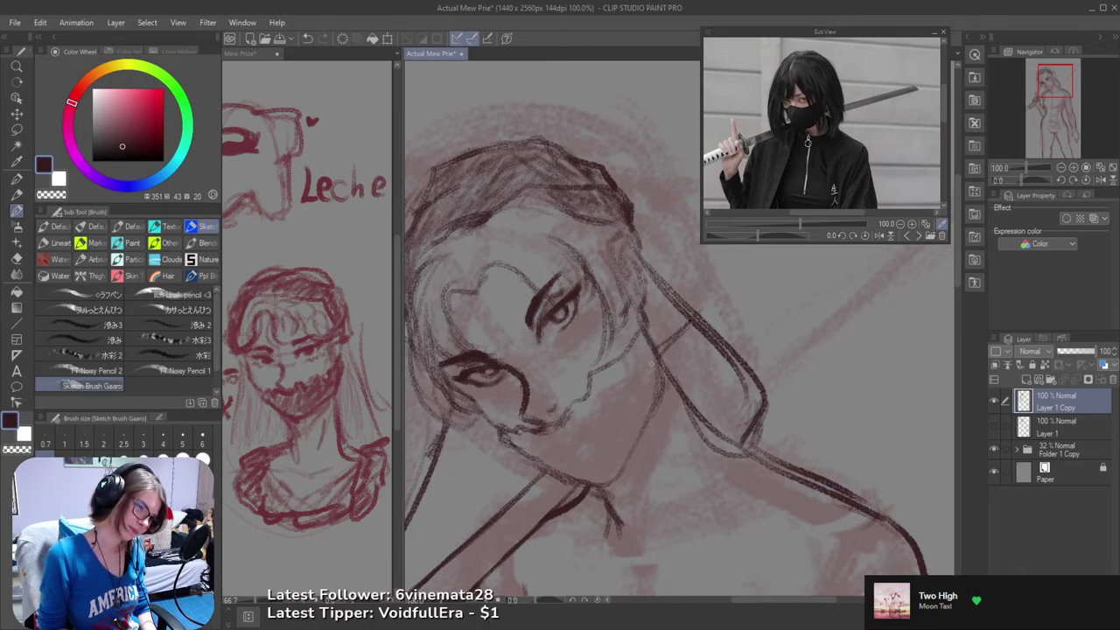
pyautogui.moveTo(678, 335); pyautogui.dragTo(714, 296)
pyautogui.moveTo(683, 363); pyautogui.dragTo(710, 313)
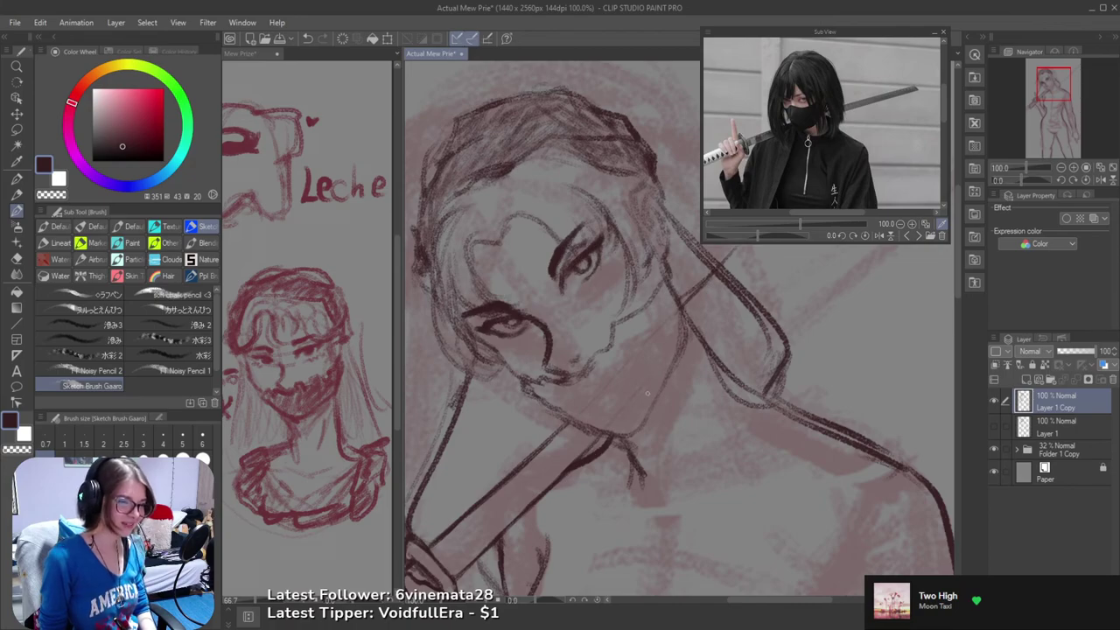
pyautogui.hotkey('ctrl', 'z')
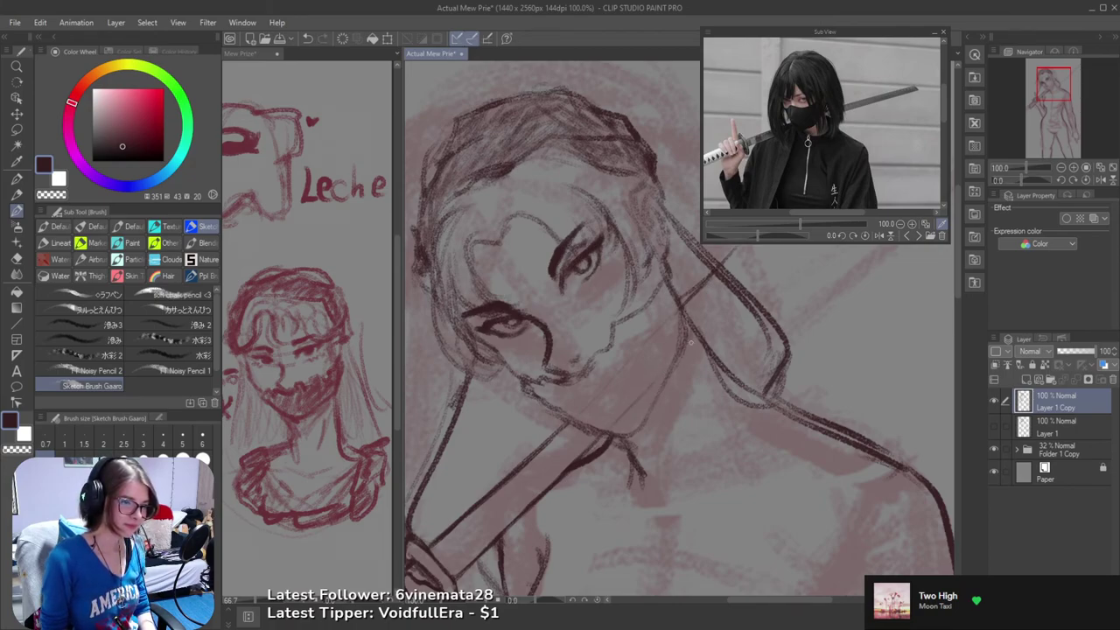
pyautogui.moveTo(727, 304); pyautogui.dragTo(652, 376)
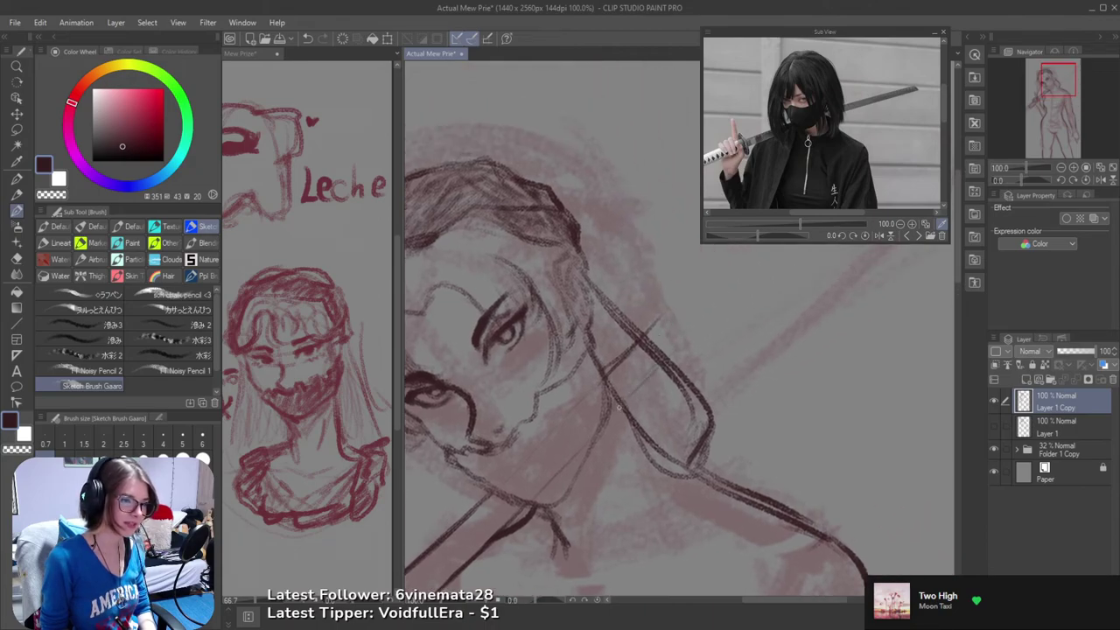
# - Sketch a short blade-end line beyond the hair lock, extend the lower edge toward it and trim the end line's overshoot
pyautogui.moveTo(634, 391)
pyautogui.mouseDown()
pyautogui.moveTo(708, 327)
pyautogui.moveTo(662, 318)
pyautogui.moveTo(704, 323)
pyautogui.moveTo(641, 395)
pyautogui.moveTo(766, 306)
pyautogui.moveTo(670, 348)
pyautogui.mouseUp()
pyautogui.hotkey('ctrl', 'z')
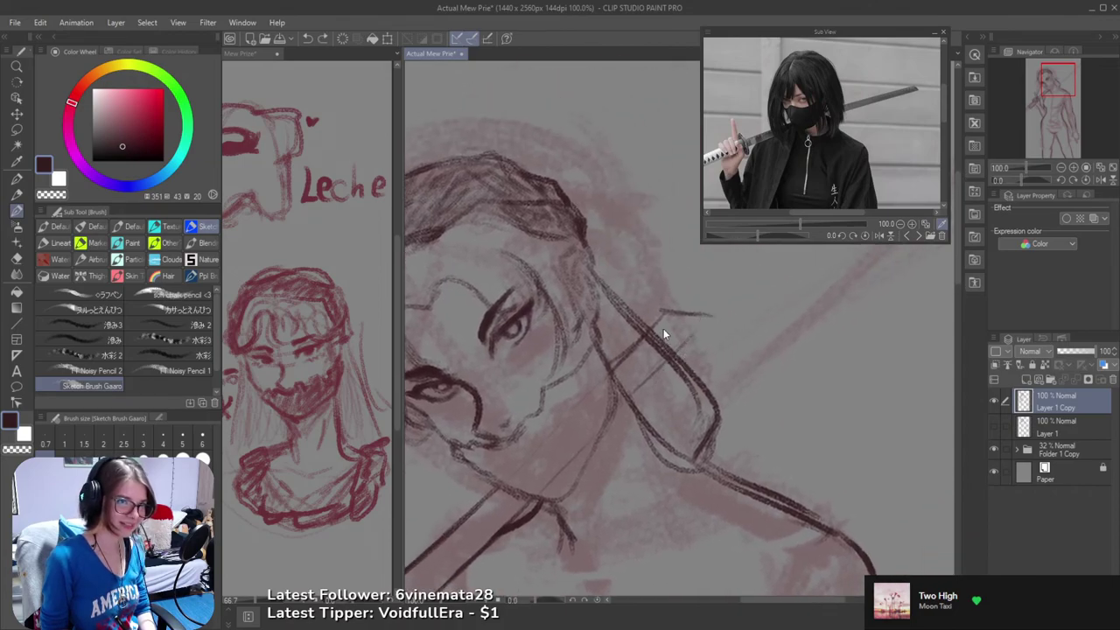
pyautogui.press('e')
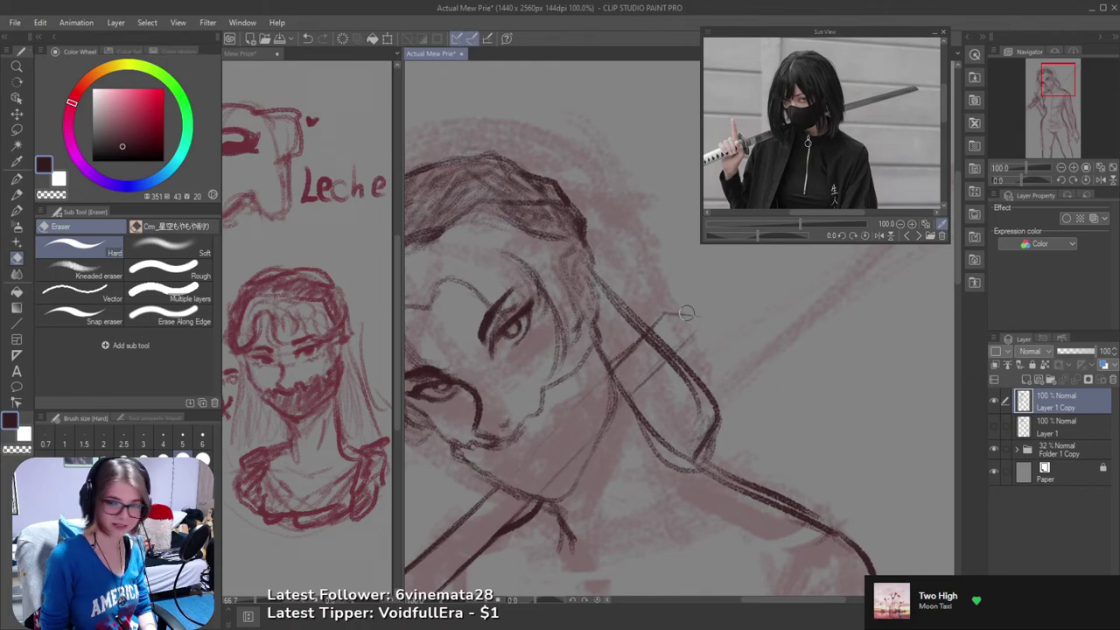
pyautogui.press('b')
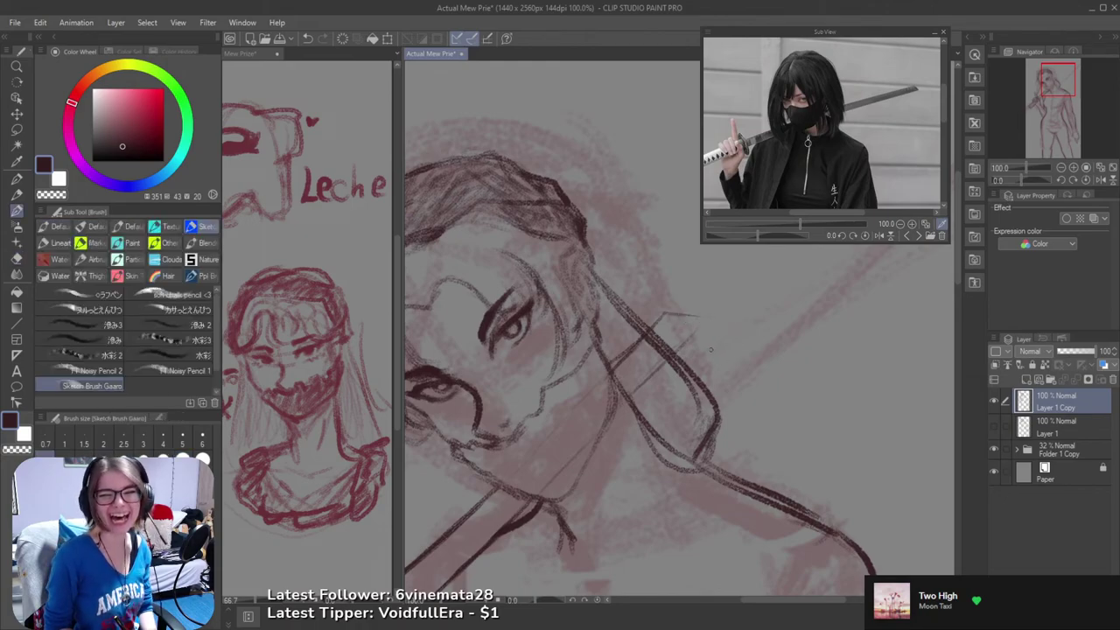
pyautogui.moveTo(681, 344)
pyautogui.mouseDown()
pyautogui.moveTo(674, 324)
pyautogui.moveTo(703, 290)
pyautogui.moveTo(676, 297)
pyautogui.moveTo(693, 299)
pyautogui.mouseUp()
pyautogui.hotkey('ctrl', 'z')
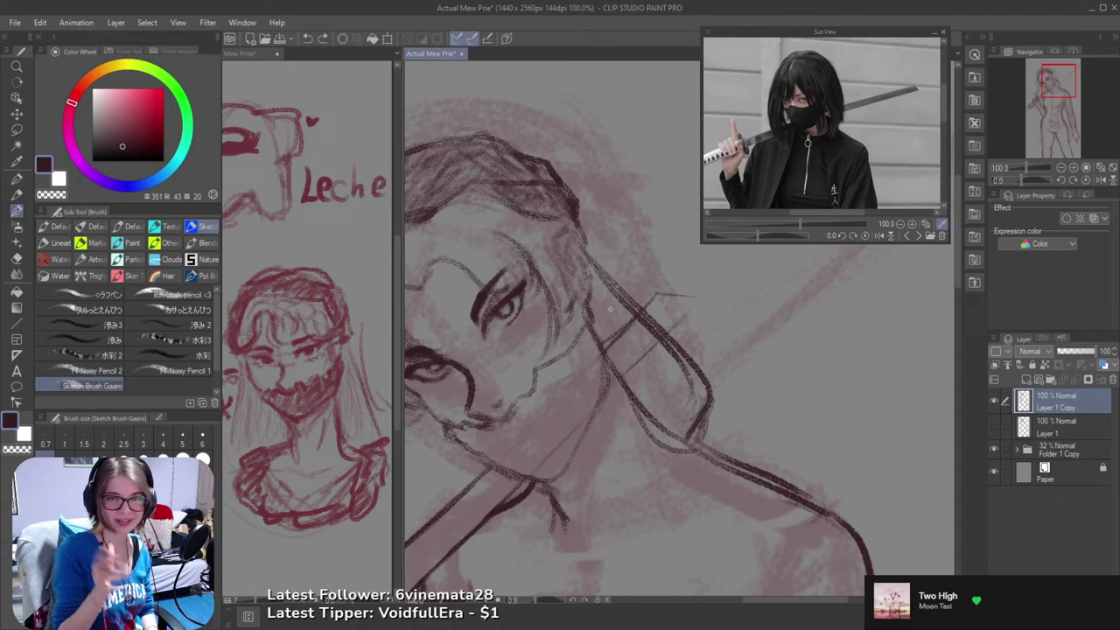
# - Erase the hair lock's outline where it crosses between the blade's two edges
pyautogui.moveTo(756, 396); pyautogui.dragTo(798, 404)
pyautogui.press('e')
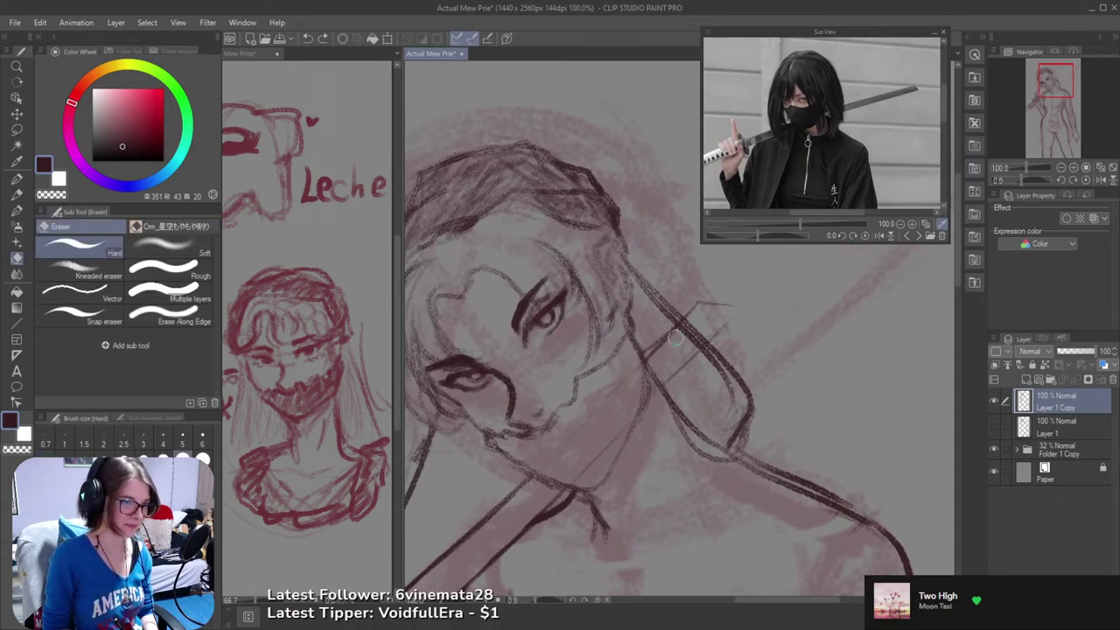
pyautogui.moveTo(697, 324)
pyautogui.mouseDown()
pyautogui.moveTo(690, 350)
pyautogui.moveTo(708, 325)
pyautogui.mouseUp()
pyautogui.press('b')
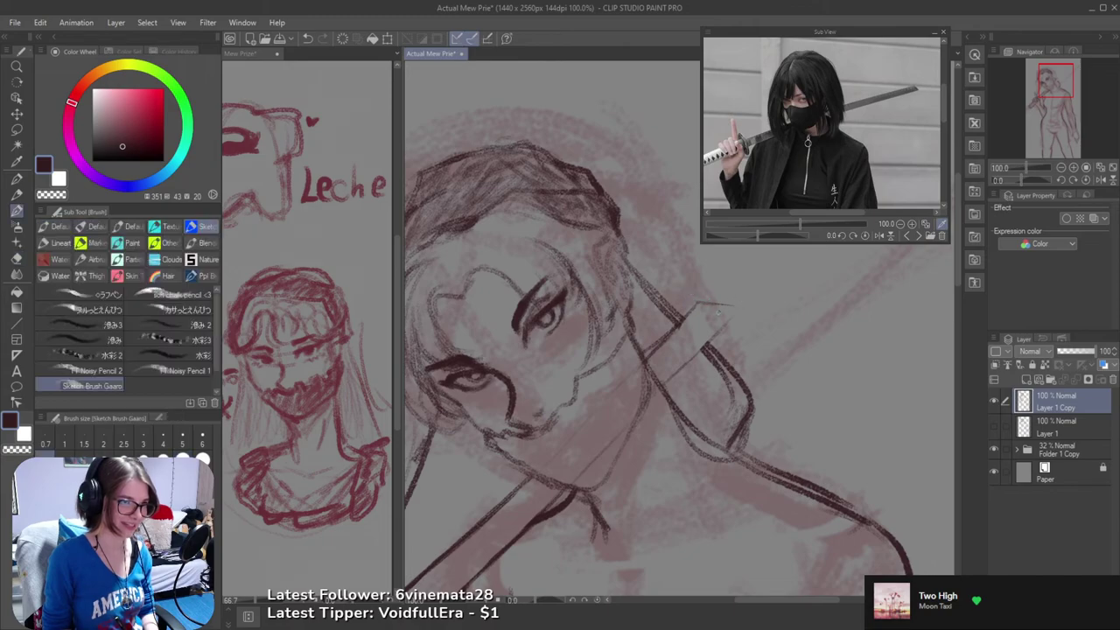
# - Redraw the blade's short end line and slant it into a point joined to the lower edge
pyautogui.moveTo(695, 303)
pyautogui.mouseDown()
pyautogui.moveTo(744, 305)
pyautogui.moveTo(730, 312)
pyautogui.mouseUp()
pyautogui.hotkey('ctrl', 'z')
pyautogui.hotkey('ctrl', 'z')
pyautogui.press('e')
pyautogui.press('b')
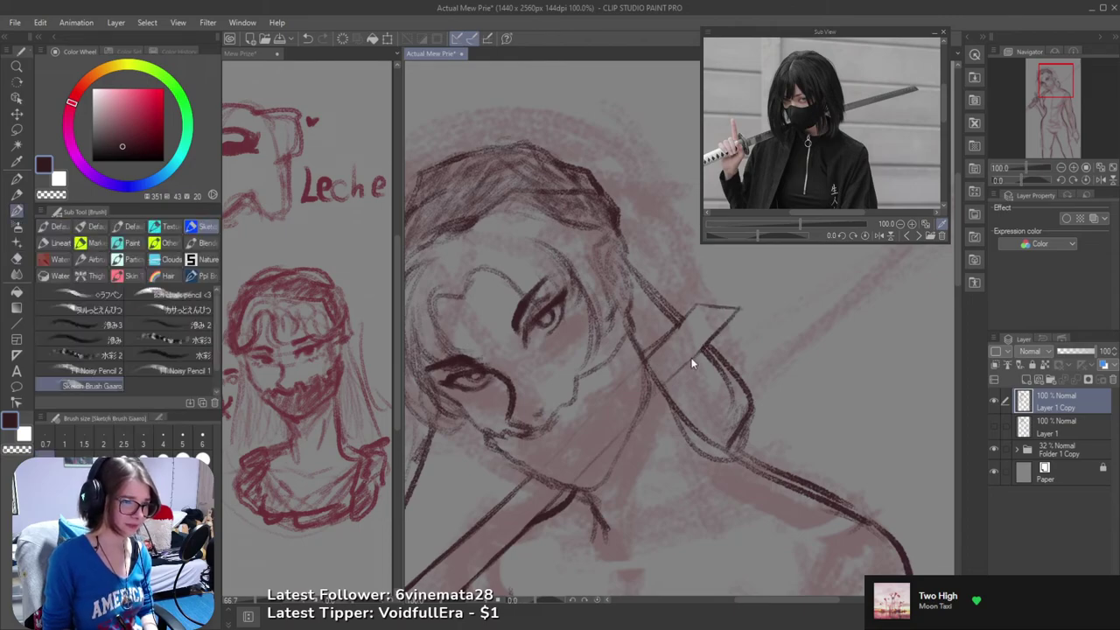
# - Redraw the blade's lower edge as a darker line from the neck across the hair lock to the tip
pyautogui.moveTo(660, 389); pyautogui.dragTo(729, 326)
pyautogui.moveTo(678, 370); pyautogui.dragTo(731, 313)
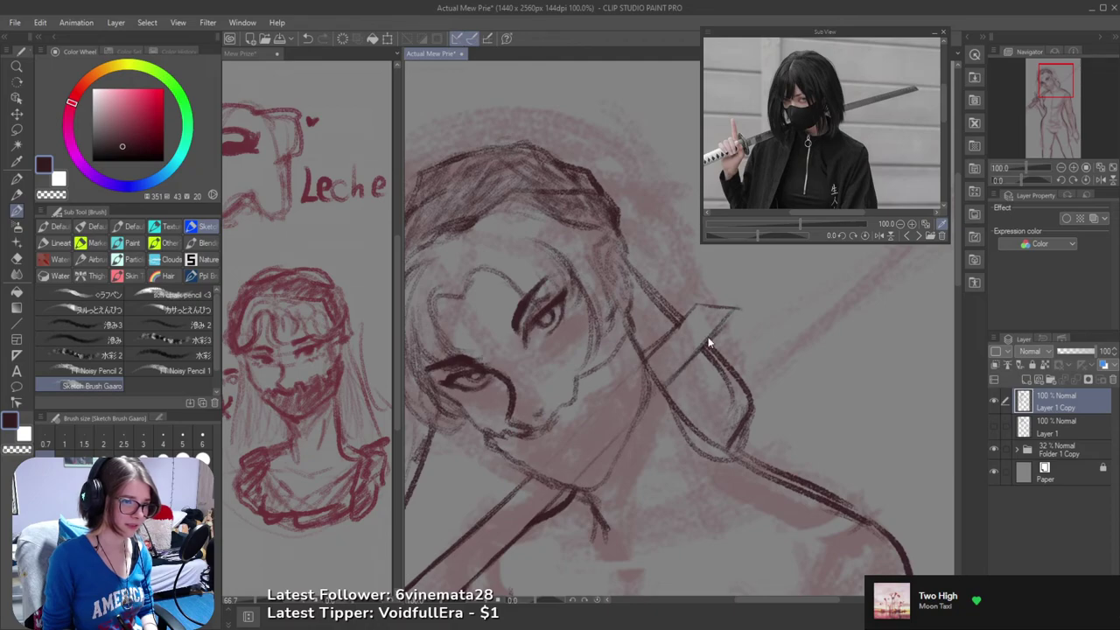
pyautogui.hotkey('ctrl', 'z')
pyautogui.moveTo(664, 388); pyautogui.dragTo(732, 321)
pyautogui.hotkey('ctrl', 'z')
pyautogui.moveTo(669, 390); pyautogui.dragTo(735, 314)
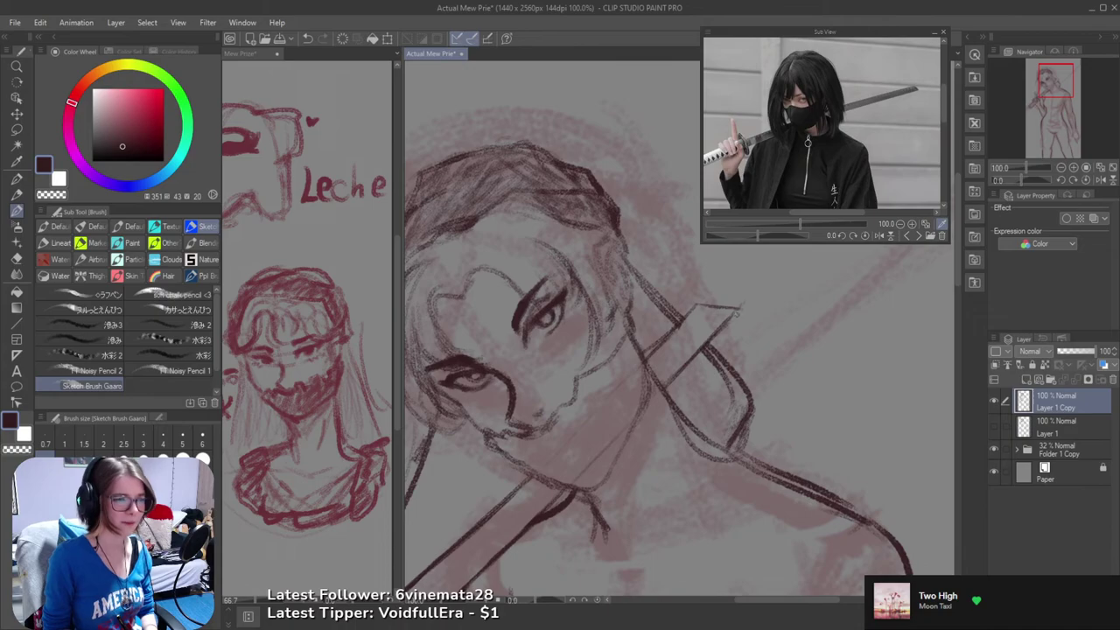
# - Erase the blade tip's upper corner, redraw the upper edge through to the point and soften the corner with the eraser
pyautogui.press('e')
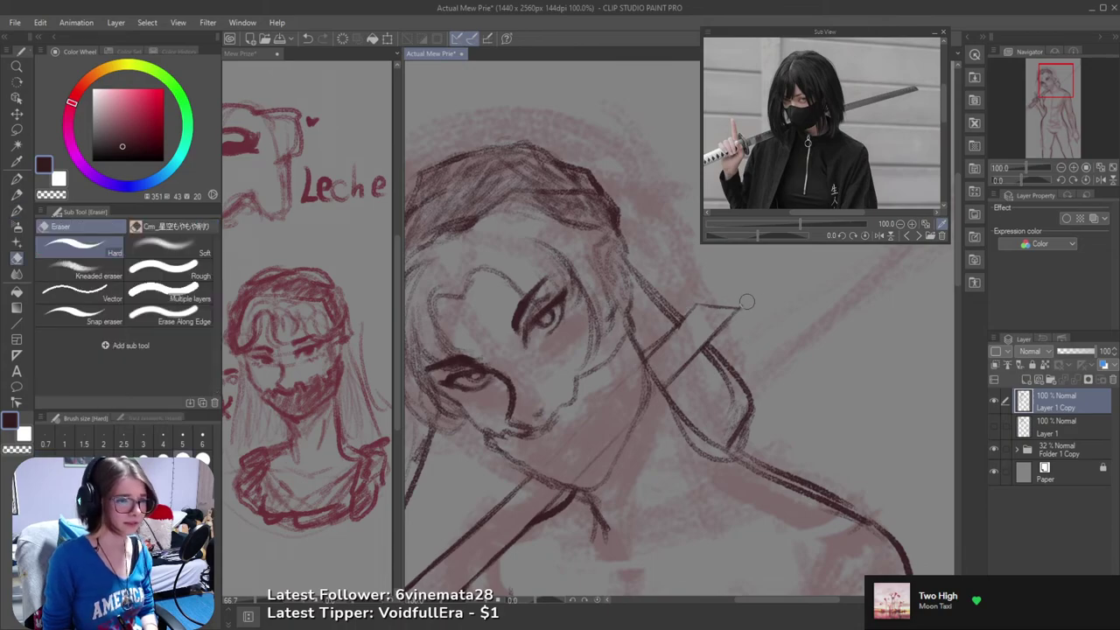
pyautogui.moveTo(698, 307)
pyautogui.mouseDown()
pyautogui.moveTo(687, 315)
pyautogui.moveTo(709, 294)
pyautogui.moveTo(700, 304)
pyautogui.mouseUp()
pyautogui.press('b')
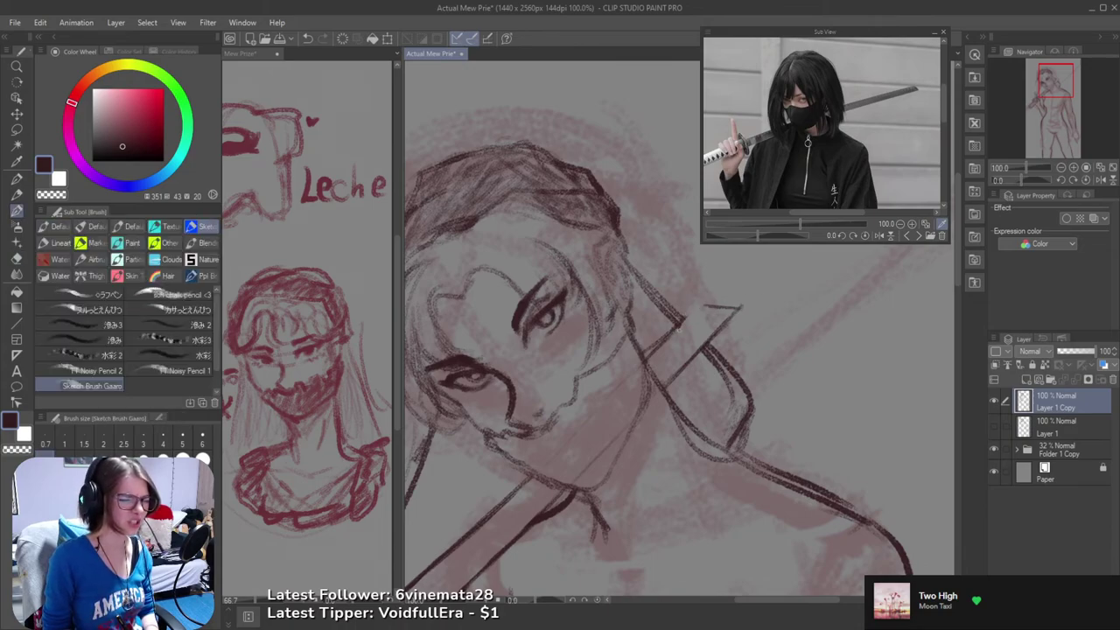
pyautogui.moveTo(669, 337)
pyautogui.mouseDown()
pyautogui.moveTo(701, 312)
pyautogui.moveTo(669, 338)
pyautogui.moveTo(695, 305)
pyautogui.moveTo(744, 305)
pyautogui.mouseUp()
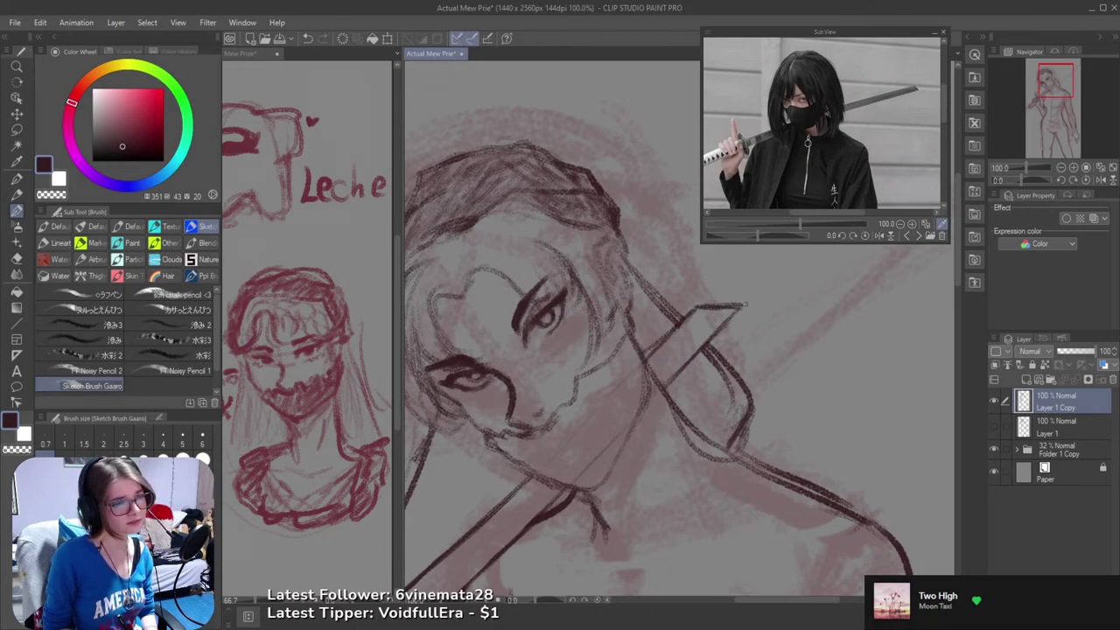
pyautogui.press('e')
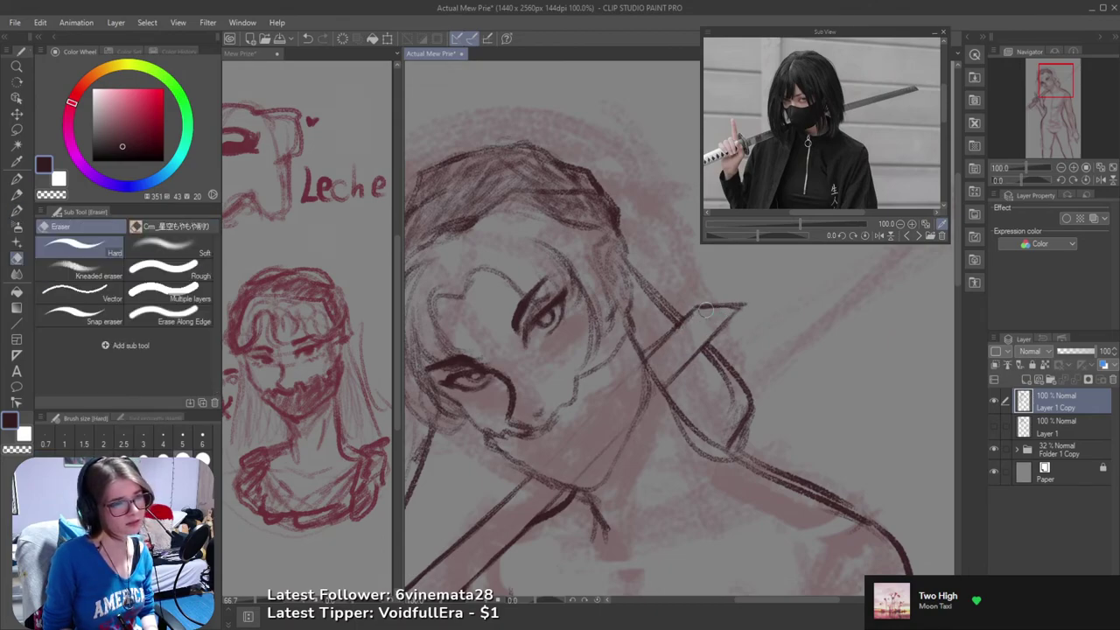
pyautogui.press('b')
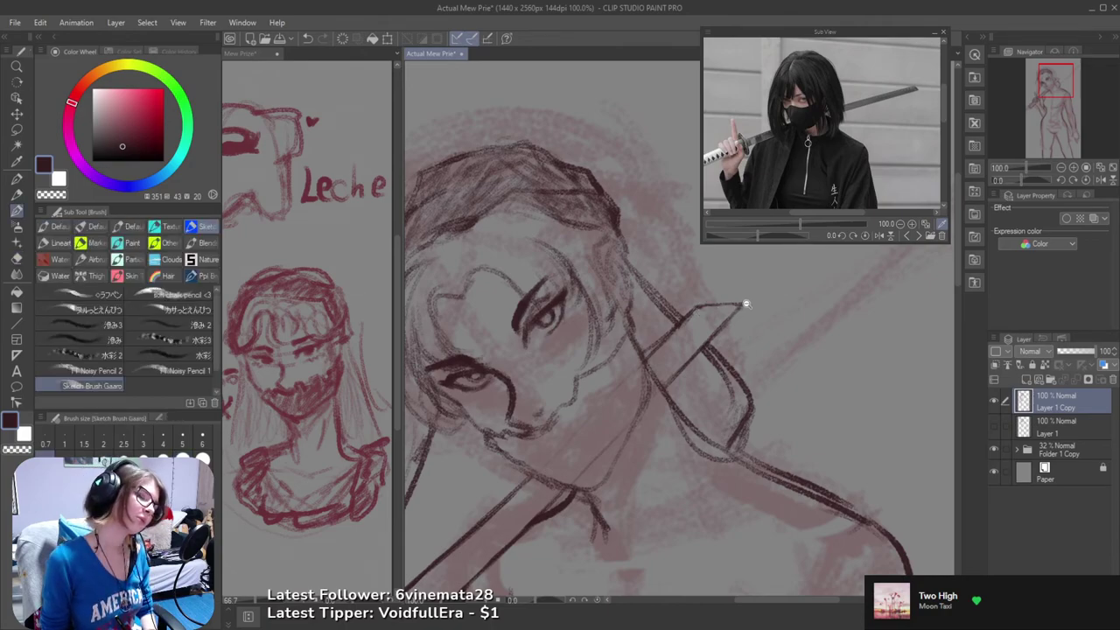
# - Erase the sword's guide line running across the mask and jaw
pyautogui.scroll(-3, 742, 303)
pyautogui.scroll(2, 726, 342)
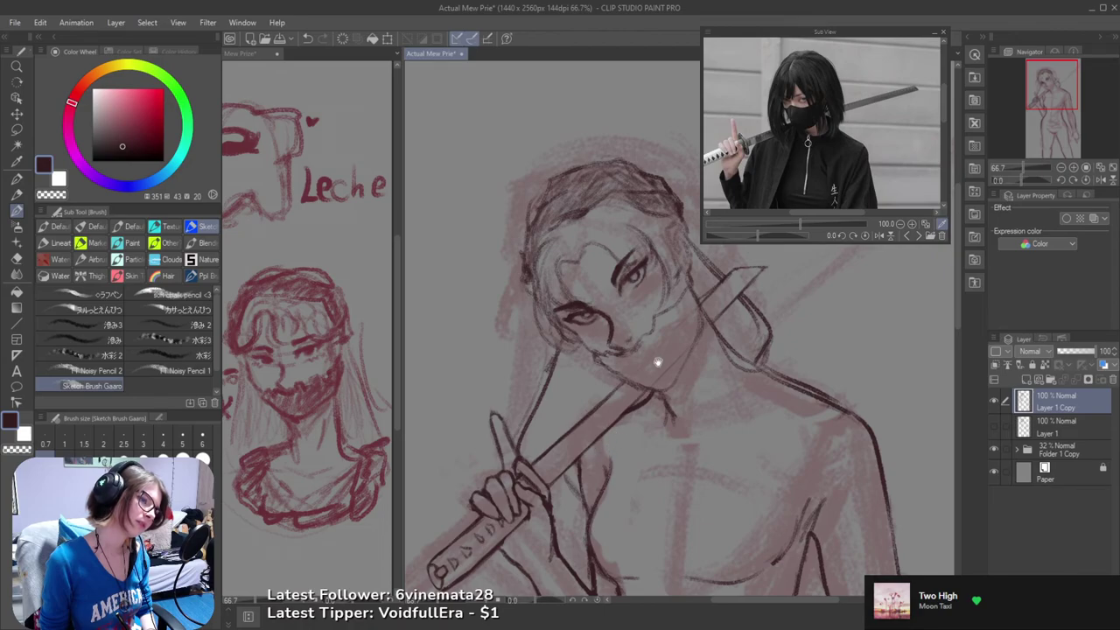
pyautogui.scroll(1, 648, 368)
pyautogui.press('e')
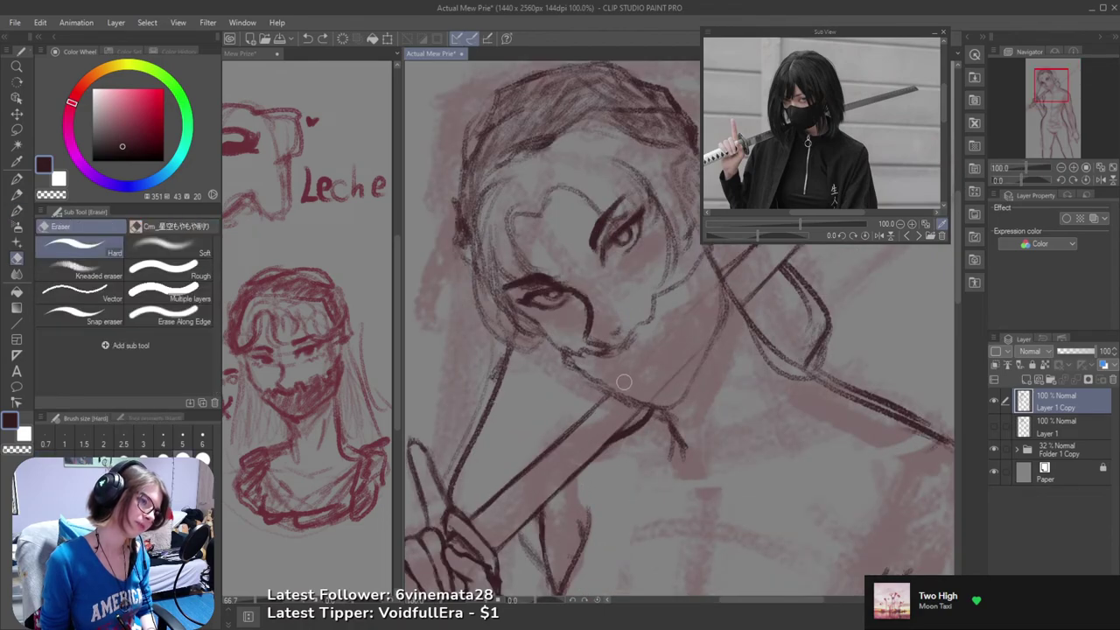
pyautogui.moveTo(698, 307); pyautogui.dragTo(656, 350)
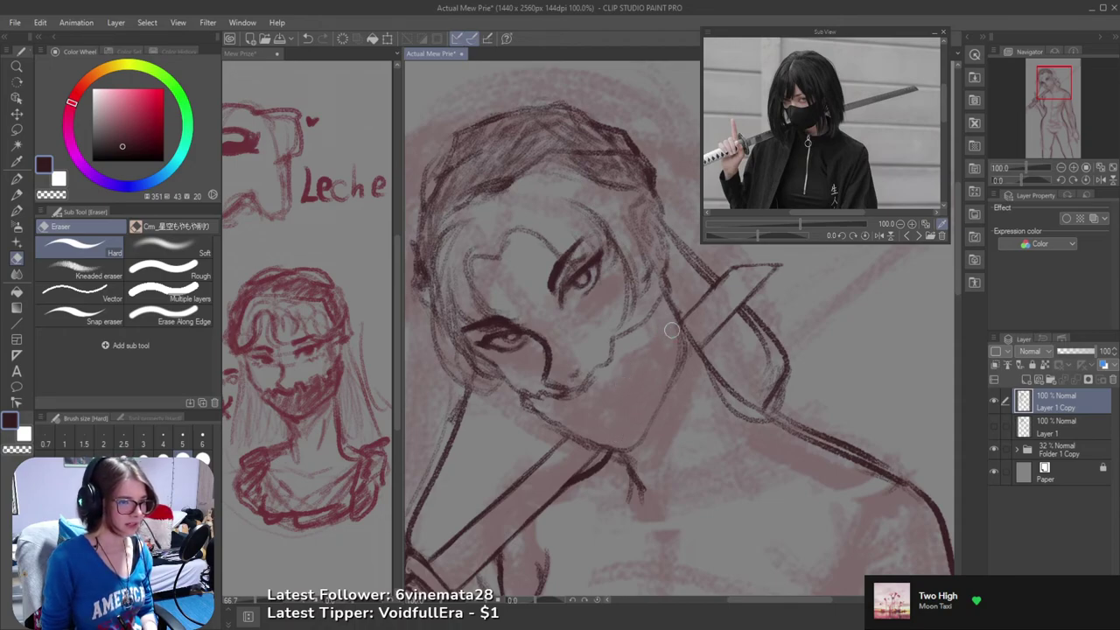
# - Set the Folder 1 Copy opacity to 58% and check the rough lowered hand with the Layer 1 Copy lines briefly hidden
pyautogui.scroll(-4, 670, 337)
pyautogui.moveTo(675, 408); pyautogui.dragTo(616, 308)
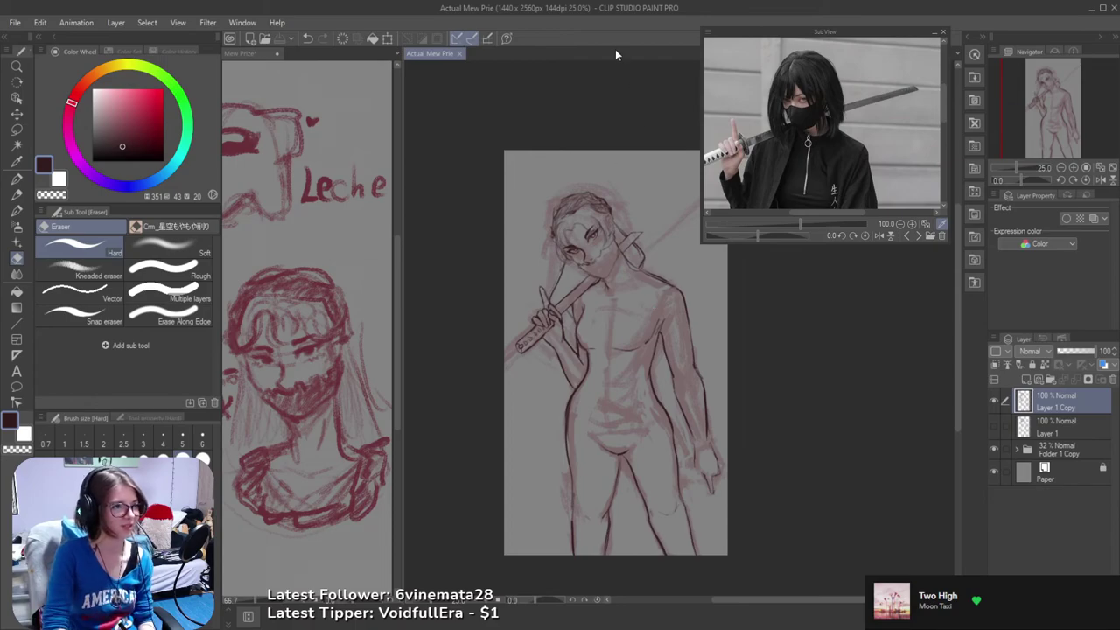
pyautogui.moveTo(602, 340)
pyautogui.mouseDown()
pyautogui.moveTo(533, 340)
pyautogui.moveTo(542, 358)
pyautogui.mouseUp()
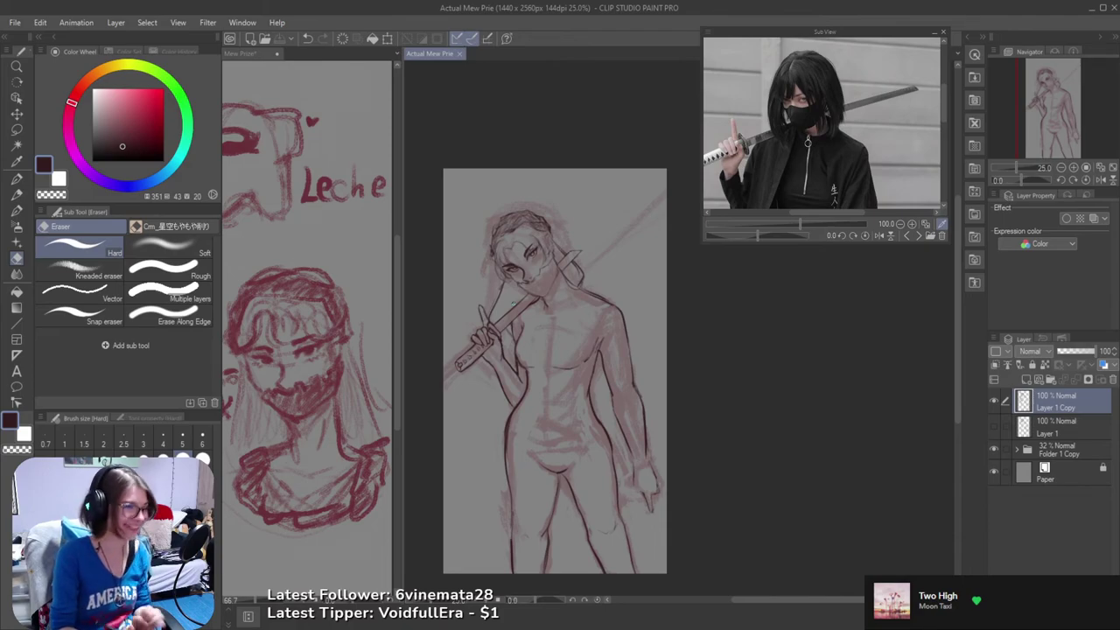
pyautogui.moveTo(575, 410); pyautogui.dragTo(486, 399)
pyautogui.scroll(2, 570, 380)
pyautogui.scroll(1, 542, 437)
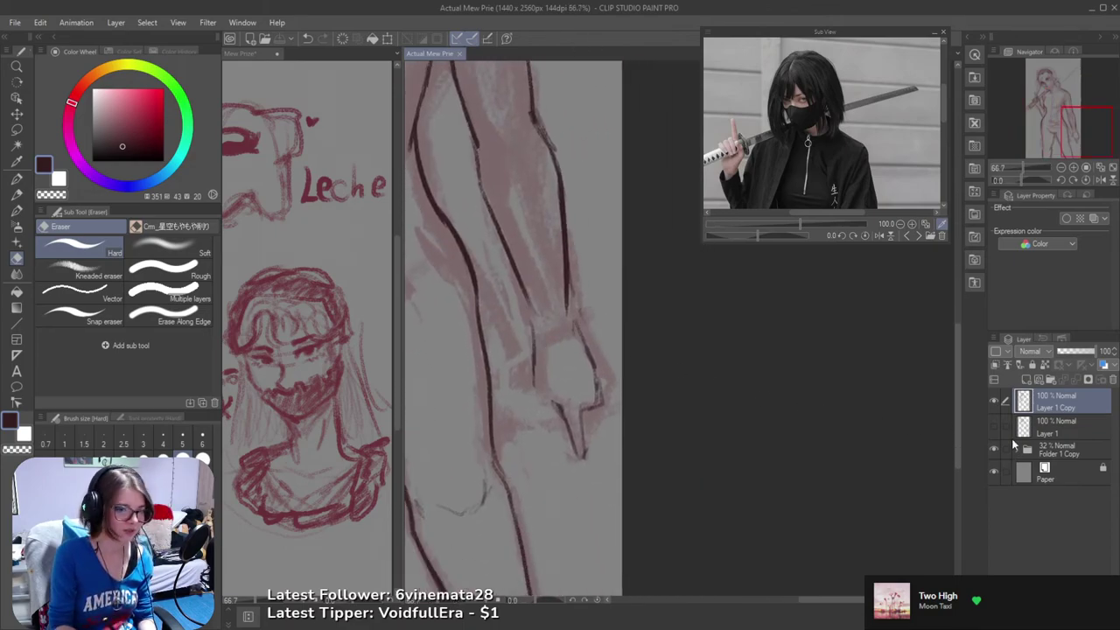
pyautogui.click(1026, 447)
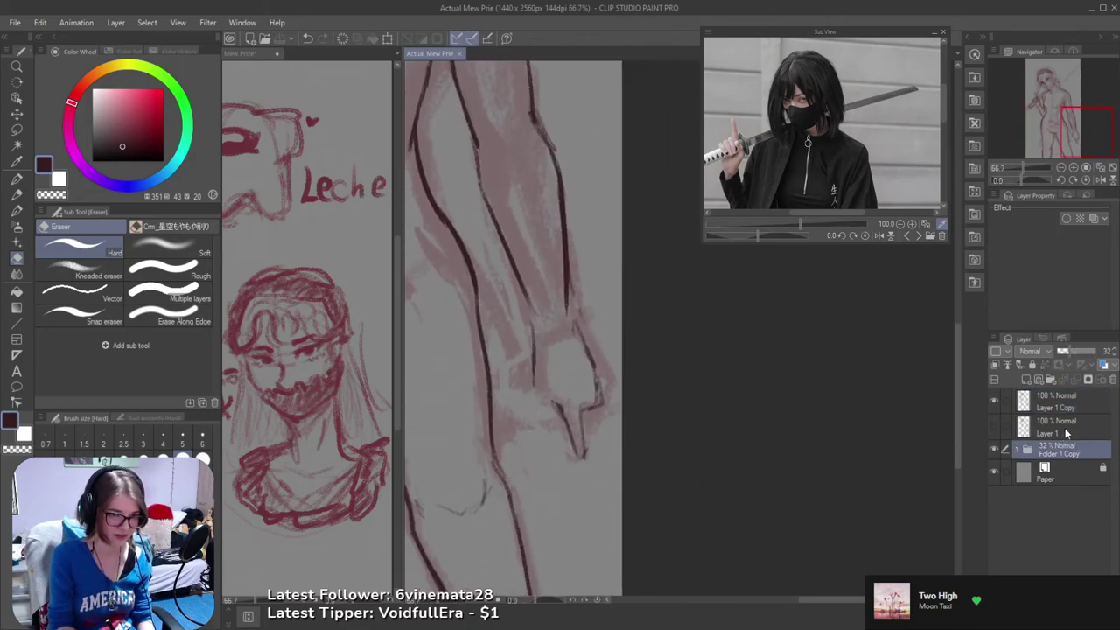
pyautogui.click(1078, 352)
pyautogui.click(998, 399)
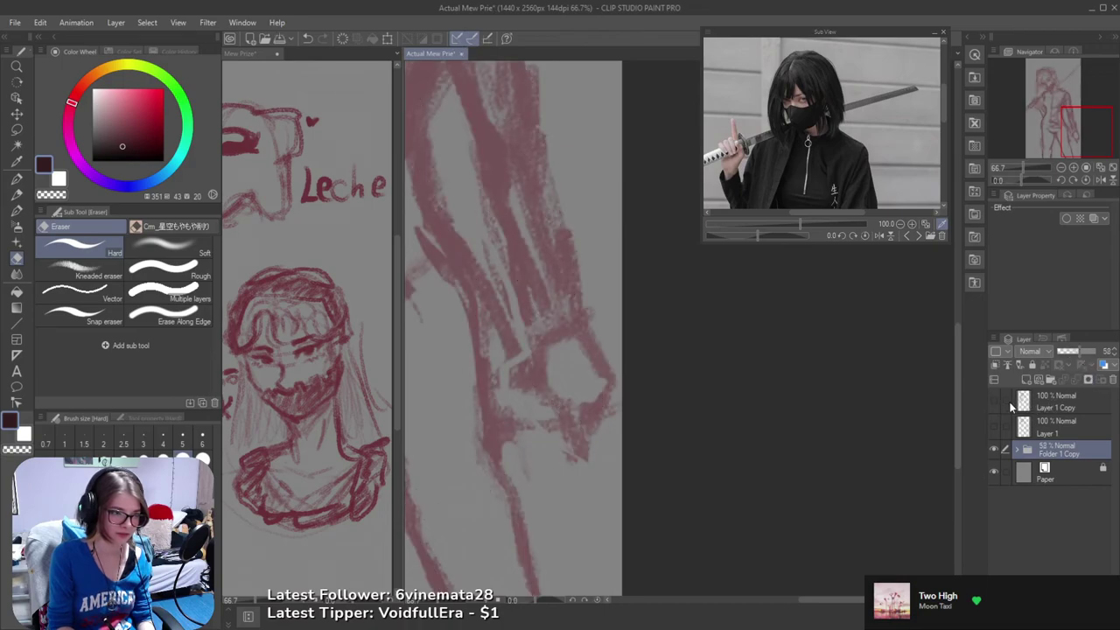
pyautogui.click(999, 401)
pyautogui.click(997, 402)
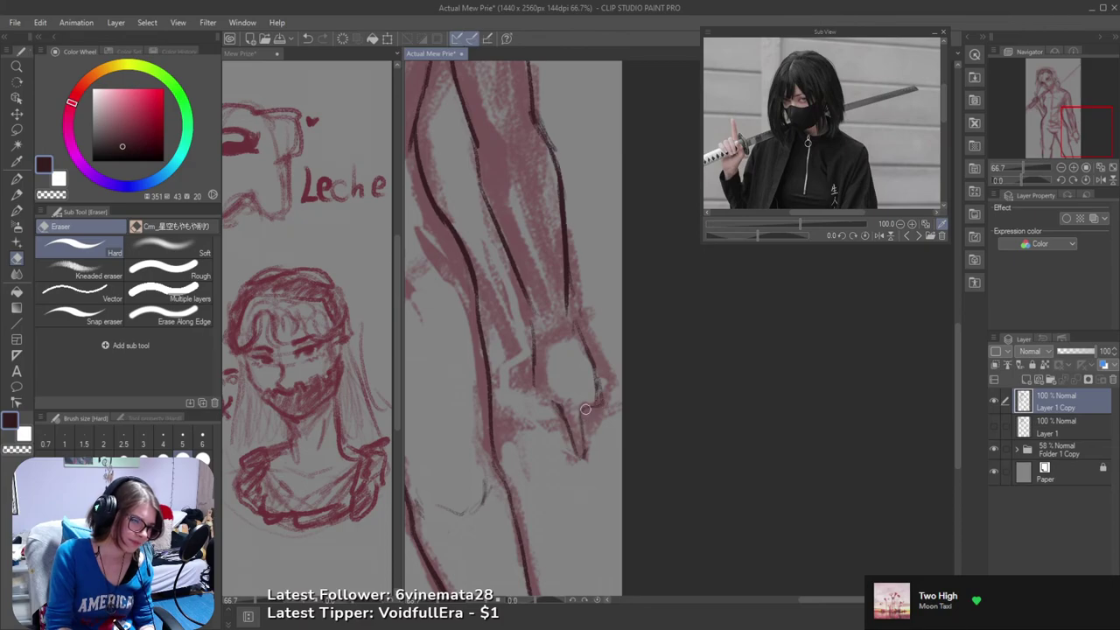
pyautogui.press('b')
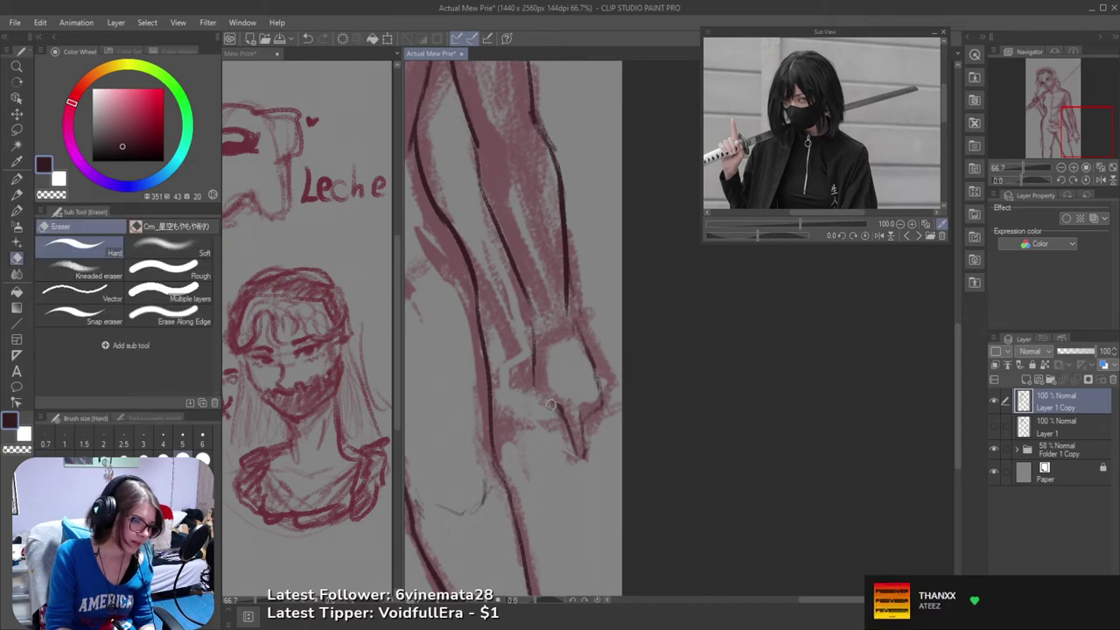
pyautogui.moveTo(537, 361)
pyautogui.mouseDown()
pyautogui.moveTo(539, 422)
pyautogui.moveTo(549, 428)
pyautogui.mouseUp()
pyautogui.hotkey('ctrl', 'z')
pyautogui.hotkey('ctrl', 'z')
pyautogui.hotkey('ctrl', 'z')
pyautogui.hotkey('ctrl', 'z')
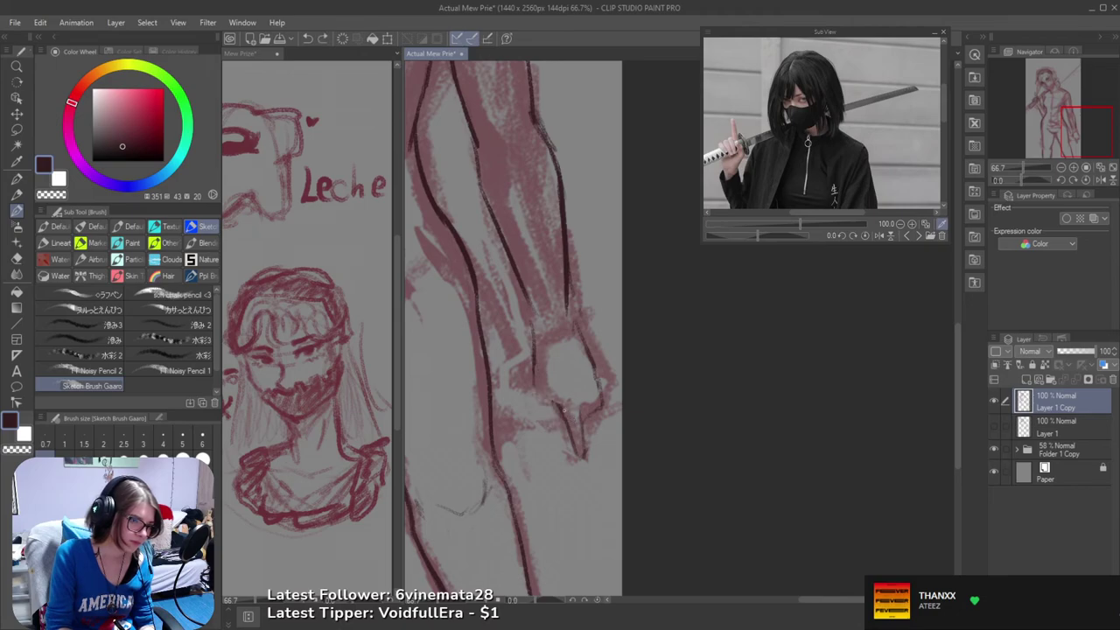
# - Extend the lowered hand's inner contour down from the wrist and sketch the outer edge of its pointed finger over the rough
pyautogui.moveTo(528, 370)
pyautogui.mouseDown()
pyautogui.moveTo(530, 412)
pyautogui.moveTo(532, 402)
pyautogui.moveTo(540, 418)
pyautogui.moveTo(556, 405)
pyautogui.moveTo(586, 436)
pyautogui.mouseUp()
pyautogui.hotkey('ctrl', 'z')
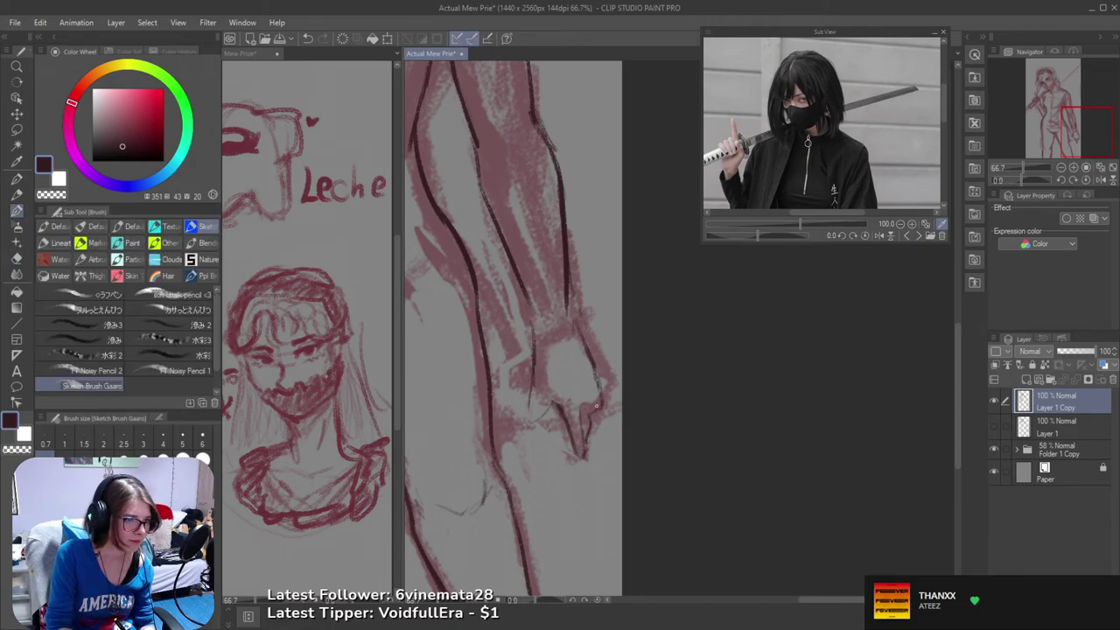
pyautogui.moveTo(596, 407)
pyautogui.mouseDown()
pyautogui.moveTo(589, 443)
pyautogui.moveTo(590, 430)
pyautogui.mouseUp()
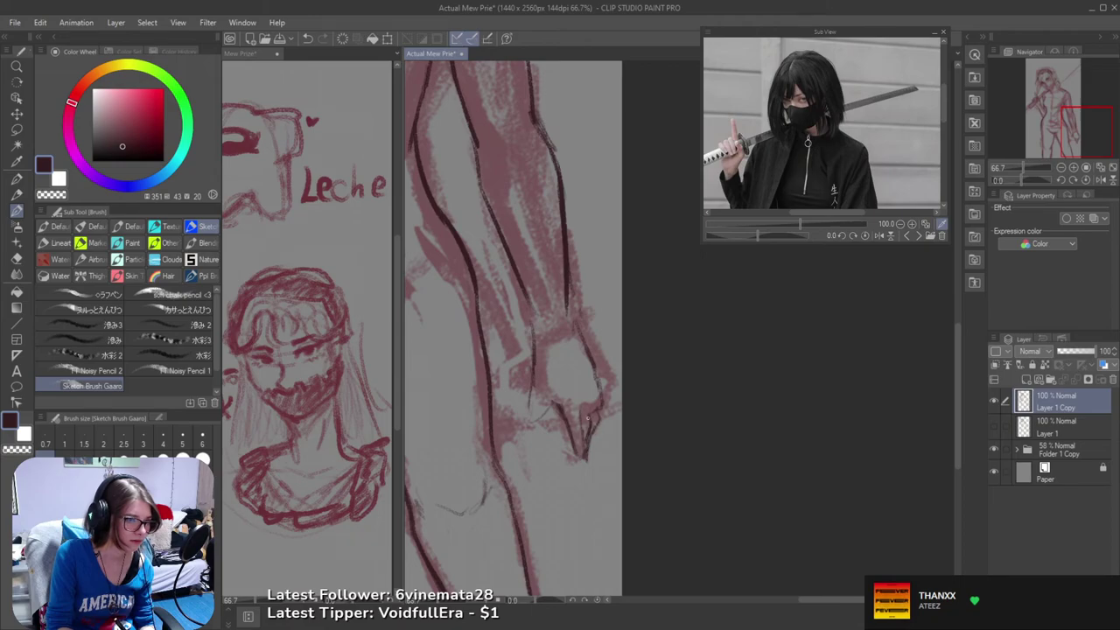
pyautogui.hotkey('ctrl', 'z')
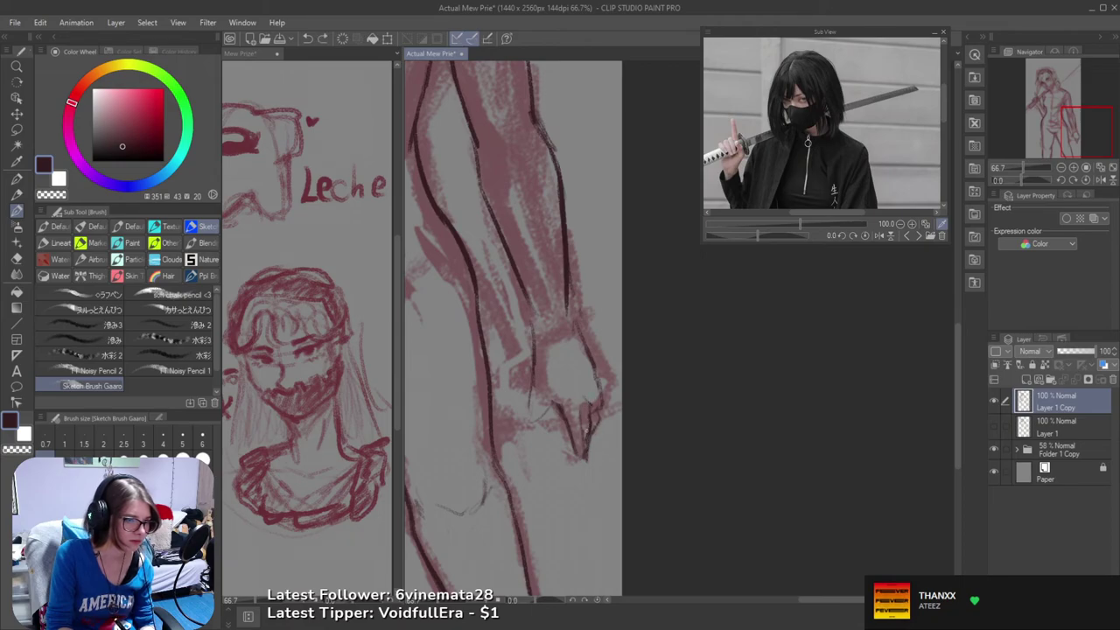
pyautogui.press('e')
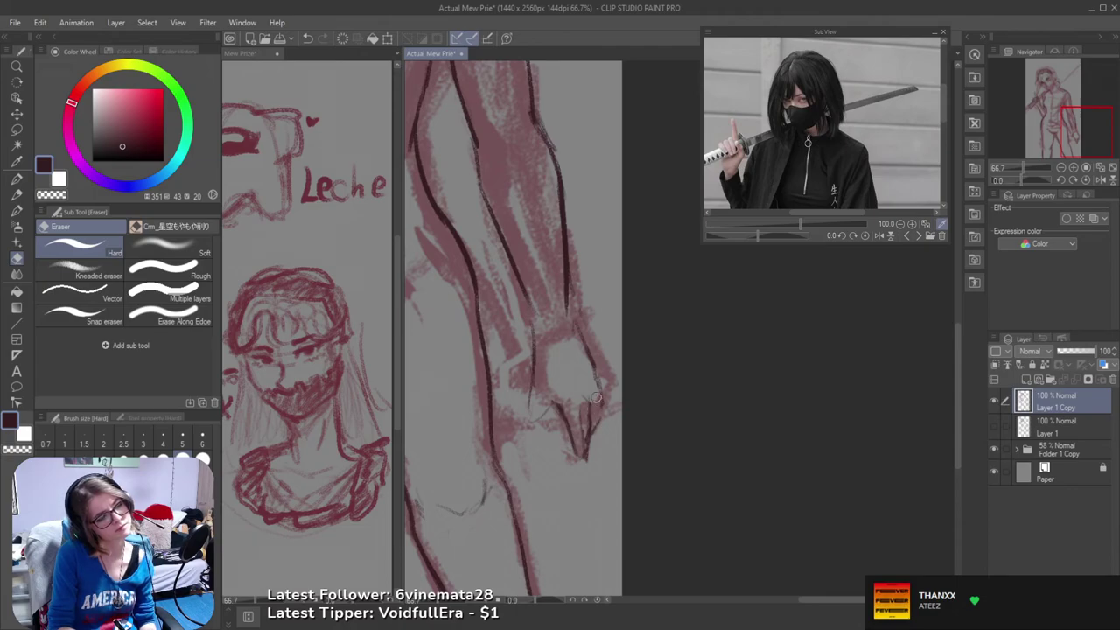
pyautogui.press('b')
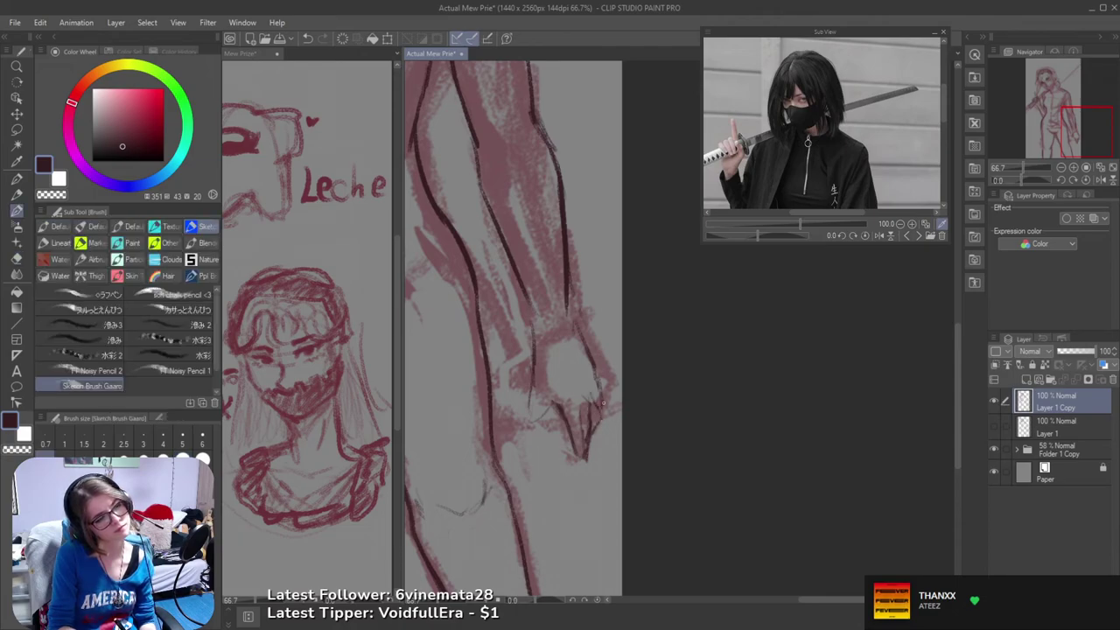
# - Undo the last finger strokes and redraw the outer edge of the lowered hand's pointed finger down to its tip
pyautogui.hotkey('ctrl', 'z')
pyautogui.moveTo(594, 398); pyautogui.dragTo(599, 410)
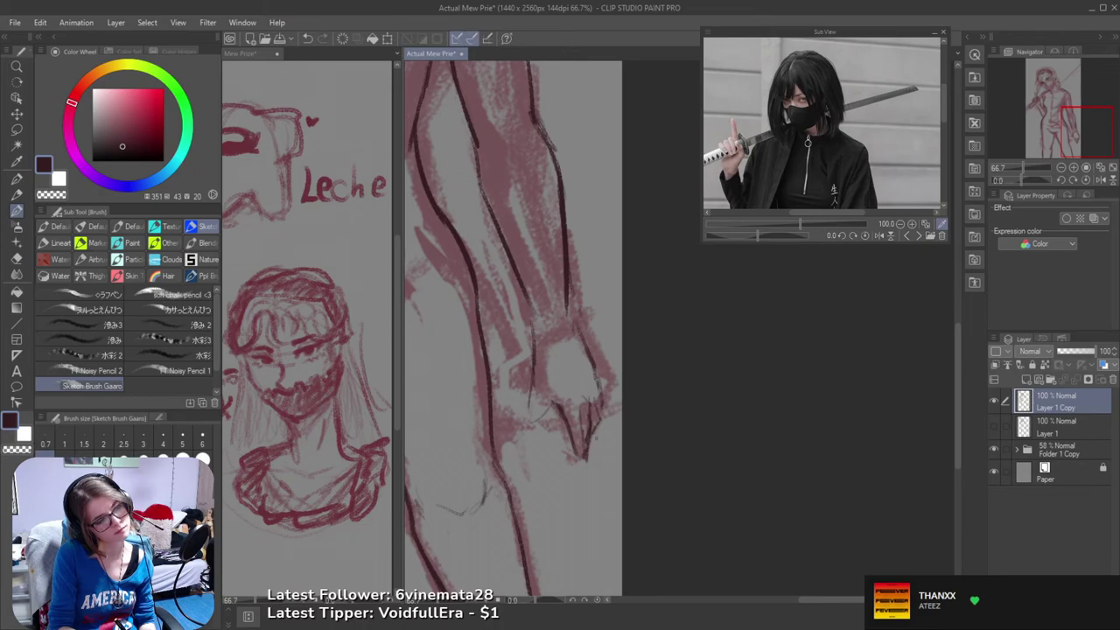
pyautogui.hotkey('ctrl', 'z')
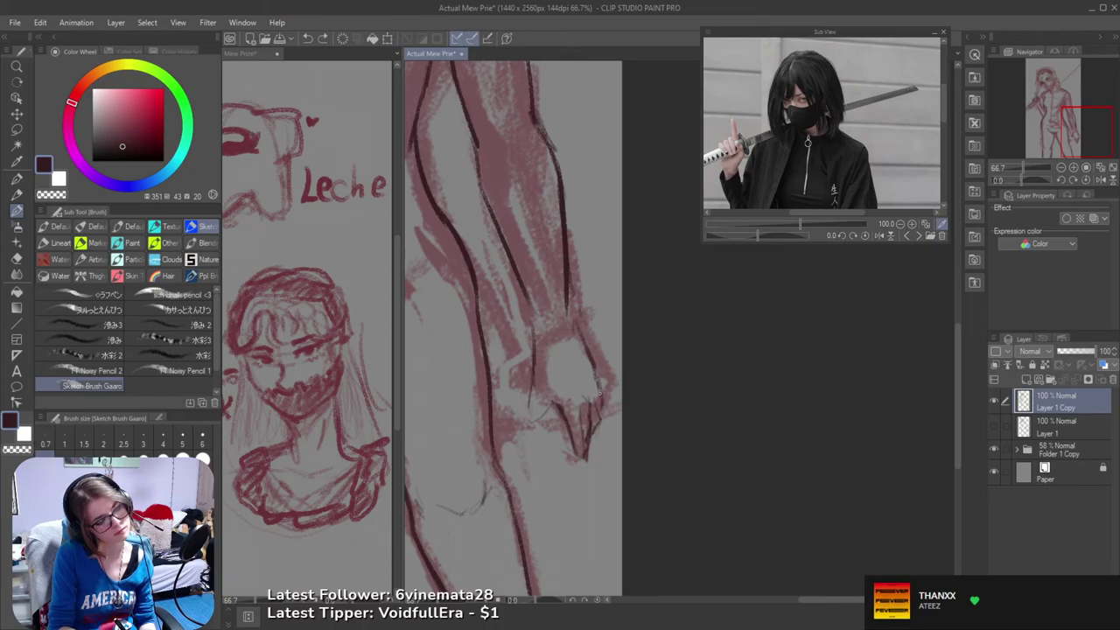
pyautogui.moveTo(601, 409); pyautogui.dragTo(600, 428)
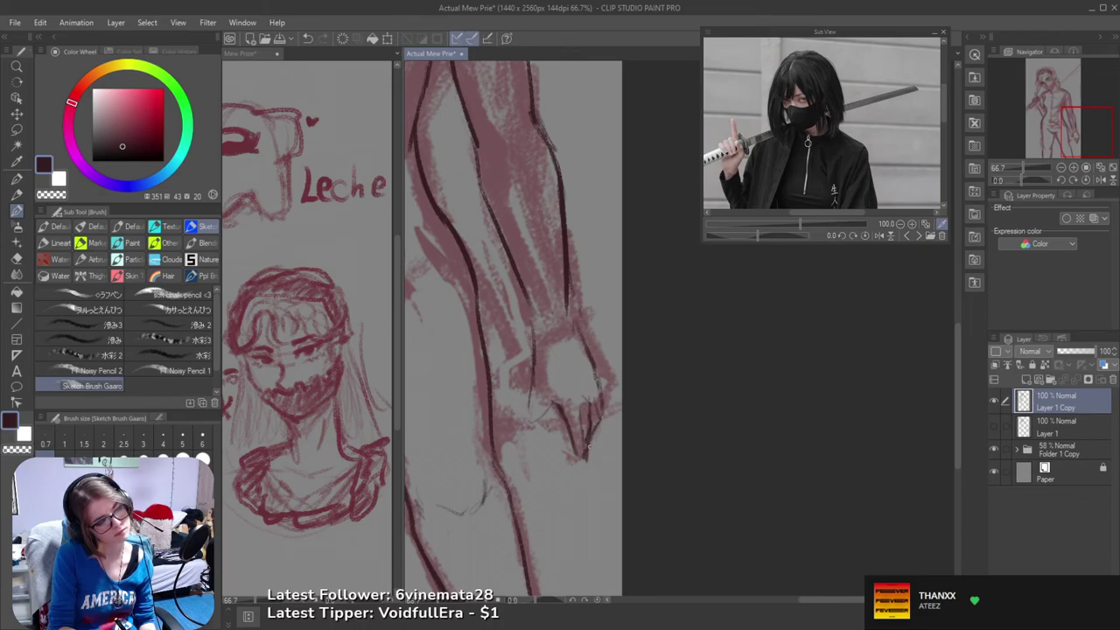
pyautogui.press('e')
pyautogui.press('b')
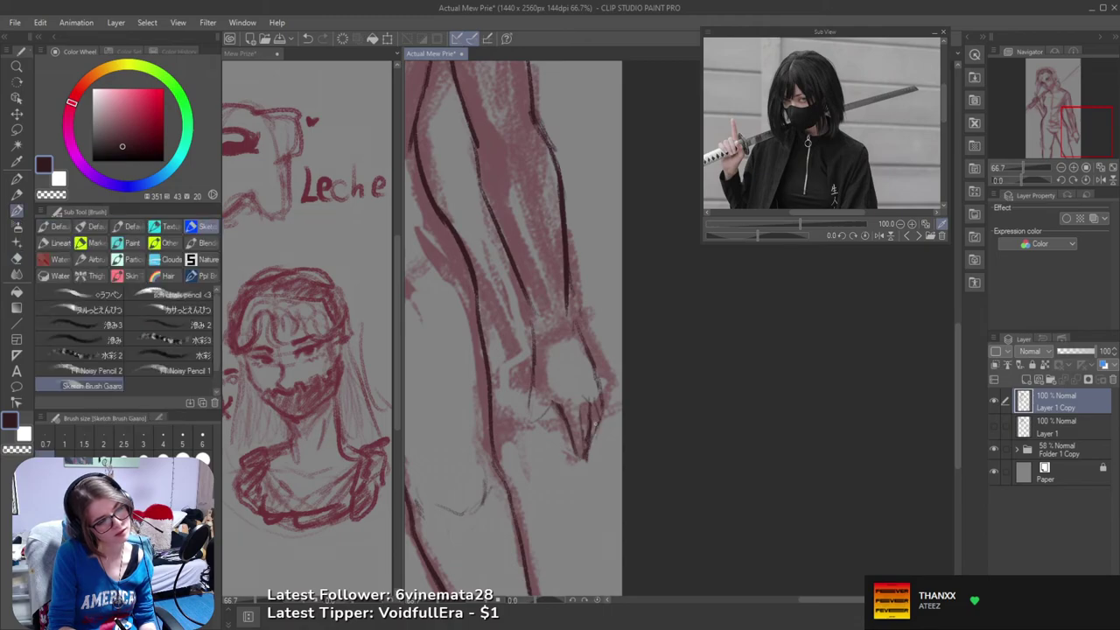
pyautogui.moveTo(597, 421); pyautogui.dragTo(588, 451)
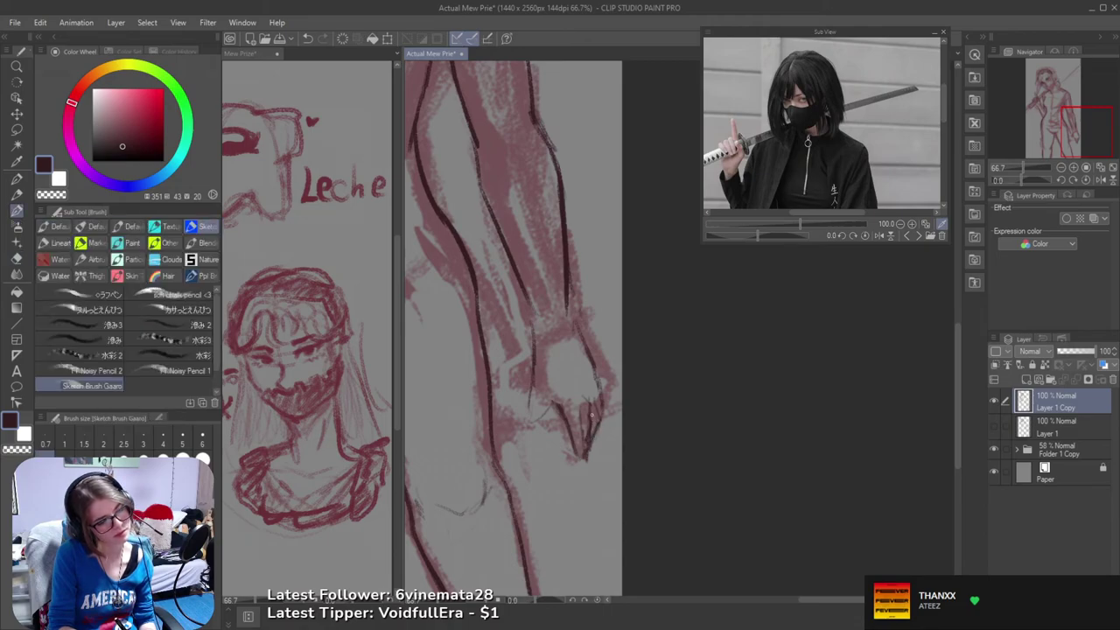
# - With the canvas mirrored, darken the pointed finger's tip and sketch the shorter finger beside it up toward the palm
pyautogui.press('h')
pyautogui.moveTo(779, 403); pyautogui.dragTo(655, 411)
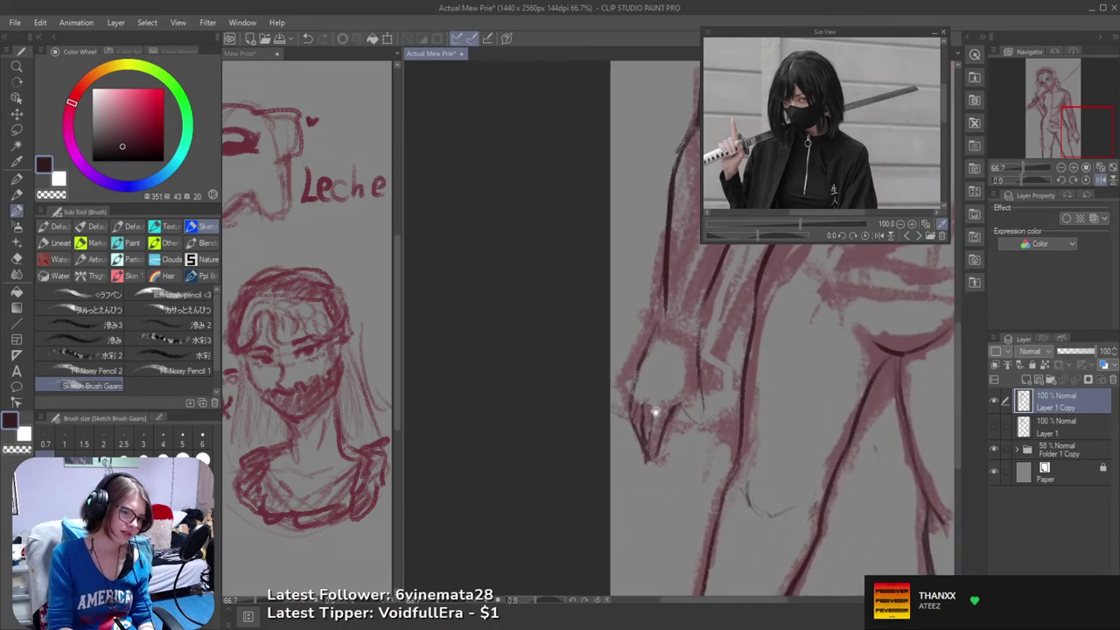
pyautogui.press('e')
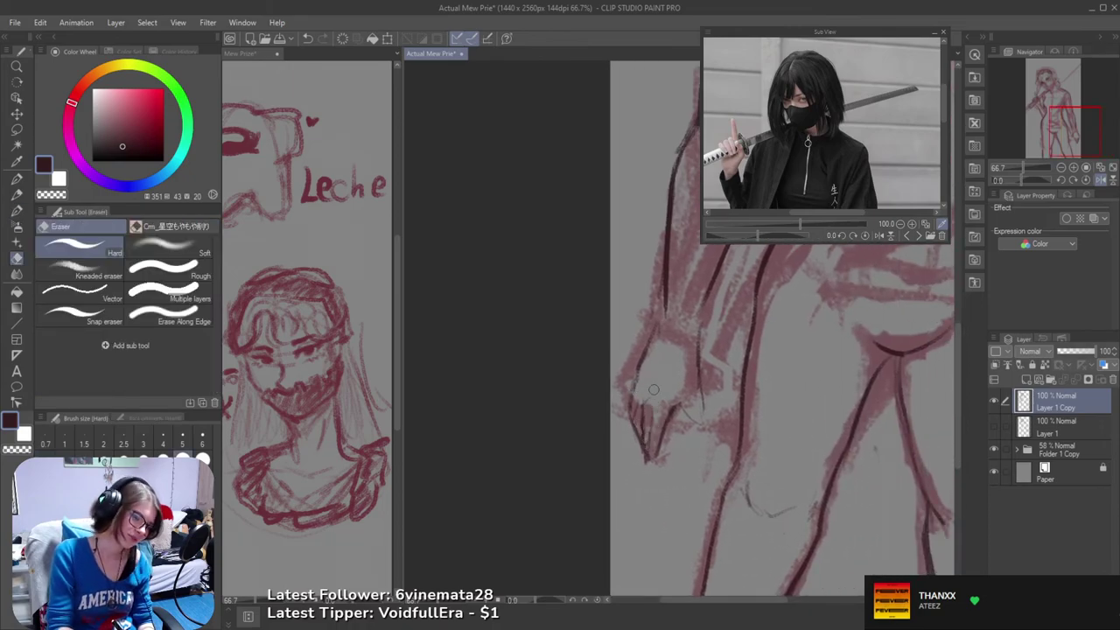
pyautogui.press('b')
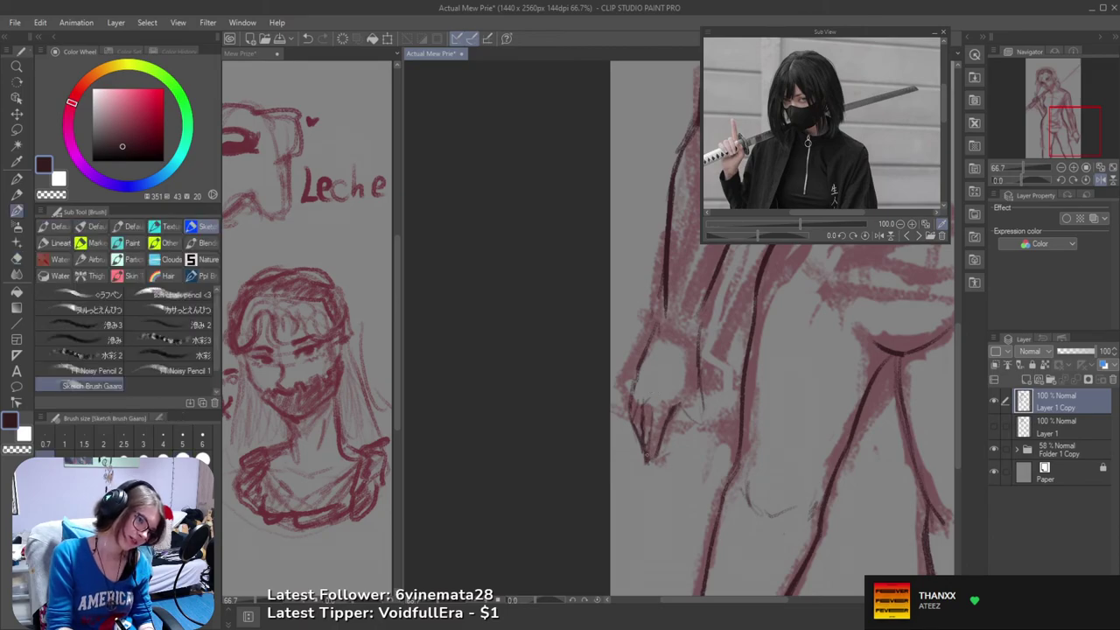
pyautogui.moveTo(656, 451); pyautogui.dragTo(652, 465)
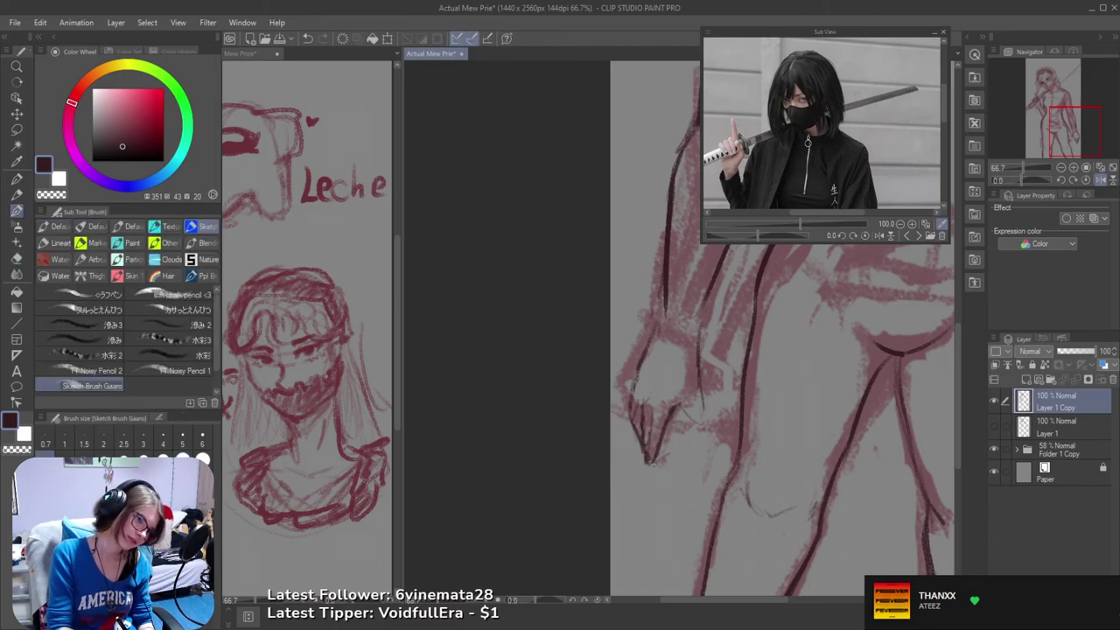
pyautogui.moveTo(681, 400)
pyautogui.mouseDown()
pyautogui.moveTo(705, 436)
pyautogui.moveTo(707, 387)
pyautogui.mouseUp()
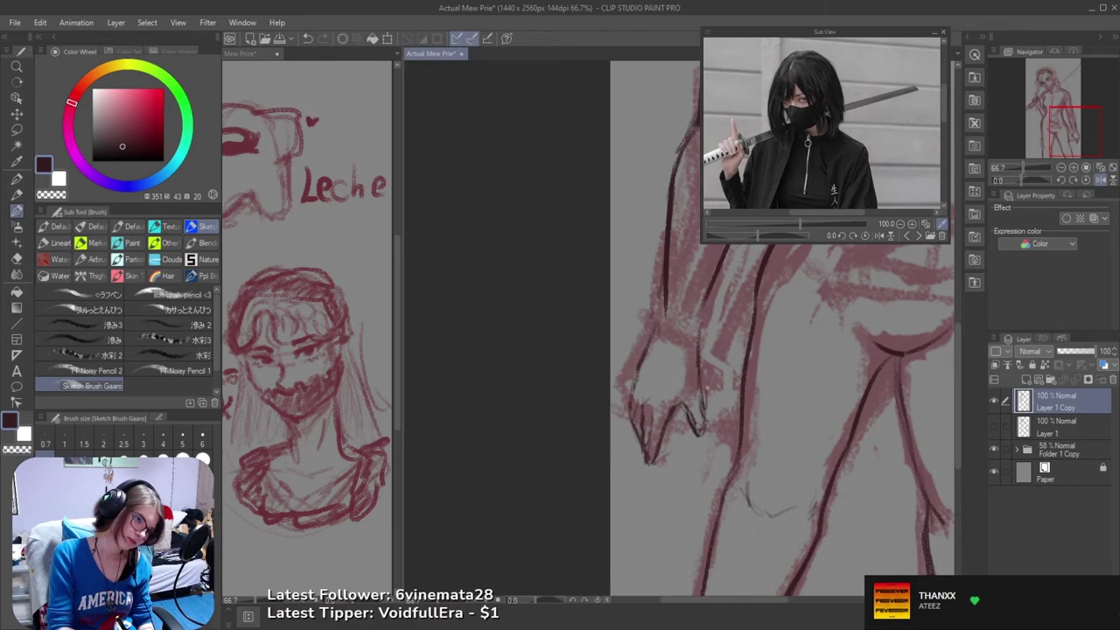
# - Return the canvas to its unmirrored view with the whole figure visible and save the drawing
pyautogui.press('h')
pyautogui.scroll(-2, 782, 374)
pyautogui.moveTo(772, 363); pyautogui.dragTo(798, 413)
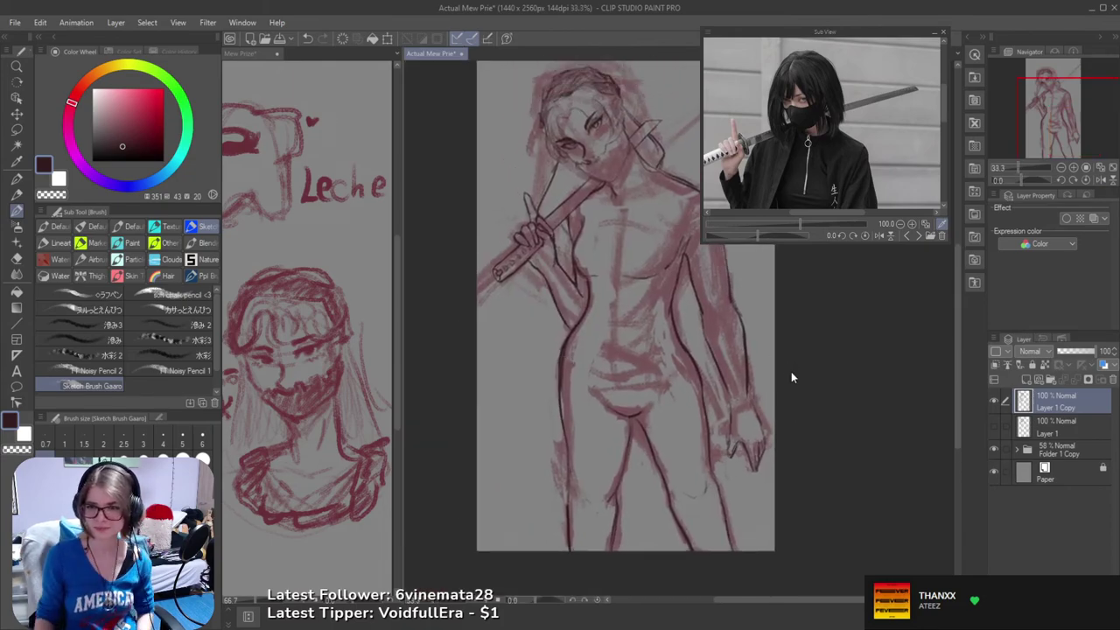
pyautogui.hotkey('ctrl', 's')
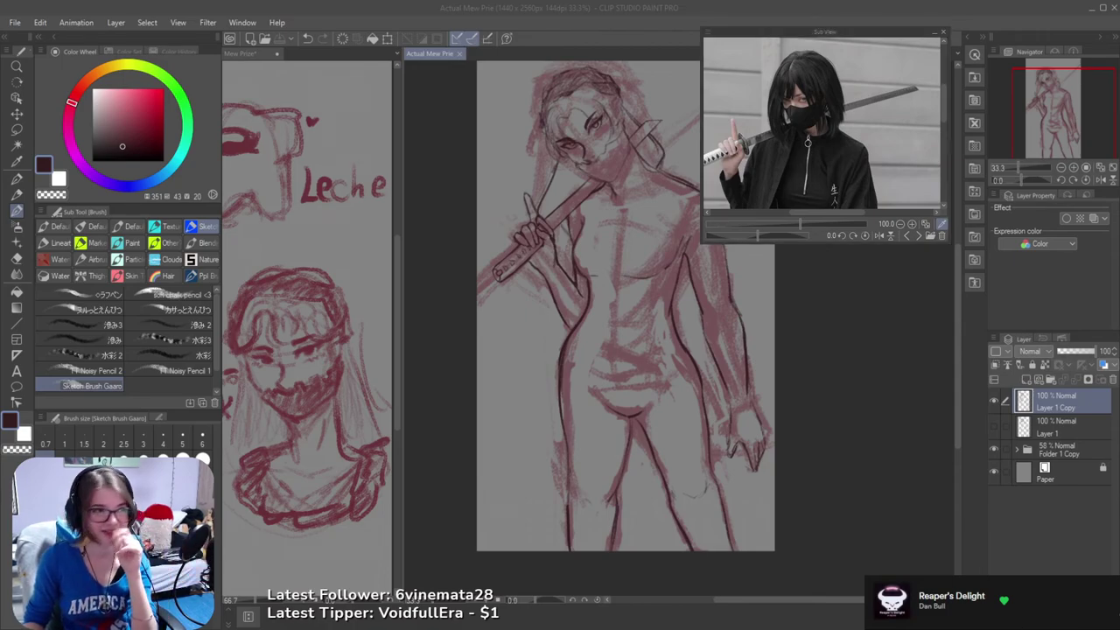
# - Extend the lowered forearm's inner and outer contours with the sketch brush so they join the lines of the wrist and hand
pyautogui.scroll(2, 735, 385)
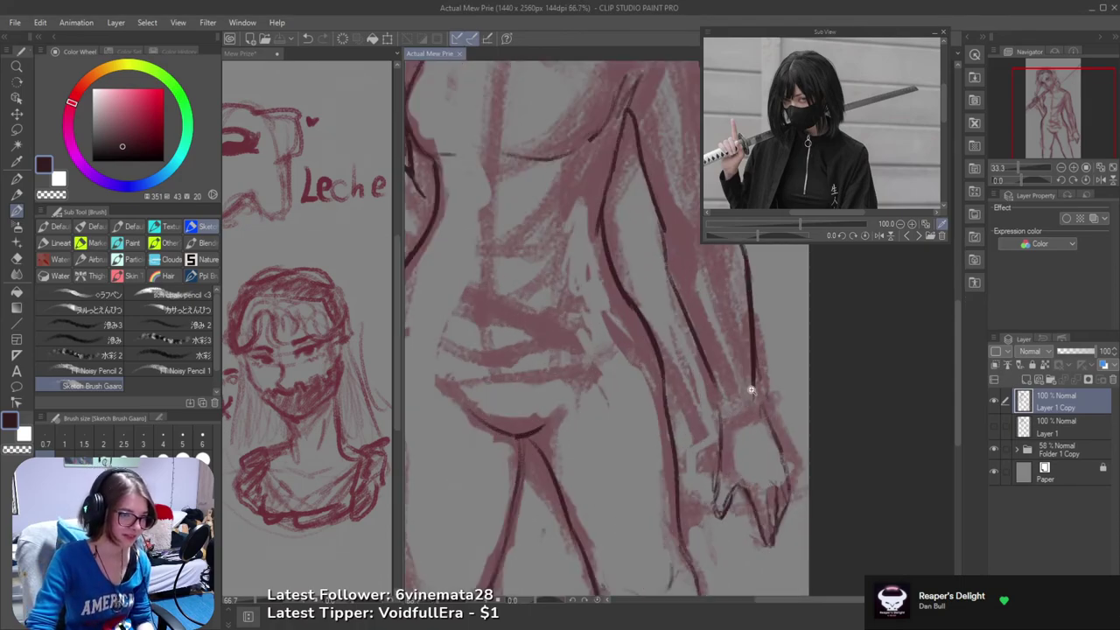
pyautogui.press('b')
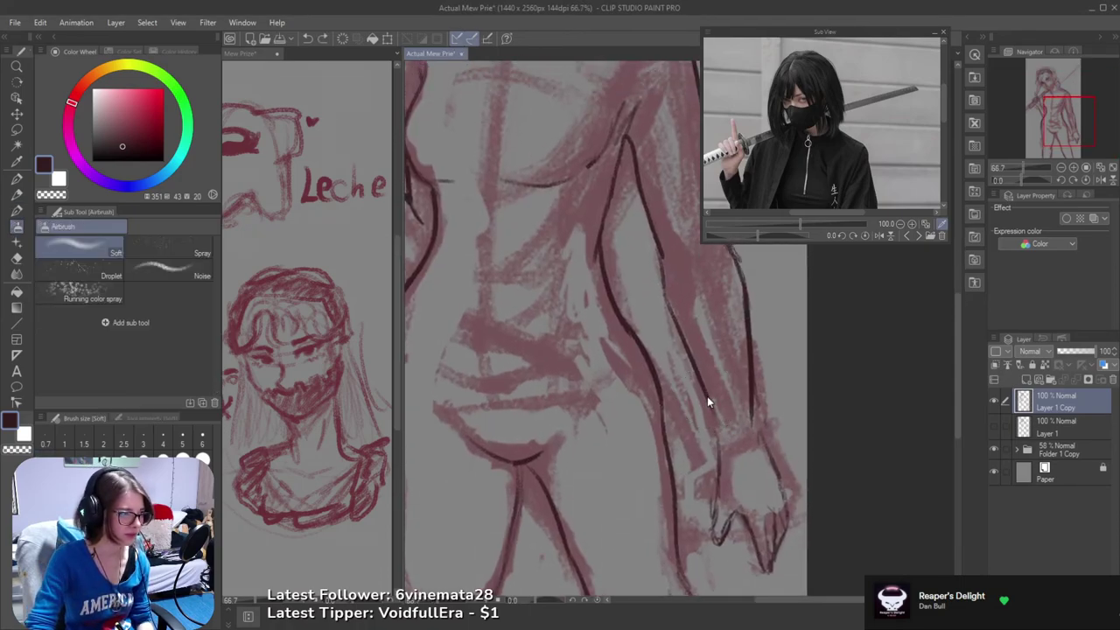
pyautogui.press('b')
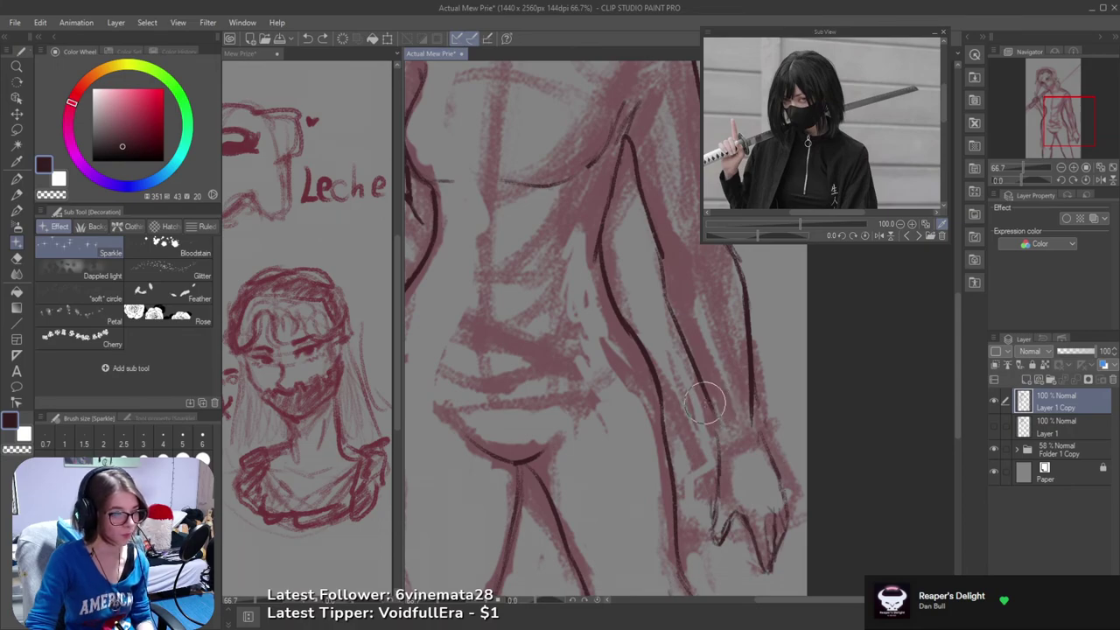
pyautogui.press('b')
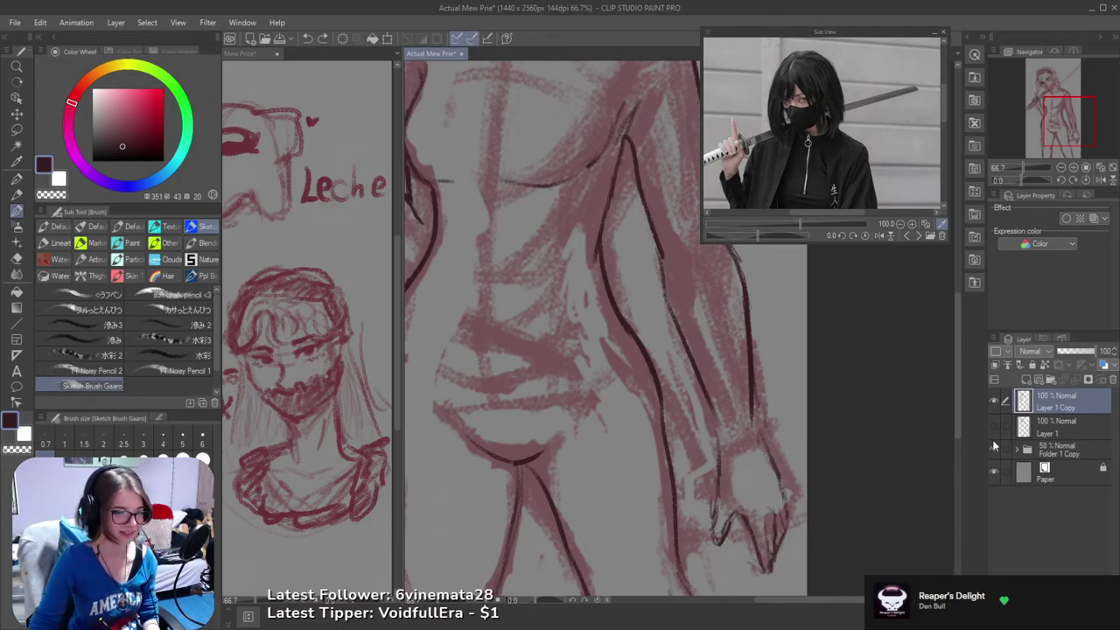
pyautogui.scroll(1, 725, 411)
pyautogui.moveTo(725, 411); pyautogui.dragTo(731, 462)
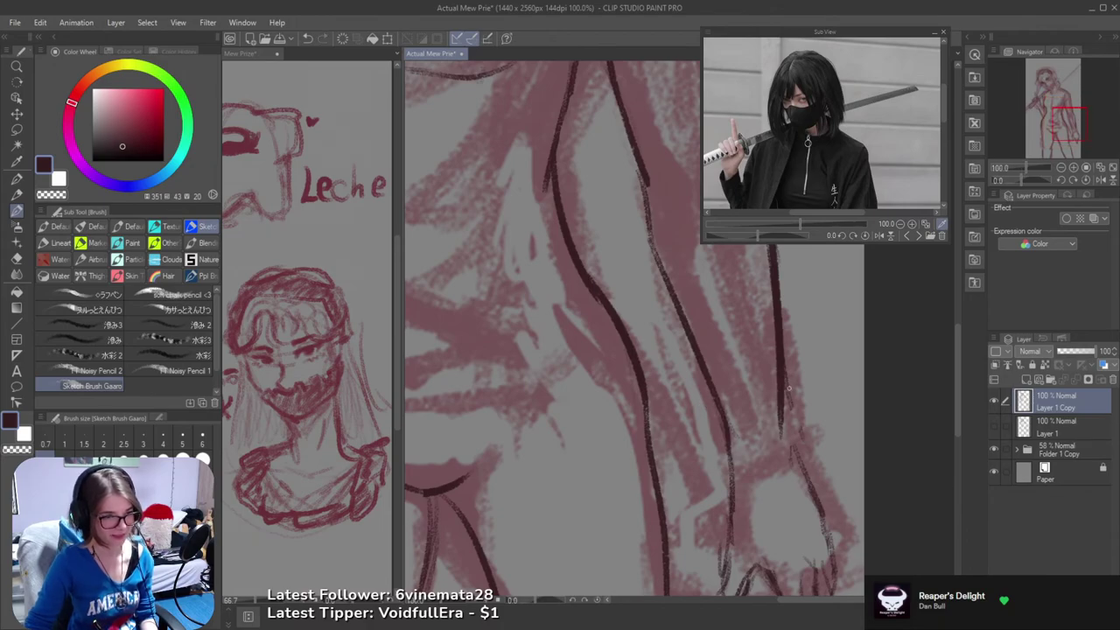
pyautogui.moveTo(789, 388)
pyautogui.mouseDown()
pyautogui.moveTo(795, 454)
pyautogui.moveTo(792, 430)
pyautogui.moveTo(796, 442)
pyautogui.mouseUp()
# - Mirror the canvas and collapse the Sub View reference window so that the whole figure is uncovered
pyautogui.scroll(-3, 800, 404)
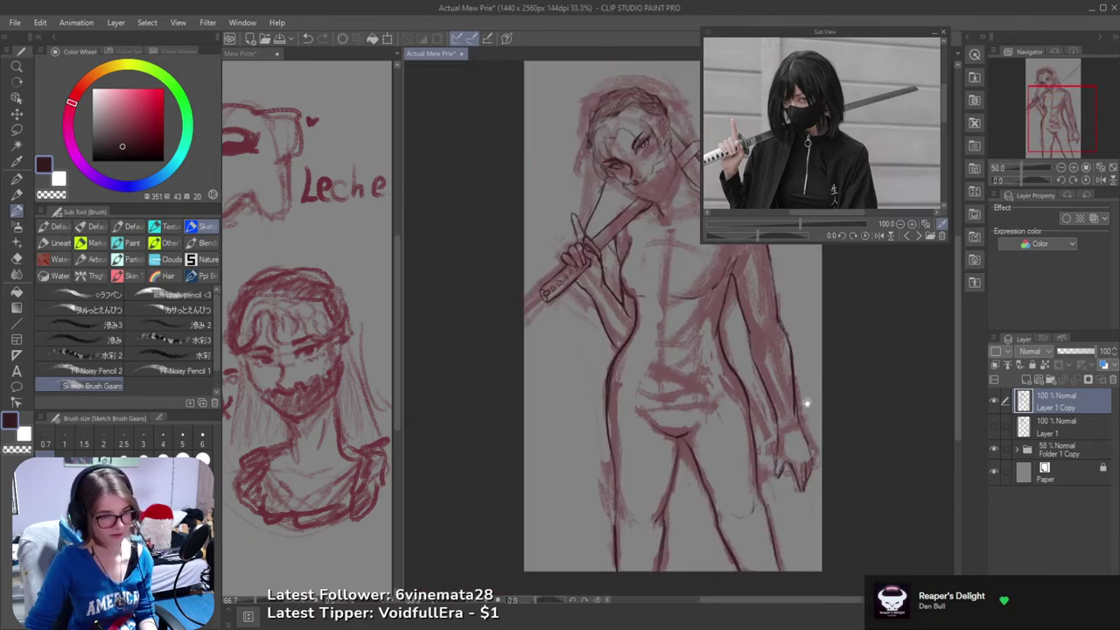
pyautogui.moveTo(810, 376); pyautogui.dragTo(655, 416)
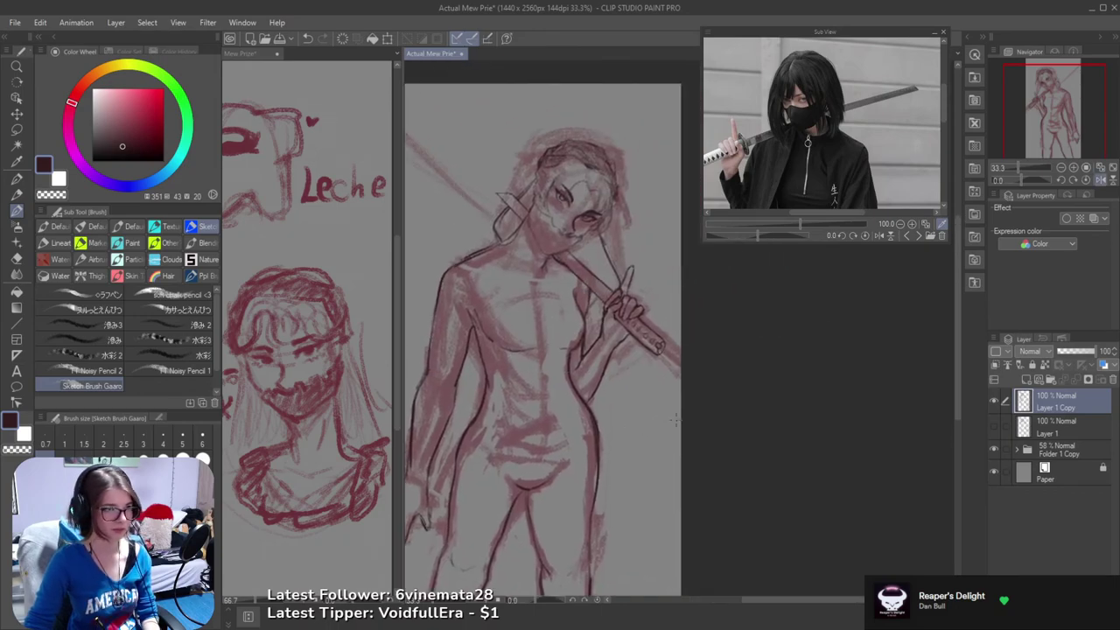
pyautogui.press('h')
pyautogui.moveTo(793, 406); pyautogui.dragTo(584, 404)
pyautogui.scroll(-3, 638, 419)
pyautogui.moveTo(700, 419); pyautogui.dragTo(670, 400)
pyautogui.scroll(2, 631, 377)
pyautogui.press('h')
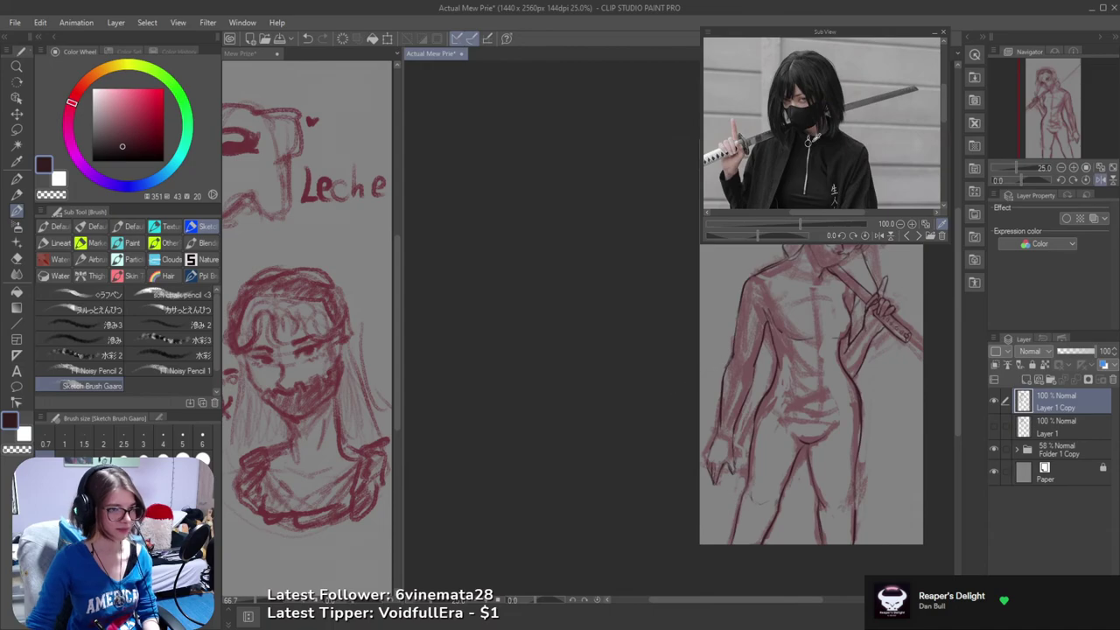
pyautogui.click(934, 34)
pyautogui.moveTo(868, 199); pyautogui.dragTo(718, 180)
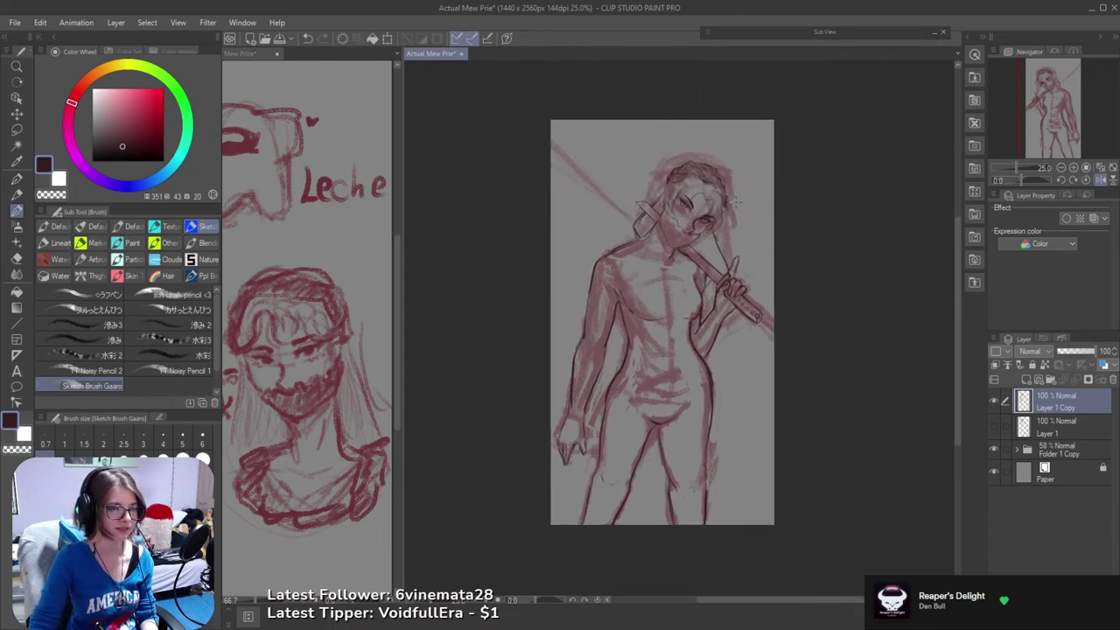
# - Compare the figure's pose and balance in mirrored and normal view, and save the drawing
pyautogui.press('h')
pyautogui.press('h')
pyautogui.moveTo(817, 190); pyautogui.dragTo(804, 200)
pyautogui.press('h')
pyautogui.press('h')
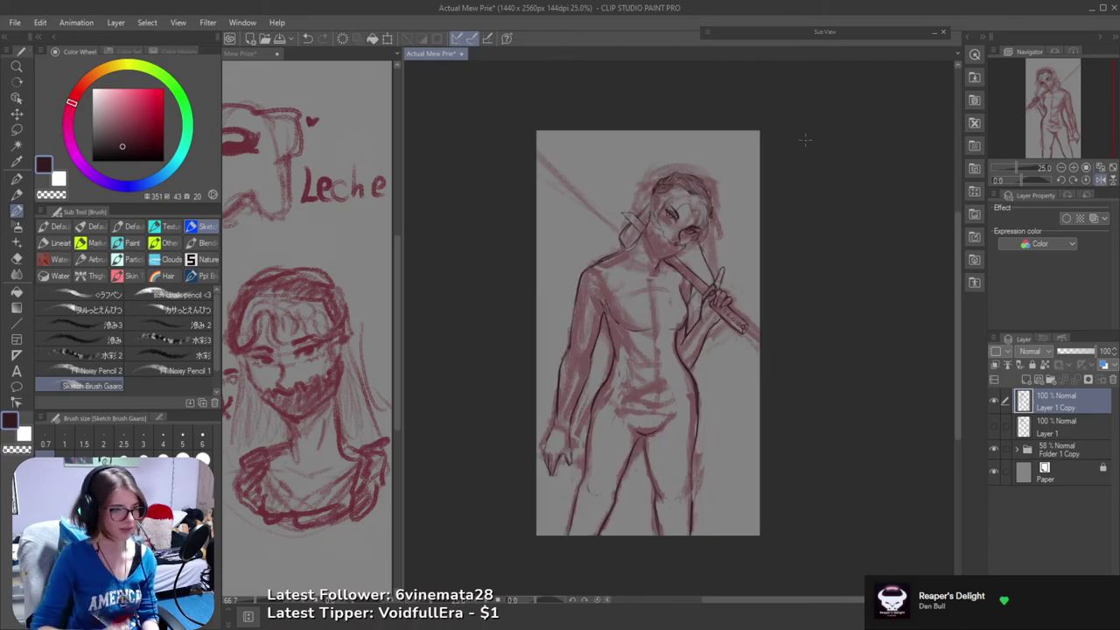
pyautogui.press('h')
pyautogui.press('h')
pyautogui.press('h')
pyautogui.press('h')
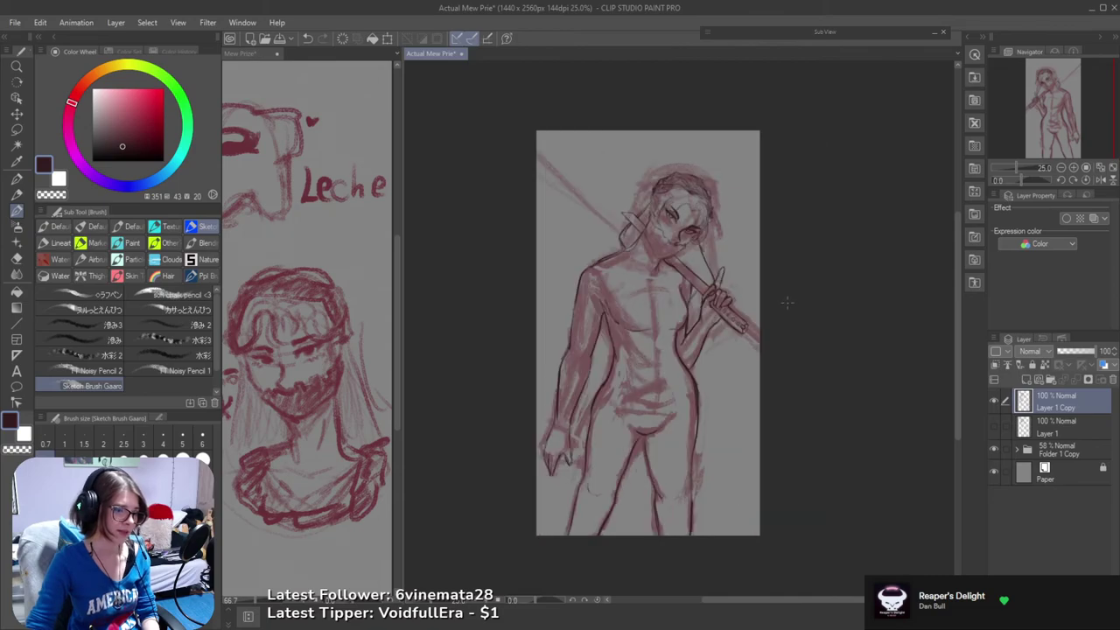
pyautogui.press('h')
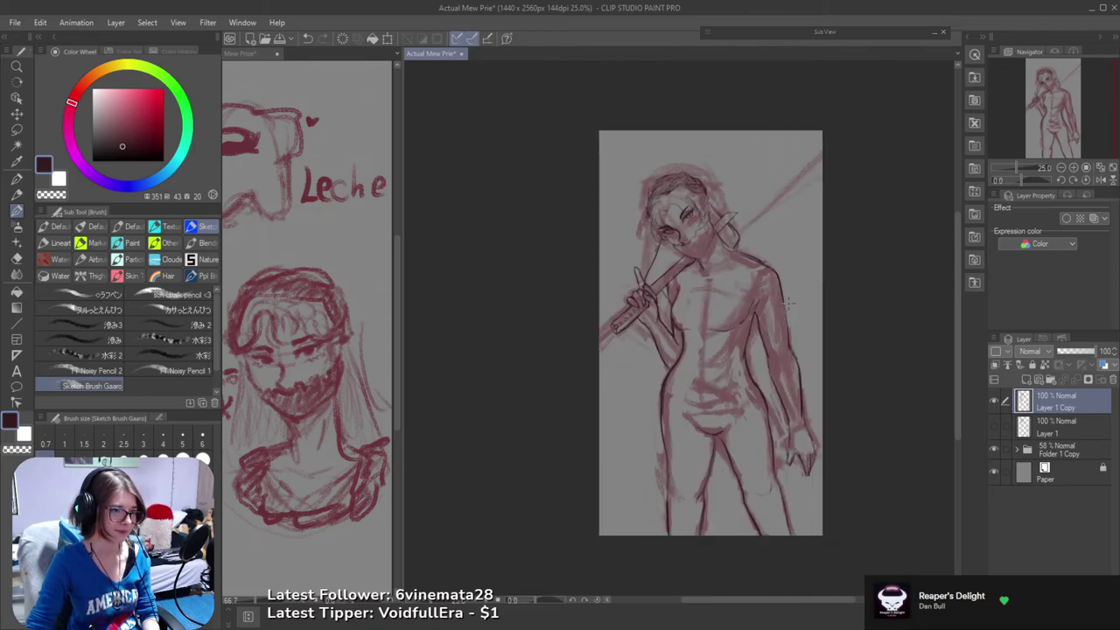
pyautogui.press('h')
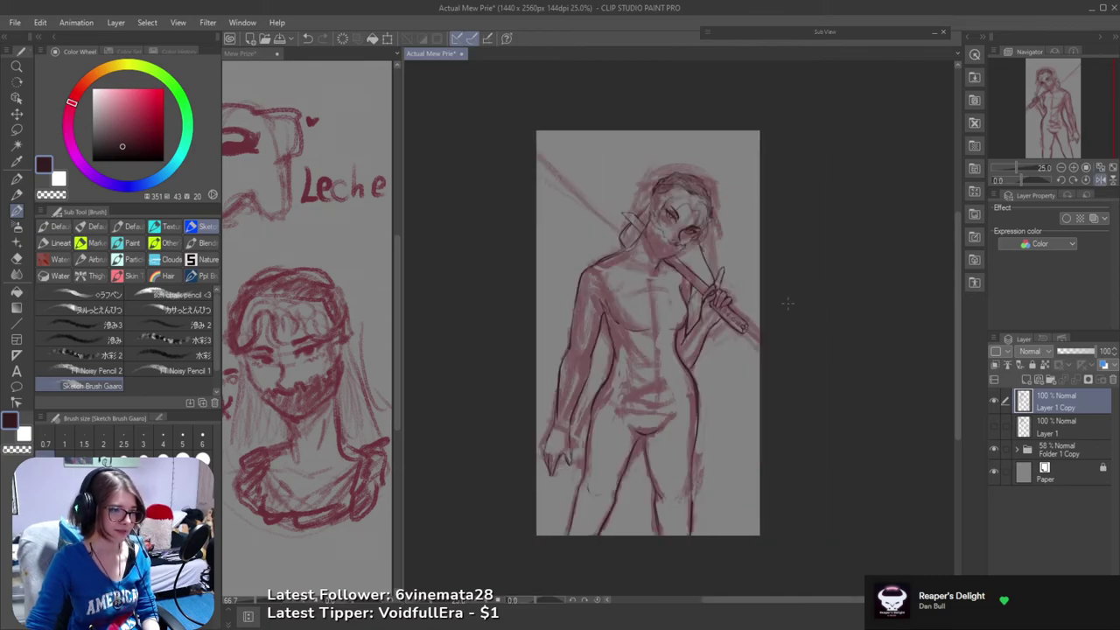
pyautogui.press('h')
pyautogui.hotkey('ctrl', 's')
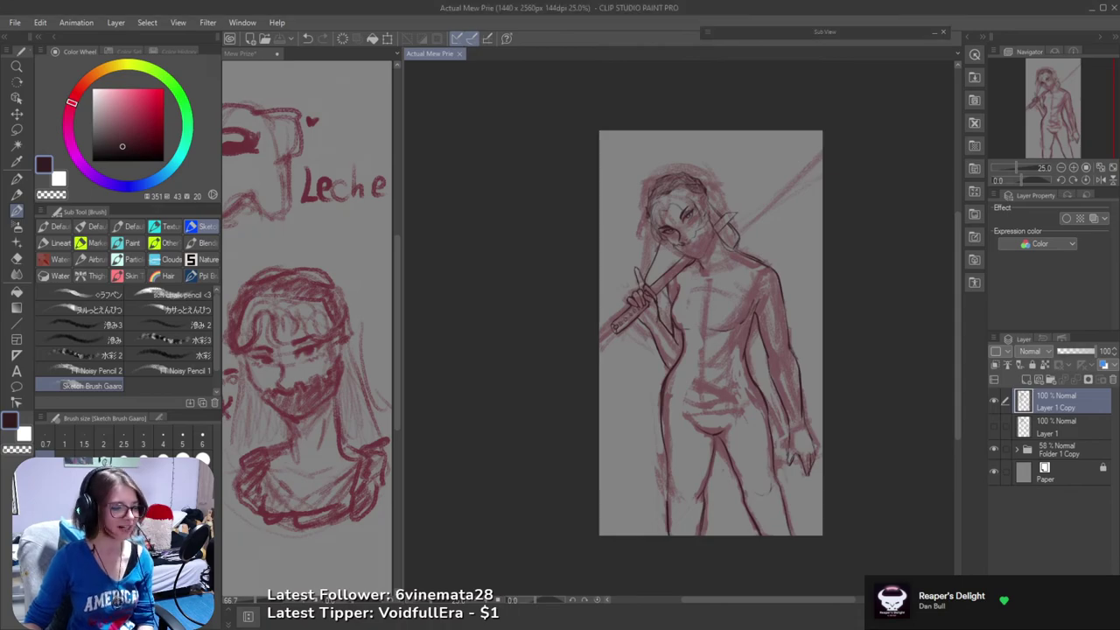
# - Tidy the upper edge of the sword blade behind the head near its tip with the hard eraser
pyautogui.hotkey('alt', 'Tab')
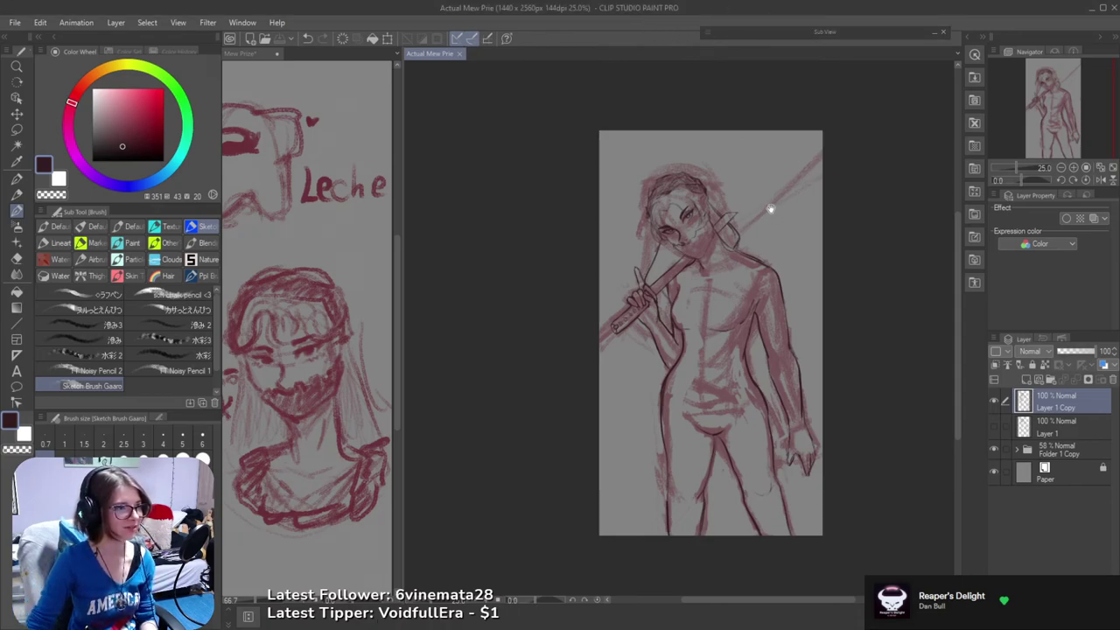
pyautogui.moveTo(740, 218); pyautogui.dragTo(699, 268)
pyautogui.scroll(1, 669, 261)
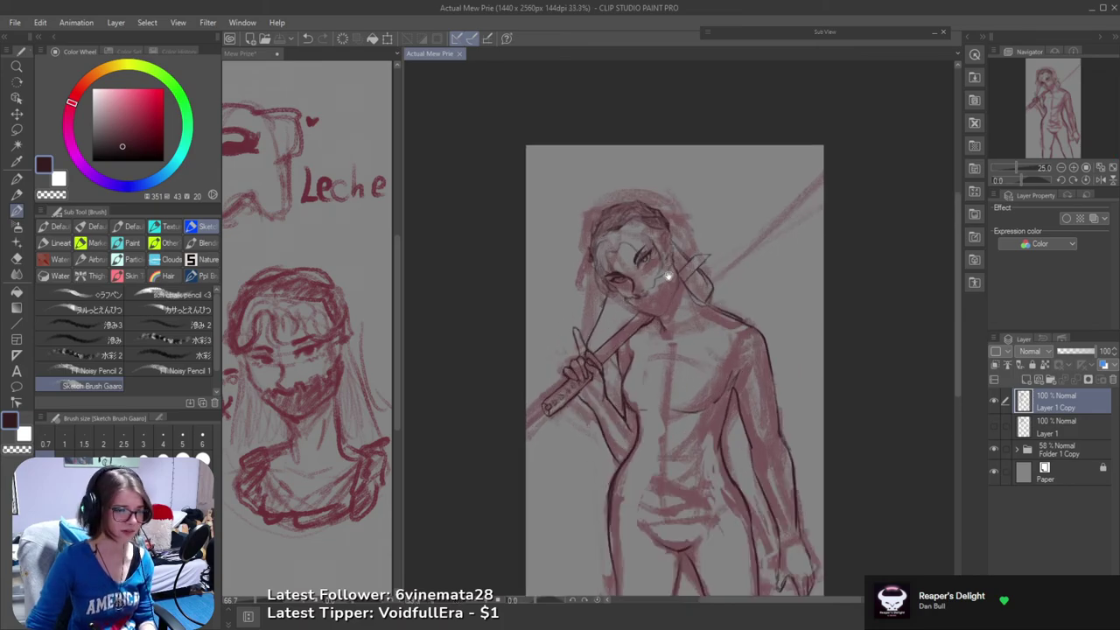
pyautogui.moveTo(677, 348); pyautogui.dragTo(692, 254)
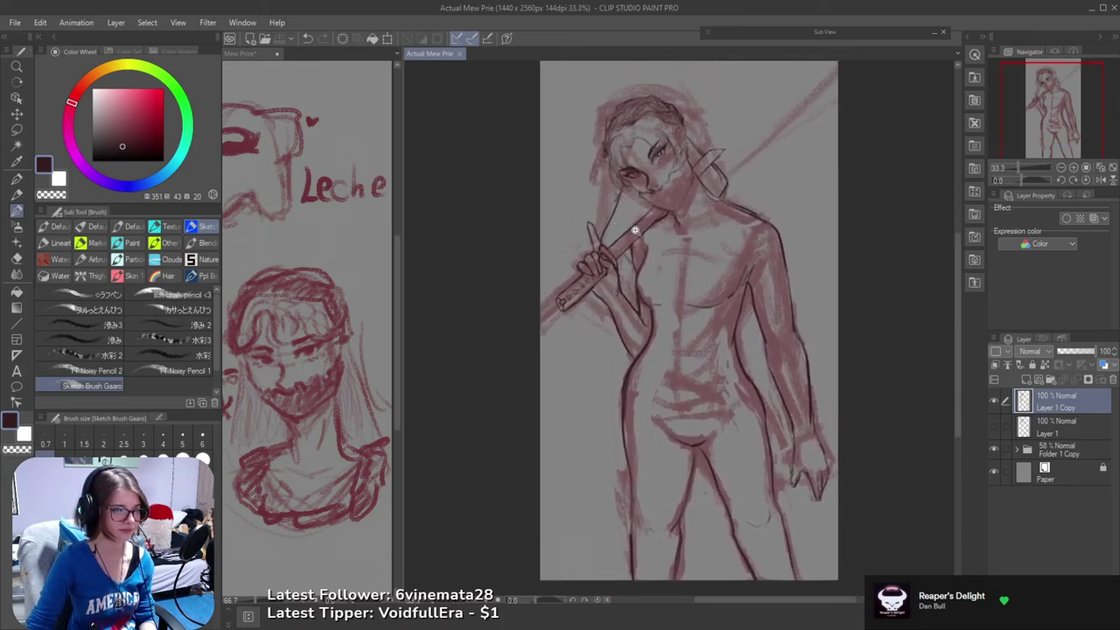
pyautogui.scroll(1, 634, 230)
pyautogui.moveTo(668, 216); pyautogui.dragTo(645, 271)
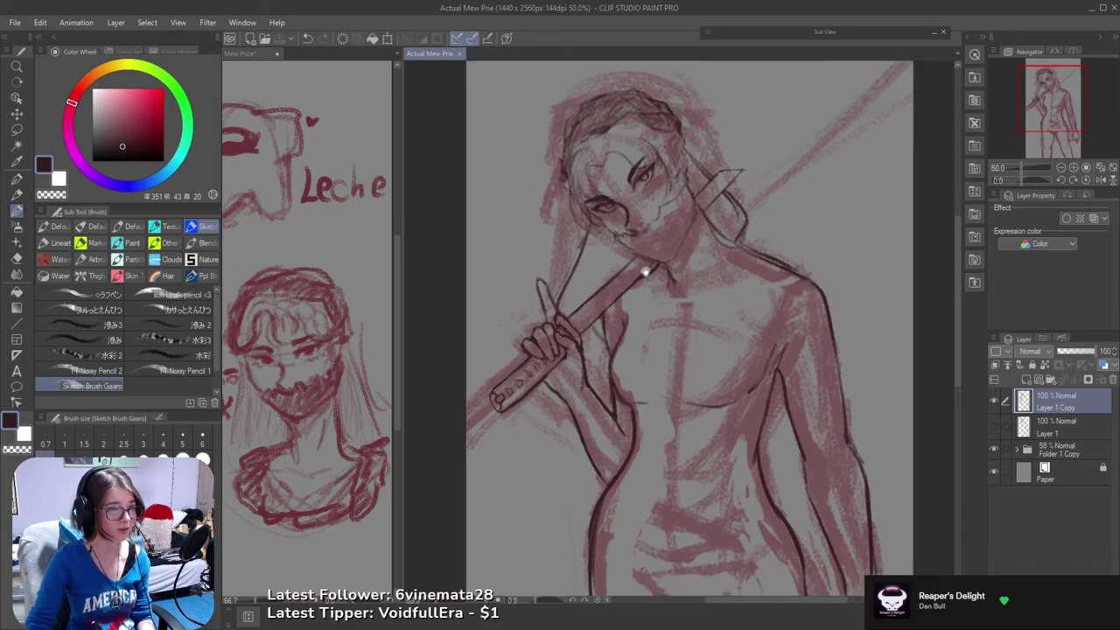
pyautogui.scroll(2, 723, 165)
pyautogui.press('e')
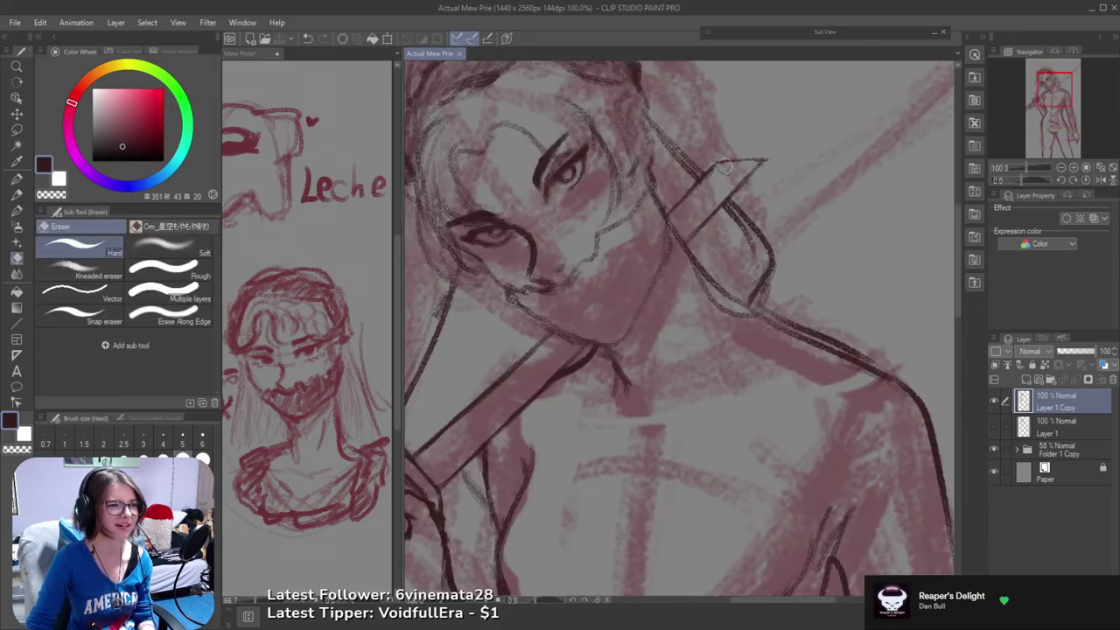
pyautogui.moveTo(719, 170); pyautogui.dragTo(702, 195)
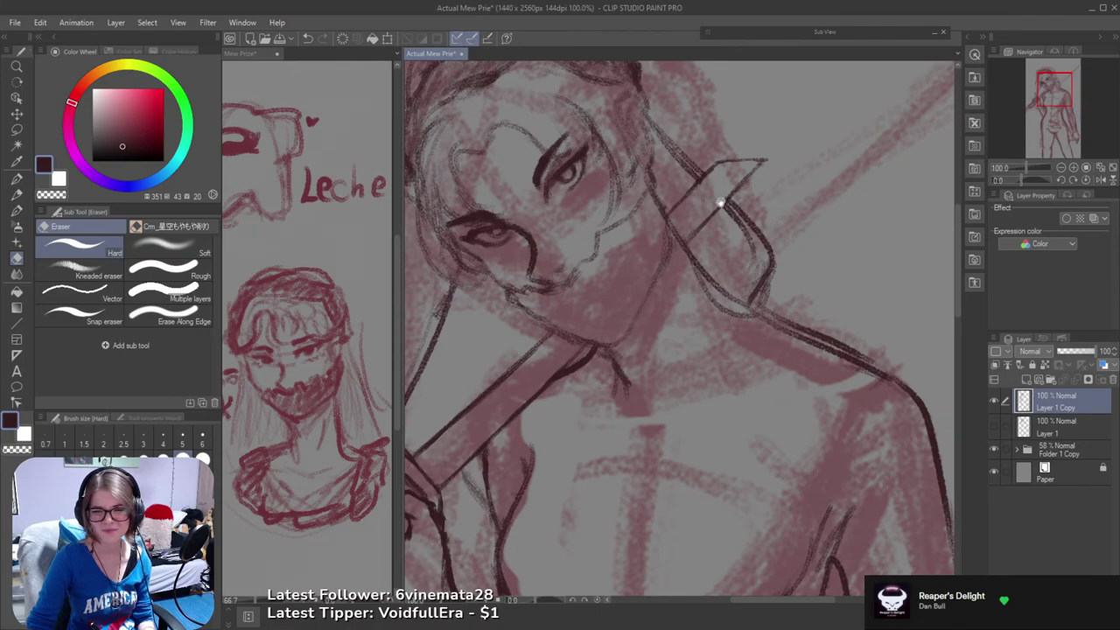
pyautogui.scroll(-2, 726, 206)
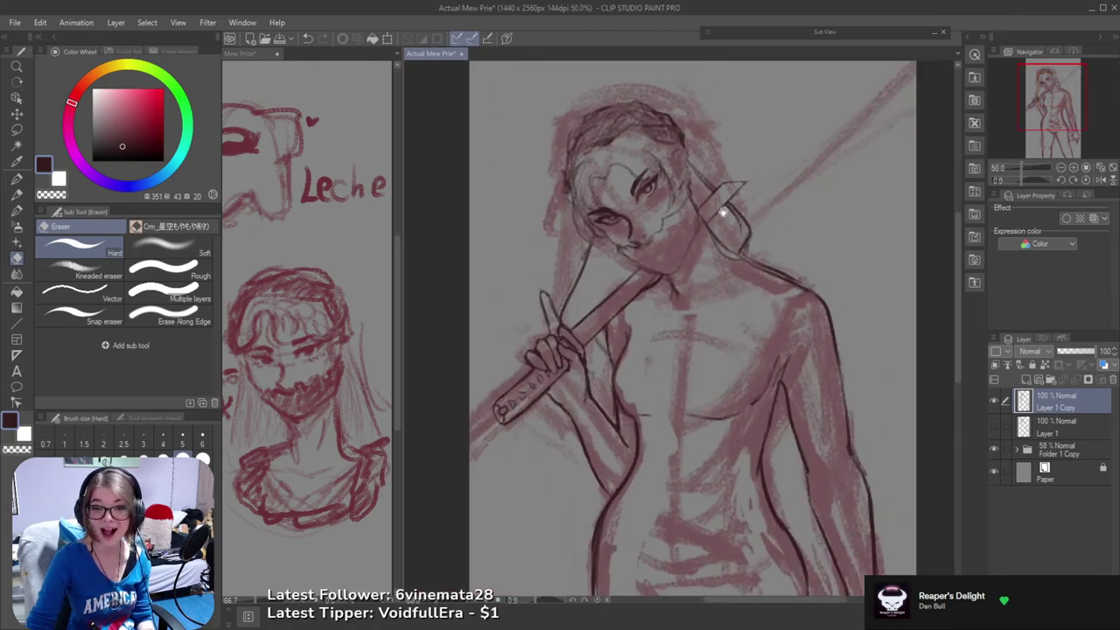
pyautogui.press('b')
pyautogui.scroll(-10, 722, 210)
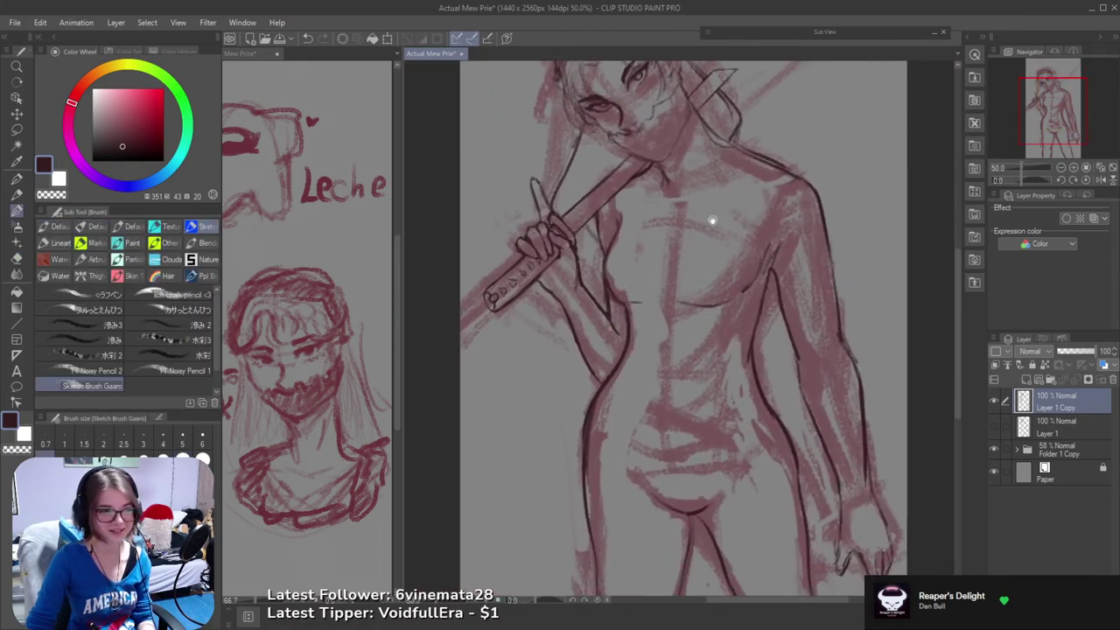
pyautogui.moveTo(674, 281); pyautogui.dragTo(680, 318)
pyautogui.scroll(6, 680, 318)
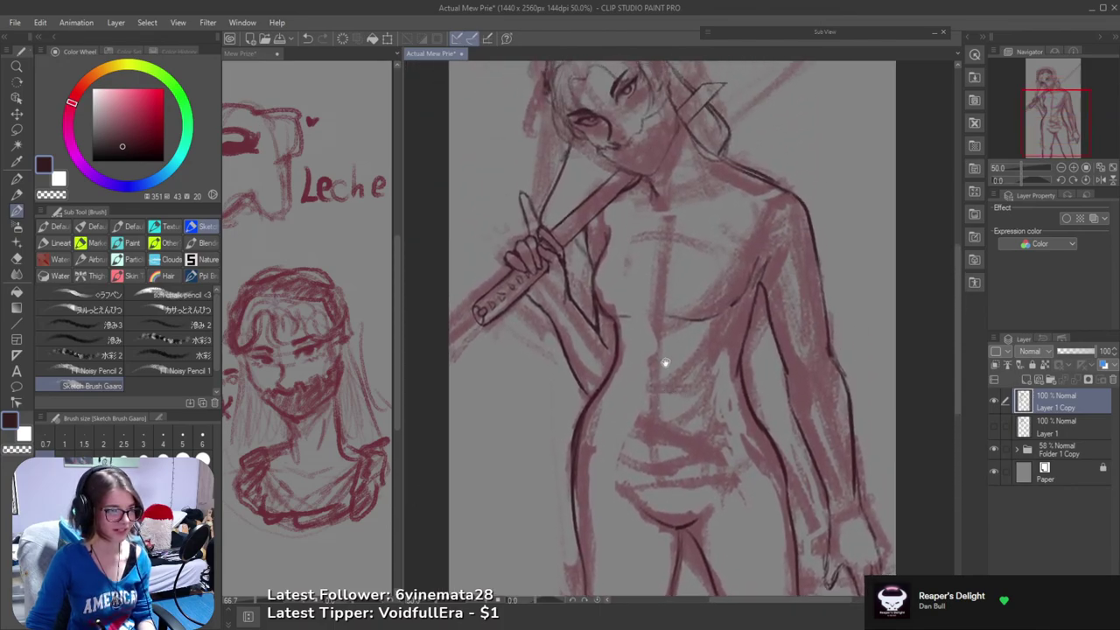
# - Examine the masked face up close and compare it with the proportions of the whole figure
pyautogui.scroll(4, 675, 288)
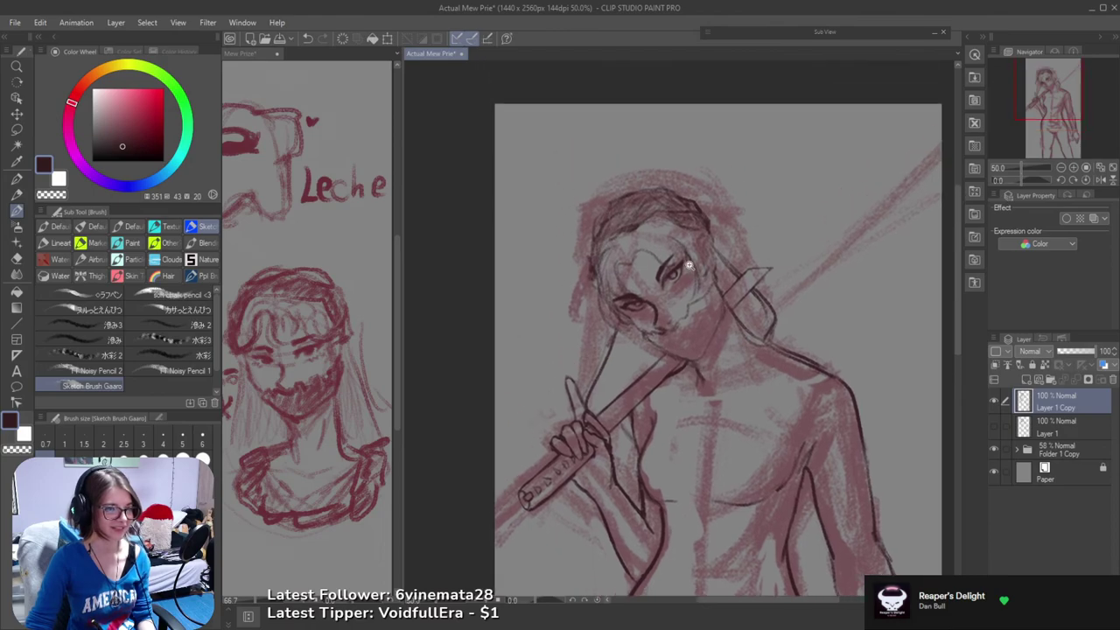
pyautogui.moveTo(657, 245); pyautogui.dragTo(653, 261)
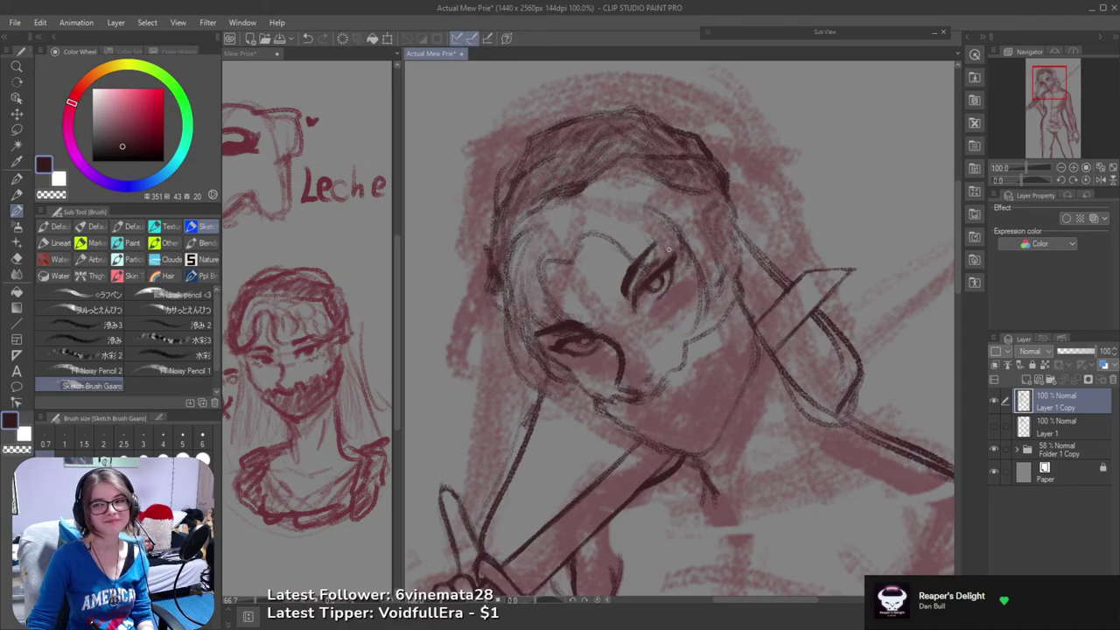
pyautogui.moveTo(656, 293)
pyautogui.mouseDown()
pyautogui.moveTo(689, 326)
pyautogui.moveTo(701, 271)
pyautogui.mouseUp()
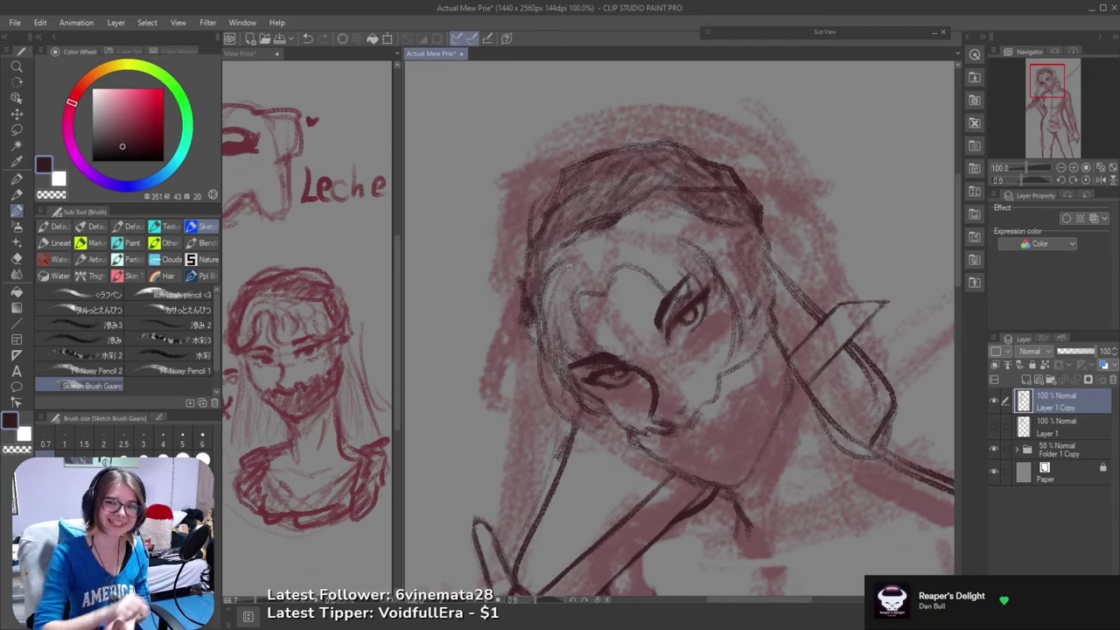
pyautogui.moveTo(636, 331)
pyautogui.mouseDown()
pyautogui.moveTo(639, 262)
pyautogui.moveTo(700, 287)
pyautogui.mouseUp()
pyautogui.scroll(-4, 700, 287)
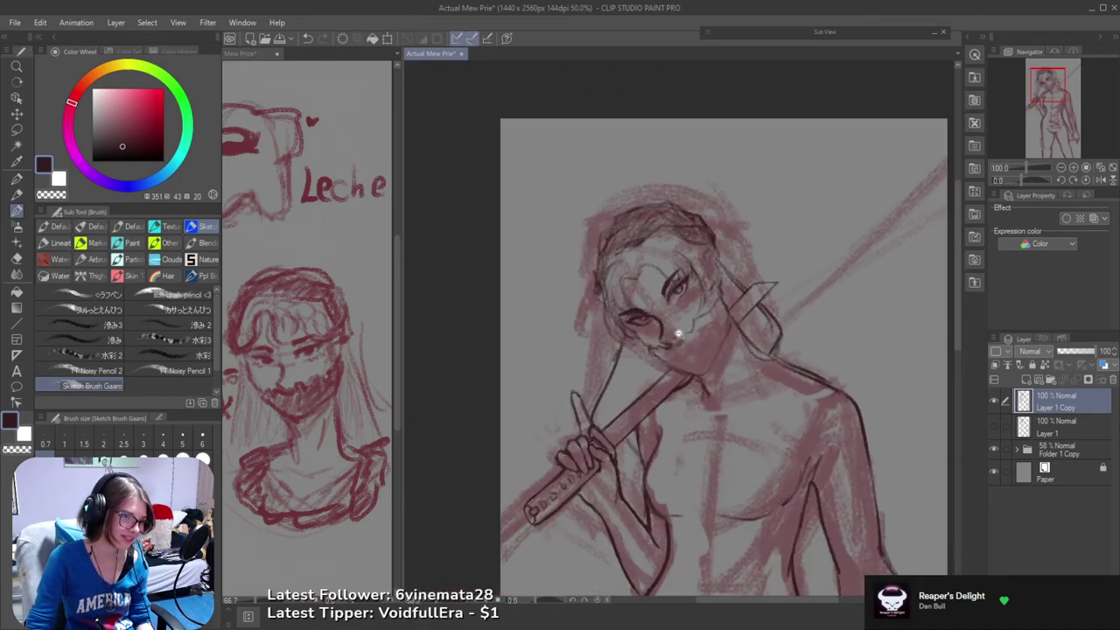
pyautogui.moveTo(700, 356); pyautogui.dragTo(616, 229)
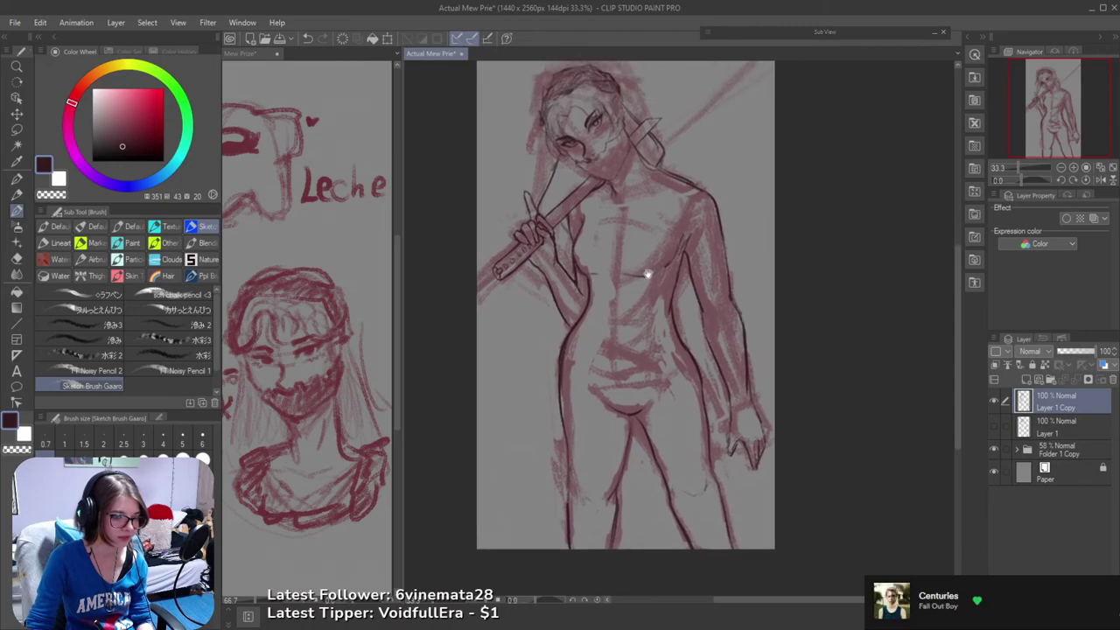
# - Erase the overlapping lines around the tip of the lowered hand's finger nearest the thigh with the hard eraser
pyautogui.scroll(3, 727, 429)
pyautogui.moveTo(727, 430); pyautogui.dragTo(672, 350)
pyautogui.scroll(1, 673, 350)
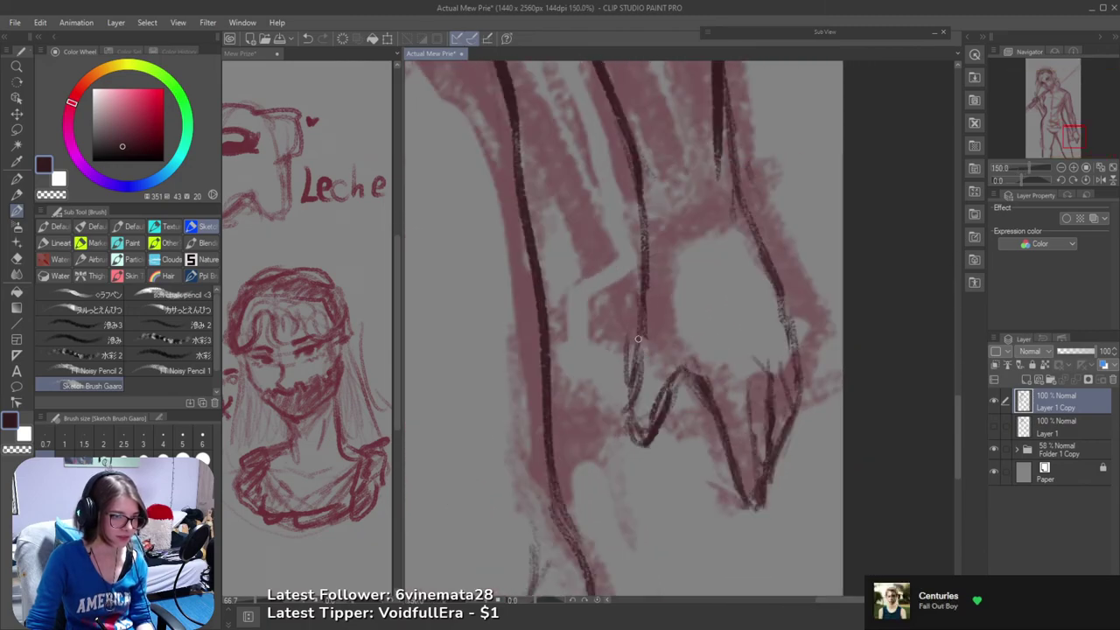
pyautogui.press('e')
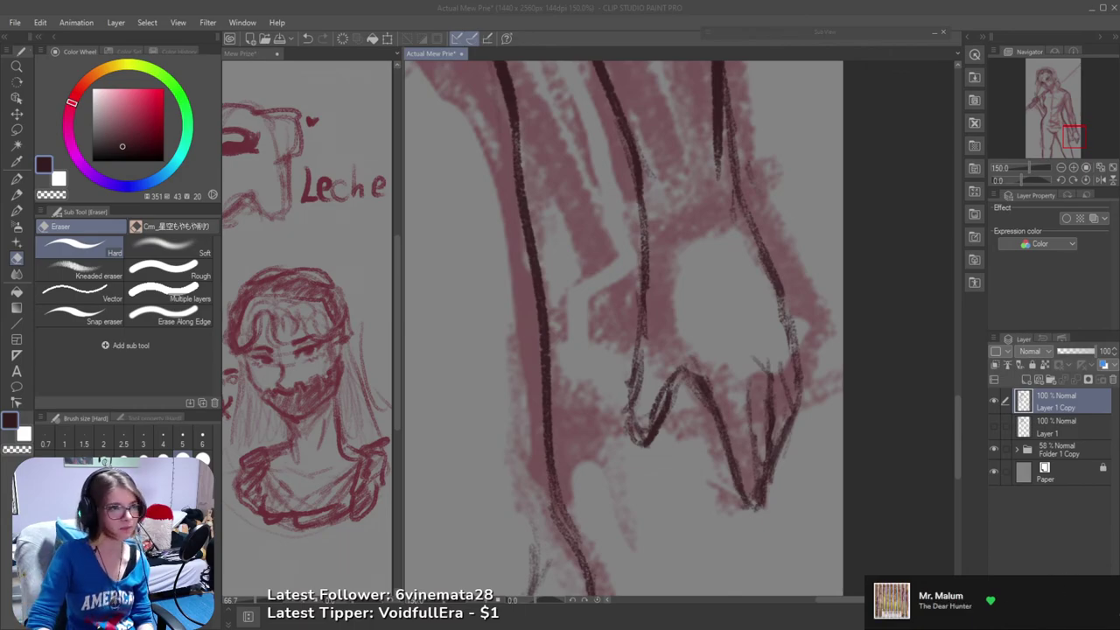
pyautogui.click(607, 7)
pyautogui.moveTo(675, 362); pyautogui.dragTo(754, 390)
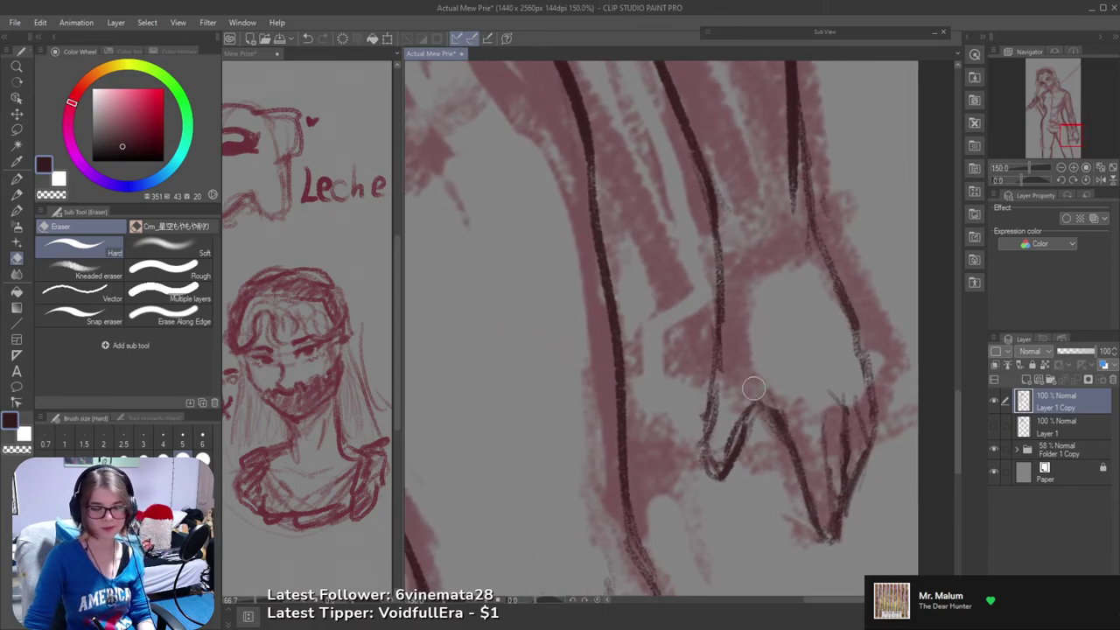
pyautogui.moveTo(760, 431); pyautogui.dragTo(740, 400)
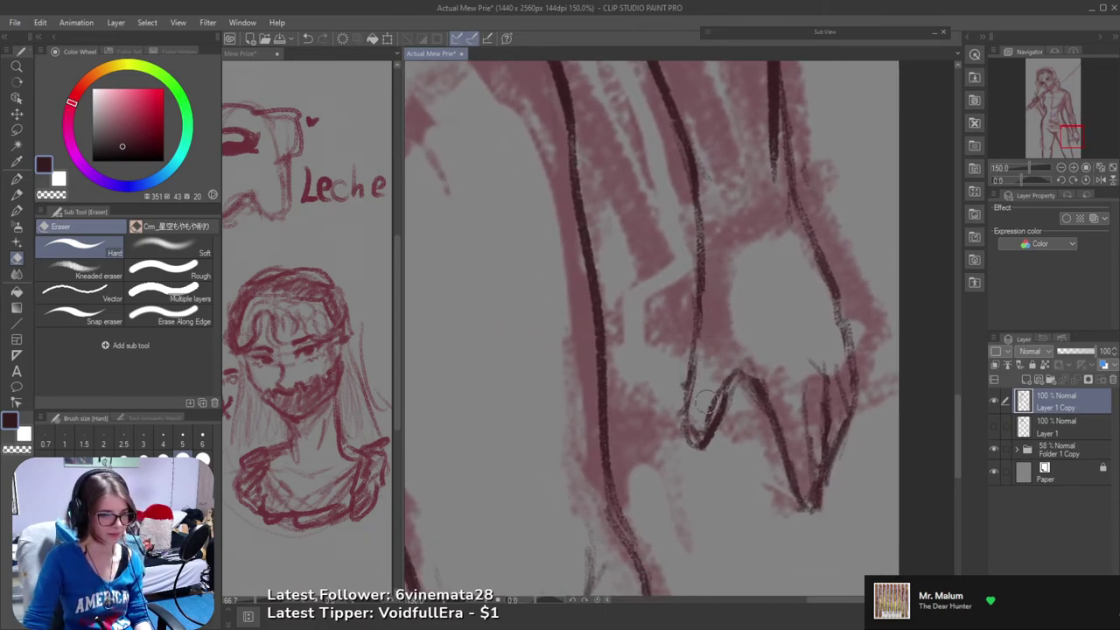
pyautogui.moveTo(707, 404)
pyautogui.mouseDown()
pyautogui.moveTo(726, 381)
pyautogui.moveTo(691, 427)
pyautogui.moveTo(705, 398)
pyautogui.mouseUp()
# - Redraw the fingertip nearest the thigh with the sketch brush and clean the inside of its curve with the hard eraser
pyautogui.press('b')
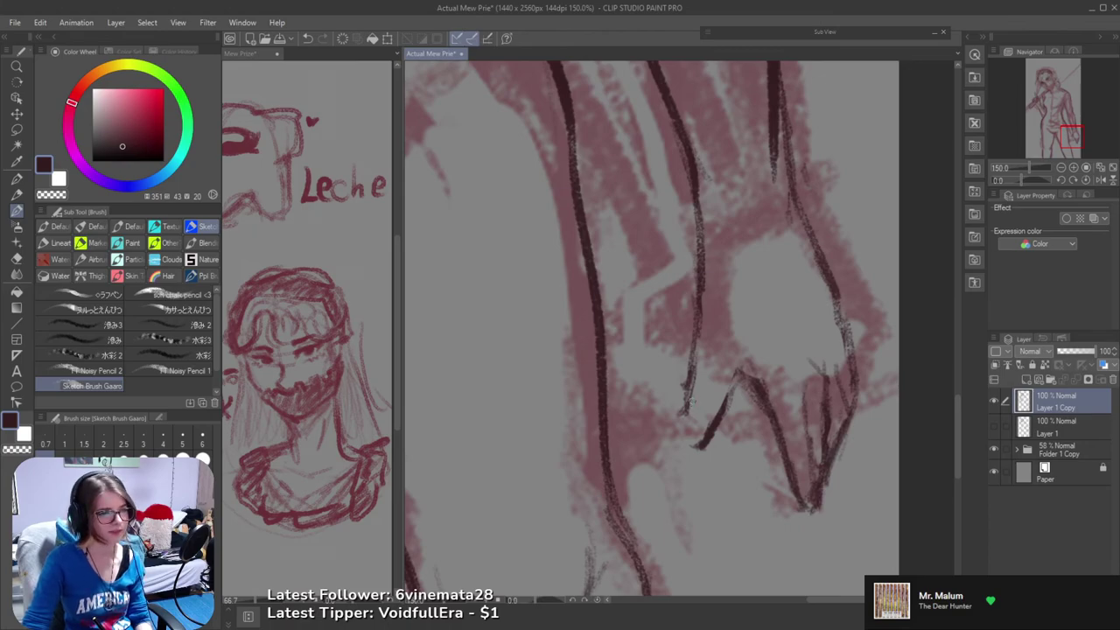
pyautogui.moveTo(690, 400)
pyautogui.mouseDown()
pyautogui.moveTo(681, 431)
pyautogui.moveTo(696, 448)
pyautogui.moveTo(721, 391)
pyautogui.moveTo(719, 421)
pyautogui.moveTo(746, 368)
pyautogui.mouseUp()
pyautogui.hotkey('ctrl', 'z')
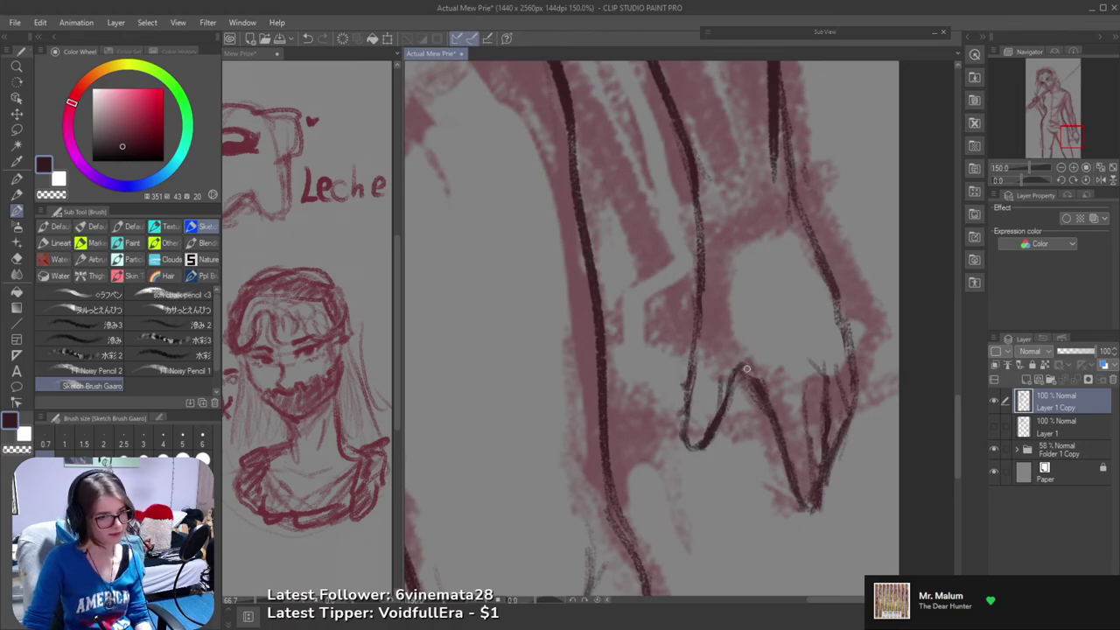
pyautogui.press('e')
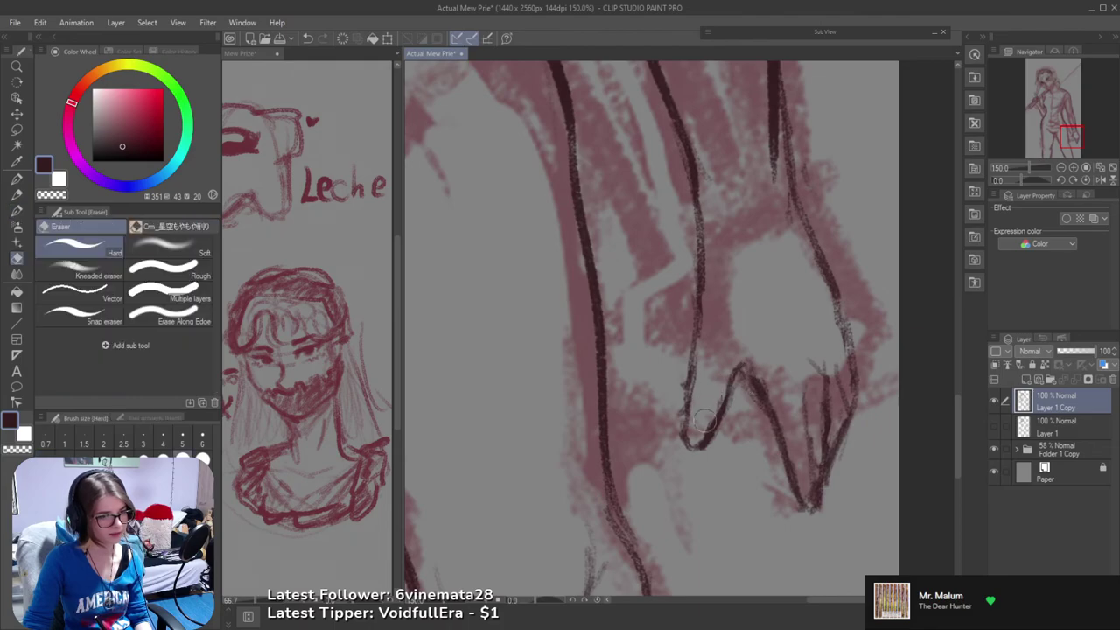
pyautogui.moveTo(704, 421); pyautogui.dragTo(710, 406)
# - Mirror the canvas, erase the end of the same finger and redraw it as a rounded tip
pyautogui.press('h')
pyautogui.press('j')
pyautogui.moveTo(767, 363)
pyautogui.mouseDown()
pyautogui.moveTo(757, 355)
pyautogui.moveTo(809, 382)
pyautogui.mouseUp()
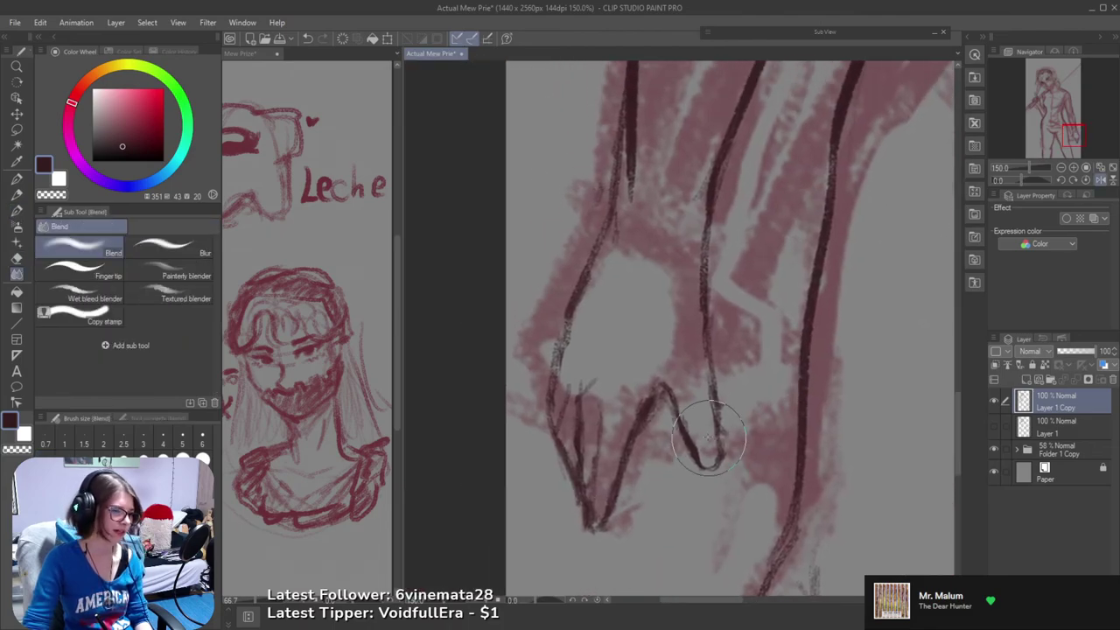
pyautogui.press('e')
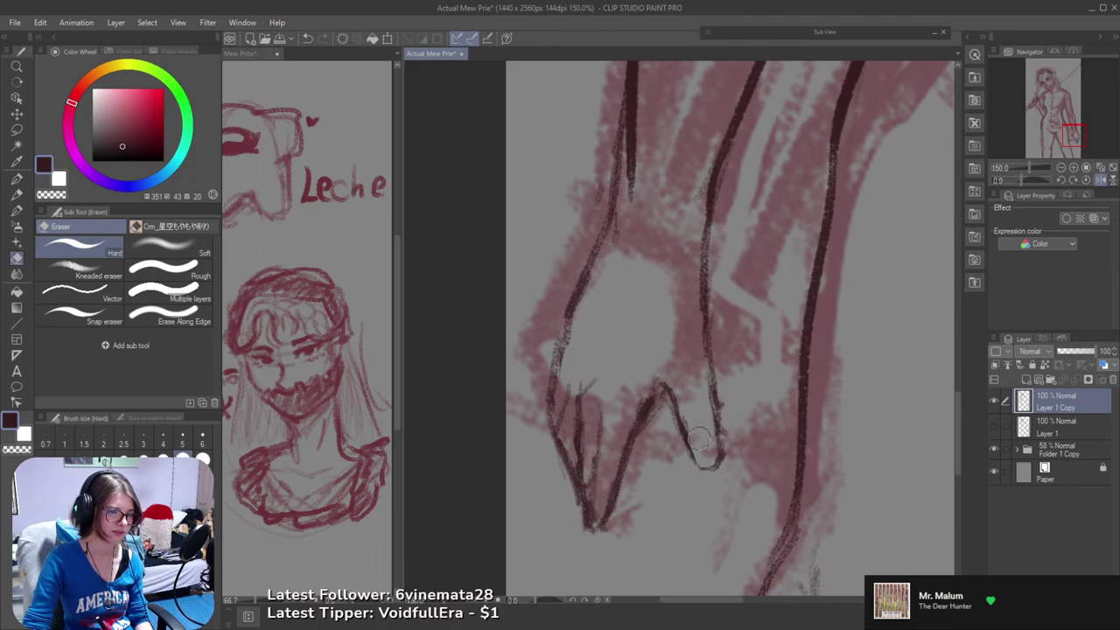
pyautogui.moveTo(700, 440); pyautogui.dragTo(705, 462)
pyautogui.press('b')
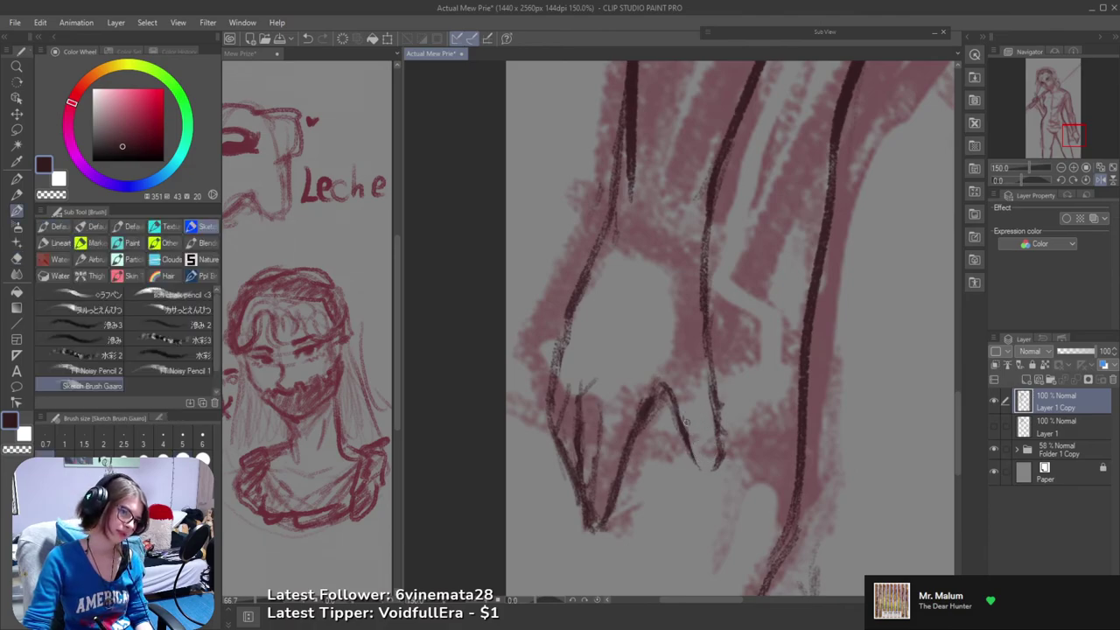
pyautogui.press('e')
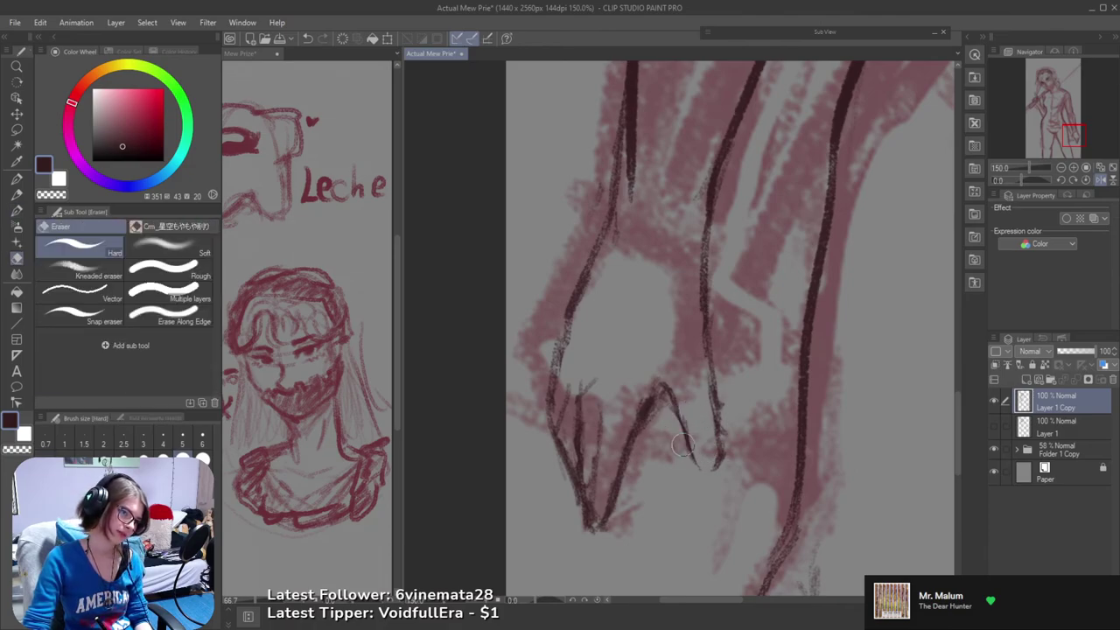
pyautogui.press('b')
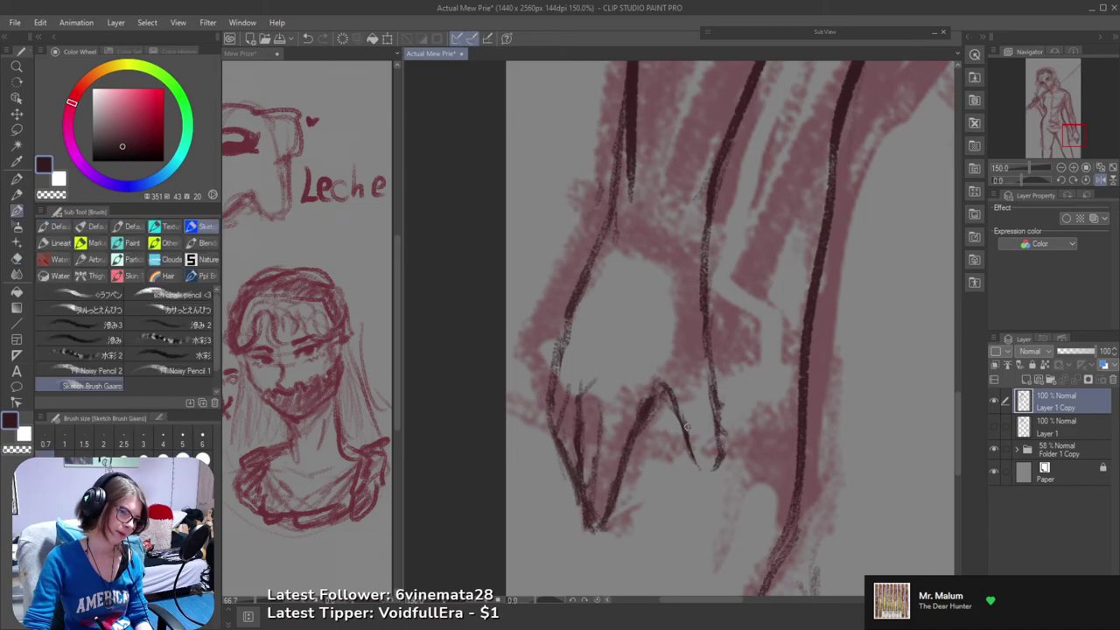
pyautogui.moveTo(687, 426)
pyautogui.mouseDown()
pyautogui.moveTo(705, 467)
pyautogui.moveTo(718, 465)
pyautogui.mouseUp()
# - Thin the line where the finger's outer side meets the hand and restroke it with the sketch brush
pyautogui.press('e')
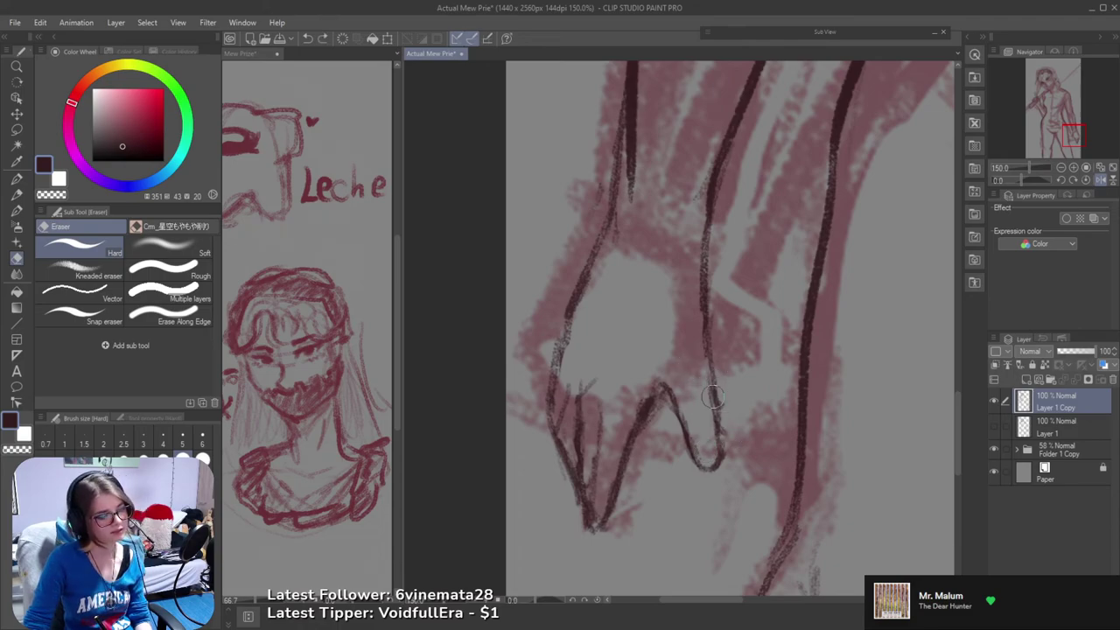
pyautogui.press('b')
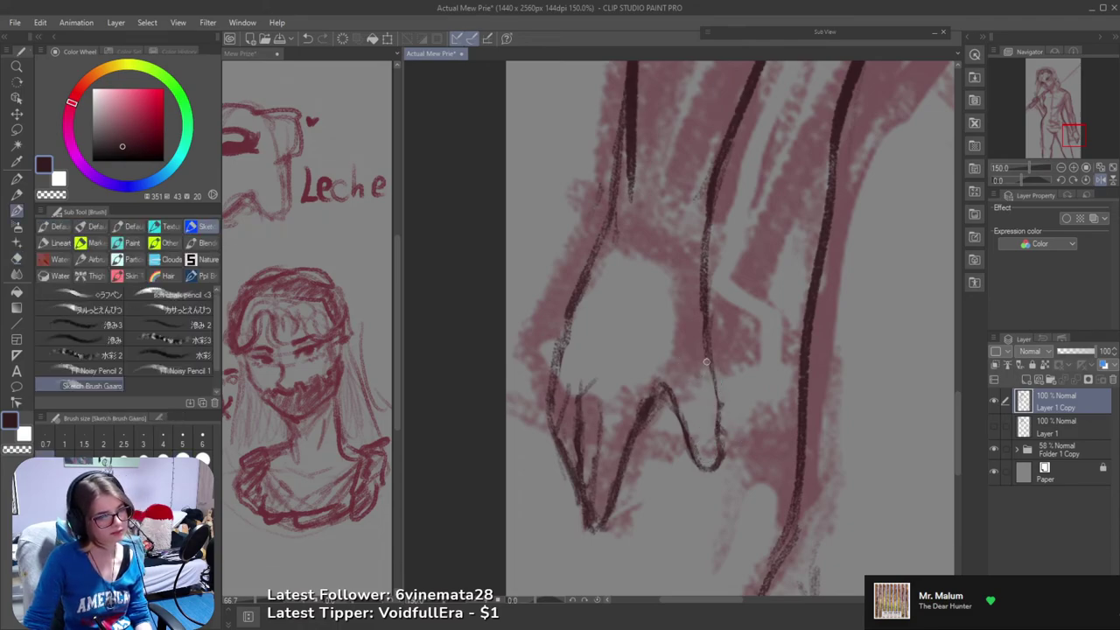
pyautogui.moveTo(706, 367); pyautogui.dragTo(717, 426)
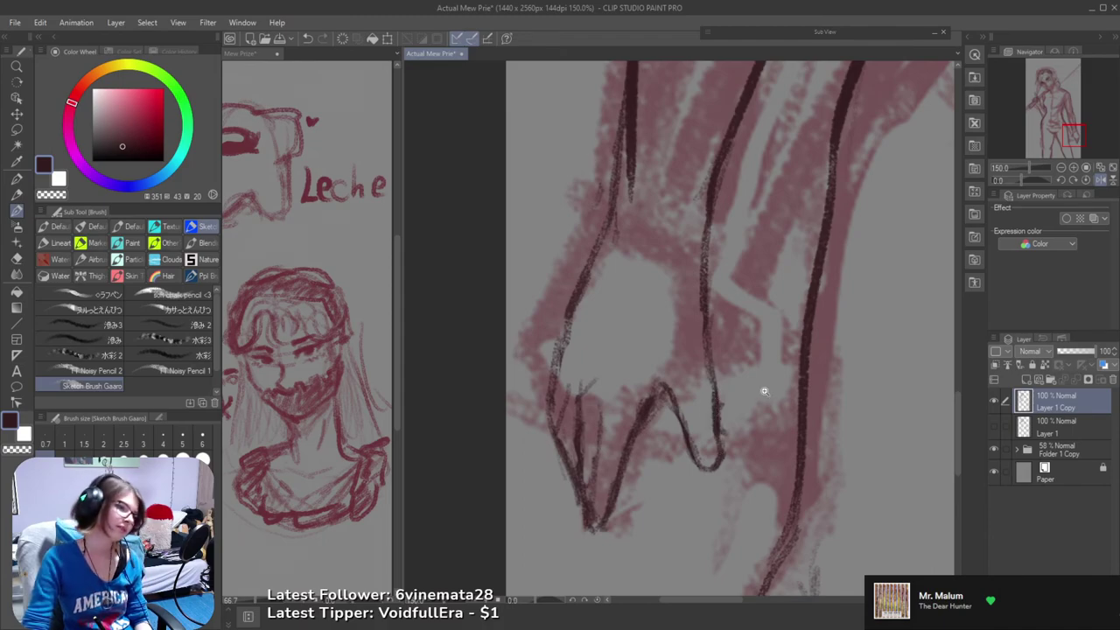
# - Check the whole figure in mirrored view, save the drawing and return the canvas to its normal orientation
pyautogui.scroll(-4, 763, 392)
pyautogui.moveTo(786, 375); pyautogui.dragTo(667, 432)
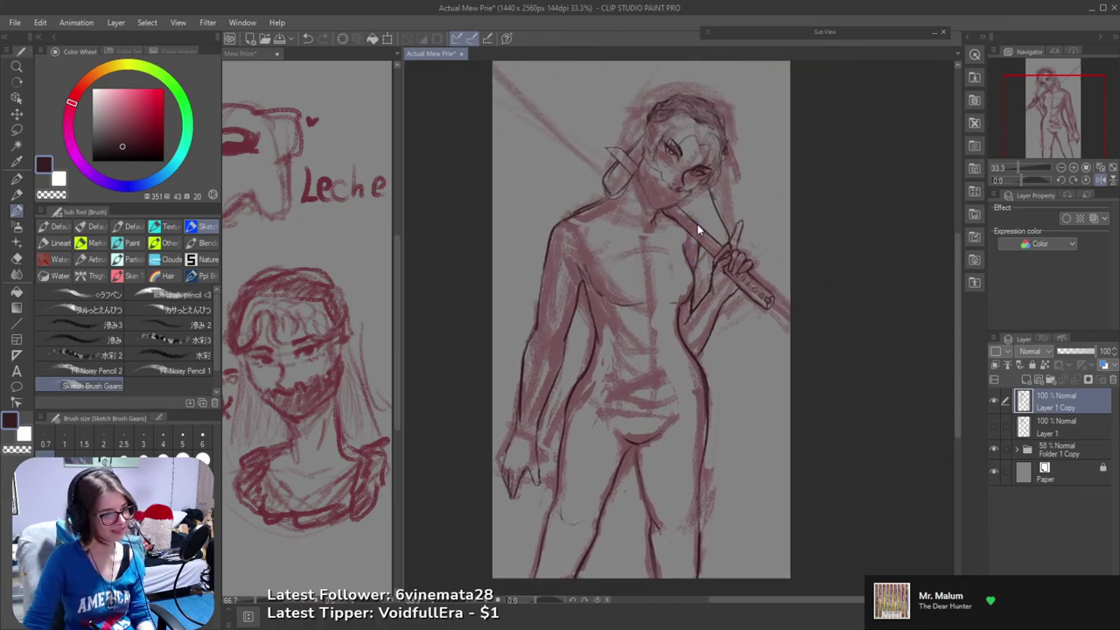
pyautogui.hotkey('ctrl', 's')
pyautogui.press('h')
pyautogui.moveTo(728, 256)
pyautogui.mouseDown()
pyautogui.moveTo(689, 292)
pyautogui.moveTo(639, 282)
pyautogui.mouseUp()
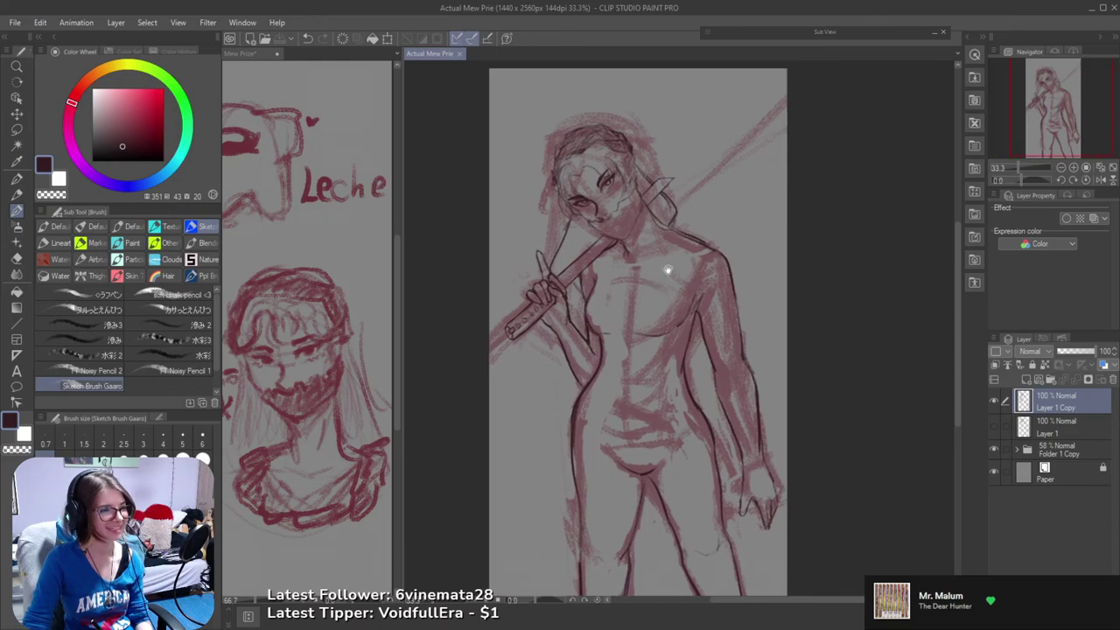
# - Lasso the pointed end of the sword blade behind the head
pyautogui.scroll(1, 694, 244)
pyautogui.moveTo(685, 224); pyautogui.dragTo(689, 441)
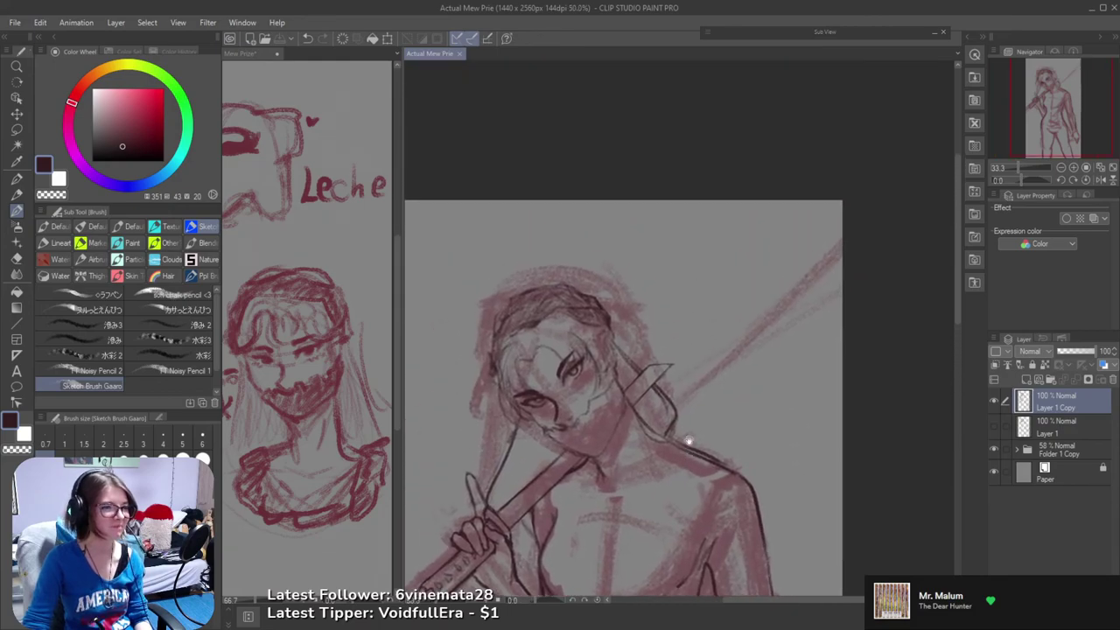
pyautogui.scroll(1, 621, 406)
pyautogui.press('m')
pyautogui.scroll(1, 599, 379)
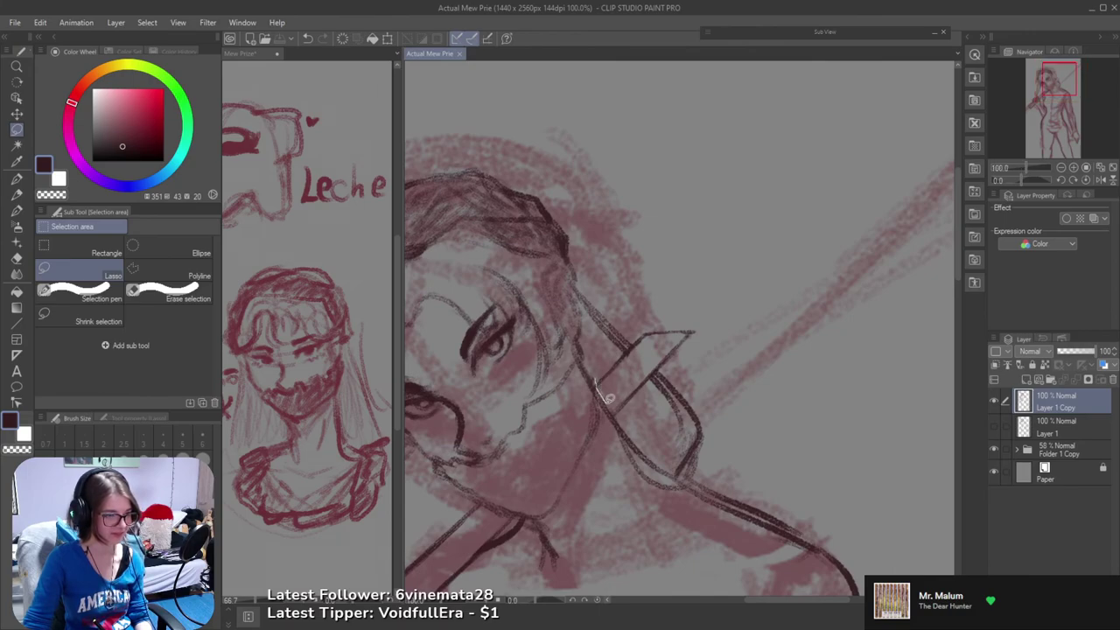
pyautogui.moveTo(609, 398)
pyautogui.mouseDown()
pyautogui.moveTo(624, 416)
pyautogui.moveTo(686, 355)
pyautogui.moveTo(678, 306)
pyautogui.moveTo(605, 363)
pyautogui.mouseUp()
# - Try to move the selected blade tip outward along the sword's direction
pyautogui.hotkey('ctrl', 't')
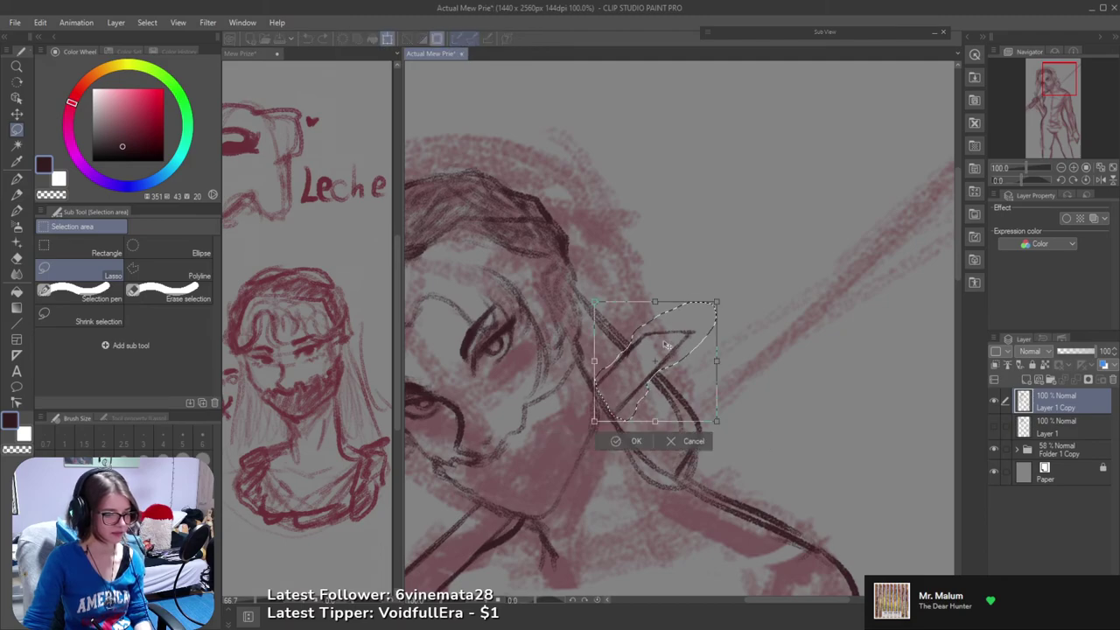
pyautogui.scroll(-2, 666, 345)
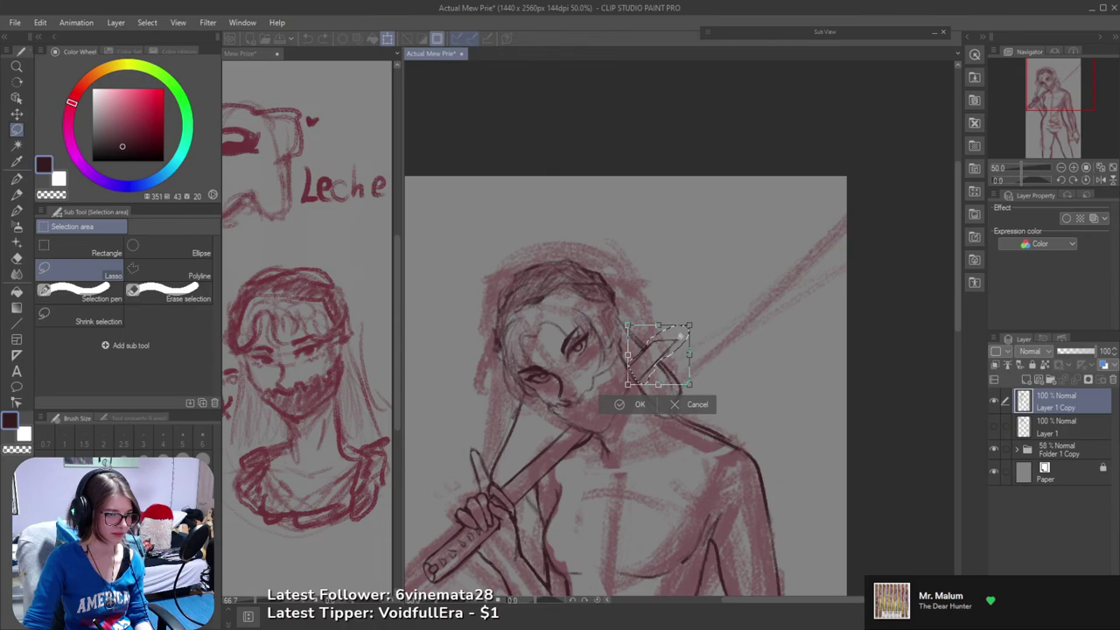
pyautogui.moveTo(659, 364); pyautogui.dragTo(684, 340)
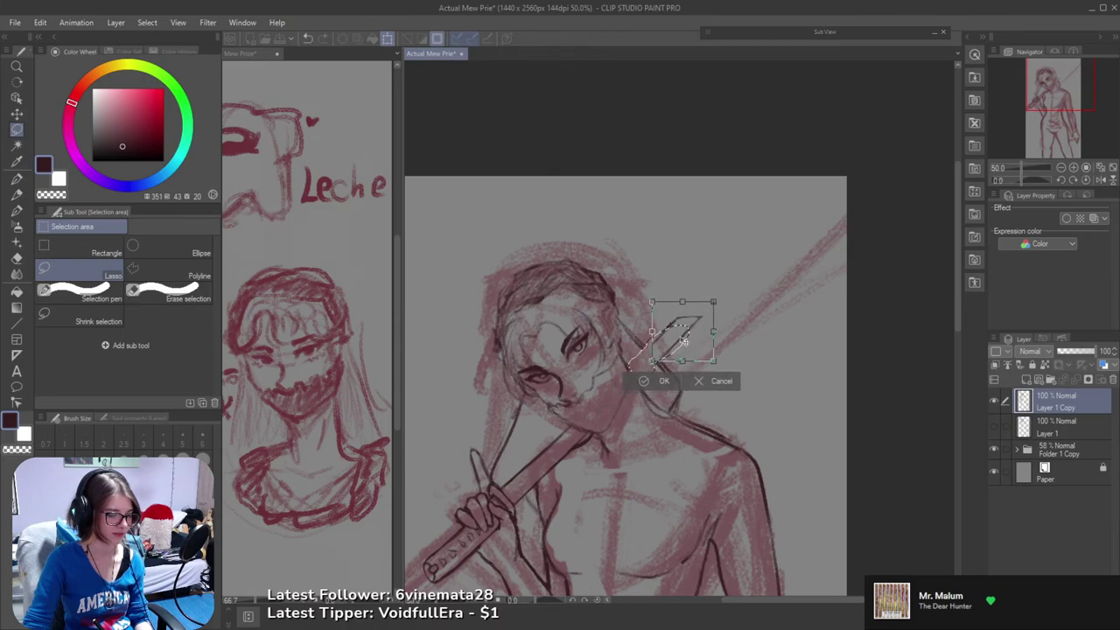
pyautogui.press('Return')
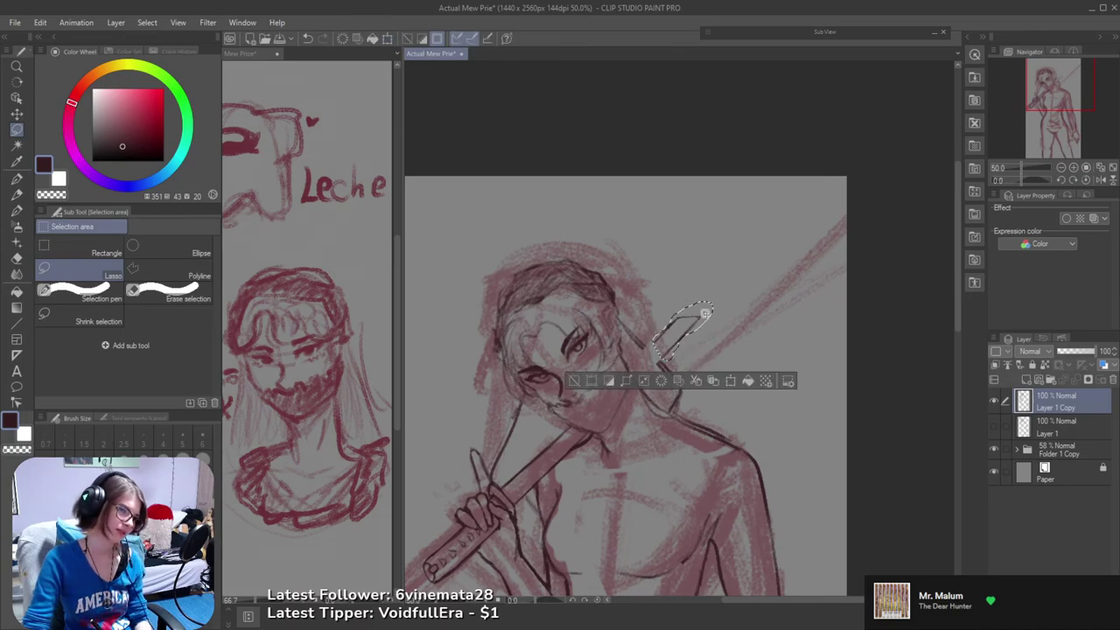
pyautogui.moveTo(698, 313)
pyautogui.mouseDown()
pyautogui.moveTo(727, 282)
pyautogui.moveTo(713, 309)
pyautogui.mouseUp()
# - Paste two copies of the selected blade tip onto new layers and clear the selection
pyautogui.hotkey('ctrl', 'v')
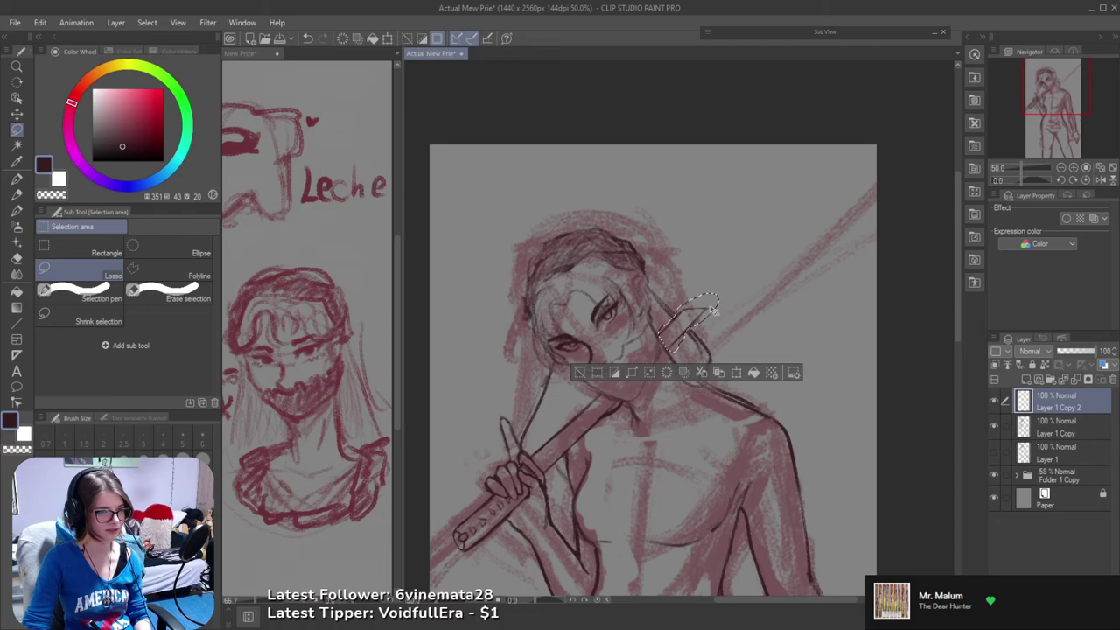
pyautogui.hotkey('ctrl', 'v')
pyautogui.hotkey('ctrl', 'd')
# - Move the blade tip on Layer 1 Copy 3 outward along the sword's direction so that it extends the blade
pyautogui.hotkey('ctrl', 't')
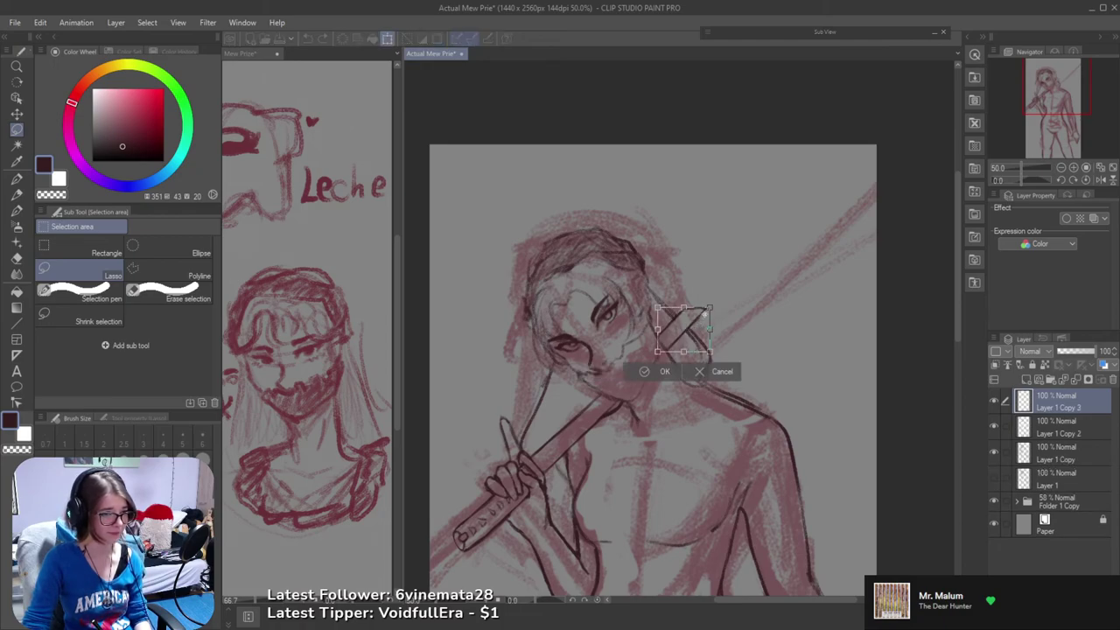
pyautogui.press('Return')
pyautogui.moveTo(705, 336); pyautogui.dragTo(740, 310)
pyautogui.keyDown('ctrl'); pyautogui.click(703, 318); pyautogui.keyUp('ctrl')
pyautogui.keyDown('ctrl'); pyautogui.click(704, 318); pyautogui.keyUp('ctrl')
pyautogui.scroll(1, 703, 317)
pyautogui.hotkey('ctrl', 't')
pyautogui.press('Return')
pyautogui.scroll(-3, 738, 308)
pyautogui.scroll(-1, 739, 308)
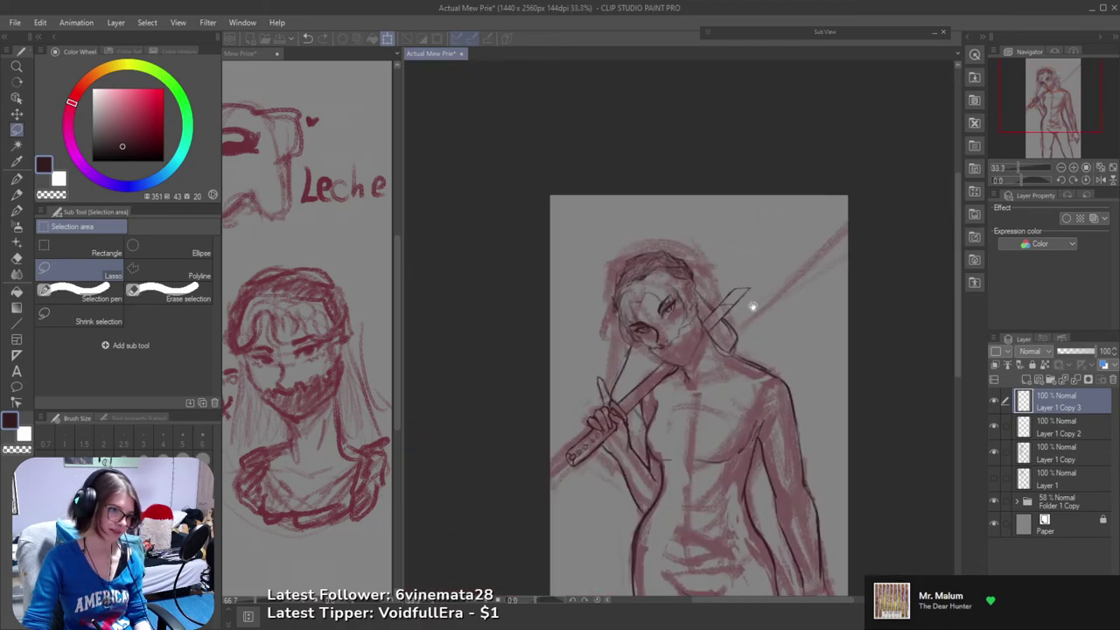
# - Settle the shifted blade tip in line with the blade edges and merge its layer into Layer 1 Copy 2
pyautogui.hotkey('ctrl', 't')
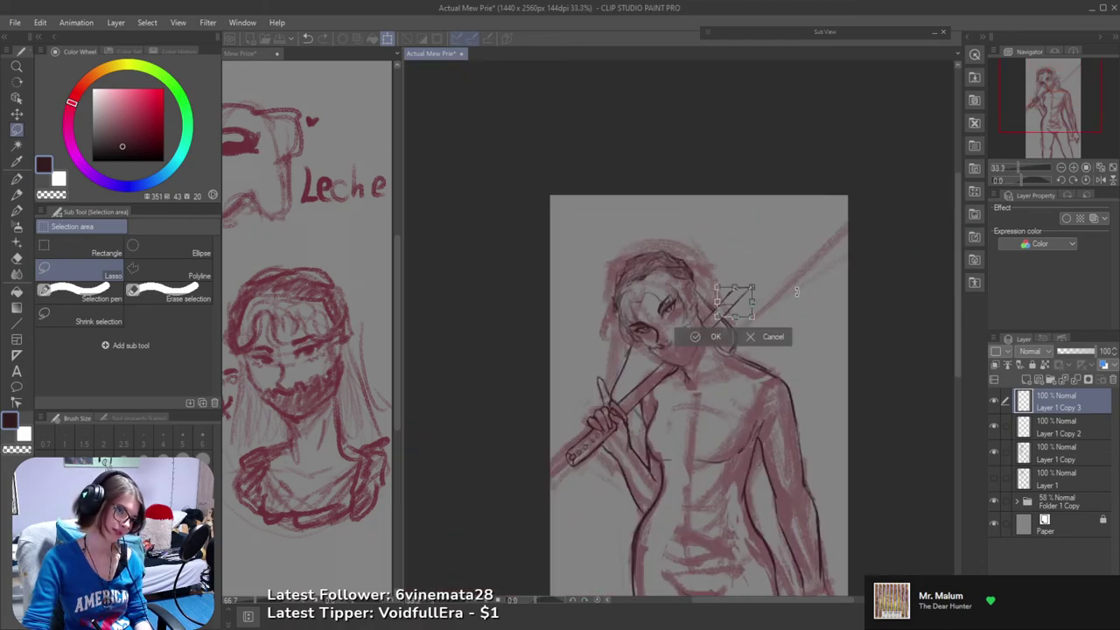
pyautogui.press('Return')
pyautogui.hotkey('ctrl', 't')
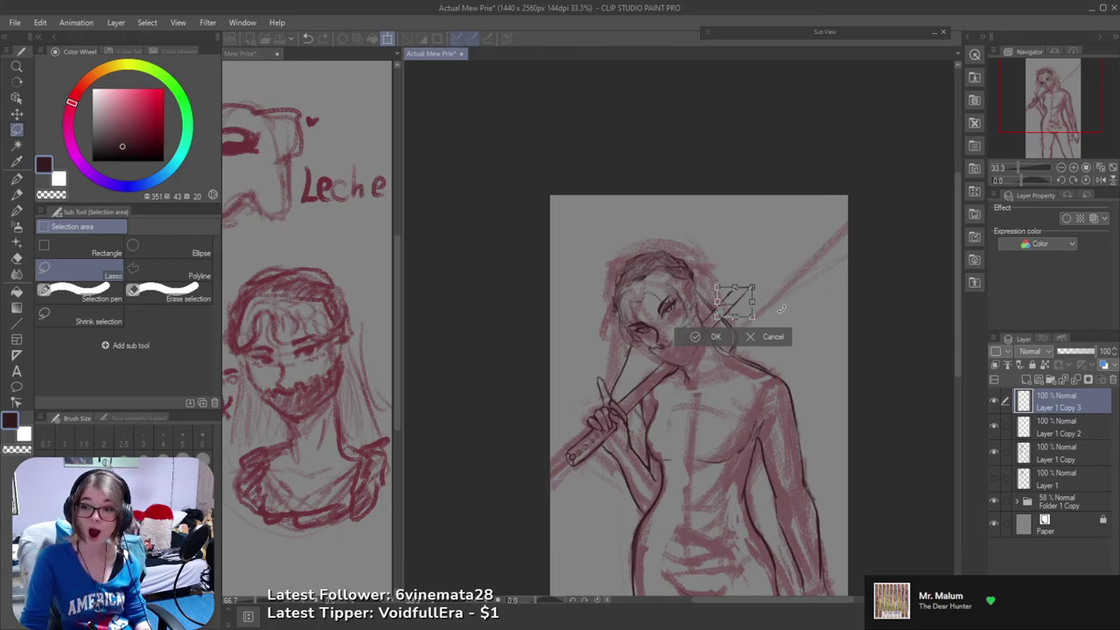
pyautogui.scroll(4, 759, 258)
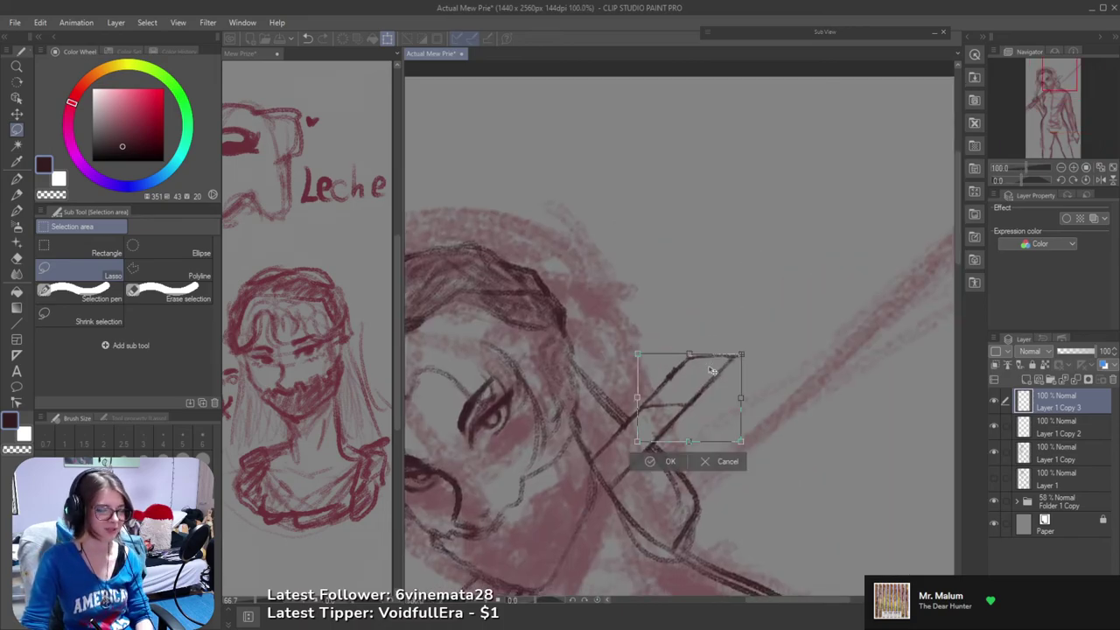
pyautogui.press('Return')
pyautogui.hotkey('ctrl', 'e')
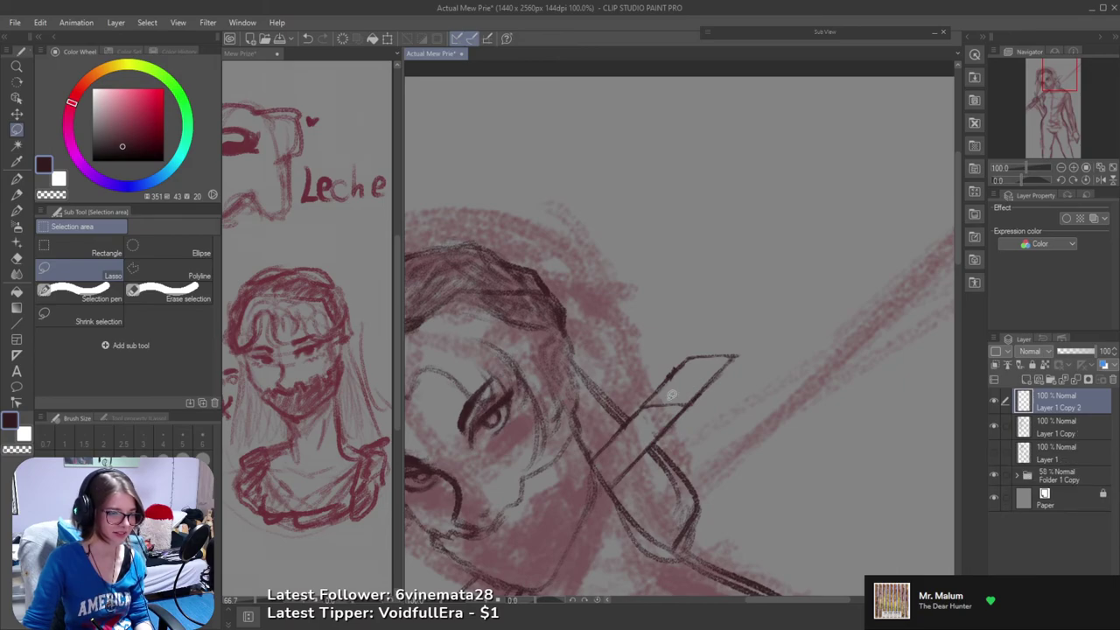
# - Erase the old tip line left crossing the blade, and check the sword's length against the whole figure
pyautogui.press('e')
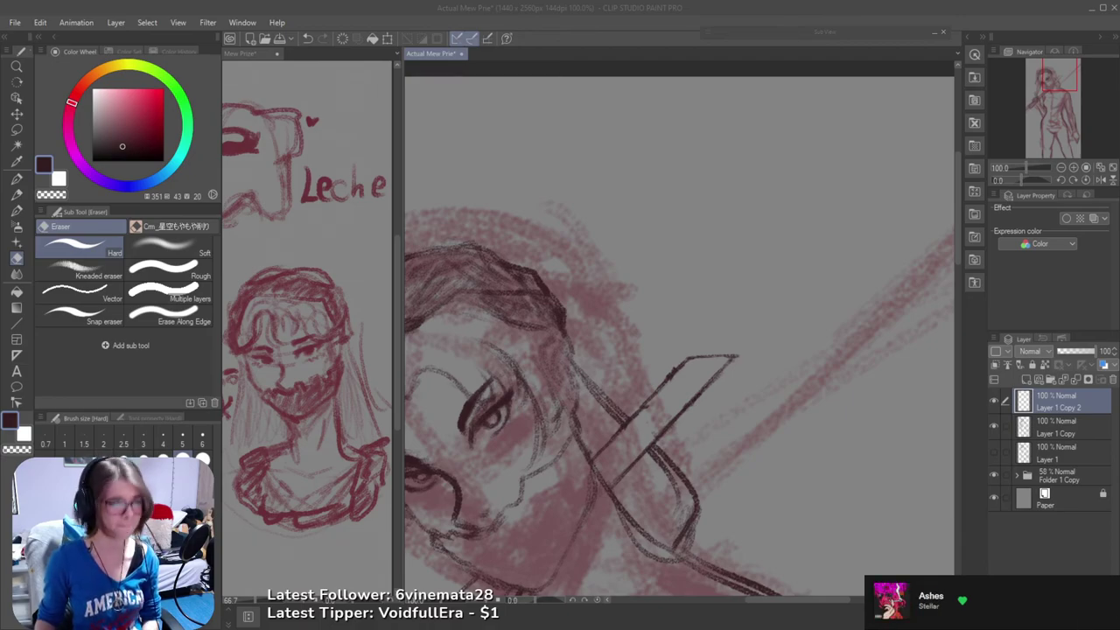
pyautogui.moveTo(652, 377); pyautogui.dragTo(659, 323)
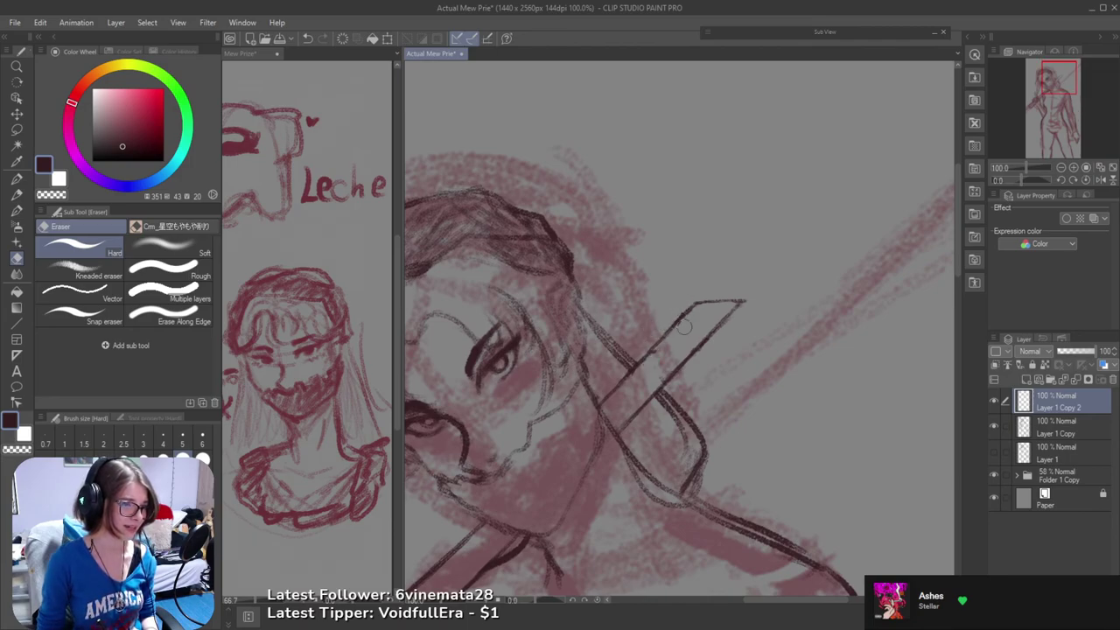
pyautogui.scroll(-2, 686, 326)
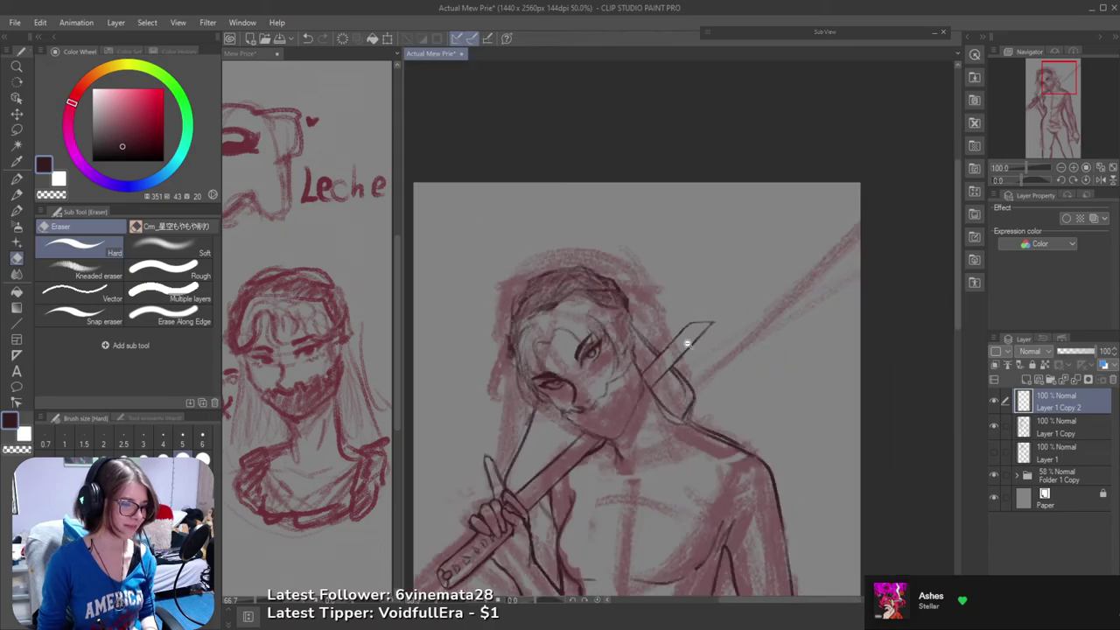
pyautogui.scroll(-1, 686, 344)
pyautogui.moveTo(727, 277); pyautogui.dragTo(753, 192)
pyautogui.scroll(1, 737, 246)
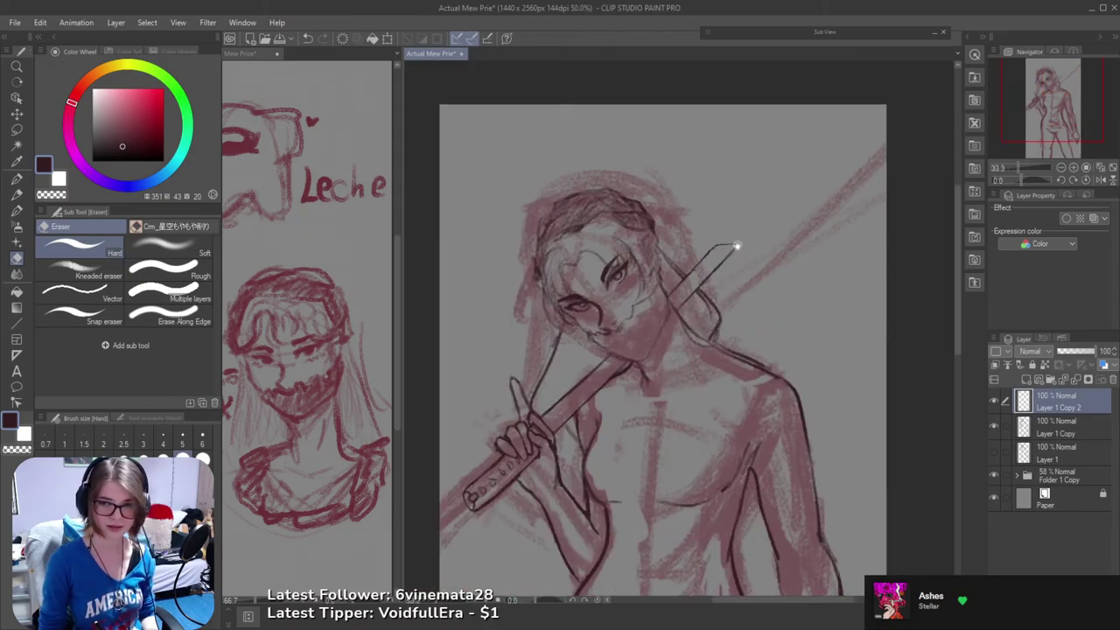
pyautogui.moveTo(717, 340); pyautogui.dragTo(742, 309)
pyautogui.scroll(1, 743, 288)
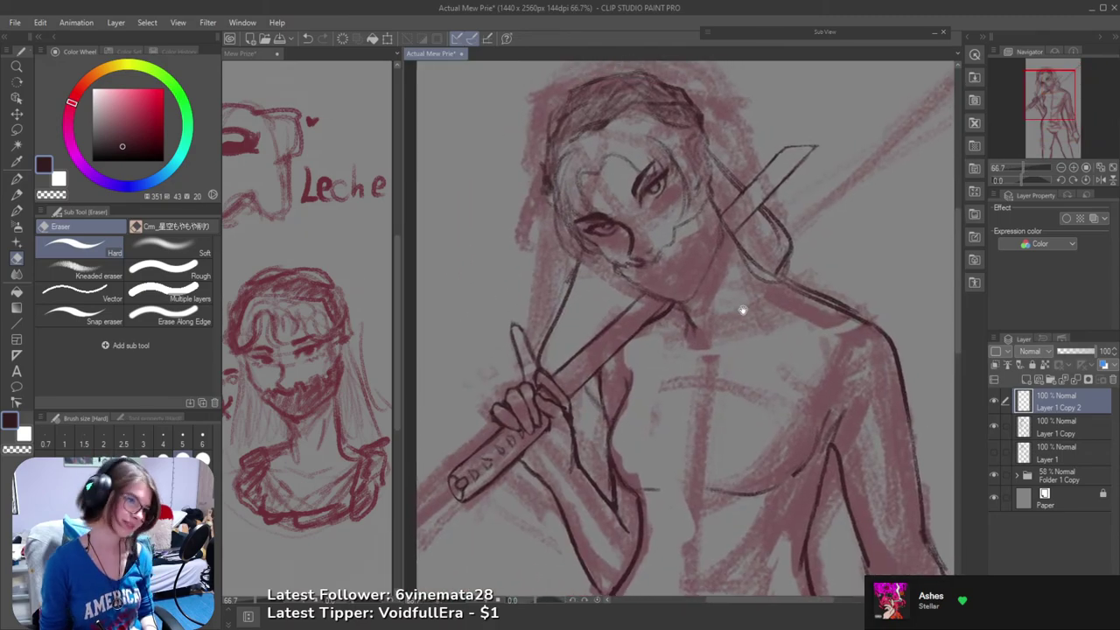
pyautogui.scroll(-2, 726, 311)
pyautogui.scroll(3, 691, 253)
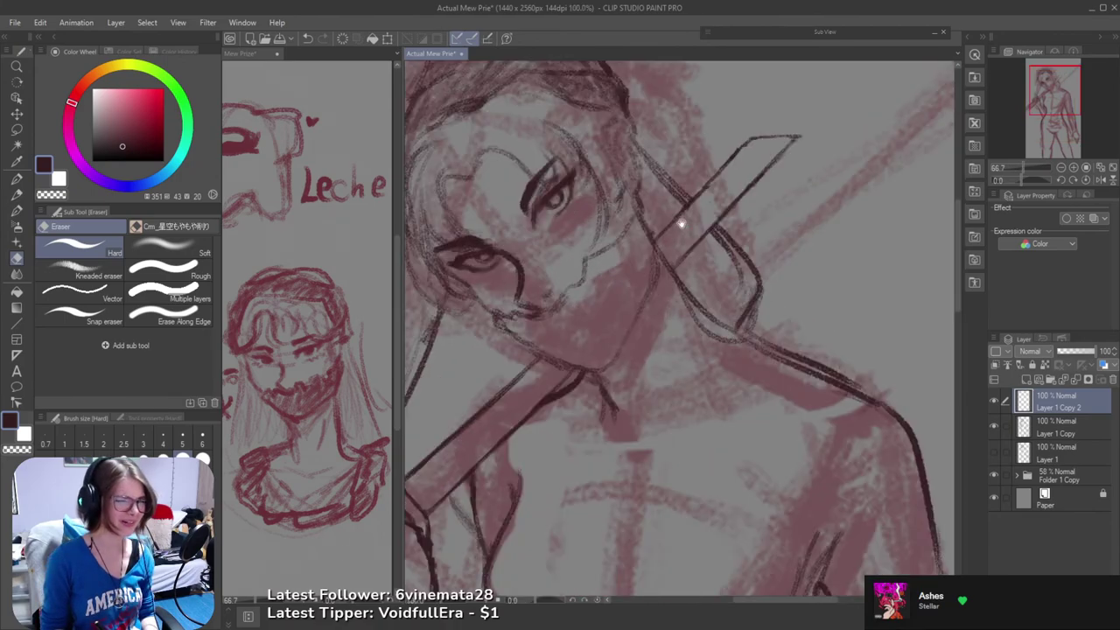
# - Copy the lassoed blade tip onto a new layer and shift it outward along the sword's direction to lengthen the blade
pyautogui.press('m')
pyautogui.scroll(1, 682, 222)
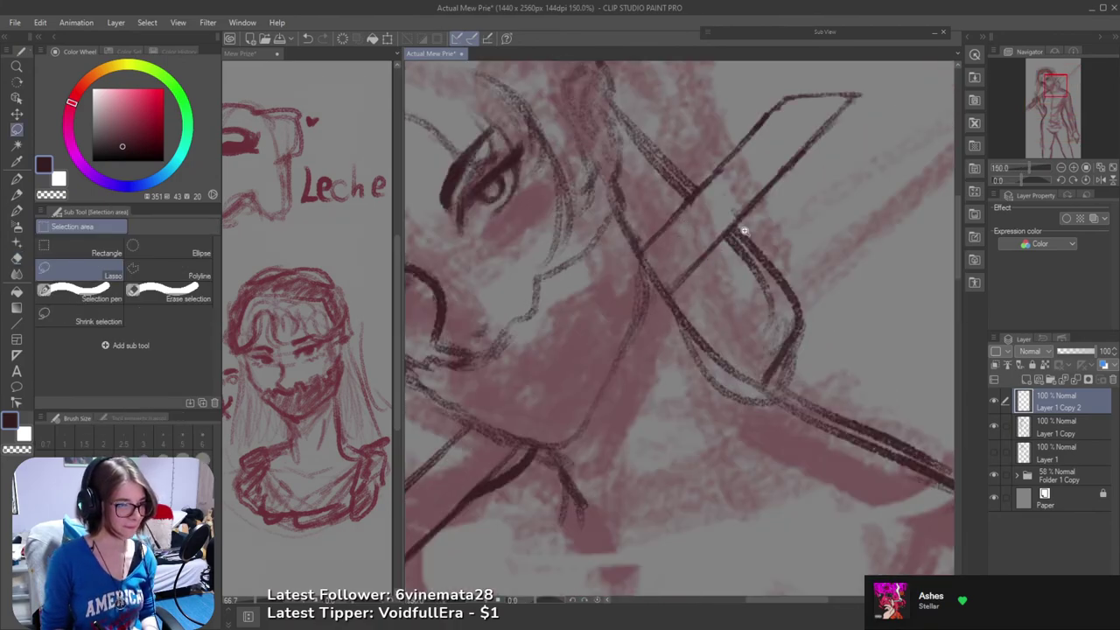
pyautogui.scroll(-2, 747, 234)
pyautogui.moveTo(744, 239)
pyautogui.mouseDown()
pyautogui.moveTo(717, 266)
pyautogui.moveTo(739, 230)
pyautogui.mouseUp()
pyautogui.hotkey('ctrl', 'c')
pyautogui.hotkey('ctrl', 'v')
pyautogui.hotkey('ctrl', 't')
pyautogui.press('Return')
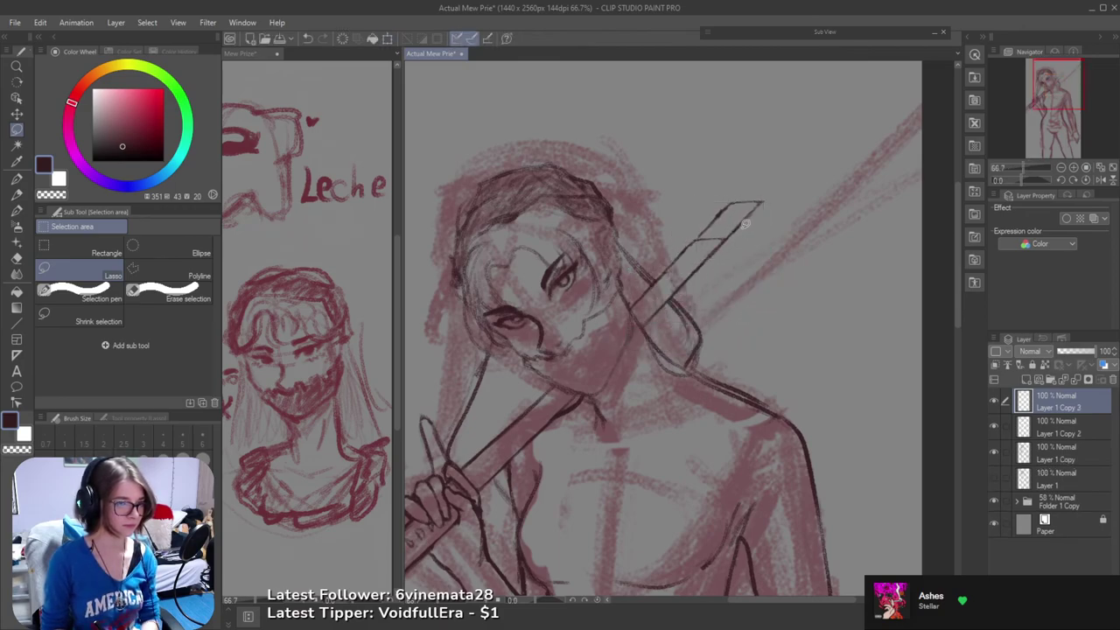
# - Merge the shifted tip's layer into Layer 1 Copy 2 and erase the old tip line crossing the blade
pyautogui.press('e')
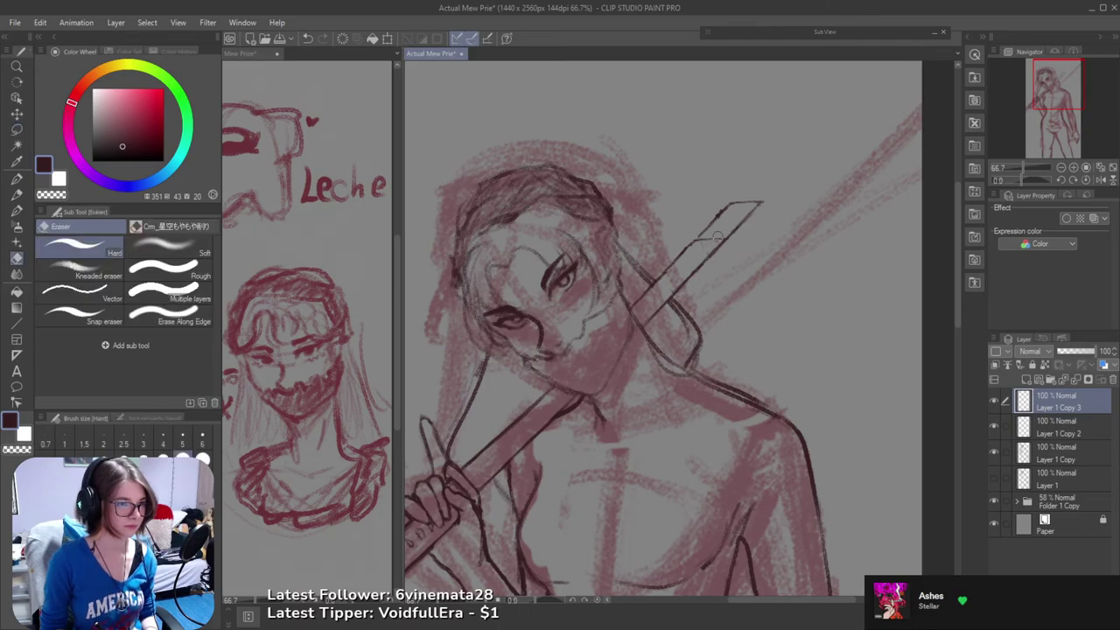
pyautogui.scroll(1, 725, 245)
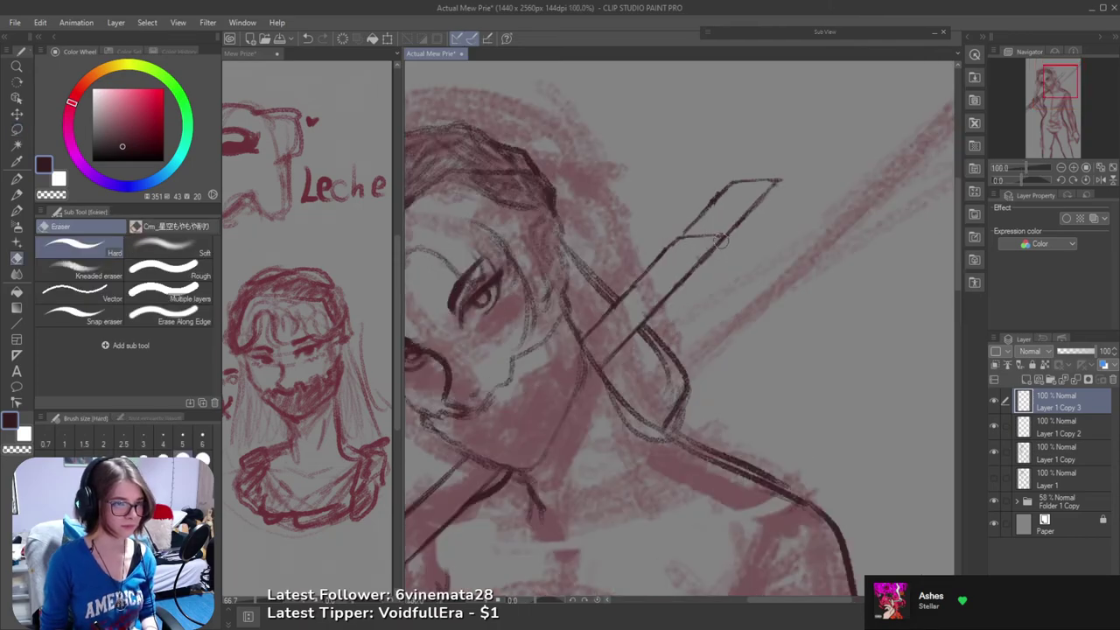
pyautogui.hotkey('ctrl', 'e')
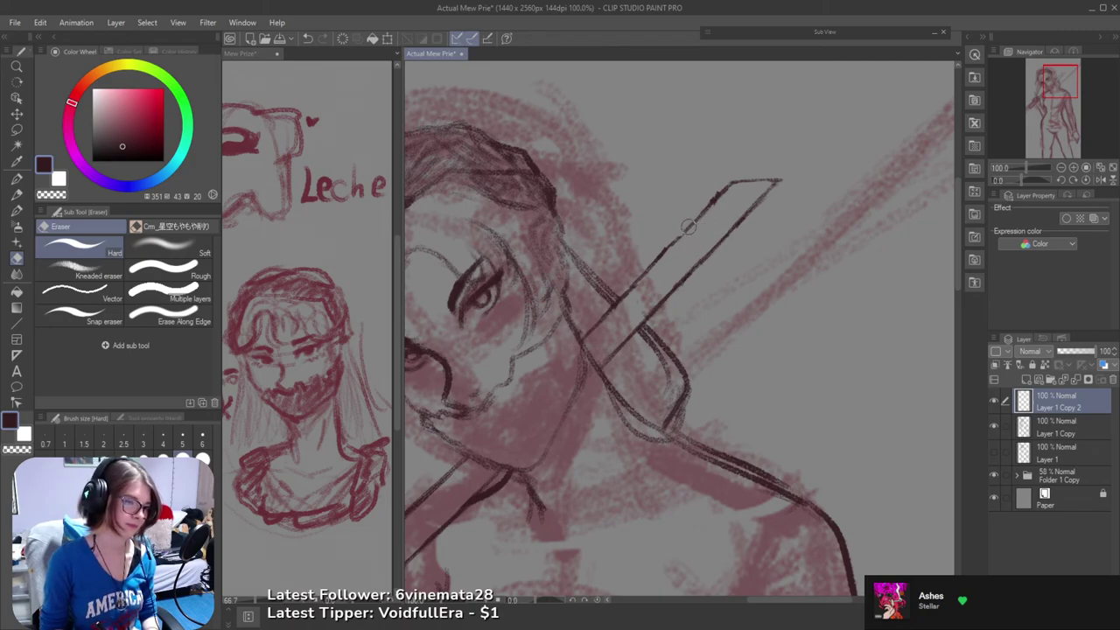
# - Retrace the blade's upper edge over the joint with the sketch brush and save the drawing
pyautogui.press('b')
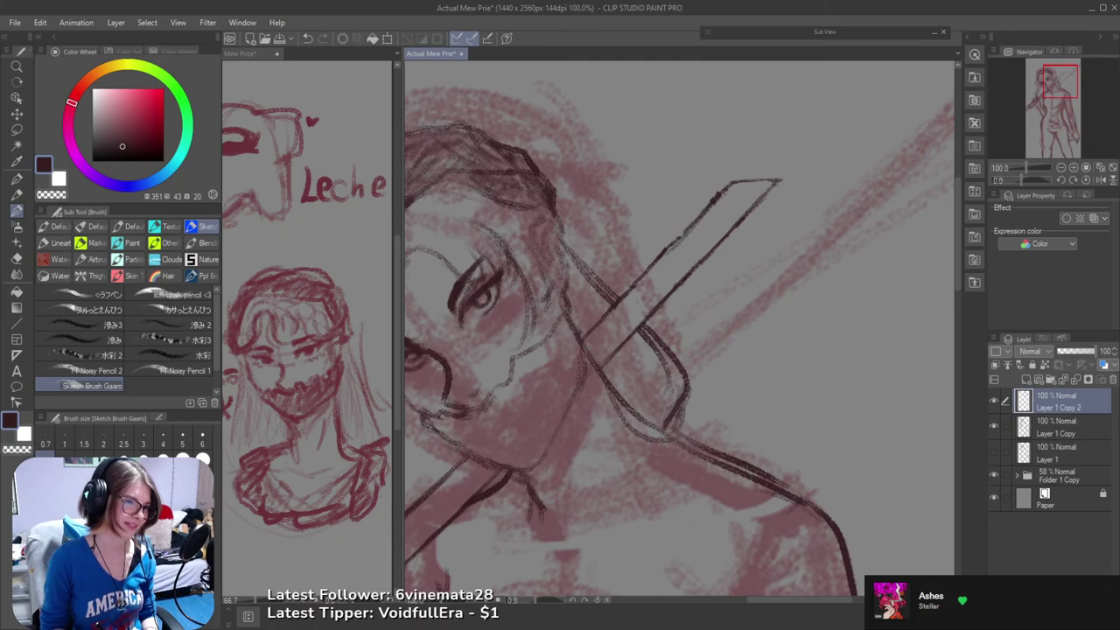
pyautogui.hotkey('ctrl', 'z')
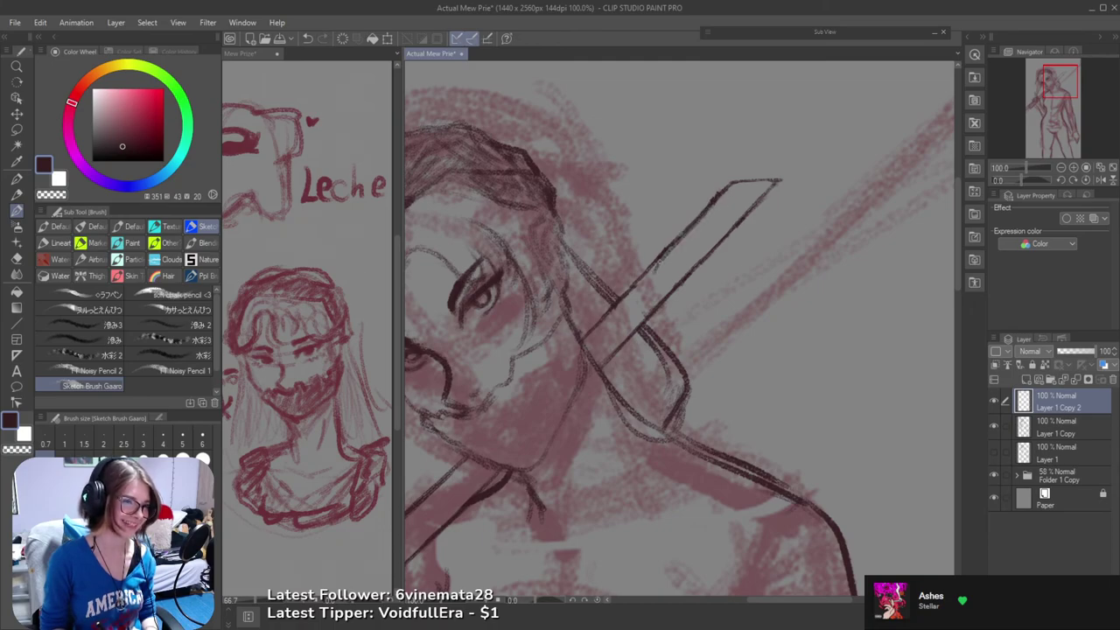
pyautogui.scroll(-3, 688, 250)
pyautogui.scroll(-2, 719, 228)
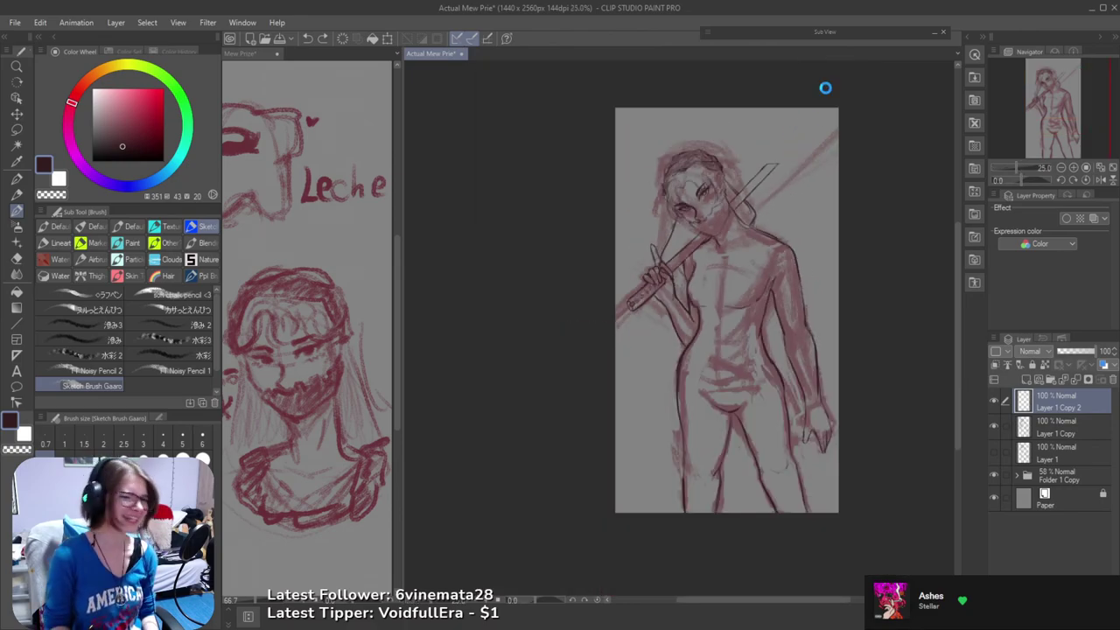
pyautogui.hotkey('ctrl', 's')
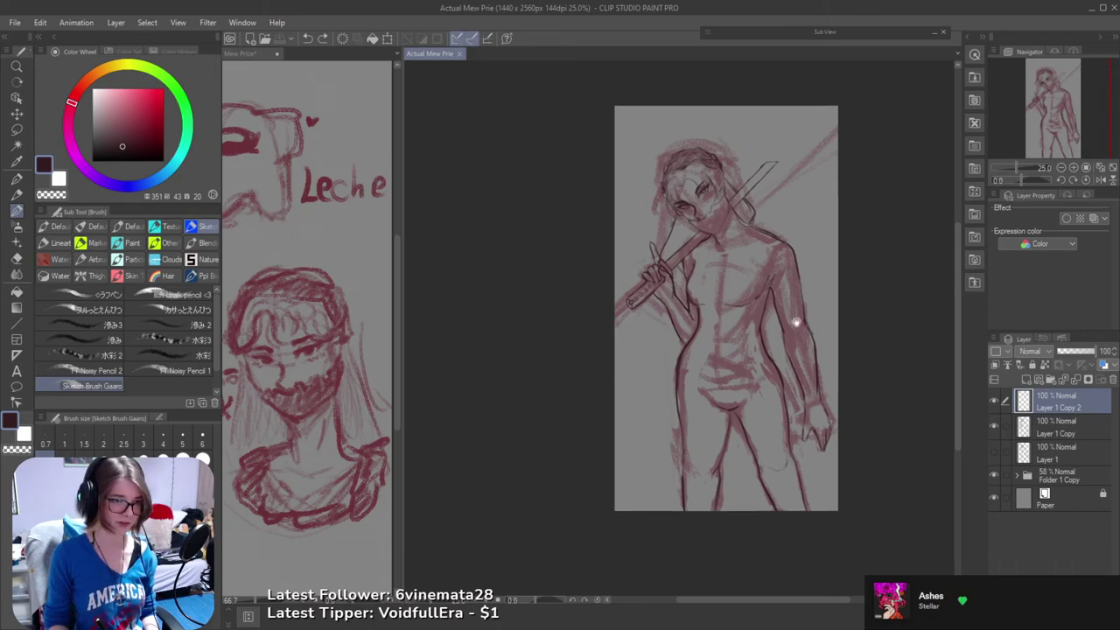
# - Check the lengthened sword against the figure and trim the blade's upper edge near the joint with the eraser
pyautogui.scroll(2, 690, 292)
pyautogui.moveTo(681, 292); pyautogui.dragTo(653, 357)
pyautogui.scroll(1, 653, 312)
pyautogui.scroll(-10, 651, 356)
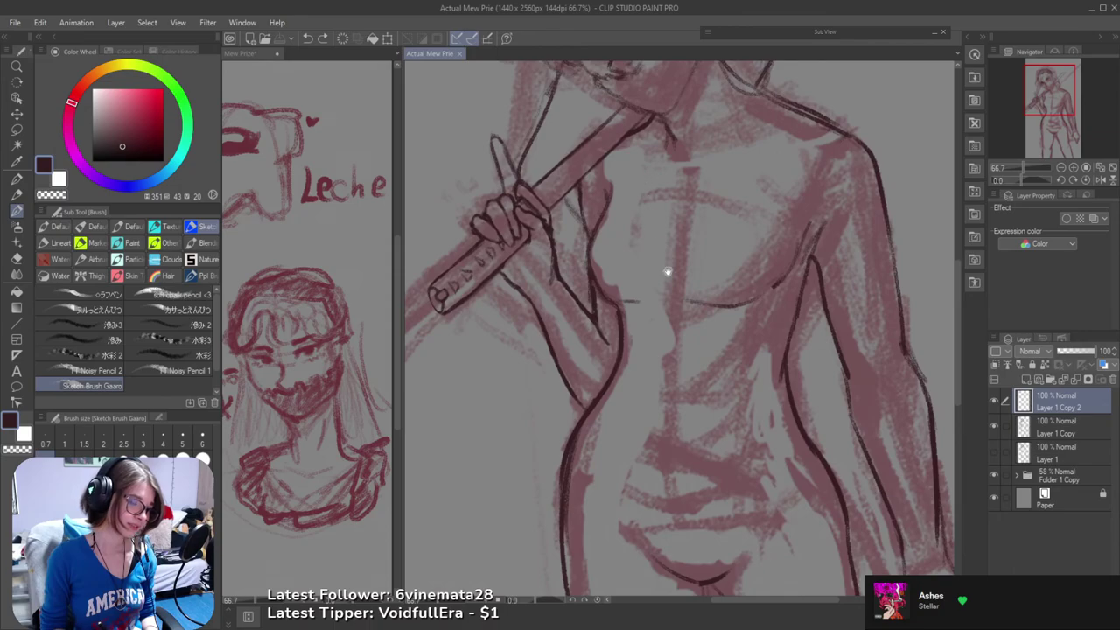
pyautogui.scroll(10, 652, 242)
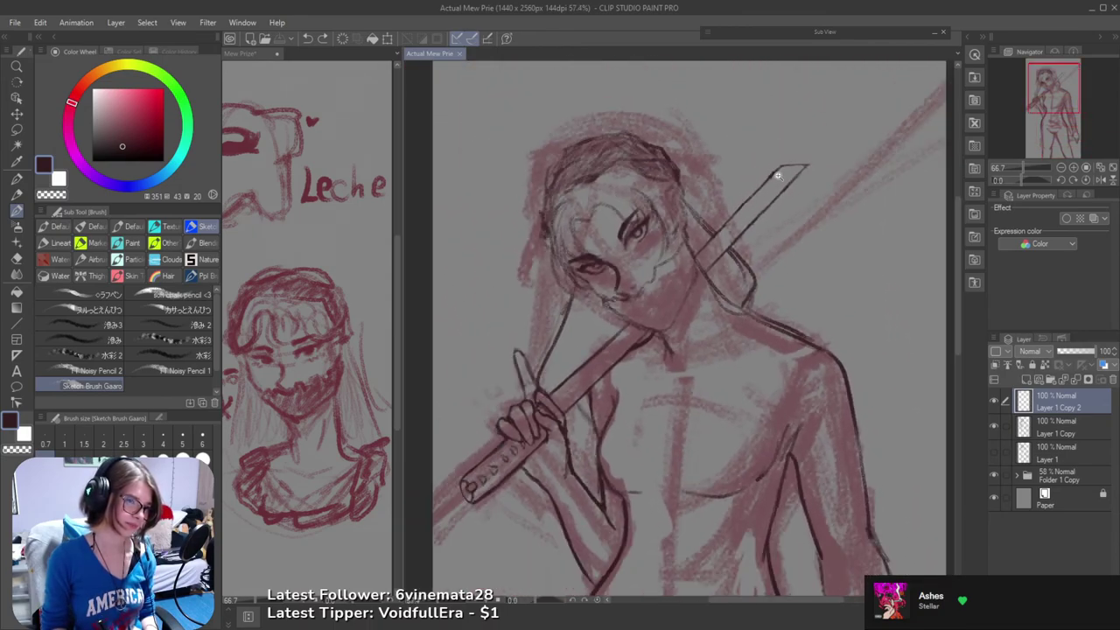
pyautogui.press('e')
pyautogui.scroll(3, 781, 168)
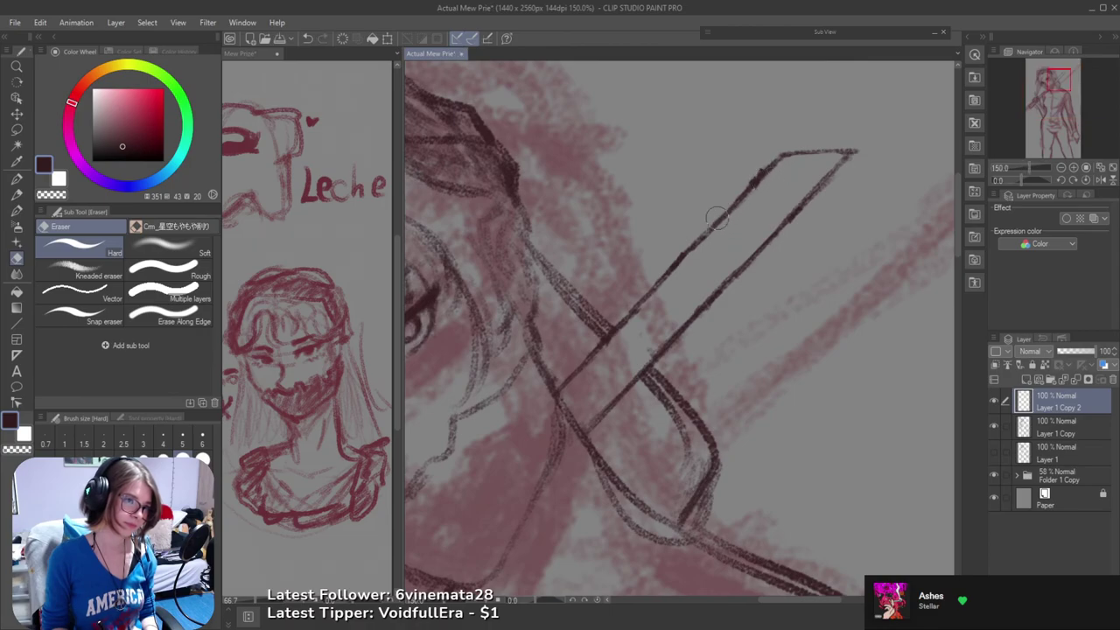
# - Lasso the outer part of the blade, rotate it slightly counterclockwise to line up with the lower part, and clear the selection
pyautogui.press('m')
pyautogui.moveTo(717, 322)
pyautogui.mouseDown()
pyautogui.moveTo(866, 104)
pyautogui.moveTo(756, 104)
pyautogui.mouseUp()
pyautogui.hotkey('ctrl', 't')
pyautogui.moveTo(774, 215); pyautogui.dragTo(775, 217)
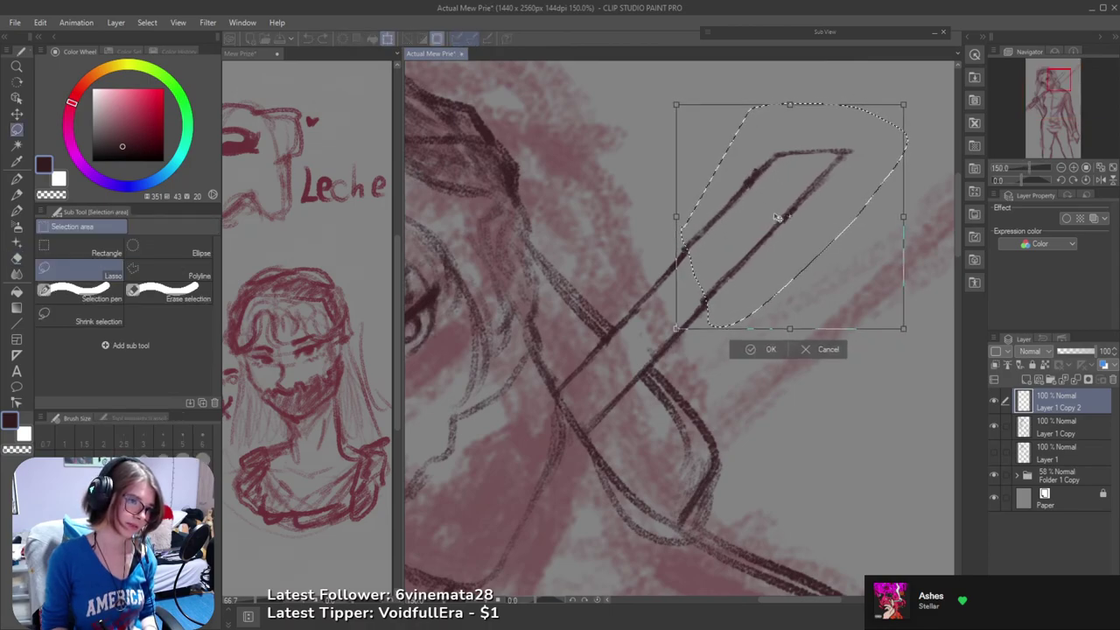
pyautogui.moveTo(922, 192); pyautogui.dragTo(923, 191)
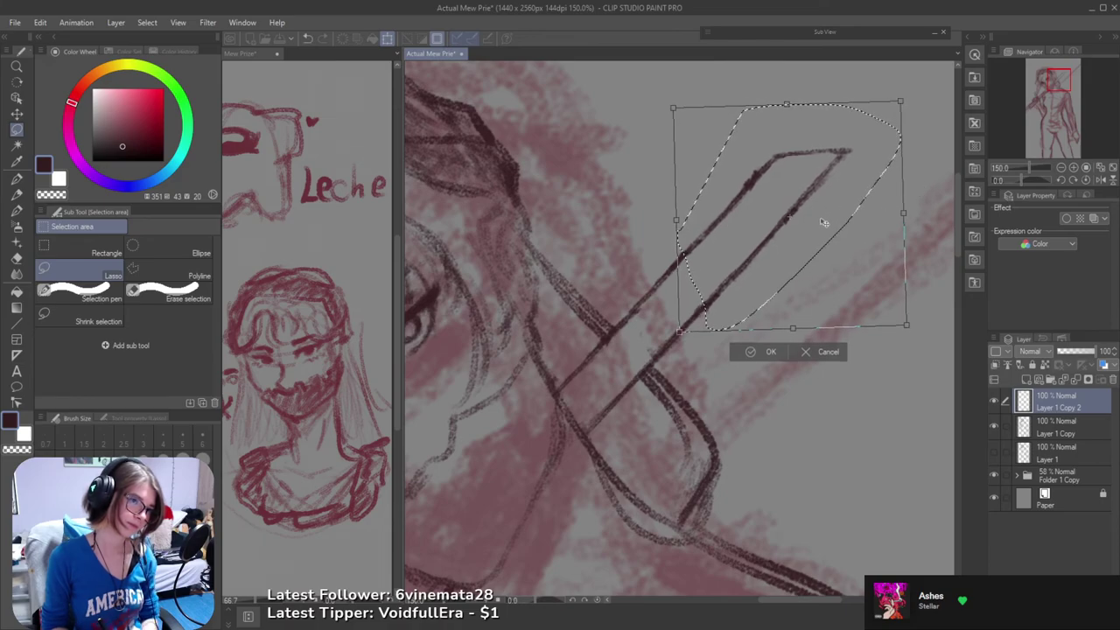
pyautogui.press('Return')
pyautogui.moveTo(796, 216)
pyautogui.mouseDown()
pyautogui.moveTo(819, 243)
pyautogui.moveTo(801, 237)
pyautogui.mouseUp()
pyautogui.hotkey('ctrl', 't')
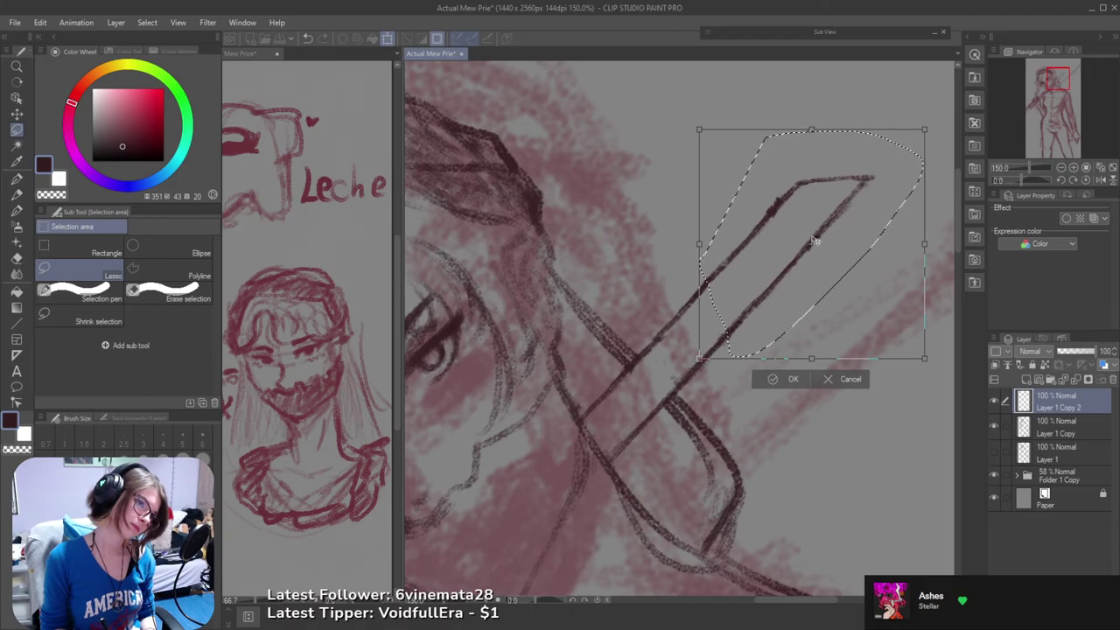
pyautogui.press('Return')
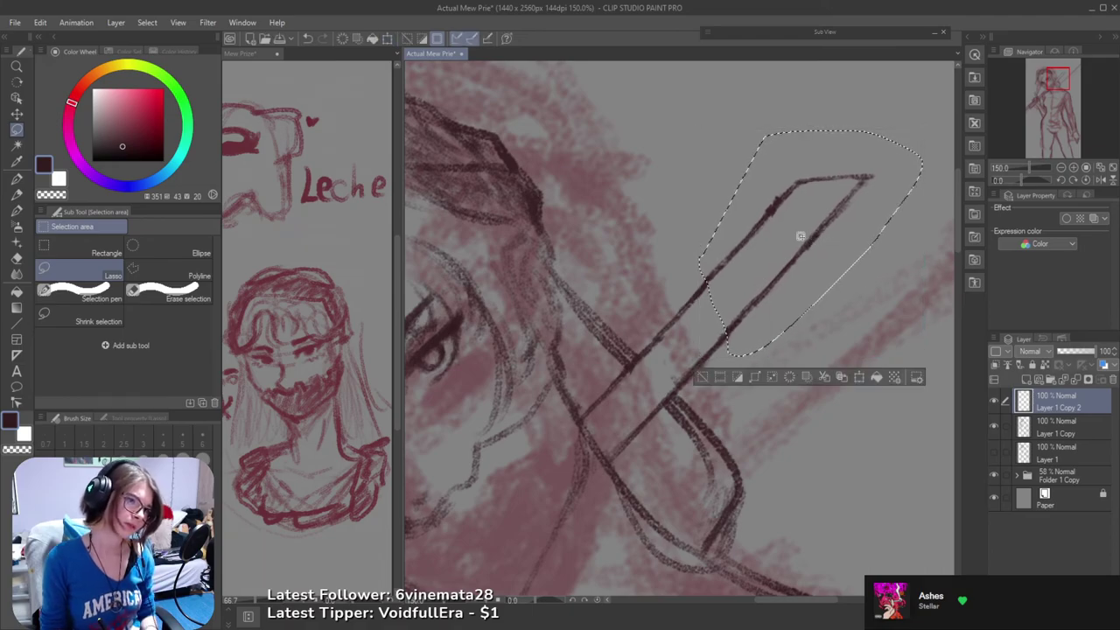
pyautogui.hotkey('ctrl', 'd')
# - Redraw the blade's upper edge across the joint and erase the rough bits along it up to the tip
pyautogui.press('b')
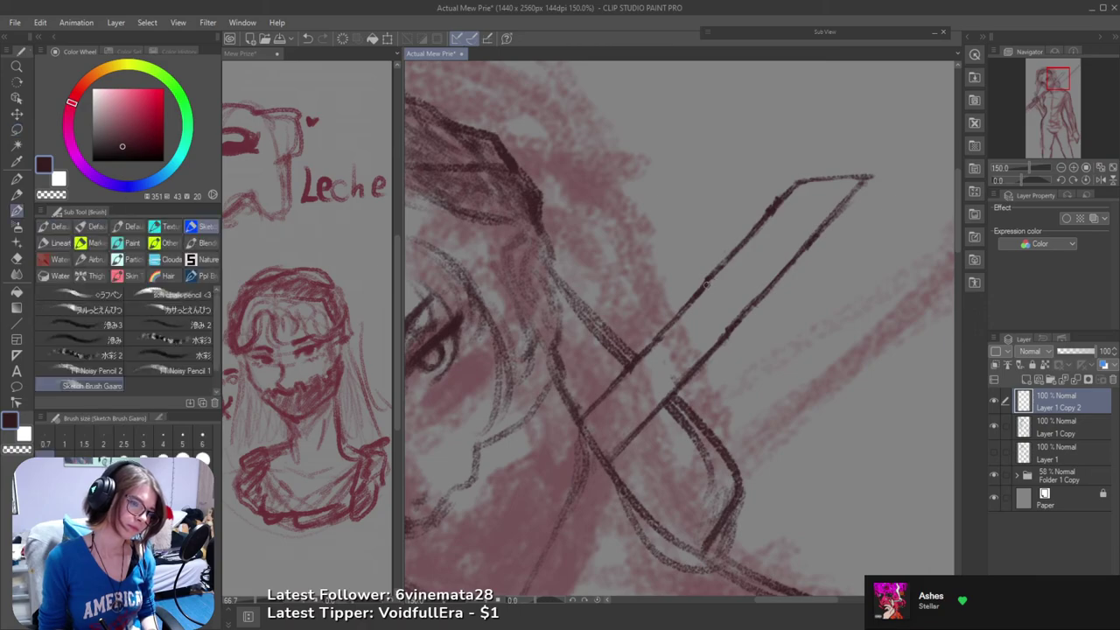
pyautogui.moveTo(724, 268); pyautogui.dragTo(715, 276)
pyautogui.hotkey('ctrl', 'z')
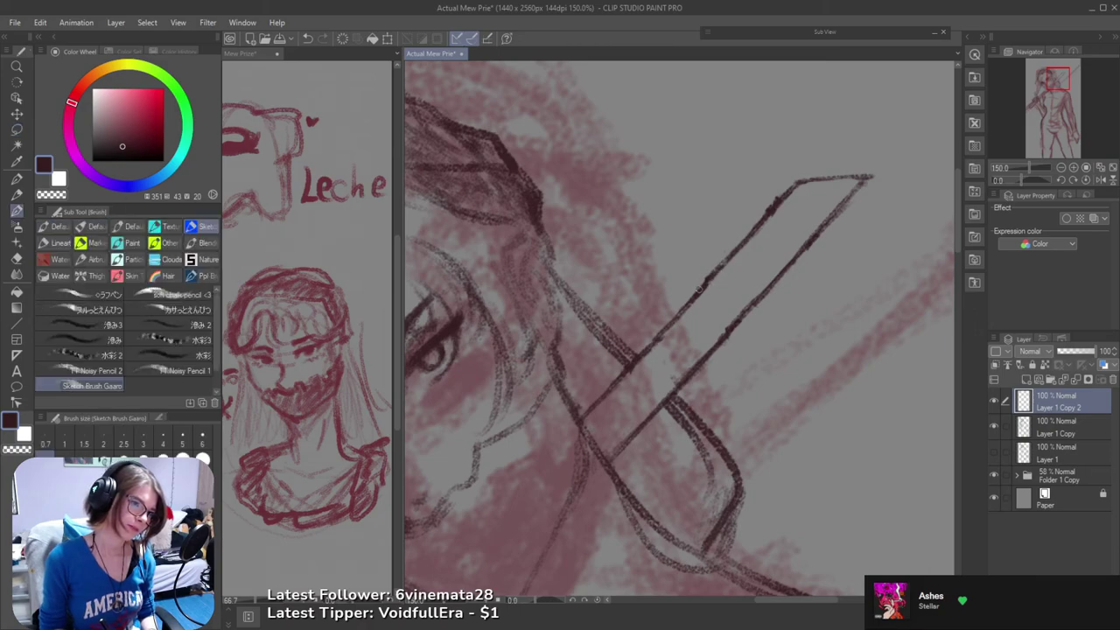
pyautogui.press('e')
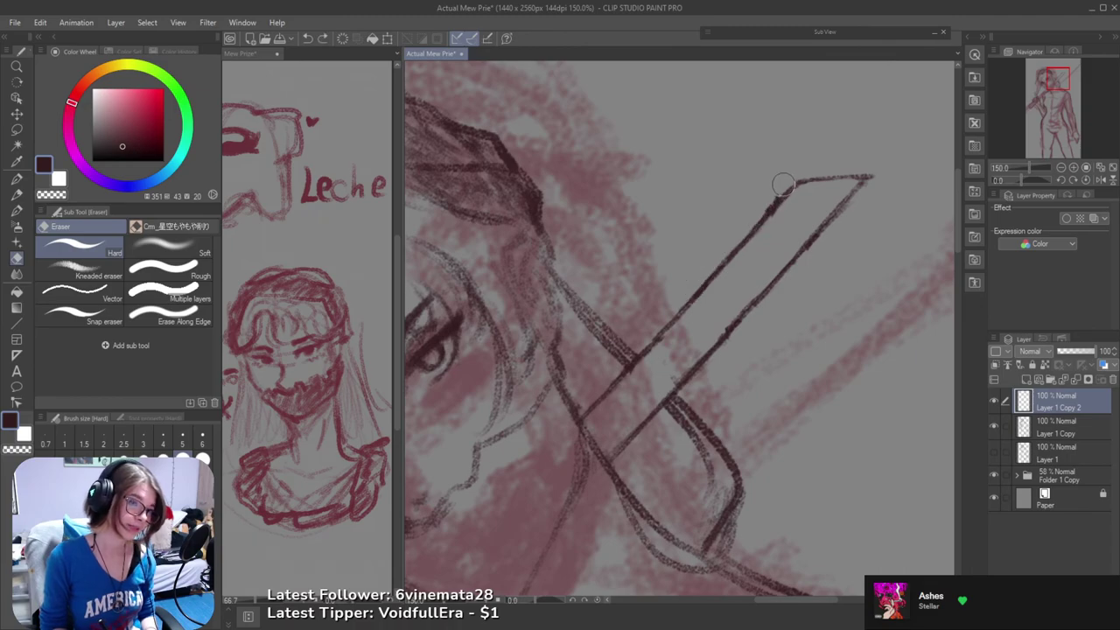
# - Examine the whole figure at several magnifications, comparing the lengthened sword with the head, hands and body
pyautogui.scroll(-4, 746, 210)
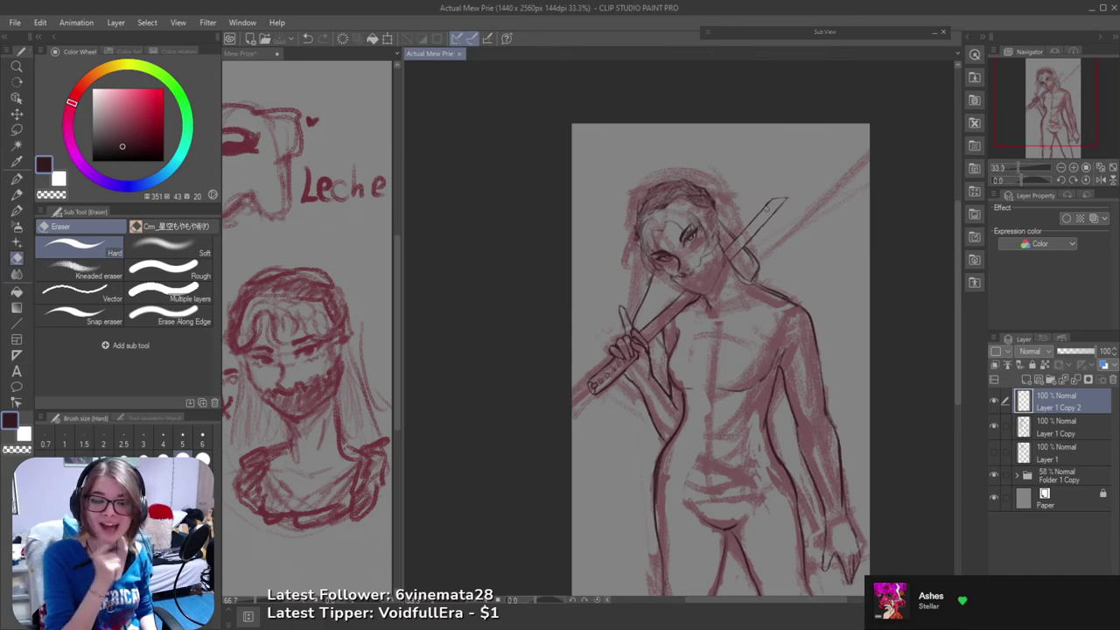
pyautogui.moveTo(642, 351); pyautogui.dragTo(495, 290)
pyautogui.moveTo(576, 336); pyautogui.dragTo(651, 219)
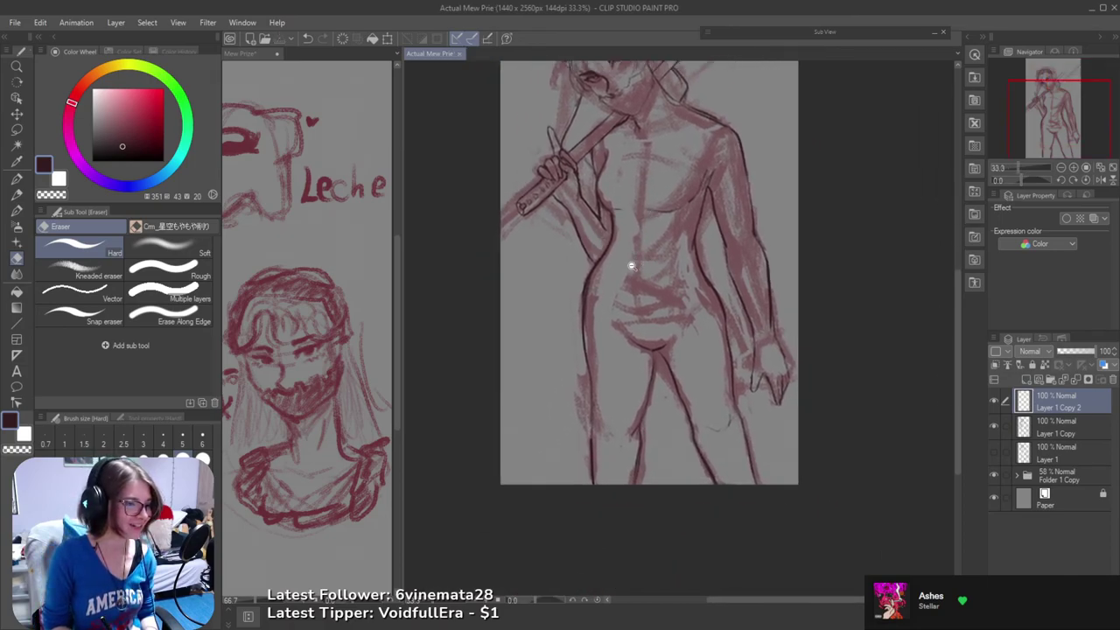
pyautogui.scroll(-1, 631, 265)
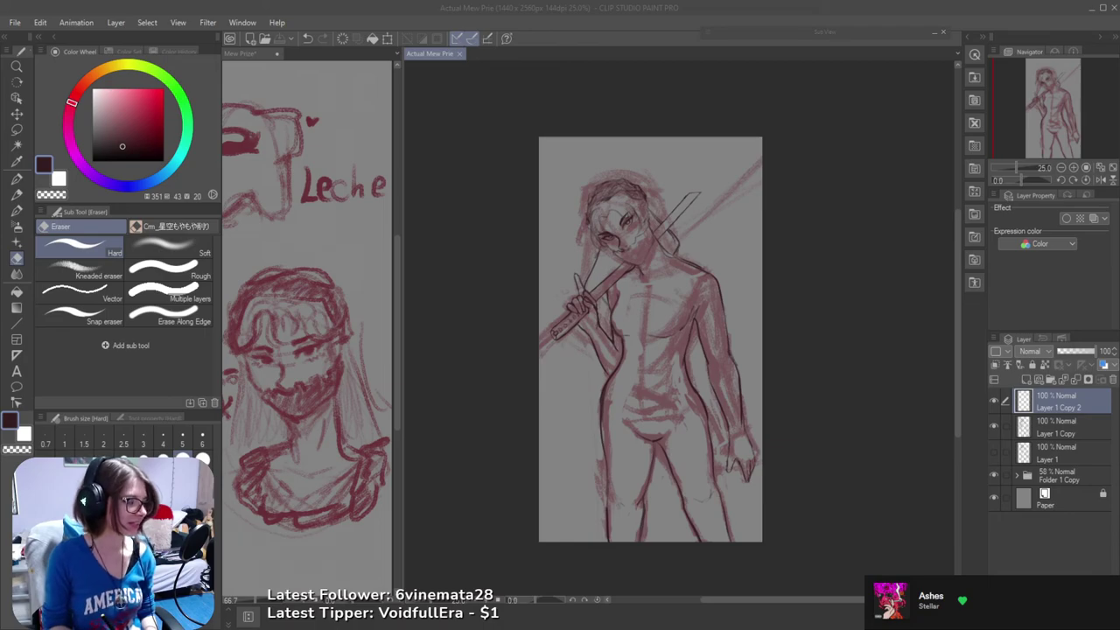
pyautogui.click(613, 85)
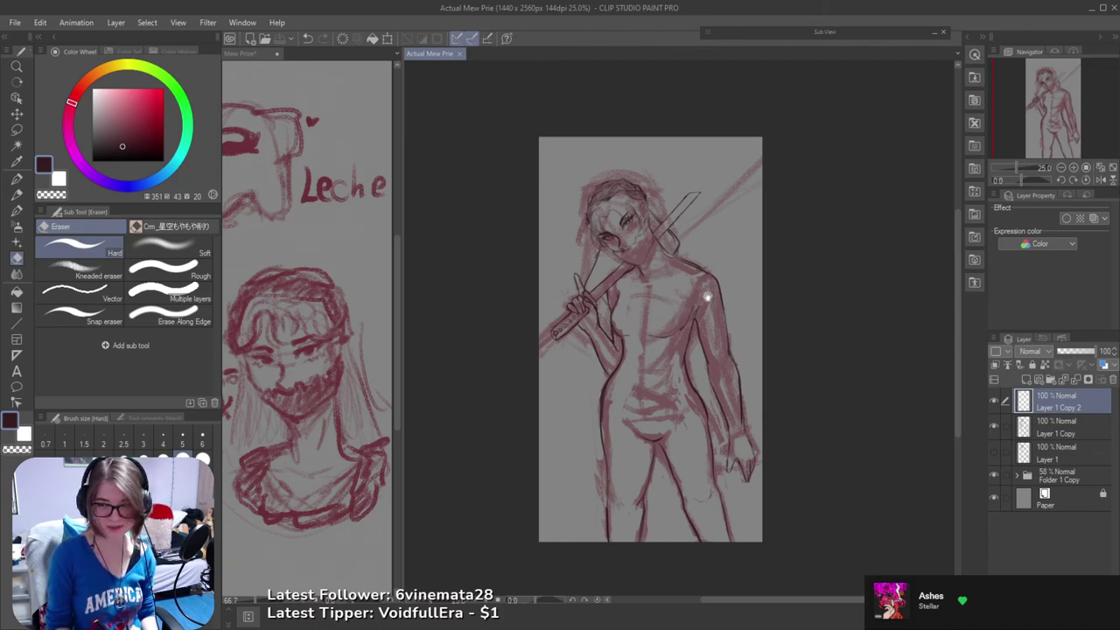
pyautogui.moveTo(667, 323); pyautogui.dragTo(702, 257)
pyautogui.keyDown('ctrl'); pyautogui.click(701, 247); pyautogui.keyUp('ctrl')
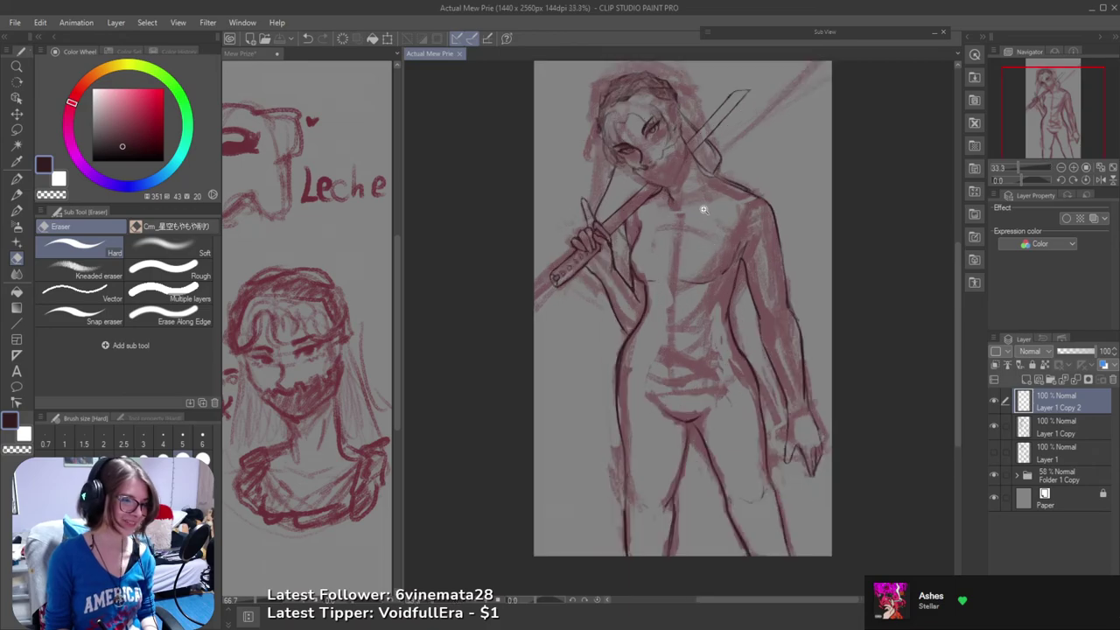
pyautogui.scroll(1, 655, 192)
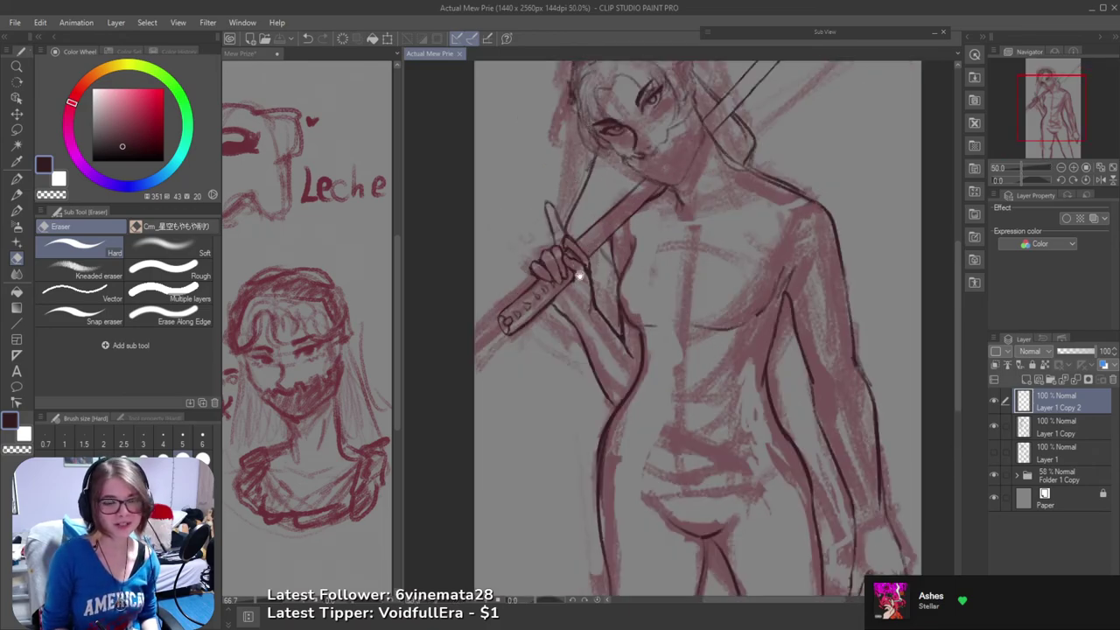
pyautogui.moveTo(630, 247); pyautogui.dragTo(660, 337)
pyautogui.scroll(1, 655, 320)
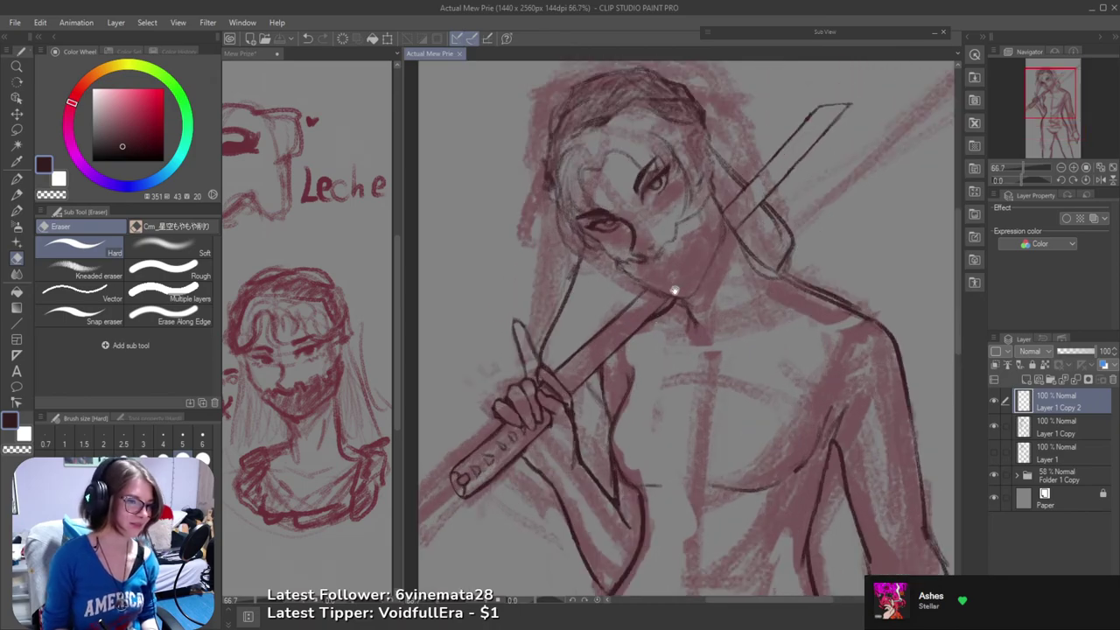
pyautogui.scroll(-2, 628, 327)
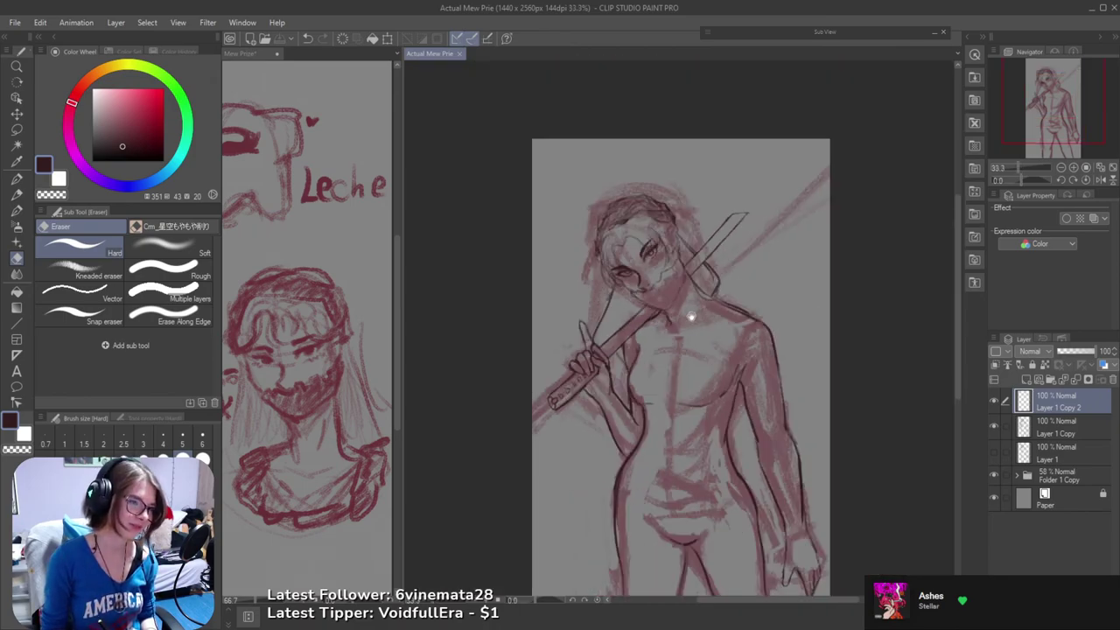
pyautogui.moveTo(666, 341); pyautogui.dragTo(686, 301)
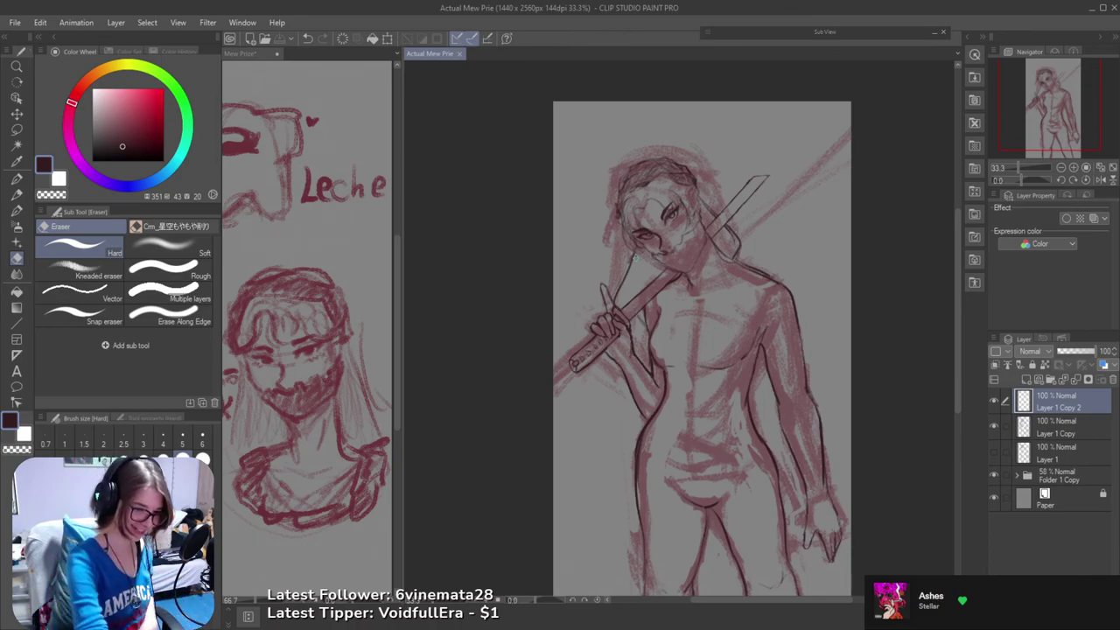
pyautogui.moveTo(682, 253)
pyautogui.mouseDown()
pyautogui.moveTo(693, 234)
pyautogui.moveTo(662, 211)
pyautogui.moveTo(684, 250)
pyautogui.moveTo(690, 235)
pyautogui.mouseUp()
pyautogui.moveTo(732, 171); pyautogui.dragTo(754, 134)
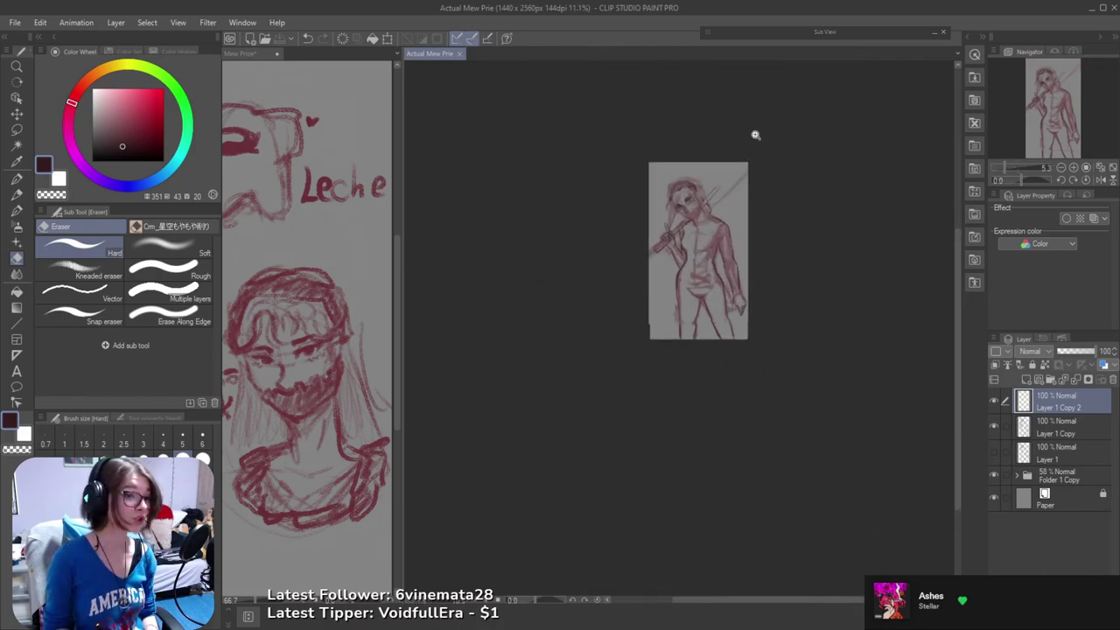
# - Merge the upper line layer, Layer 1 Copy 2, down into Layer 1 Copy
pyautogui.scroll(4, 755, 114)
pyautogui.scroll(-2, 699, 210)
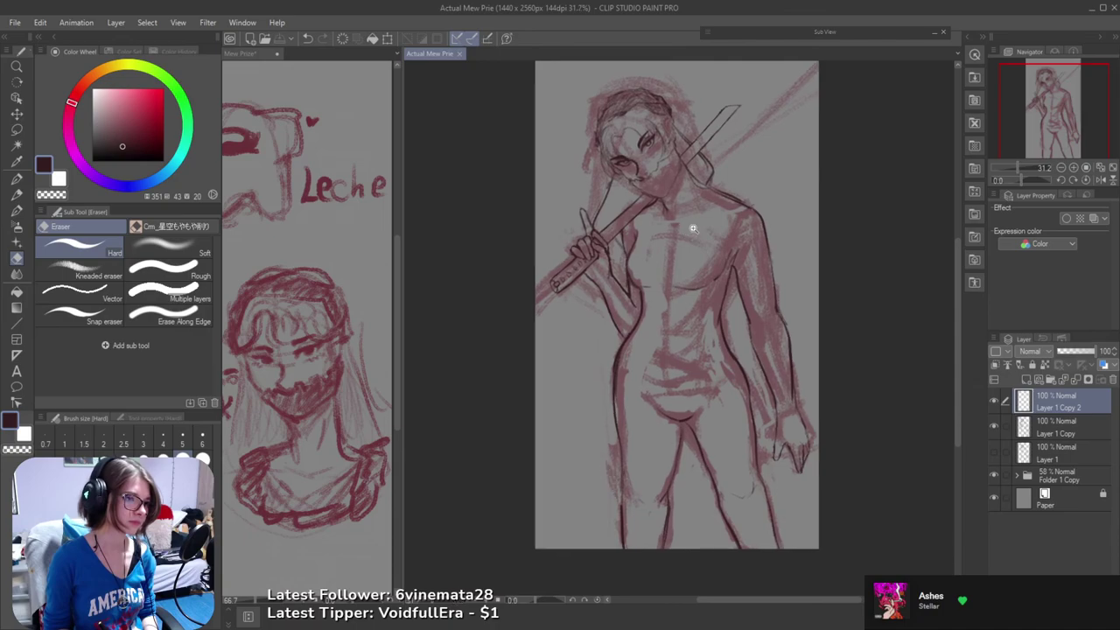
pyautogui.scroll(1, 693, 229)
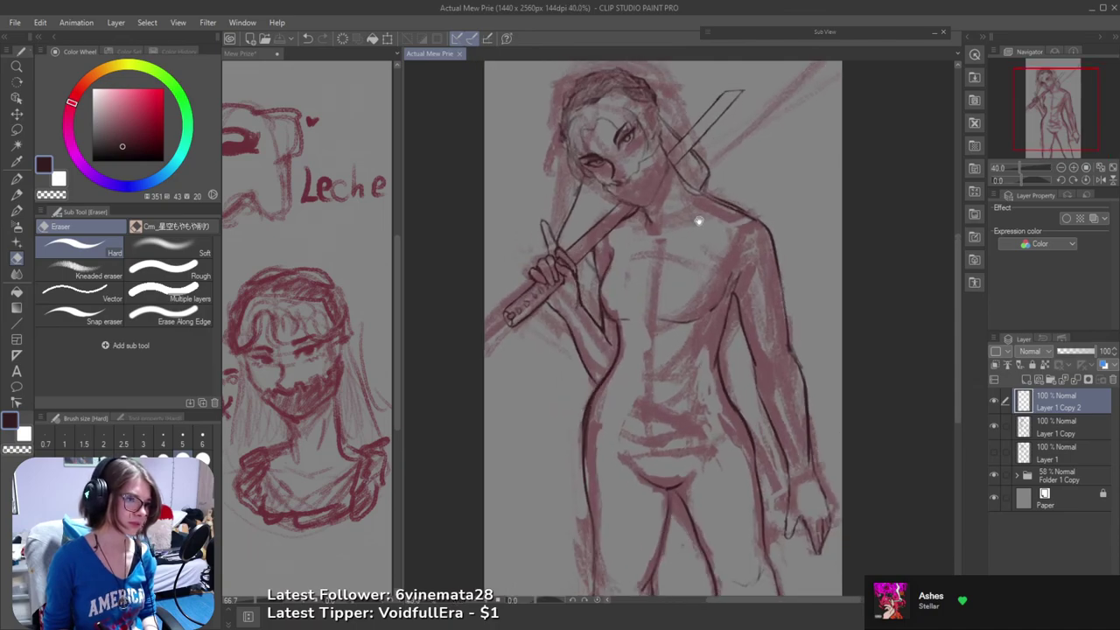
pyautogui.moveTo(698, 220); pyautogui.dragTo(700, 264)
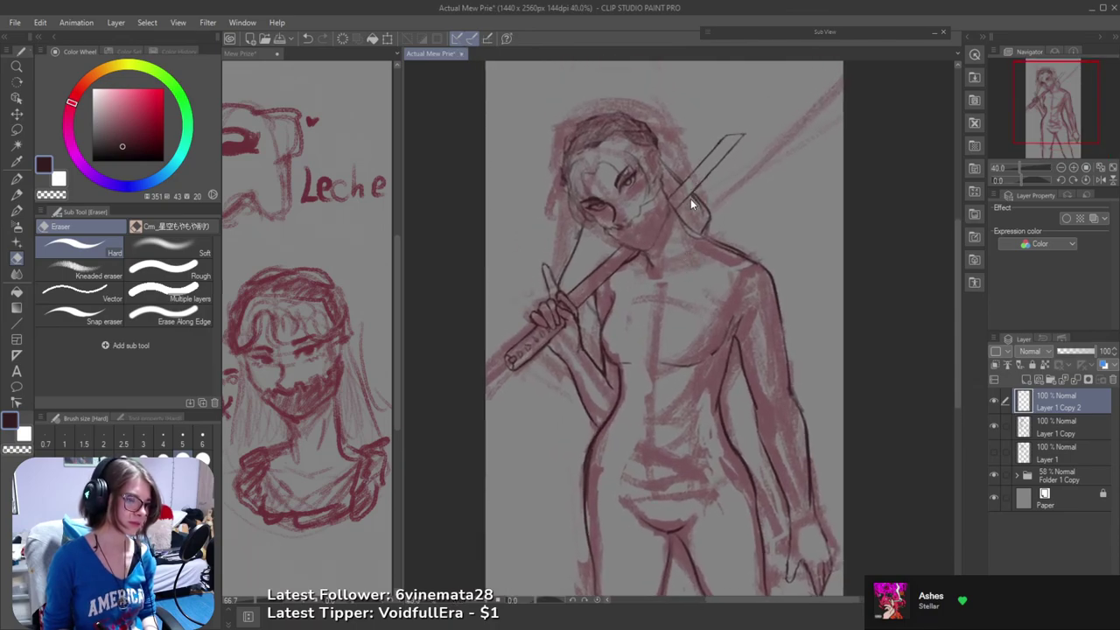
pyautogui.scroll(-1, 695, 201)
pyautogui.hotkey('ctrl', 'e')
pyautogui.moveTo(707, 206); pyautogui.dragTo(689, 225)
pyautogui.moveTo(783, 353)
pyautogui.mouseDown()
pyautogui.moveTo(754, 270)
pyautogui.moveTo(759, 295)
pyautogui.mouseUp()
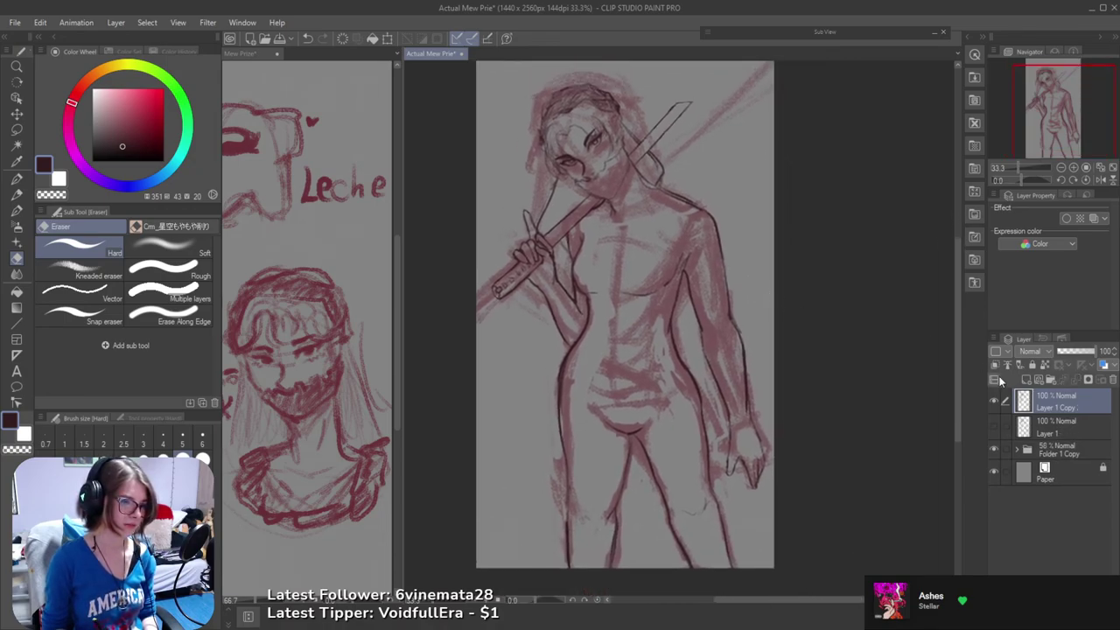
# - Check the merged line art by toggling its layer's visibility, and save the drawing
pyautogui.click(992, 401)
pyautogui.click(992, 398)
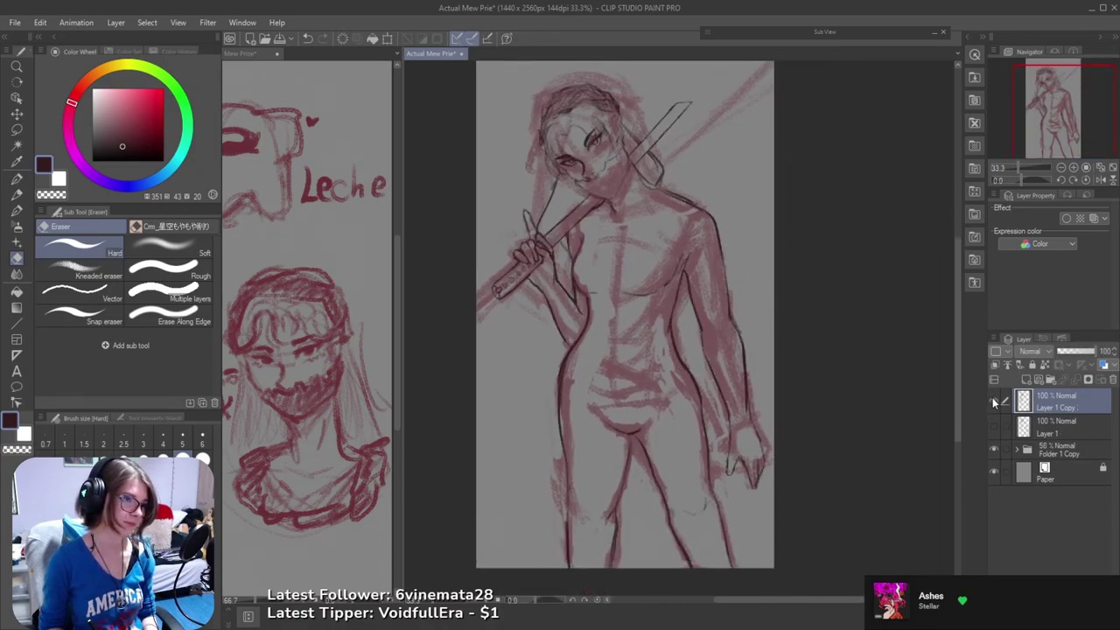
pyautogui.moveTo(875, 412); pyautogui.dragTo(890, 416)
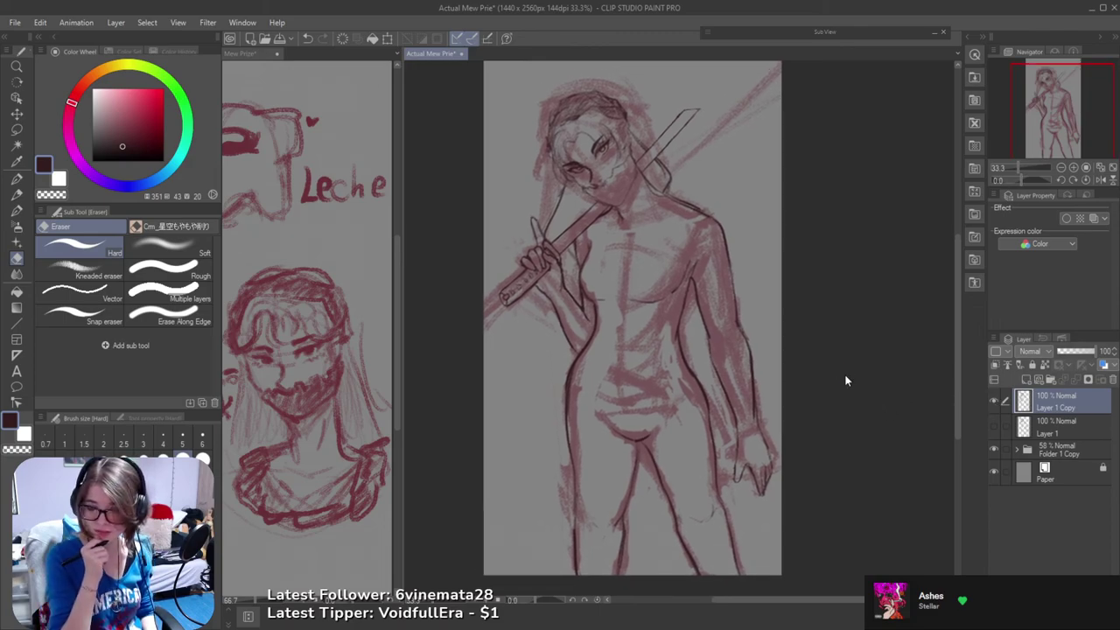
pyautogui.hotkey('ctrl', 's')
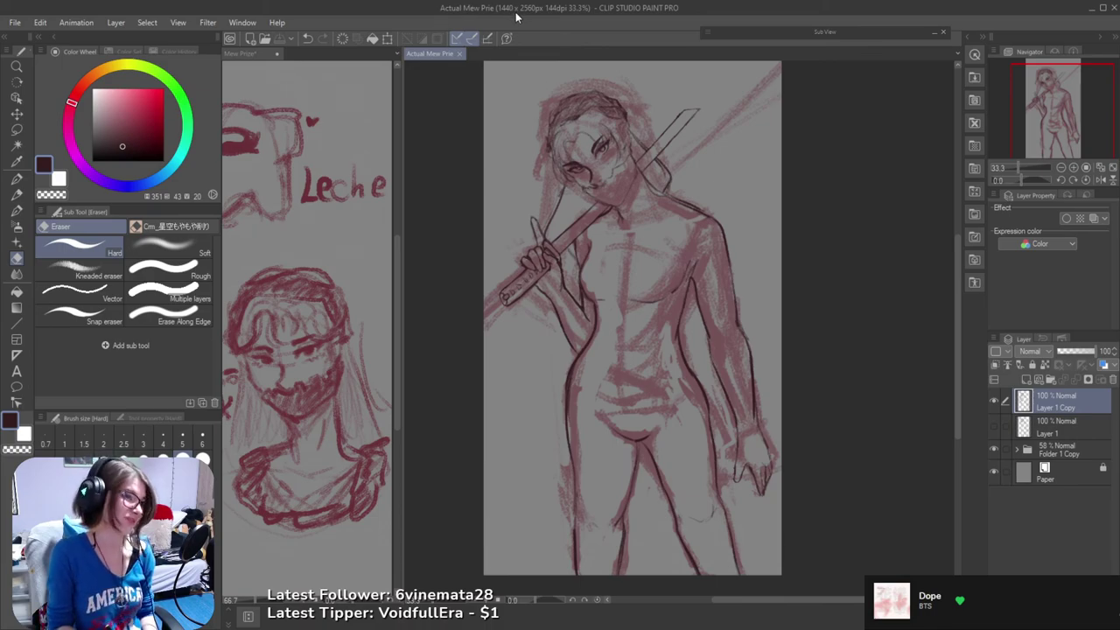
# - Examine the head, neck and shoulders up close, in both normal and mirrored view, with the sketch brush ready
pyautogui.scroll(2, 580, 173)
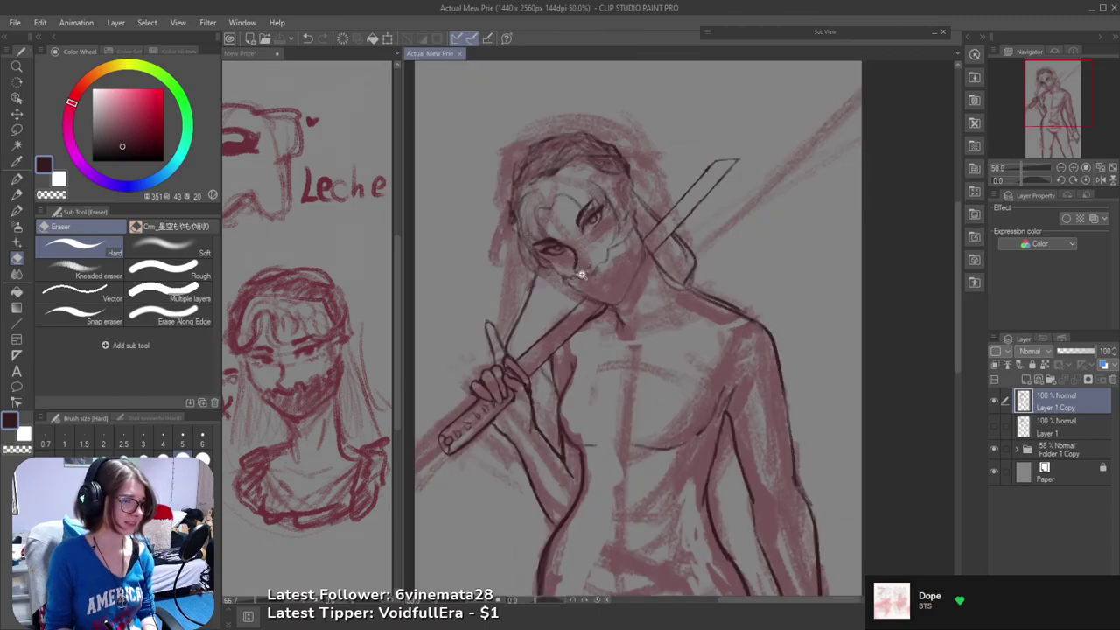
pyautogui.scroll(1, 628, 305)
pyautogui.scroll(-2, 655, 305)
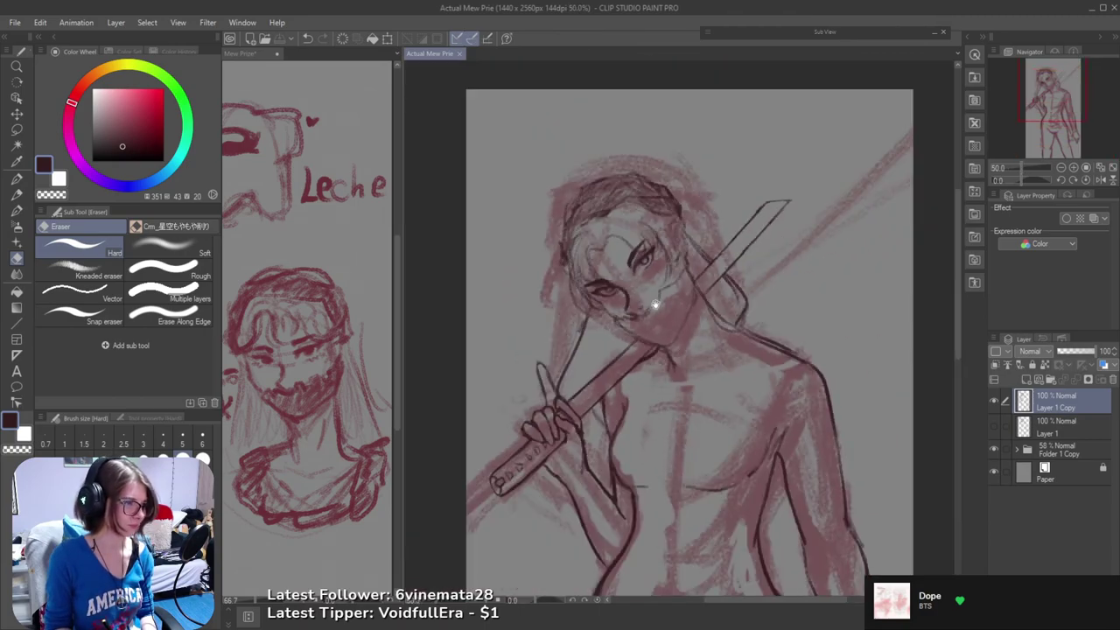
pyautogui.moveTo(654, 304); pyautogui.dragTo(653, 234)
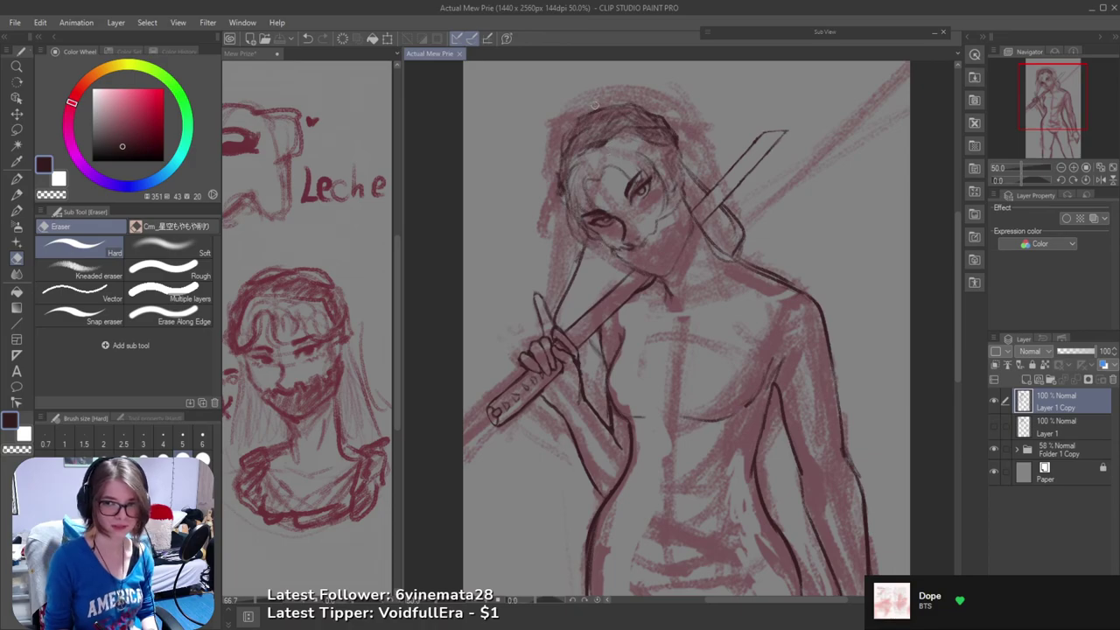
pyautogui.press('b')
pyautogui.moveTo(759, 328)
pyautogui.mouseDown()
pyautogui.moveTo(760, 263)
pyautogui.moveTo(762, 323)
pyautogui.mouseUp()
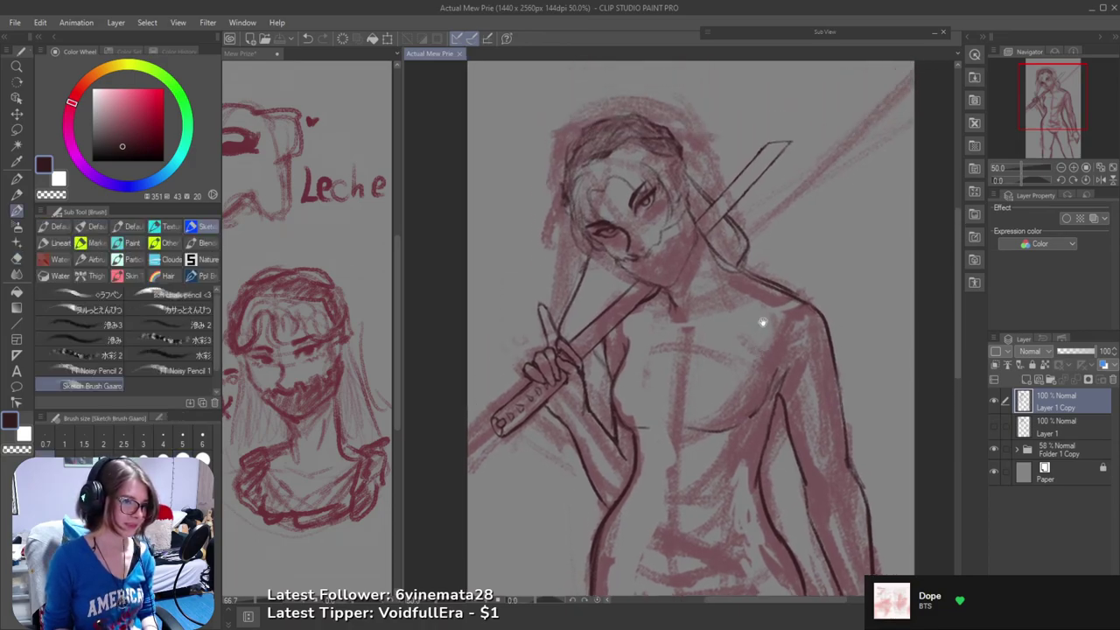
pyautogui.press('h')
pyautogui.press('h')
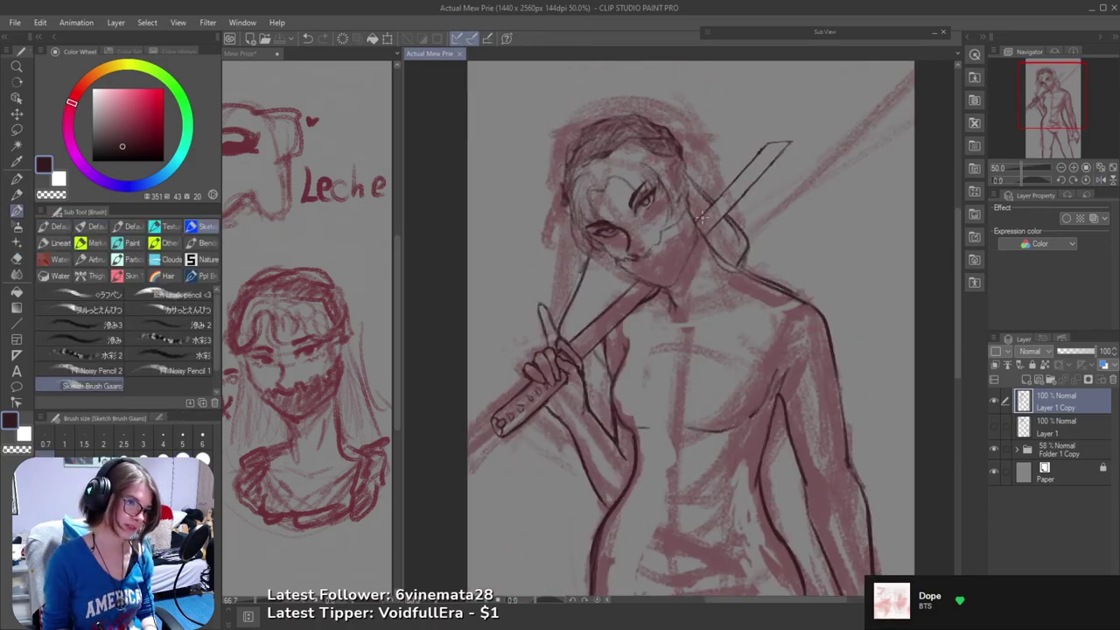
# - Try several strokes for the neck line running from beneath the blade down to the shoulder
pyautogui.moveTo(700, 224); pyautogui.dragTo(749, 273)
pyautogui.hotkey('ctrl', 'z')
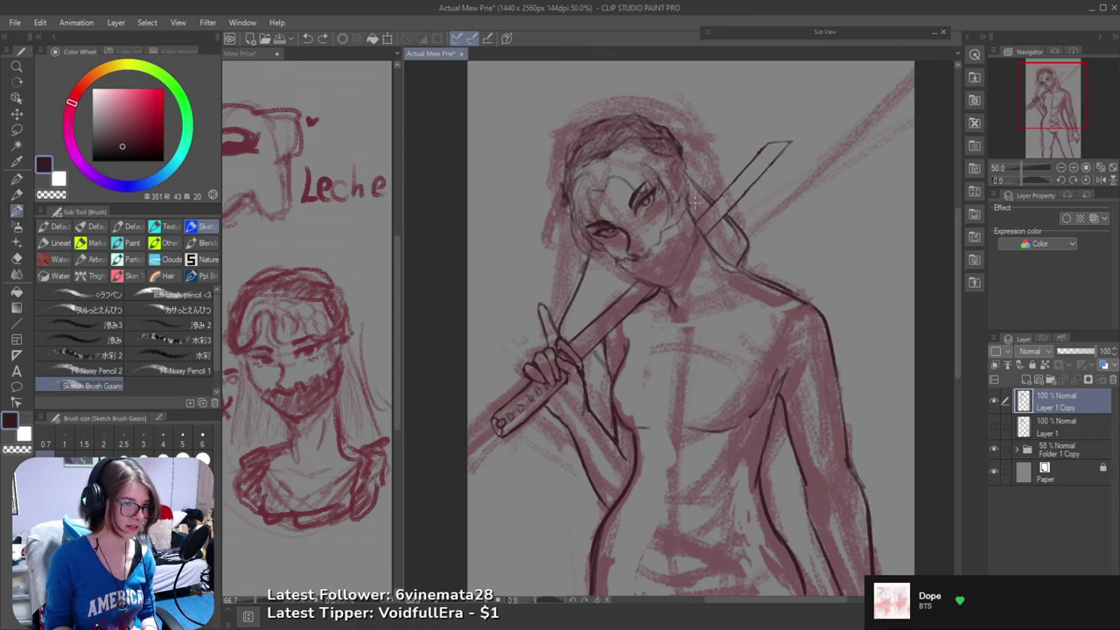
pyautogui.moveTo(691, 206); pyautogui.dragTo(754, 283)
pyautogui.hotkey('ctrl', 'z')
pyautogui.scroll(1, 742, 223)
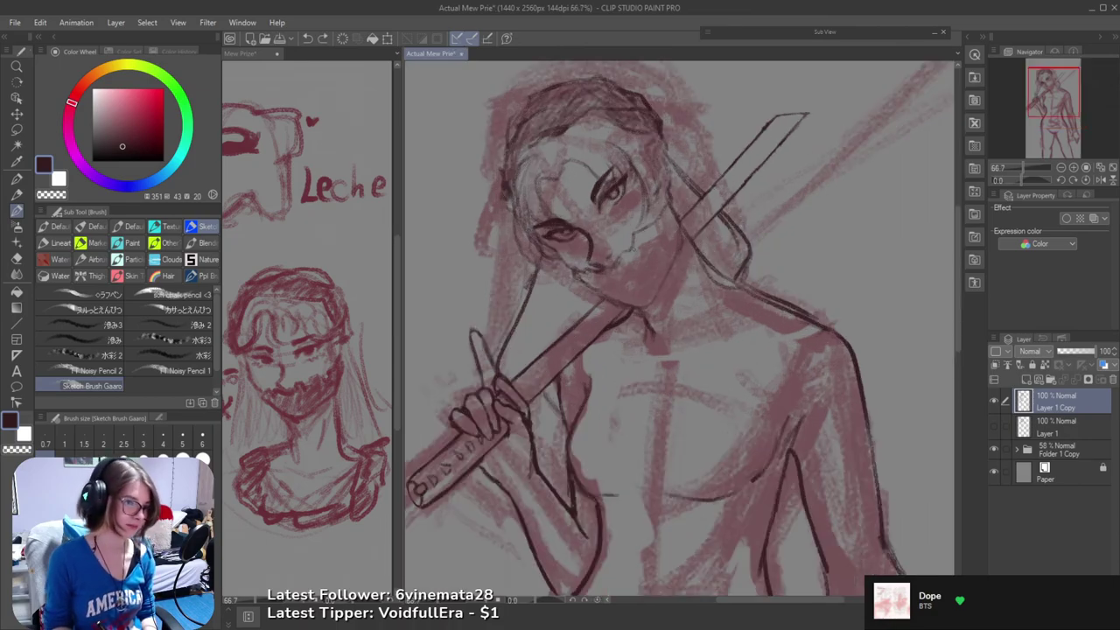
pyautogui.moveTo(730, 224)
pyautogui.mouseDown()
pyautogui.moveTo(636, 241)
pyautogui.moveTo(782, 320)
pyautogui.mouseUp()
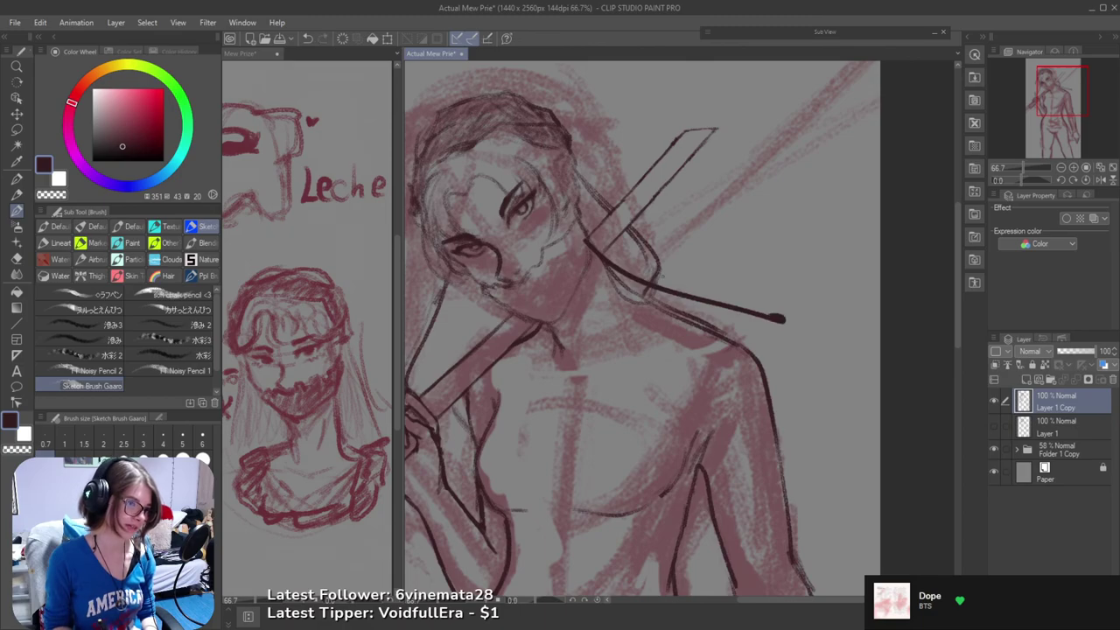
pyautogui.hotkey('ctrl', 'z')
pyautogui.moveTo(610, 217); pyautogui.dragTo(702, 313)
pyautogui.hotkey('ctrl', 'z')
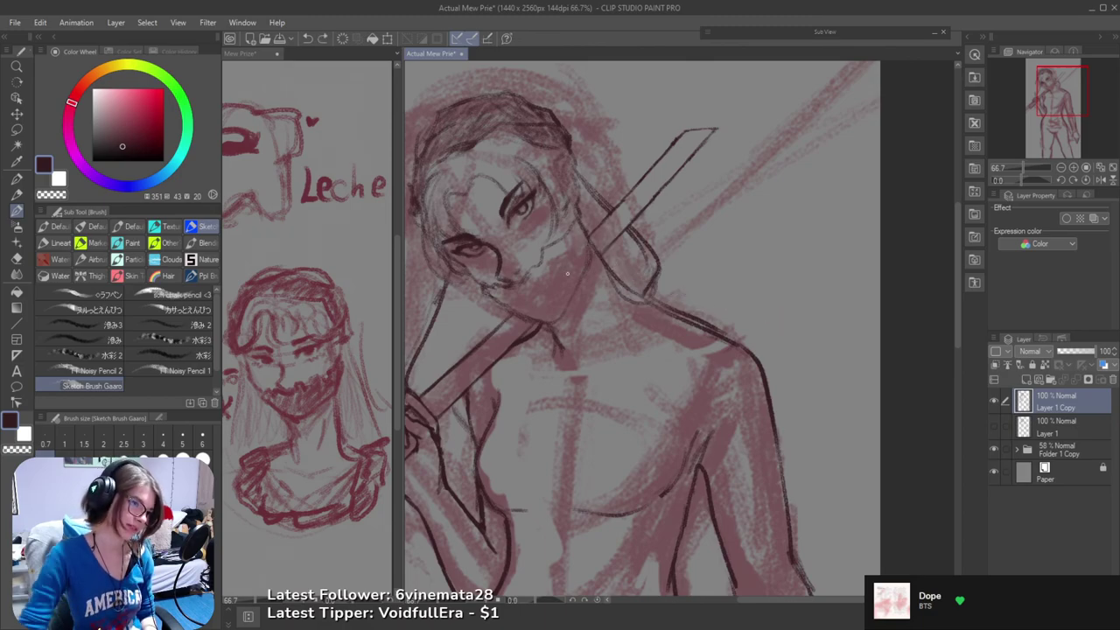
pyautogui.moveTo(604, 262); pyautogui.dragTo(642, 297)
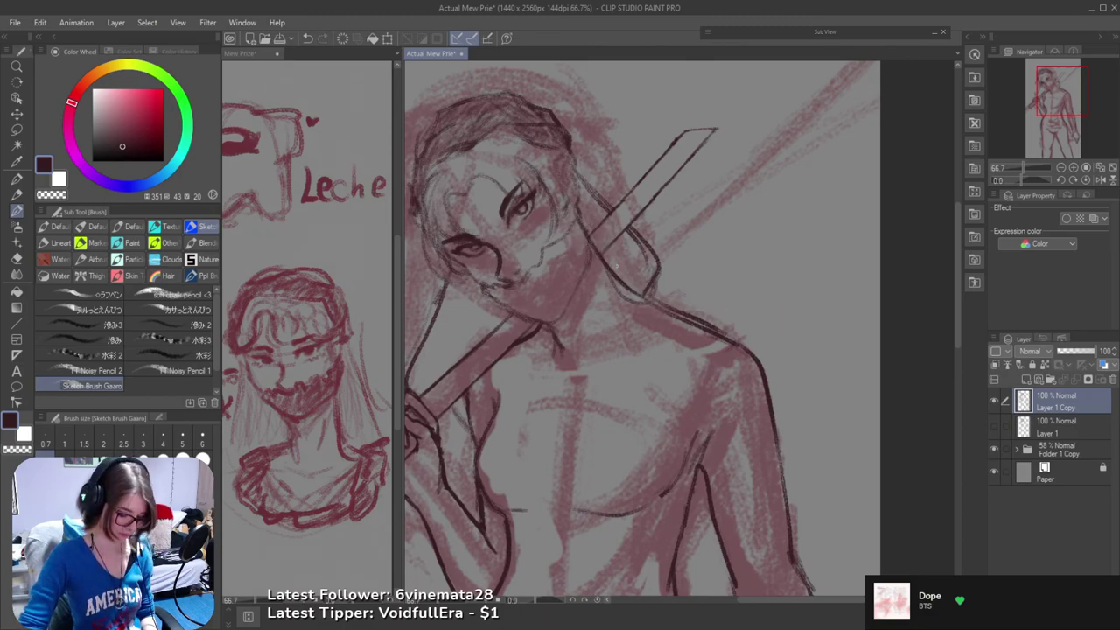
pyautogui.hotkey('ctrl', 'z')
pyautogui.moveTo(587, 222); pyautogui.dragTo(648, 293)
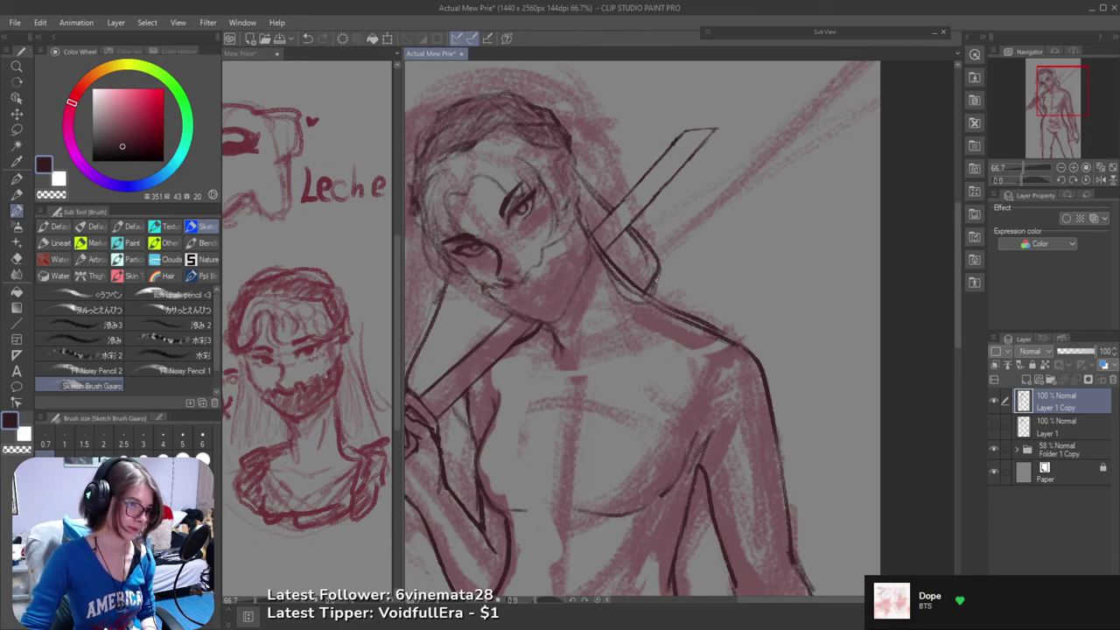
pyautogui.hotkey('ctrl', 'z')
# - Redraw the neck line from the blade into the shoulder and erase the part that crosses the hair behind the neck
pyautogui.moveTo(584, 220)
pyautogui.mouseDown()
pyautogui.moveTo(671, 305)
pyautogui.moveTo(670, 289)
pyautogui.moveTo(710, 325)
pyautogui.mouseUp()
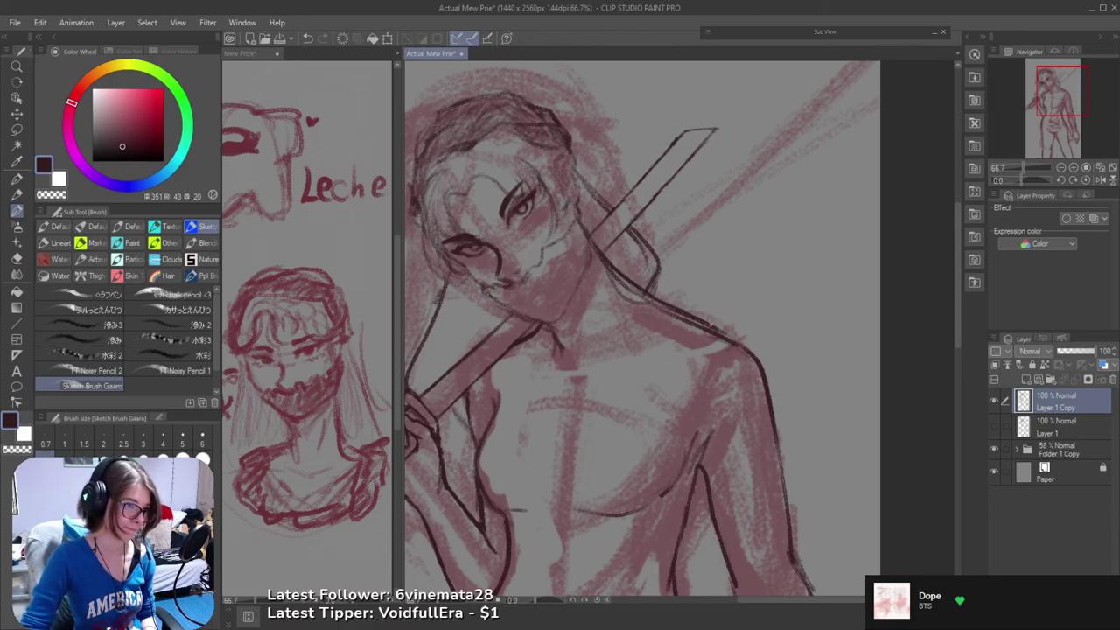
pyautogui.press('e')
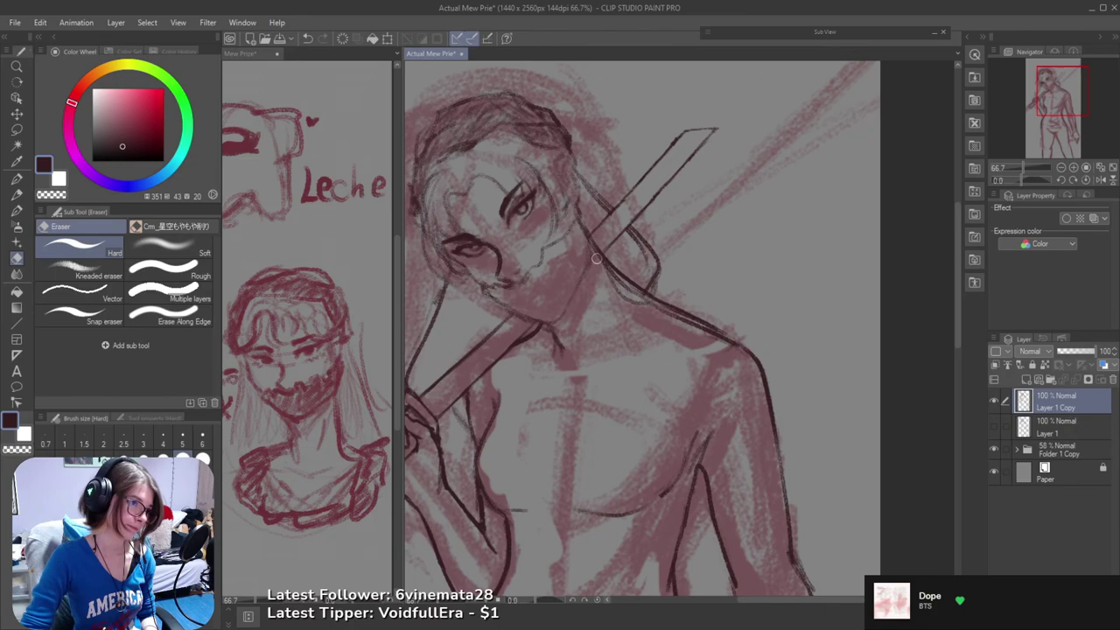
pyautogui.moveTo(614, 272)
pyautogui.mouseDown()
pyautogui.moveTo(621, 282)
pyautogui.moveTo(611, 261)
pyautogui.moveTo(635, 289)
pyautogui.moveTo(642, 271)
pyautogui.mouseUp()
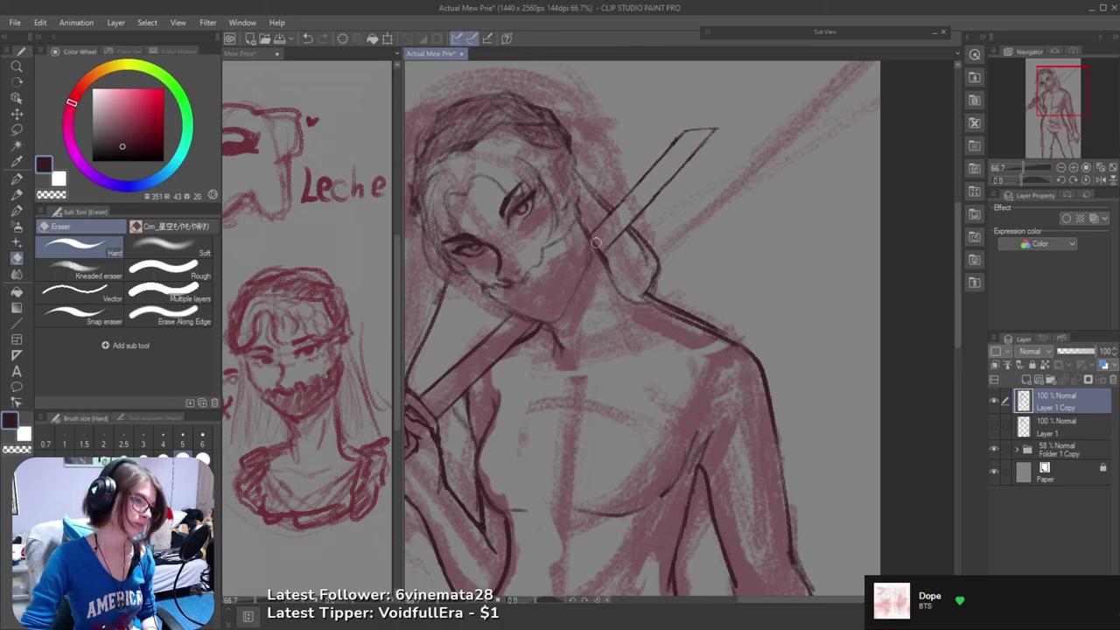
# - Strengthen the jaw line between the blade and the chin with the sketch brush
pyautogui.press('b')
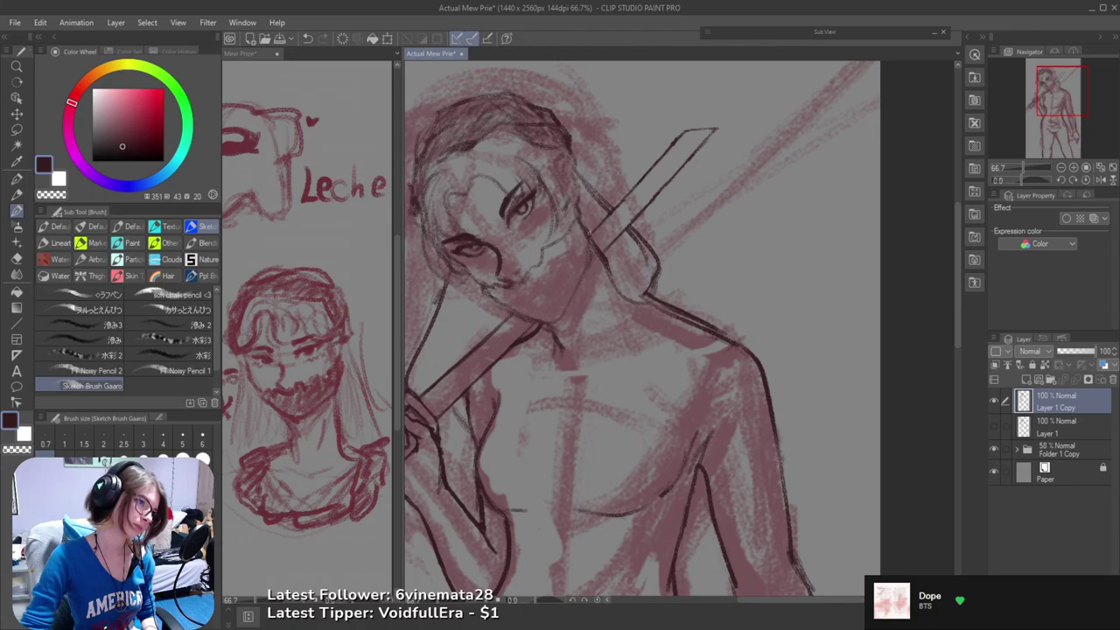
pyautogui.moveTo(591, 238); pyautogui.dragTo(589, 272)
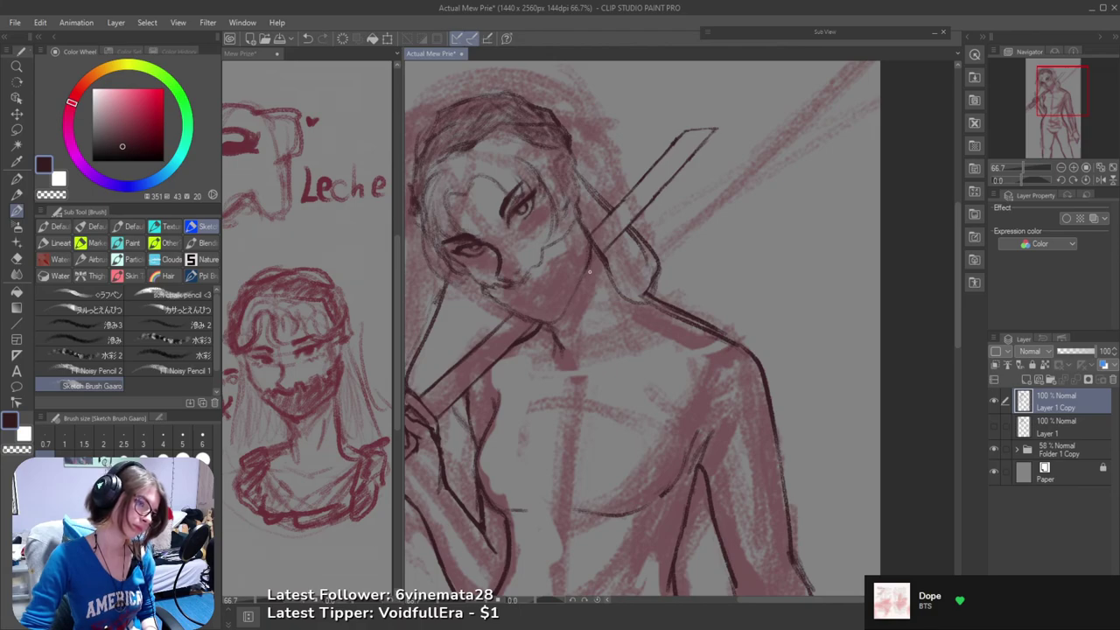
pyautogui.hotkey('ctrl', 'z')
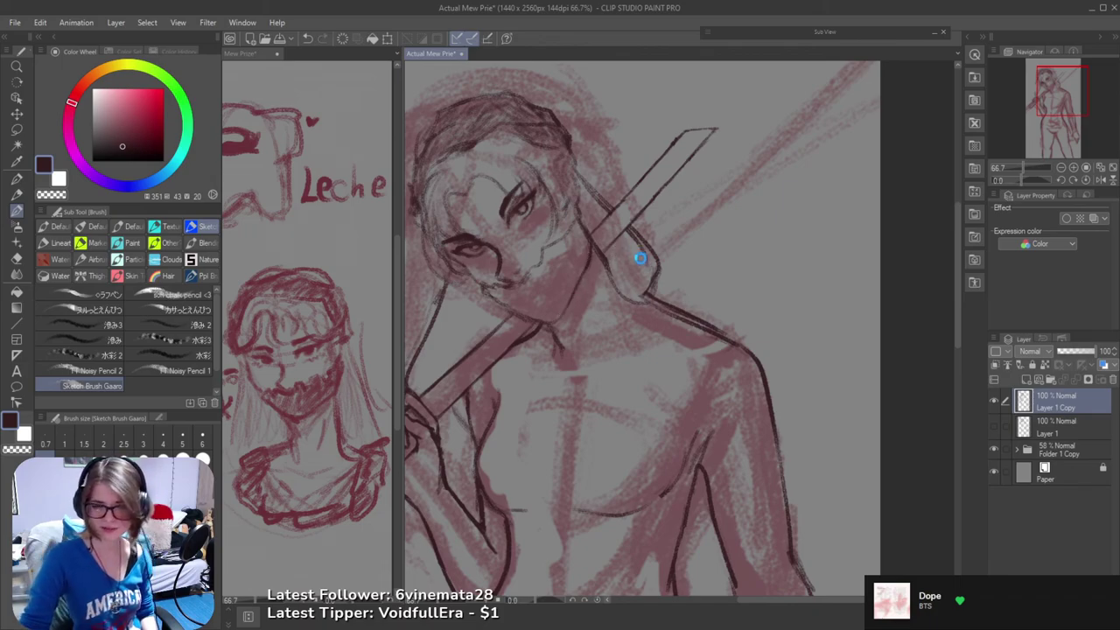
# - Expand the Sub View and page through its references to the ink portrait of the masked woman
pyautogui.click(933, 36)
pyautogui.click(908, 234)
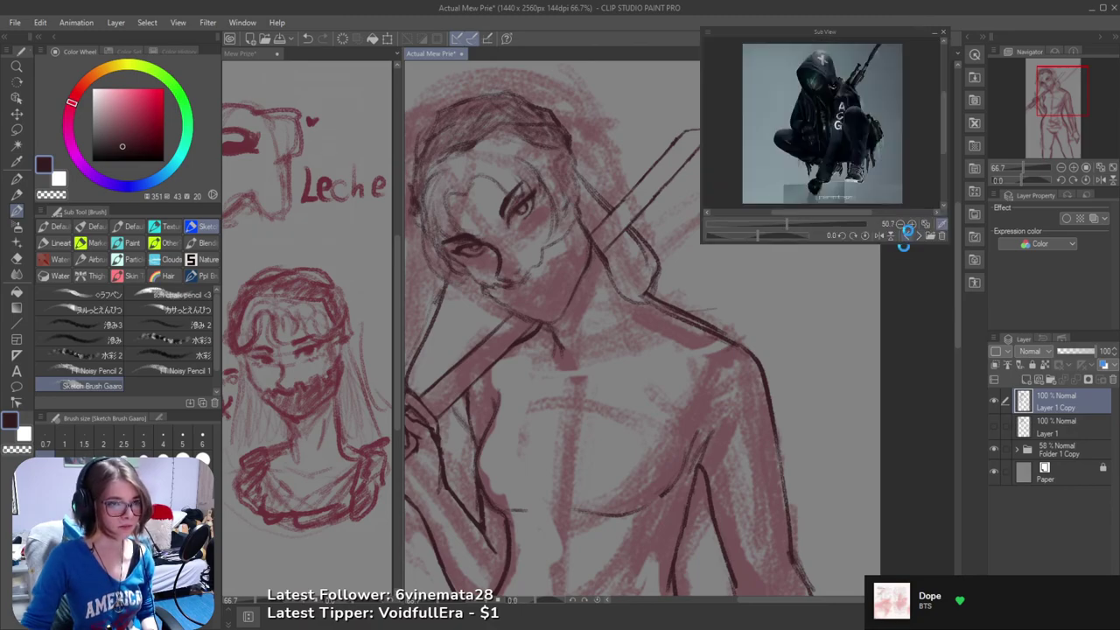
pyautogui.click(907, 235)
pyautogui.click(909, 235)
pyautogui.click(908, 235)
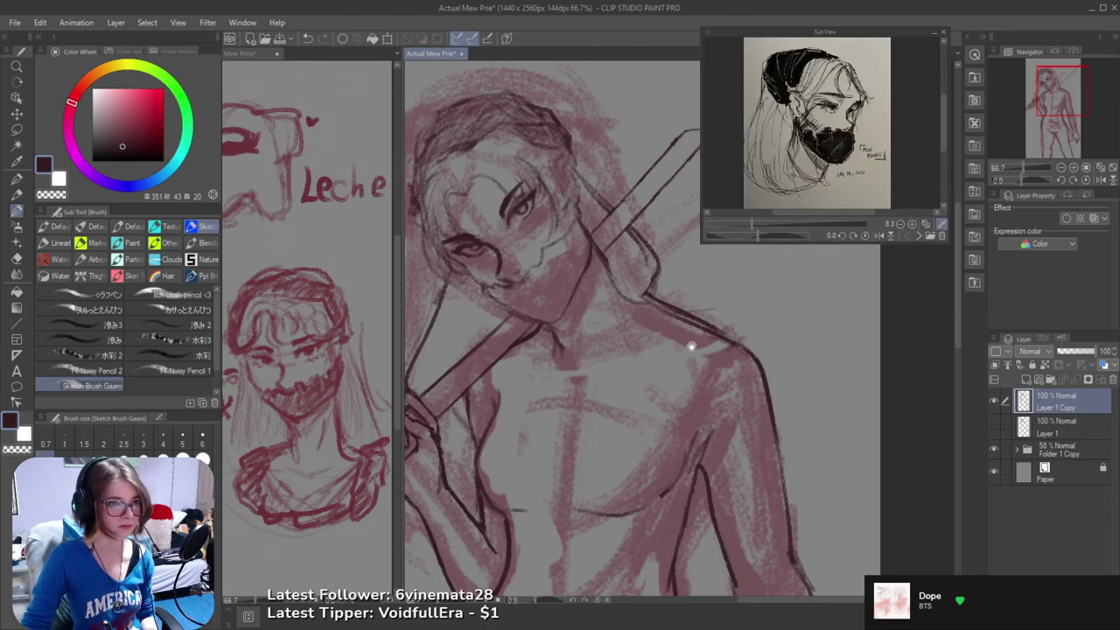
# - Mirror the canvas and erase the doubled line along the shoulder next to the hair
pyautogui.moveTo(692, 345); pyautogui.dragTo(754, 333)
pyautogui.keyDown('alt'); pyautogui.click(742, 390); pyautogui.keyUp('alt')
pyautogui.keyDown('alt'); pyautogui.click(741, 391); pyautogui.keyUp('alt')
pyautogui.keyDown('alt'); pyautogui.click(742, 390); pyautogui.keyUp('alt')
pyautogui.press('h')
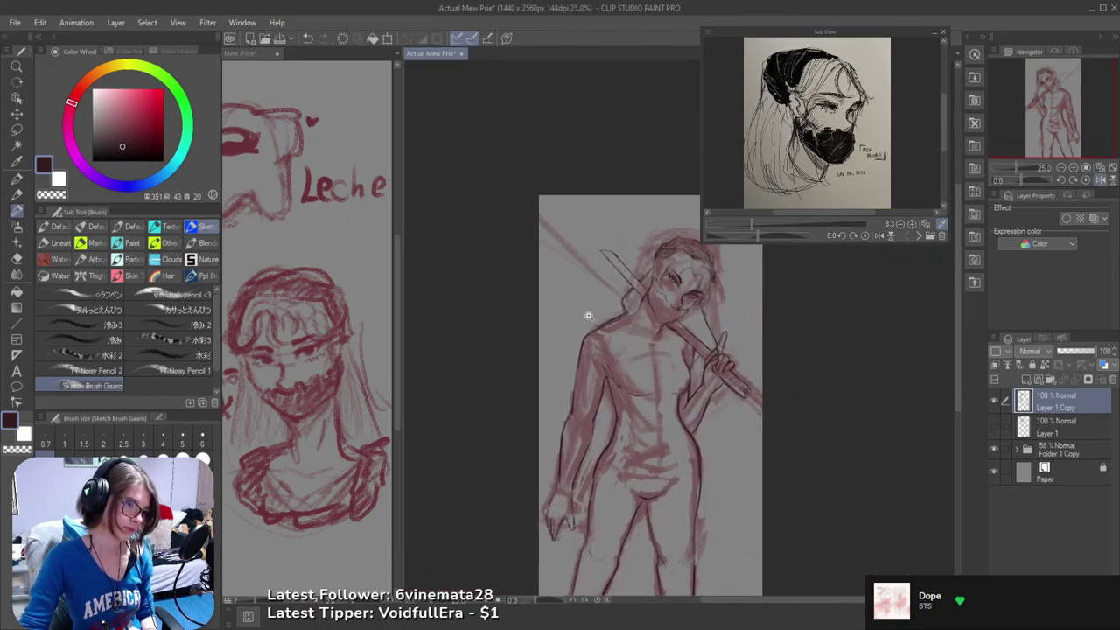
pyautogui.scroll(3, 586, 312)
pyautogui.press('e')
pyautogui.hotkey('ctrl', 'z')
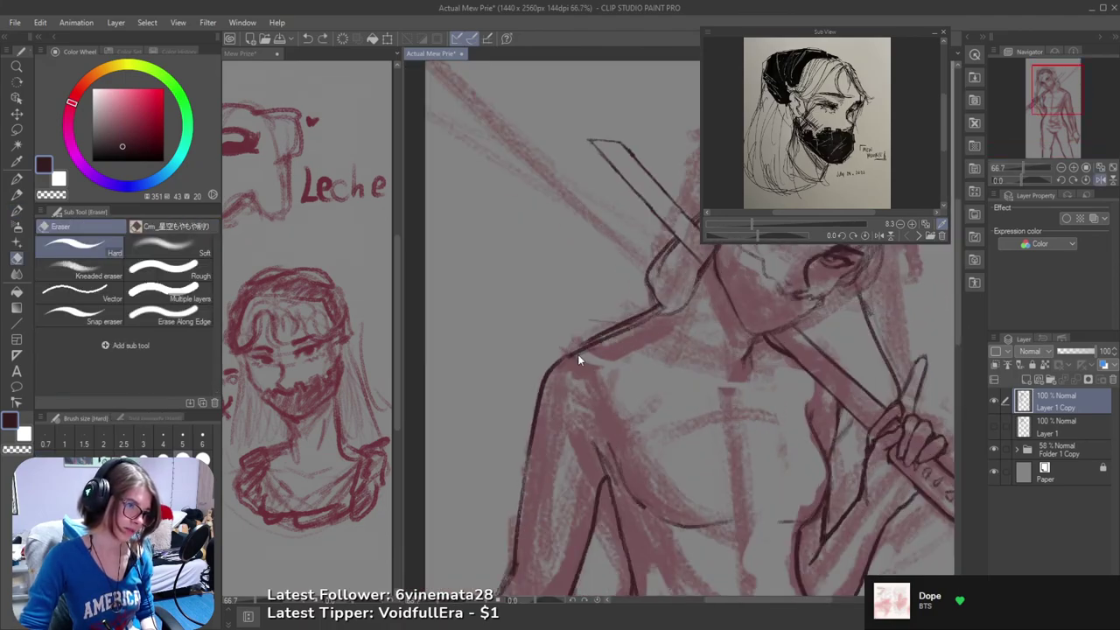
pyautogui.moveTo(578, 360); pyautogui.dragTo(670, 300)
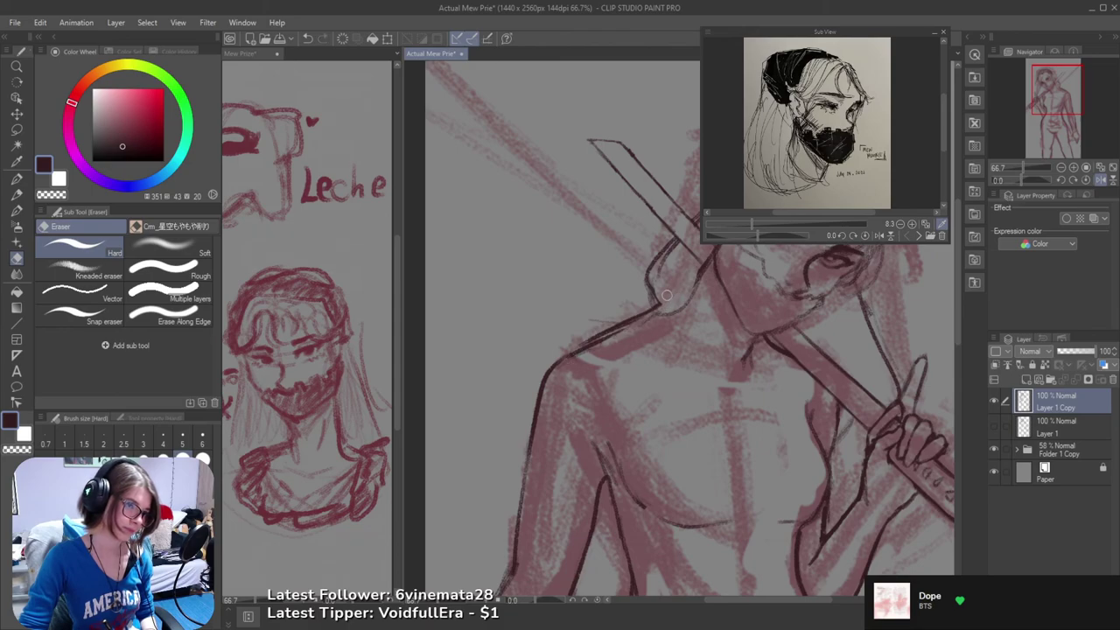
# - Redraw the lower edge of the hair where it meets the shoulder and neck
pyautogui.press('b')
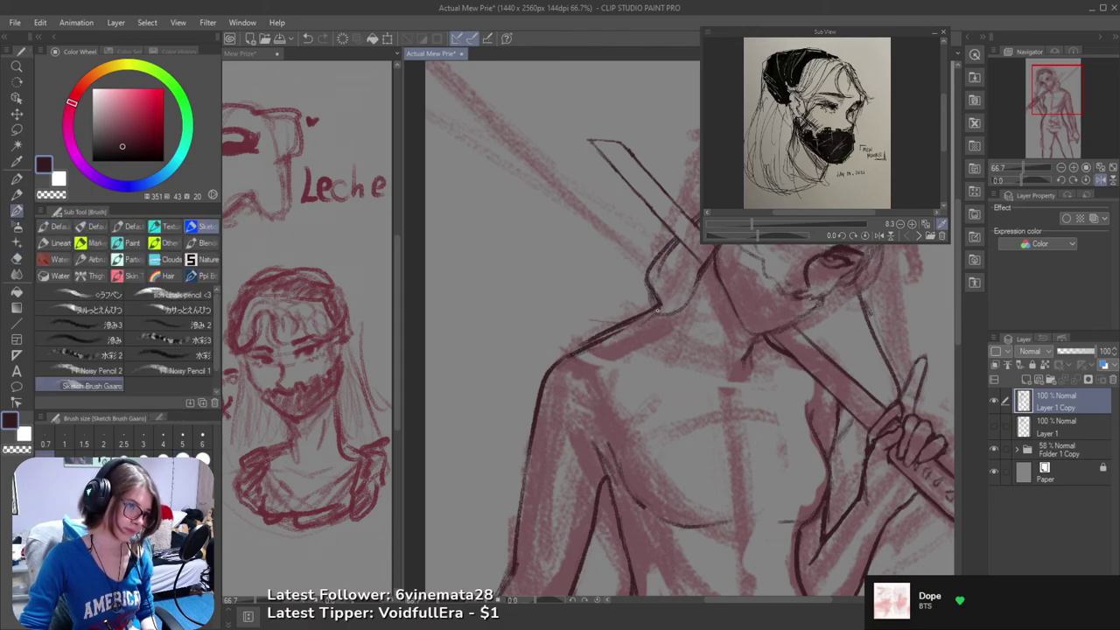
pyautogui.moveTo(658, 309)
pyautogui.mouseDown()
pyautogui.moveTo(567, 387)
pyautogui.moveTo(553, 383)
pyautogui.moveTo(564, 330)
pyautogui.mouseUp()
pyautogui.press('e')
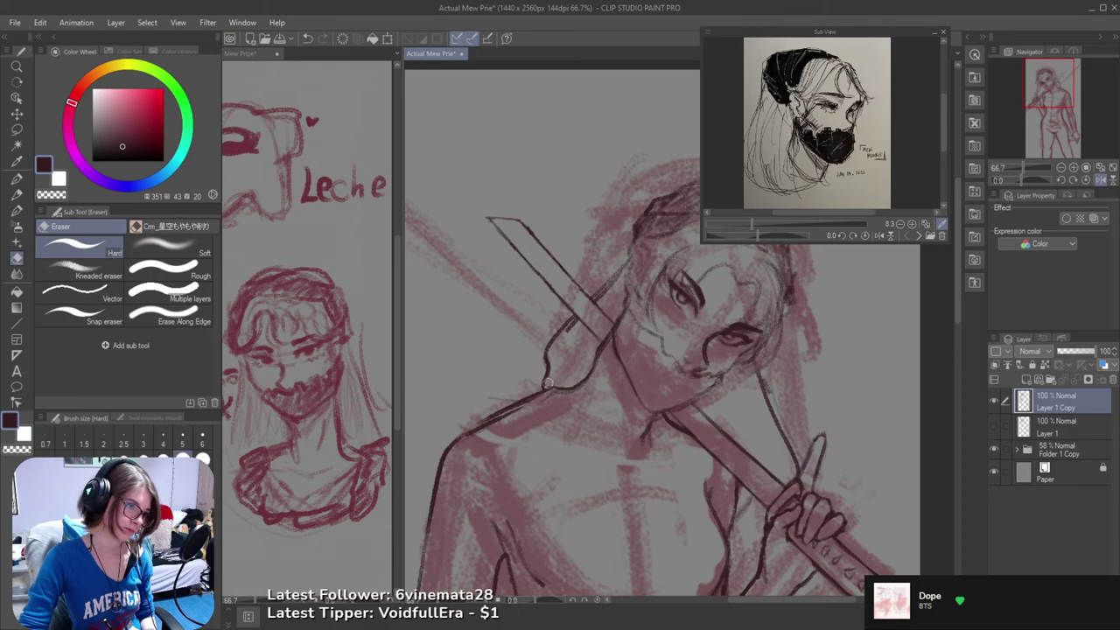
# - Erase the remaining double strokes on the shoulder, leaving a single contour from the hair to the upper arm
pyautogui.moveTo(472, 436)
pyautogui.mouseDown()
pyautogui.moveTo(554, 393)
pyautogui.moveTo(468, 437)
pyautogui.moveTo(527, 409)
pyautogui.mouseUp()
pyautogui.hotkey('ctrl', 'z')
pyautogui.hotkey('ctrl', 'z')
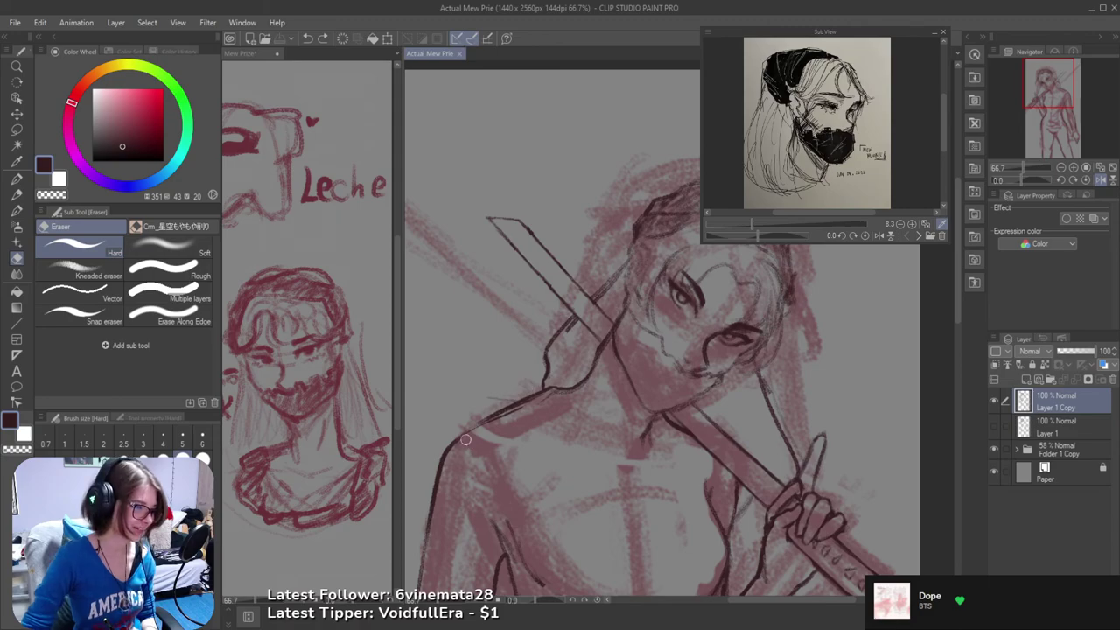
pyautogui.moveTo(476, 437); pyautogui.dragTo(541, 399)
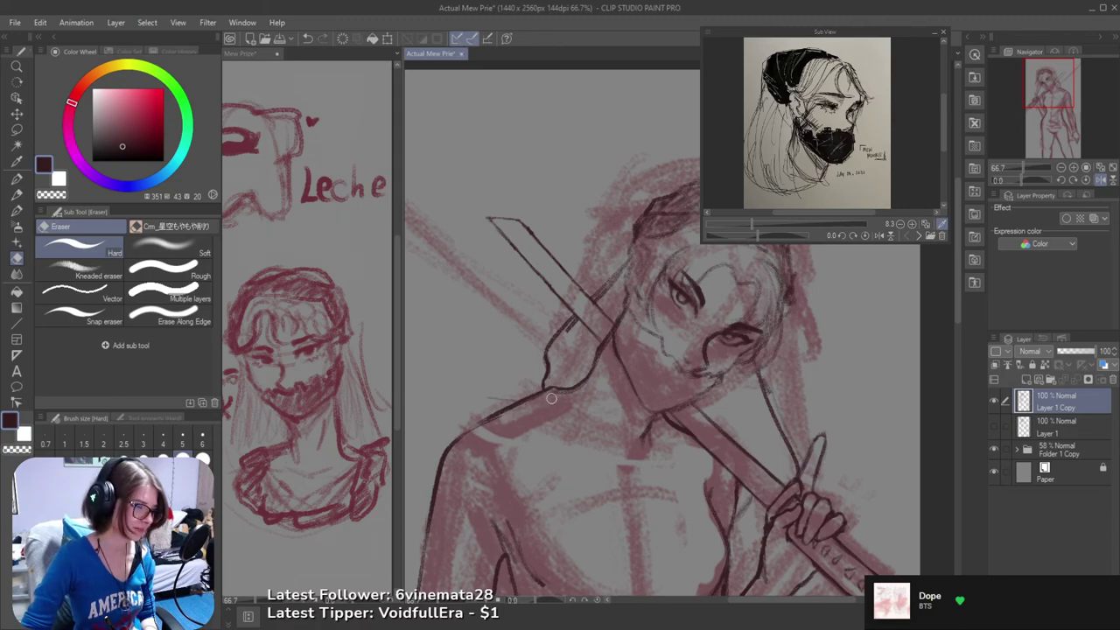
pyautogui.press('b')
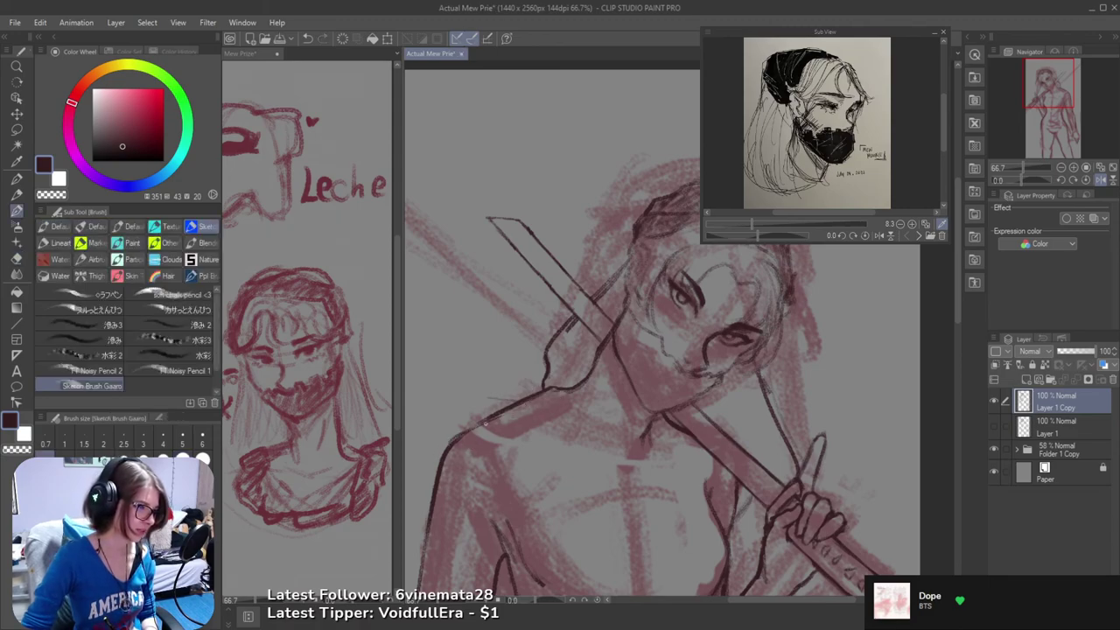
pyautogui.hotkey('ctrl', 'z')
pyautogui.scroll(-2, 551, 385)
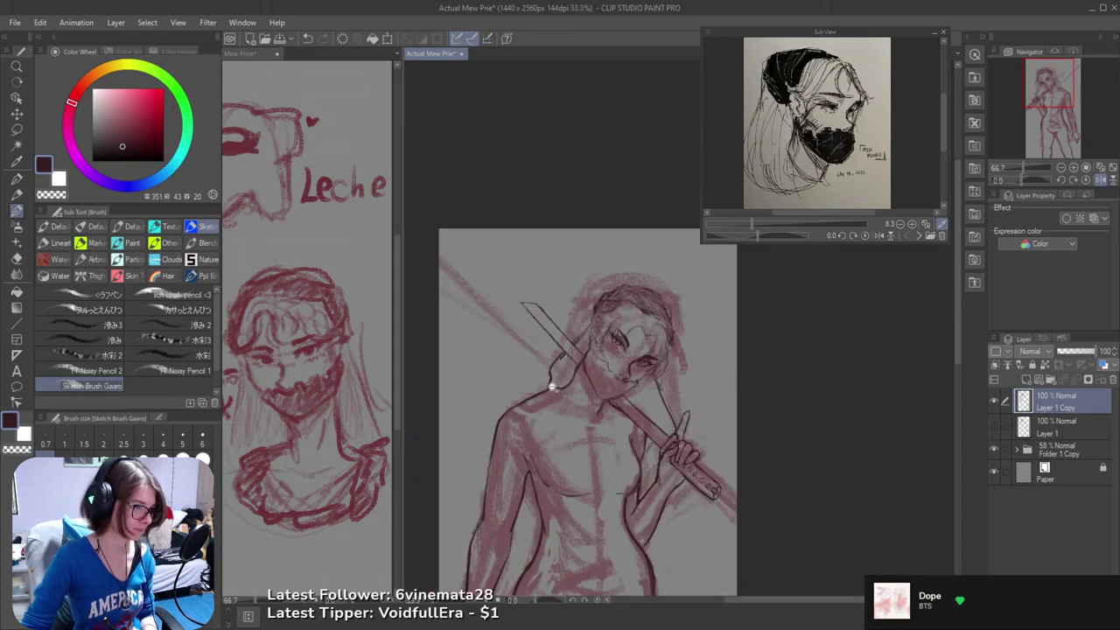
# - Return the canvas to its unmirrored orientation, save the drawing and look over the whole figure
pyautogui.moveTo(552, 388); pyautogui.dragTo(527, 303)
pyautogui.press('h')
pyautogui.moveTo(649, 330); pyautogui.dragTo(529, 307)
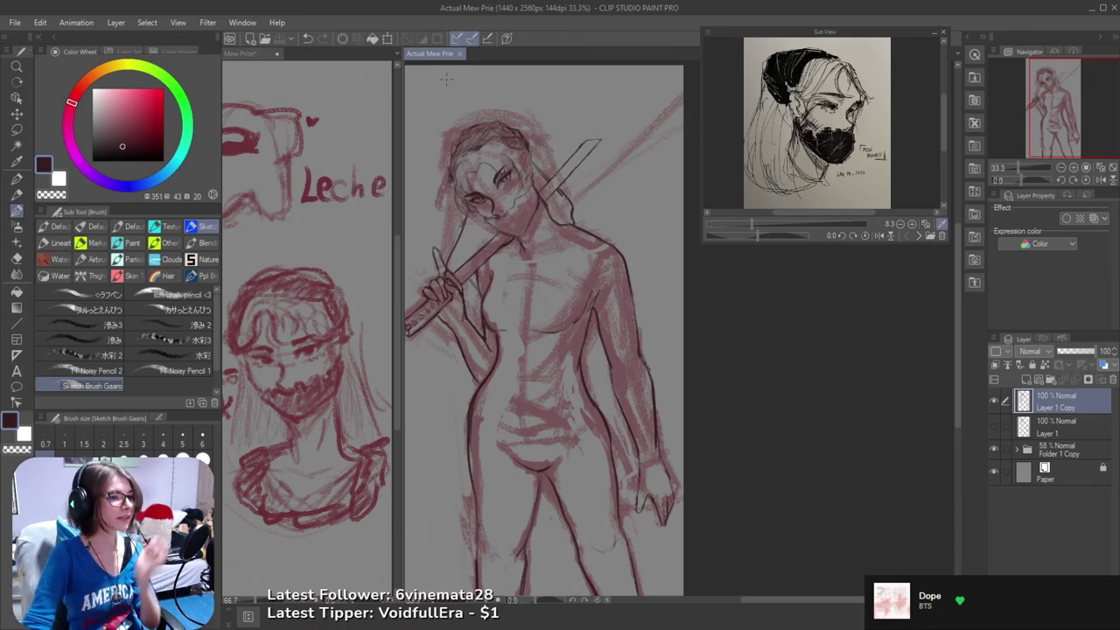
pyautogui.moveTo(534, 279); pyautogui.dragTo(567, 245)
pyautogui.scroll(2, 575, 170)
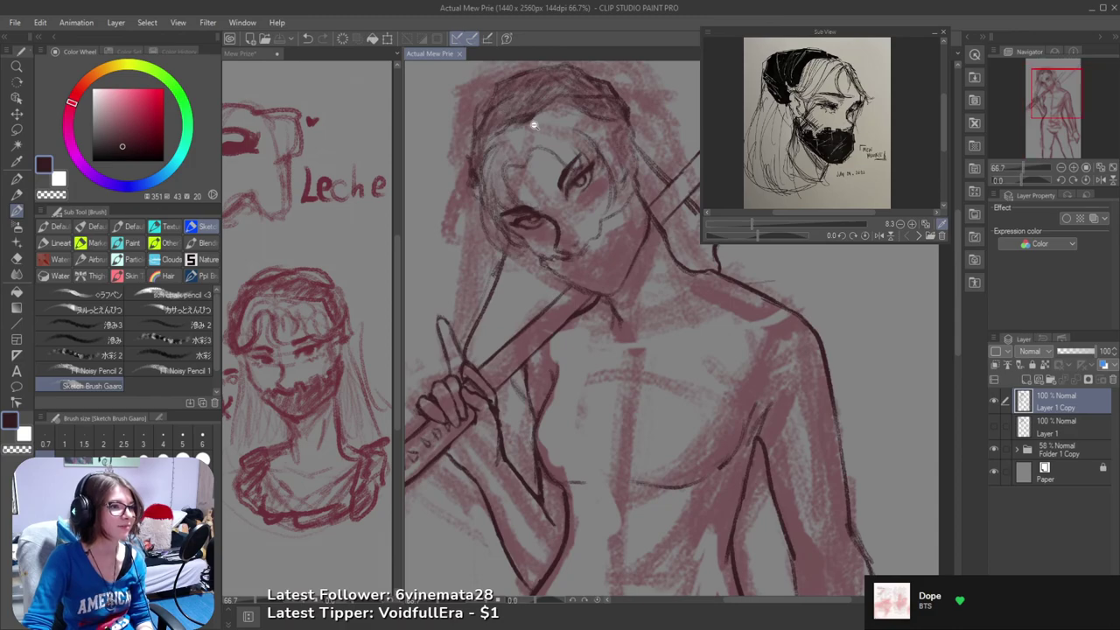
pyautogui.scroll(-2, 584, 166)
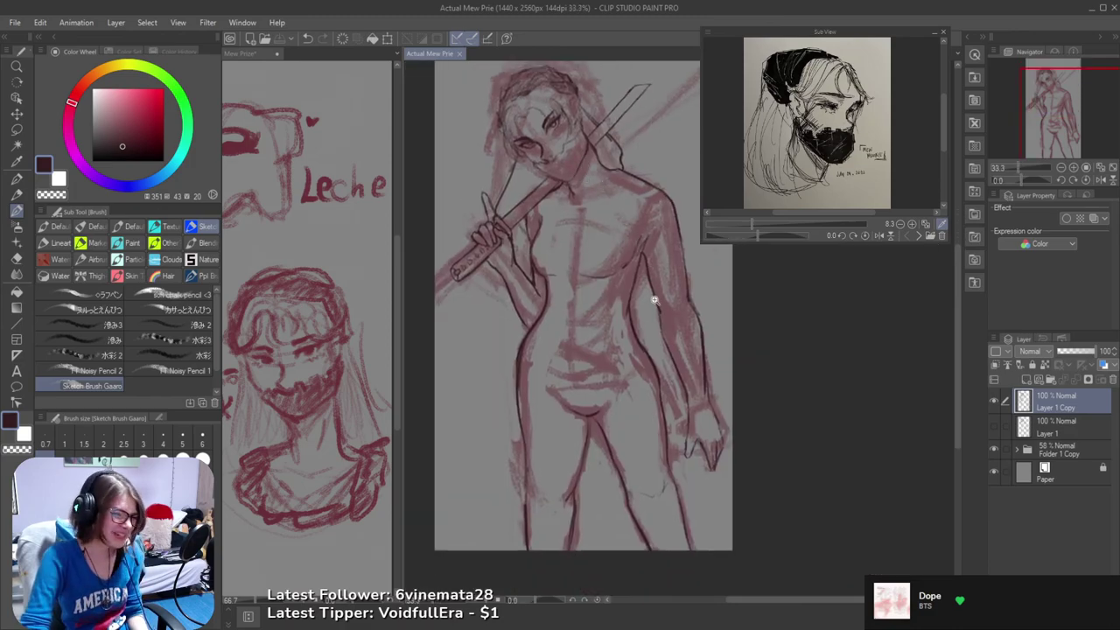
# - Erase the overlapping stroke and excess thickness on the outer forearm line just above the wrist of the lowered arm
pyautogui.scroll(5, 718, 370)
pyautogui.moveTo(707, 367); pyautogui.dragTo(657, 261)
pyautogui.press('e')
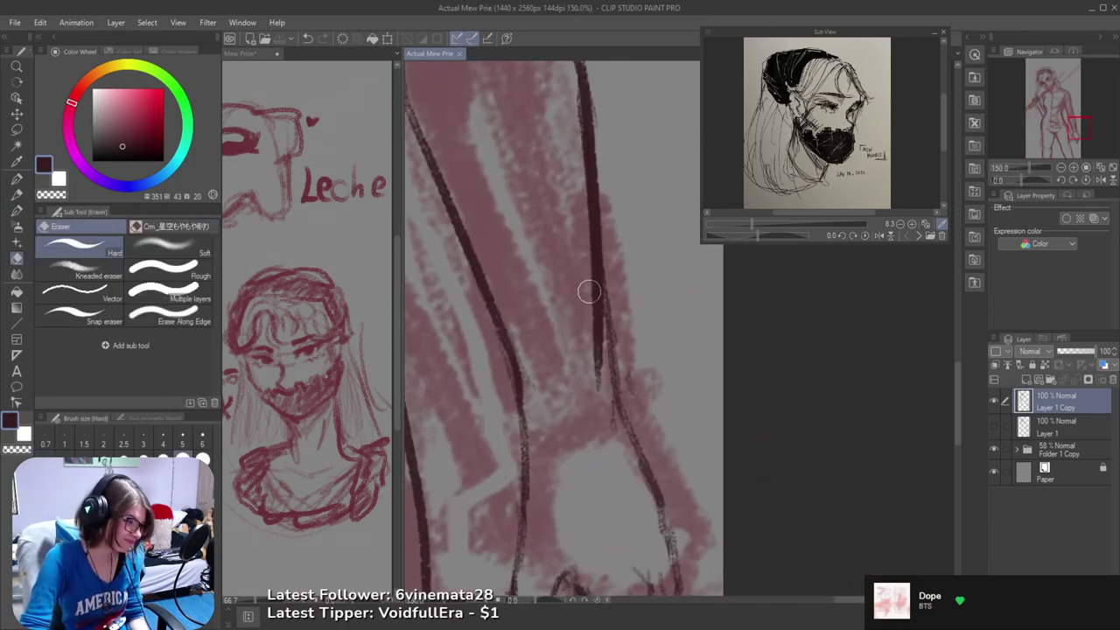
pyautogui.moveTo(593, 275); pyautogui.dragTo(604, 385)
pyautogui.hotkey('ctrl', 'z')
pyautogui.moveTo(591, 334); pyautogui.dragTo(600, 405)
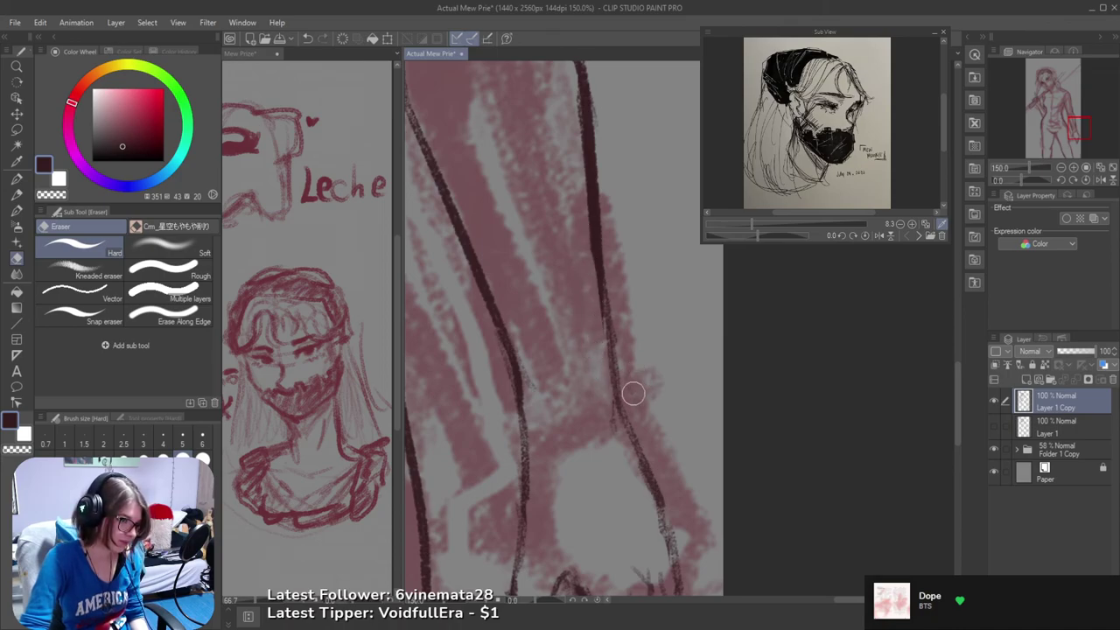
pyautogui.moveTo(586, 236)
pyautogui.mouseDown()
pyautogui.moveTo(584, 291)
pyautogui.moveTo(584, 219)
pyautogui.moveTo(602, 318)
pyautogui.mouseUp()
pyautogui.moveTo(584, 206); pyautogui.dragTo(596, 315)
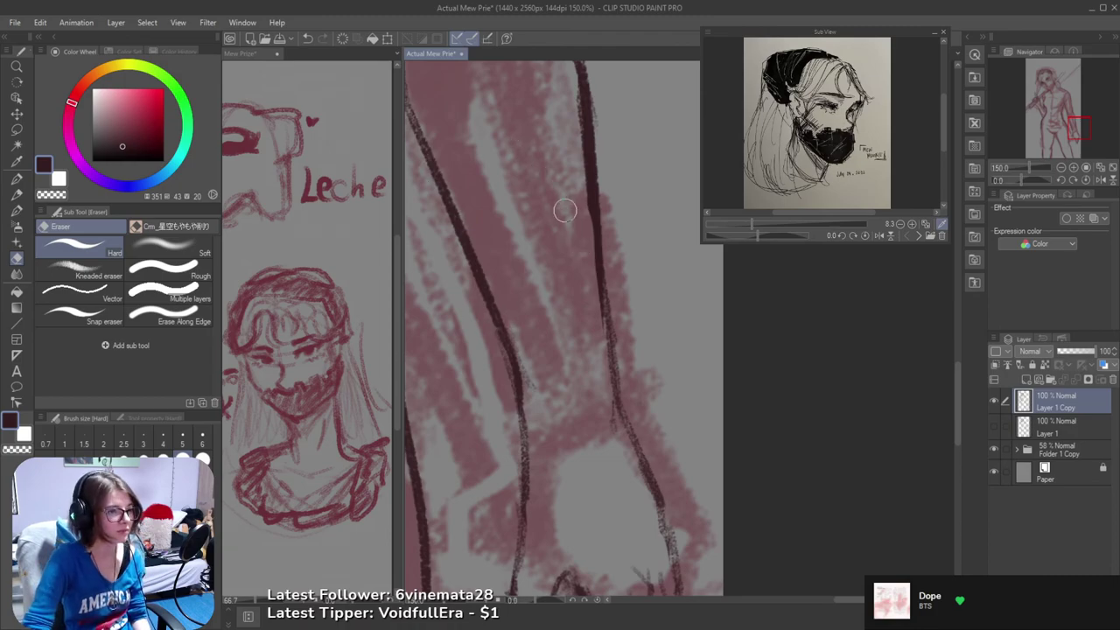
# - Touch up the outer contour of the lowered arm where the wrist meets the back of the hand
pyautogui.scroll(-3, 580, 229)
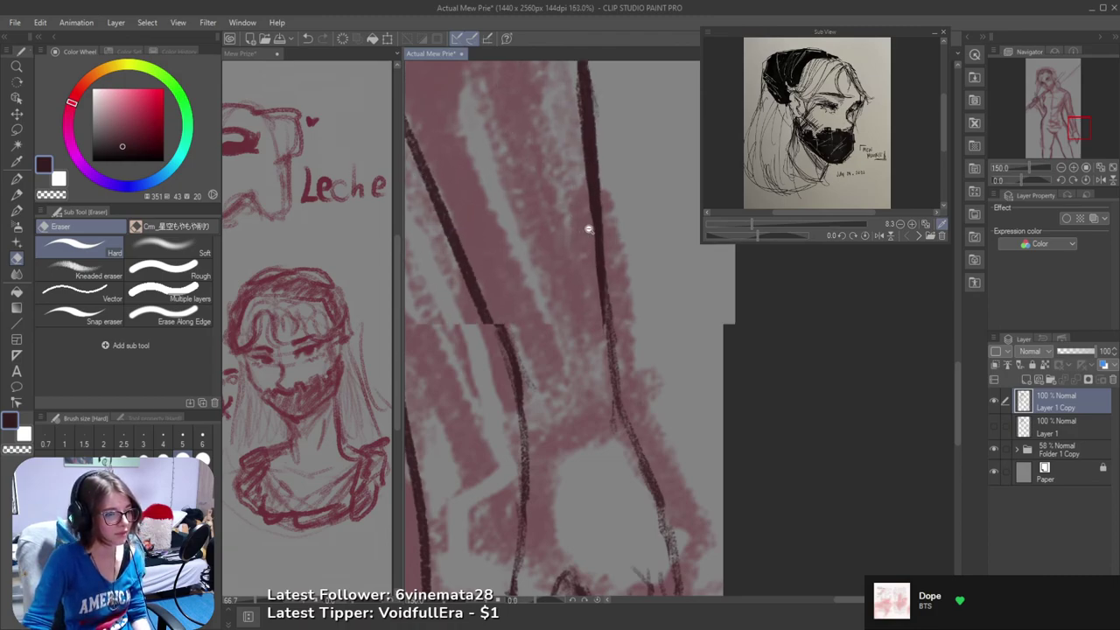
pyautogui.scroll(3, 581, 242)
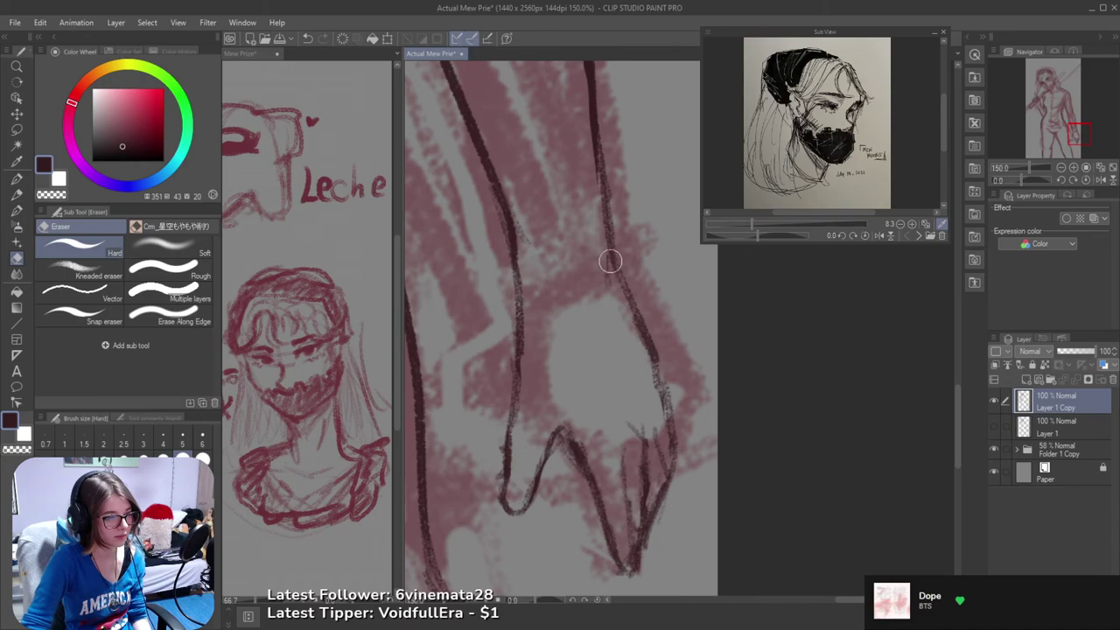
pyautogui.press('b')
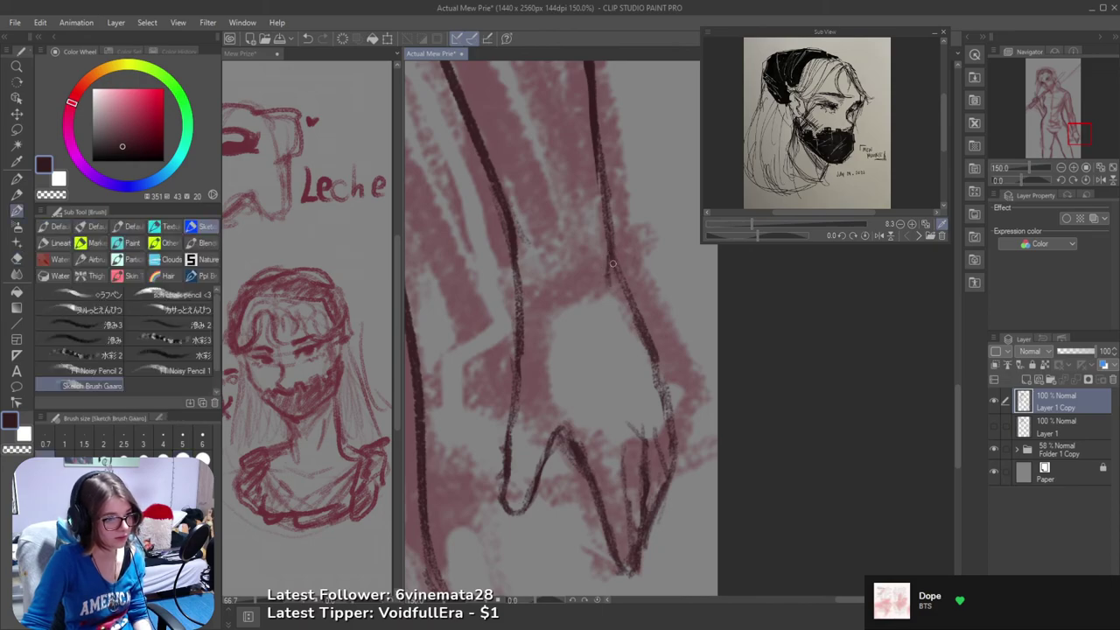
pyautogui.press('e')
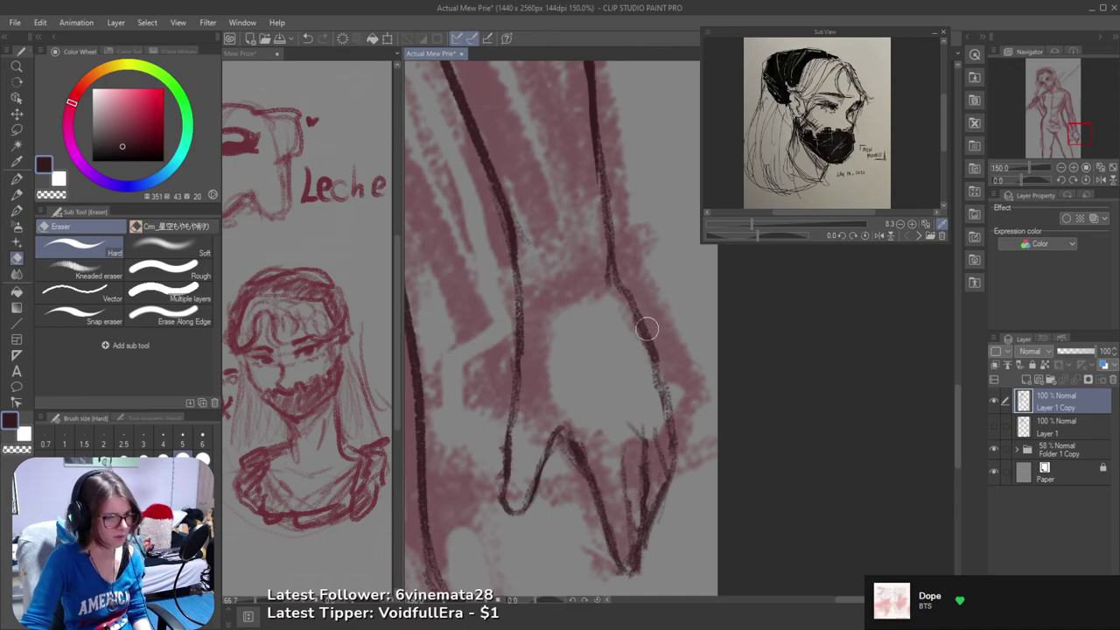
# - Hide the rough sketch in Folder 1 Copy to check the line art on its own, and save the drawing
pyautogui.scroll(-1, 635, 259)
pyautogui.scroll(-7, 645, 262)
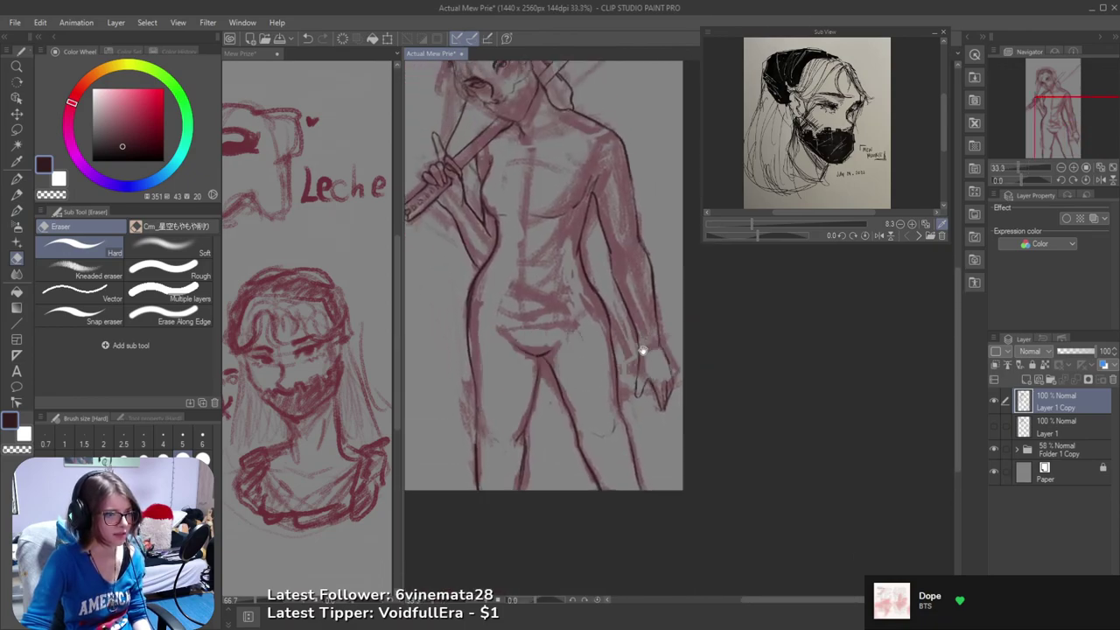
pyautogui.scroll(2, 642, 330)
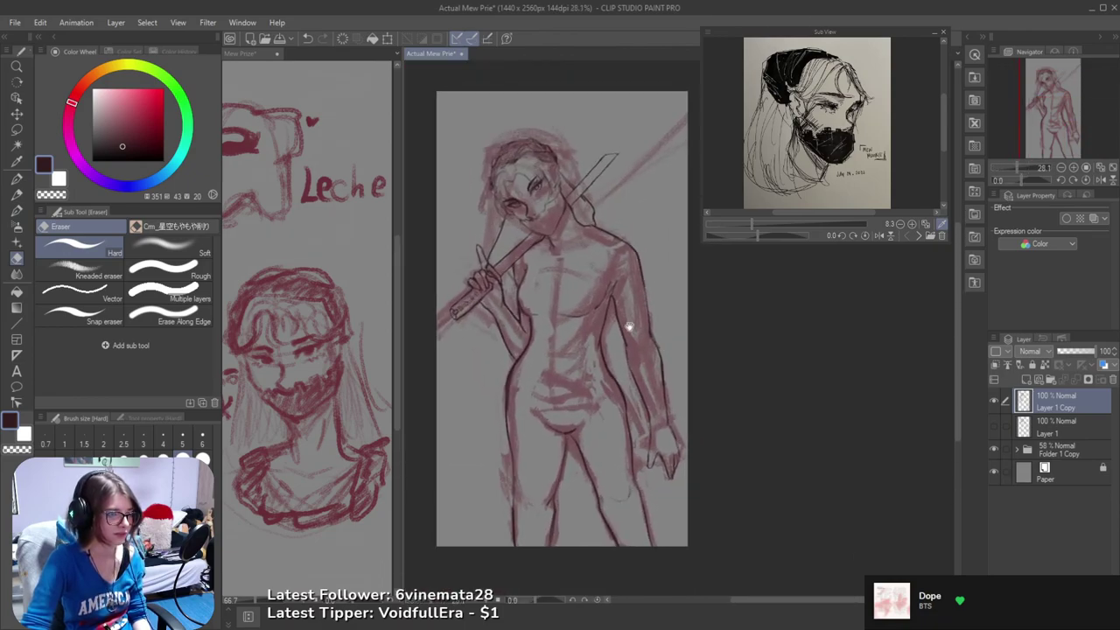
pyautogui.click(993, 449)
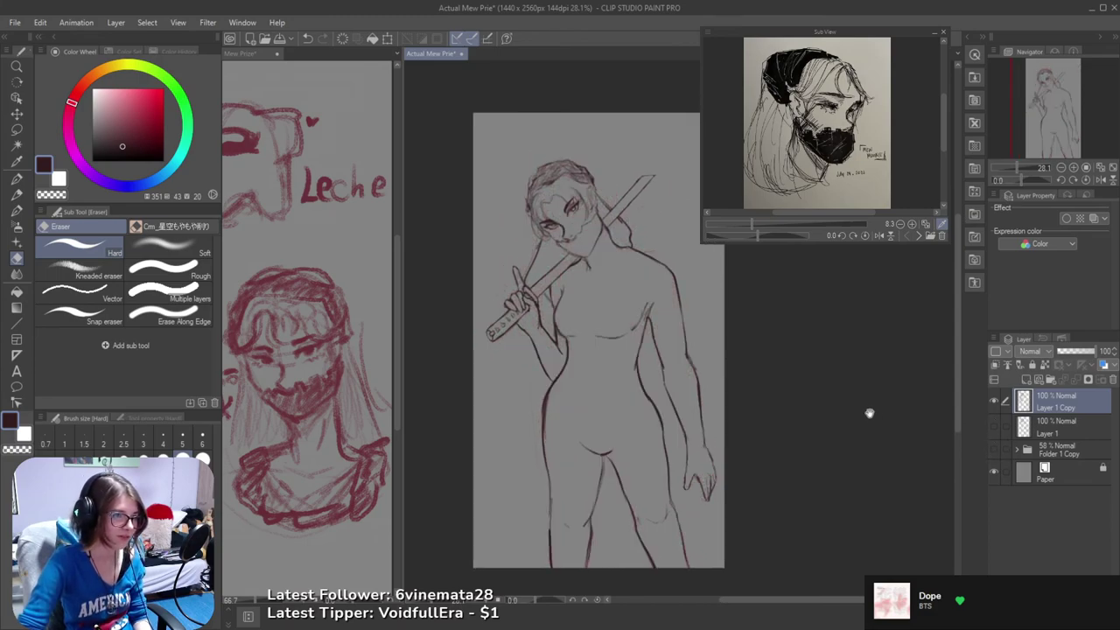
pyautogui.moveTo(855, 407)
pyautogui.mouseDown()
pyautogui.moveTo(837, 394)
pyautogui.moveTo(846, 413)
pyautogui.mouseUp()
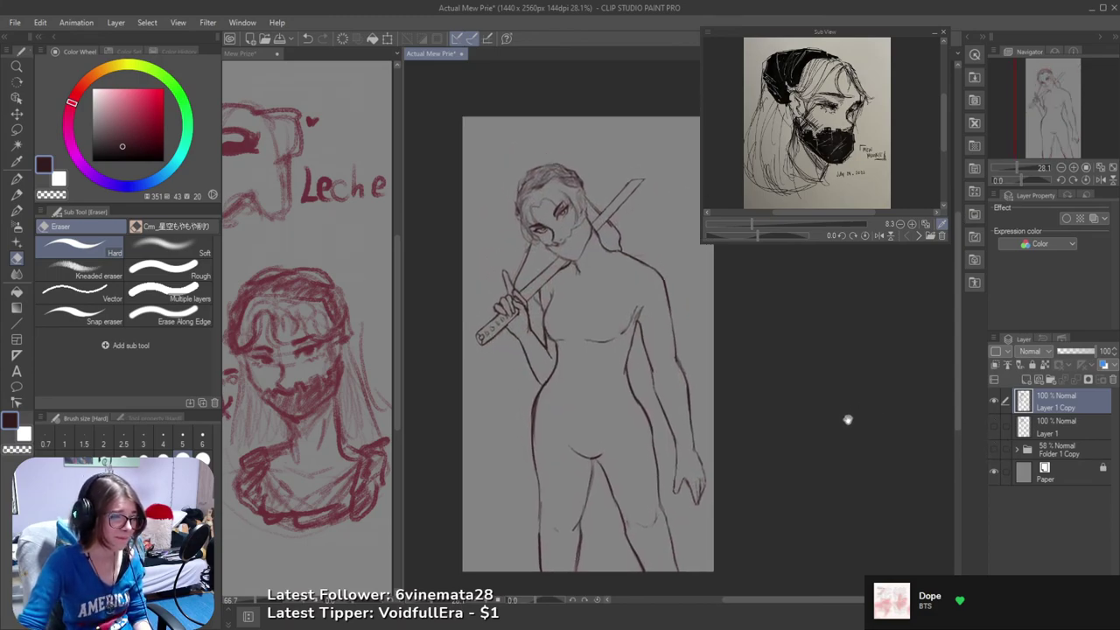
pyautogui.scroll(3, 641, 265)
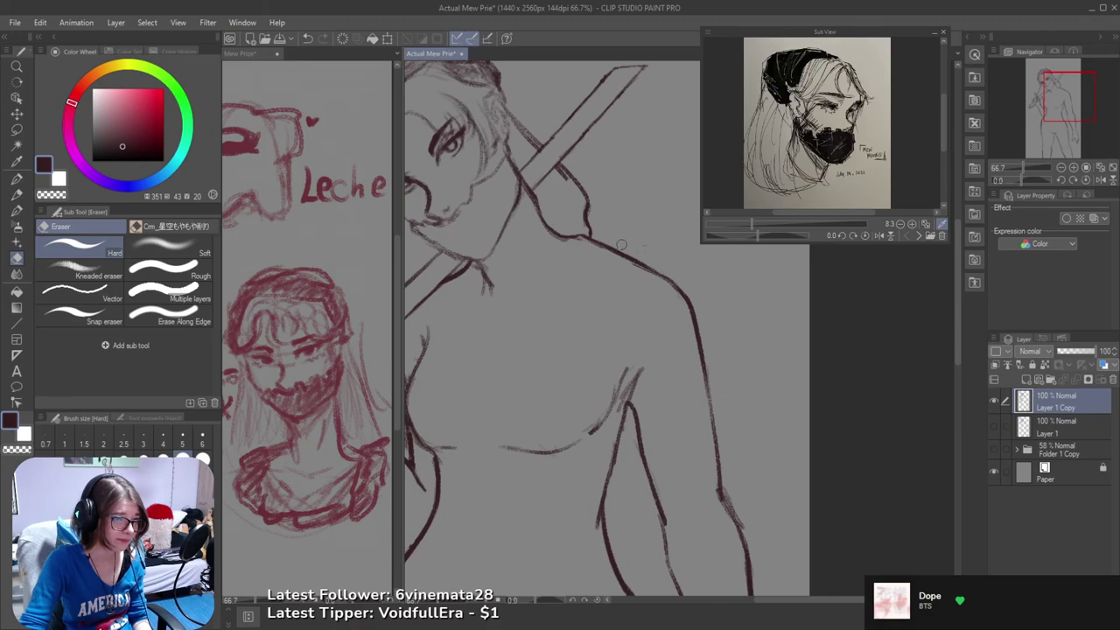
pyautogui.scroll(-4, 662, 251)
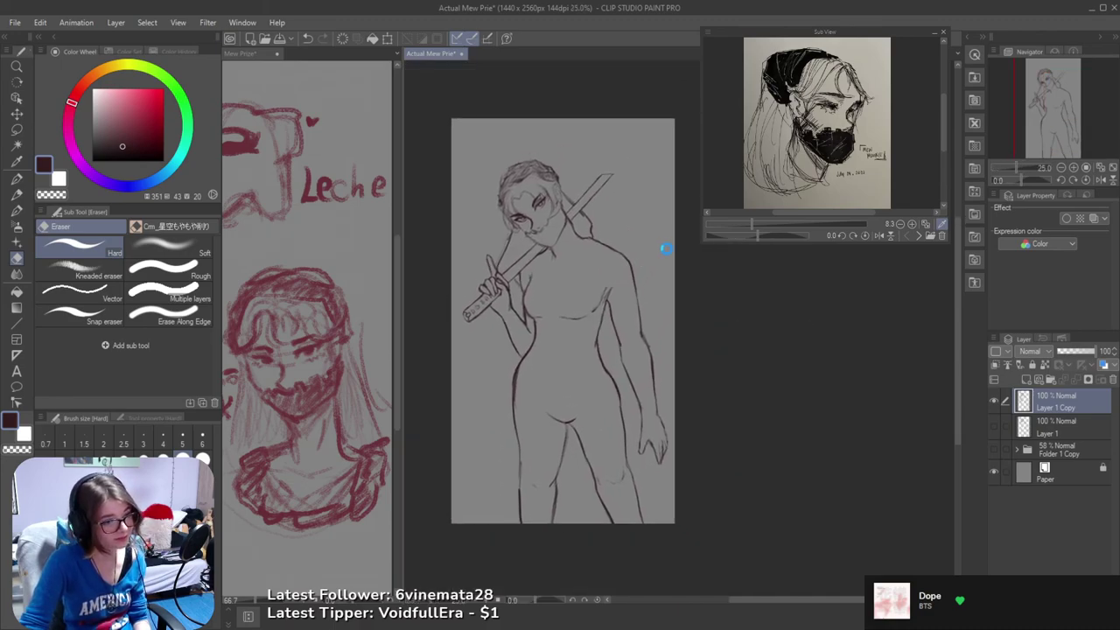
pyautogui.scroll(3, 652, 255)
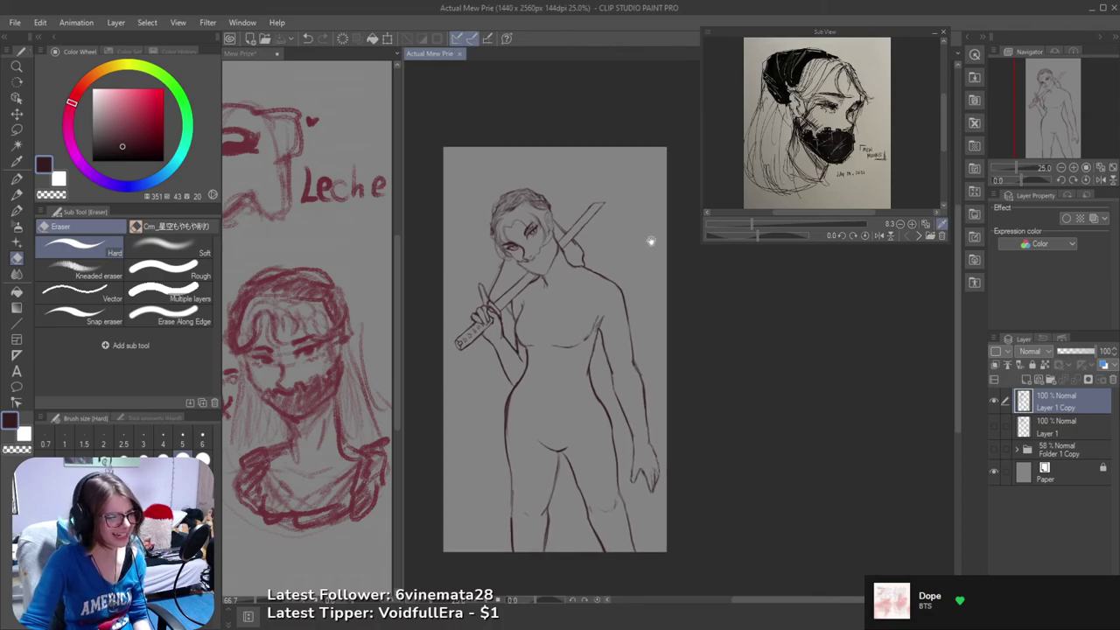
pyautogui.press('space')
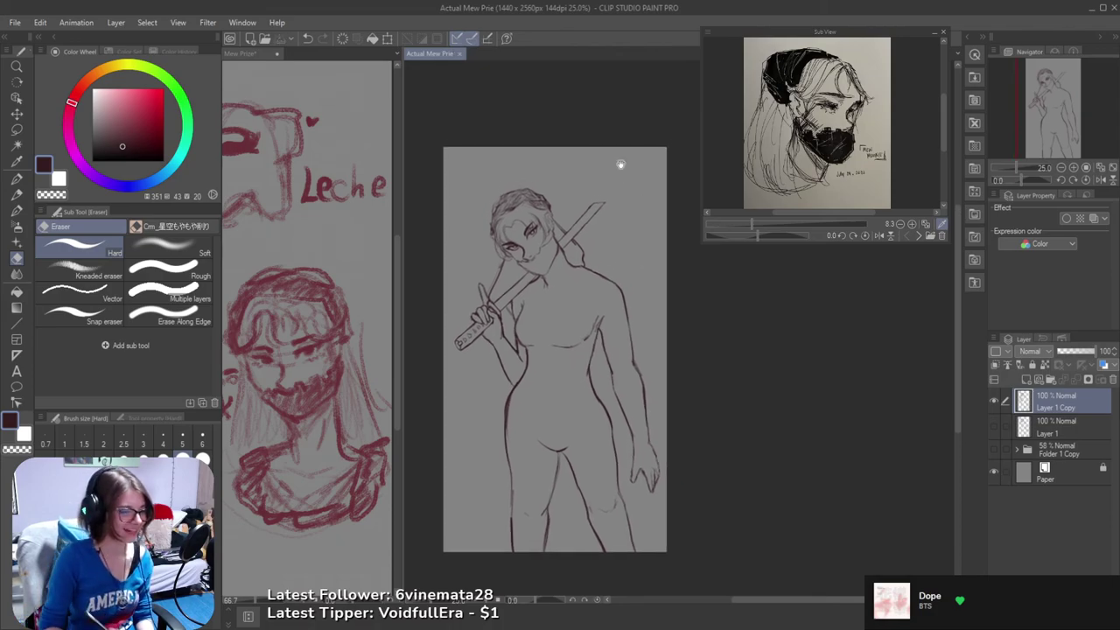
pyautogui.moveTo(611, 312); pyautogui.dragTo(621, 324)
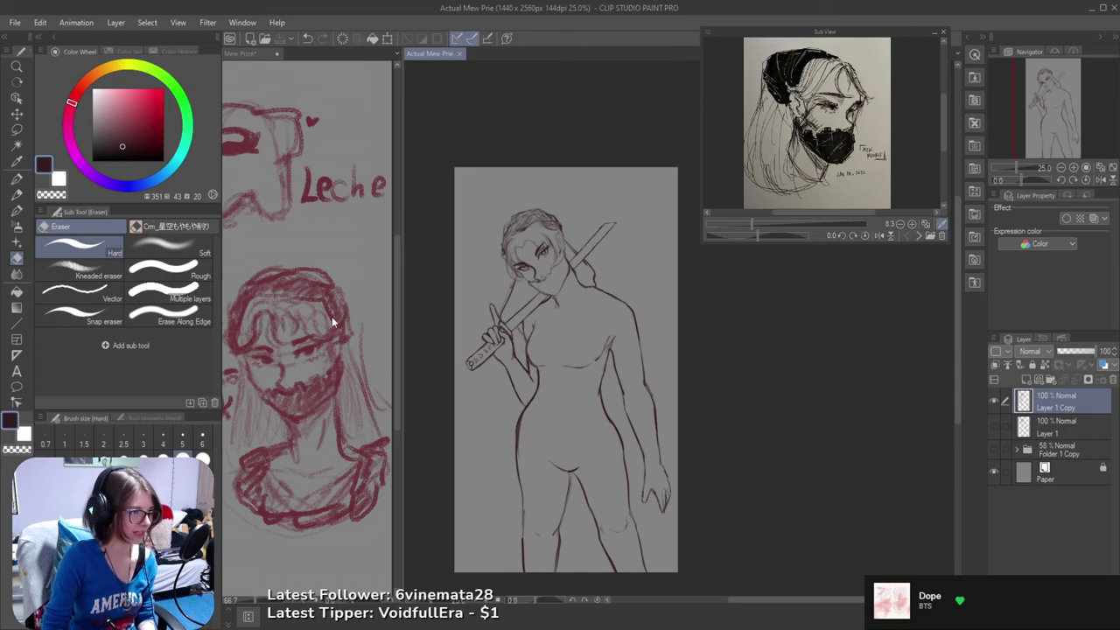
# - Combine the two canvas panes into one tab group and examine the thumbnail sketches on the Mew Prize canvas
pyautogui.click(354, 286)
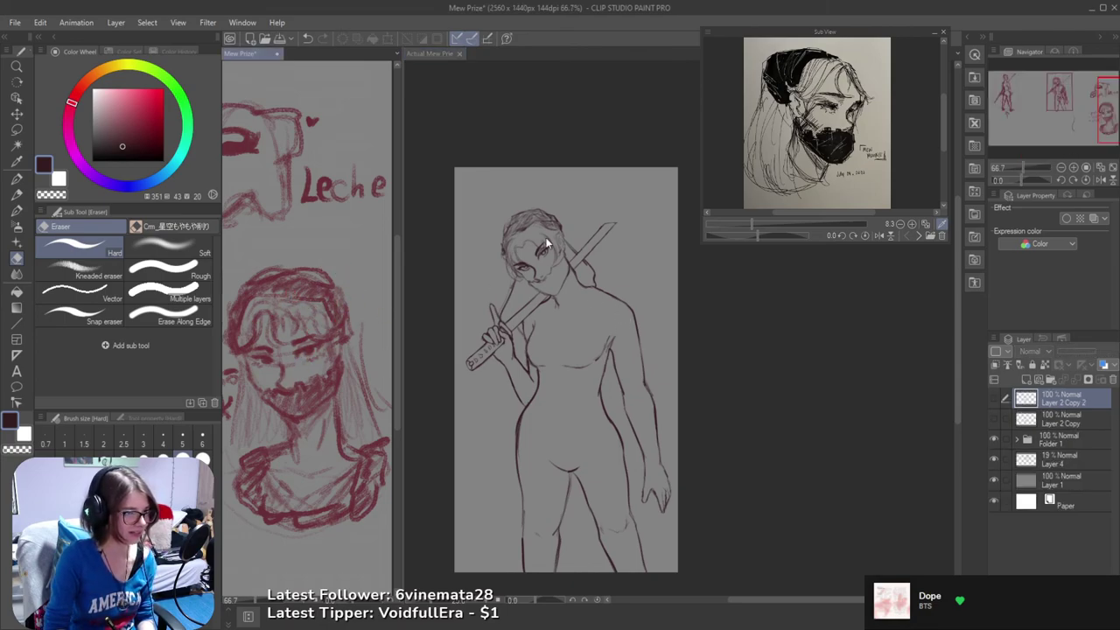
pyautogui.click(580, 124)
pyautogui.moveTo(586, 164)
pyautogui.mouseDown()
pyautogui.moveTo(602, 160)
pyautogui.moveTo(587, 159)
pyautogui.mouseUp()
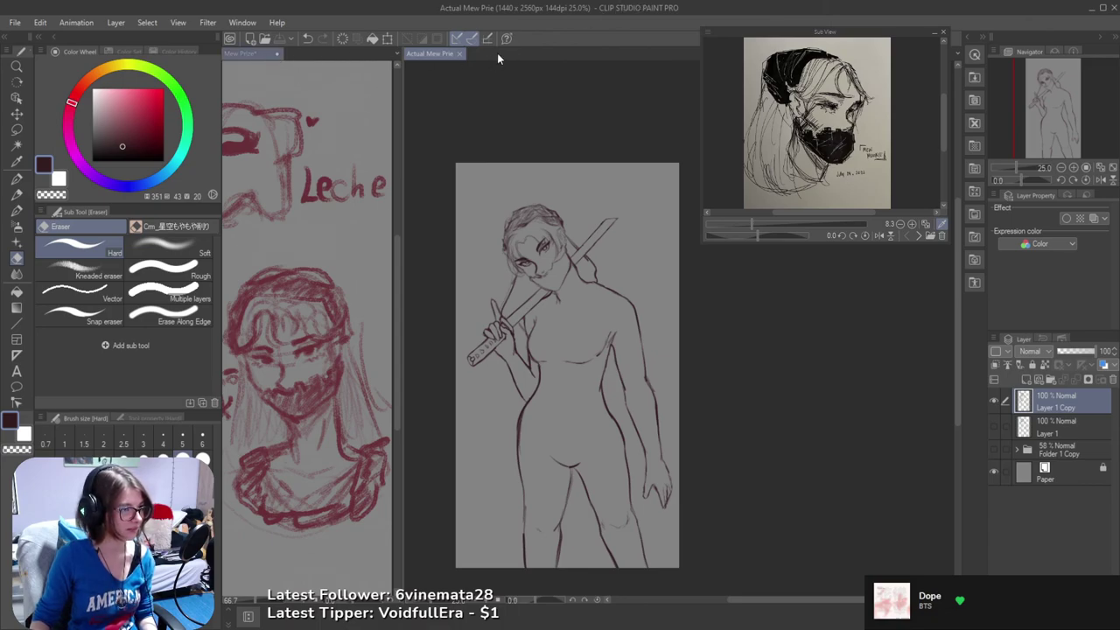
pyautogui.moveTo(497, 52); pyautogui.dragTo(497, 53)
pyautogui.scroll(-2, 437, 236)
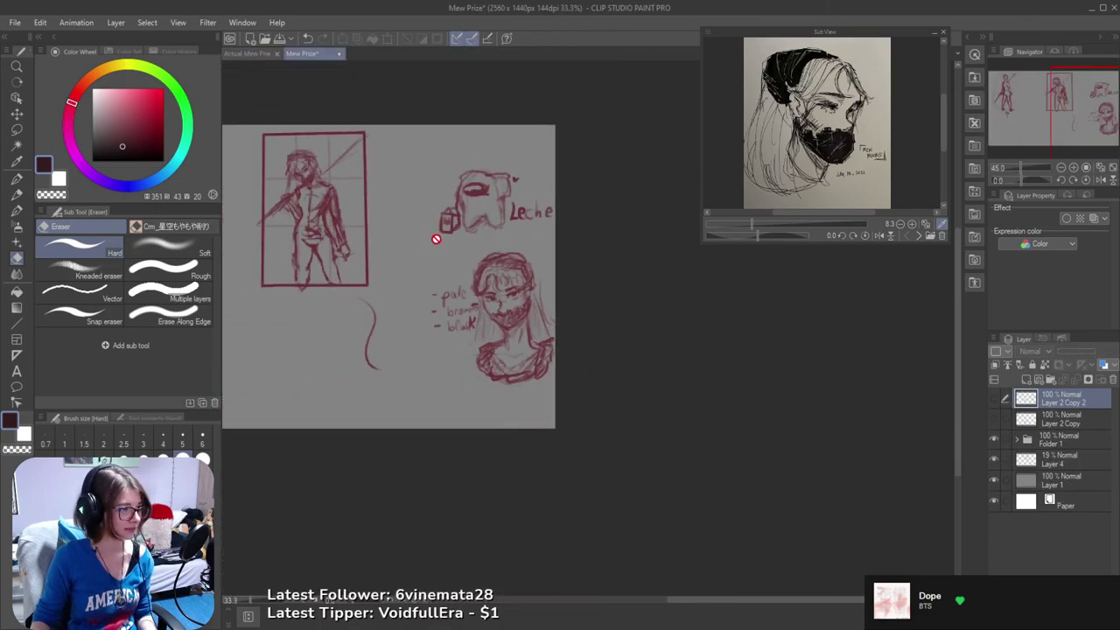
pyautogui.moveTo(281, 279)
pyautogui.mouseDown()
pyautogui.moveTo(525, 353)
pyautogui.moveTo(462, 378)
pyautogui.mouseUp()
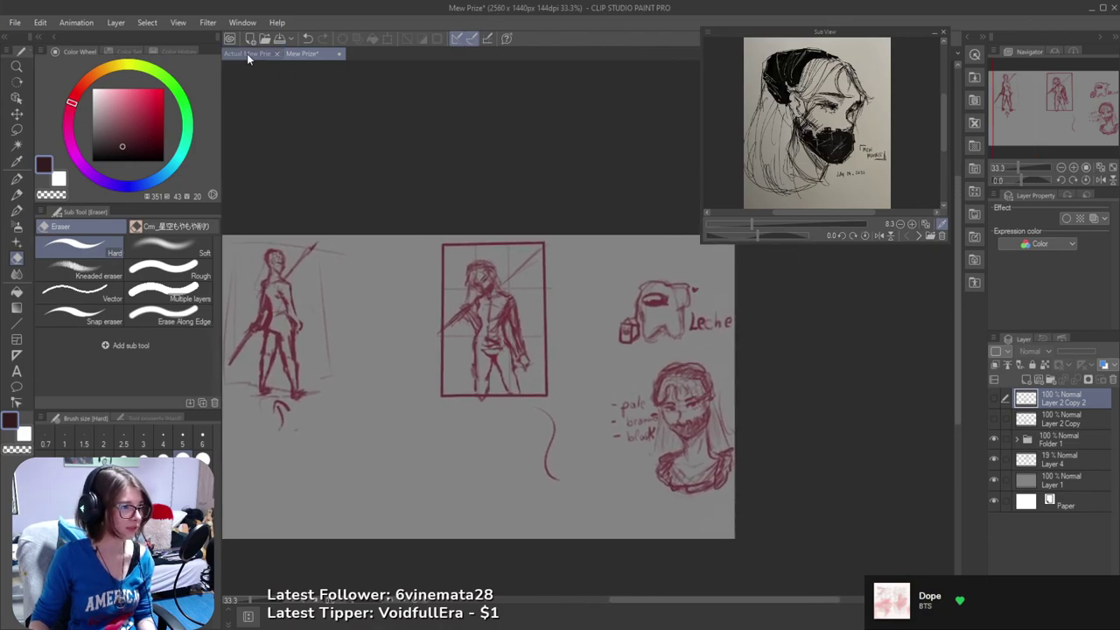
# - Return to the Actual Mew Prie canvas, collapse the Sub View and examine the full figure
pyautogui.click(246, 53)
pyautogui.click(933, 33)
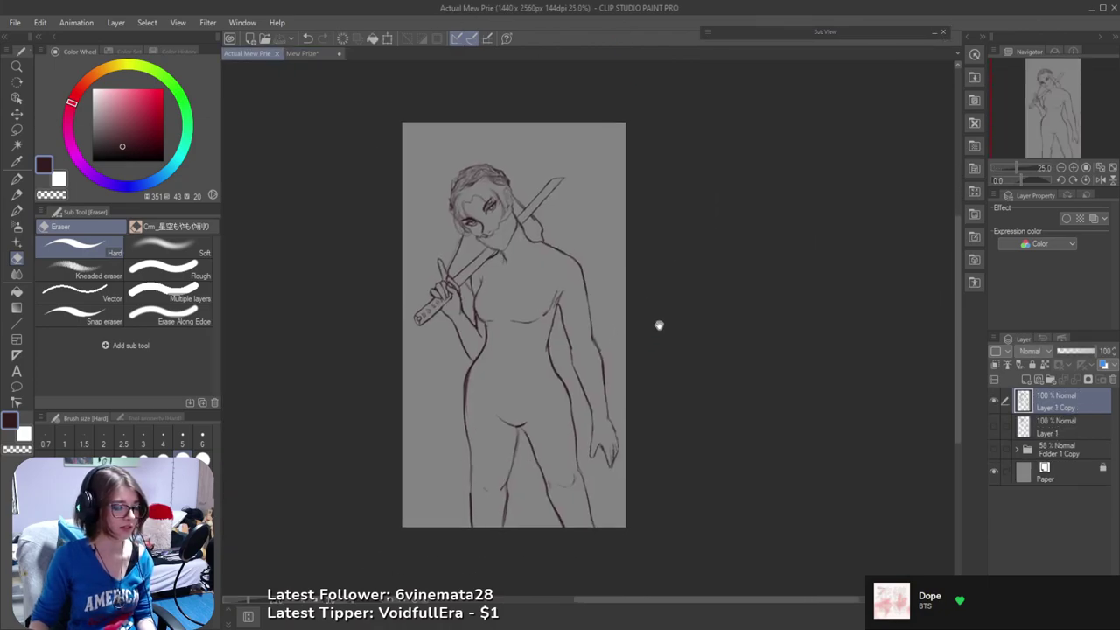
pyautogui.moveTo(659, 326); pyautogui.dragTo(698, 294)
pyautogui.scroll(1, 657, 317)
pyautogui.moveTo(625, 285); pyautogui.dragTo(637, 335)
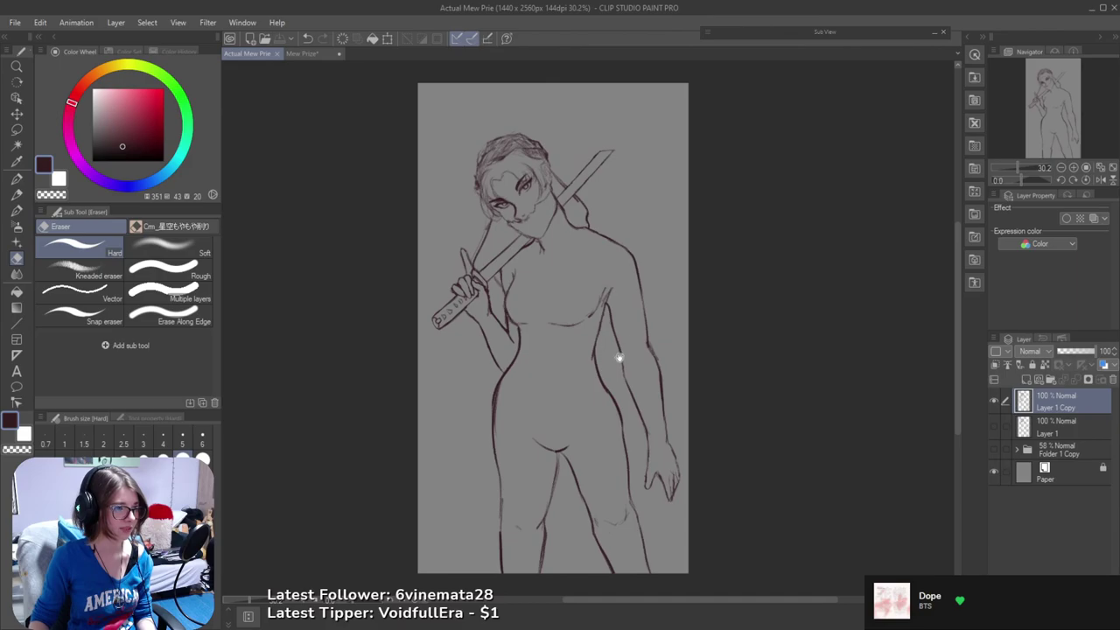
pyautogui.scroll(1, 625, 338)
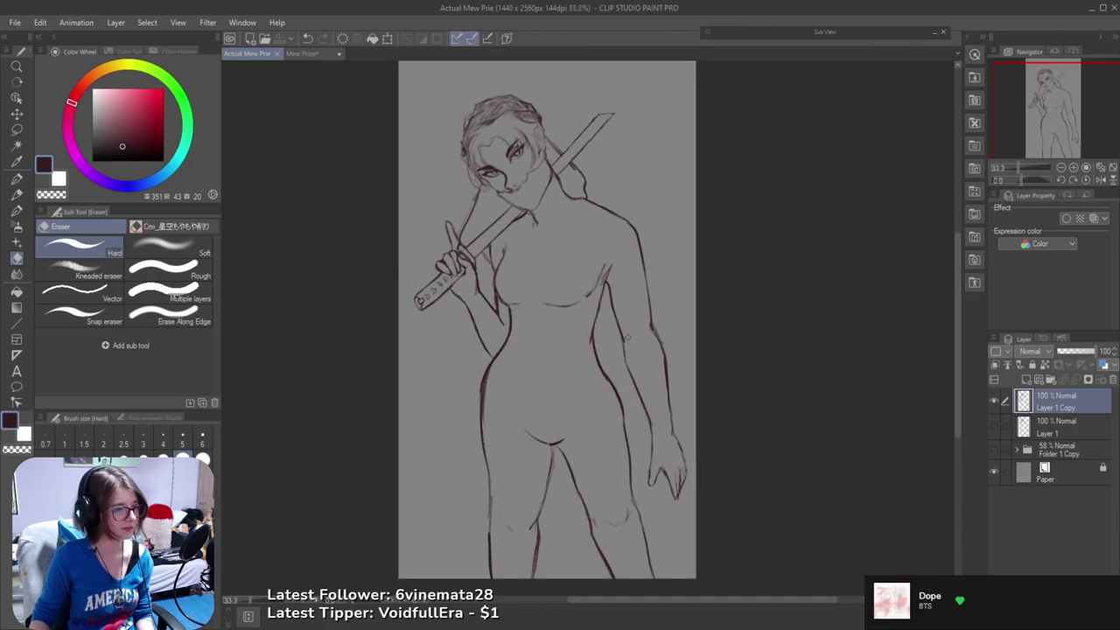
pyautogui.hotkey('alt', 'Tab')
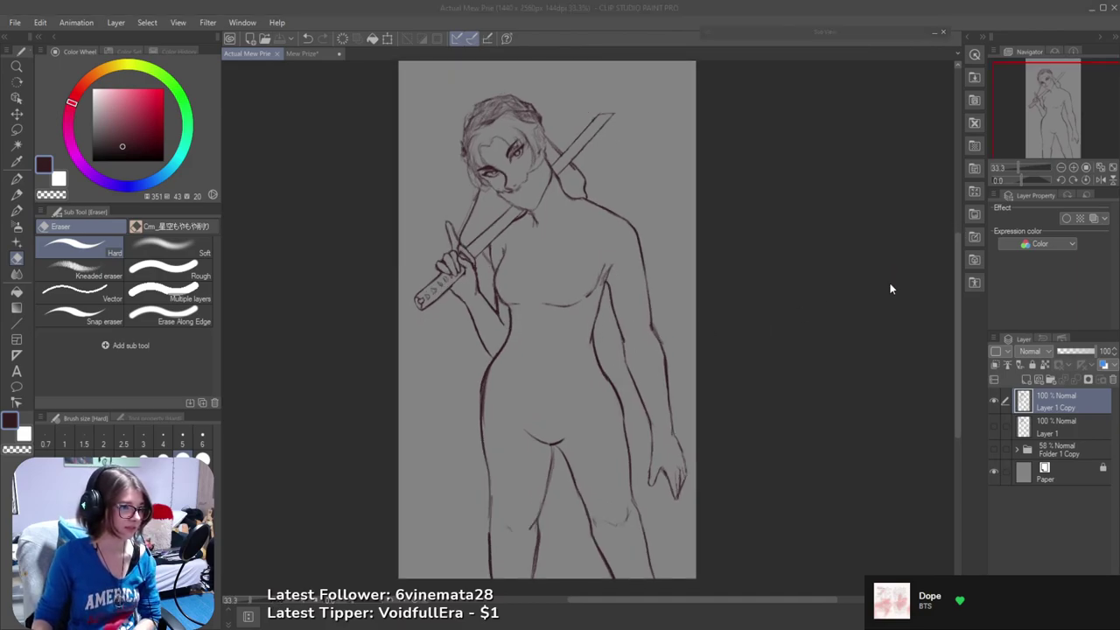
pyautogui.click(532, 299)
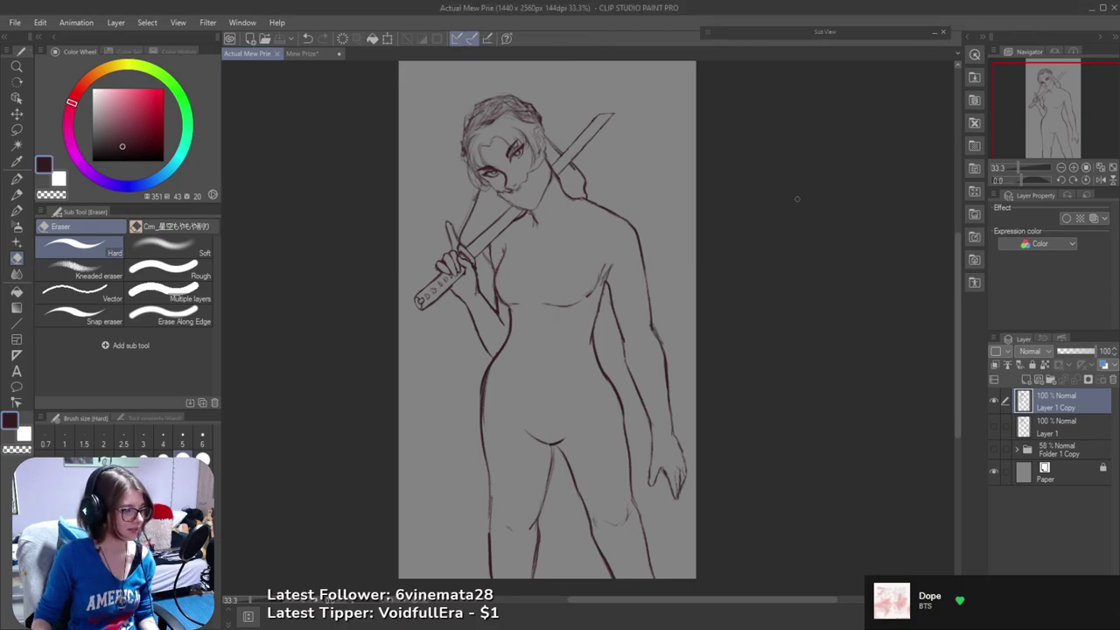
pyautogui.hotkey('alt', 'Tab')
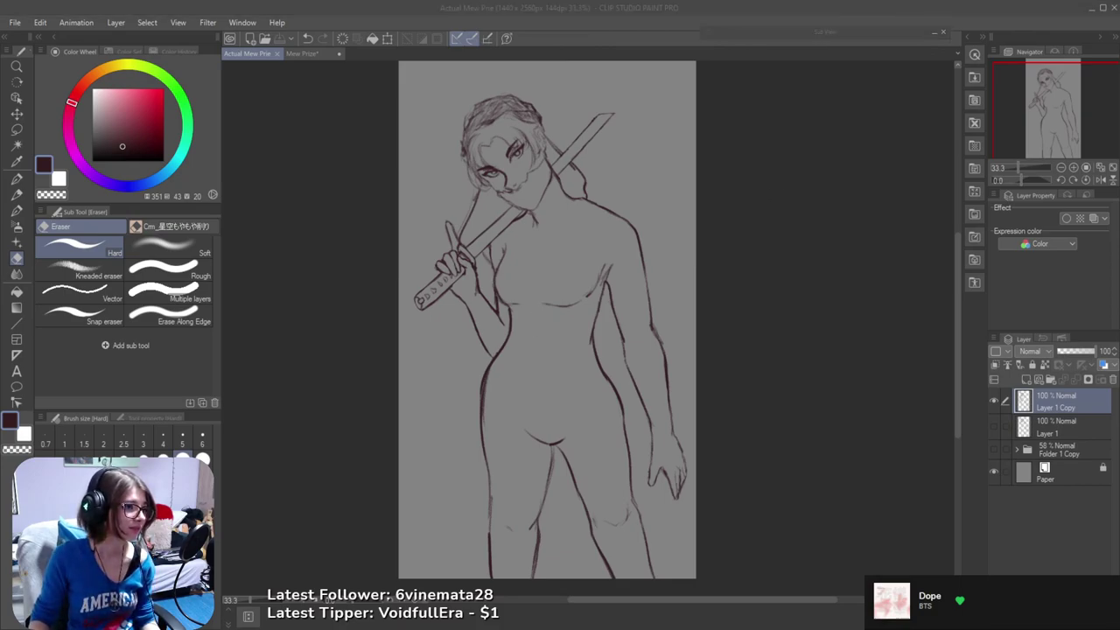
pyautogui.hotkey('alt', 'Tab')
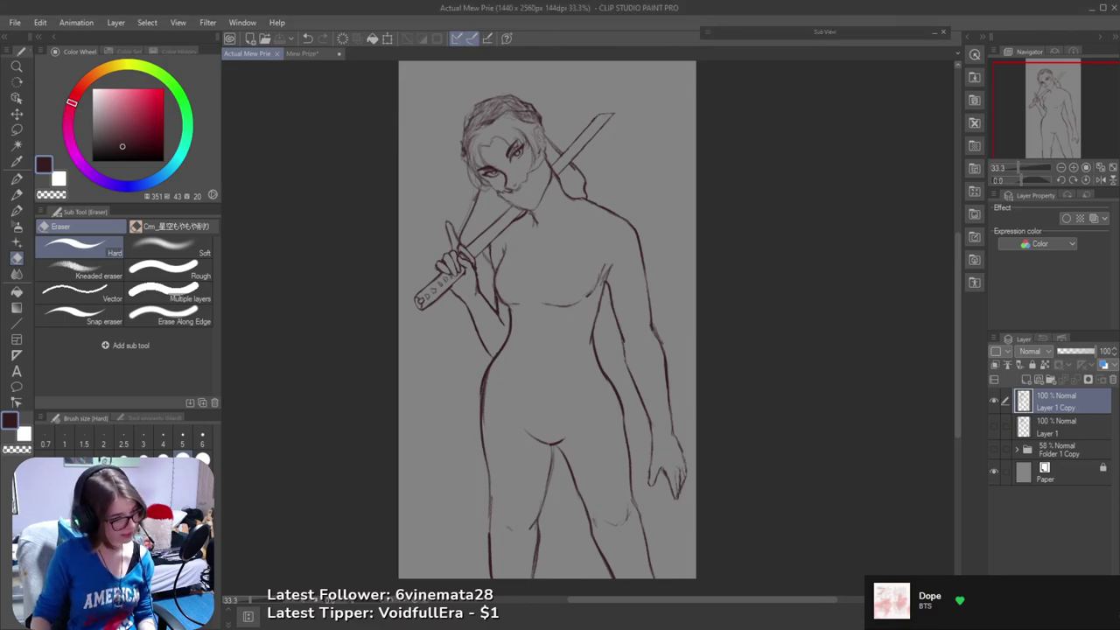
pyautogui.hotkey('alt', 'Tab')
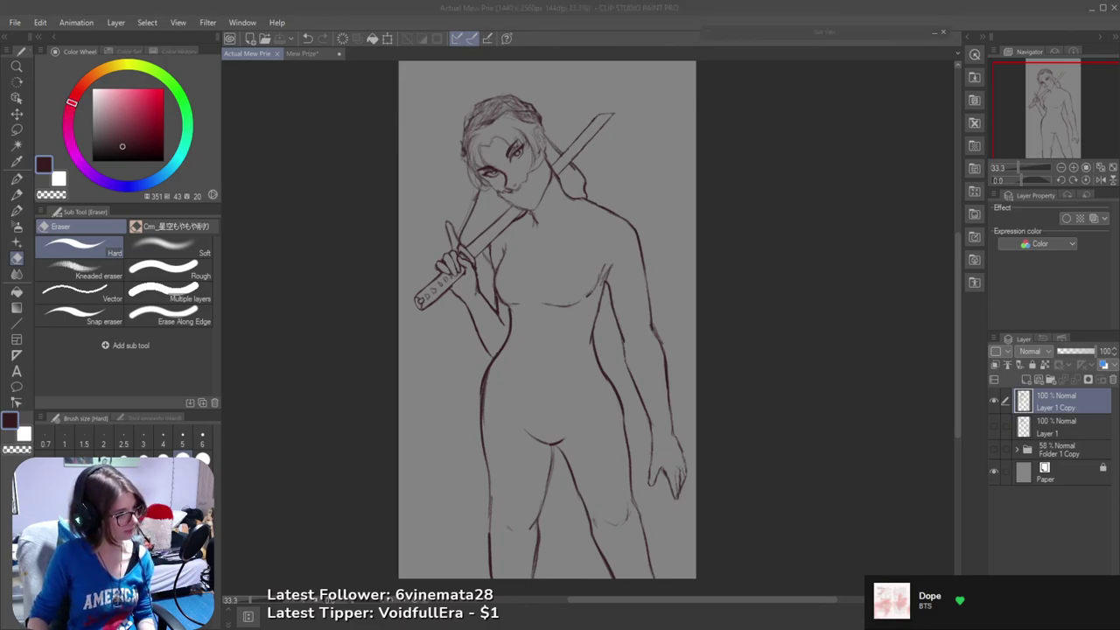
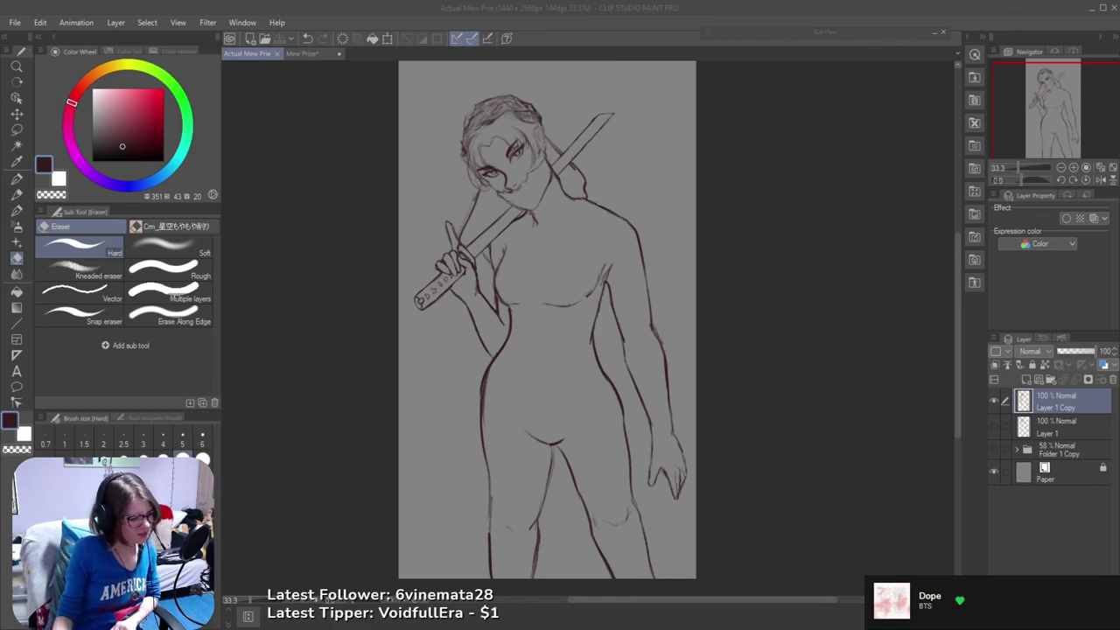
pyautogui.hotkey('alt', 'Tab')
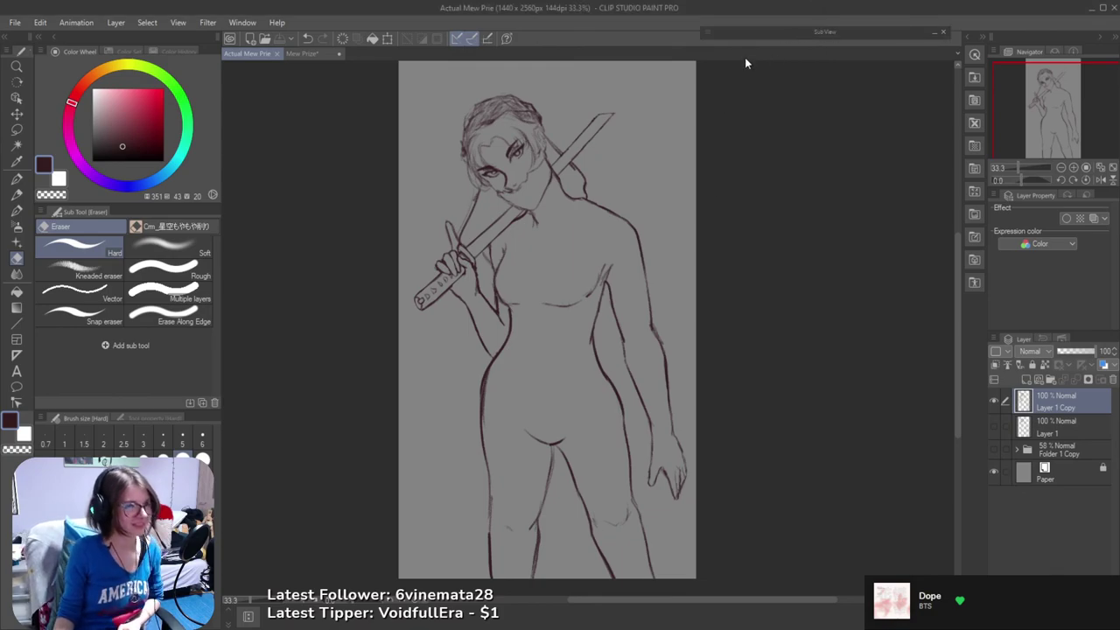
# - Expand the Sub View to show the masked woman reference beside the full figure
pyautogui.click(936, 33)
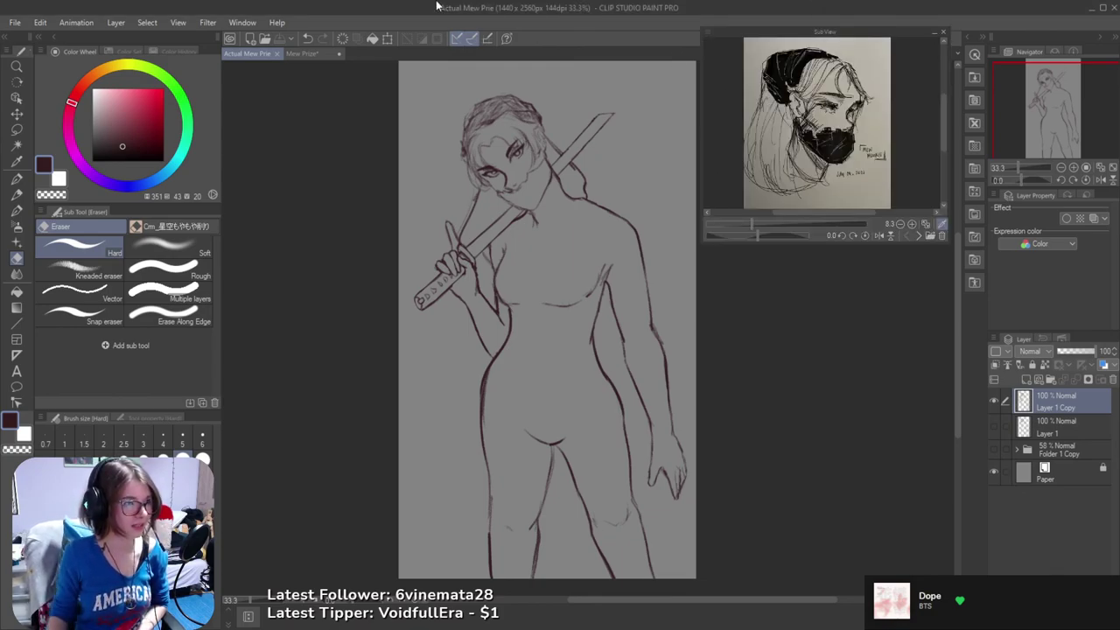
pyautogui.scroll(-2, 612, 350)
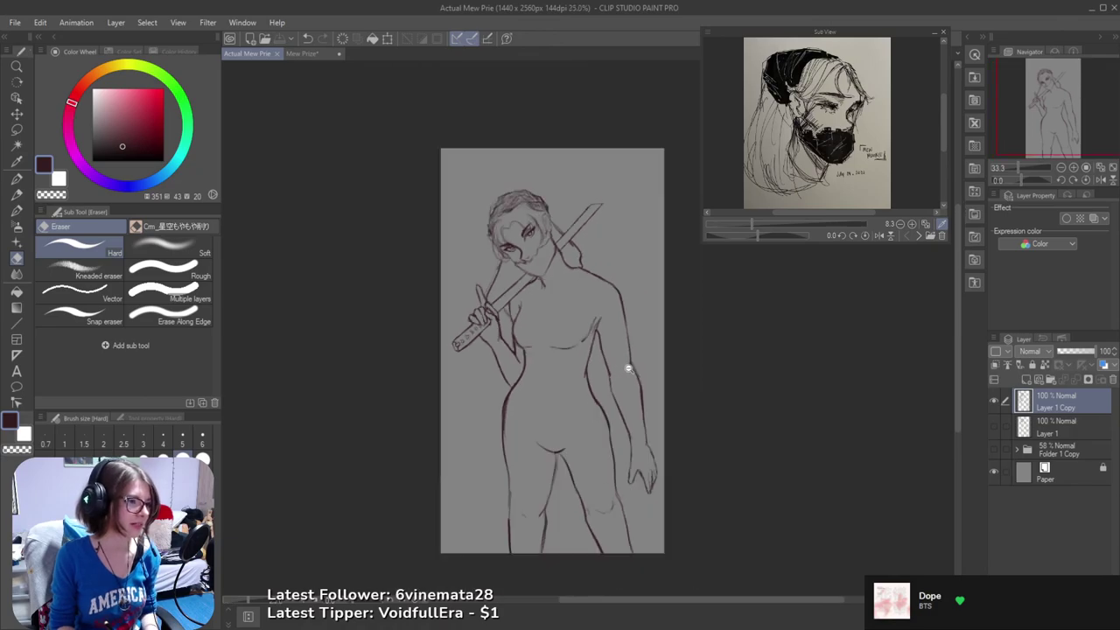
# - Erase the stray sketch lines along the outer elbow of the lowered arm
pyautogui.scroll(4, 523, 337)
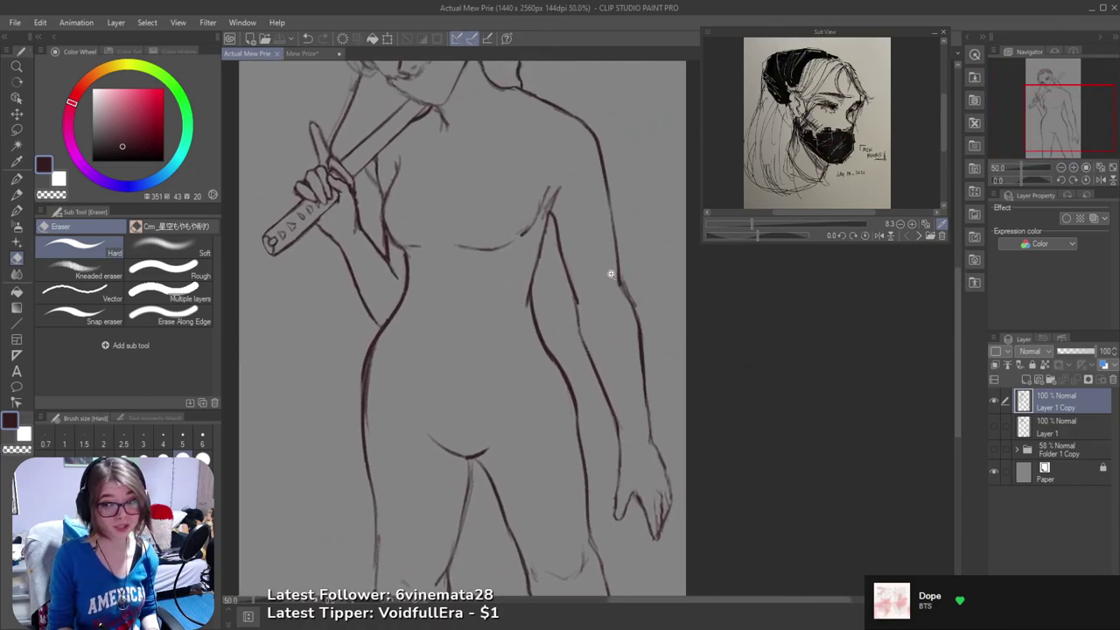
pyautogui.moveTo(588, 286); pyautogui.dragTo(562, 348)
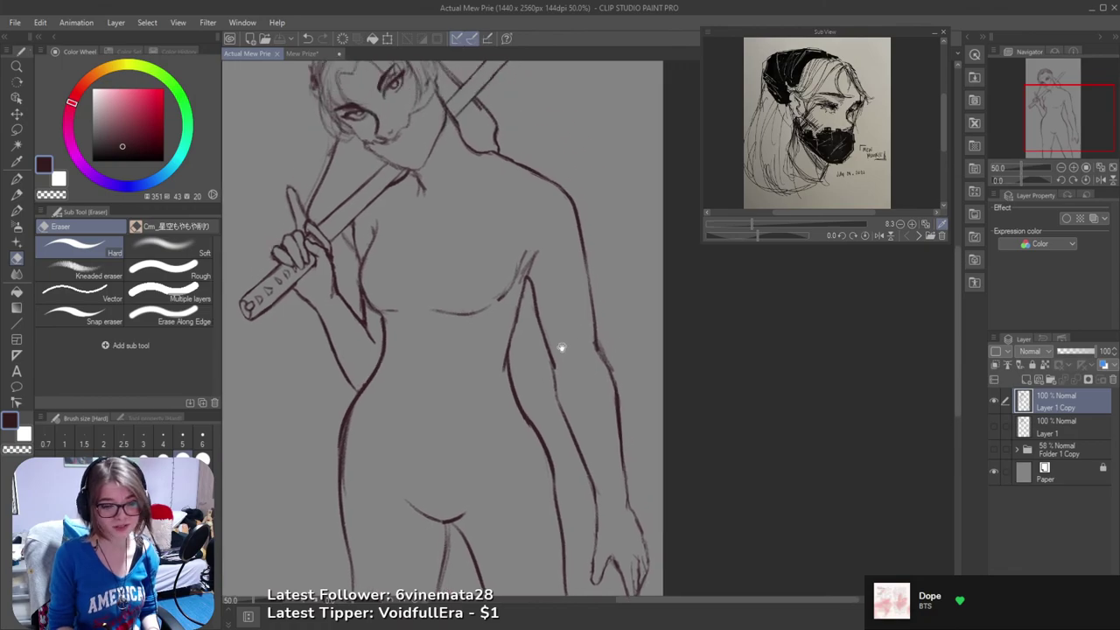
pyautogui.keyDown('ctrl'); pyautogui.click(580, 316); pyautogui.keyUp('ctrl')
pyautogui.scroll(3, 581, 316)
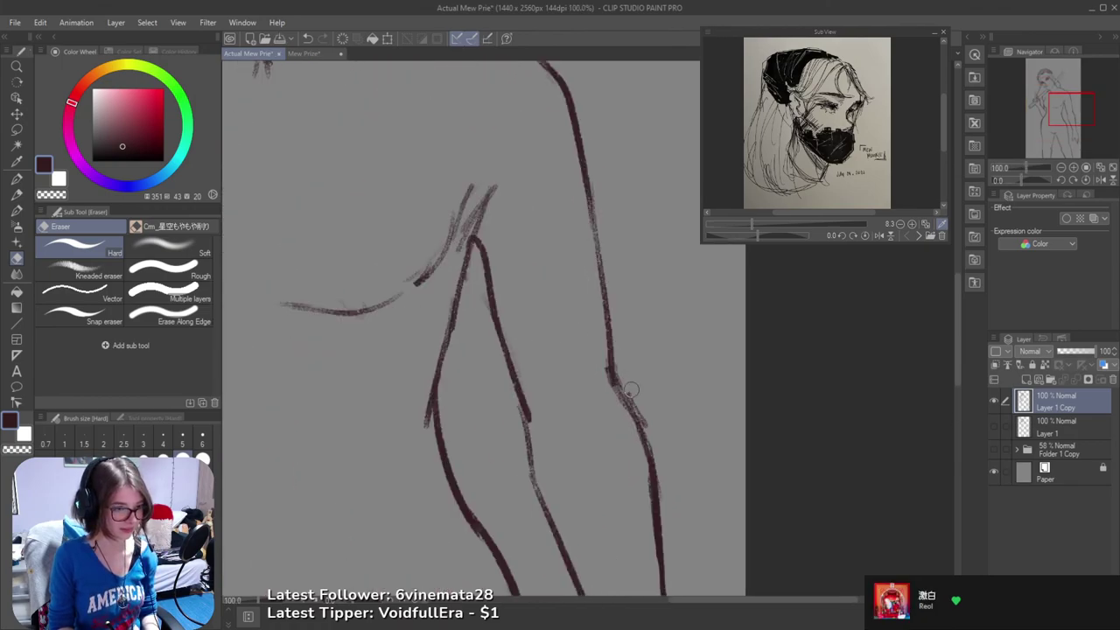
pyautogui.moveTo(630, 388); pyautogui.dragTo(649, 431)
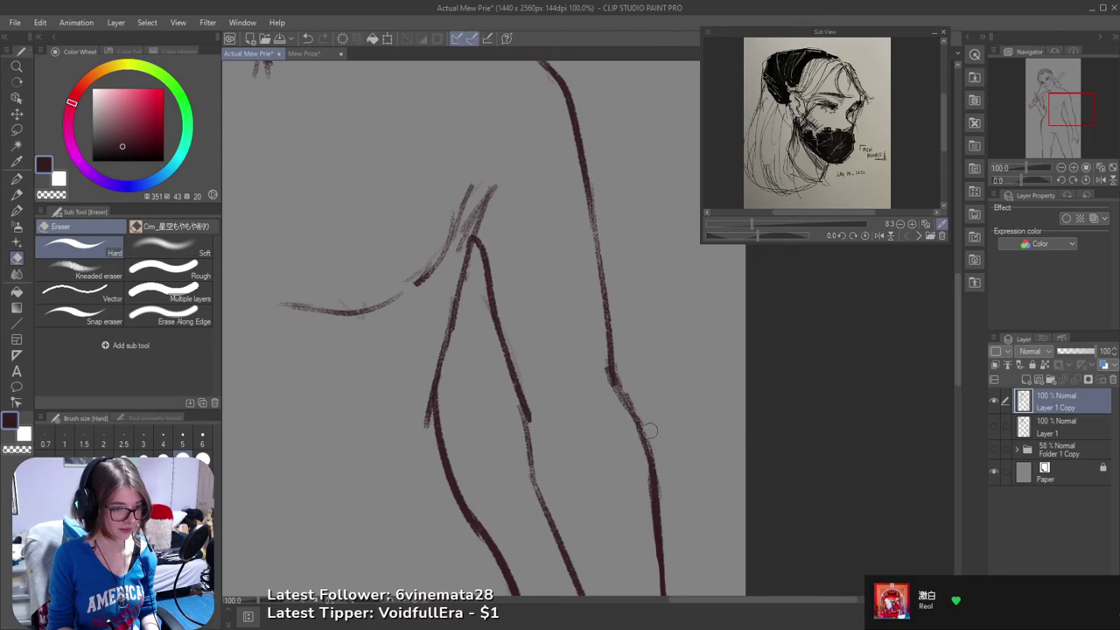
pyautogui.scroll(-4, 647, 404)
pyautogui.scroll(3, 651, 403)
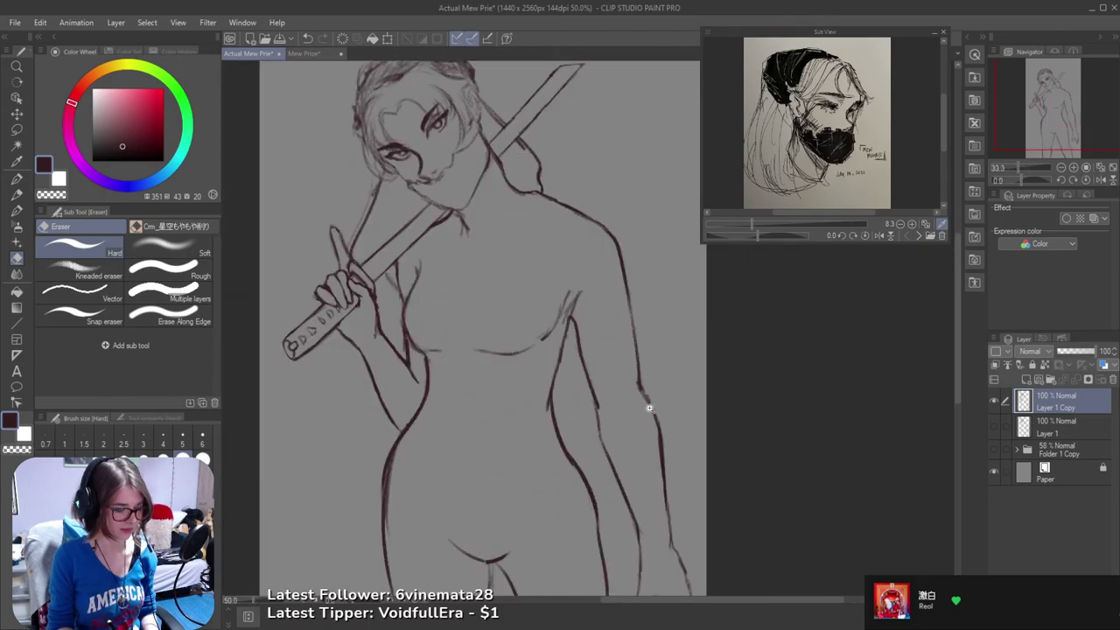
# - Try short elbow crease strokes inside the lowered arm with the Sketch Brush Gaaro and undo them
pyautogui.press('b')
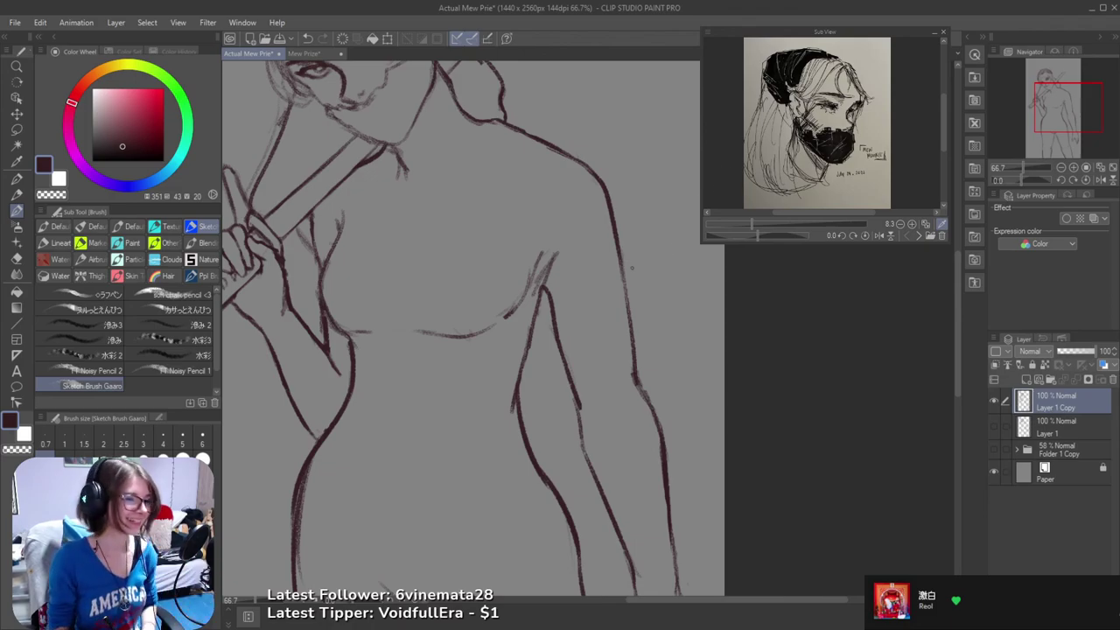
pyautogui.hotkey('ctrl', 'z')
pyautogui.moveTo(596, 411); pyautogui.dragTo(624, 422)
pyautogui.hotkey('ctrl', 'z')
pyautogui.hotkey('ctrl', 'z')
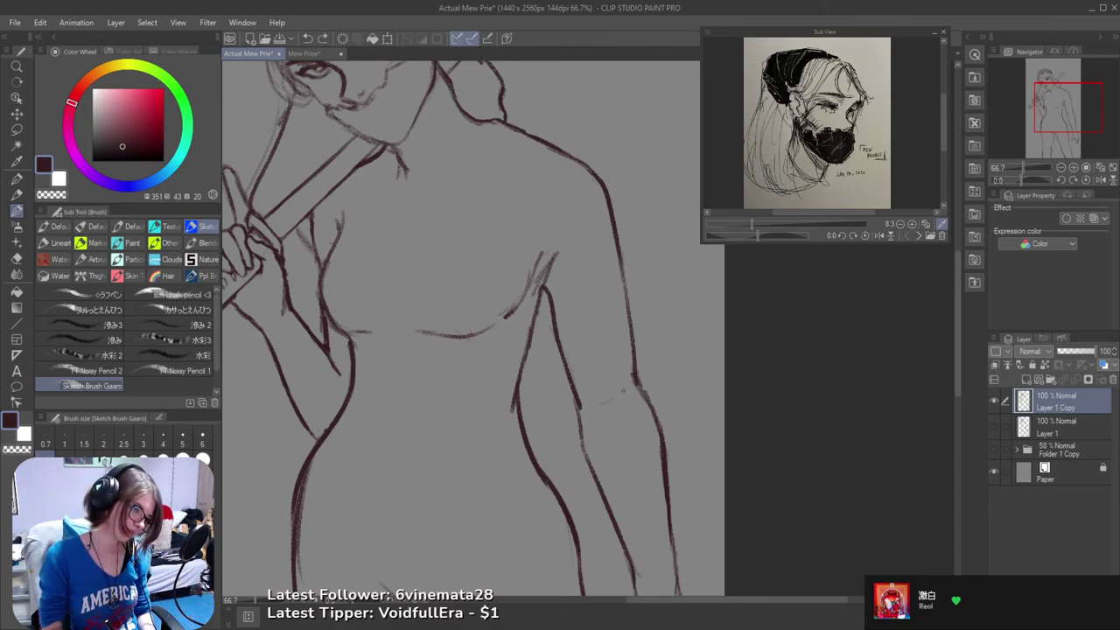
pyautogui.hotkey('ctrl', 'z')
pyautogui.moveTo(598, 406); pyautogui.dragTo(609, 414)
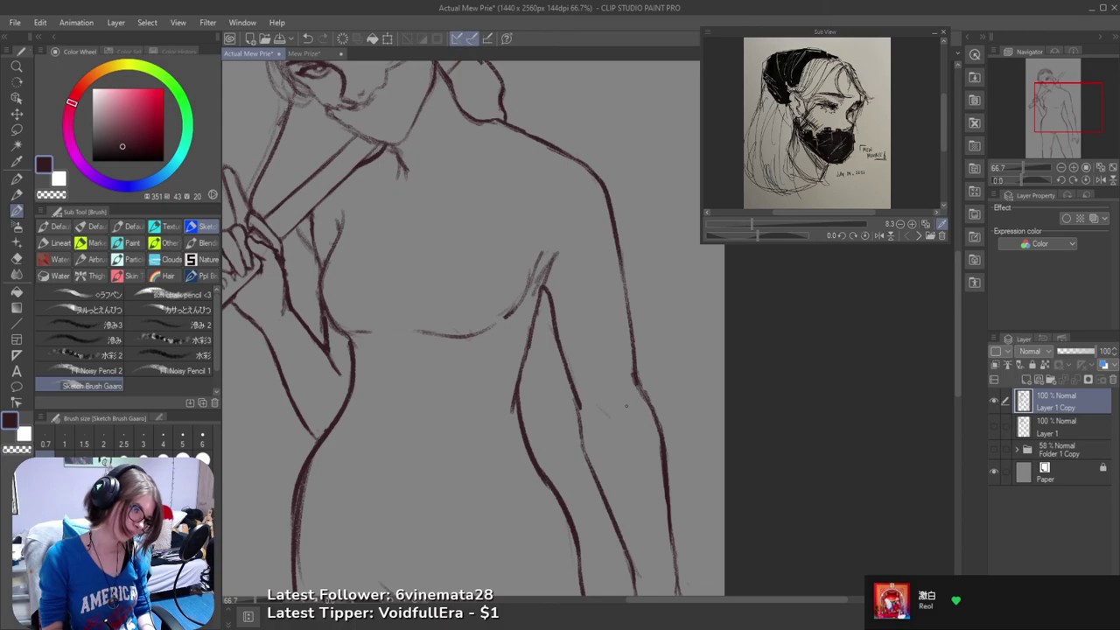
# - Clean up the line end where the raised arm's elbow meets the waist, and save the drawing
pyautogui.scroll(-3, 658, 381)
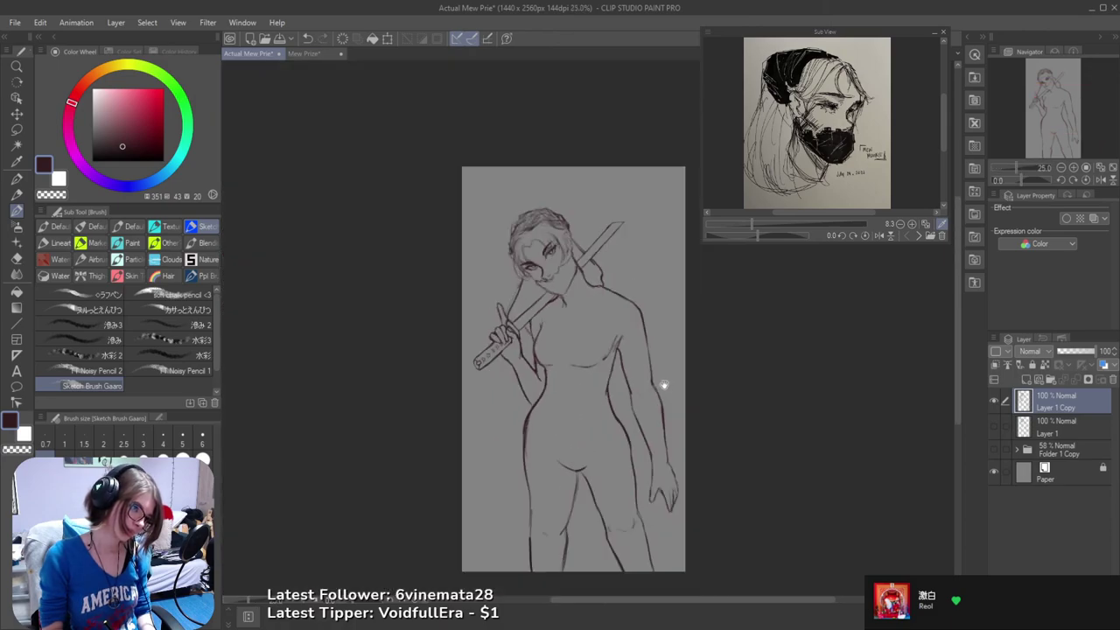
pyautogui.scroll(2, 664, 385)
pyautogui.moveTo(662, 386); pyautogui.dragTo(651, 316)
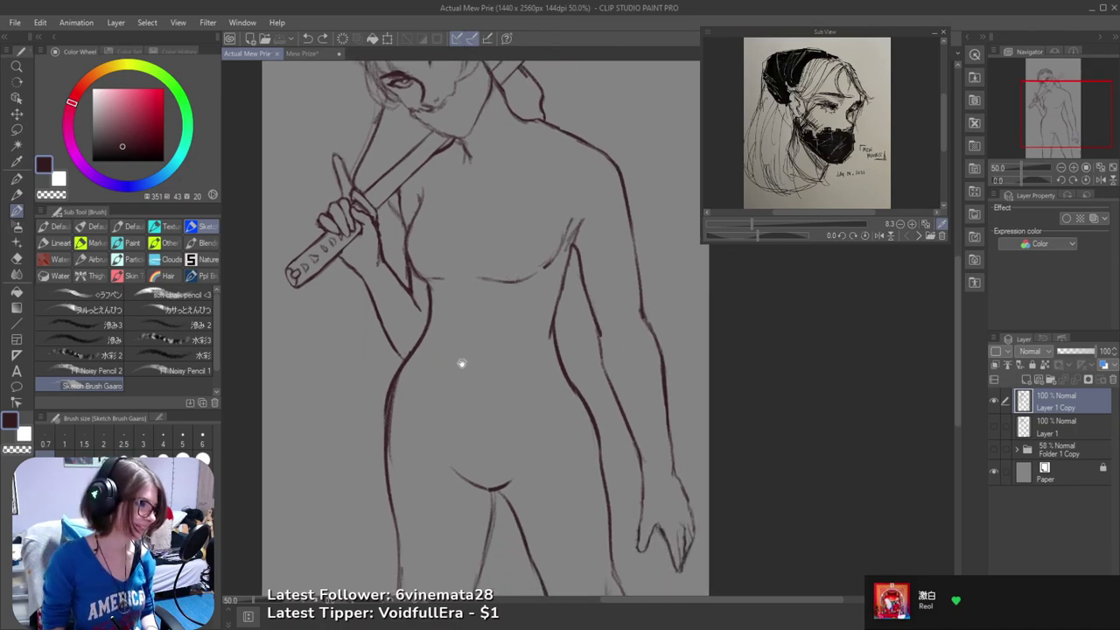
pyautogui.scroll(2, 438, 395)
pyautogui.scroll(3, 437, 396)
pyautogui.press('e')
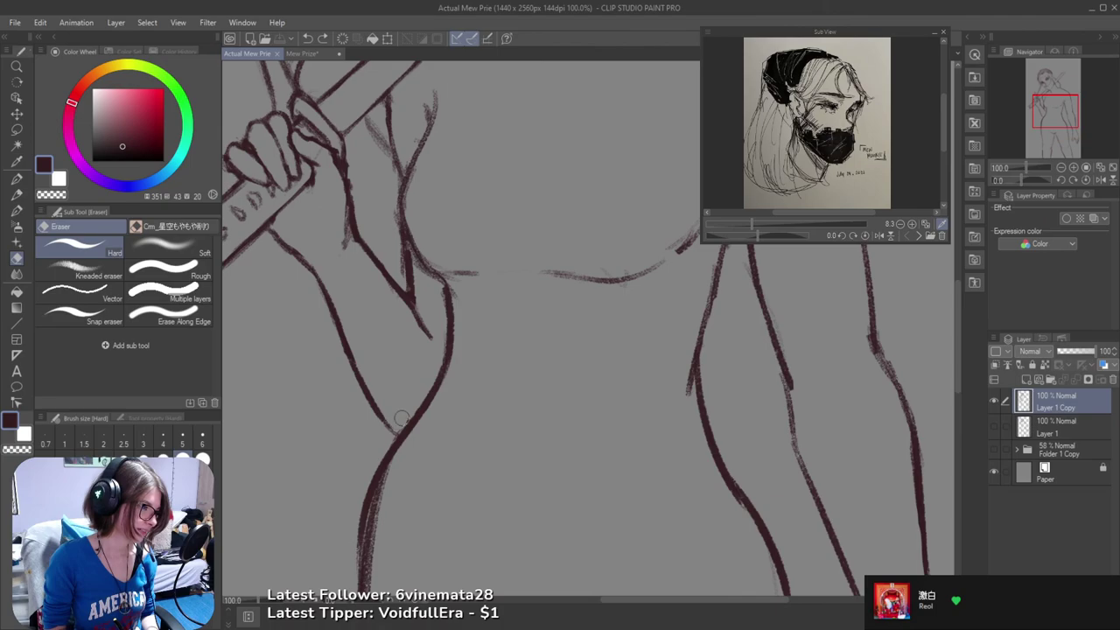
pyautogui.scroll(-5, 406, 403)
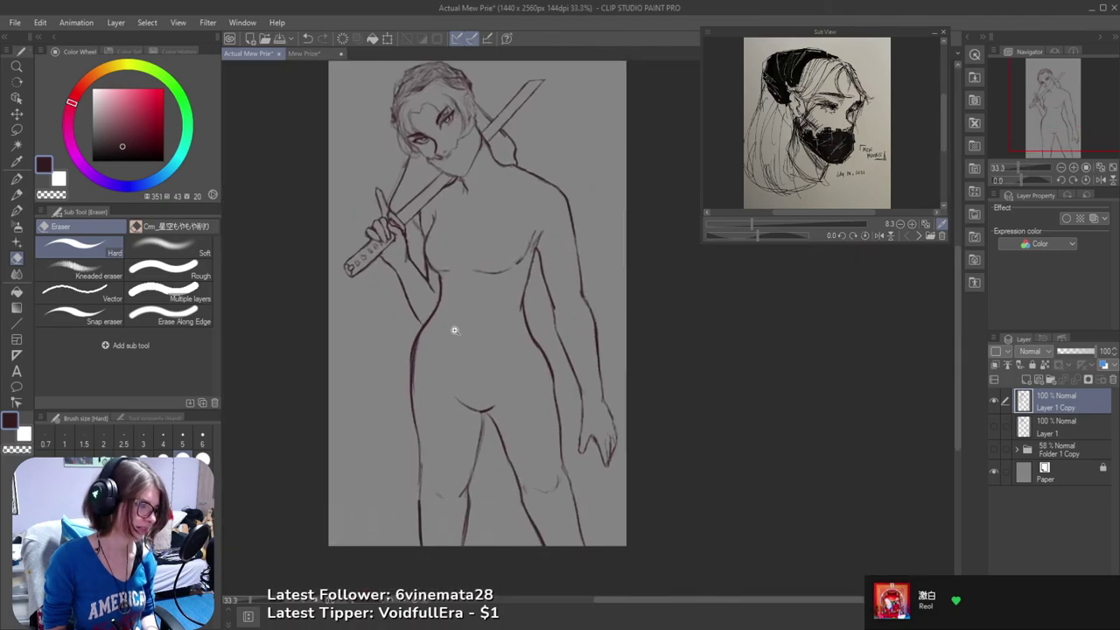
pyautogui.moveTo(479, 336); pyautogui.dragTo(495, 380)
pyautogui.hotkey('ctrl', 's')
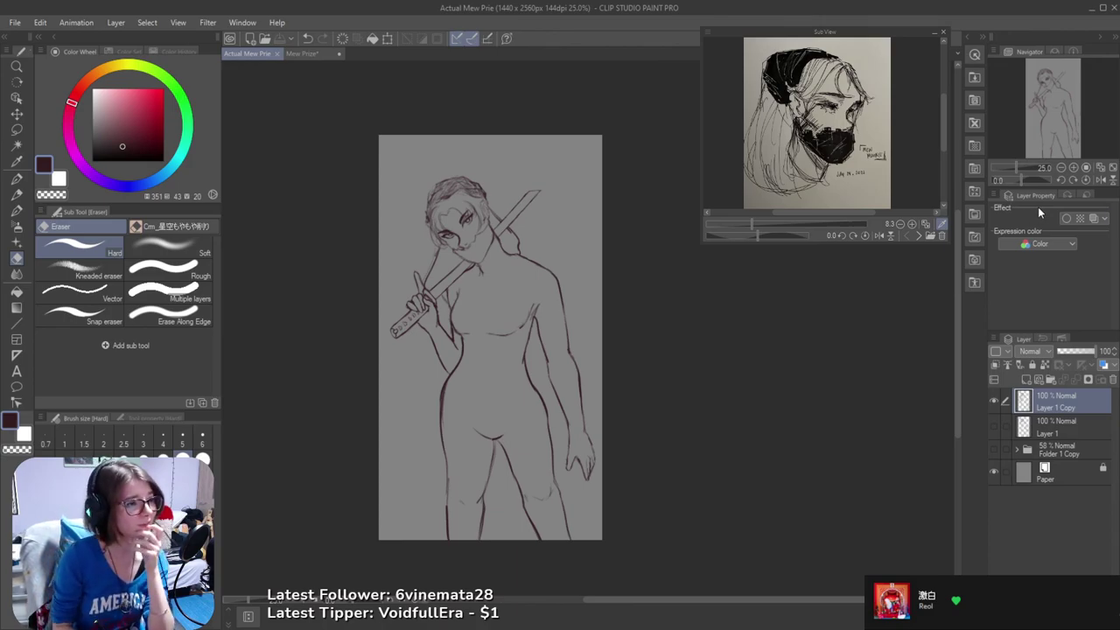
# - Browse the Sub View references past the night street and black outfit images to the katana photo
pyautogui.click(920, 235)
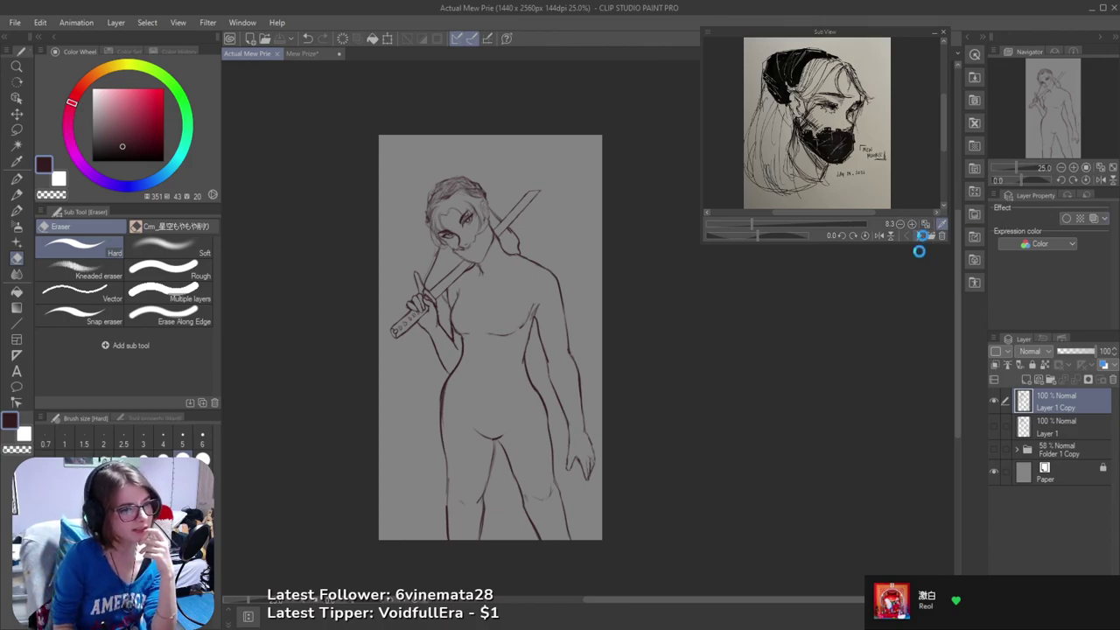
pyautogui.click(917, 235)
pyautogui.click(917, 236)
pyautogui.click(917, 236)
pyautogui.click(916, 236)
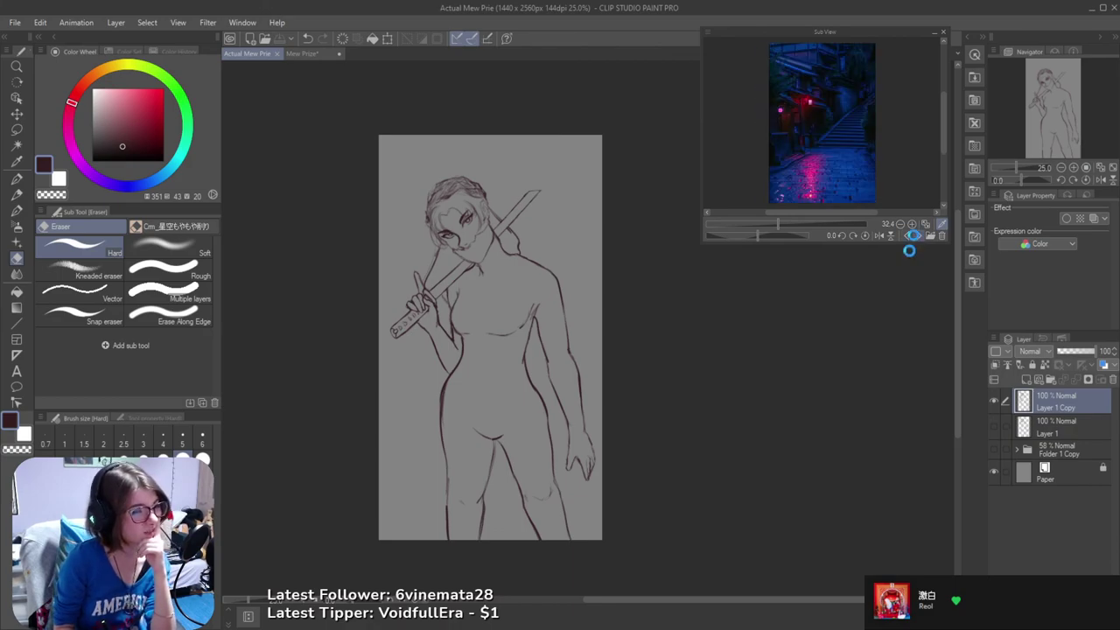
pyautogui.click(917, 235)
pyautogui.click(916, 235)
pyautogui.click(917, 235)
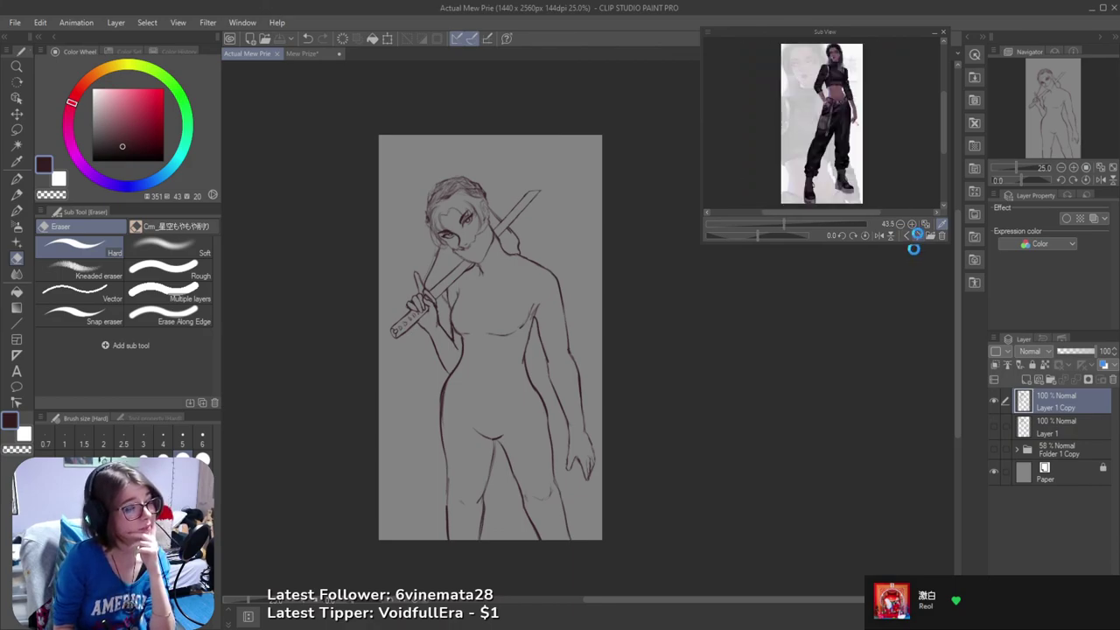
pyautogui.click(917, 236)
pyautogui.click(916, 236)
pyautogui.click(916, 235)
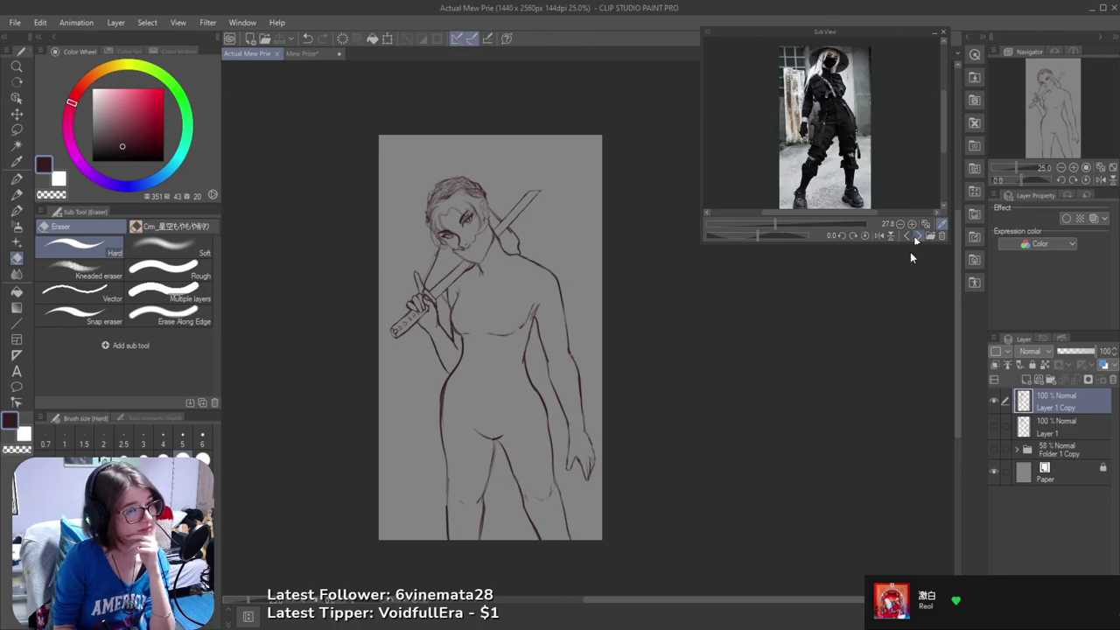
pyautogui.click(916, 235)
pyautogui.click(916, 236)
pyautogui.click(917, 235)
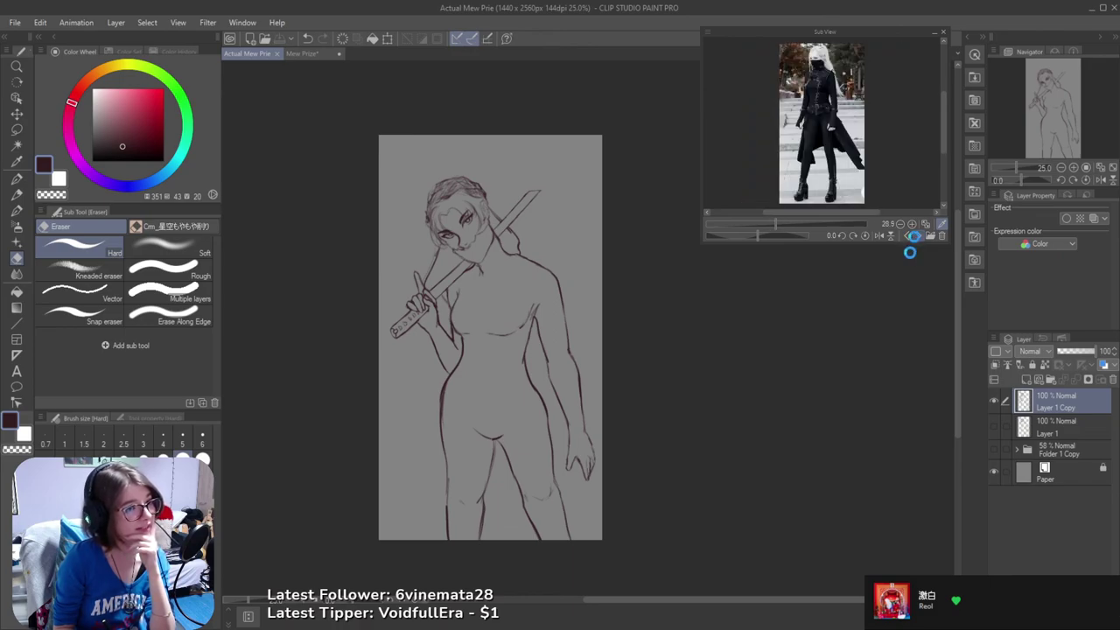
pyautogui.click(917, 235)
pyautogui.click(916, 236)
pyautogui.click(917, 235)
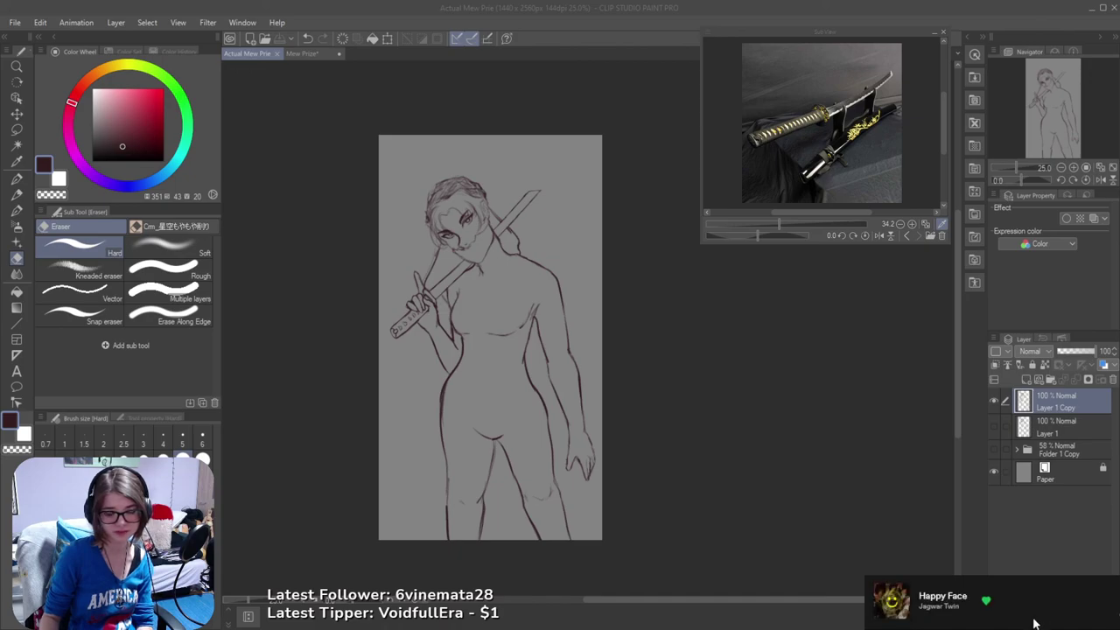
pyautogui.click(493, 5)
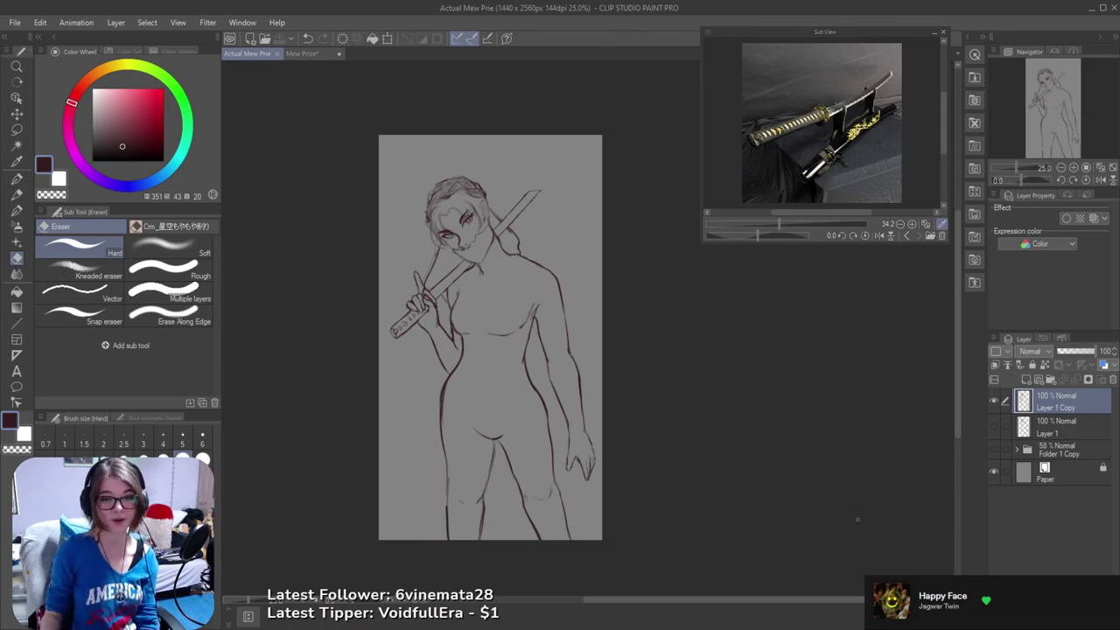
pyautogui.scroll(1, 473, 249)
pyautogui.scroll(-1, 472, 249)
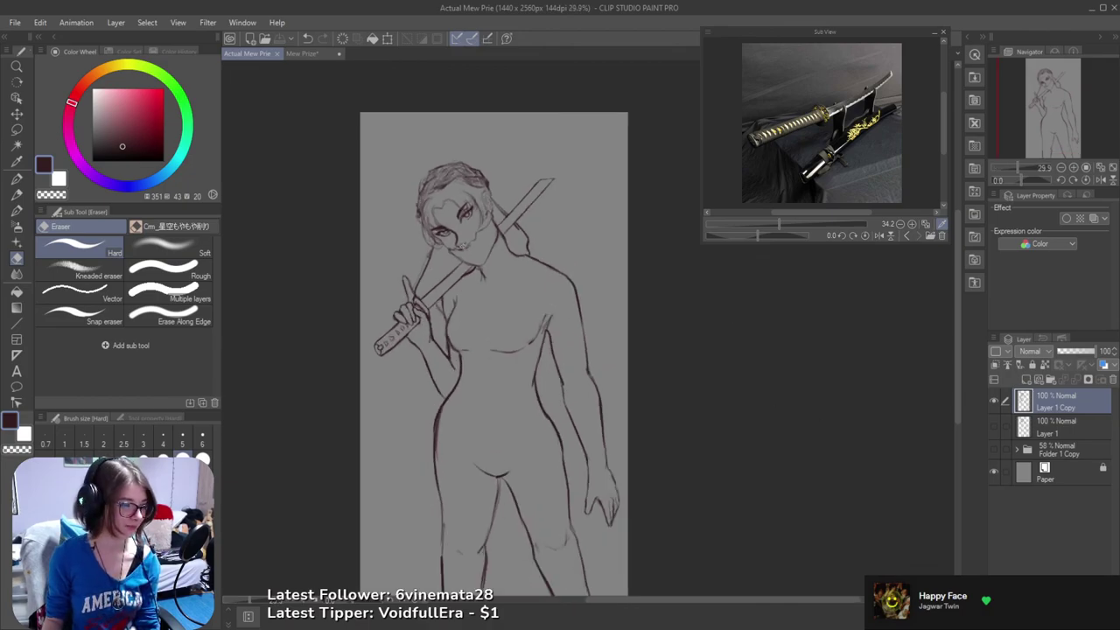
# - Open the Value Studies canvas and collapse the Sub View to examine the value scale and grayscale portrait study
pyautogui.click(298, 54)
pyautogui.click(302, 54)
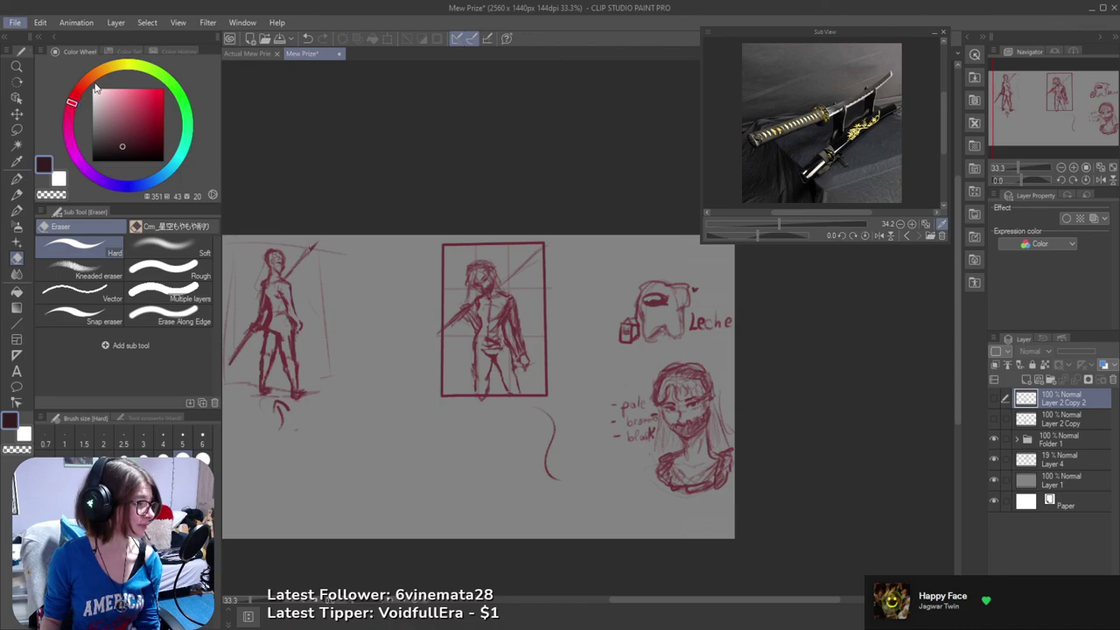
pyautogui.hotkey('alt', 'Tab')
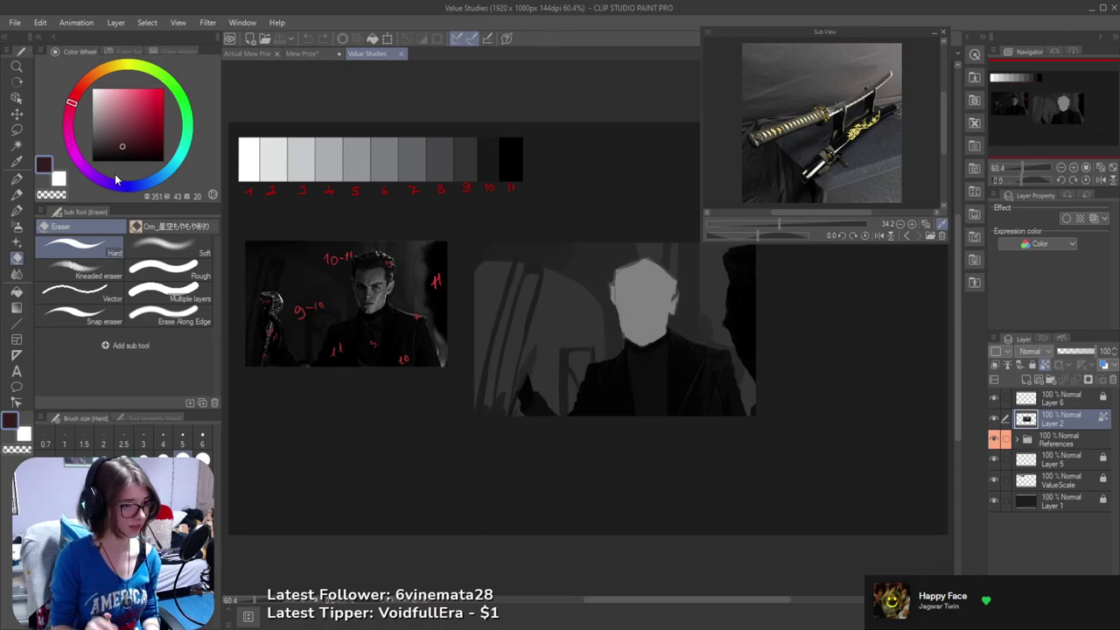
pyautogui.moveTo(614, 121); pyautogui.dragTo(609, 167)
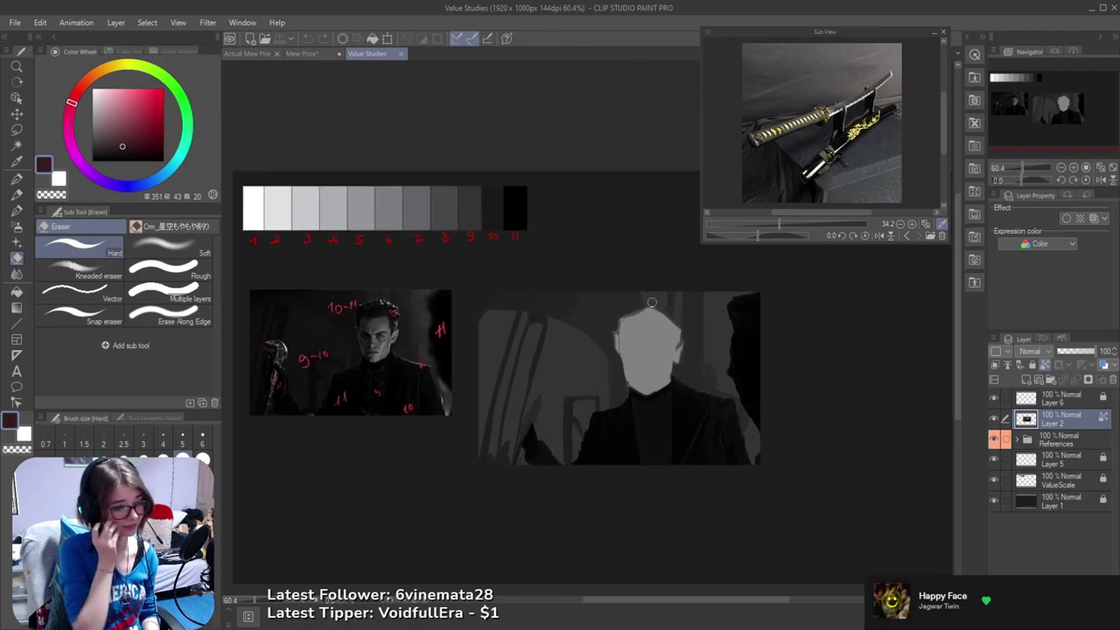
pyautogui.click(937, 33)
pyautogui.moveTo(763, 191); pyautogui.dragTo(844, 160)
pyautogui.keyDown('ctrl'); pyautogui.click(805, 150); pyautogui.keyUp('ctrl')
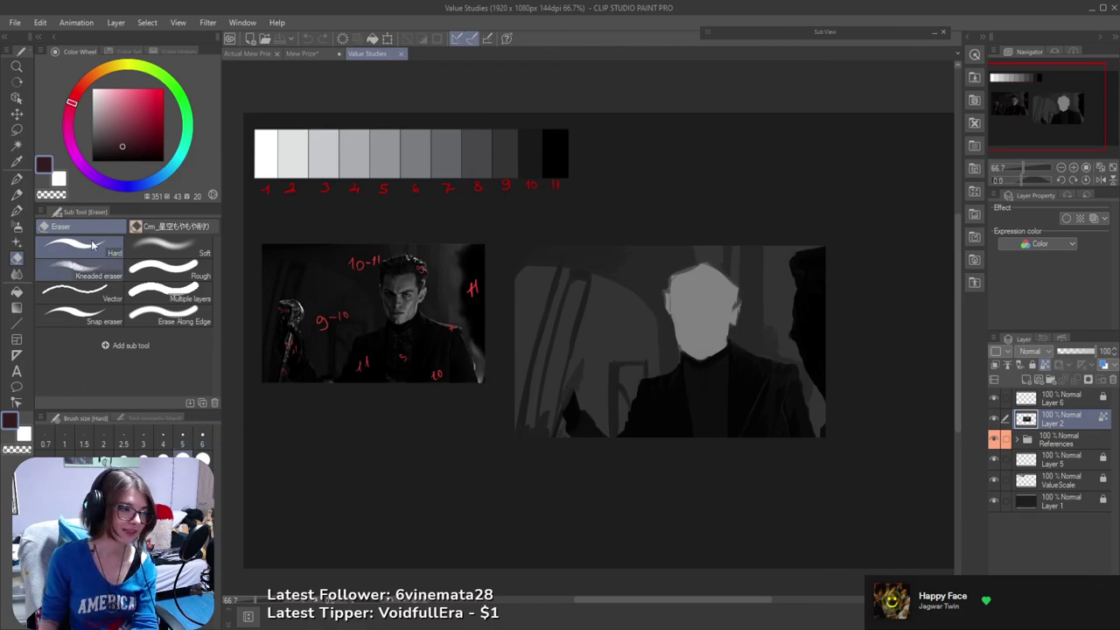
# - Examine the thumbnail and character sketches on the Mew Prize canvas, and return to the Actual Mew Prie canvas
pyautogui.click(324, 54)
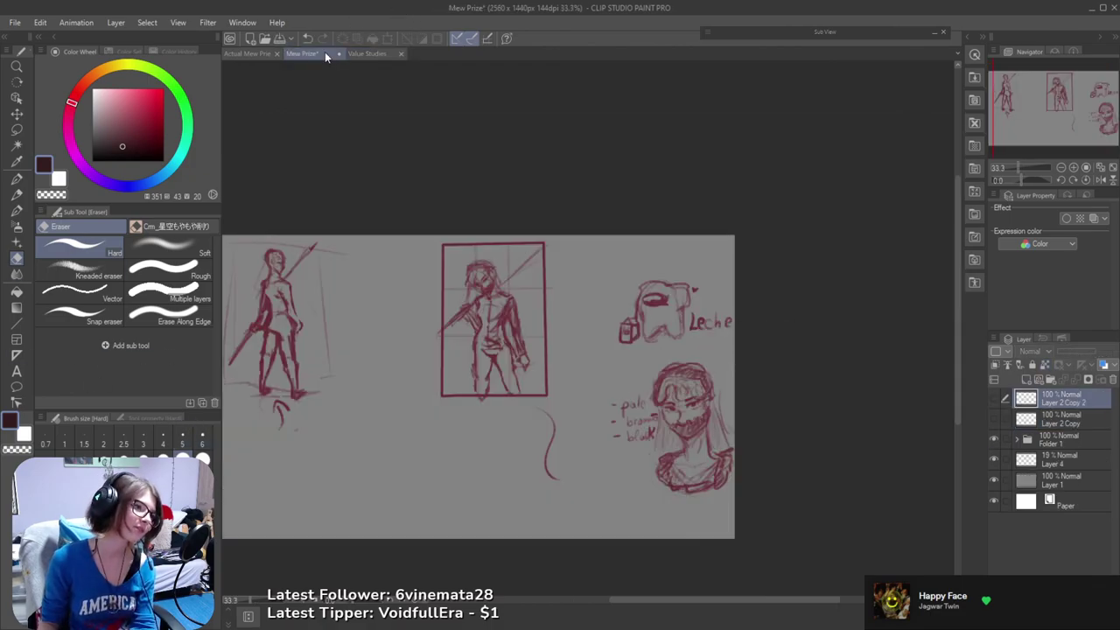
pyautogui.click(257, 55)
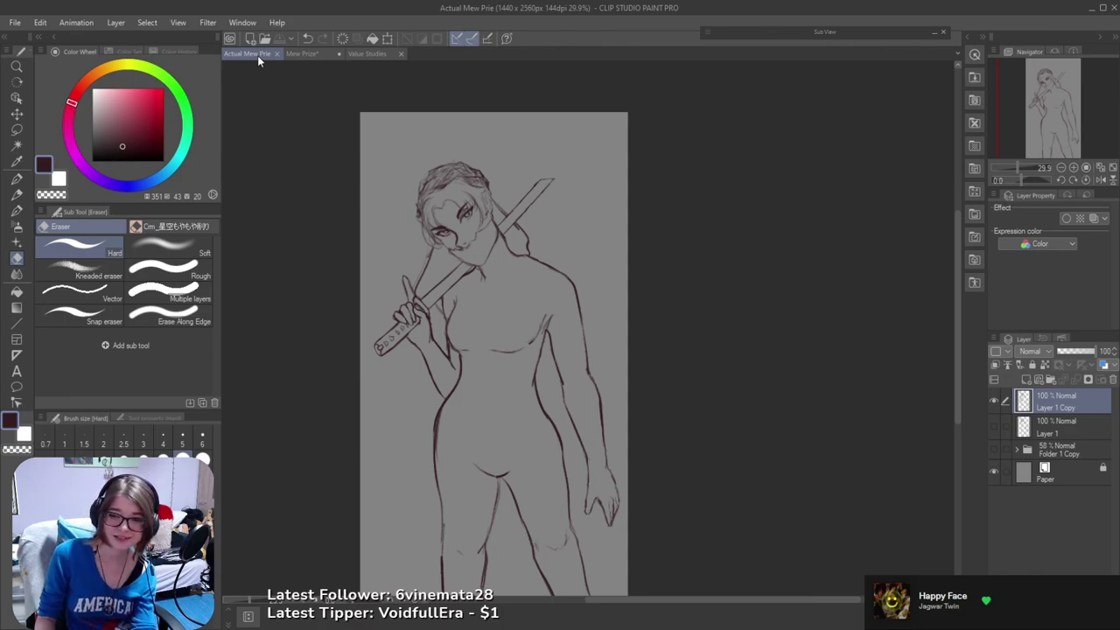
pyautogui.click(307, 54)
pyautogui.scroll(2, 645, 290)
pyautogui.scroll(3, 645, 290)
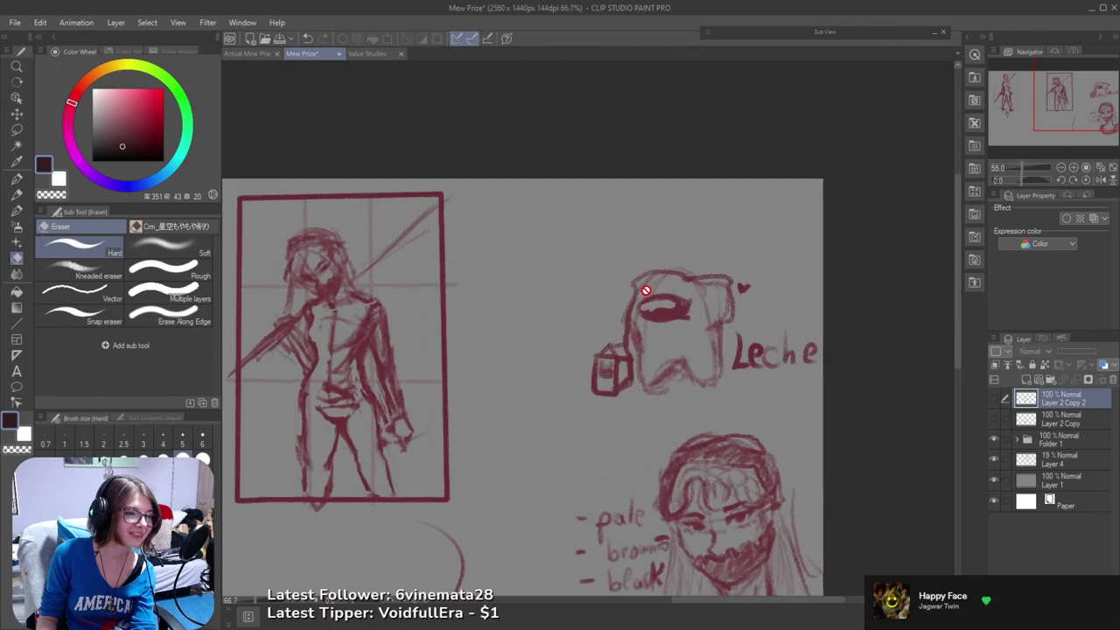
pyautogui.scroll(-2, 840, 364)
pyautogui.scroll(-2, 839, 365)
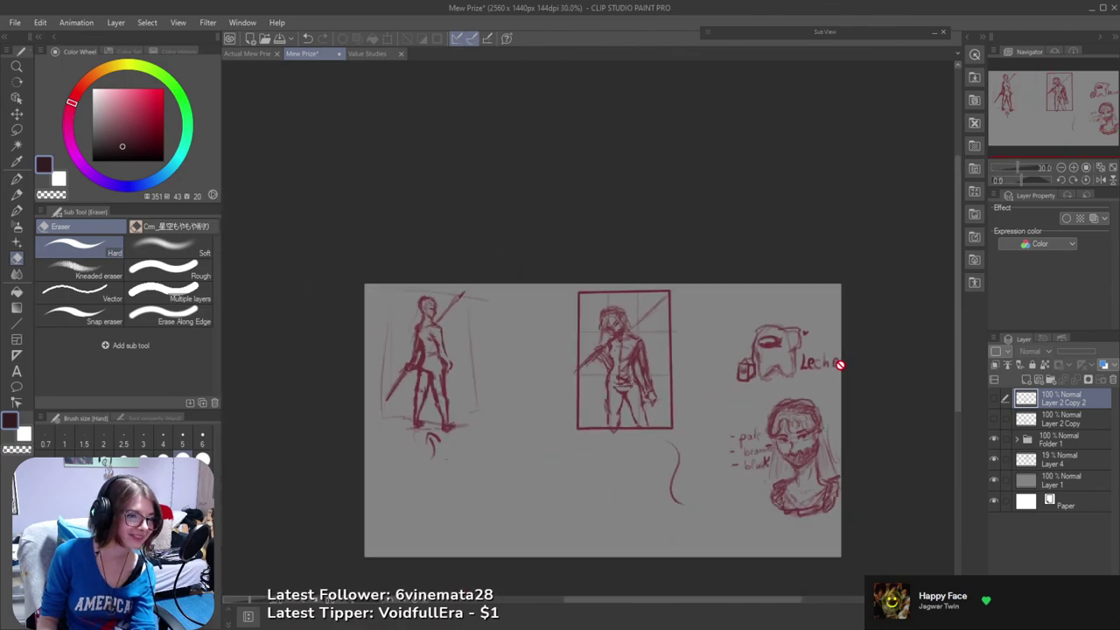
pyautogui.click(367, 53)
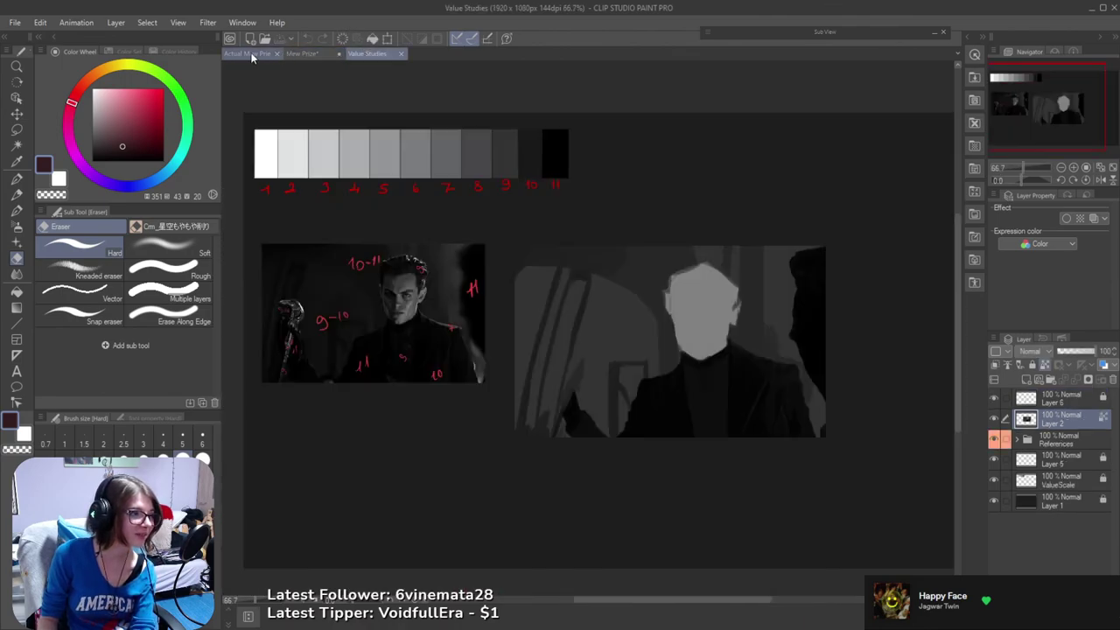
pyautogui.click(248, 53)
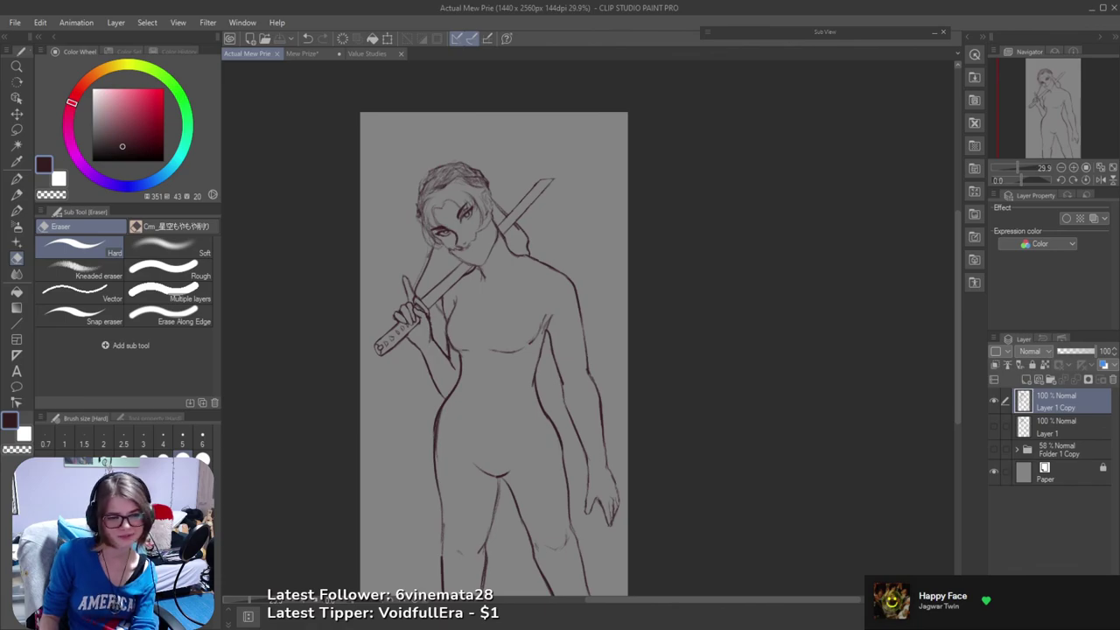